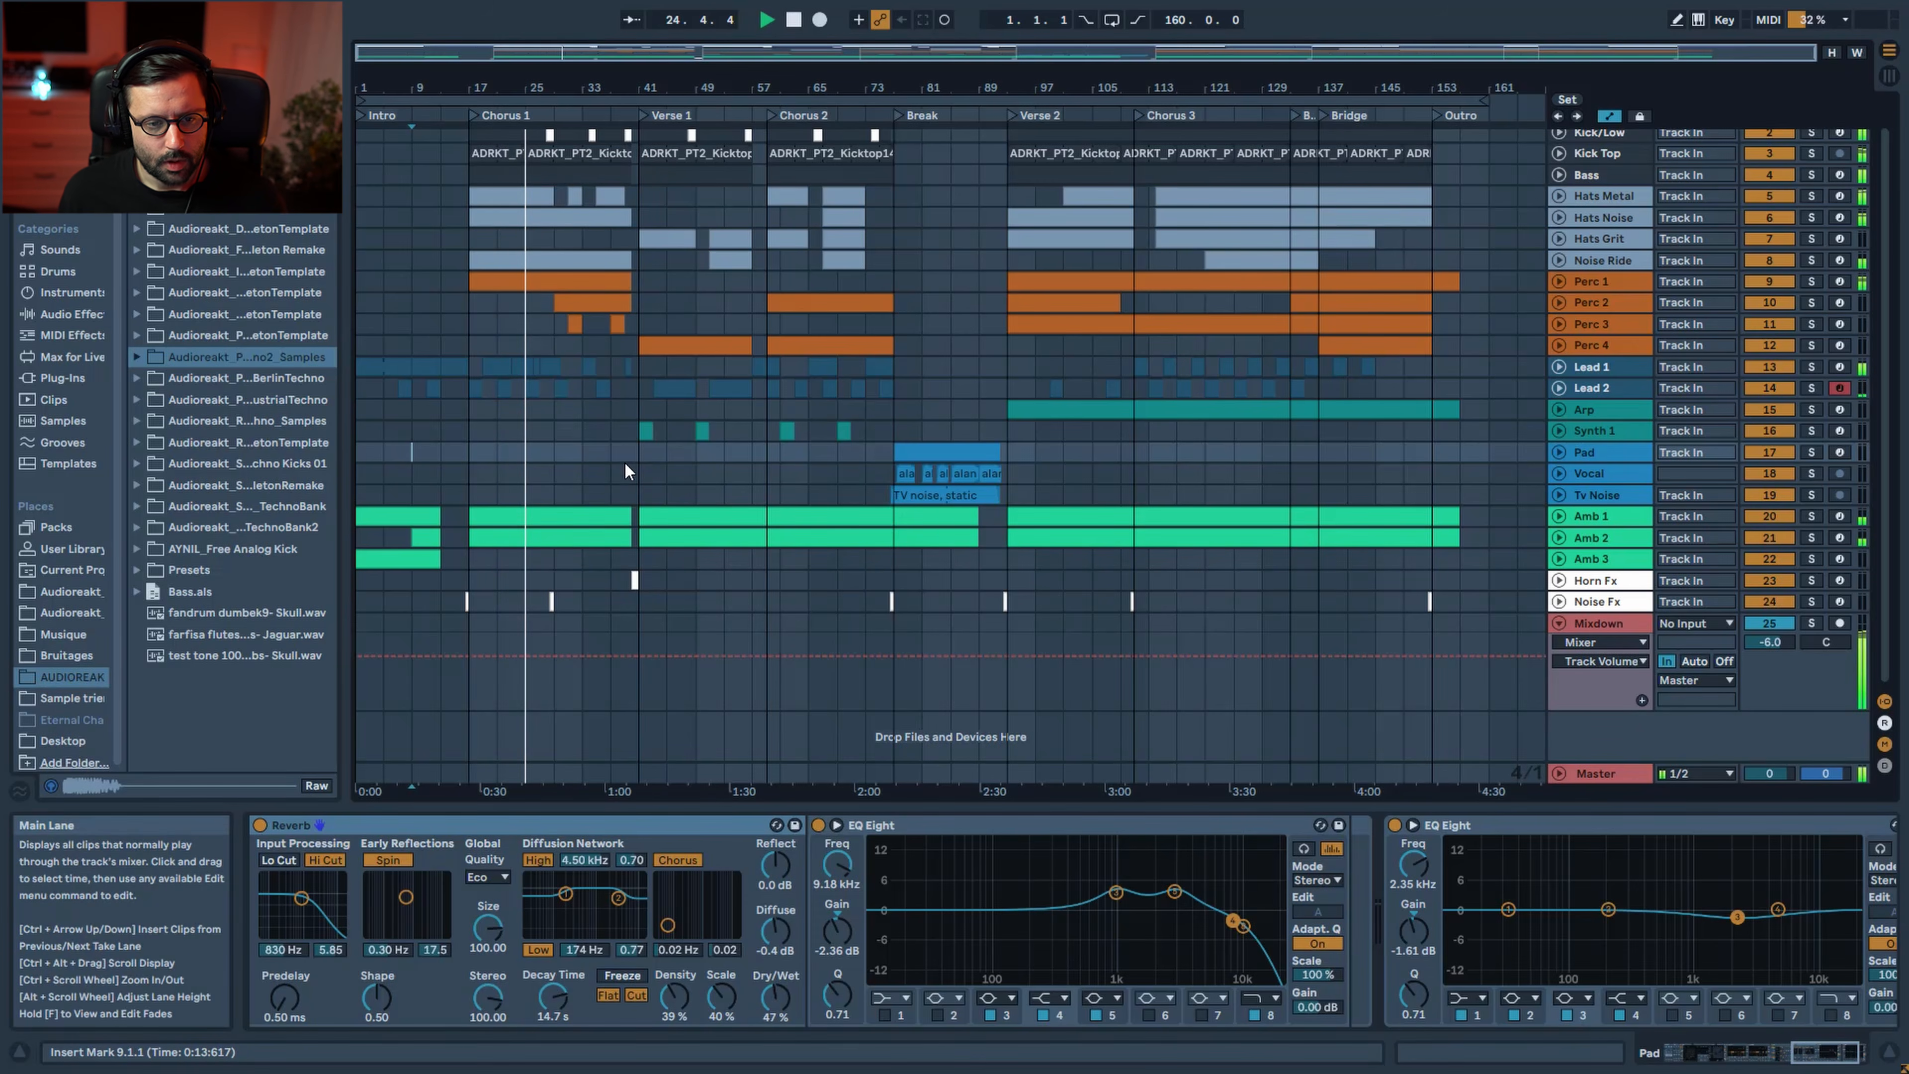
Play the arrangement from bar 37 at the end of Chorus 1 into Verse 1 and stop playback
click(618, 442)
key(space)
key(space)
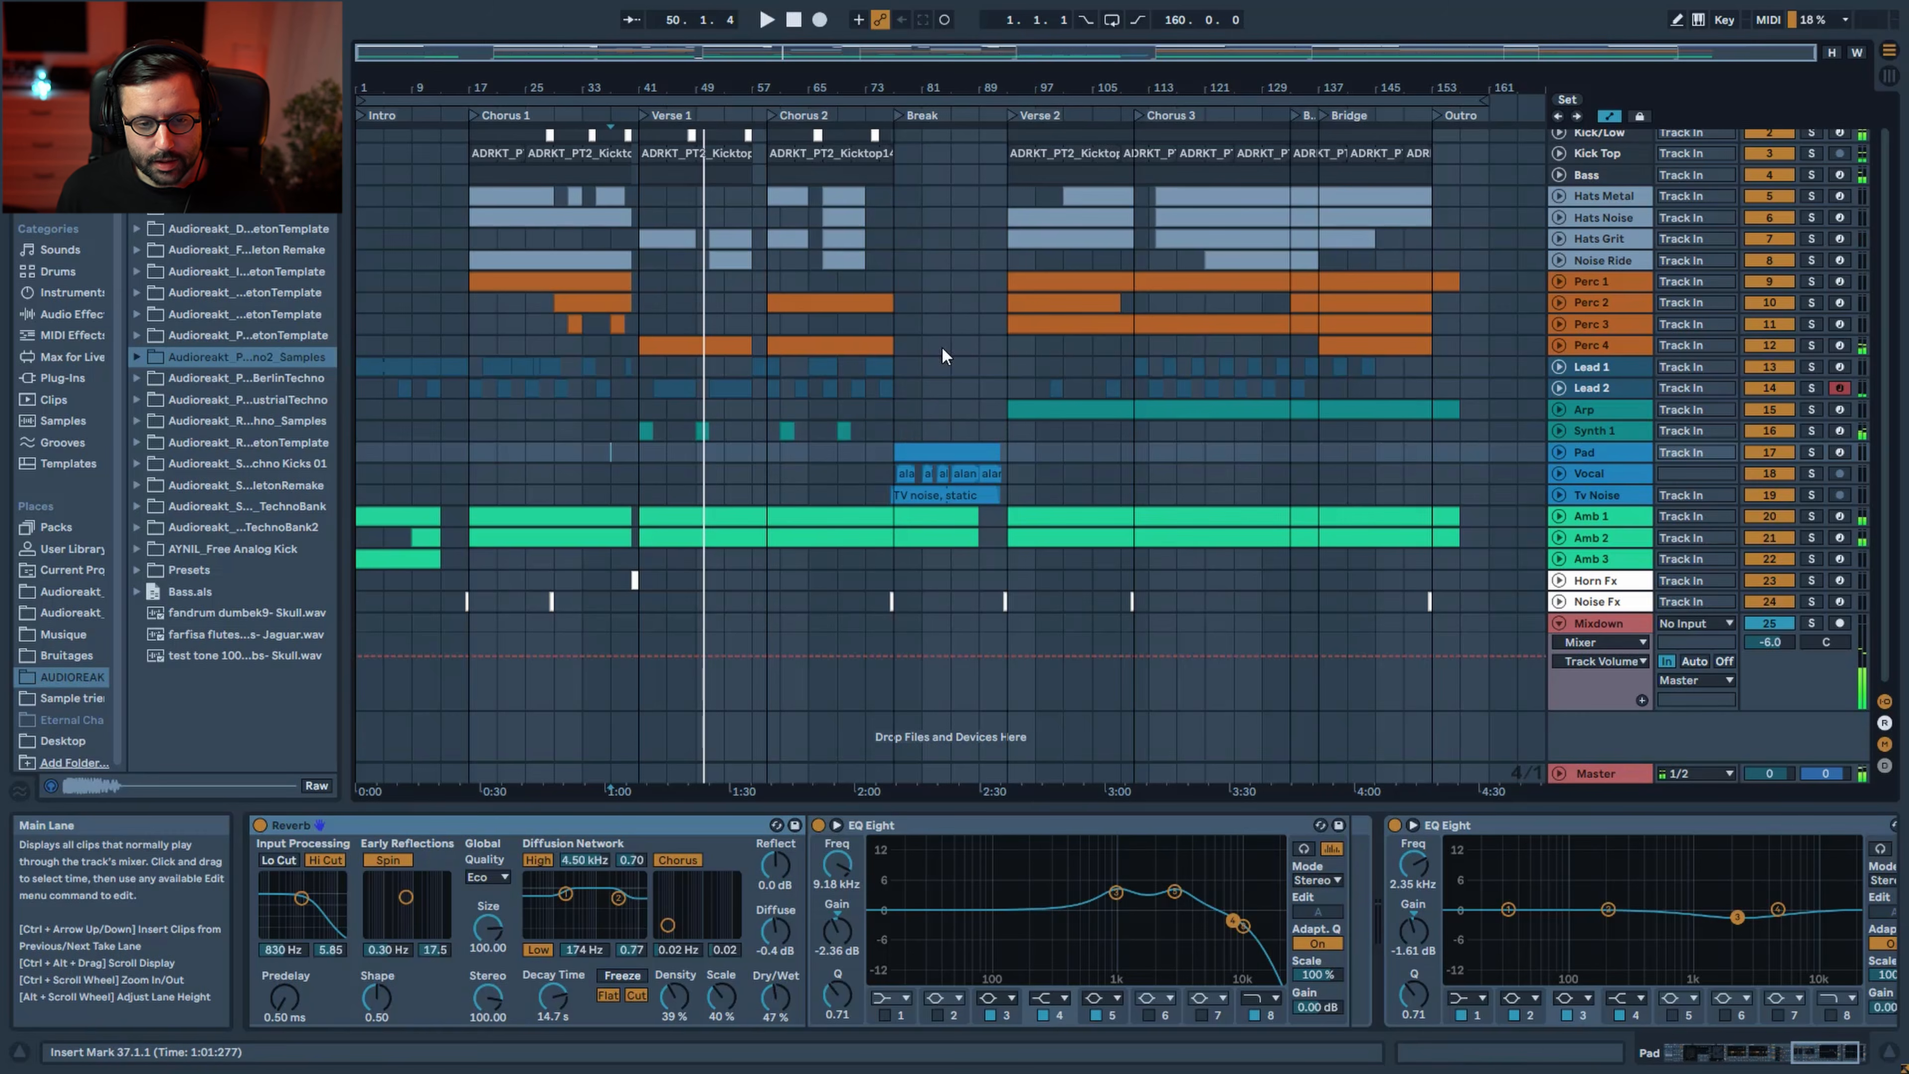
key(space)
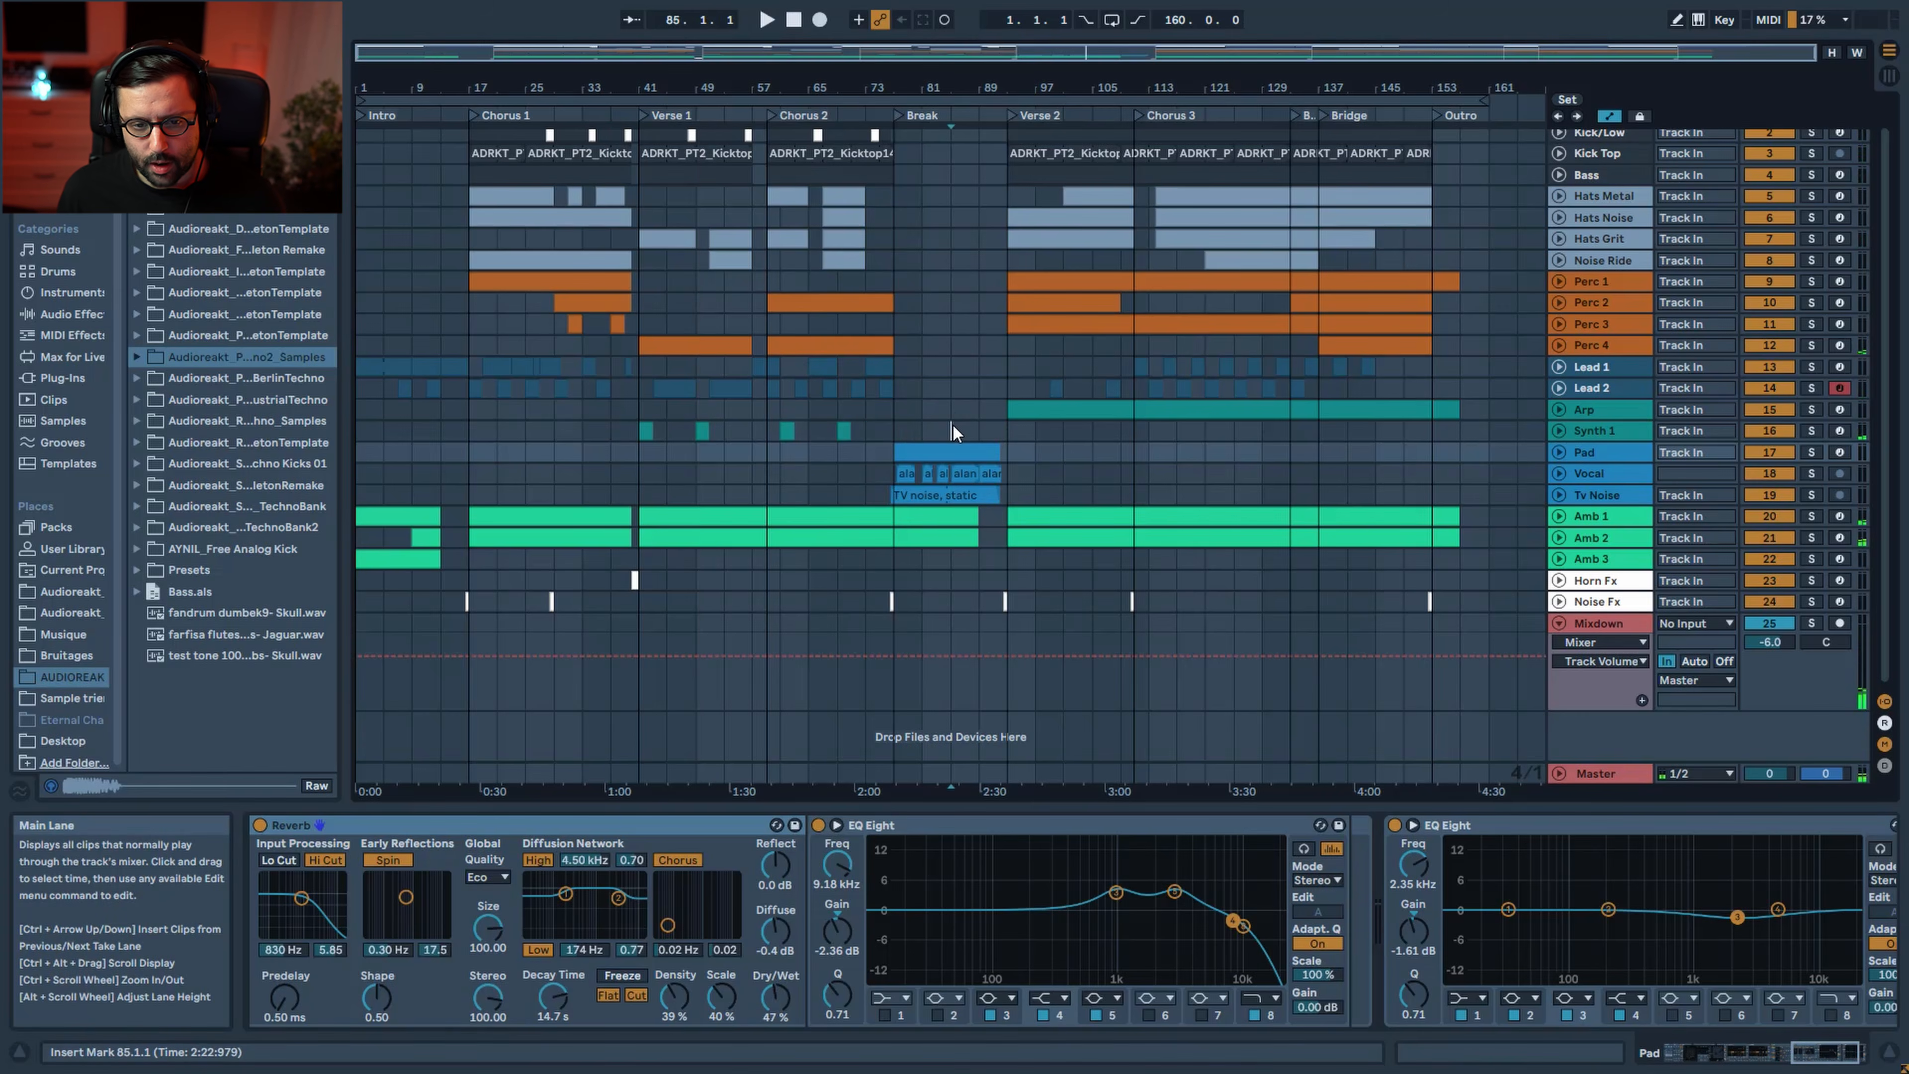
Play the arrangement from bar 85 in the Break on into Verse 2
click(952, 424)
key(space)
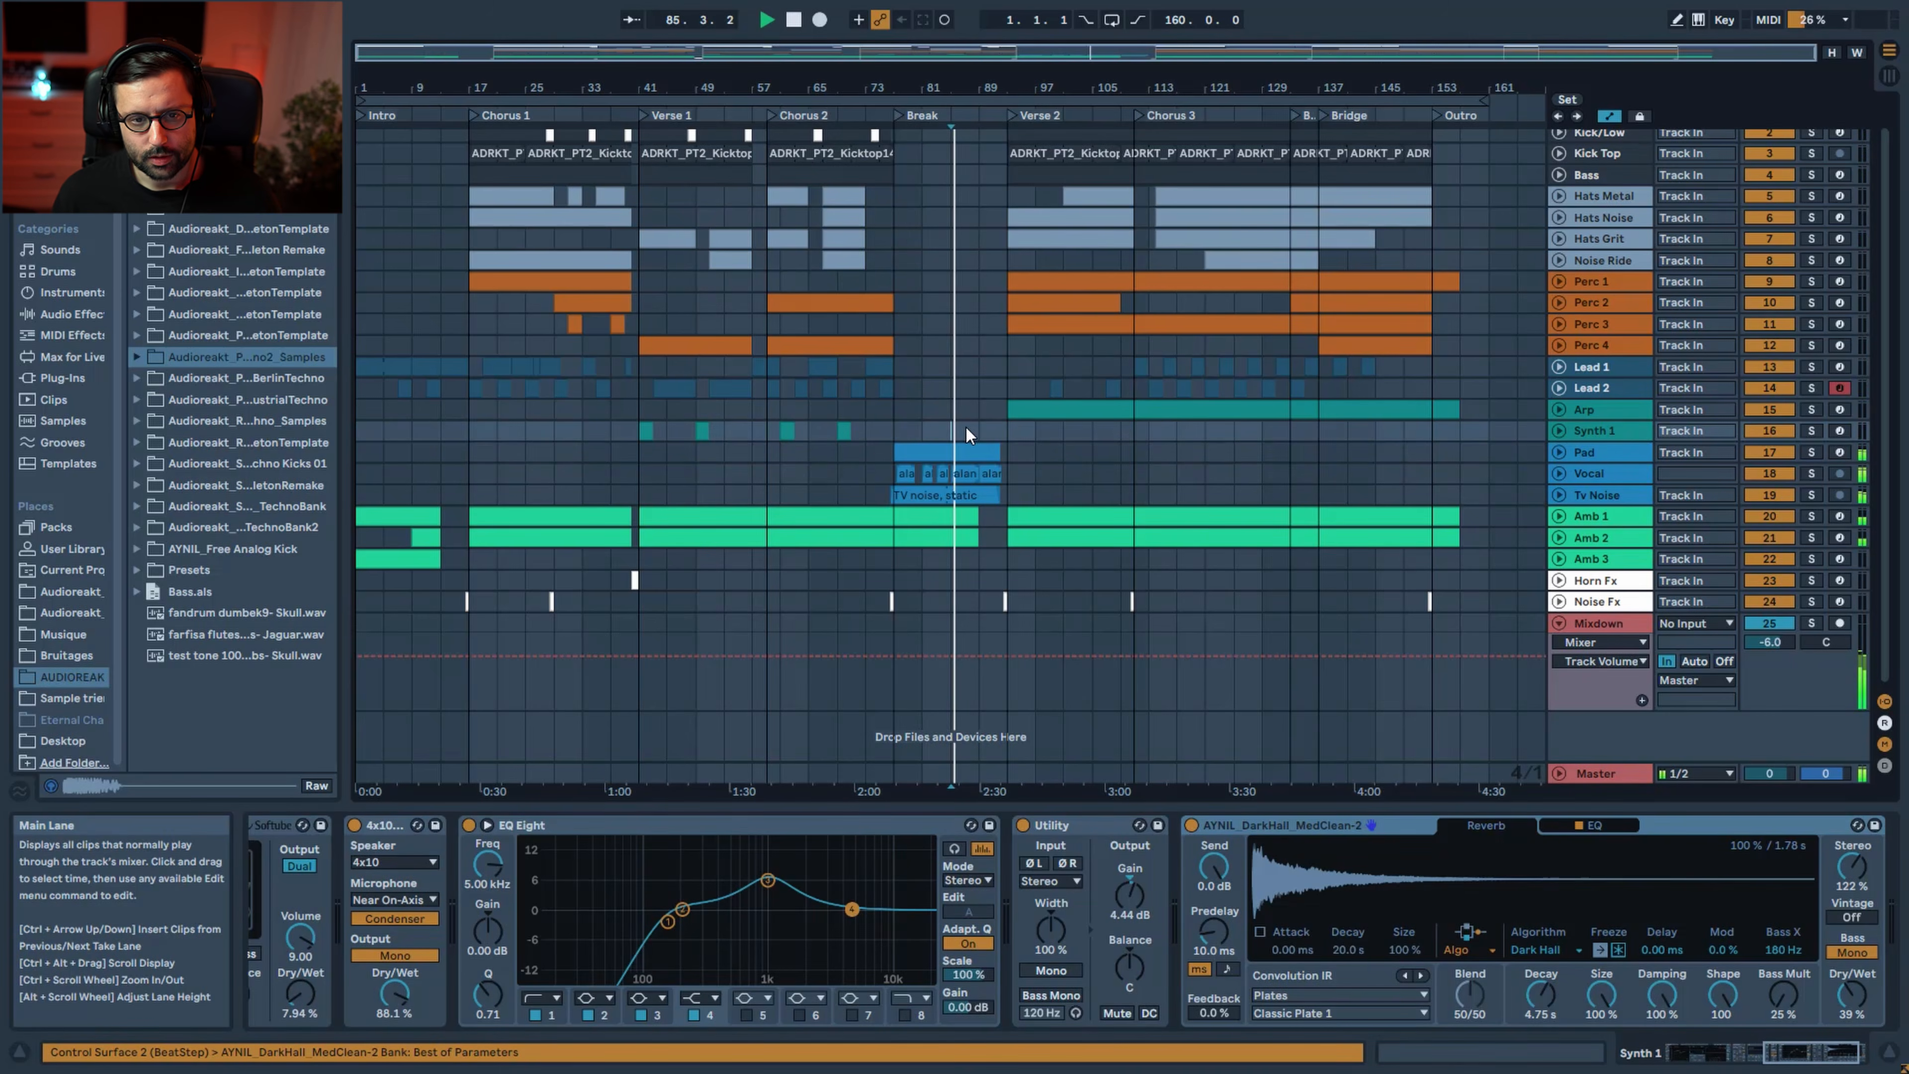
drag(1045, 53, 1088, 116)
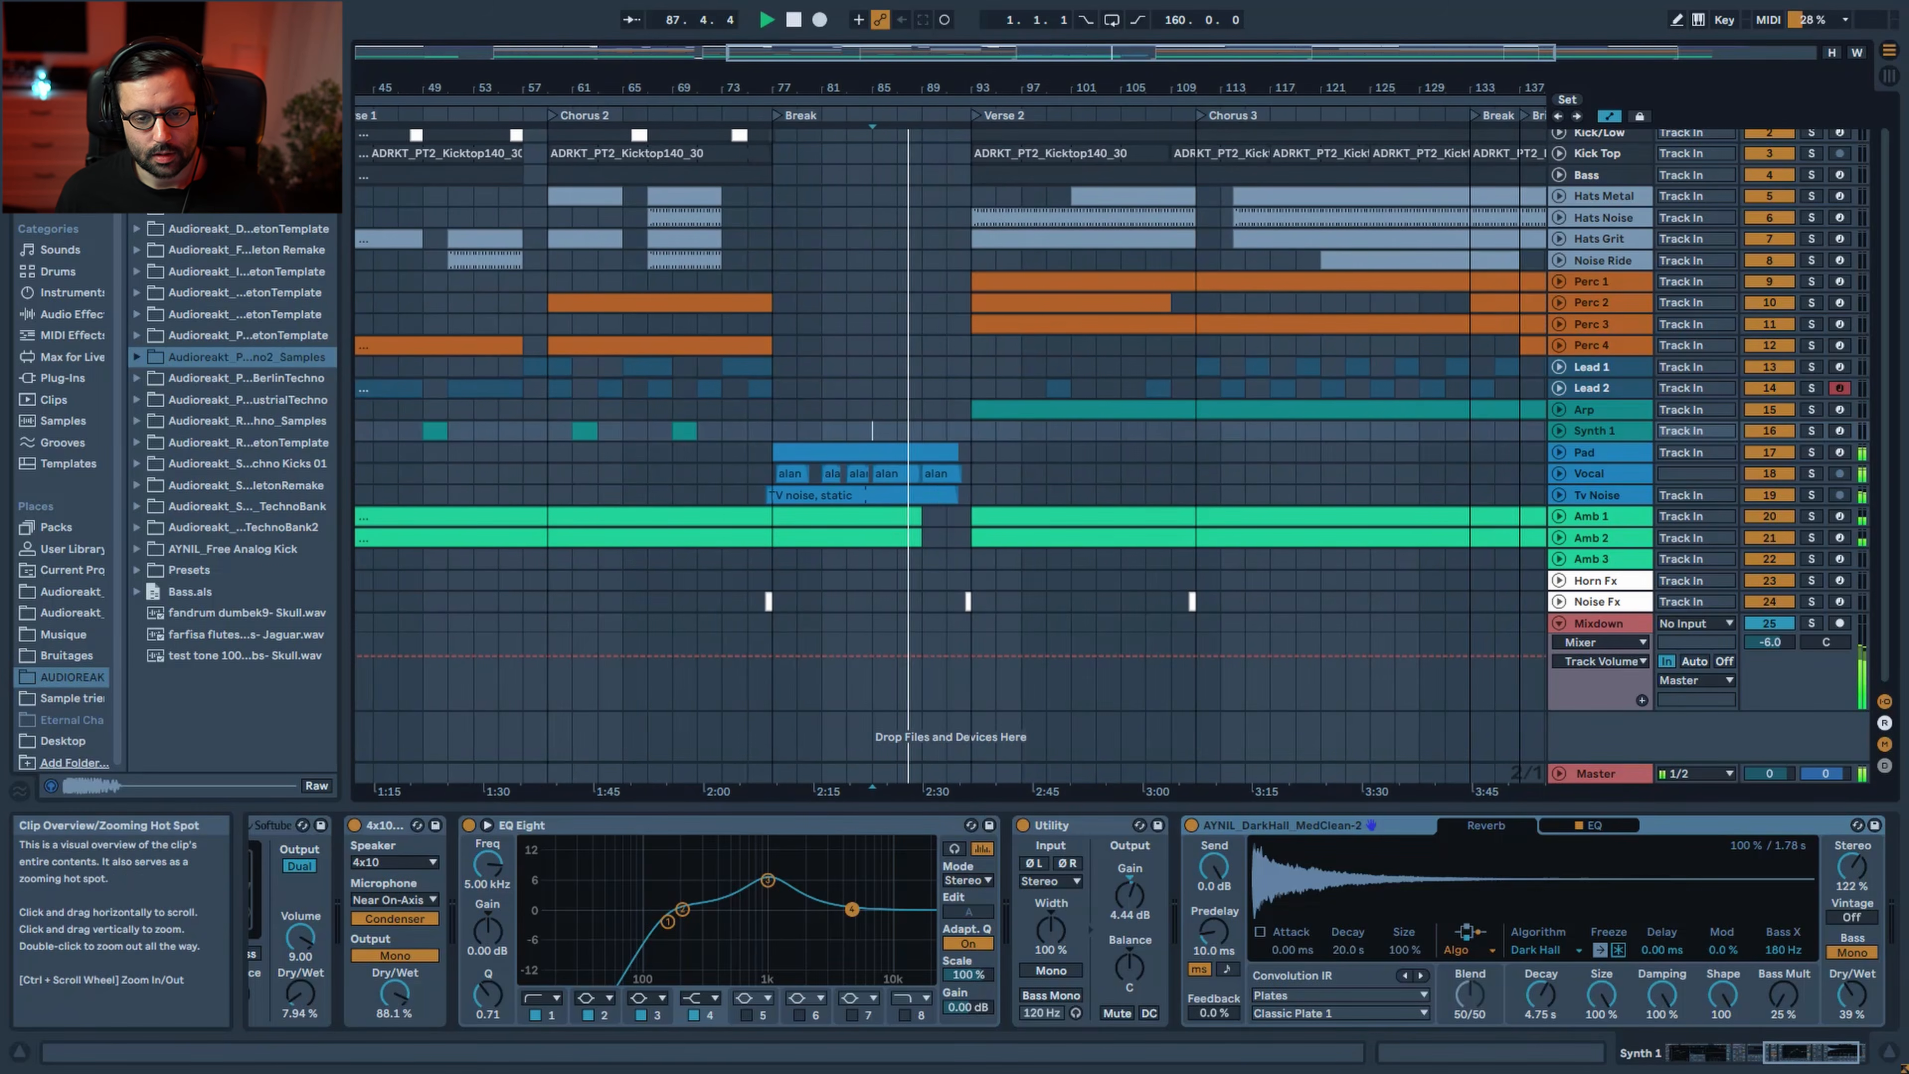
drag(1165, 67, 1165, 58)
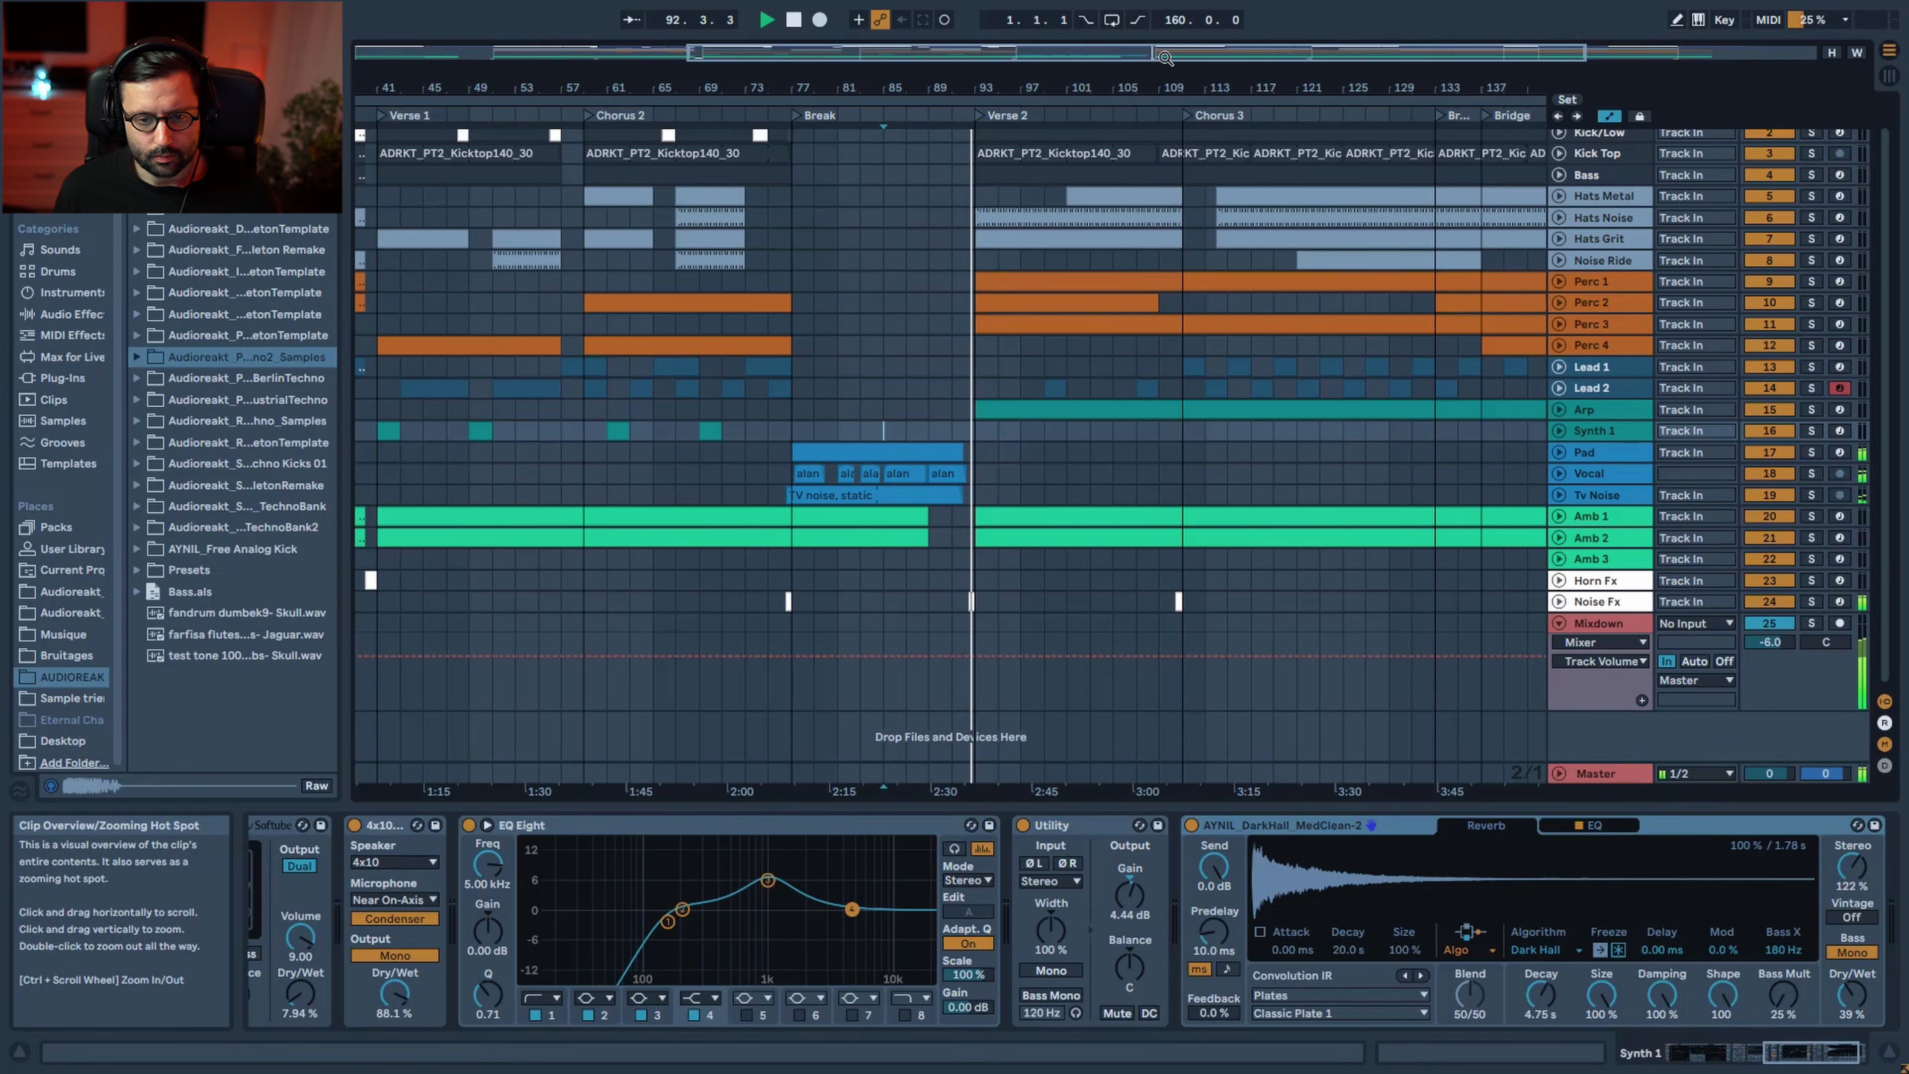
drag(1165, 57, 1264, 63)
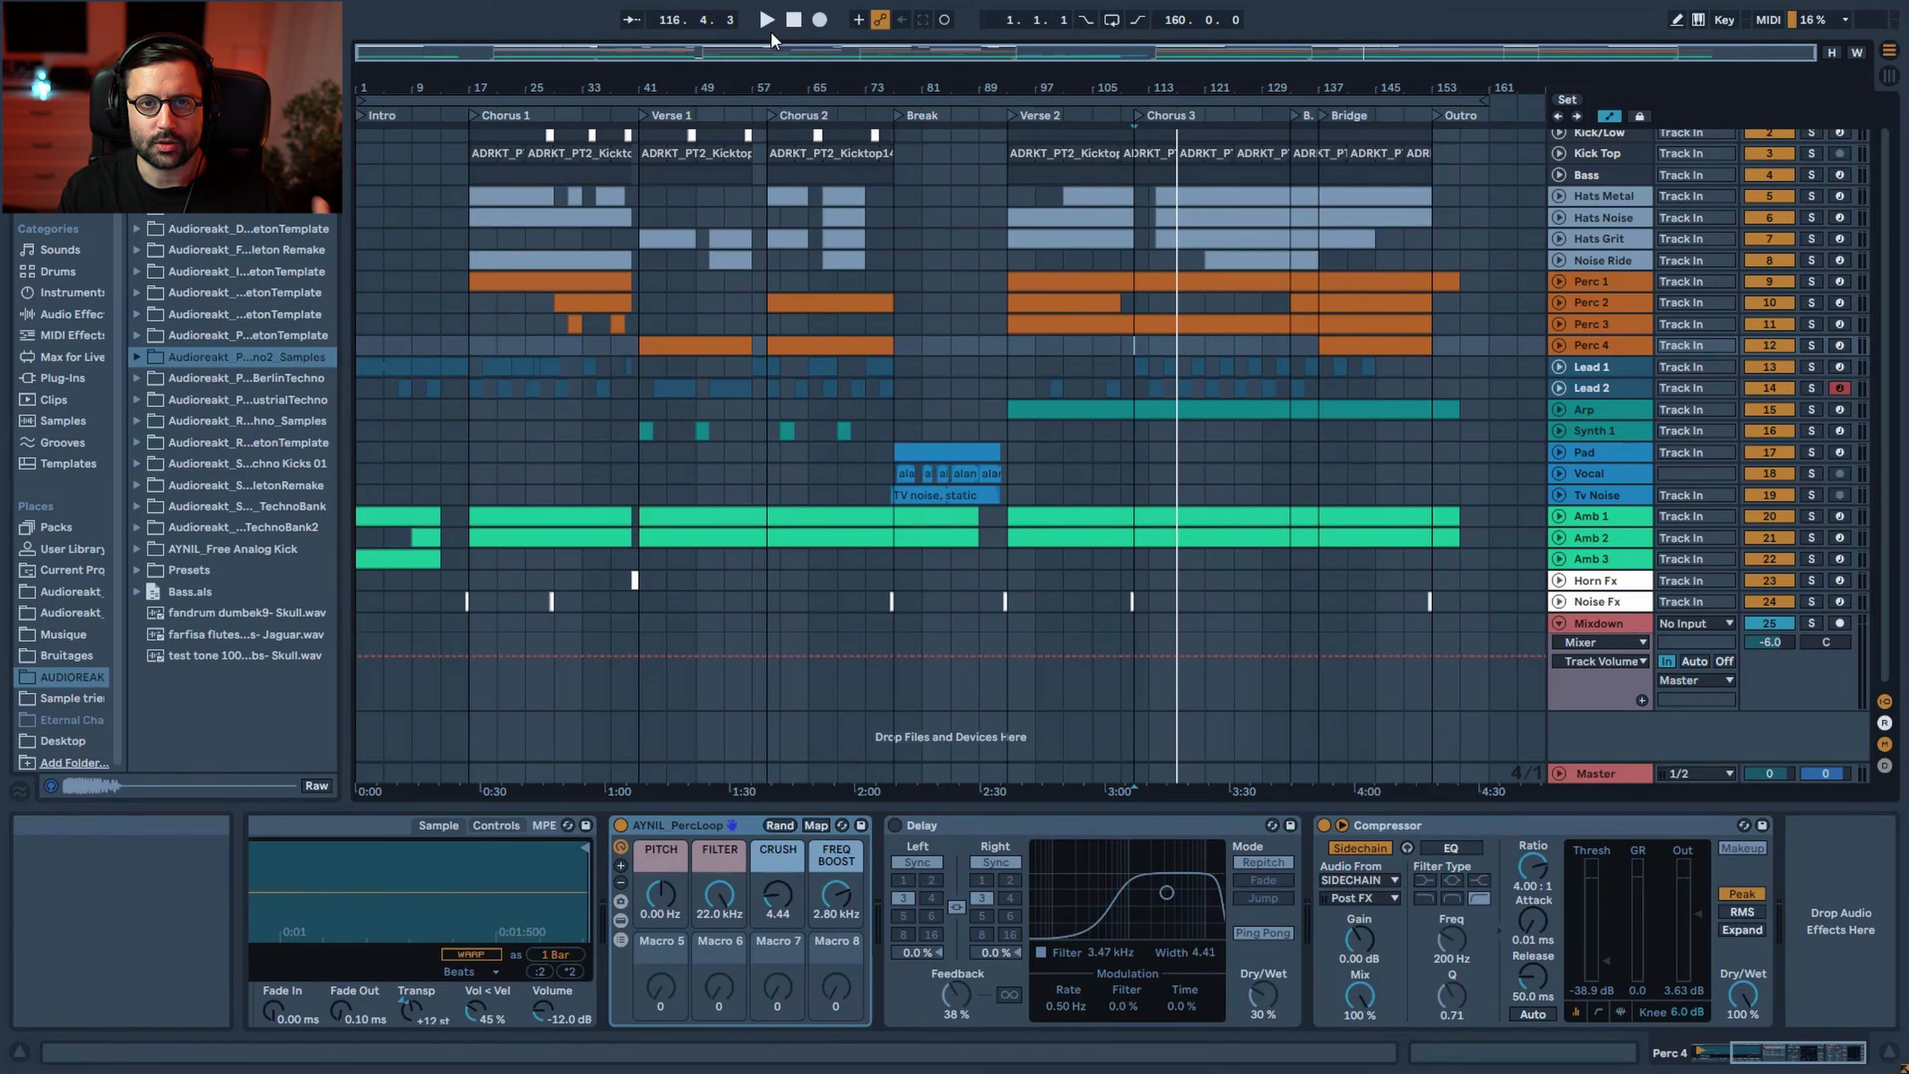
Unfold the SIDECHAIN track, examine its audio clip at bar 101 in Verse 2, and fold the track again
scroll(1659, 181, up, 1)
click(1611, 143)
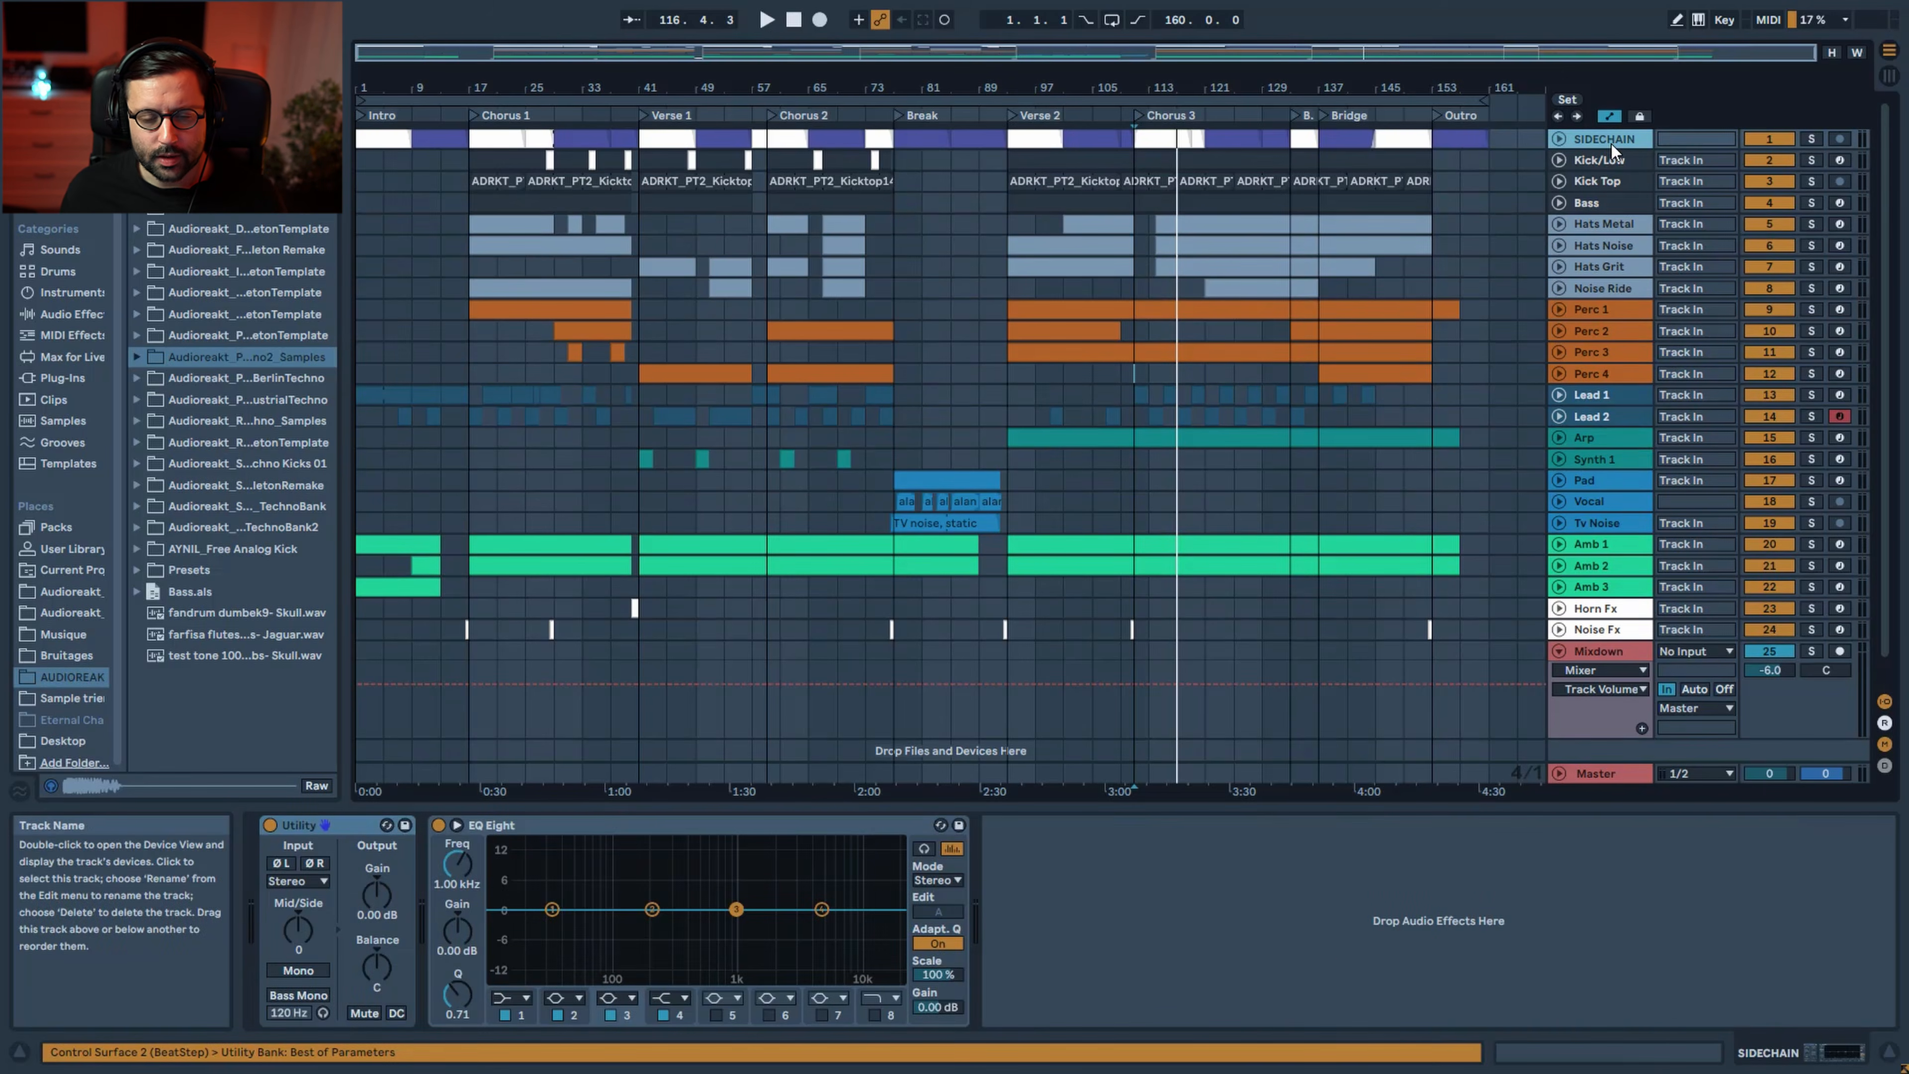
click(1558, 138)
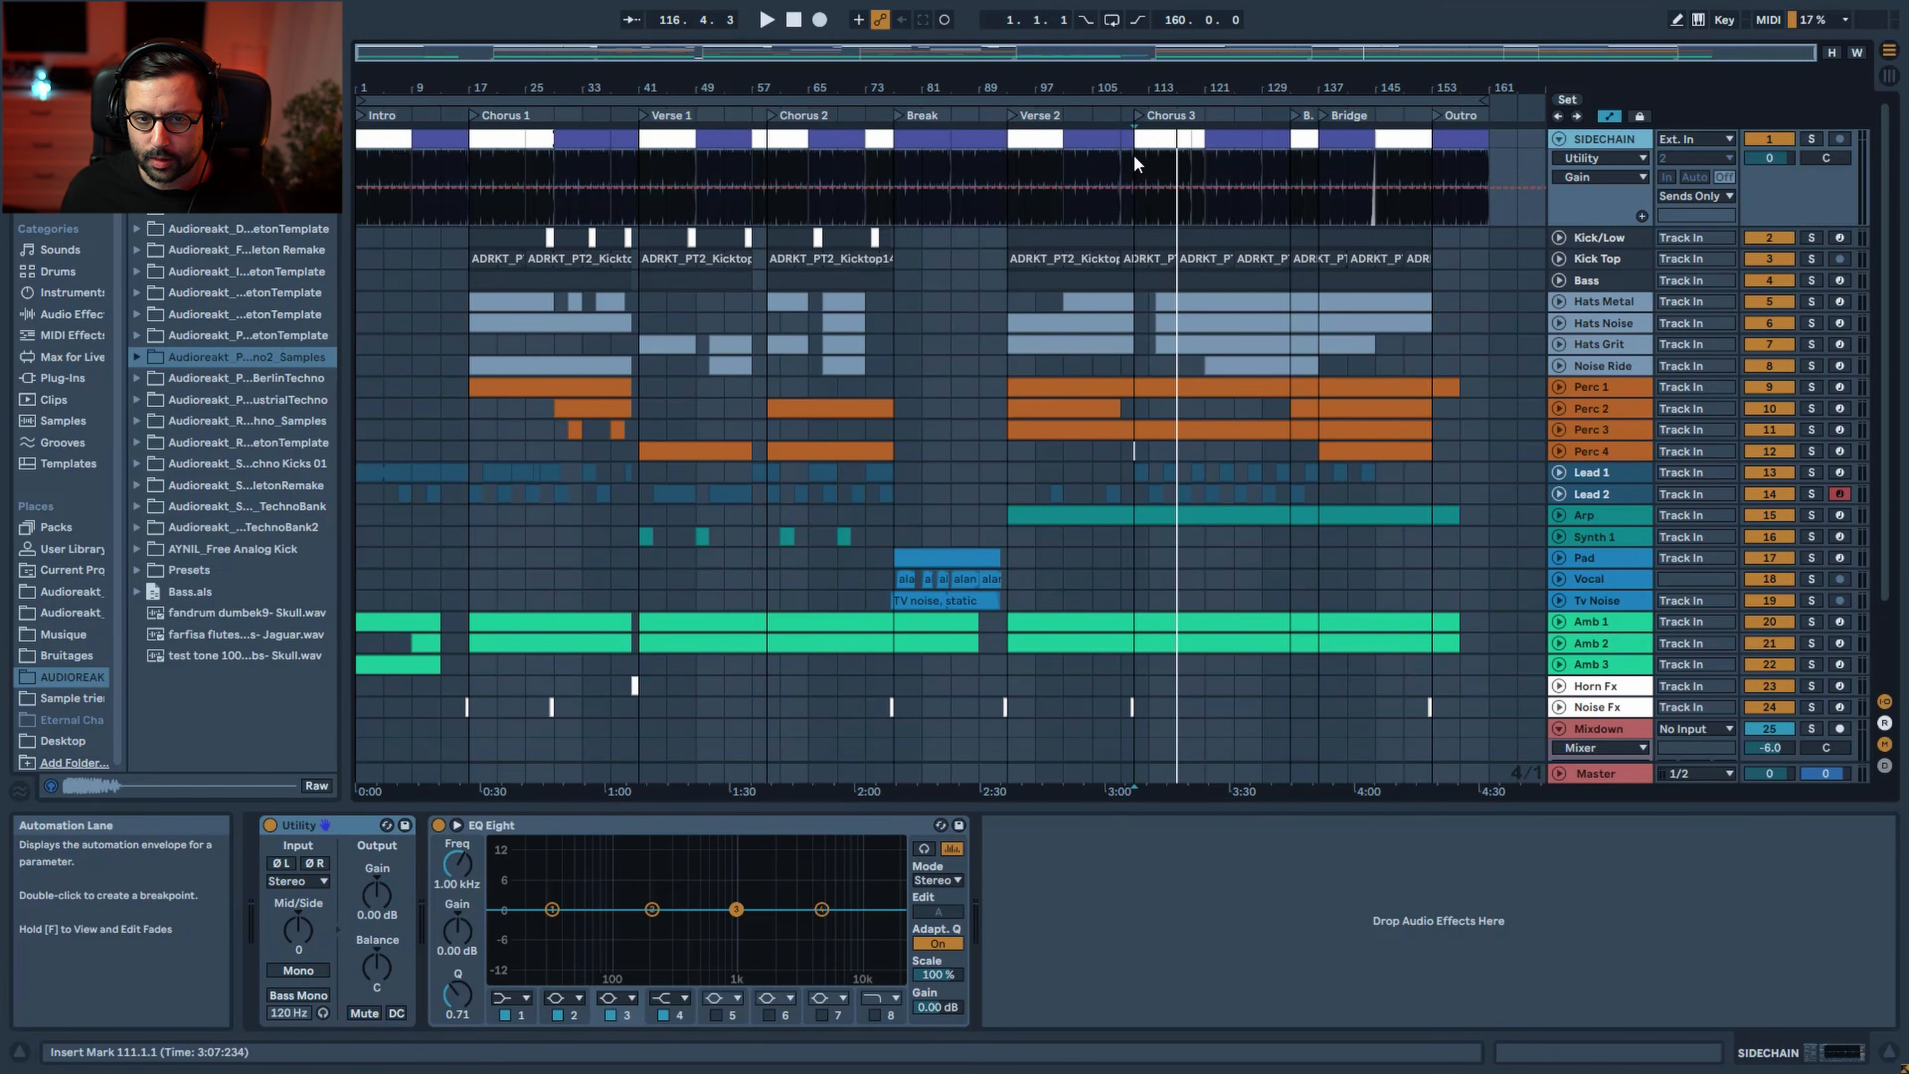
click(1097, 143)
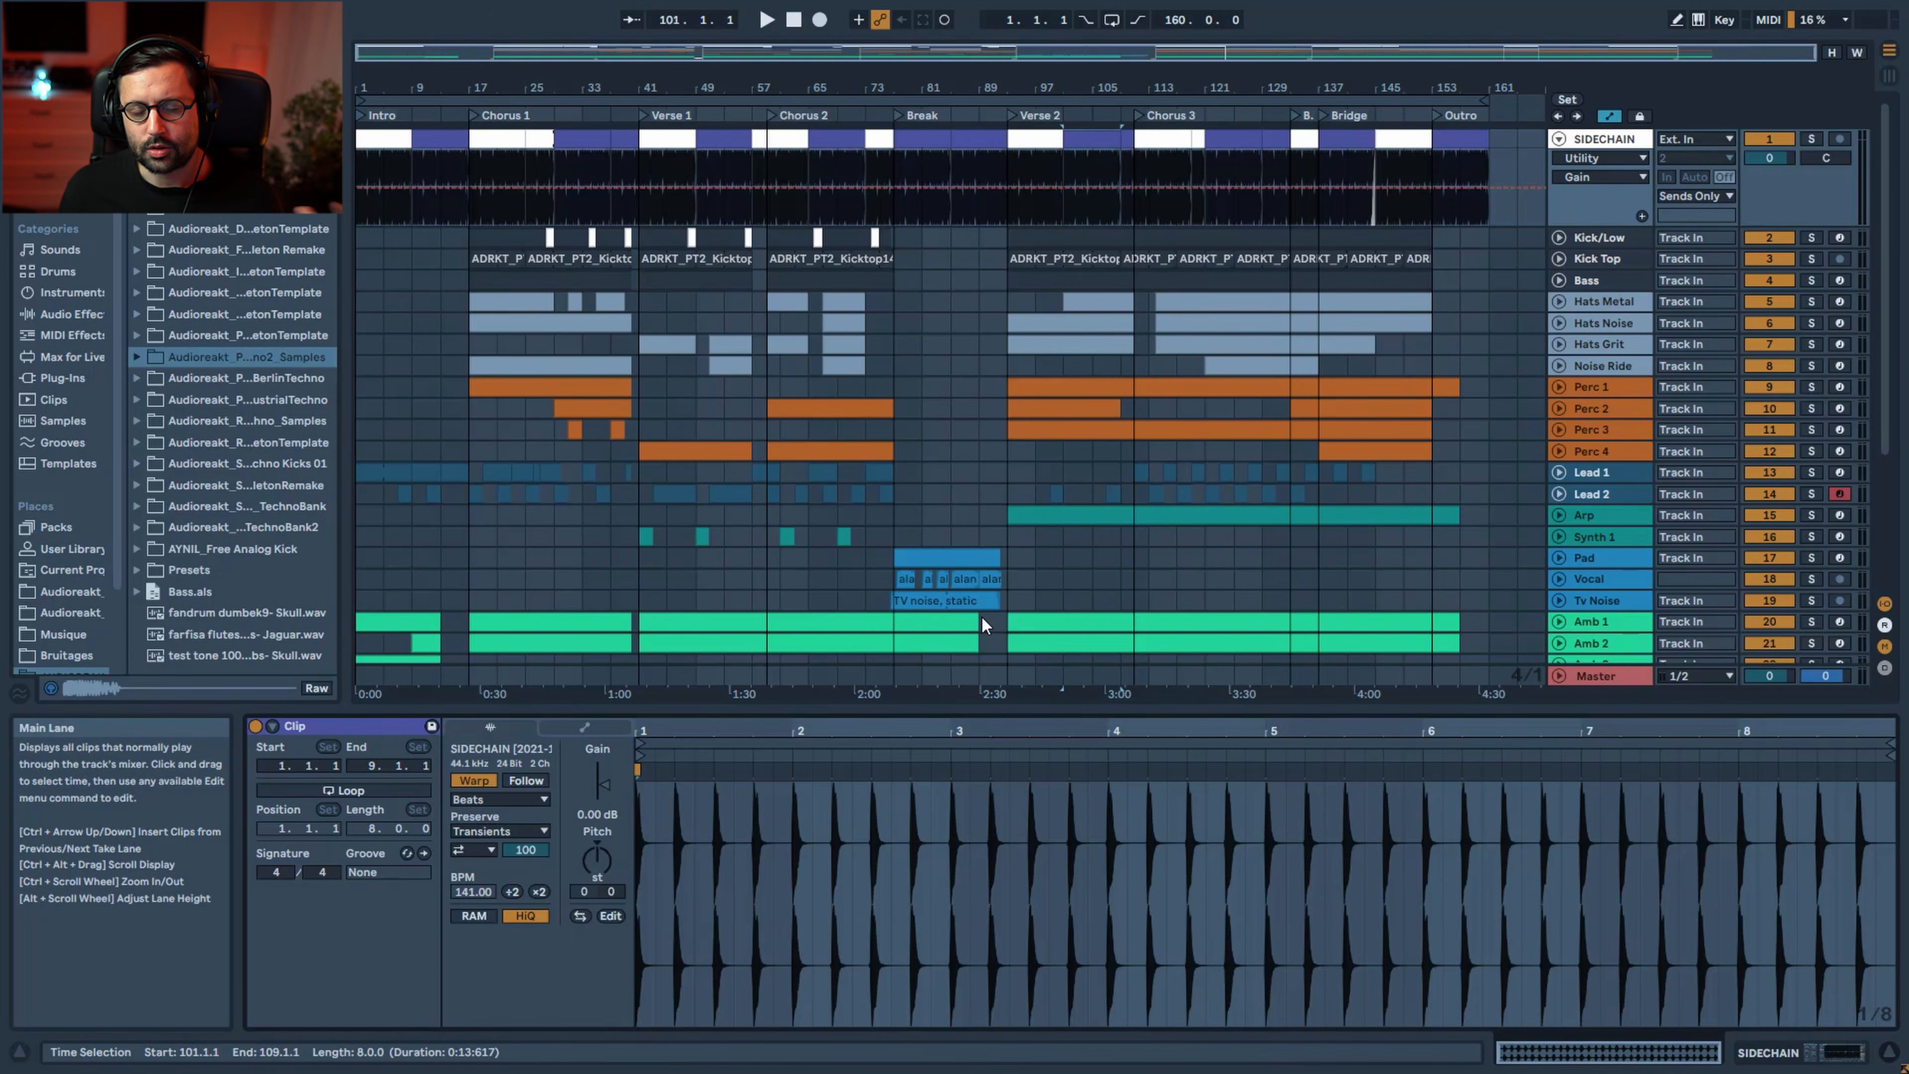
click(1558, 139)
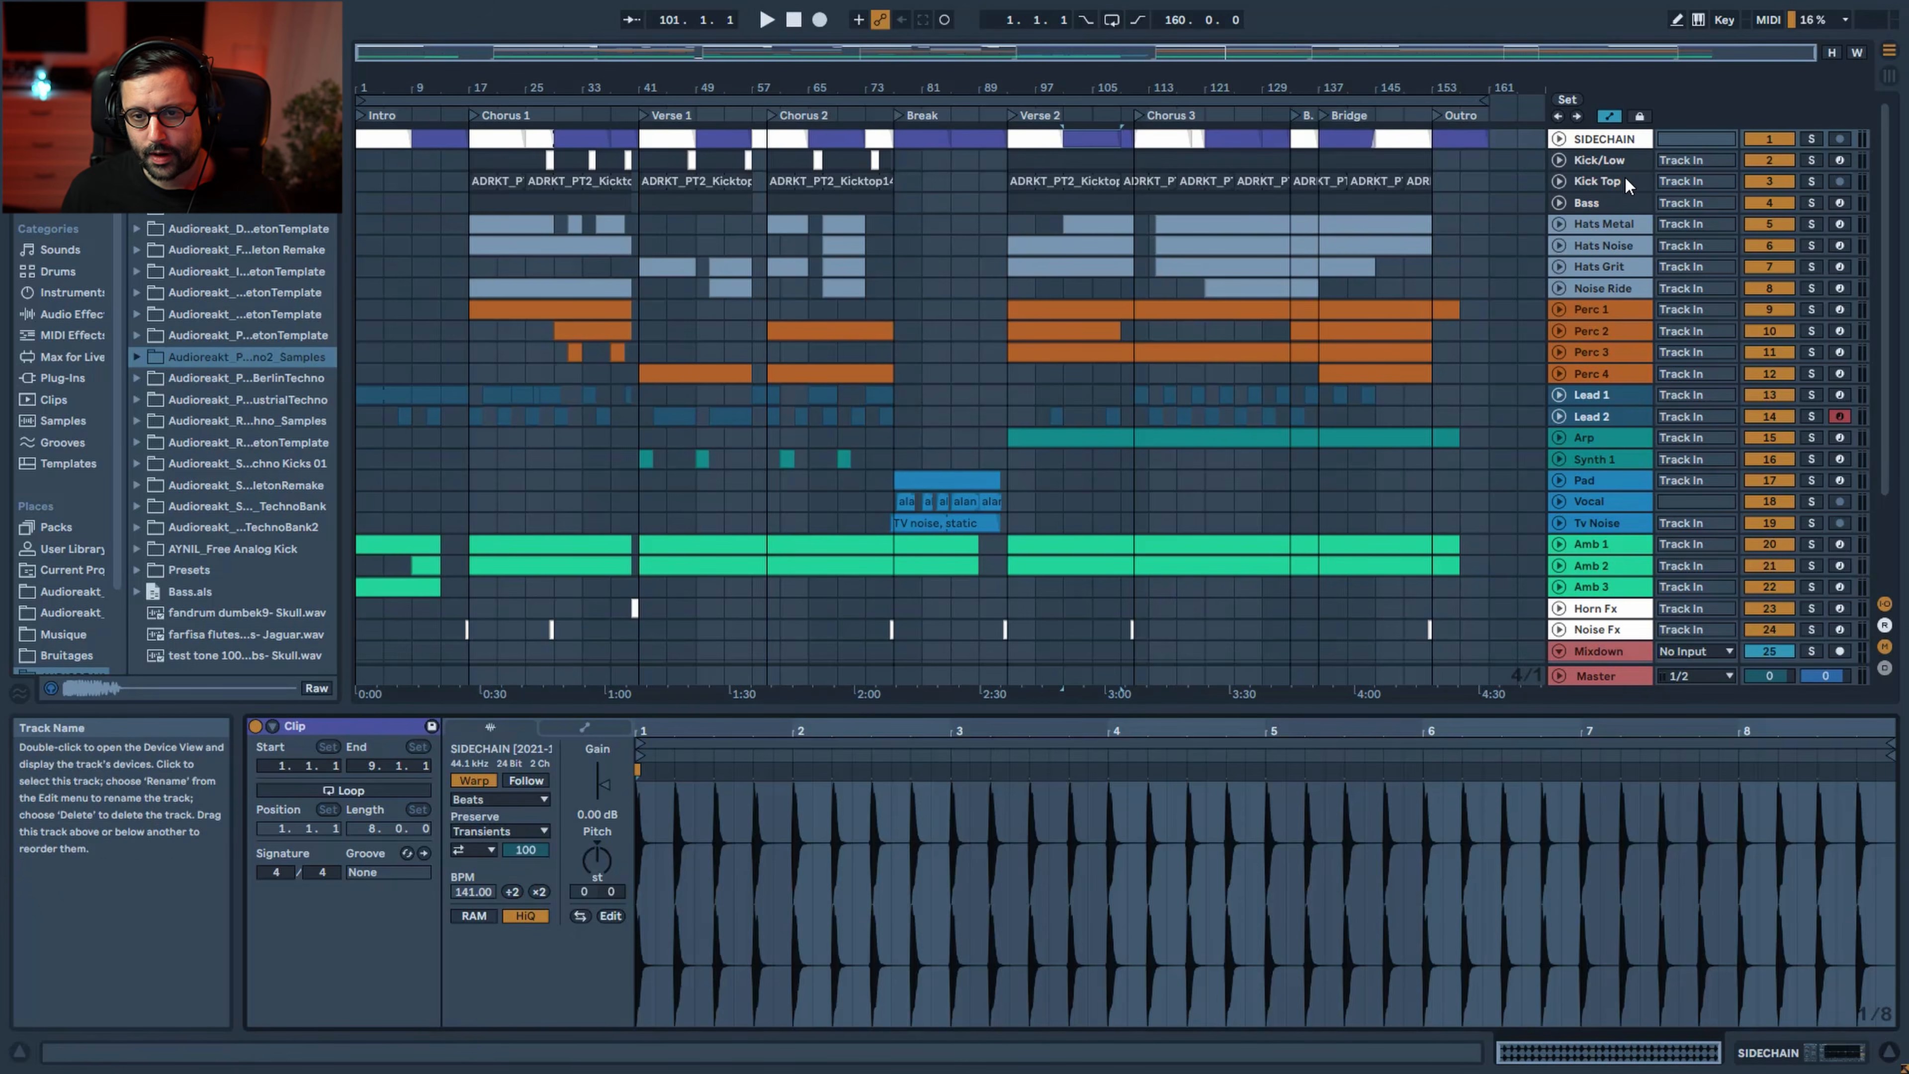
Solo the Kick/Low track and play it from bar 101 with its device chain in view
click(1620, 203)
double_click(1615, 160)
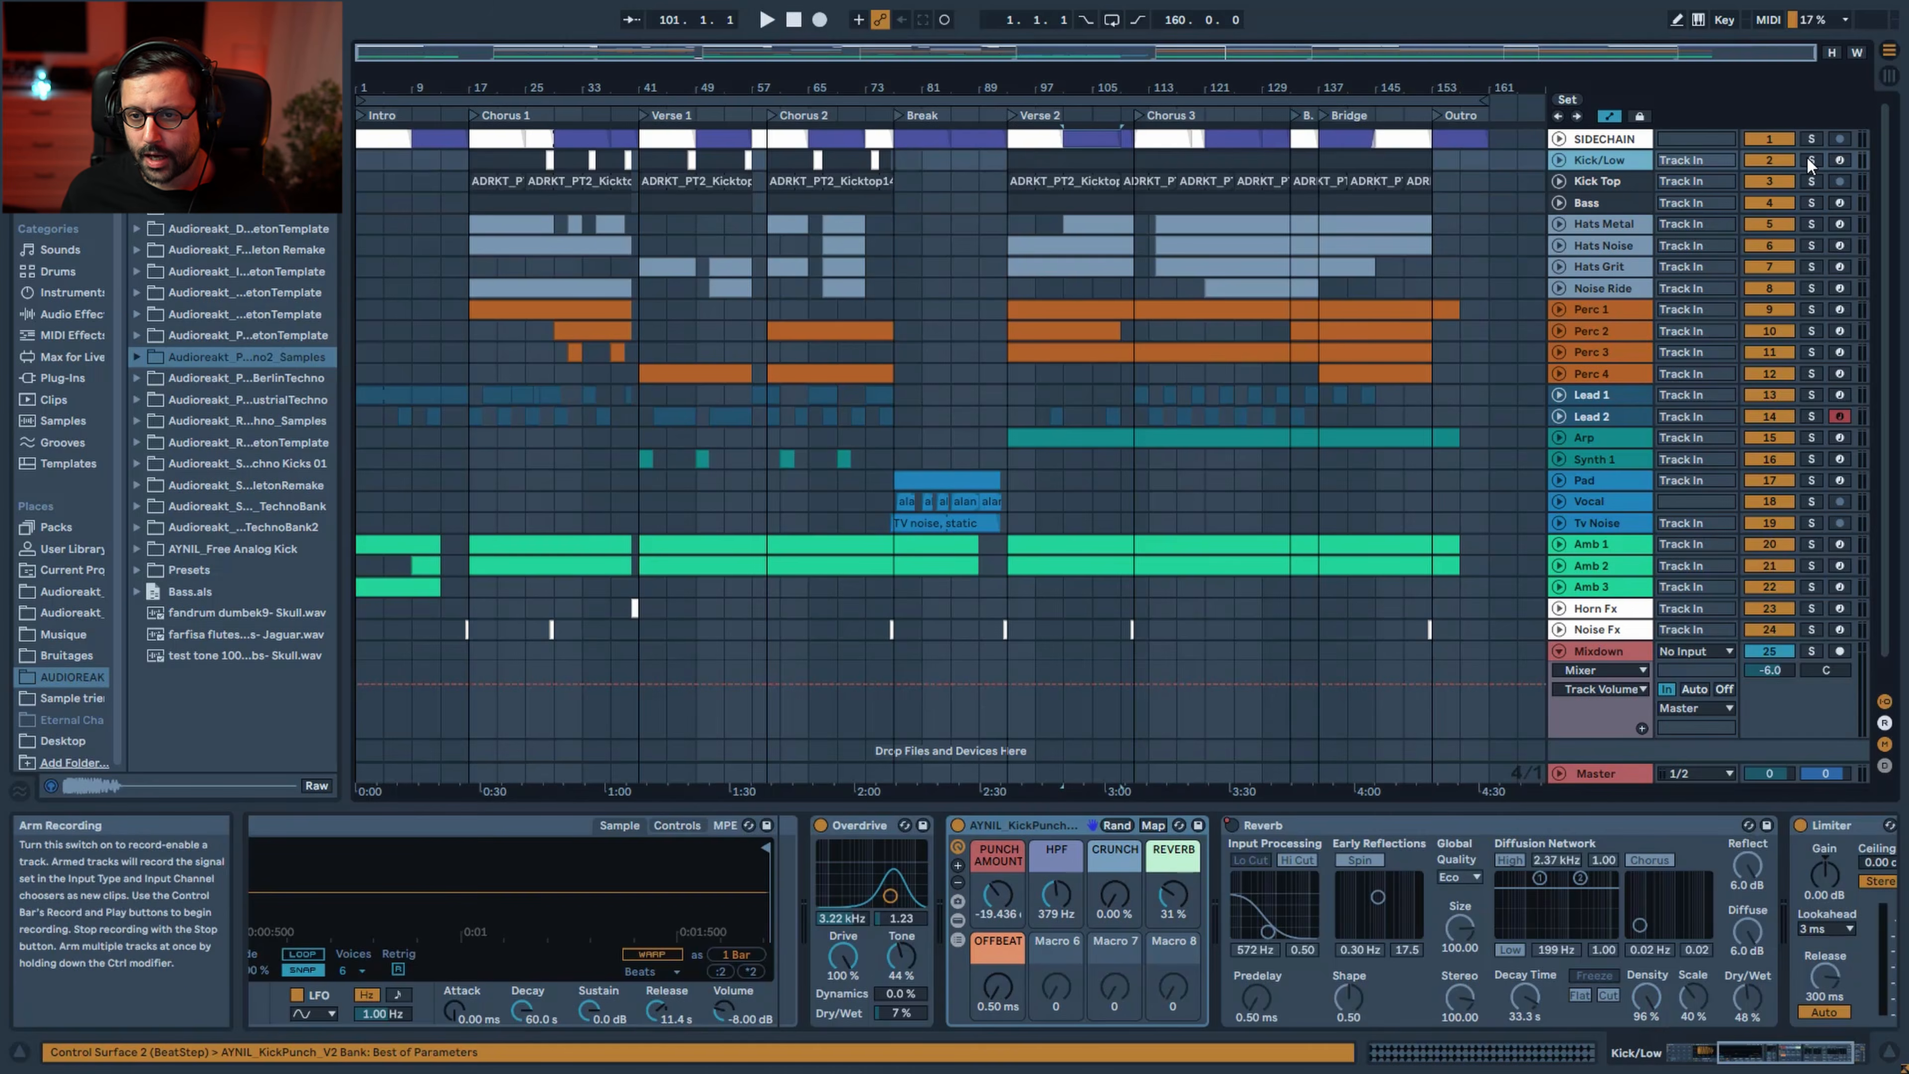
click(1808, 159)
key(space)
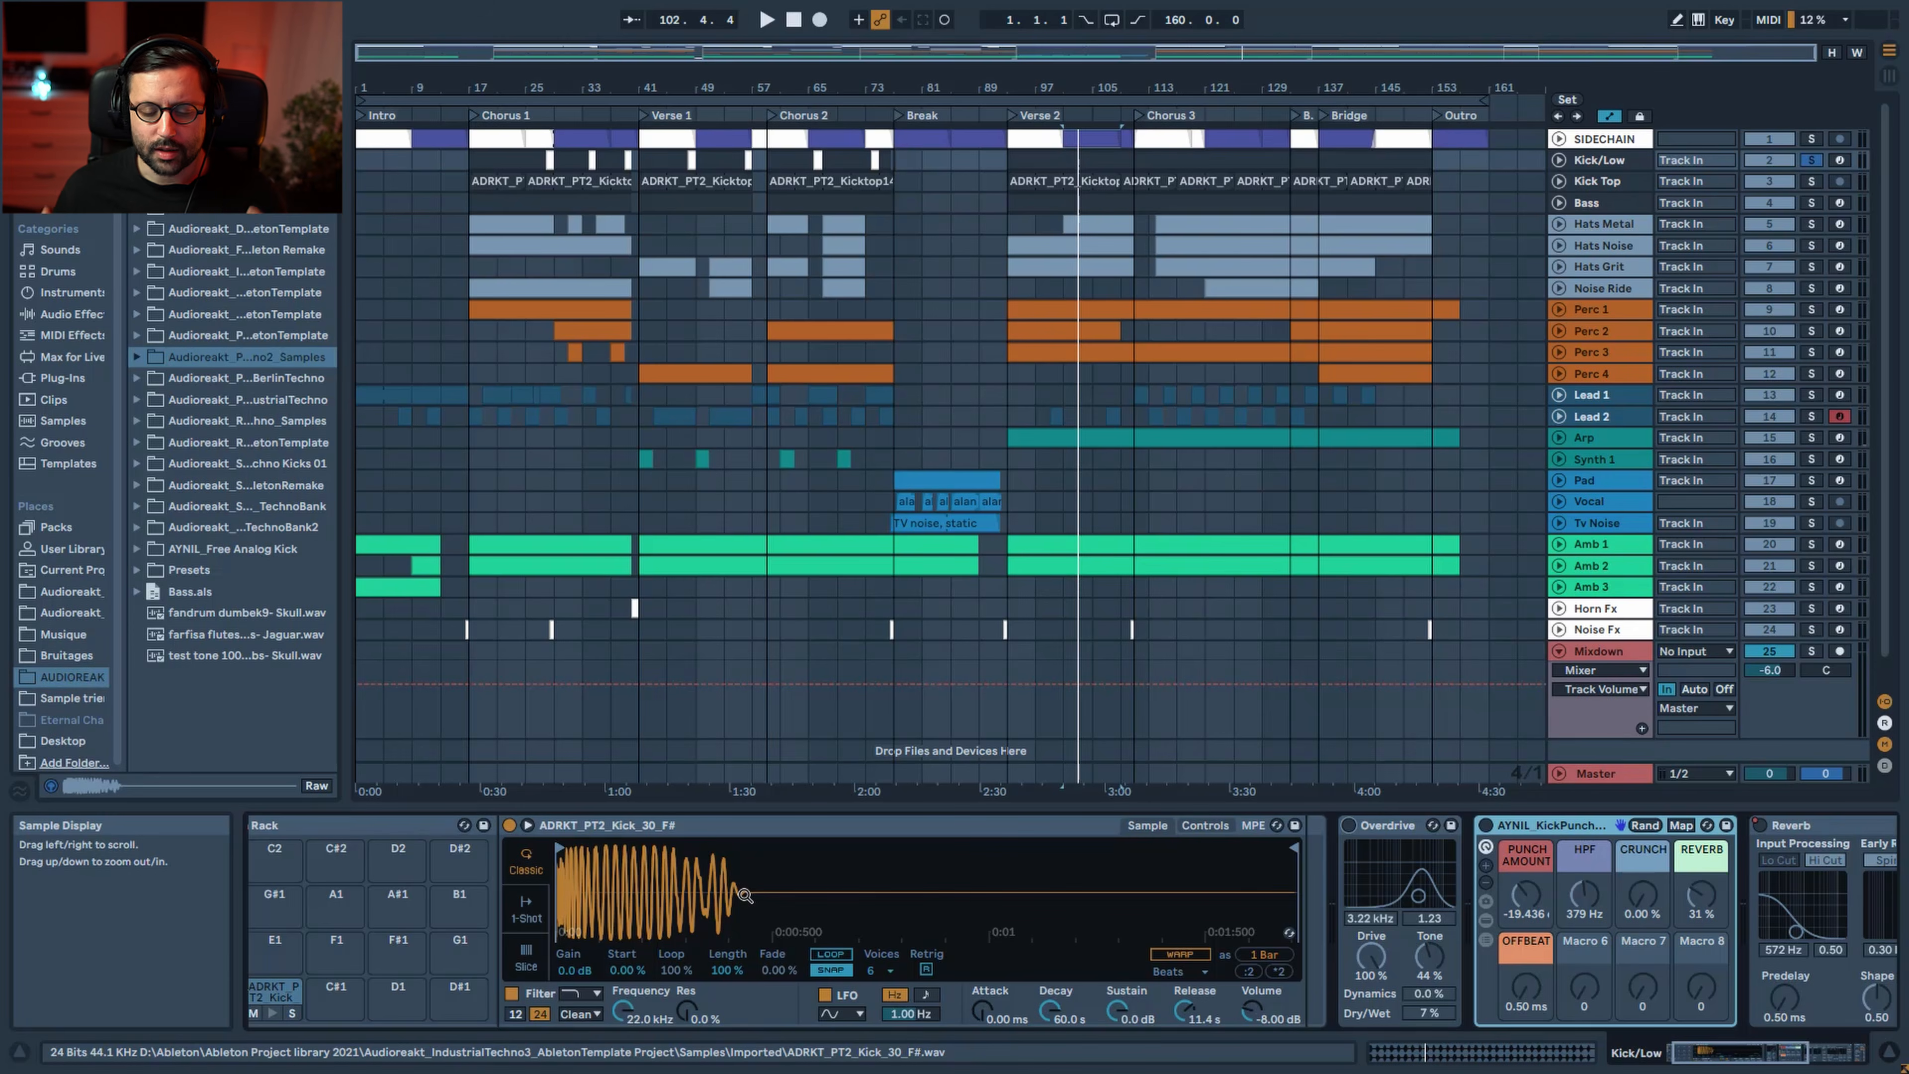
key(space)
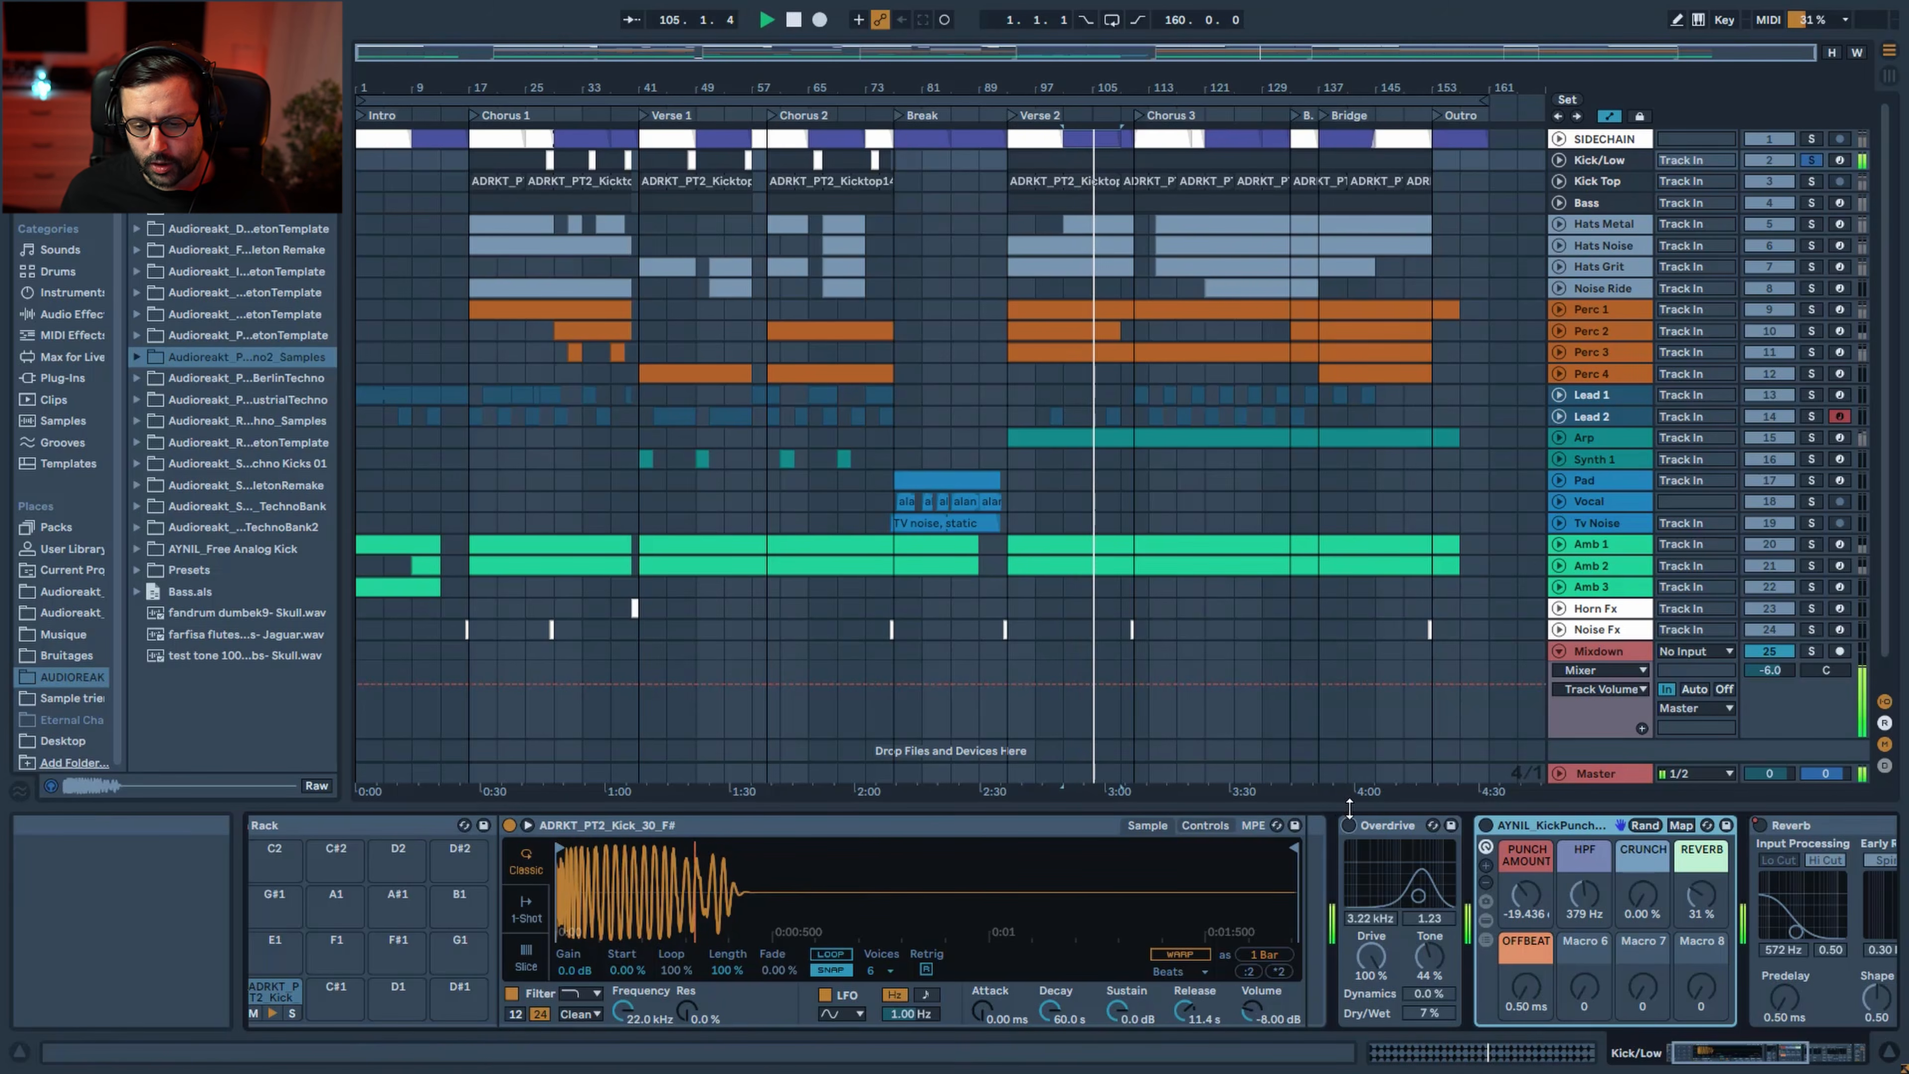
key(space)
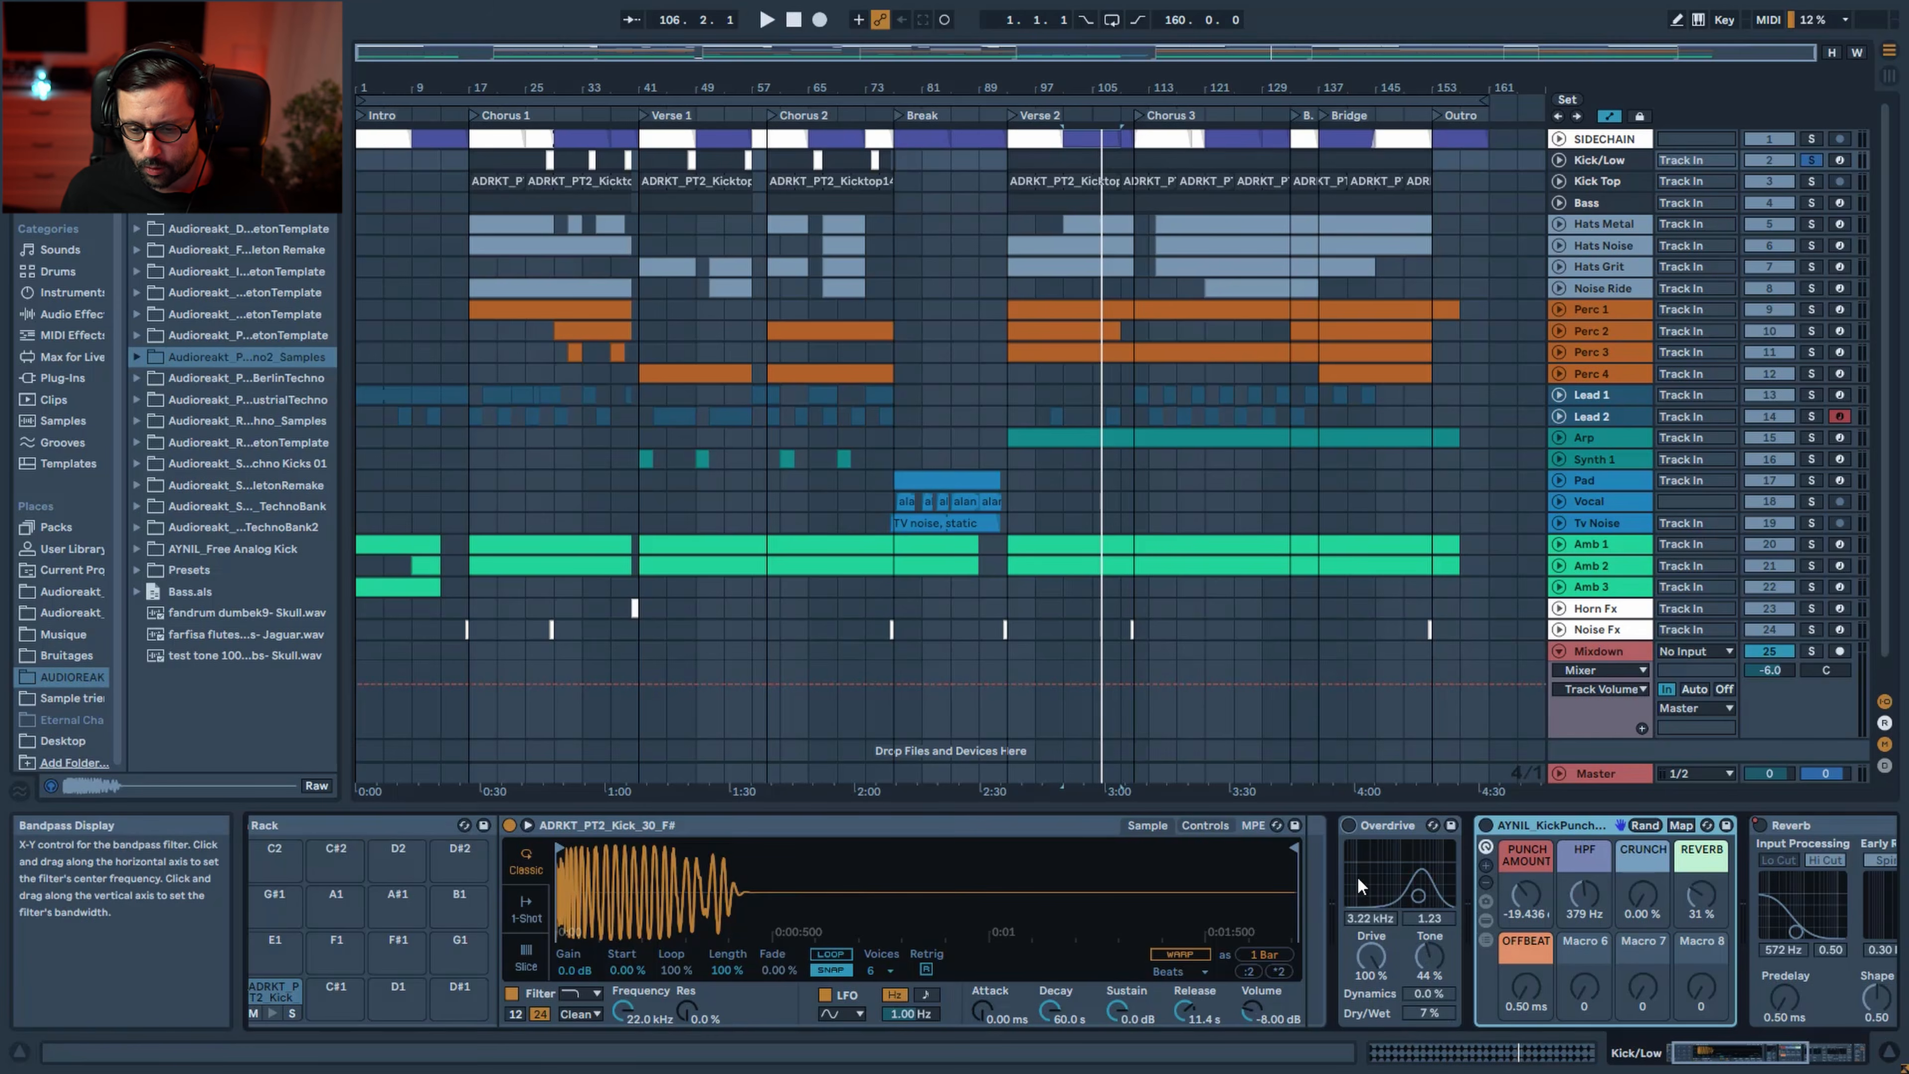
Enable the Overdrive and the AYNIL_KickPunch_V2 rack on the Kick/Low track while it plays
key(space)
click(1350, 825)
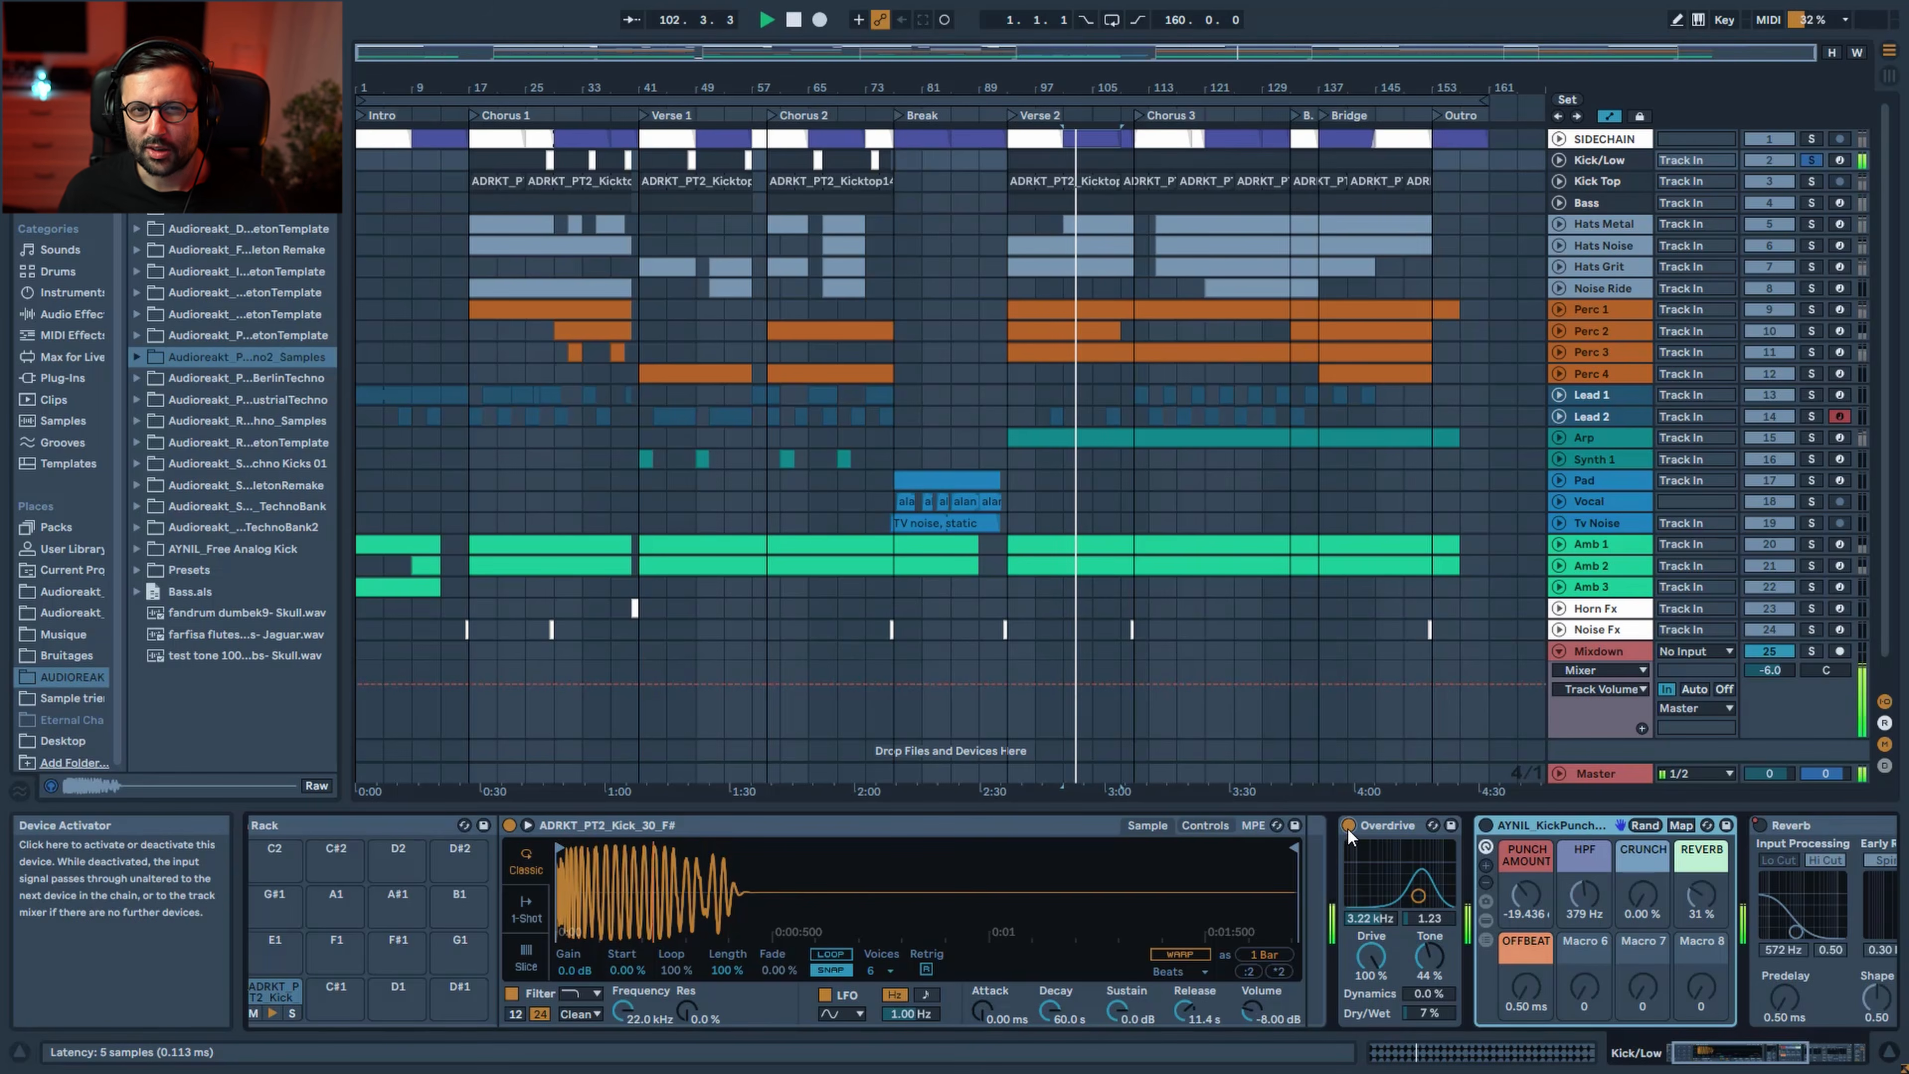
click(1484, 827)
click(1483, 826)
drag(1739, 1052, 1784, 1052)
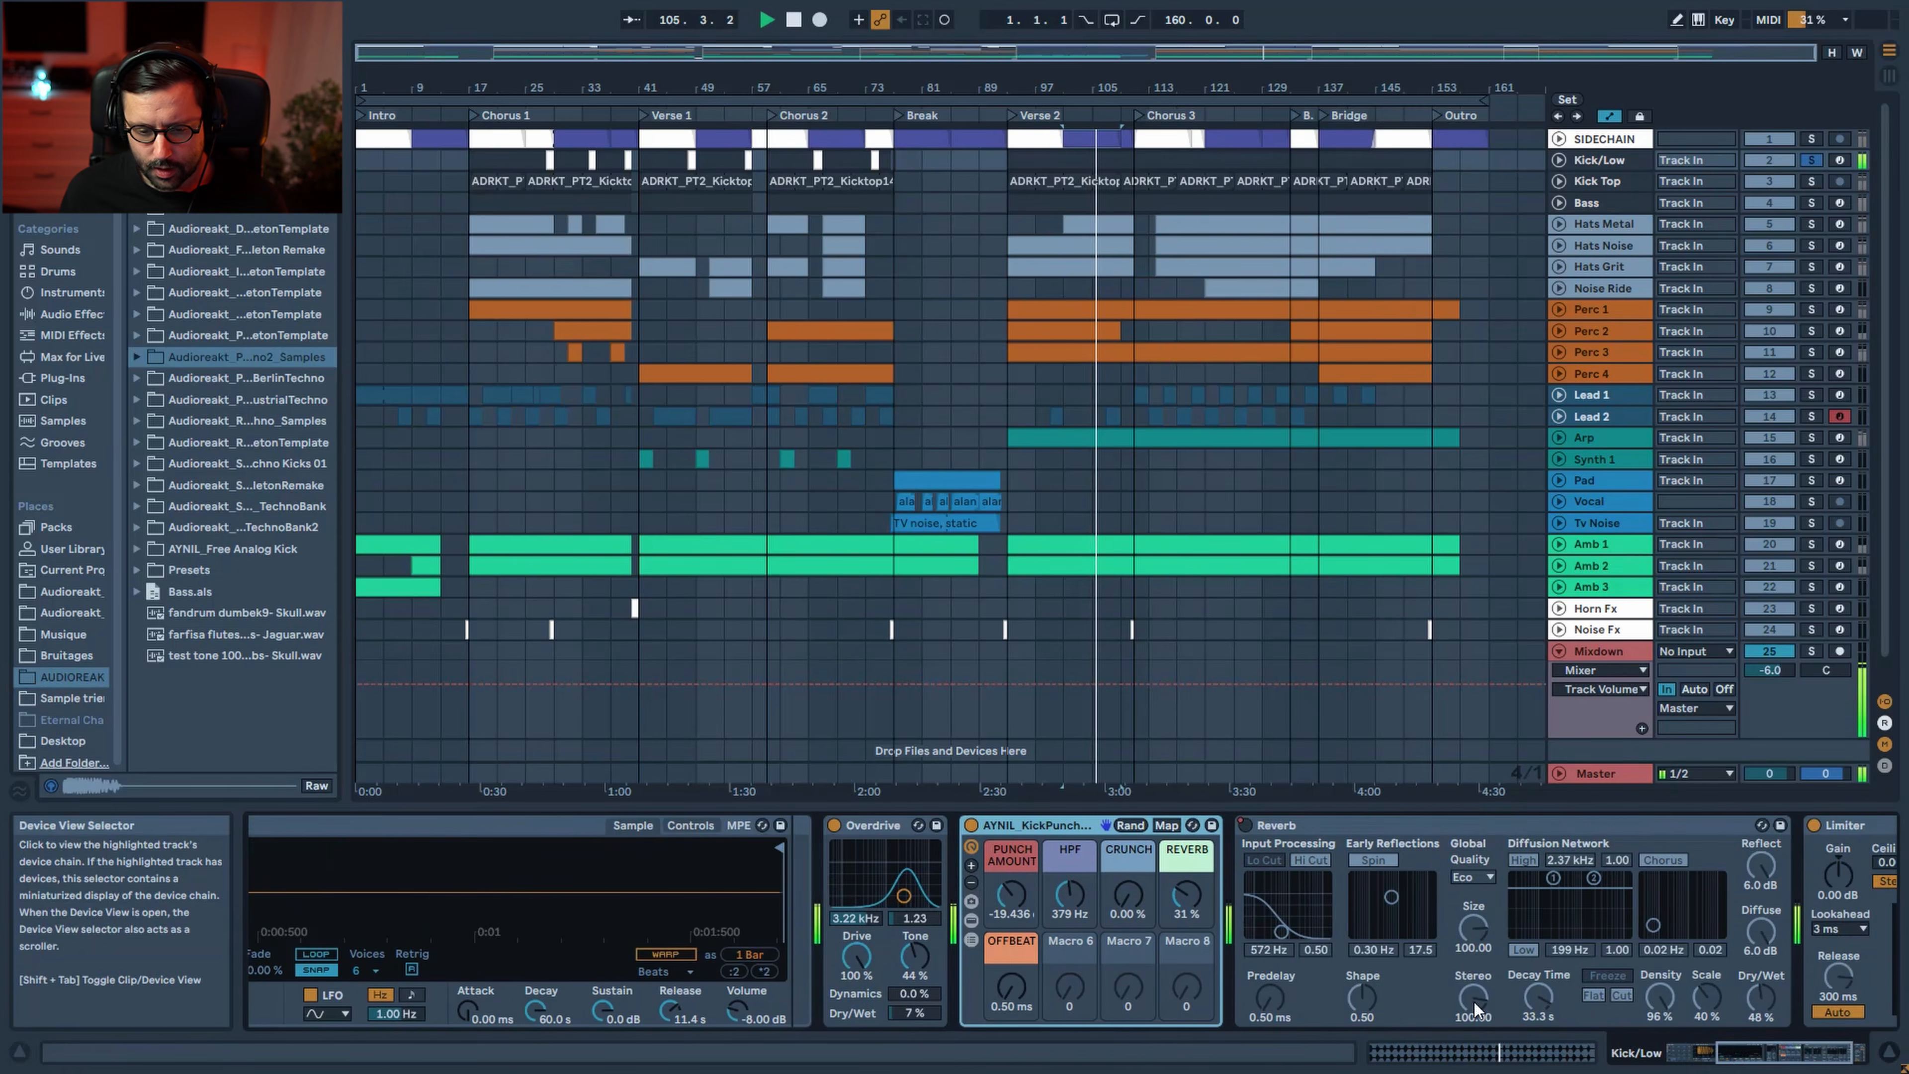
click(970, 826)
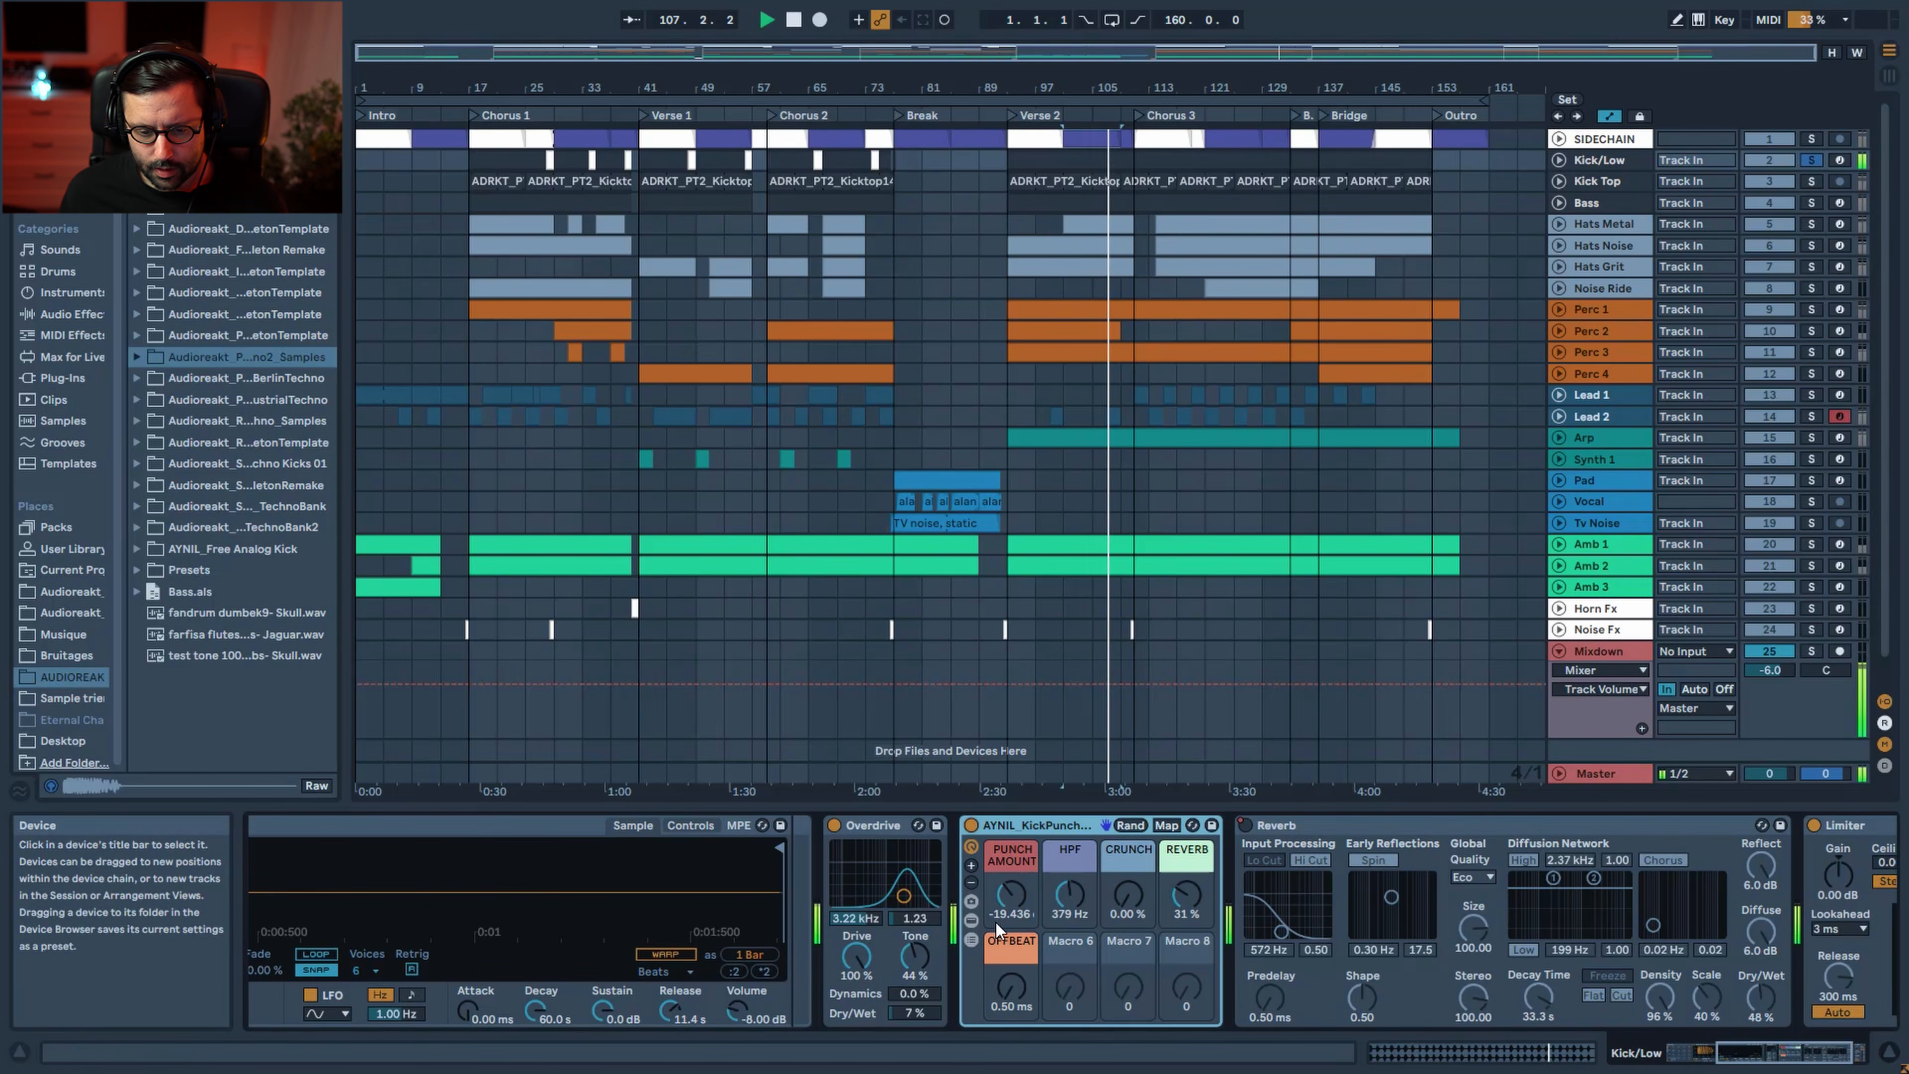
Examine the TOP chain and its effects inside the AYNIL_KickPunch_V2 rack, hide the chain list, and resume playback
click(973, 919)
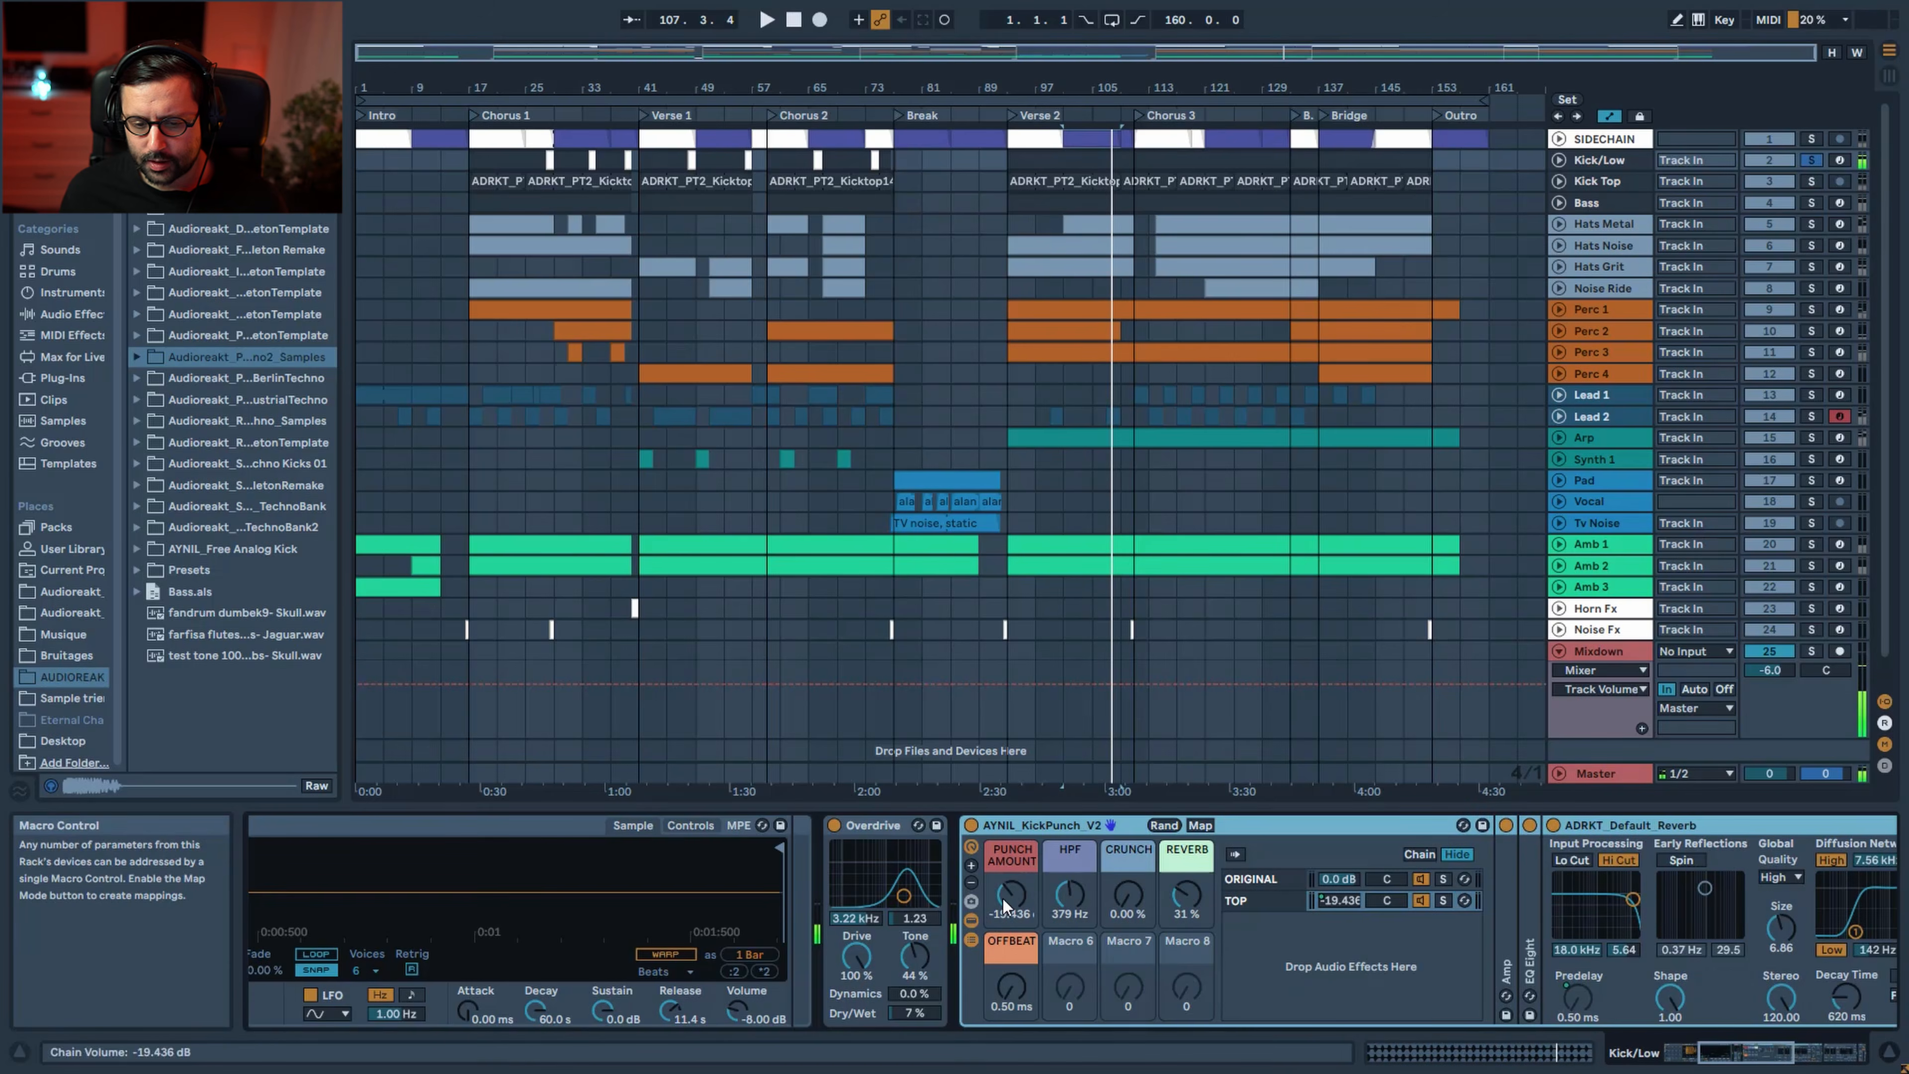
click(1225, 907)
click(1729, 1053)
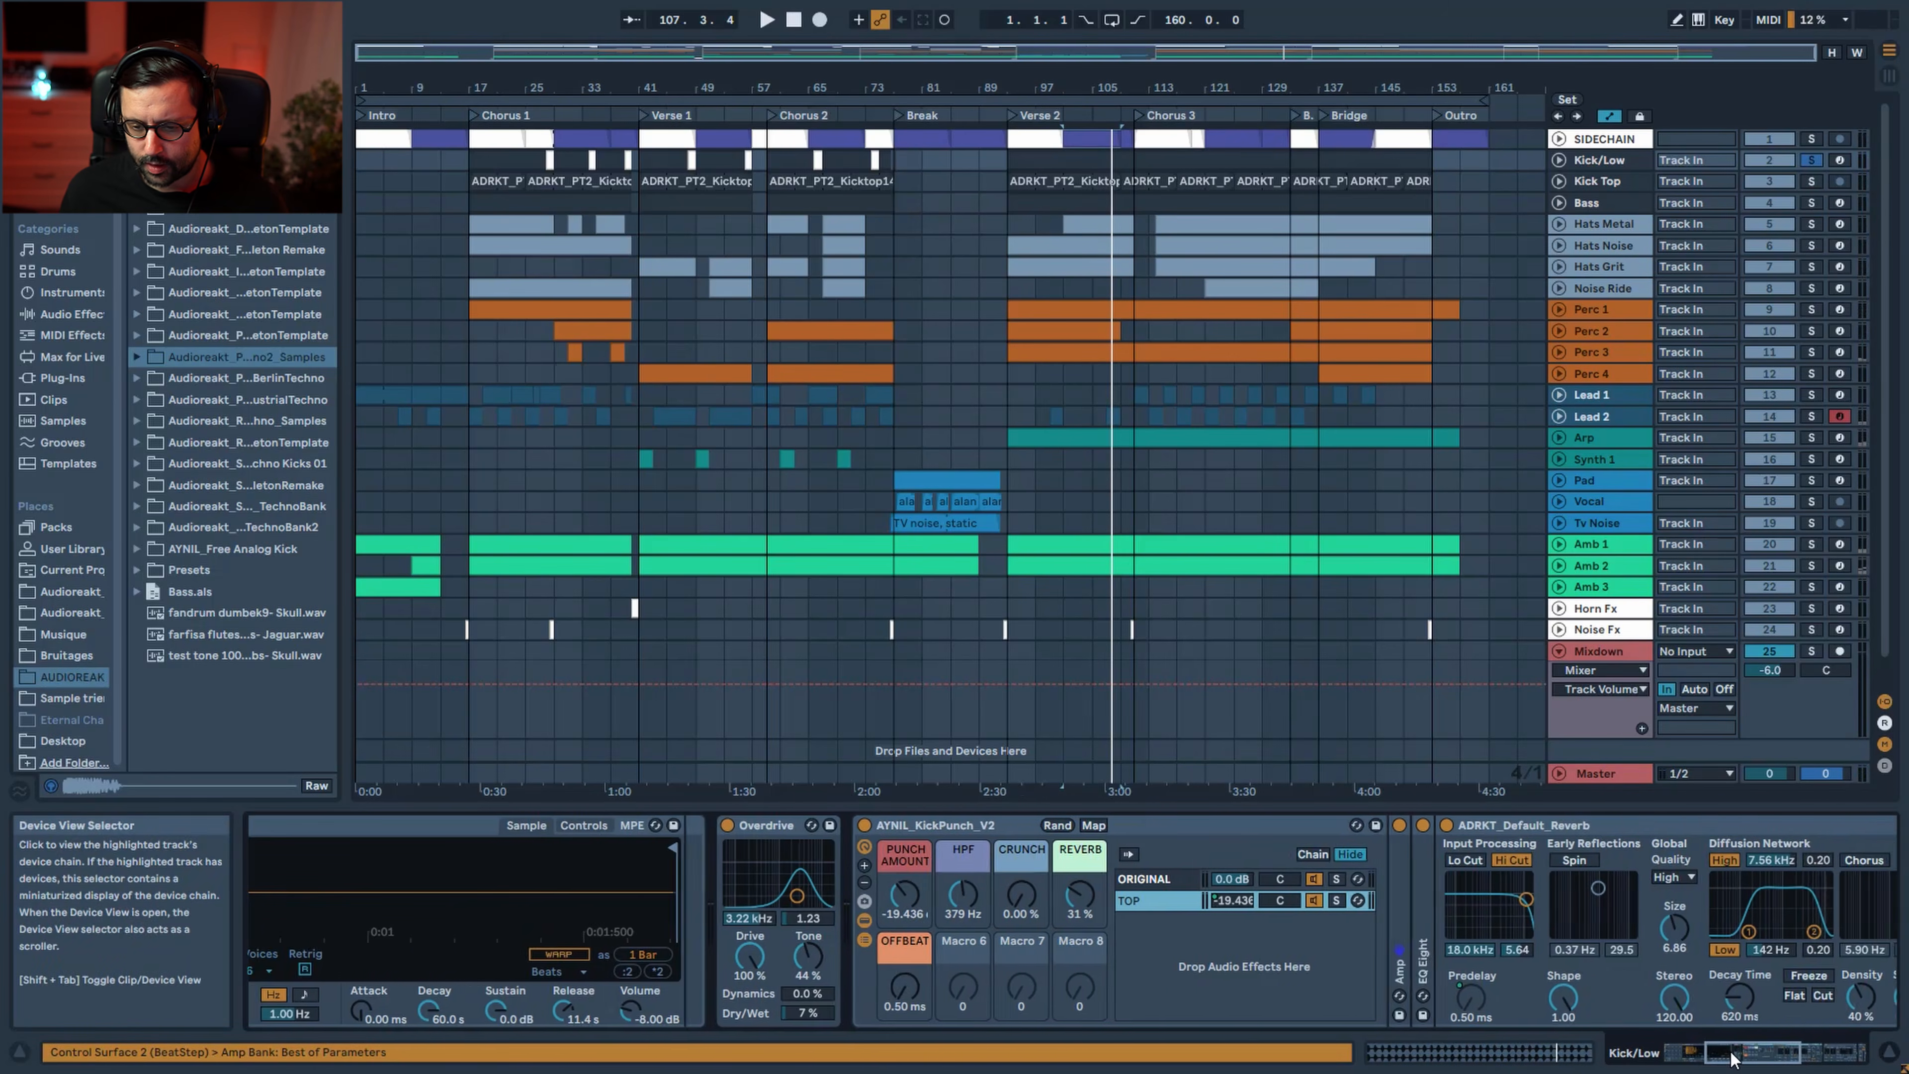
click(522, 923)
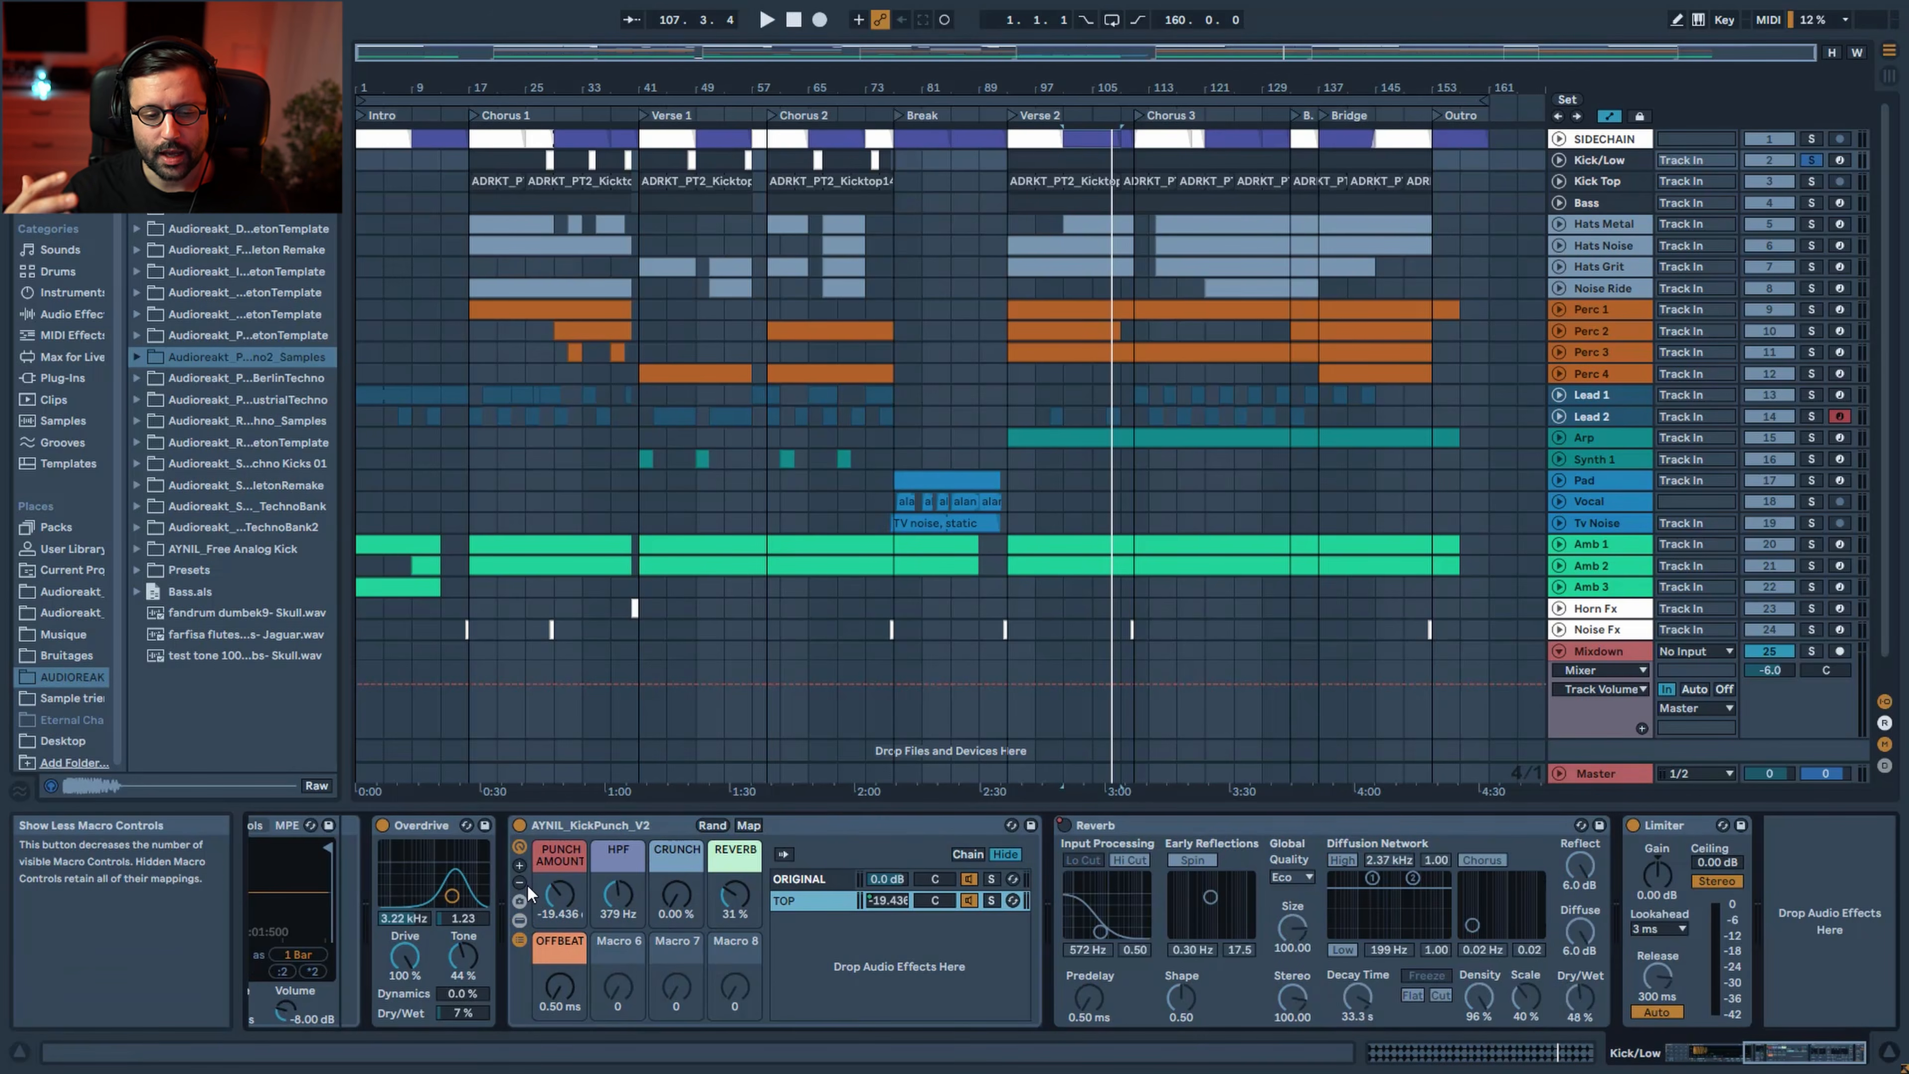
click(519, 900)
key(space)
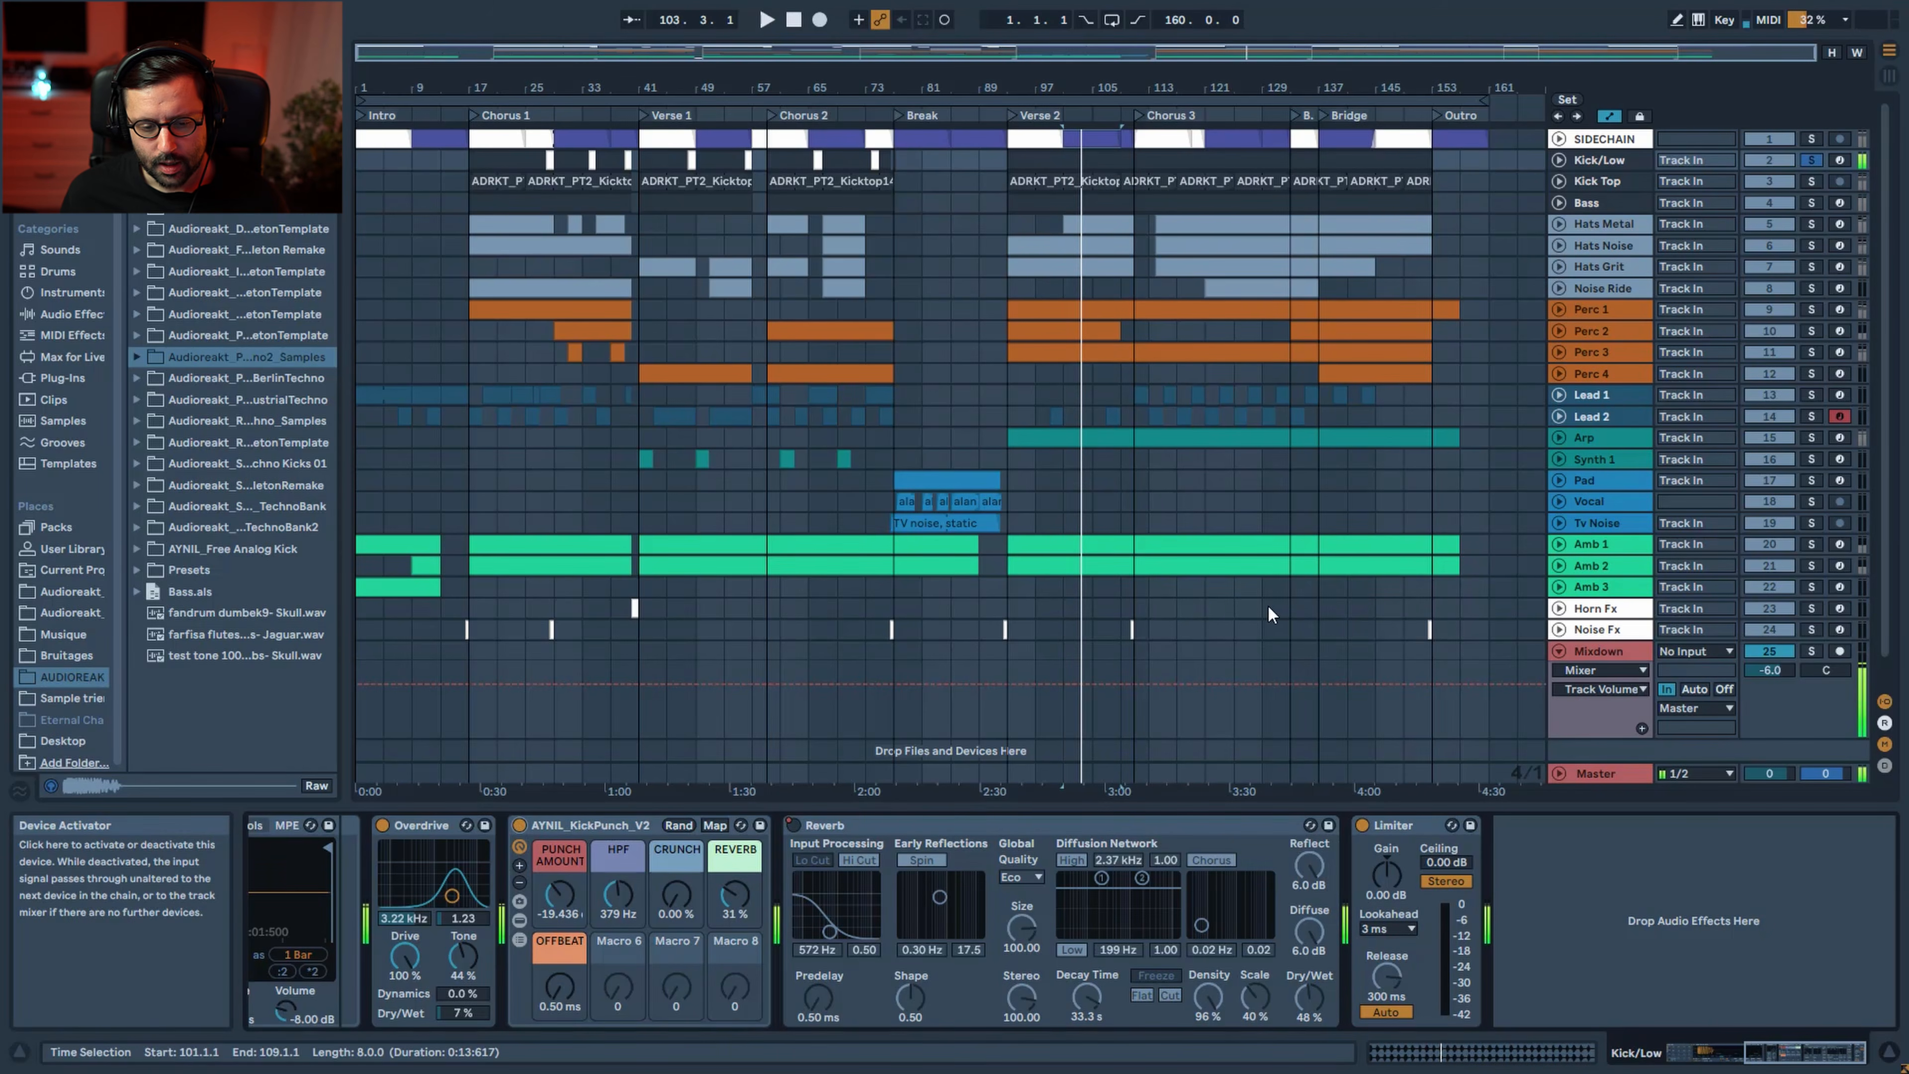
Play the soloed Kick/Low track from bar 77 at the start of the Break to hear its Reverb
click(896, 828)
key(space)
click(898, 204)
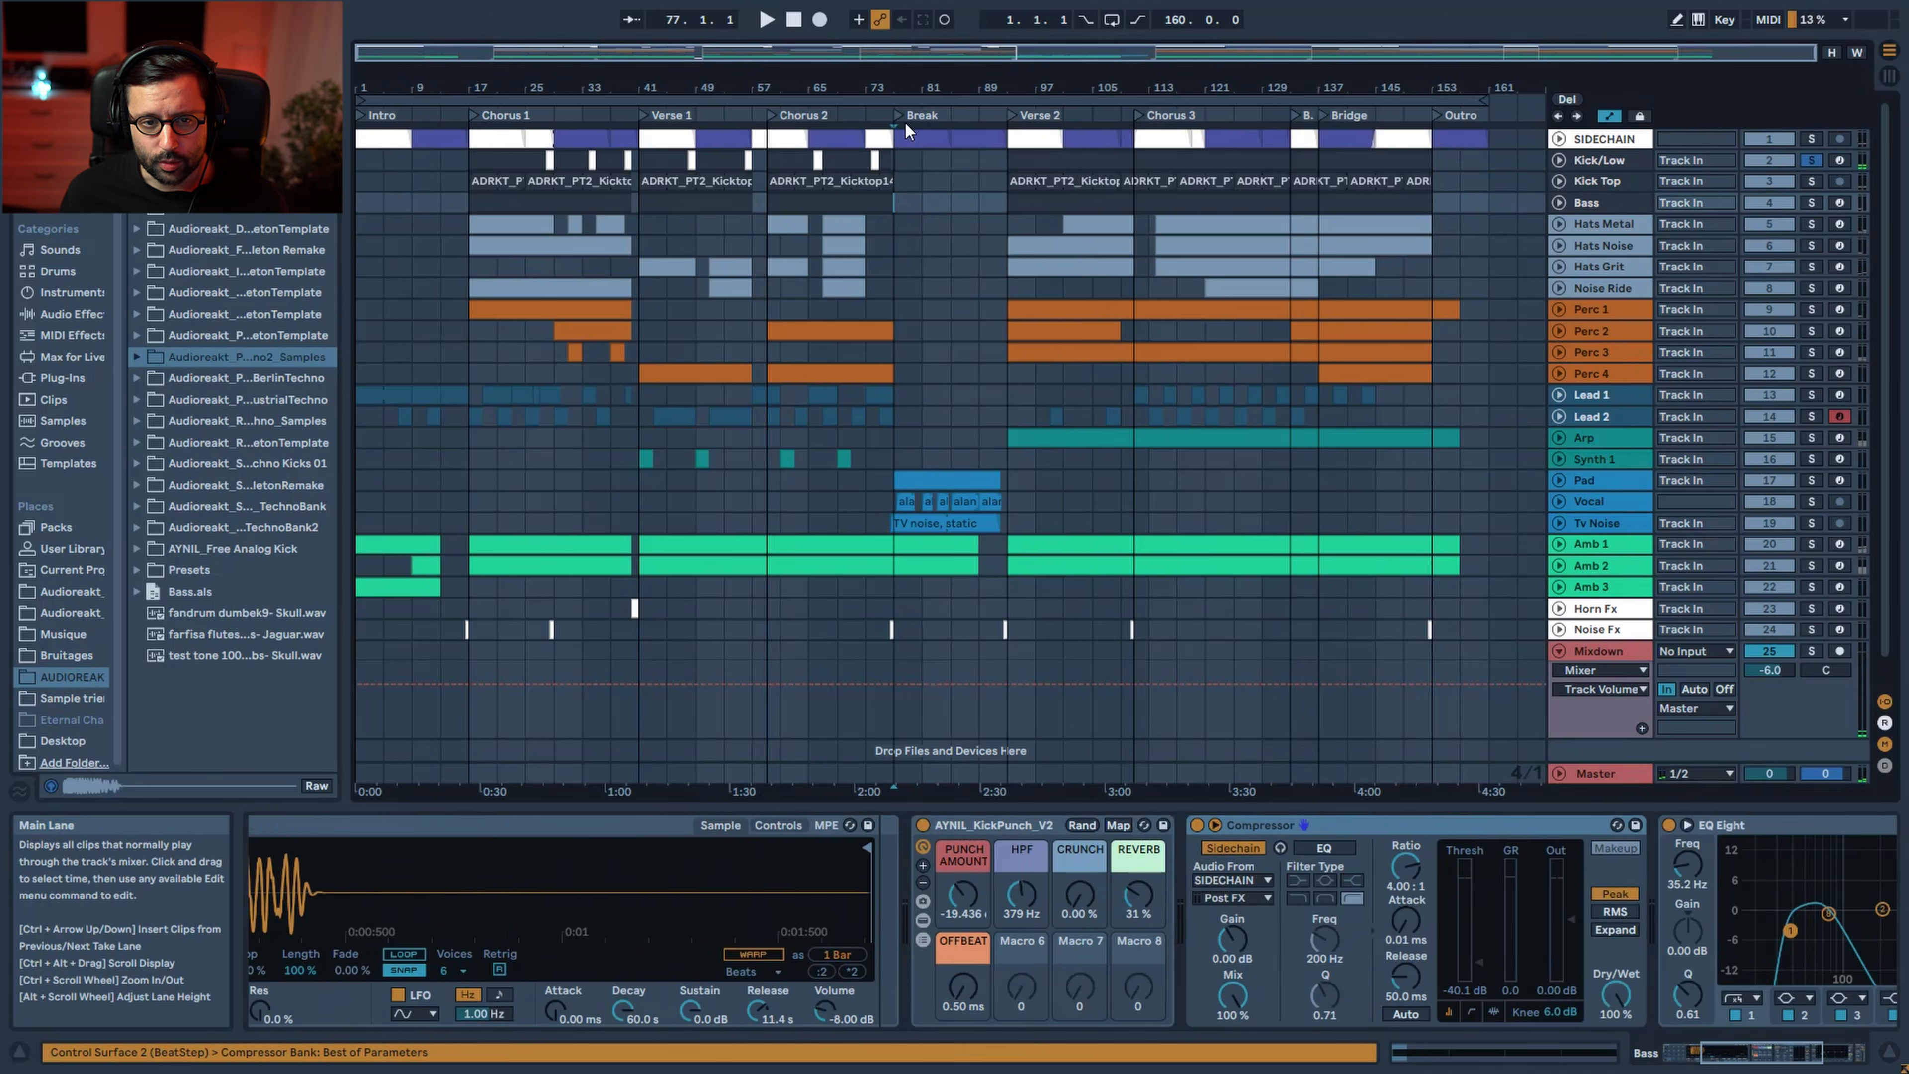
mouse_move(918, 61)
mouse_down()
mouse_move(930, 146)
mouse_move(930, 54)
mouse_up()
drag(929, 59, 932, 181)
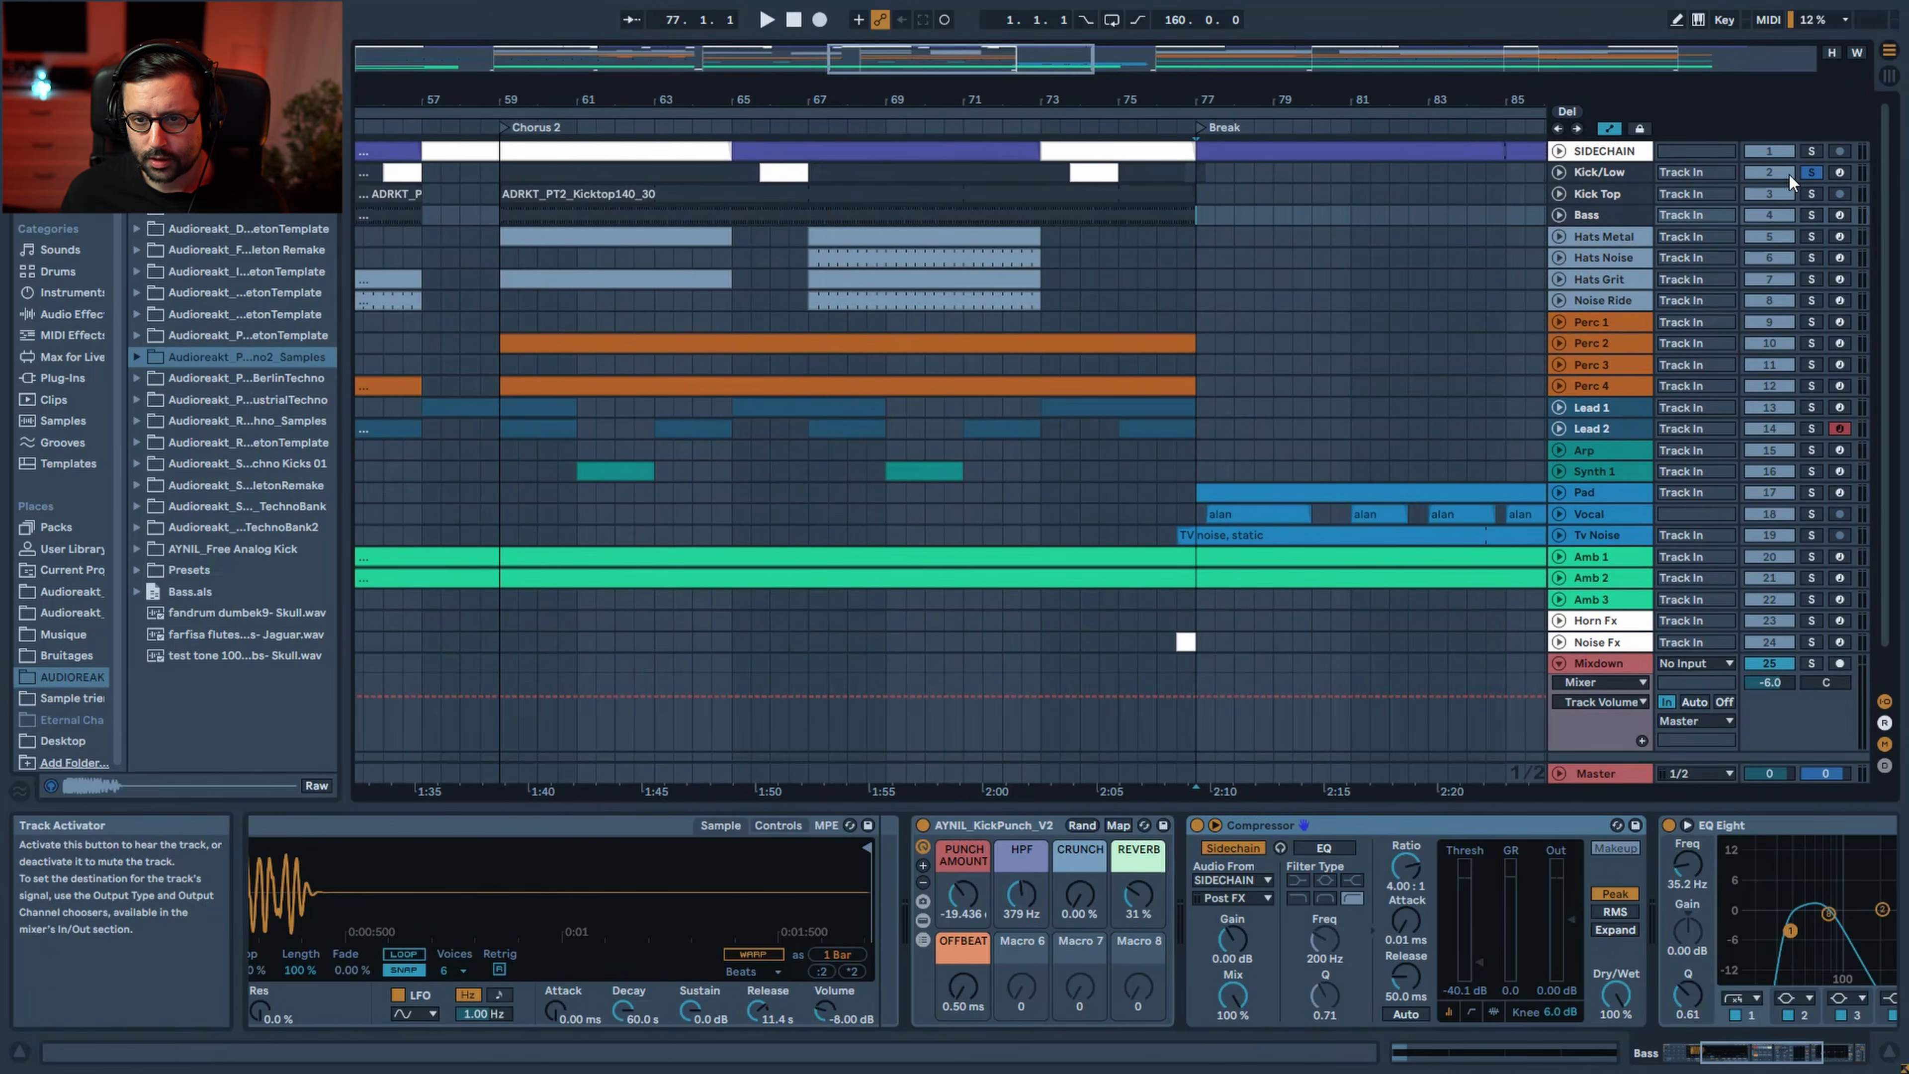
click(1620, 172)
key(space)
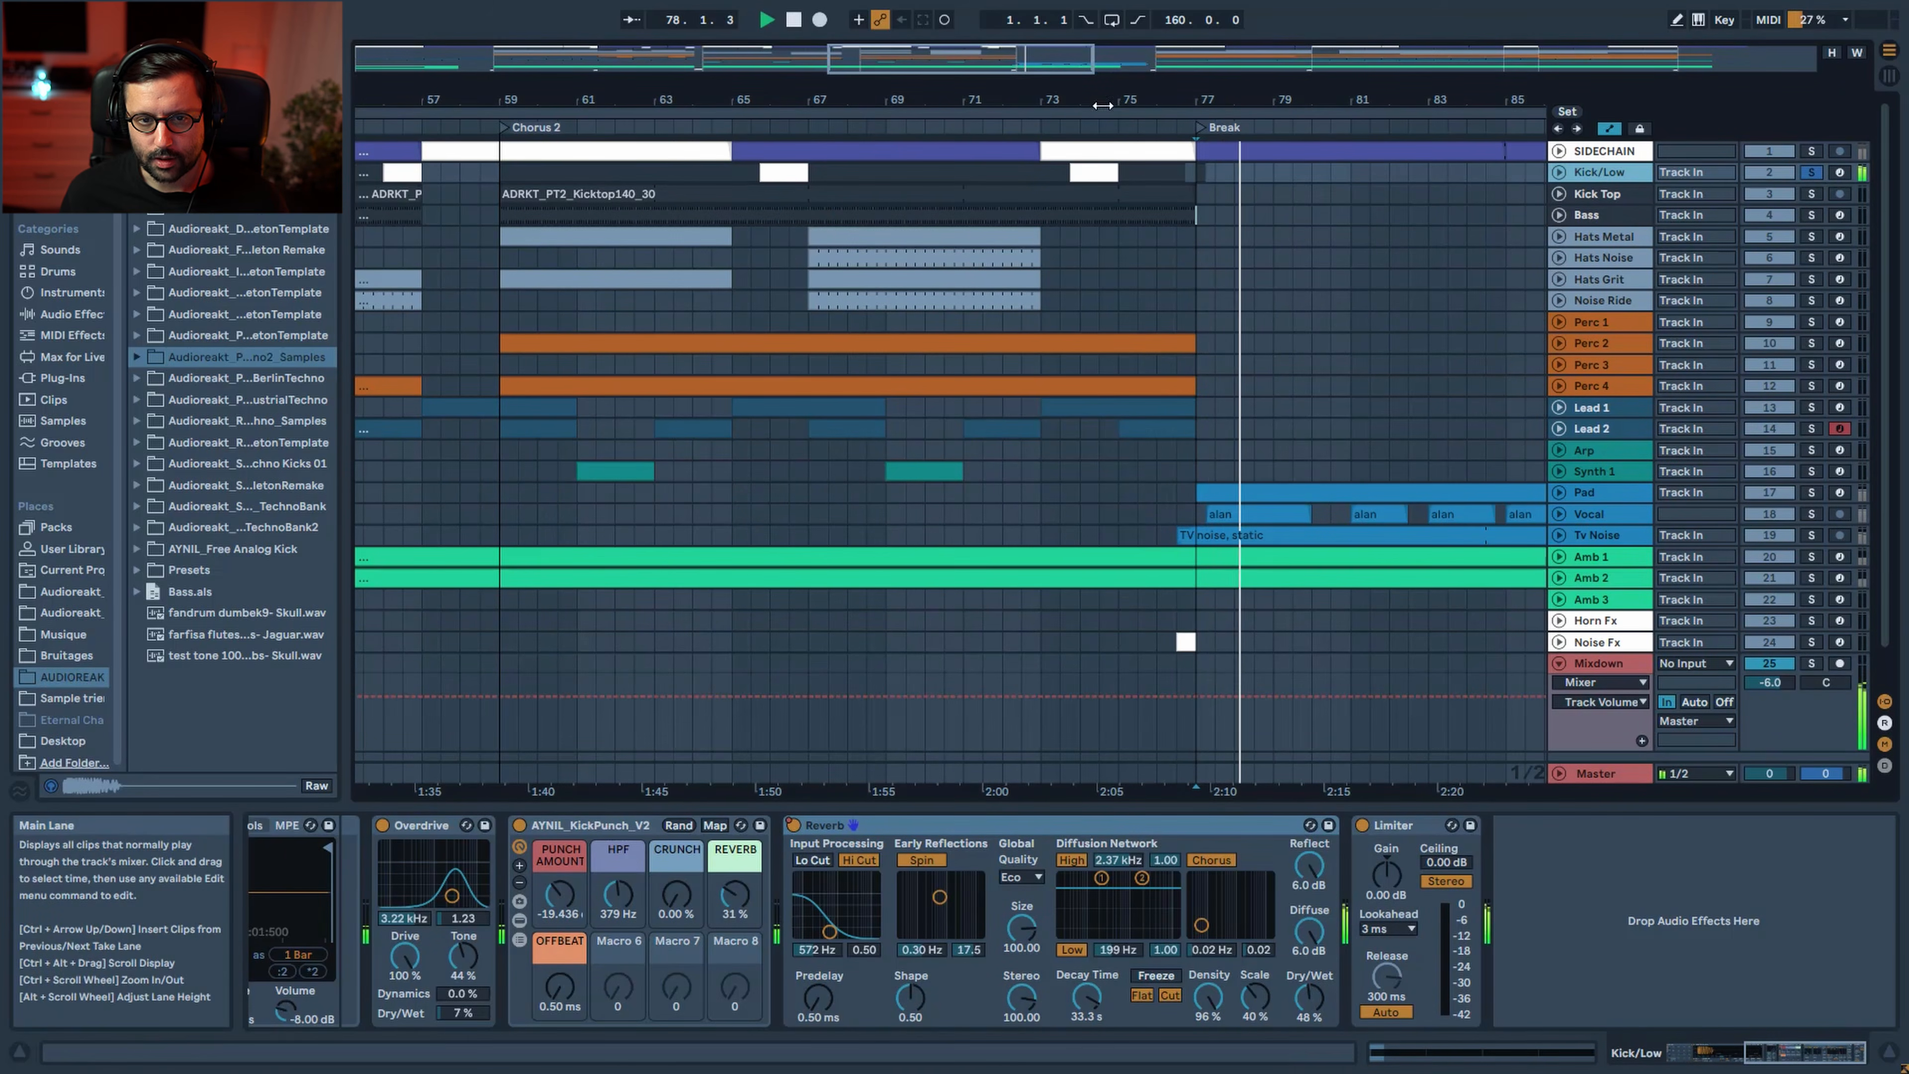
drag(1056, 72, 1055, 64)
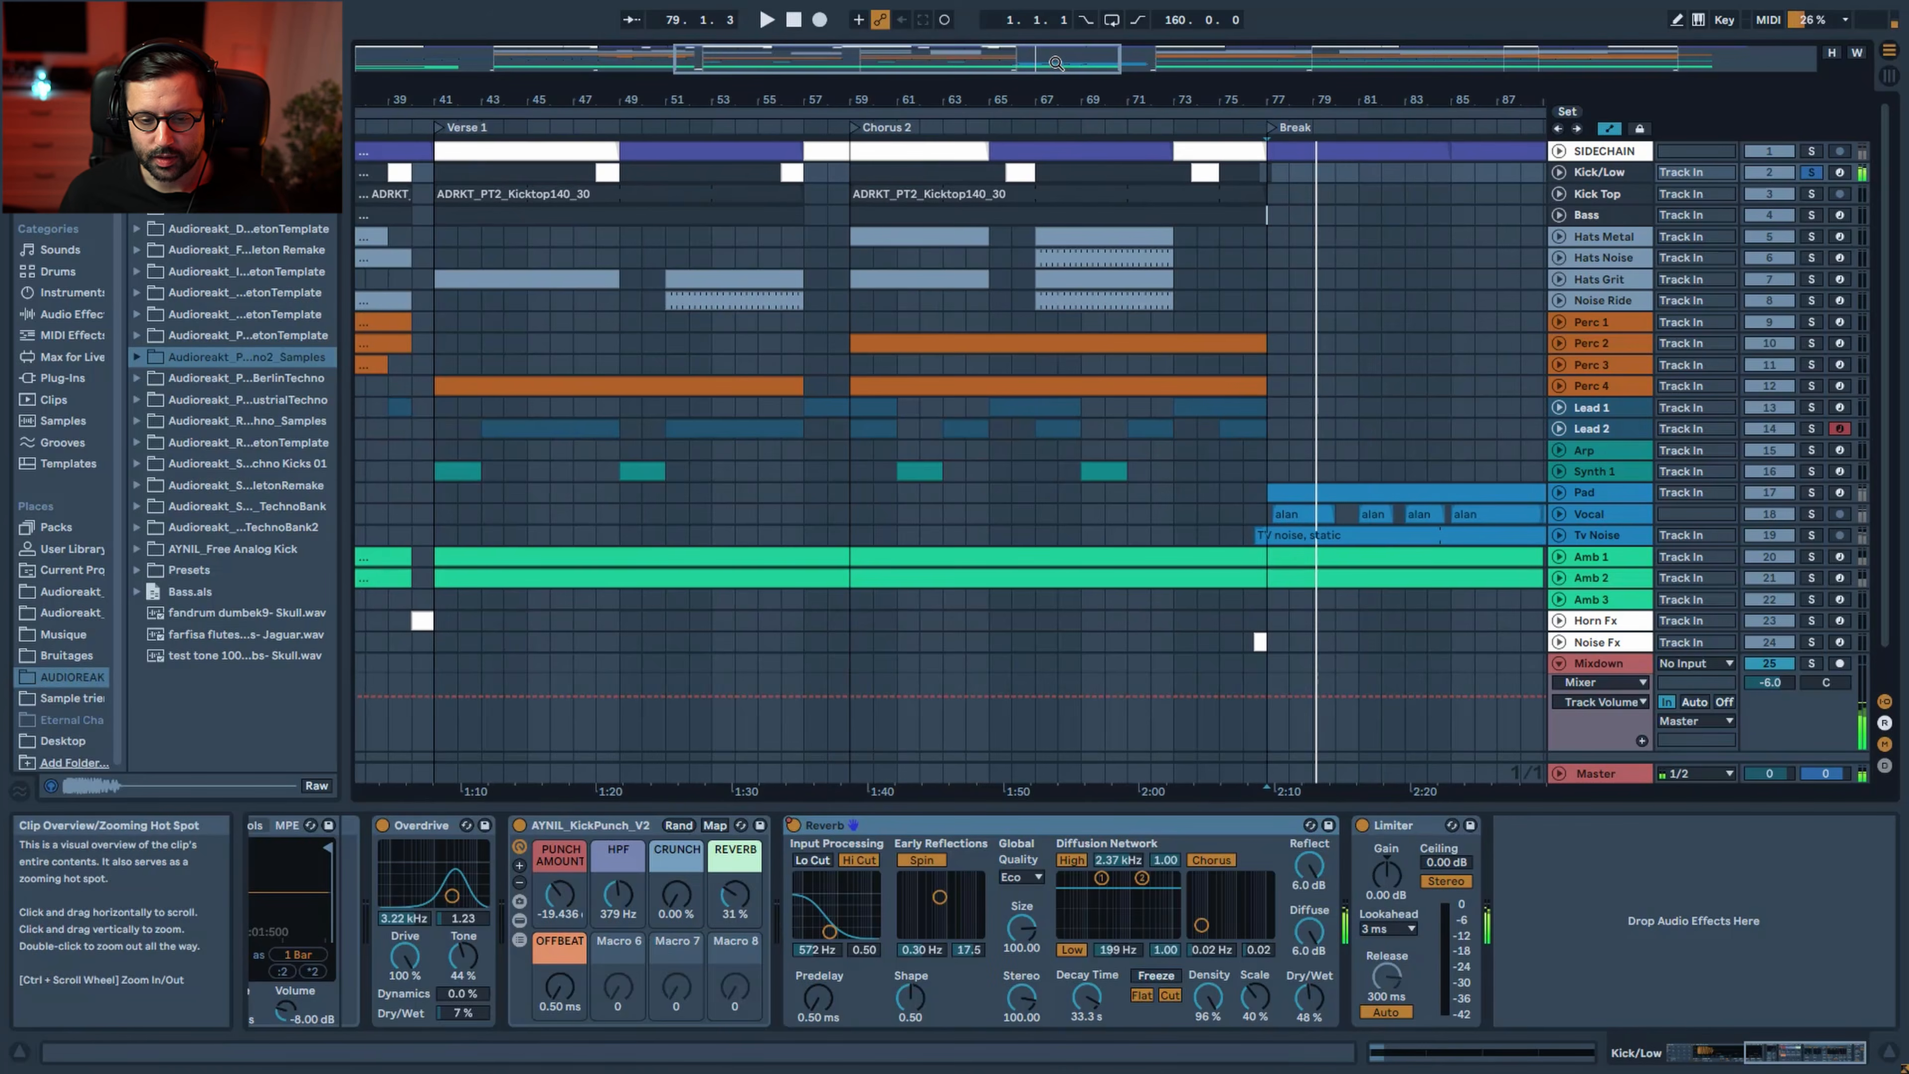
Select the Limiter on the Kick/Low track and listen to the kick from bar 67 in Chorus 2
click(1413, 828)
key(space)
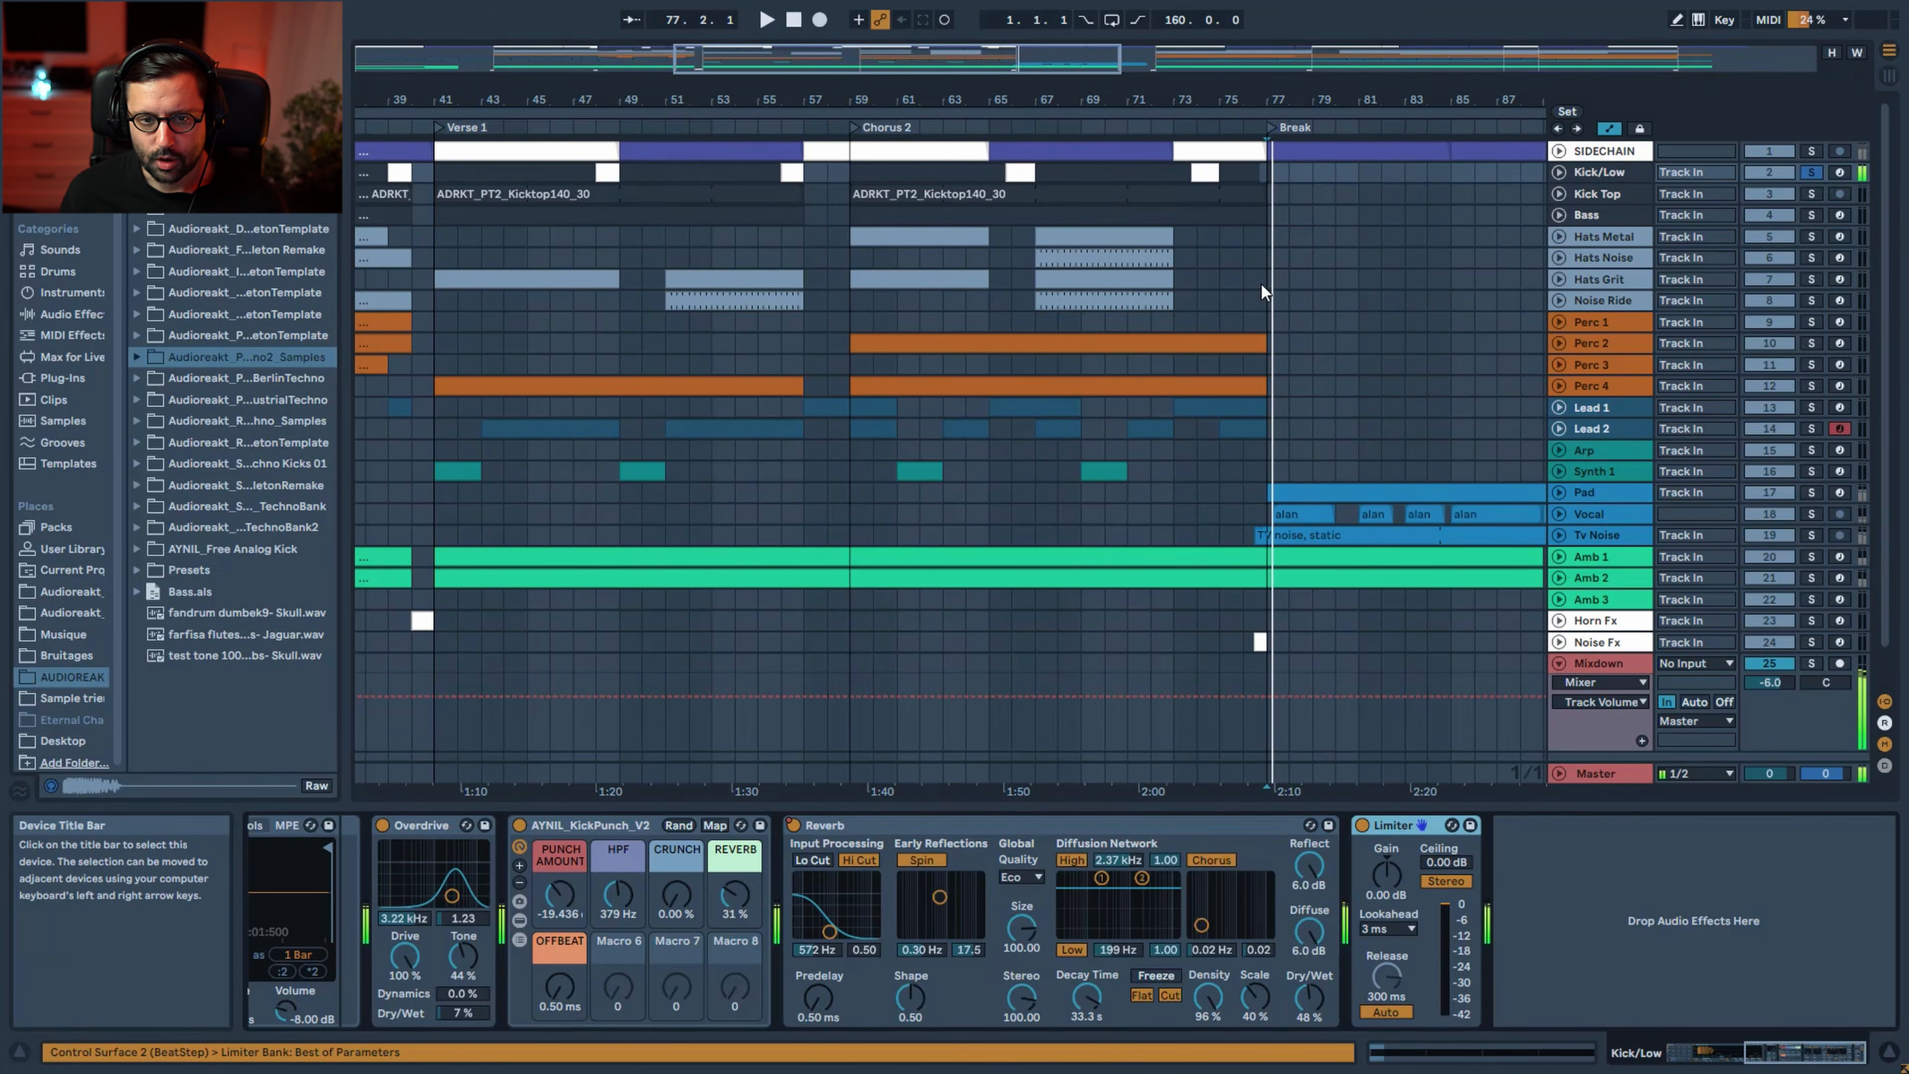
click(1028, 231)
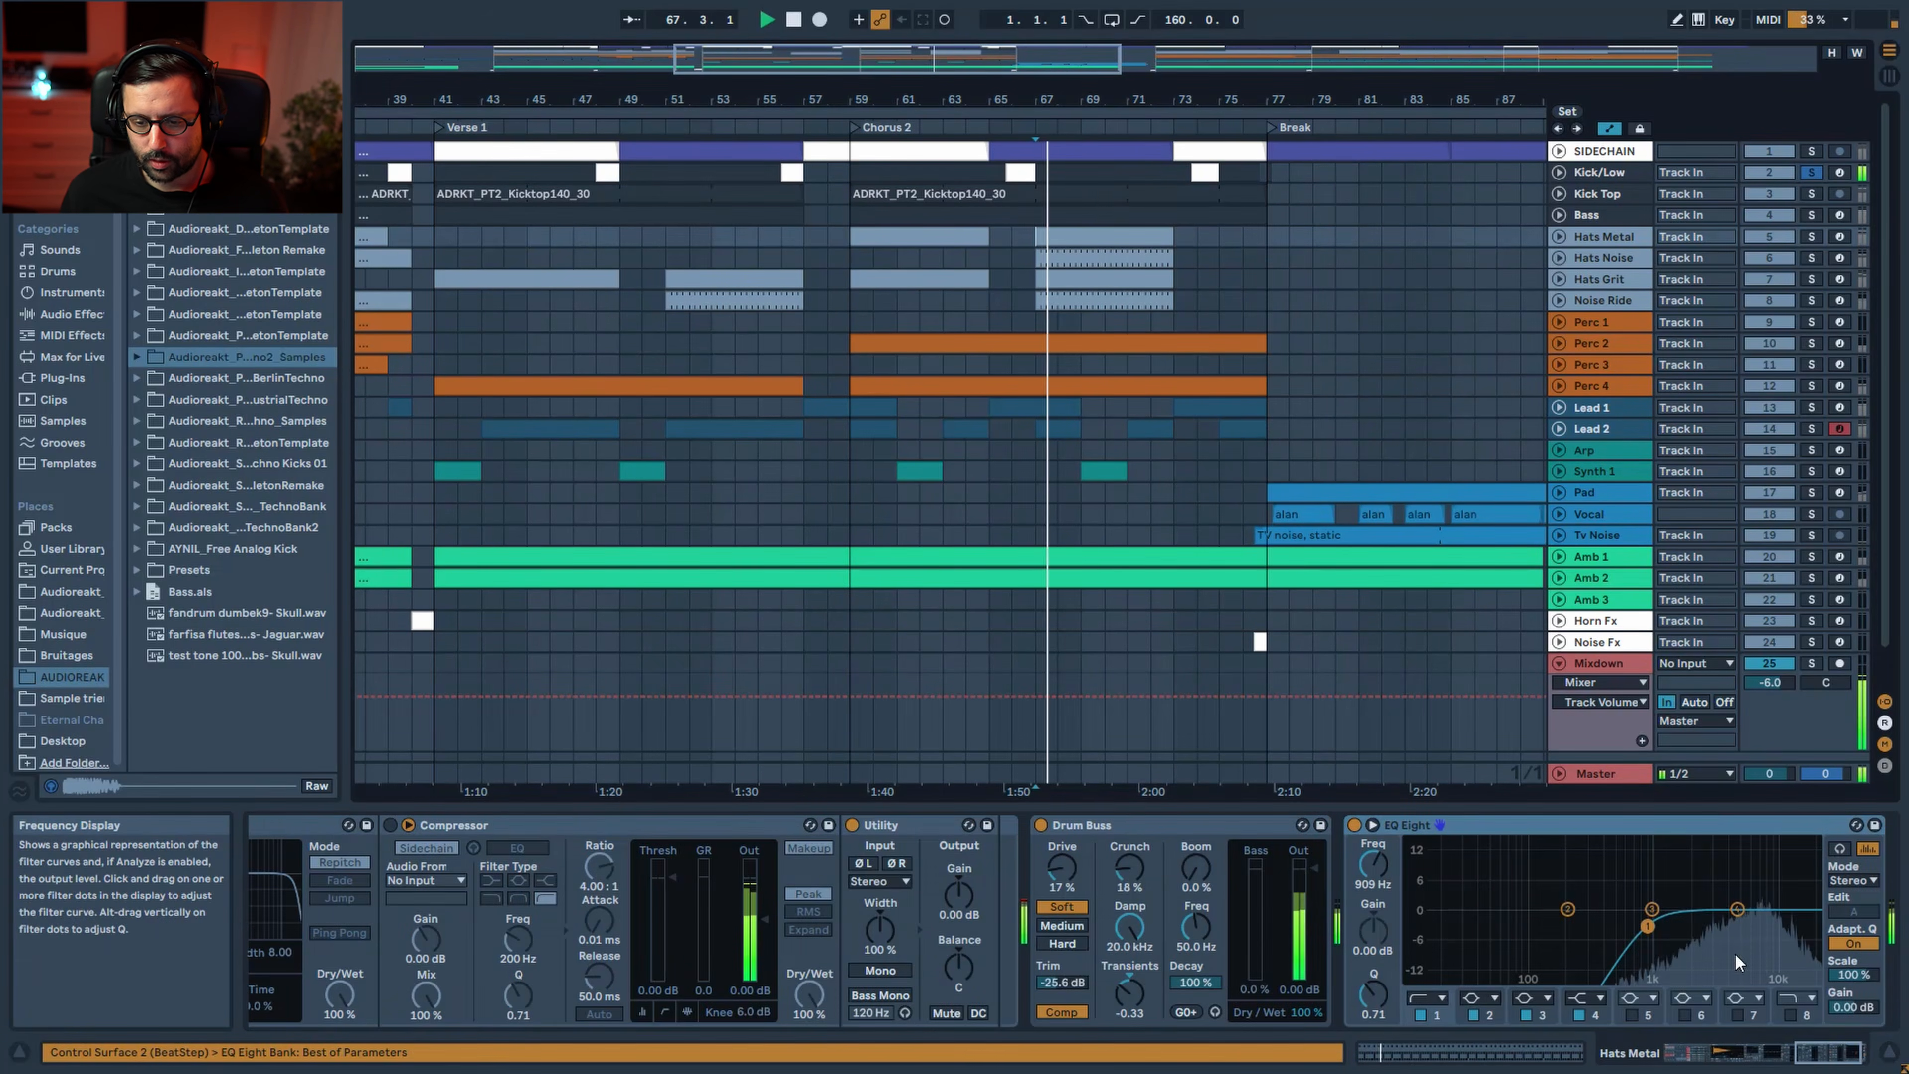
click(1741, 172)
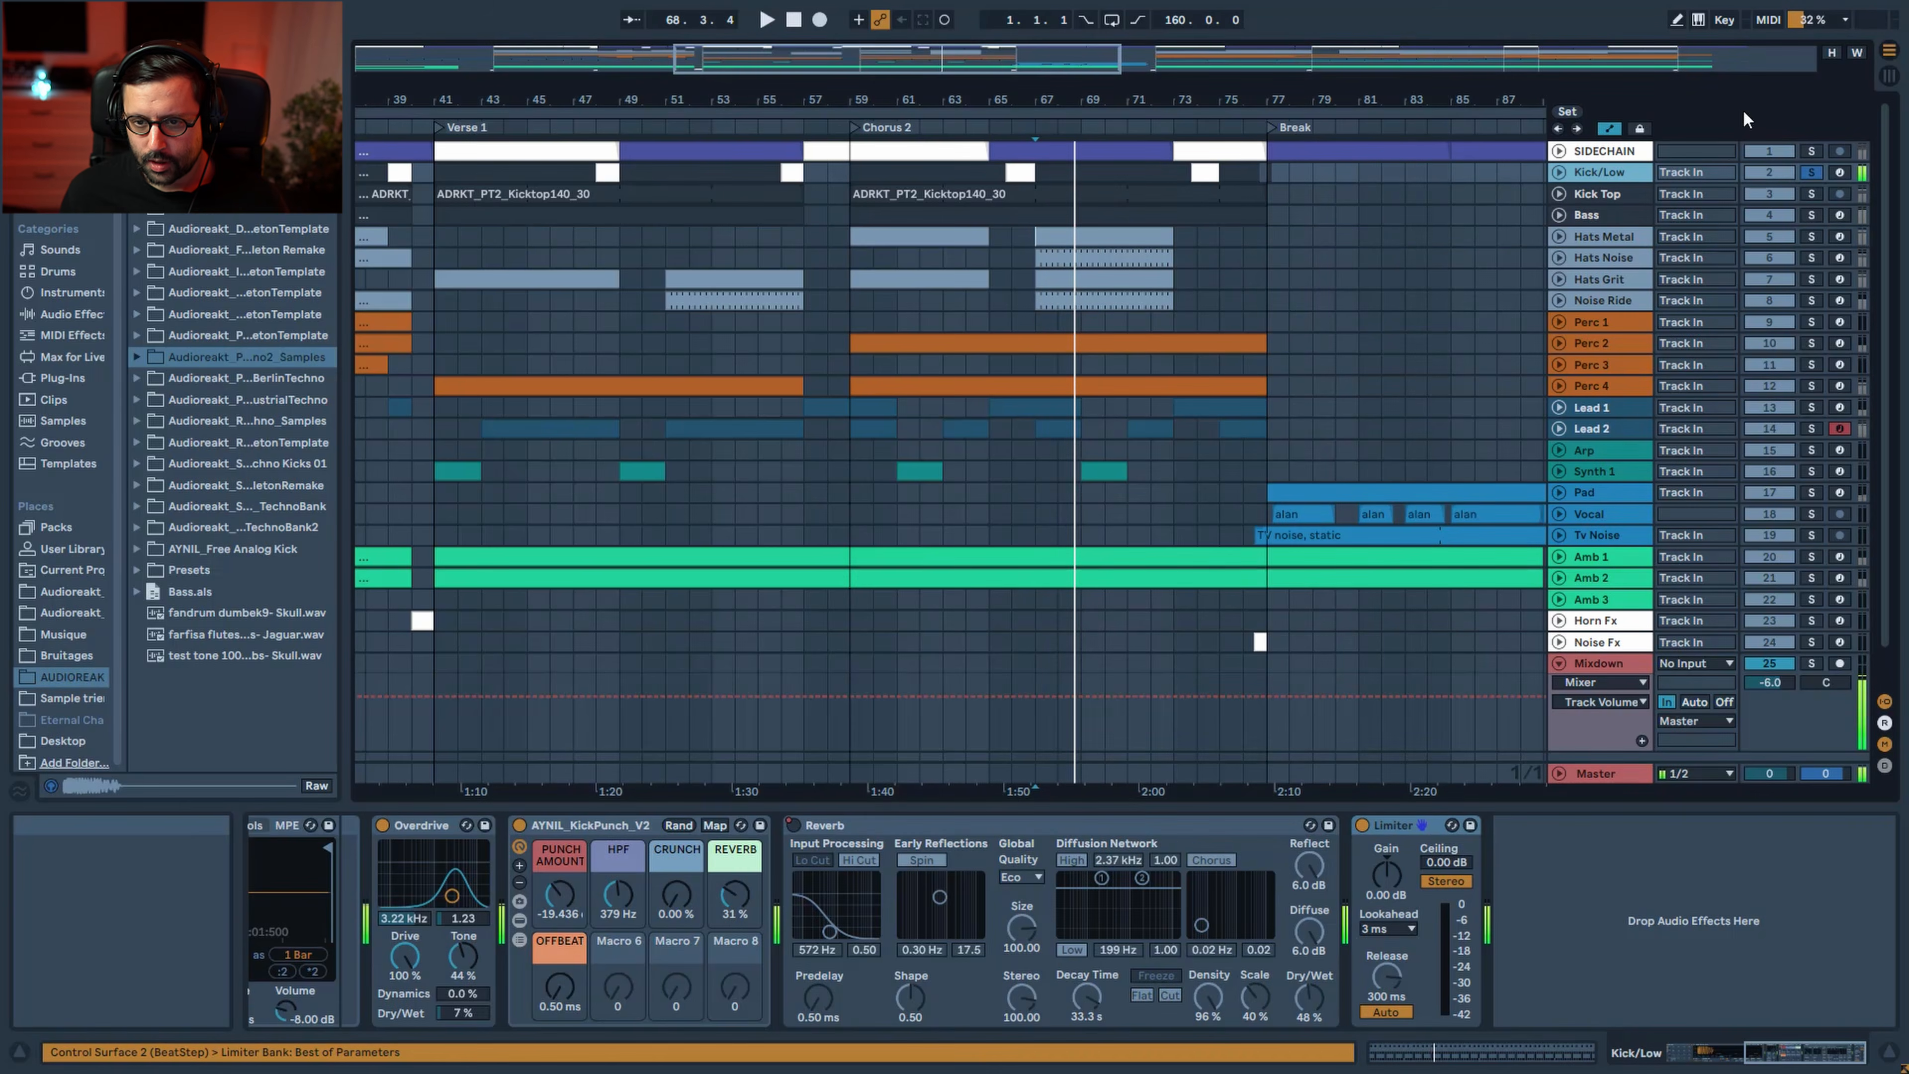
Solo the Bass track instead of Kick/Low, play it, and show the Drum Rack at the start of its device chain
click(1795, 213)
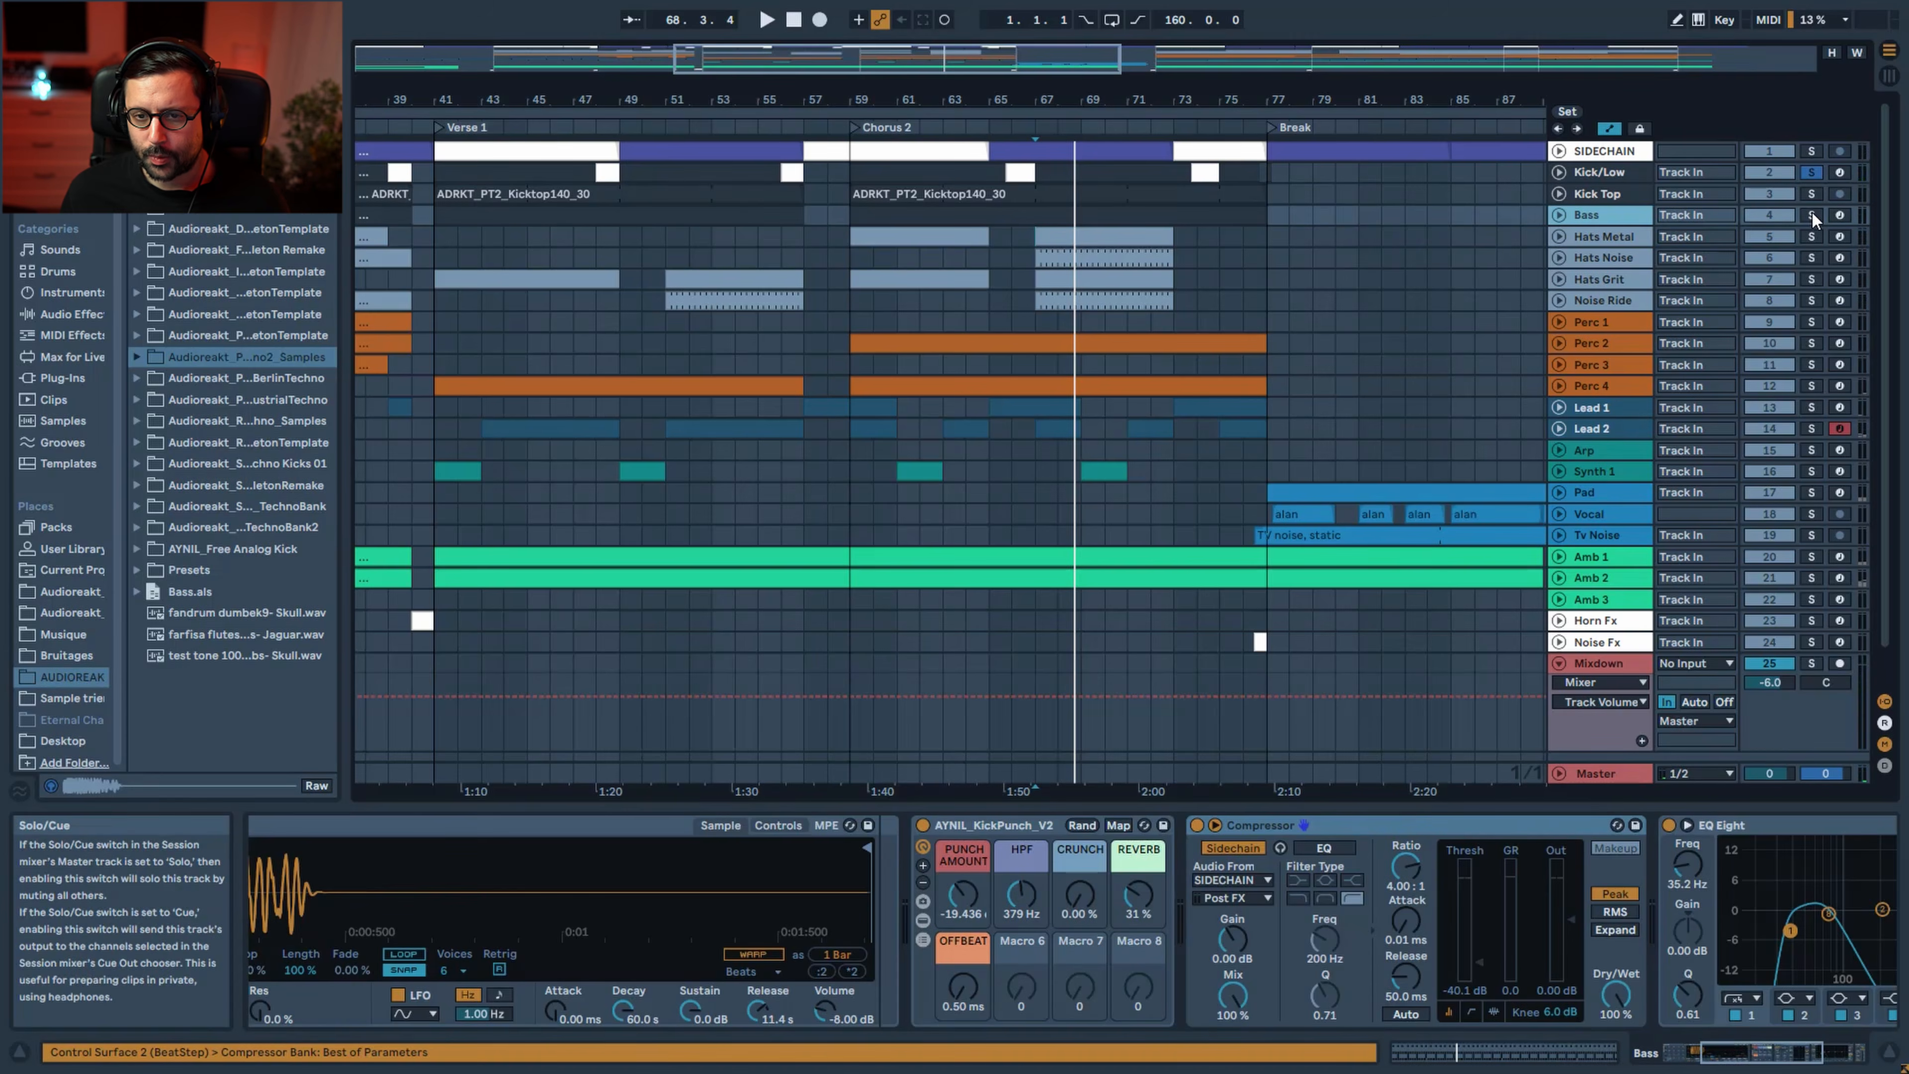
click(1812, 214)
key(space)
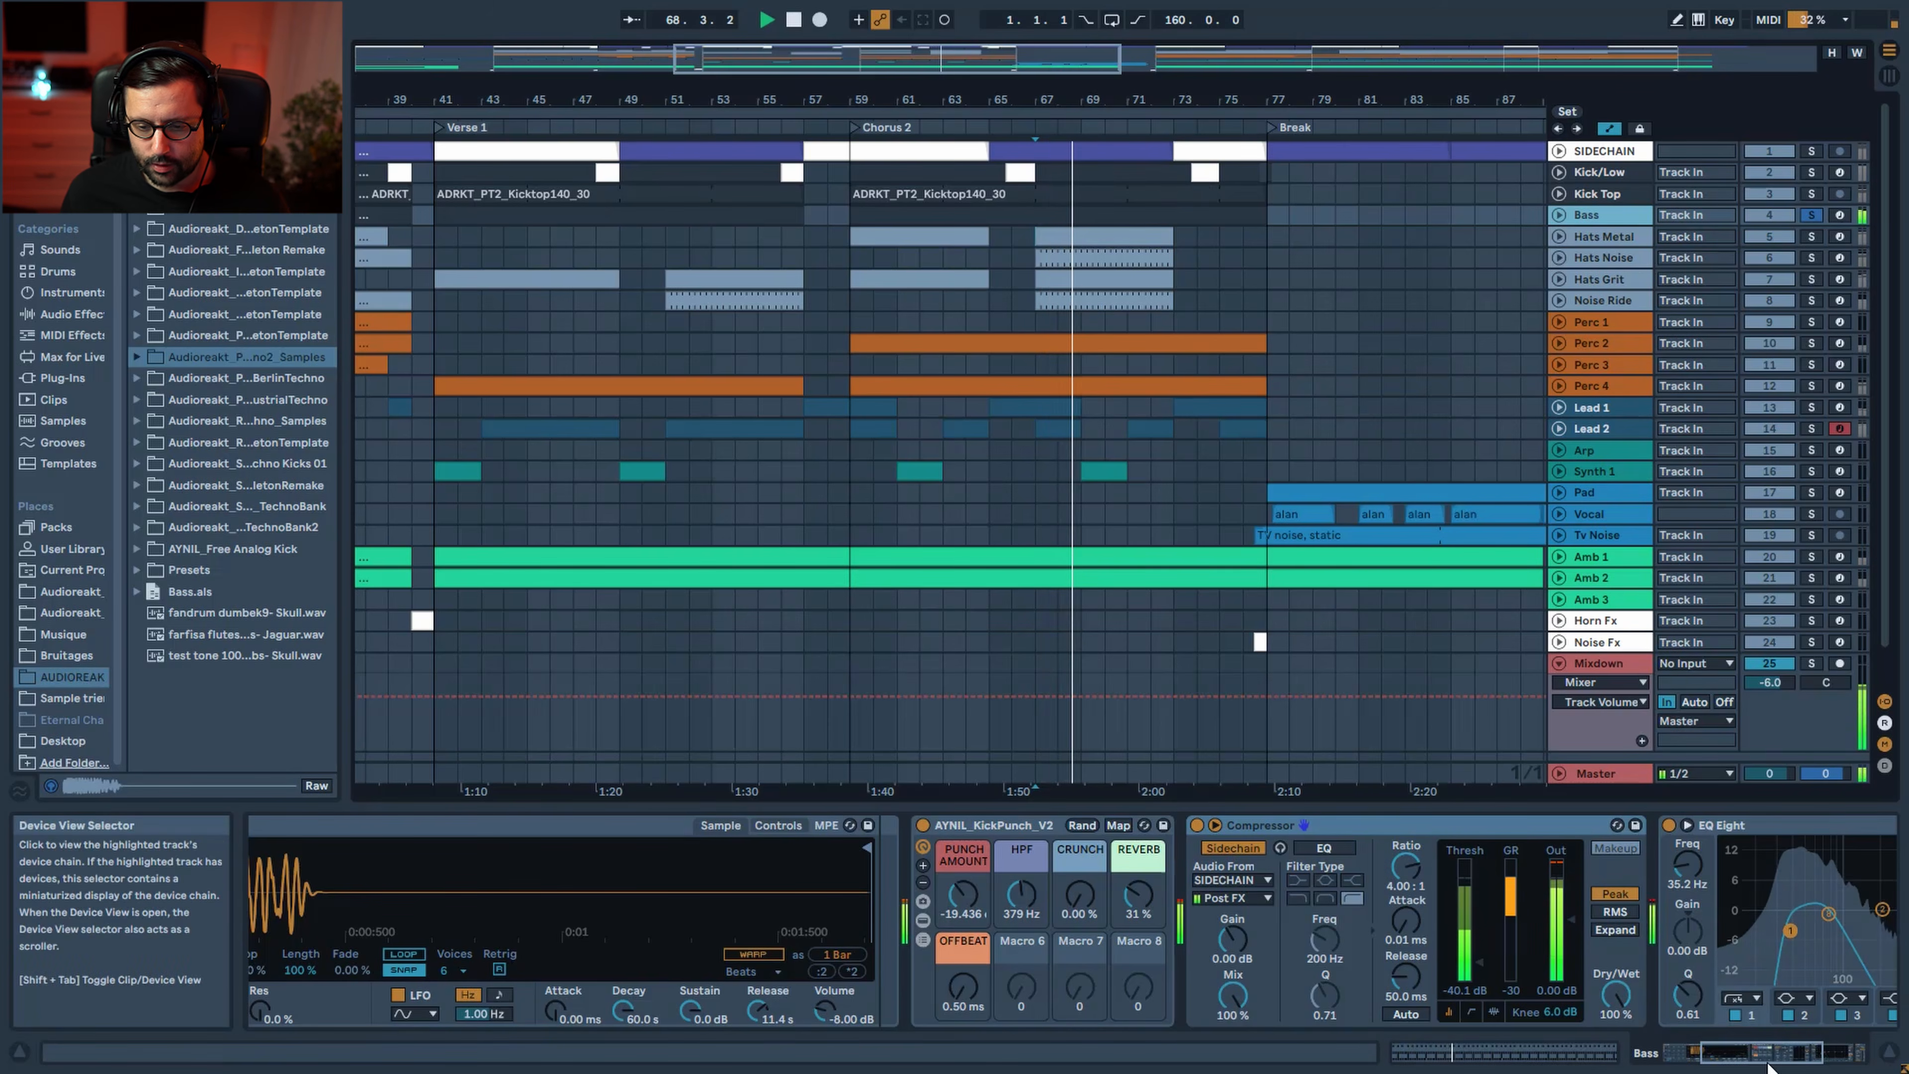
drag(1766, 1057, 1632, 1044)
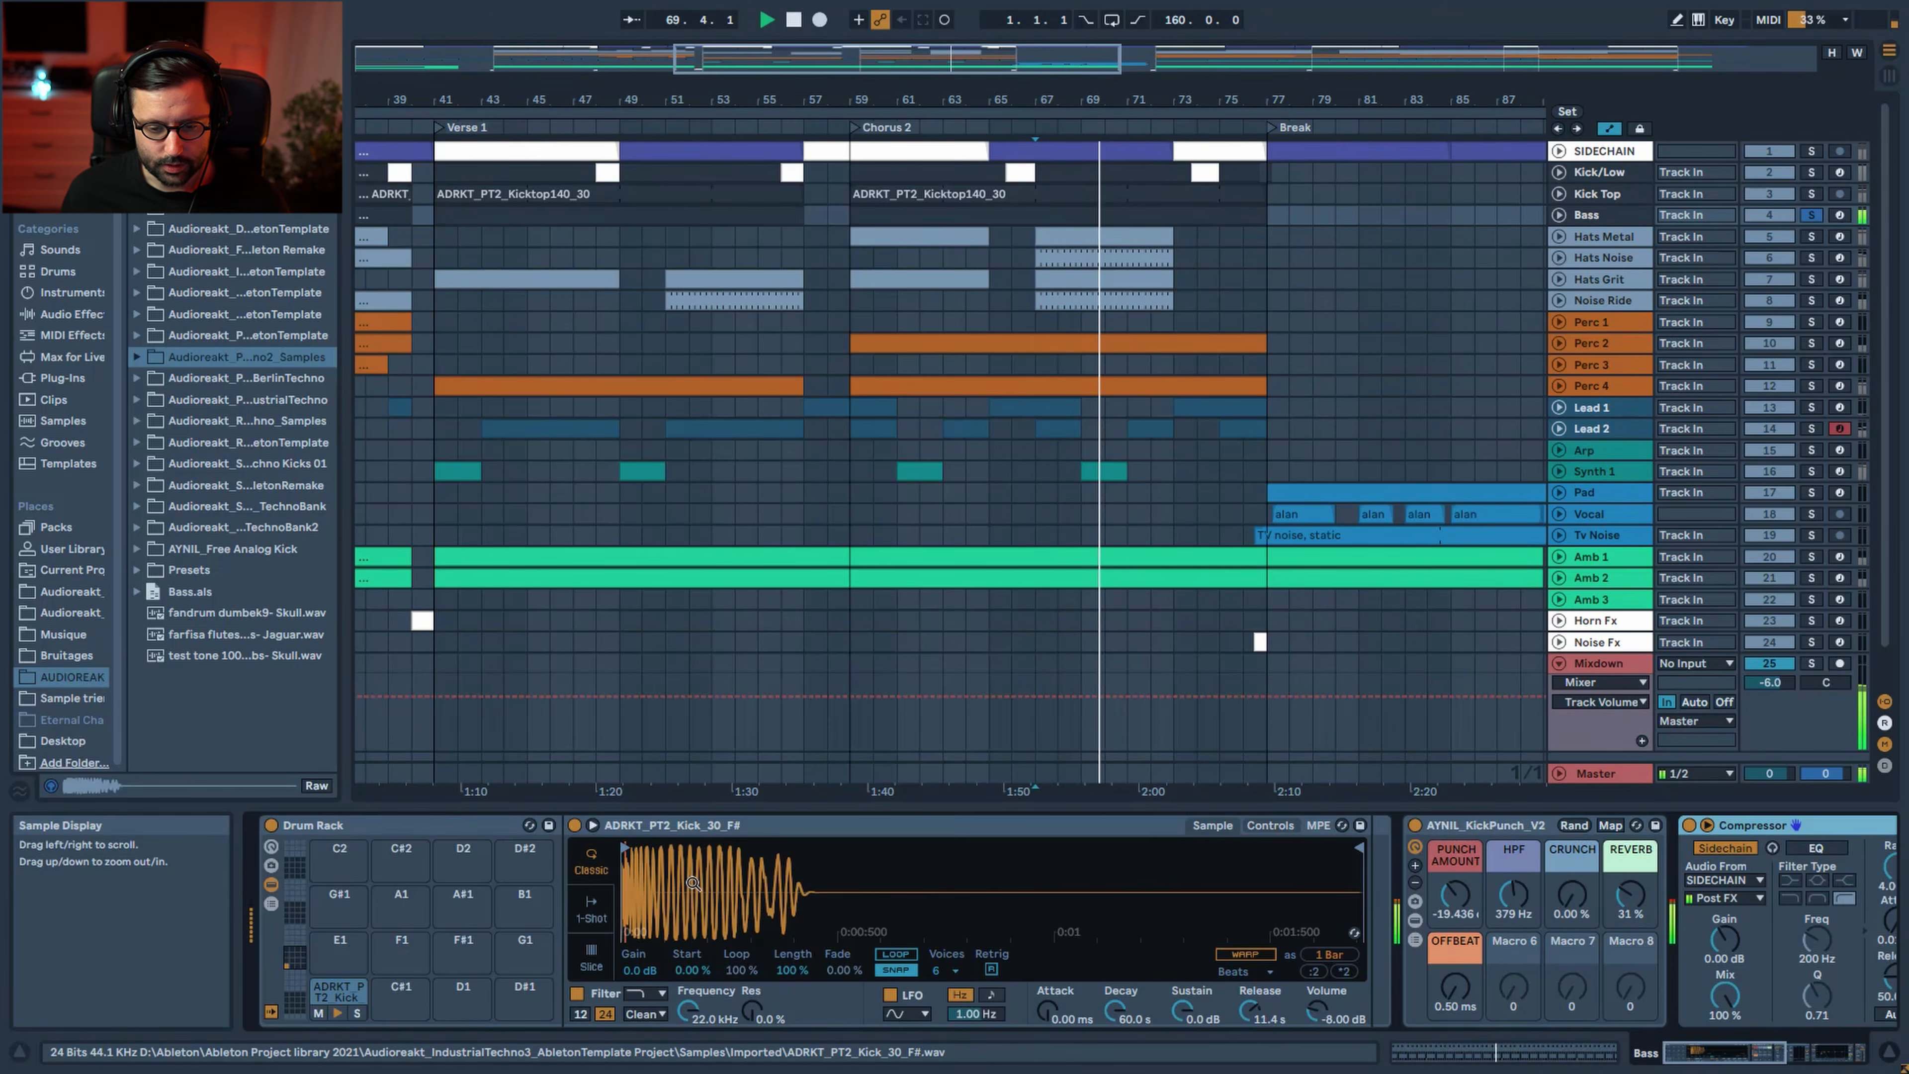
Examine the Bass MIDI clip's kick notes in Chorus 2 during playback and return to the Bass track's devices
double_click(1059, 213)
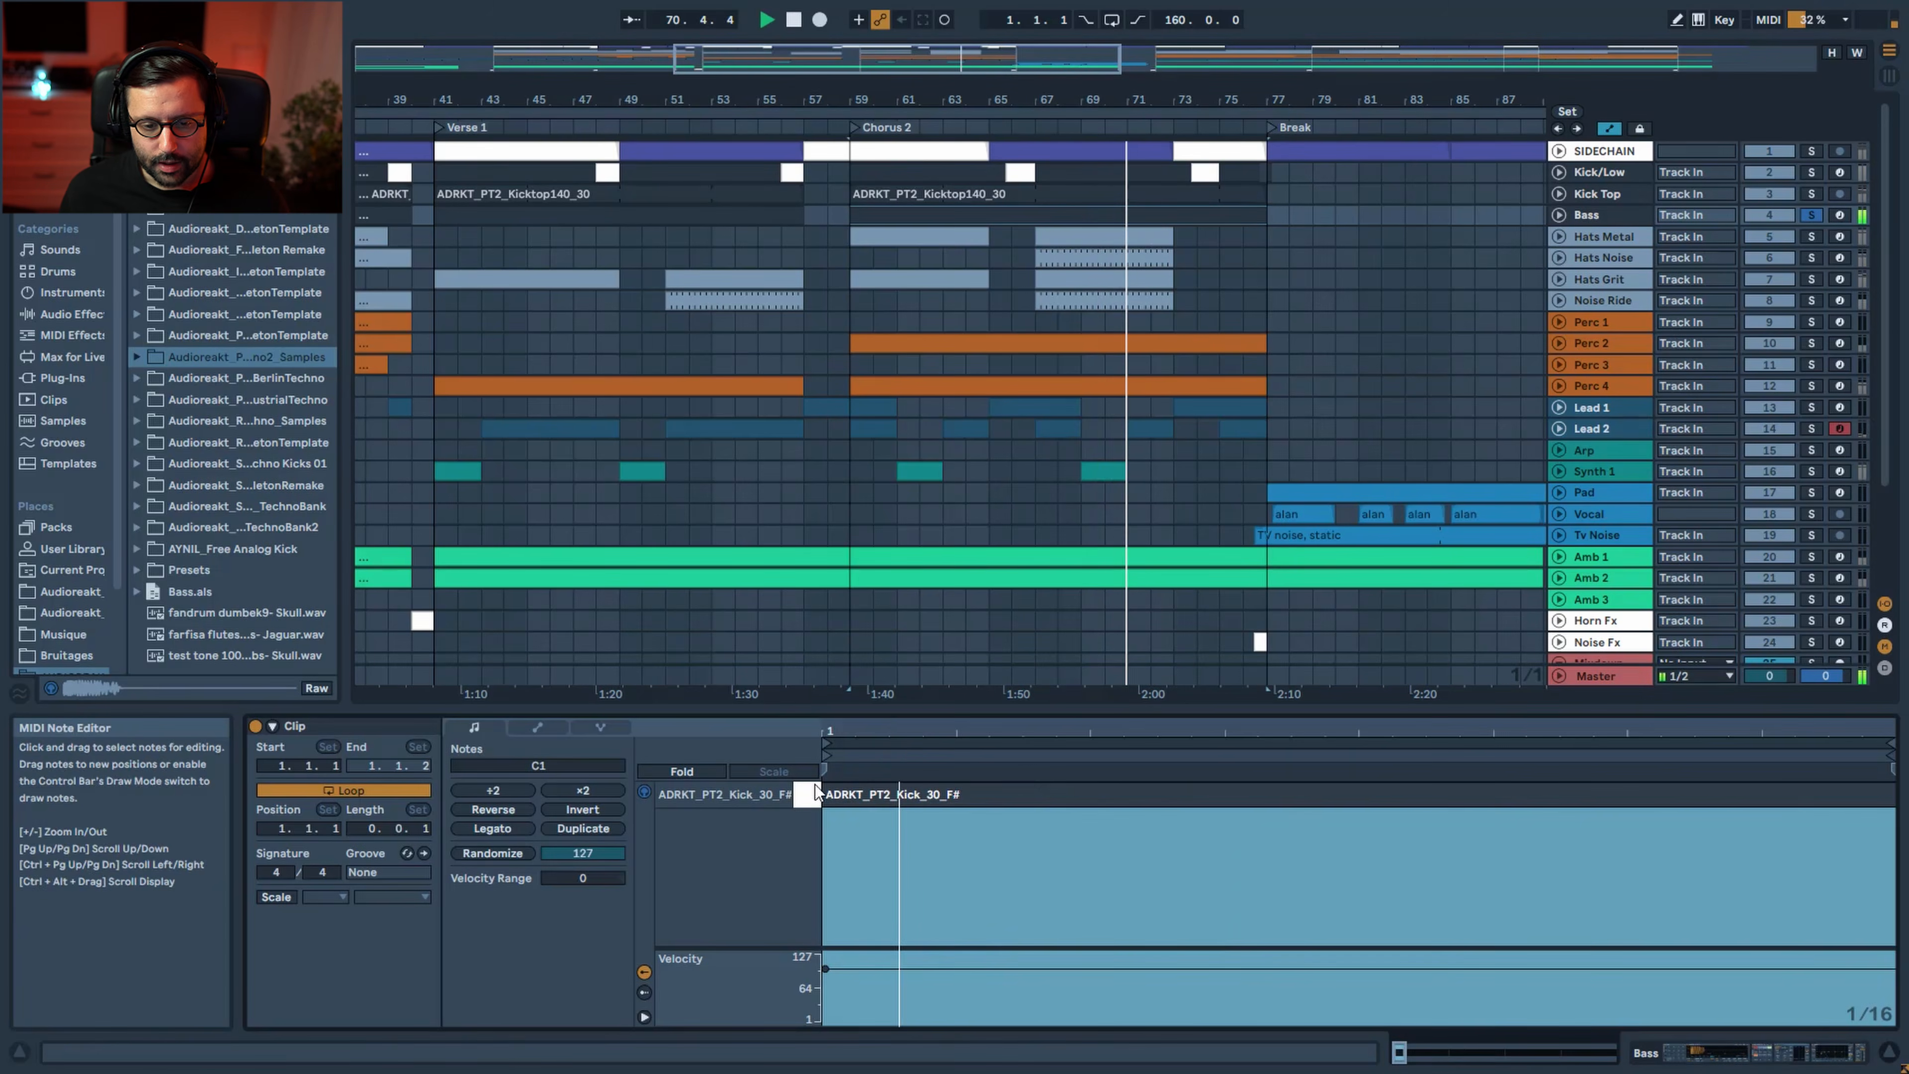
drag(860, 741, 861, 754)
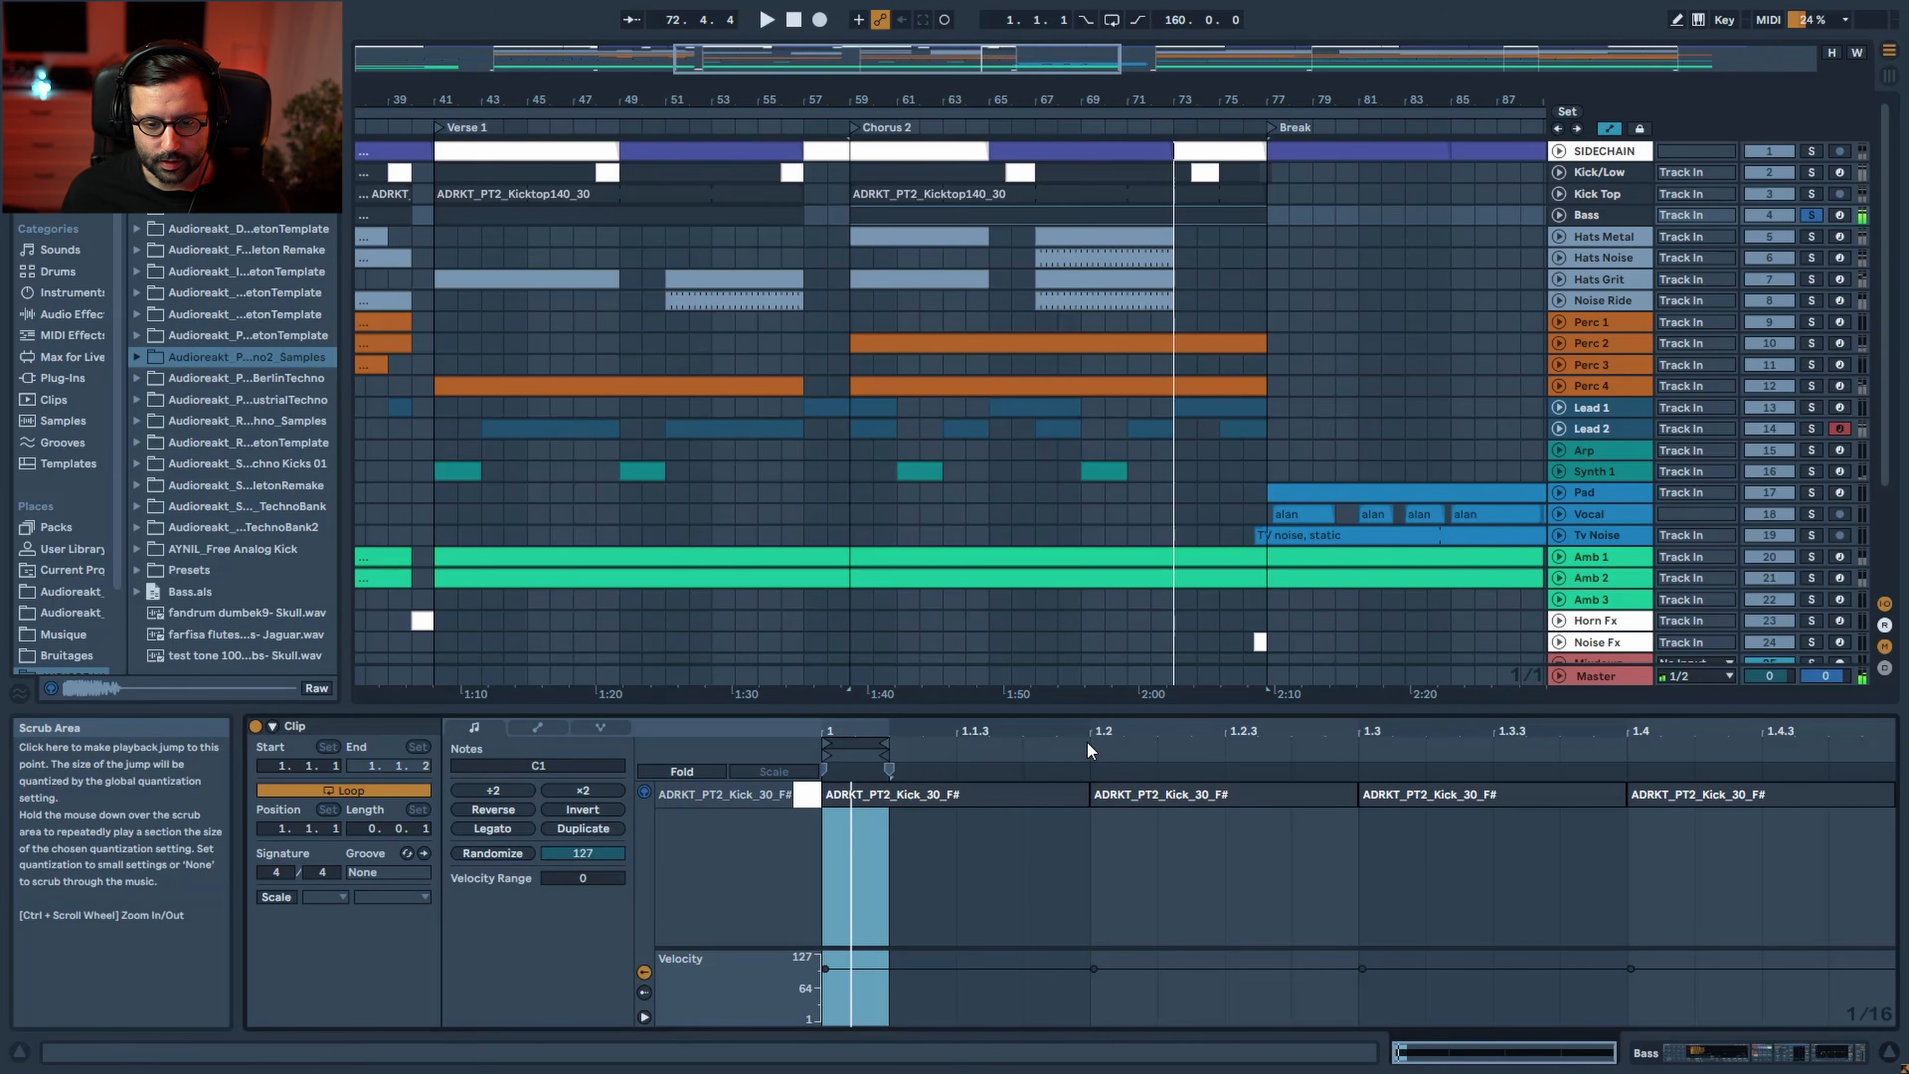
key(space)
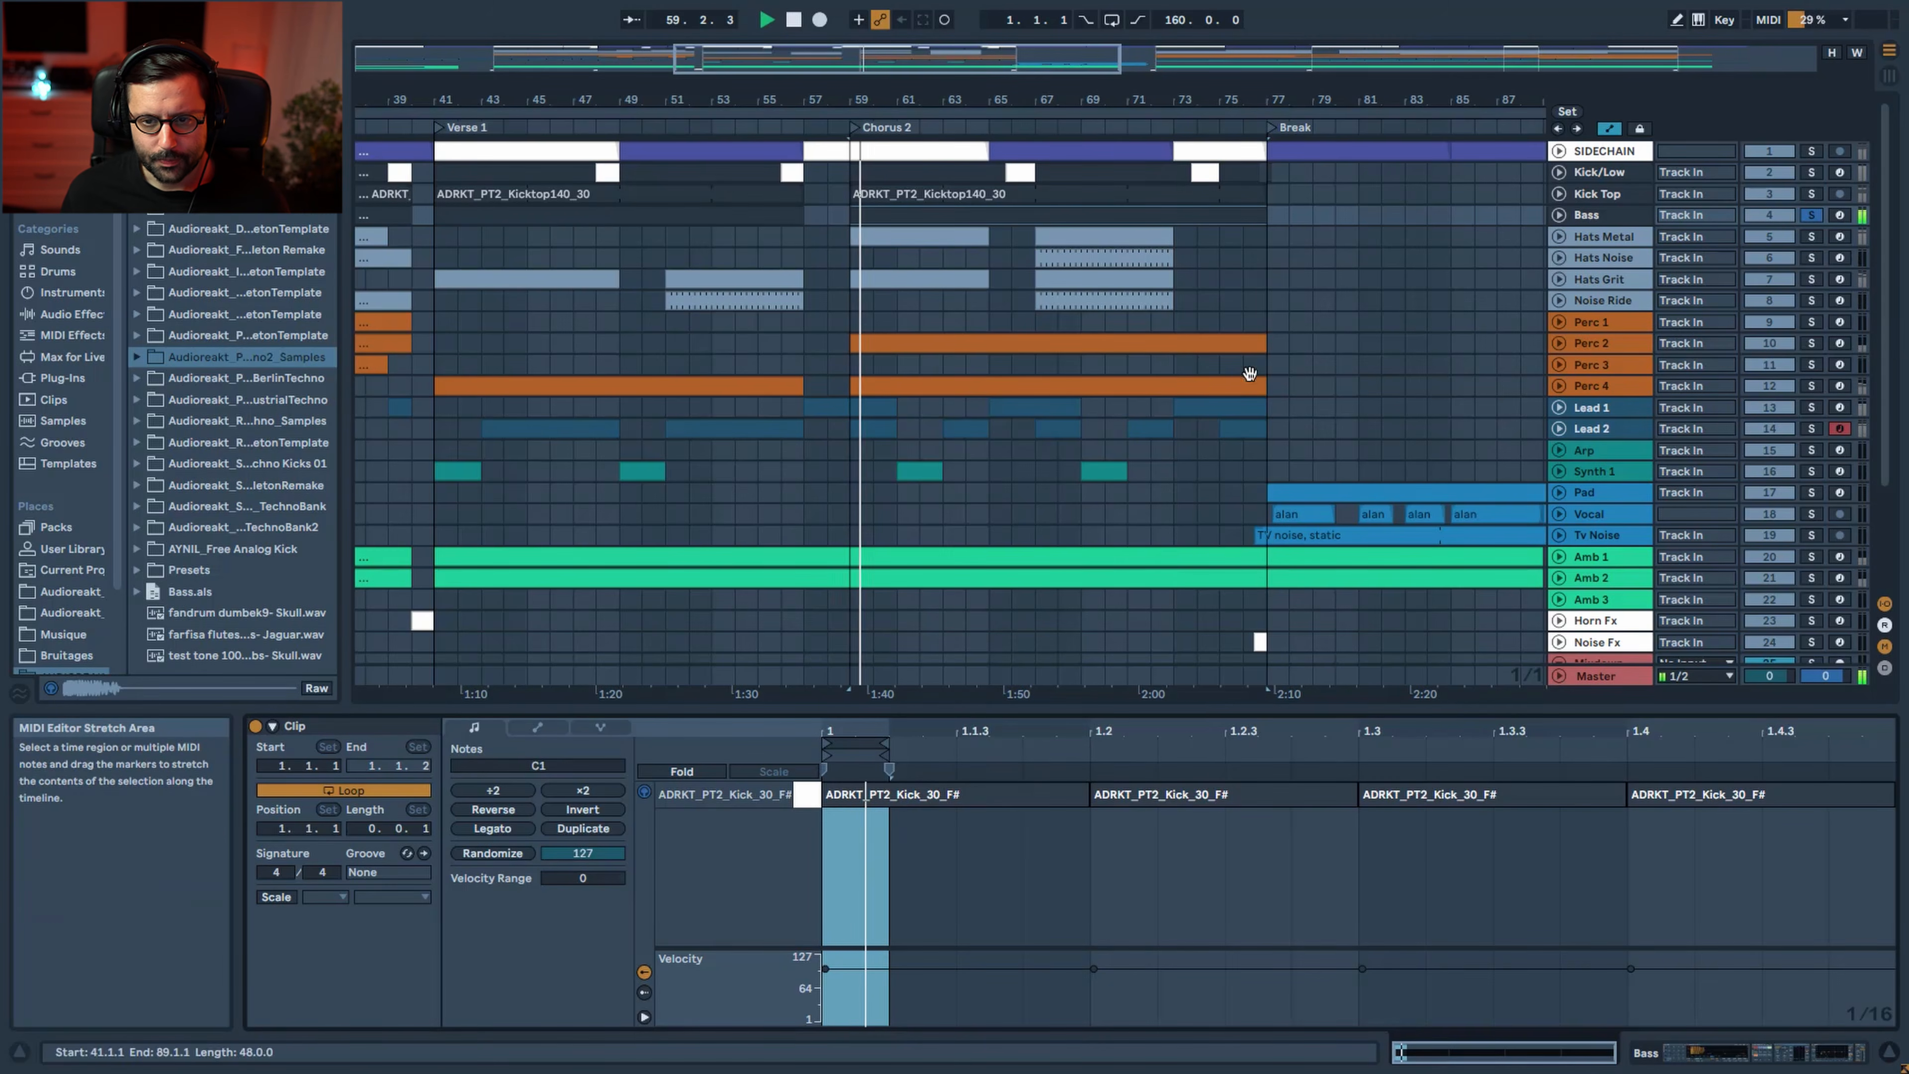
double_click(1605, 219)
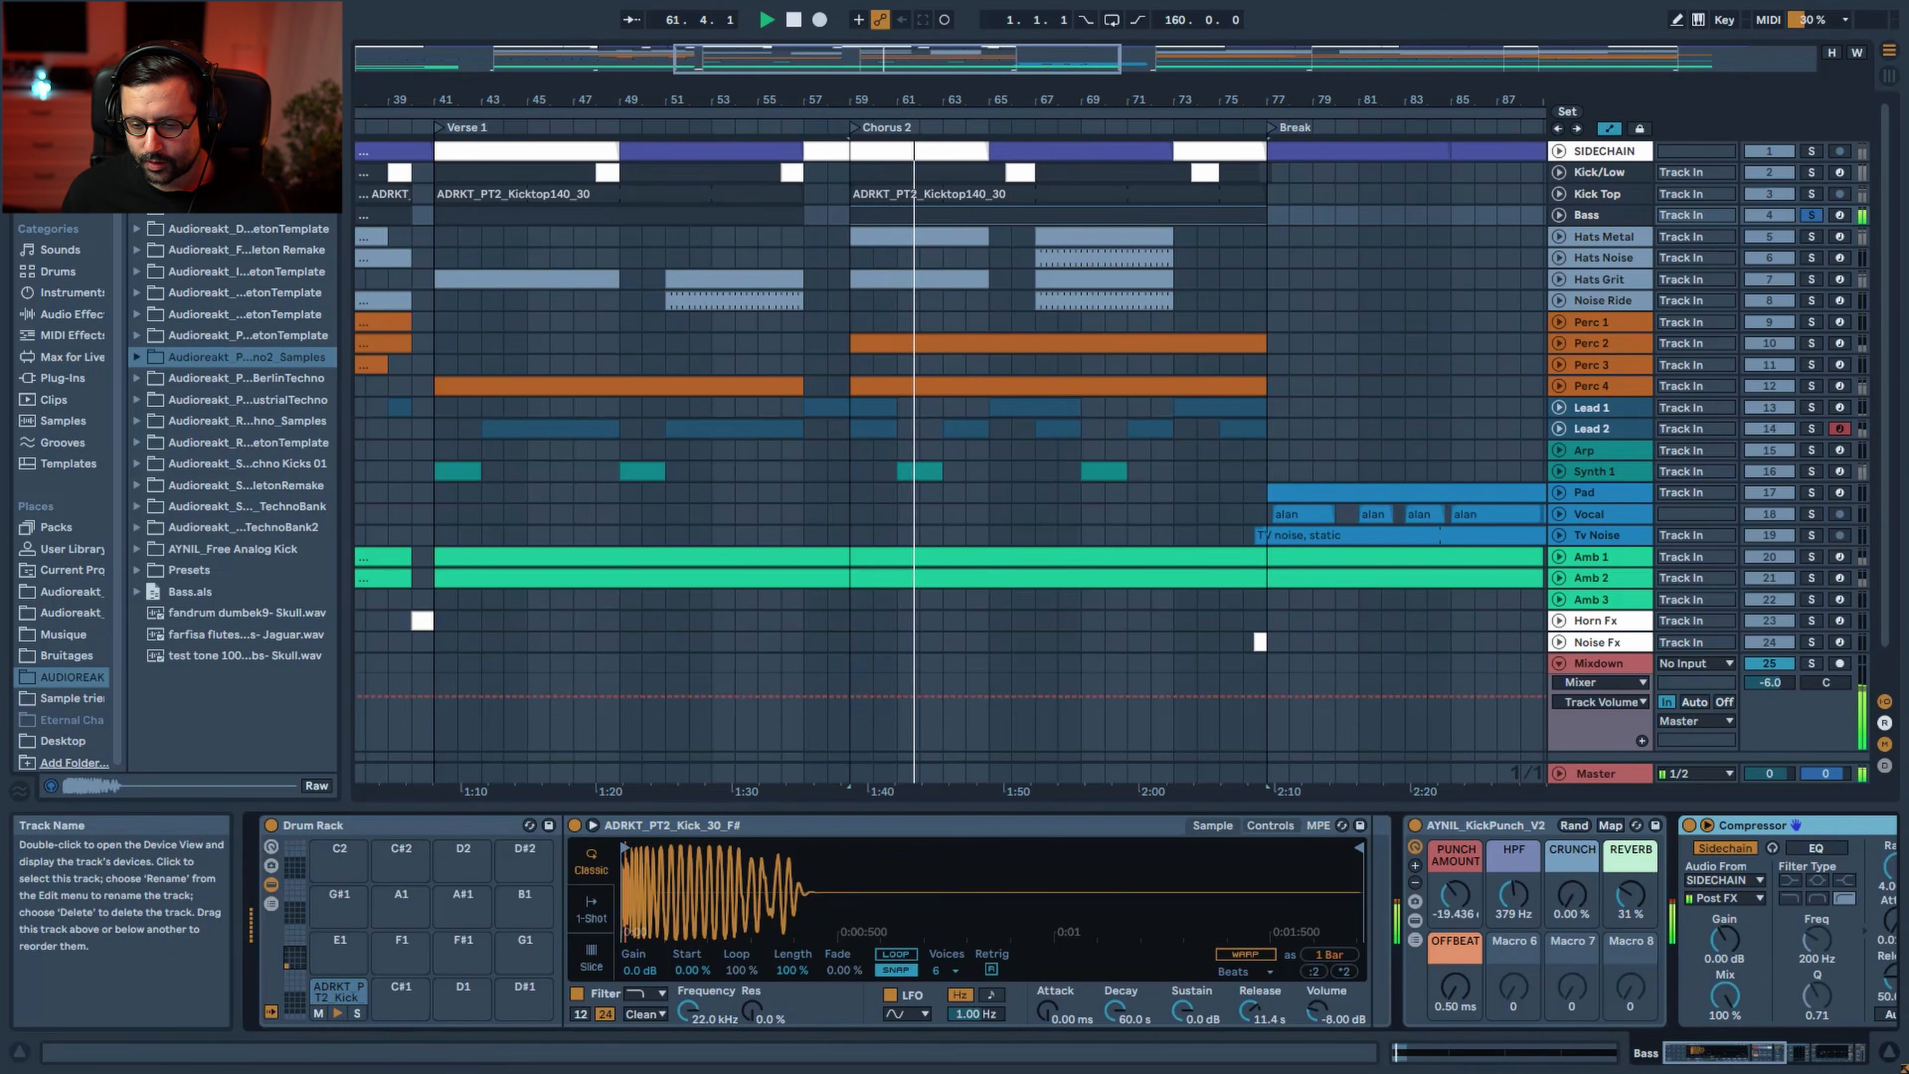
Examine the Bass track's Compressor and EQ Eight during playback, bypassing EQ Eight and enlarging its frequency display temporarily
drag(1718, 1052, 1760, 1052)
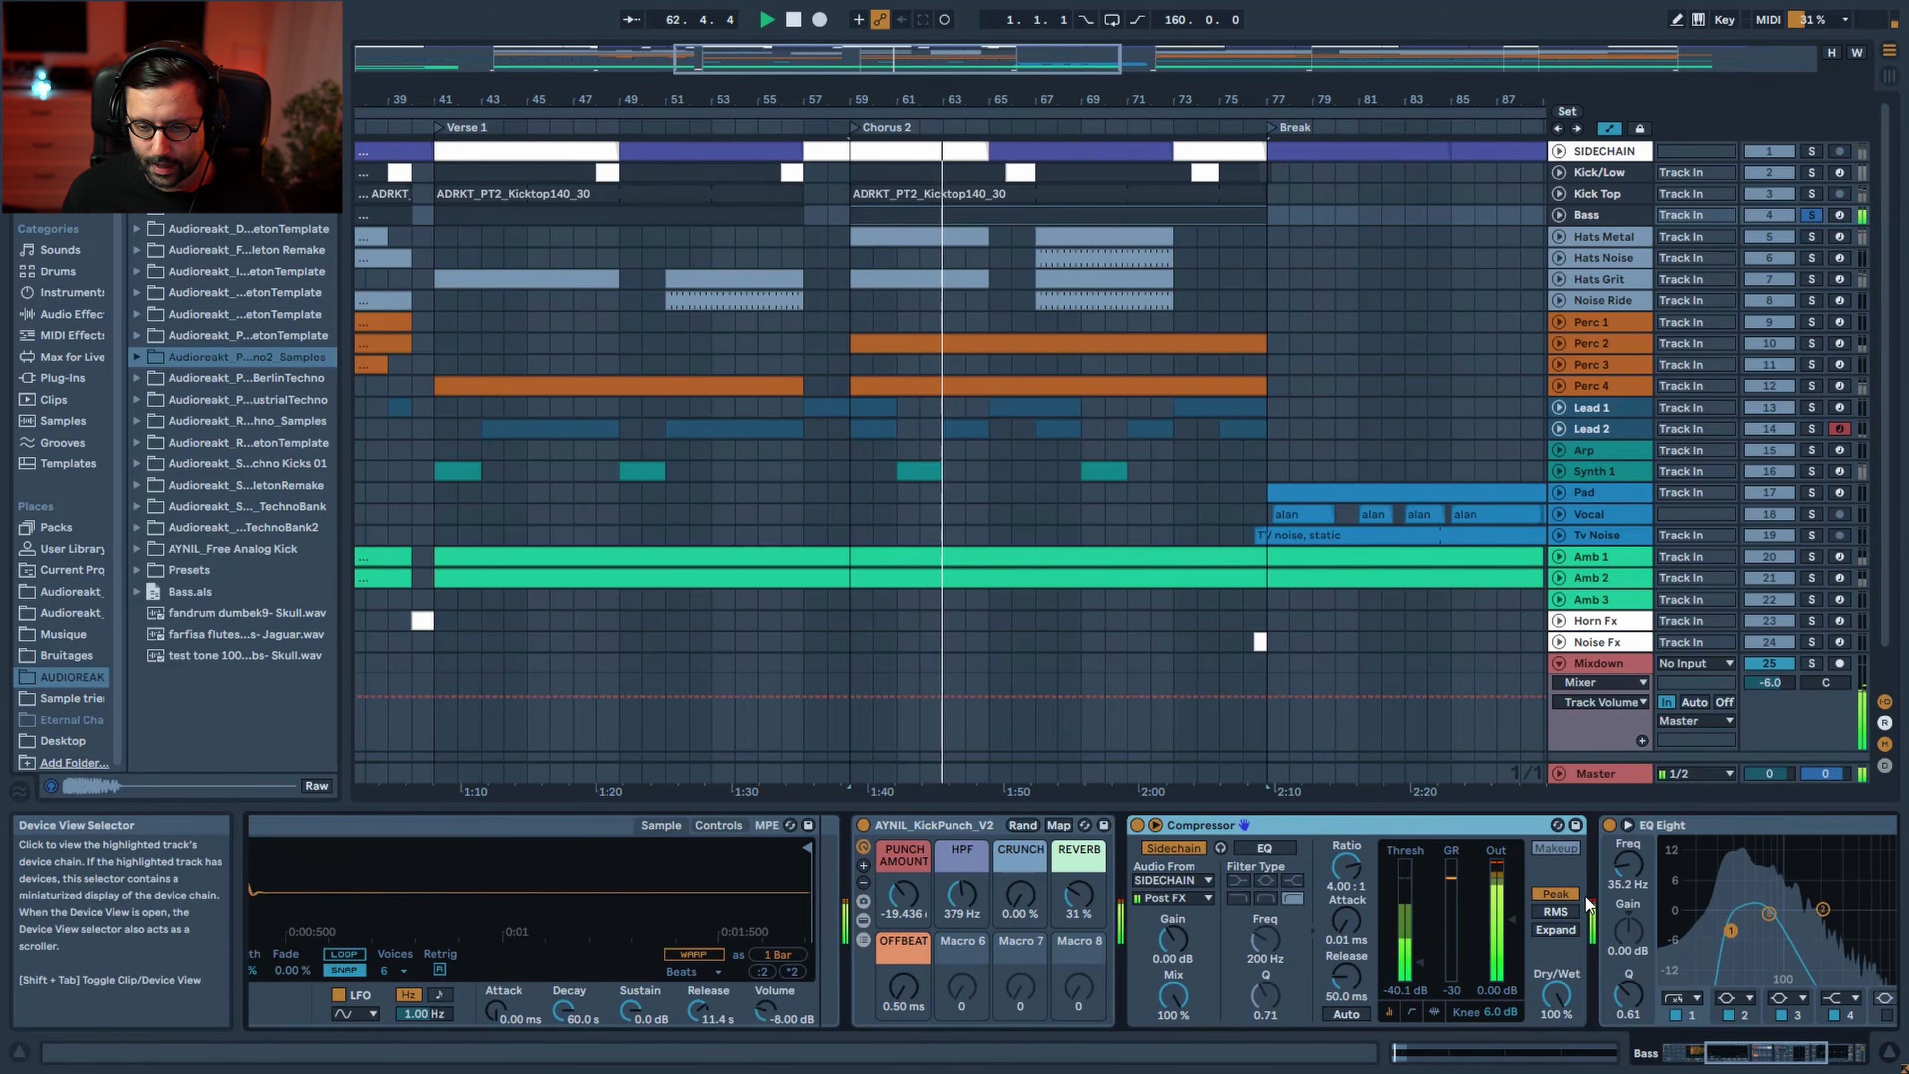
click(1622, 827)
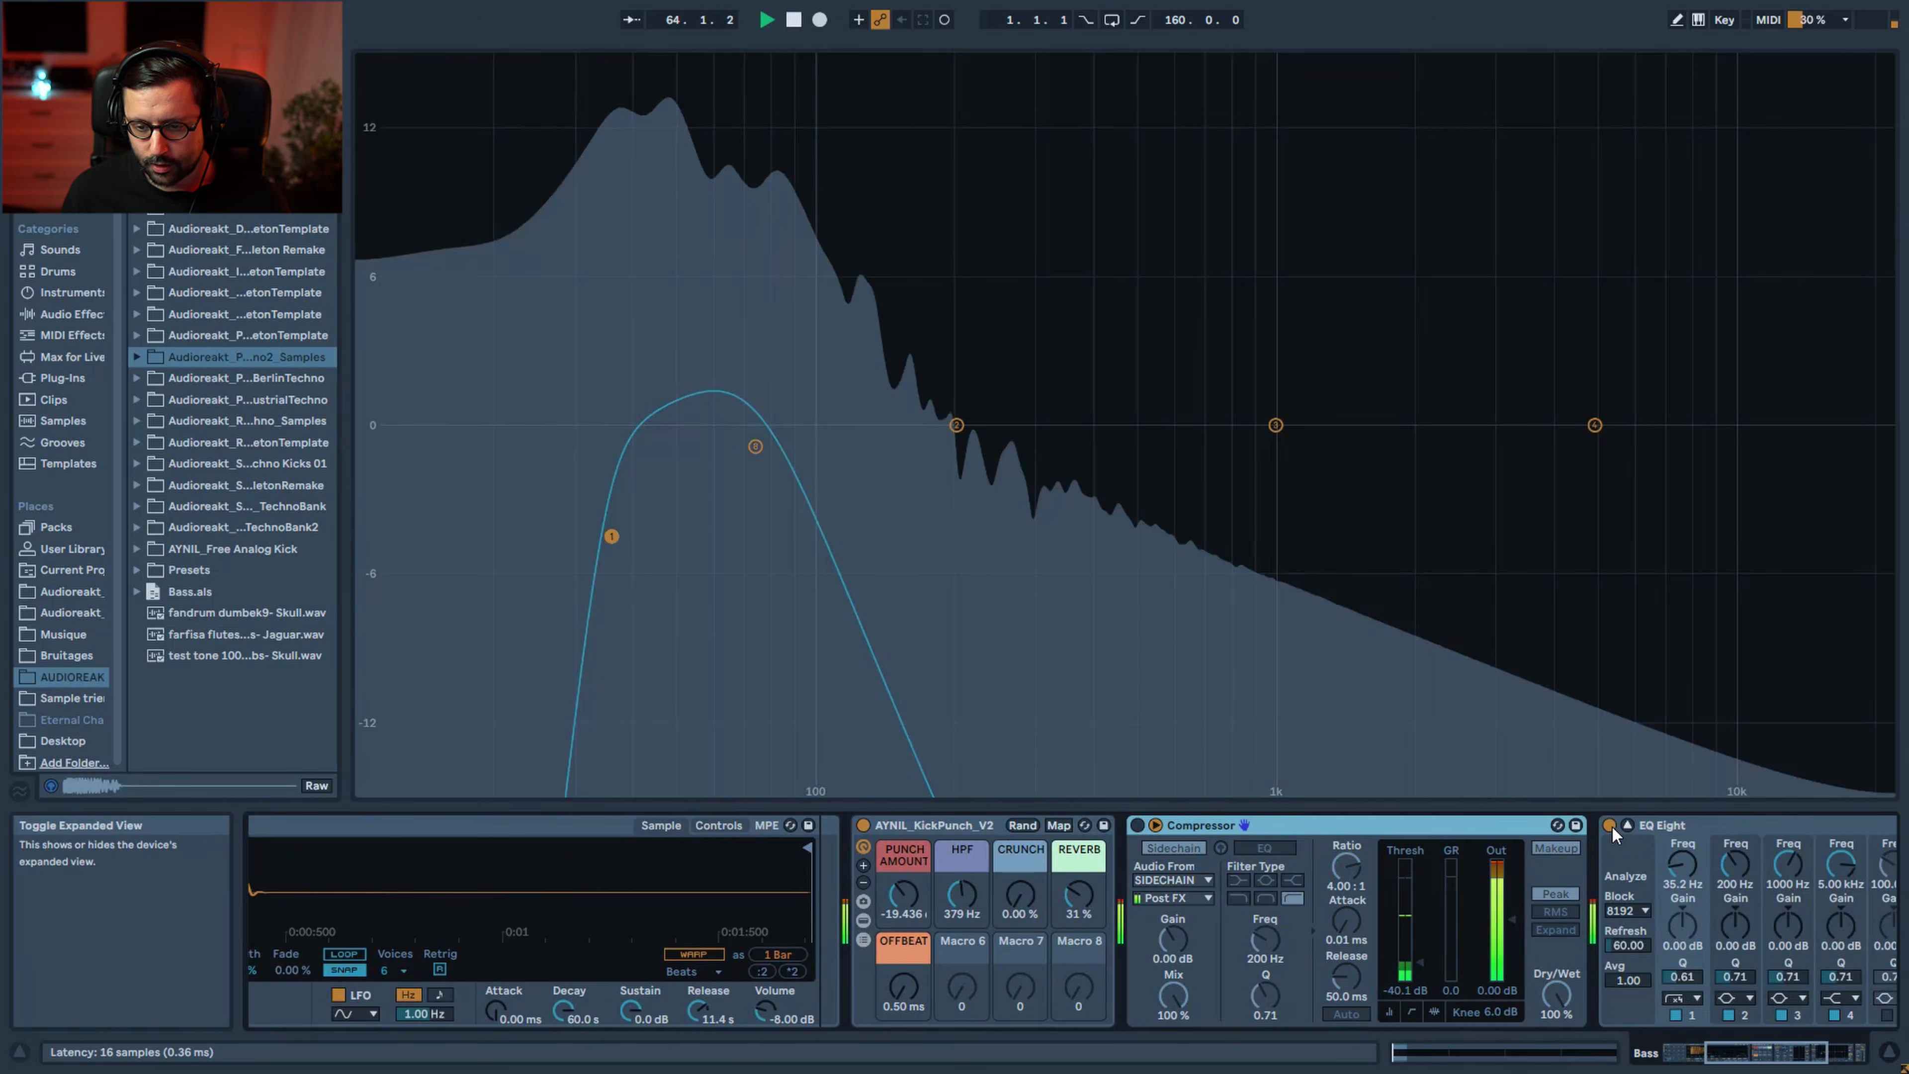
click(1609, 825)
click(1626, 825)
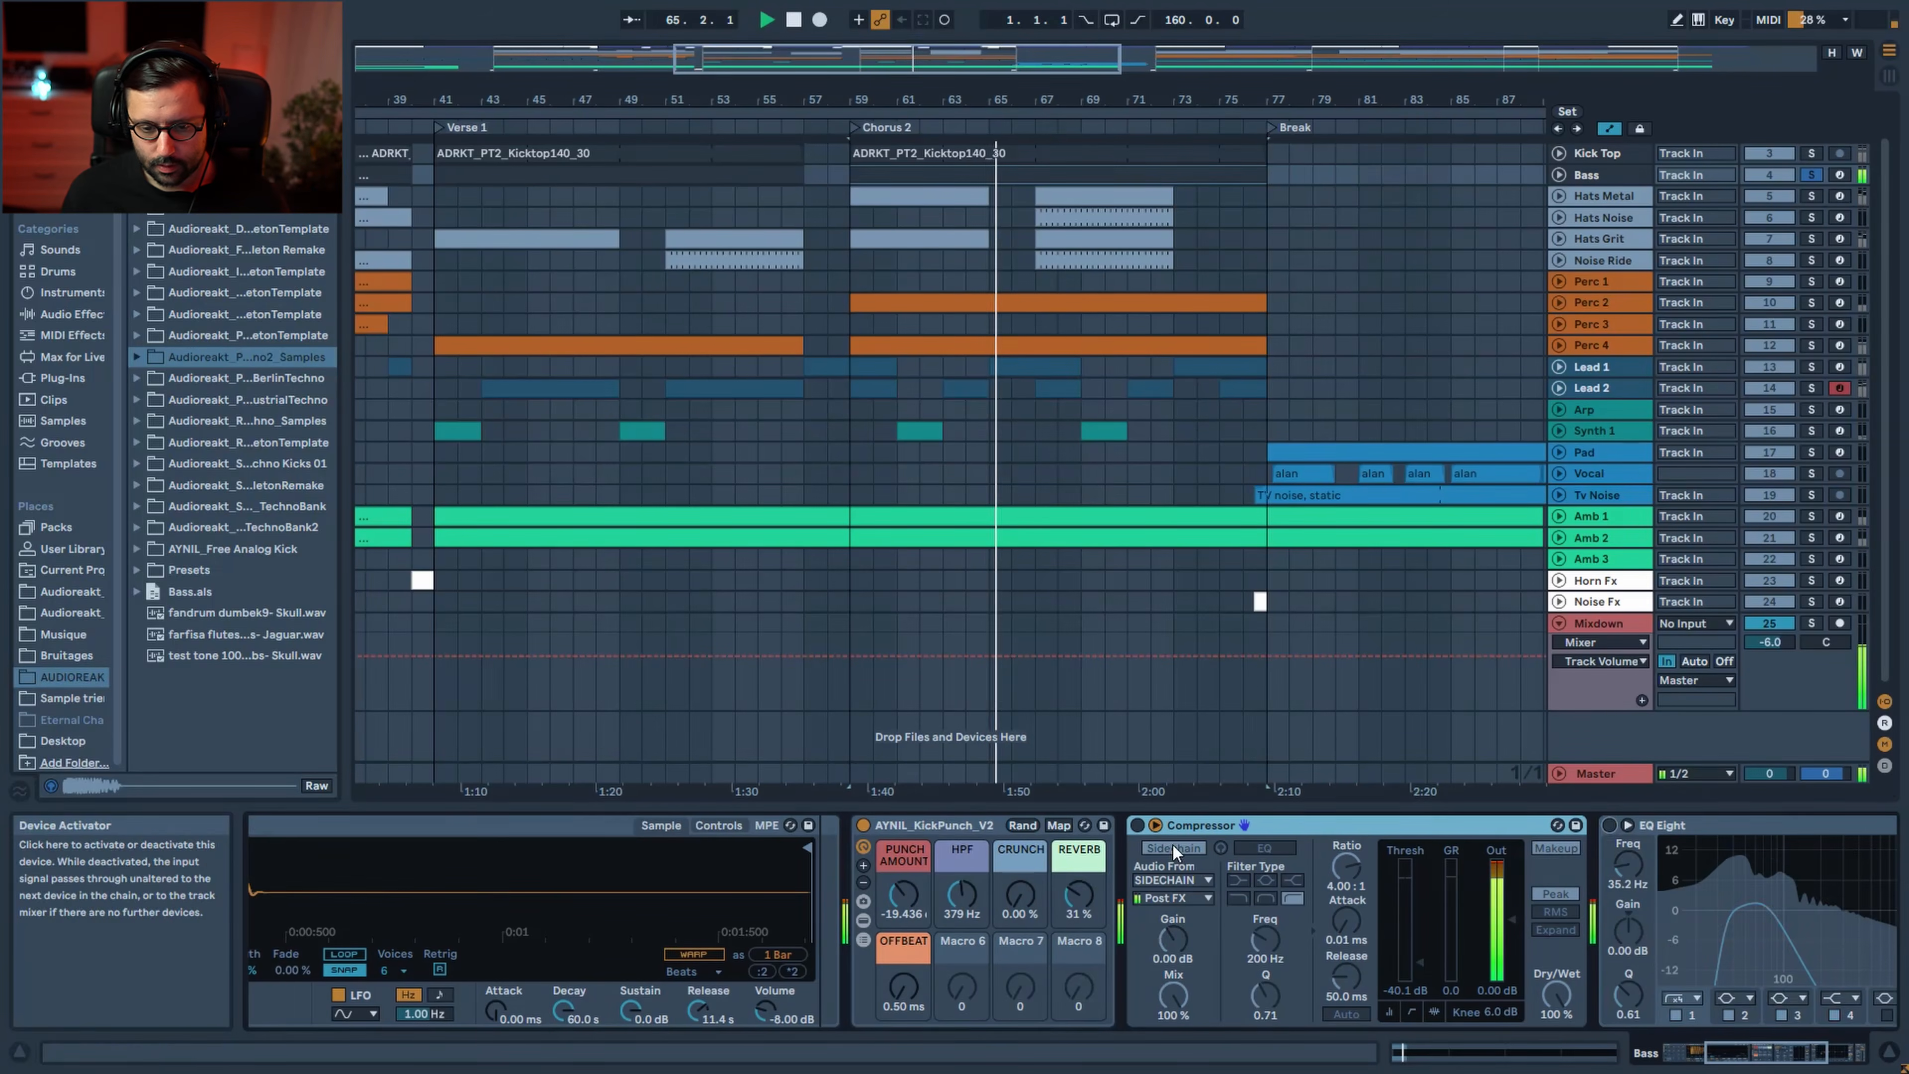
Re-enable the Bass track's Compressor and EQ Eight and show the Limiter at the end of its device chain
click(863, 825)
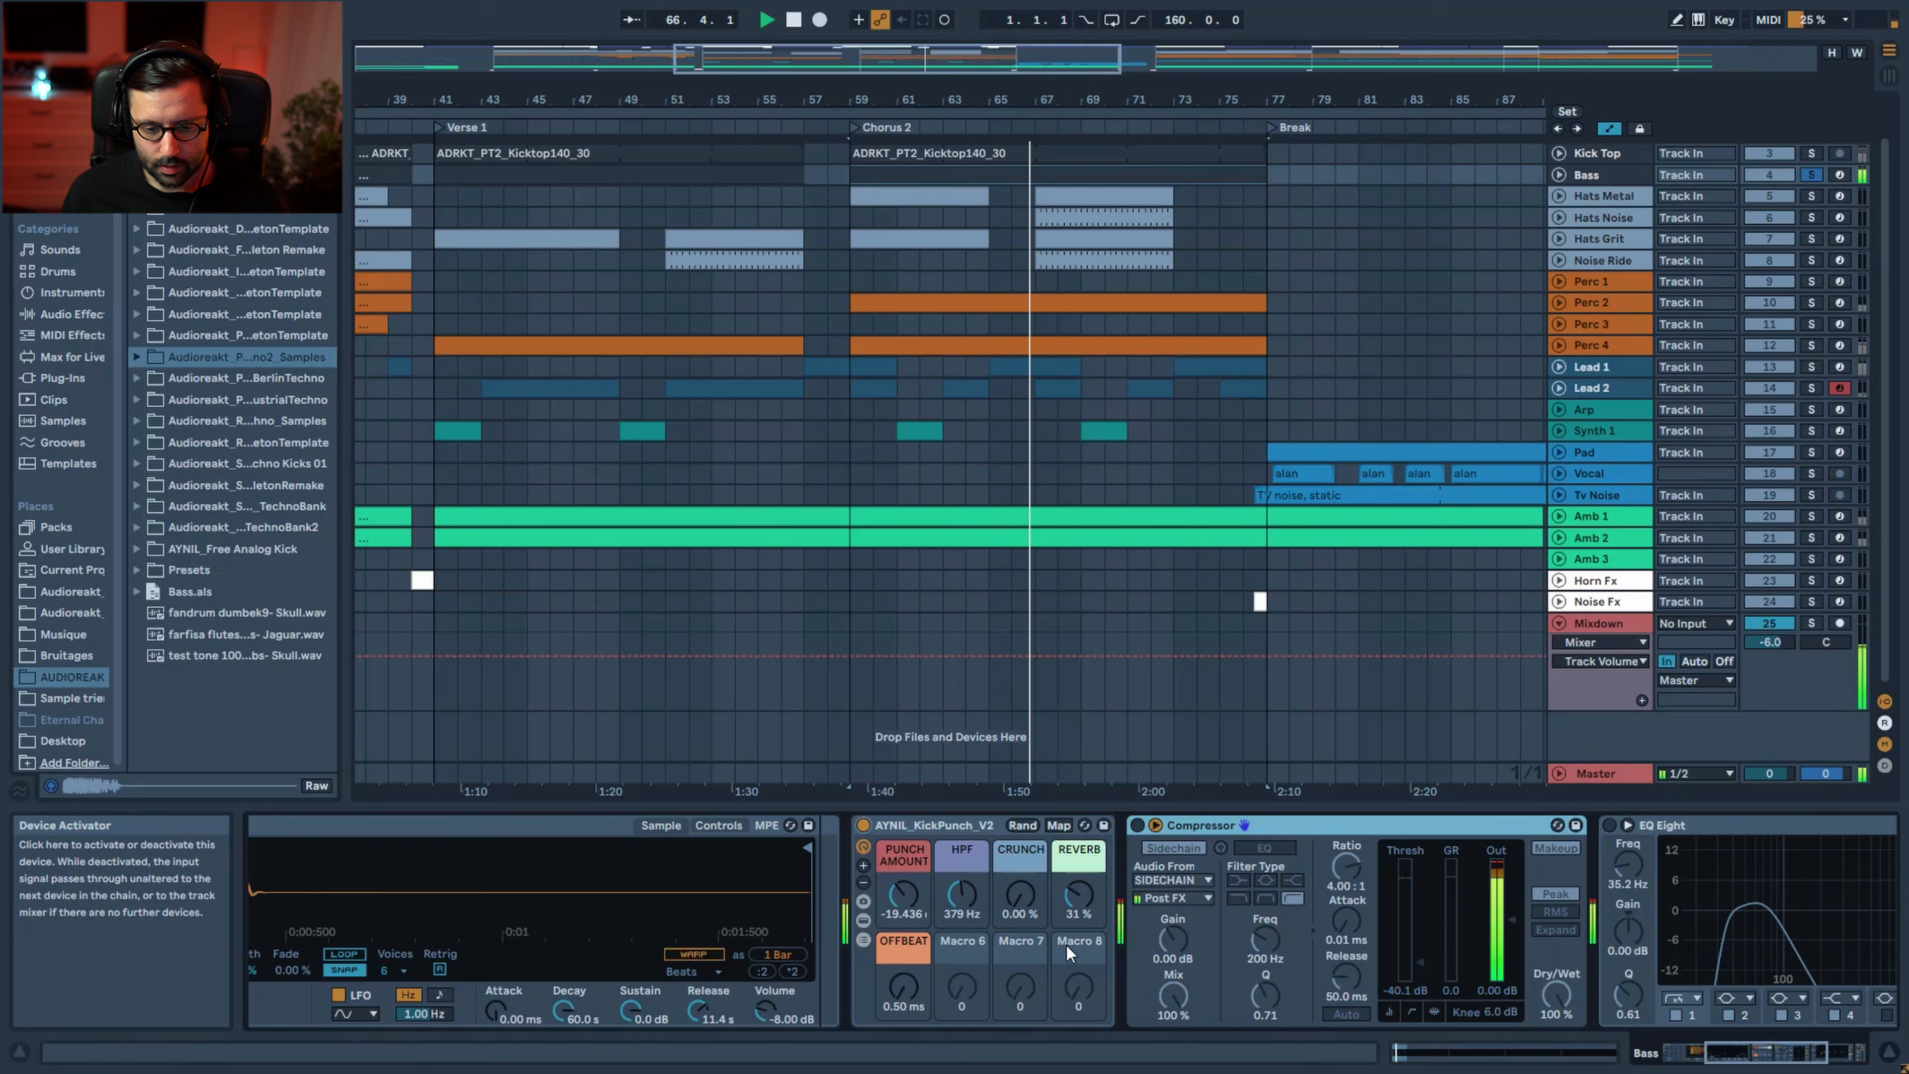
click(1138, 825)
click(1610, 826)
click(1772, 1057)
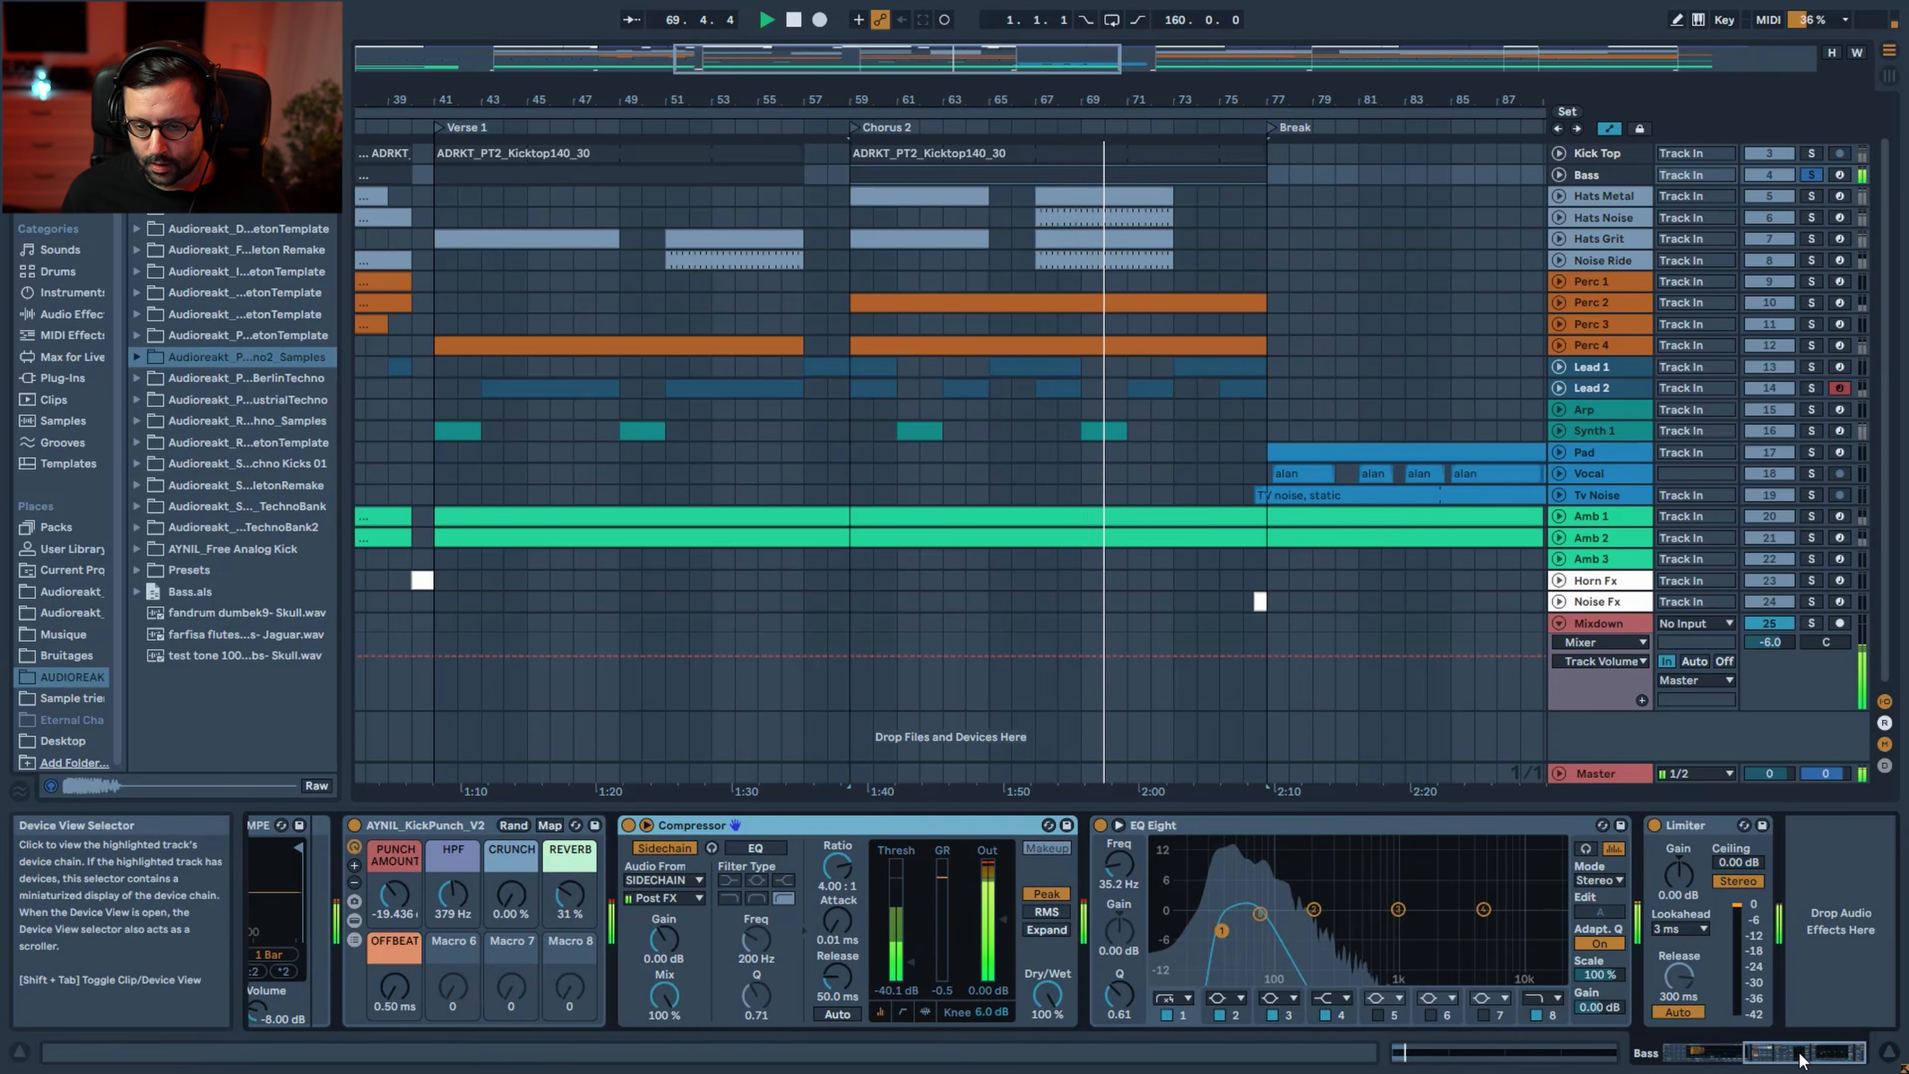
Solo the Kick/Low track, play it in Chorus 2, and add the Bass track to the solo to hear both together
scroll(1779, 170, up, 2)
click(1811, 172)
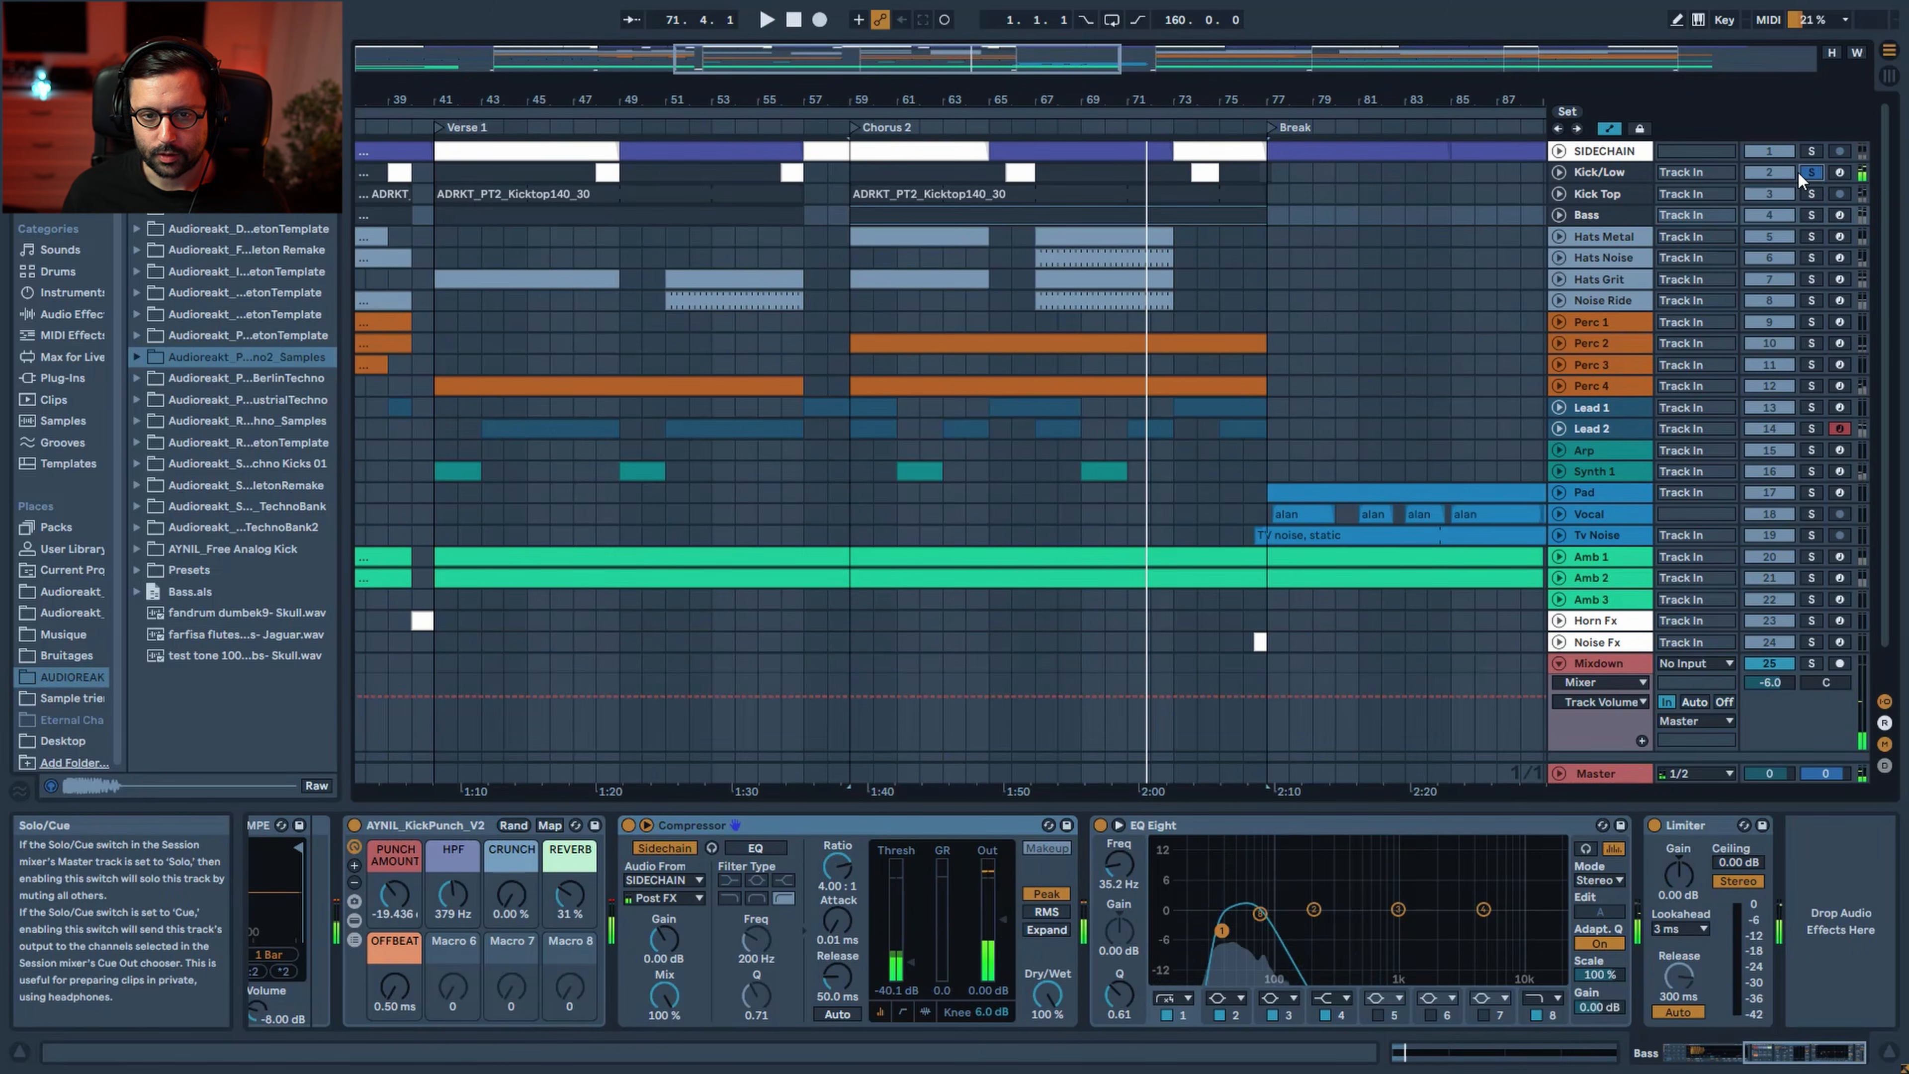
key(space)
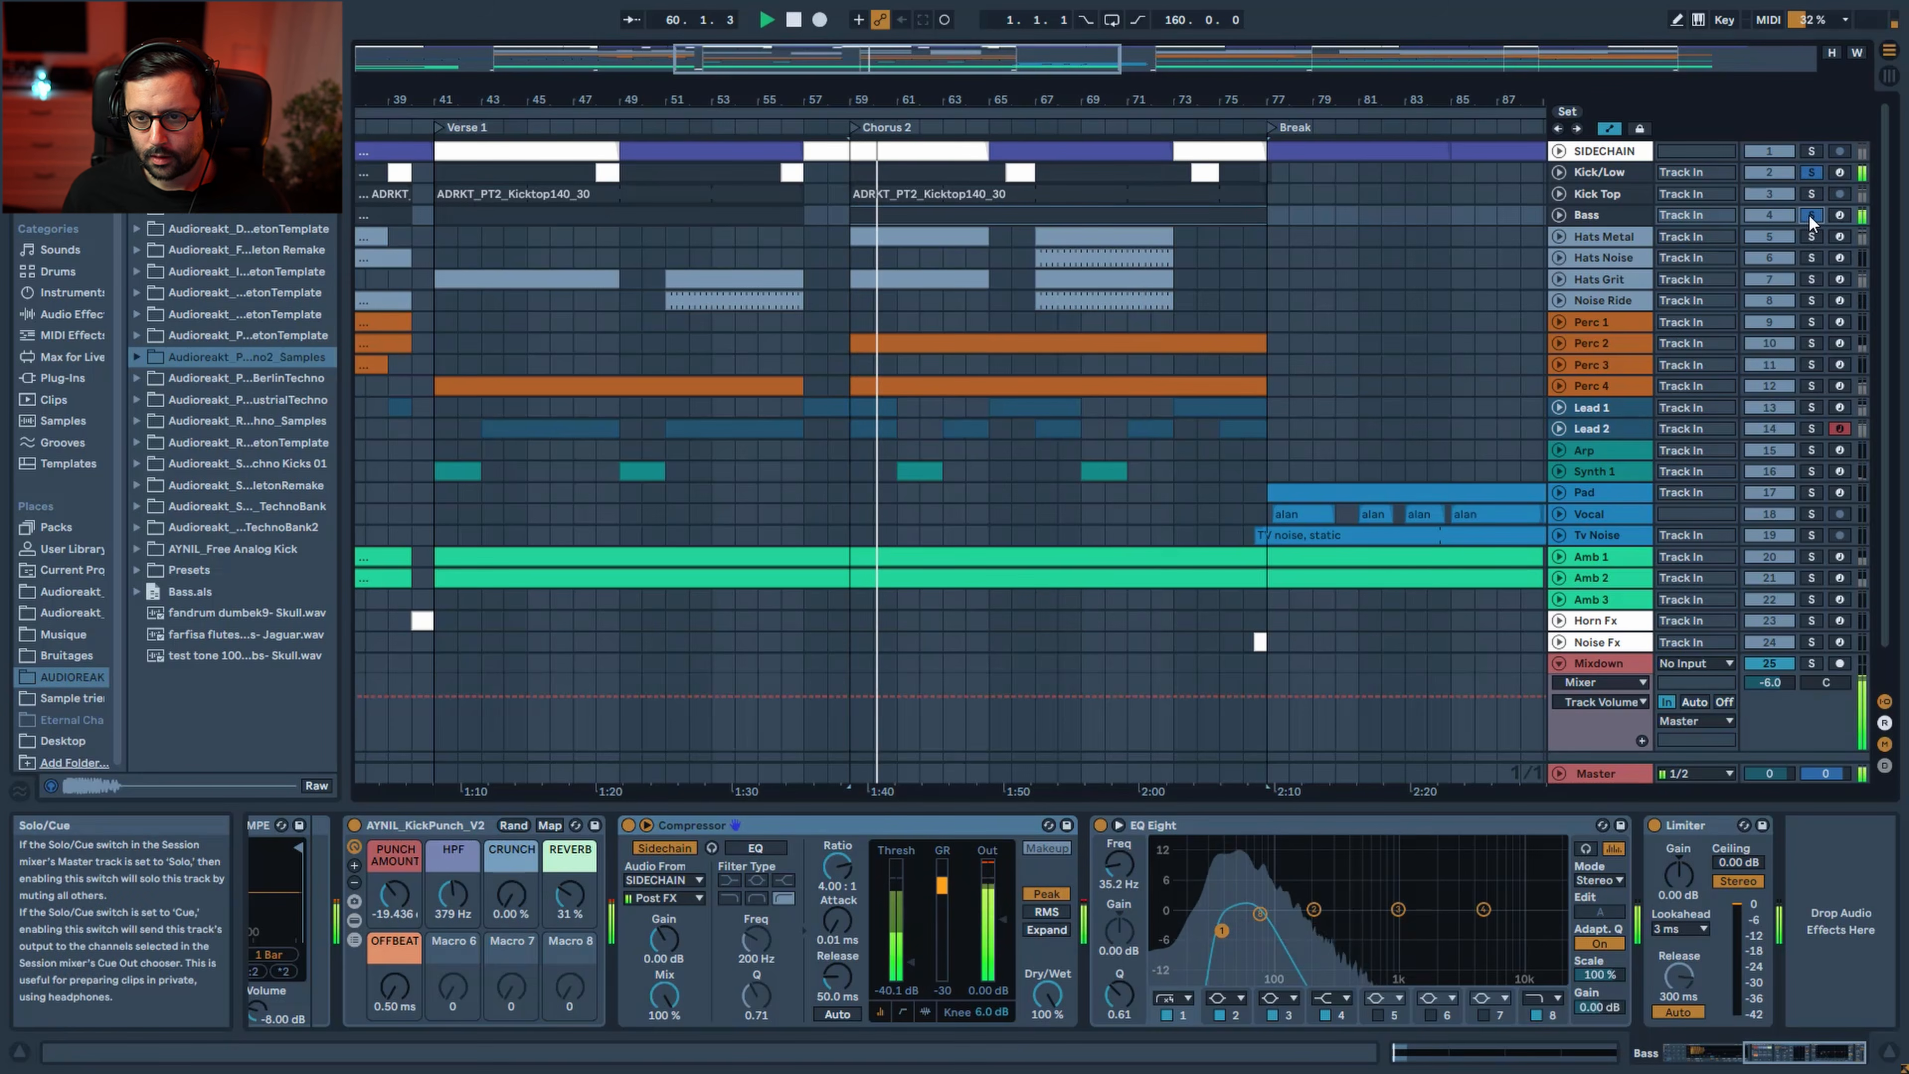
ctrl+click(1810, 215)
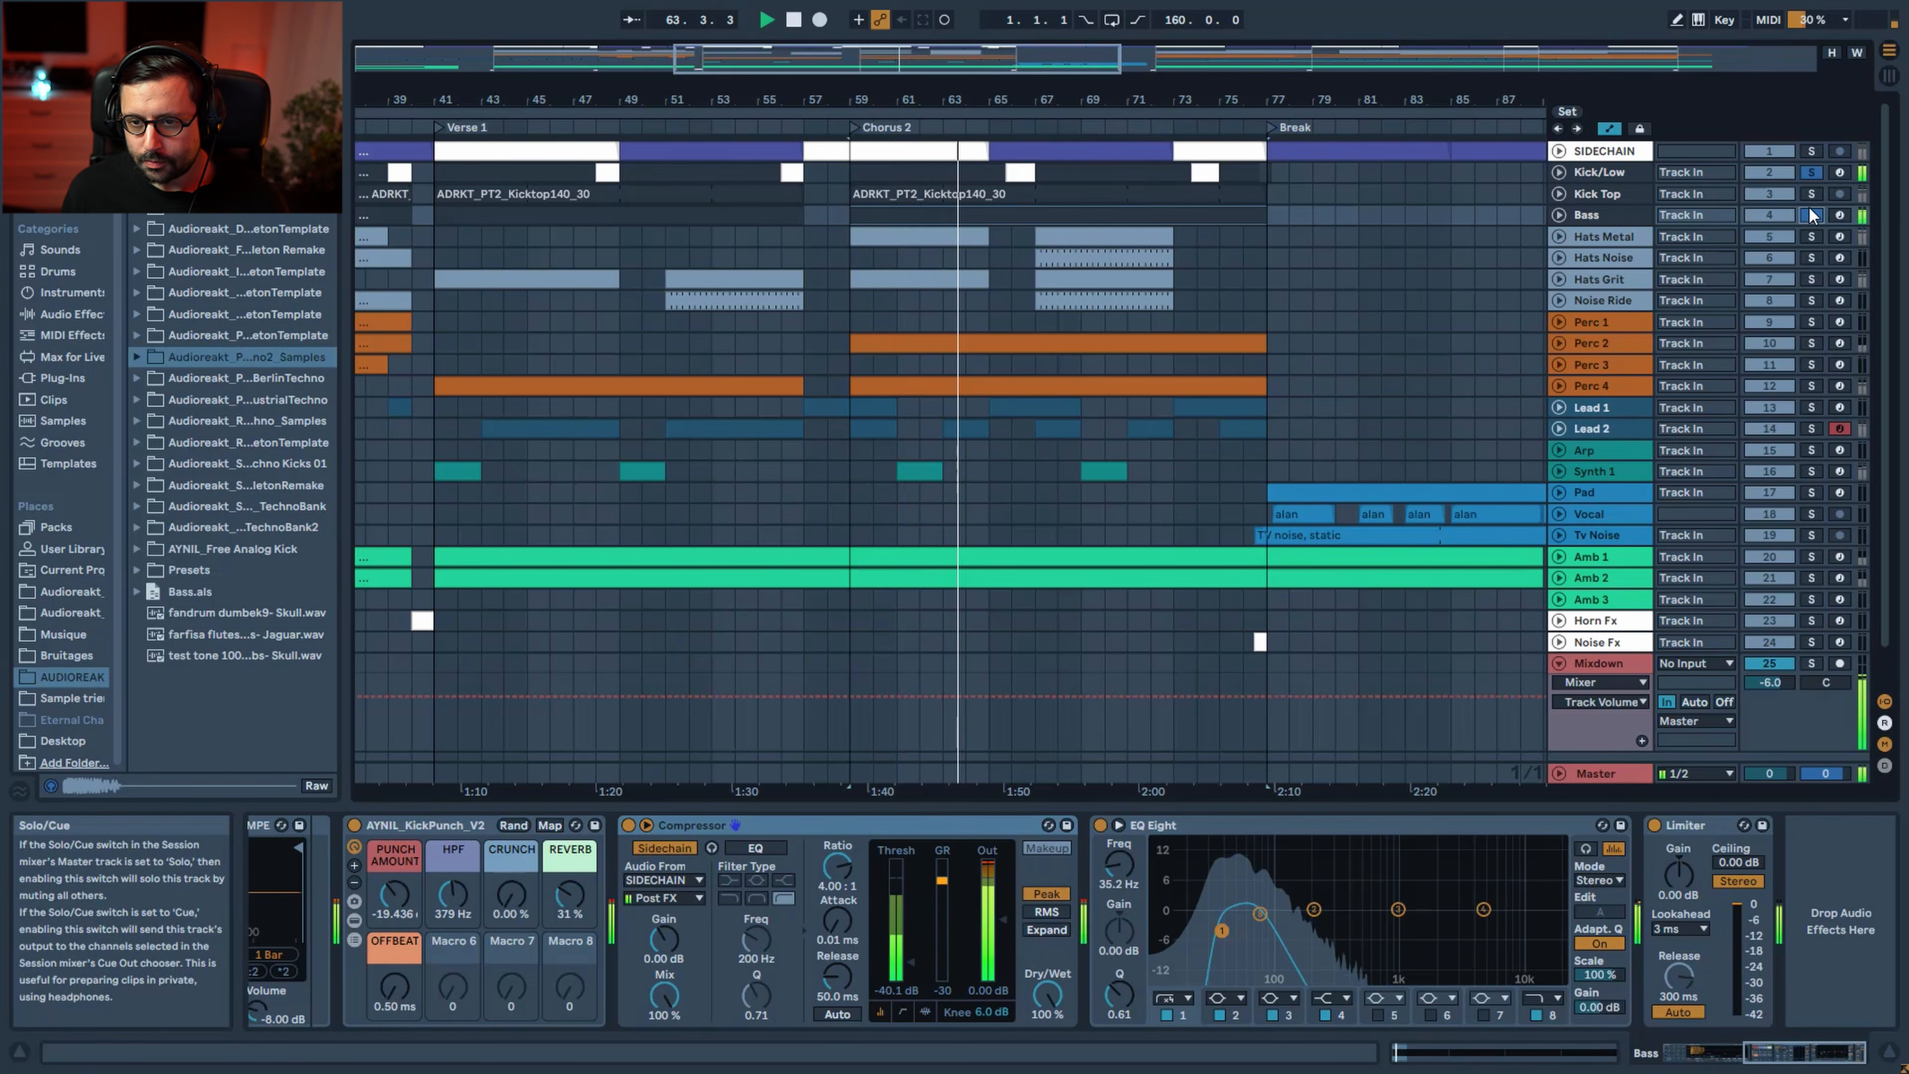
Solo only the Kick Top track, show its reverb and Drum Buss devices, and unfold the track to view its waveform
click(1809, 194)
click(1645, 197)
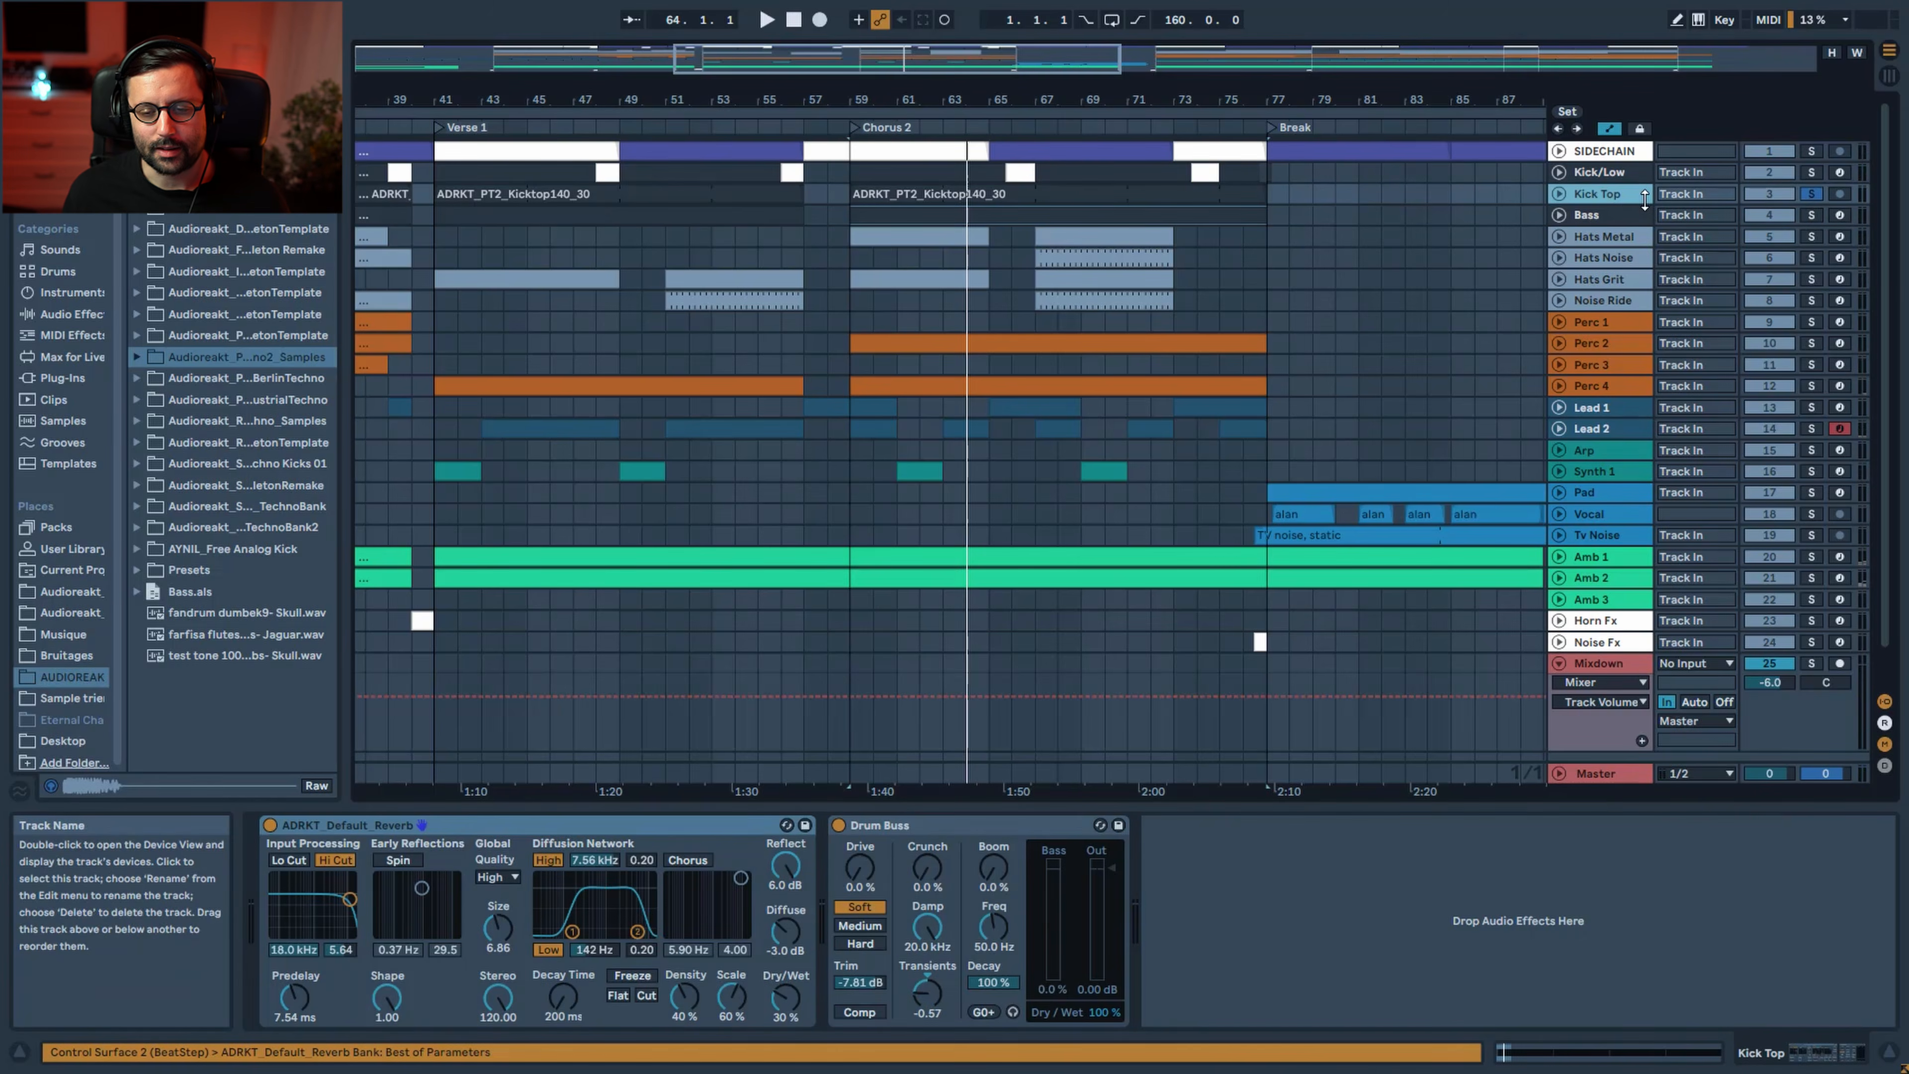
click(1559, 194)
click(921, 194)
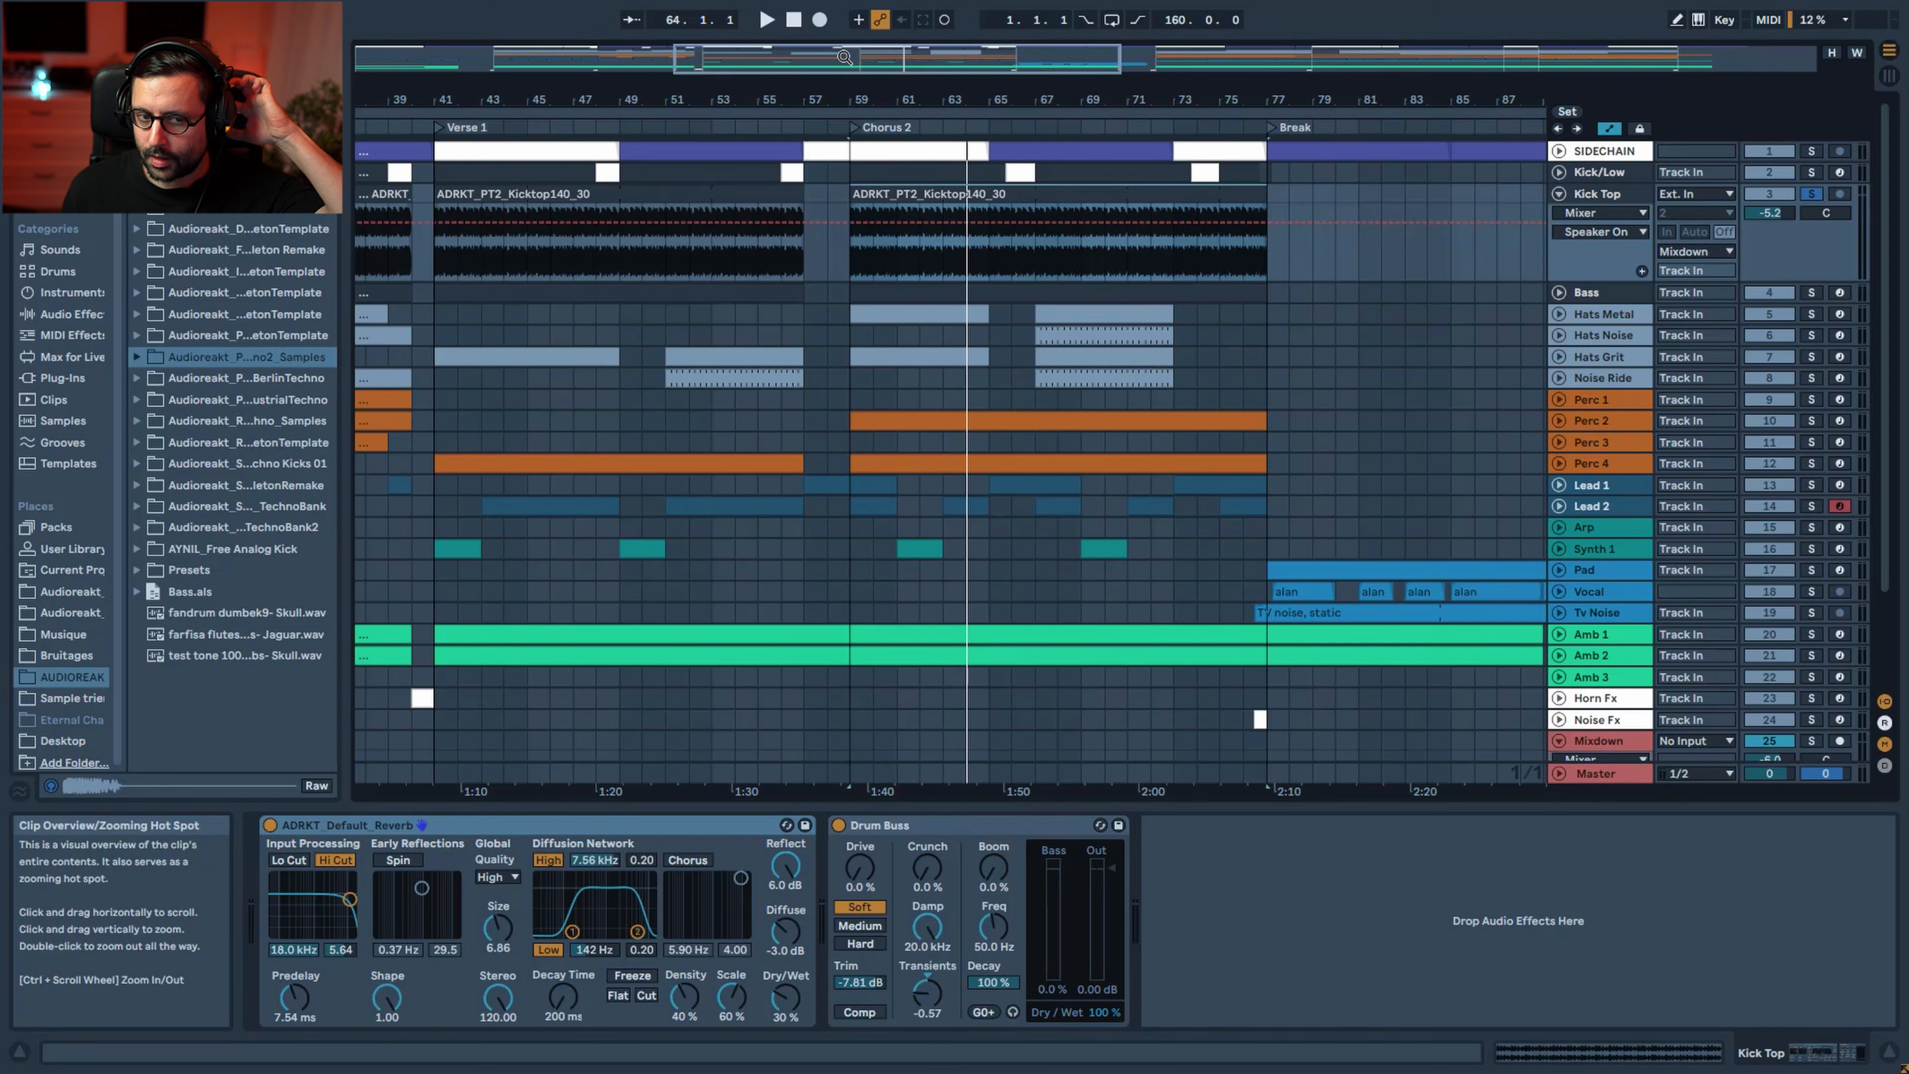
Zoom in on the Kick Top clip in Chorus 2 and listen to it from position 60.3.1
drag(845, 57, 955, 257)
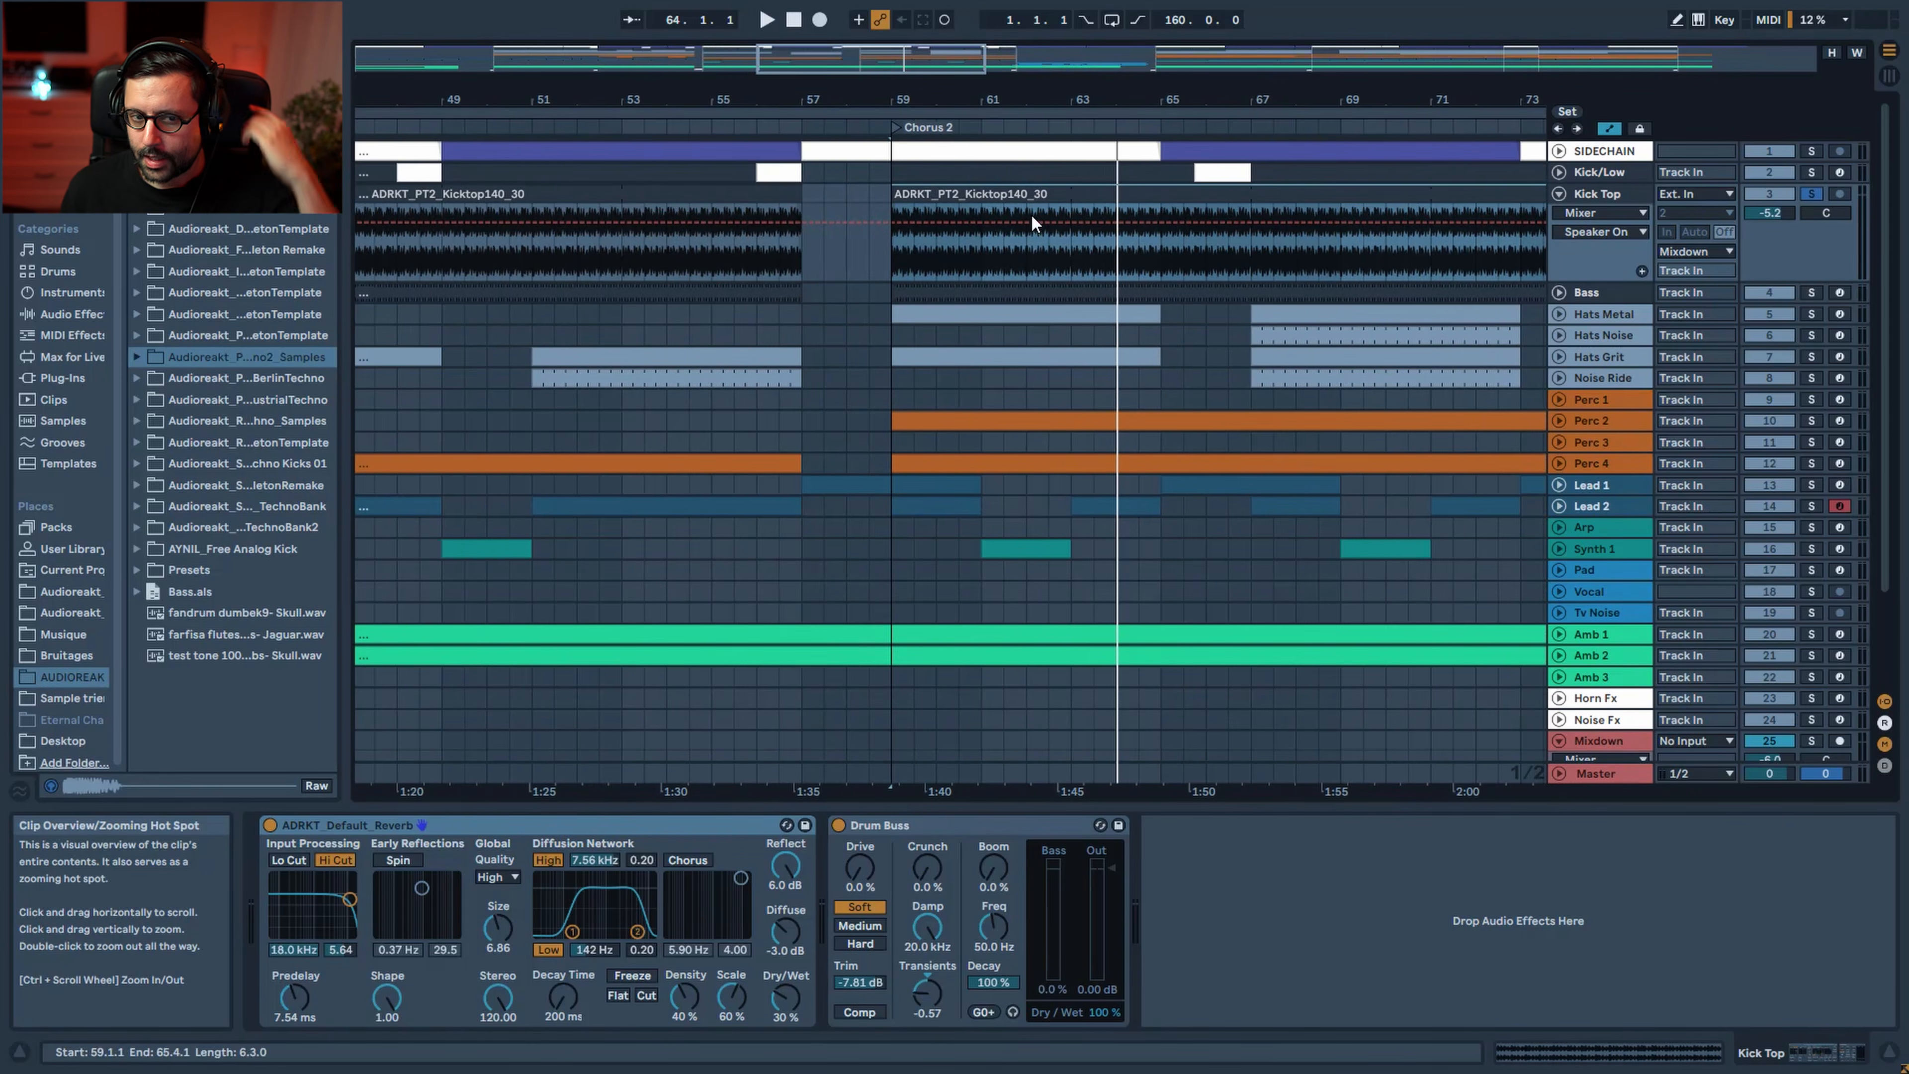
click(954, 257)
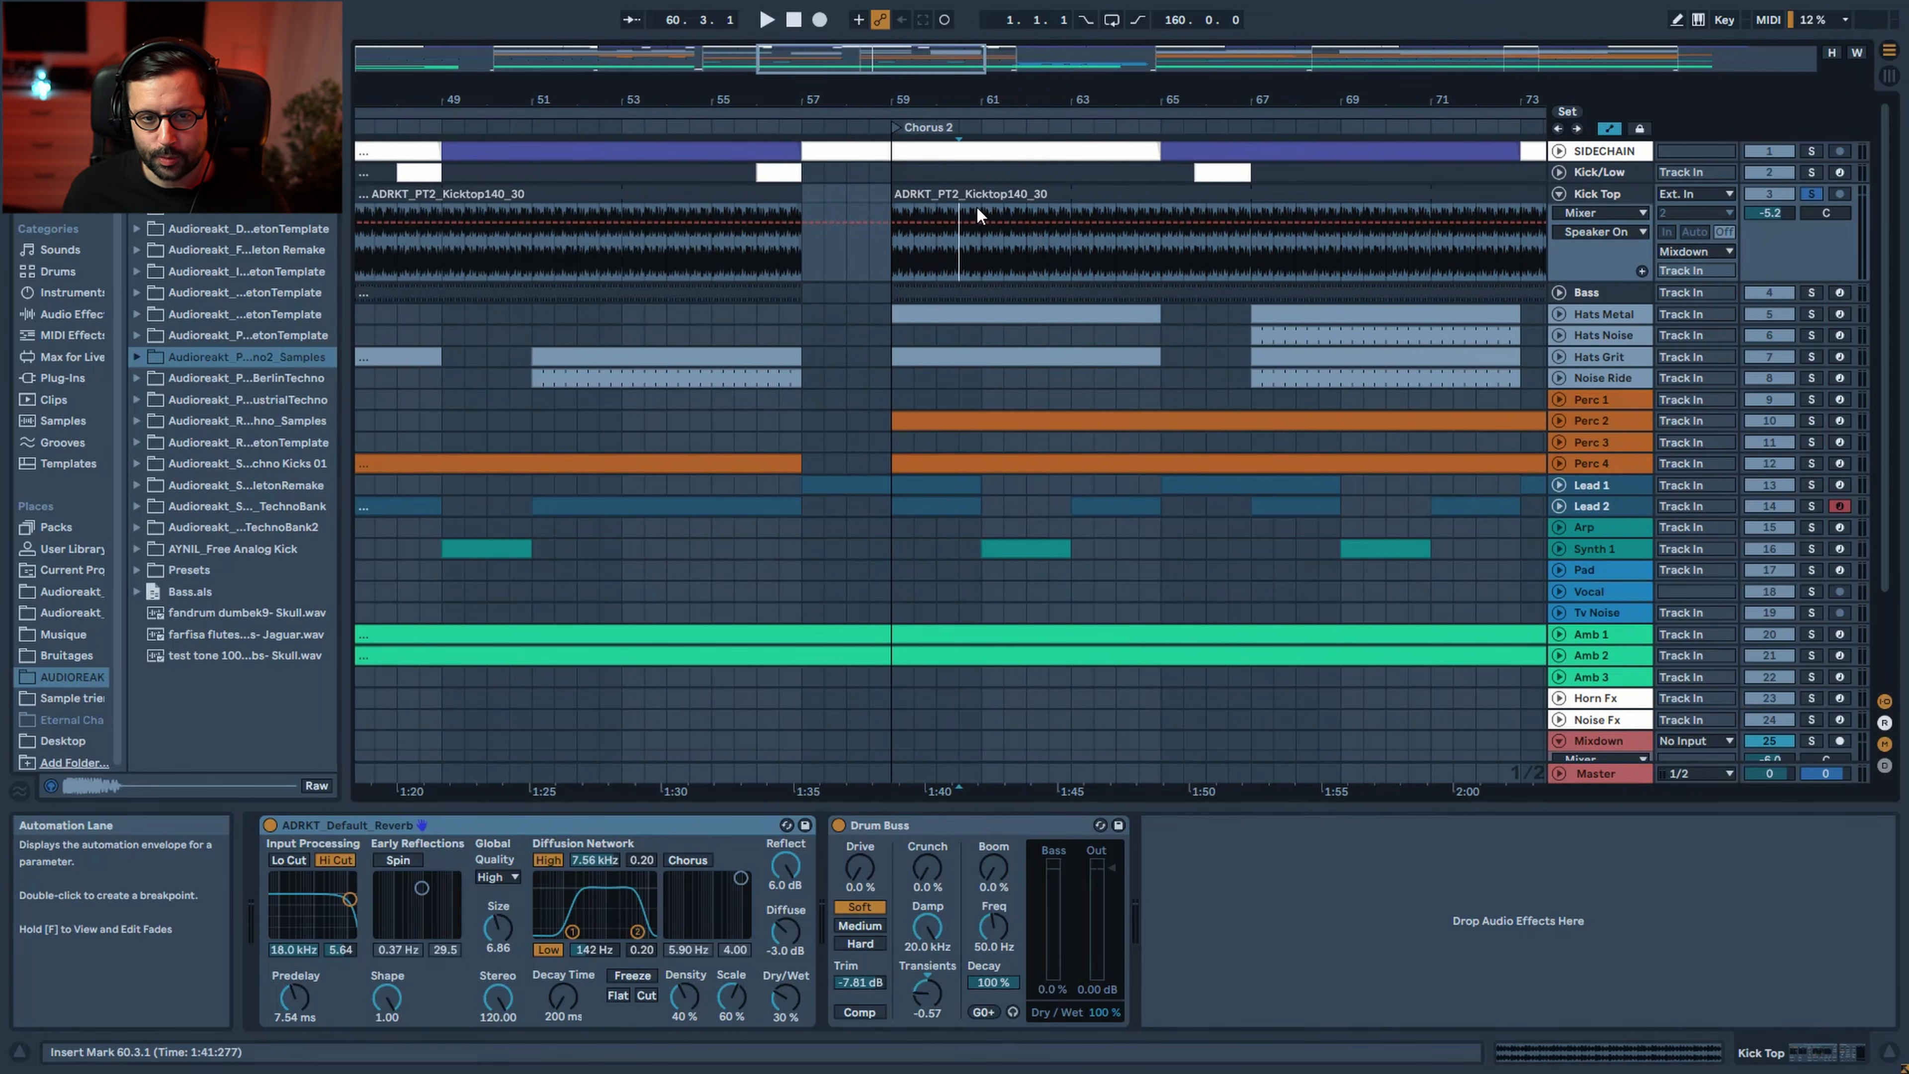
key(space)
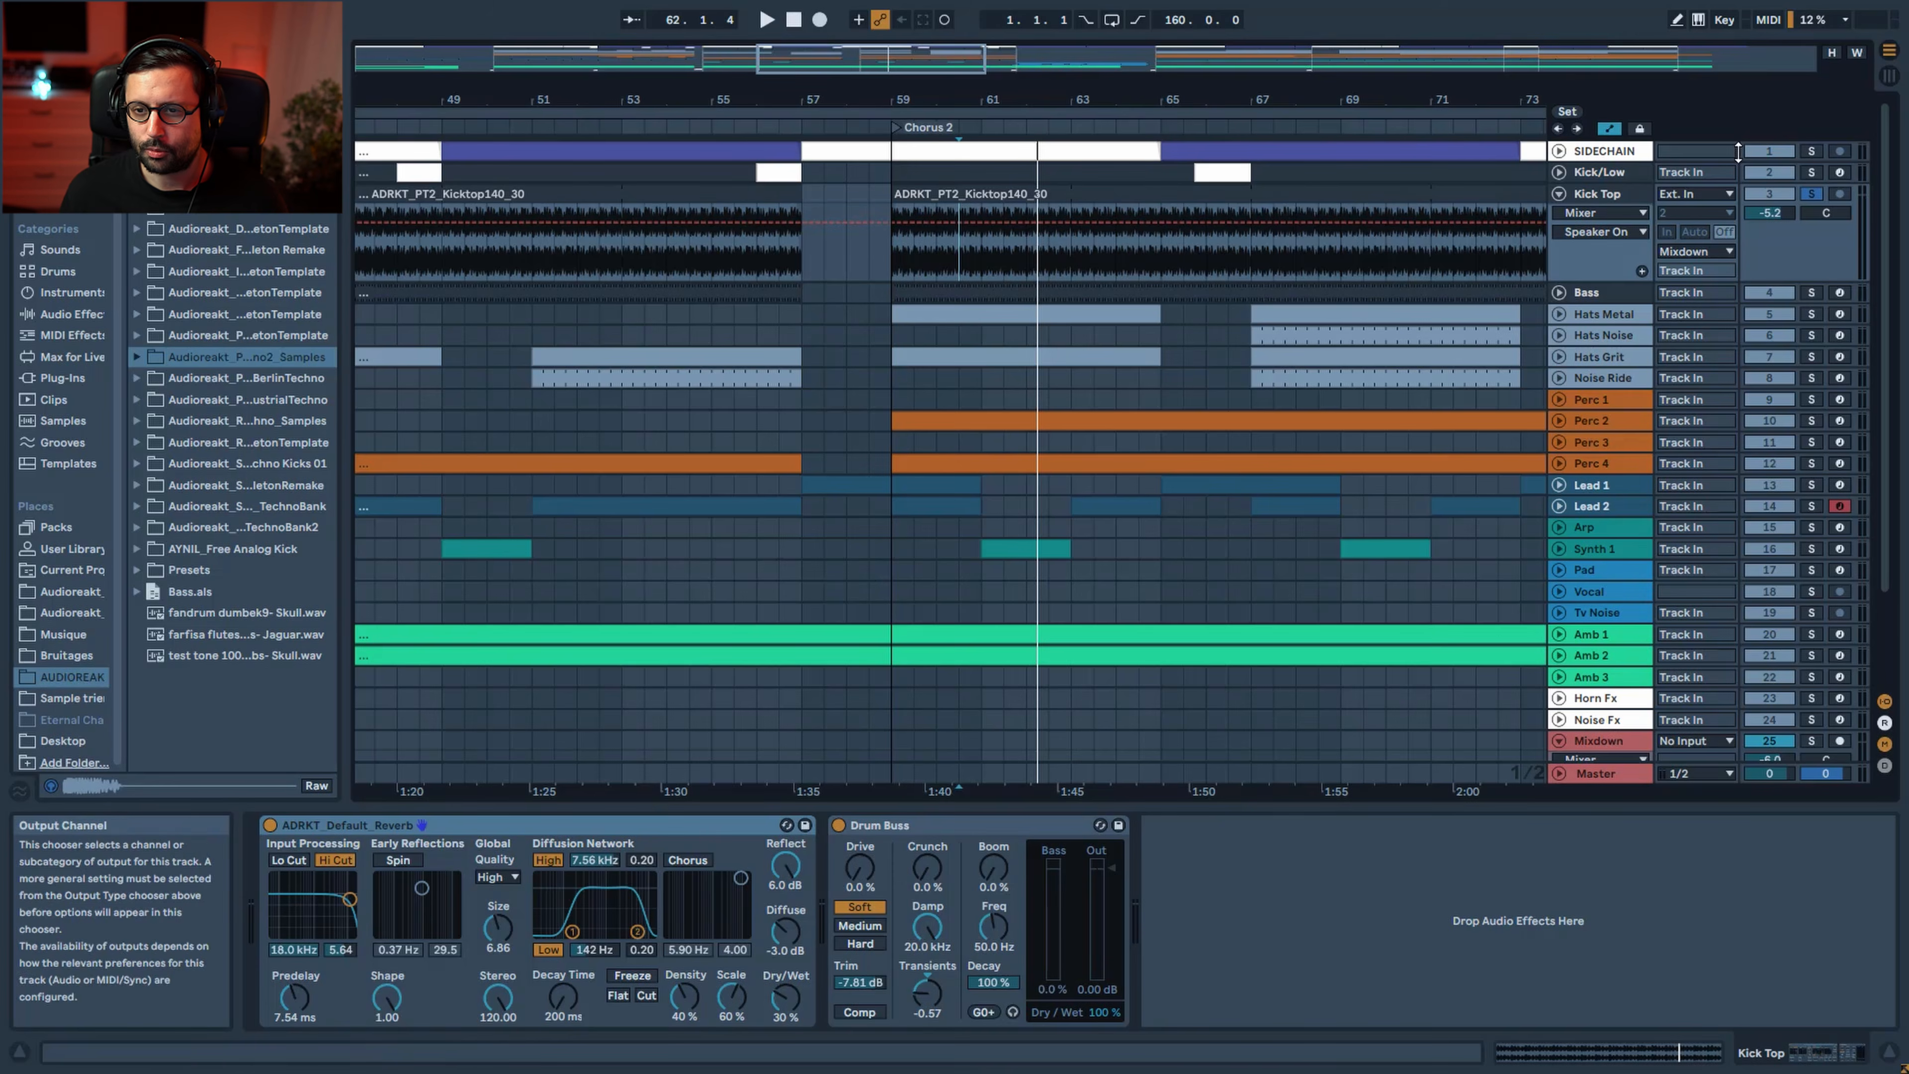
Listen to Kick/Low soloed in Chorus 2, adding Kick Top and the Bass track to the solo one after another
click(1812, 176)
key(space)
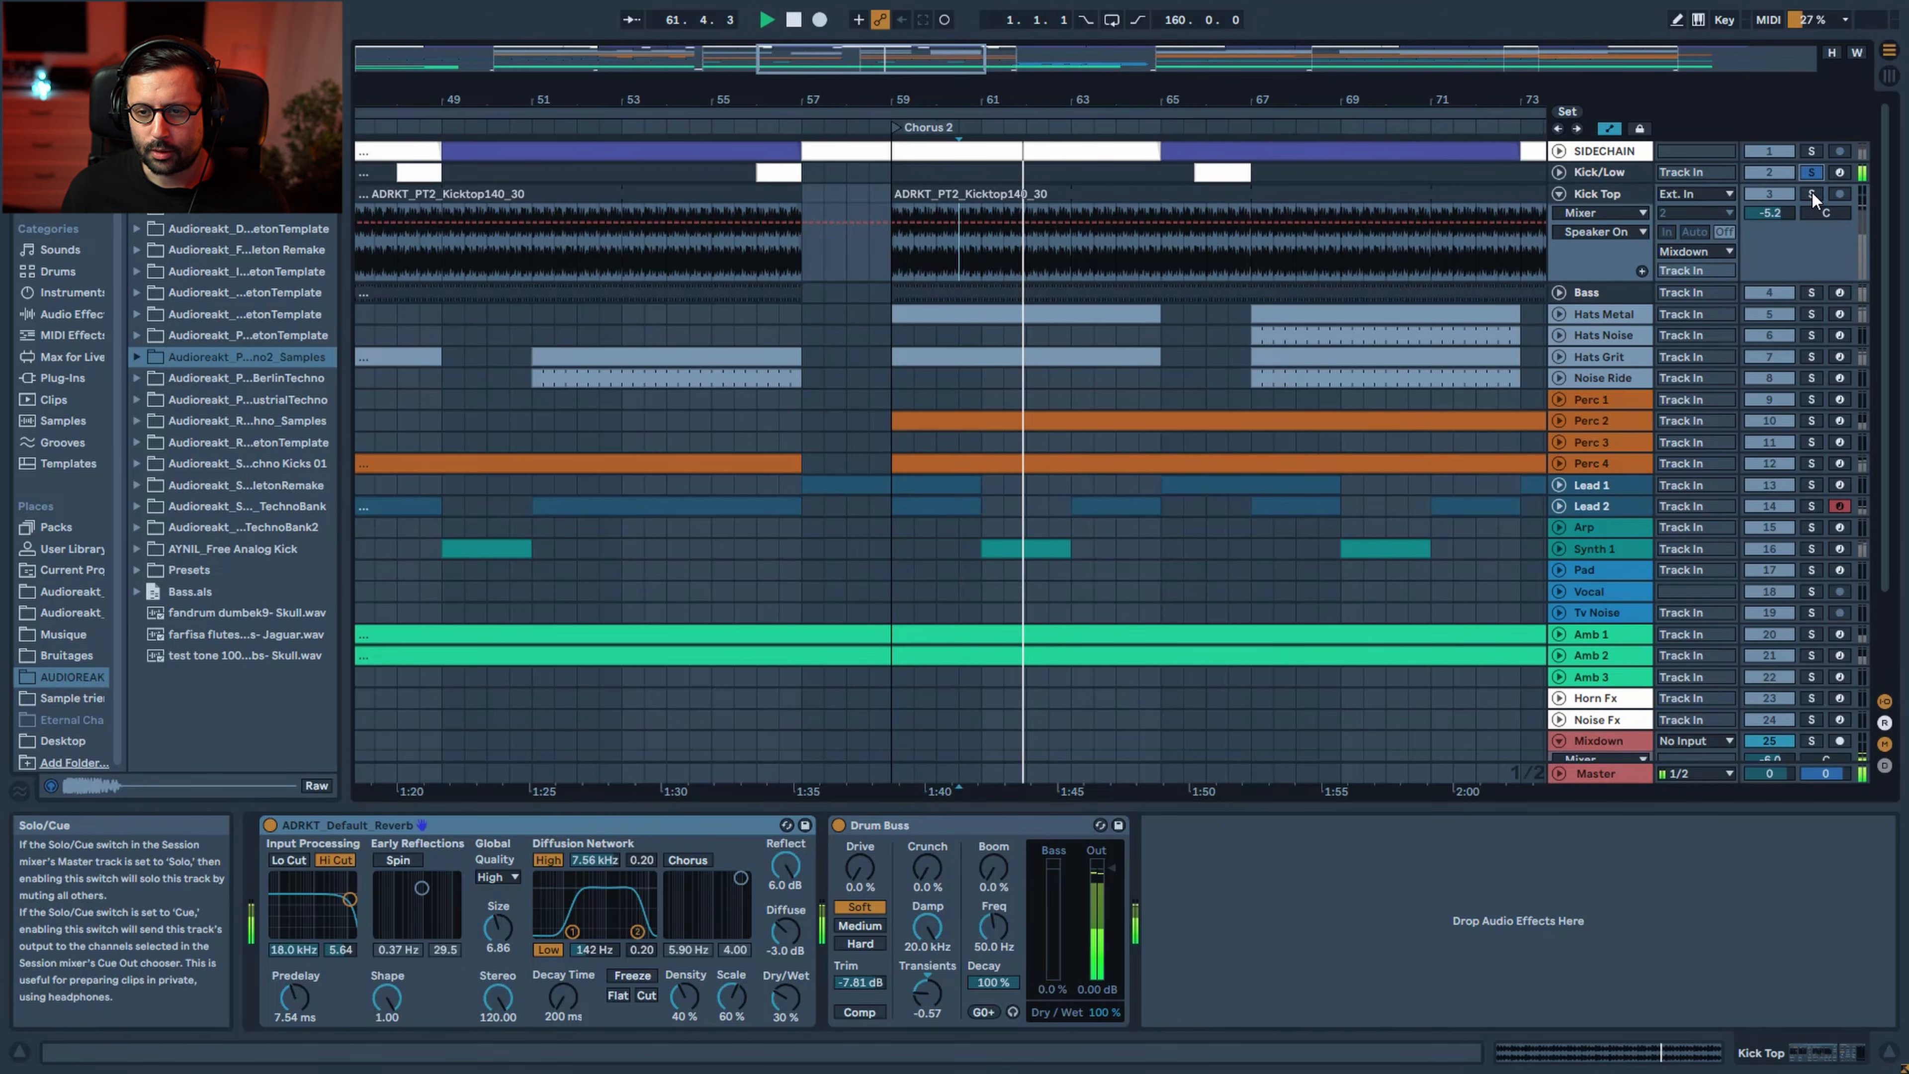
click(1811, 194)
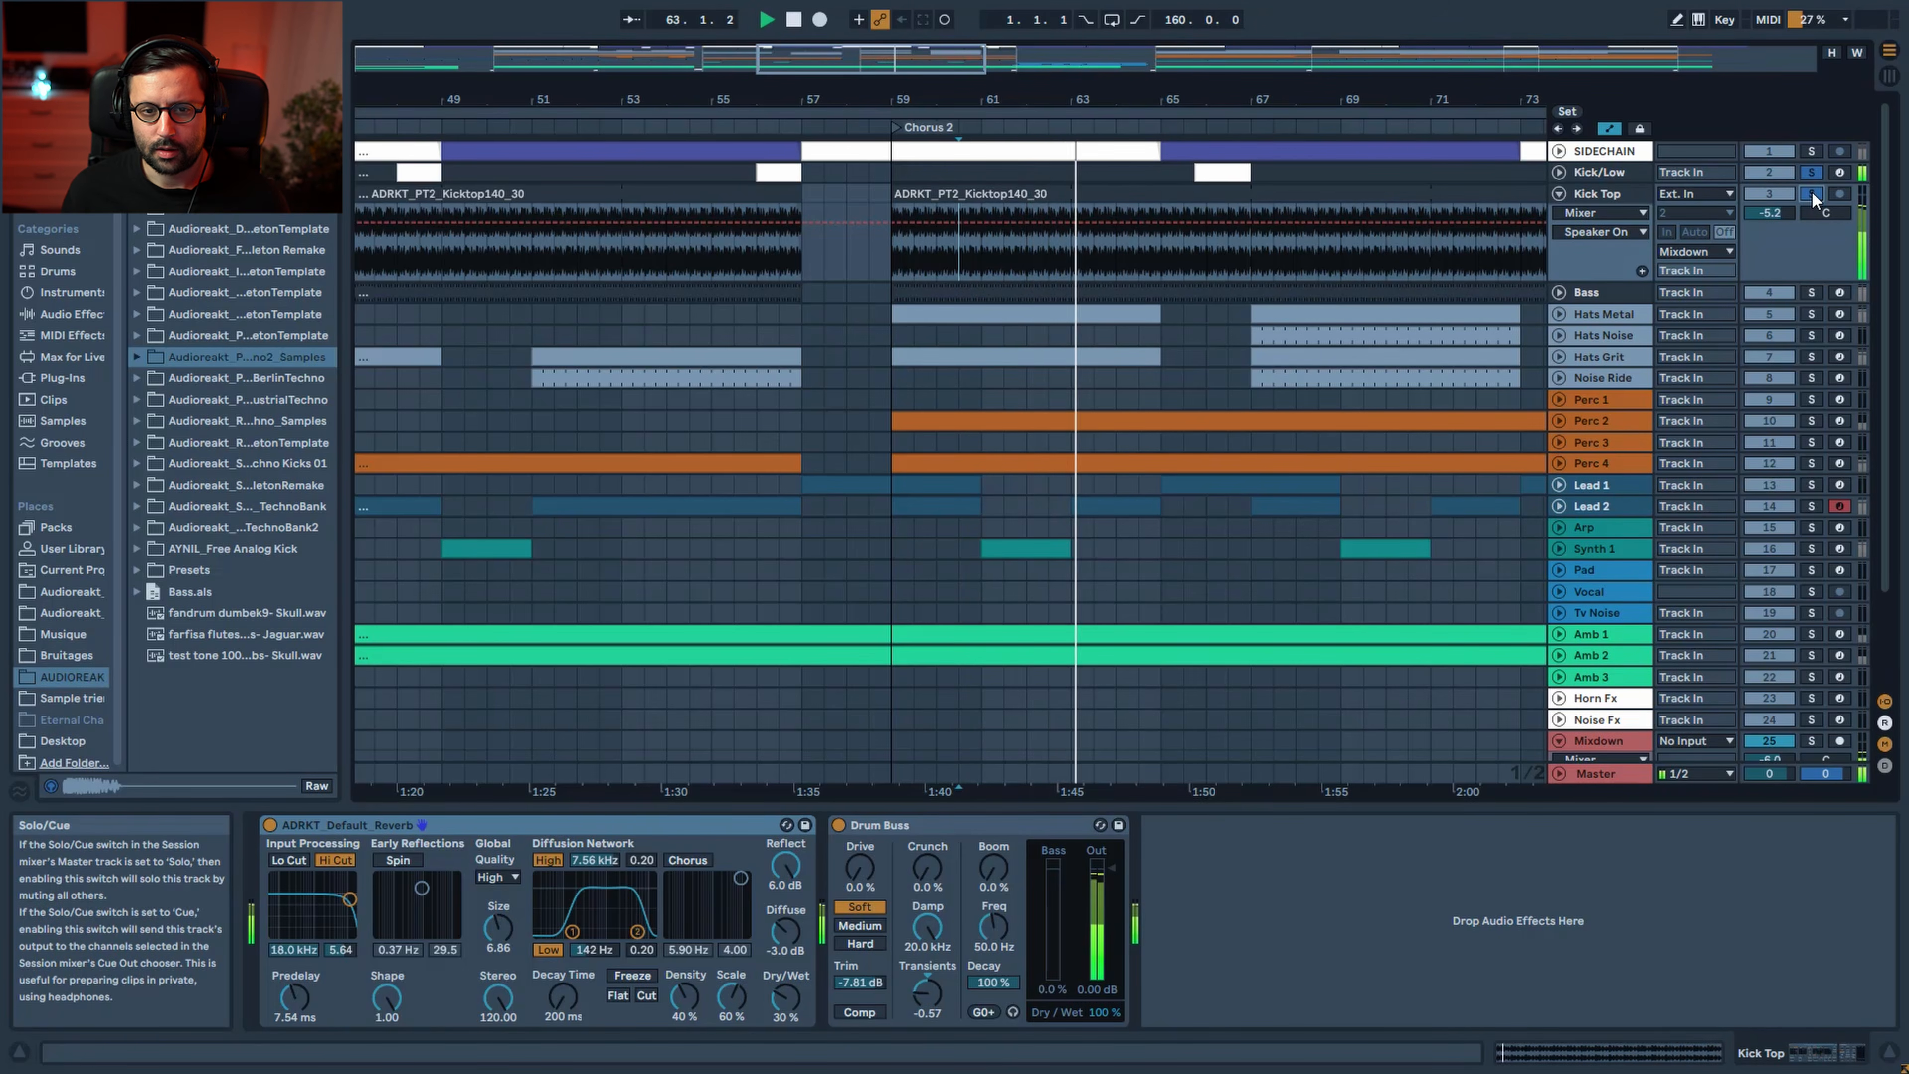
click(1812, 292)
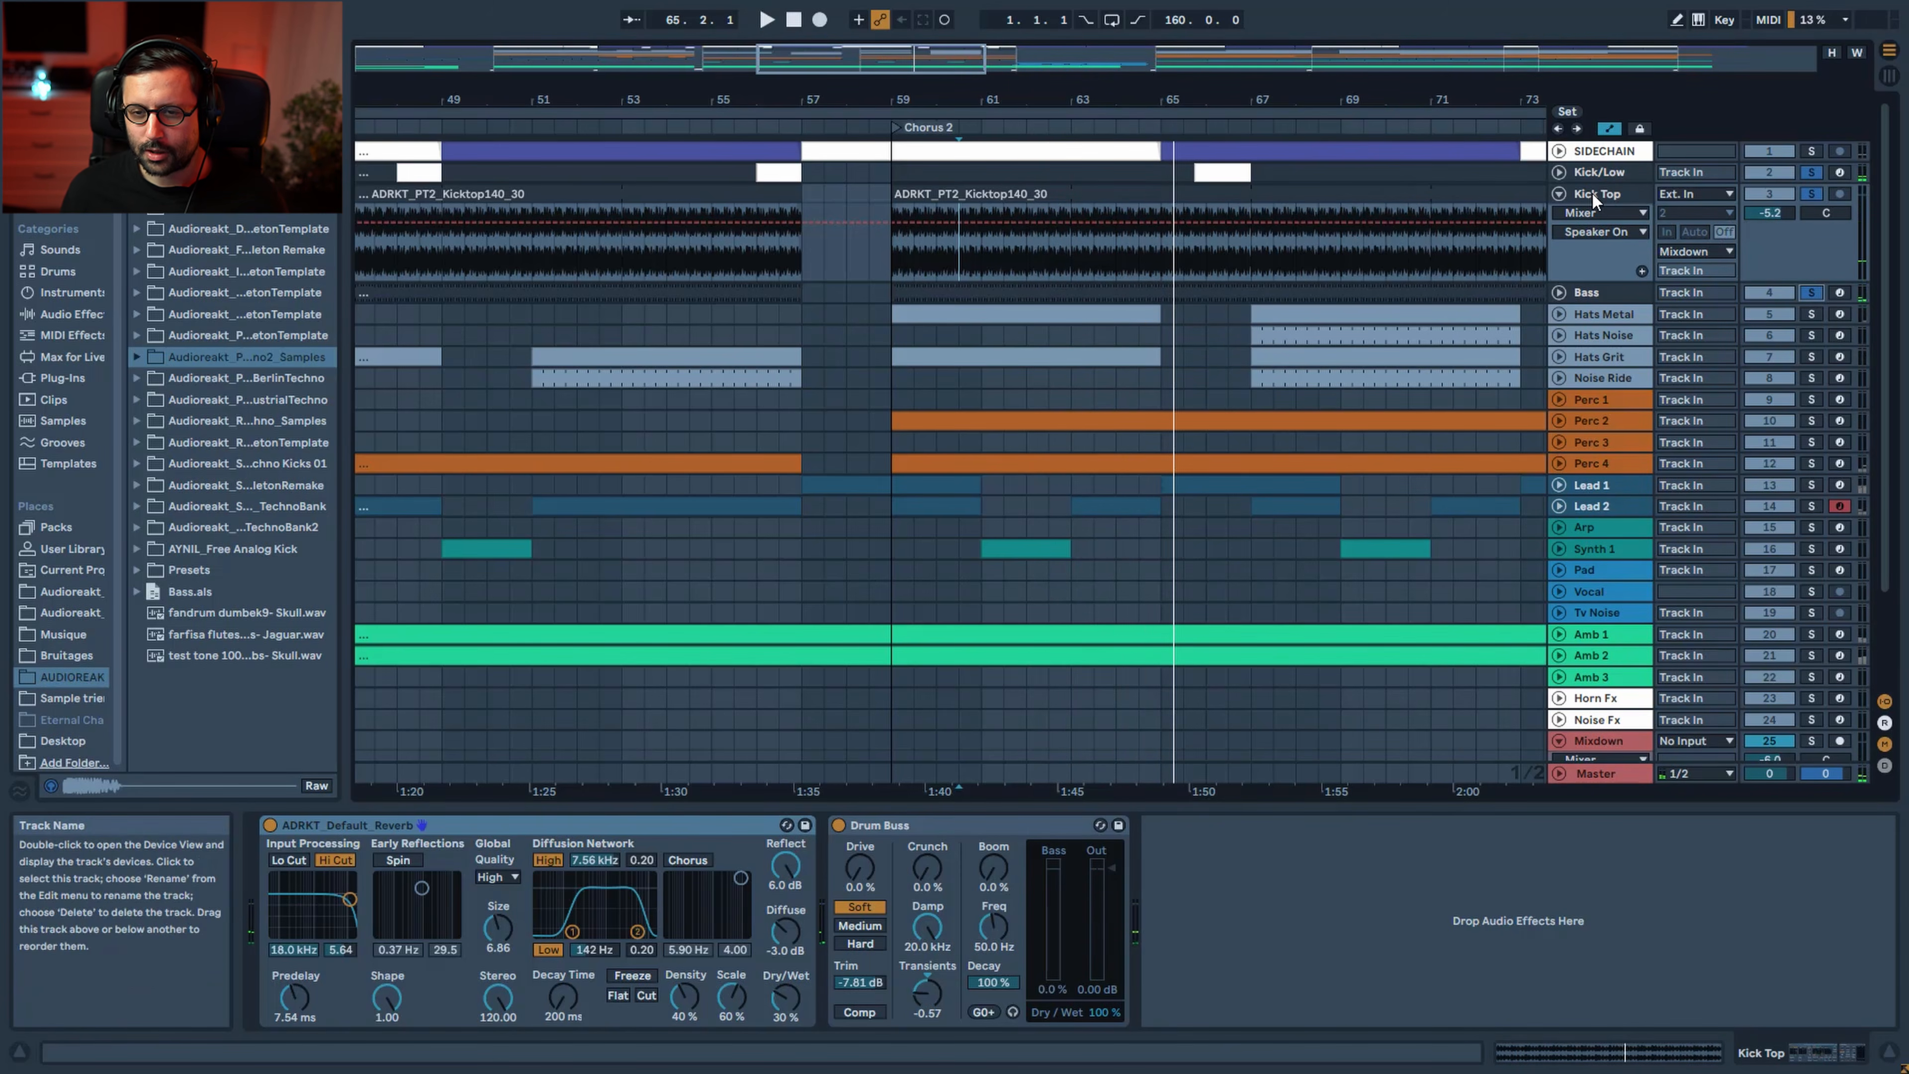
Clear the solos and play the full mix from bar 59, muting and unmuting Kick Top to compare
click(1801, 191)
click(902, 263)
key(space)
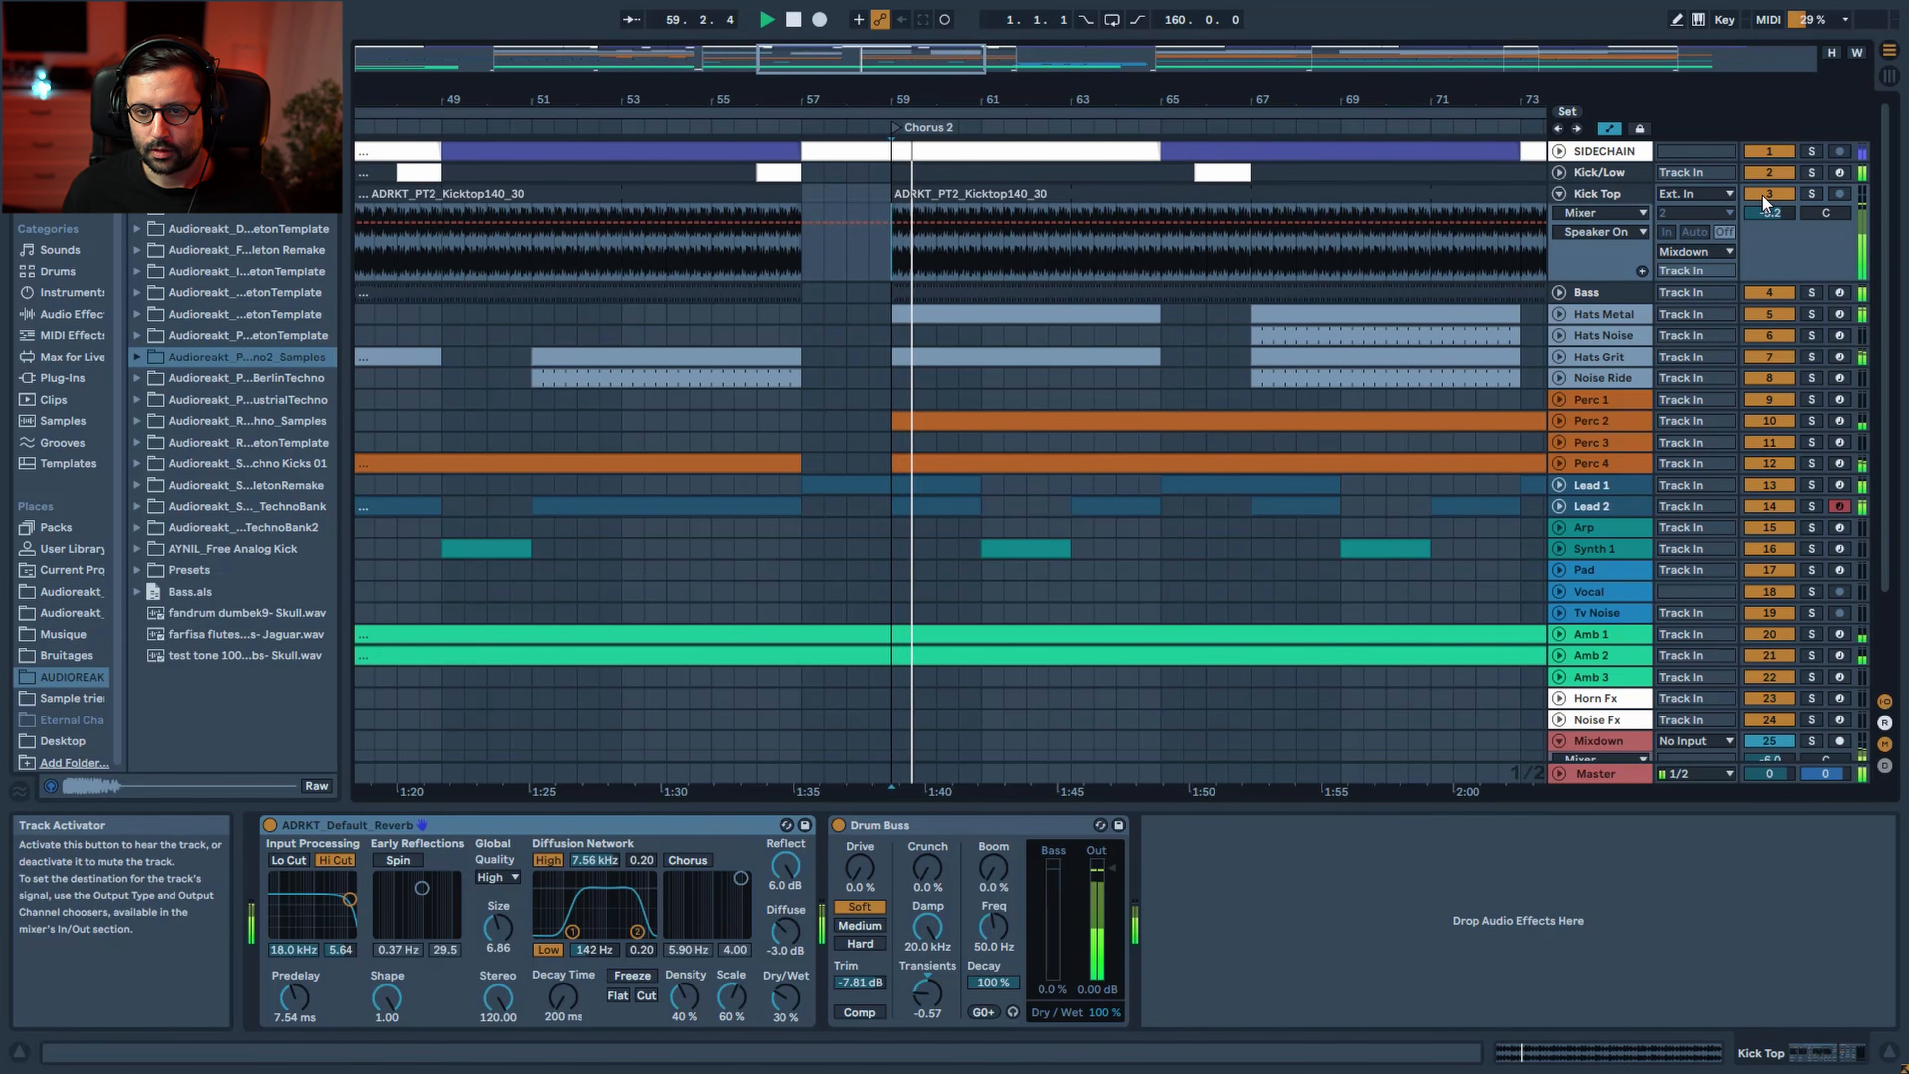
click(1763, 195)
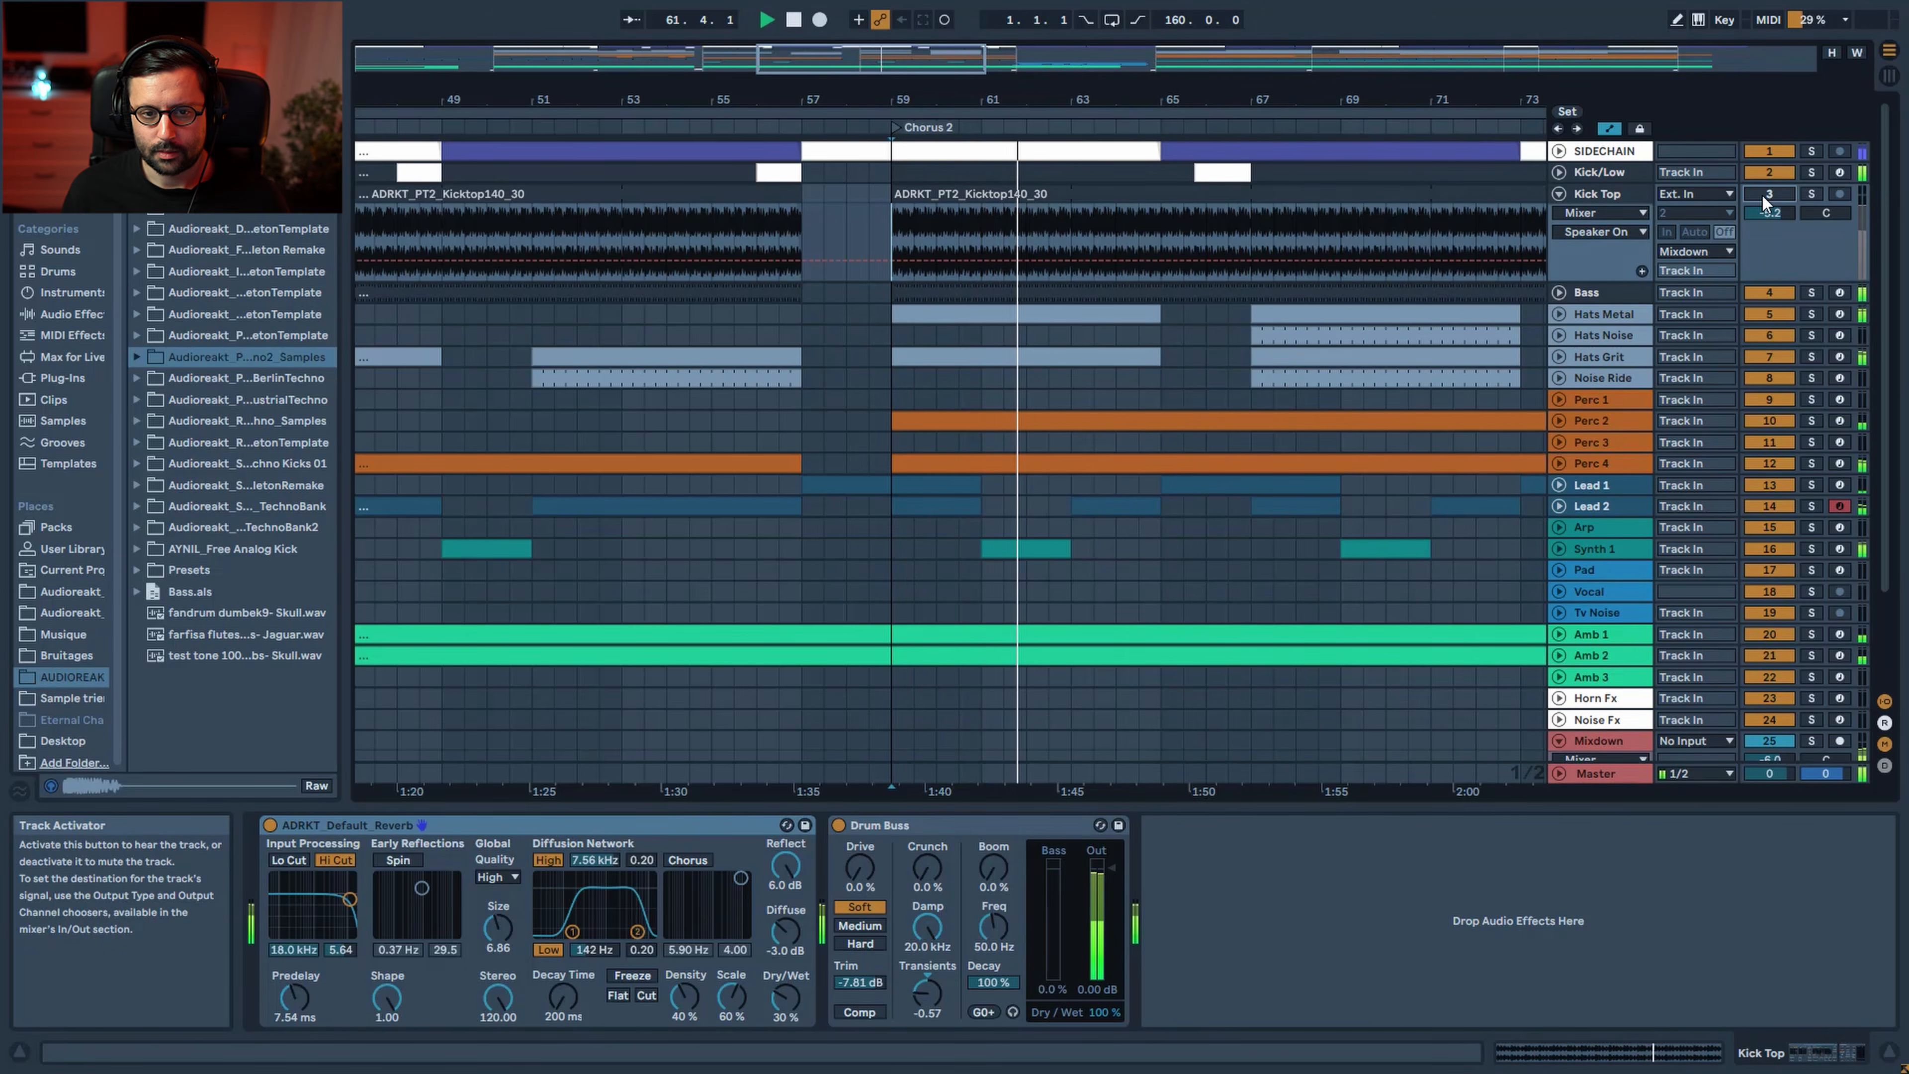
click(1764, 195)
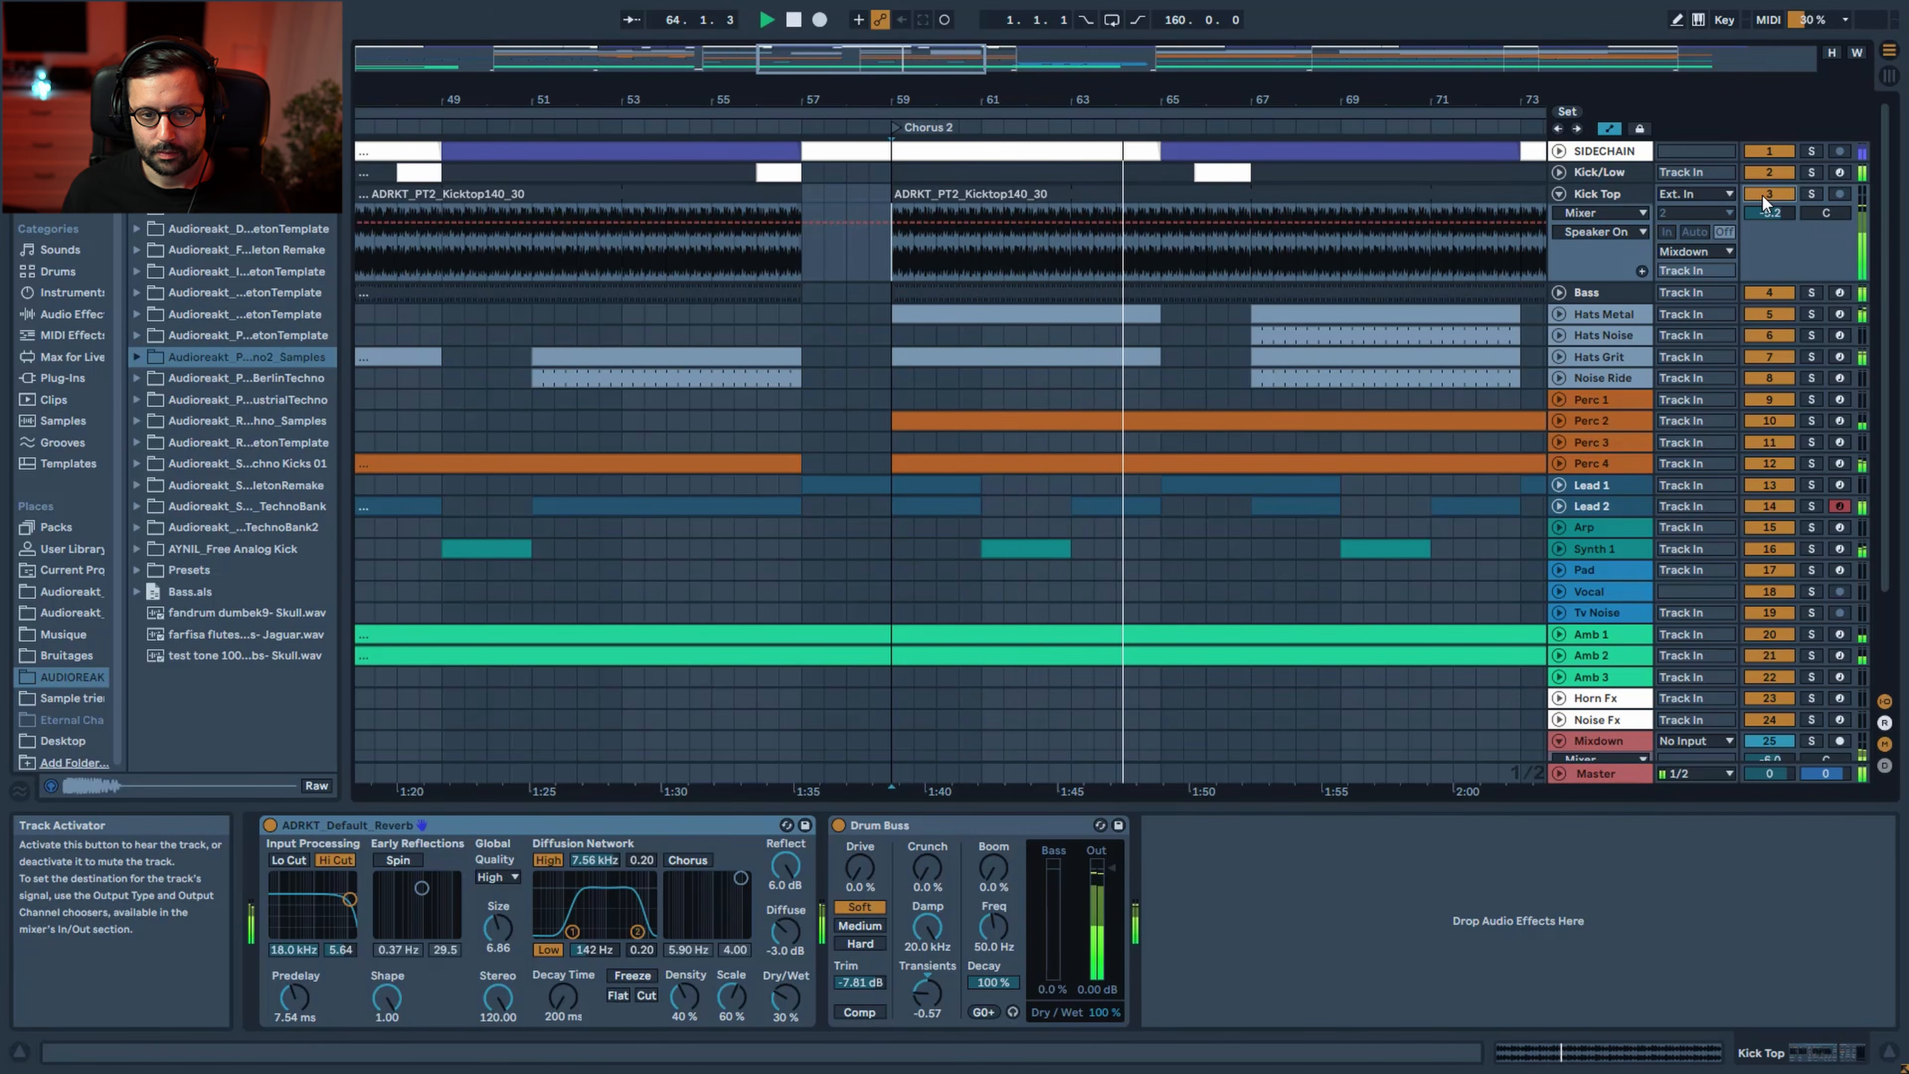
key(space)
Fold the Kick Top track and look through the device chains of the Bass, Hats Metal and Noise Ride tracks
drag(879, 236, 1182, 201)
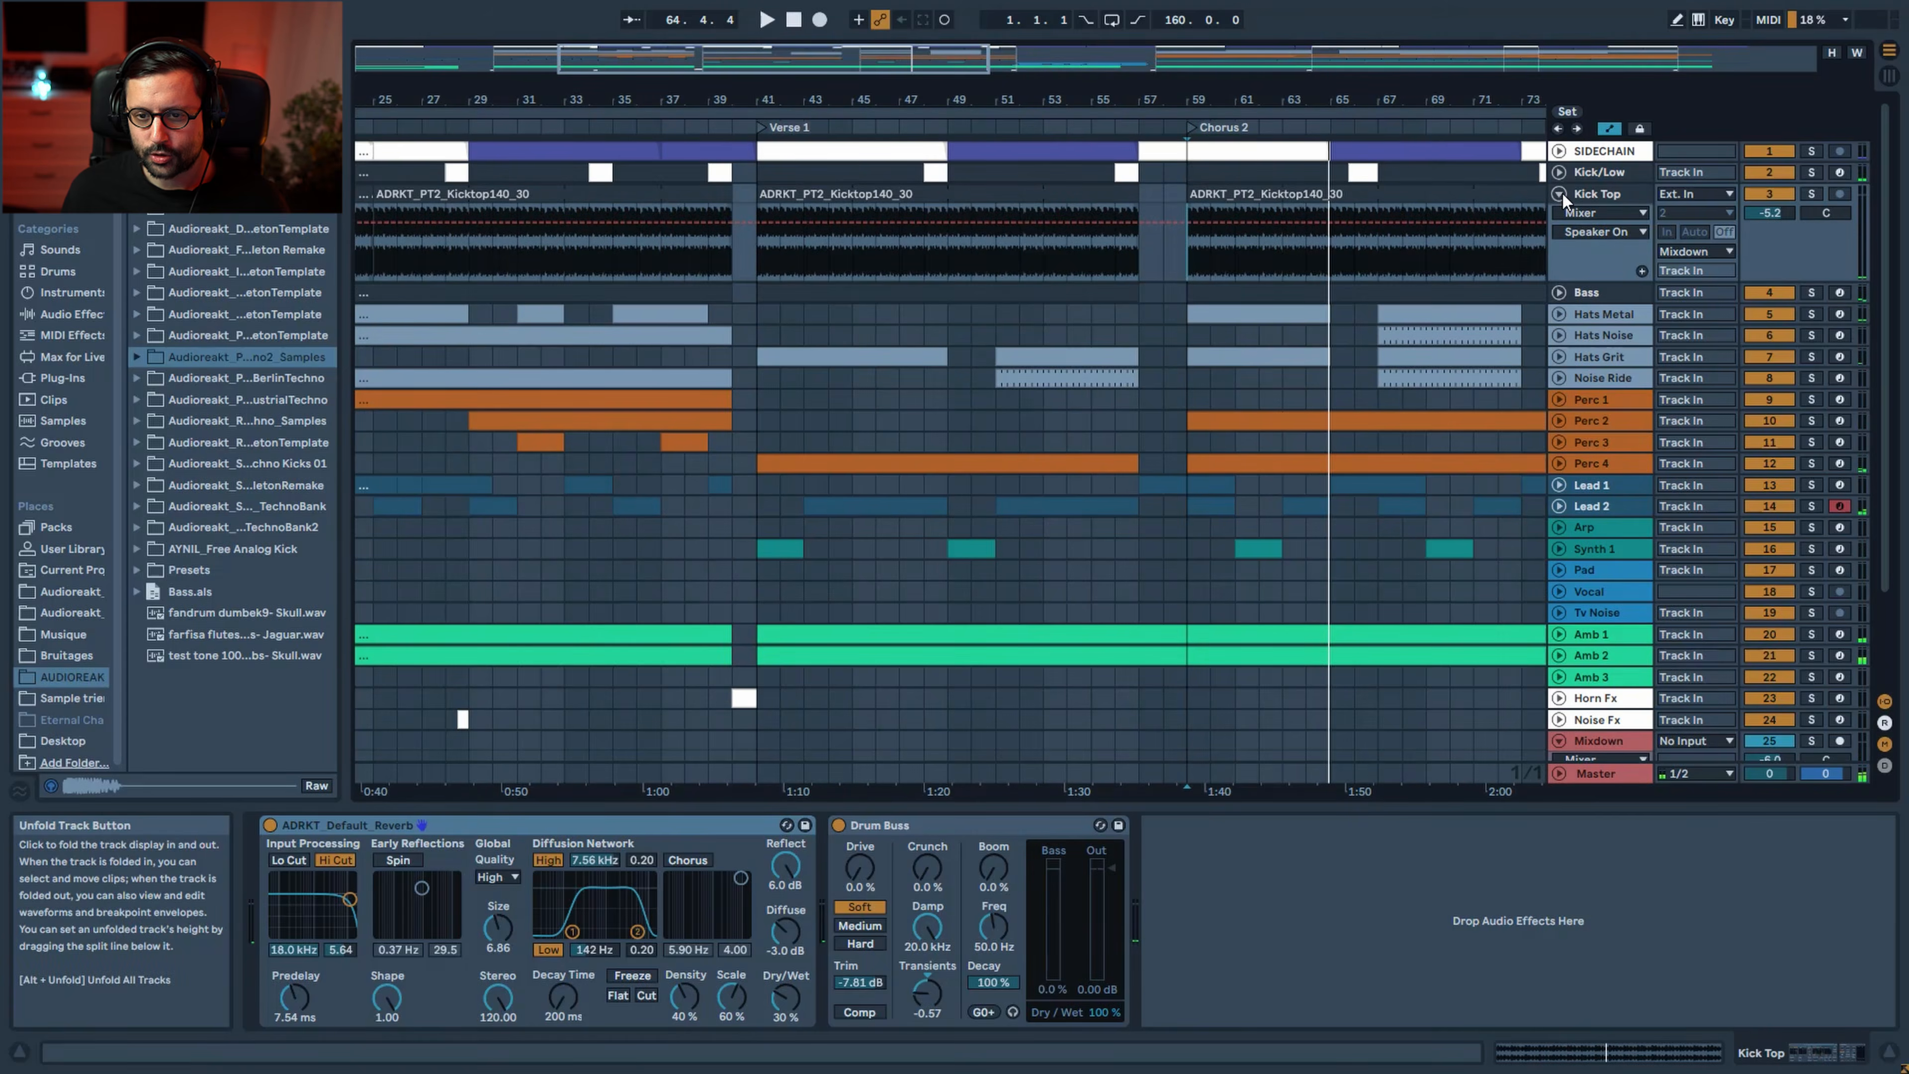
click(1560, 194)
click(1616, 213)
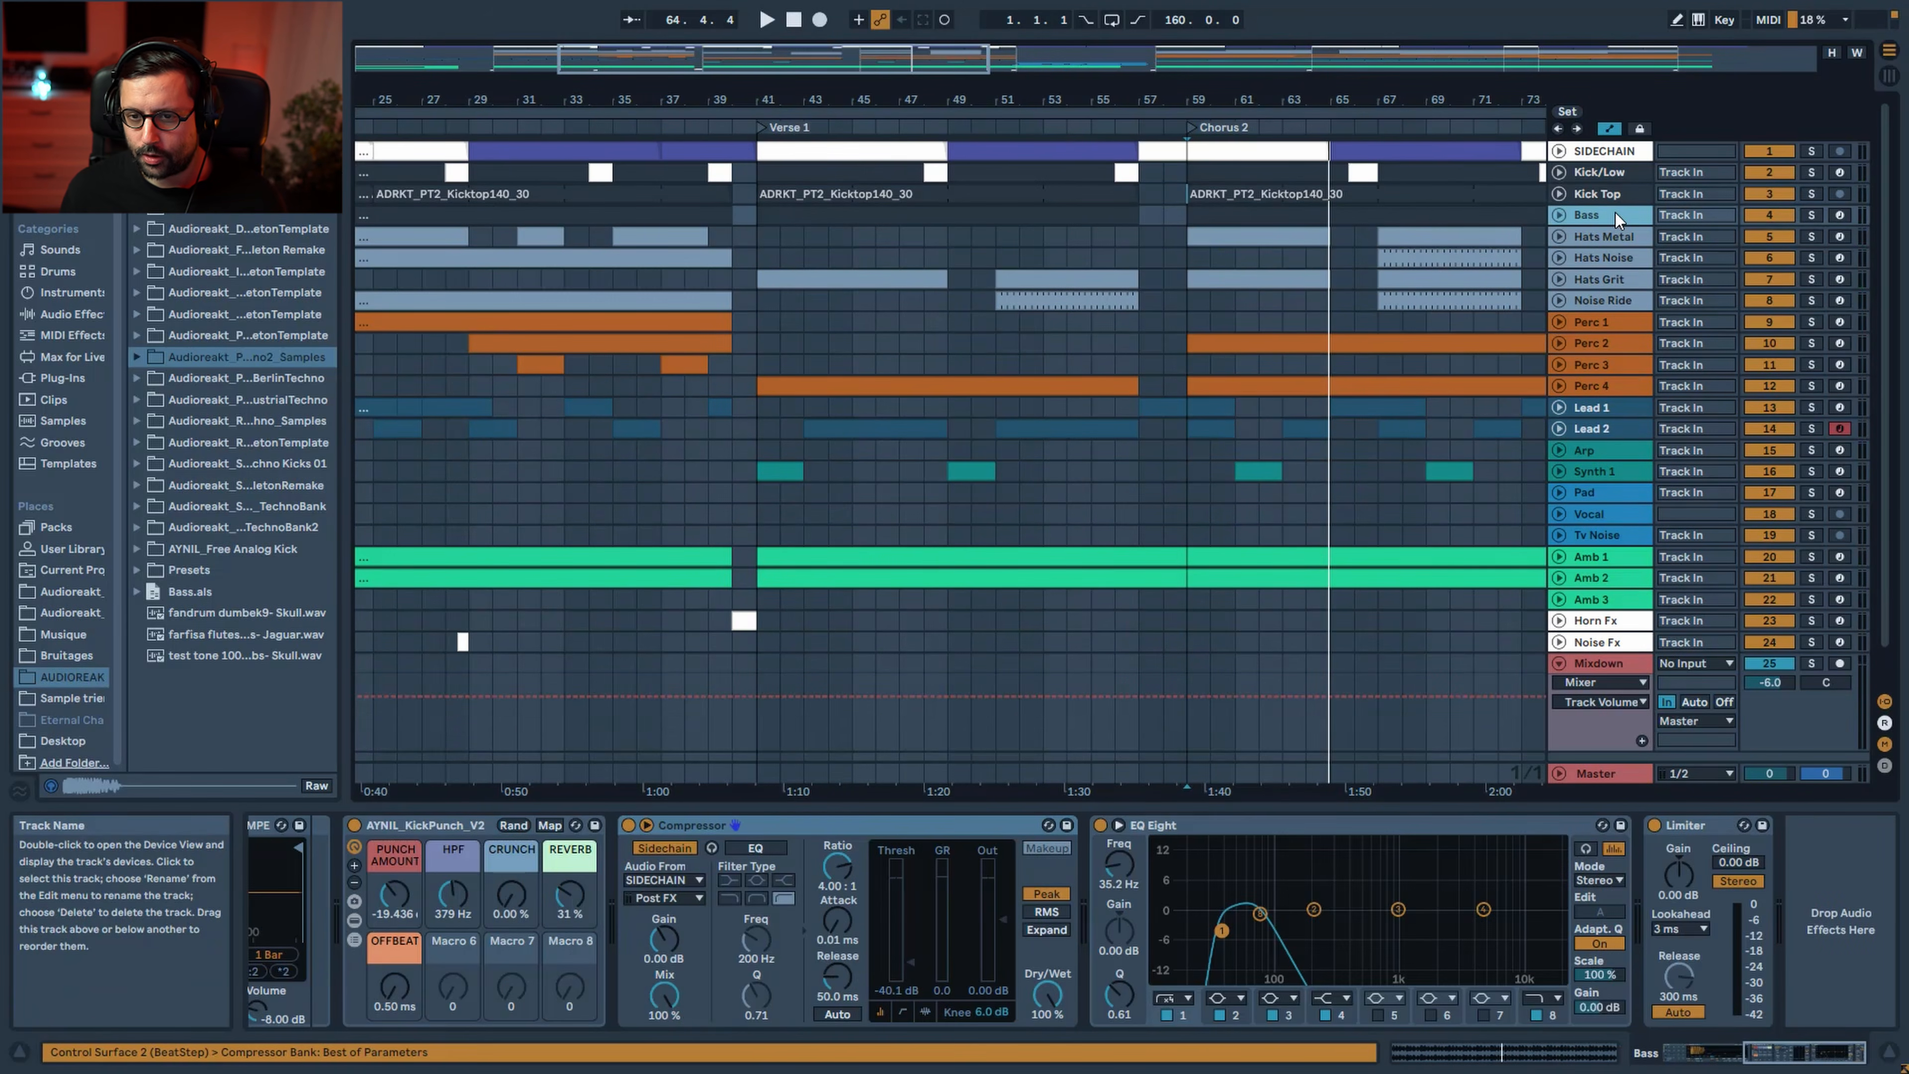
click(1614, 235)
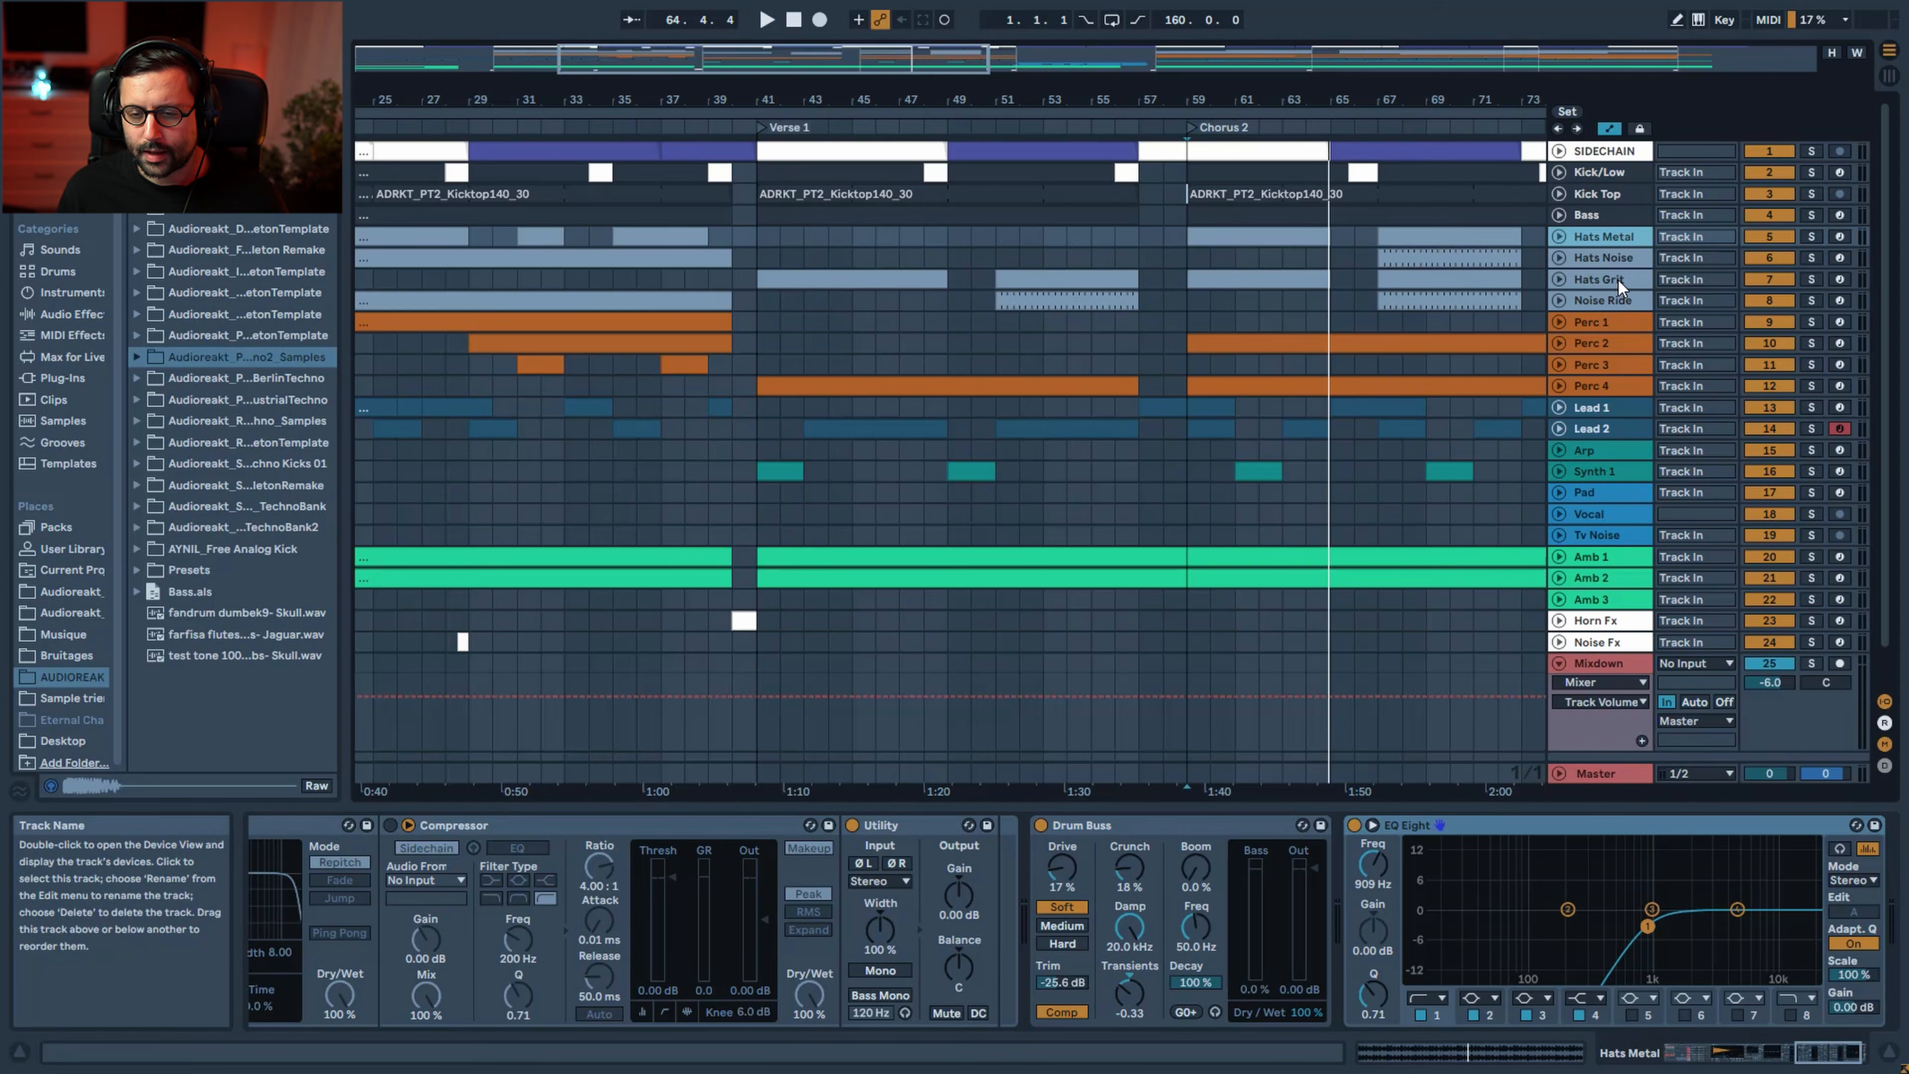
click(1617, 299)
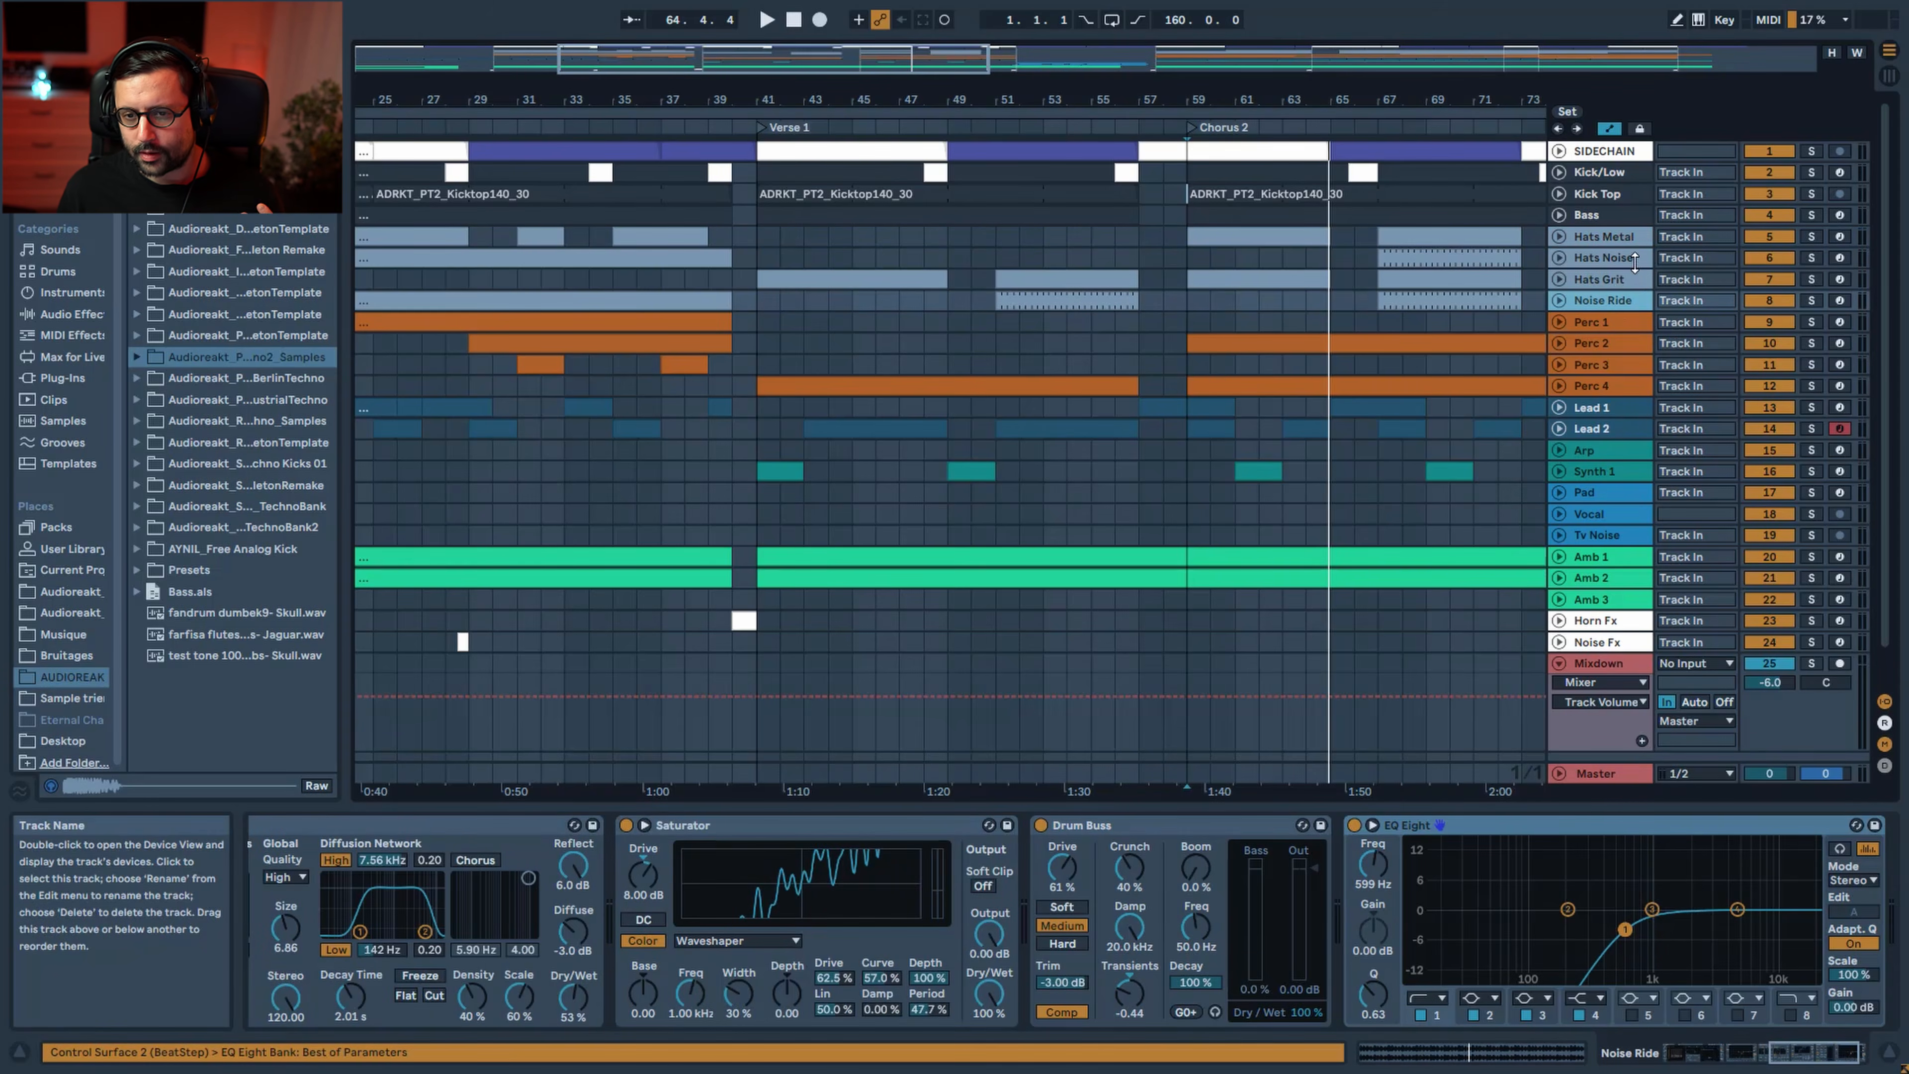
click(1618, 234)
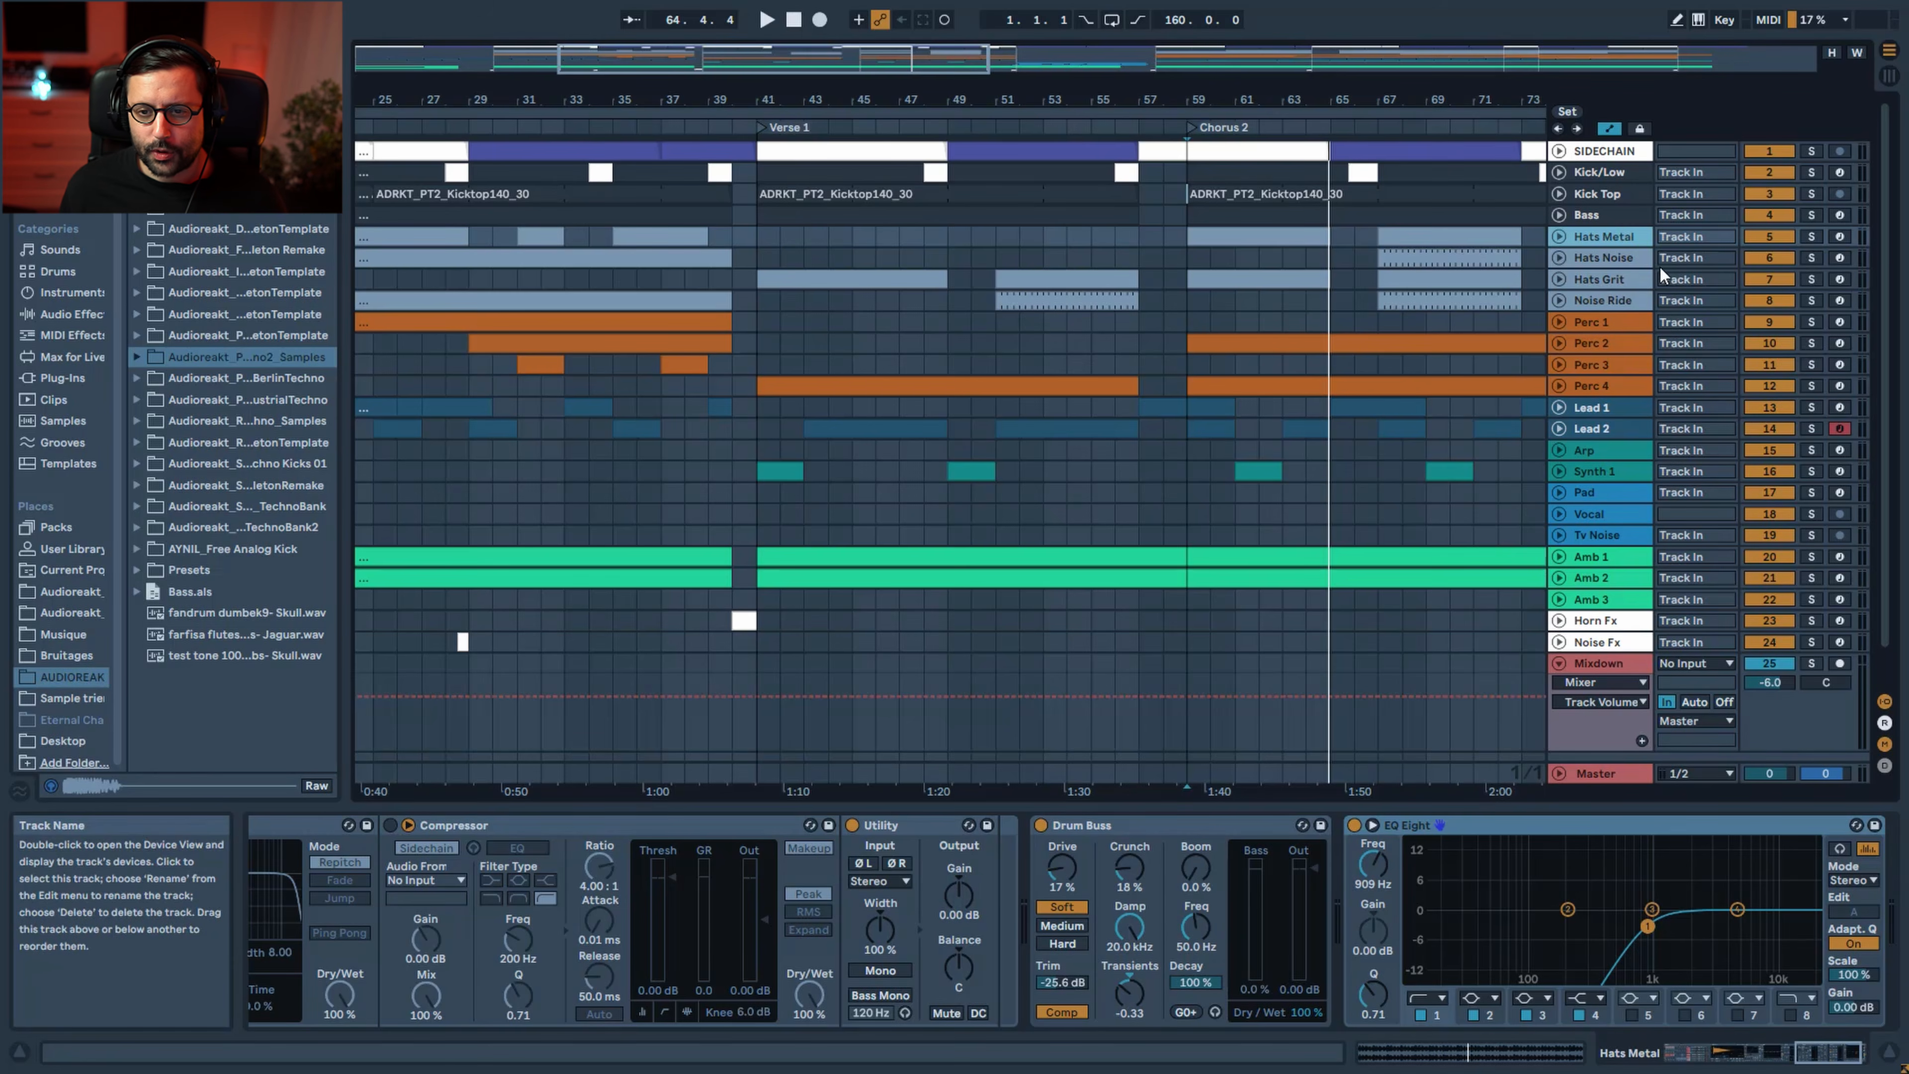
Solo the Hats Noise track, show its devices, and listen to it from bar 17 at the start of Chorus 1
click(1810, 260)
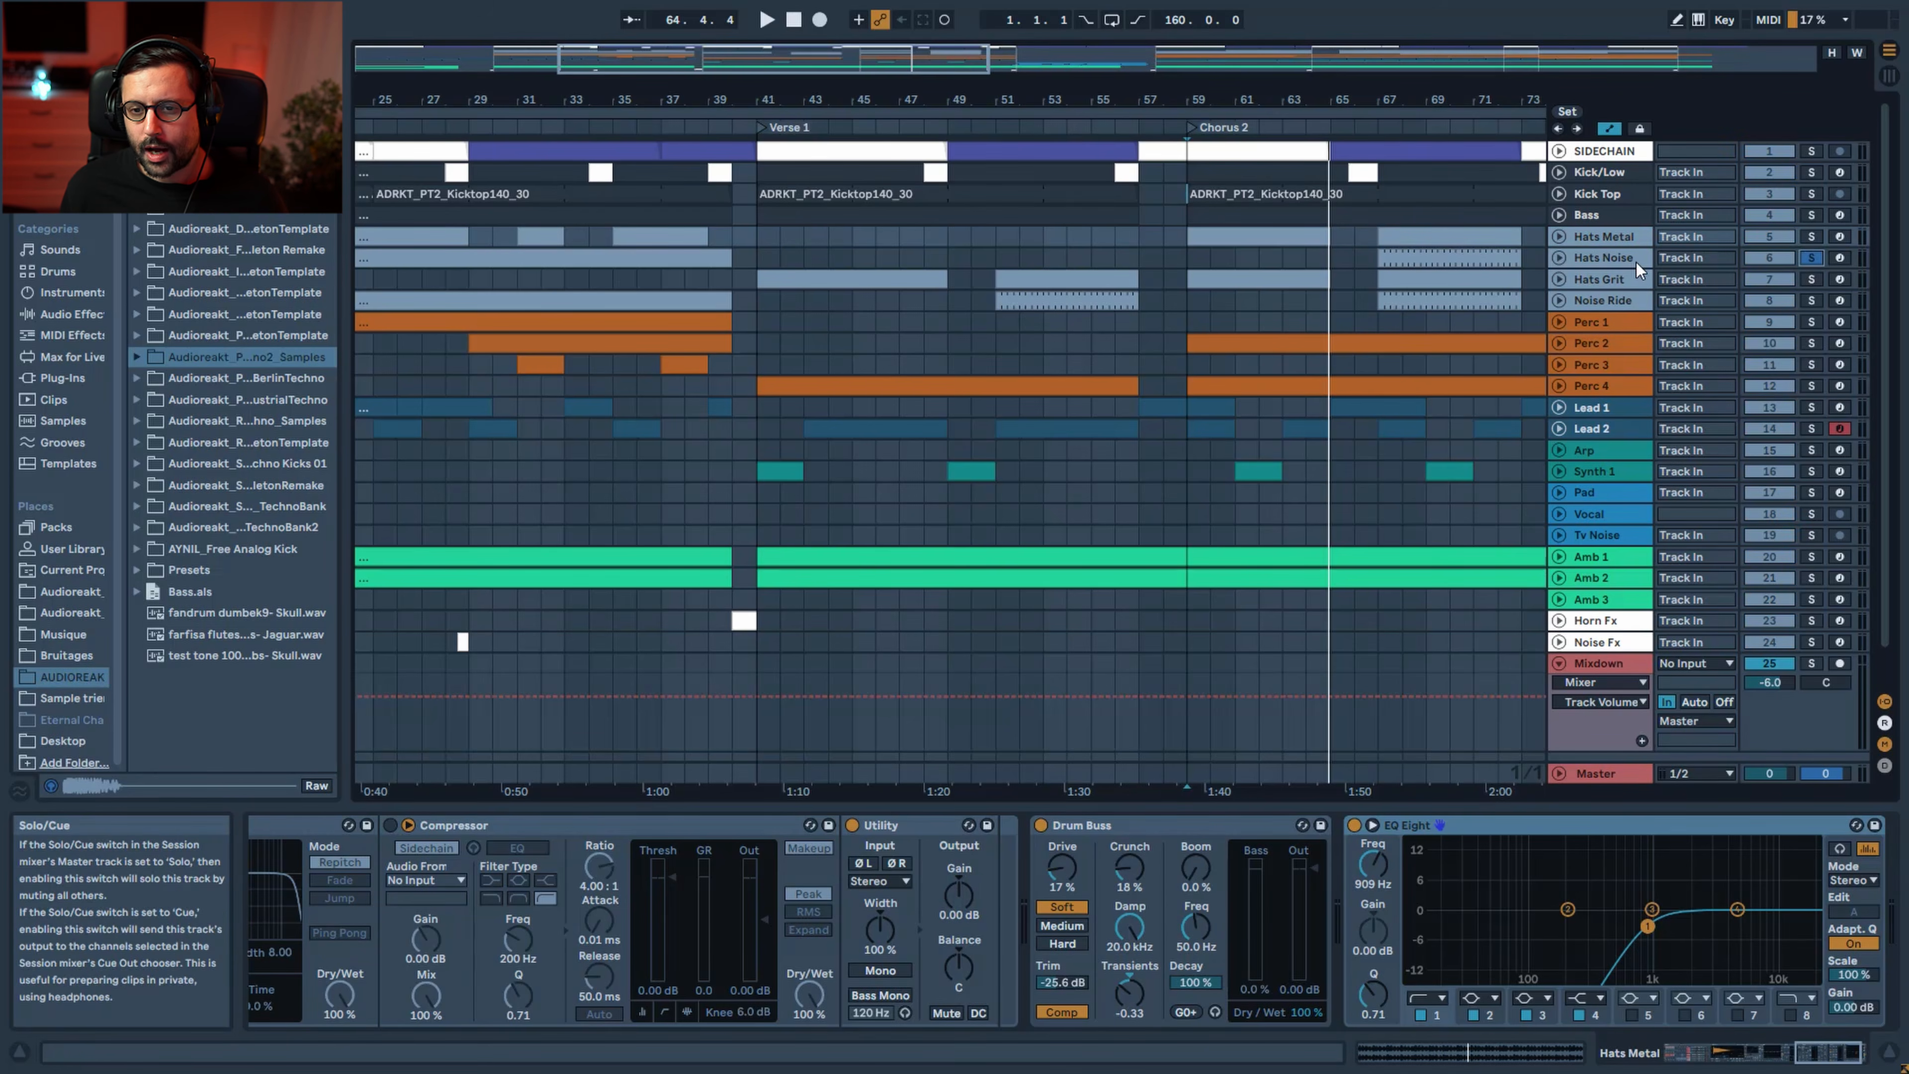
click(1579, 257)
drag(958, 58, 838, 56)
click(664, 256)
key(space)
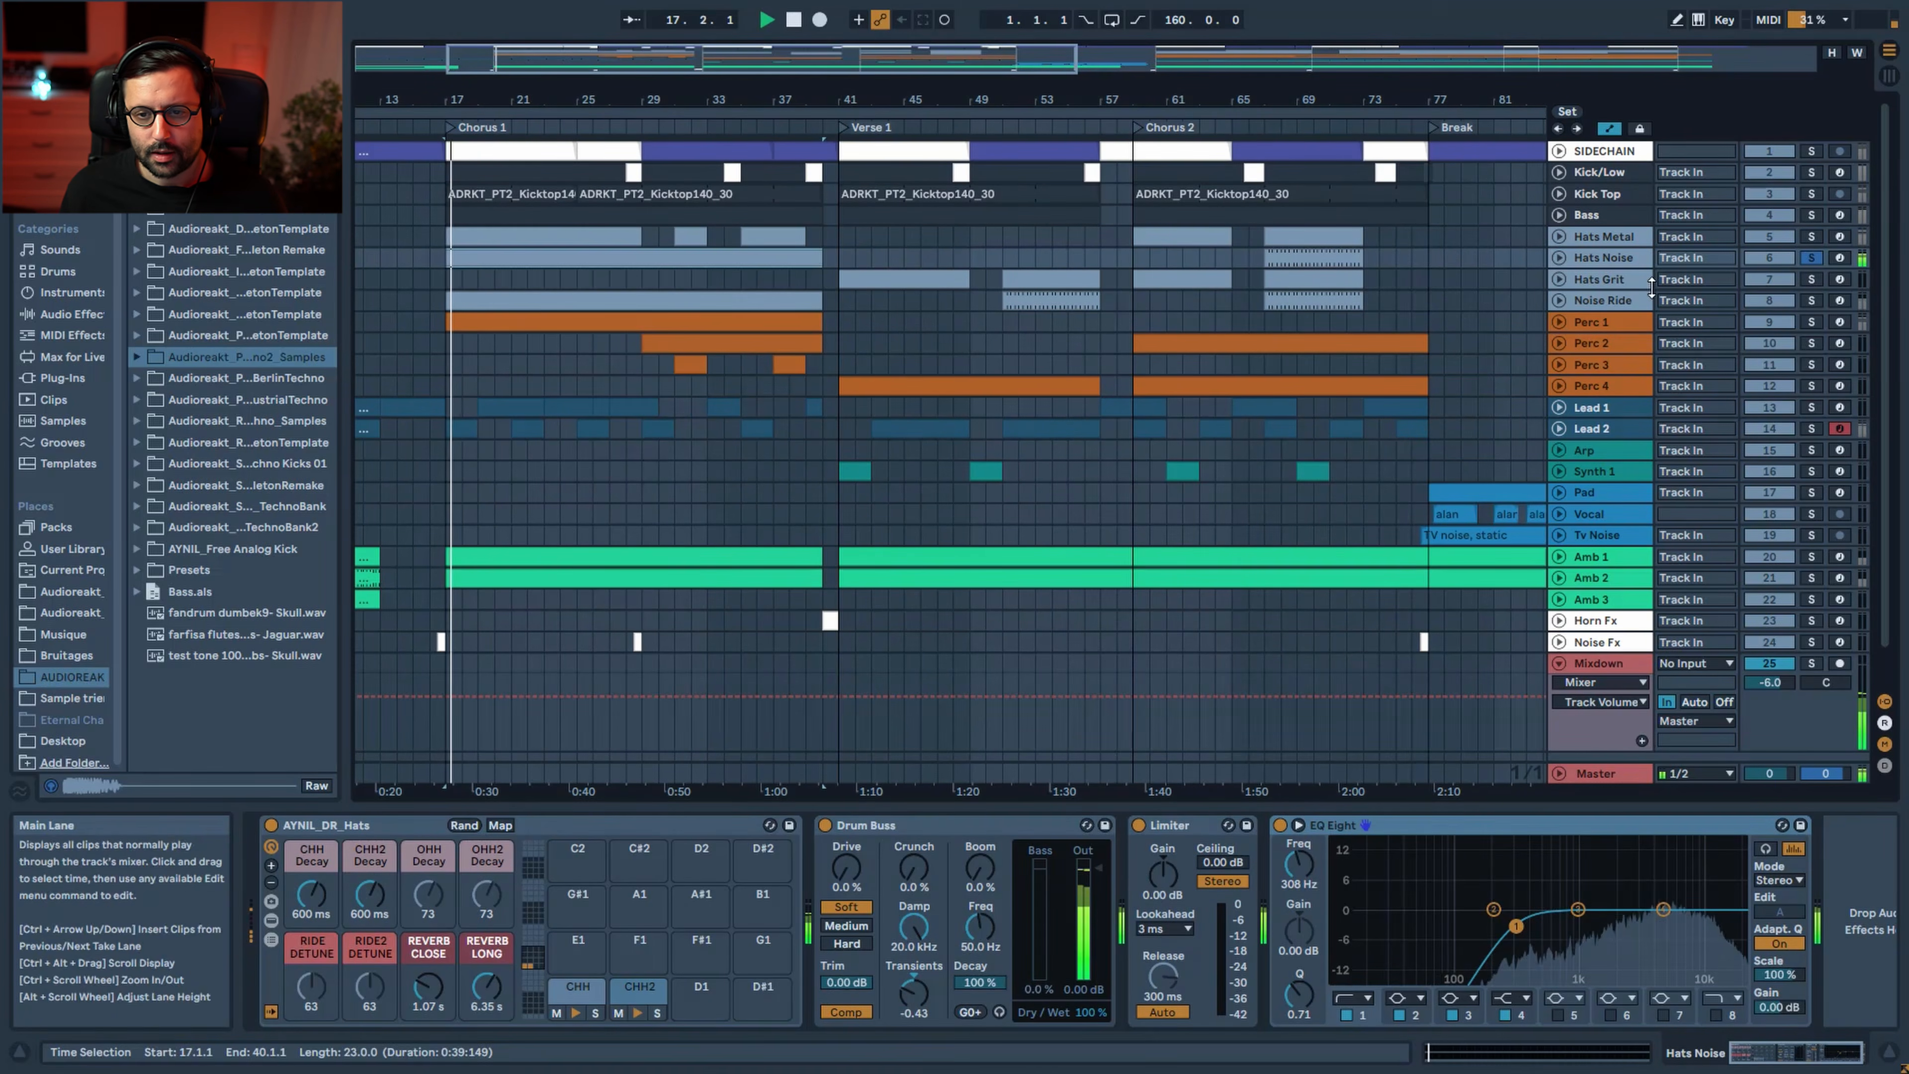
click(1602, 261)
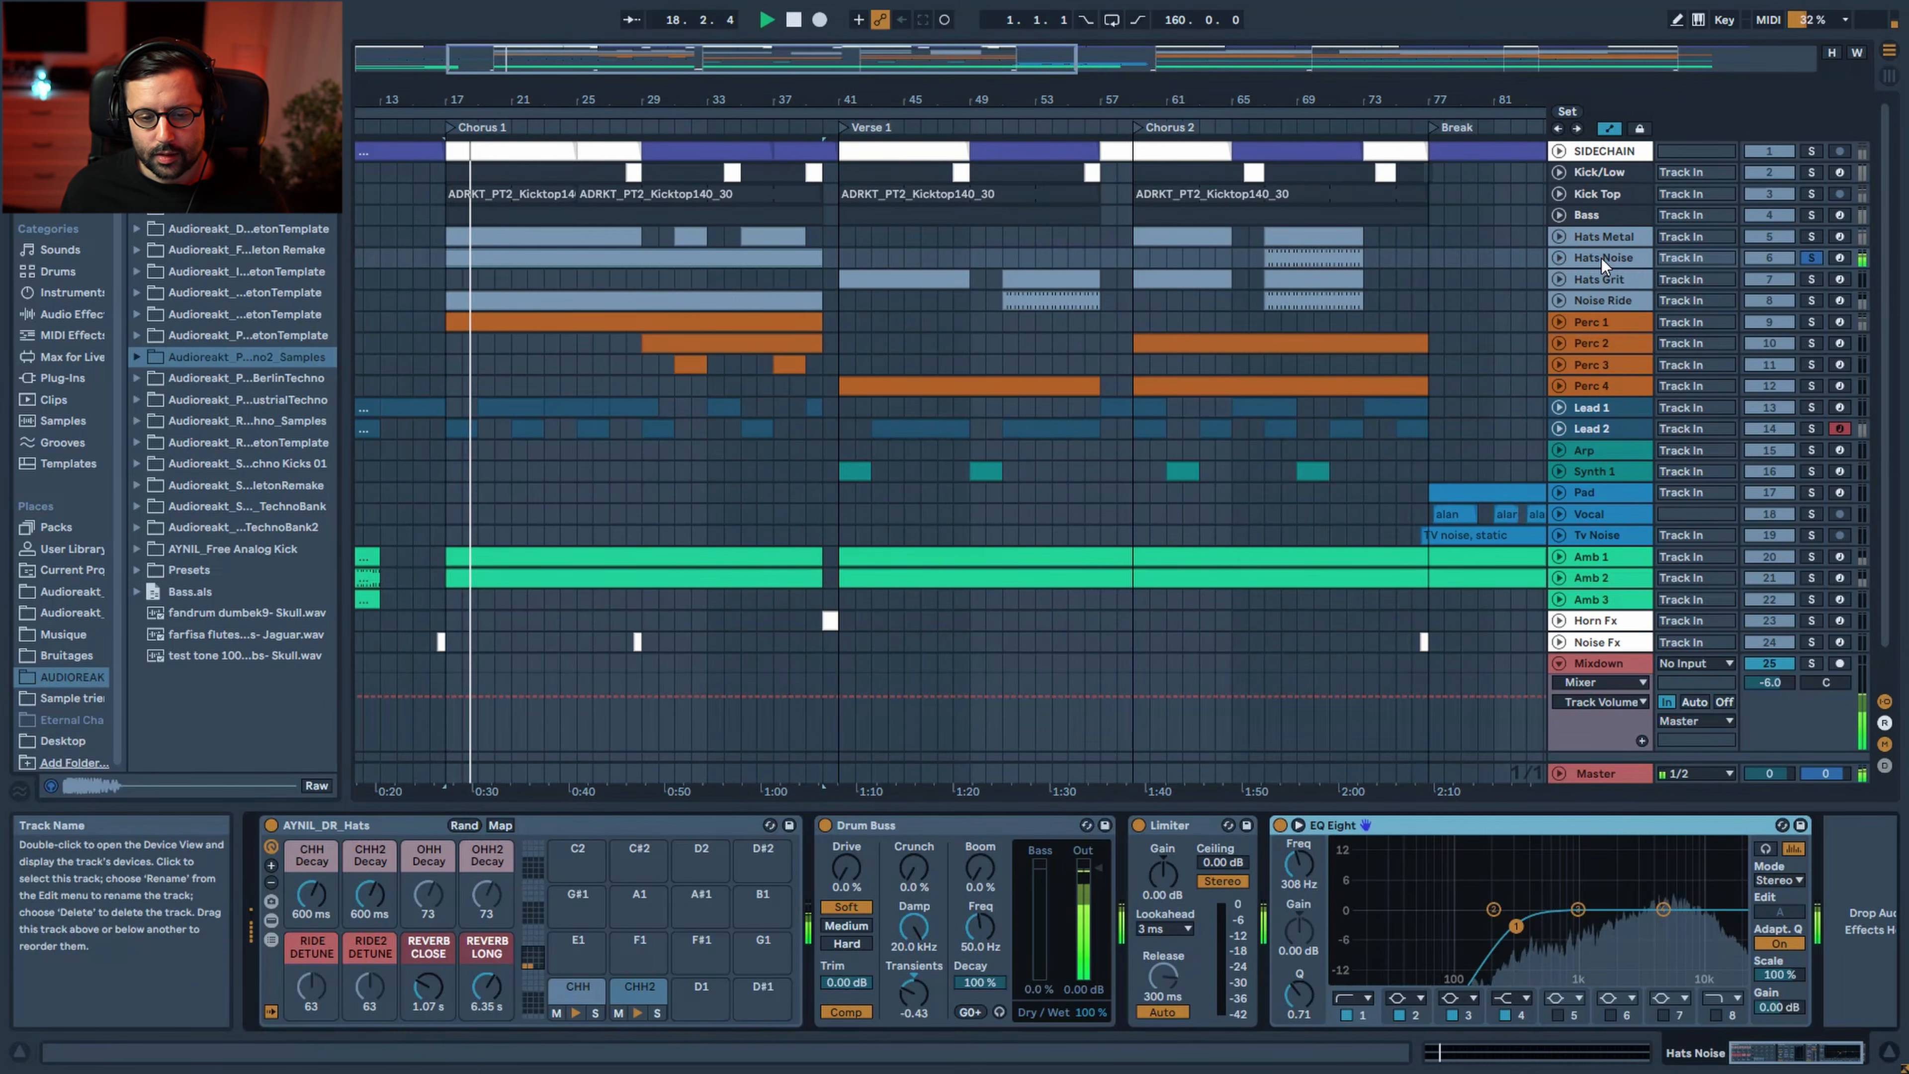
key(space)
Open the Hats Noise MIDI clip in Chorus 1, unfold the track, and examine the CHH and CHH2 notes with their velocities
double_click(533, 260)
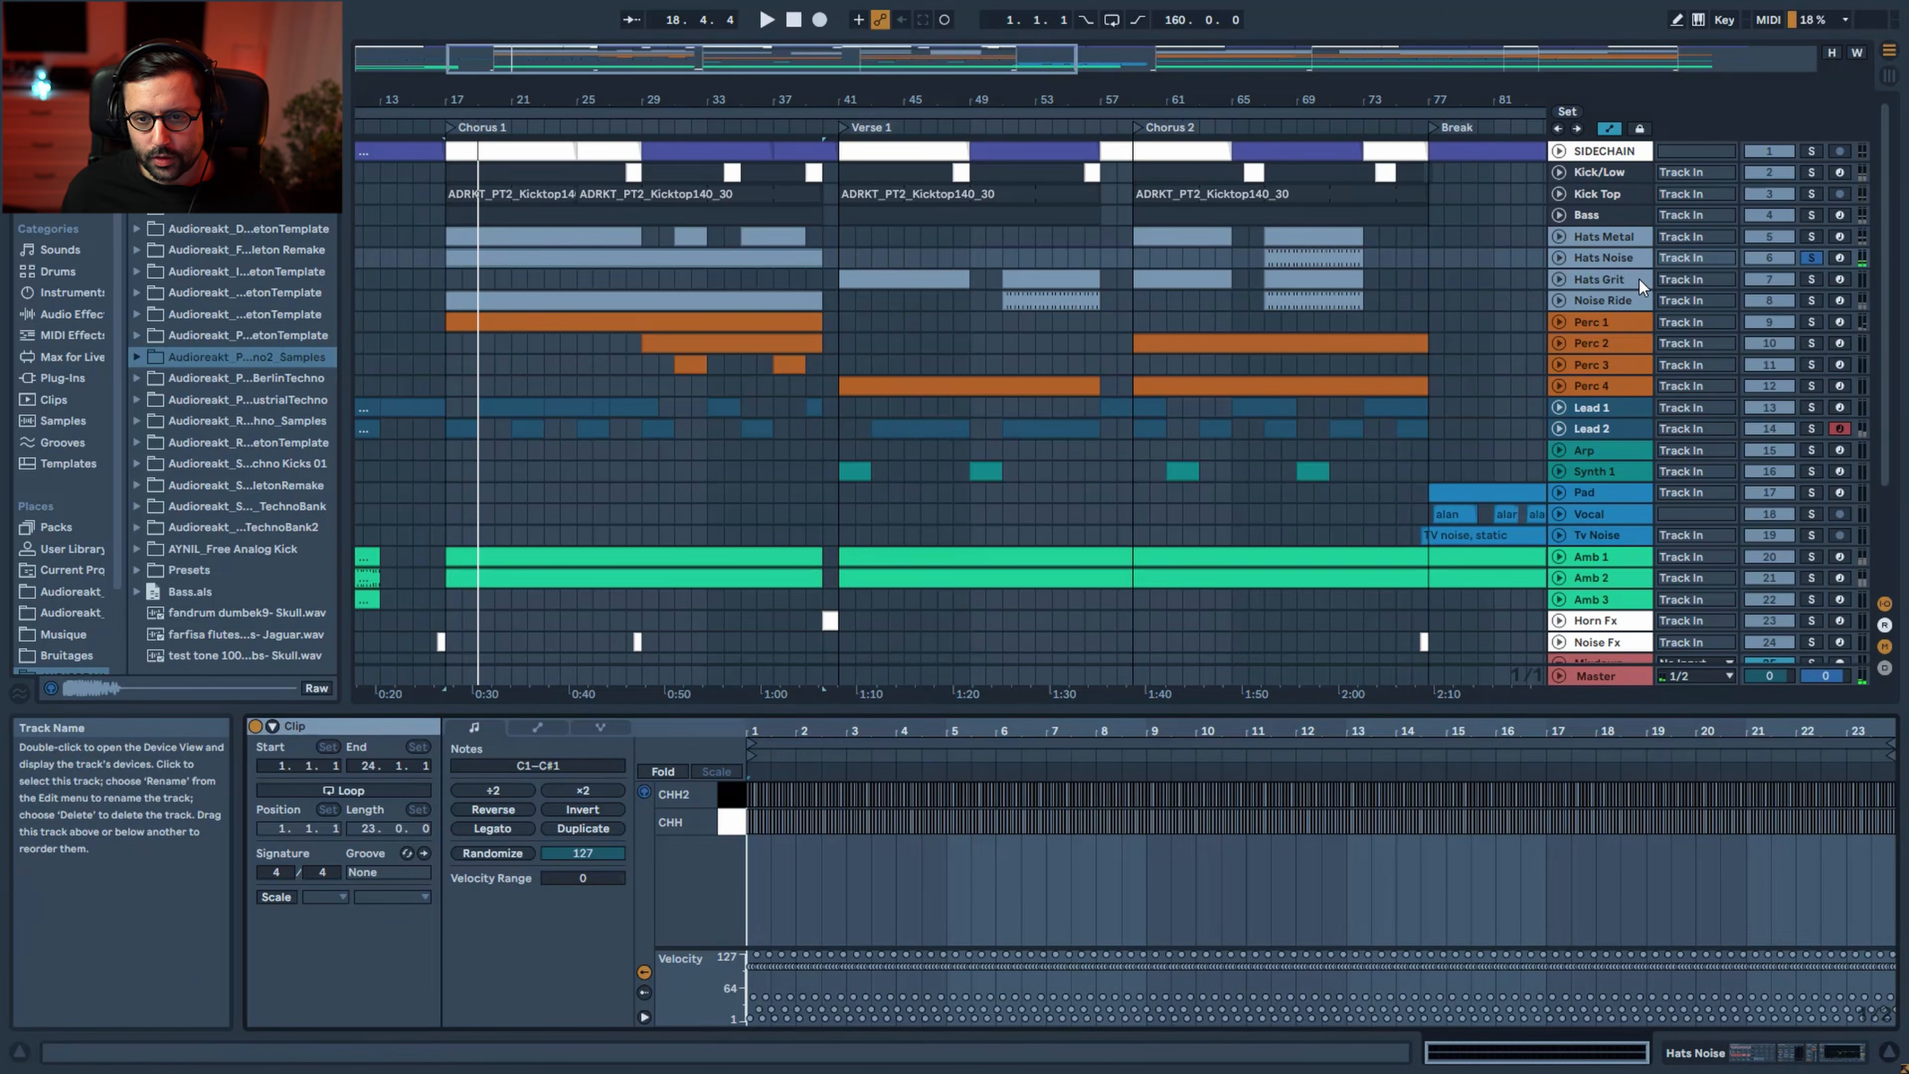
click(1559, 260)
drag(952, 748, 952, 771)
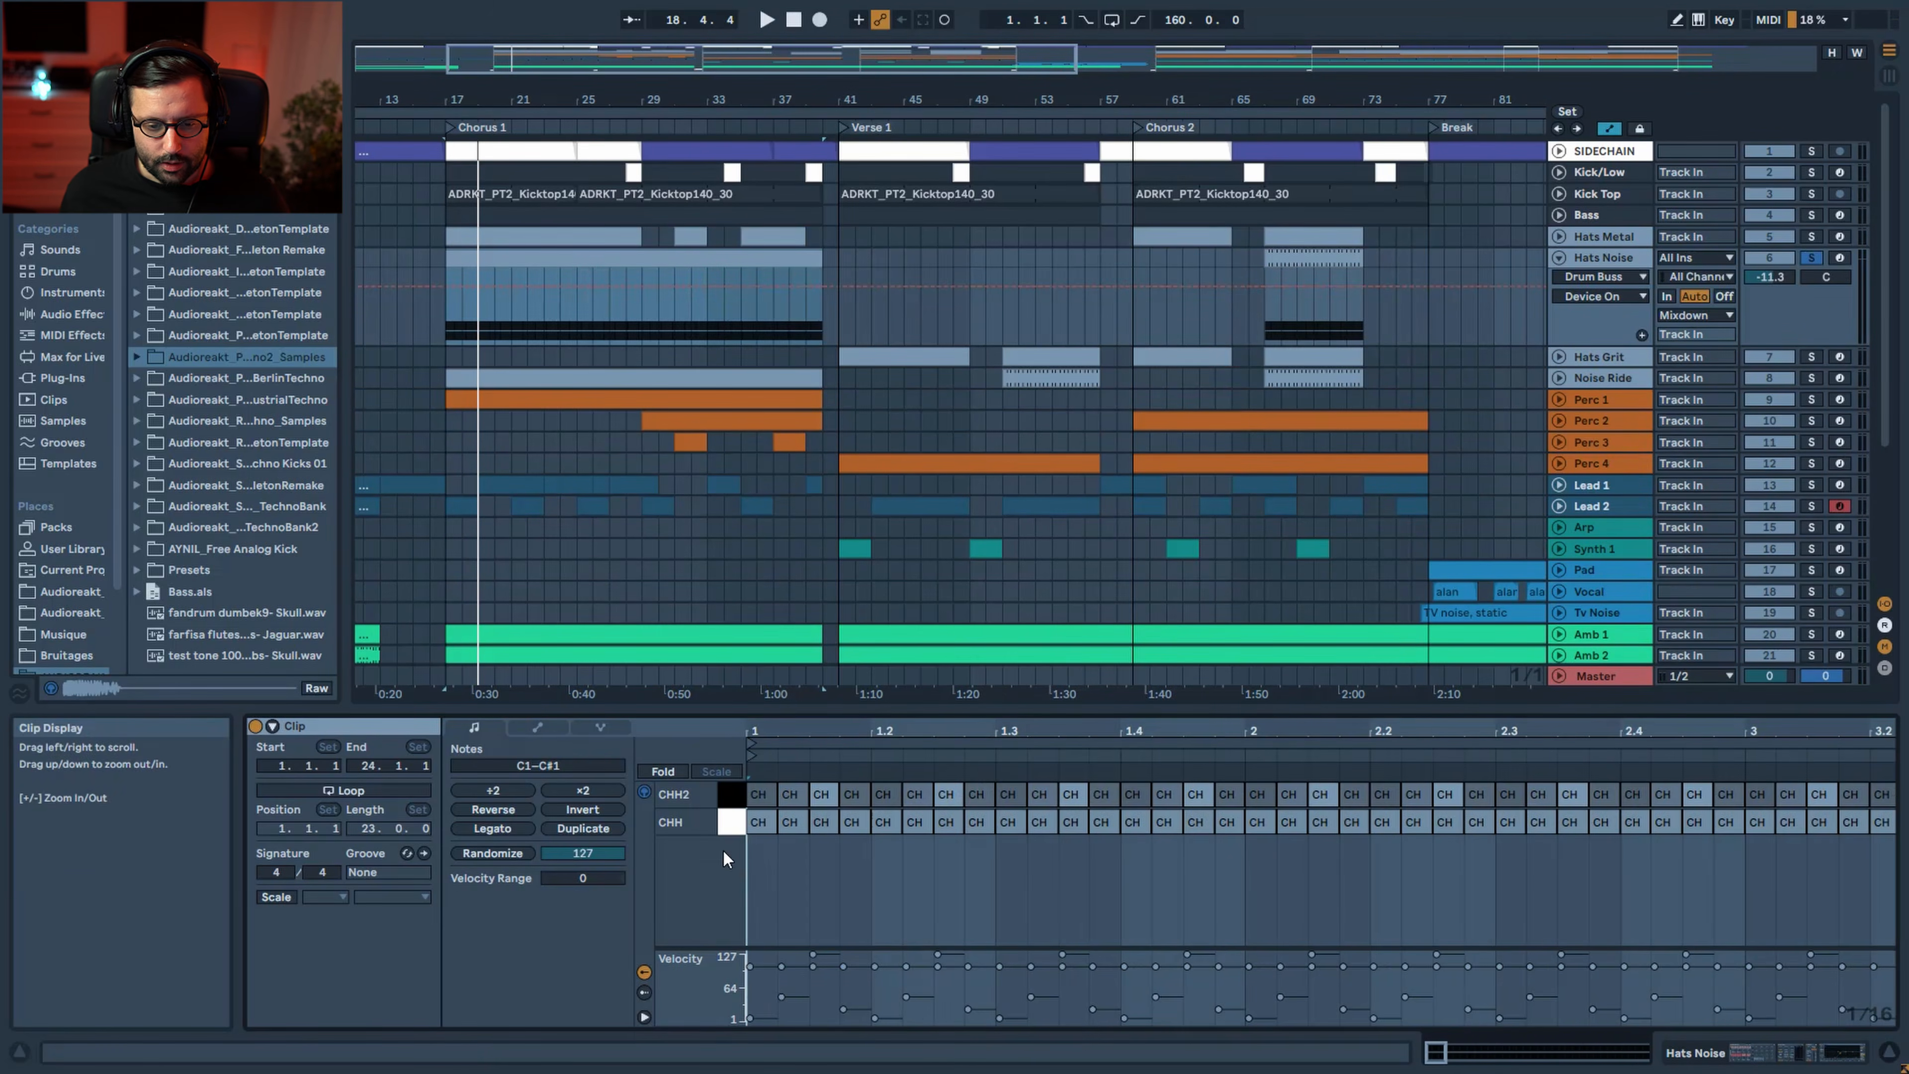
click(723, 830)
click(729, 798)
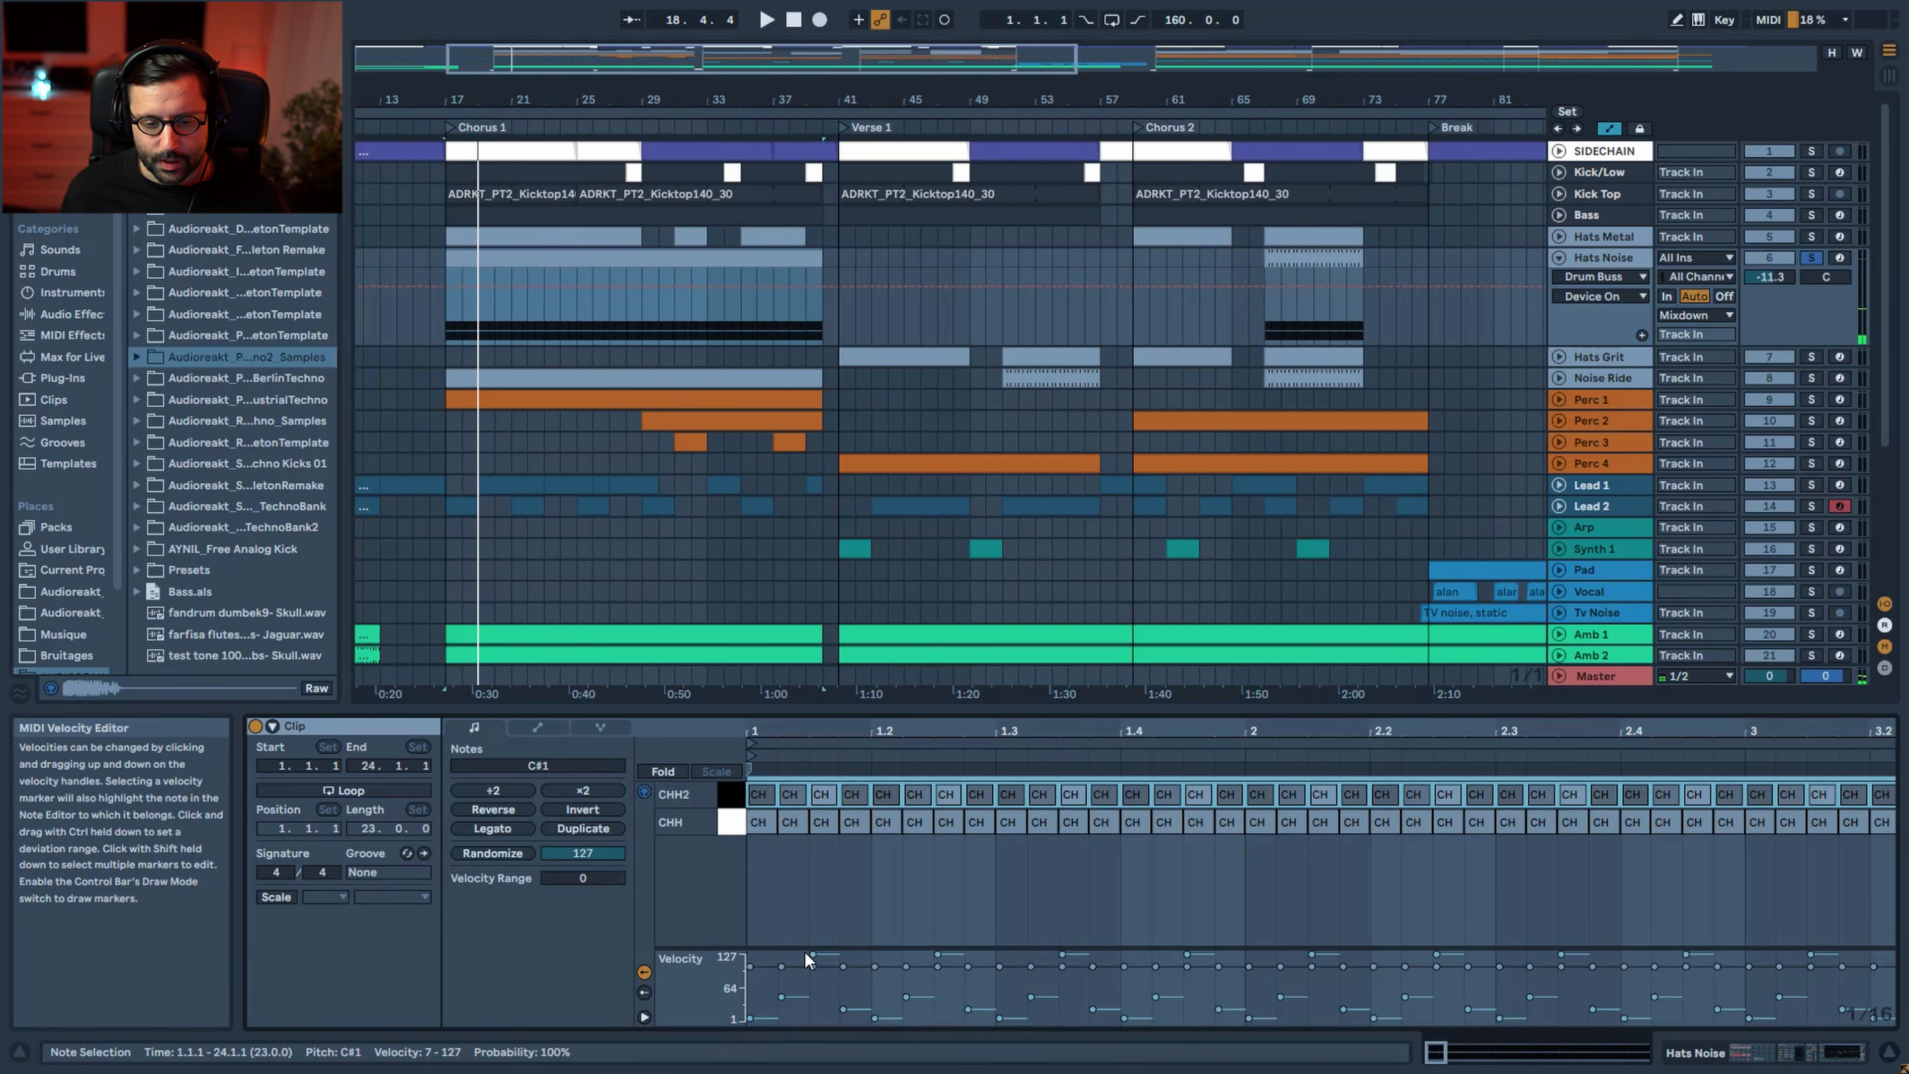
Play Hats Noise with its devices shown, soloing the CHH pad and then the CHH2 pad in the AYNIL_DR_Hats rack
key(space)
double_click(1612, 256)
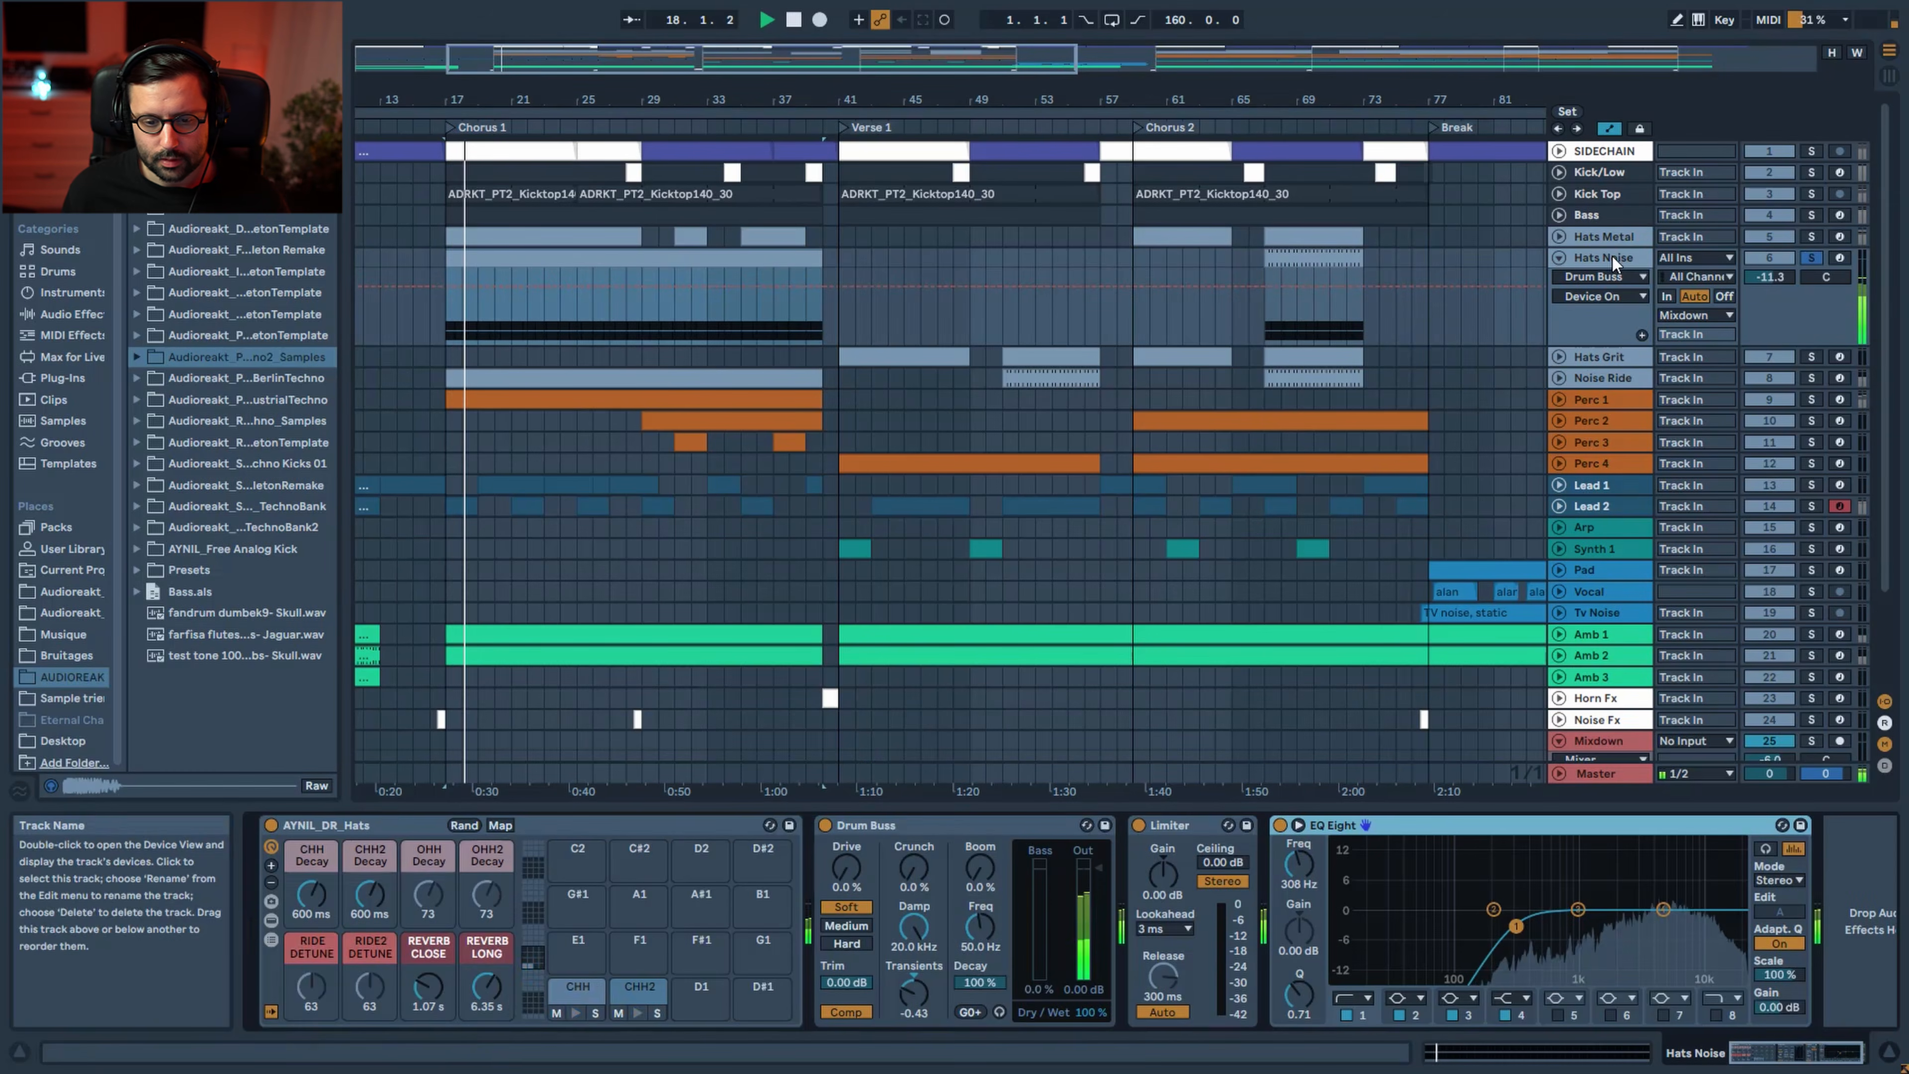
click(593, 1012)
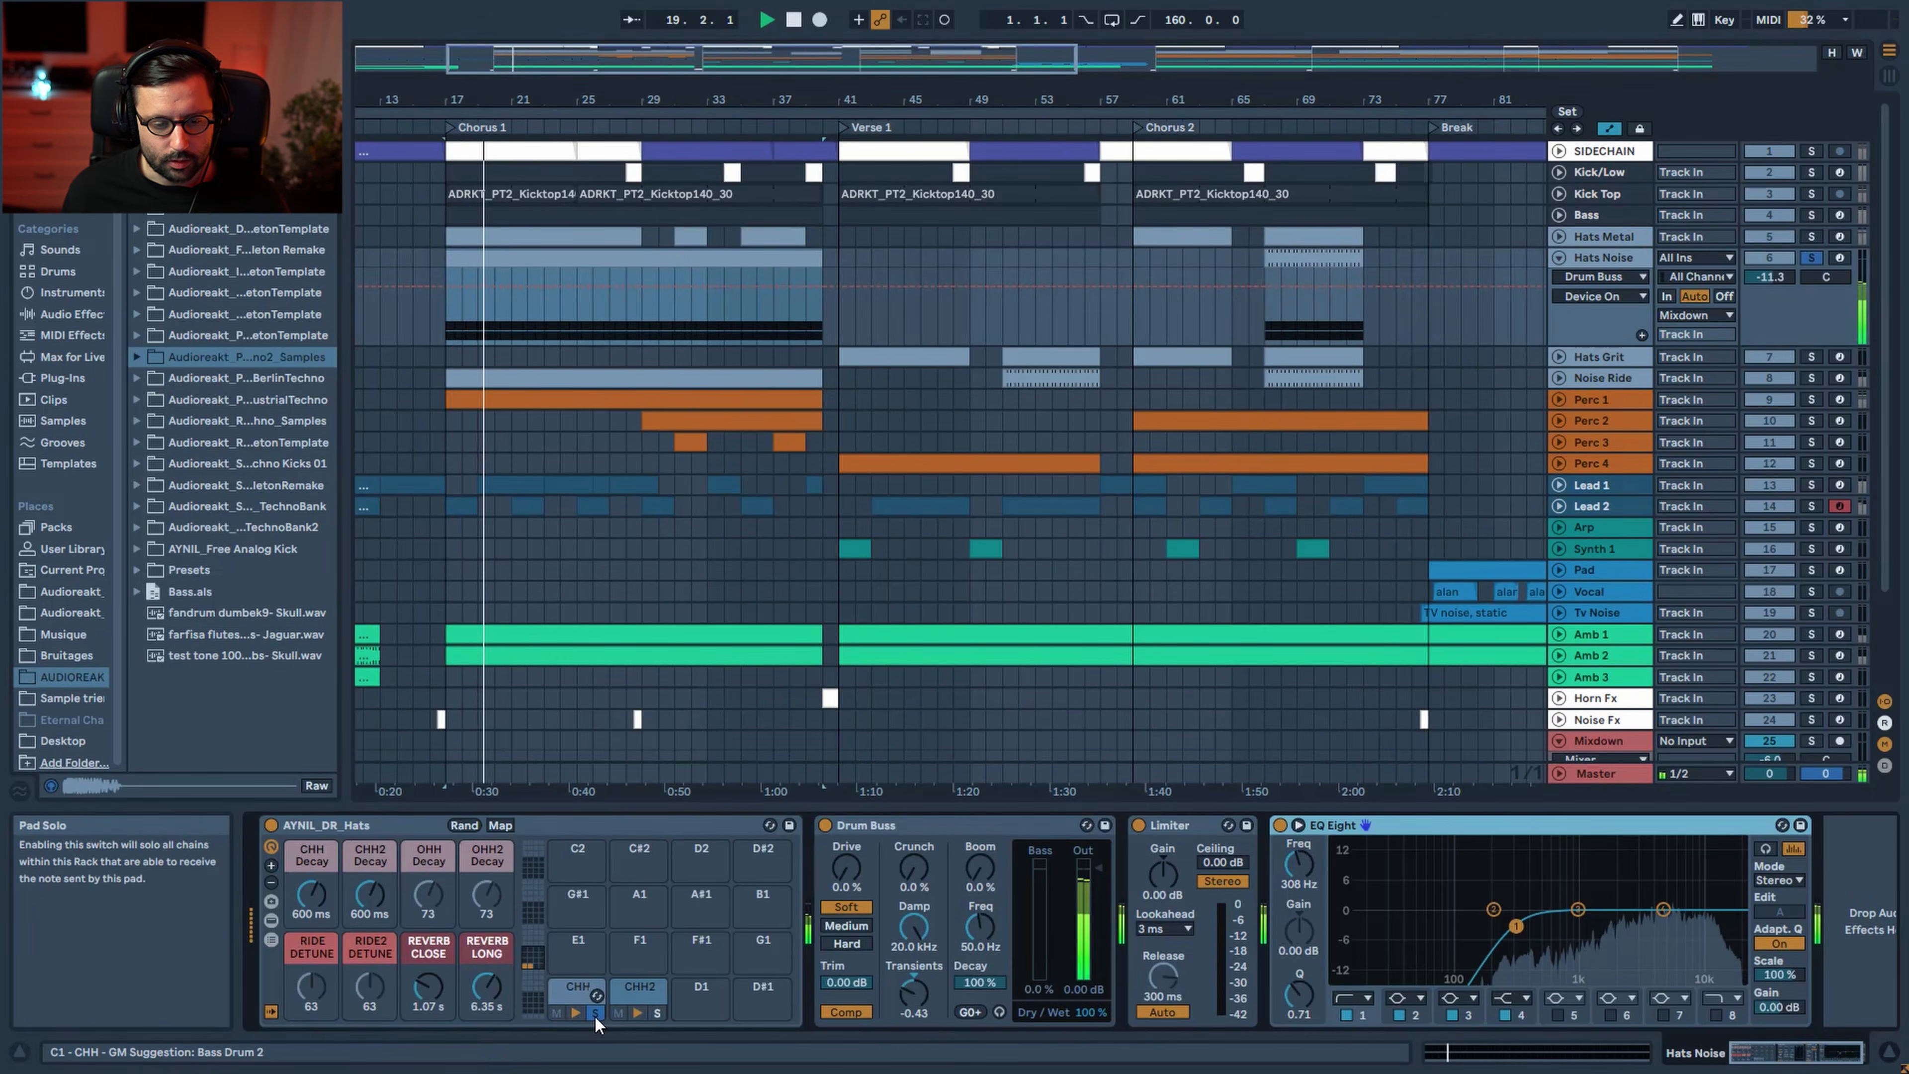
click(657, 1012)
key(space)
Solo the CHH pad, show its effects chain, and compare its sound with the Amp bypassed and active during playback
click(579, 996)
click(599, 1013)
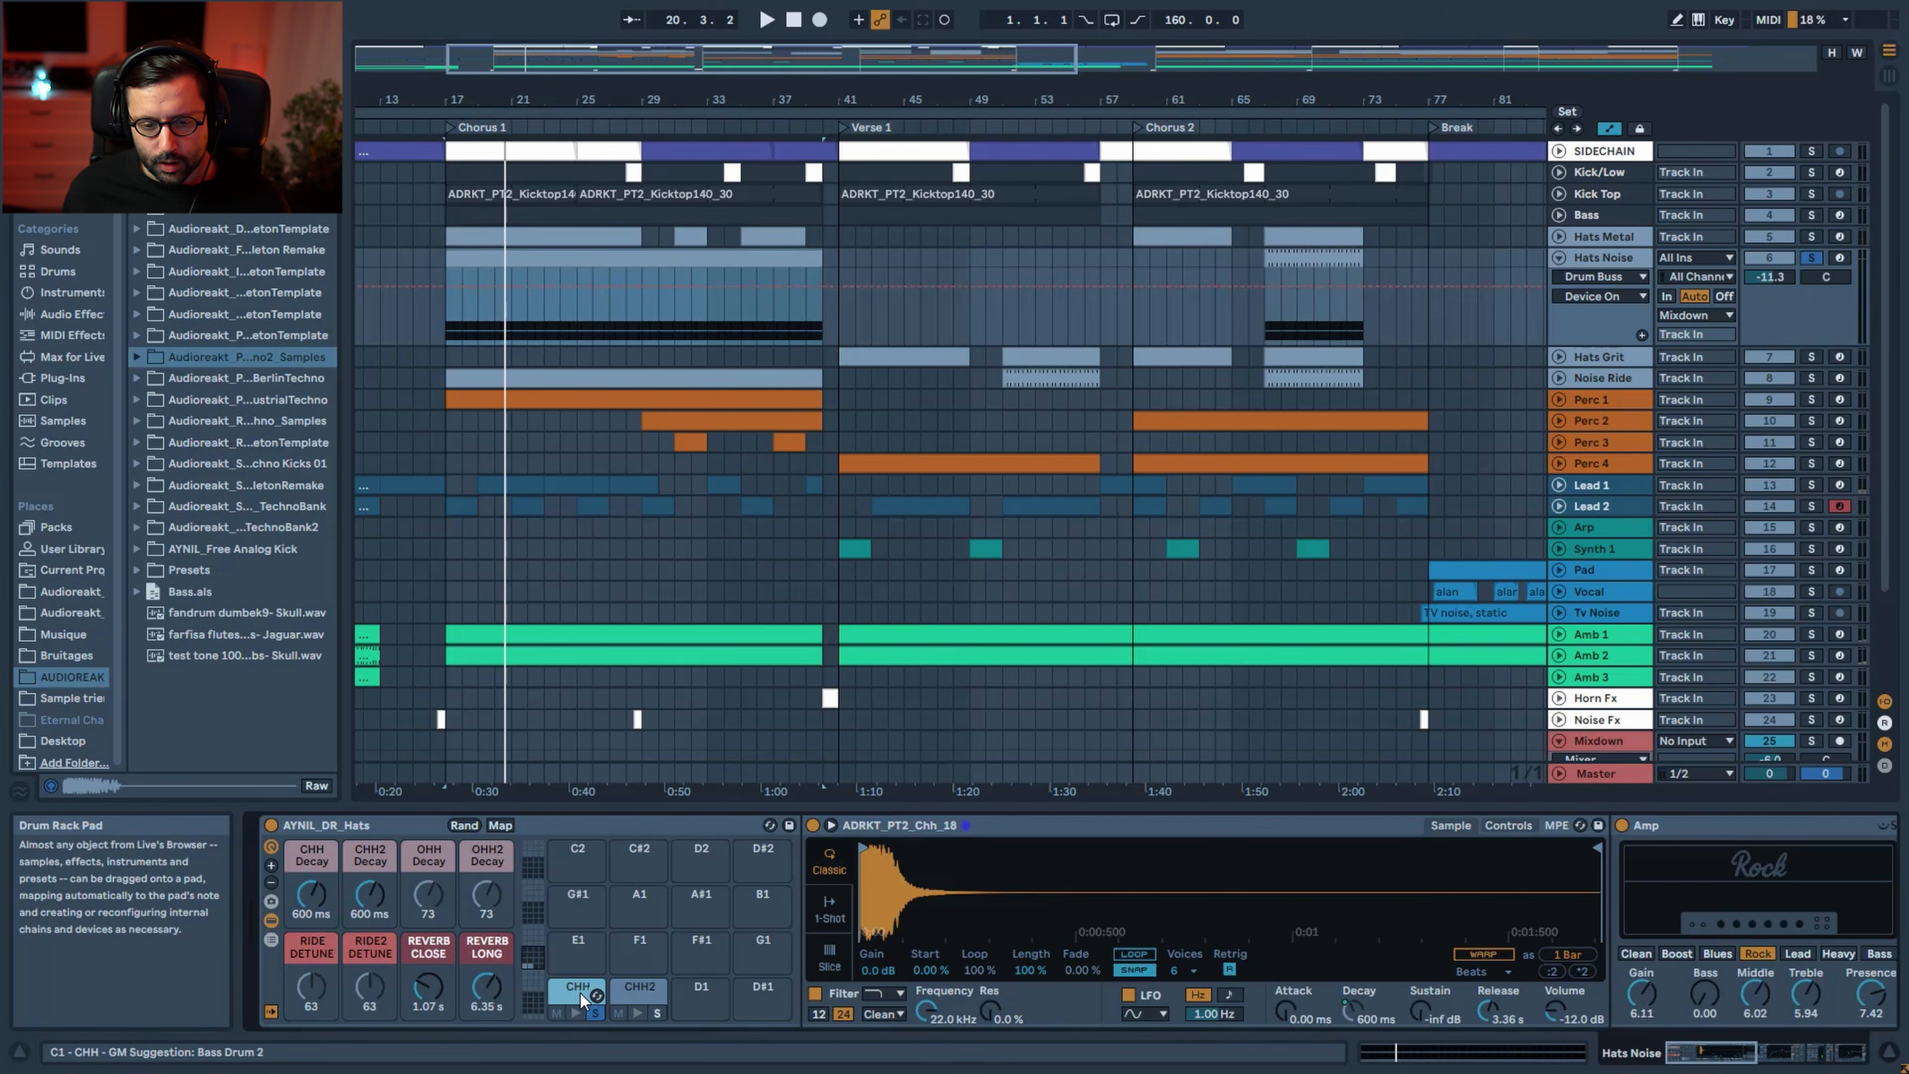
scroll(827, 925, right, 10)
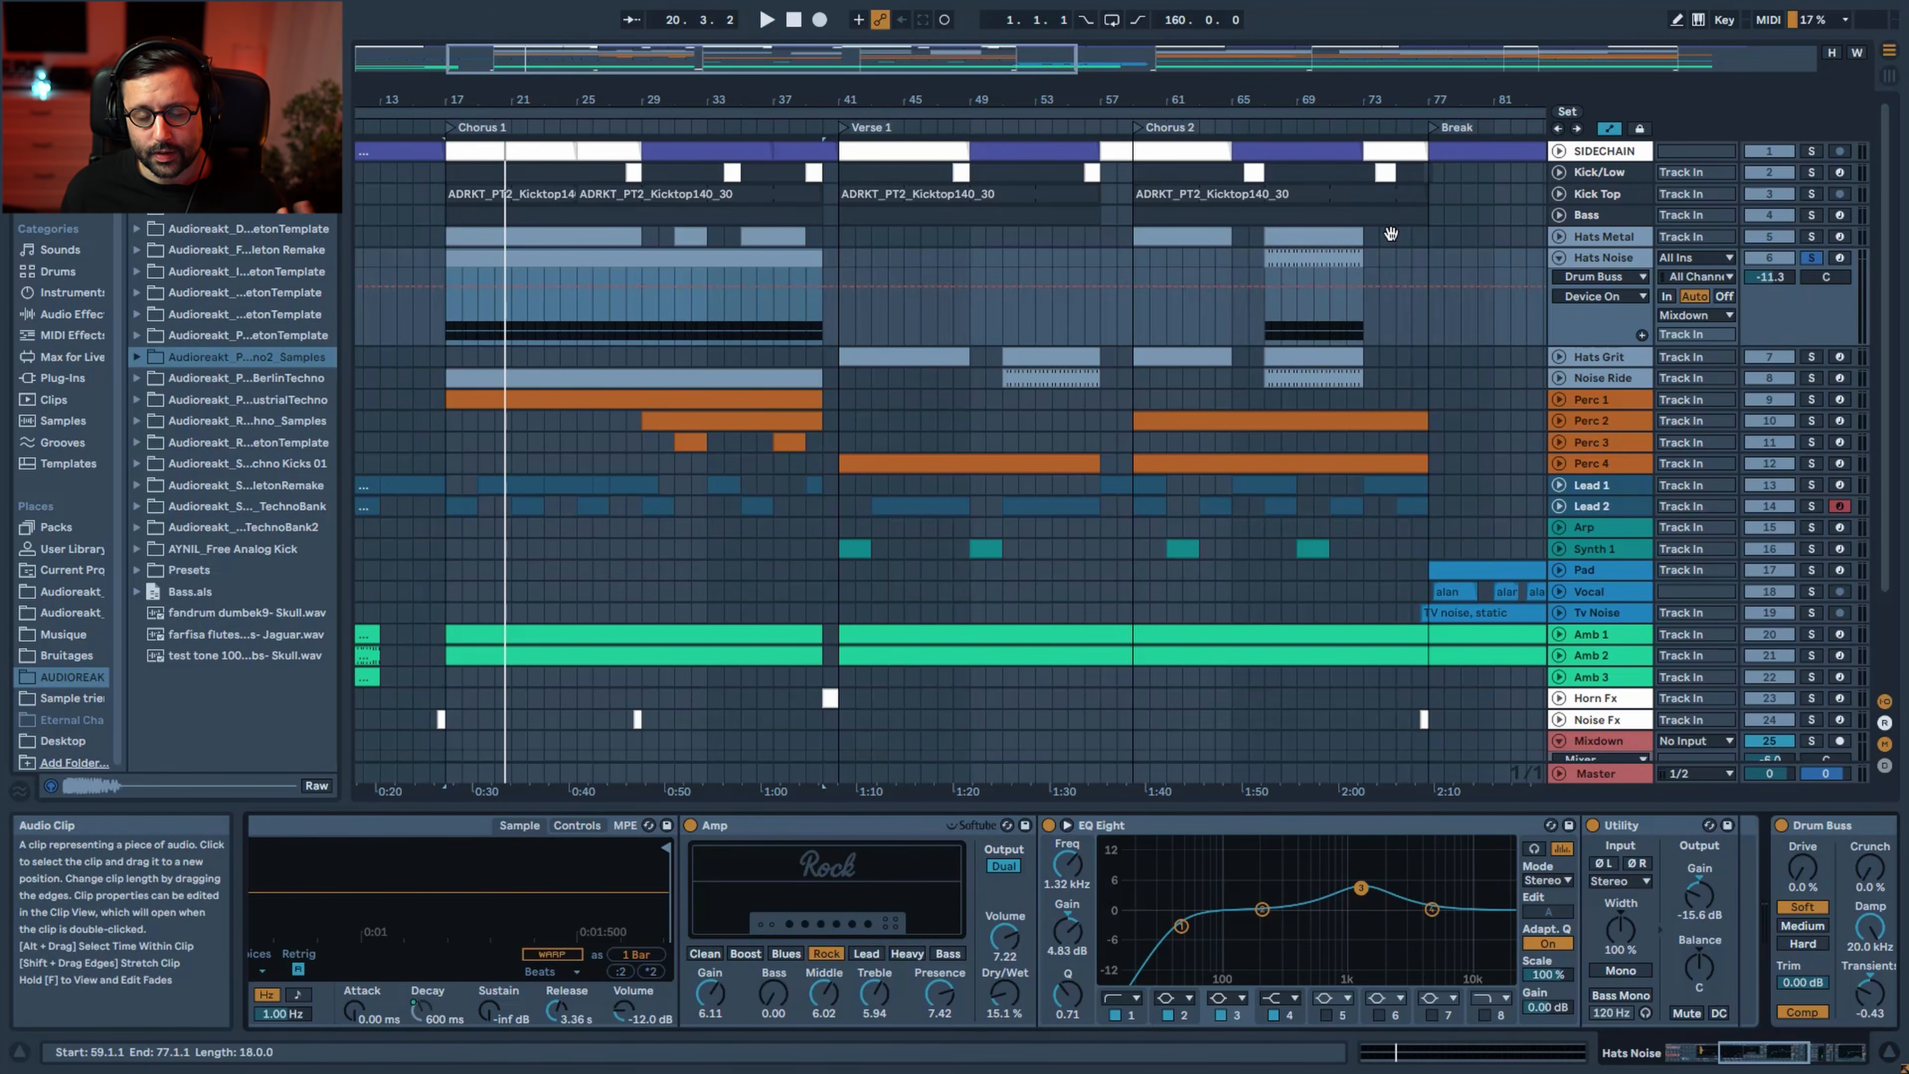
click(690, 827)
key(space)
click(690, 826)
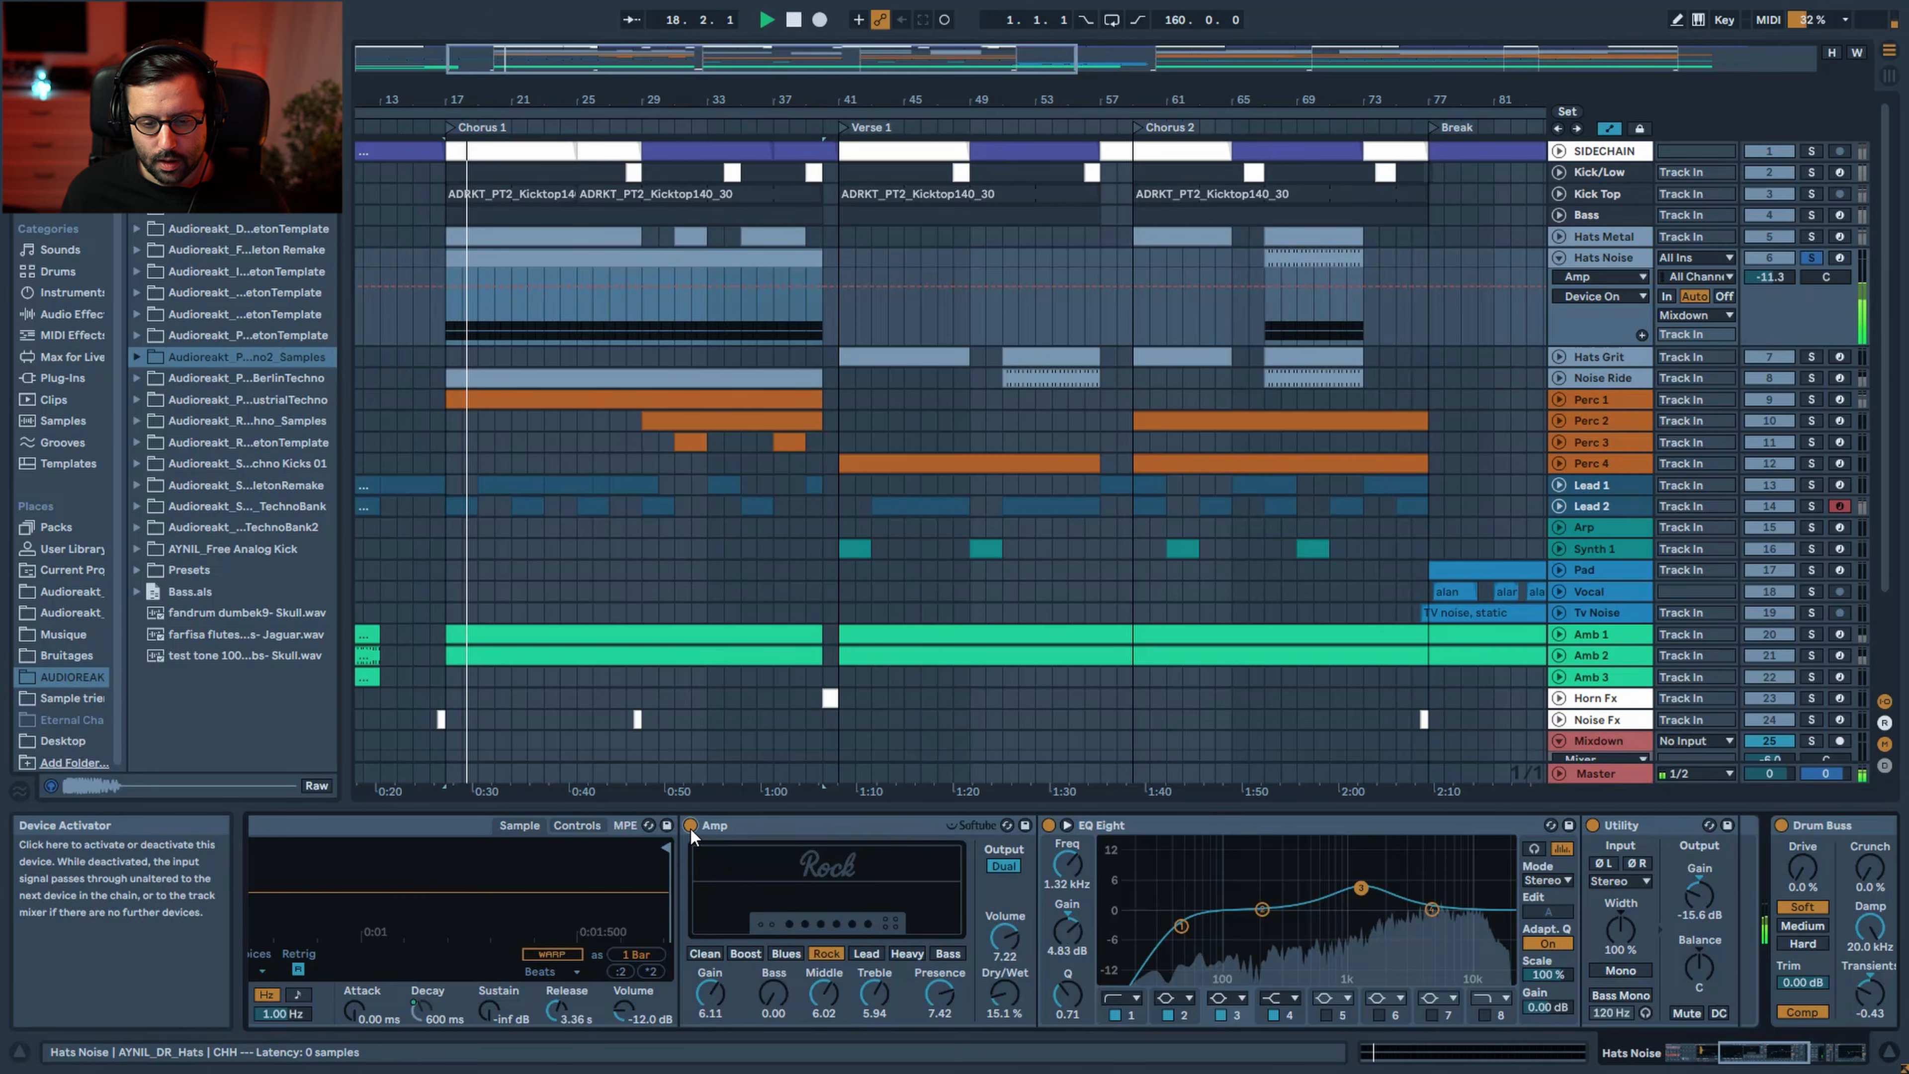
Solo the CHH2 pad in the AYNIL_DR_Hats rack, play it, and show its effects chain
key(space)
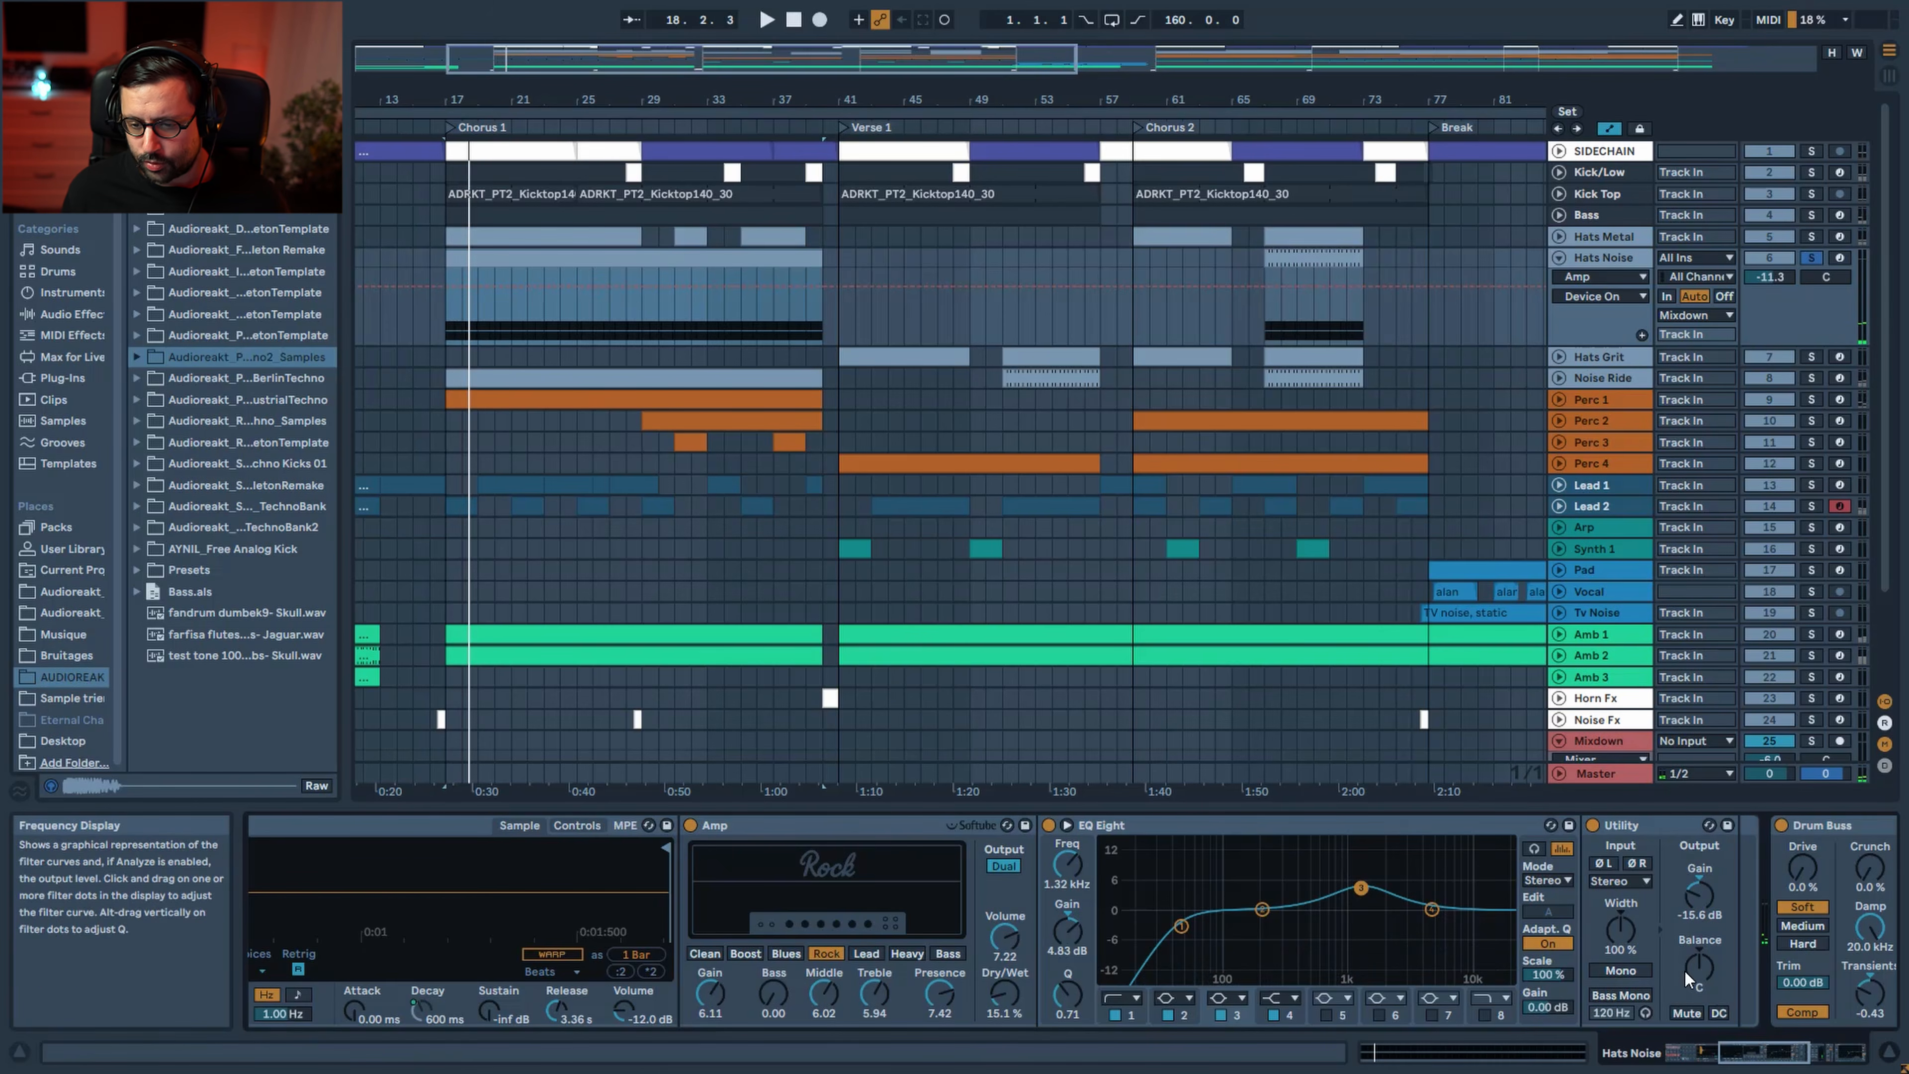
click(1691, 1052)
click(659, 1013)
click(637, 996)
key(space)
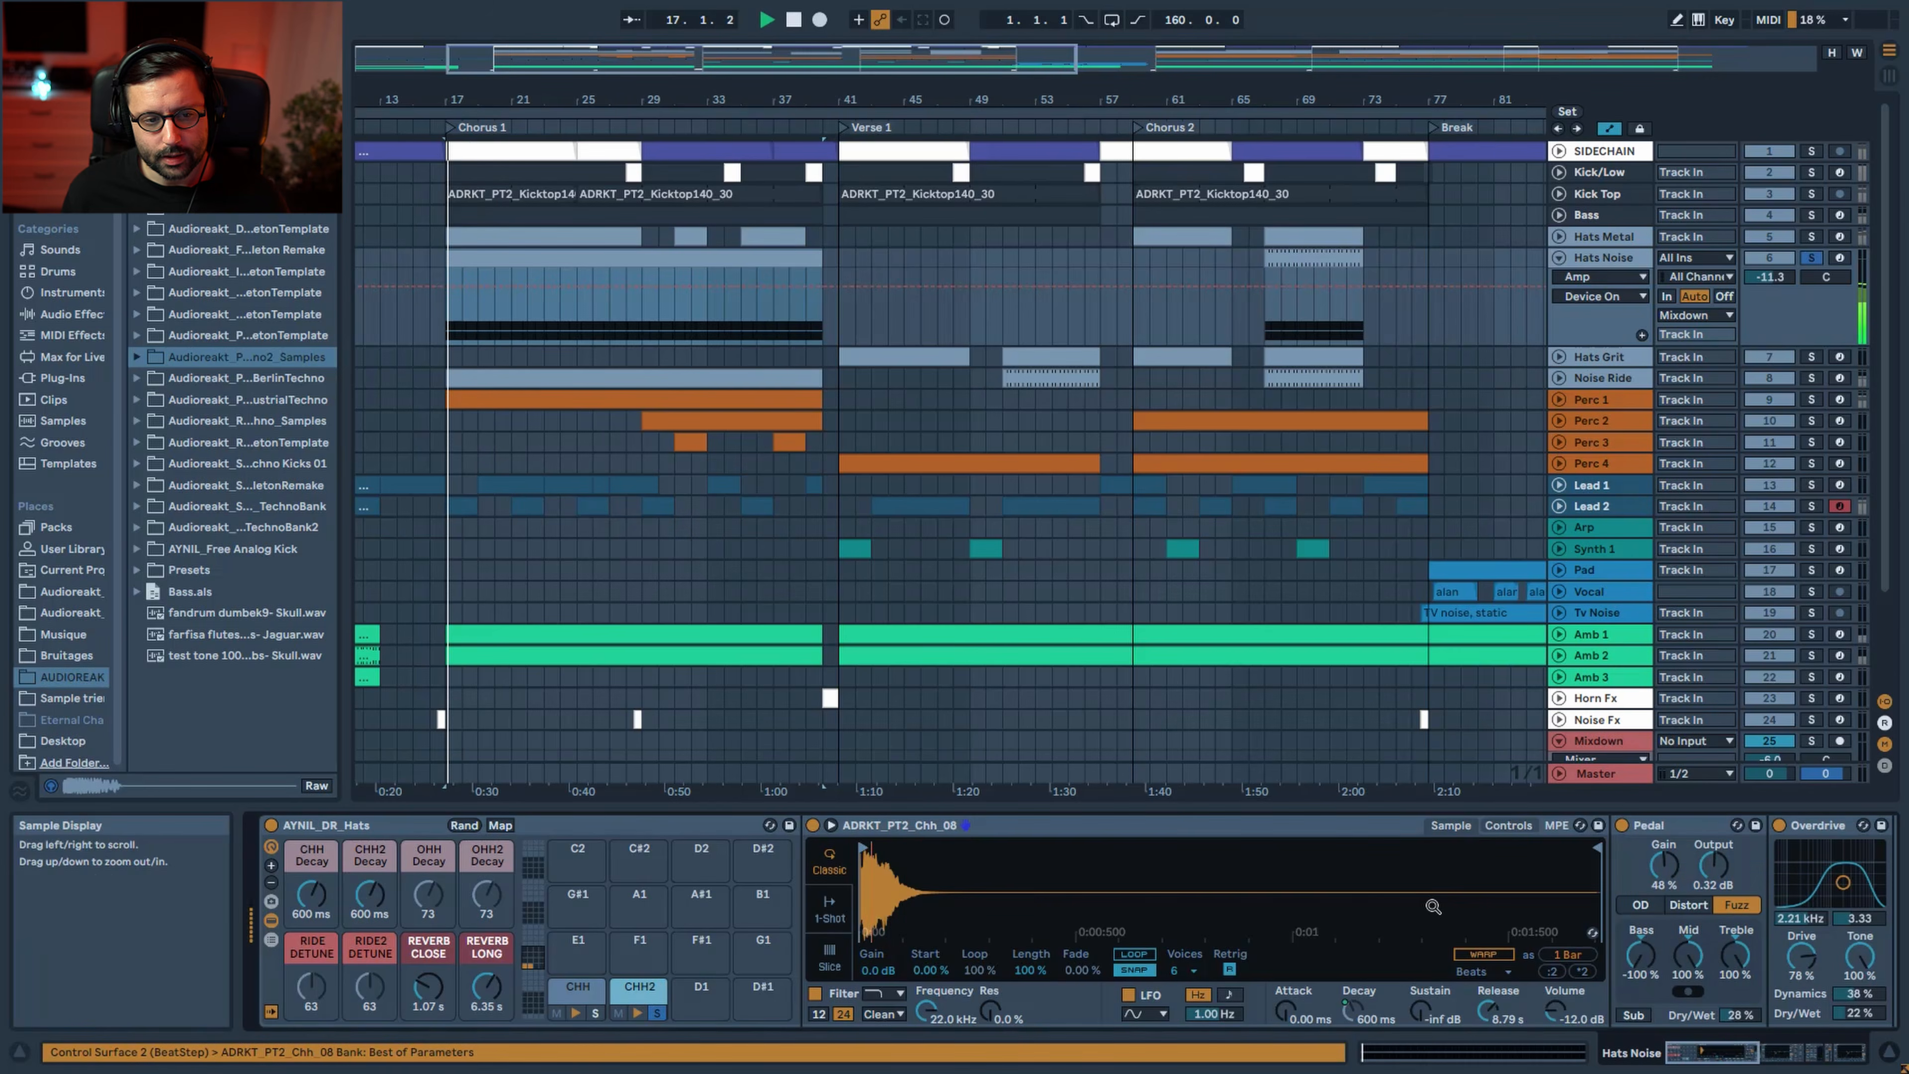
drag(1711, 1052, 1739, 1052)
key(space)
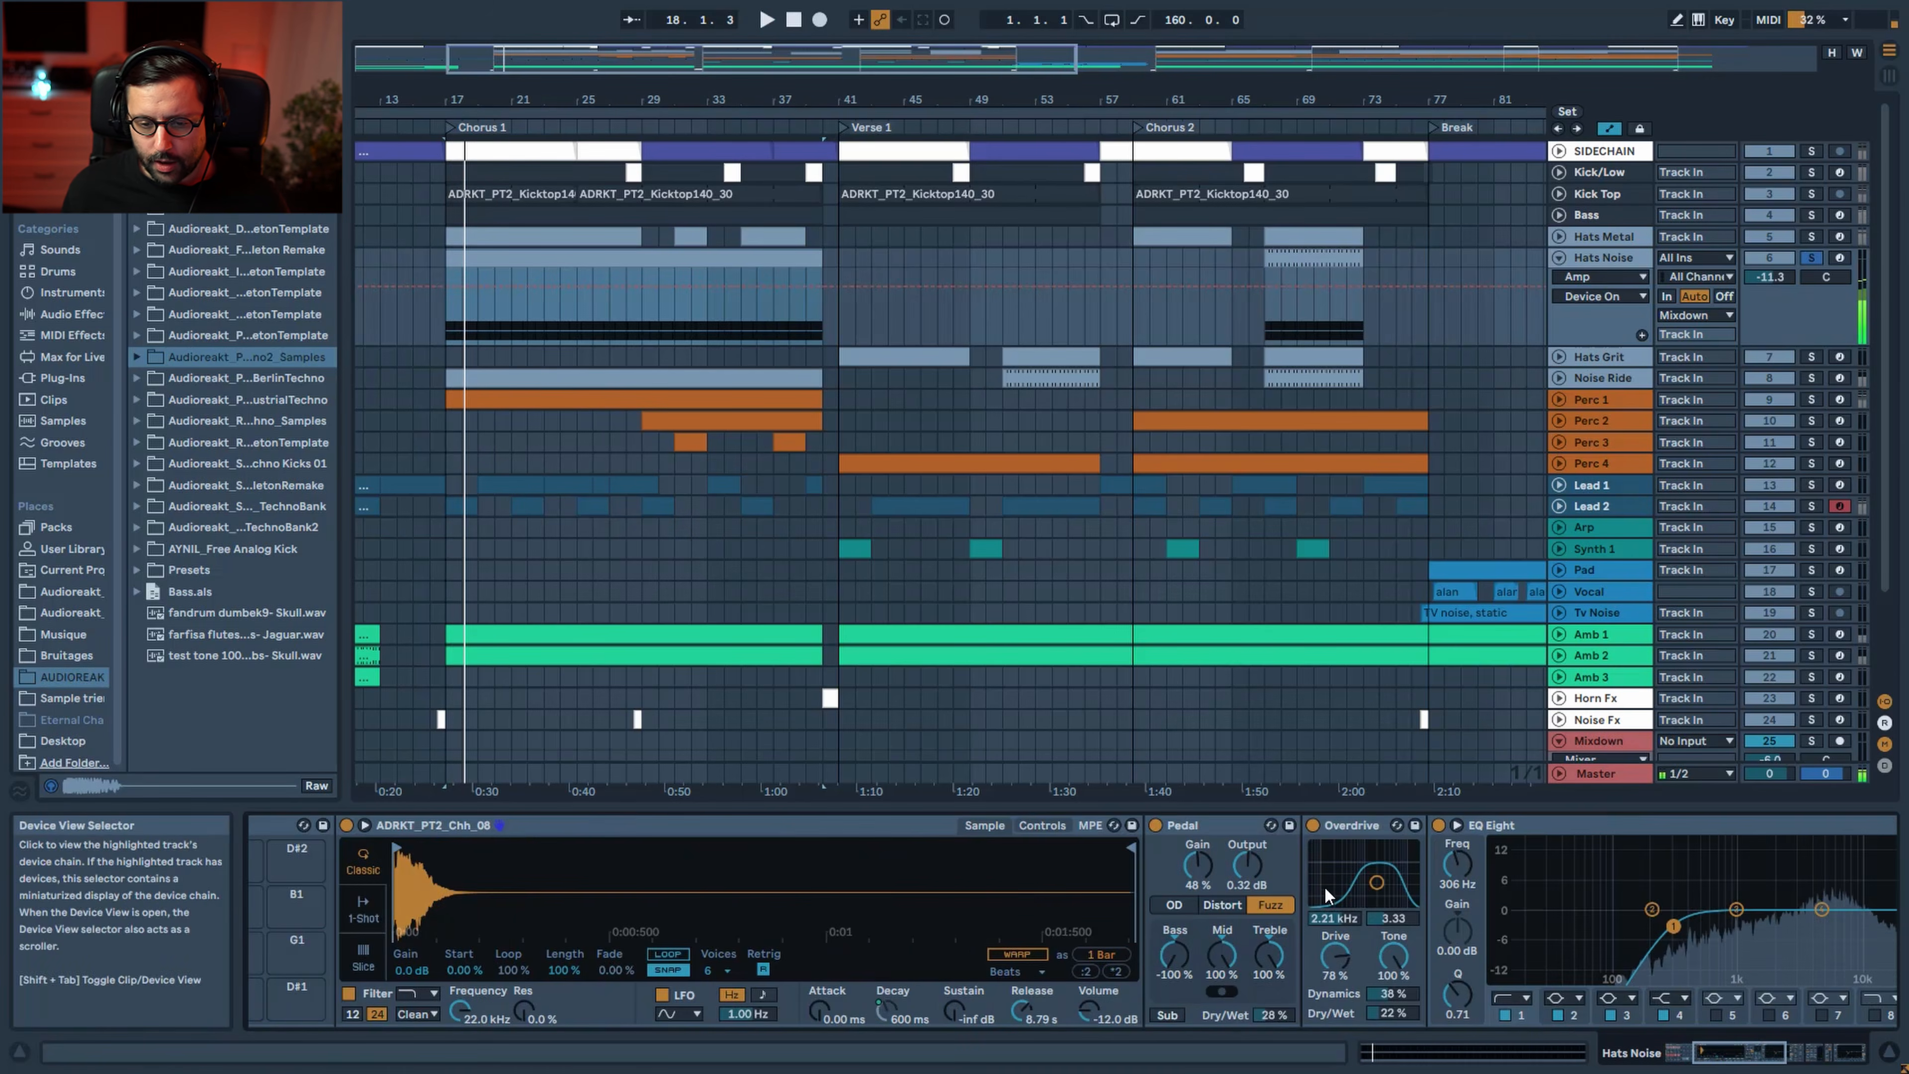
Compare the CHH2 sound with the Pedal and Overdrive bypassed and active during playback, and return to the start of the device chain
click(1156, 826)
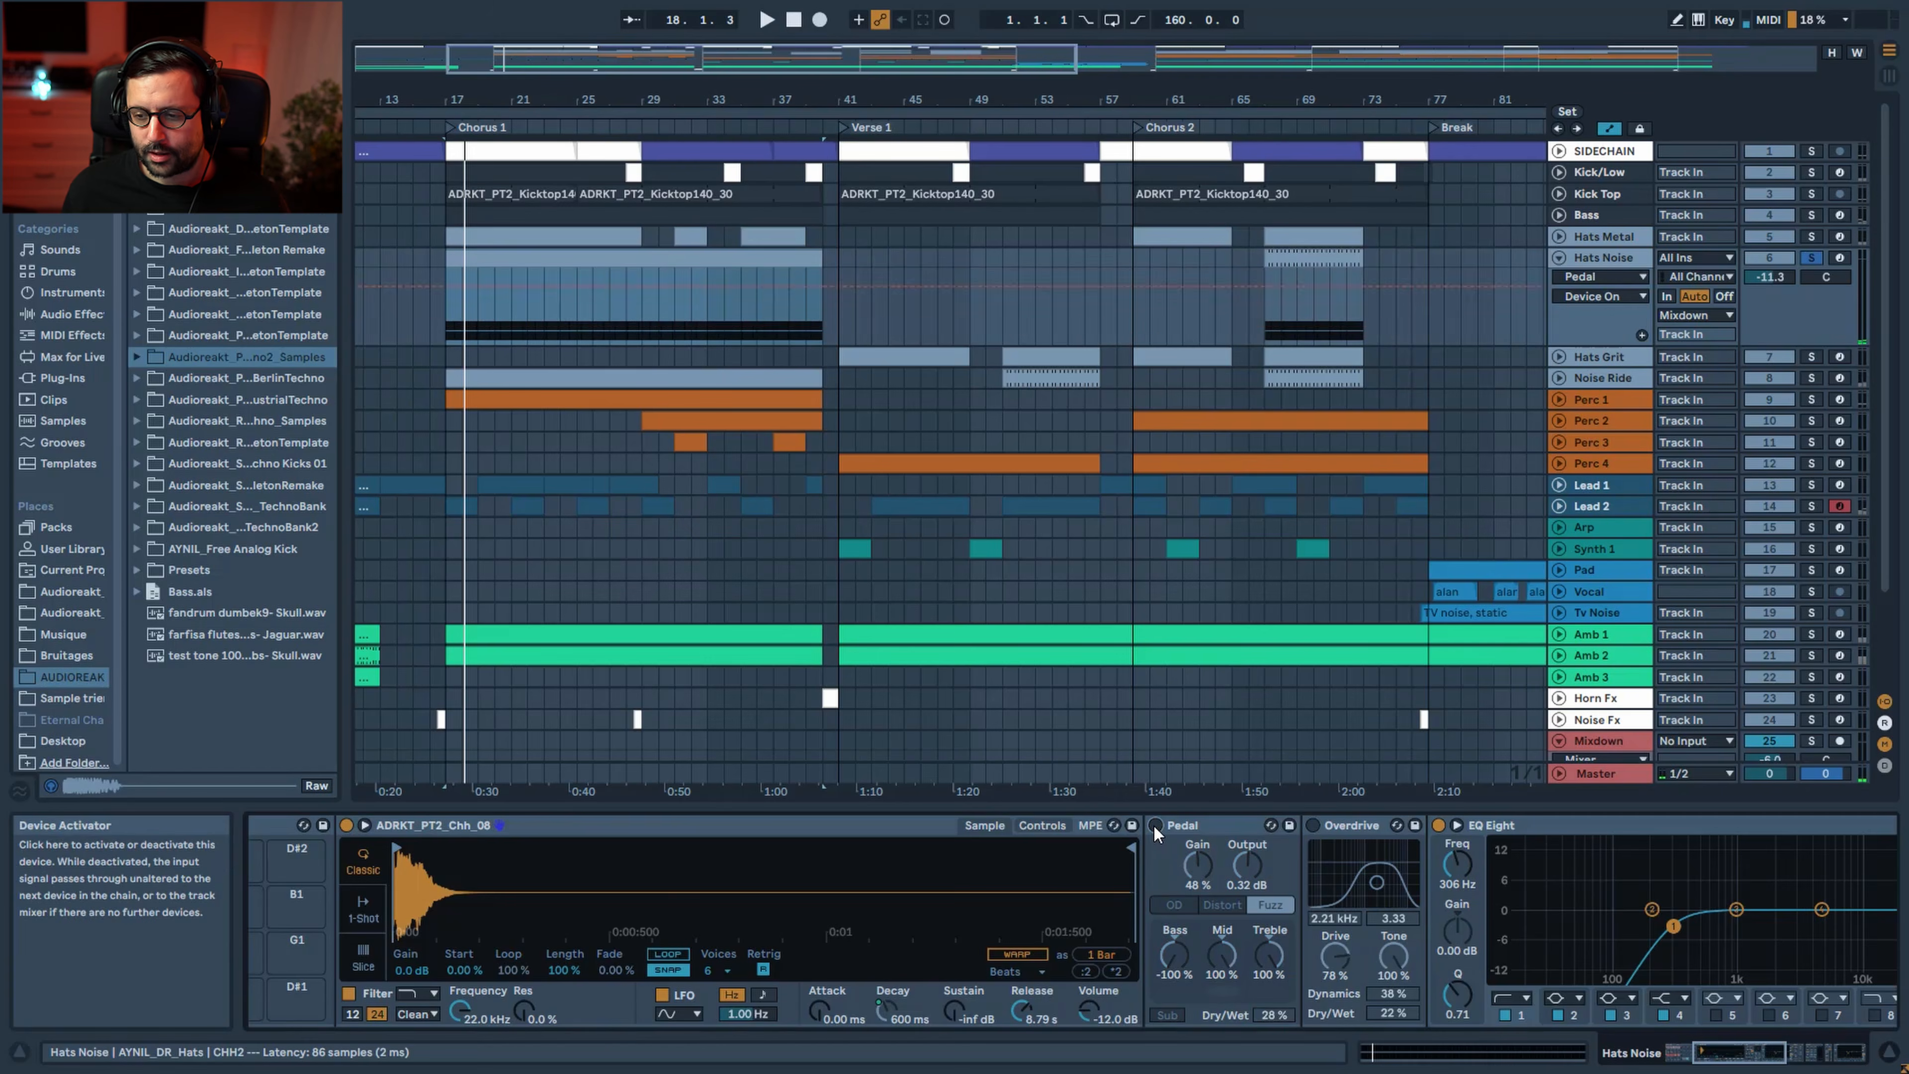
key(space)
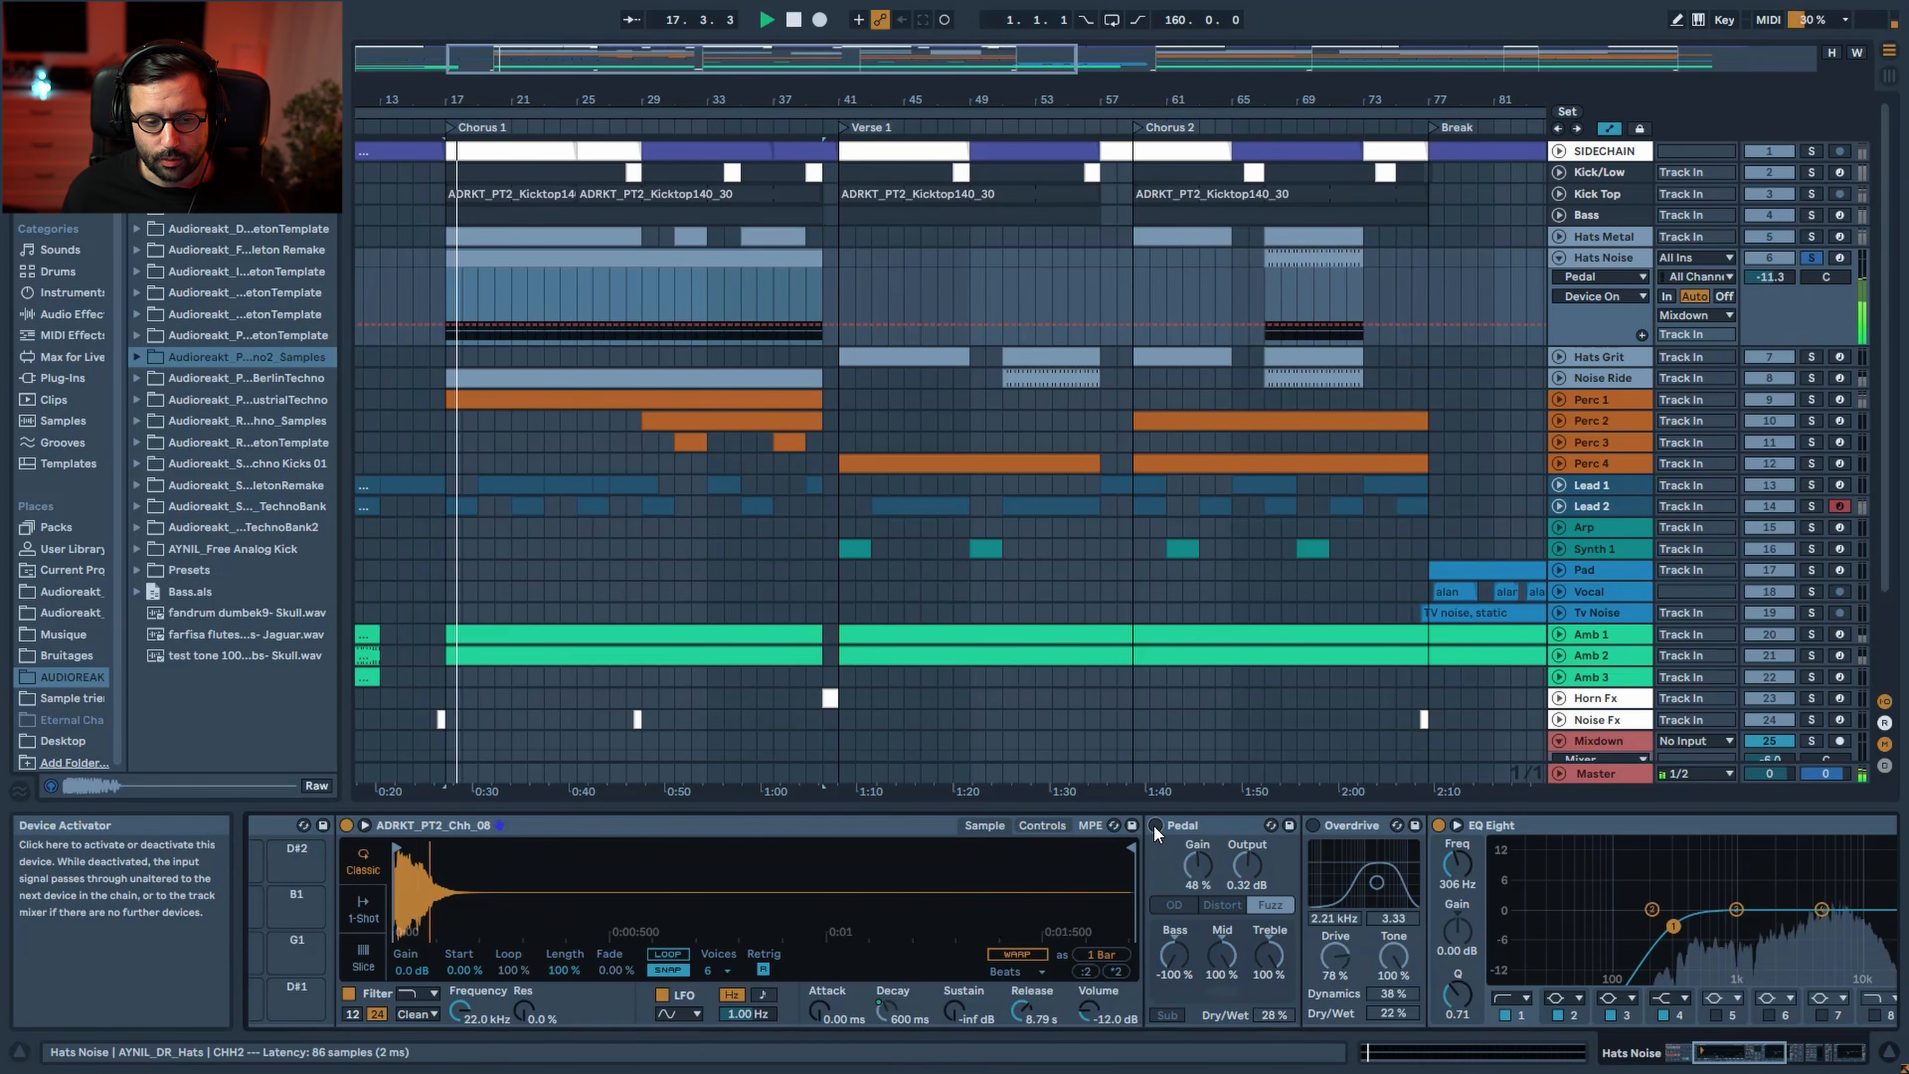
click(1155, 824)
click(1313, 826)
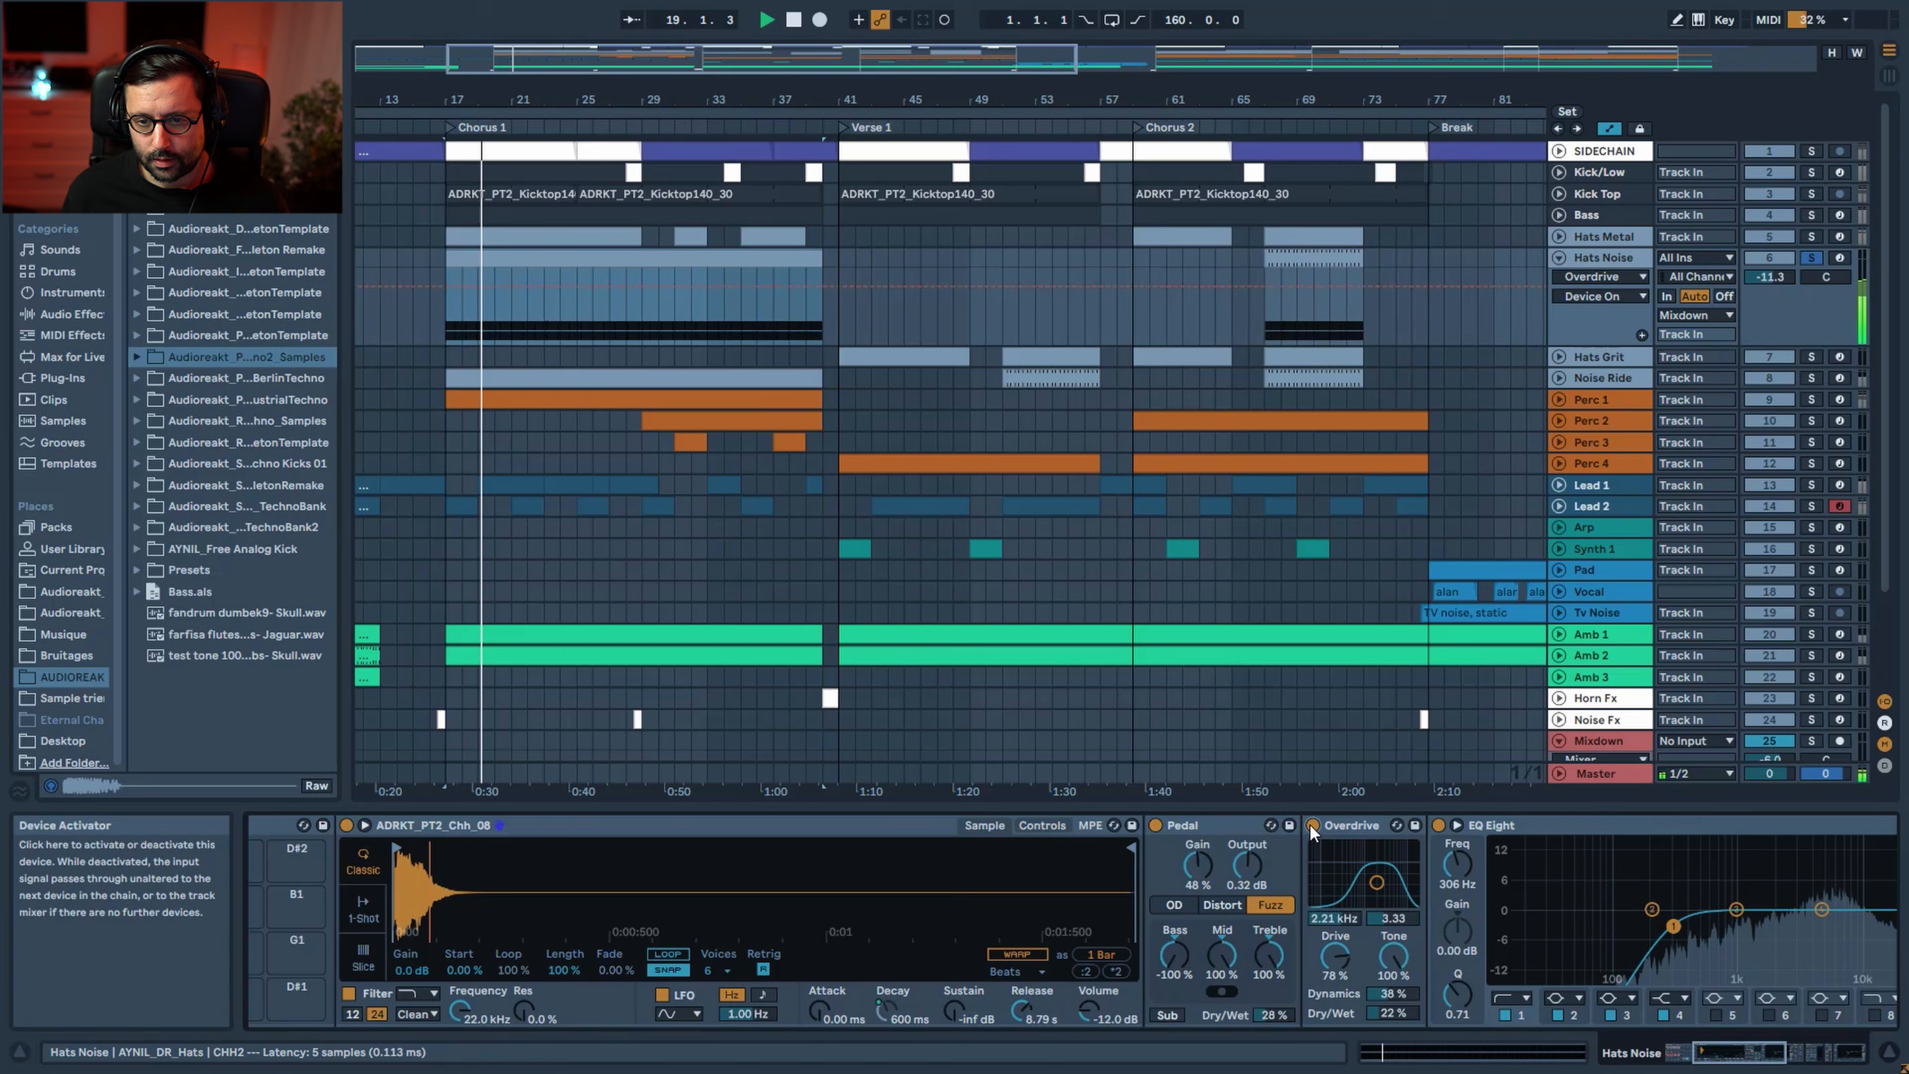
click(1742, 1053)
drag(1741, 1056, 1720, 1056)
key(space)
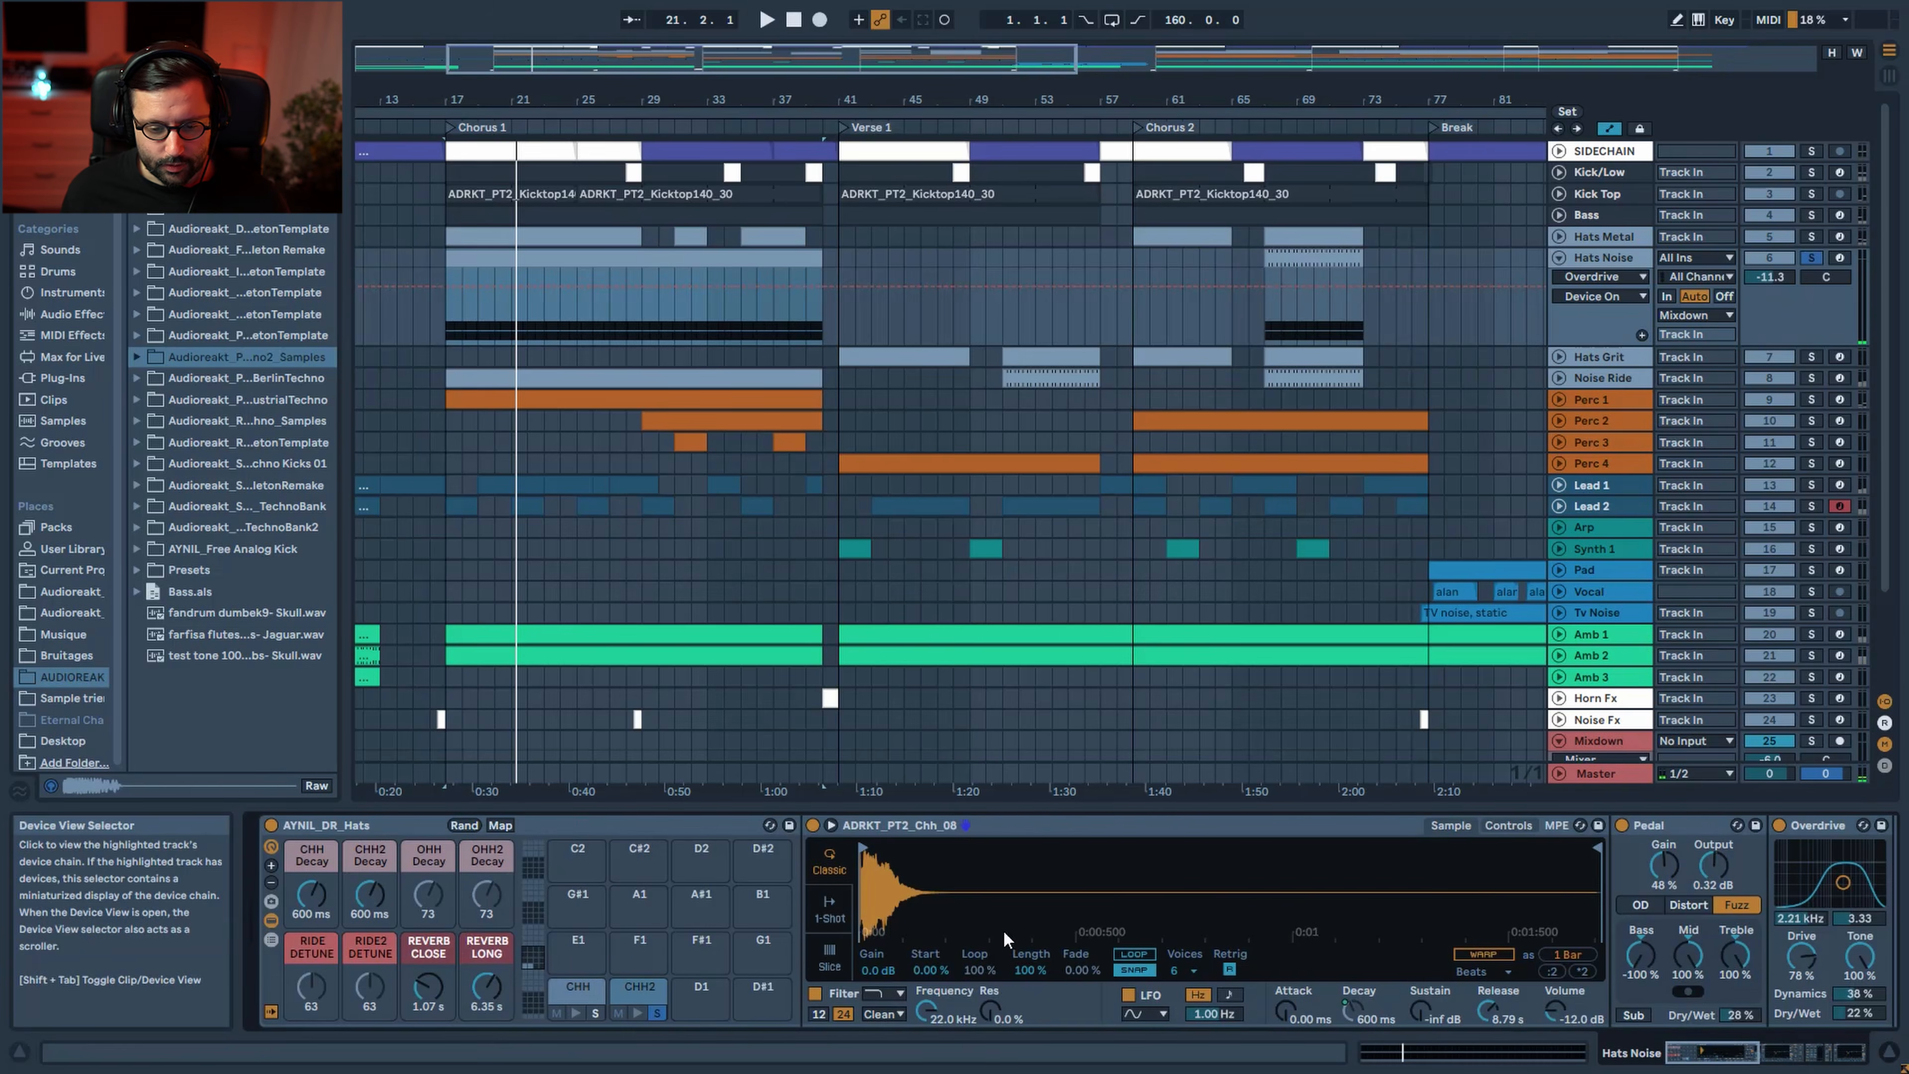
Show the chain and return lists of the Hats Noise rack and compare the hats with the Reverb Long return off and on
click(270, 919)
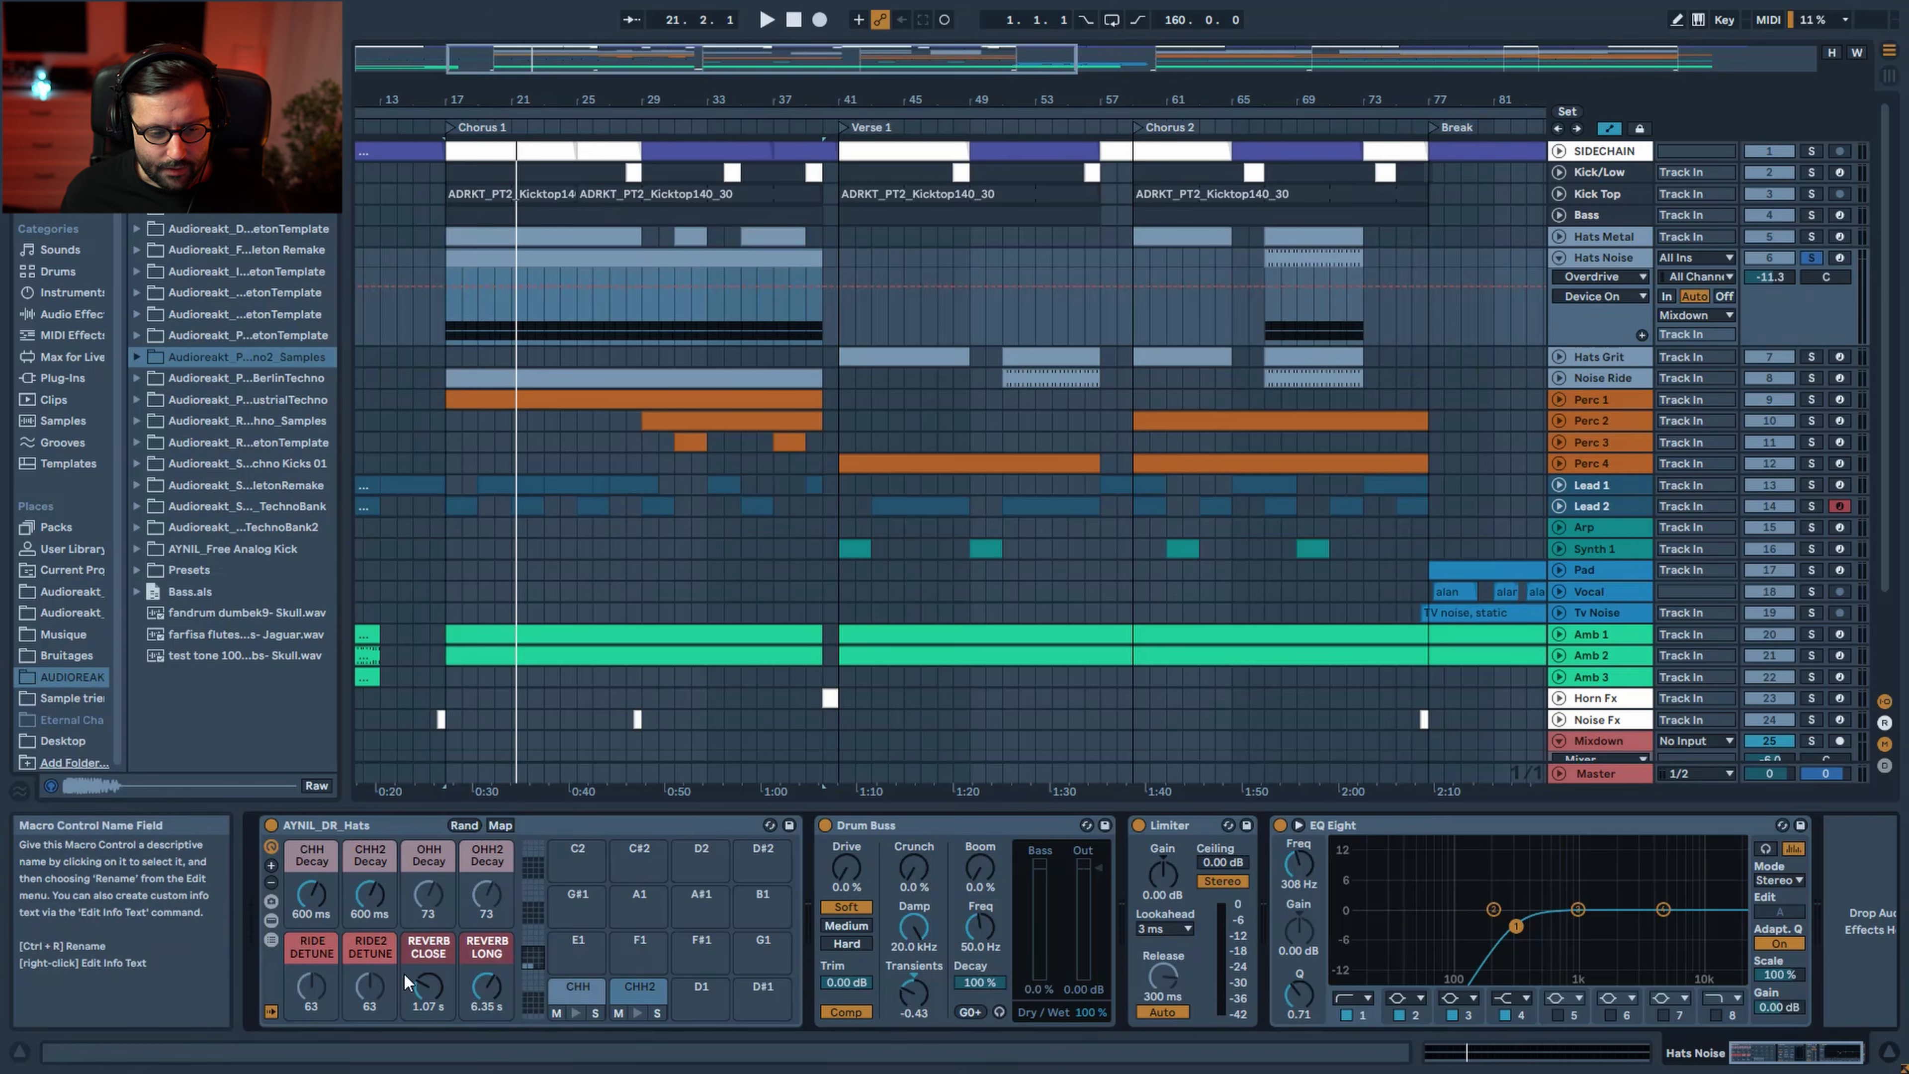
click(271, 921)
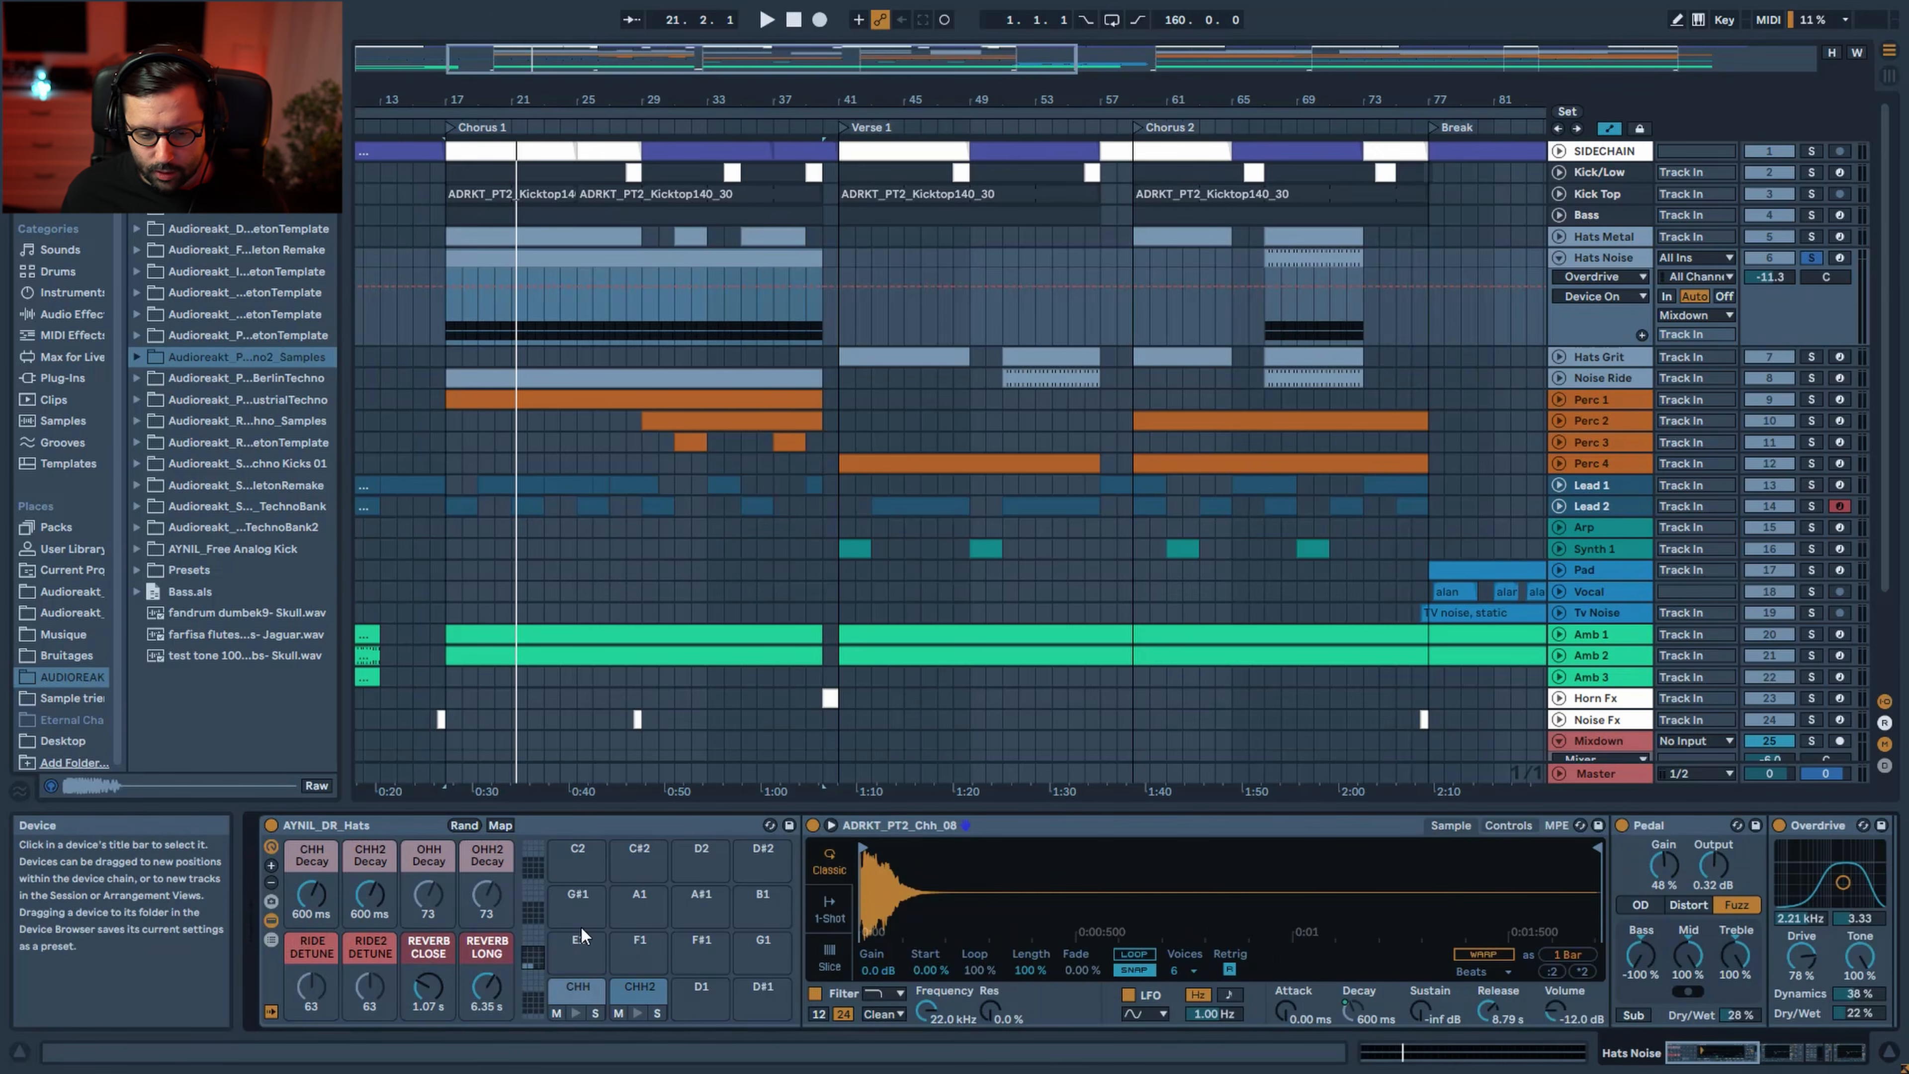
click(269, 940)
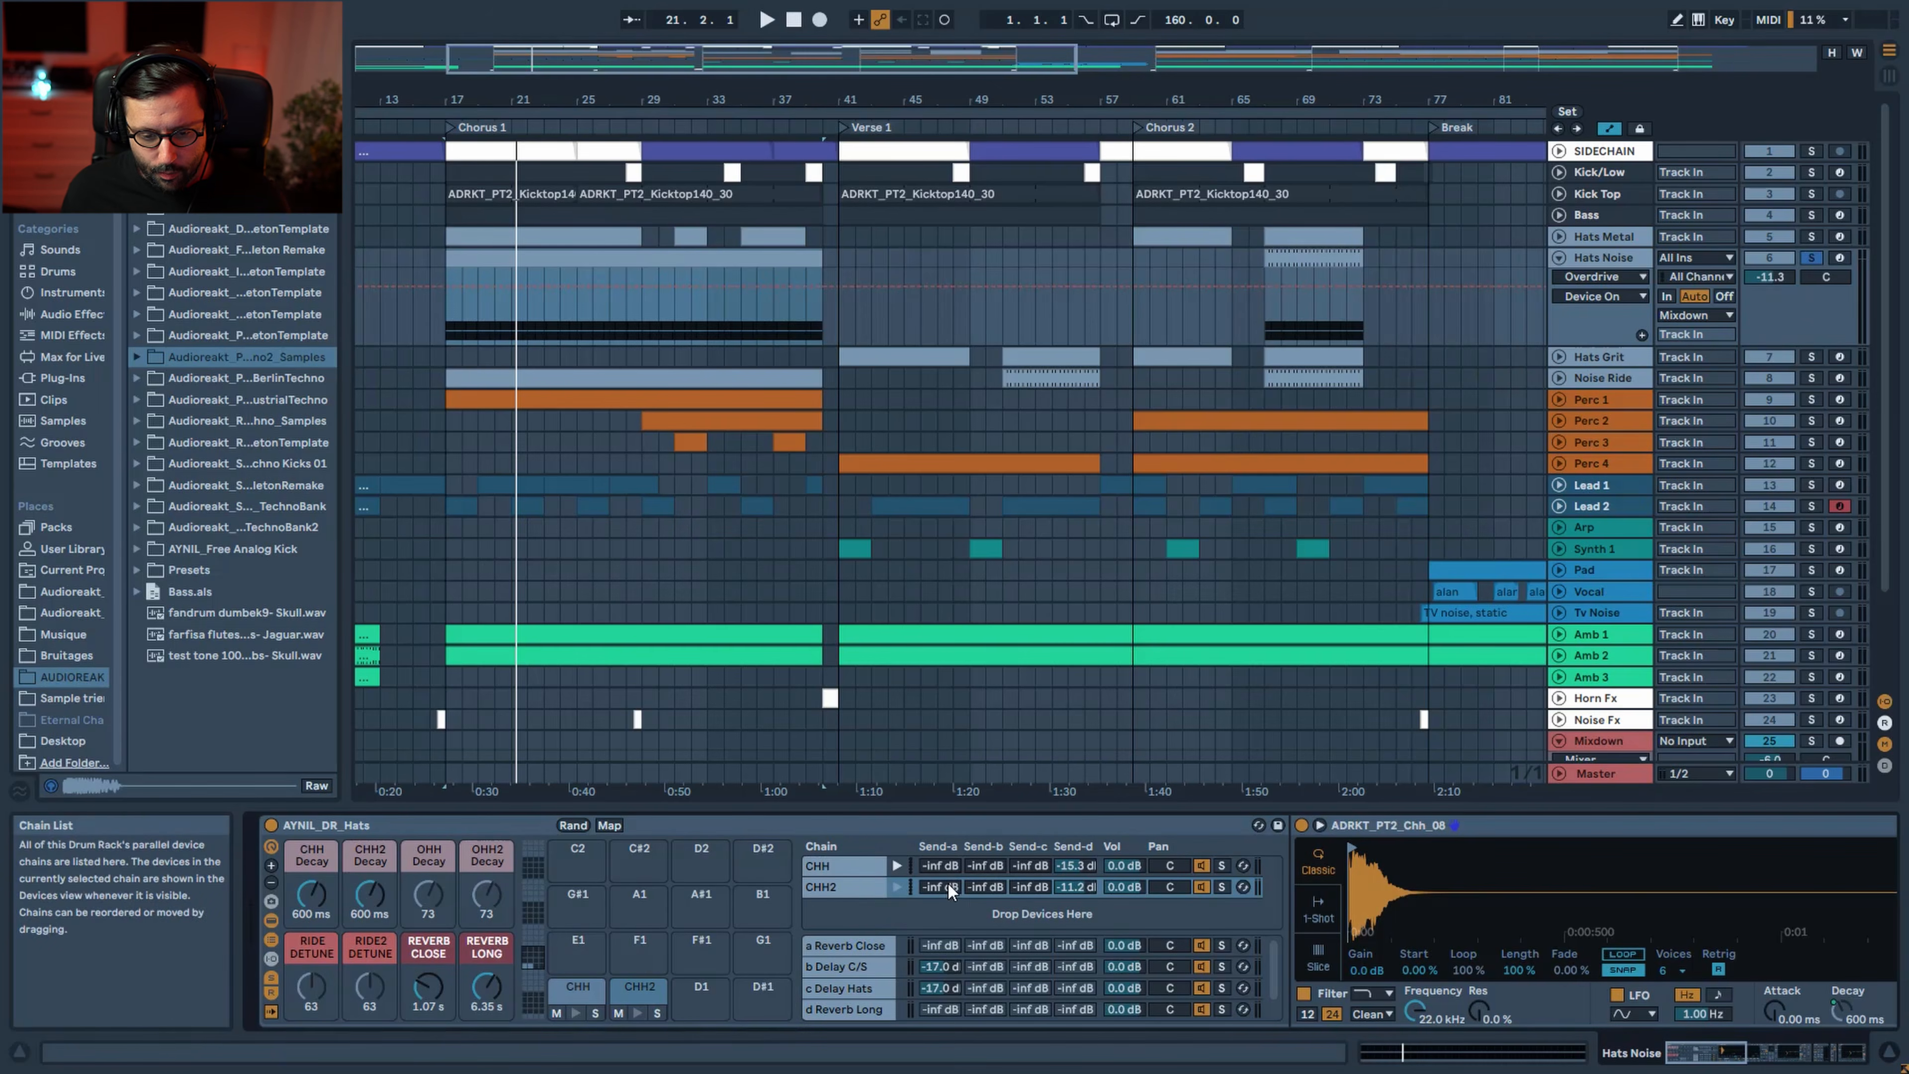
scroll(950, 958, down, 1)
key(space)
click(1200, 987)
click(1200, 987)
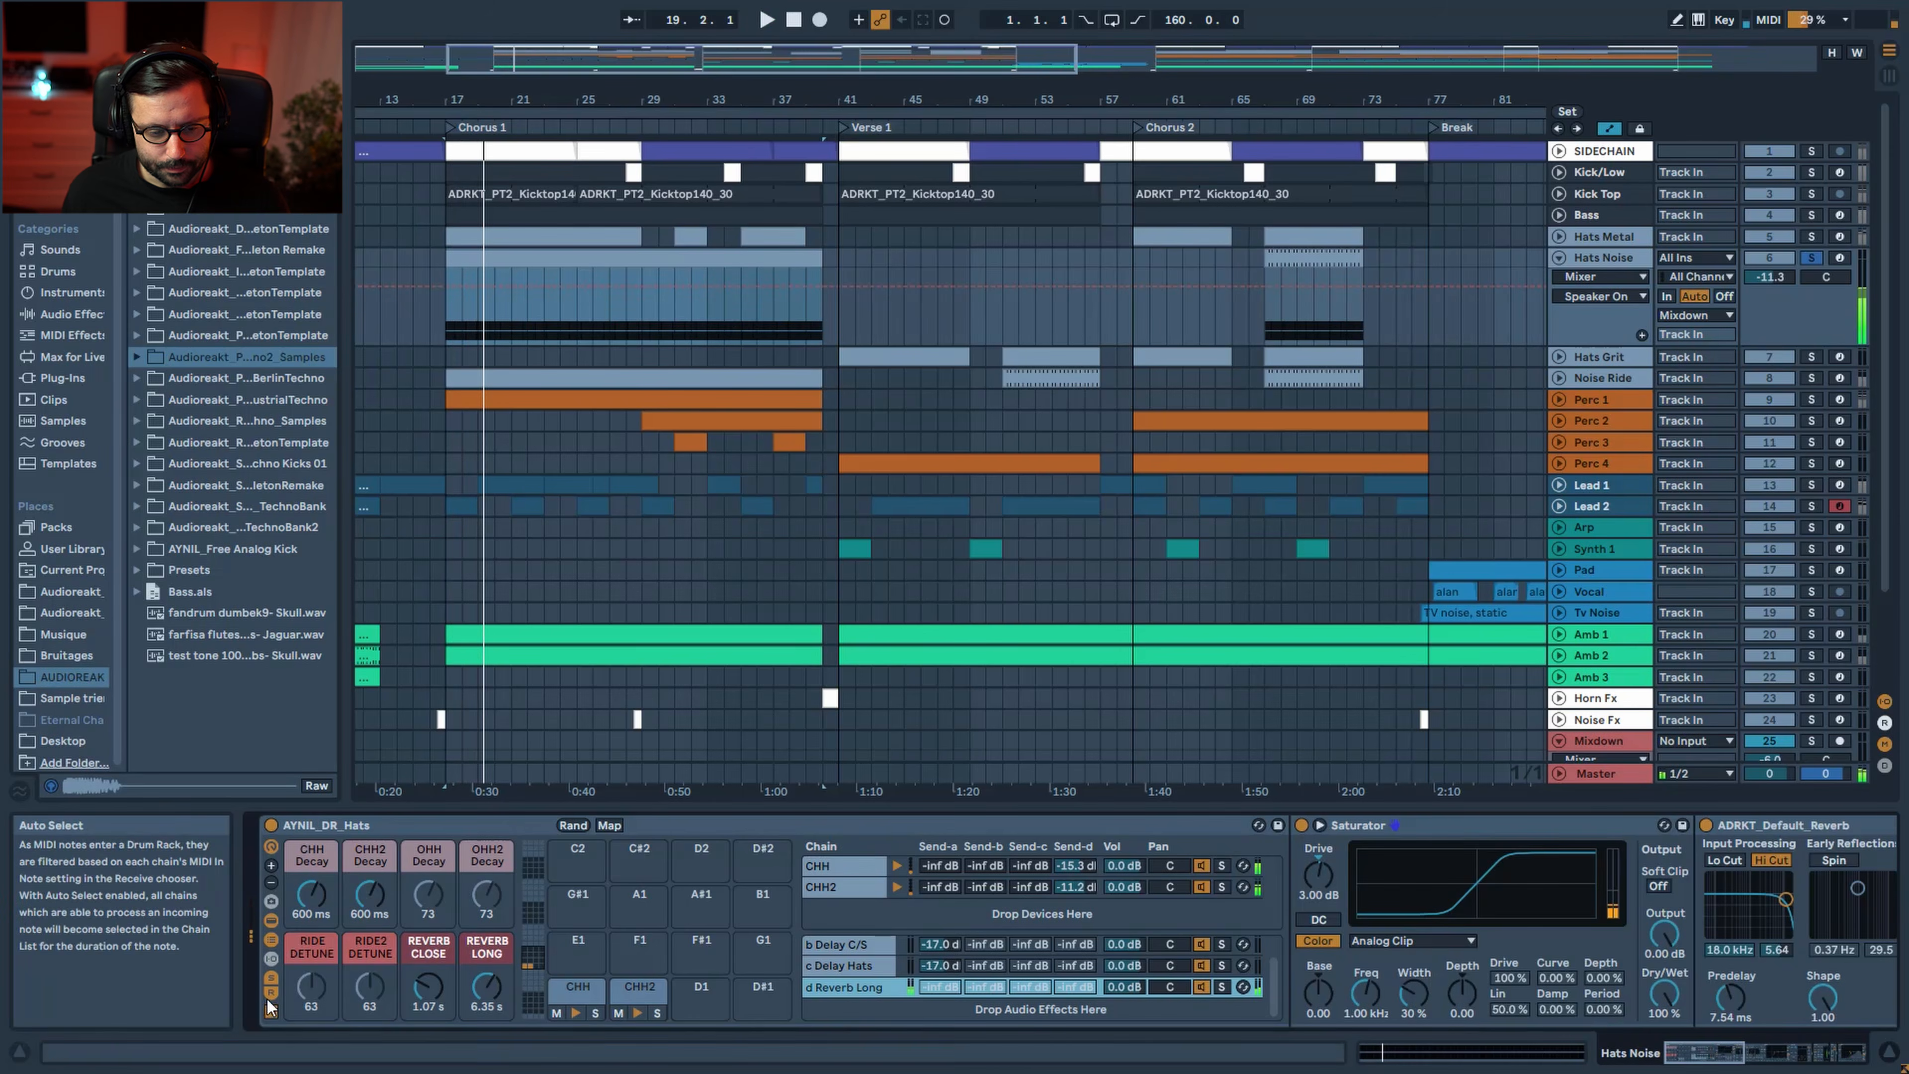
click(269, 996)
key(space)
Compare Hats Noise with Drum Buss bypassed and active, and try its Transients at 0.00 before undoing that reset
click(824, 825)
click(824, 824)
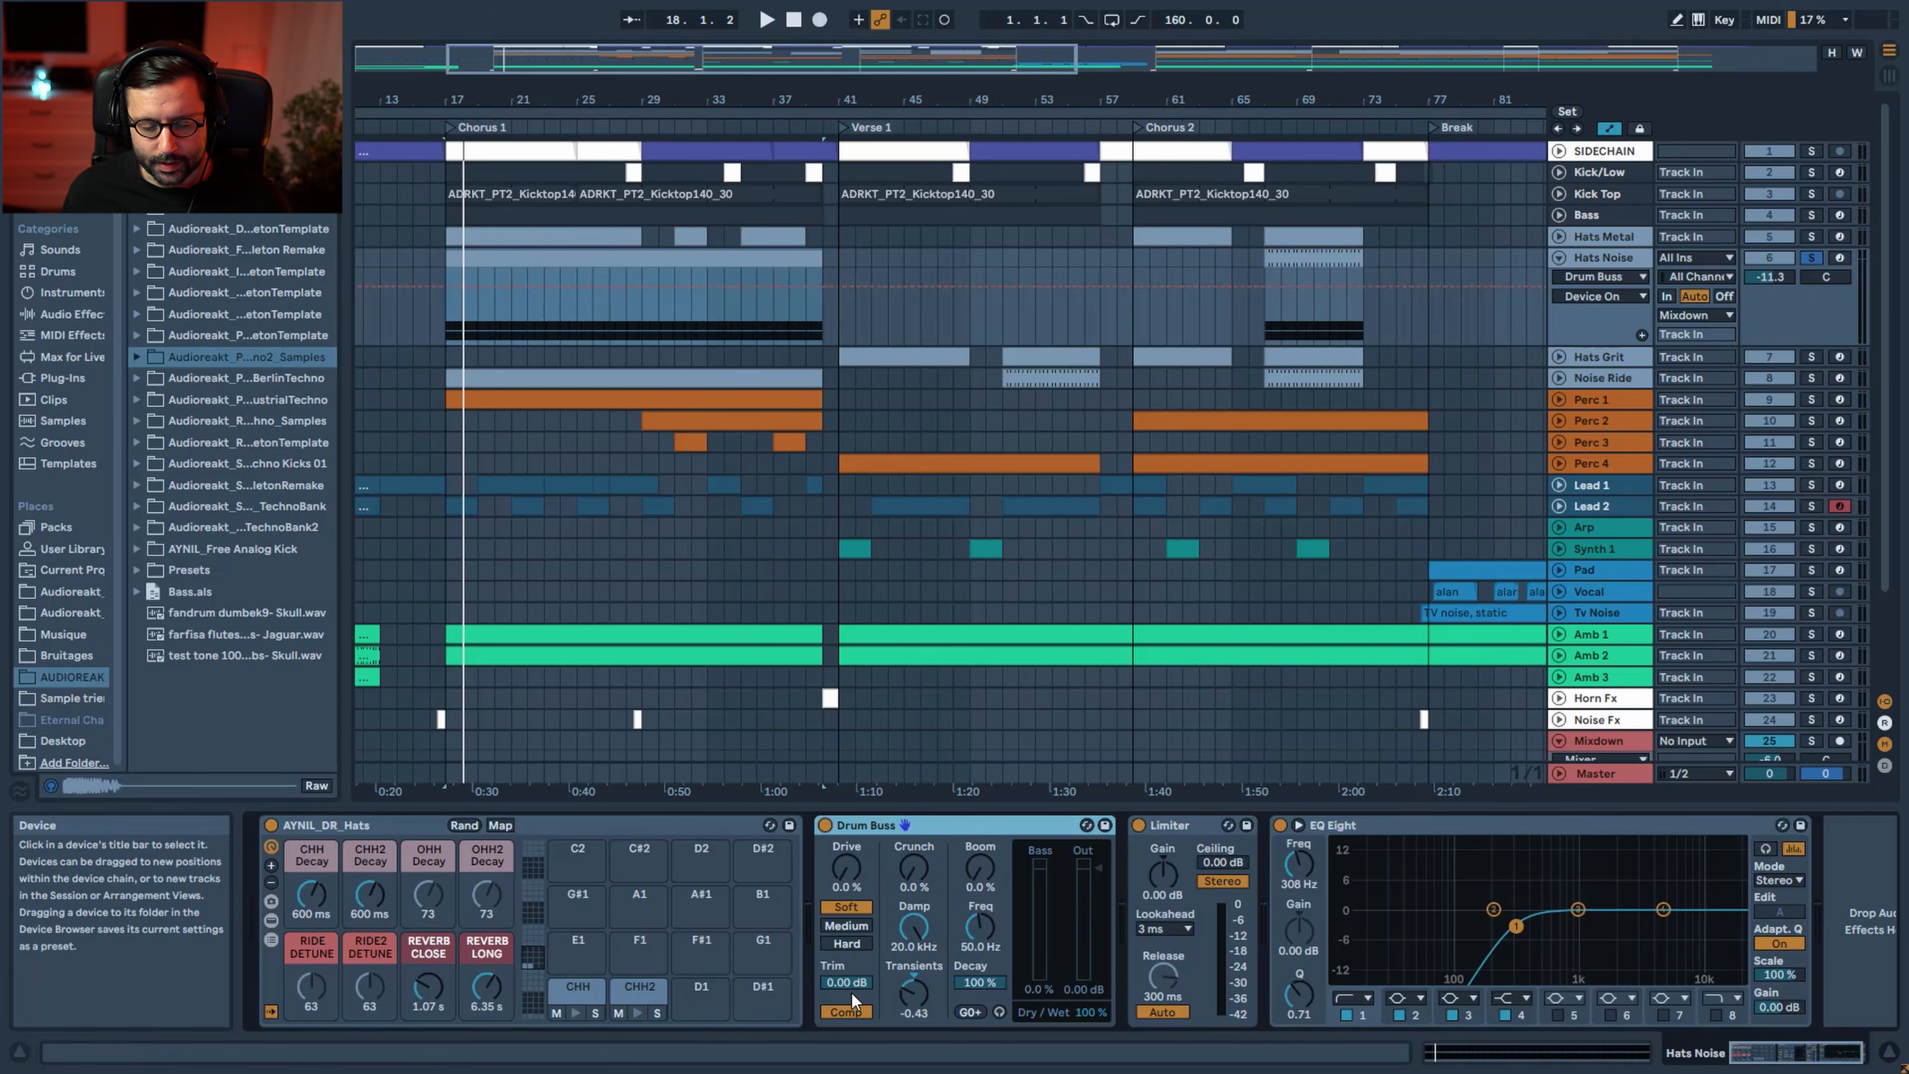
key(space)
double_click(919, 1002)
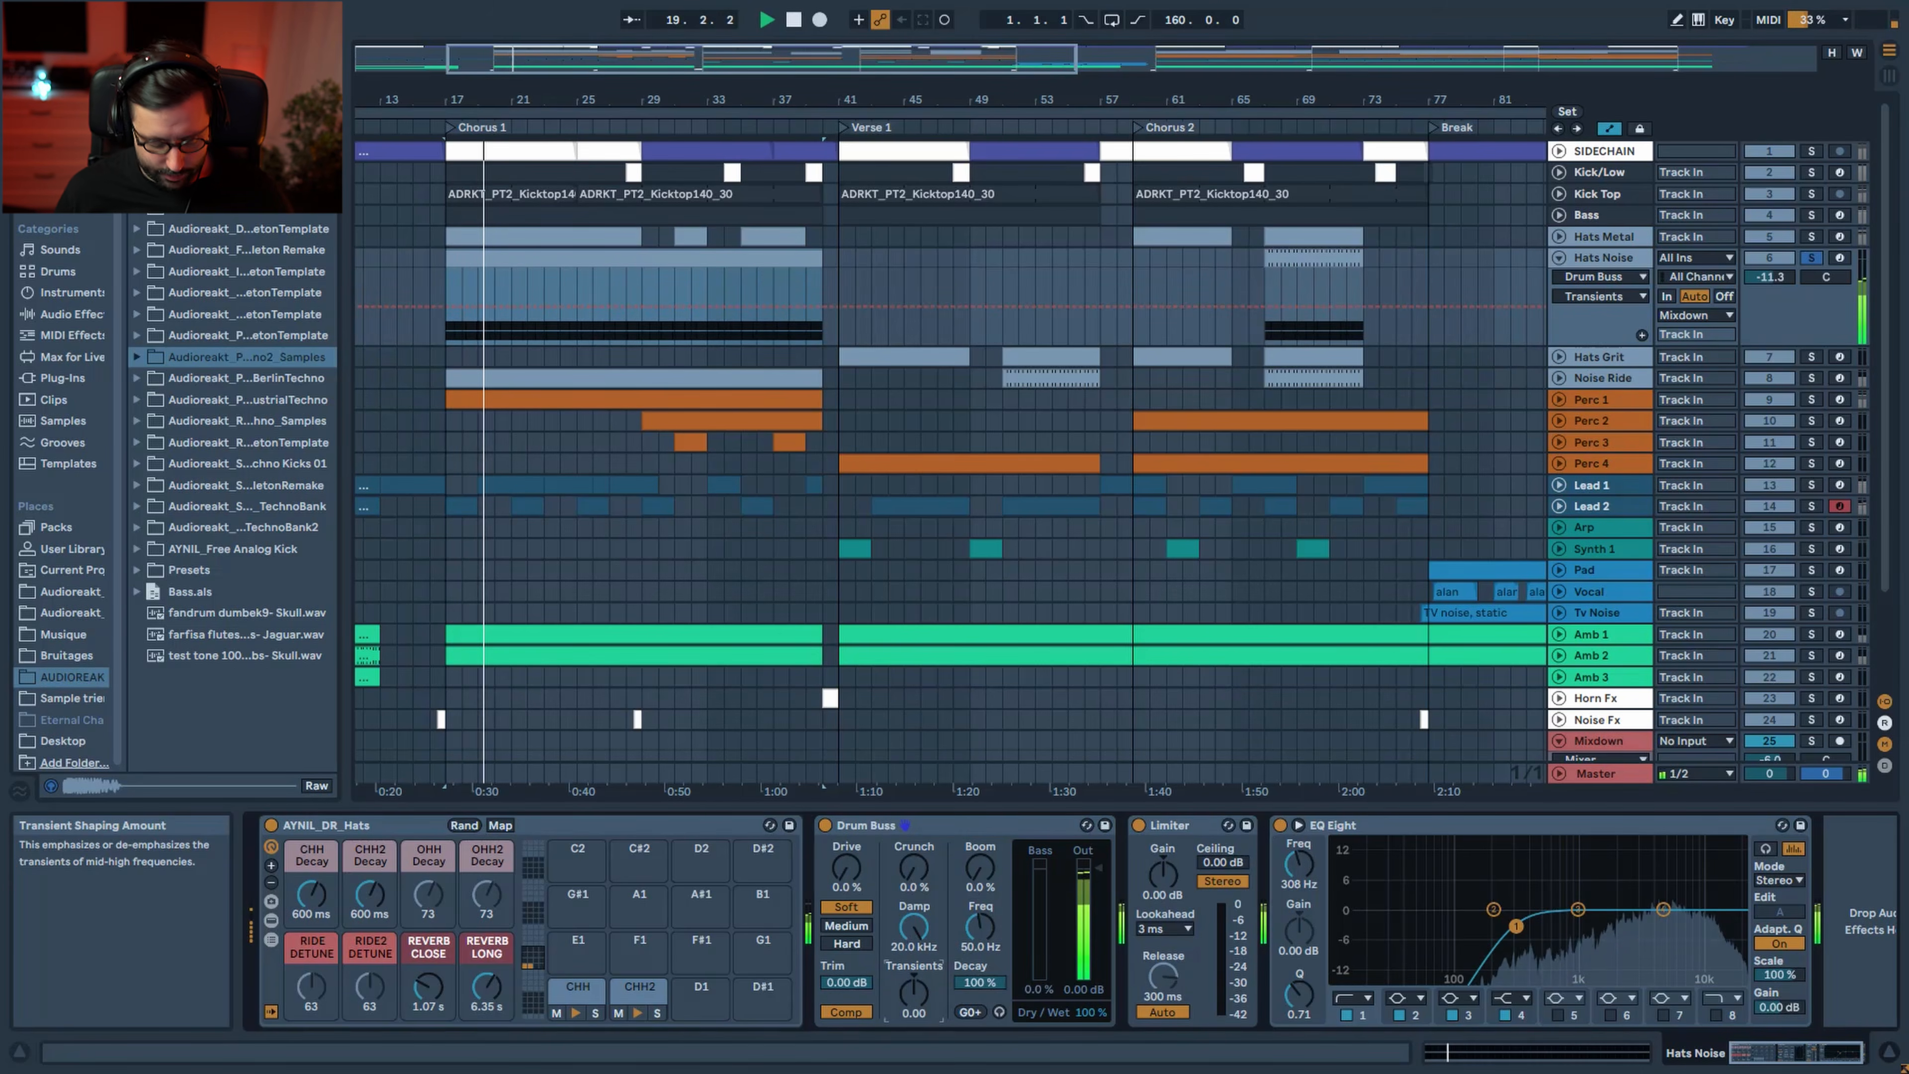
key(ctrl+z)
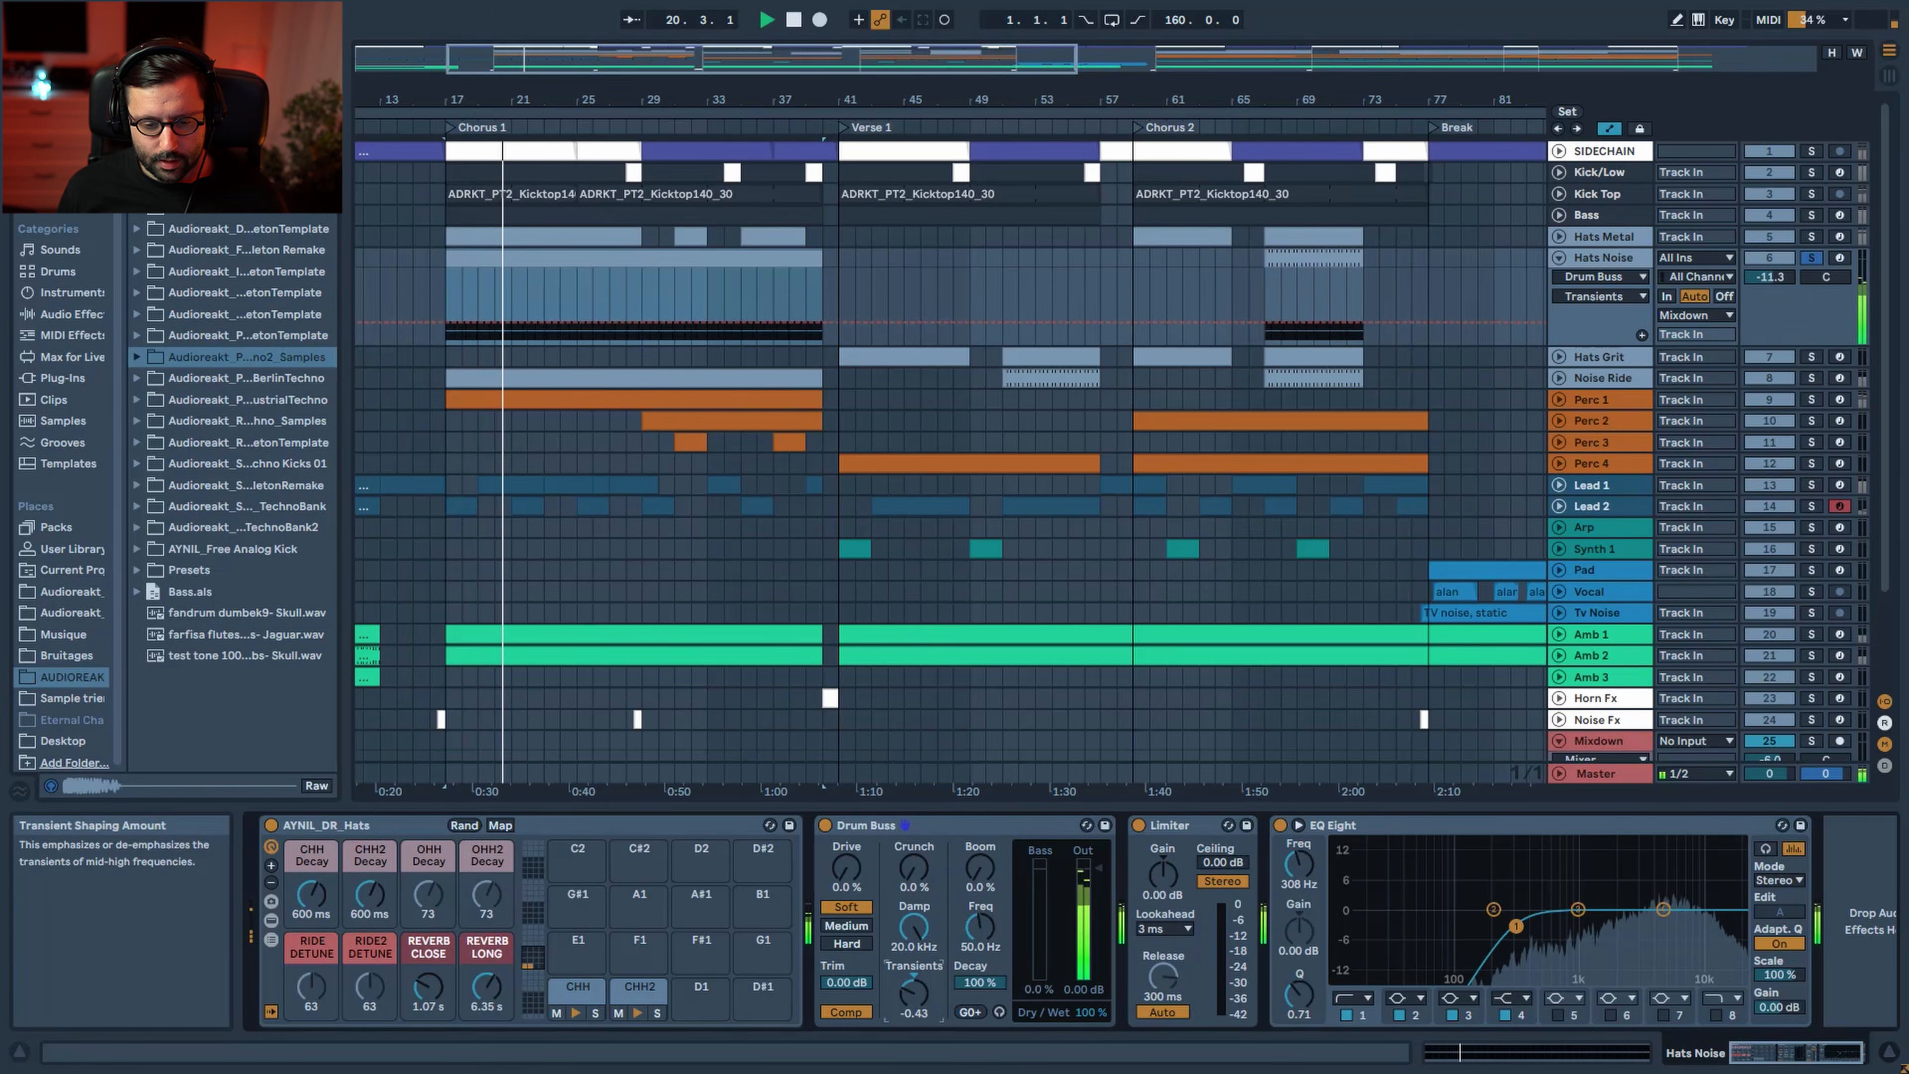
Compare Hats Noise with the Drum Buss compressor off and on during playback
click(842, 1014)
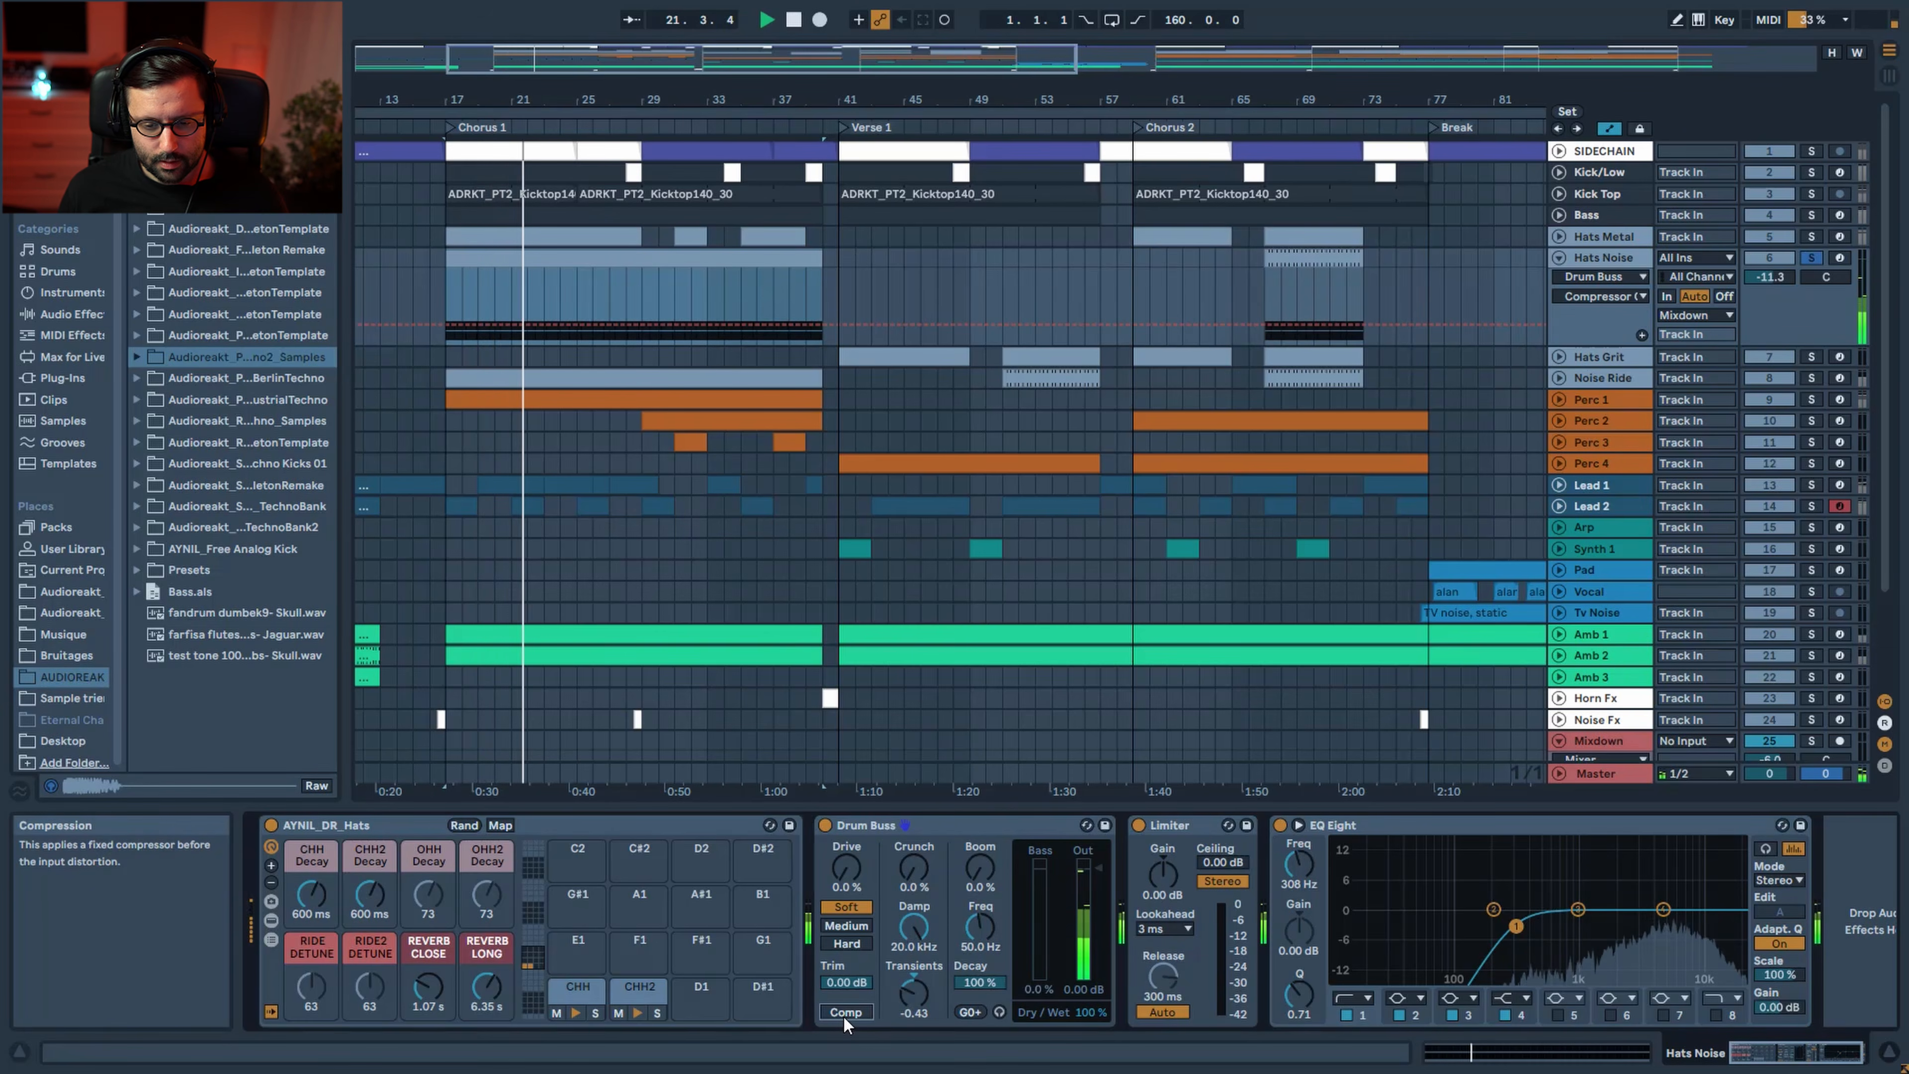
click(843, 1015)
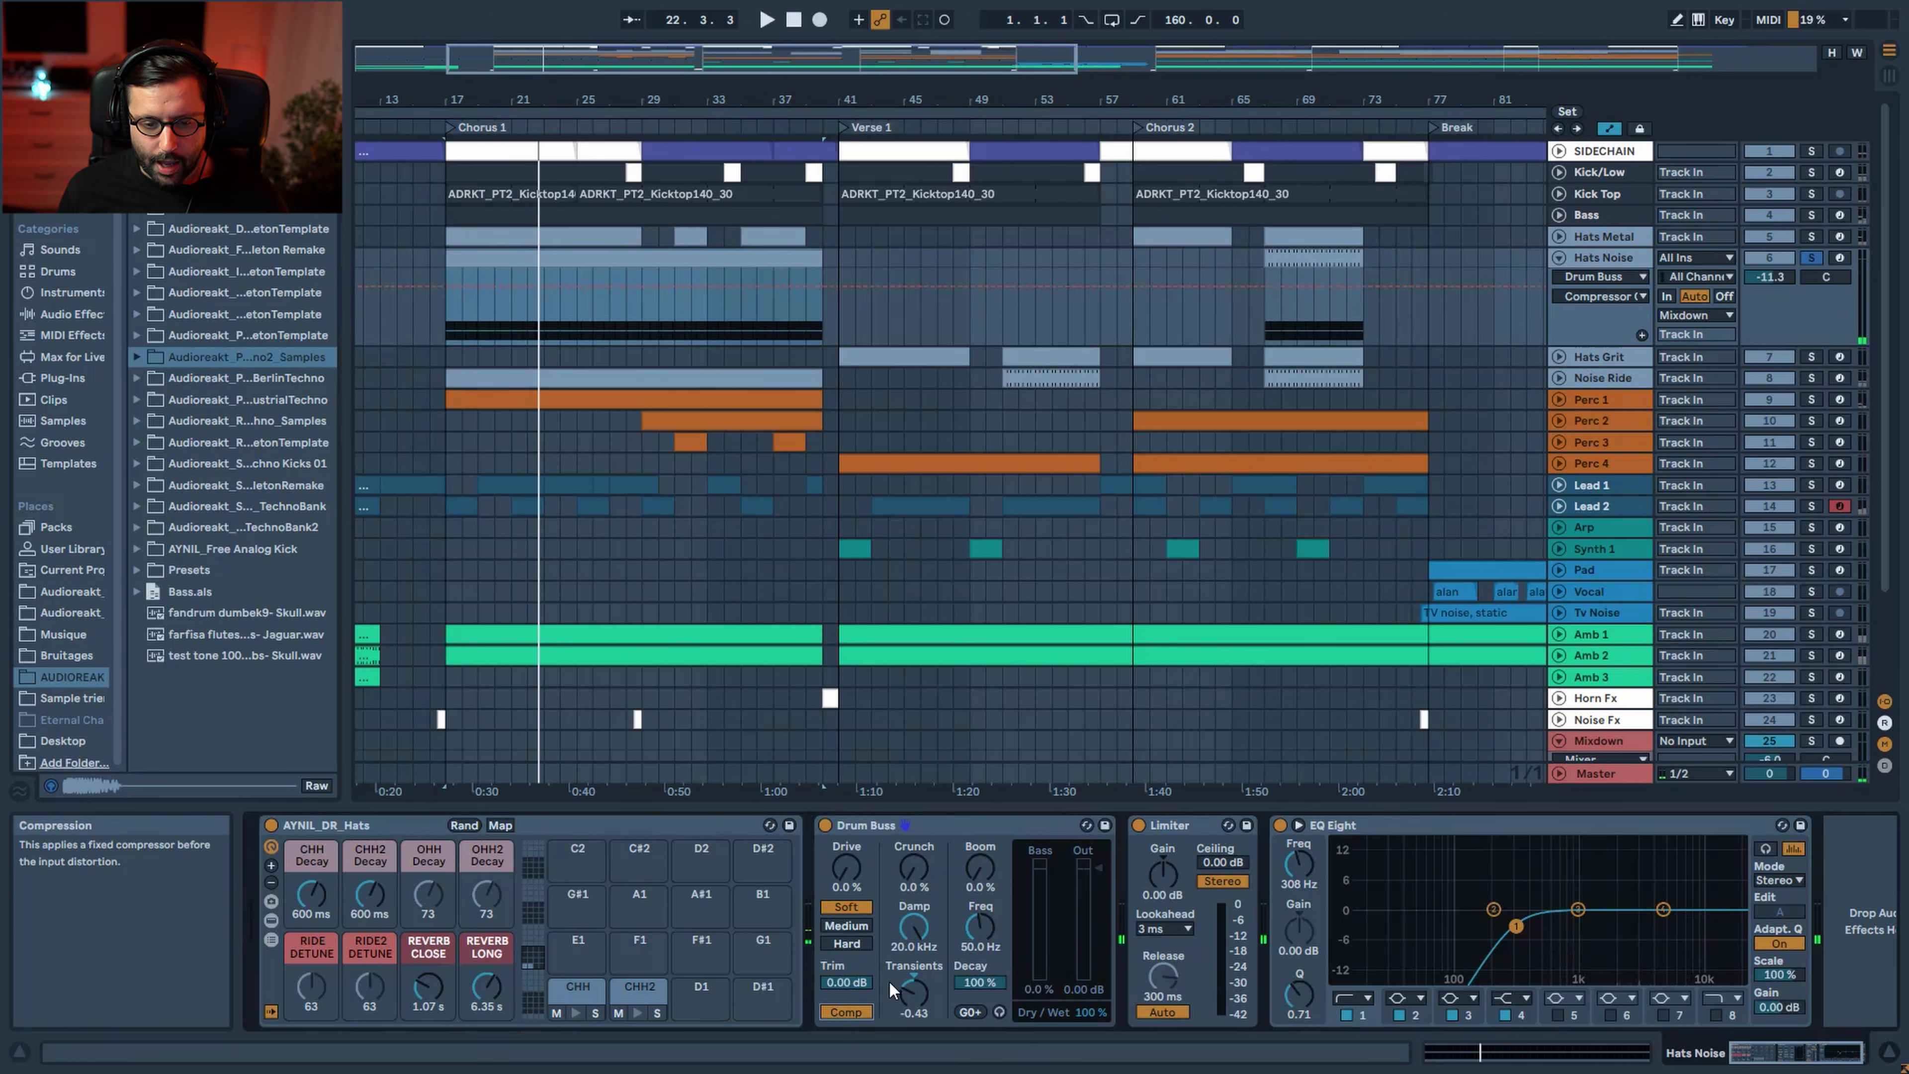
click(940, 822)
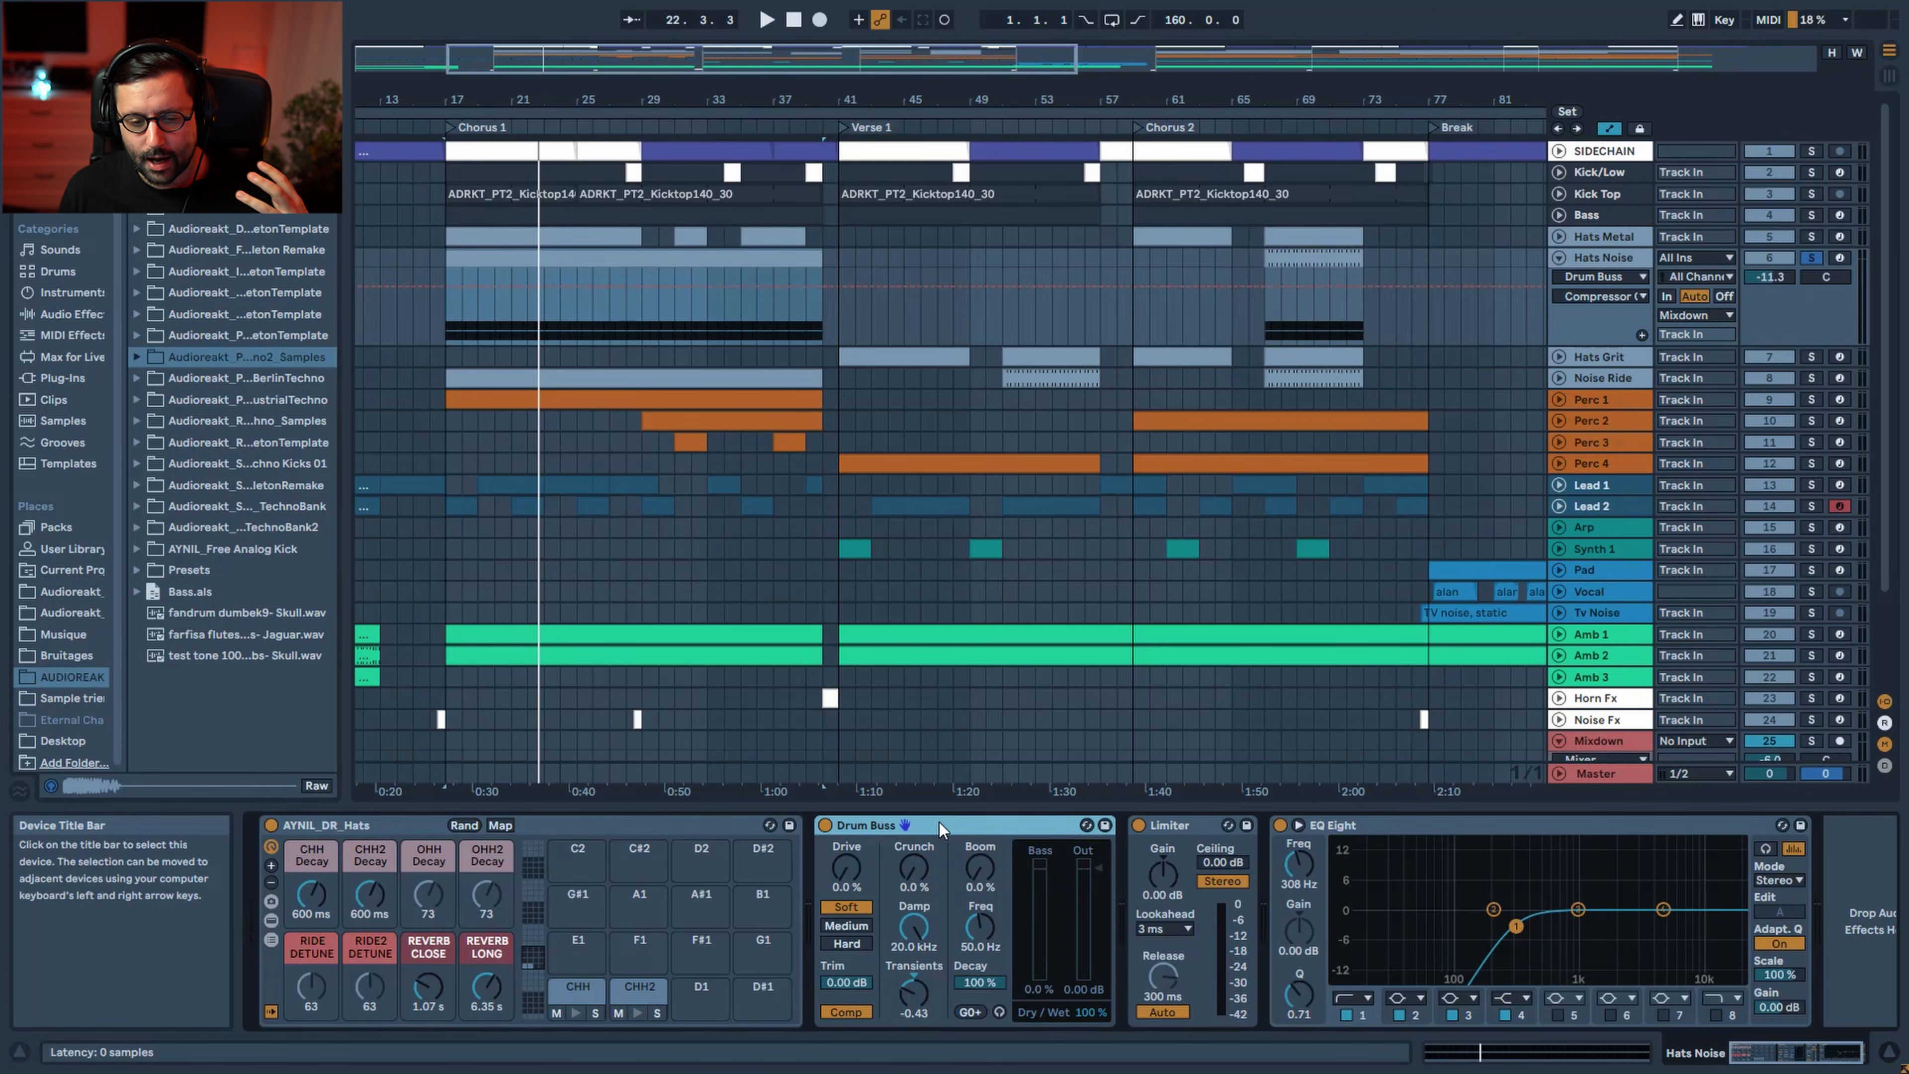
key(space)
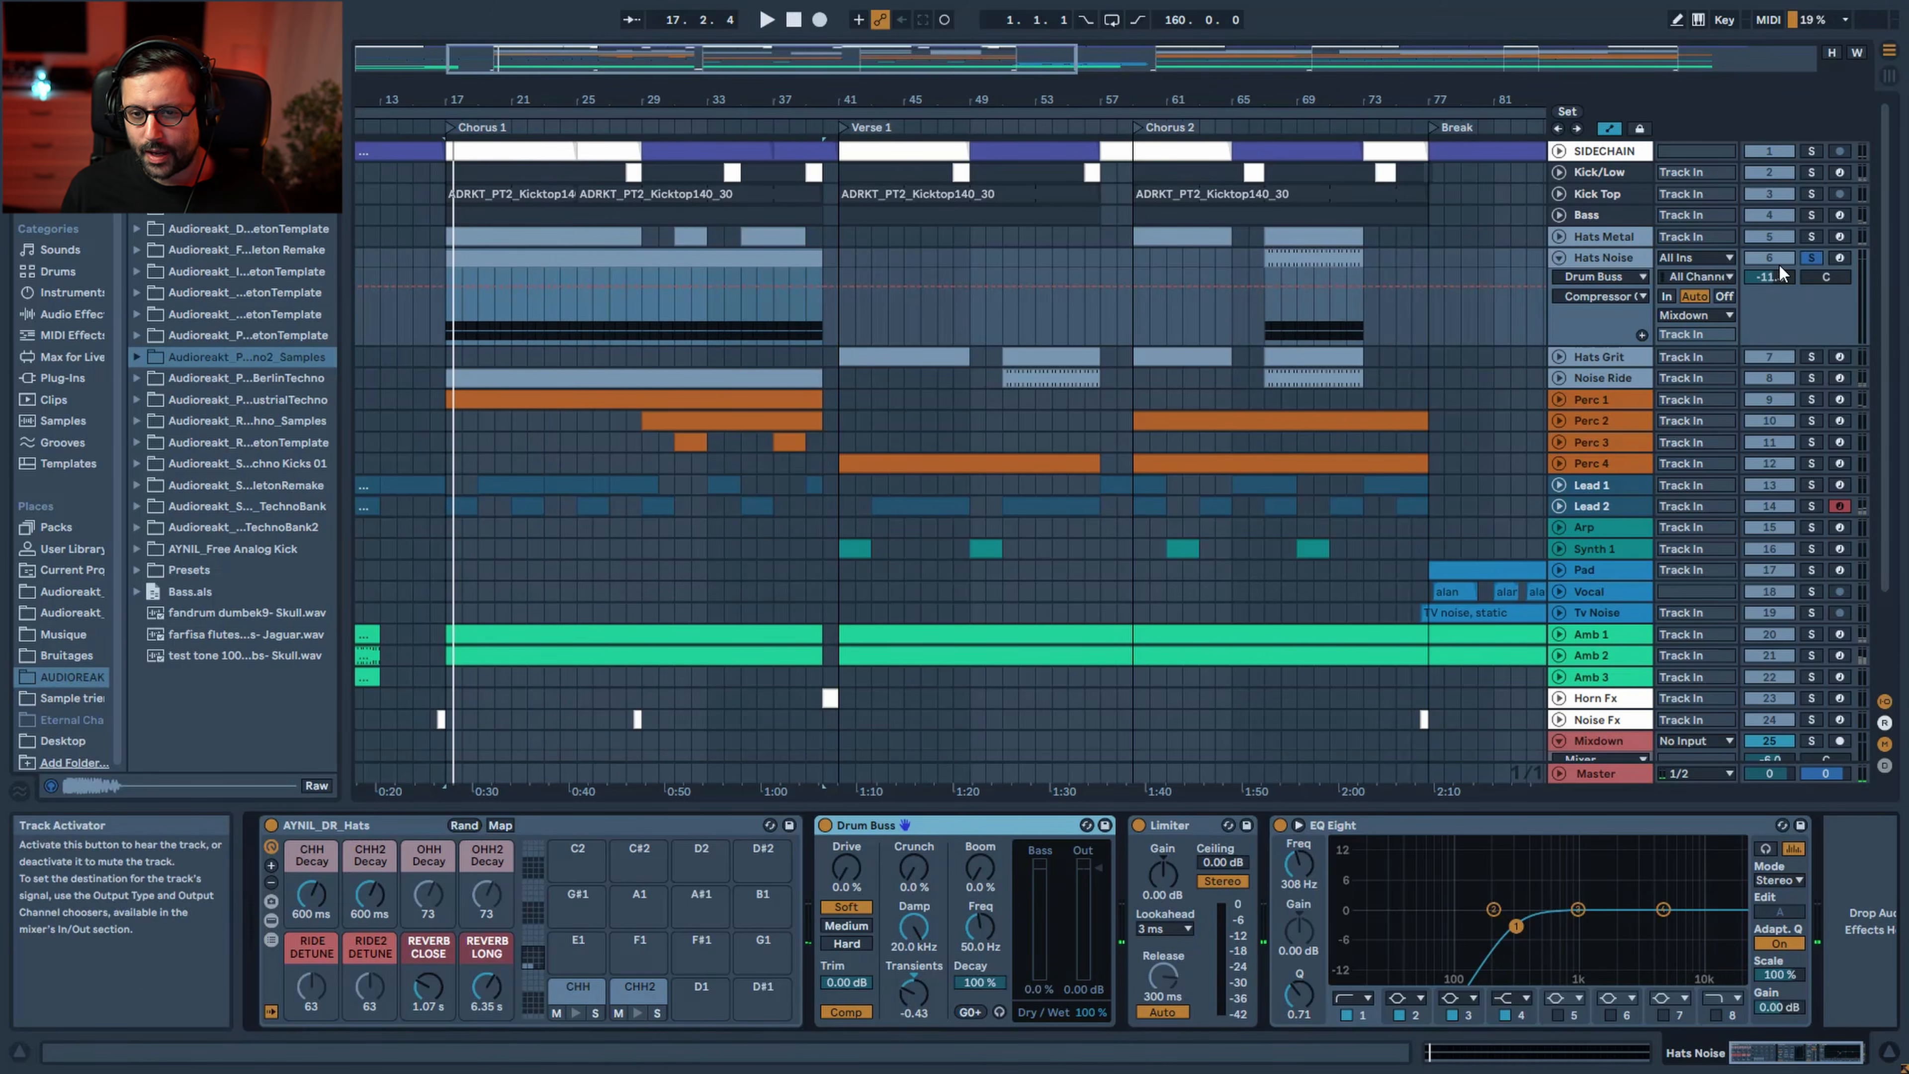
Solo the Hats Metal track, listen to it with its devices shown, and unfold the track
click(1812, 235)
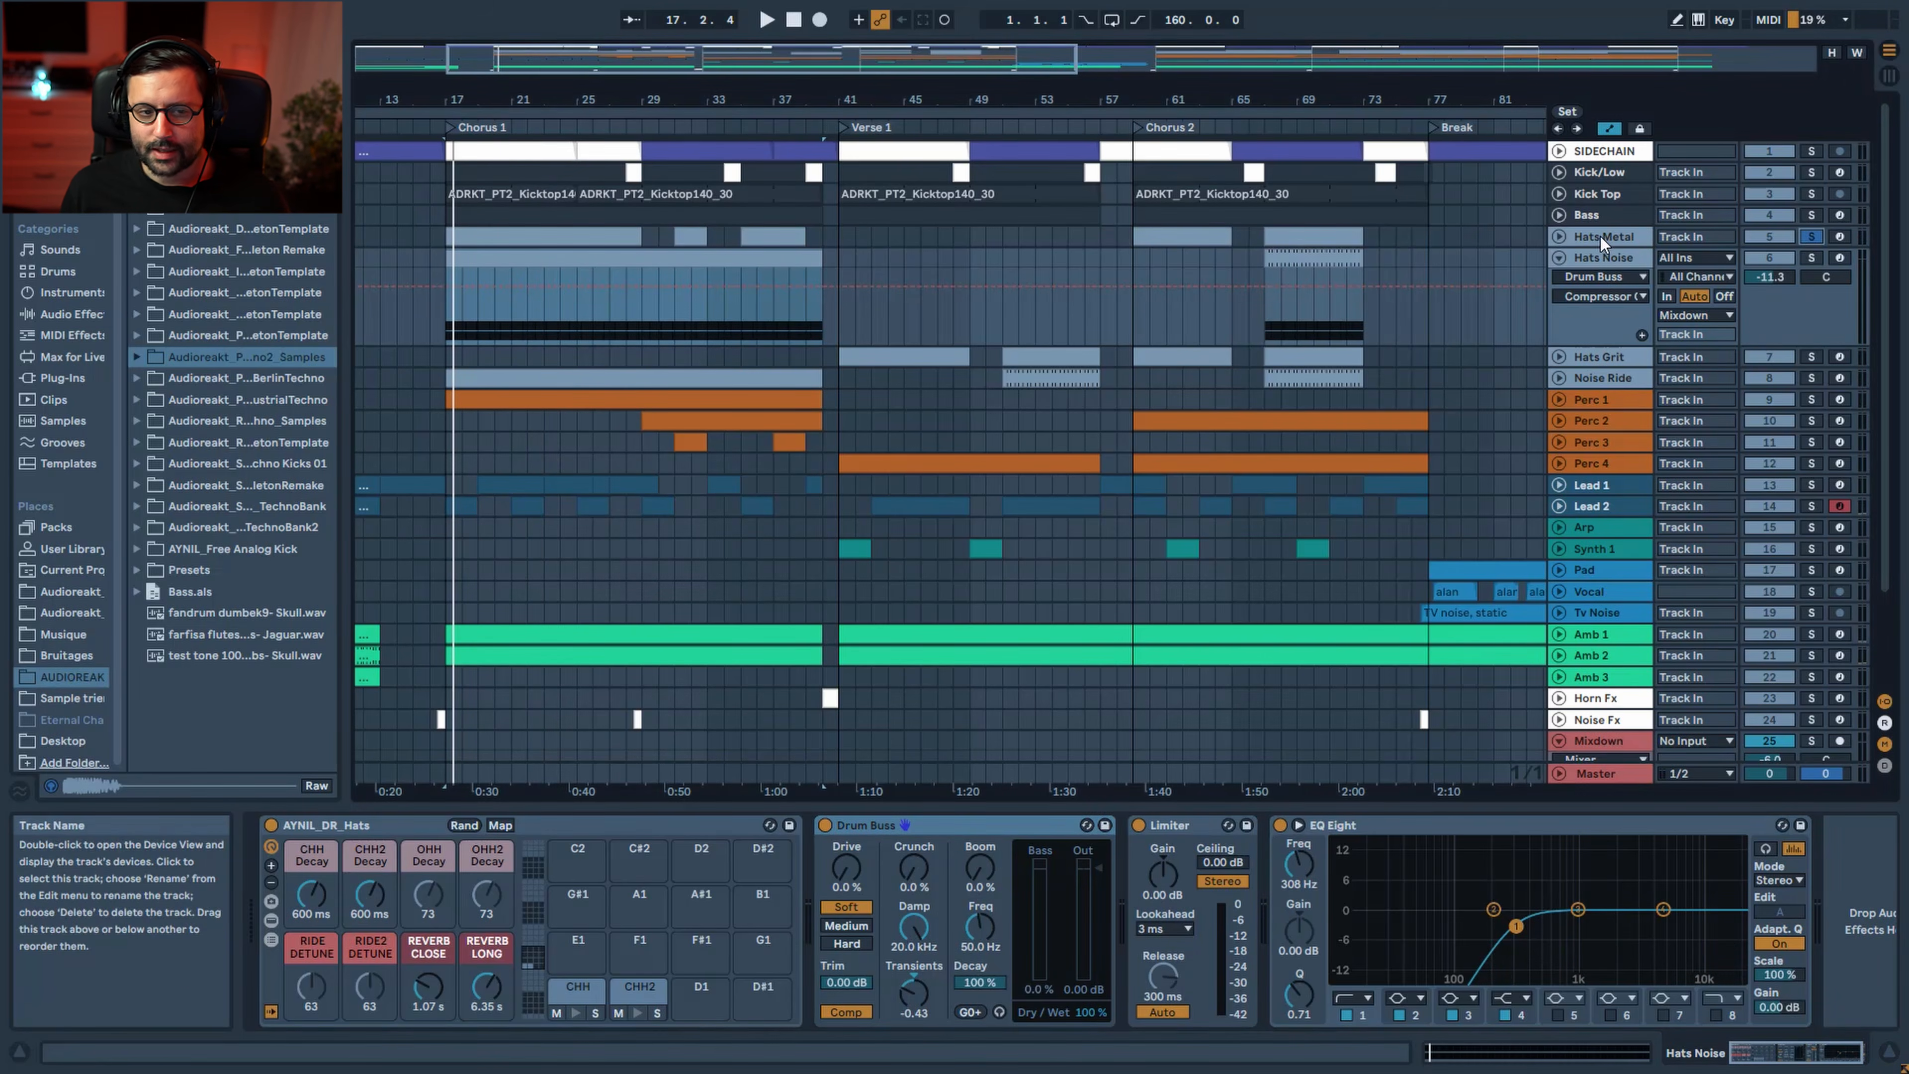
click(1600, 236)
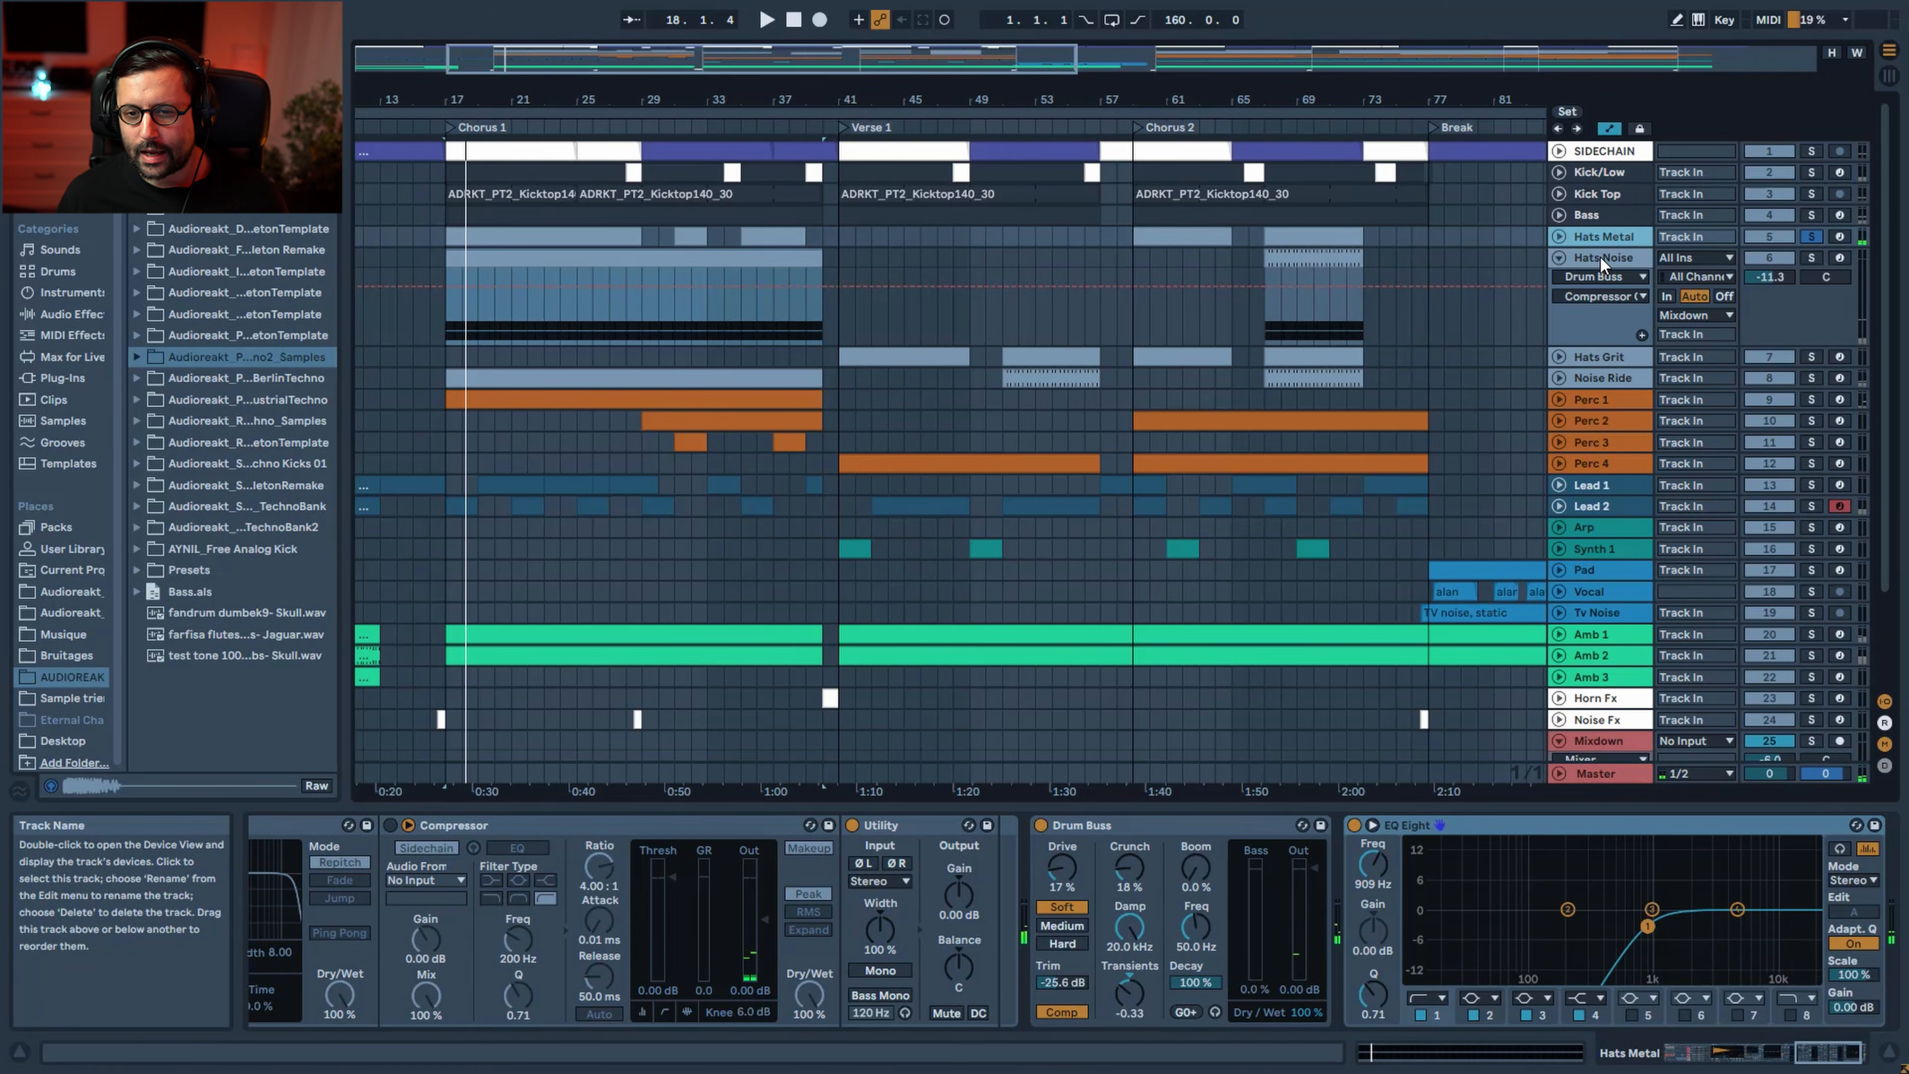
click(1561, 236)
Open the Hats Metal MIDI clips in Chorus 1 and examine their CHH, CHH2, OHH, OHH2 and RIDE notes
double_click(538, 233)
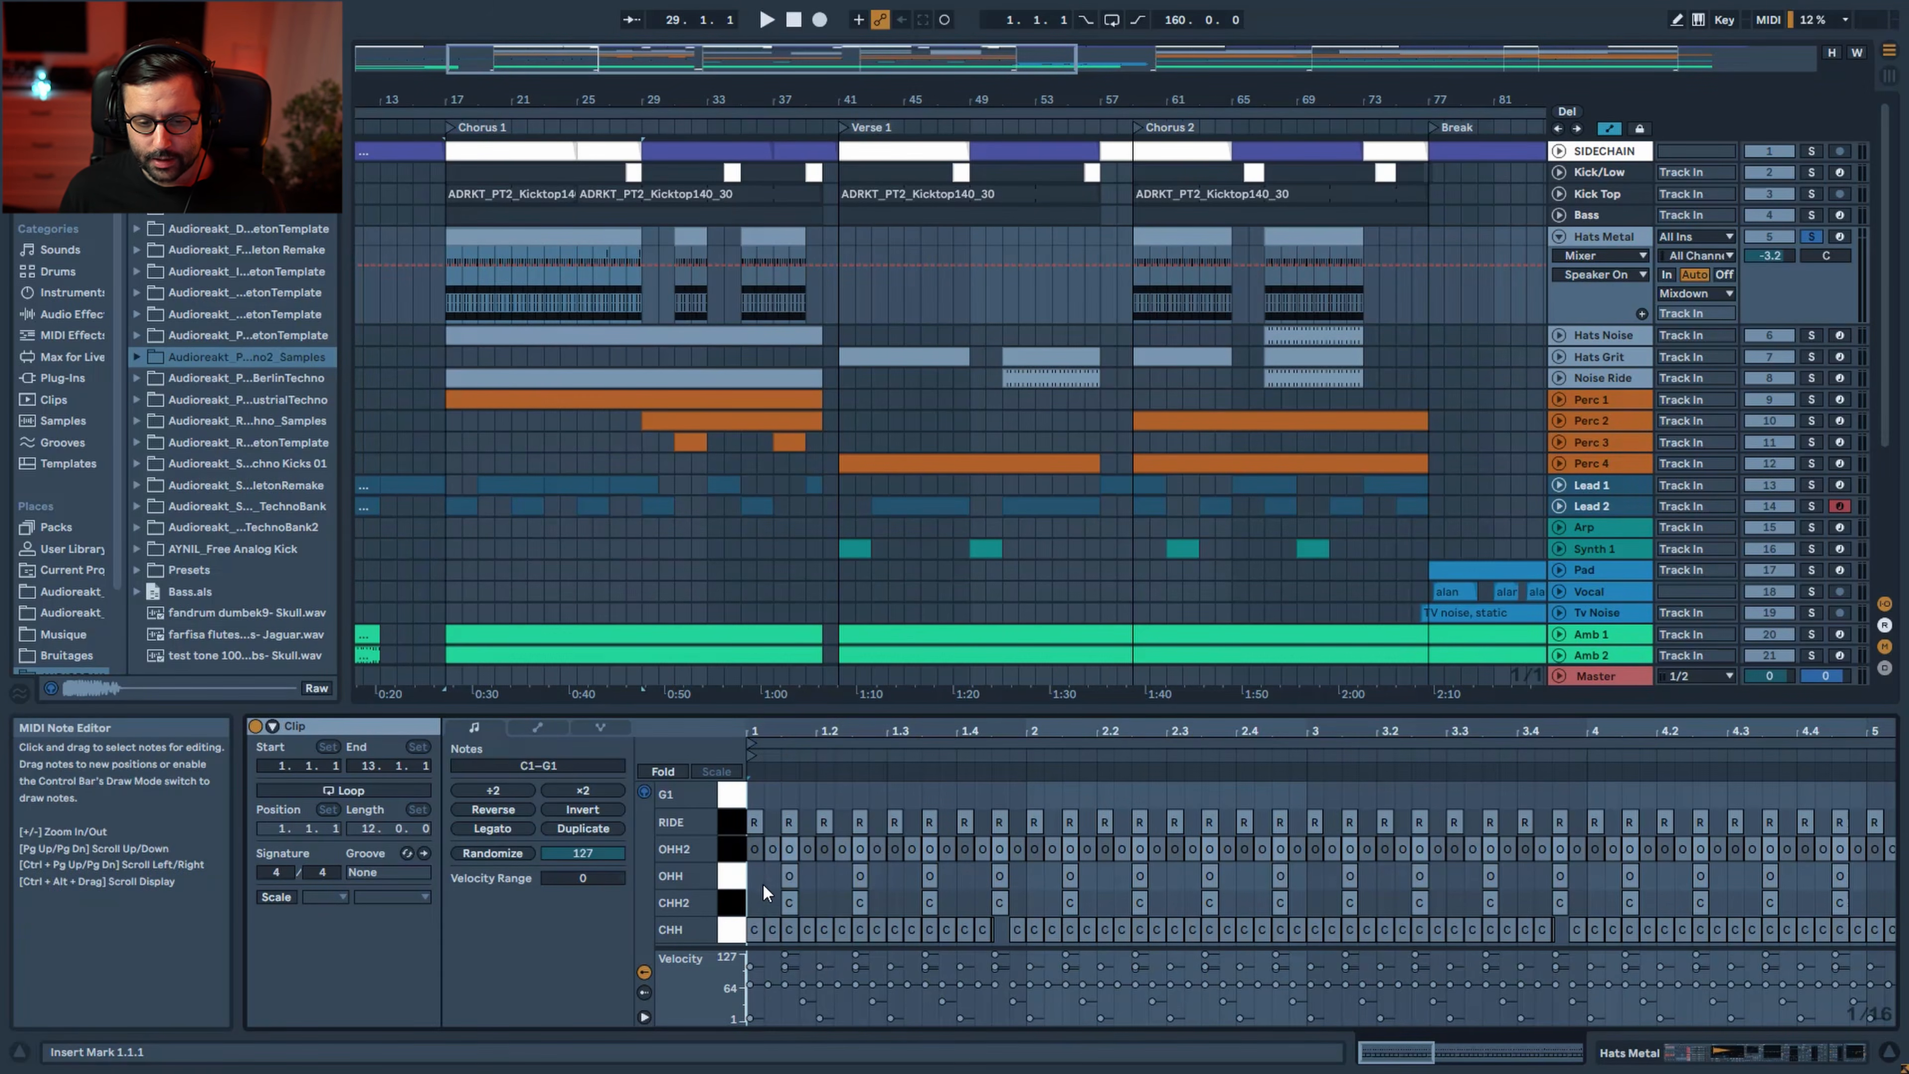
click(554, 243)
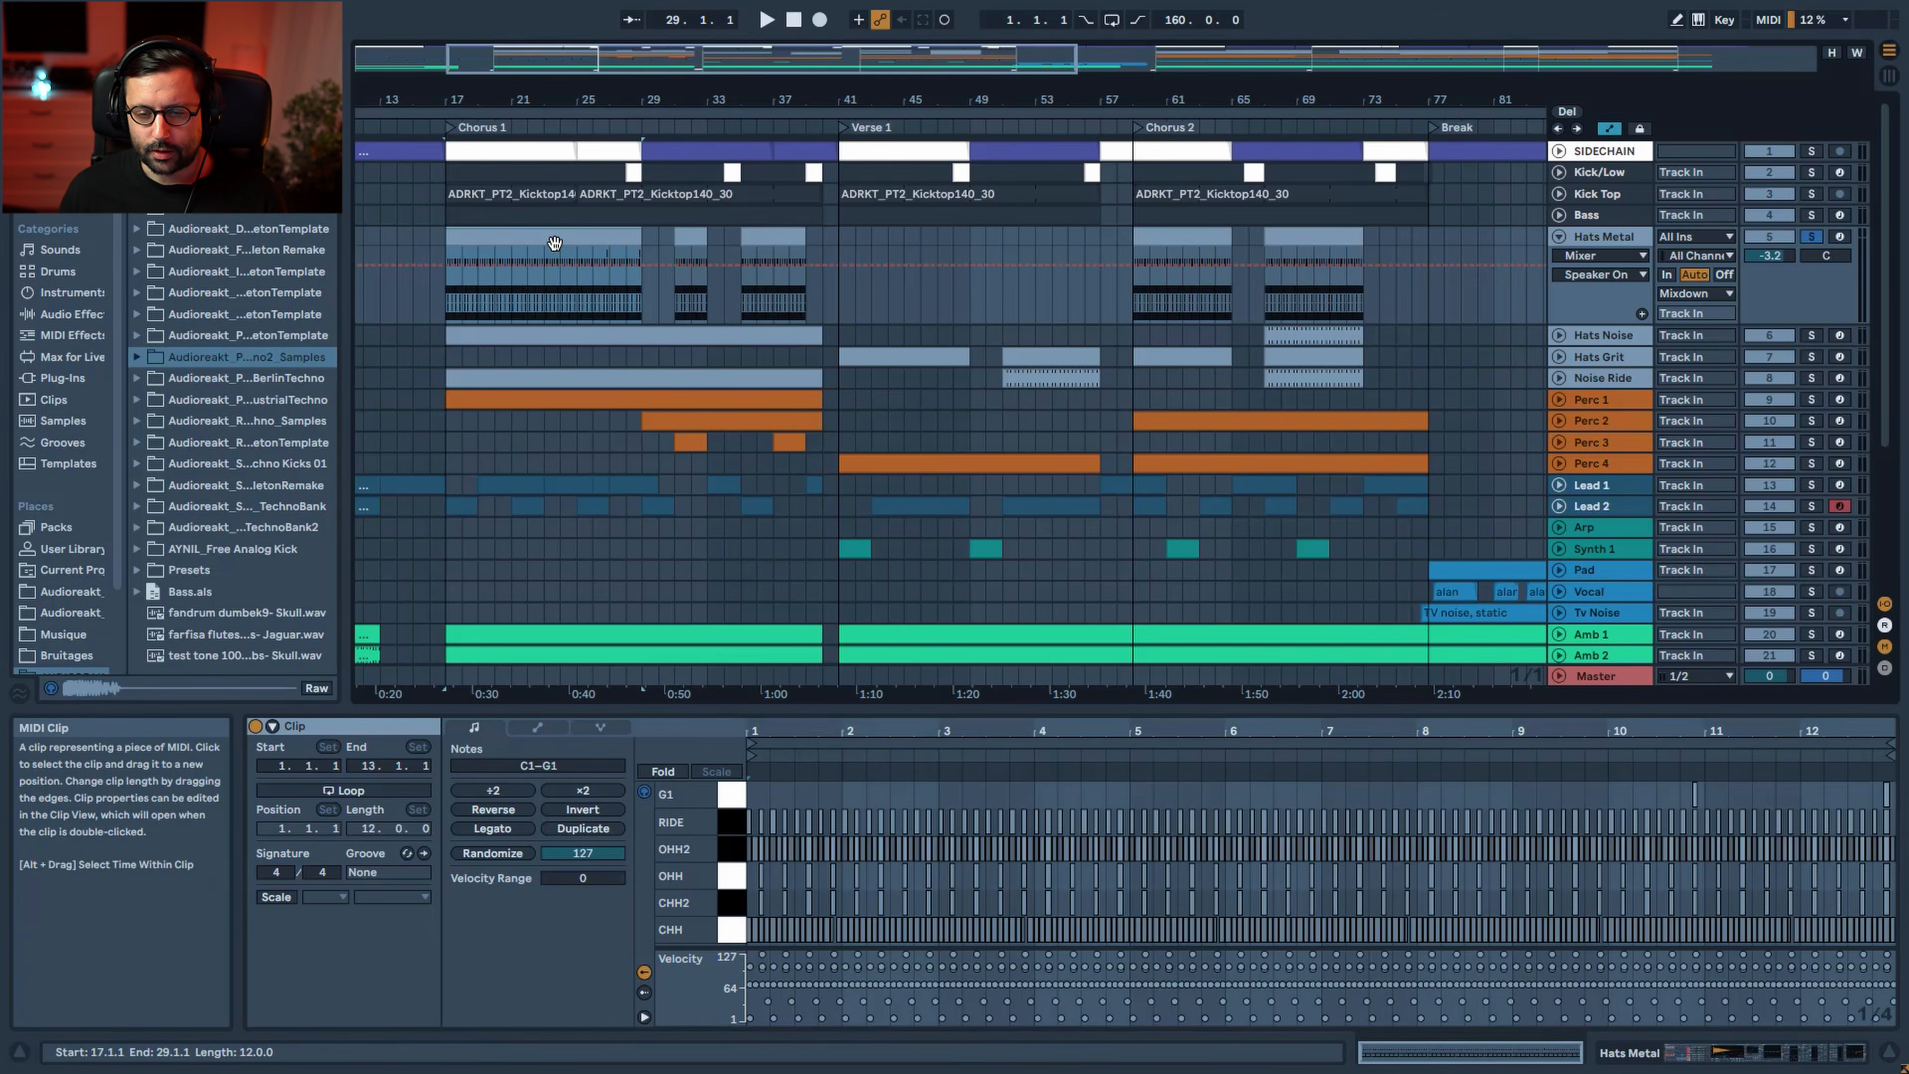
click(744, 233)
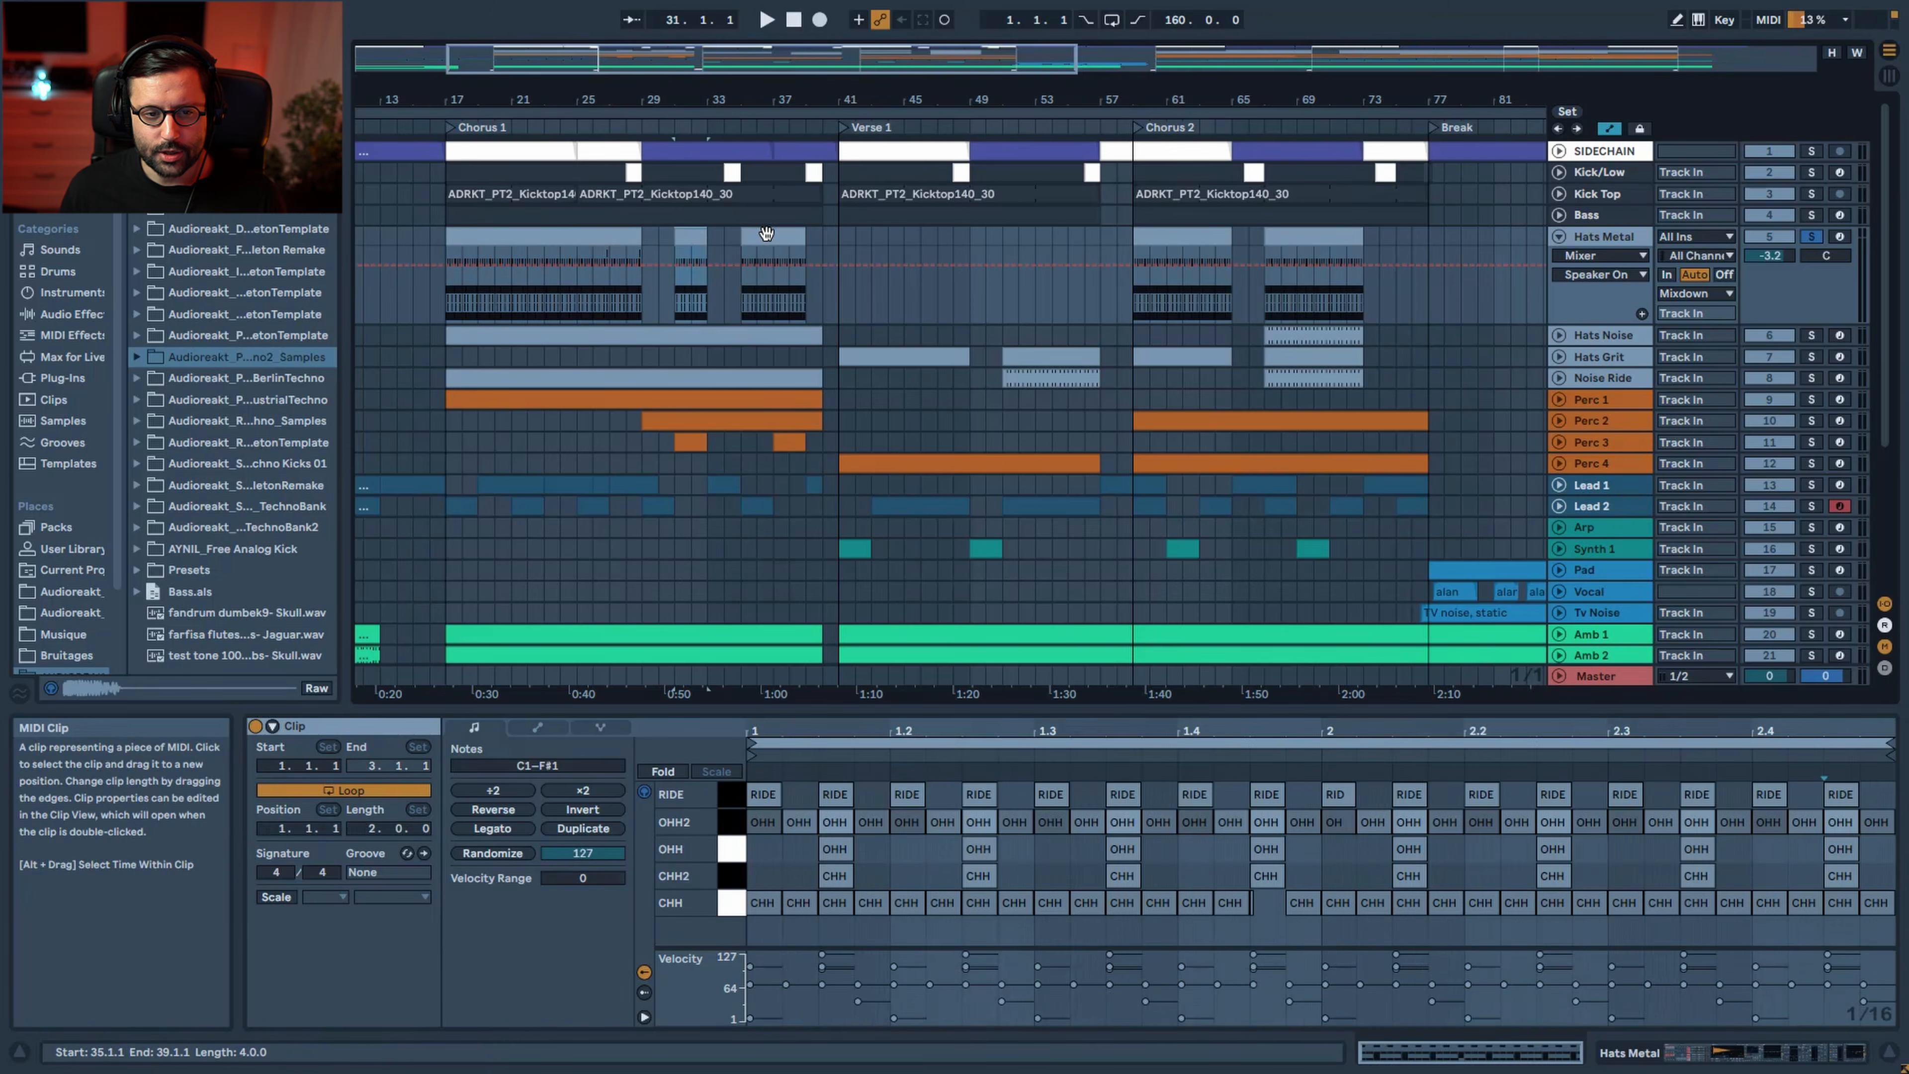
click(572, 237)
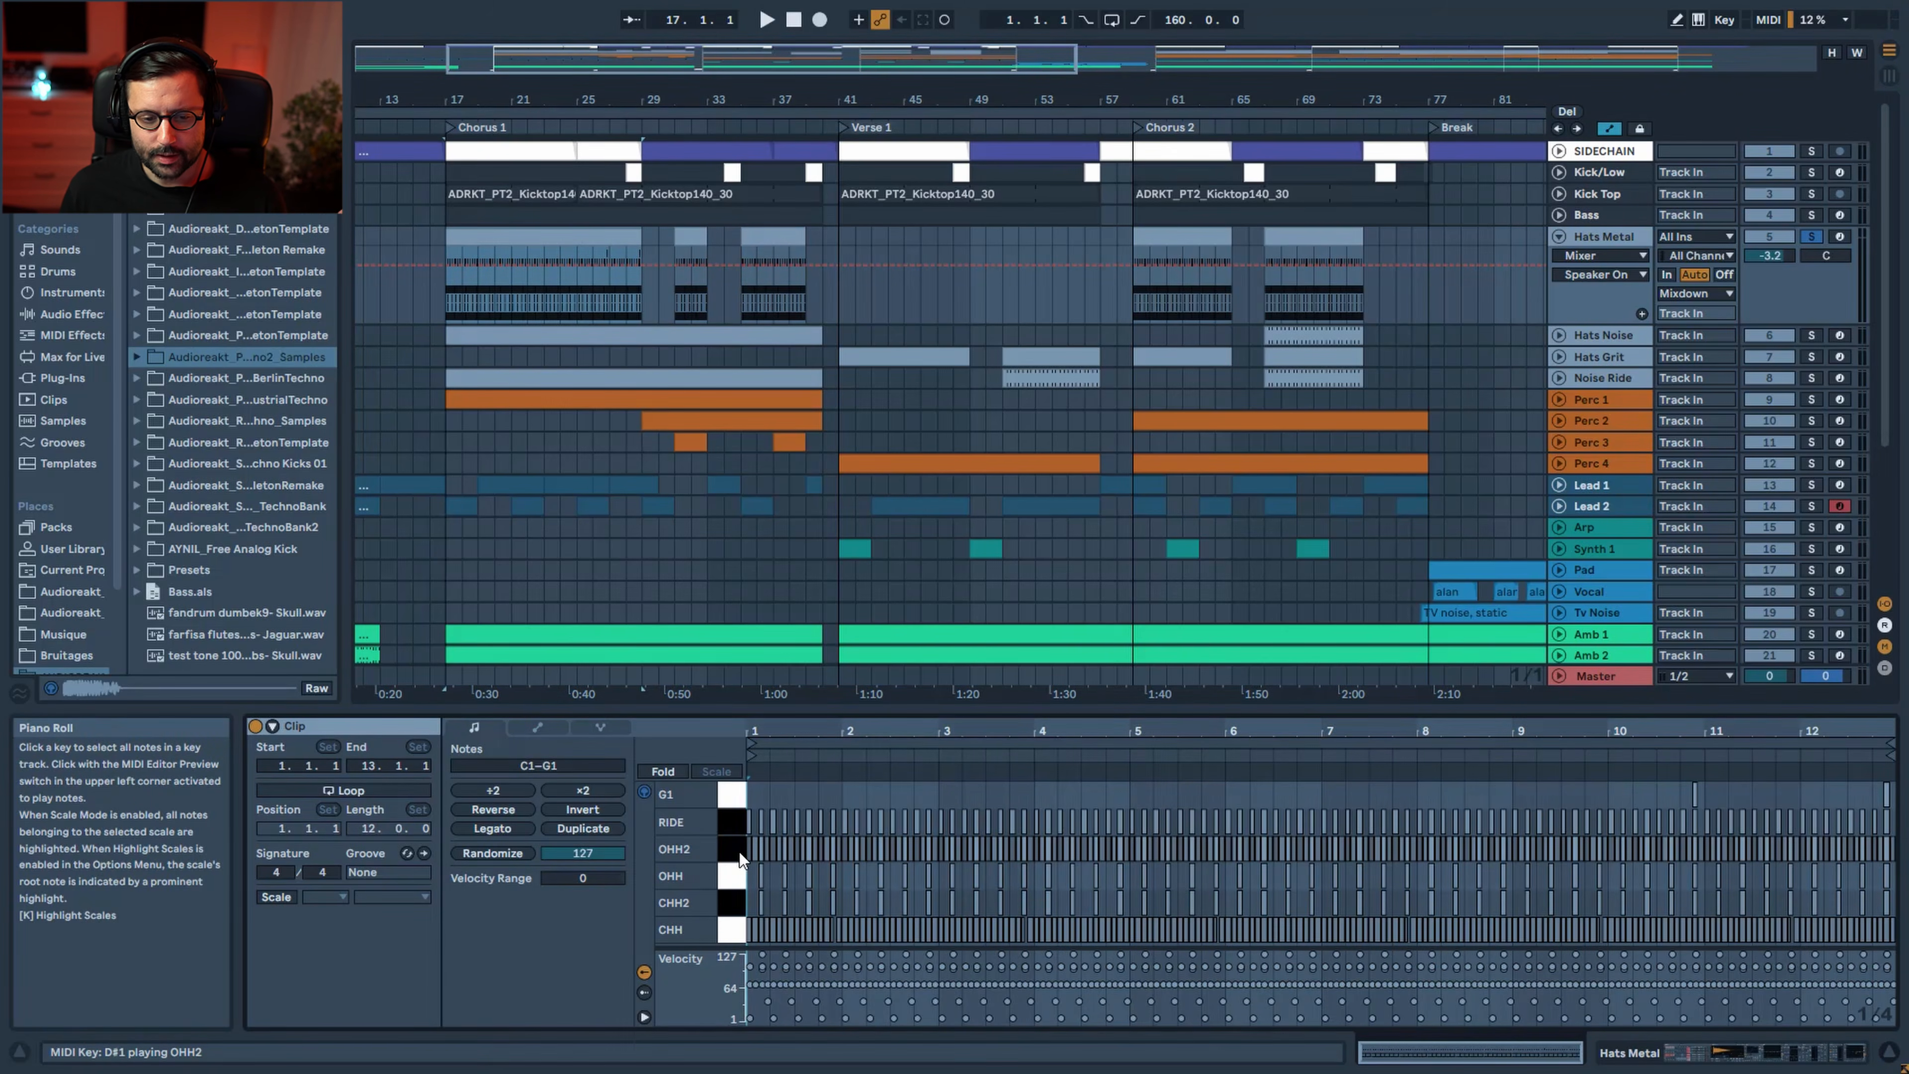
Select the Hats Metal, Hats Noise, Hats Grit and Noise Ride tracks in turn to review the hats layers
click(1584, 240)
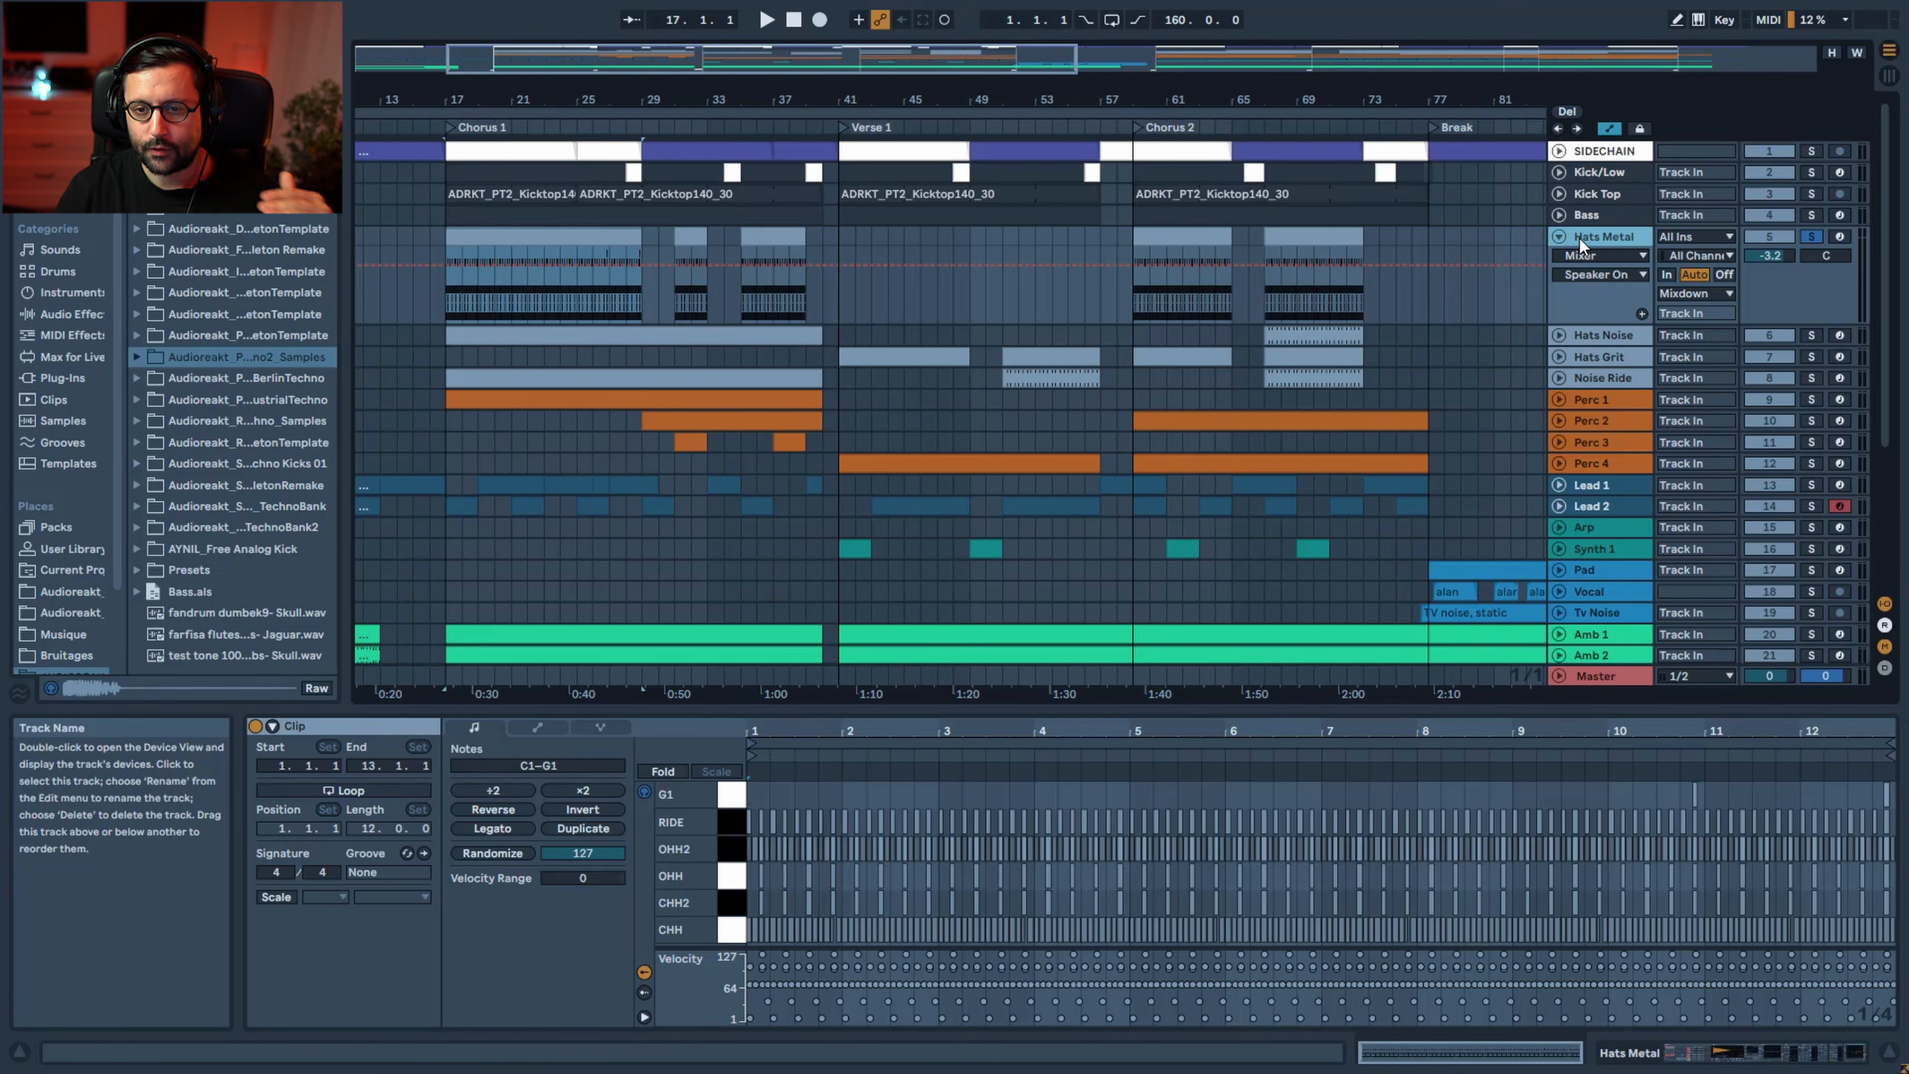
click(1625, 336)
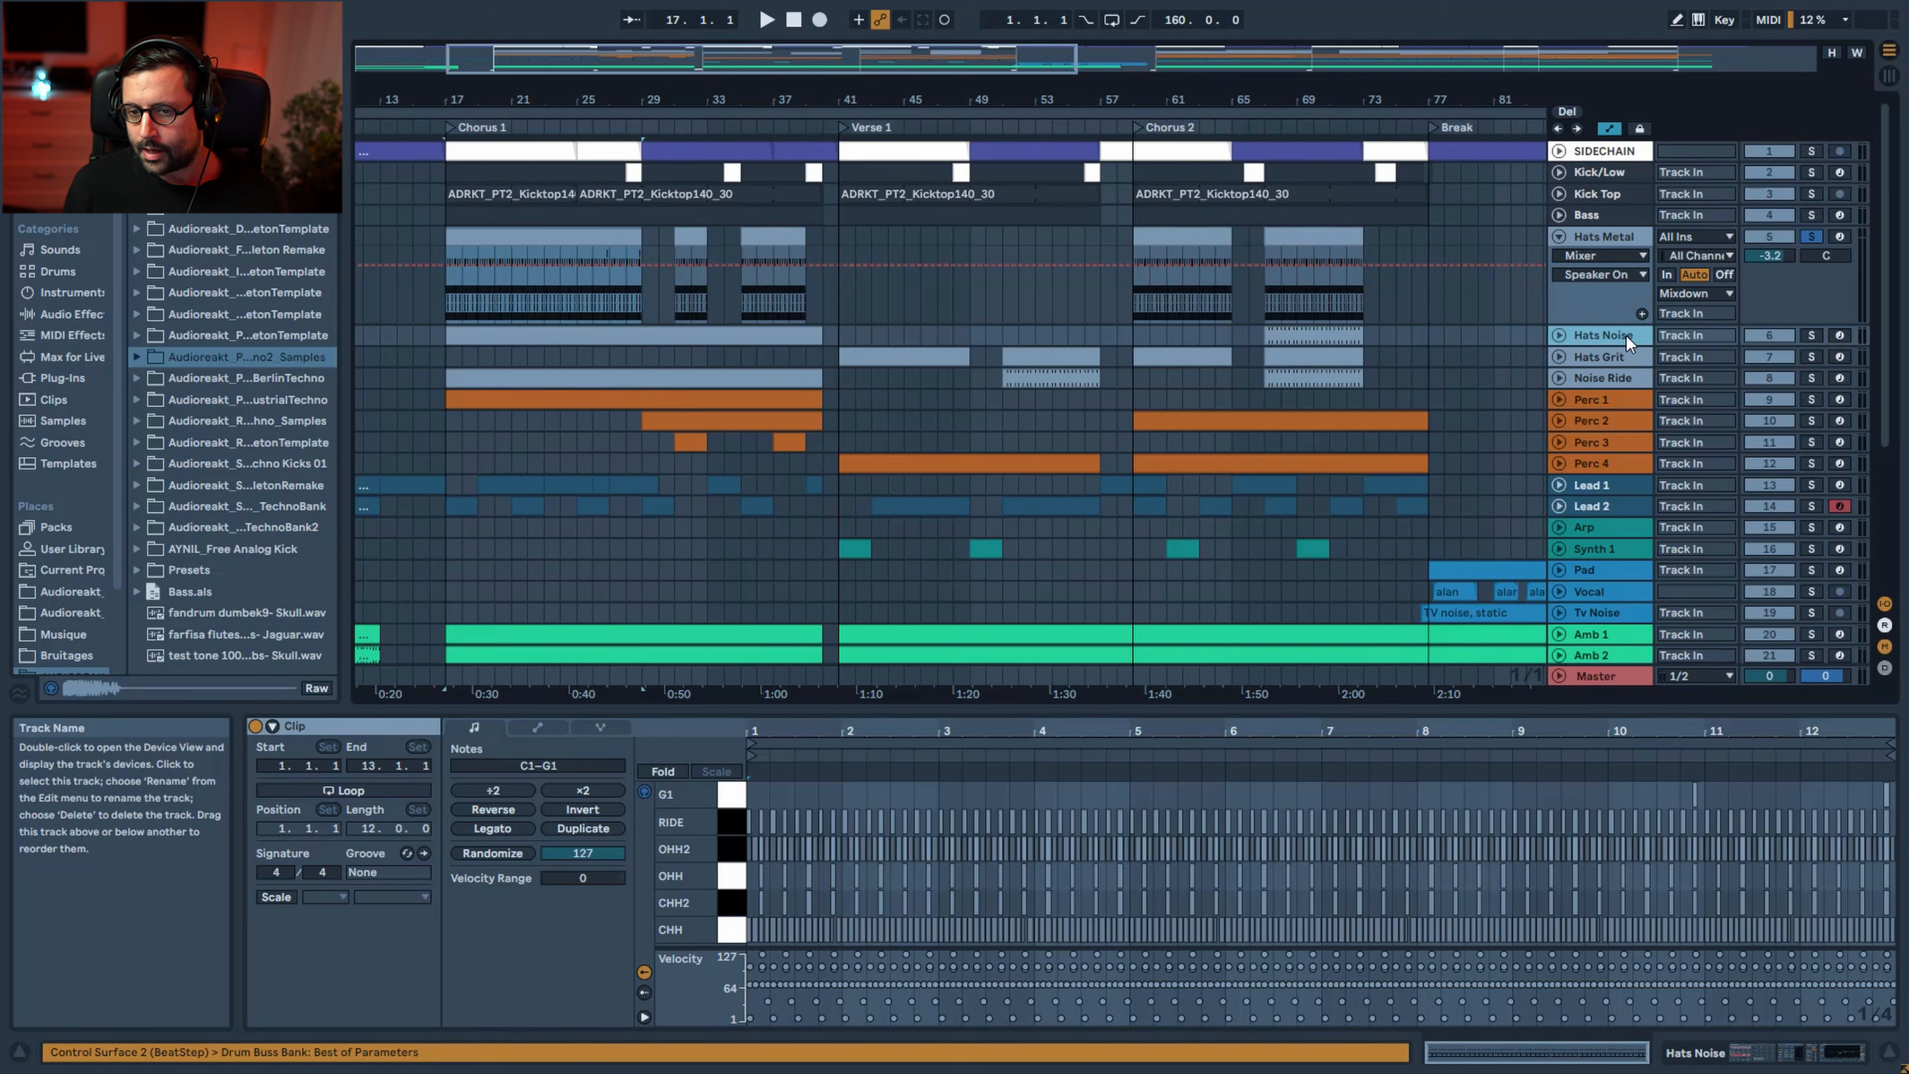
click(1631, 243)
click(1608, 358)
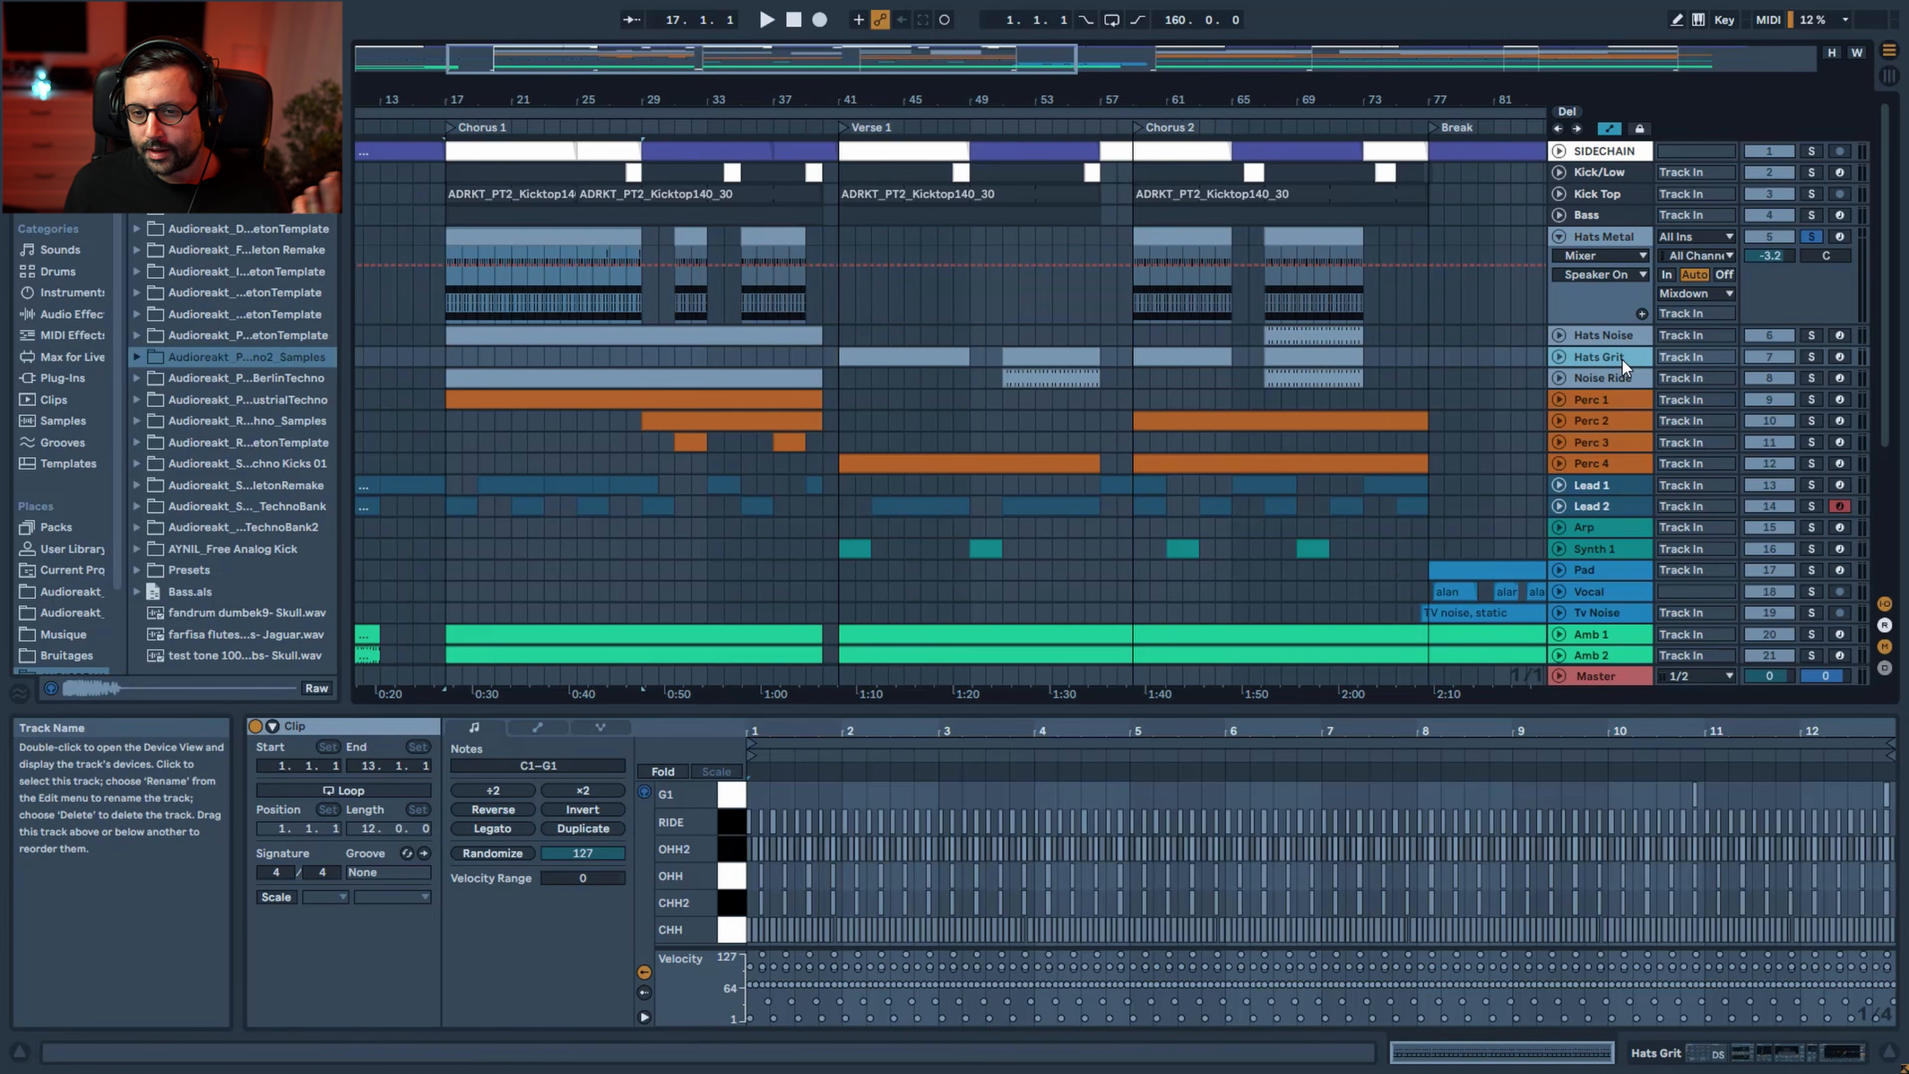
click(1617, 379)
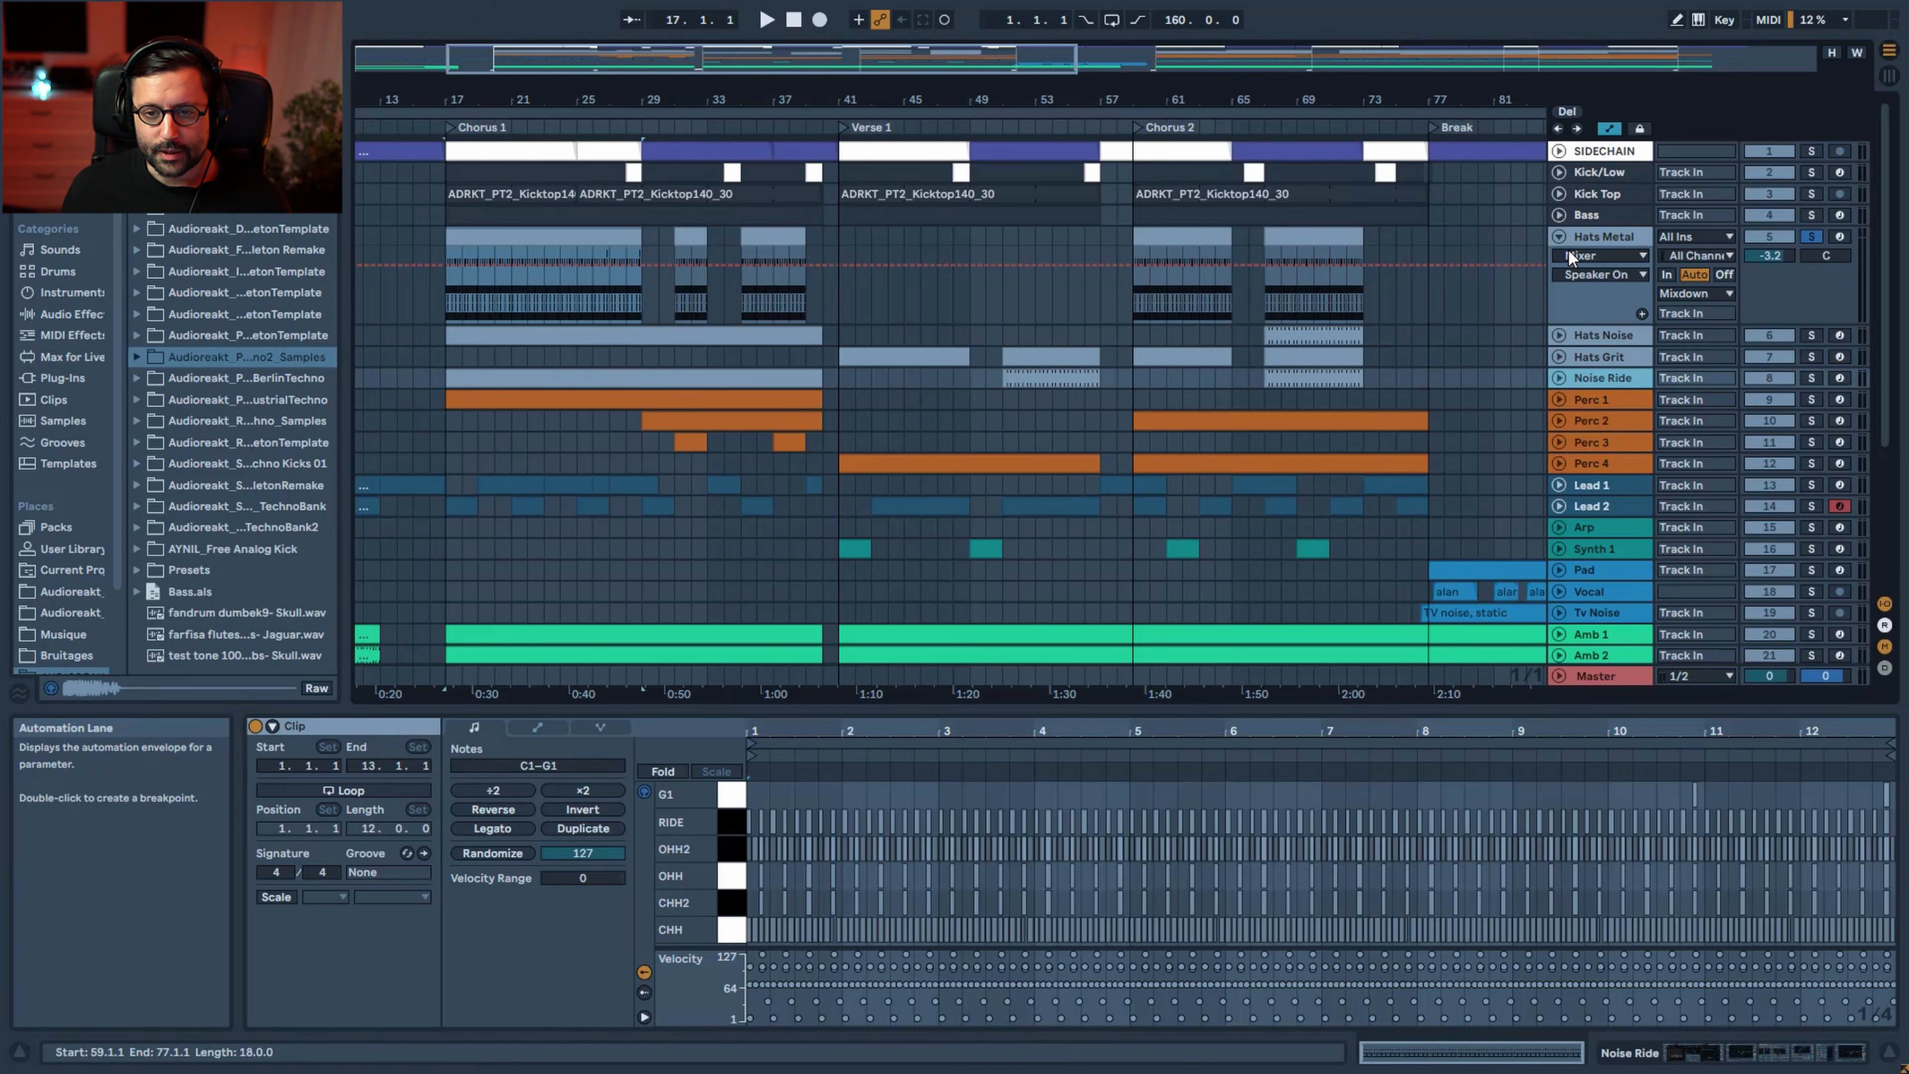
Show the AYNIL_DR_Hats rack on Hats Metal, play it from bar 17, and reopen the first Chorus 1 clip
click(1604, 234)
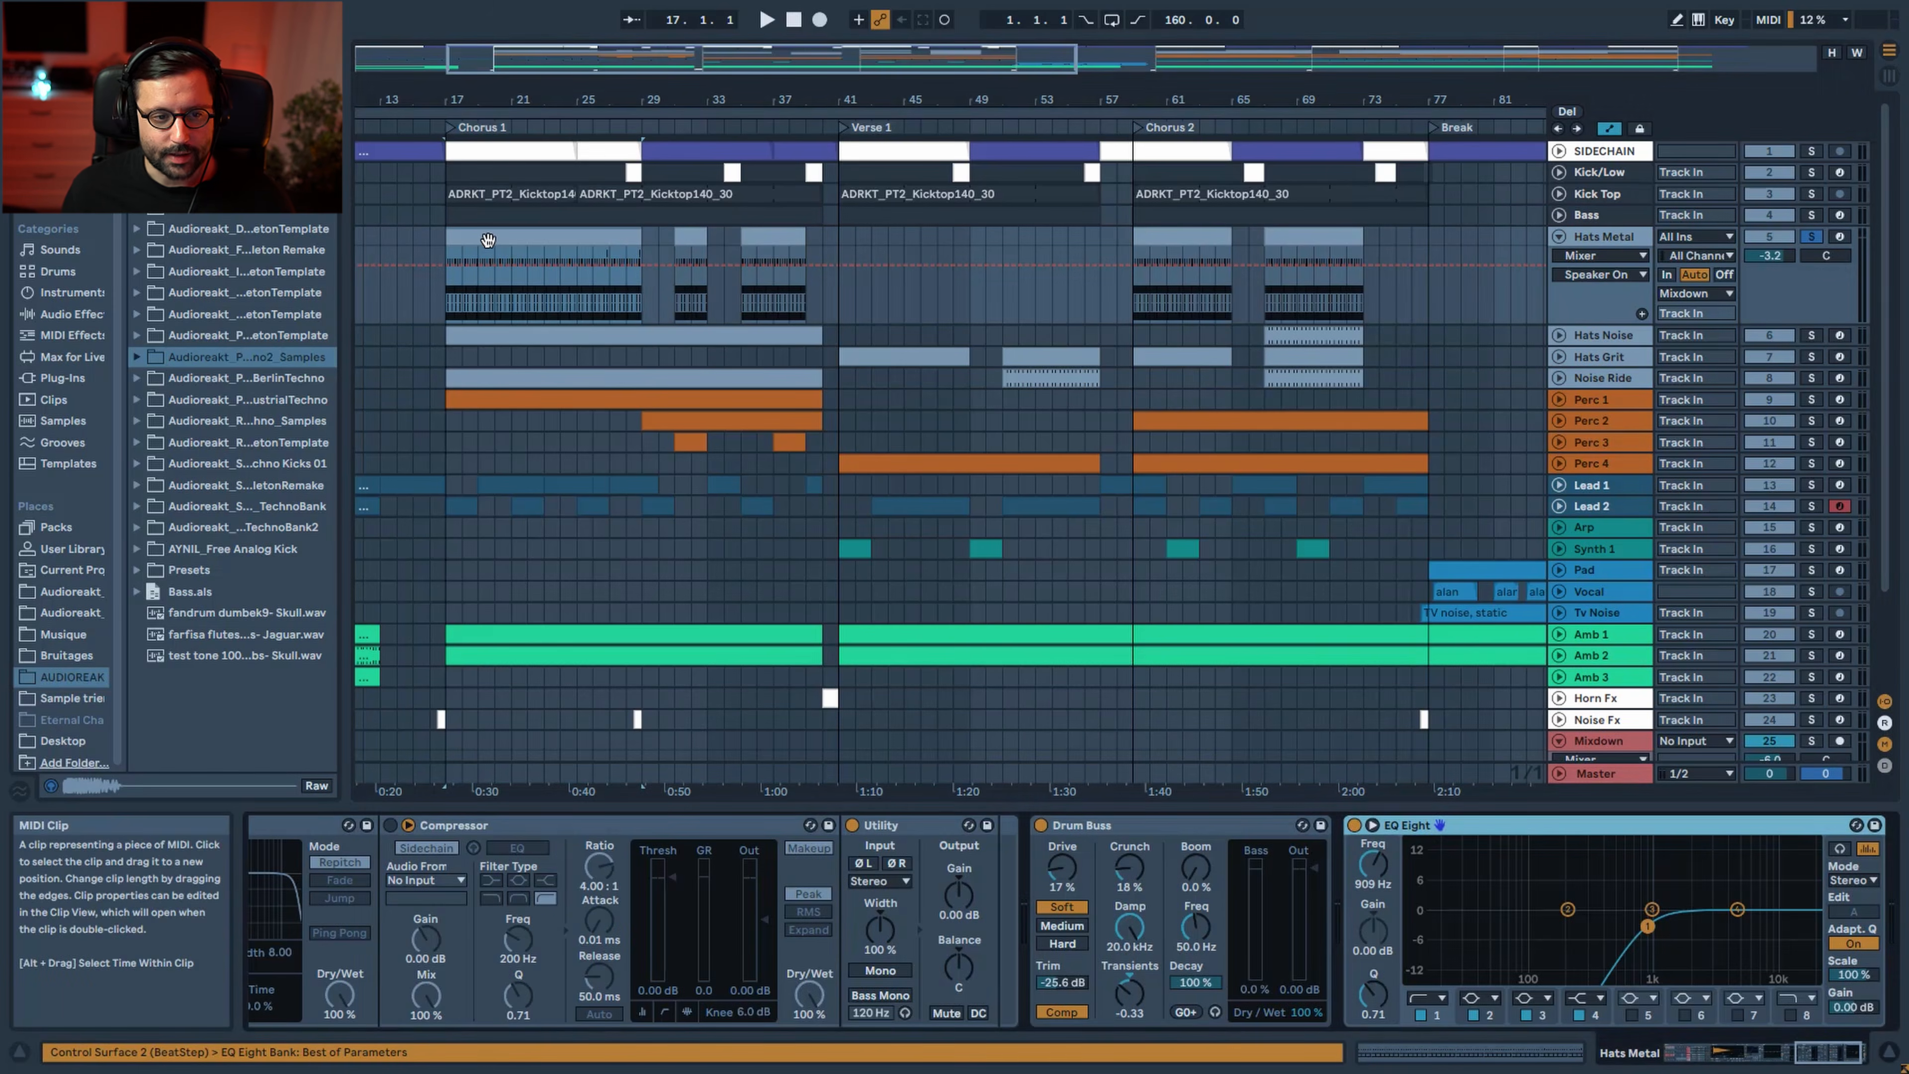
click(1689, 1051)
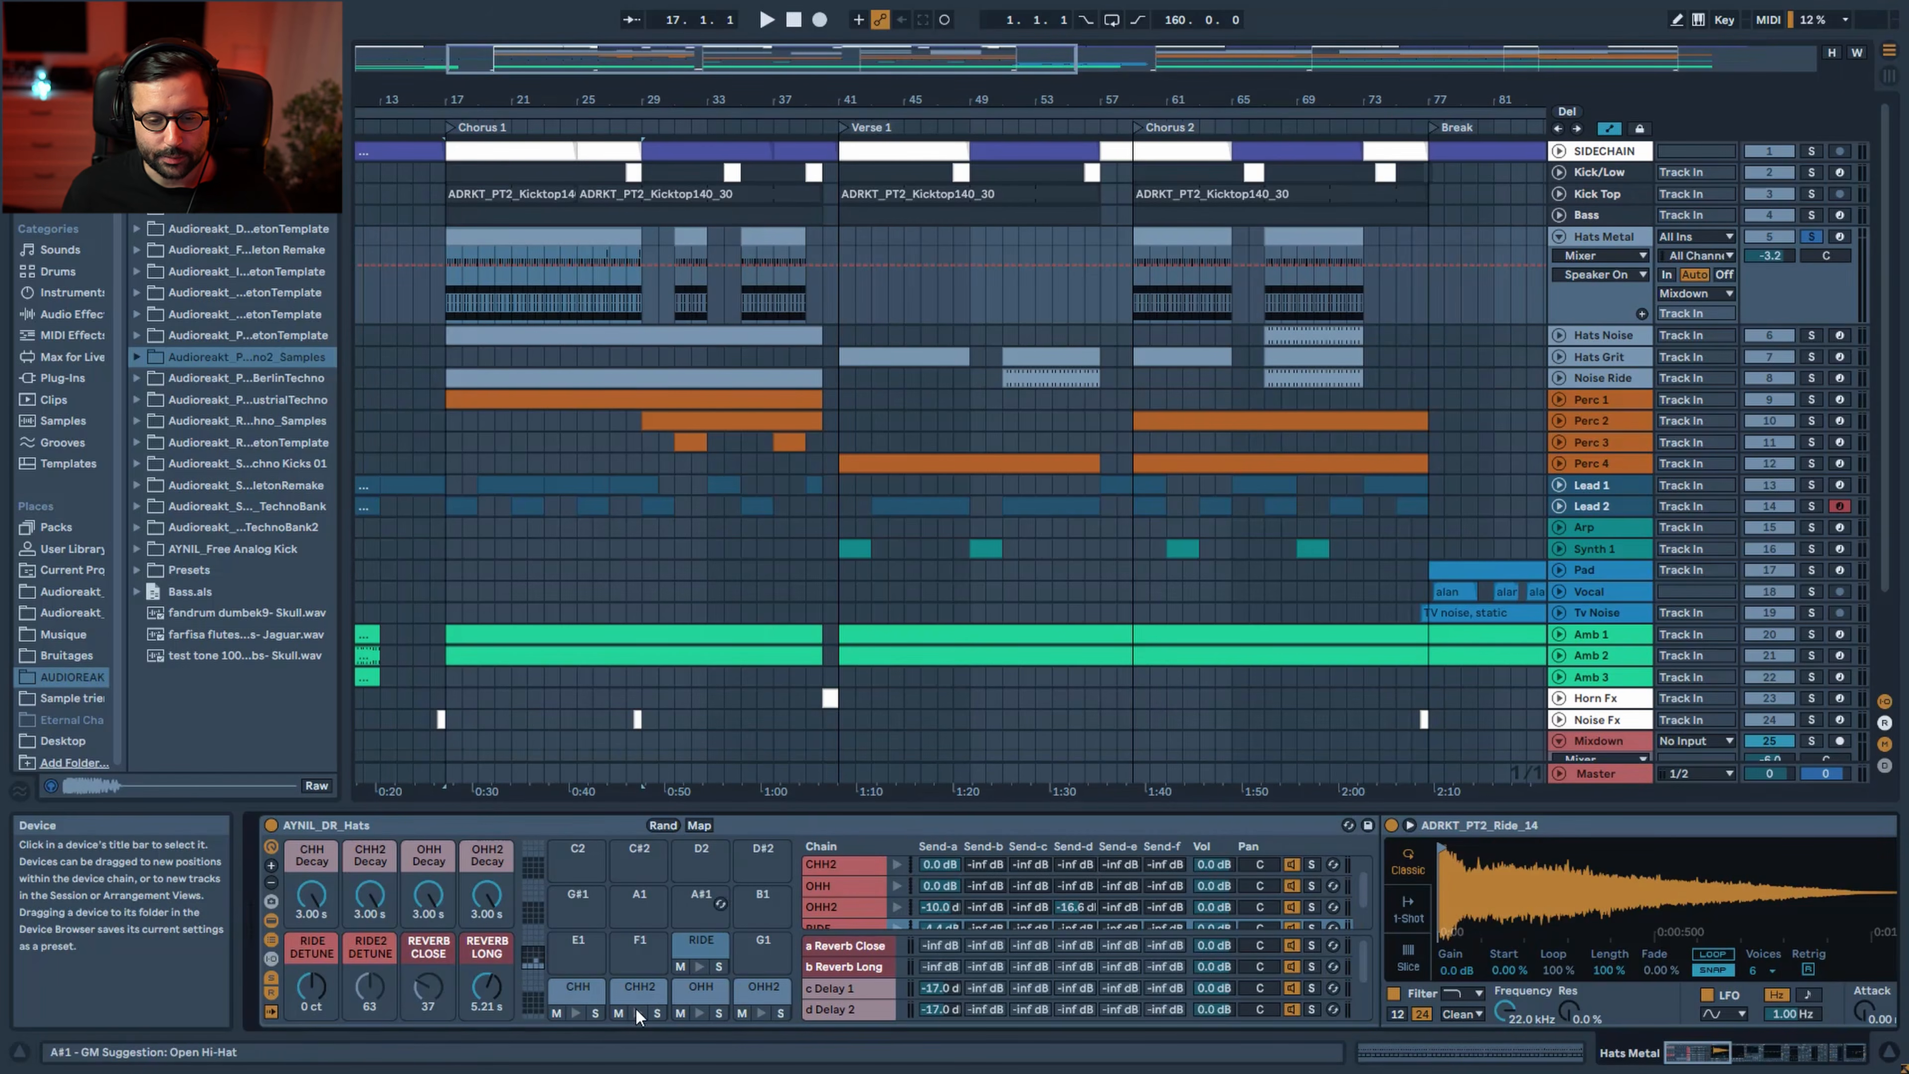
key(space)
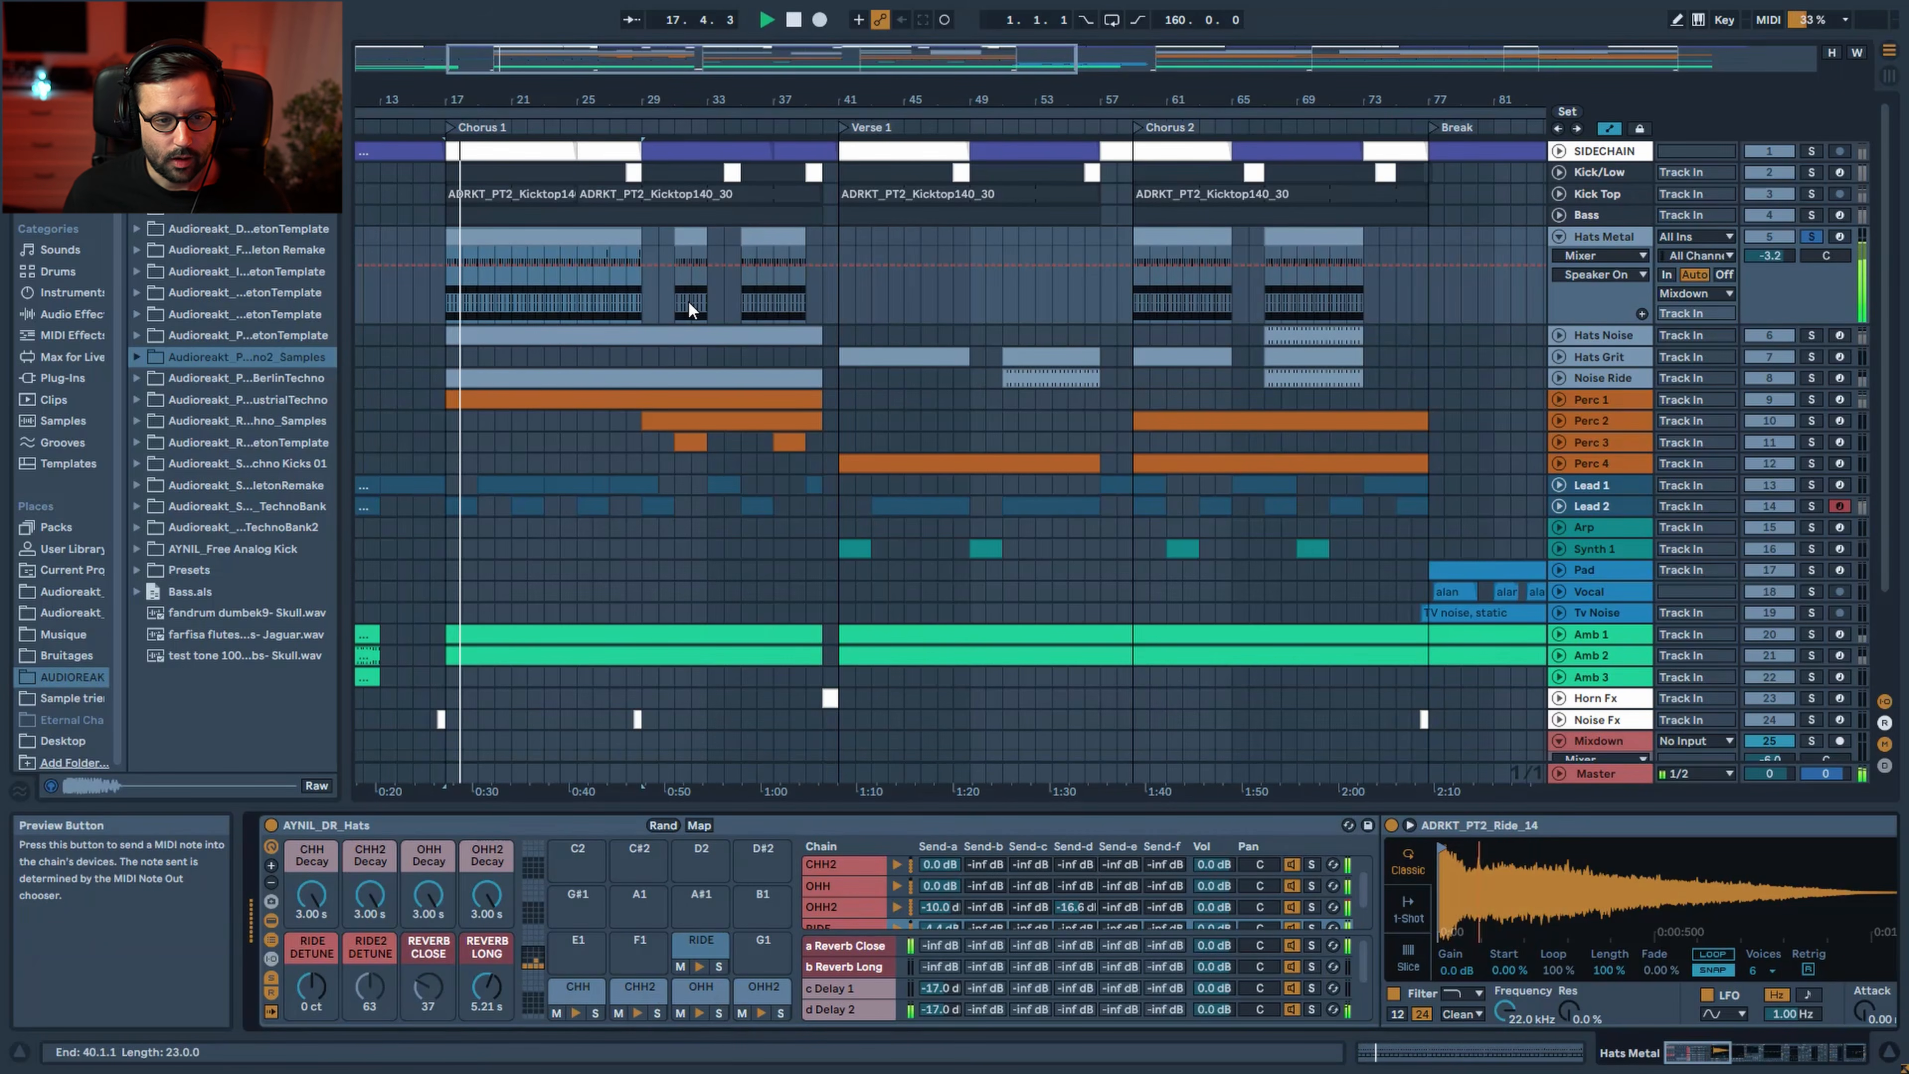
double_click(591, 240)
key(space)
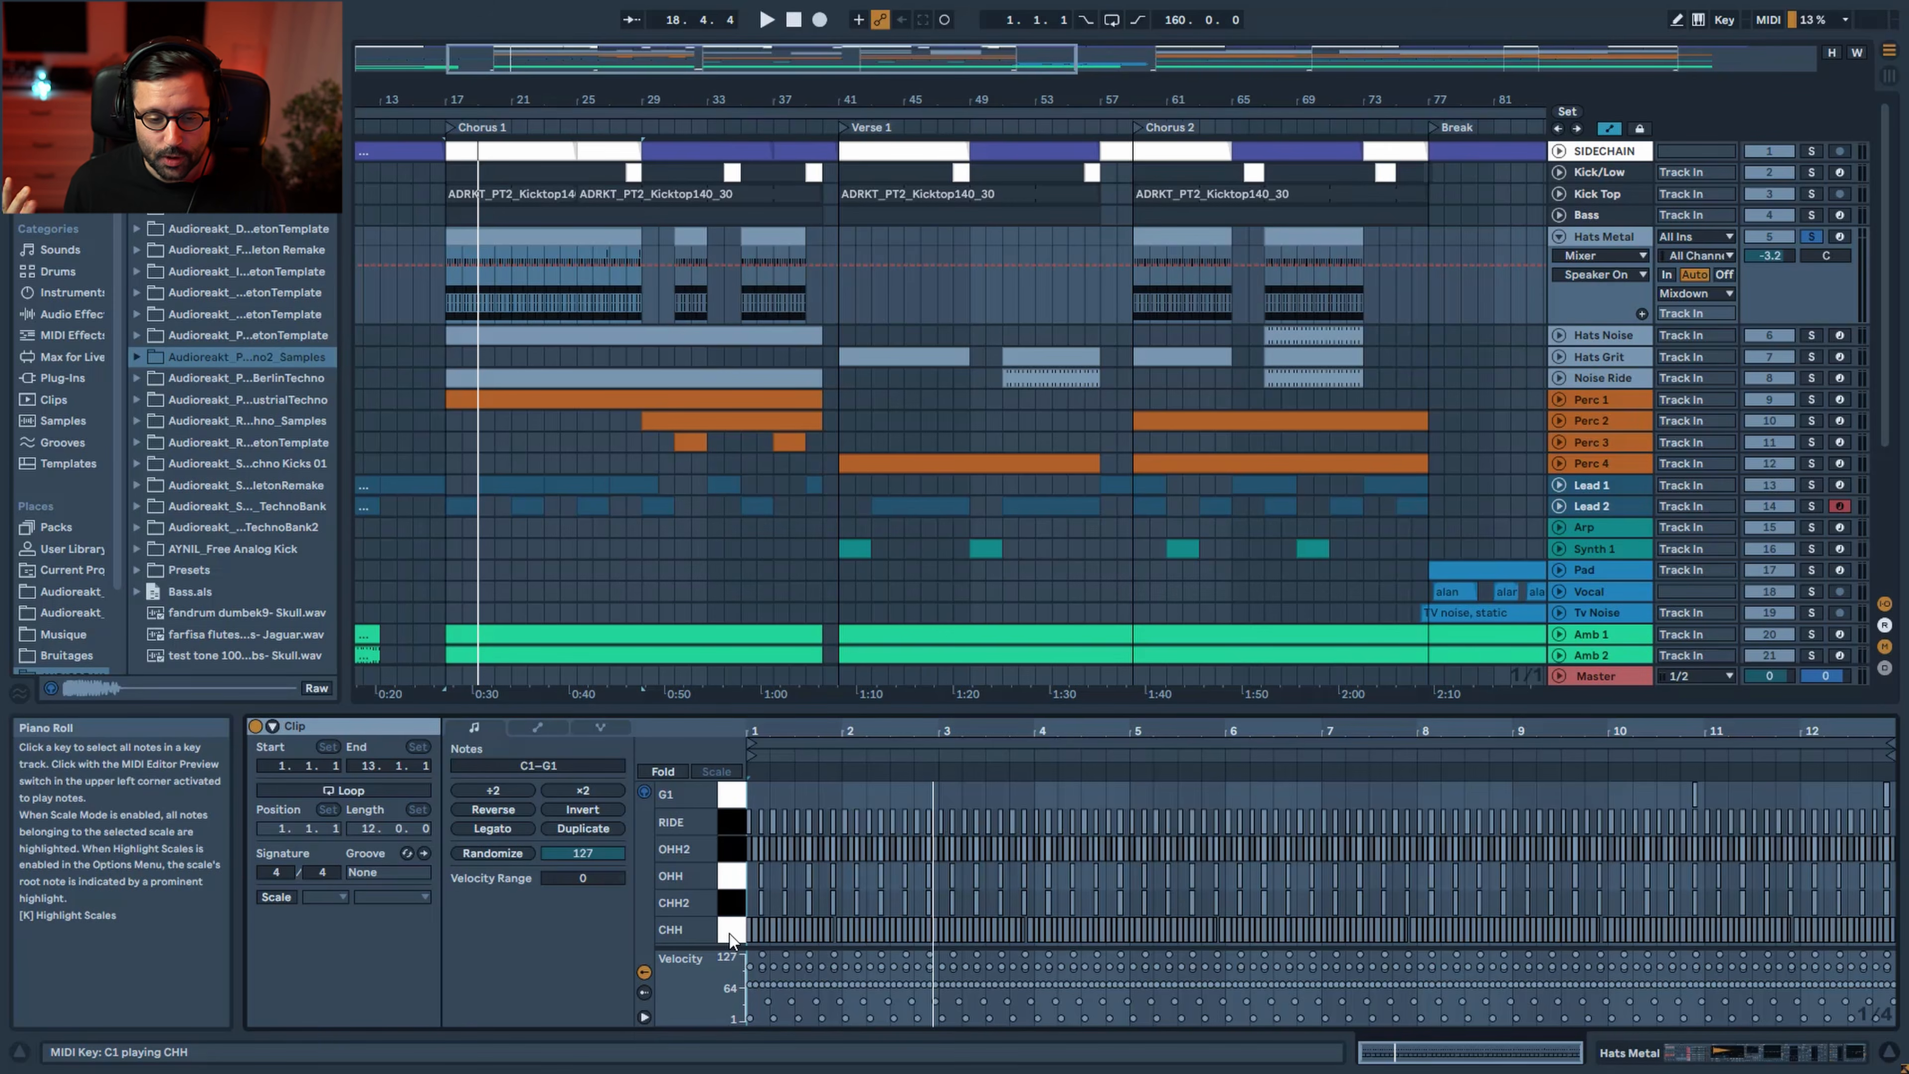
Solo the CHH pad in the Hats Metal rack, play it, and examine the CHH notes in the clip
key(shift+Tab)
key(space)
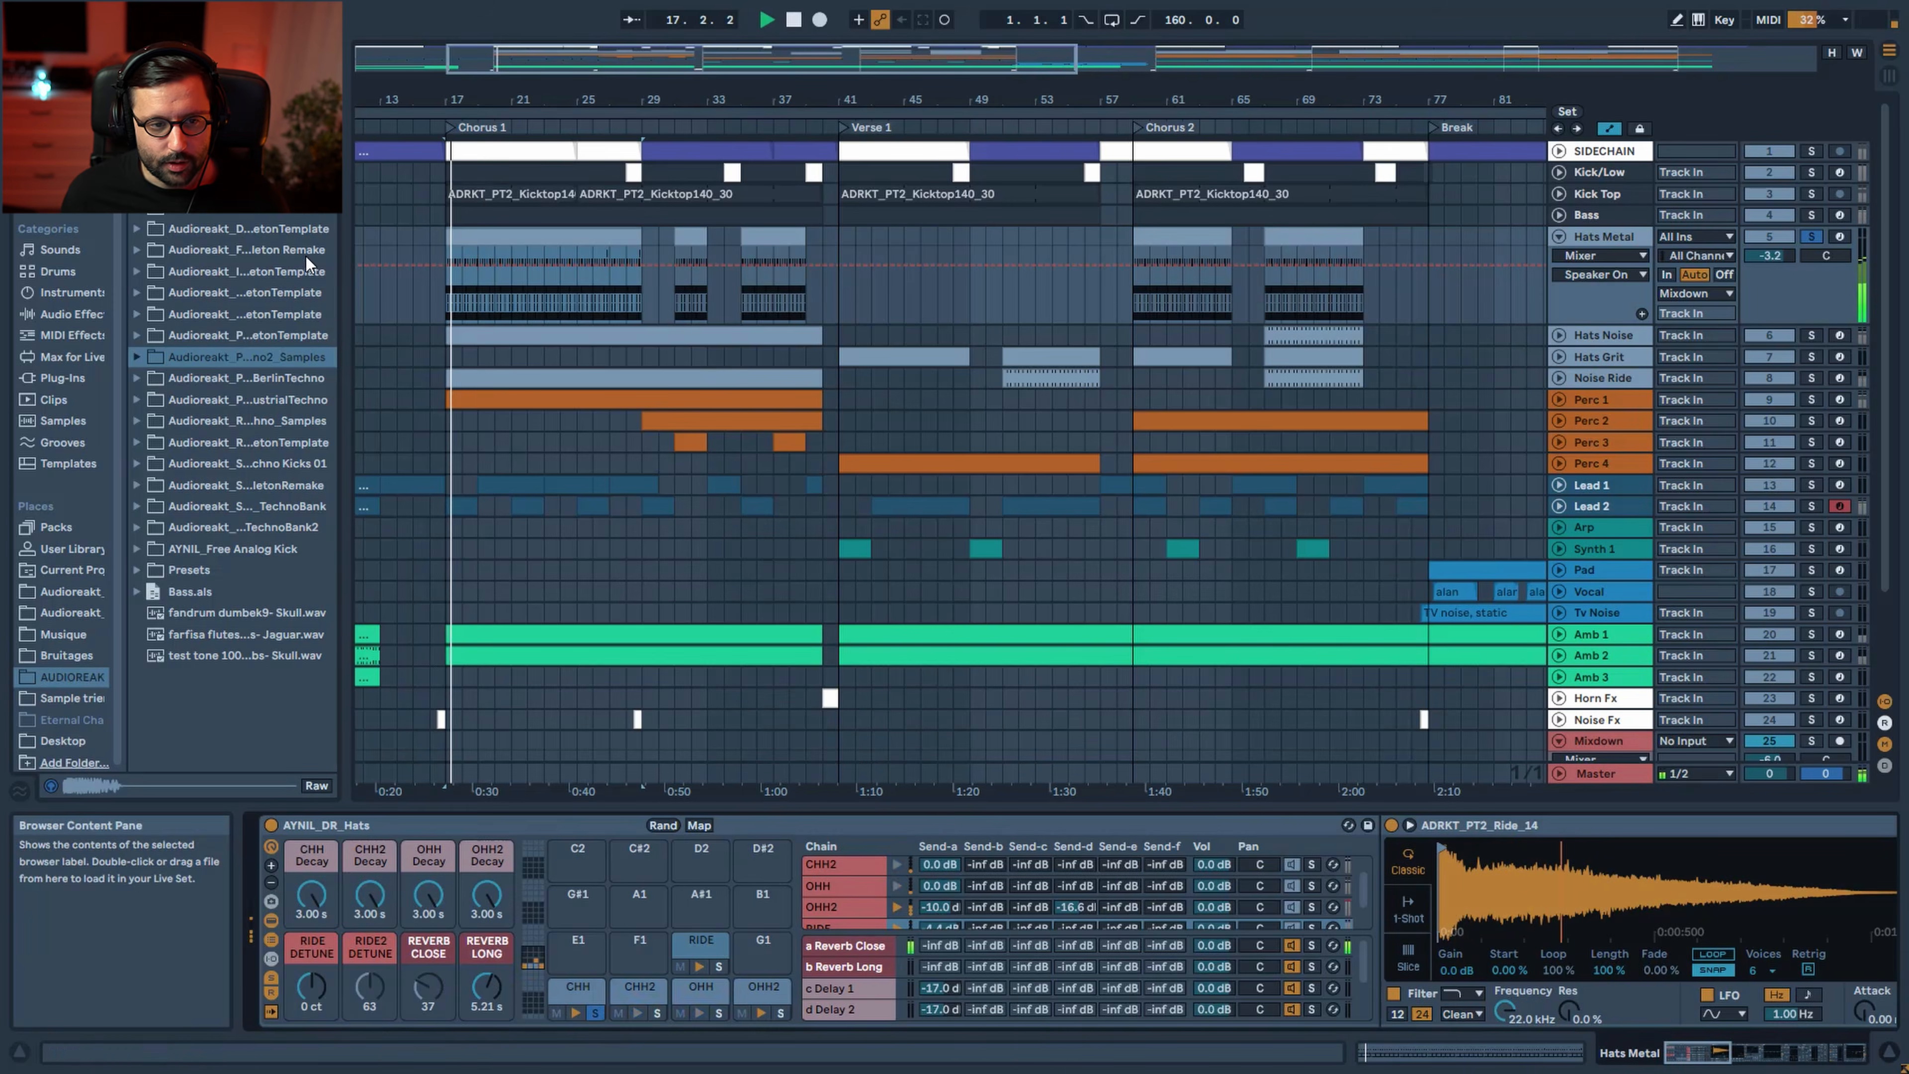
key(shift+Tab)
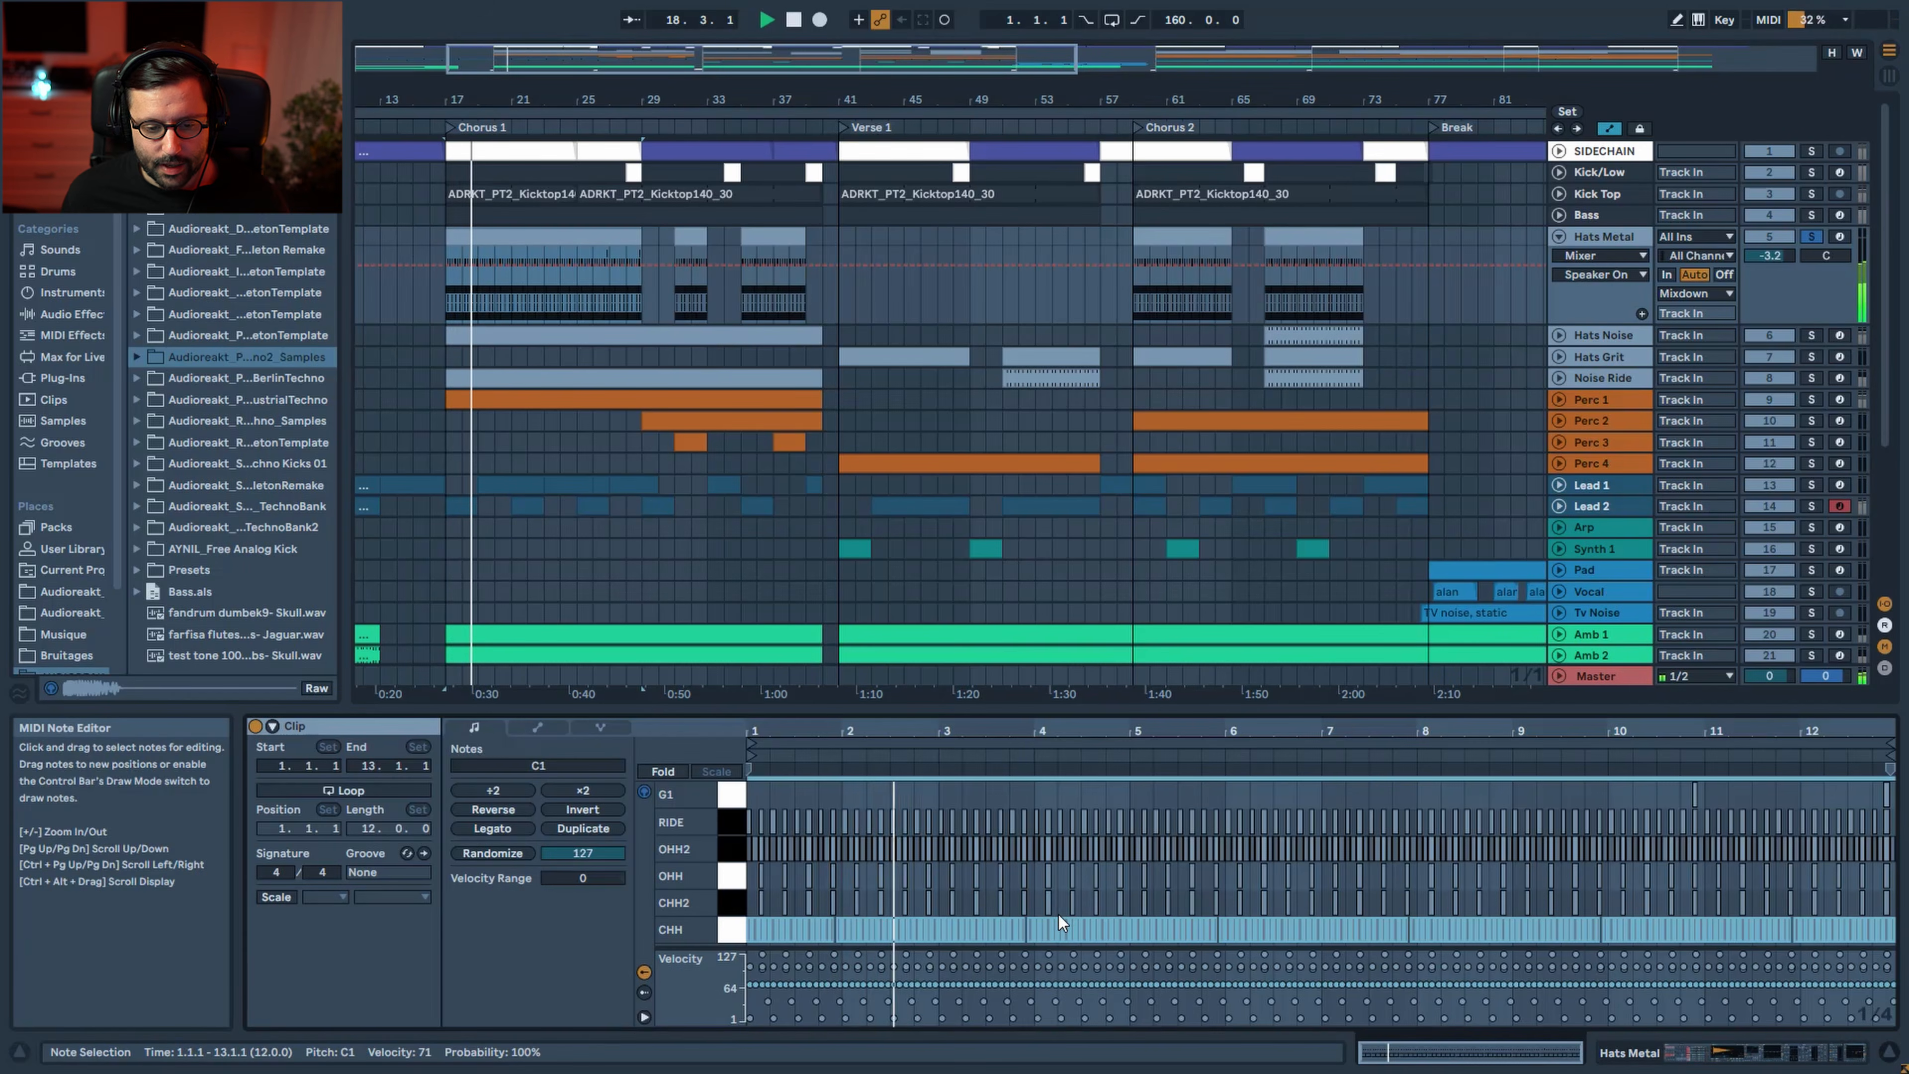
key(space)
double_click(1594, 237)
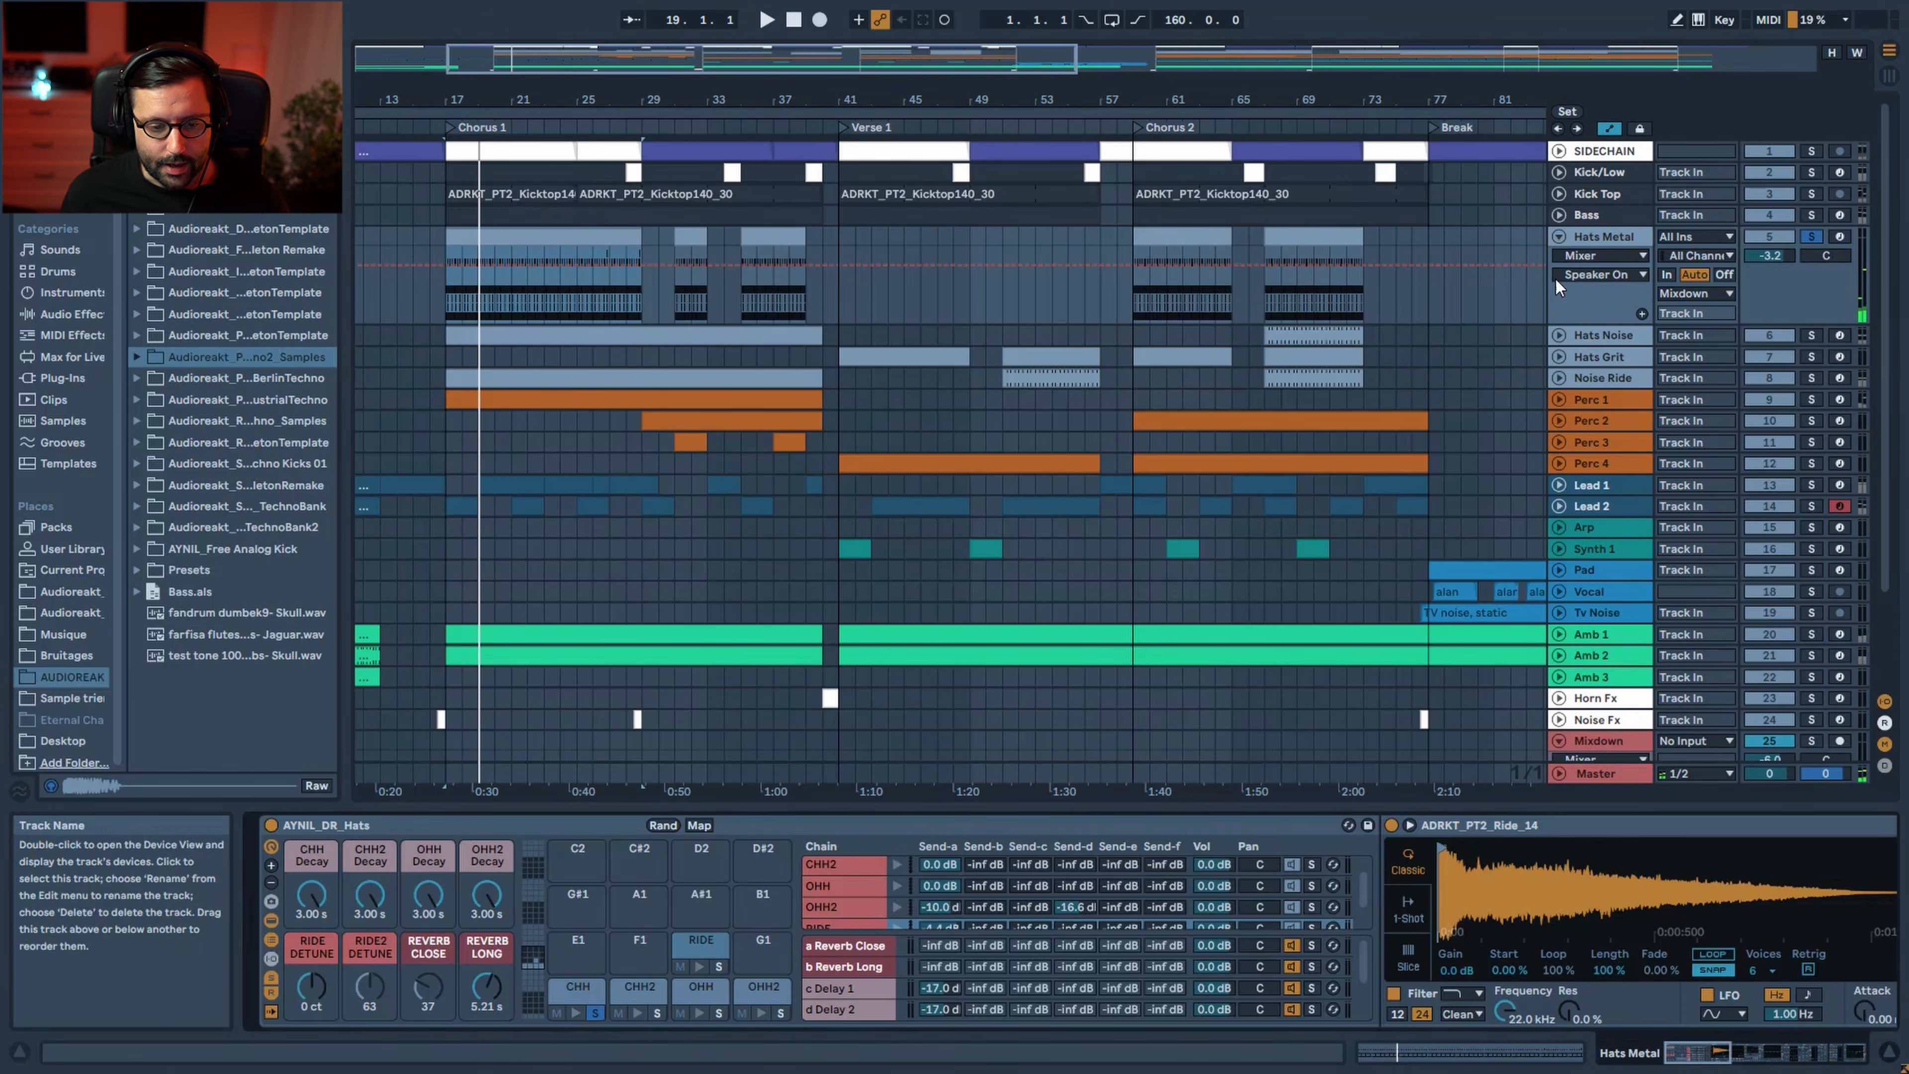
Solo the CHH2 pad in the Hats Metal rack, play it, and view its notes in the clip
click(656, 1014)
key(space)
click(637, 992)
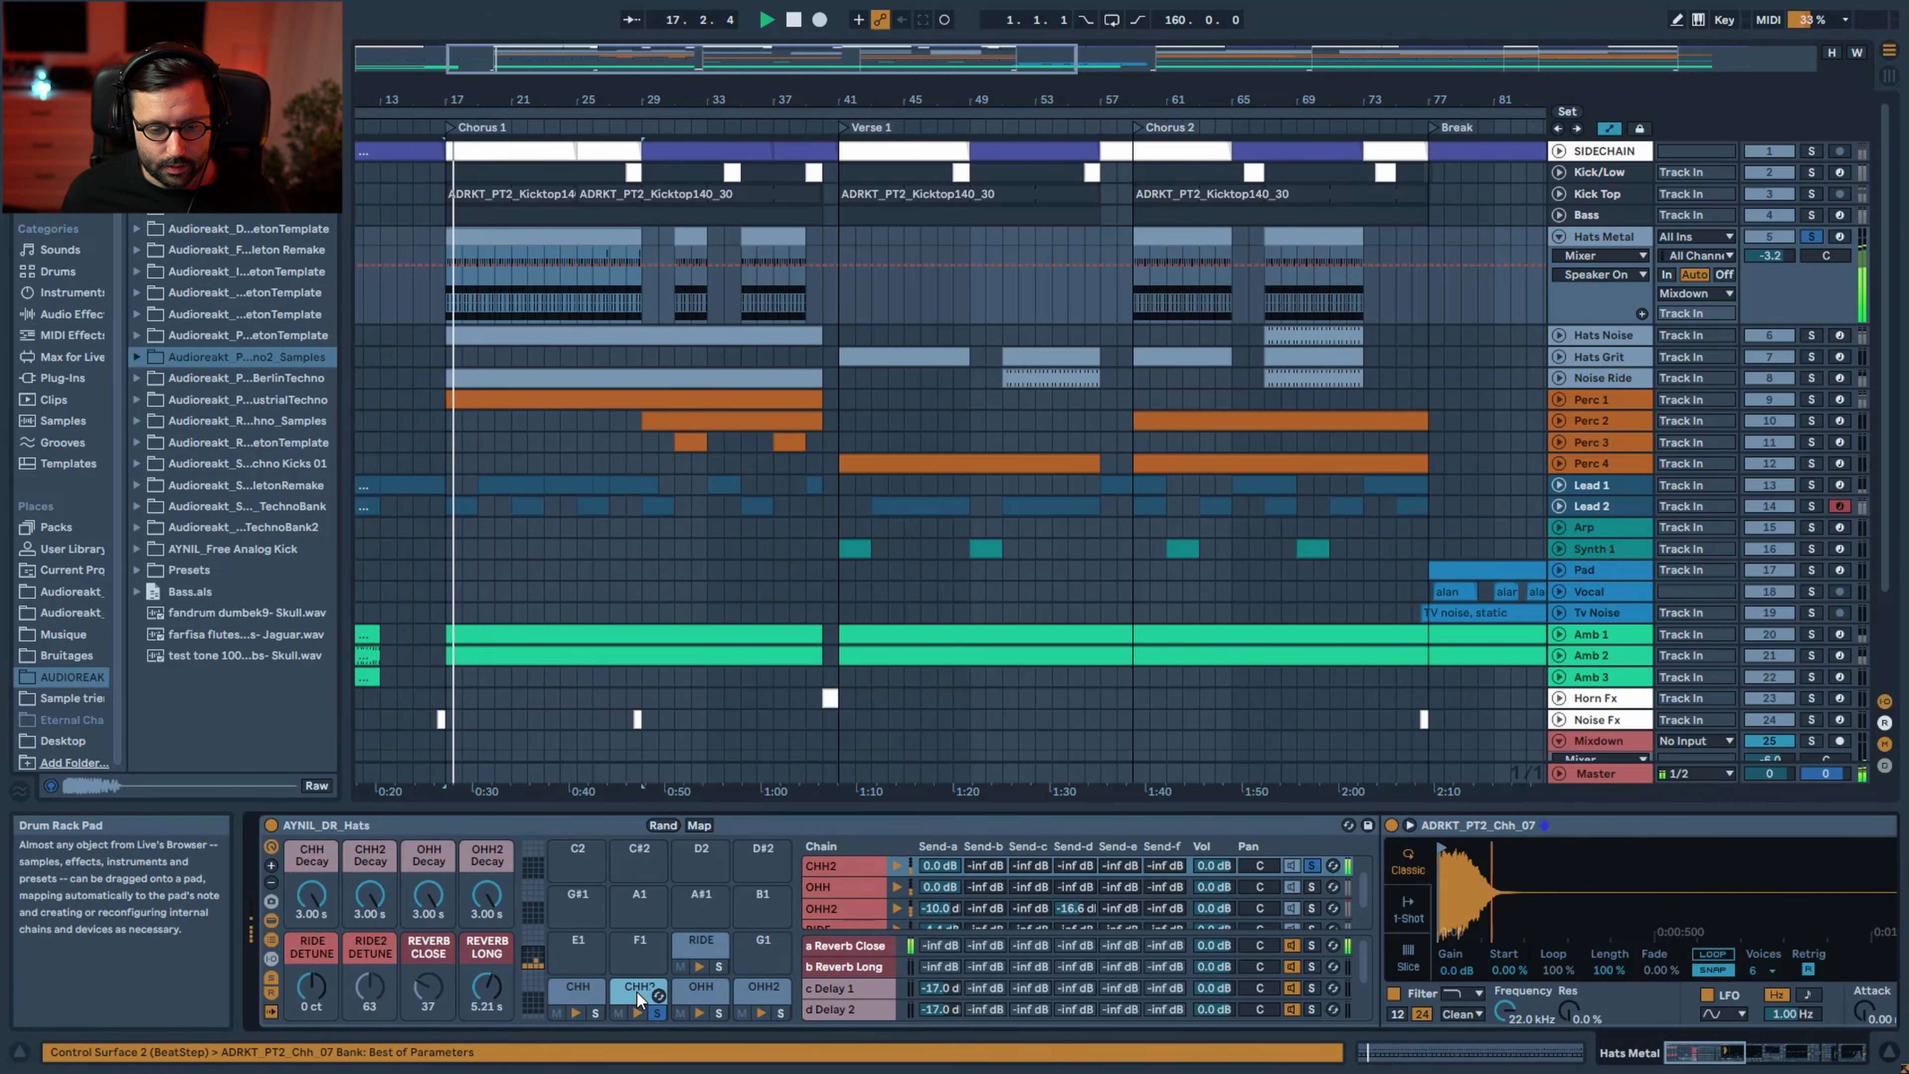
key(shift+Tab)
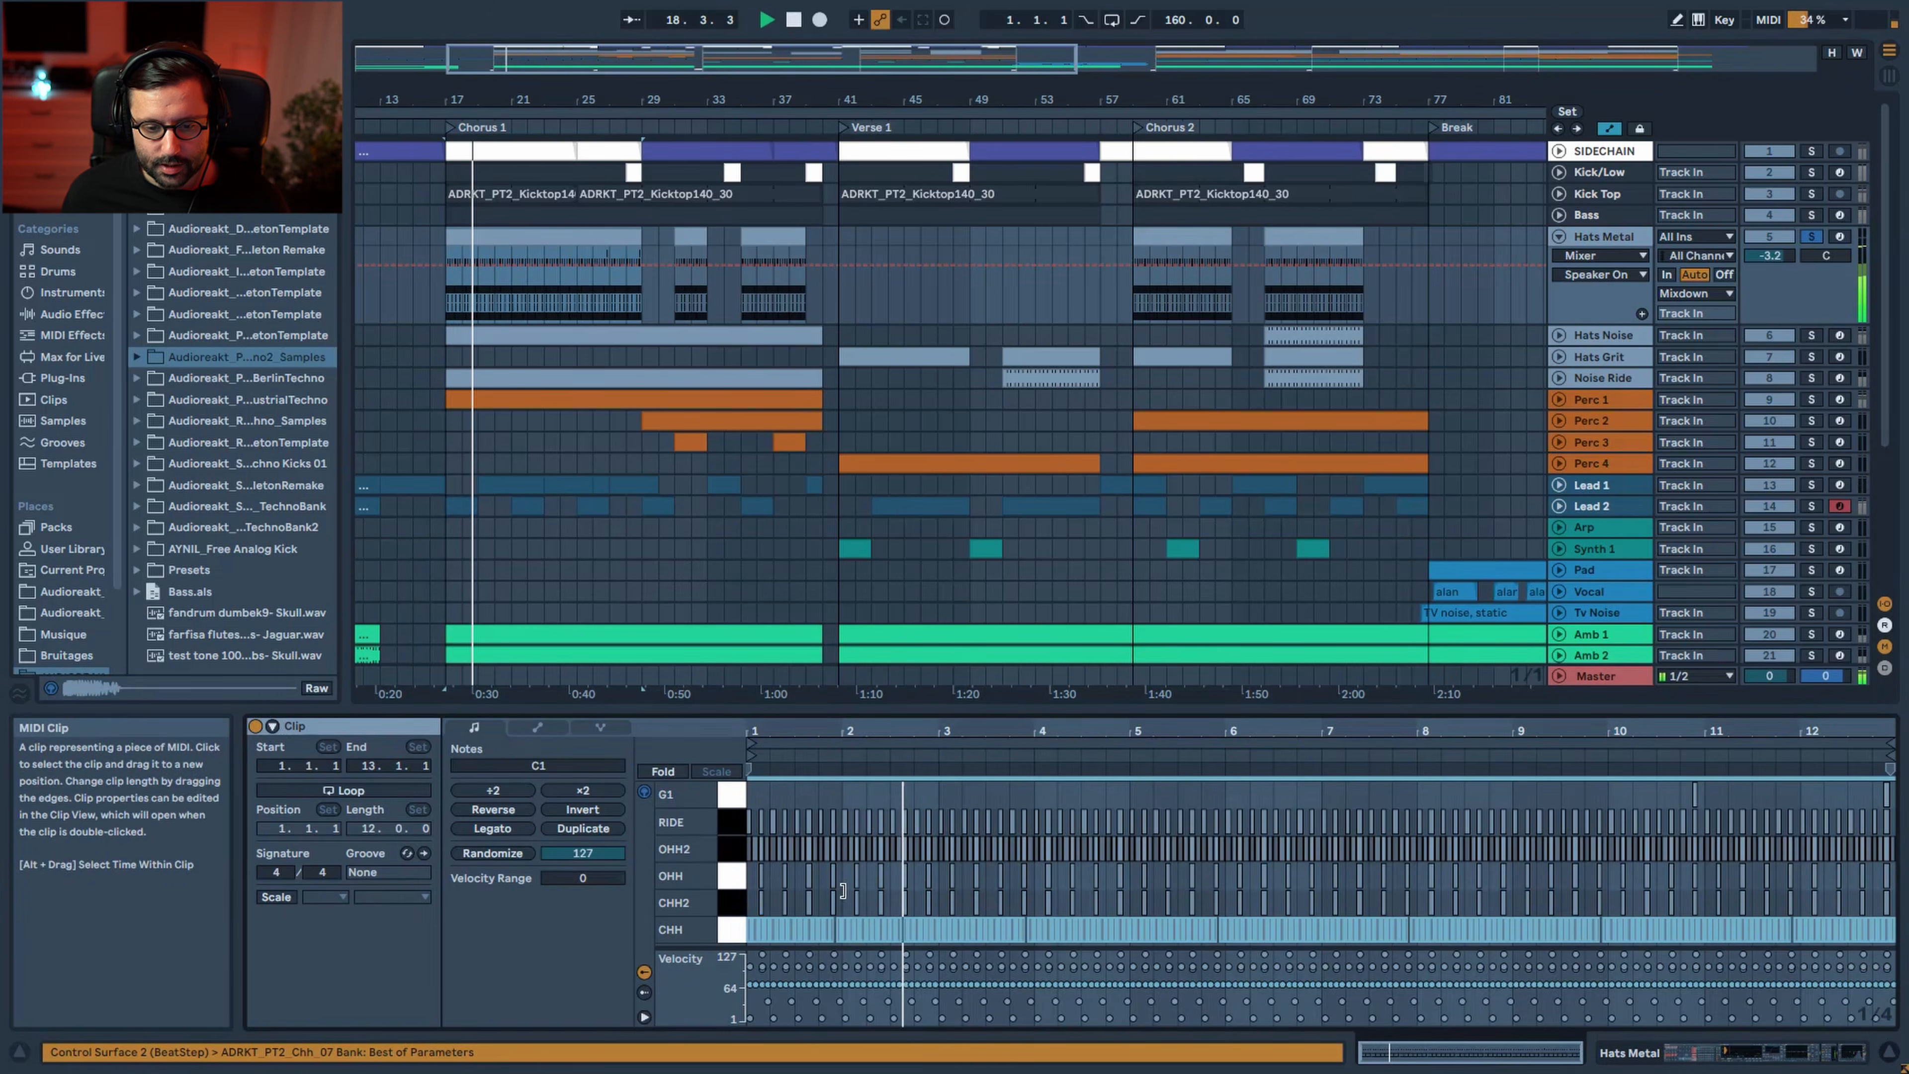
Solo and play the OHH pad from bar 17, and view its notes in the clip
key(shift+Tab)
key(space)
key(shift+Tab)
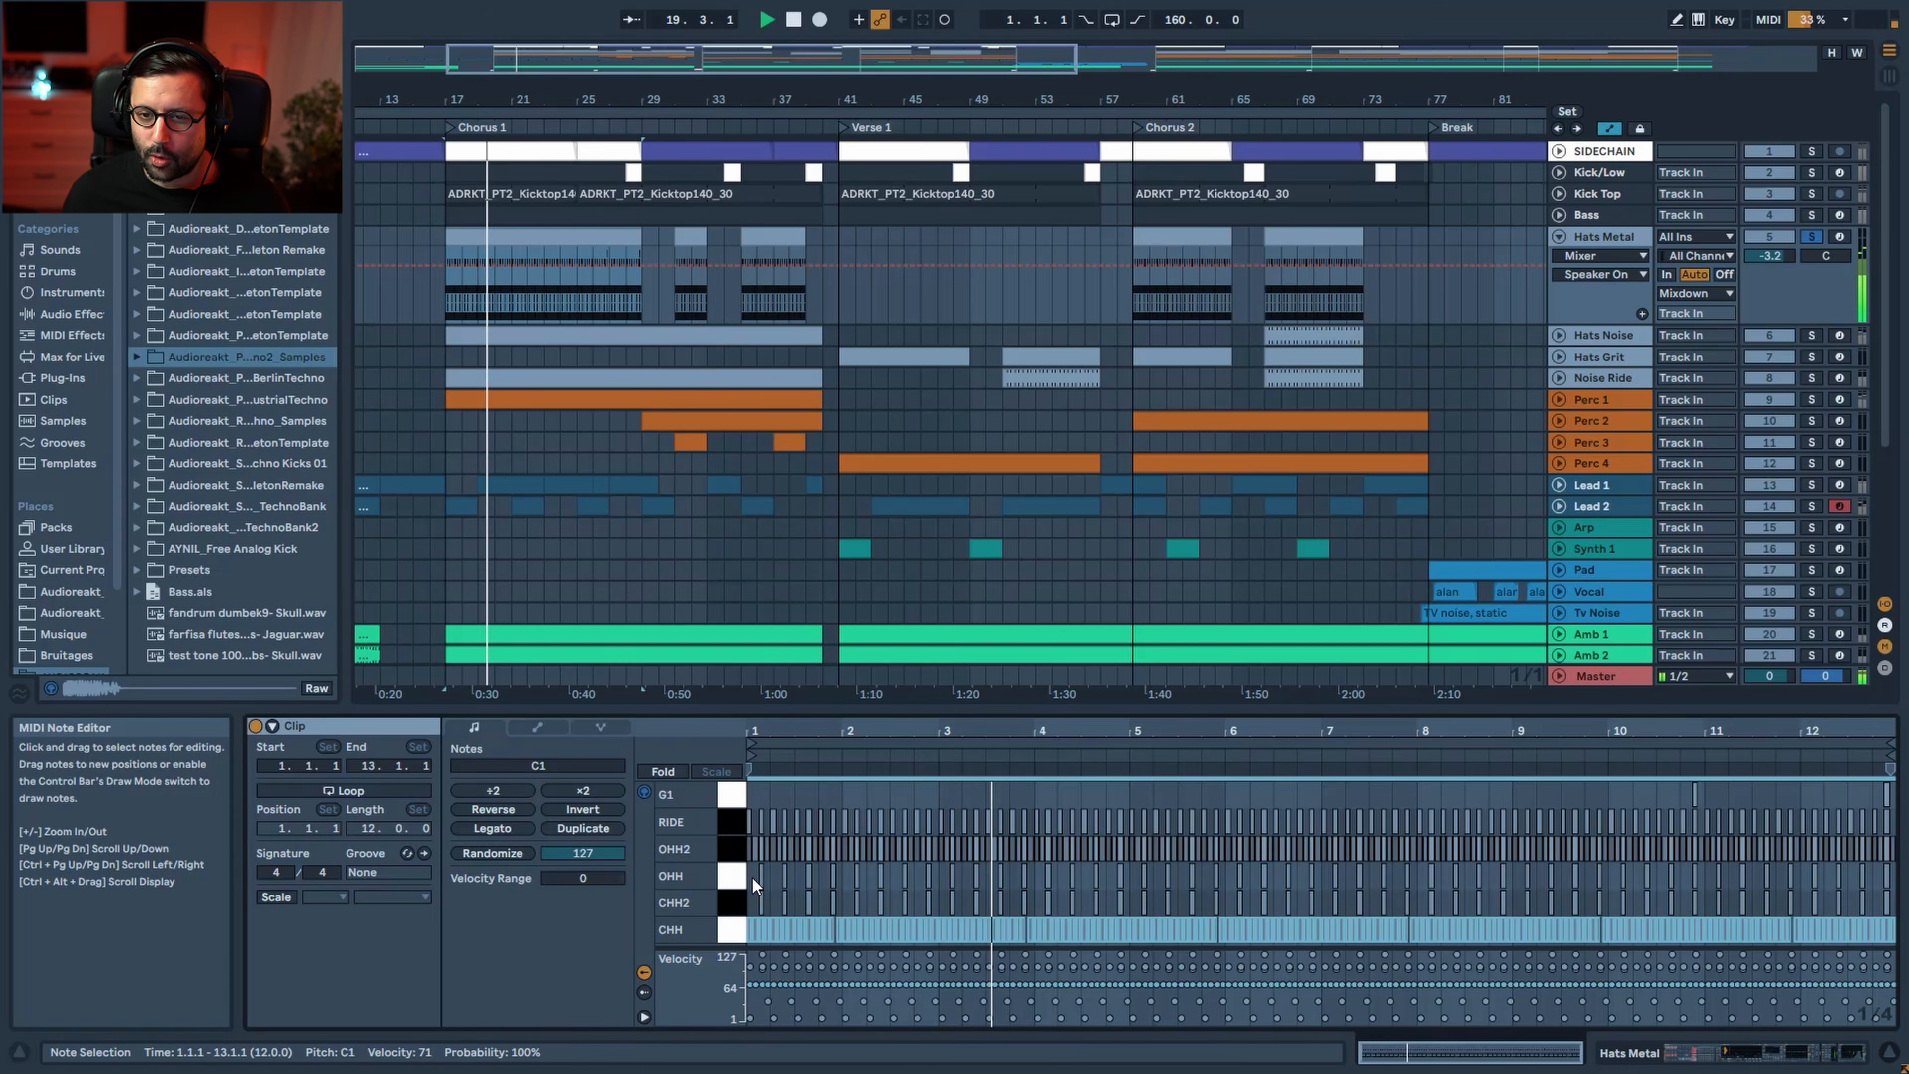
Solo the OHH2 pad during playback, and examine the velocities of the OHH2 and RIDE notes in the first Chorus 1 clip
double_click(1583, 238)
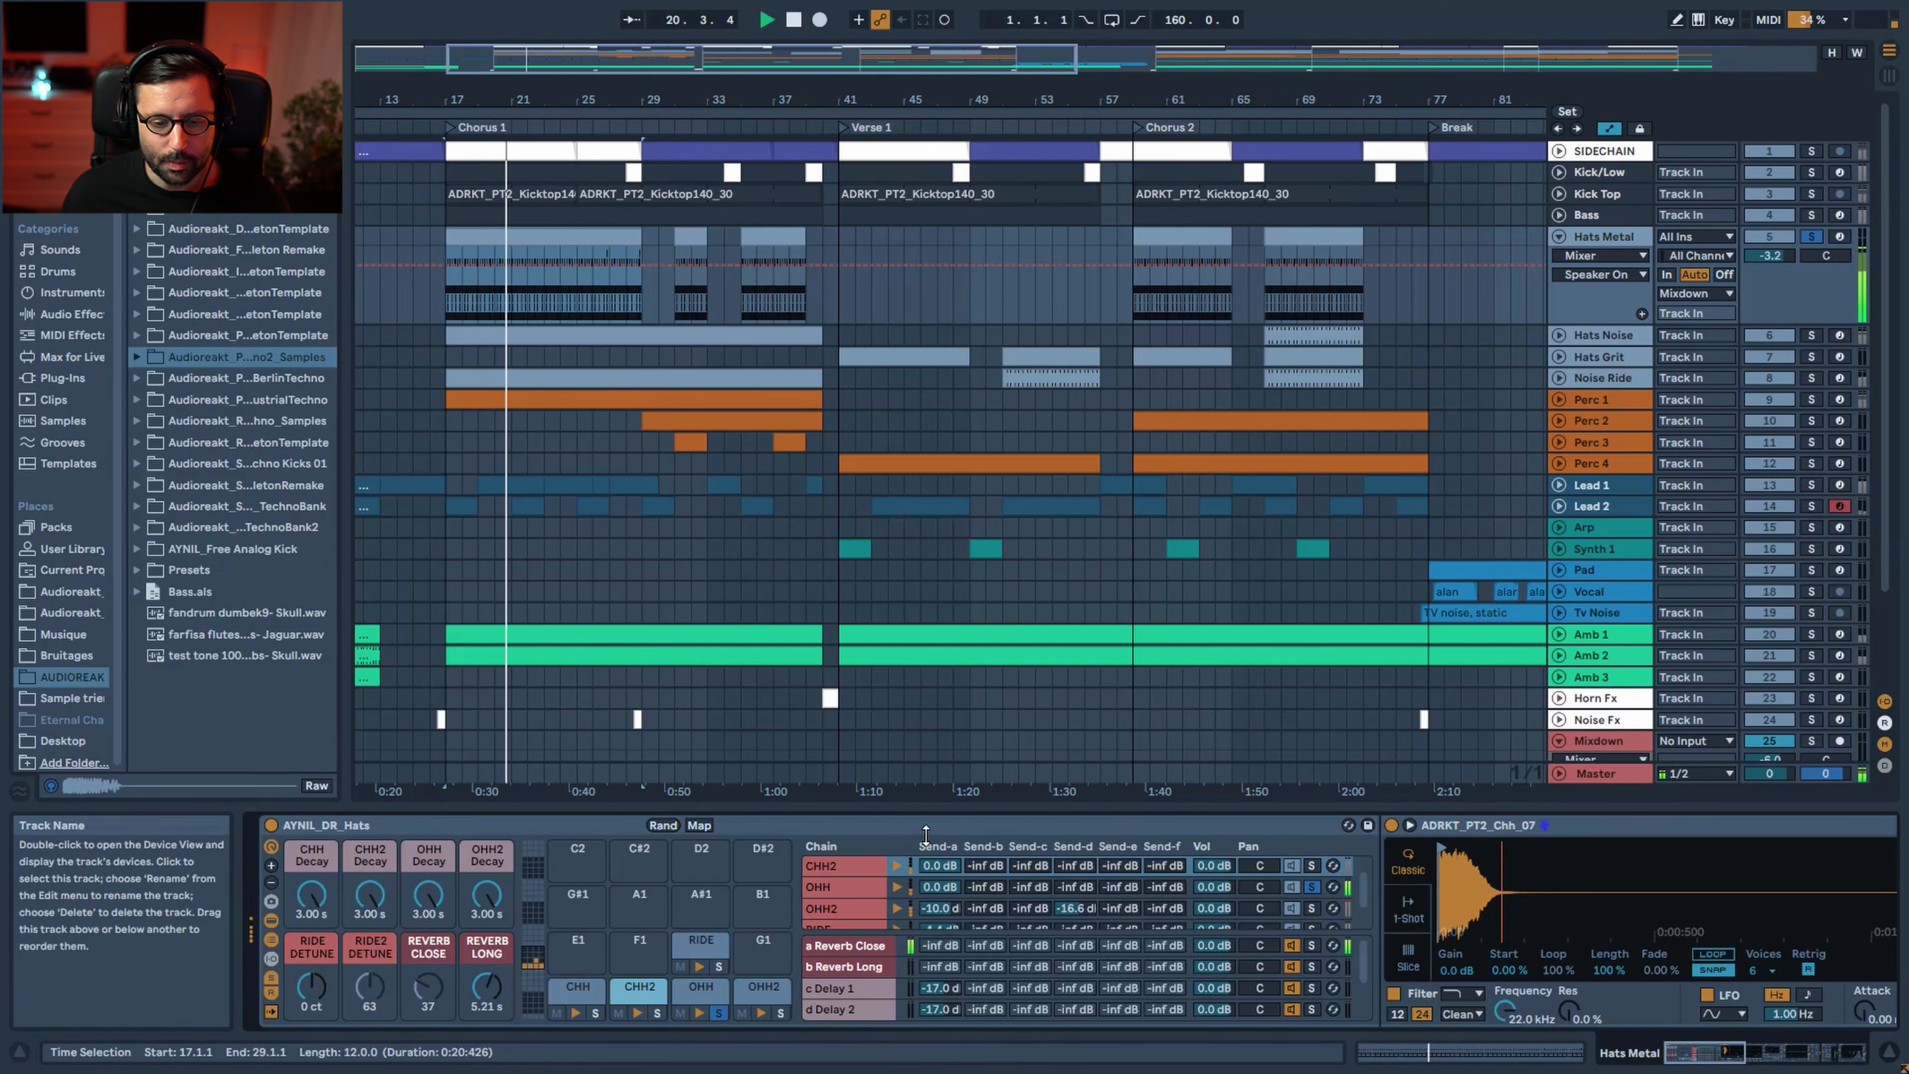
click(764, 995)
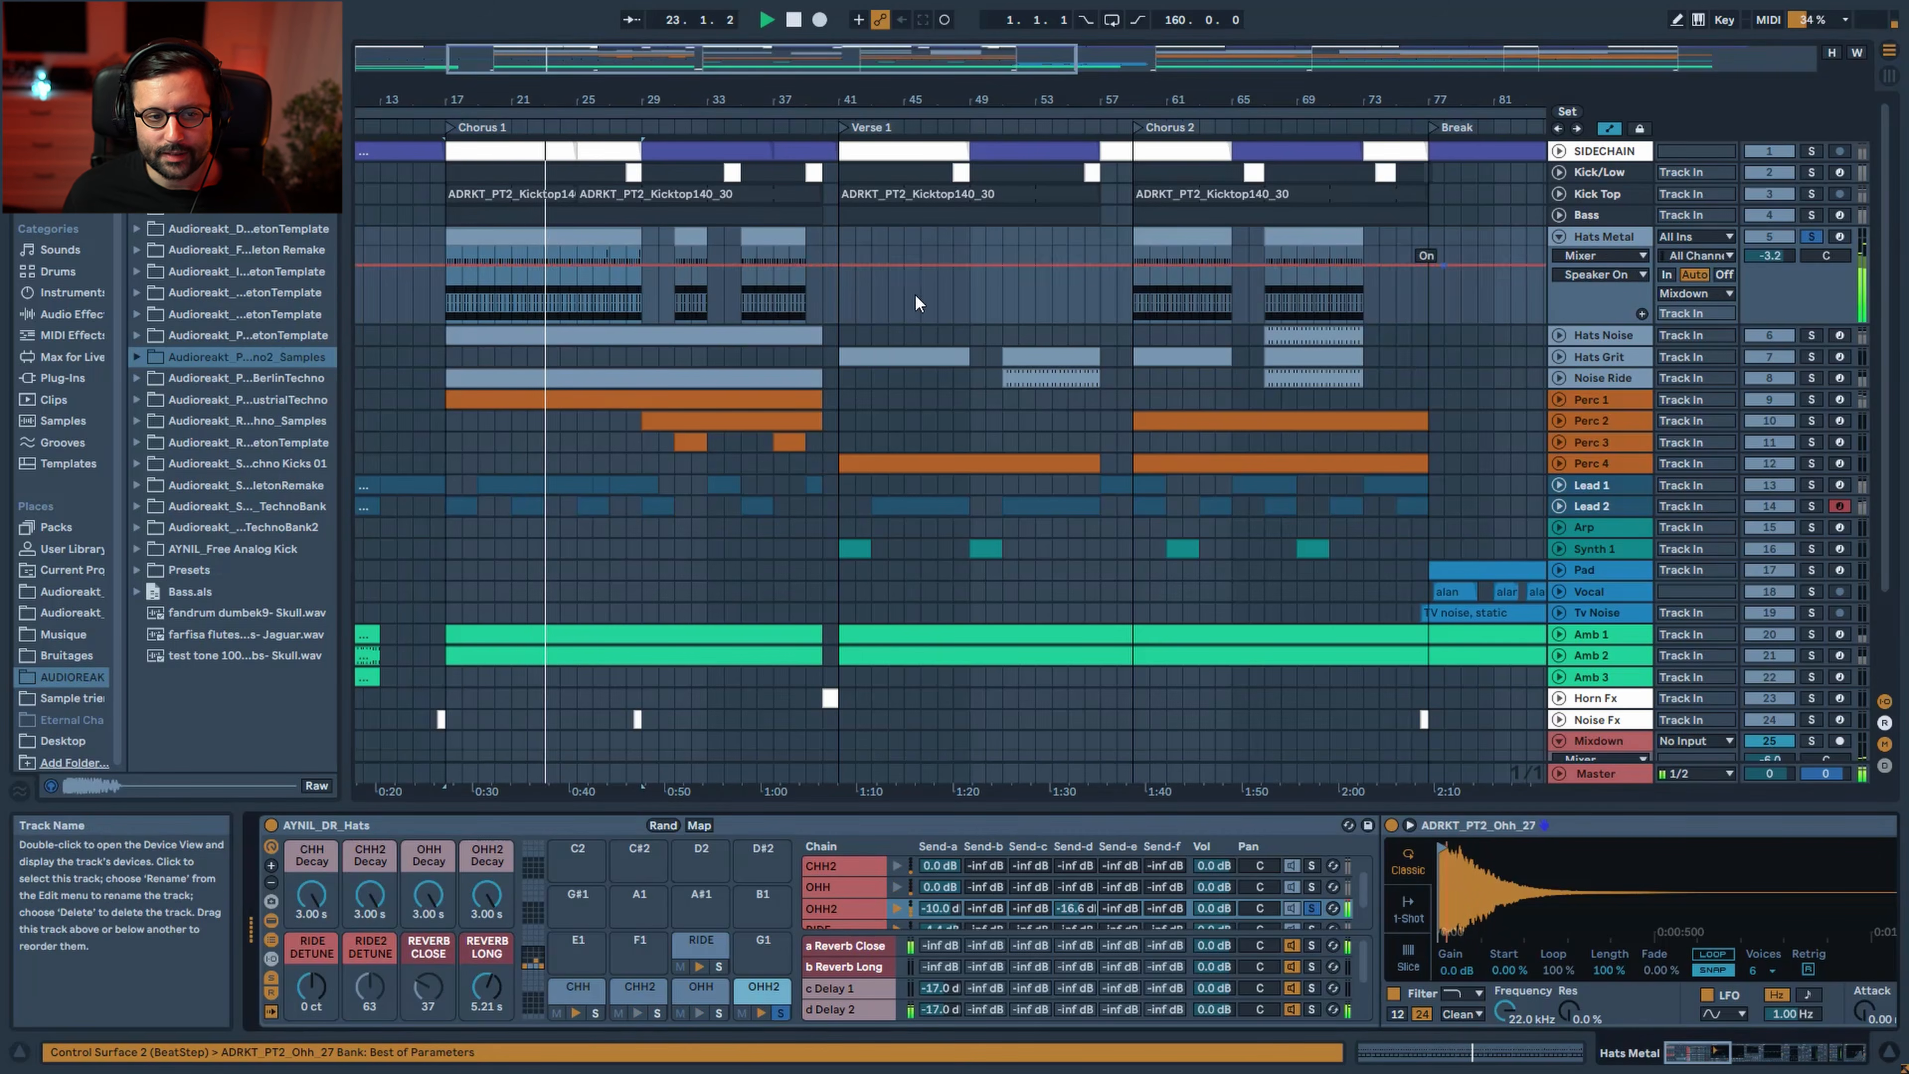
double_click(609, 238)
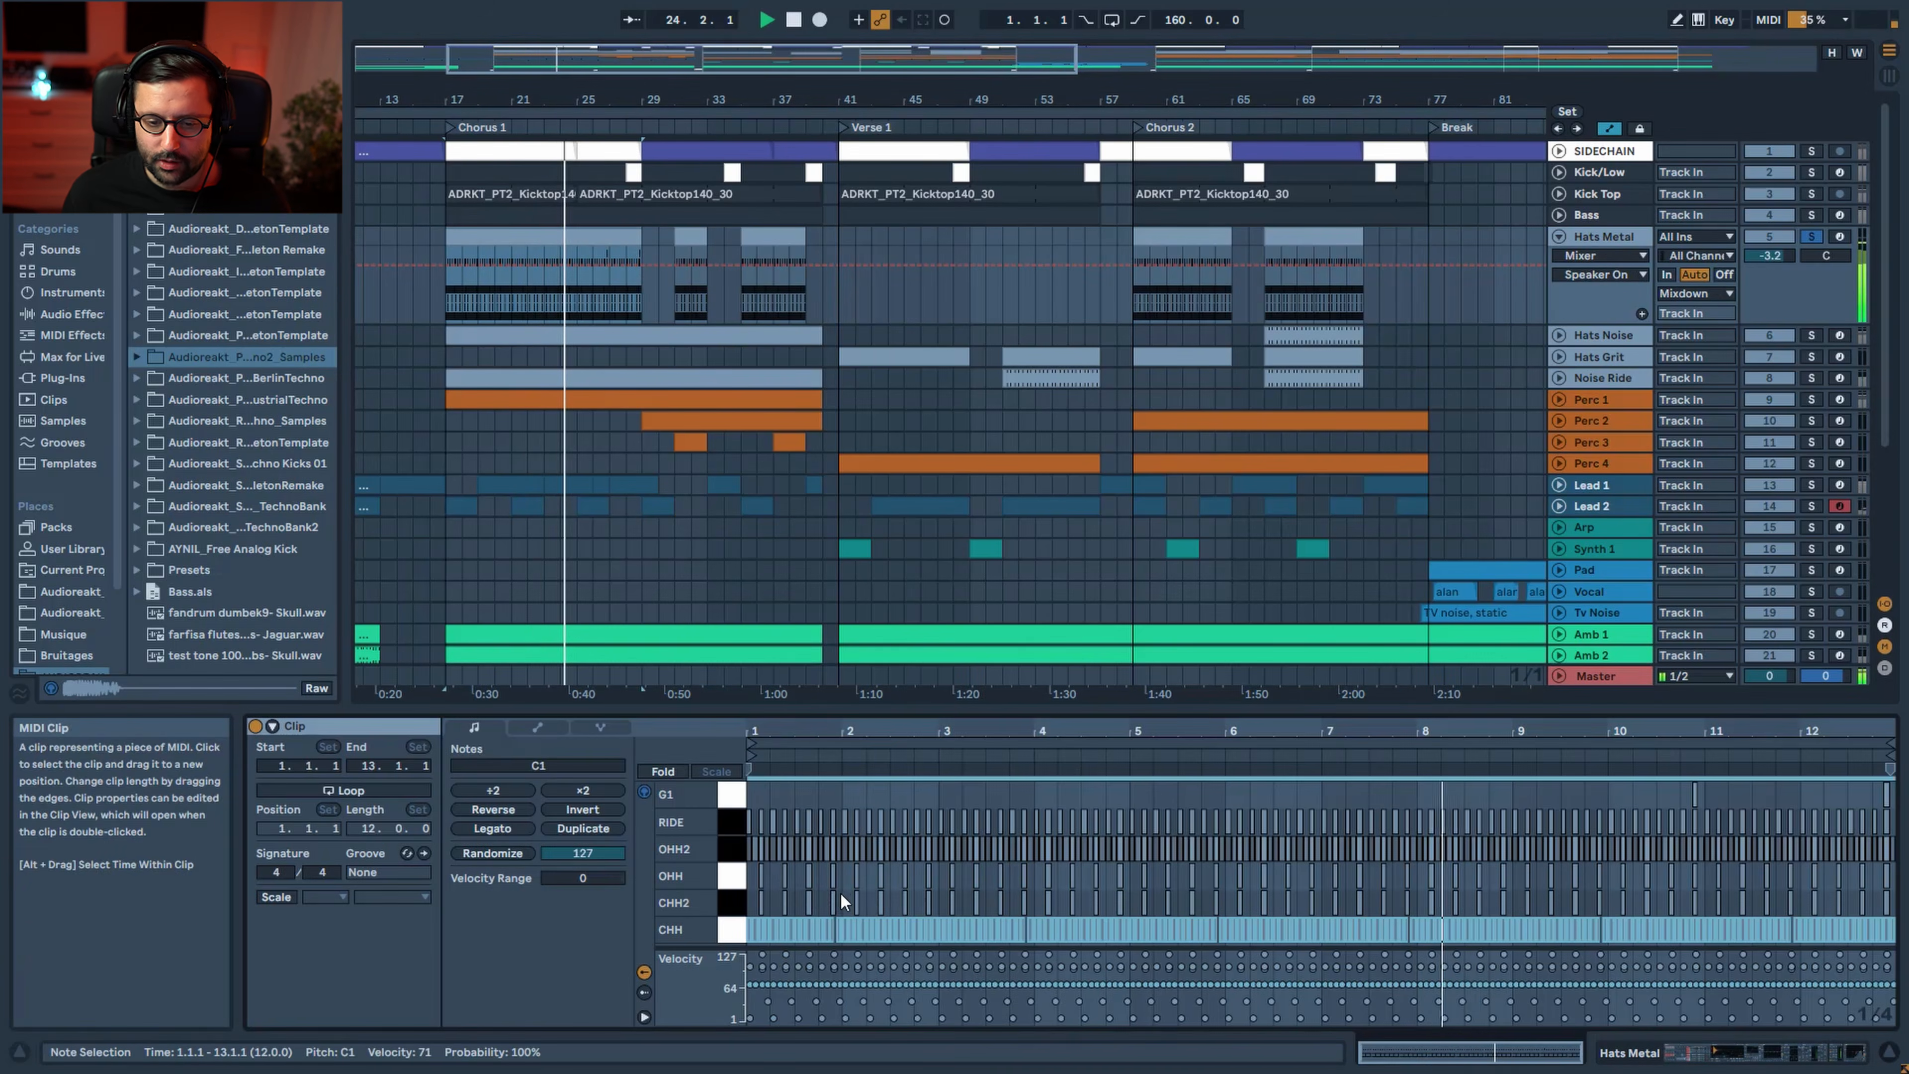
drag(754, 731, 755, 828)
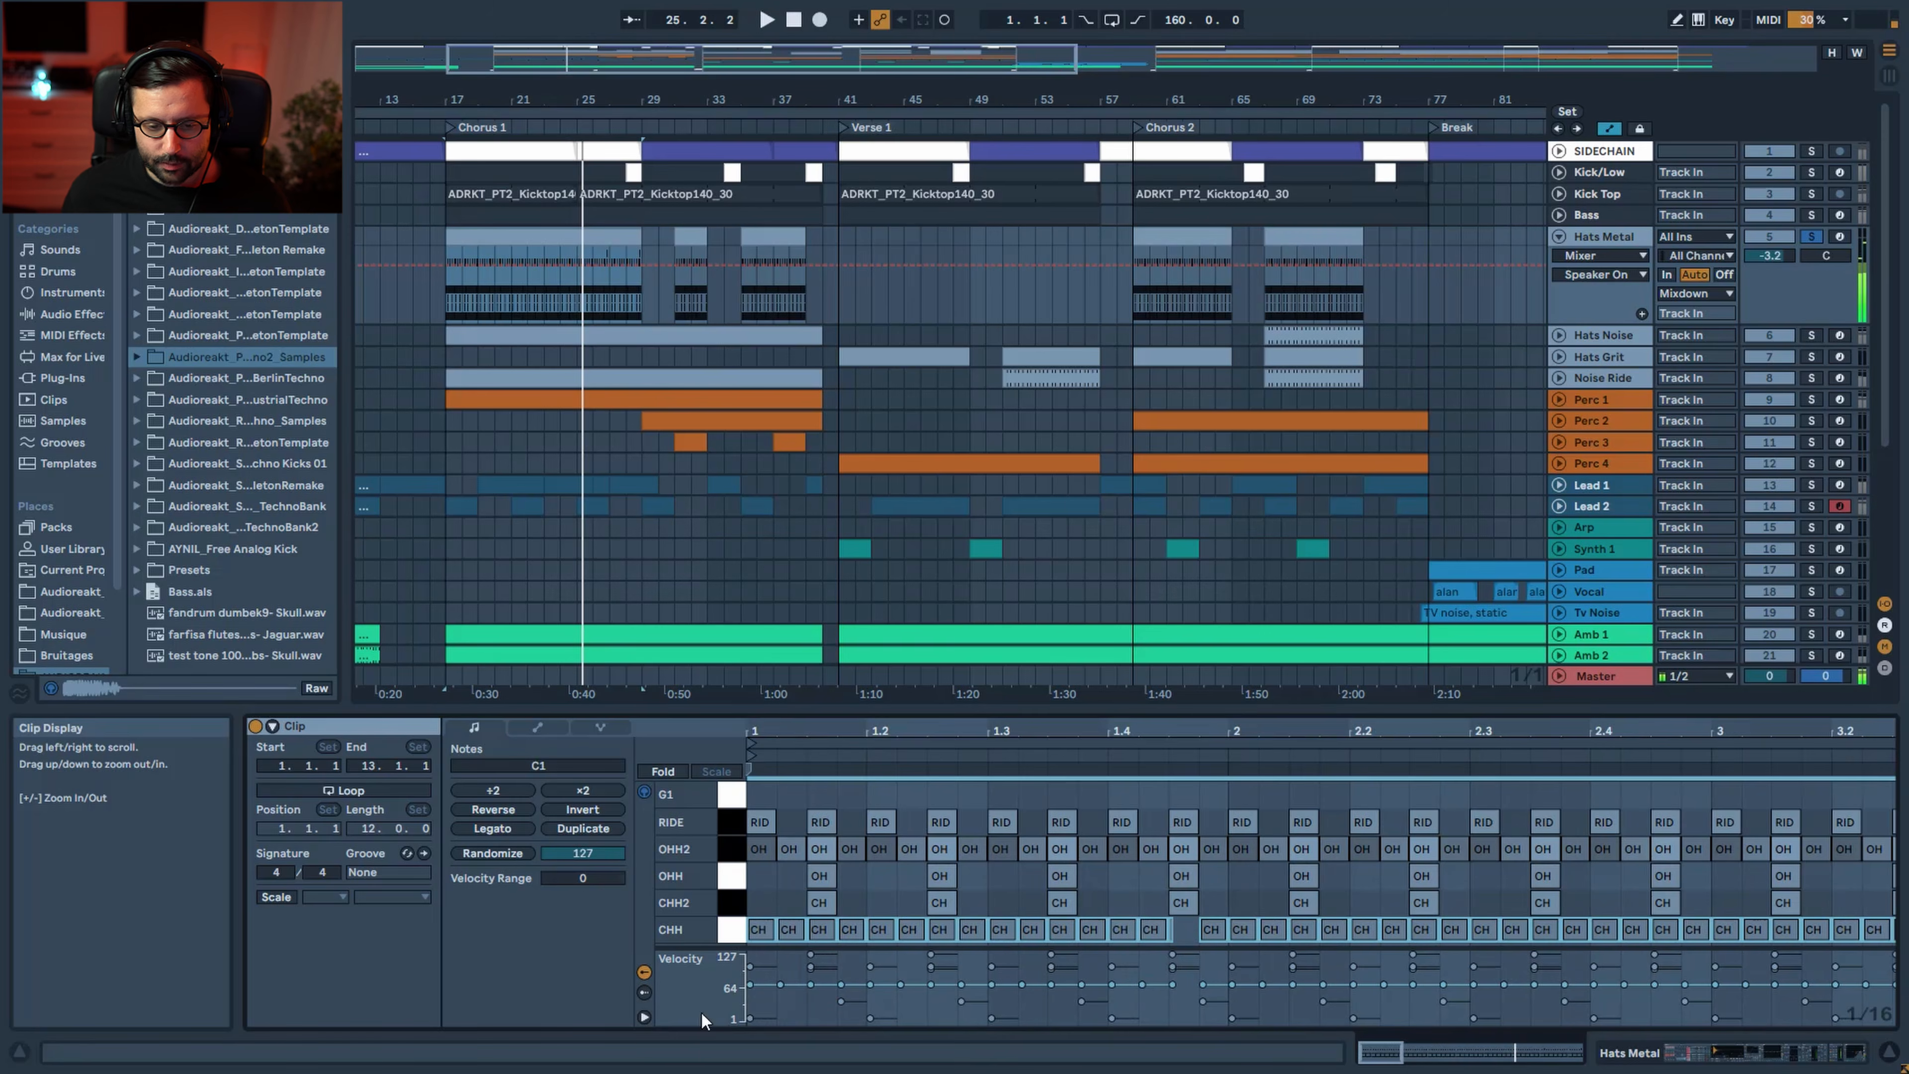
click(723, 842)
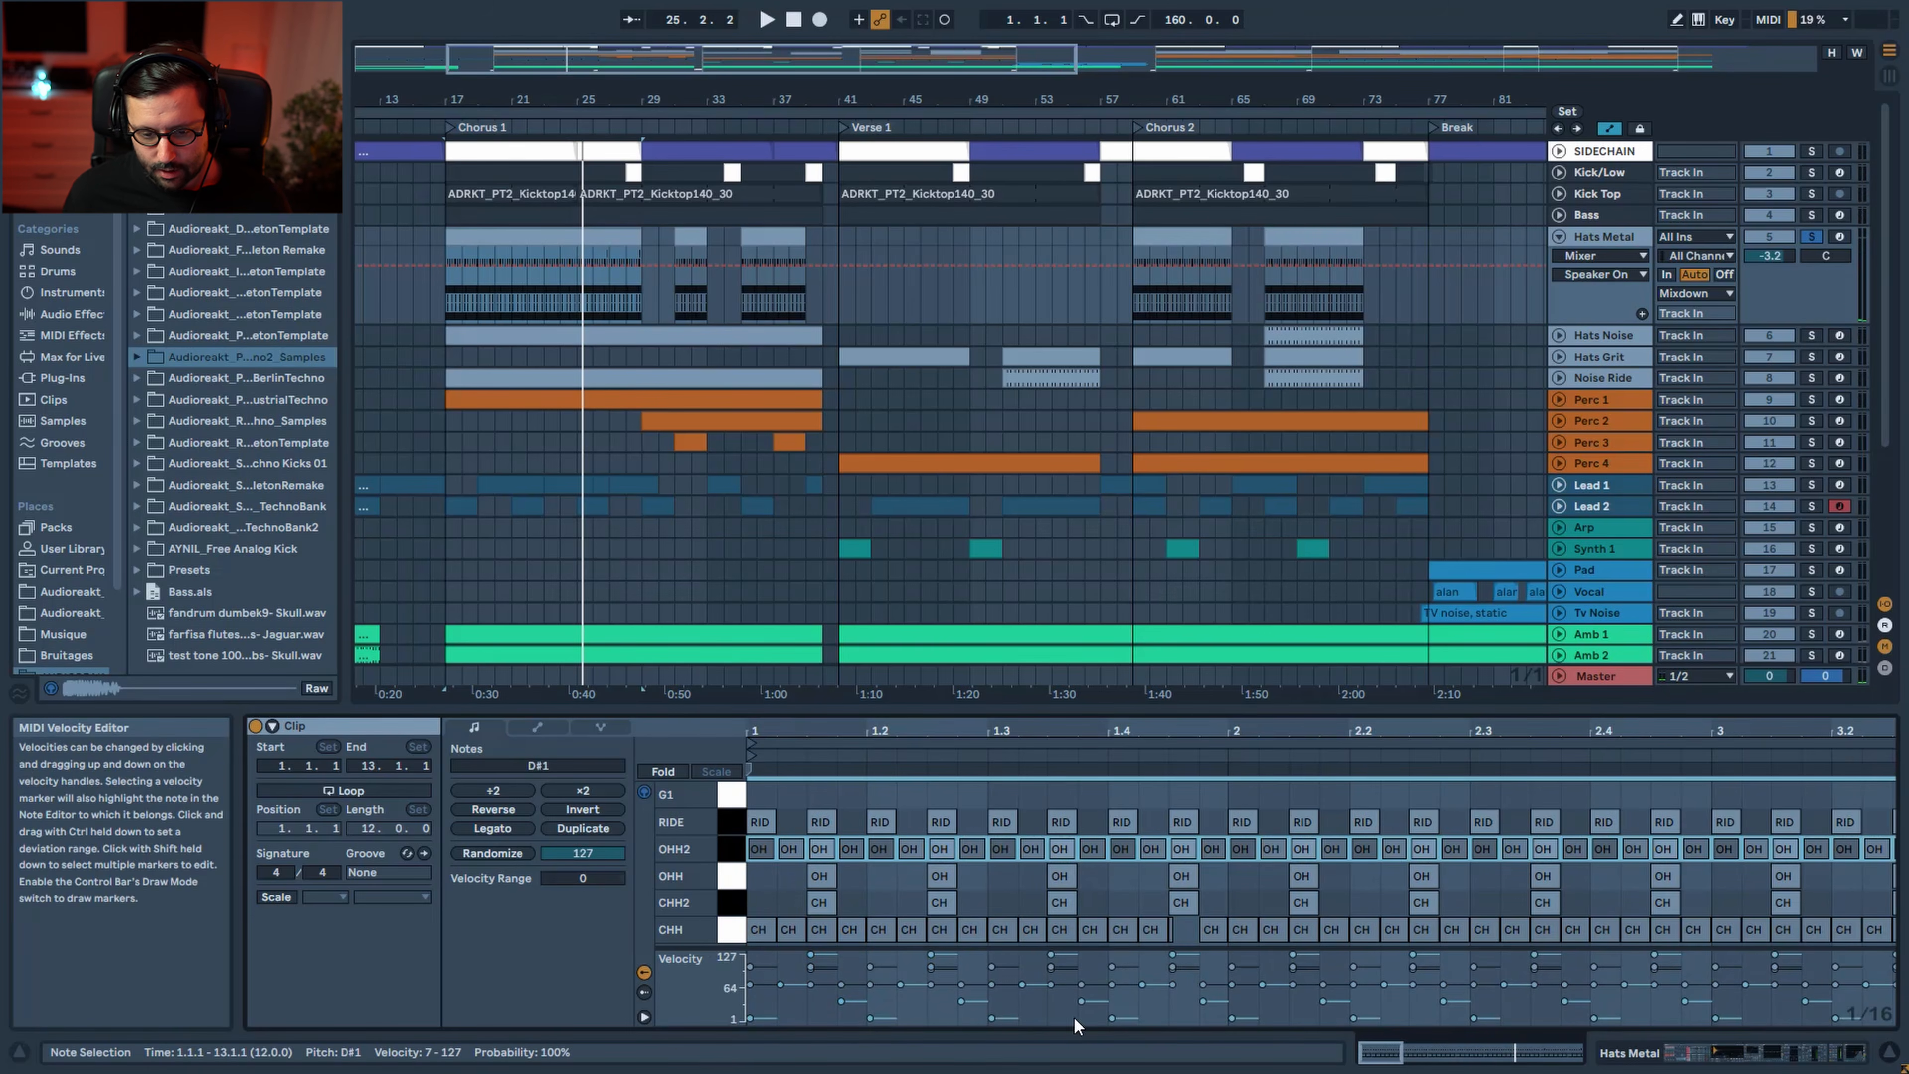
click(734, 812)
key(shift+Tab)
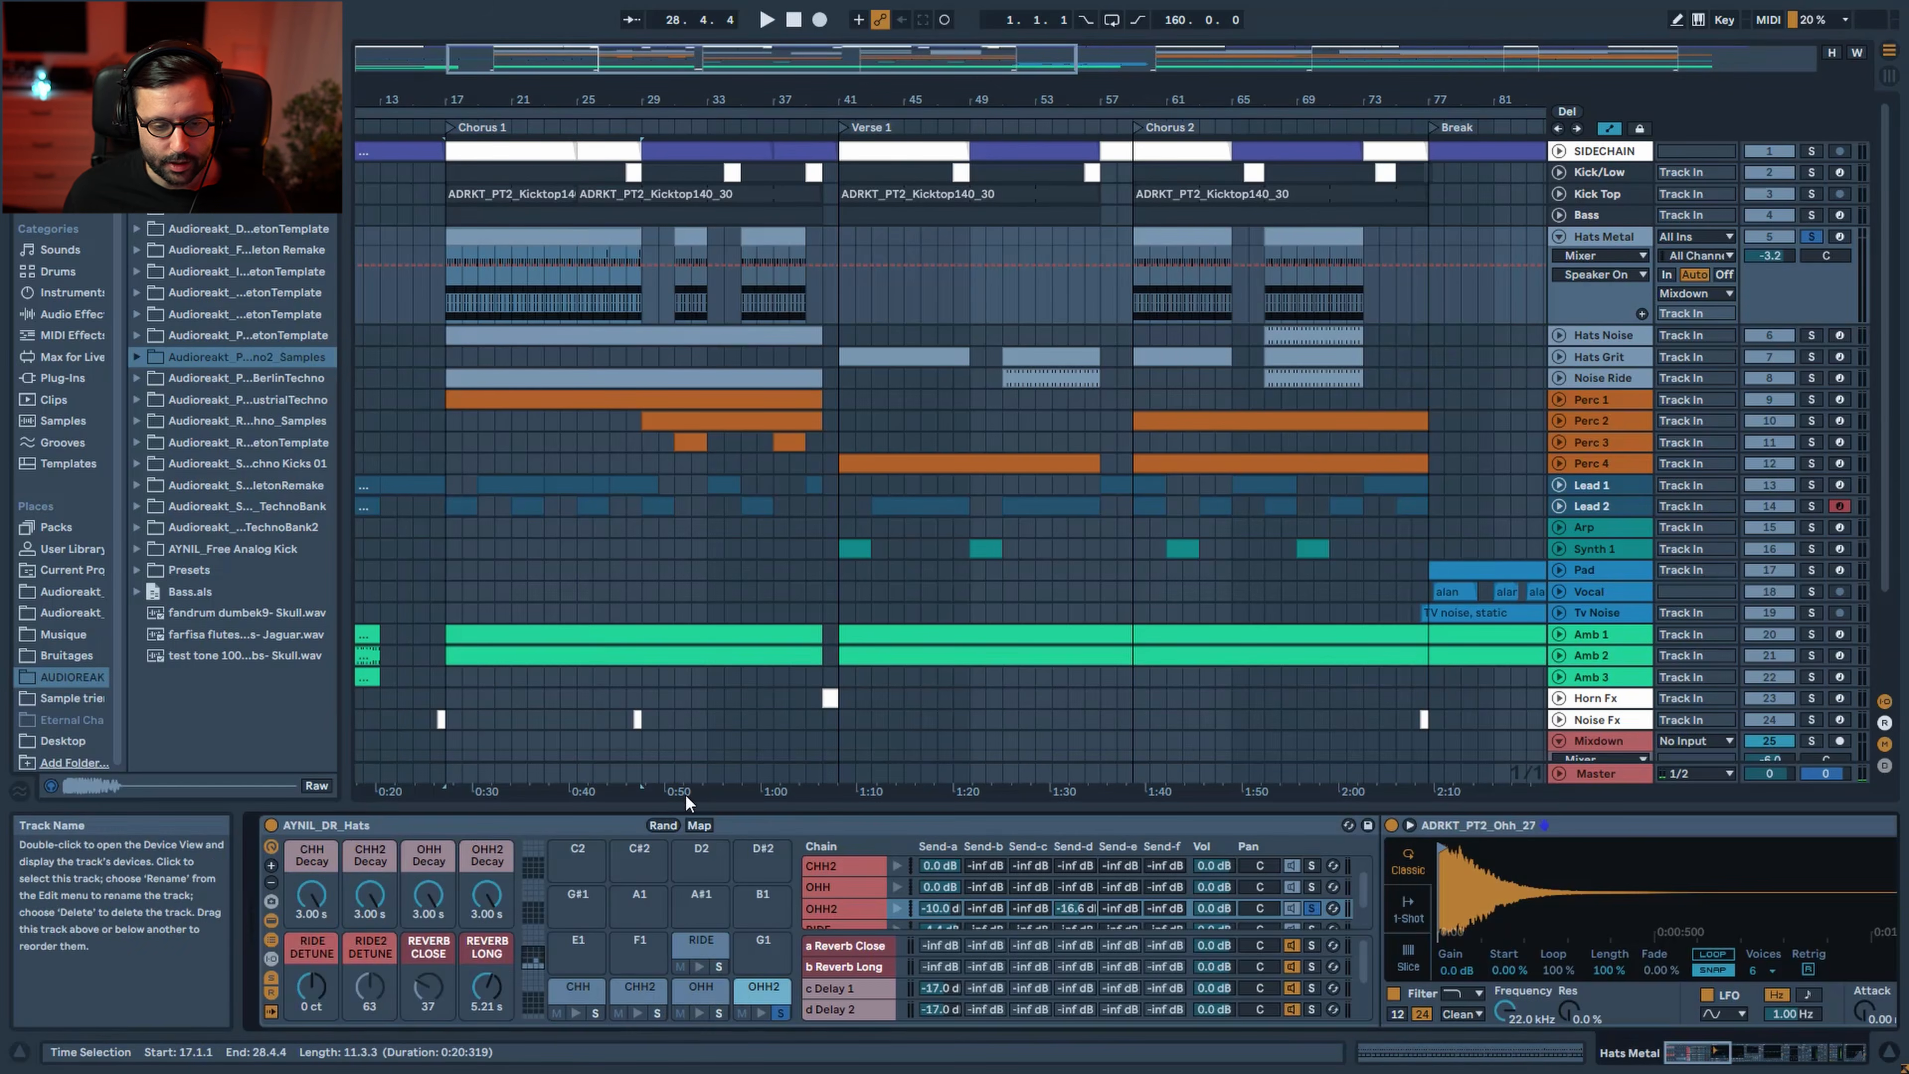
Solo the RIDE pad, play it from bar 17, and review its notes in the clip
click(720, 965)
key(space)
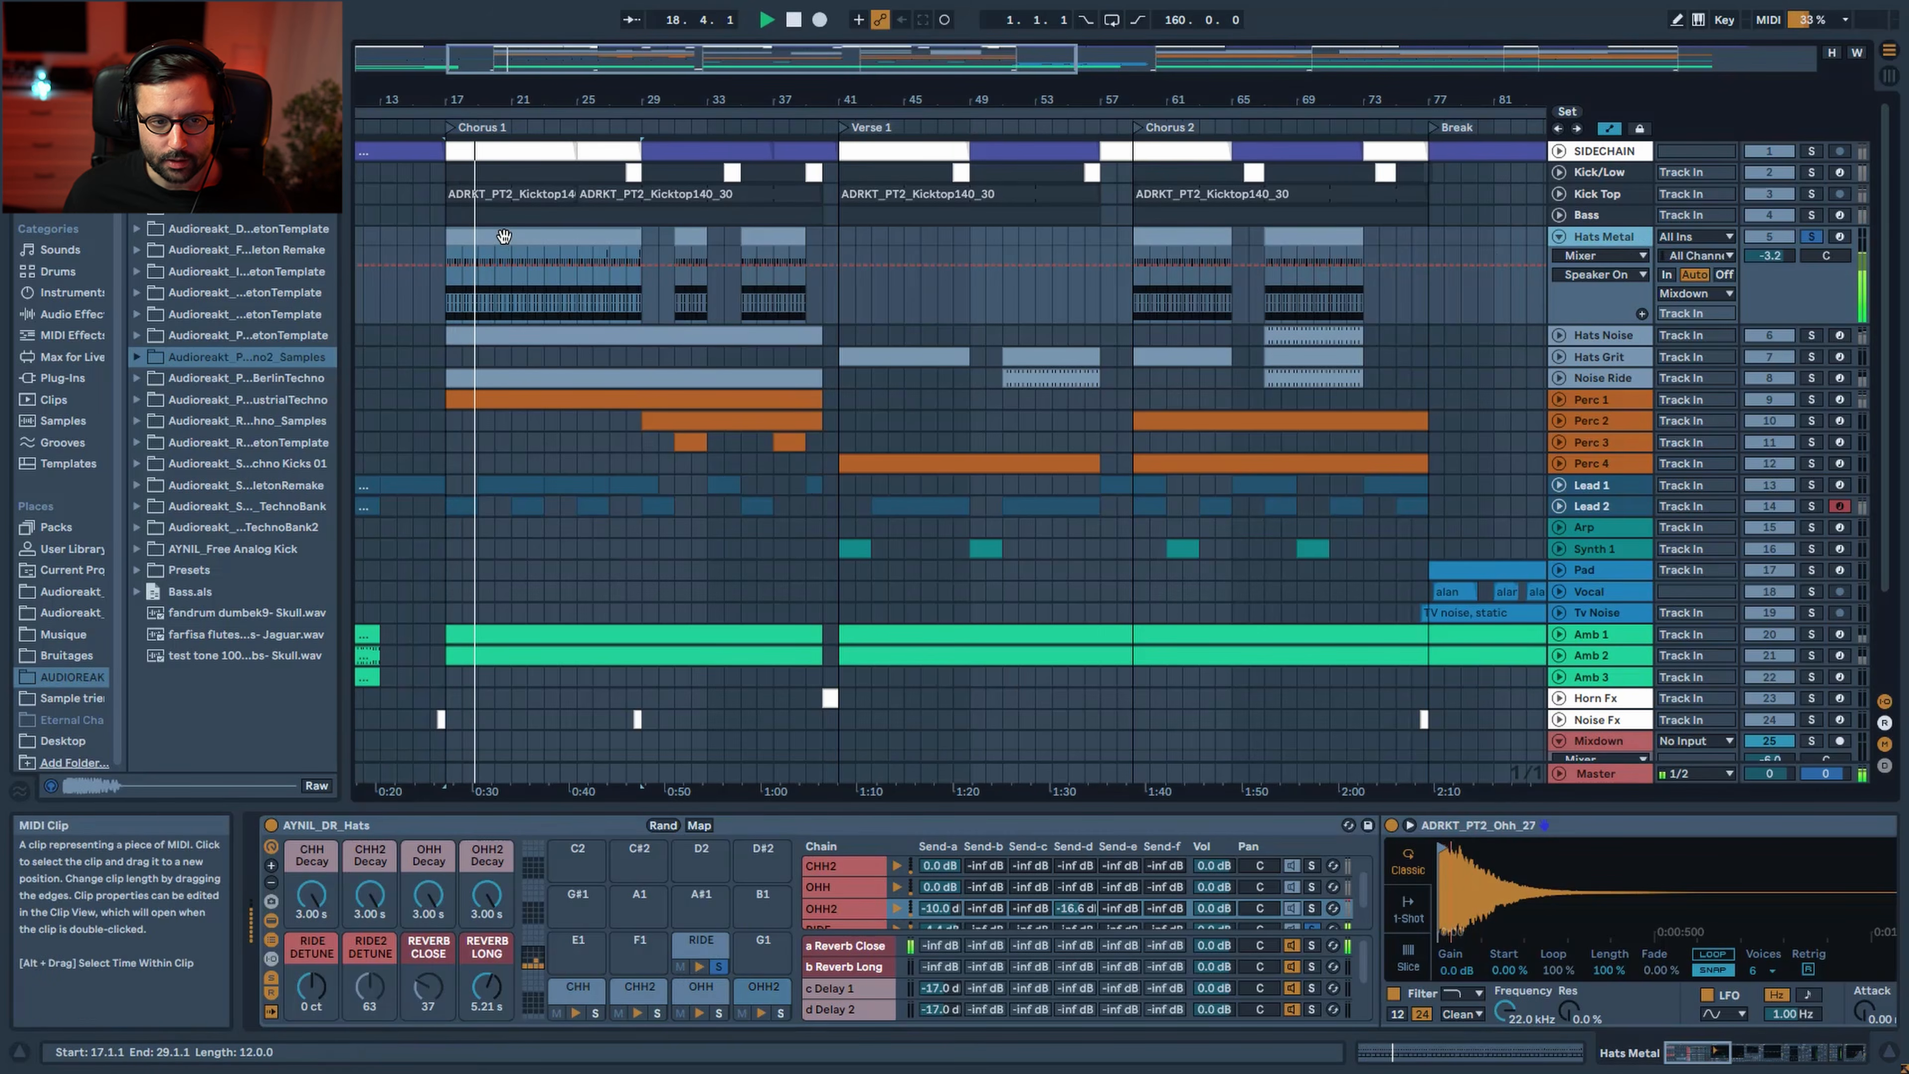
key(shift+Tab)
drag(750, 731, 793, 715)
key(space)
key(shift+Tab)
Show the CHH pad's sample and hide the AYNIL_DR_Hats rack's sends and return chains
click(579, 991)
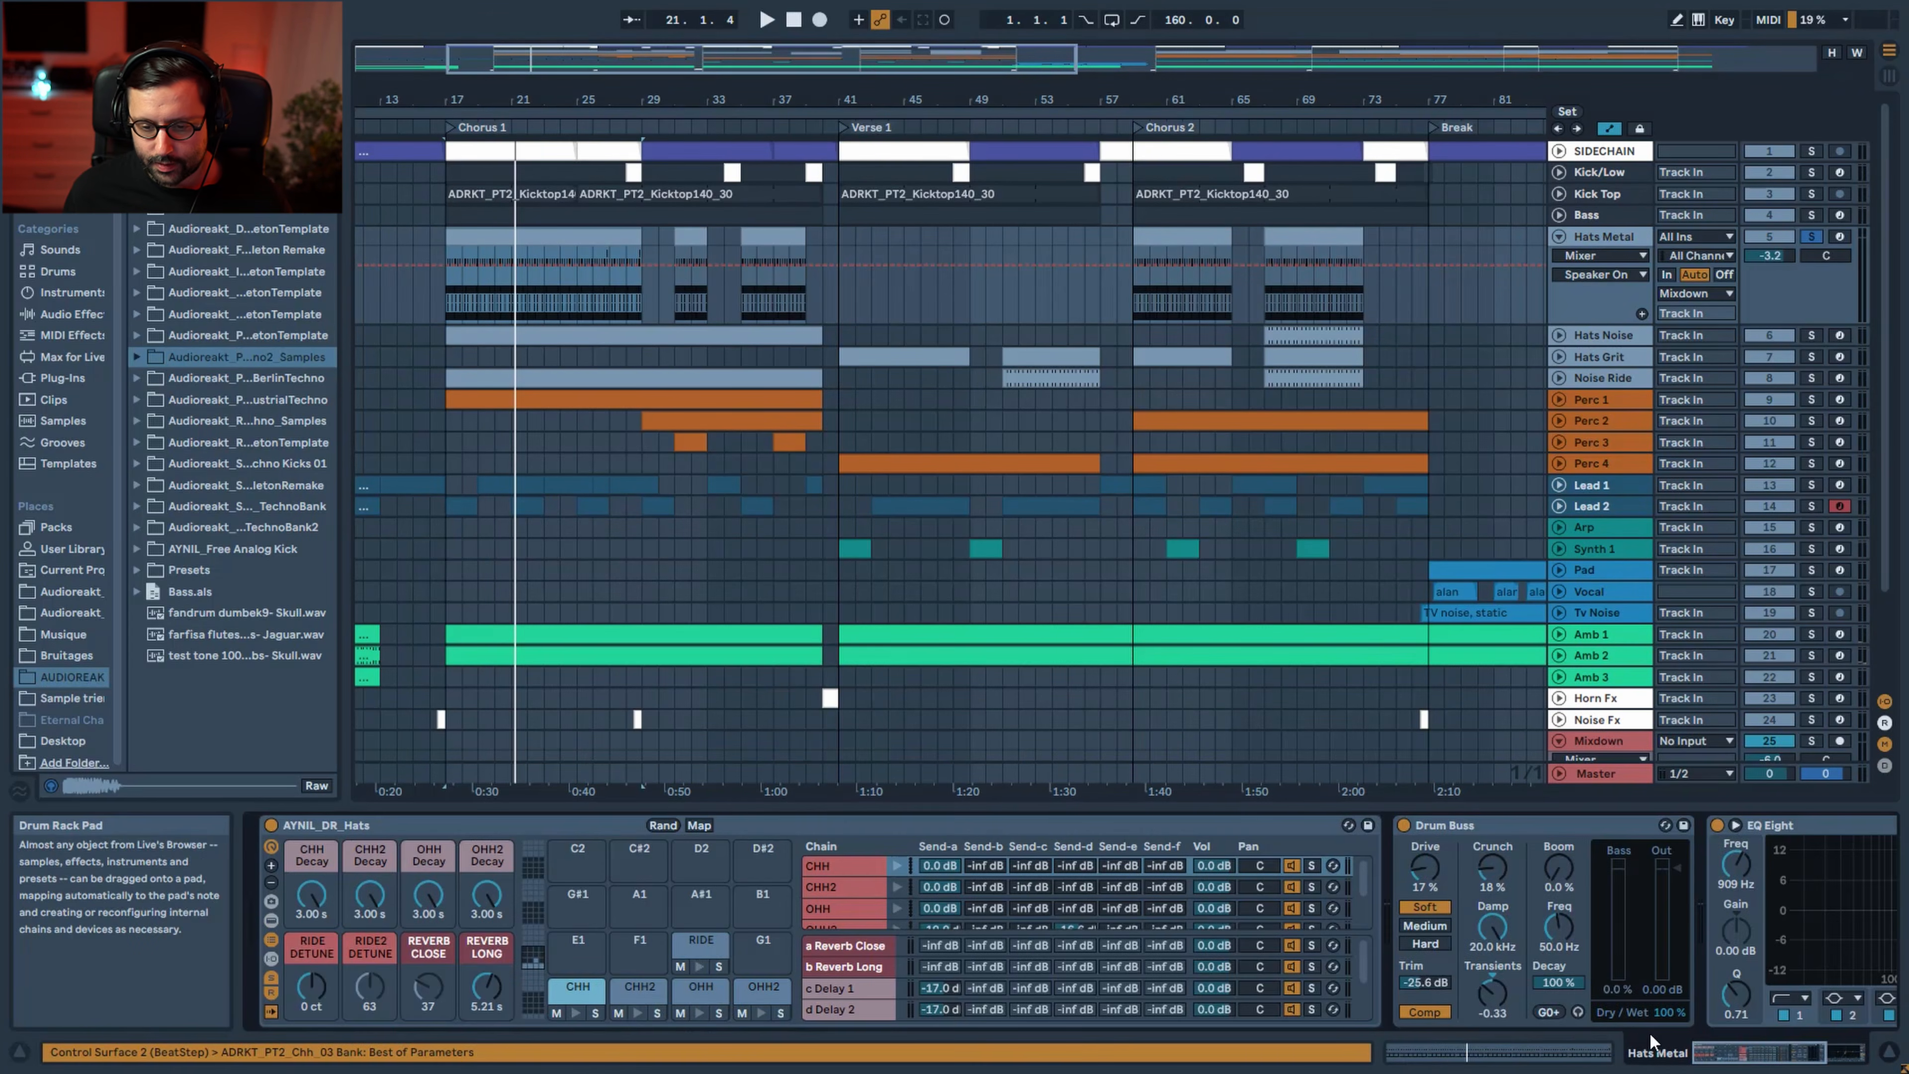
mouse_move(1702, 1054)
mouse_down()
mouse_move(1770, 1061)
mouse_move(1706, 1059)
mouse_up()
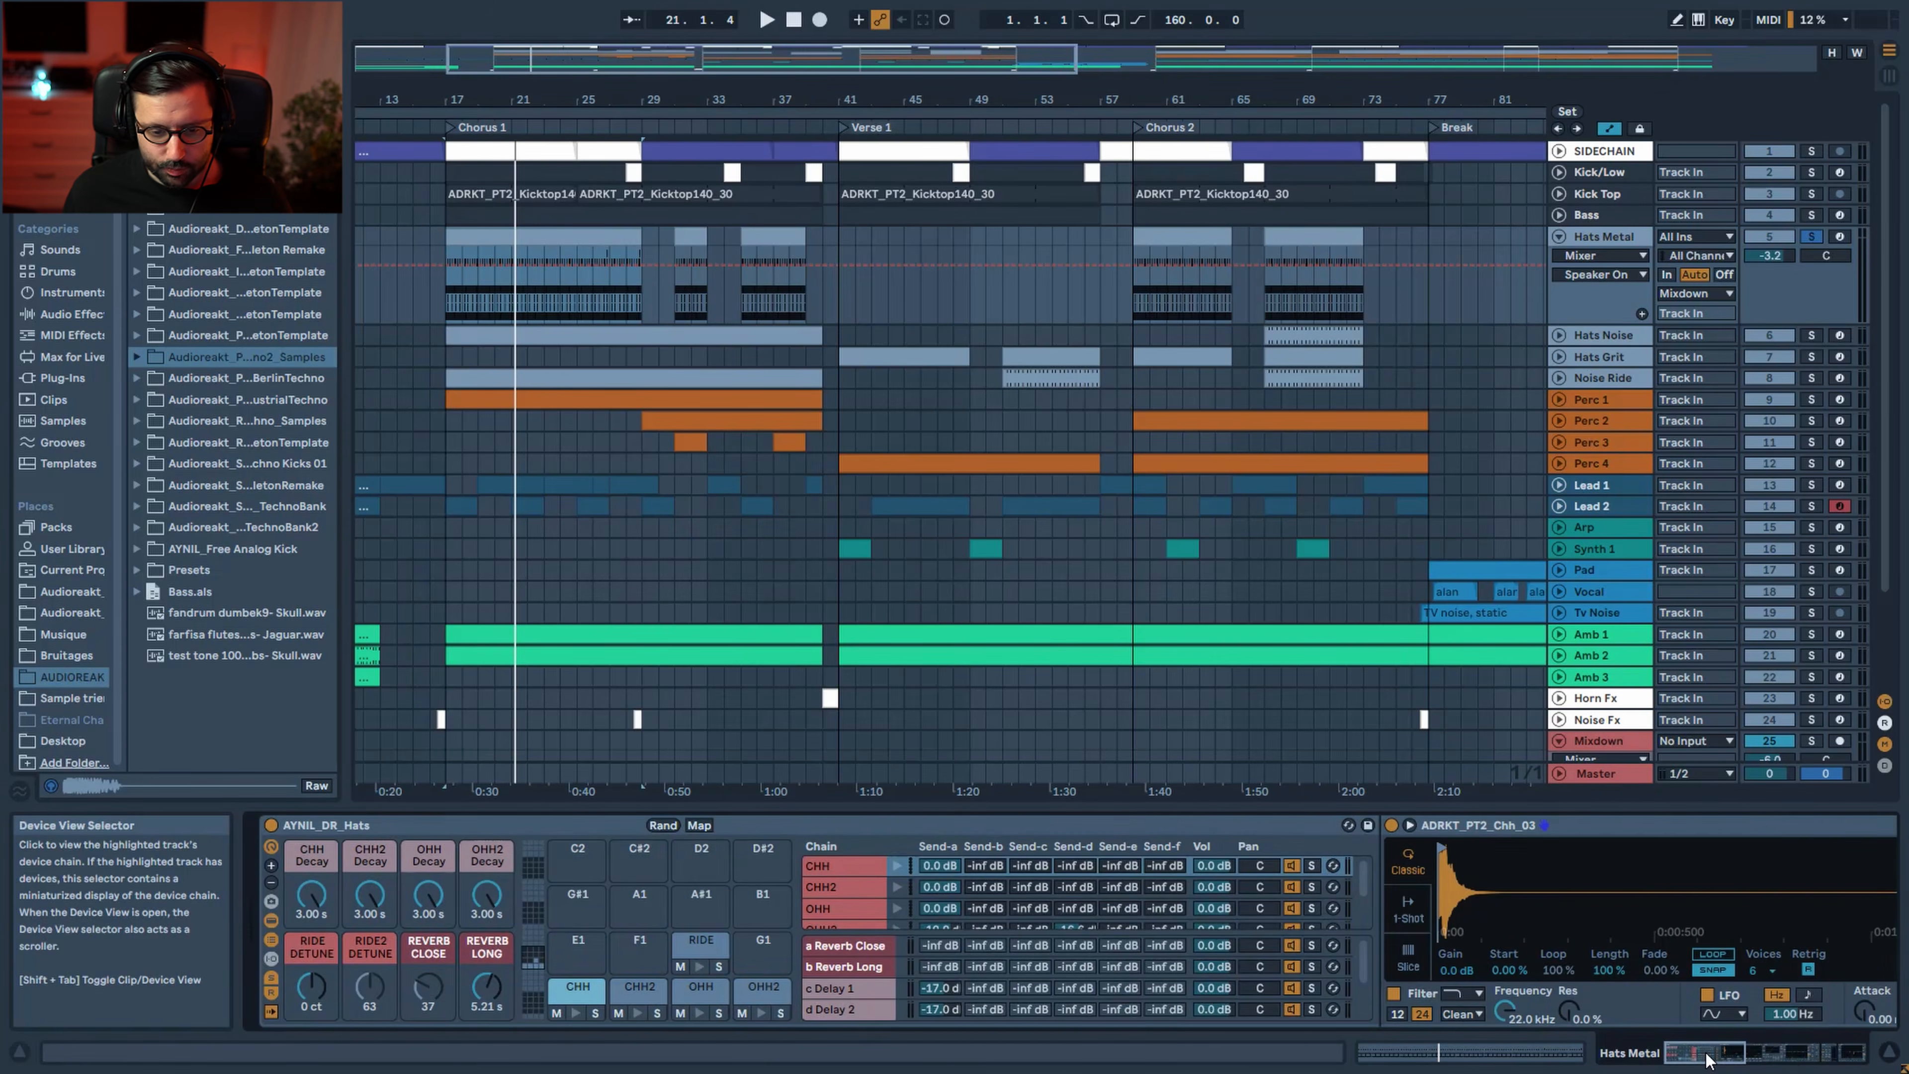
click(270, 978)
click(270, 992)
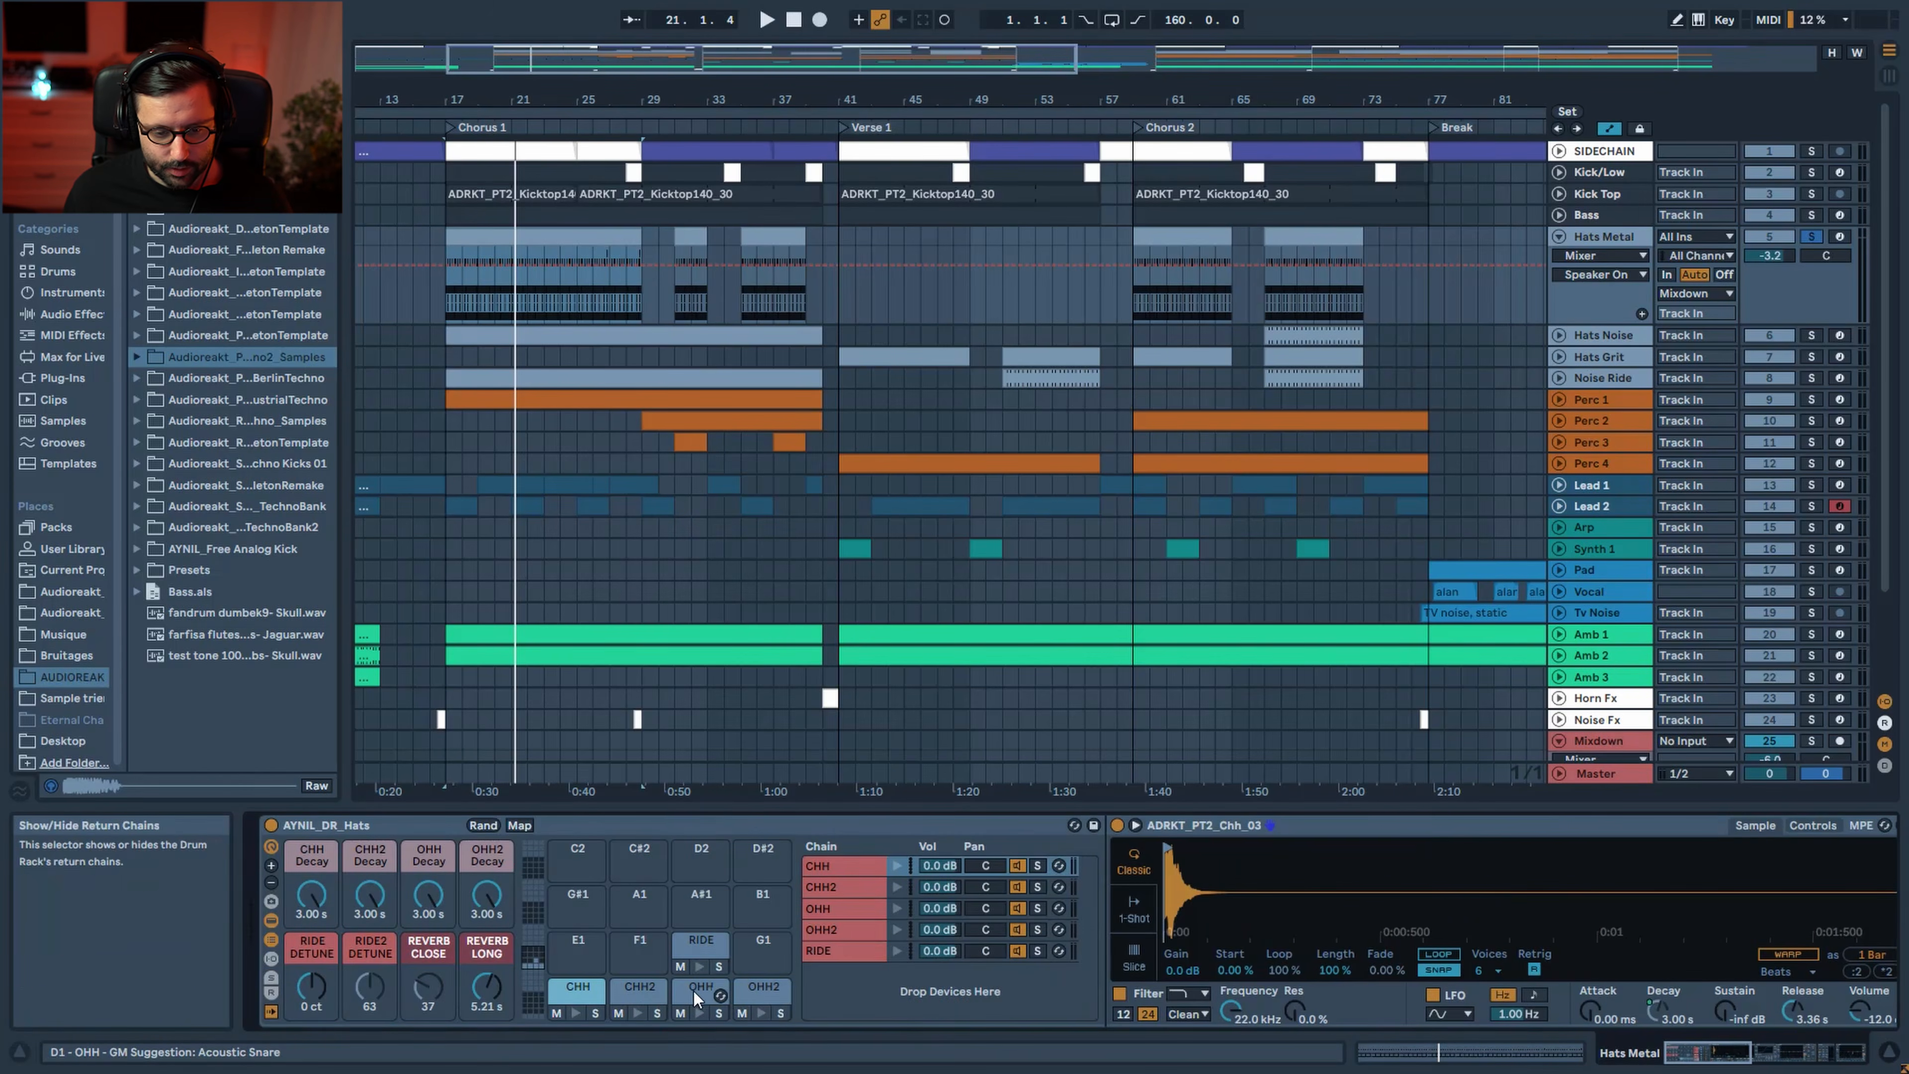
Go through the CHH2, CHH, OHH2 and RIDE pads, examining their samples and the RIDE pad's effects chain
click(639, 992)
mouse_move(1710, 1056)
mouse_down()
mouse_move(1793, 1069)
mouse_move(1708, 1057)
mouse_up()
click(576, 1004)
click(619, 994)
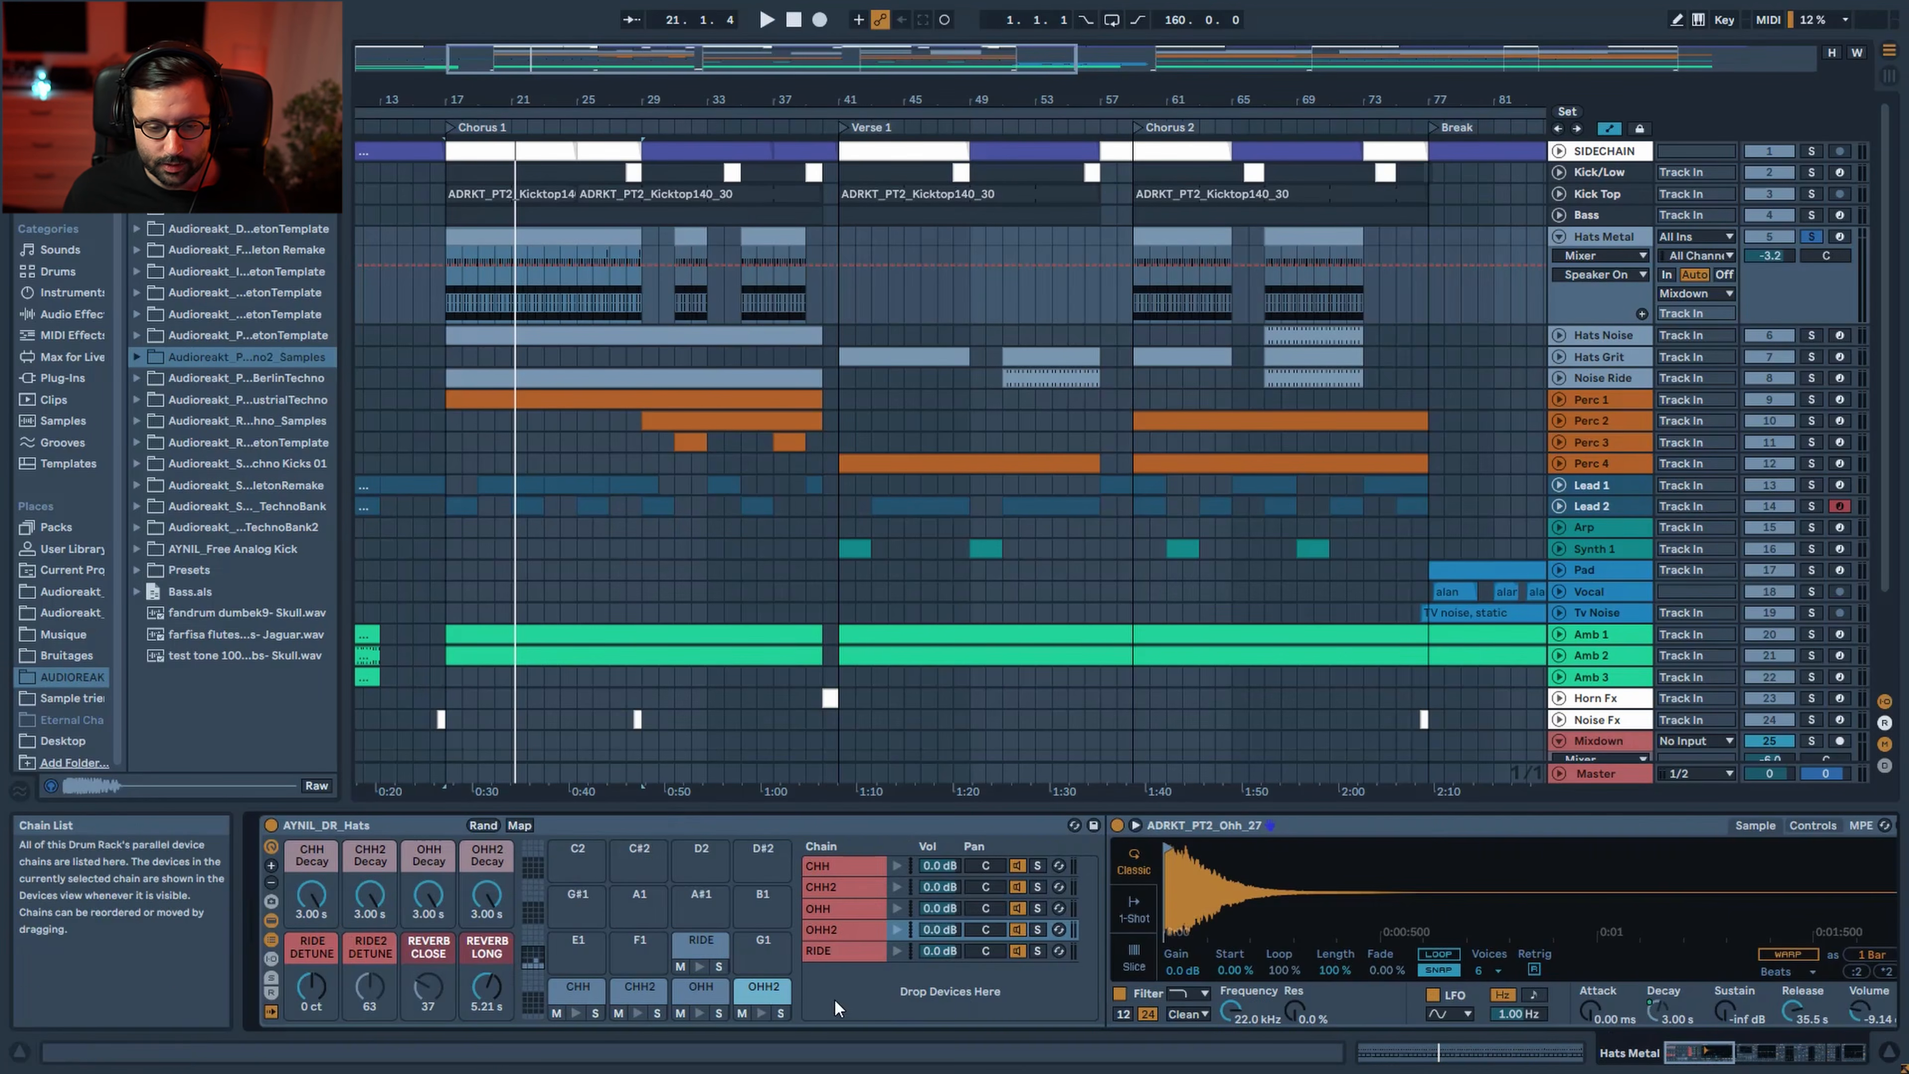
click(718, 949)
drag(1709, 1056, 1758, 1056)
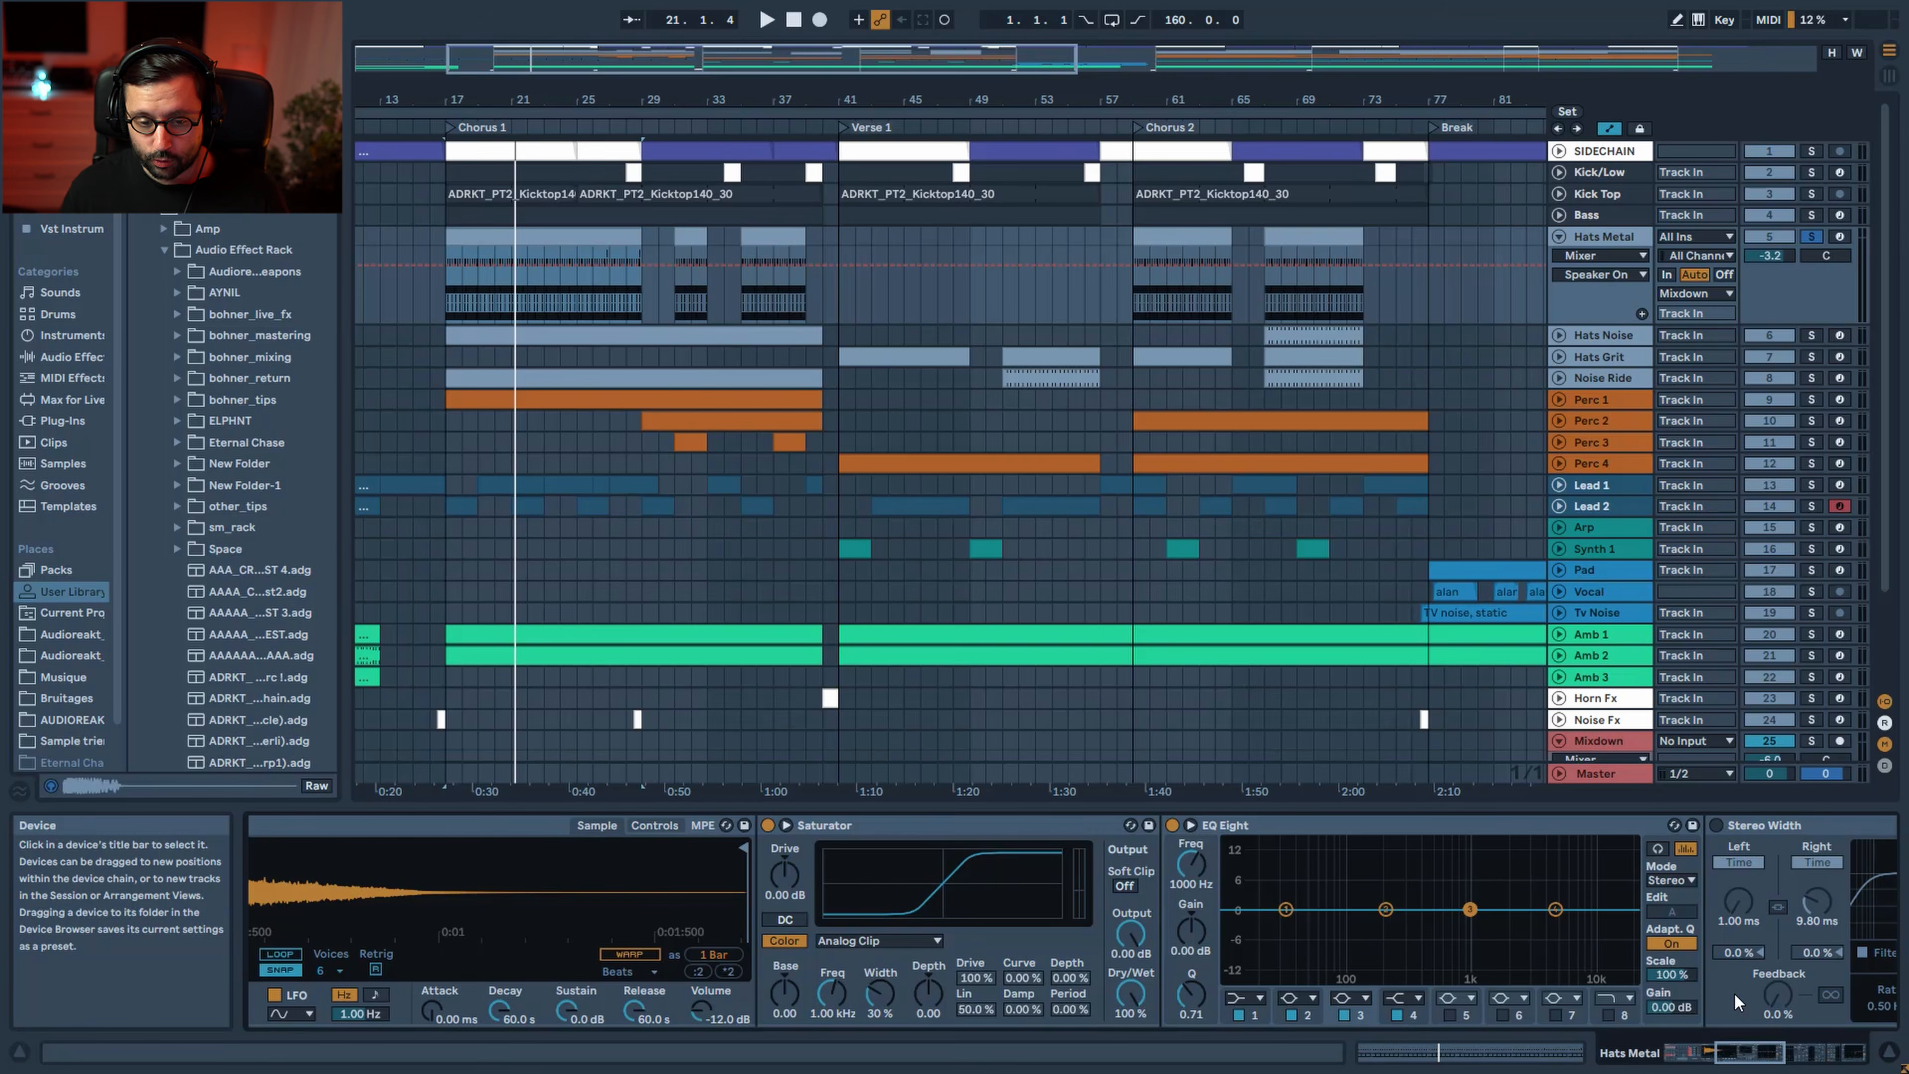
drag(1753, 1051, 1697, 1051)
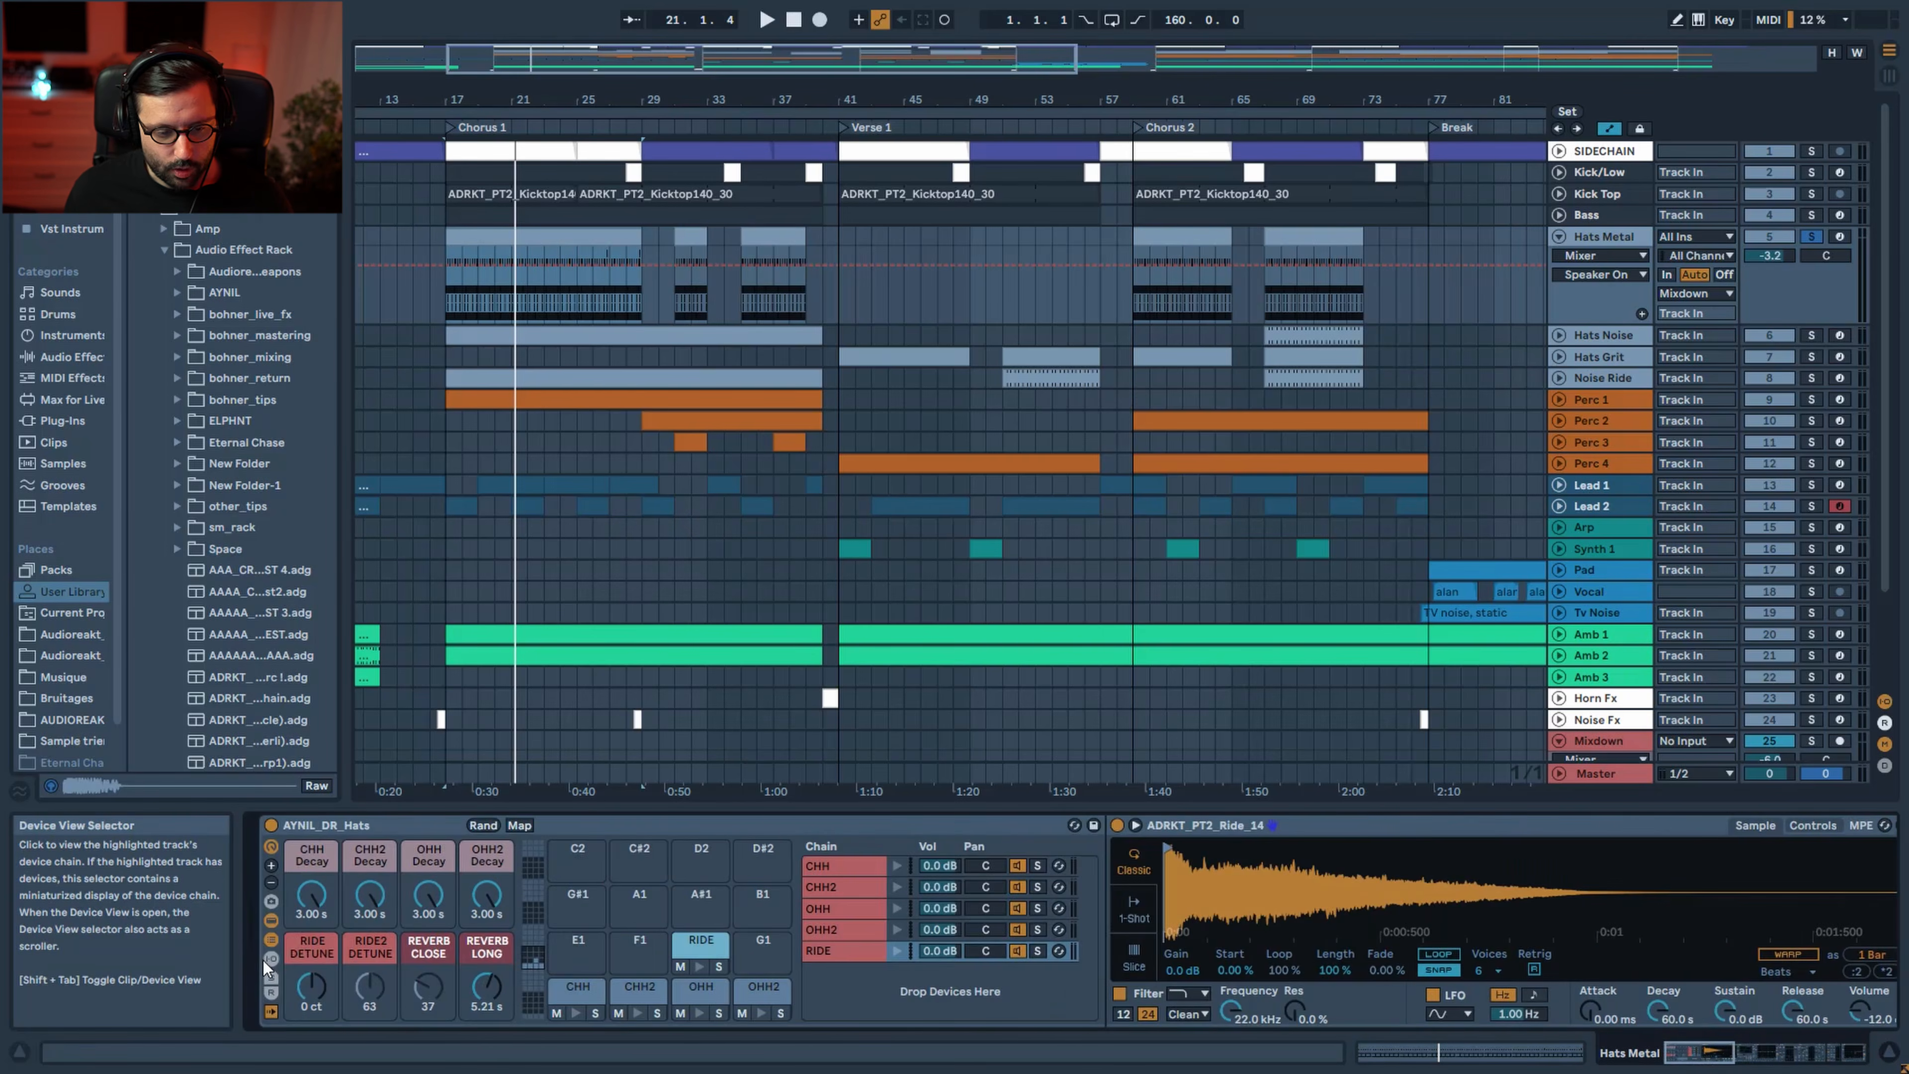
Show the rack's sends and return chains, and examine the Reverb Close return and the OHH2 chain's send levels
click(271, 977)
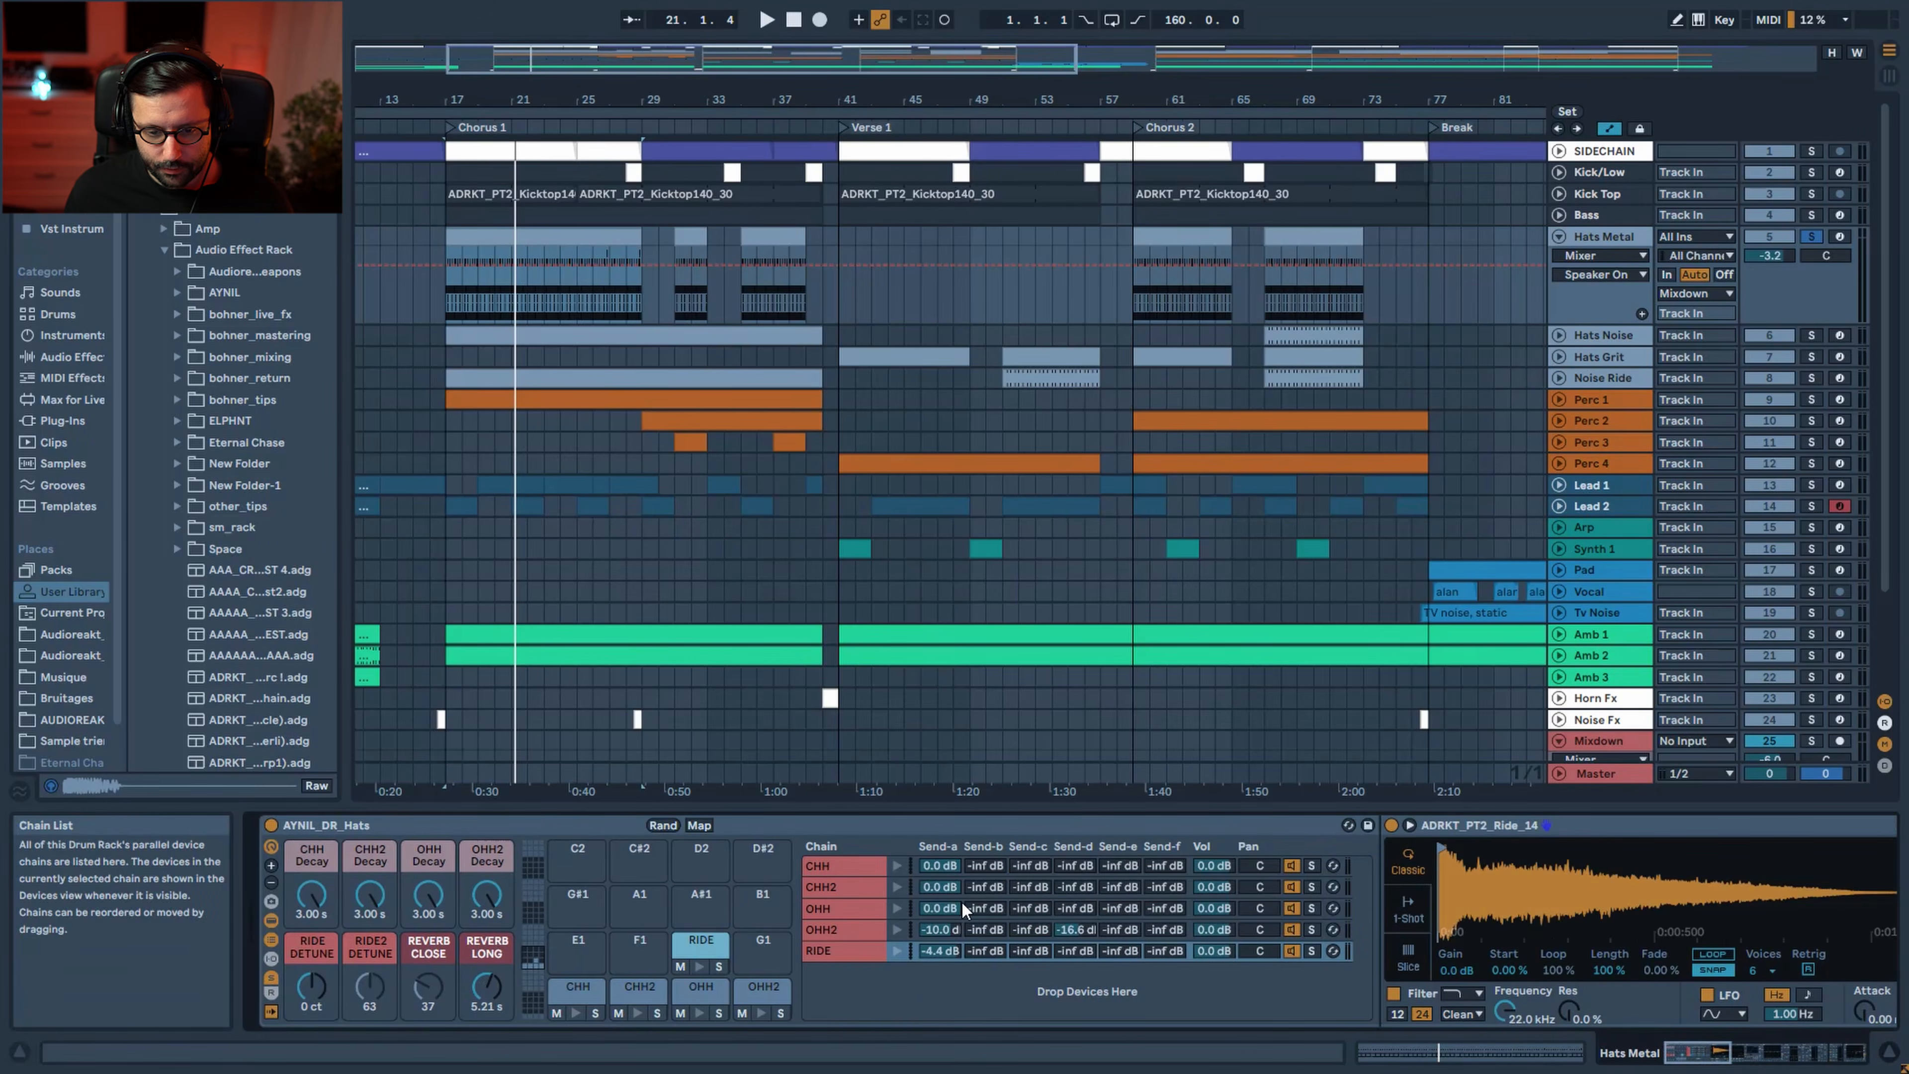
click(272, 992)
click(833, 949)
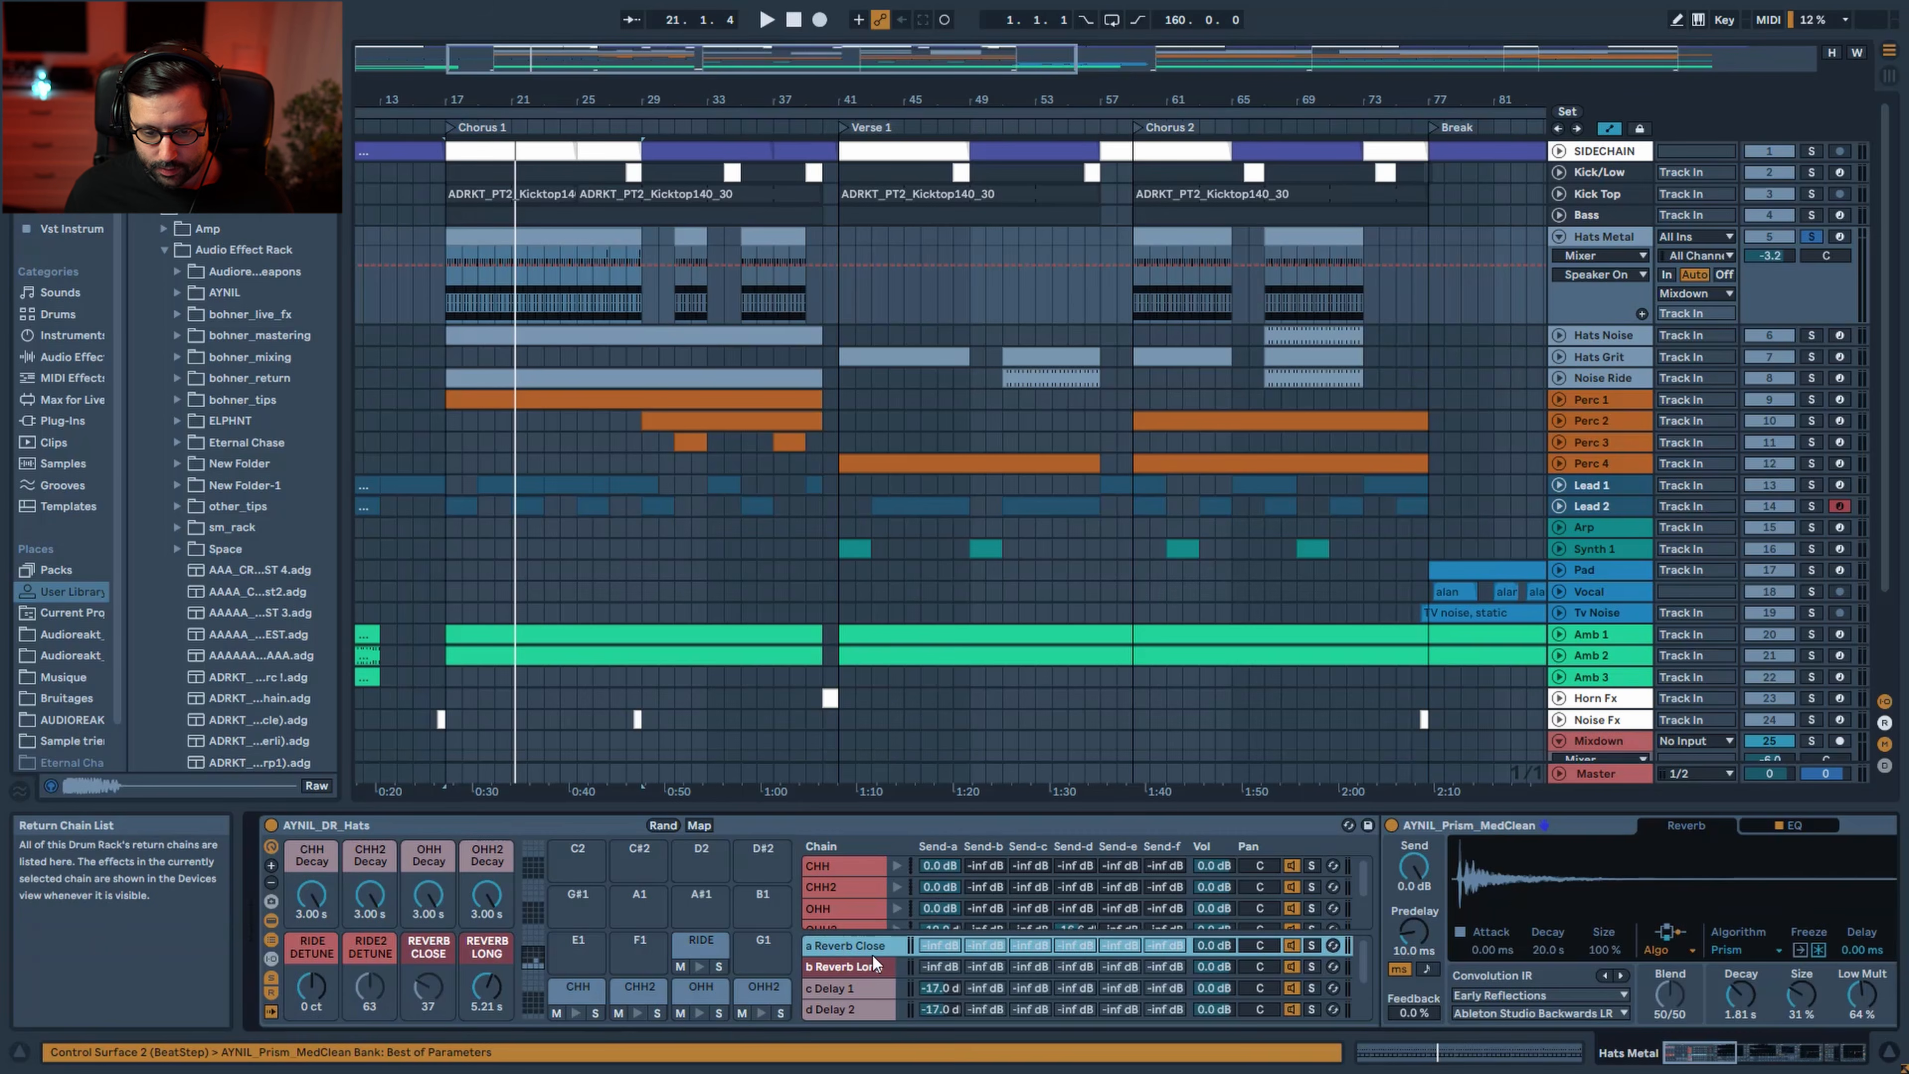
scroll(882, 878, down, 2)
click(857, 881)
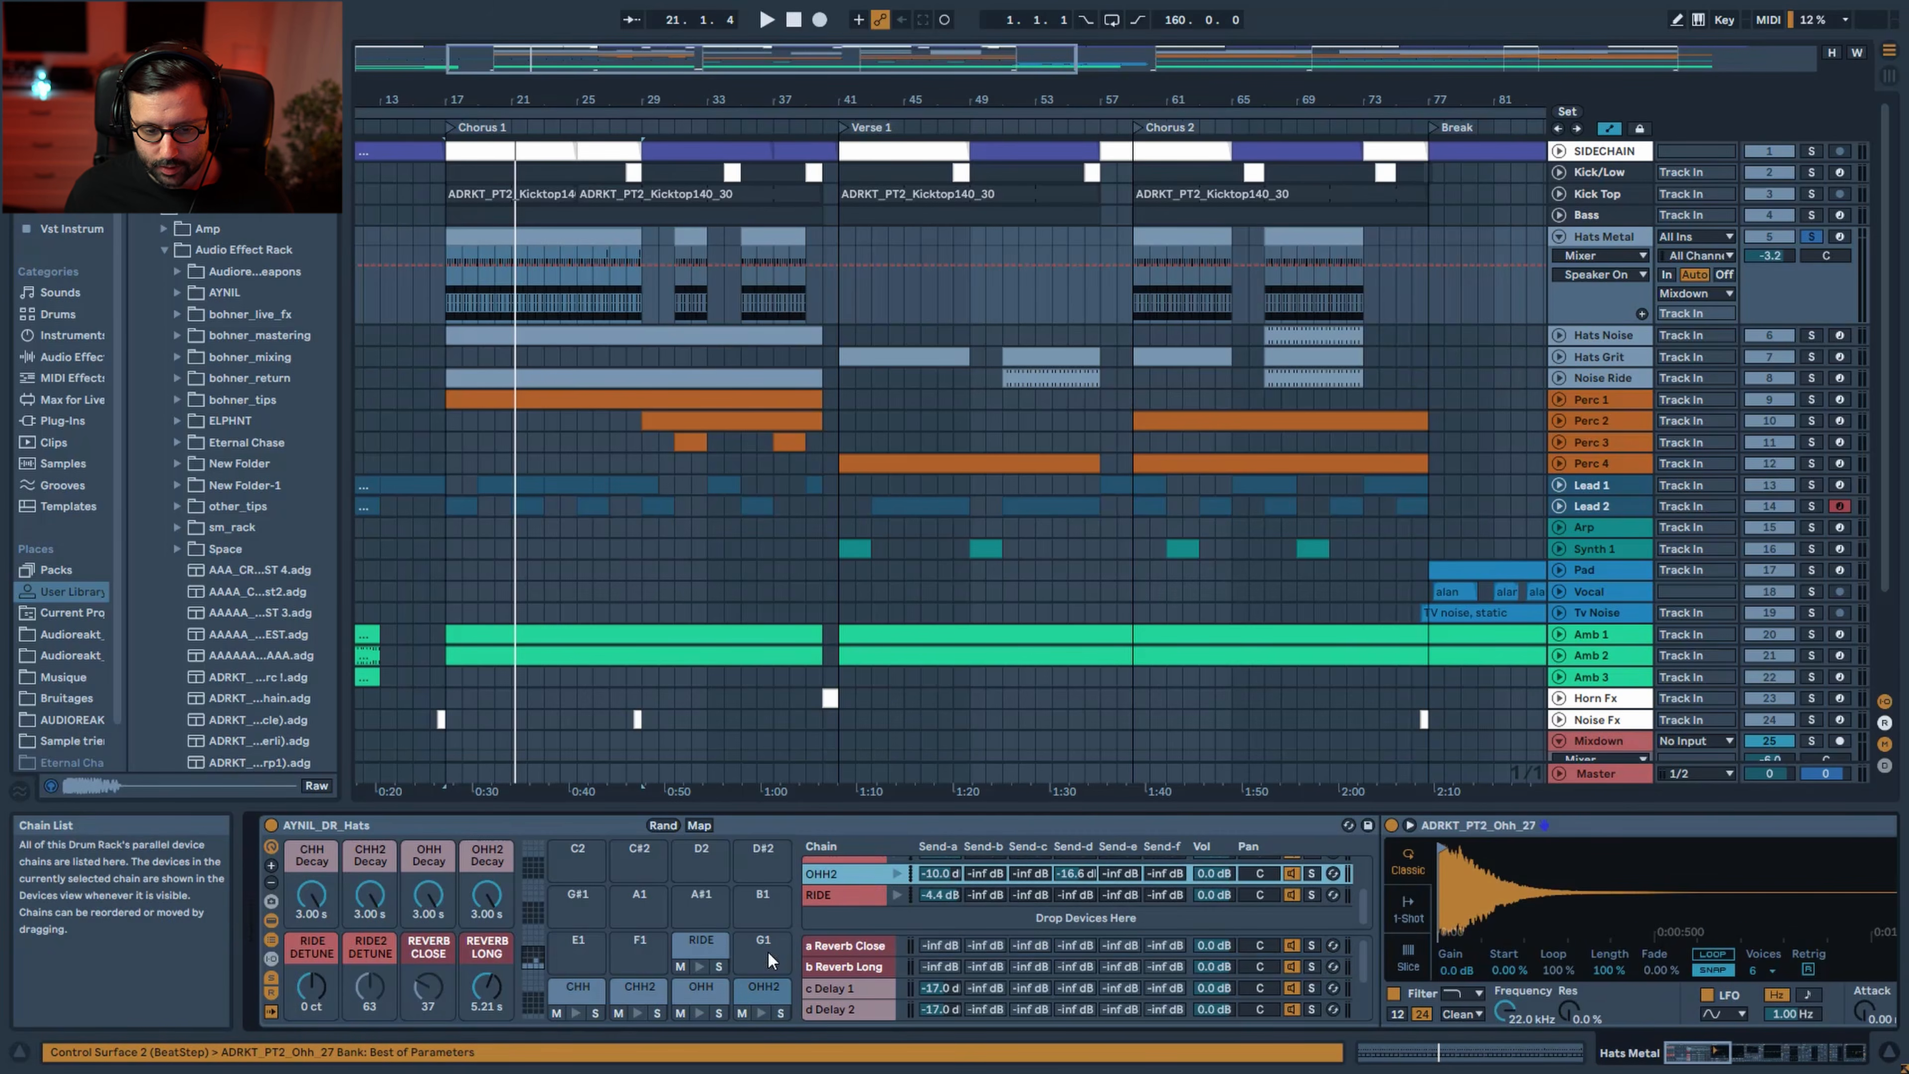
Play the OHH2 pad soloed, and unsolo it to play the full Hats Metal clip from bar 17
click(718, 1013)
click(784, 1015)
key(space)
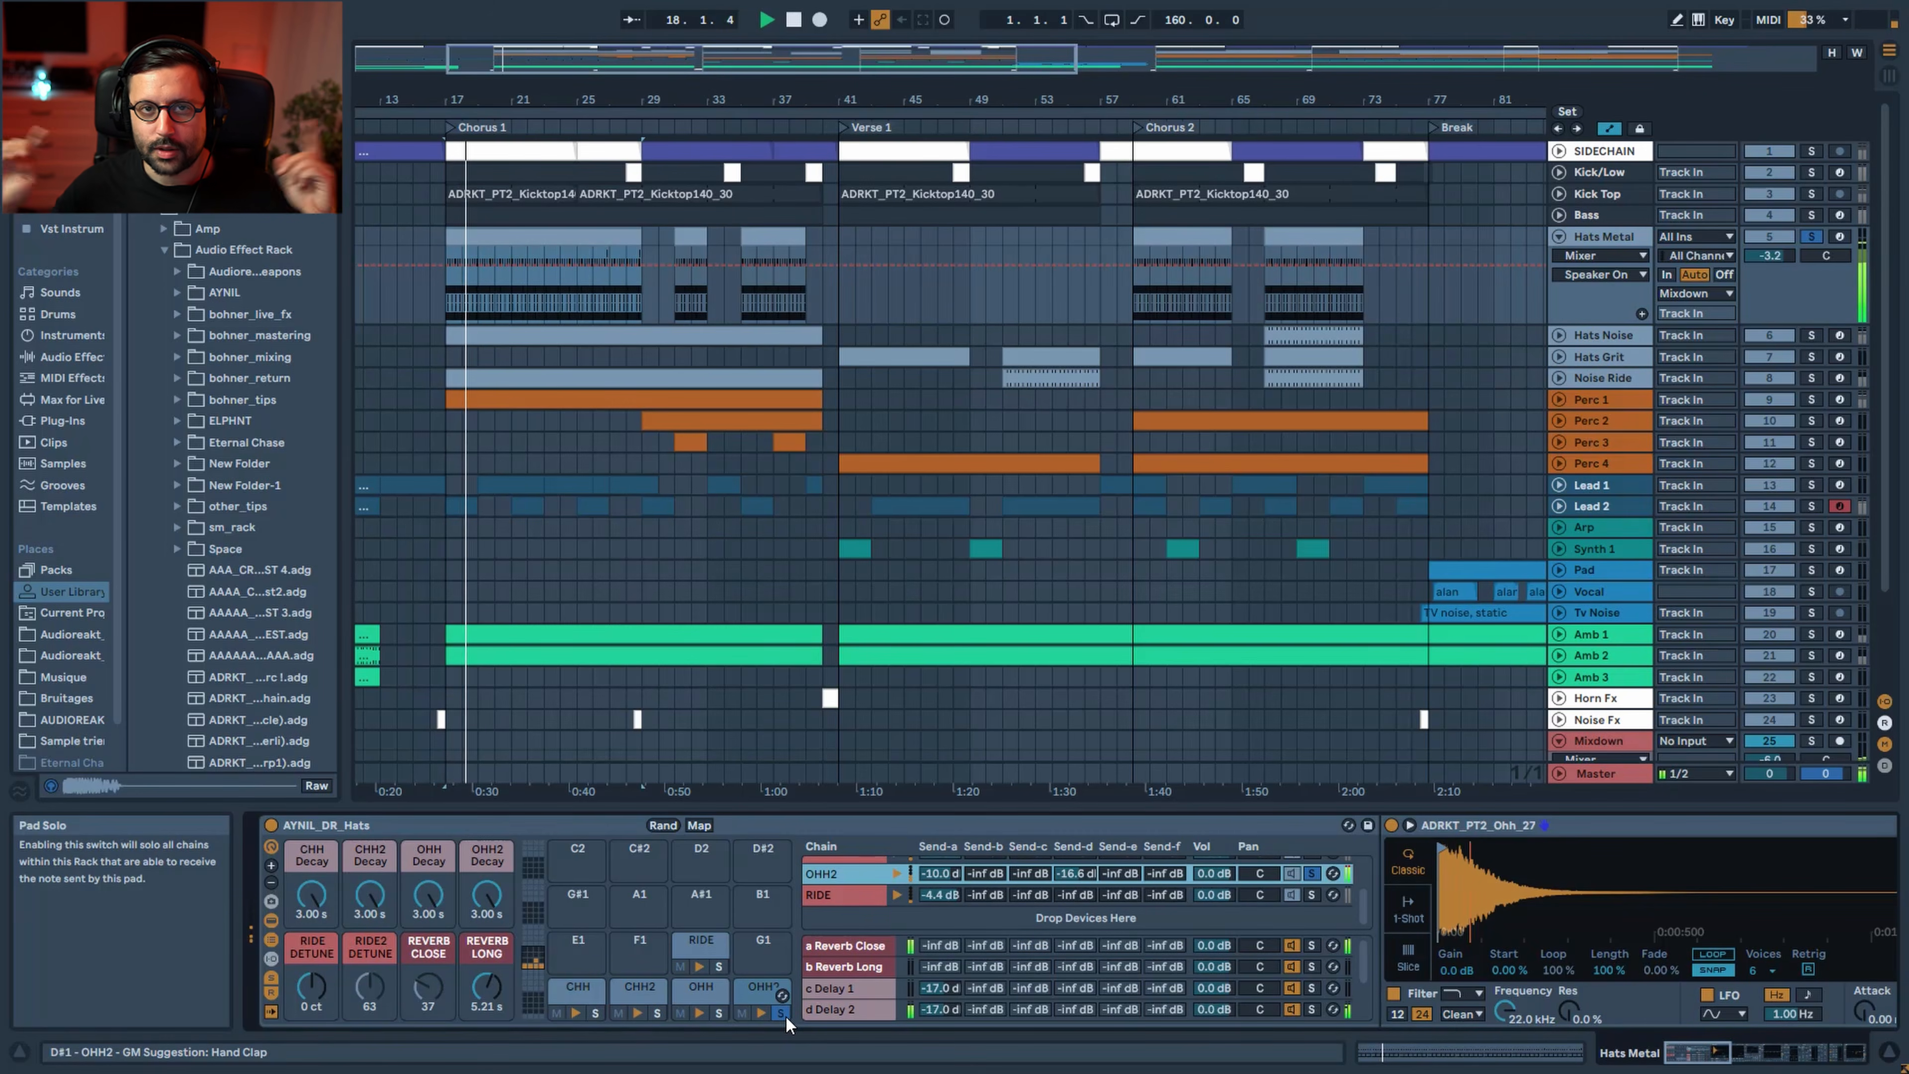
click(784, 1014)
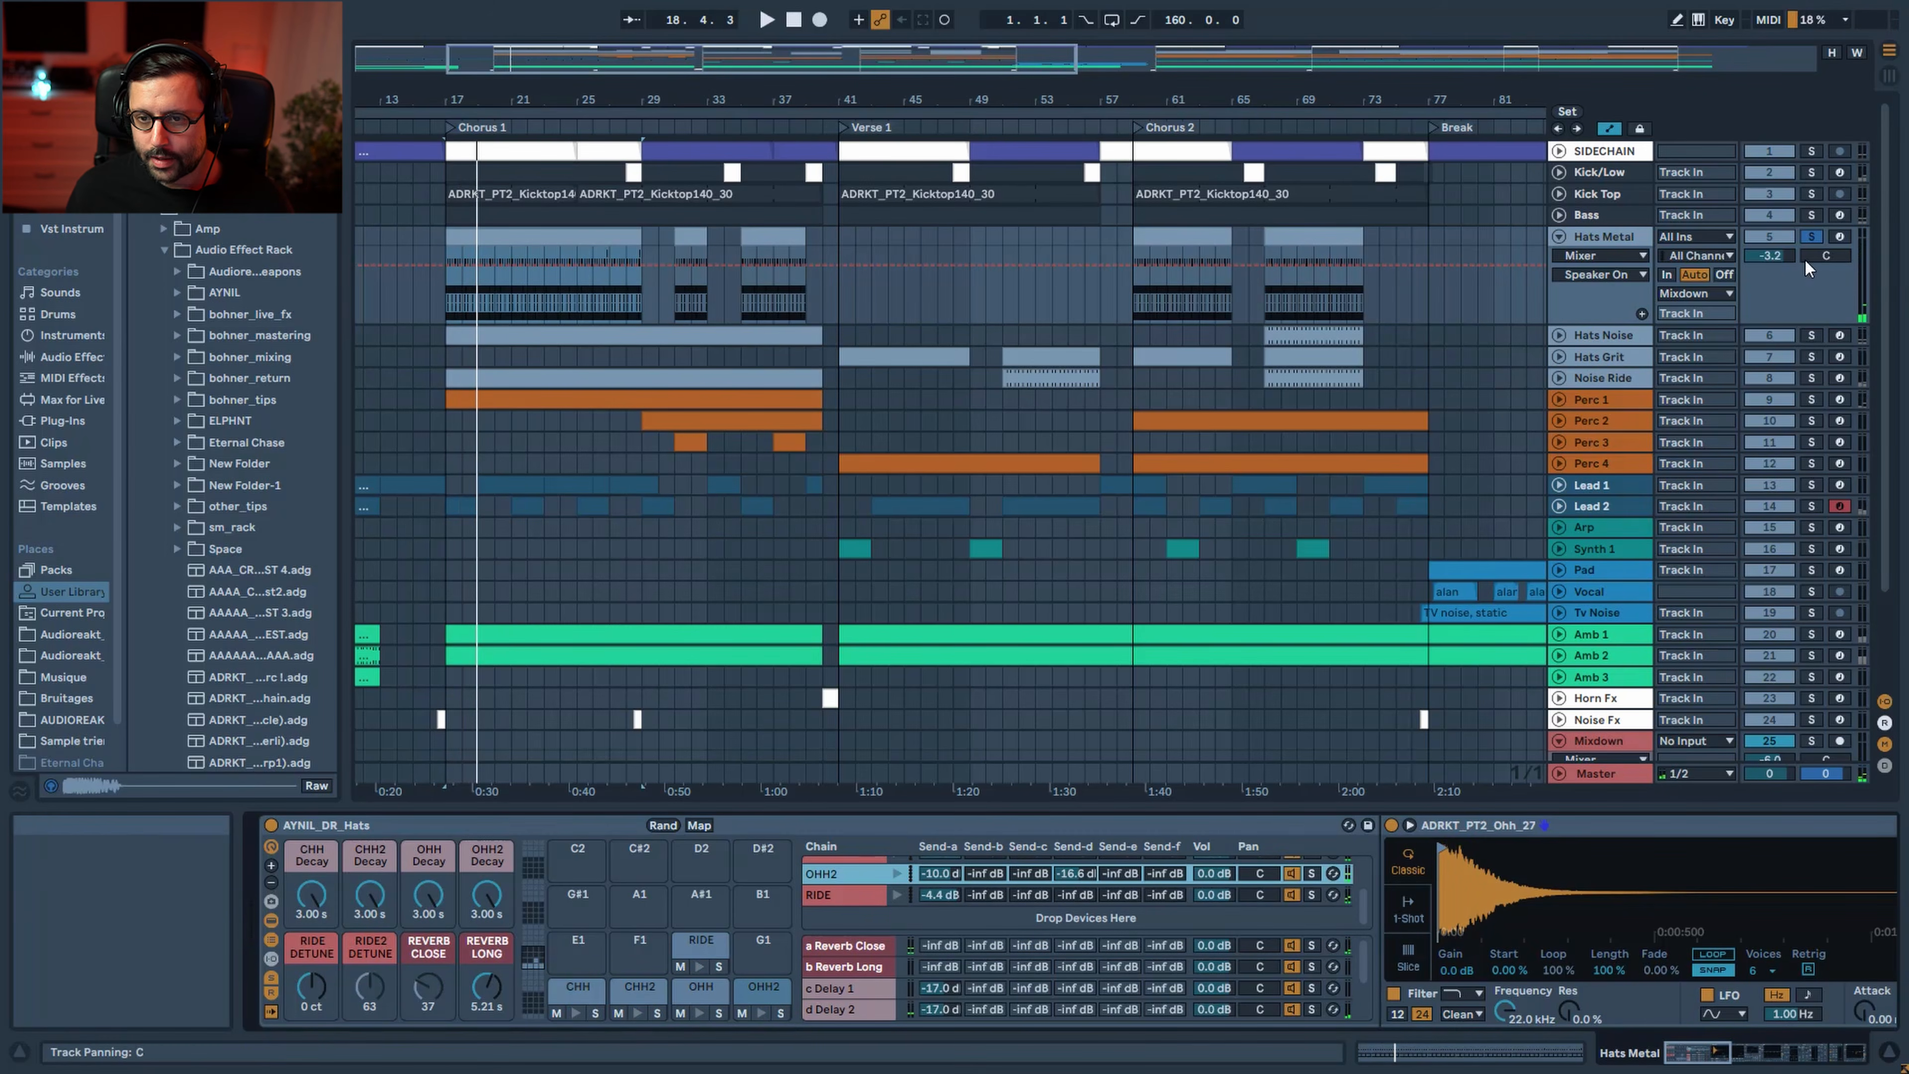
click(560, 242)
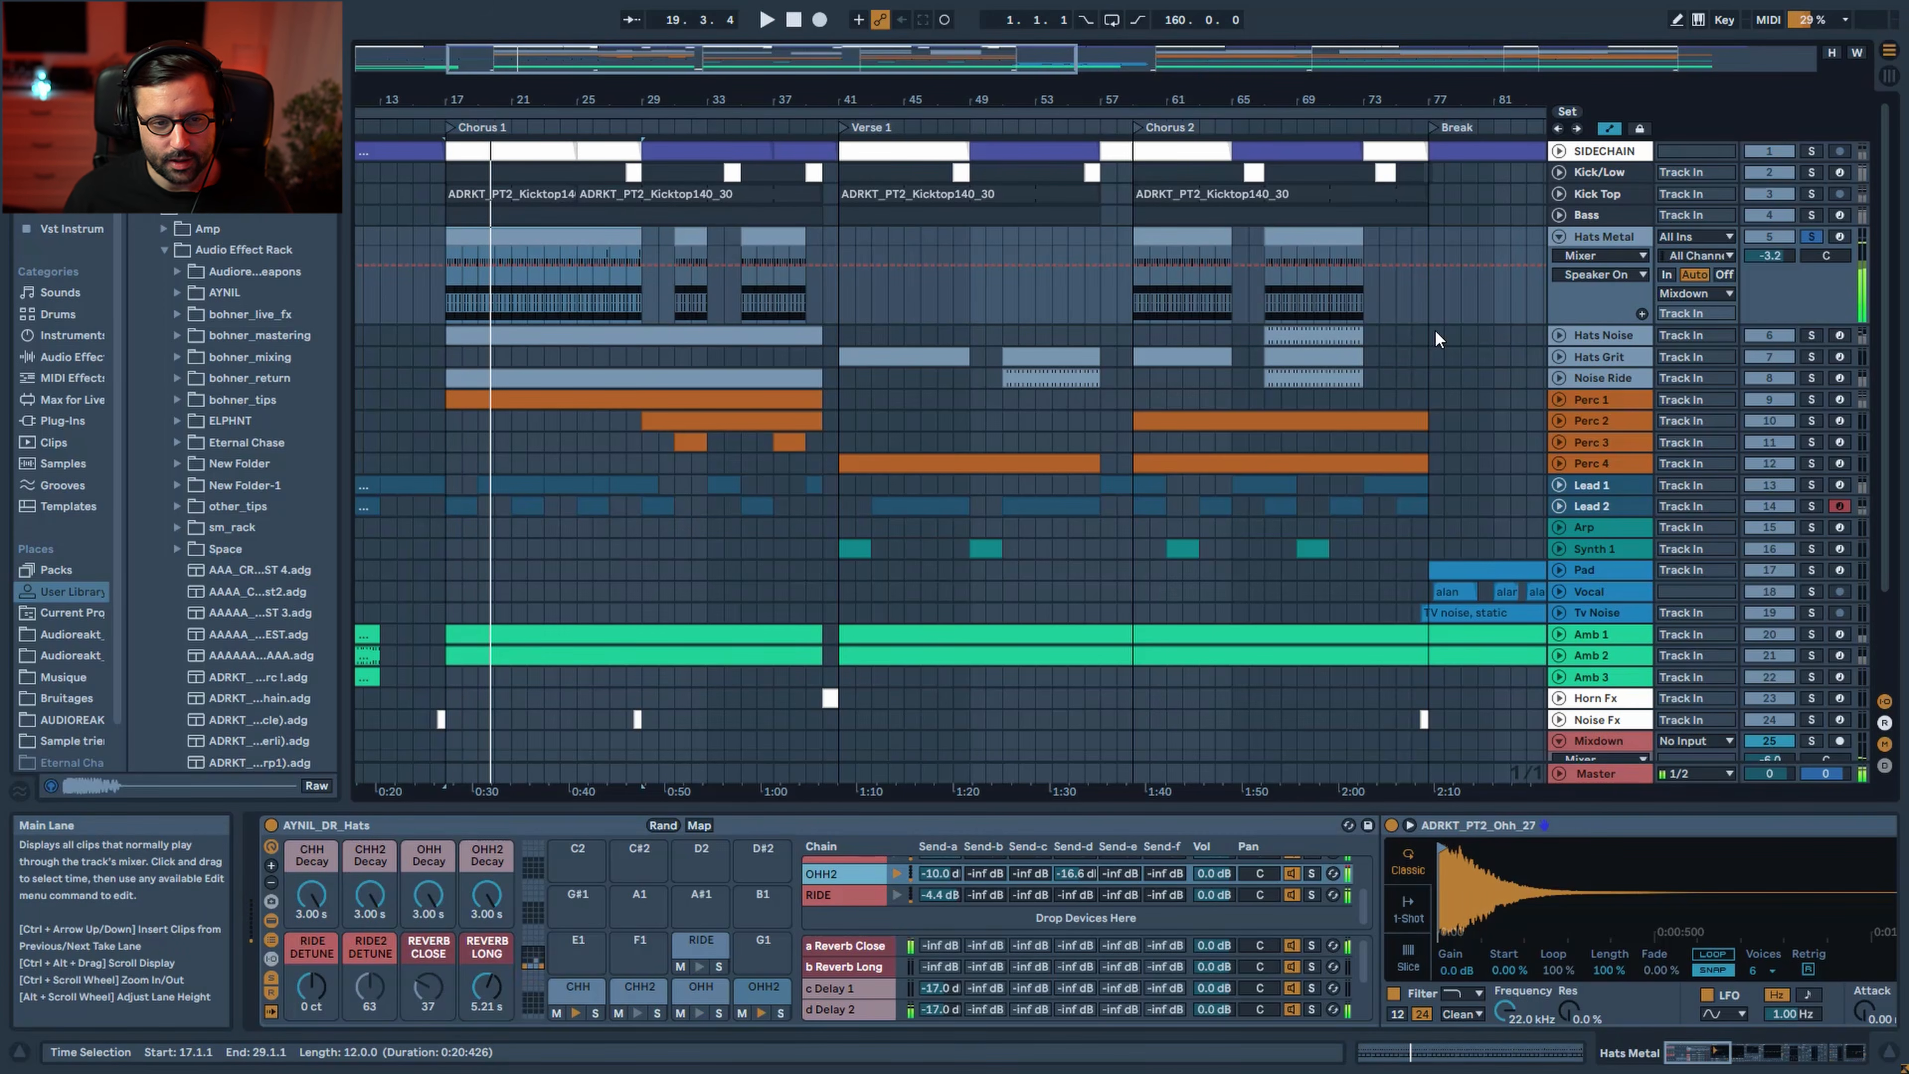
Solo the Hats Grit track, fold the Hats Metal track, and play the Hats Grit clip from the start of Verse 1
click(1608, 358)
click(884, 360)
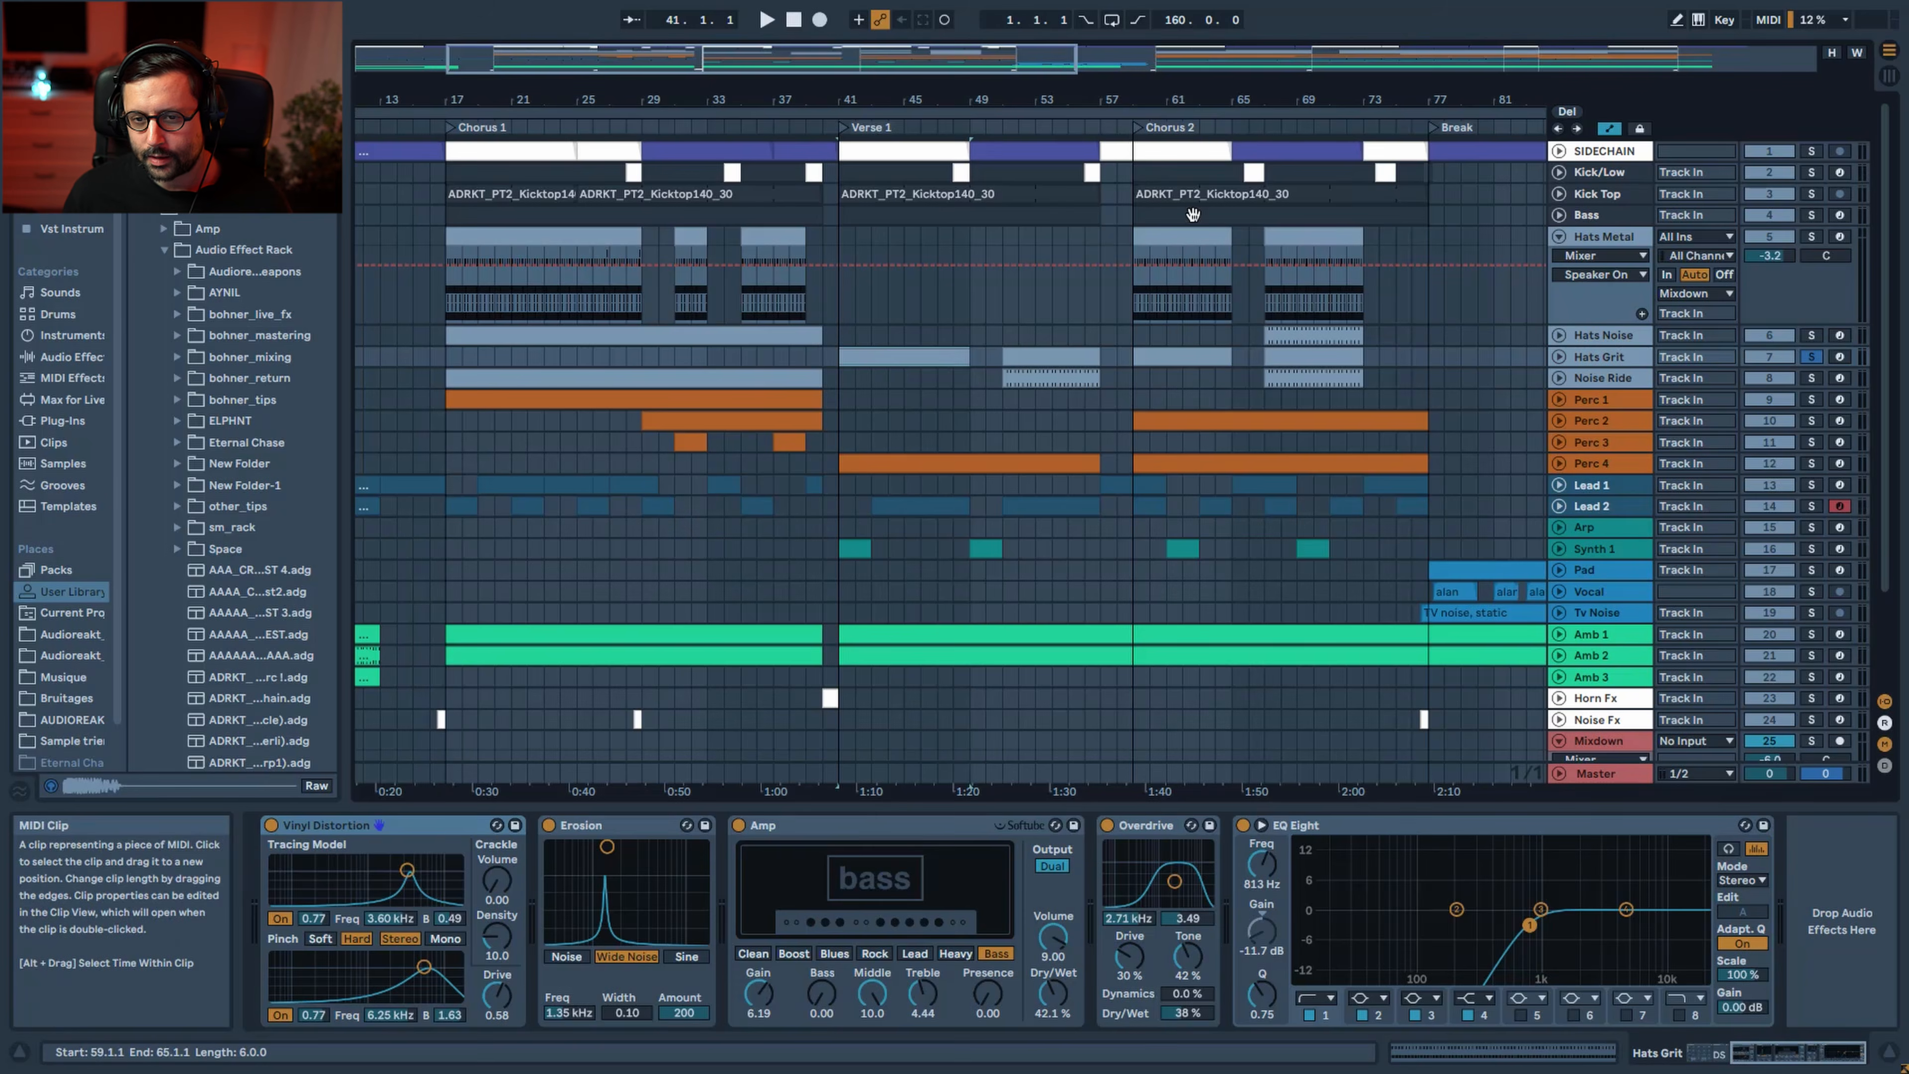
click(1557, 236)
key(space)
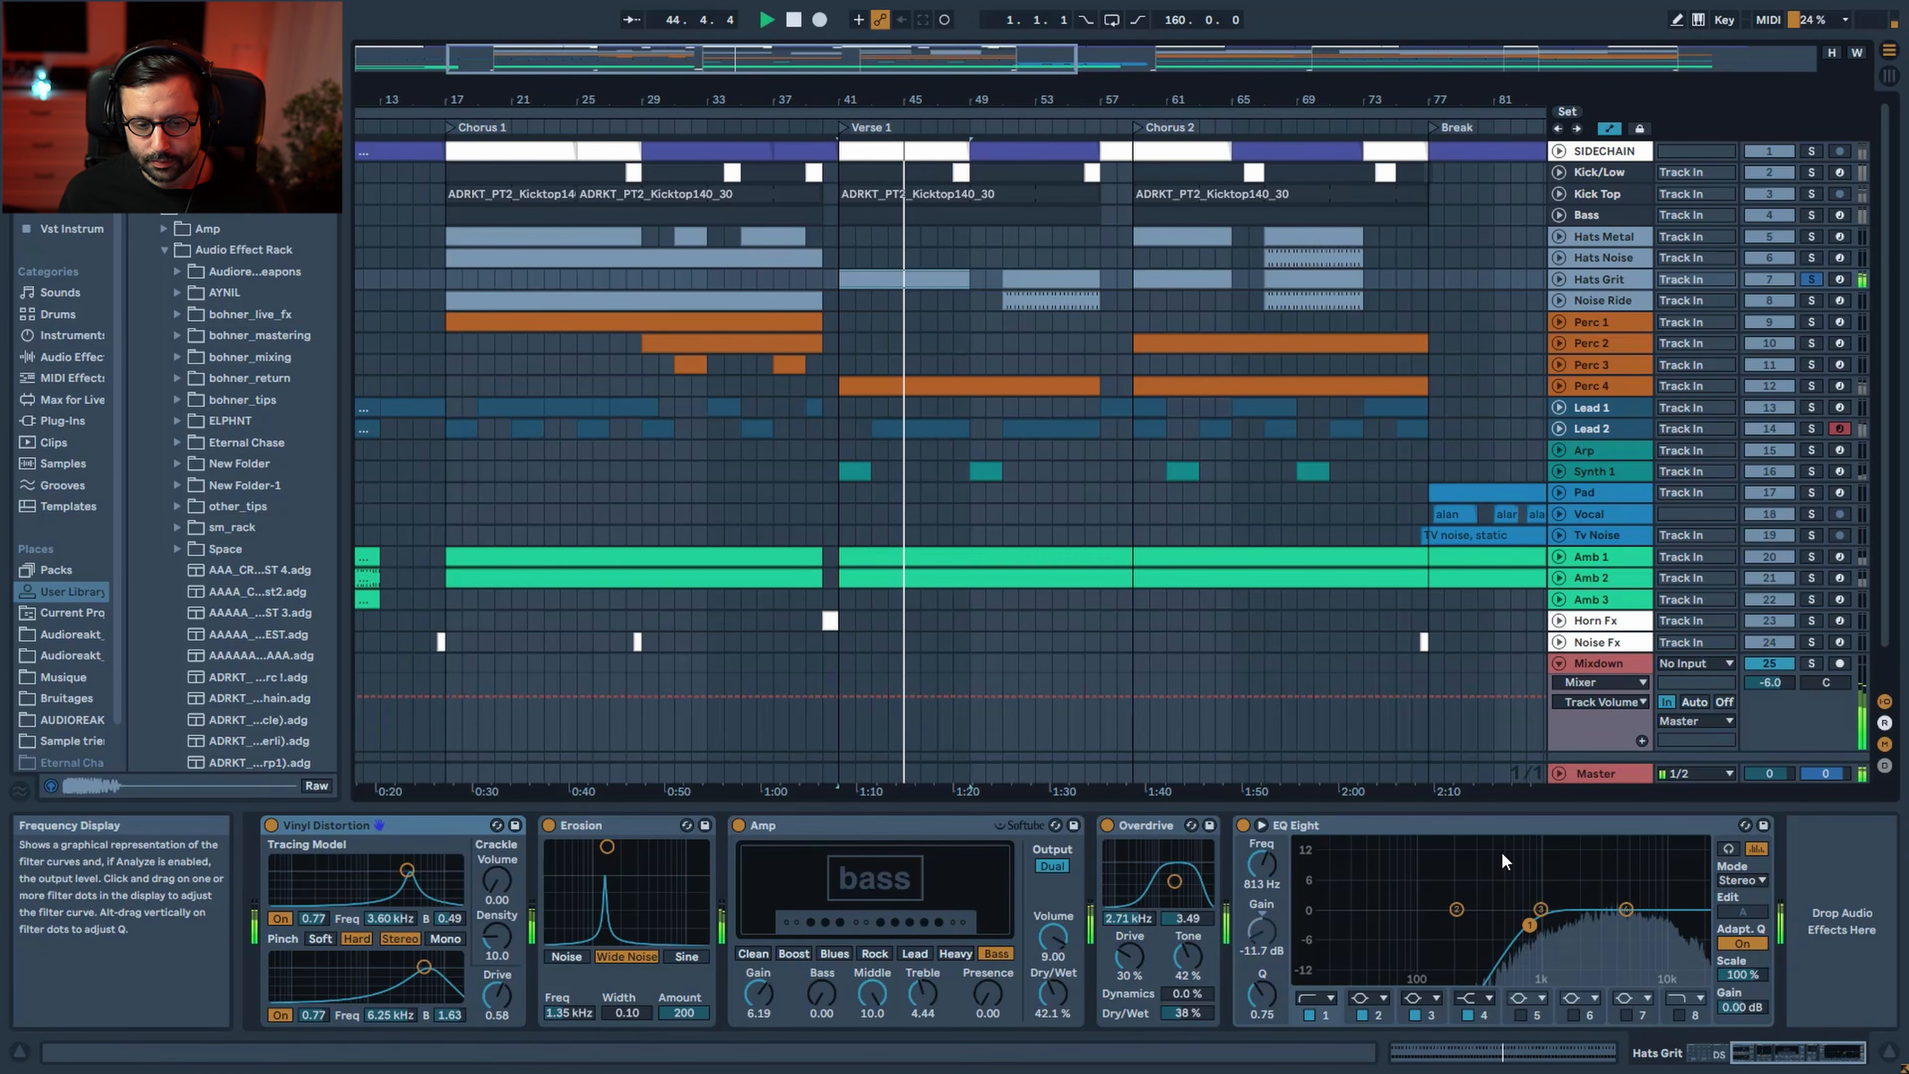
Deactivate the Hats Grit effects from Vinyl Distortion through EQ Eight, and play the dry drum rack from bar 41
click(1695, 970)
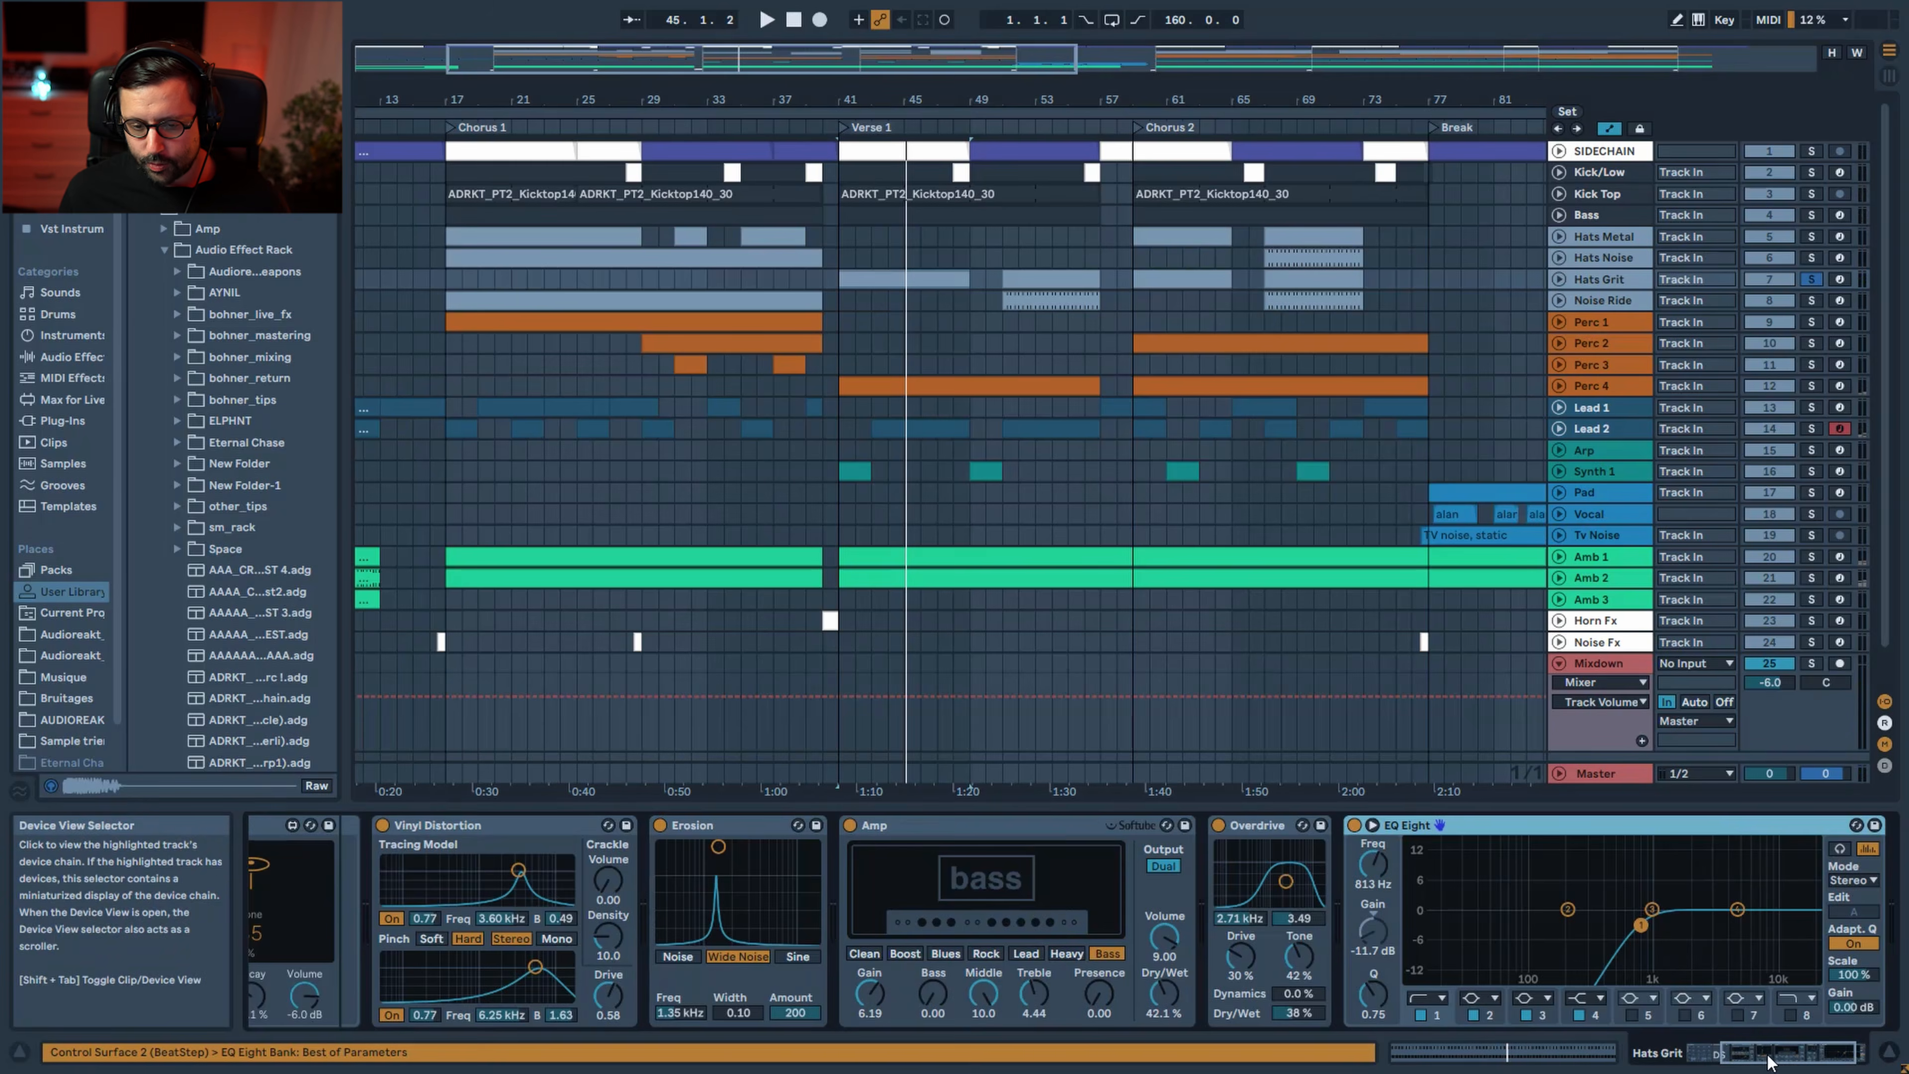
drag(1769, 1053, 1643, 1049)
shift+click(829, 820)
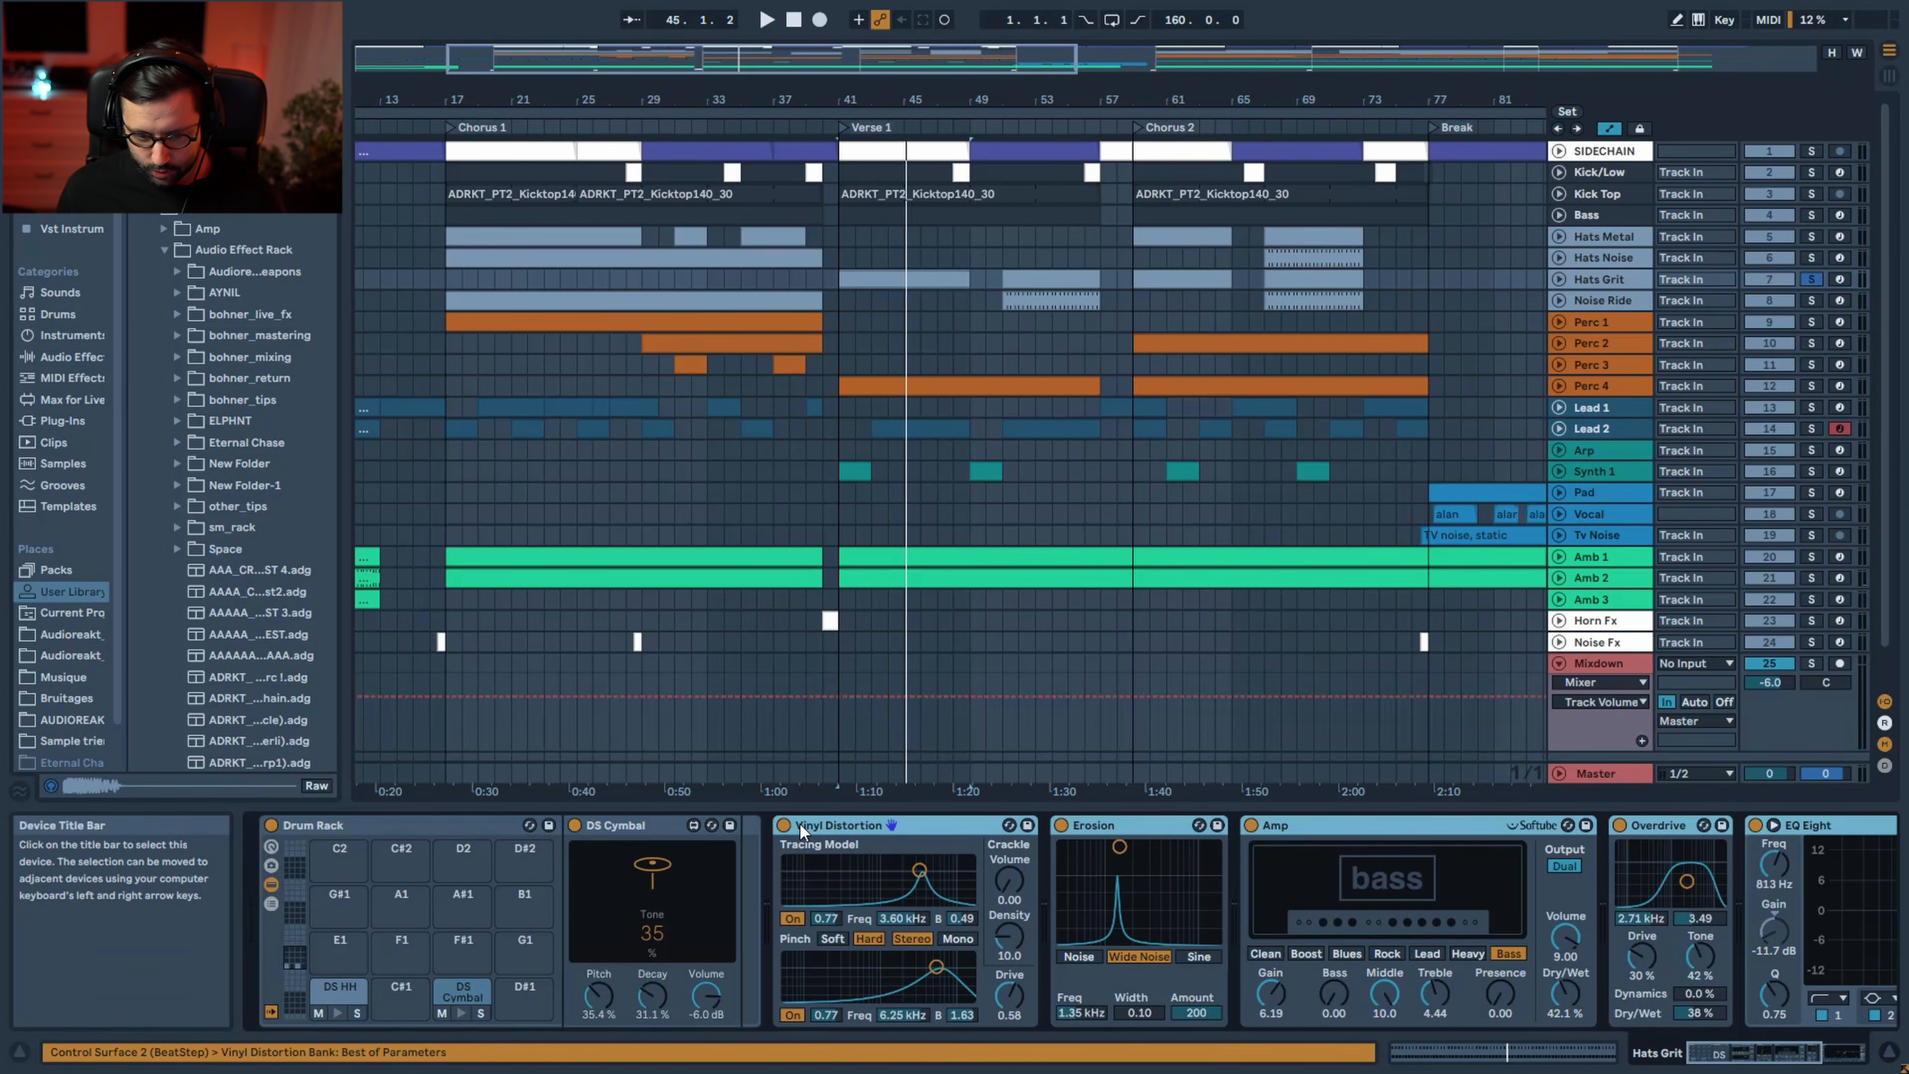
key(0)
click(482, 825)
key(space)
key(space)
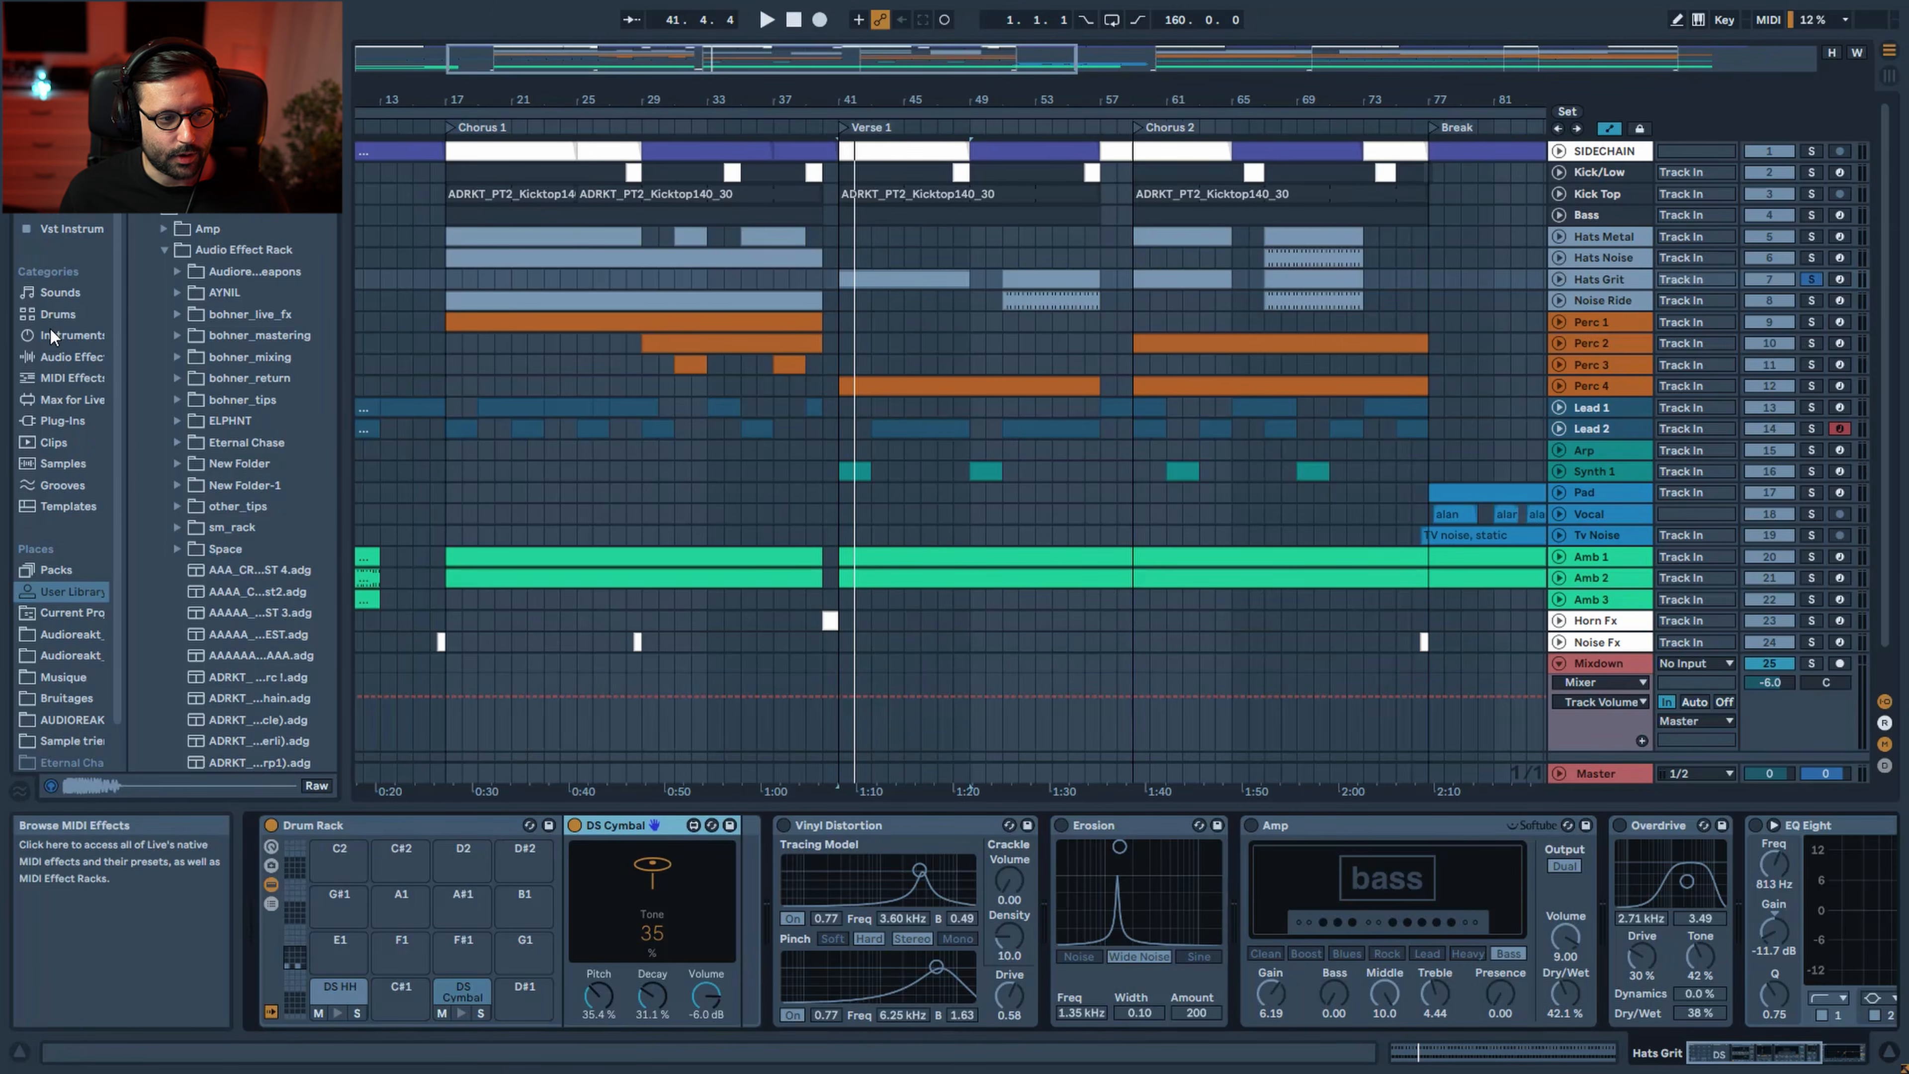
Browse the library's instruments to find the DS drum synths such as DS Cymbal and DS HH
click(69, 334)
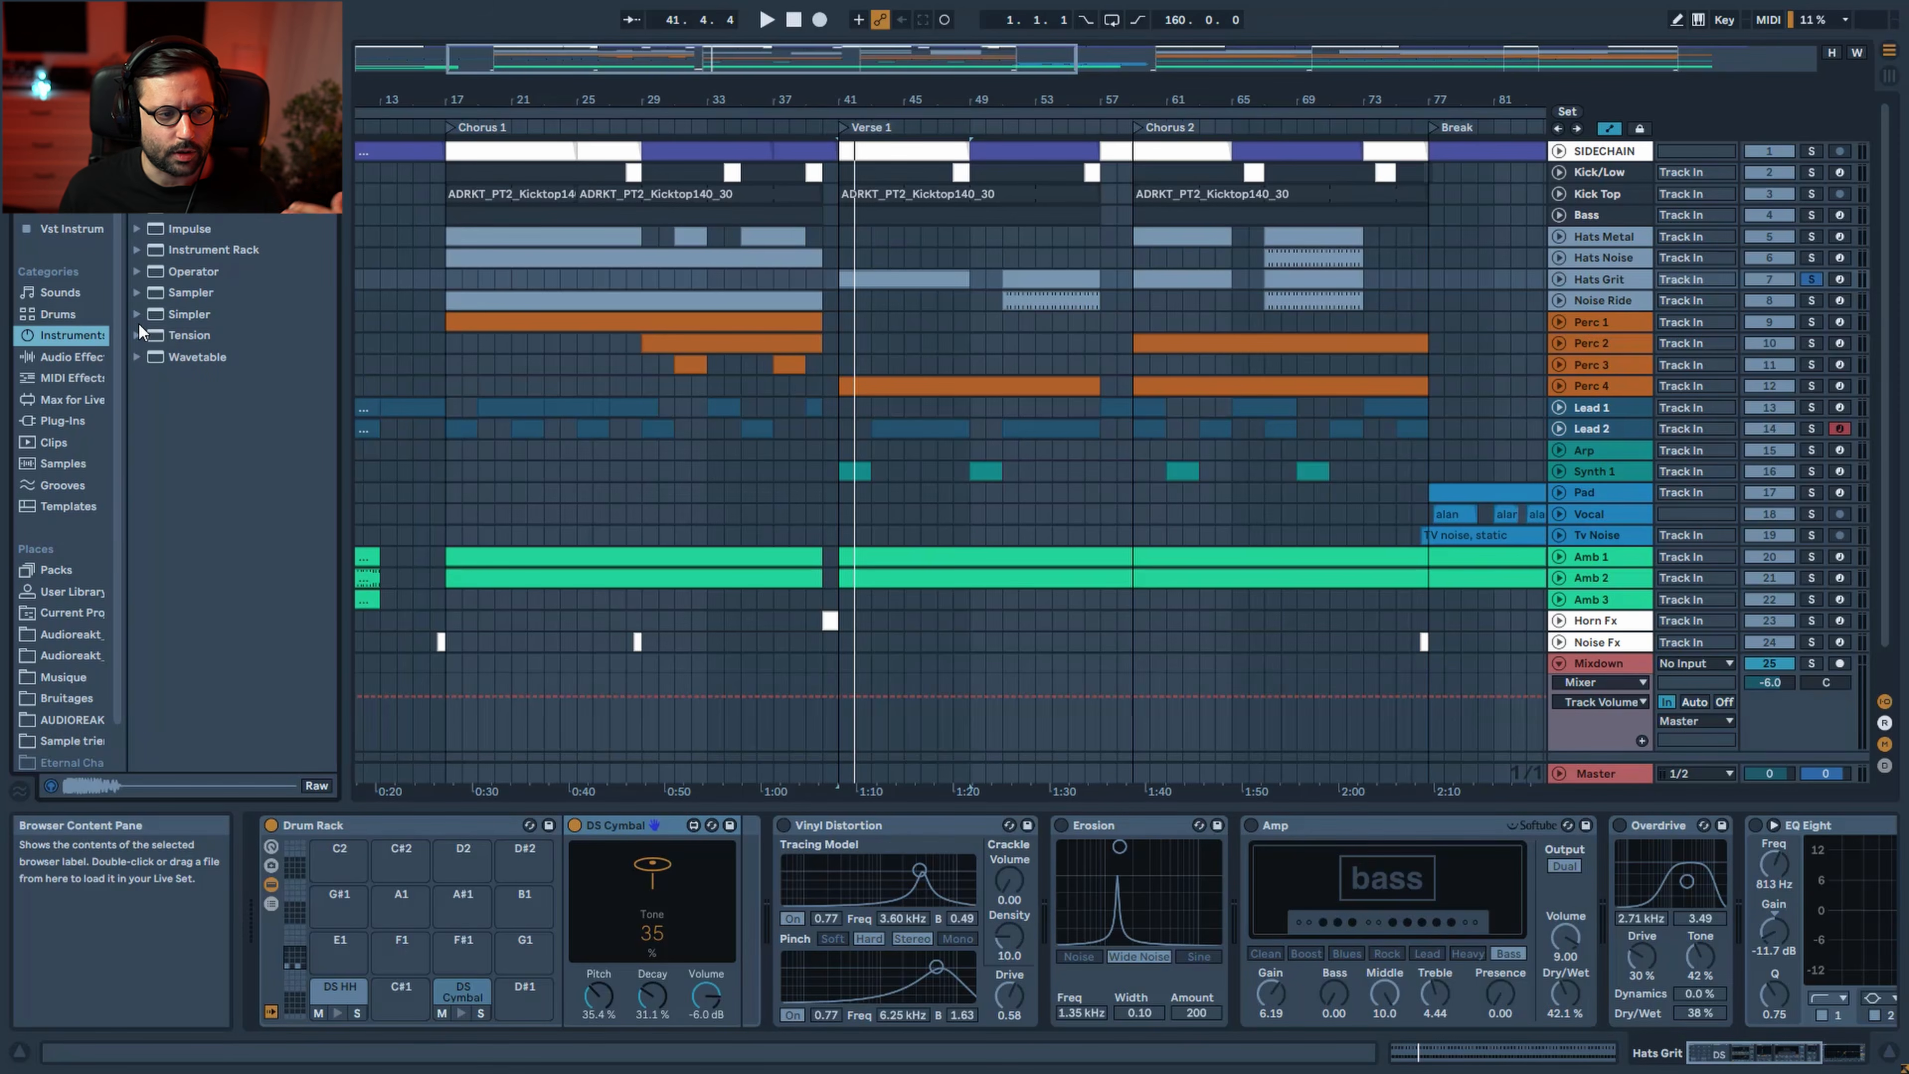
click(81, 400)
click(81, 320)
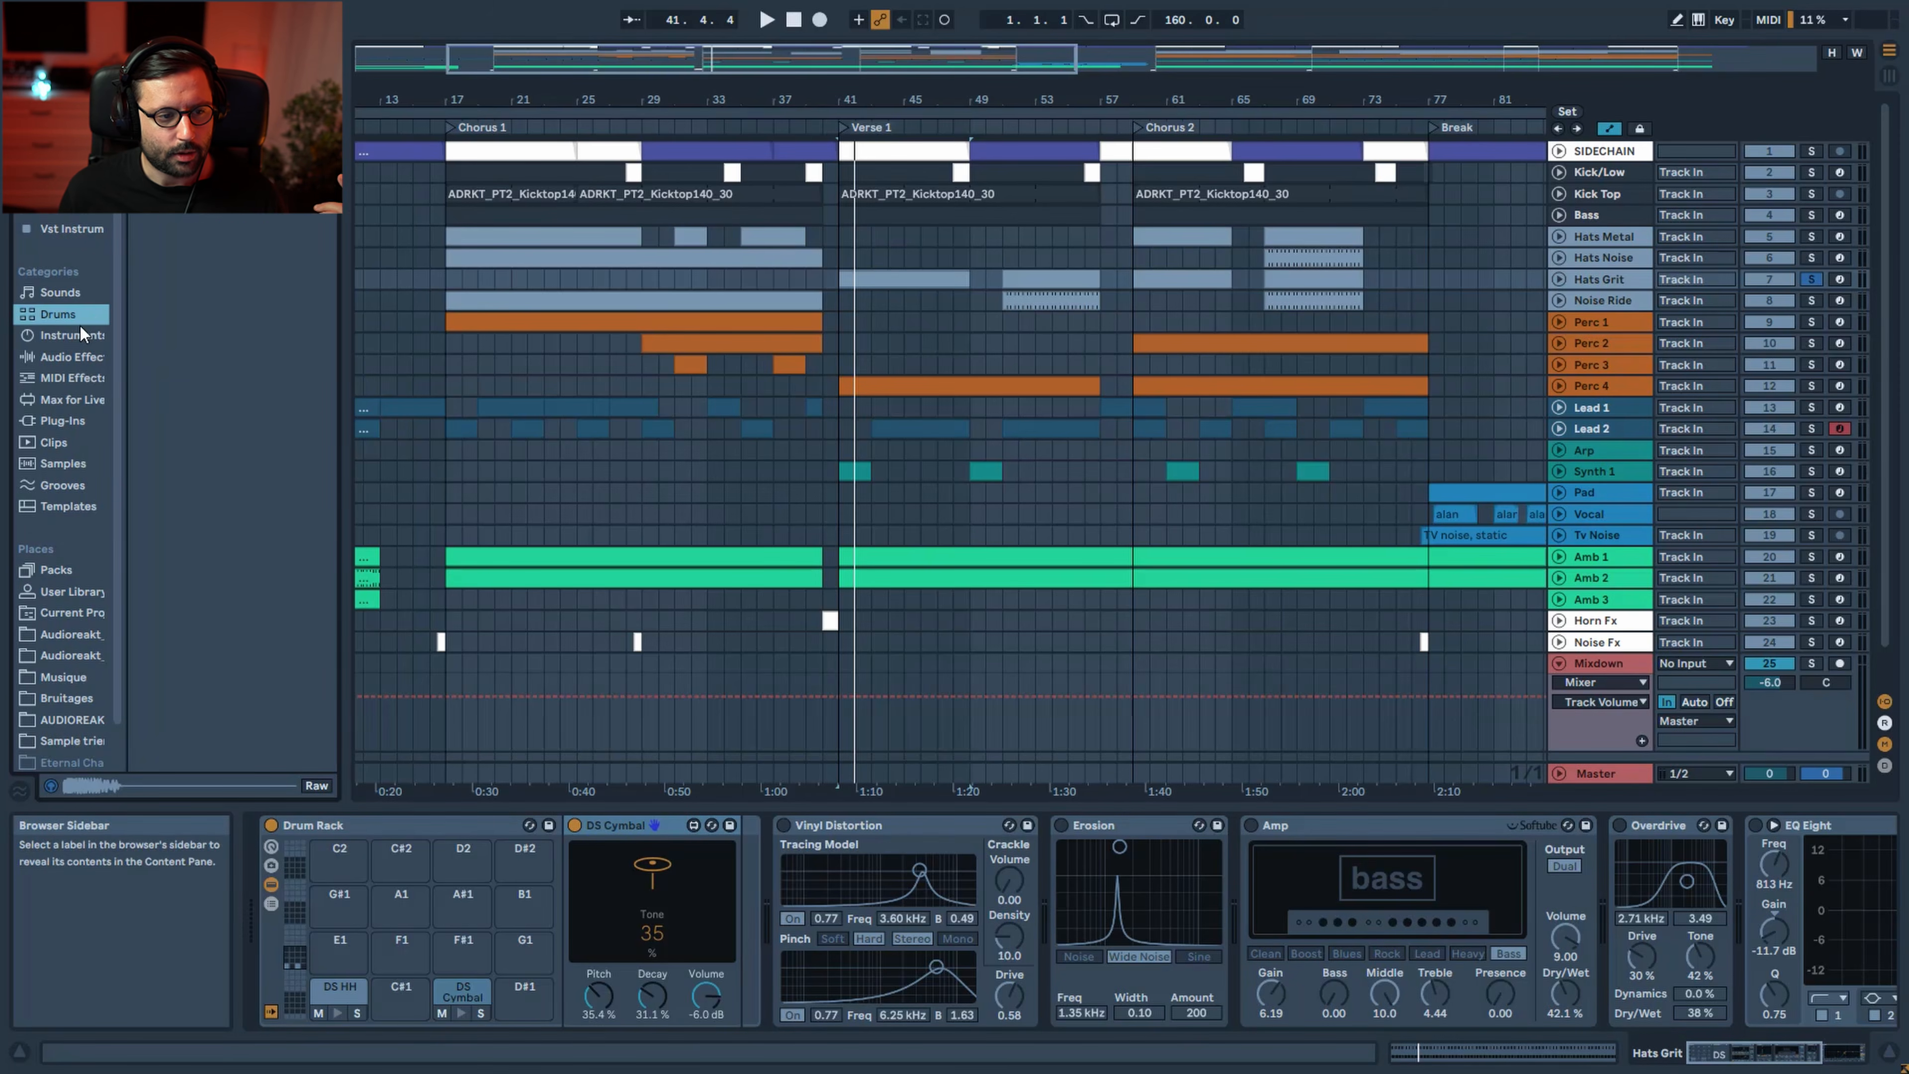
click(80, 332)
scroll(225, 376, up, 3)
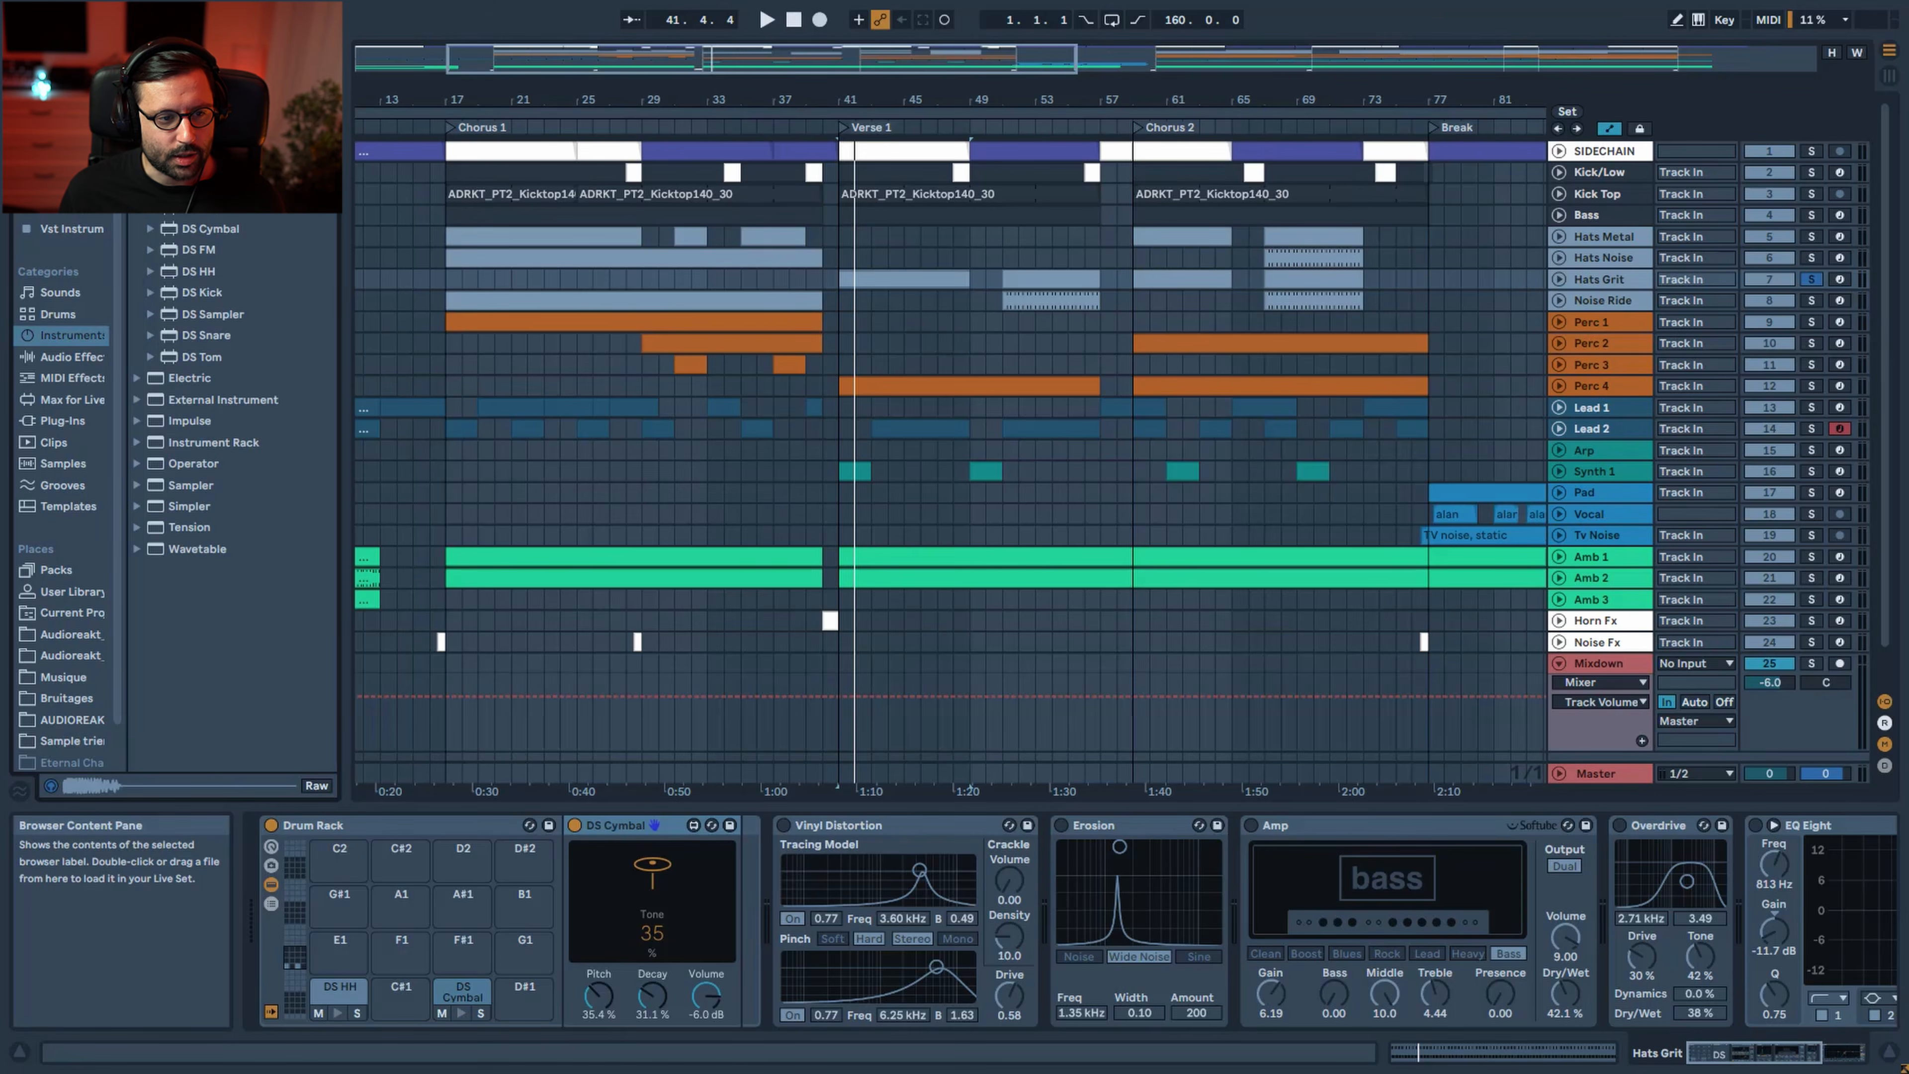
Preview the DS HH and DS Cymbal pads of the Hats Grit drum rack
click(338, 1010)
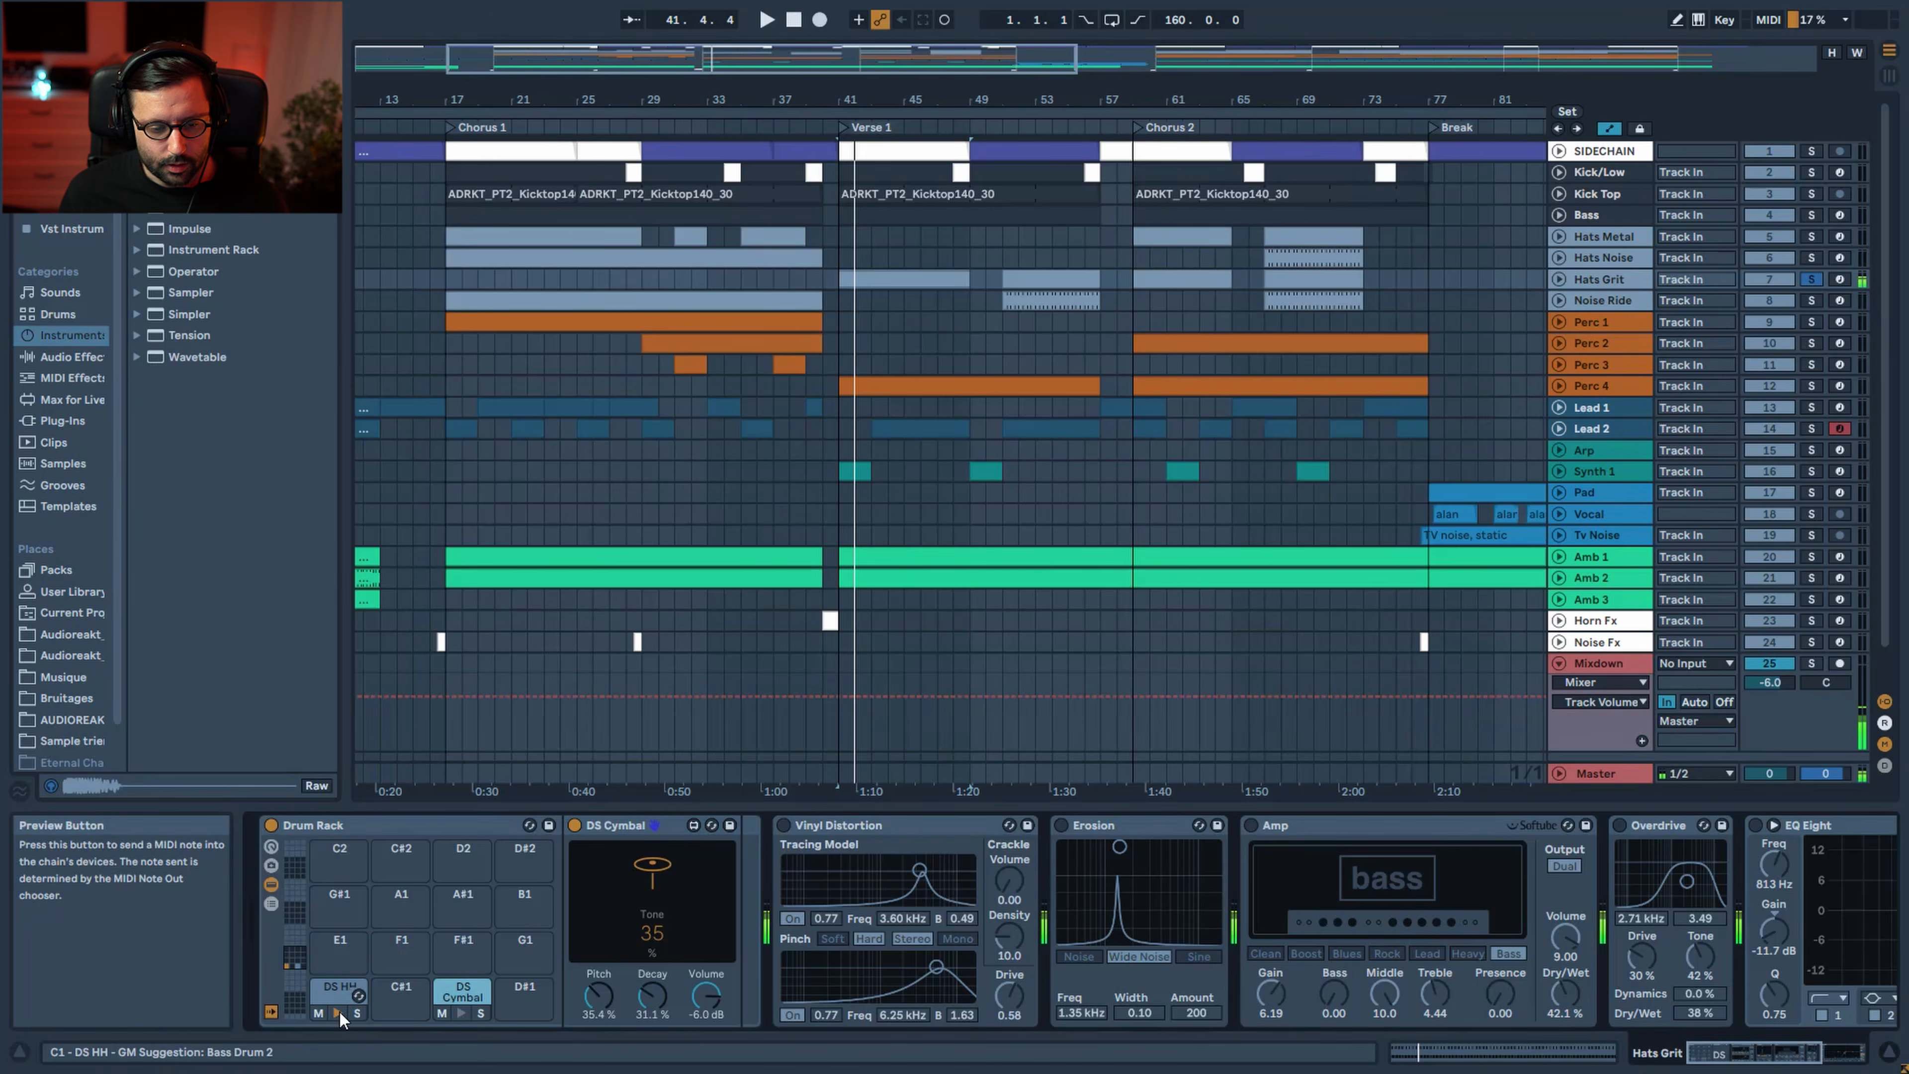
click(464, 1009)
click(461, 1011)
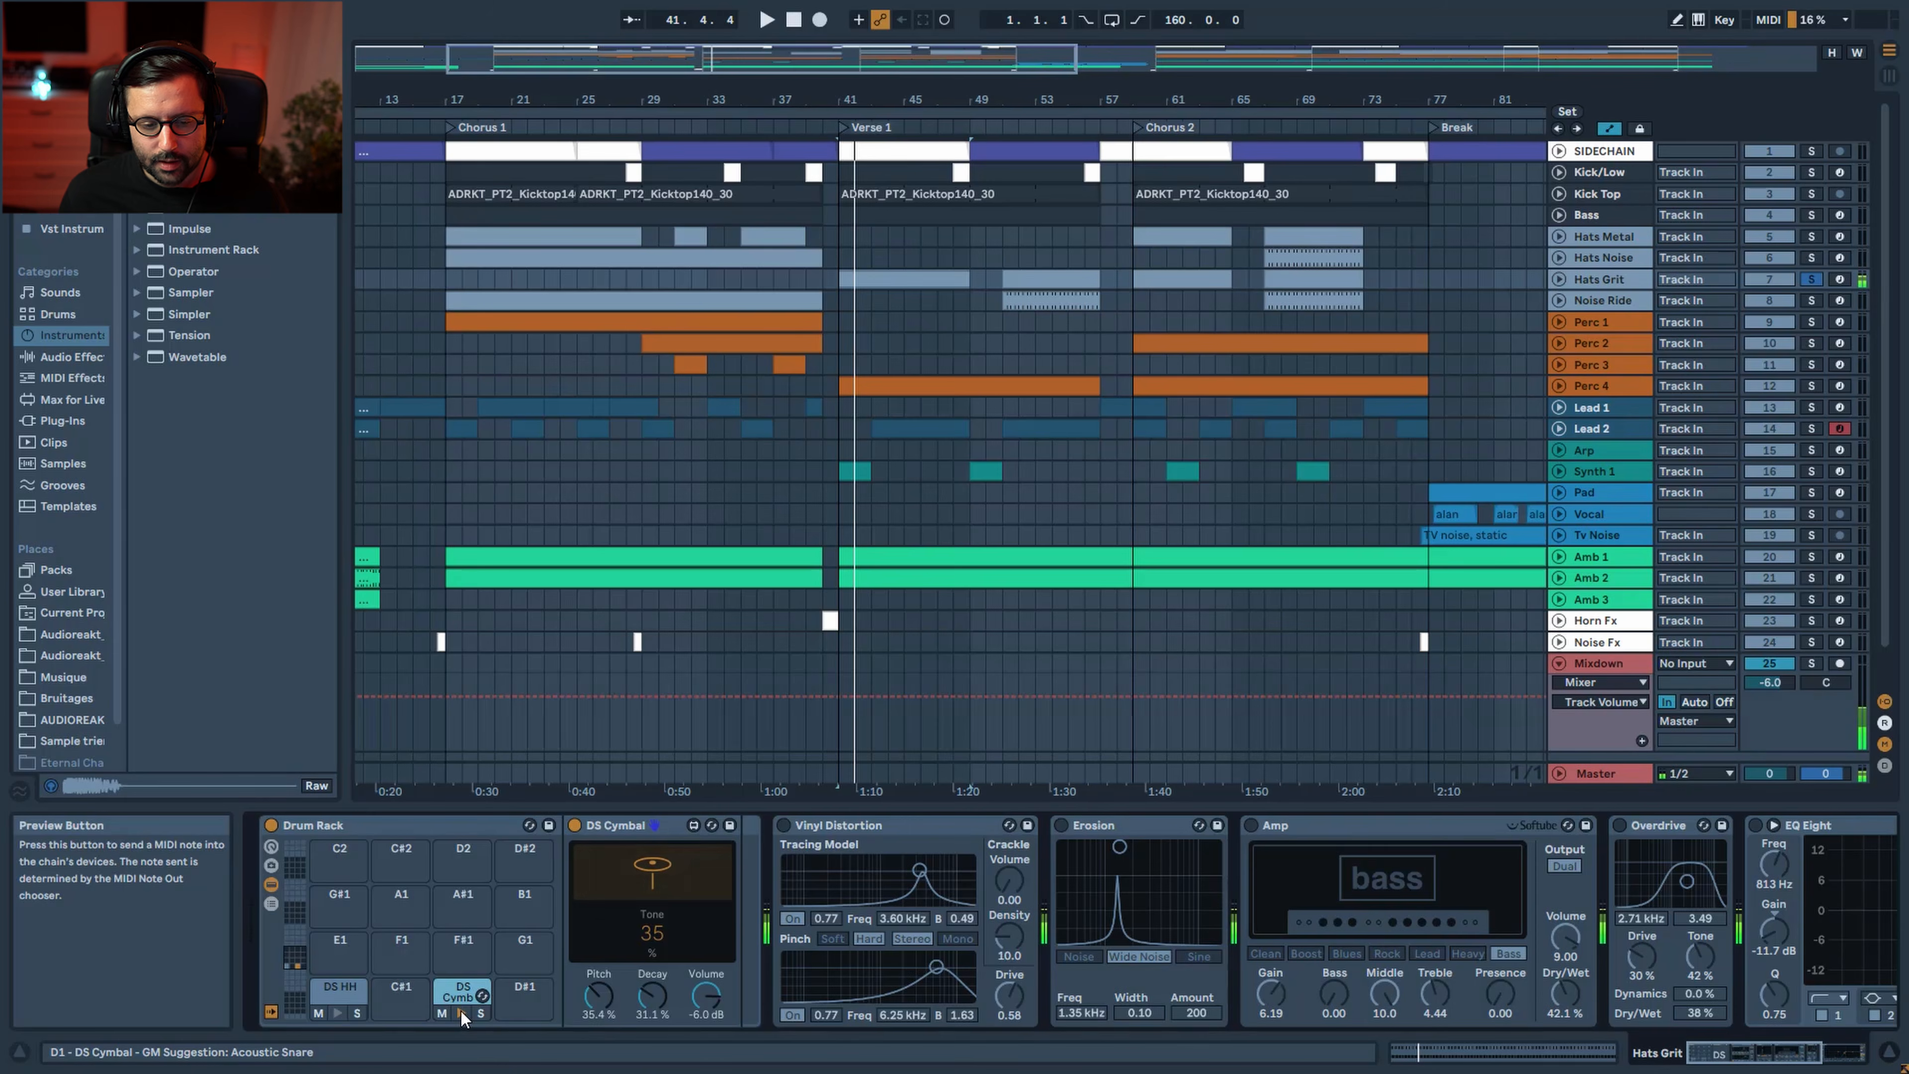
Open the first Hats Grit clip in Verse 1, select its DS HH notes to examine their velocities, and play it
double_click(895, 278)
drag(786, 728, 785, 809)
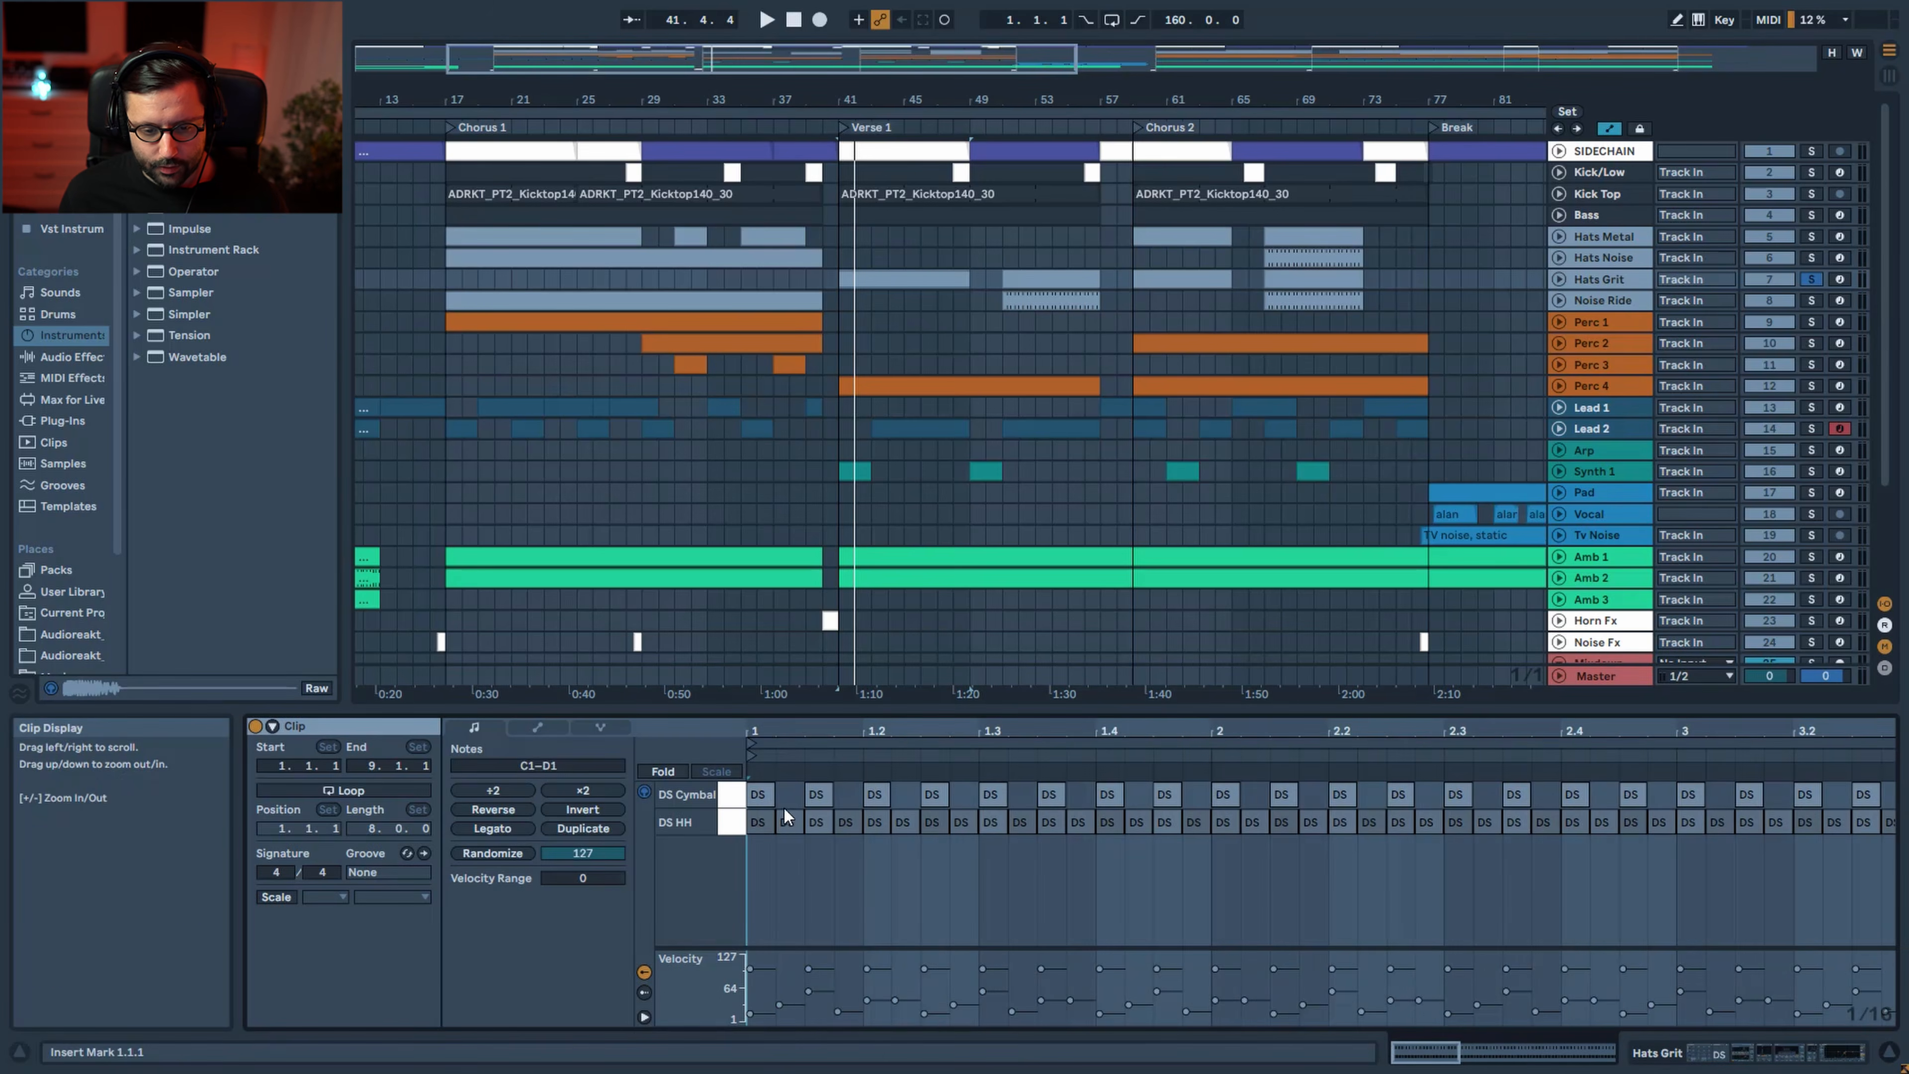
click(730, 822)
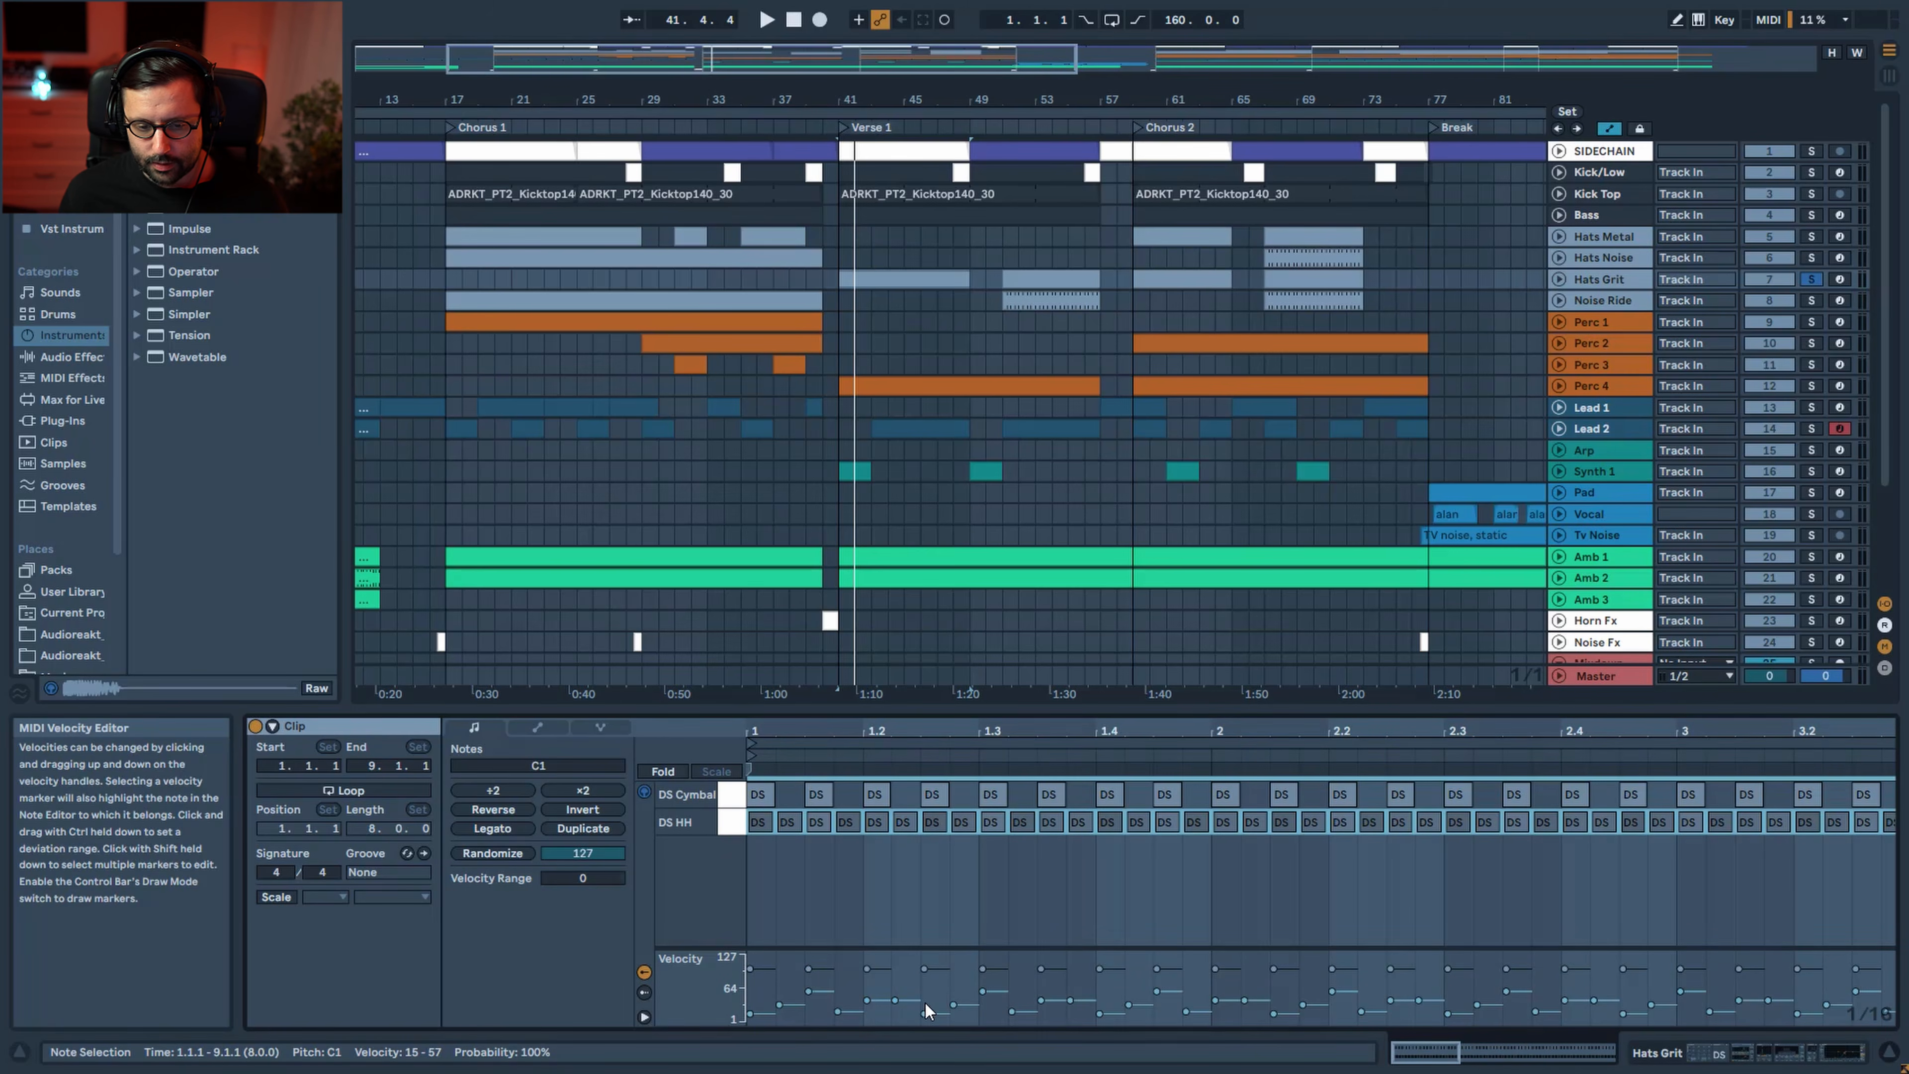
key(space)
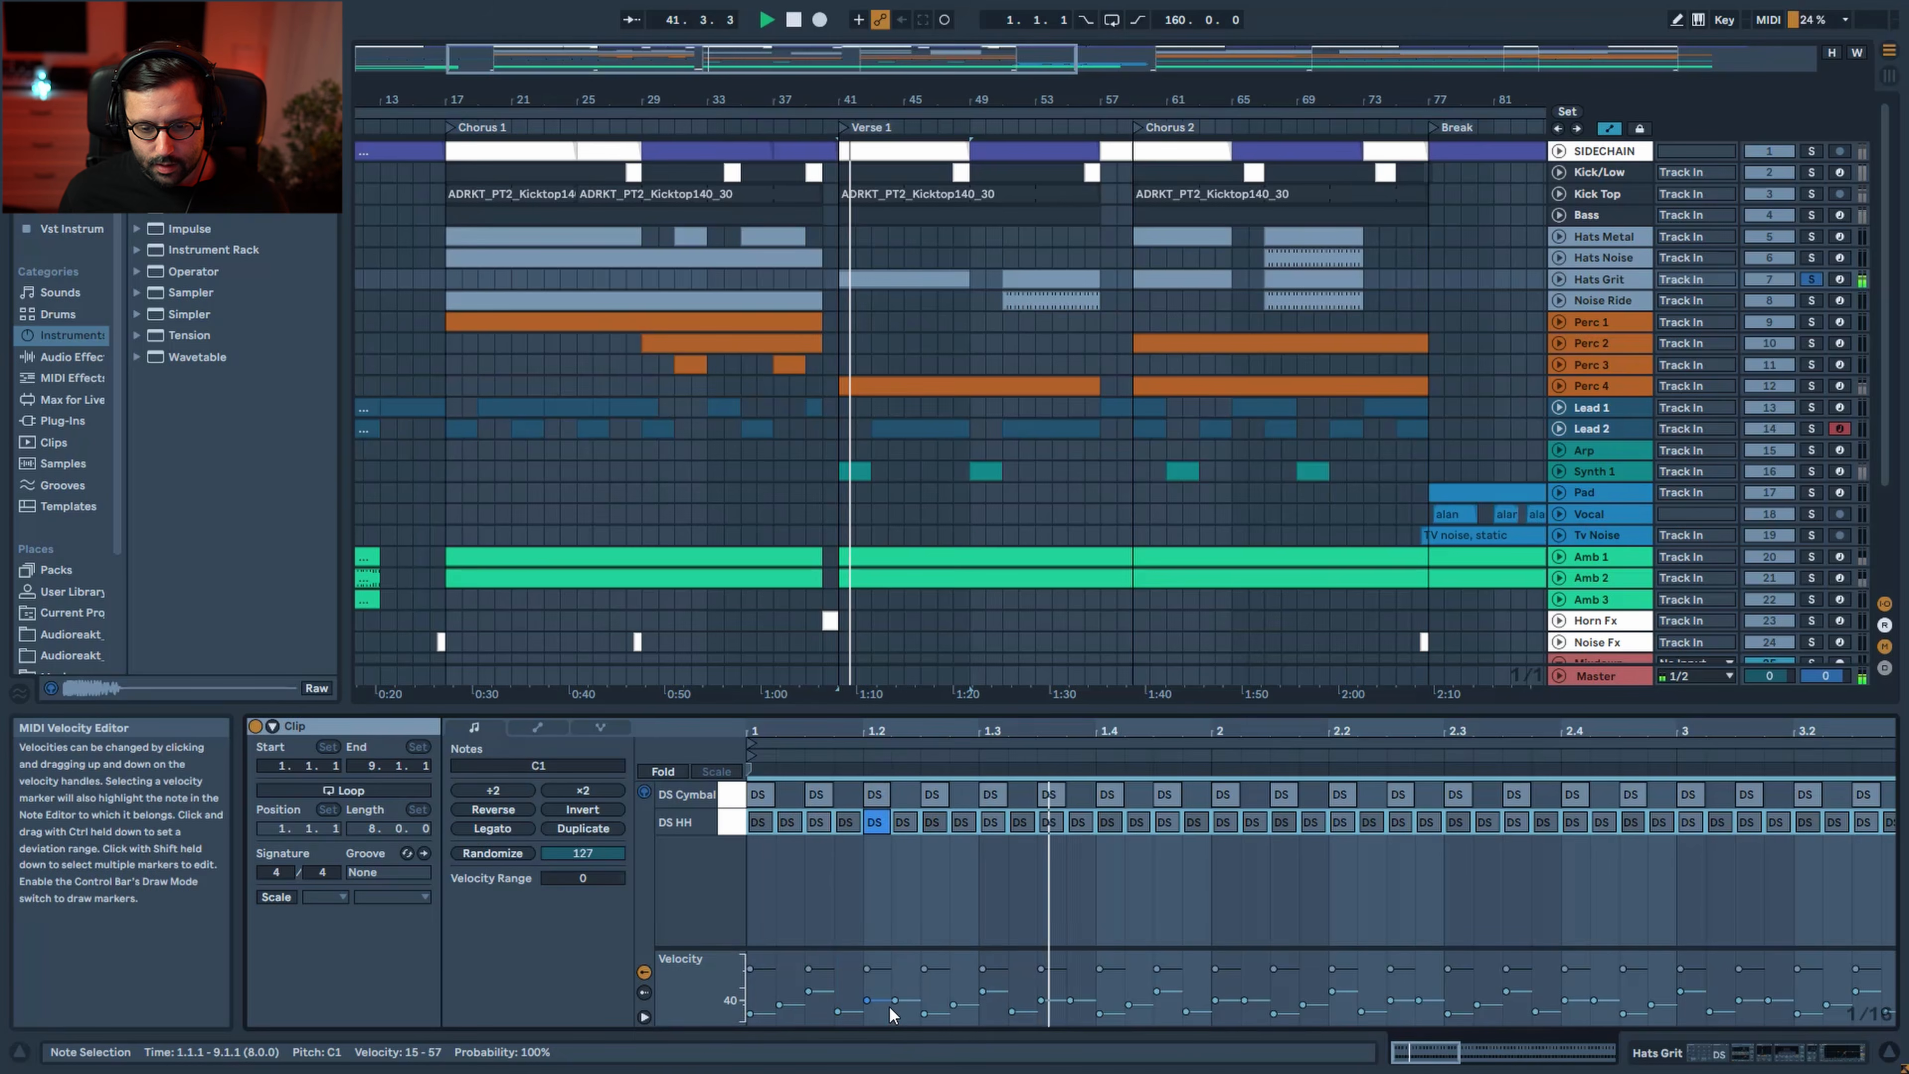
Select all DS Cymbal notes in the Hats Grit clip to examine their velocities, and play the clip from bar 41
click(733, 796)
key(space)
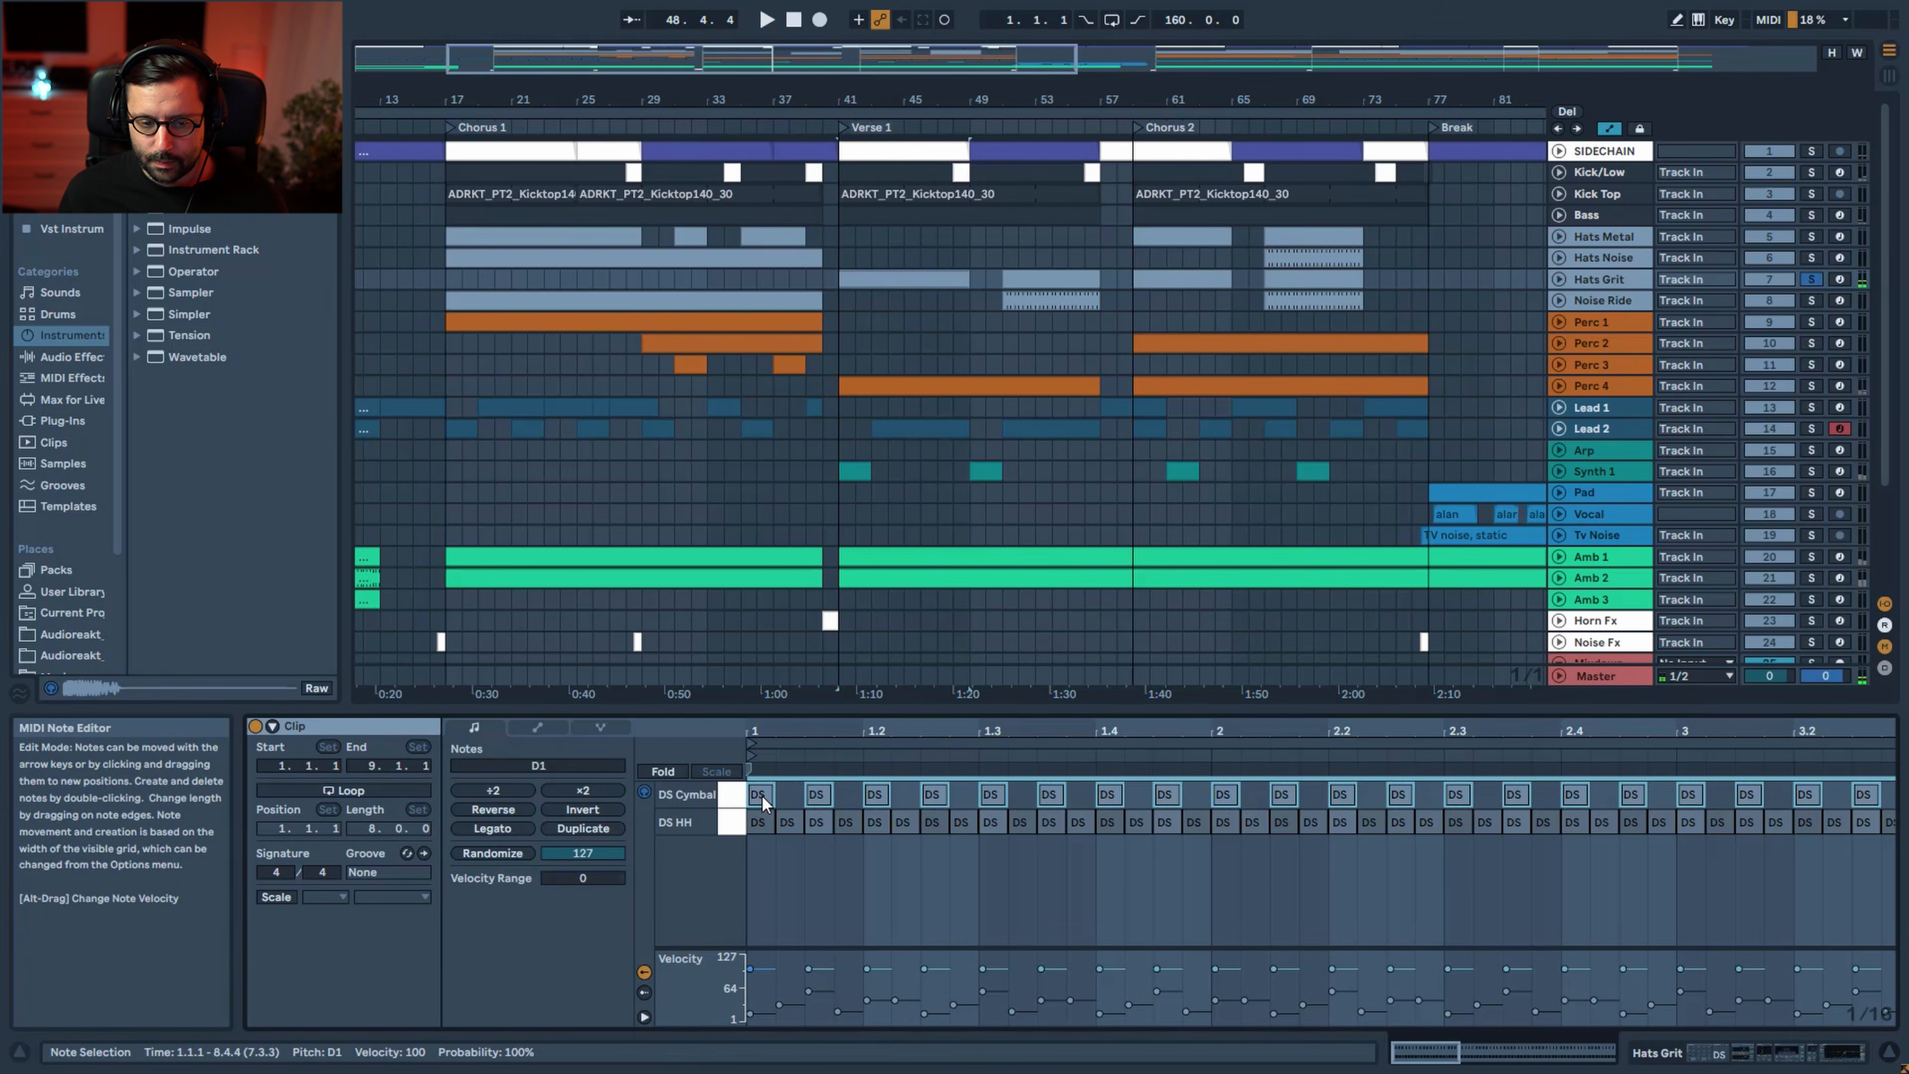
key(space)
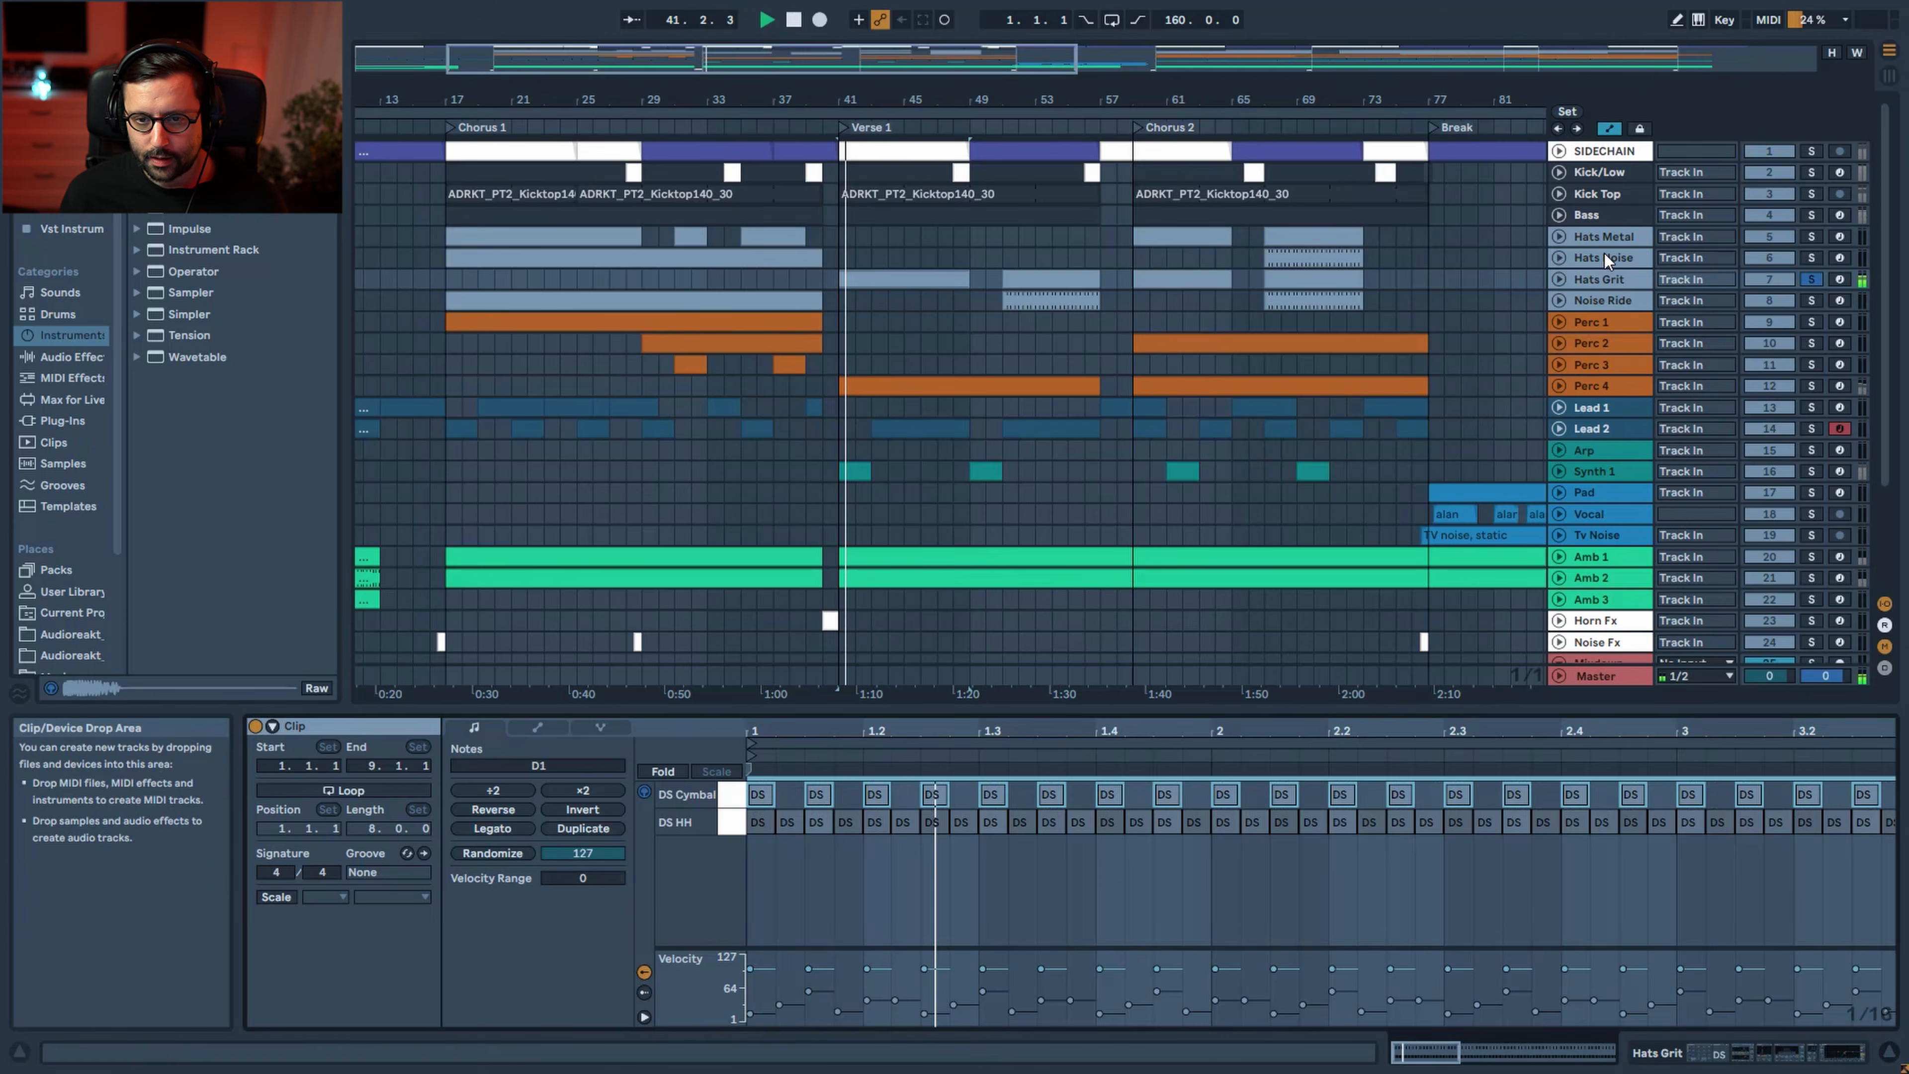
Reactivate Vinyl Distortion on Hats Grit and play it, switching Pinch and Tracing Model off and on to compare them
double_click(1598, 277)
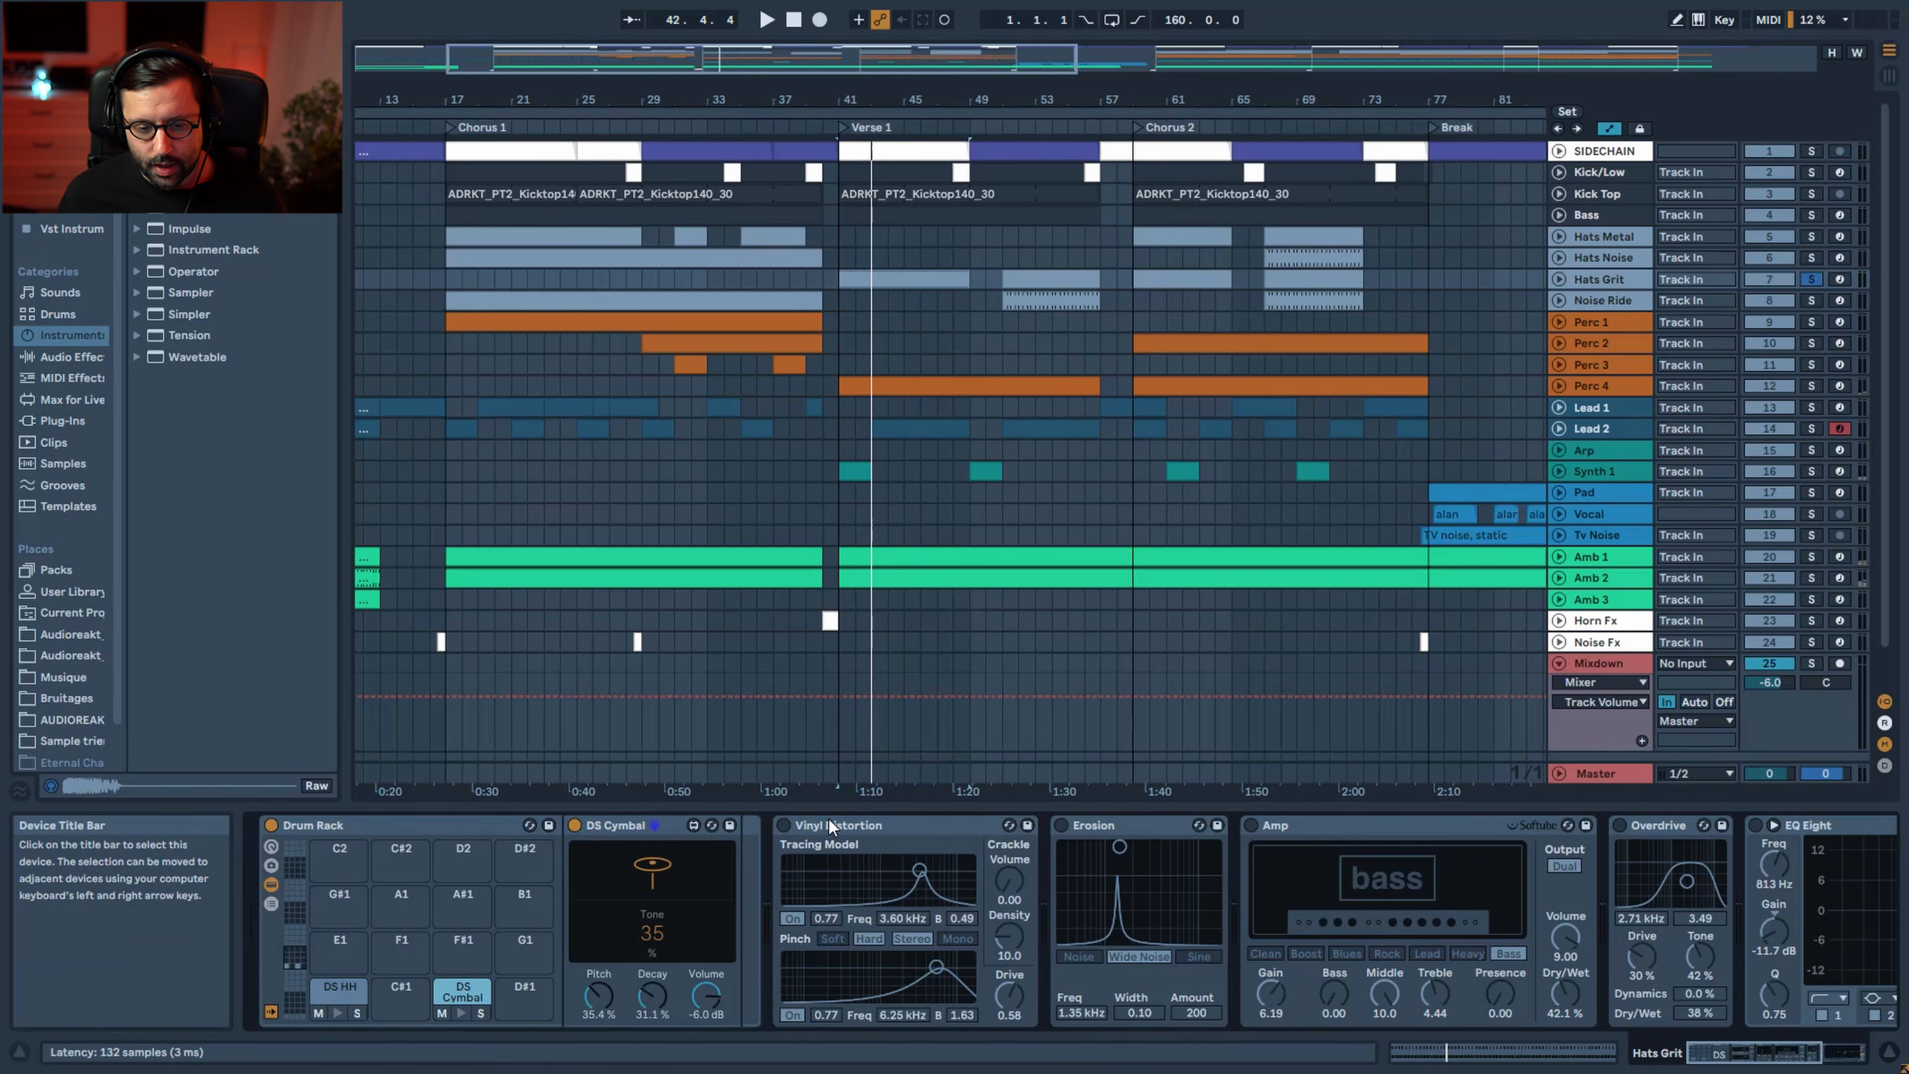
click(786, 825)
key(space)
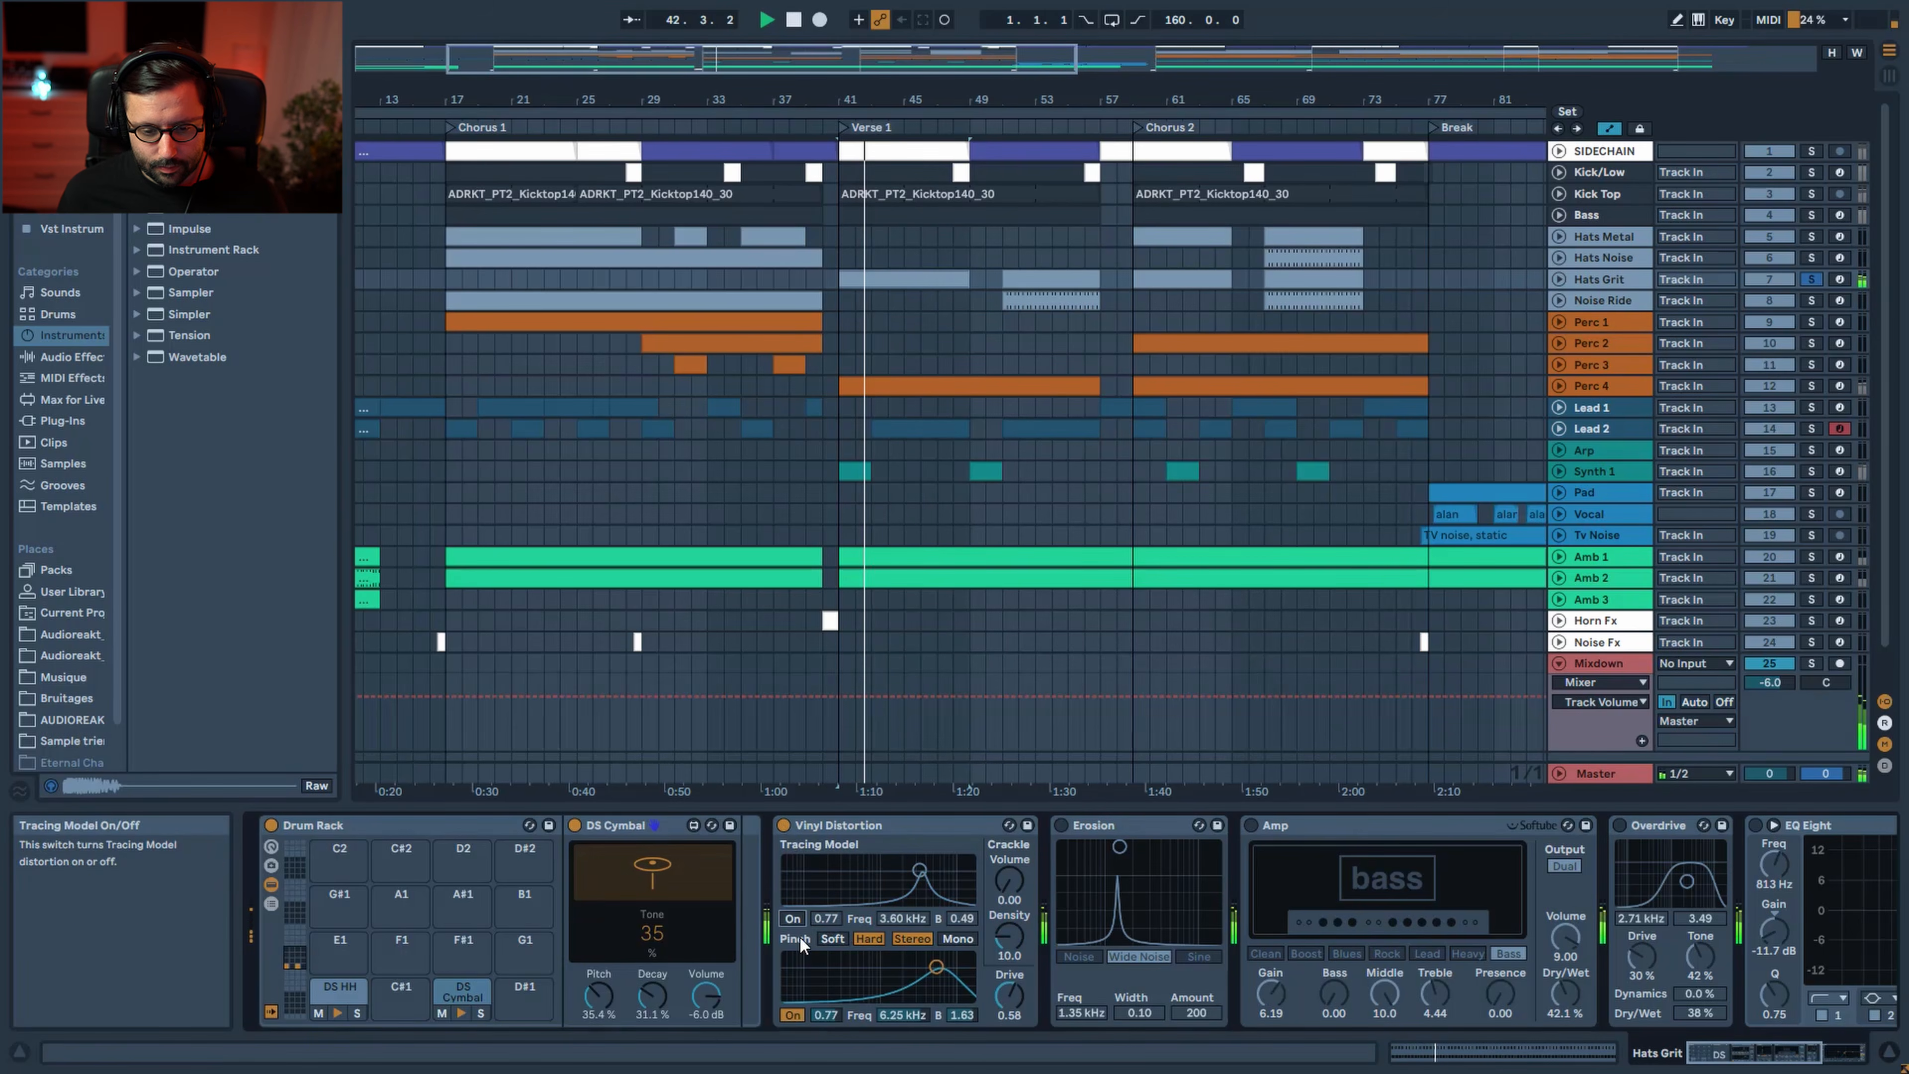
click(786, 1015)
click(790, 1015)
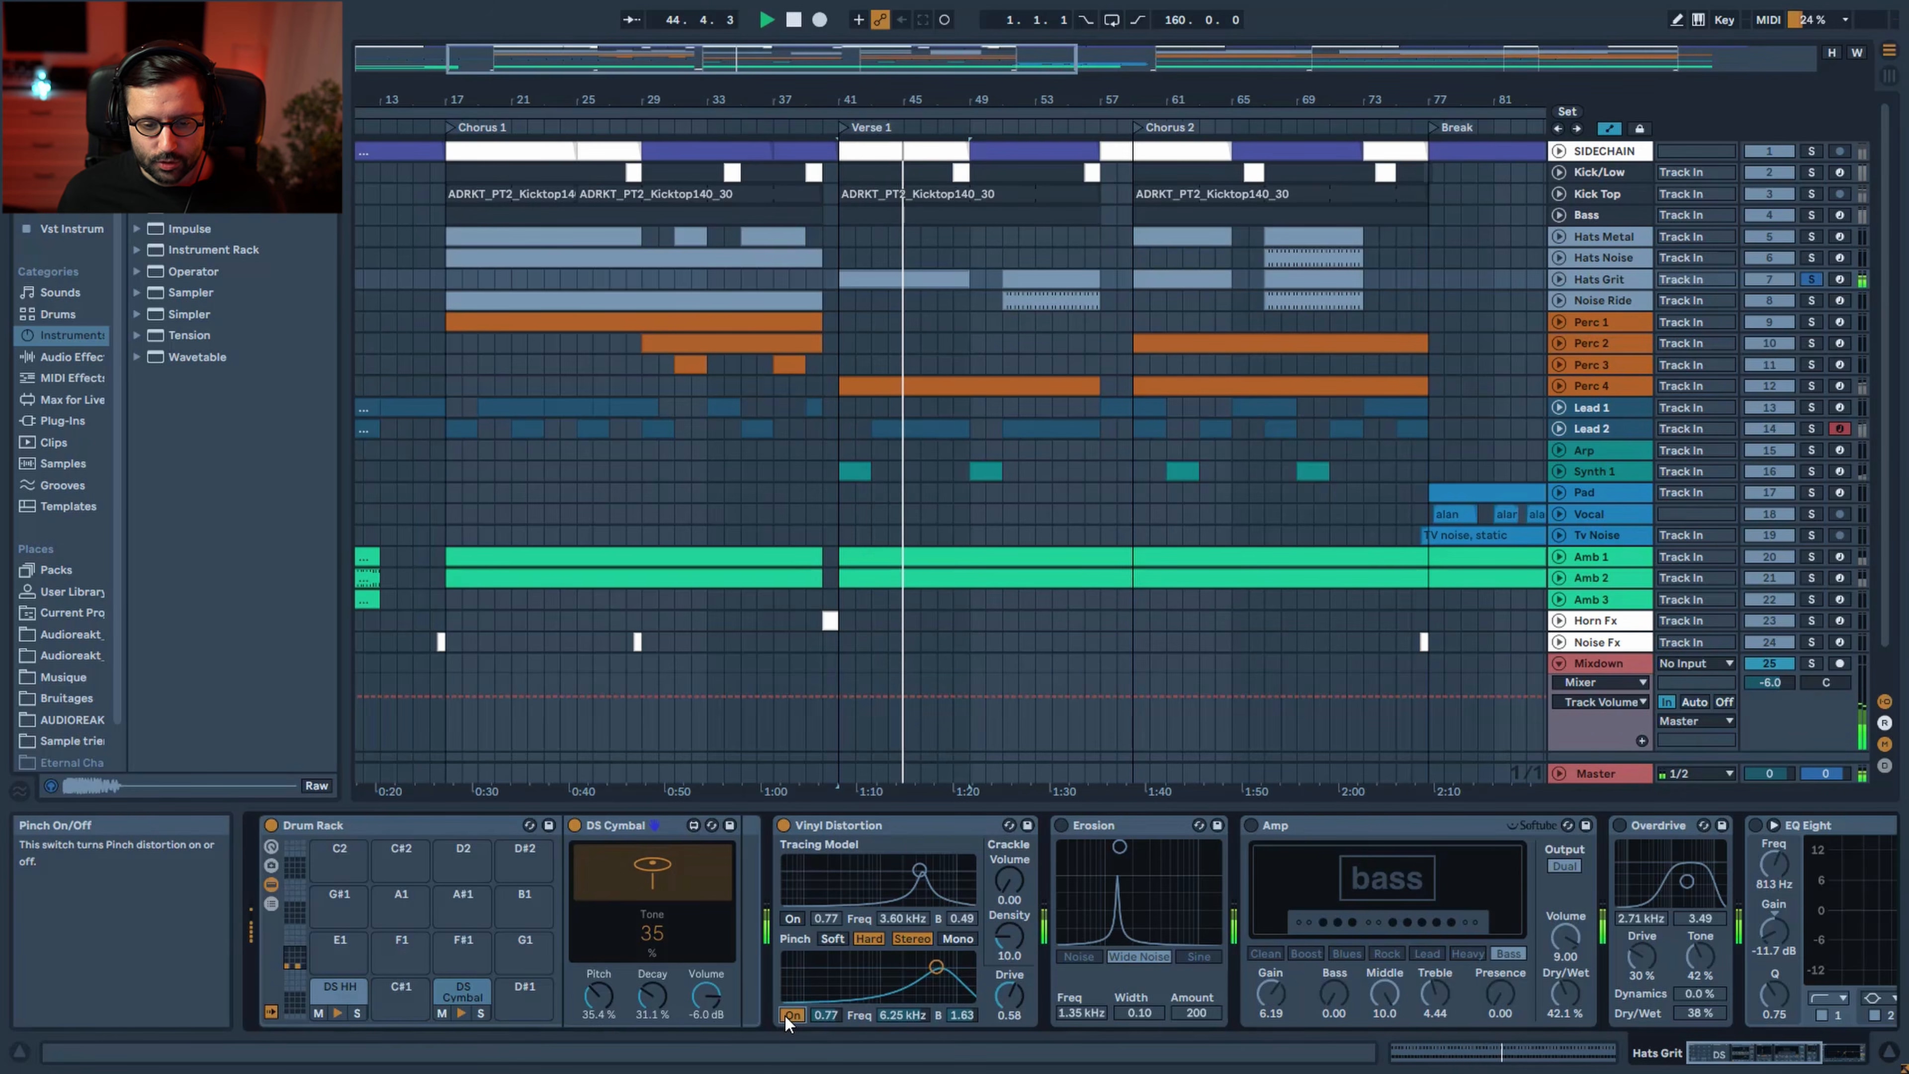
click(799, 919)
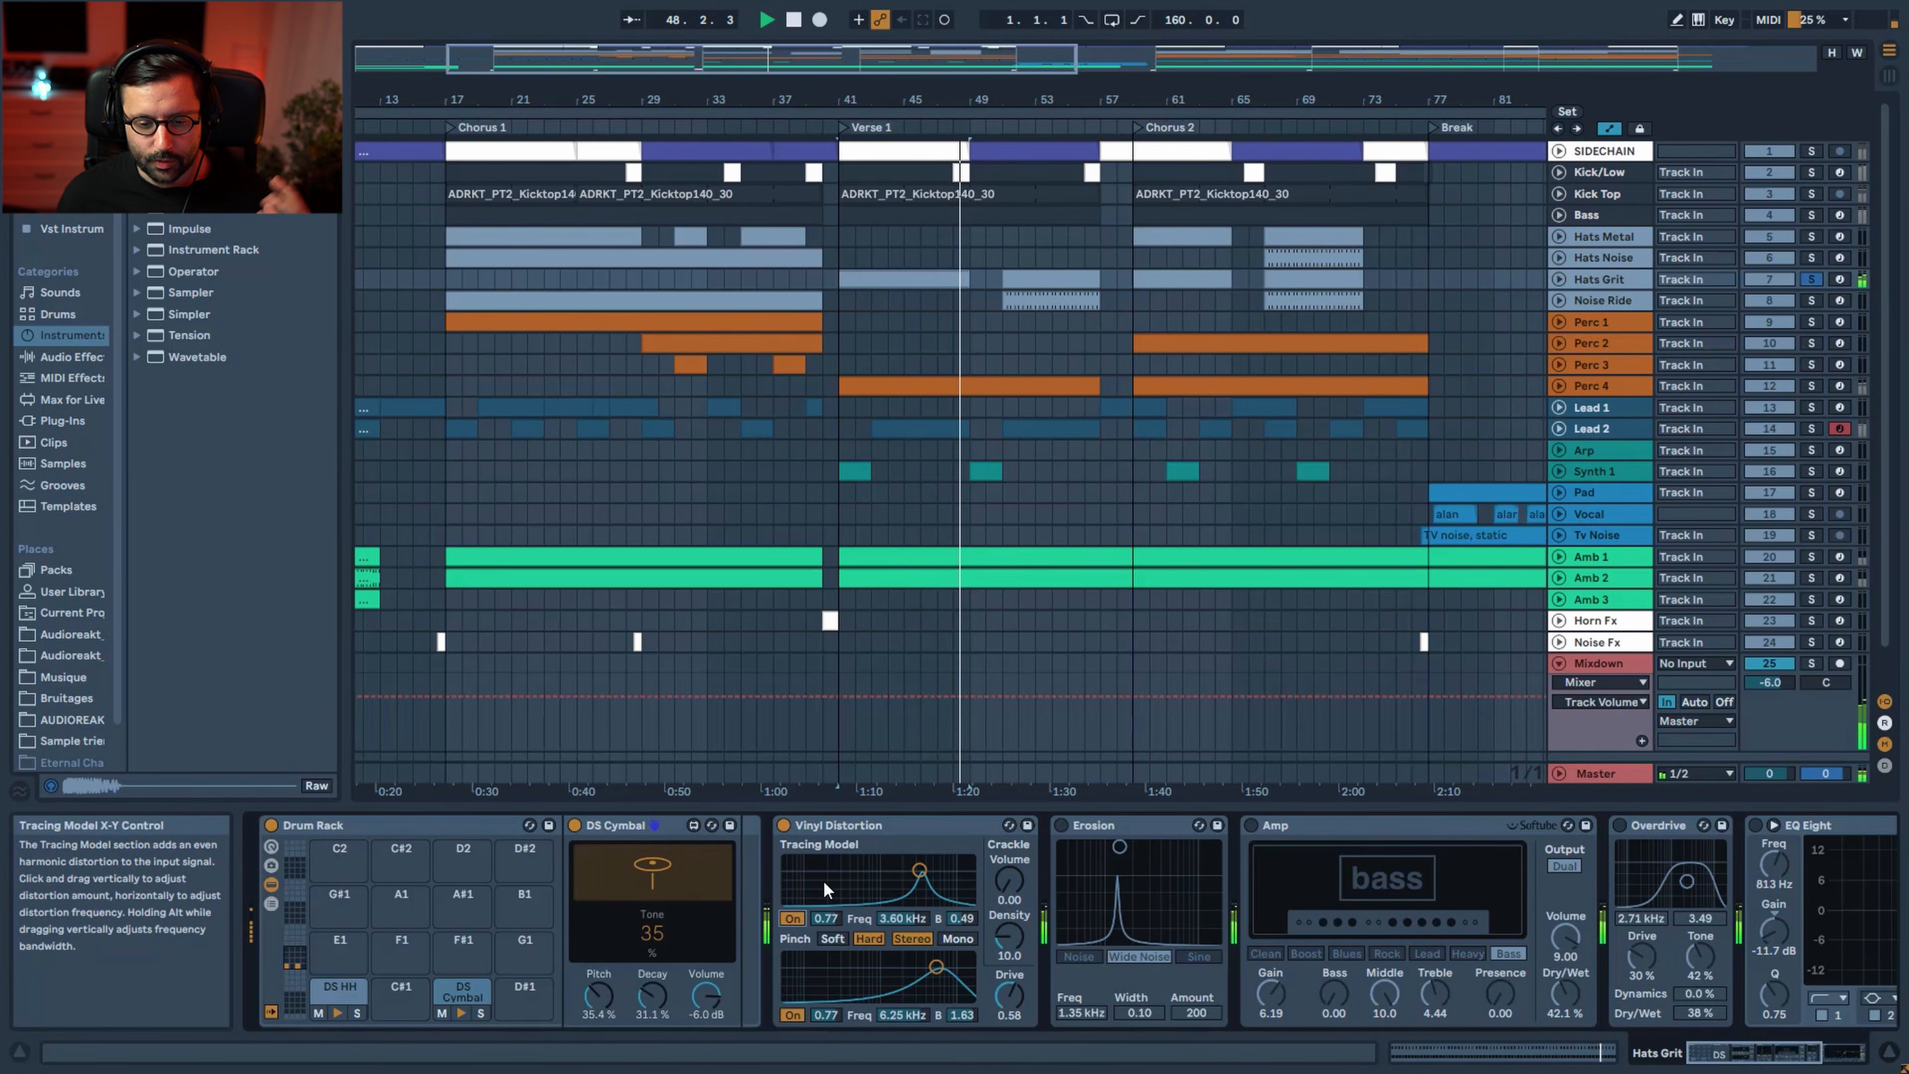
Replay the soloed Hats Grit track from bar 41 and reactivate its Erosion effect
key(space)
key(space)
click(1060, 825)
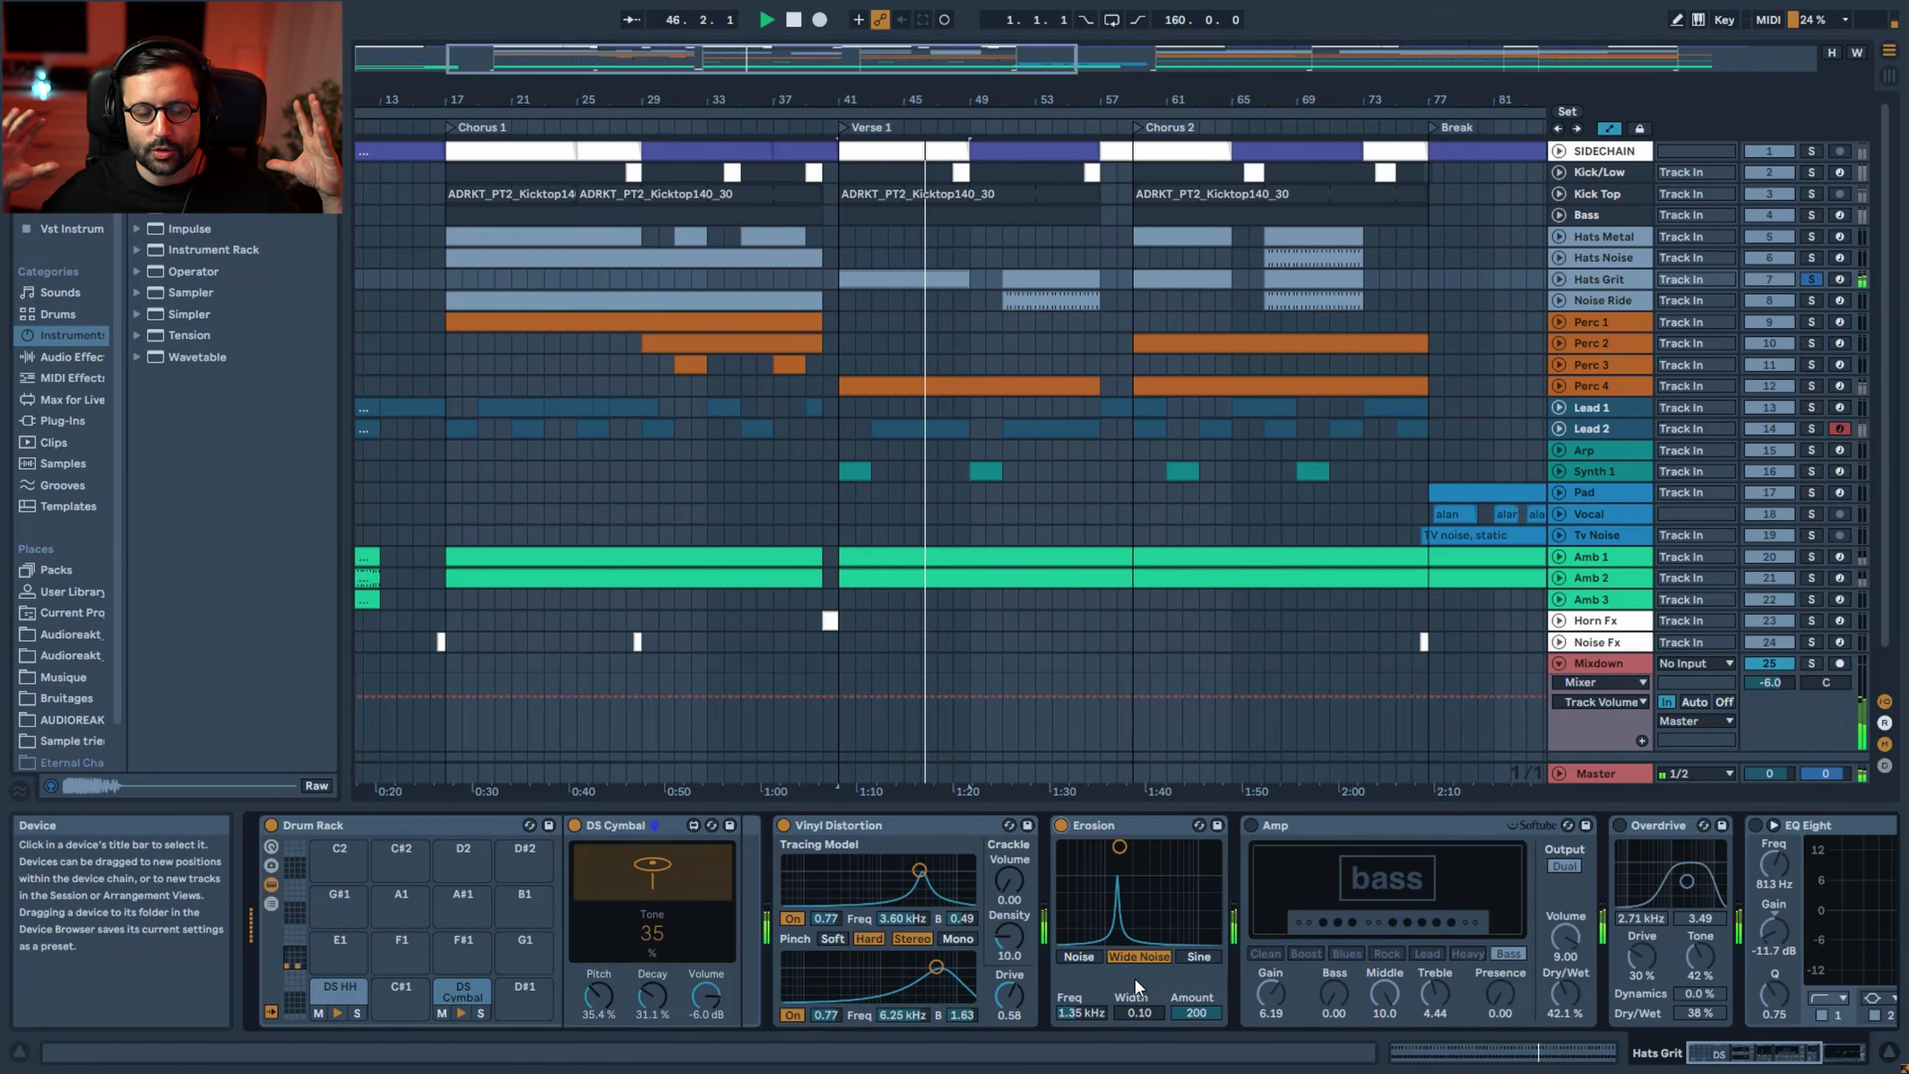
Reactivate the Amp effect on Hats Grit and examine its Bass model settings during playback
click(1765, 1057)
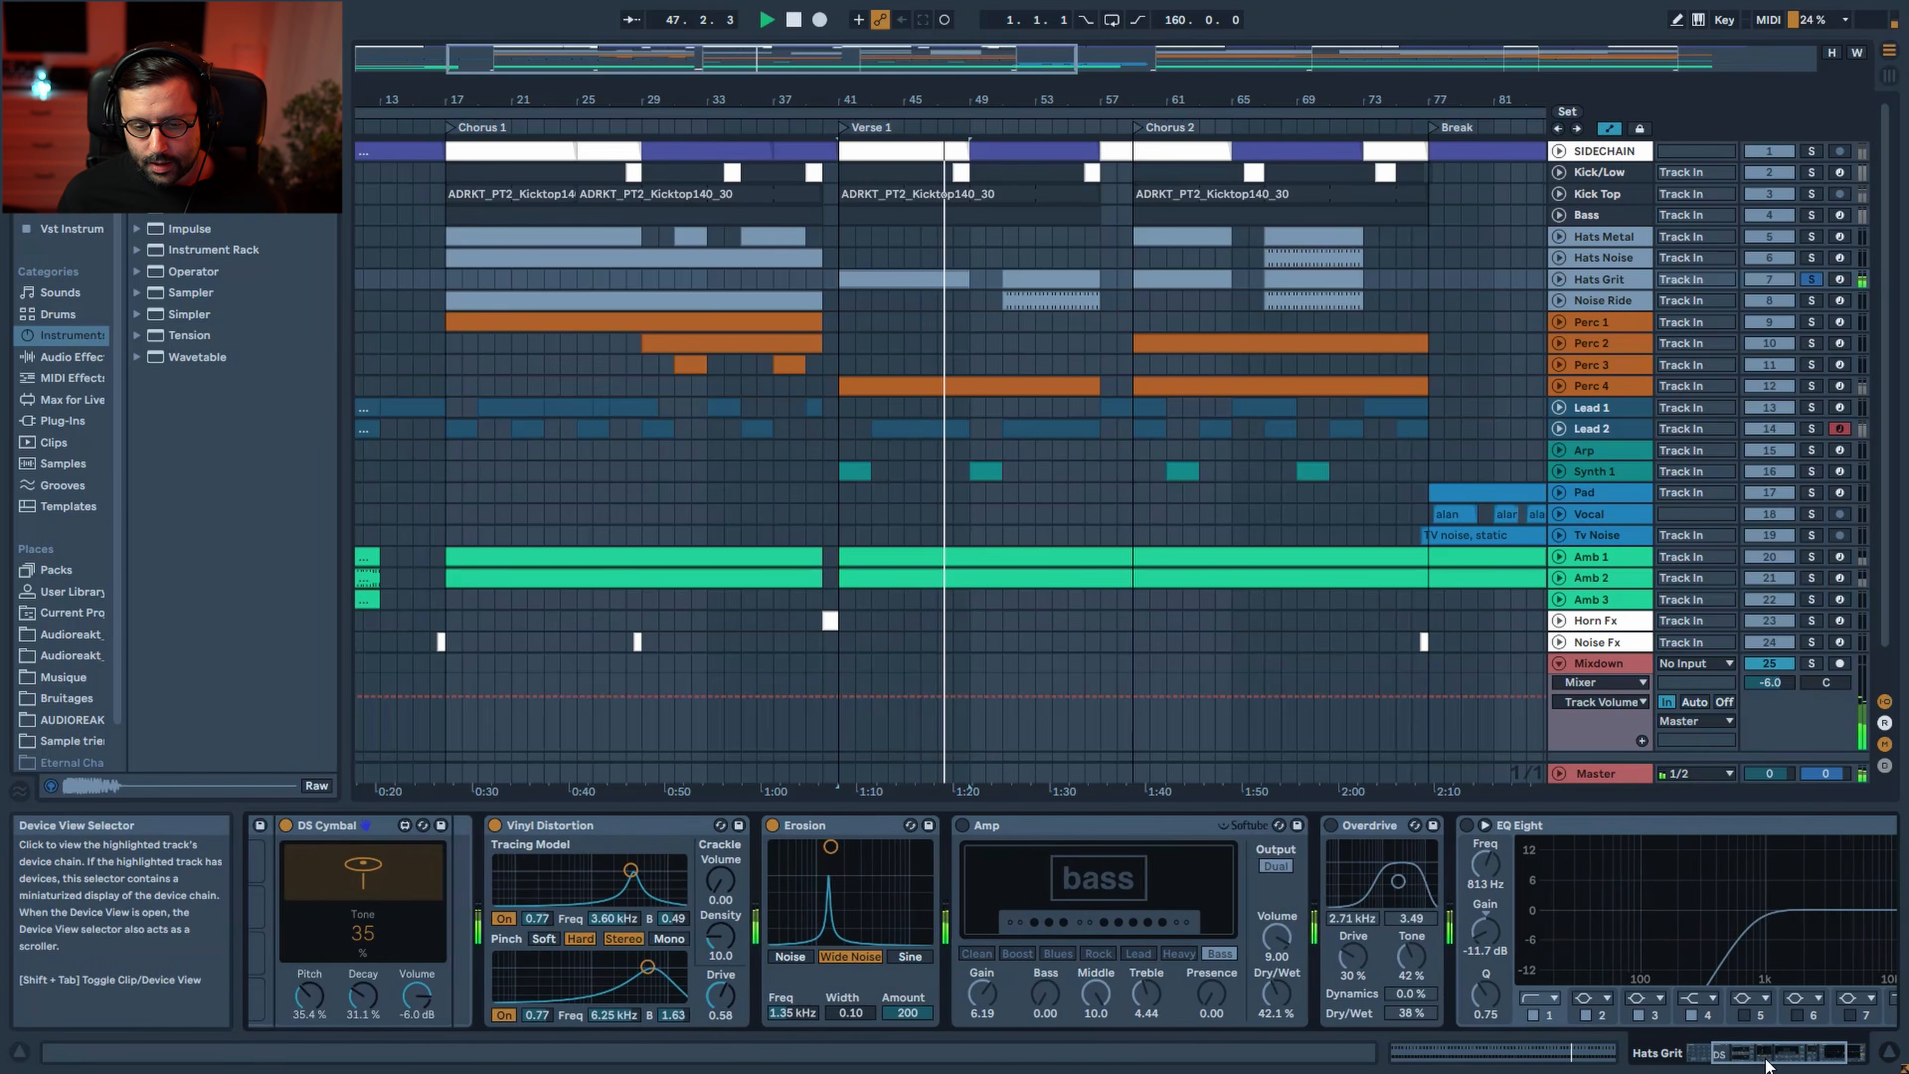
click(1728, 1051)
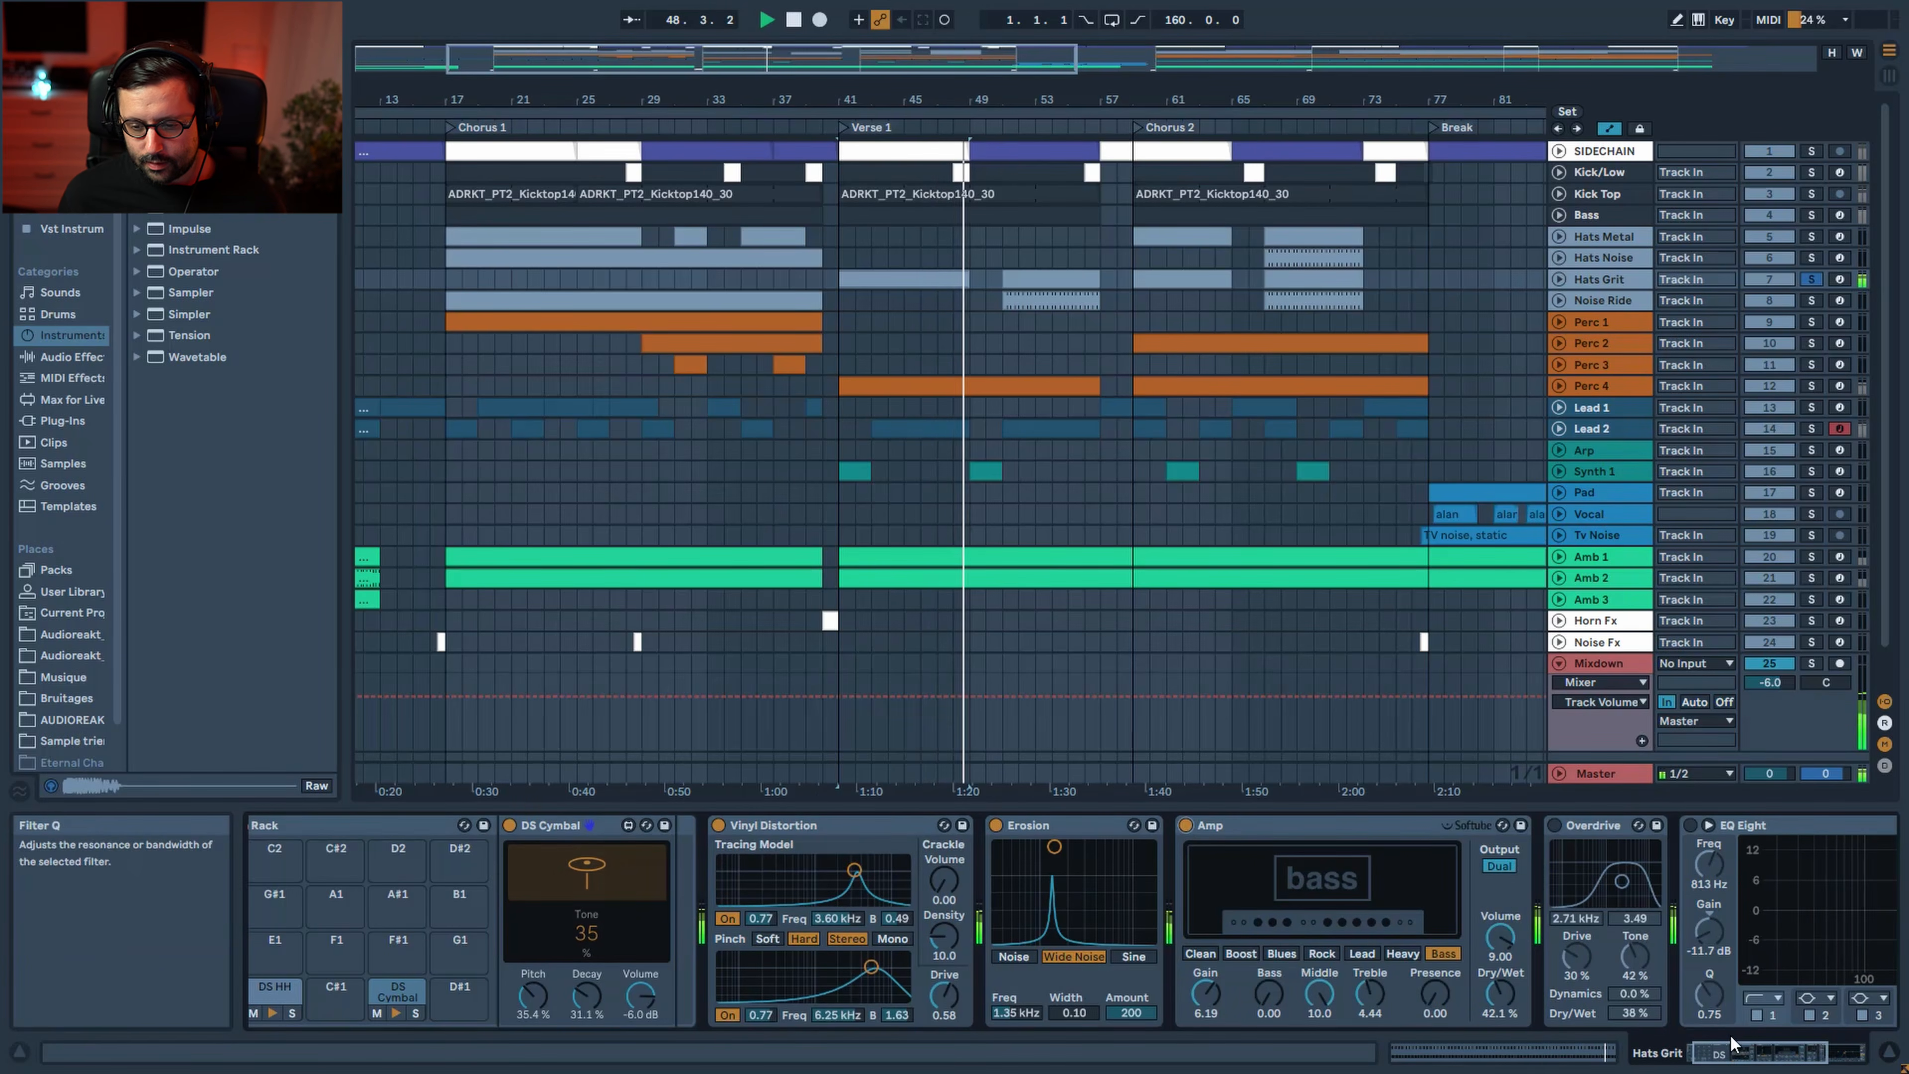
click(1730, 1046)
click(889, 278)
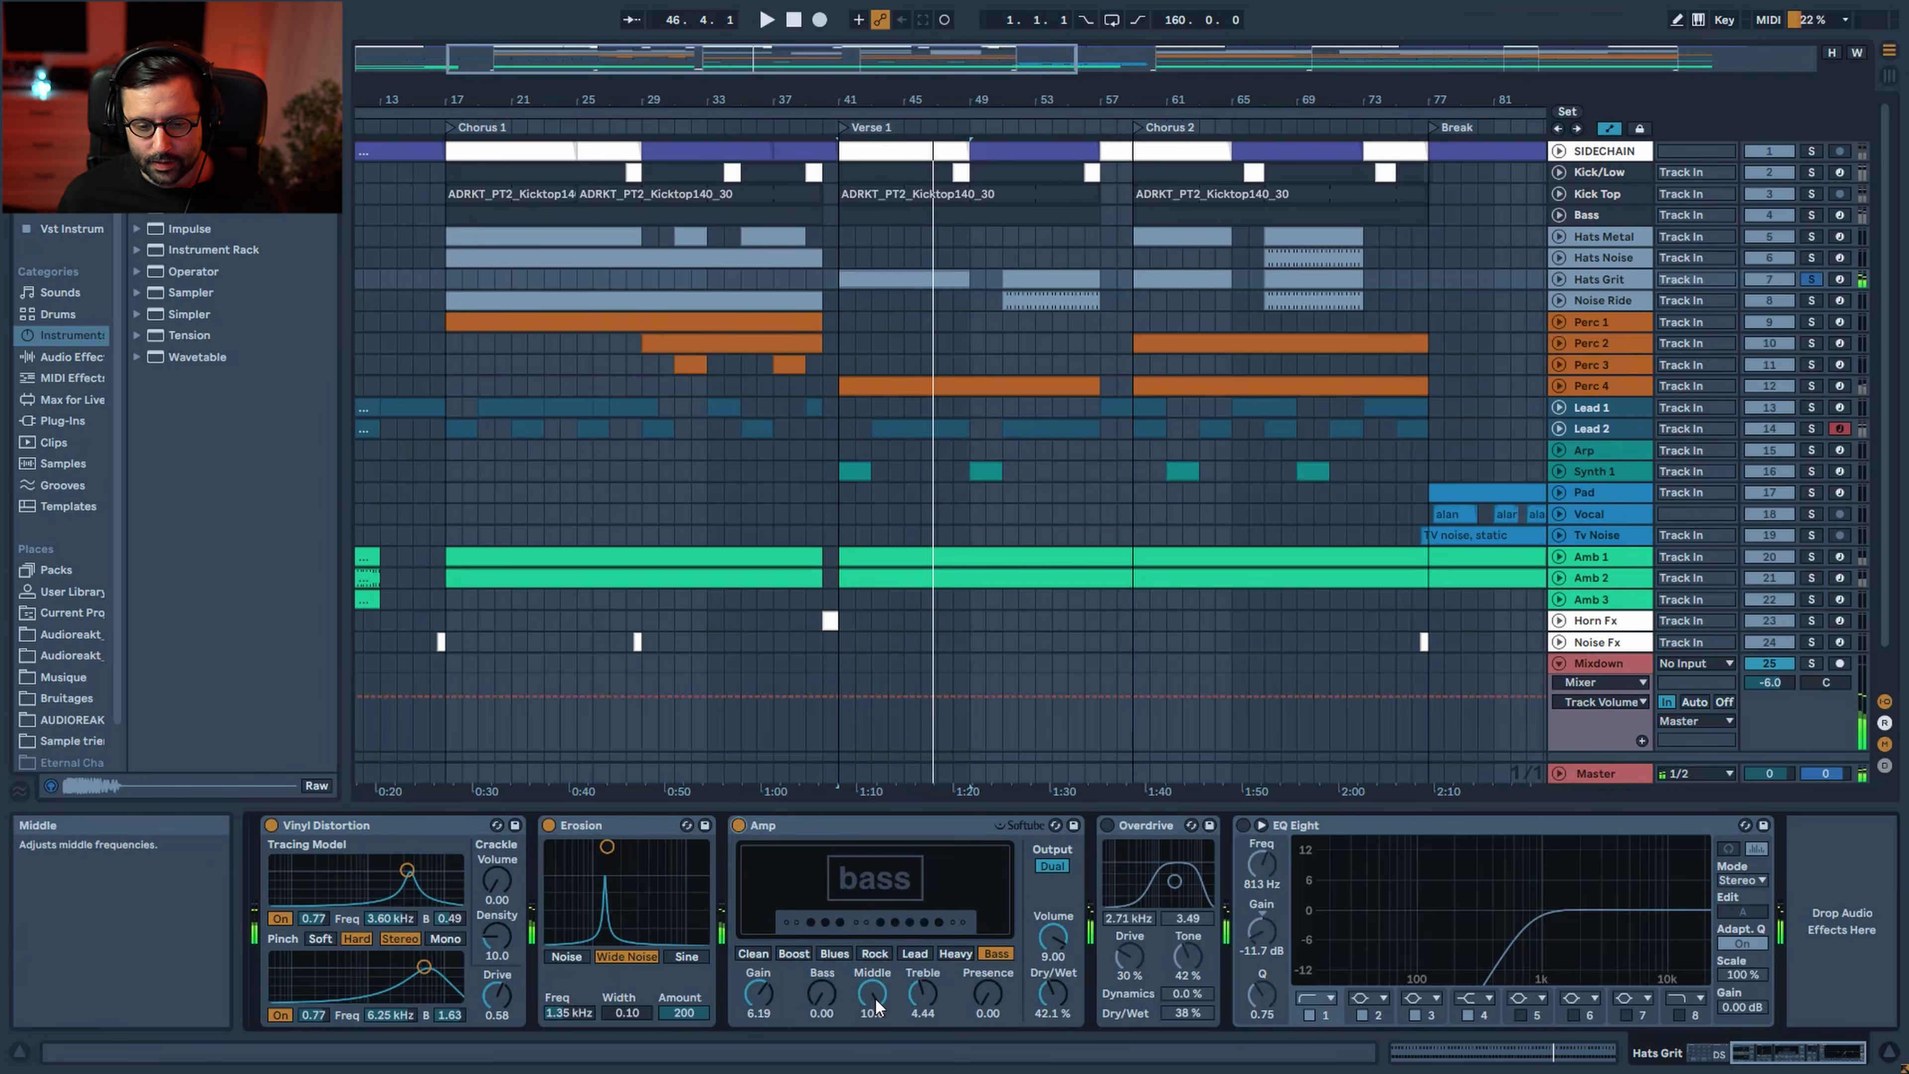
Reactivate Overdrive on the Hats Grit track and play the track to hear its effect
click(1106, 822)
key(space)
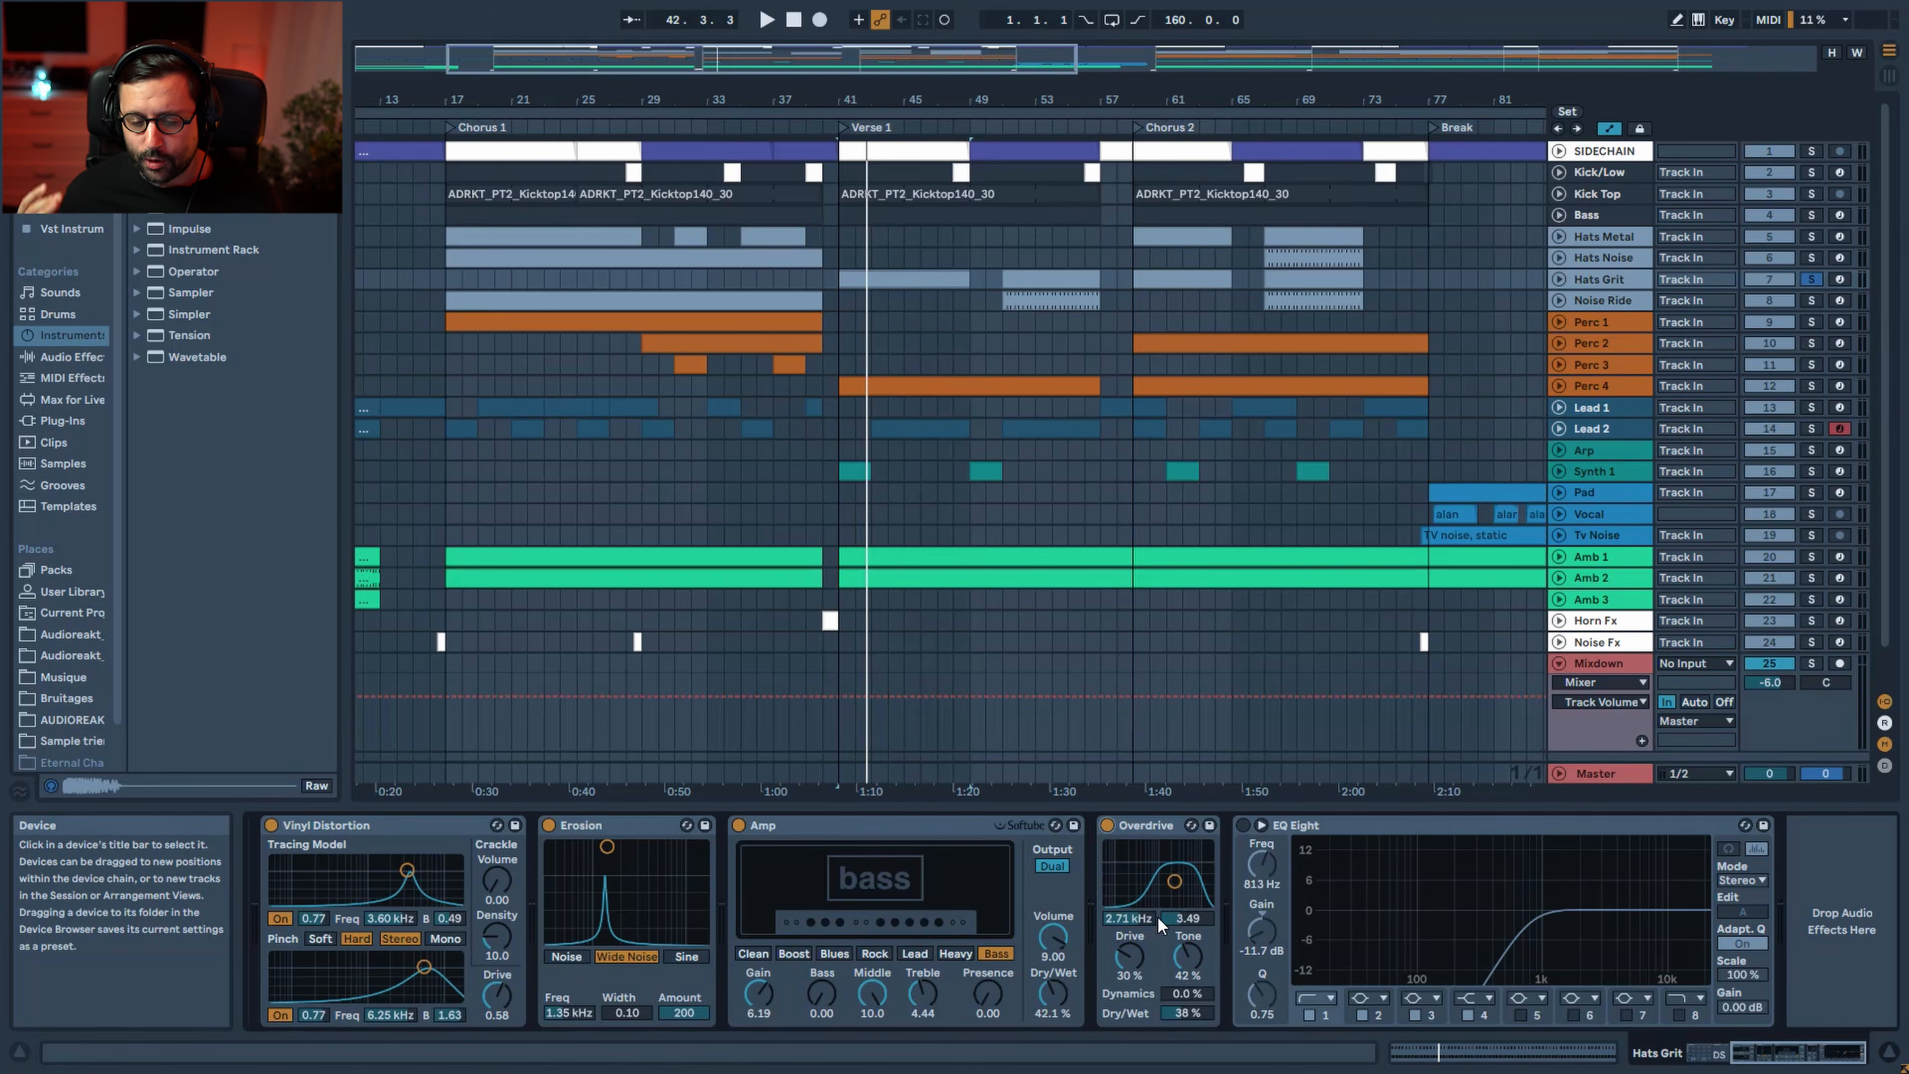
key(space)
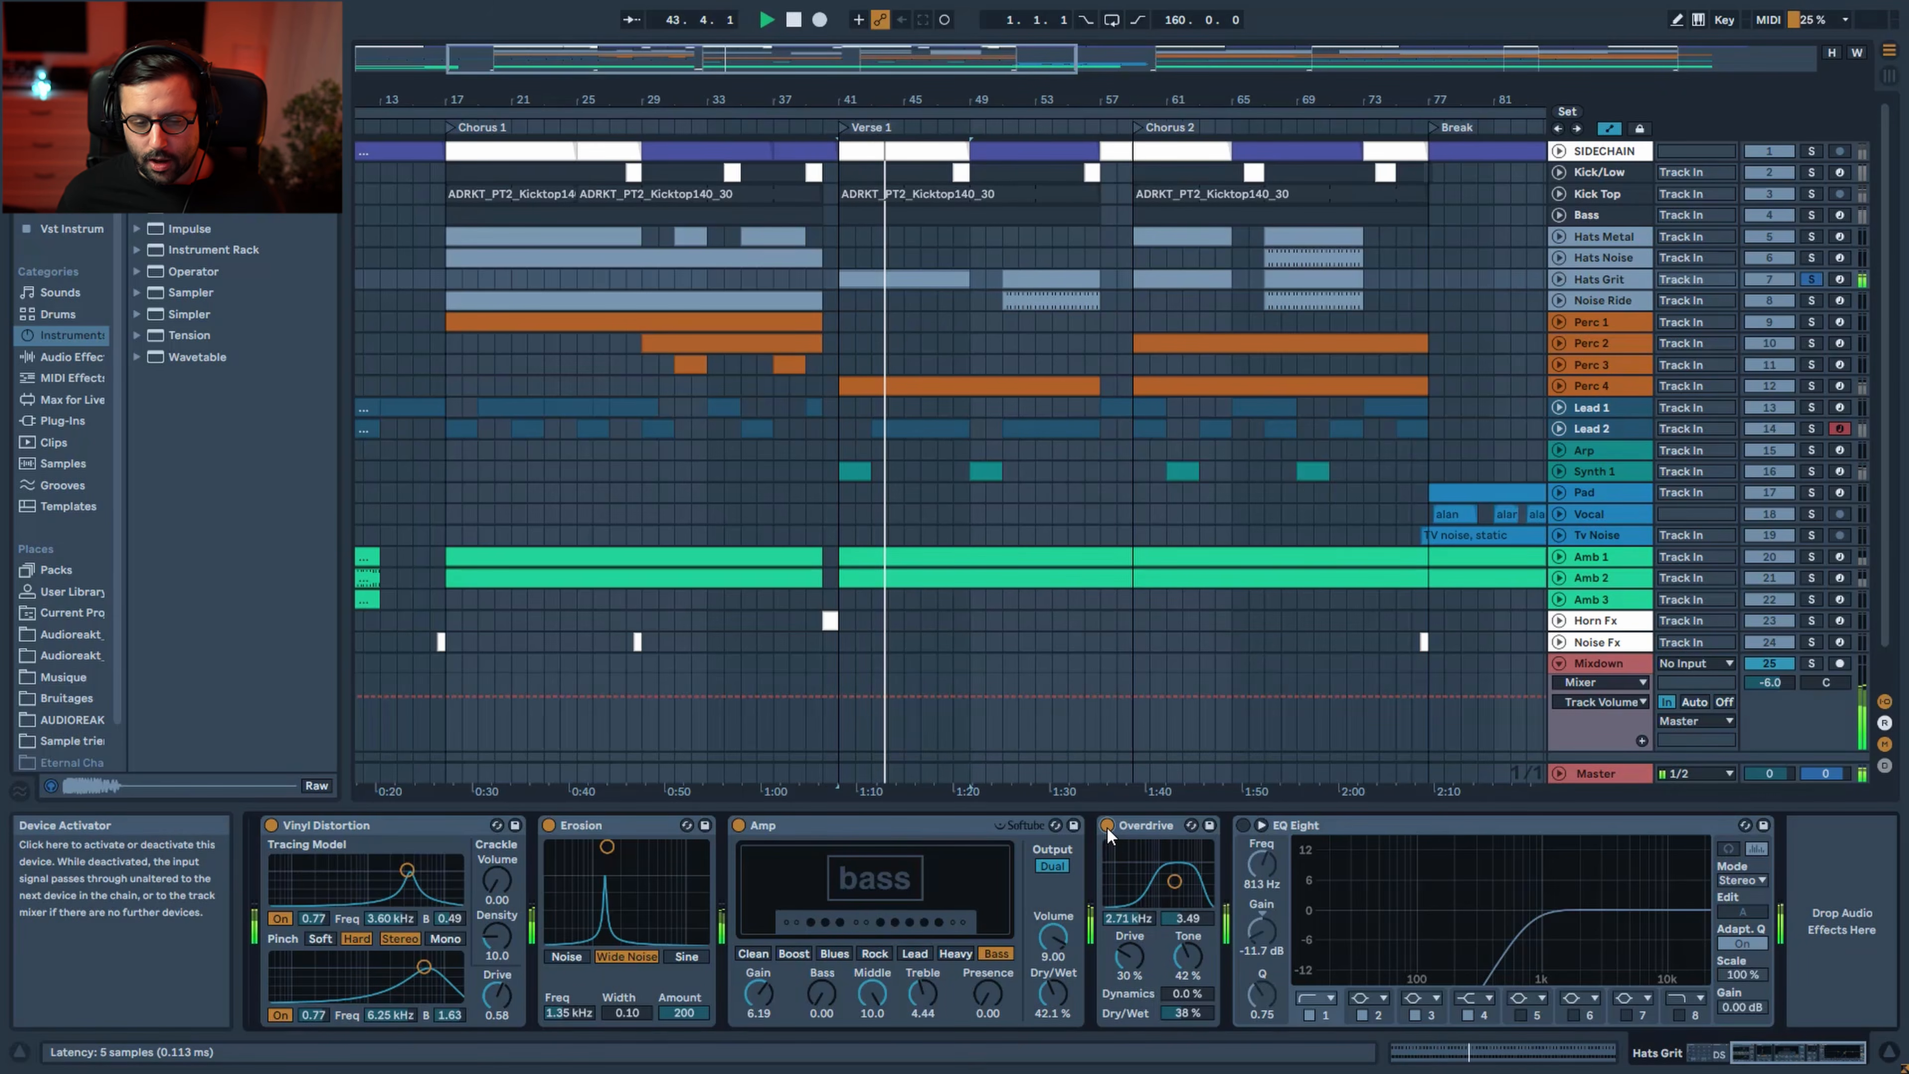
key(space)
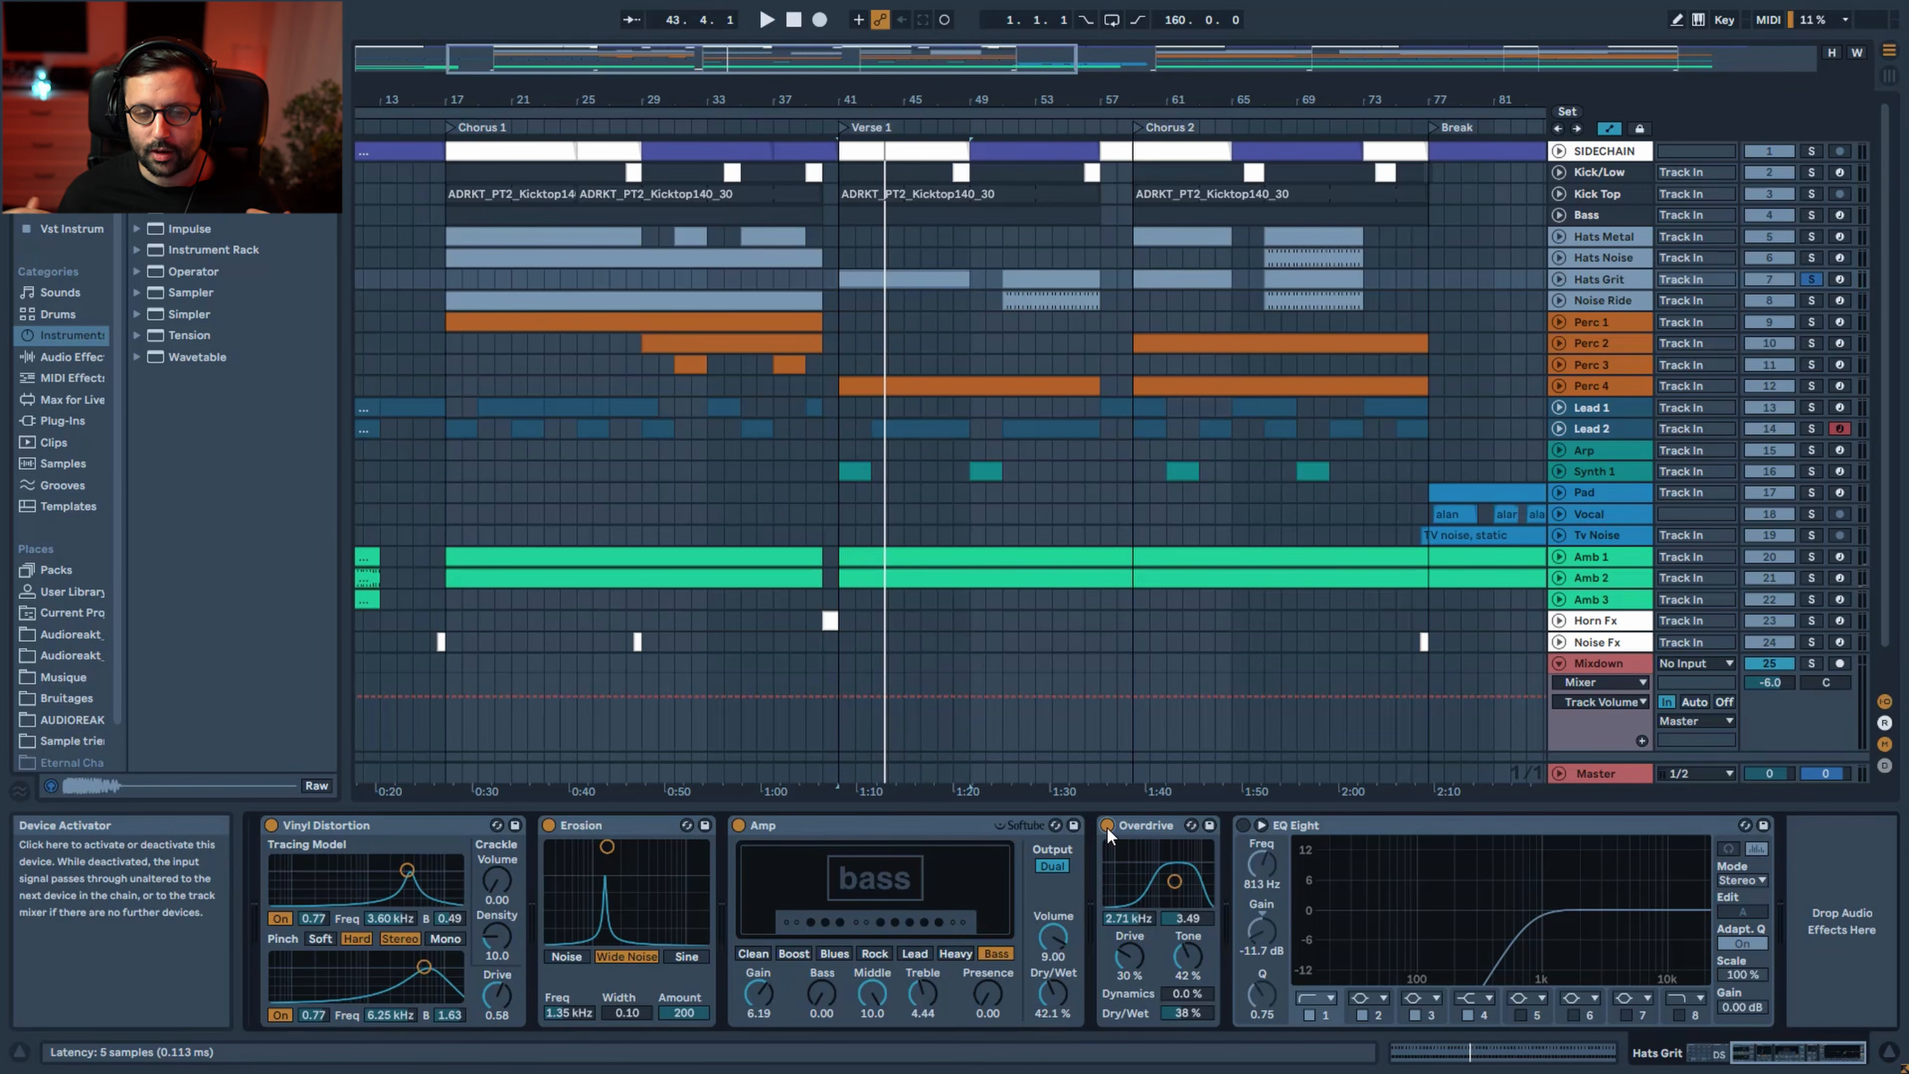
Play Hats Grit from bar 41 and reactivate its EQ Eight to hear the low cut
key(space)
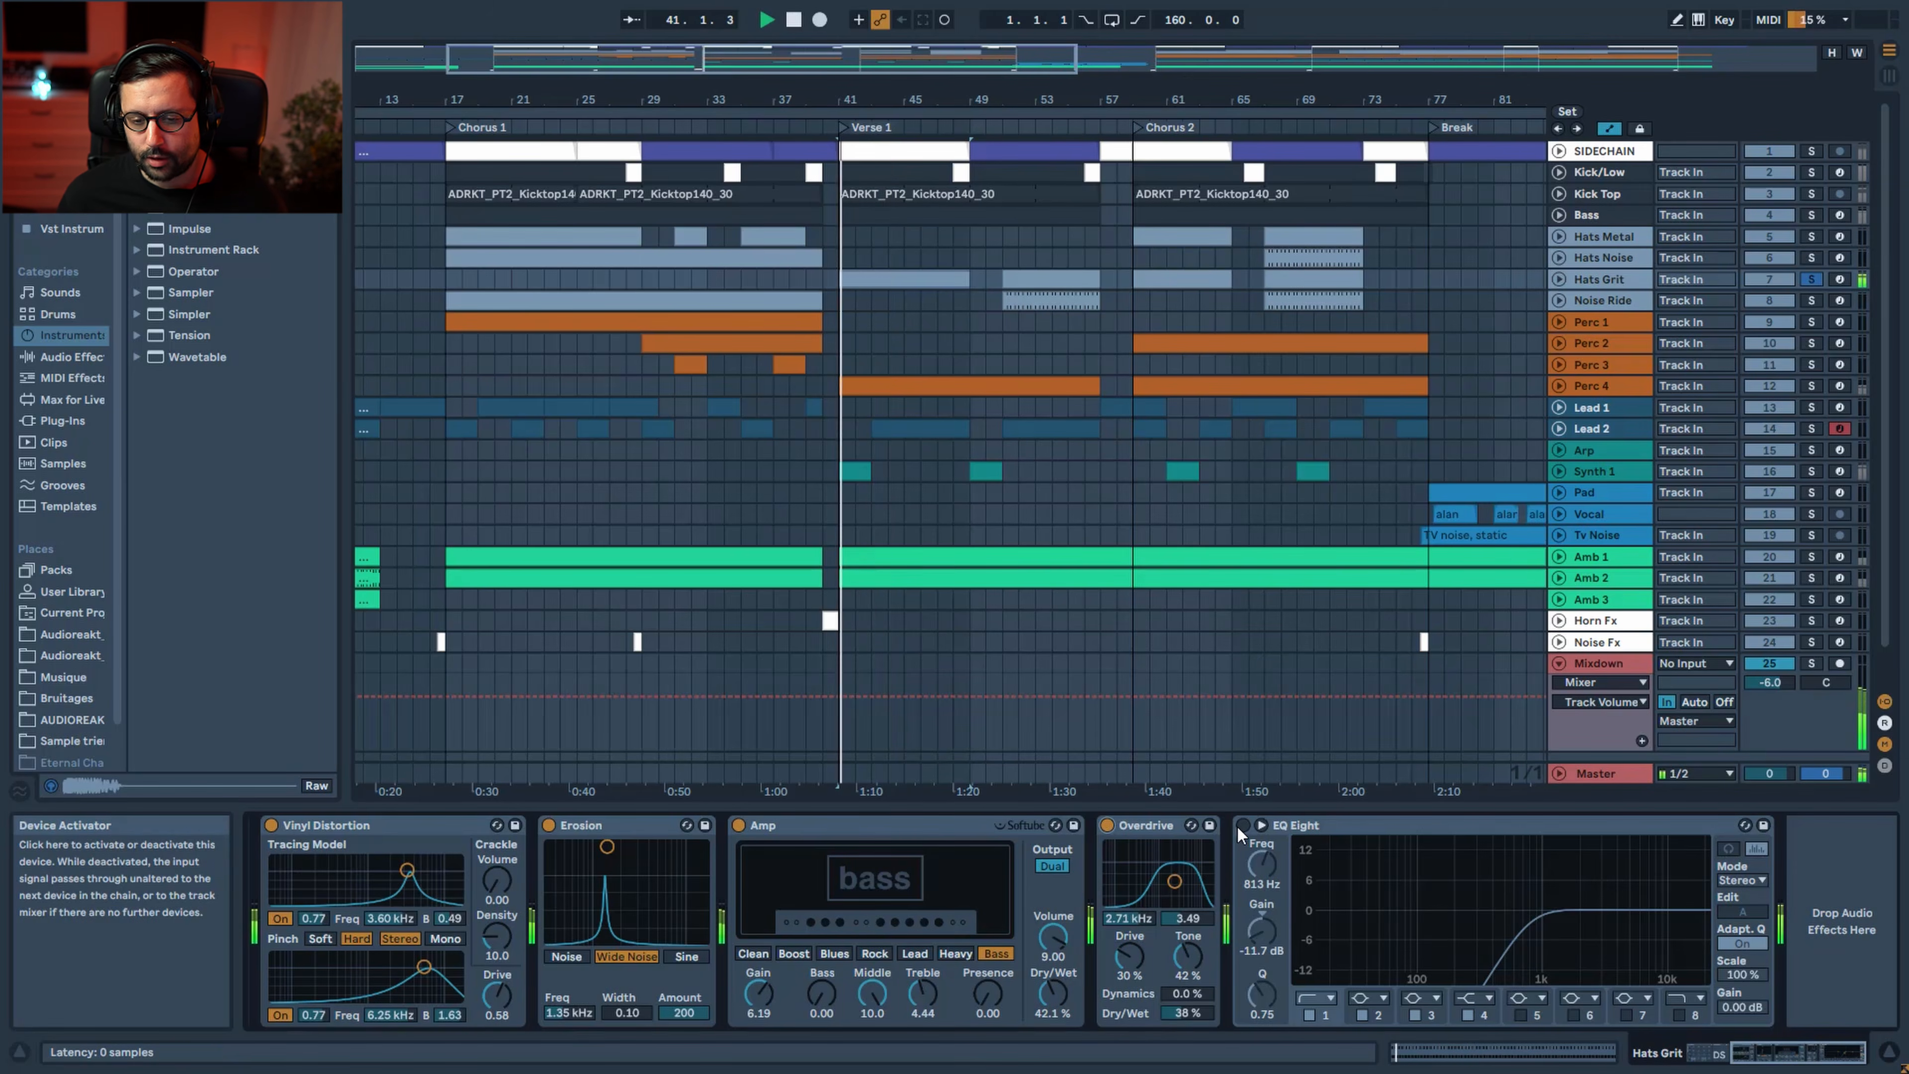
click(1242, 825)
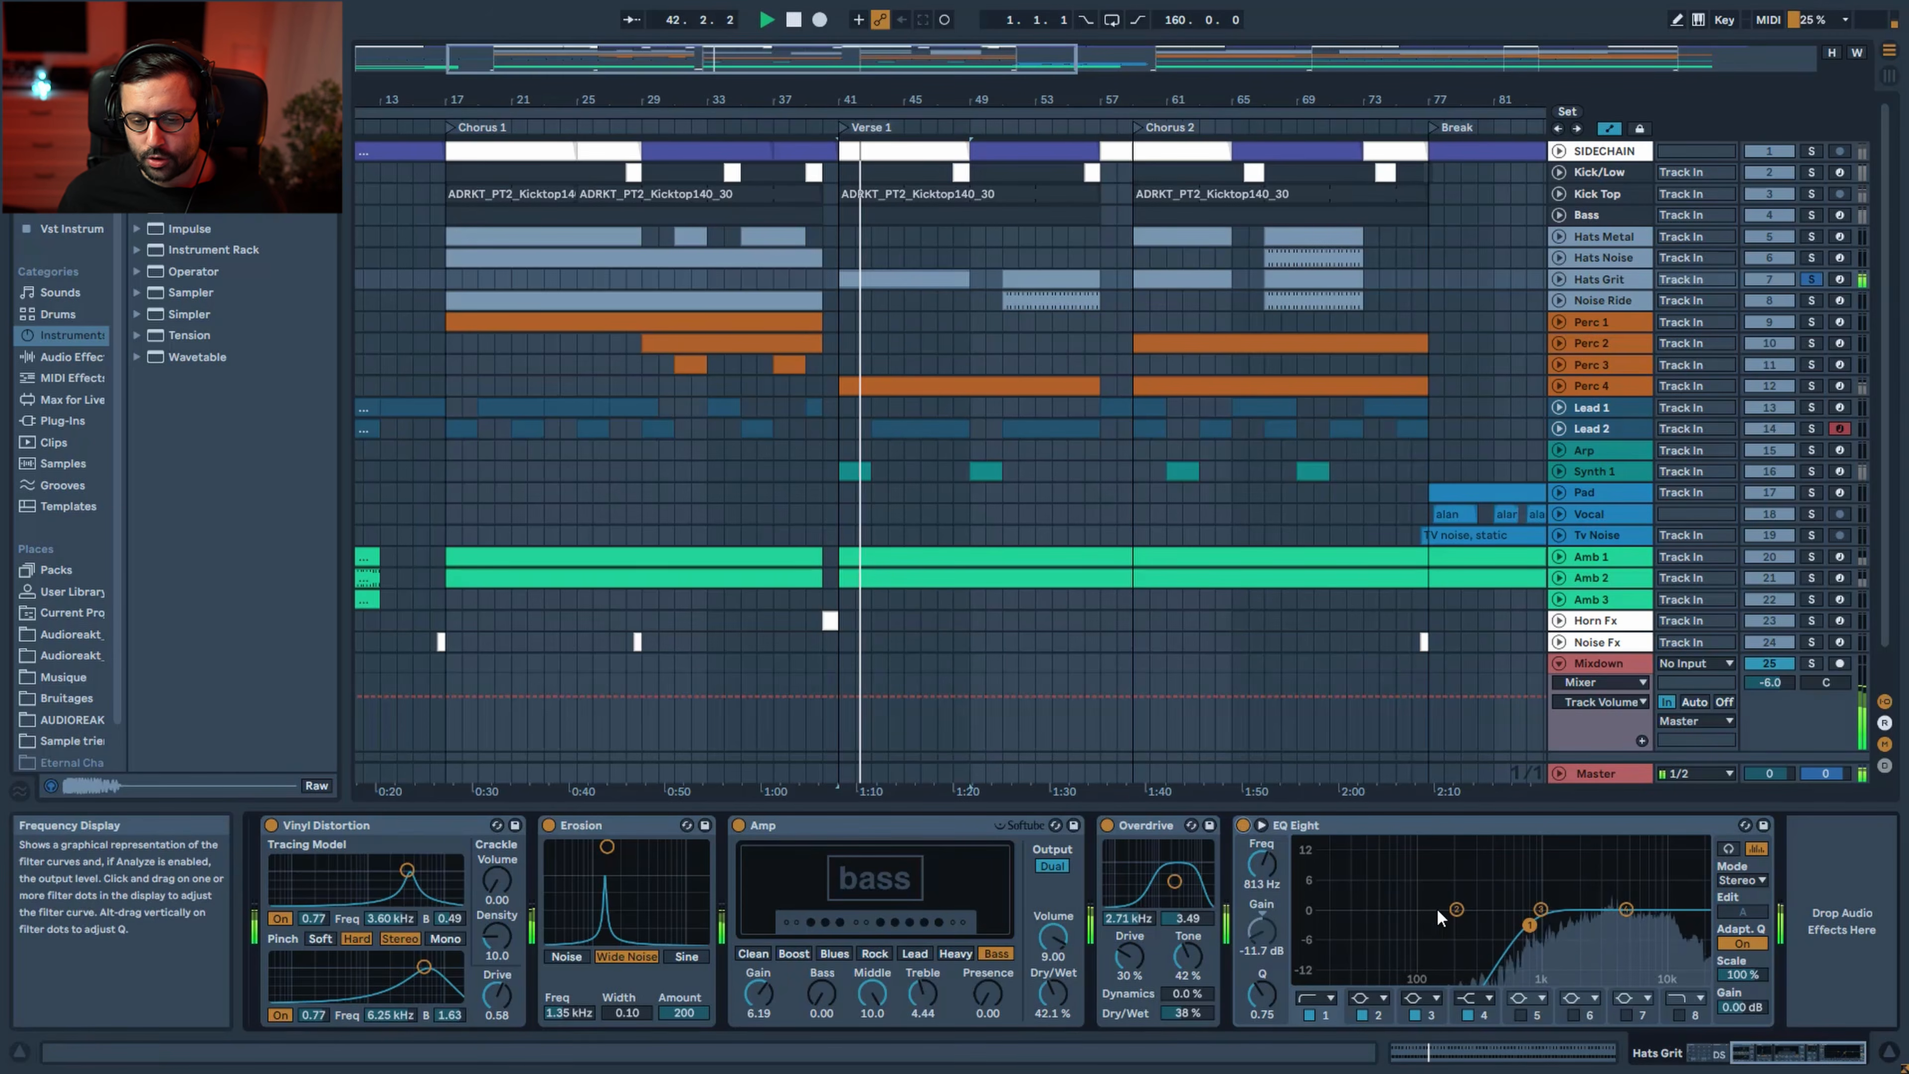
key(space)
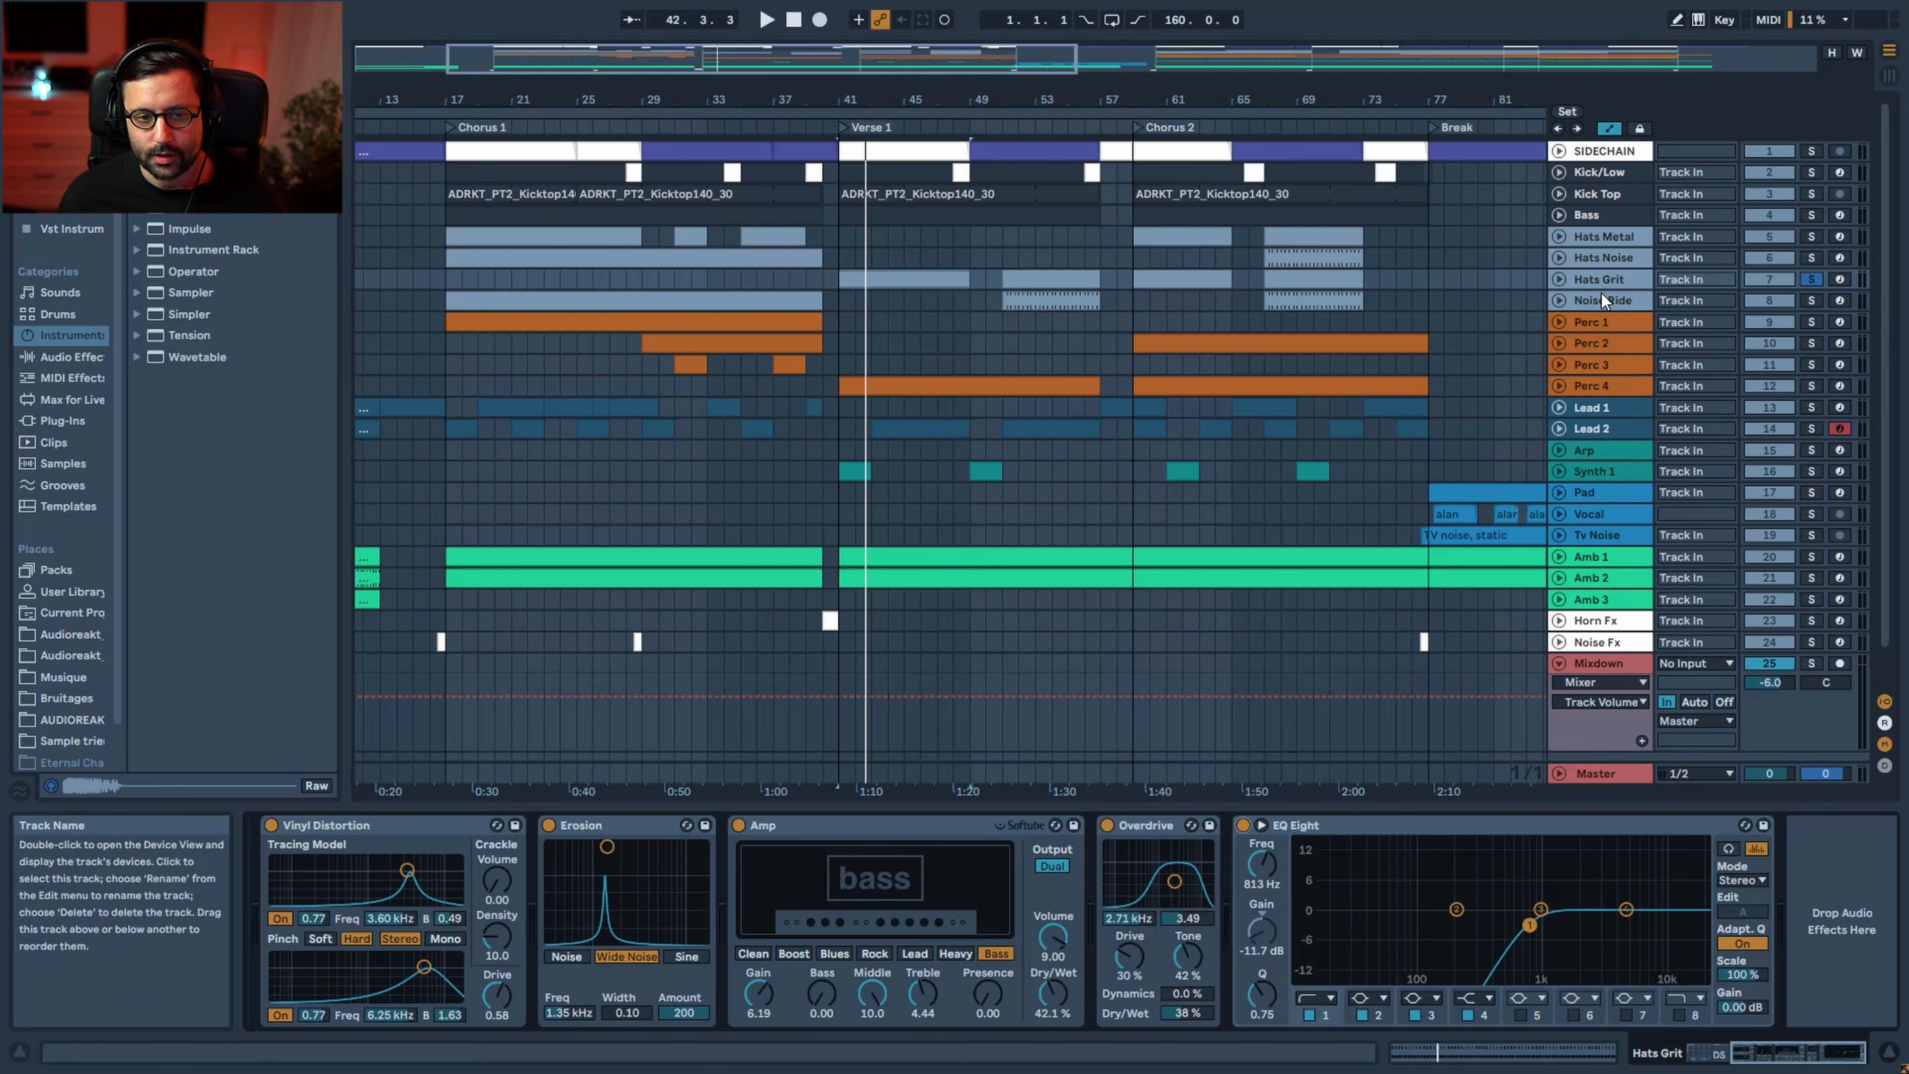
Unsolo Hats Grit and play the full mix, muting and unmuting the track to compare its contribution
click(1809, 277)
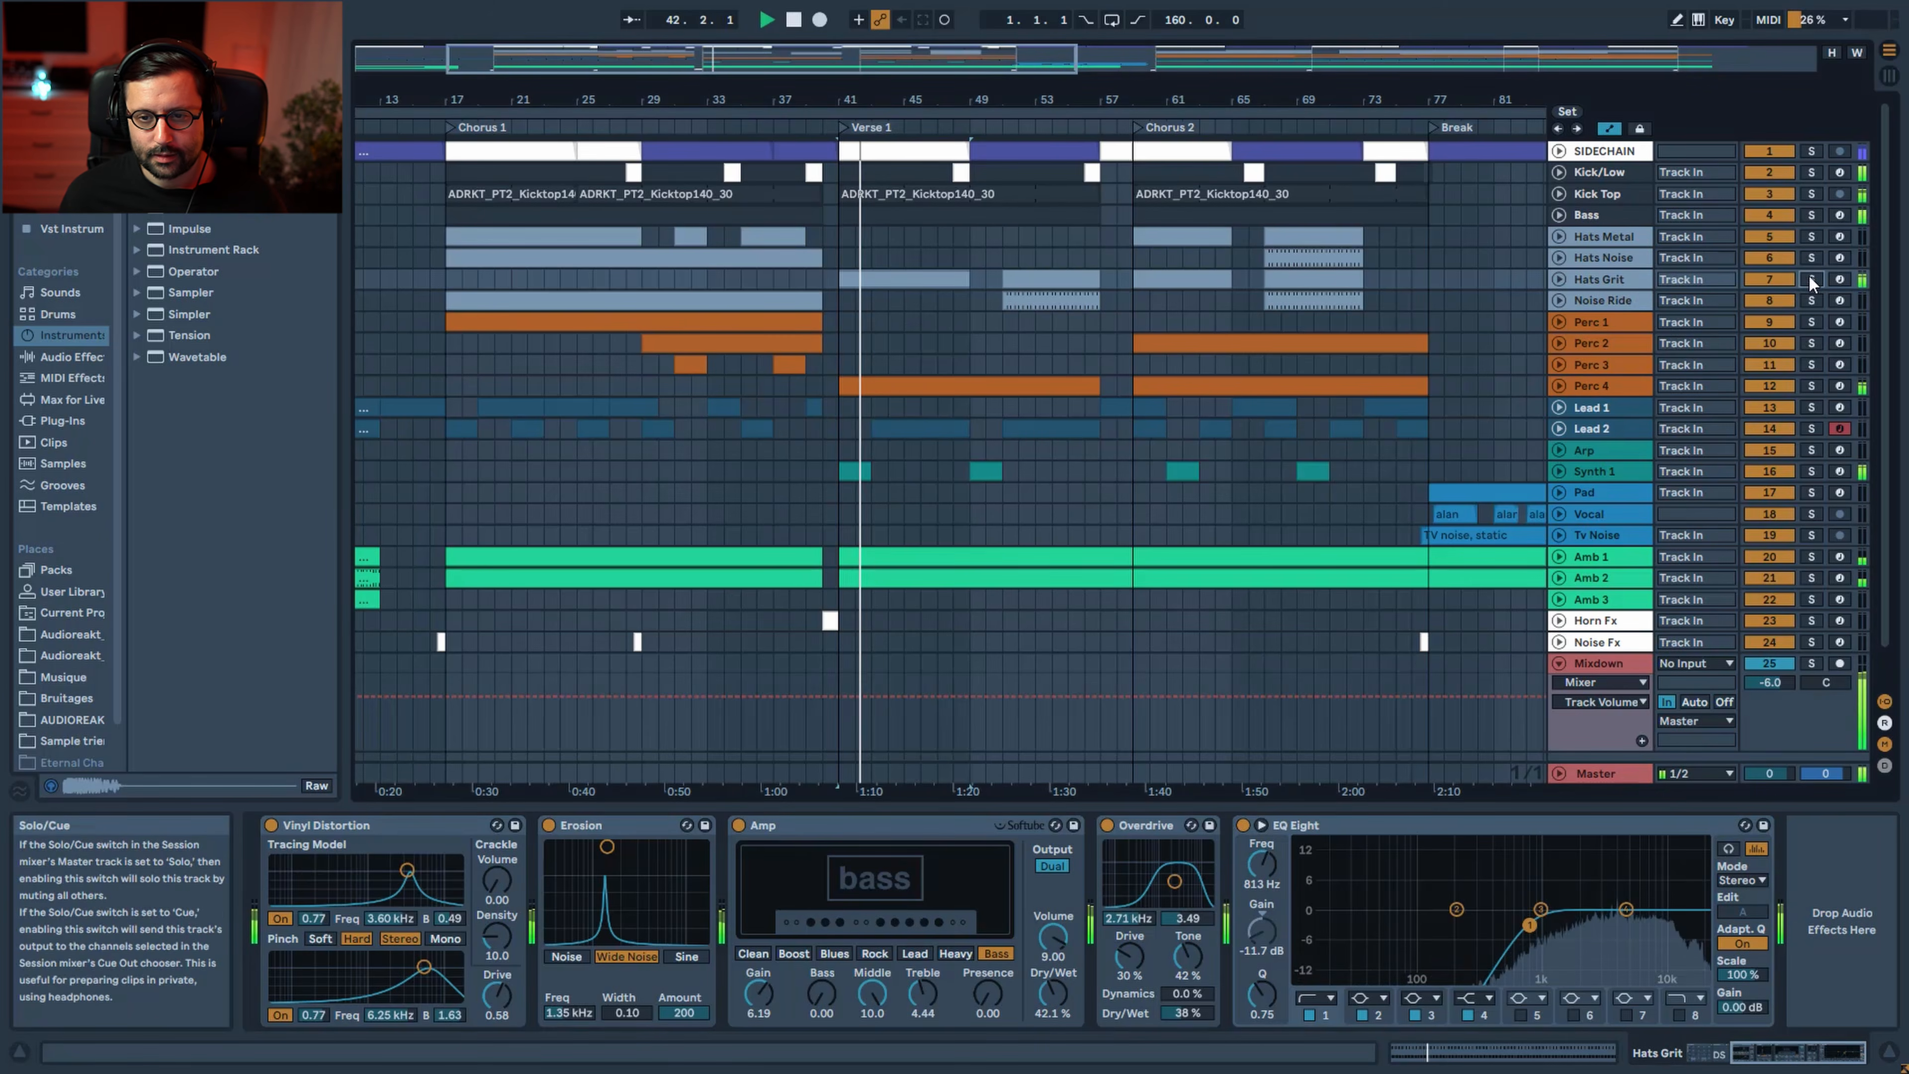
click(1764, 282)
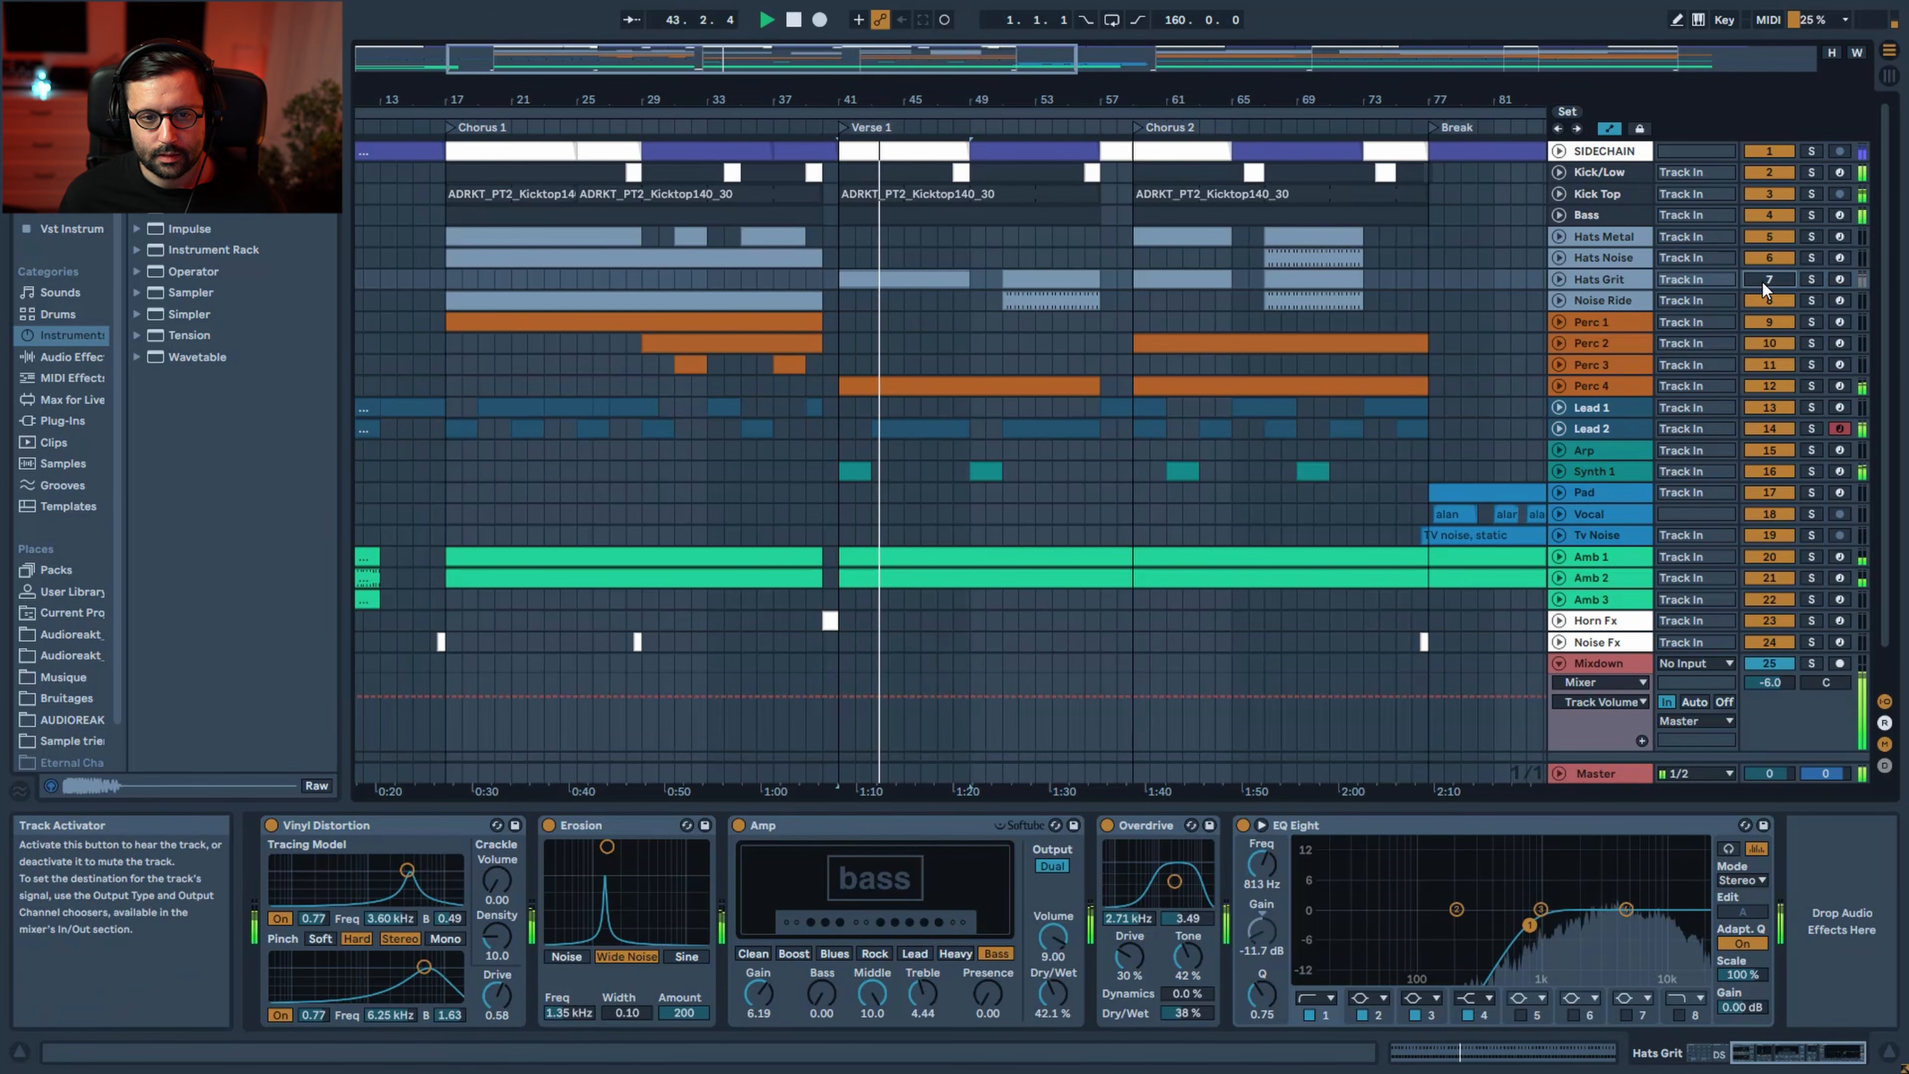
click(1763, 282)
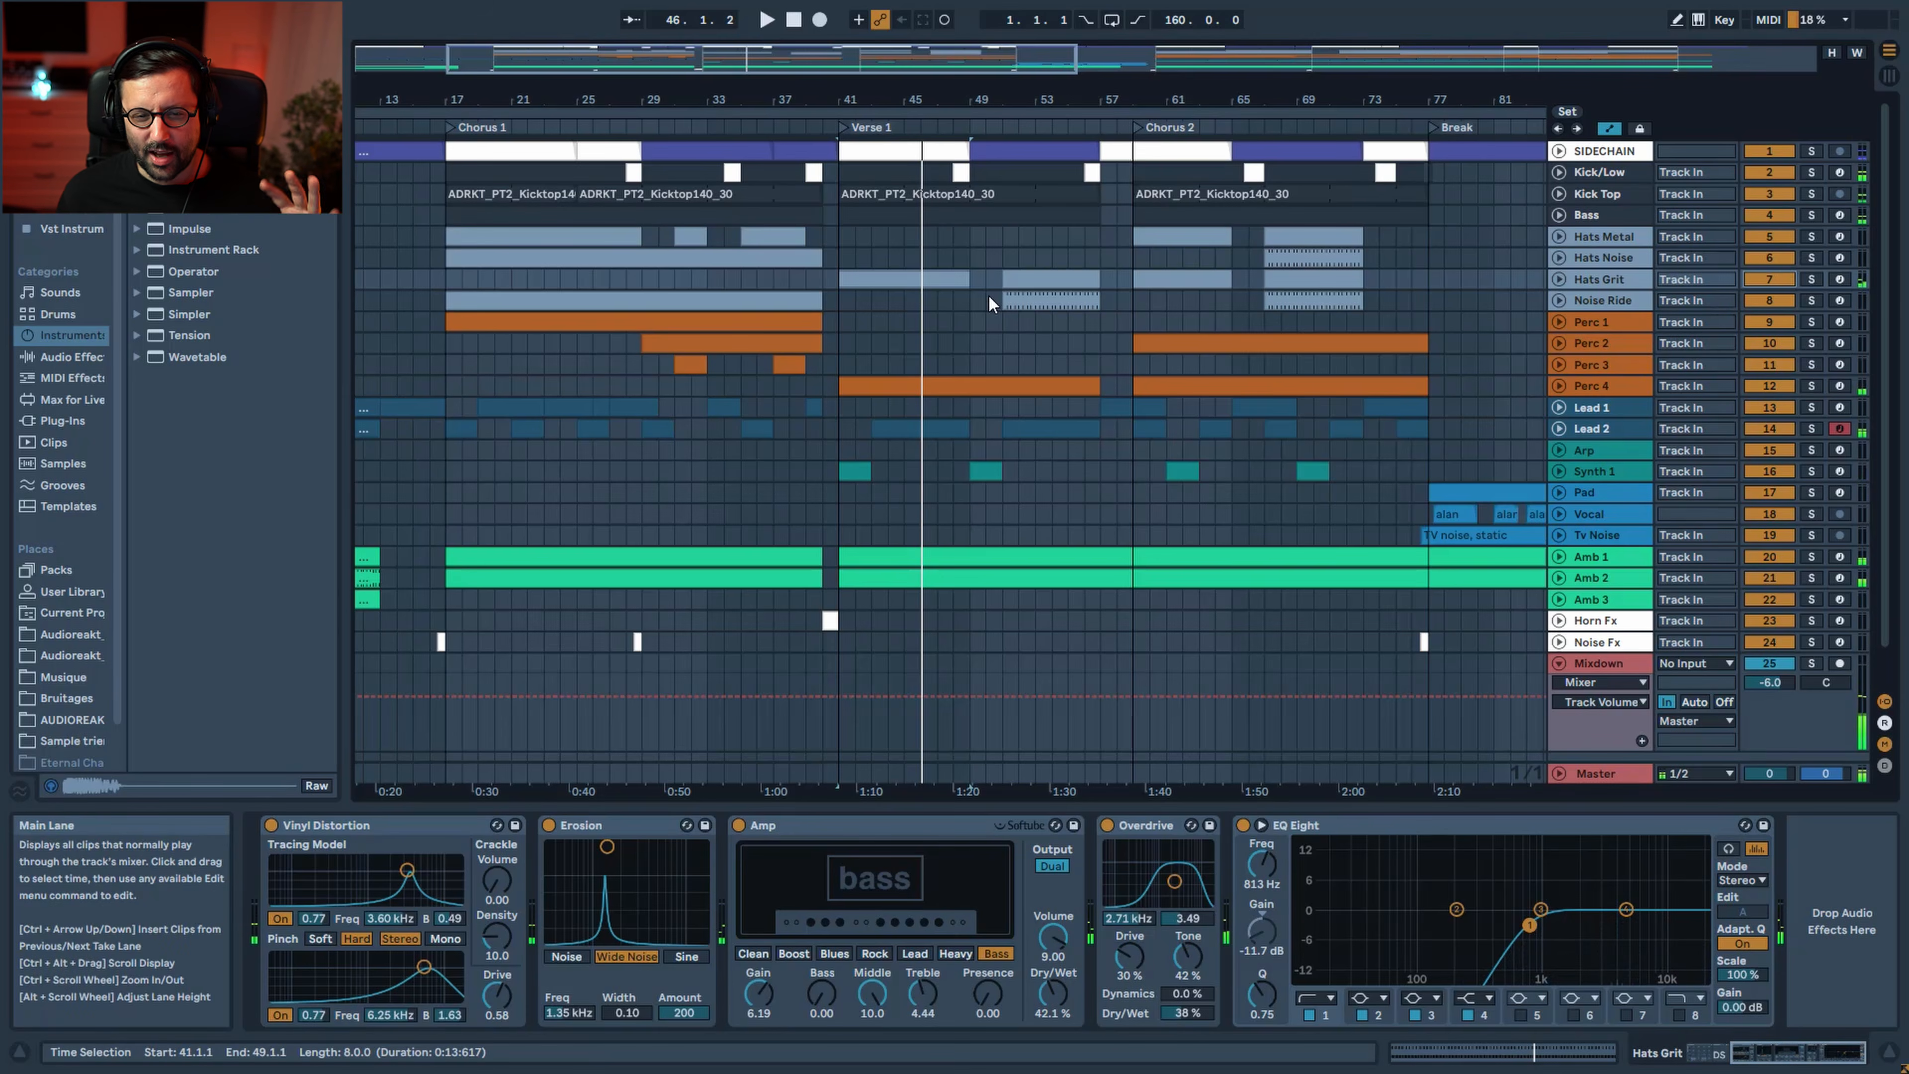
Solo the Noise Ride track, show its devices, and play its clip in Verse 1
click(1811, 300)
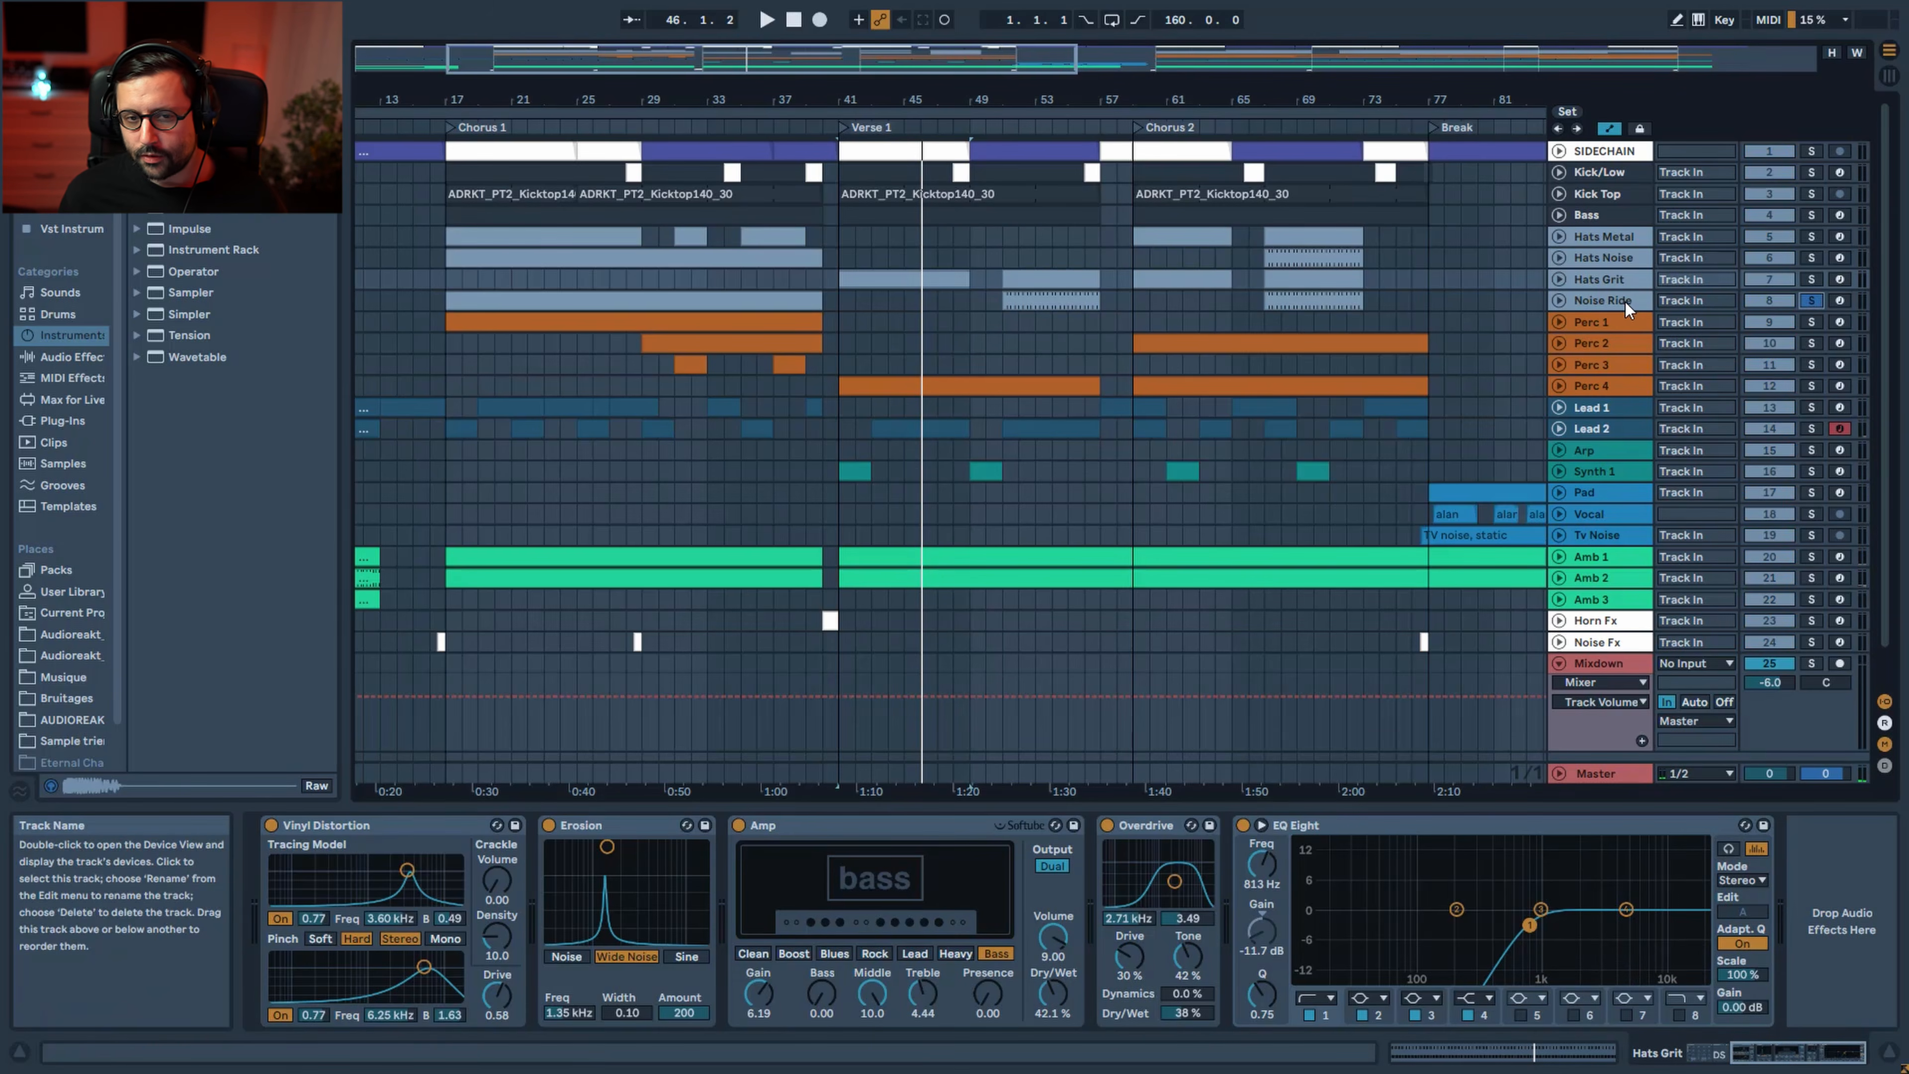
click(1623, 302)
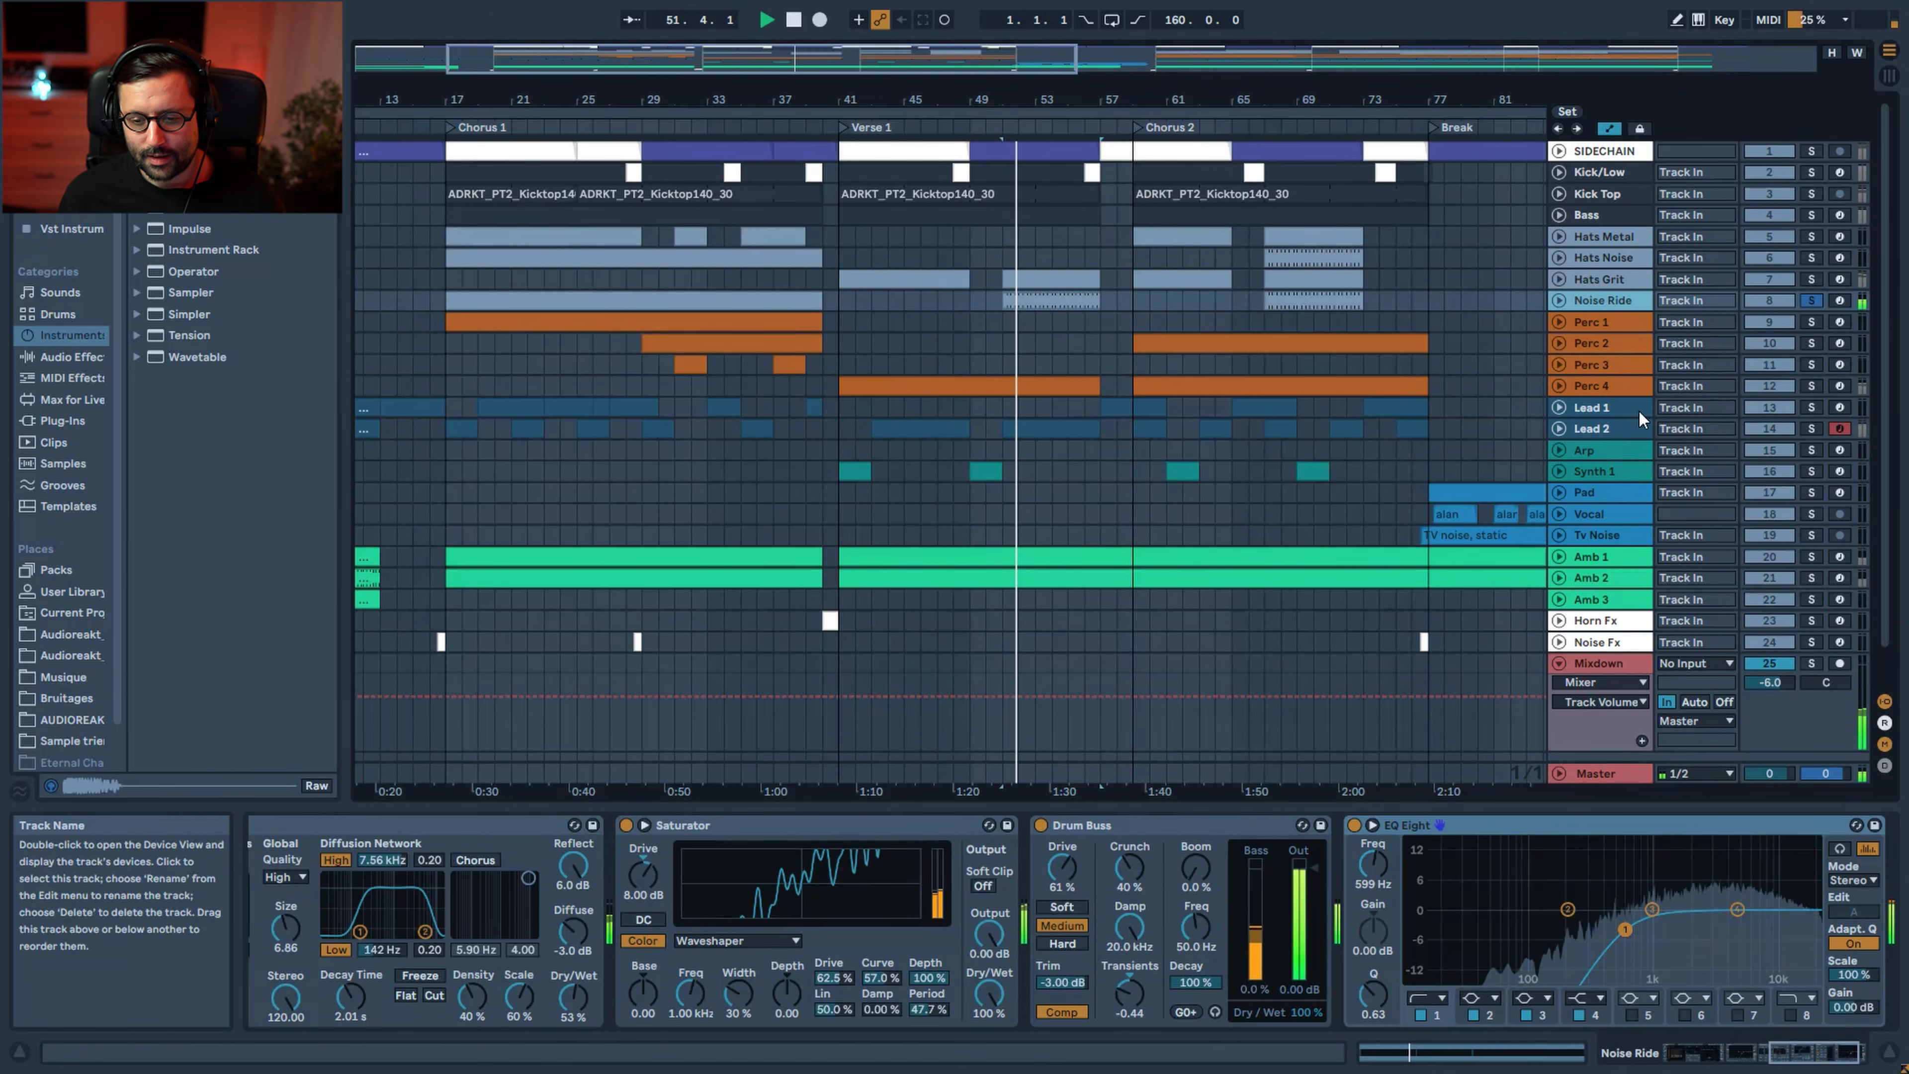
Deactivate all Noise Ride effects, from the final EQ Eight back to the first, and play the dry Wavetable
click(1793, 1055)
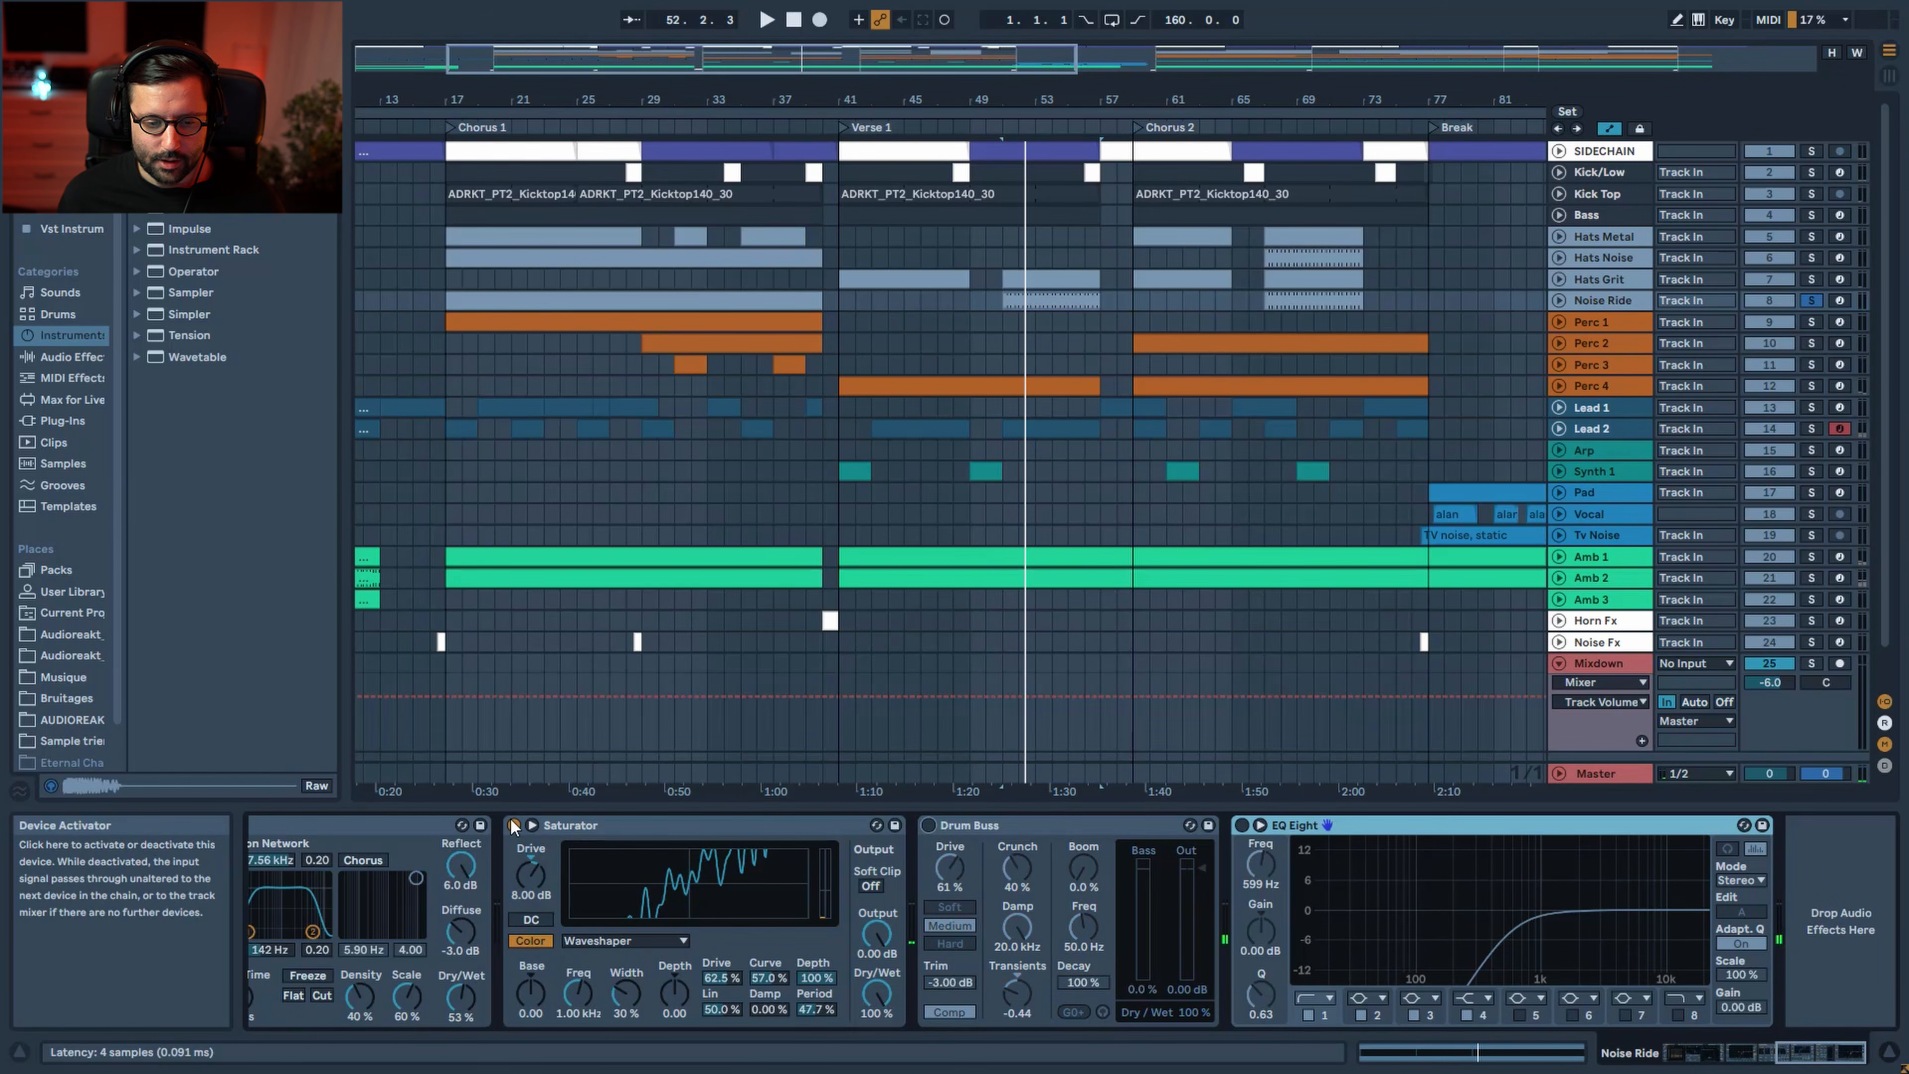
click(1774, 1056)
click(1768, 1057)
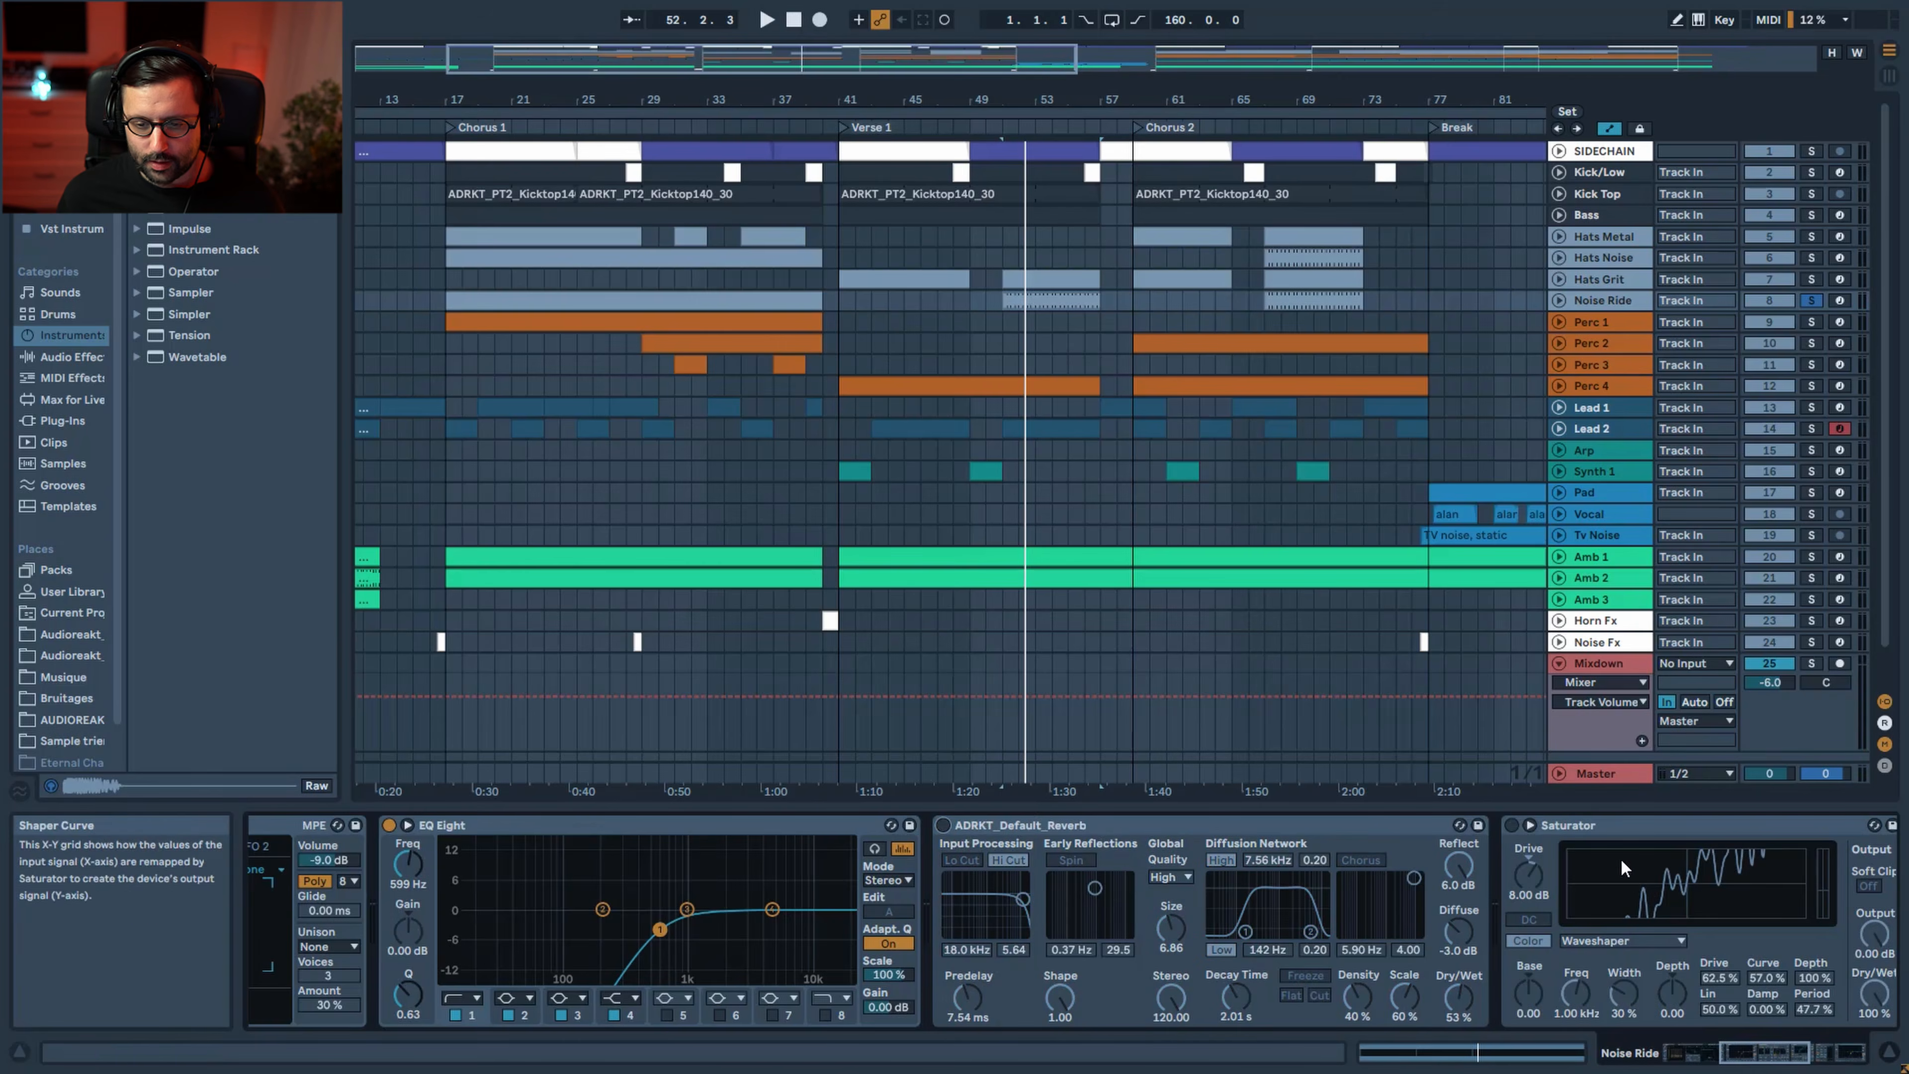
click(448, 827)
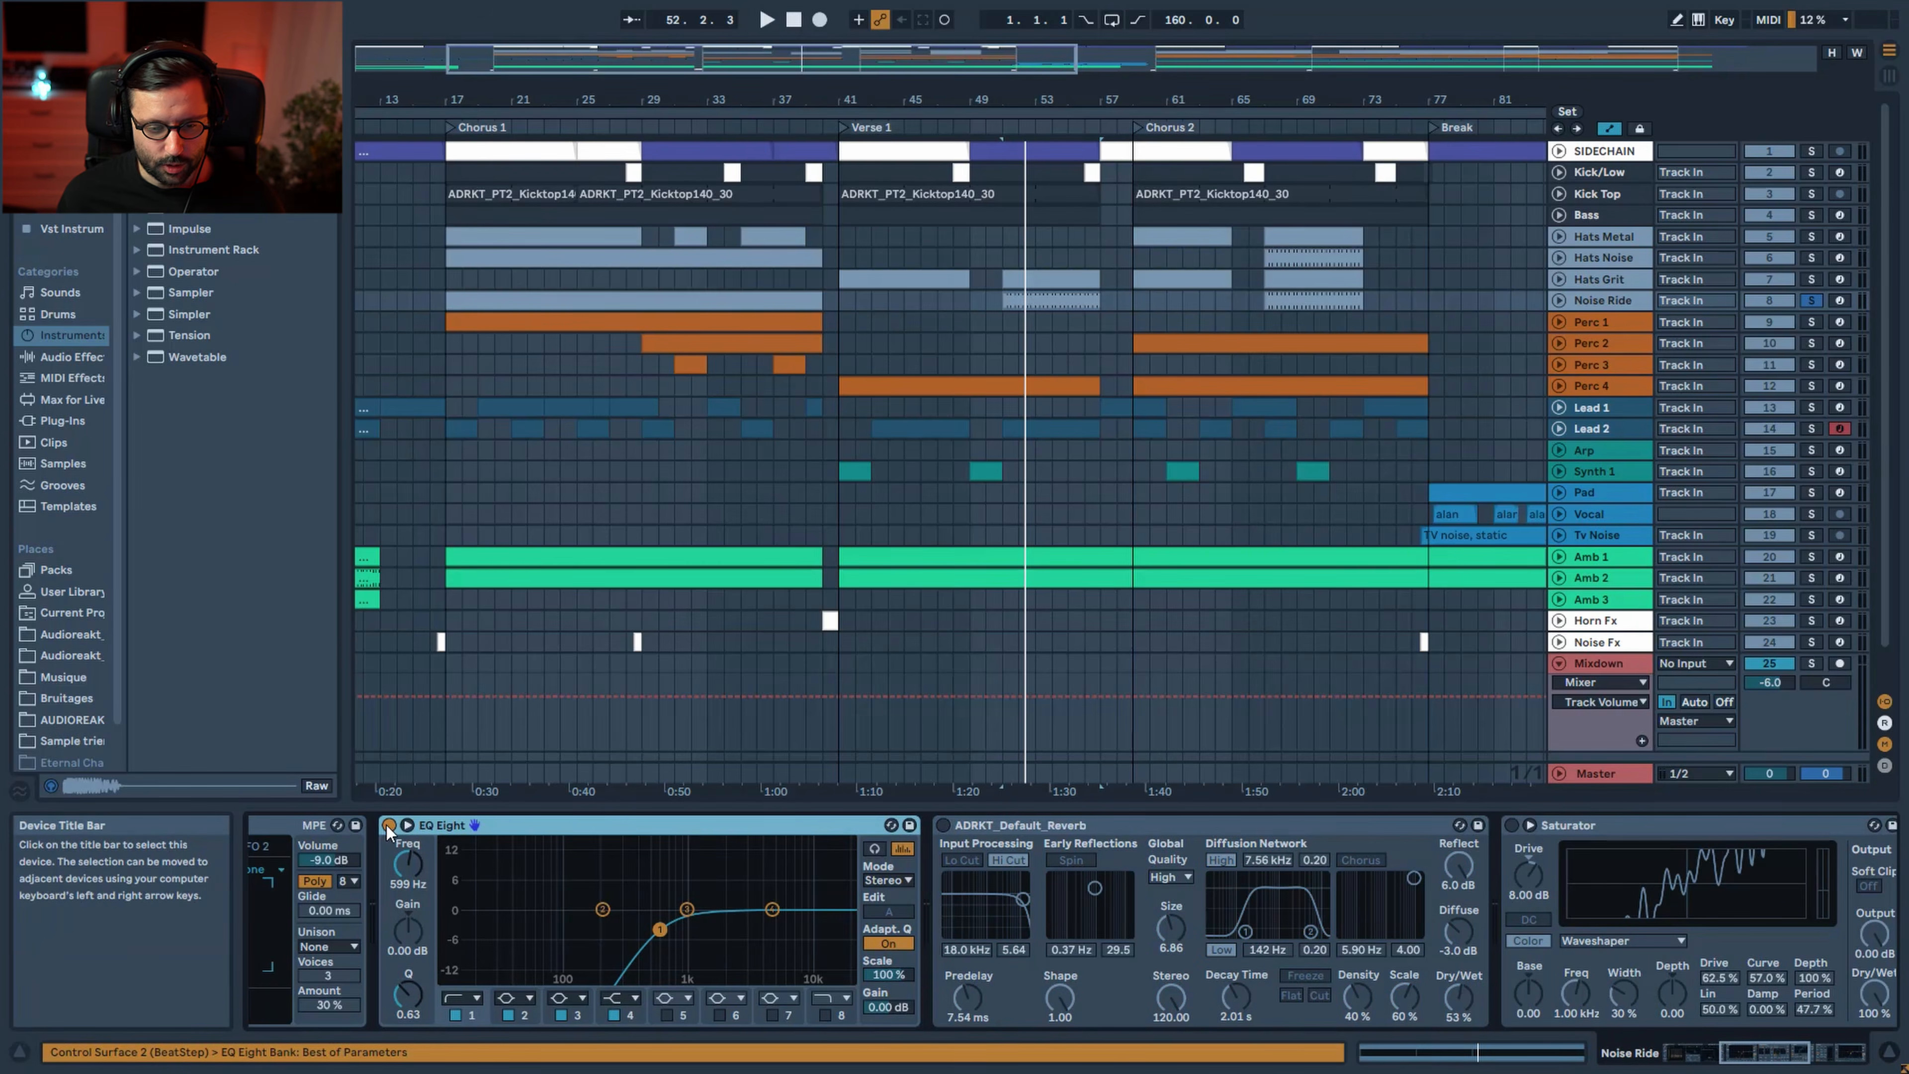
scroll(351, 862, left, 5)
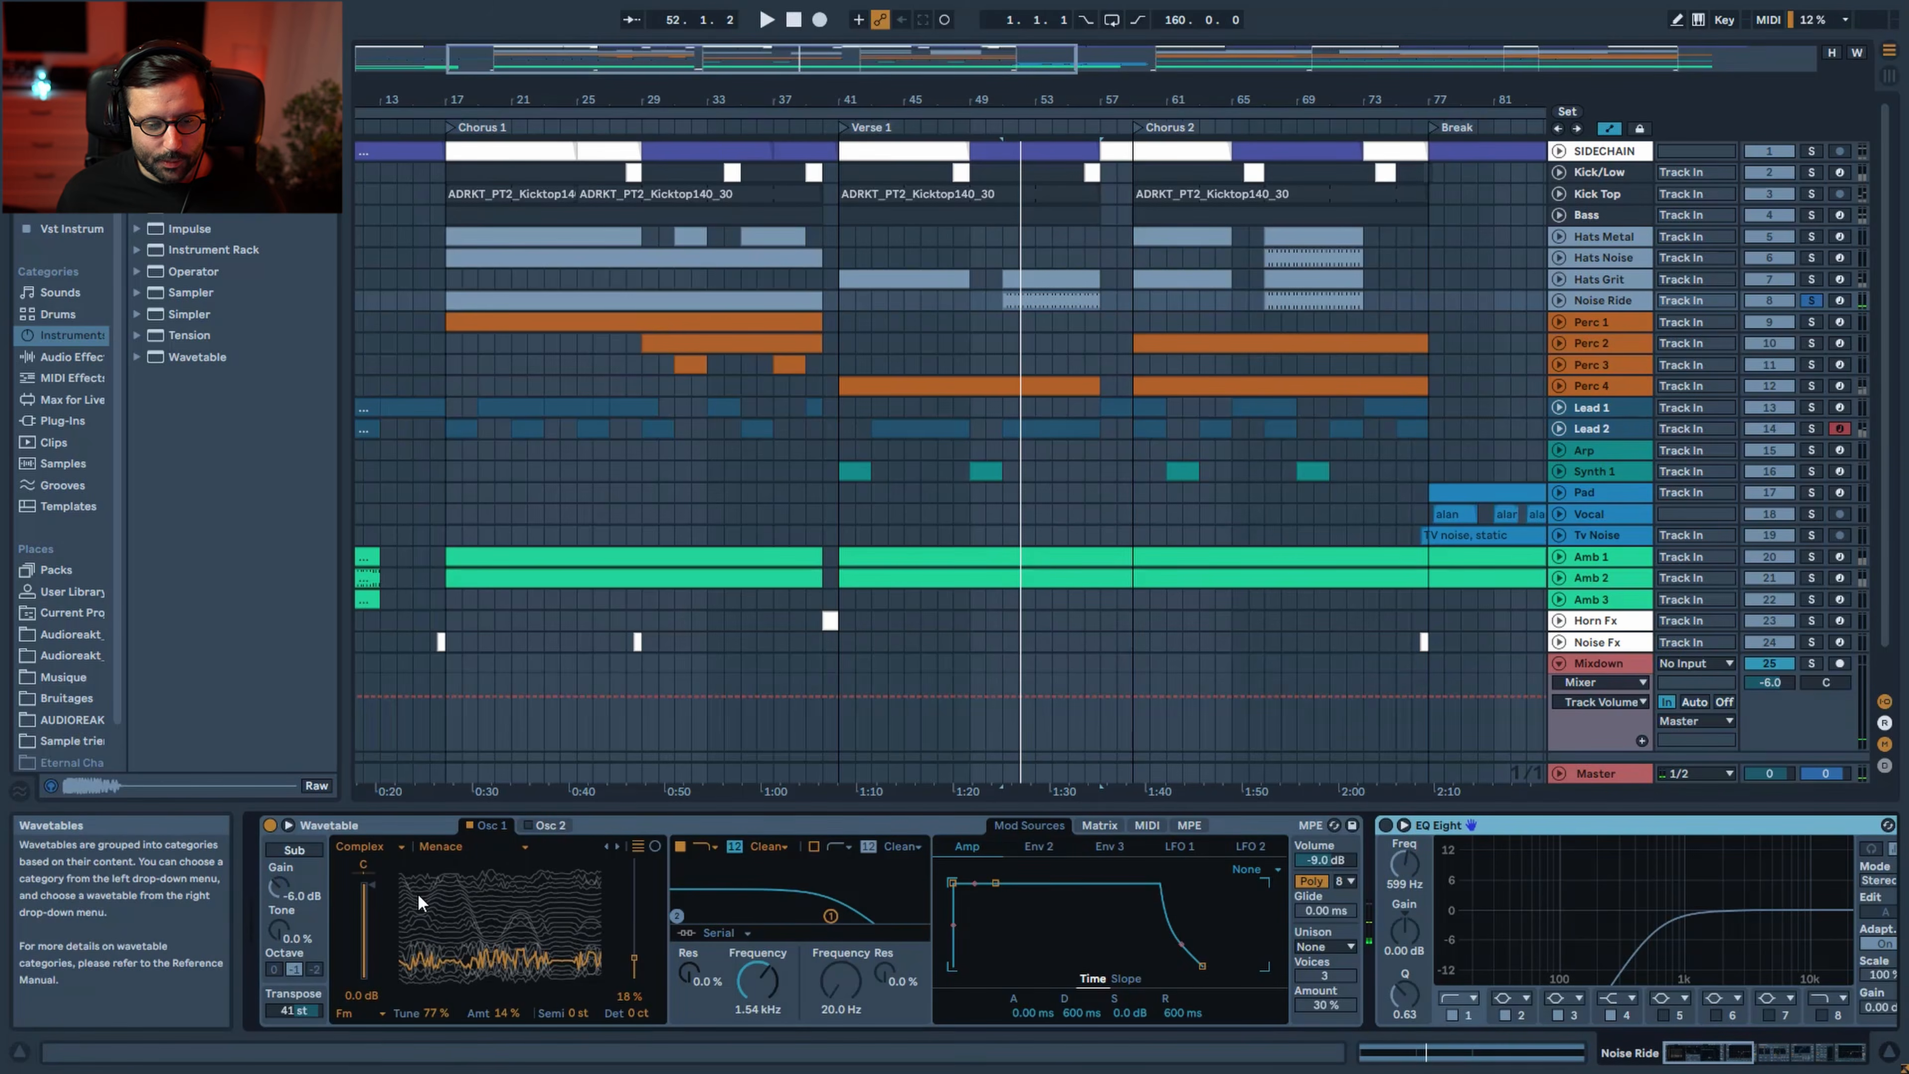
Open the Noise Ride clip in Verse 1, select its first G-1 note to examine the rhythm, and play it
key(shift+Tab)
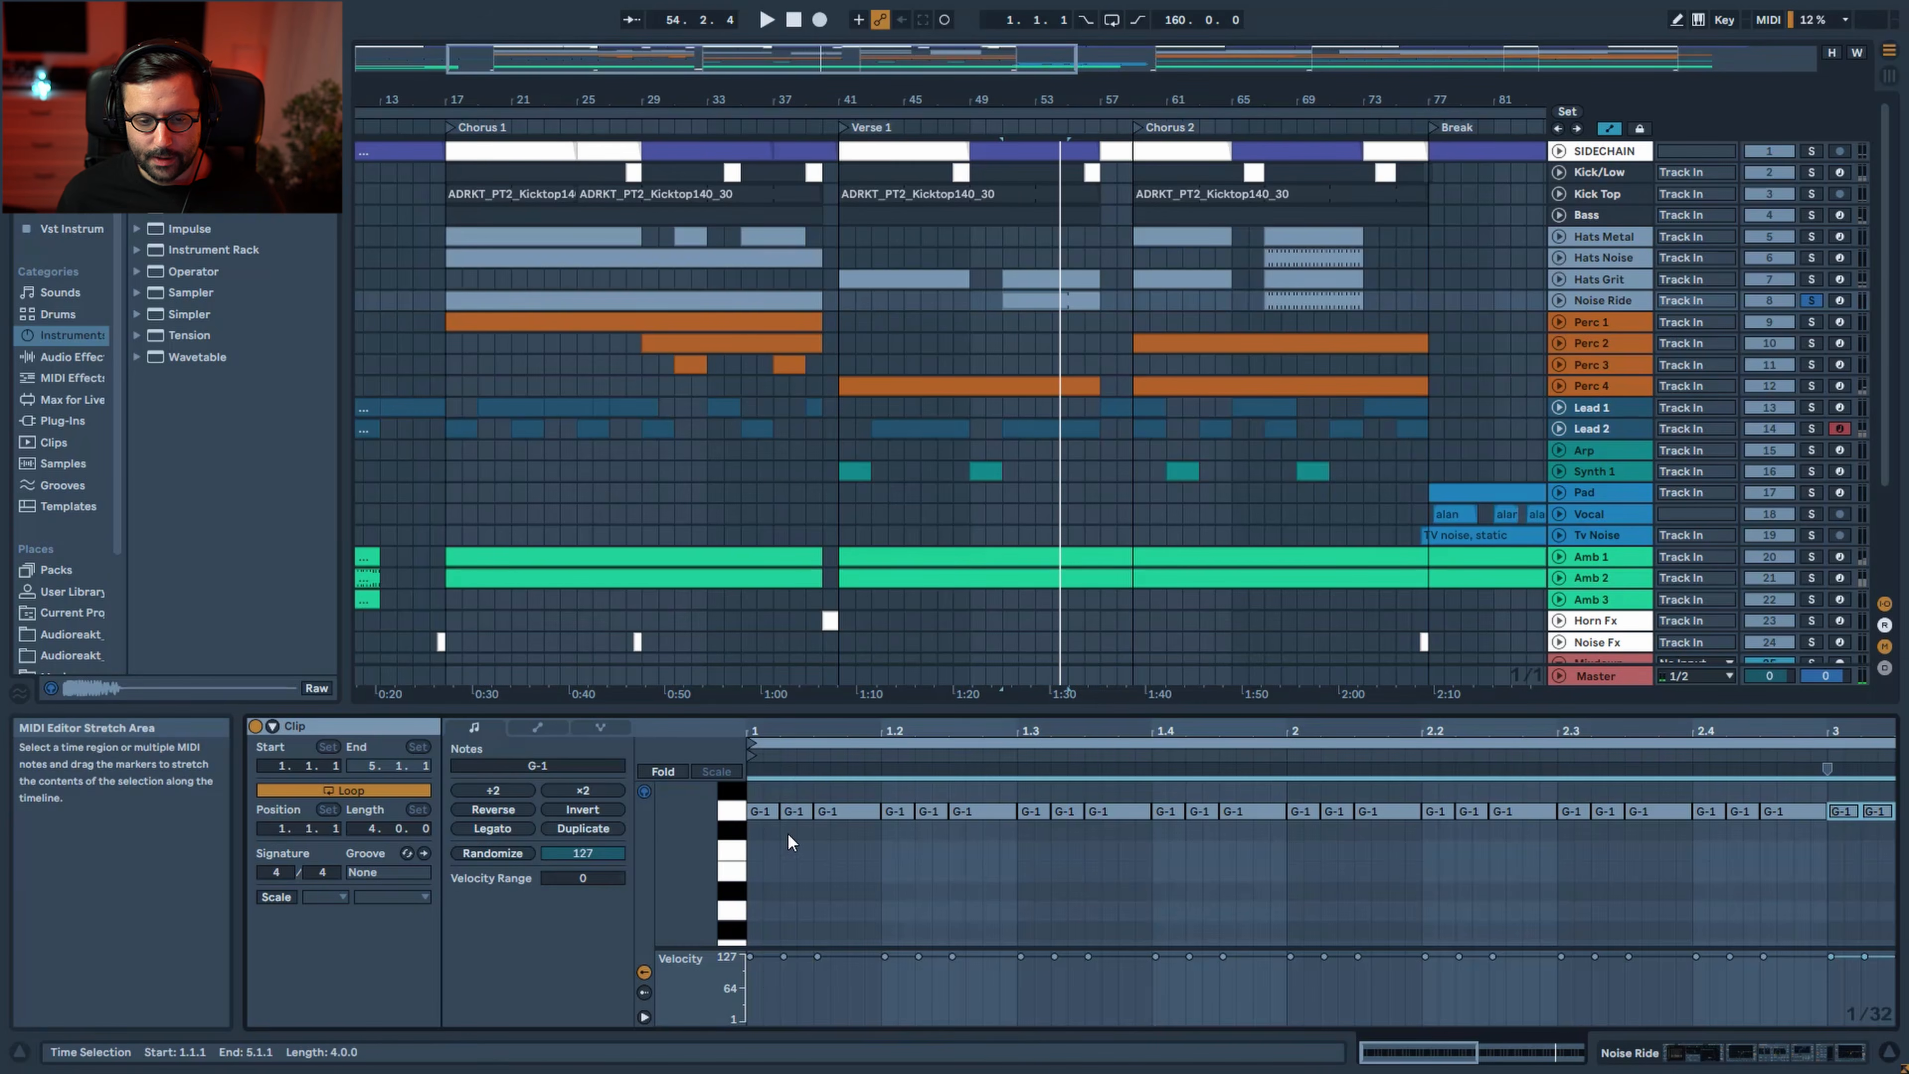
key(space)
click(763, 813)
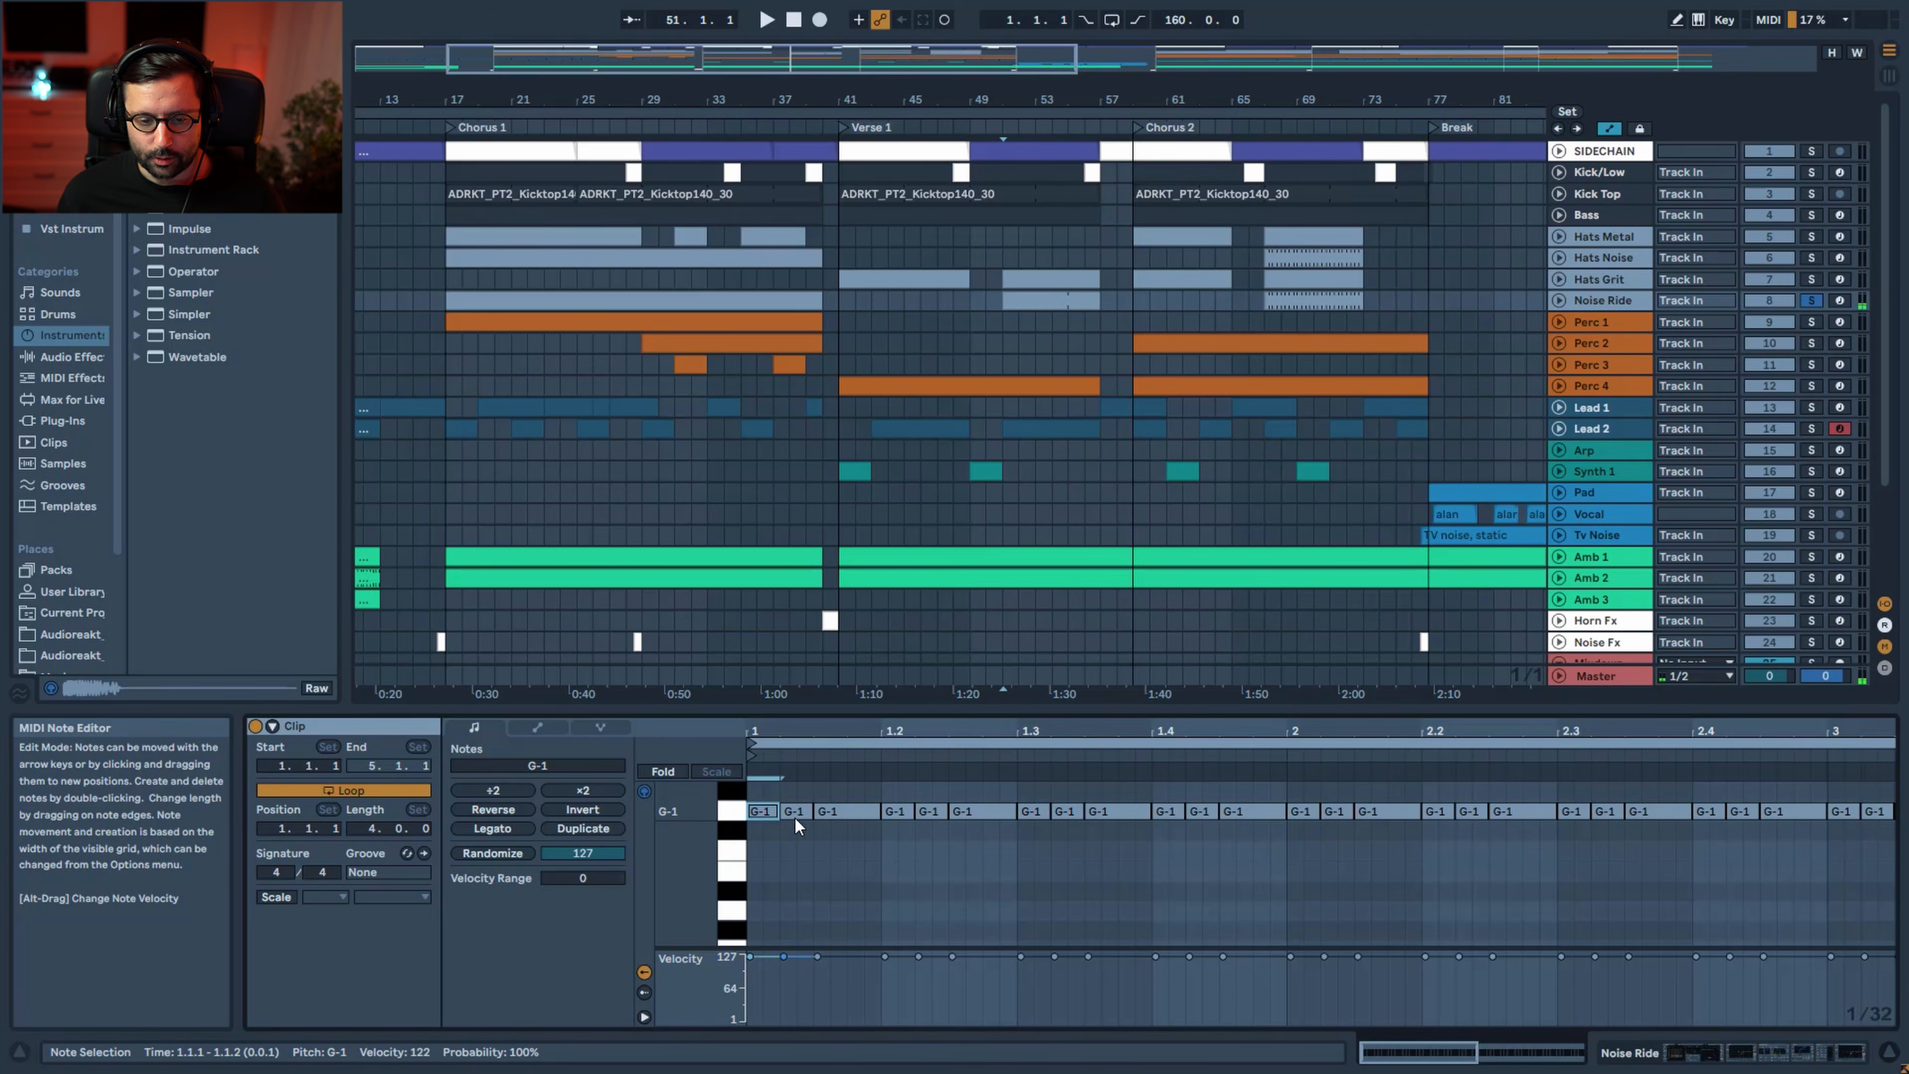
key(space)
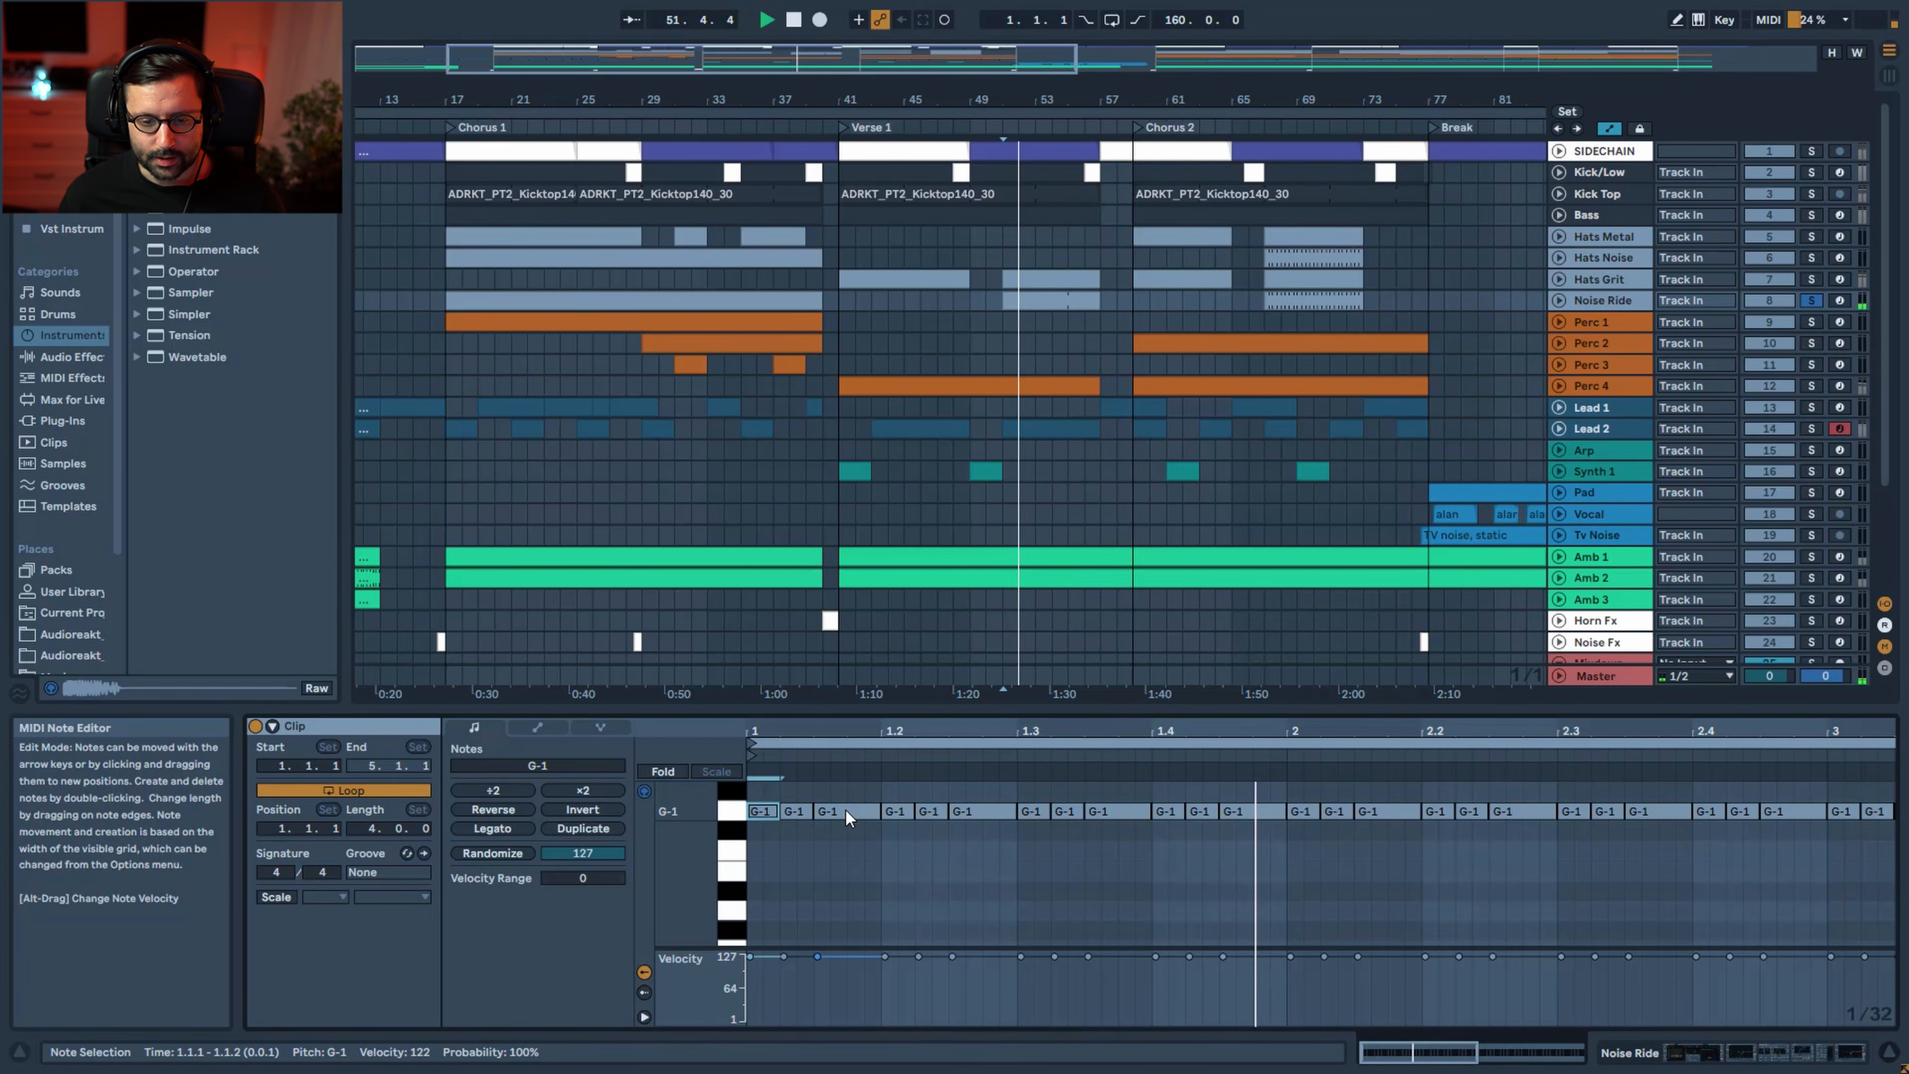
Reactivate the first EQ Eight and ADRKT_Default_Reverb on Noise Ride, and play the track from bar 51
double_click(1596, 305)
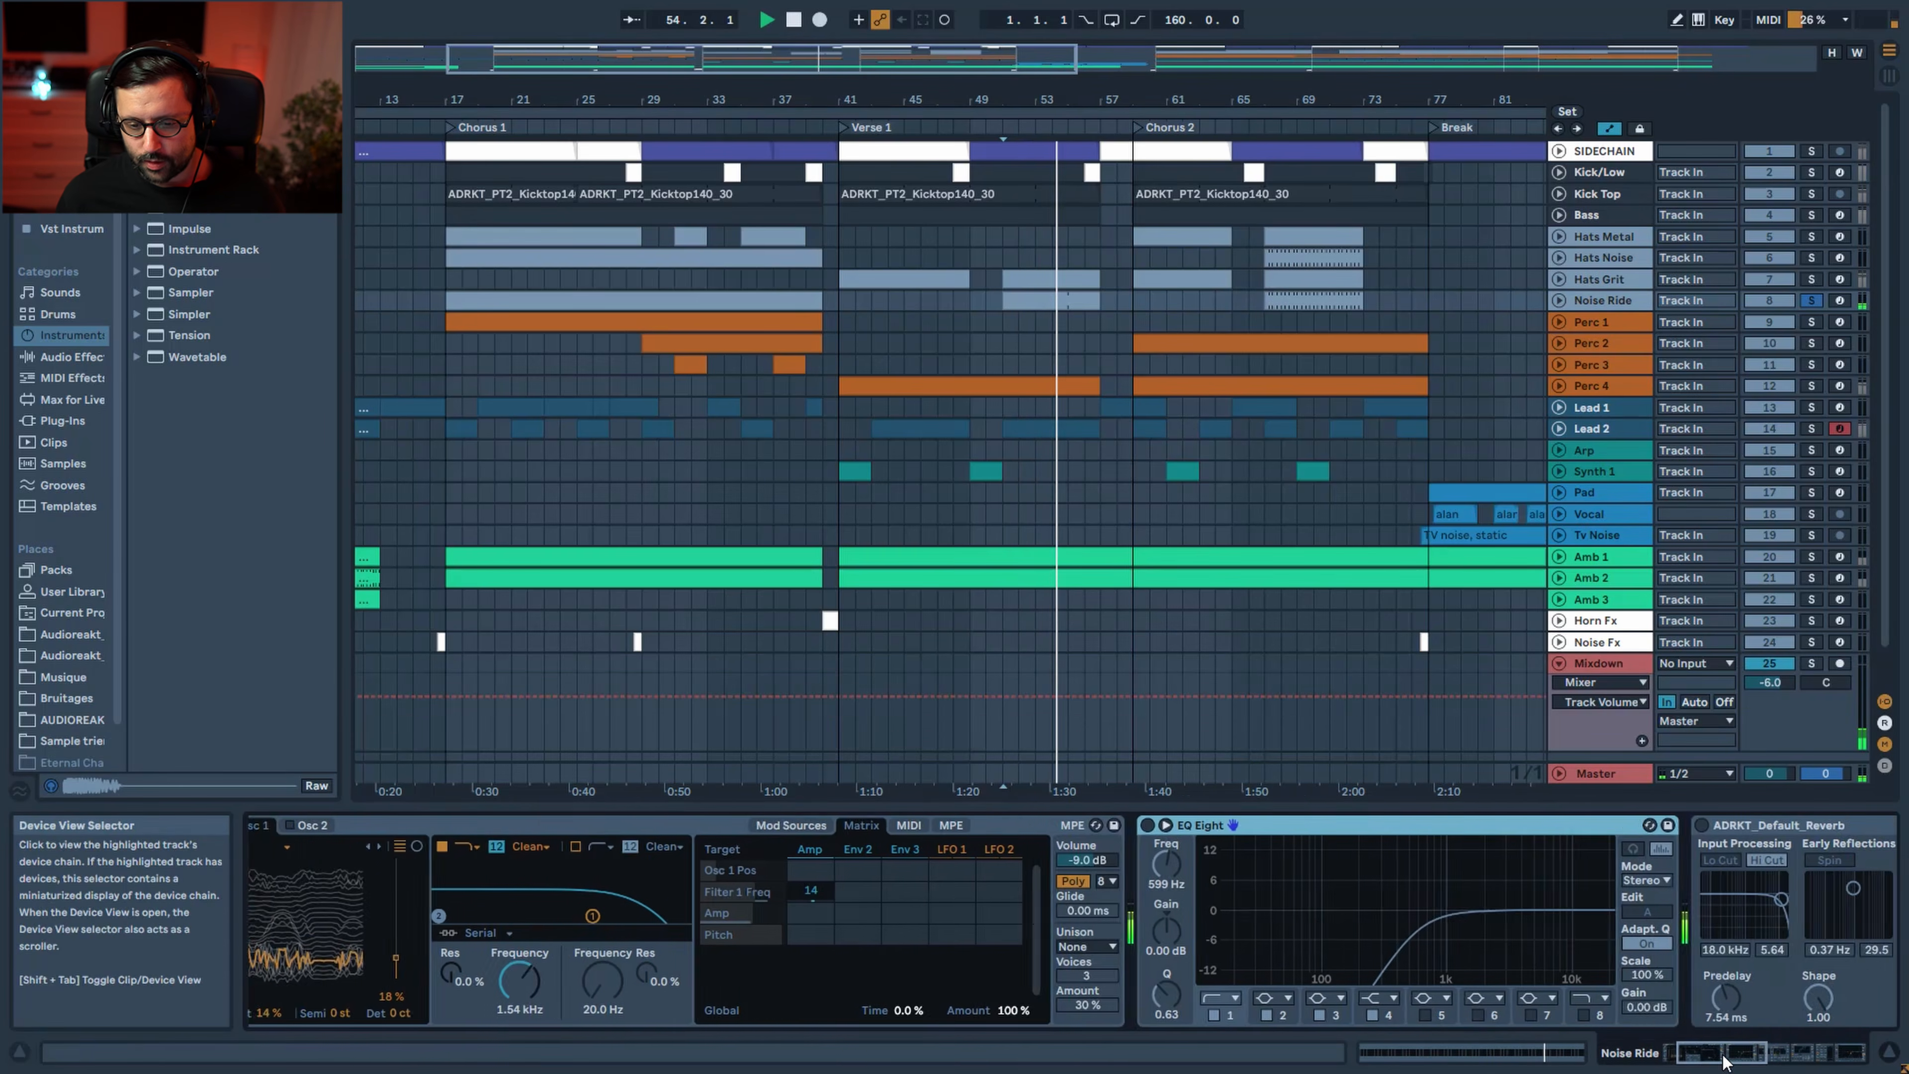
drag(1721, 1061, 1734, 1060)
click(1442, 851)
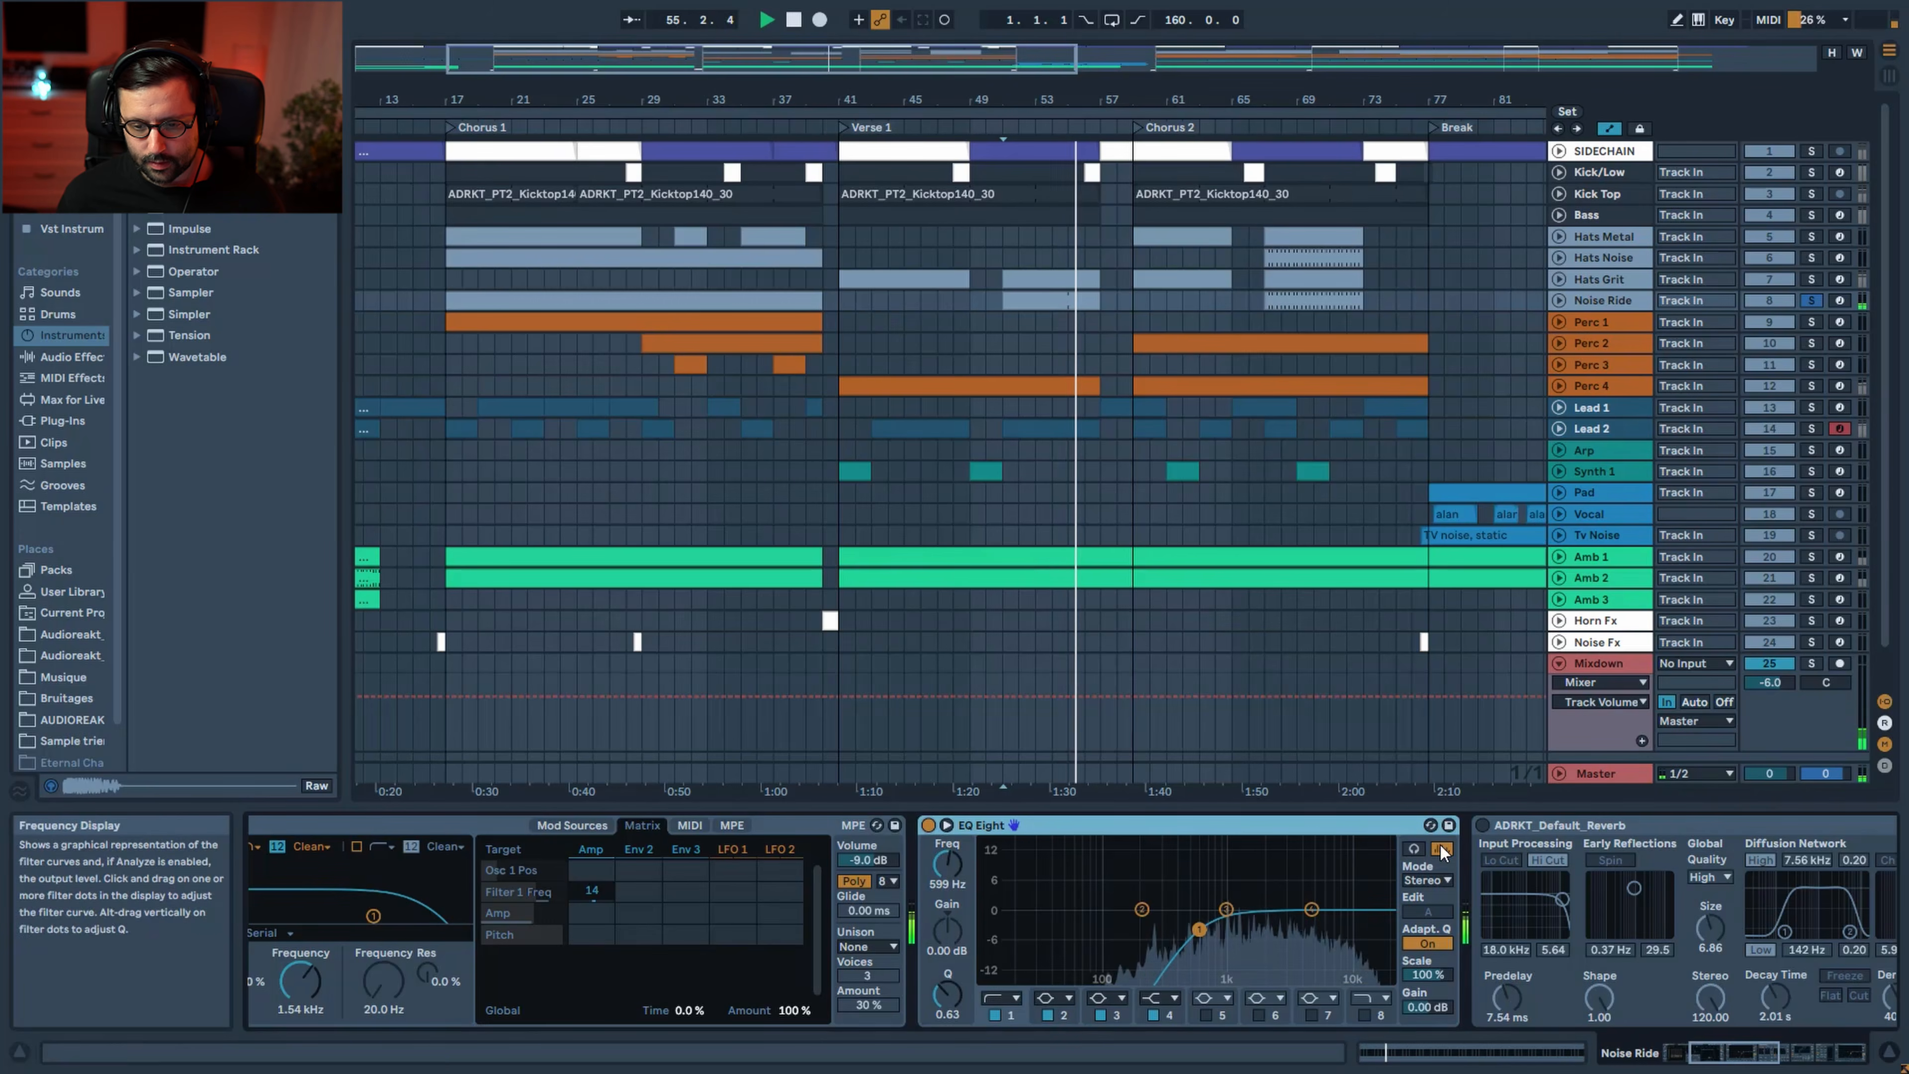
click(1770, 1053)
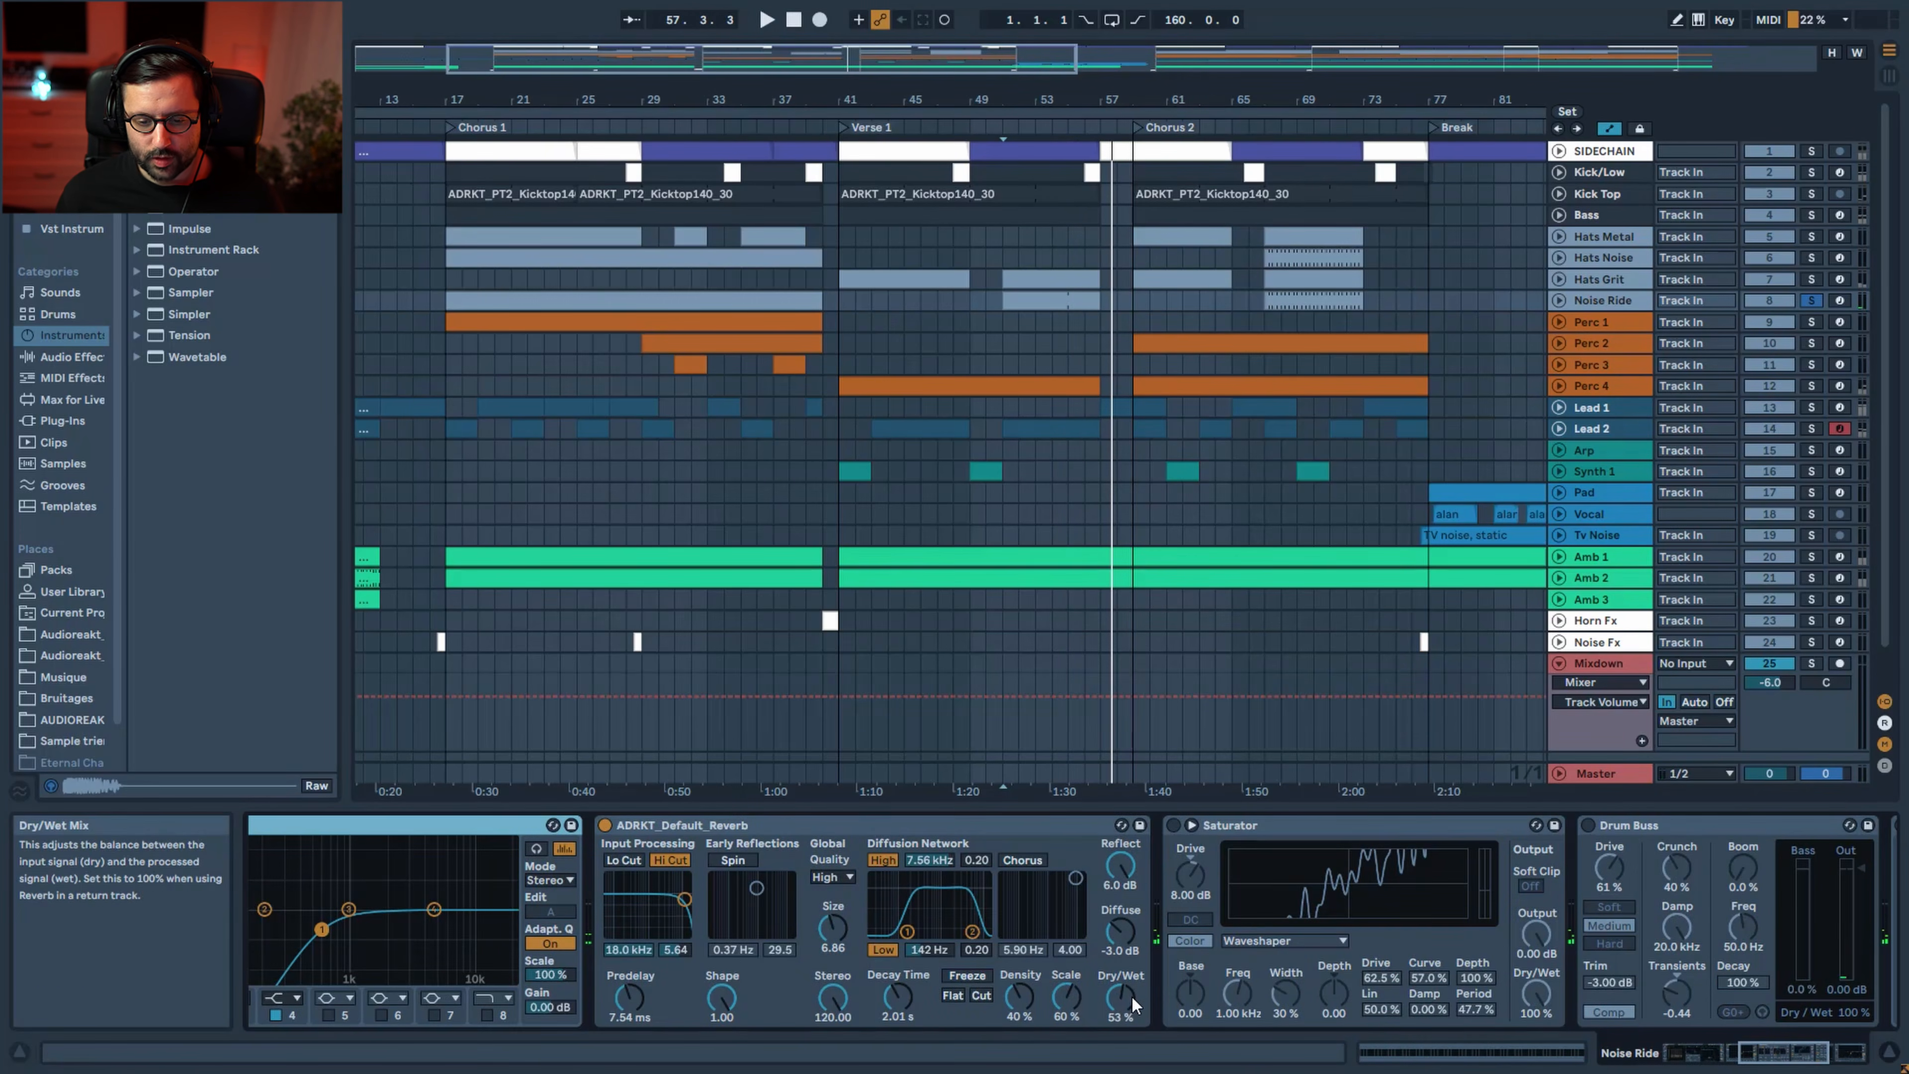
key(space)
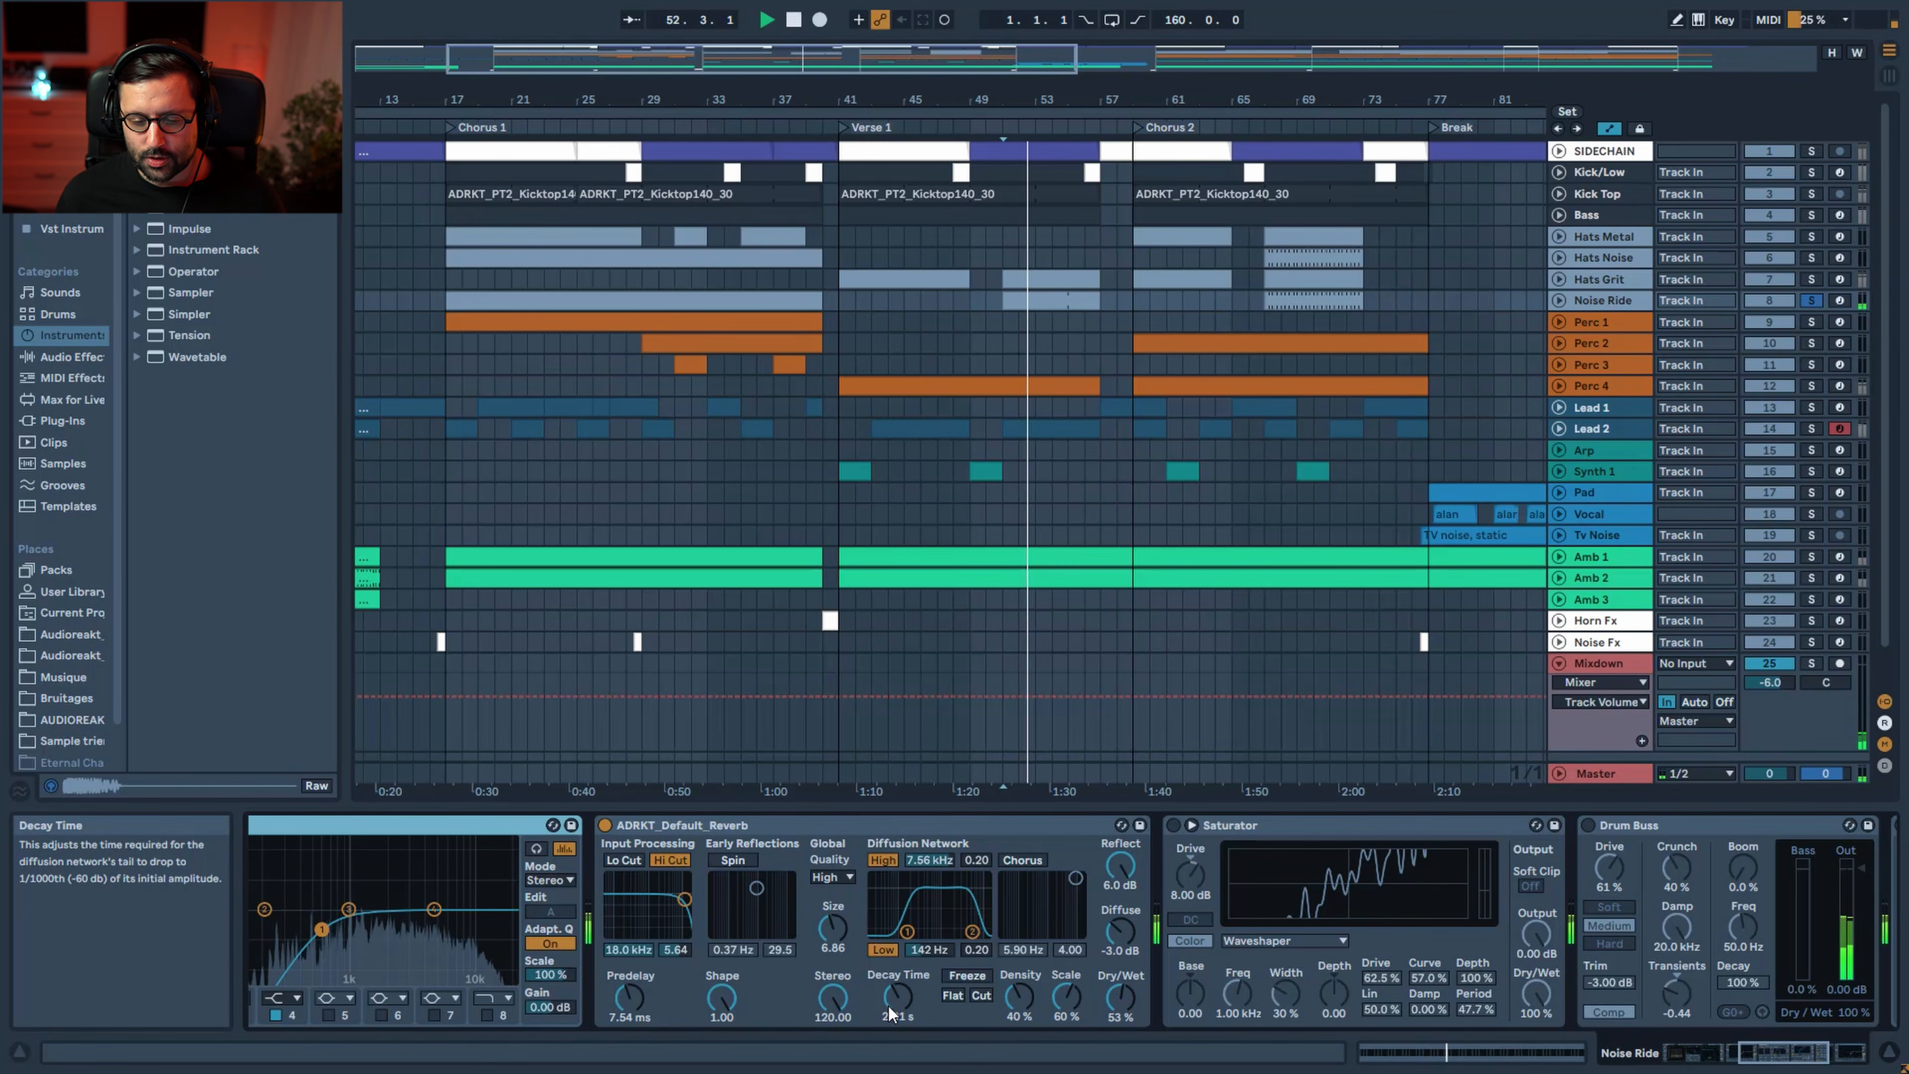
Reactivate the Saturator on Noise Ride and play the track from bar 51
click(1173, 825)
key(space)
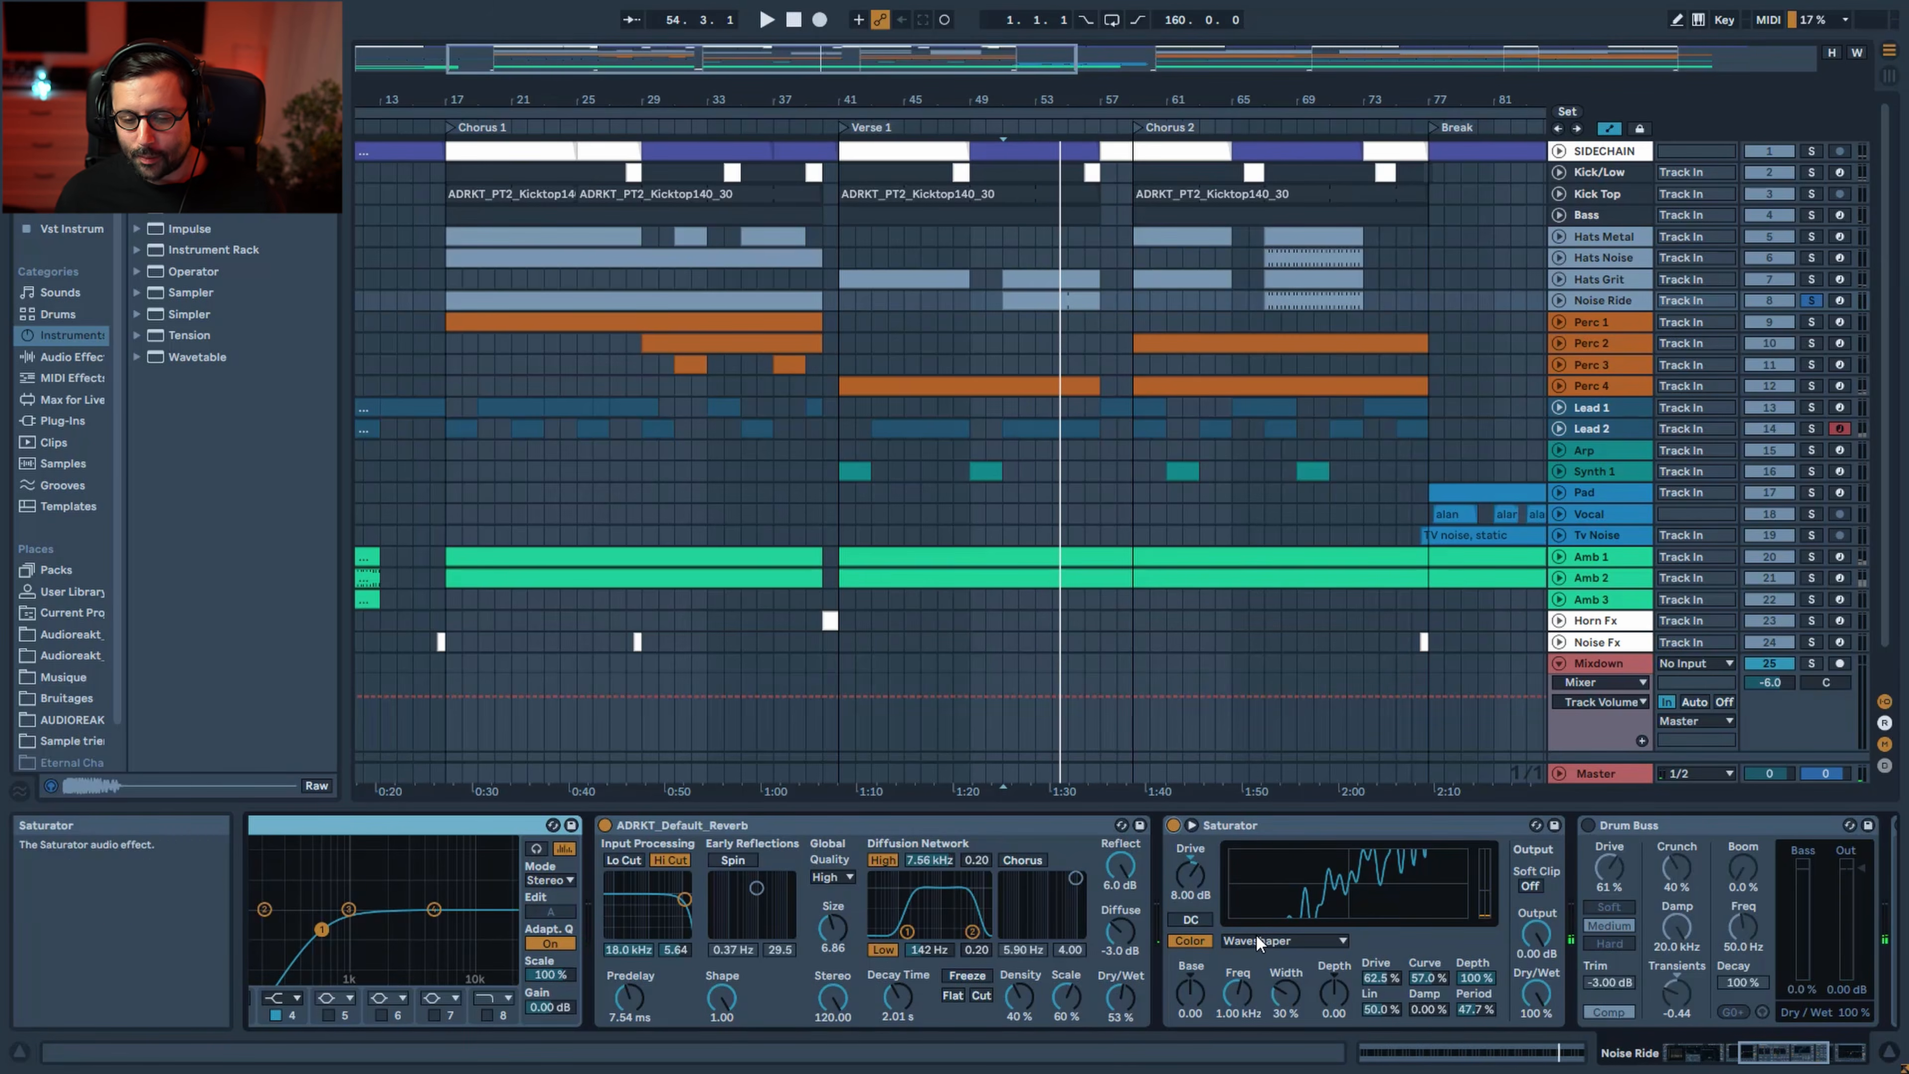
key(space)
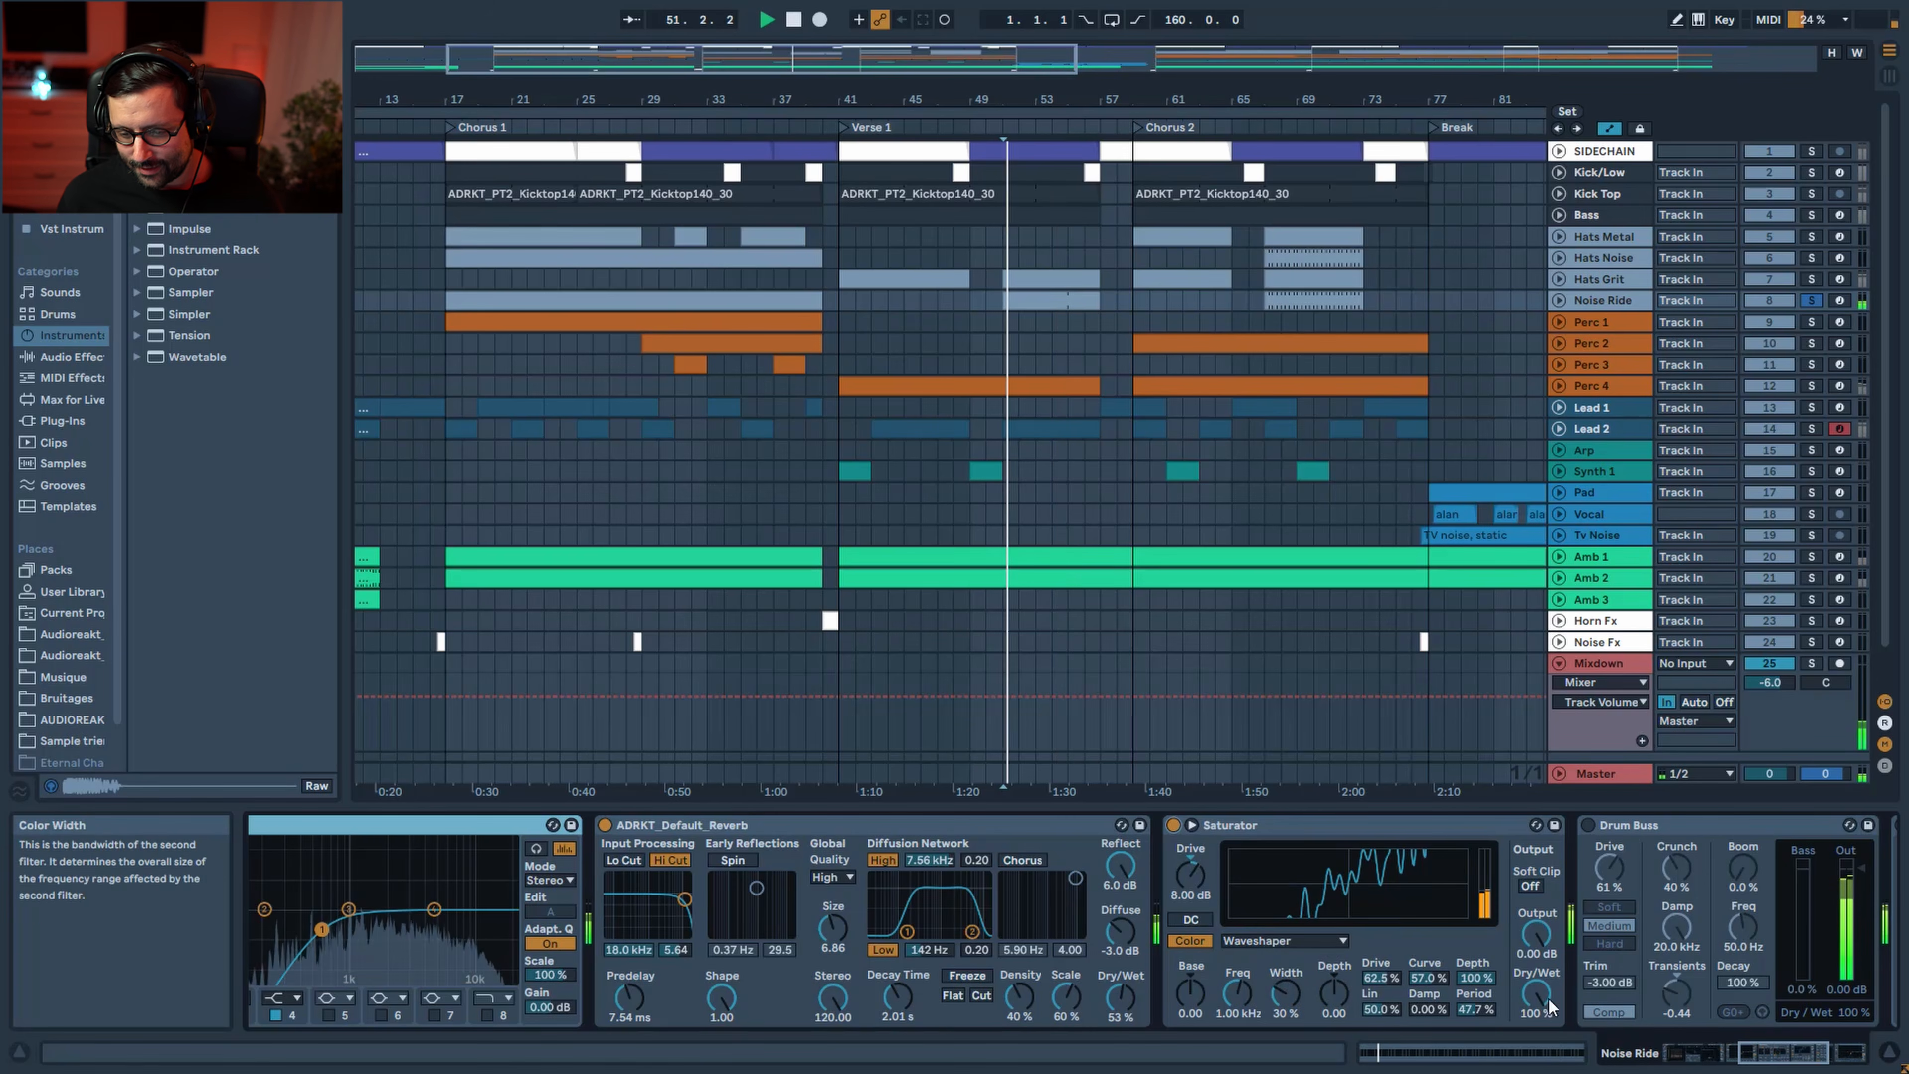
Audition the Saturator's Analog Clip curve during playback and return the curve type to Waveshaper
click(1259, 939)
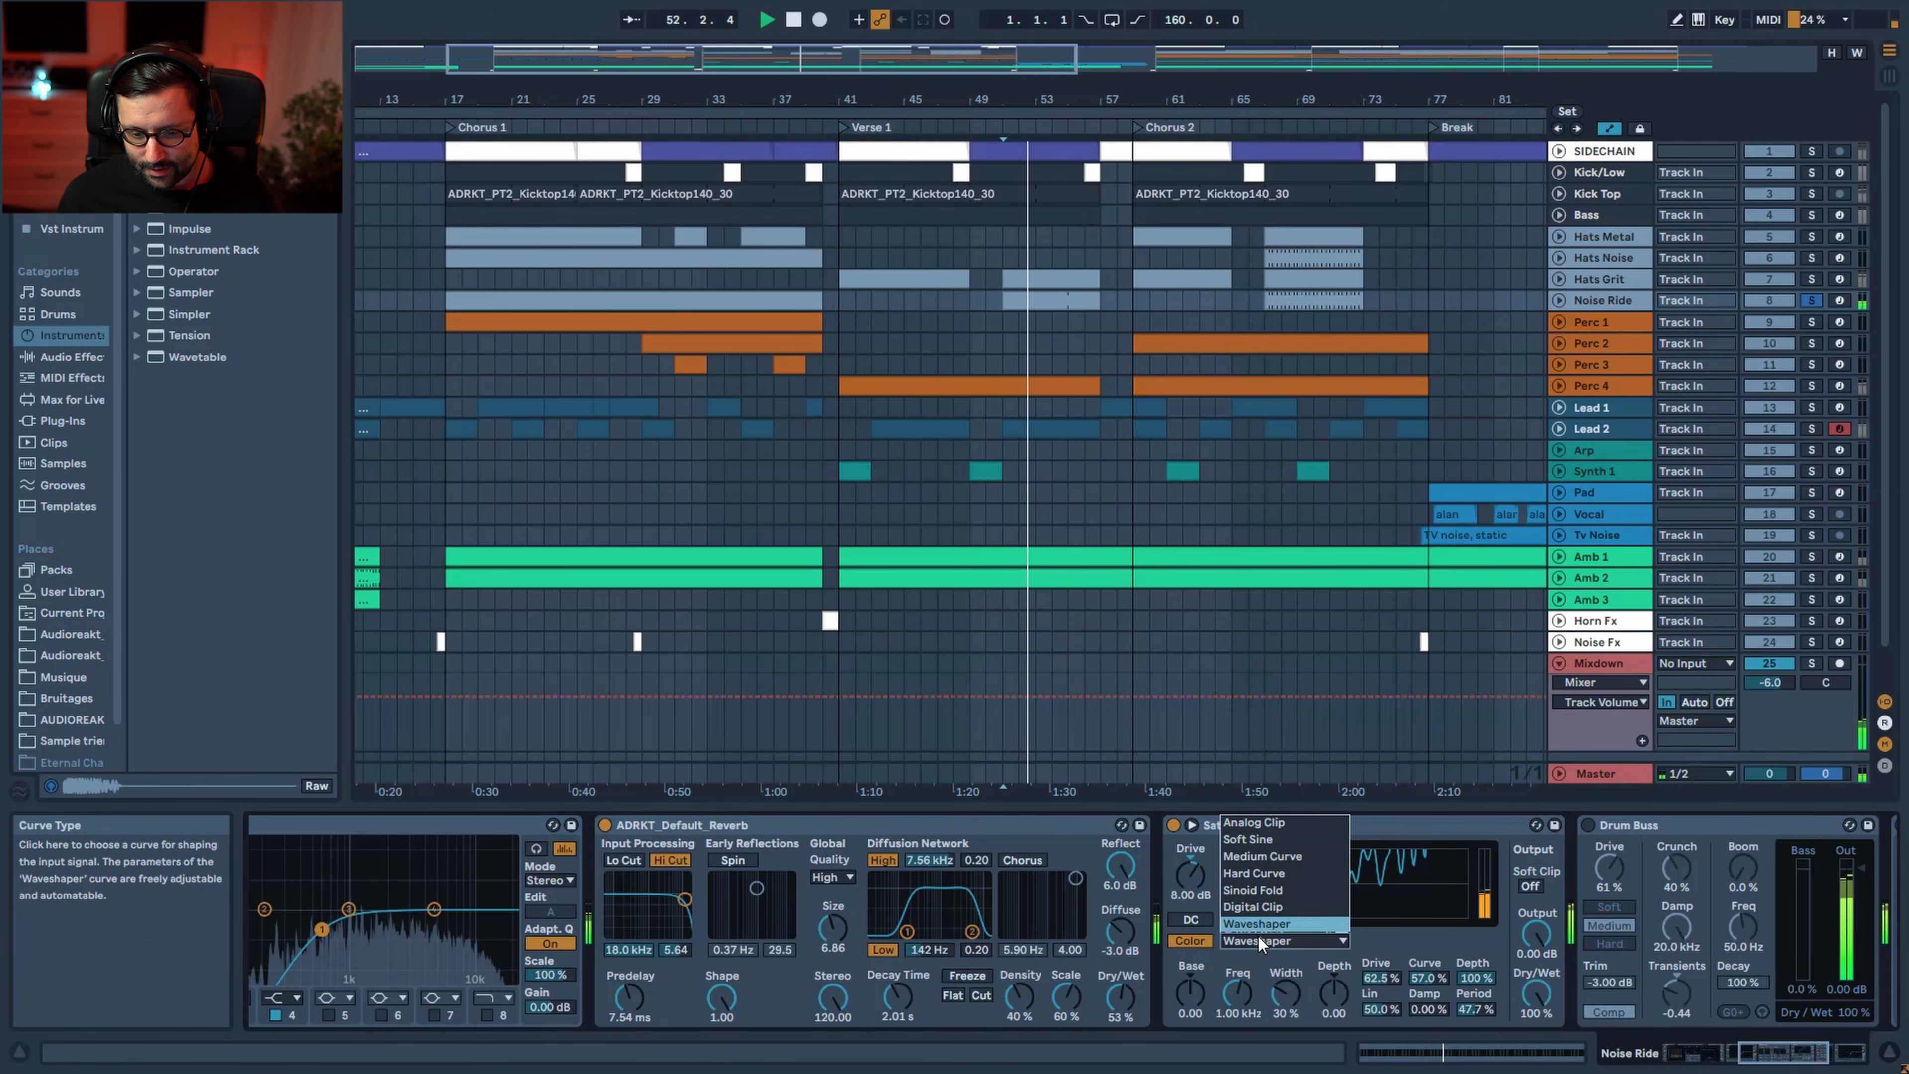
click(1282, 940)
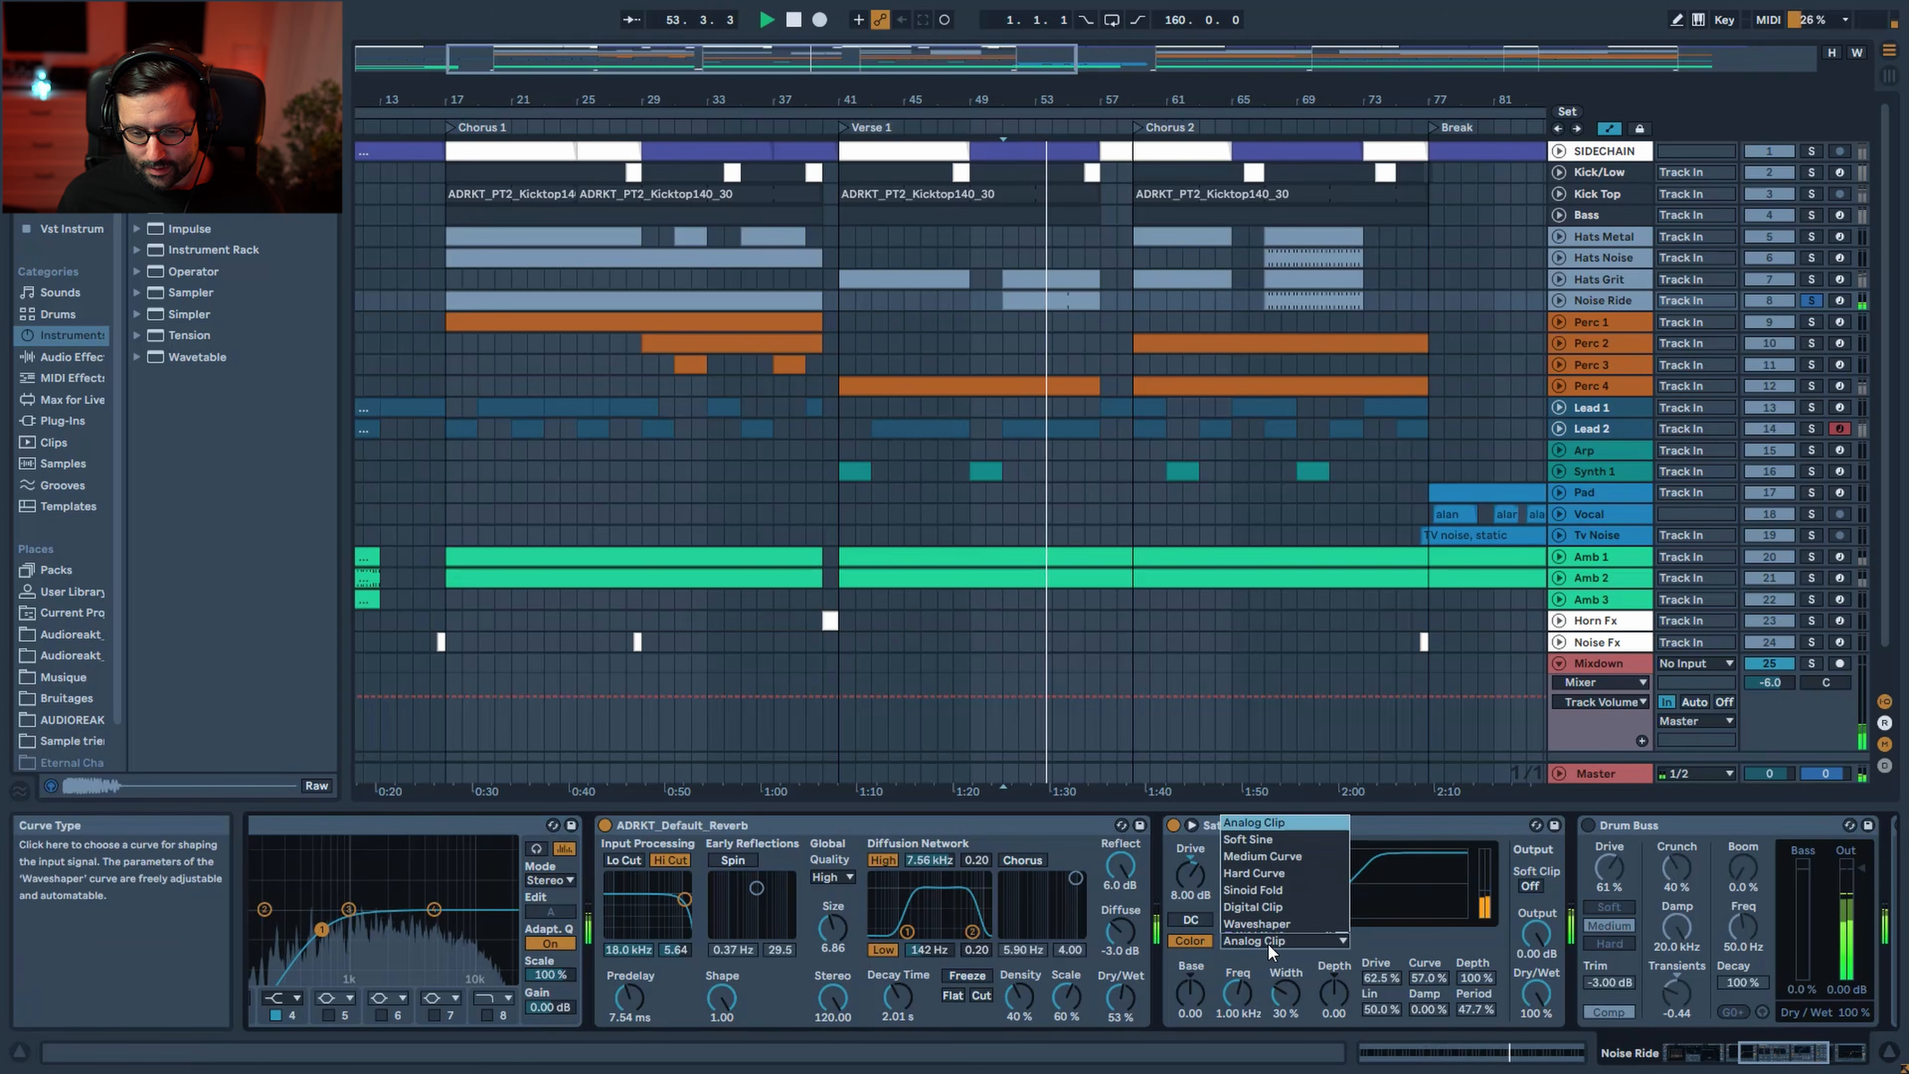
click(1286, 931)
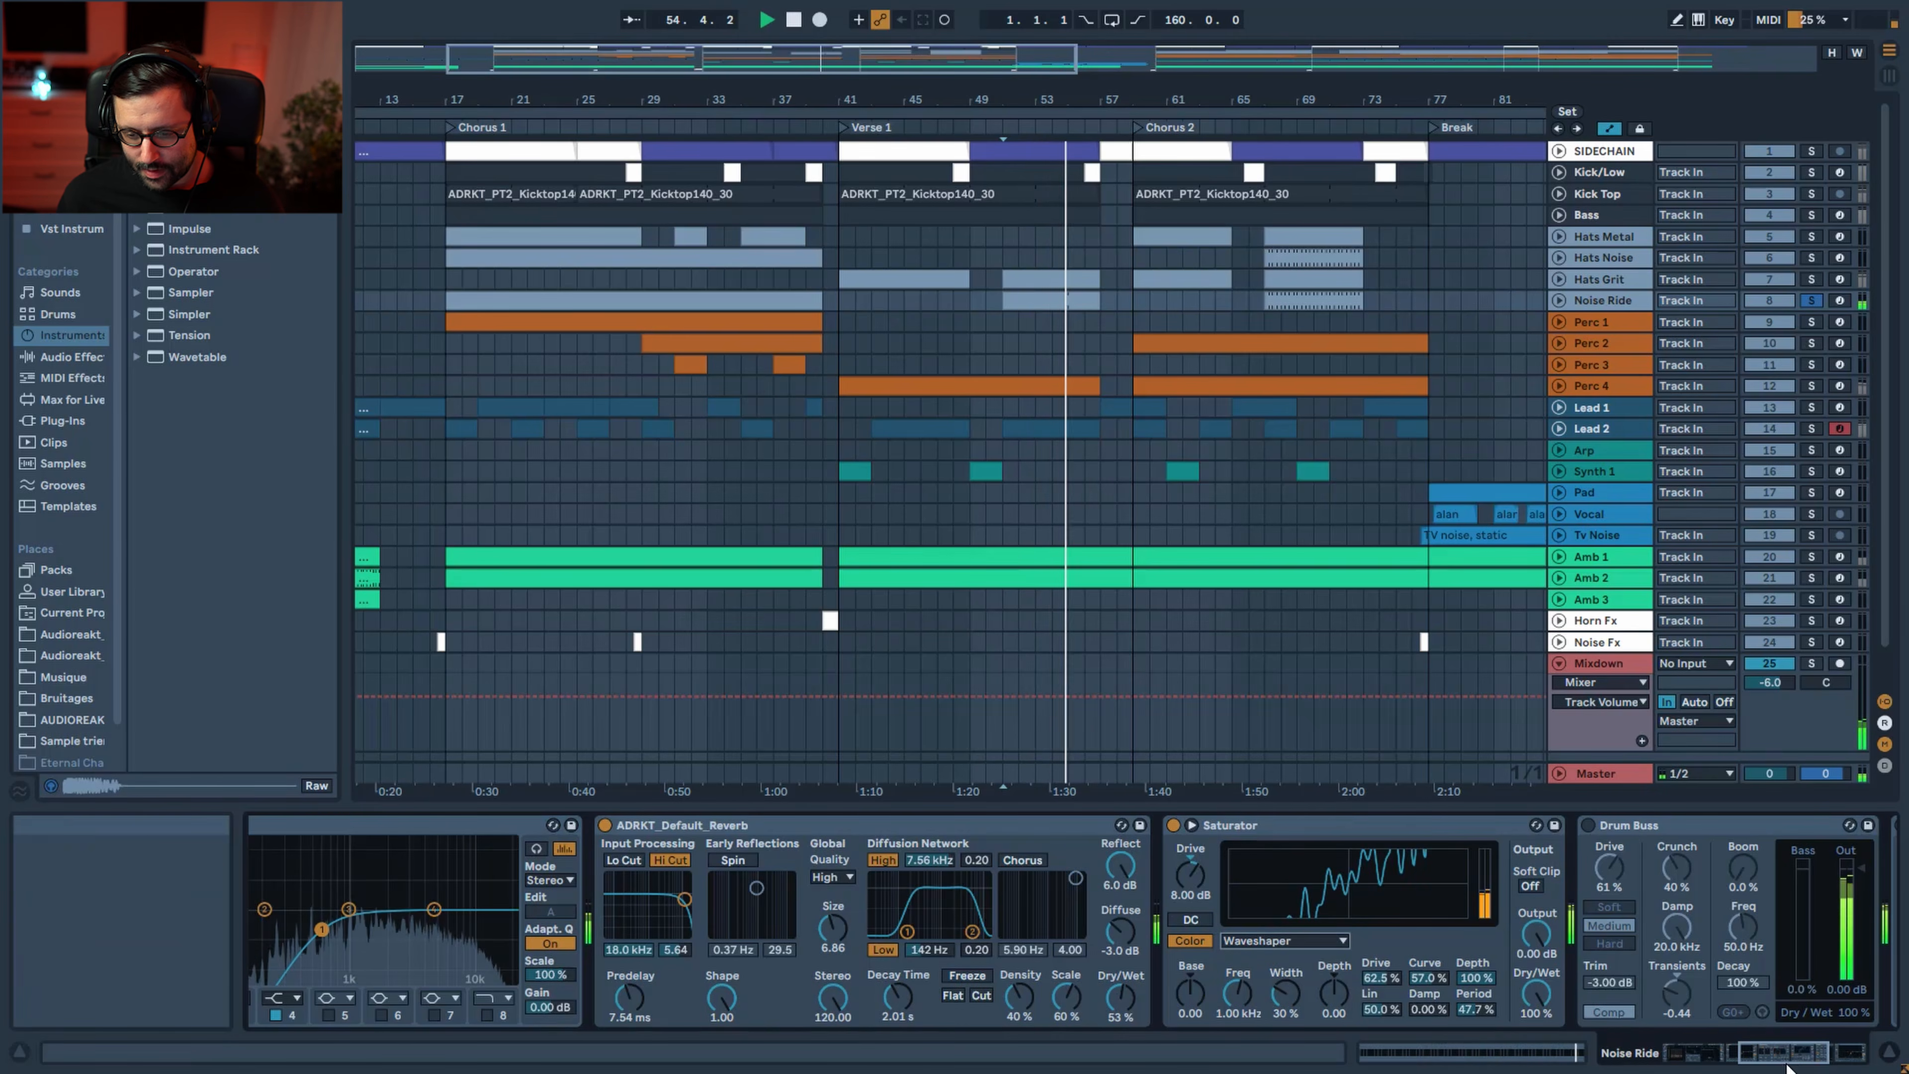
Reactivate Drum Buss and the final EQ Eight on Noise Ride, playing the track from bar 51
drag(1793, 1050, 1829, 1052)
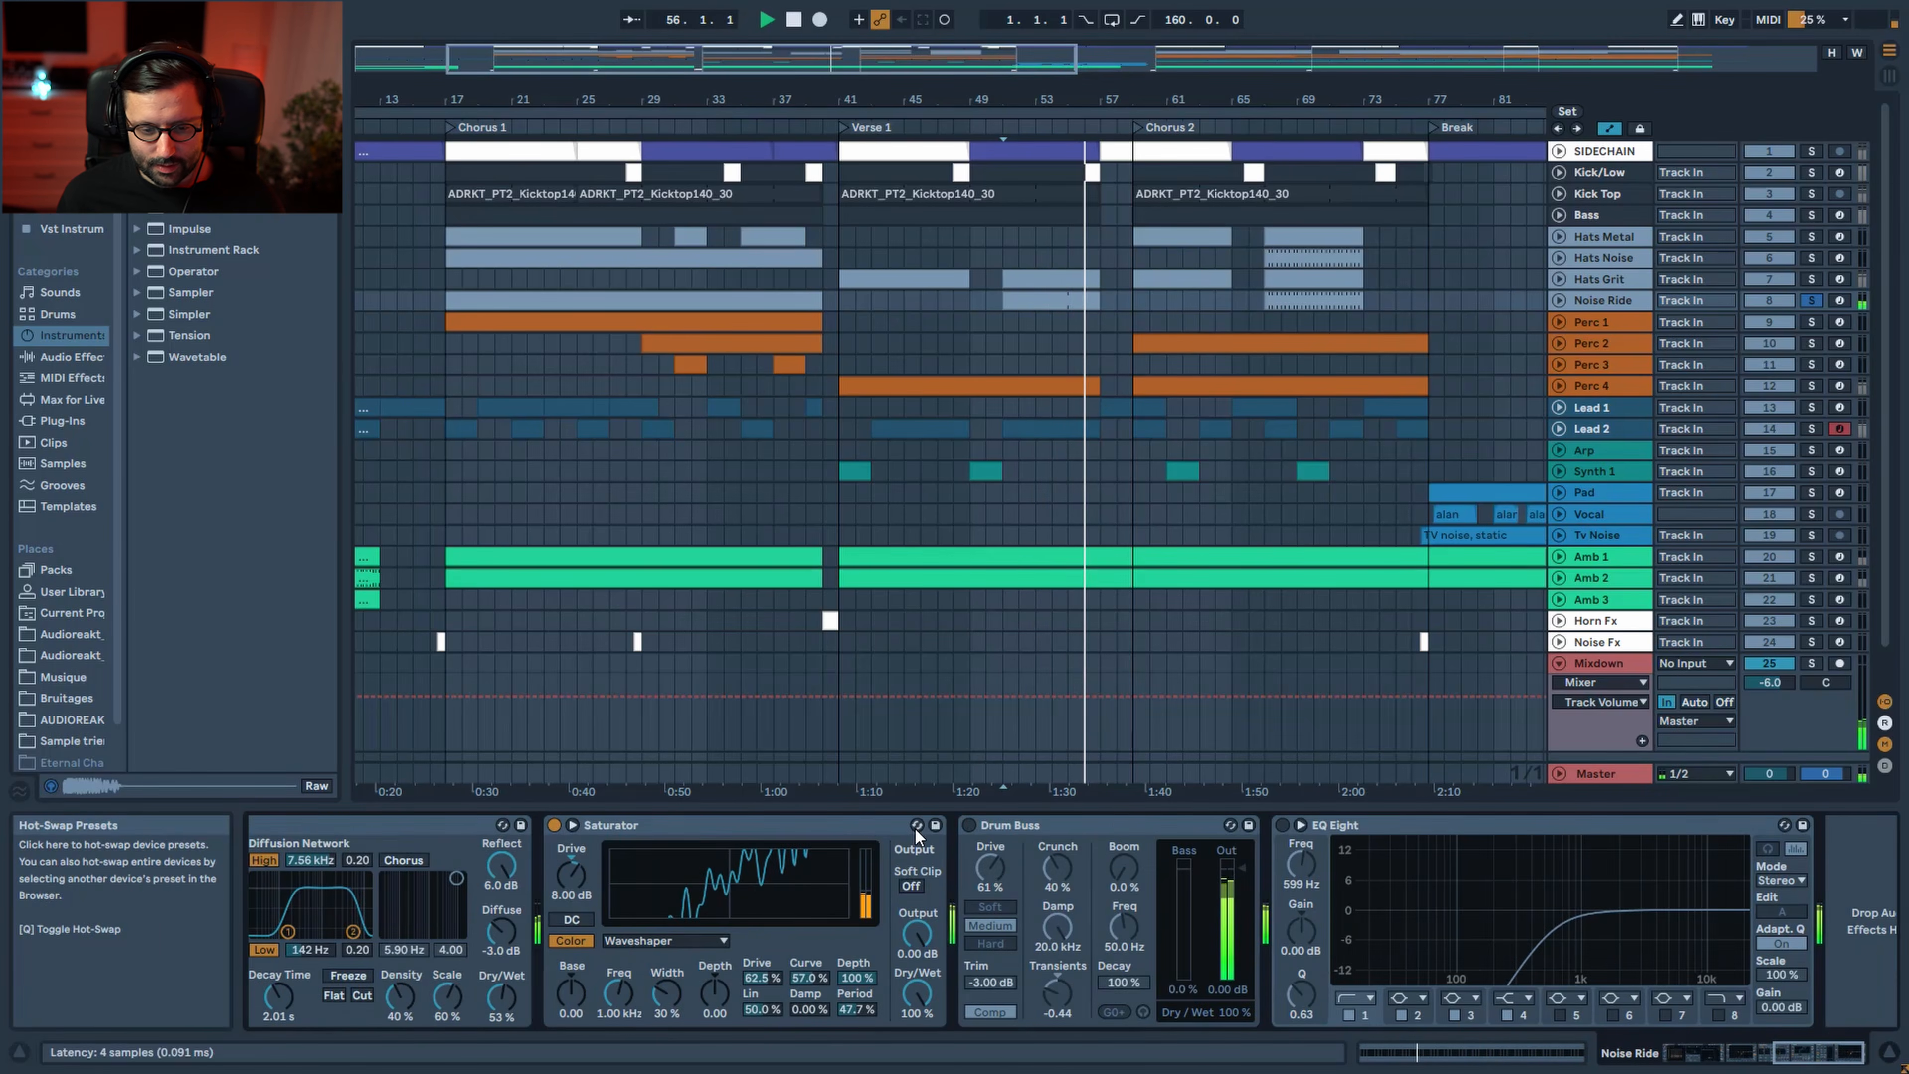
click(809, 828)
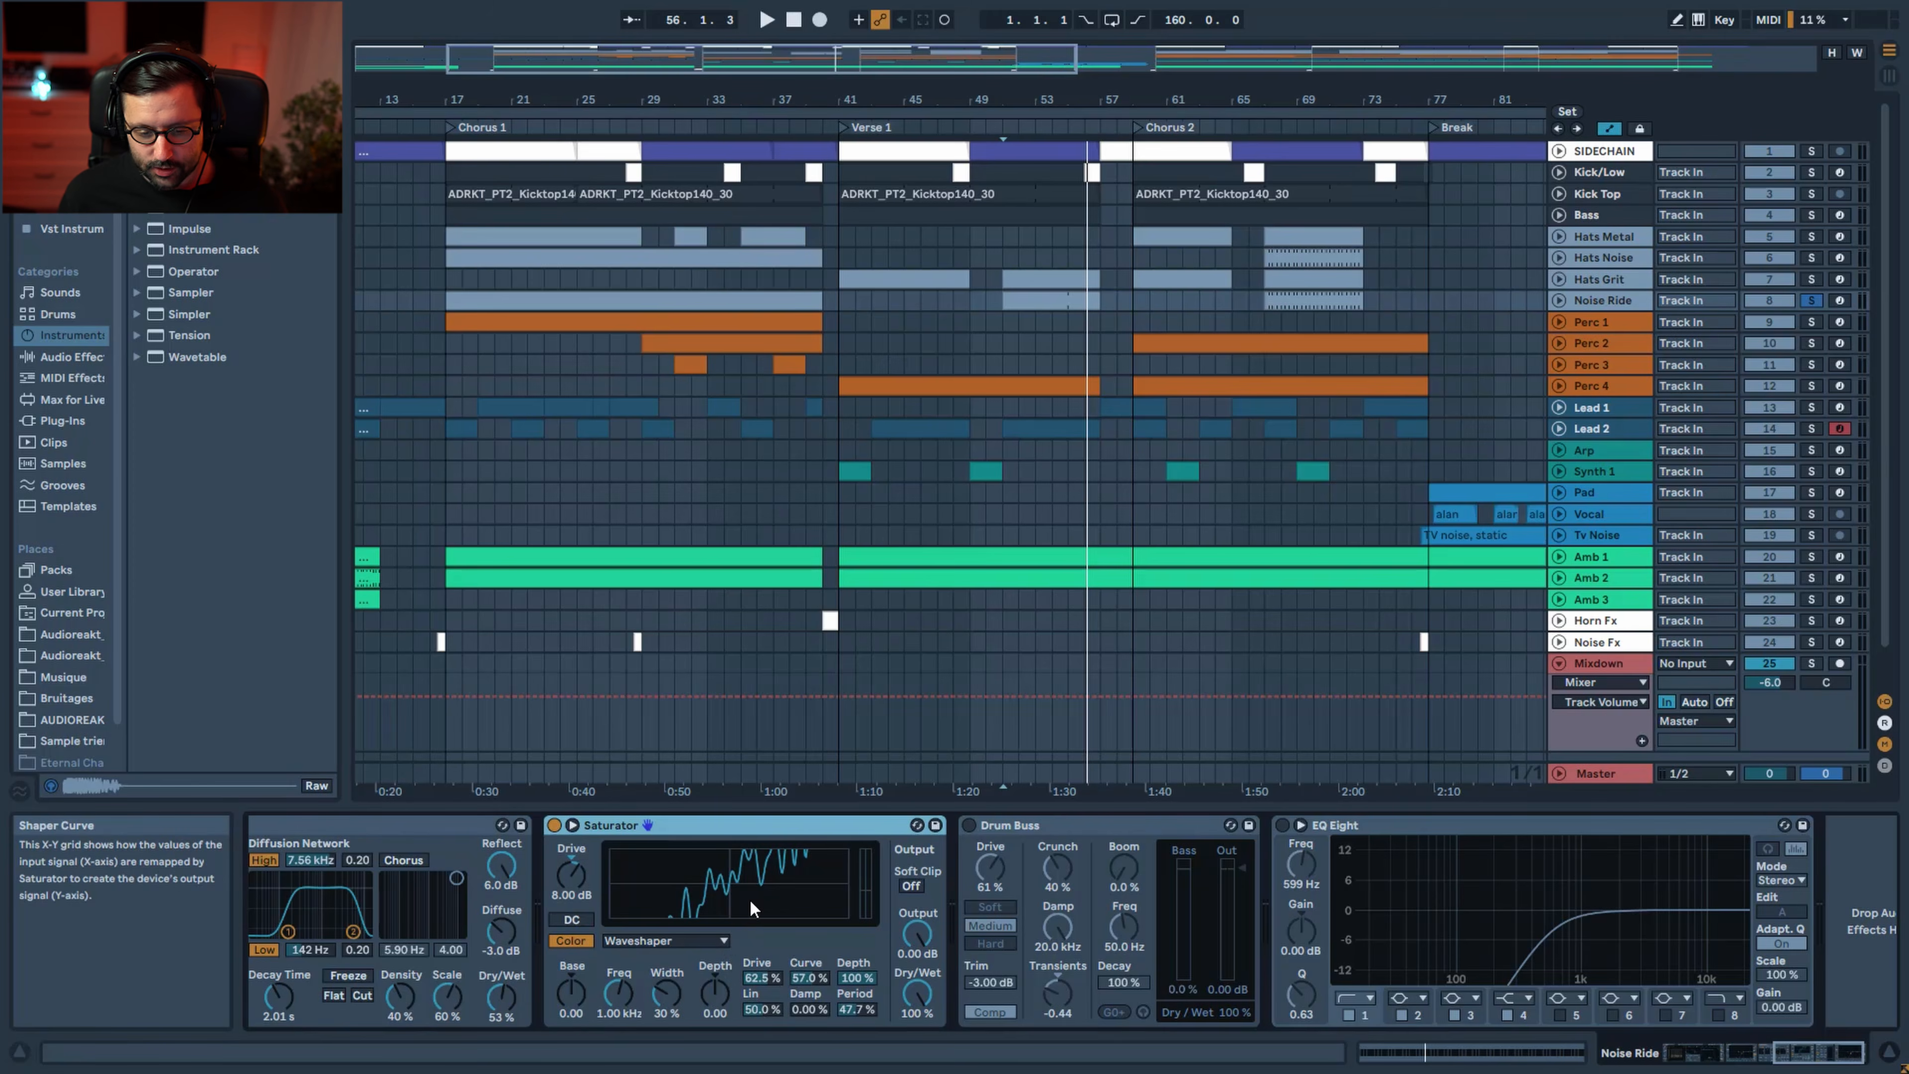
key(space)
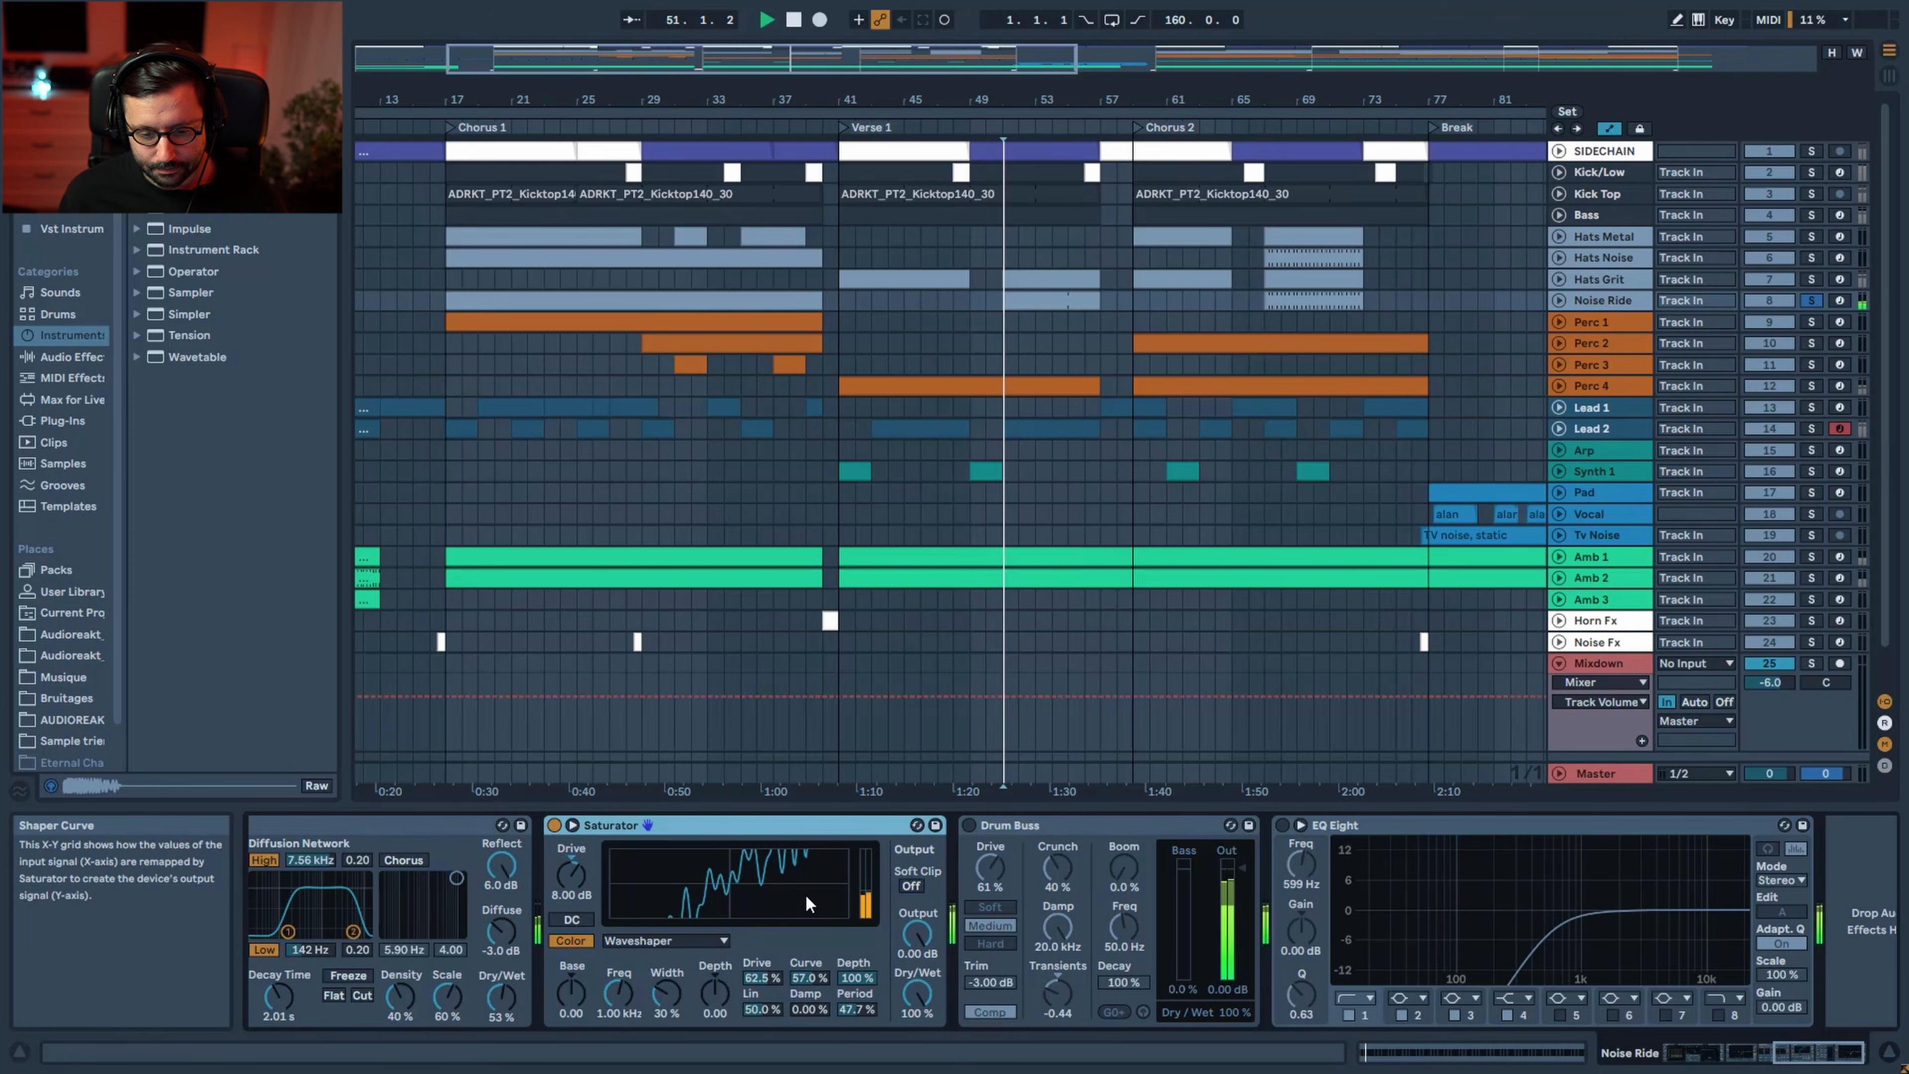
click(968, 826)
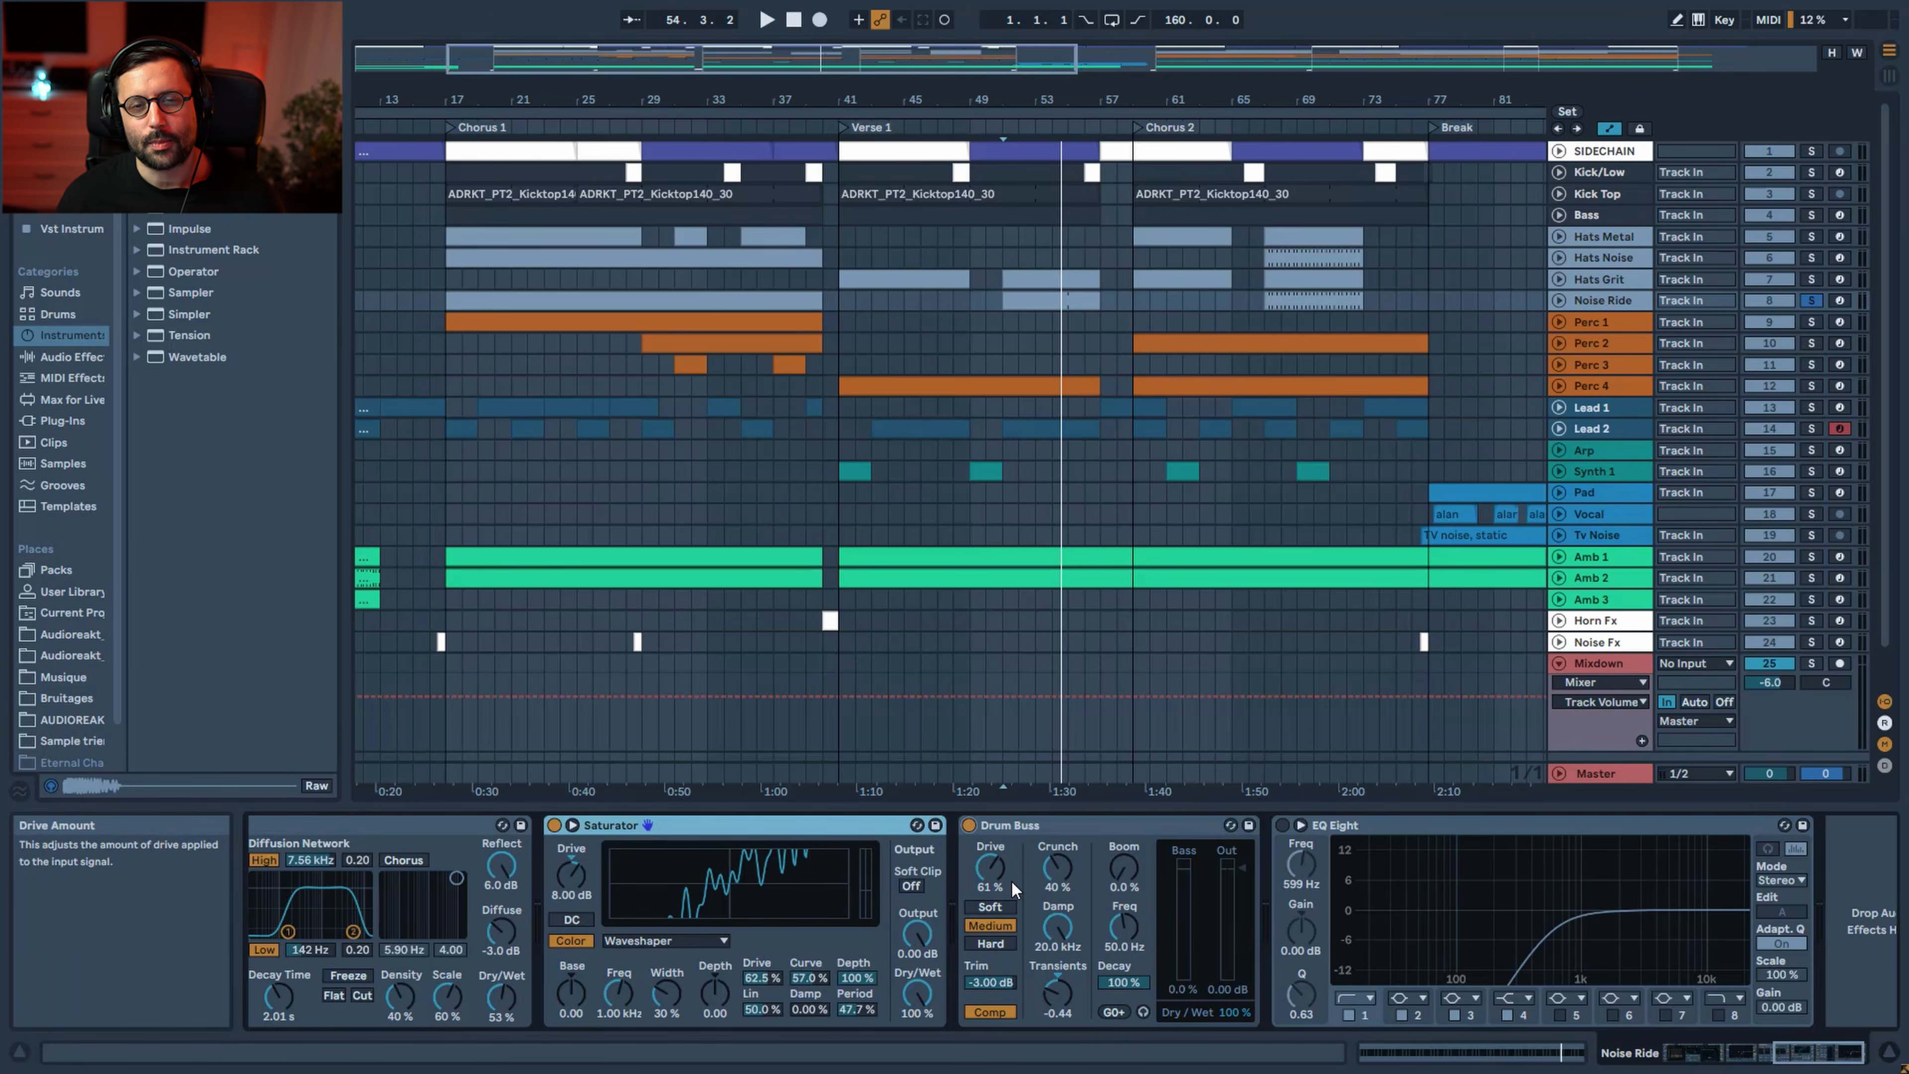
key(space)
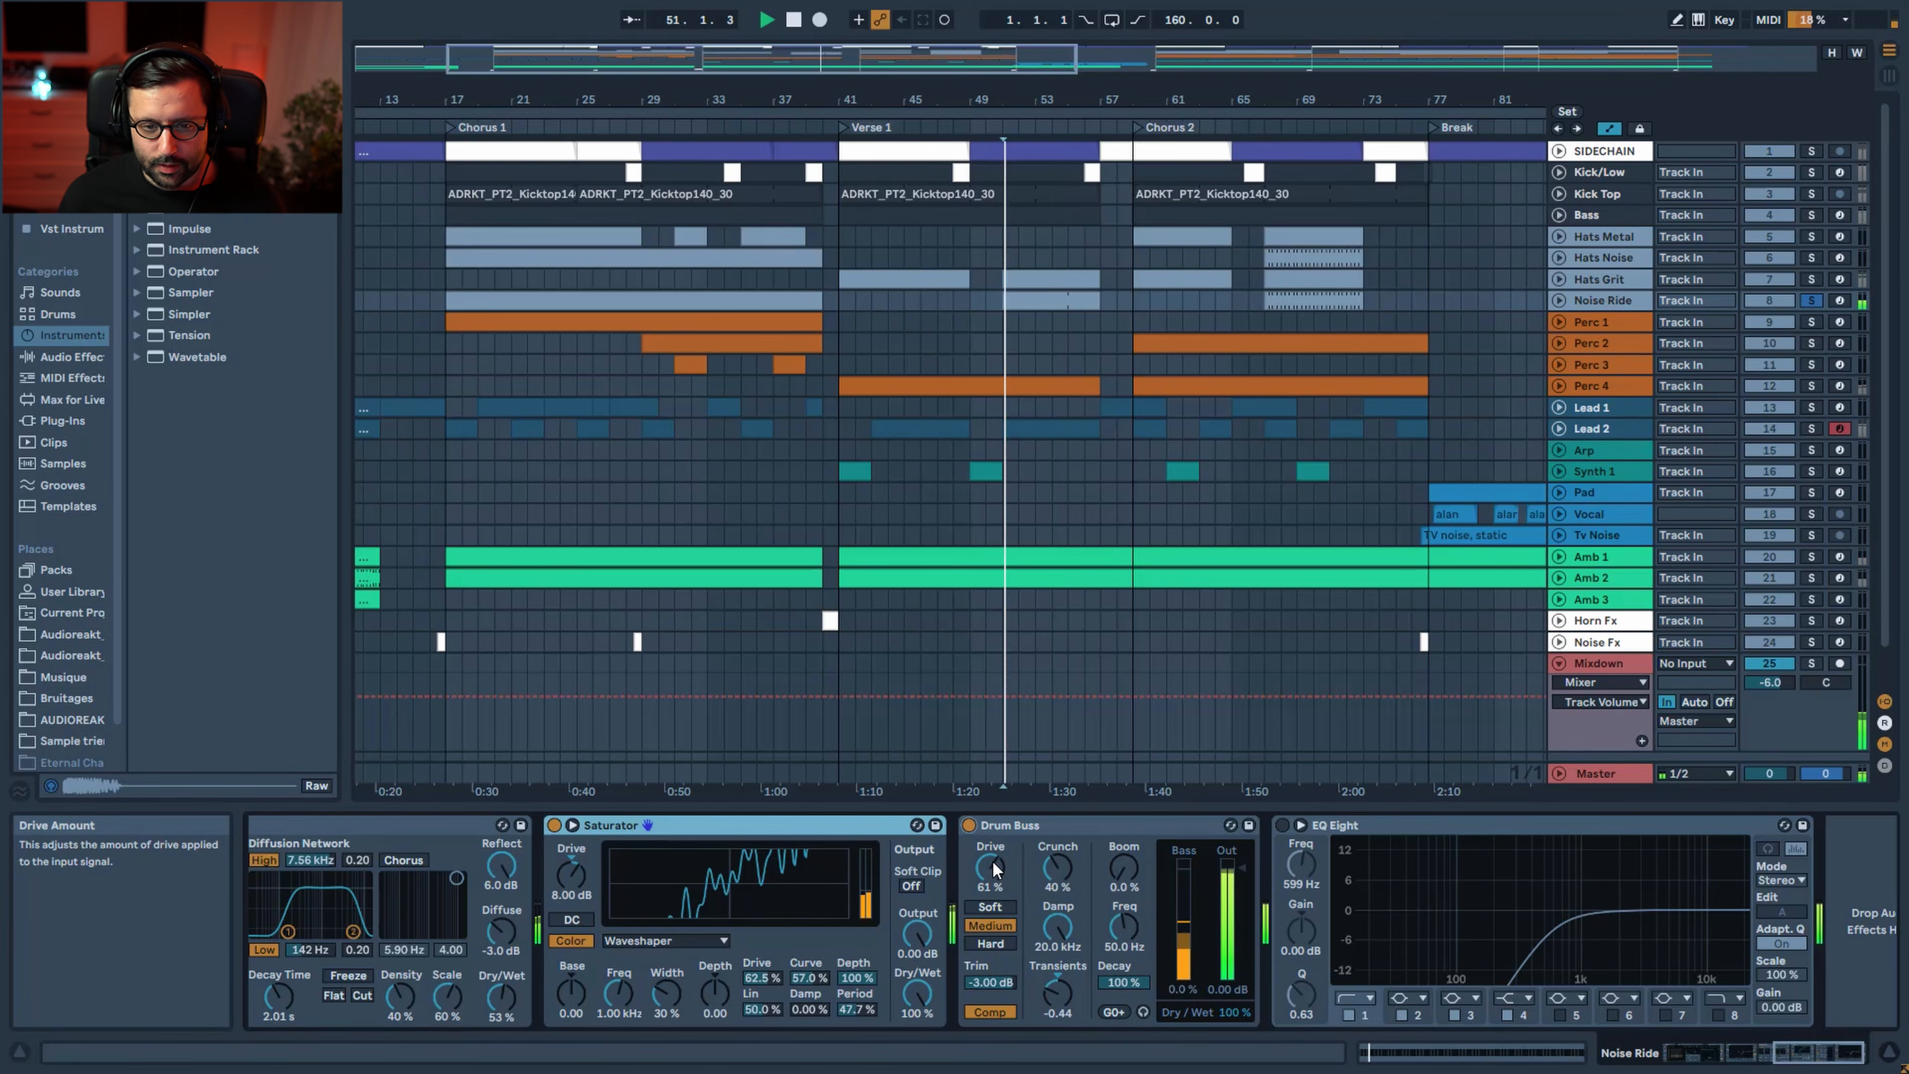
click(1283, 824)
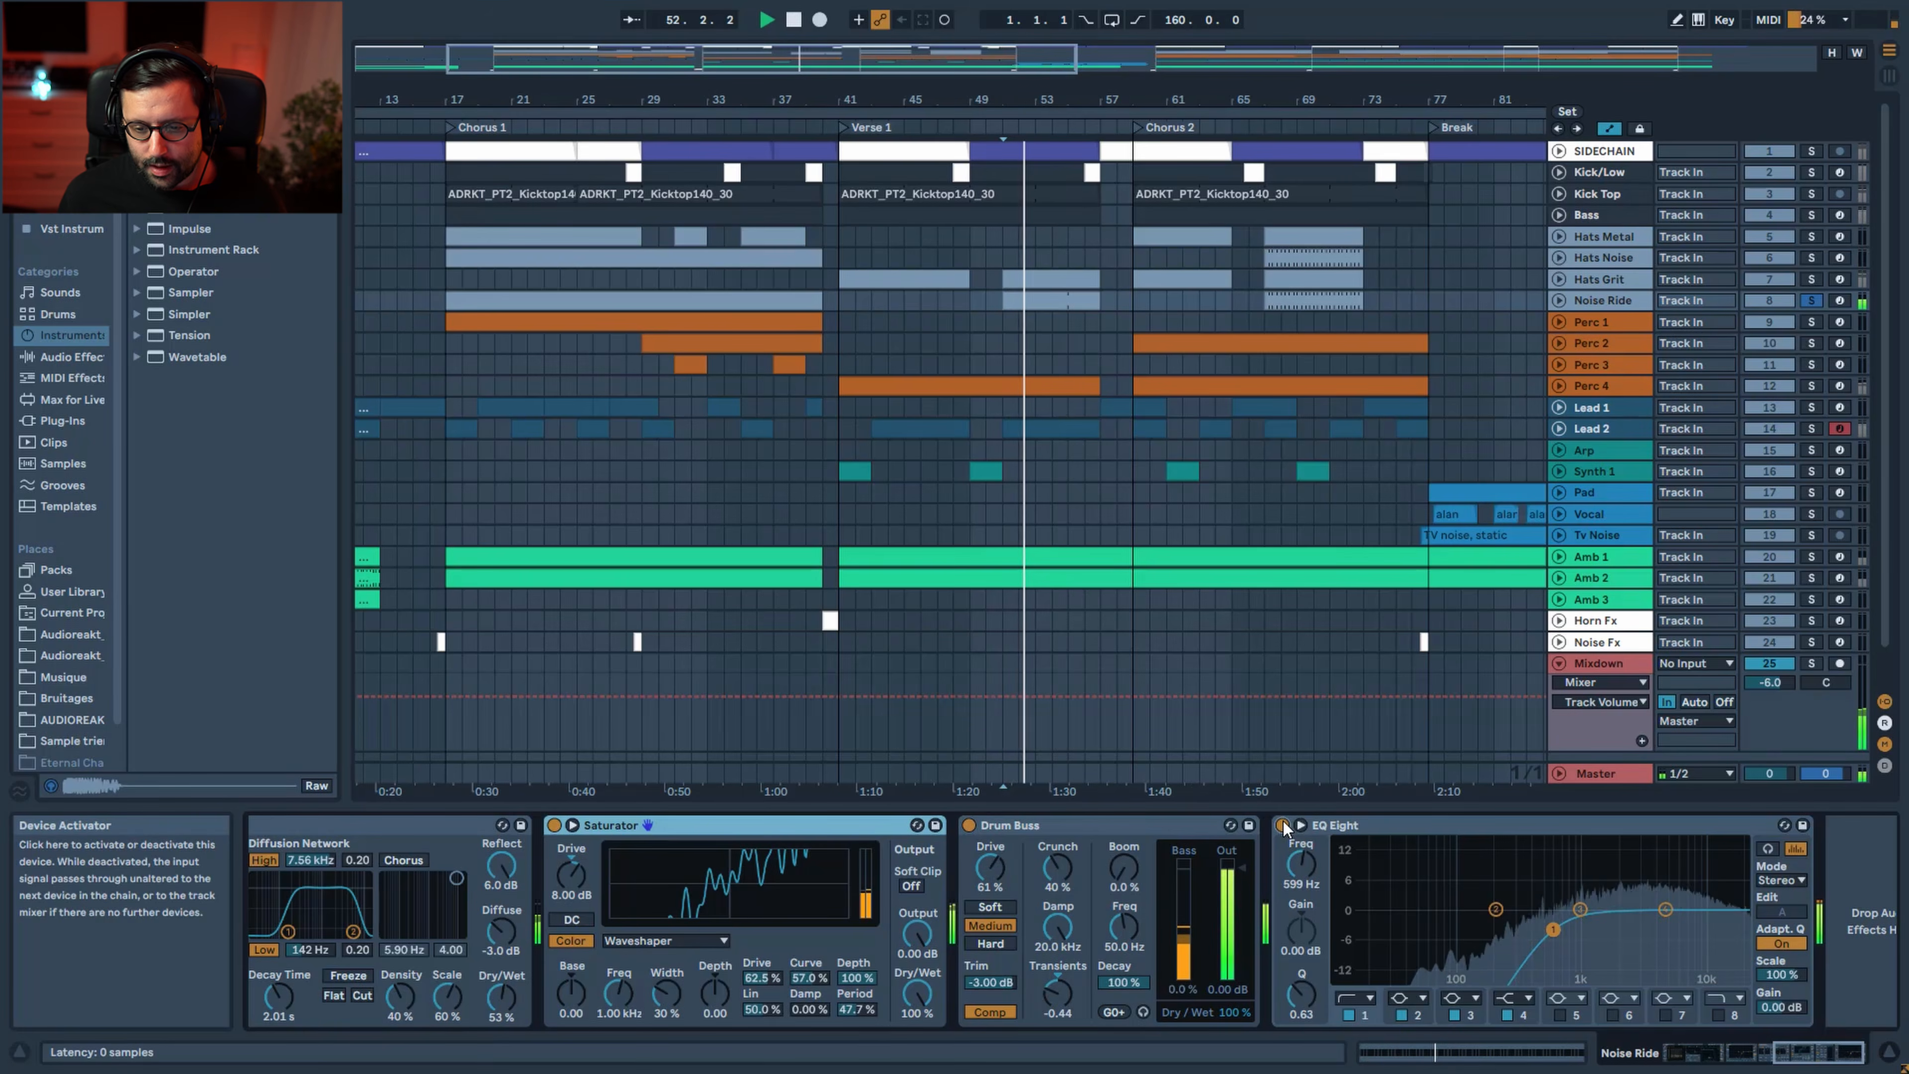
Unsolo Noise Ride and toggle its mute to compare the full mix with and without it
click(1809, 301)
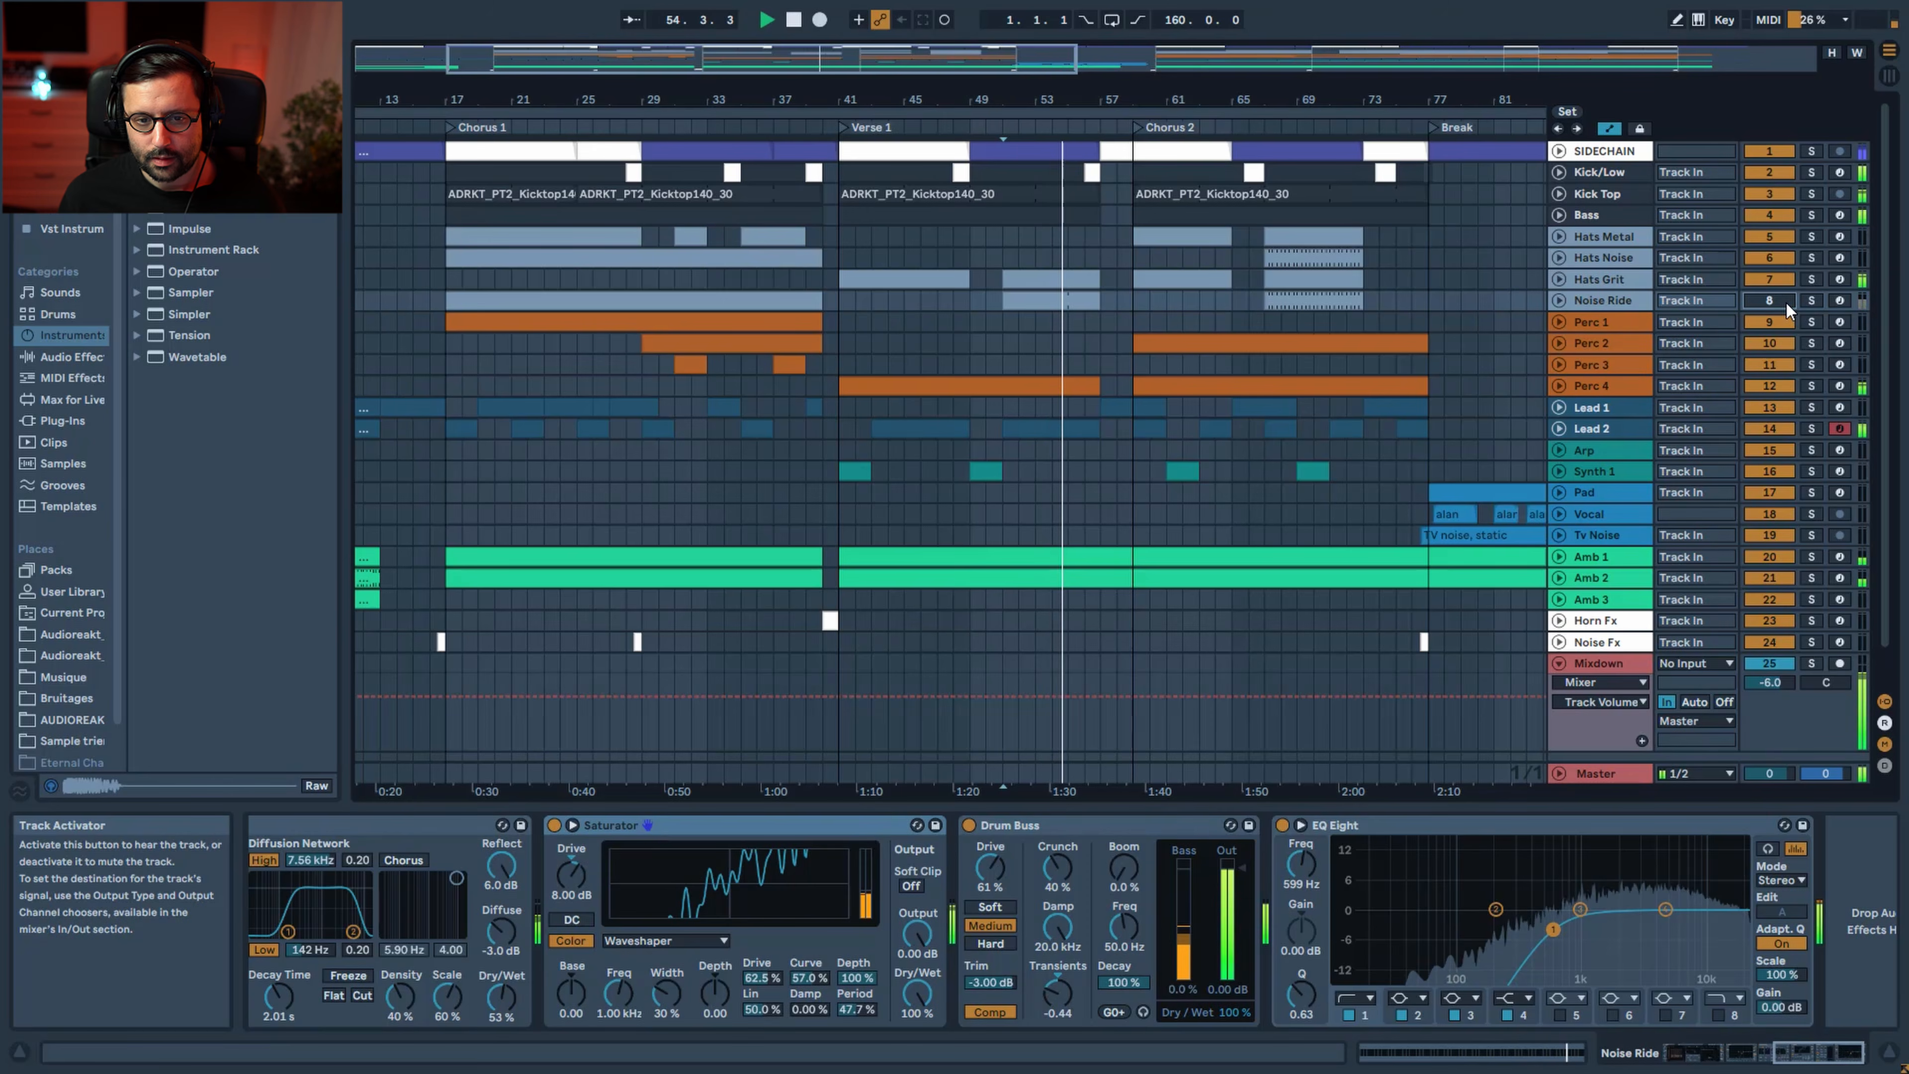
click(1787, 303)
click(1787, 303)
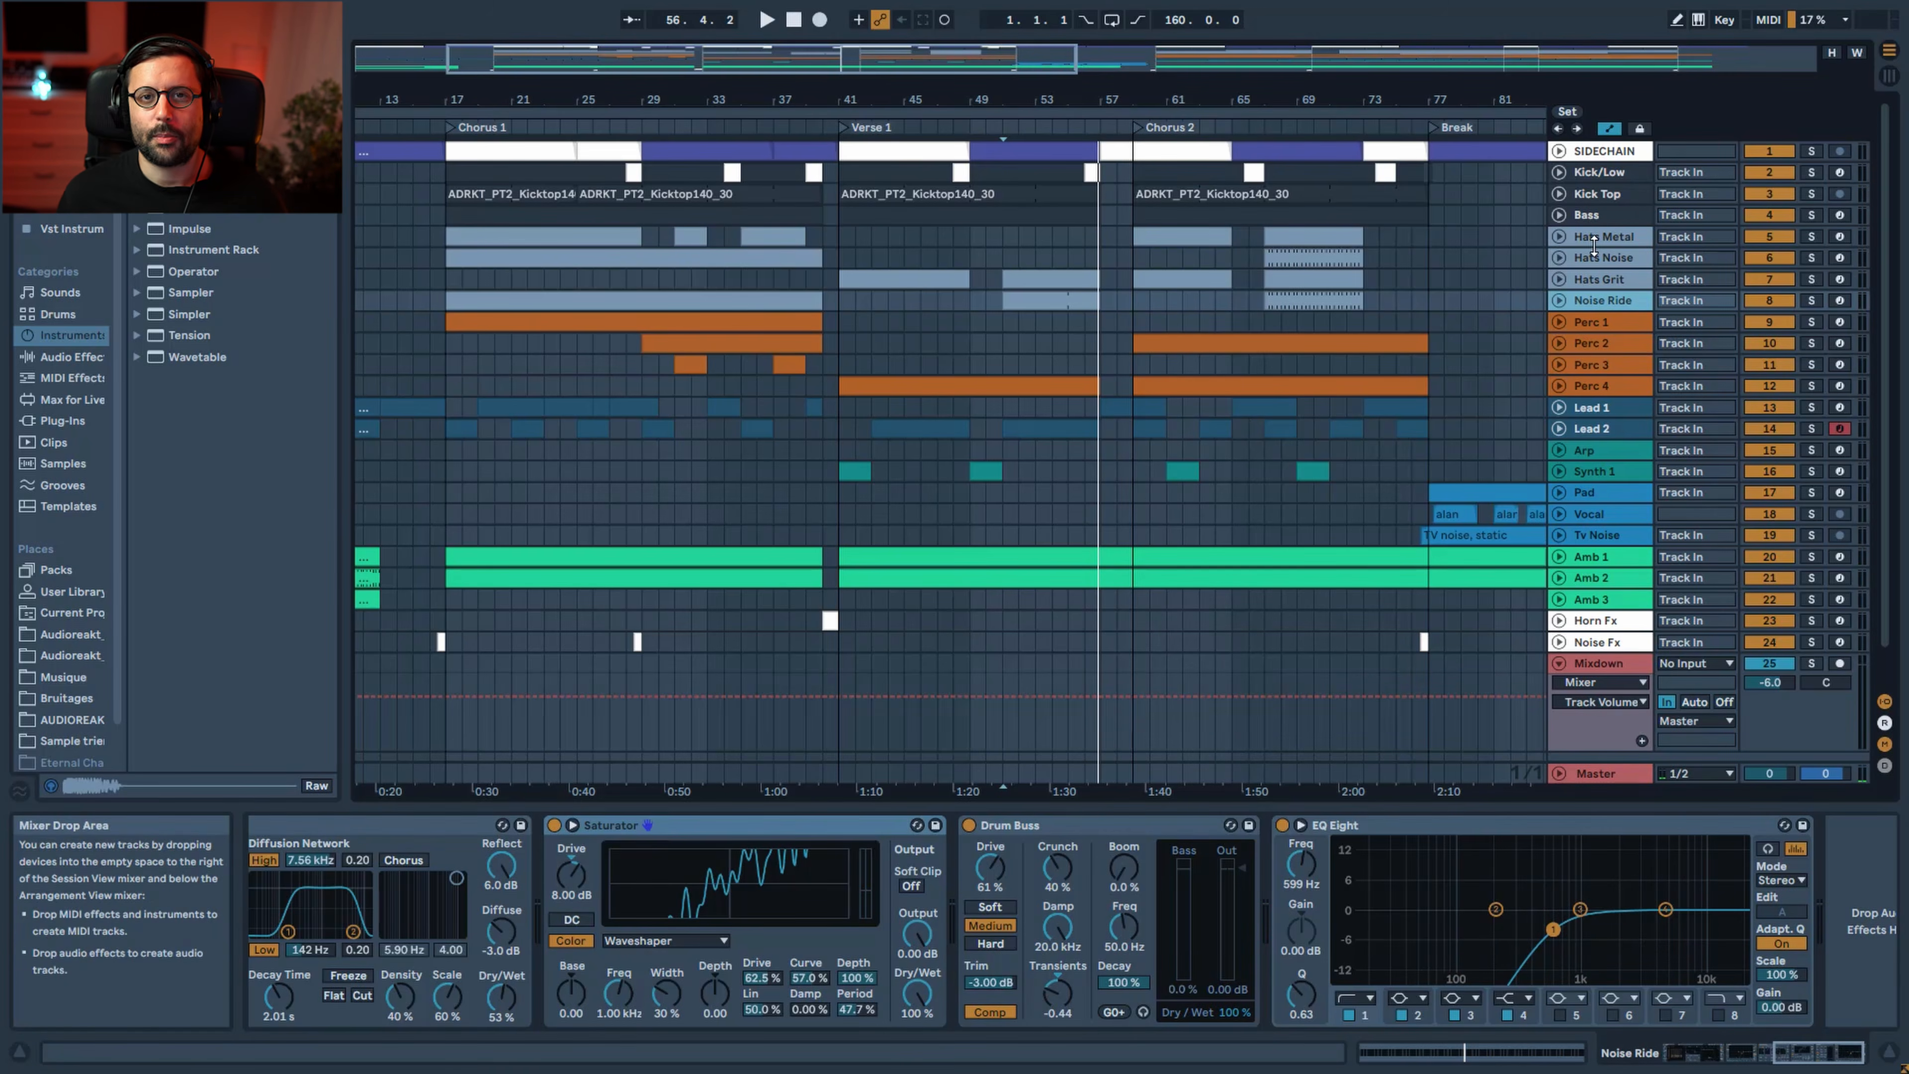
Show the Perc 1 devices, solo the track, and play its clip in Chorus 1
click(1589, 321)
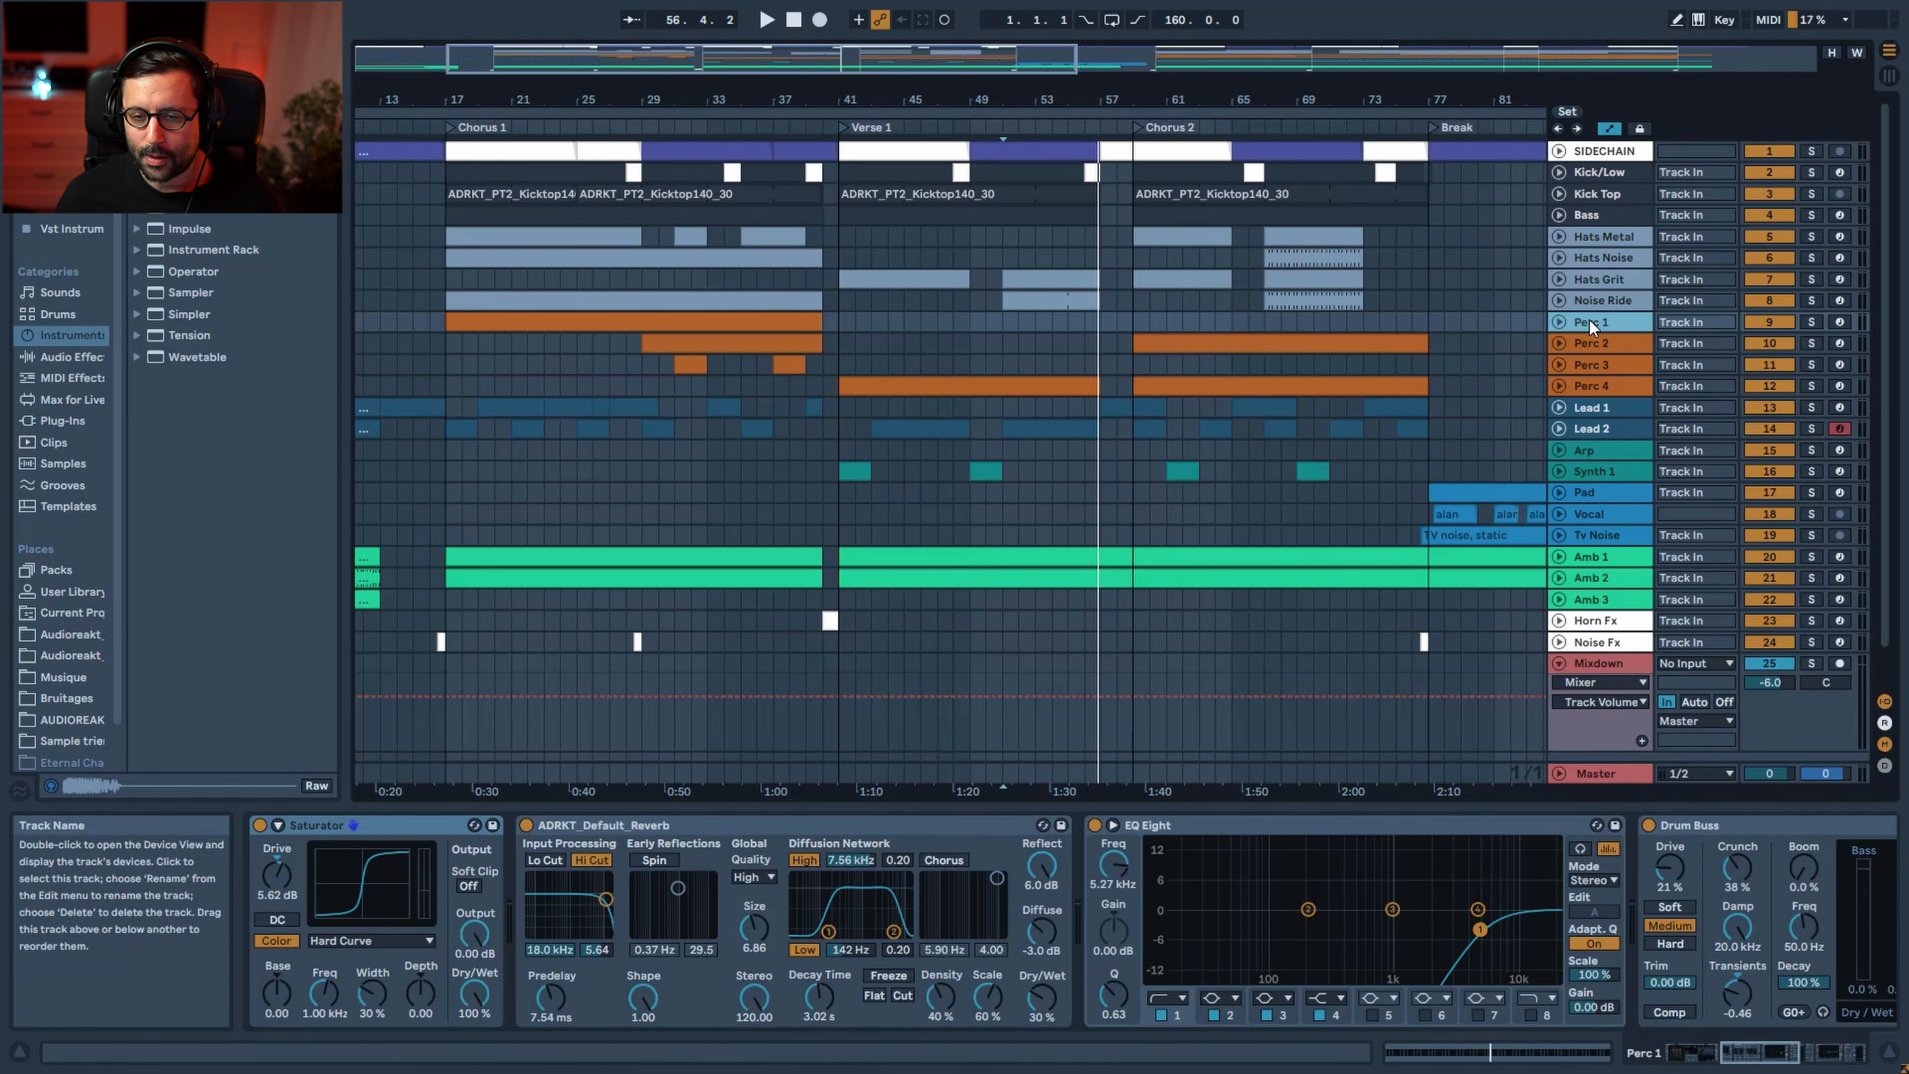
click(1608, 263)
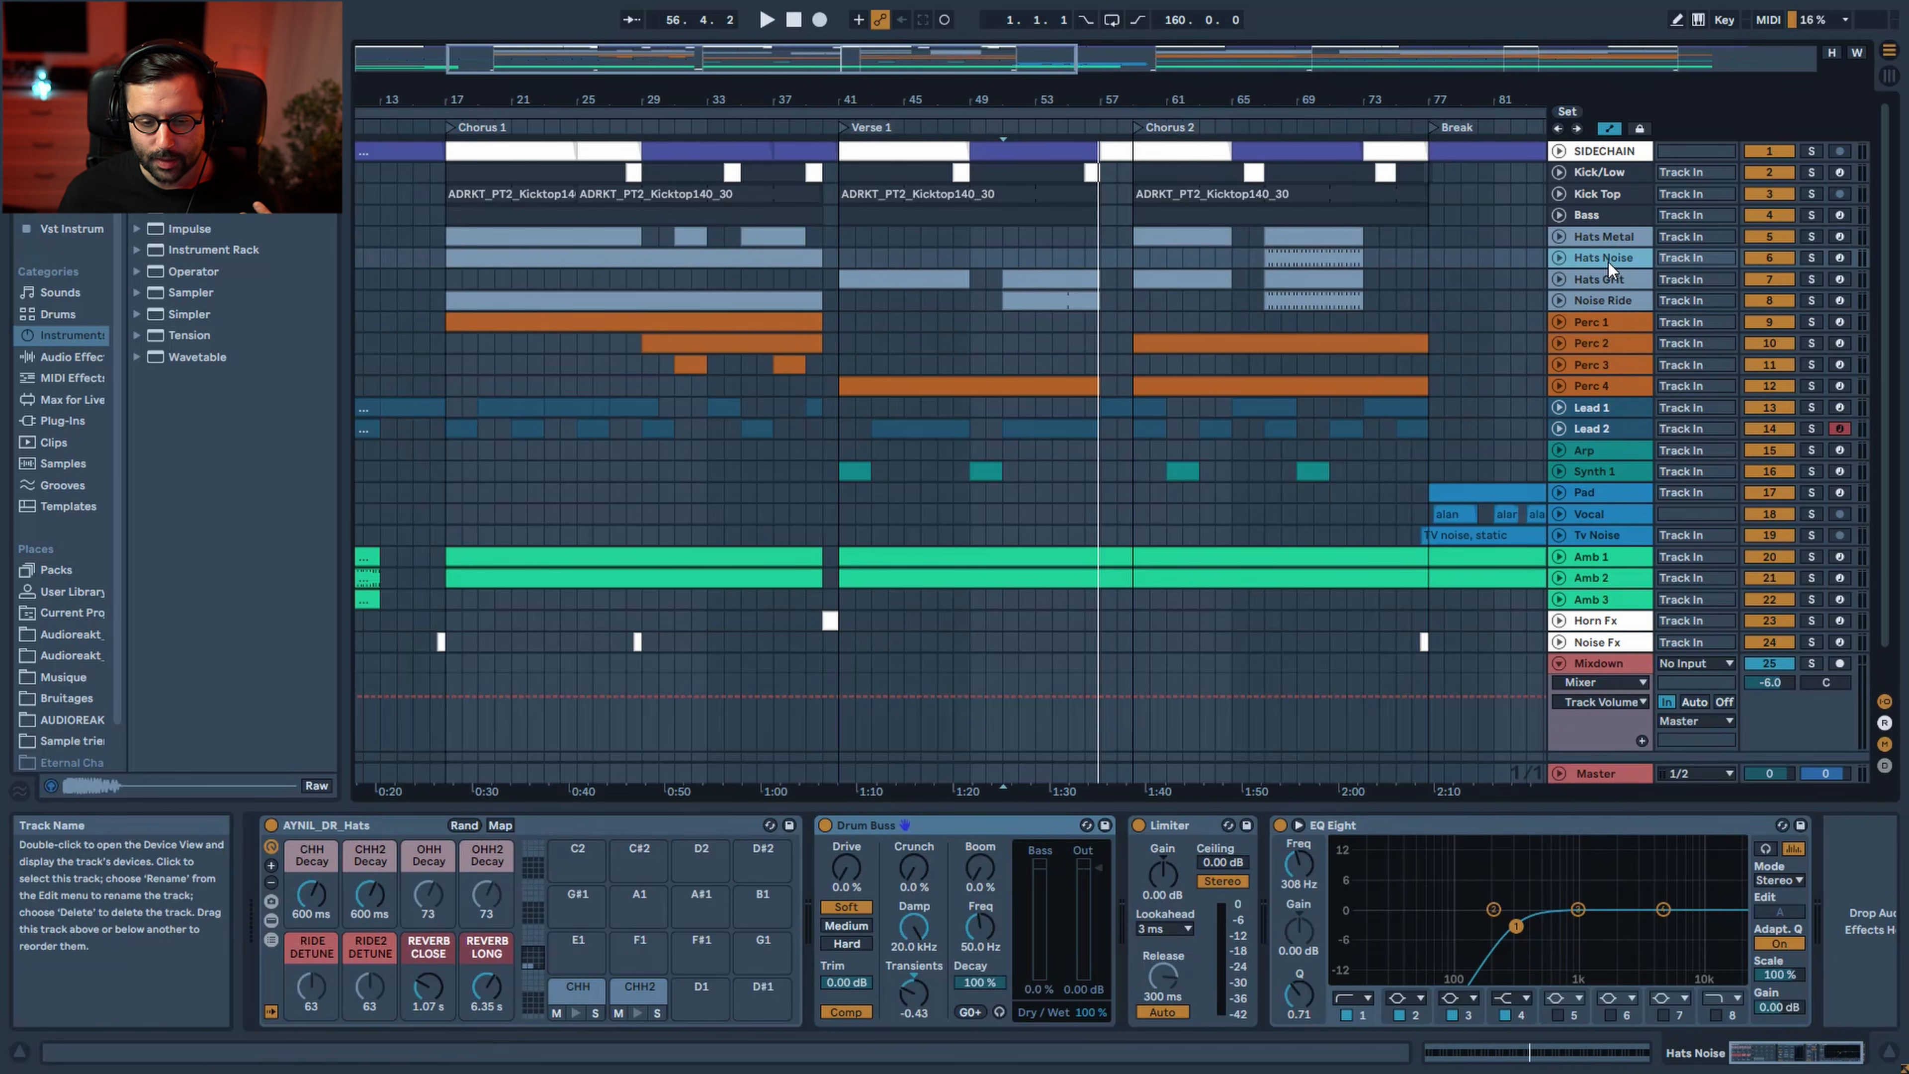
click(1602, 326)
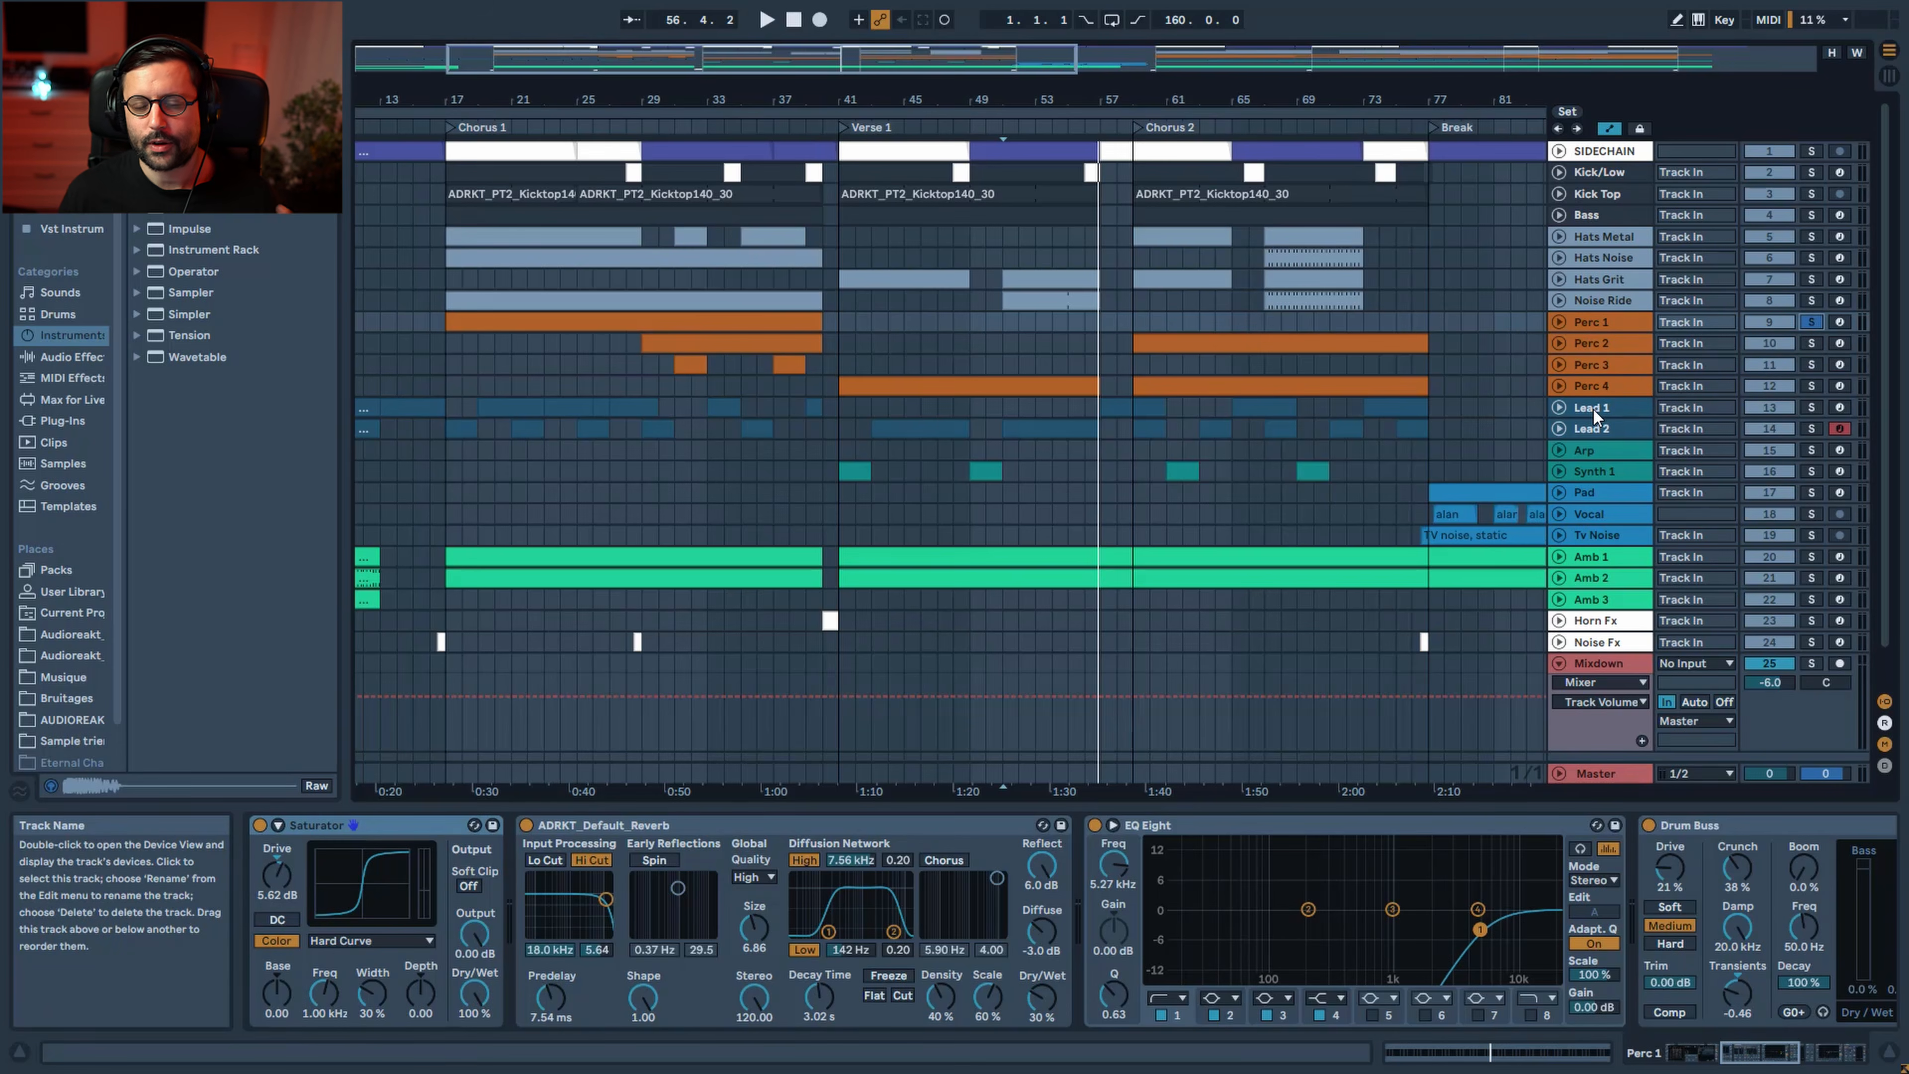
key(space)
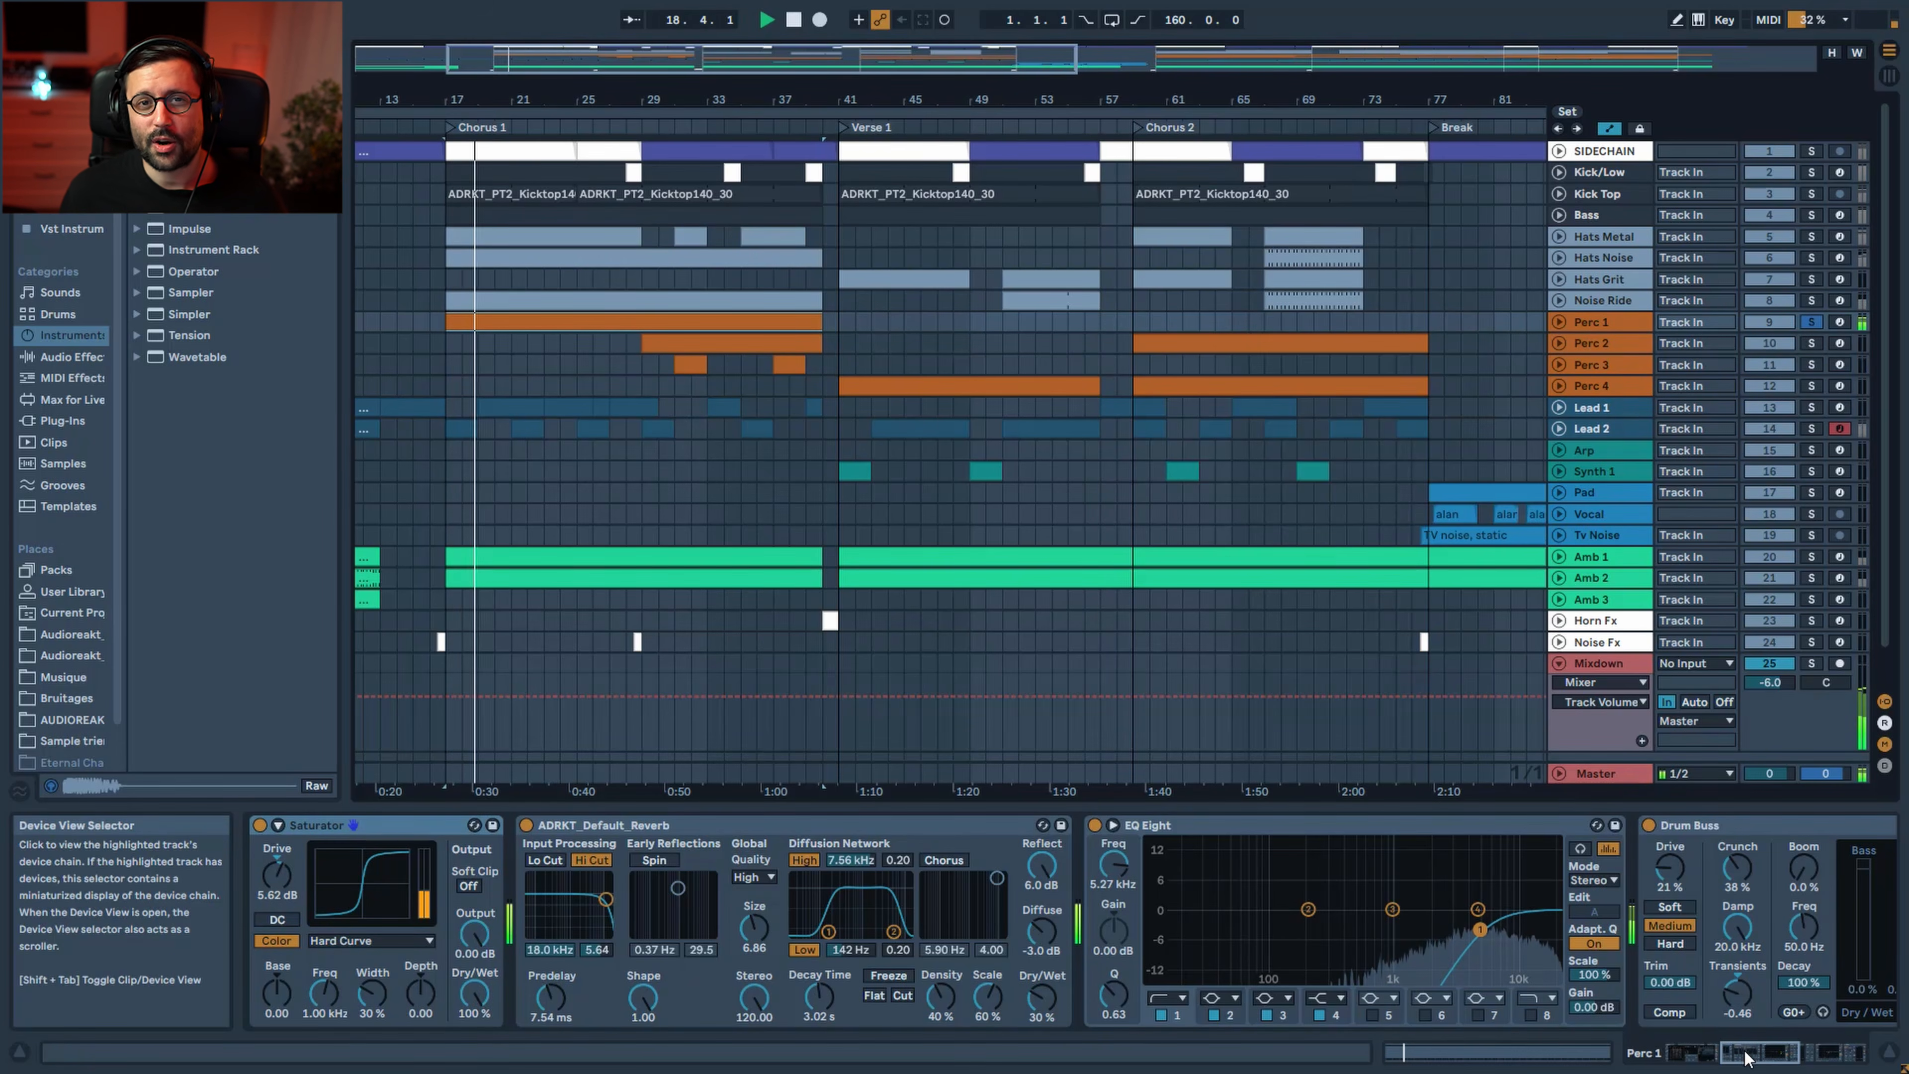
key(space)
Solo Hats Grit and play its clip from the start of Verse 1 for comparison
click(1811, 279)
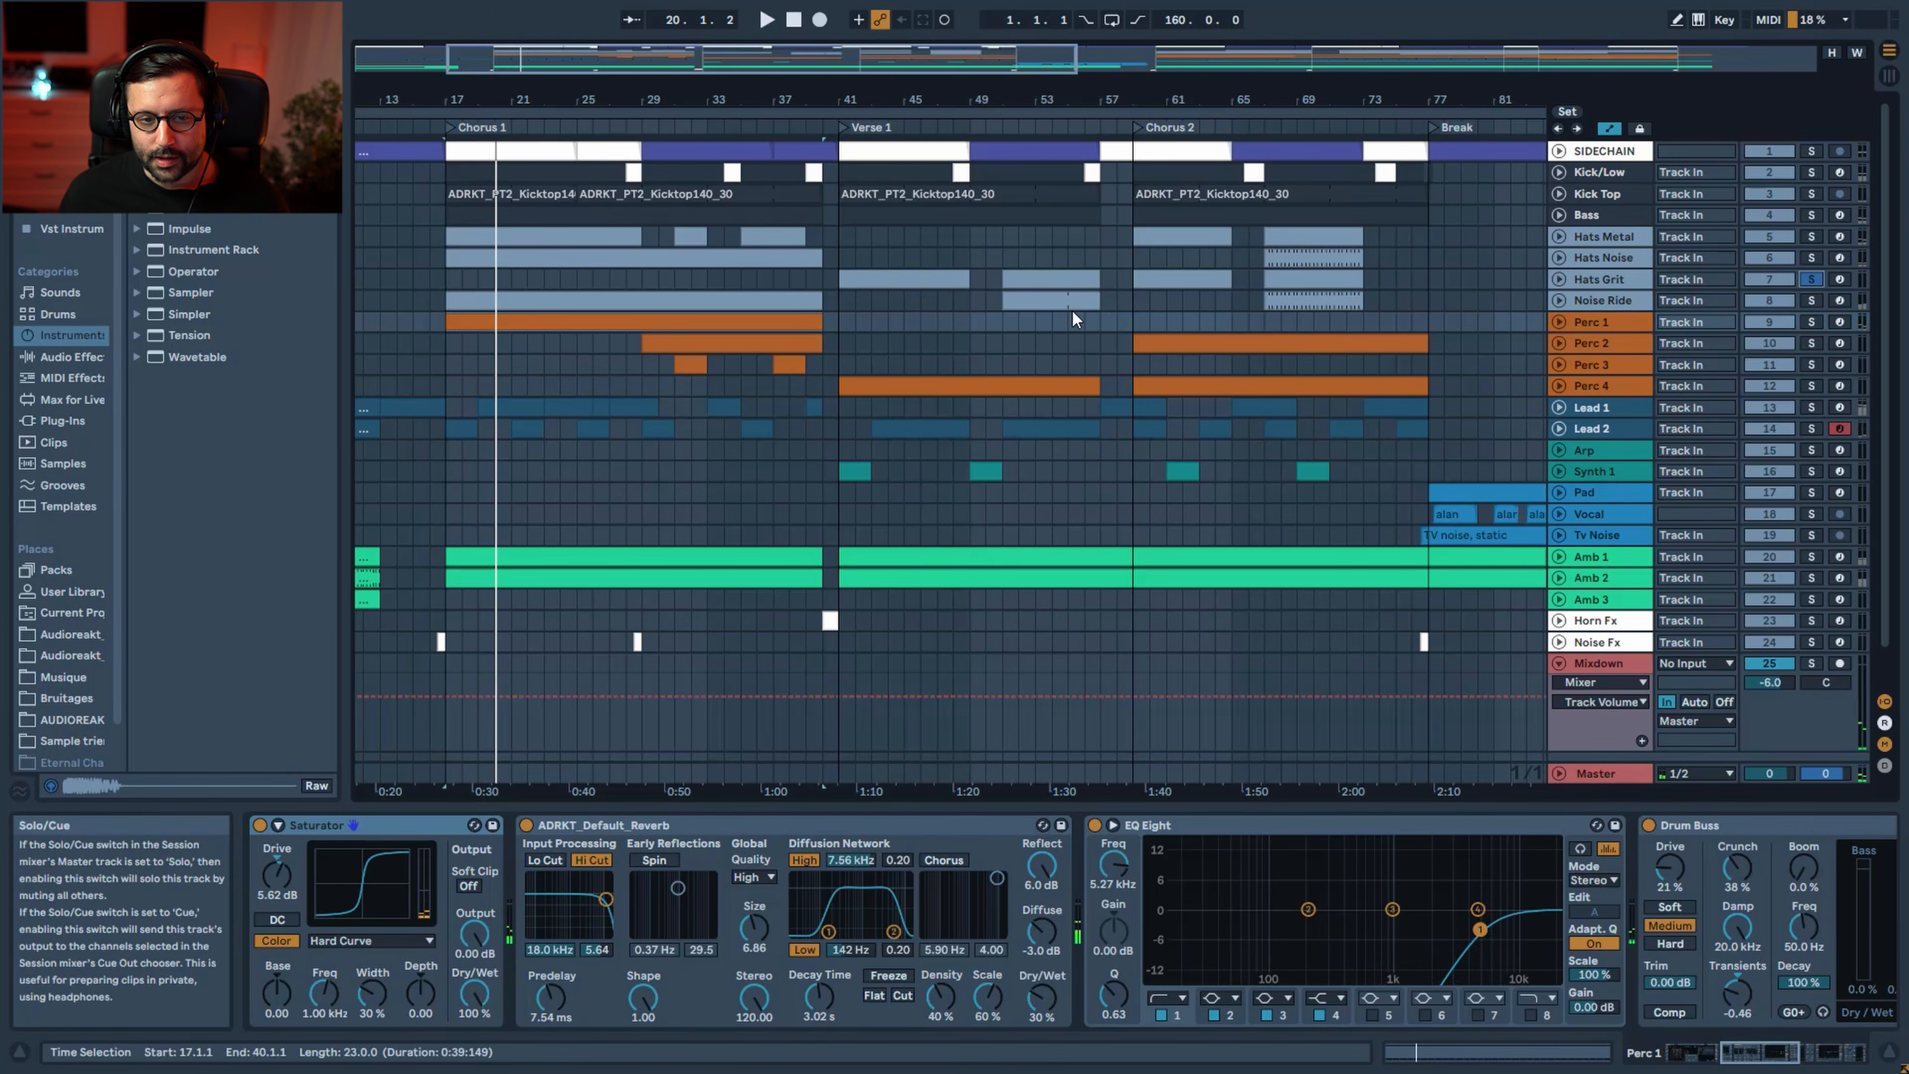
click(842, 279)
key(space)
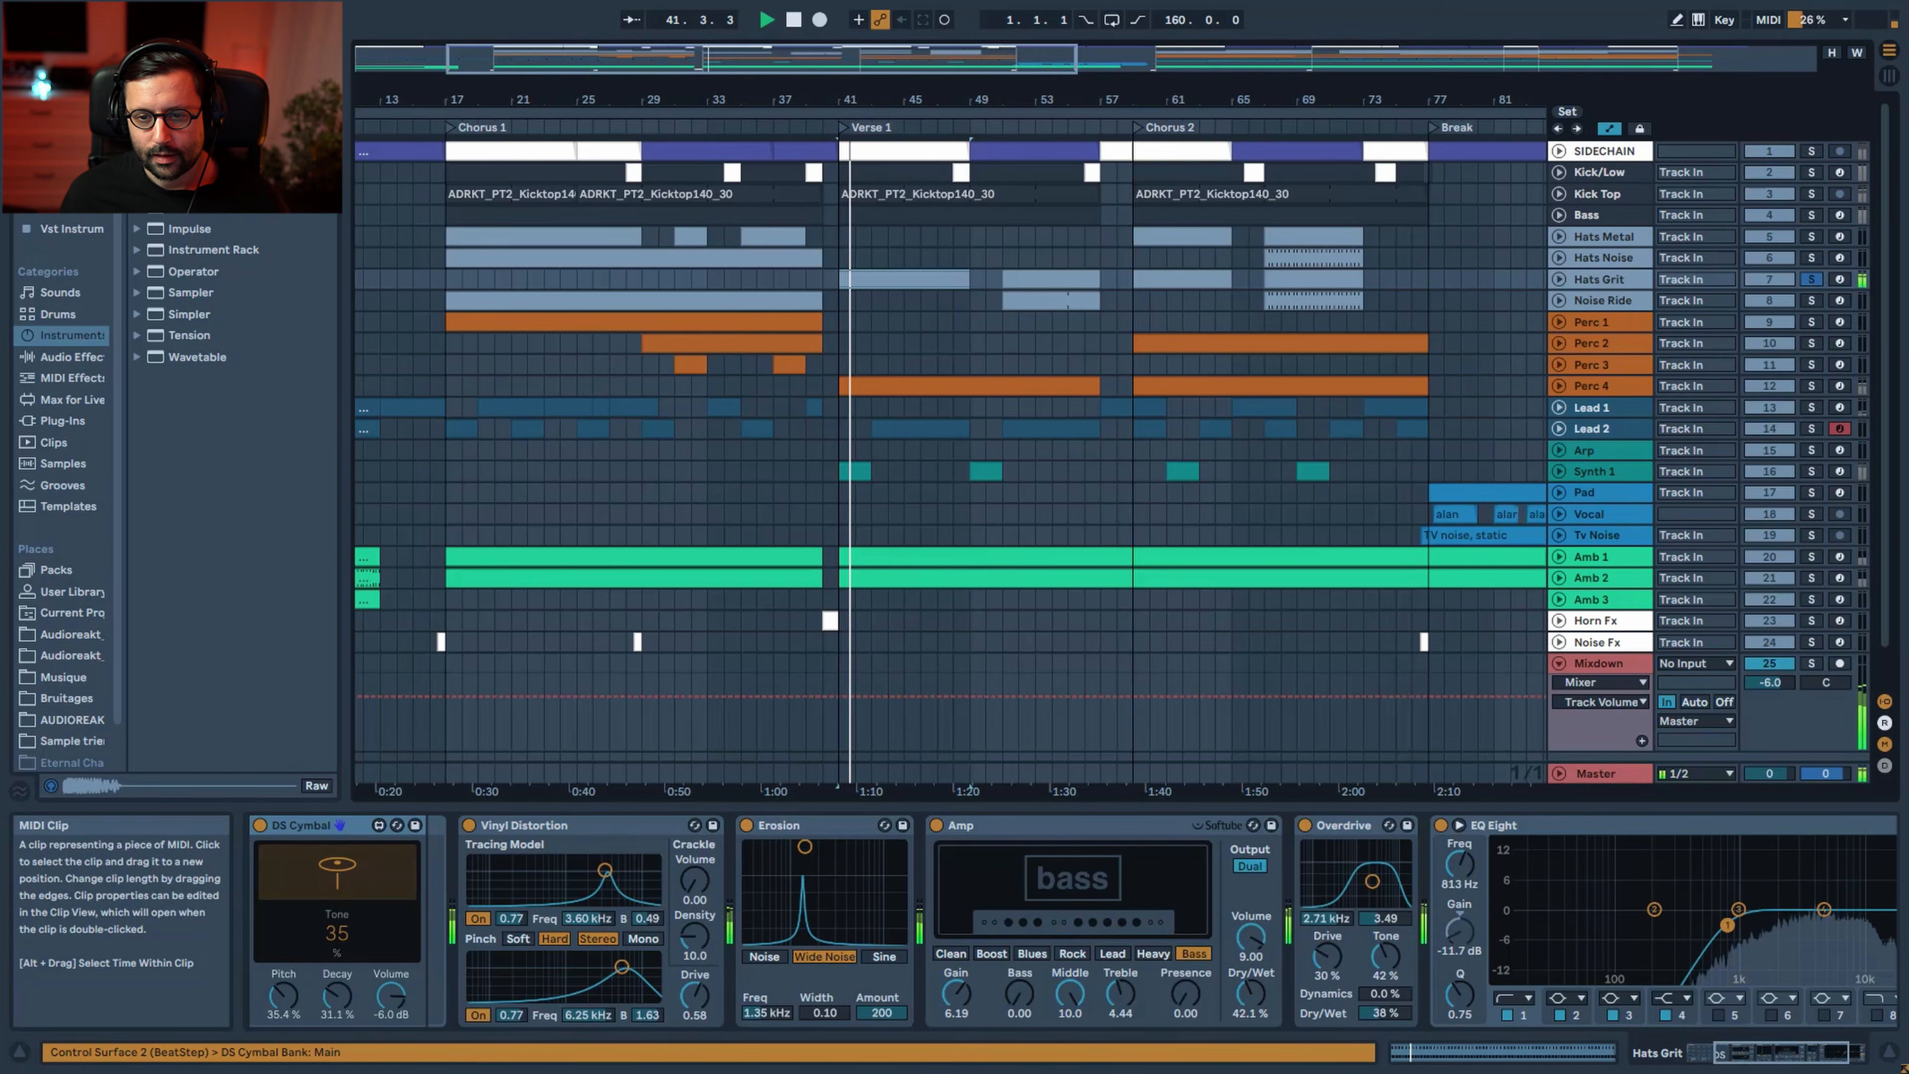
key(space)
Solo Perc 1 again, deactivate its effects ahead of the Compressor, and play the dry Wavetable from Chorus 1
click(514, 317)
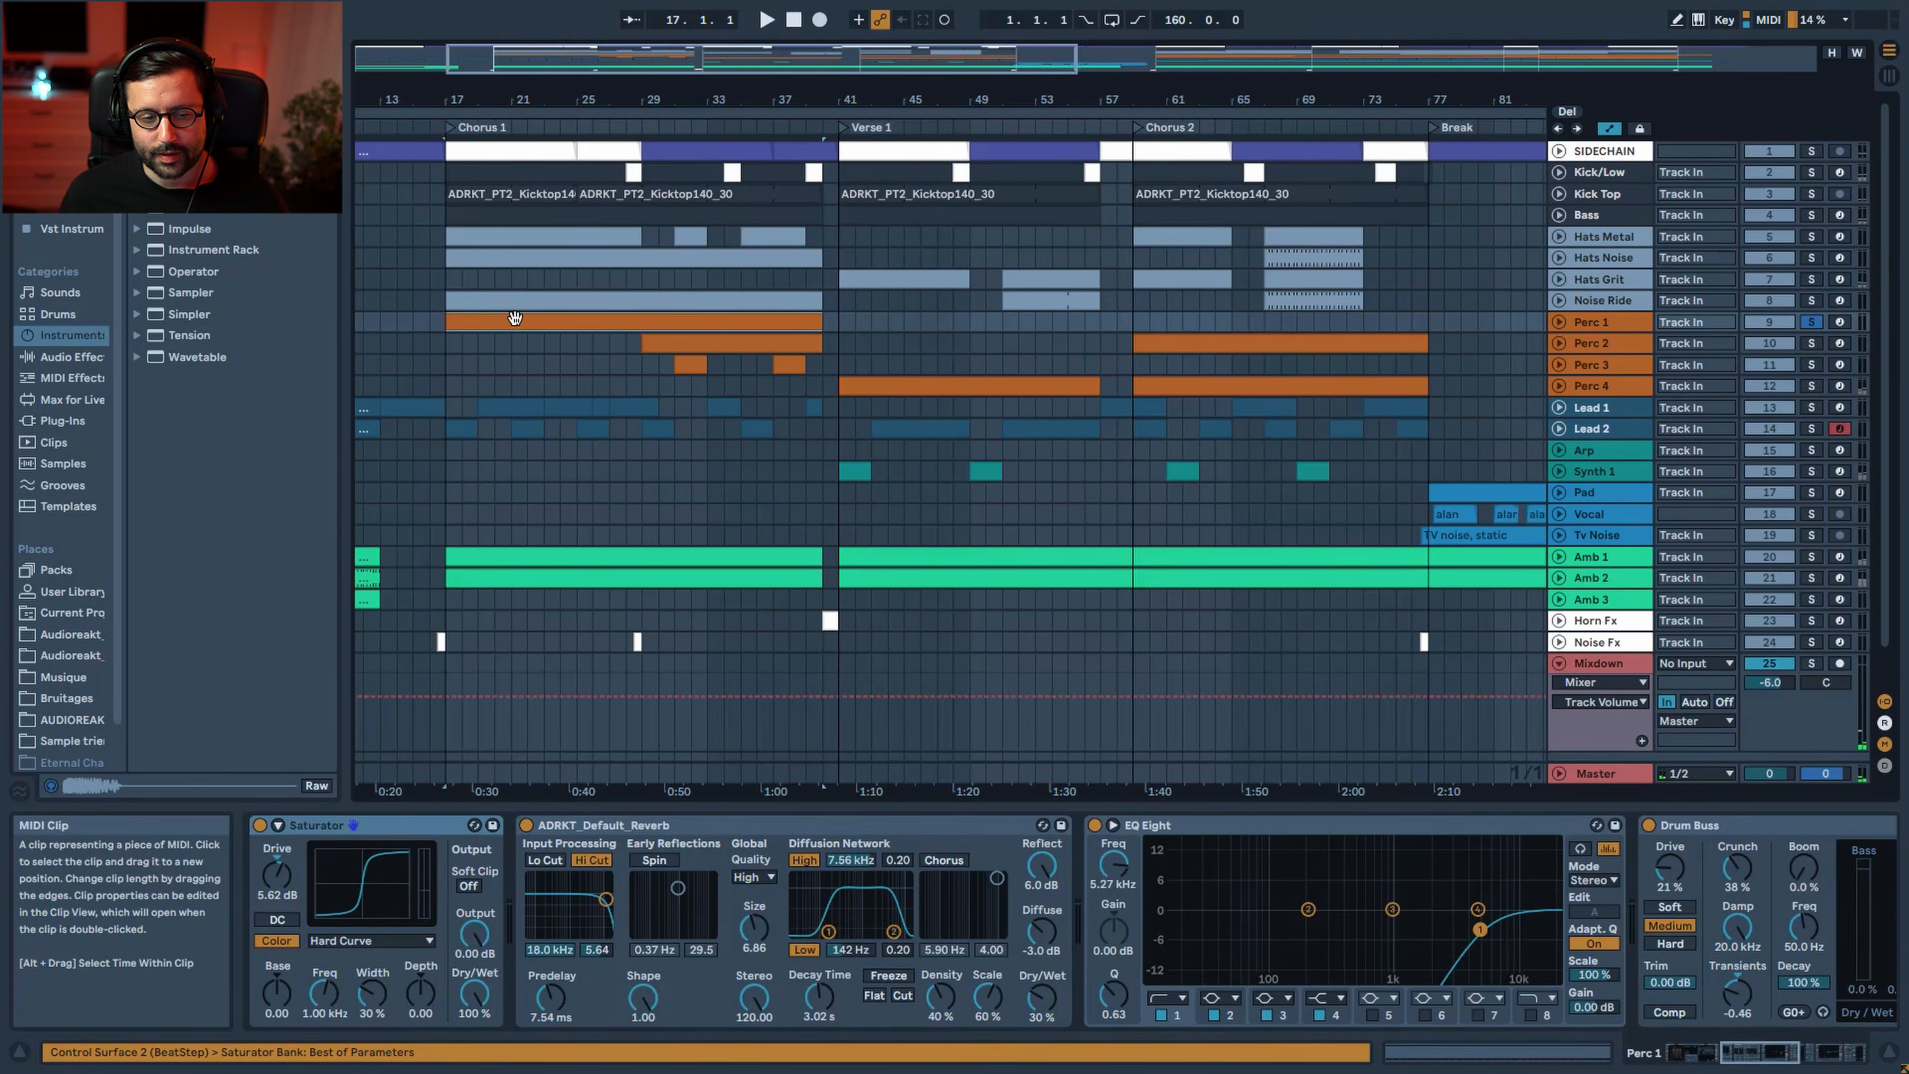
key(space)
scroll(770, 830, right, 5)
click(769, 826)
click(593, 825)
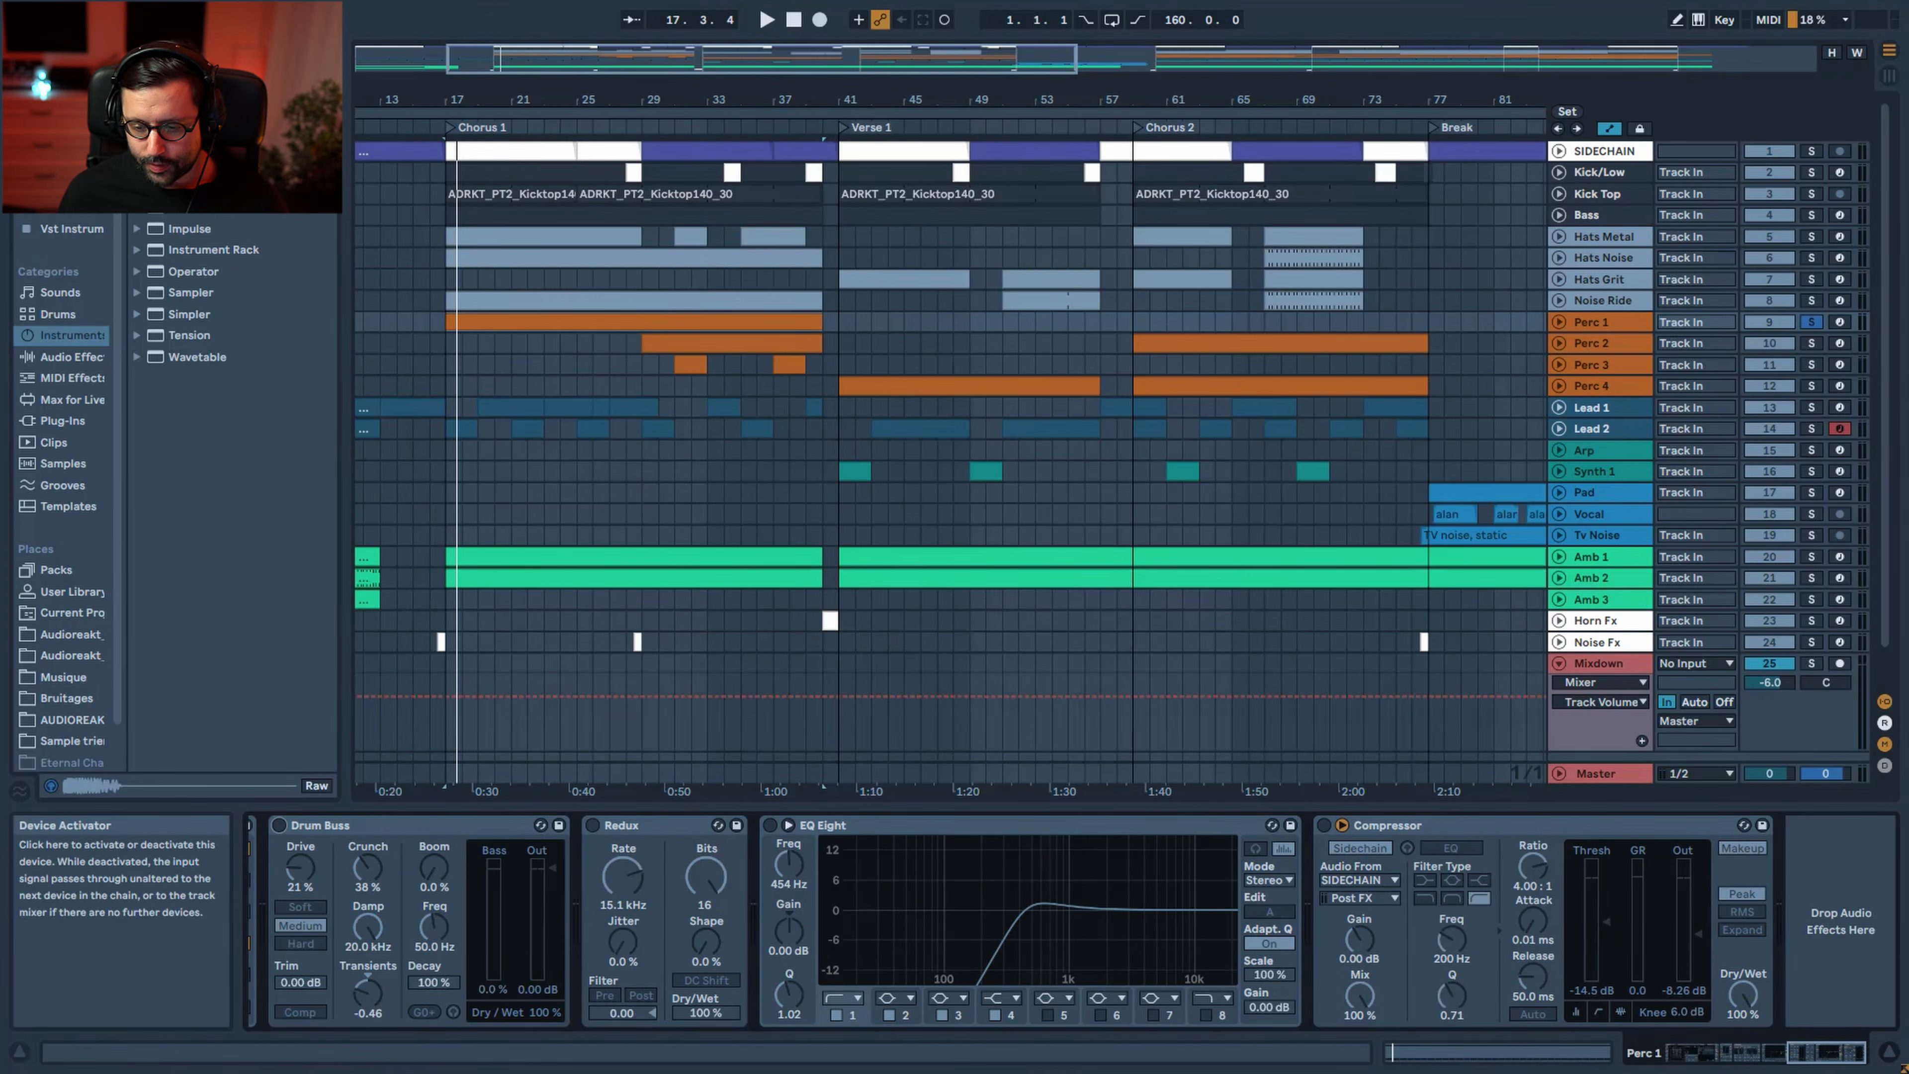
click(1684, 1052)
key(space)
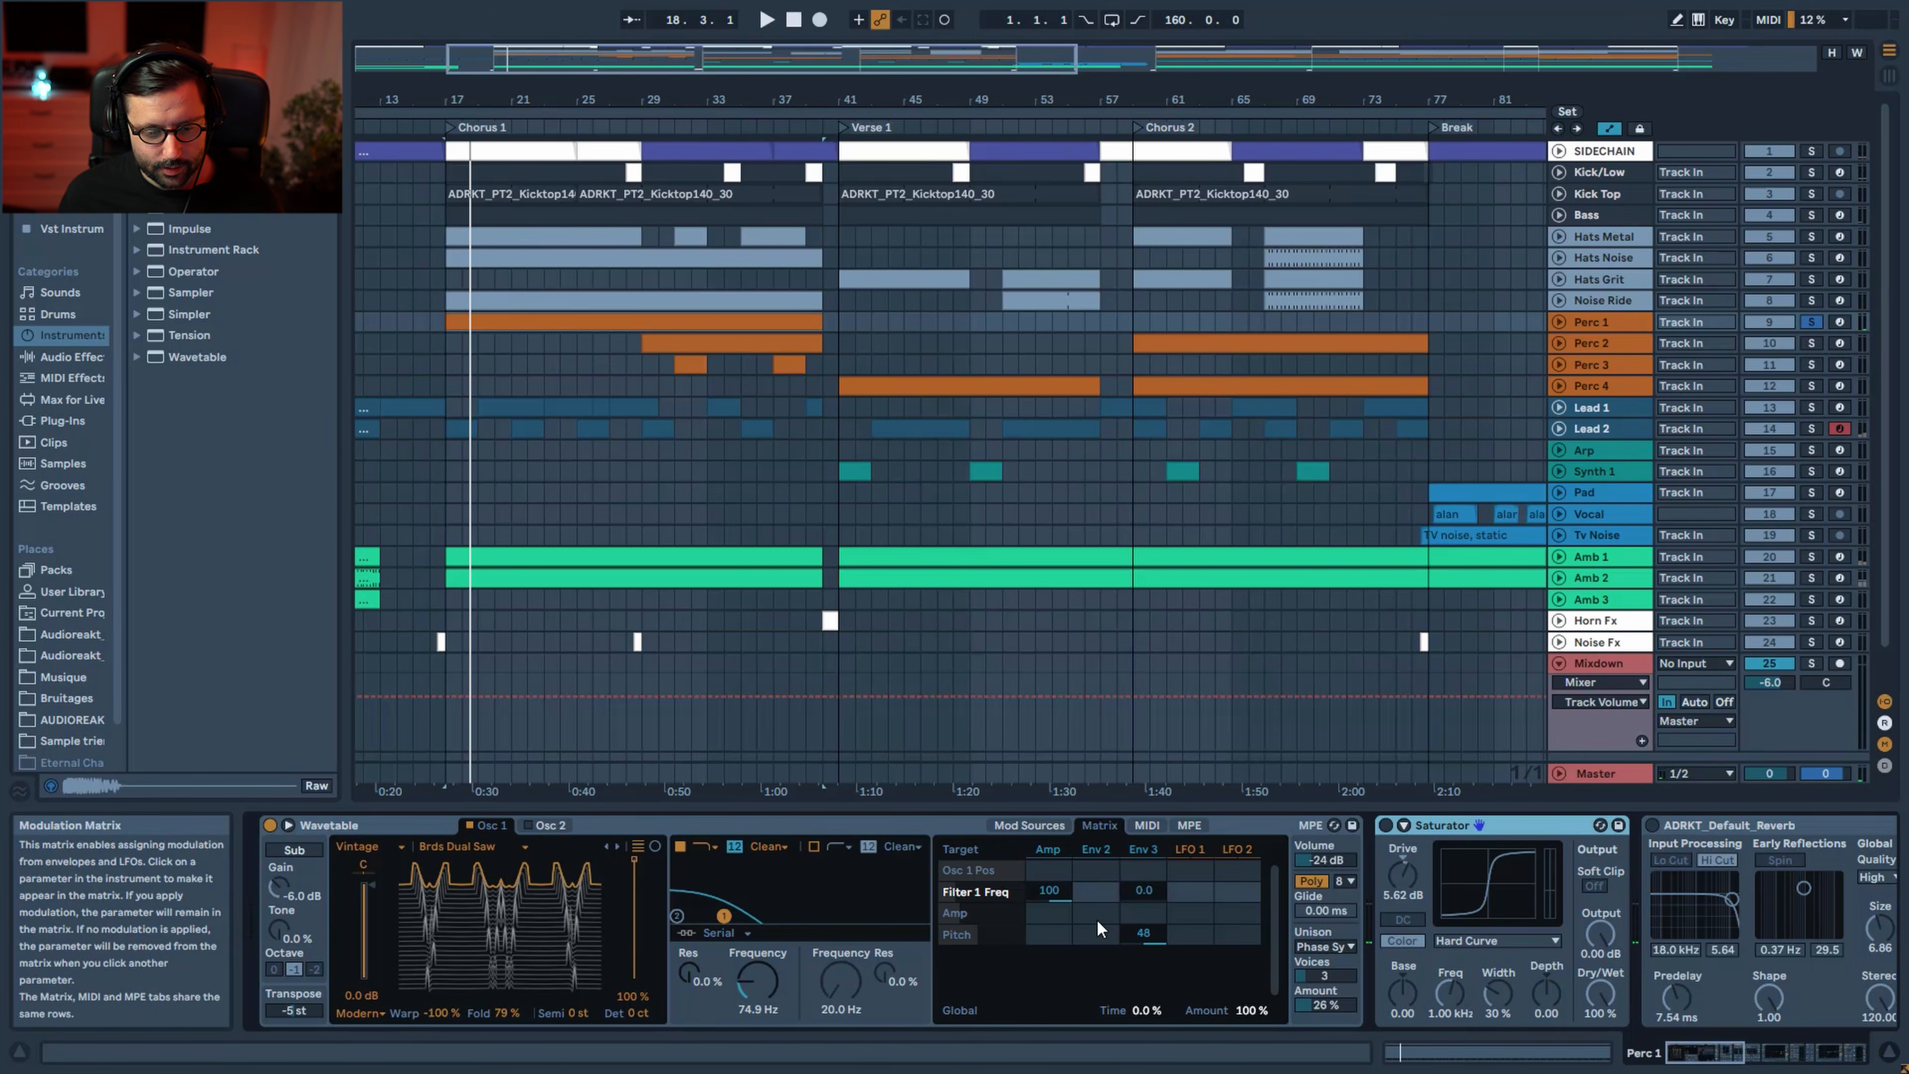
Check the Osc 1 wavetable choice, audition Perc 1 with Warp and Fold at 0 %, and undo both changes
click(469, 848)
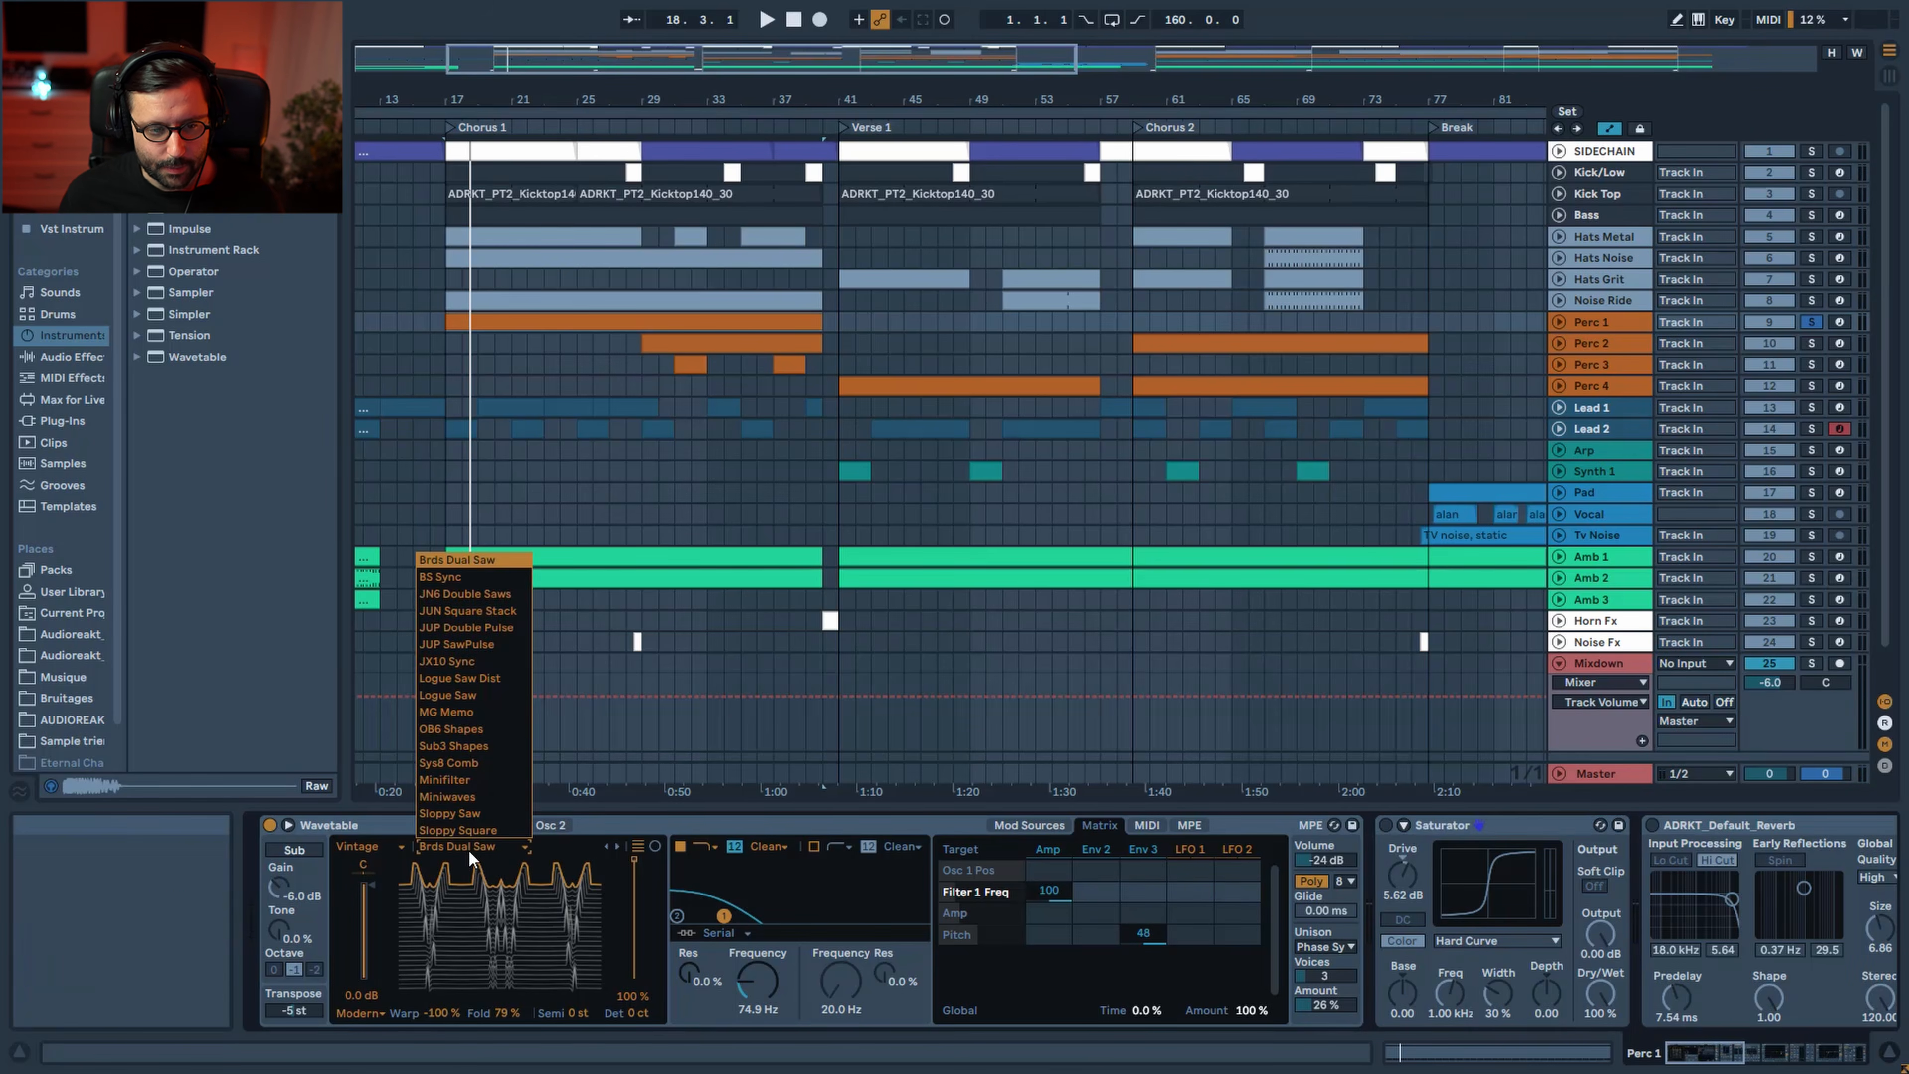
click(470, 852)
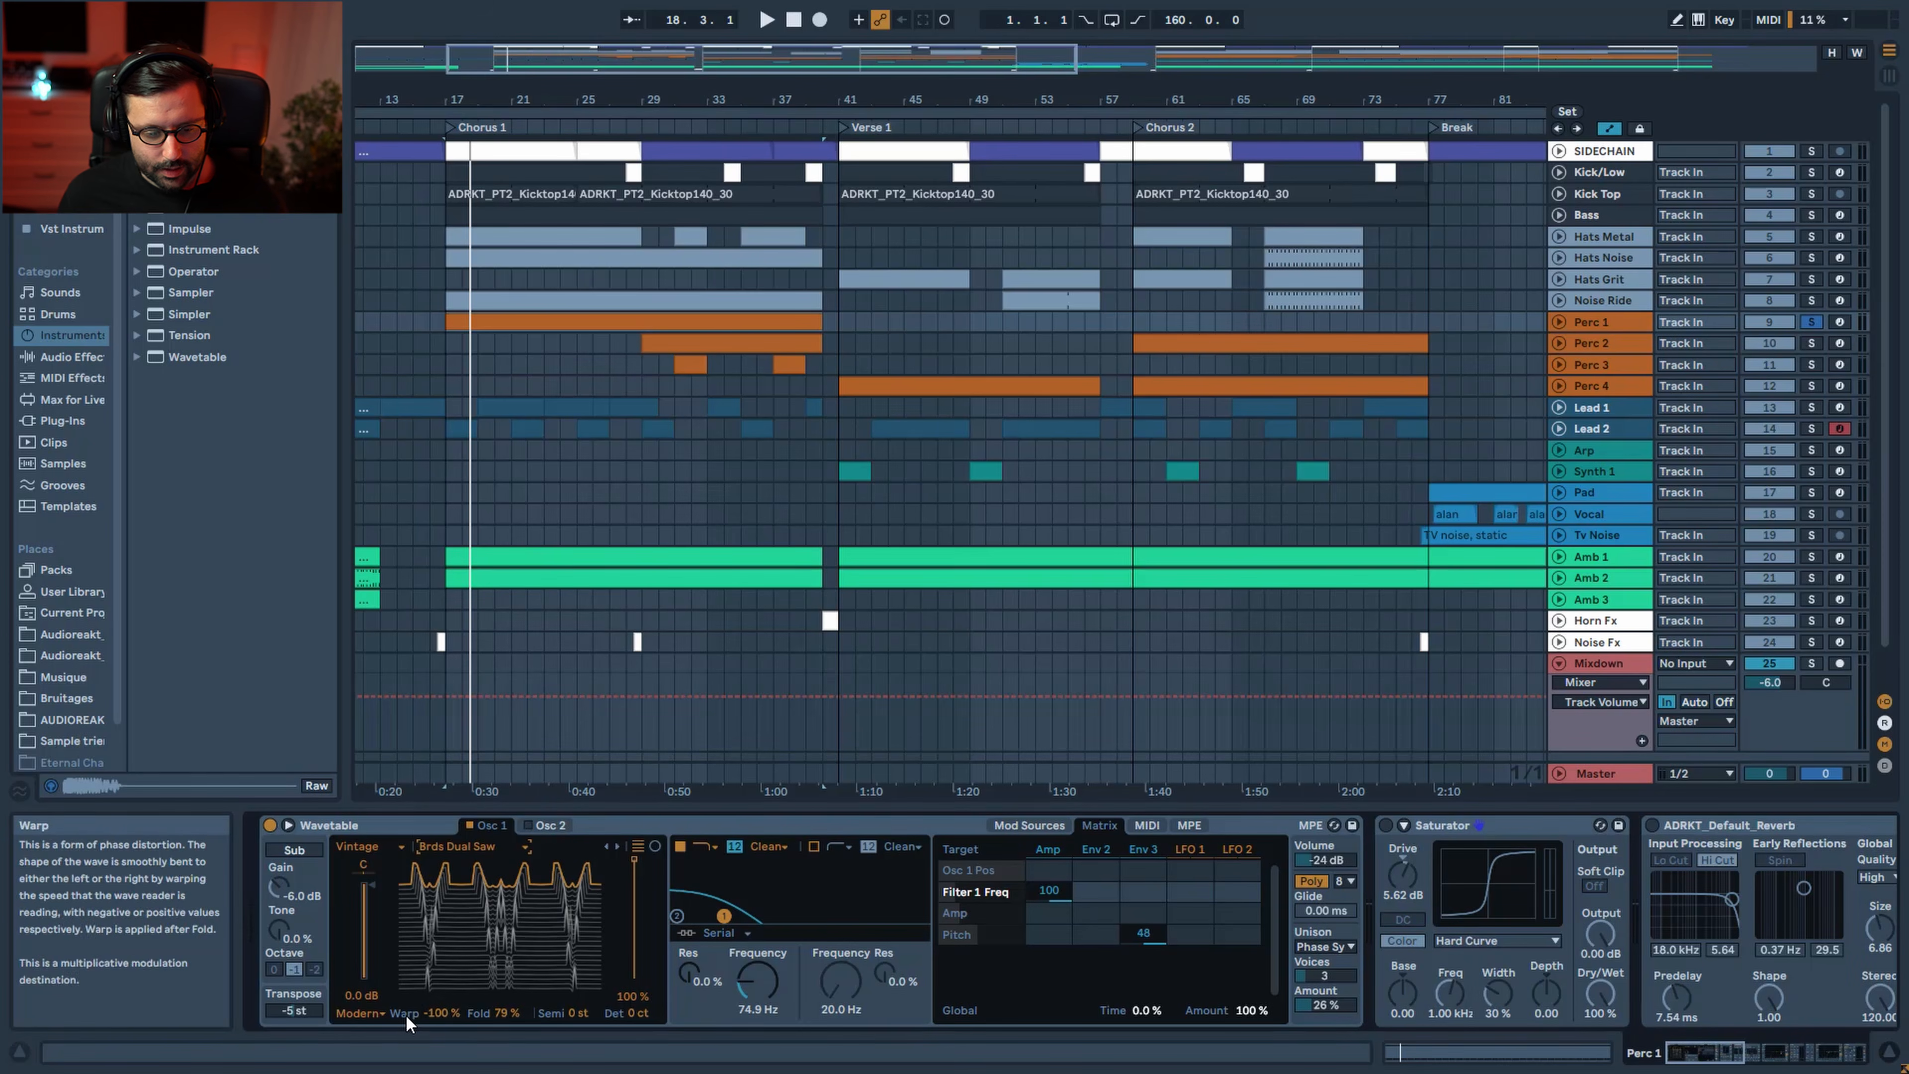
click(440, 1015)
key(Delete)
click(505, 1012)
key(Delete)
key(space)
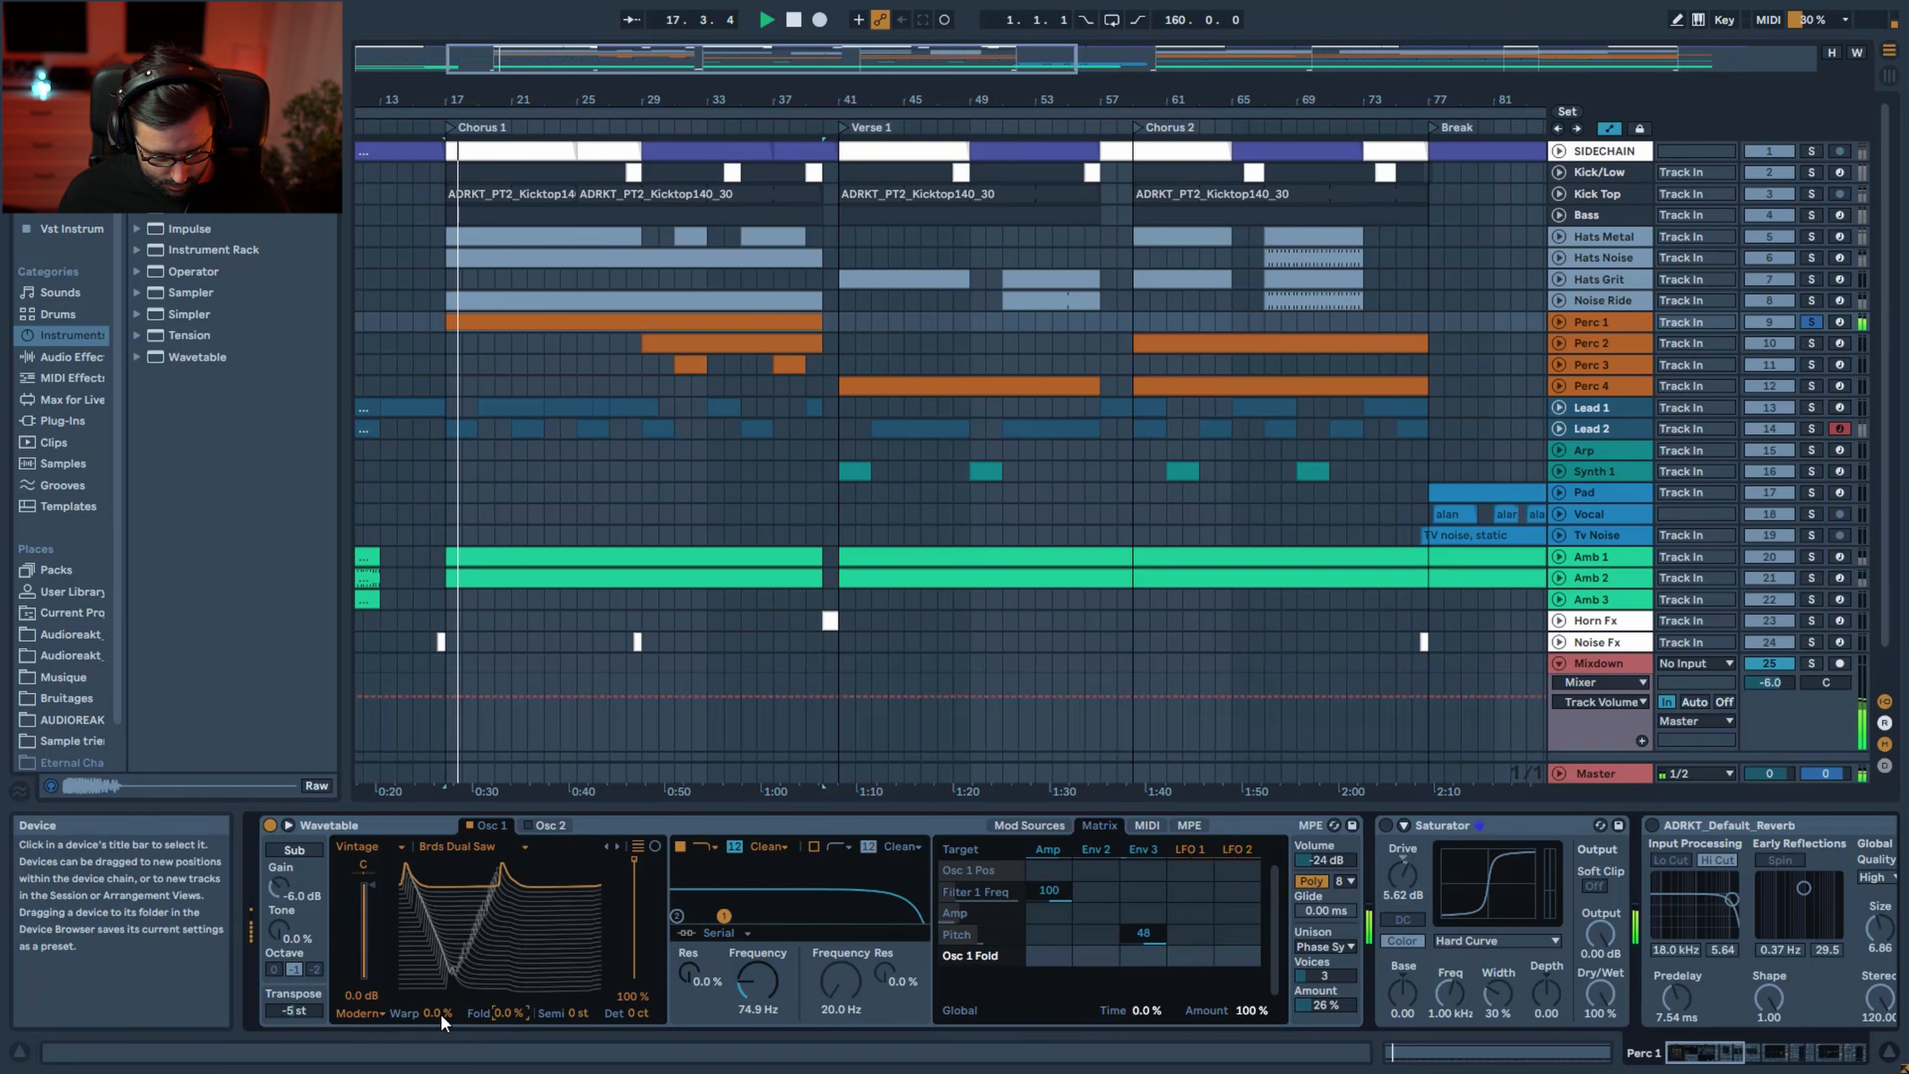
key(ctrl+z)
key(ctrl+z)
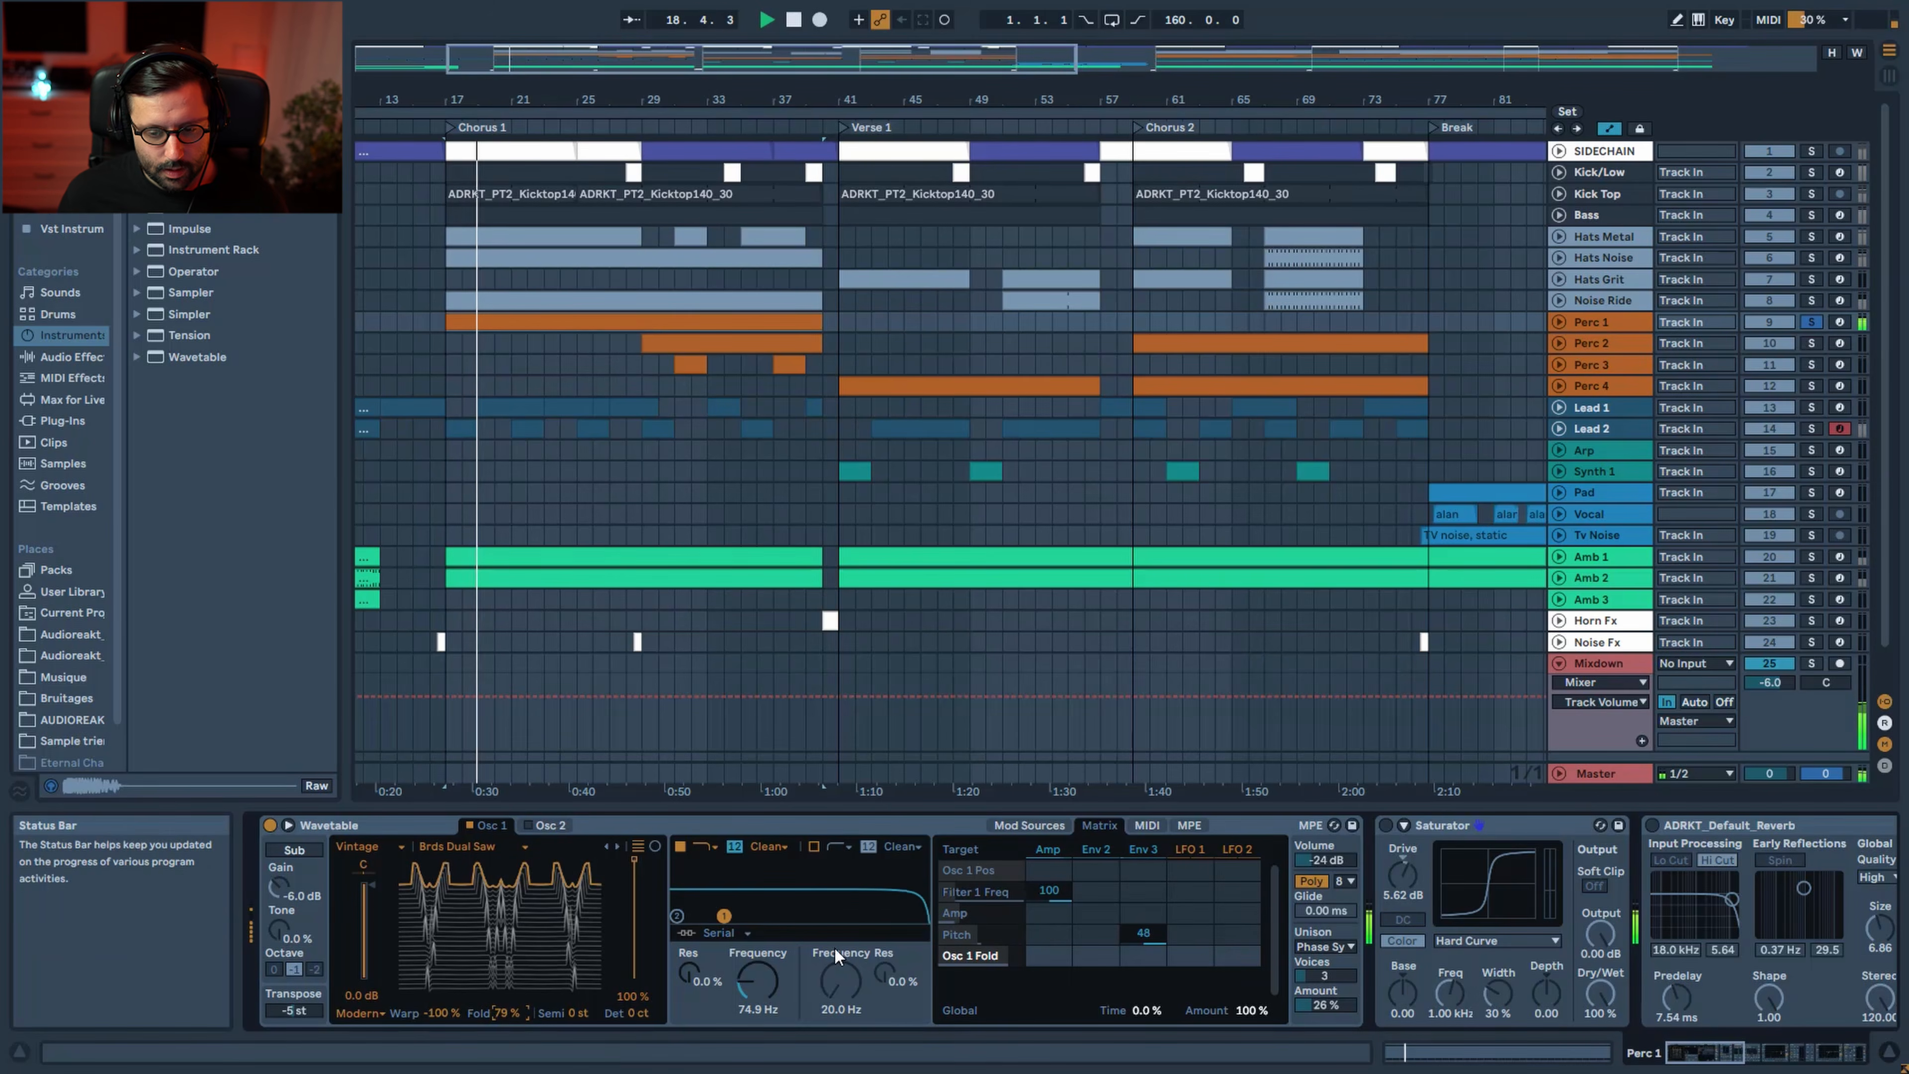
Examine the time and value settings of Wavetable's Env 3 and return to the modulation matrix
click(1141, 854)
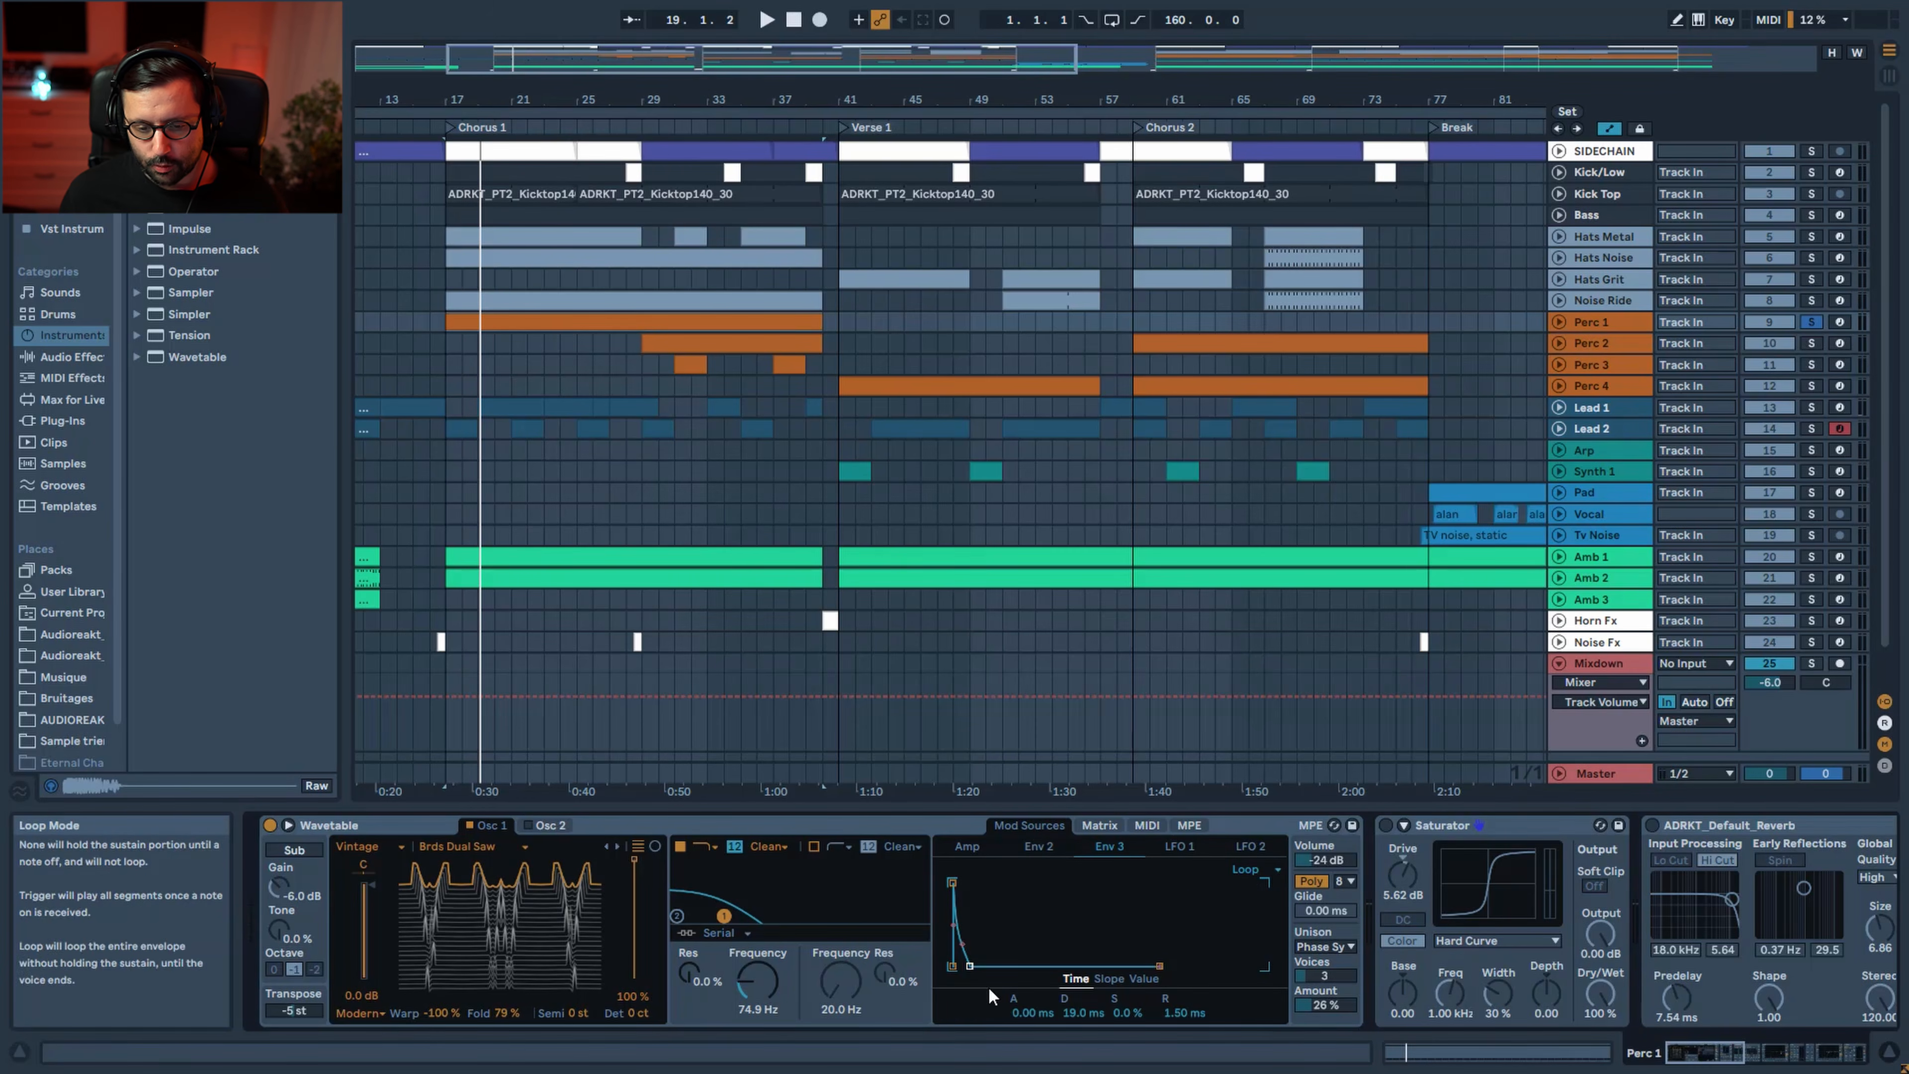
key(space)
click(1144, 978)
drag(1077, 1012, 1076, 952)
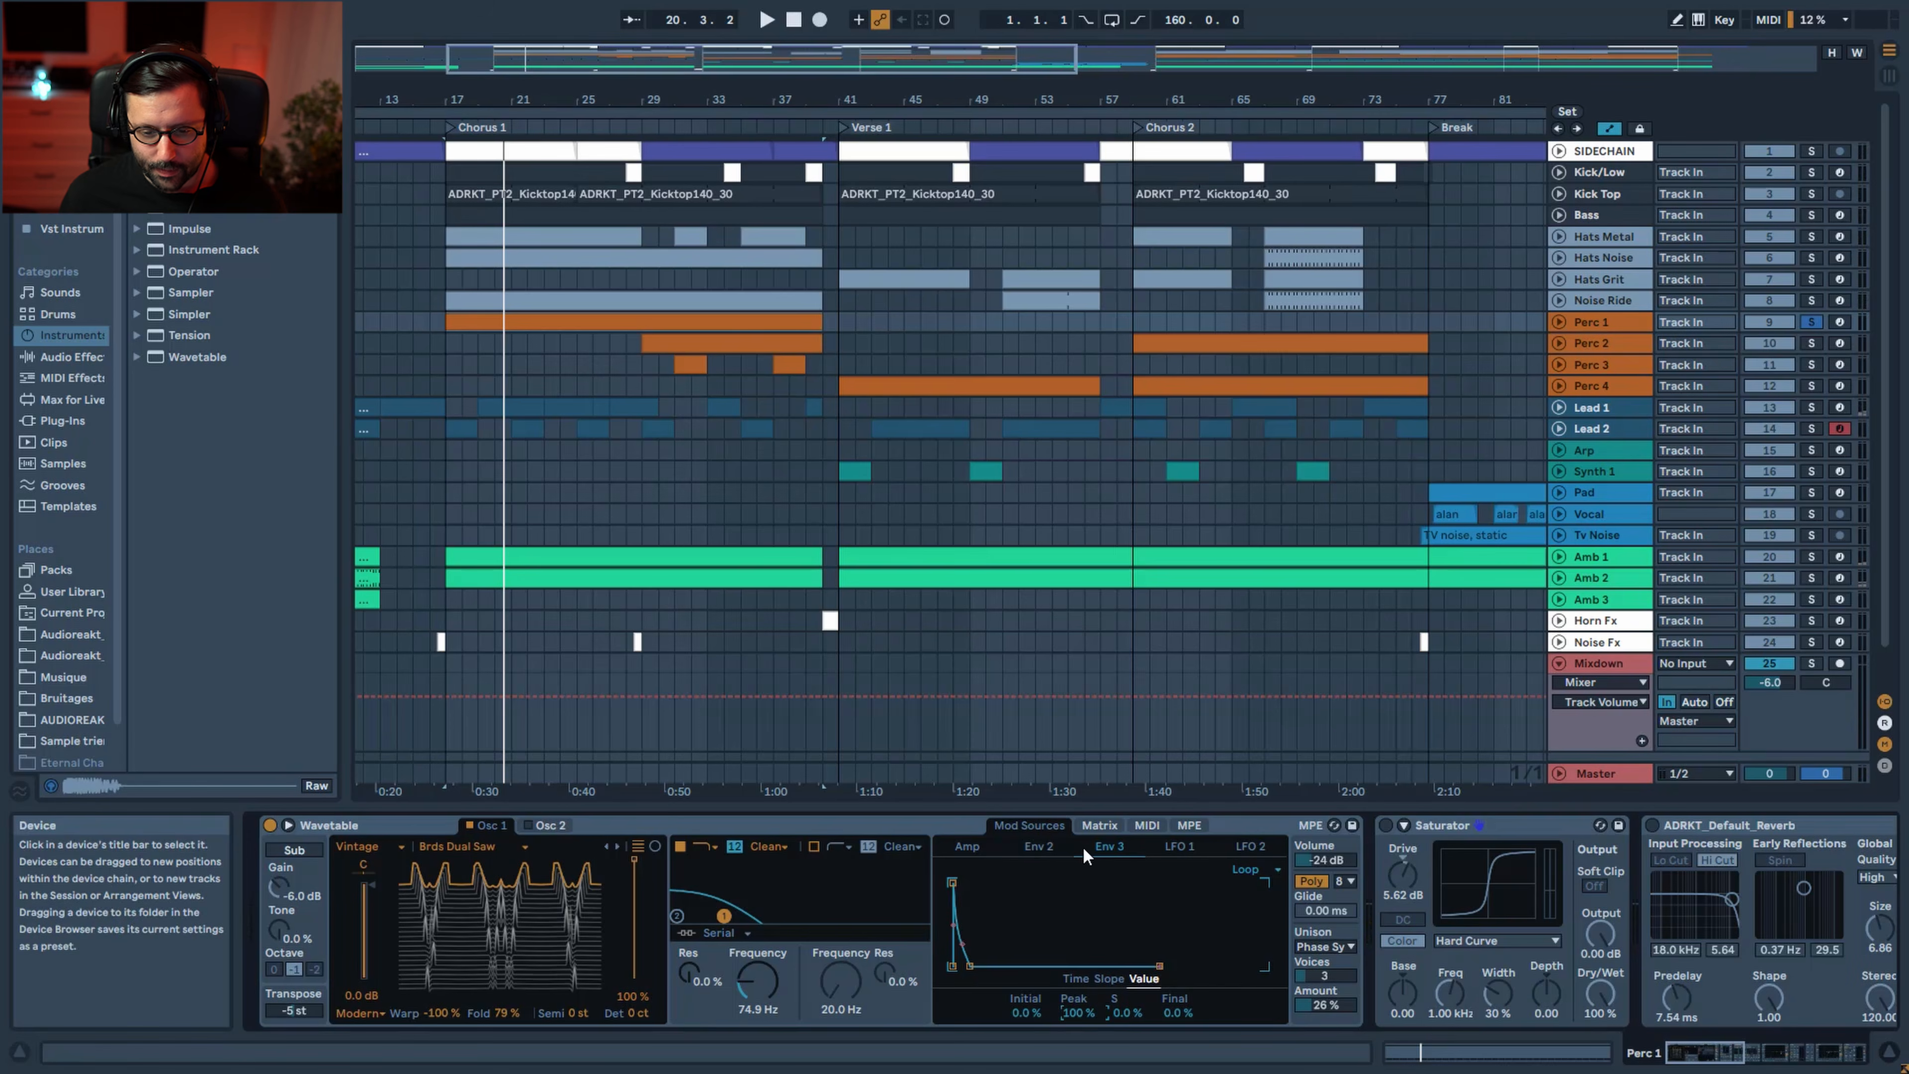
click(1040, 847)
click(1099, 824)
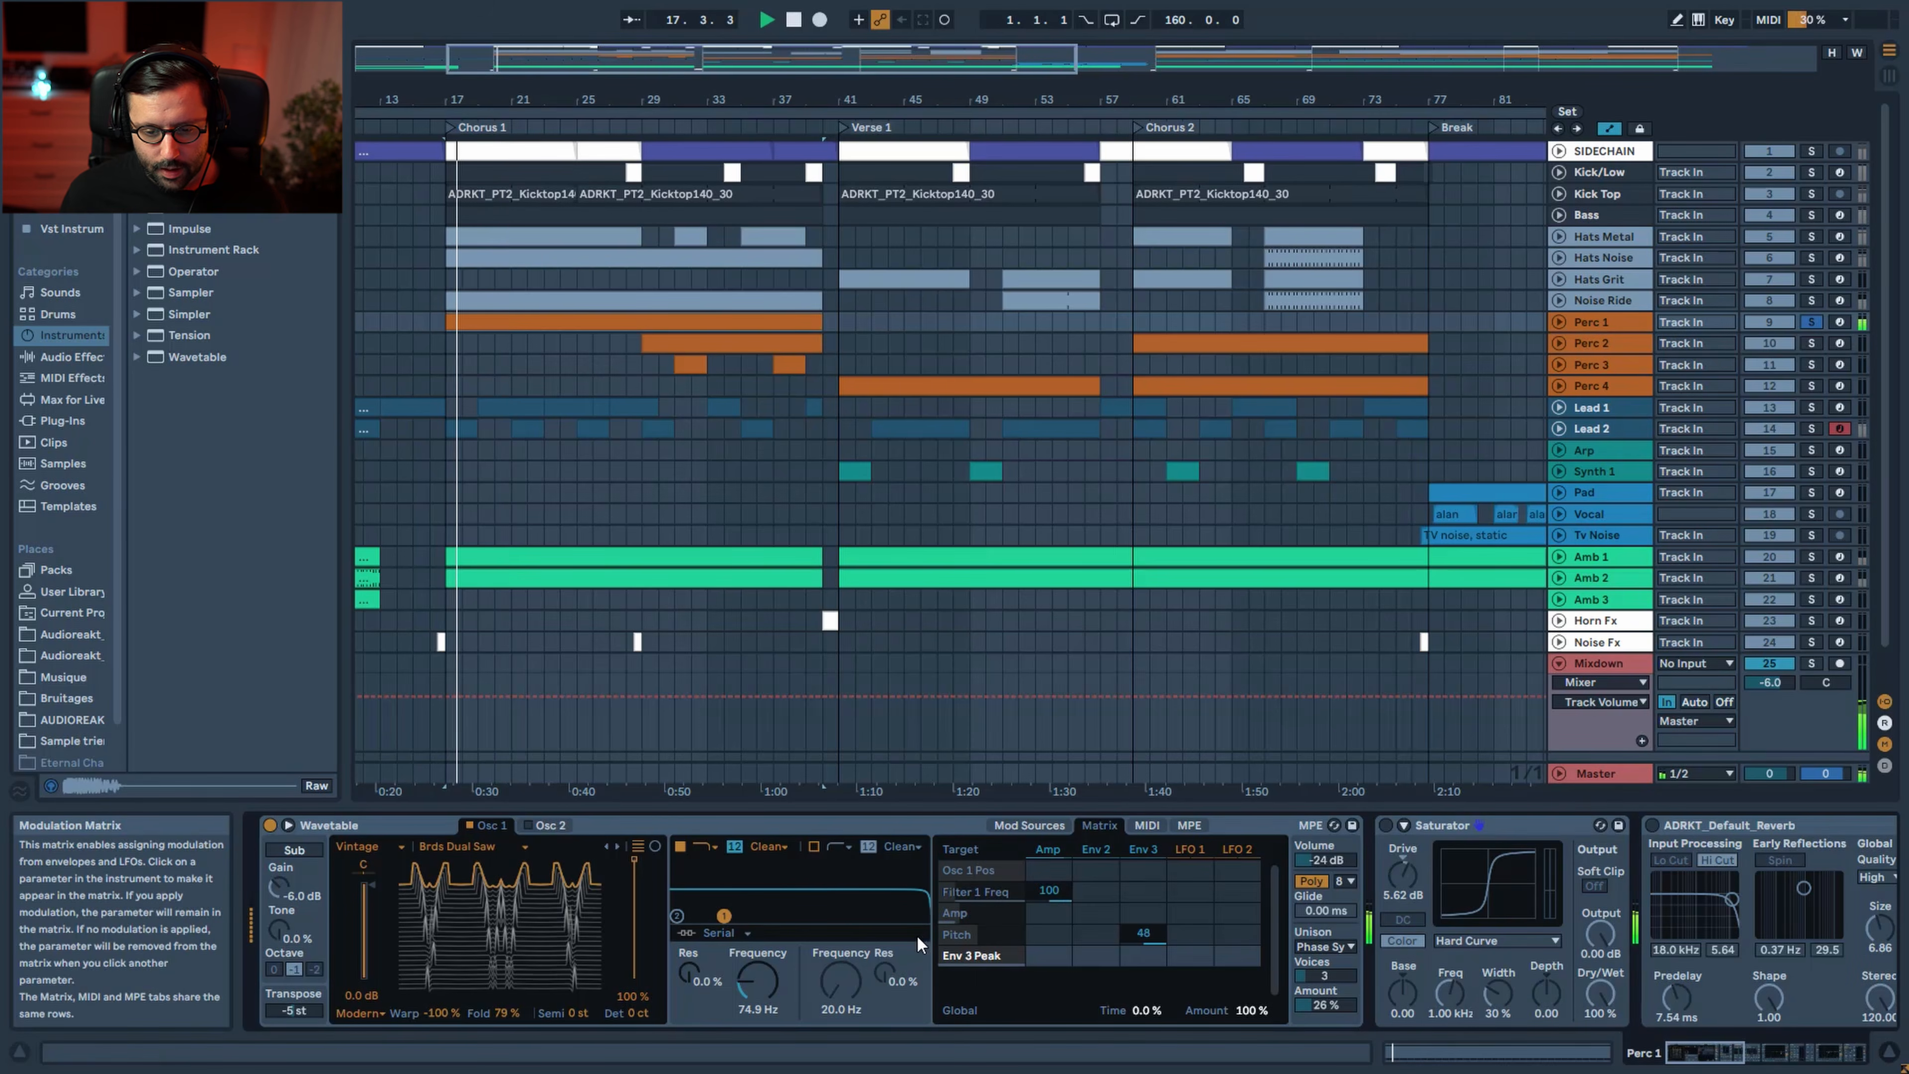
Audition Filter 1 at 14.7 kHz without Amp envelope modulation, check the Amp envelope, and undo the filter changes
drag(758, 982, 757, 849)
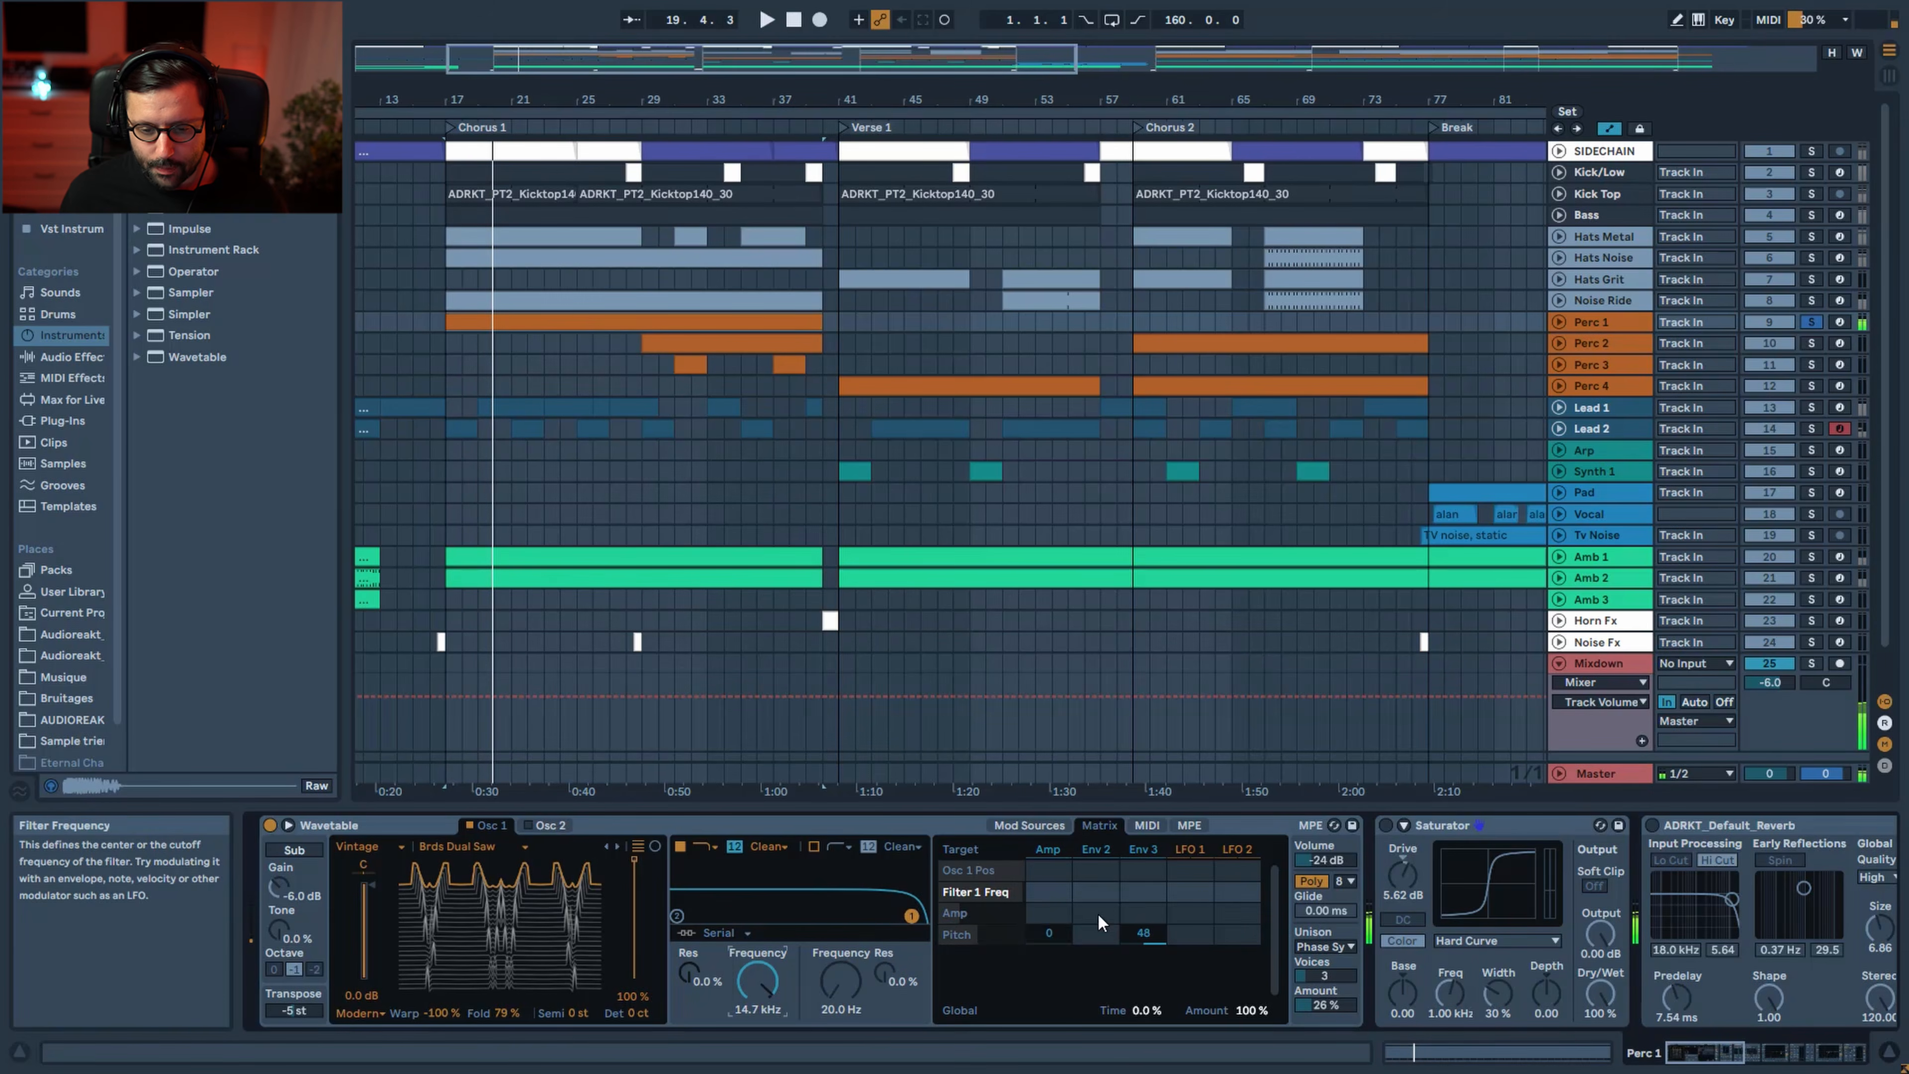
click(1048, 850)
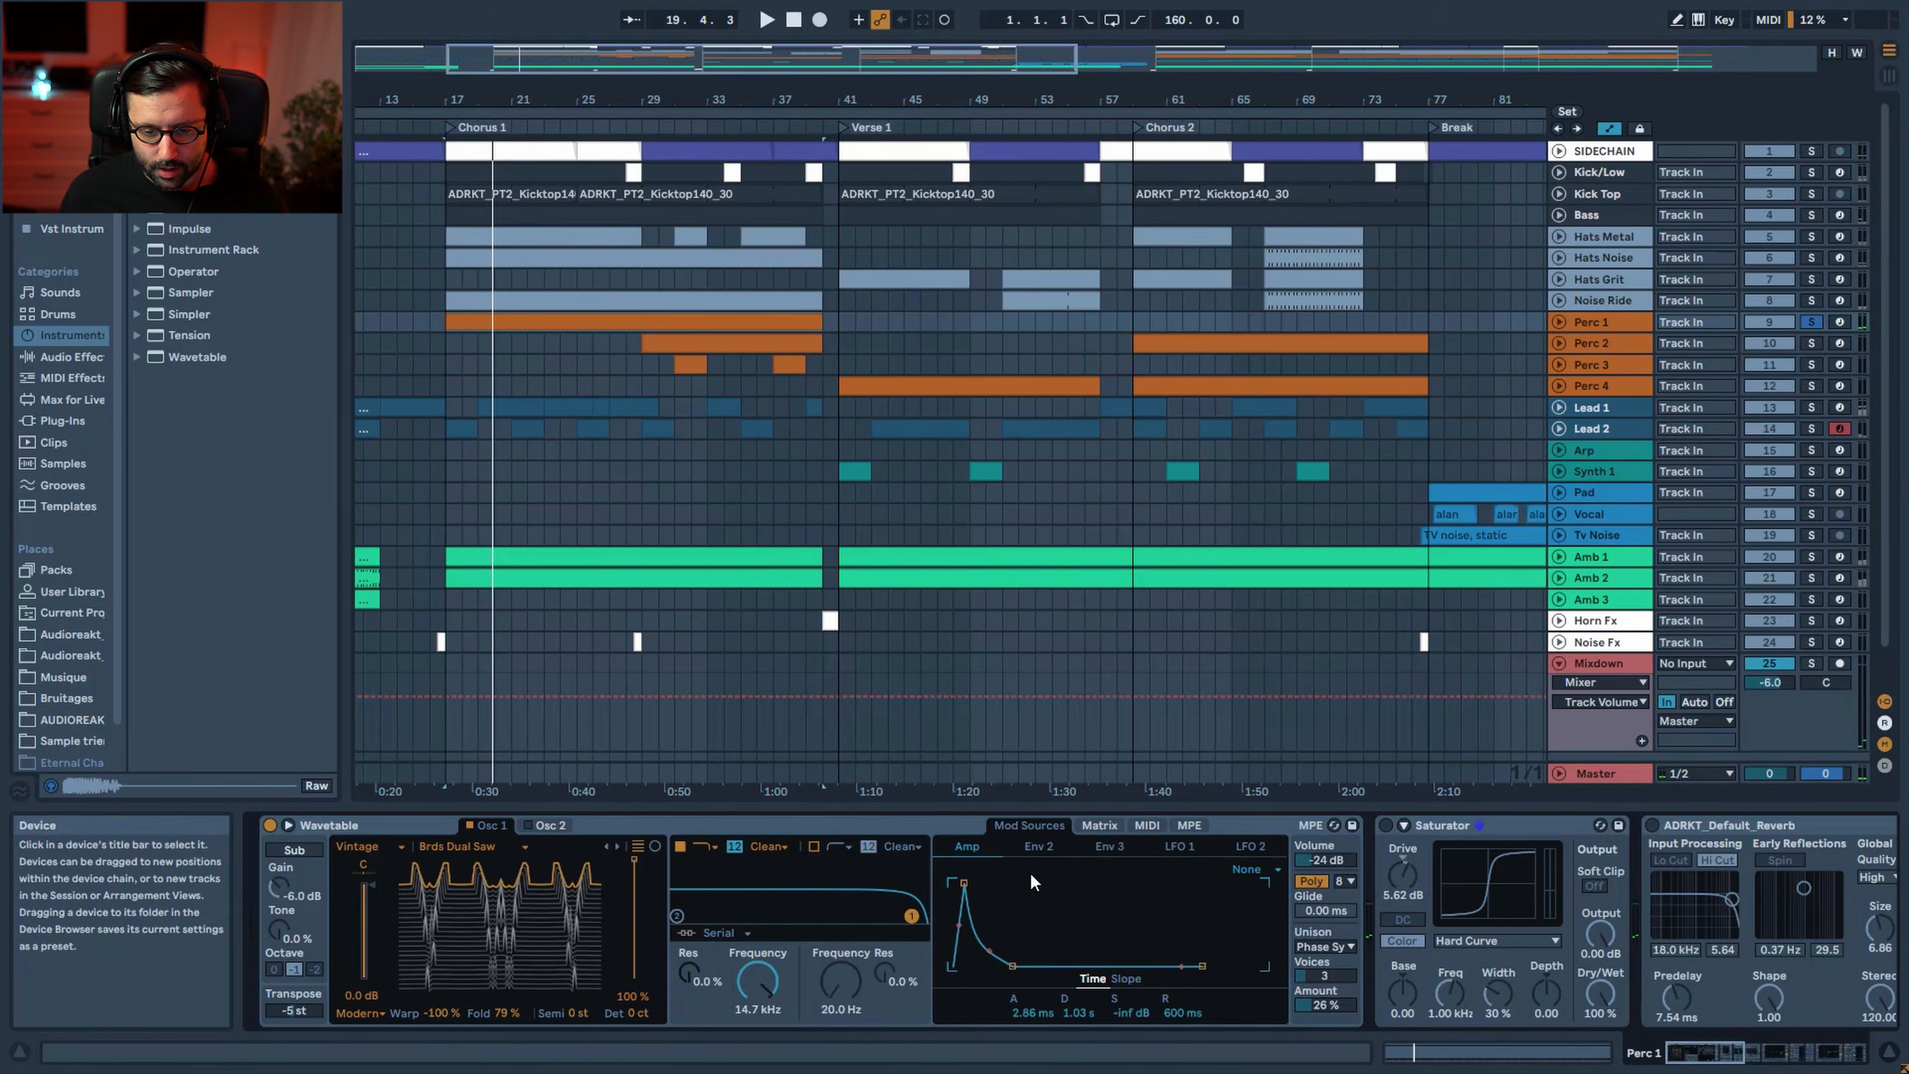
click(1099, 824)
key(ctrl+z)
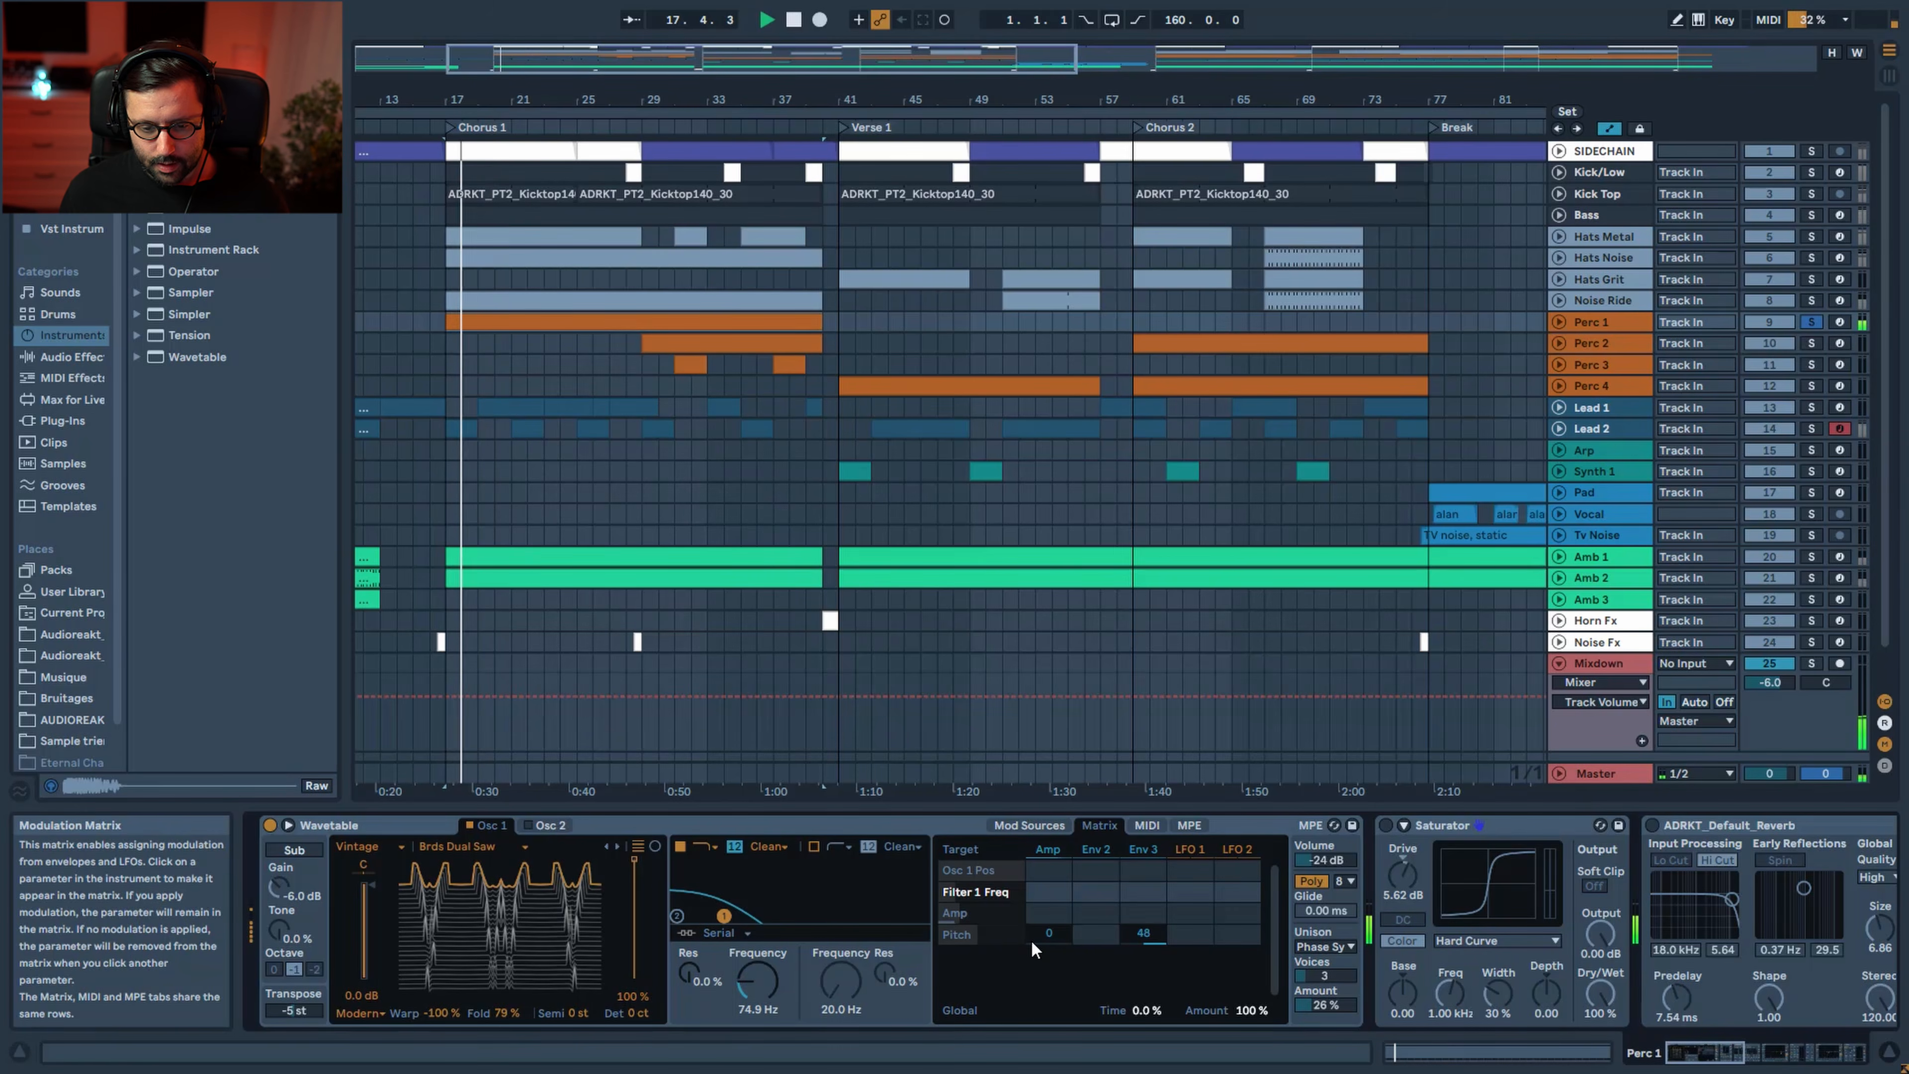
key(ctrl+z)
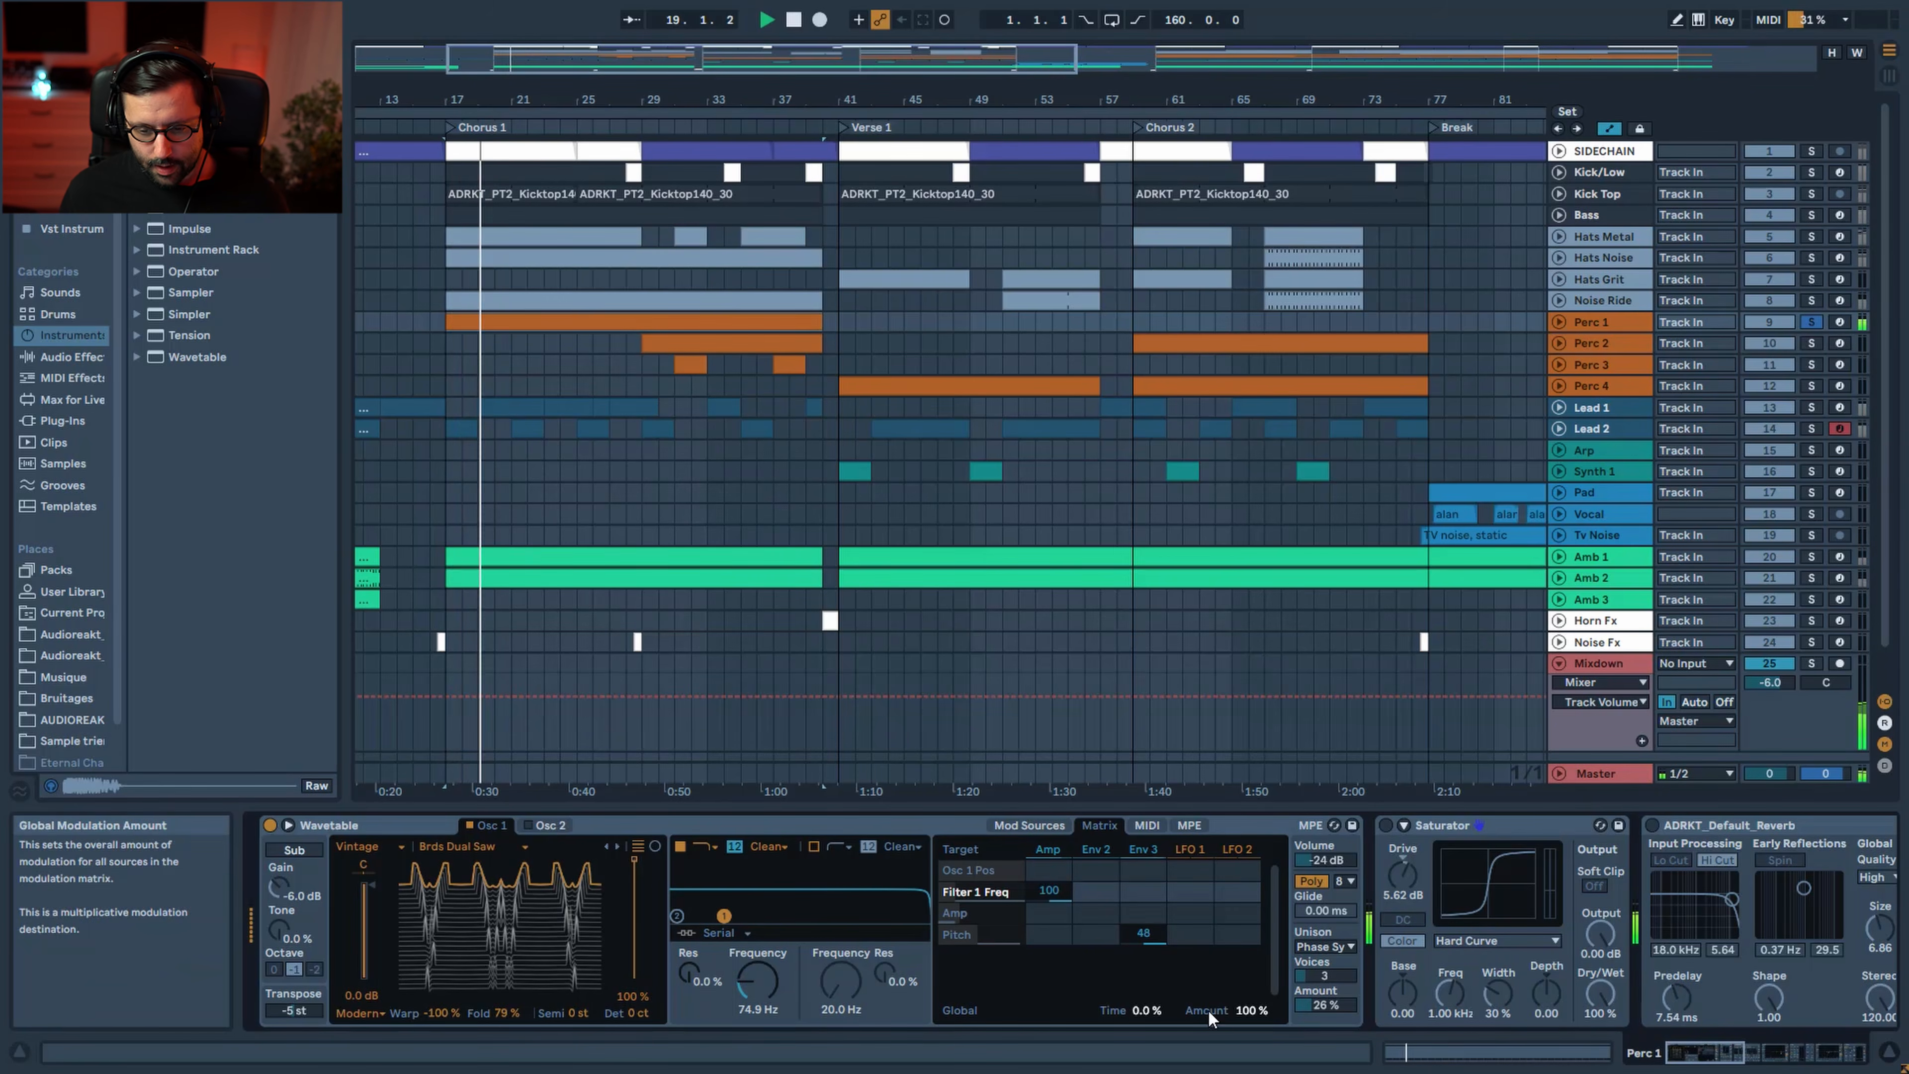
key(space)
Audition Perc 1 with Wavetable's Unison mode set to None and restore it to Phase Sync
click(1327, 946)
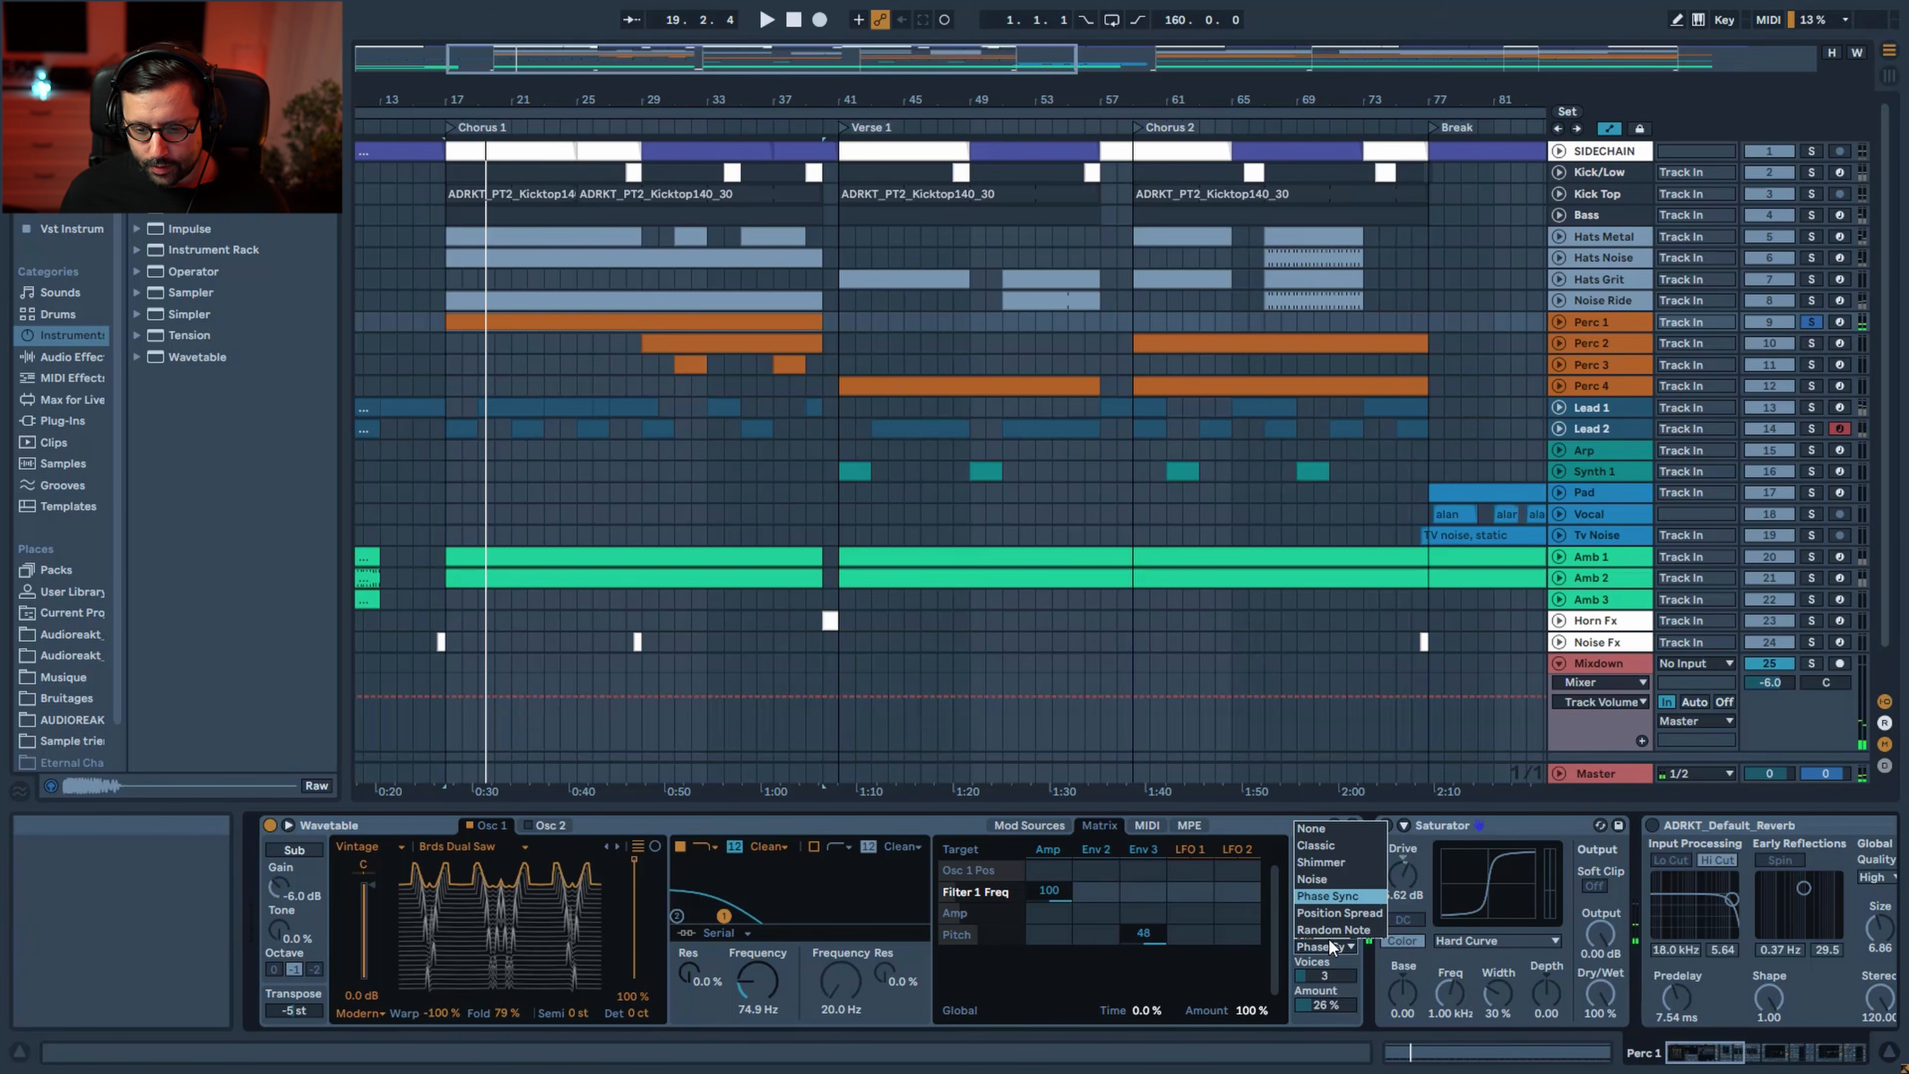
click(1338, 829)
key(space)
click(1342, 947)
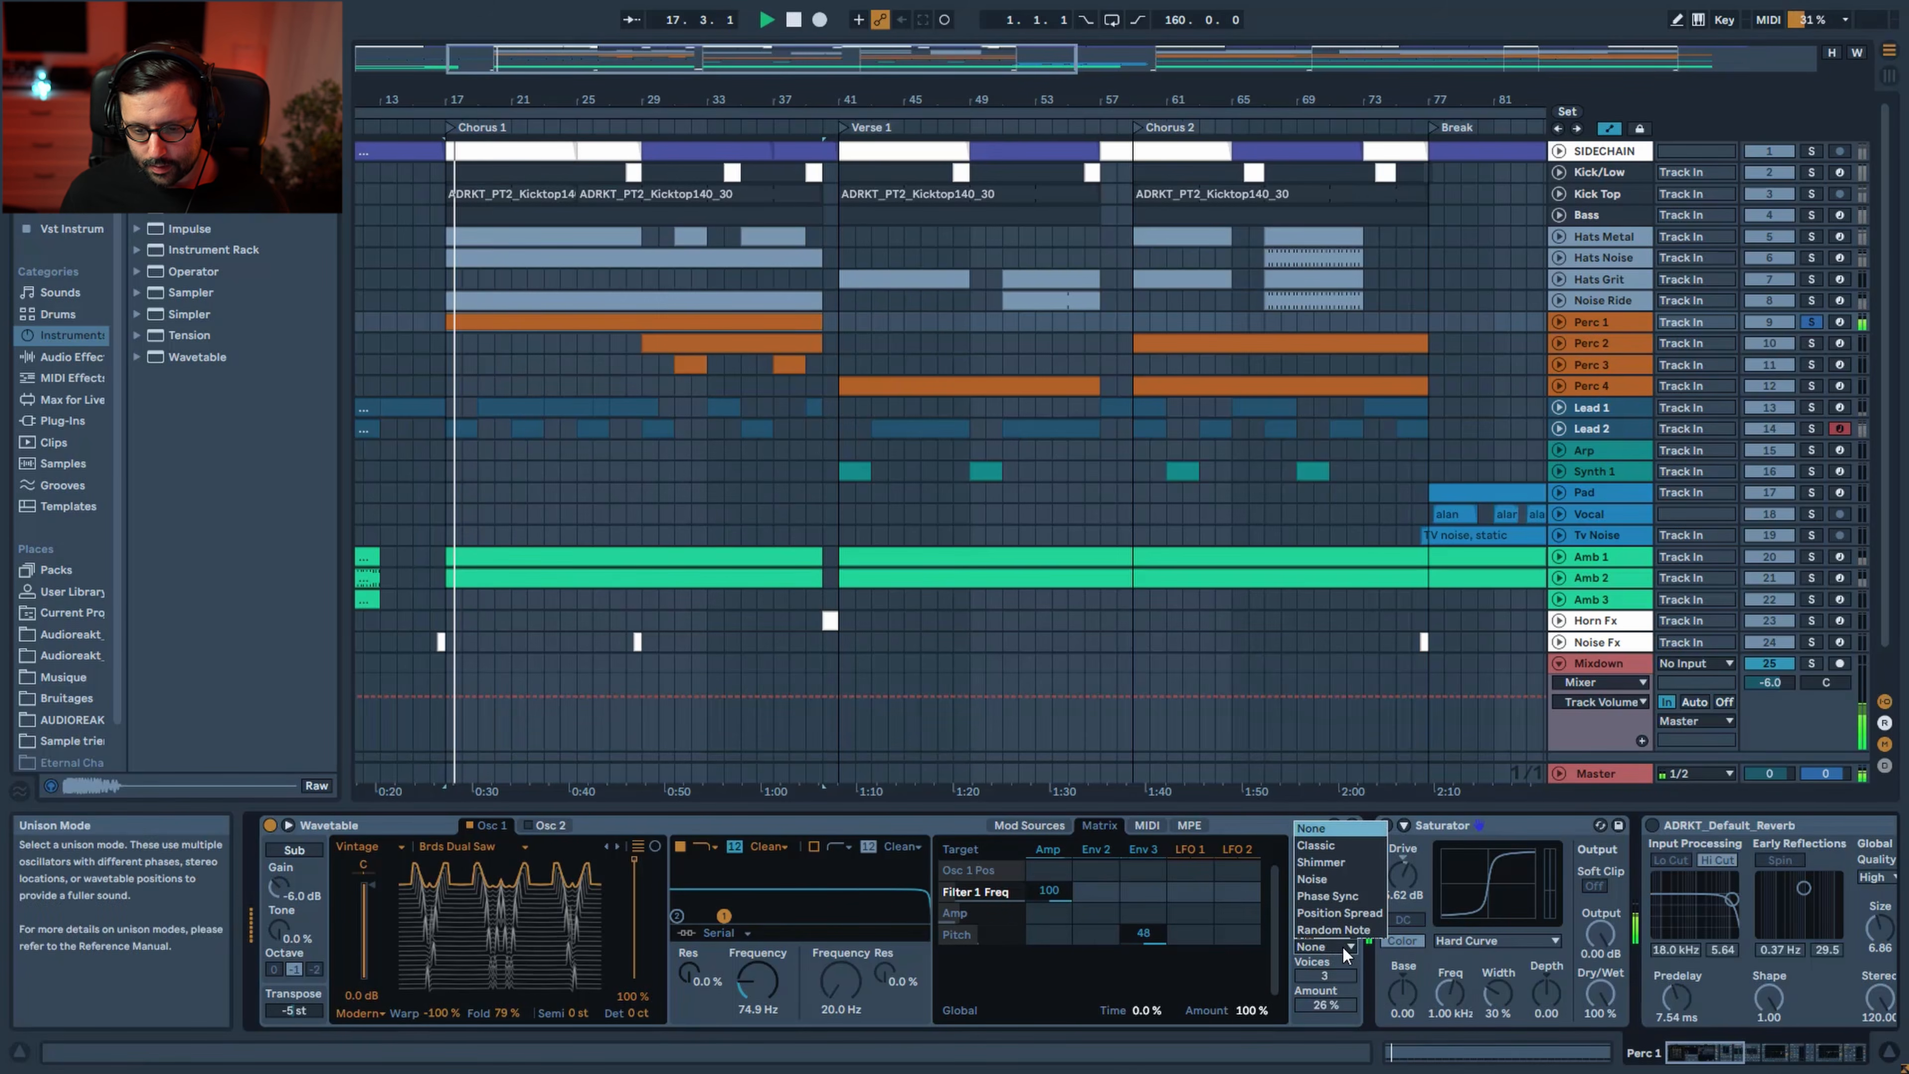
click(1355, 900)
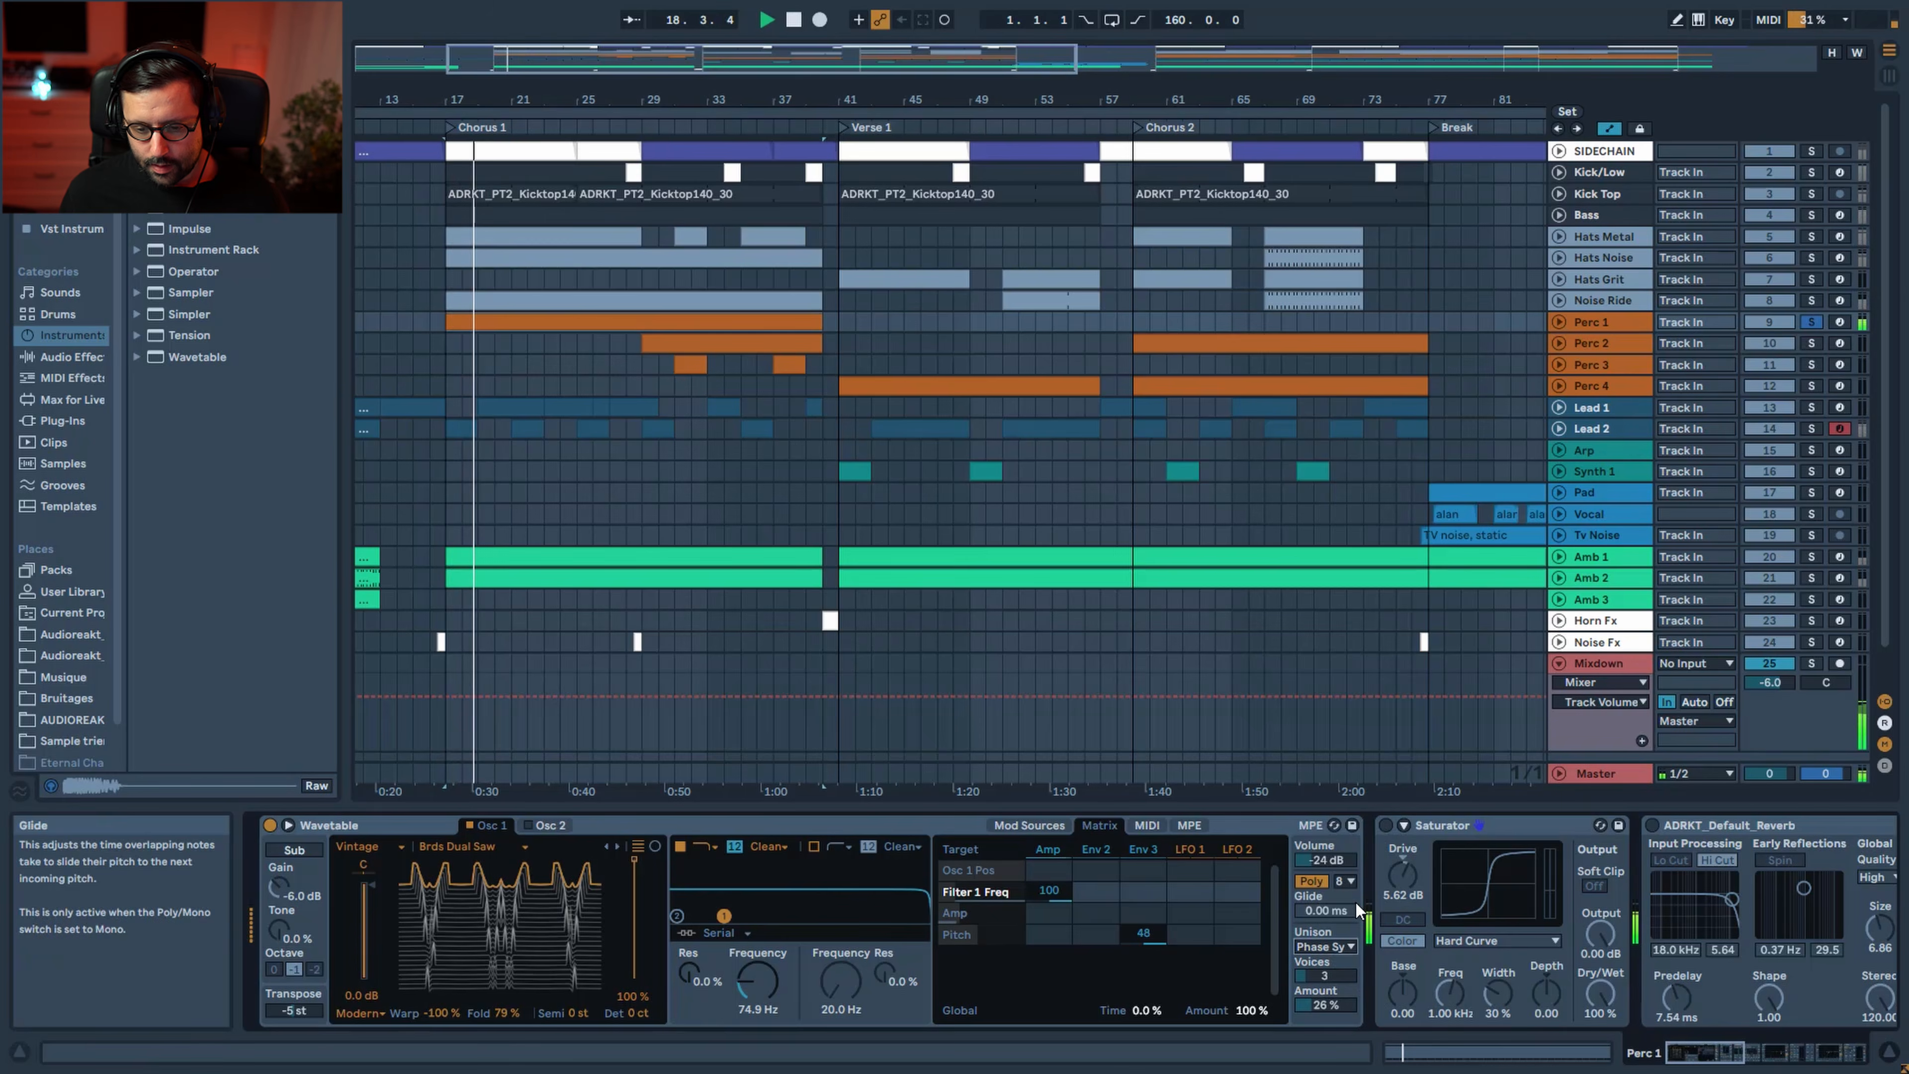
key(space)
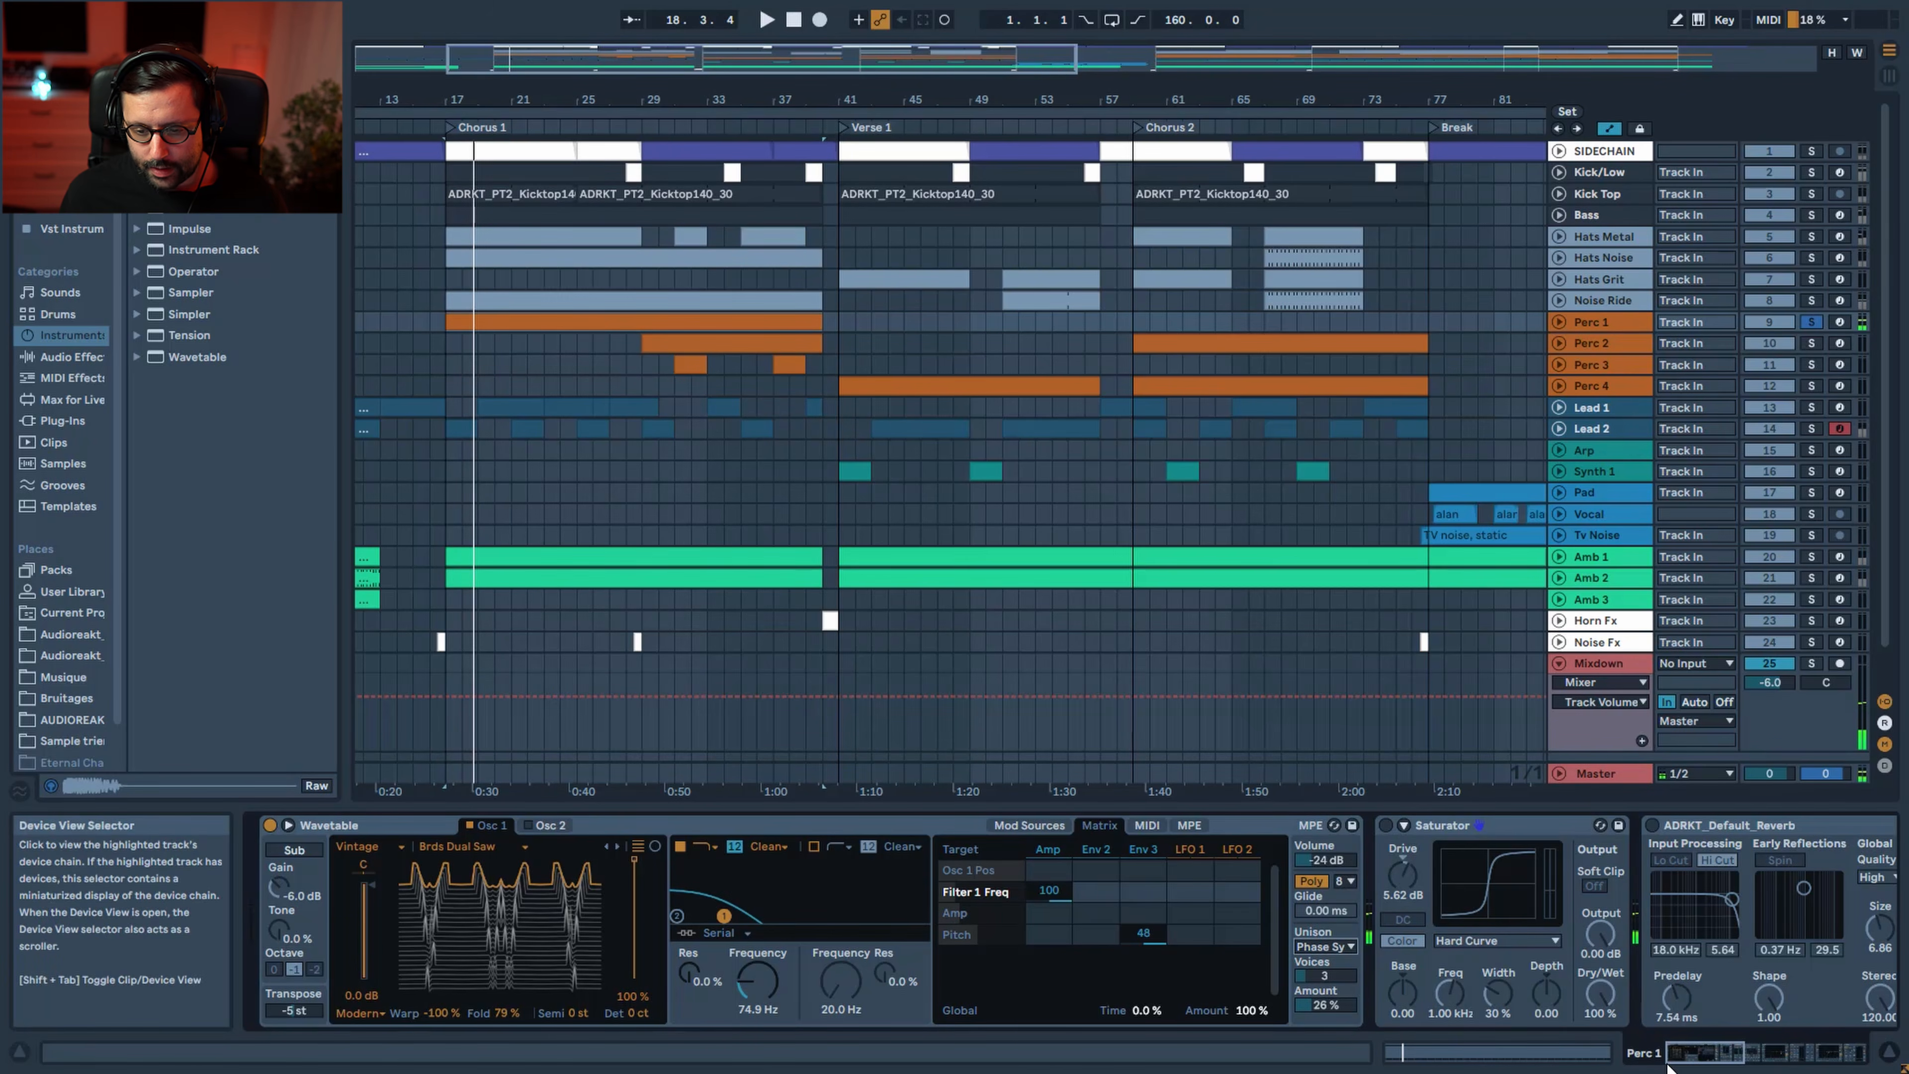
Reactivate the Saturator on Perc 1, play it from Chorus 1, and check its curve type choices without changing Hard Curve
click(1695, 1056)
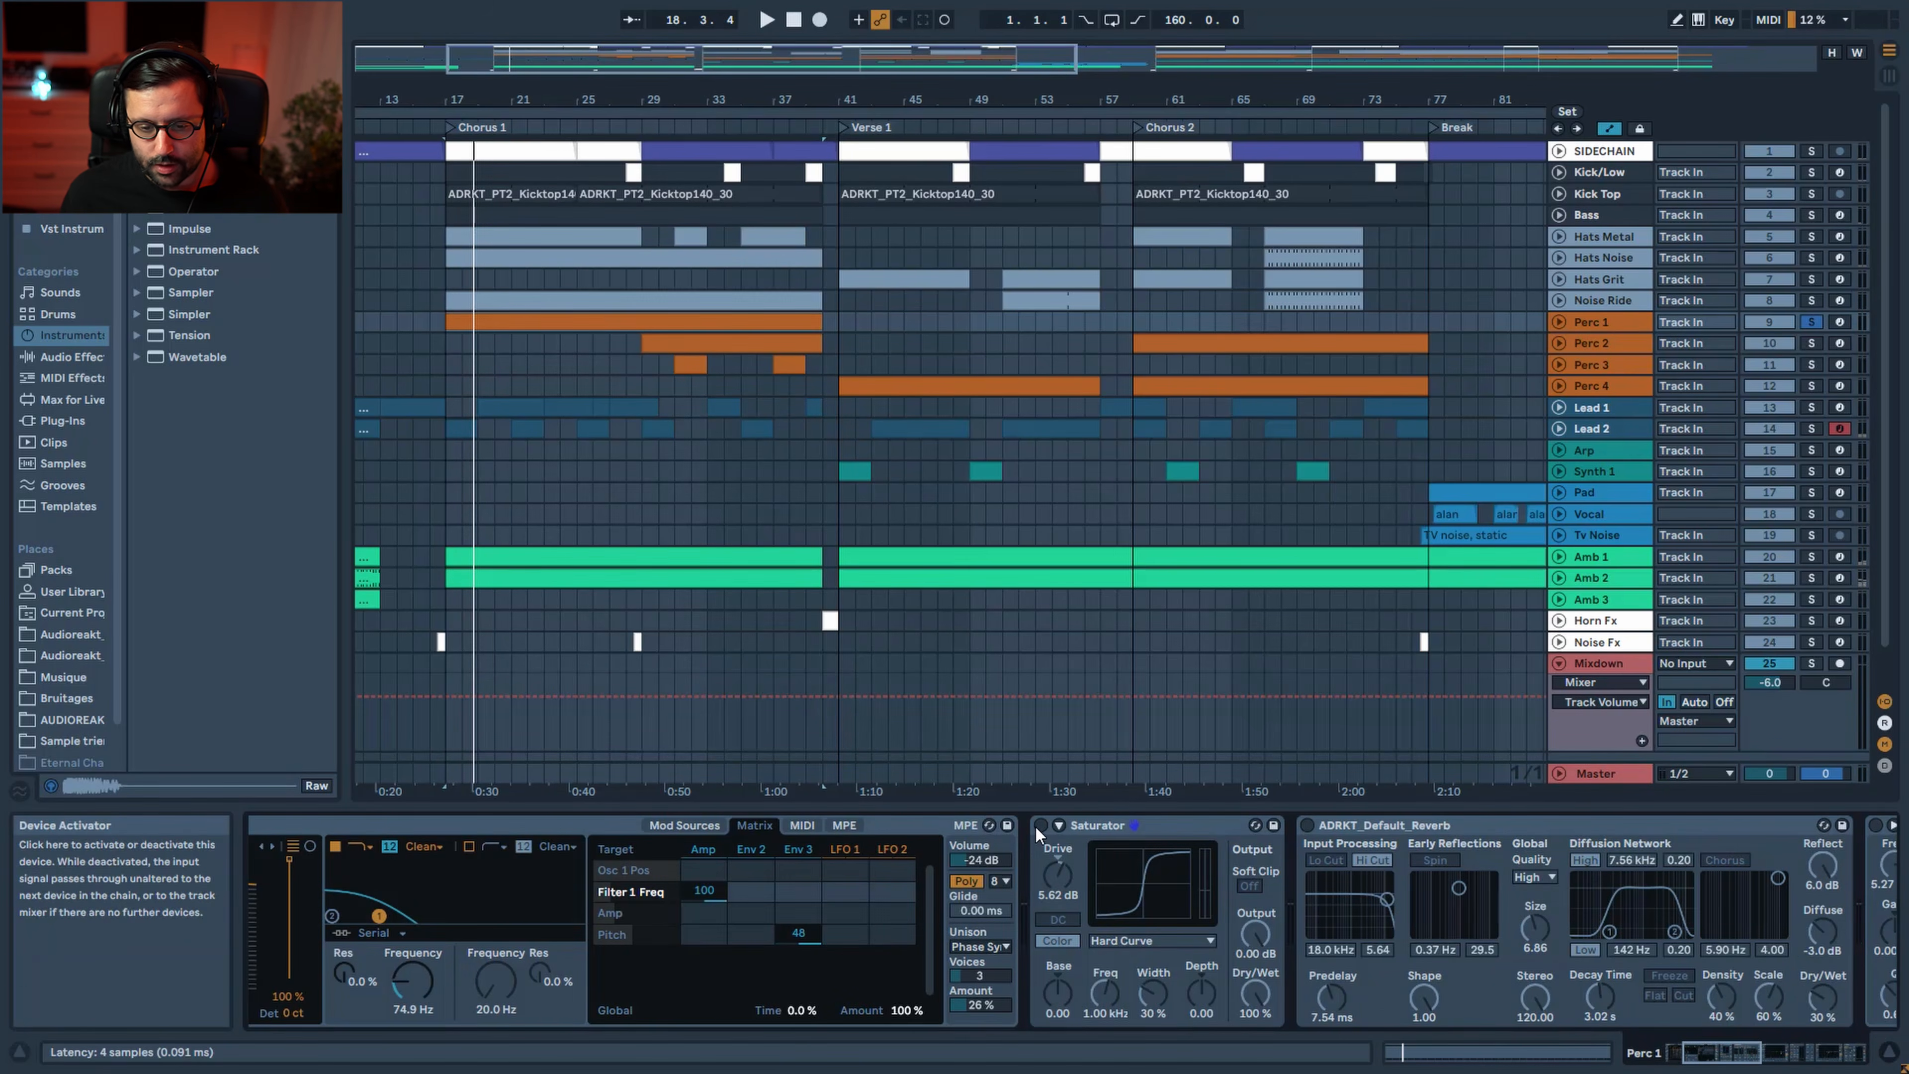
key(space)
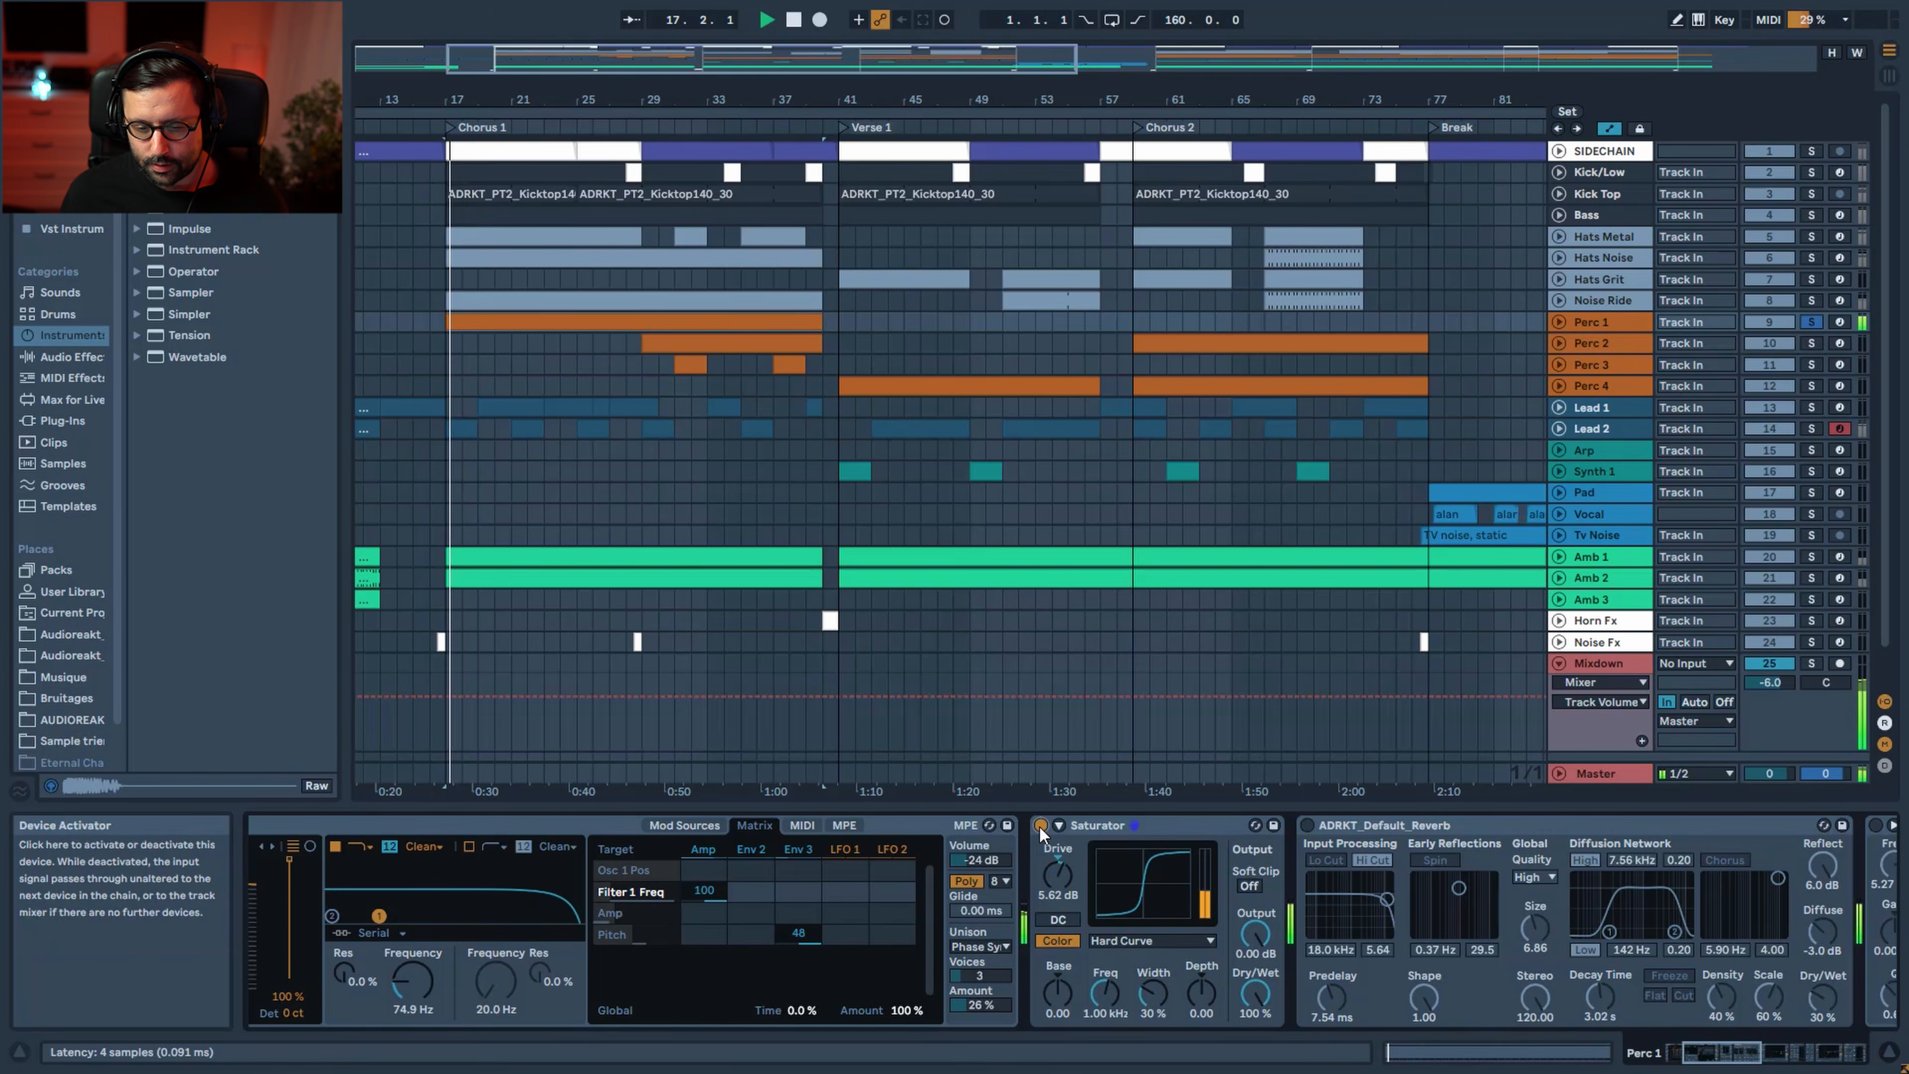
click(1156, 940)
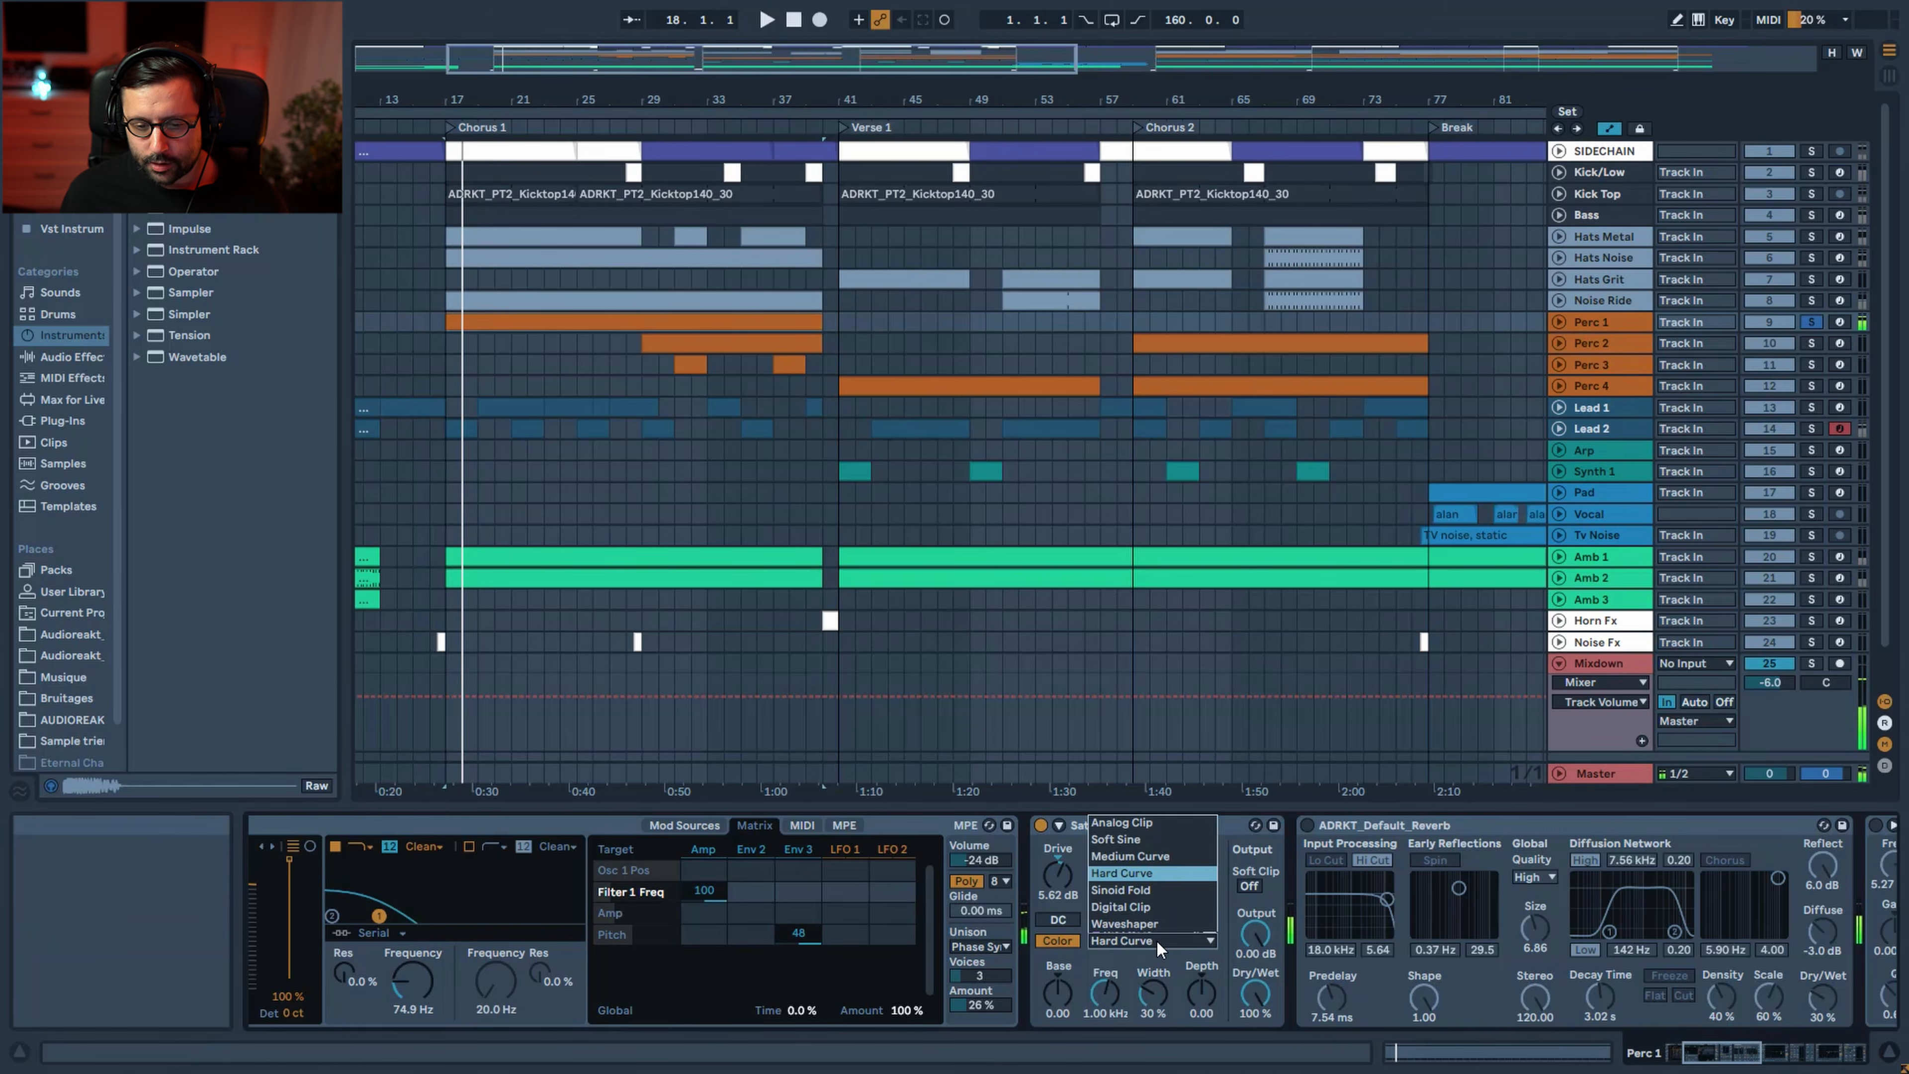
click(1156, 940)
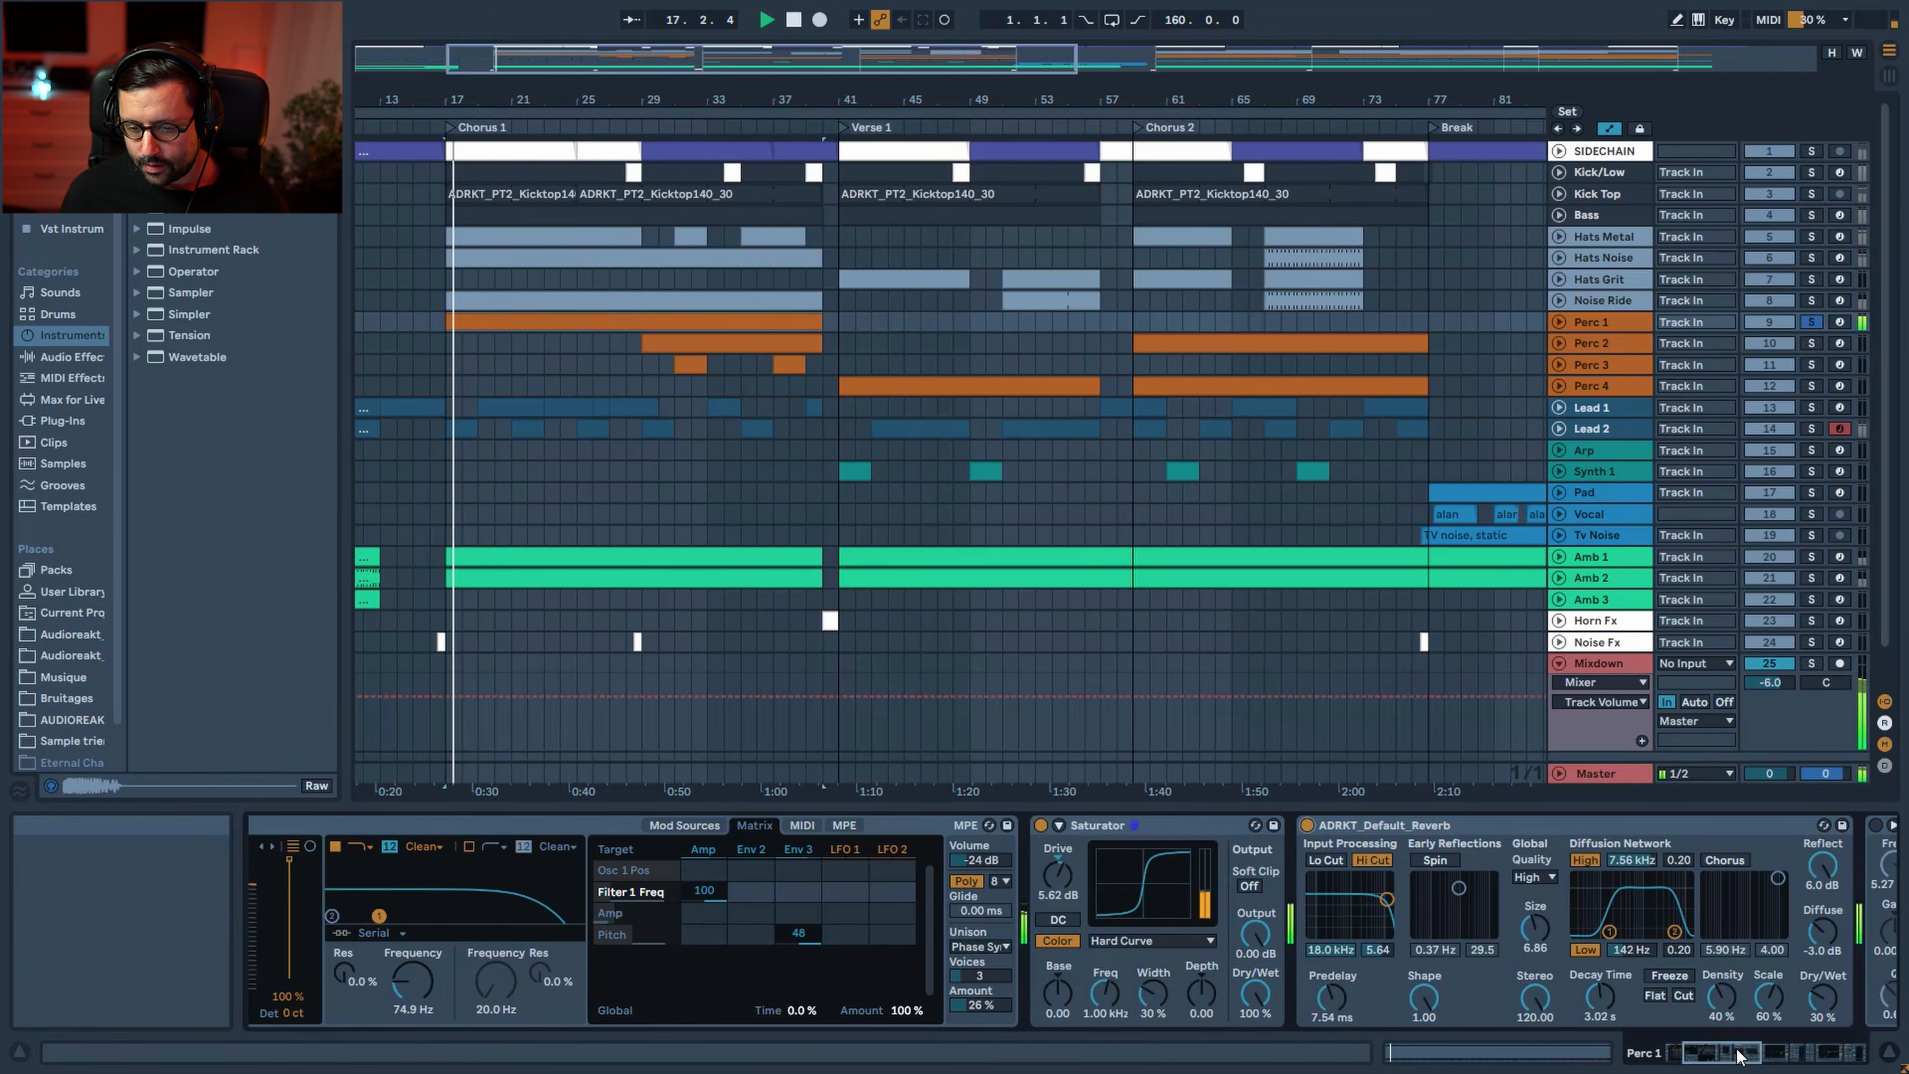
Audition Perc 1 through the reverb, reactivate the EQ Eight that follows it, and play the track again
click(1753, 1055)
click(1753, 1055)
key(space)
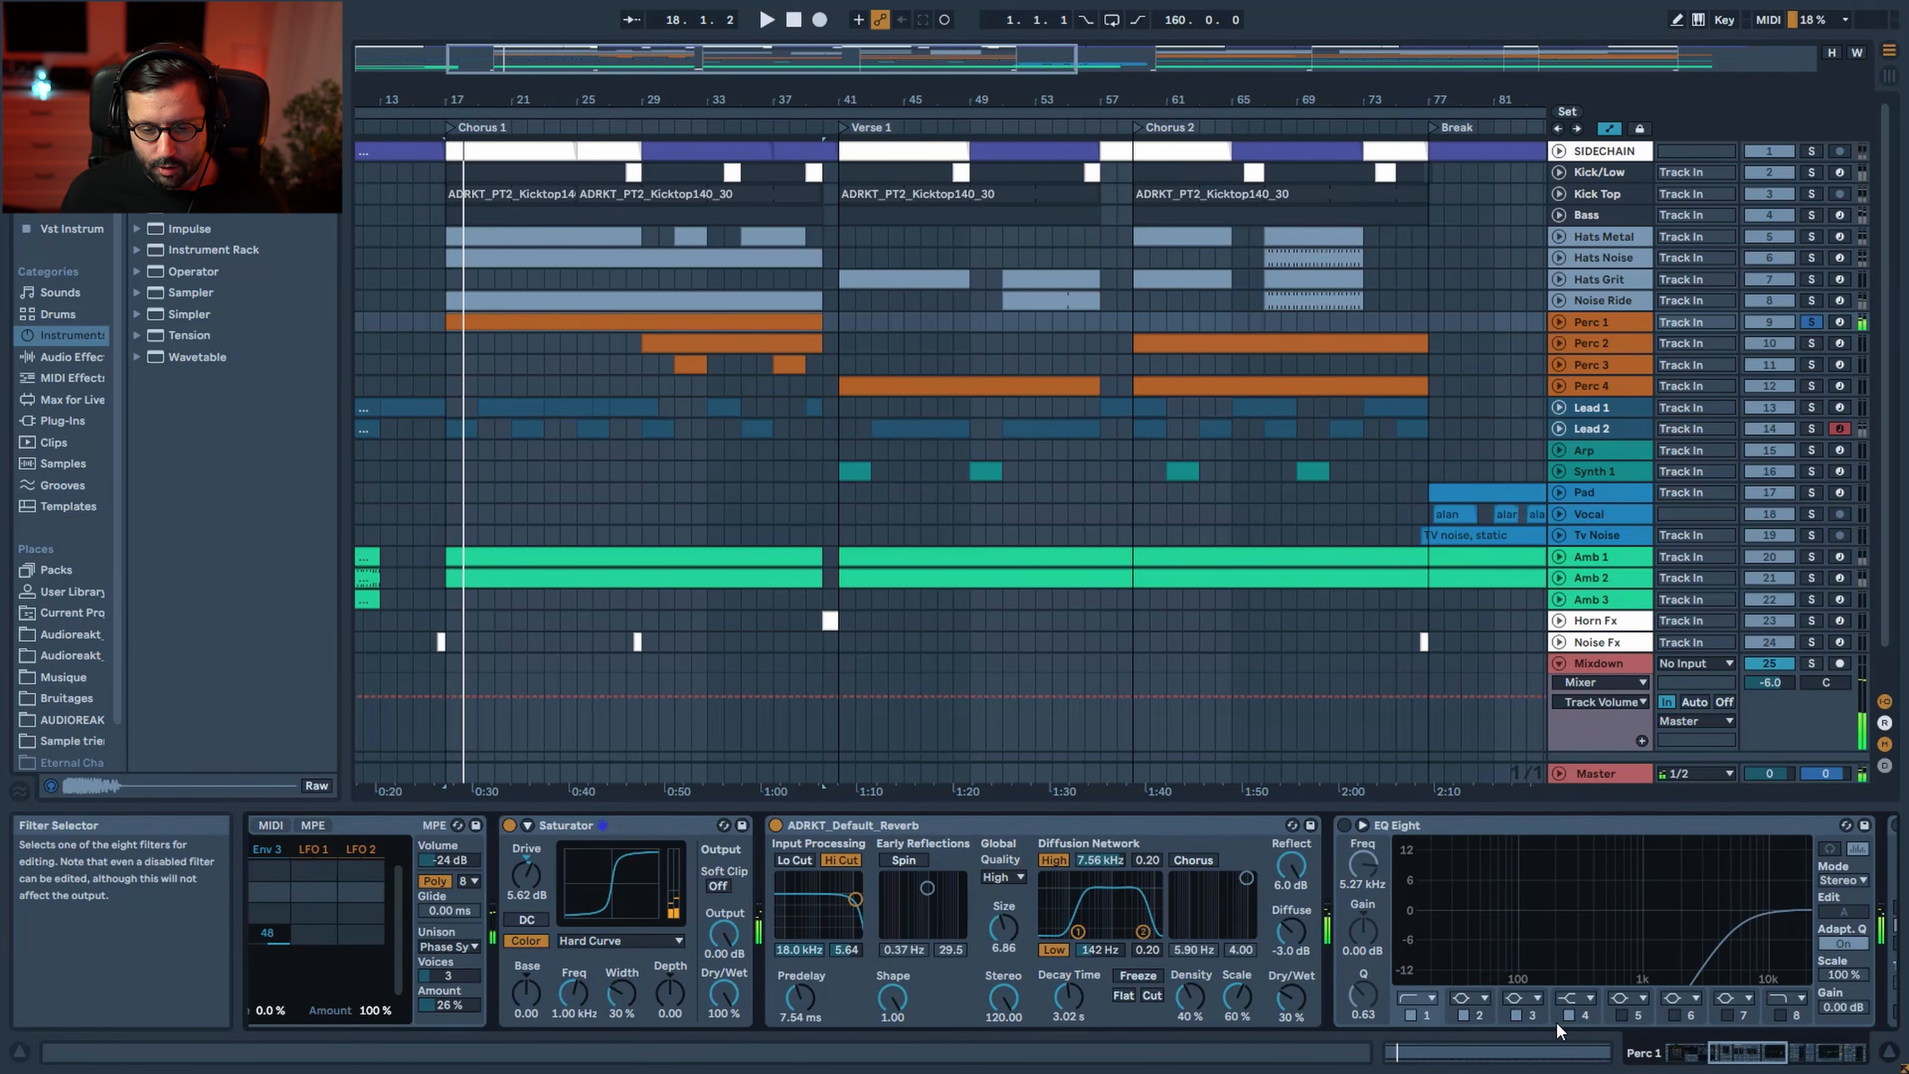
click(1781, 1052)
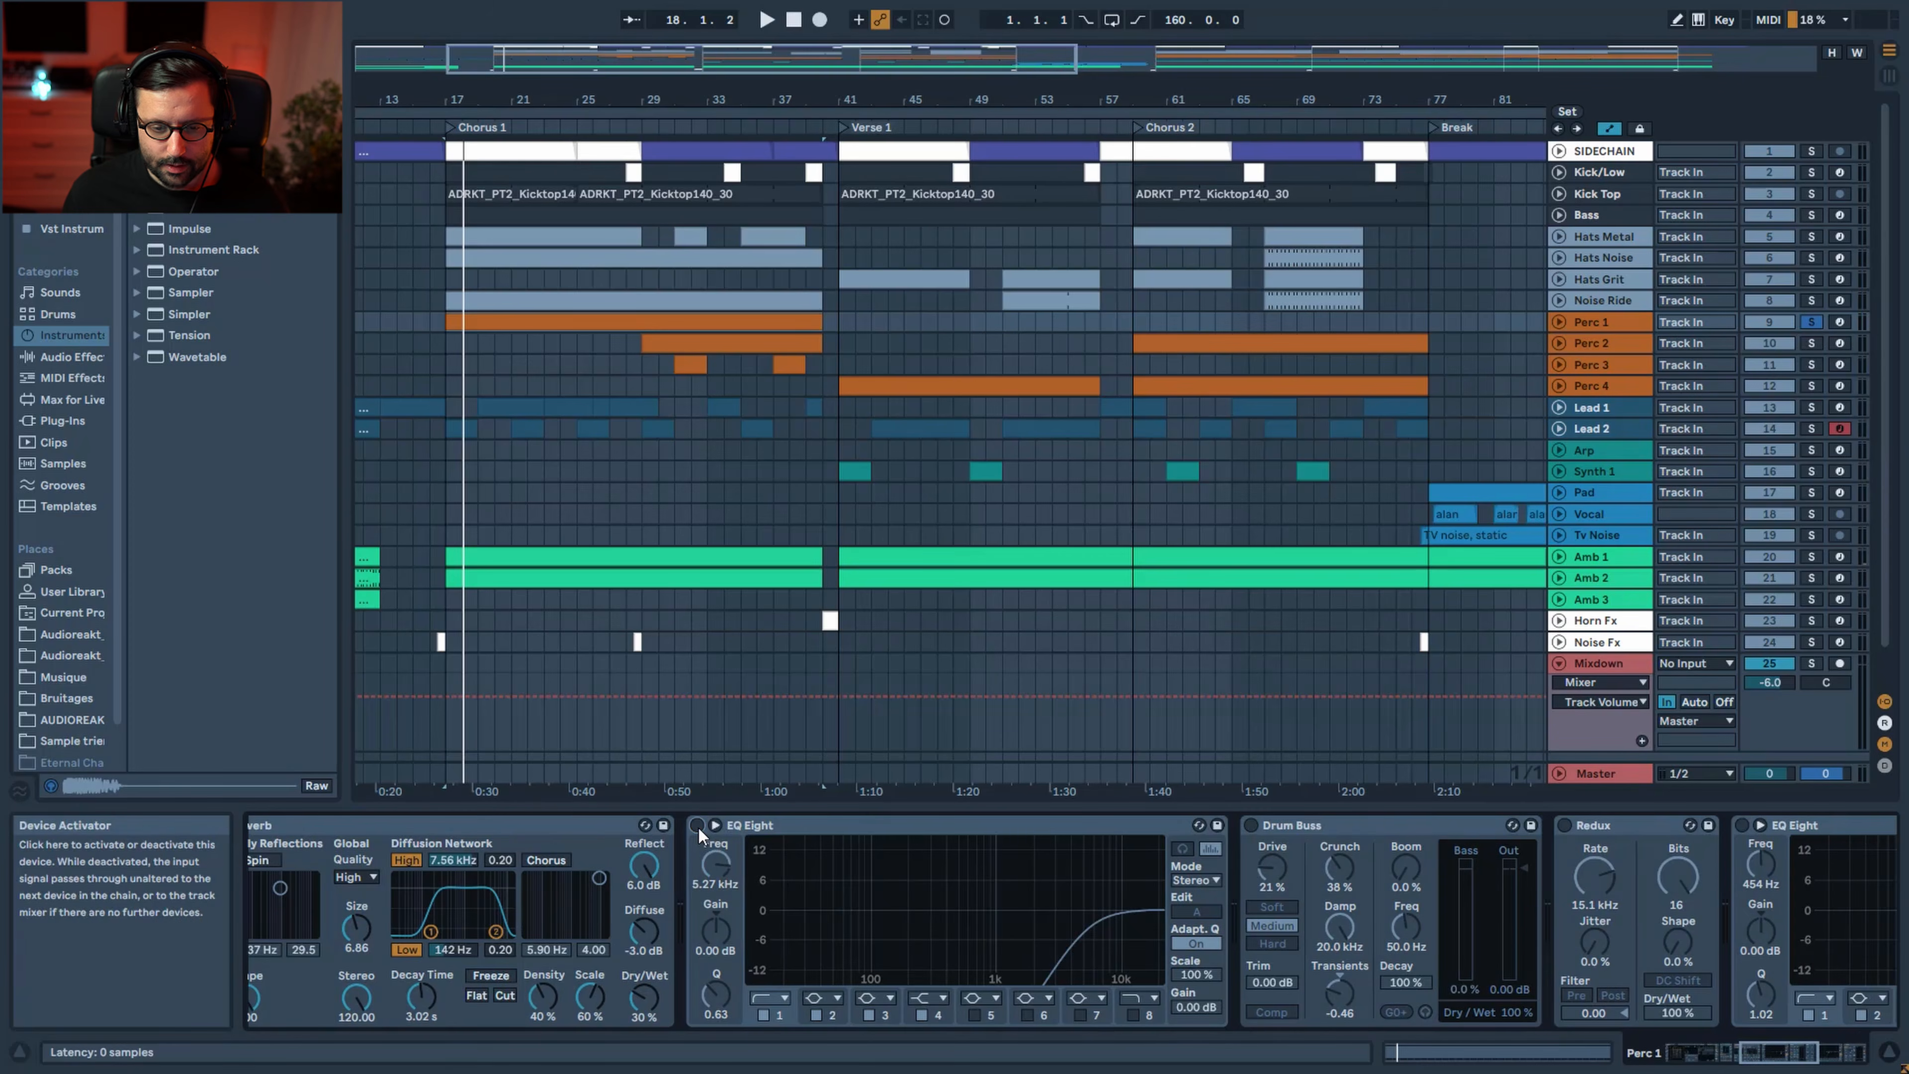
click(696, 825)
key(space)
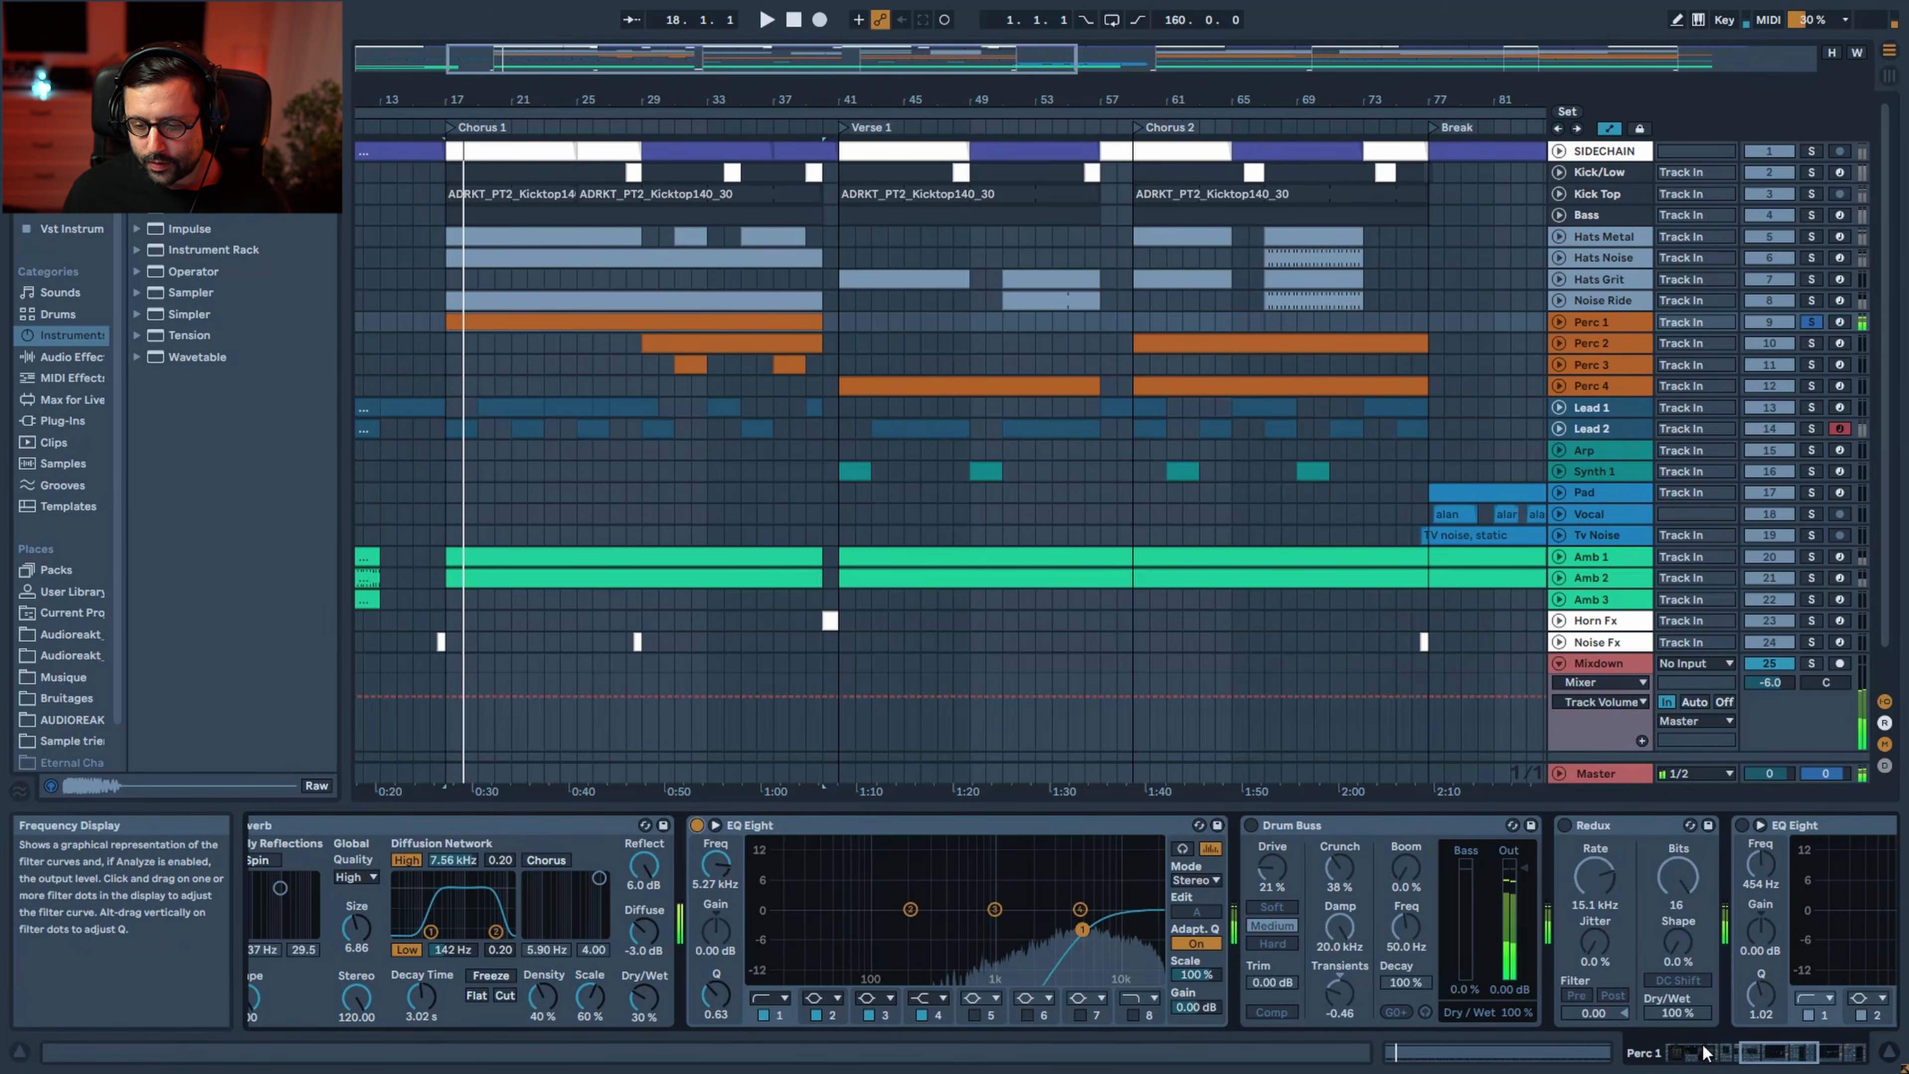
key(space)
Reactivate Drum Buss on Perc 1 and compare the sound with and without it, leaving it on
scroll(1455, 1021, right, 8)
click(672, 826)
key(space)
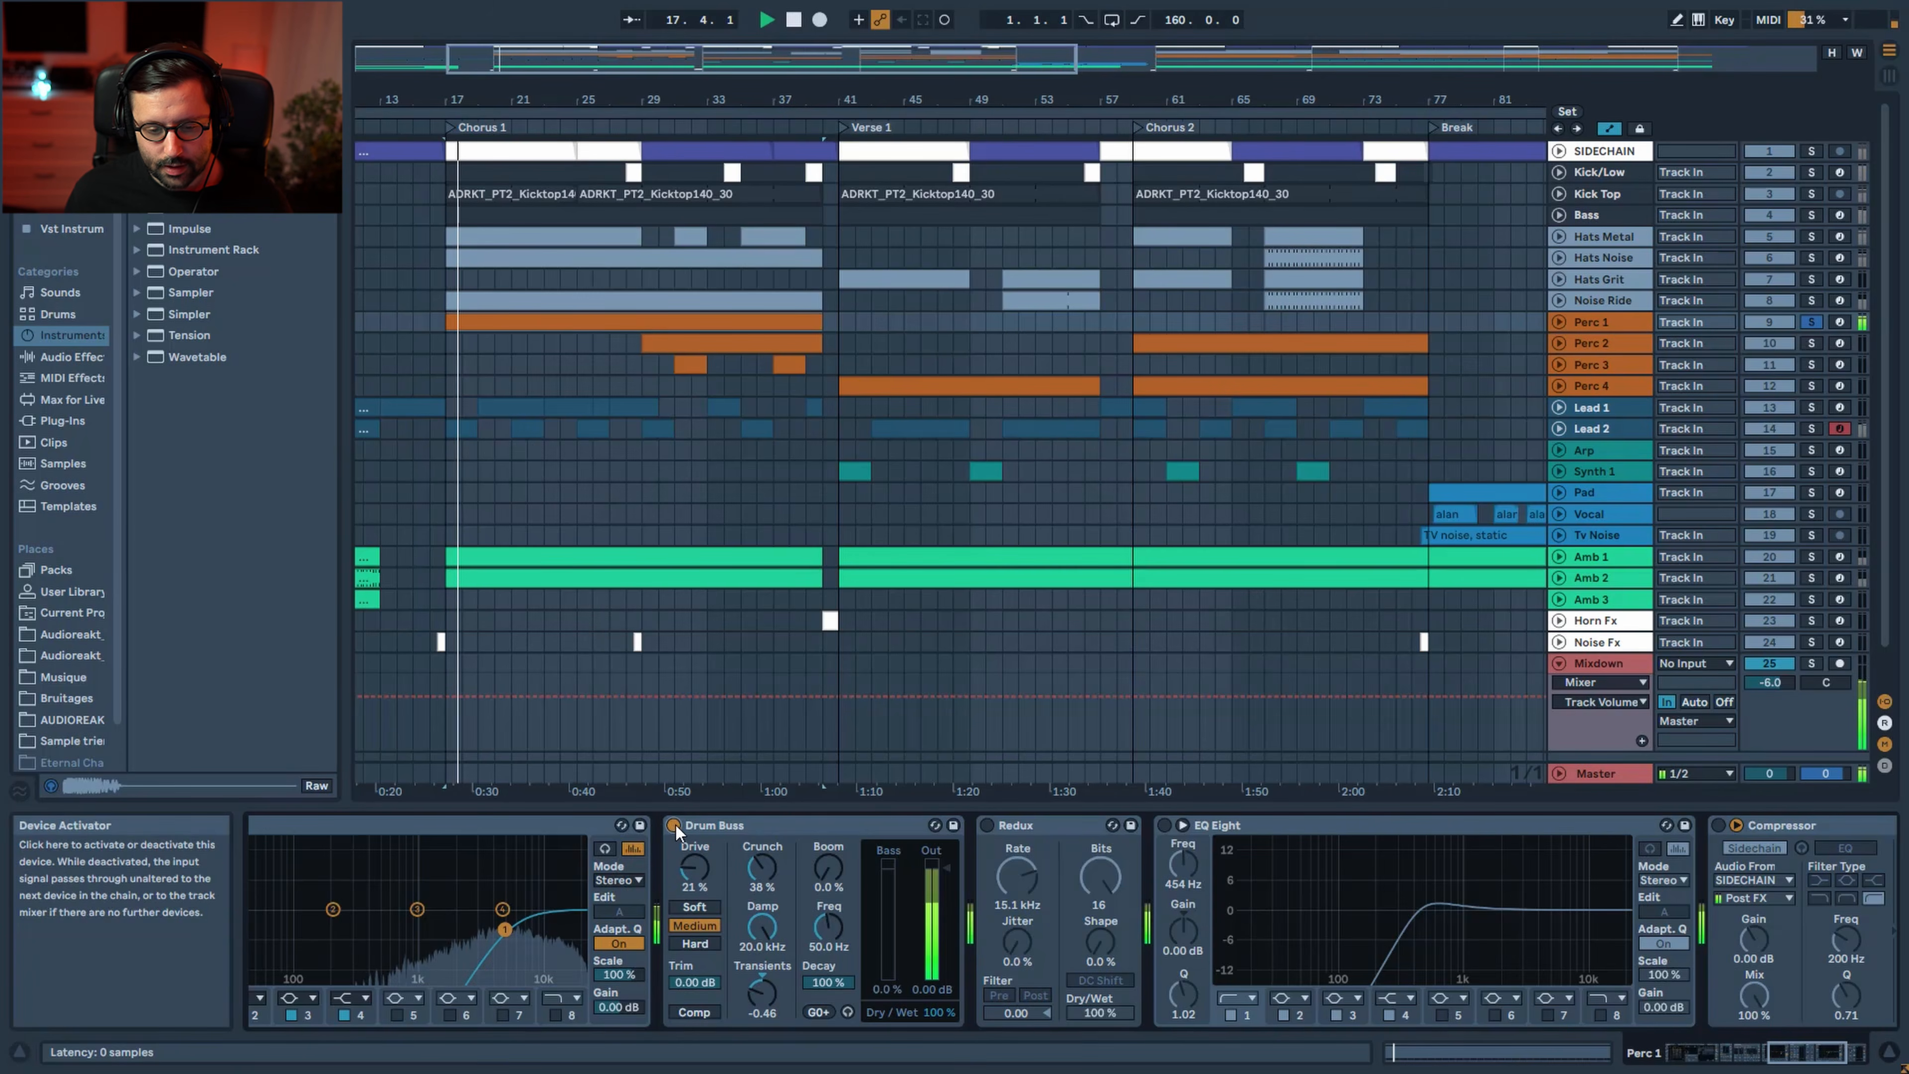
key(space)
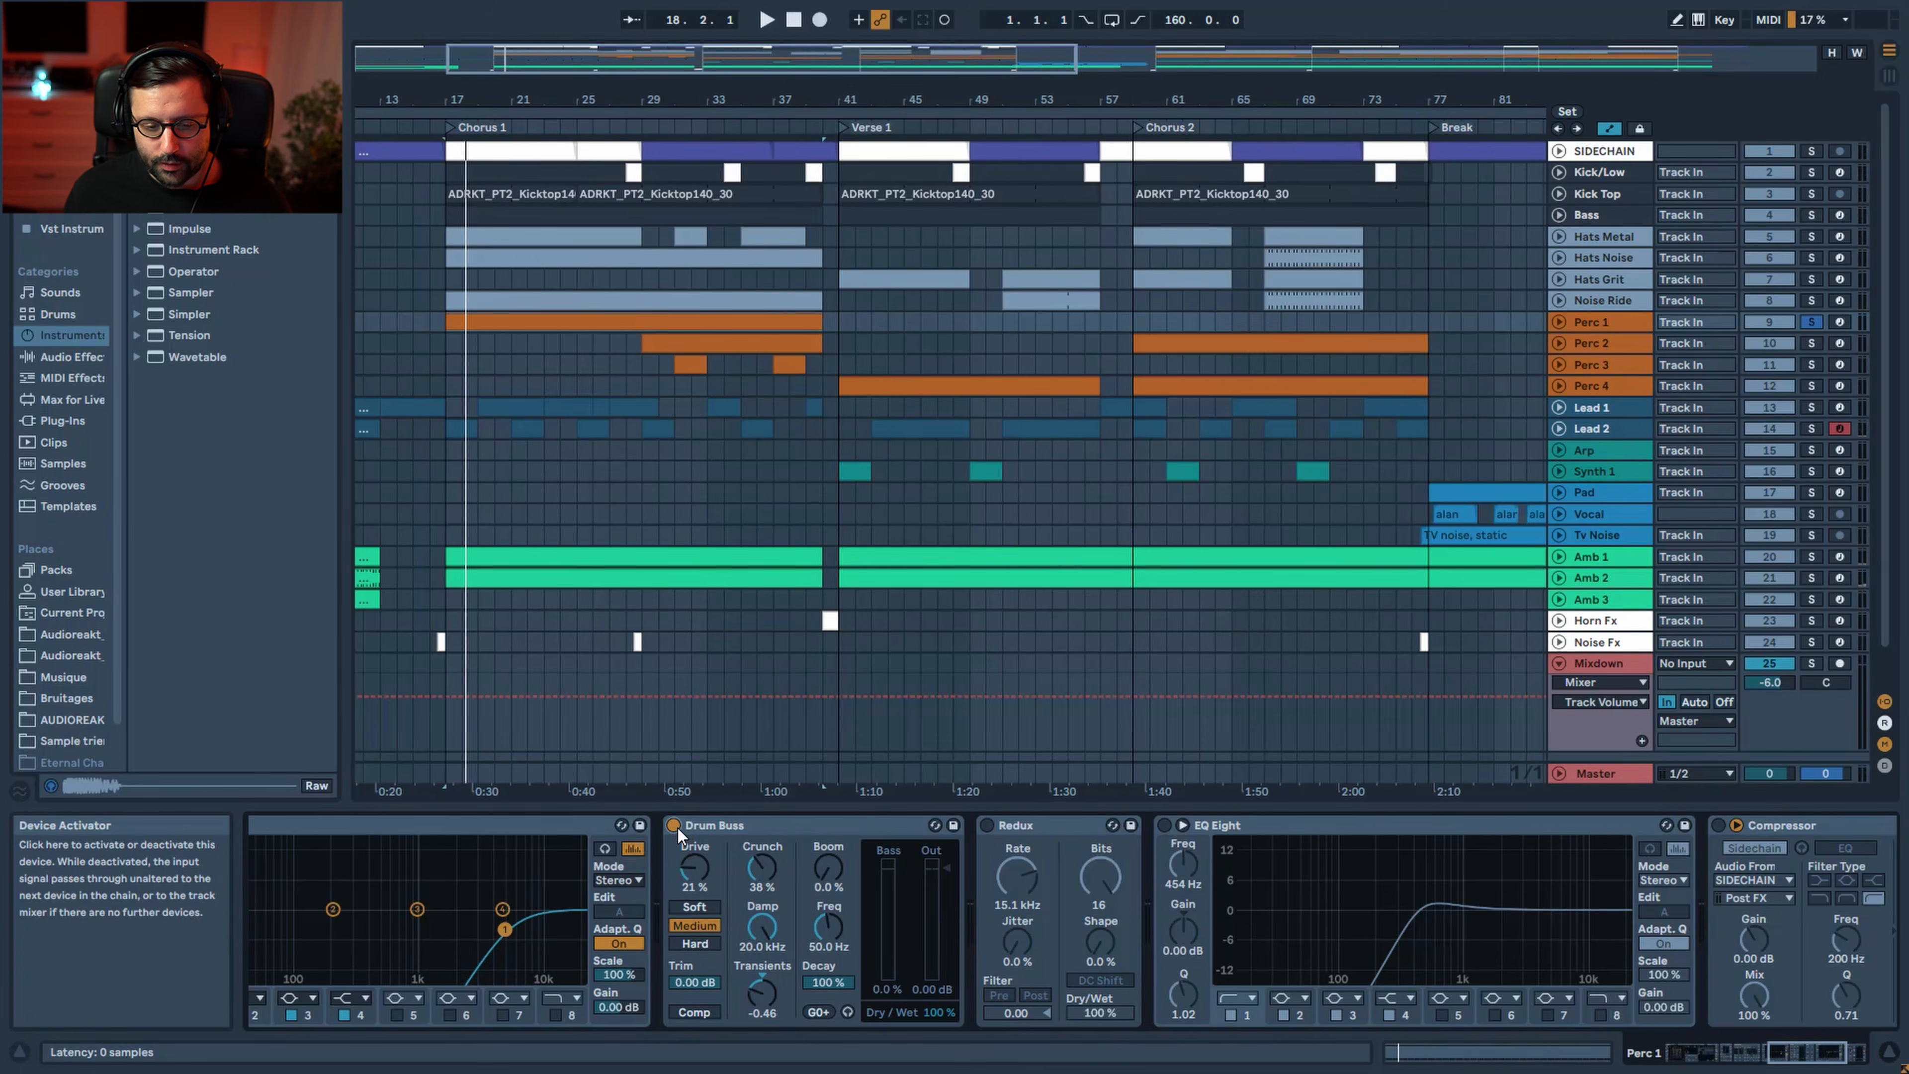
click(674, 826)
key(space)
click(675, 826)
key(space)
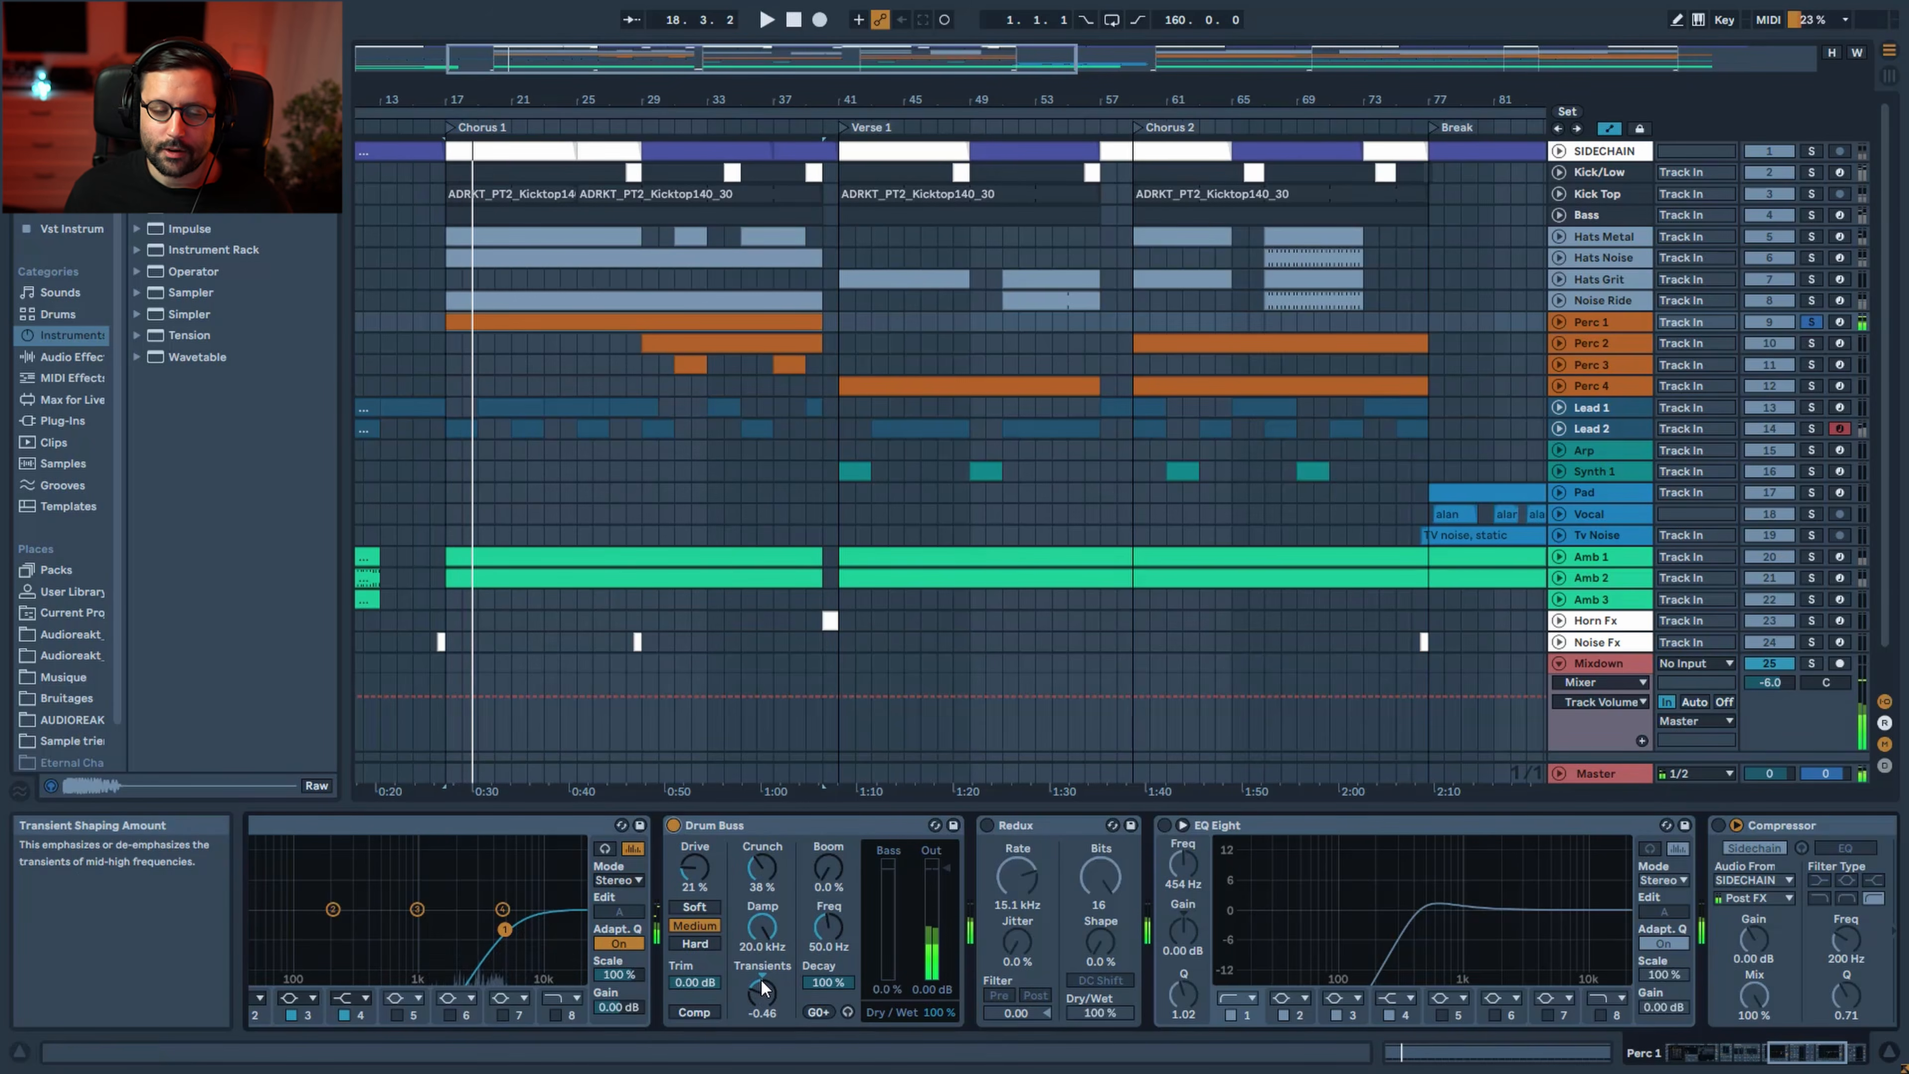
Reactivate Redux on Perc 1 and compare playback with and without it, leaving it on
click(987, 826)
key(space)
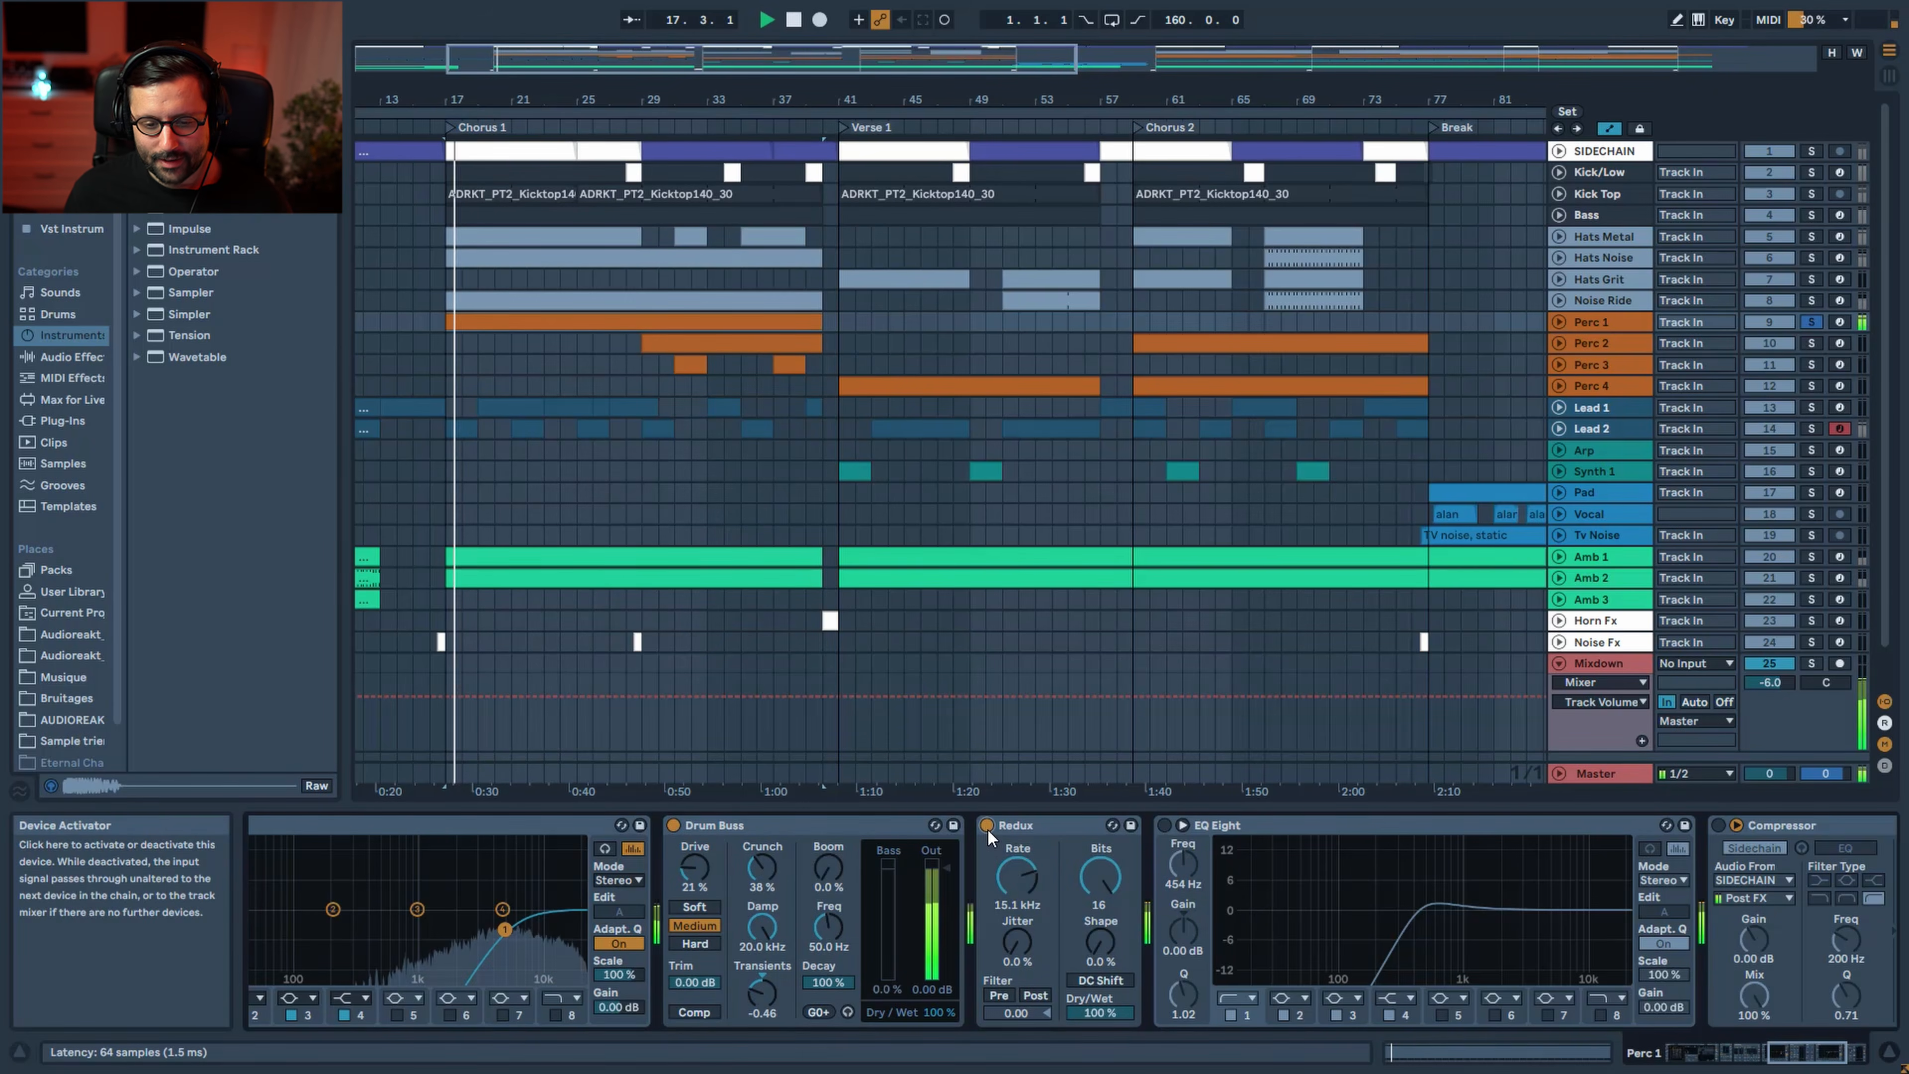
key(space)
click(988, 827)
key(space)
click(988, 826)
key(space)
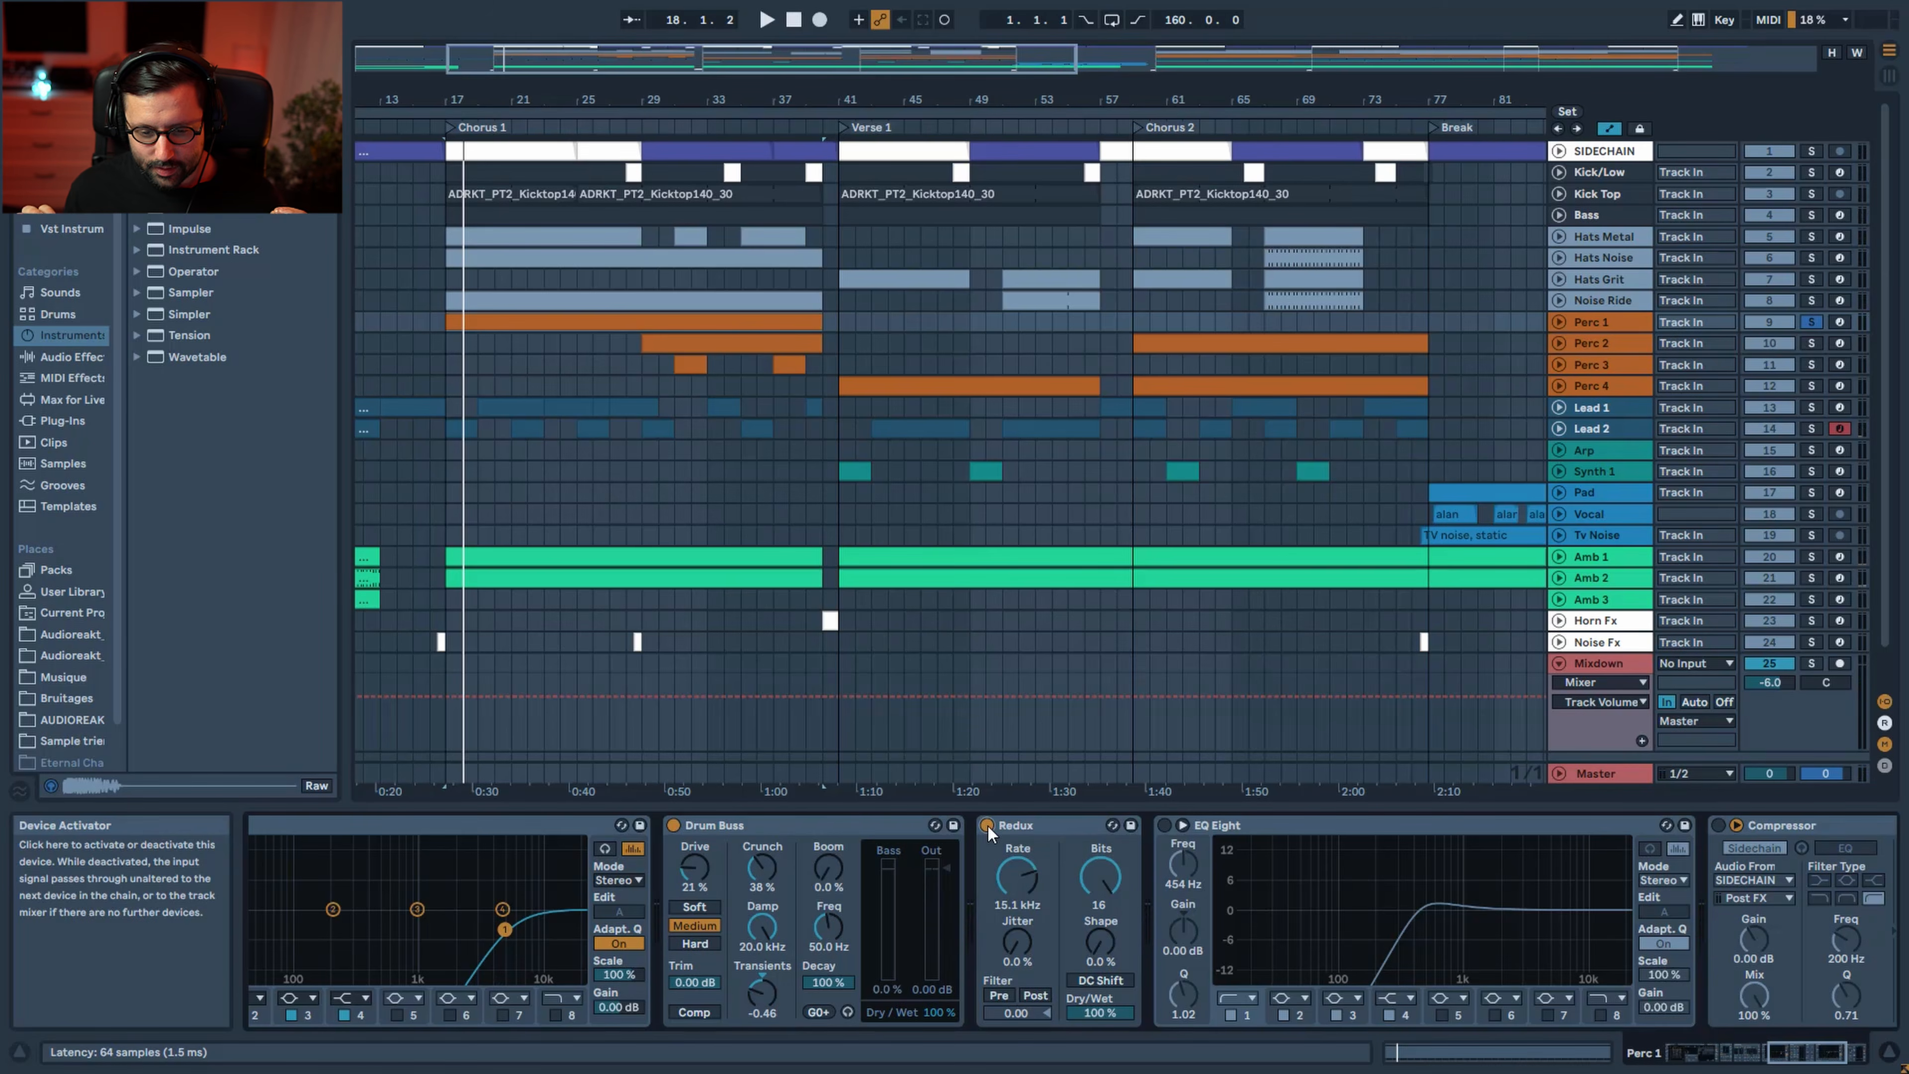
Play Perc 1 and reactivate the EQ Eight after Redux and the sidechained Compressor at the end of the chain
key(space)
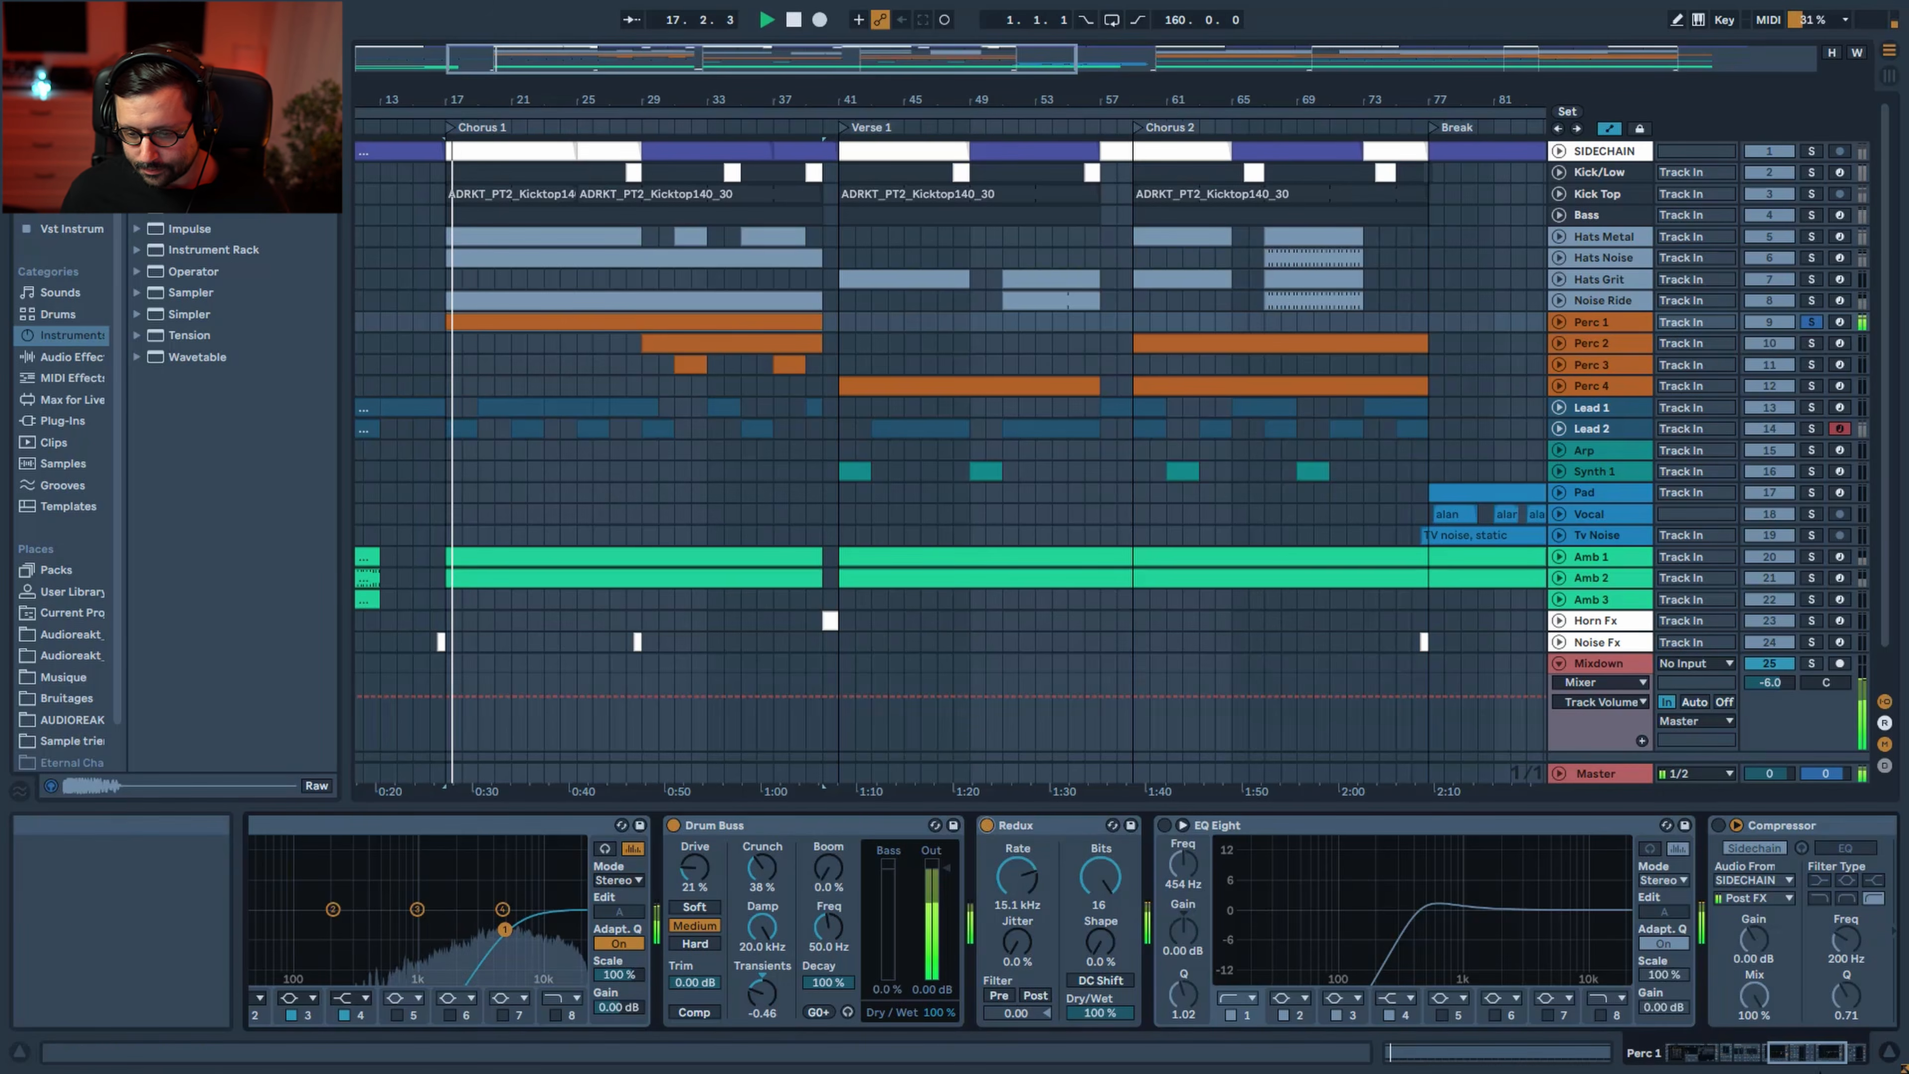
drag(1807, 1052, 1834, 1052)
click(771, 825)
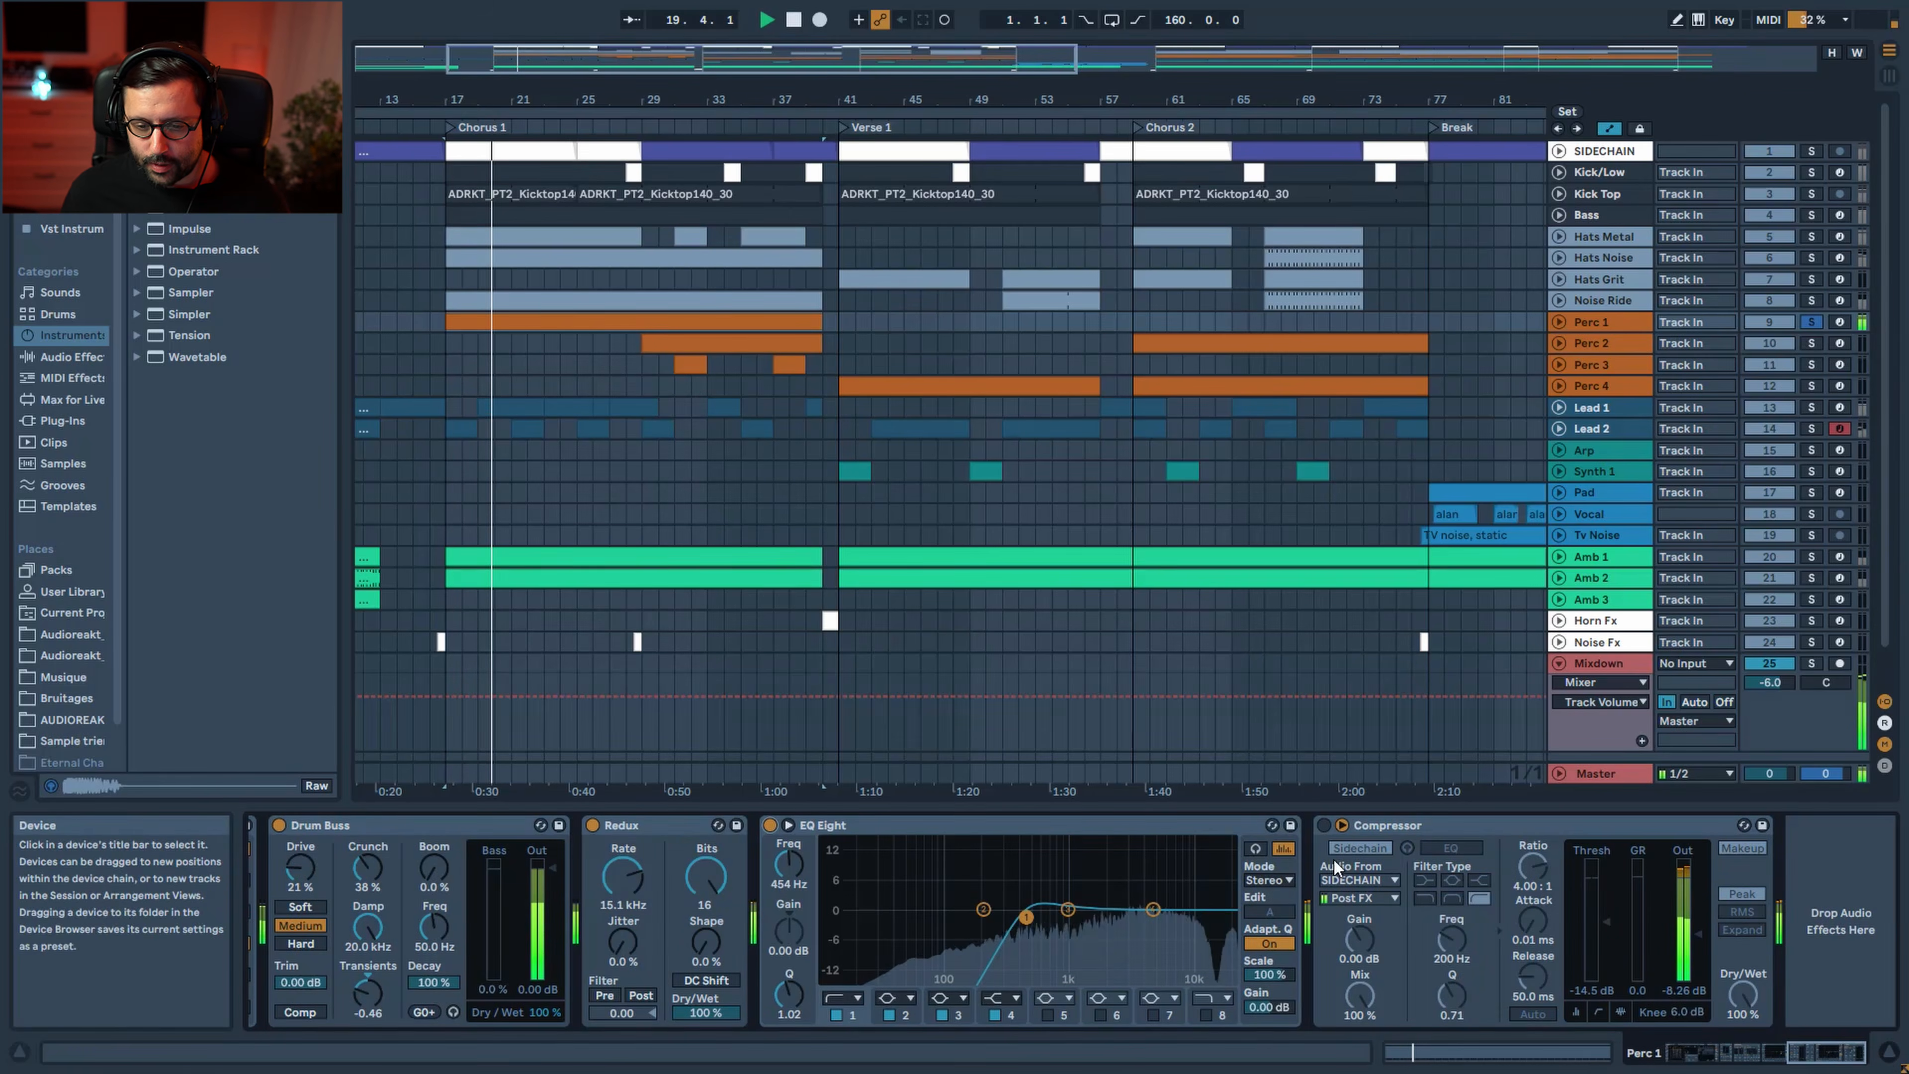
click(1320, 826)
click(1323, 825)
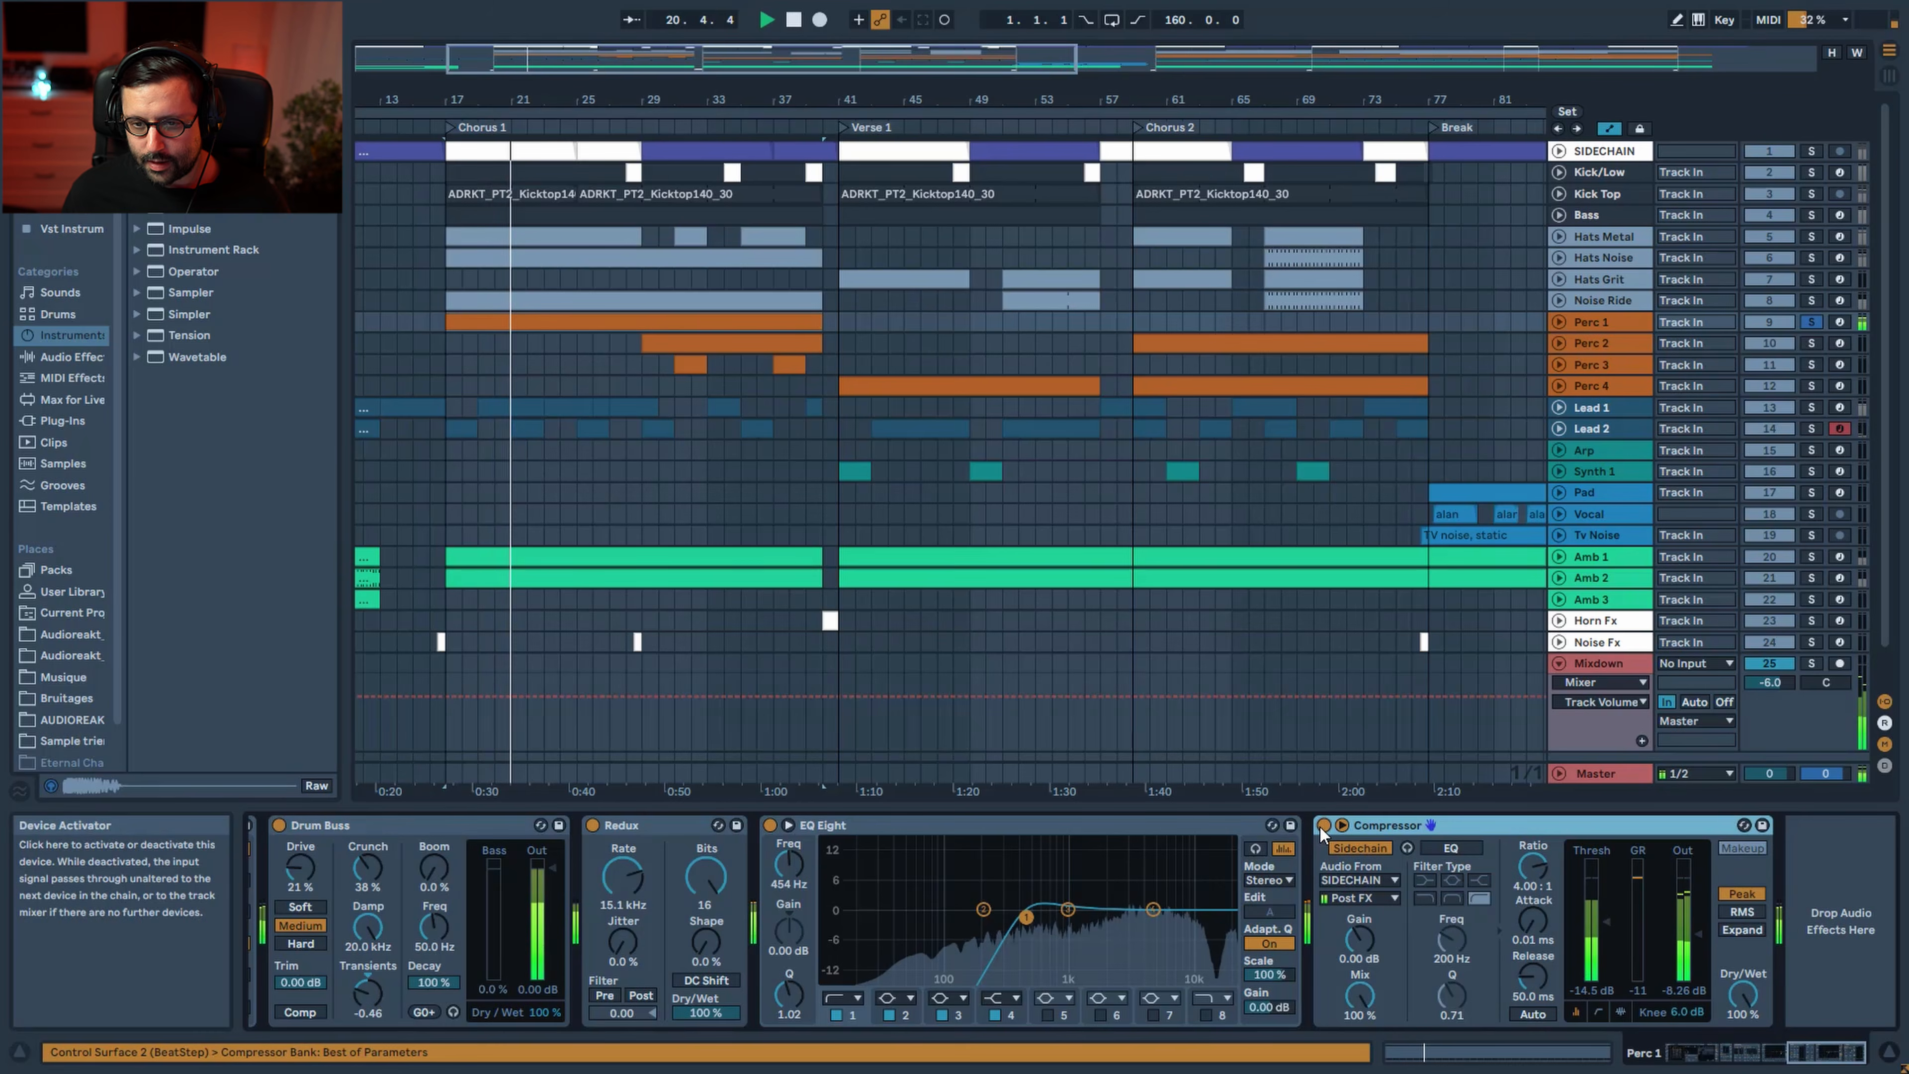
Add Noise Ride, Bass, Kick Top and Kick/Low to the Perc 1 solo during playback, and unsolo Noise Ride
ctrl+click(1812, 302)
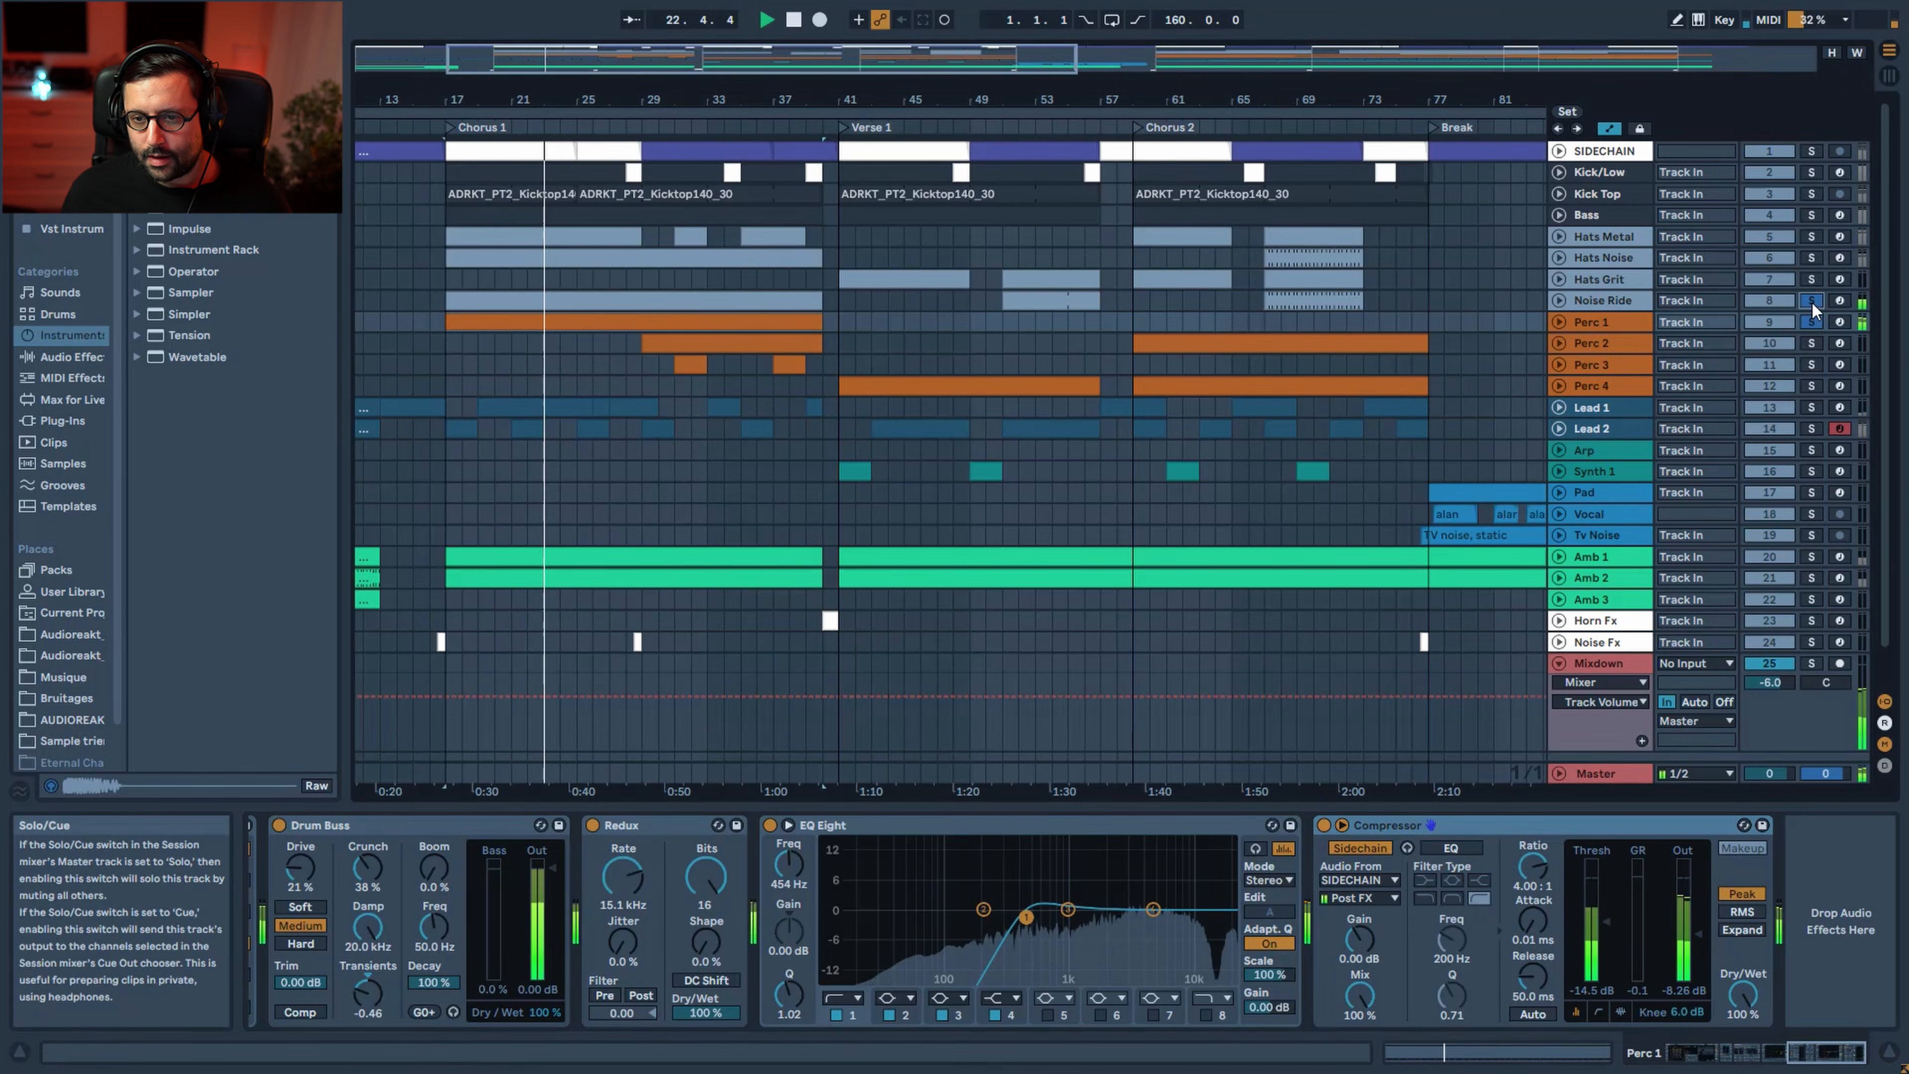
click(1811, 215)
ctrl+click(1811, 215)
ctrl+click(1811, 195)
ctrl+click(1812, 174)
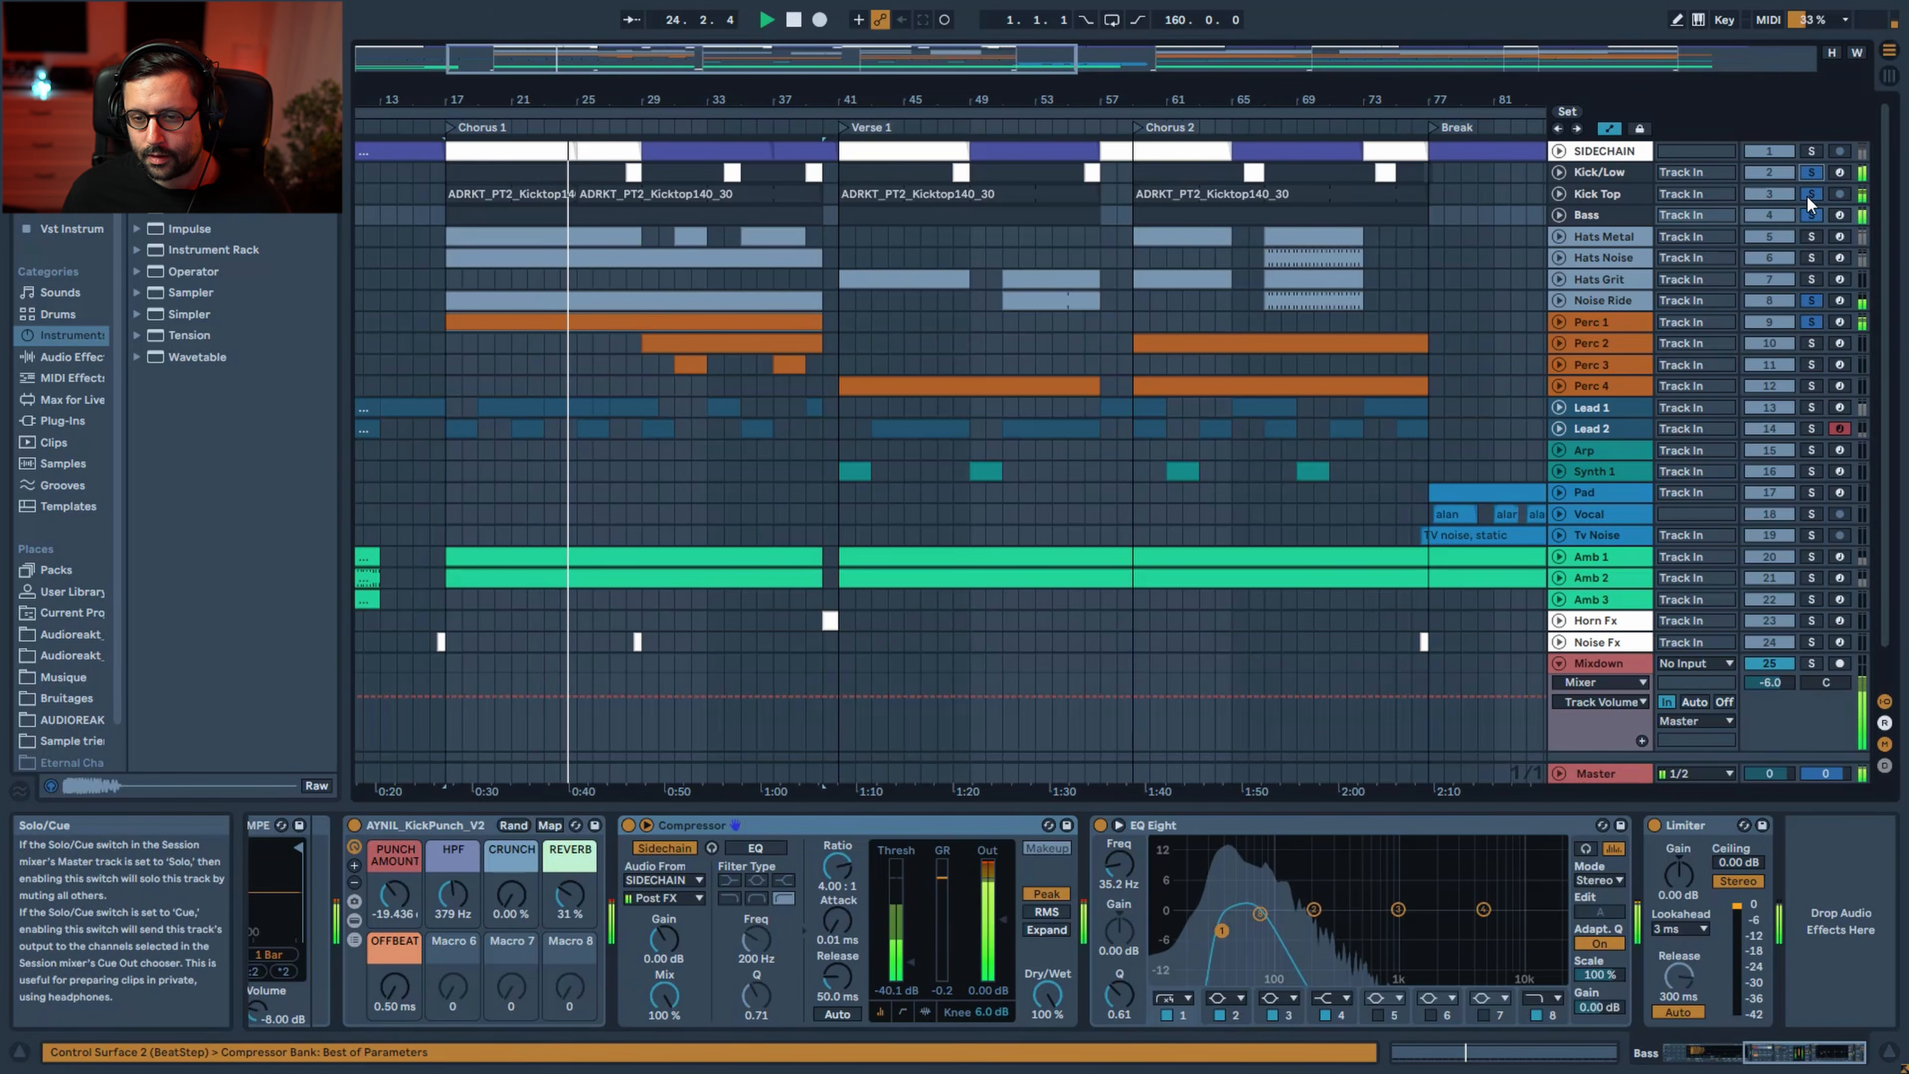
ctrl+click(1811, 302)
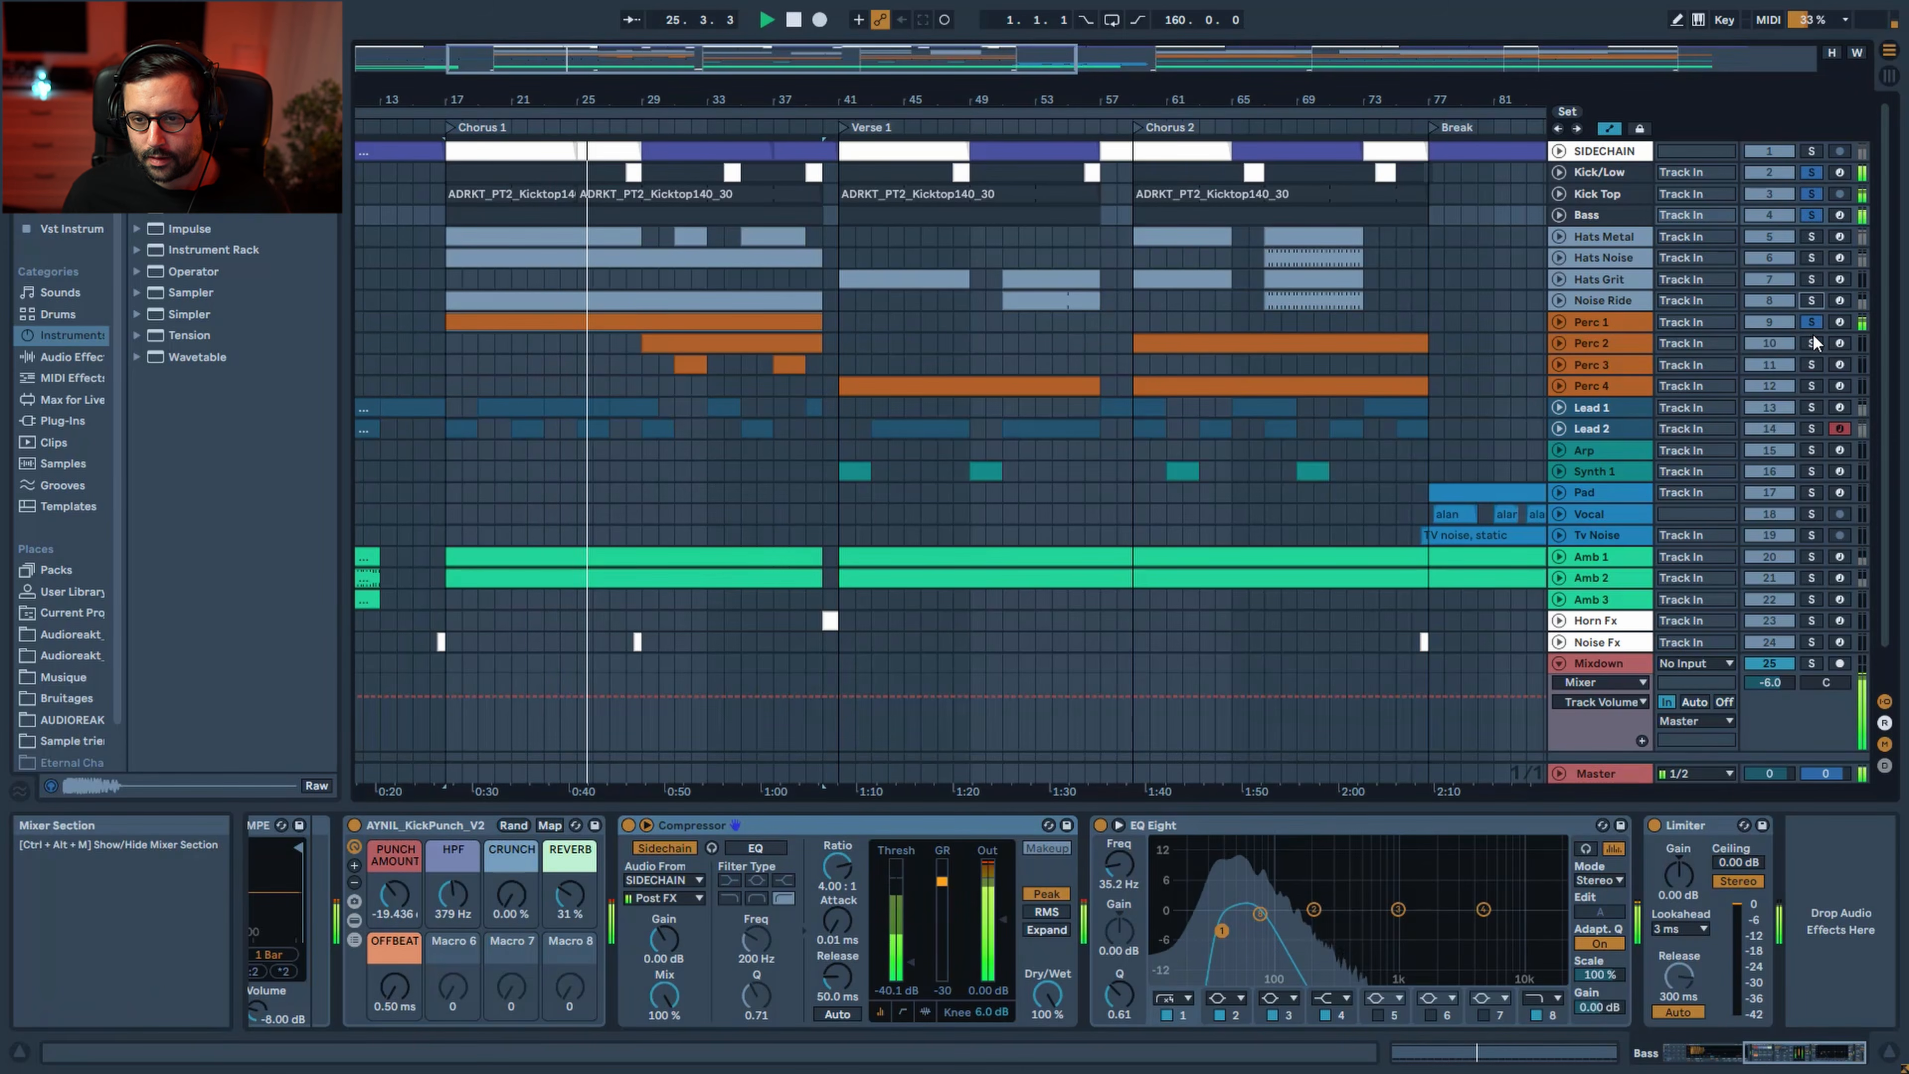
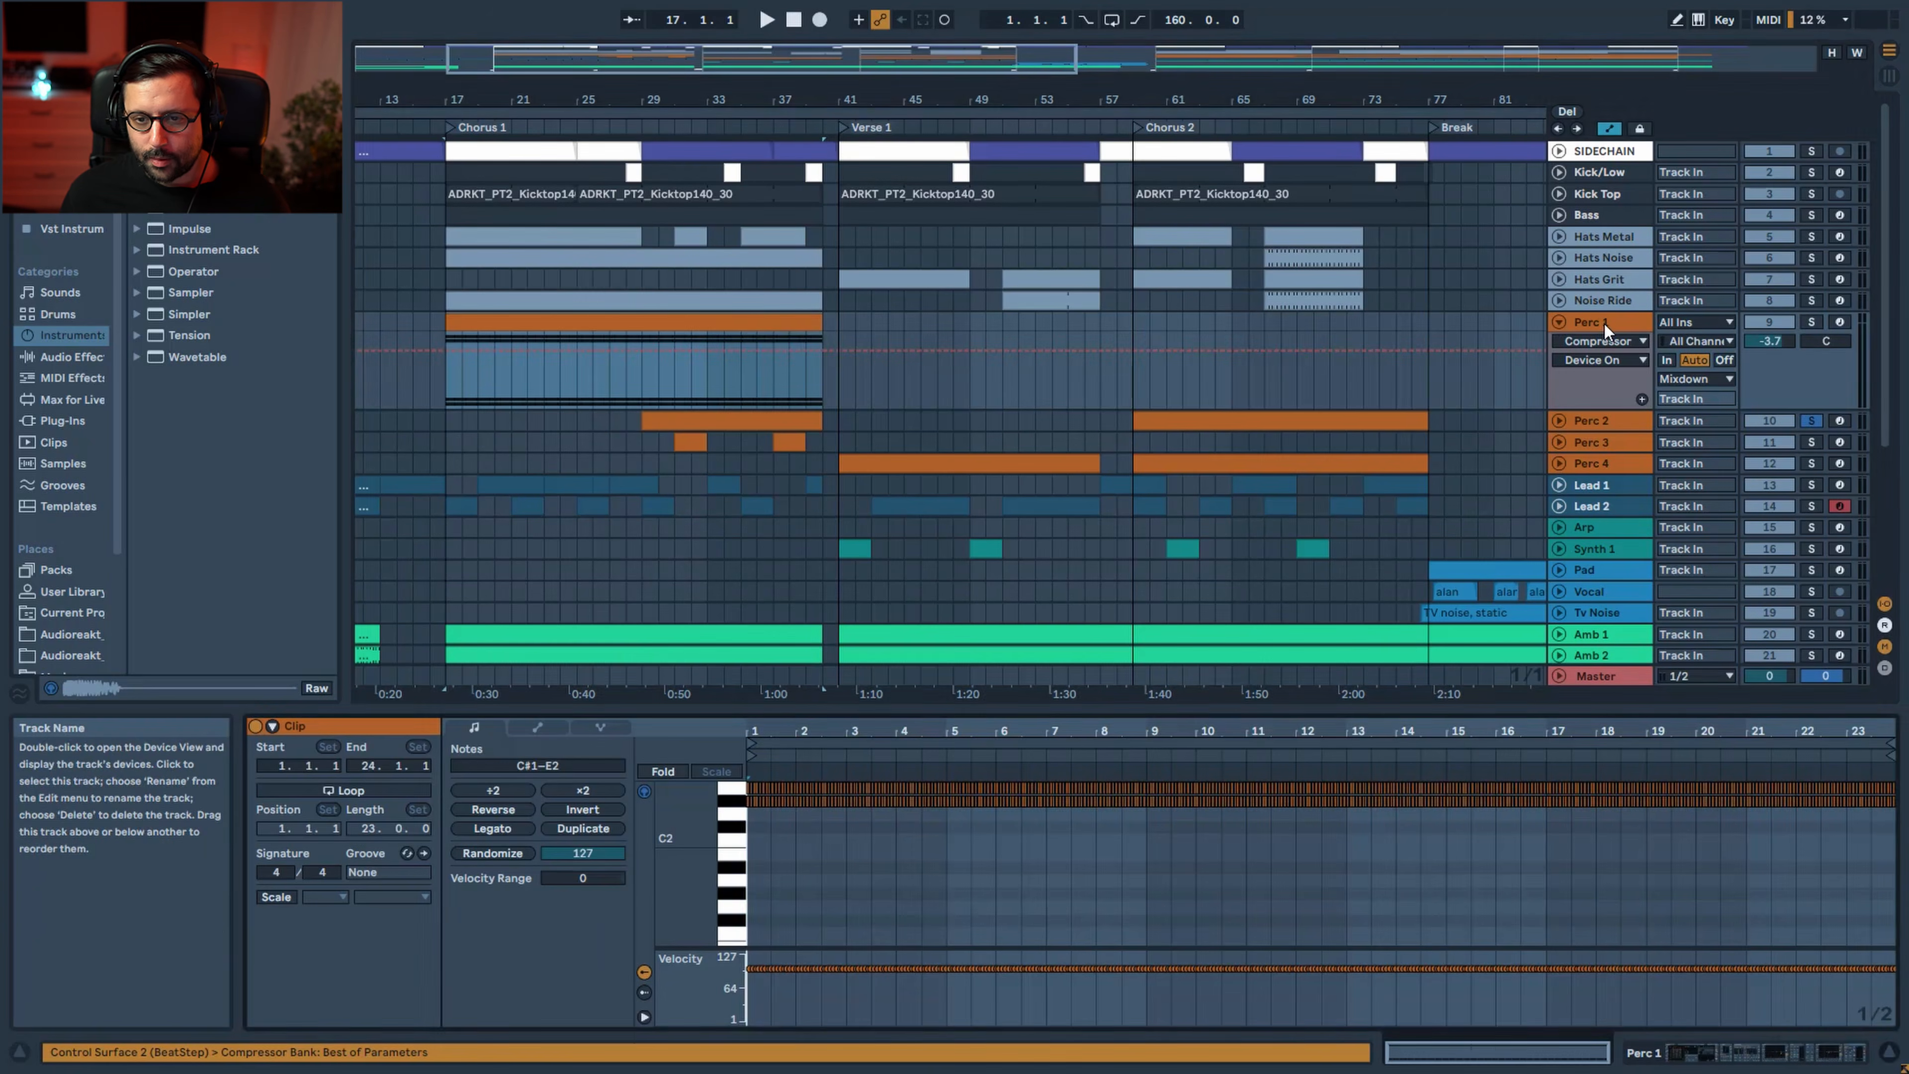
Solo and play Perc 1 and examine the notes of its MIDI clip across both octaves
click(1605, 324)
click(1819, 320)
key(space)
drag(805, 730, 797, 835)
key(space)
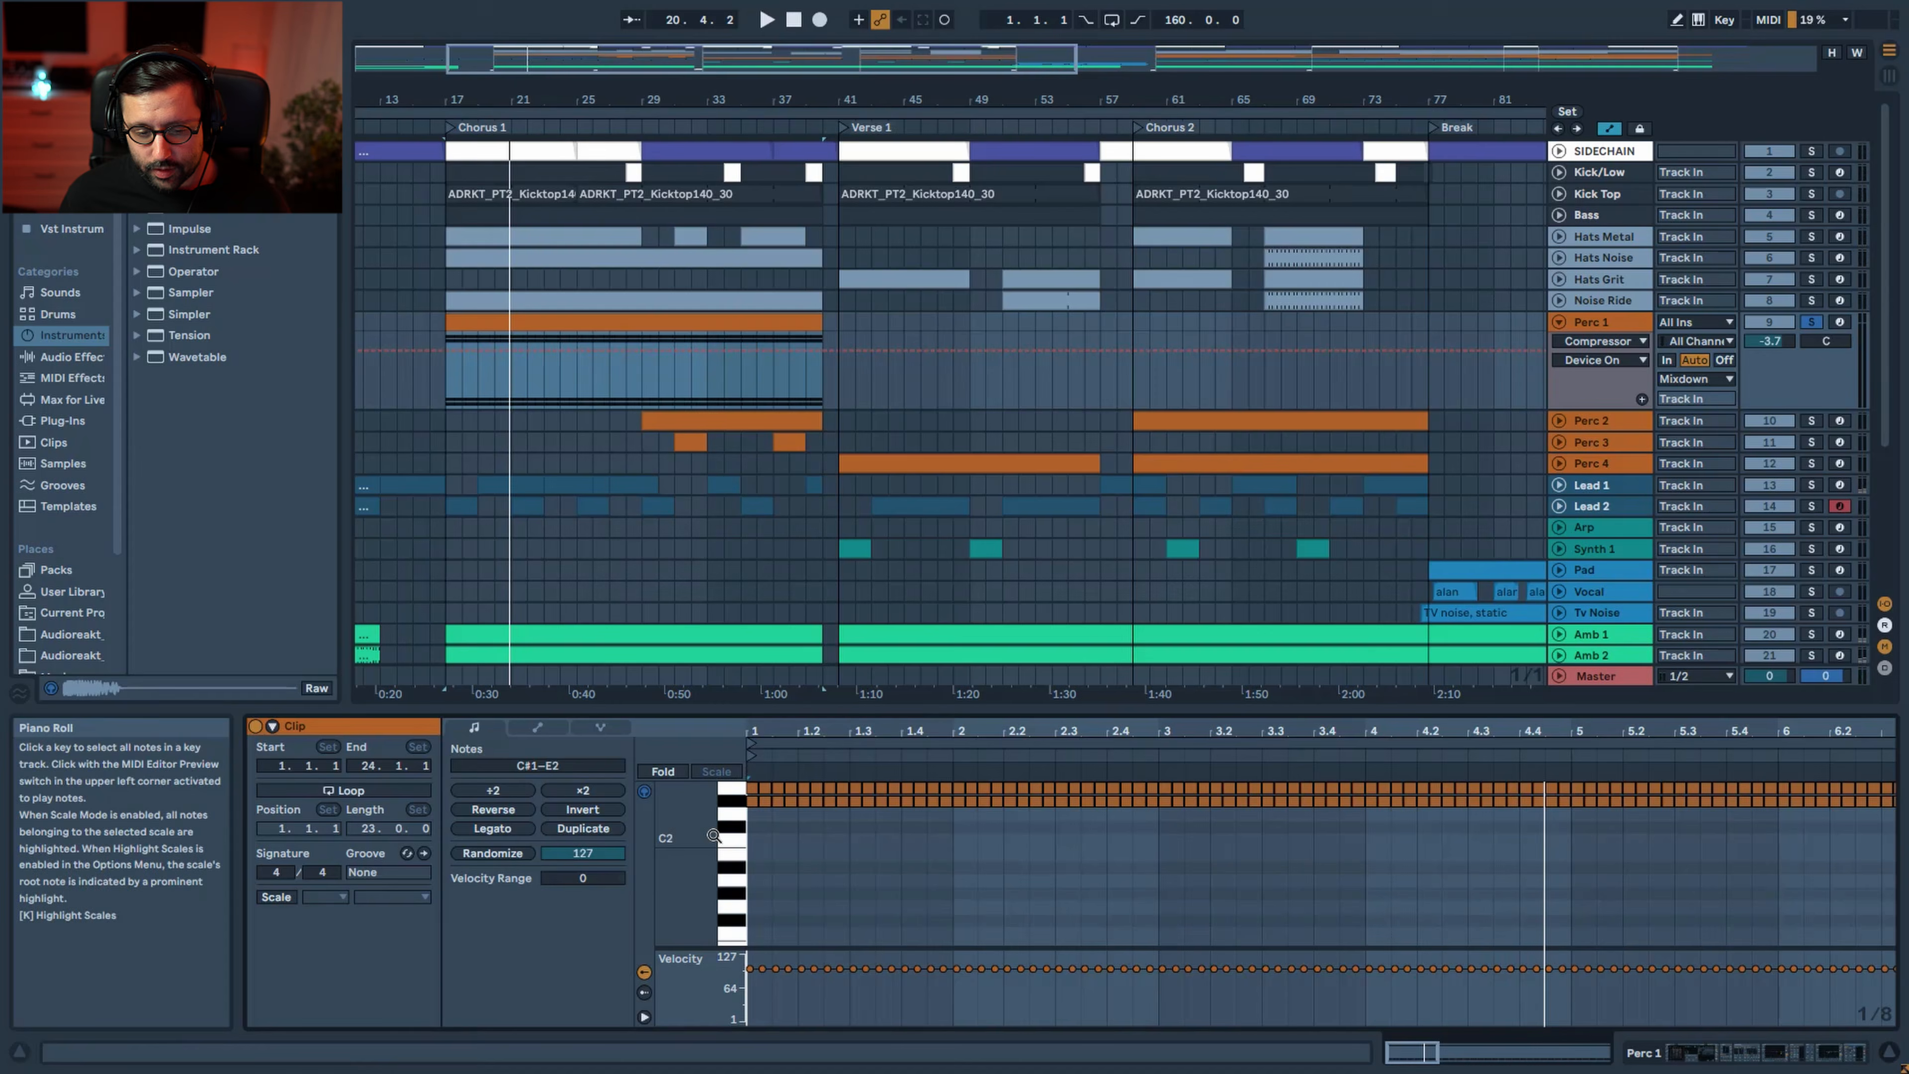
drag(713, 835, 727, 942)
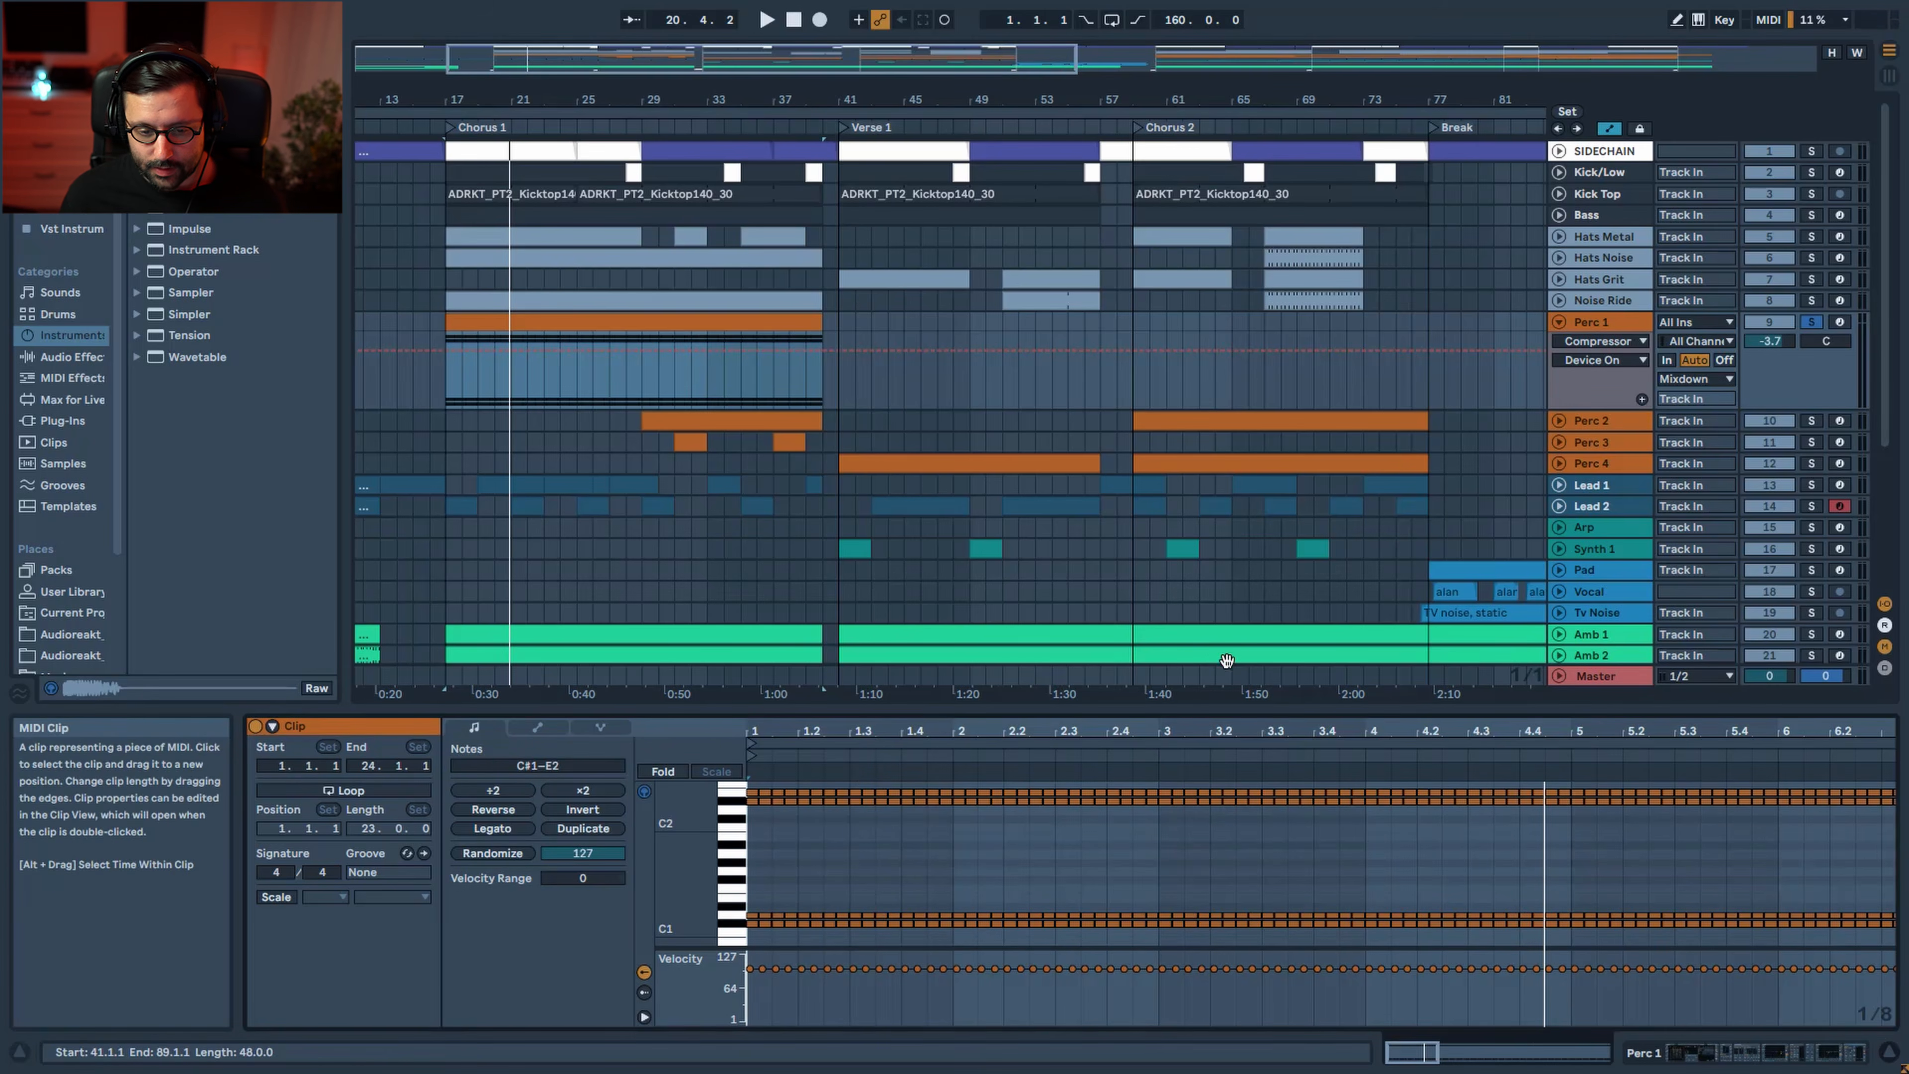
Play the soloed Perc 2 from its clip start at bar 29 and examine its Drum Rack and ADRKT_PT2_Perc_03 sample
click(1603, 422)
key(space)
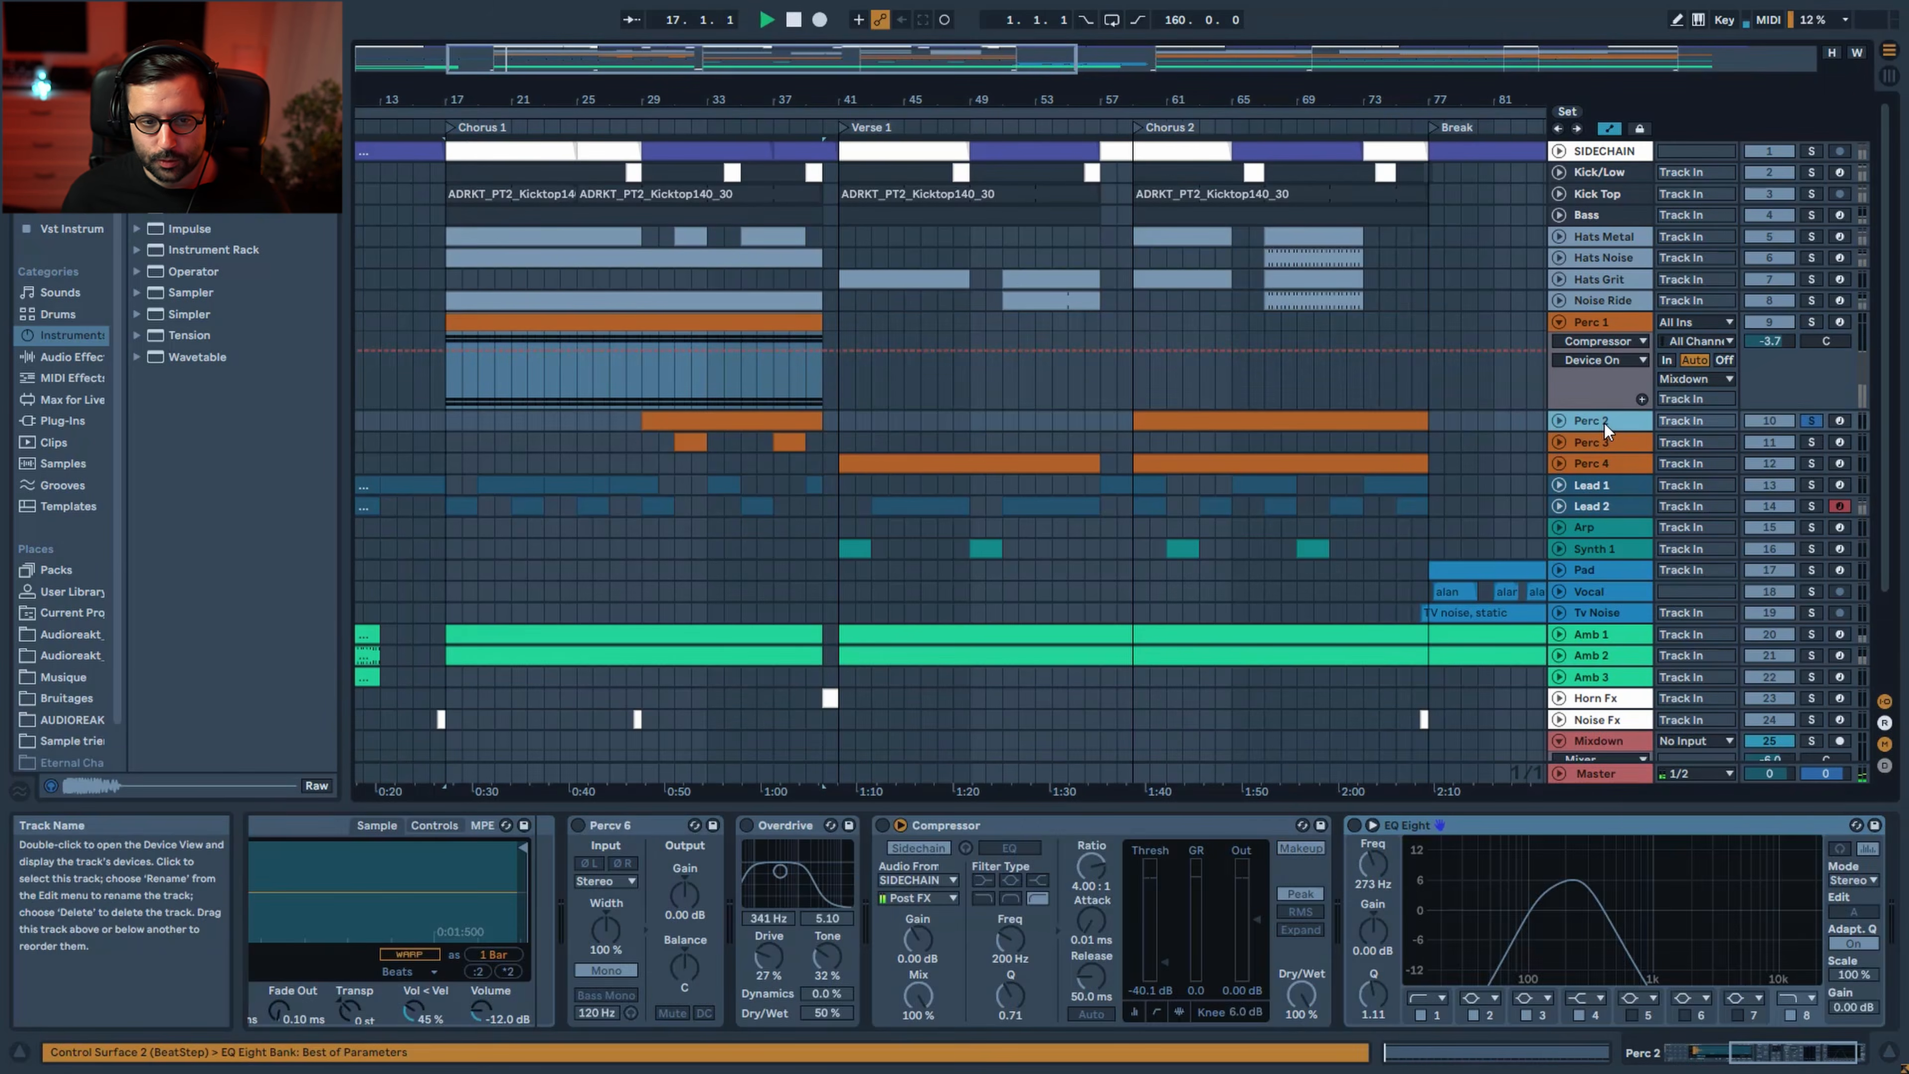
click(641, 419)
key(space)
drag(1811, 1043, 1626, 1060)
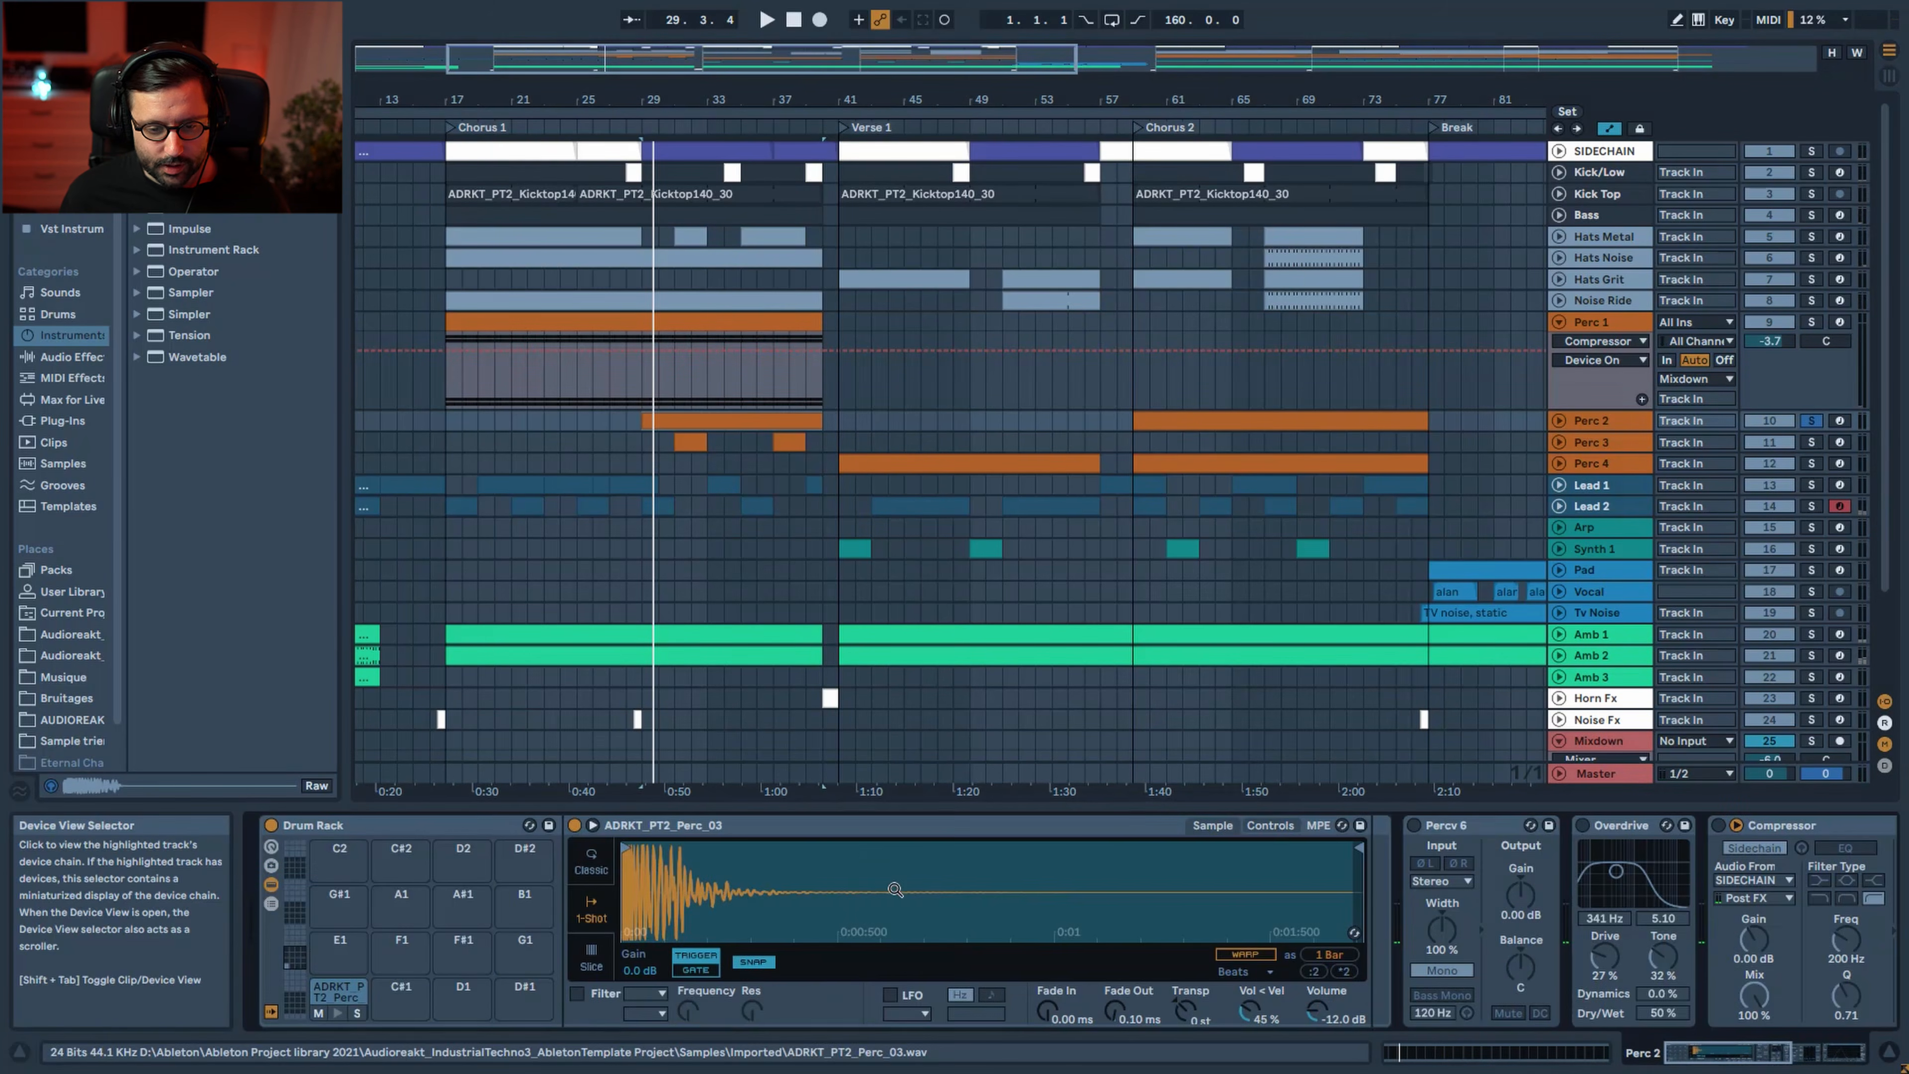
key(space)
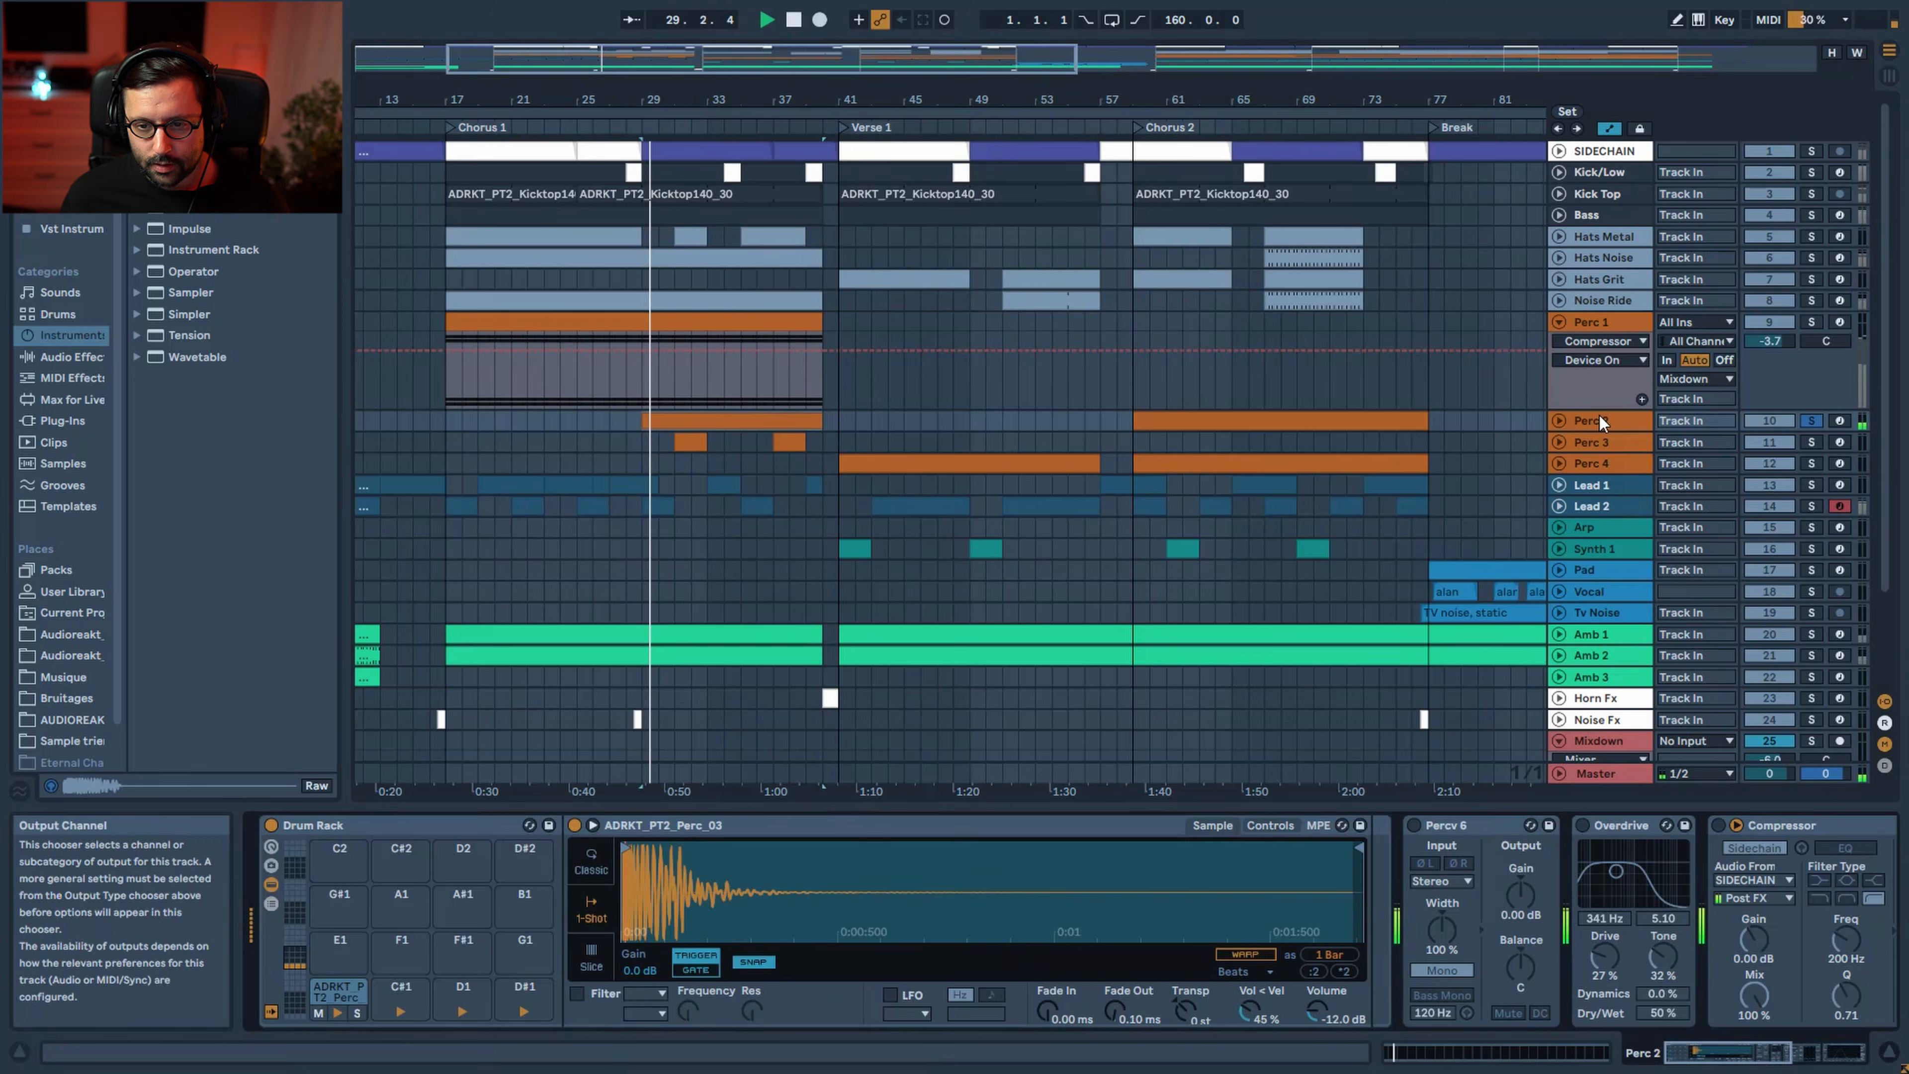
Unfold Perc 2, examine its first clip's note pattern up close, and select and play the ADRKT_PT2_Perc_03 notes
click(1558, 421)
click(754, 426)
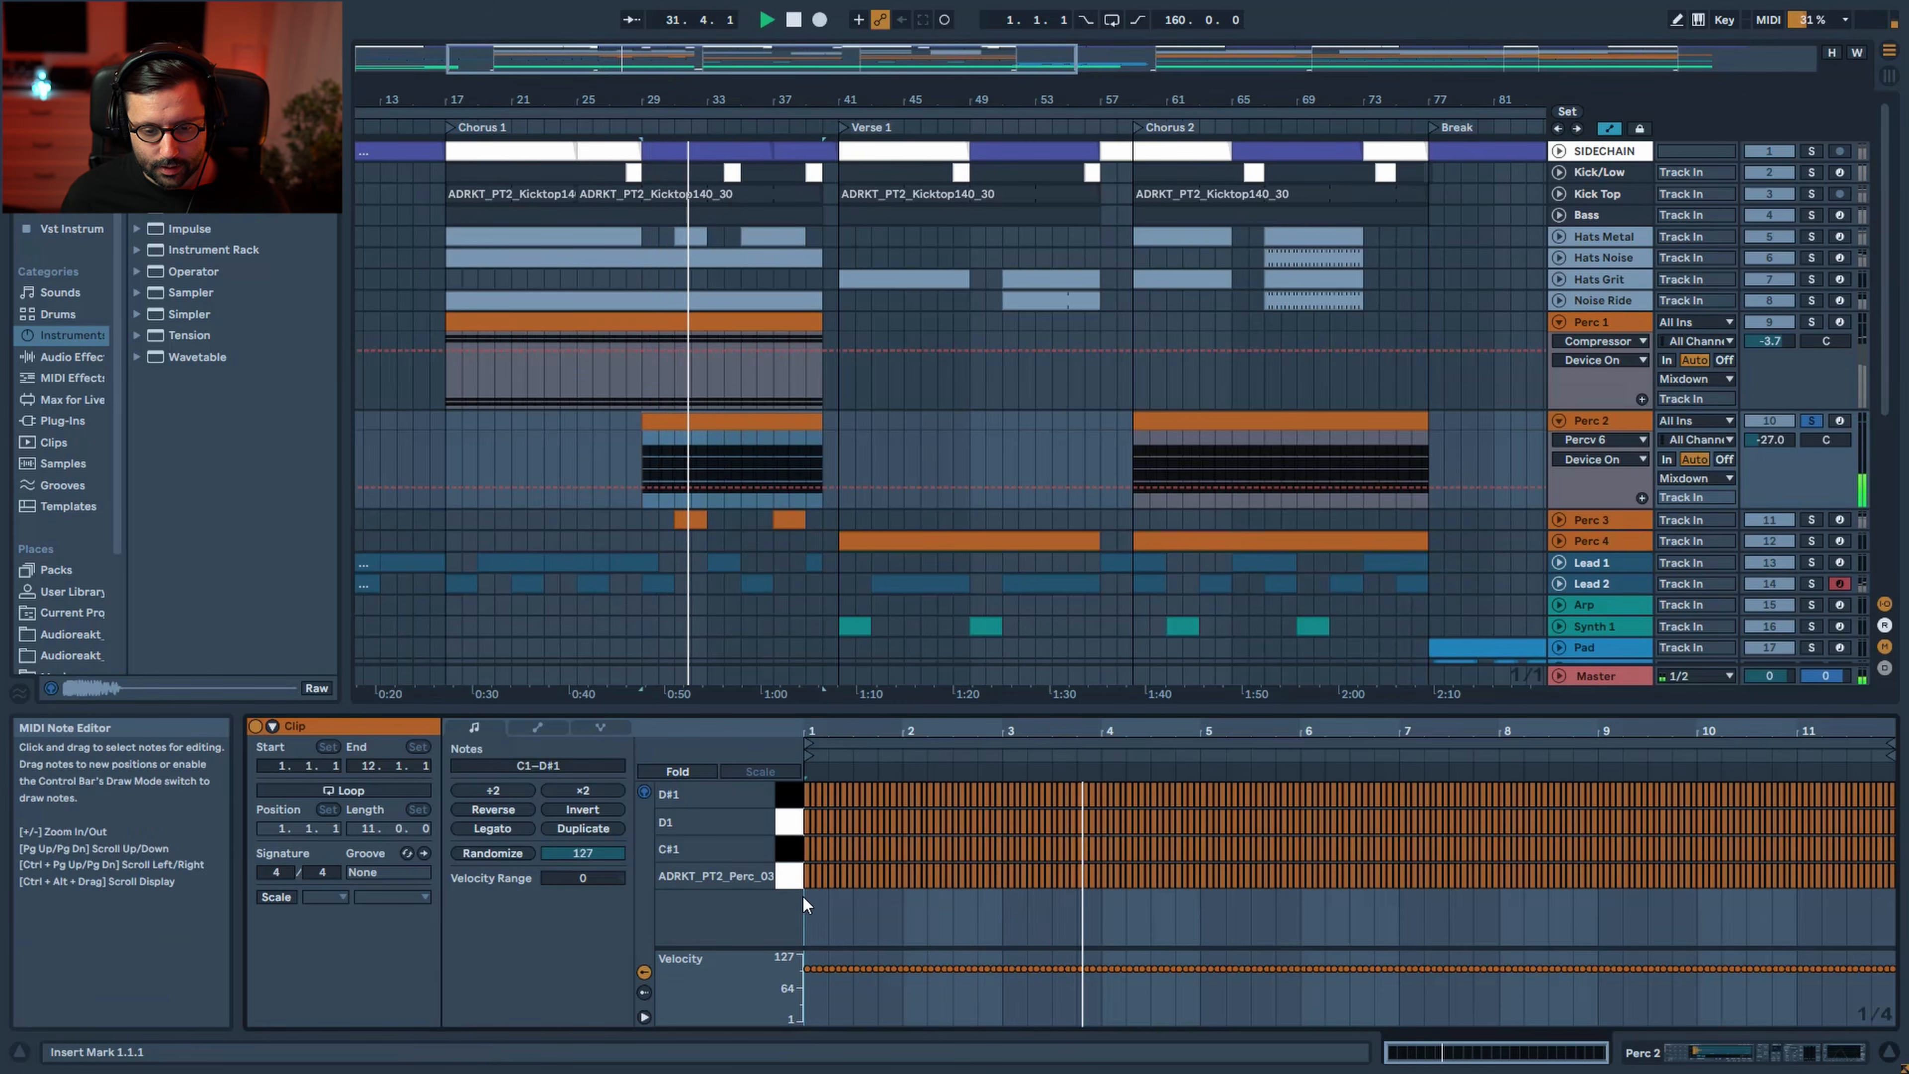
click(787, 877)
drag(826, 733, 850, 859)
key(space)
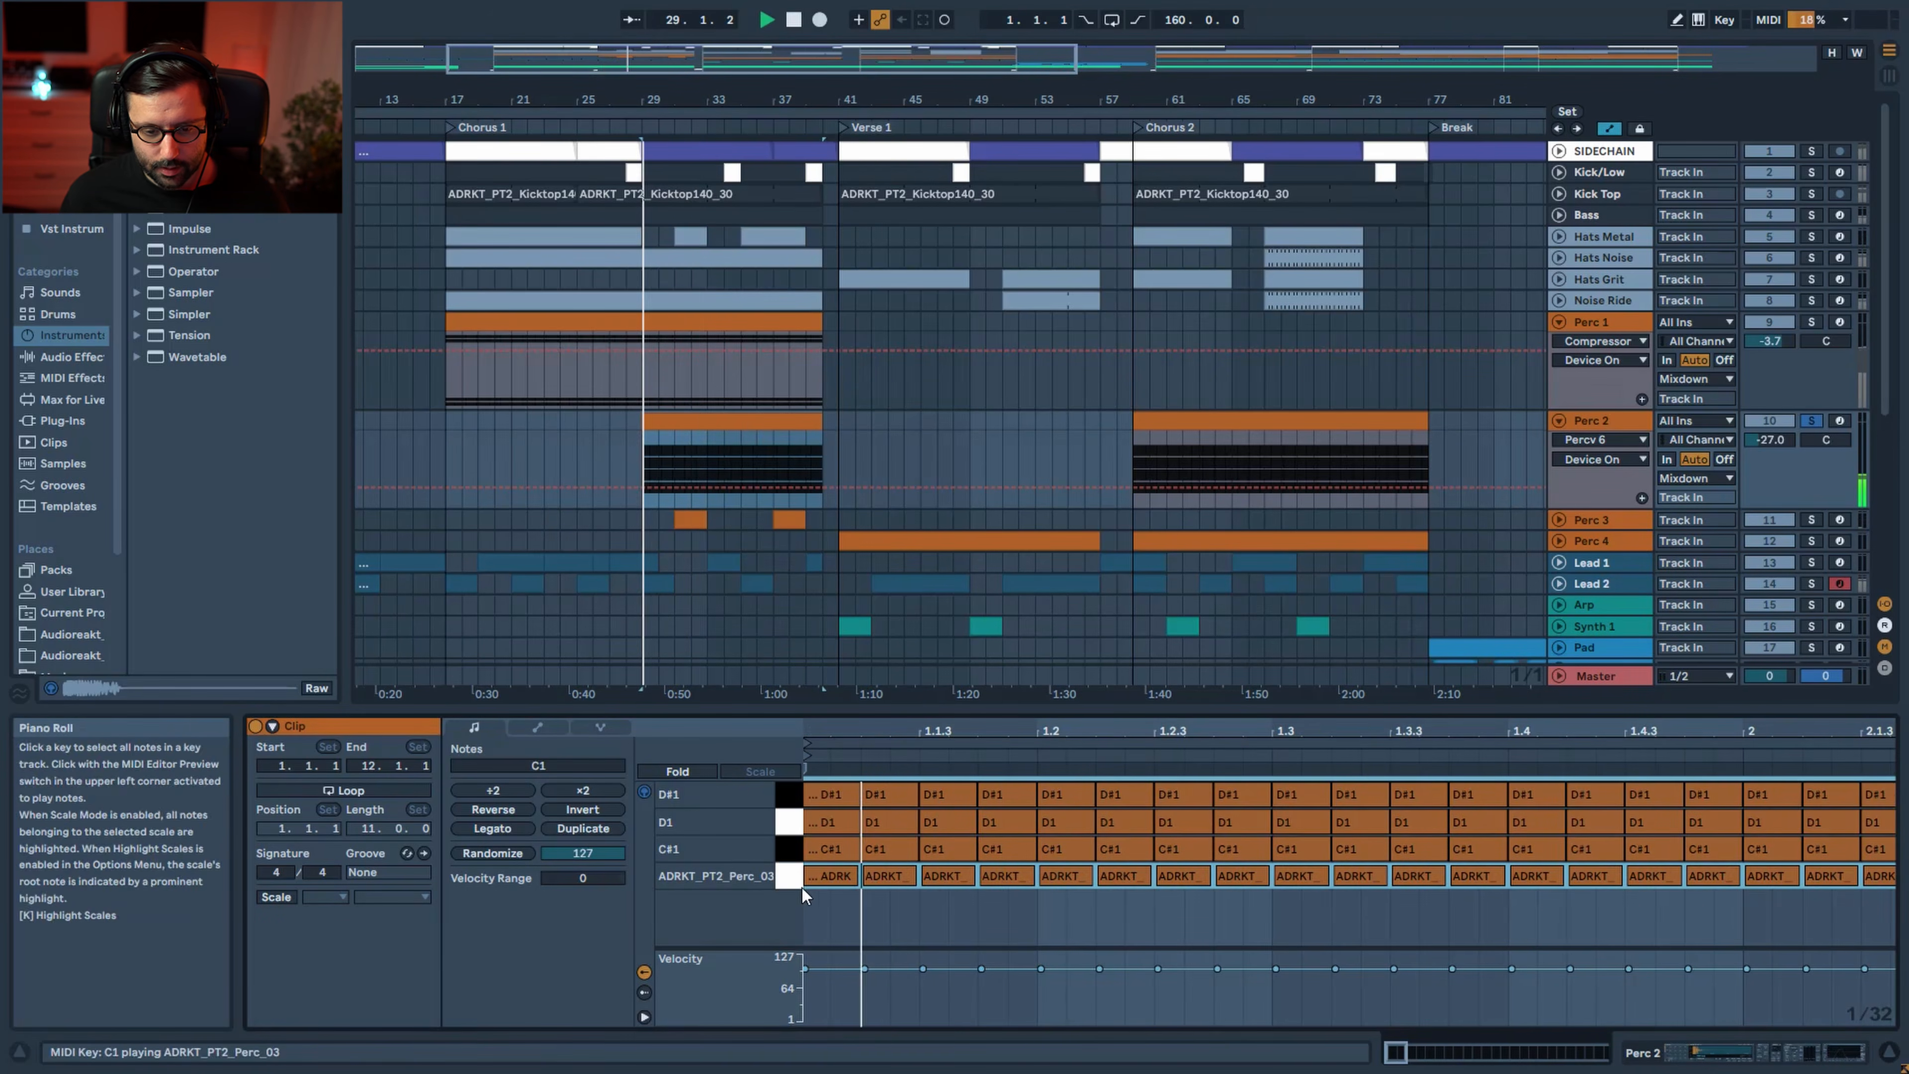
key(space)
Reactivate Percv 6, Overdrive, Compressor and EQ Eight one after another while playing Perc 2, and unsolo the track
double_click(1617, 420)
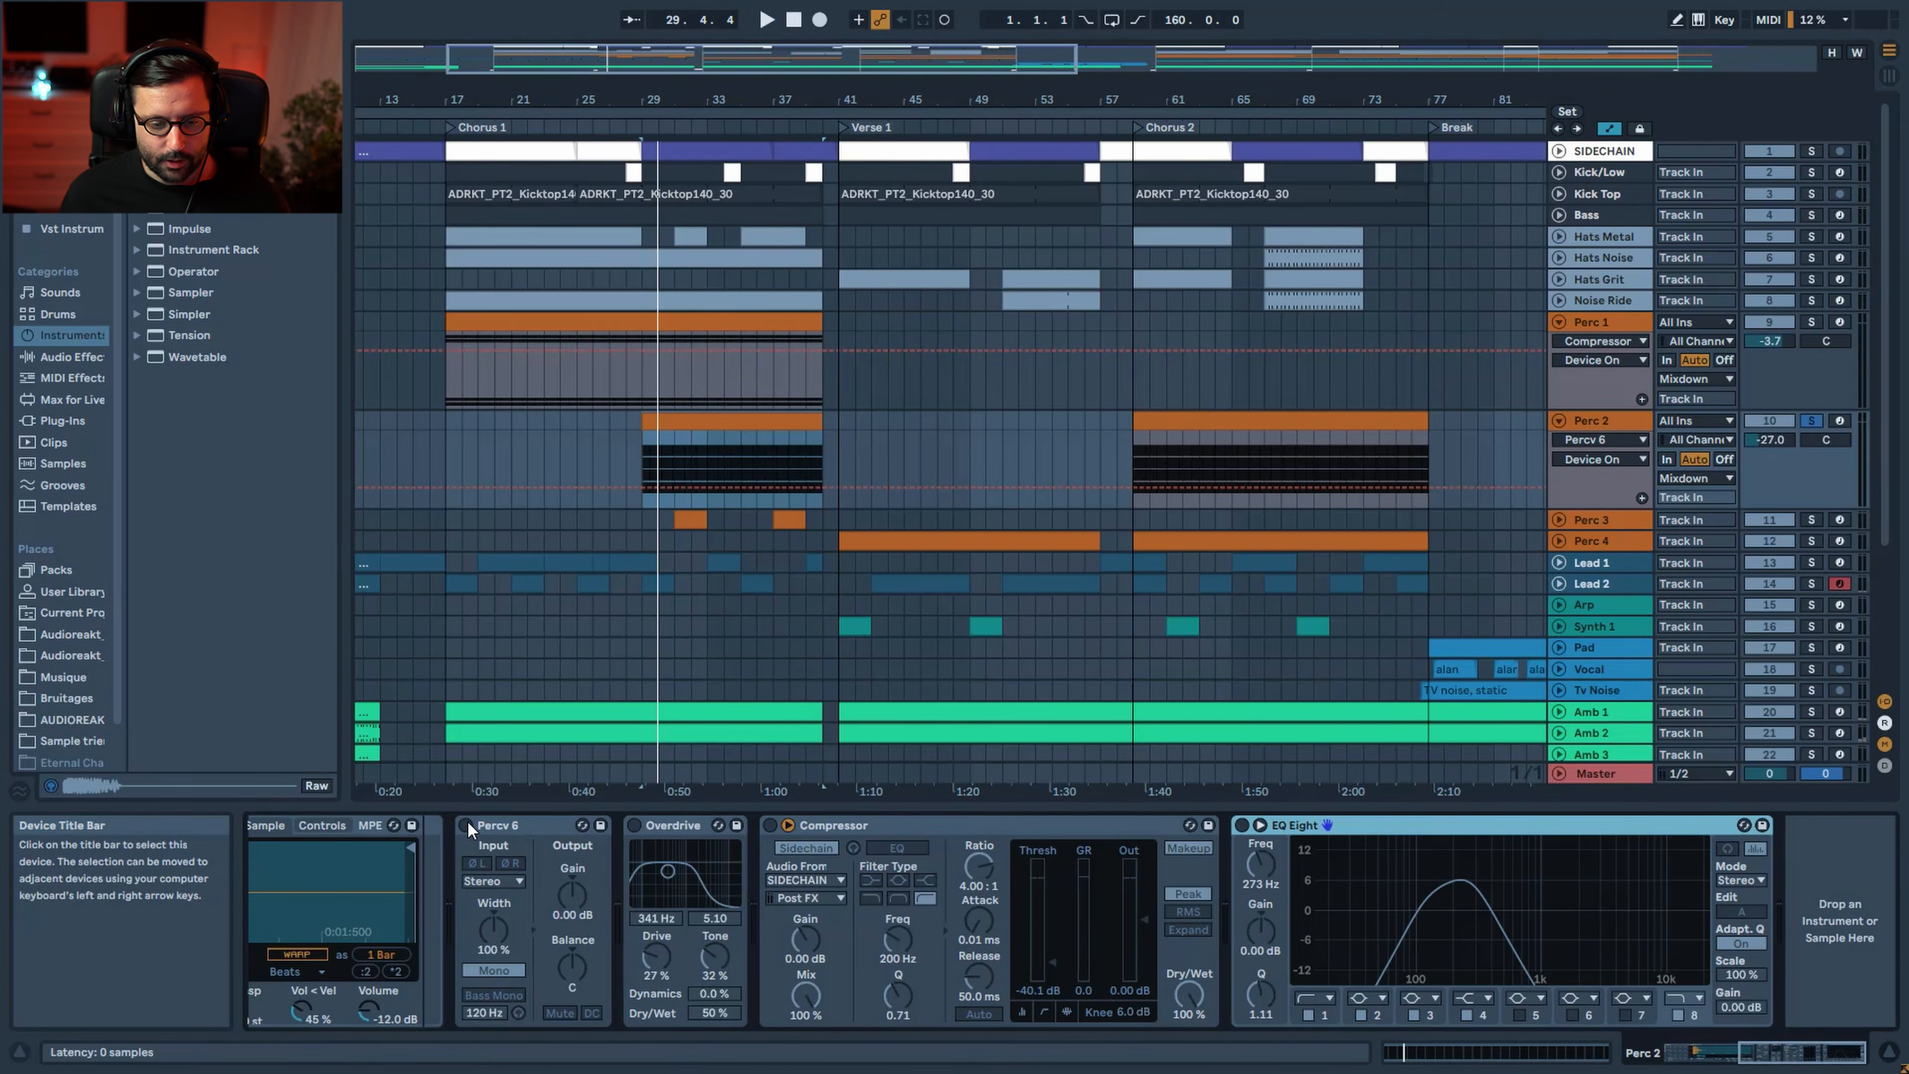
click(466, 825)
key(space)
click(632, 825)
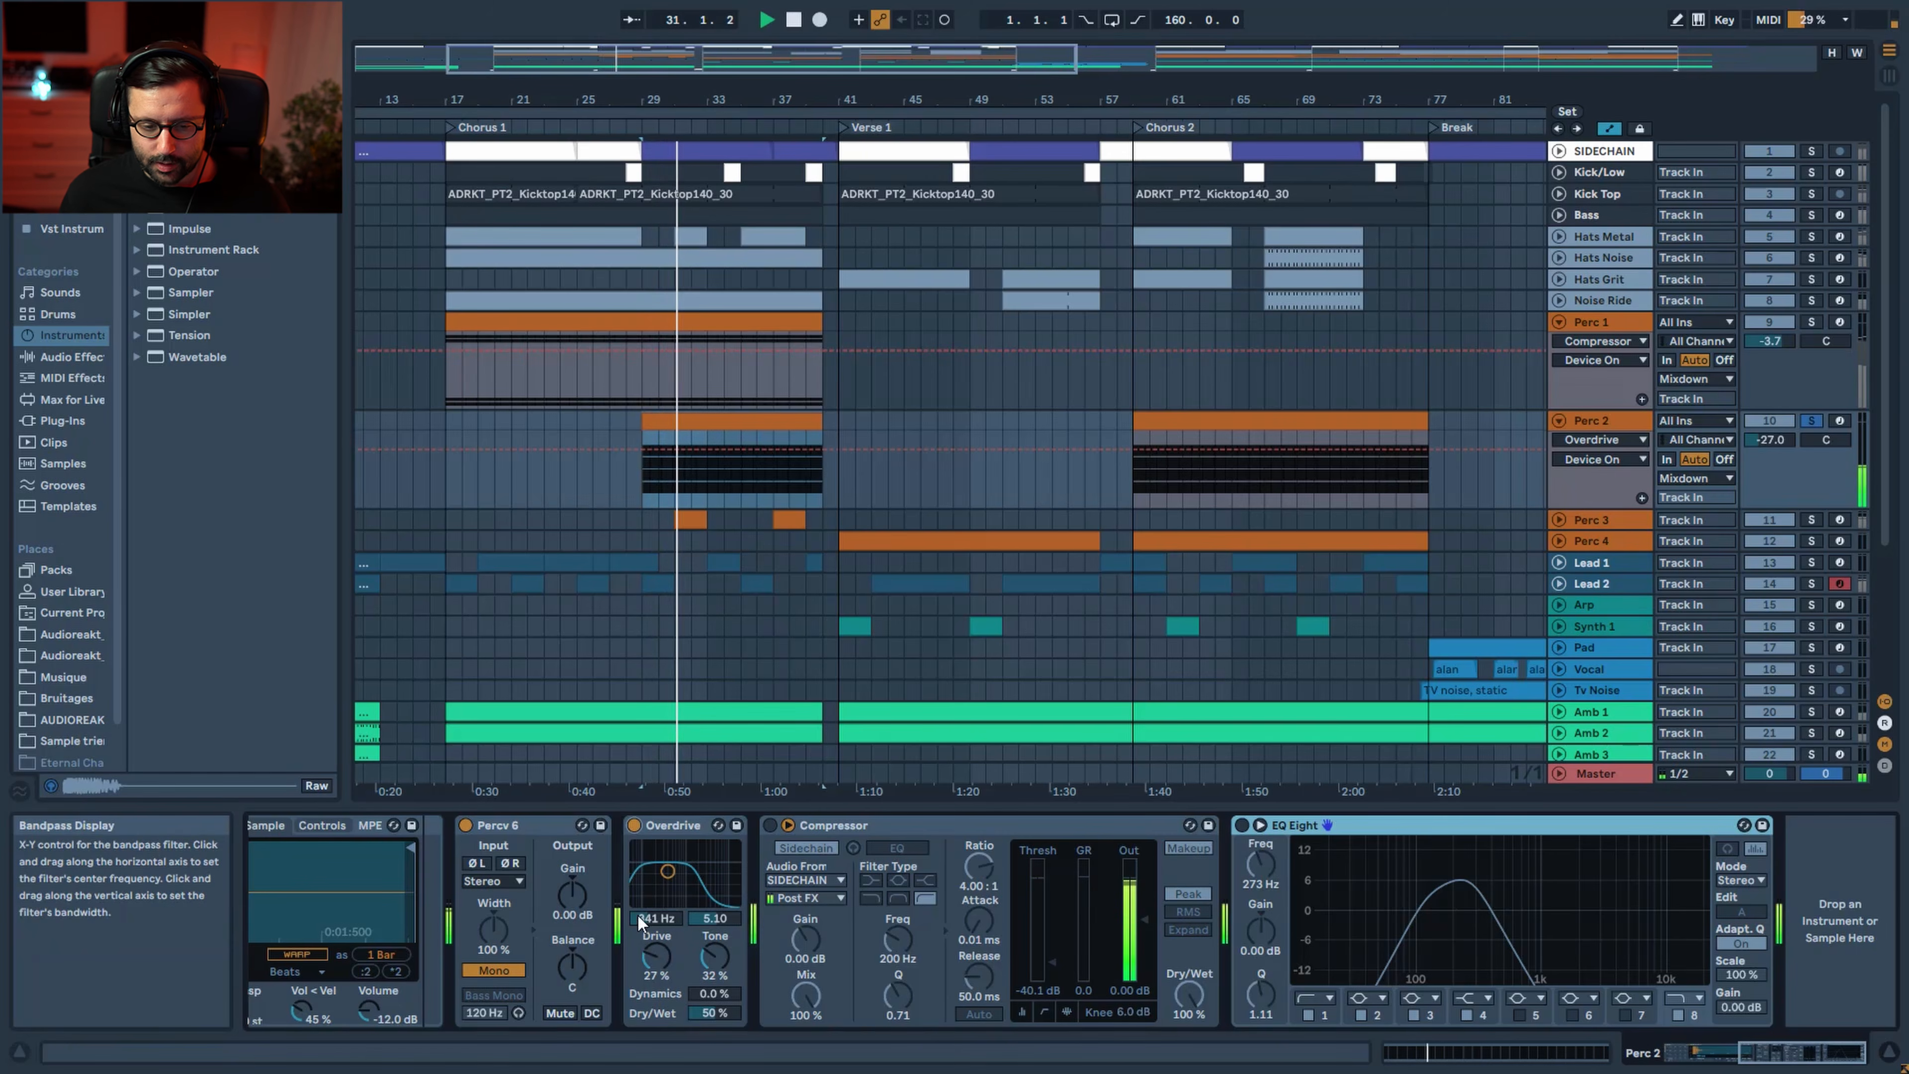
click(769, 825)
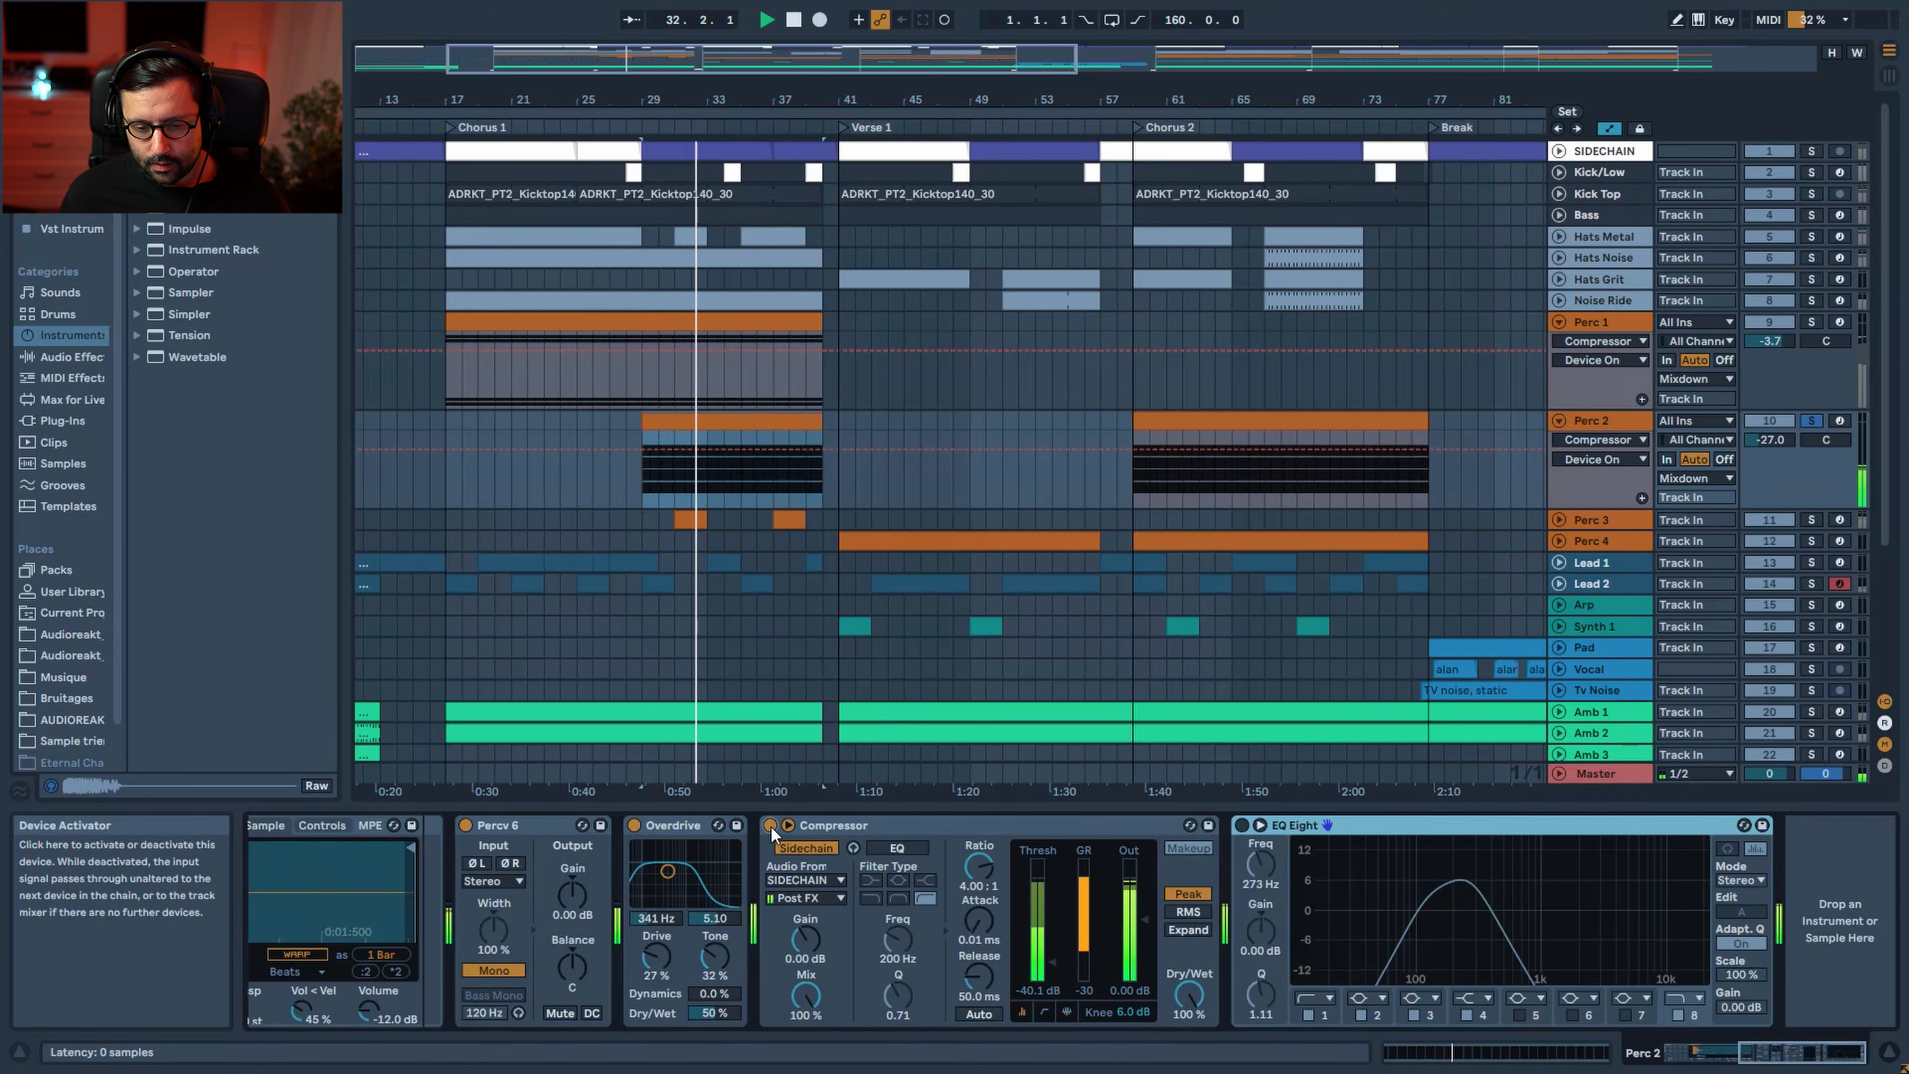
click(1244, 826)
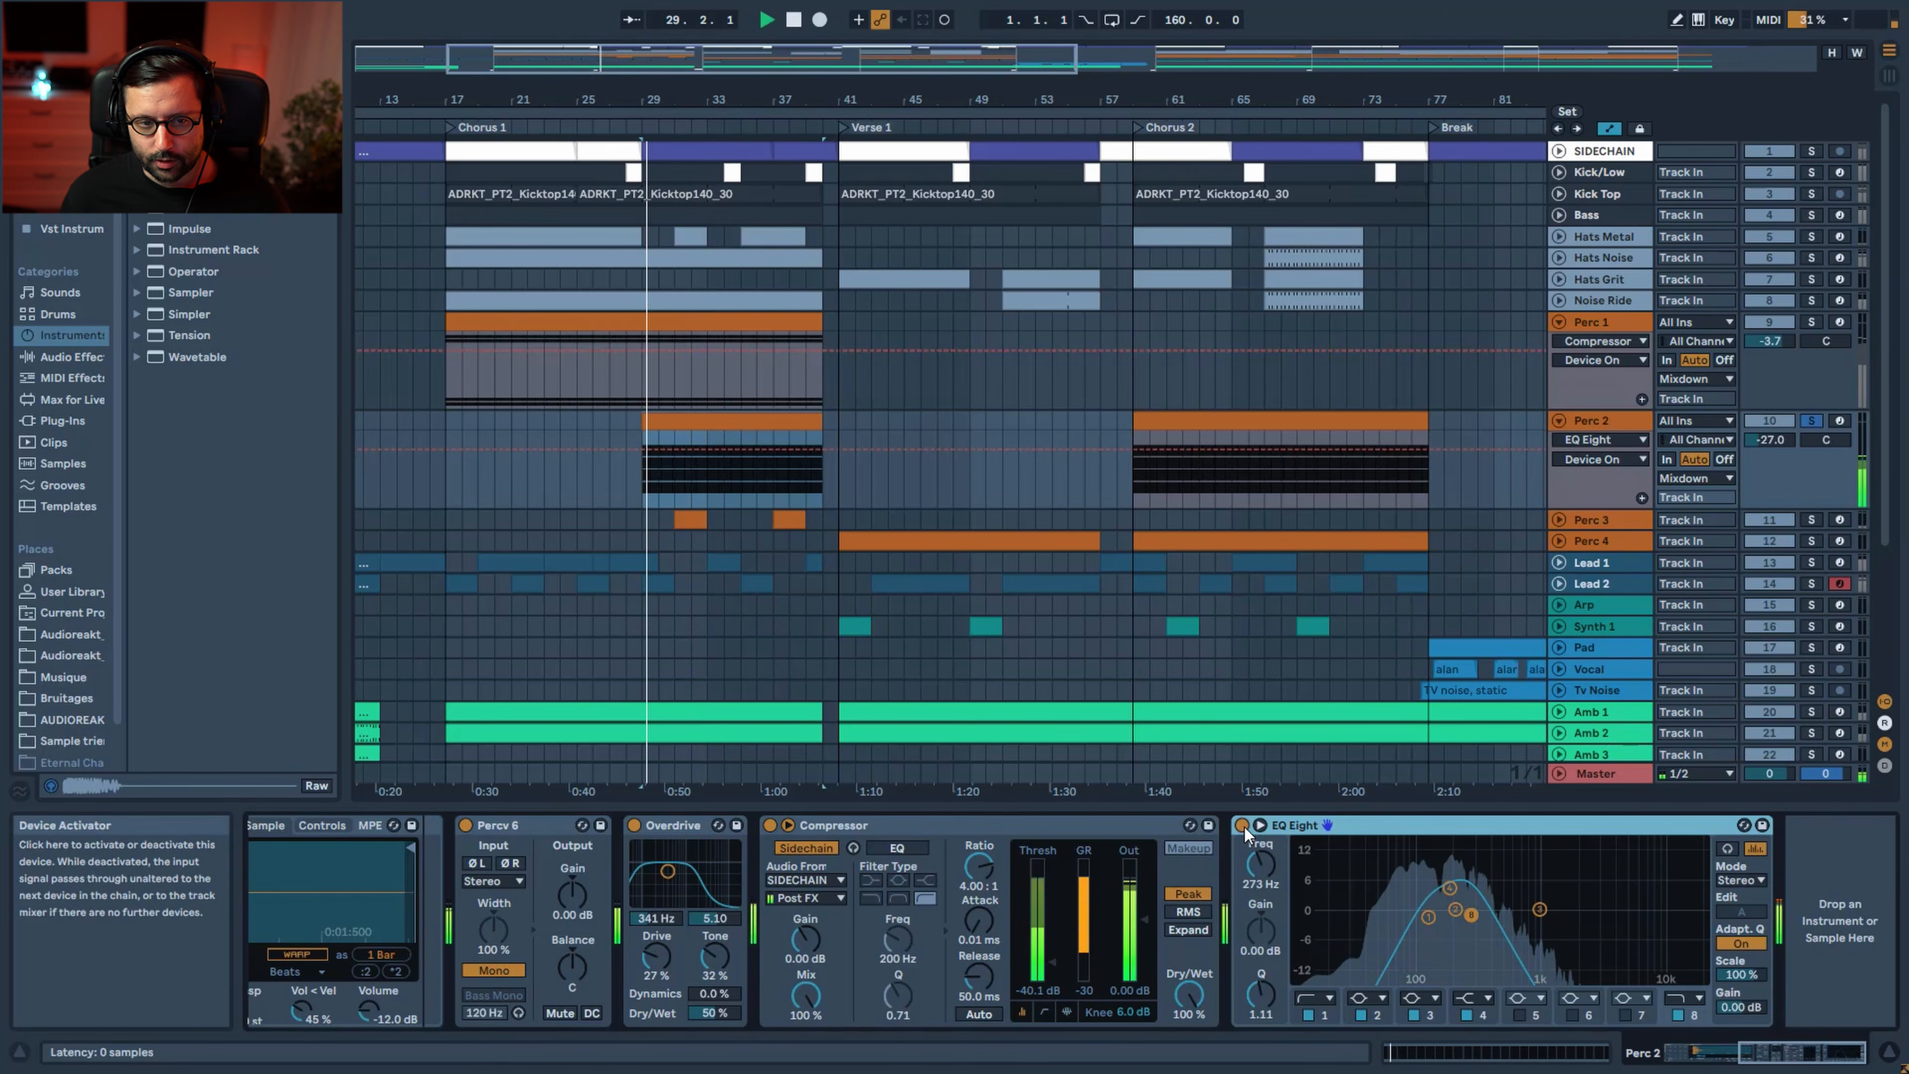
click(1820, 419)
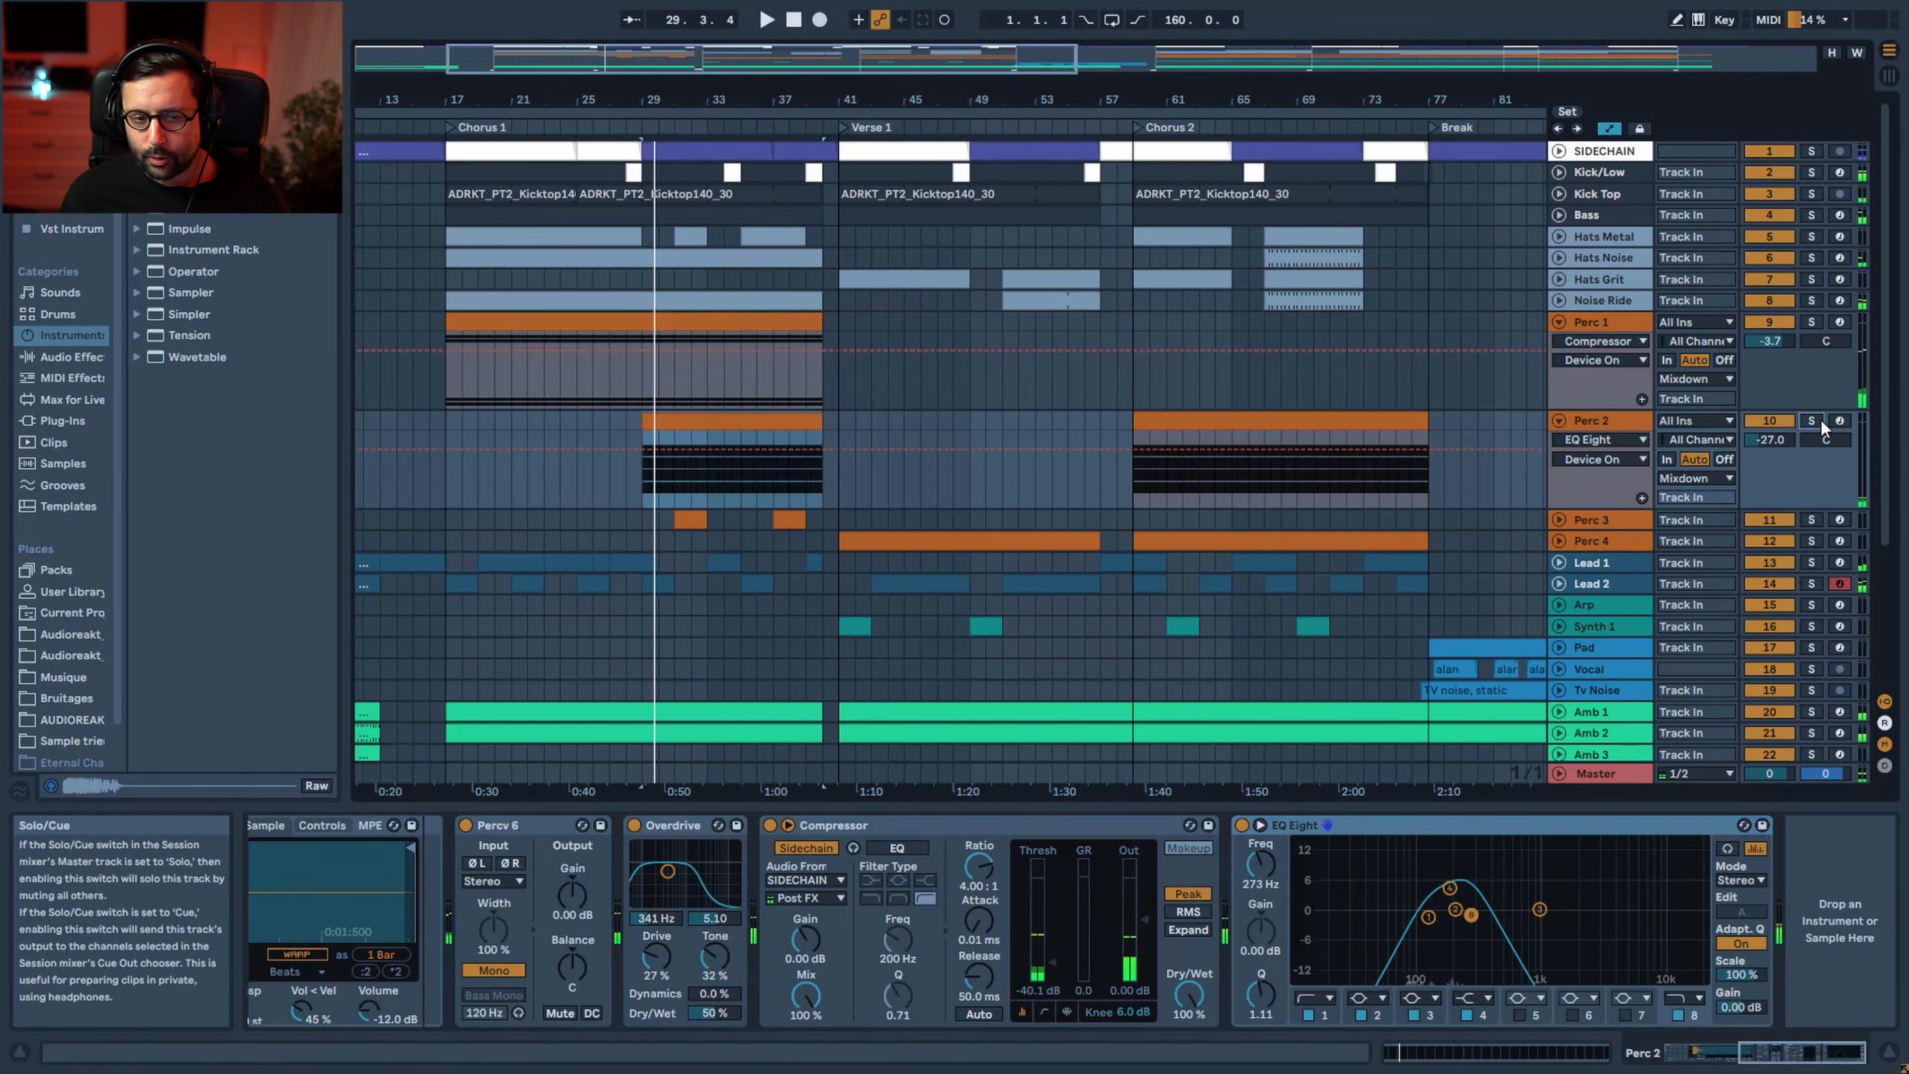
Play the full mix from just before bar 29 and compare it with Perc 2 muted and unmuted
click(629, 484)
key(space)
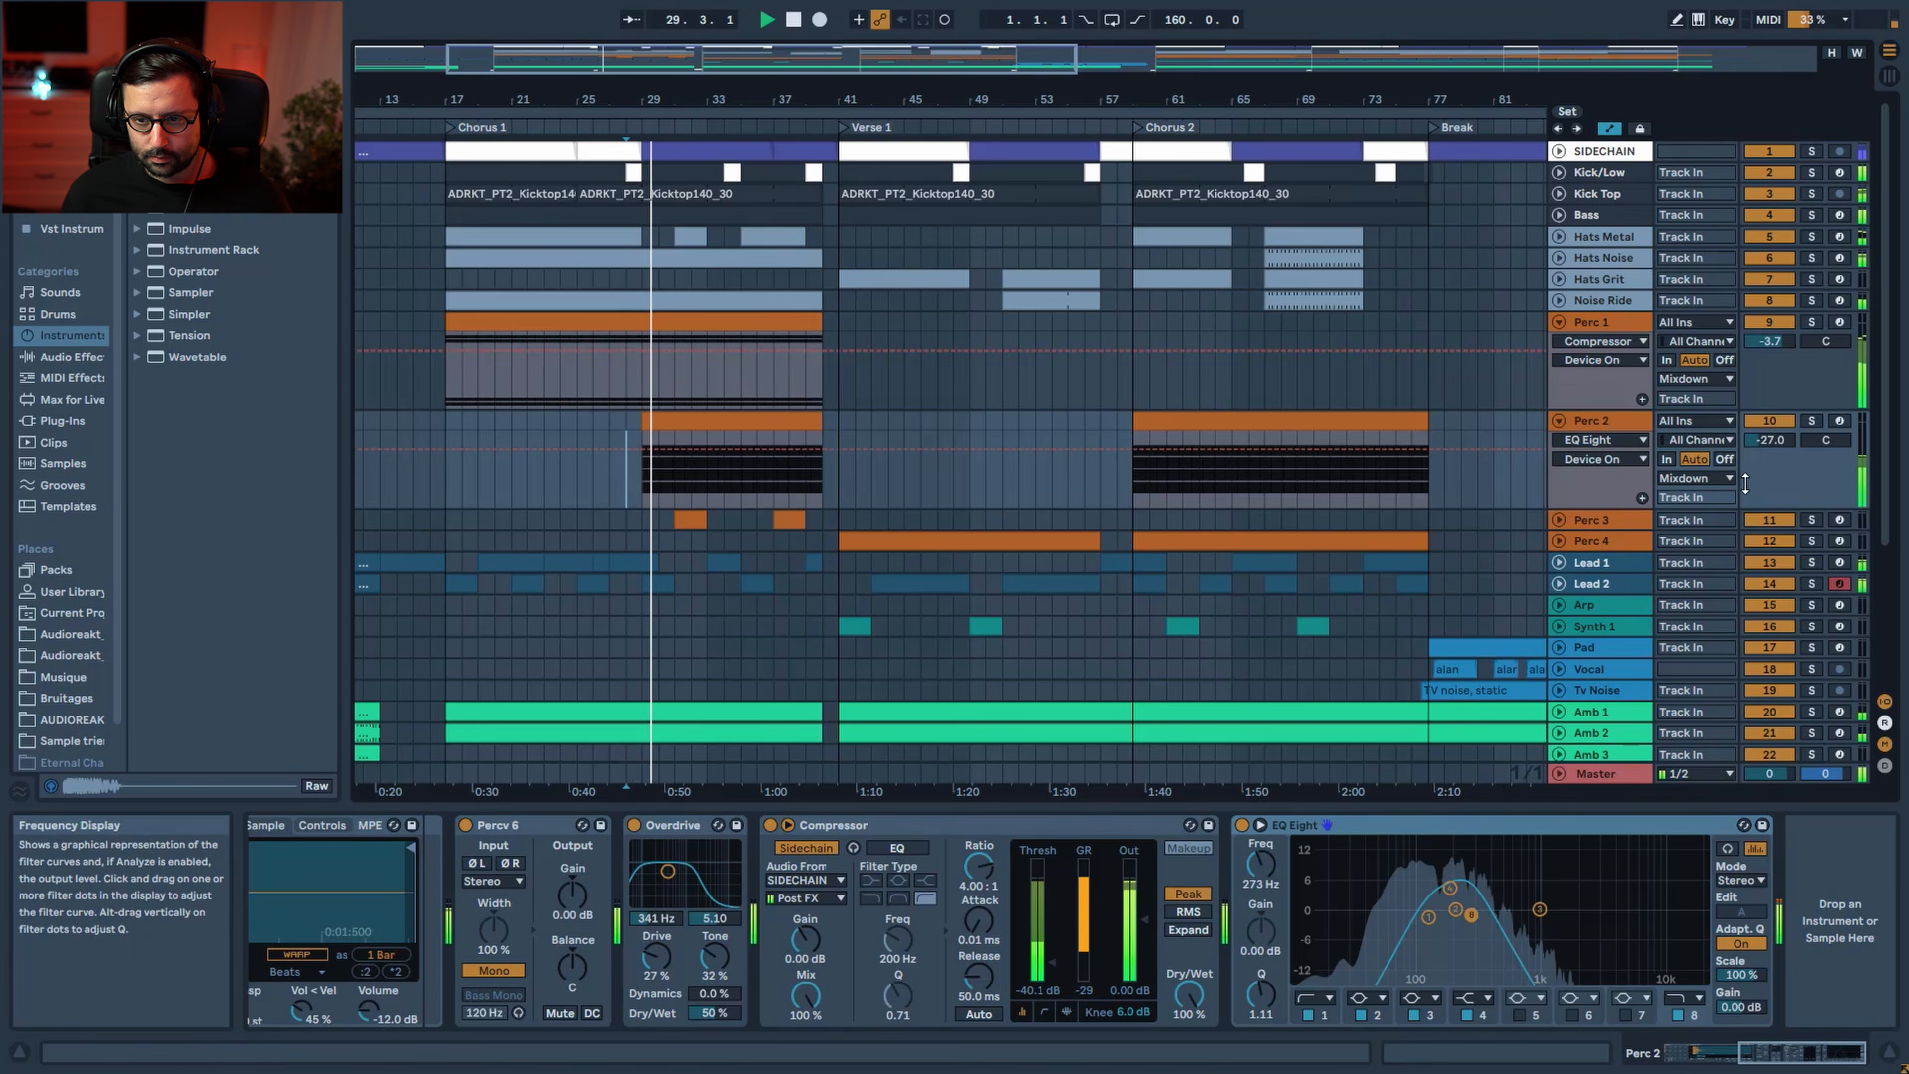
click(1811, 421)
click(1811, 421)
click(1773, 421)
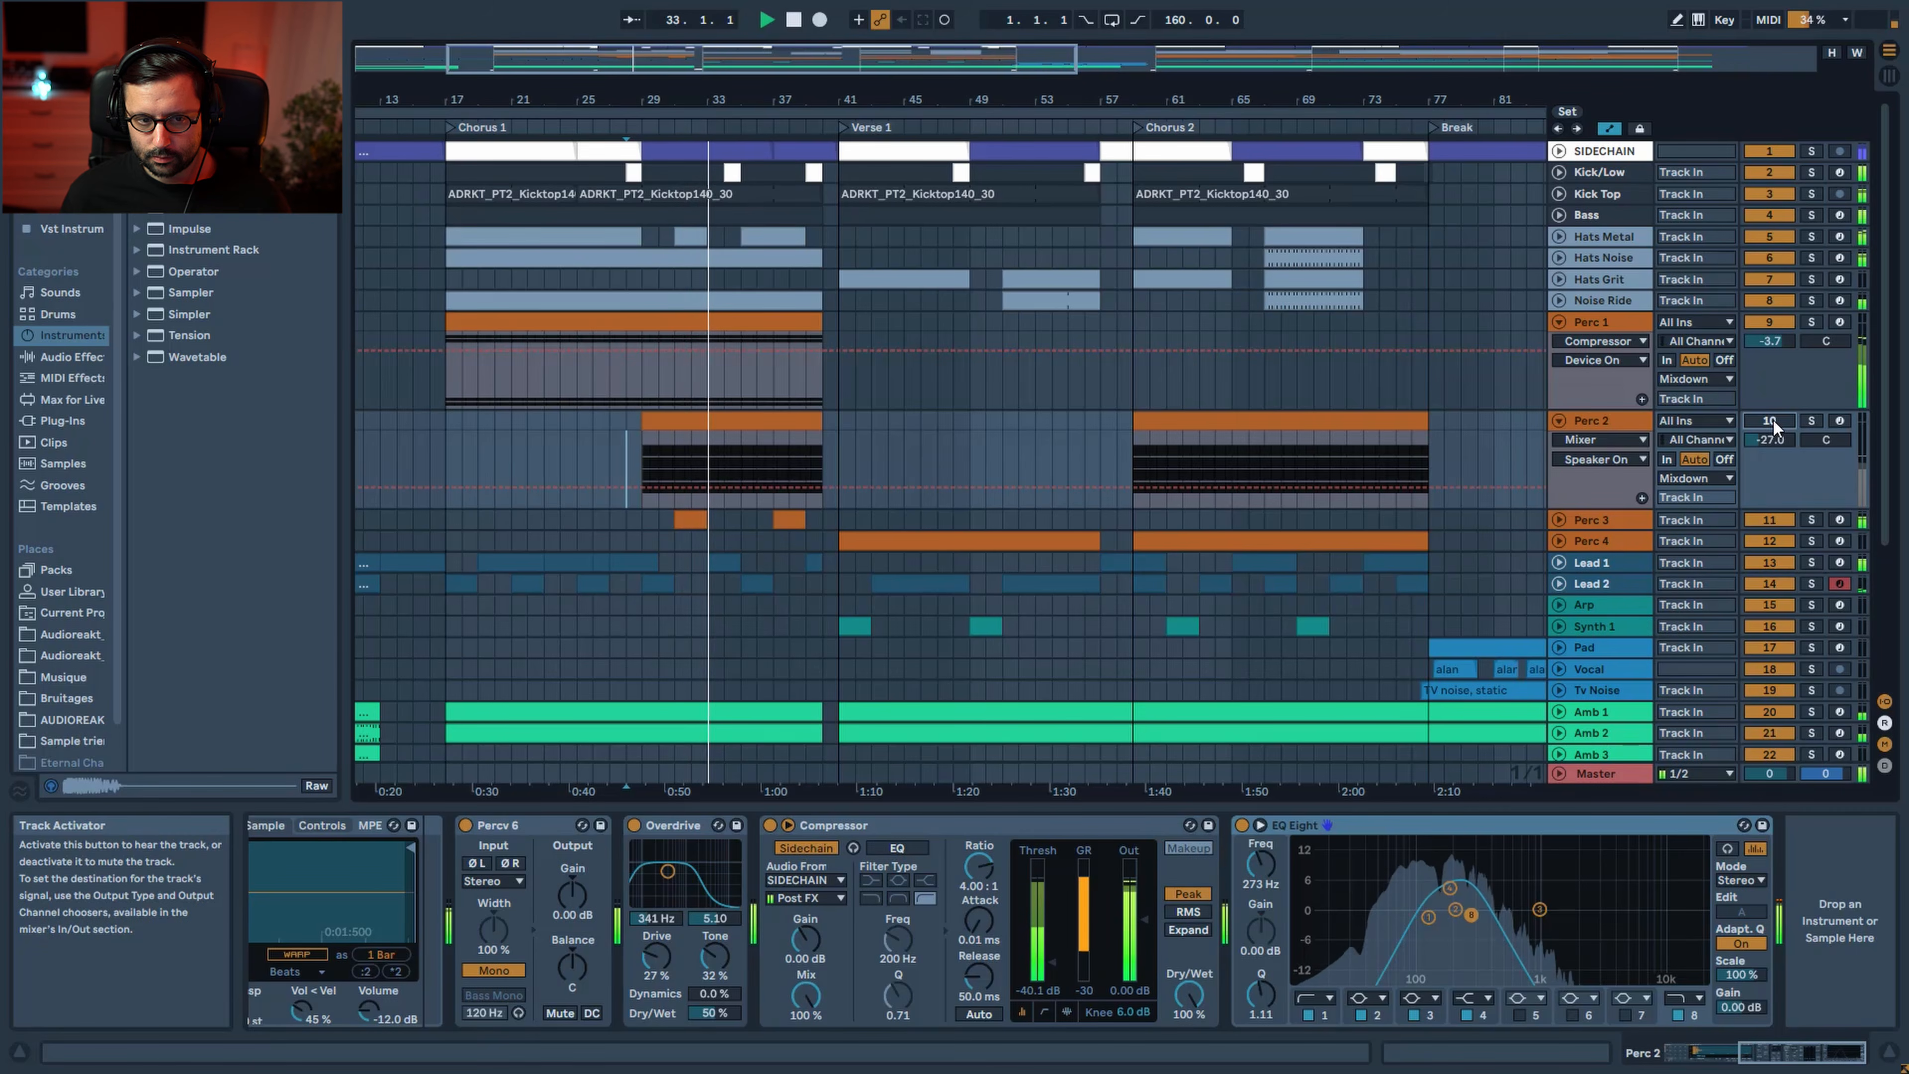
click(1773, 421)
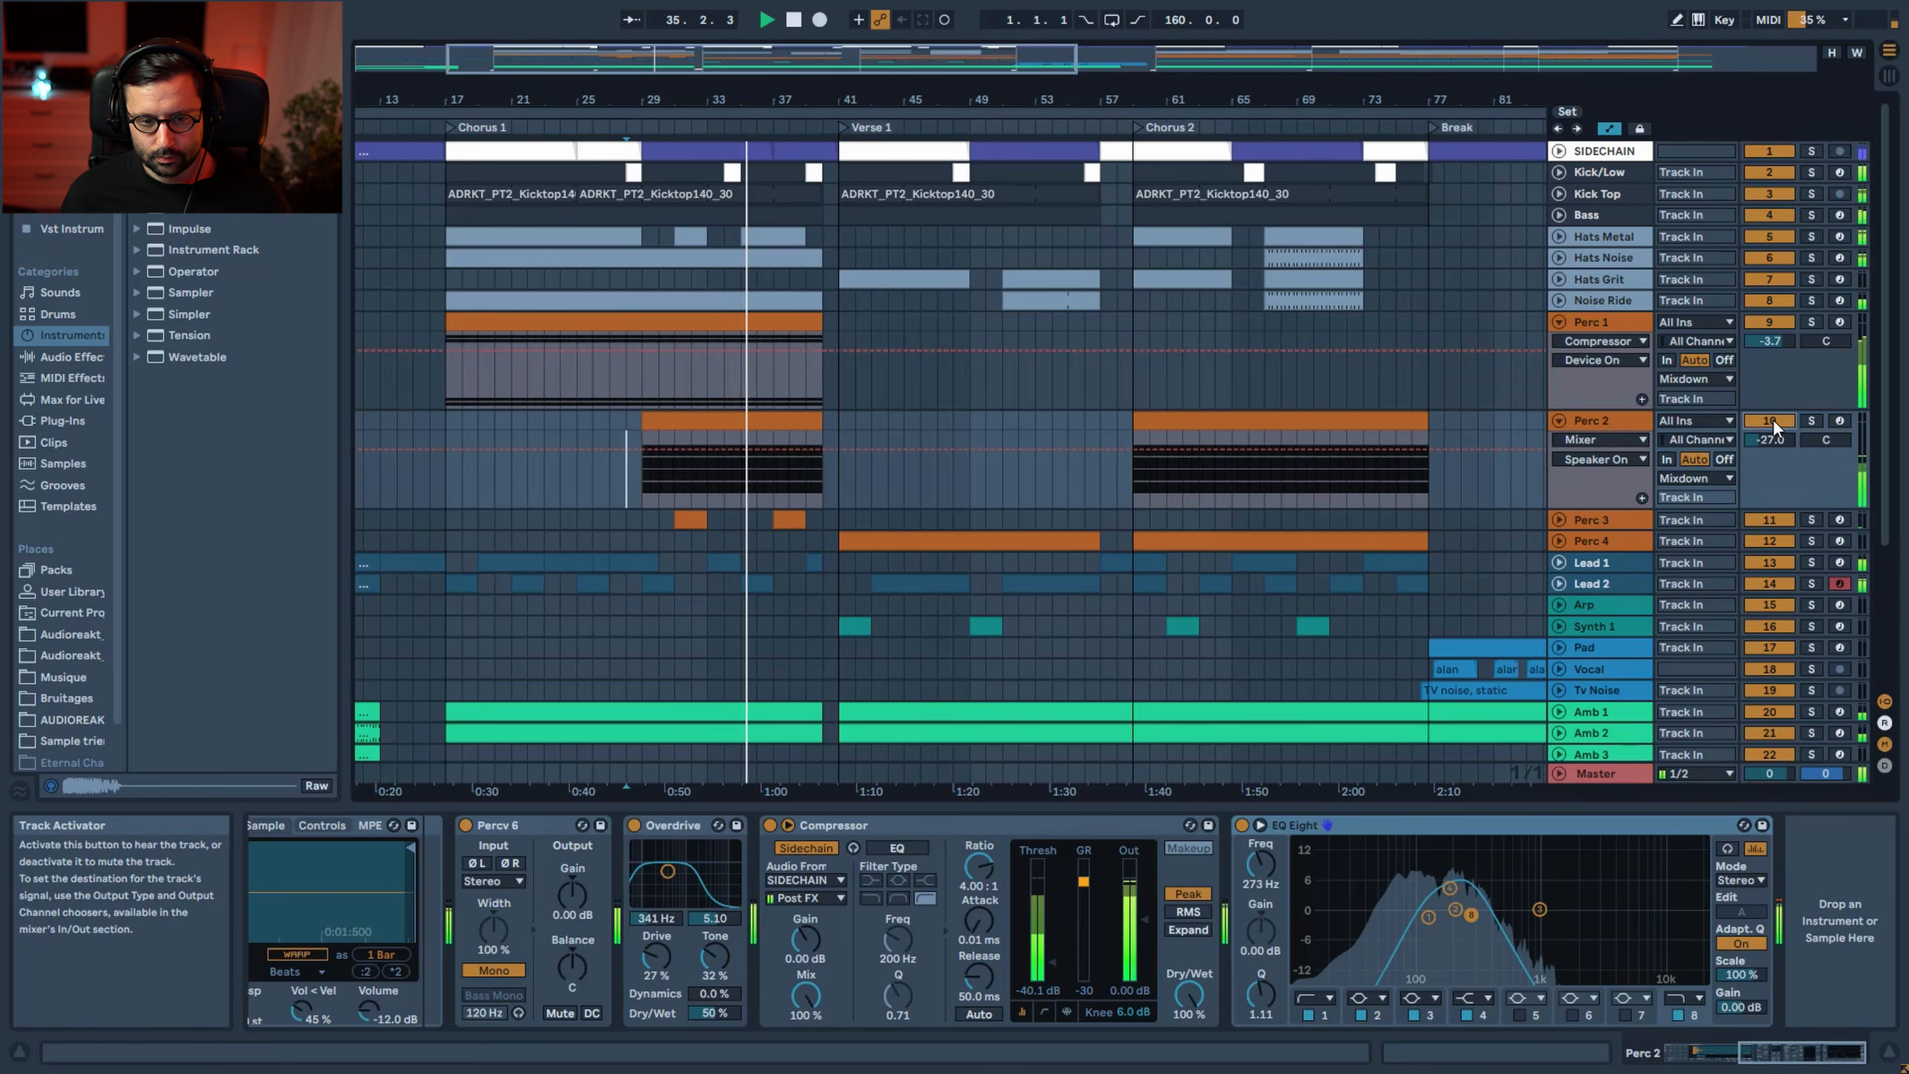
Fold Perc 1 and Perc 2, and solo, play and unfold Perc 3 at its first clip at bar 31
click(1559, 322)
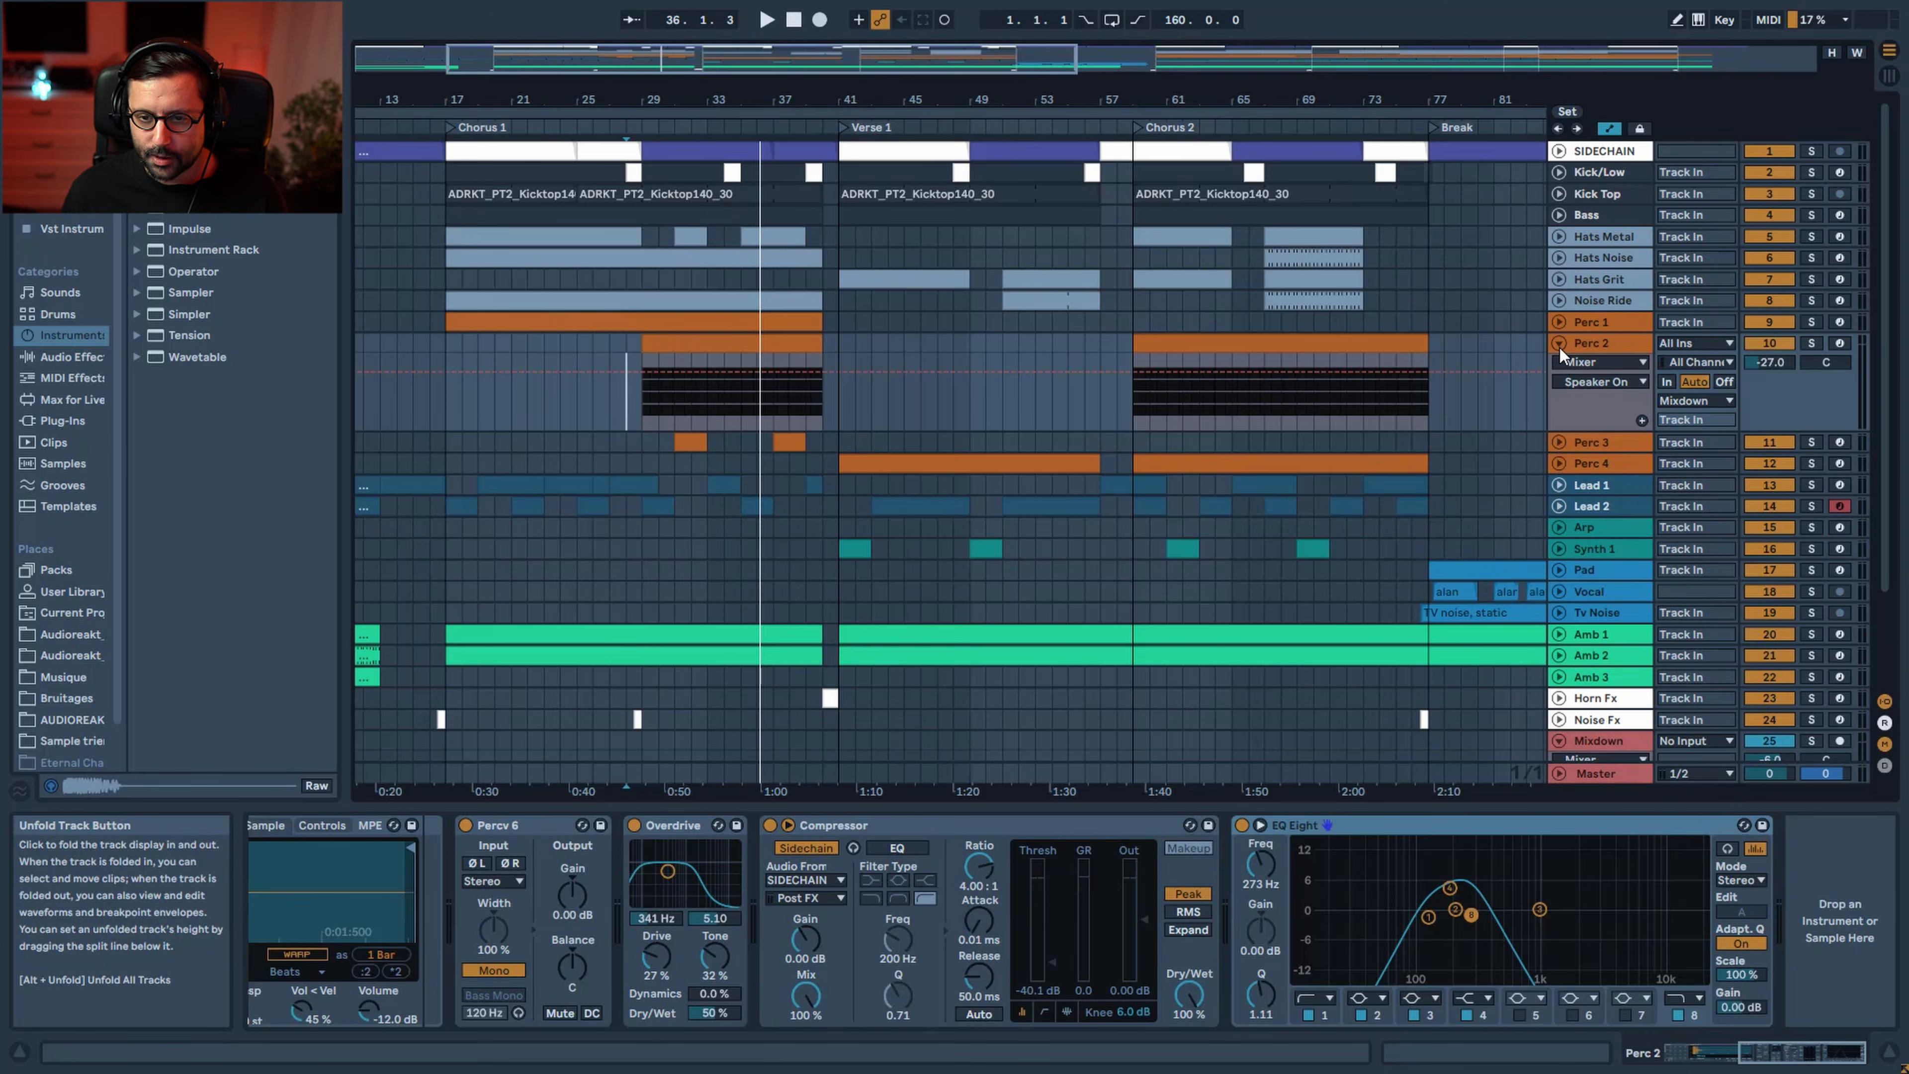
click(1561, 345)
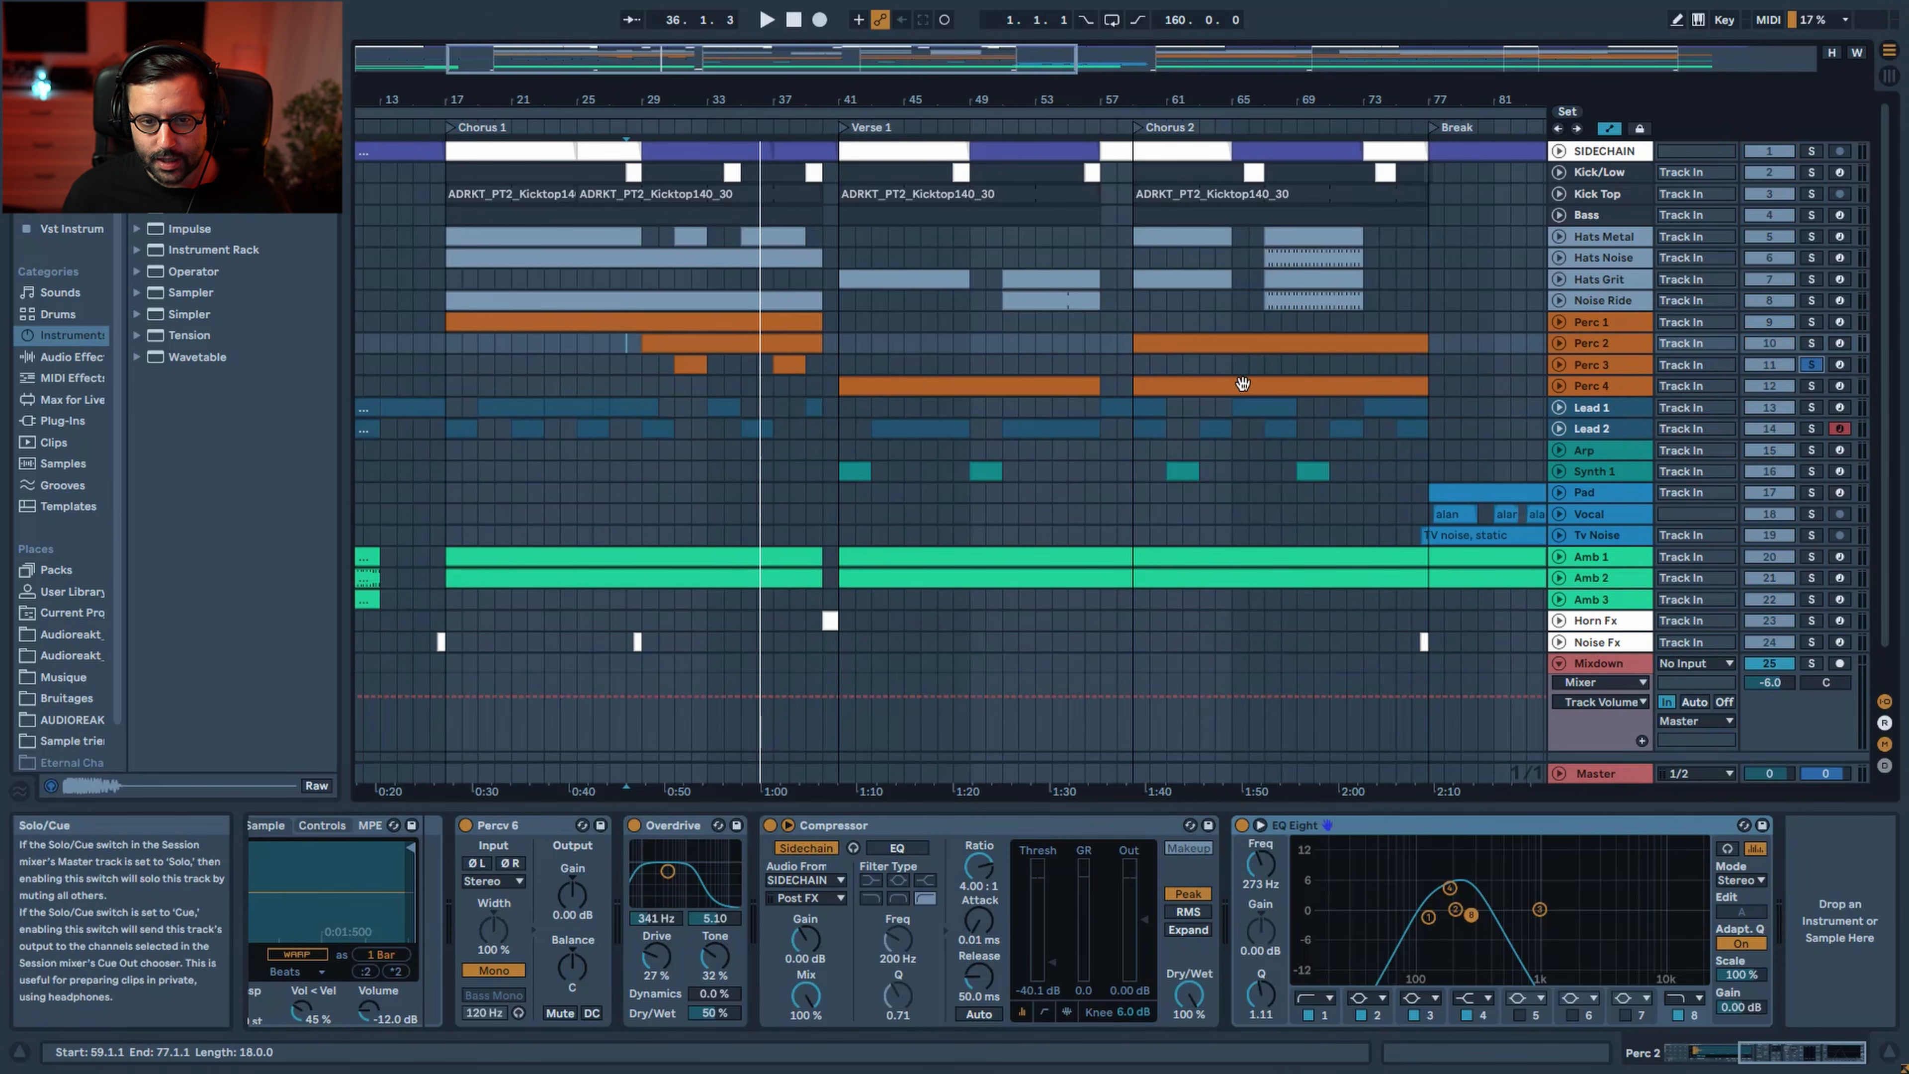
click(1593, 362)
click(690, 364)
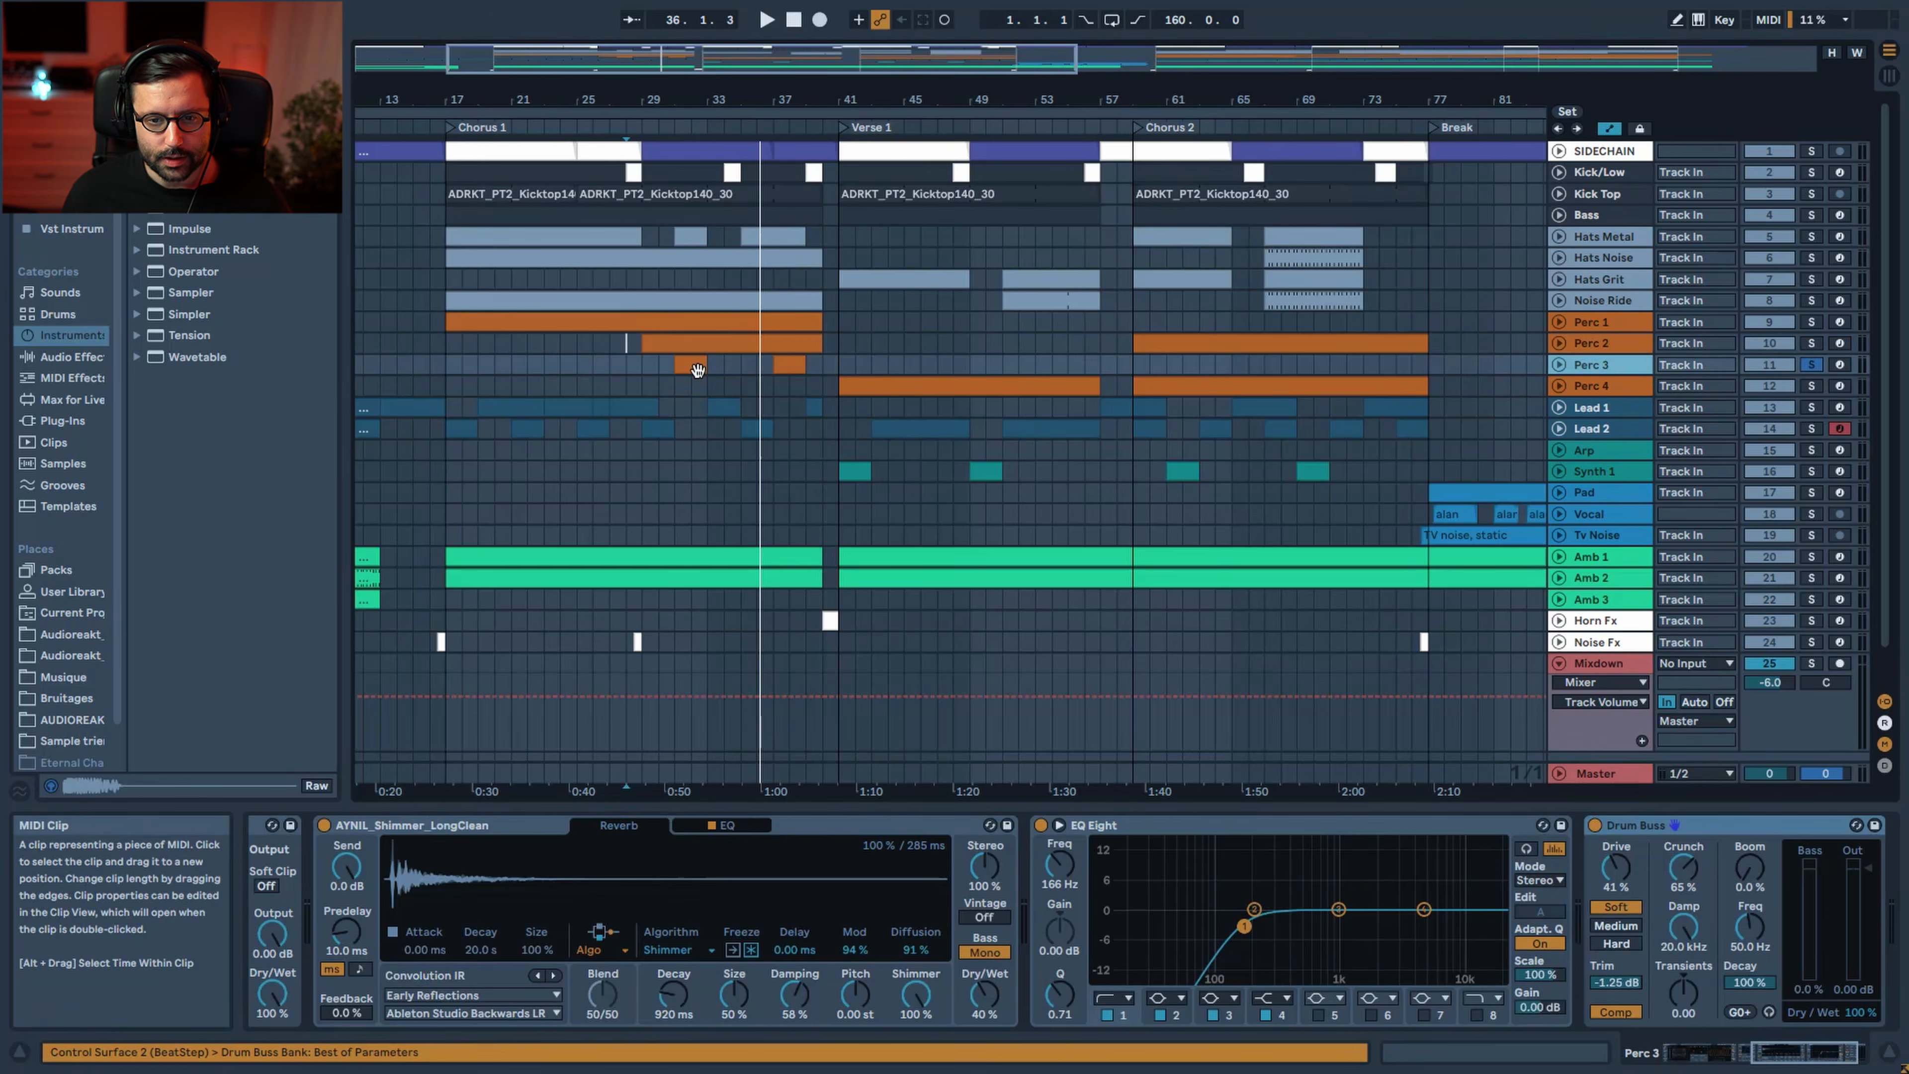
key(space)
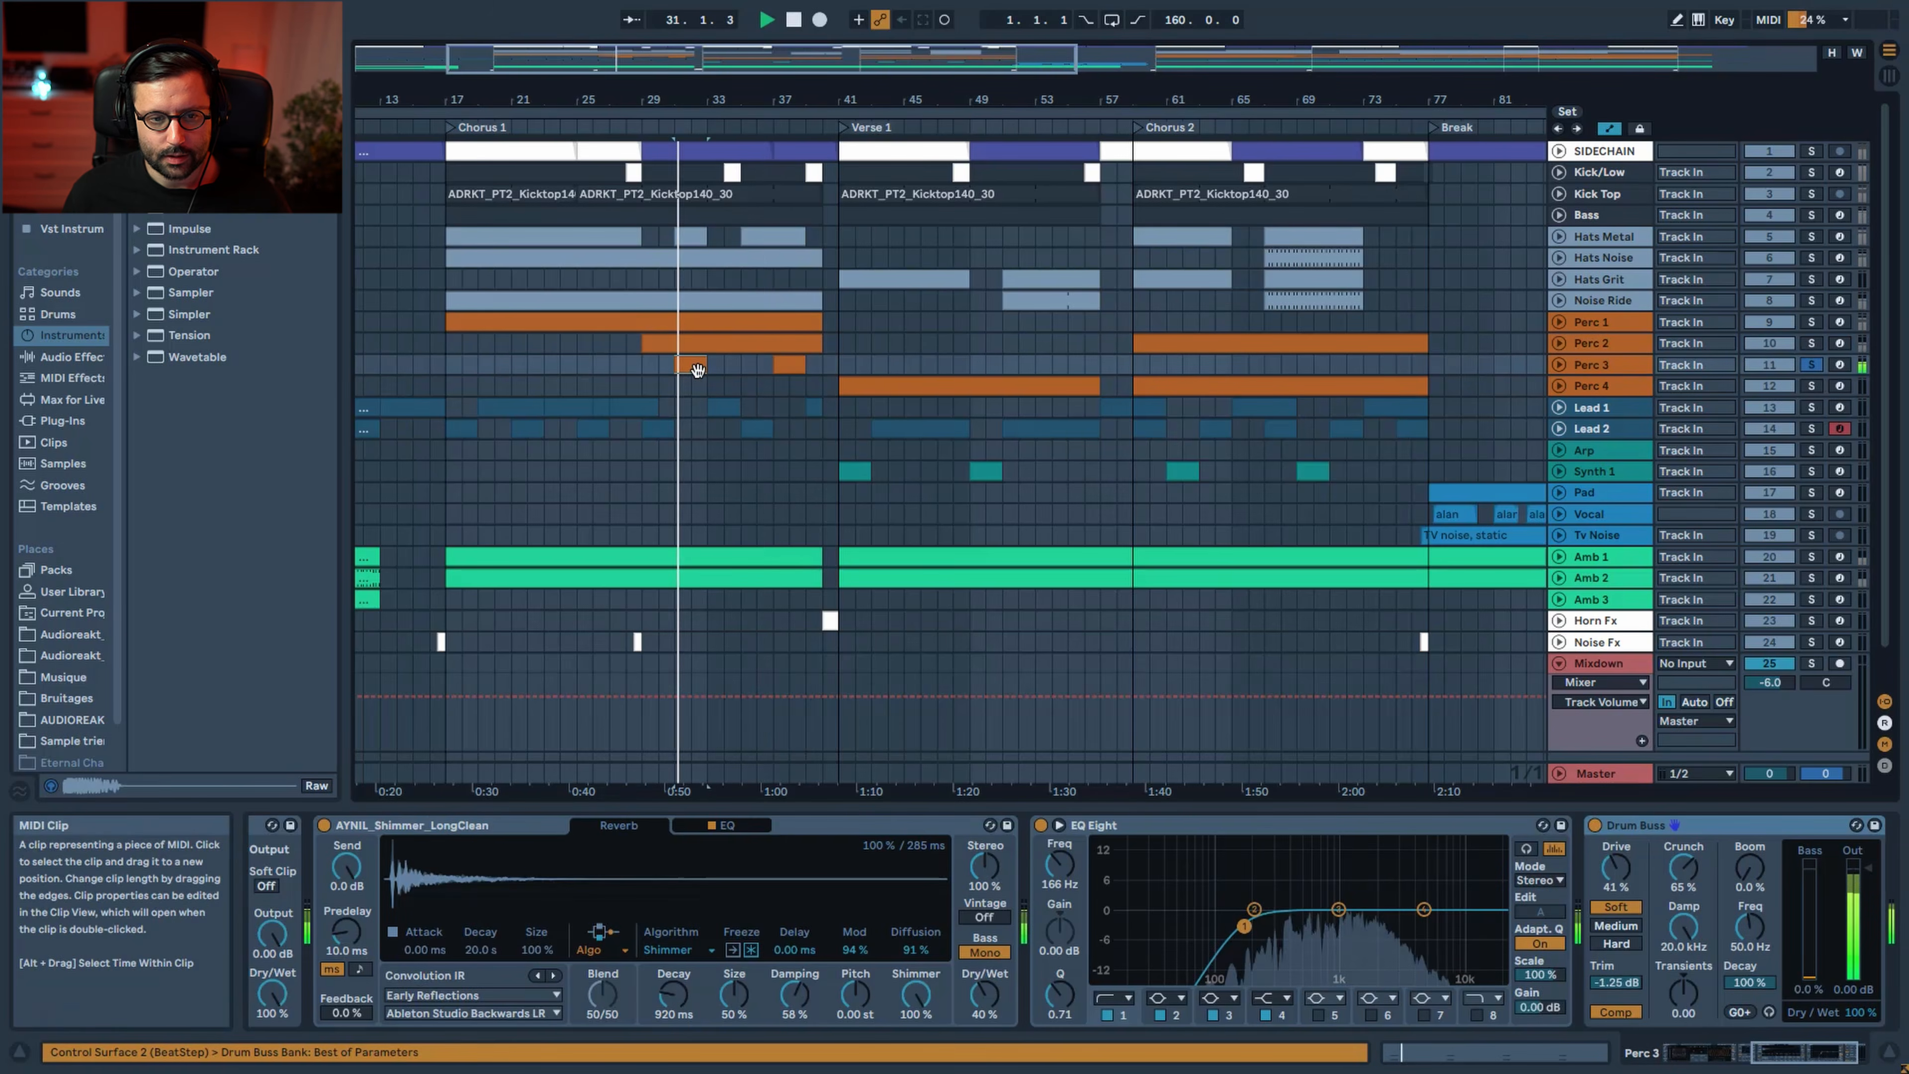
click(1553, 363)
key(space)
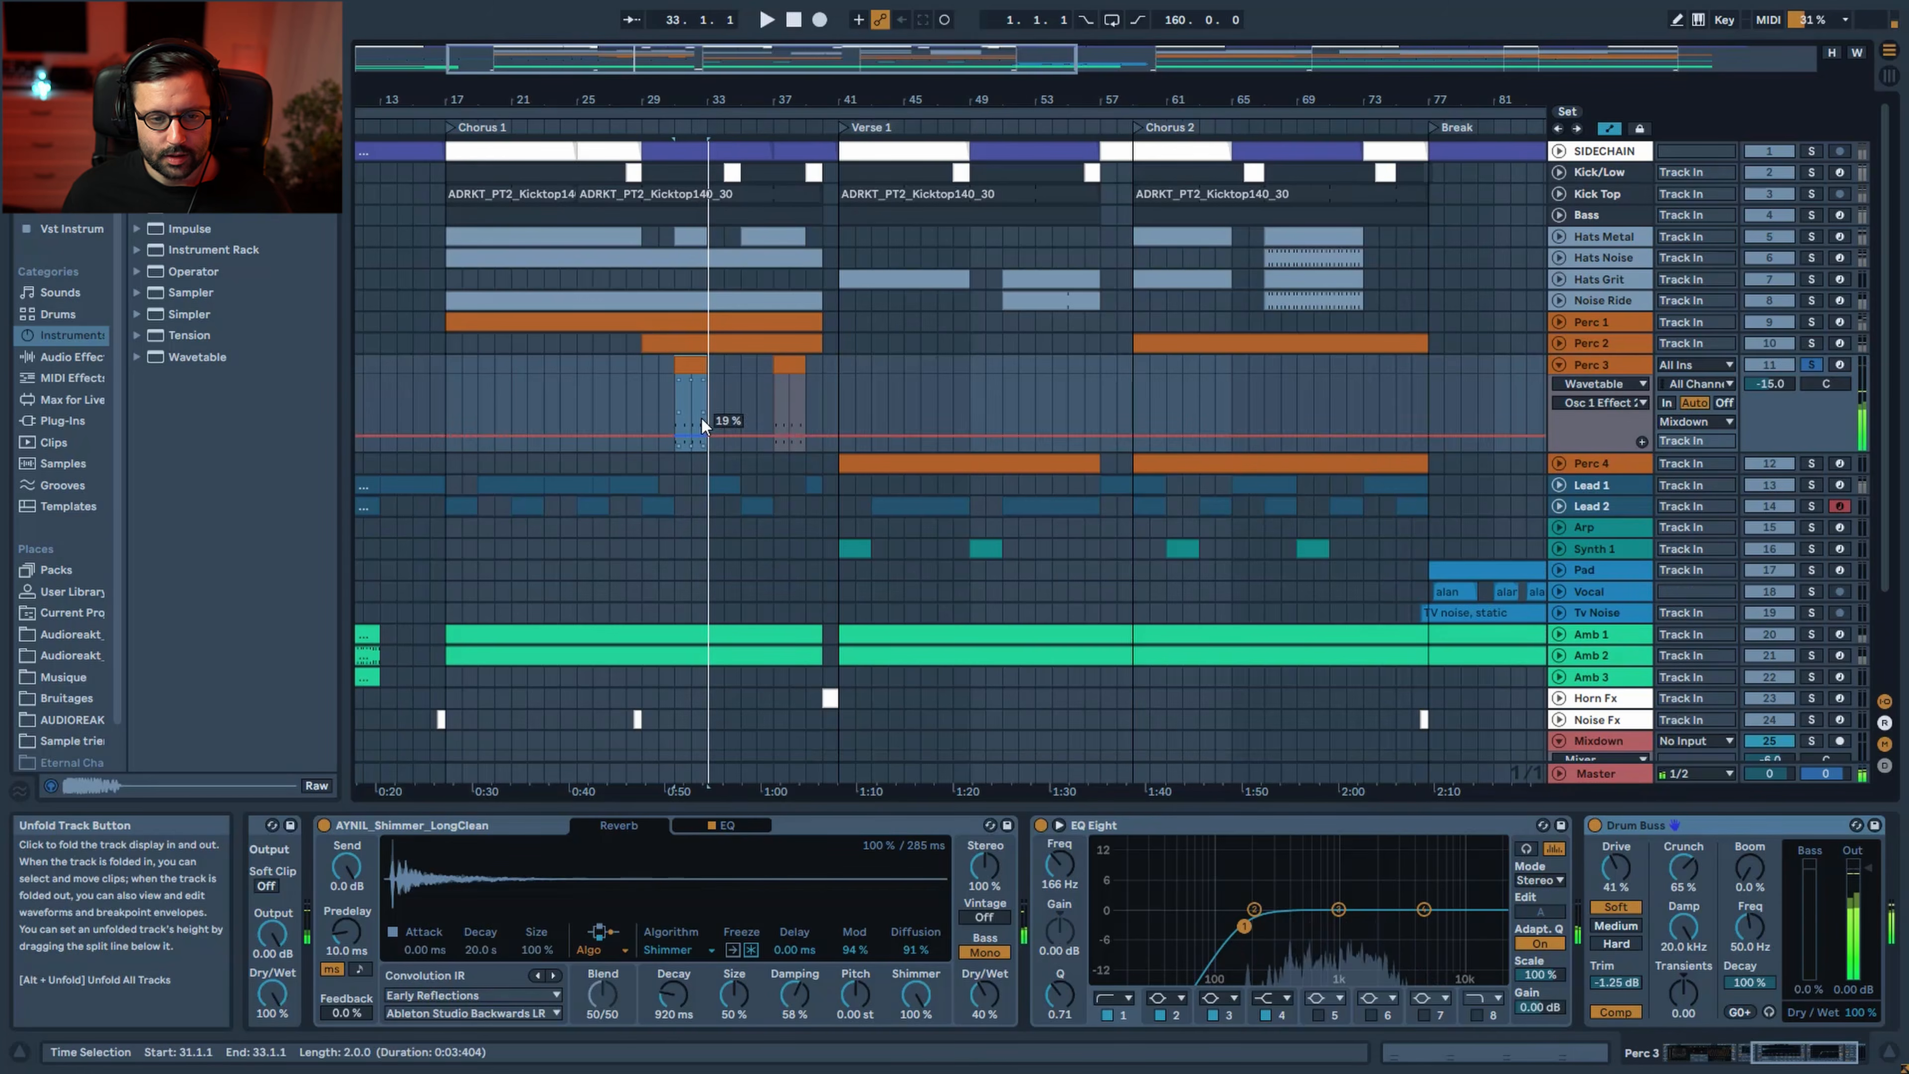
Deactivate Saturator, AYNIL_Shimmer_LongClean, EQ Eight and Drum Buss on Perc 3, play the dry Wavetable sound and look over the device chain
click(1808, 1057)
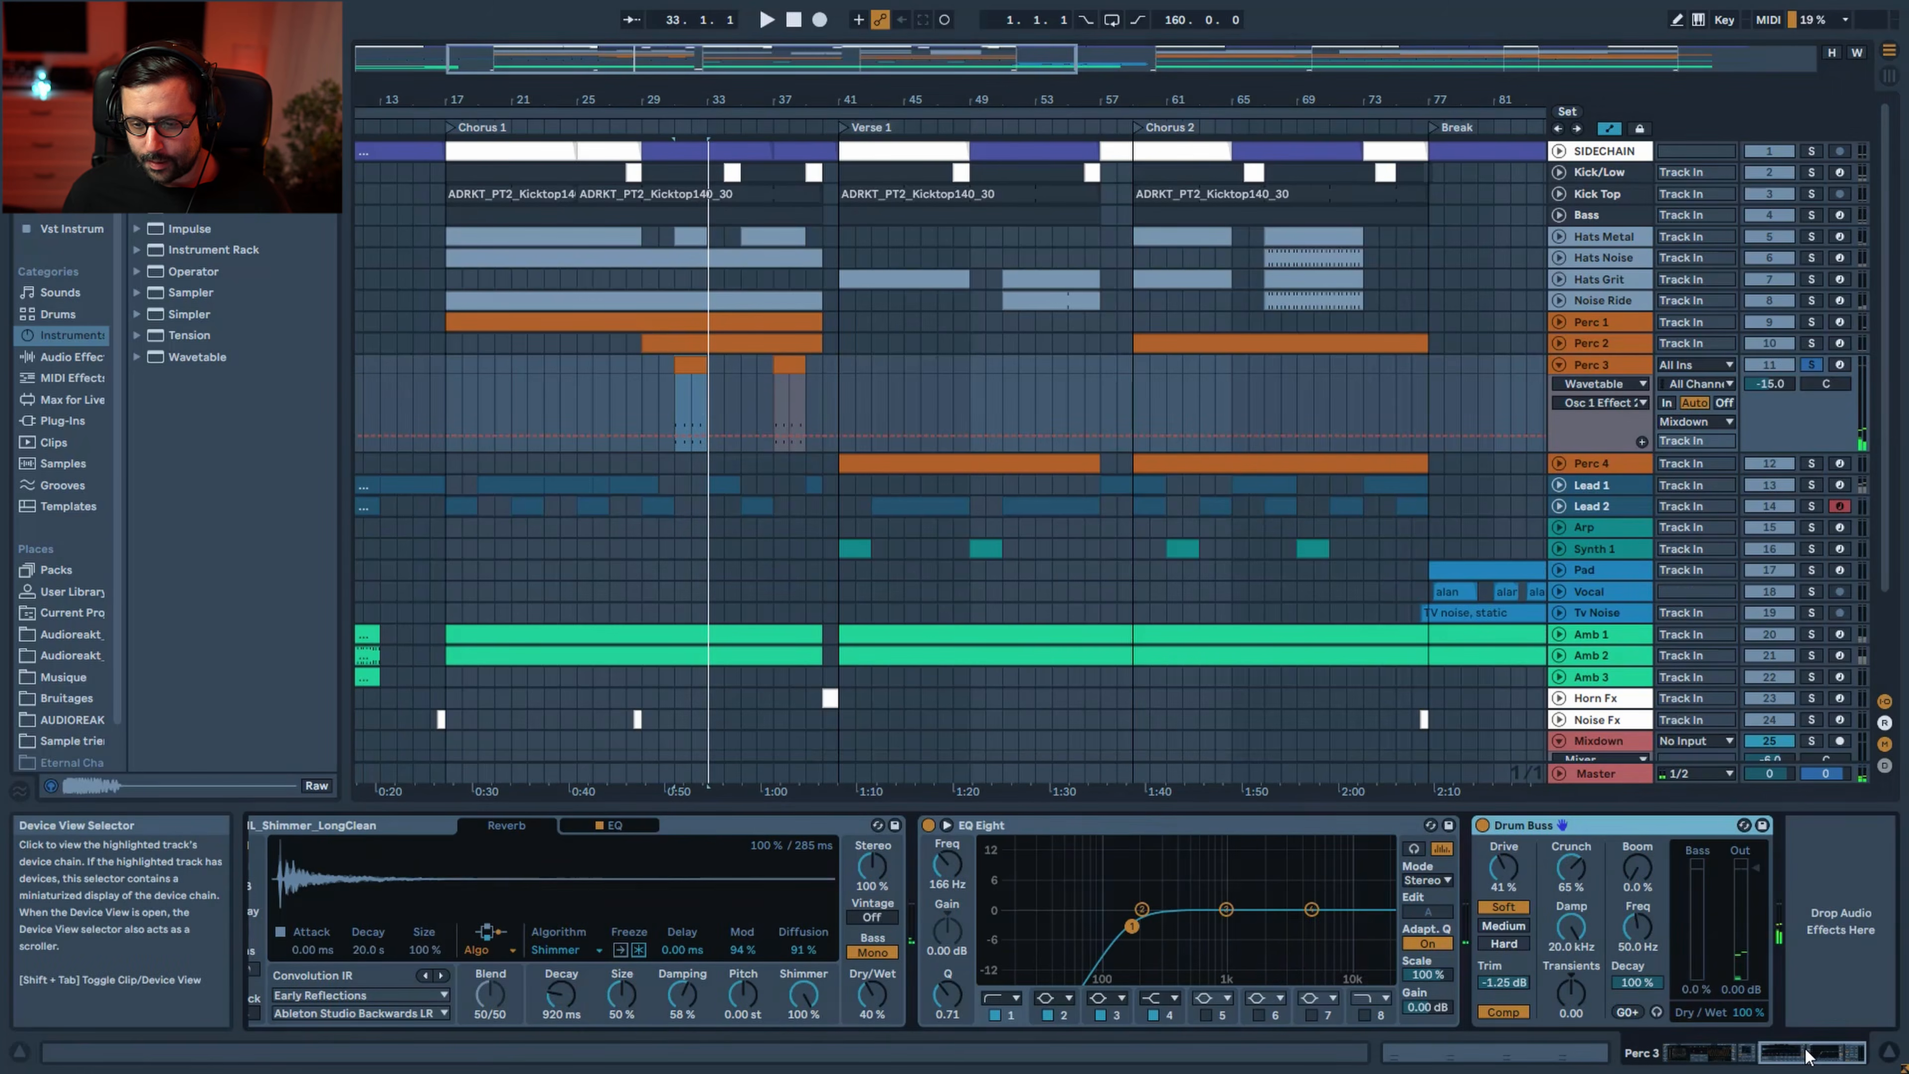
scroll(464, 885, up, 5)
key(space)
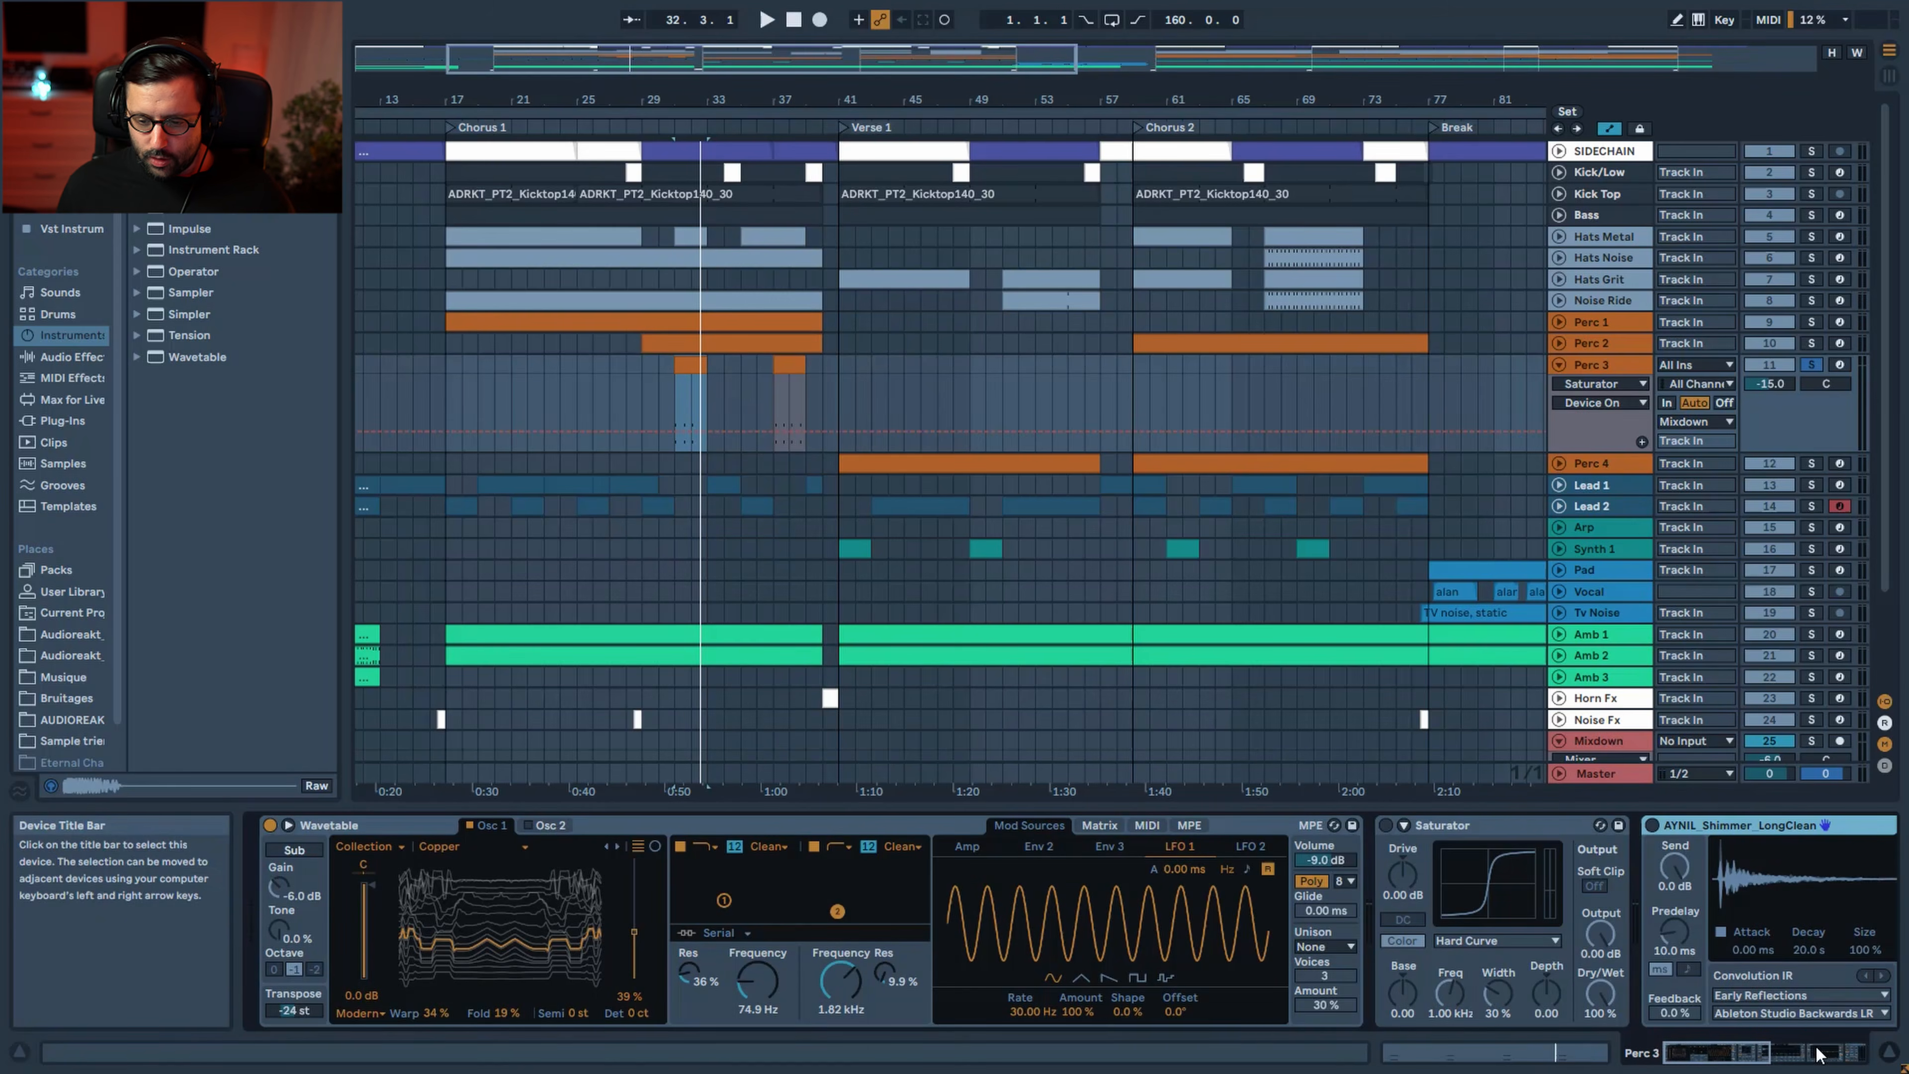
drag(1728, 1052, 1771, 1052)
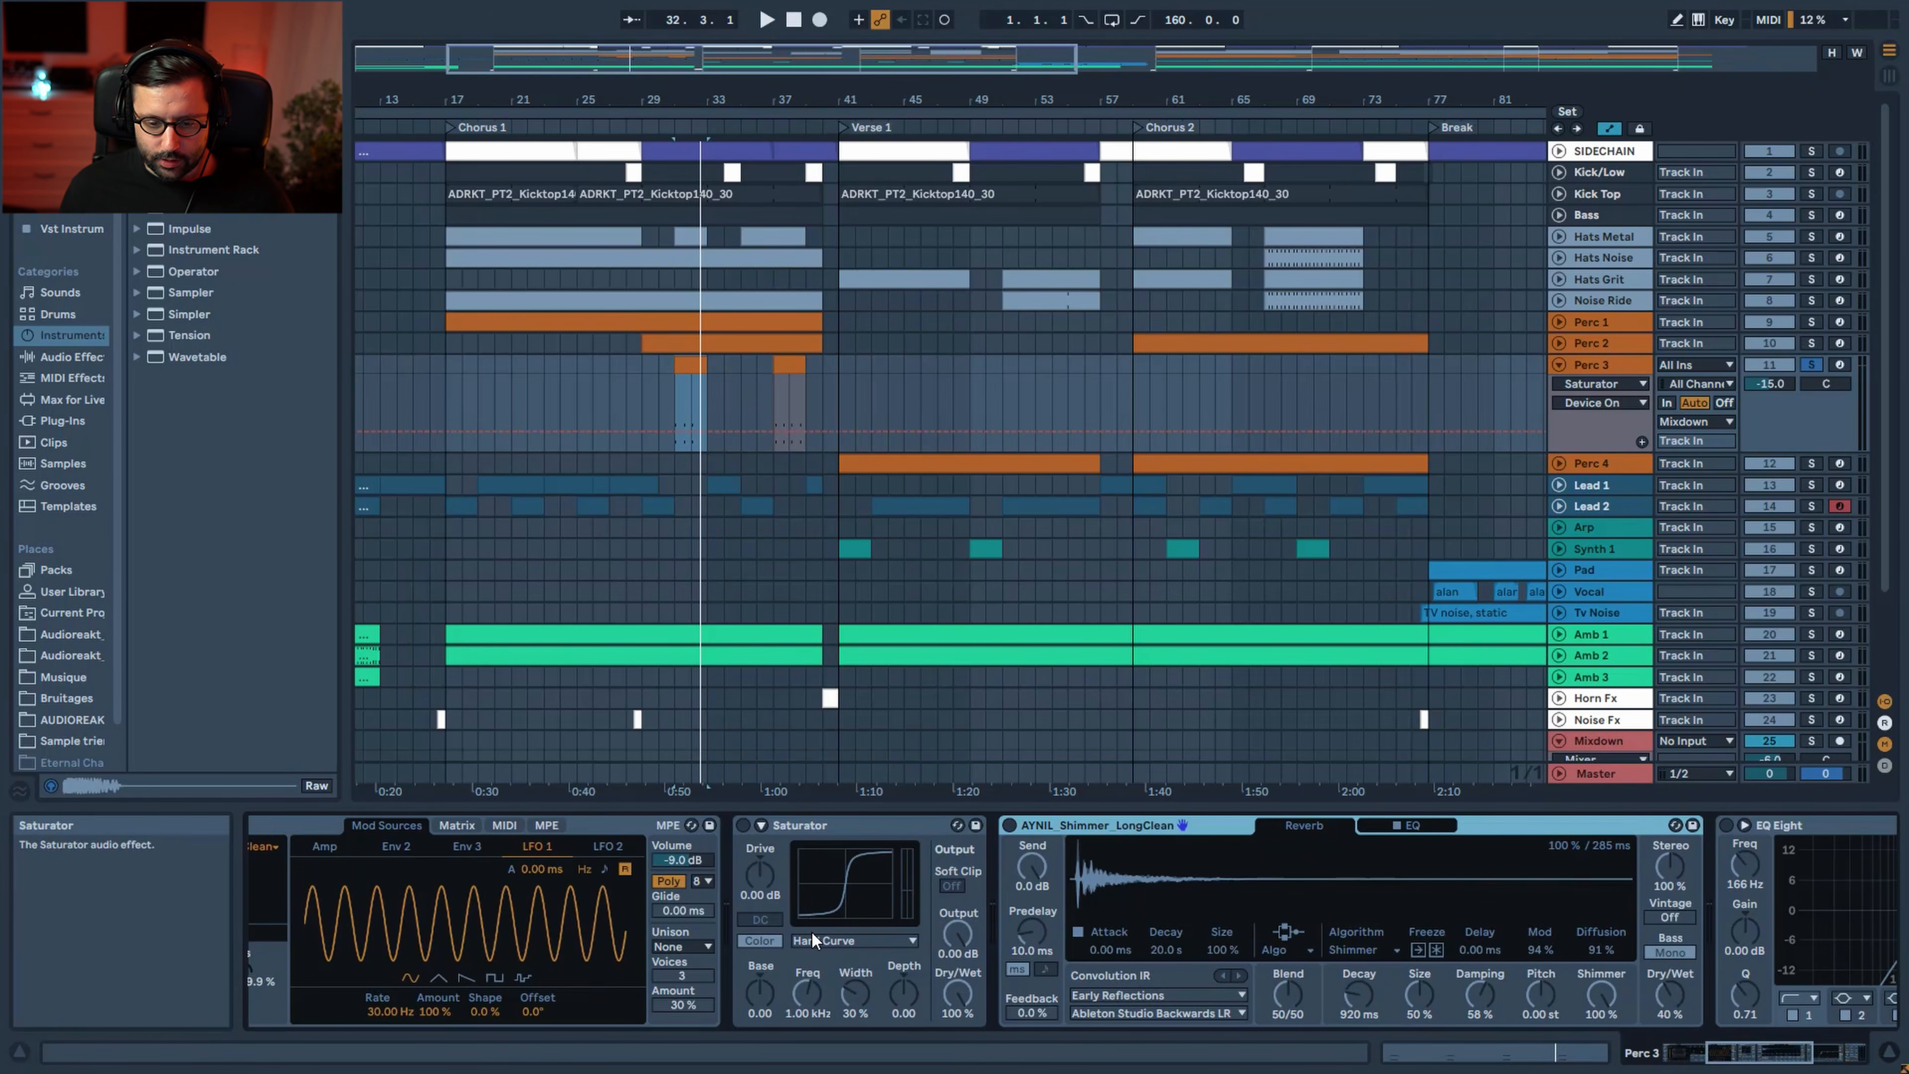
drag(1769, 1052, 1834, 1052)
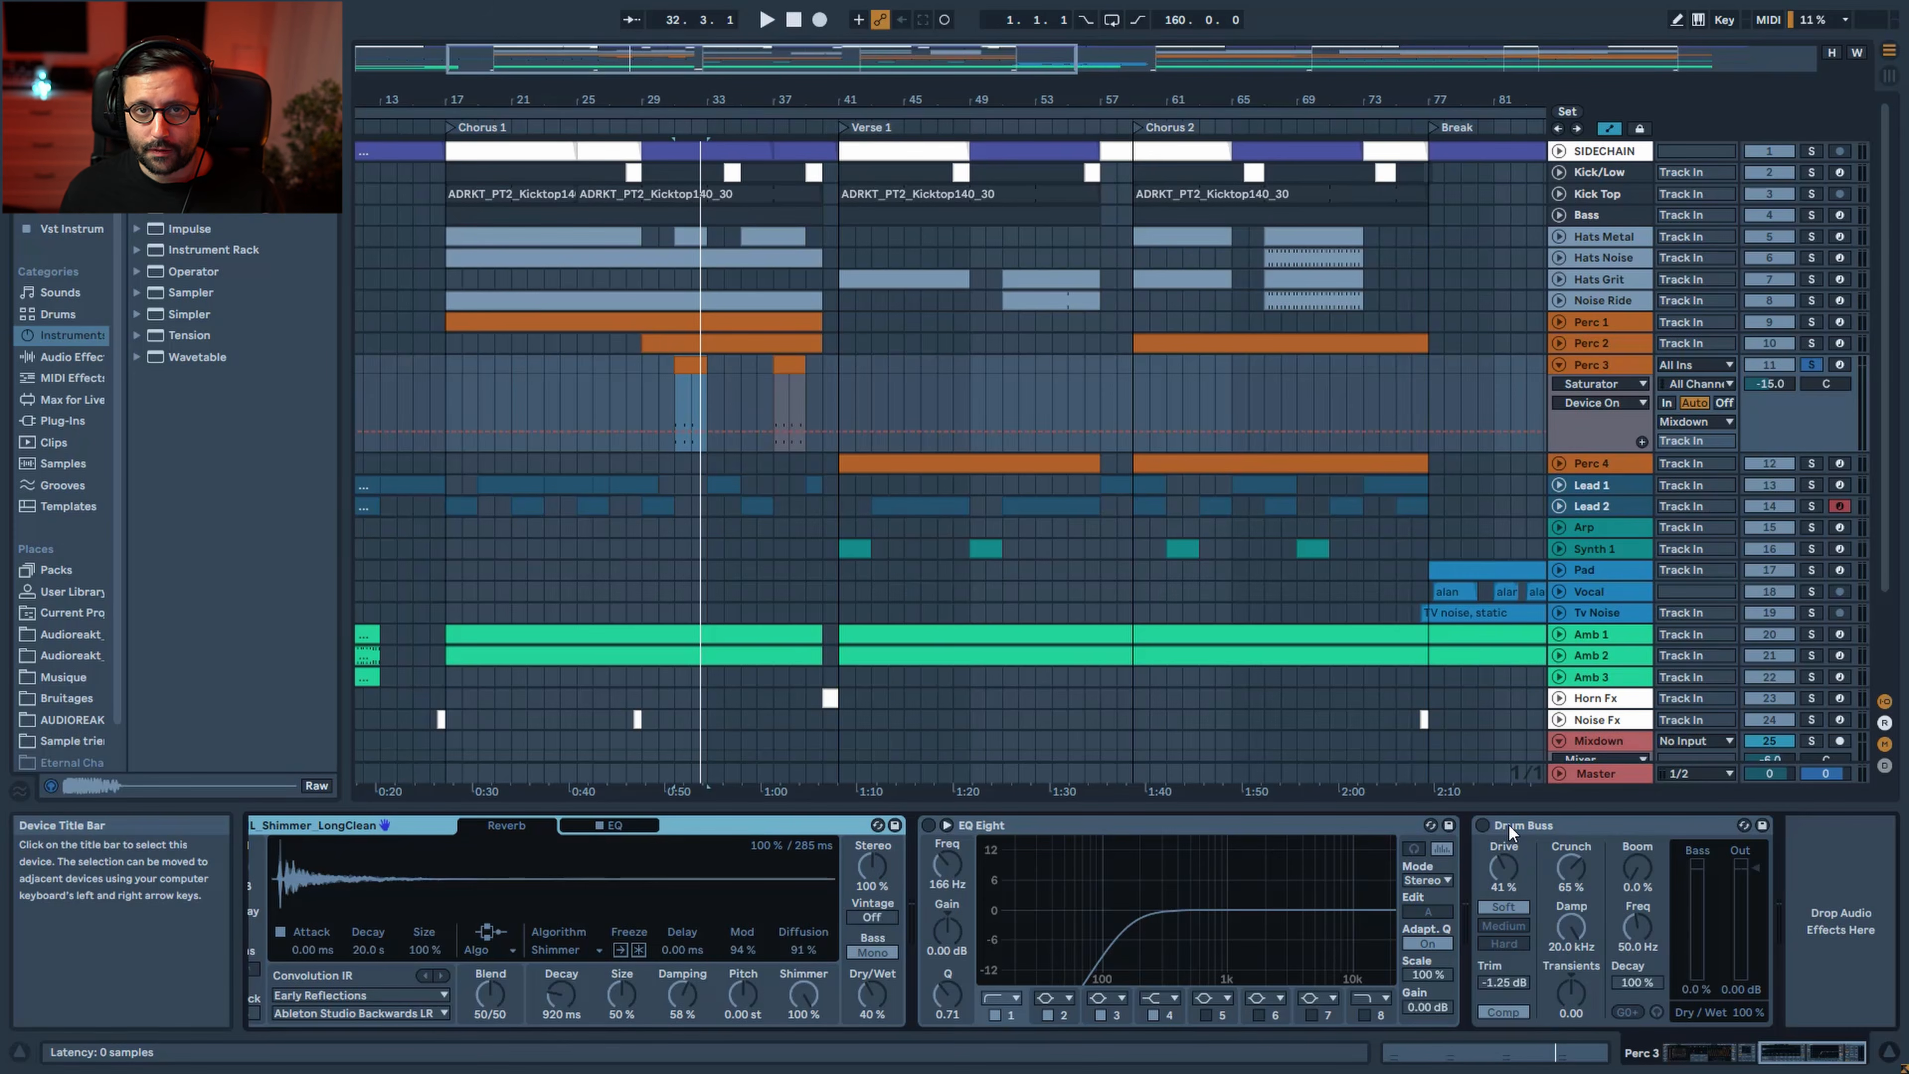
mouse_move(1798, 1055)
mouse_down()
mouse_move(1745, 1063)
mouse_move(1763, 1060)
mouse_up()
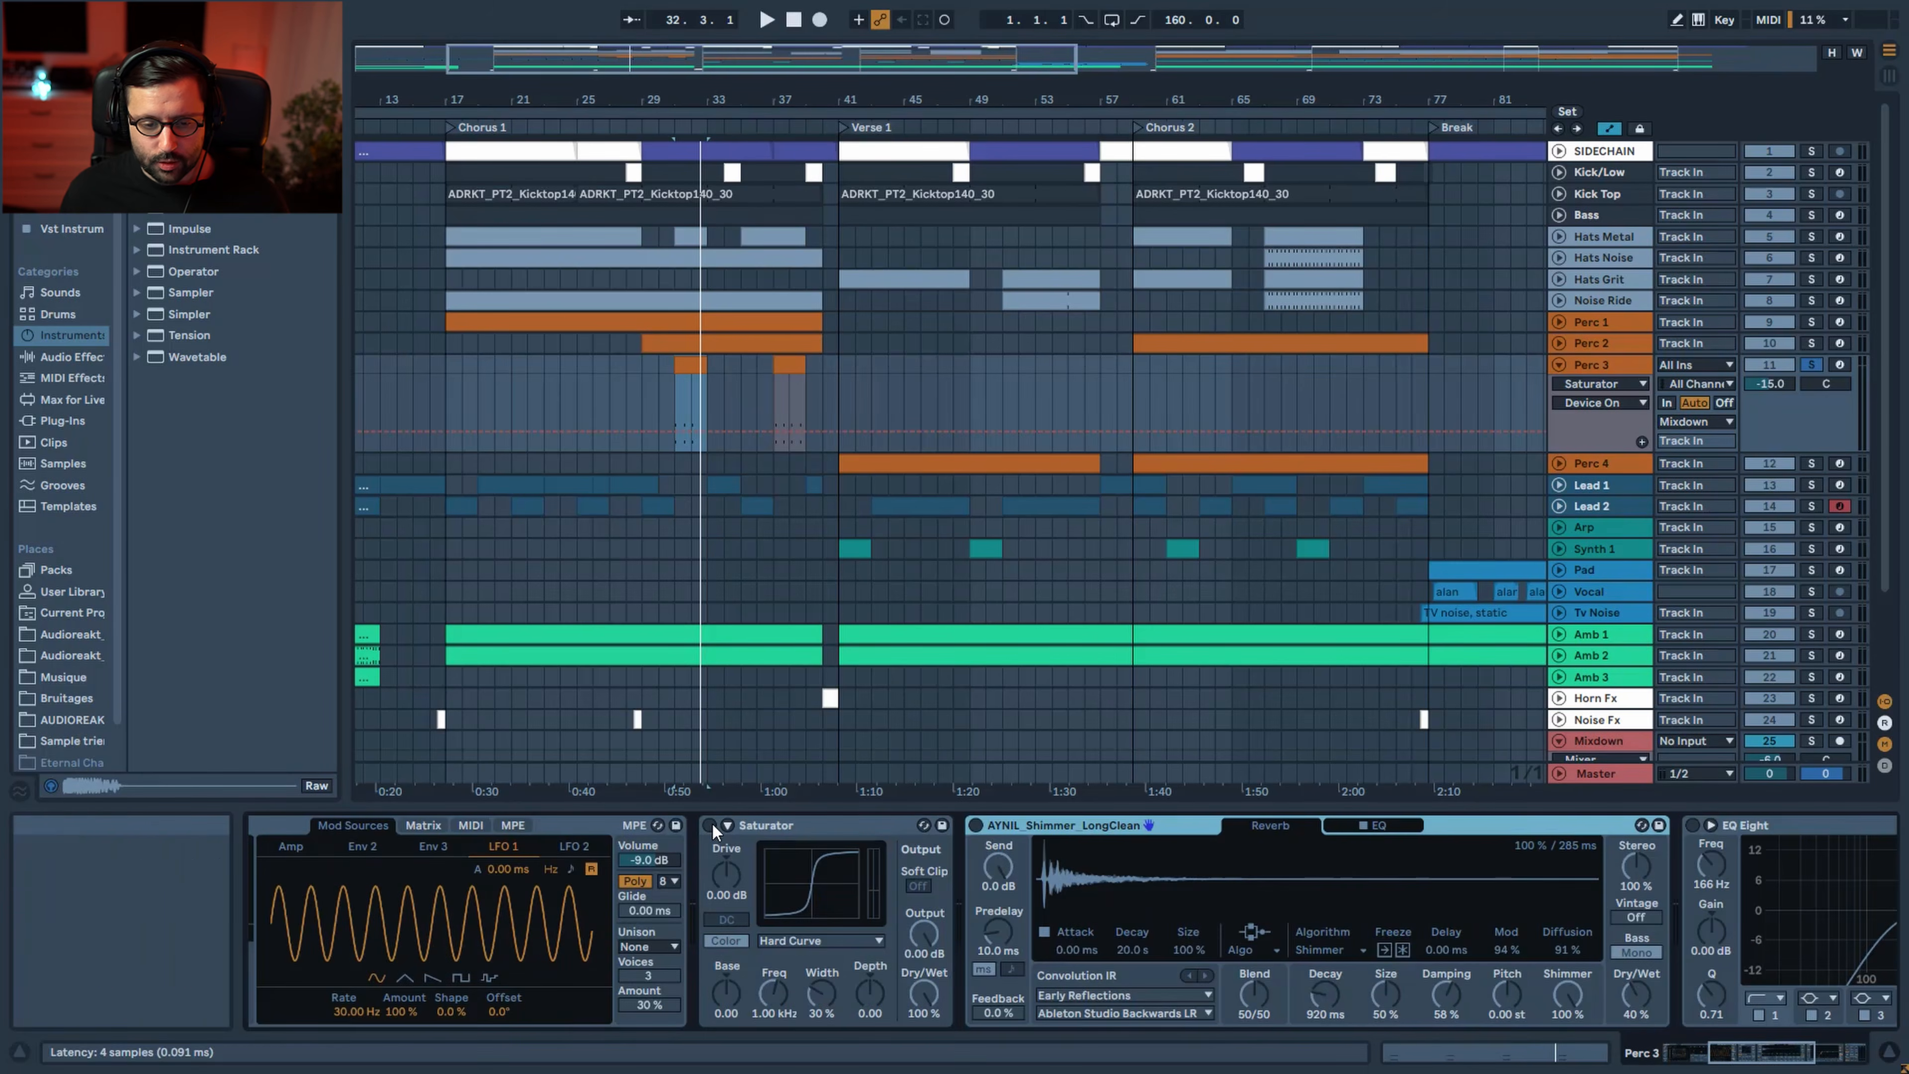
Reactivate Saturator, AYNIL_Shimmer_LongClean and Drum Buss one after another while playing Perc 3
key(space)
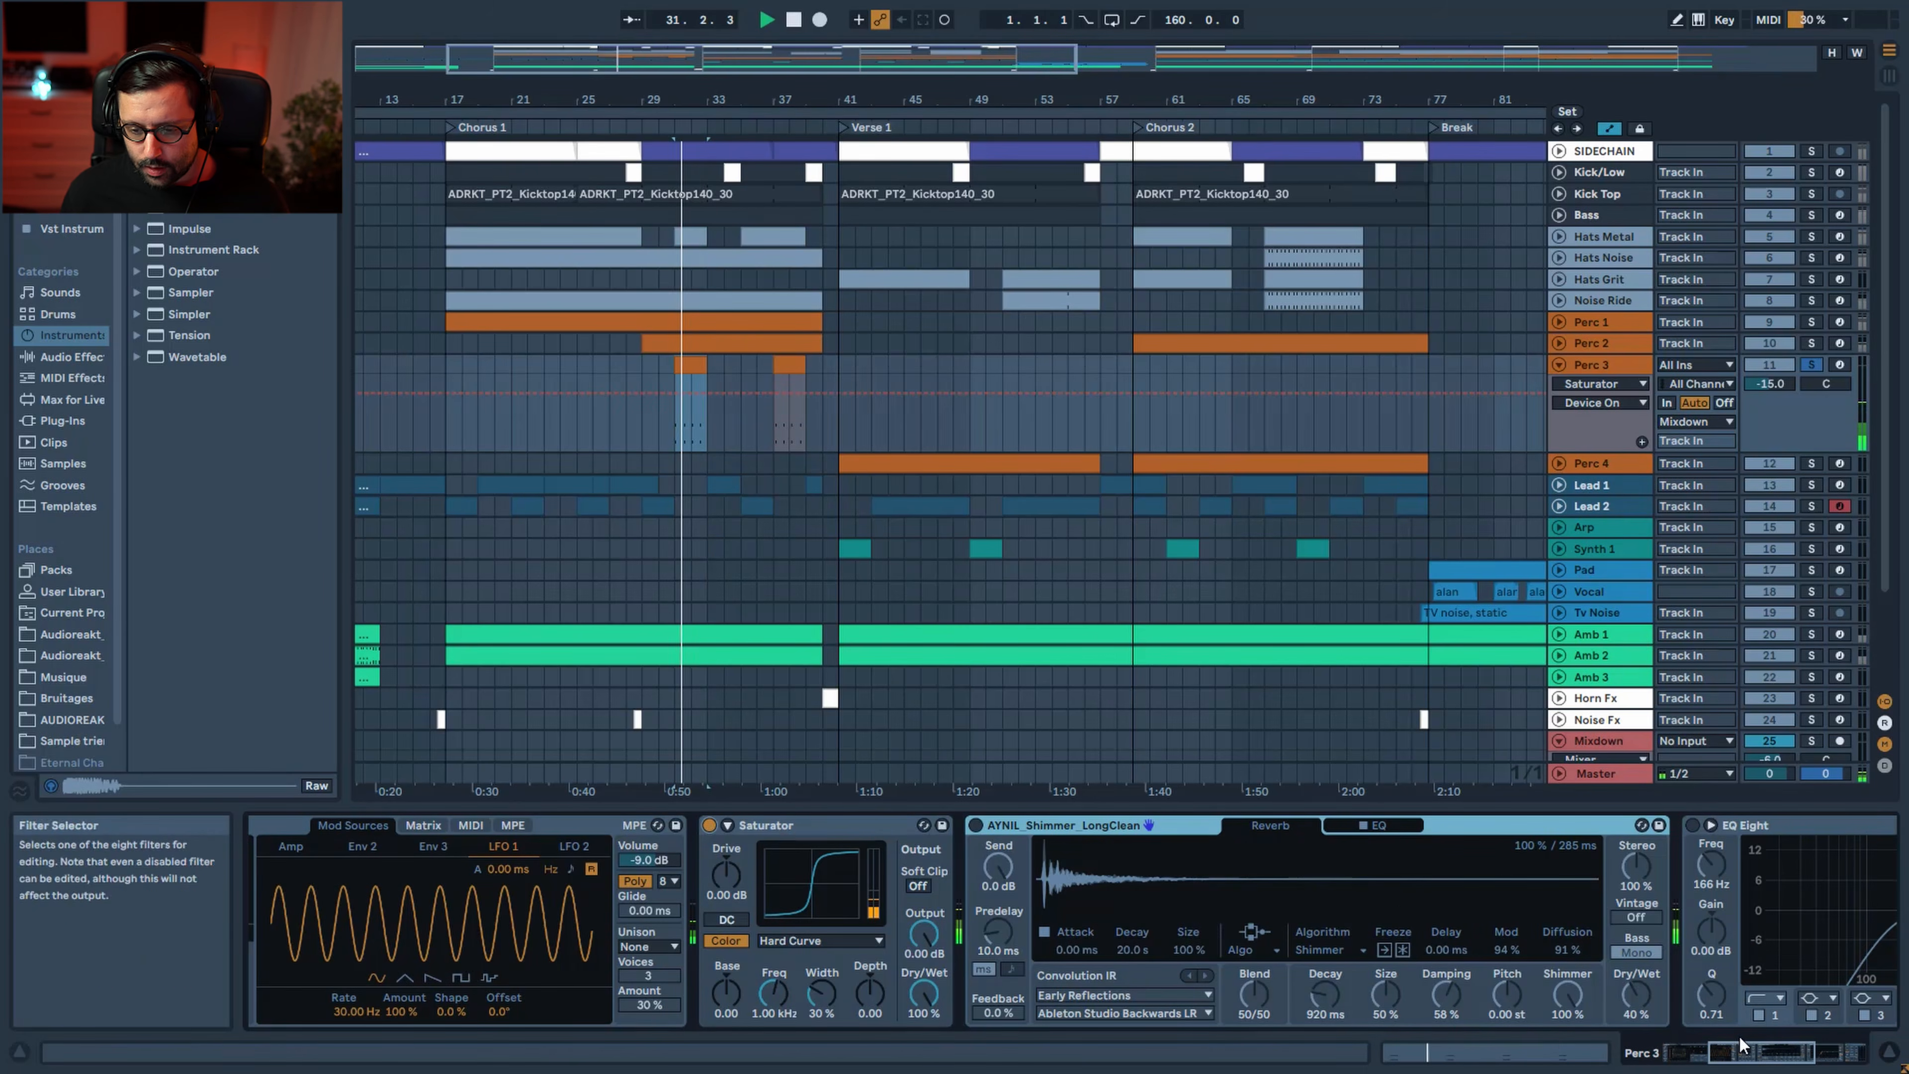
click(975, 825)
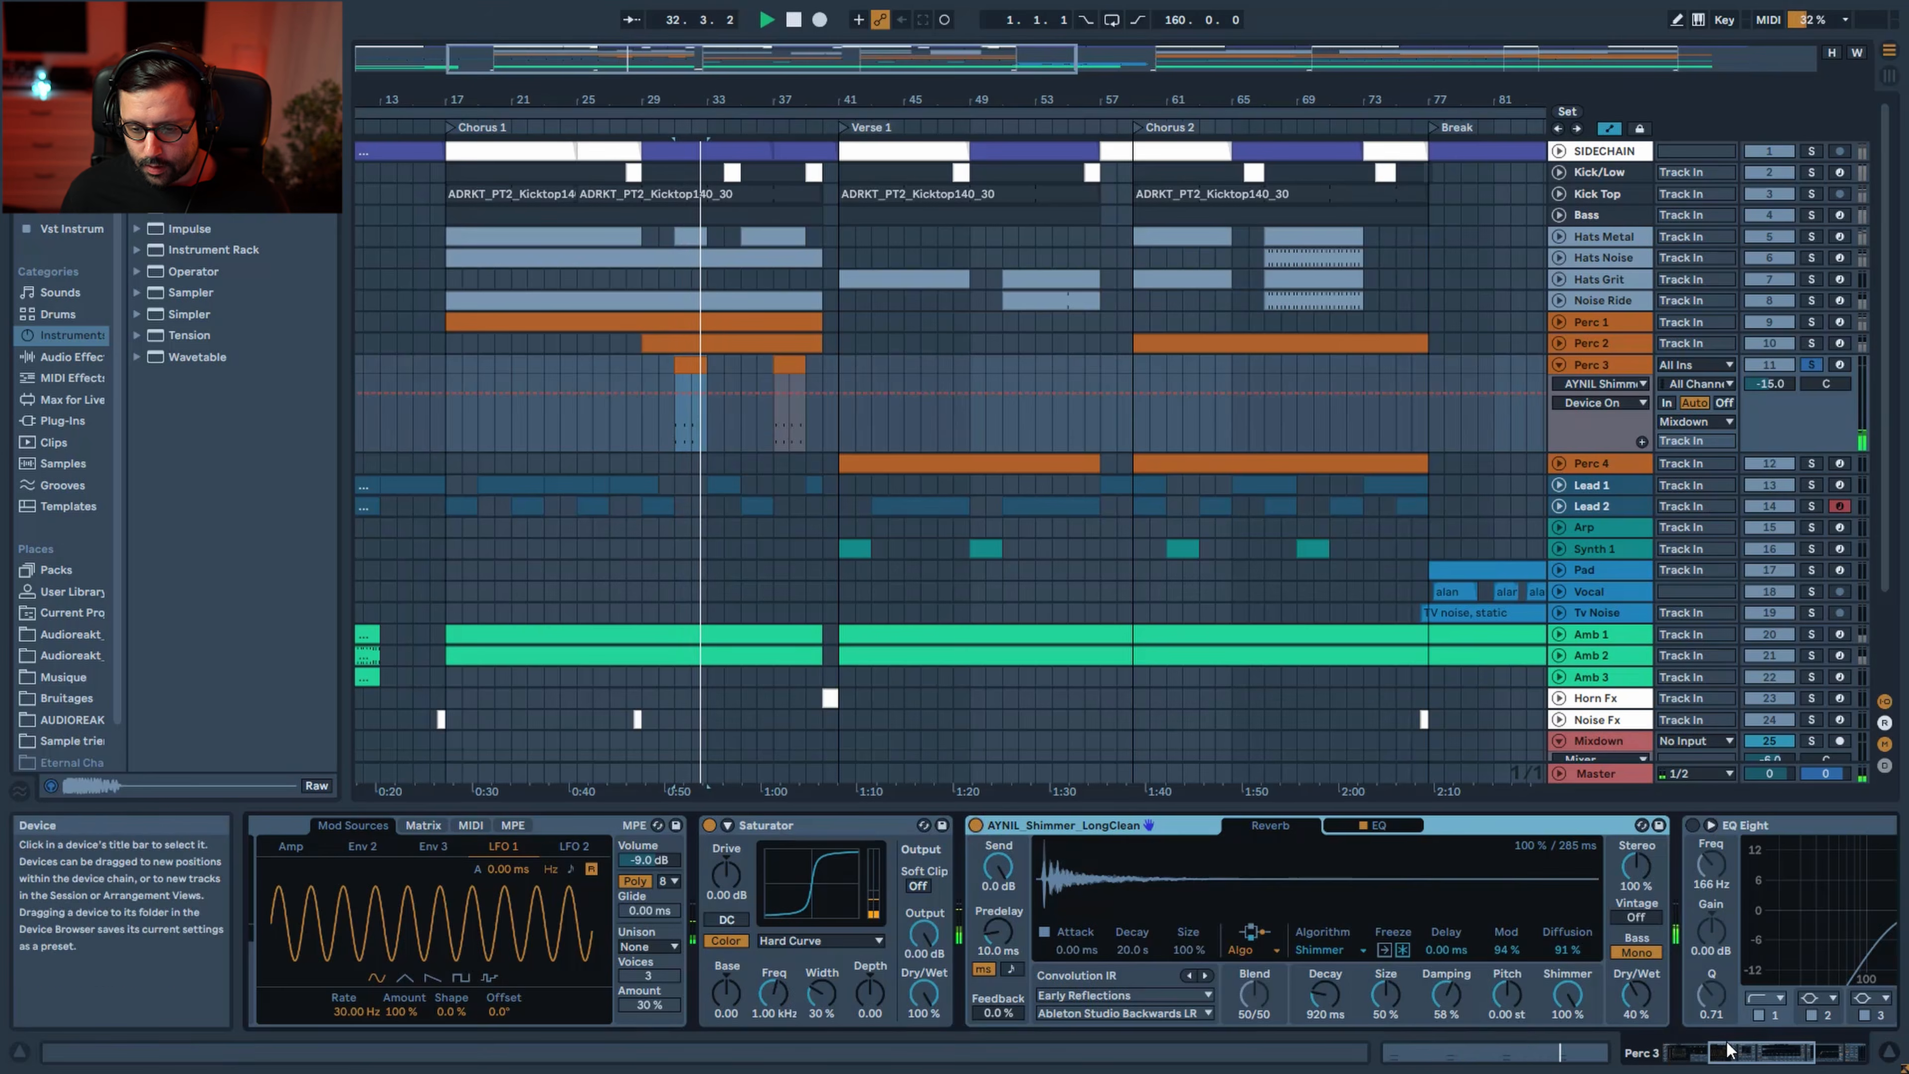
drag(1745, 1053, 1796, 1053)
key(space)
click(1481, 825)
key(space)
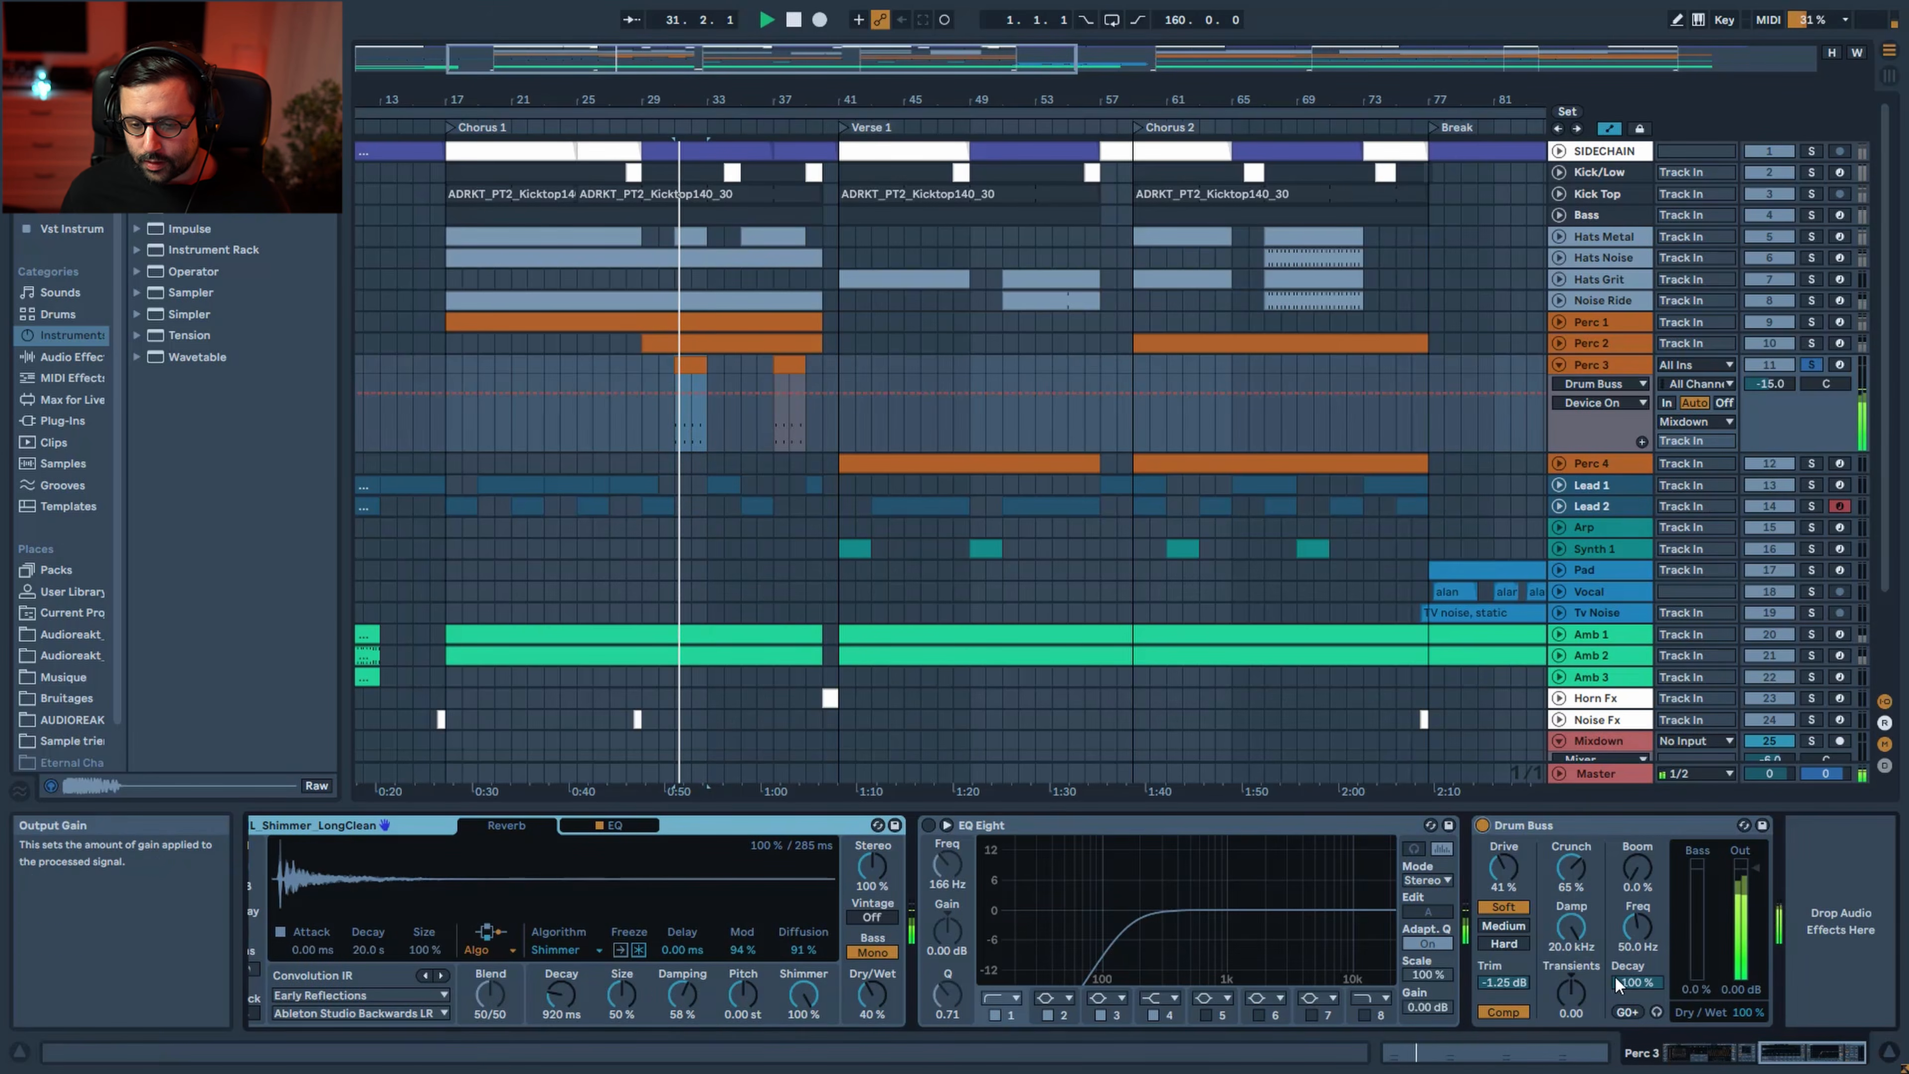
key(space)
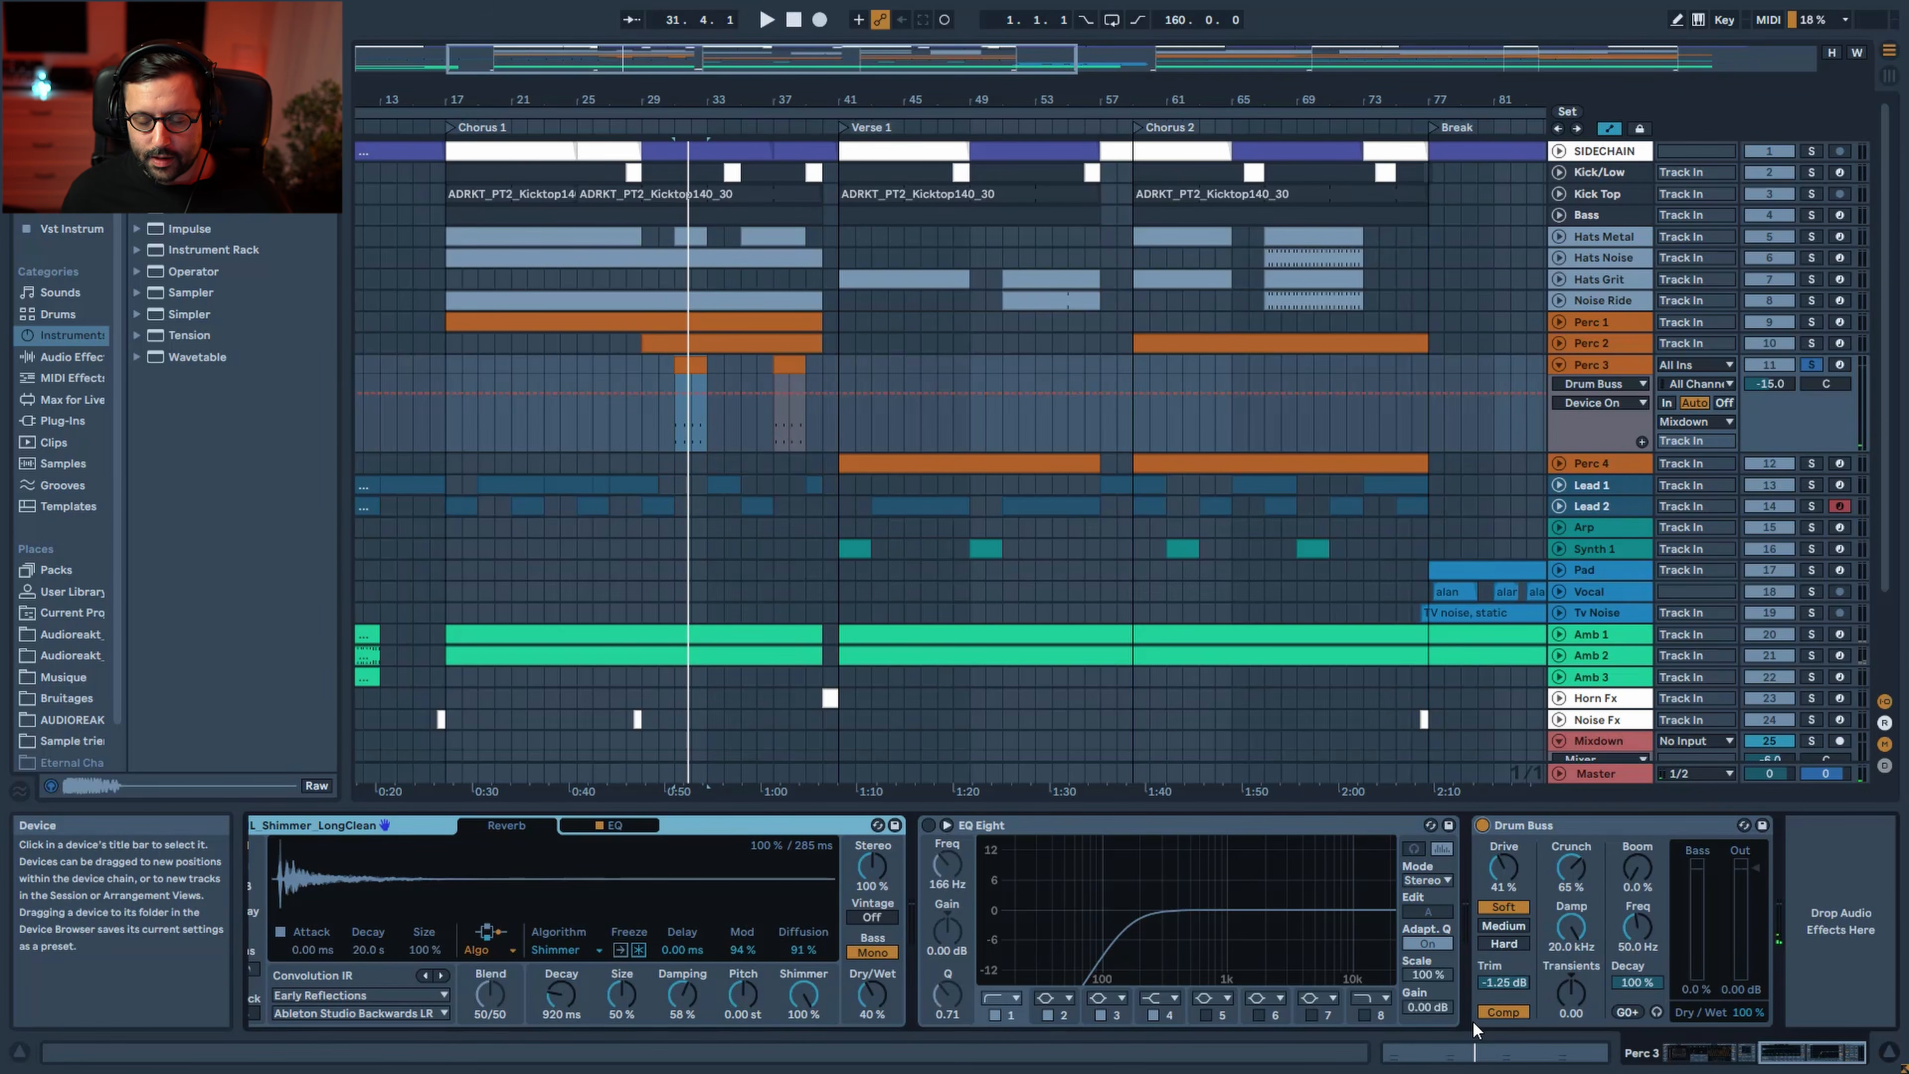
Examine Perc 3's Wavetable and try Osc 1 with Warp and Fold at 0% during playback
drag(1781, 1052, 1727, 1052)
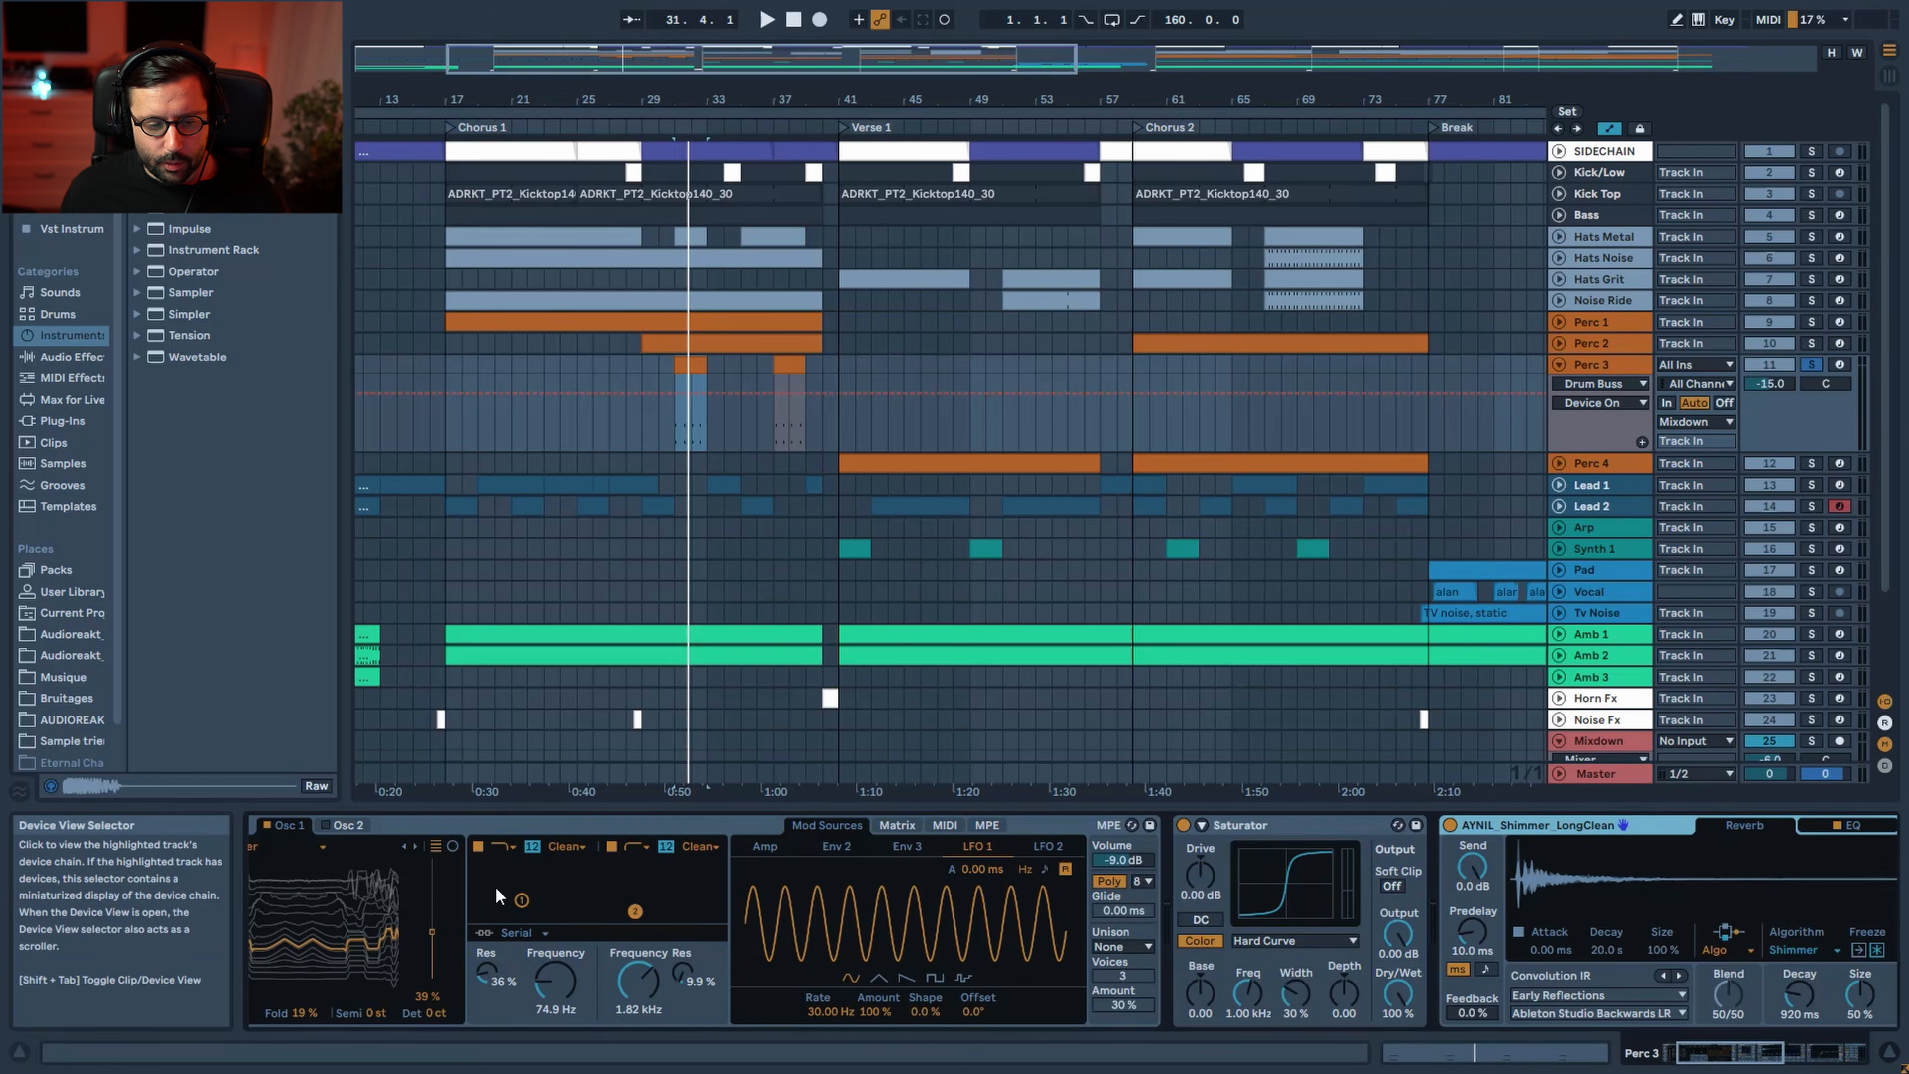
click(1670, 1051)
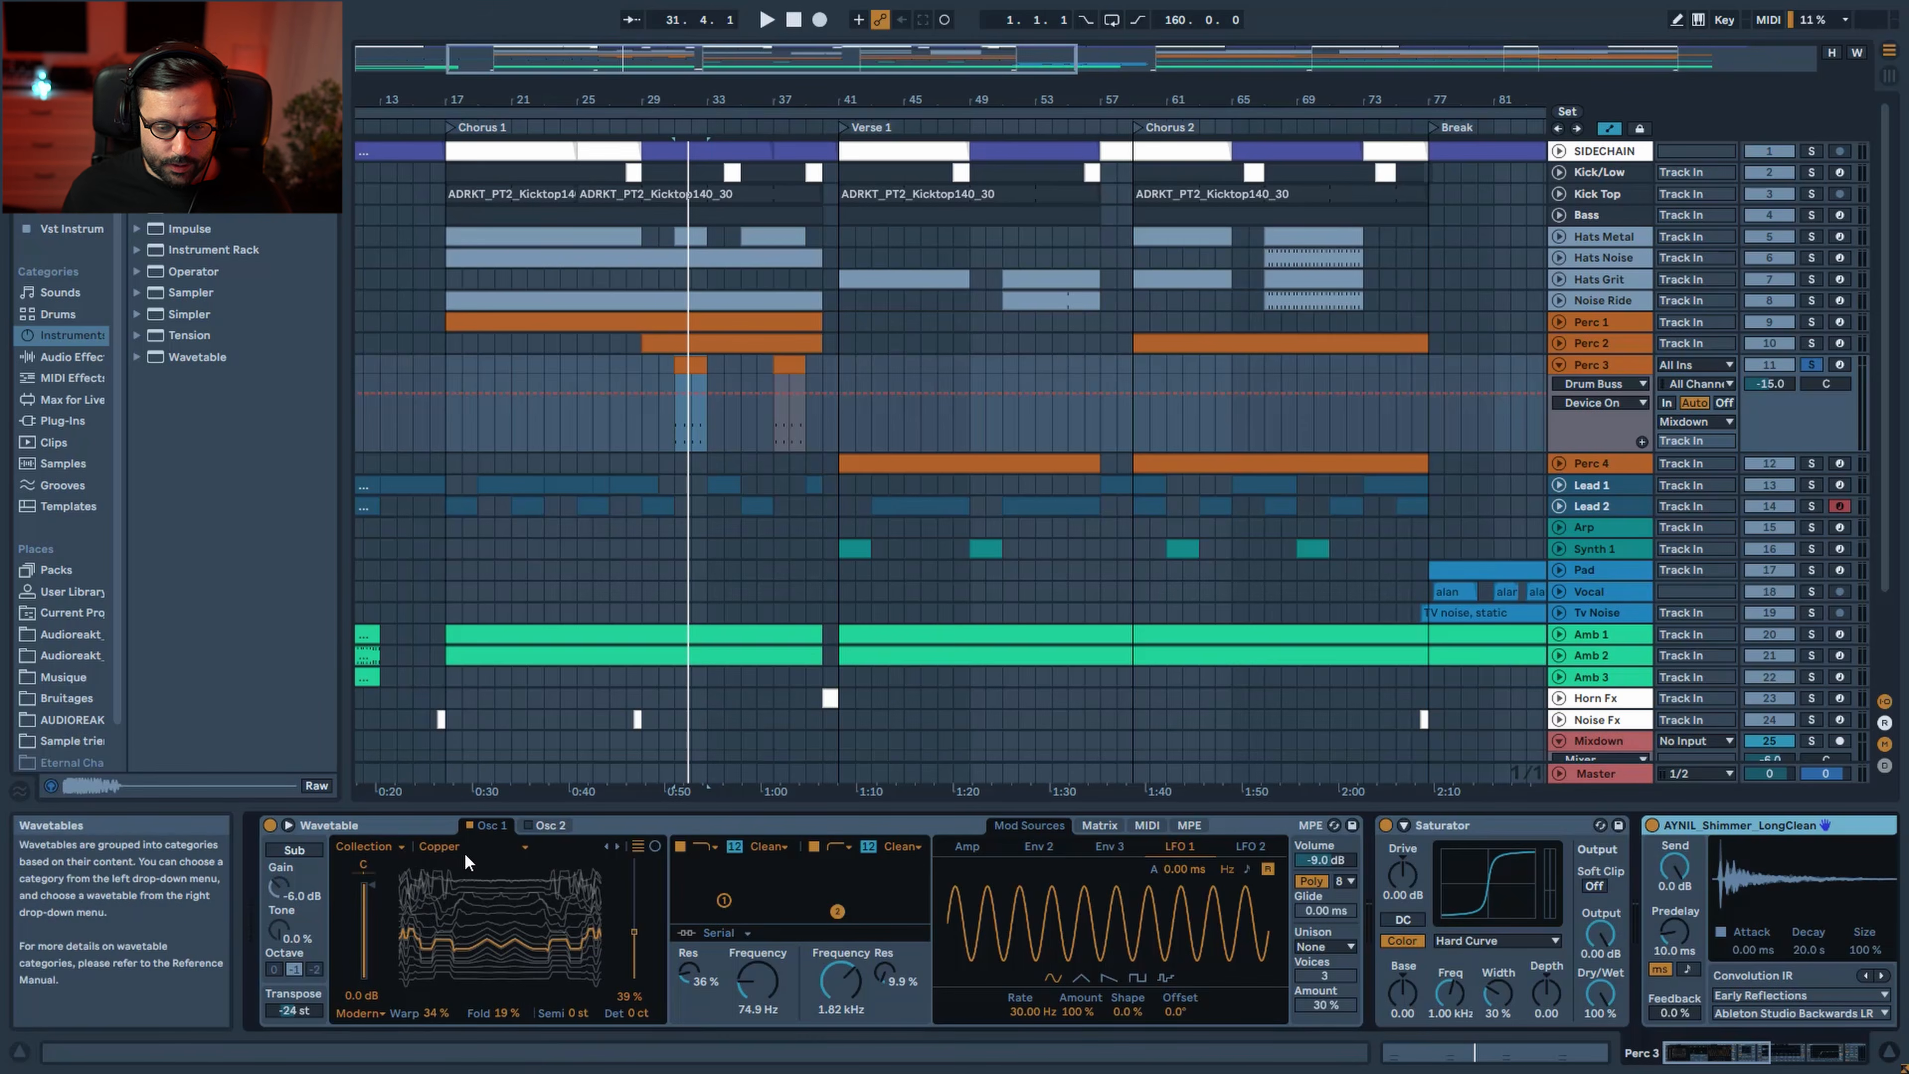
key(space)
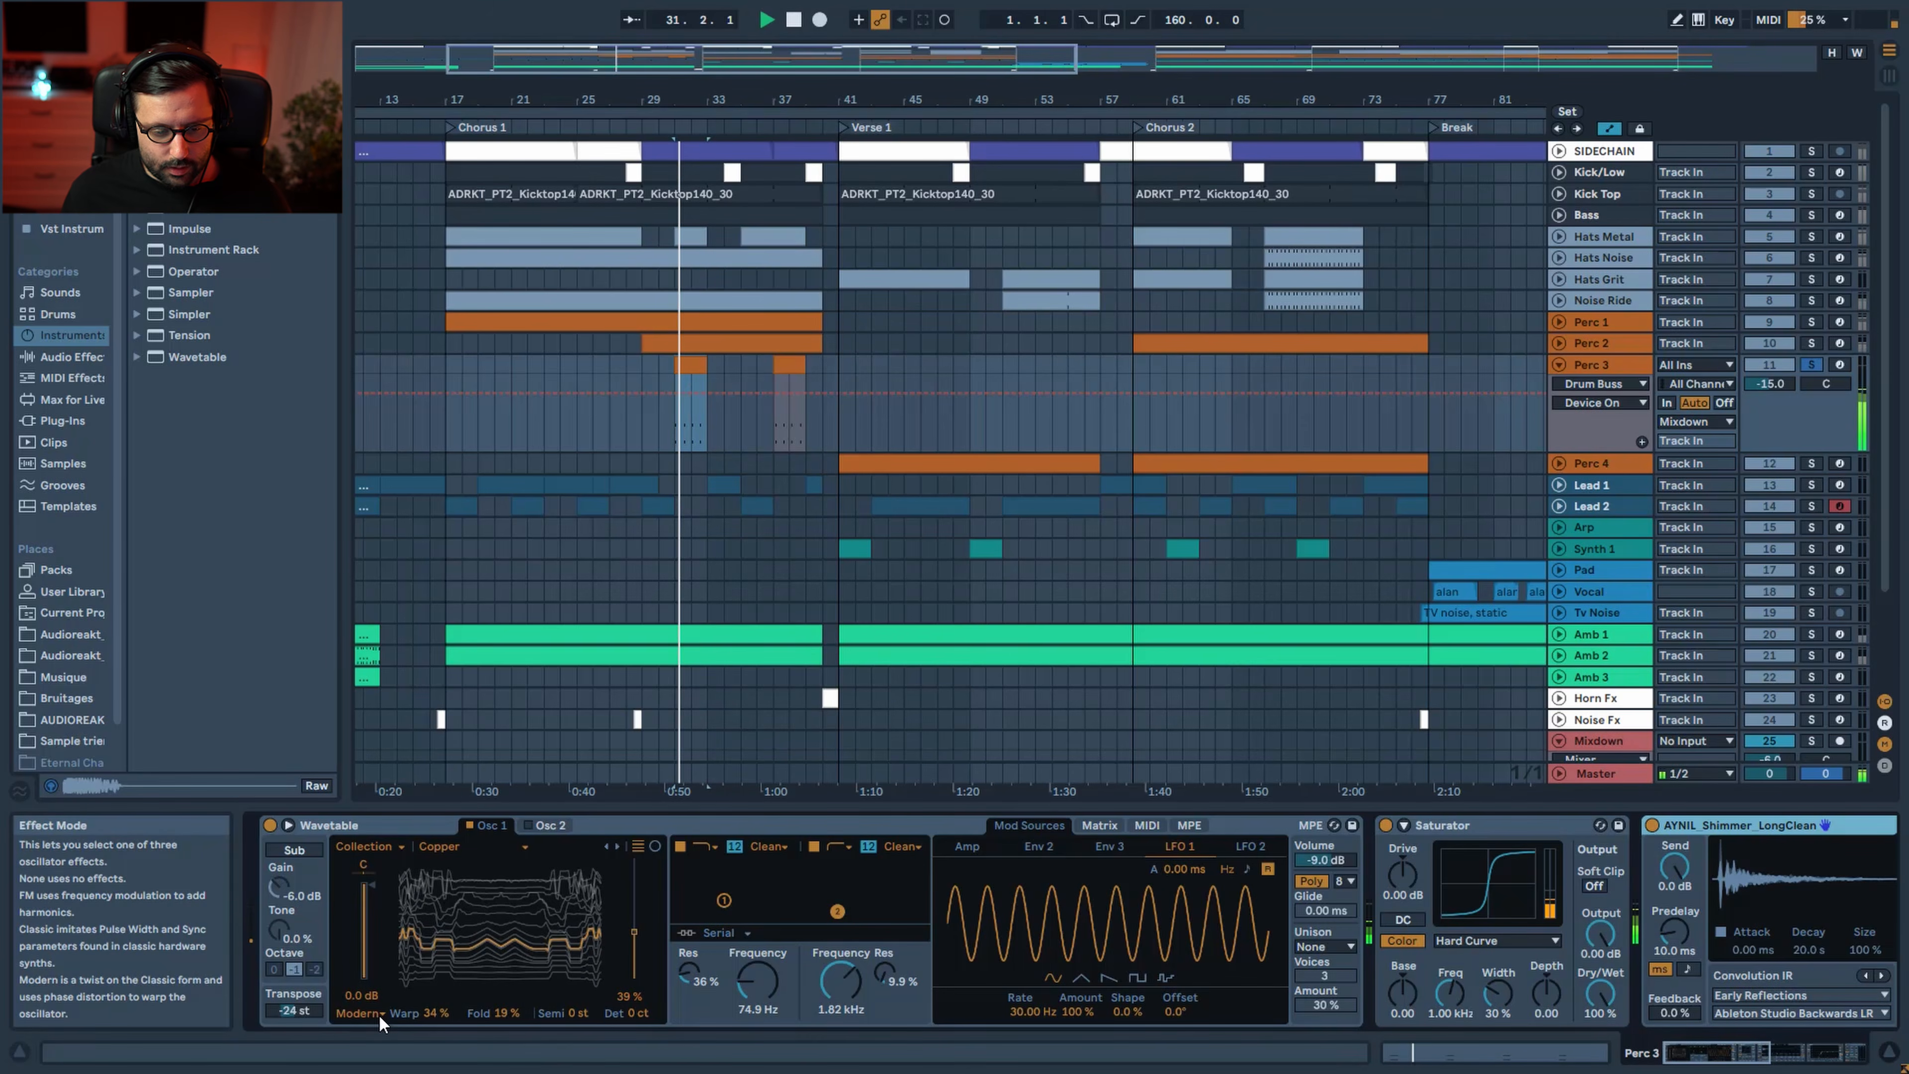
click(432, 1016)
key(Delete)
click(502, 1016)
key(Delete)
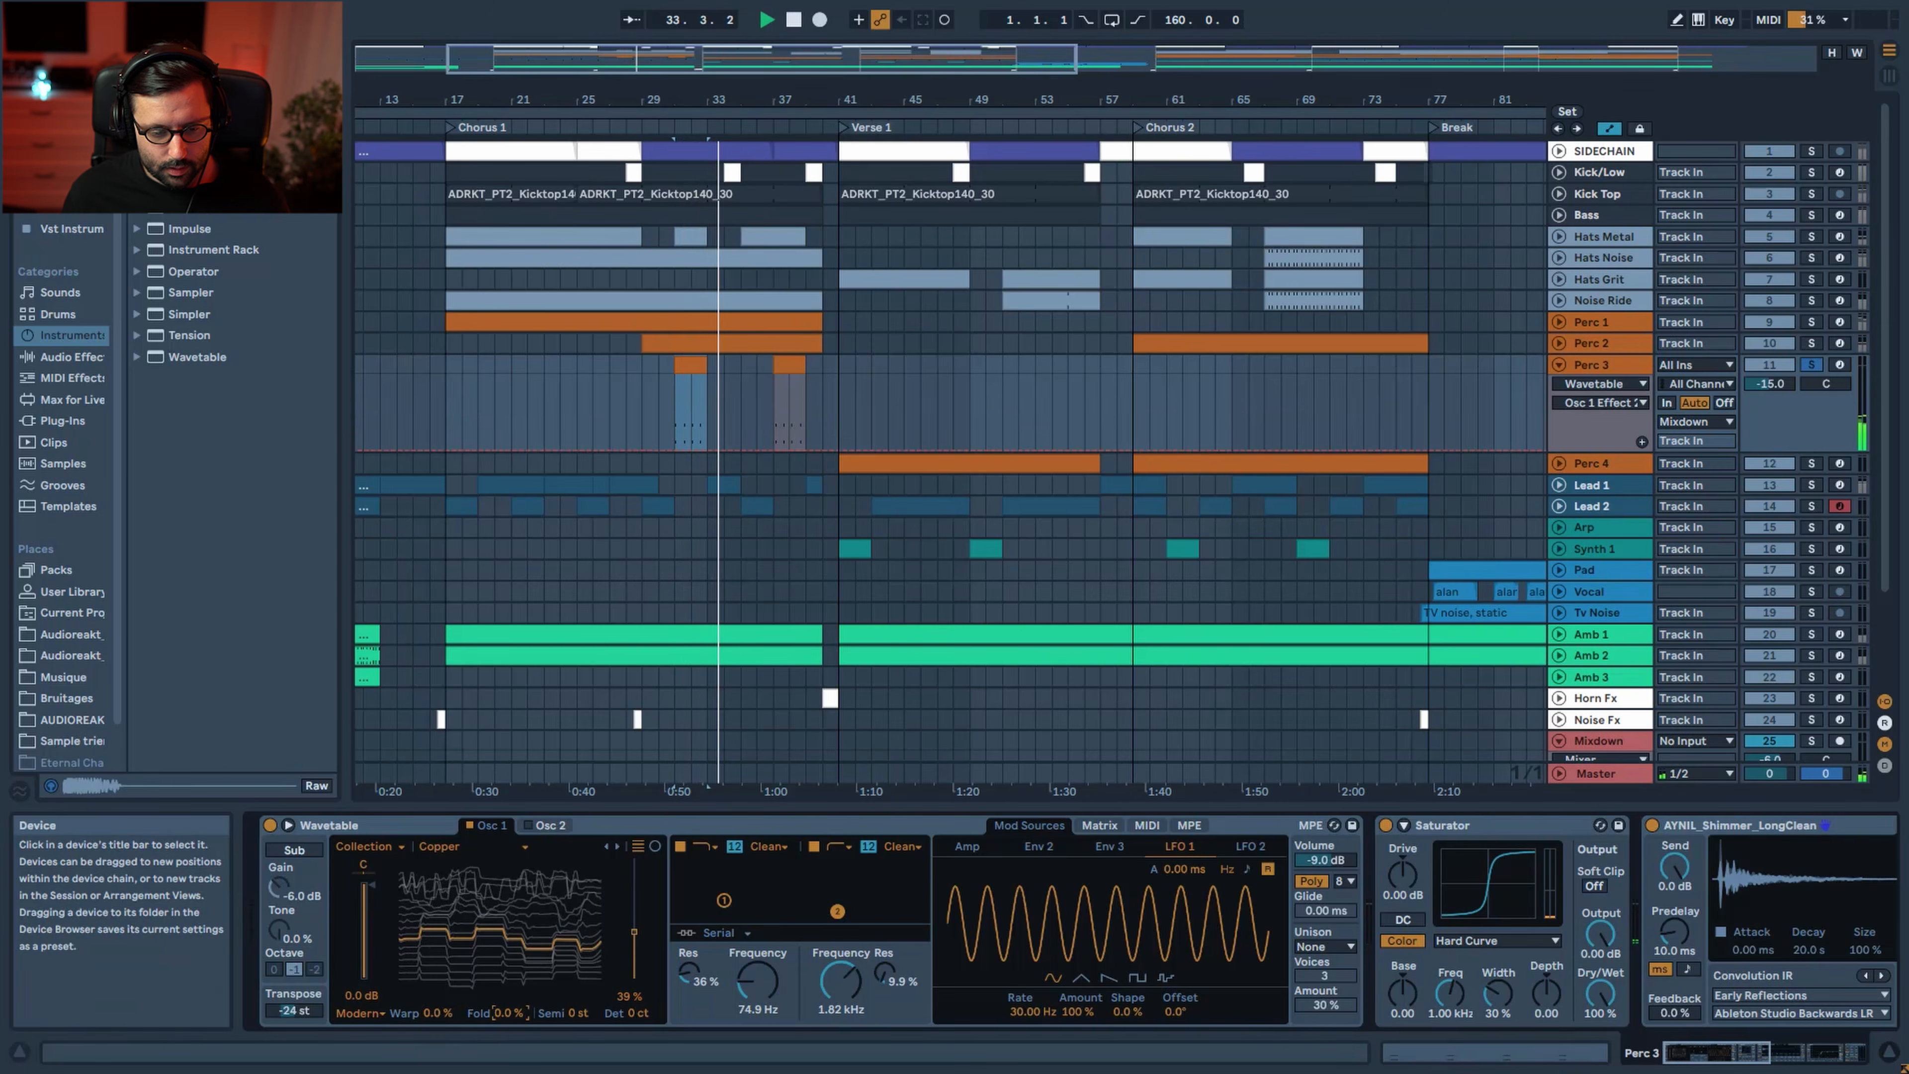
key(space)
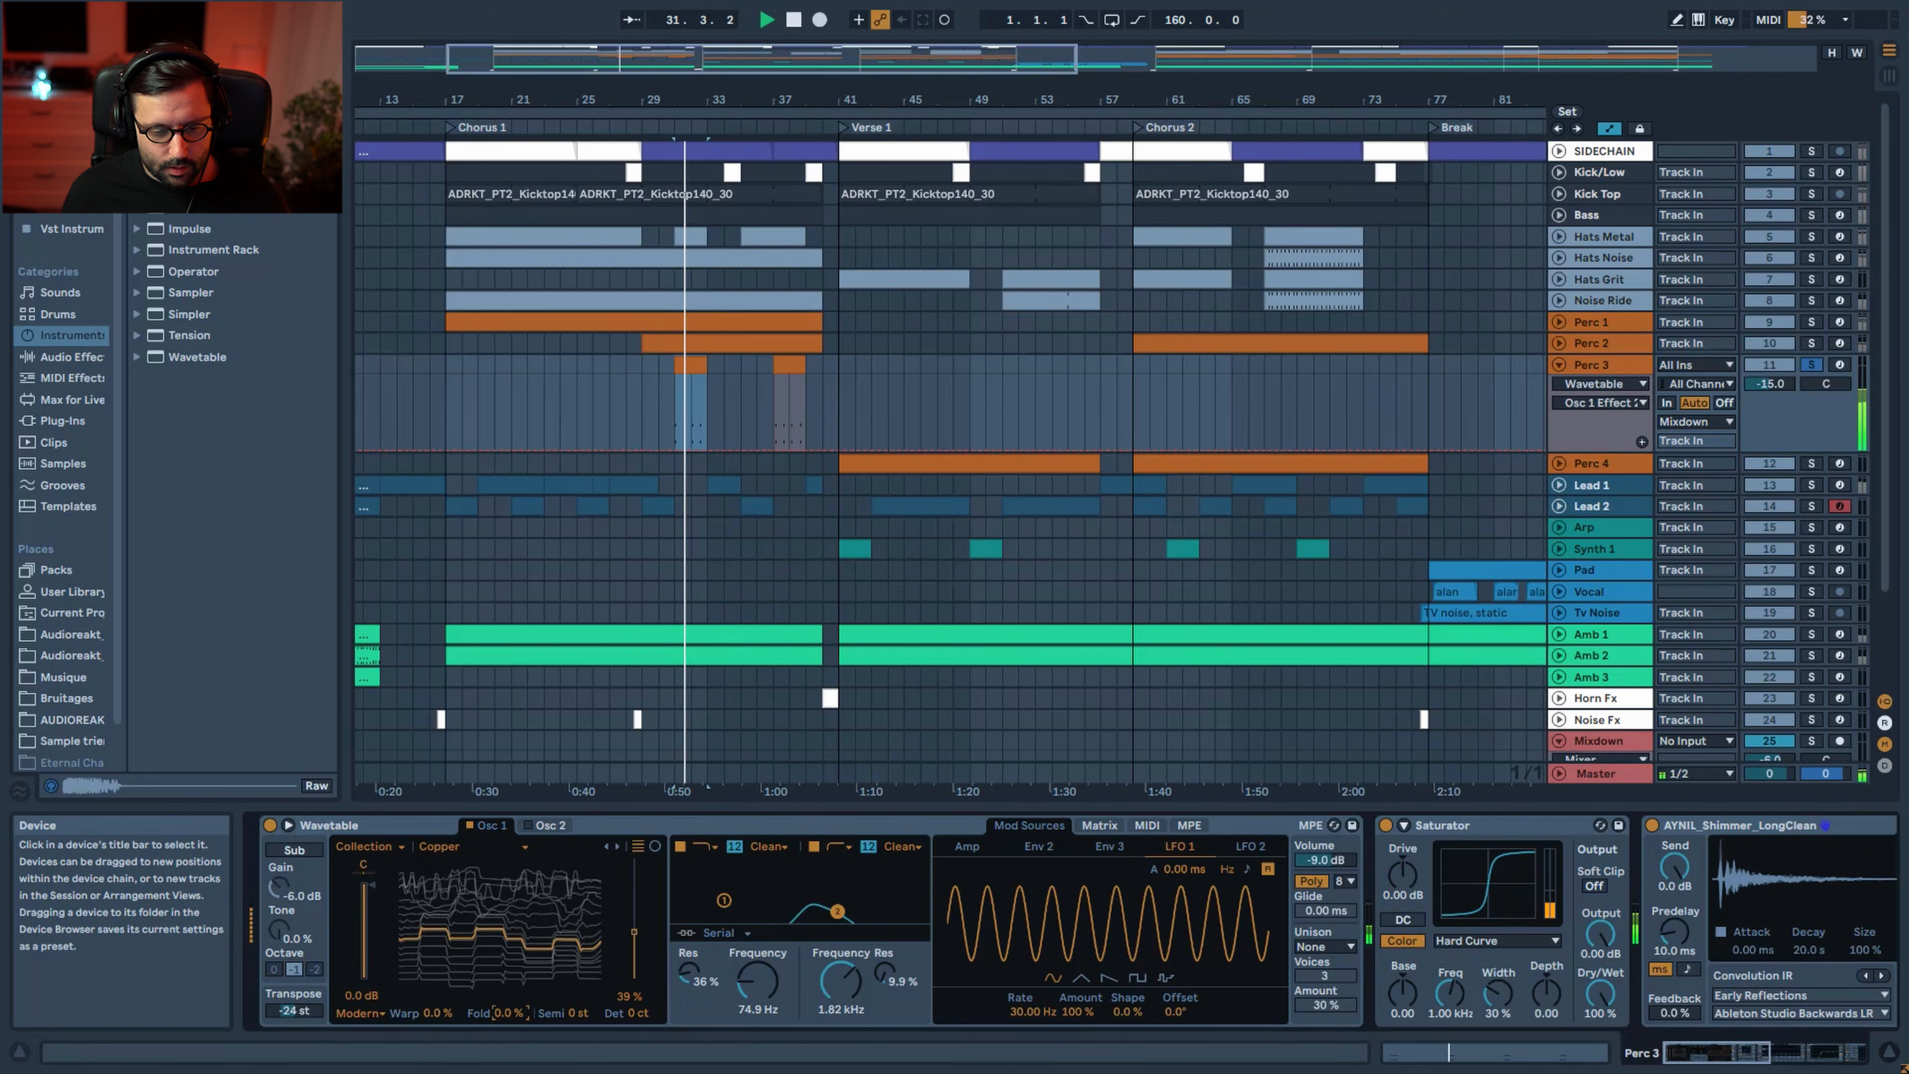
Undo the Osc 1 Warp and Fold changes and replay Perc 3 to compare the sound
key(ctrl+z)
key(ctrl+z)
key(space)
key(space)
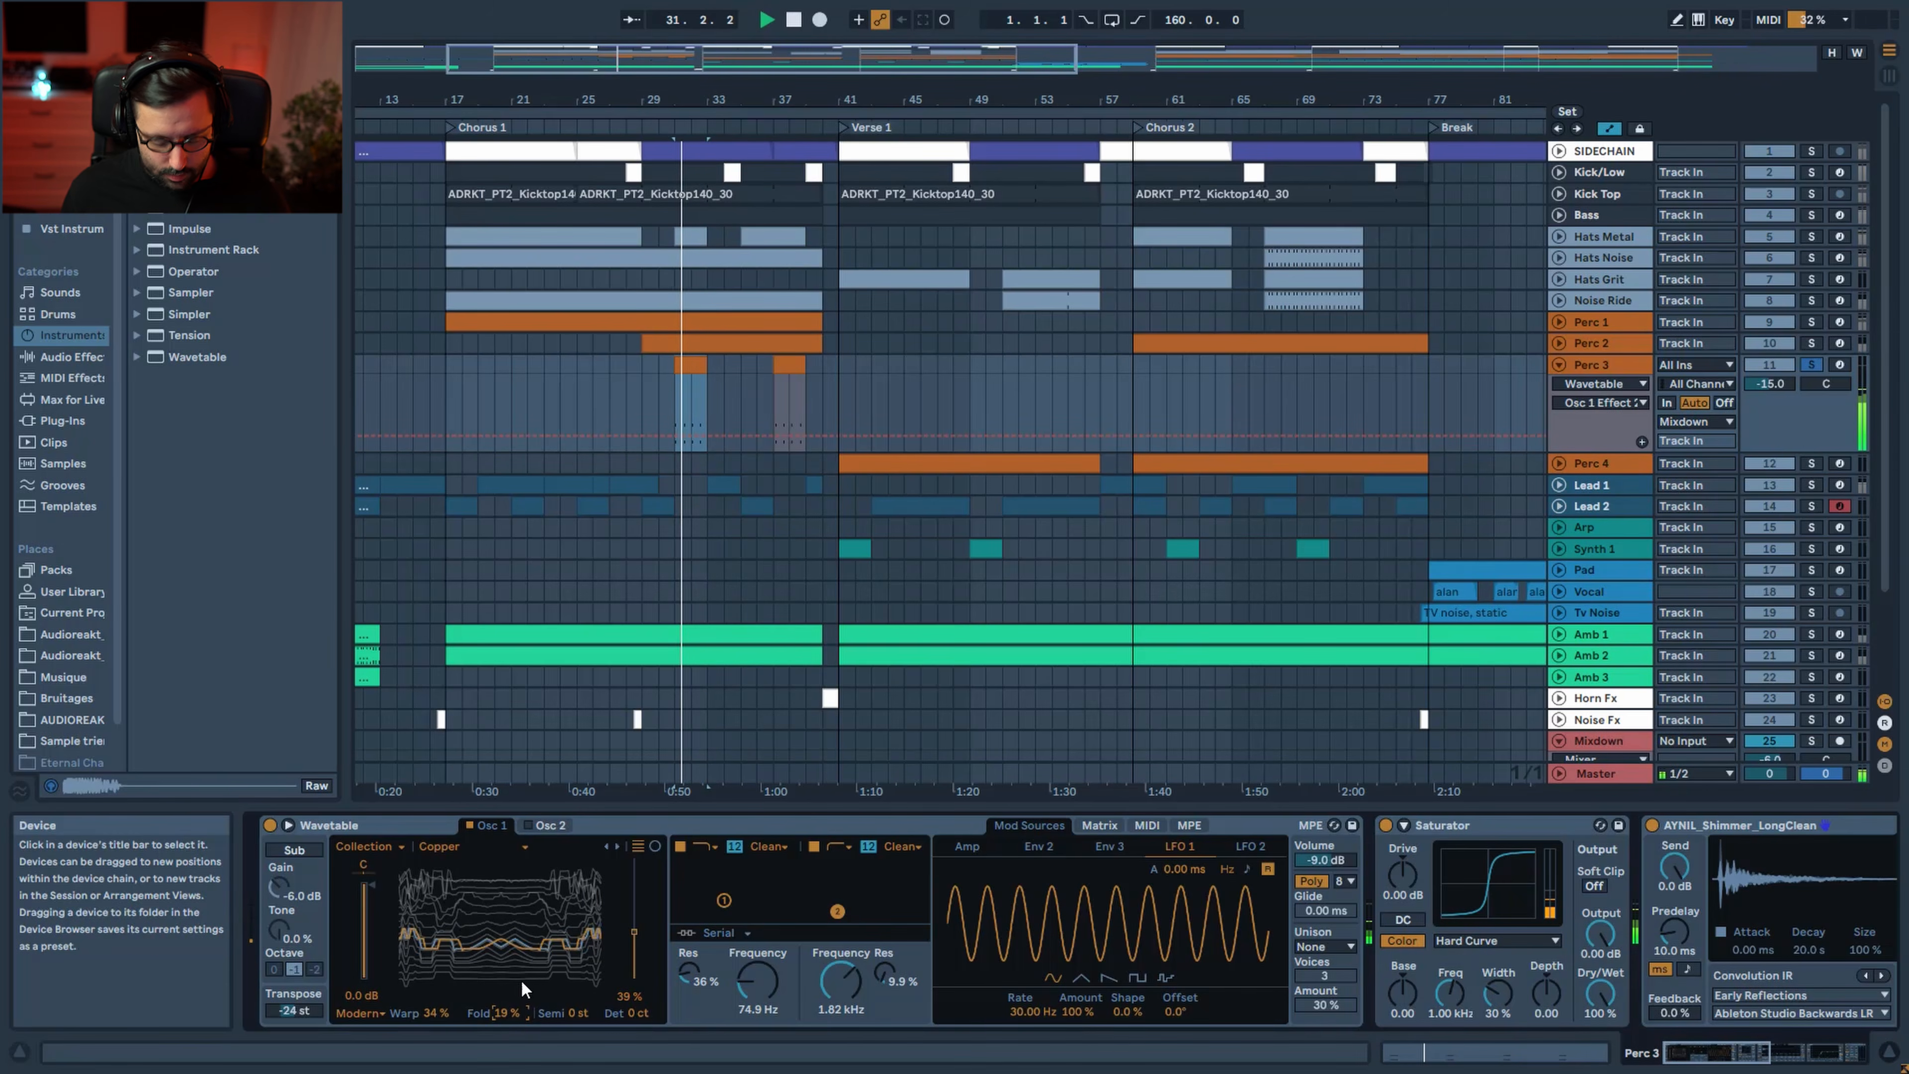
Loop the first Perc 3 clip and examine Wavetable's Filter 1 frequency modulation and Amp envelope
click(683, 371)
key(ctrl+l)
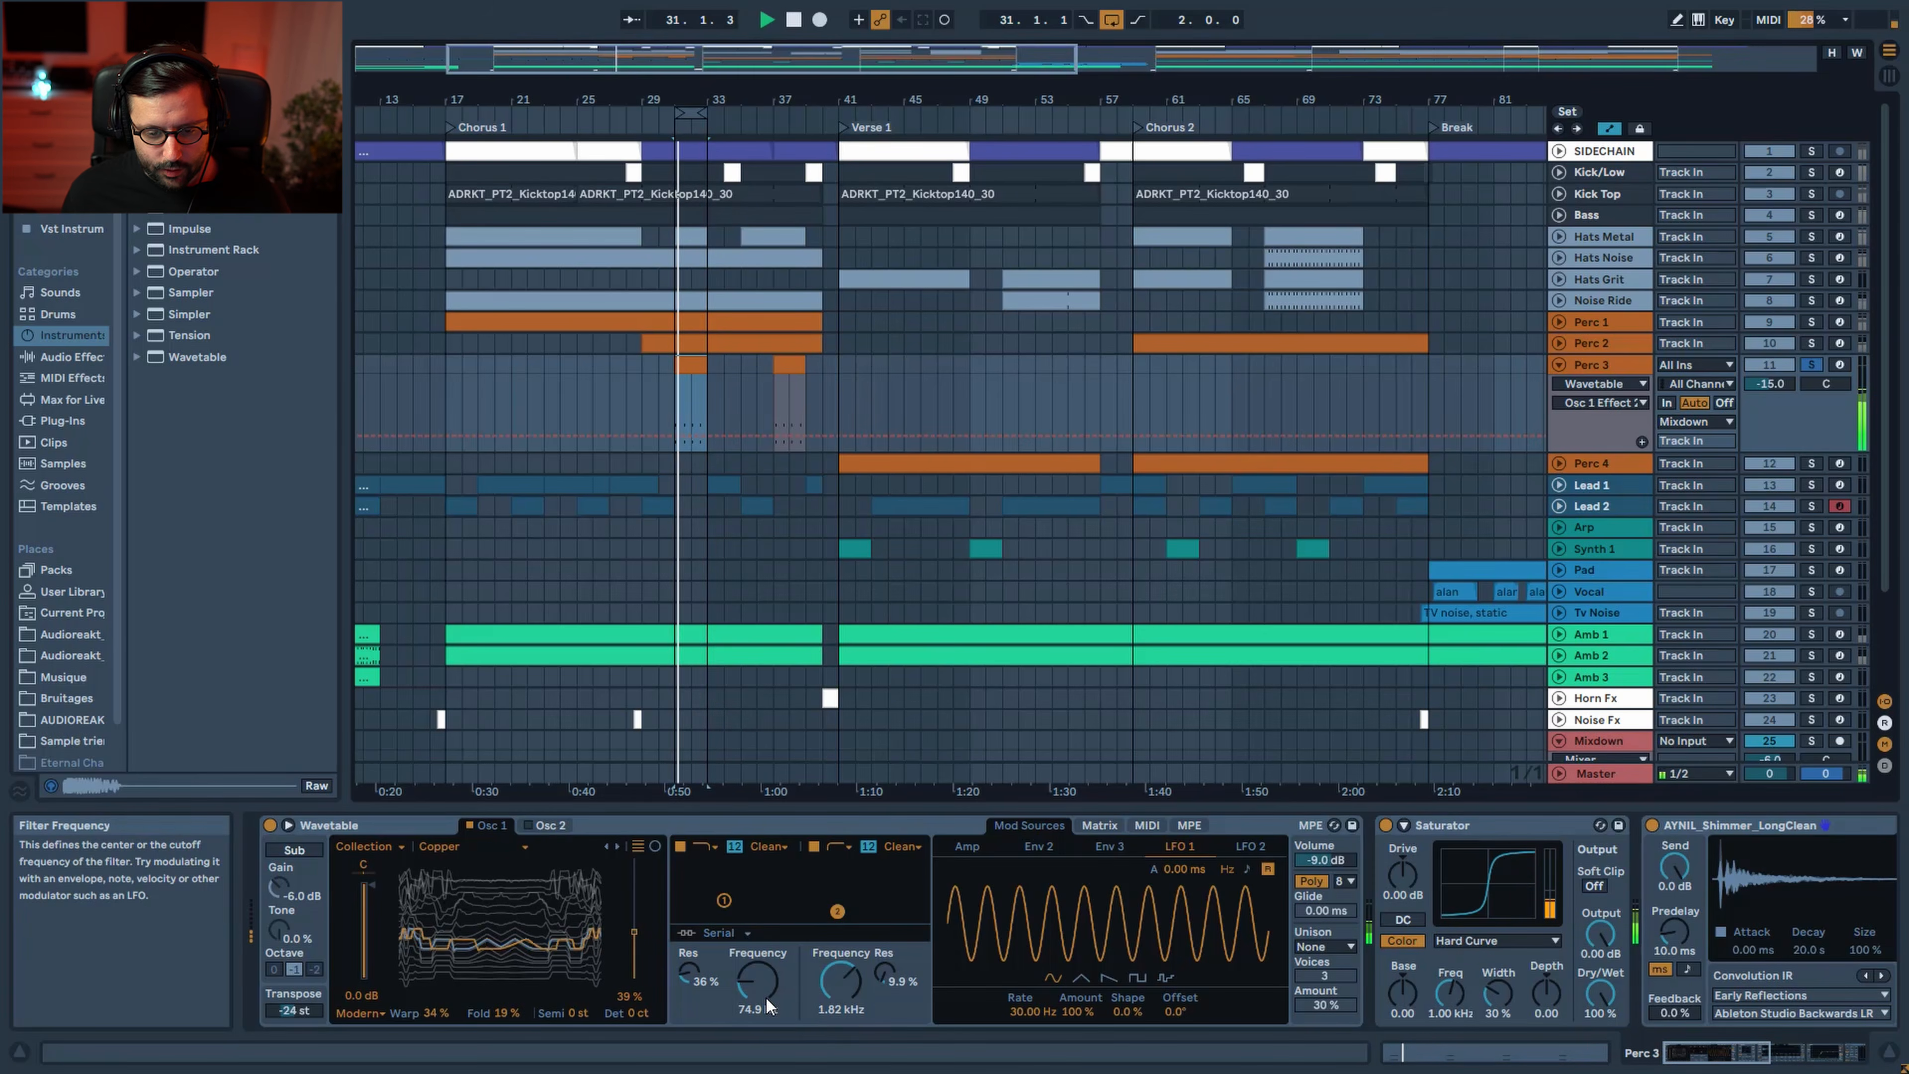
mouse_move(761, 992)
mouse_down()
mouse_move(760, 909)
mouse_move(757, 979)
mouse_up()
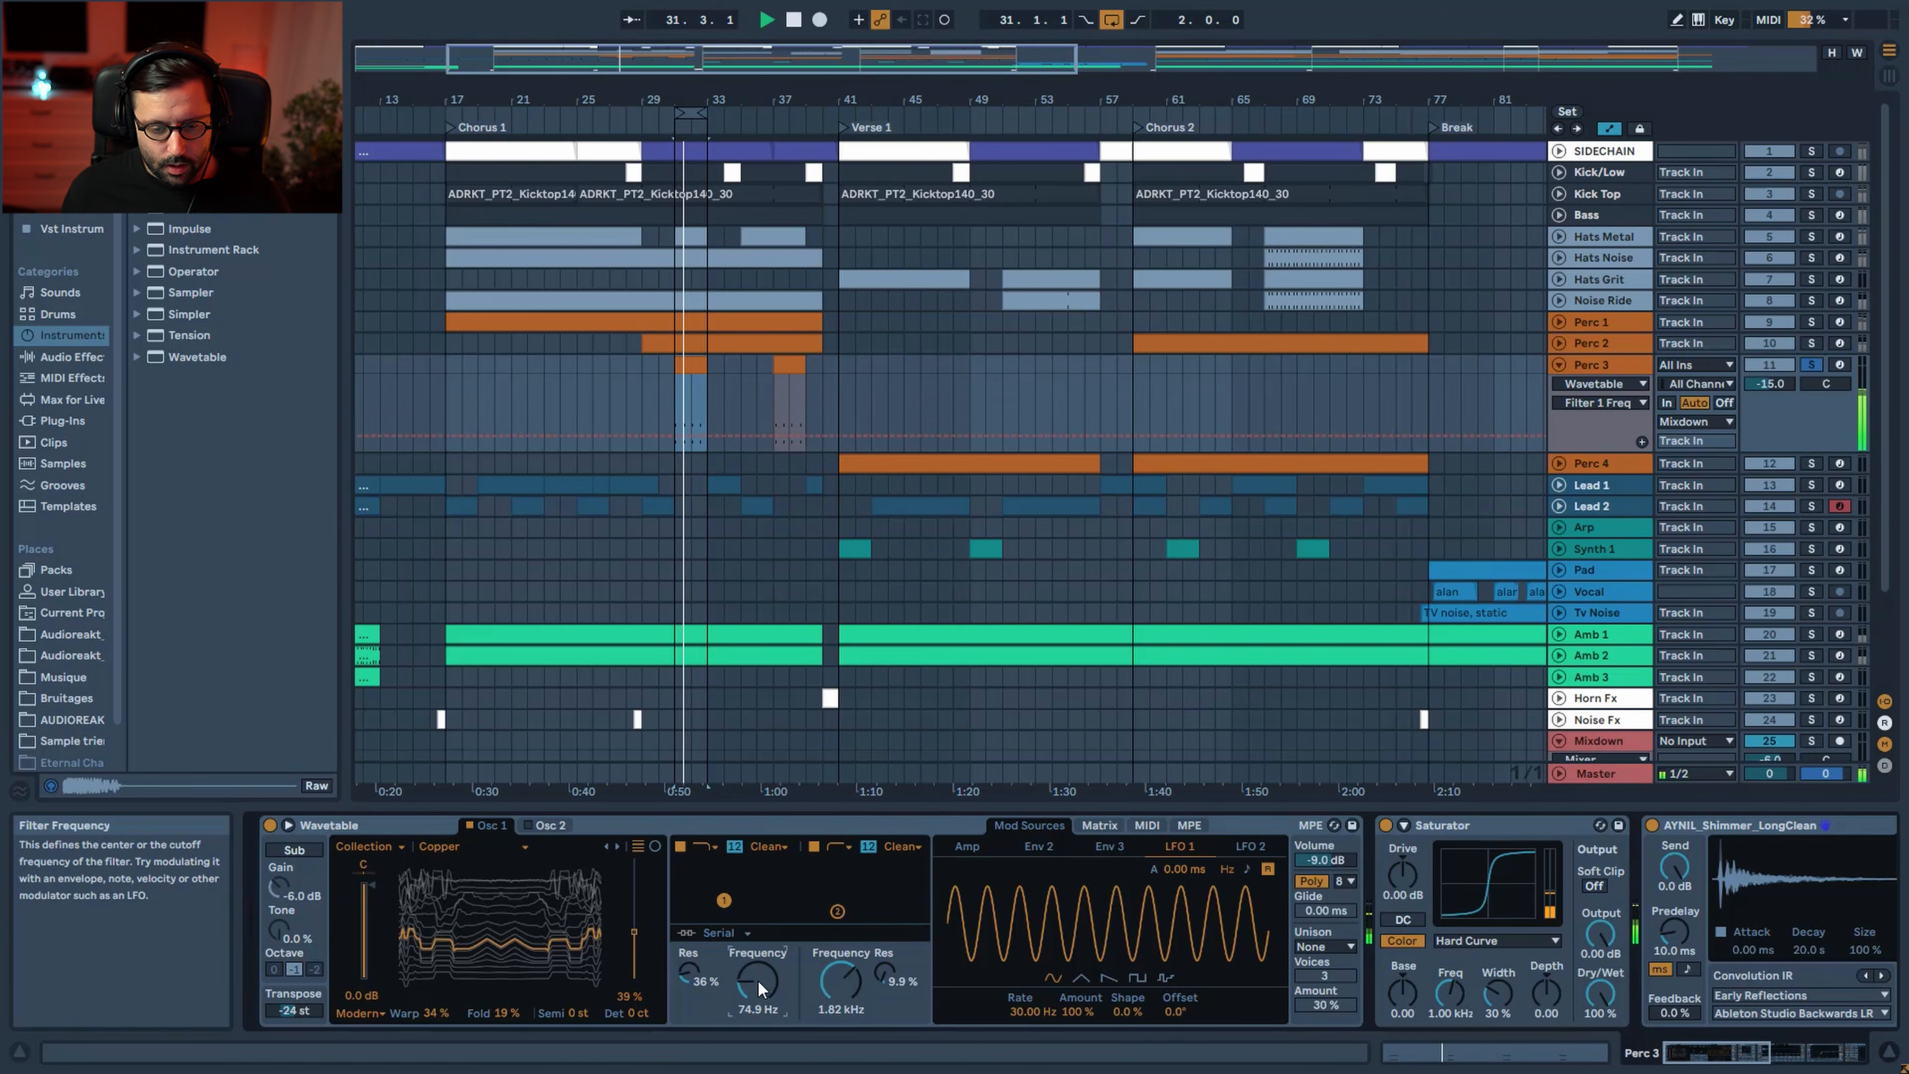
click(1109, 818)
click(1109, 817)
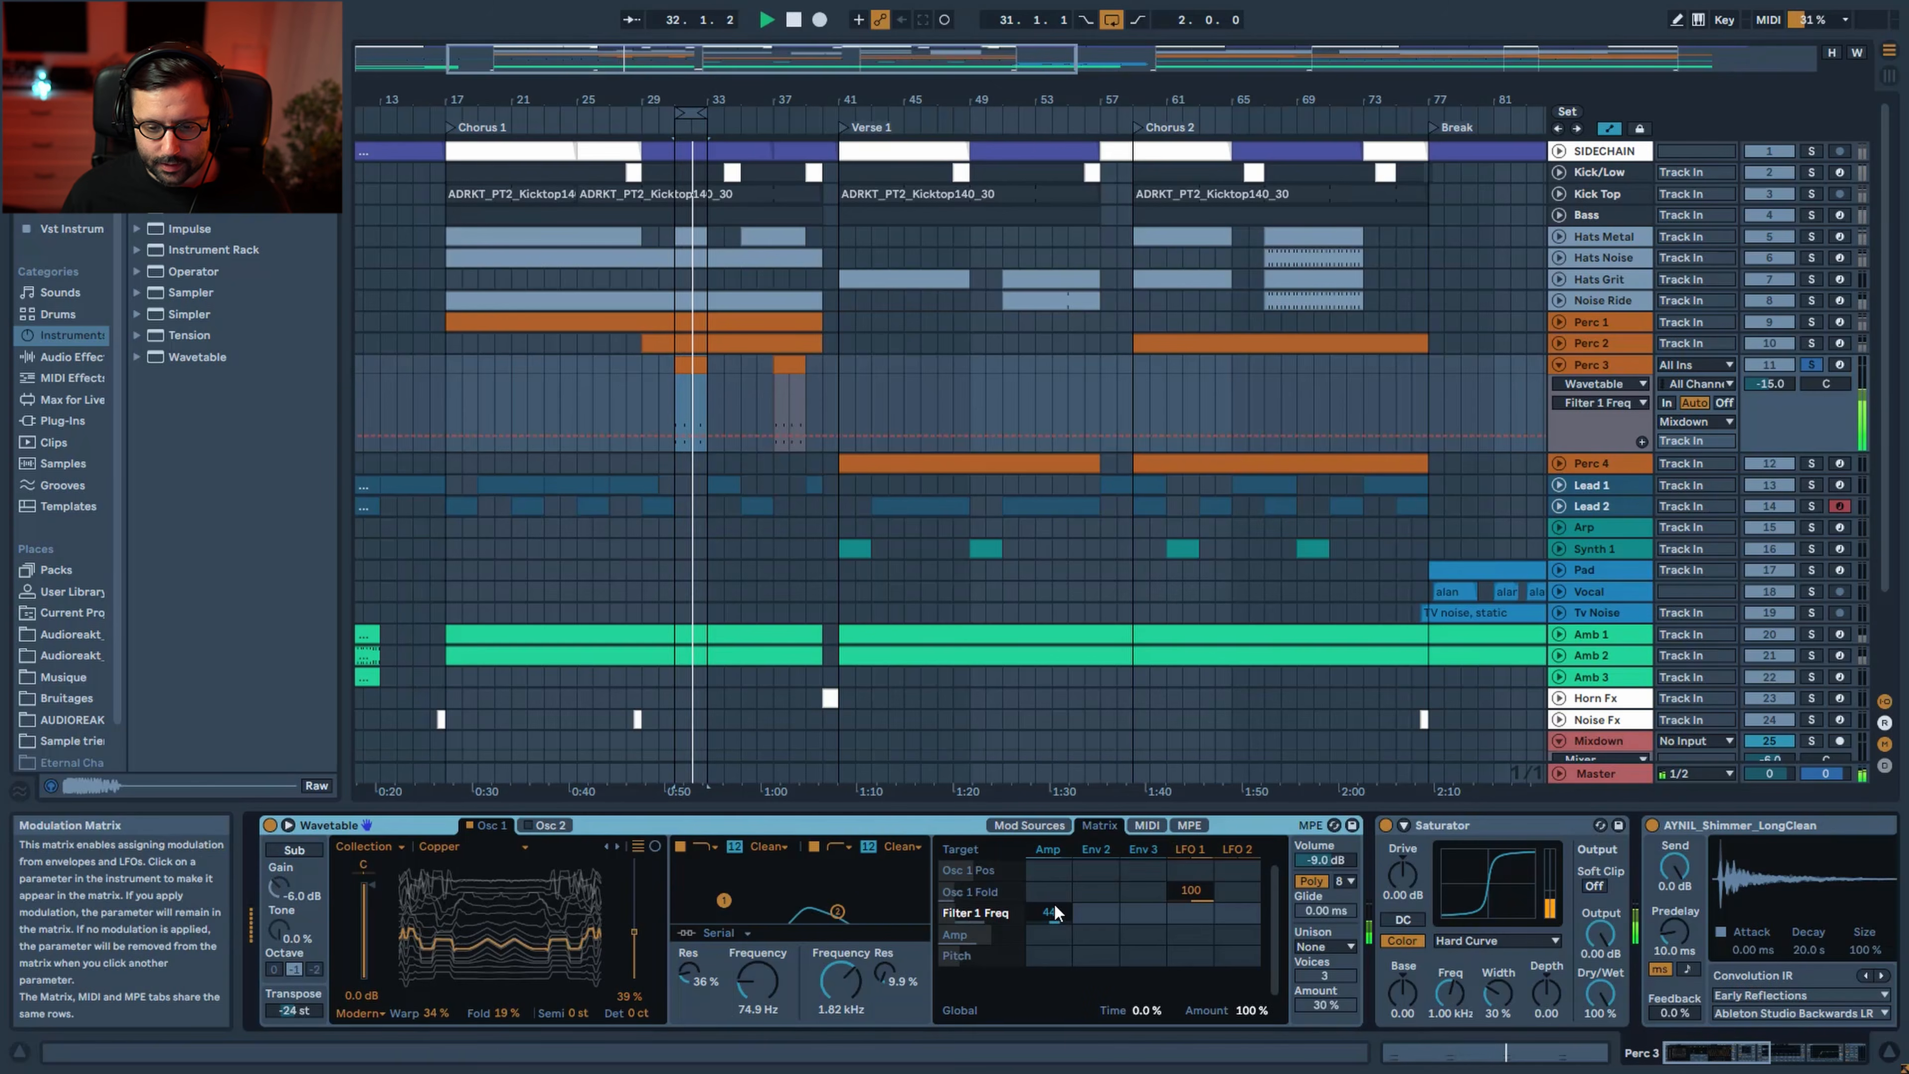
click(1046, 850)
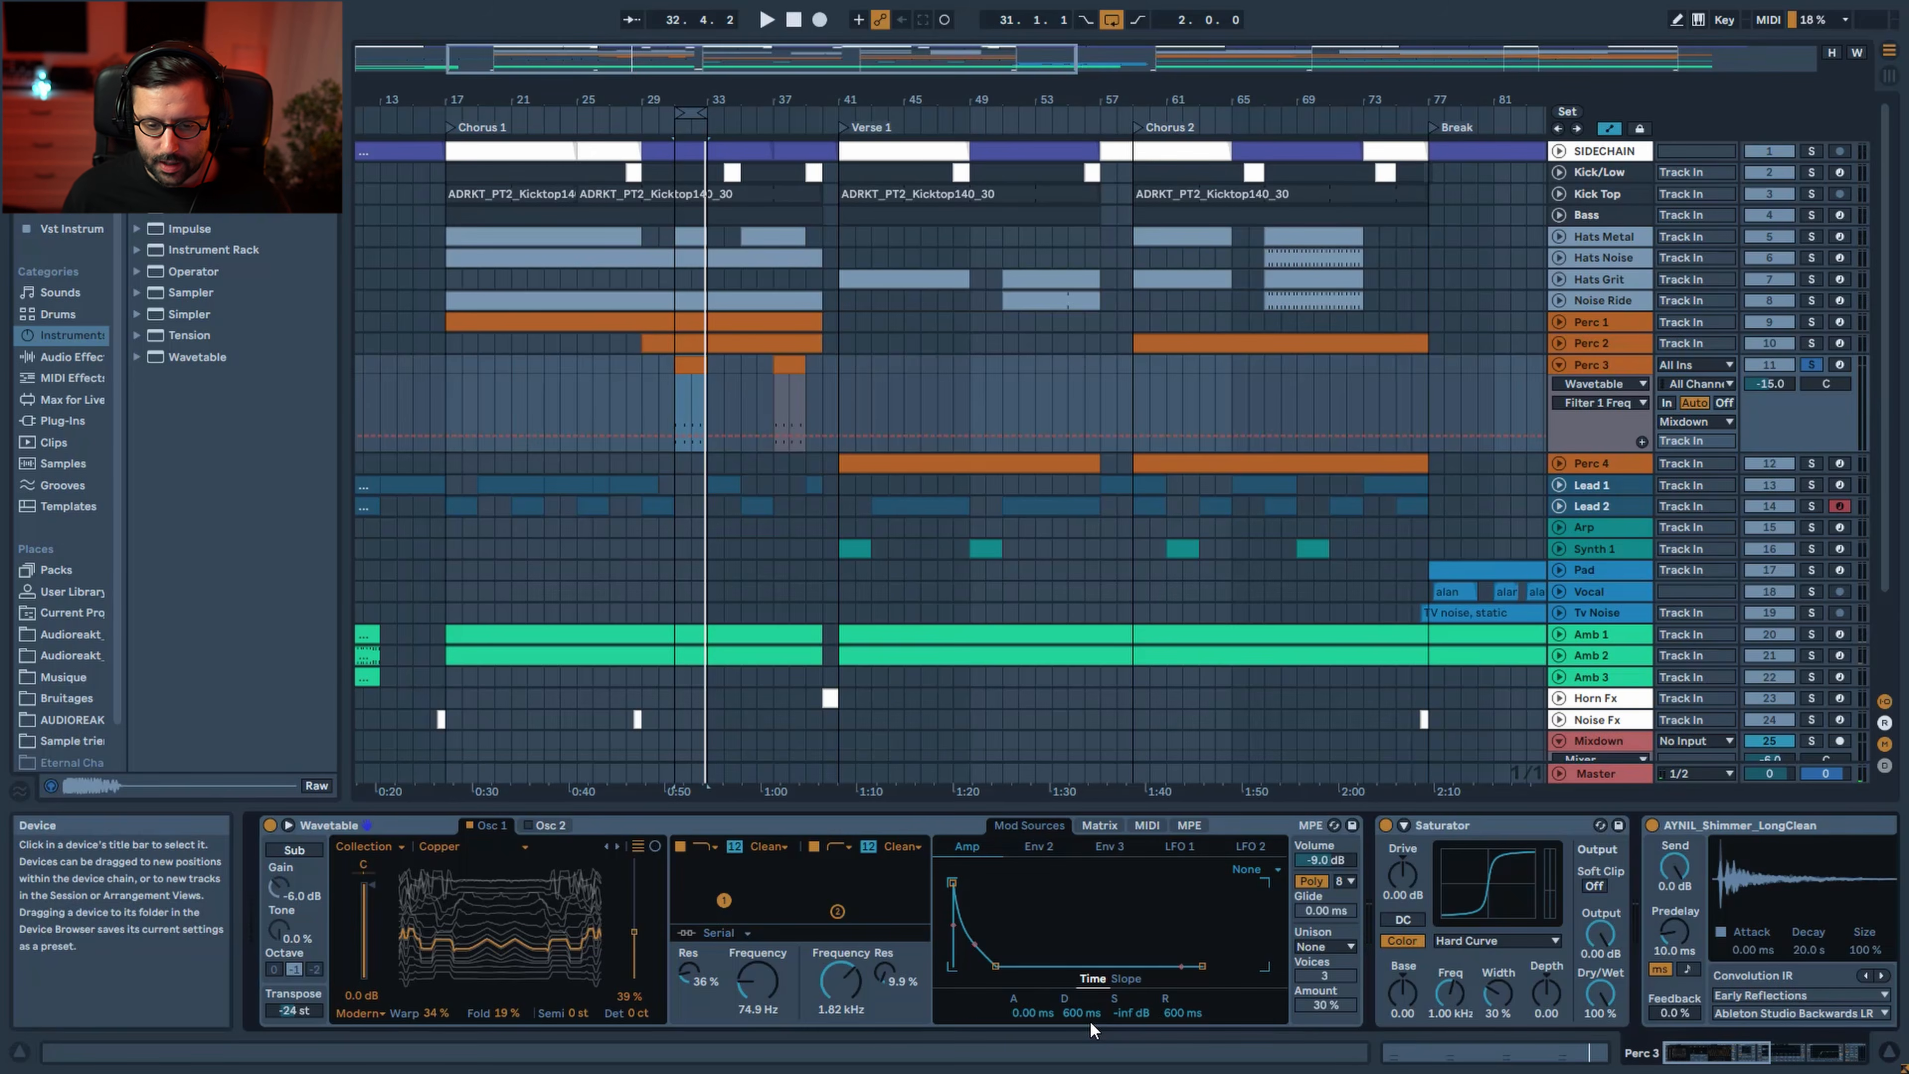
Try Filter 1 without its Amp envelope modulation, sweep its frequency to 890 Hz, and undo these changes
click(1102, 825)
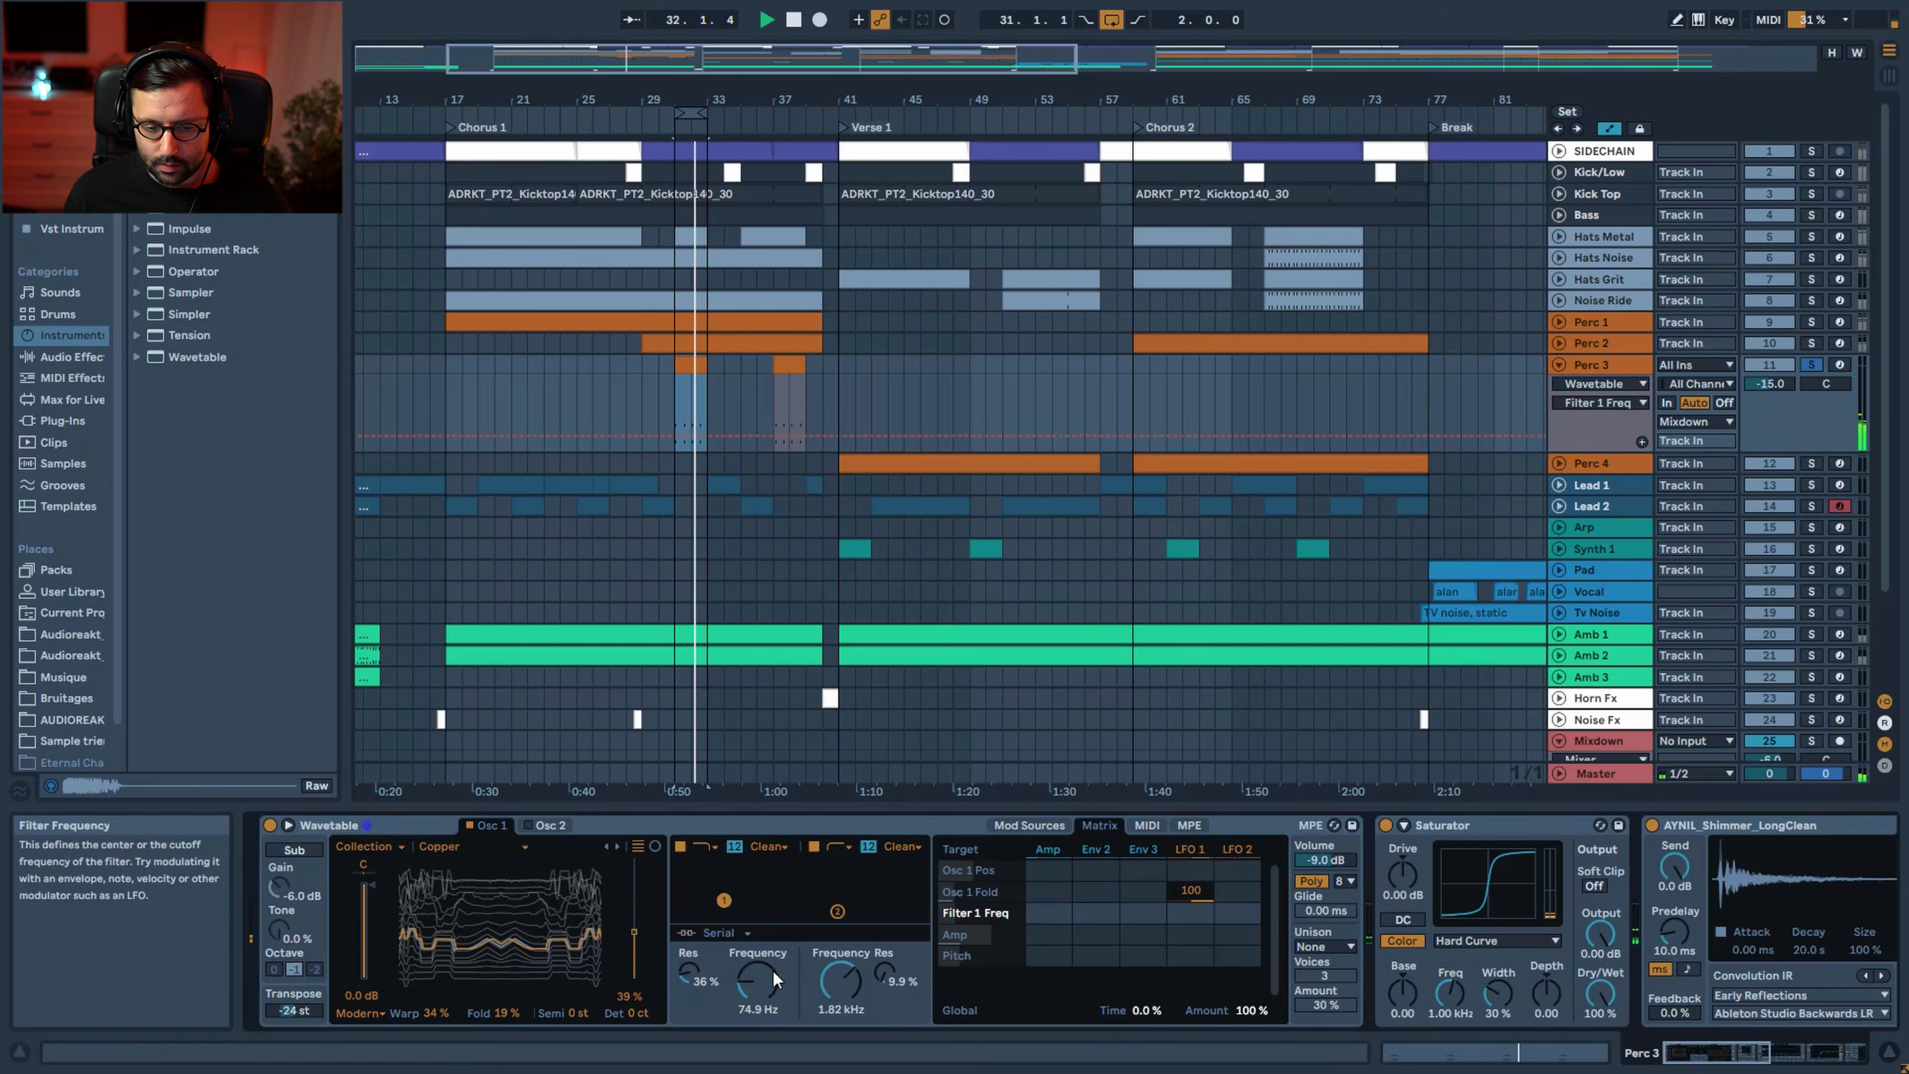
drag(764, 978, 764, 910)
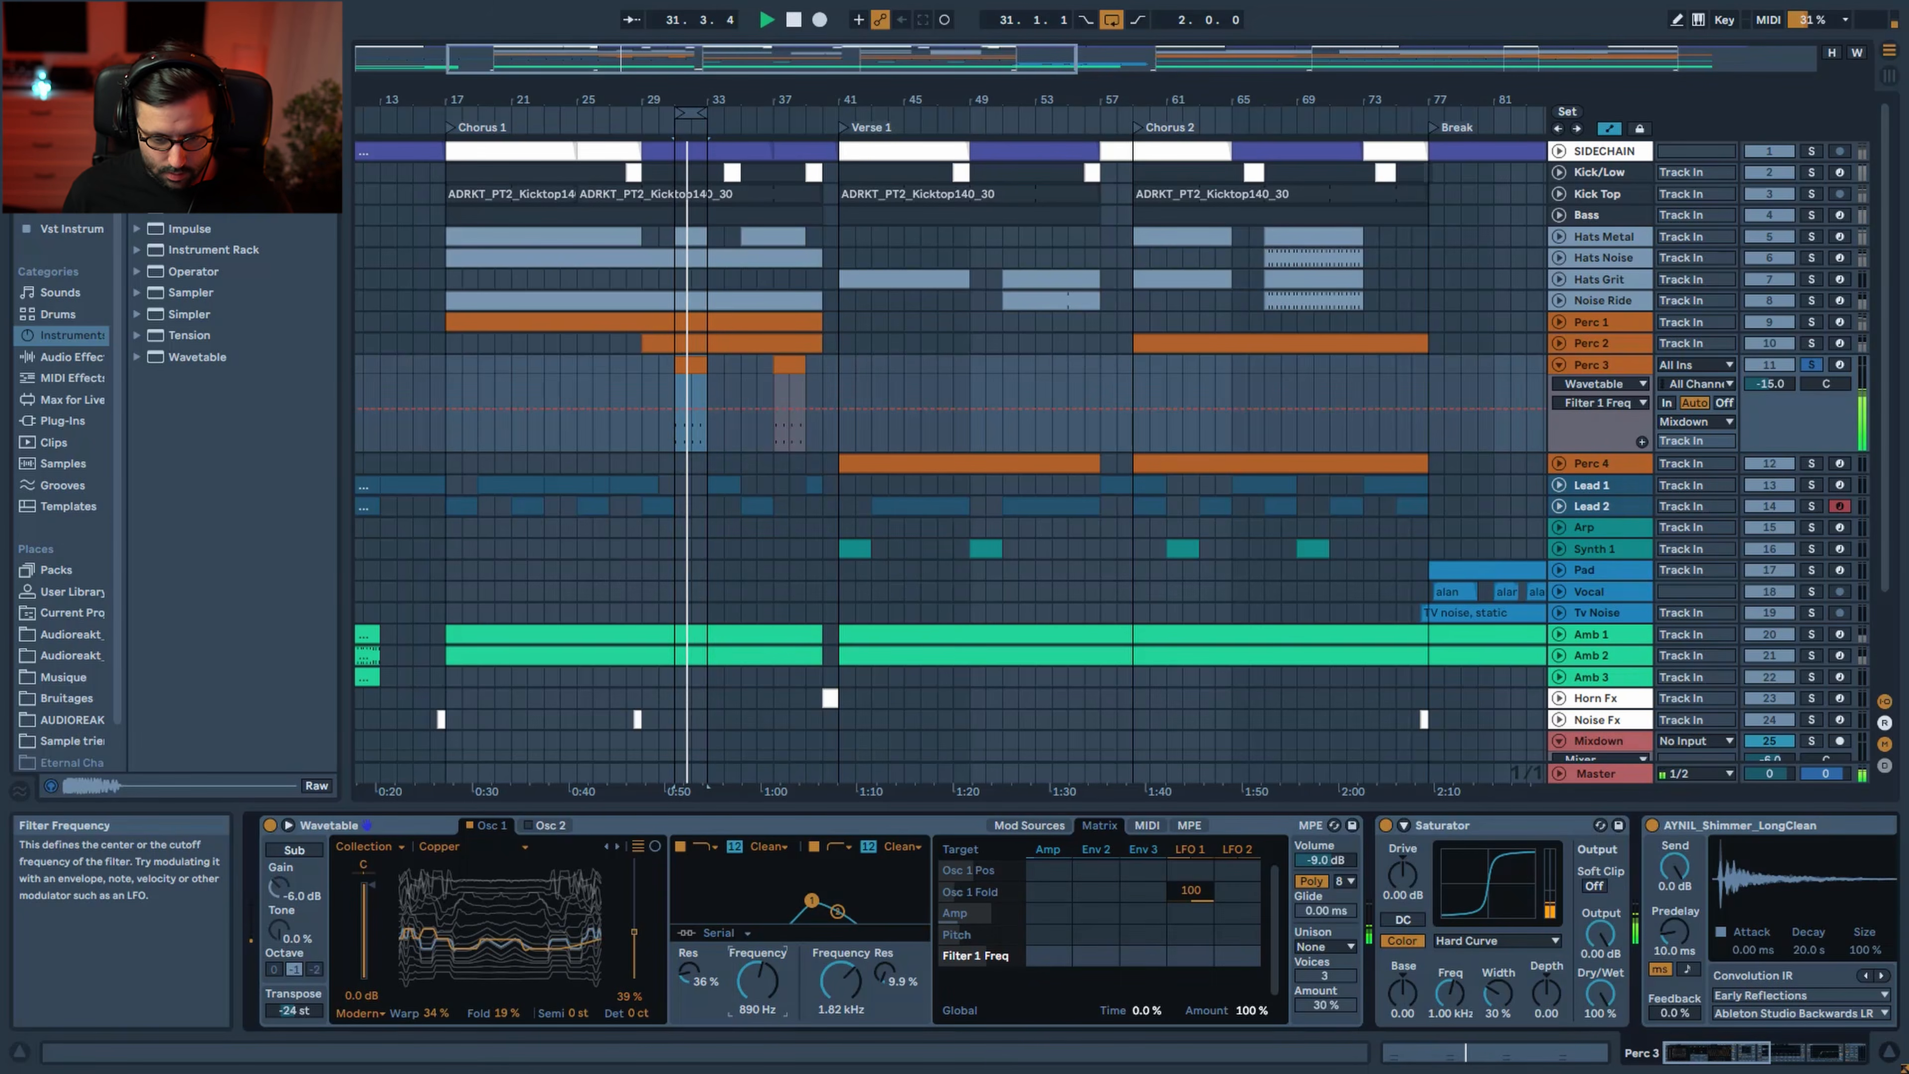
key(ctrl+y)
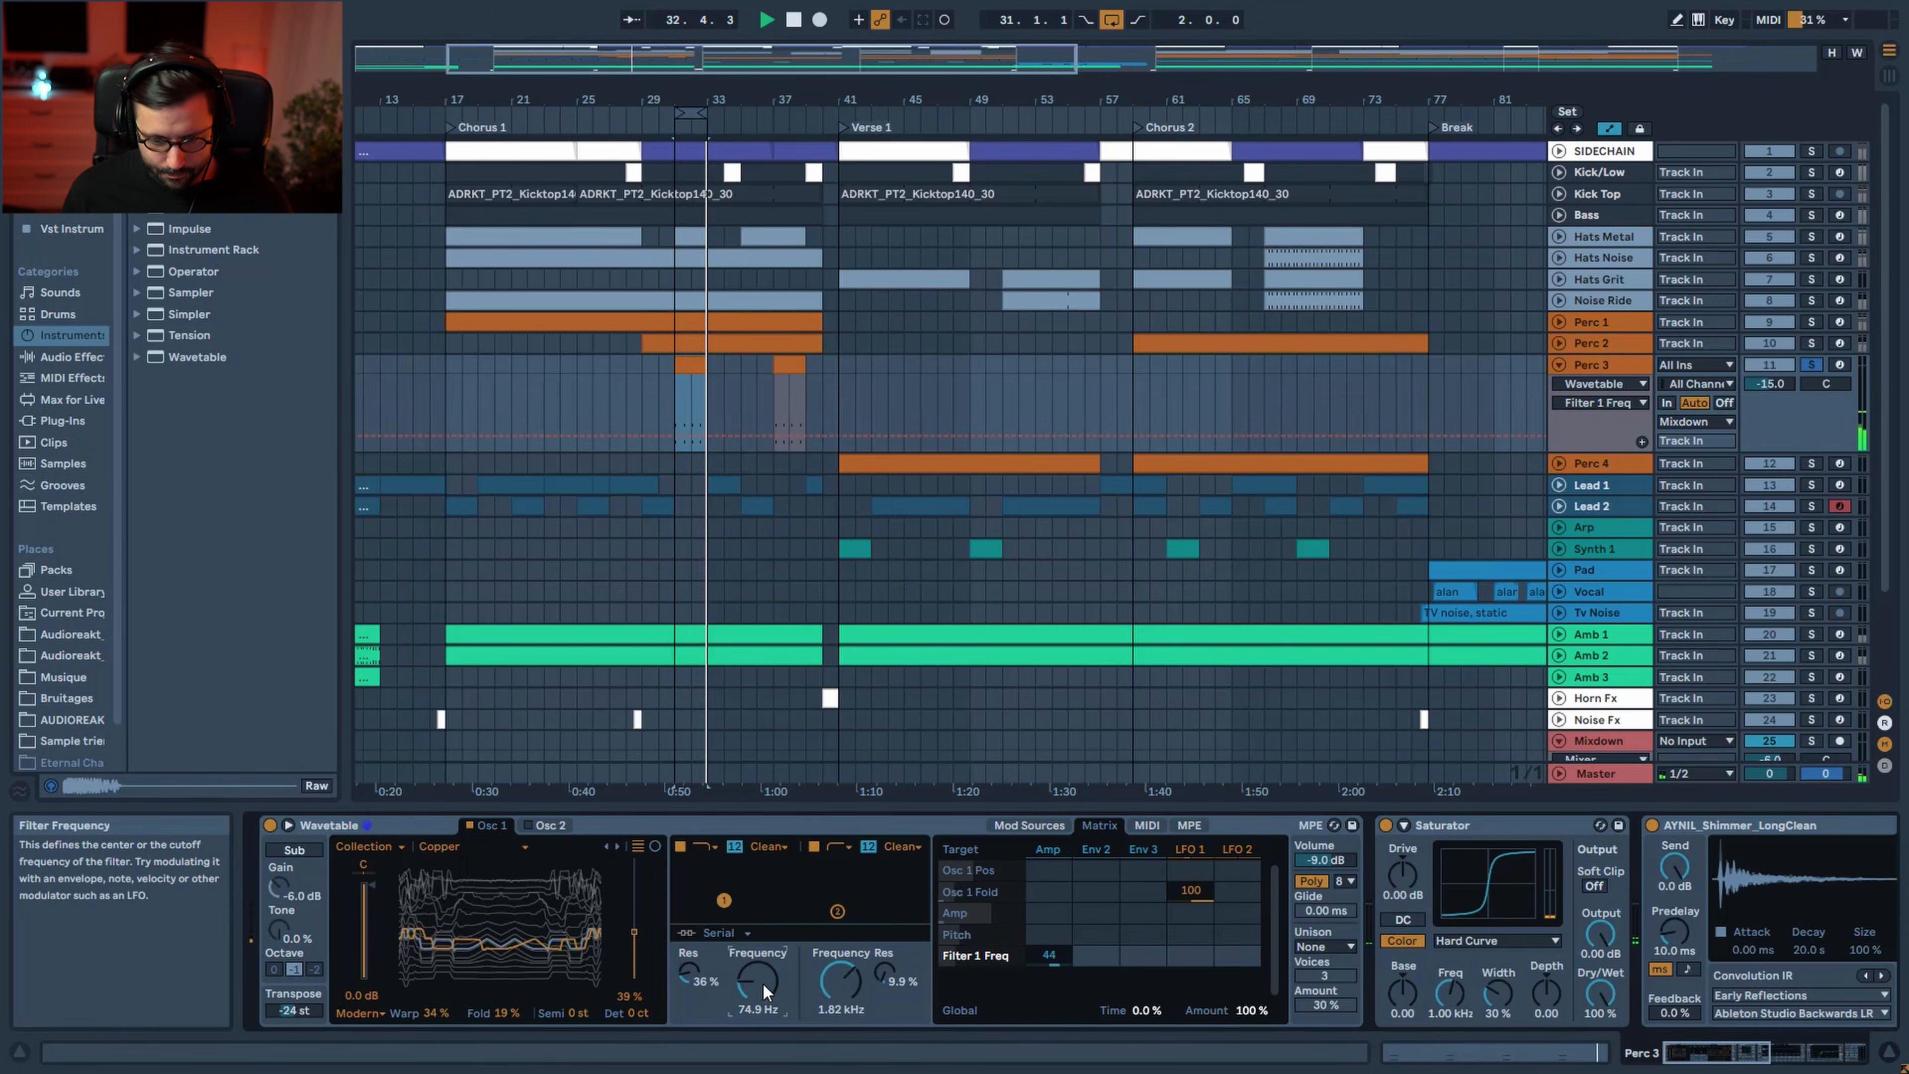
Try Filter 1 at 20.5 kHz and Filter 2 at 2.40 kHz, undo both changes and replay the Perc 3 loop
key(space)
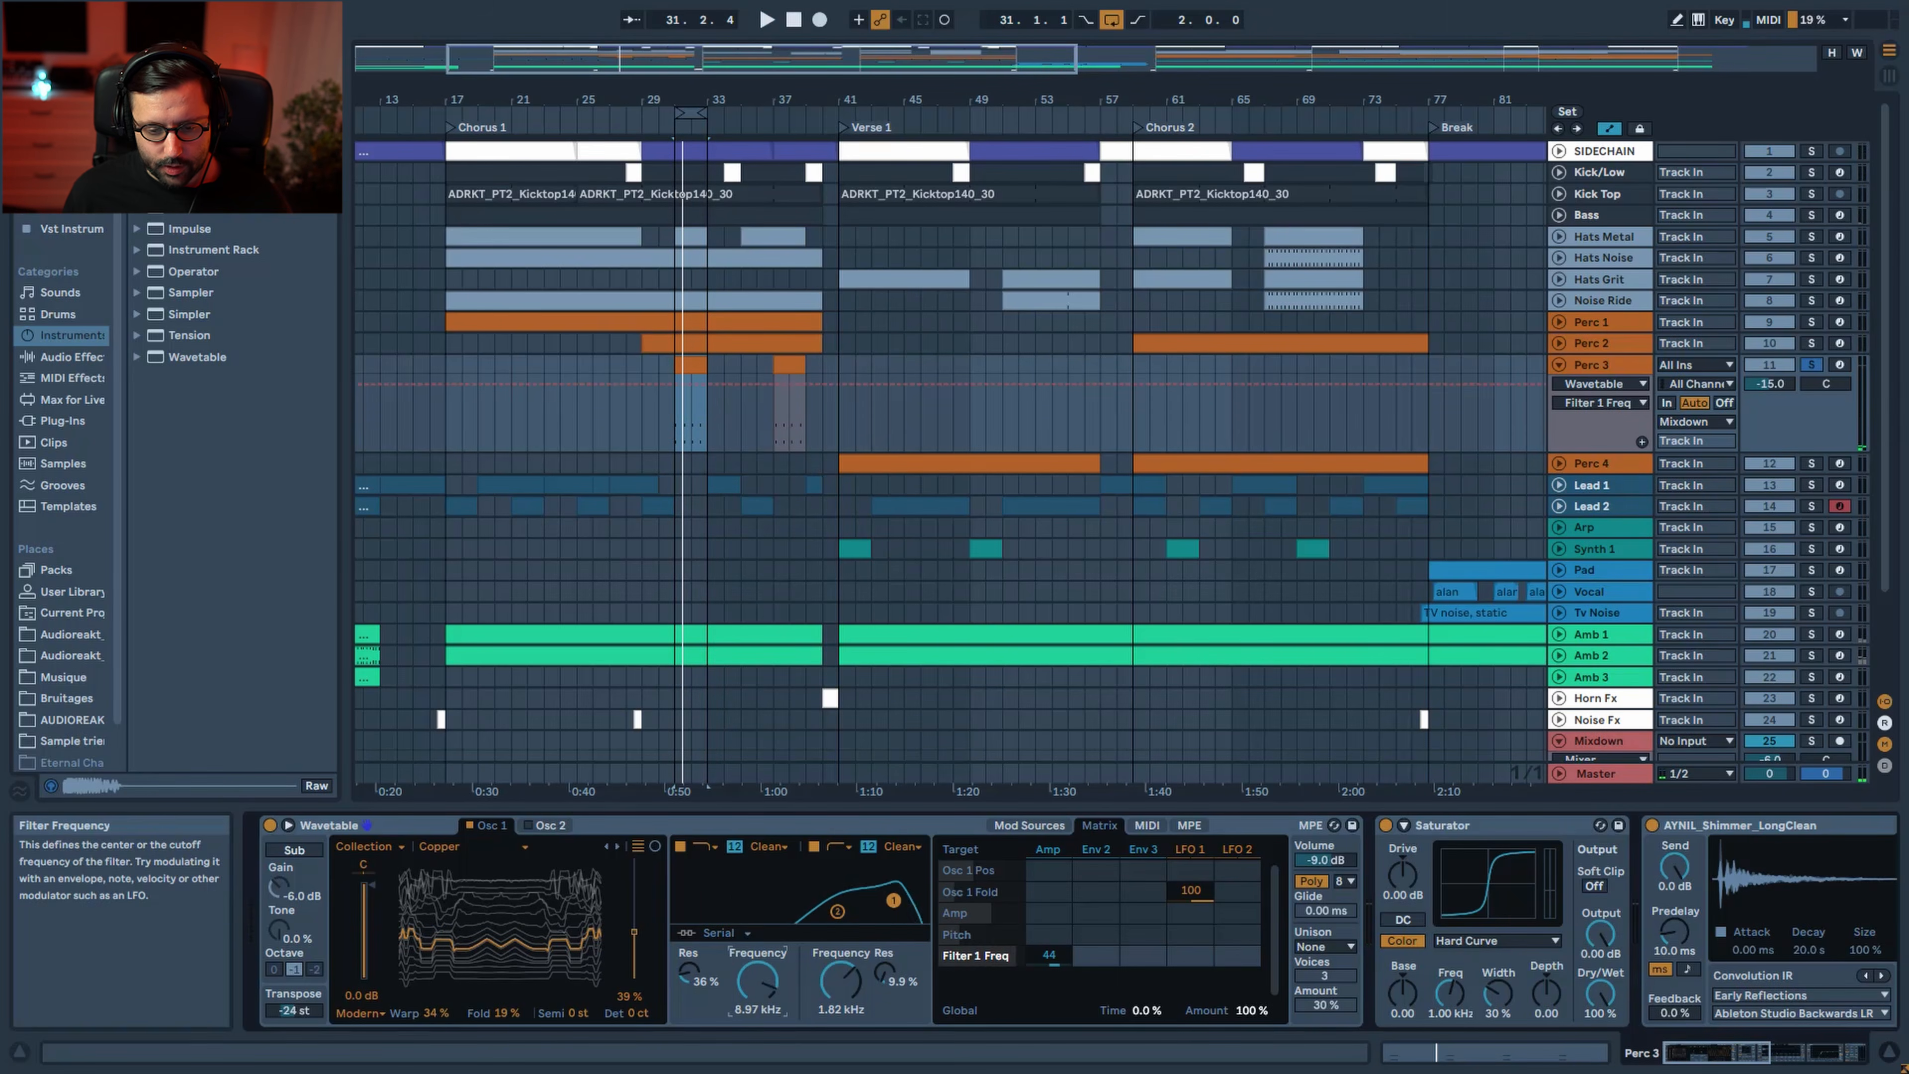
drag(836, 912, 795, 911)
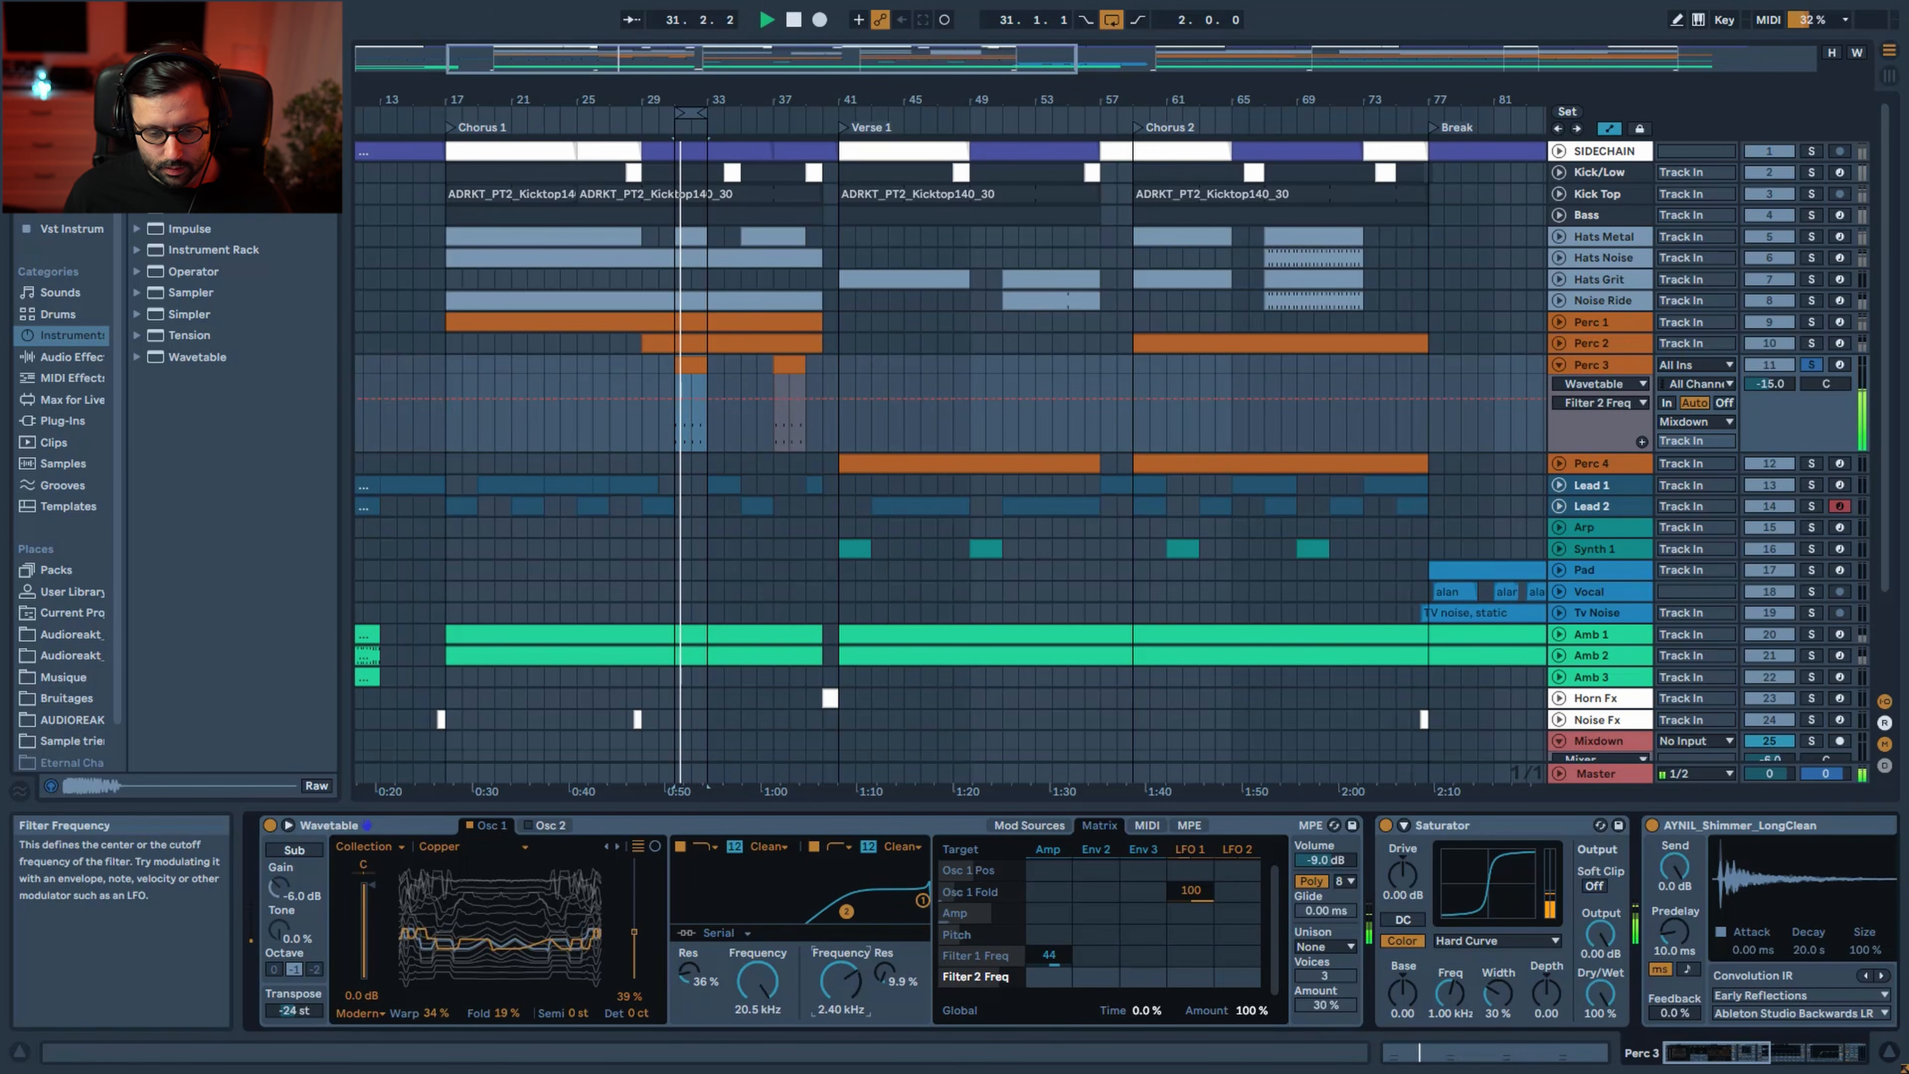
drag(834, 1001, 834, 1007)
key(space)
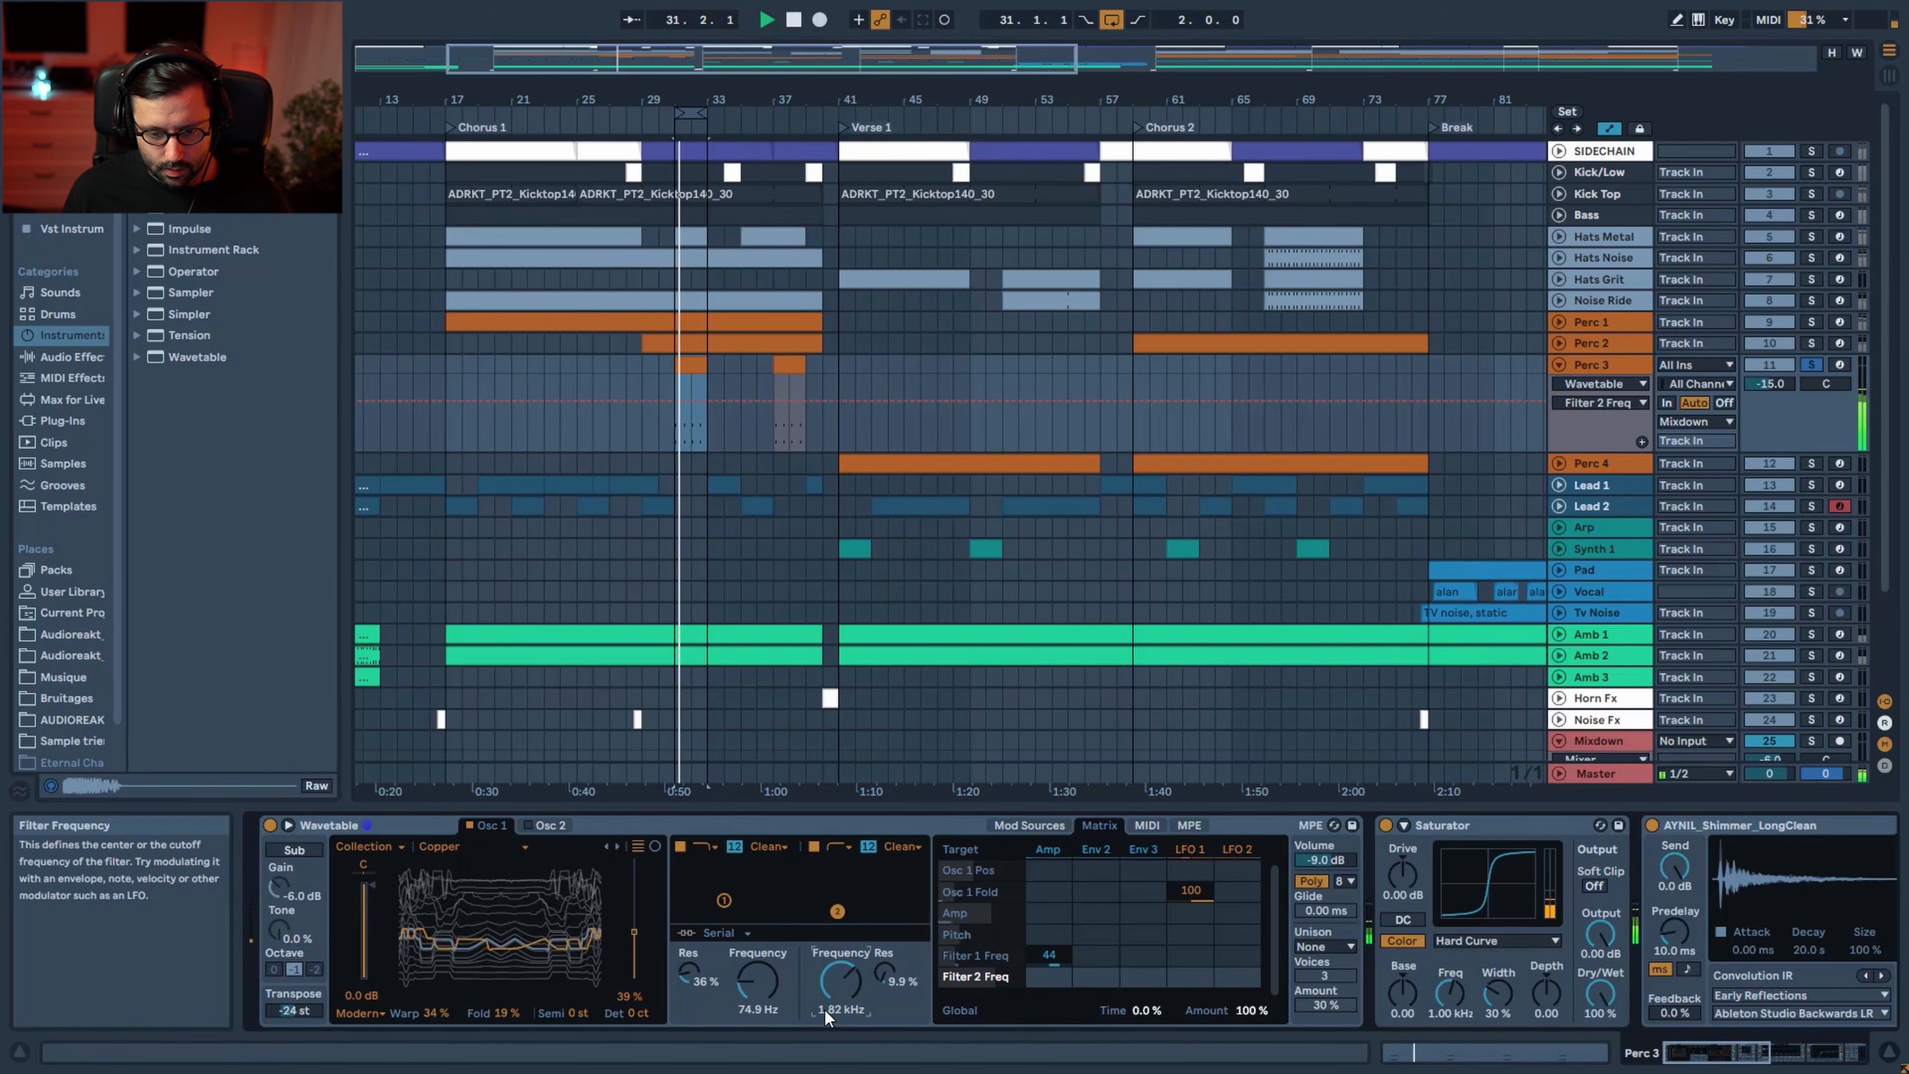
key(space)
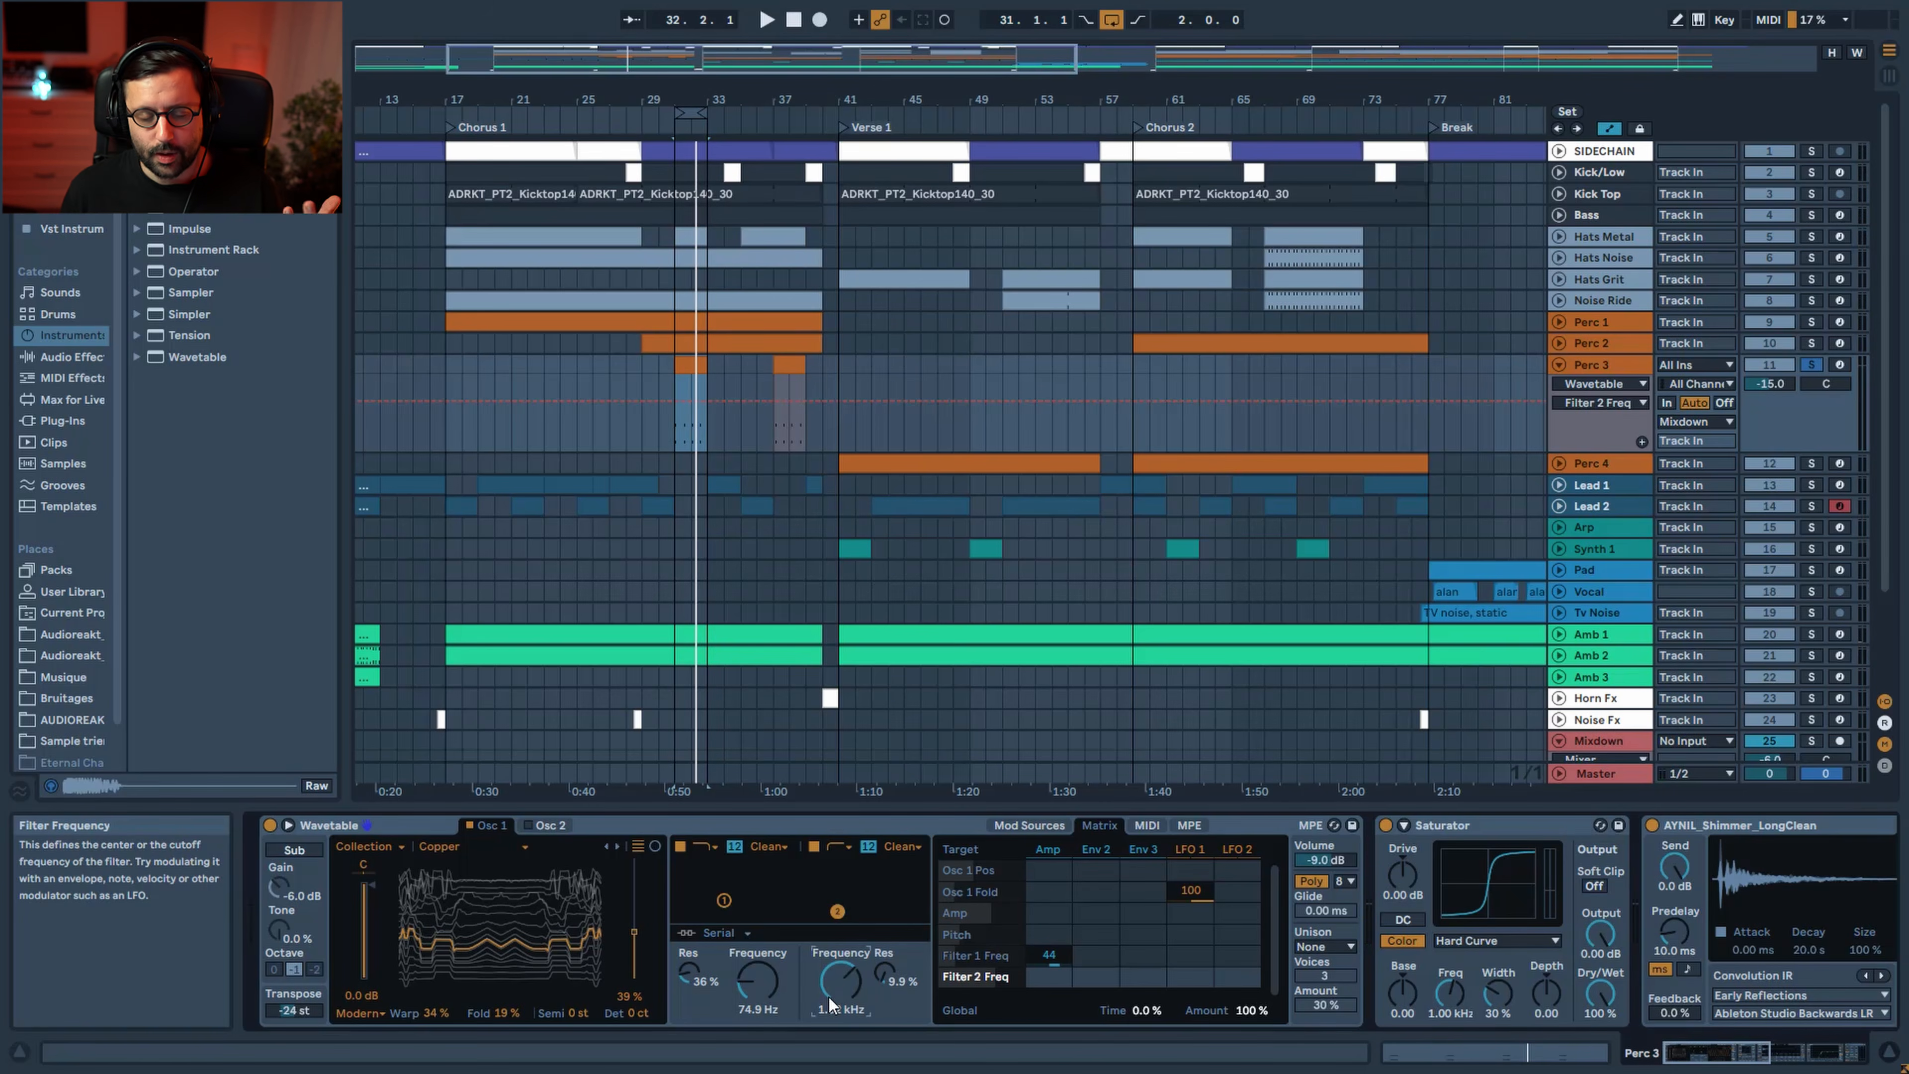
key(space)
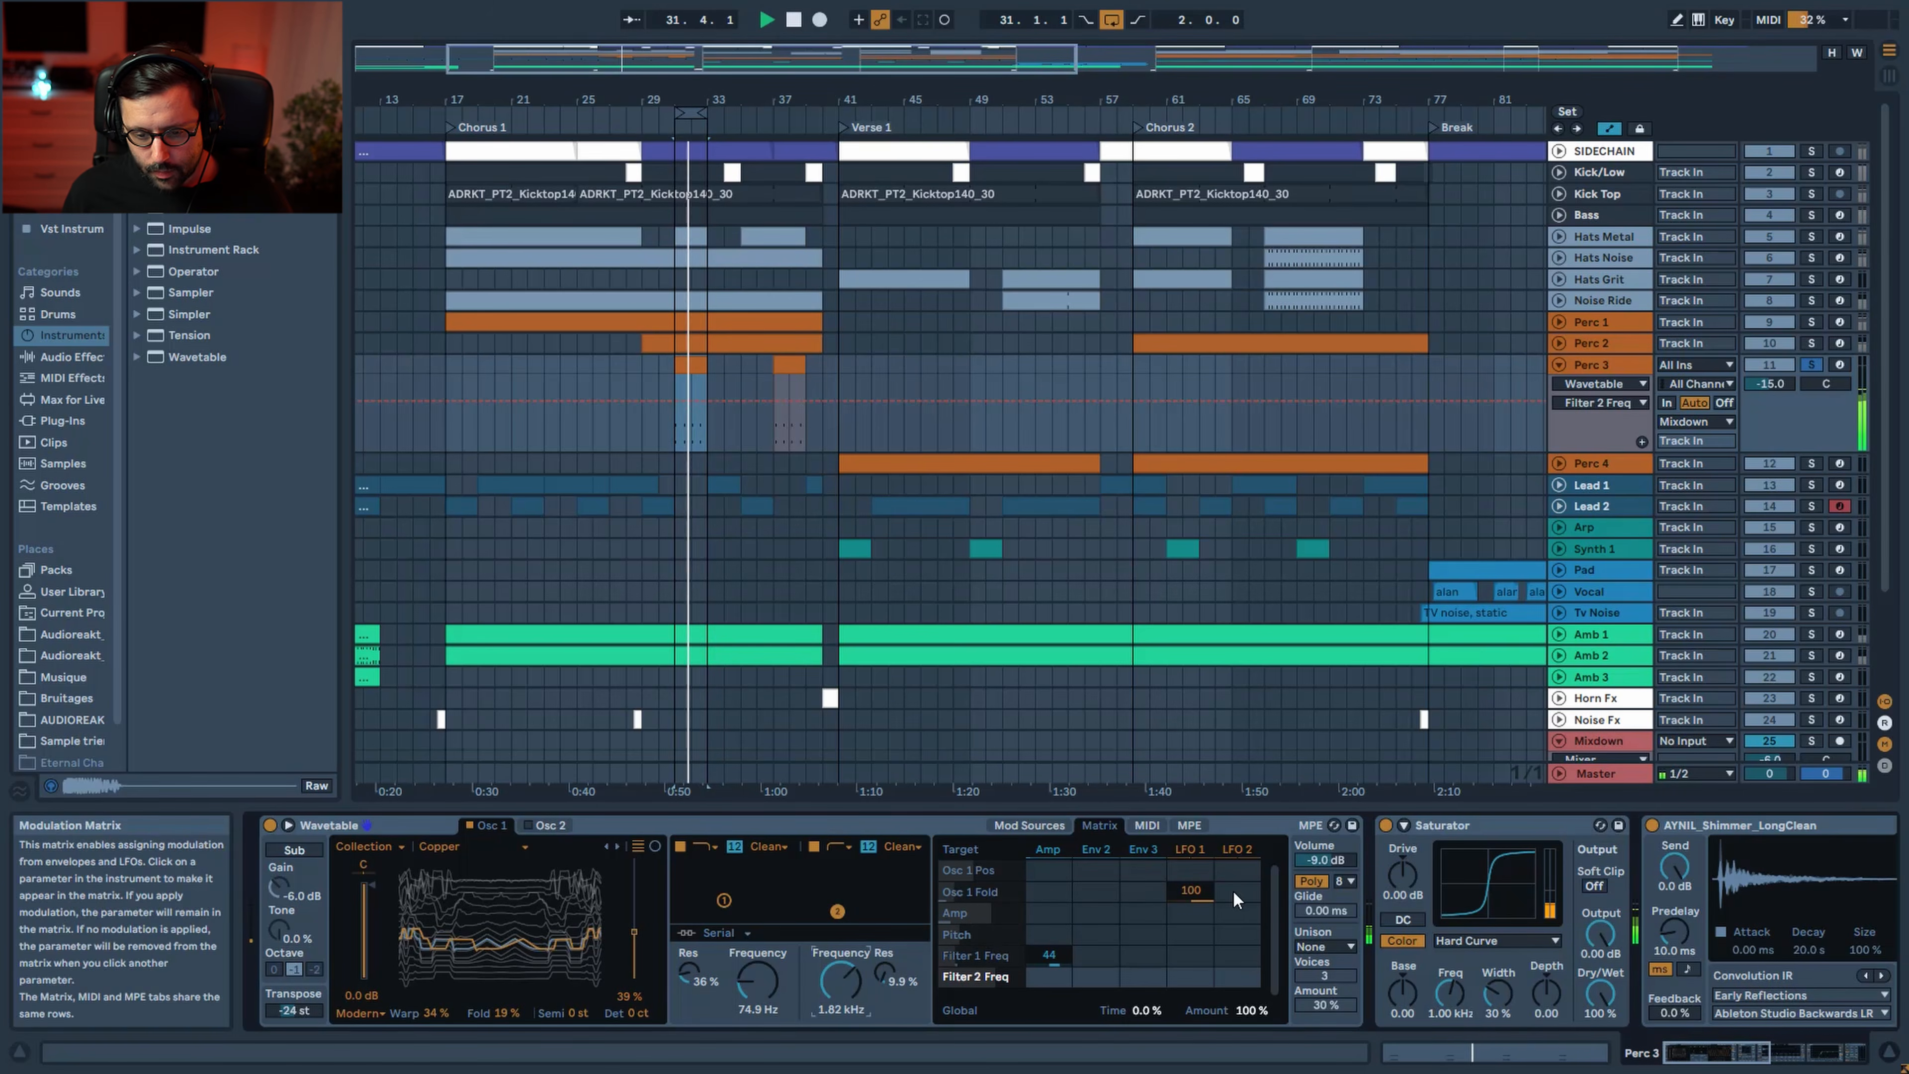
Examine the Perc 3 Wavetable's modulation sources and MIDI modulation matrix
click(1048, 822)
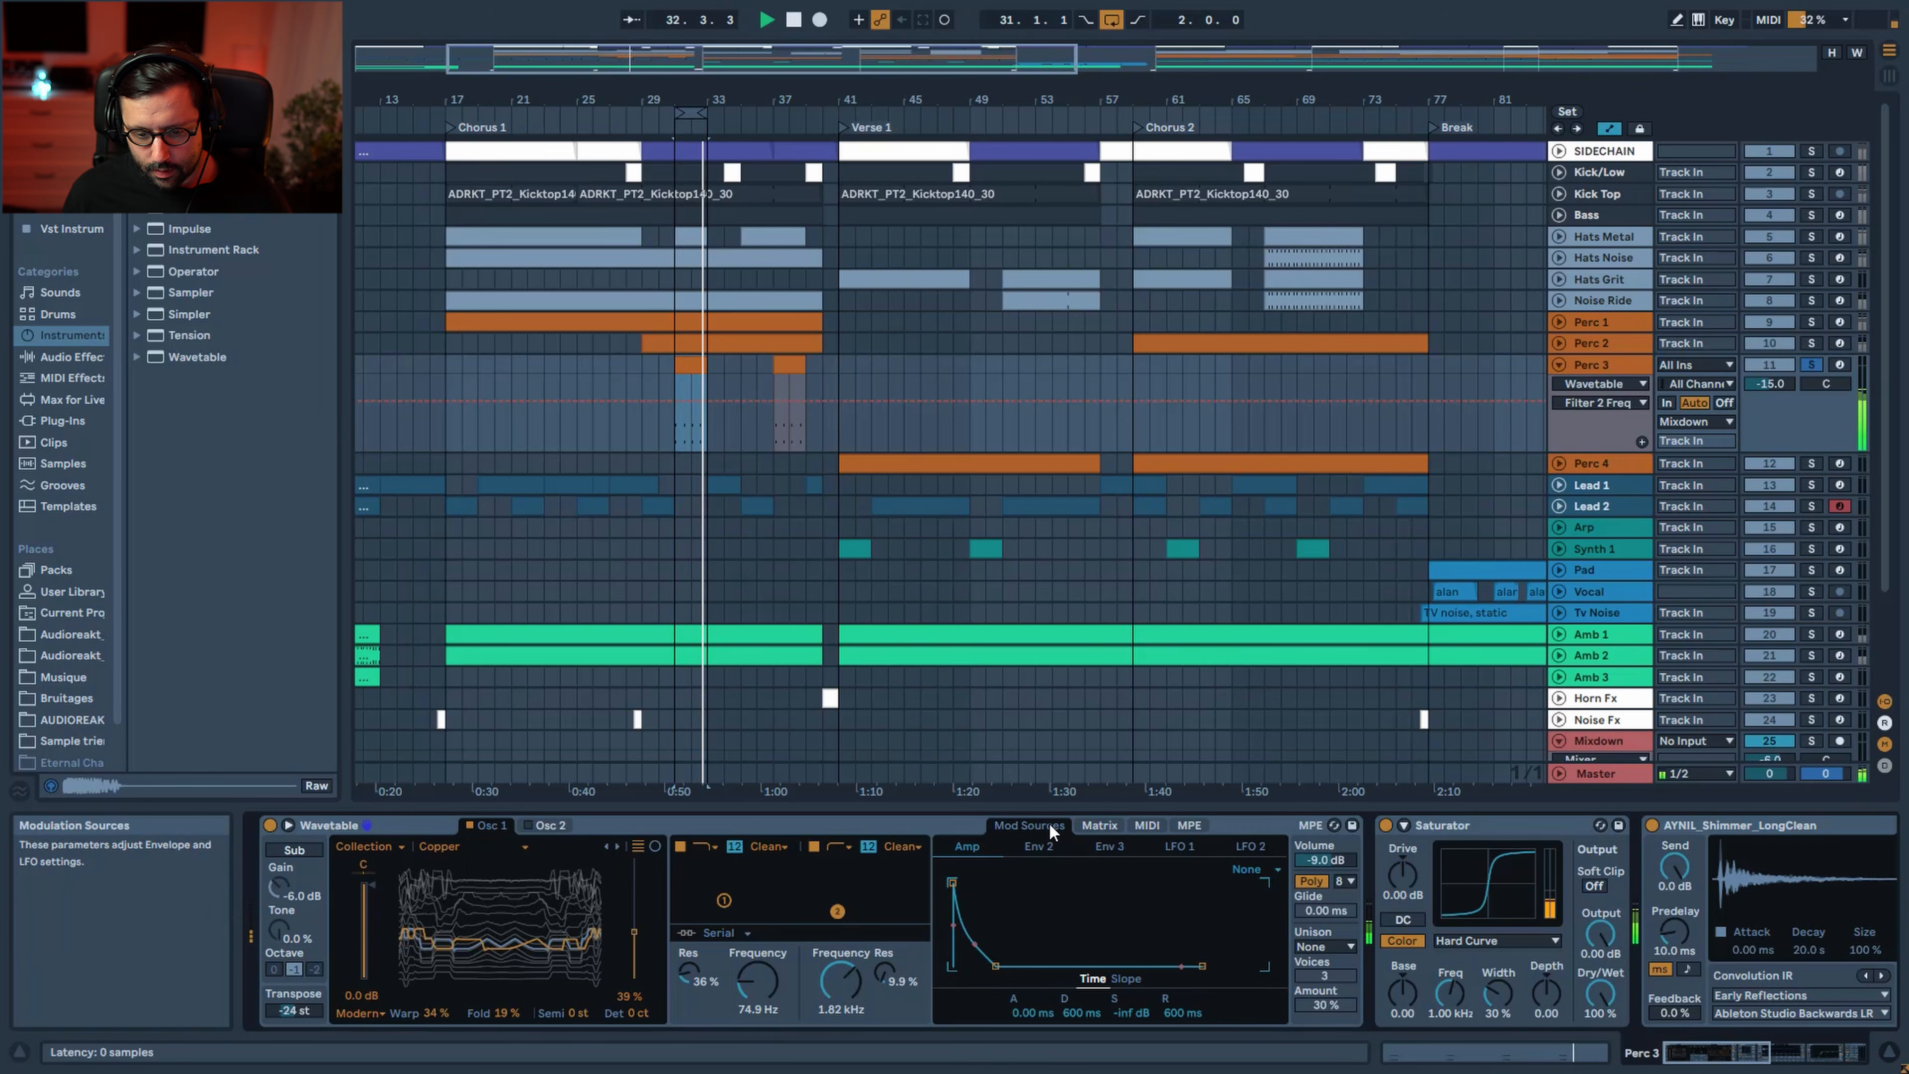
click(1131, 830)
Toggle Perc 3's Saturator and AYNIL_Shimmer_LongClean reverb, and switch on its EQ Eight while playing the loop
click(1726, 1047)
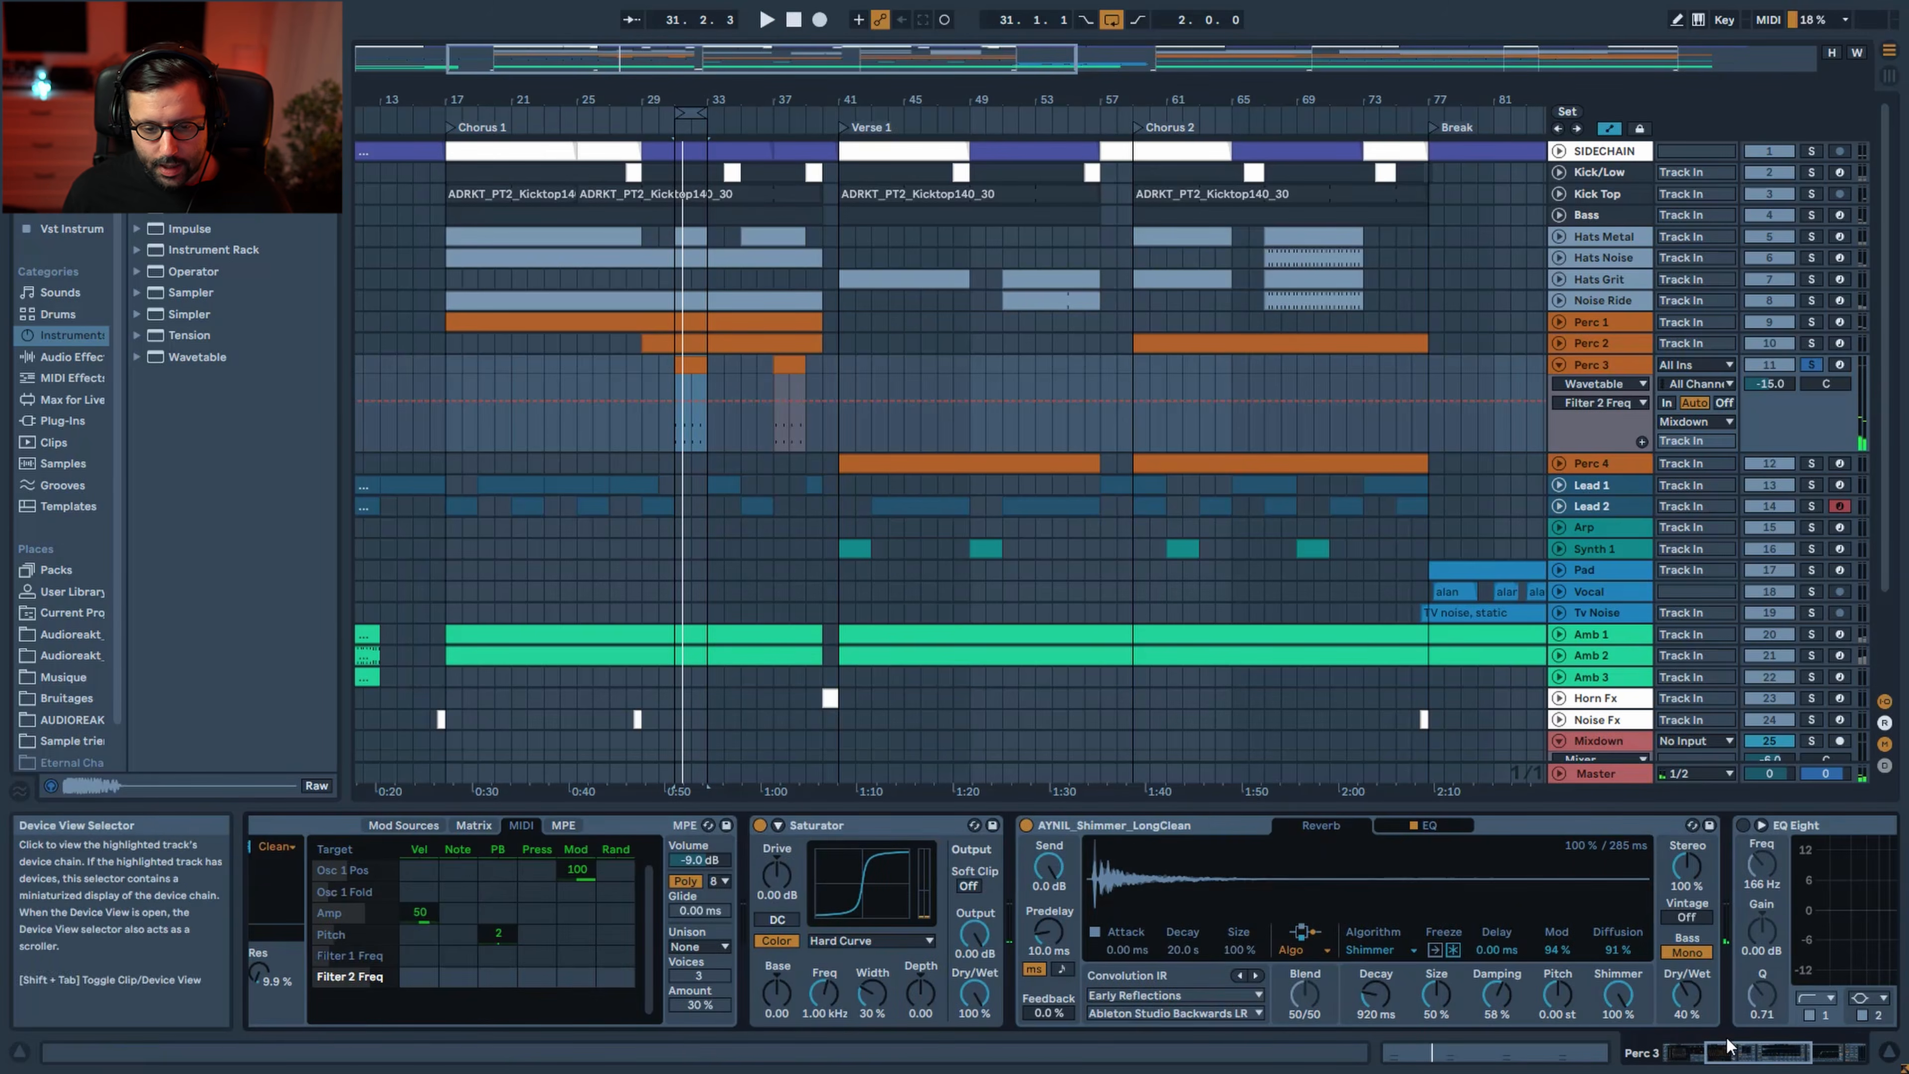
click(759, 824)
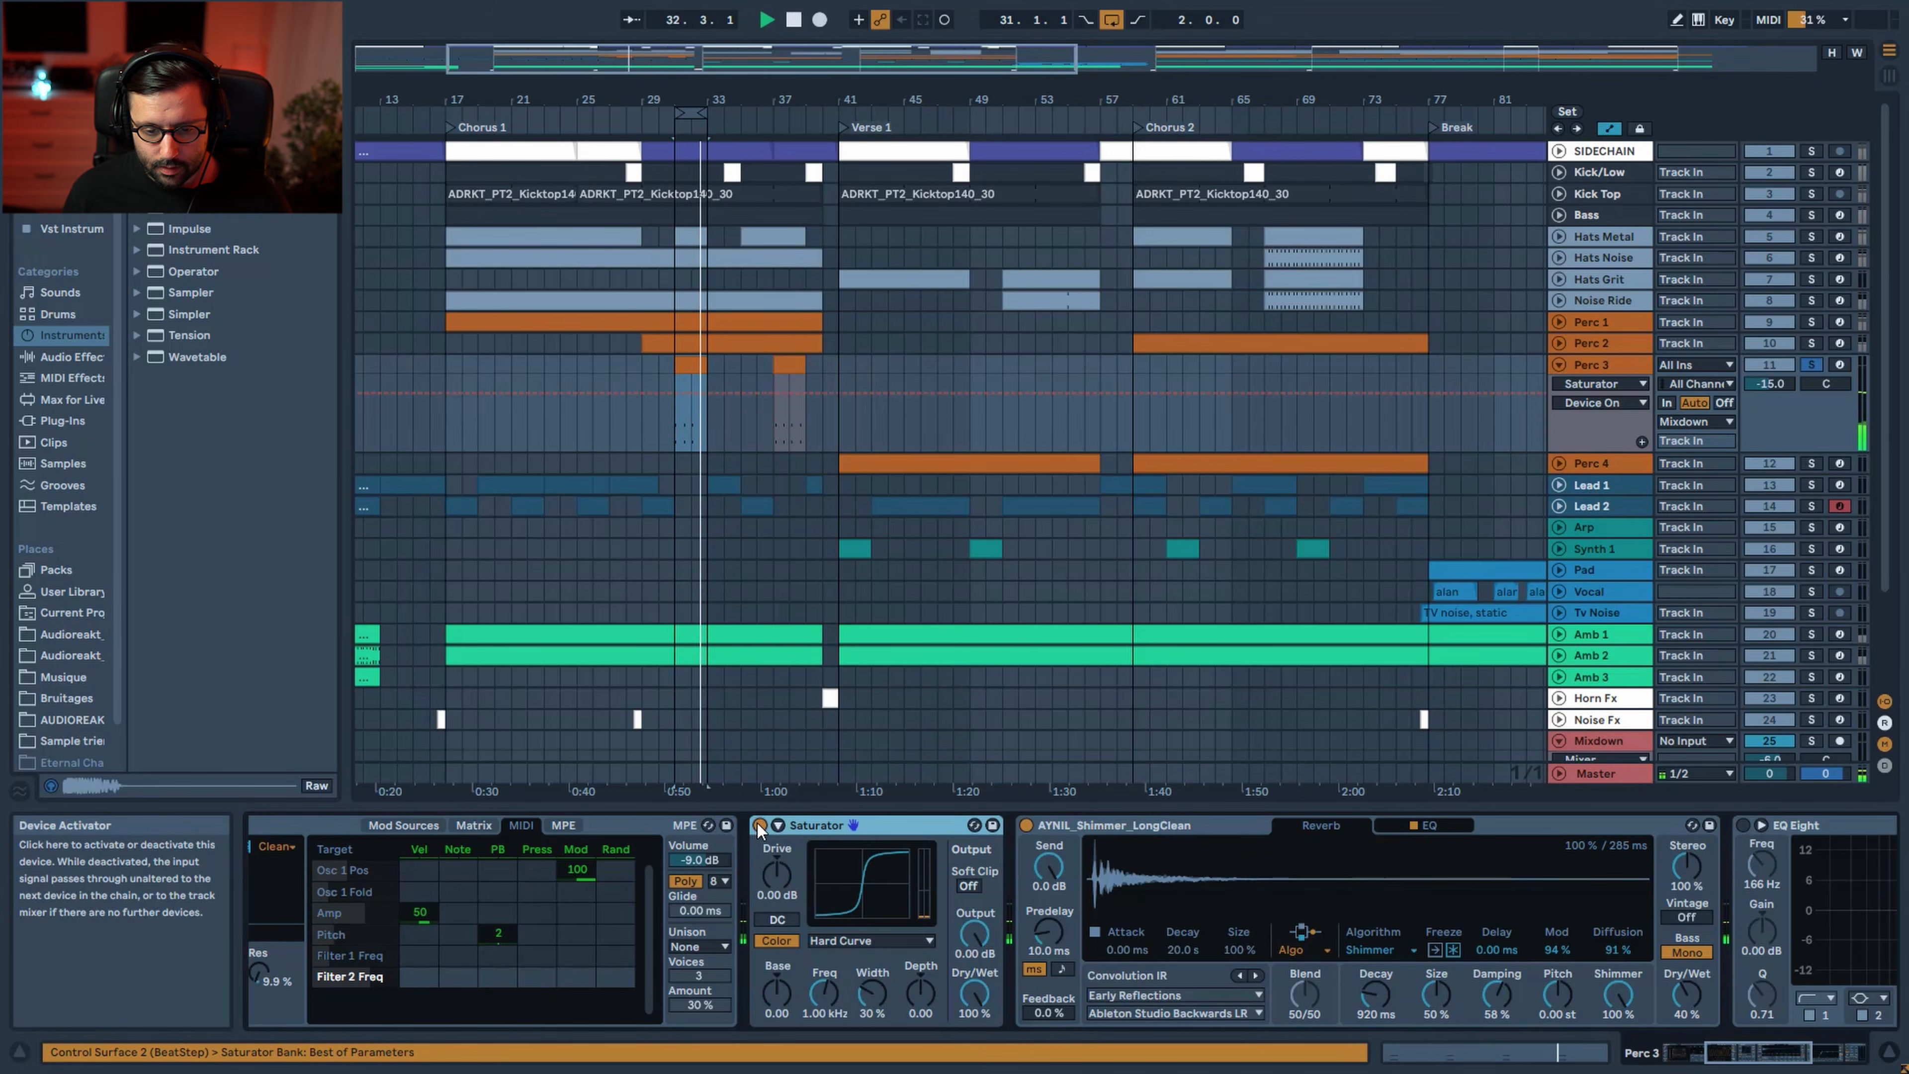
click(1026, 828)
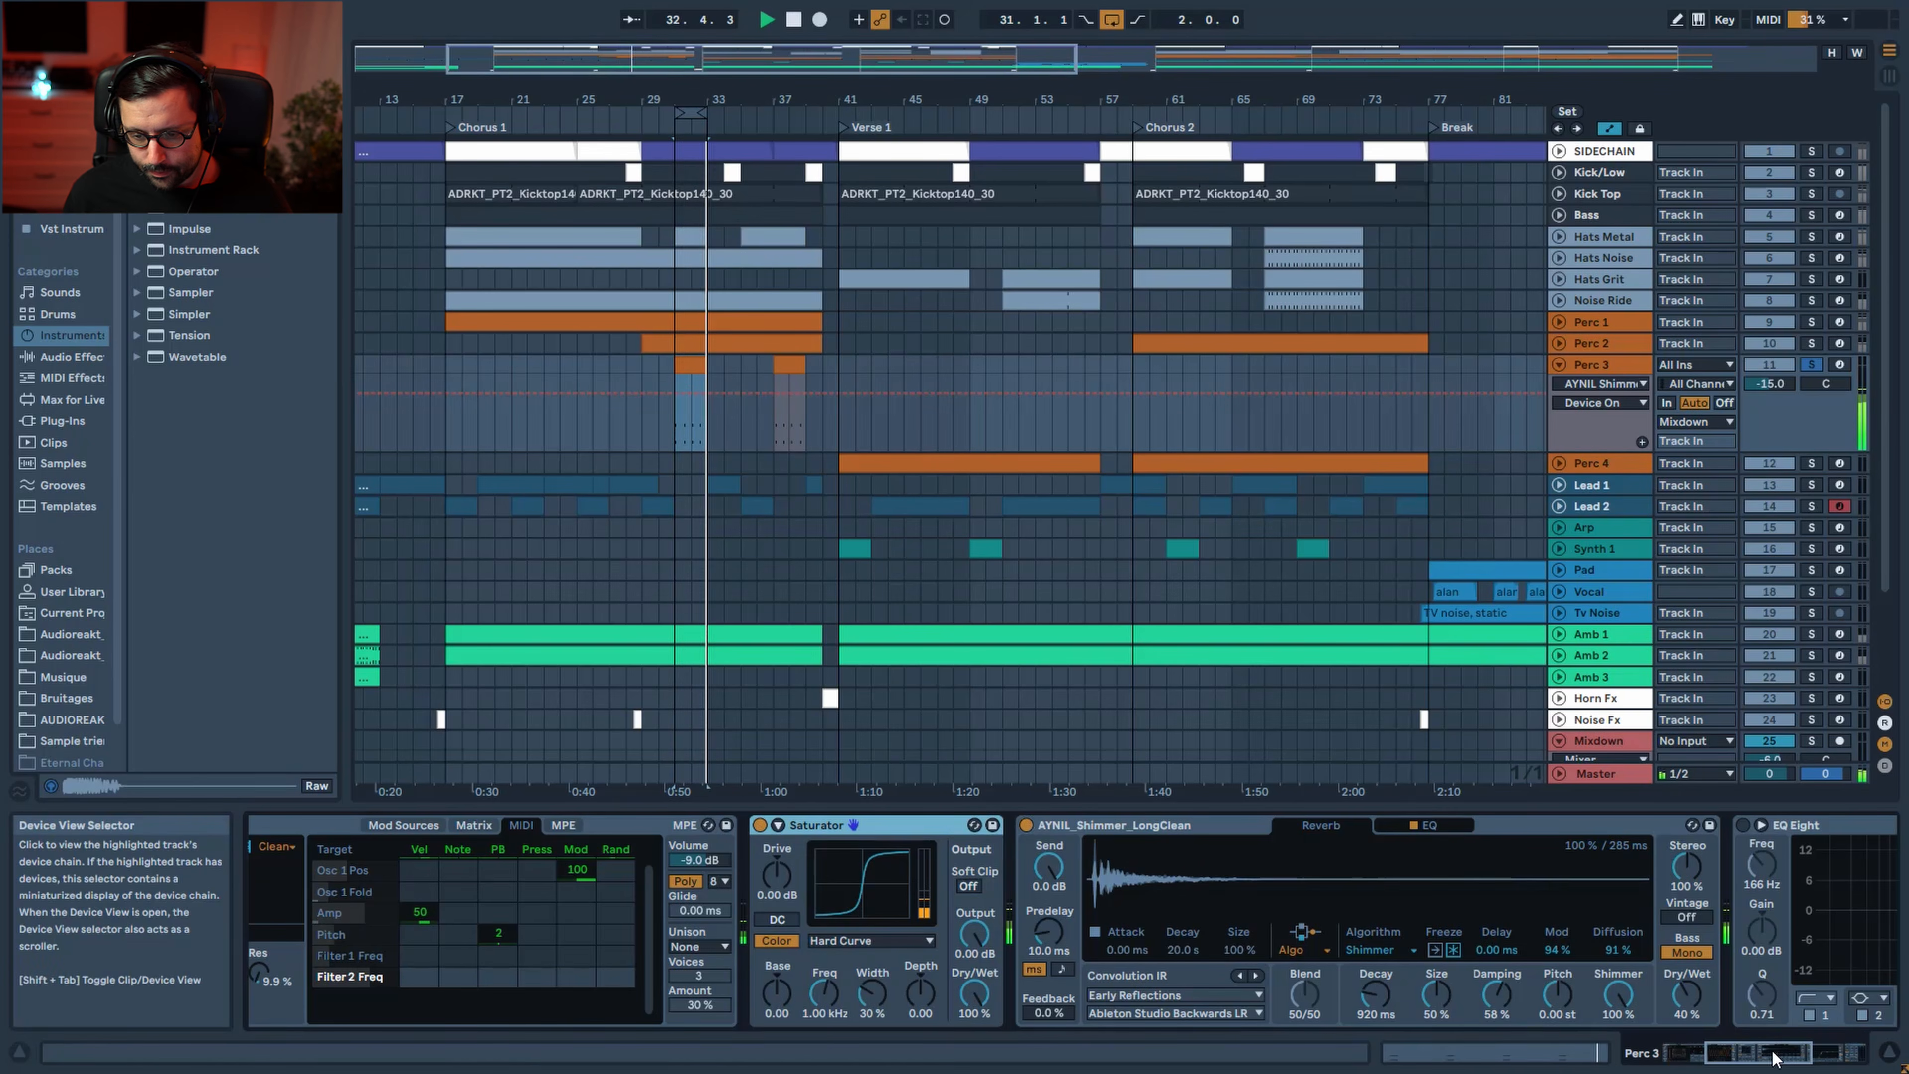
click(1802, 1053)
drag(1802, 1053, 1808, 1054)
key(space)
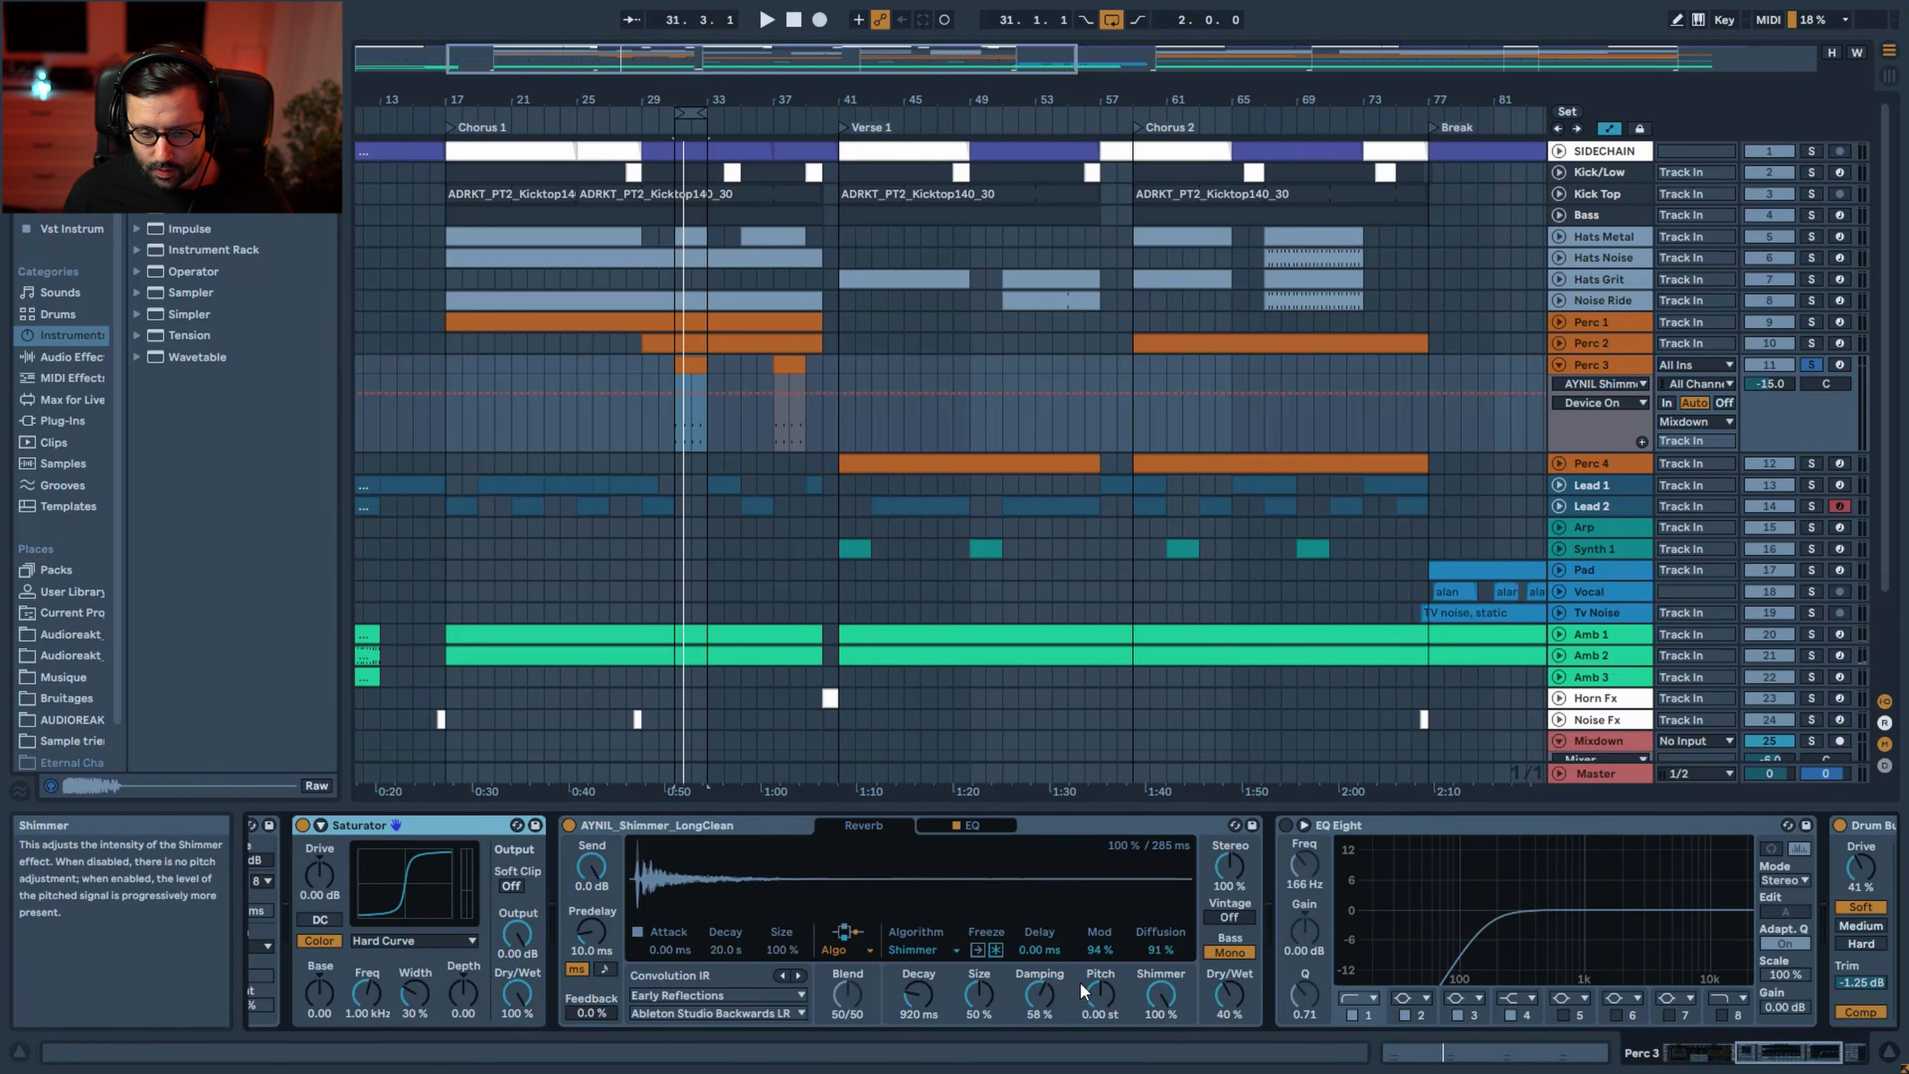
click(1285, 824)
key(space)
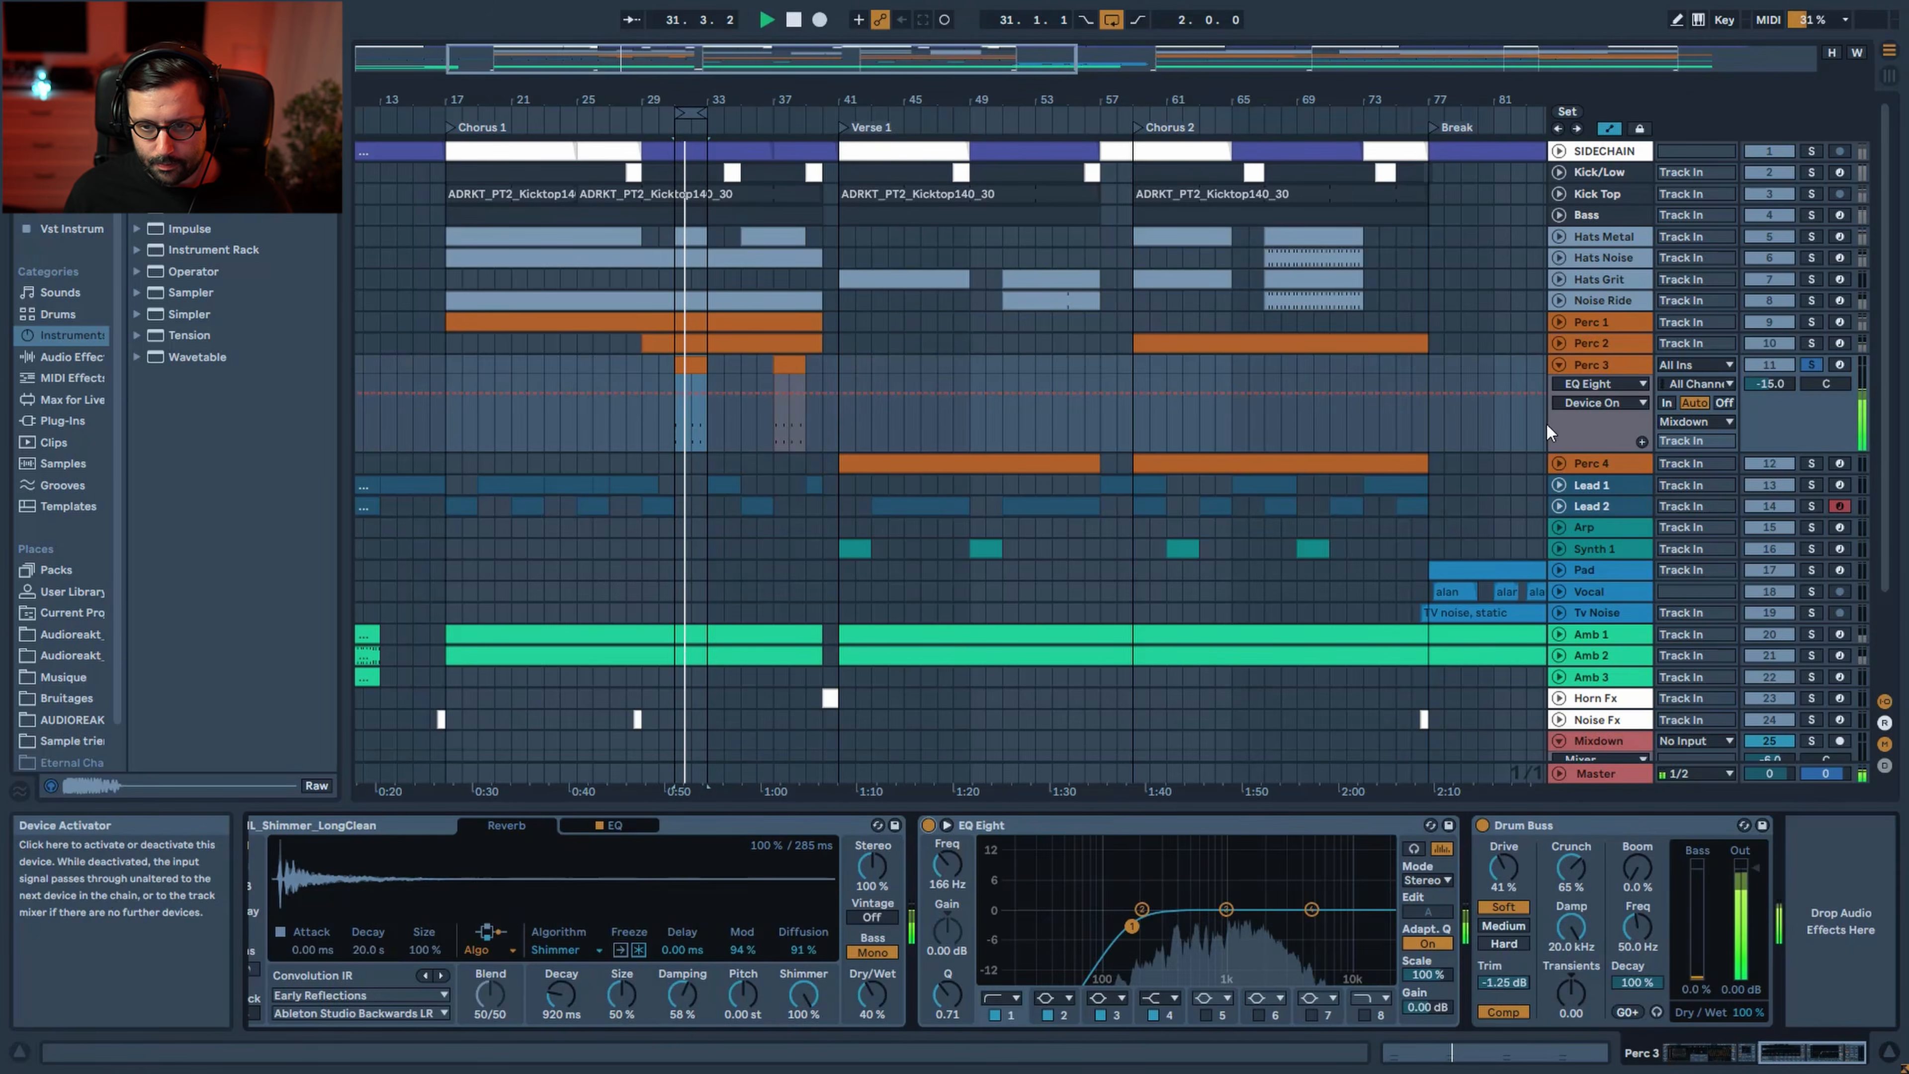
Unsolo Perc 3 to hear it in the full mix, and open its first clip to examine the notes
click(1811, 365)
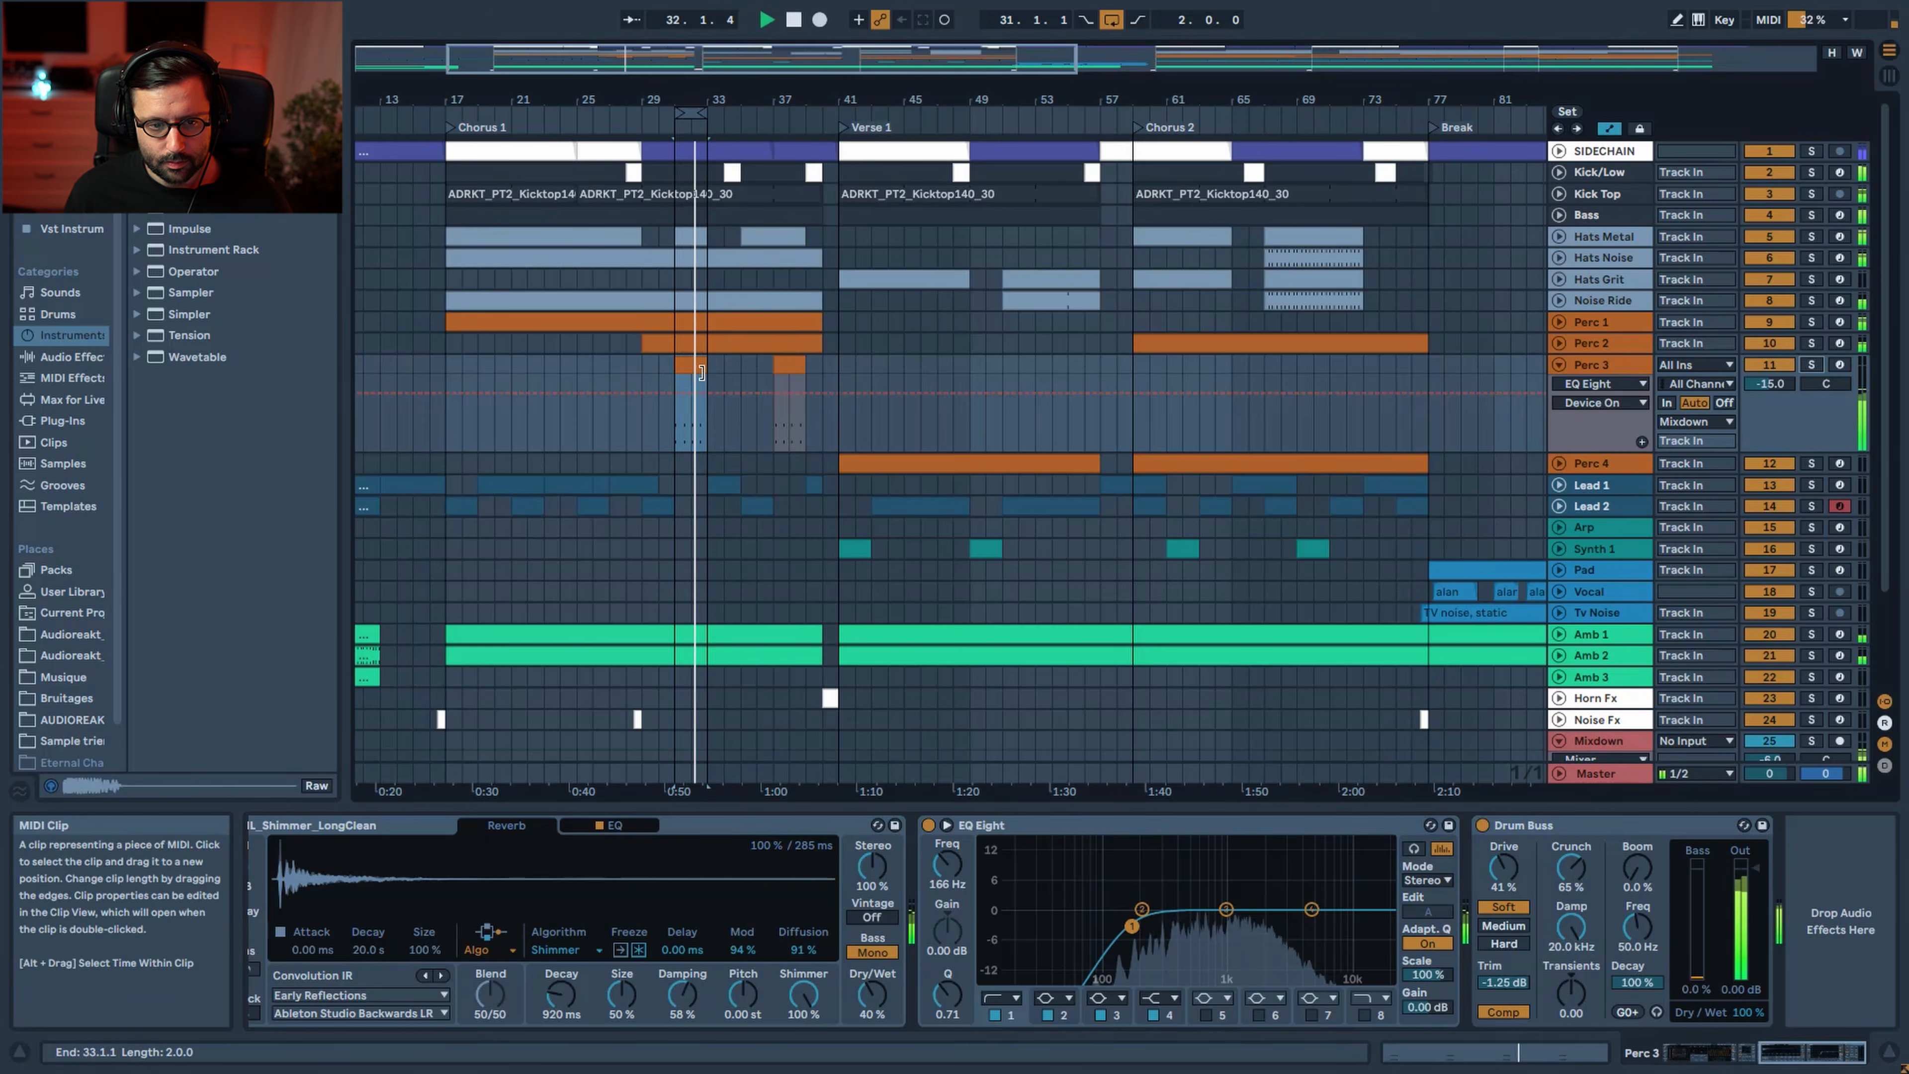
double_click(691, 367)
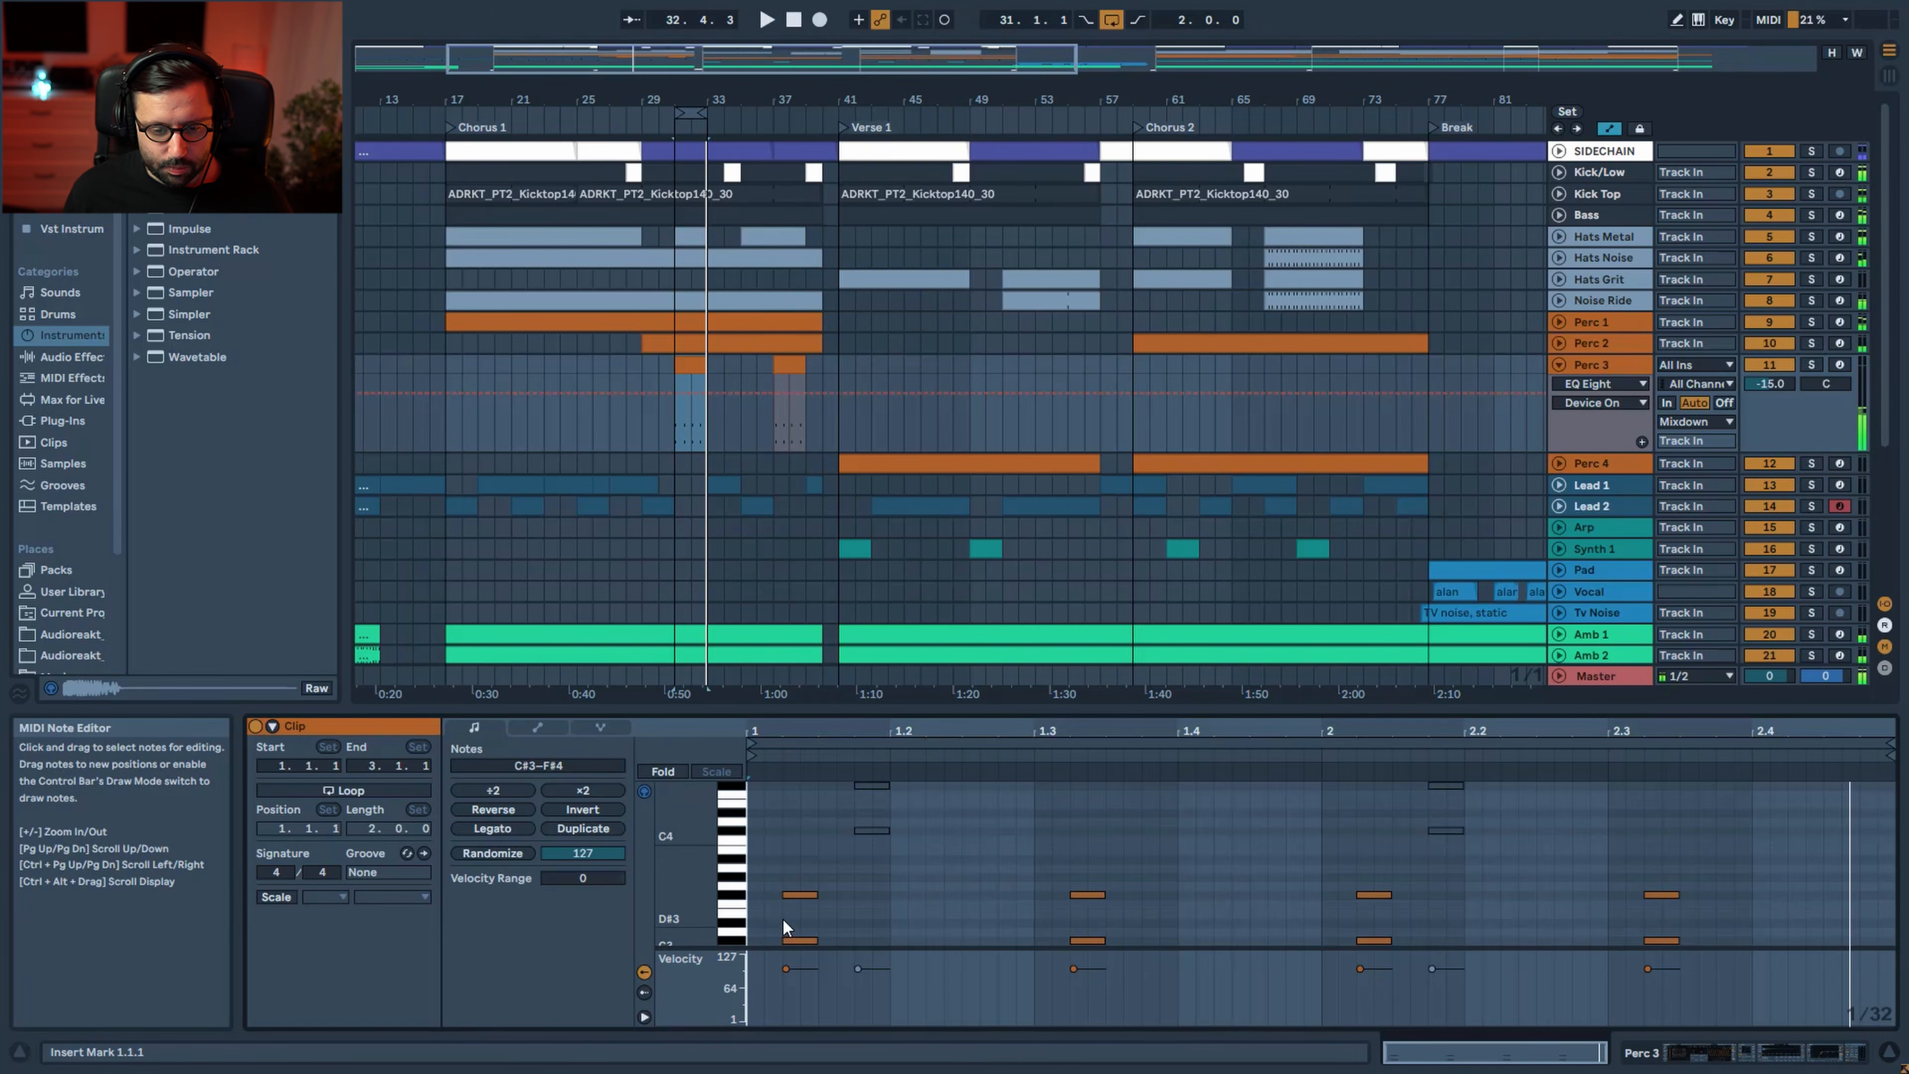
scroll(771, 854, down, 3)
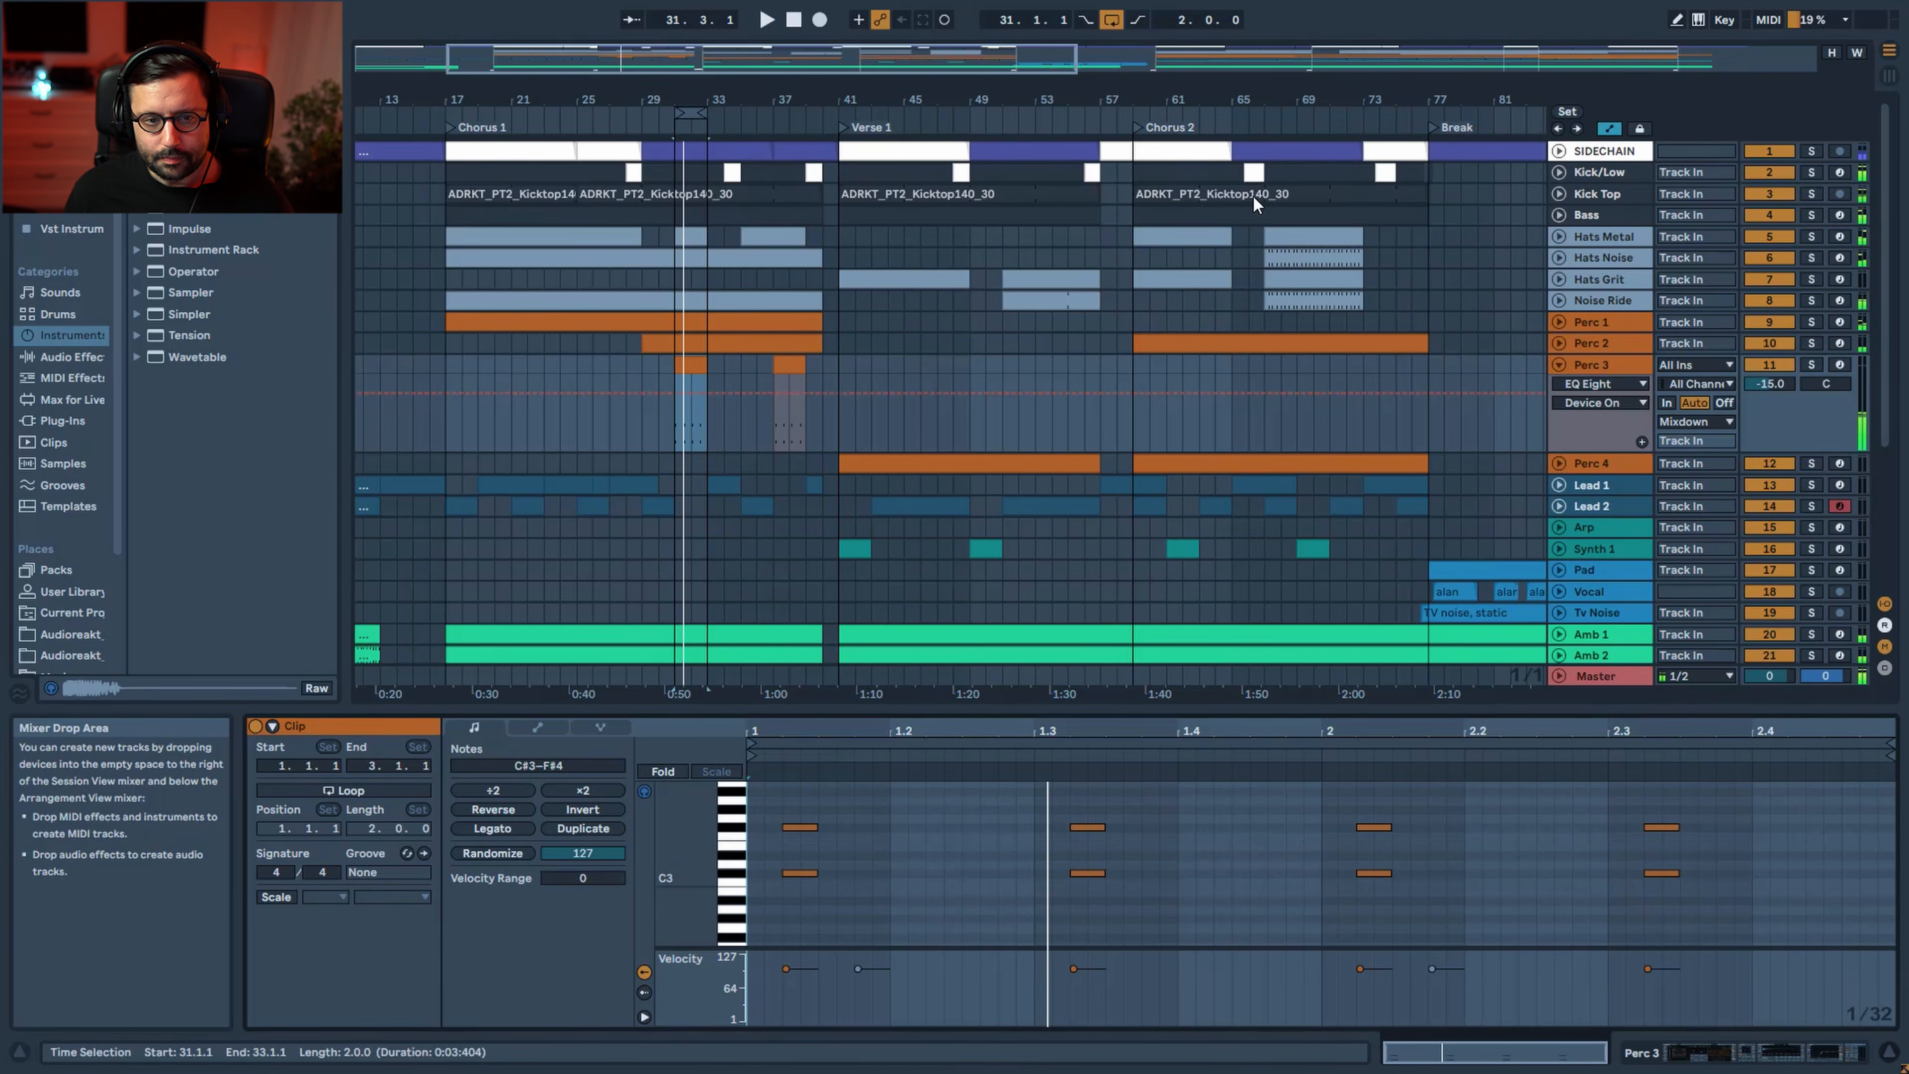
Turn off the arrangement loop, then solo Perc 4 and play its Verse 1 clip
key(ctrl+l)
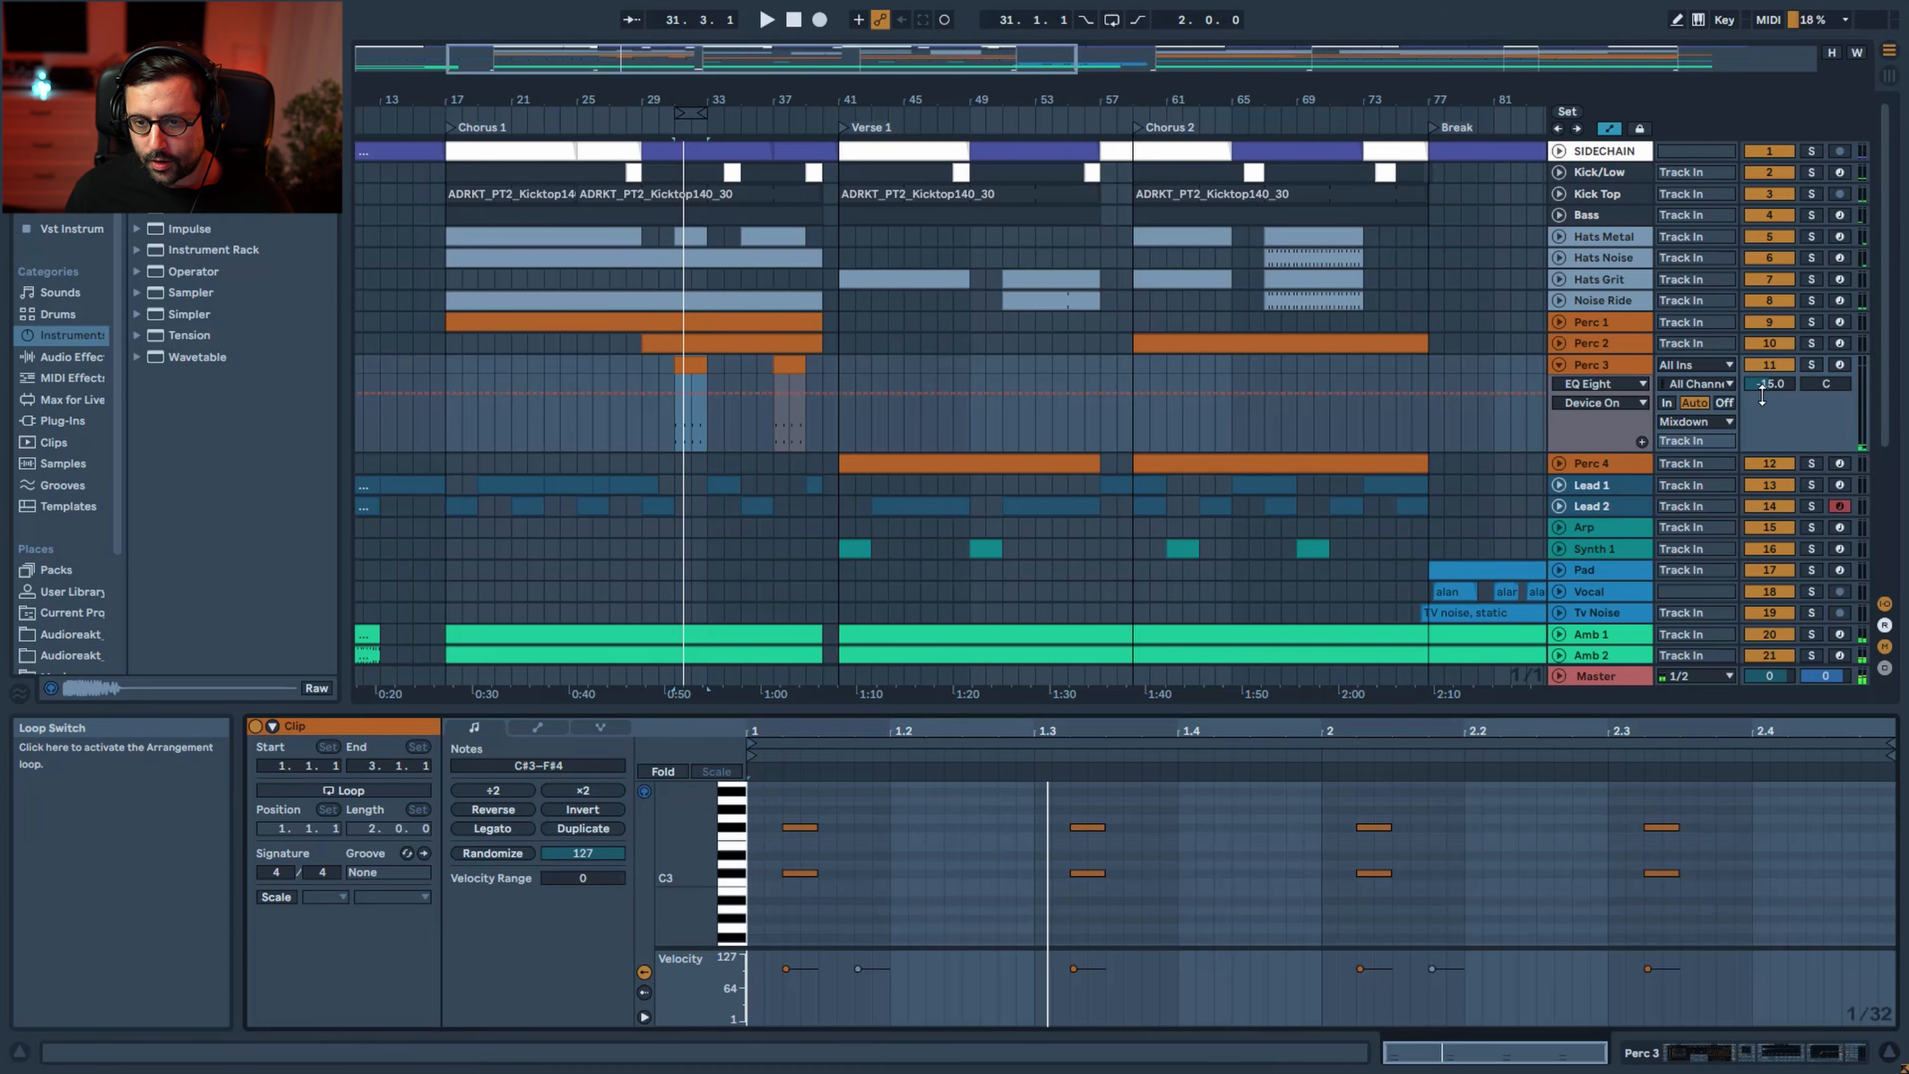
click(1812, 462)
click(887, 462)
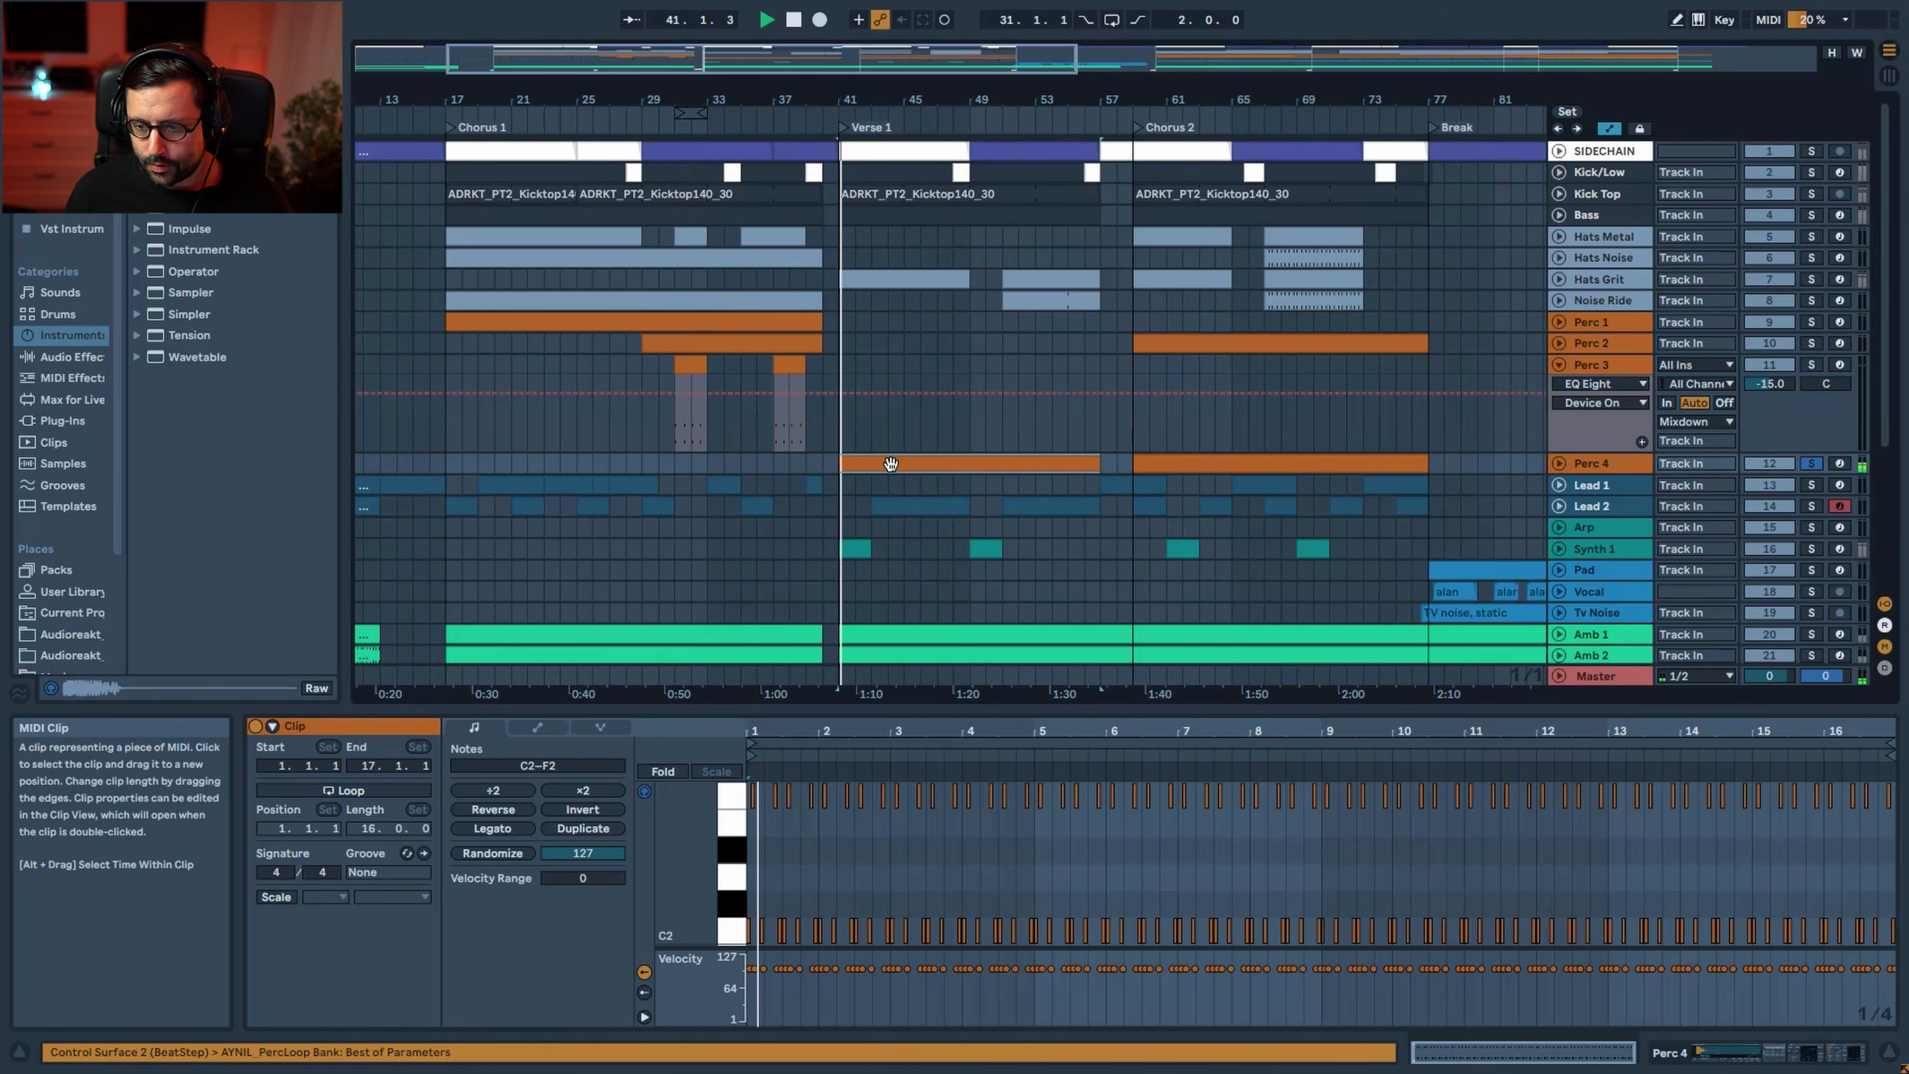
Unfold the Perc 4 track and examine its Verse 1 clip closely with only the used note rows shown
click(1560, 460)
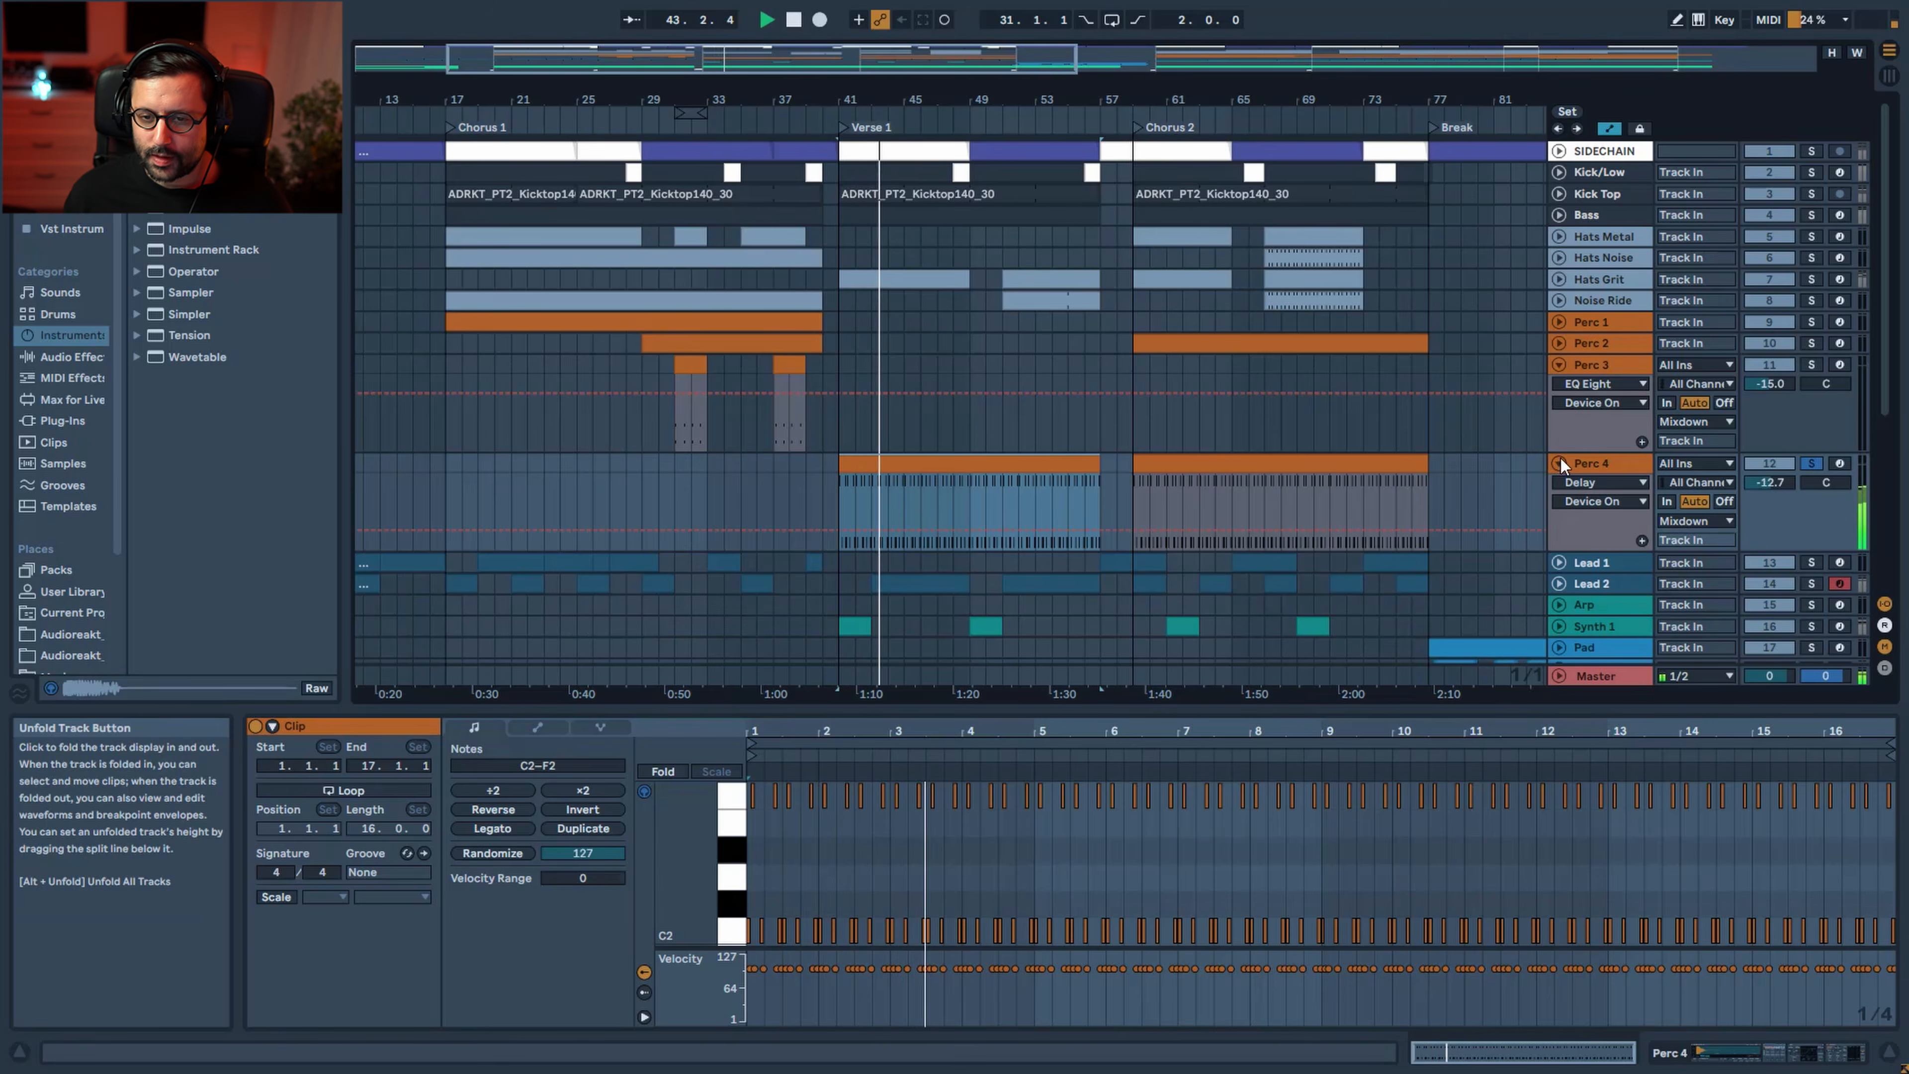
click(963, 498)
click(674, 770)
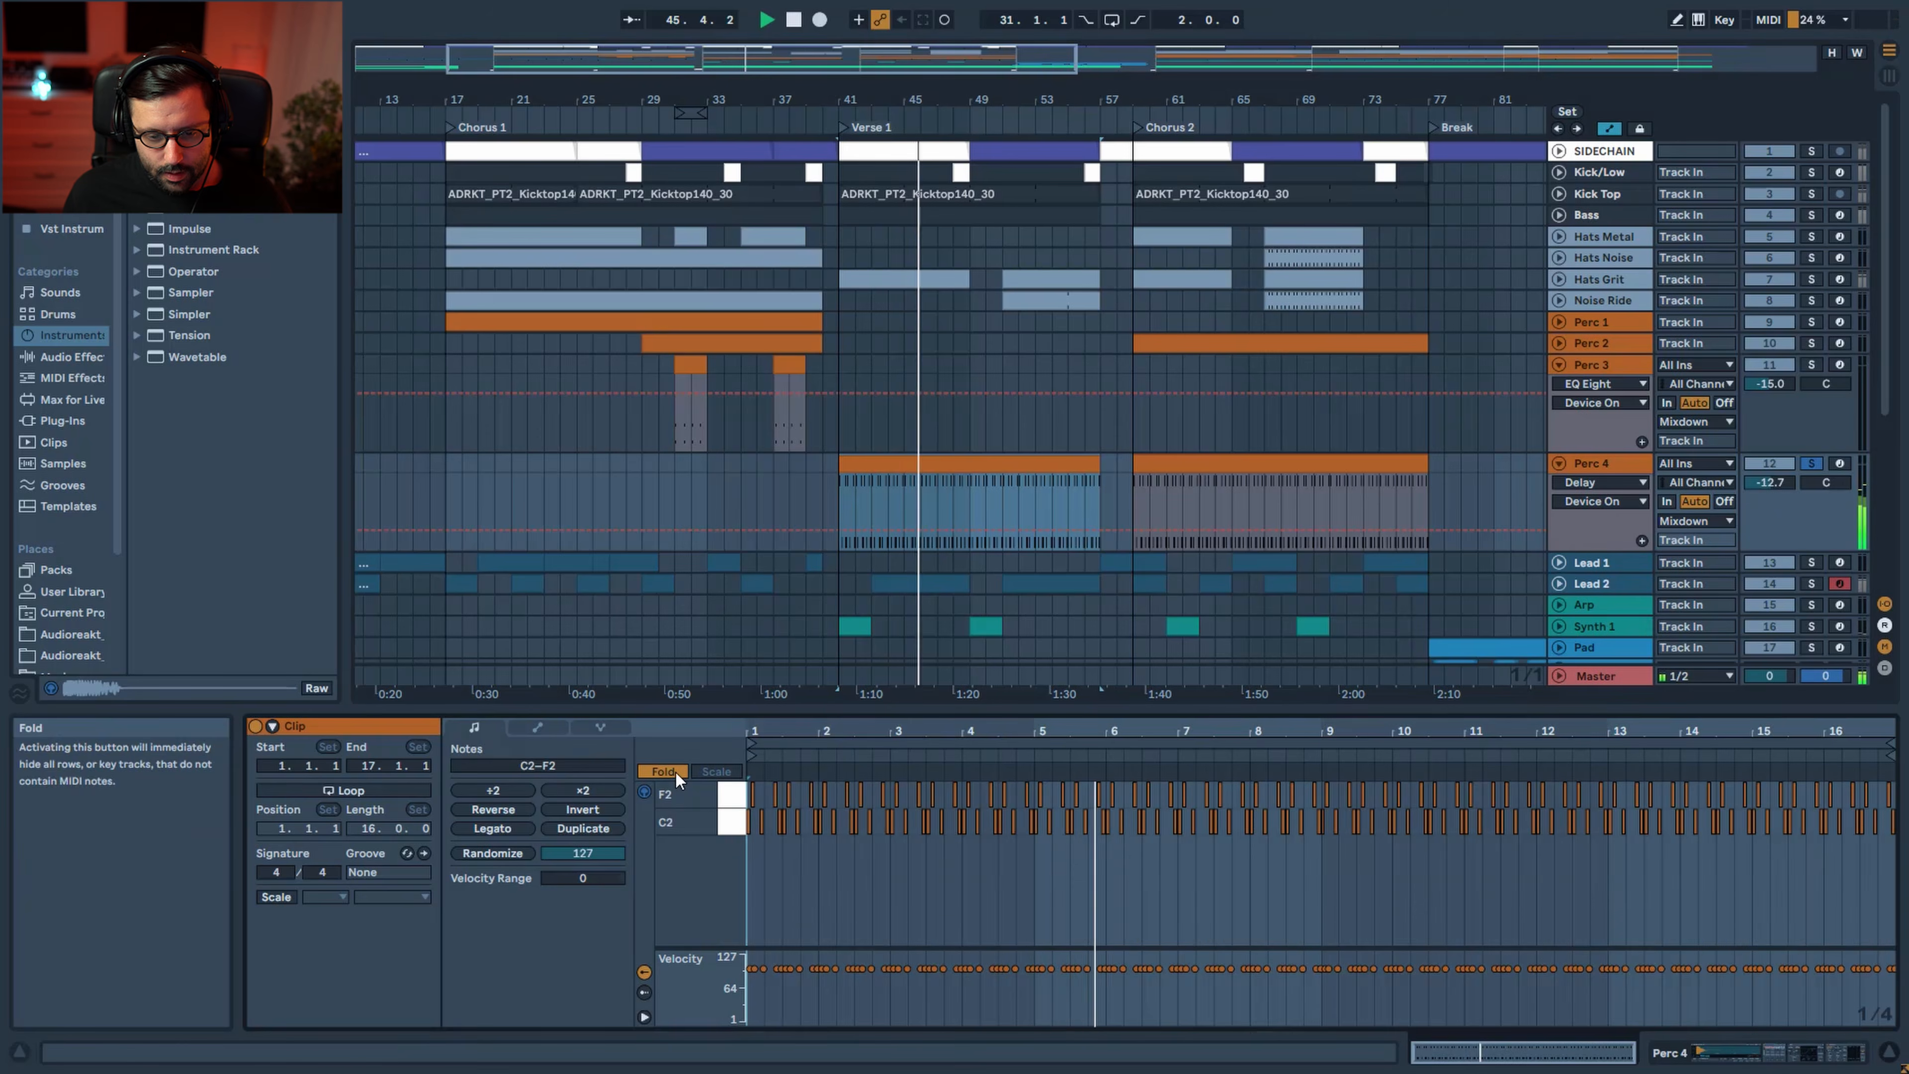
drag(827, 731, 826, 849)
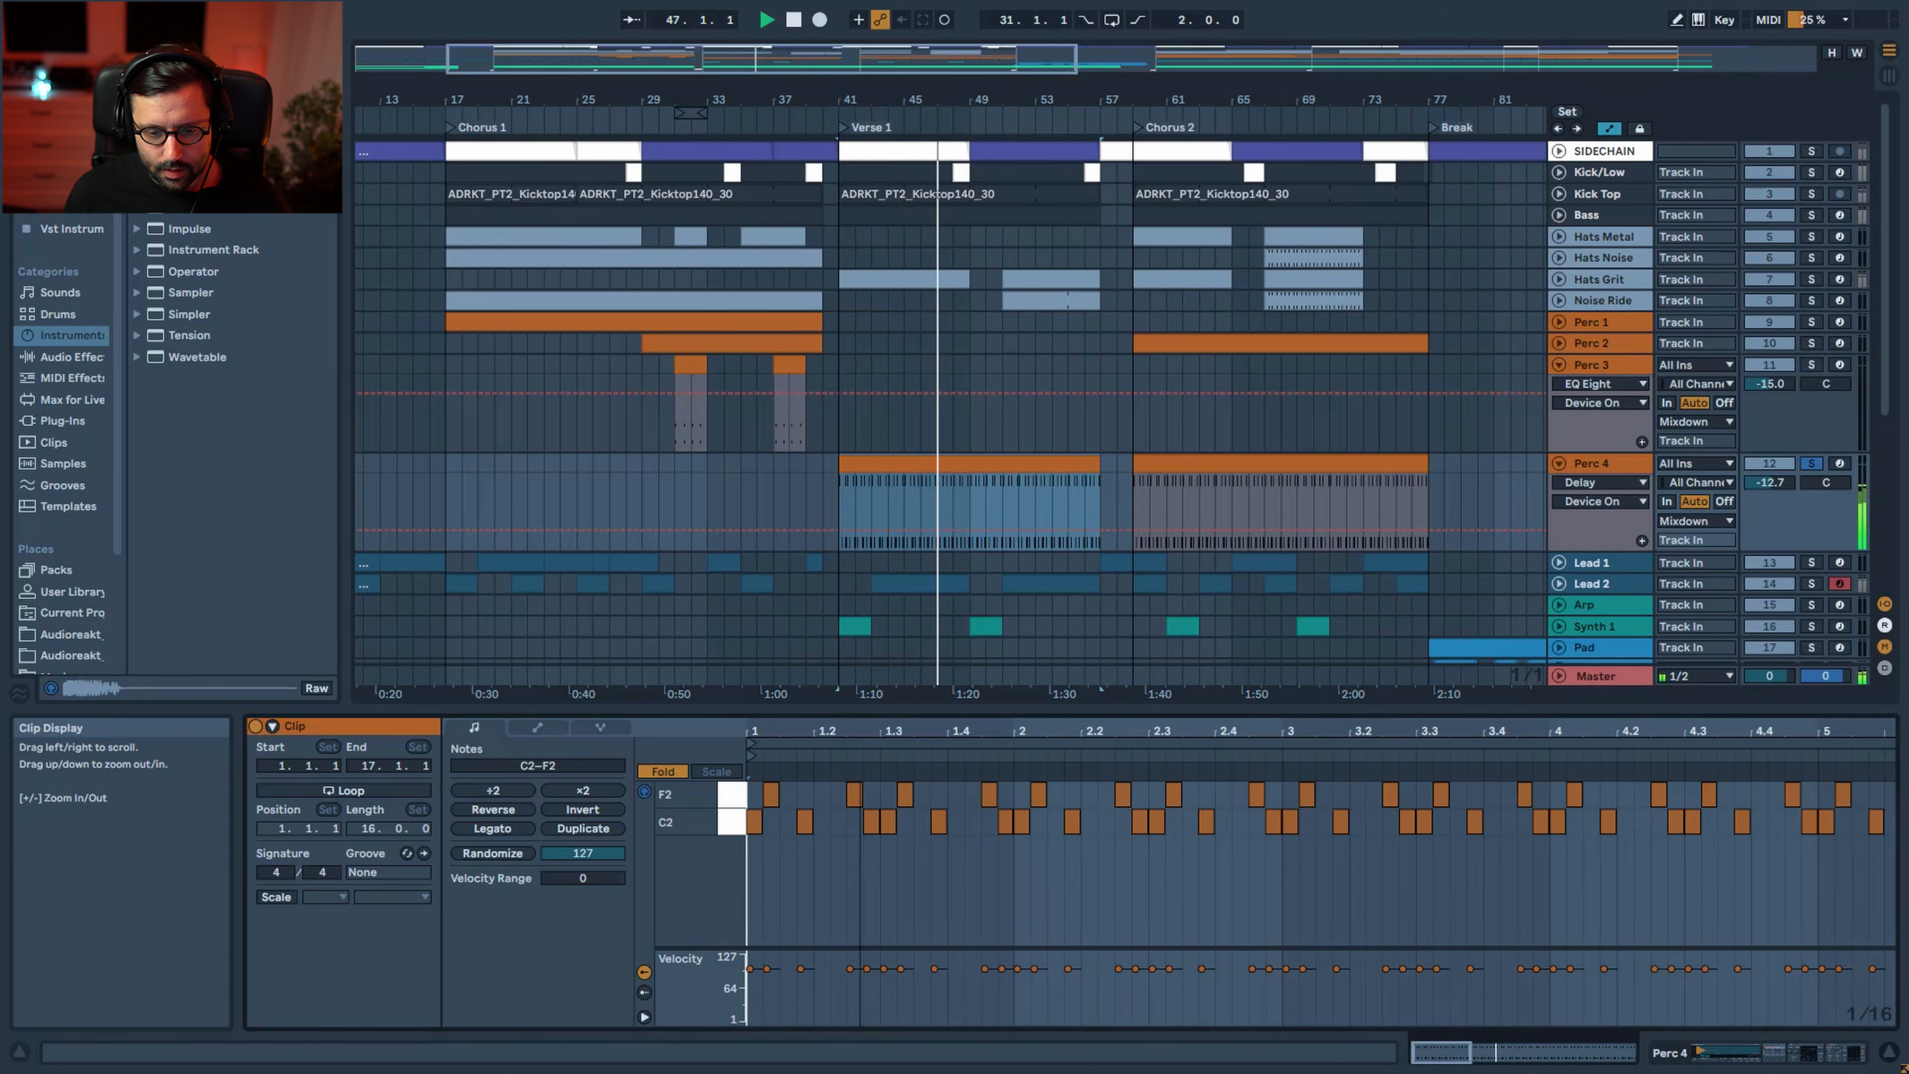
Show Perc 4's device chain and bypass its Compressor and AYNIL_PercLoop rack
click(1611, 466)
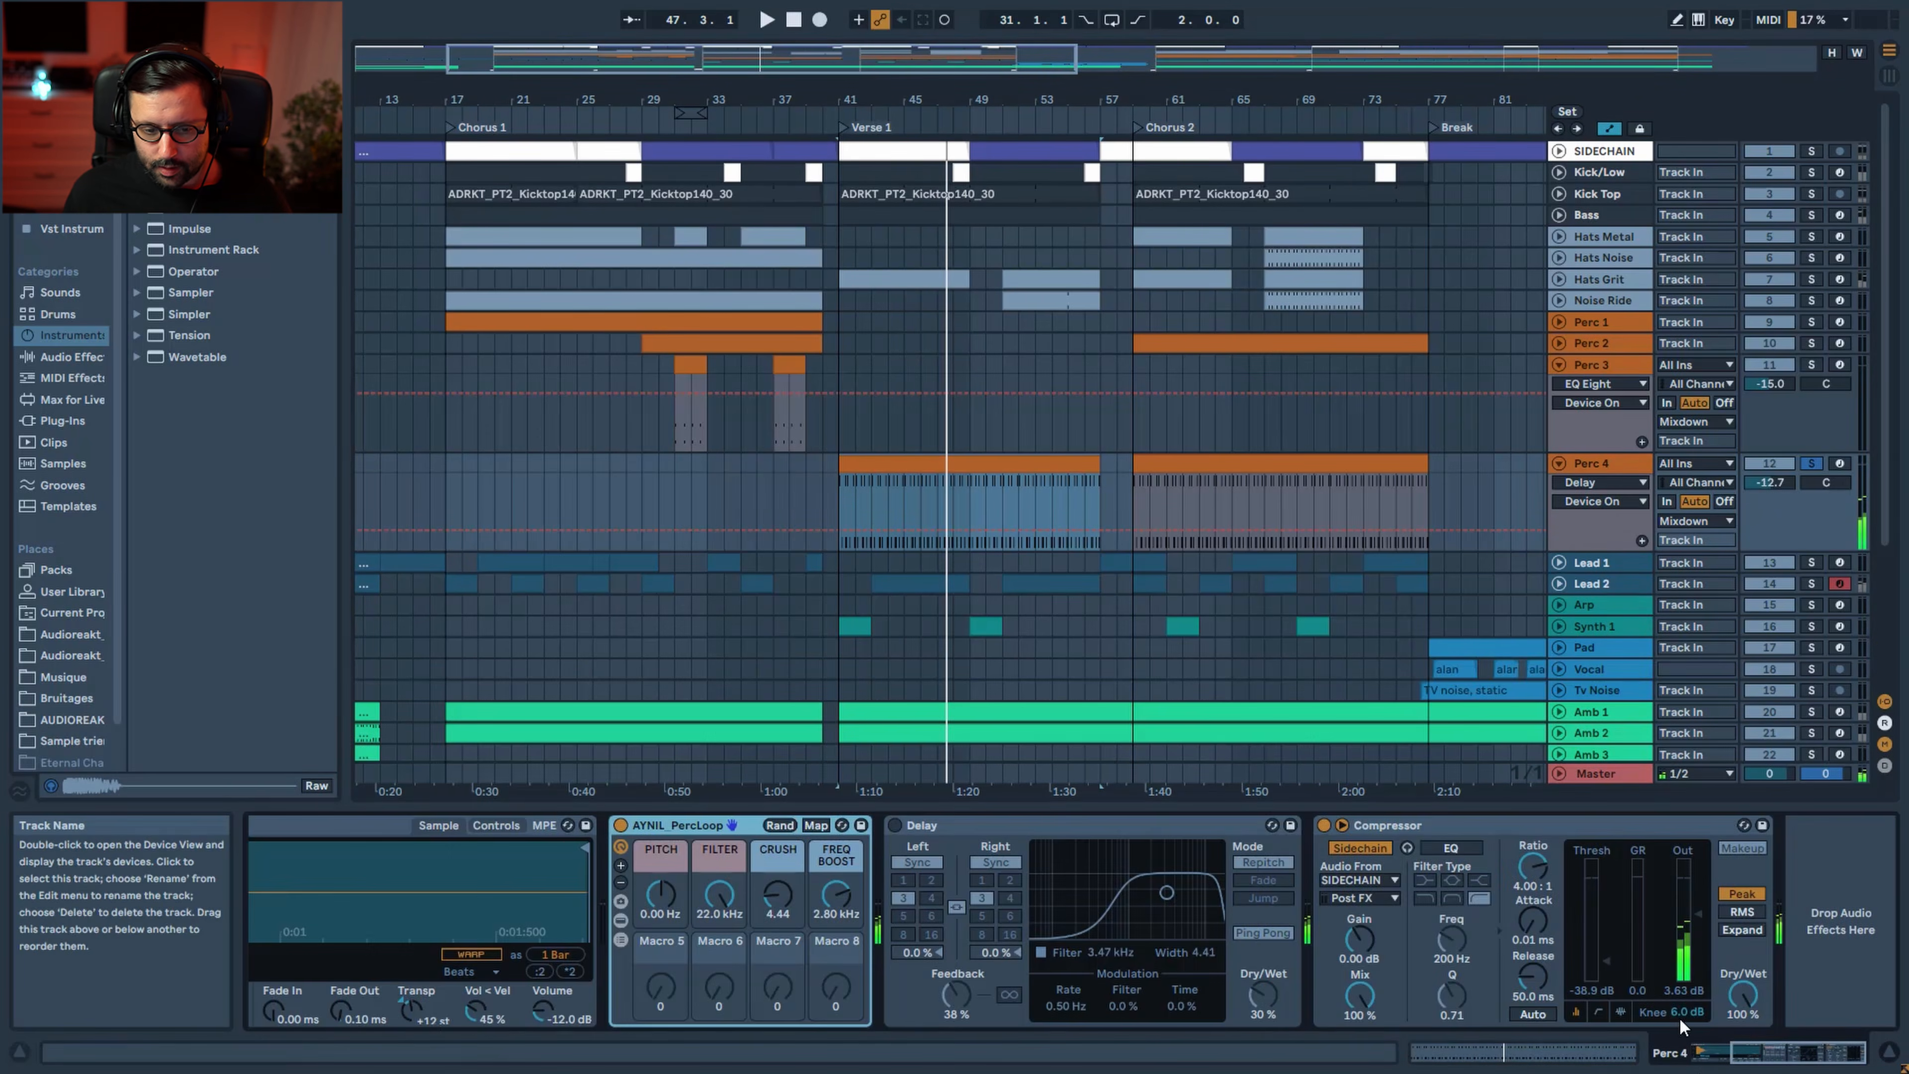
drag(1801, 1057, 1787, 1051)
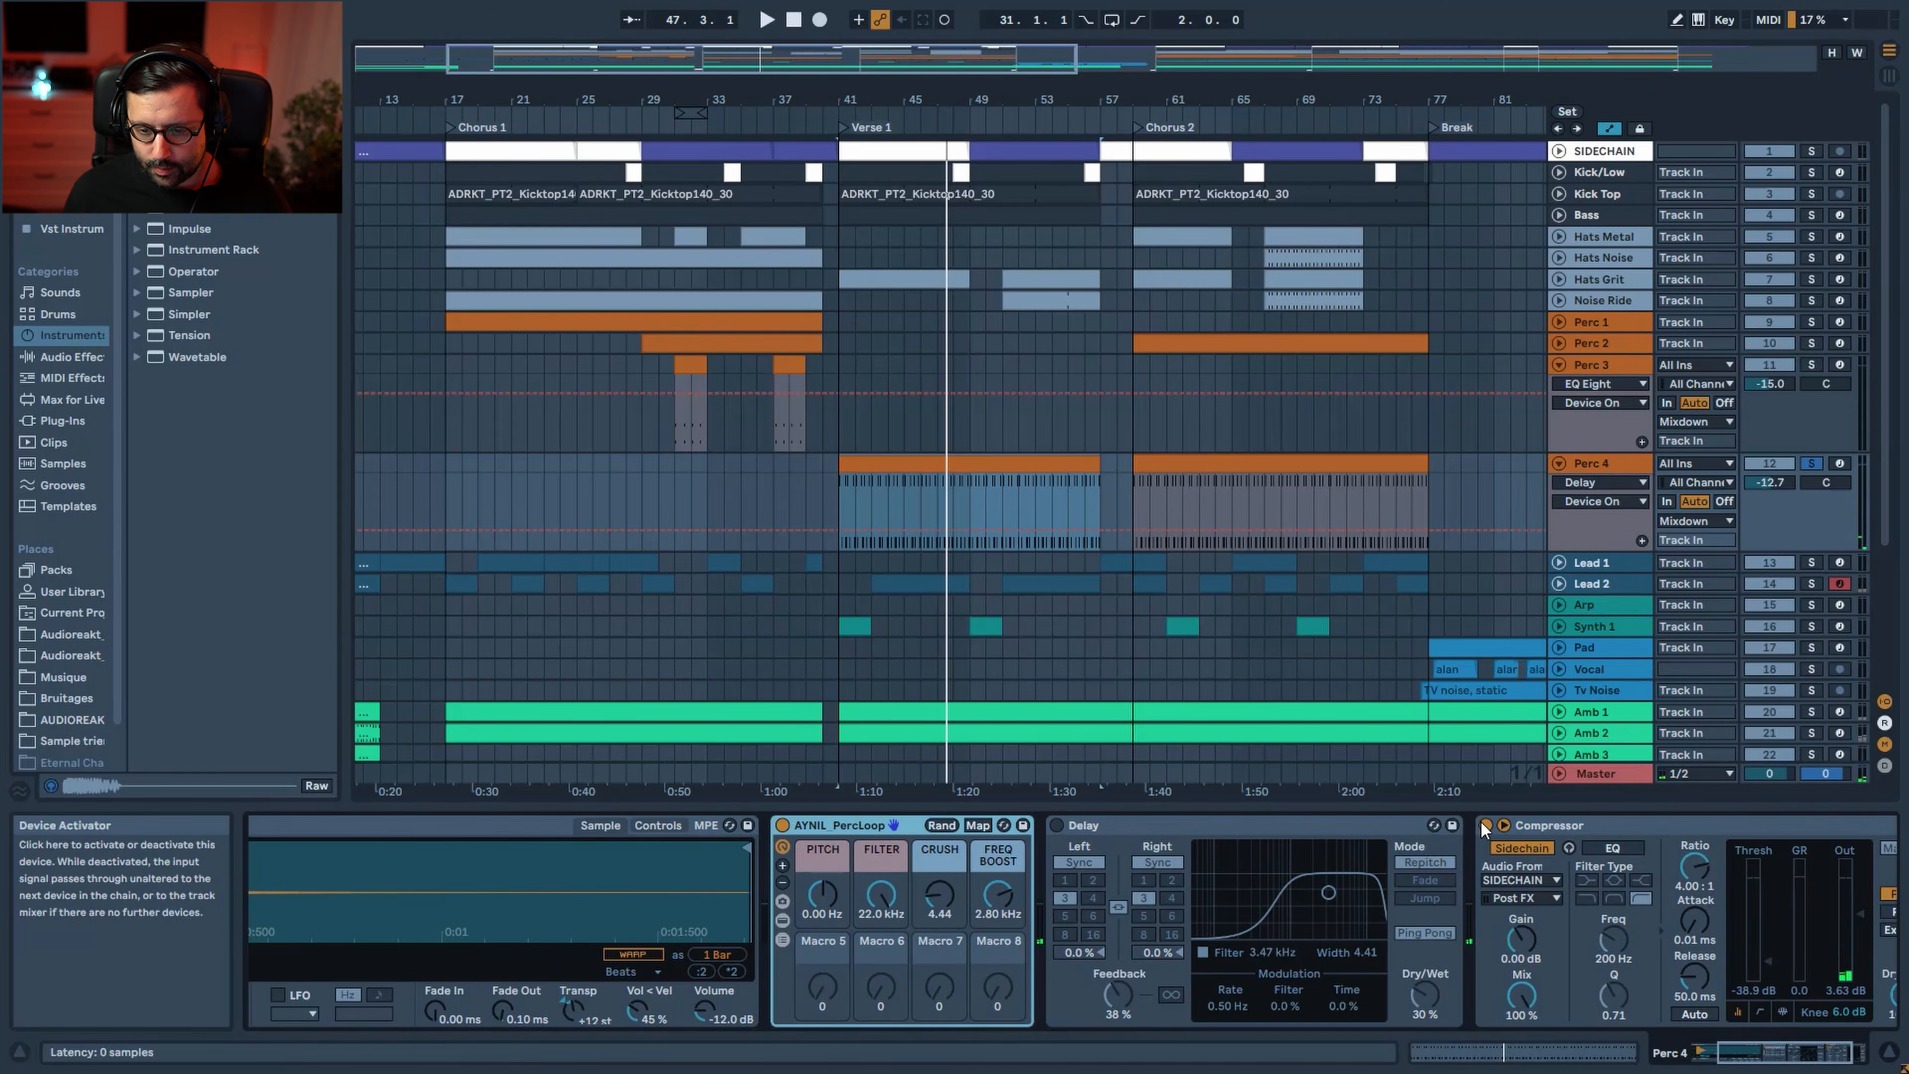
click(1034, 888)
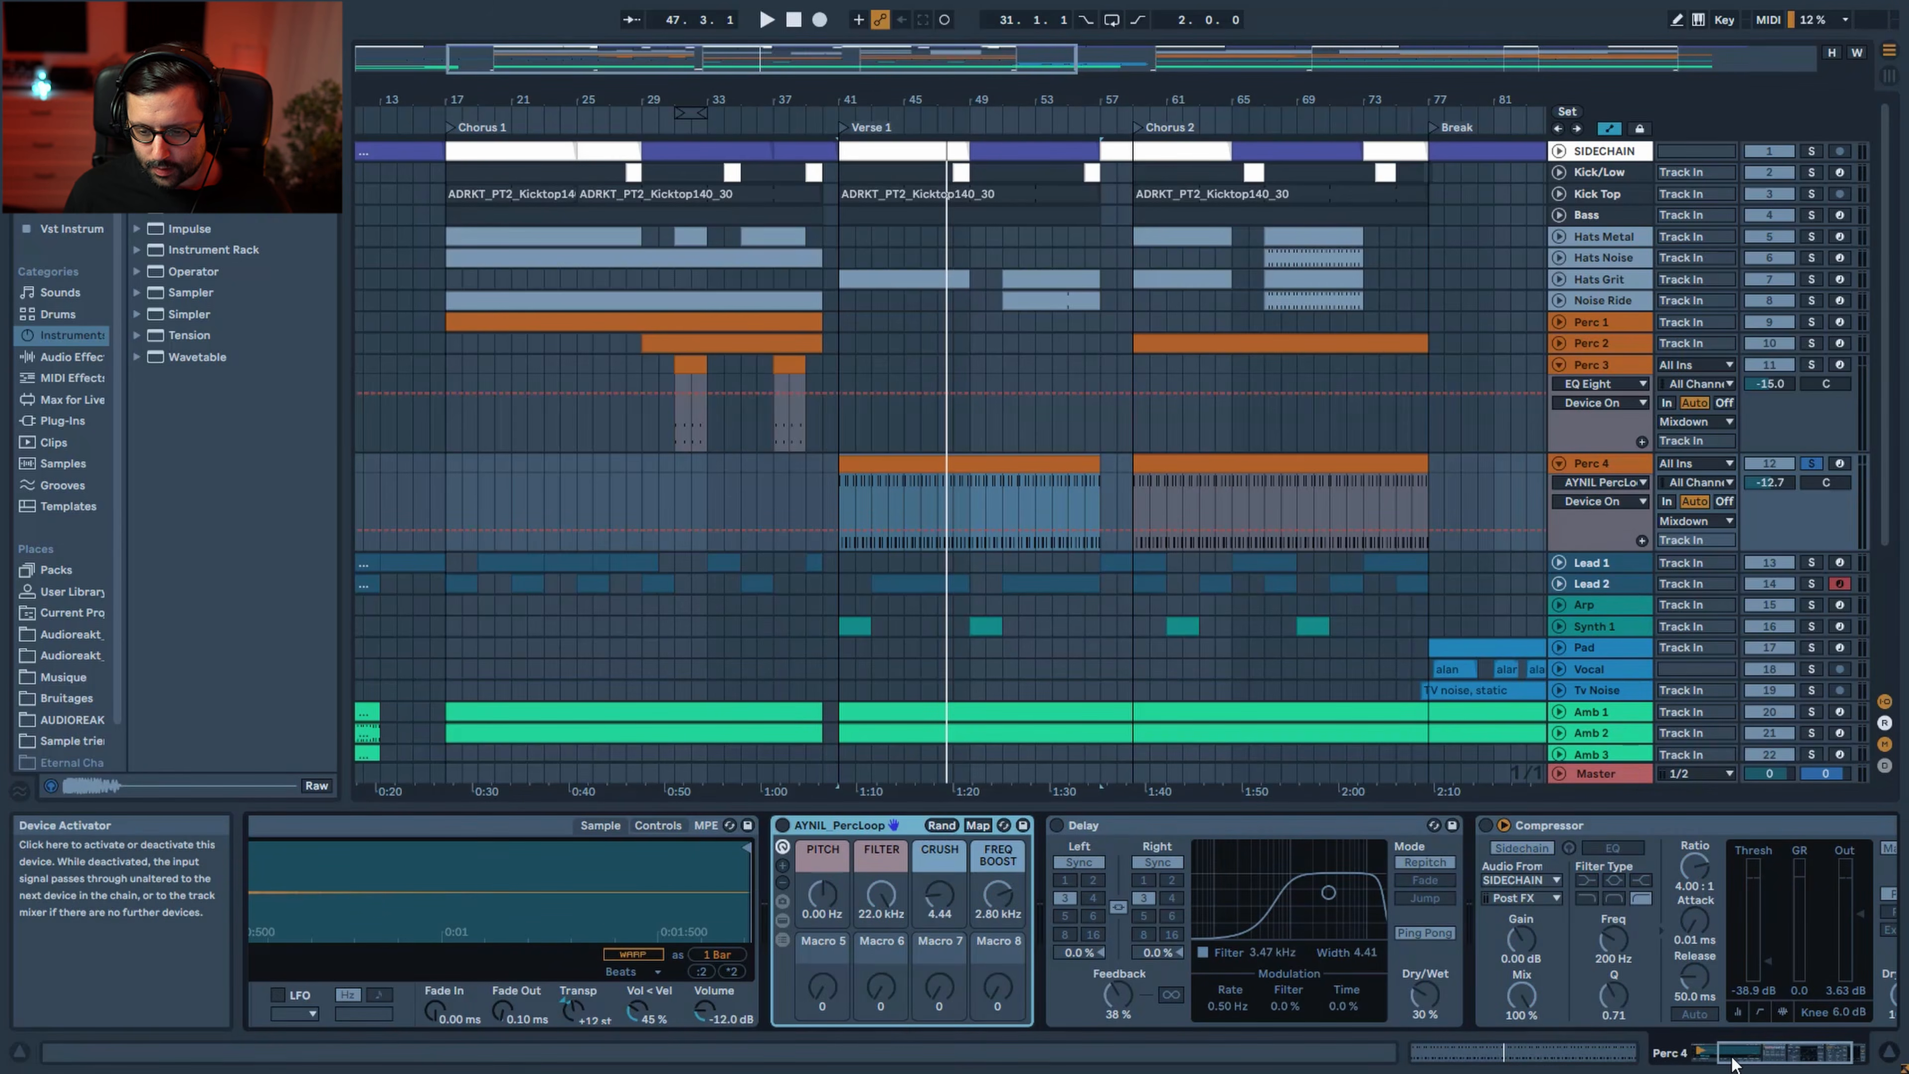
Locate Perc 4's ADRKT_PT2_Snr_02 sample in the browser through Simpler's hot-swap, then leave hot-swap mode
drag(1731, 1062, 1708, 1060)
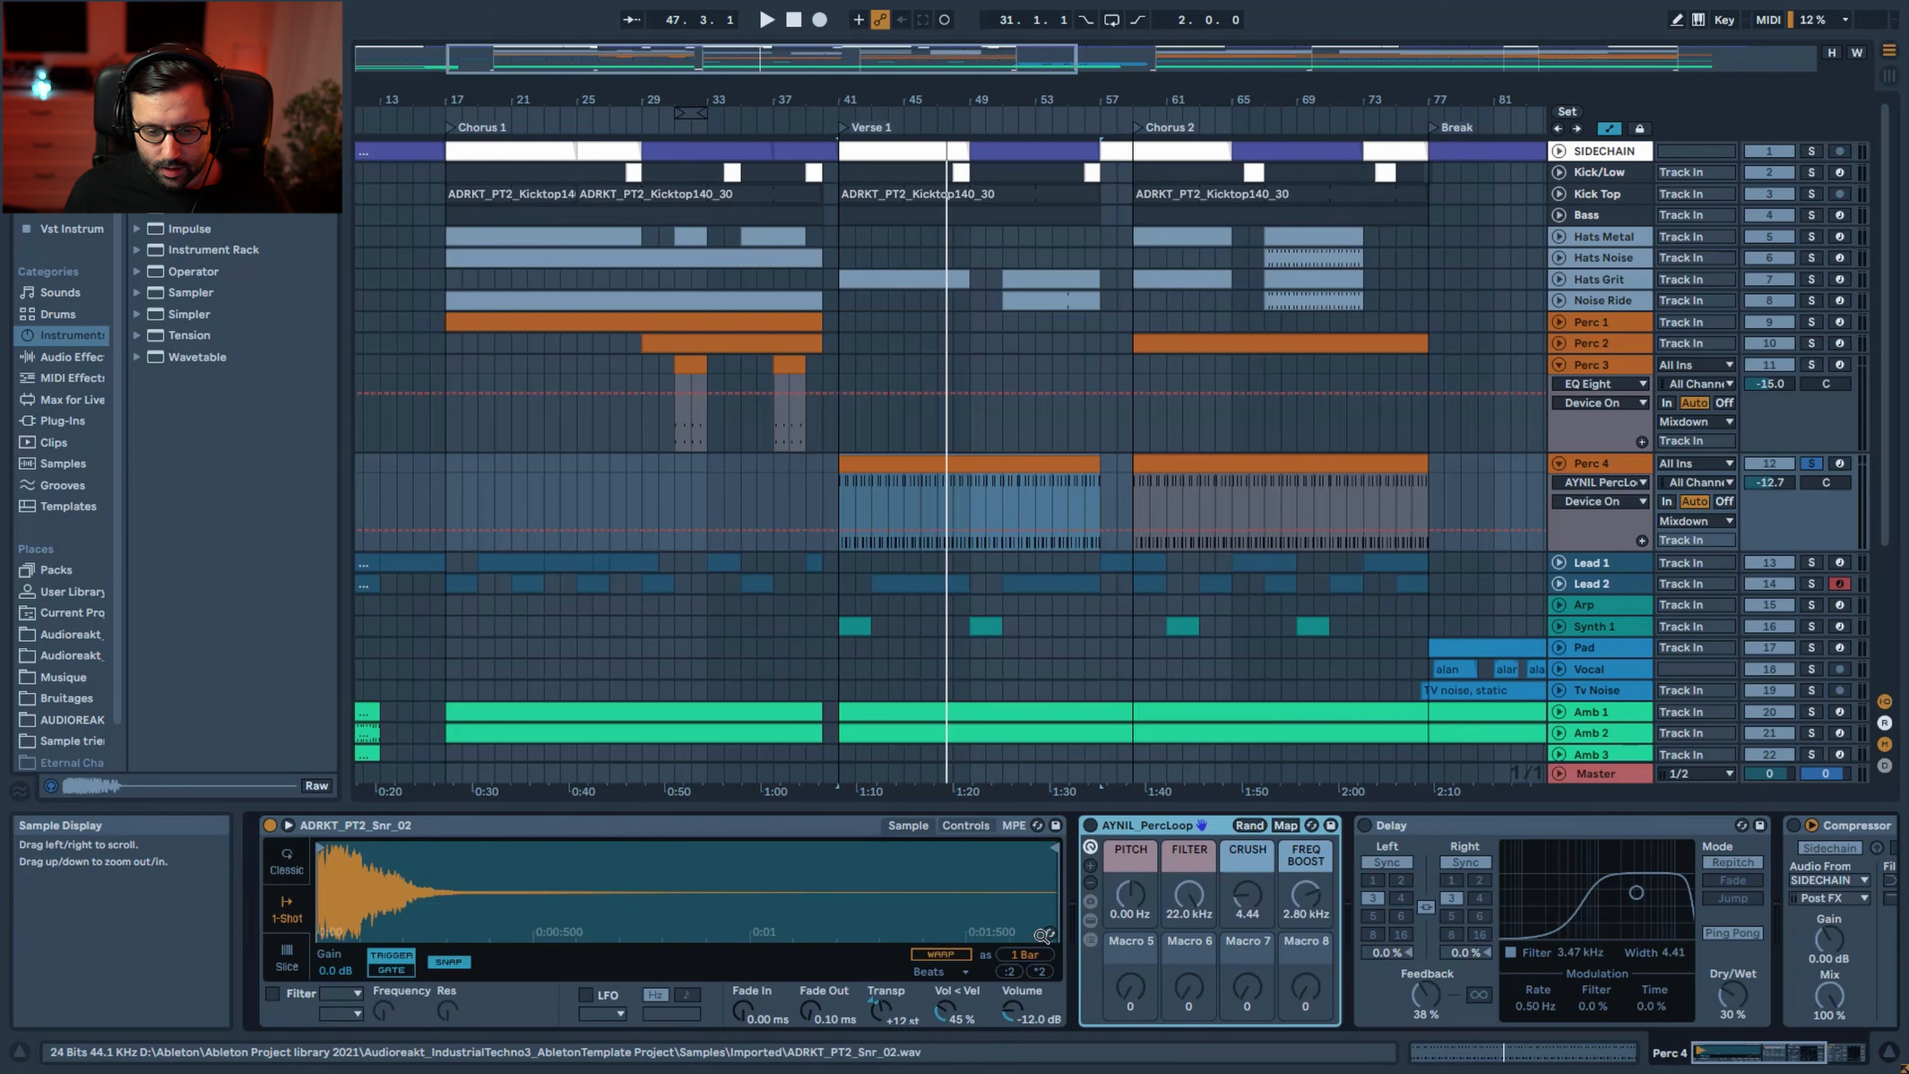
click(906, 1011)
click(1049, 933)
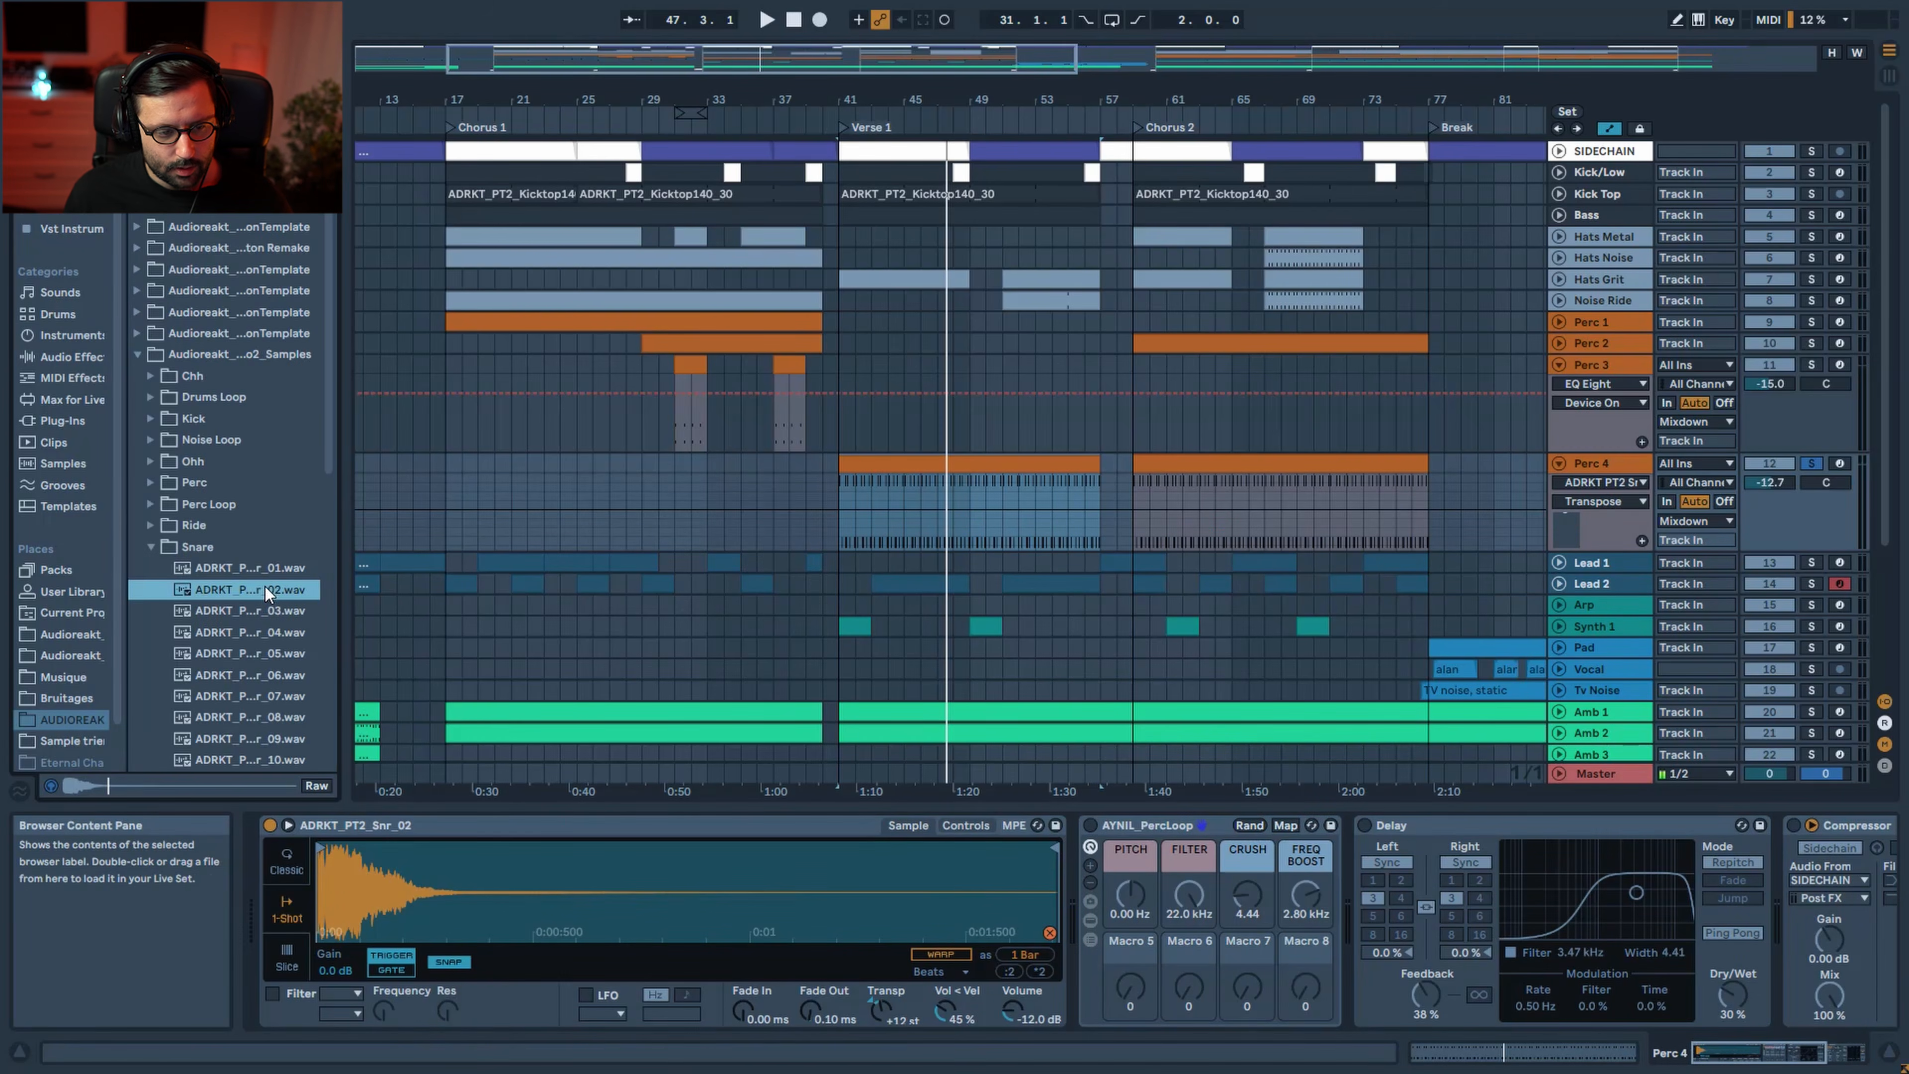
click(1049, 932)
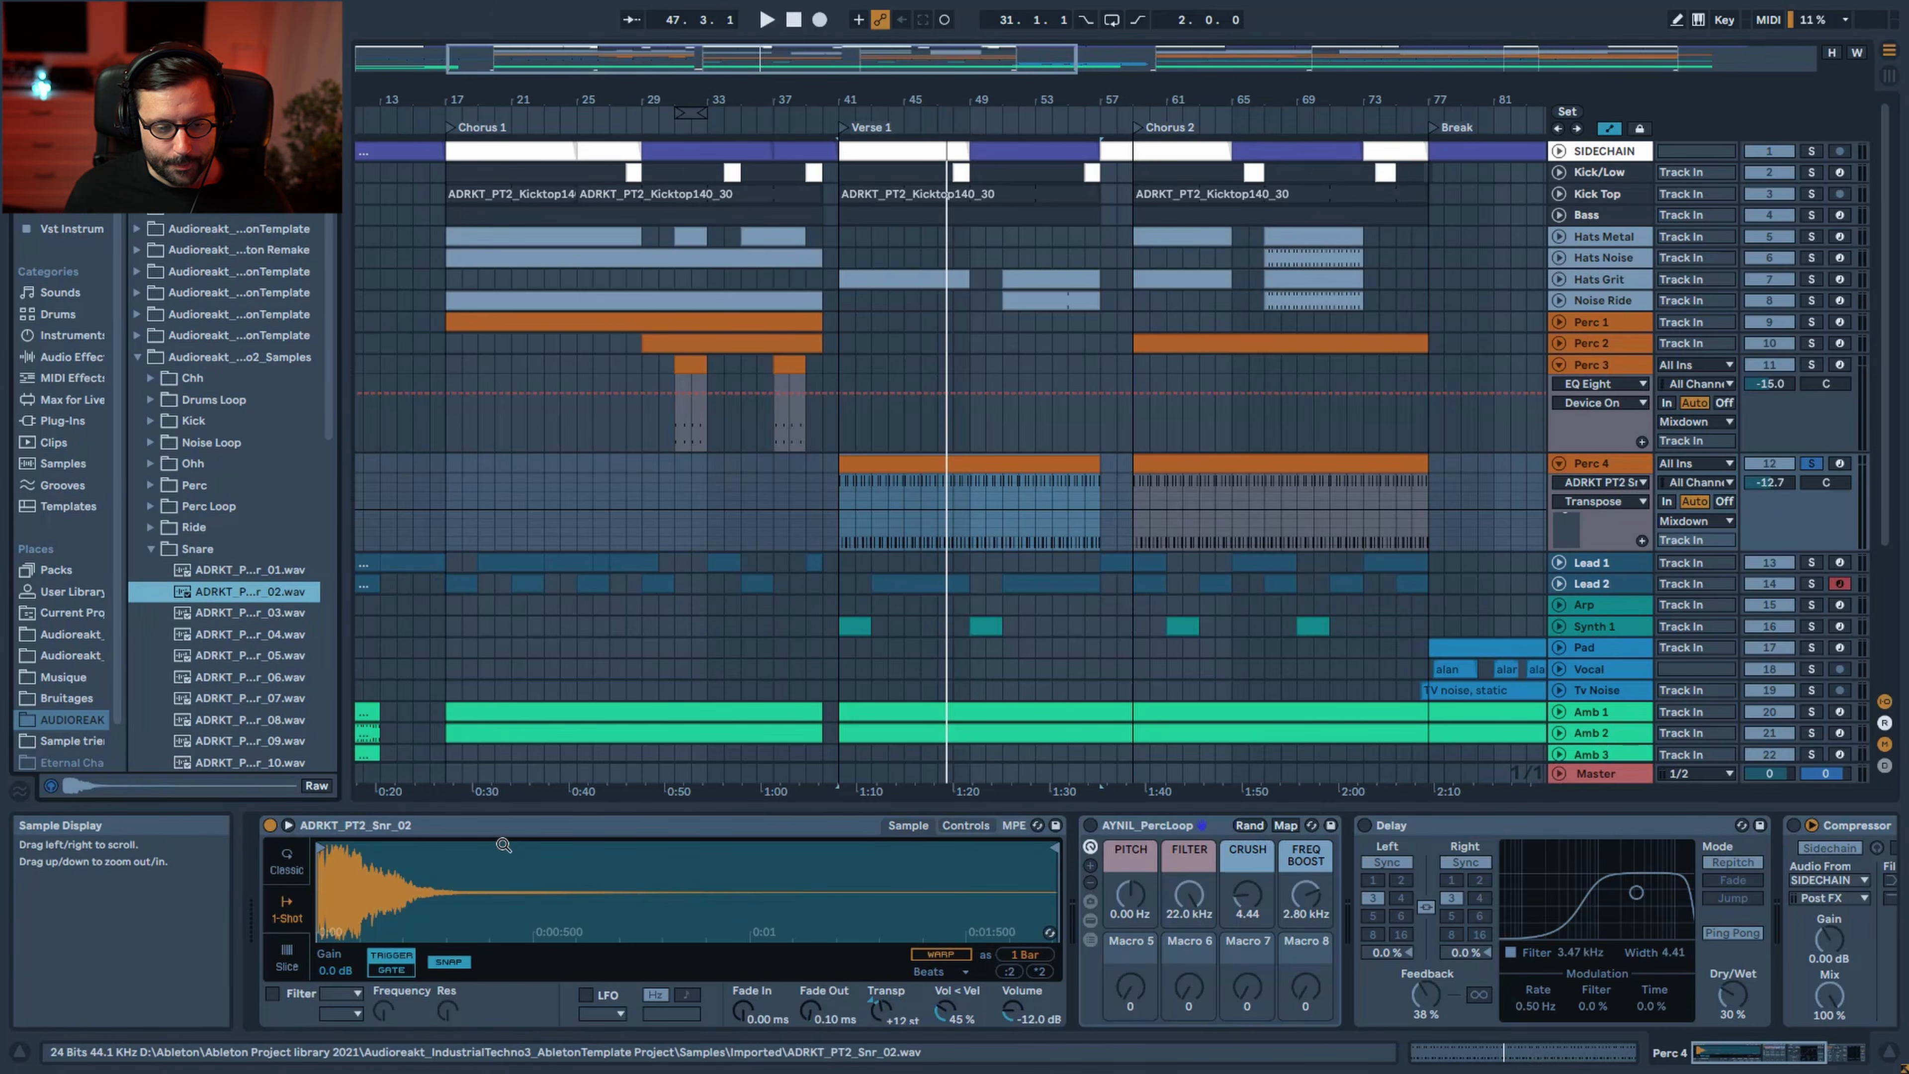
Reopen Perc 4's Verse 1 clip and inspect its C2 and F2 note pattern up close, with unused rows hidden
double_click(906, 470)
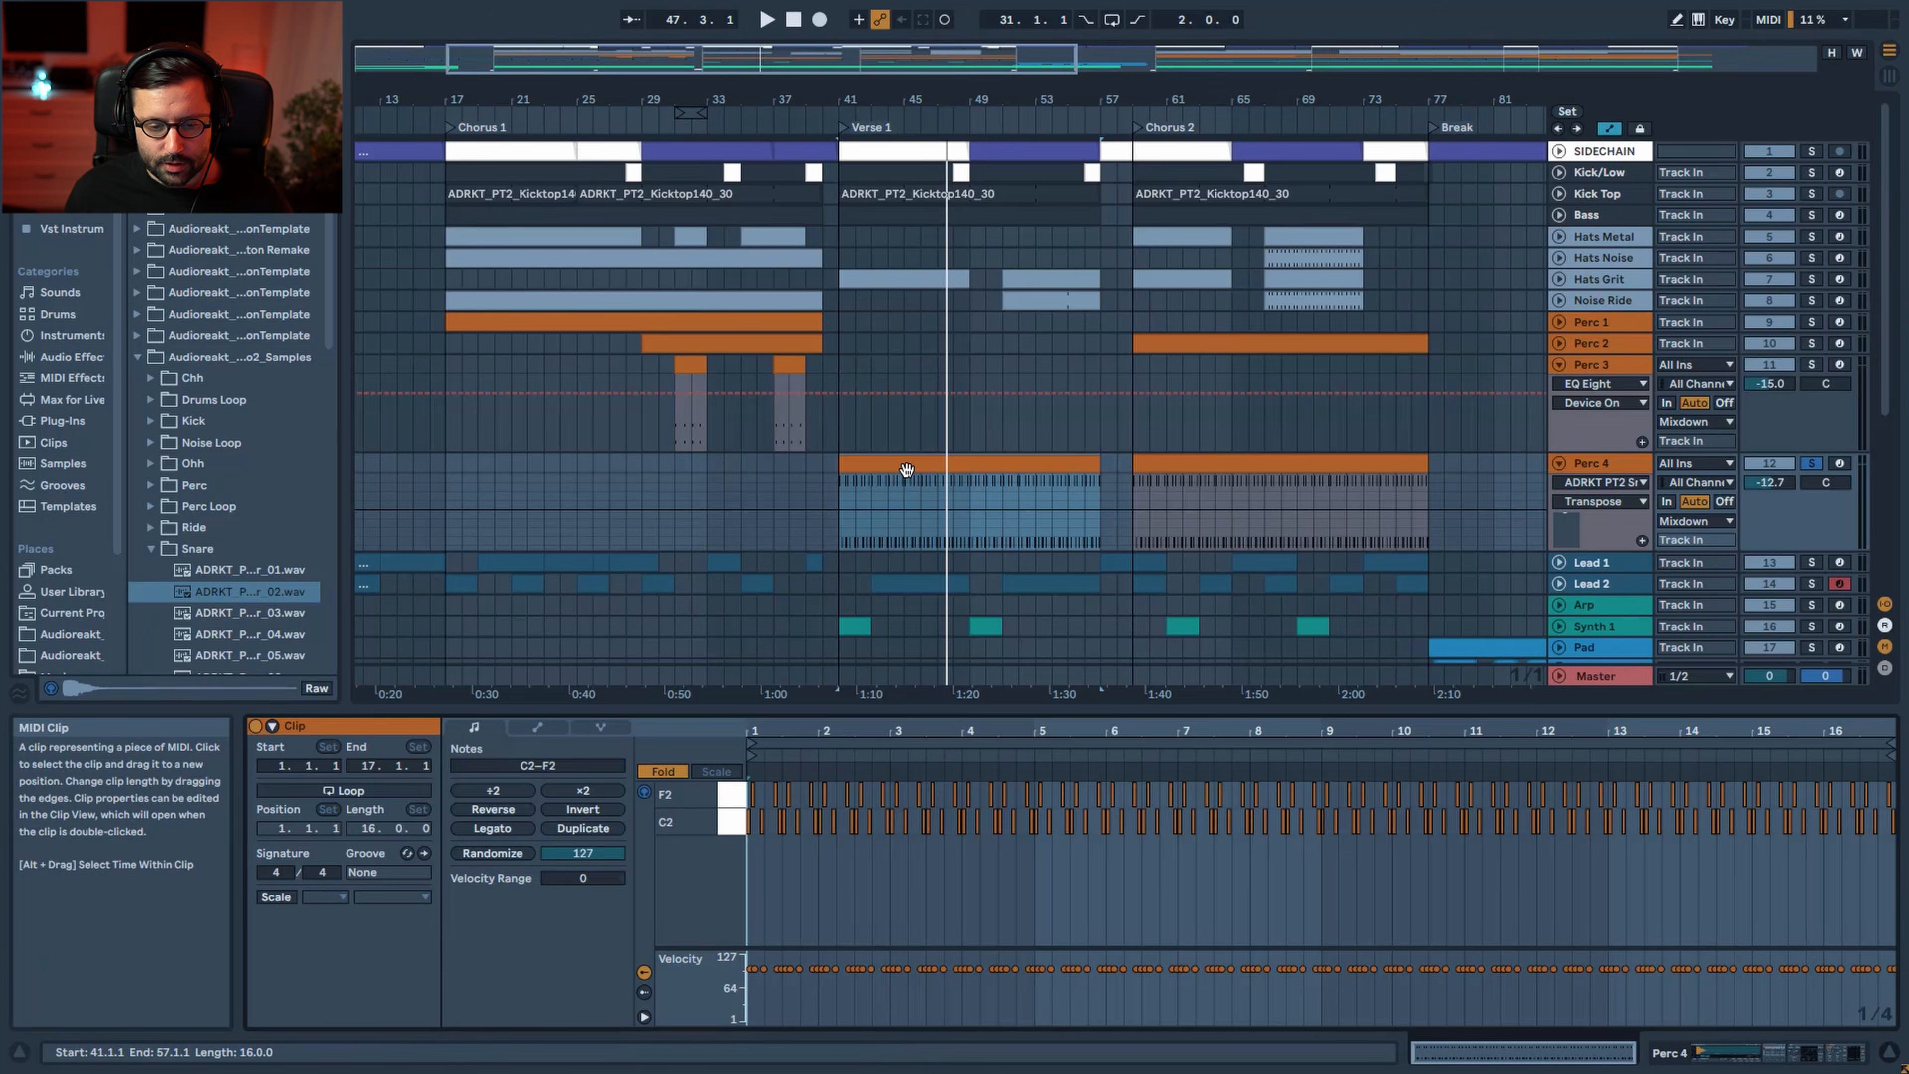
click(672, 771)
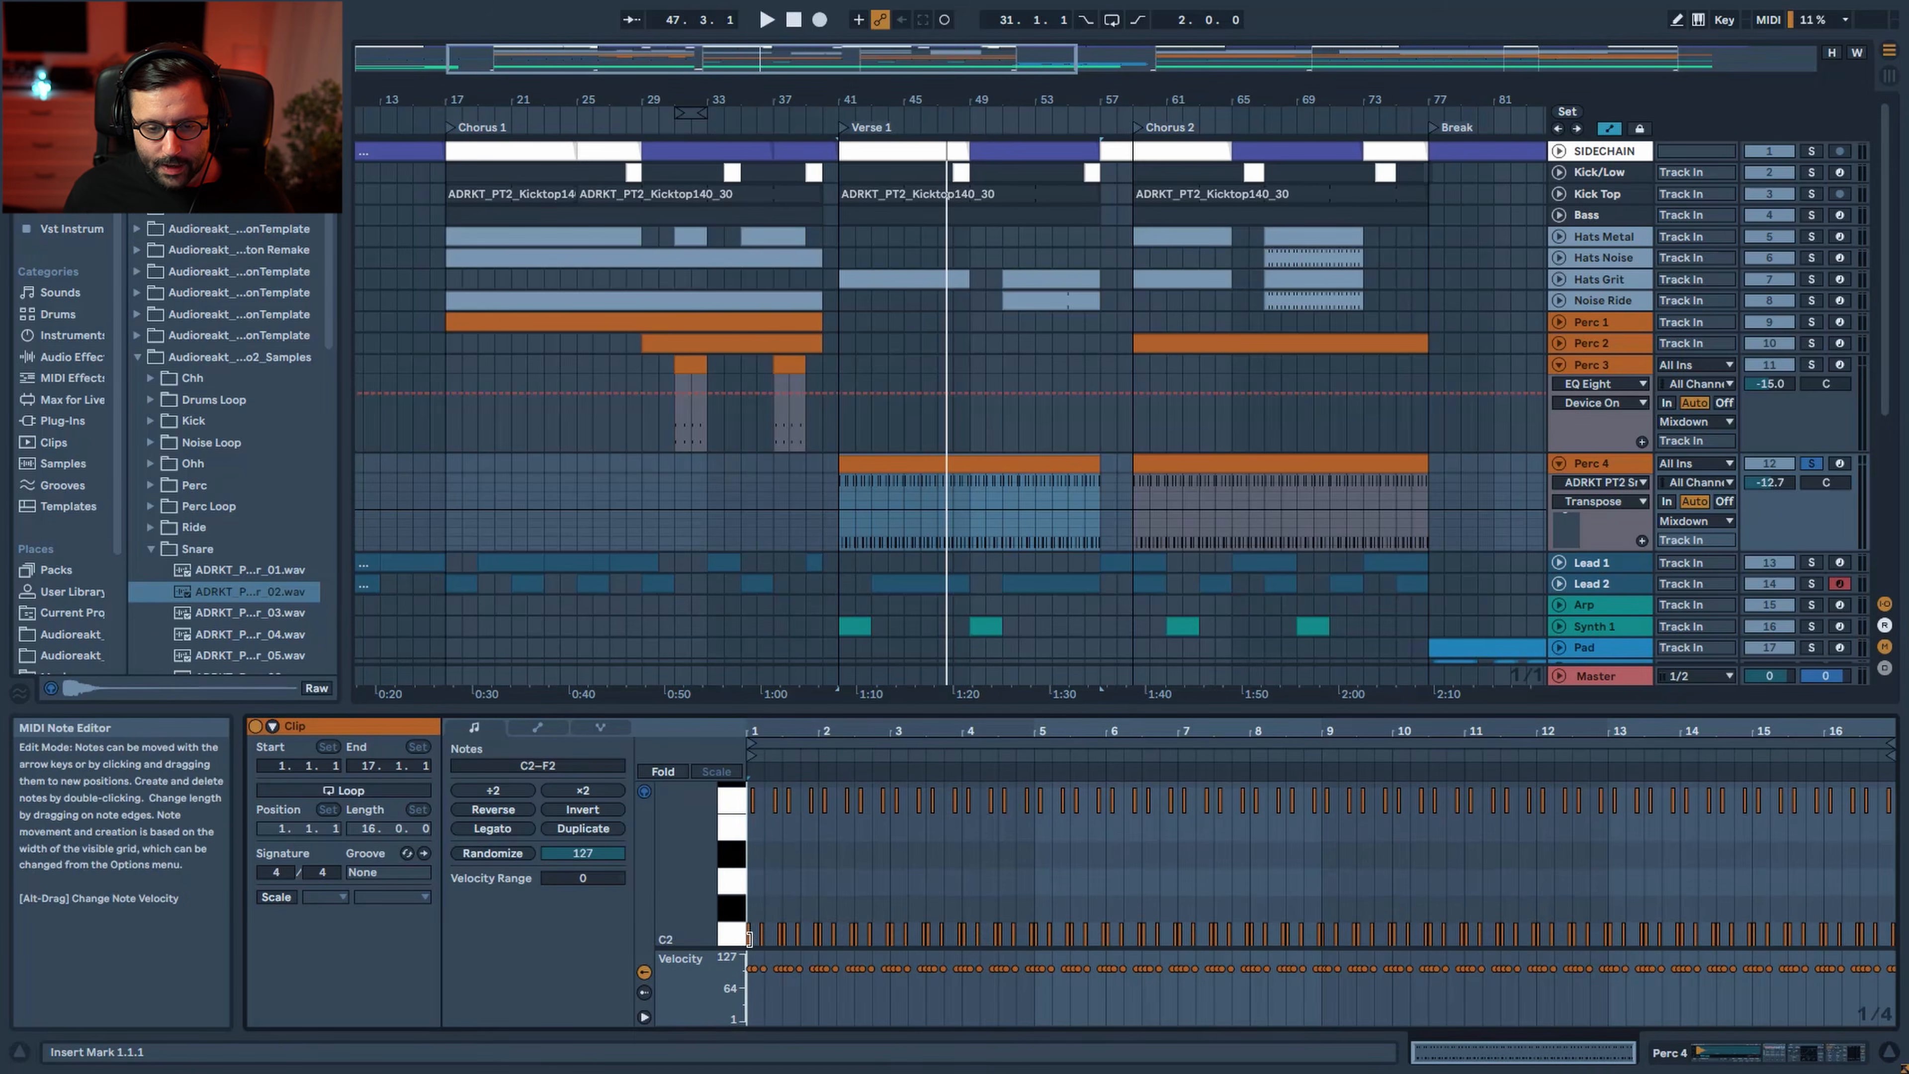
click(670, 773)
drag(746, 722, 803, 776)
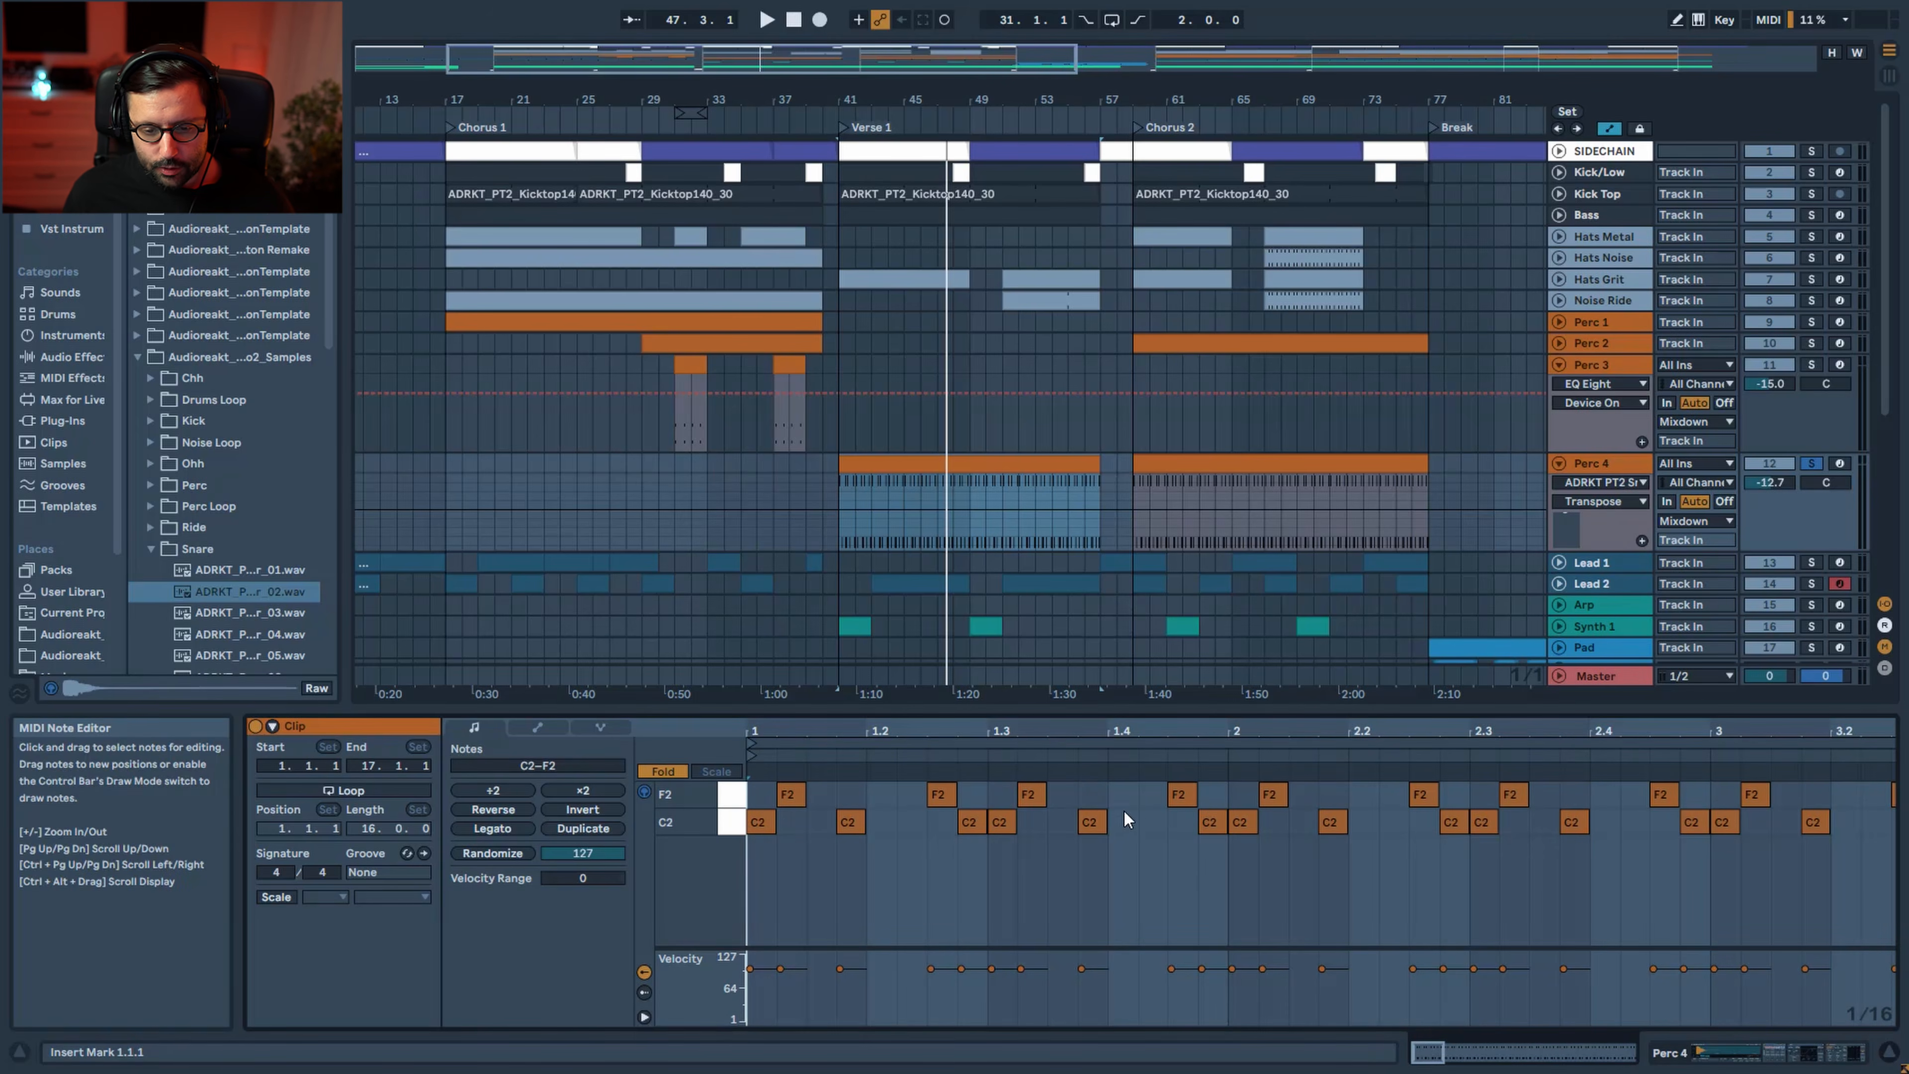
Try moving all F2 notes in Perc 4's Verse 1 clip to C2, and return them to F2
click(736, 794)
key(Down)
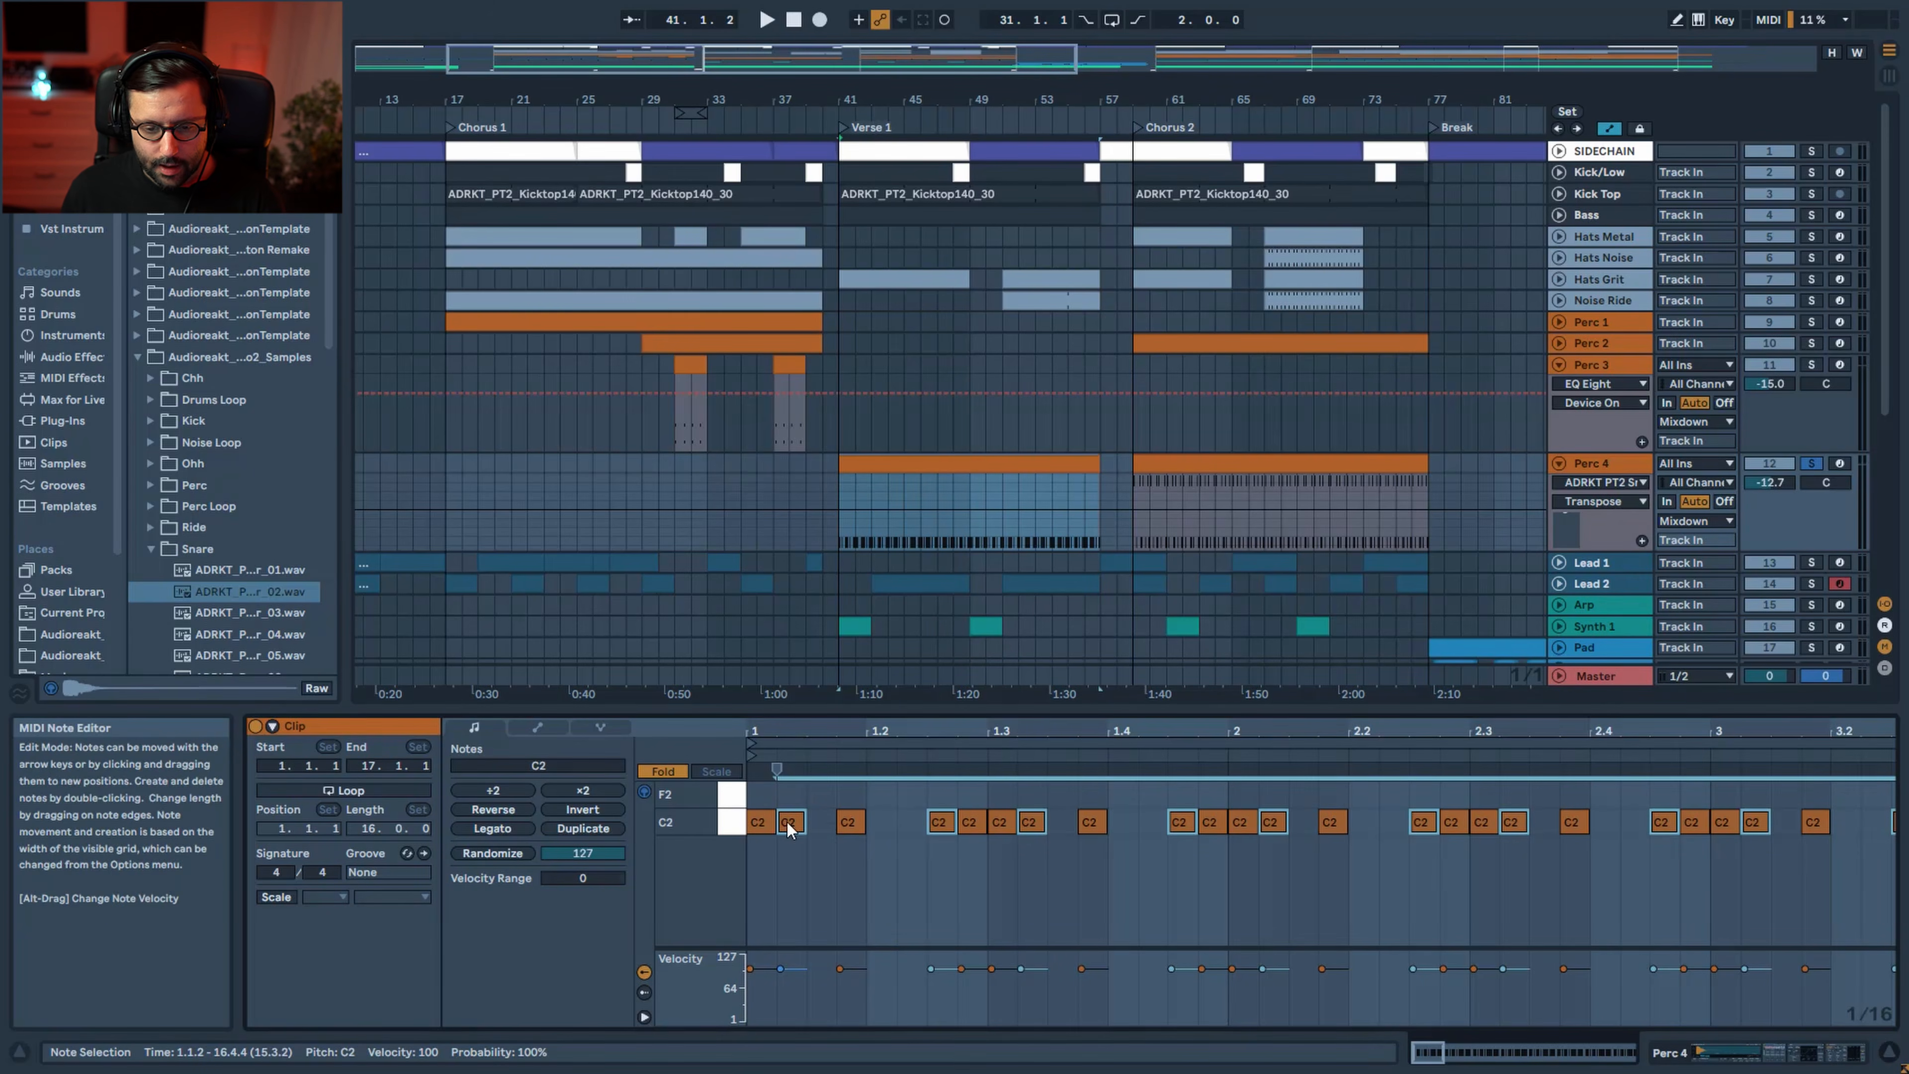
key(Up)
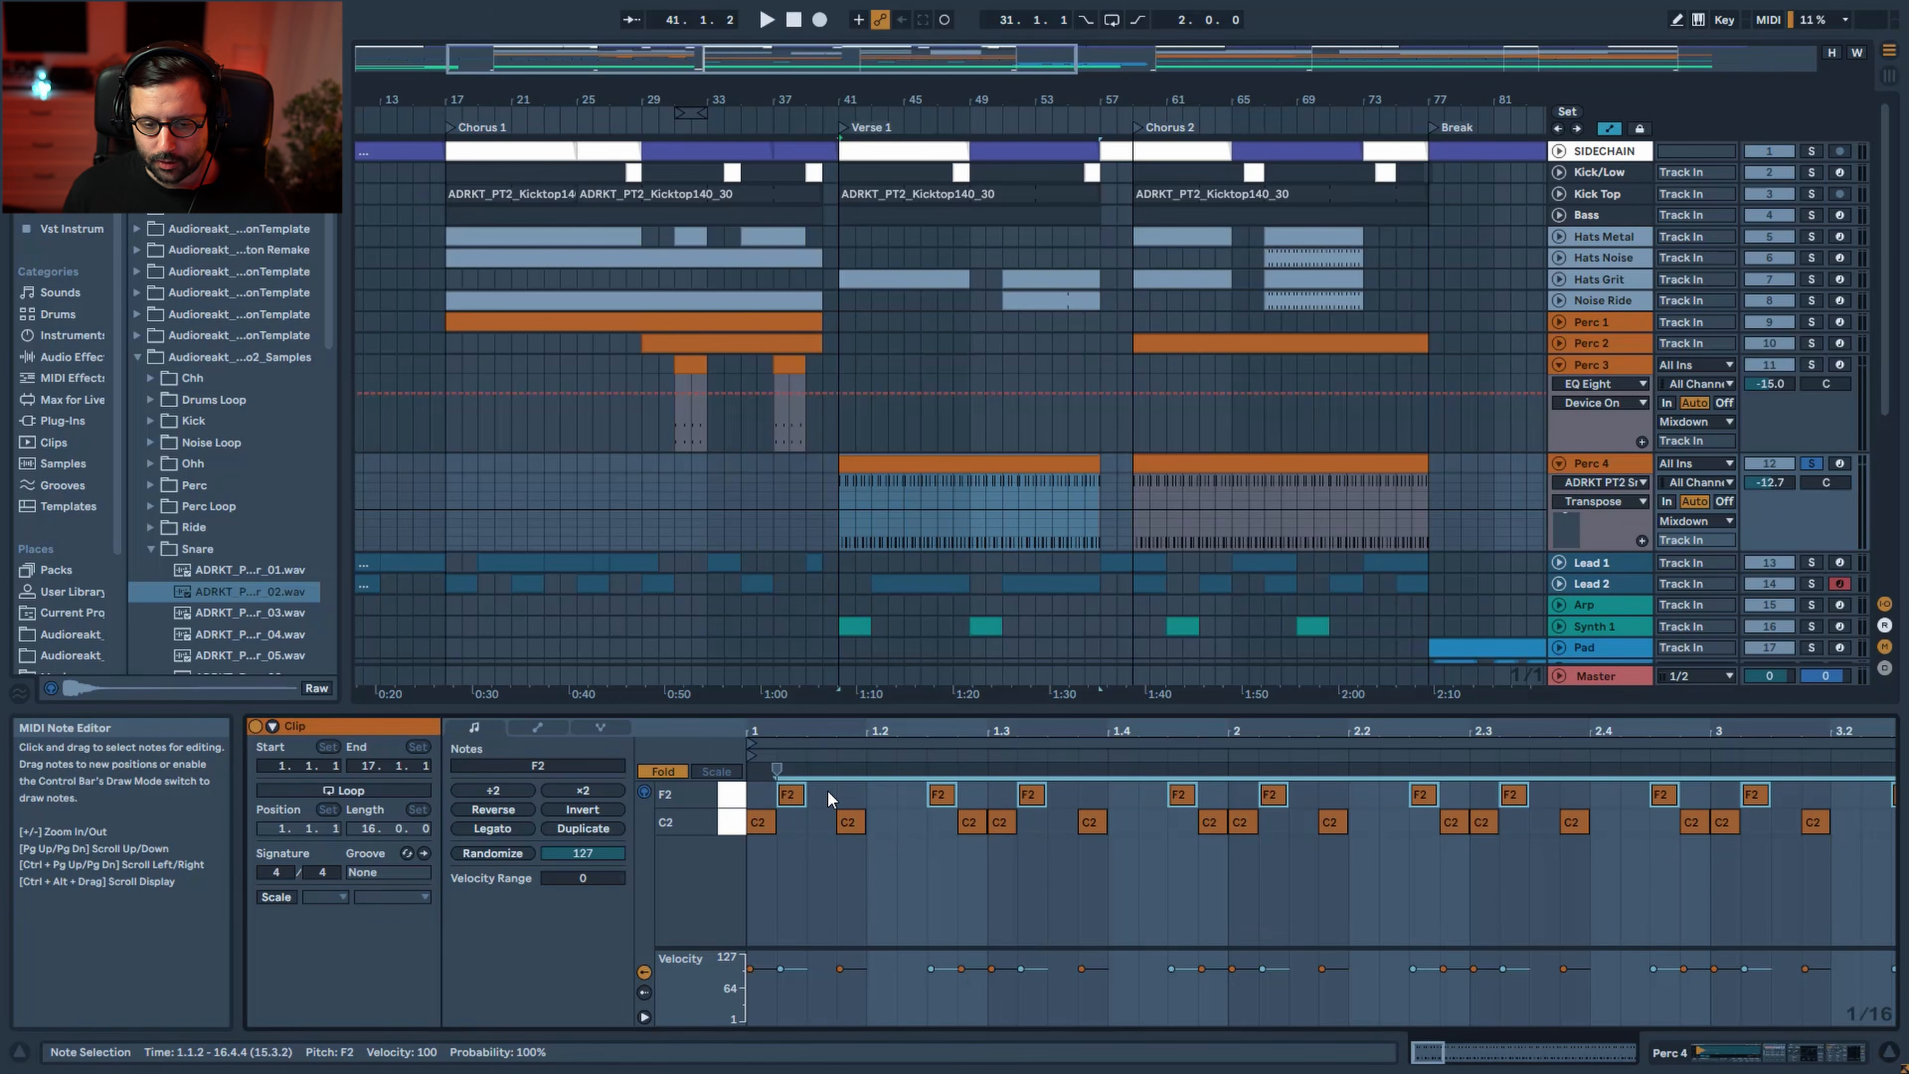
Play Perc 4's Verse 1 clip with the effects bypassed and return to the track's device chain
key(space)
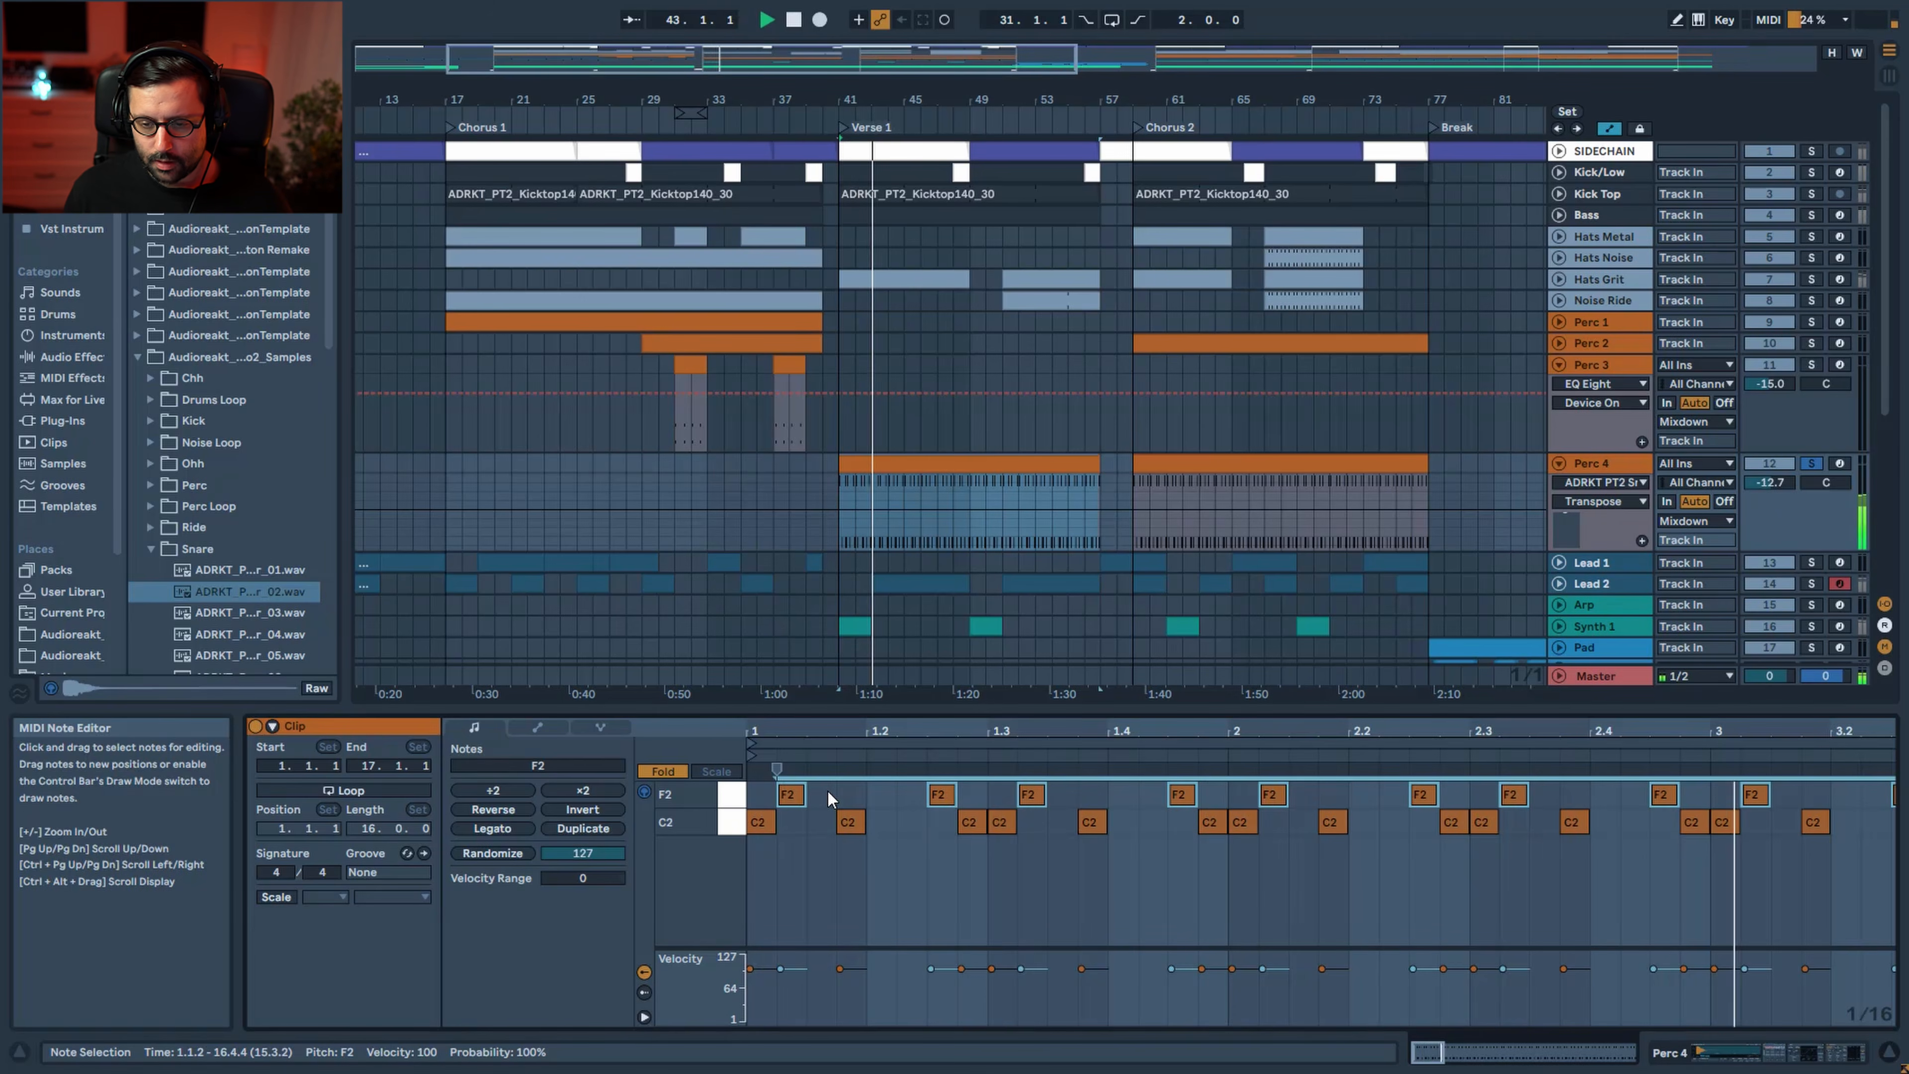
double_click(1597, 473)
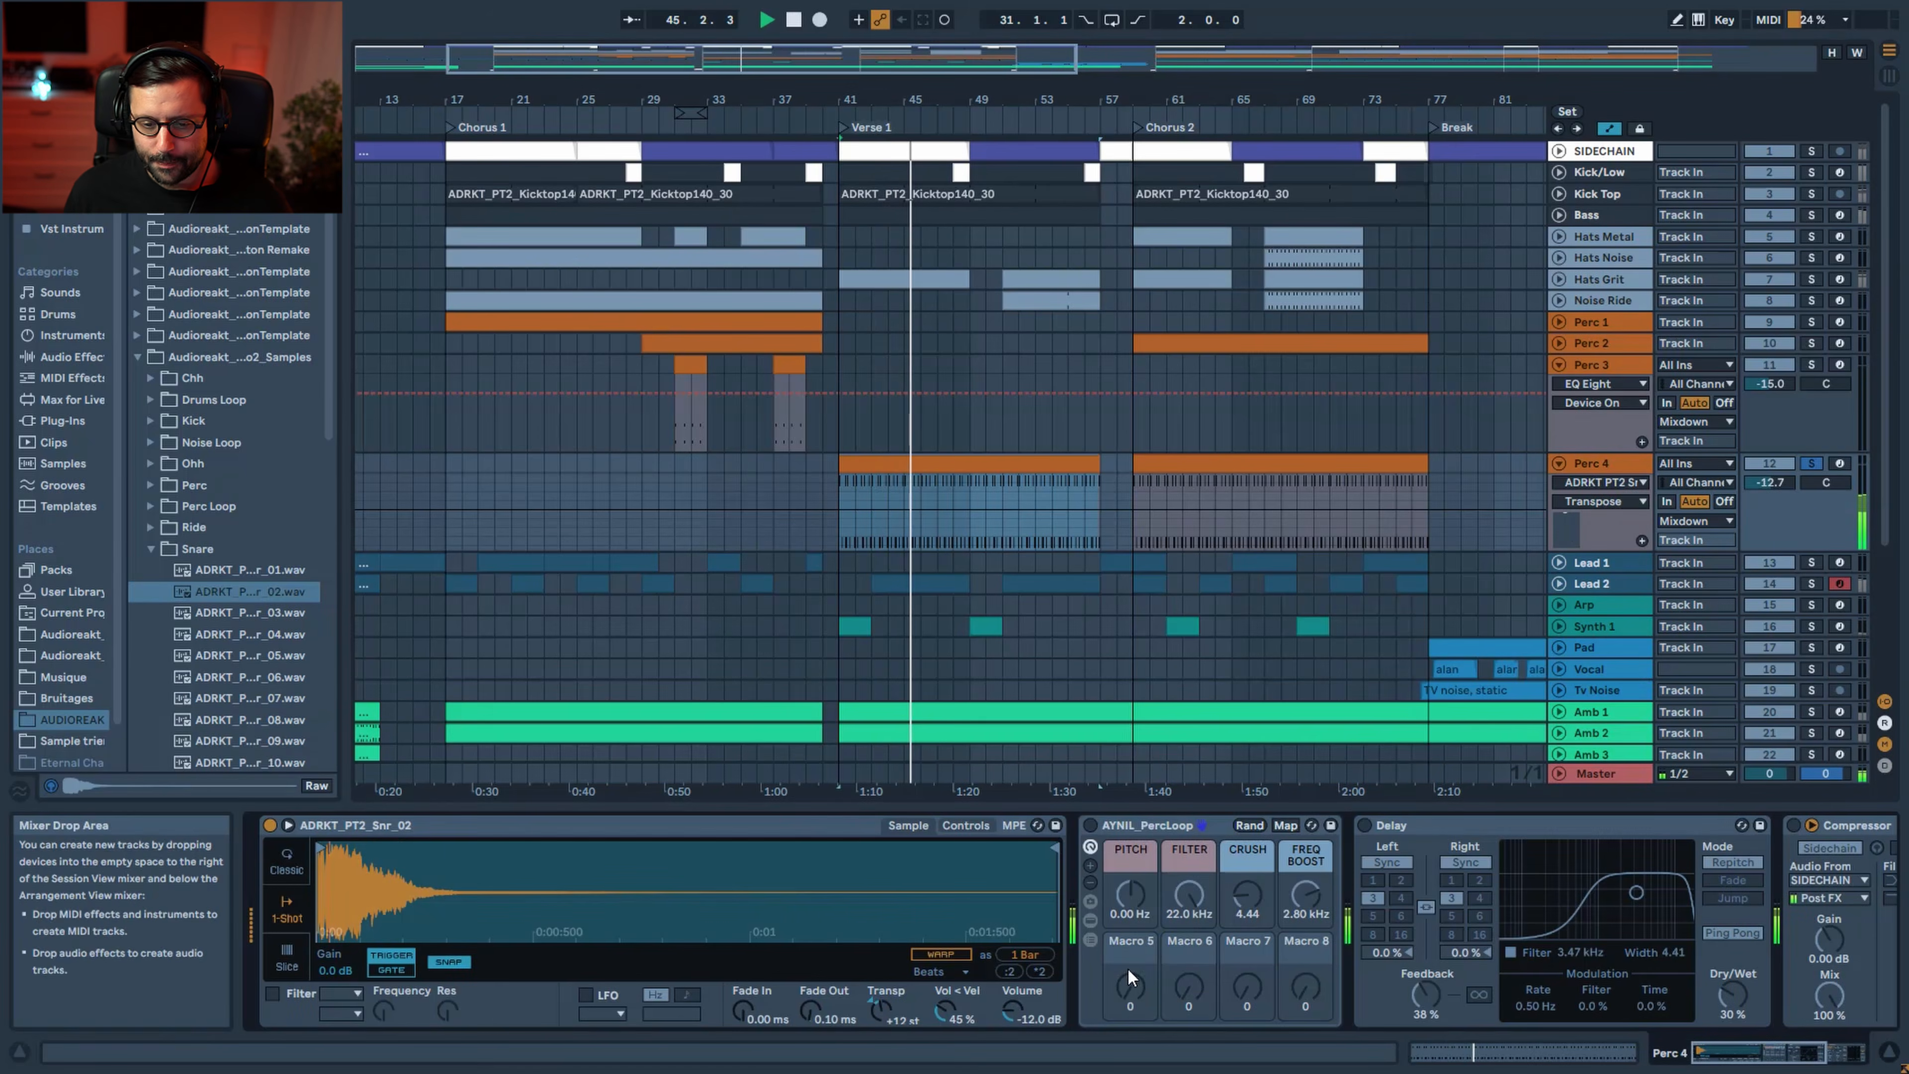
key(space)
Examine the devices inside Perc 4's AYNIL_PercLoop rack, switch the rack on and hide its devices again
click(1120, 828)
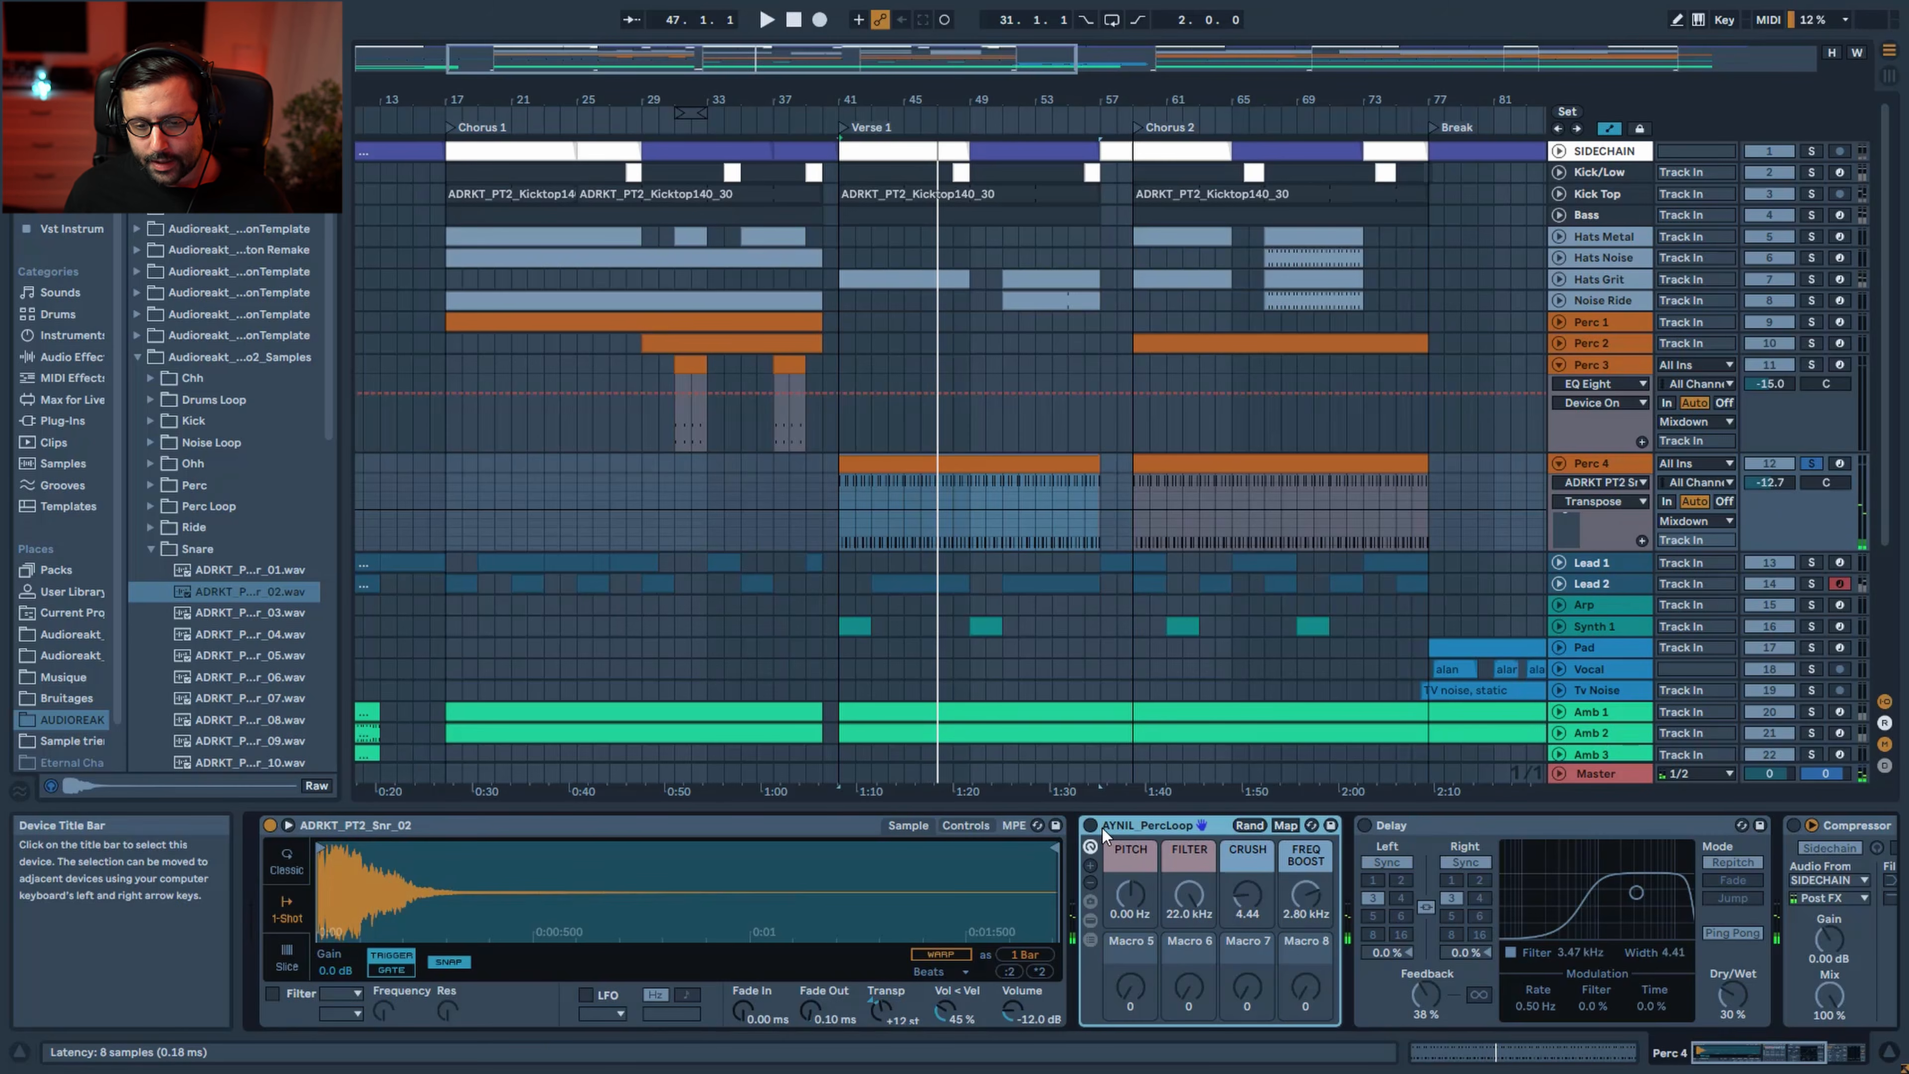
click(1091, 920)
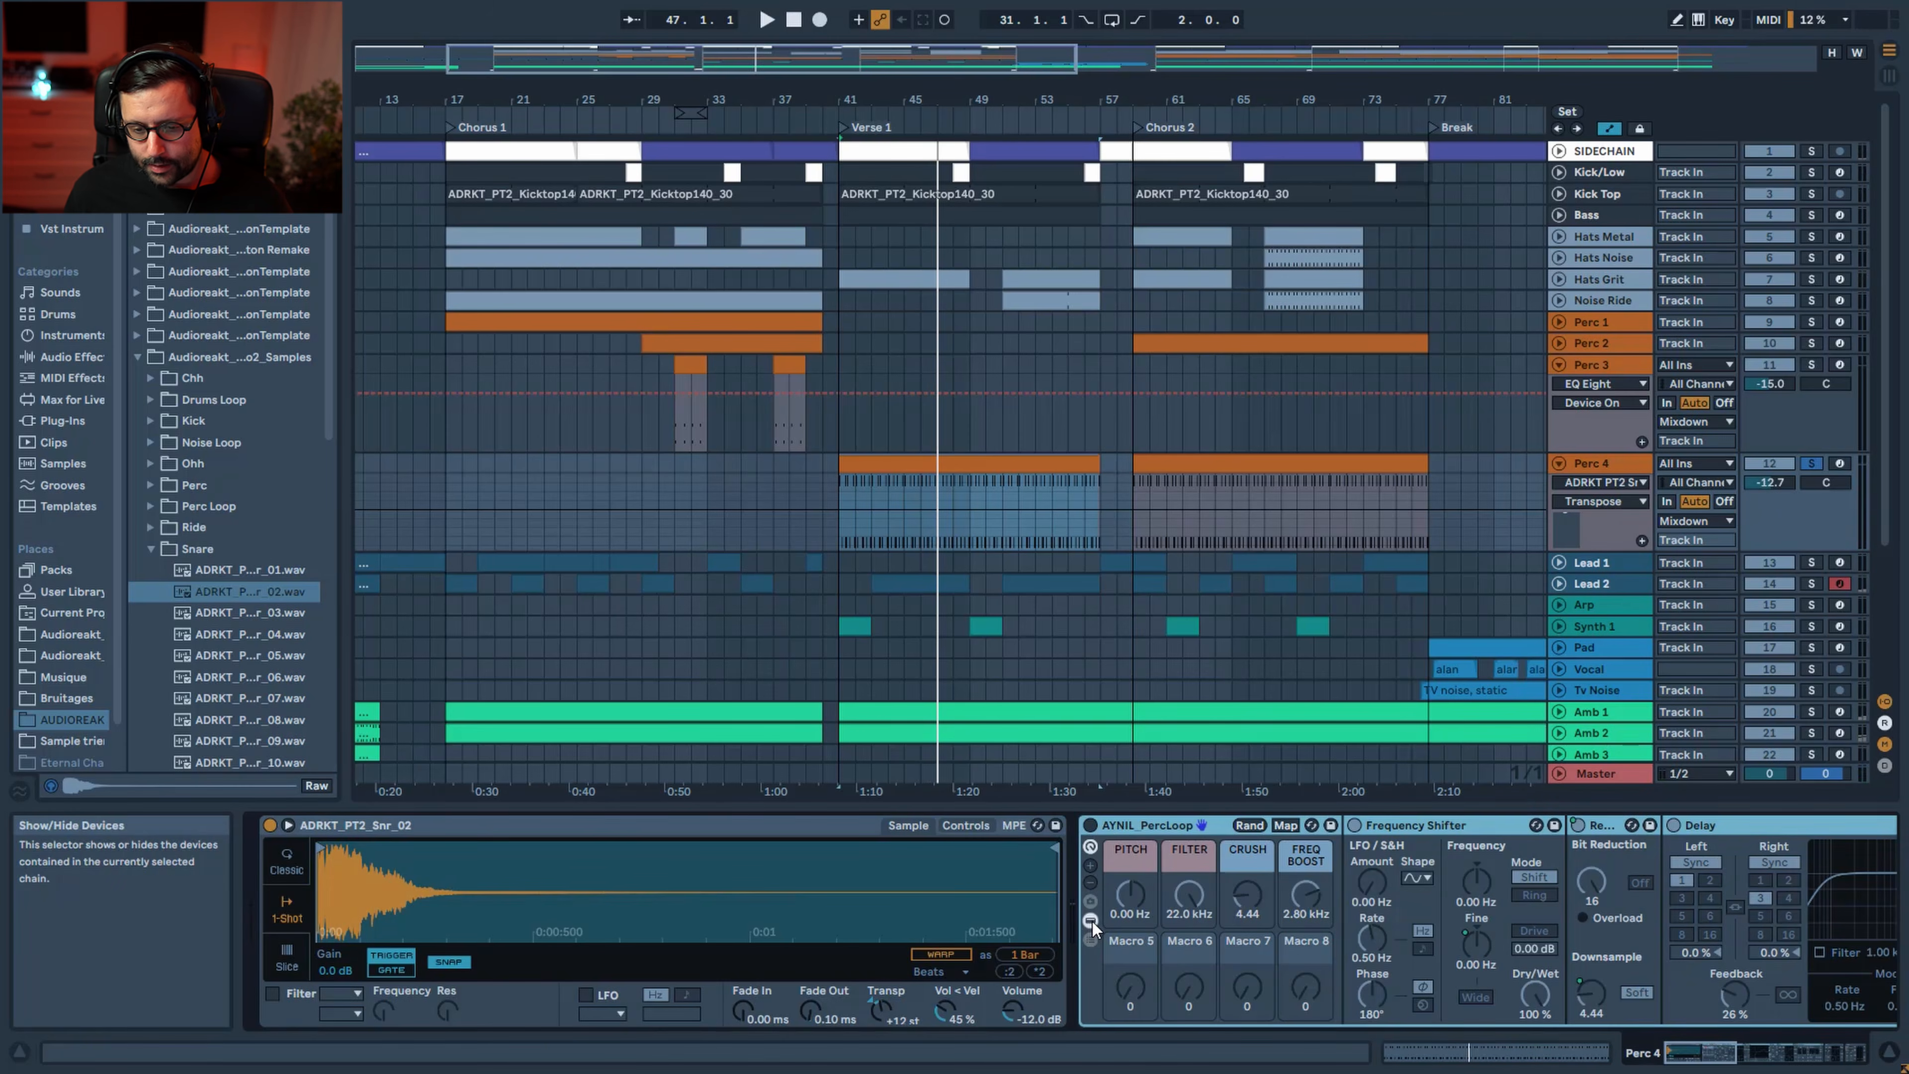
click(1097, 825)
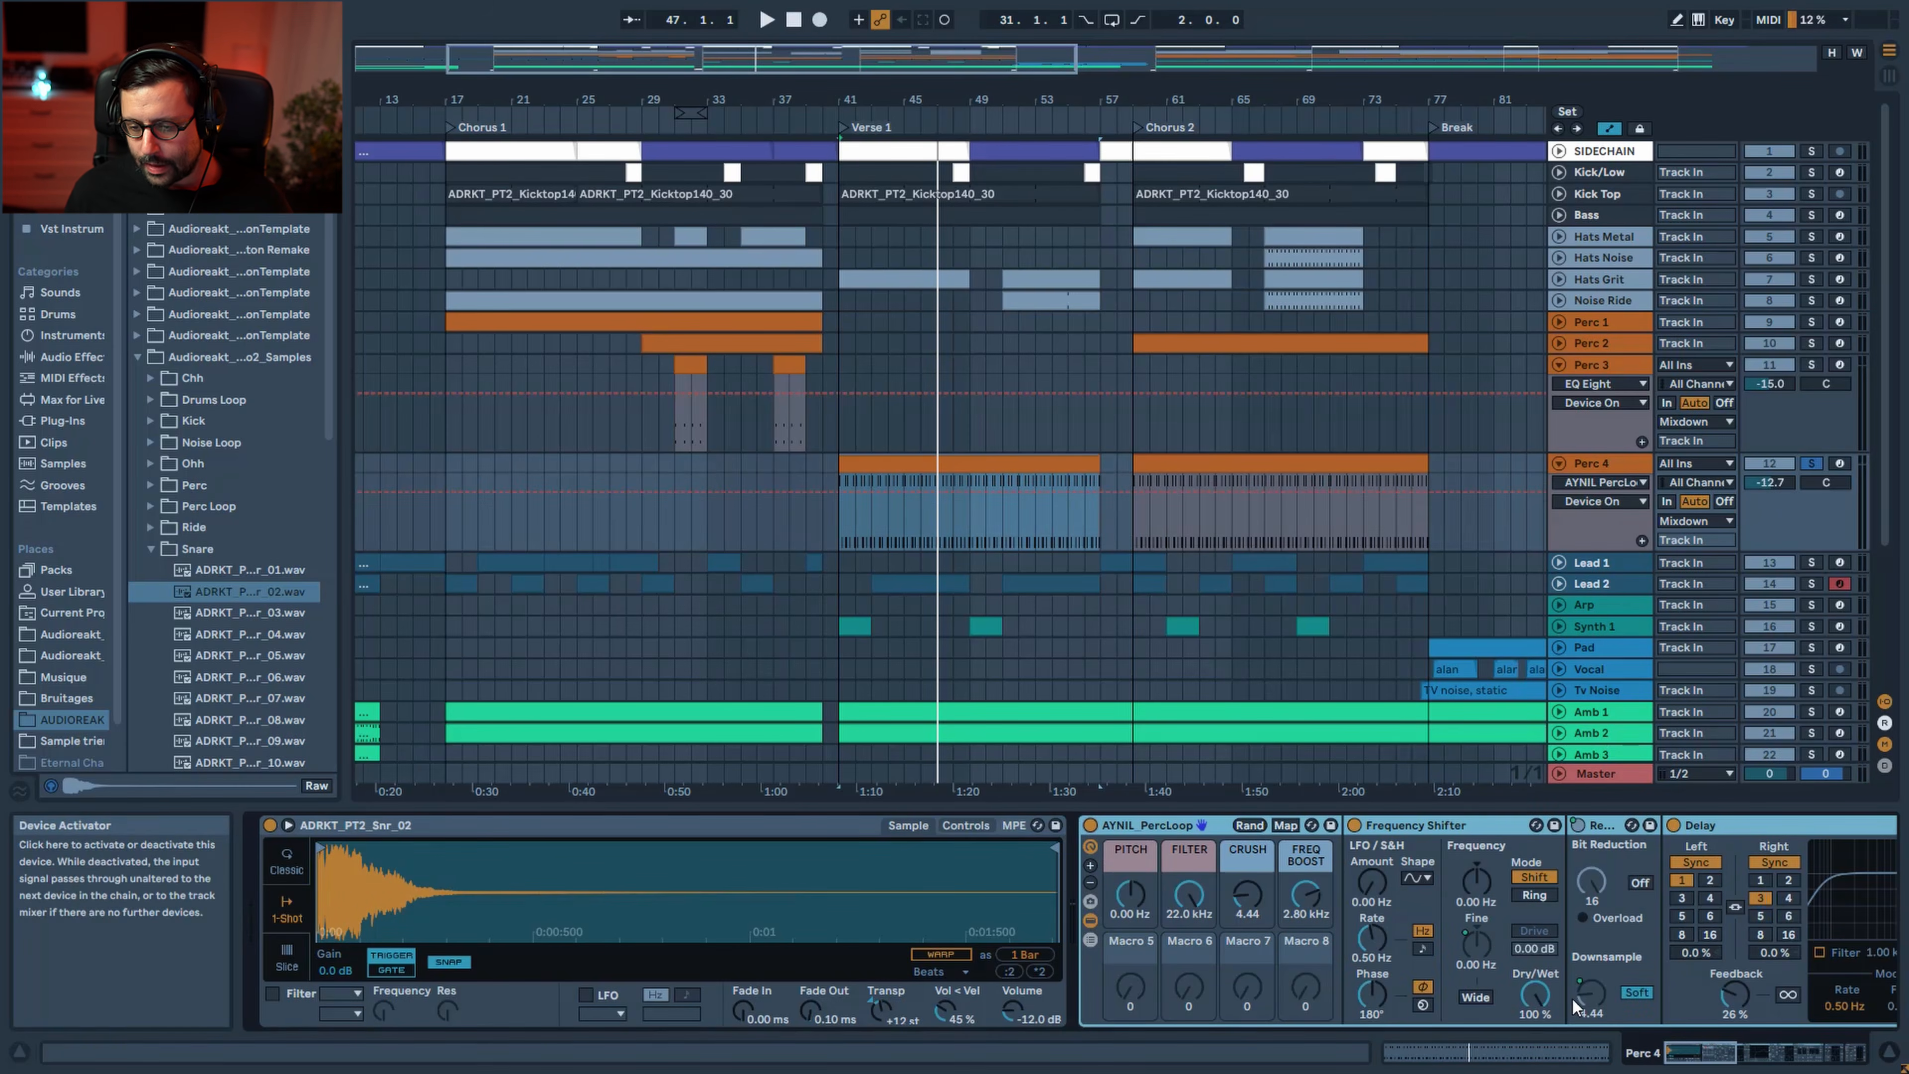
mouse_move(1681, 1056)
mouse_down()
mouse_move(1727, 1056)
mouse_move(1680, 1056)
mouse_up()
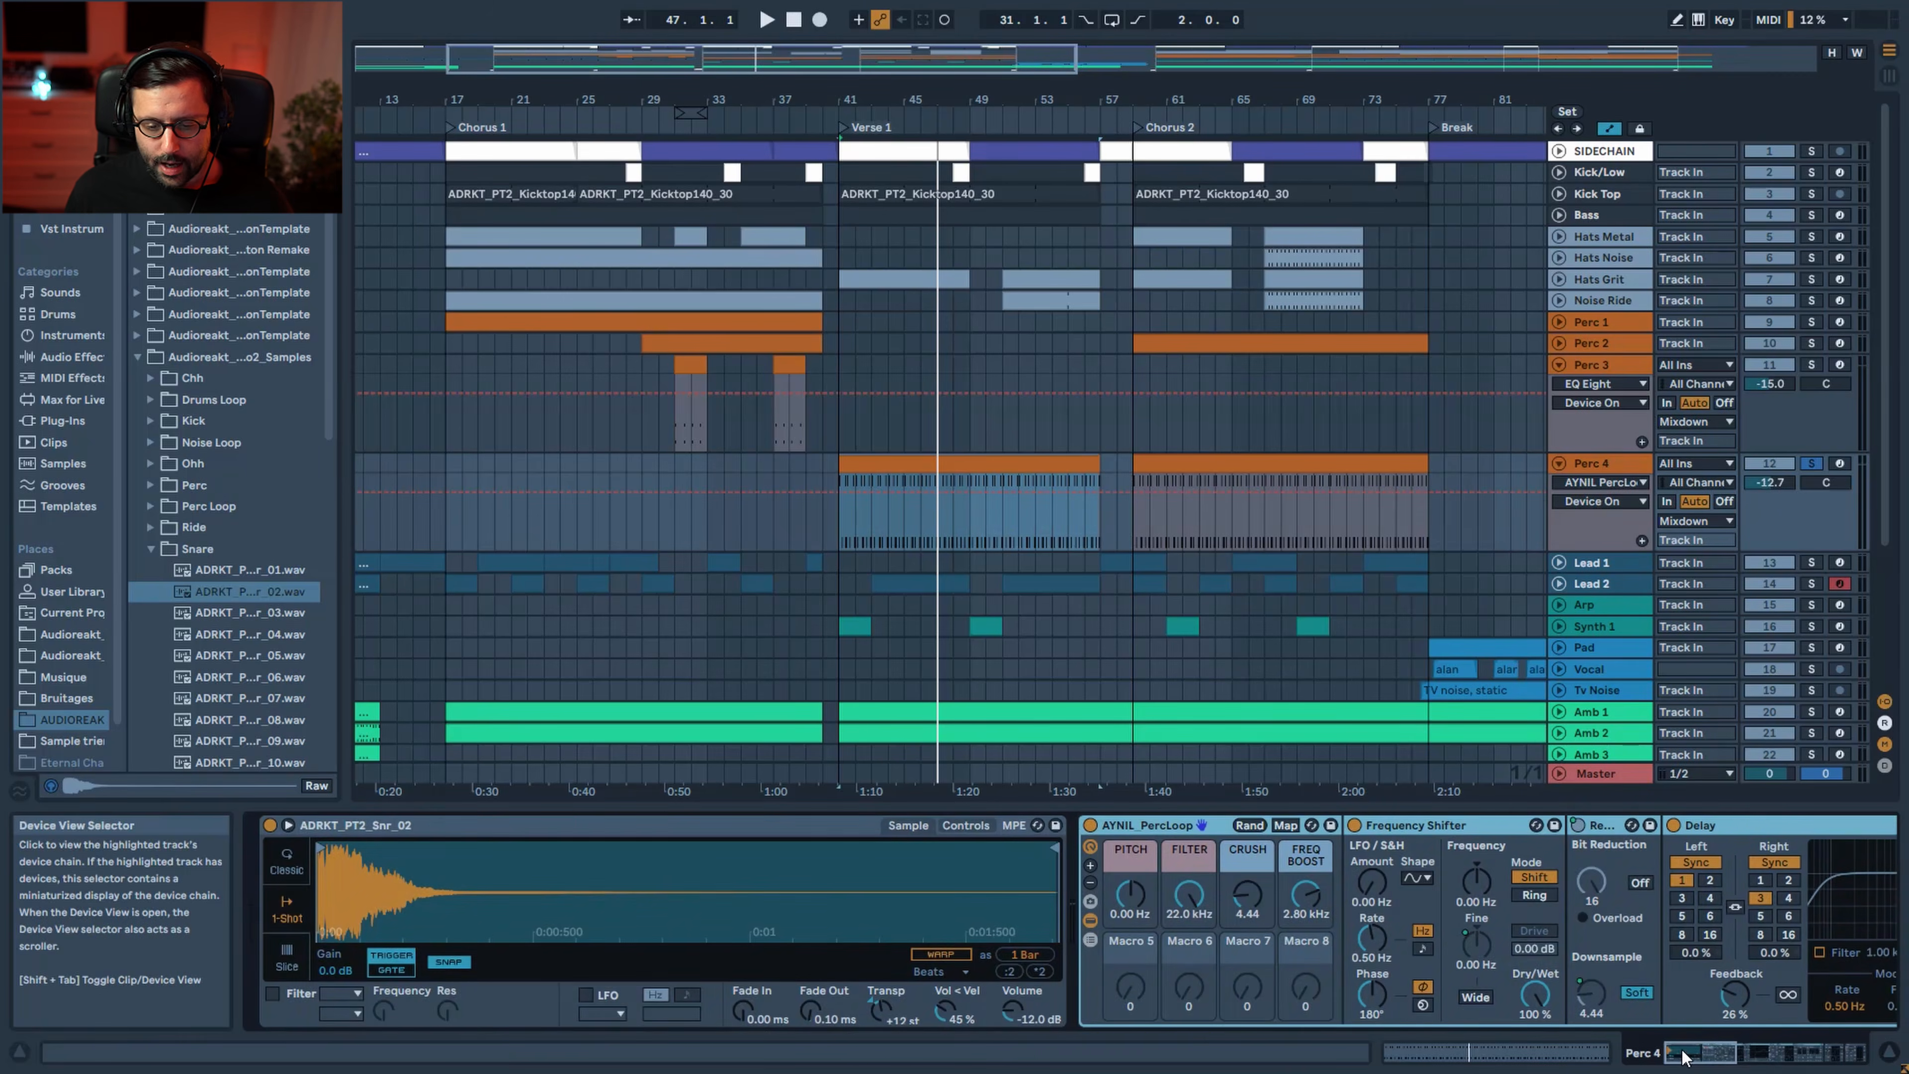
click(1089, 920)
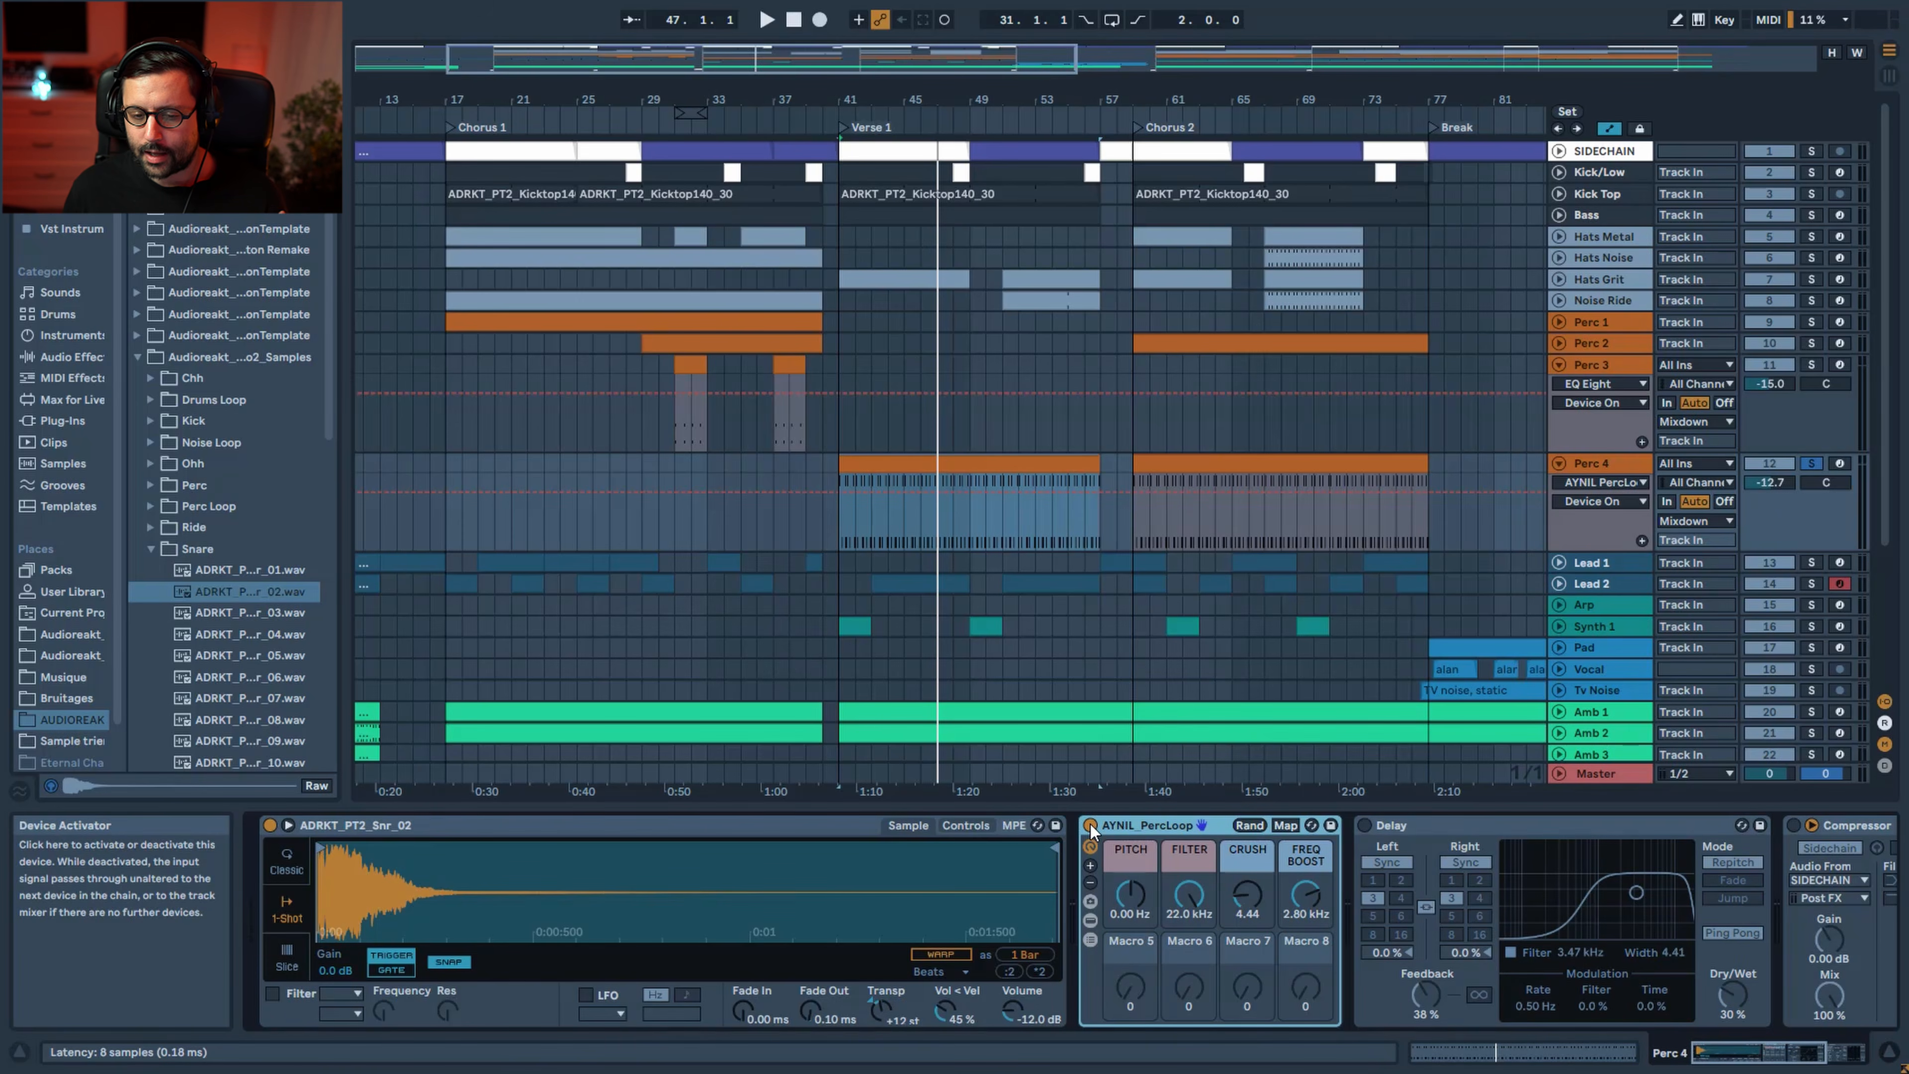
Play Perc 4 through the AYNIL_PercLoop rack and switch on its Delay
key(space)
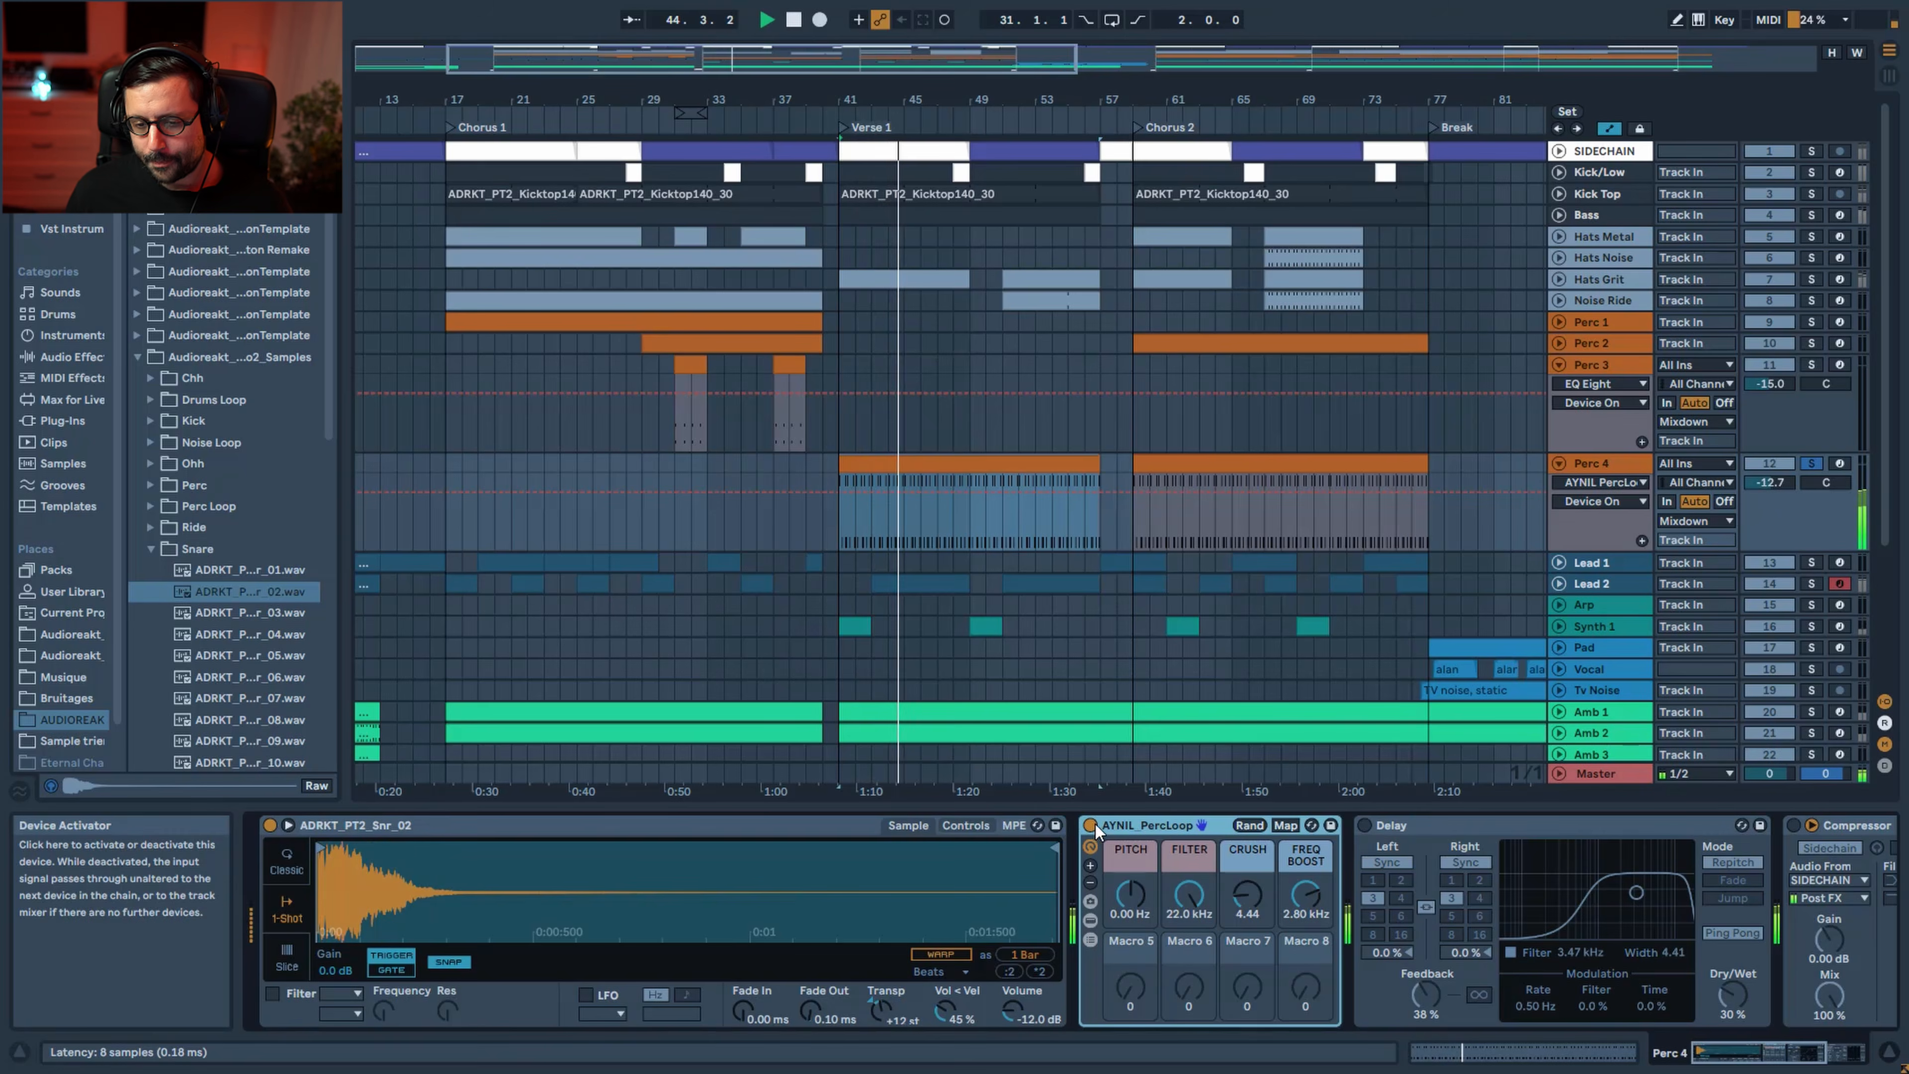
click(1364, 825)
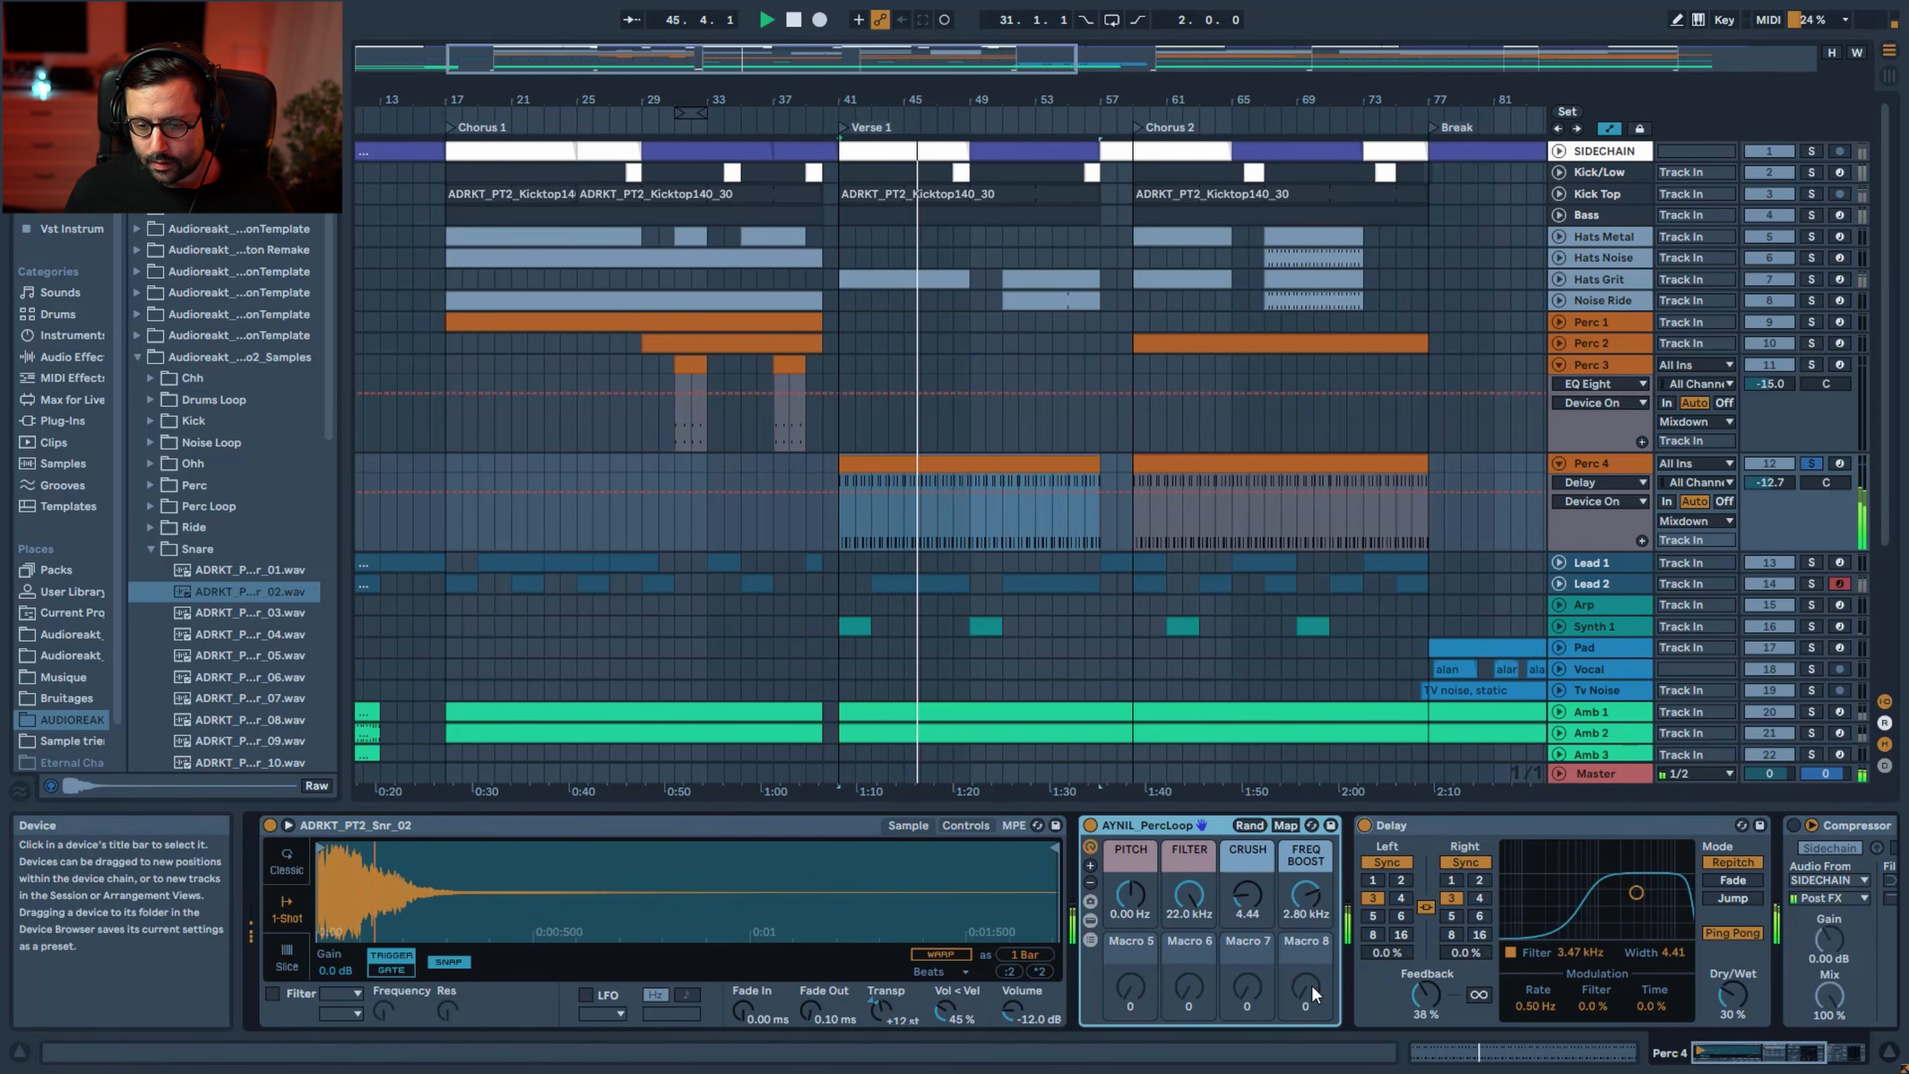
drag(1751, 1052, 1796, 1052)
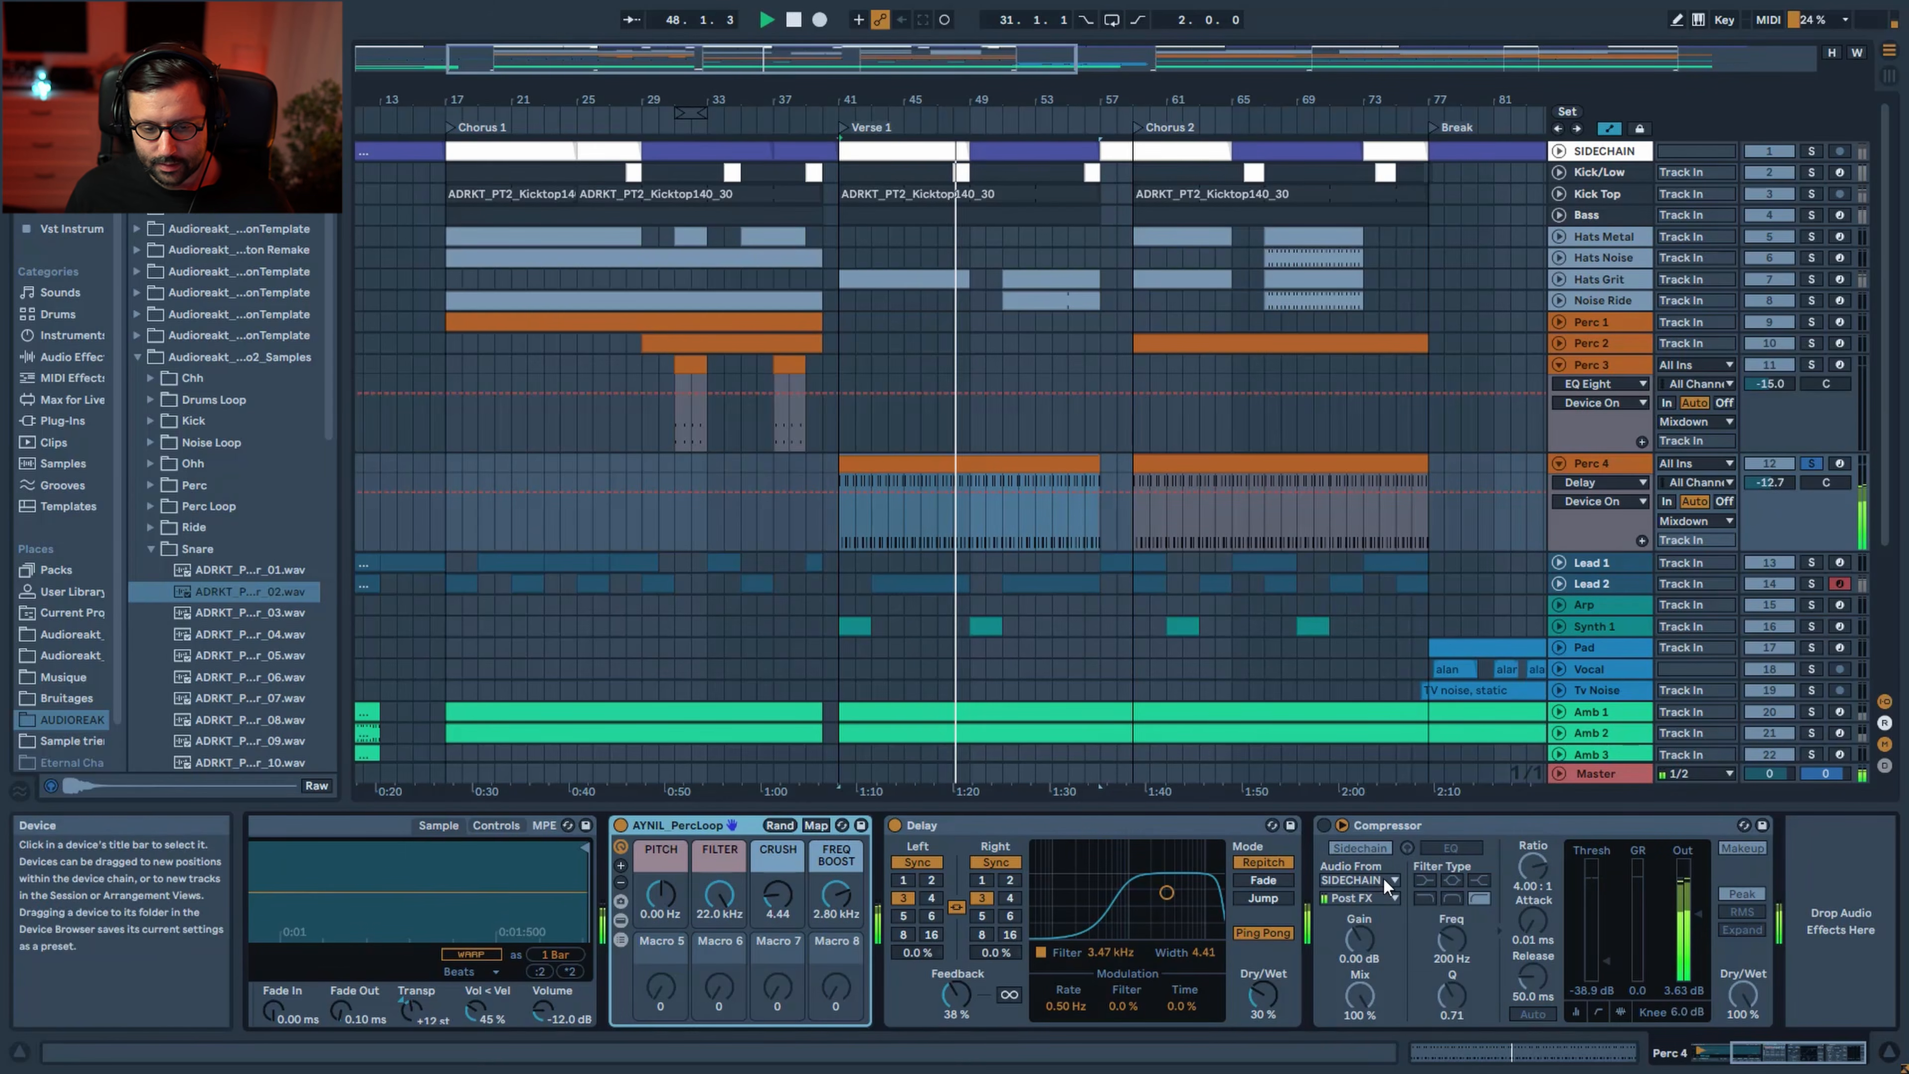
Switch on Perc 4's sidechain Compressor, take the track out of solo and play Verse 1 with the full mix
click(1325, 825)
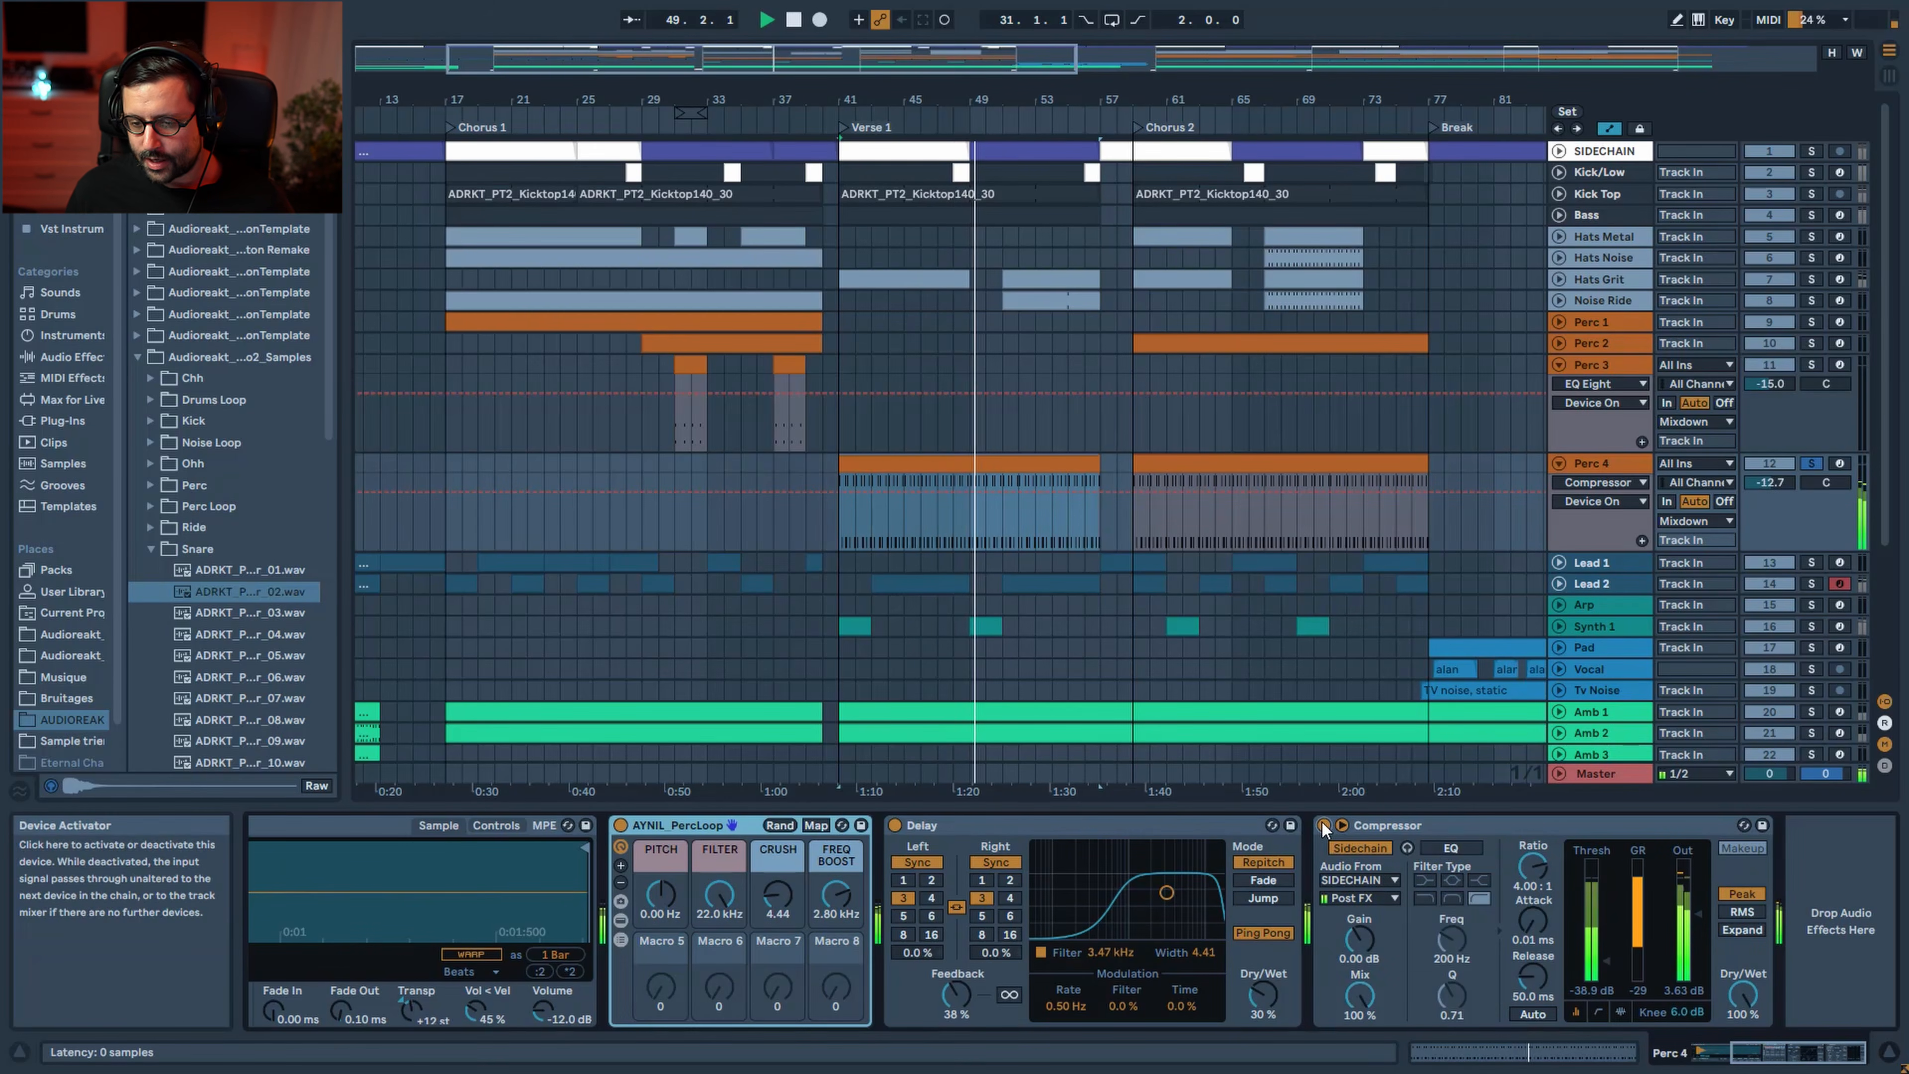
click(1809, 464)
key(space)
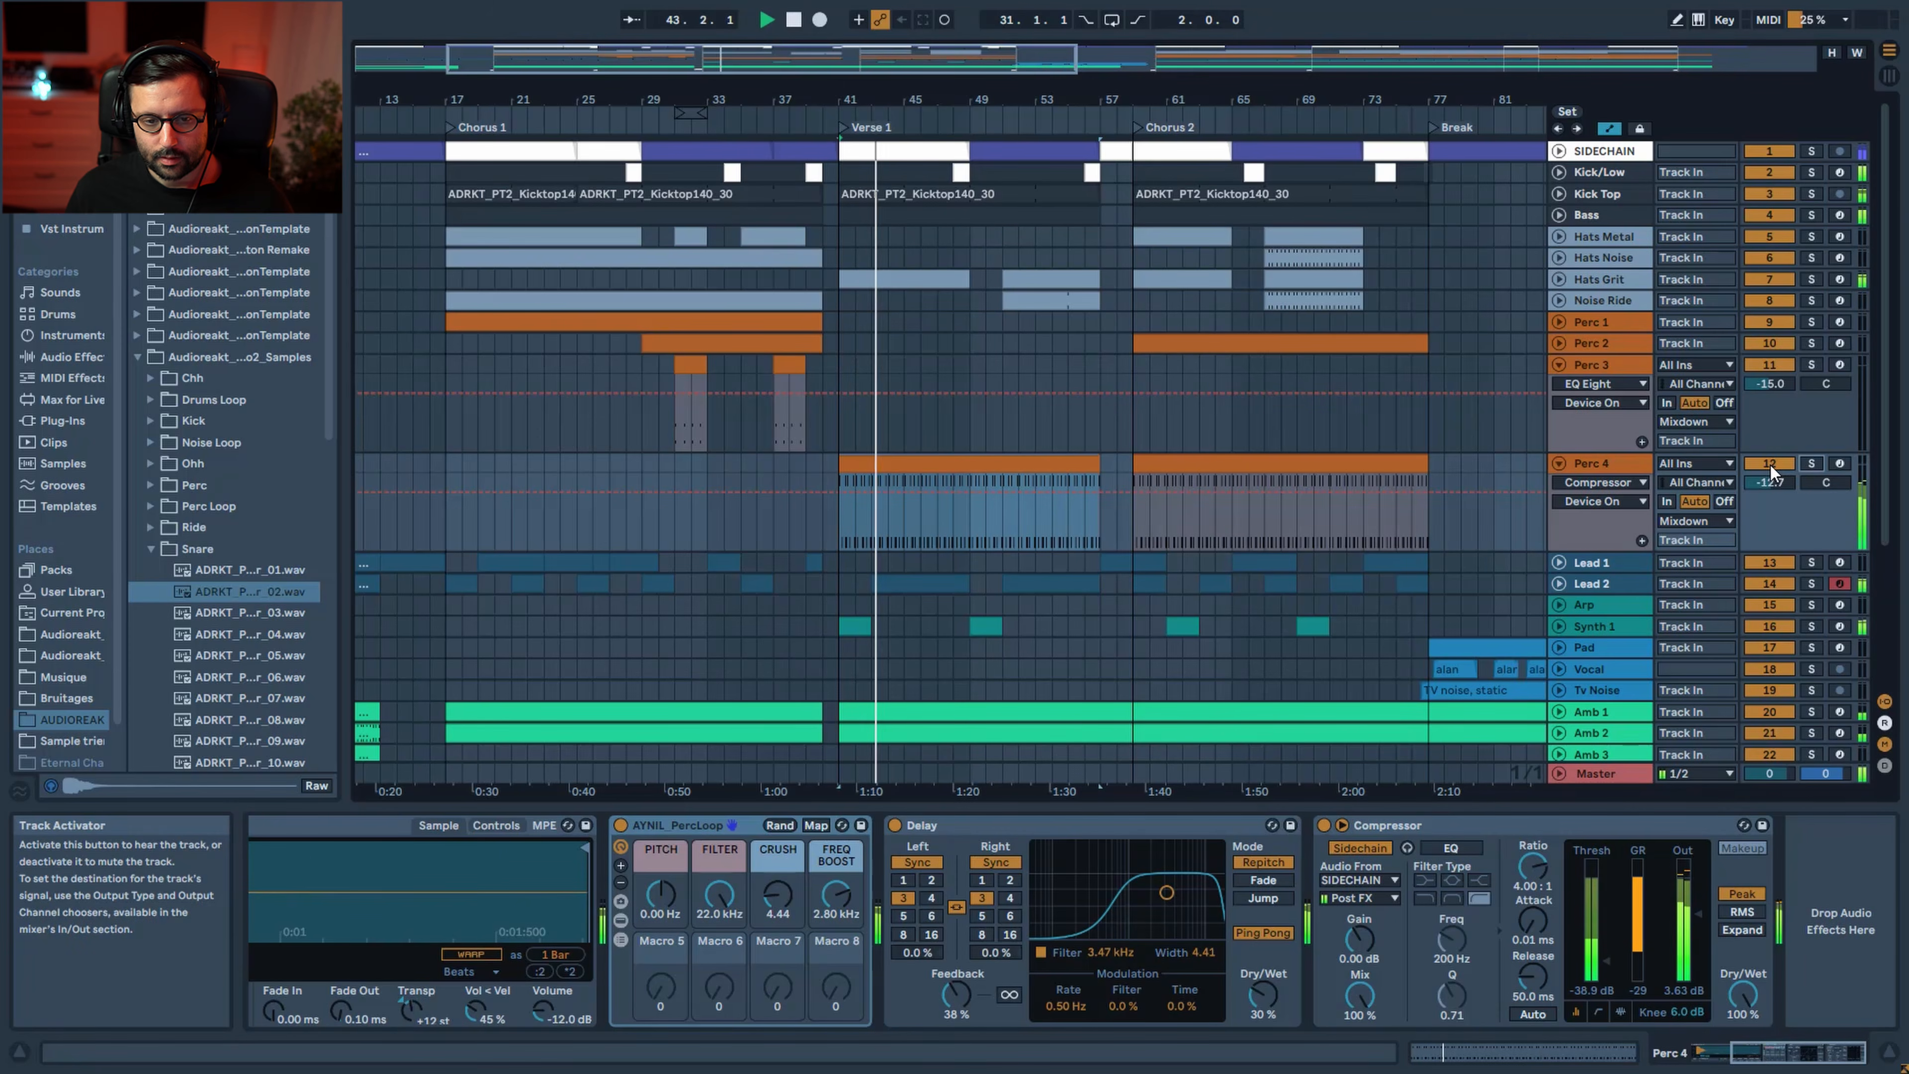
Compare the mix with Perc 4 muted and unmuted, and fold the Perc 4 and Perc 3 tracks
click(1770, 464)
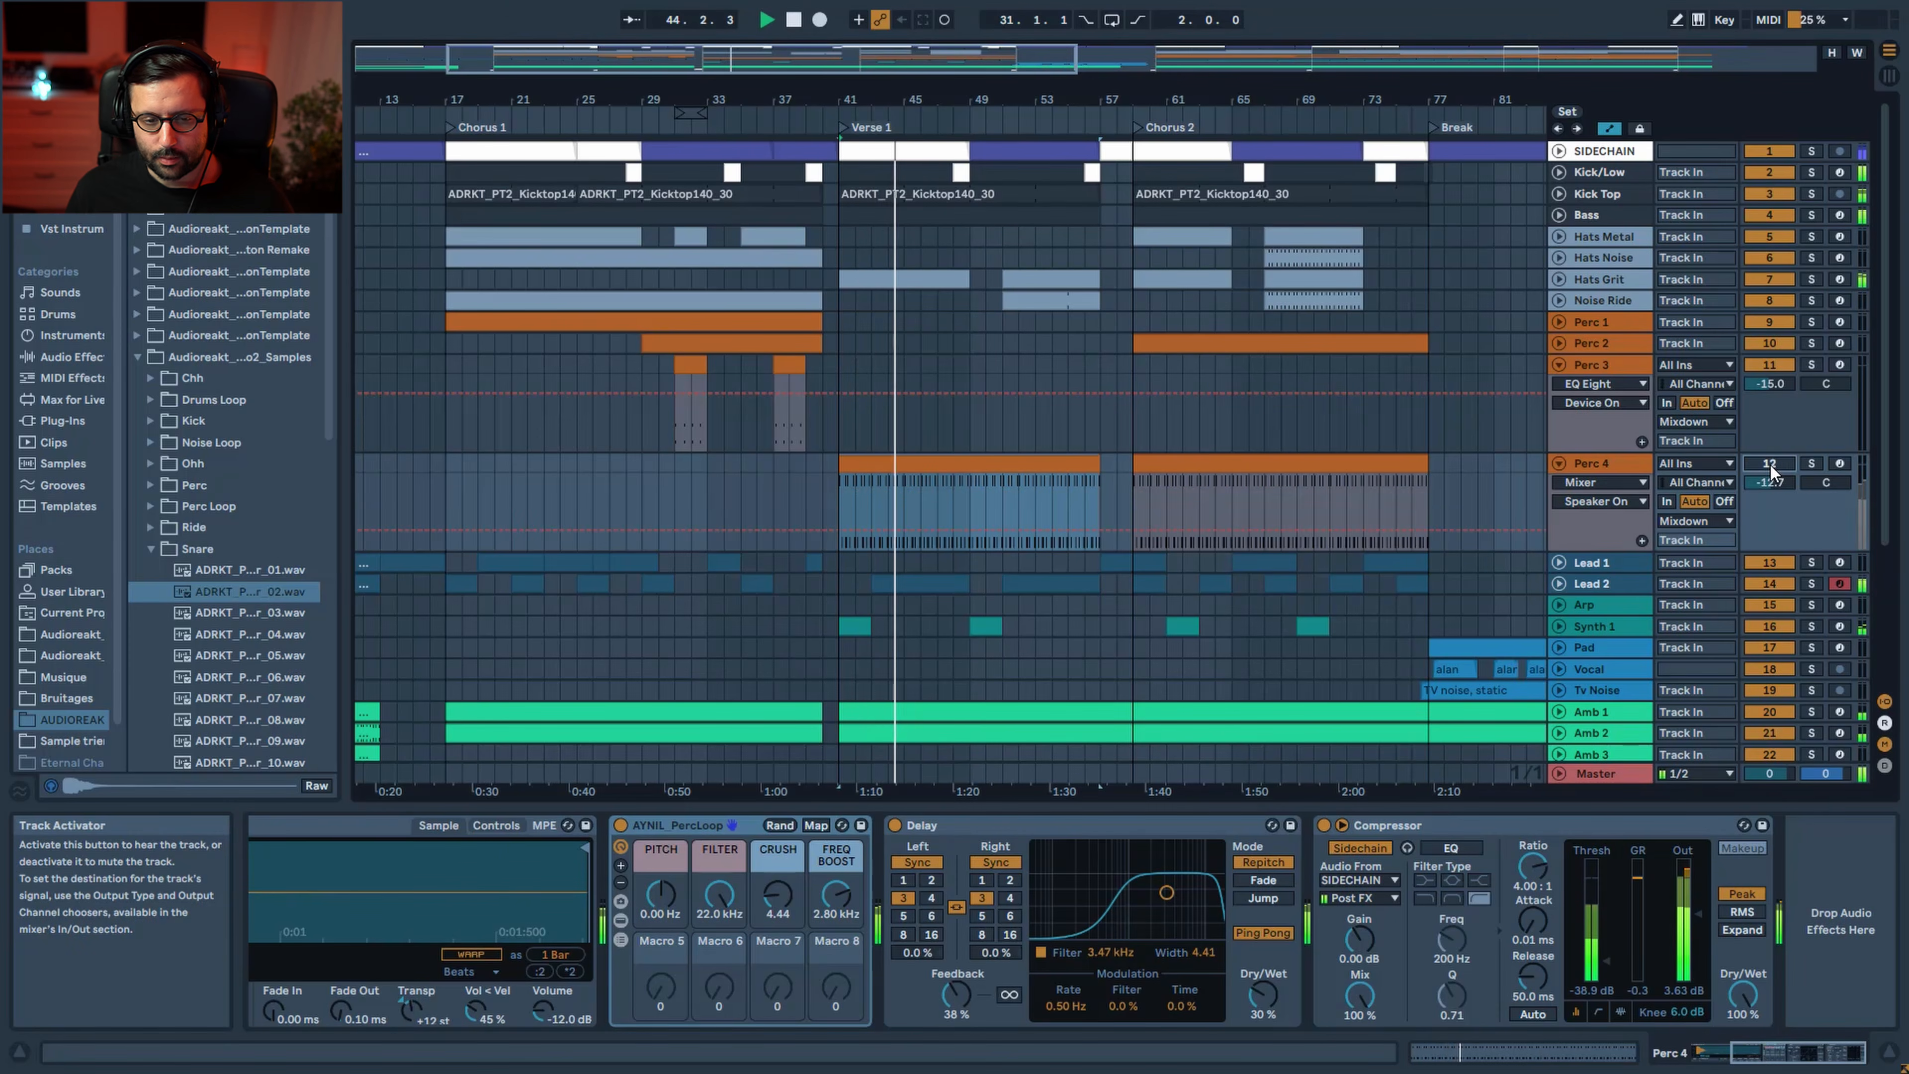
click(1771, 466)
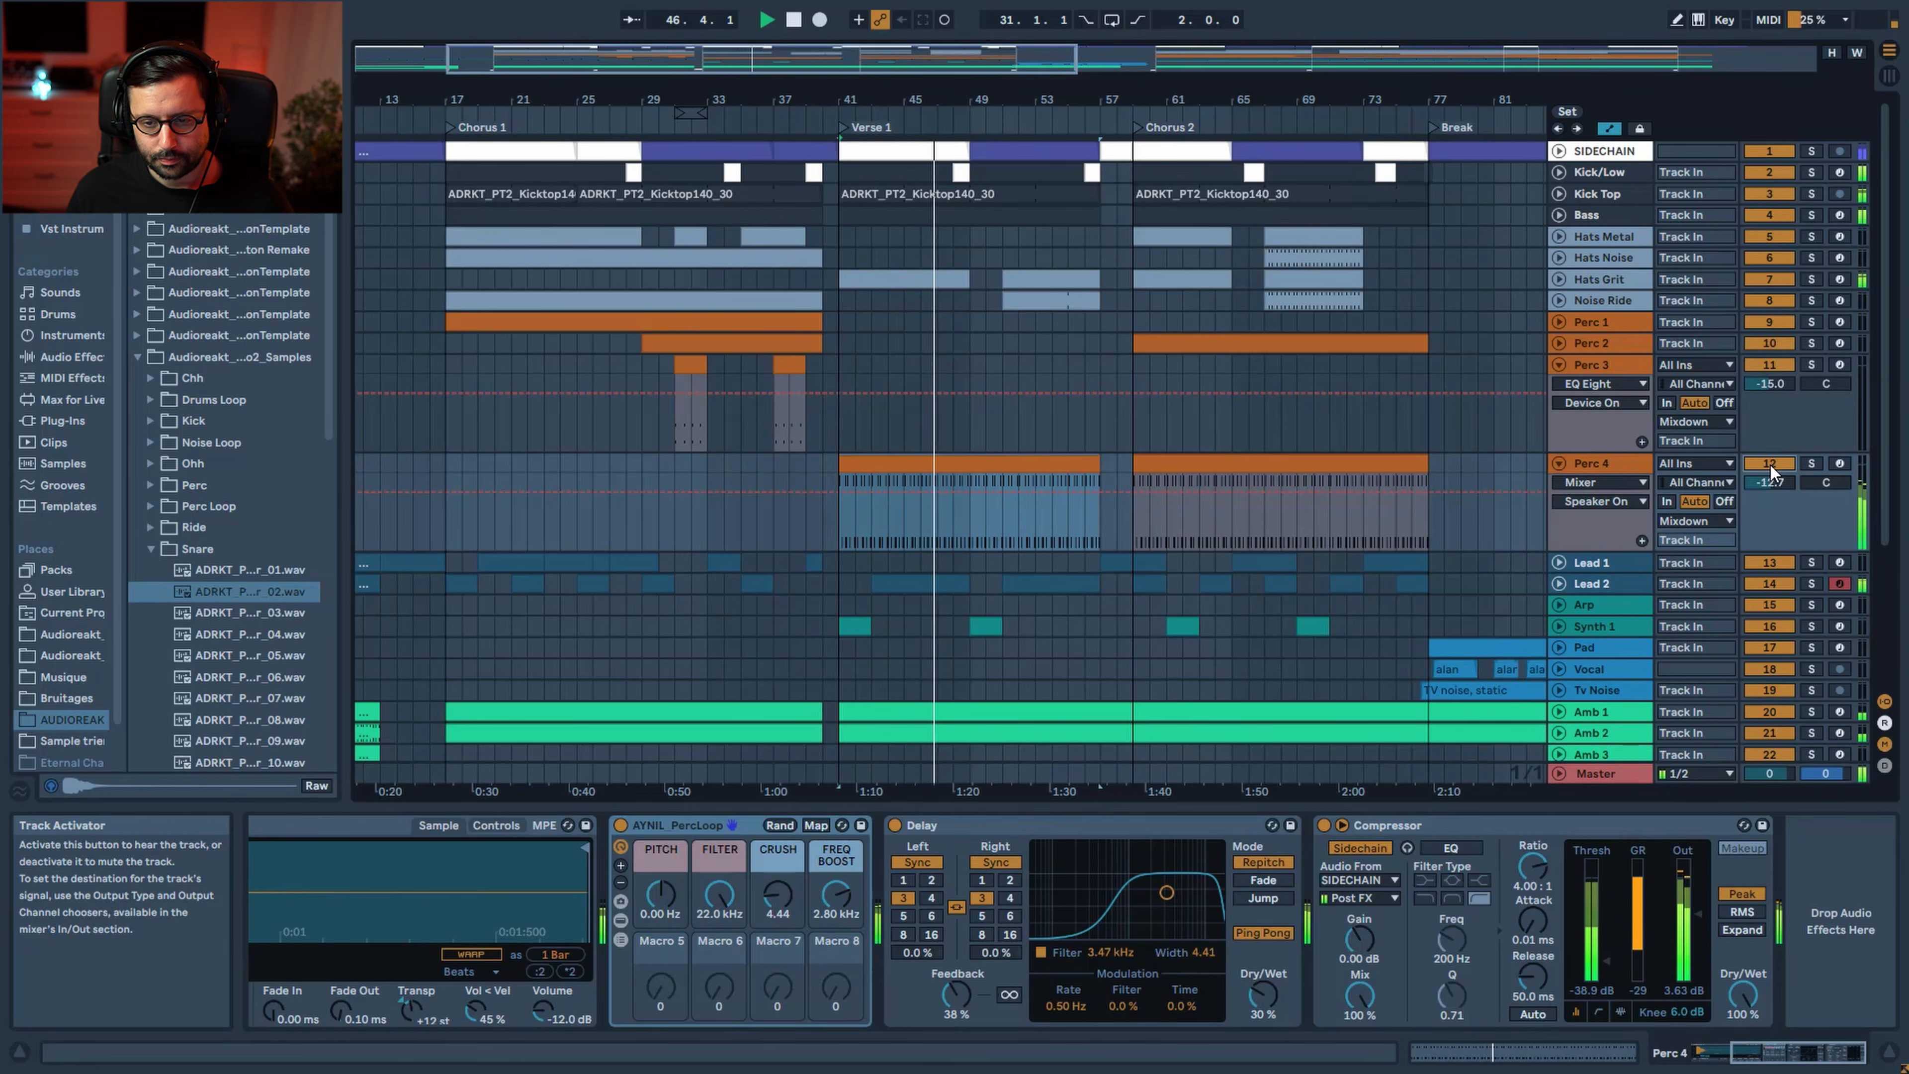
click(1560, 464)
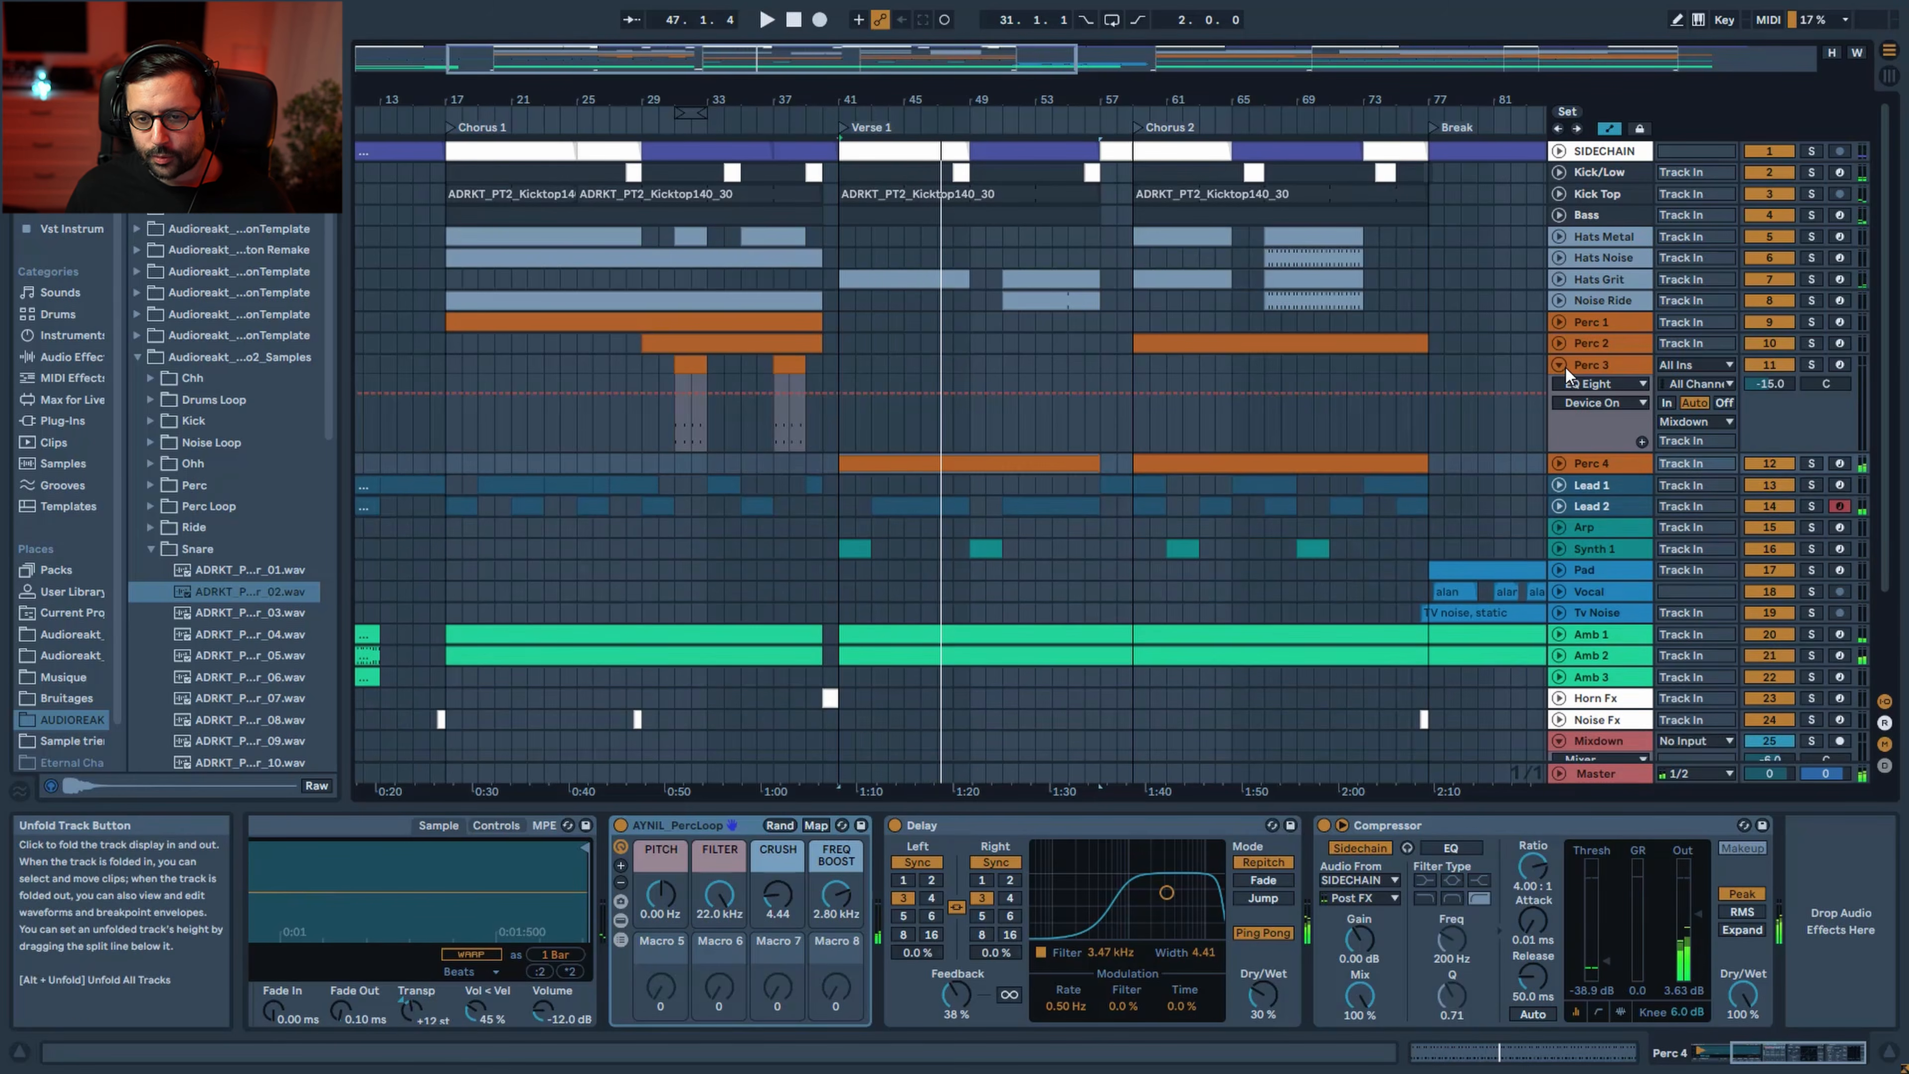
click(1566, 369)
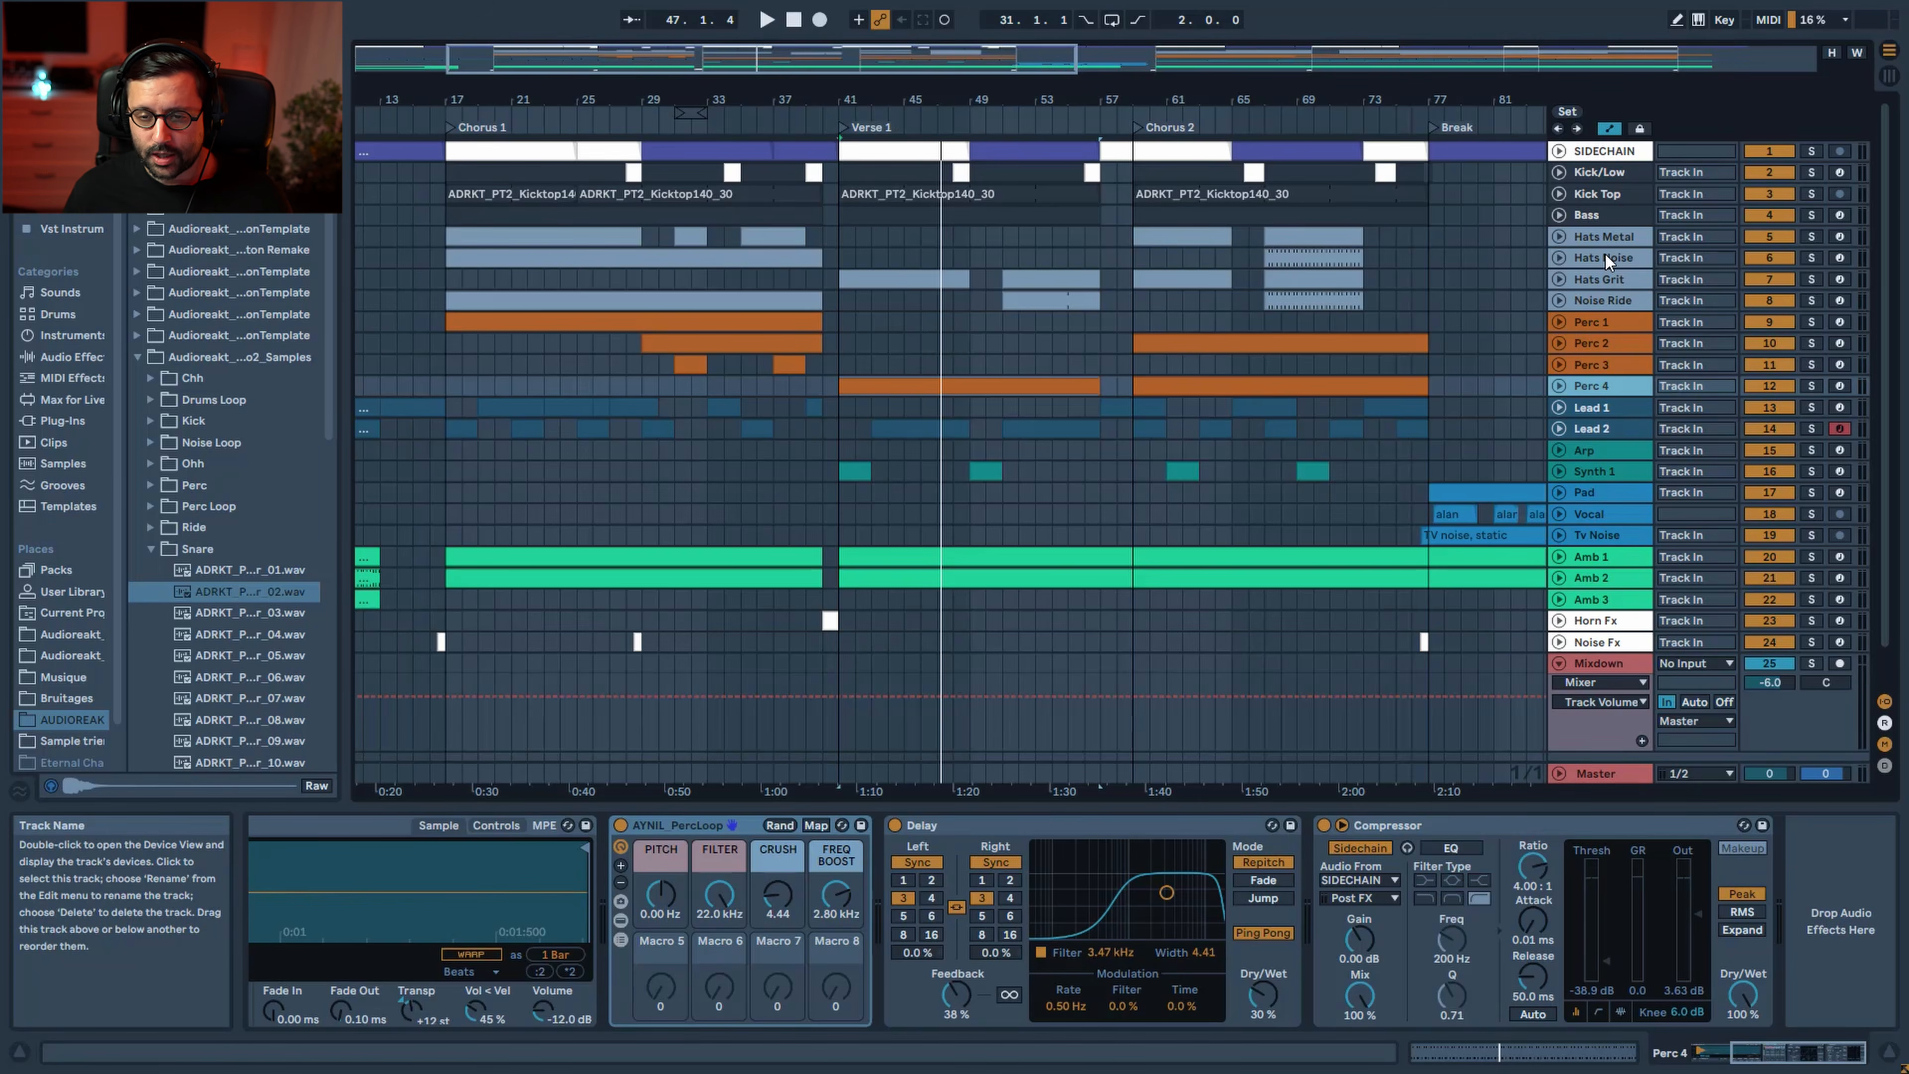
Show the device chain of the Perc 2 track
click(1613, 341)
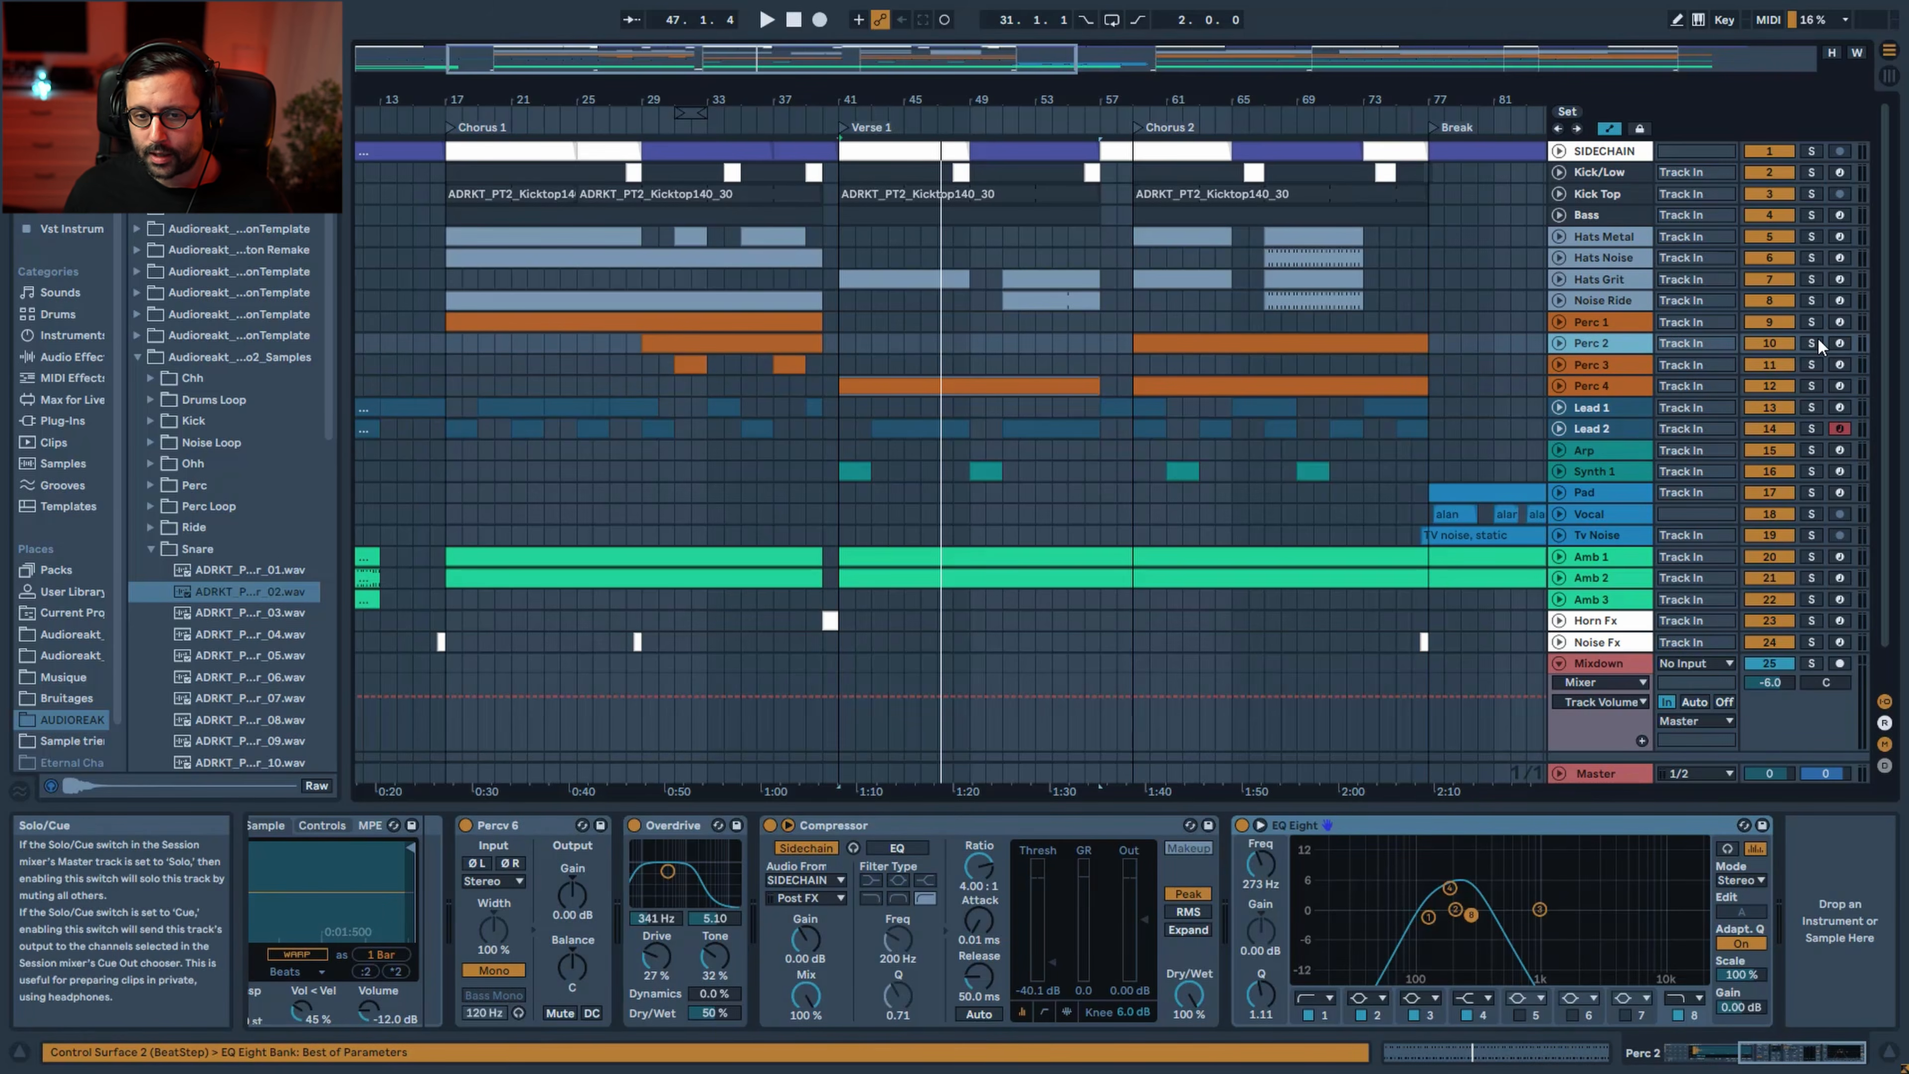
click(740, 297)
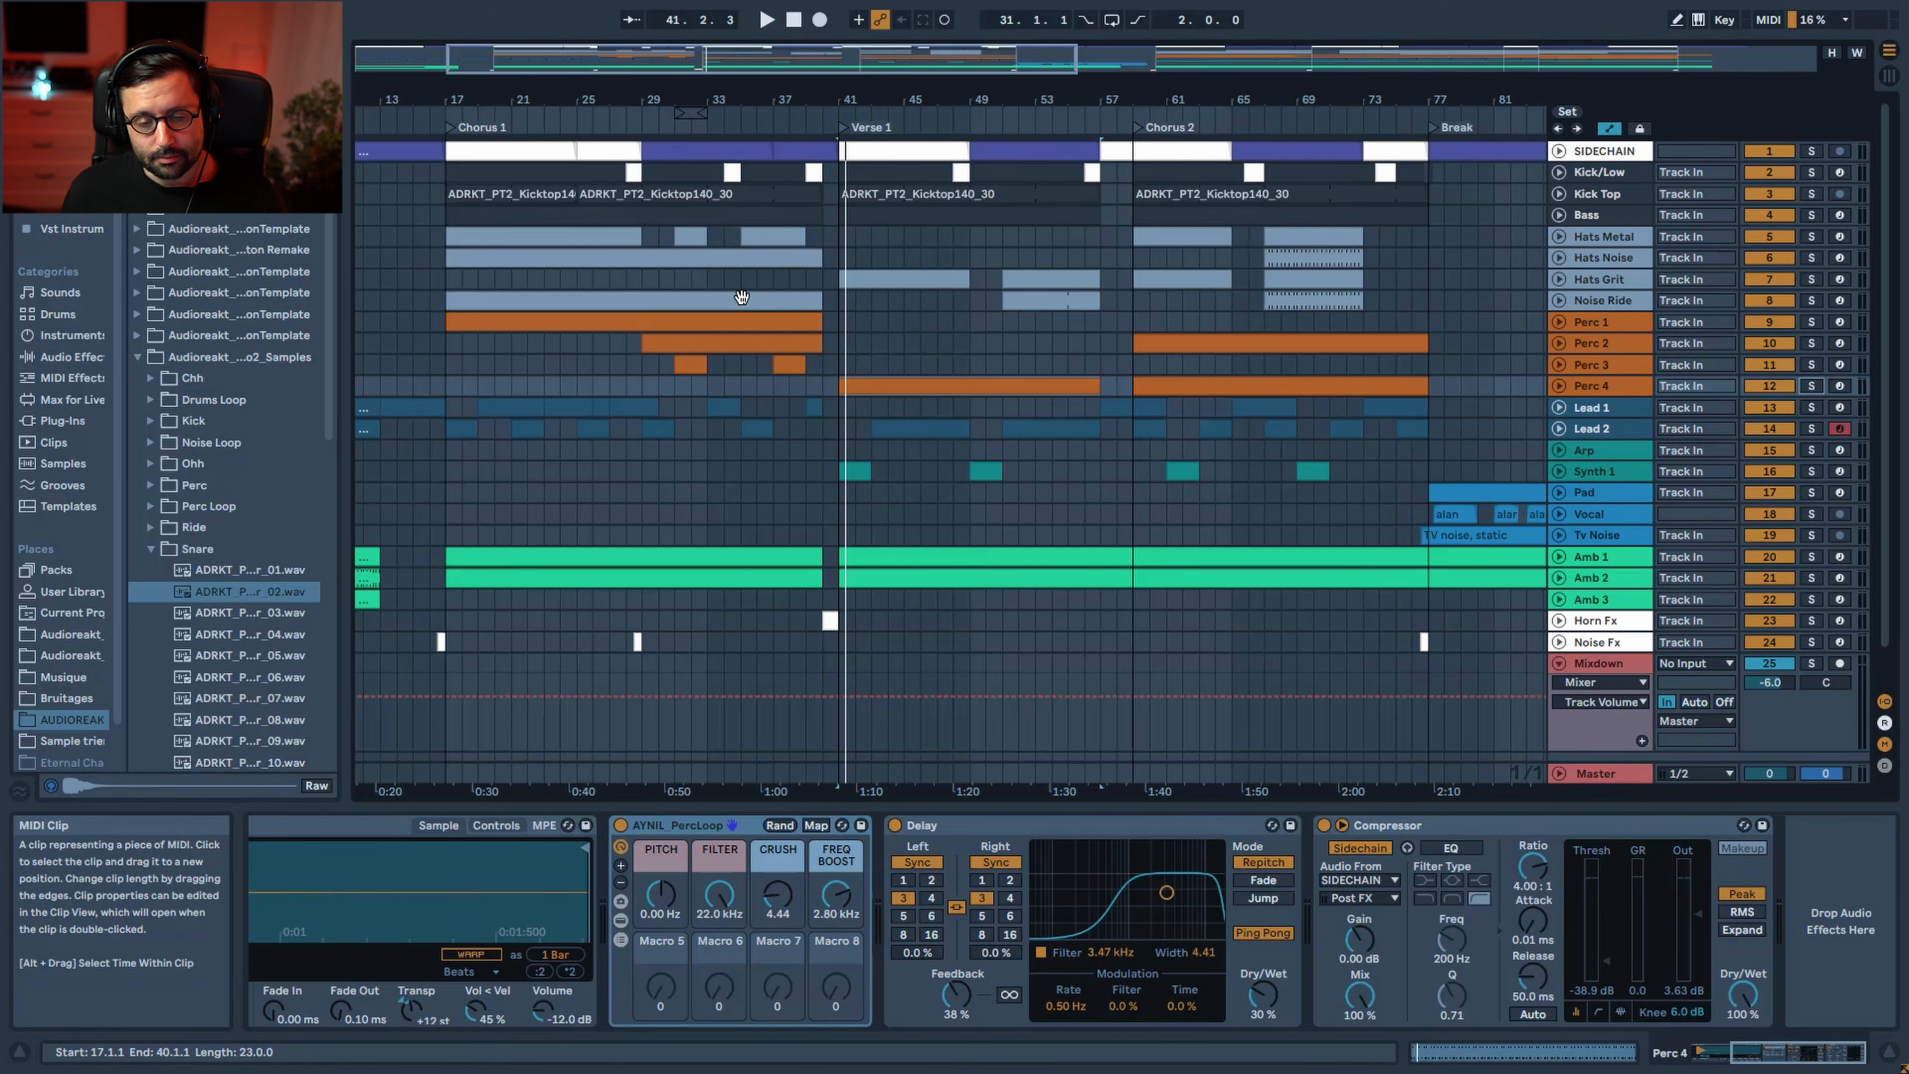
Solo the Lead 1 track and unfold its lane in the arrangement
click(1624, 408)
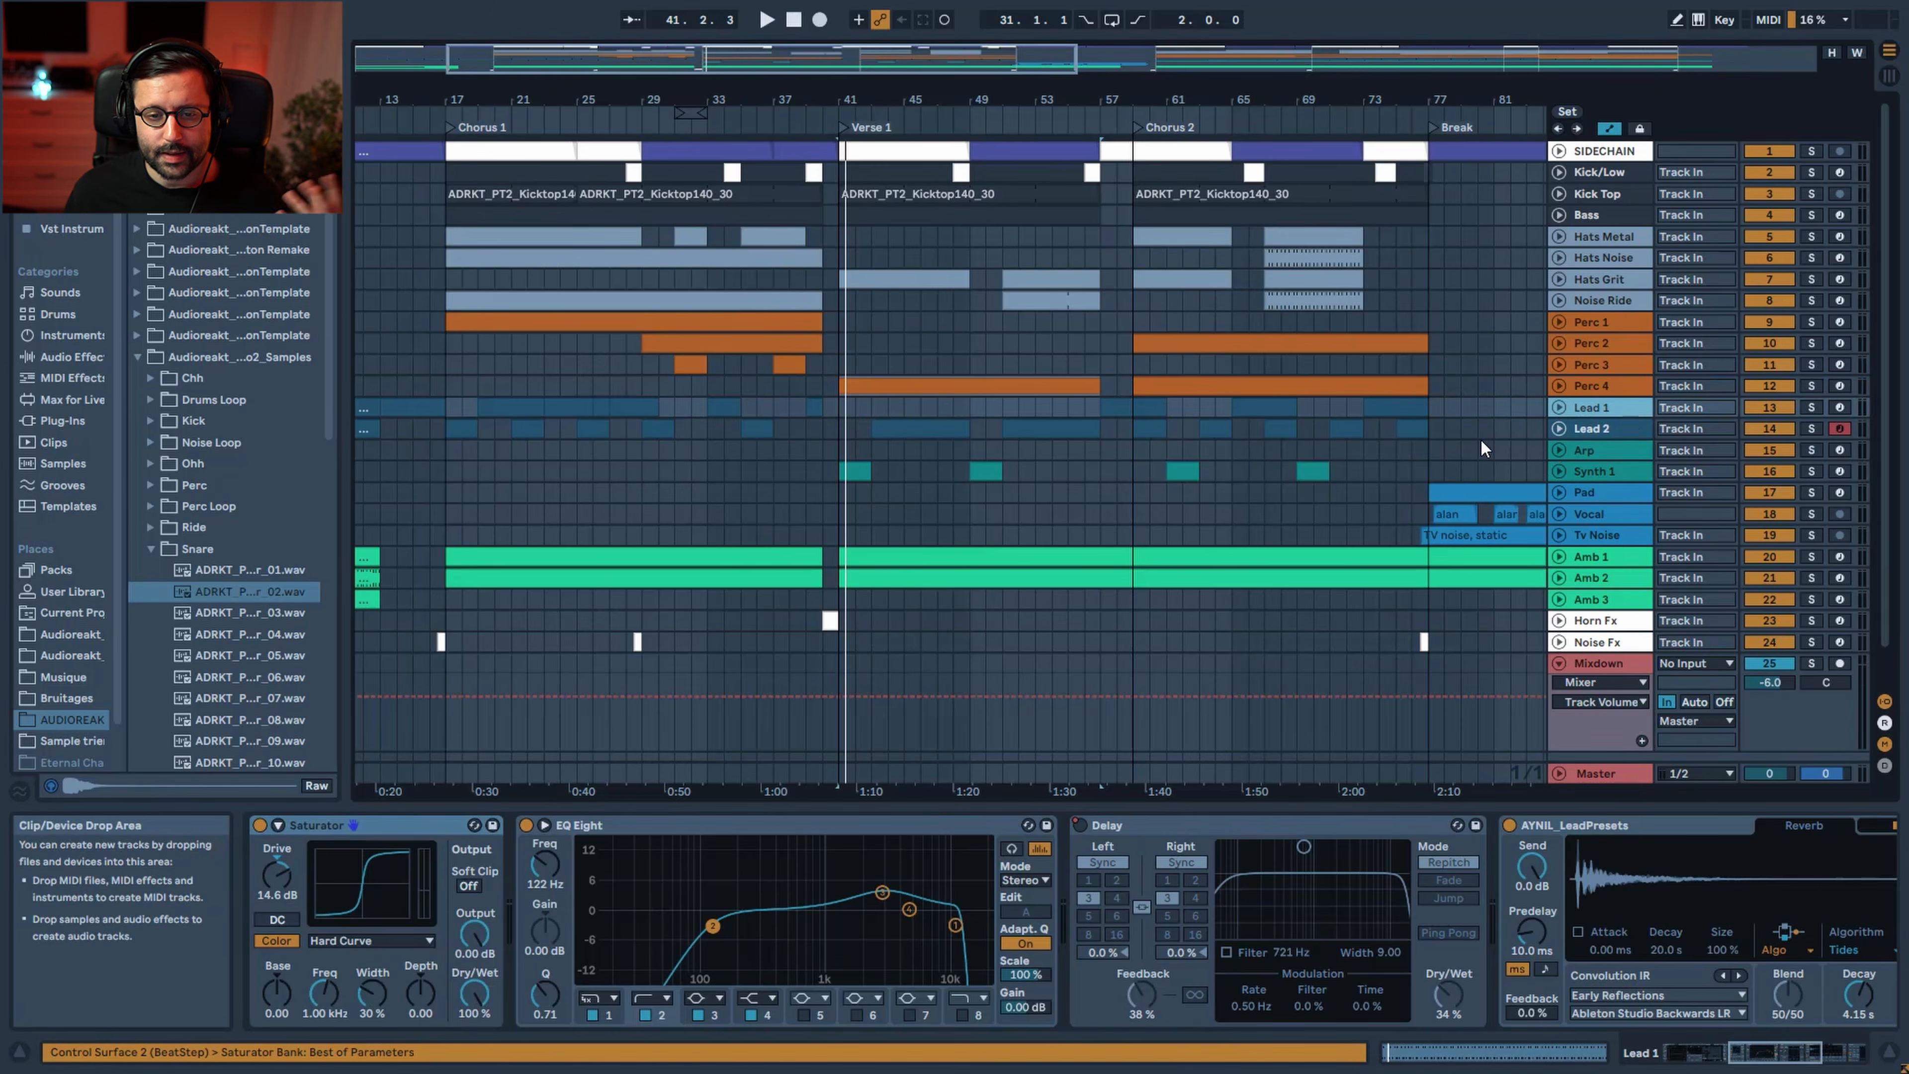
click(1805, 408)
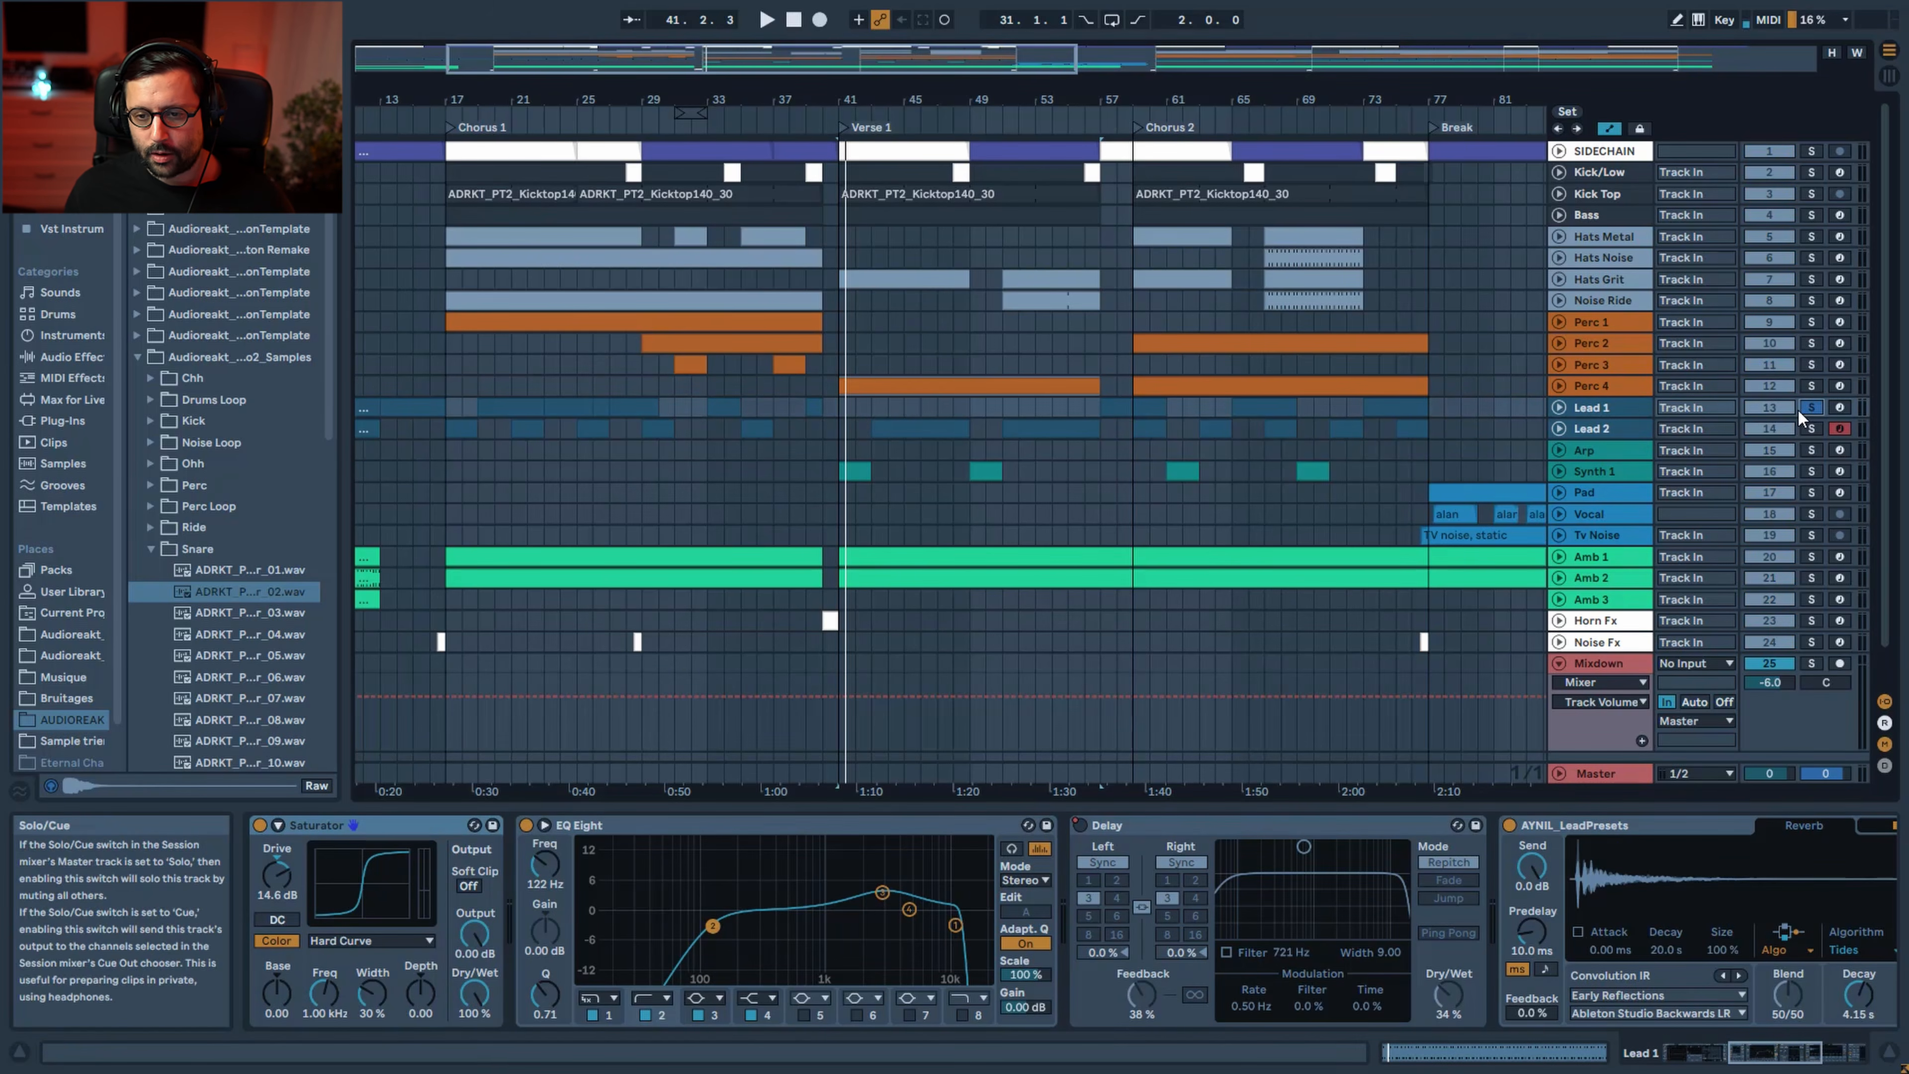
scroll(614, 292, left, 3)
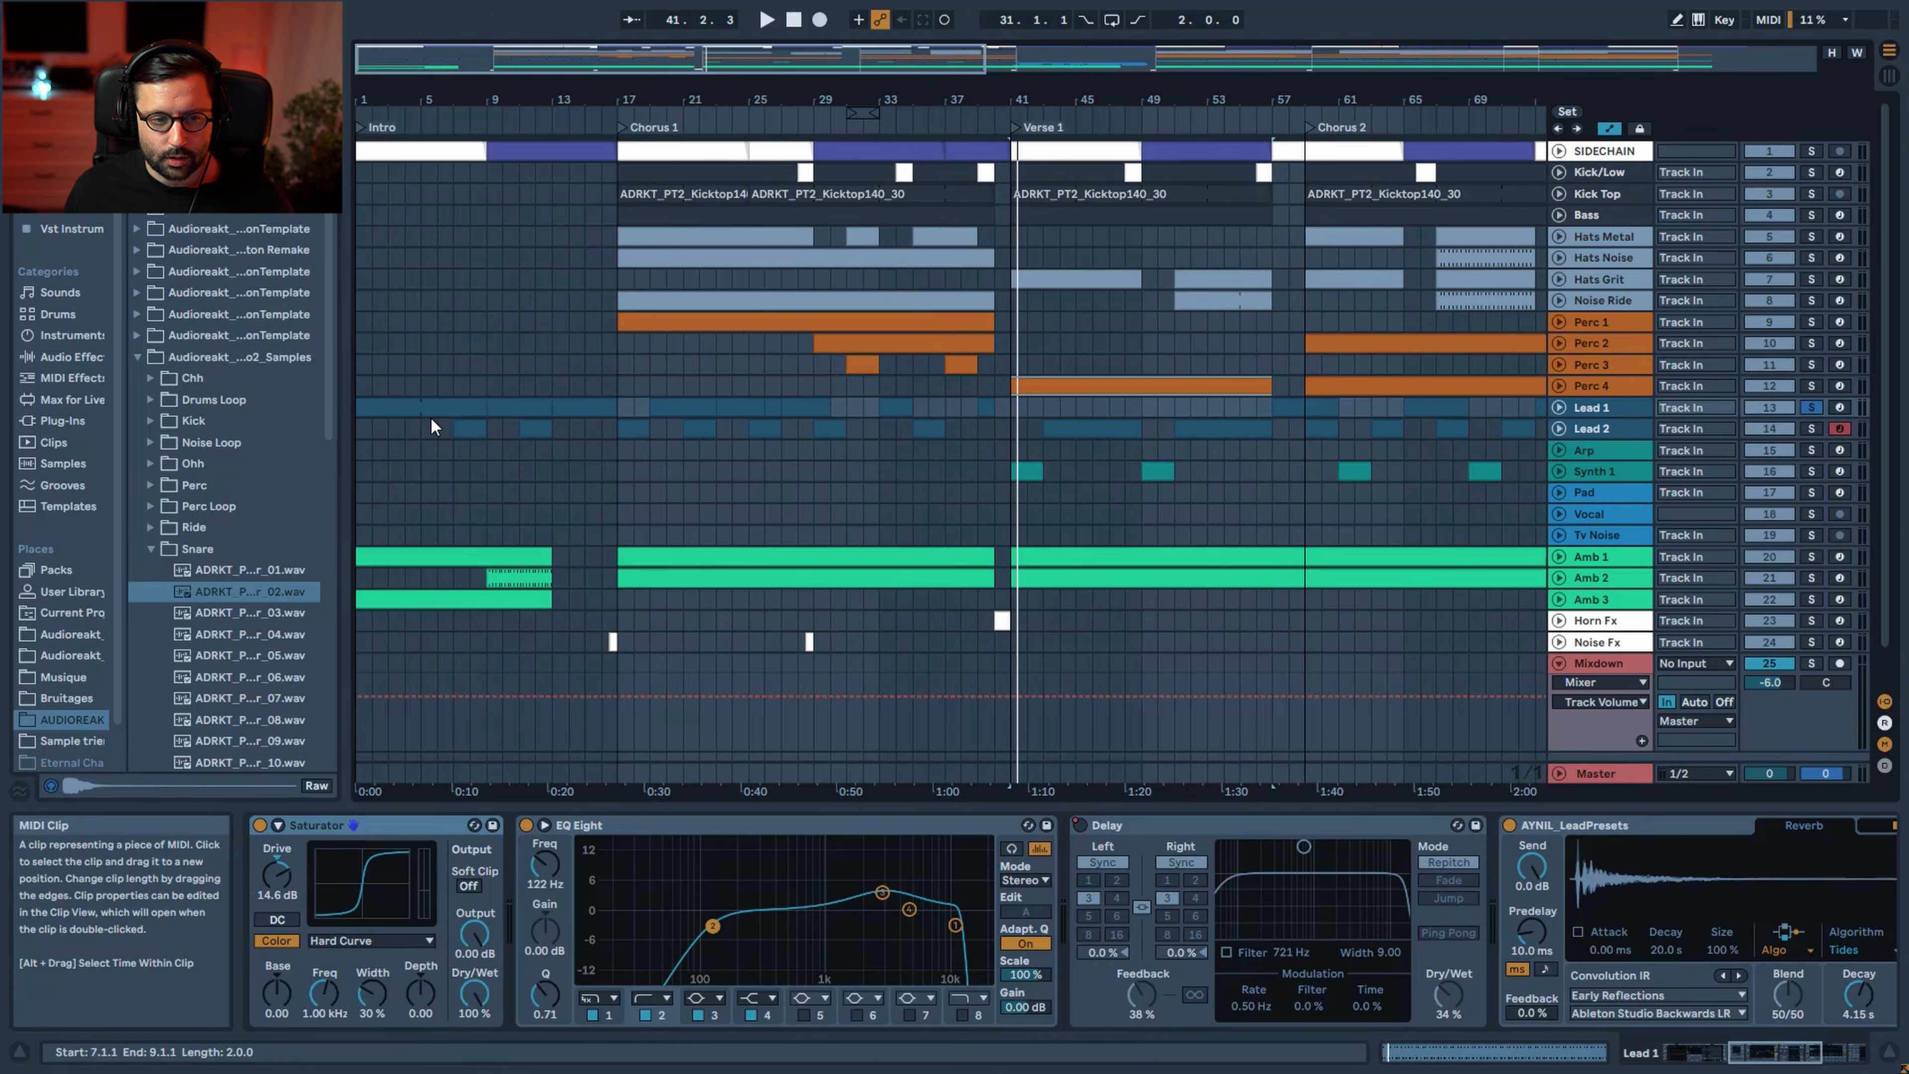
click(1559, 407)
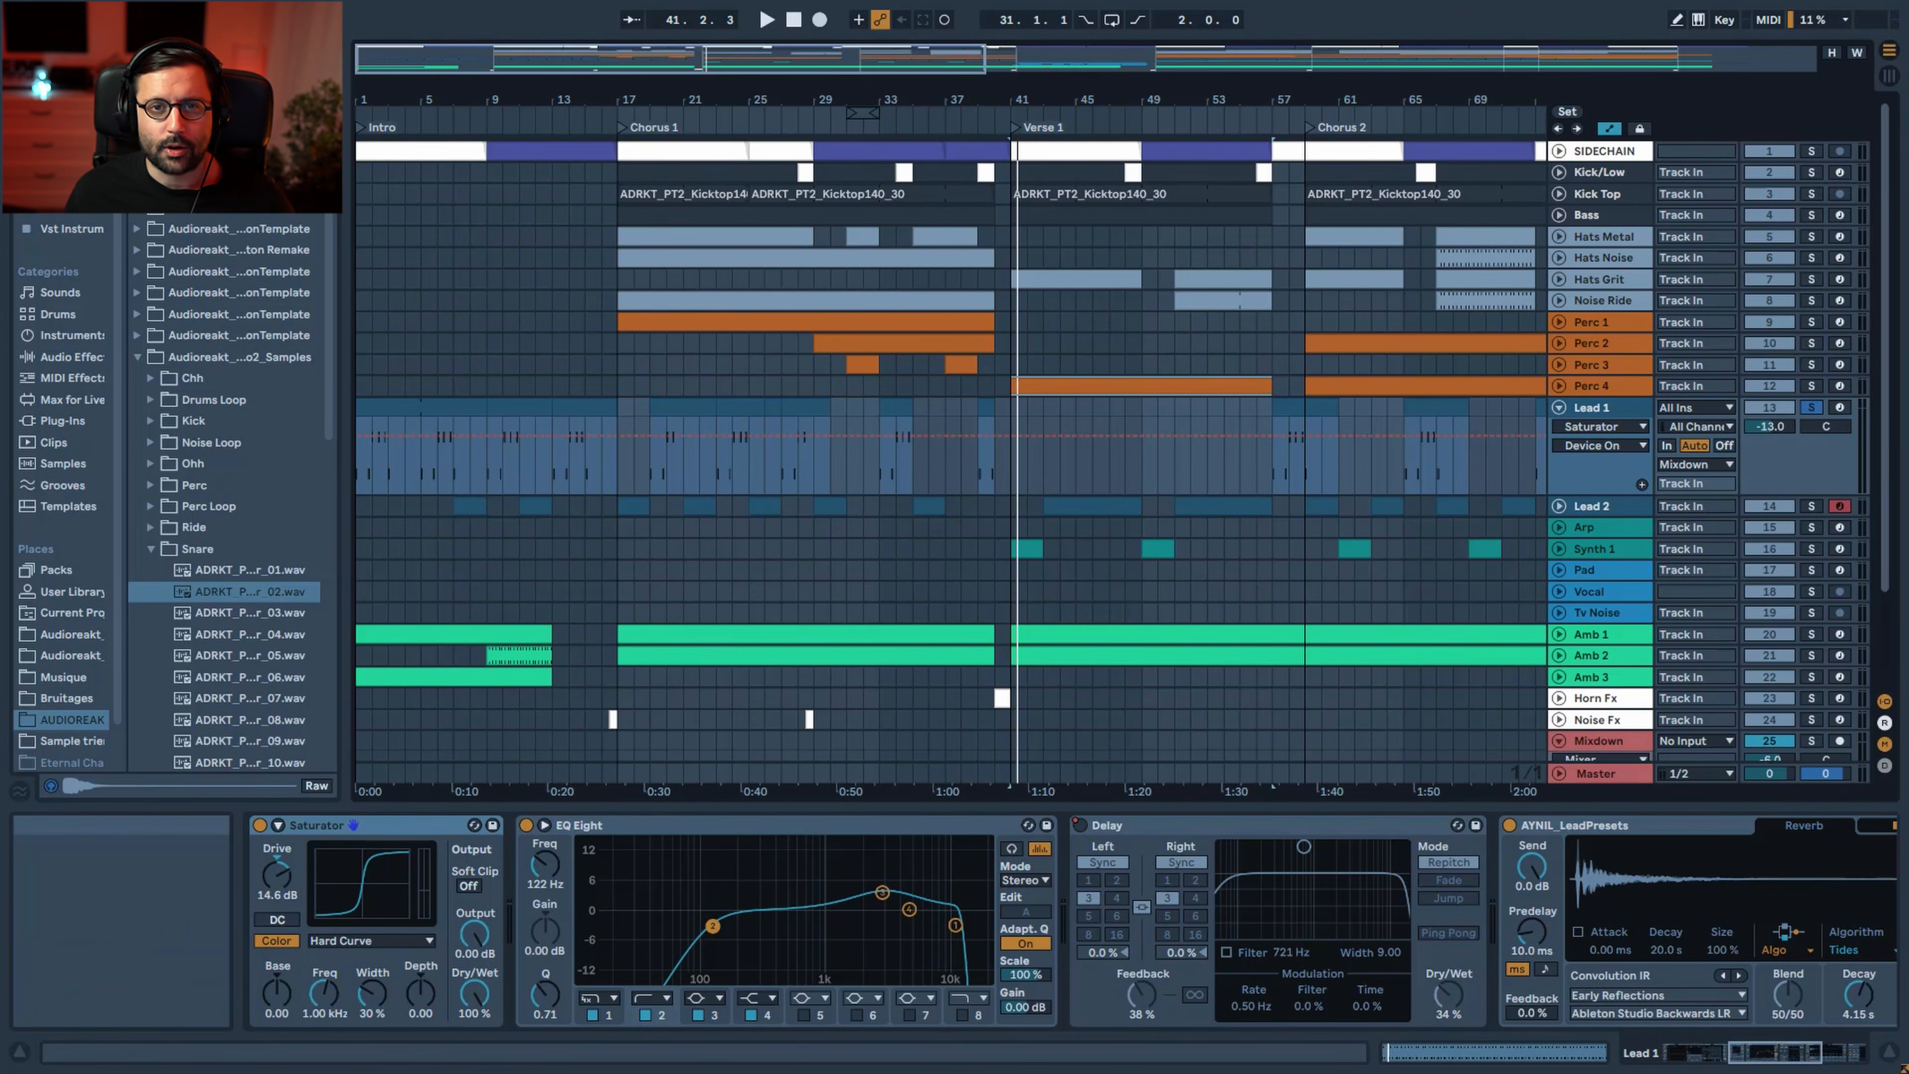
Listen to the soloed Lead 1 from the start of the Intro and again from bar 19 in Chorus 1
click(387, 405)
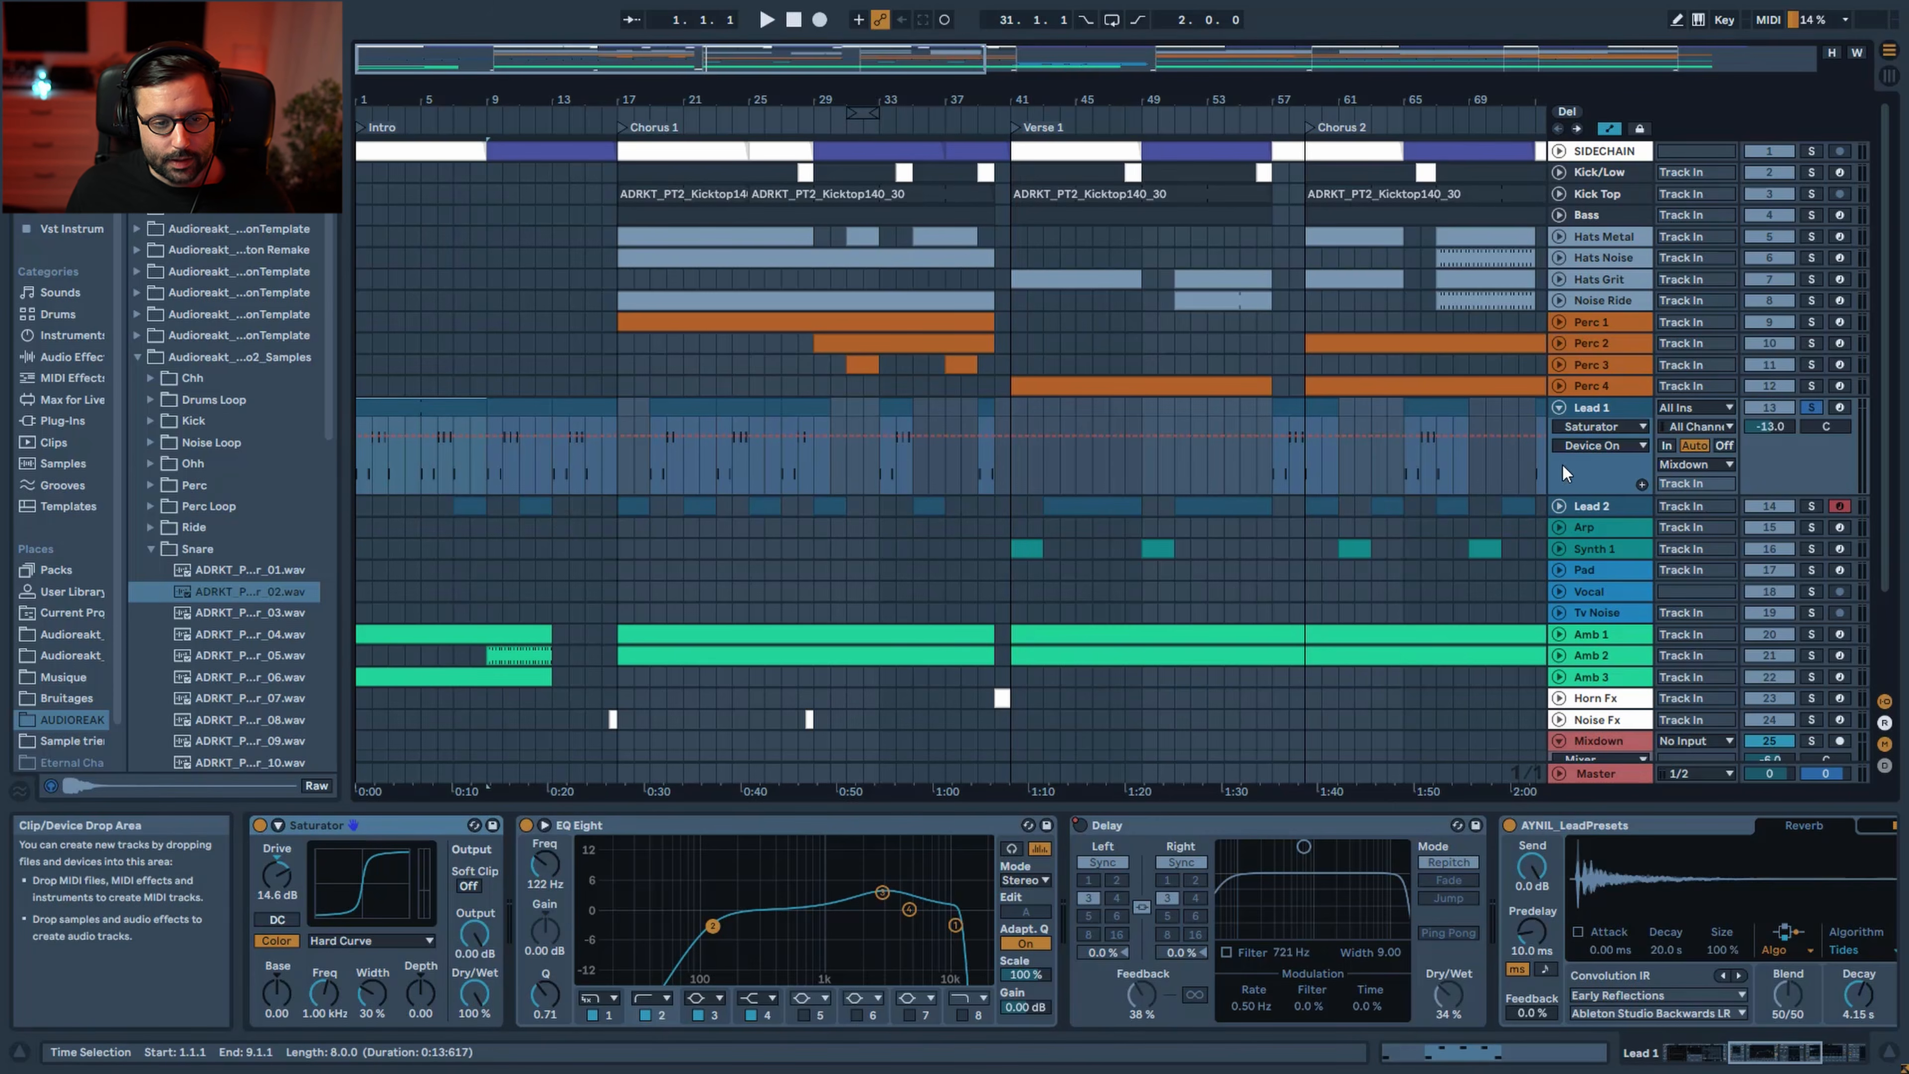
key(space)
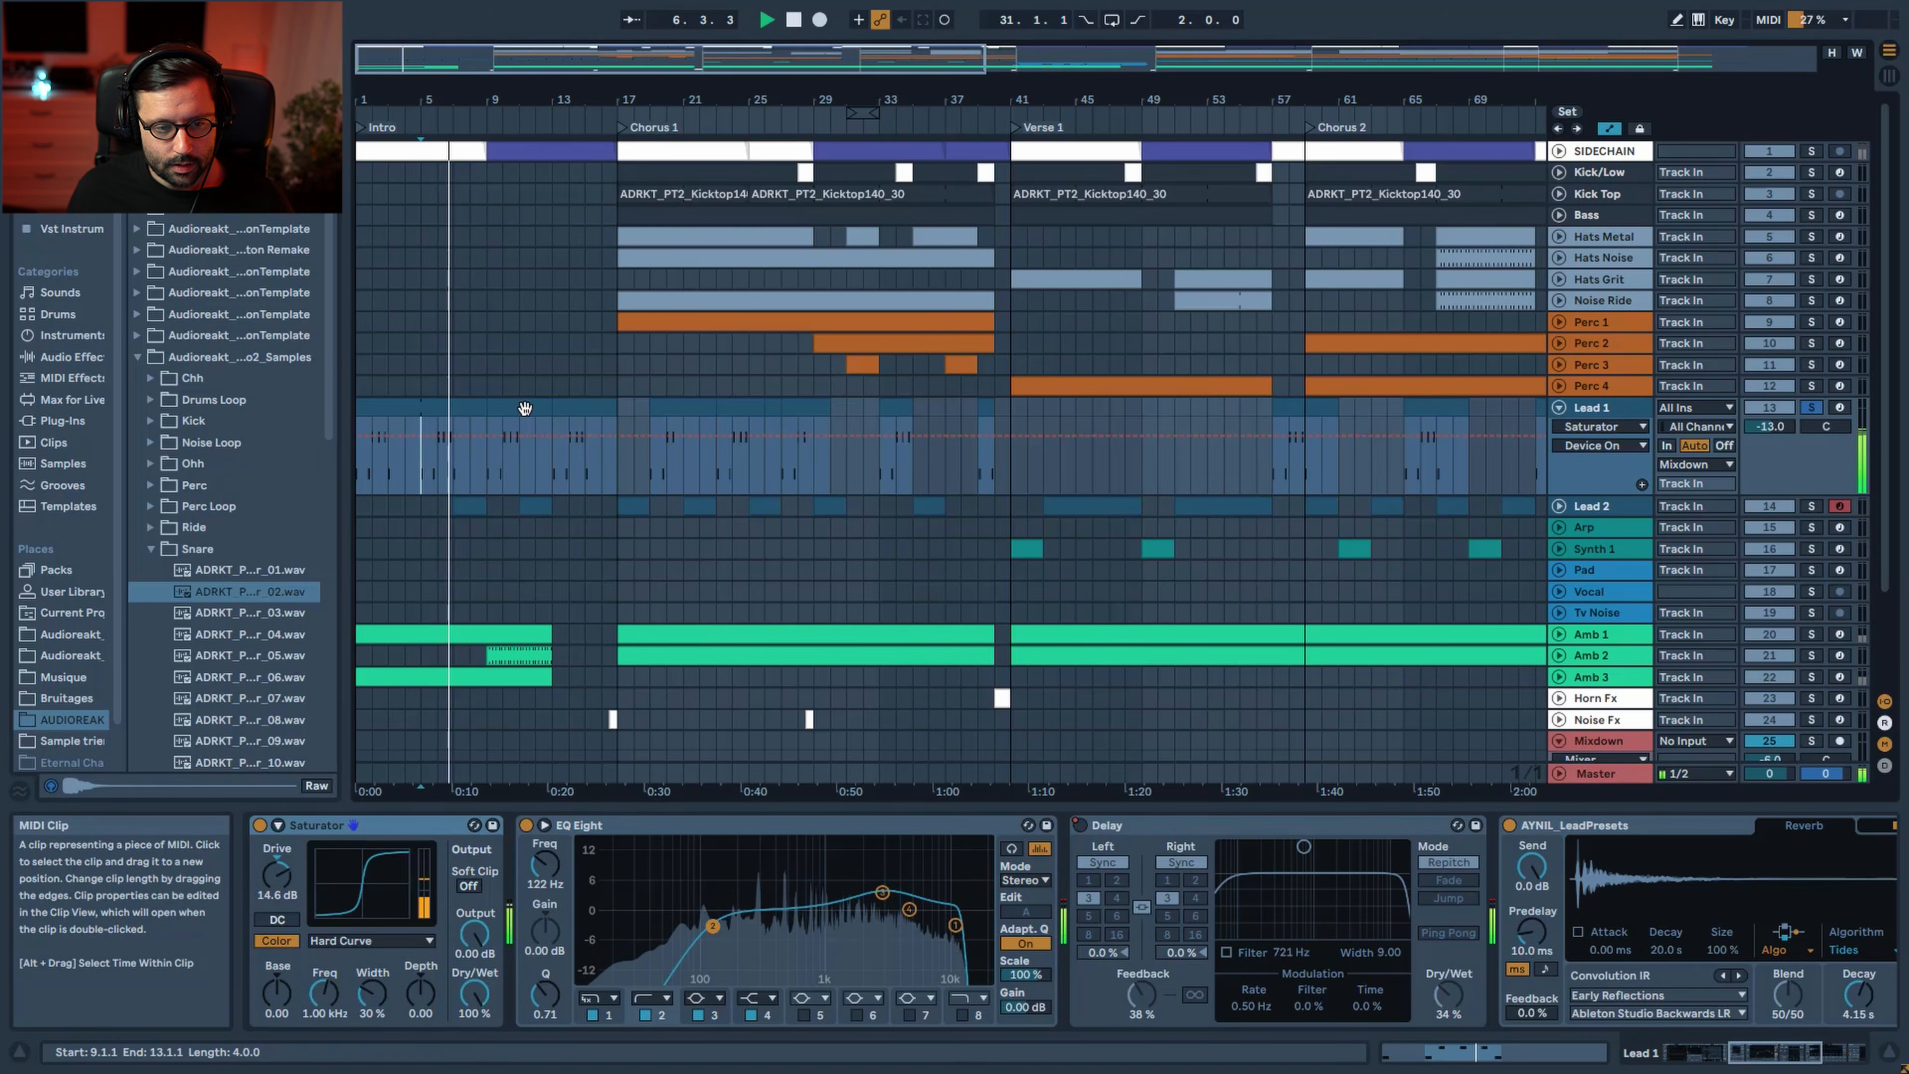
click(651, 440)
key(space)
key(space)
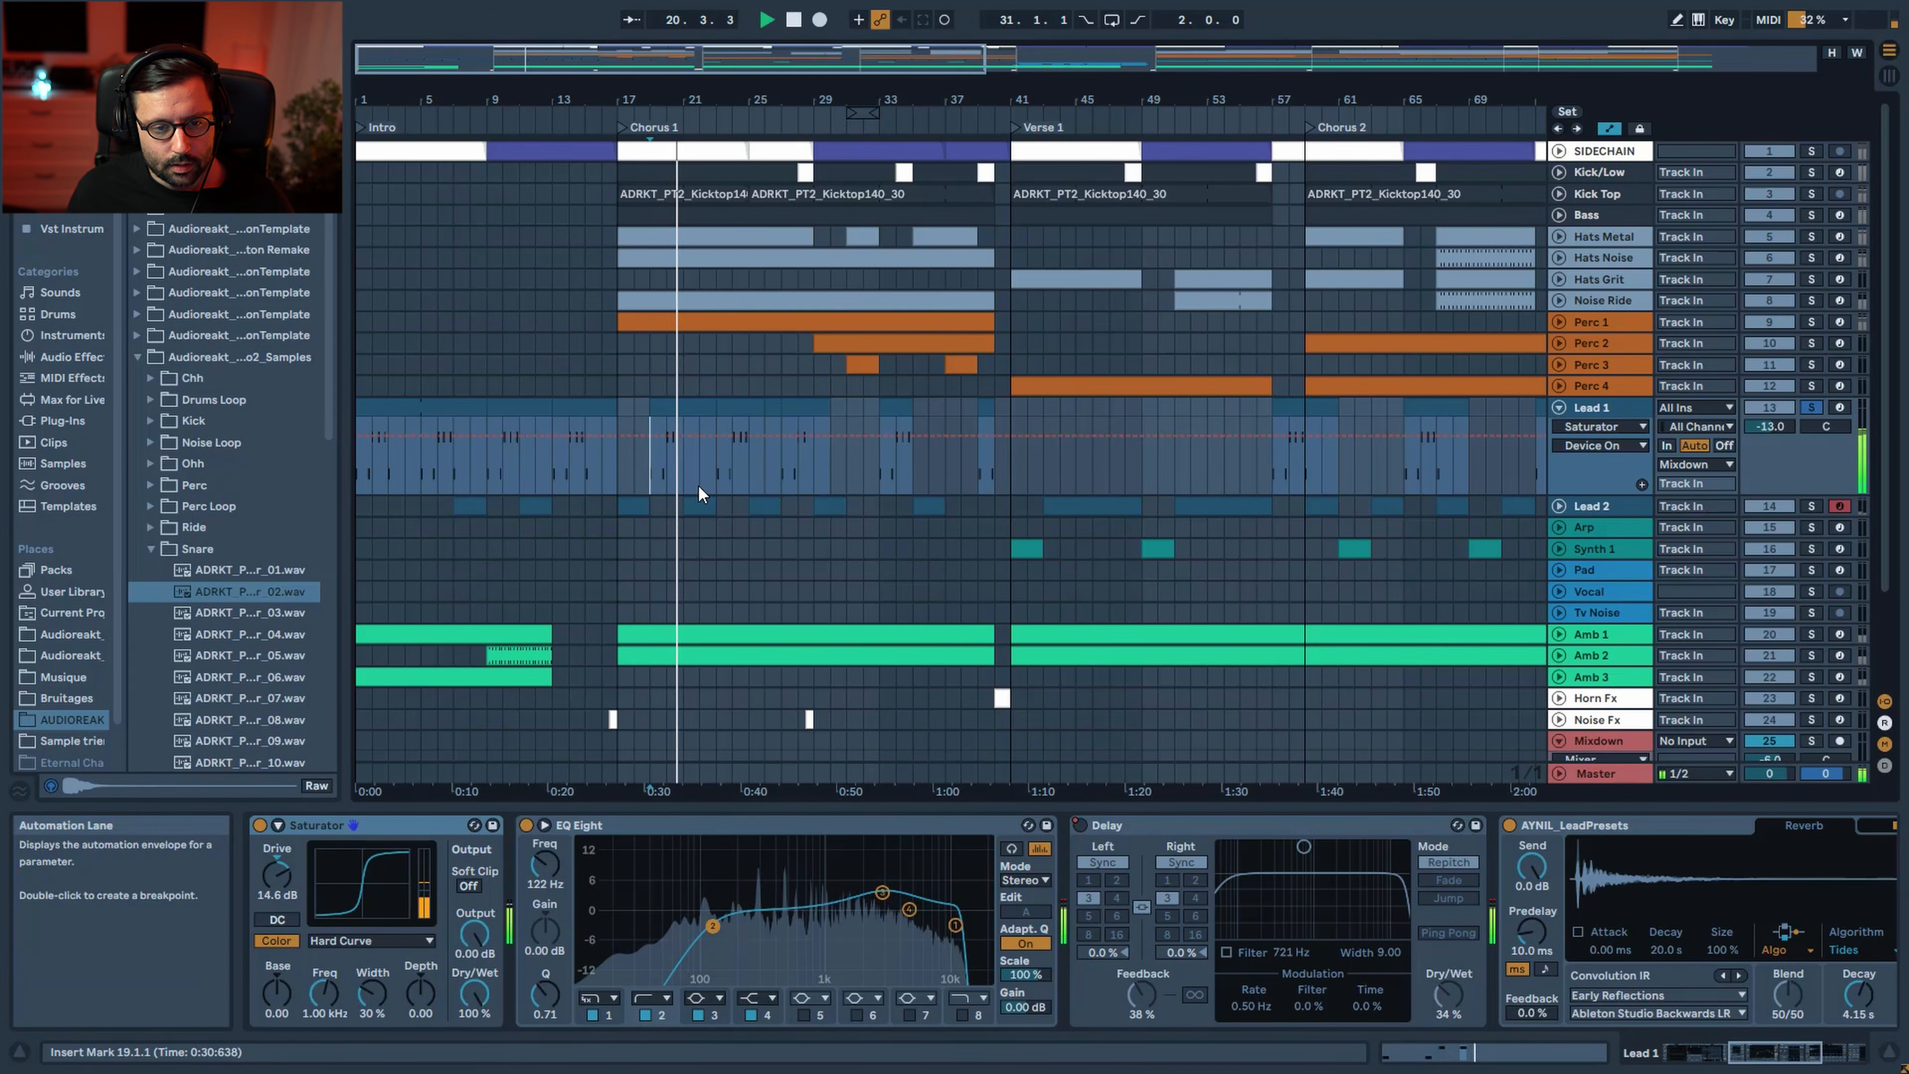
Unfold the Lead 2 lane and deactivate all Lead 1 effects from Saturator through Drum Buss
click(1558, 506)
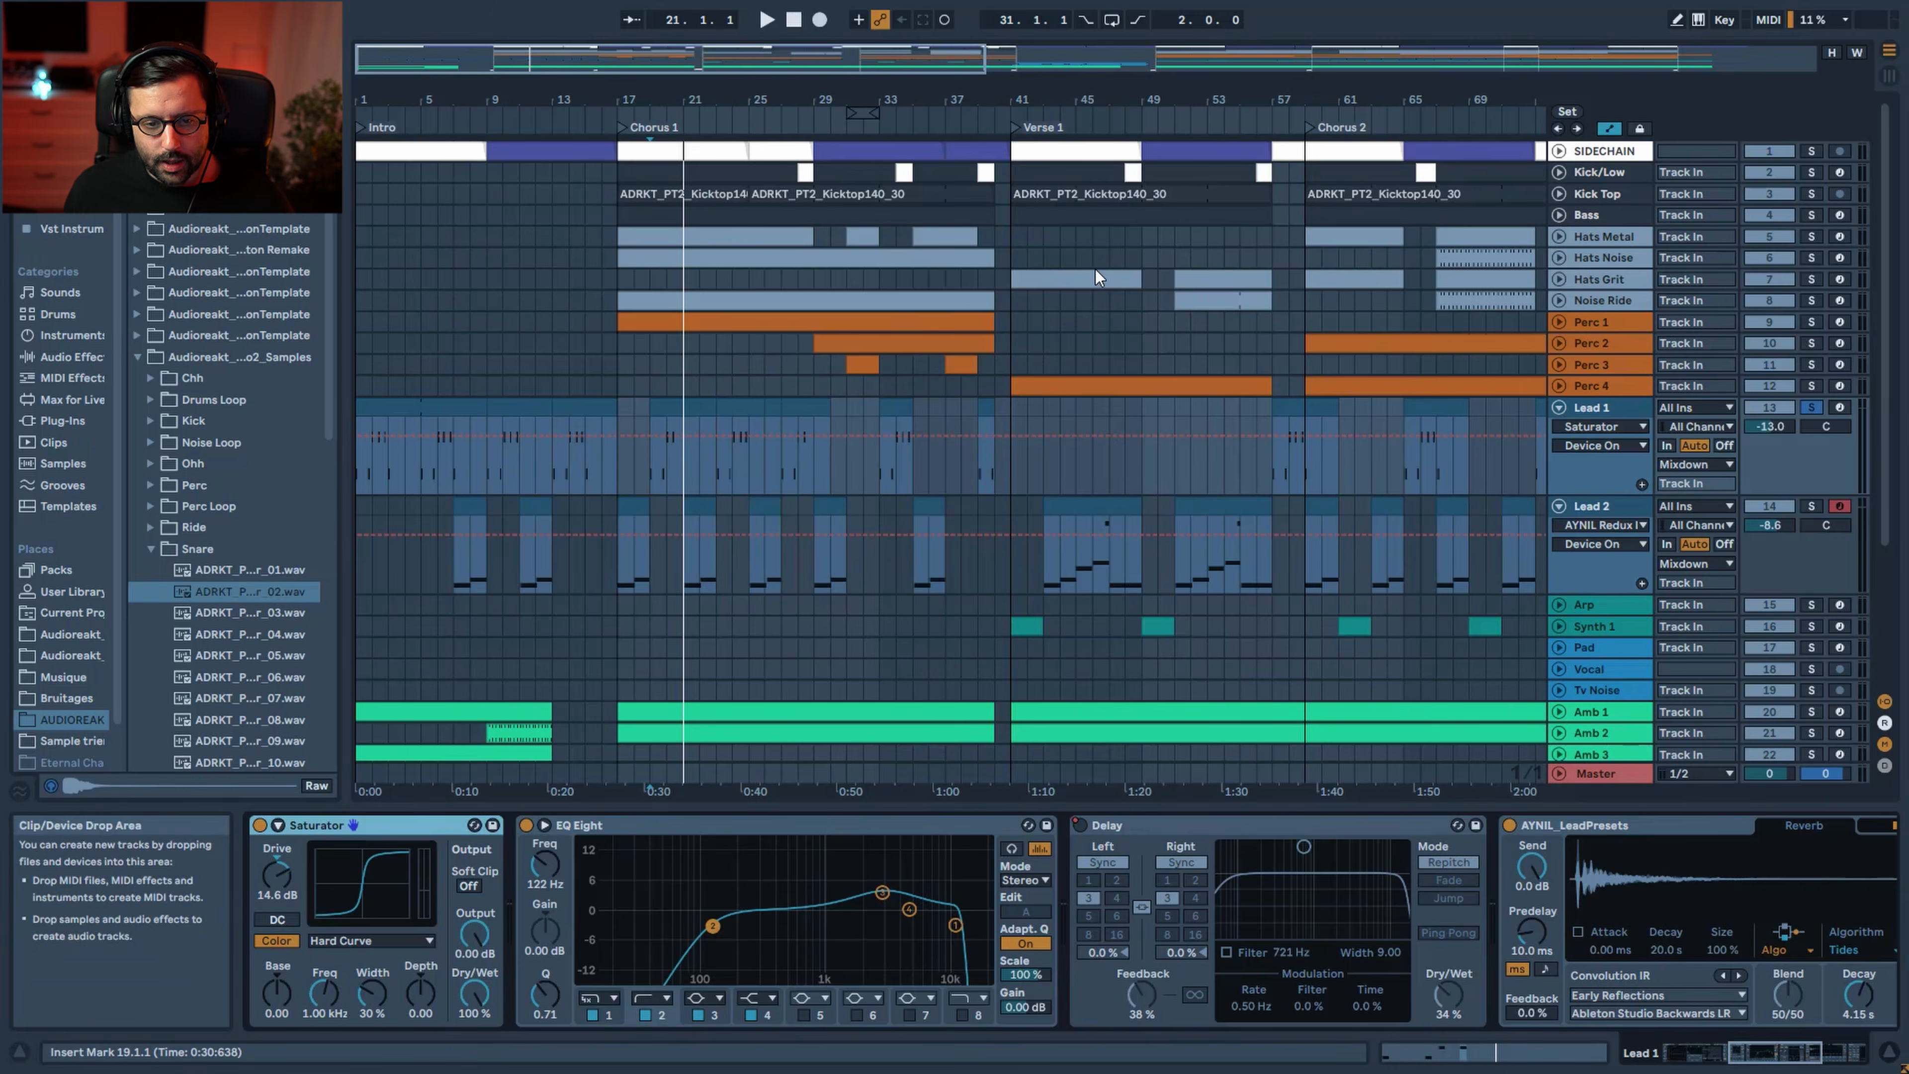
scroll(1766, 951, right, 5)
drag(1815, 1052, 1834, 1052)
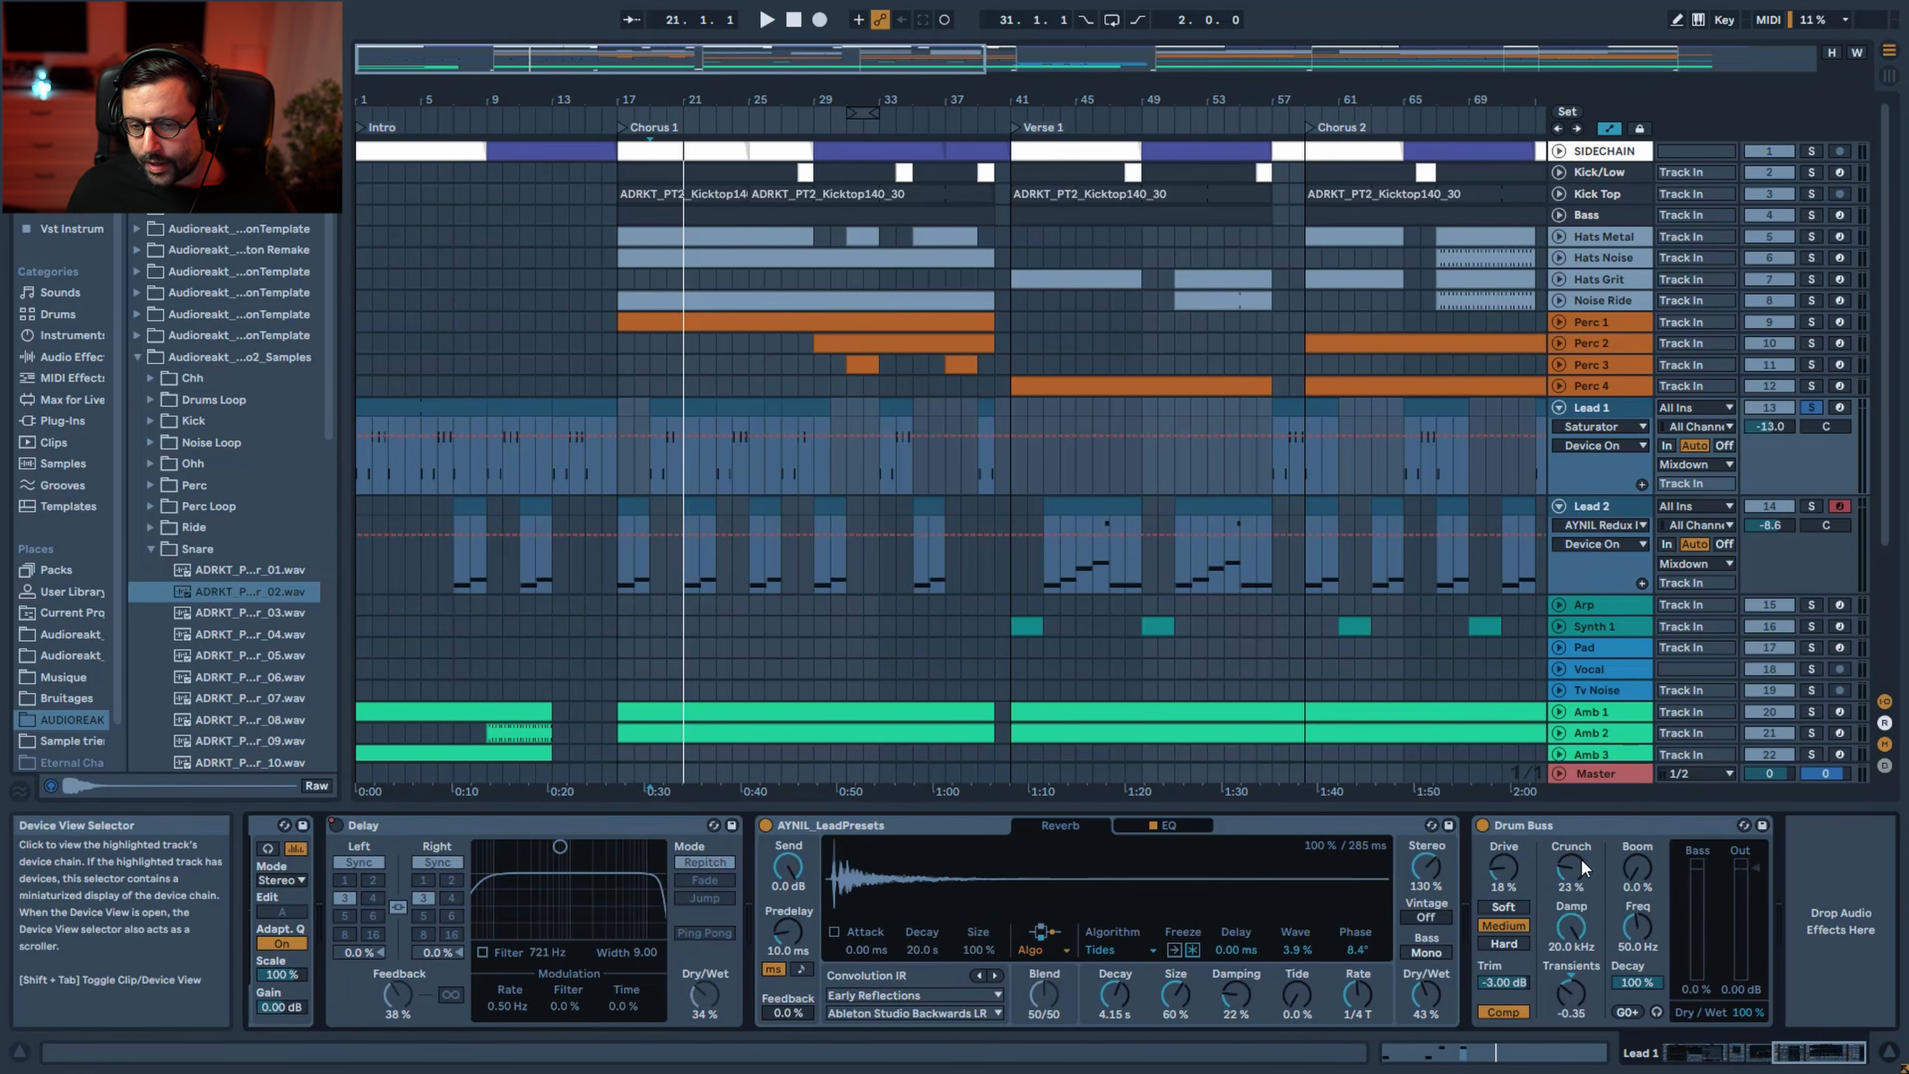
click(1547, 824)
click(1670, 1042)
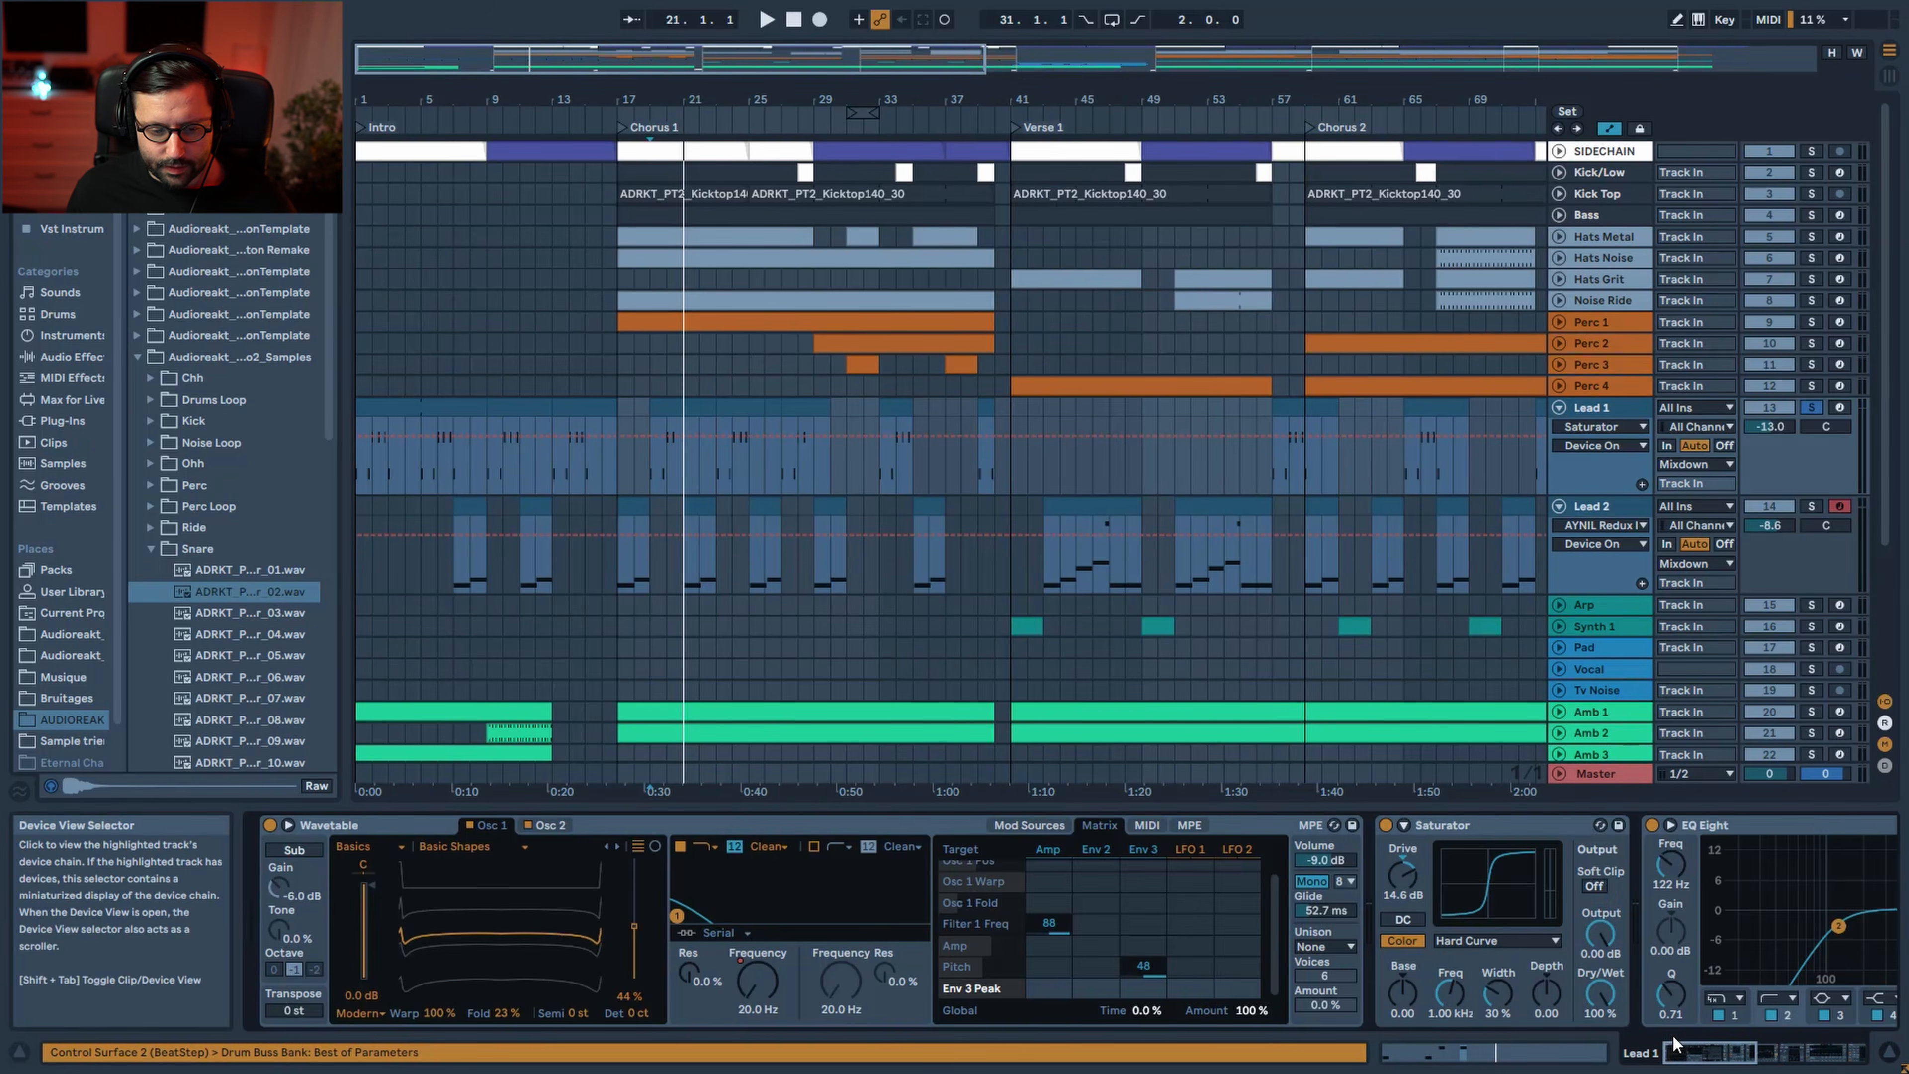
drag(1684, 1043, 1875, 1062)
shift+click(1068, 832)
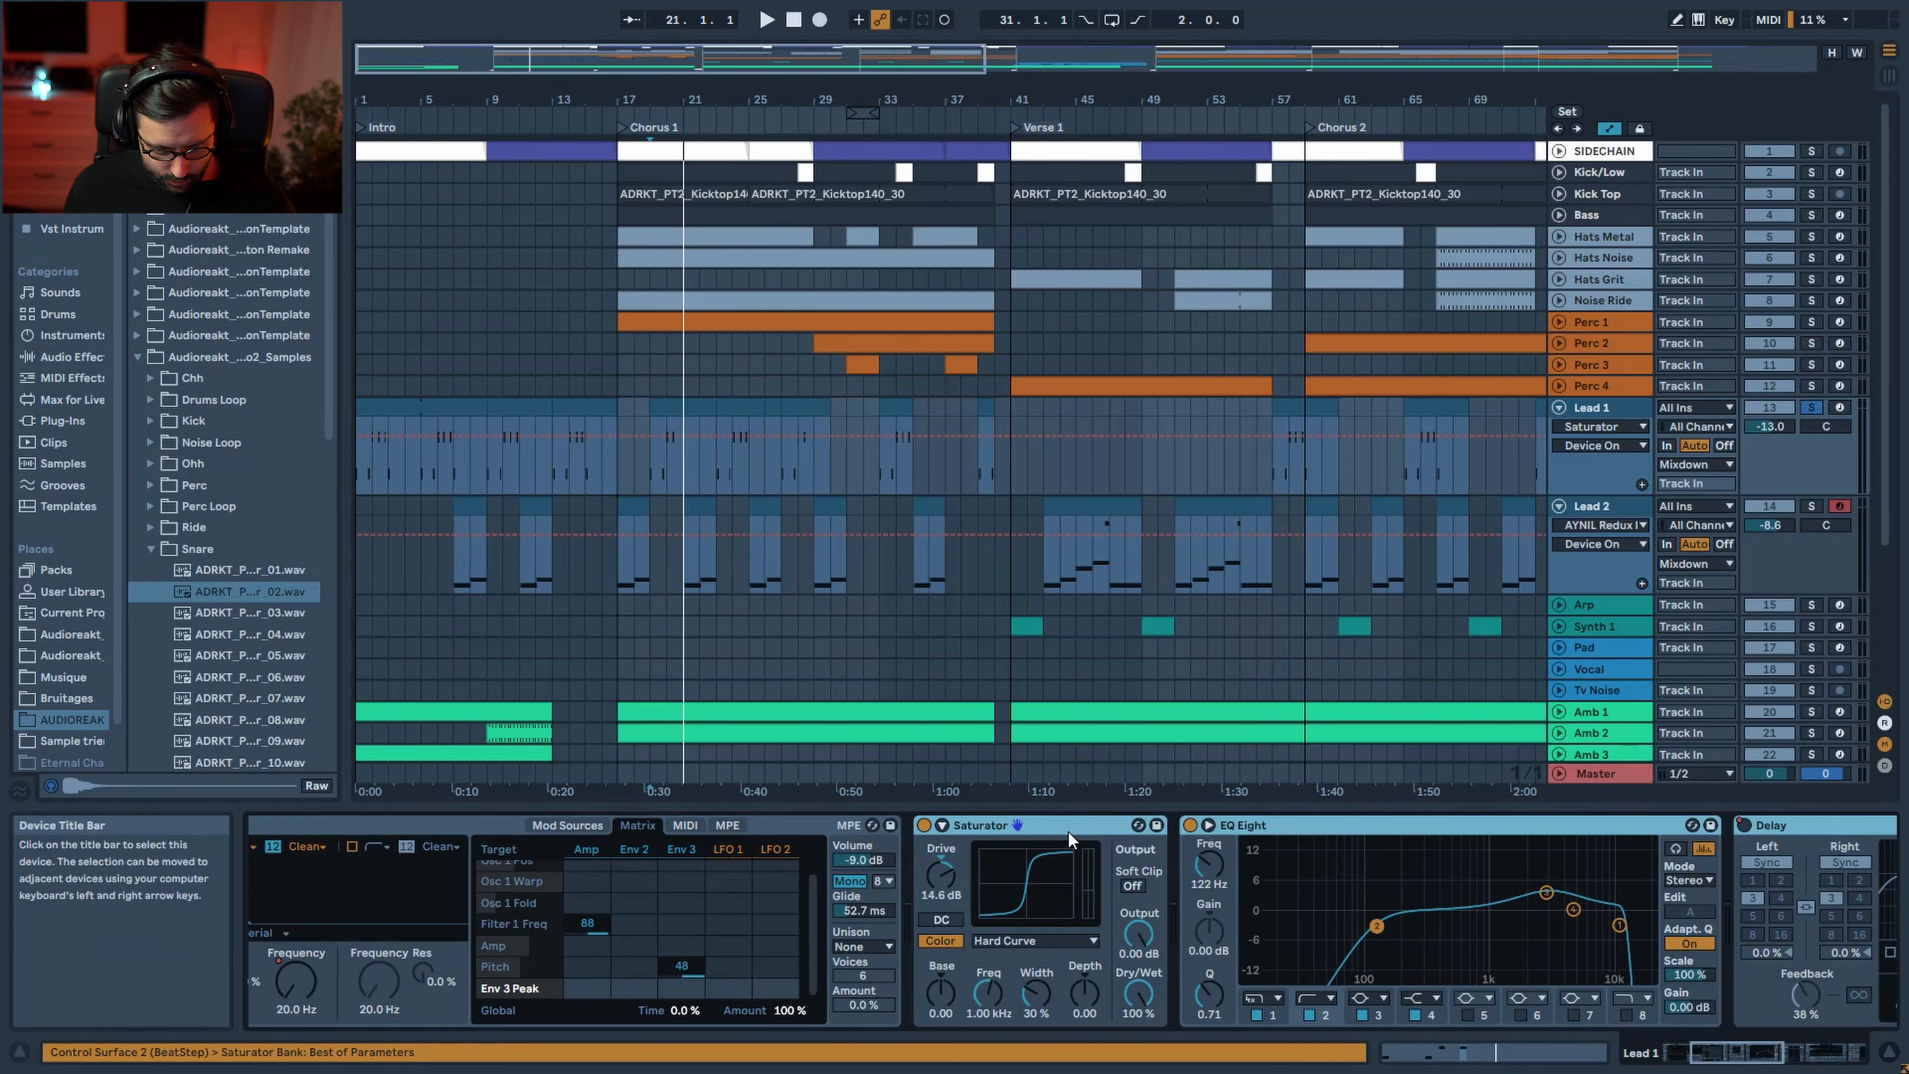
Play Lead 1 dry from bar 19, then reactivate its Saturator and play the passage again
key(space)
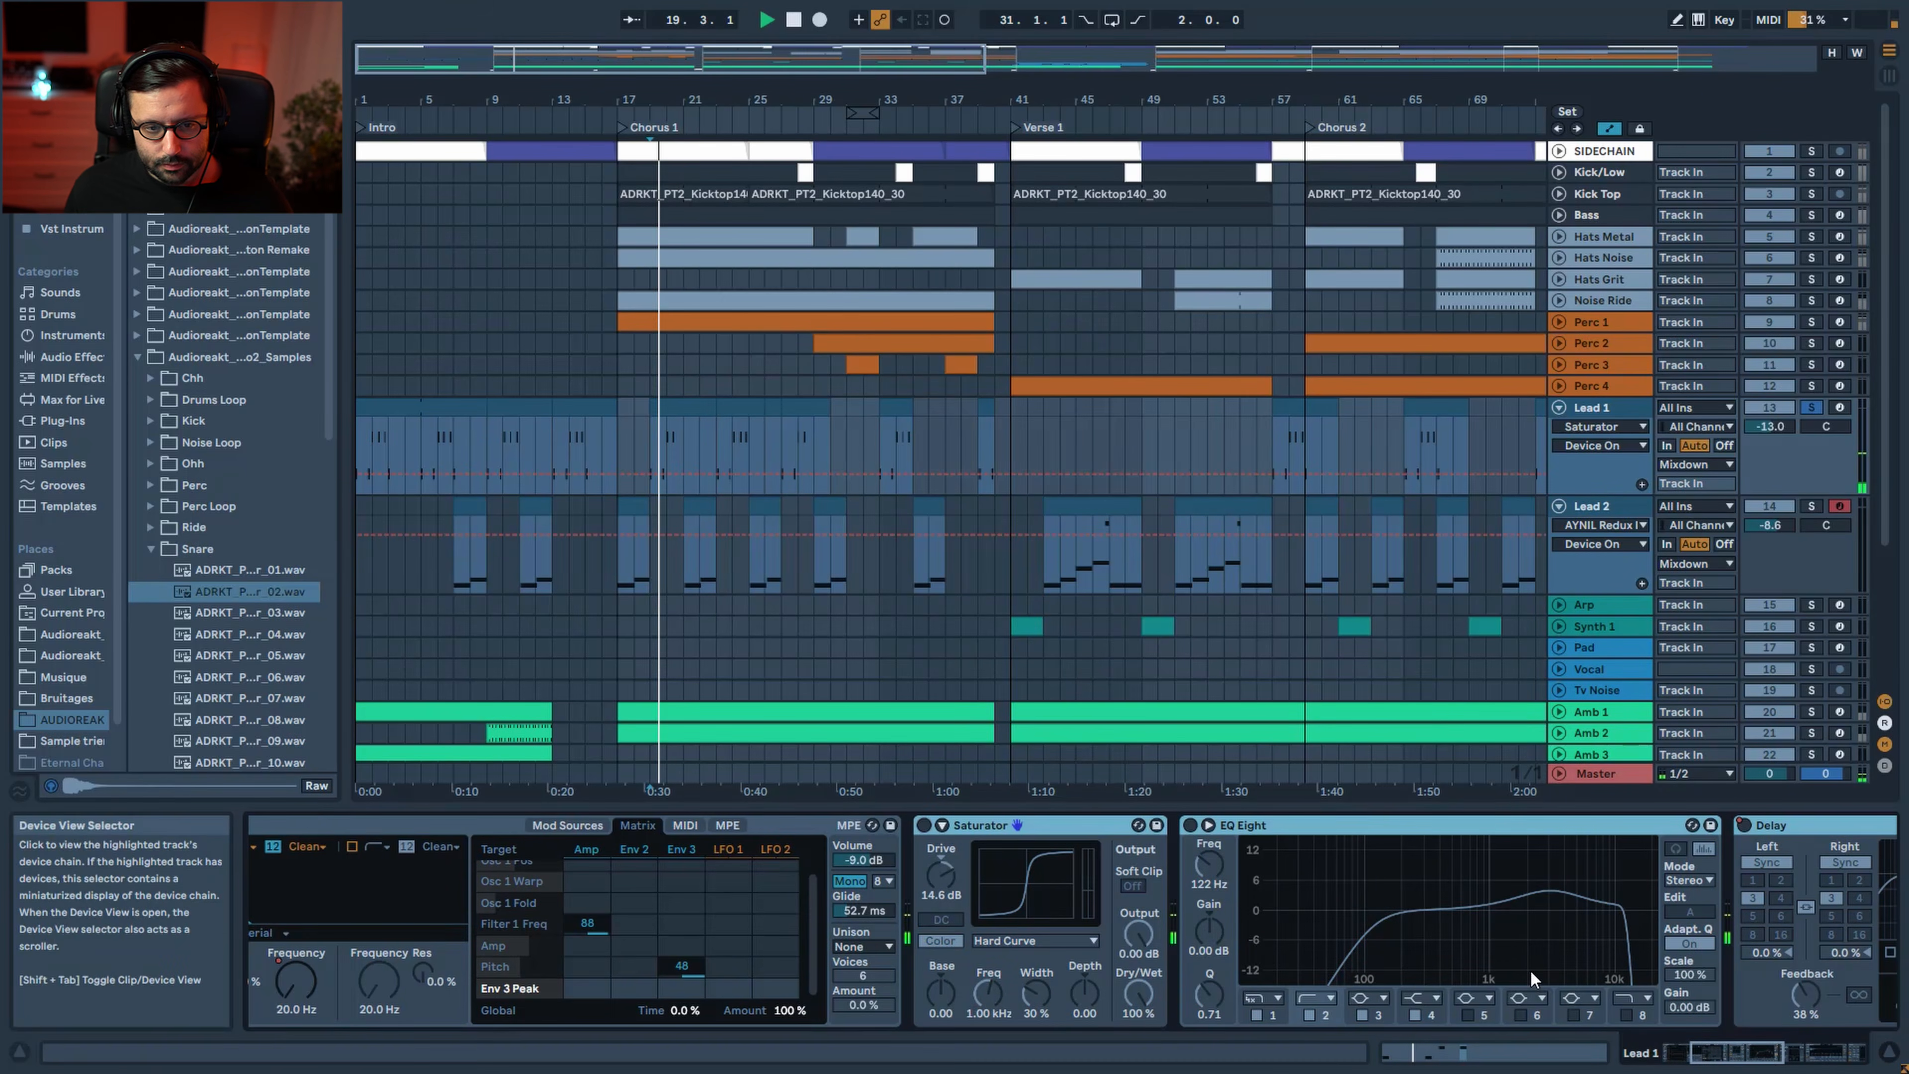
click(1740, 1057)
click(1743, 1054)
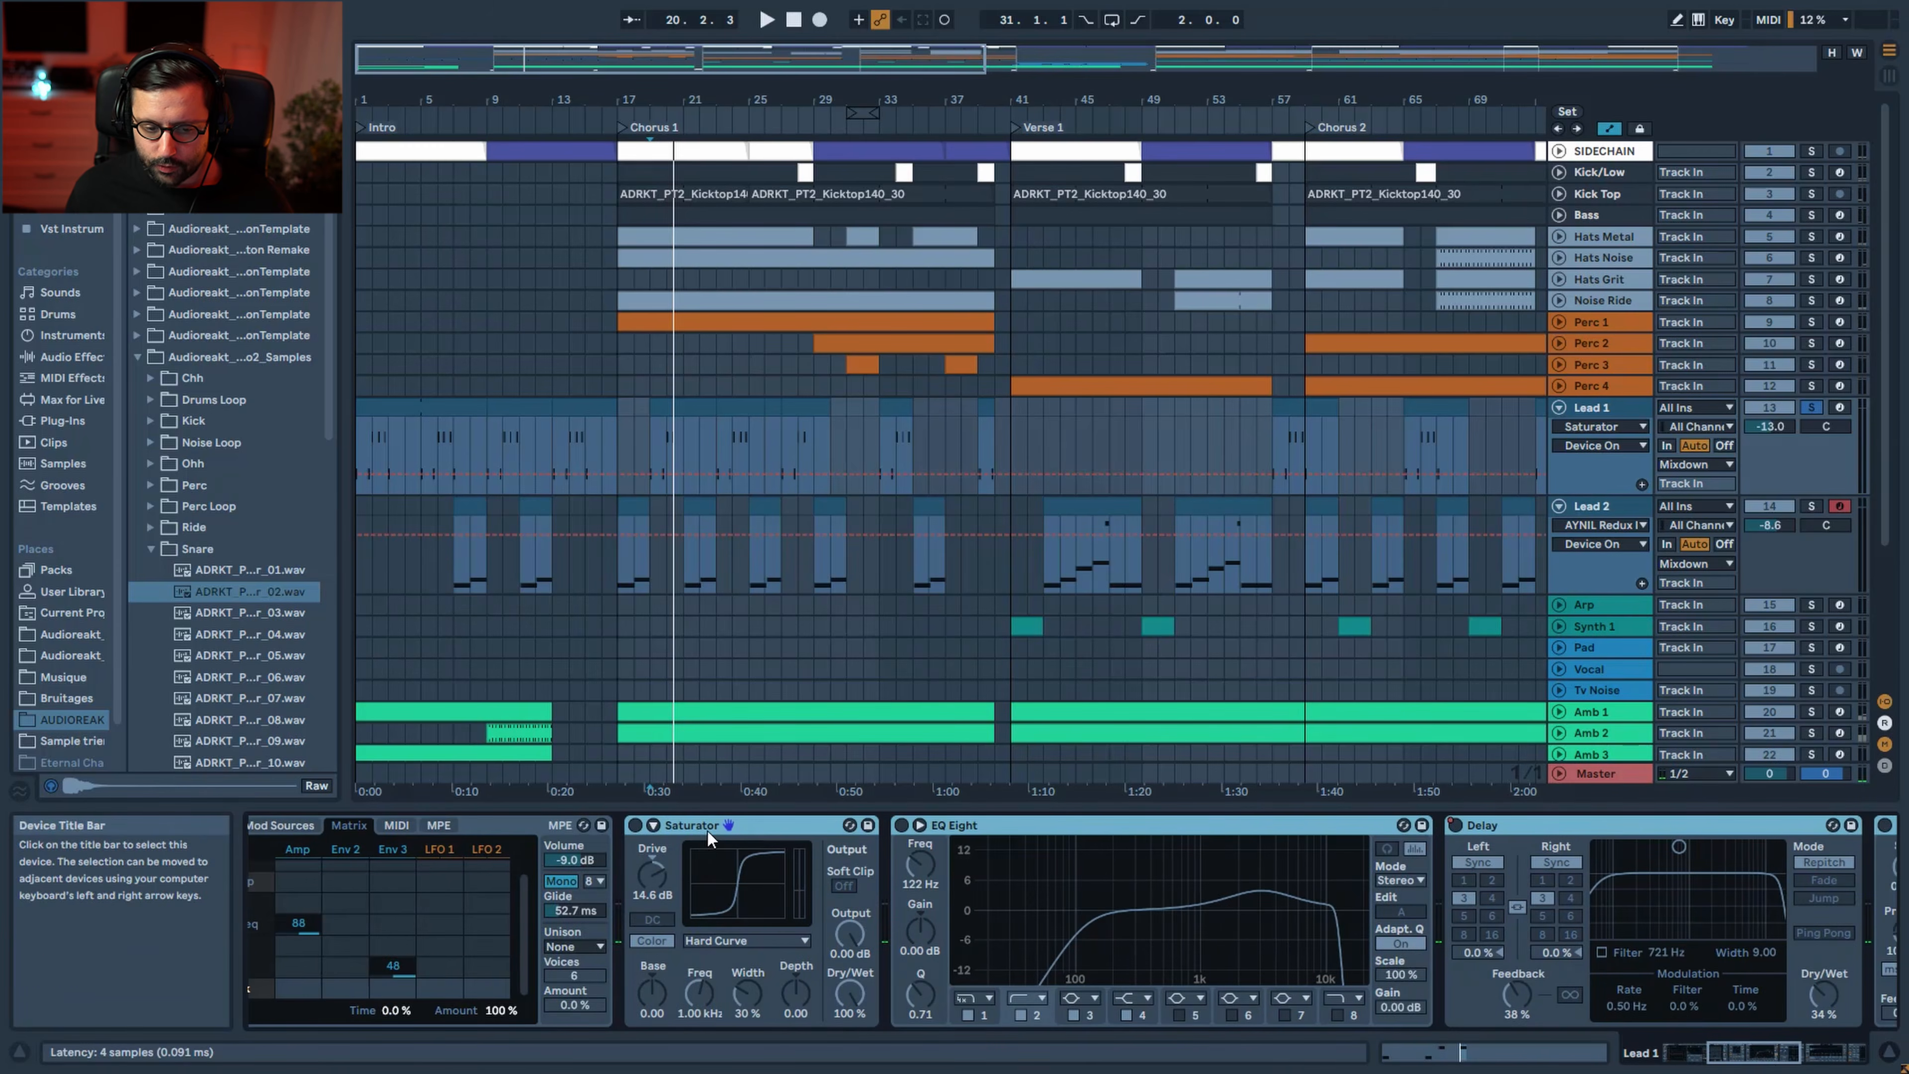
scroll(1608, 1018, down, 5)
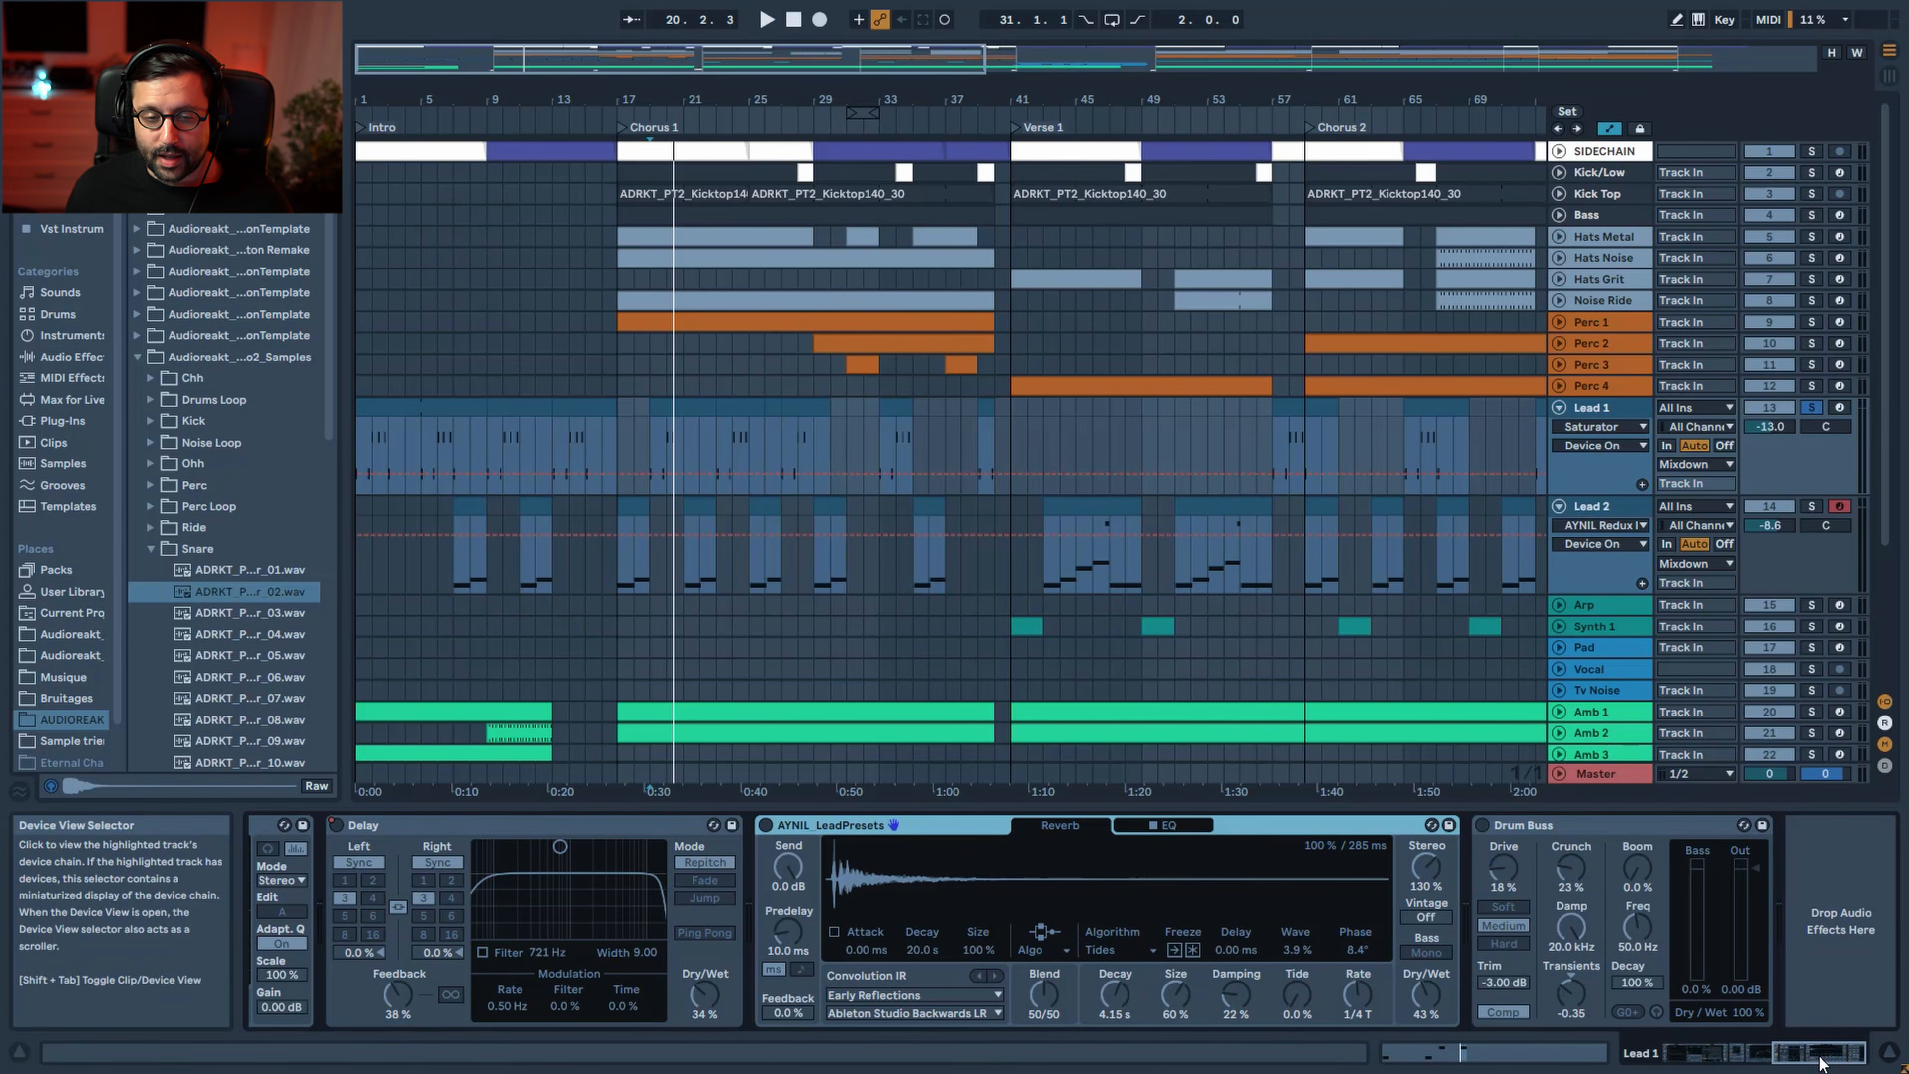
scroll(1819, 1057, up, 5)
key(space)
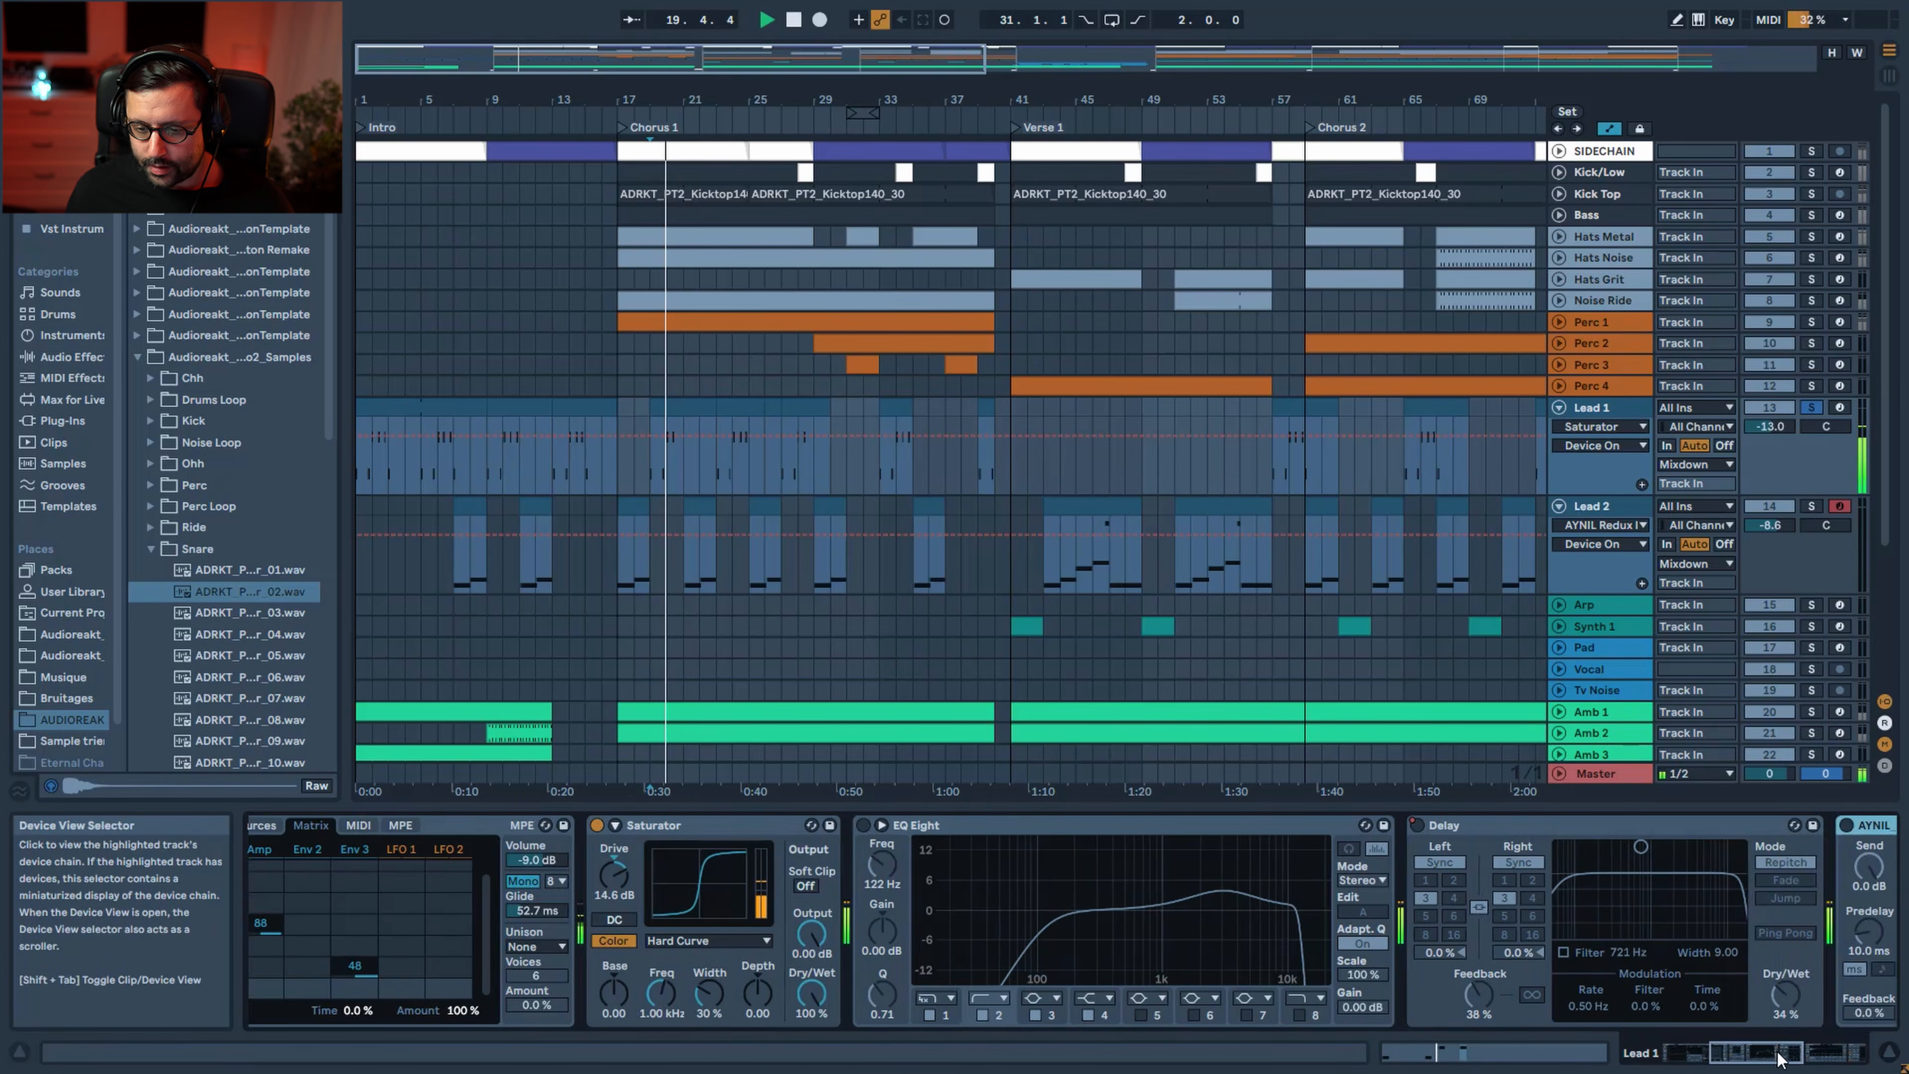
Reactivate the AYNIL_LeadPresets reverb on Lead 1, listen to the passage and inspect the reverb's EQ curve
scroll(895, 827, down, 5)
click(882, 825)
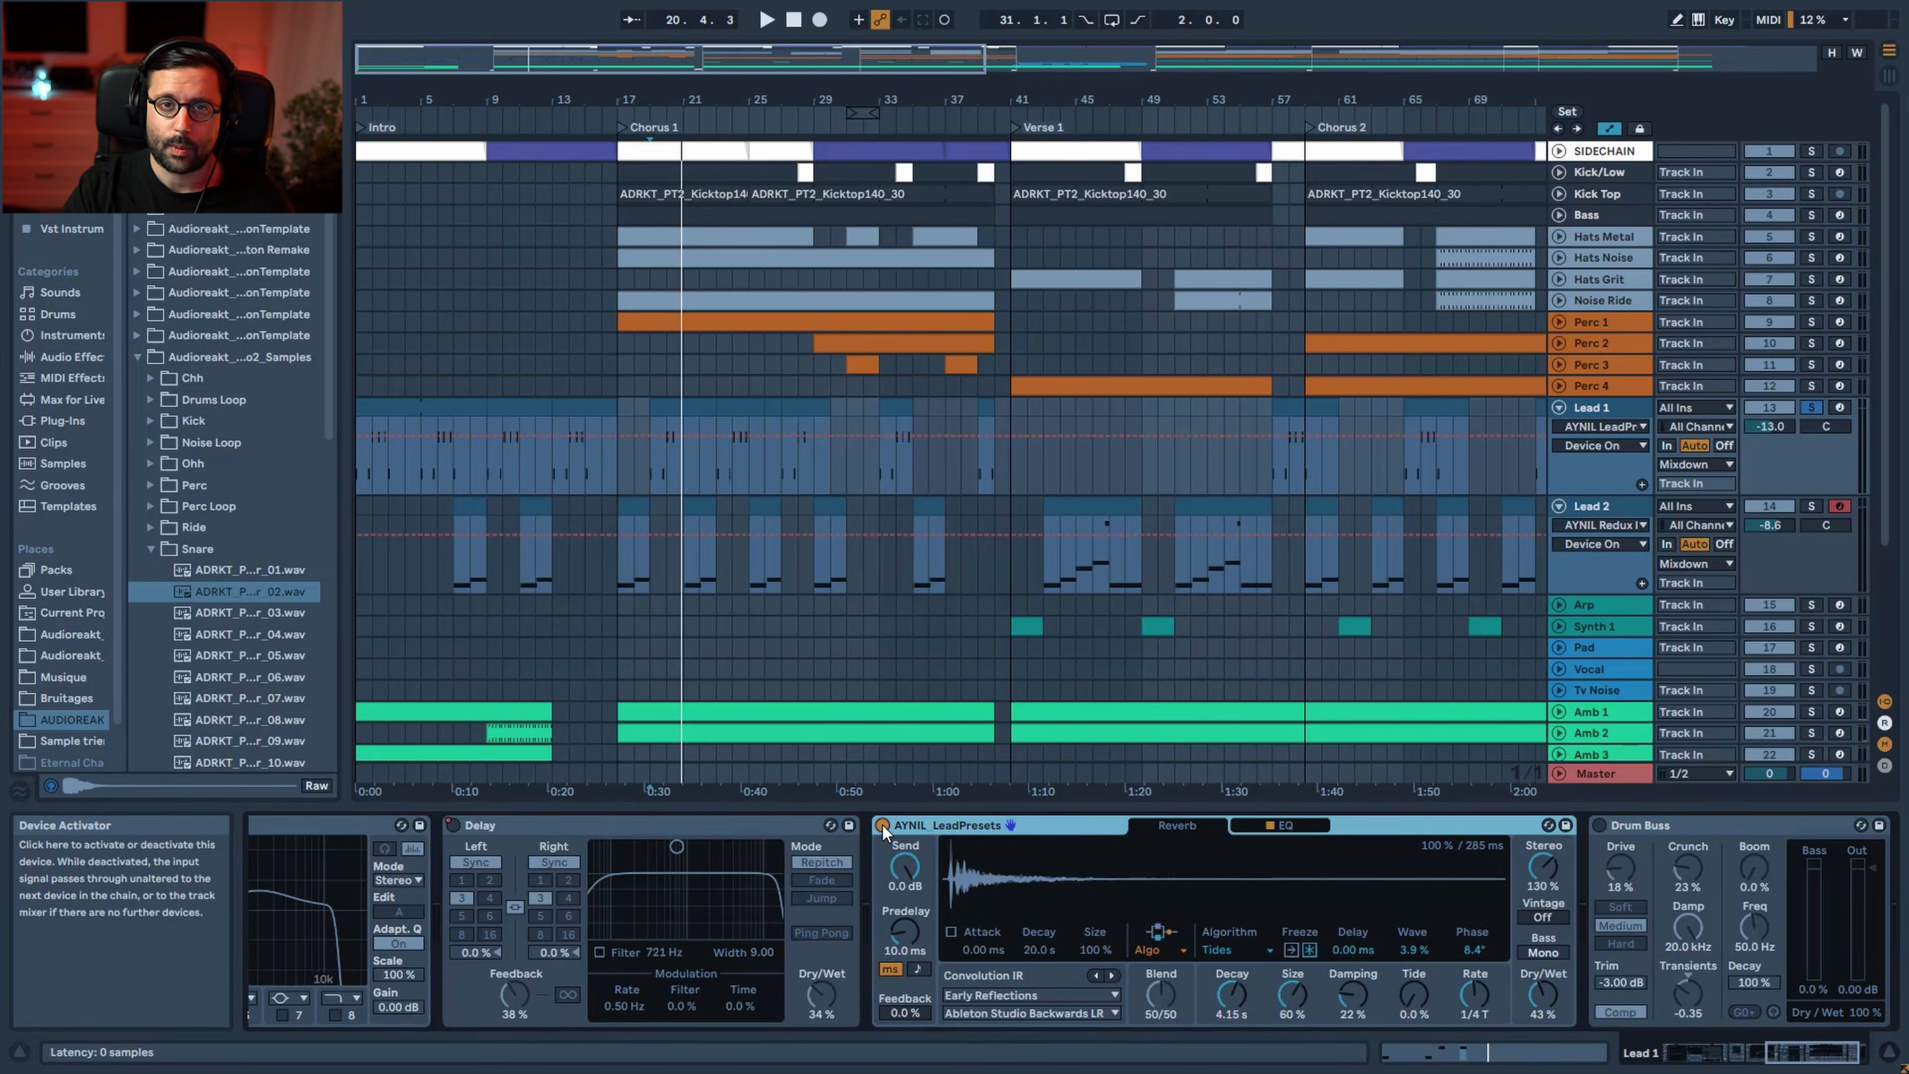
key(space)
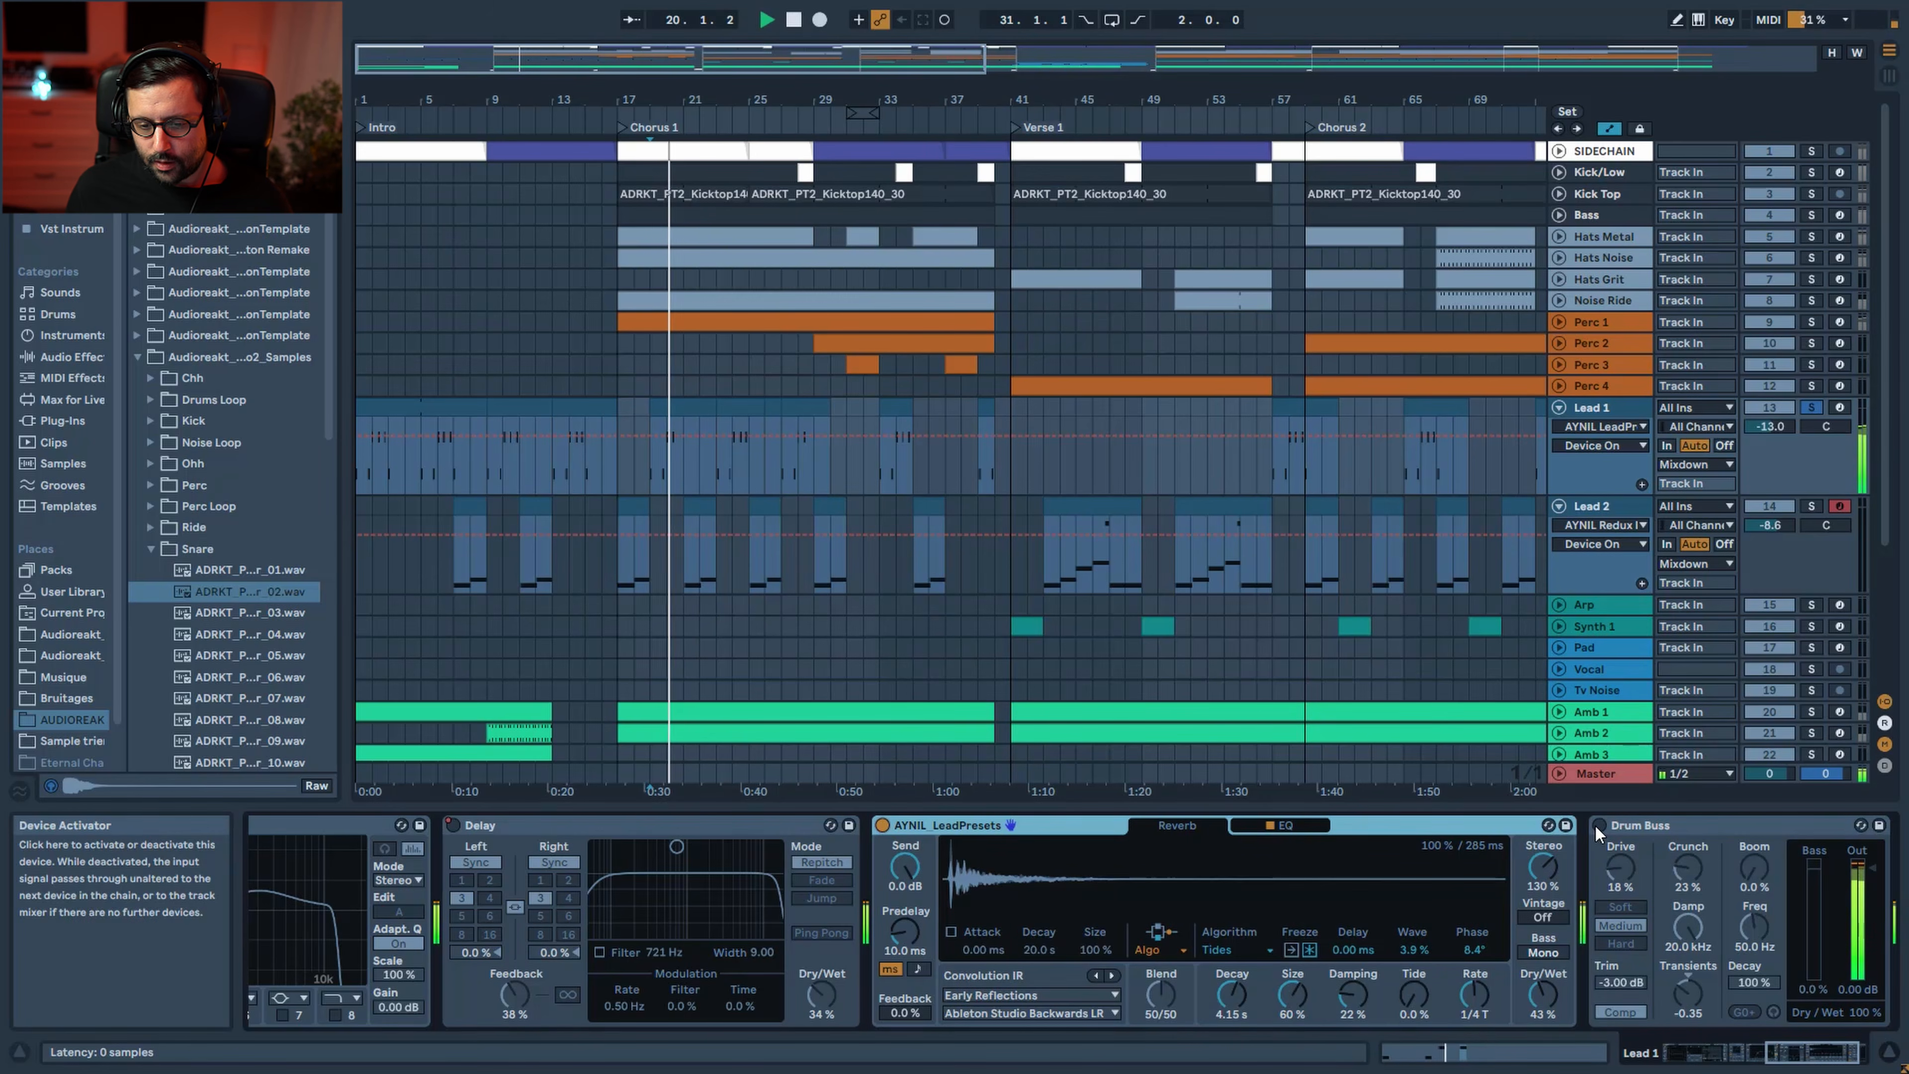
key(space)
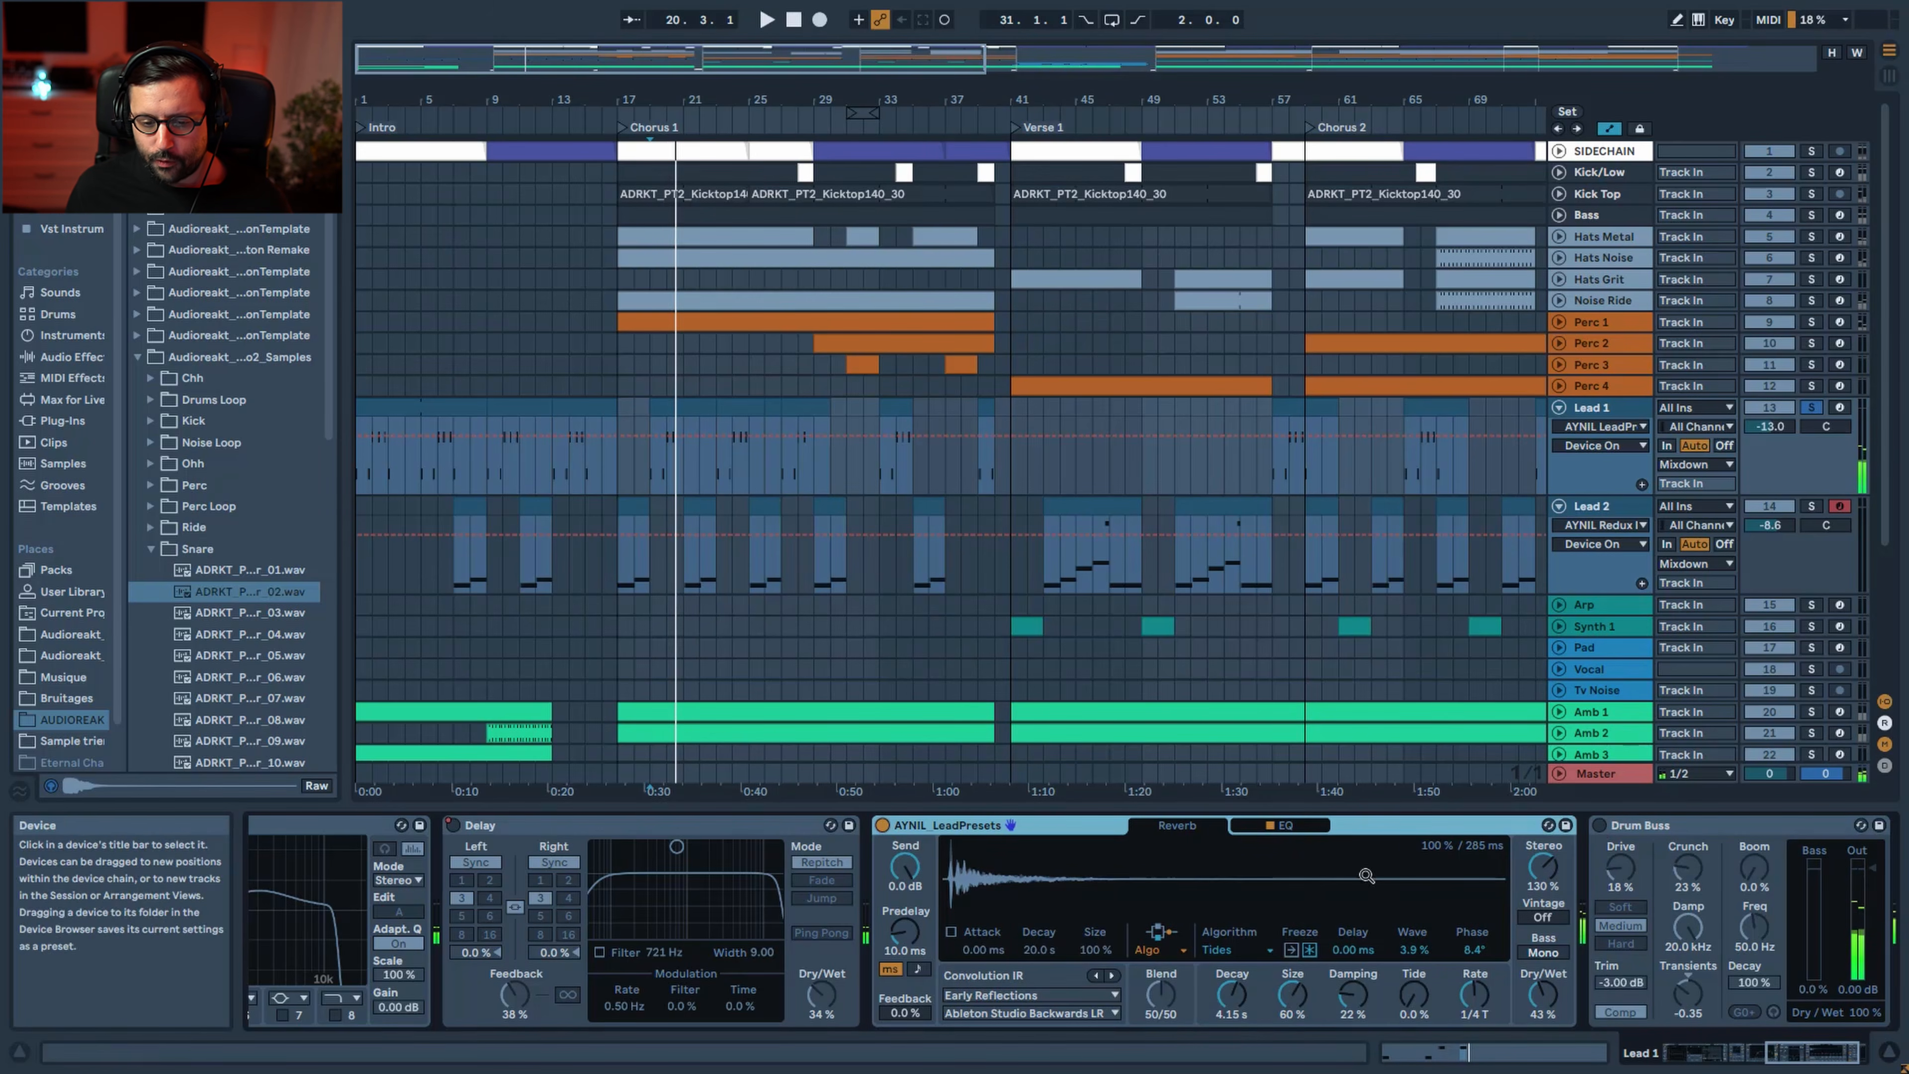
click(1293, 824)
click(1187, 827)
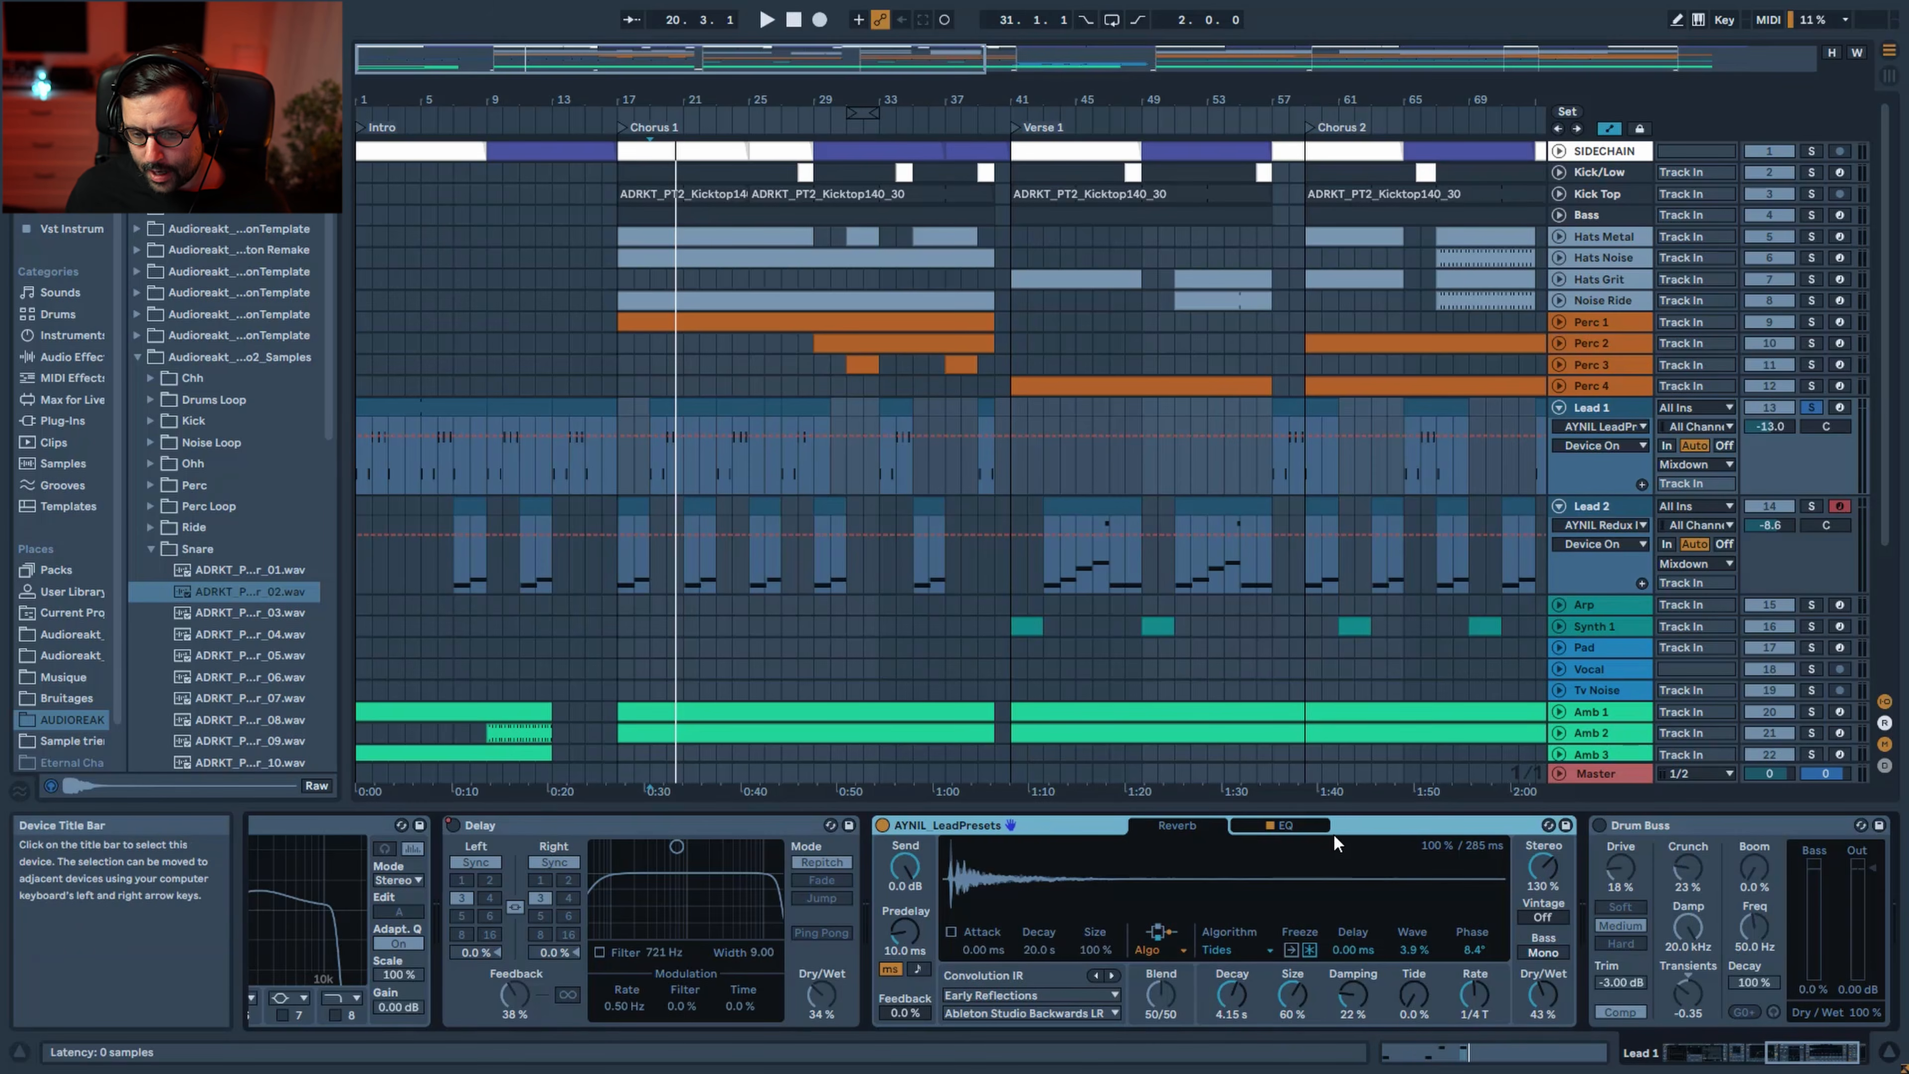
click(1304, 825)
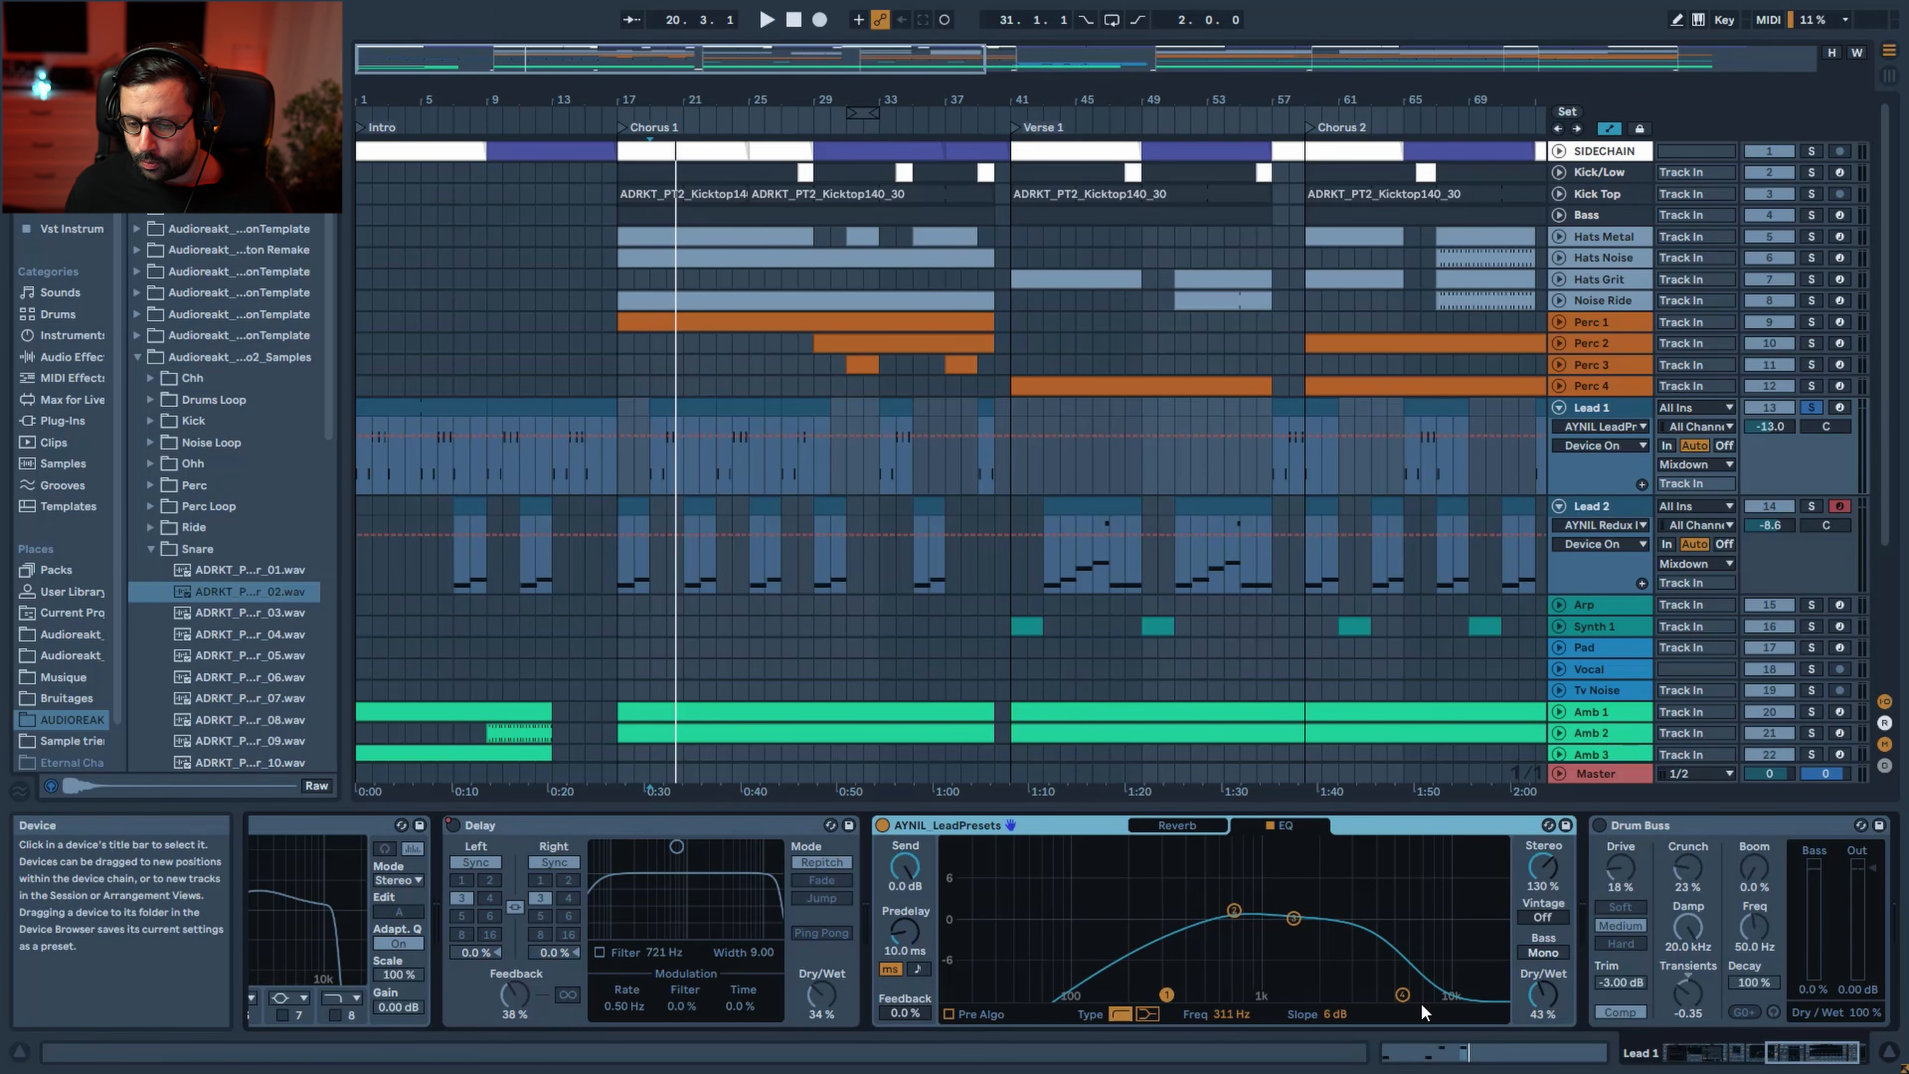
click(1176, 825)
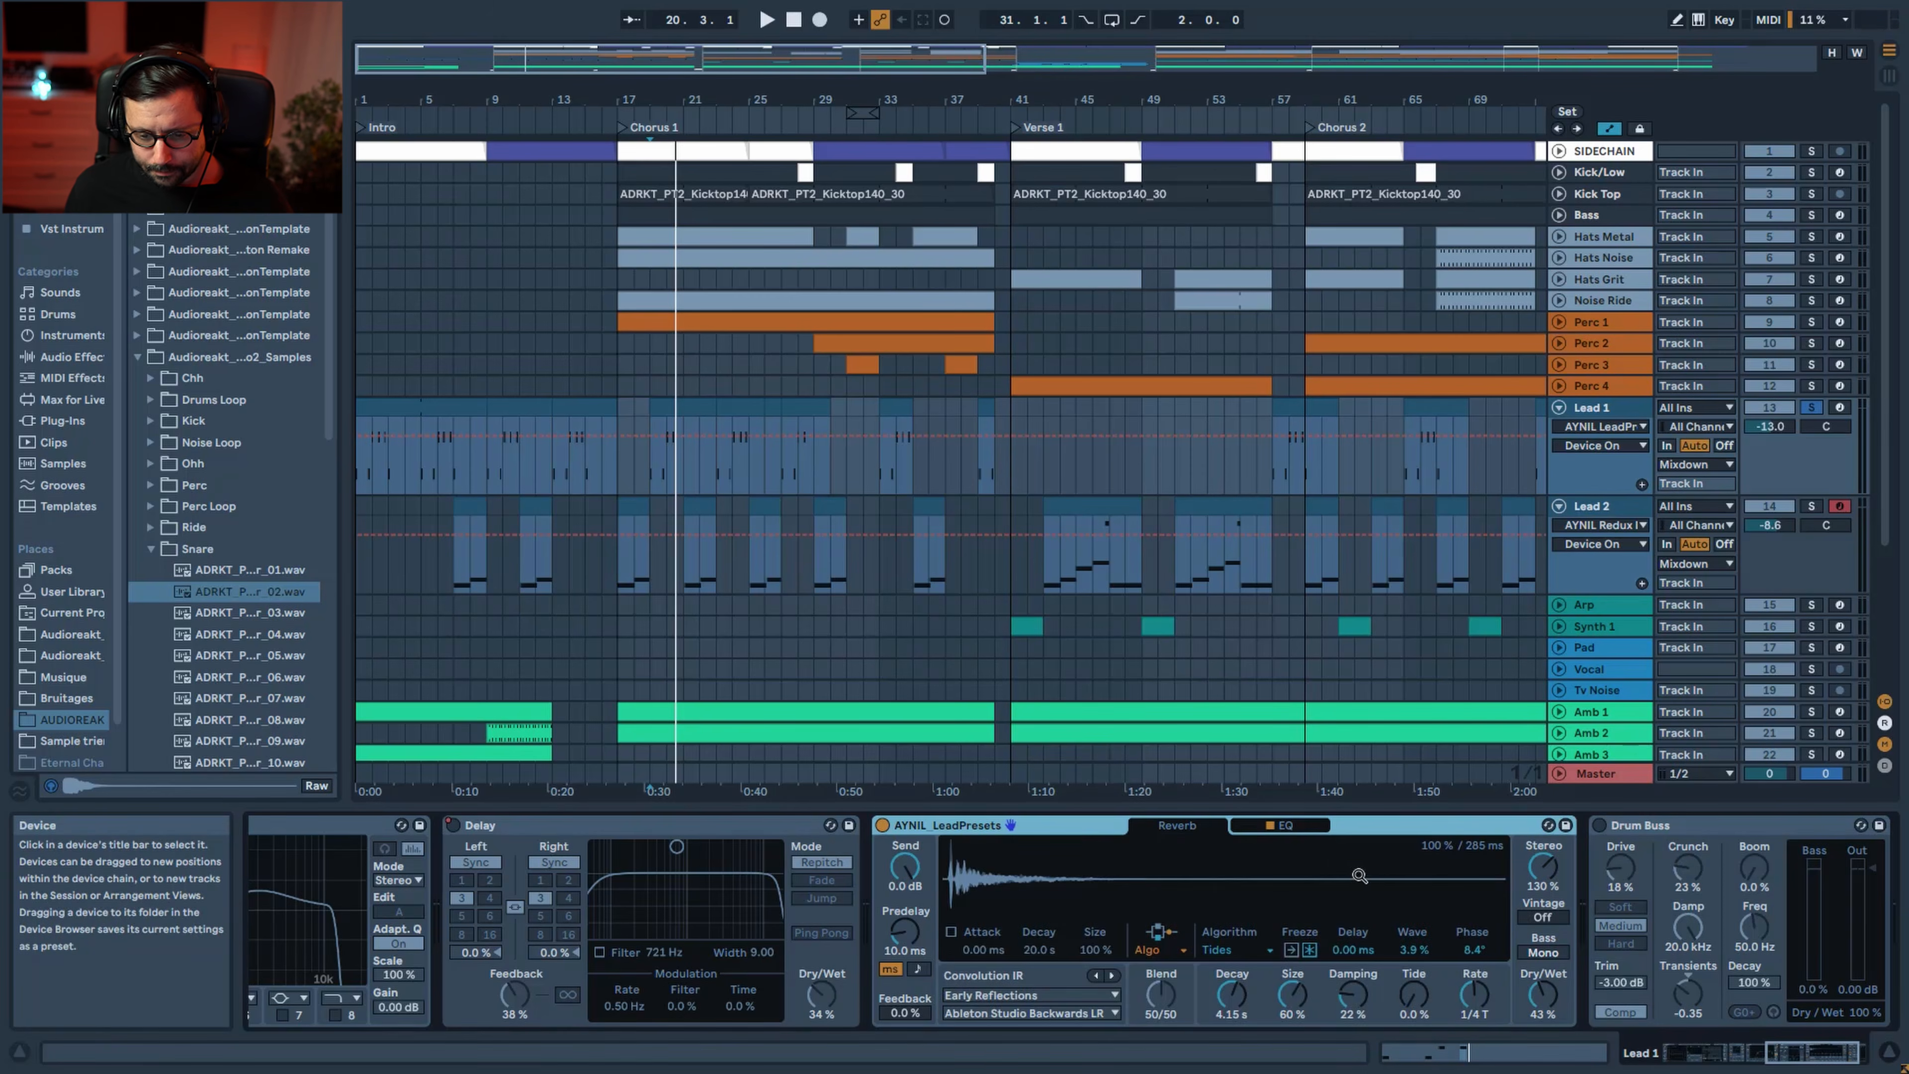
Play Lead 1 and reactivate its Drum Buss
key(space)
click(1599, 825)
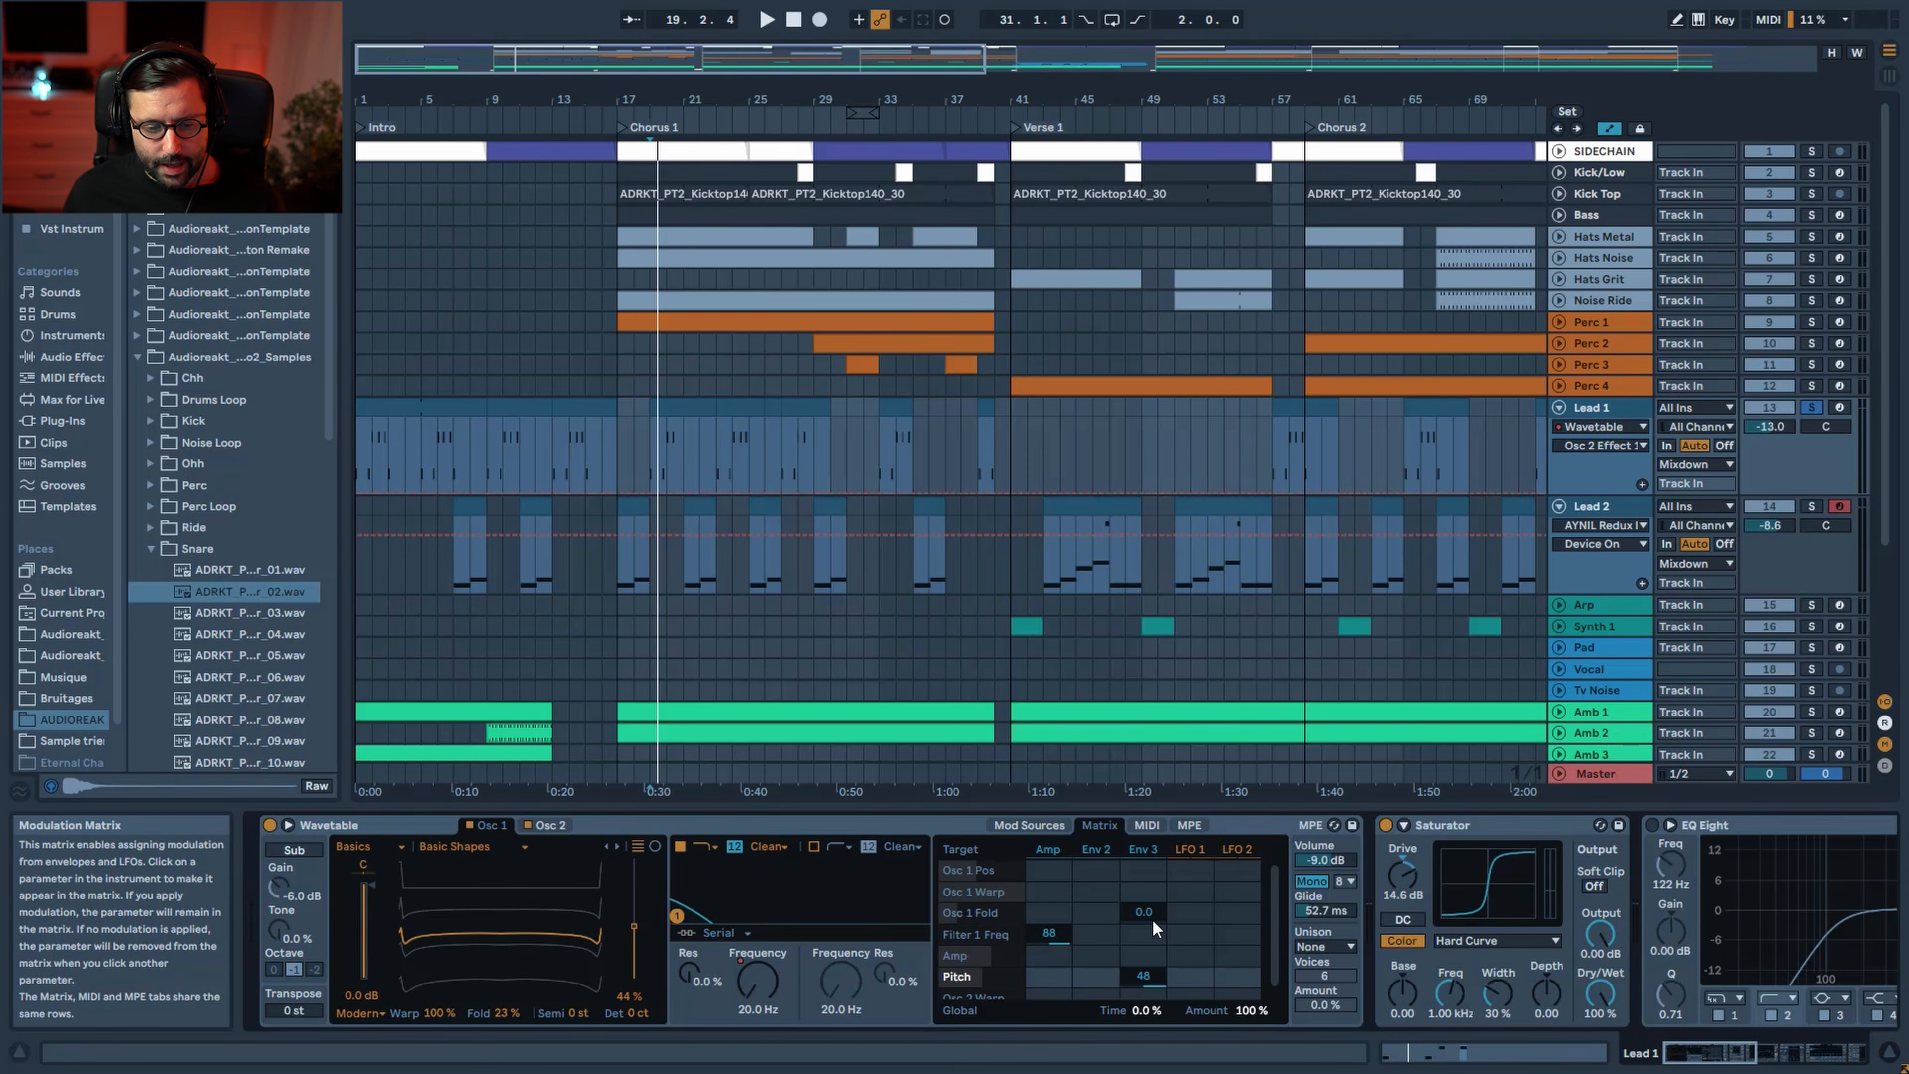
Try removing the Amp modulation of Wavetable's Filter 1 Freq and raising the filter frequency to 714 Hz, then undo both and replay
click(758, 976)
key(space)
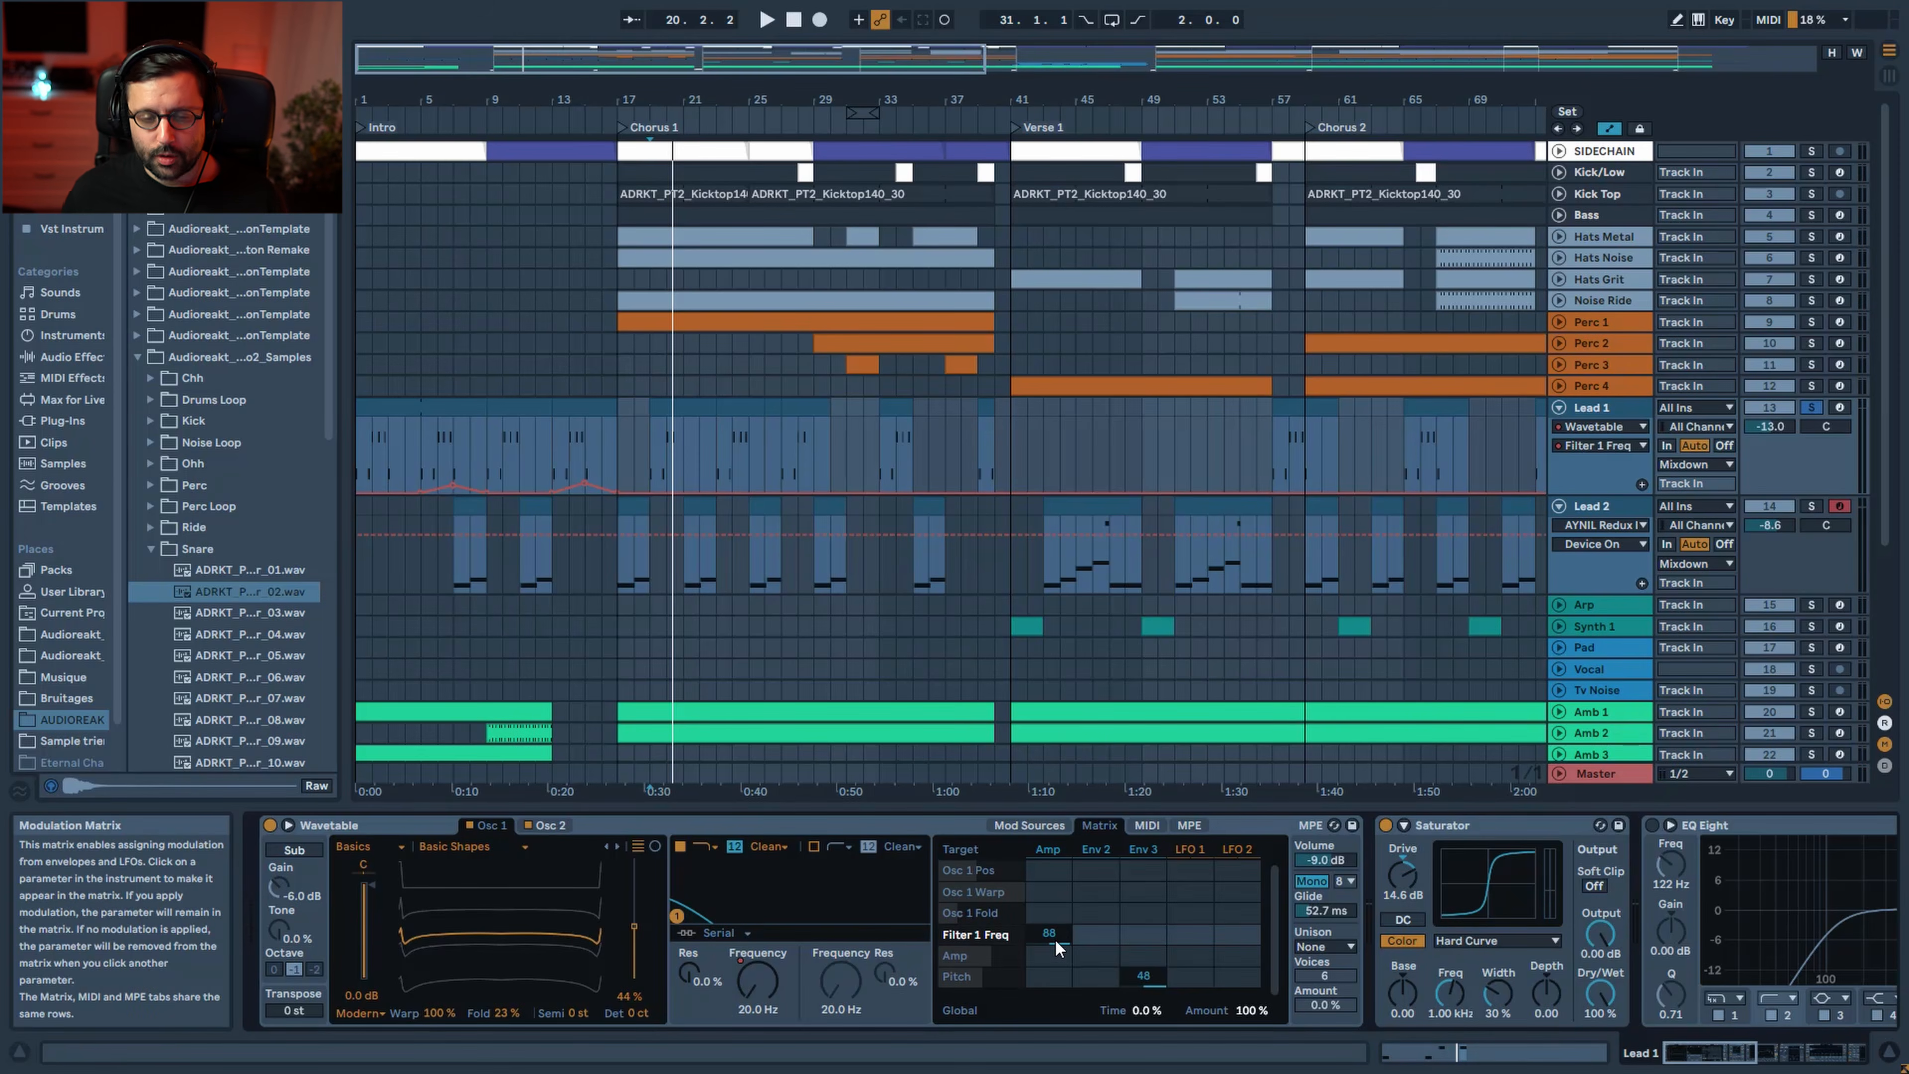
key(space)
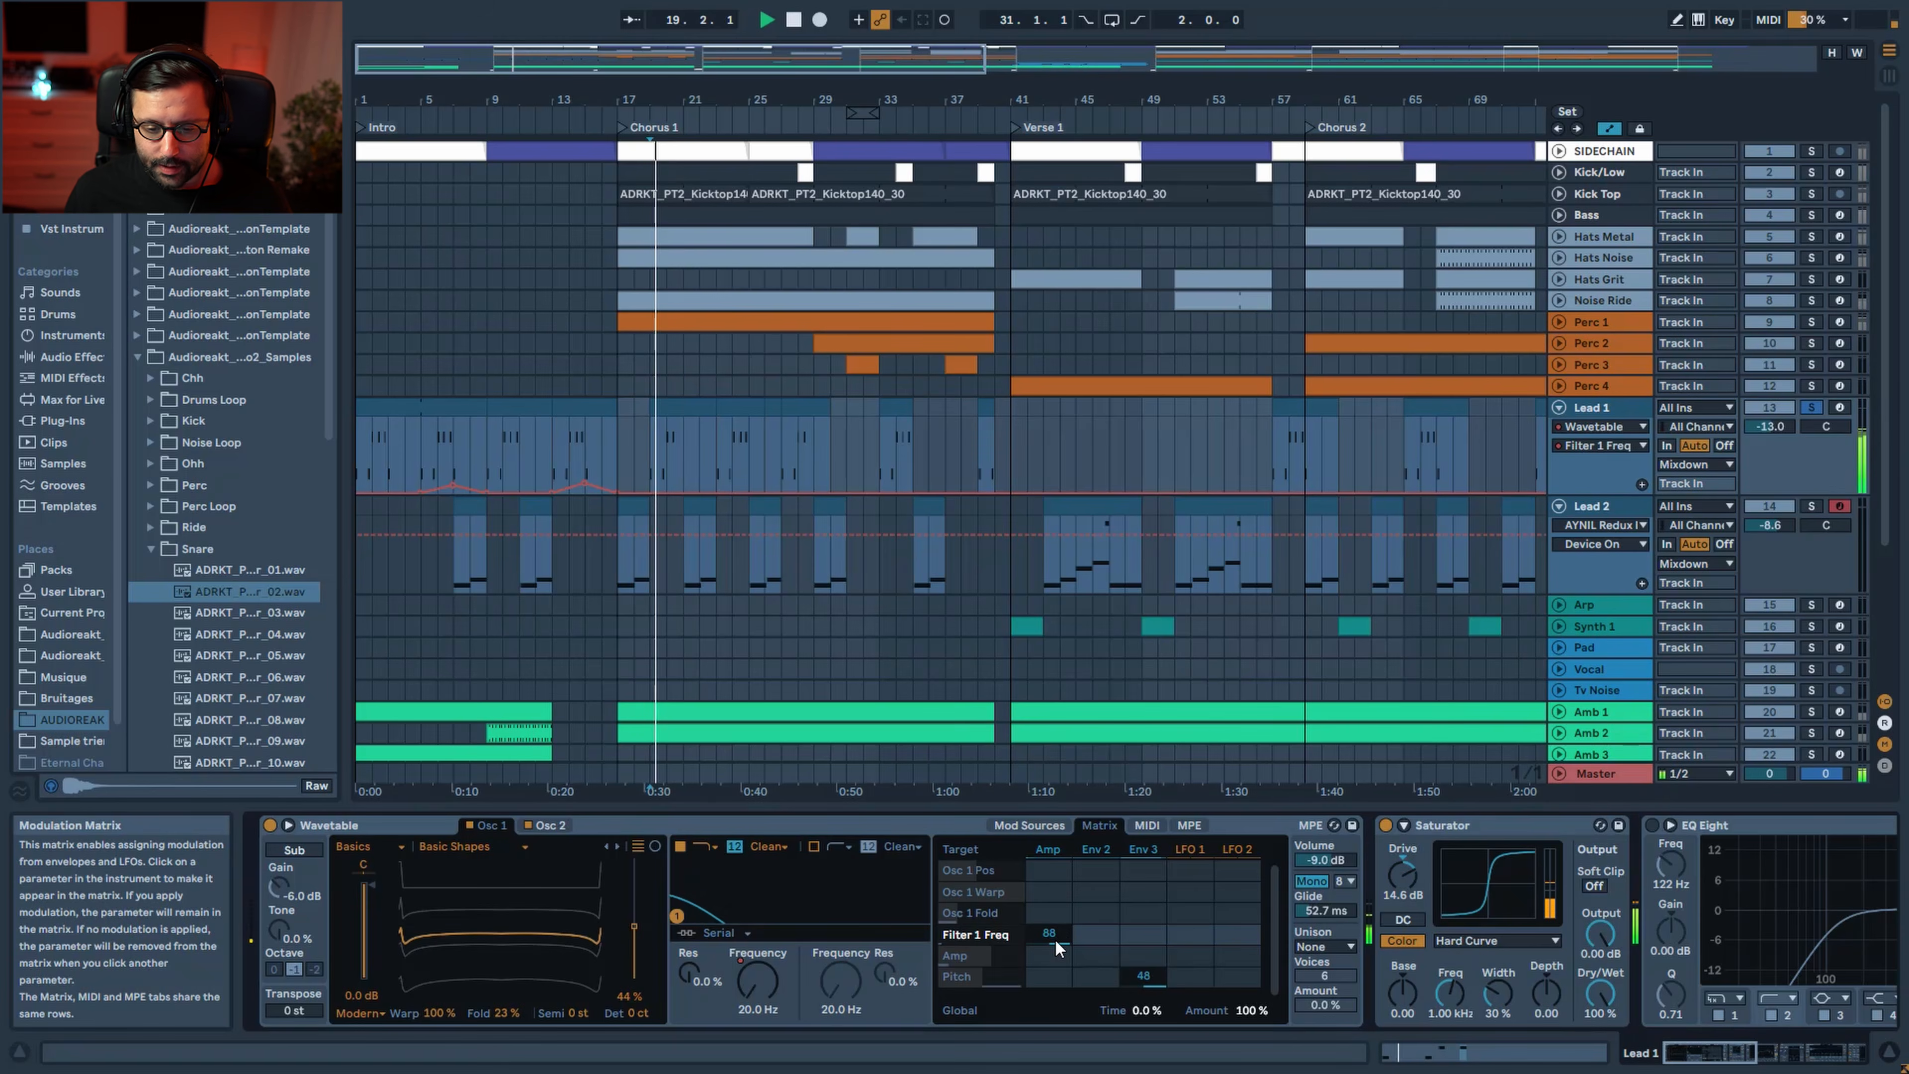
drag(1056, 940, 1055, 1006)
drag(757, 979, 757, 923)
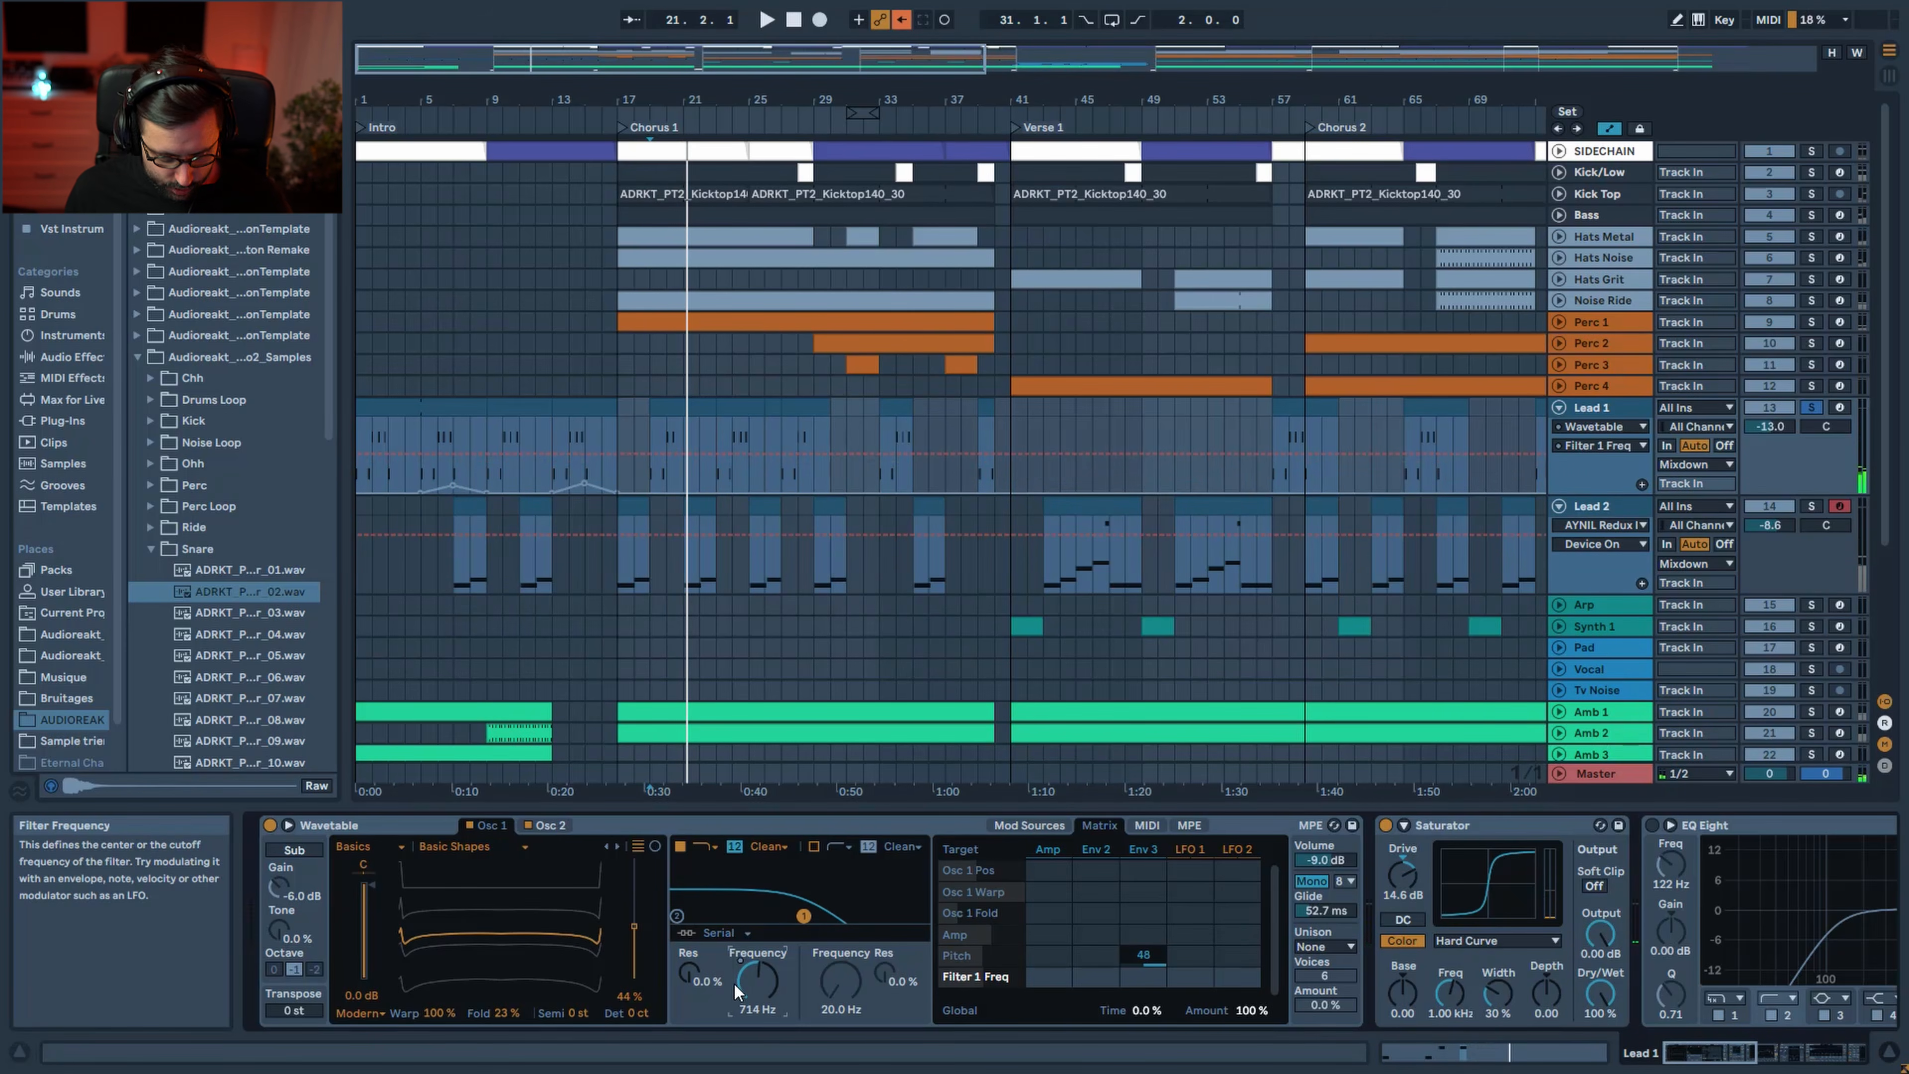
key(ctrl+z)
key(space)
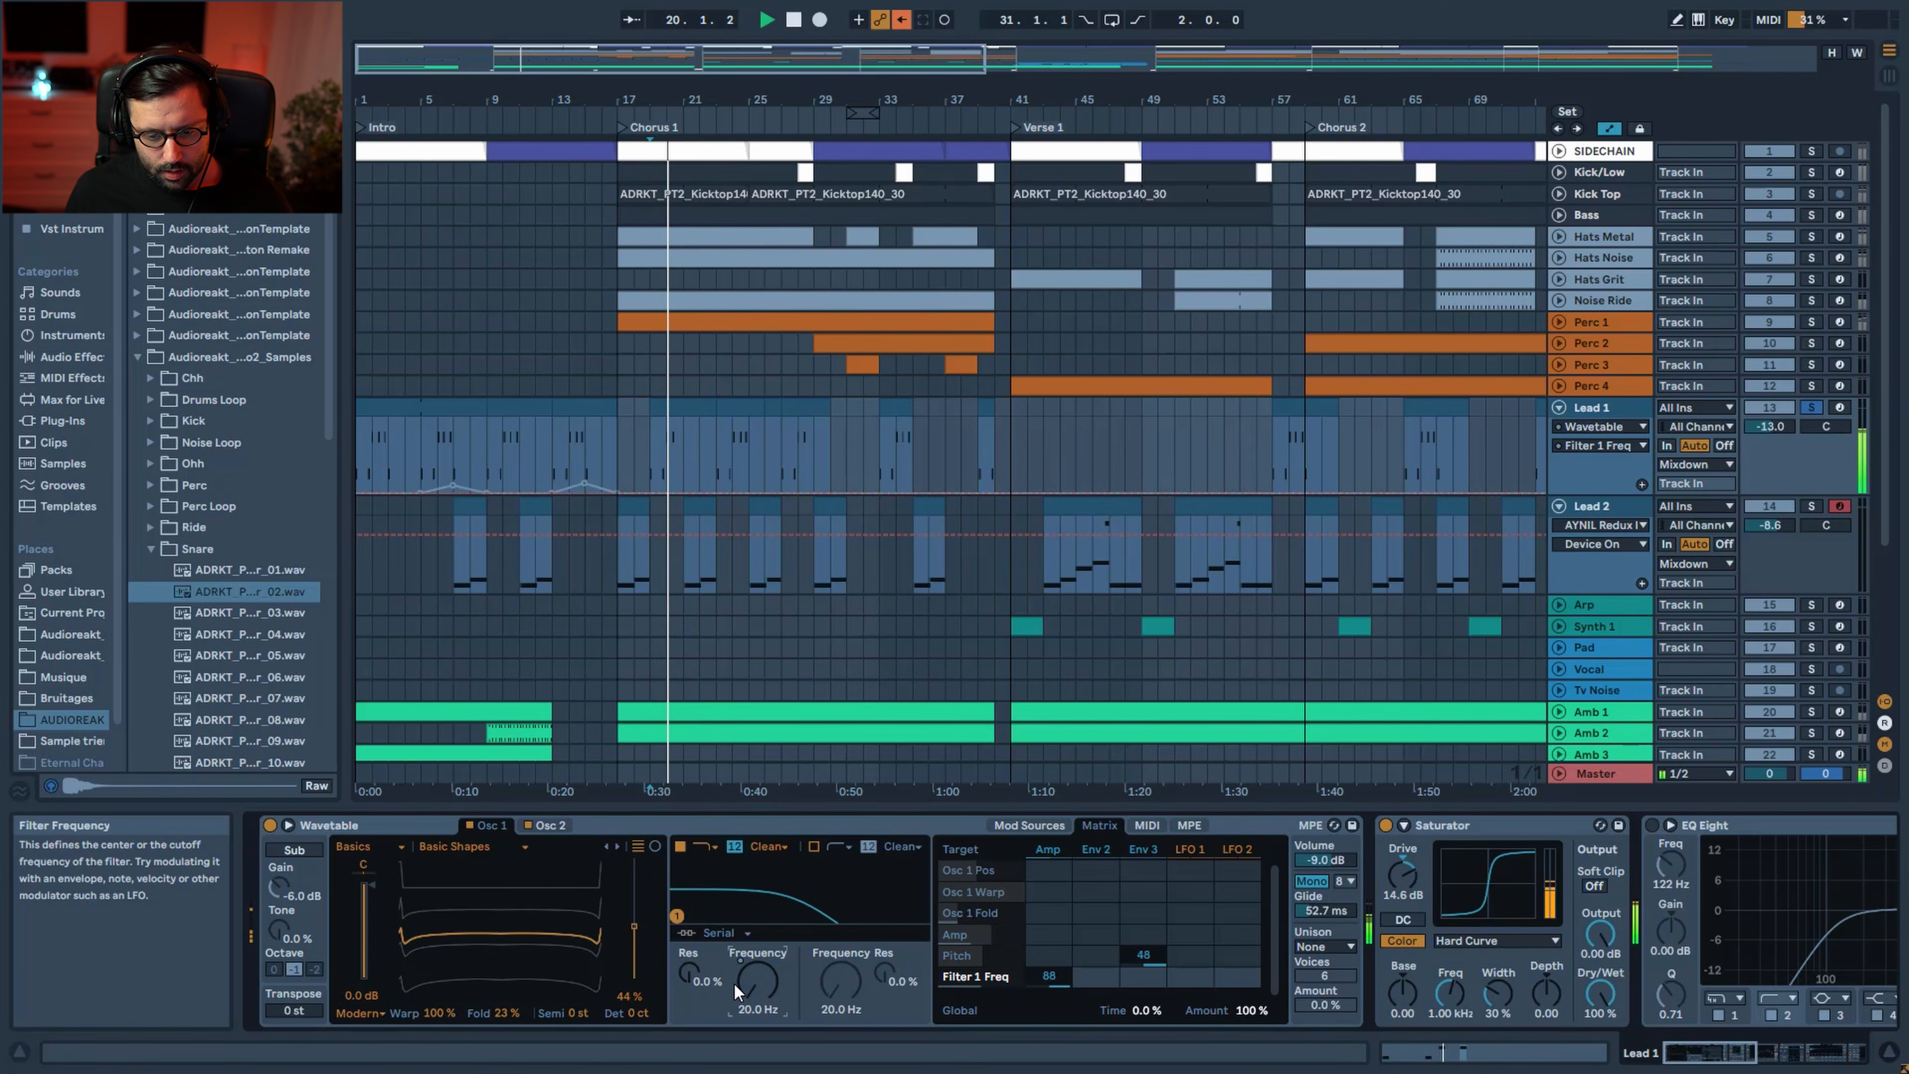
Examine Wavetable's Env 3 envelope times and its Pitch assignment in the modulation matrix
click(1145, 849)
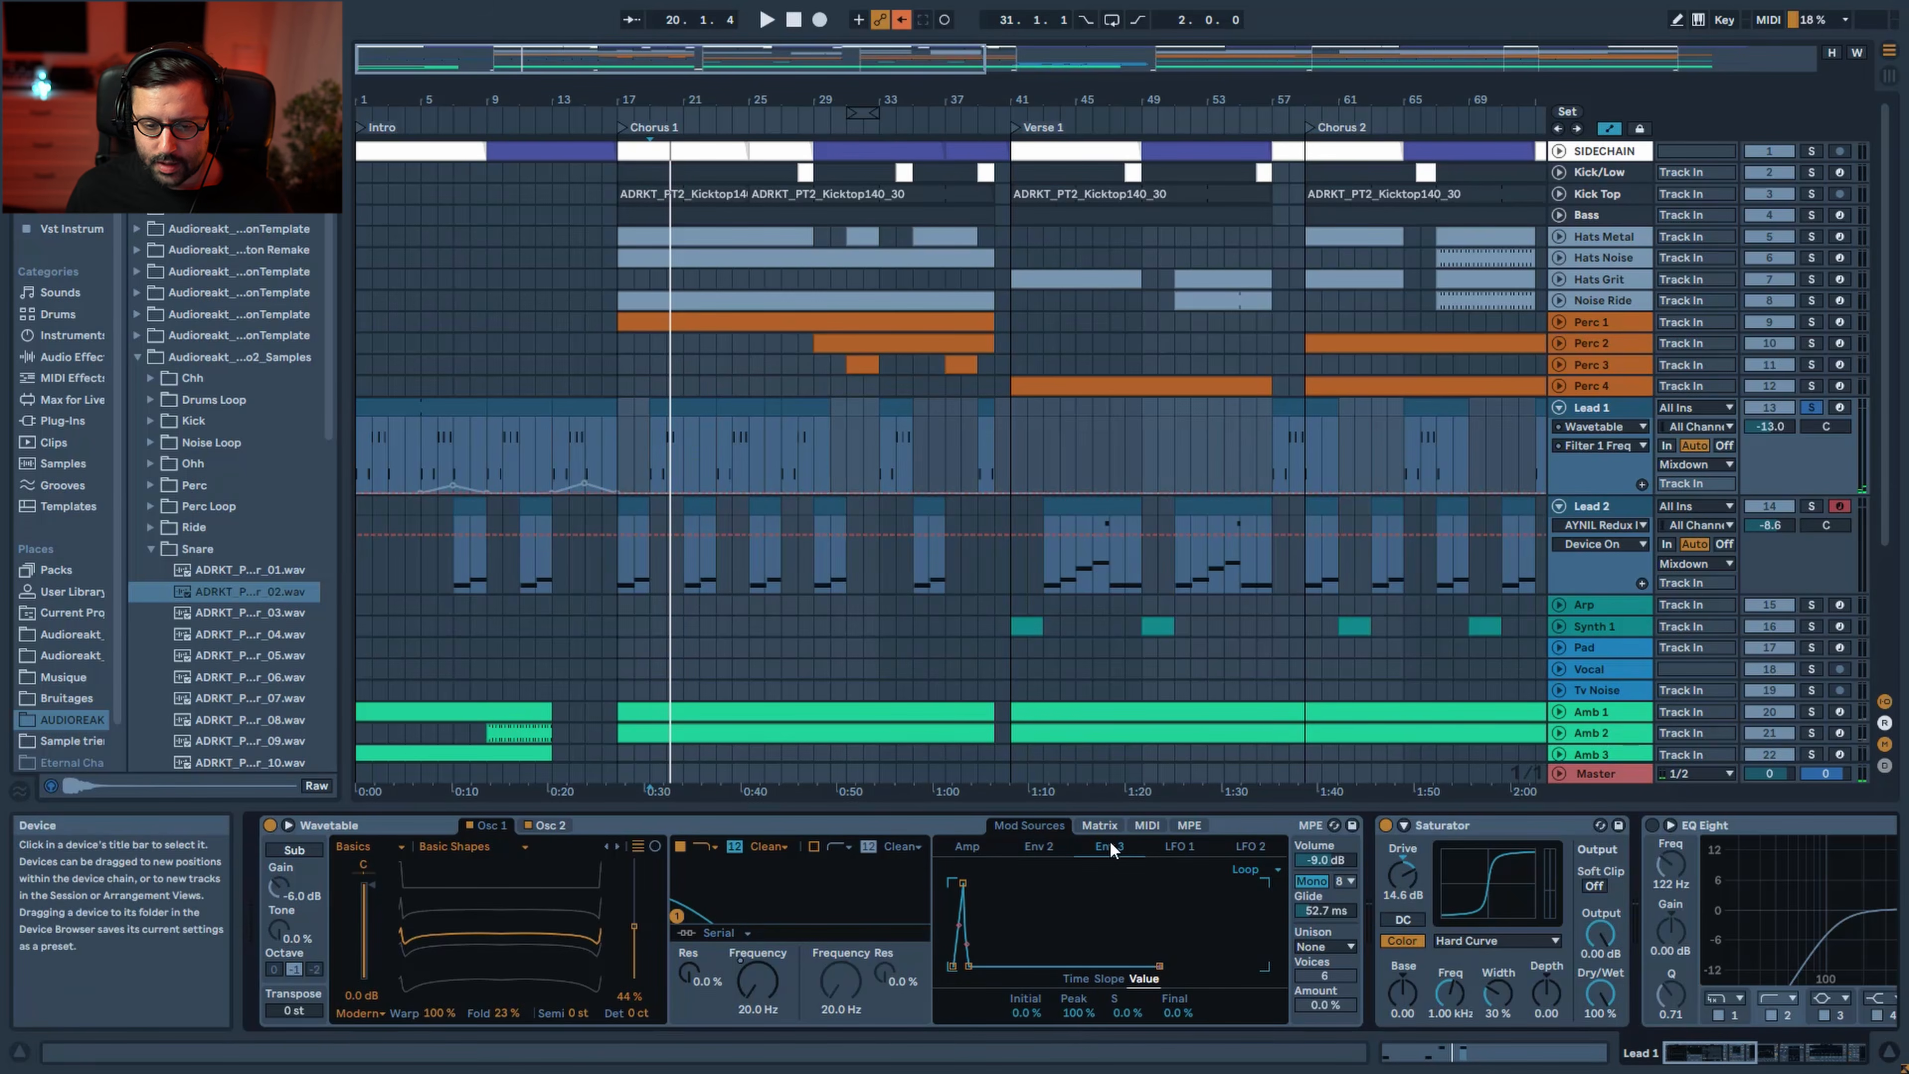
click(1097, 828)
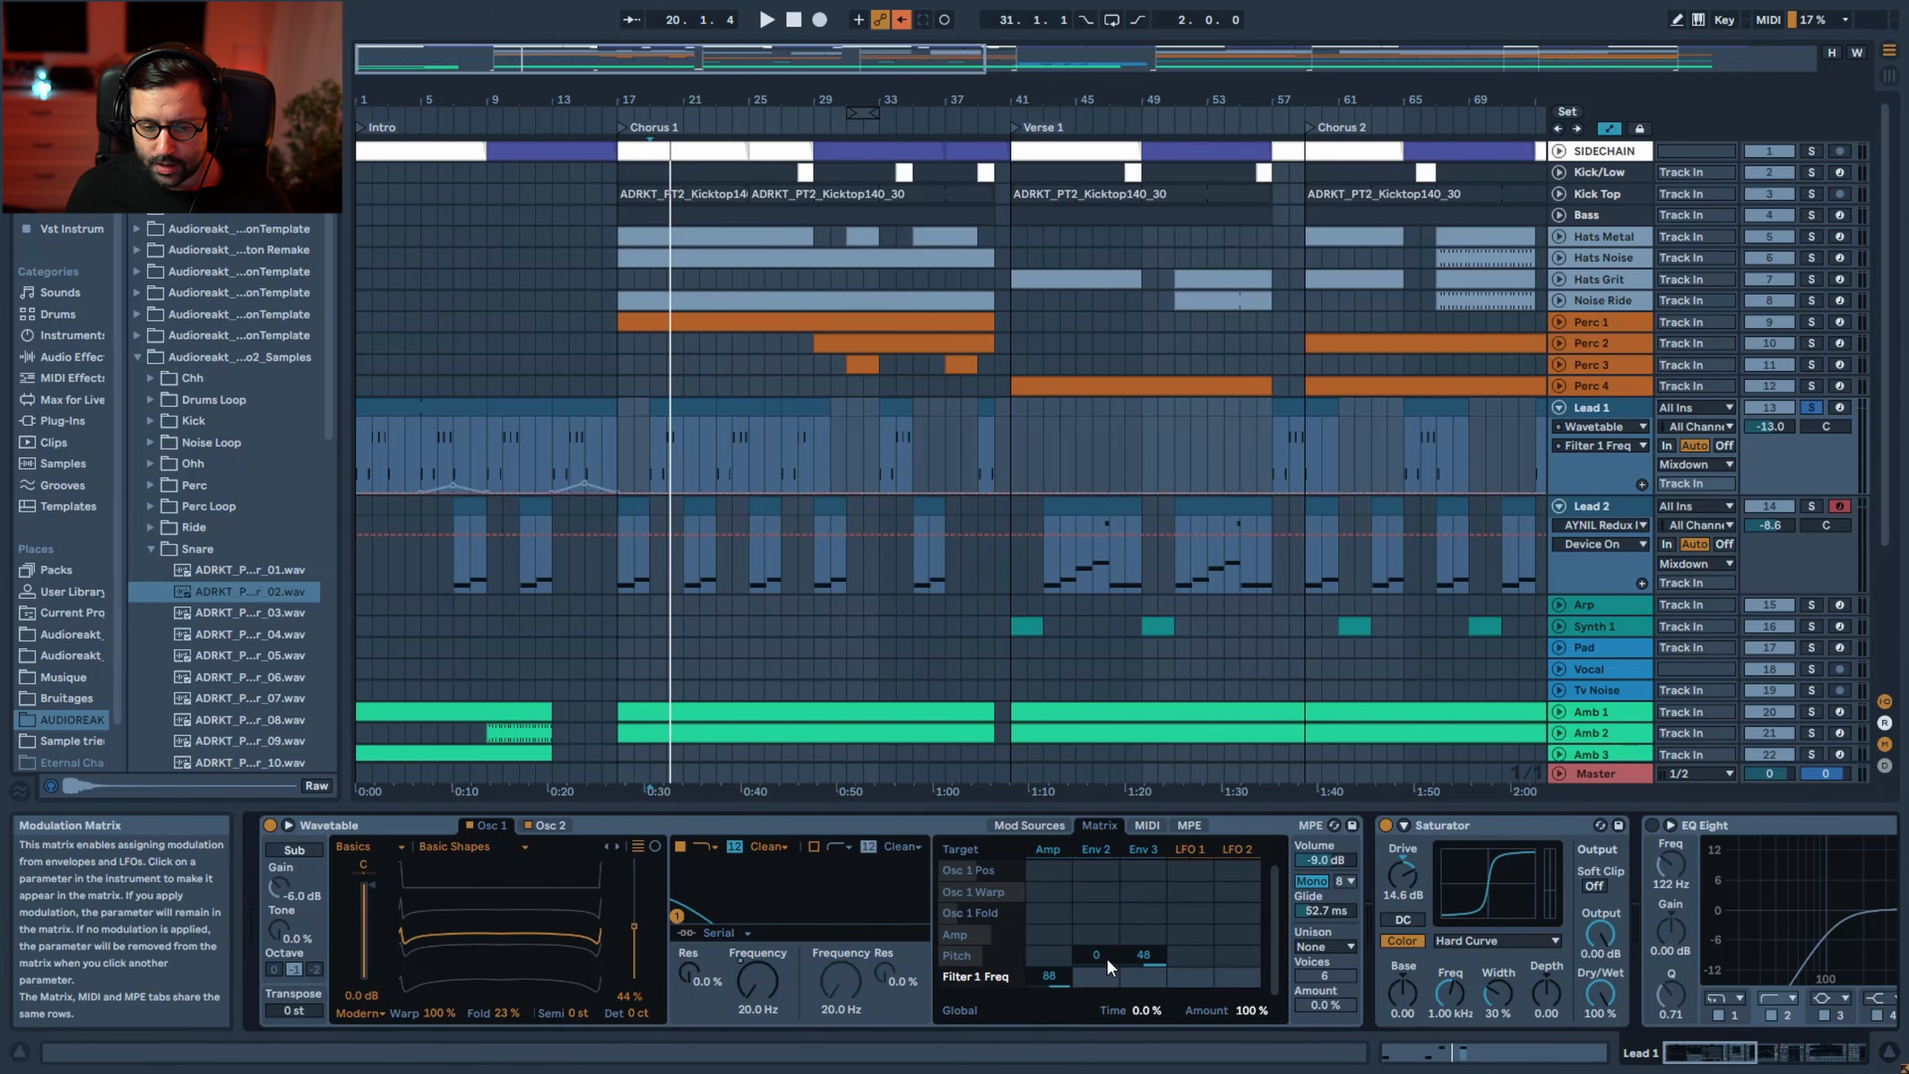
click(1140, 851)
click(1088, 980)
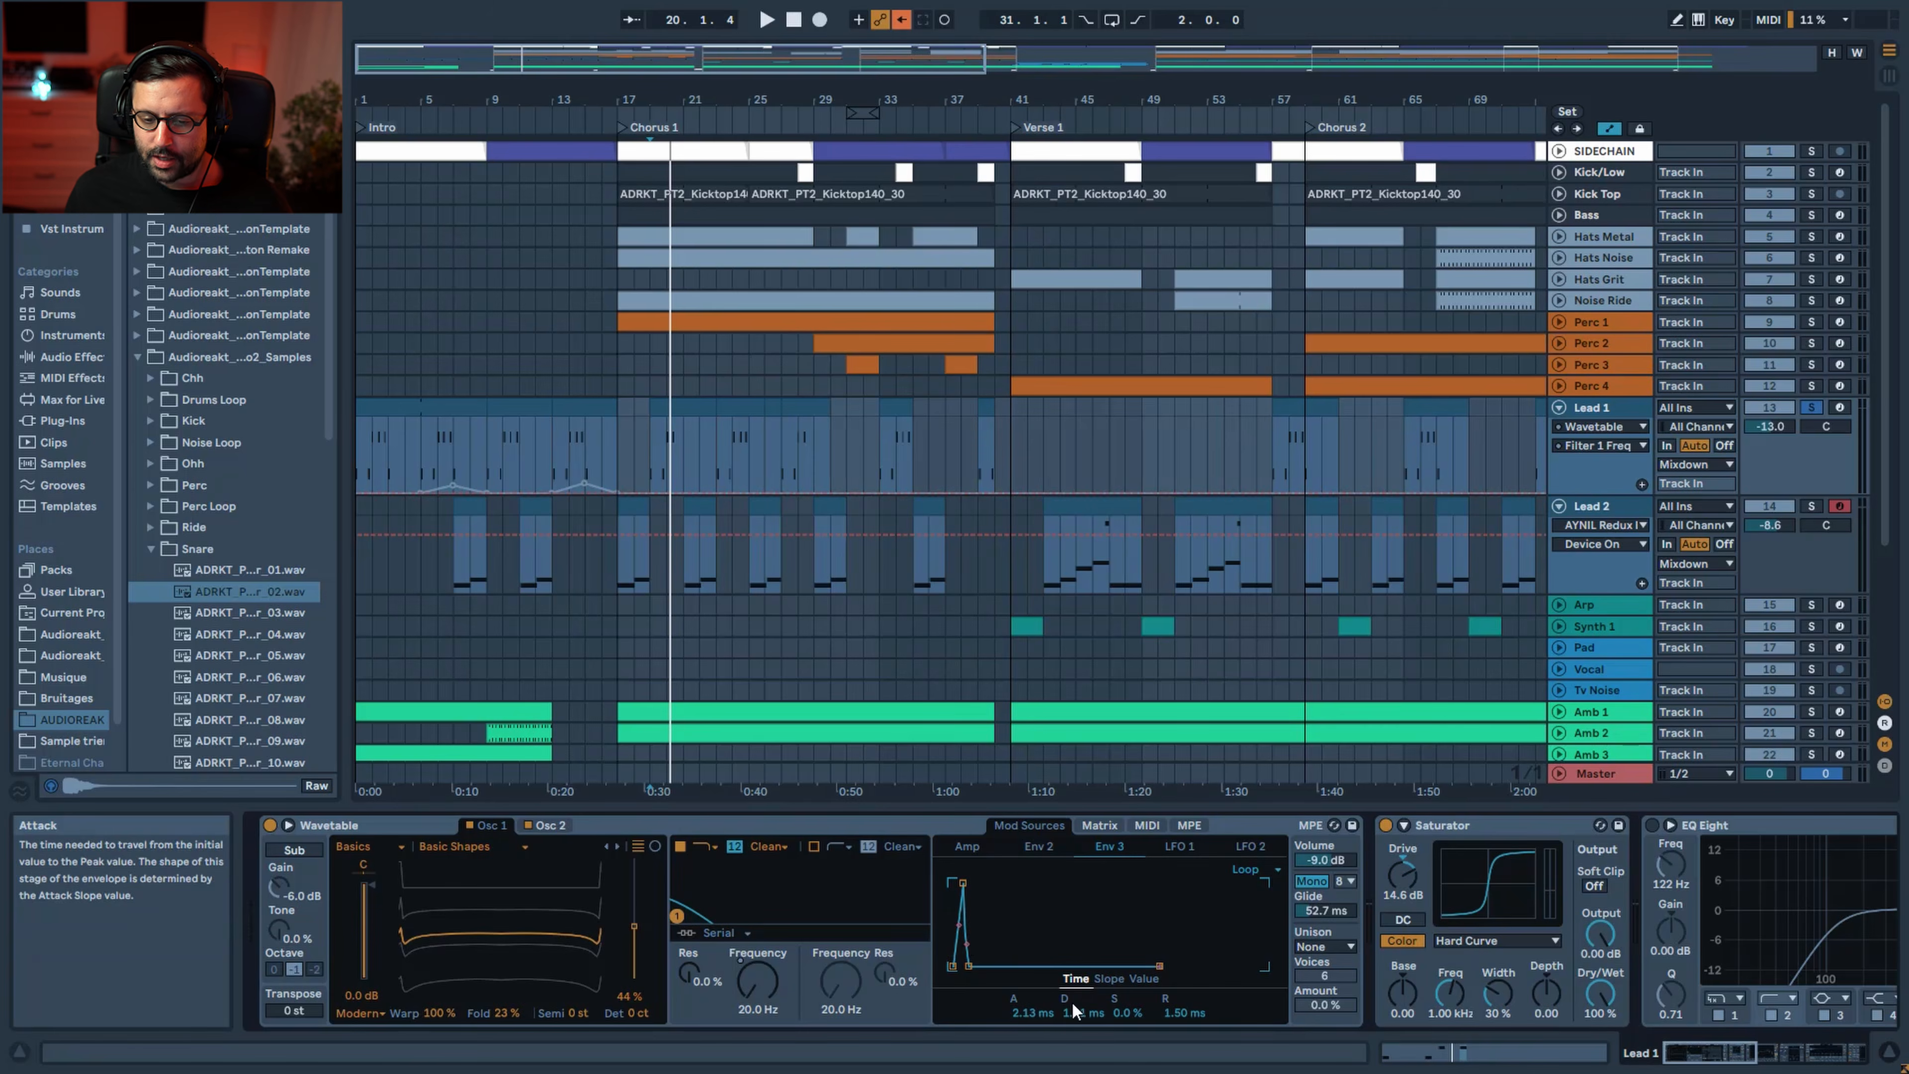
click(1097, 825)
click(1139, 934)
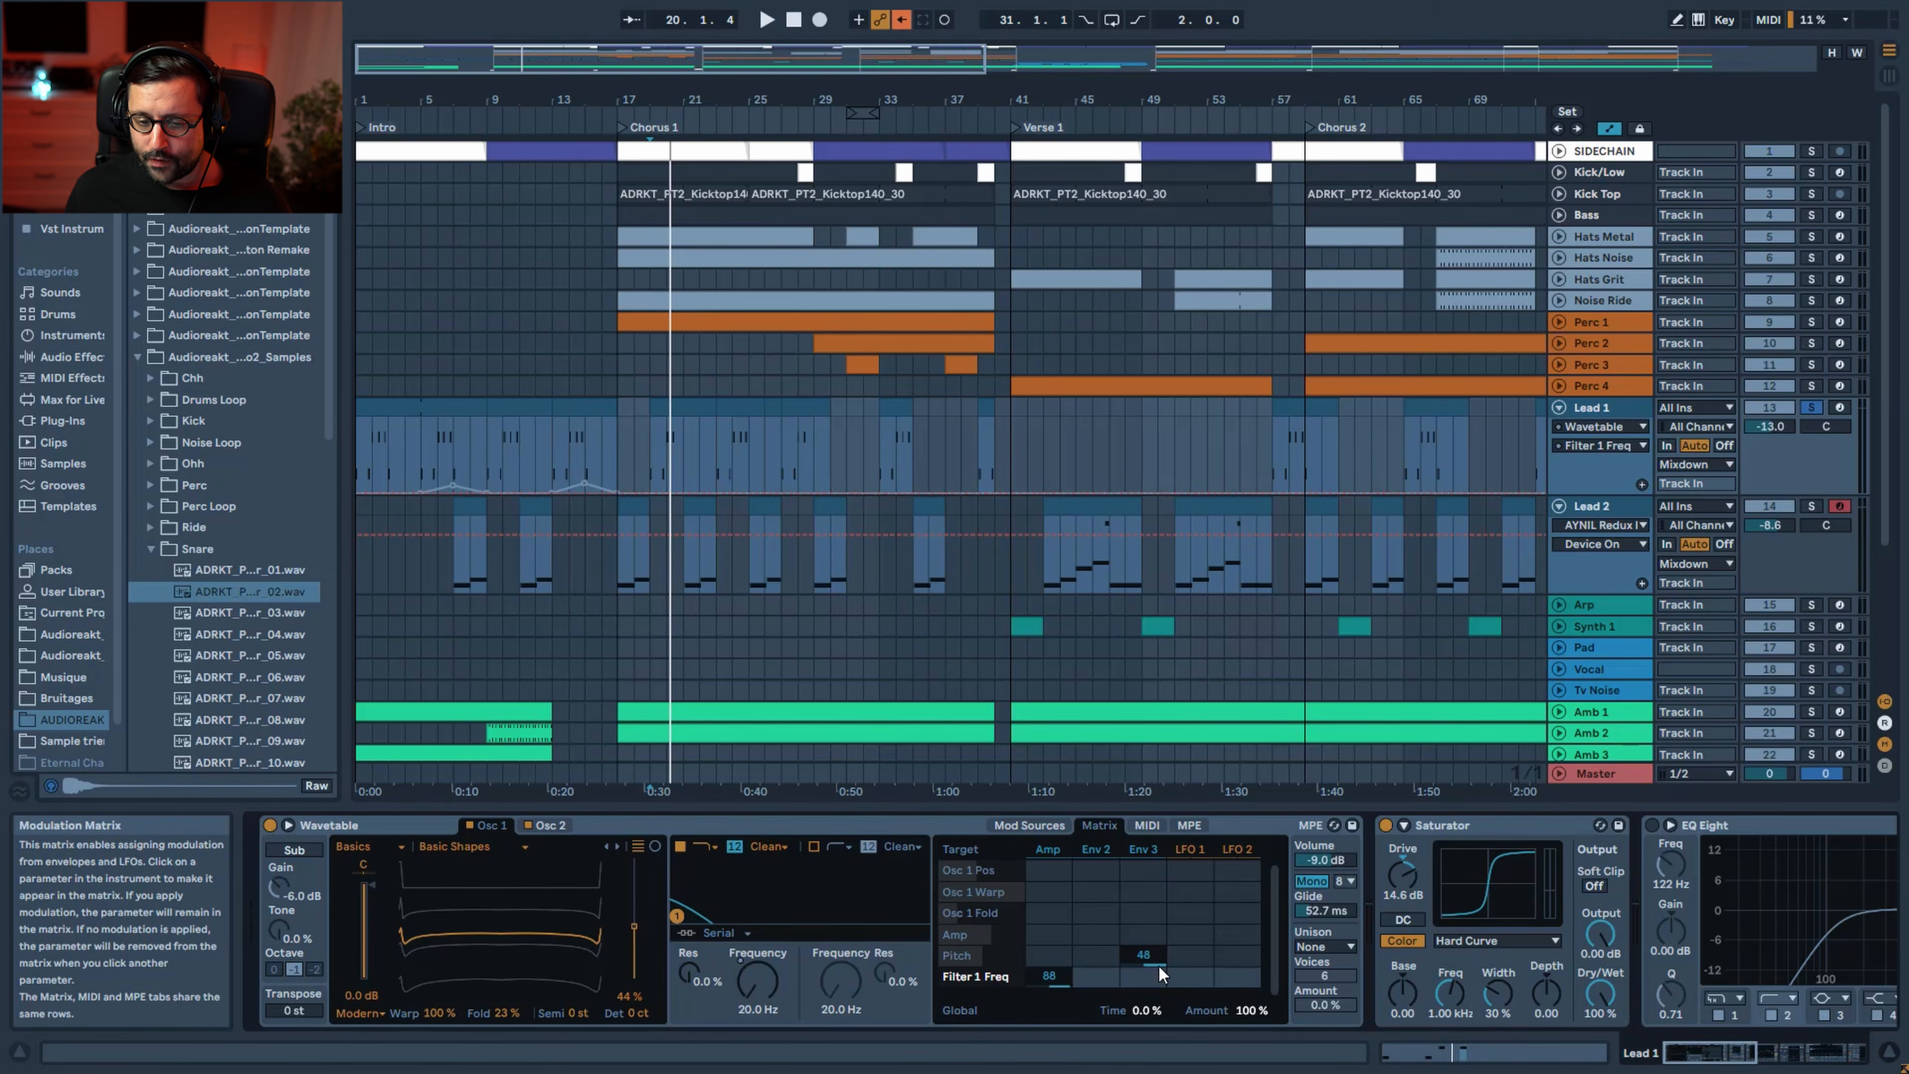
click(1144, 850)
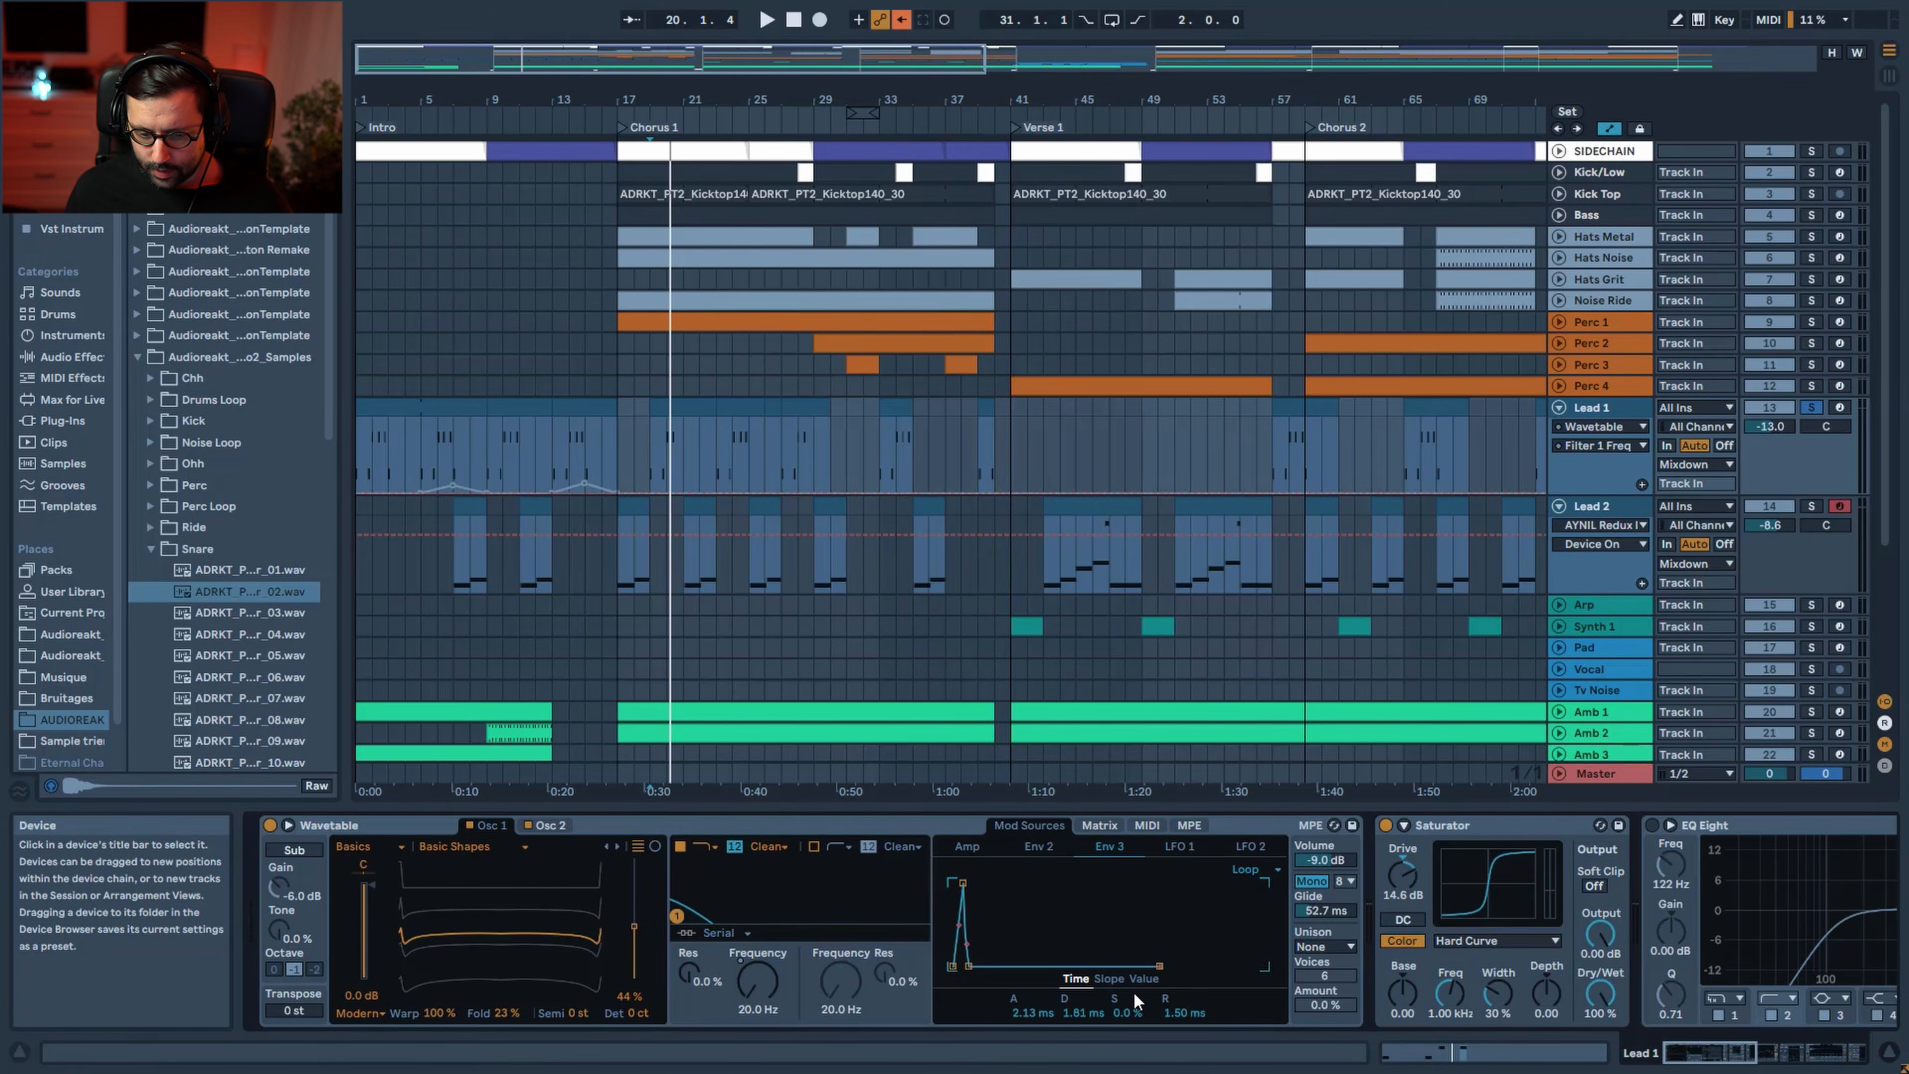
Audition Lead 1 with the Env 3 peak at 0 %, then raise the peak back to full and show the envelope times
click(1142, 979)
key(space)
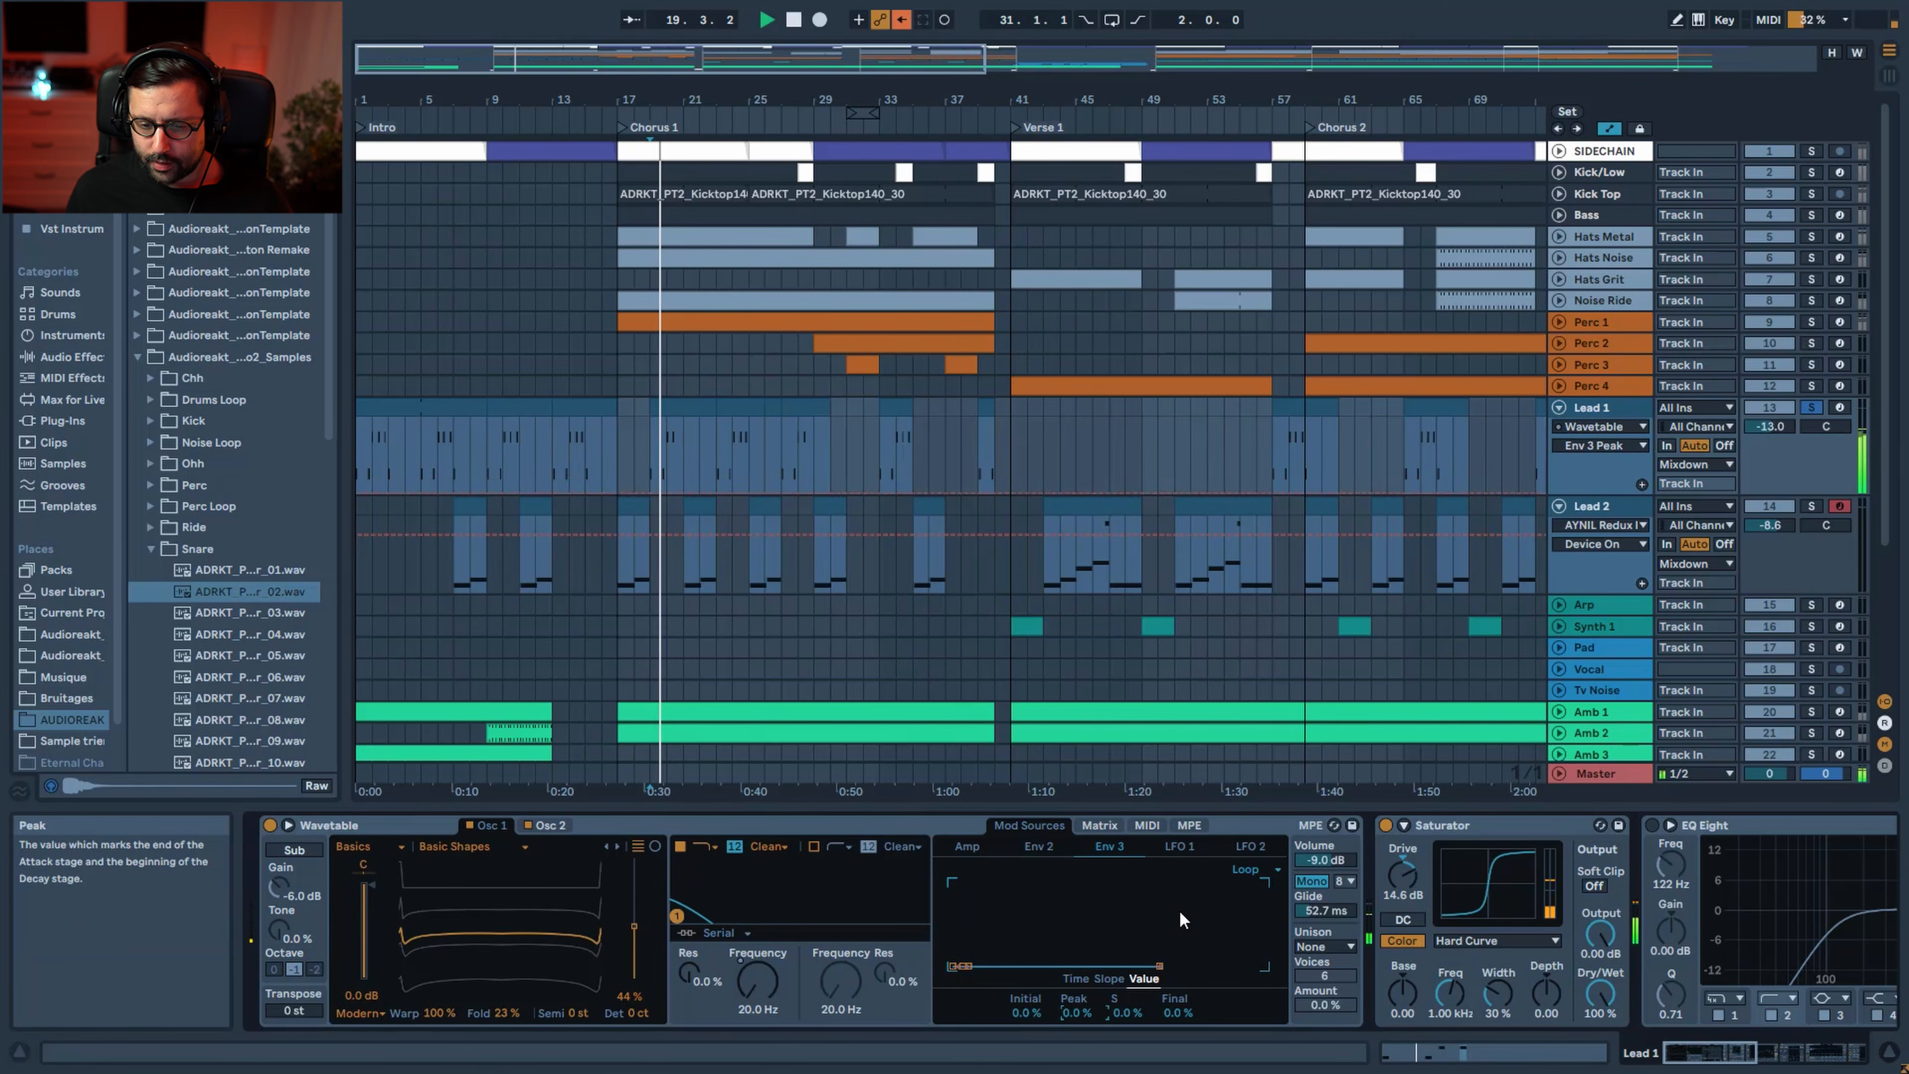
drag(1074, 1012, 1074, 946)
click(1076, 978)
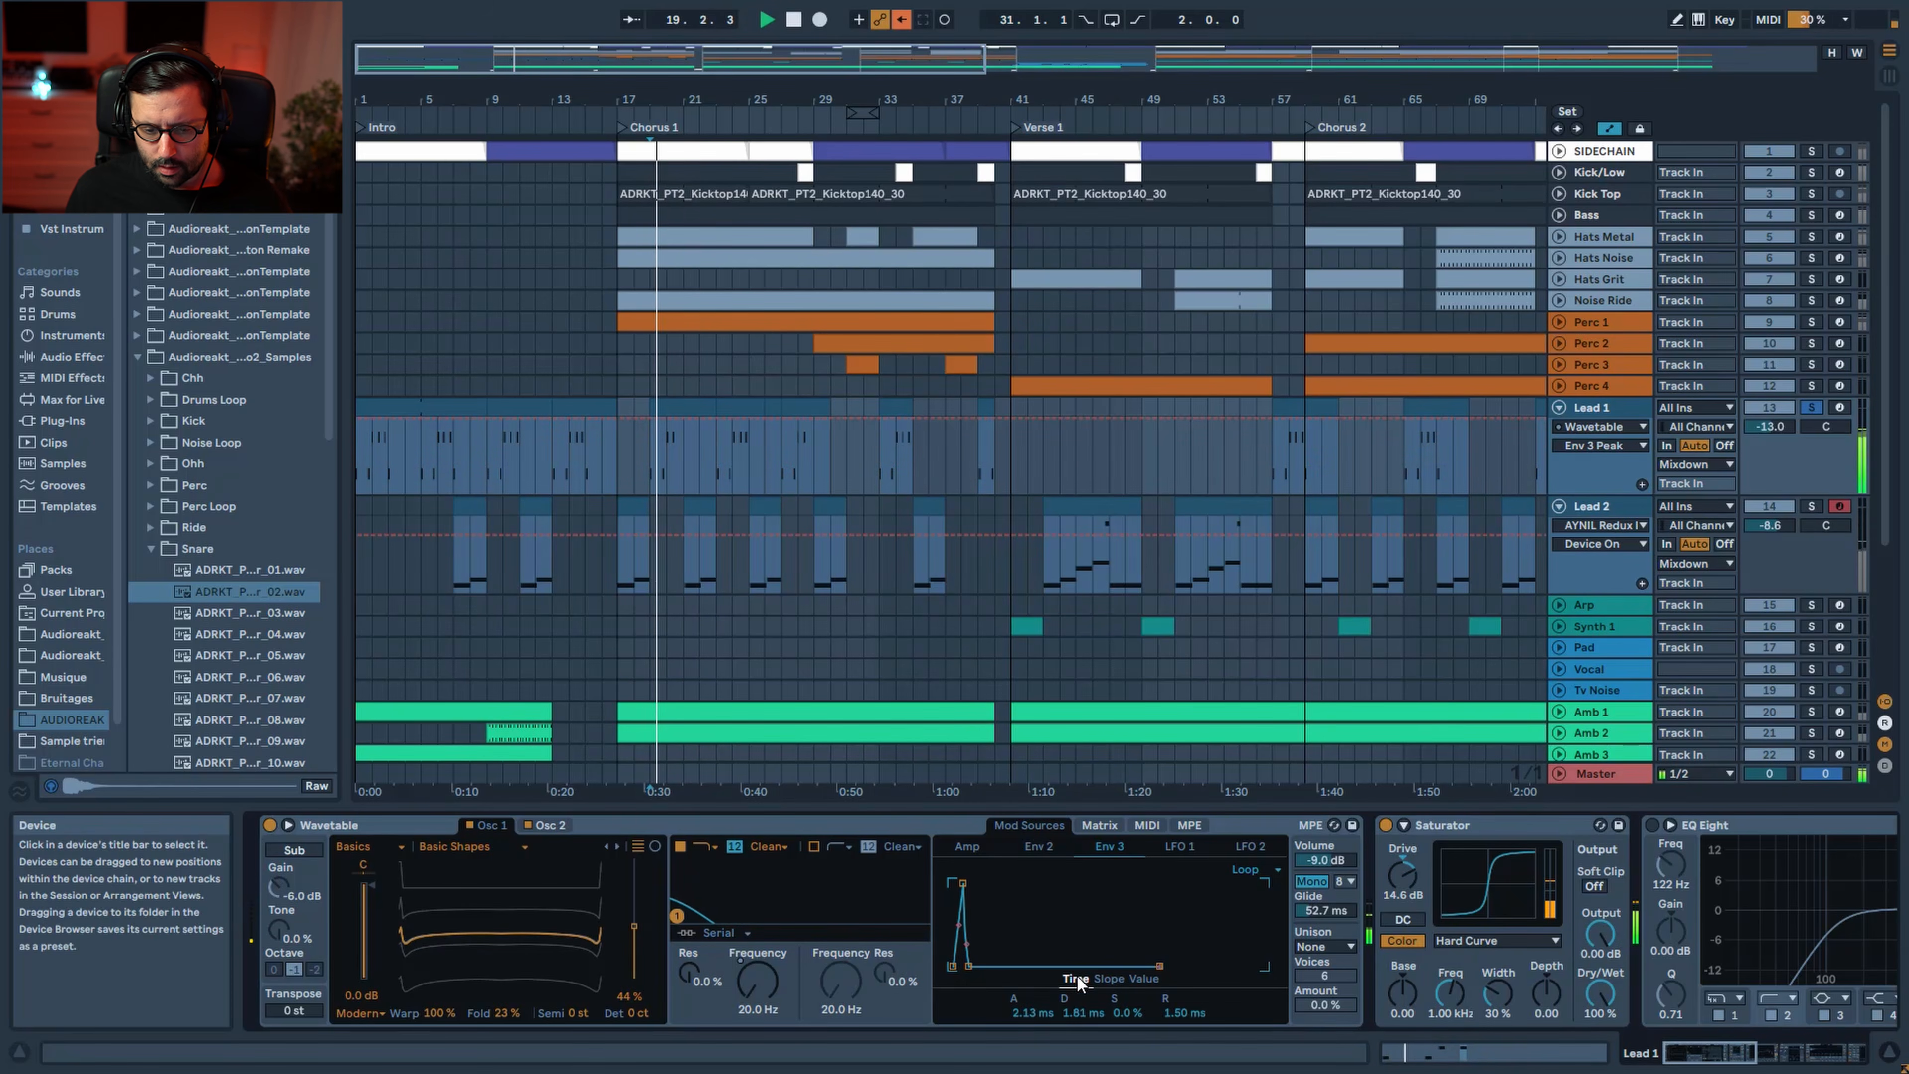
Try a 0.00 ms attack on Wavetable's Env 3, undo it, and check the envelope's loop mode options and the modulation matrix
mouse_move(1026, 1013)
mouse_down()
mouse_move(1083, 1000)
mouse_move(1038, 1017)
mouse_up()
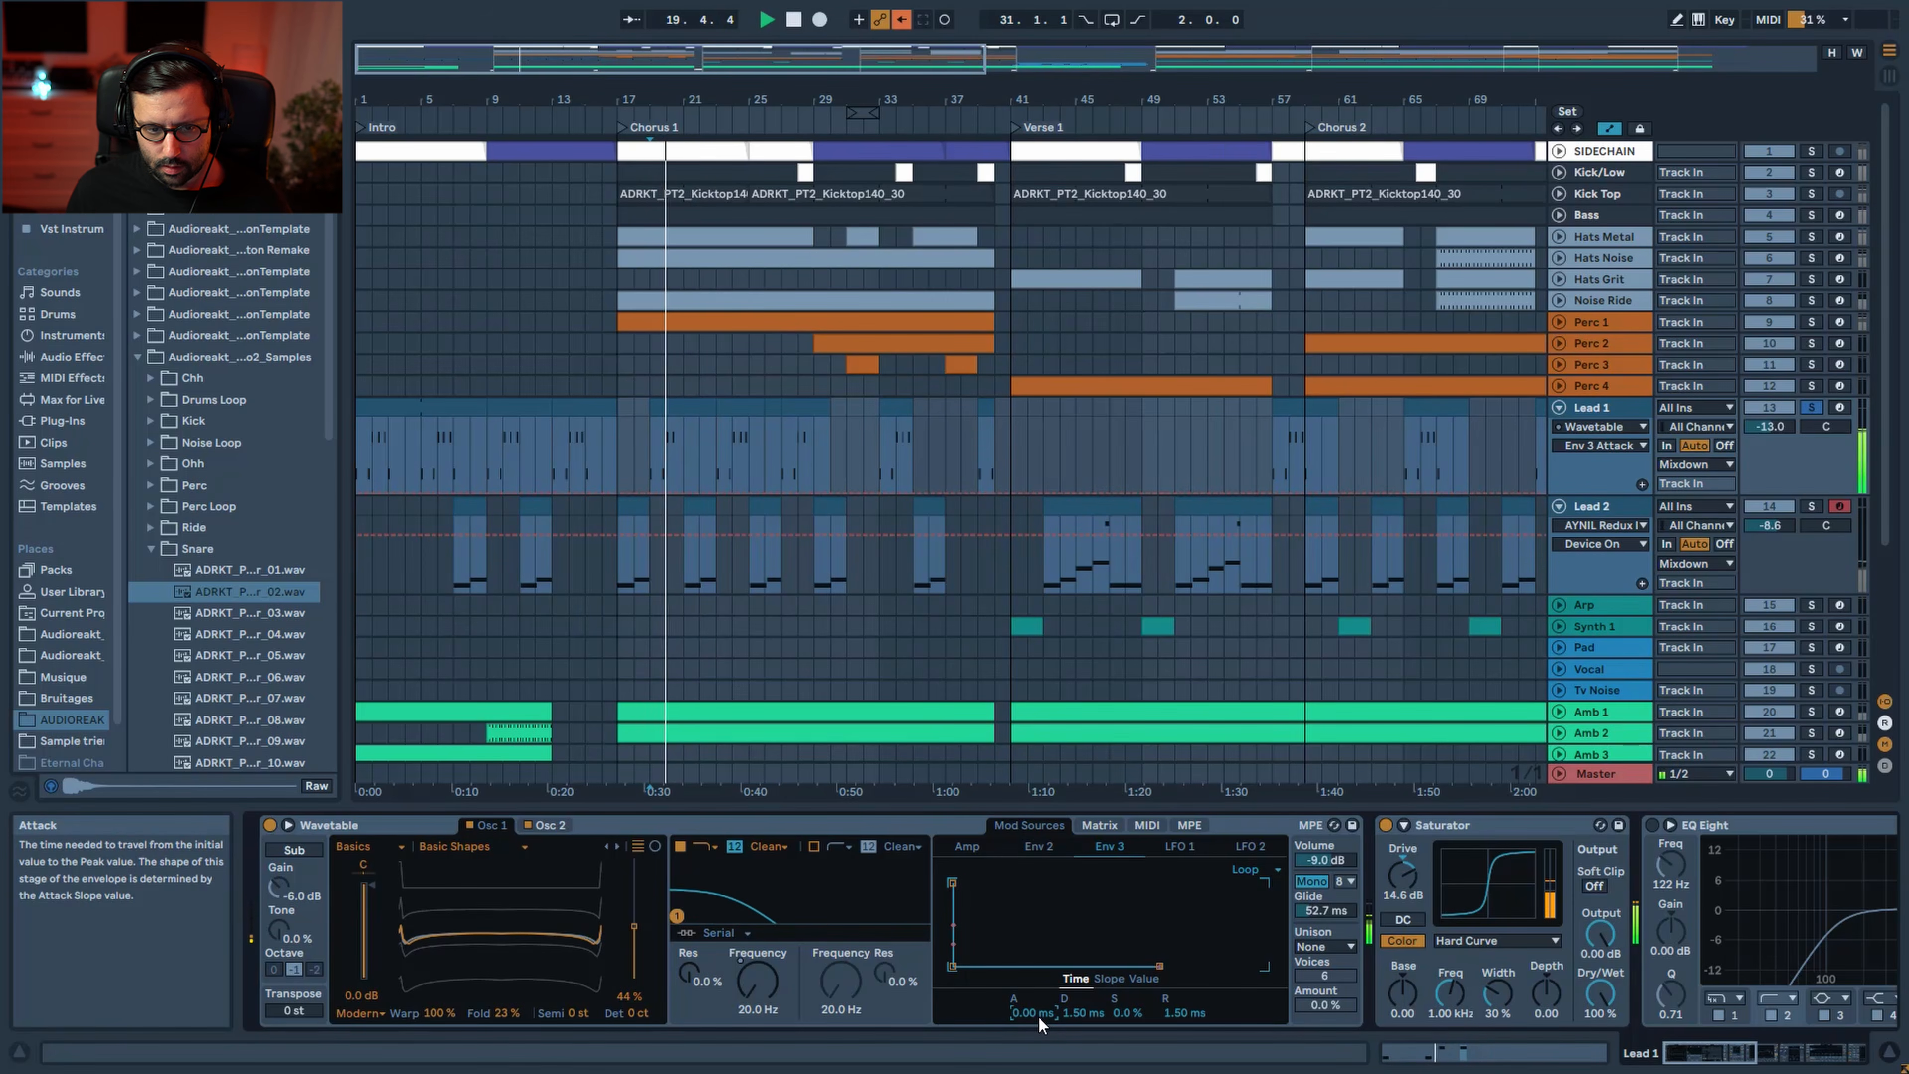
key(ctrl+z)
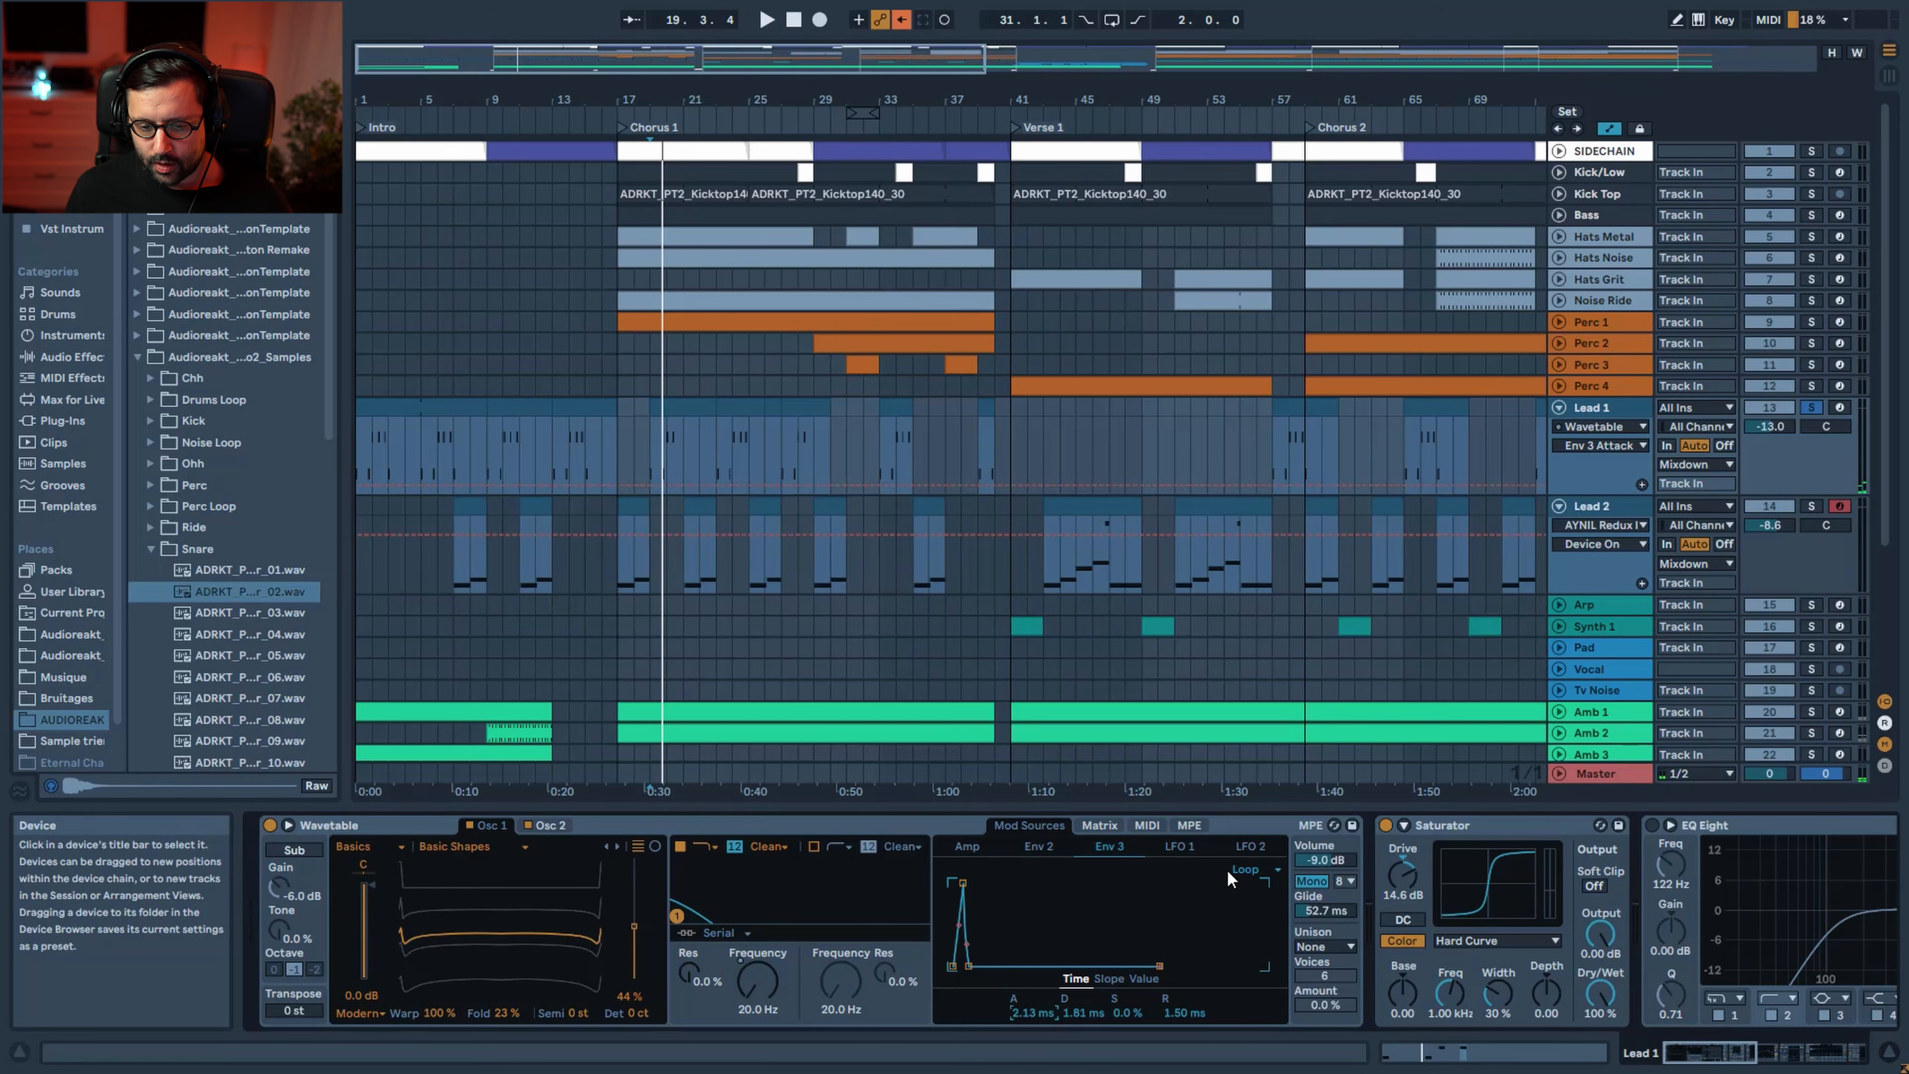
click(1264, 870)
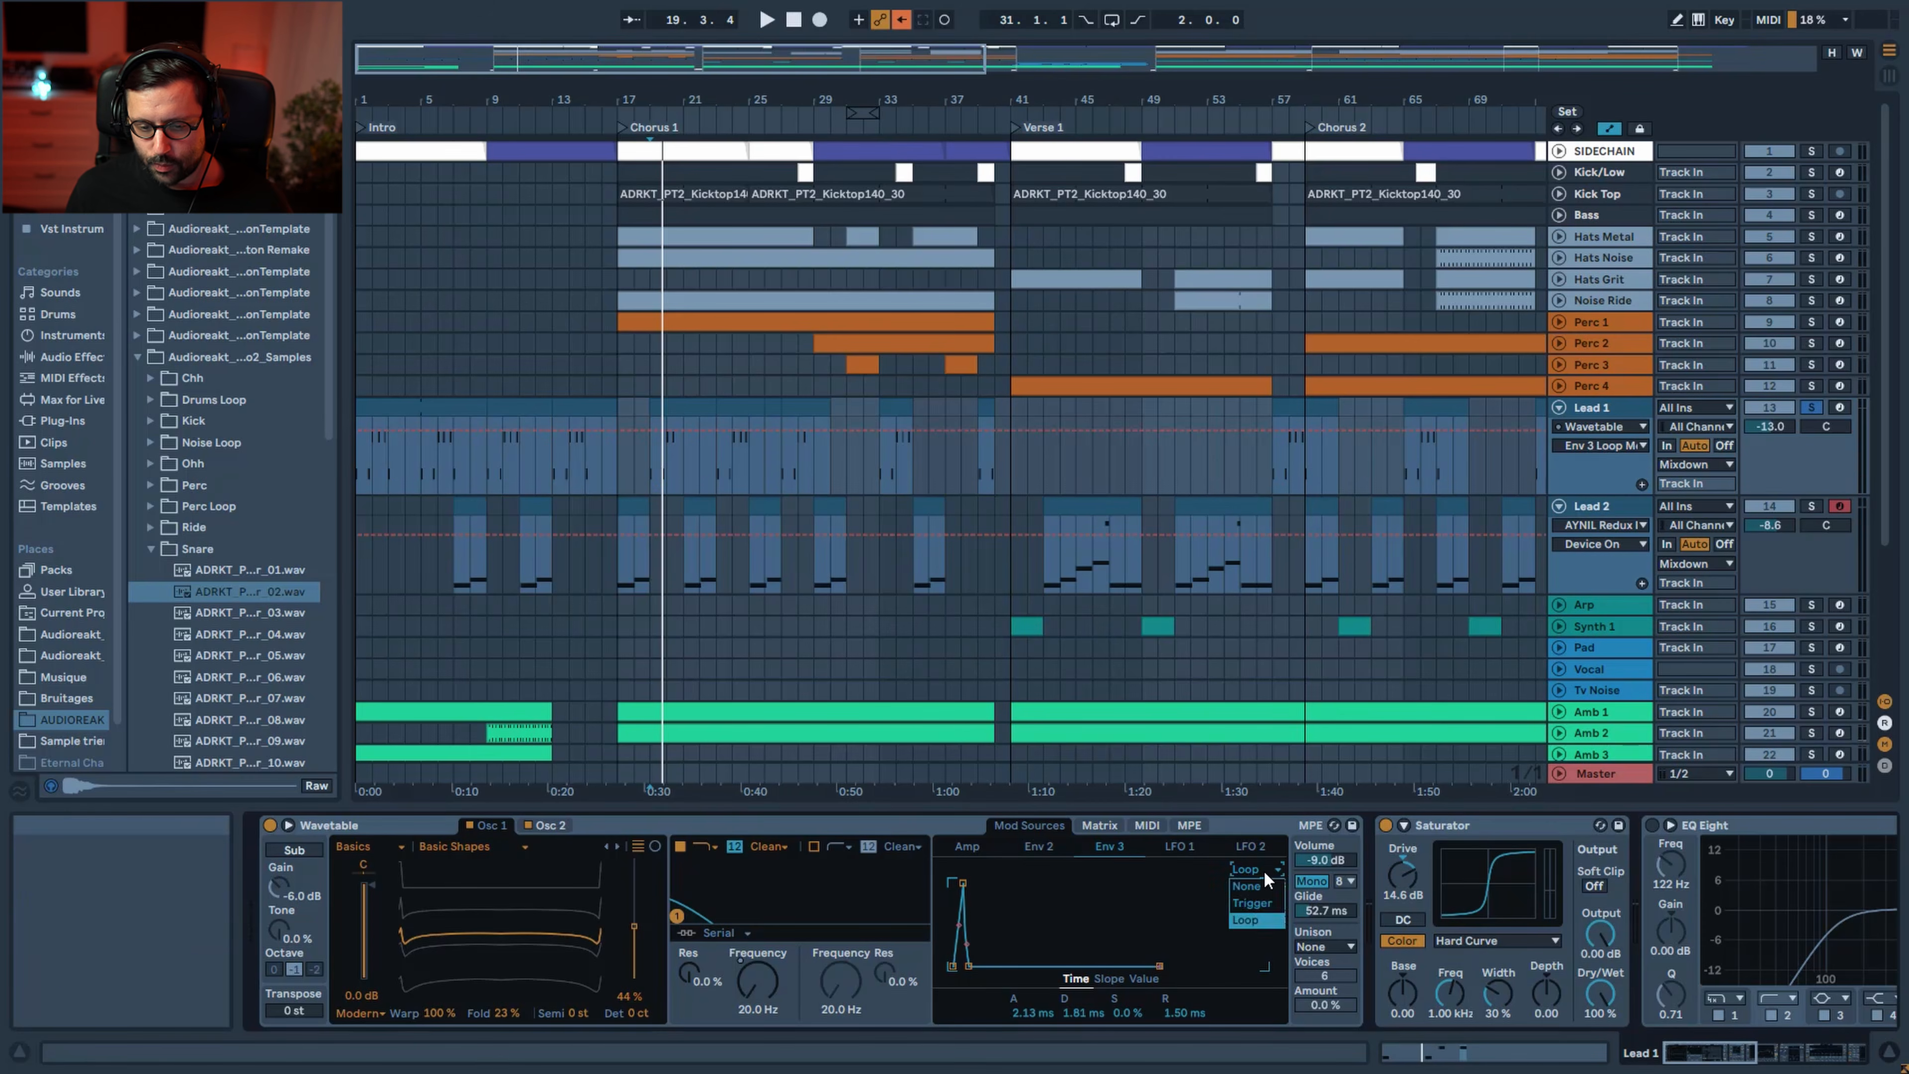
click(1110, 827)
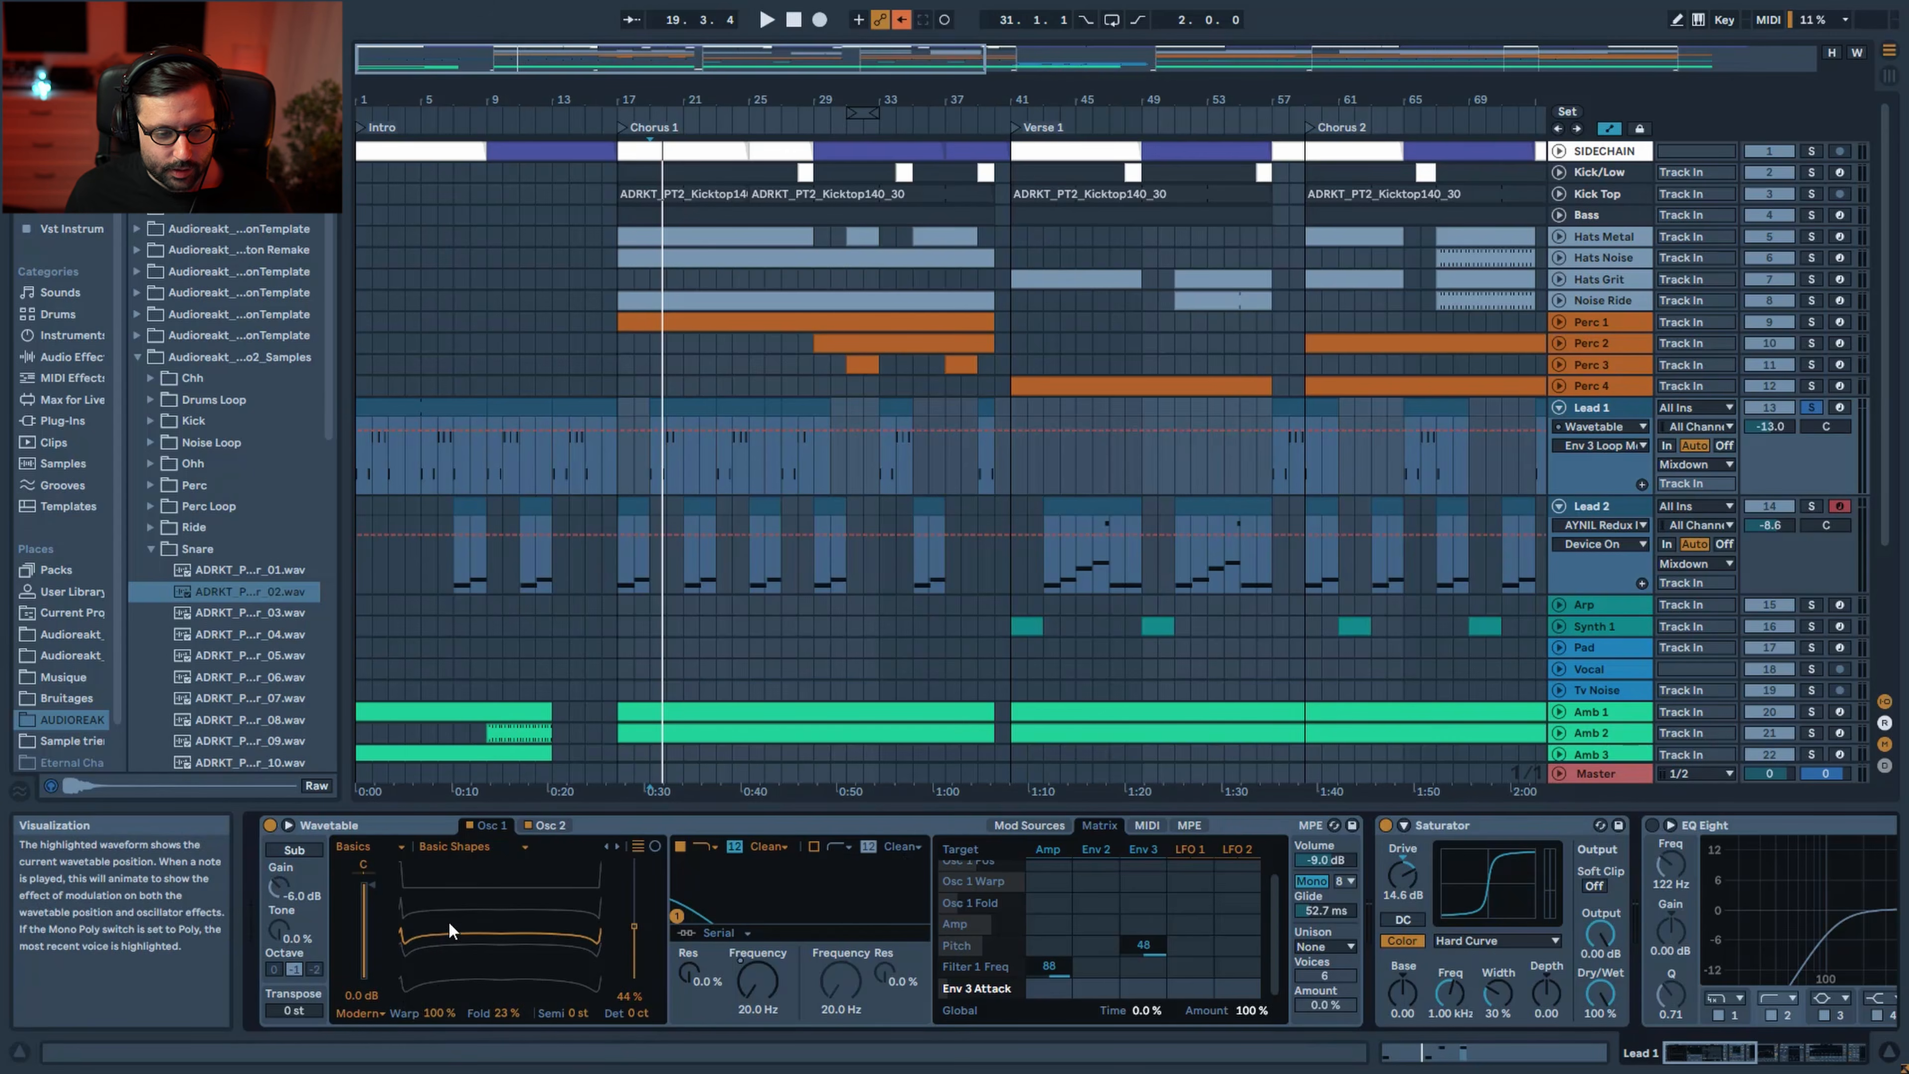
Try Wavetable's Osc 1 on Lead 1 with the oscillator effect set to None, then restore the Modern effect mode
click(364, 1012)
click(367, 946)
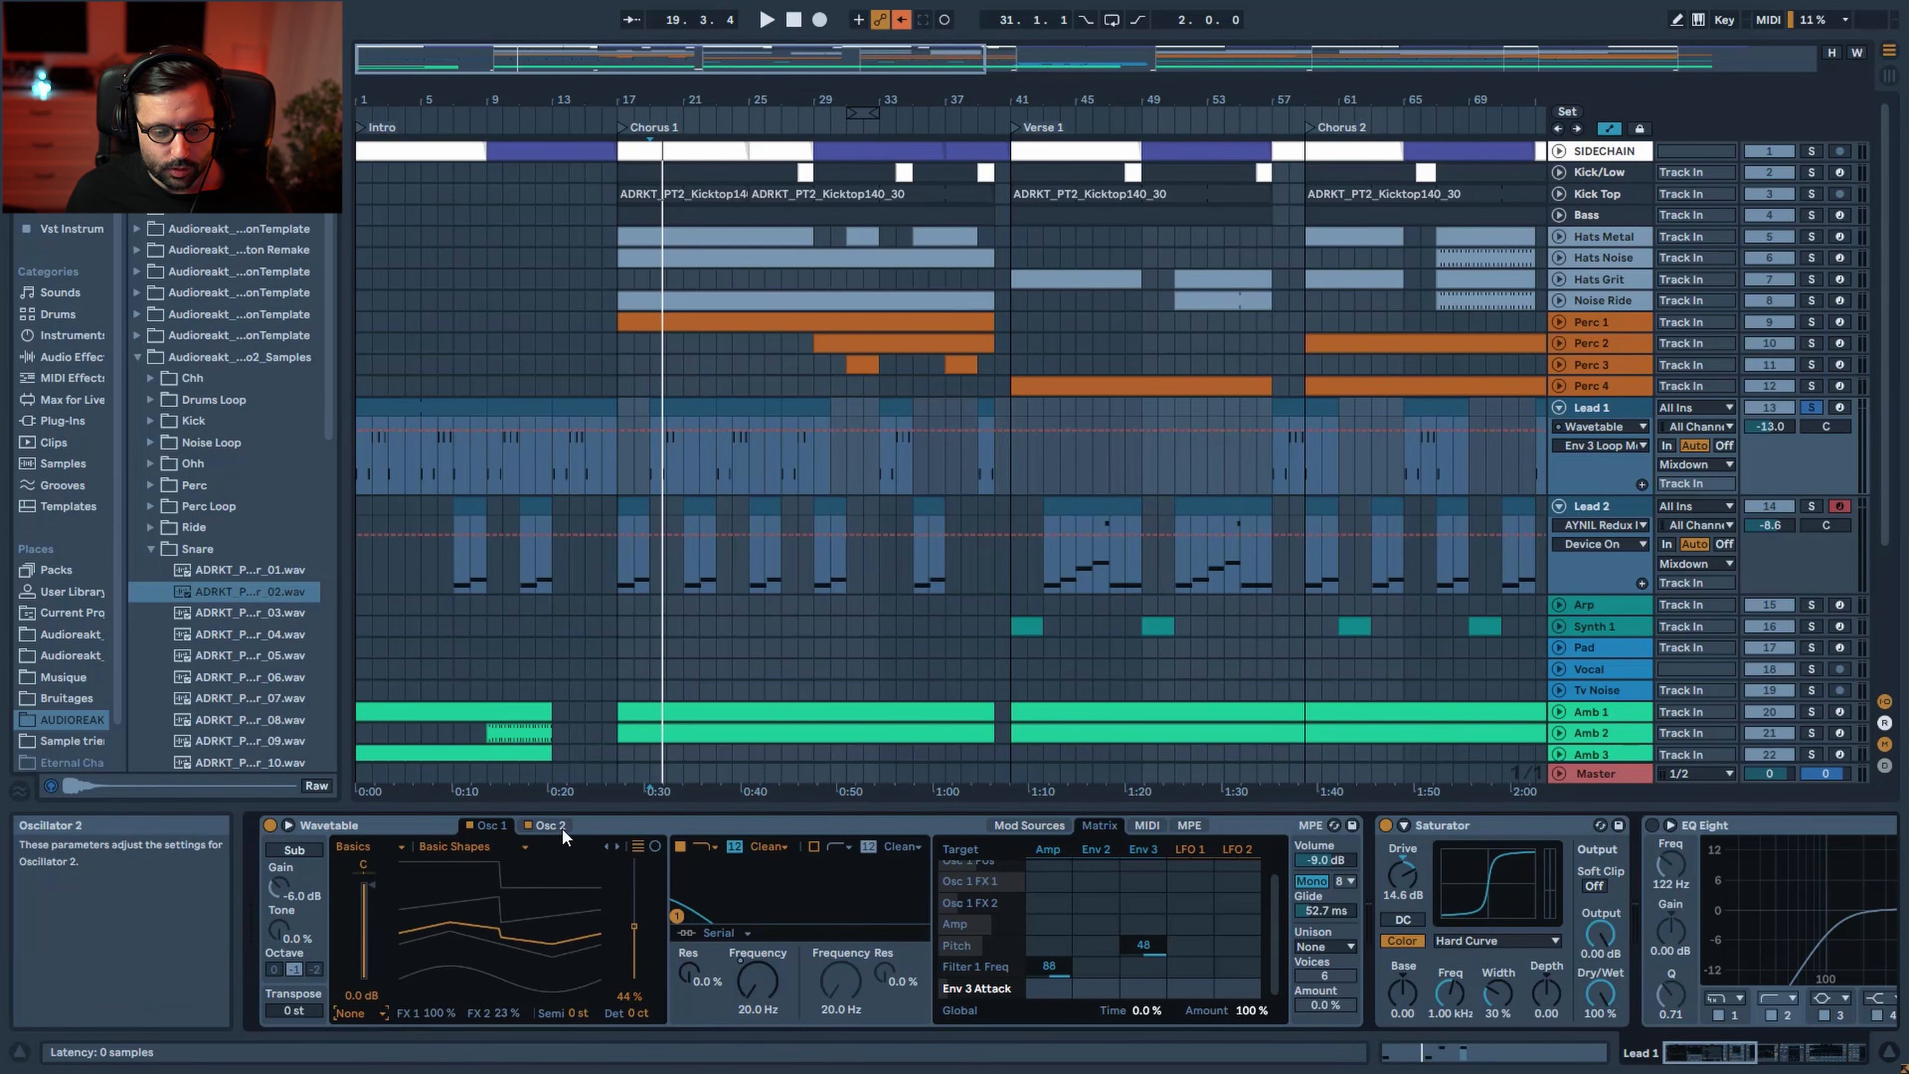
click(358, 1016)
click(358, 1001)
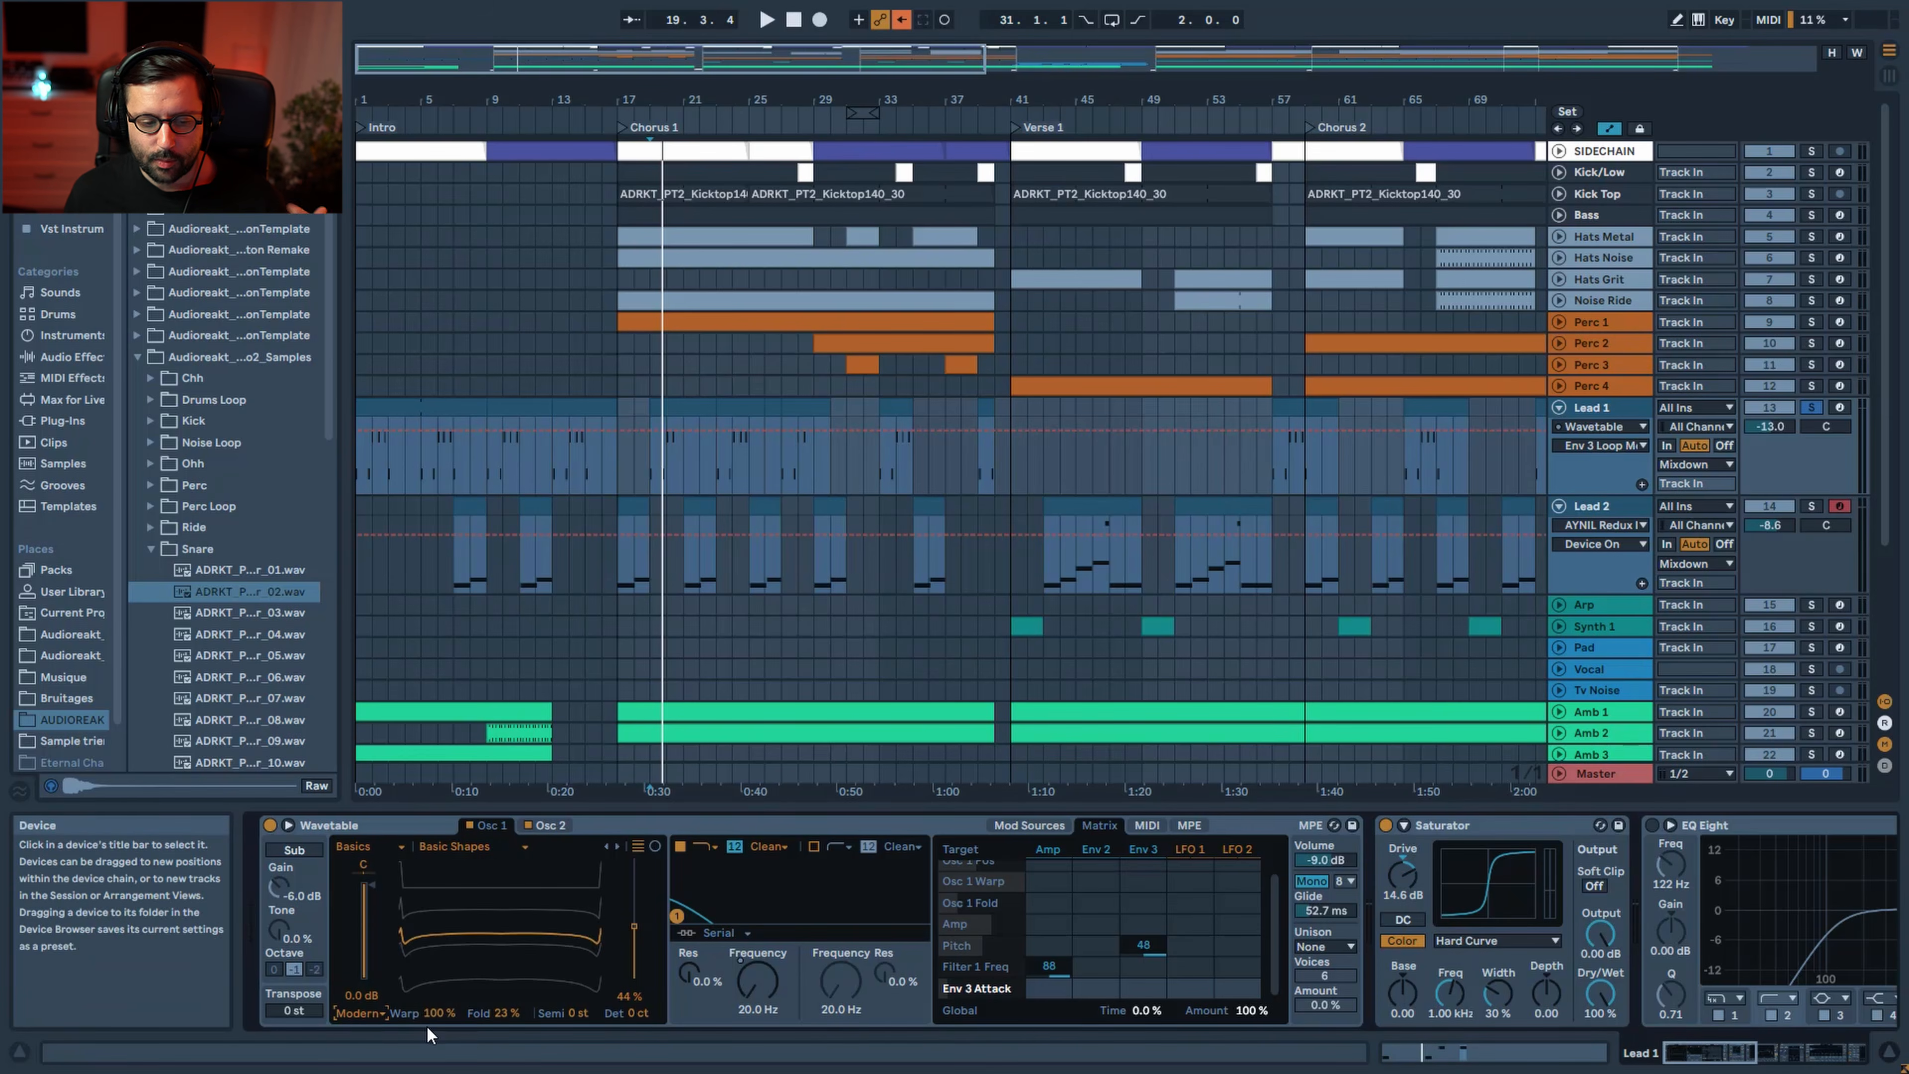
click(376, 1012)
click(367, 1017)
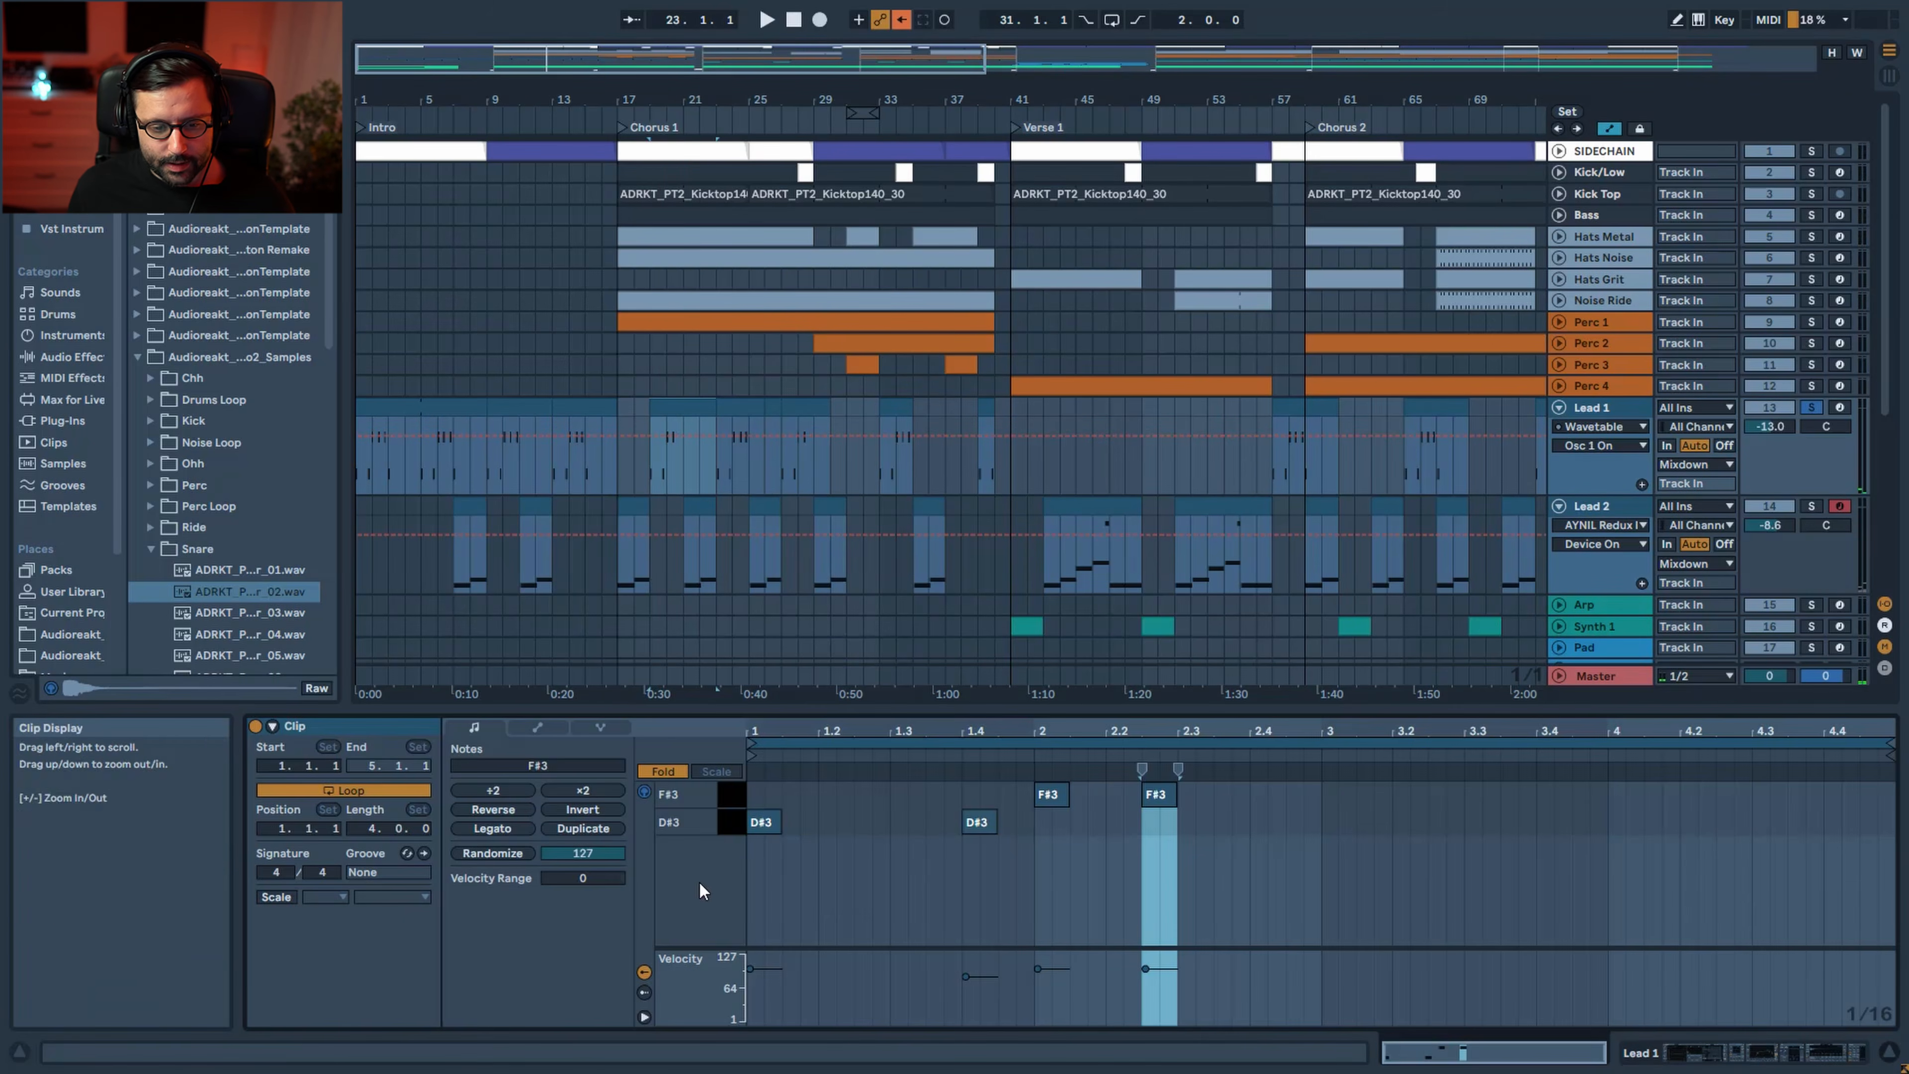
Examine the notes of the Lead 1 clip on the unfolded piano roll, play it, and return to the track's Wavetable device
drag(688, 872, 772, 924)
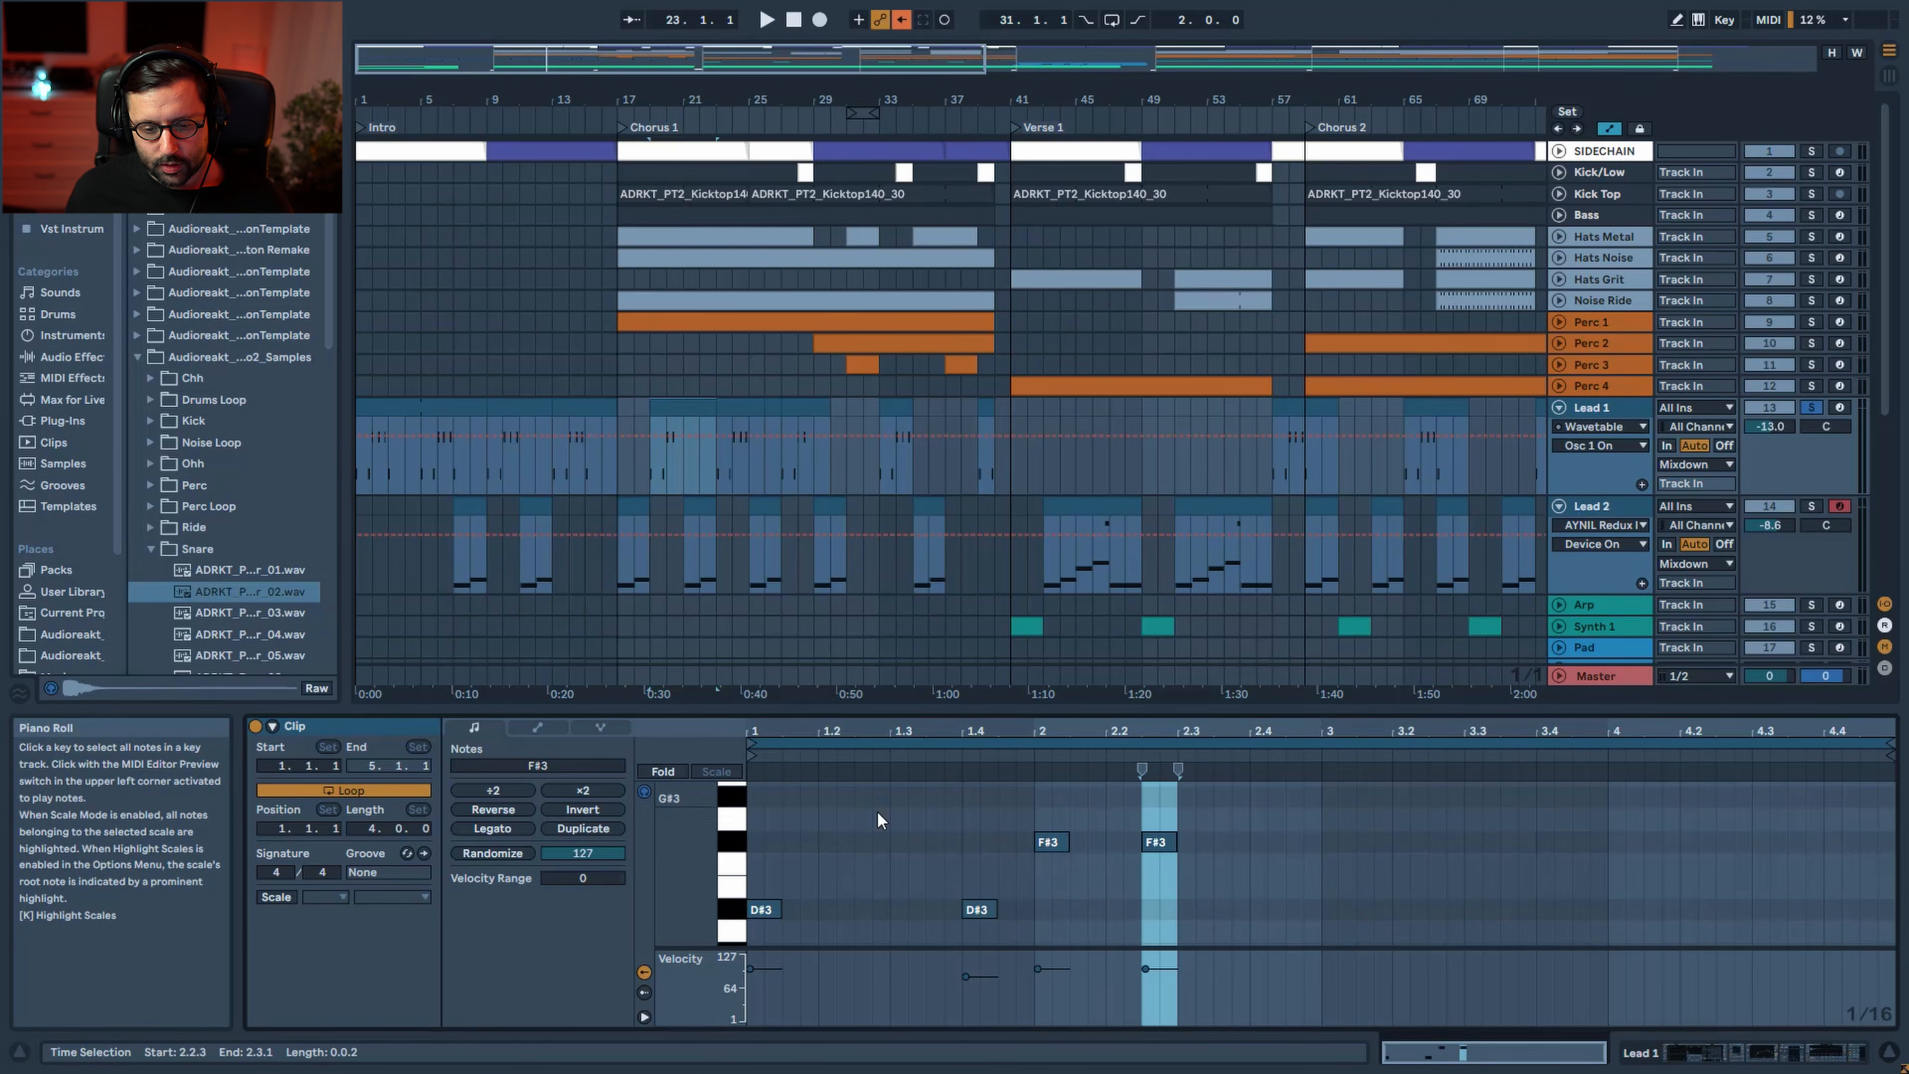
key(space)
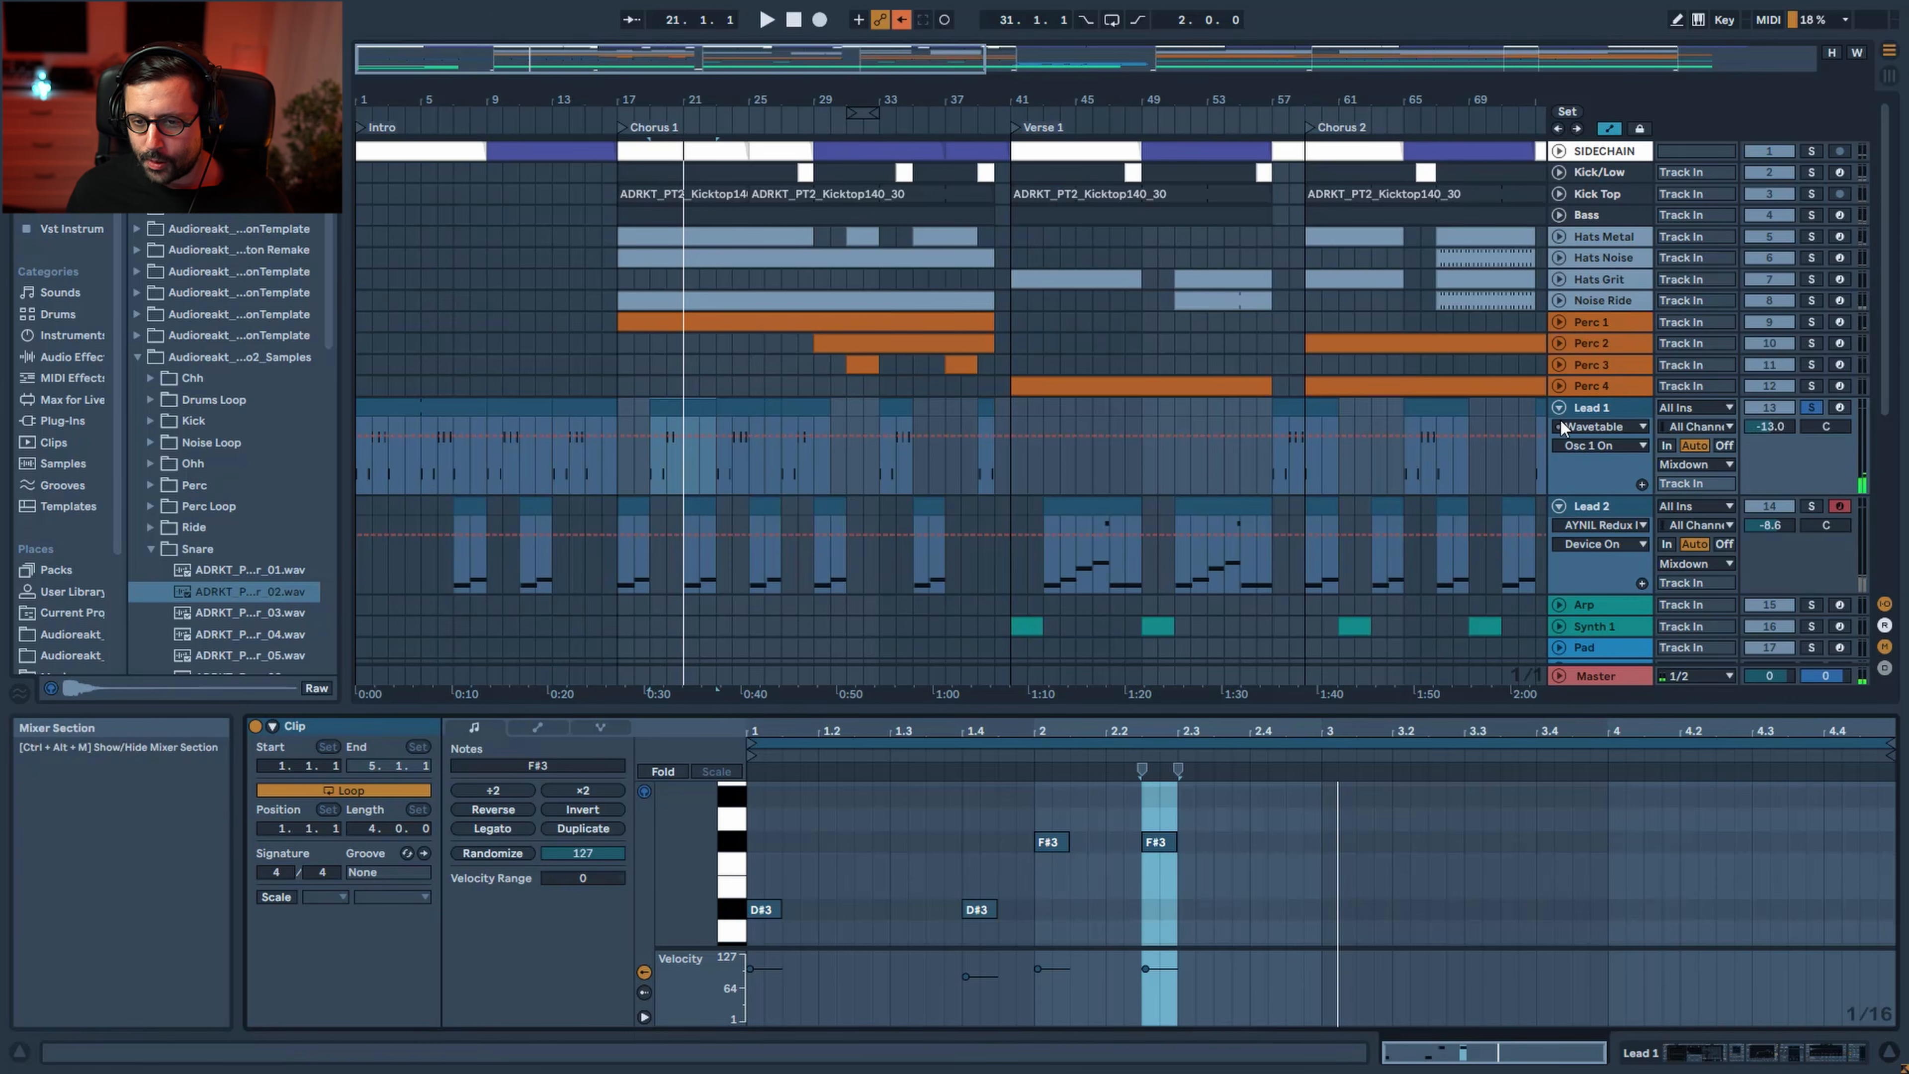
double_click(1641, 414)
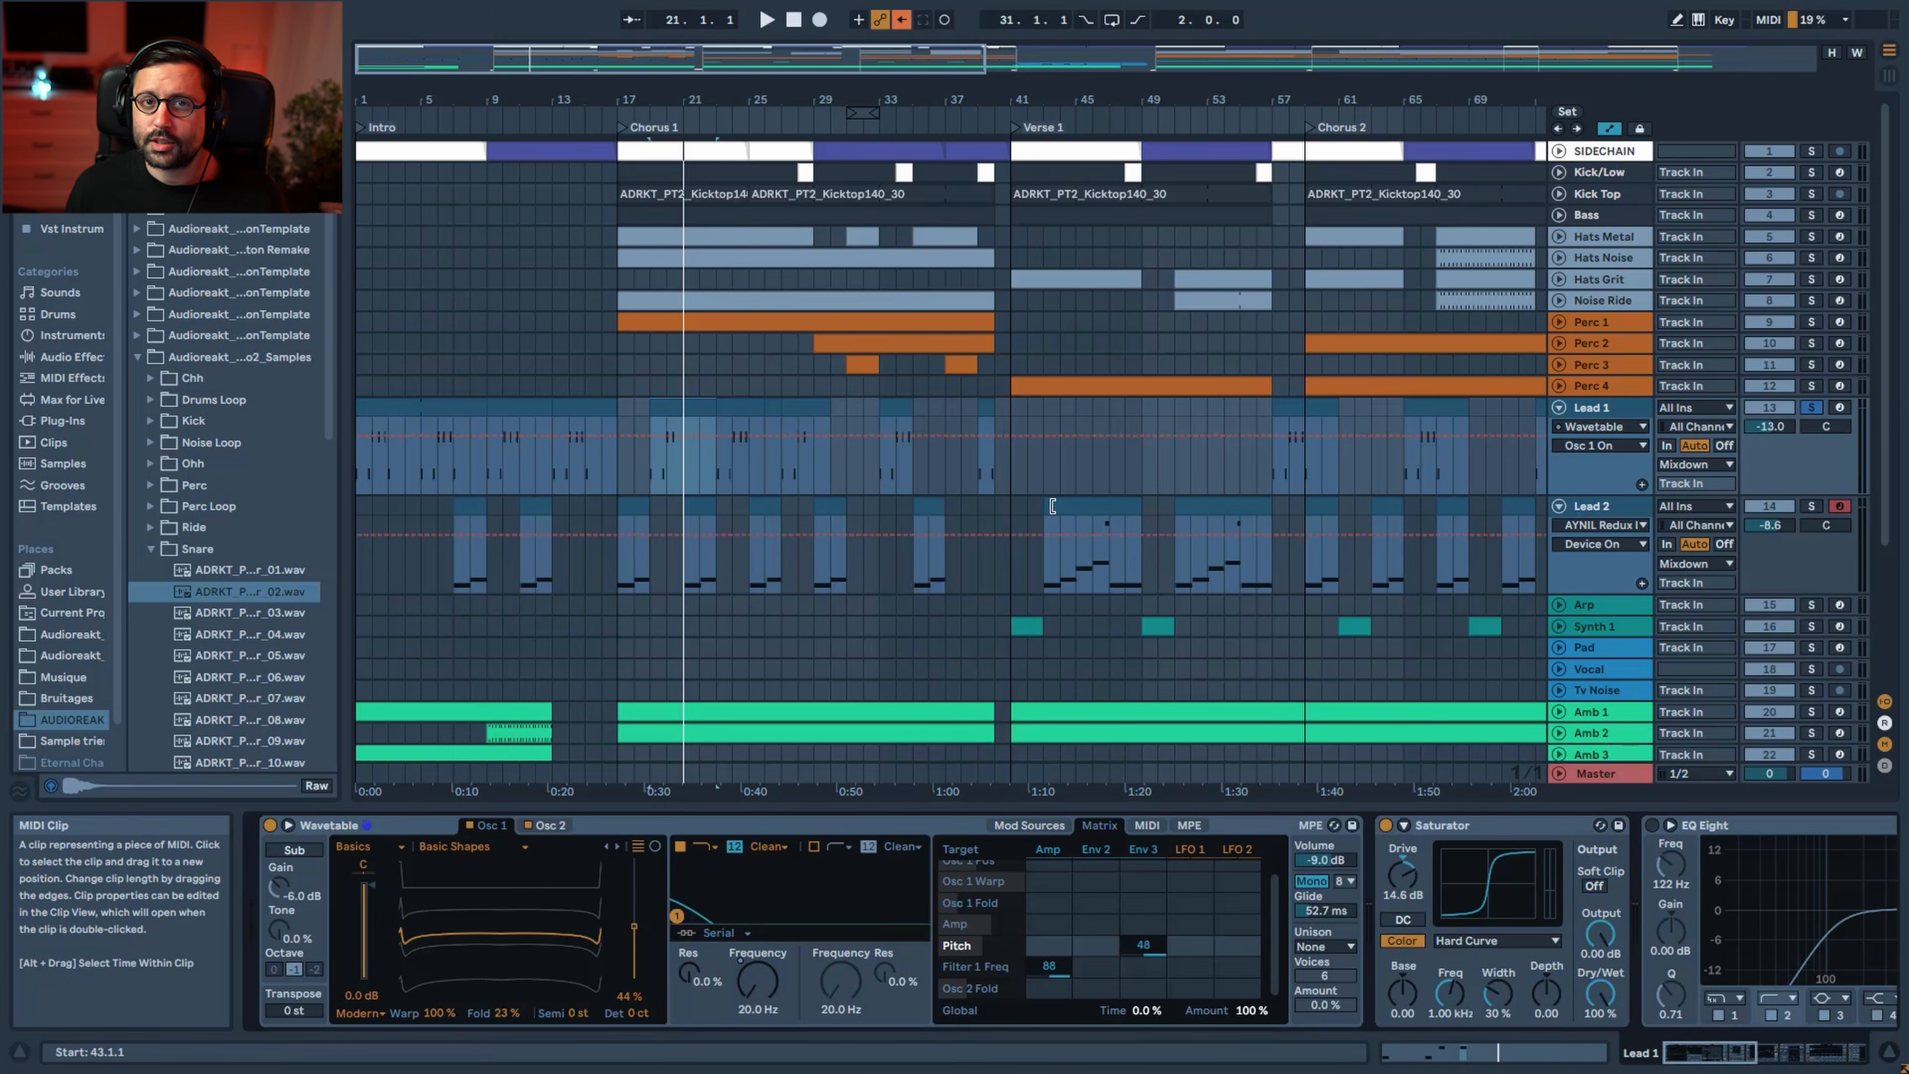
key(space)
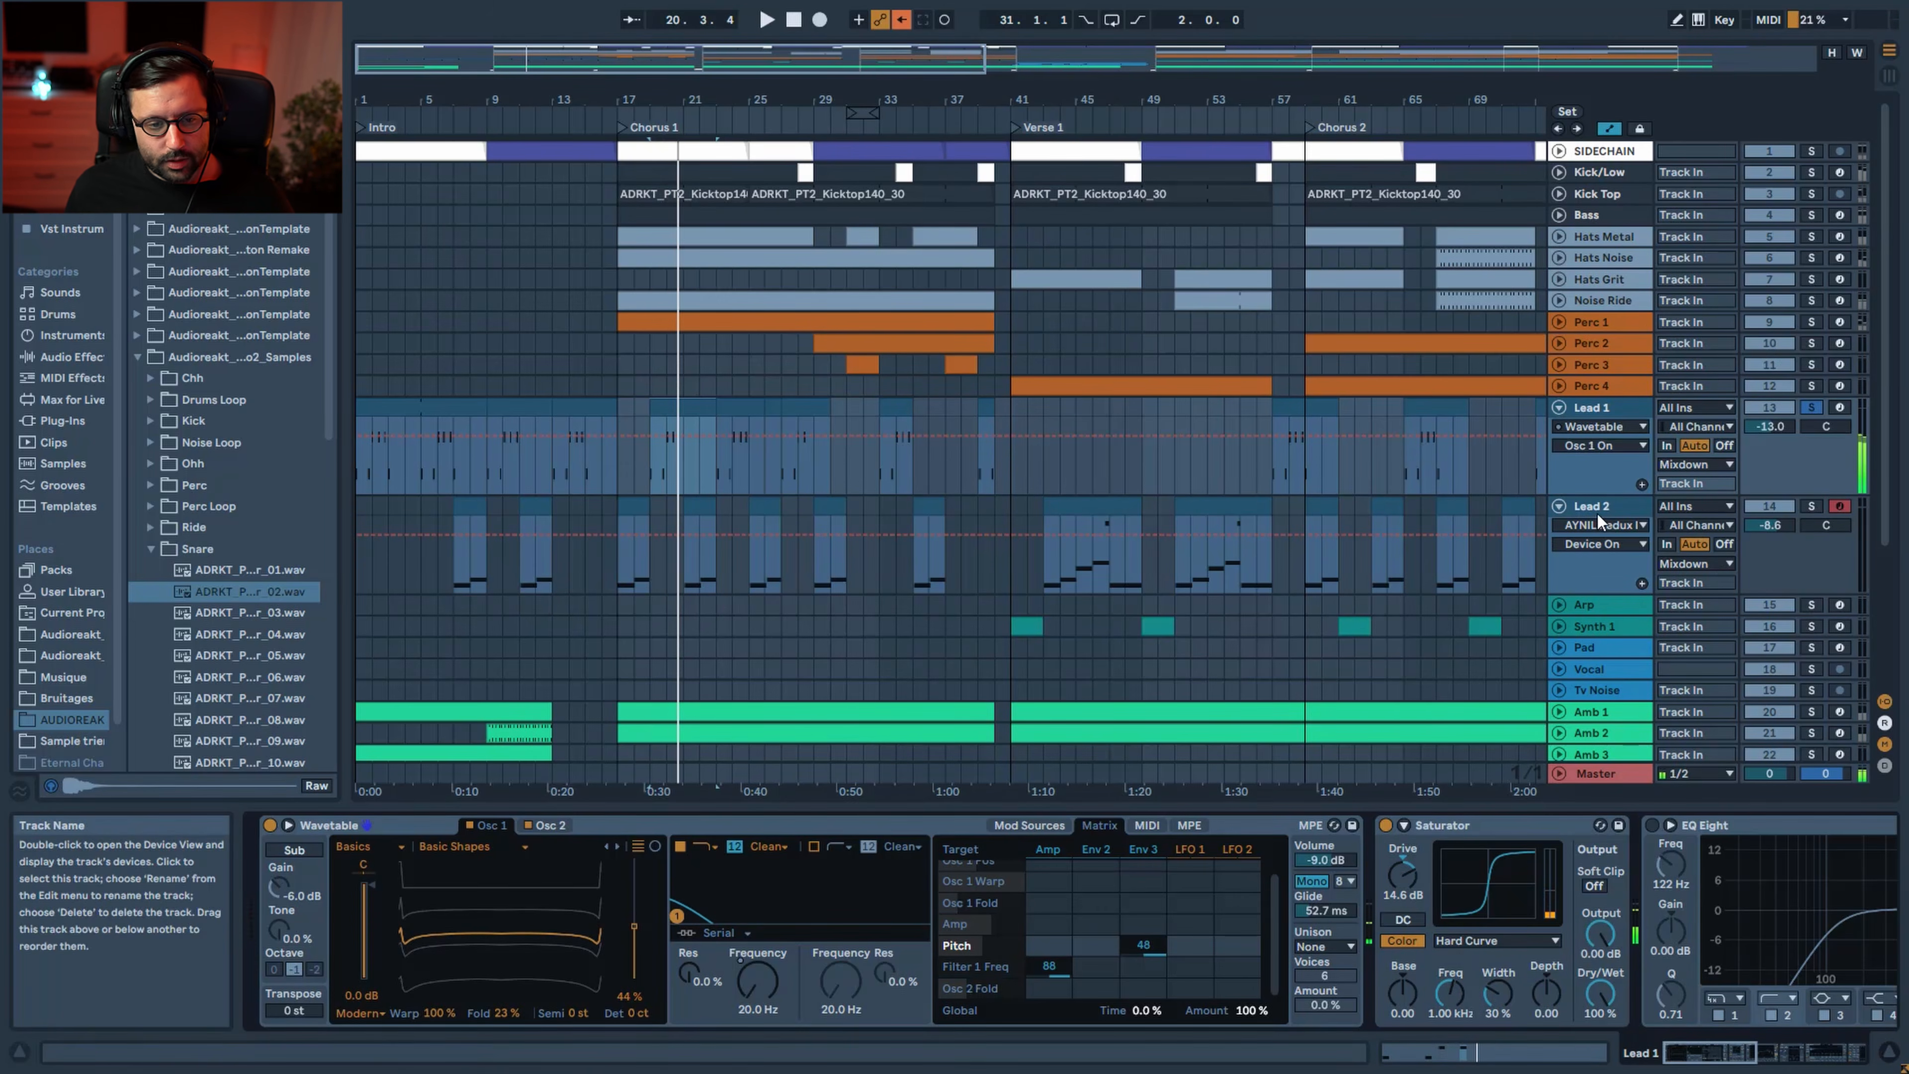
Solo Lead 2, play it, and set the arrangement loop around its two-bar clip at bar 21
click(1619, 511)
click(1818, 506)
key(space)
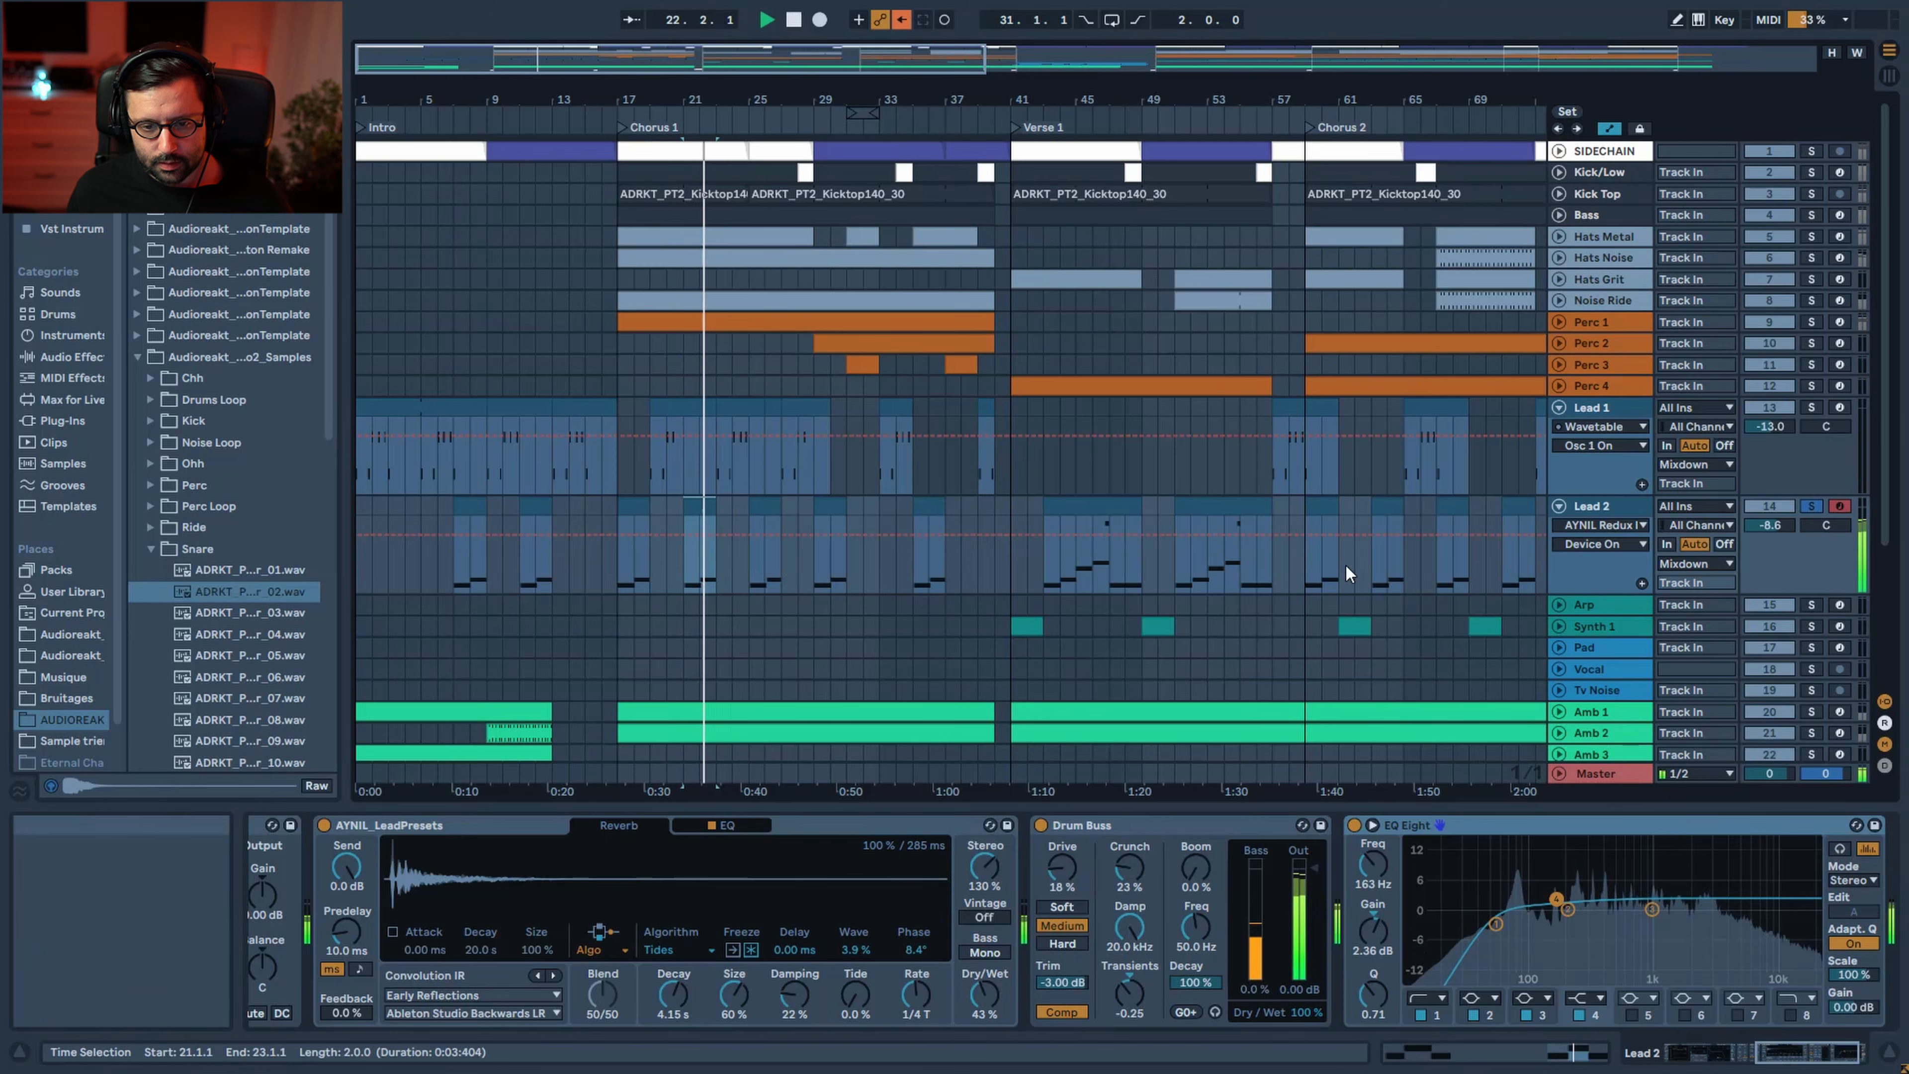
key(ctrl+l)
Examine the notes of the Lead 2 clip at bar 21, then show the Wavetable device at the start of its chain
double_click(713, 504)
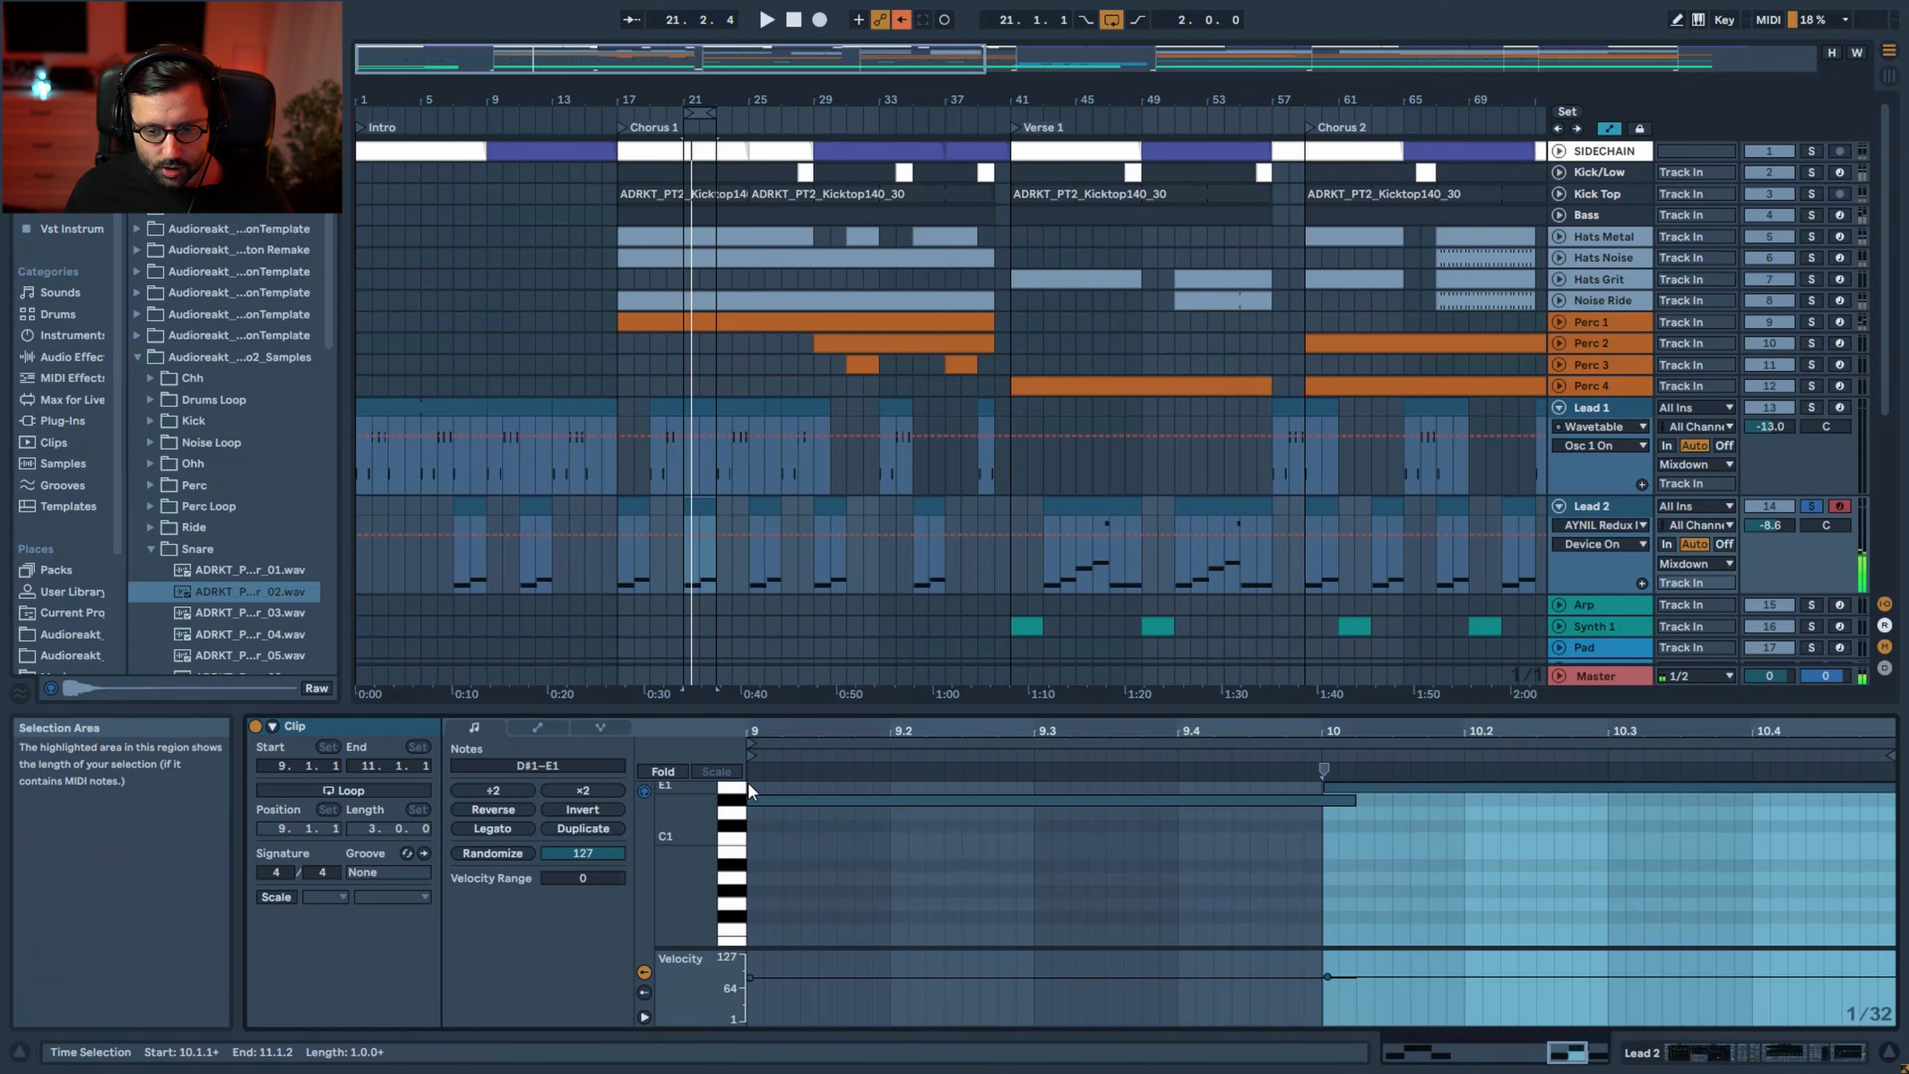
drag(735, 796, 723, 837)
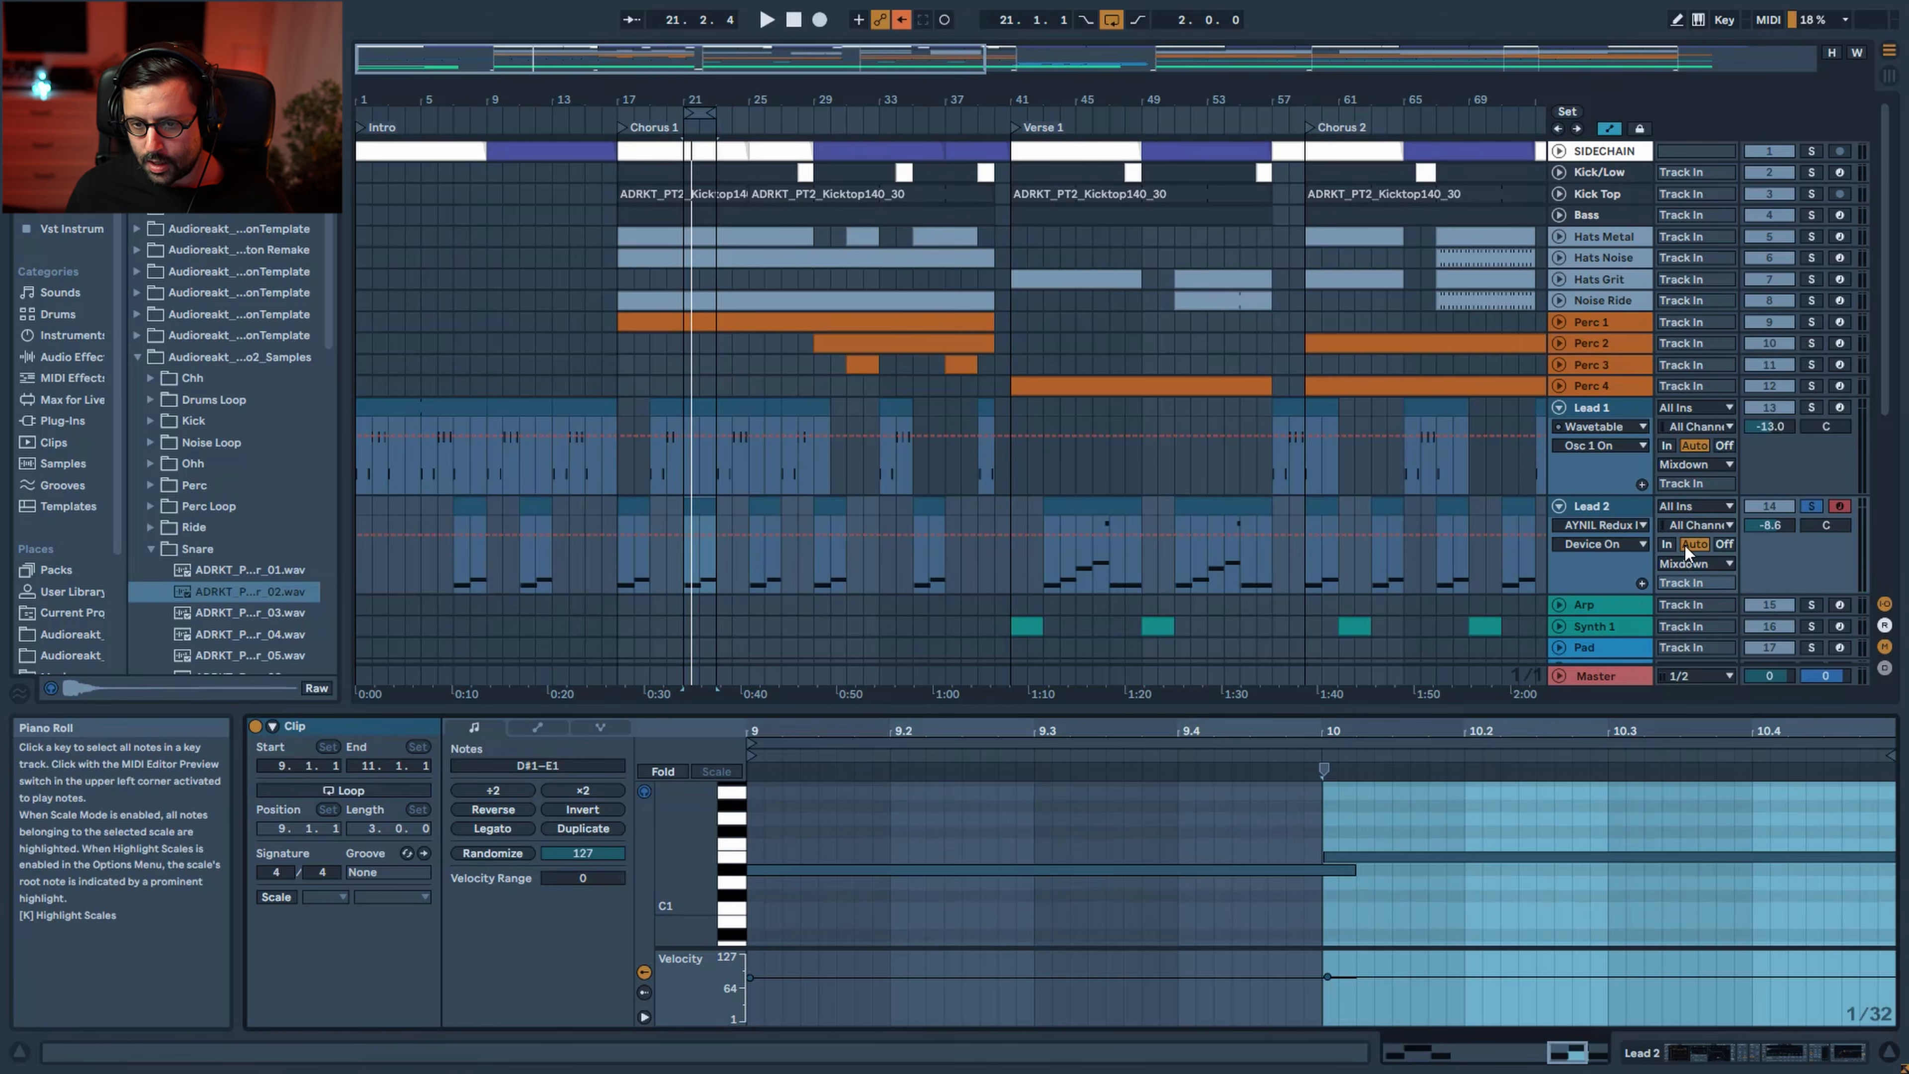
double_click(1611, 509)
drag(1776, 1052, 1770, 1052)
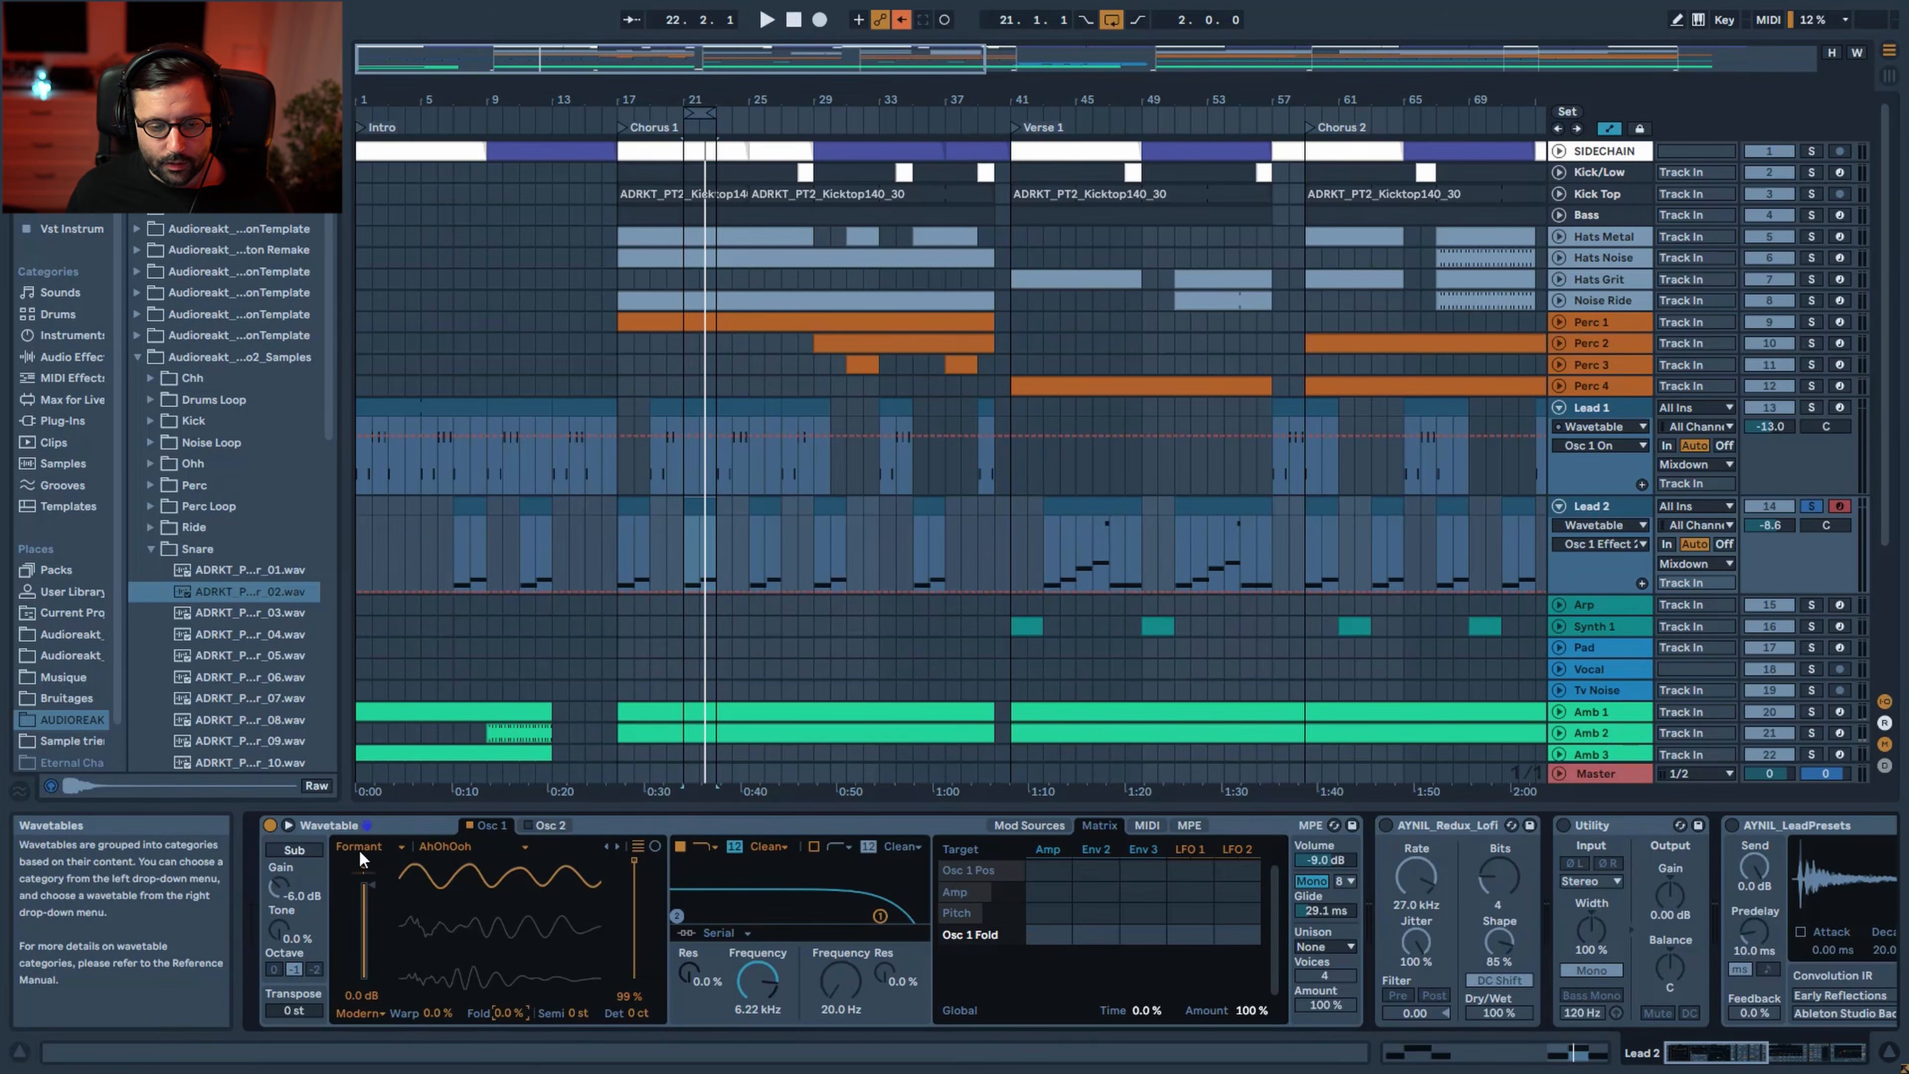
Audition Lead 2's Wavetable sound and show its Unison mode options, keeping Noise selected
key(space)
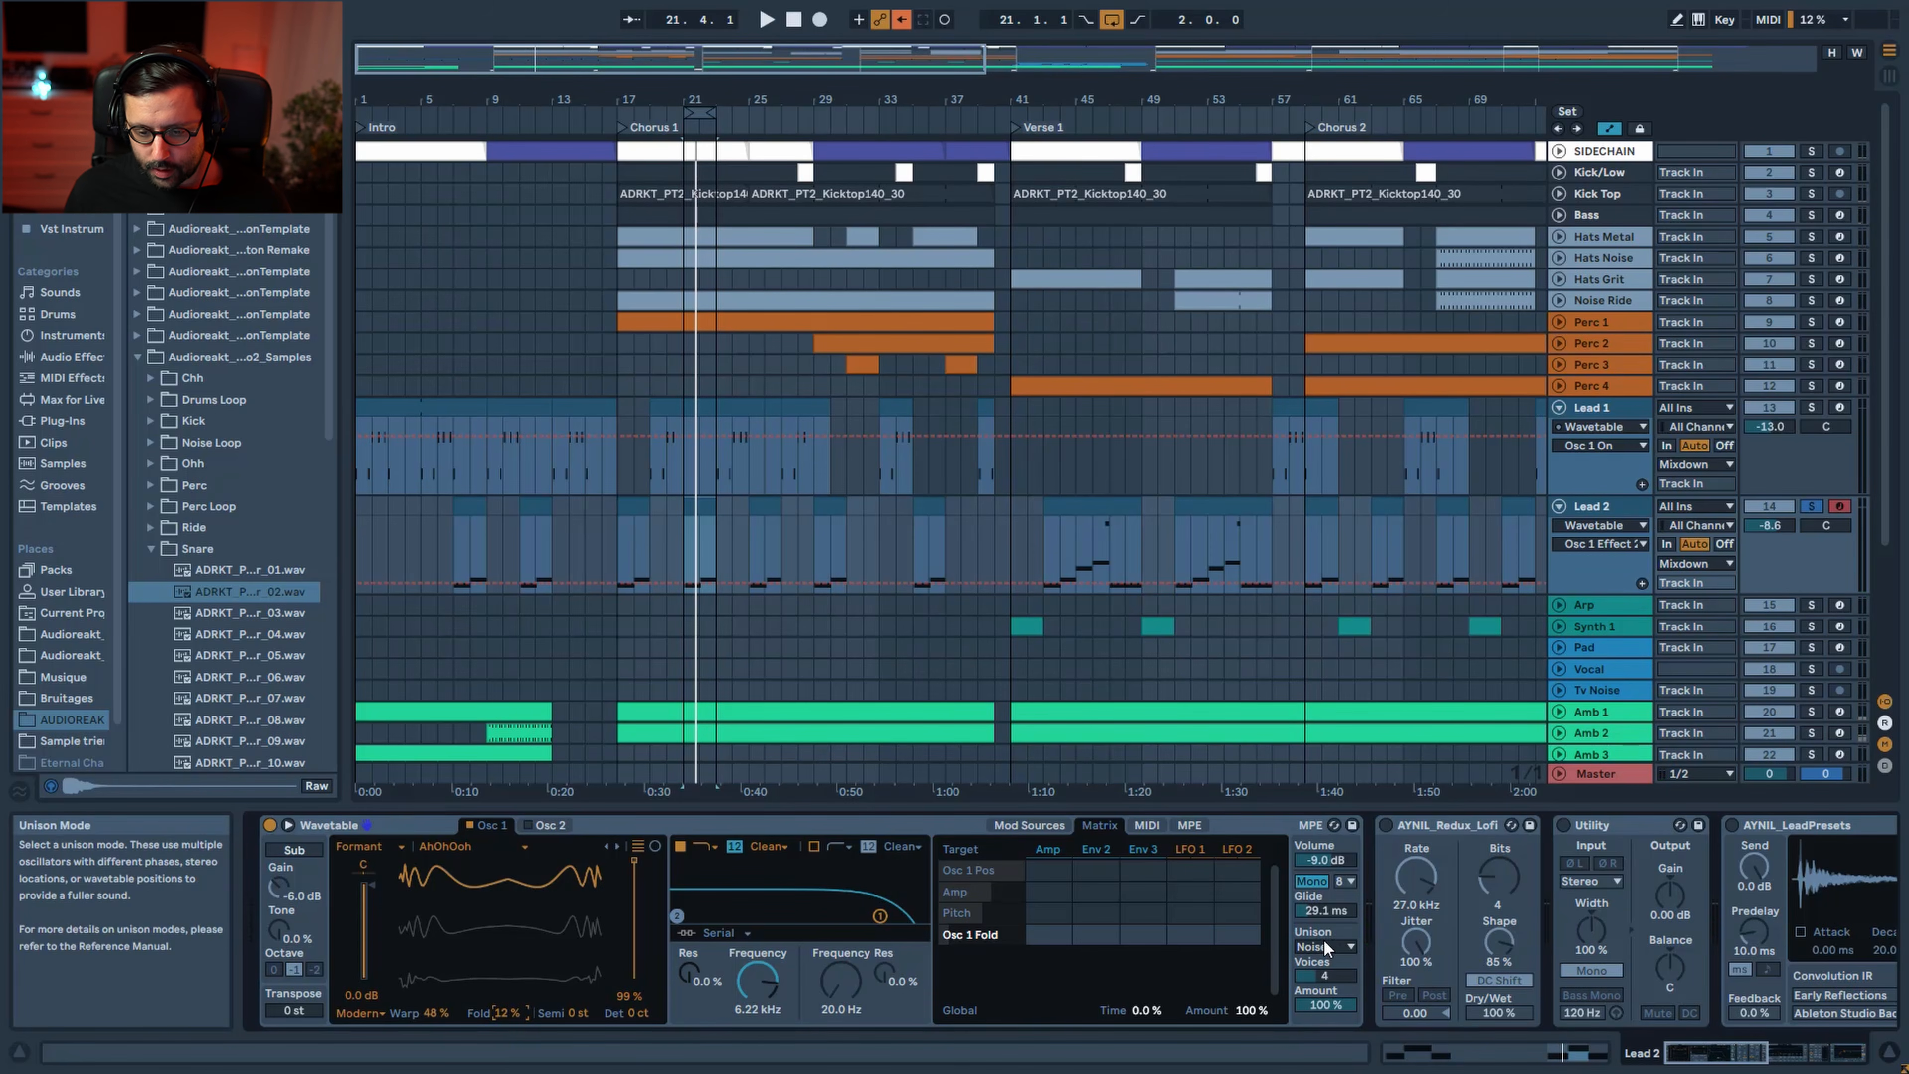
key(space)
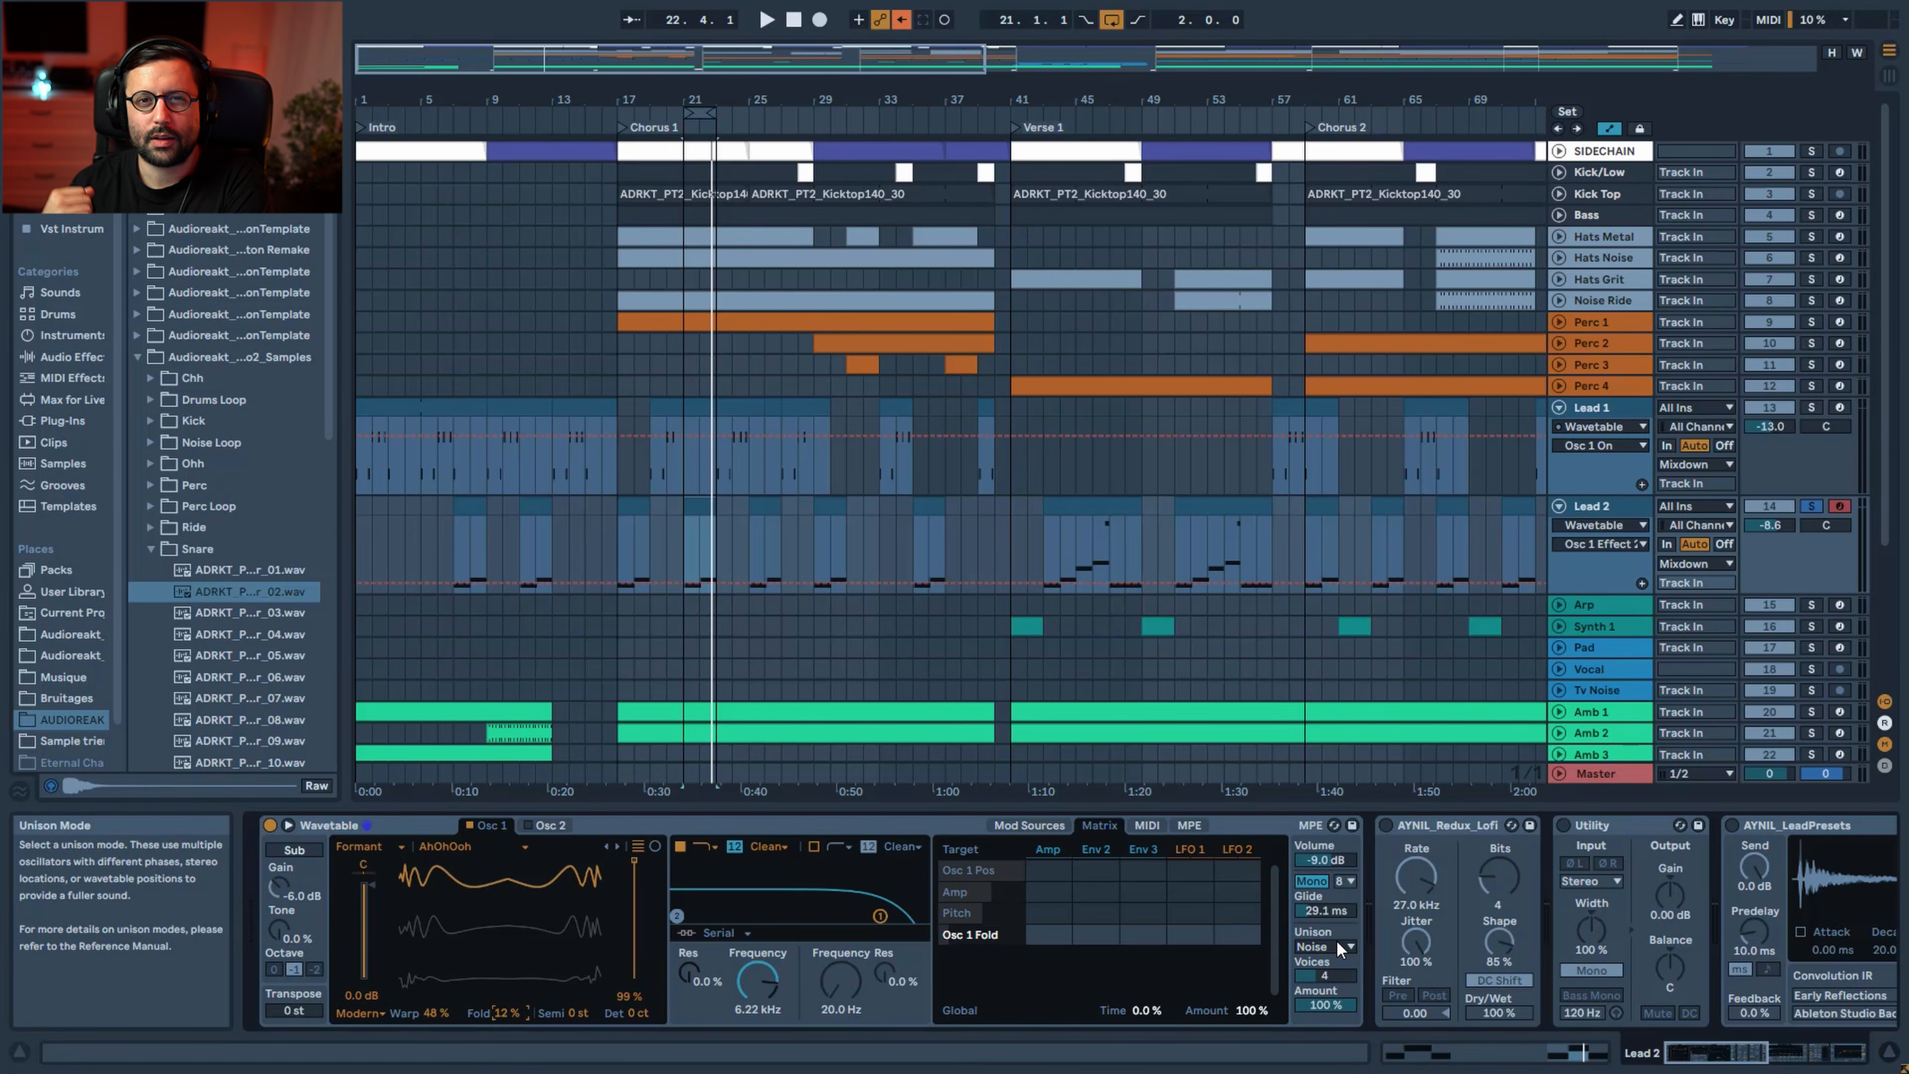
click(1337, 941)
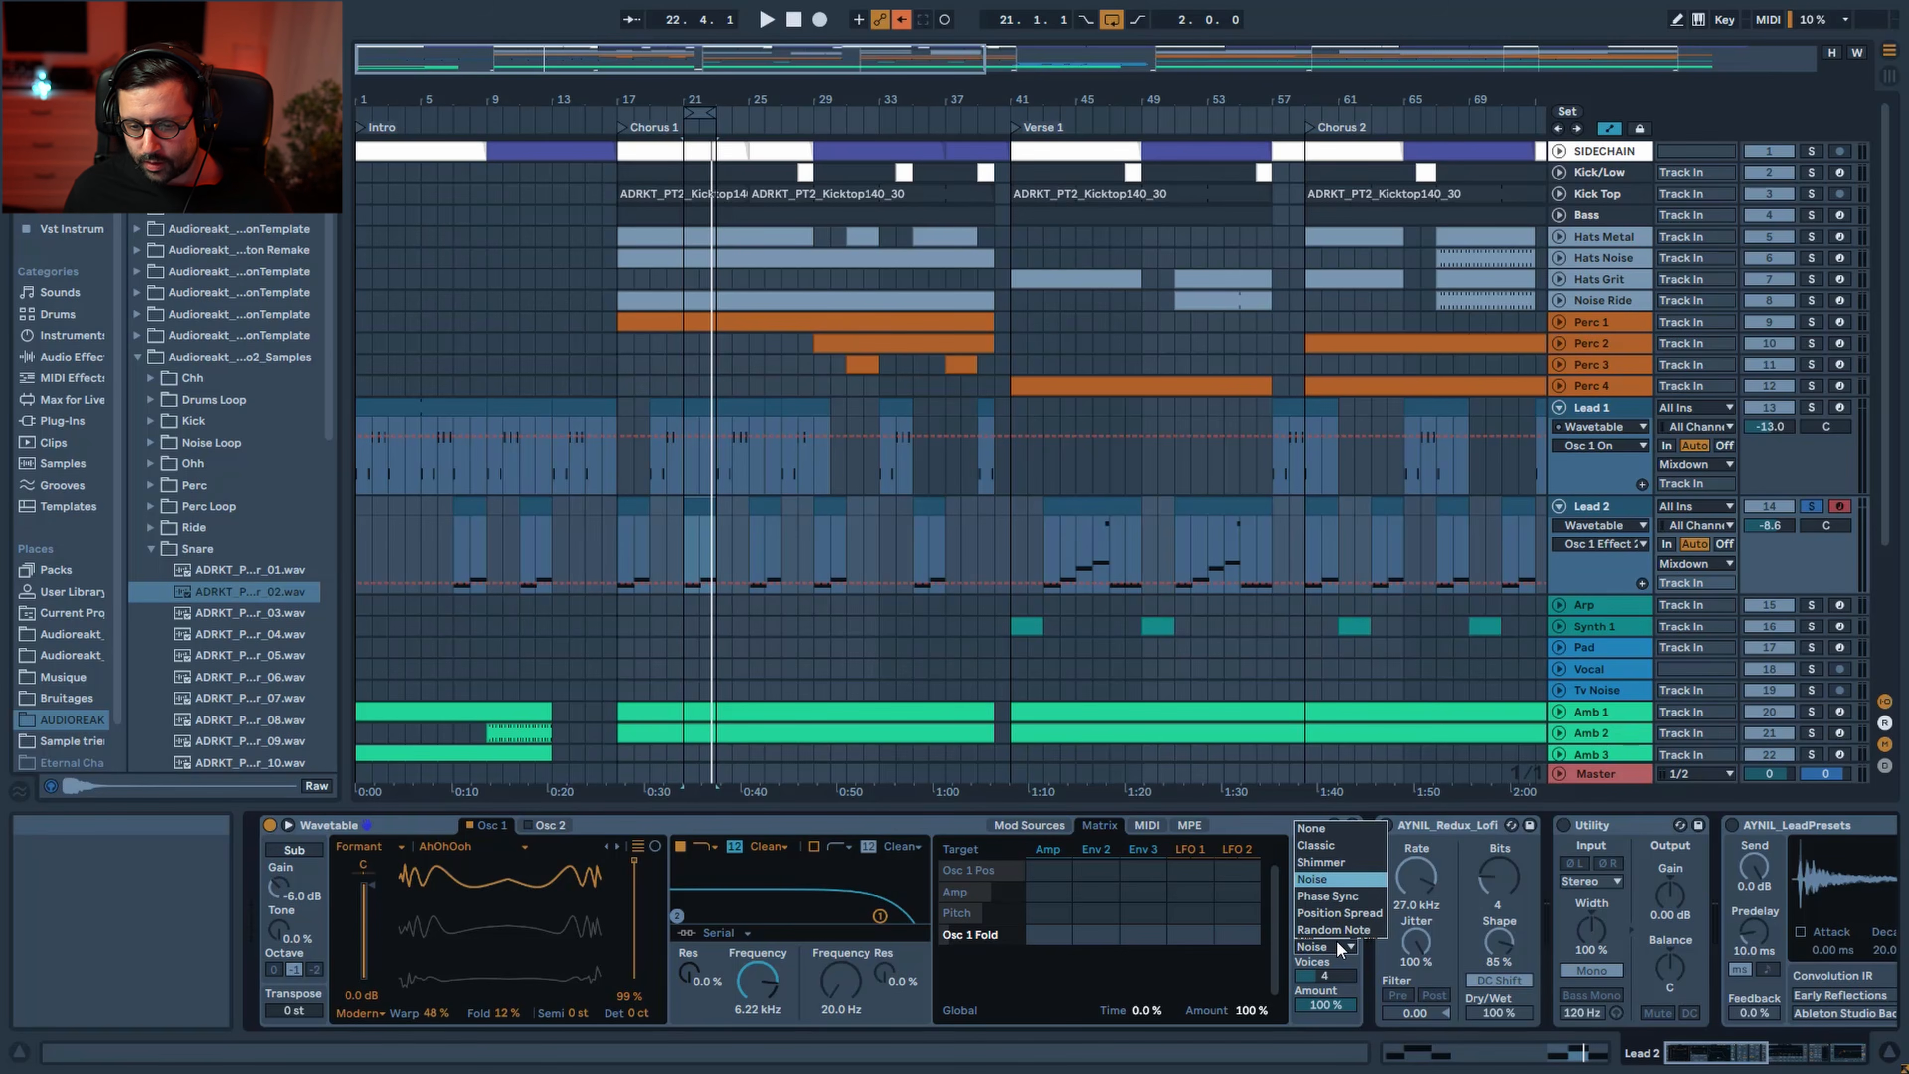
click(1338, 945)
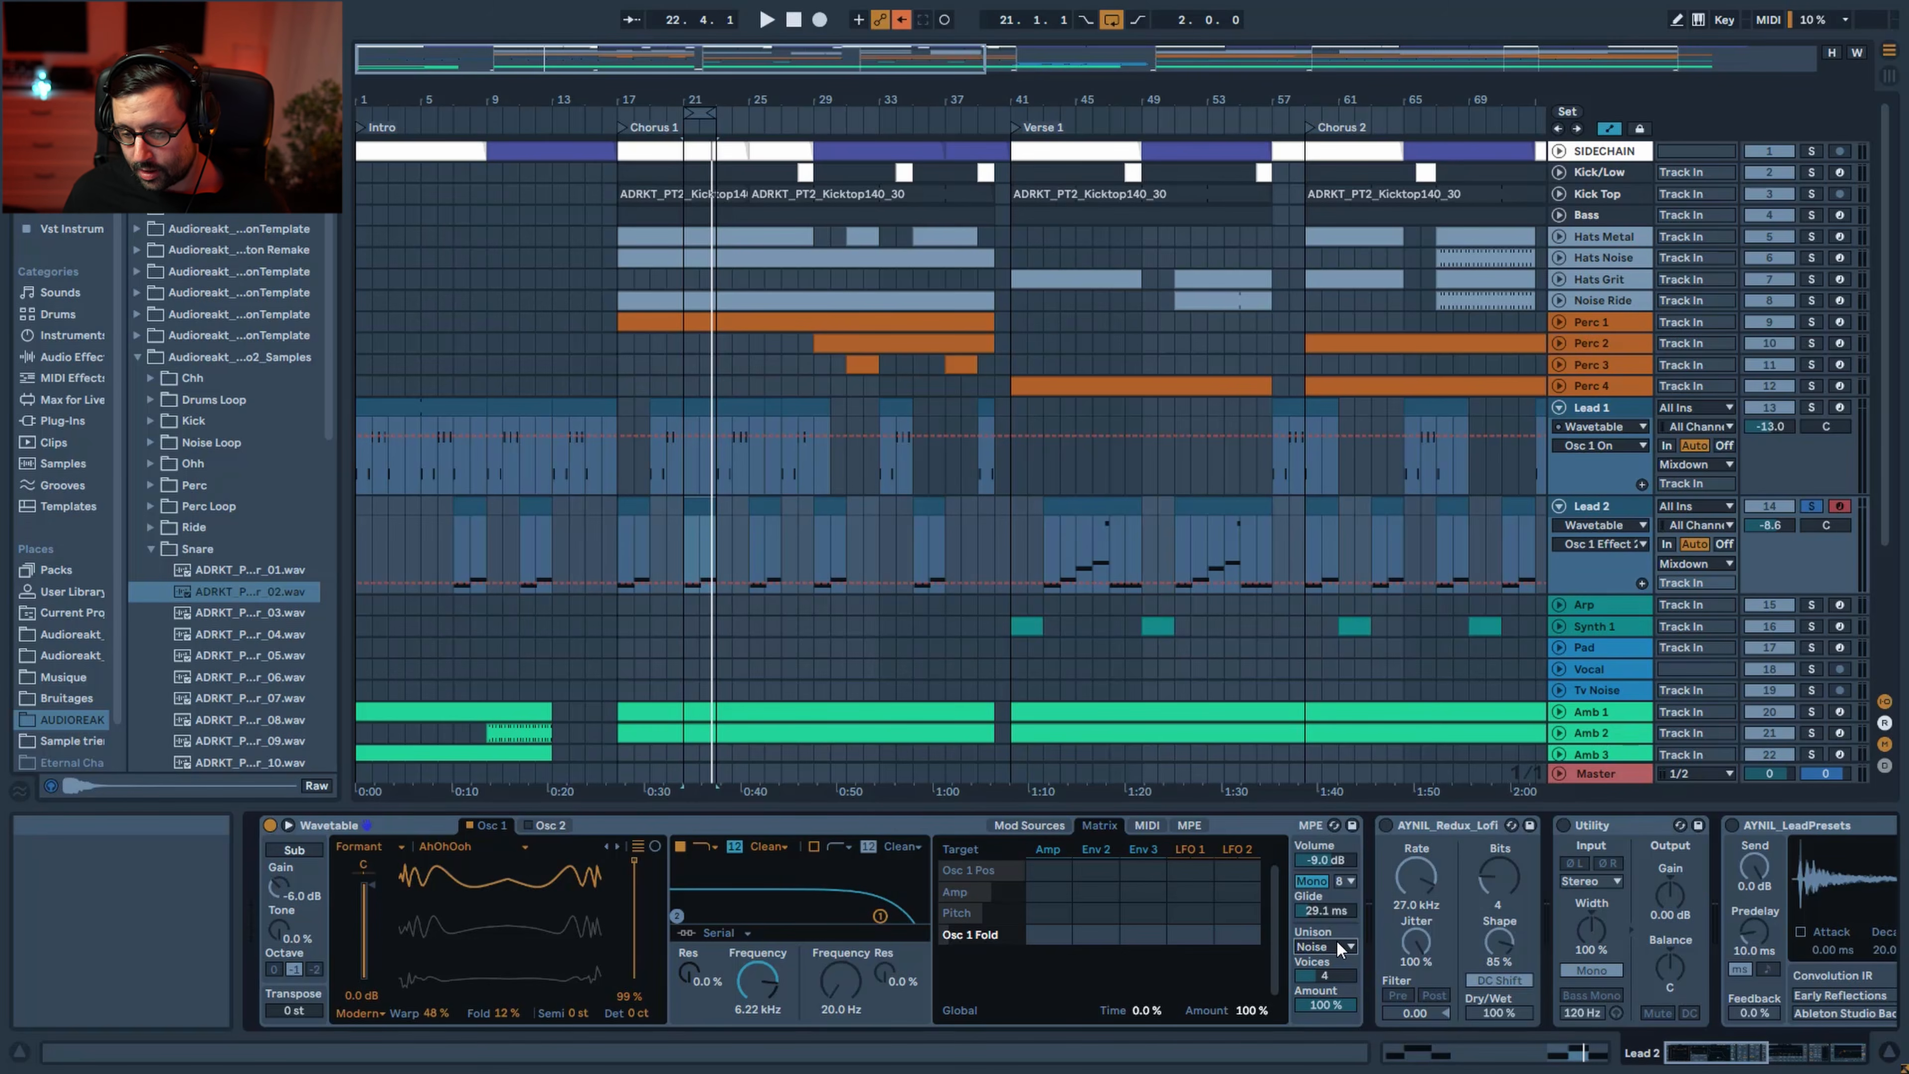
key(space)
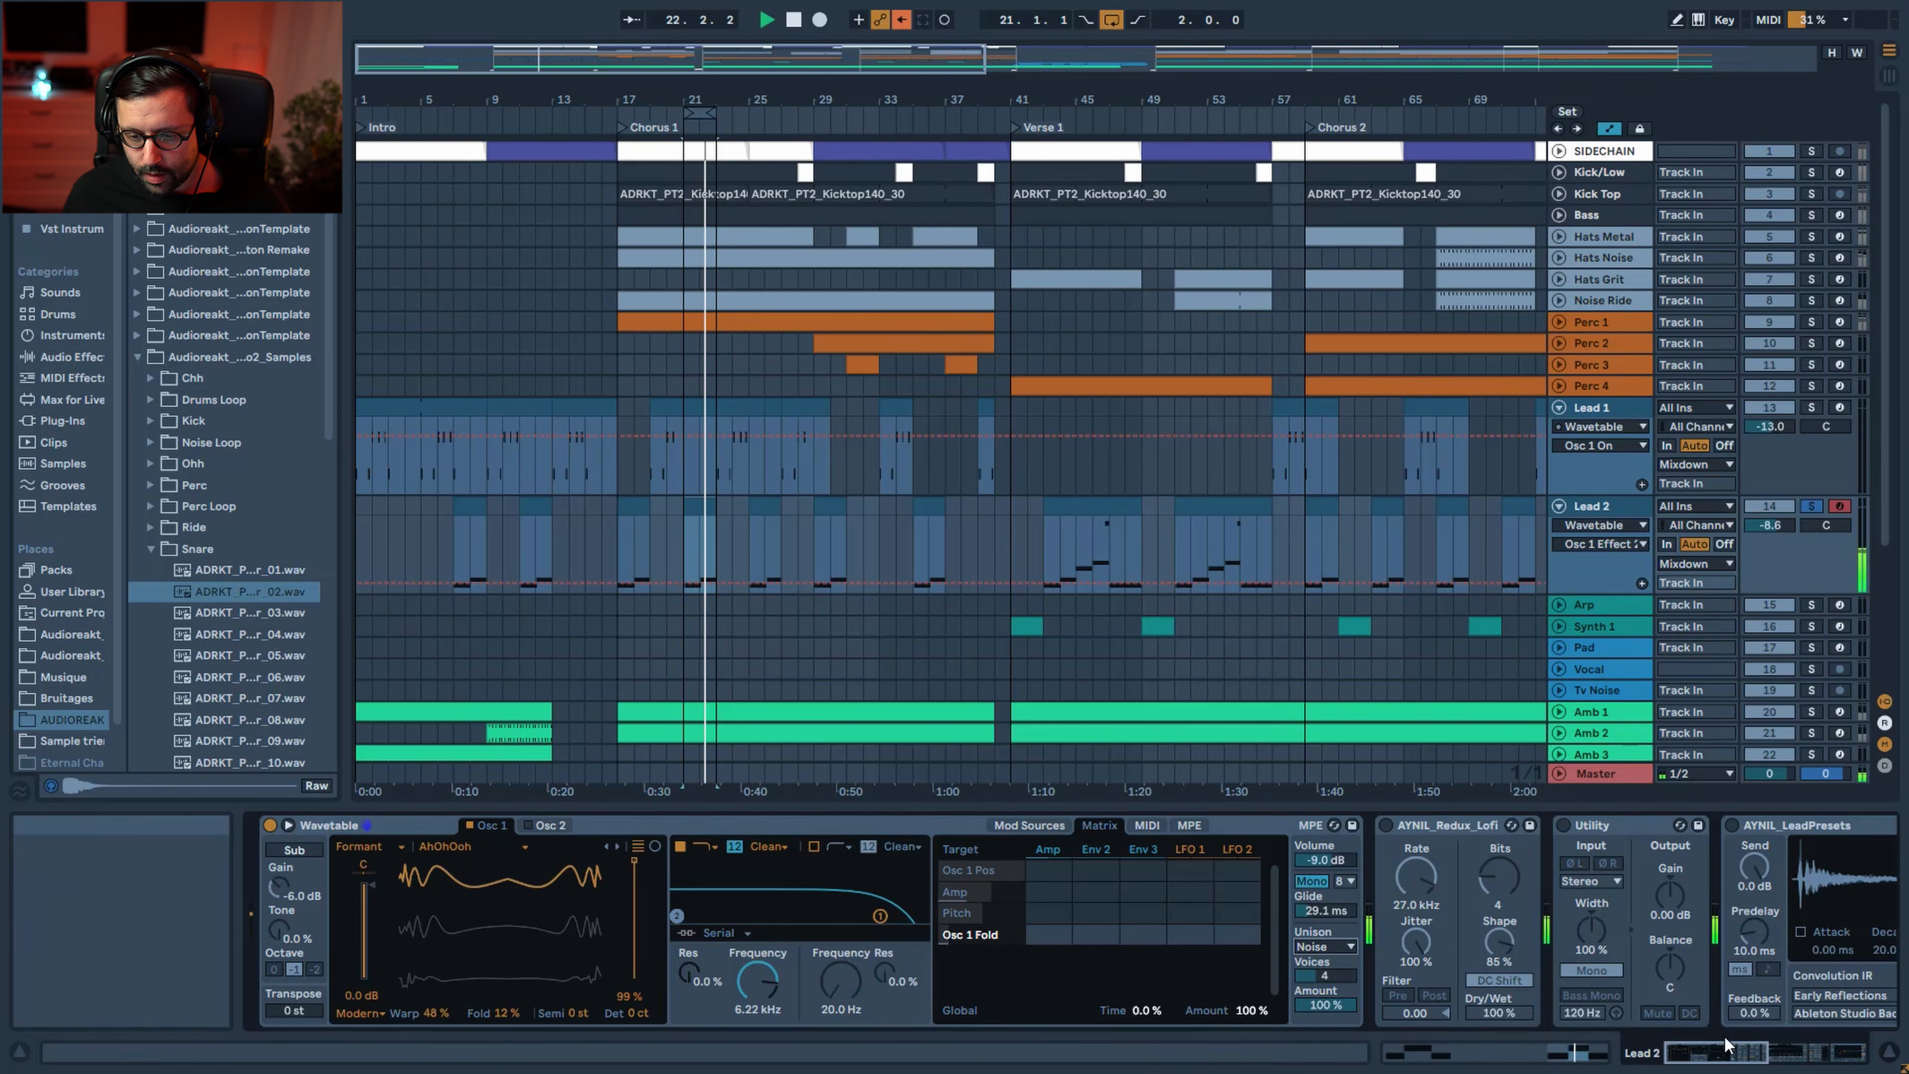
key(space)
Activate the AYNIL_LeadPresets reverb and the Drum Buss on Lead 2 while playing the loop
click(1754, 1050)
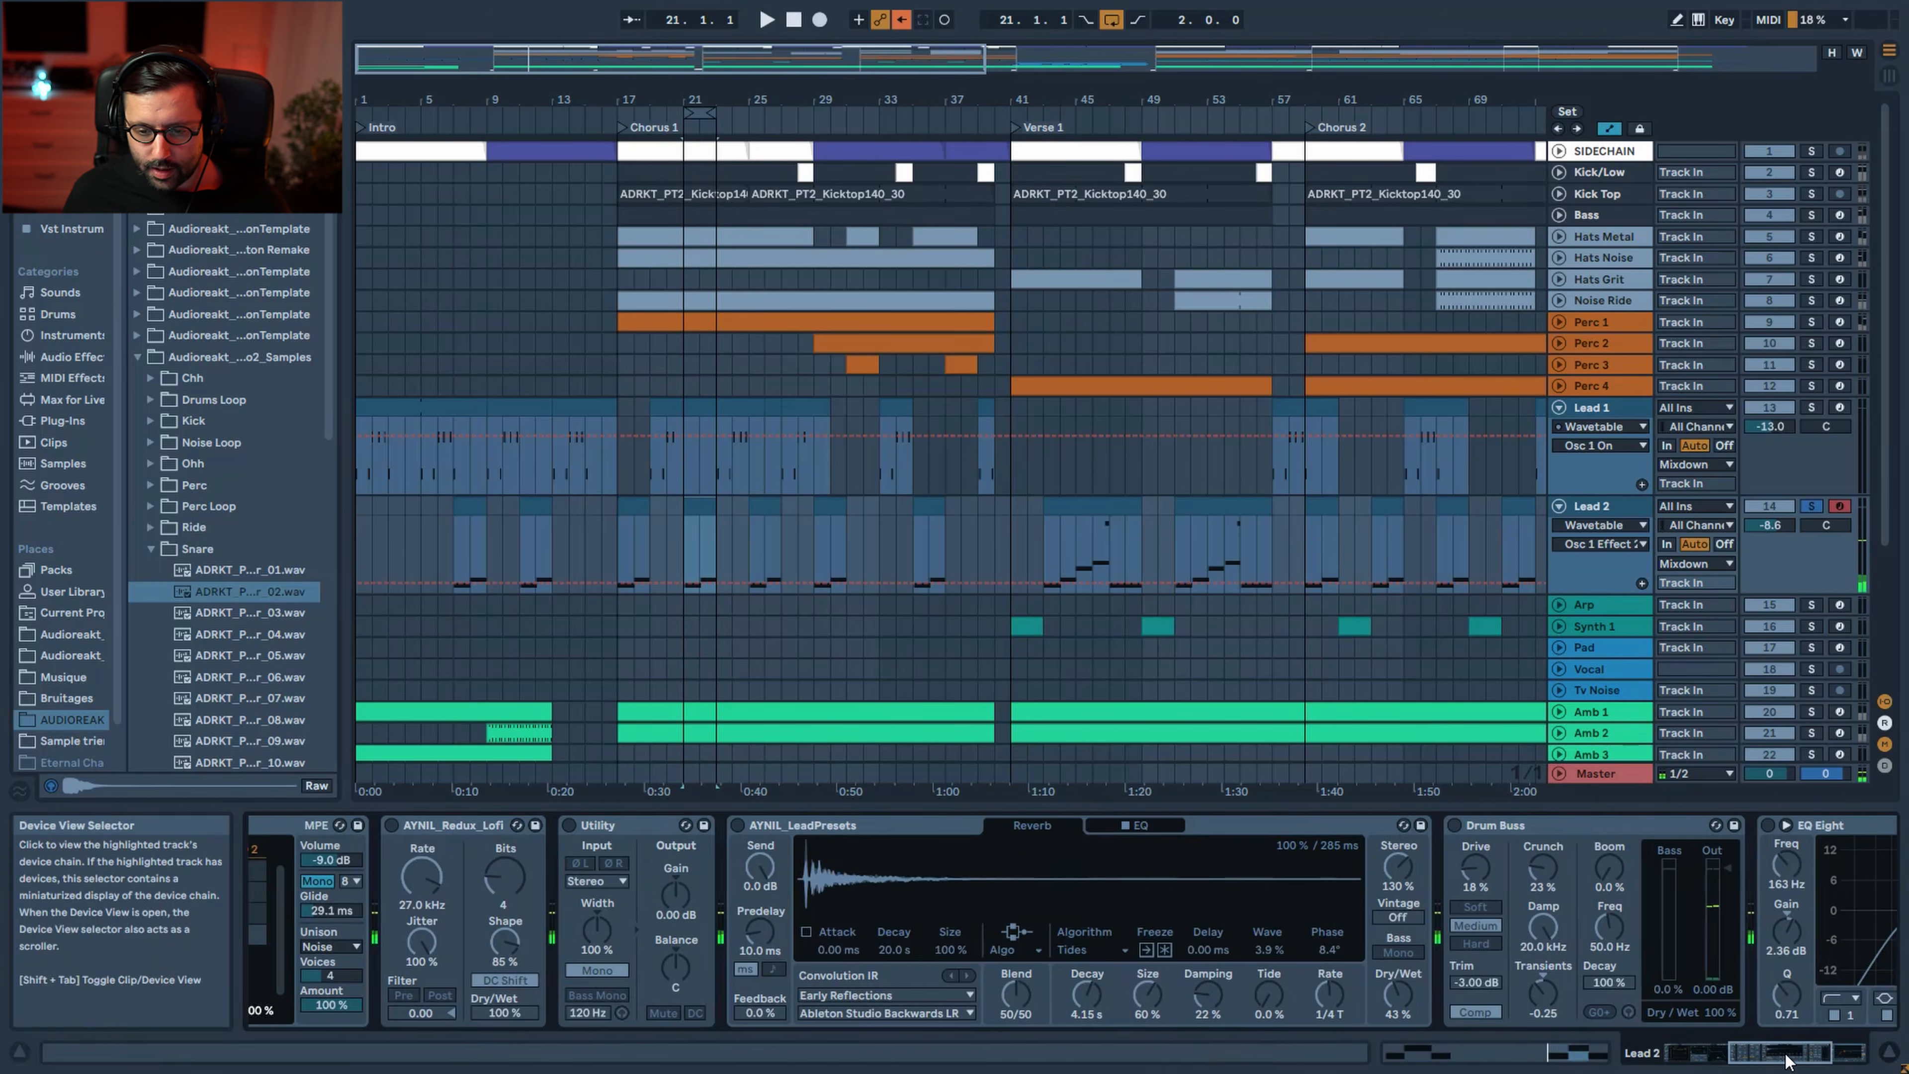
click(1135, 1000)
key(space)
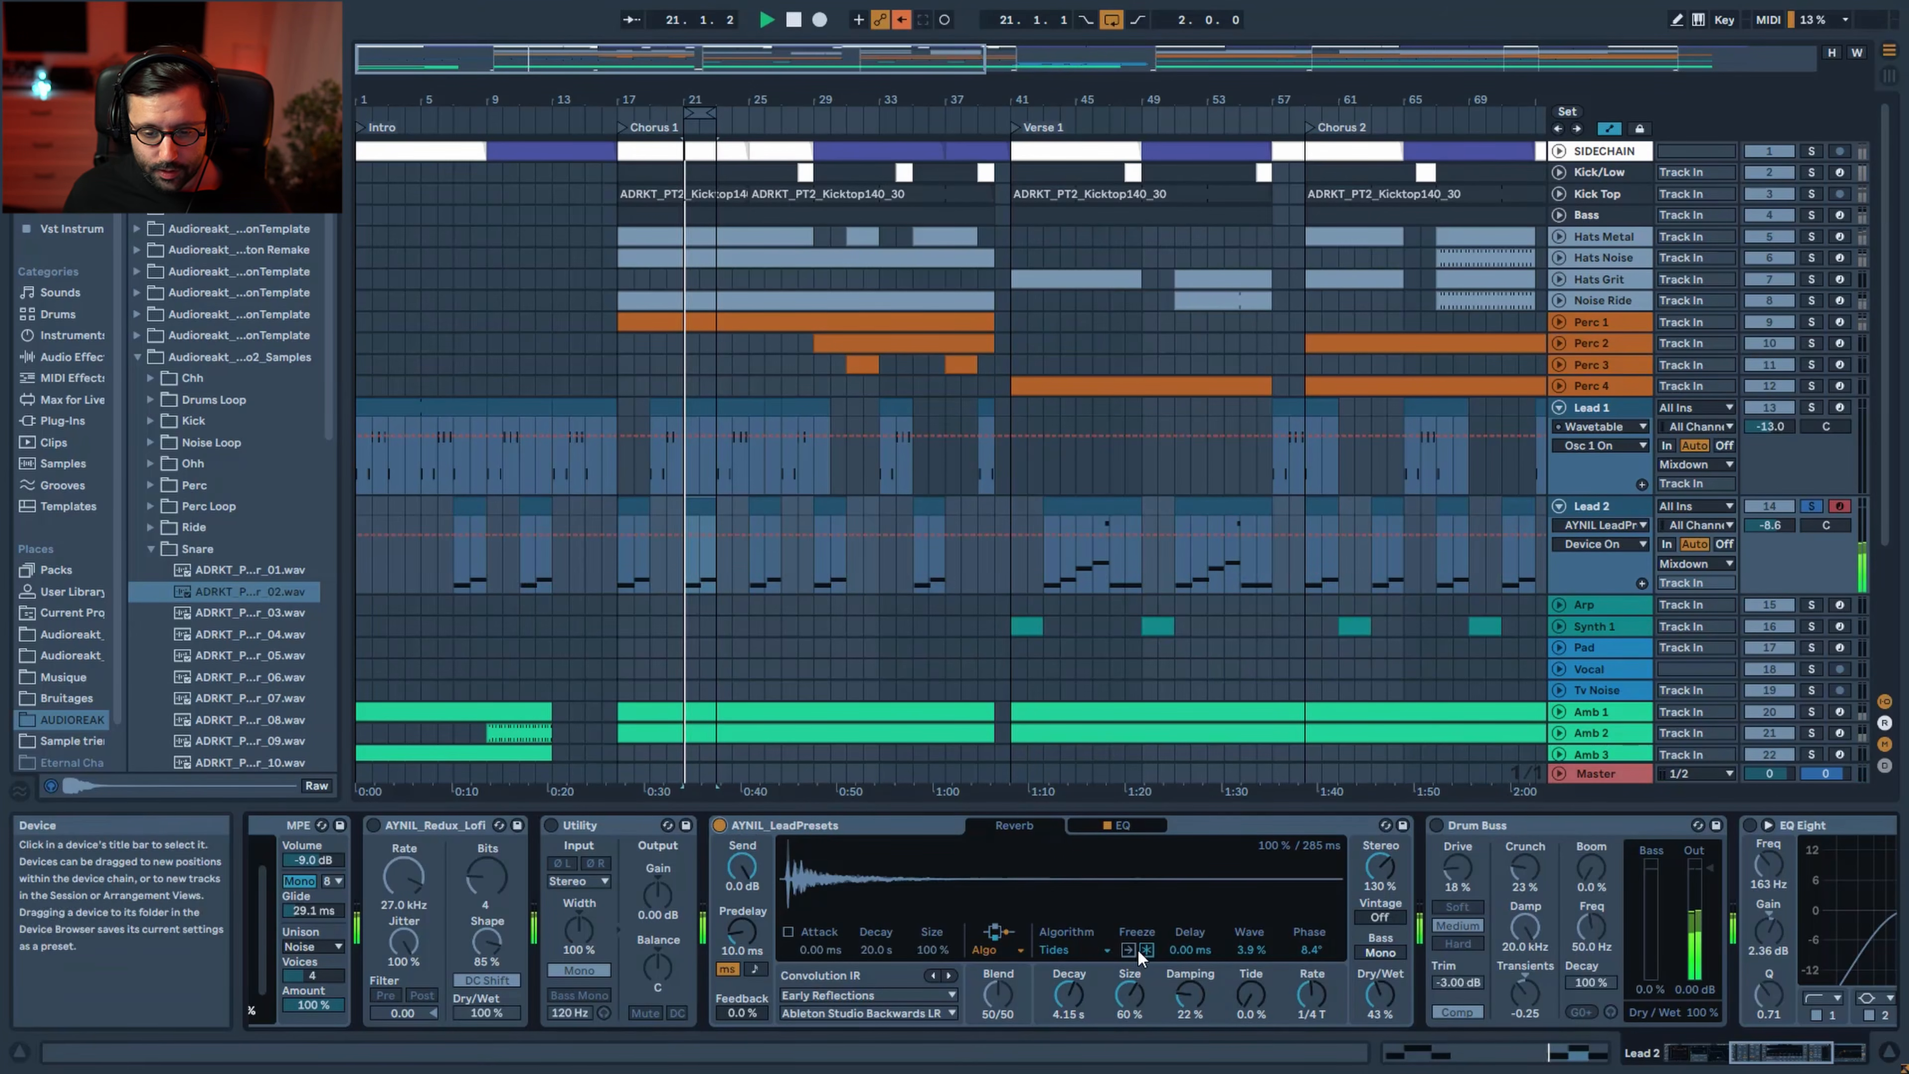
click(1437, 824)
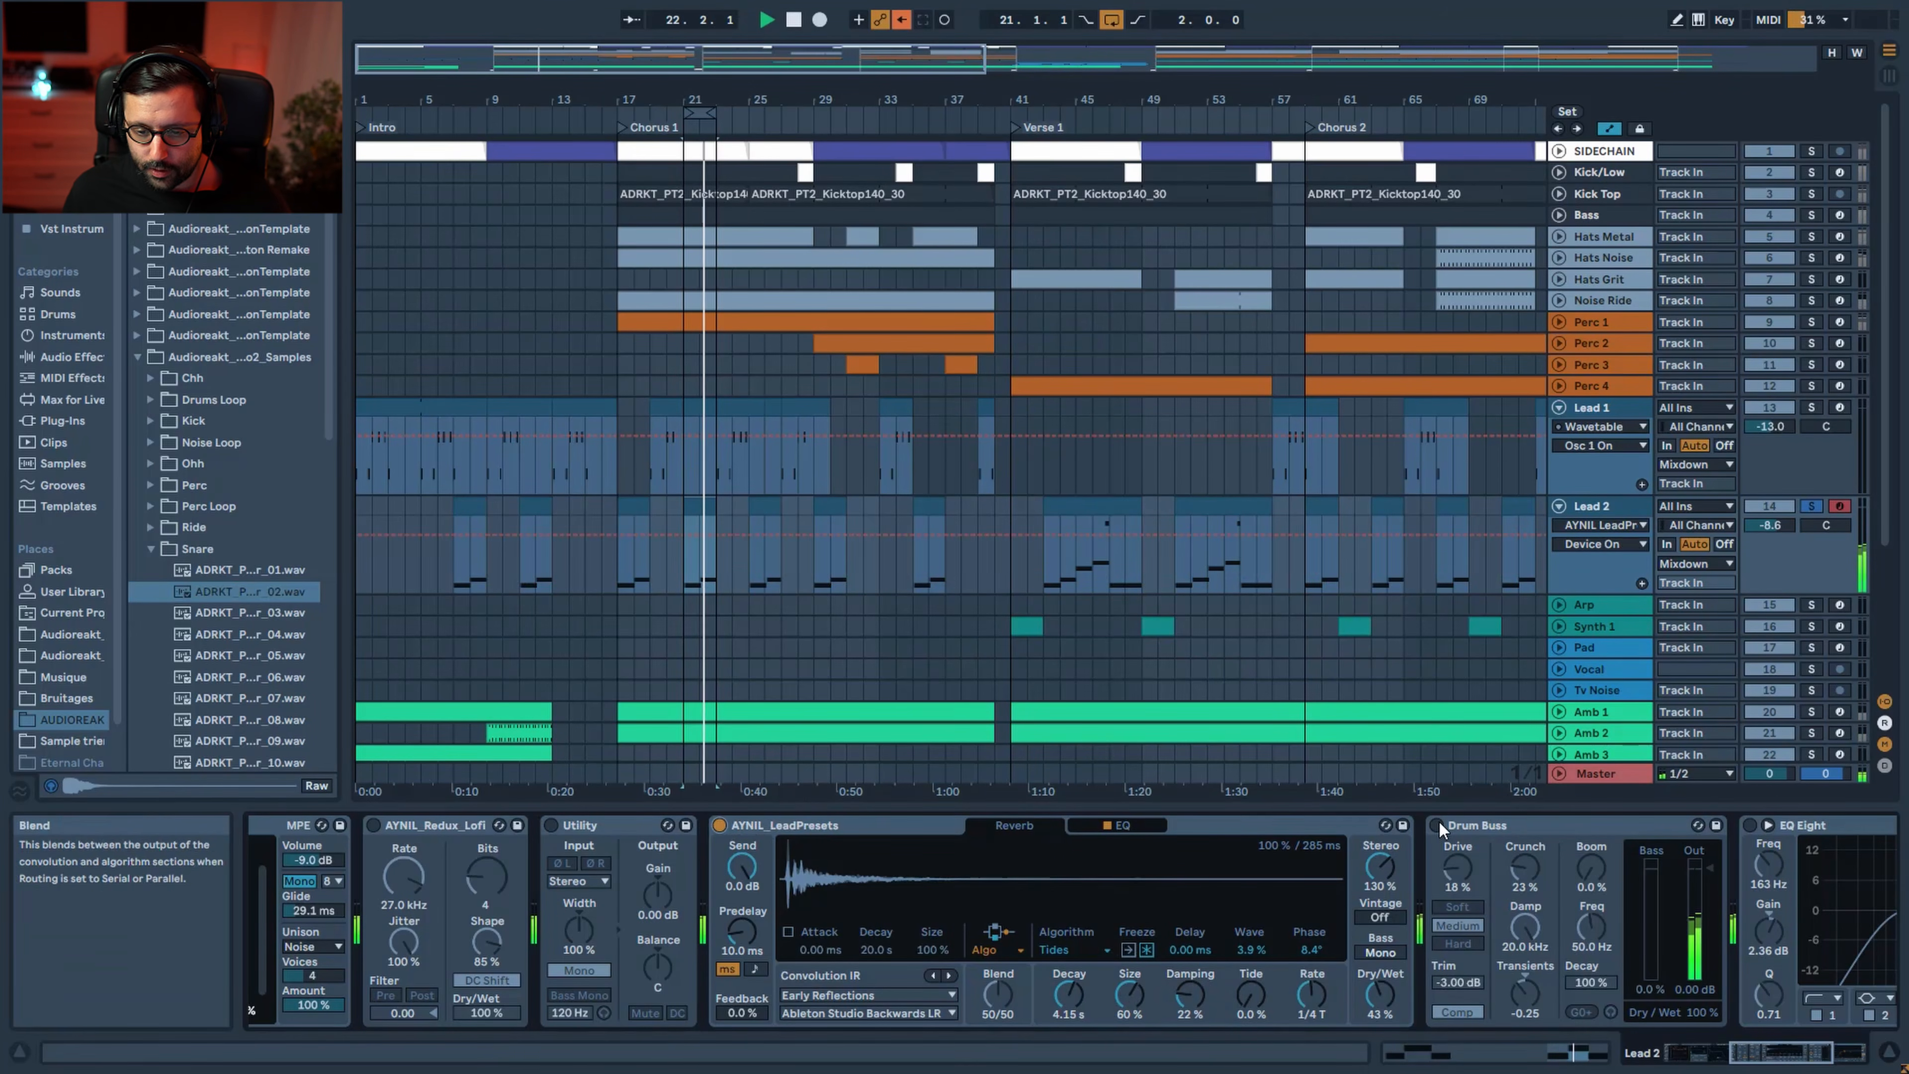
key(space)
key(space)
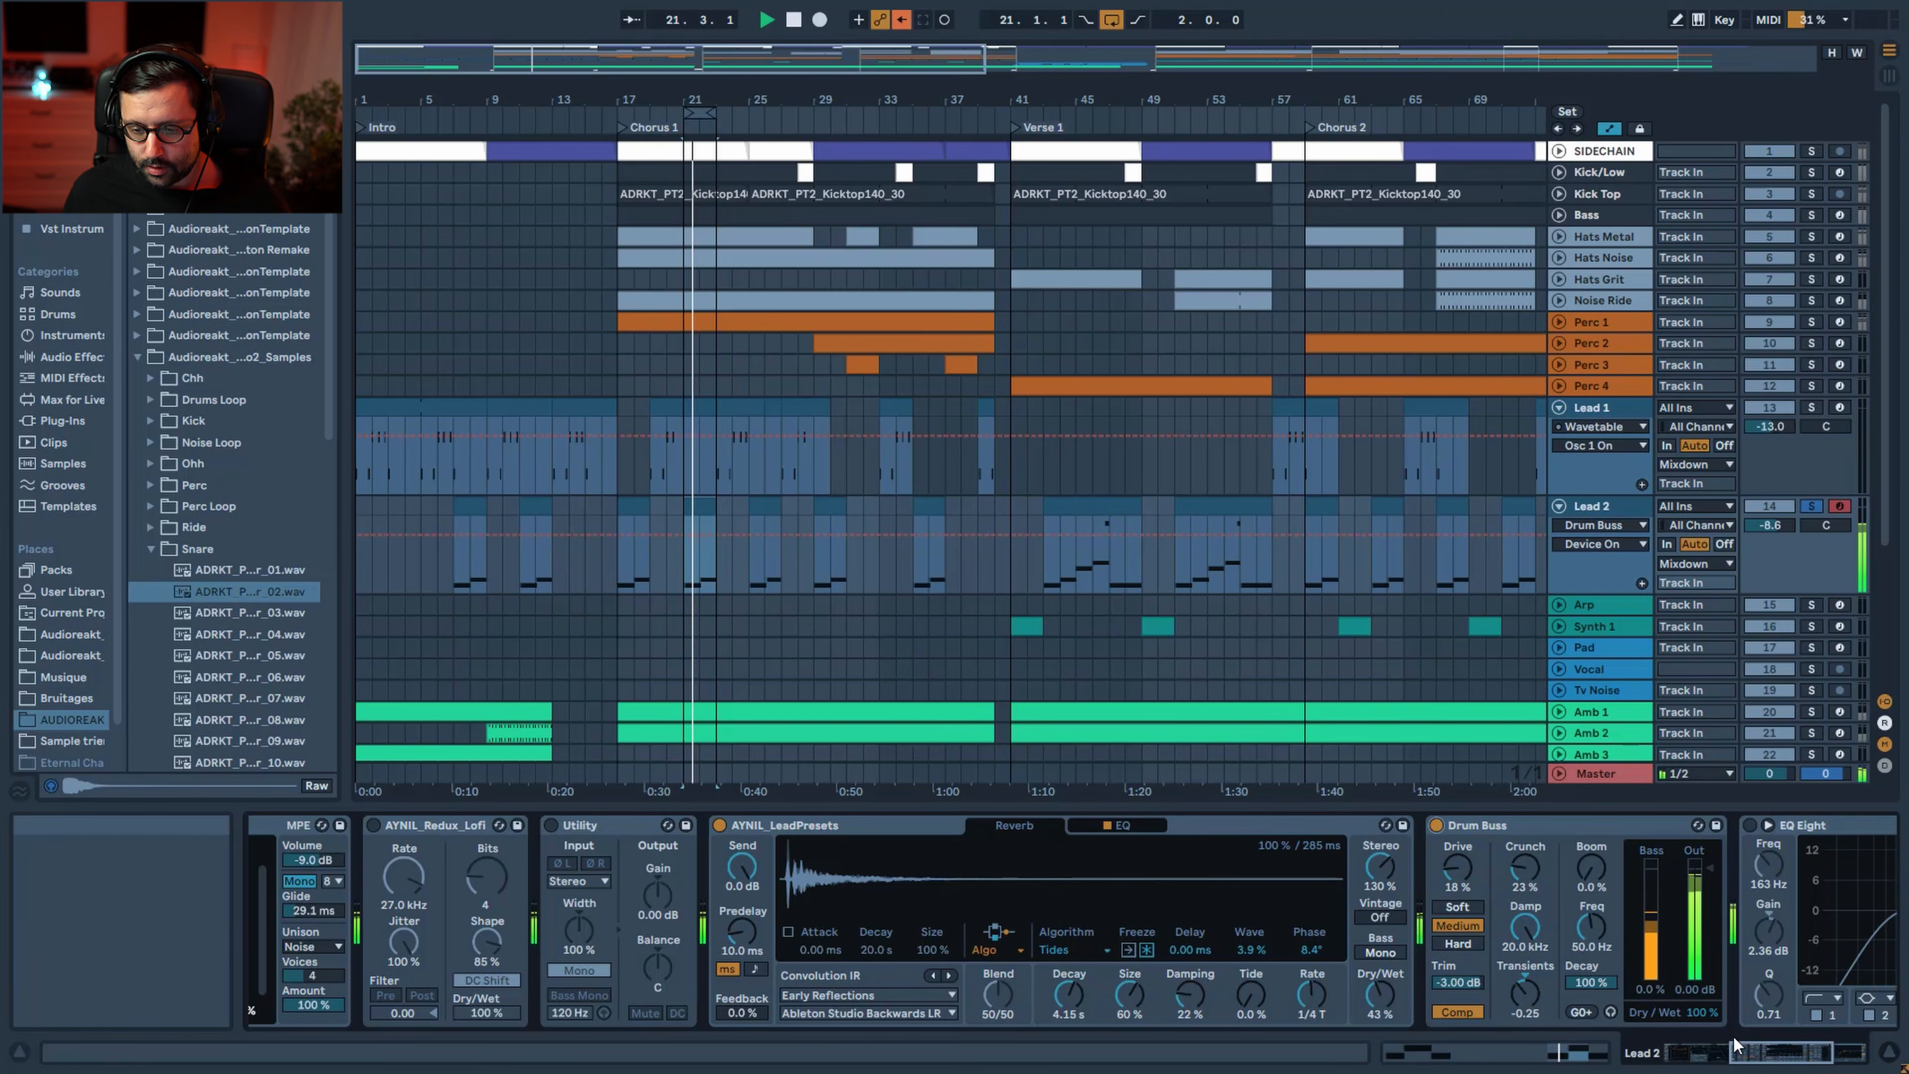
Activate AYNIL_Redux_Lofi, Utility and EQ Eight on Lead 2, then show its Wavetable device
drag(1759, 1052, 1733, 1051)
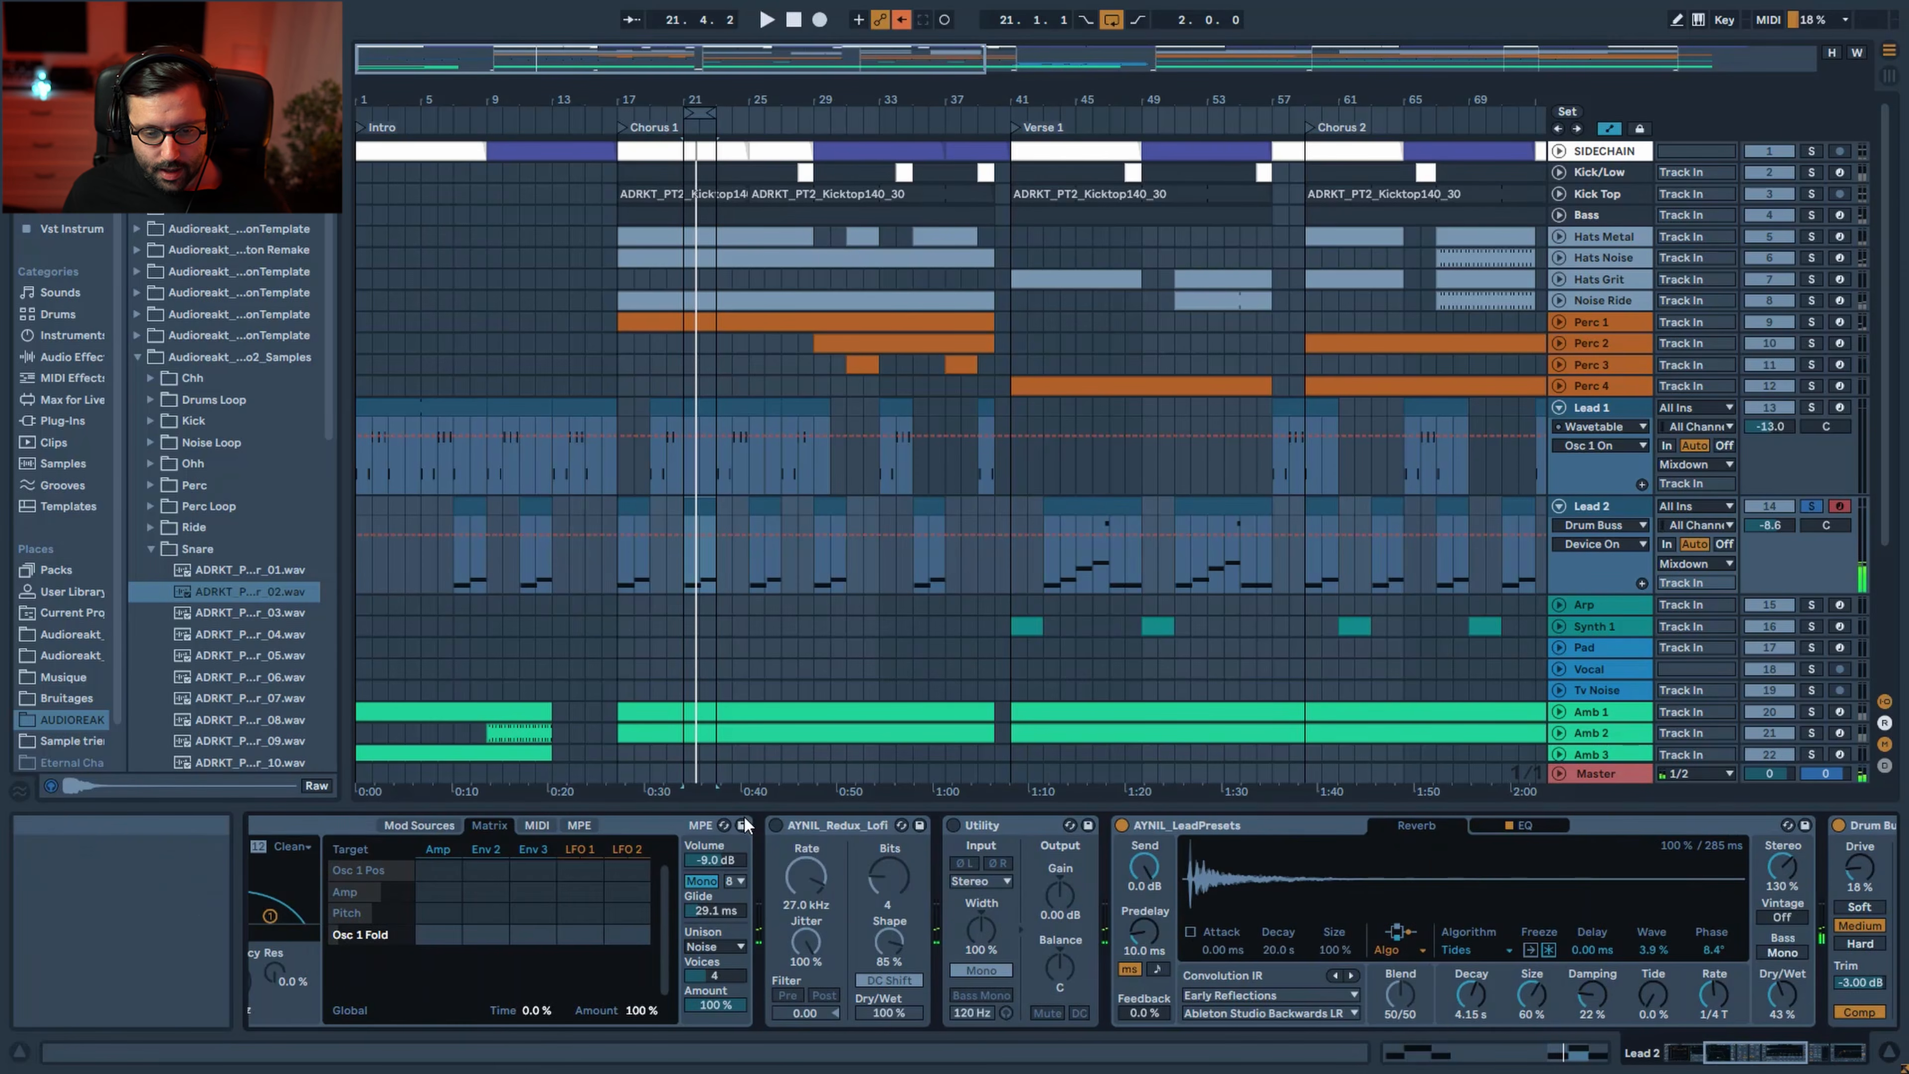
click(775, 825)
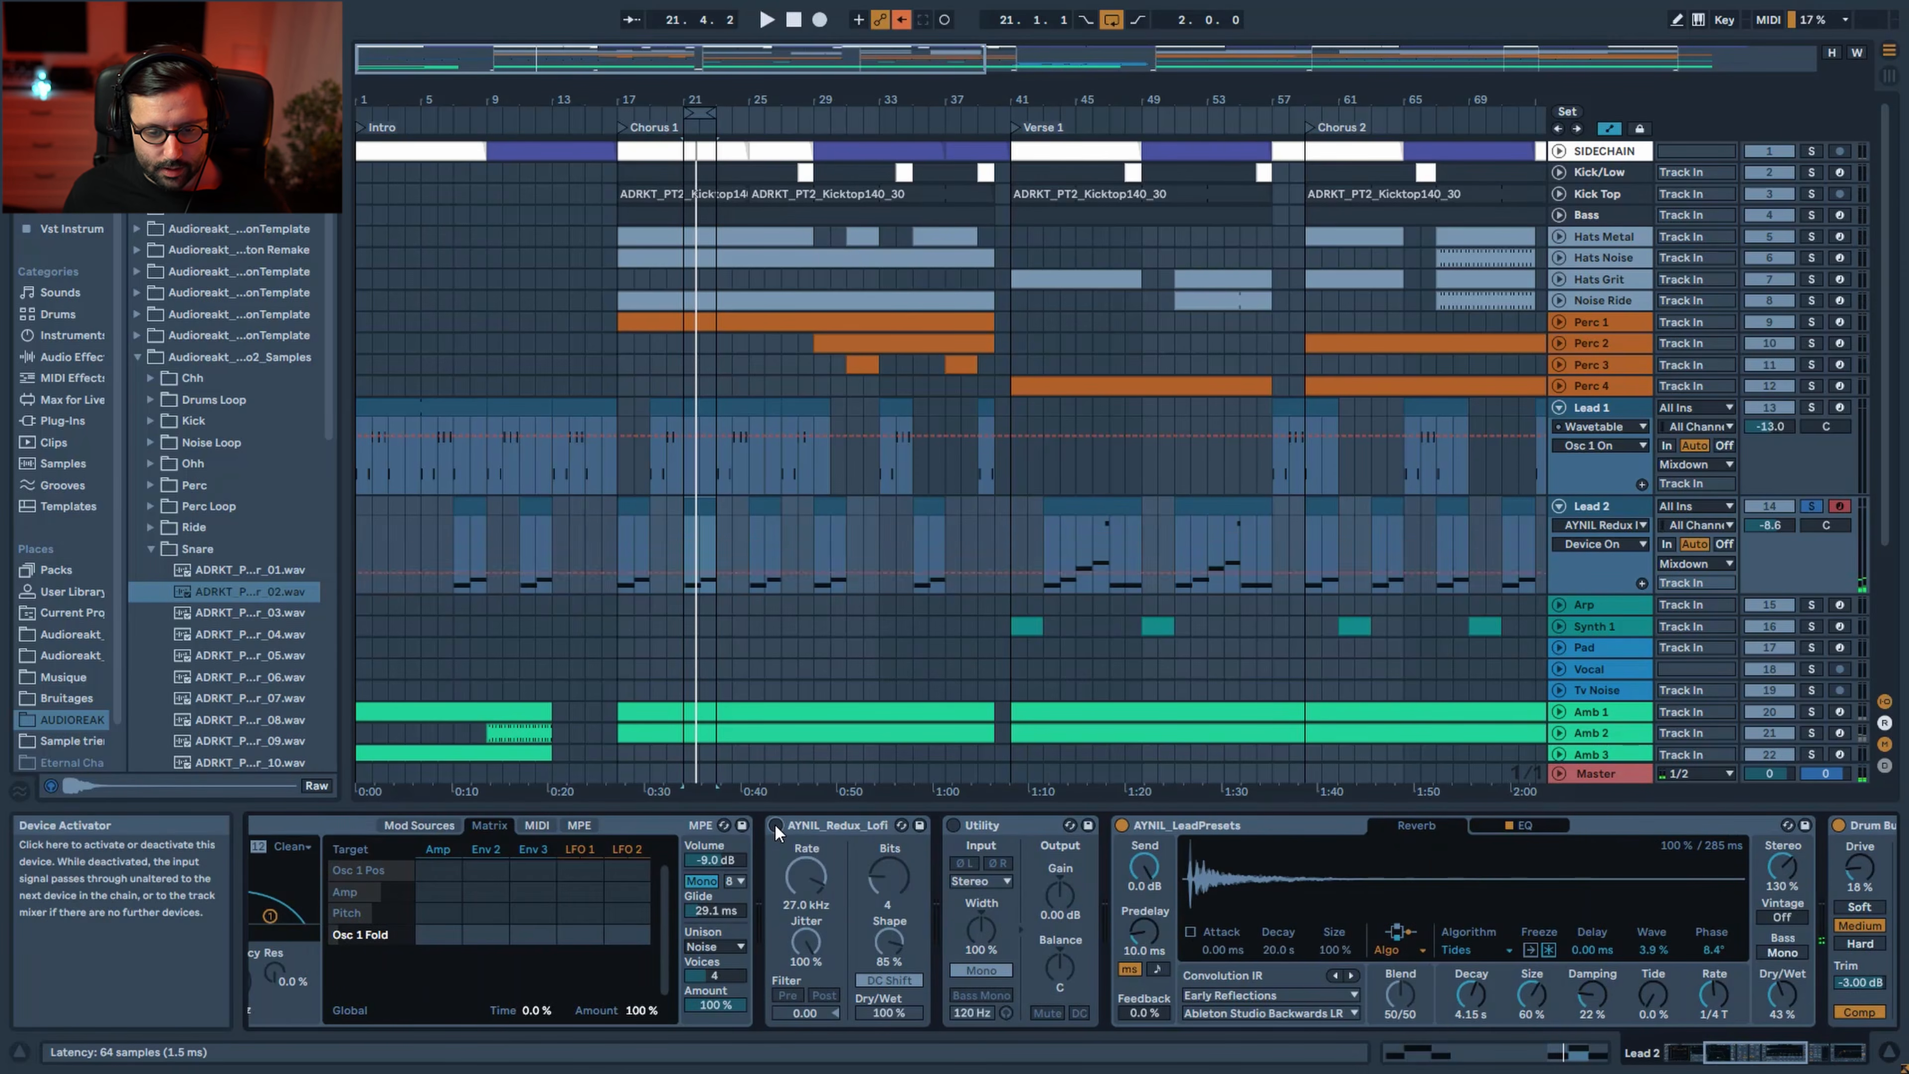
click(952, 826)
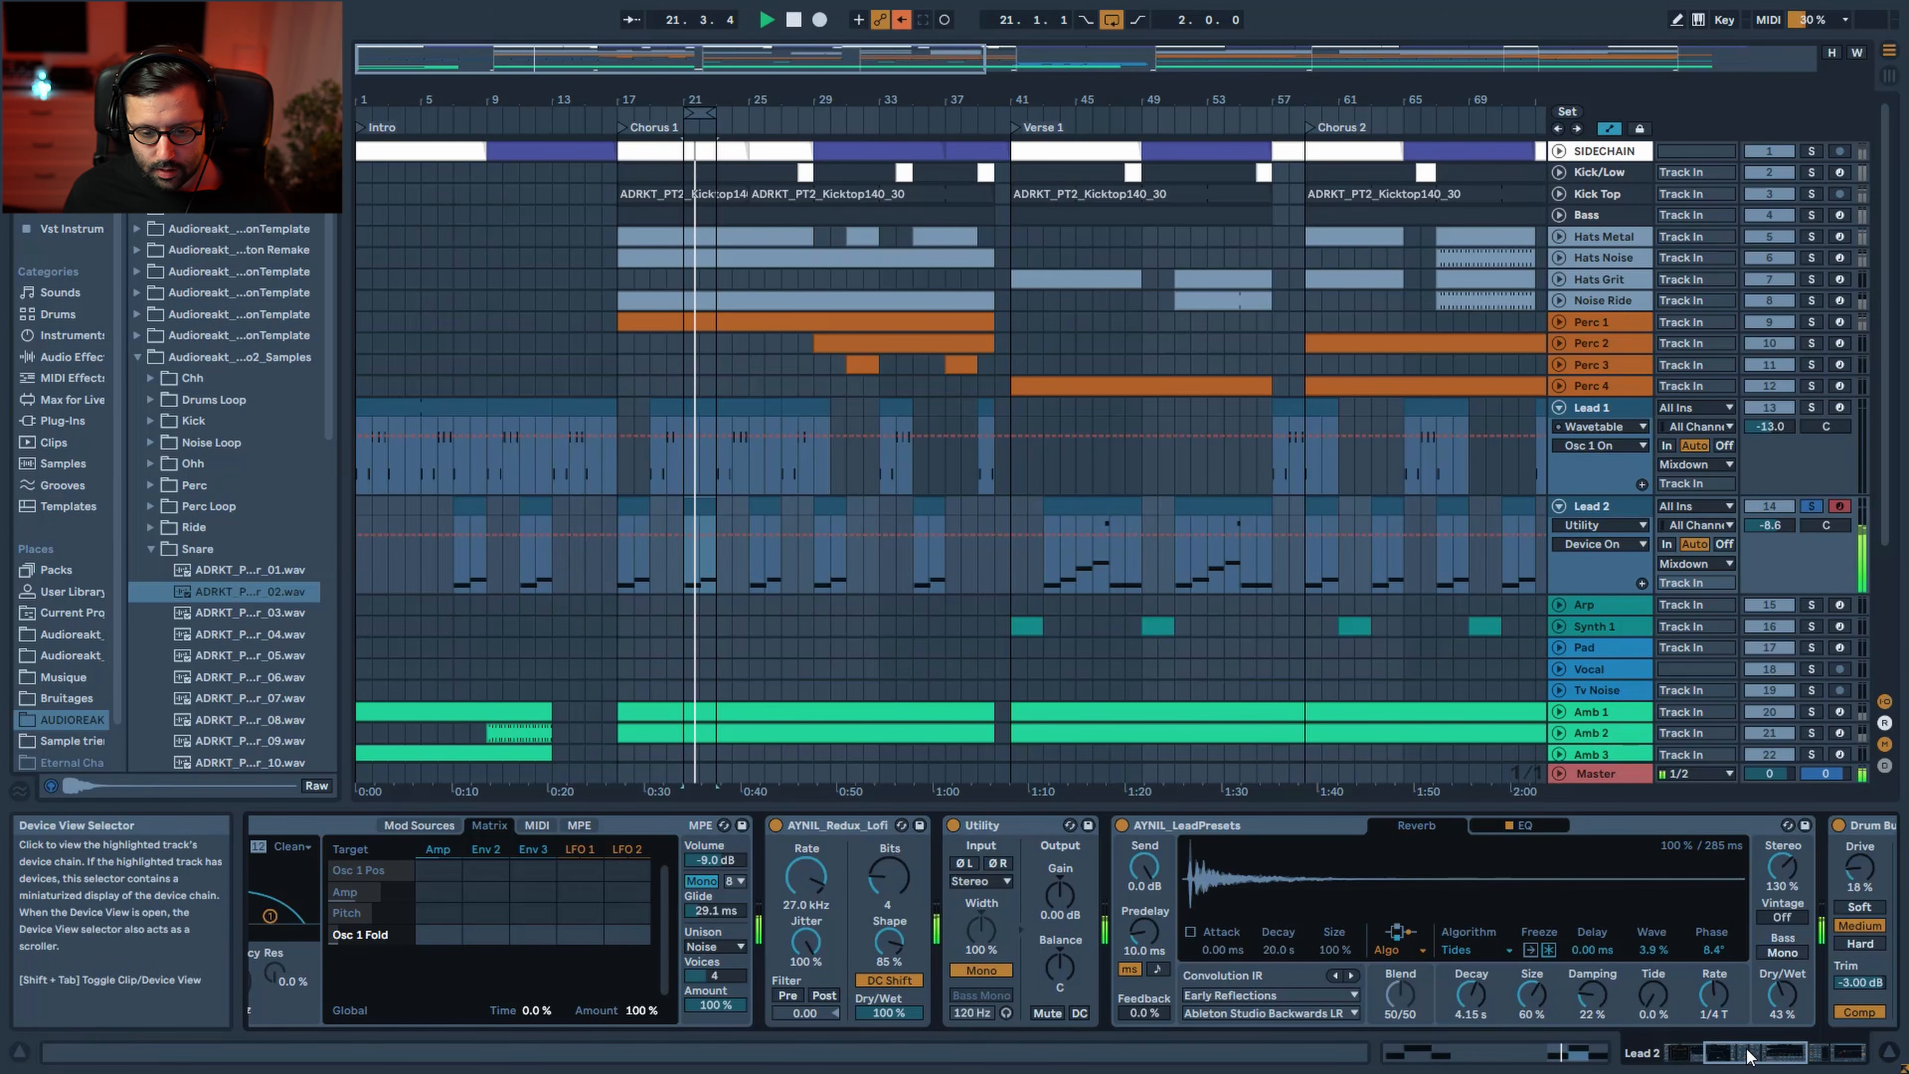
drag(1744, 1053, 1705, 1056)
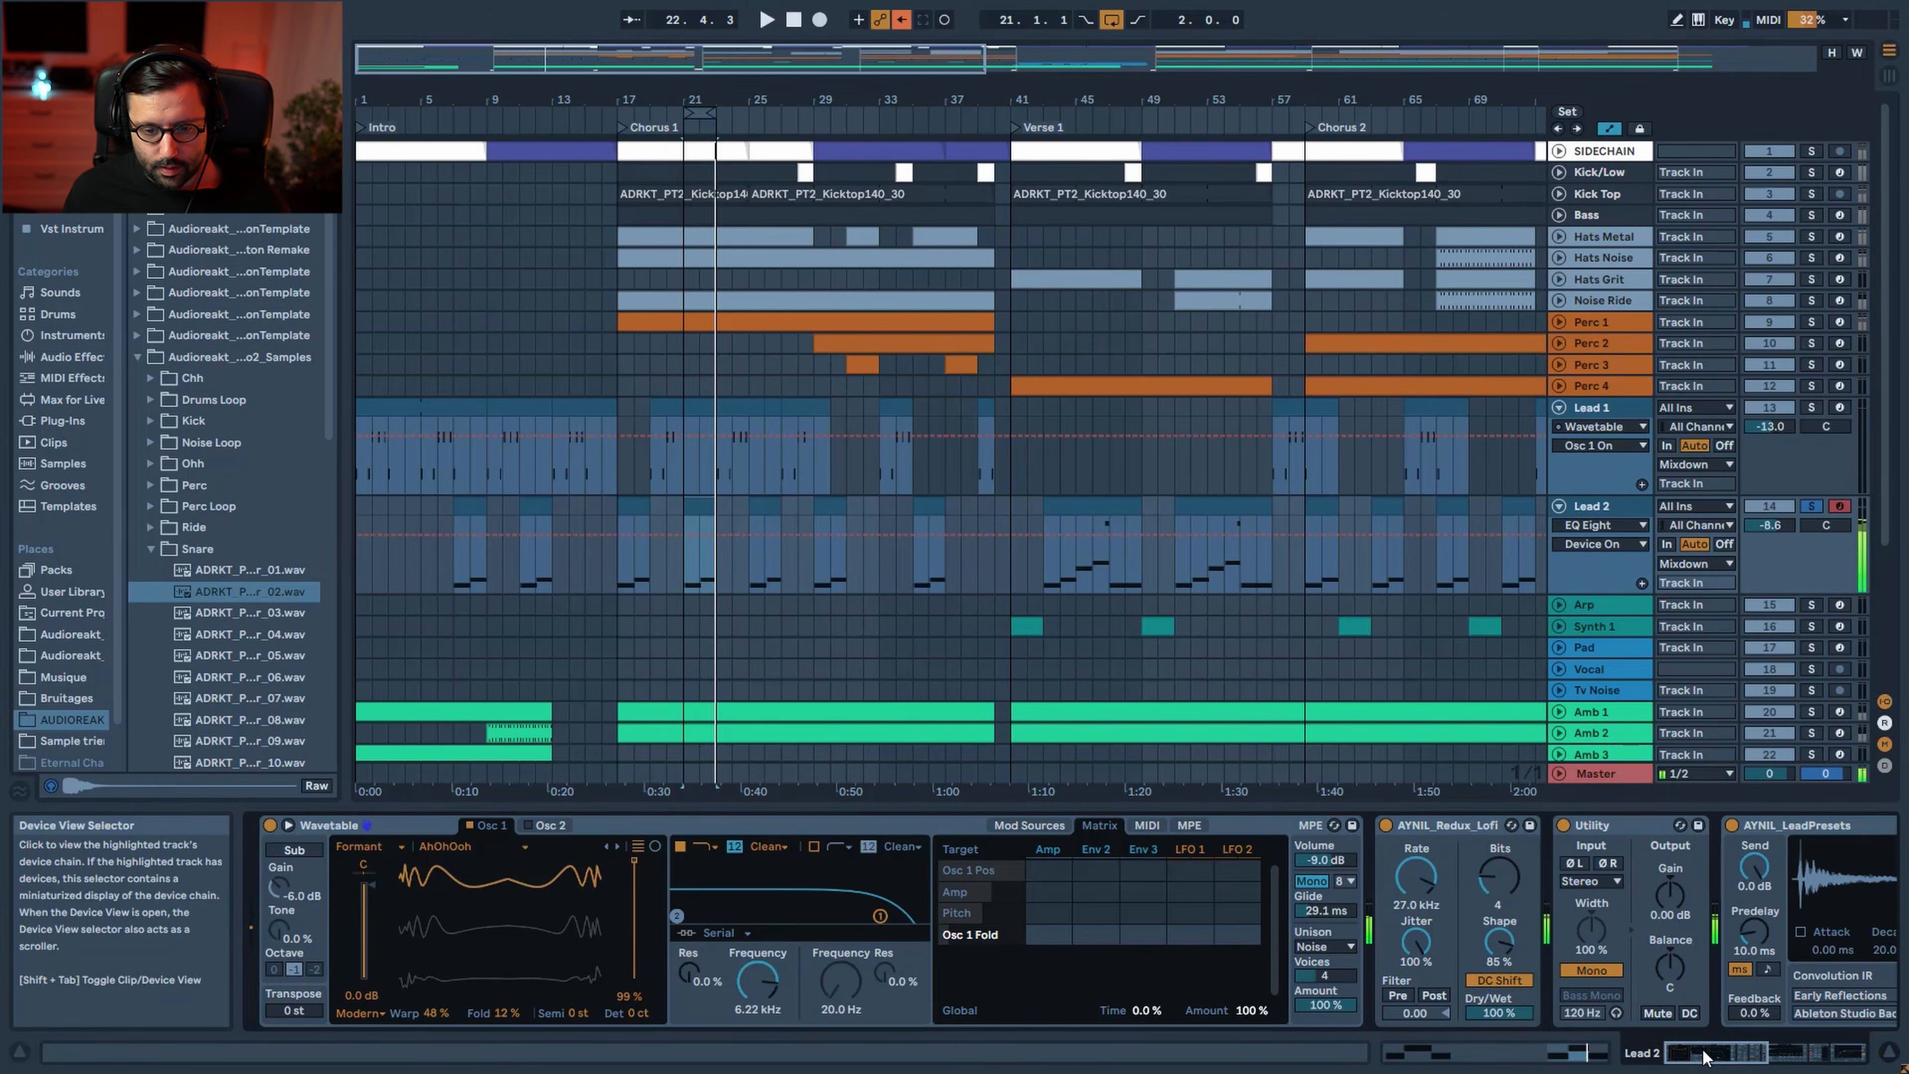
Turn off the Lead 2 solo and play the loop in the full mix
click(1611, 518)
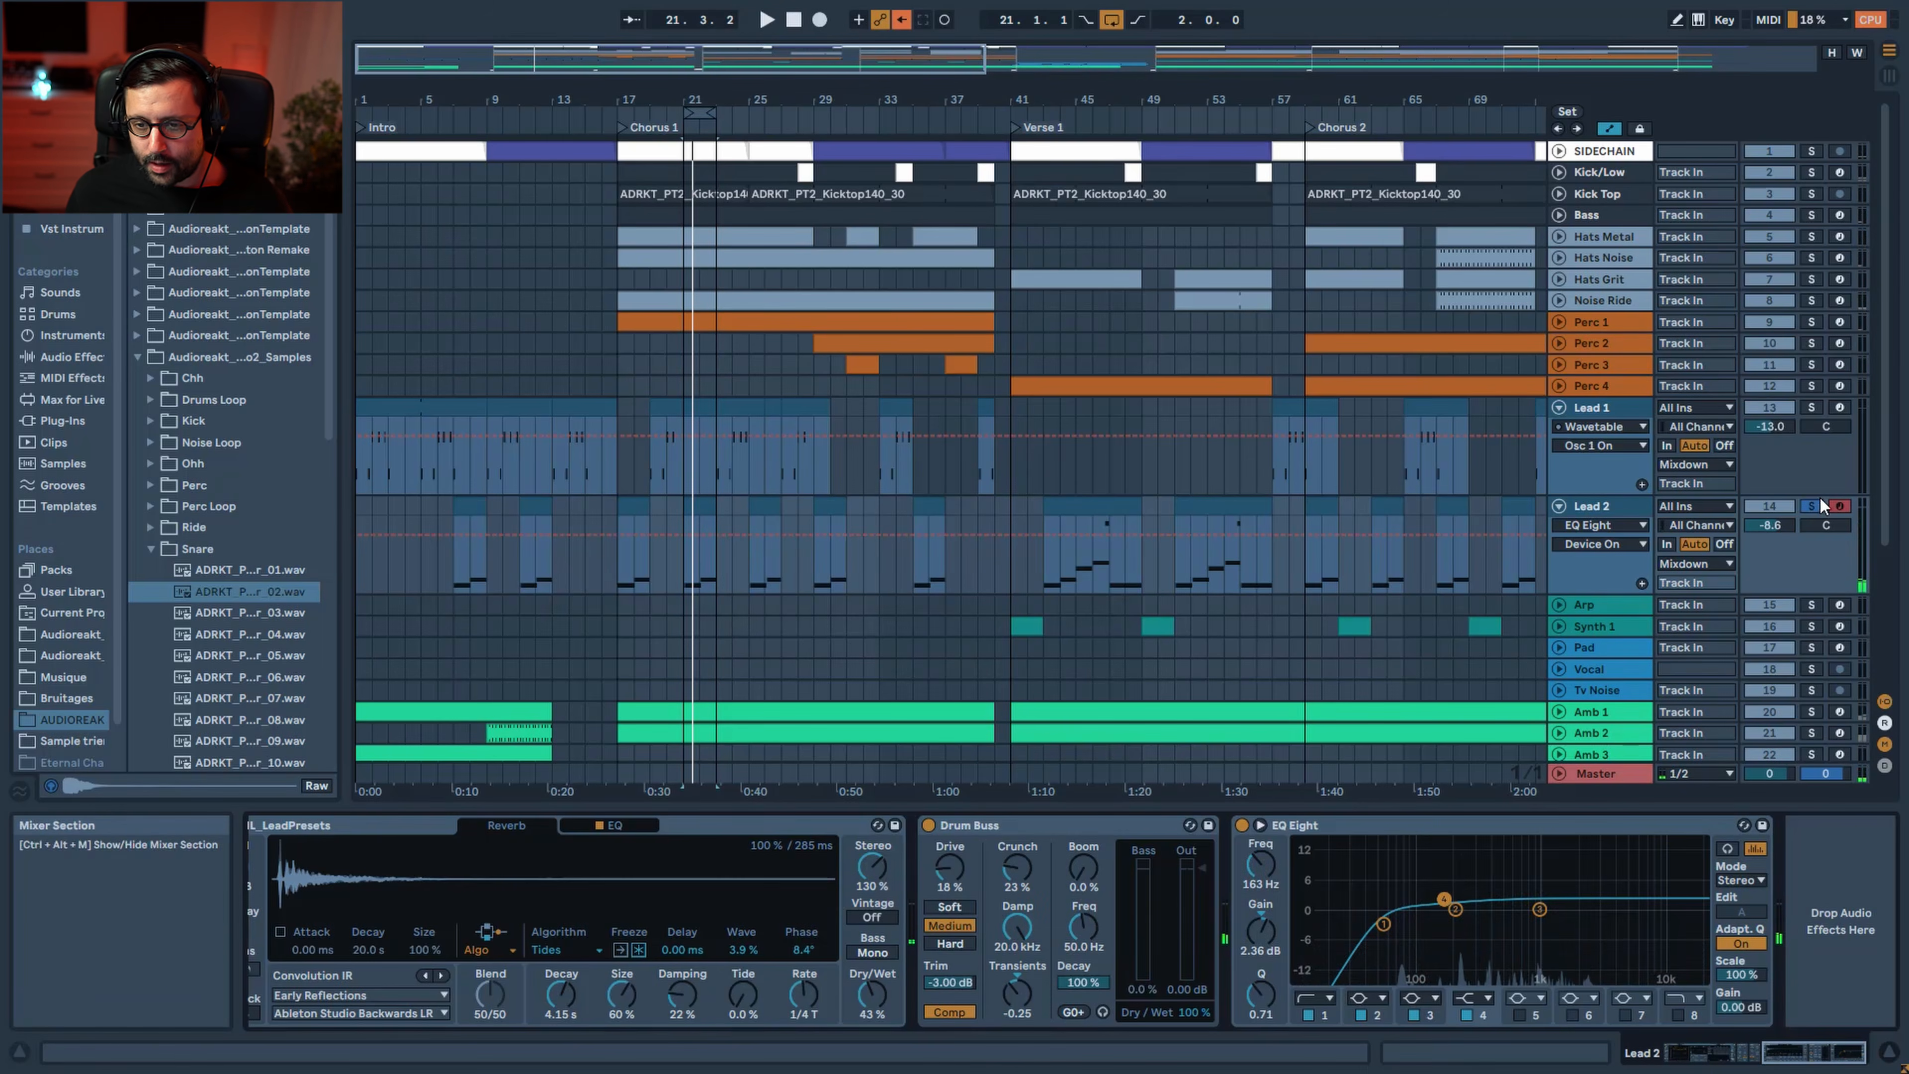
click(1810, 506)
key(space)
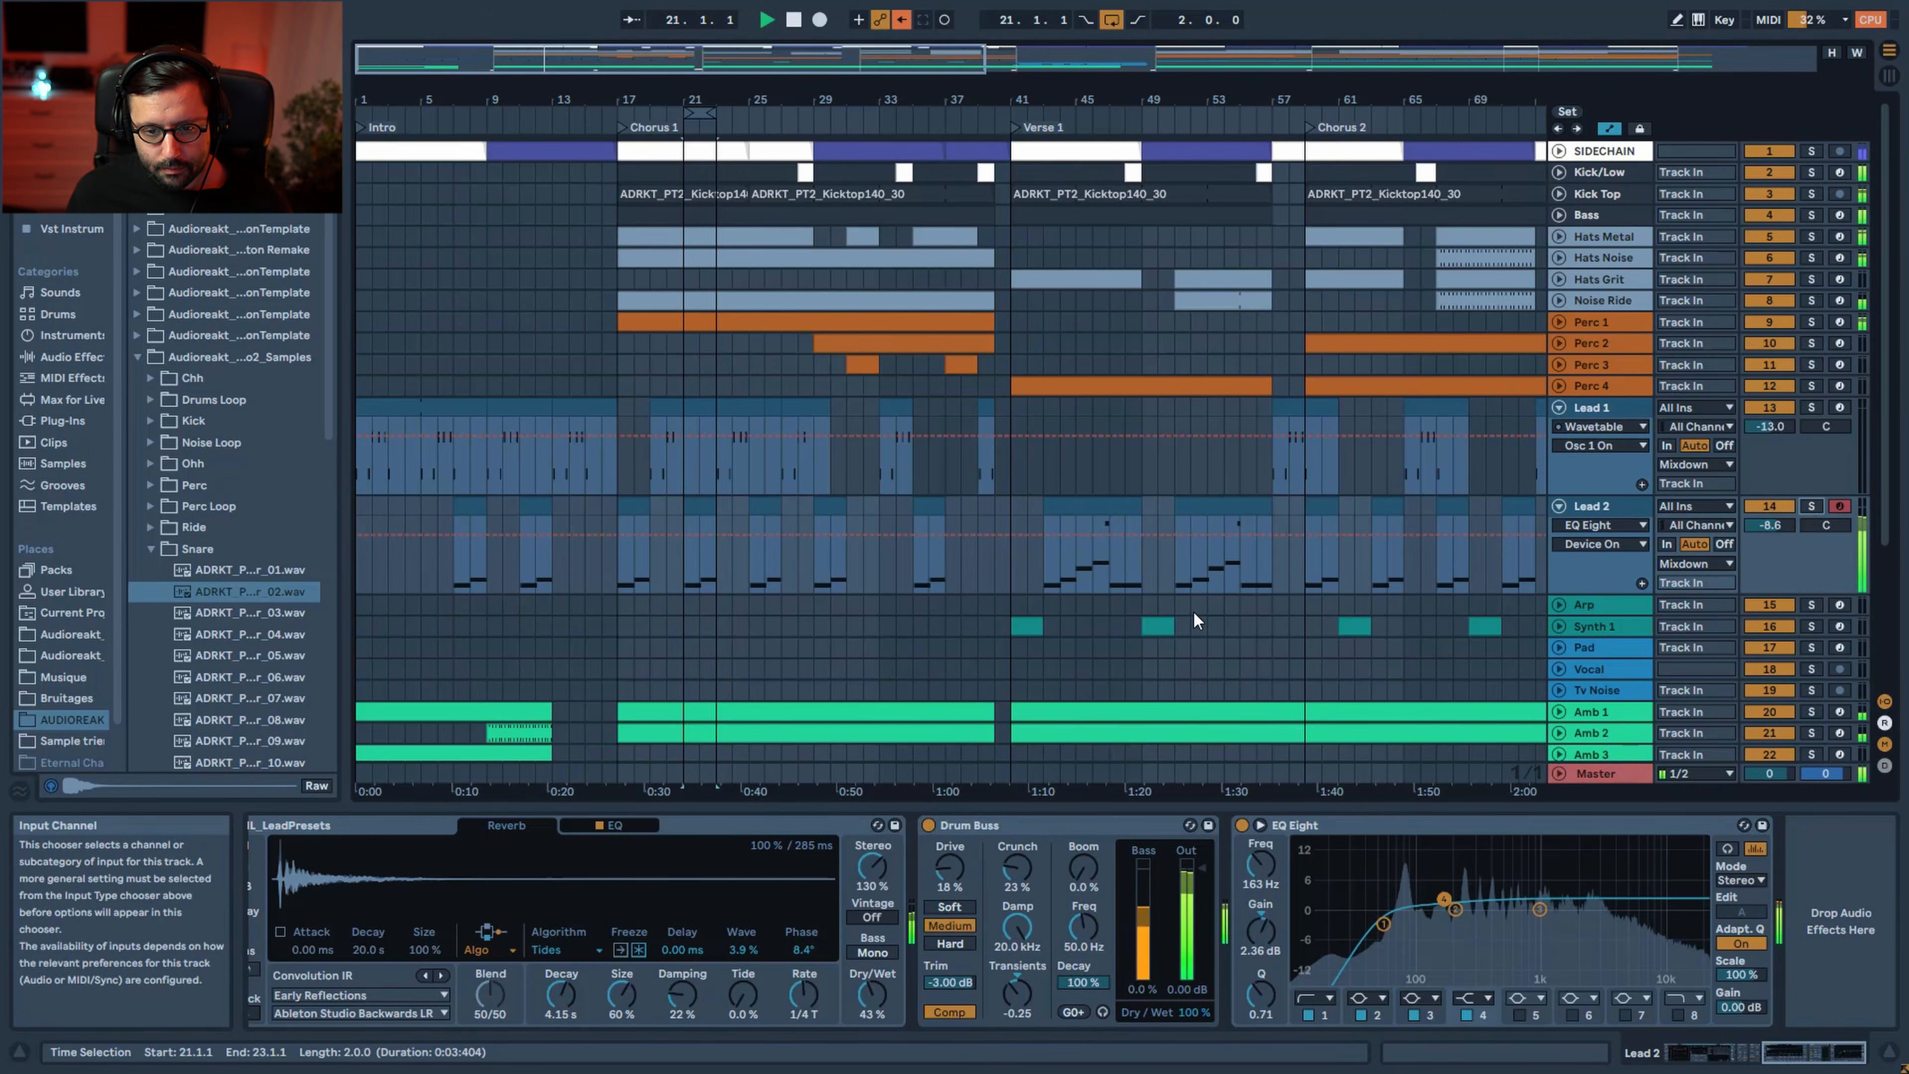
Open the Lead 2 clip at bar 43 in Verse 1, enlarge the note editor, and play the clip to examine its melody
click(1082, 513)
key(space)
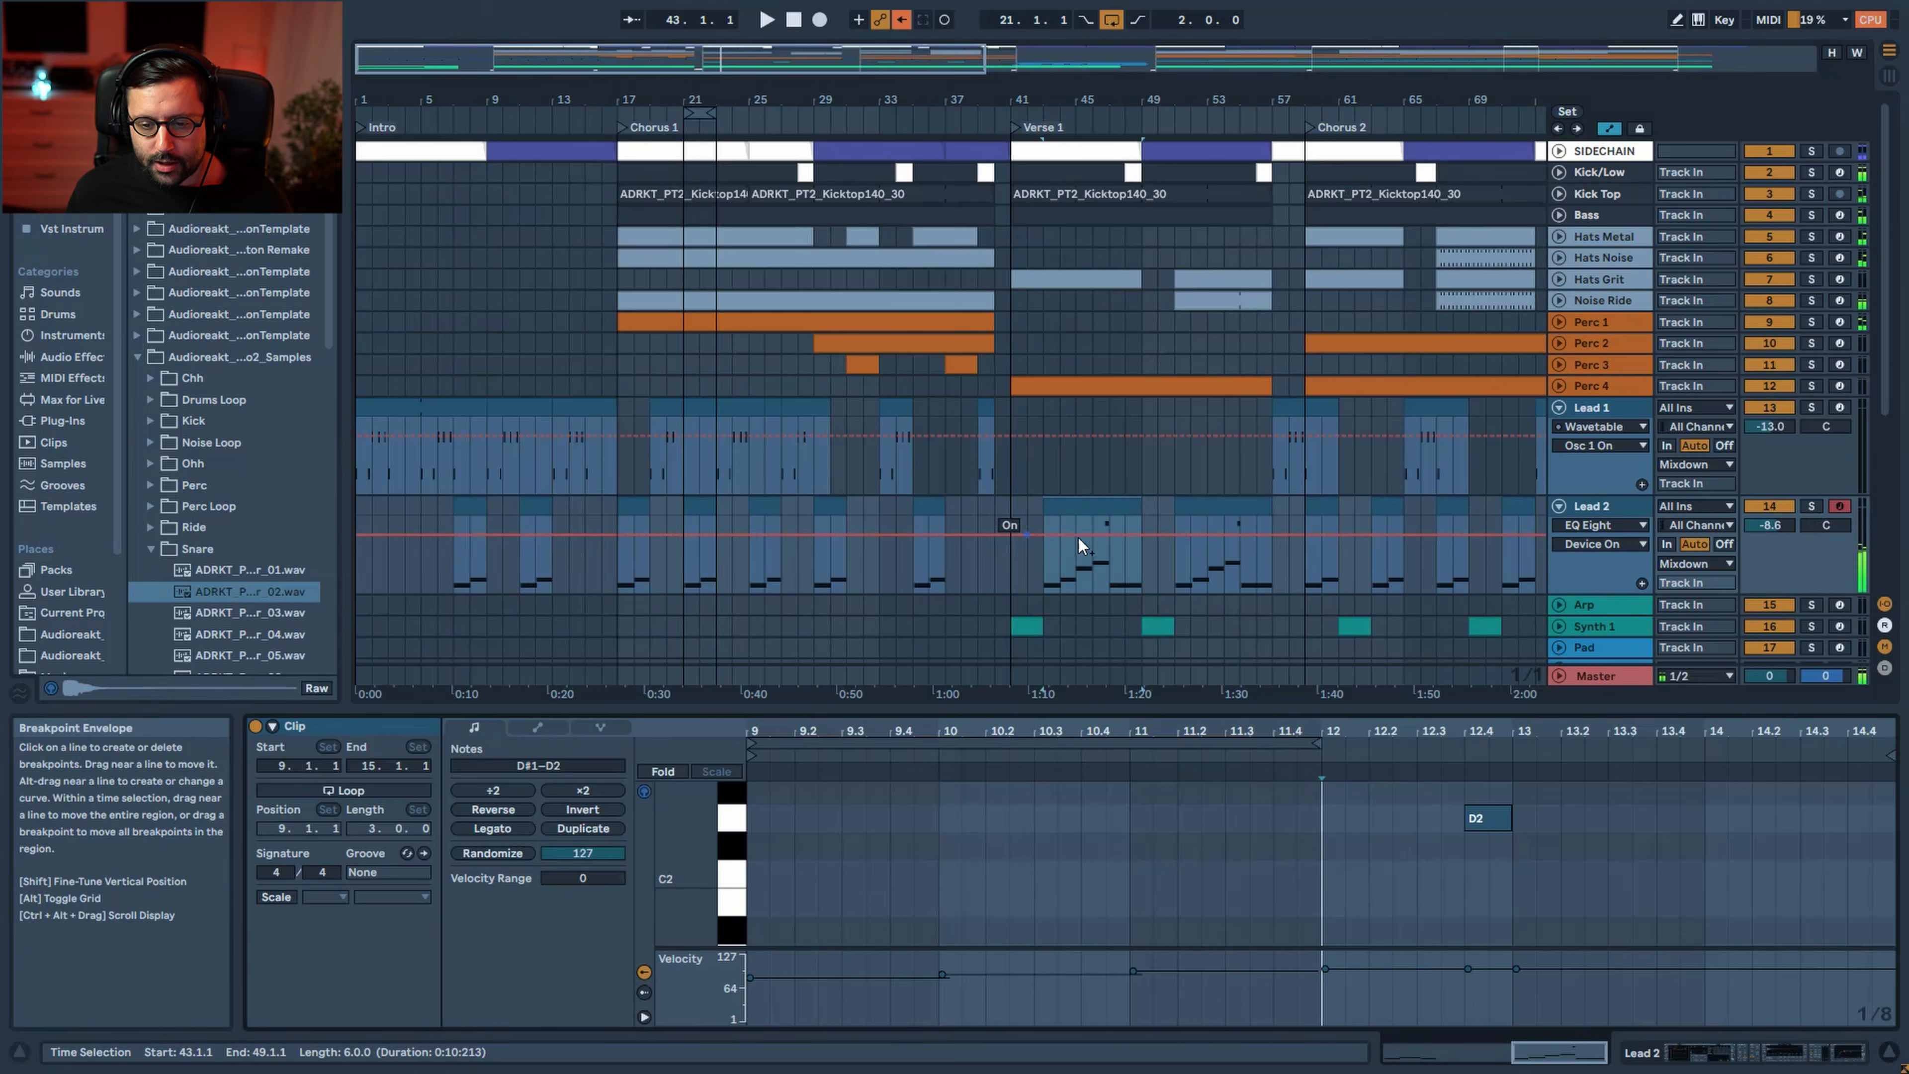
drag(1199, 711, 1199, 314)
key(space)
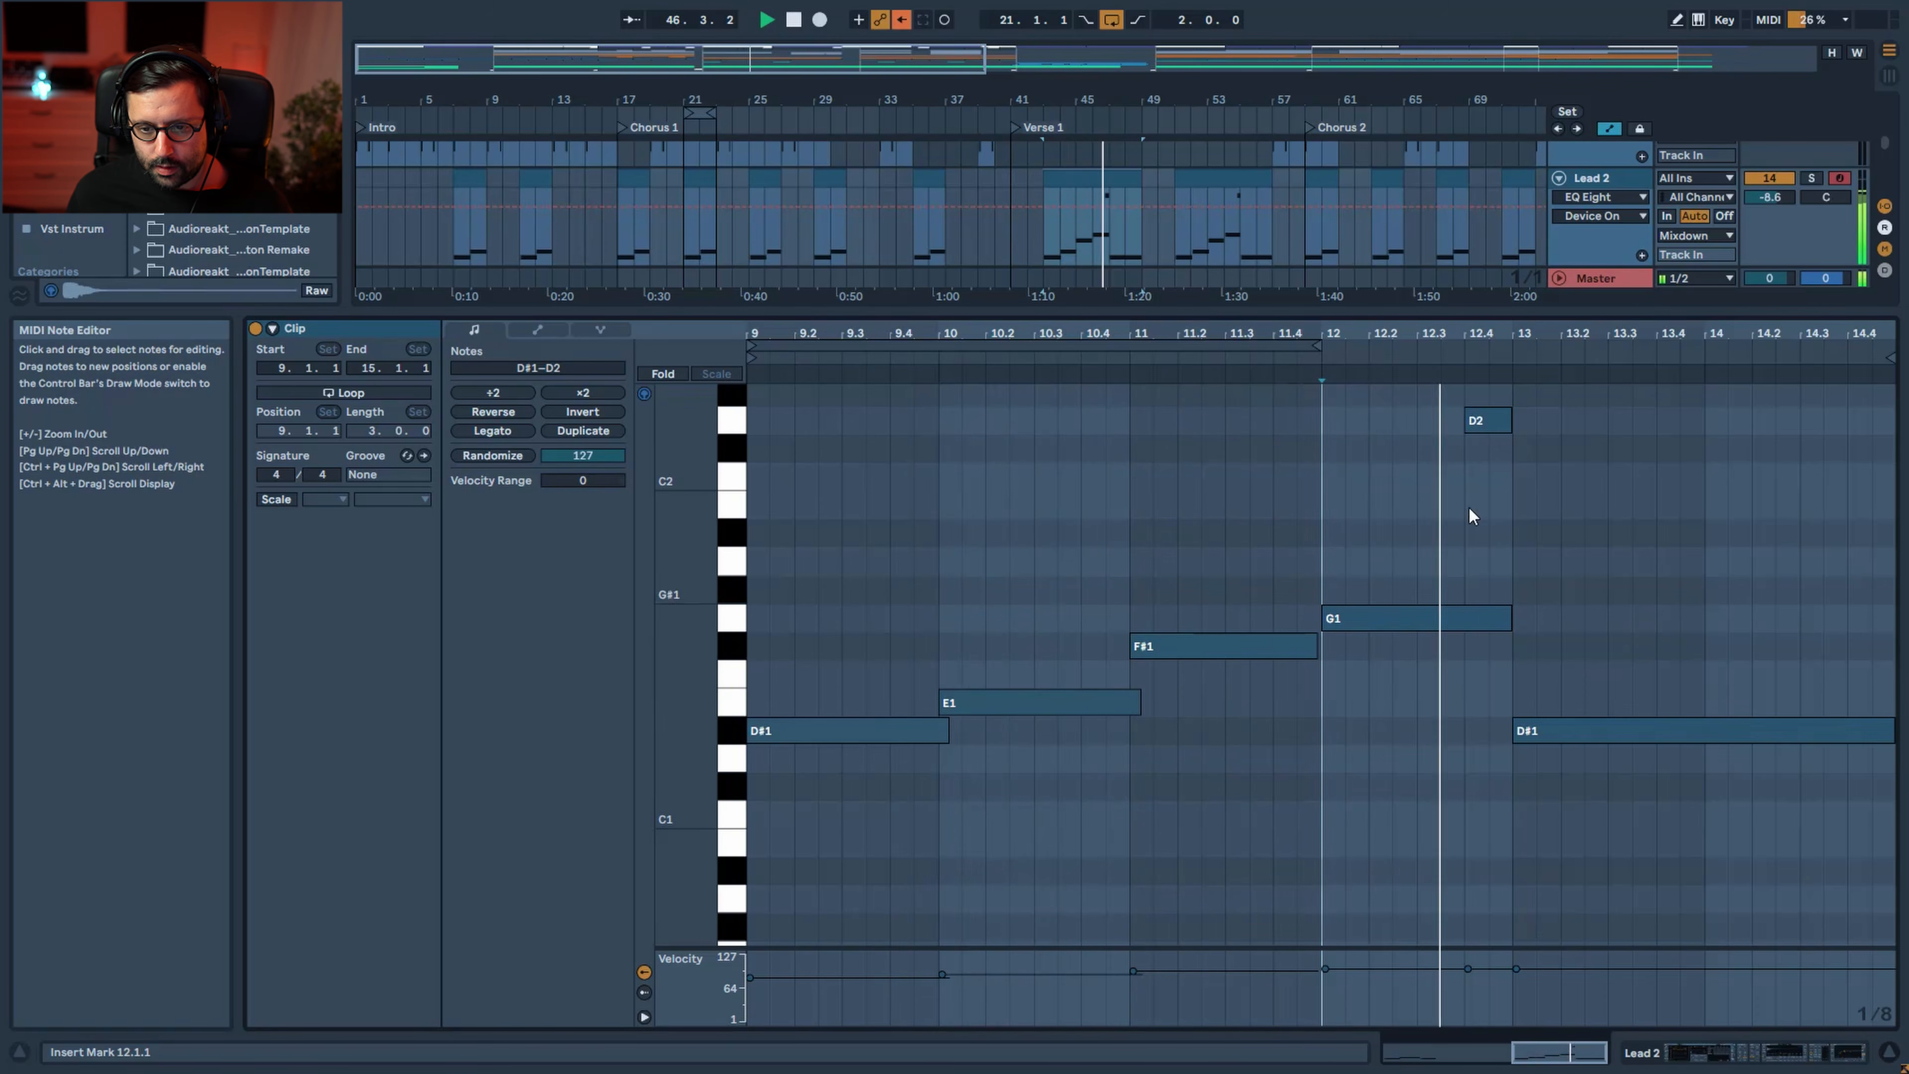
key(space)
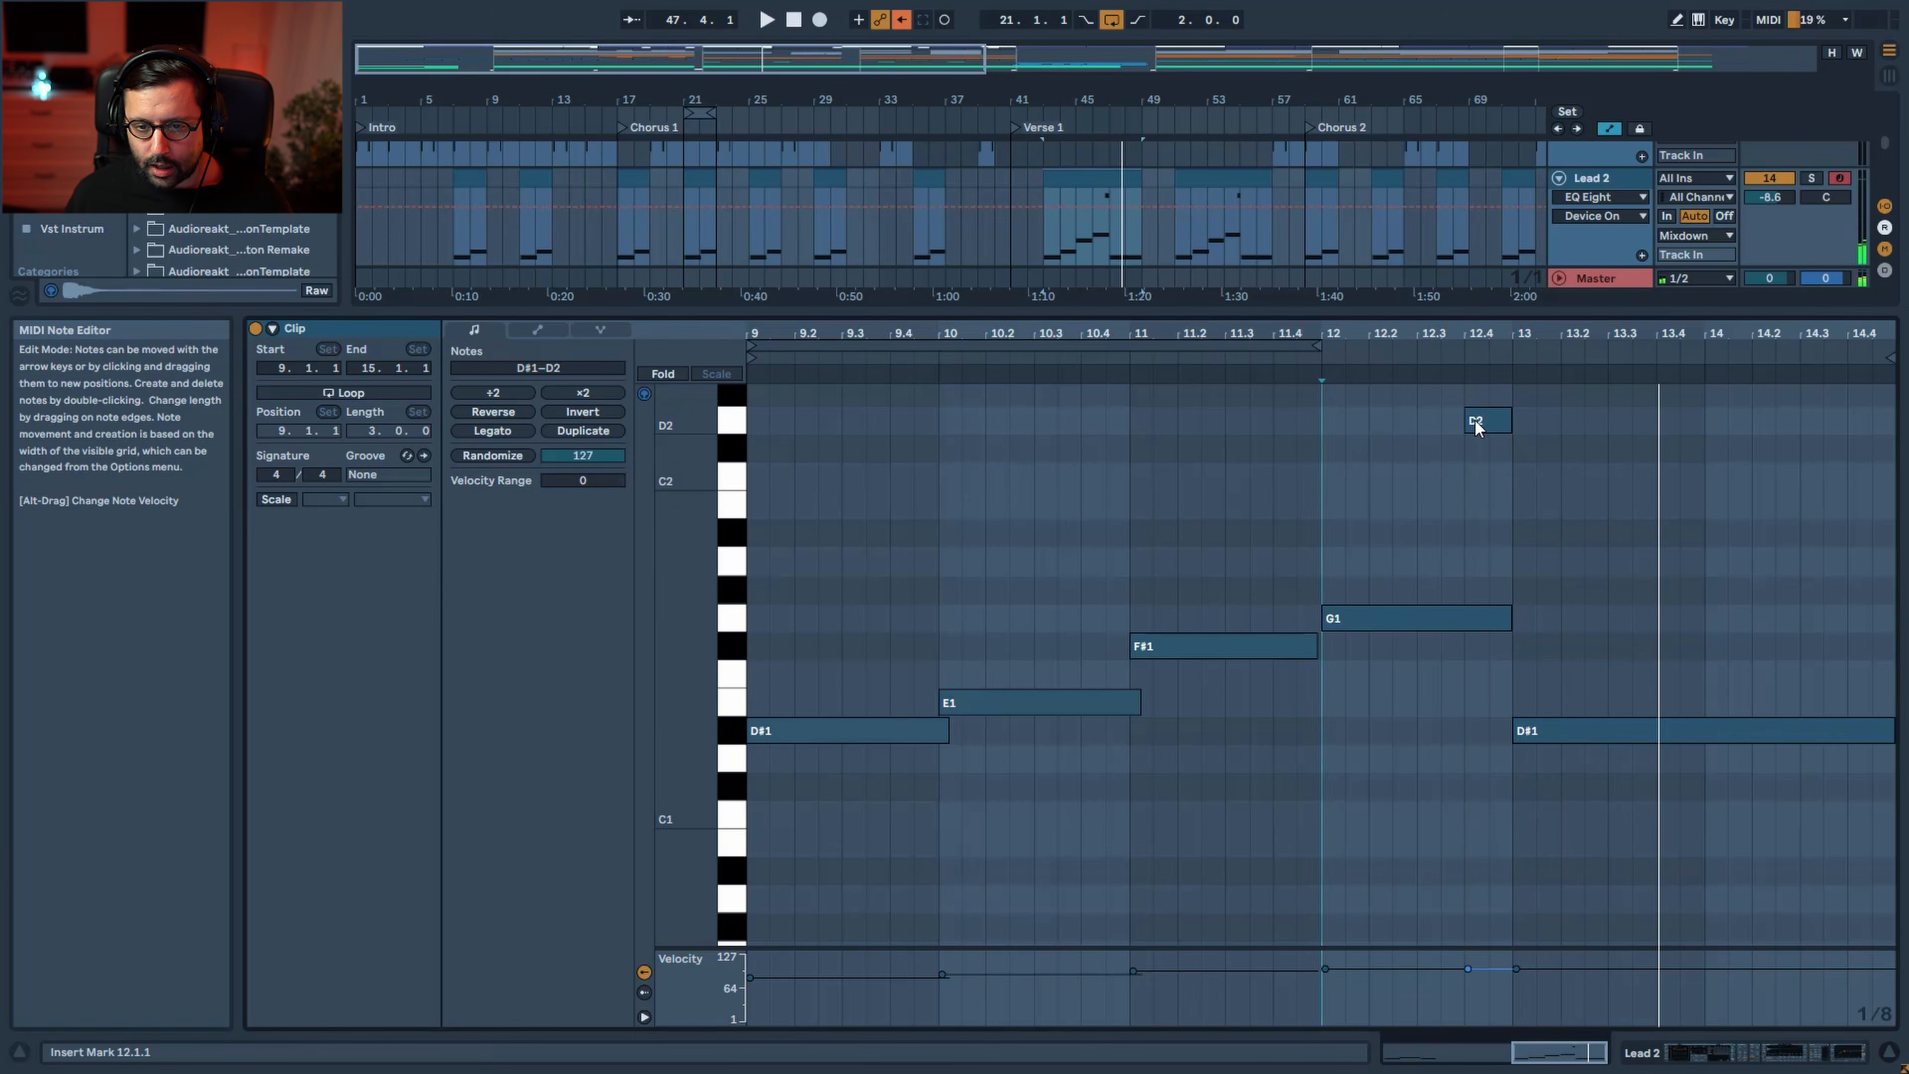
Shrink the note editor and bring Chorus 1 and the start of Verse 1 into view in the arrangement
drag(1412, 318, 1412, 653)
drag(1412, 100, 1619, 81)
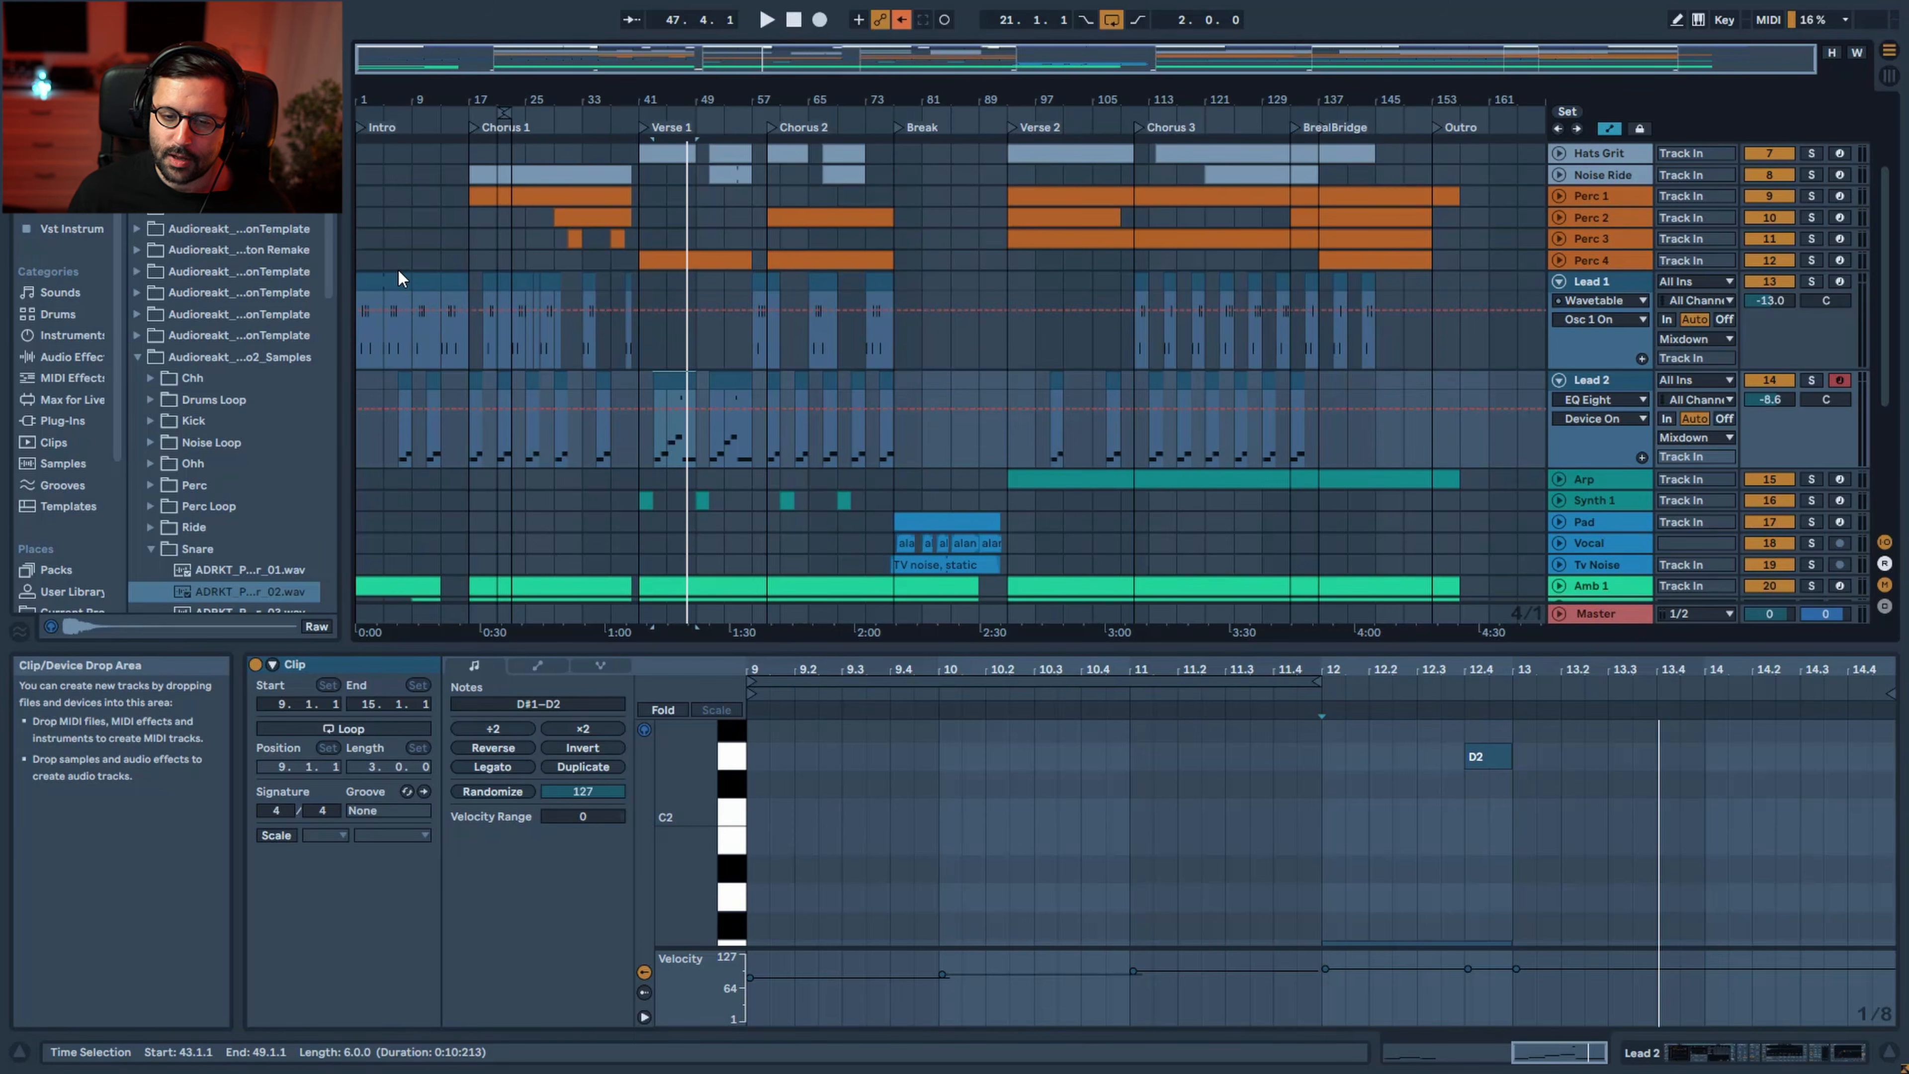
drag(571, 99, 851, 154)
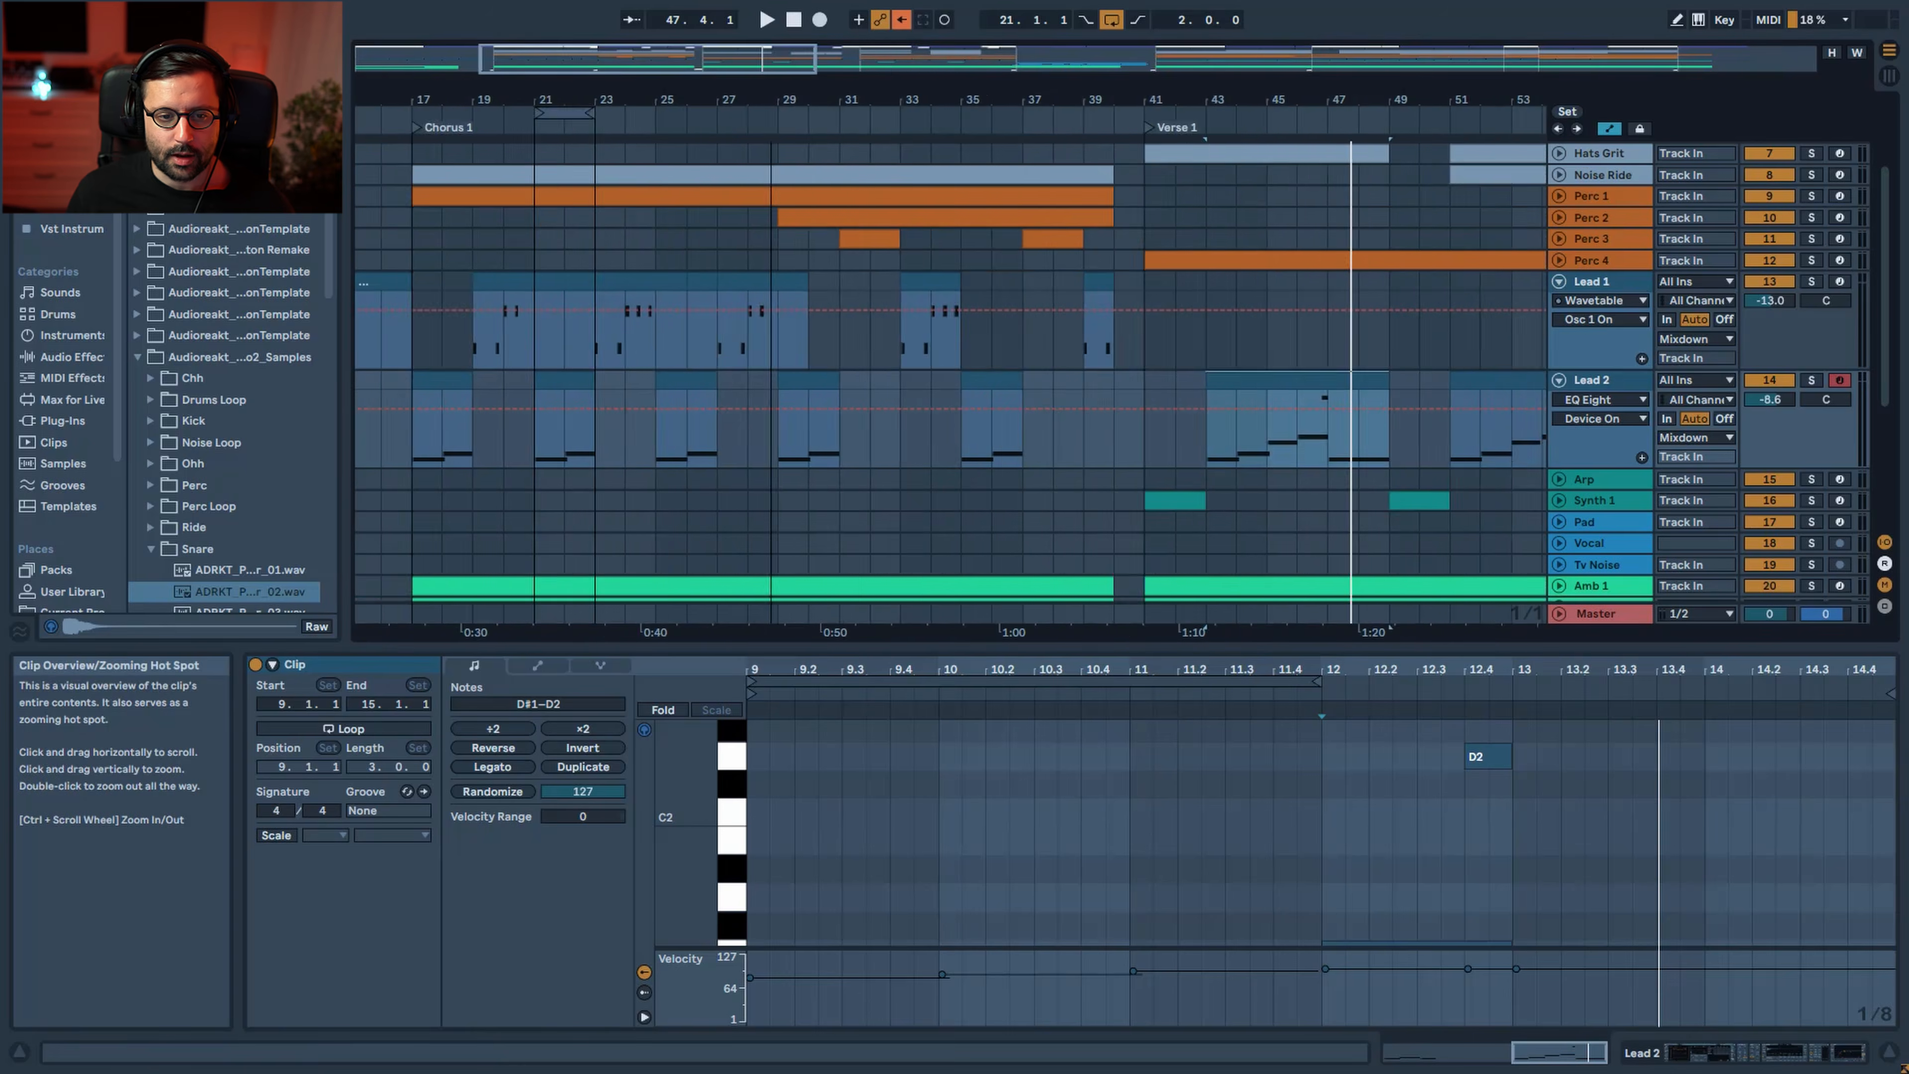
Solo the Arp track, unfold it in the arrangement, and re-enable the overridden automation
scroll(950, 368, left, 3)
drag(513, 71, 513, 31)
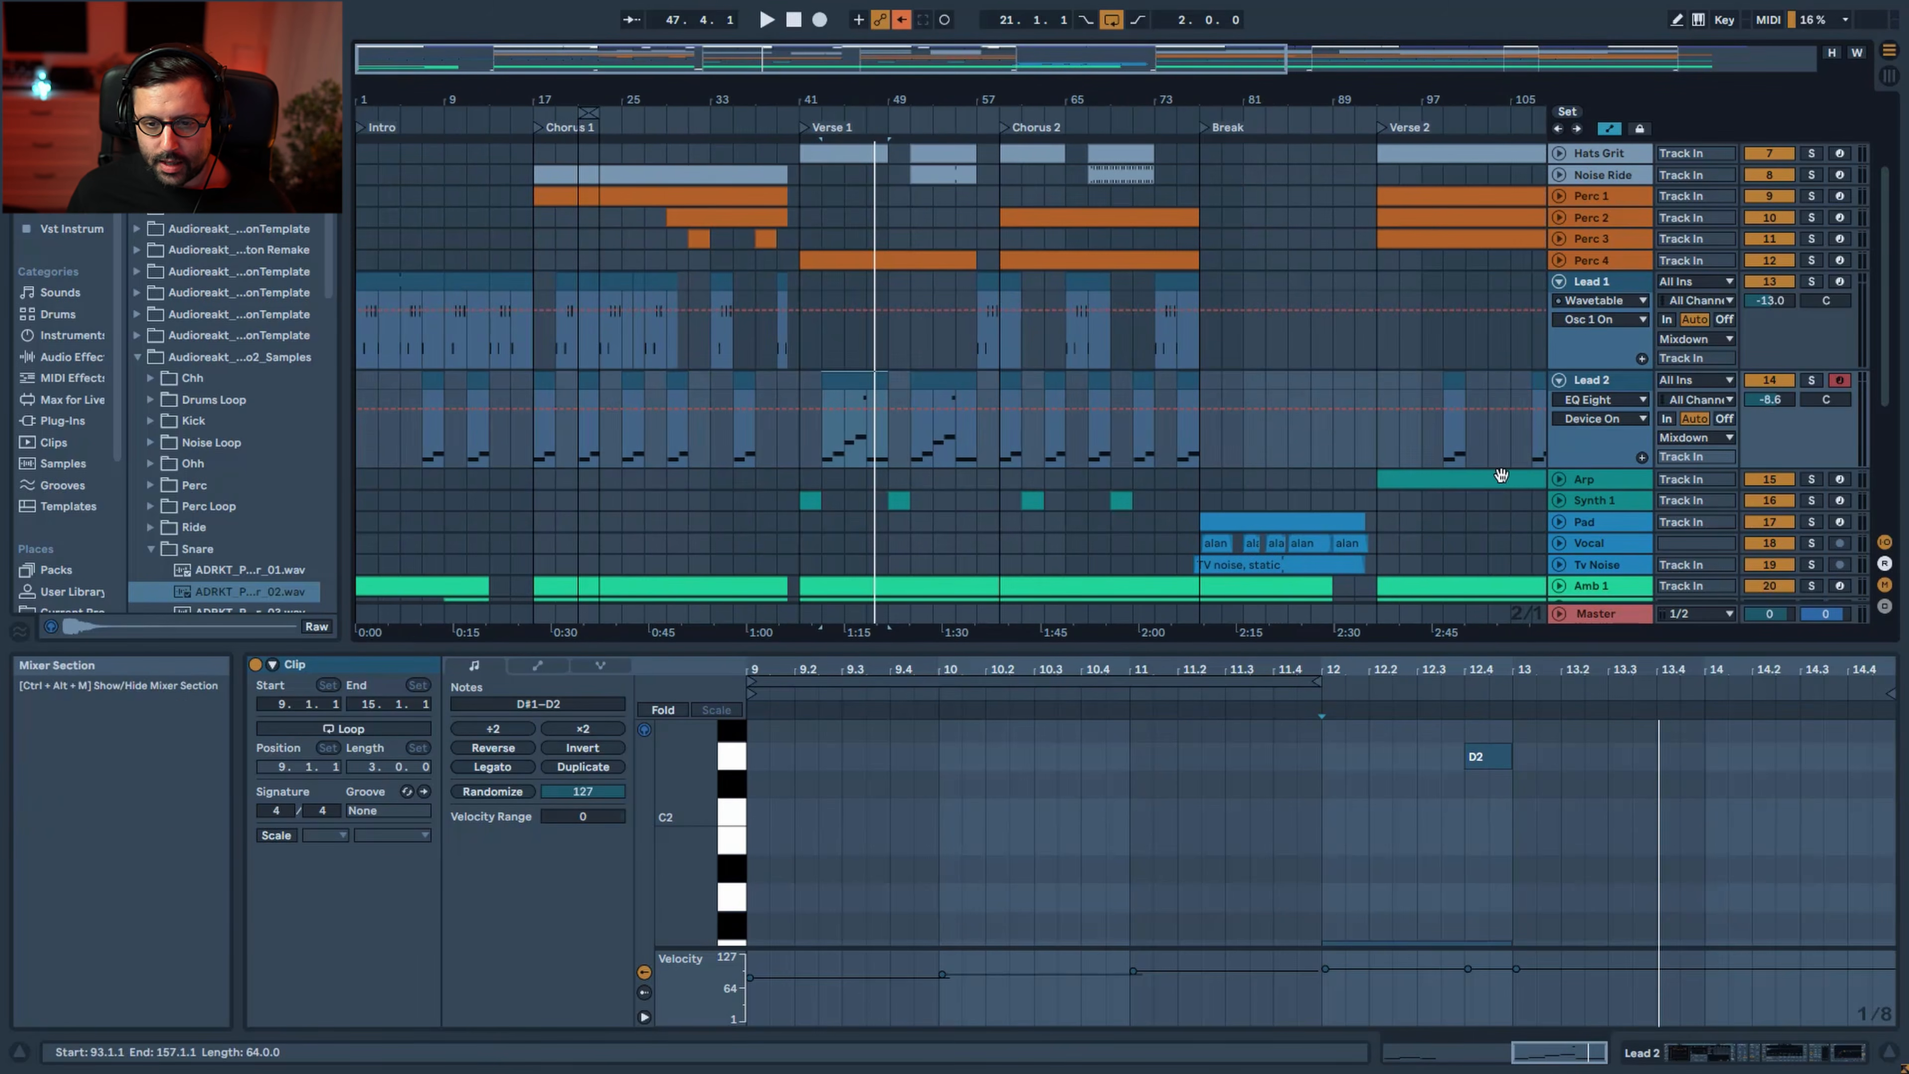
click(1611, 481)
click(1811, 479)
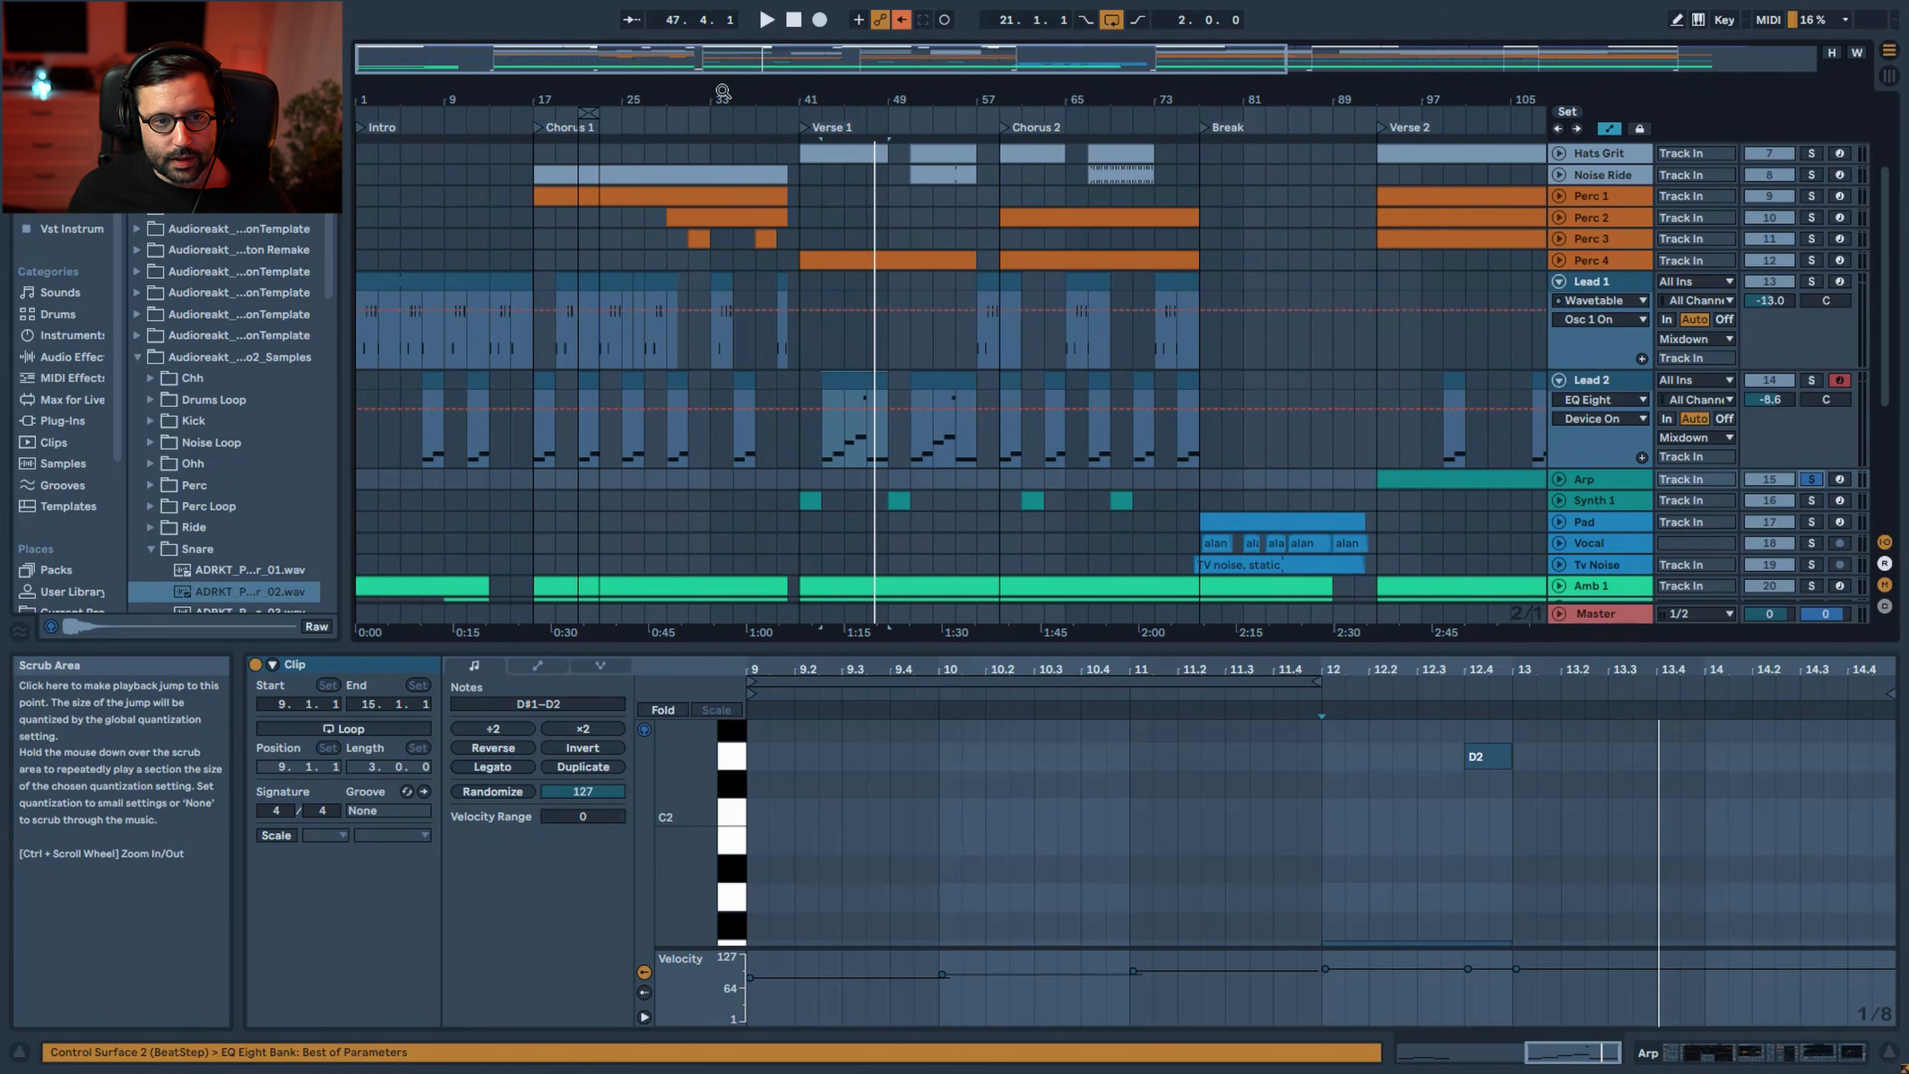
key(minus)
key(minus)
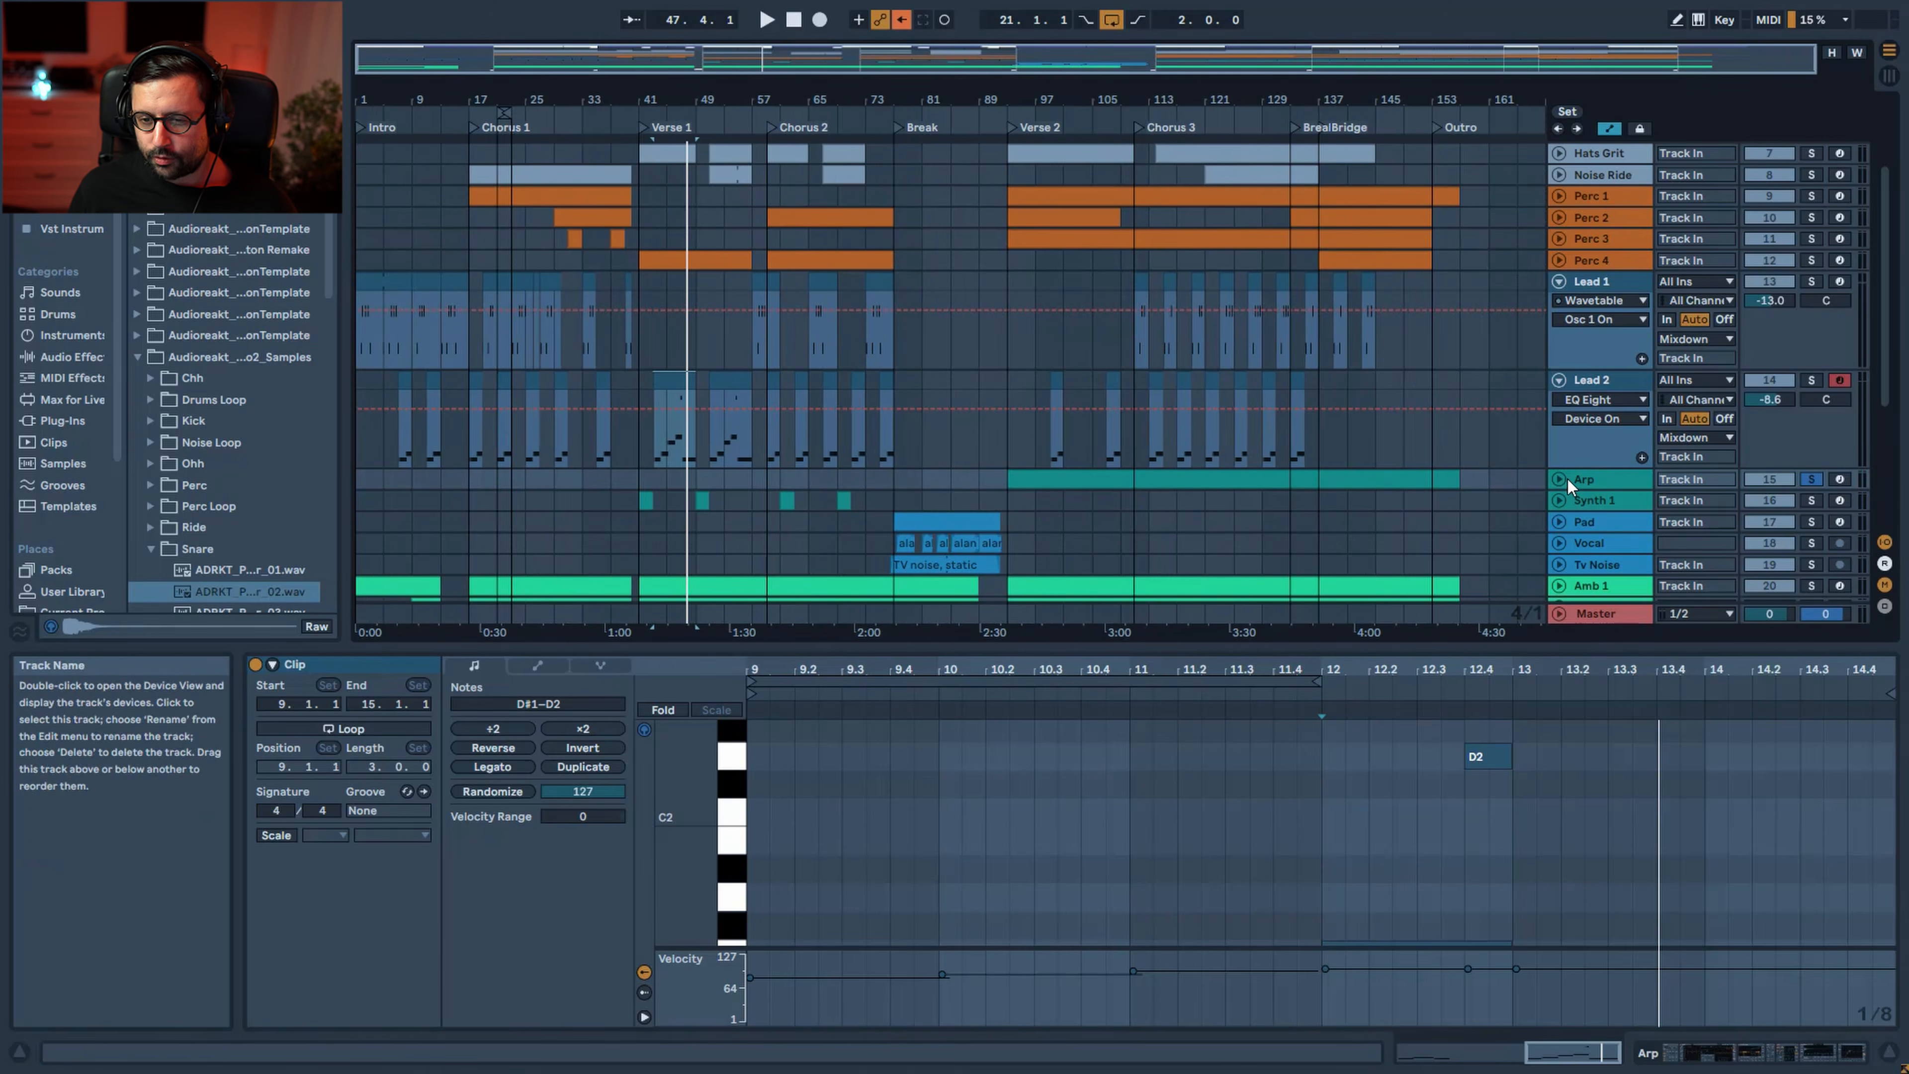
click(1560, 479)
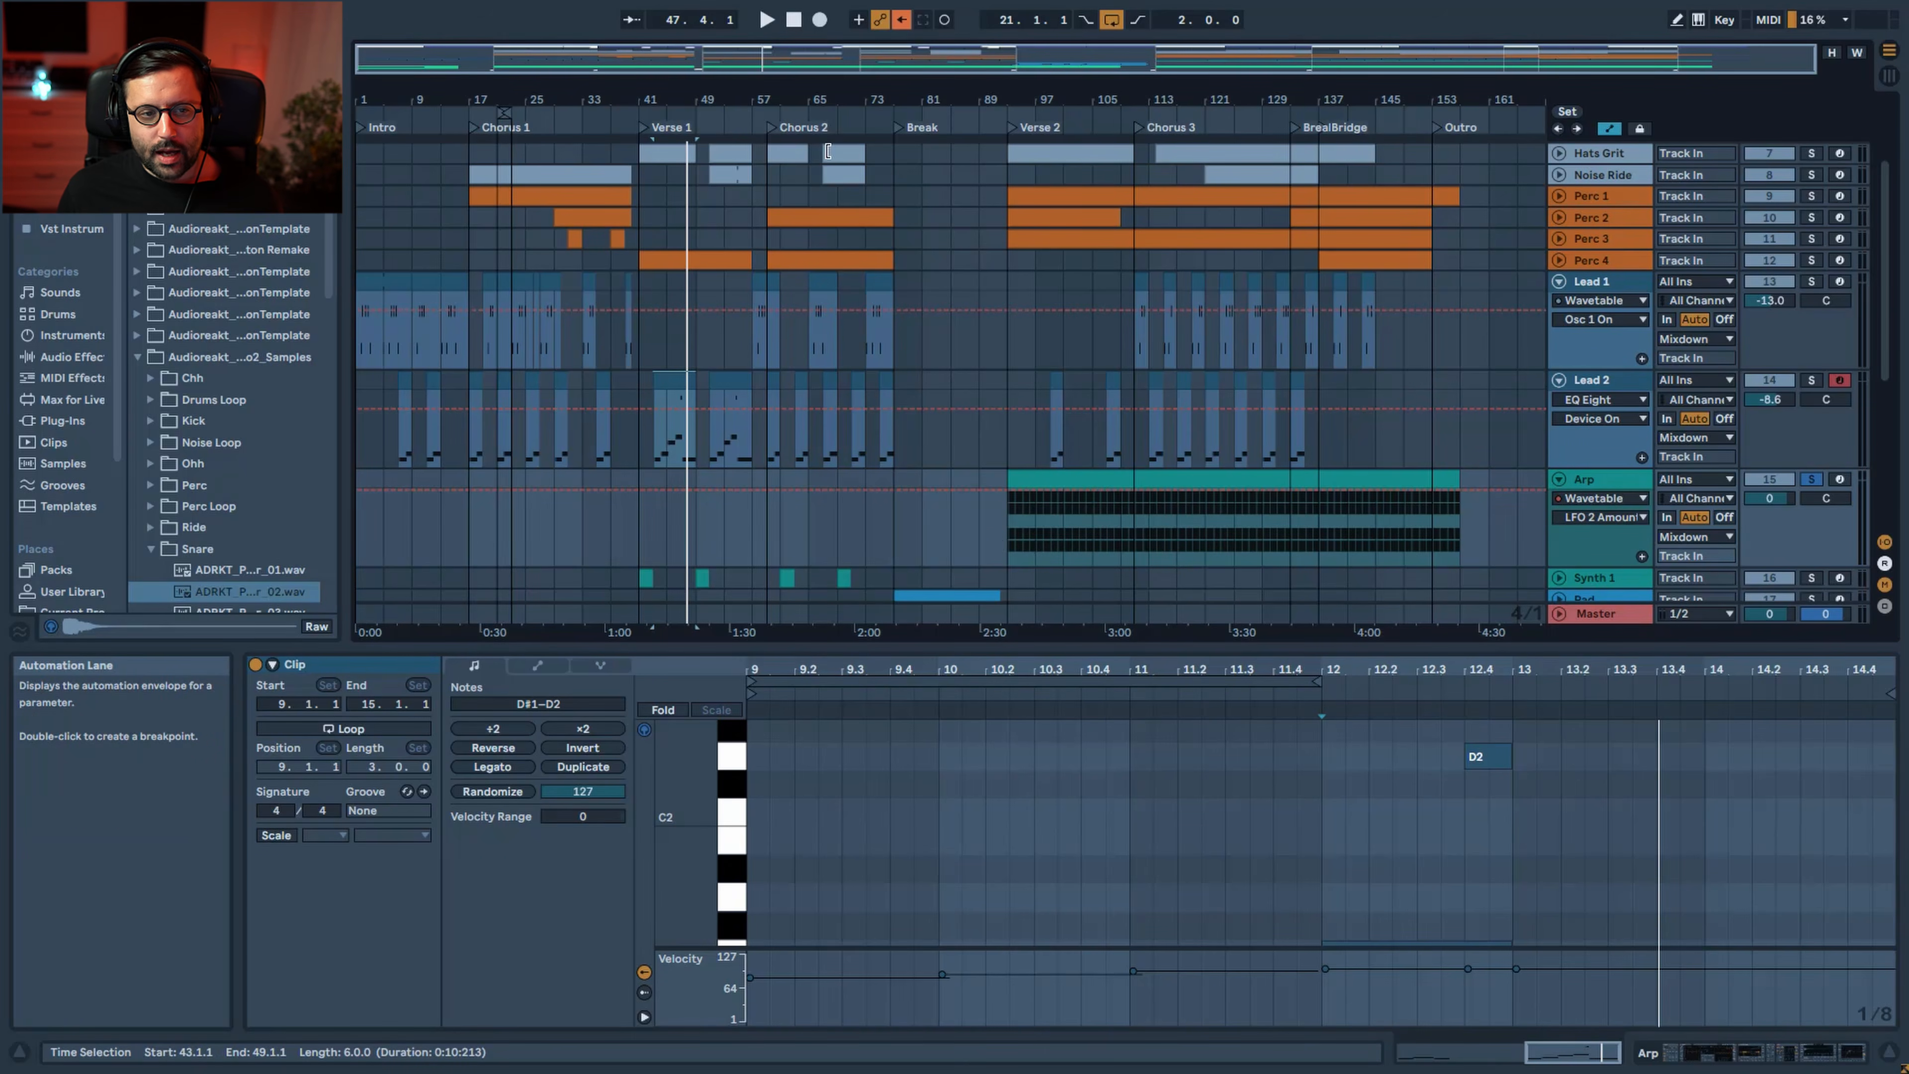
click(901, 20)
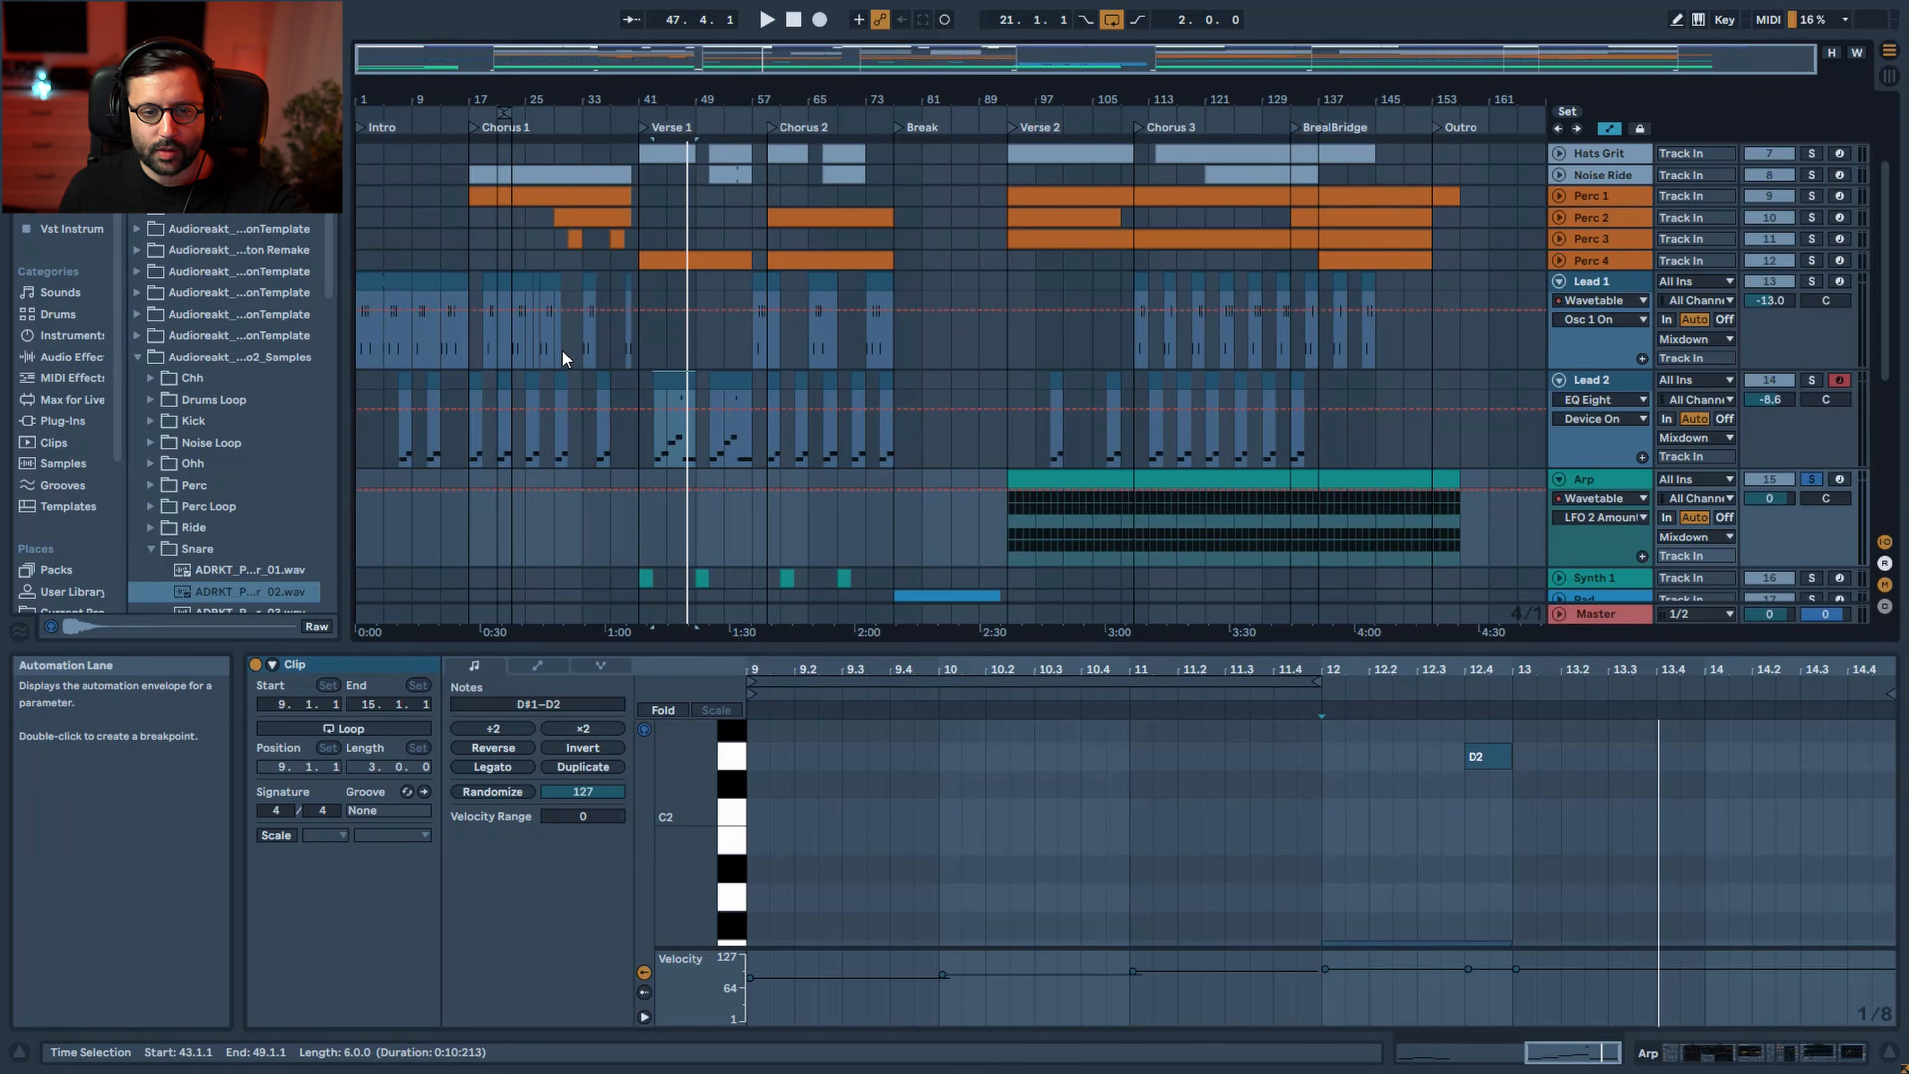
Play the Arp clip from the start of Verse 2 to examine its notes, and show the track's devices
click(1012, 549)
key(space)
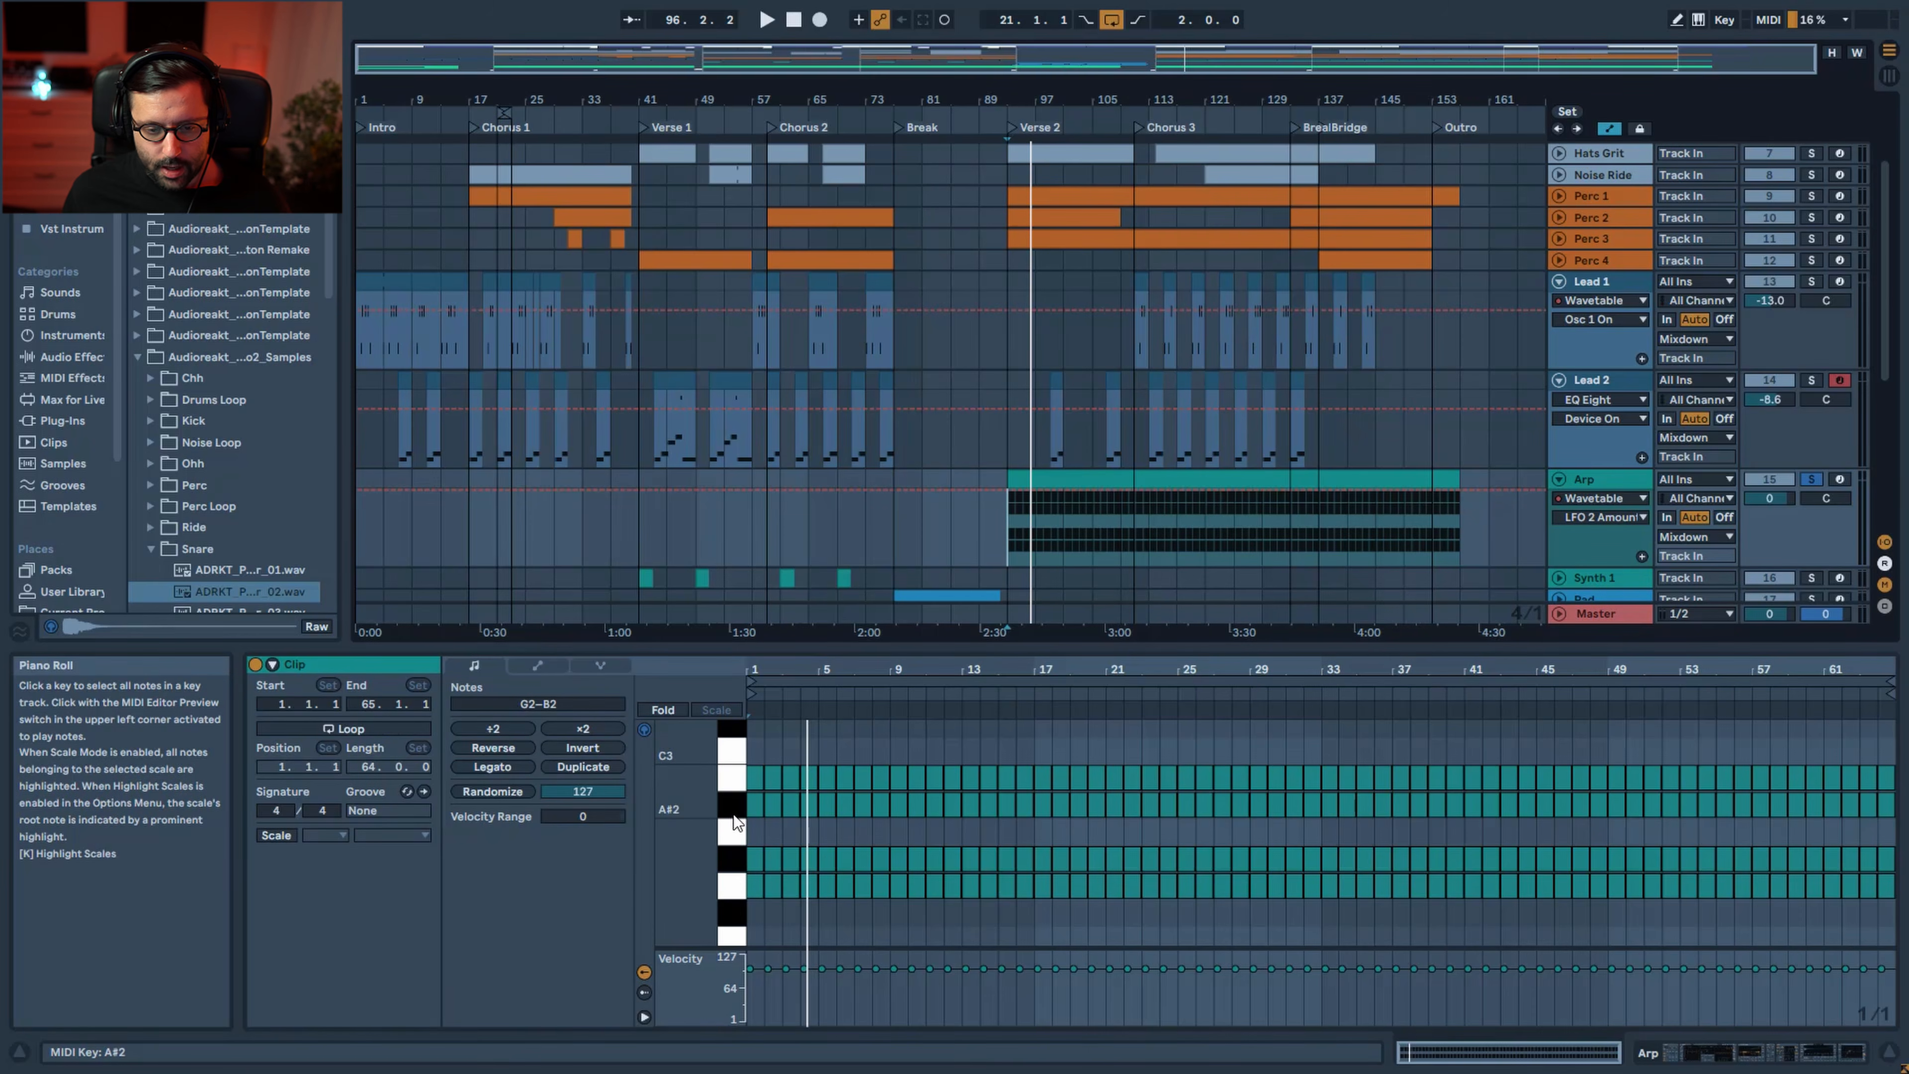
key(space)
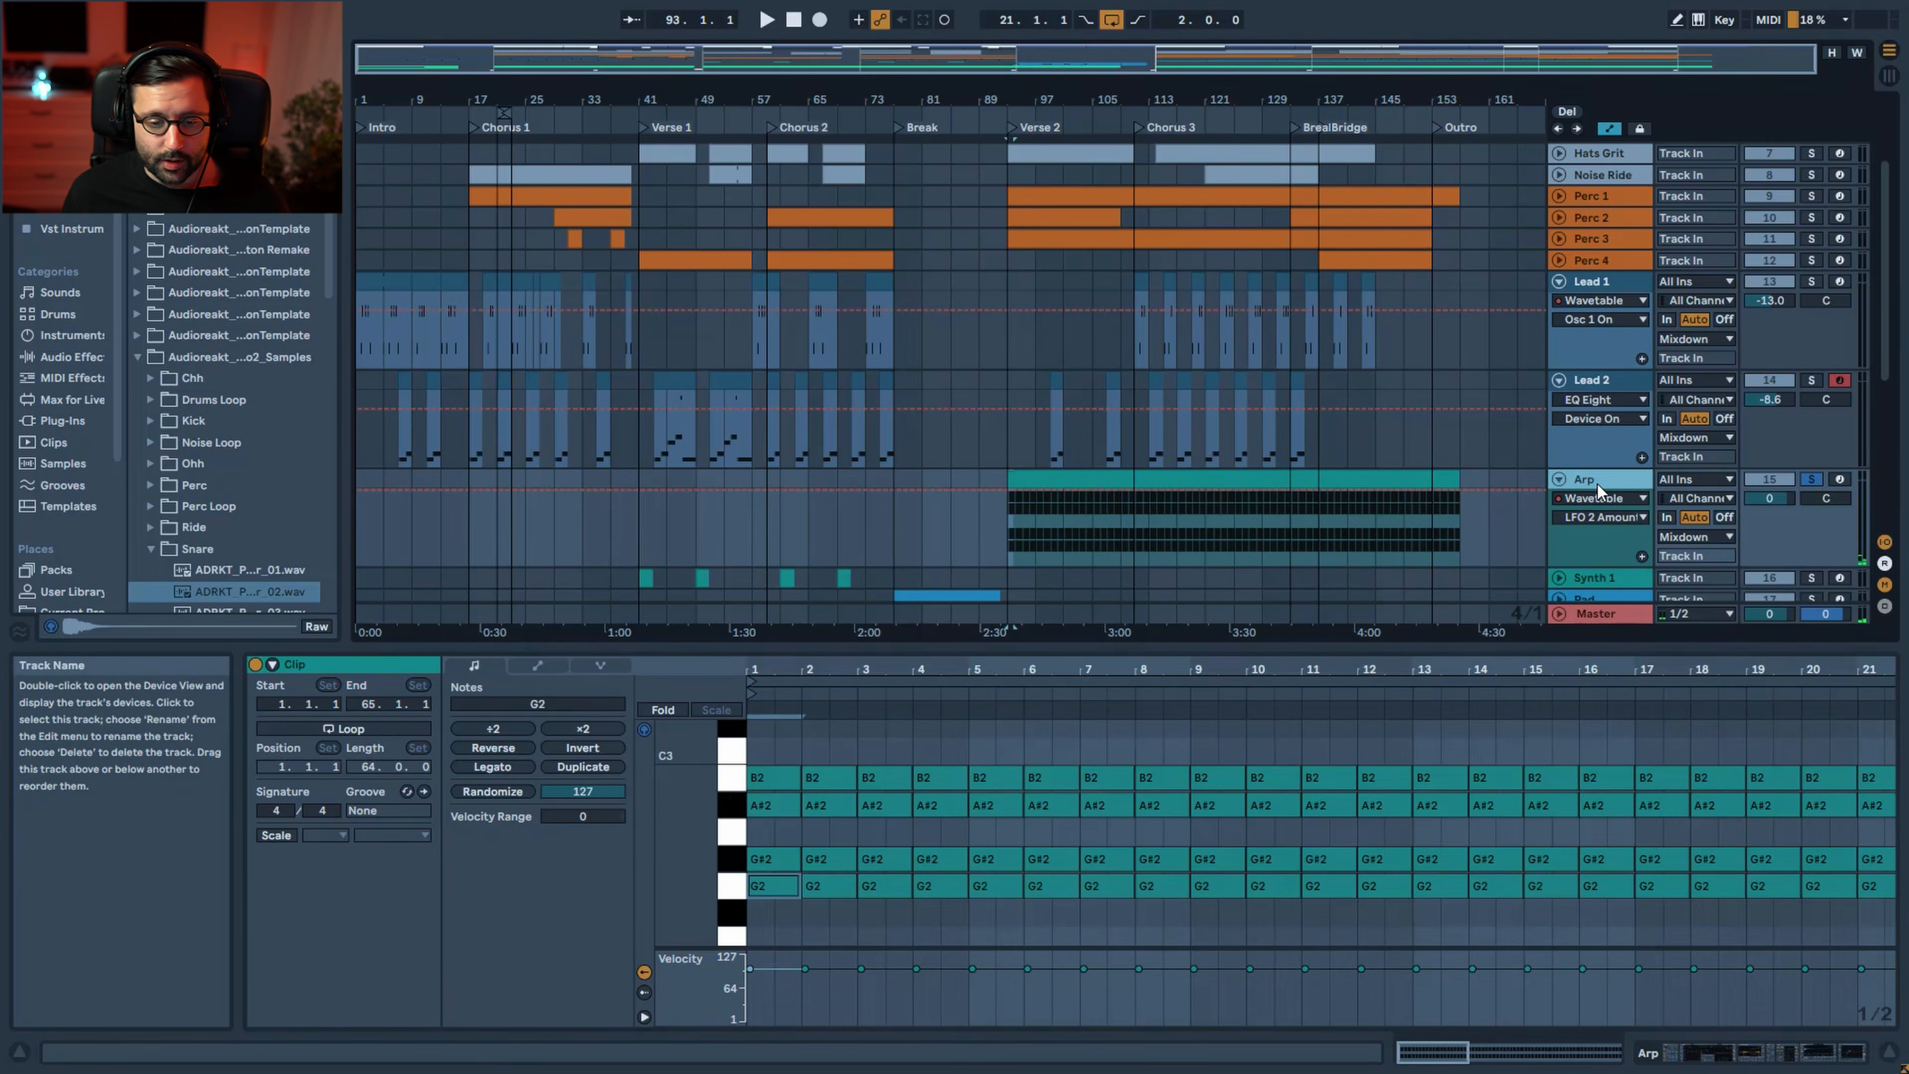
click(1597, 481)
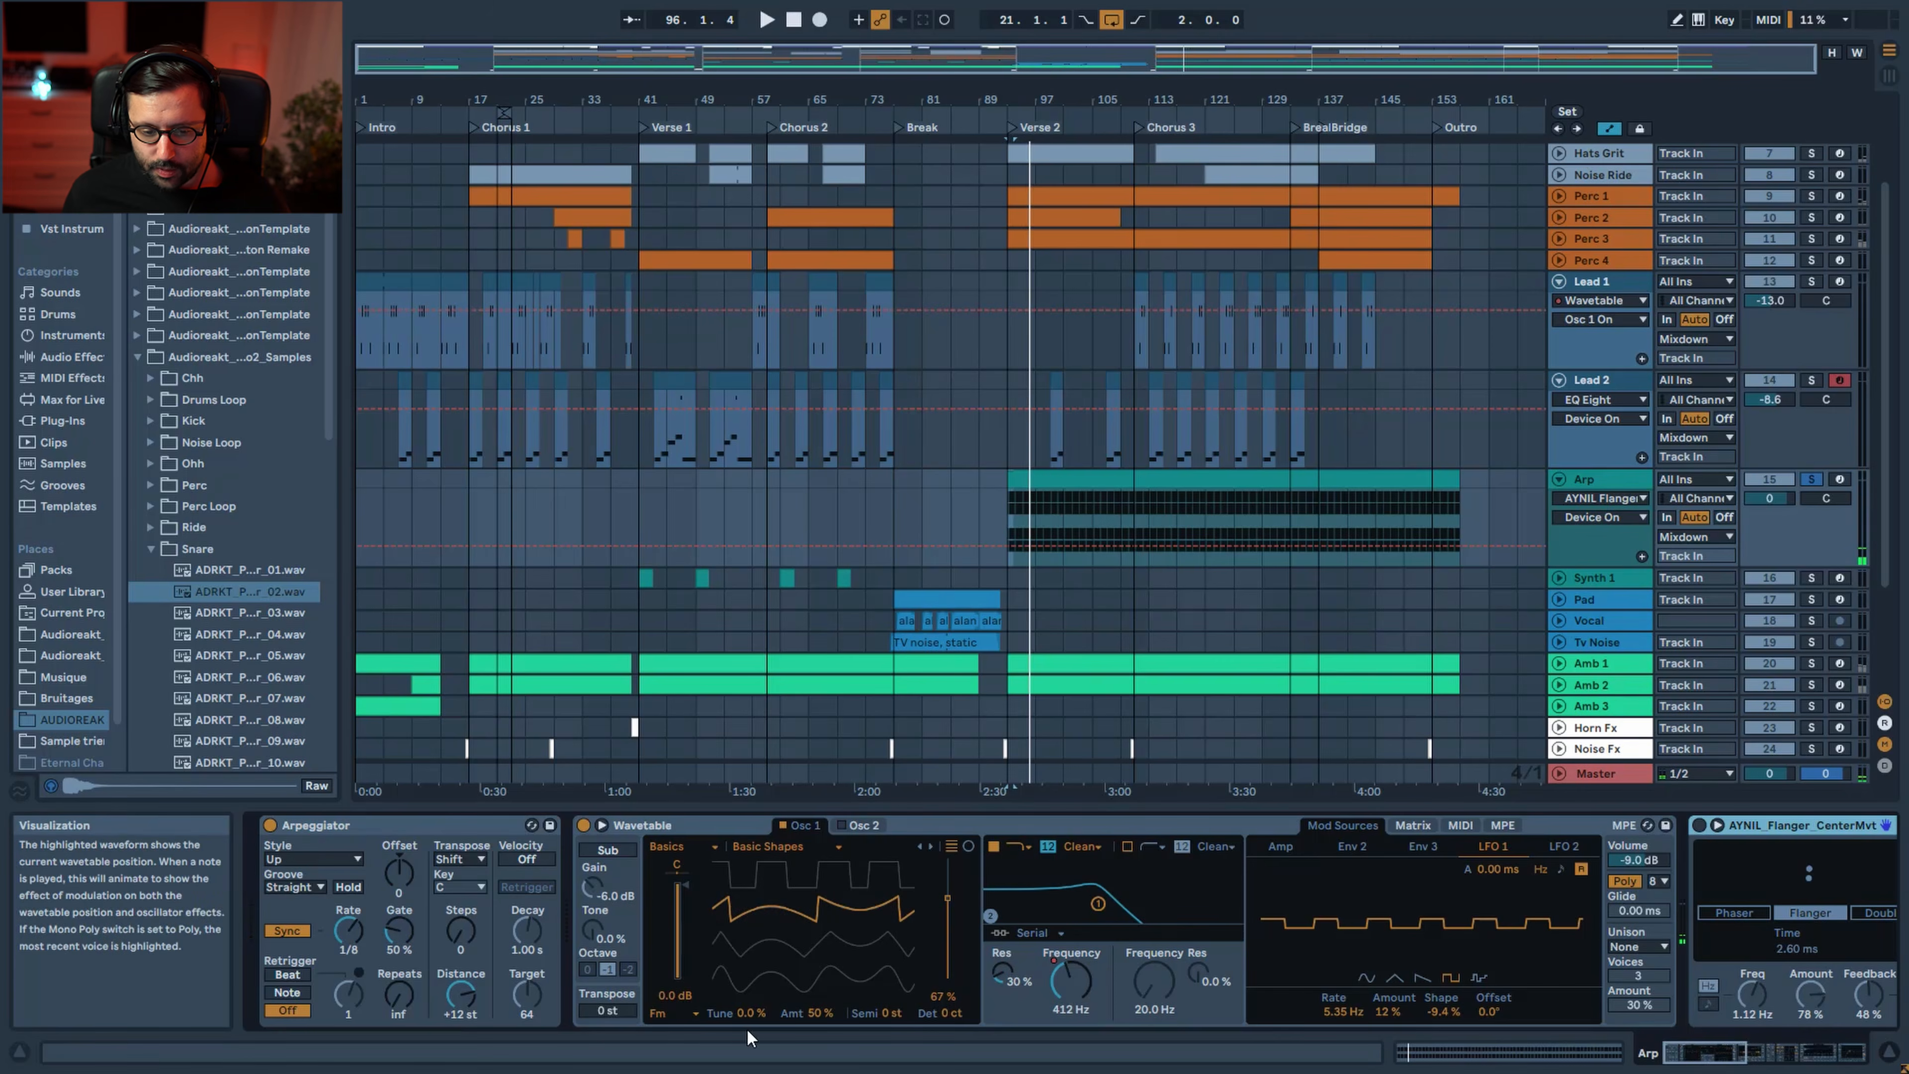
Audition the Arp's Wavetable with Osc 1's FM amount at 0% during playback, and undo the change
key(space)
drag(820, 1017, 820, 1068)
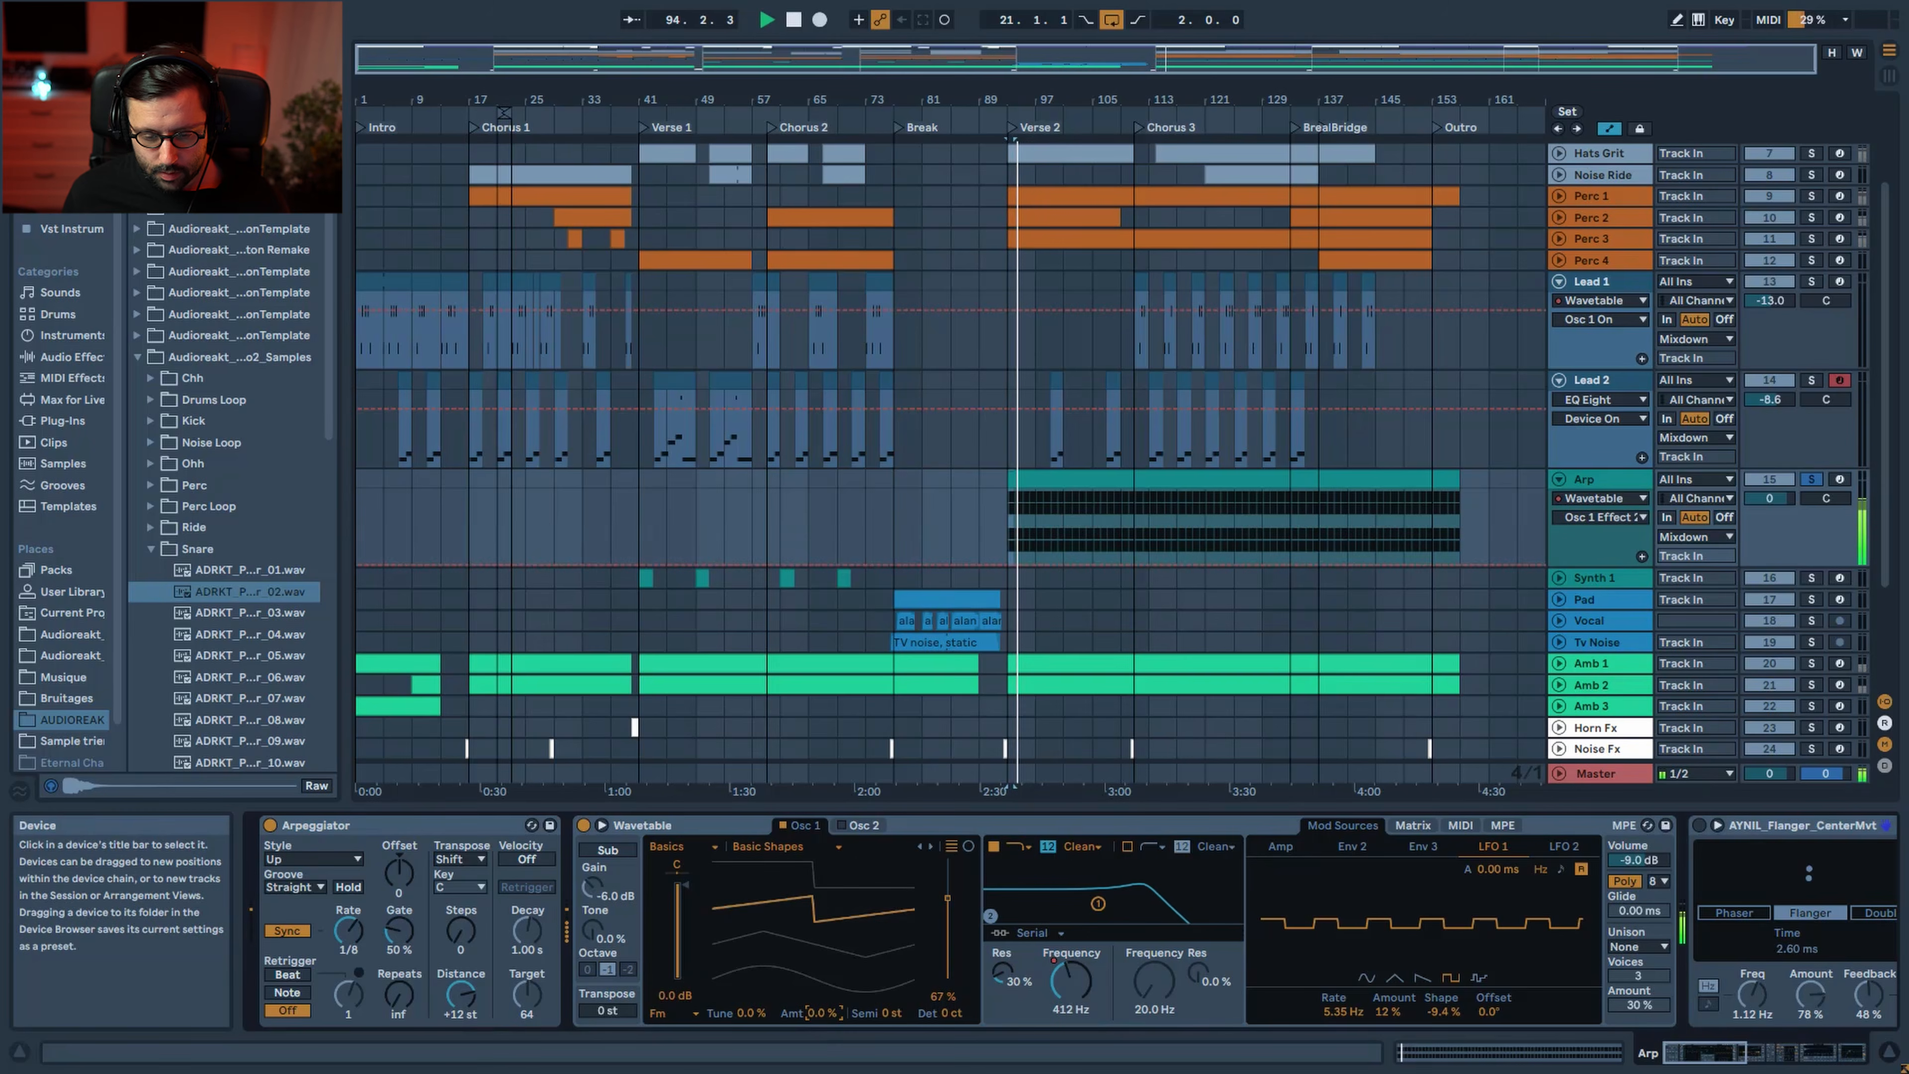
key(ctrl+z)
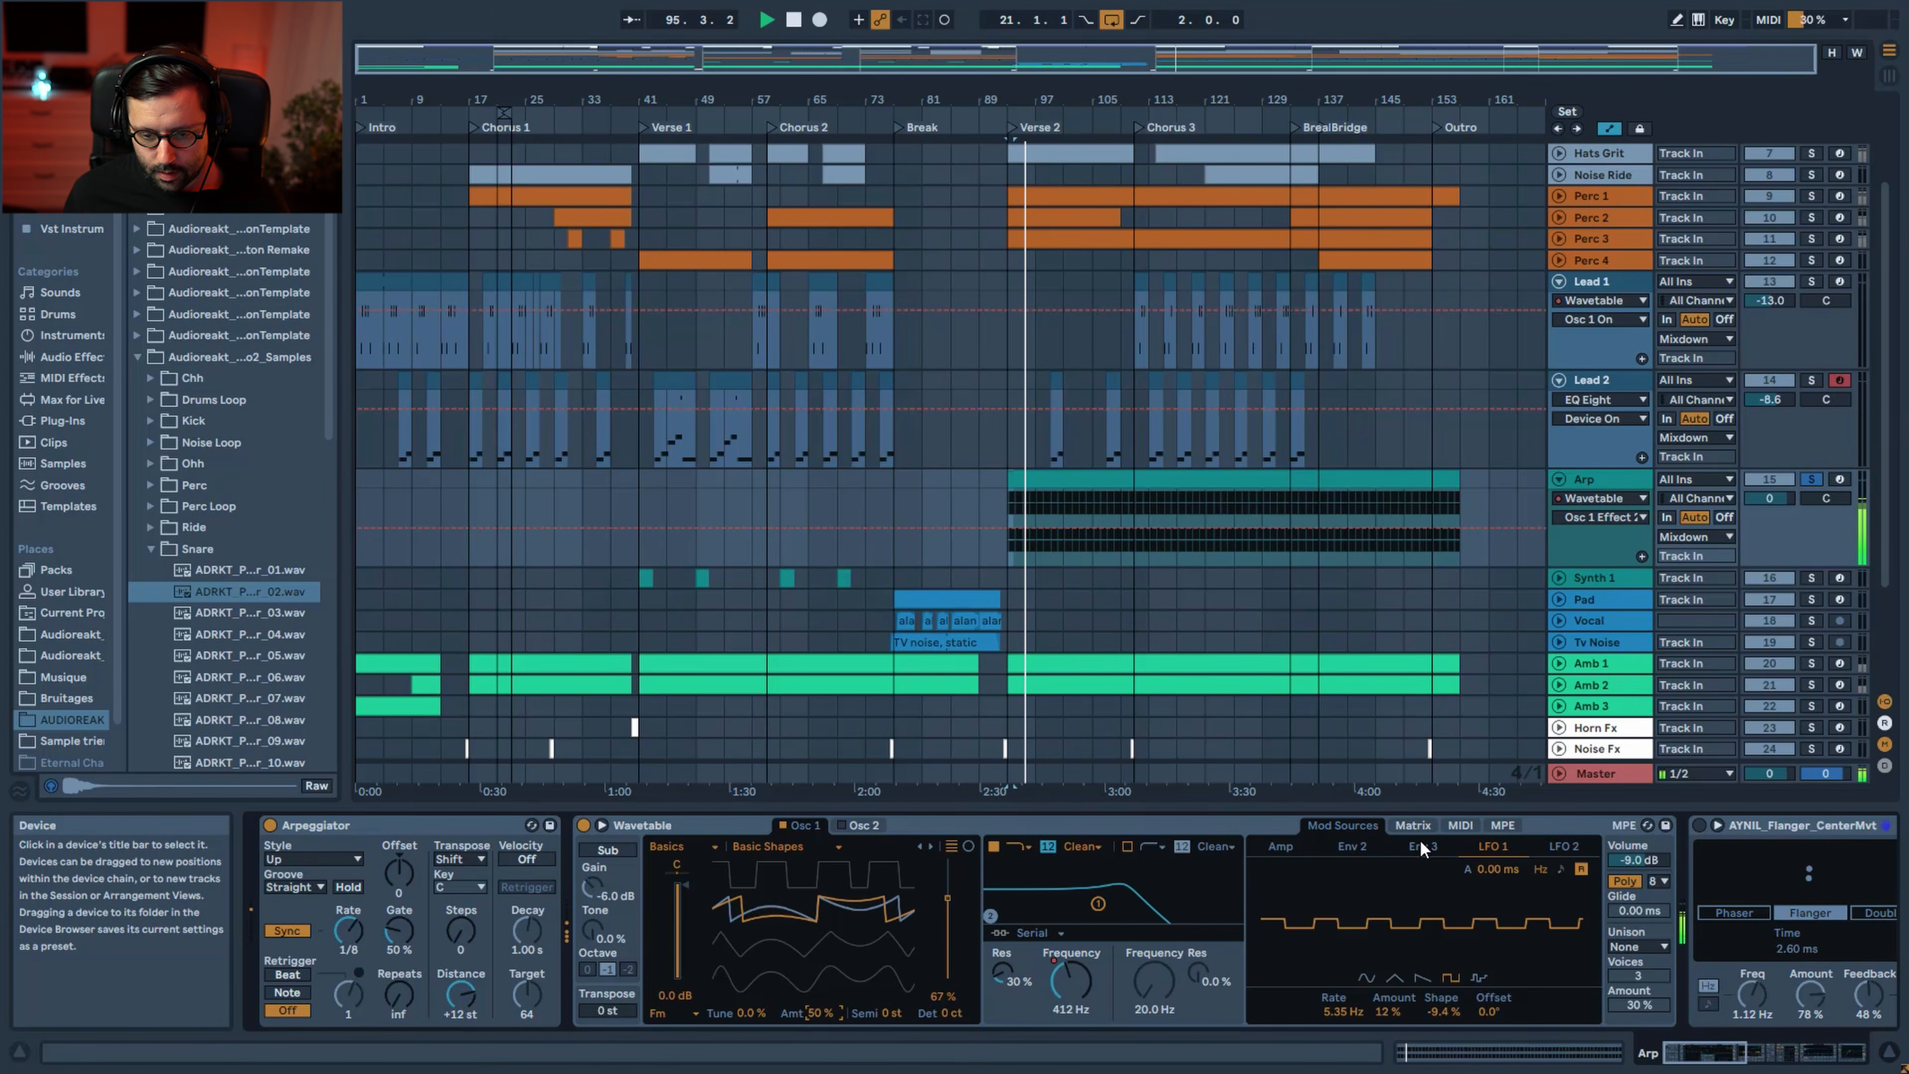
Check Wavetable's modulation matrix, audition the Arp with LFO 1's amount at 0%, and undo the change
click(1414, 825)
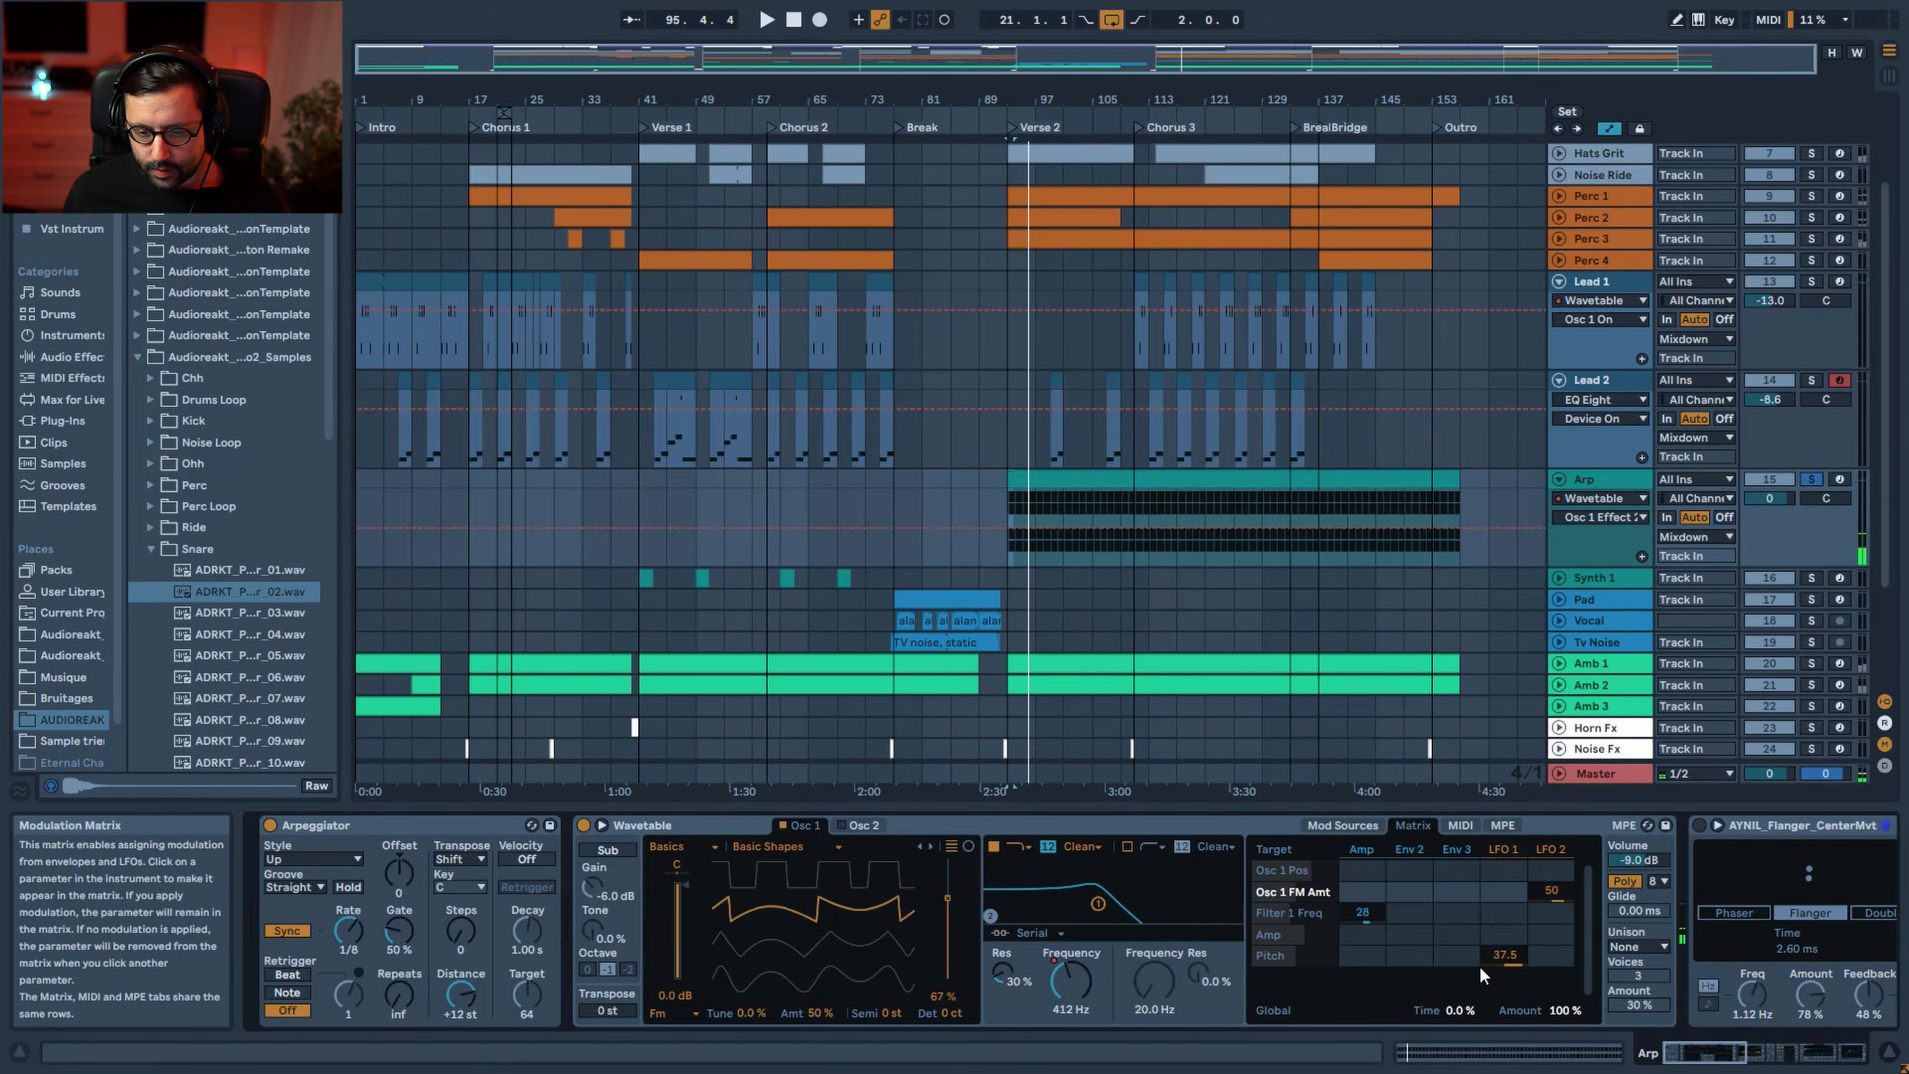
click(1494, 845)
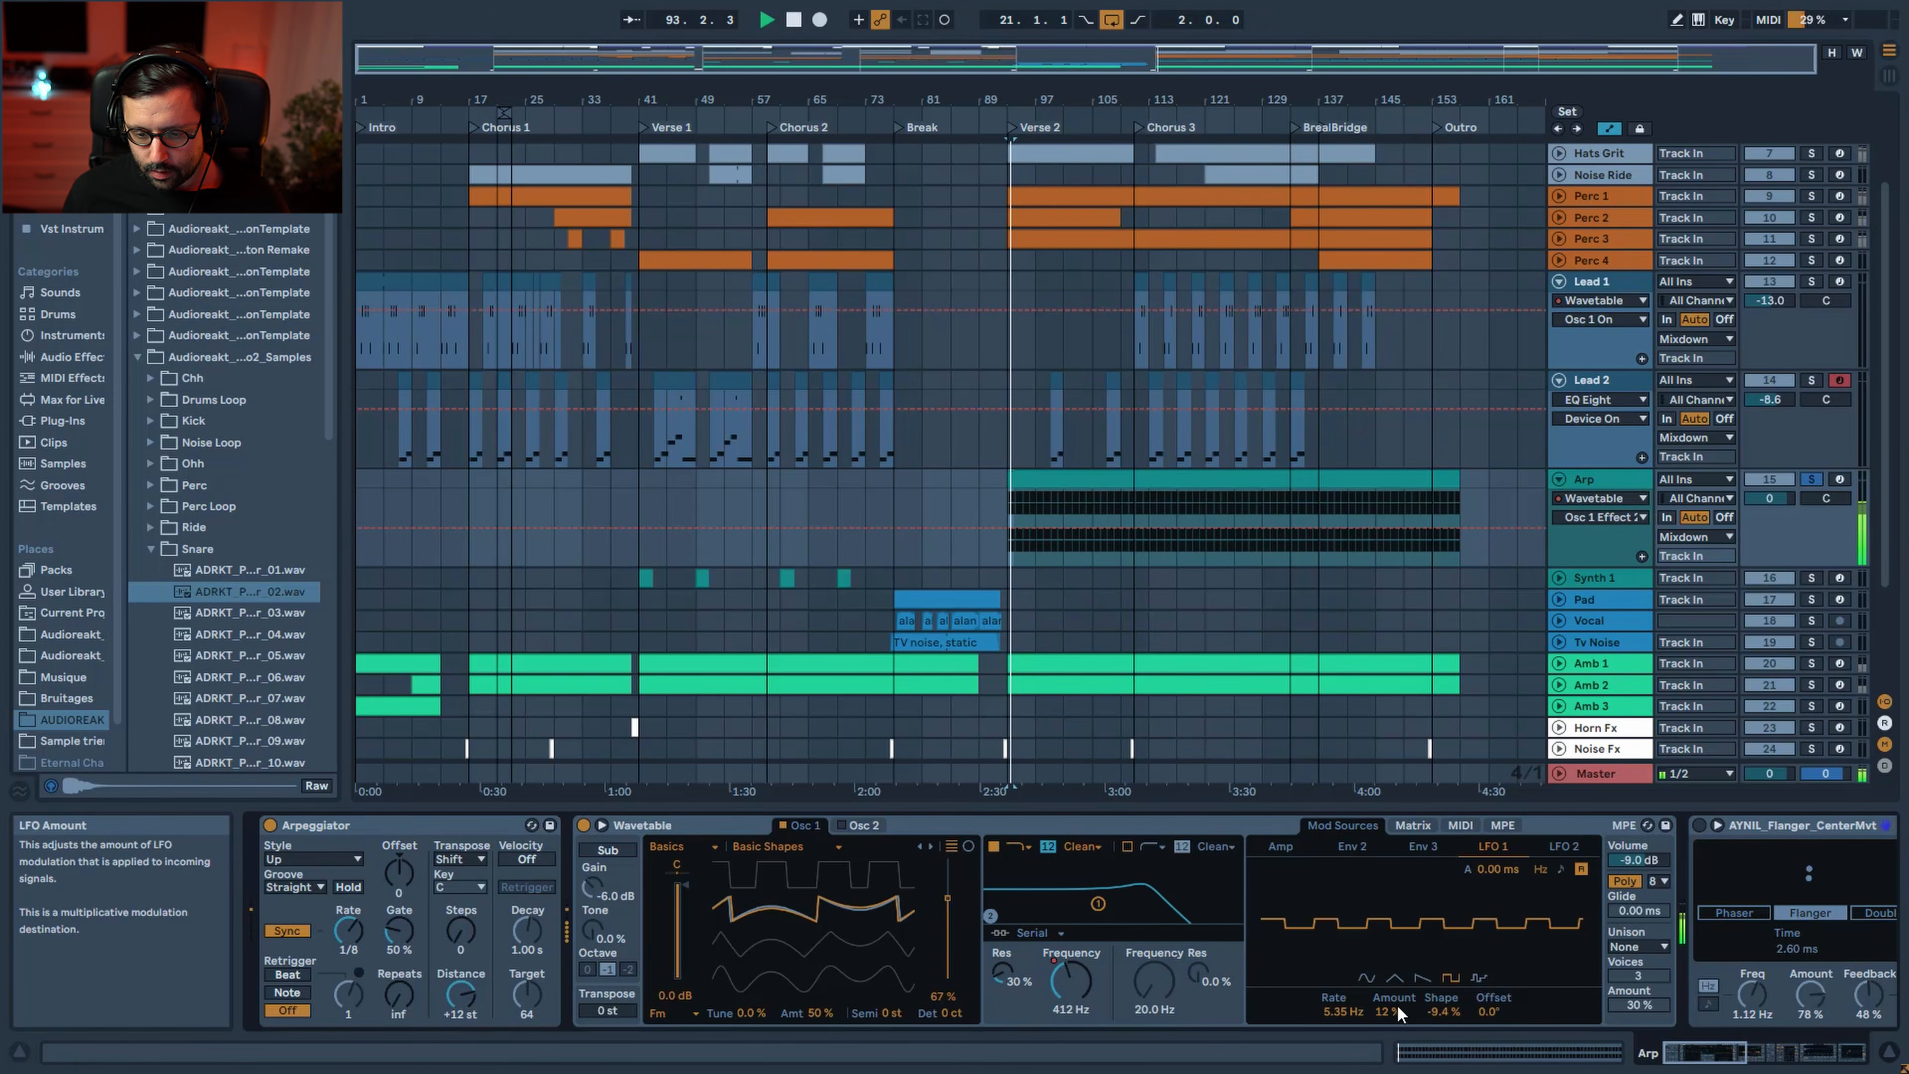
drag(1386, 1008, 1387, 1034)
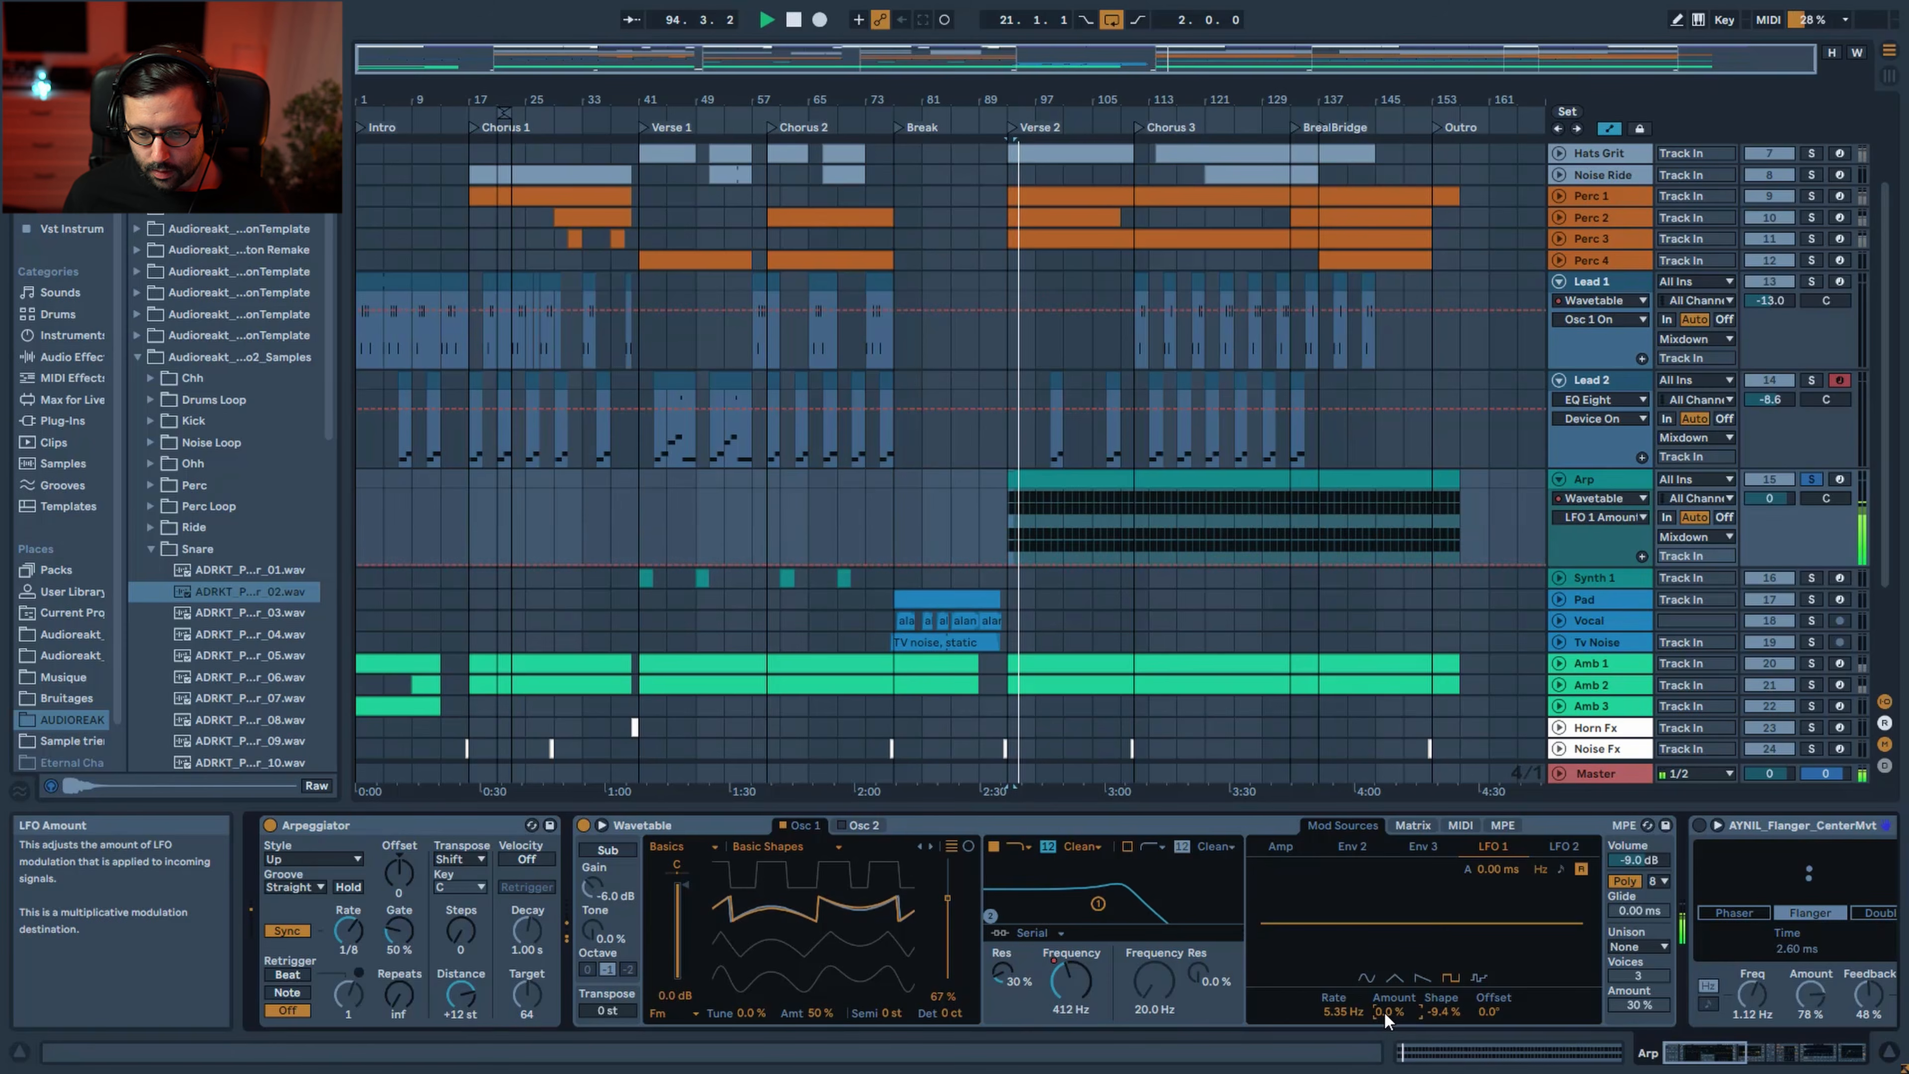
key(ctrl+z)
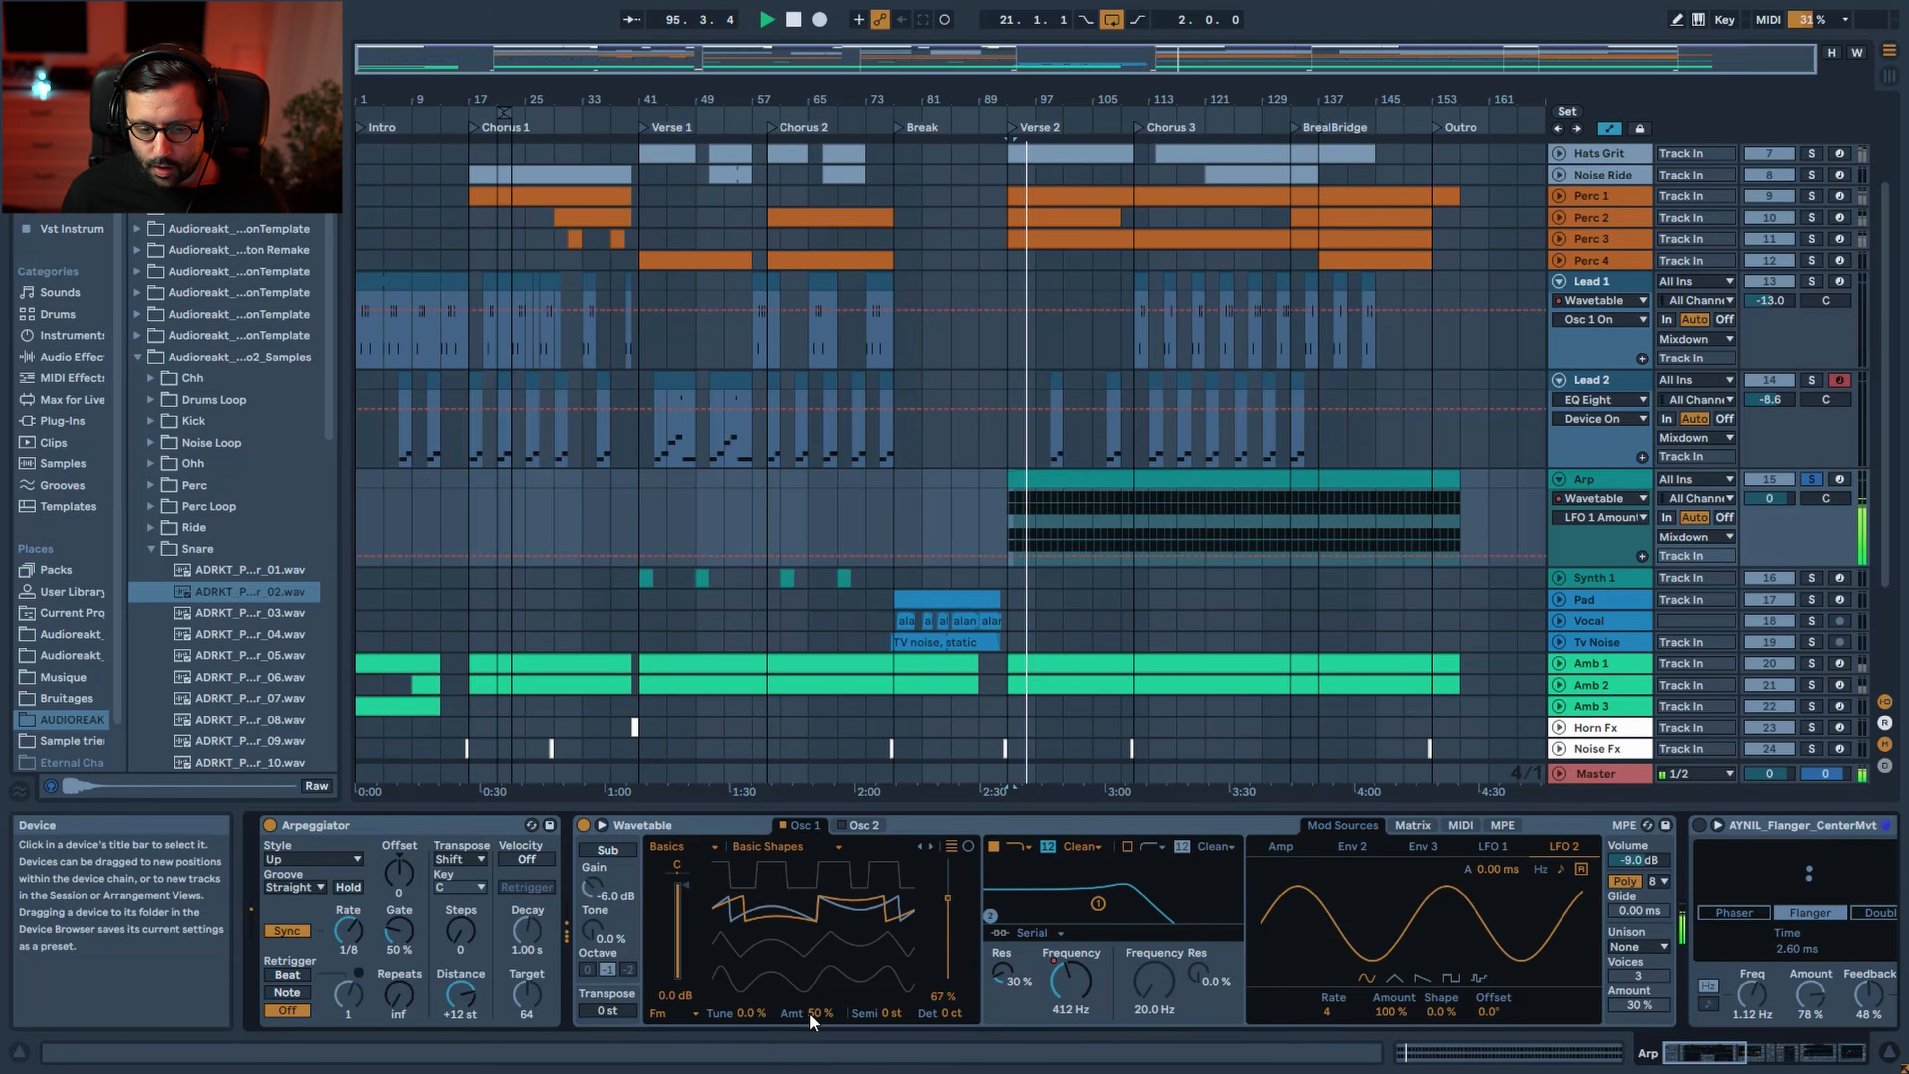
Return LFO 2's amount to 100%, and examine how the modulation matrix and the amp envelope shape the Arp
drag(1391, 1011, 1391, 936)
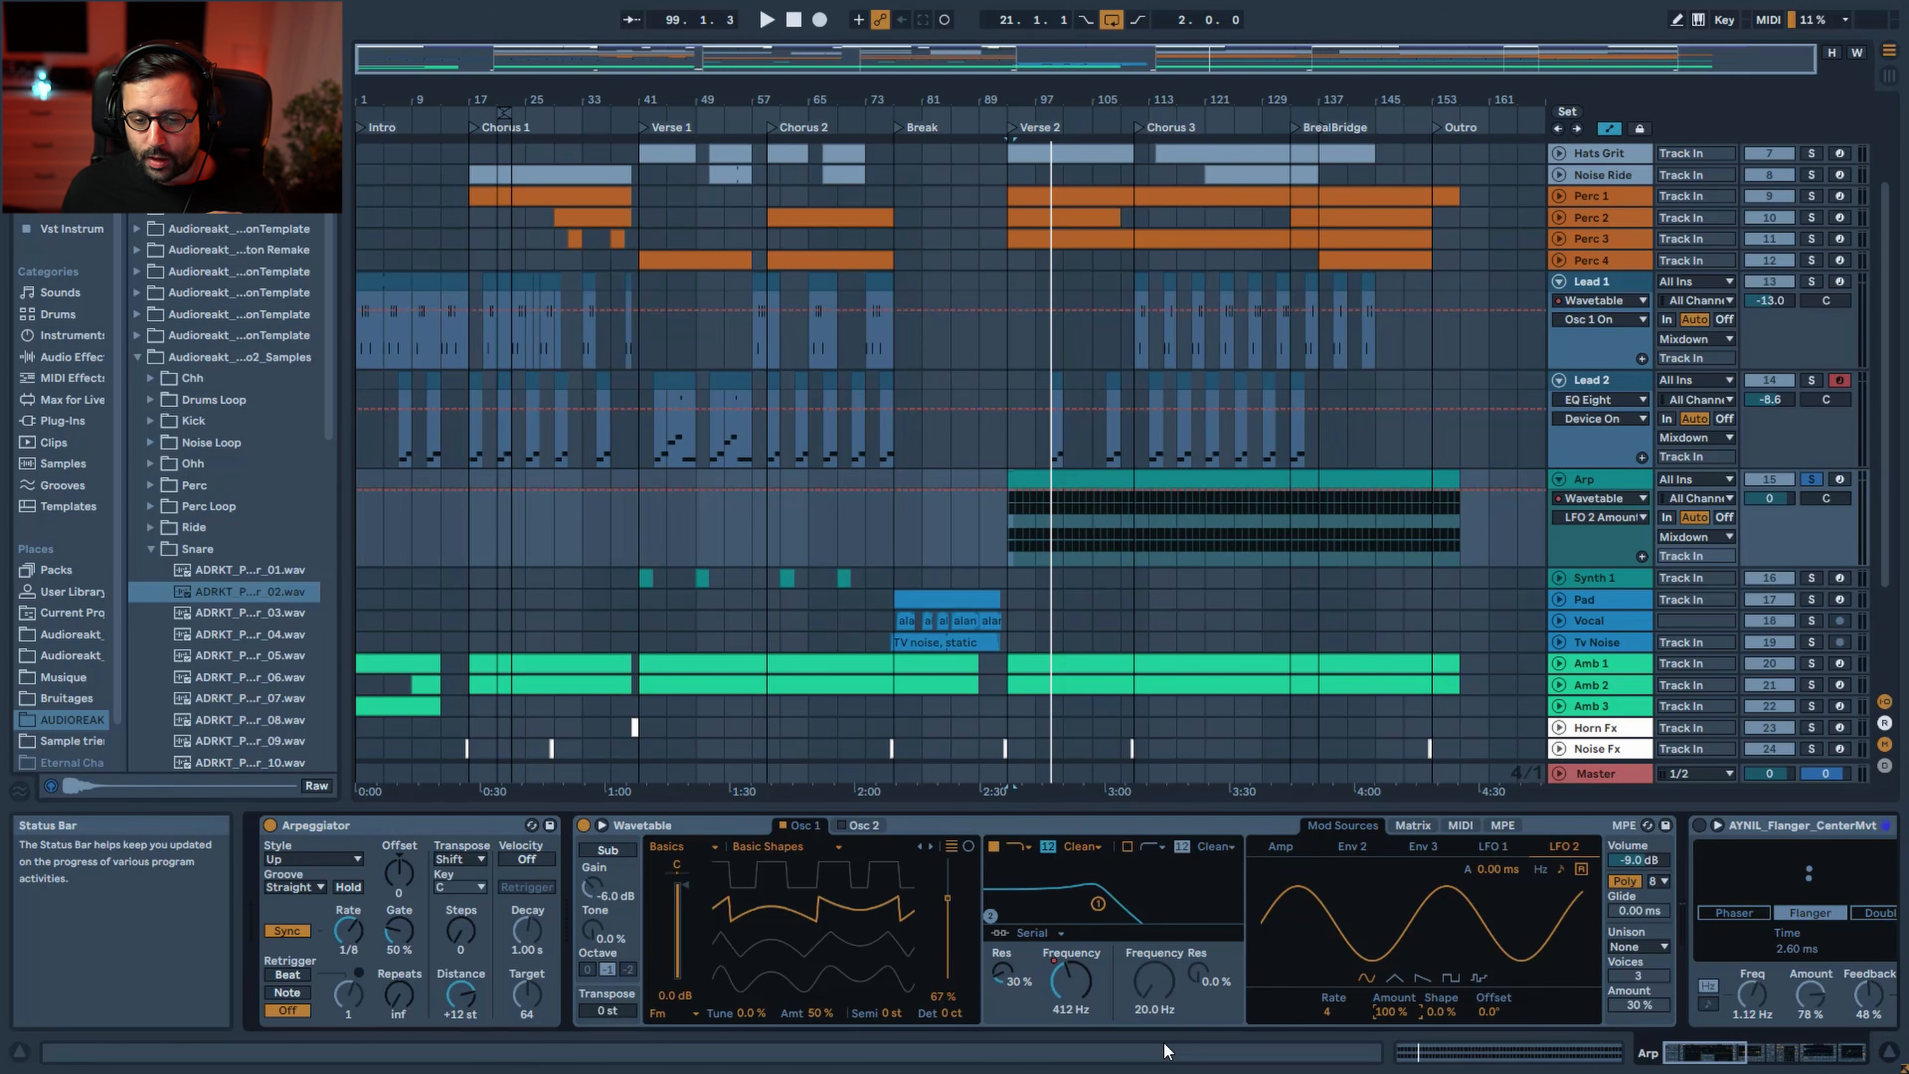
click(1413, 825)
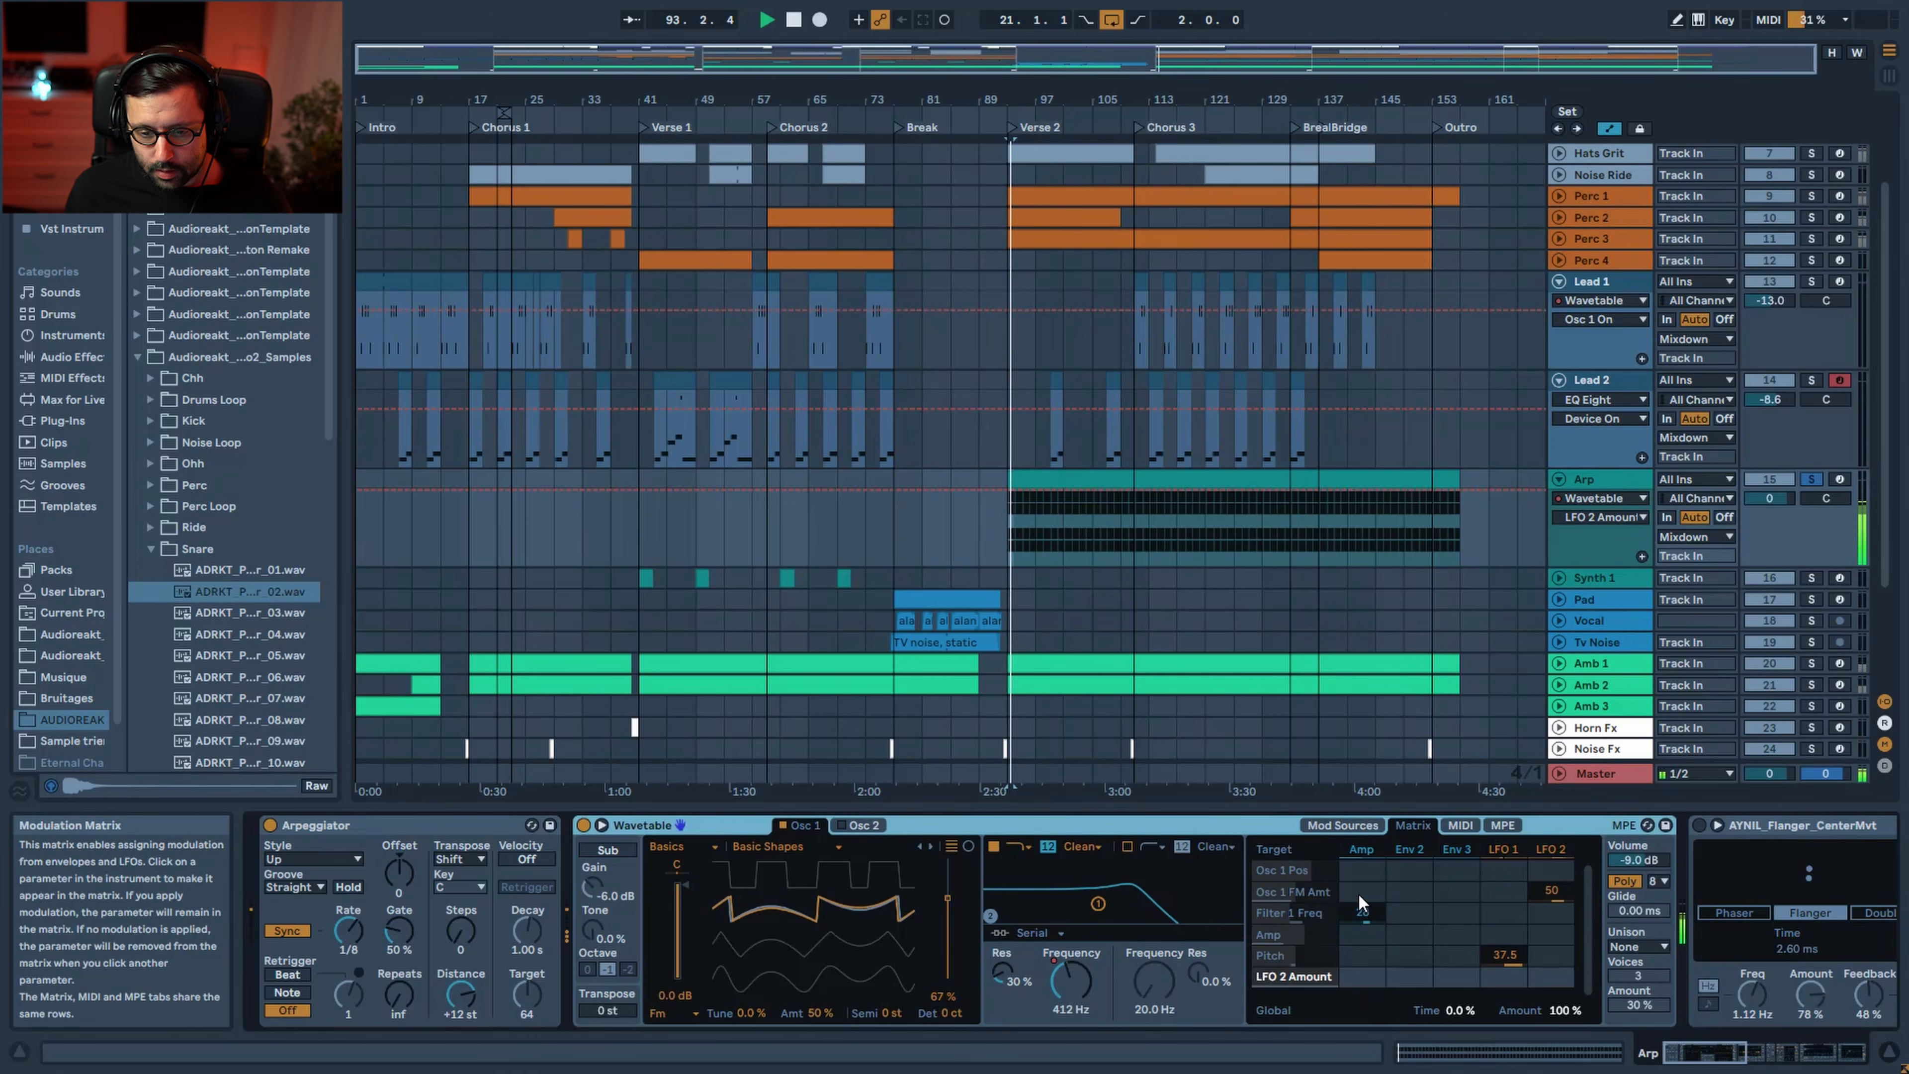
click(1361, 849)
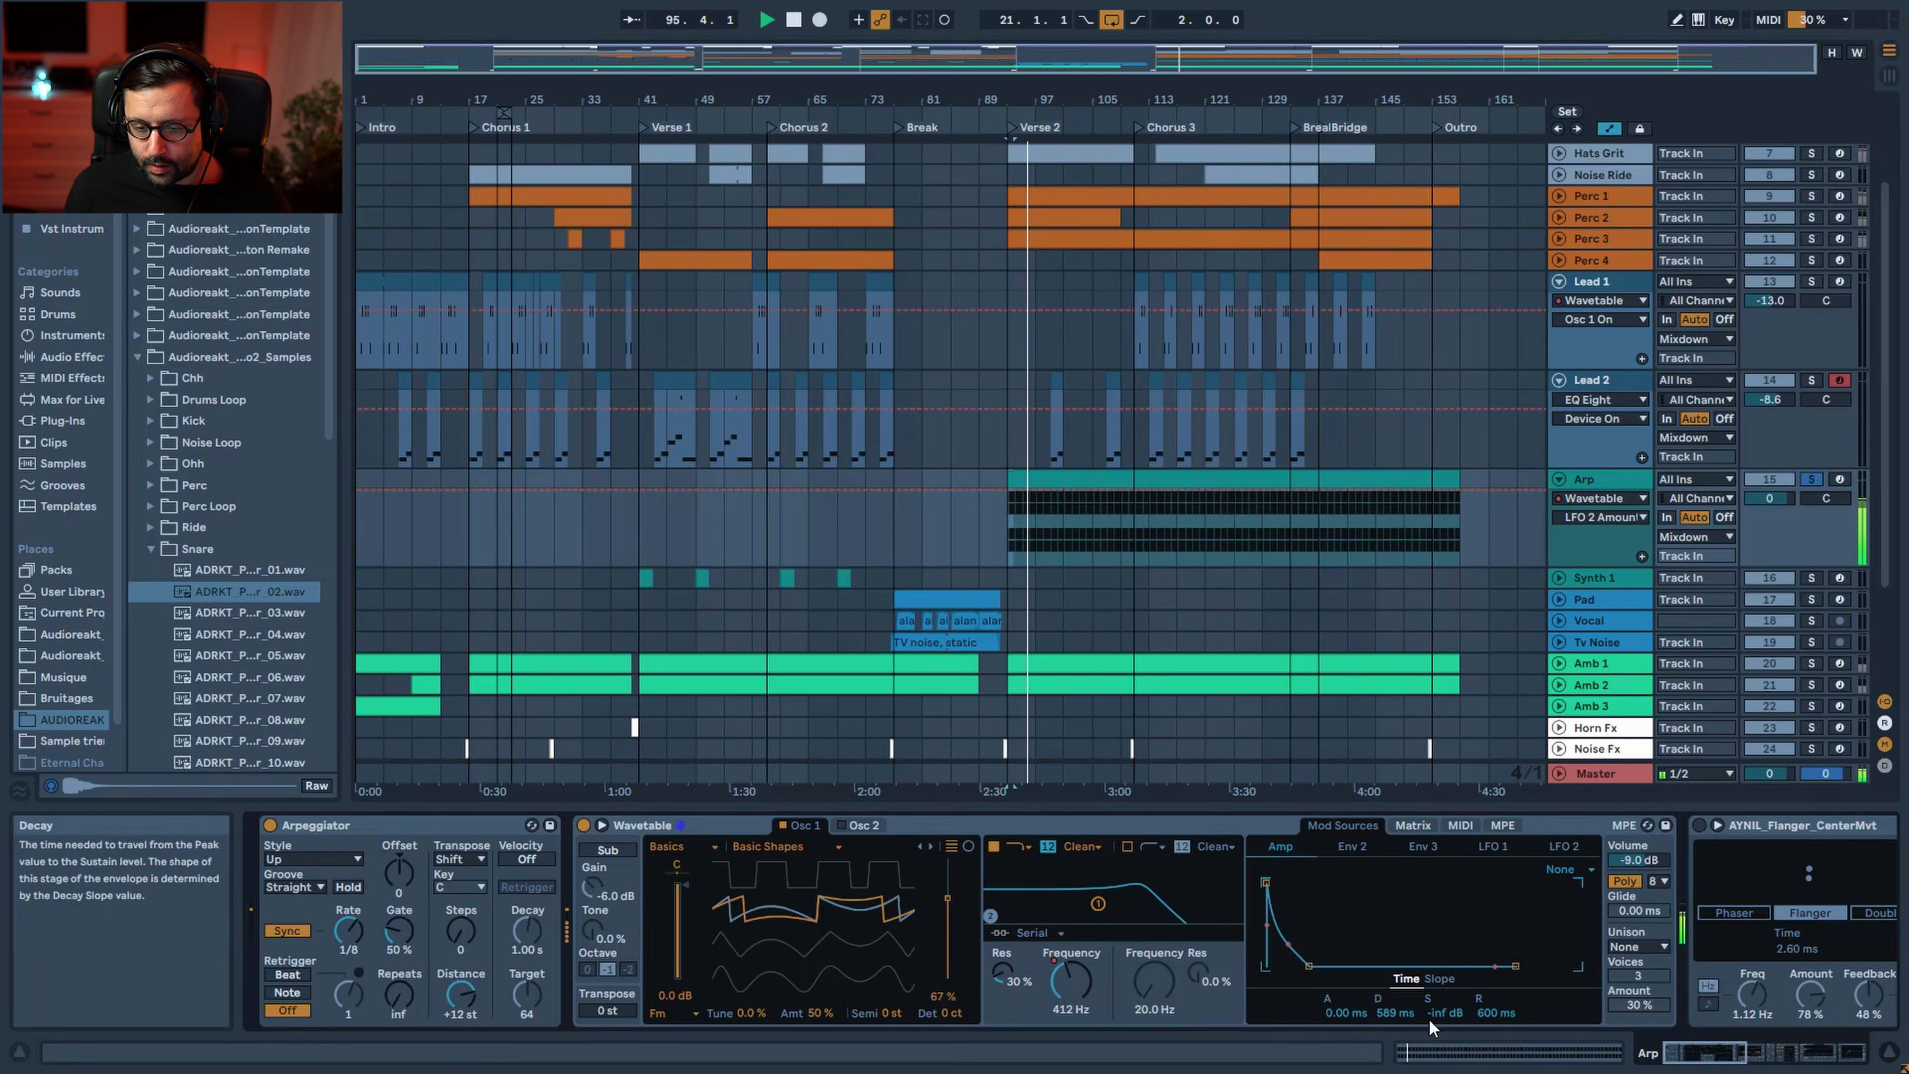
click(1417, 827)
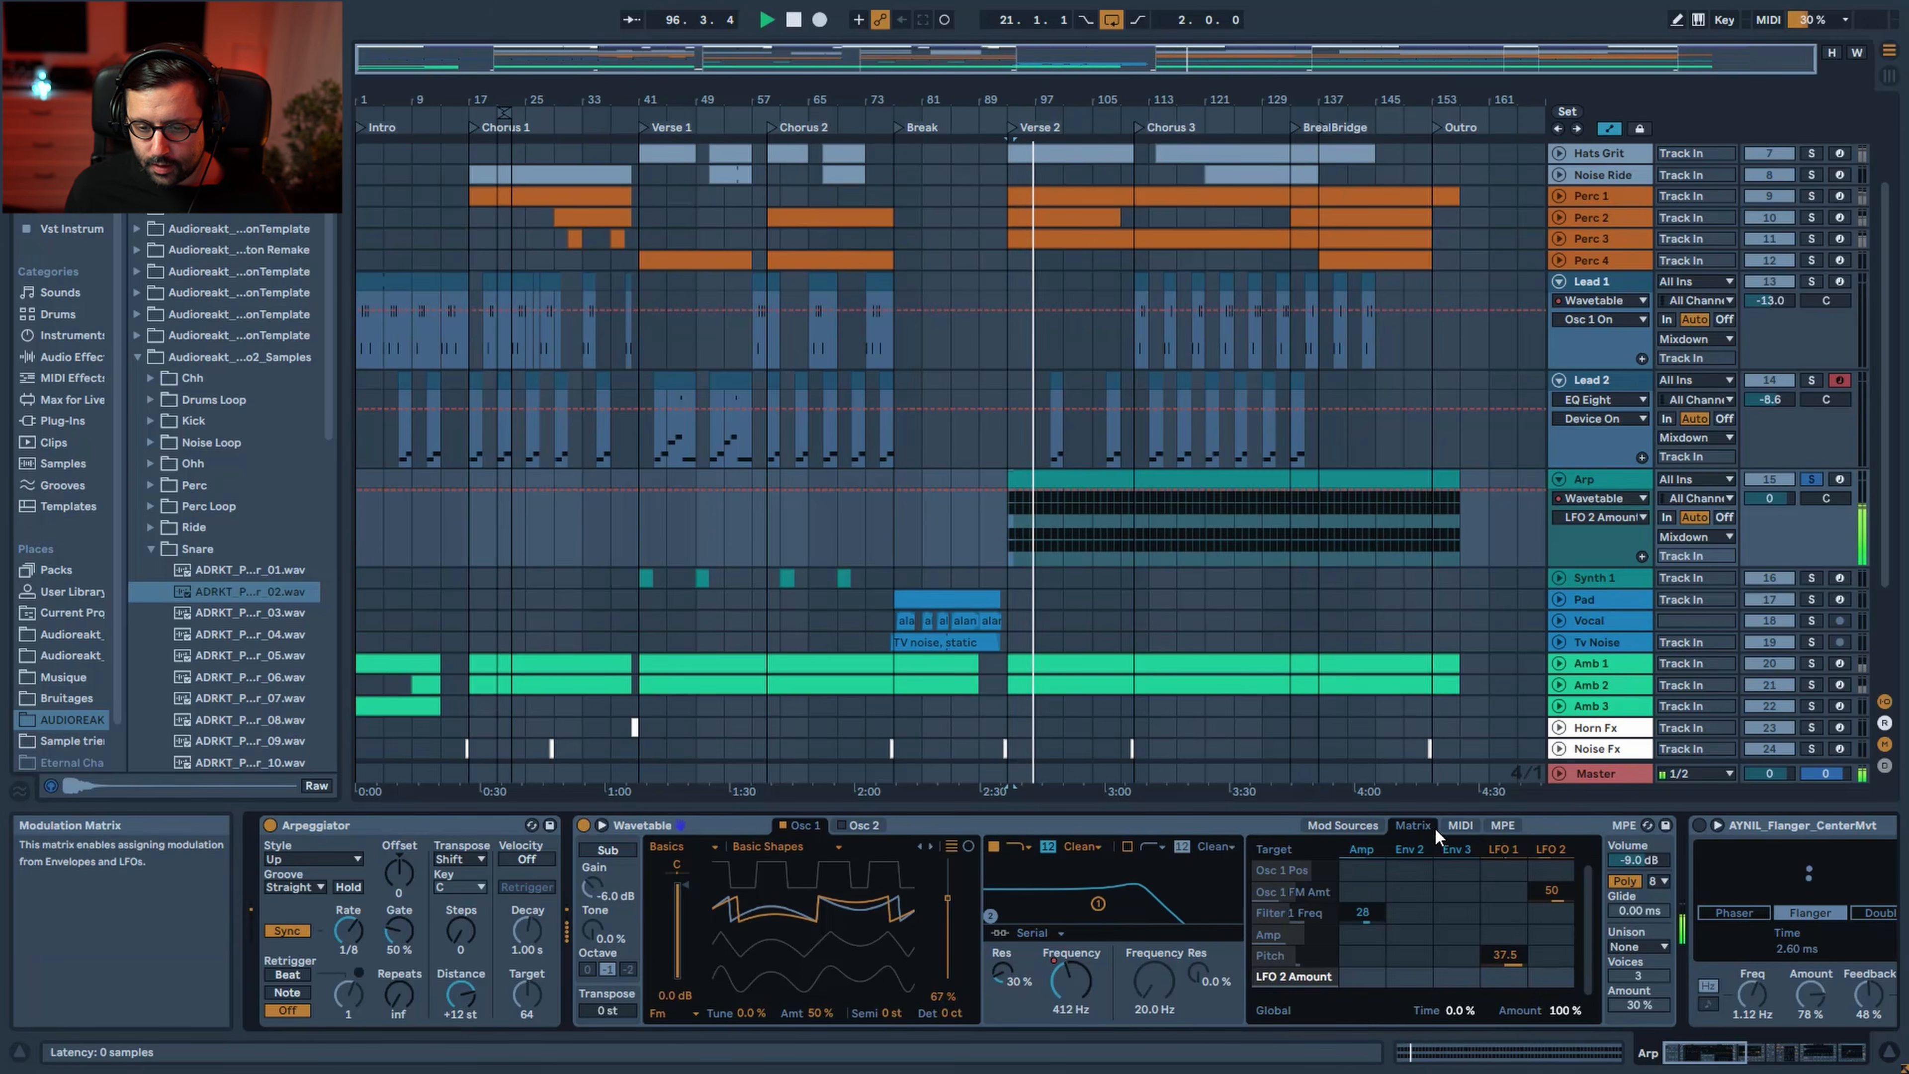
Audition the amp envelope's modulation of Filter 1 frequency, return it to 28, and replay the Arp from Verse 2
click(1362, 908)
drag(1361, 912, 1361, 870)
key(space)
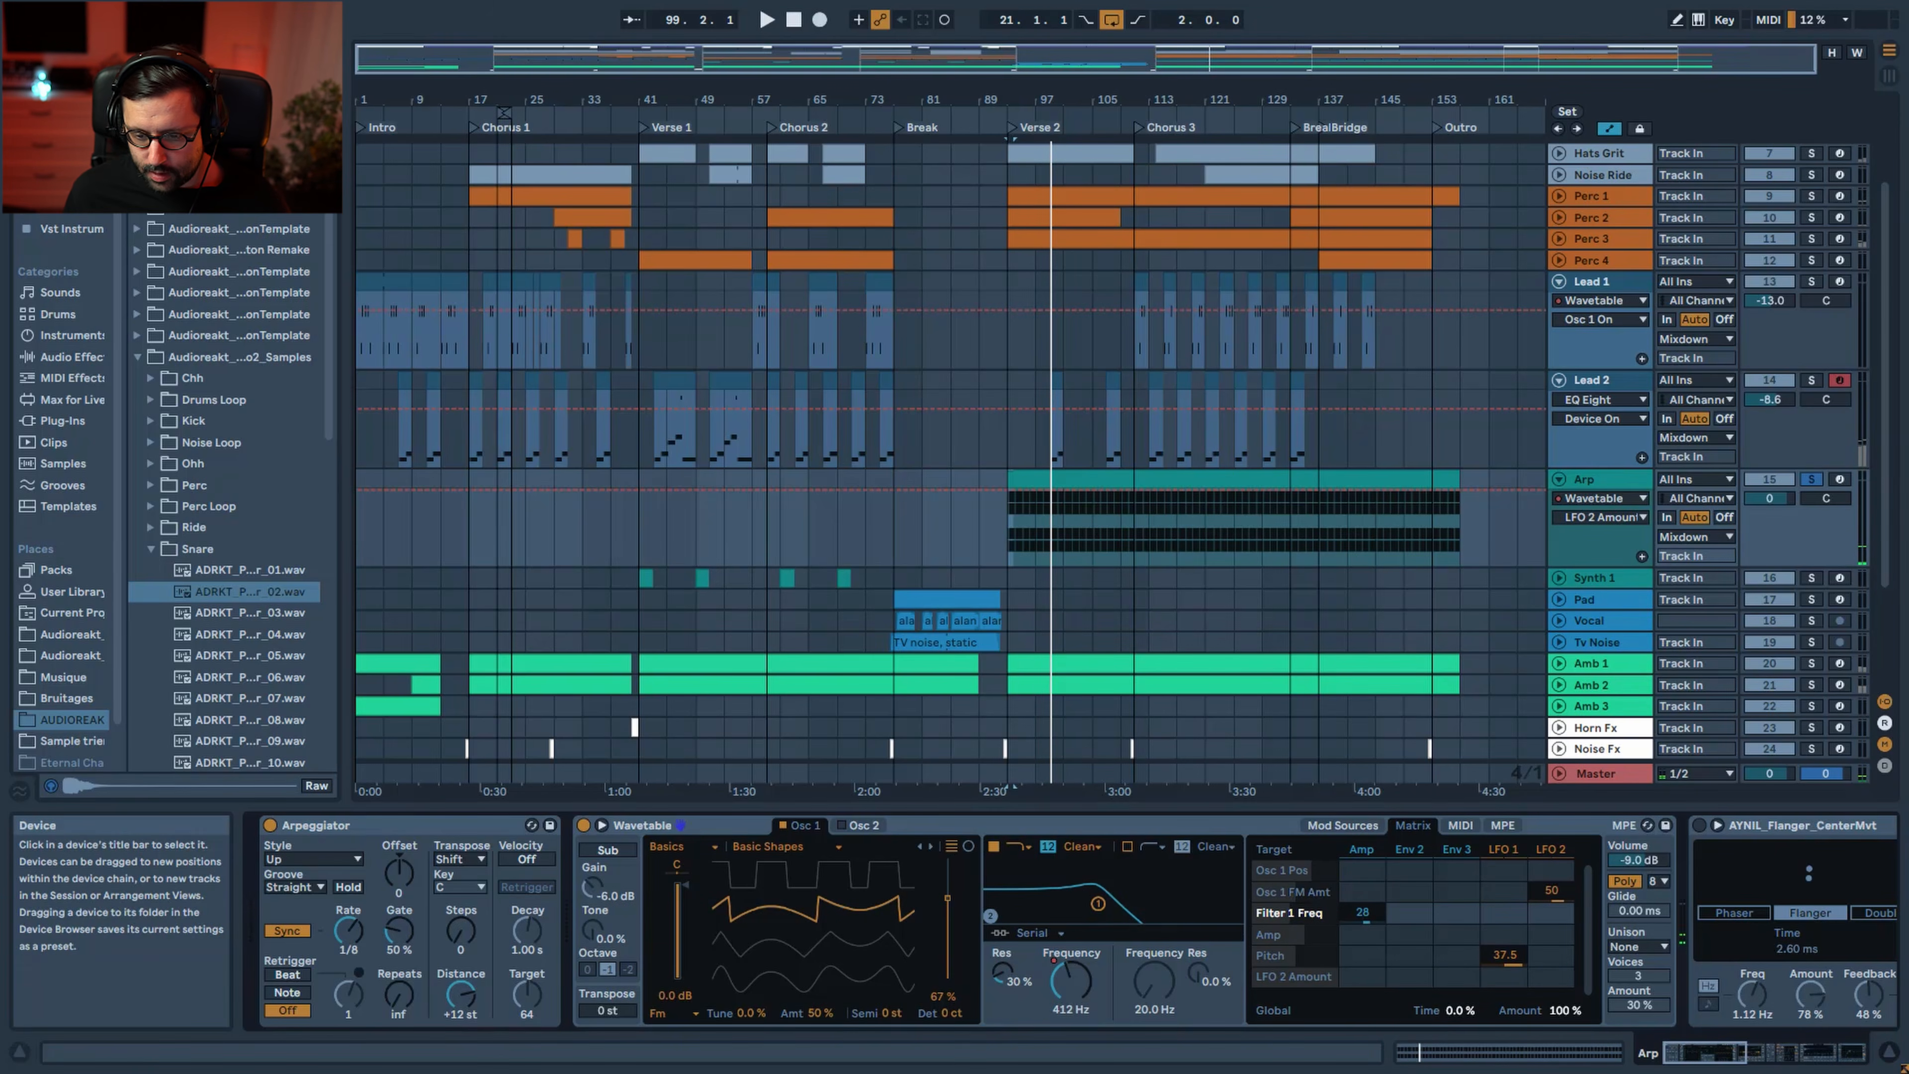
key(space)
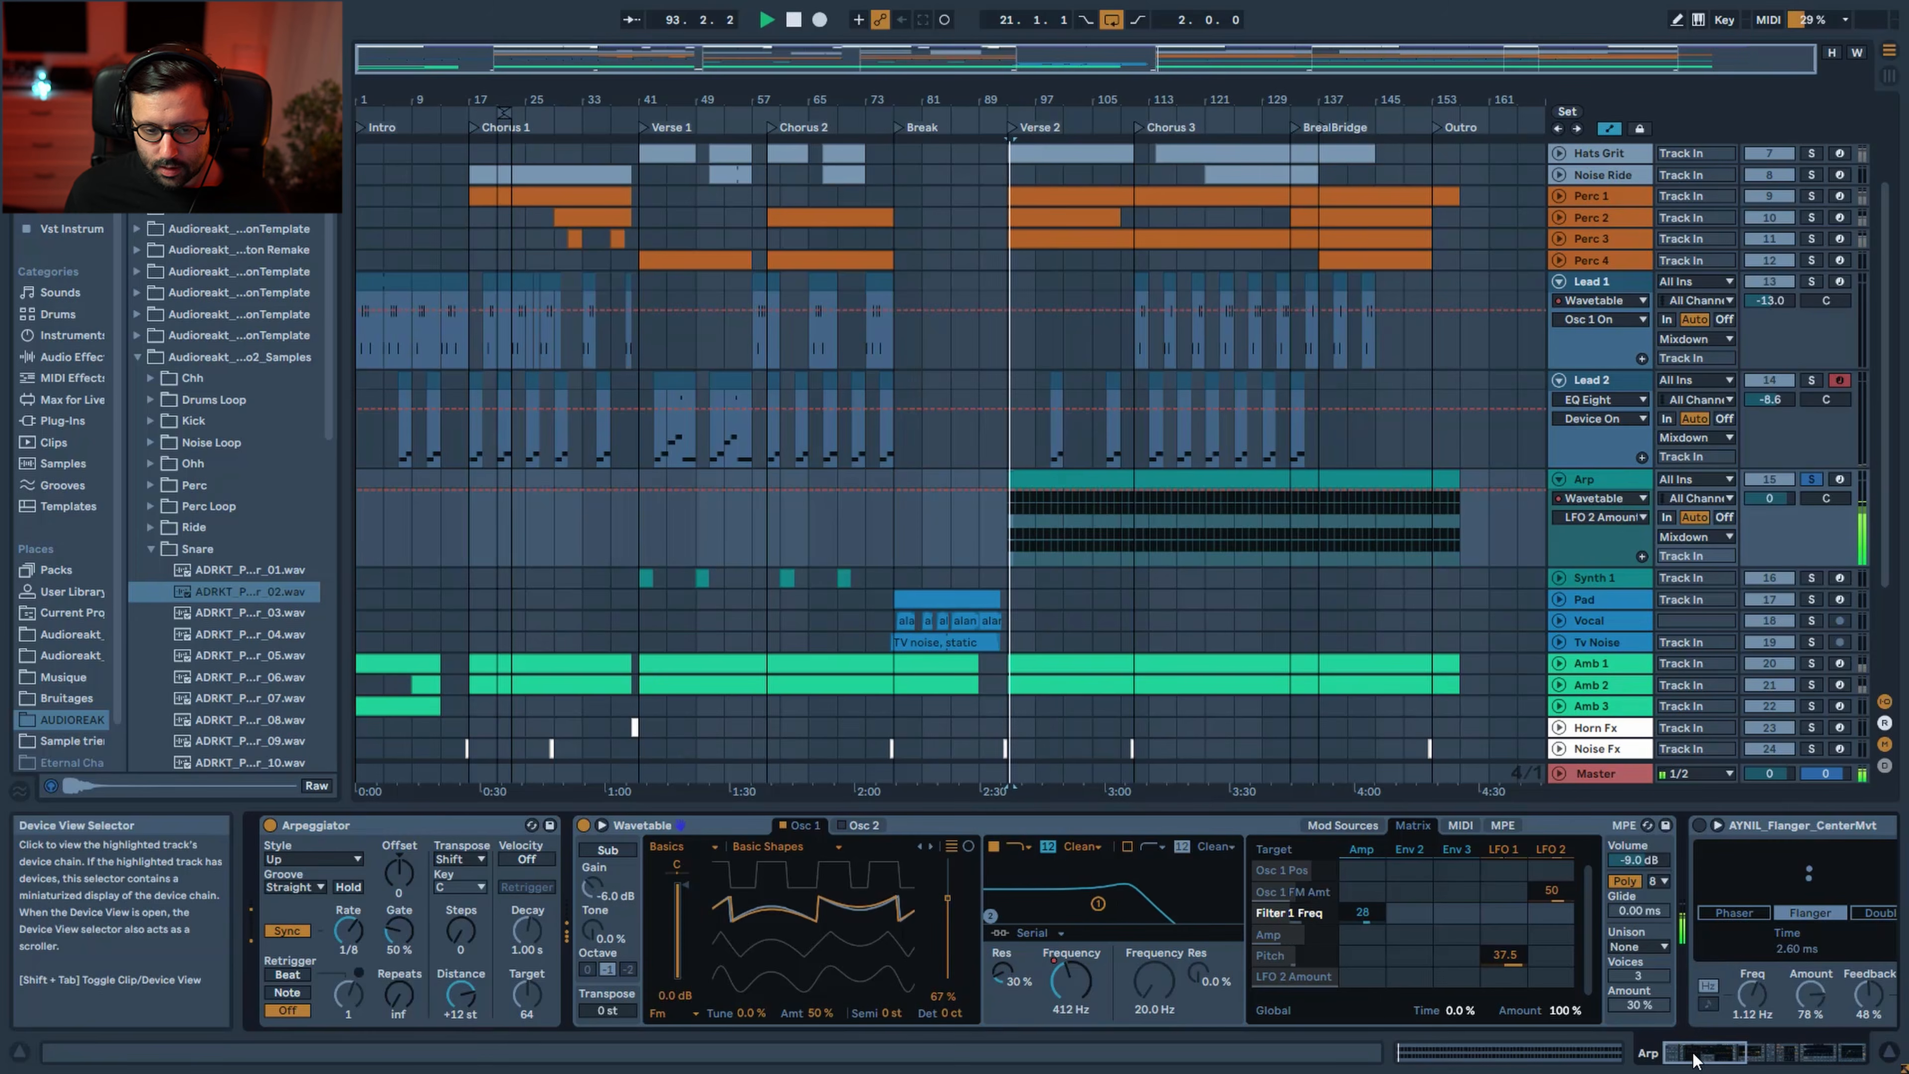
Activate AYNIL_Flanger_CenterMvt, Utility and Delay on the Arp track during playback
drag(1710, 1059, 1762, 1053)
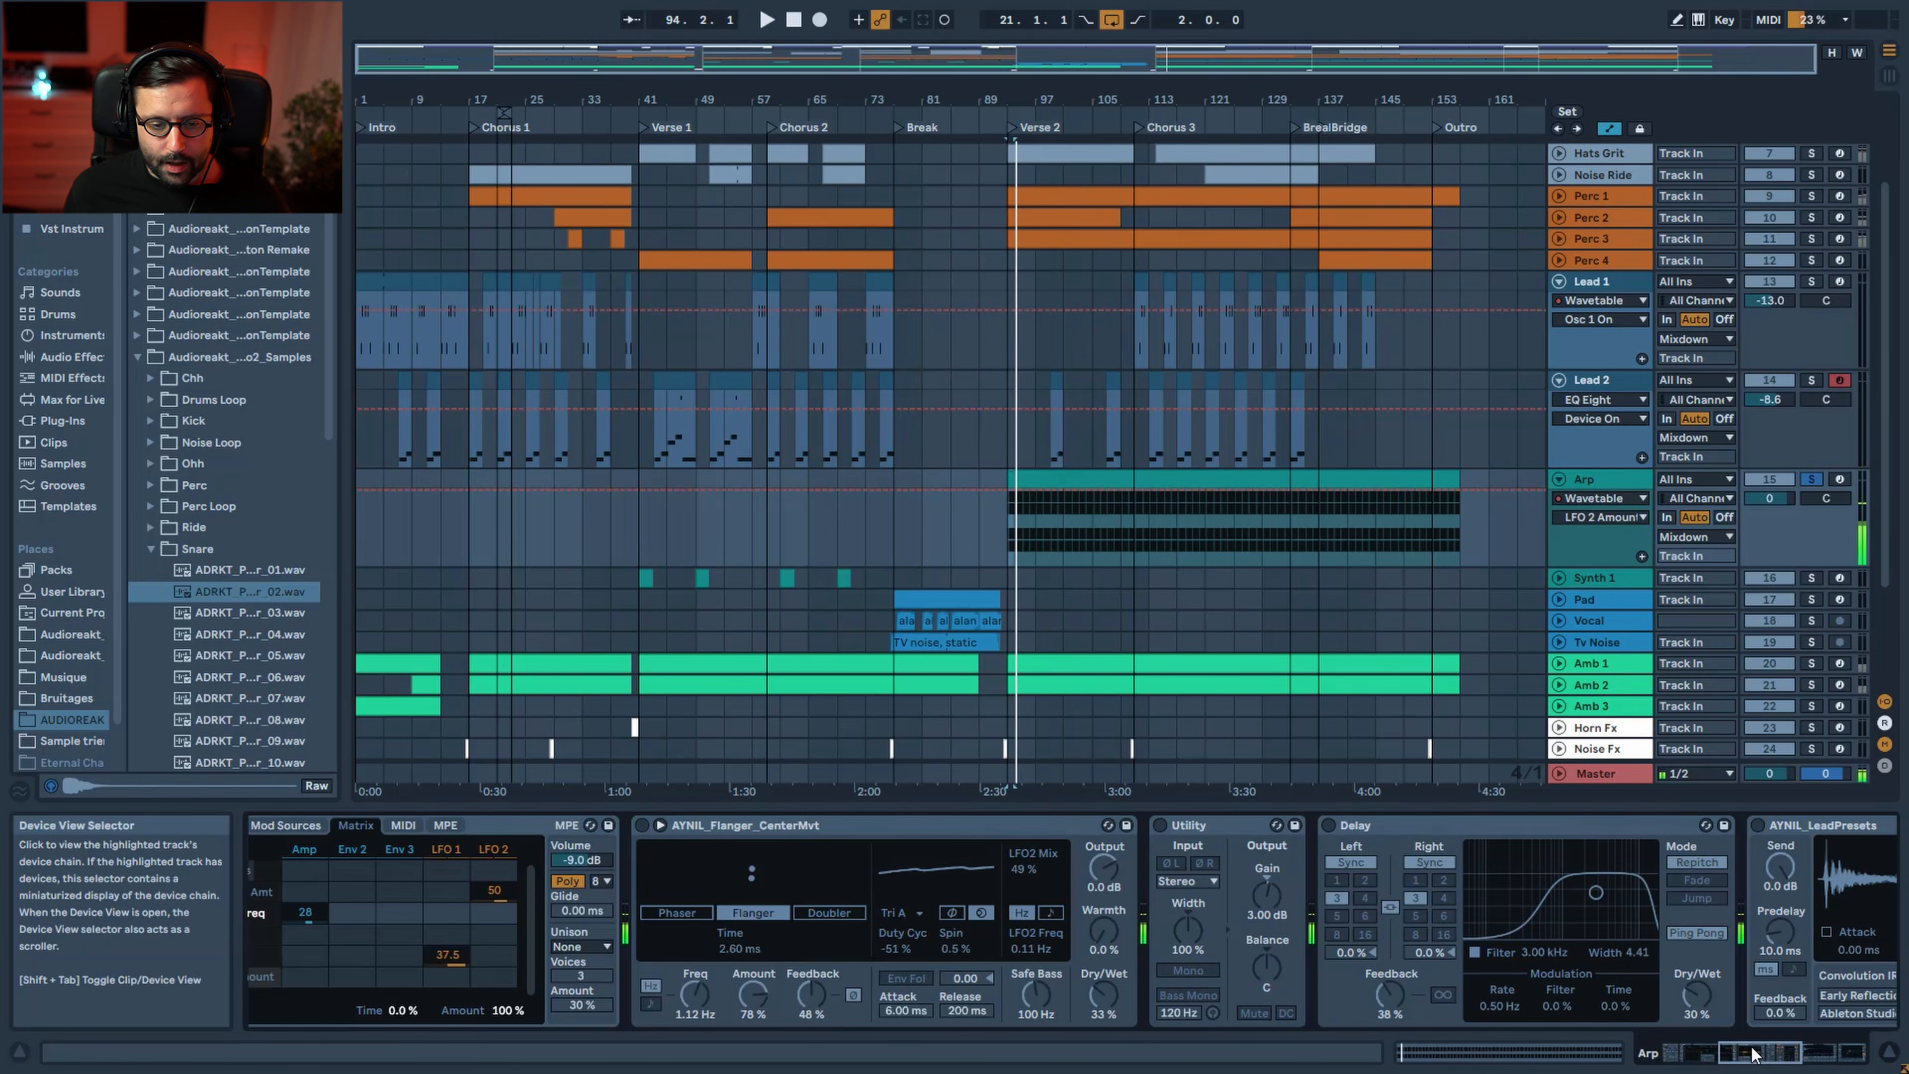
click(771, 824)
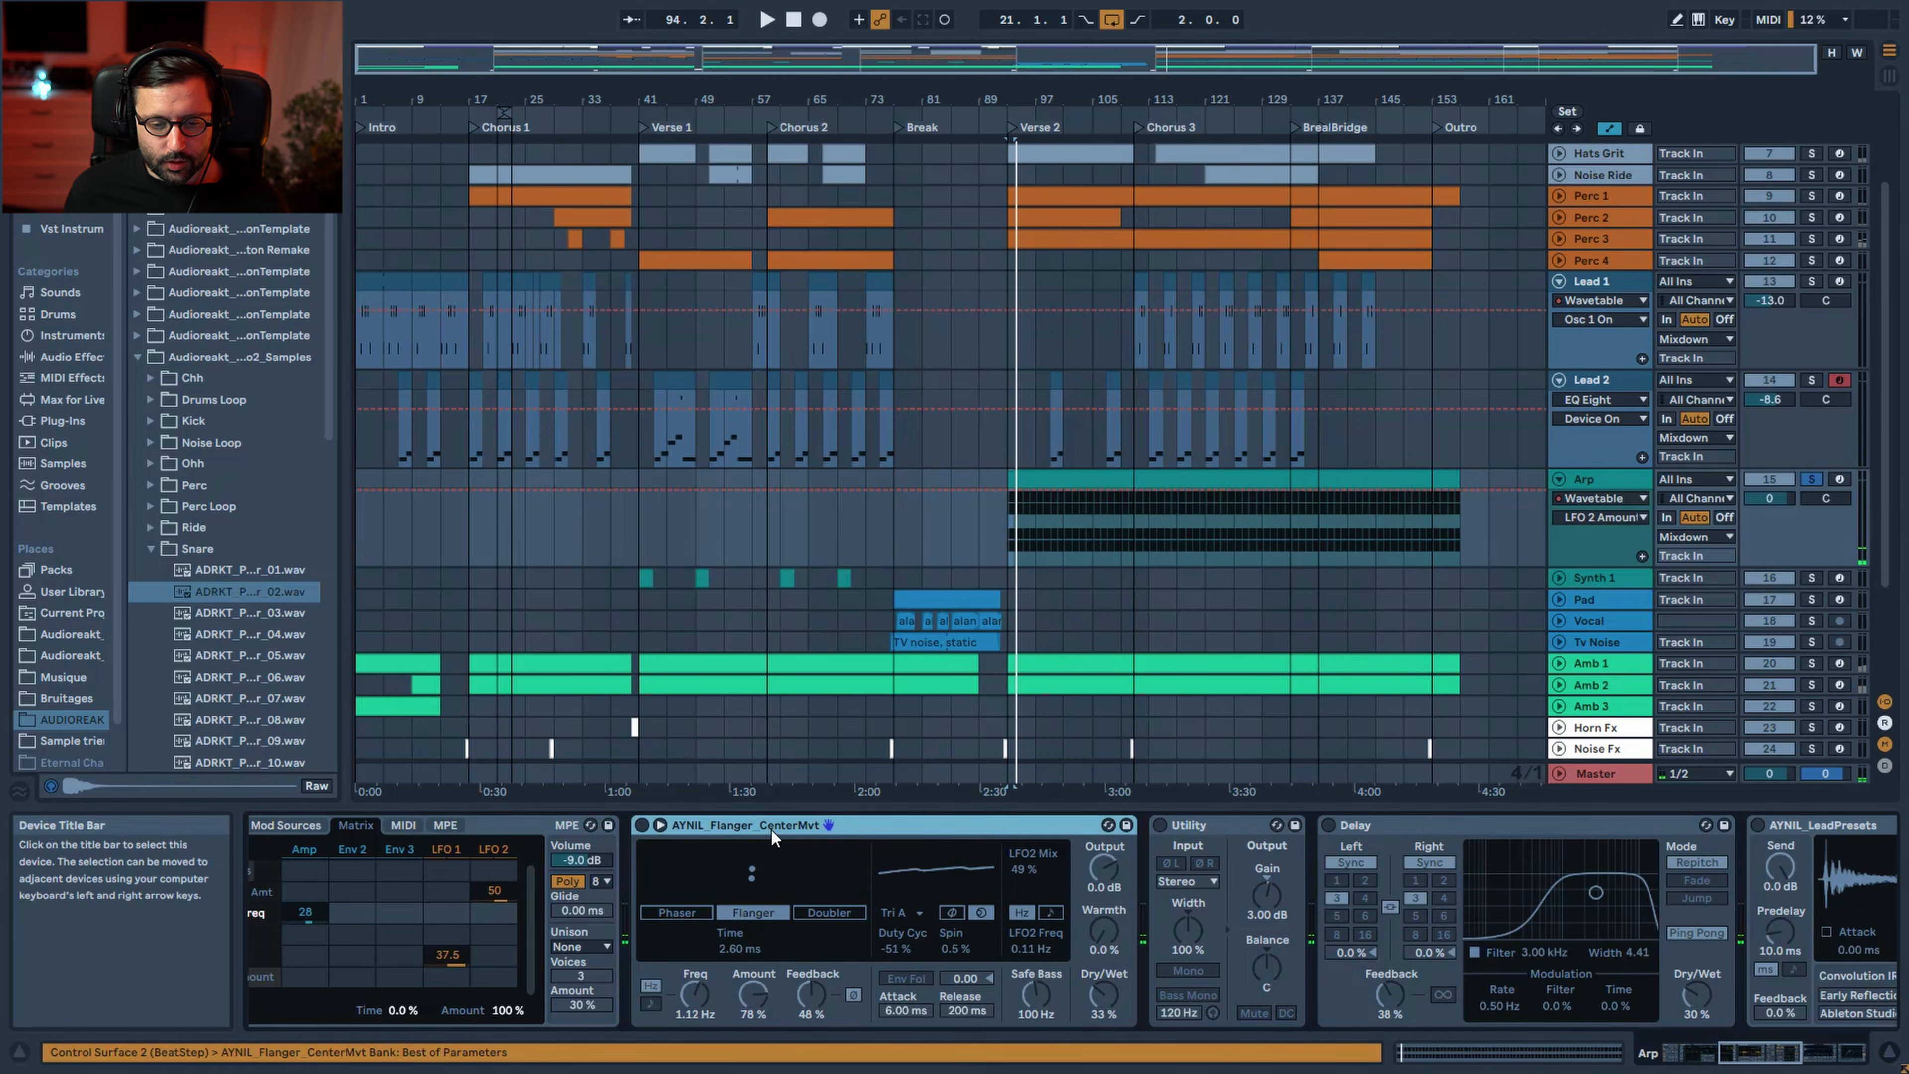
click(641, 827)
key(space)
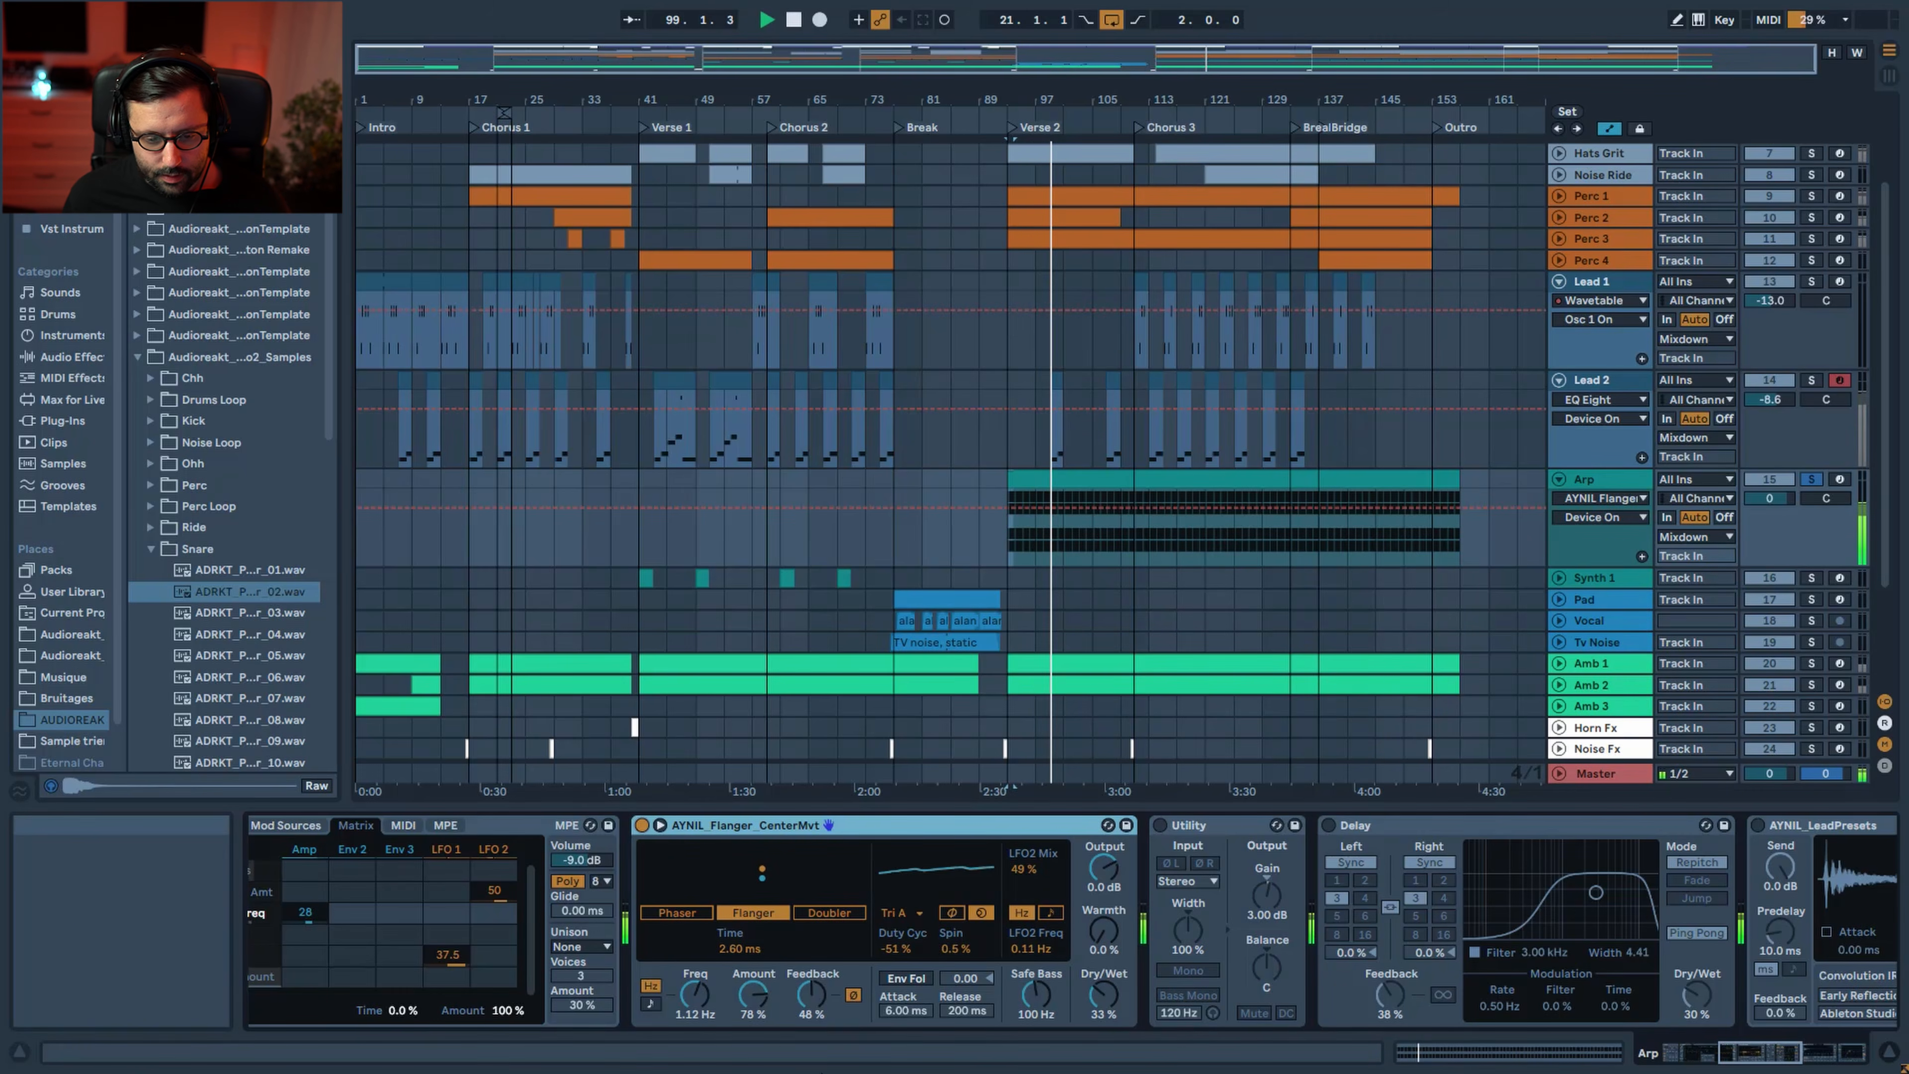
click(1160, 824)
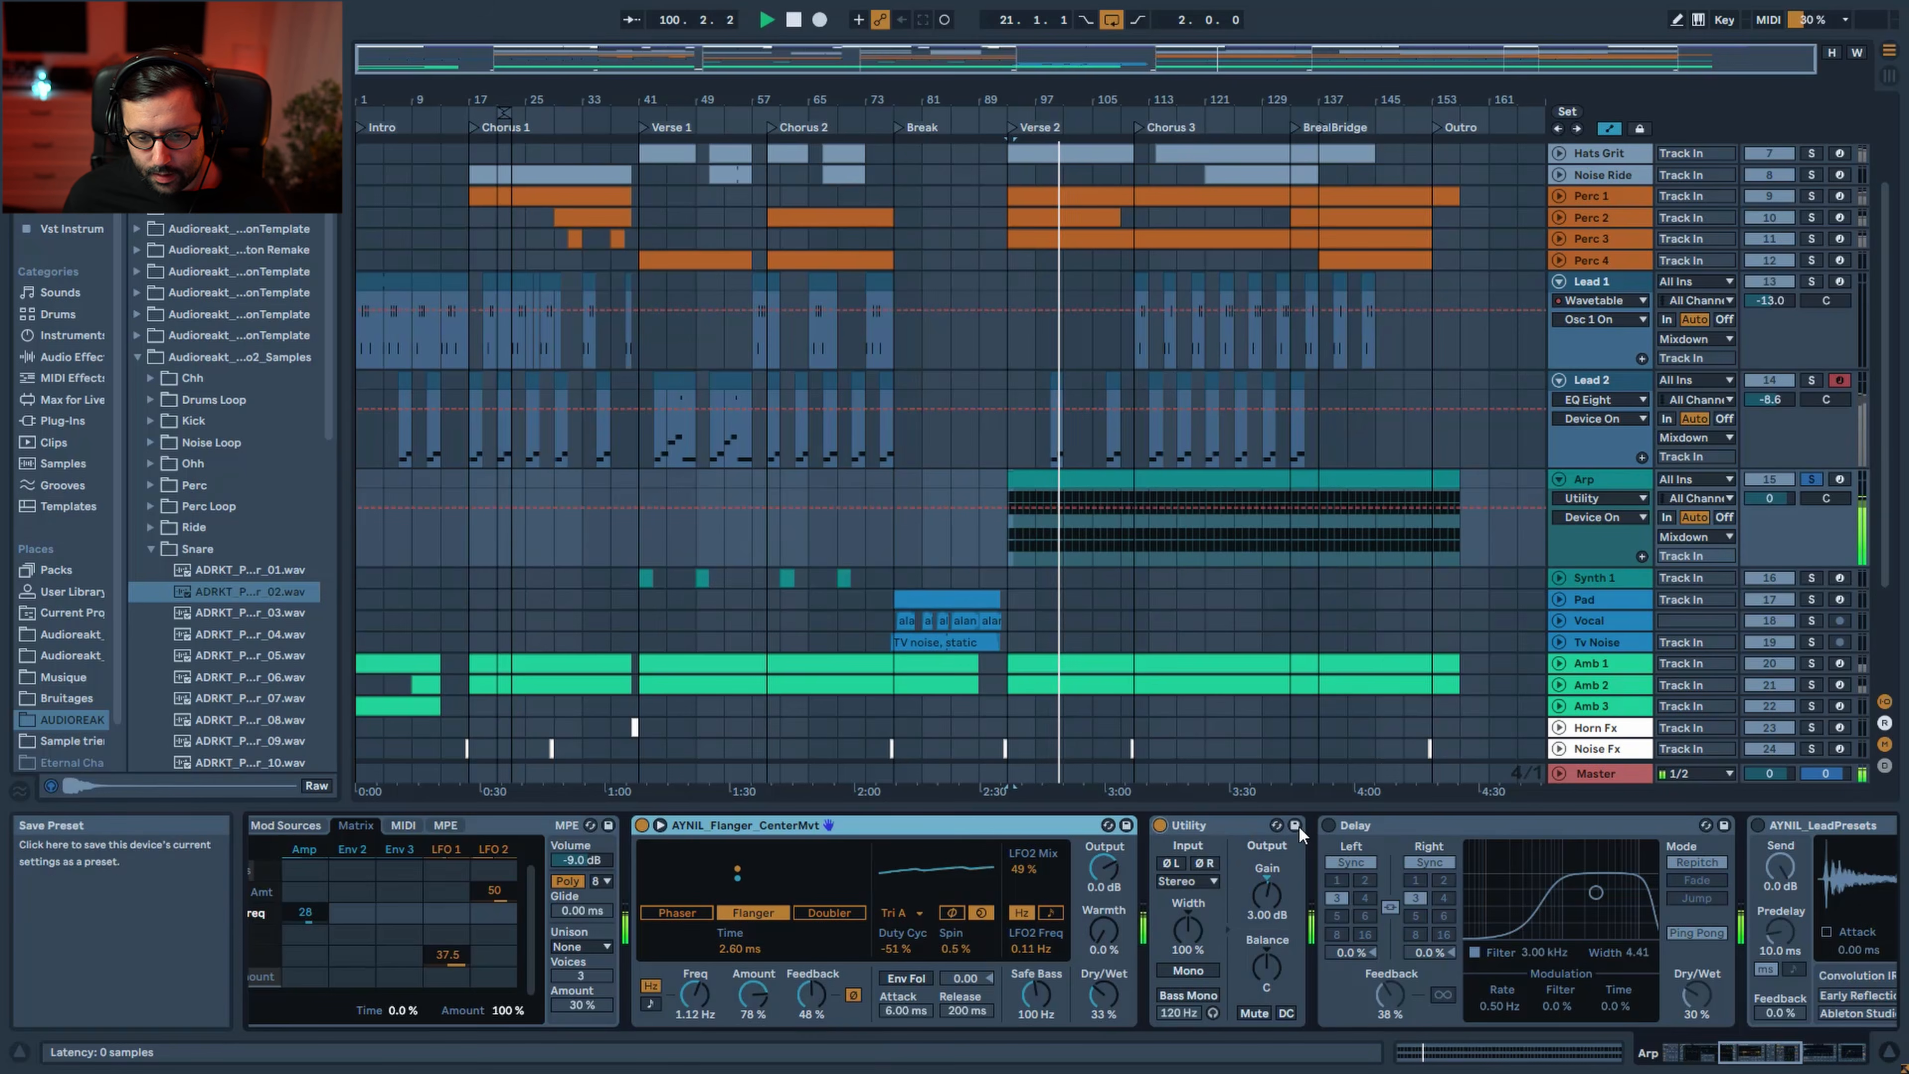
click(1328, 825)
Activate the AYNIL_LeadPresets reverb and EQ Eight at the end of the Arp's effect chain
drag(1751, 1051, 1780, 1054)
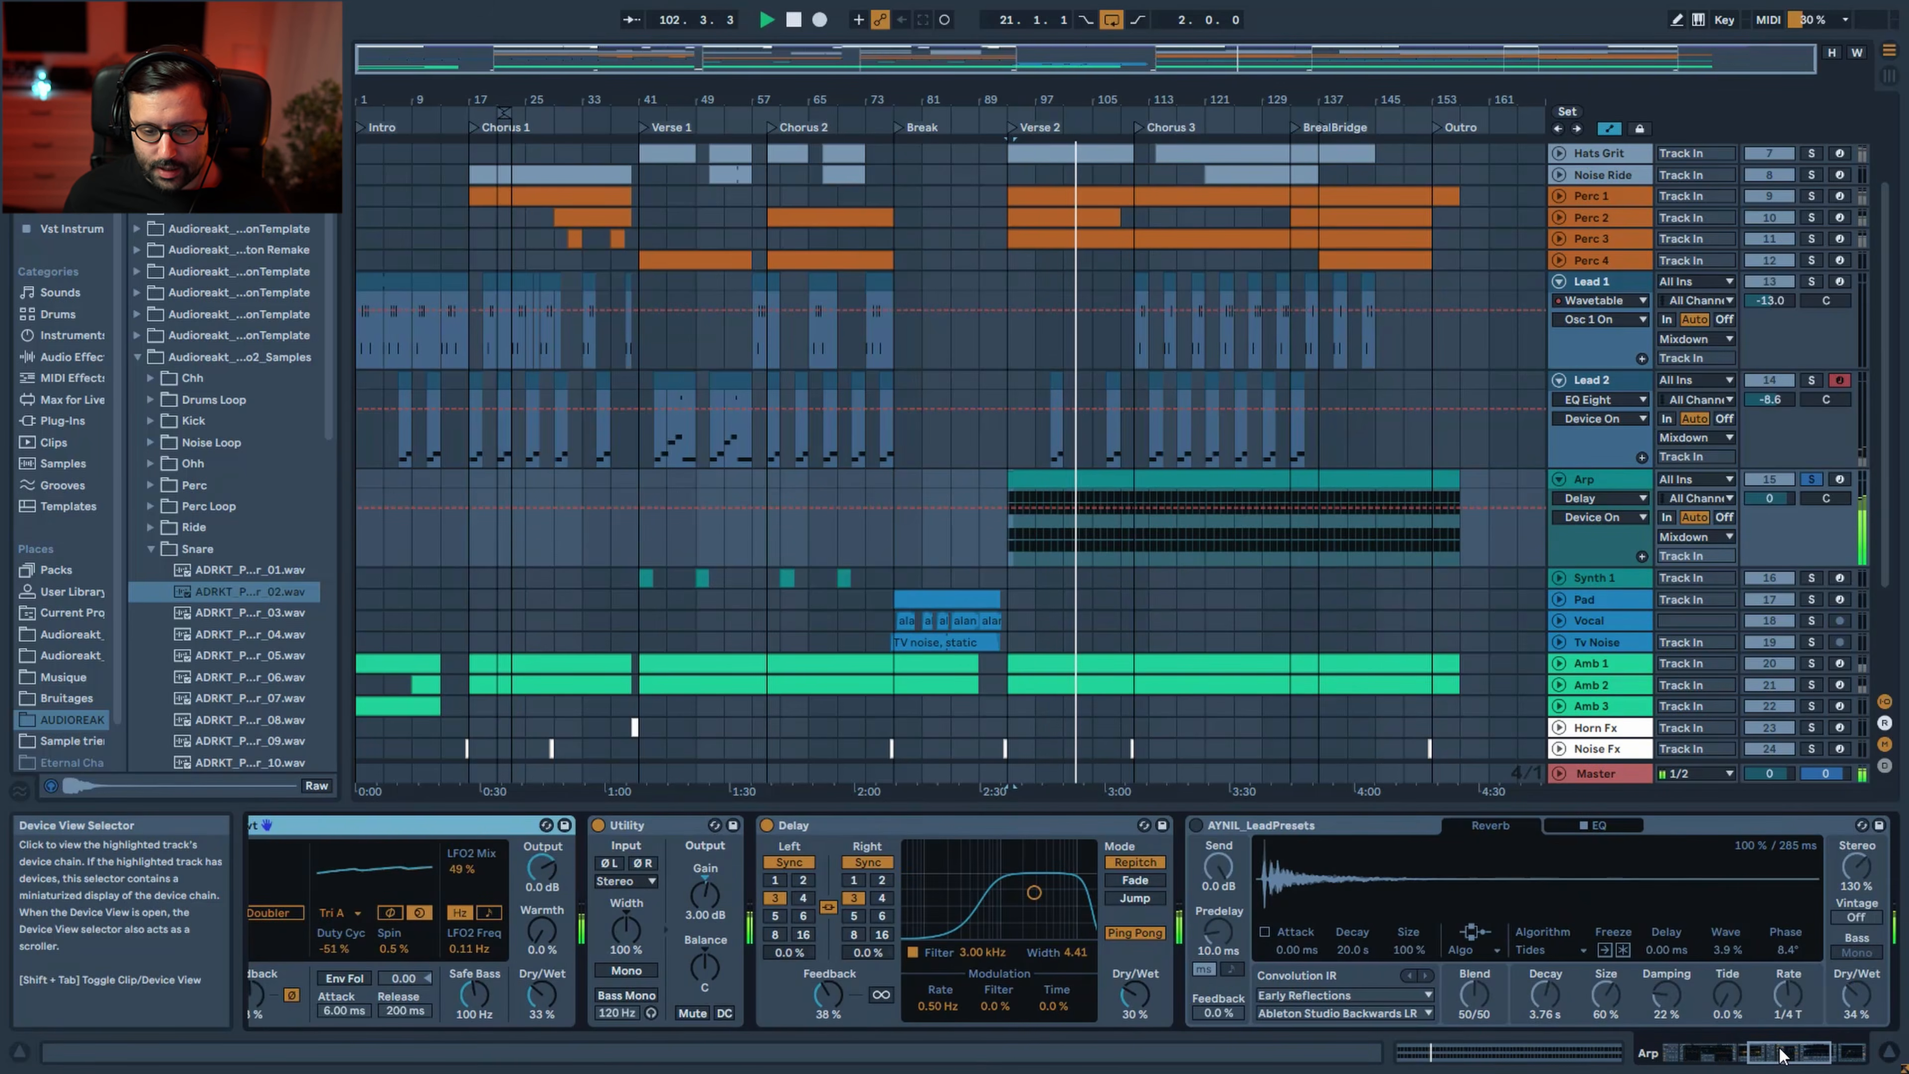
click(1196, 825)
drag(1775, 1052, 1822, 1053)
click(1242, 825)
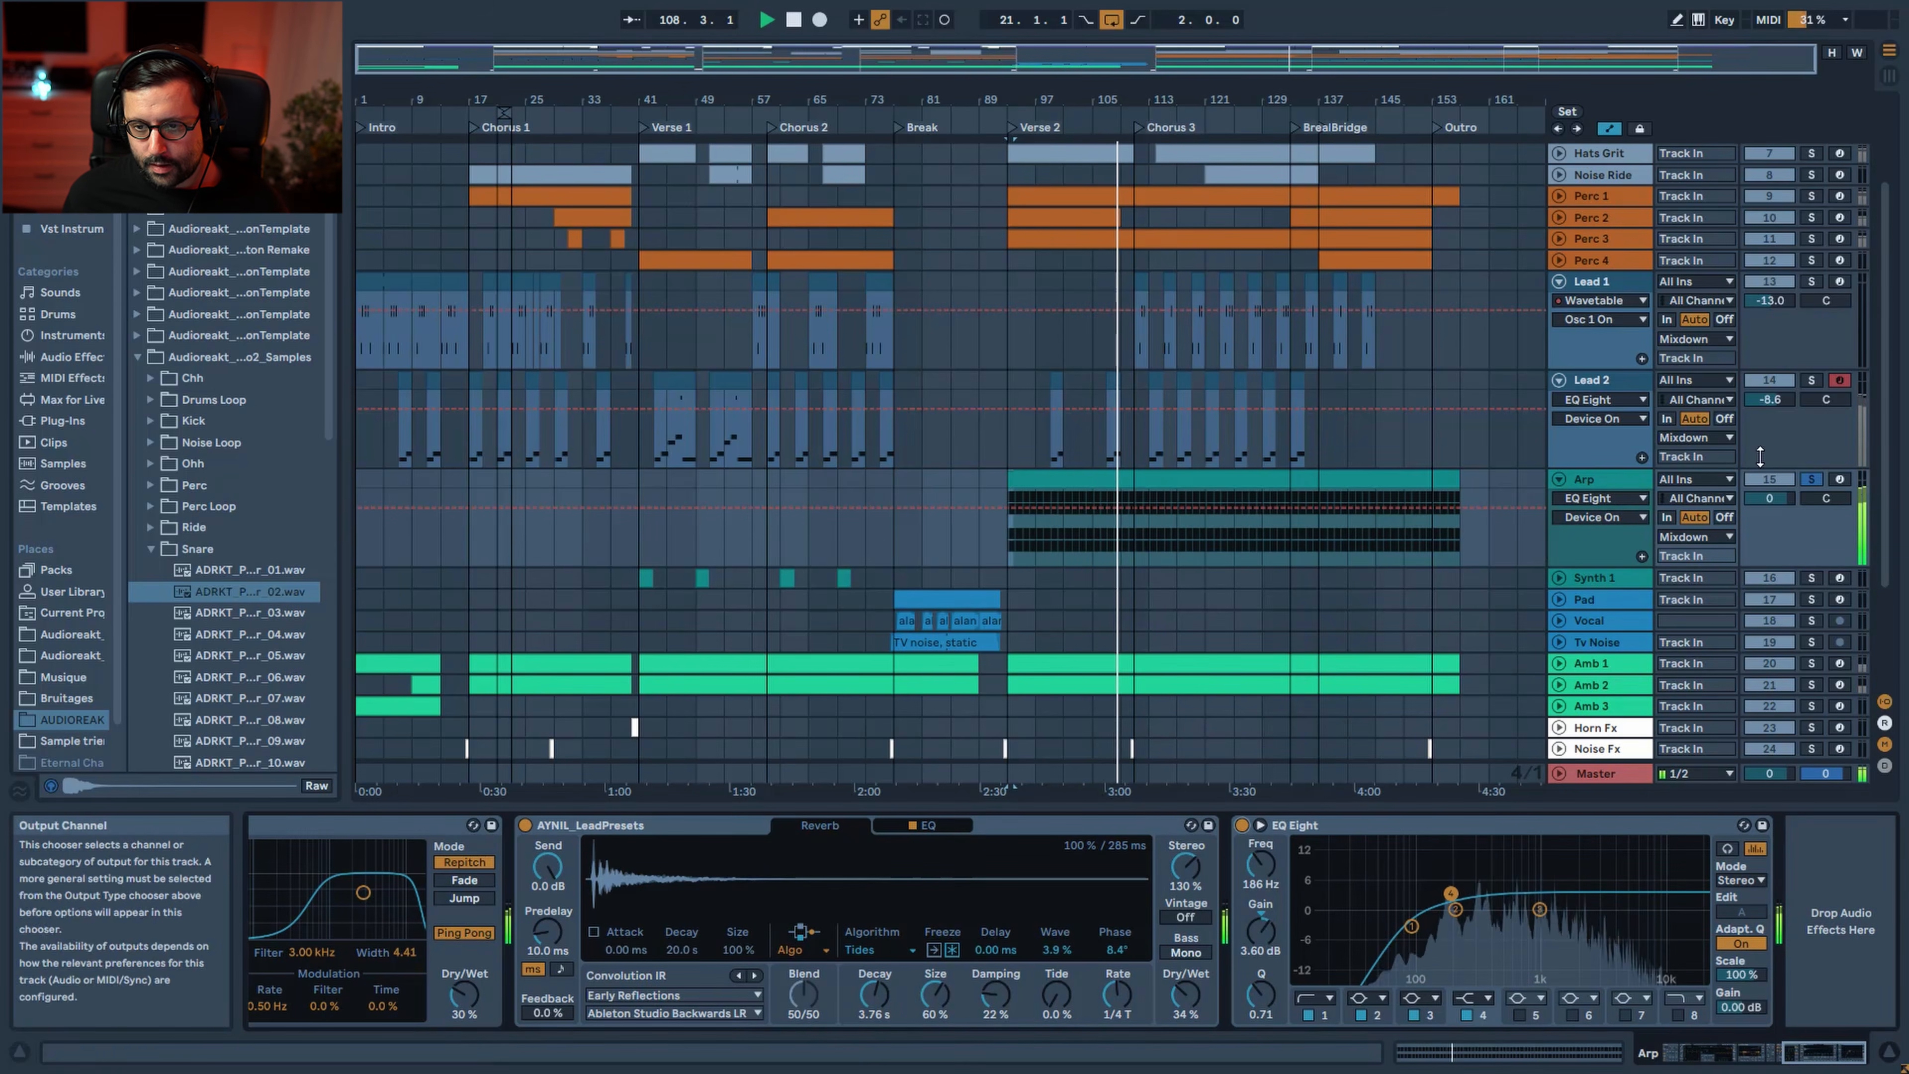
Replay the Arp from Verse 2, toggle its solo to compare it with the full mix, and review its effect chain
key(space)
key(space)
click(1810, 481)
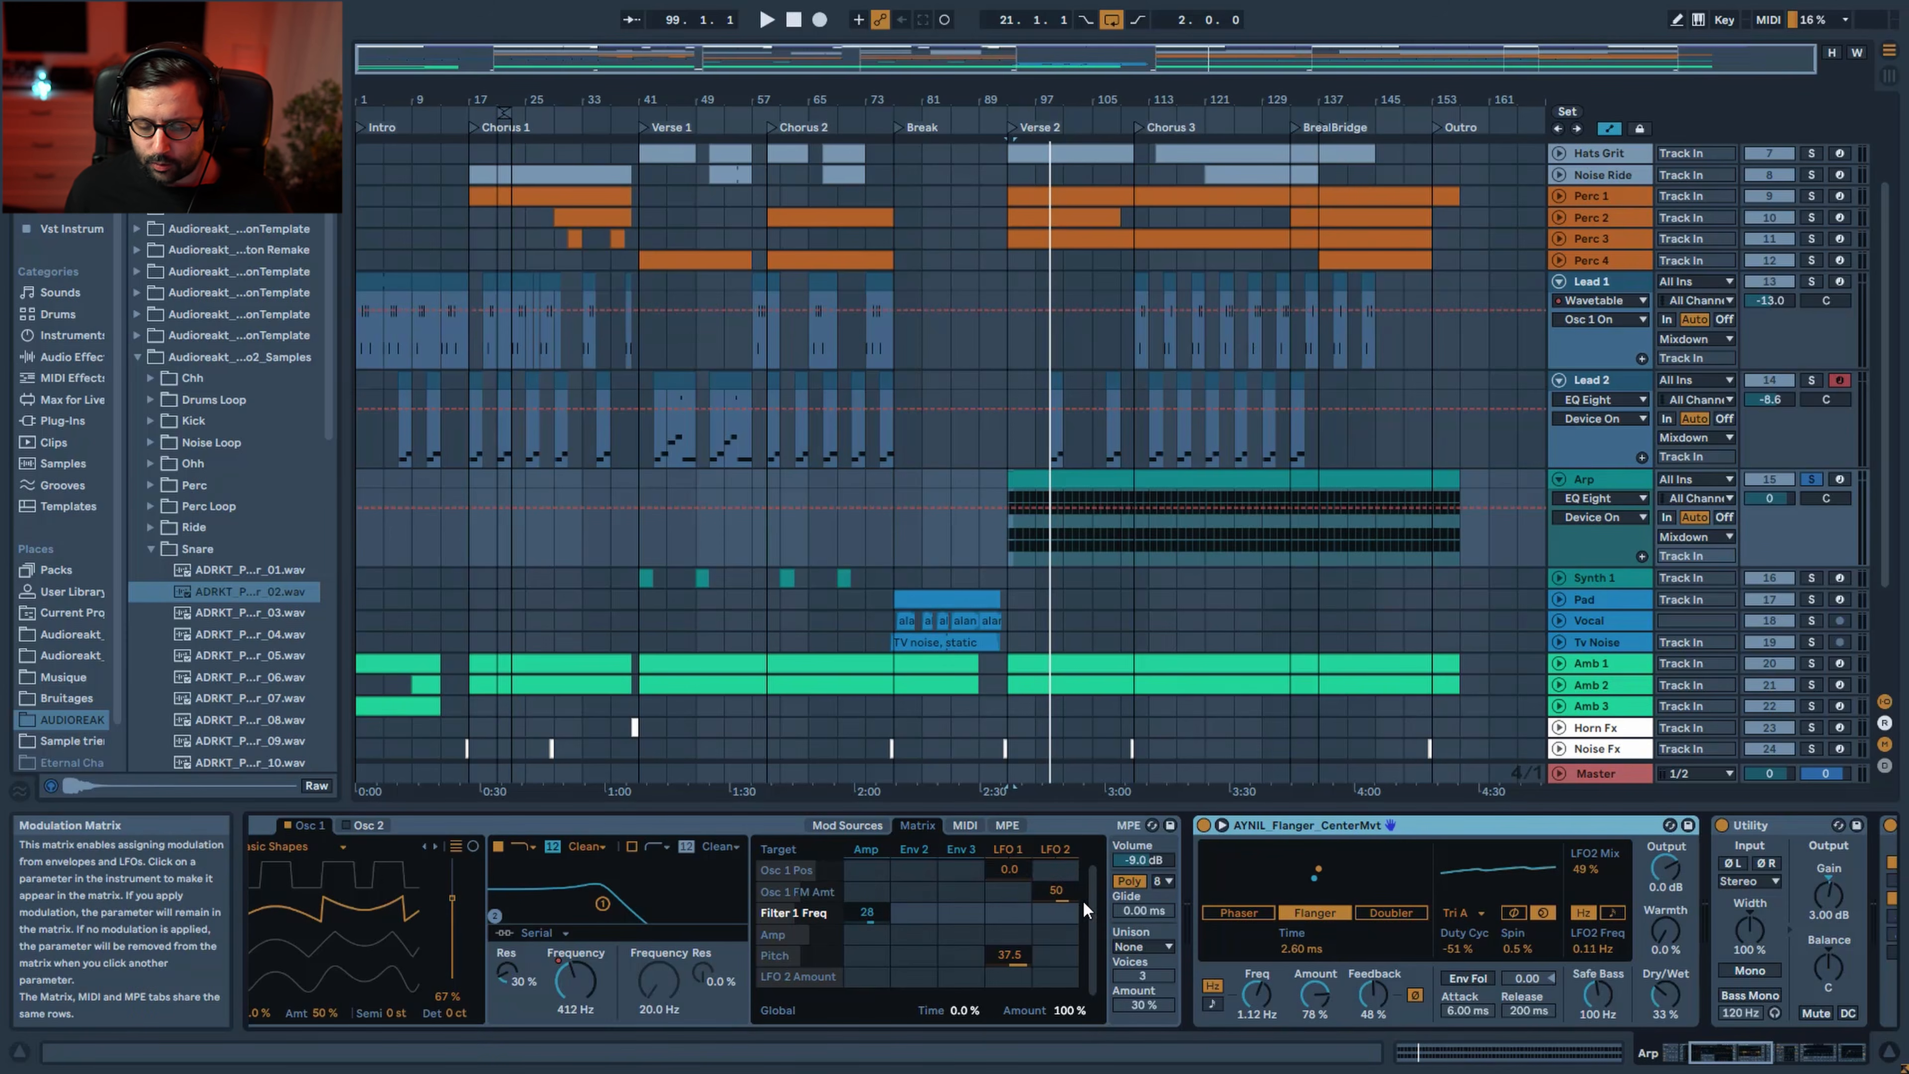
scroll(977, 902, right, 10)
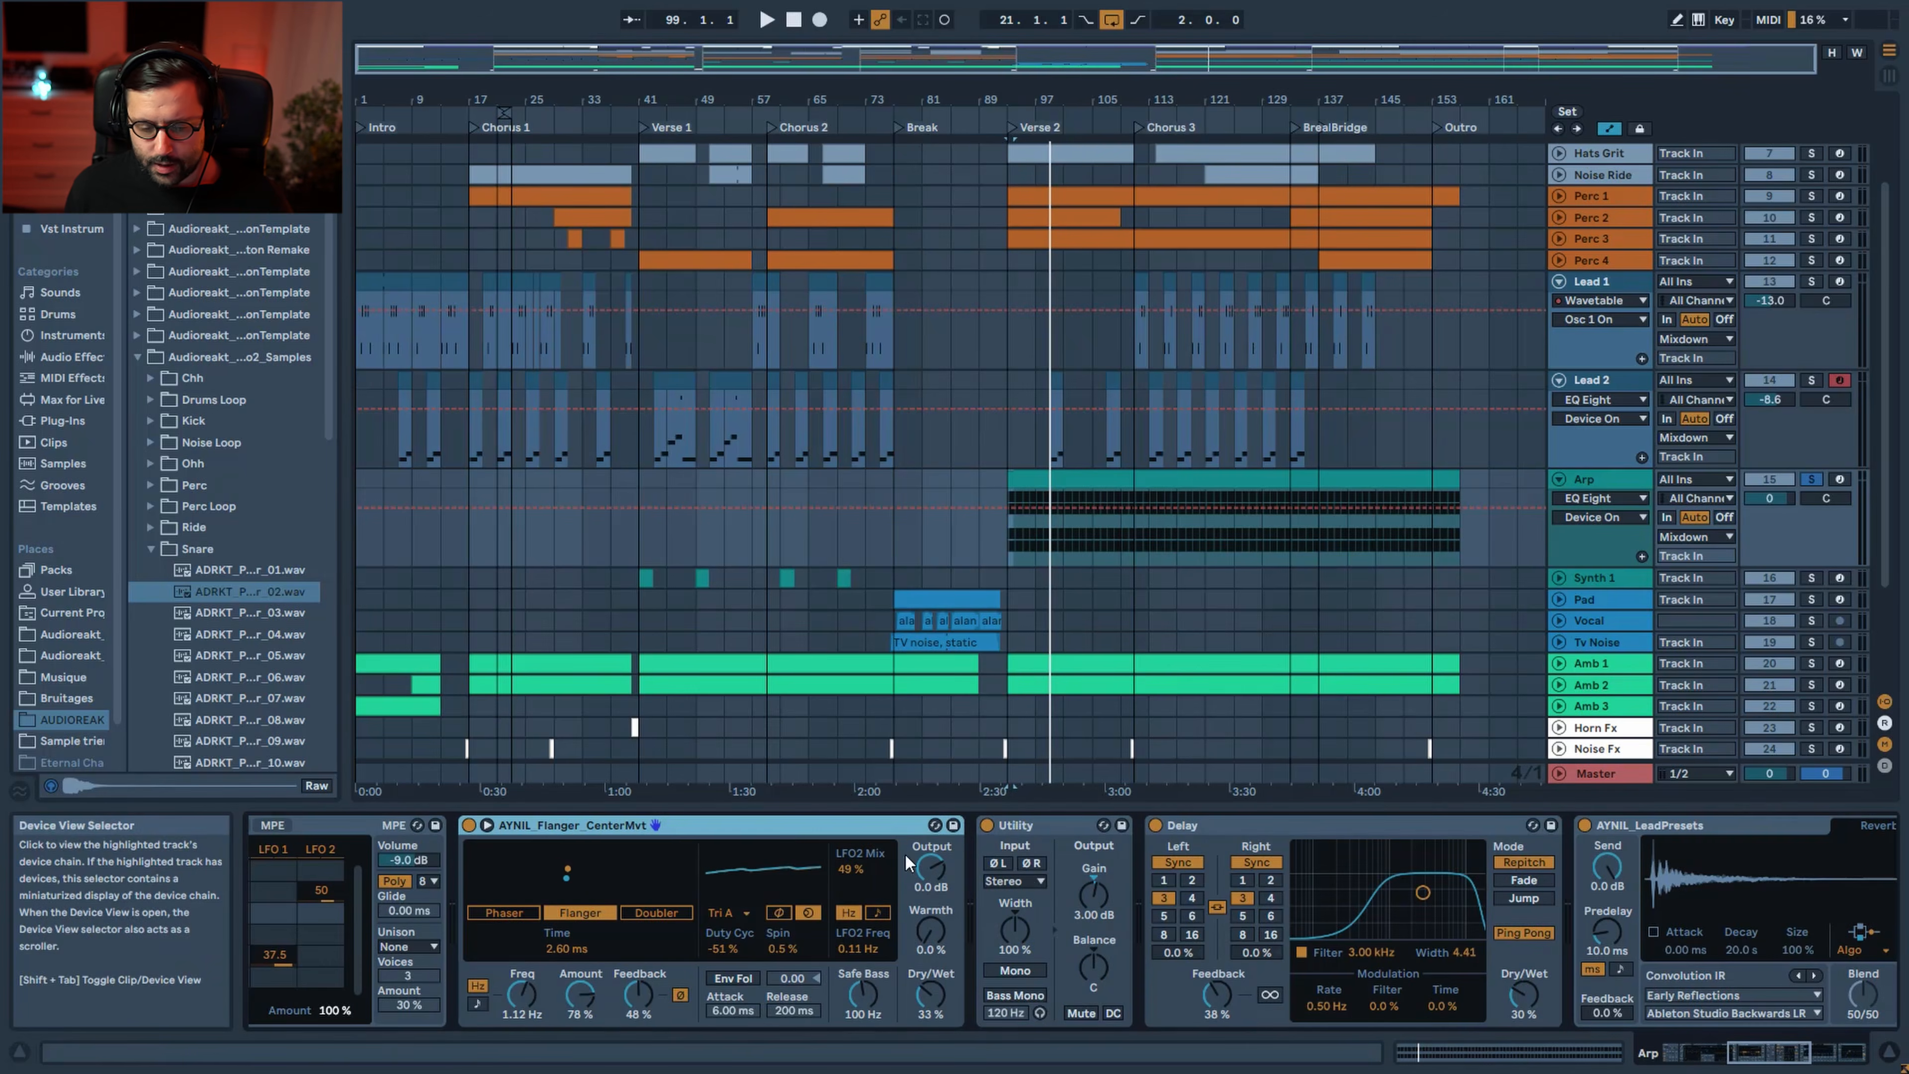
Fold the Arp, Lead 2 and Lead 1 tracks in the arrangement
click(1560, 479)
click(1561, 381)
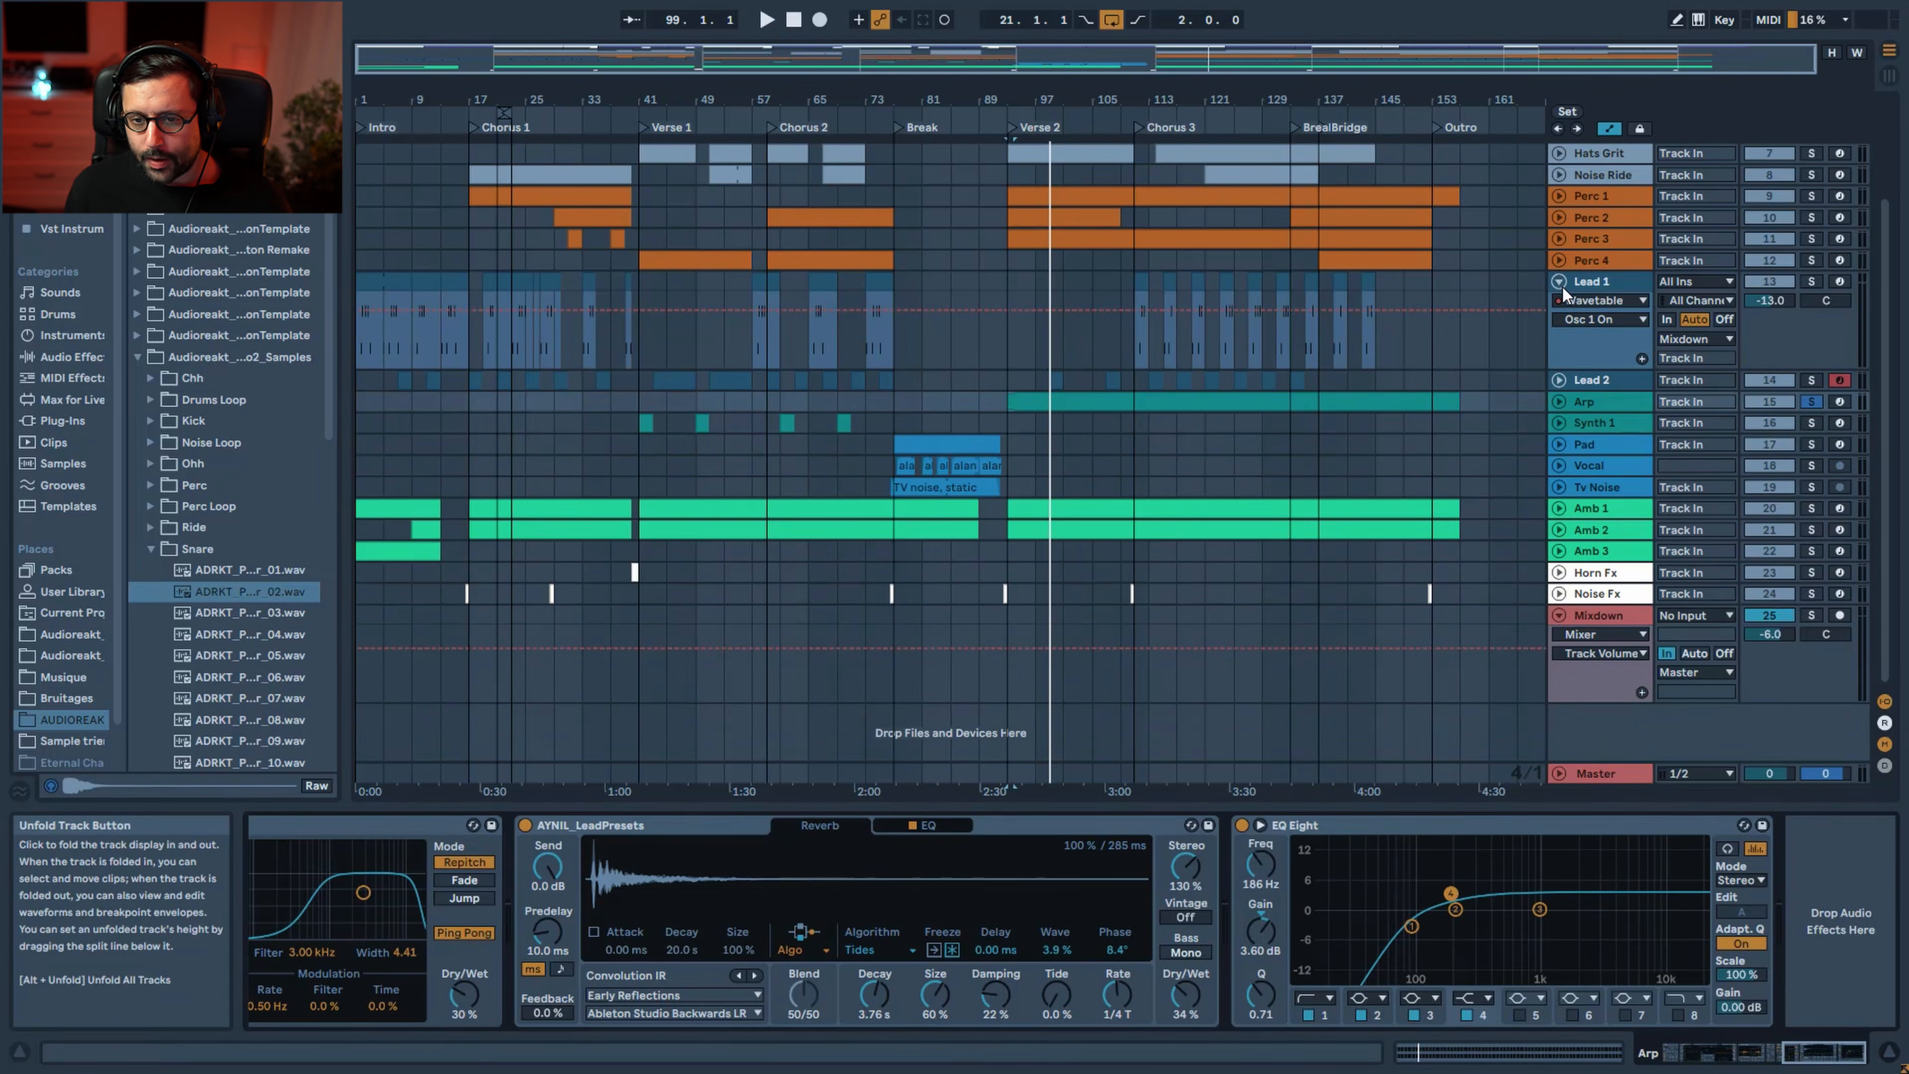
click(1560, 283)
Unfold and solo the Synth 1 track, and play its first clip at the start of Verse 1
click(1606, 348)
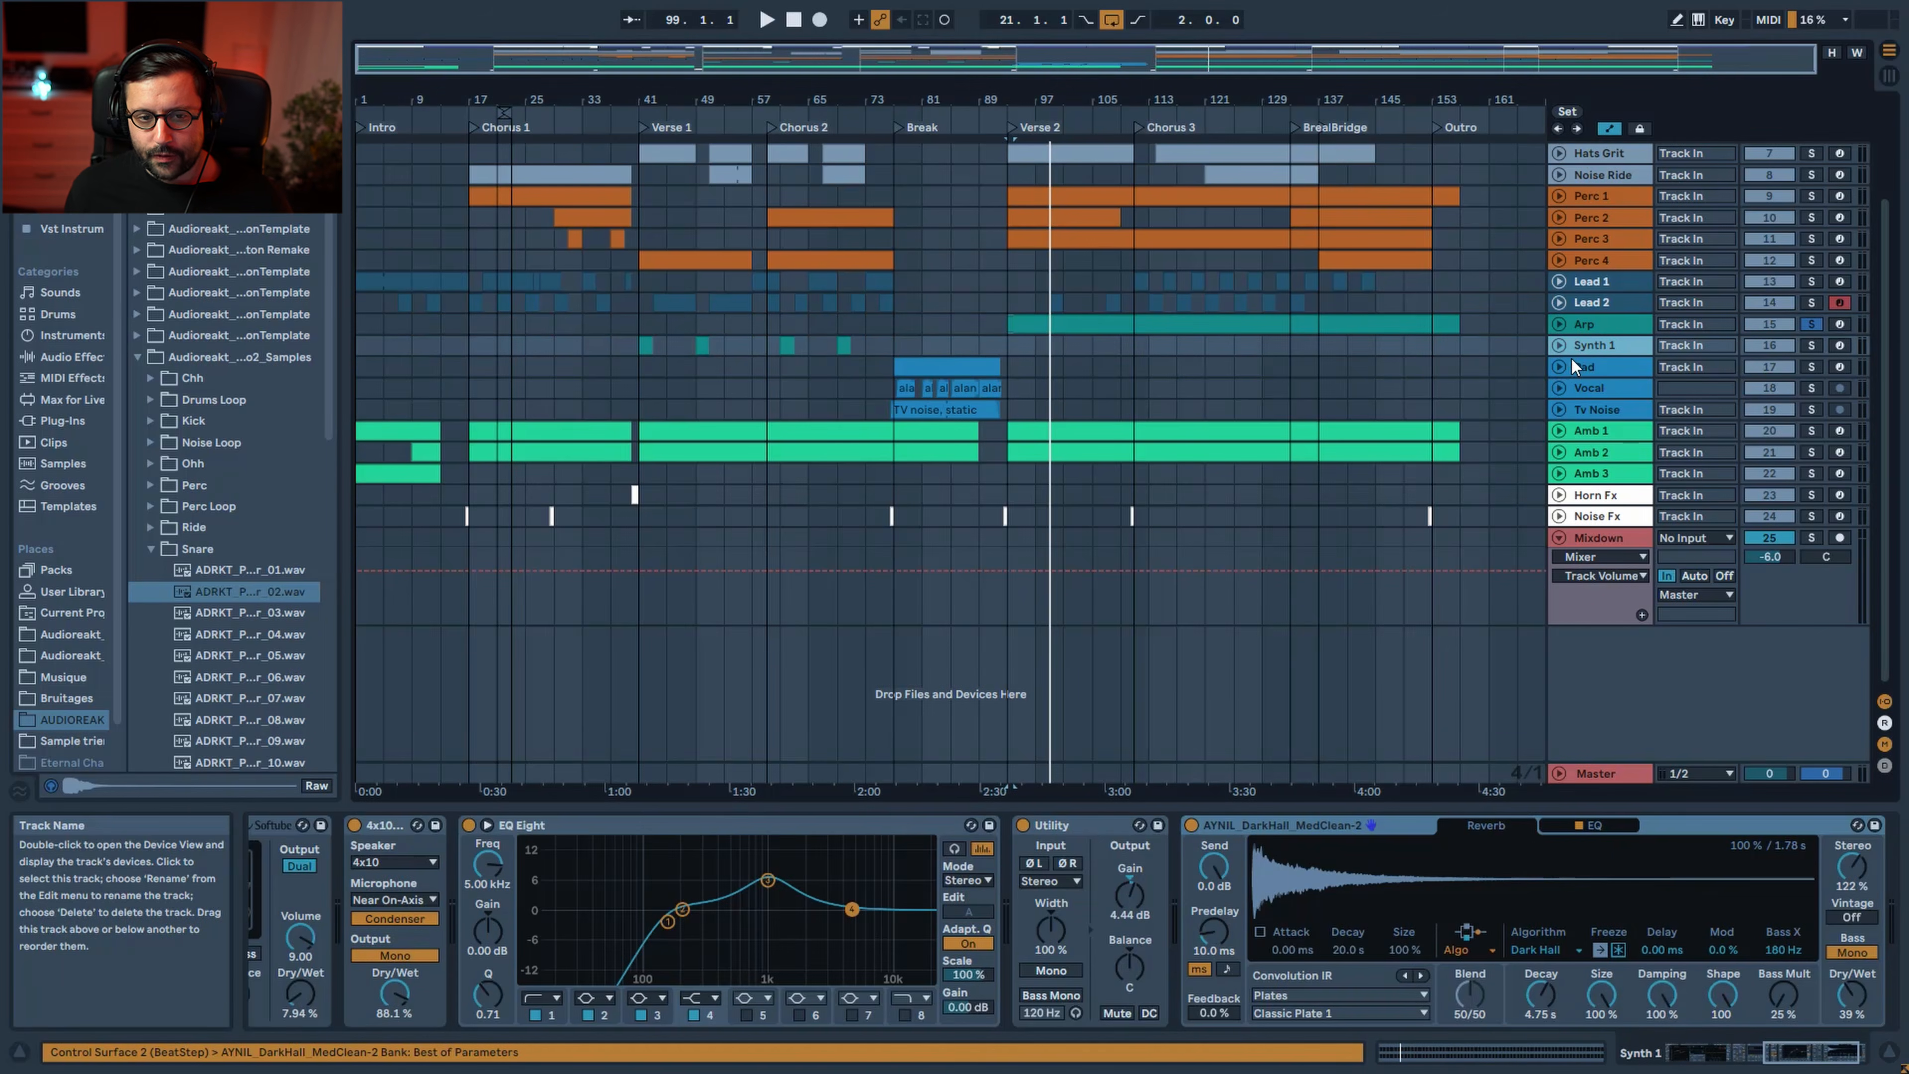
click(1559, 347)
click(1810, 345)
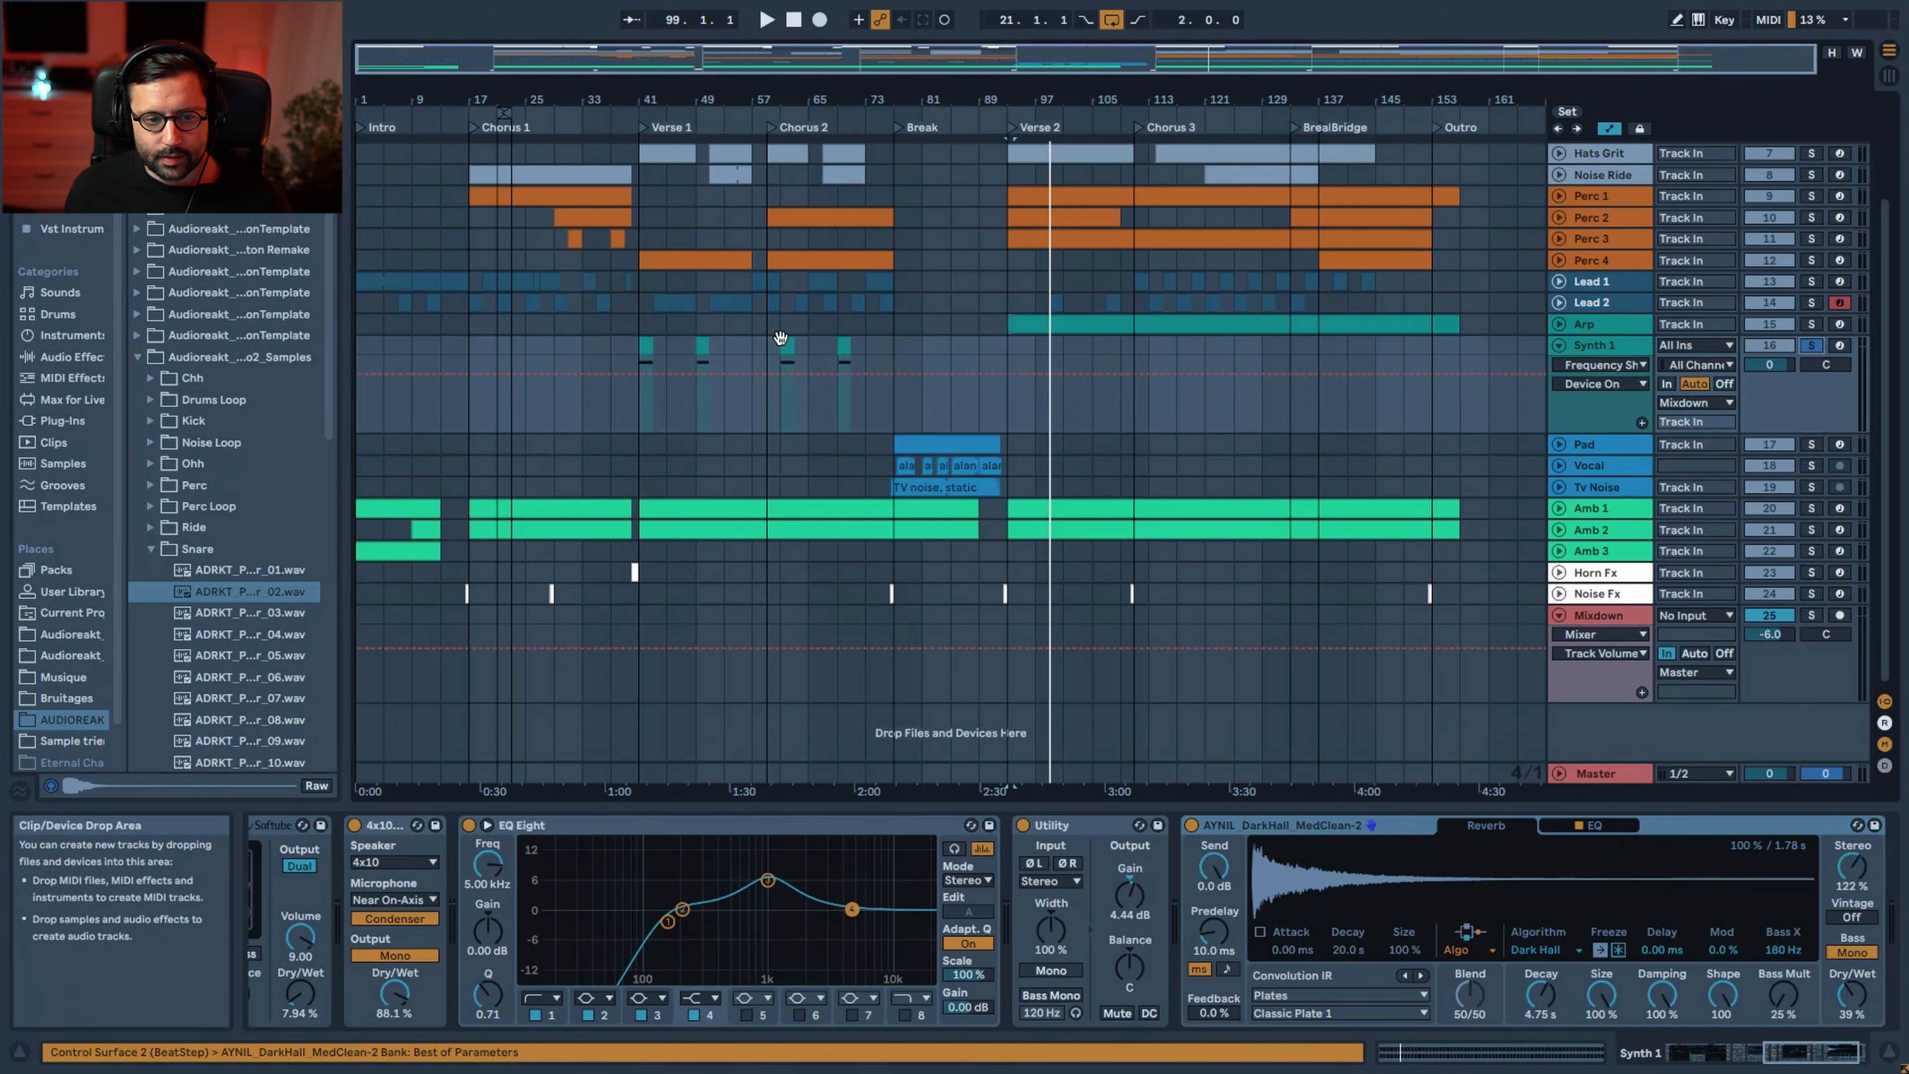
click(639, 347)
key(space)
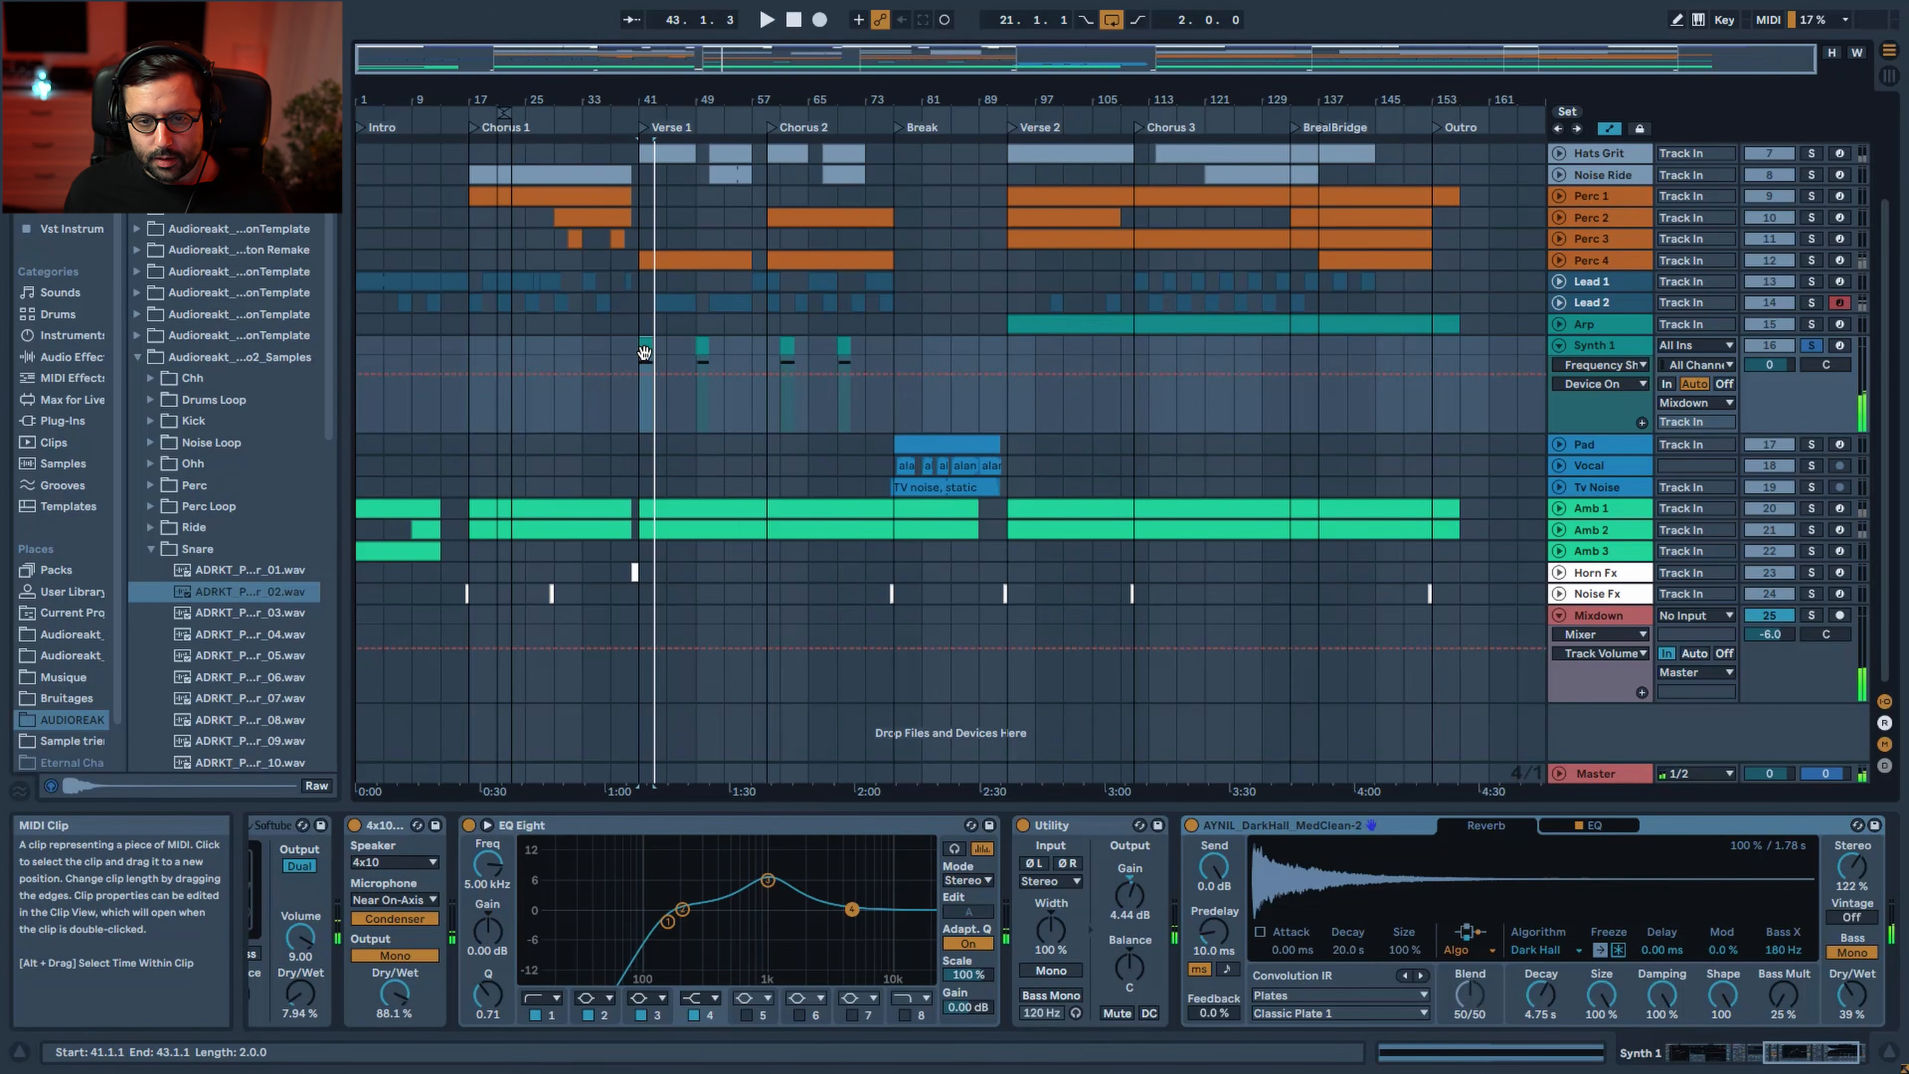
Show the beginning of Synth 1's device chain and deactivate its Frequency Shifter
click(1794, 1057)
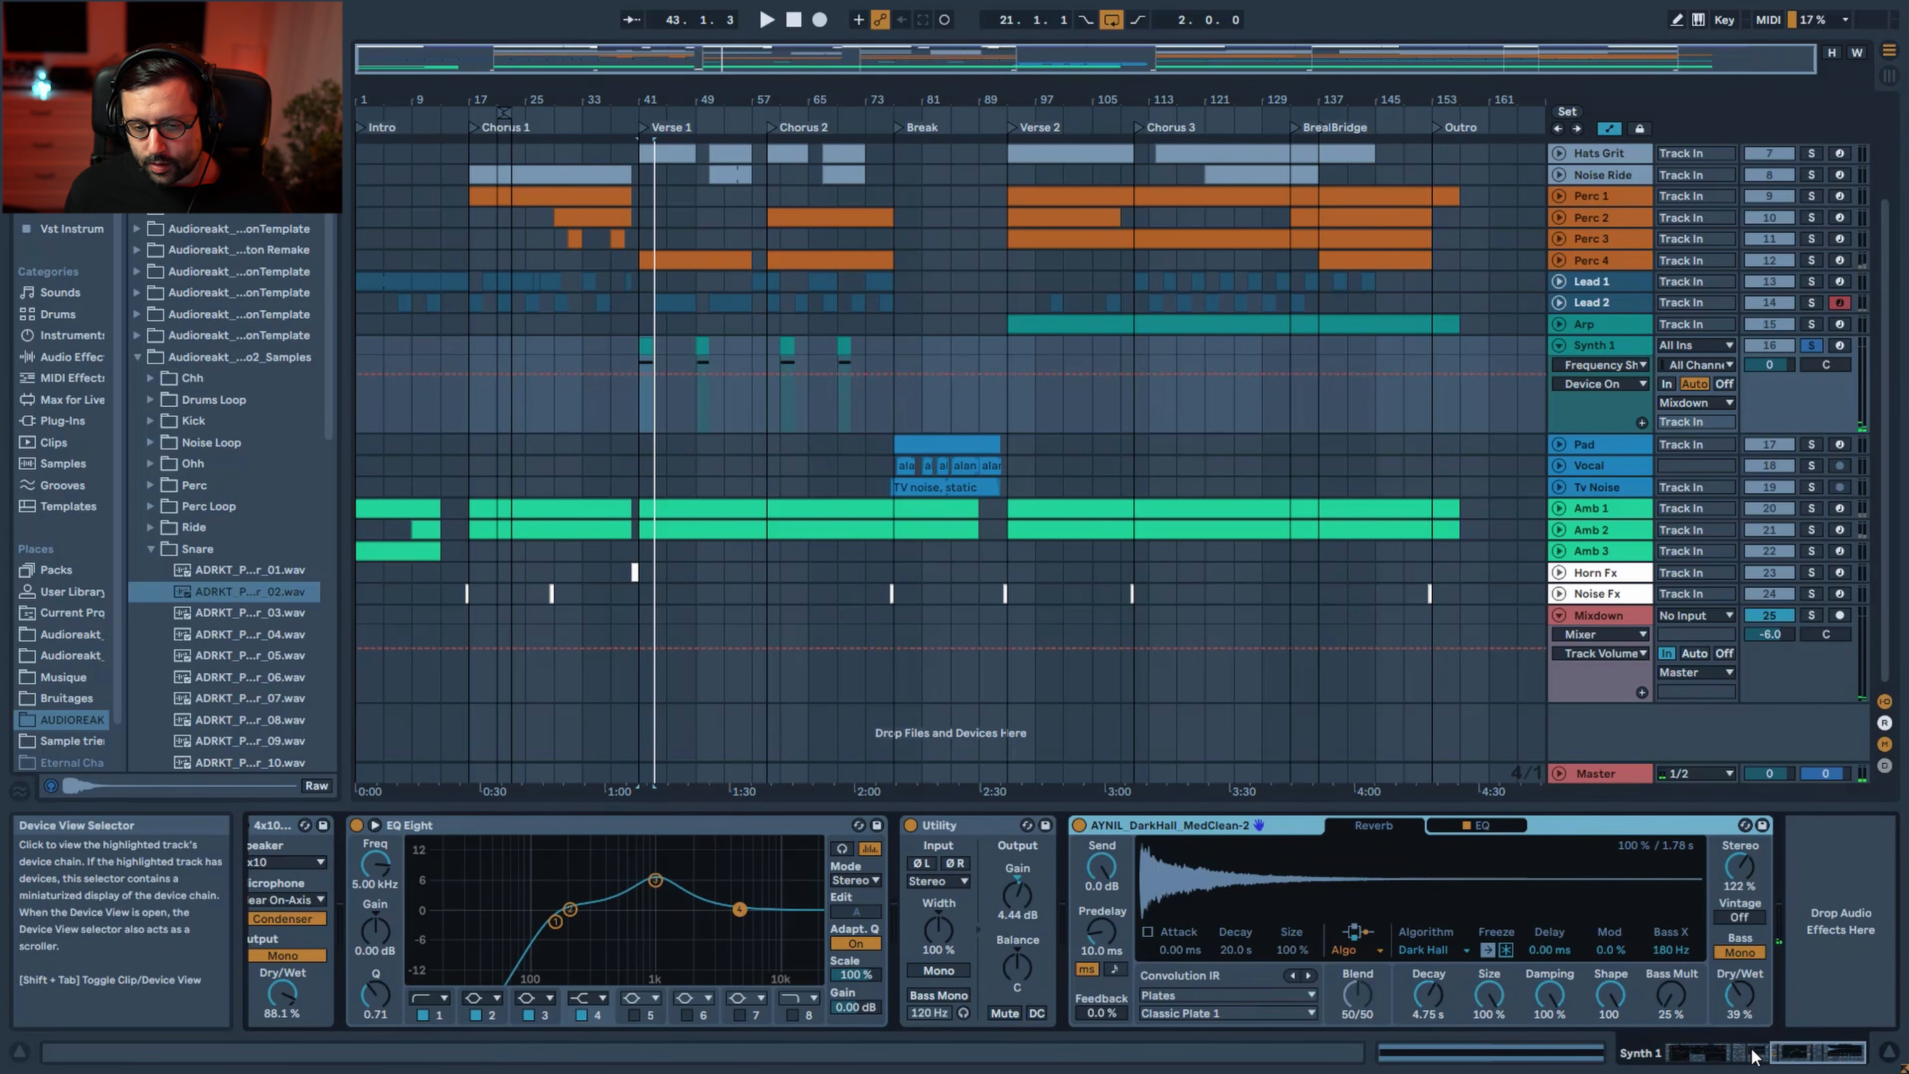
click(1690, 1059)
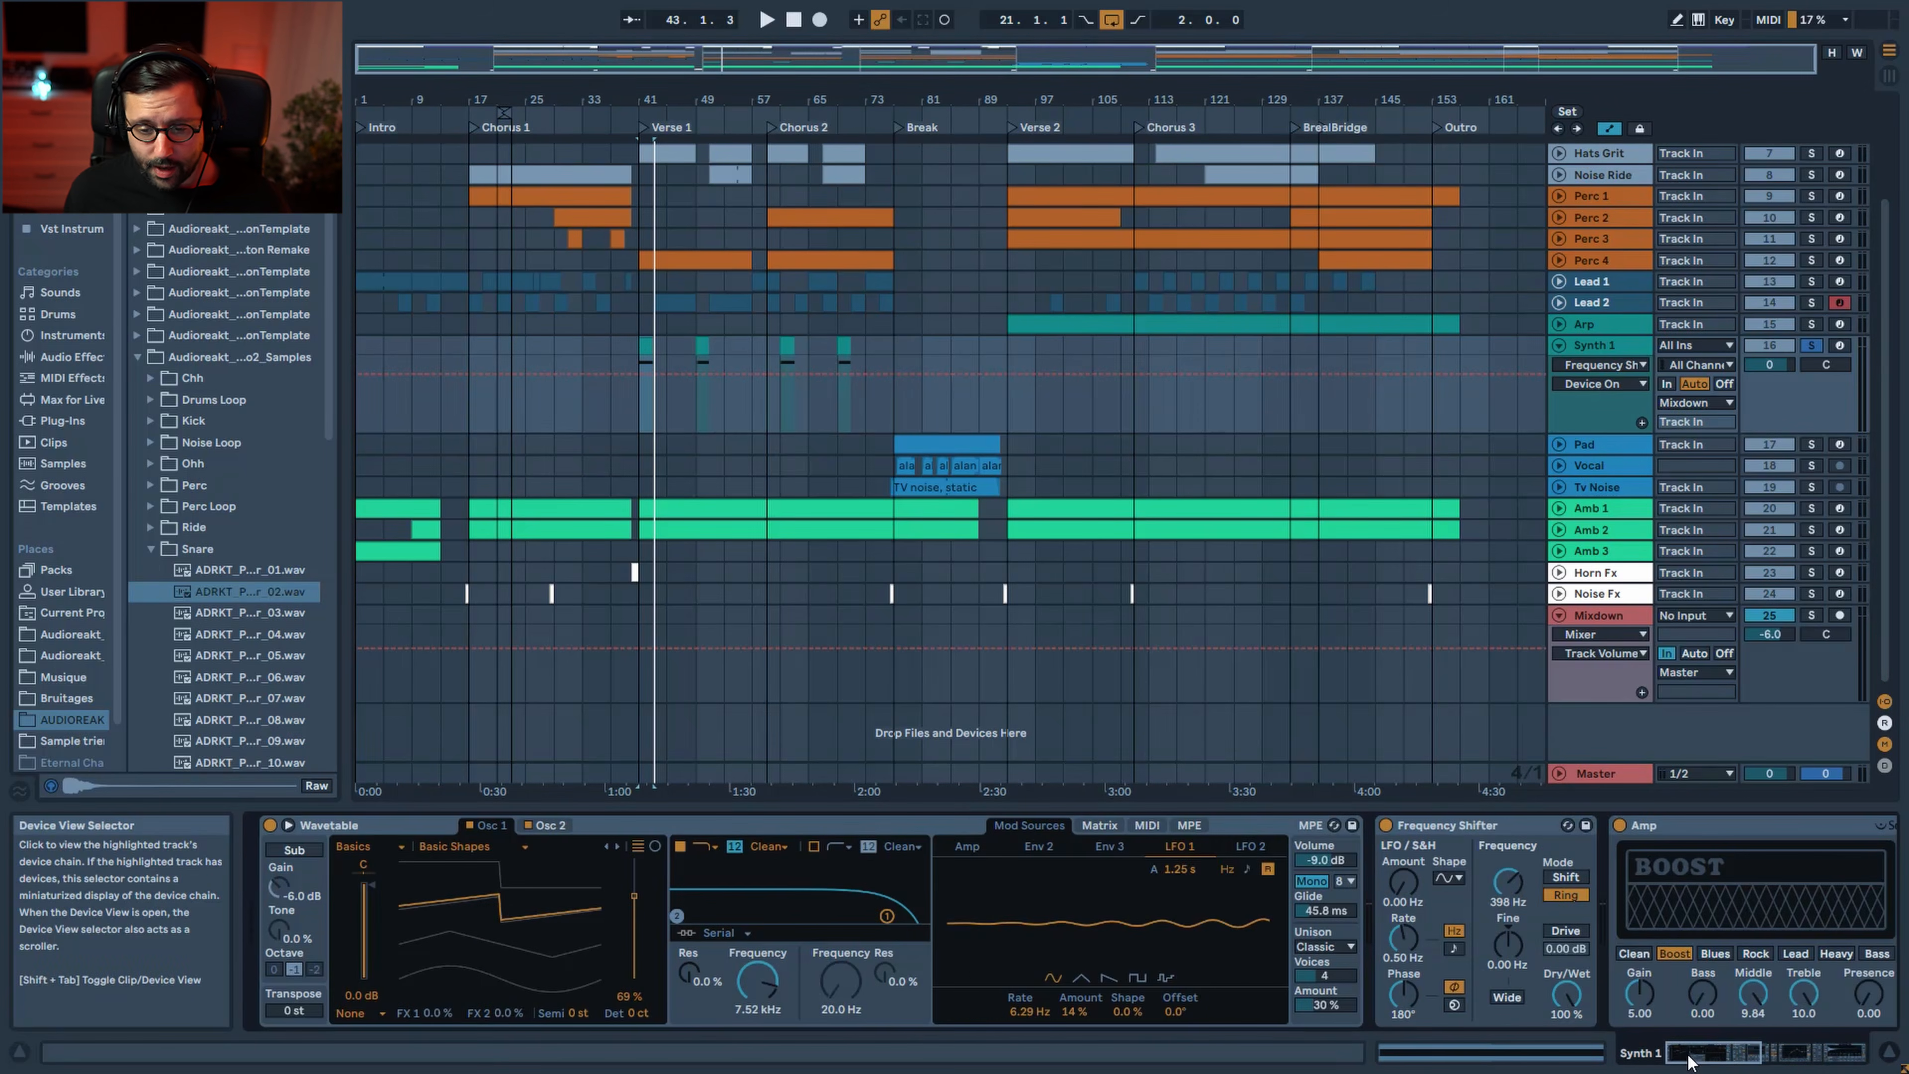
click(1465, 825)
click(1385, 825)
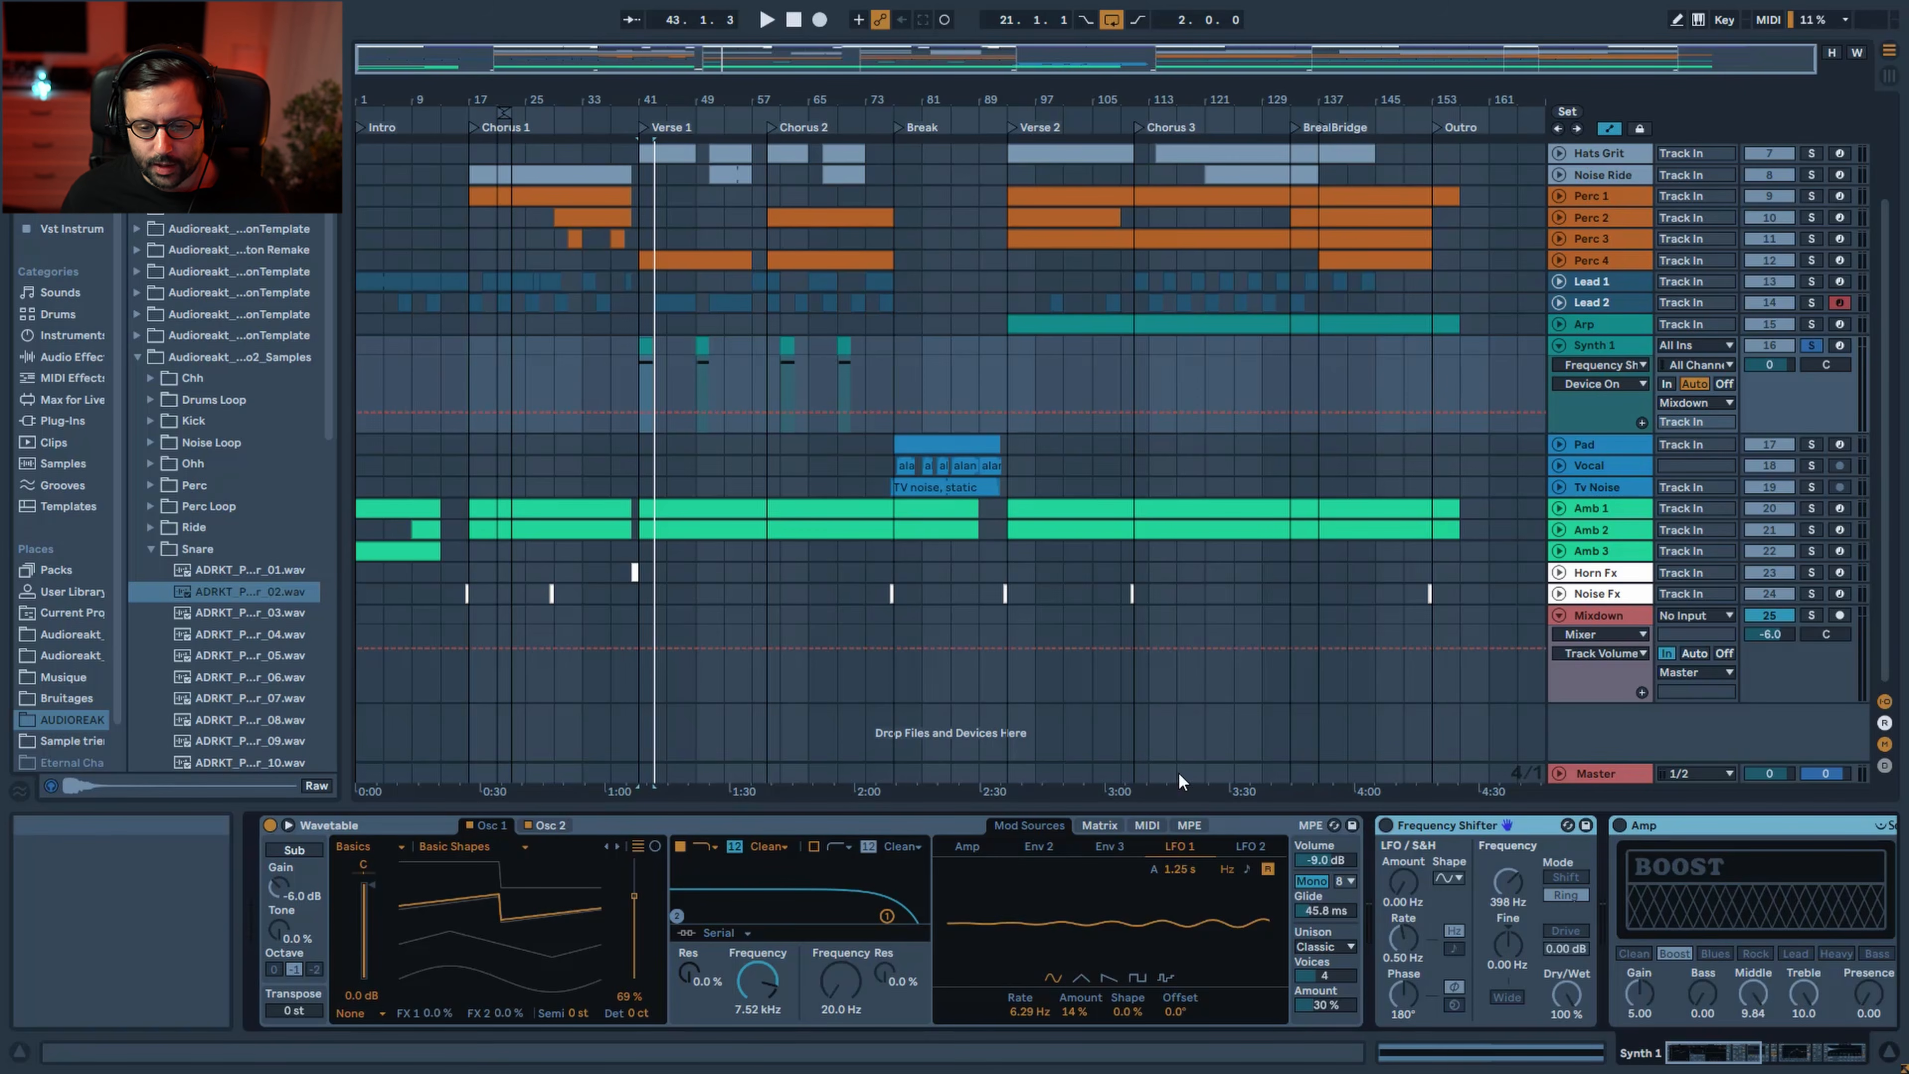
Show Wavetable's modulation matrix and audition Synth 1 with LFO 1's pitch modulation set to 0
click(1100, 825)
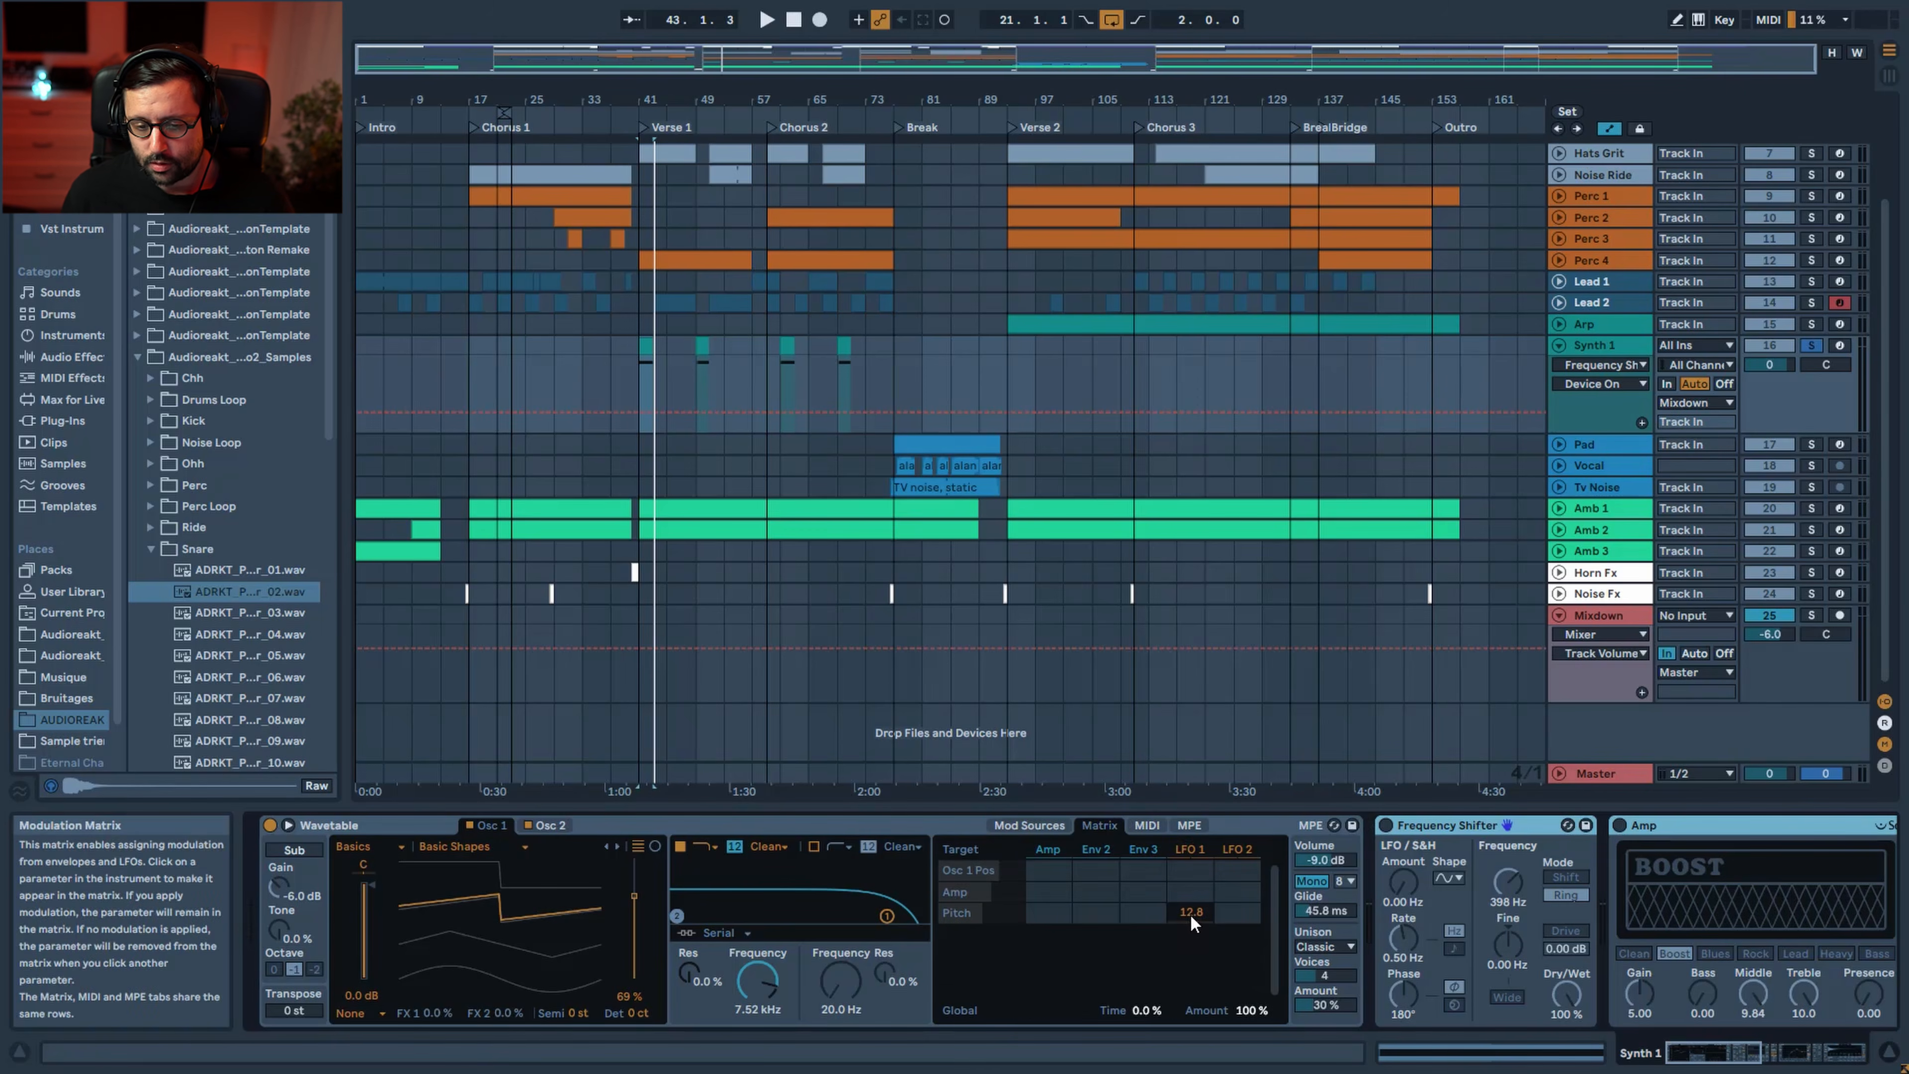
key(space)
drag(1192, 919, 1192, 950)
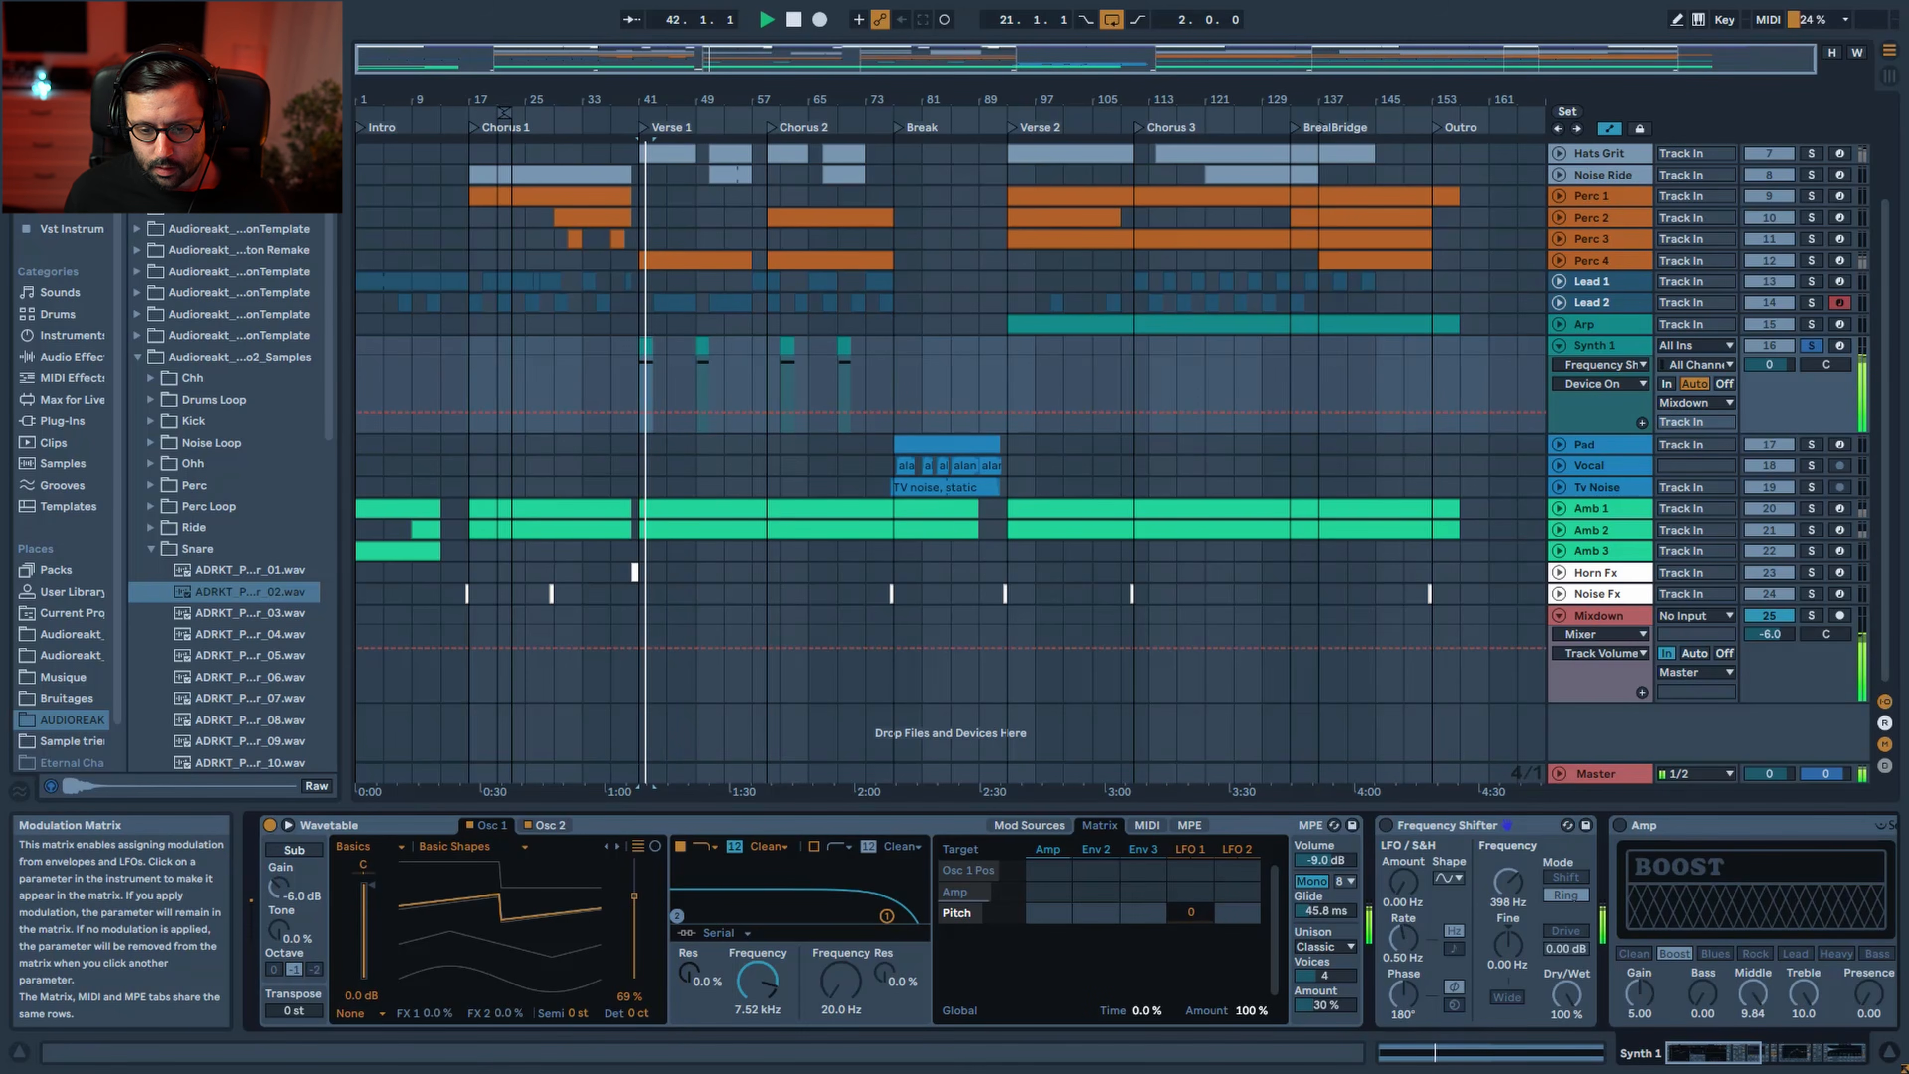
key(space)
key(space)
Show Wavetable's oscillator 2 and try a different semitone transpose for it during playback
click(552, 831)
click(551, 829)
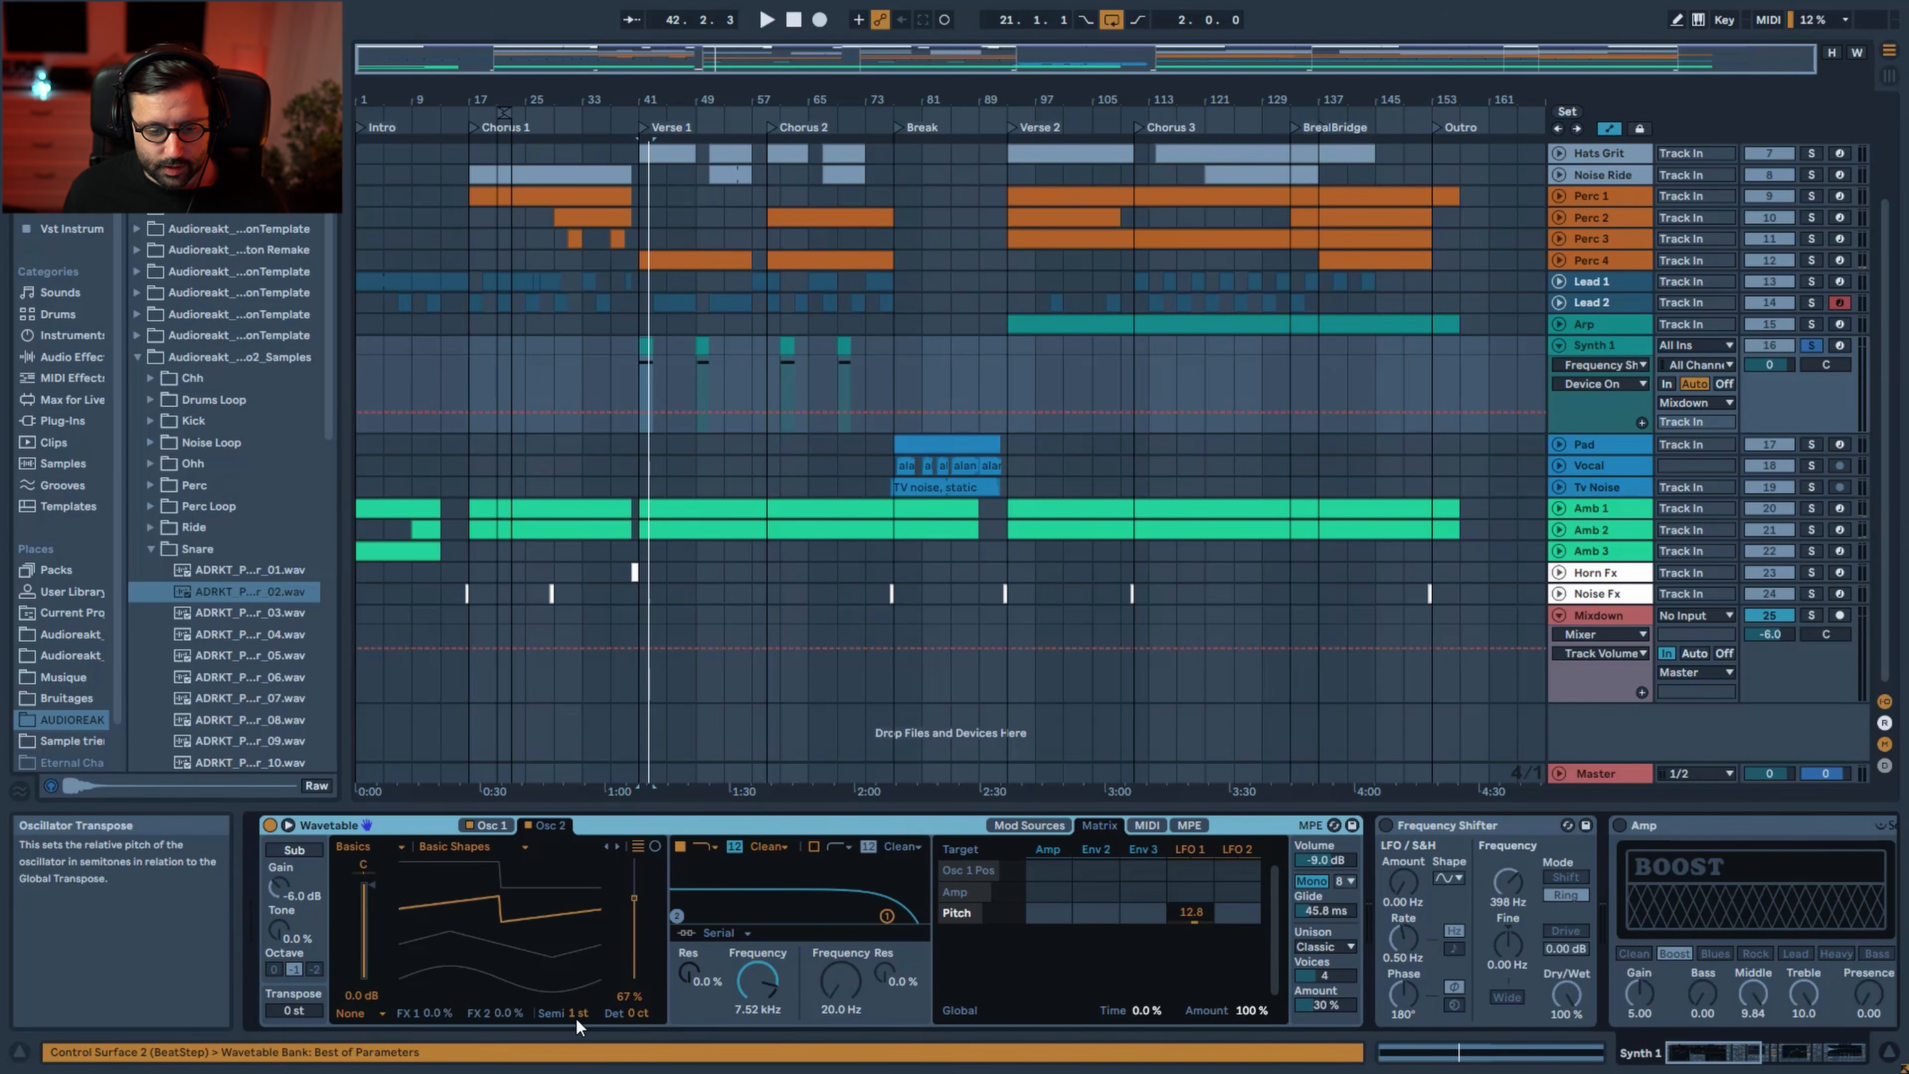
key(space)
drag(576, 1015, 576, 1024)
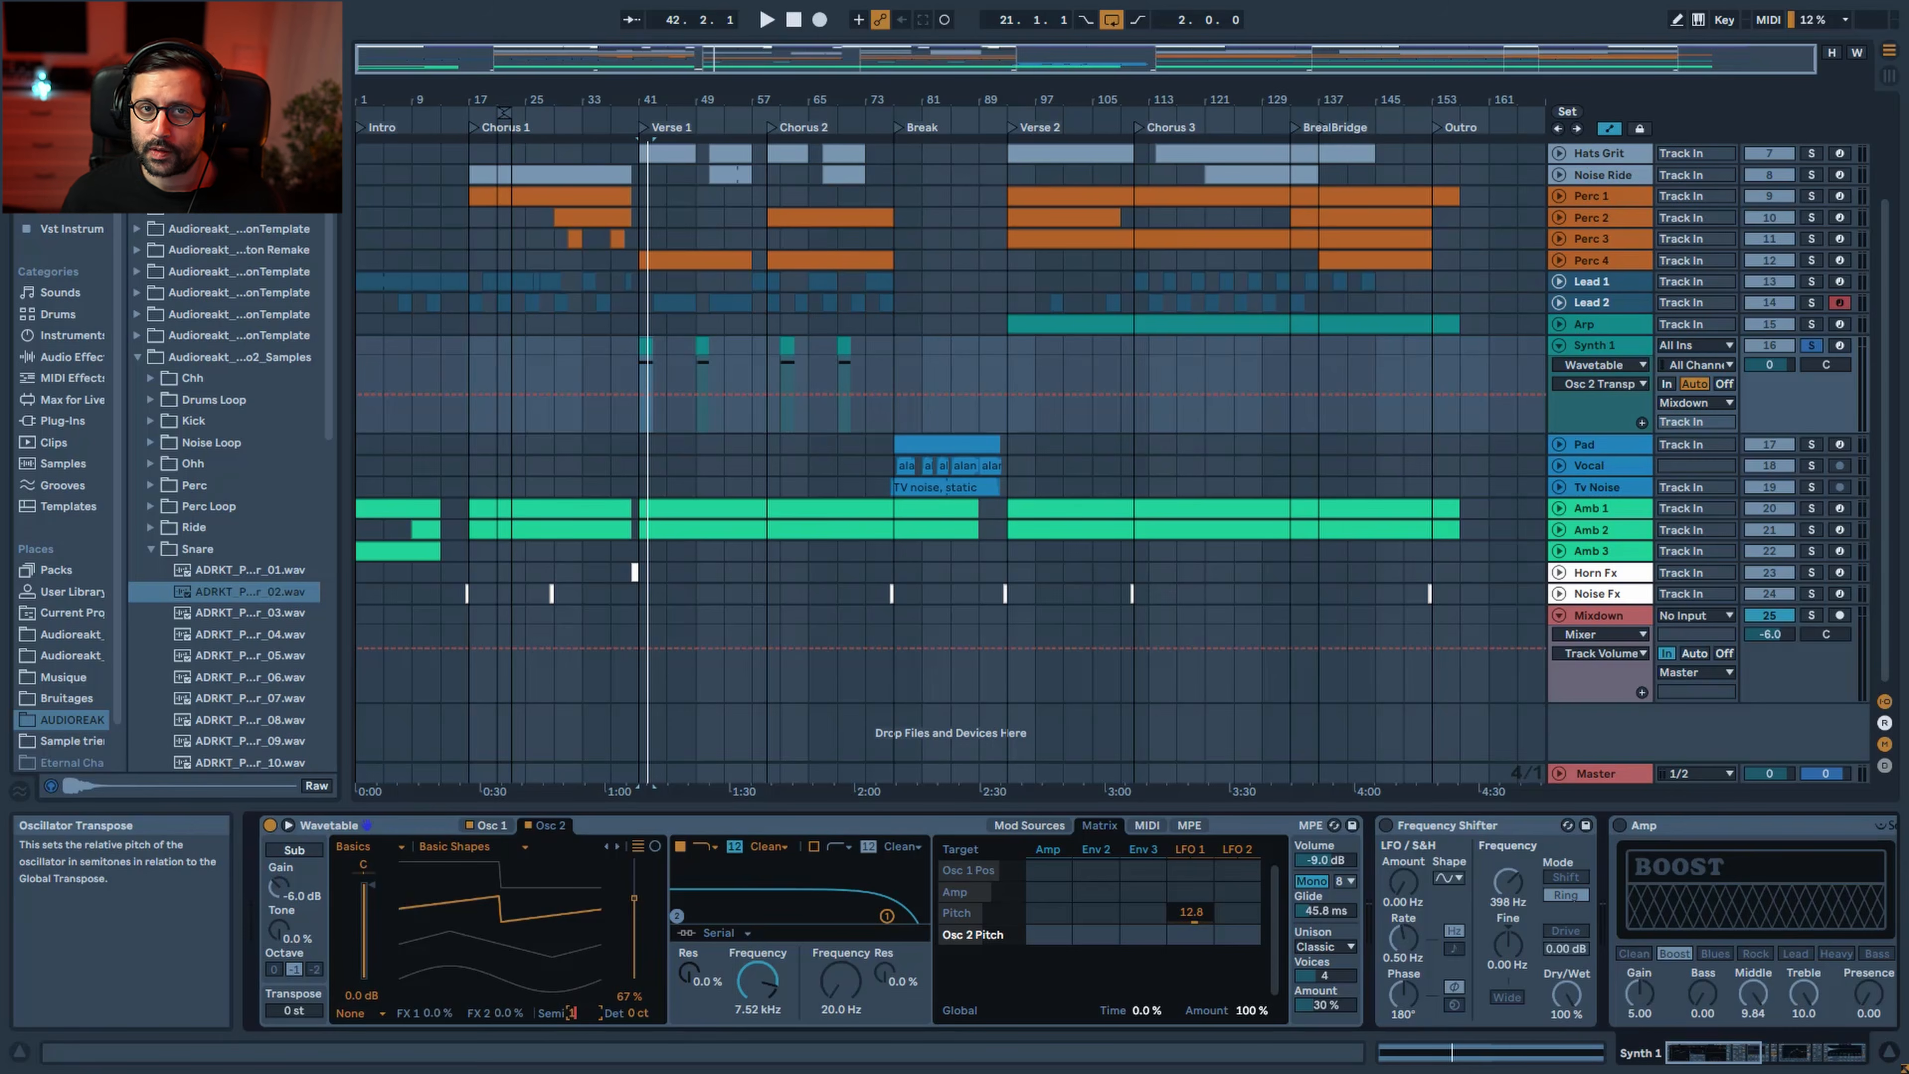
key(space)
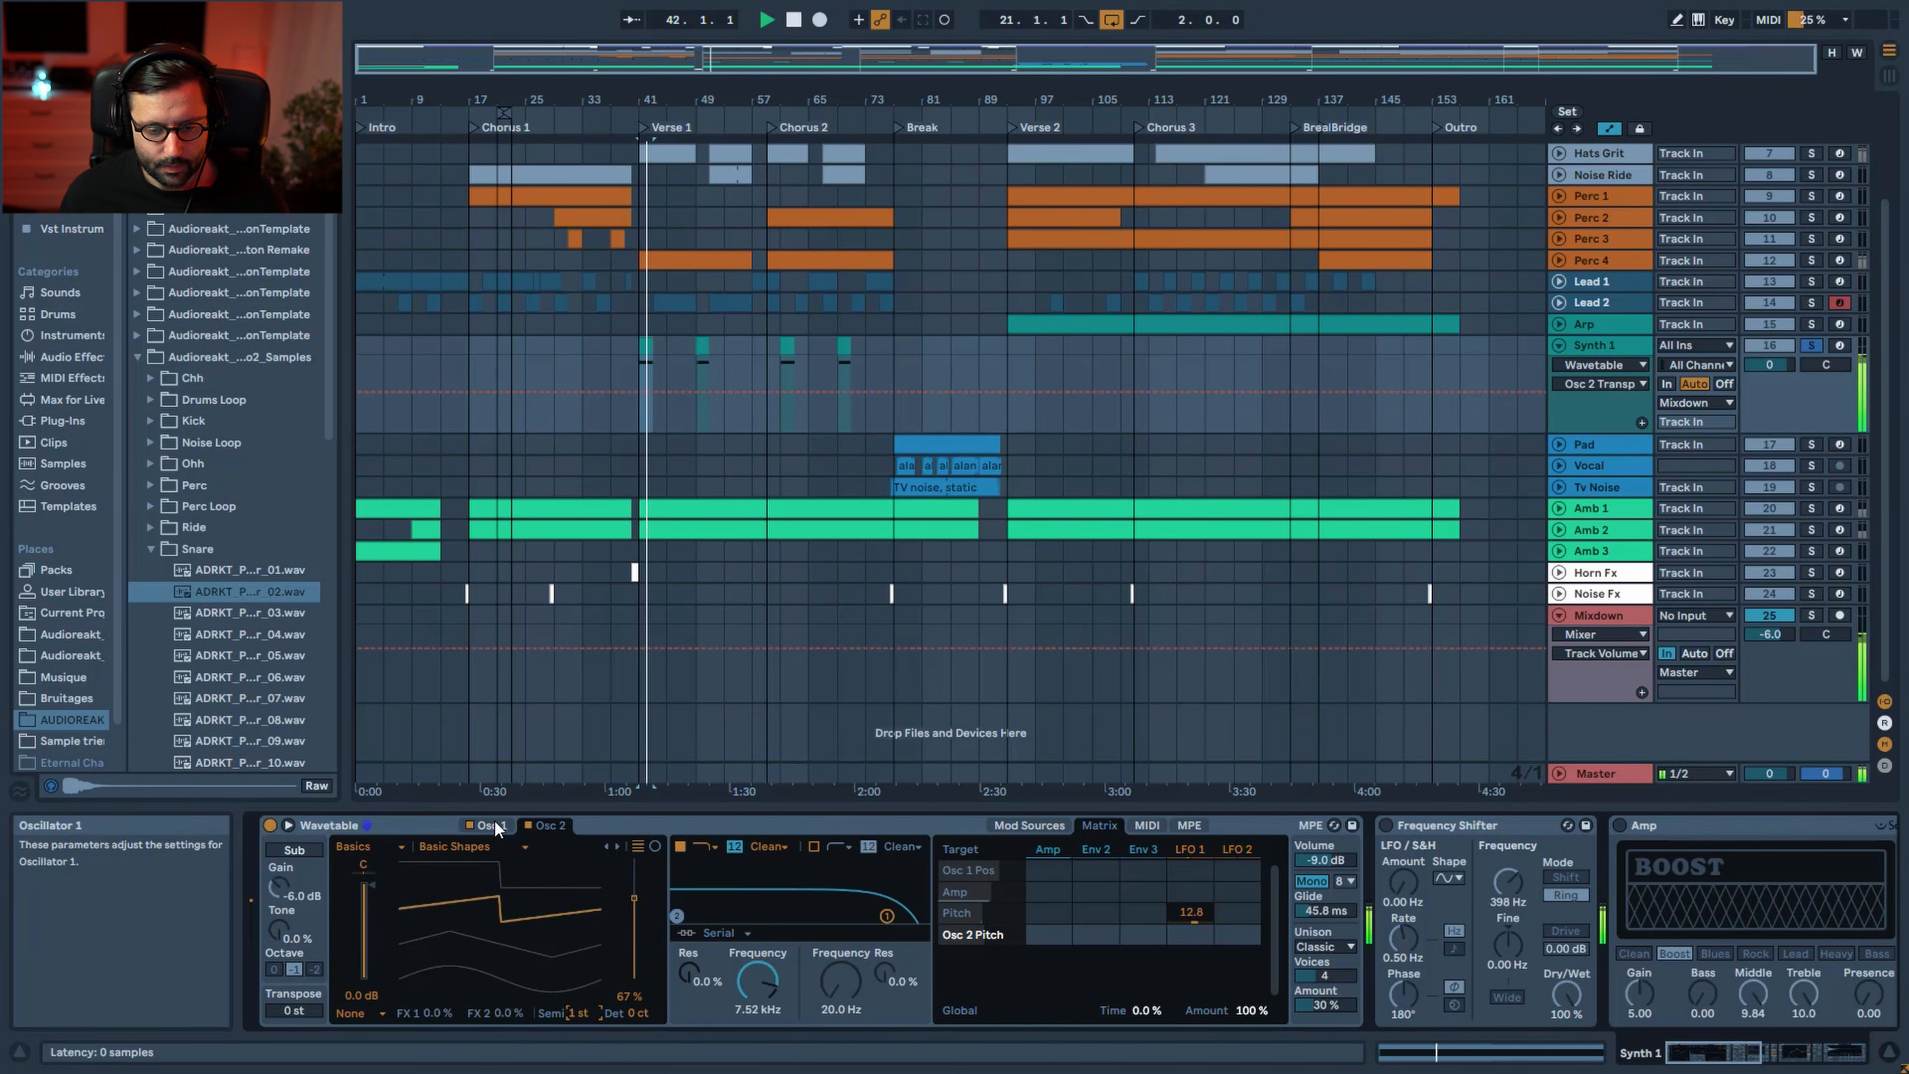
Compare Wavetable's unison modes None and Classic during playback, and return to oscillator 1
click(1344, 946)
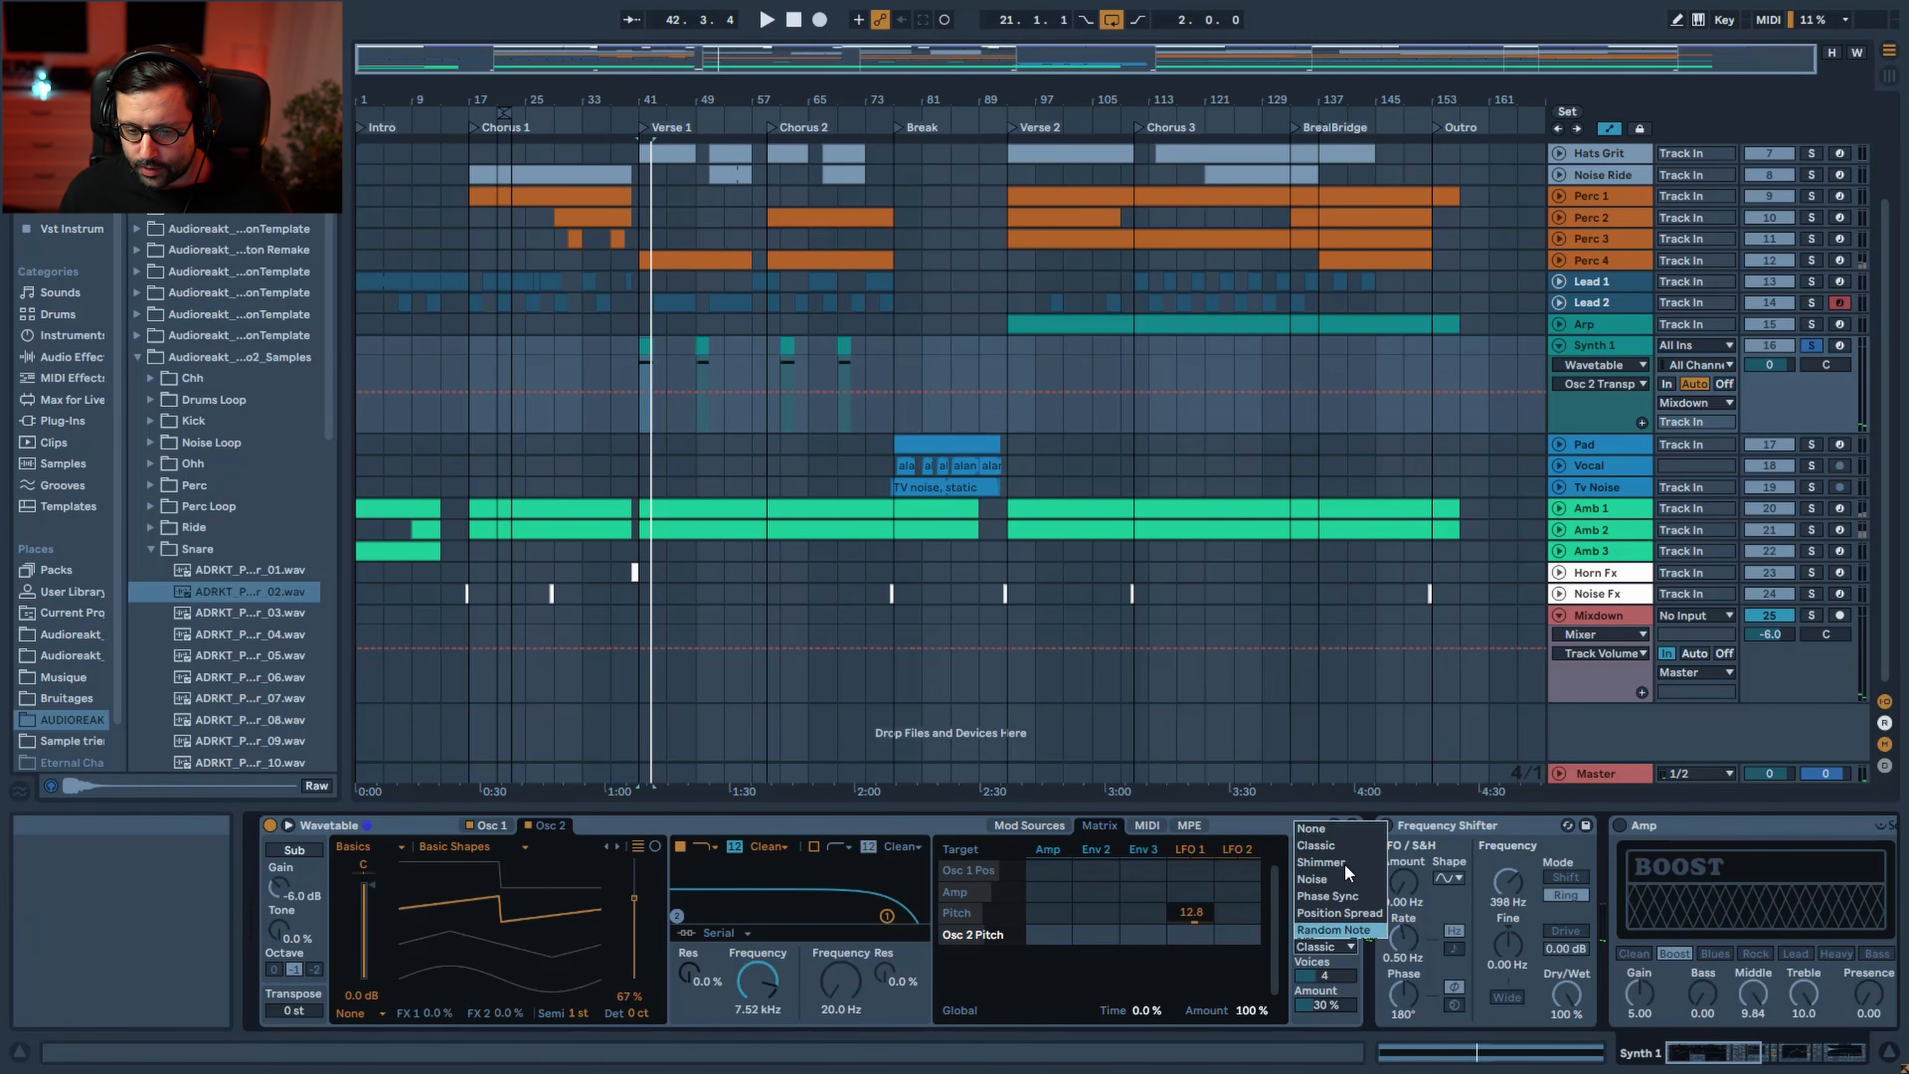
click(1339, 831)
click(1335, 942)
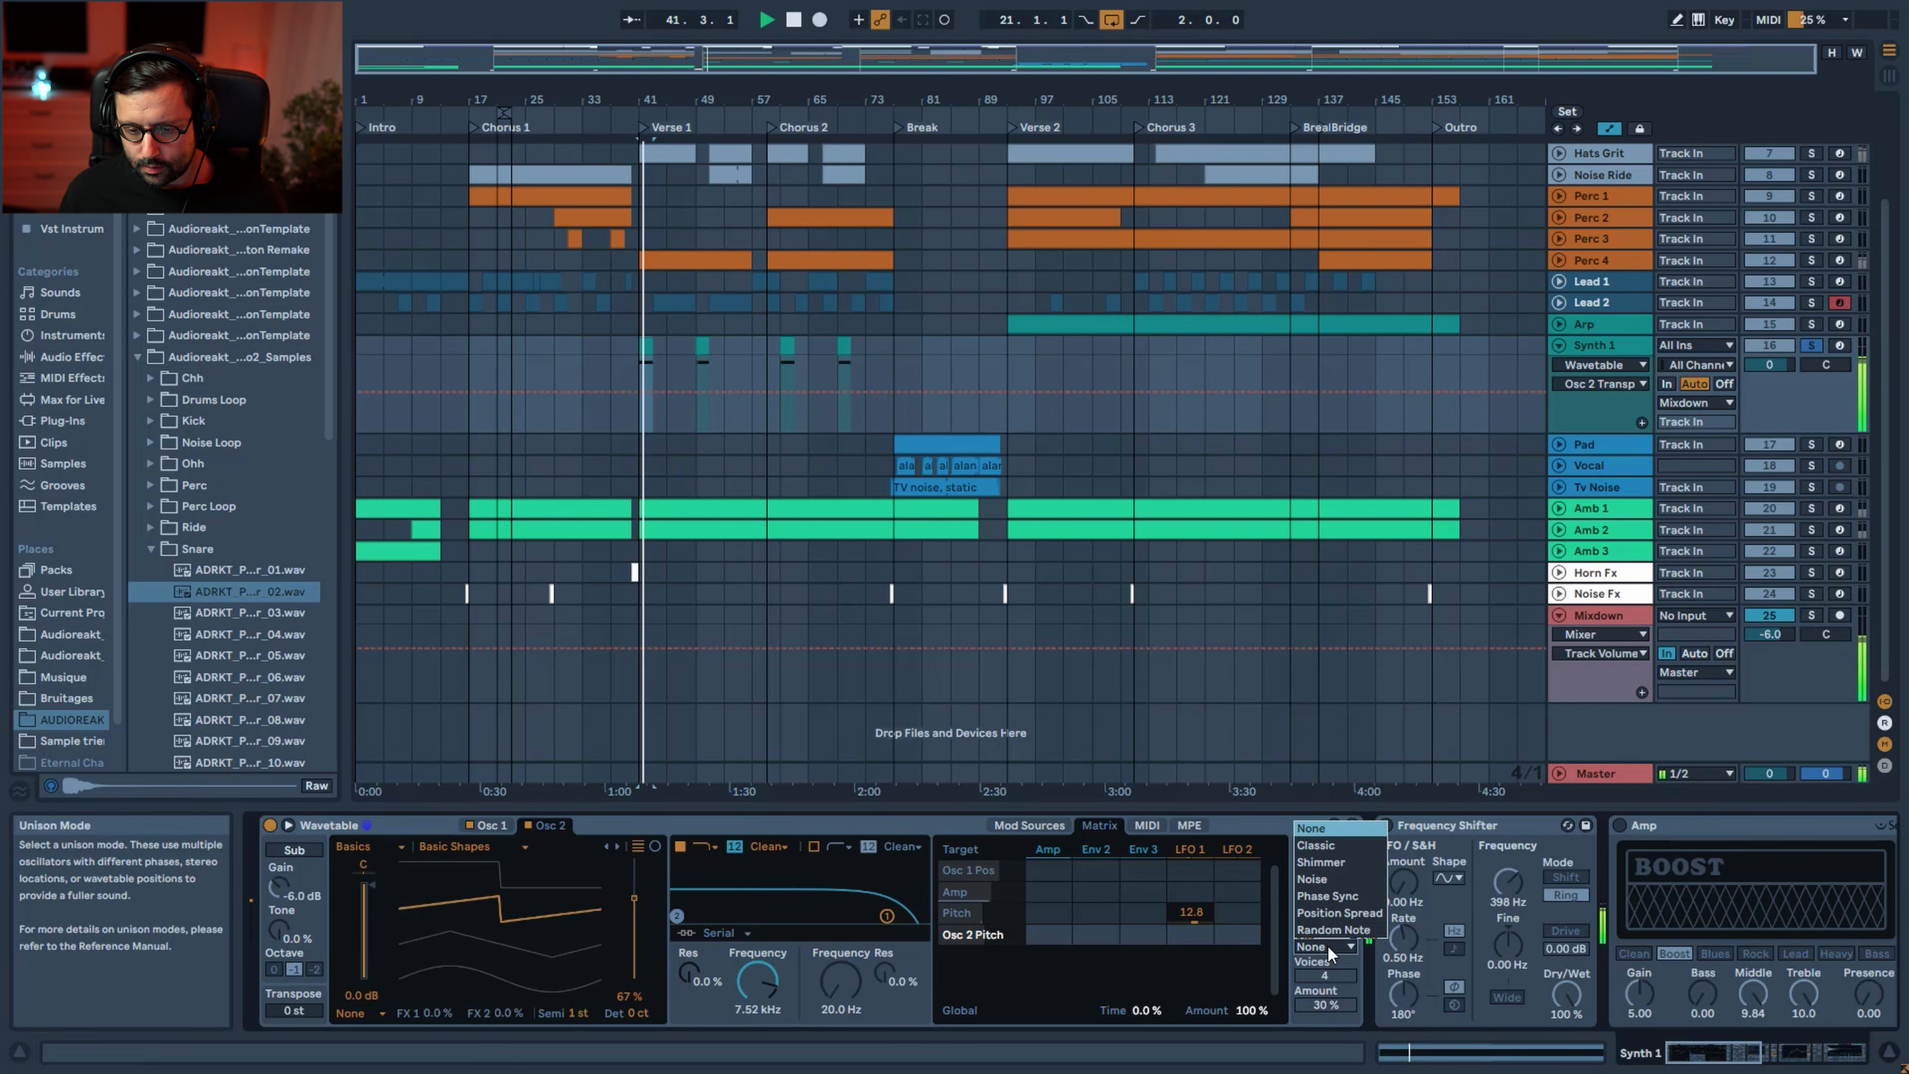
click(1325, 852)
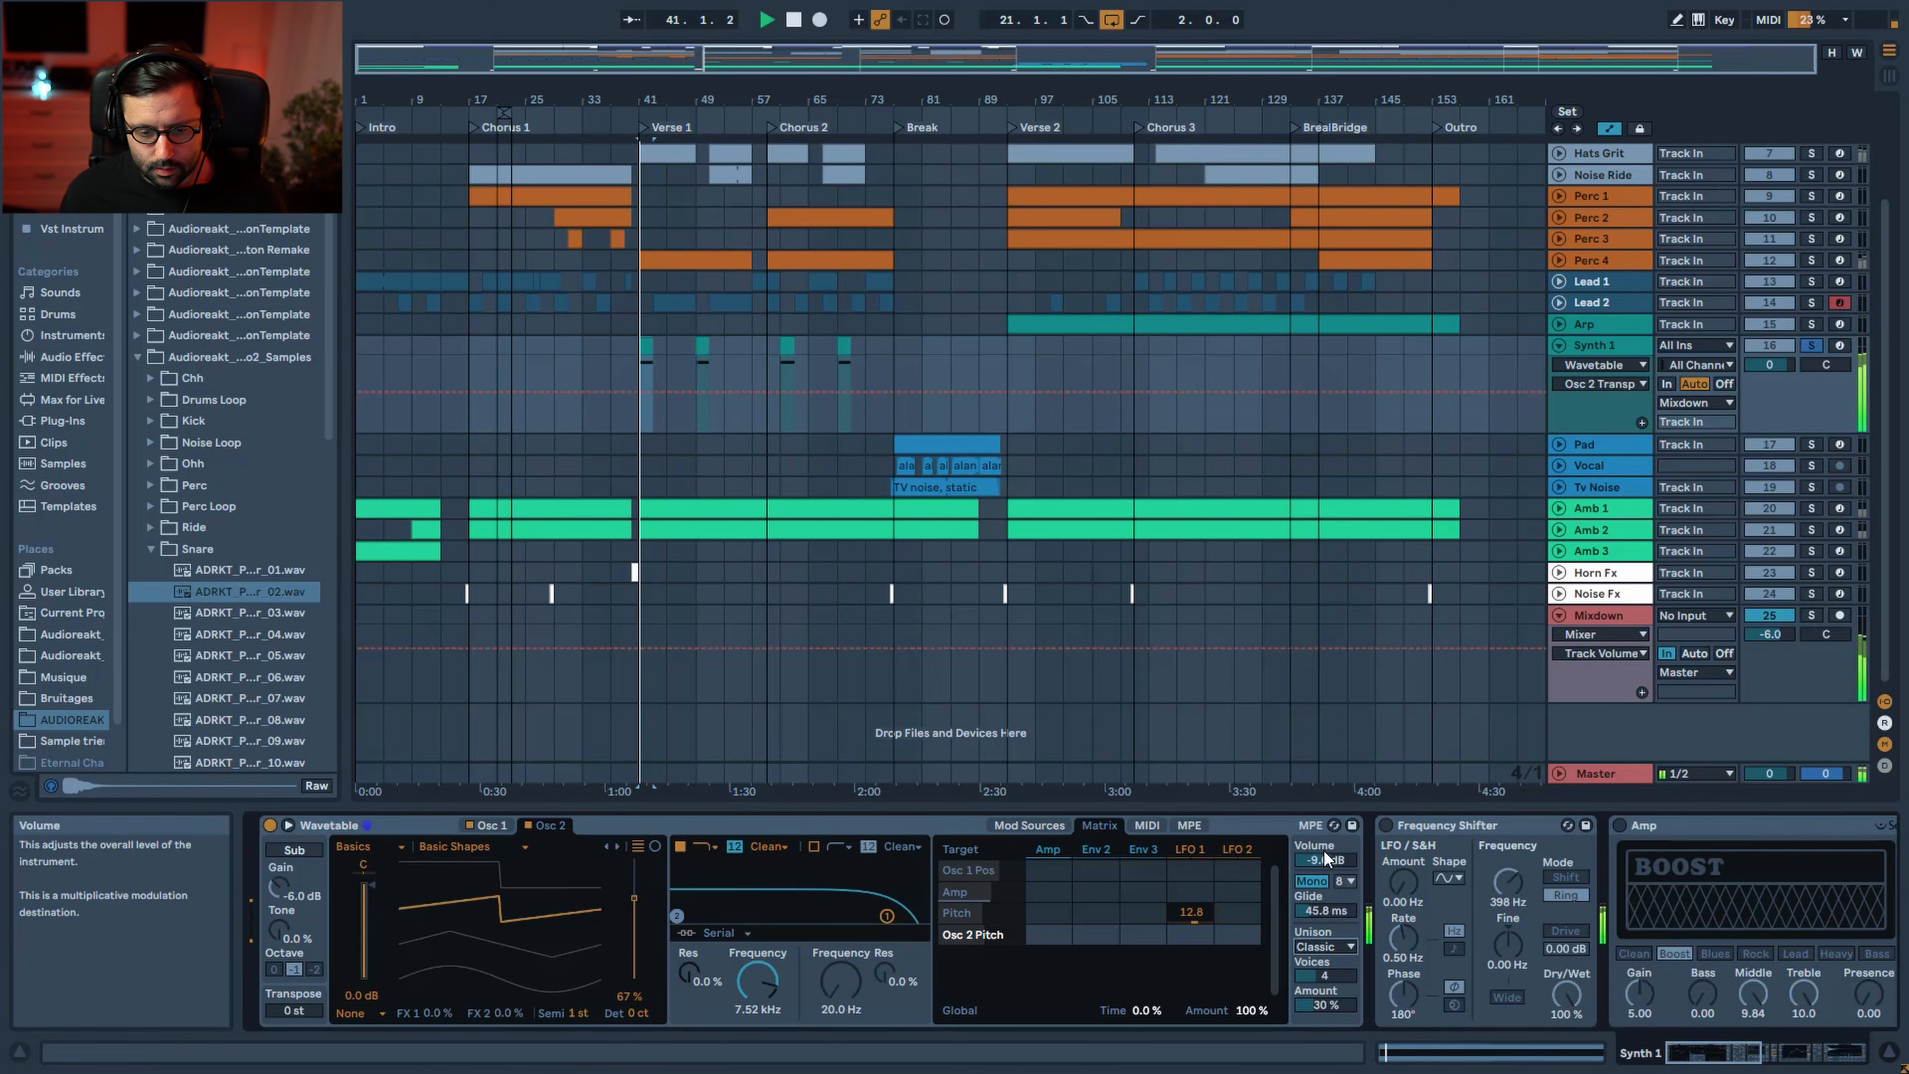
click(493, 822)
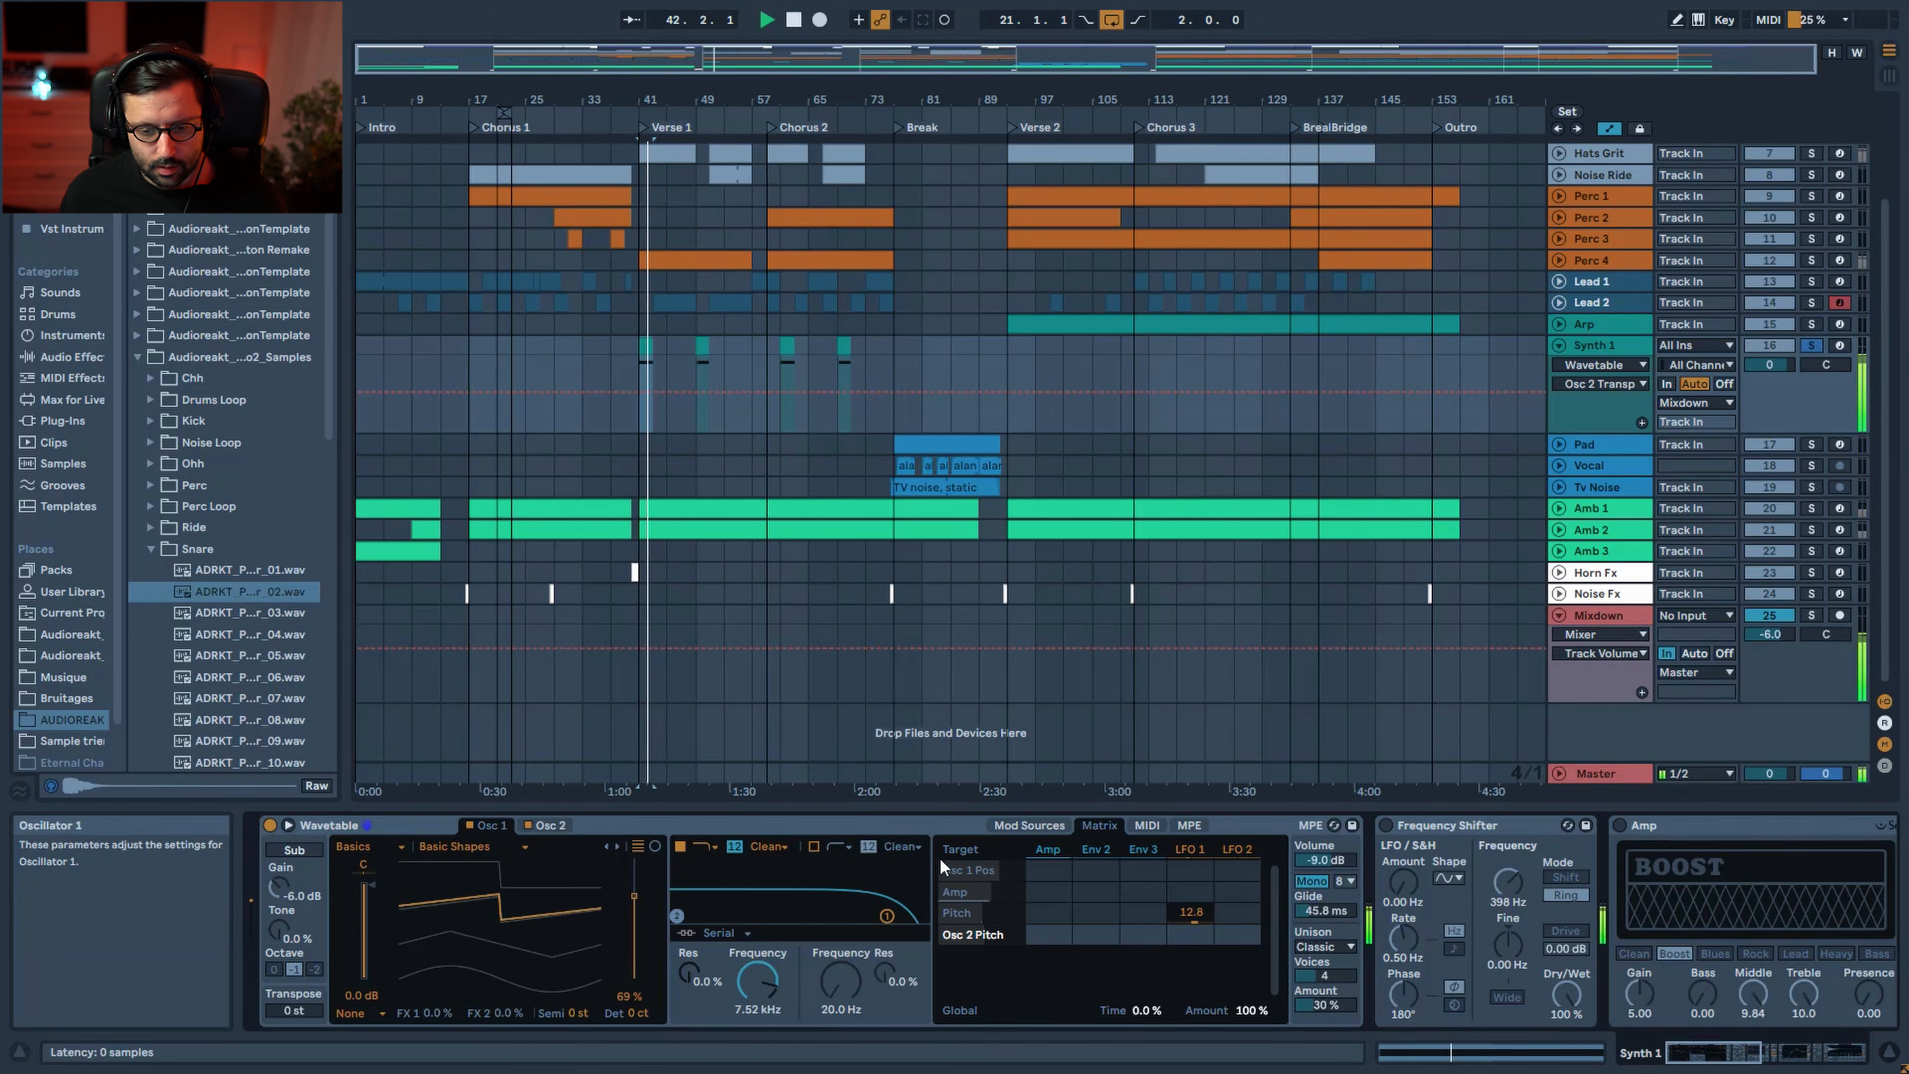
Toggle Synth 1's Frequency Shifter to compare the sound with and without it, and leave it active
click(1732, 1049)
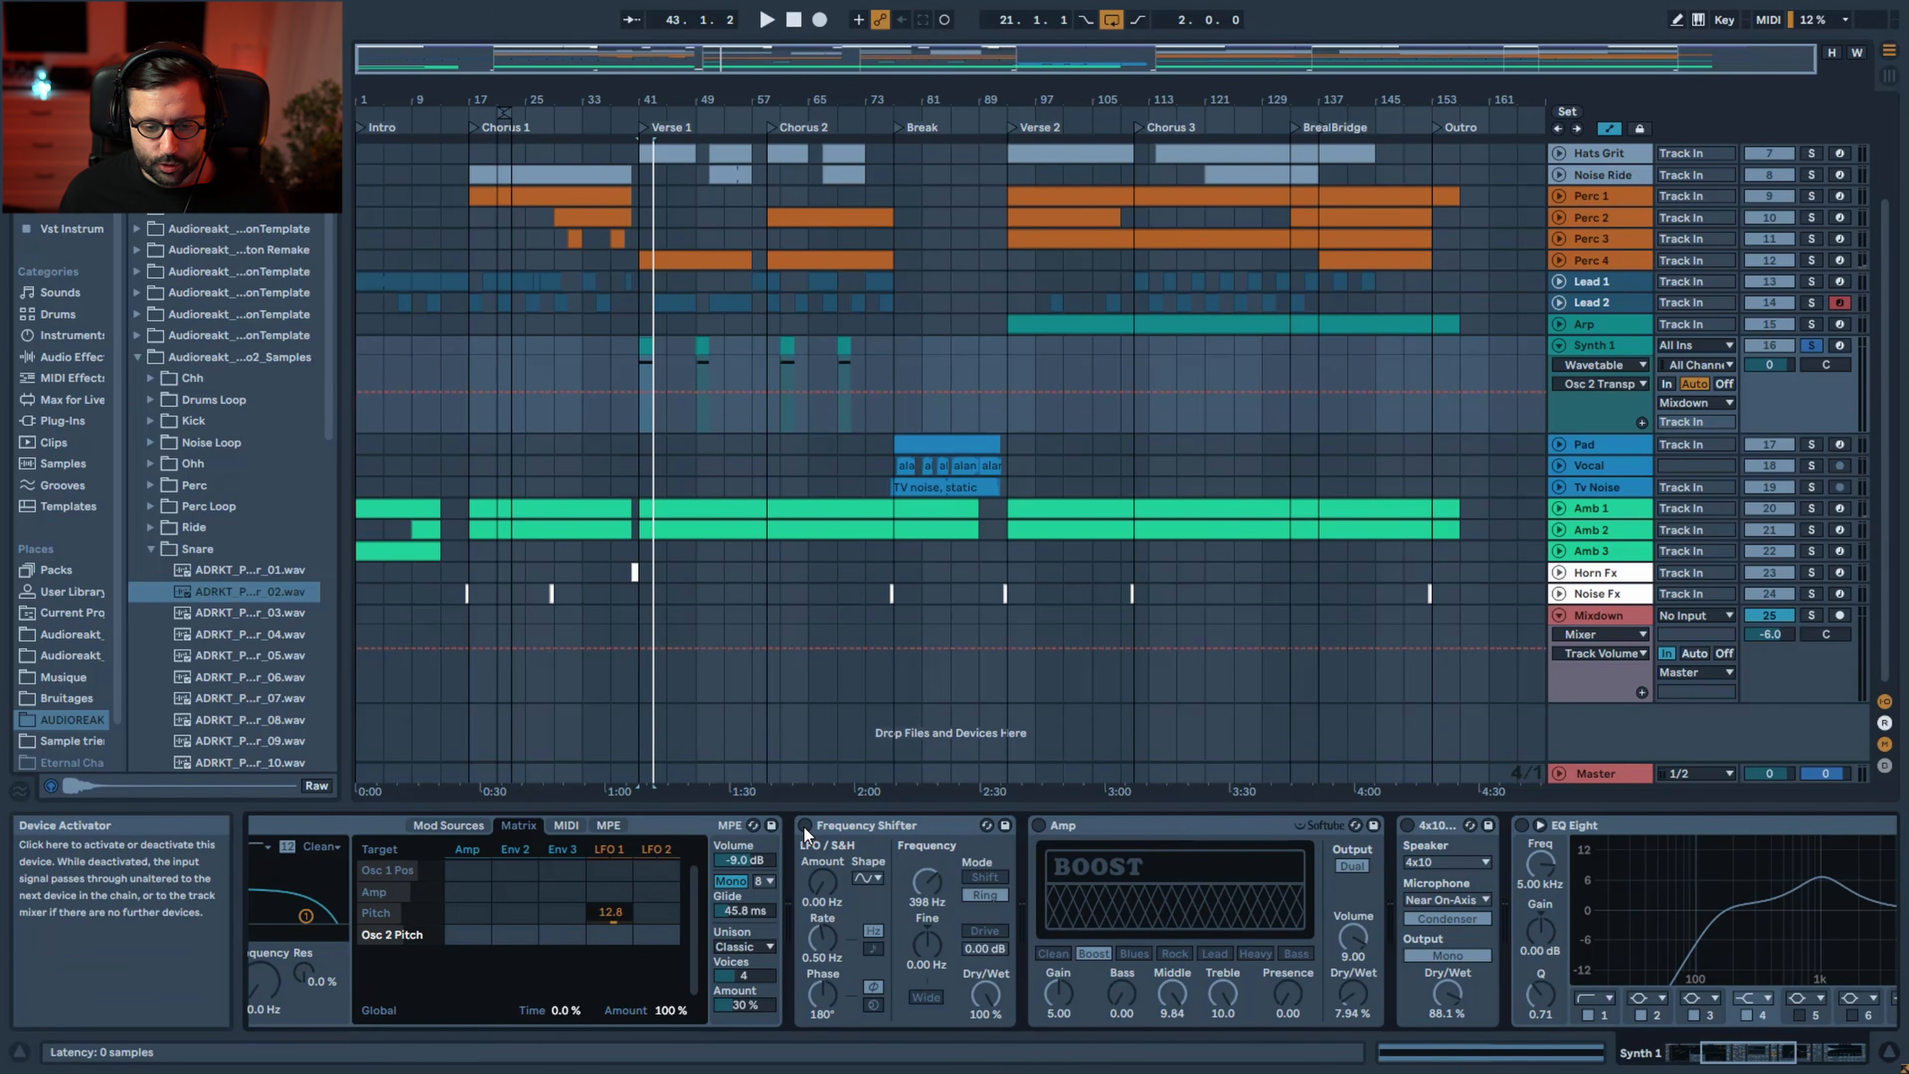
key(space)
click(804, 827)
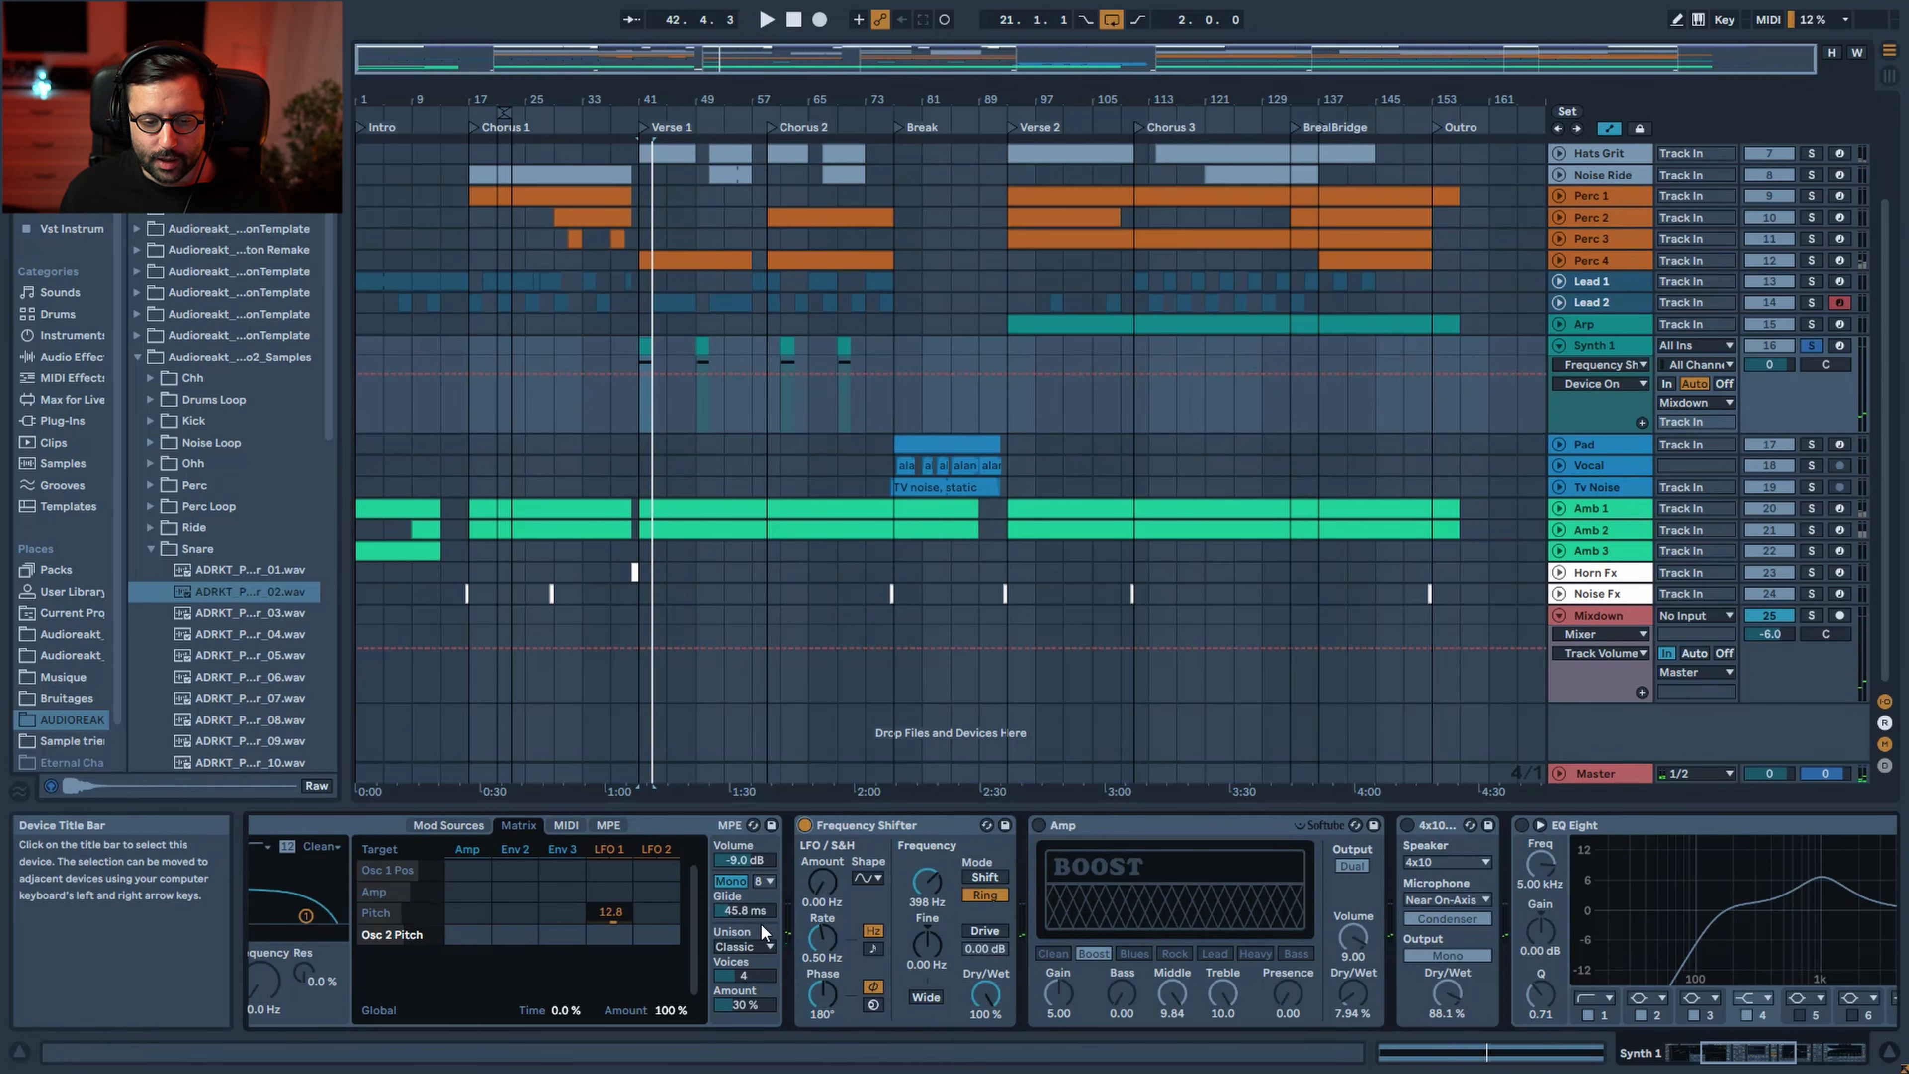
click(806, 826)
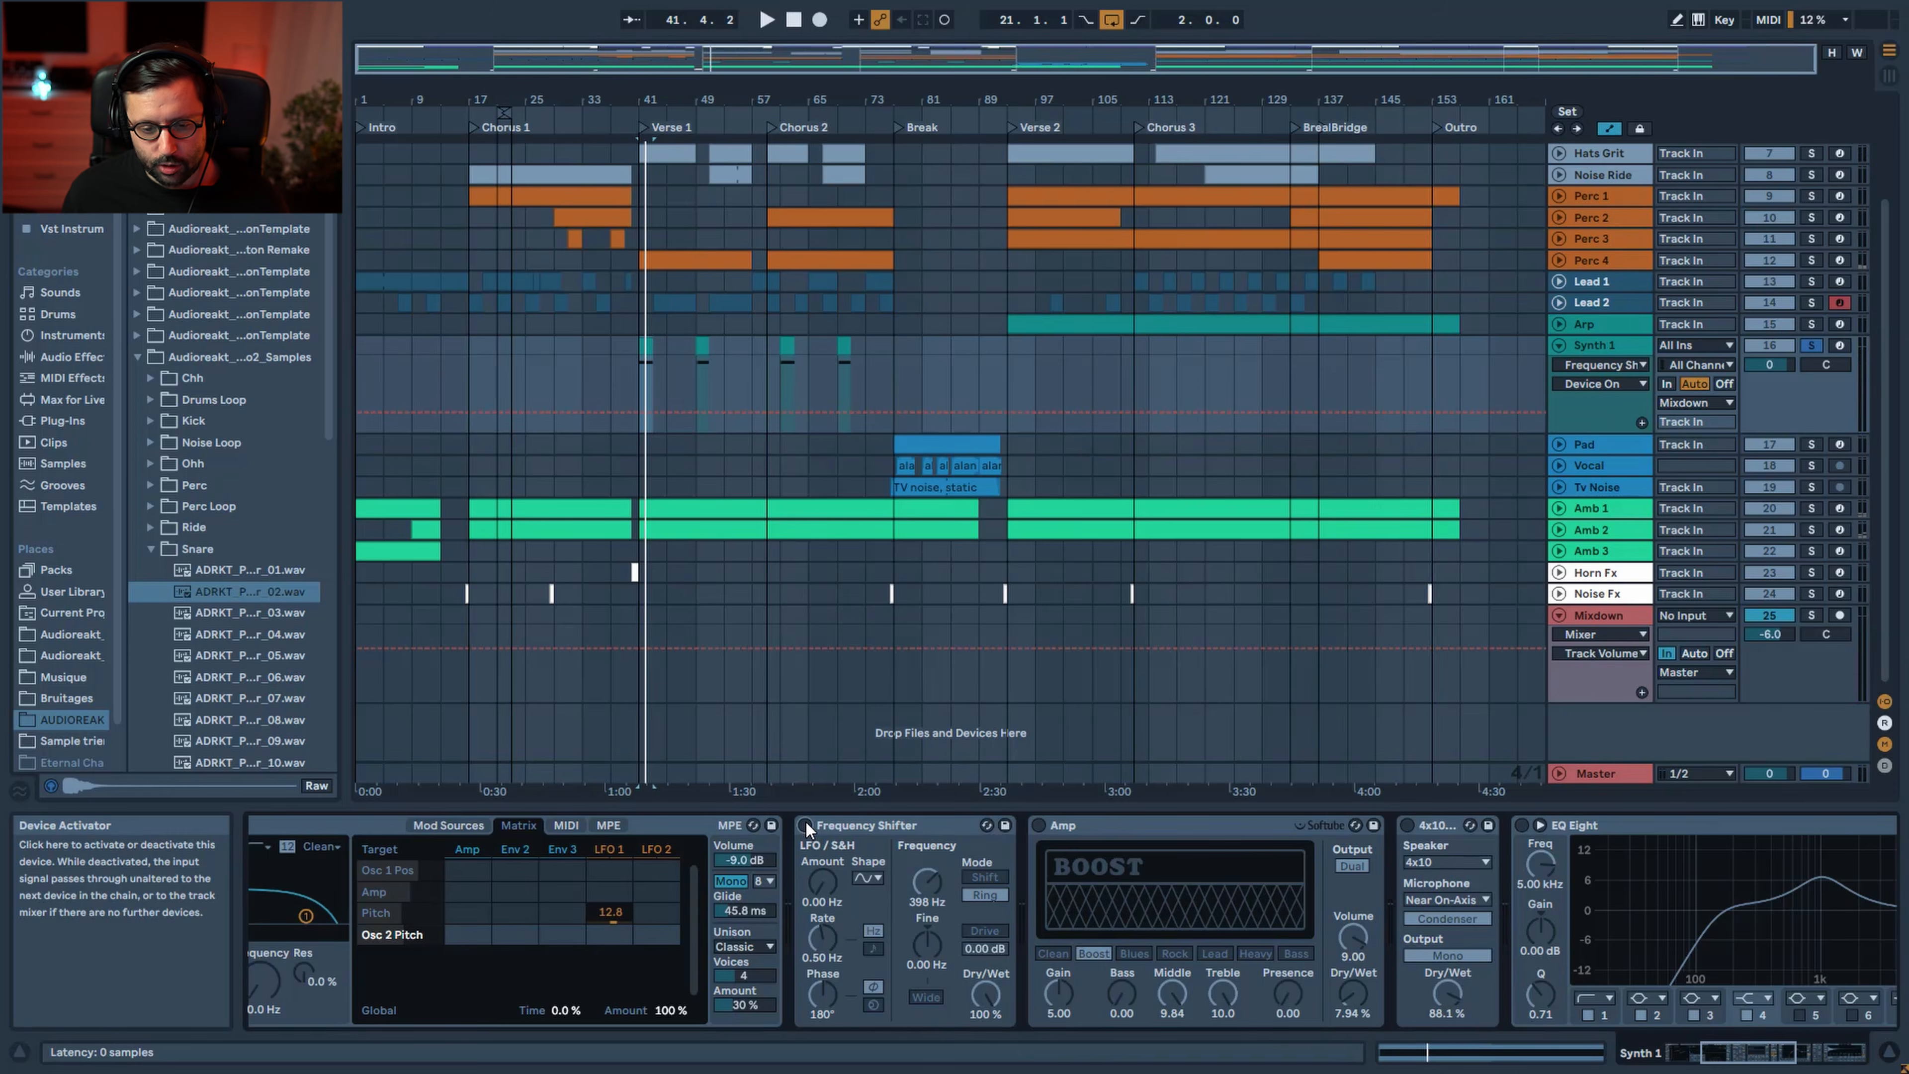
click(806, 824)
key(space)
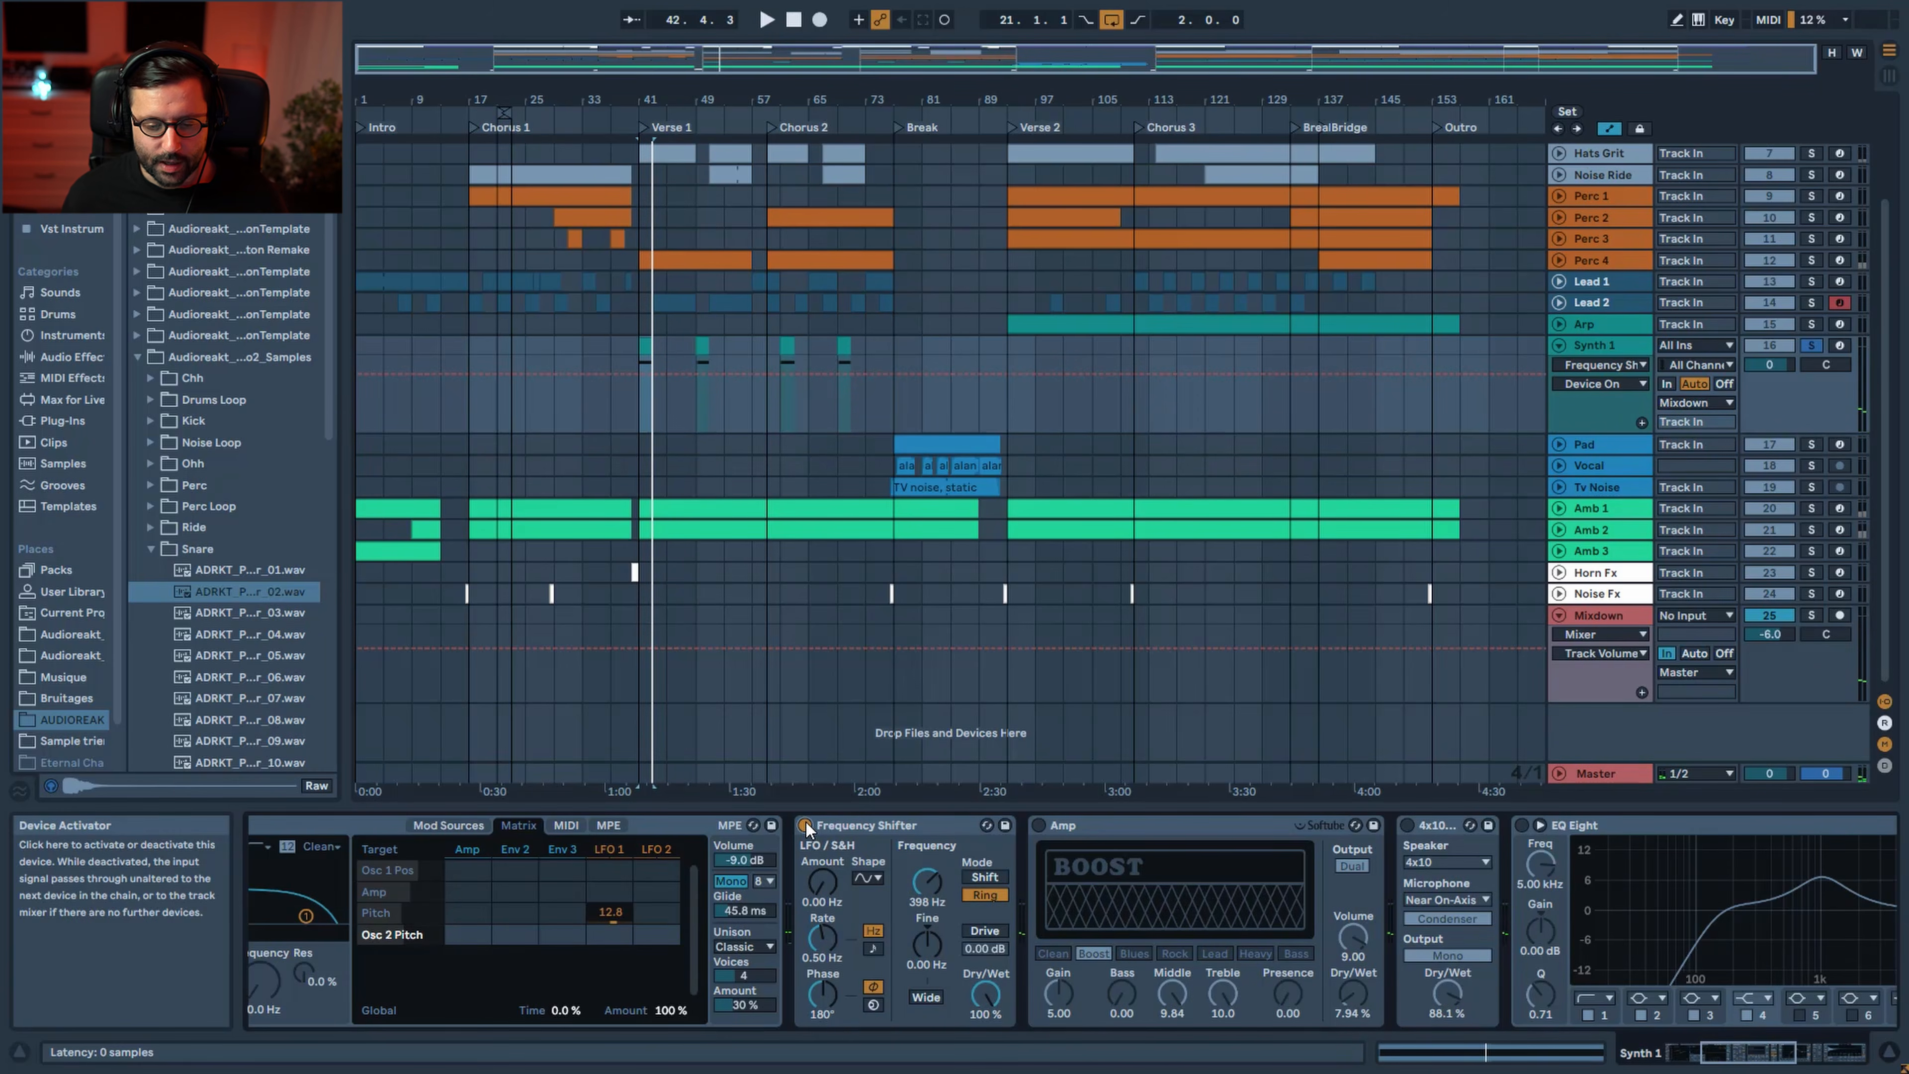
Activate the Amp and the 4x10 Cabinet in Synth 1's chain, toggling them to hear their effect
click(1037, 826)
click(1038, 824)
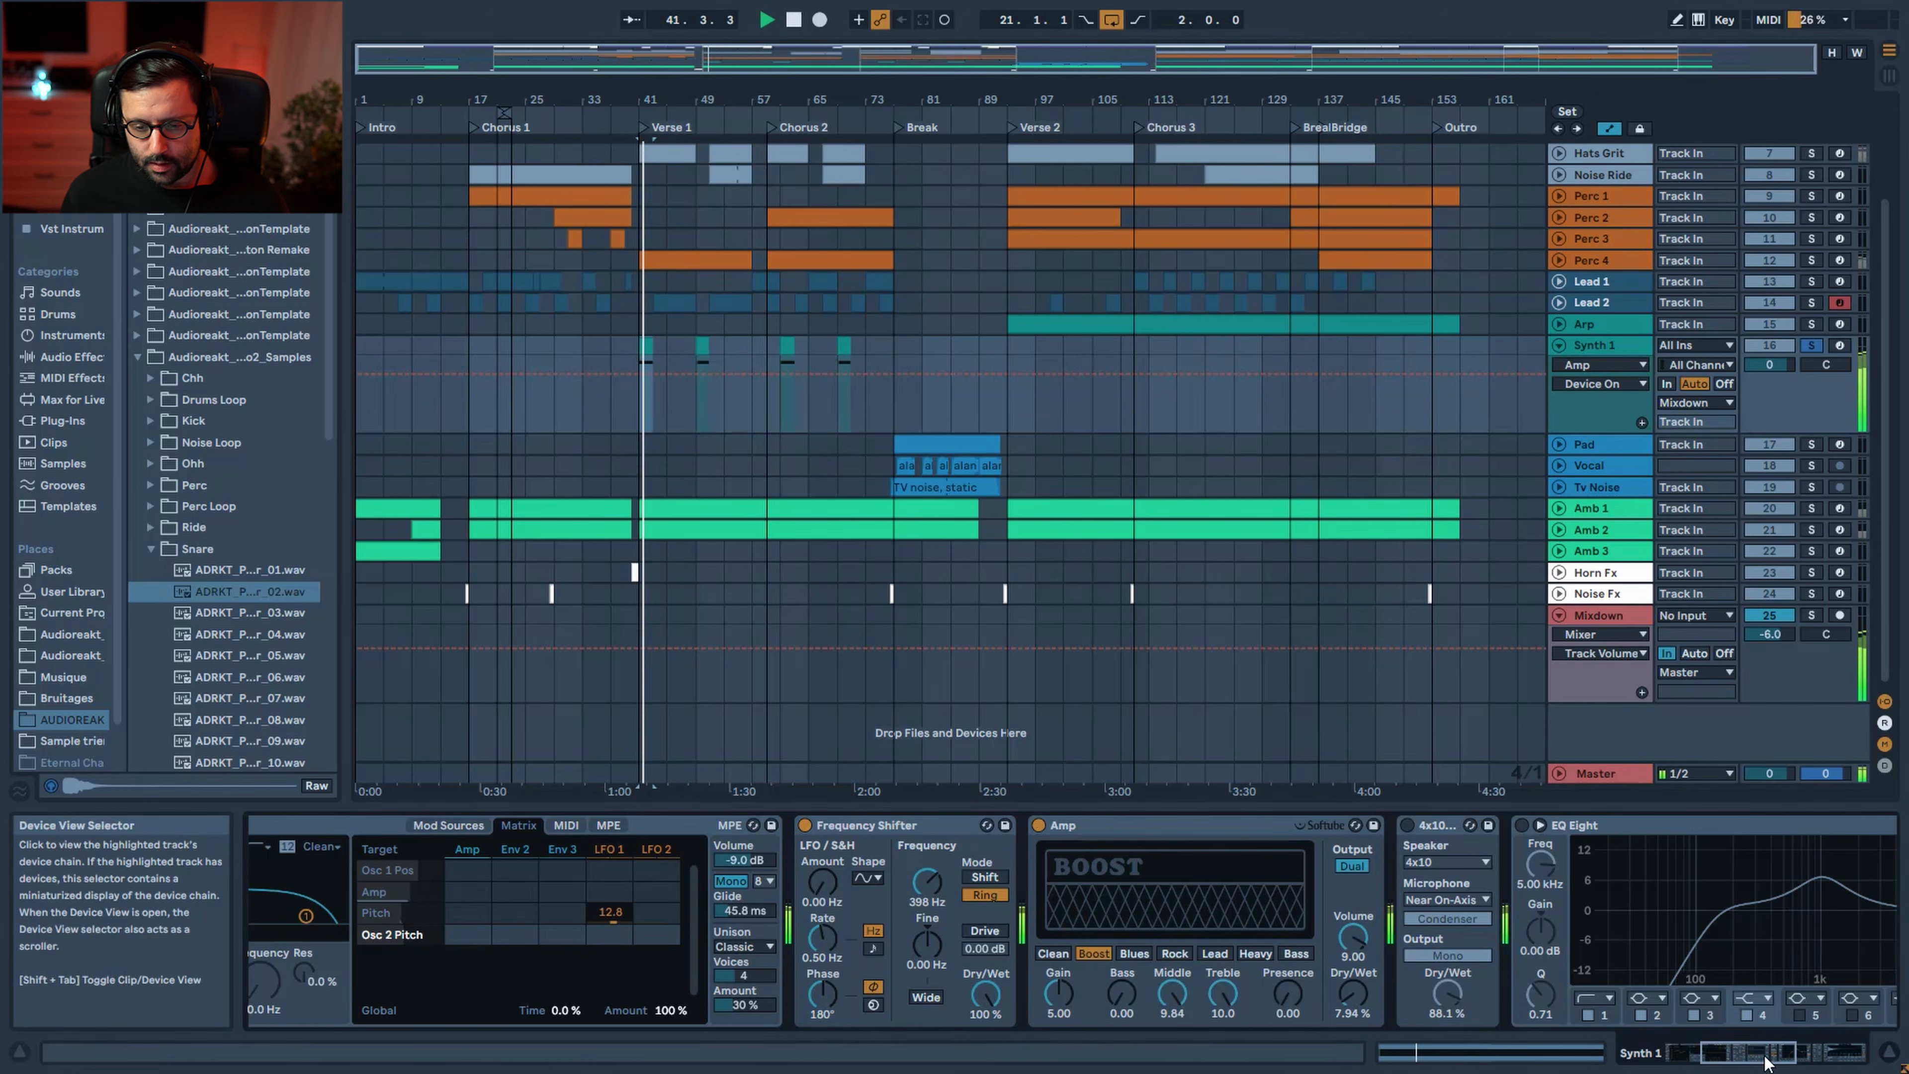
drag(1763, 1056, 1783, 1057)
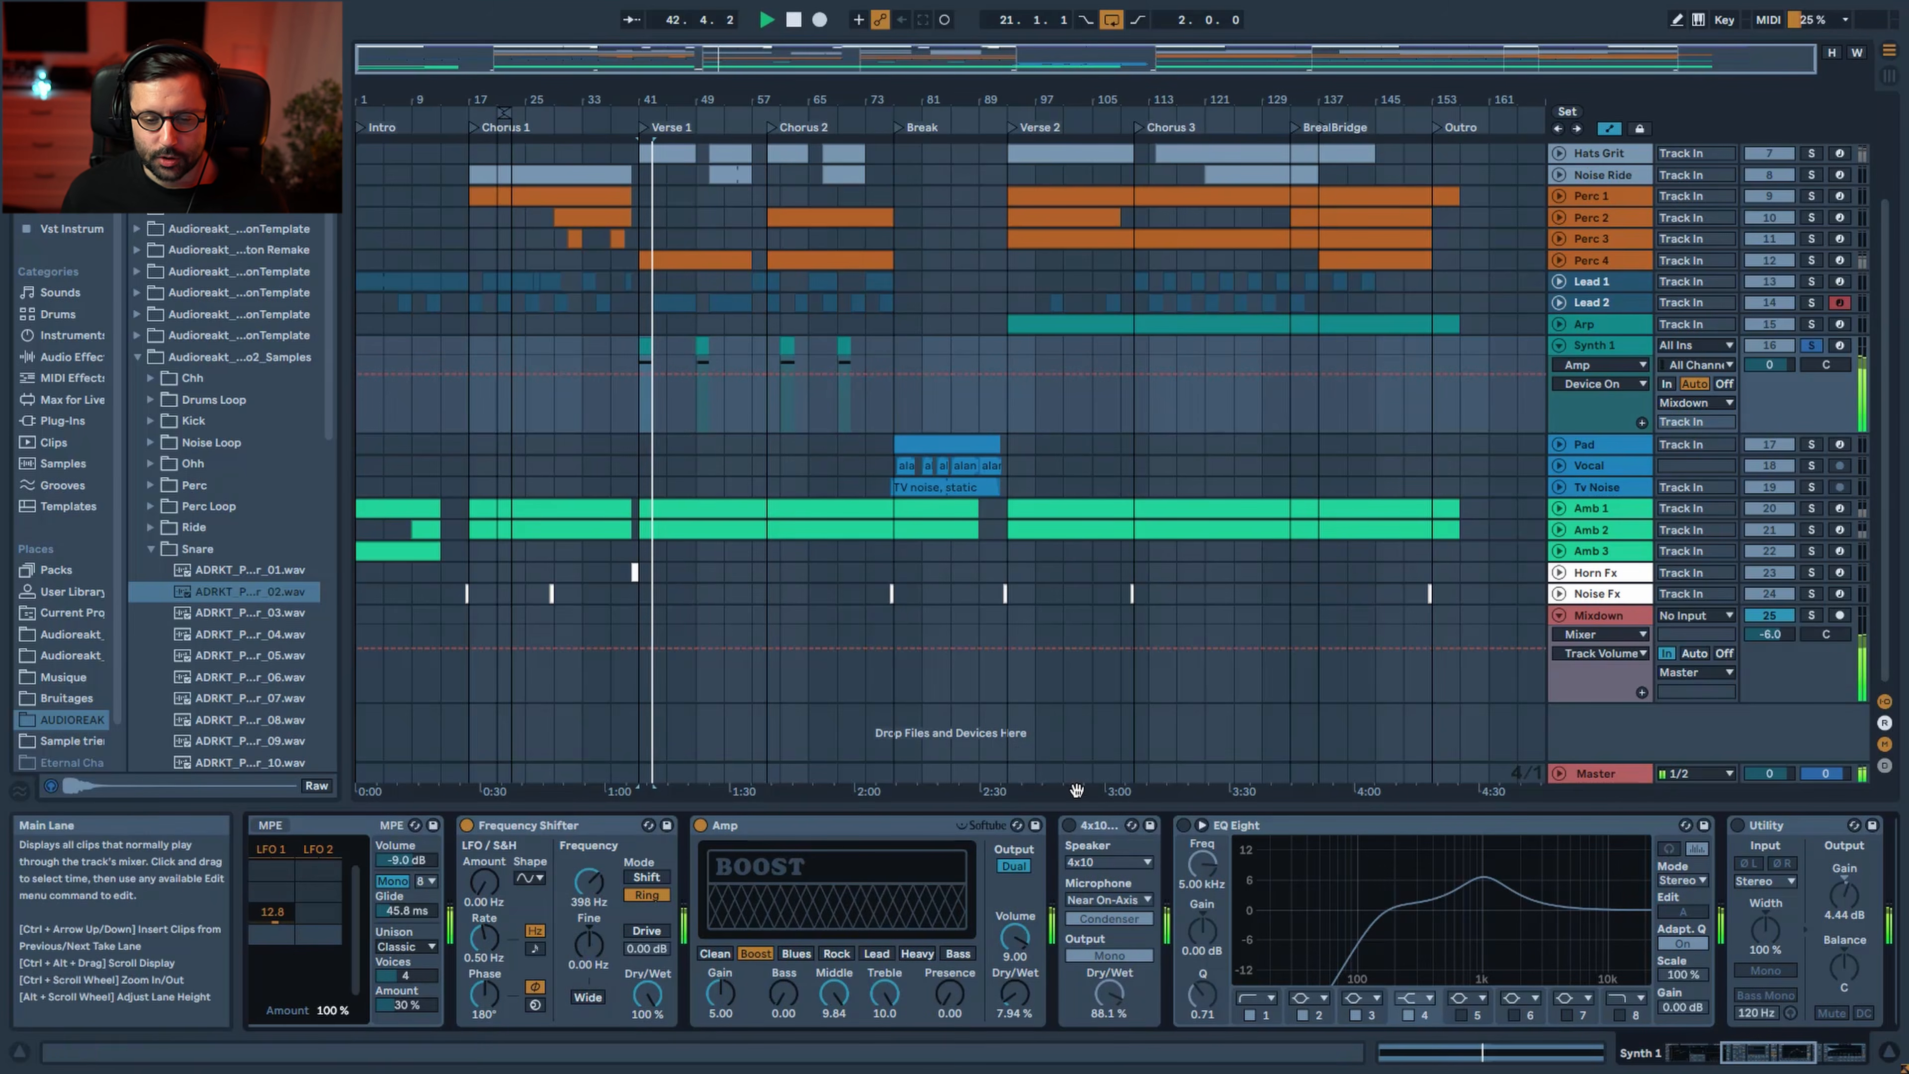
click(1069, 825)
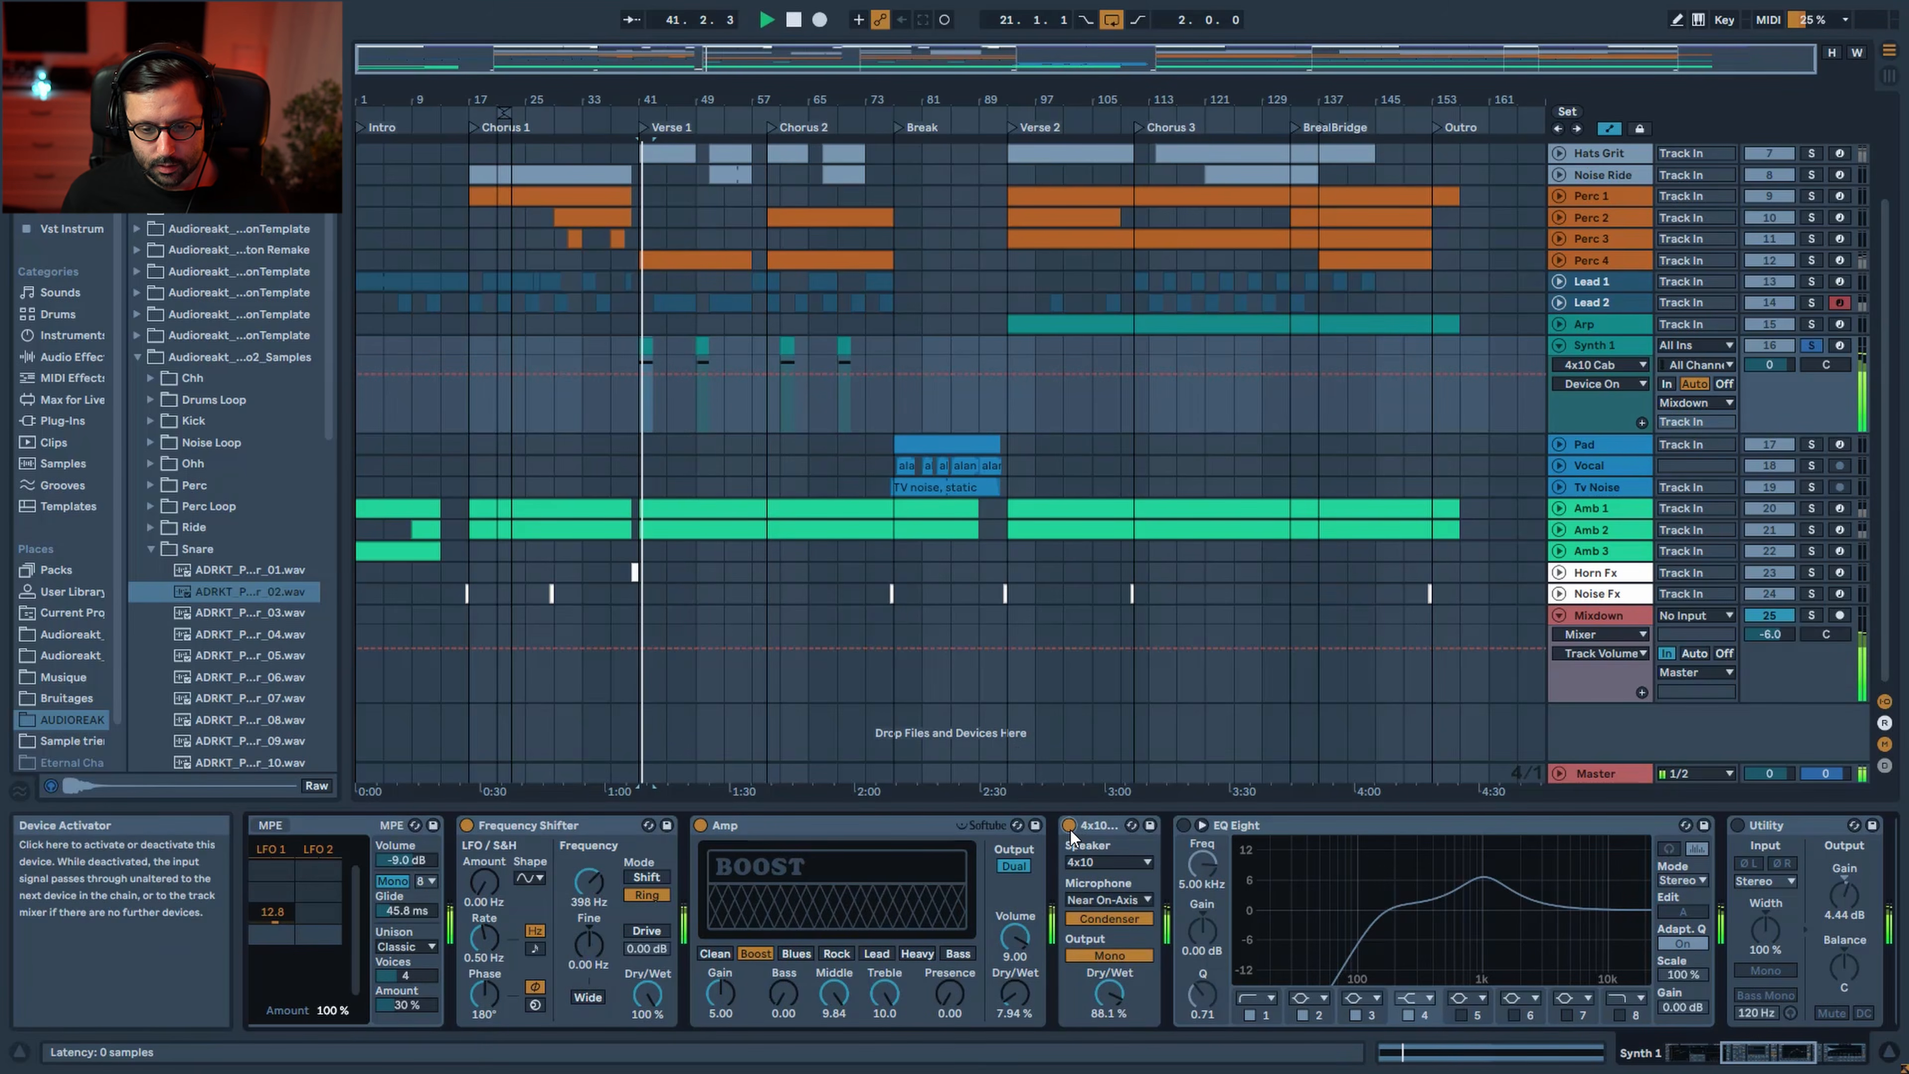
click(1095, 822)
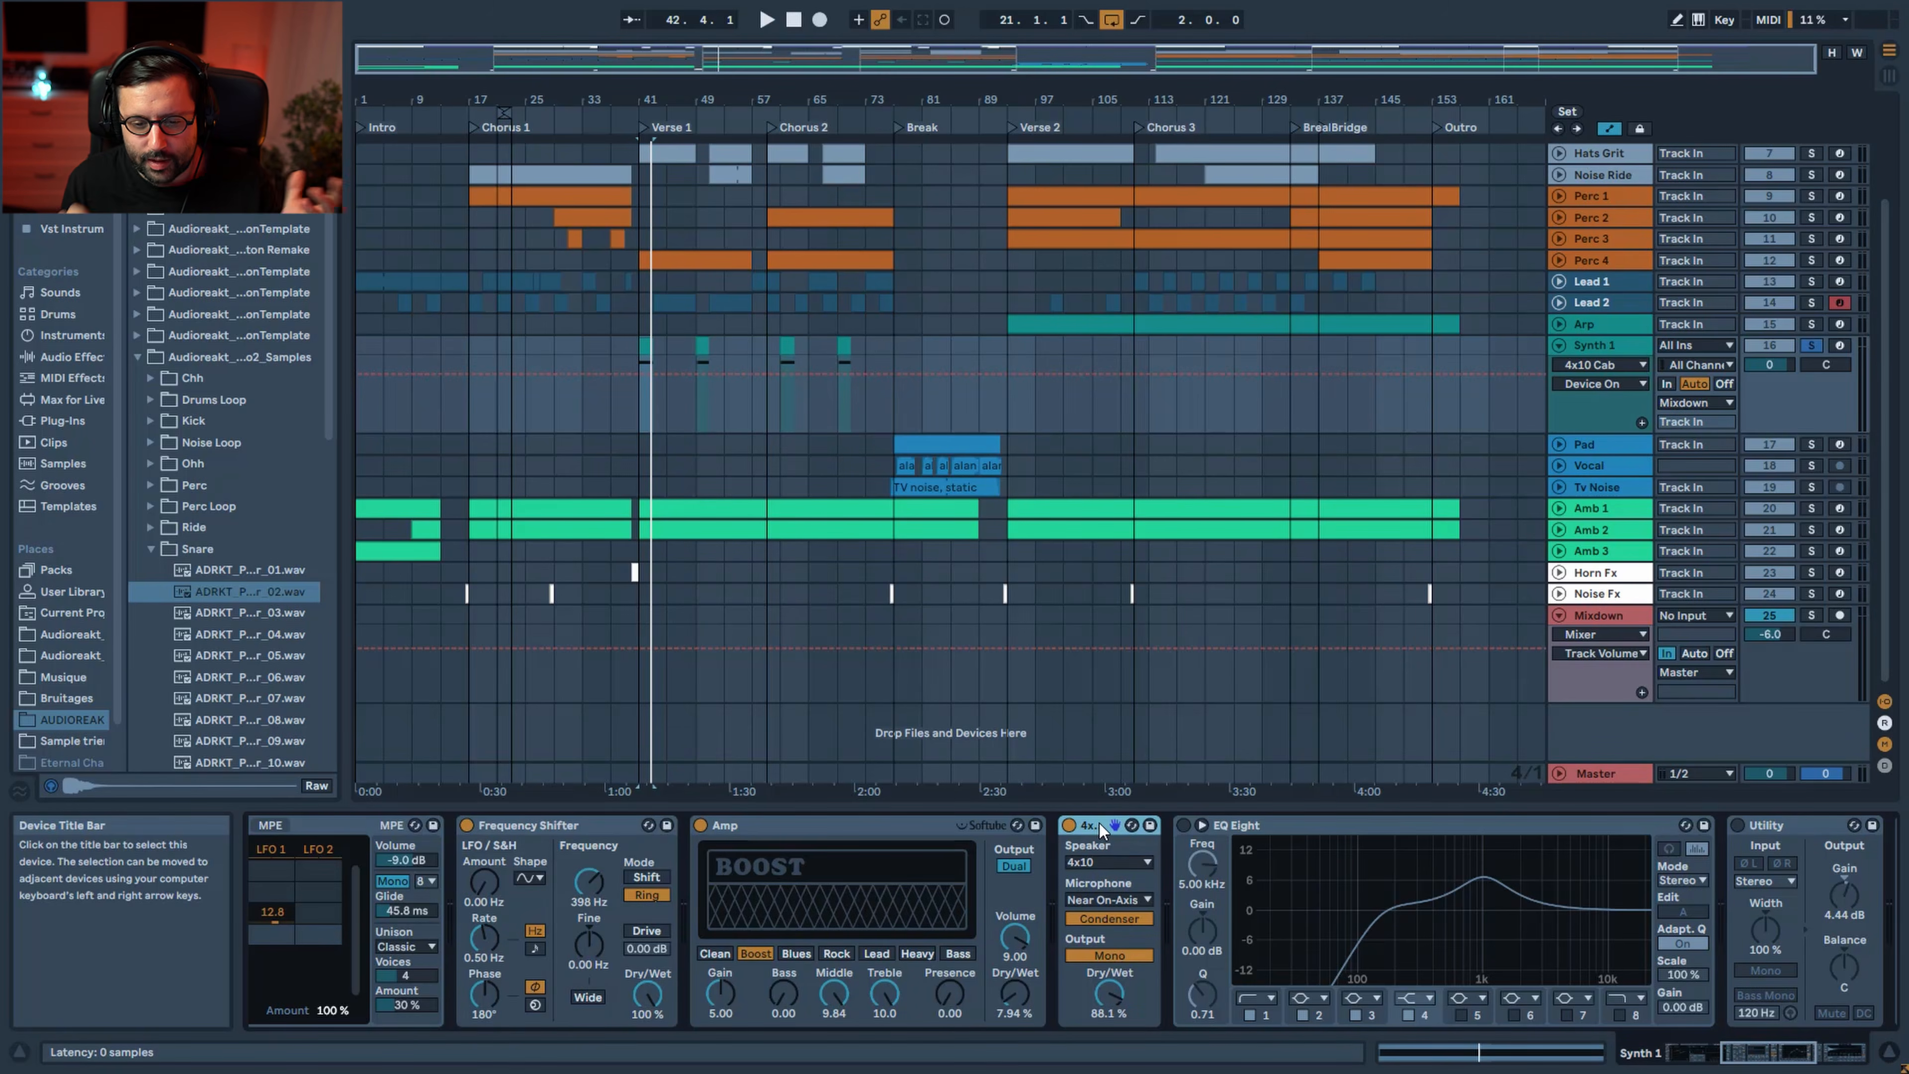
key(space)
click(1069, 824)
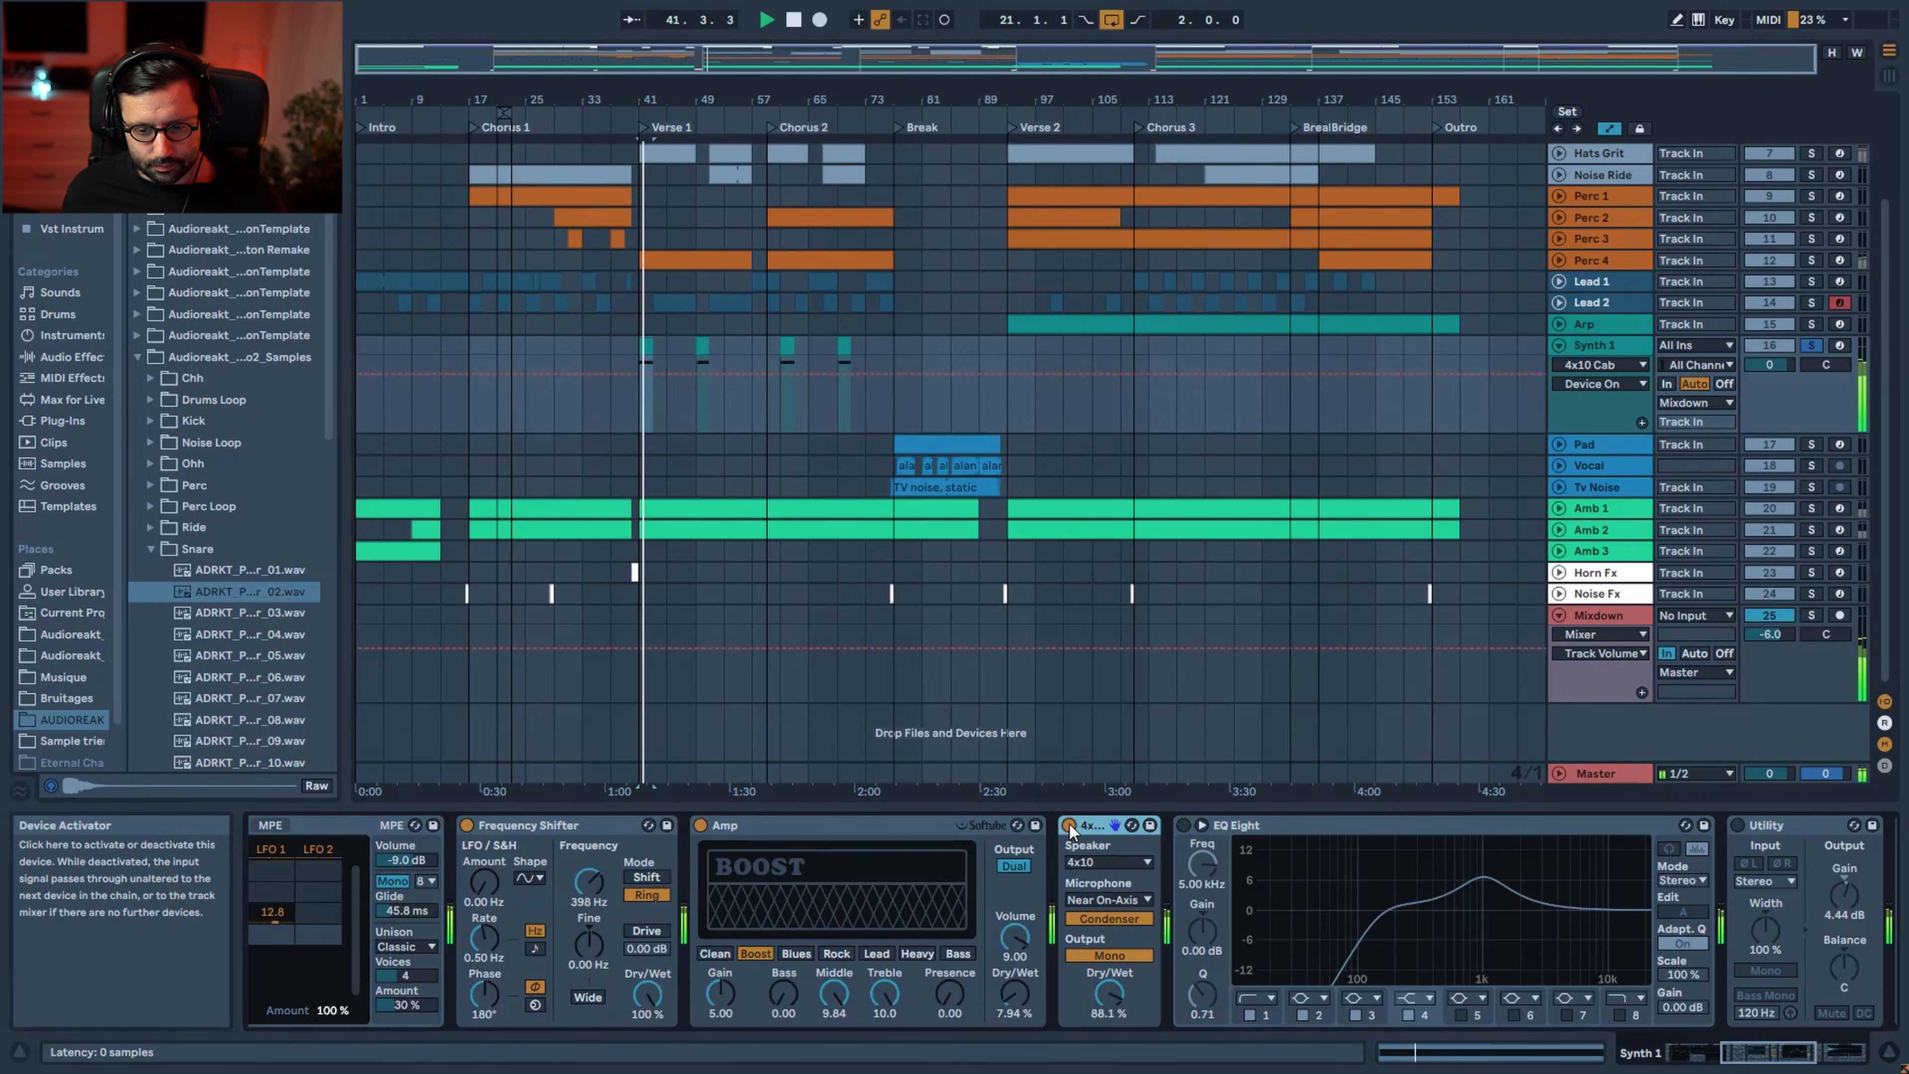
Activate the EQ Eight, the Utility and the AYNIL_DarkHall_MedClean-2 reverb at the end of Synth 1's chain
click(1185, 824)
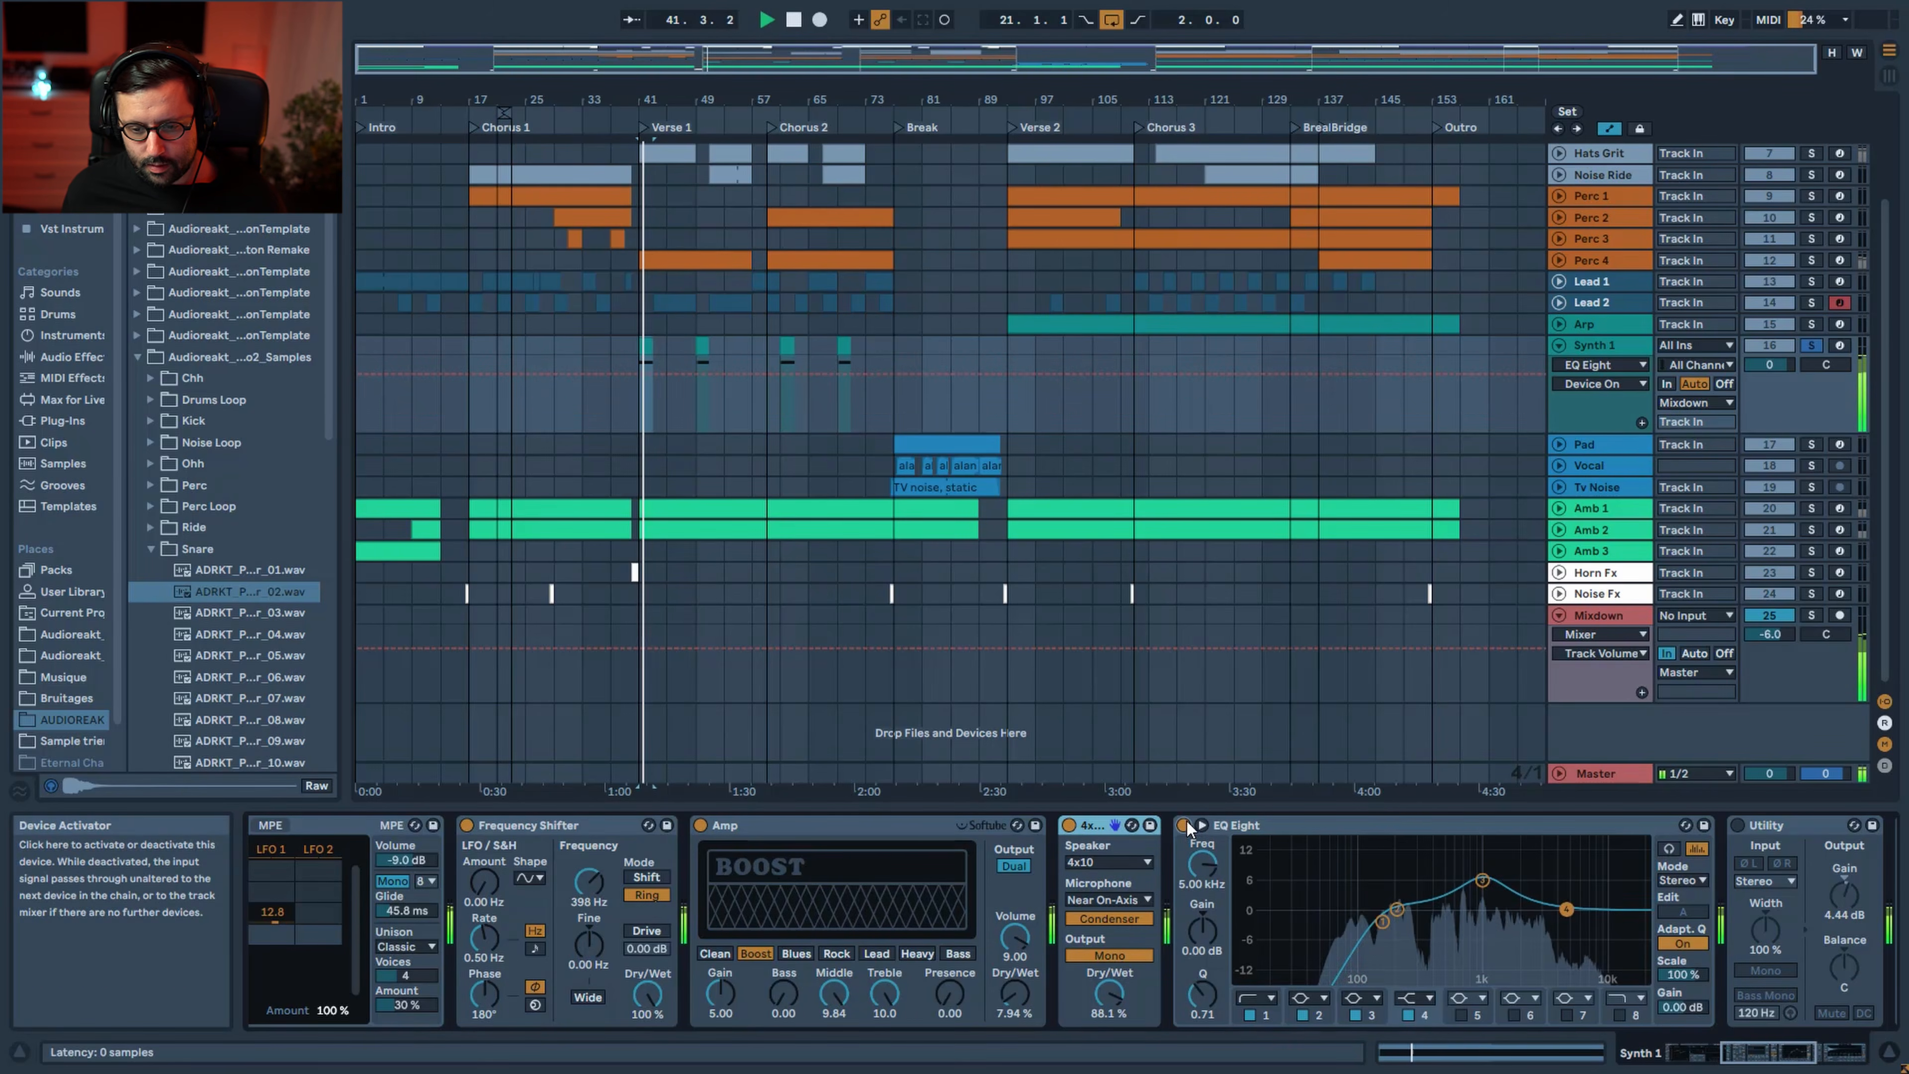
scroll(1277, 846, right, 5)
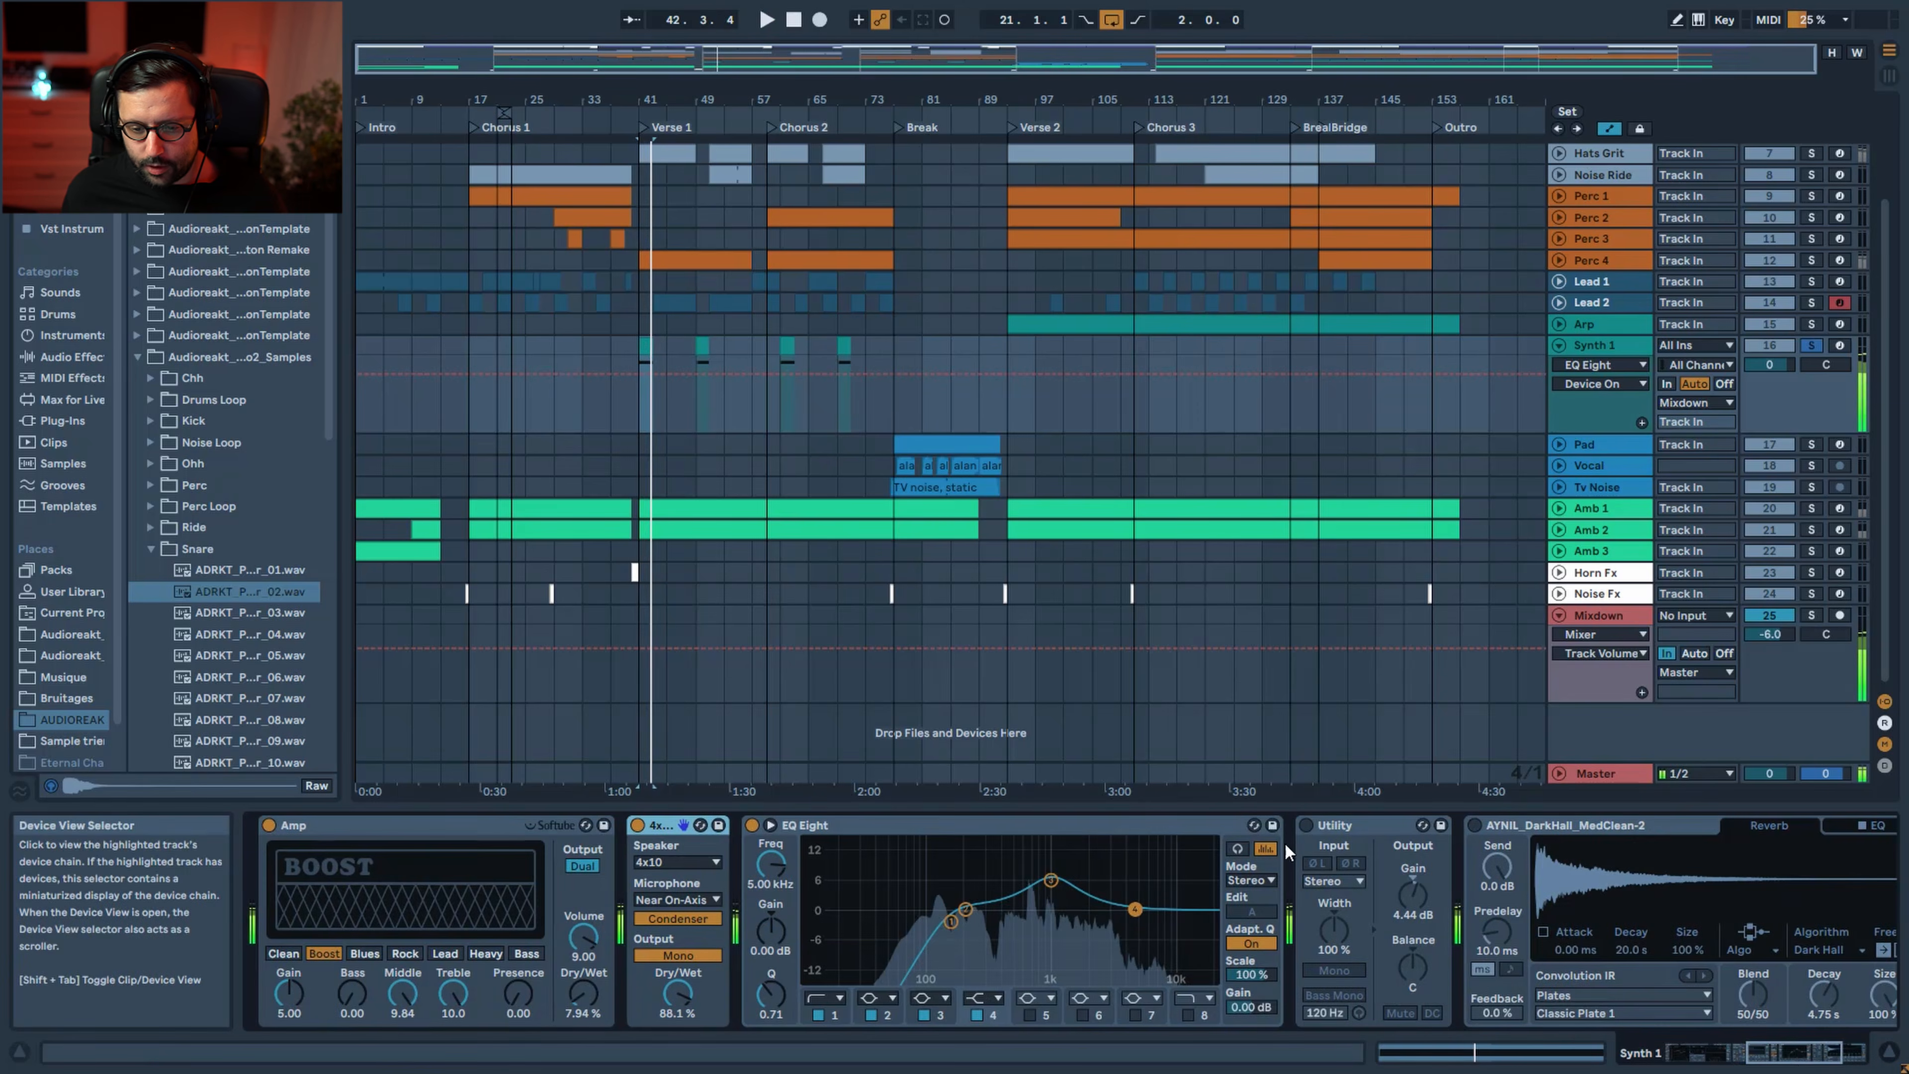
click(1808, 1053)
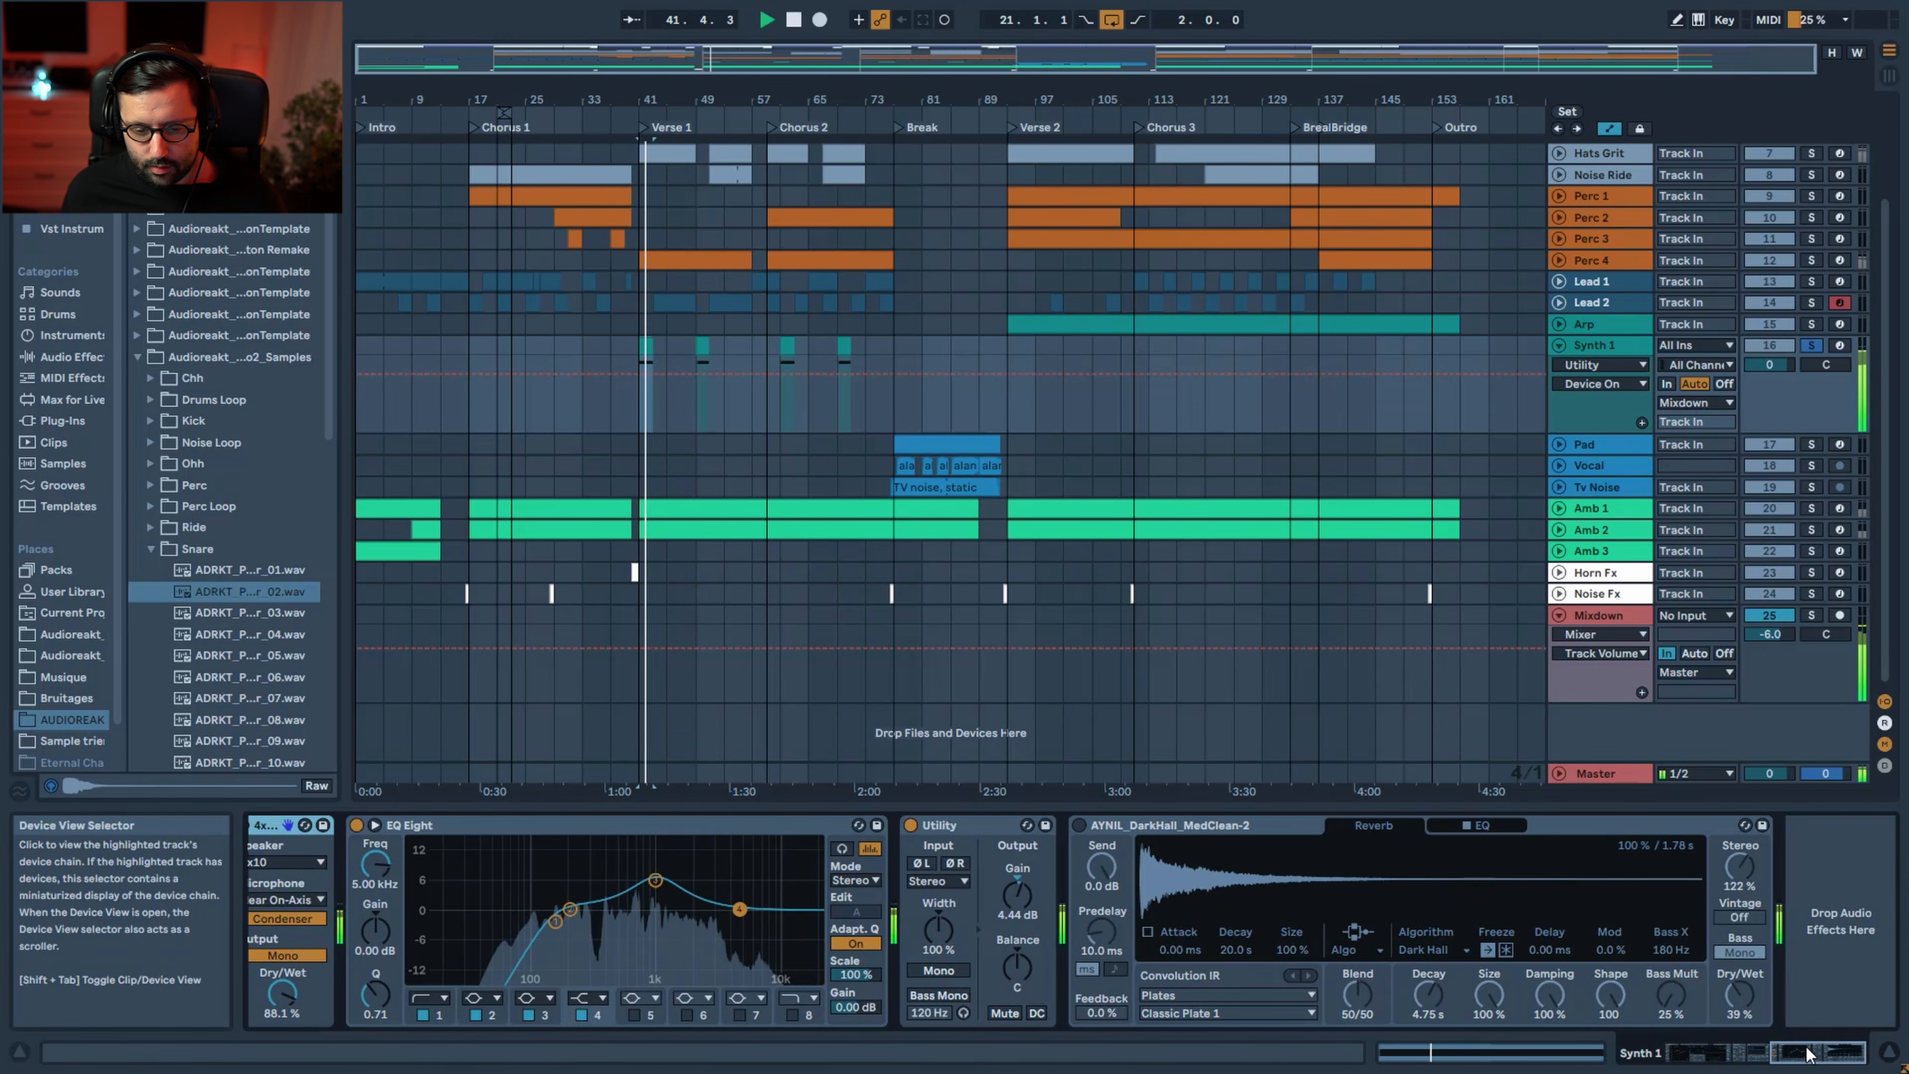
click(1077, 826)
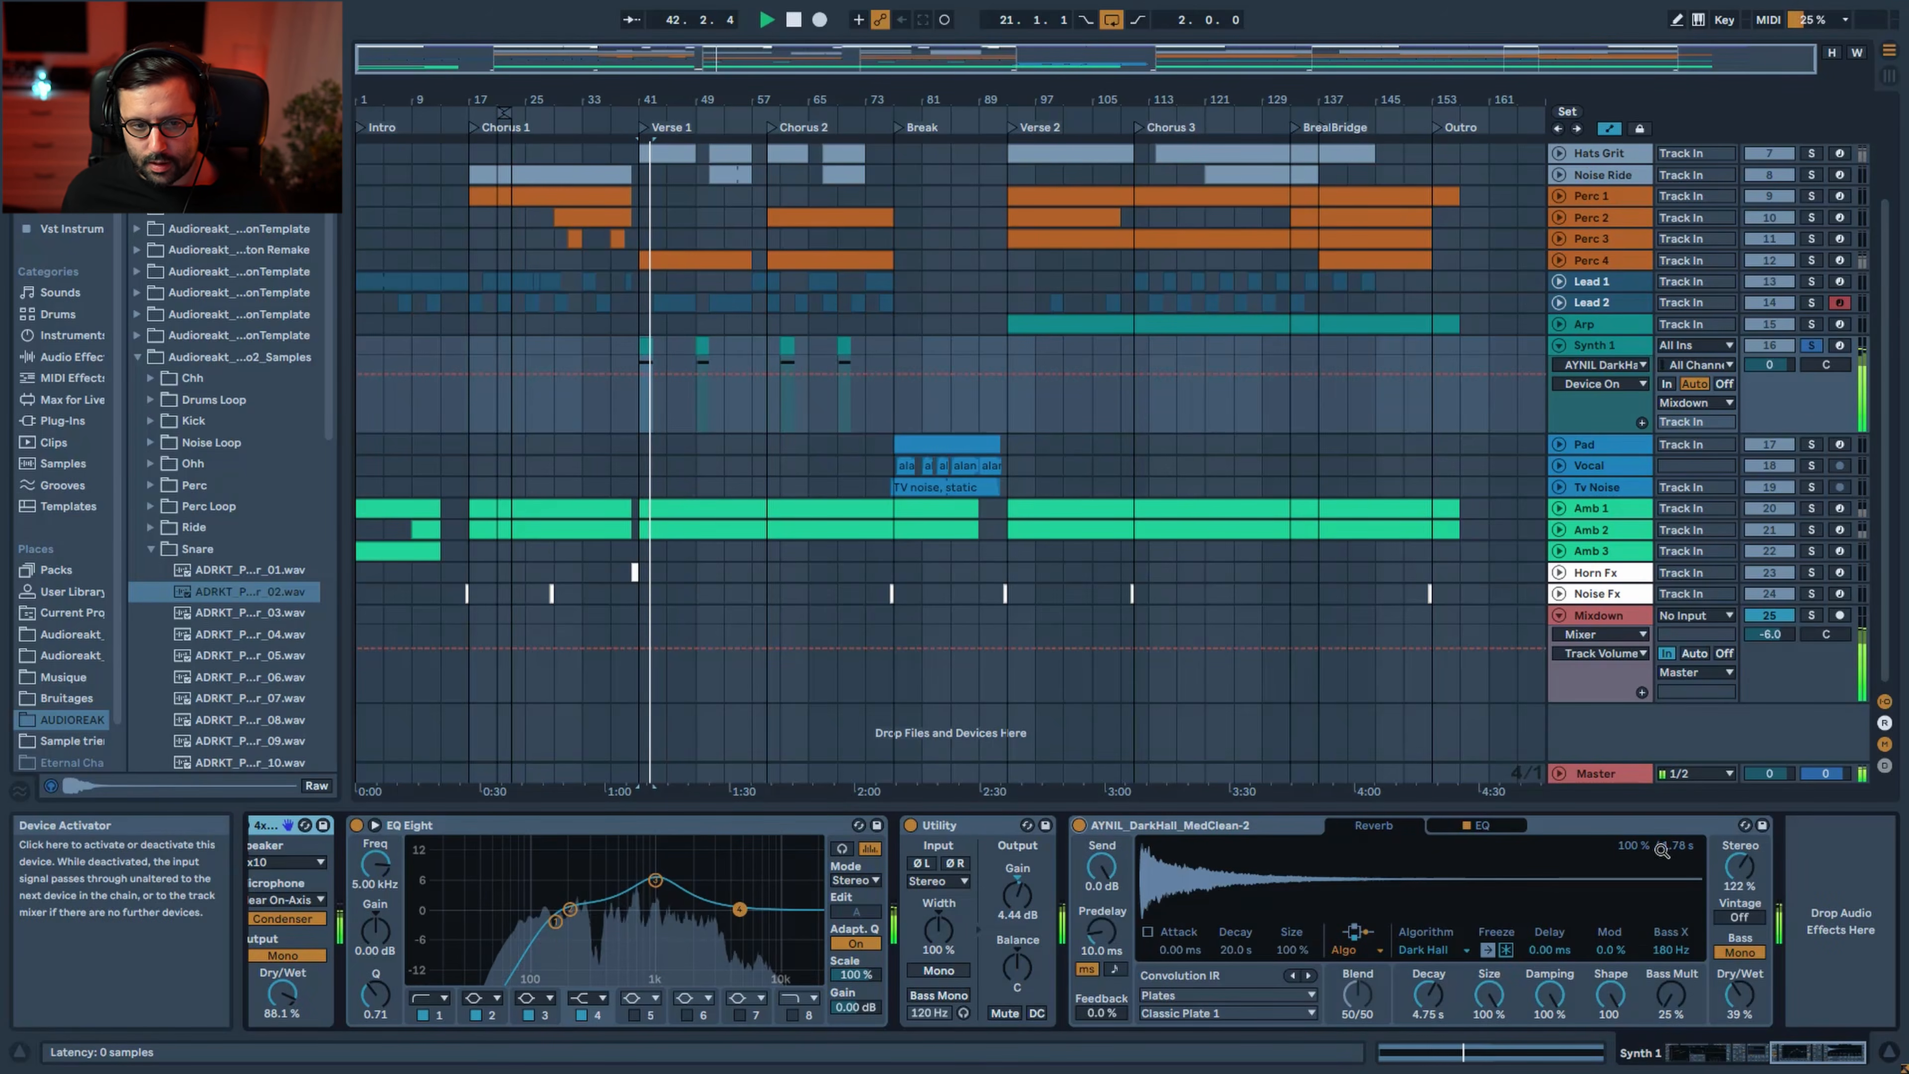
Select the Pad track and play the full mix from late Chorus 2 into the Break, zoomed in on that section
click(1608, 444)
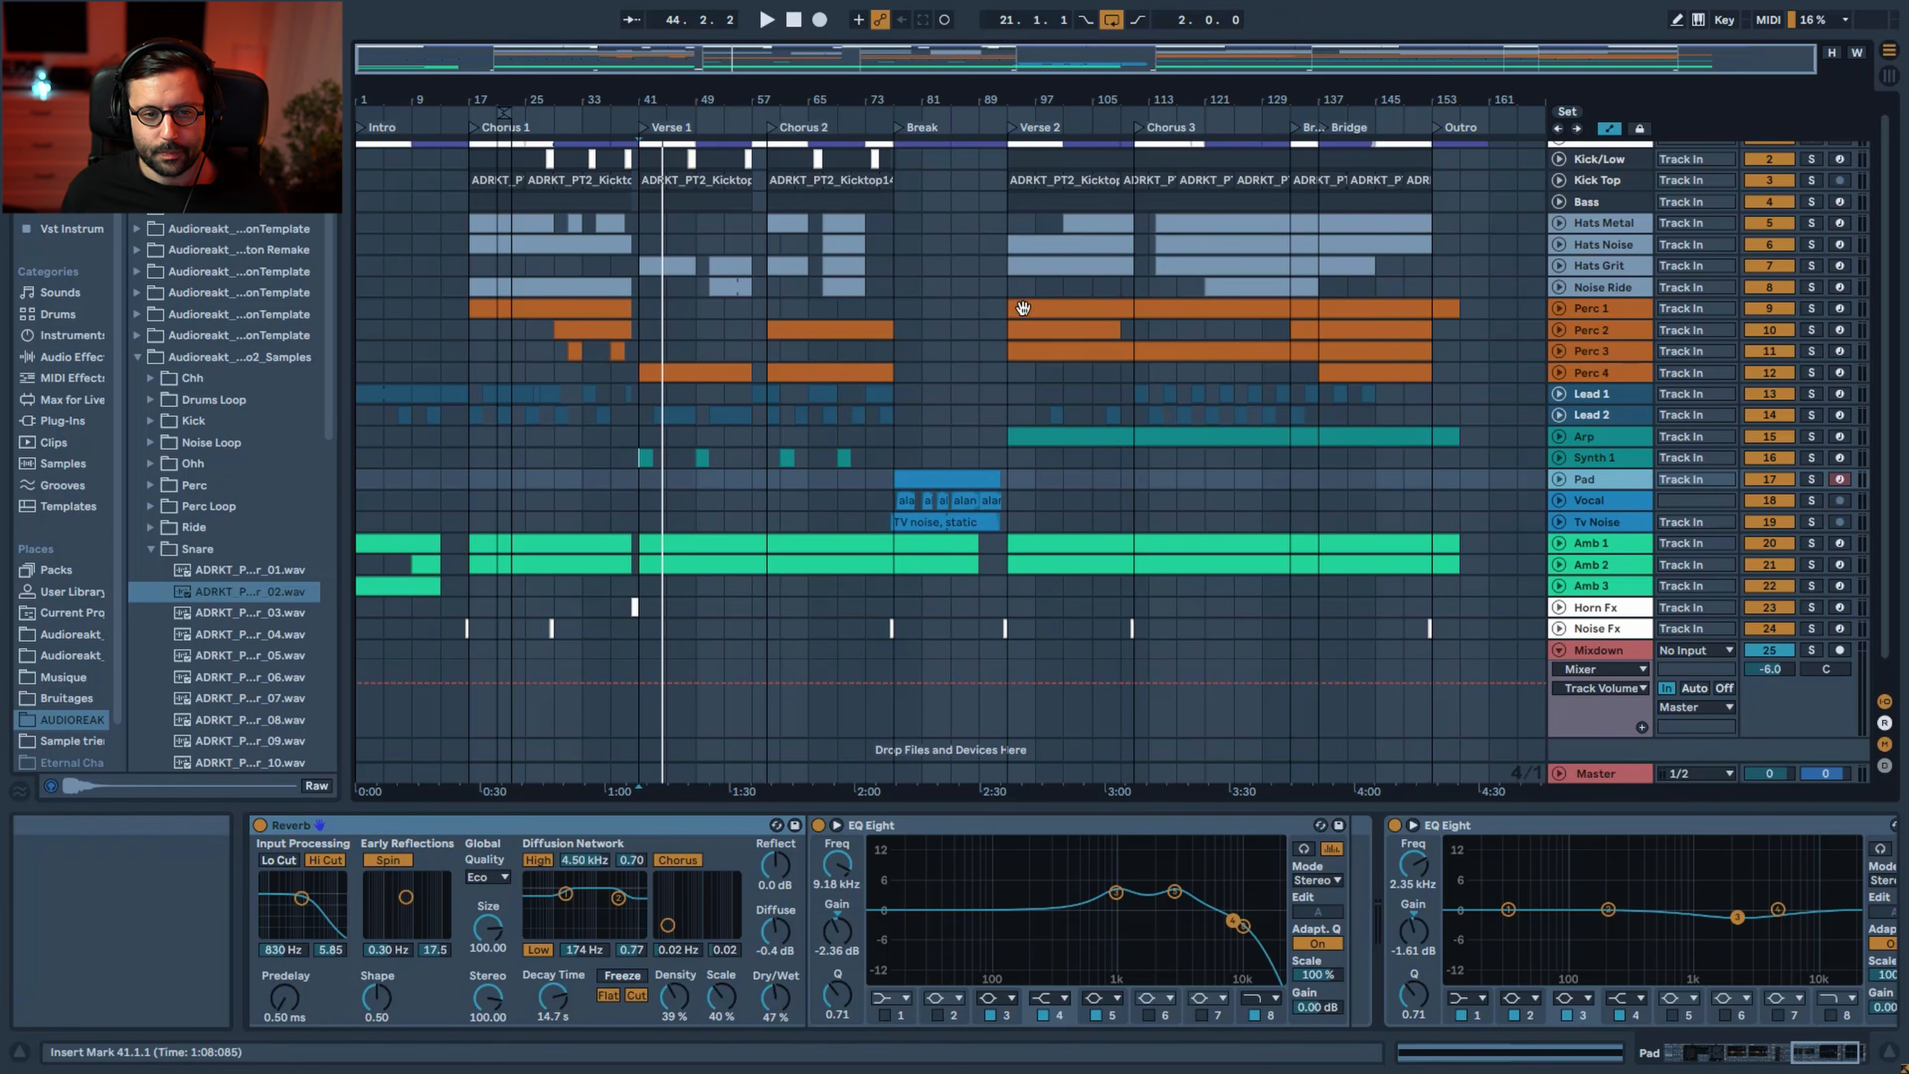
scroll(899, 305, up, 1)
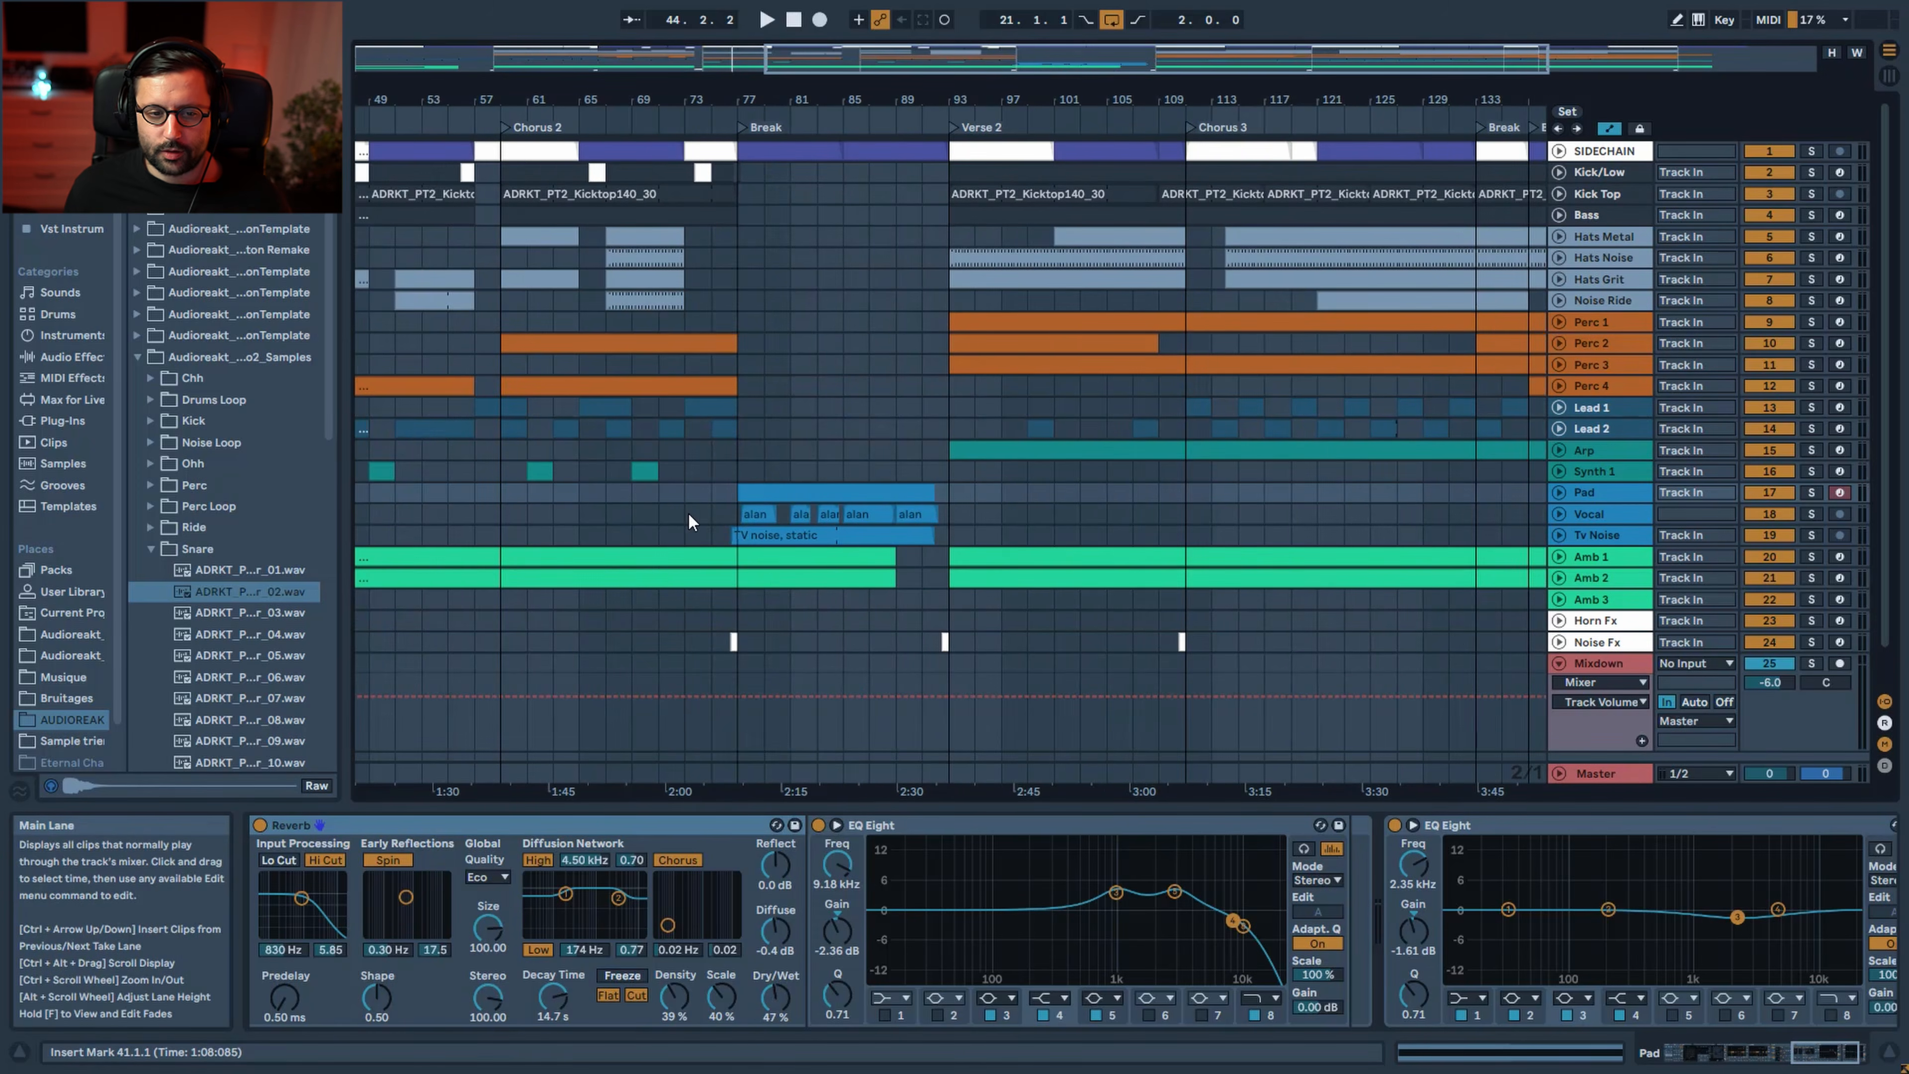
click(695, 521)
key(space)
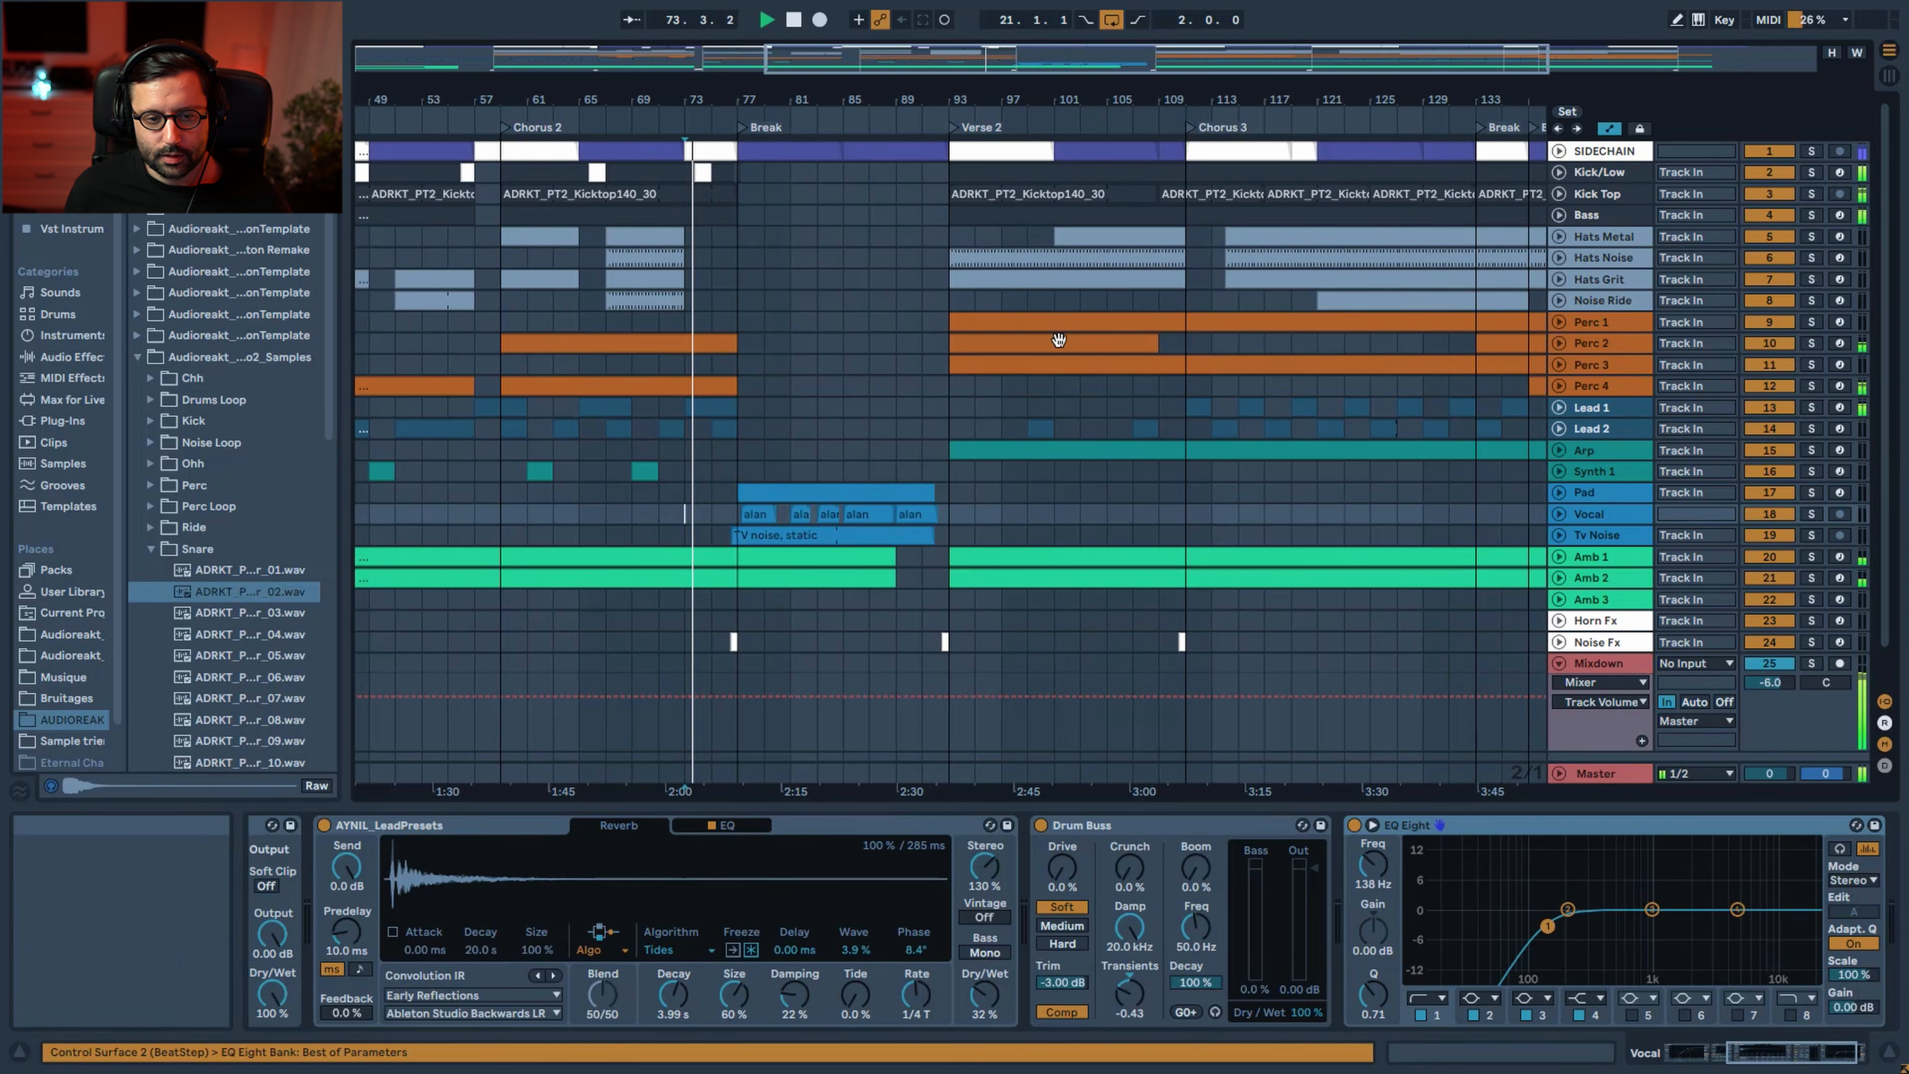
drag(811, 101, 963, 148)
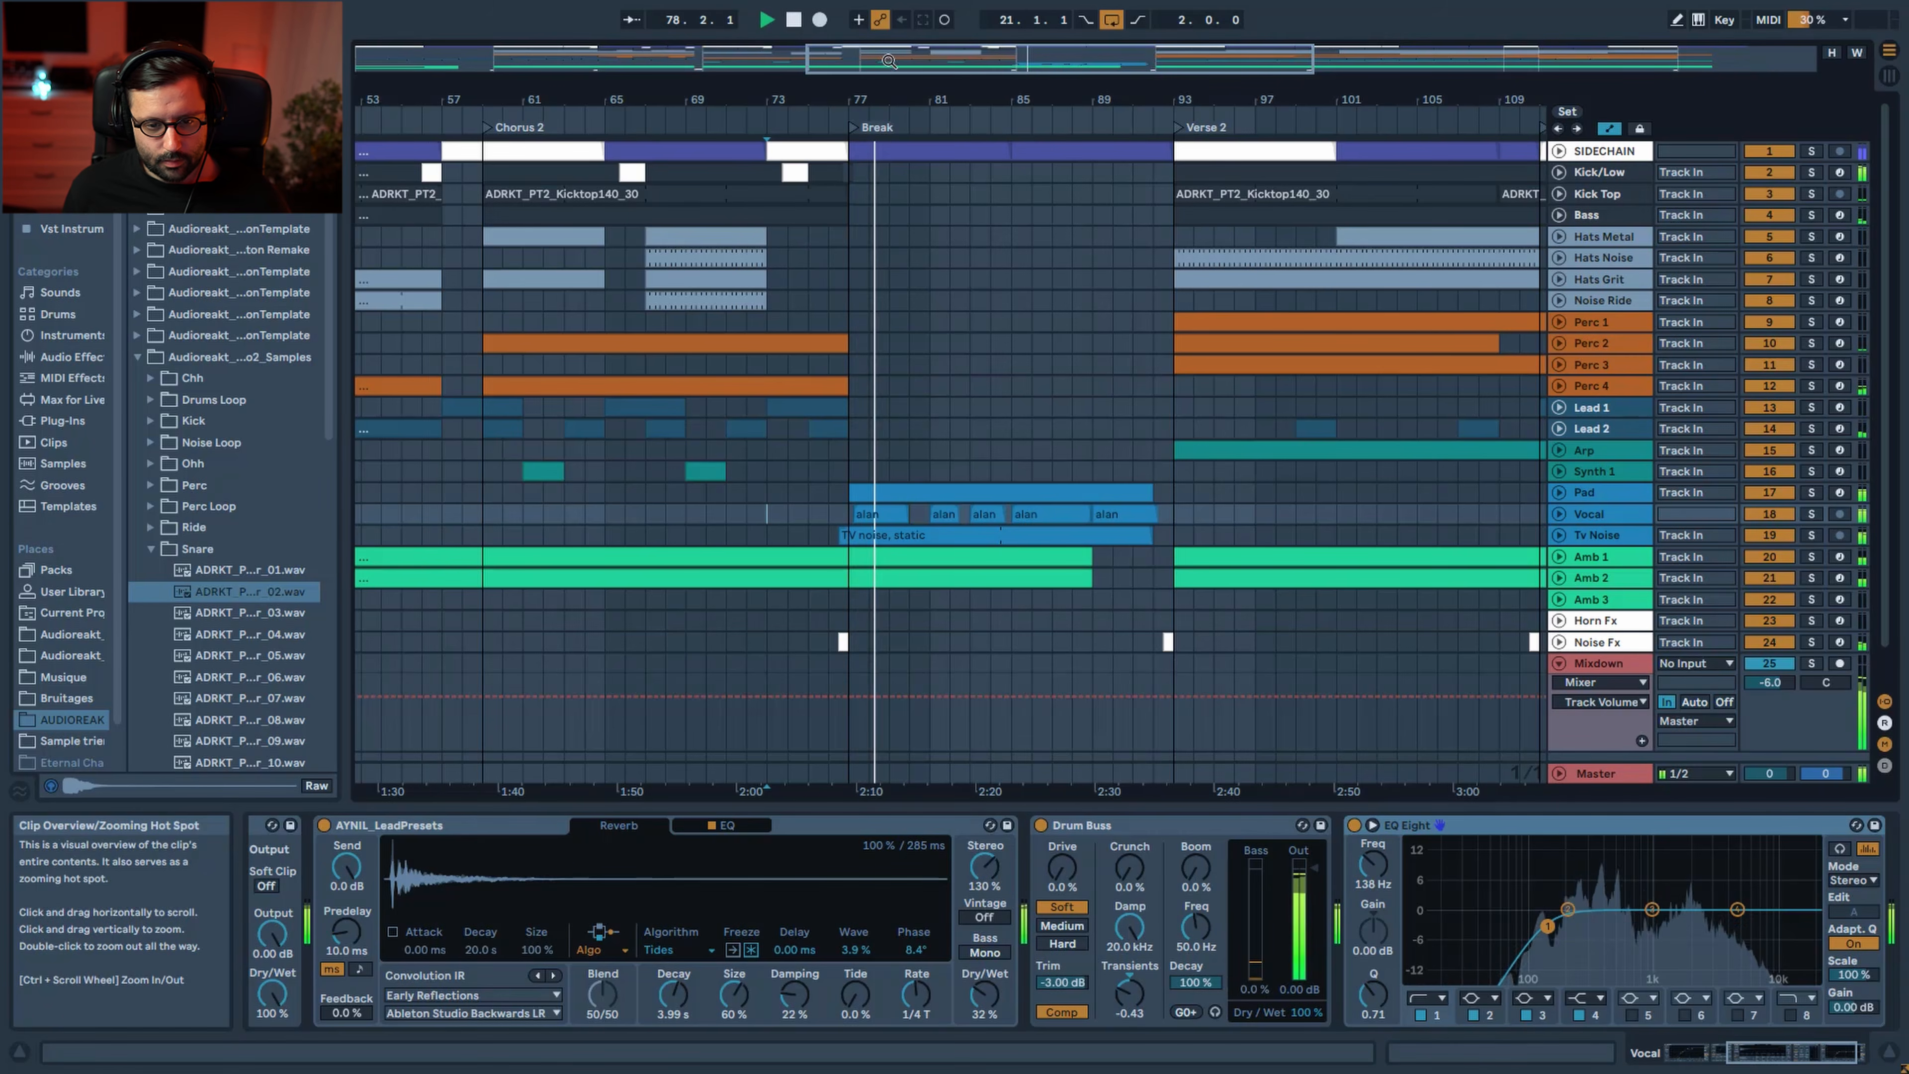
drag(943, 63, 1019, 67)
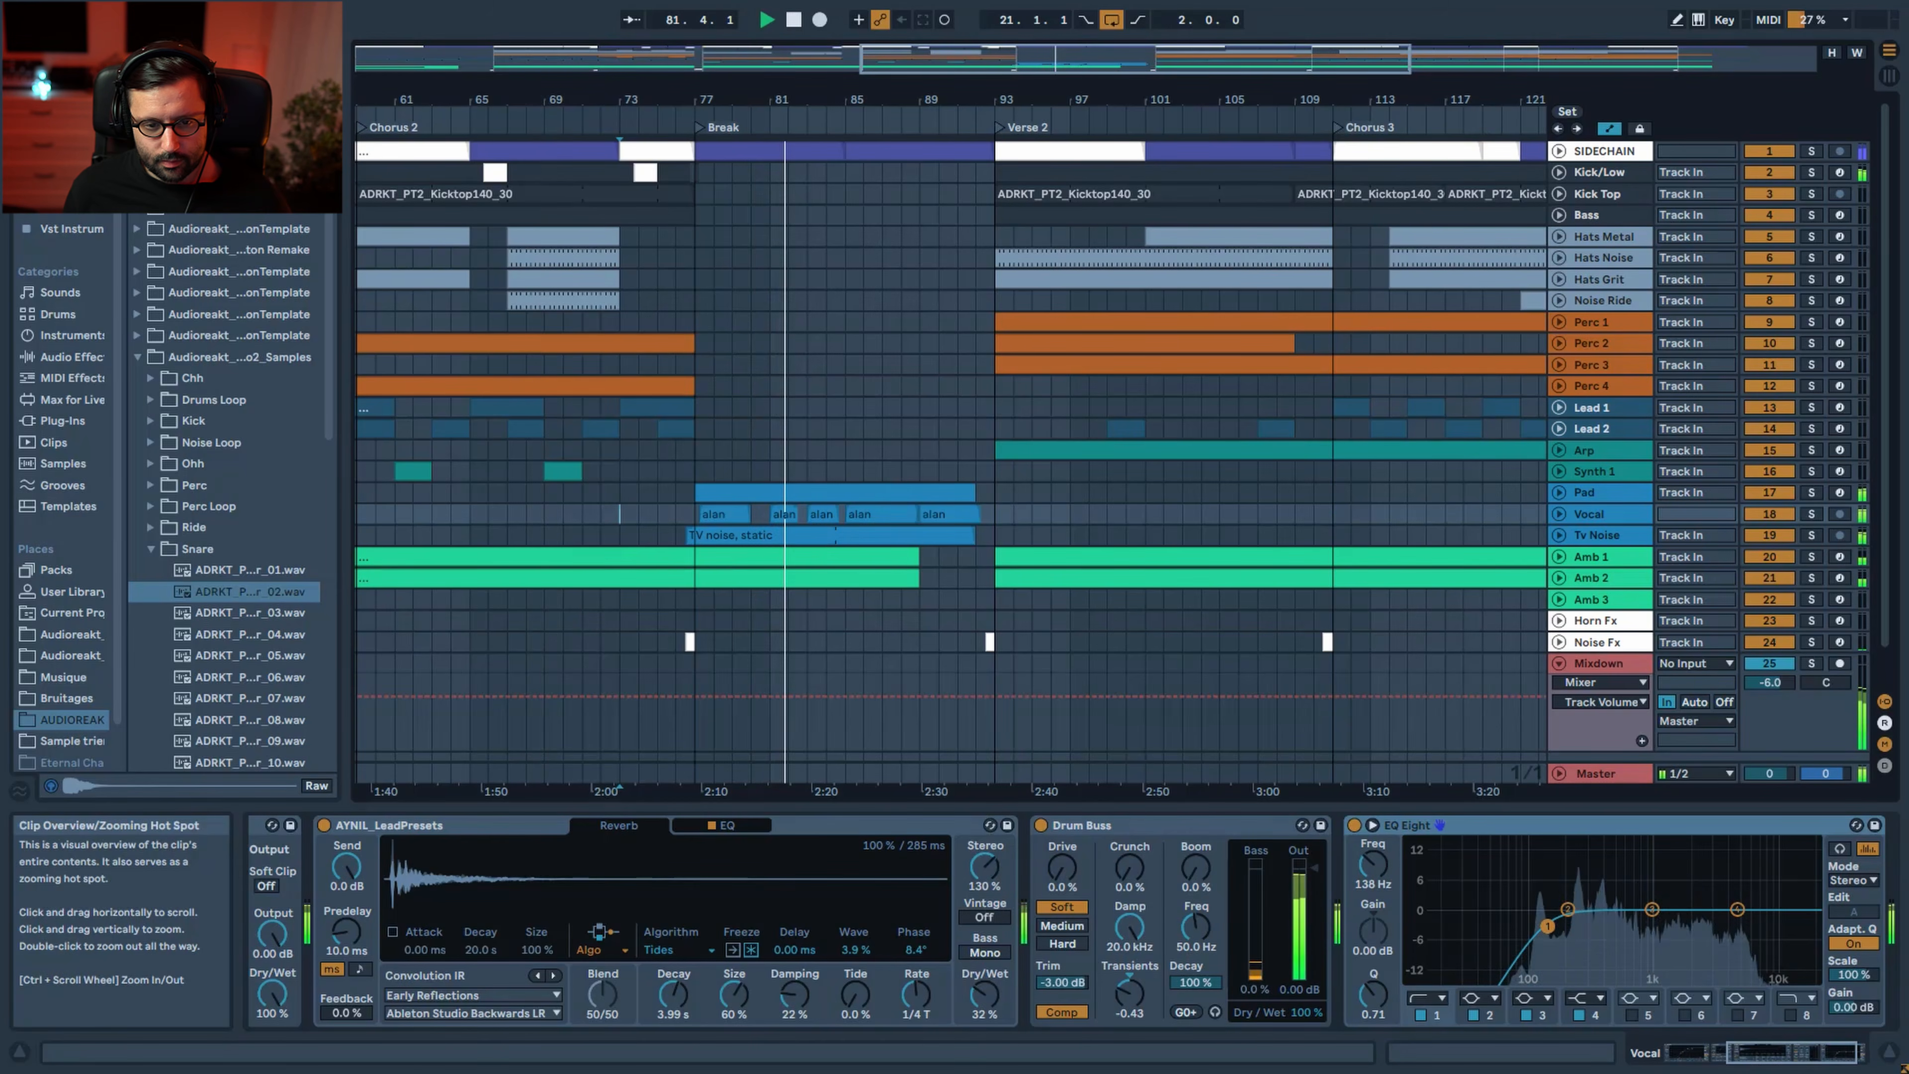
Solo the Pad track, select its clip in the Break, and unfold the track in the full arrangement
click(1816, 490)
click(1605, 490)
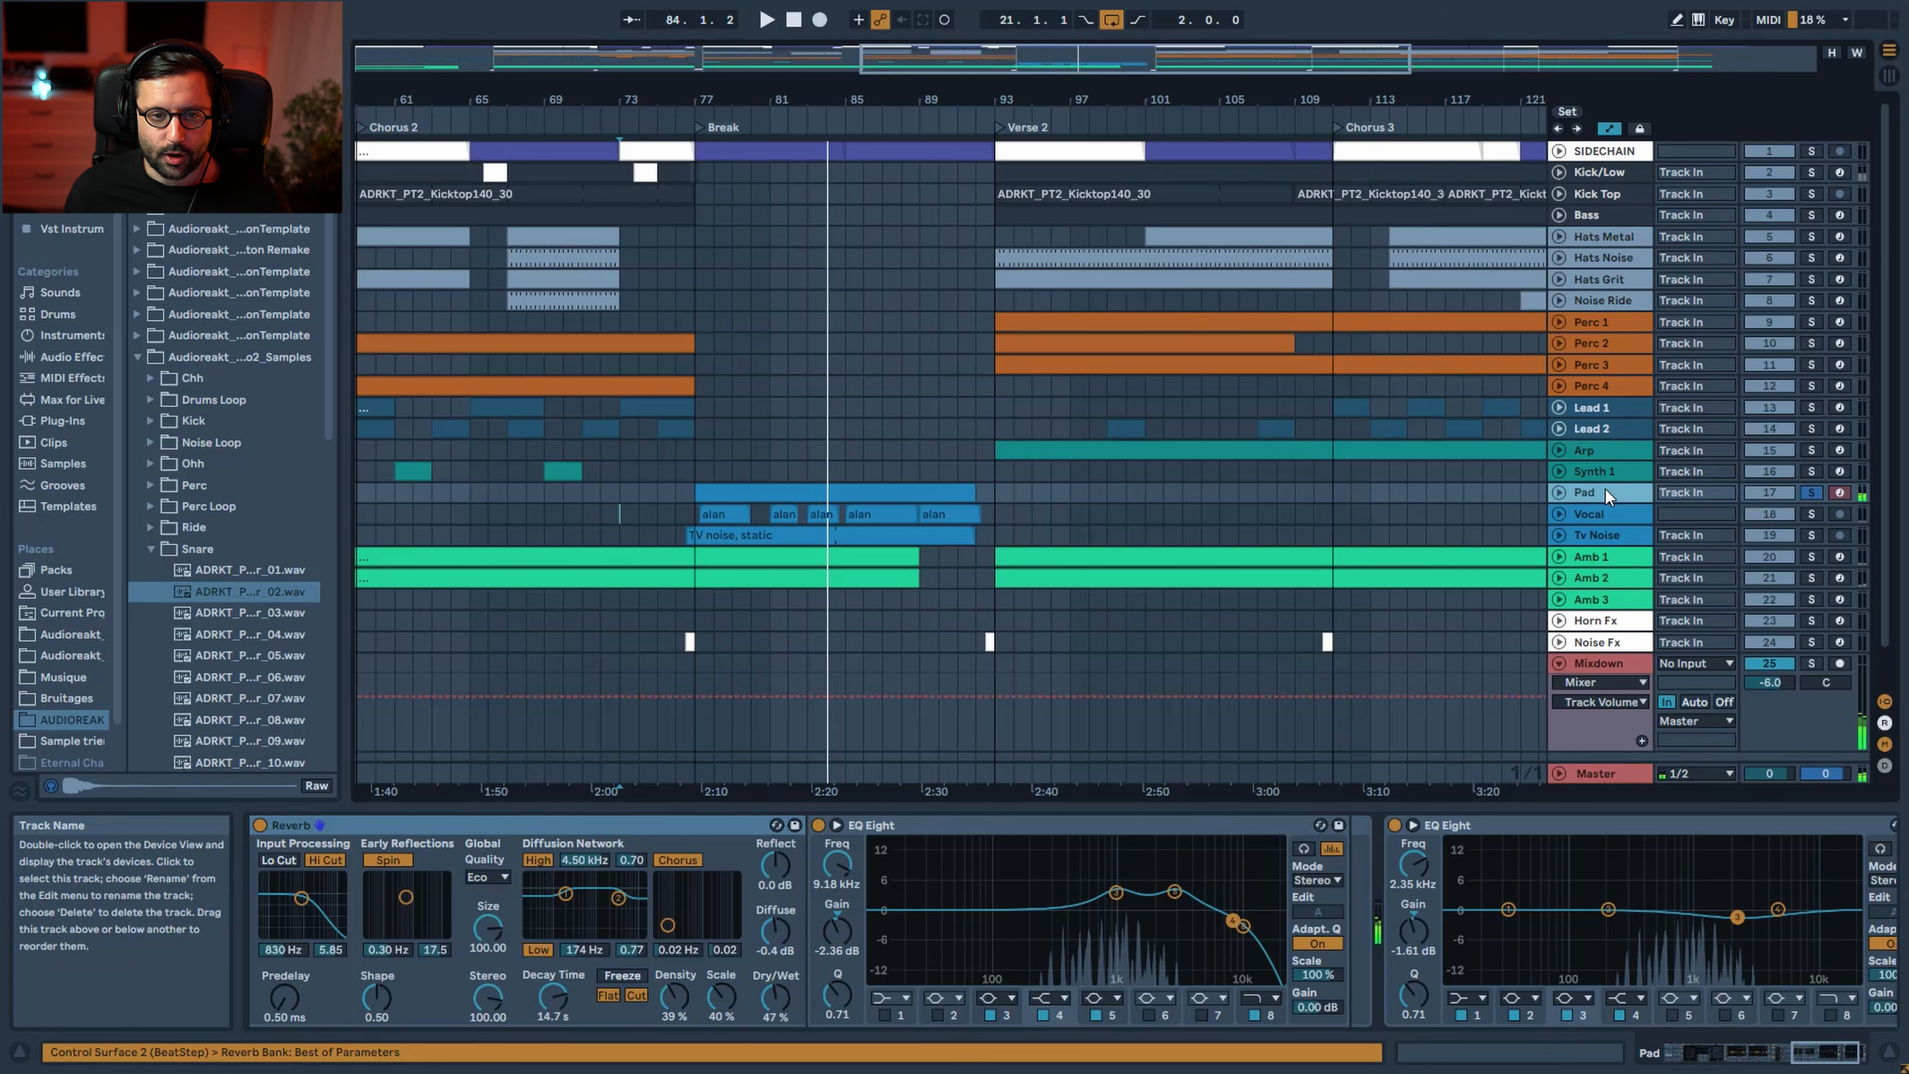
double_click(1128, 59)
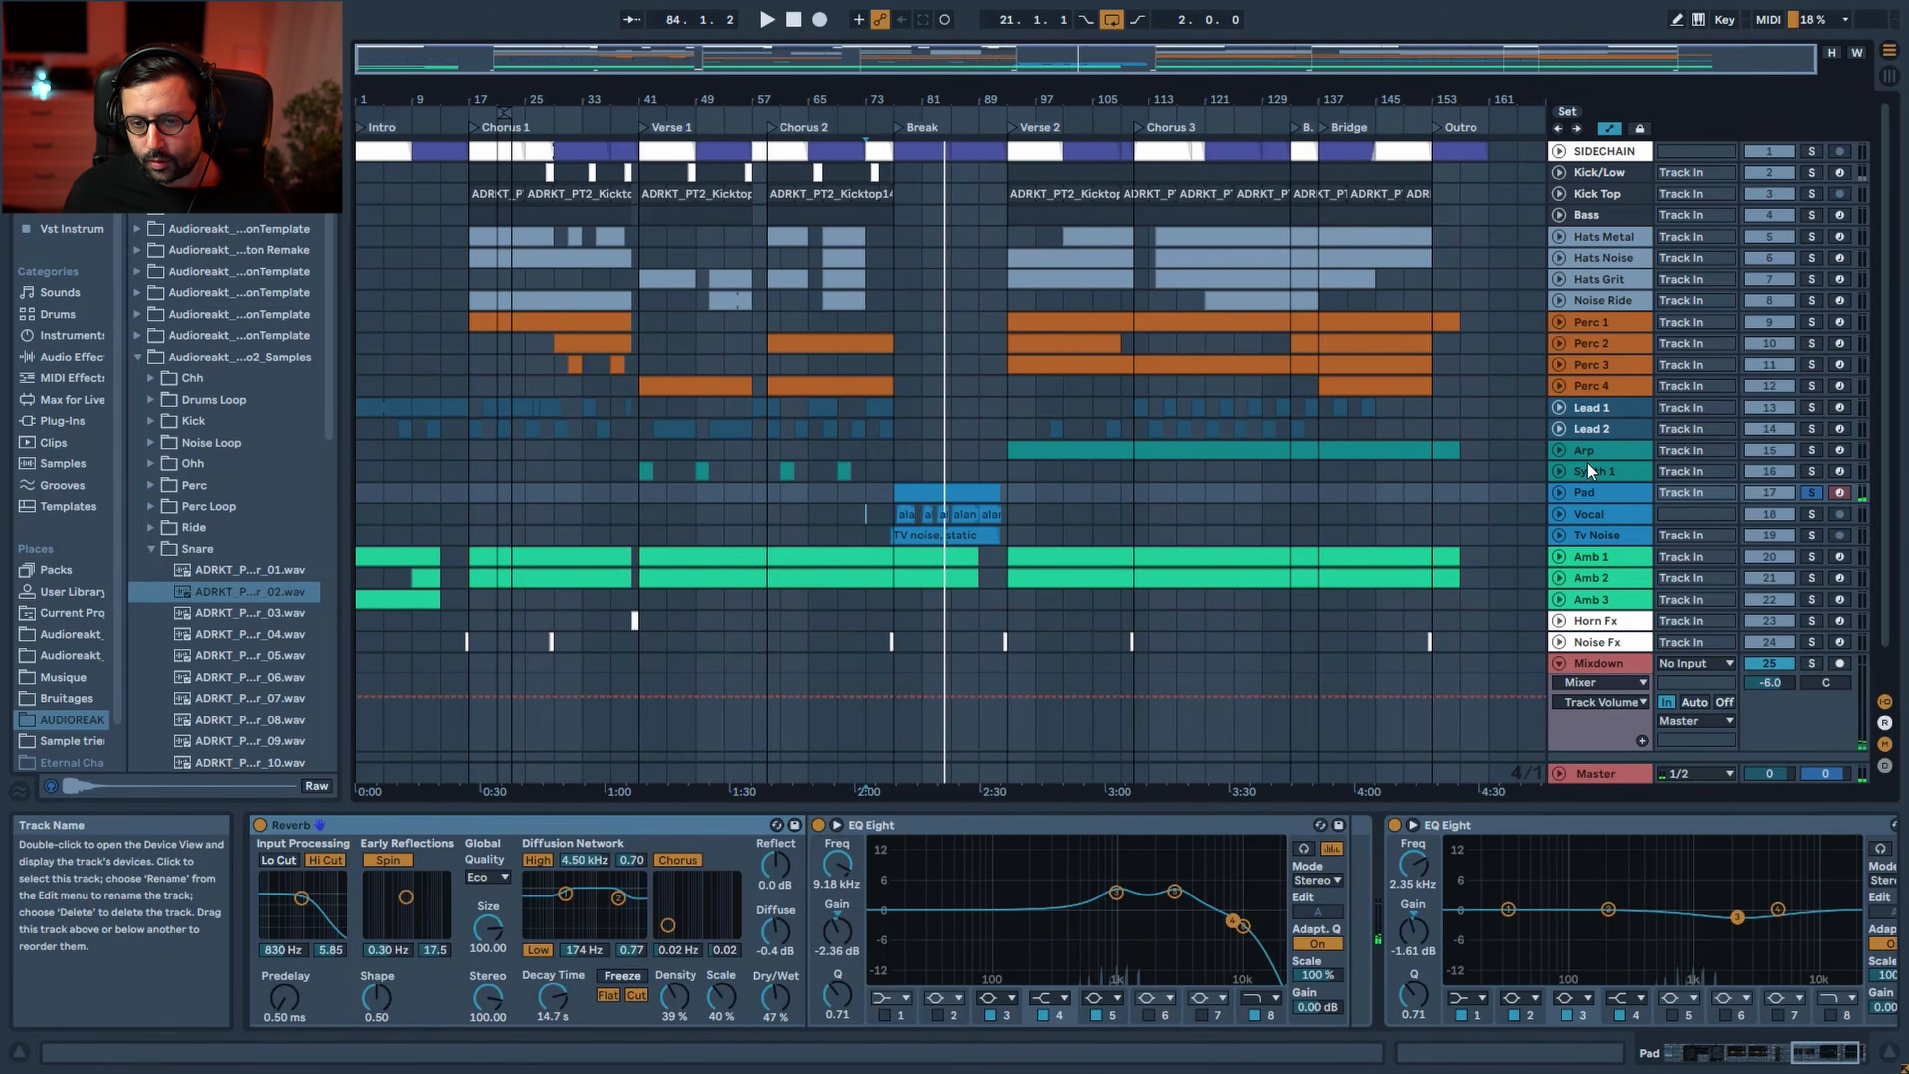
click(931, 485)
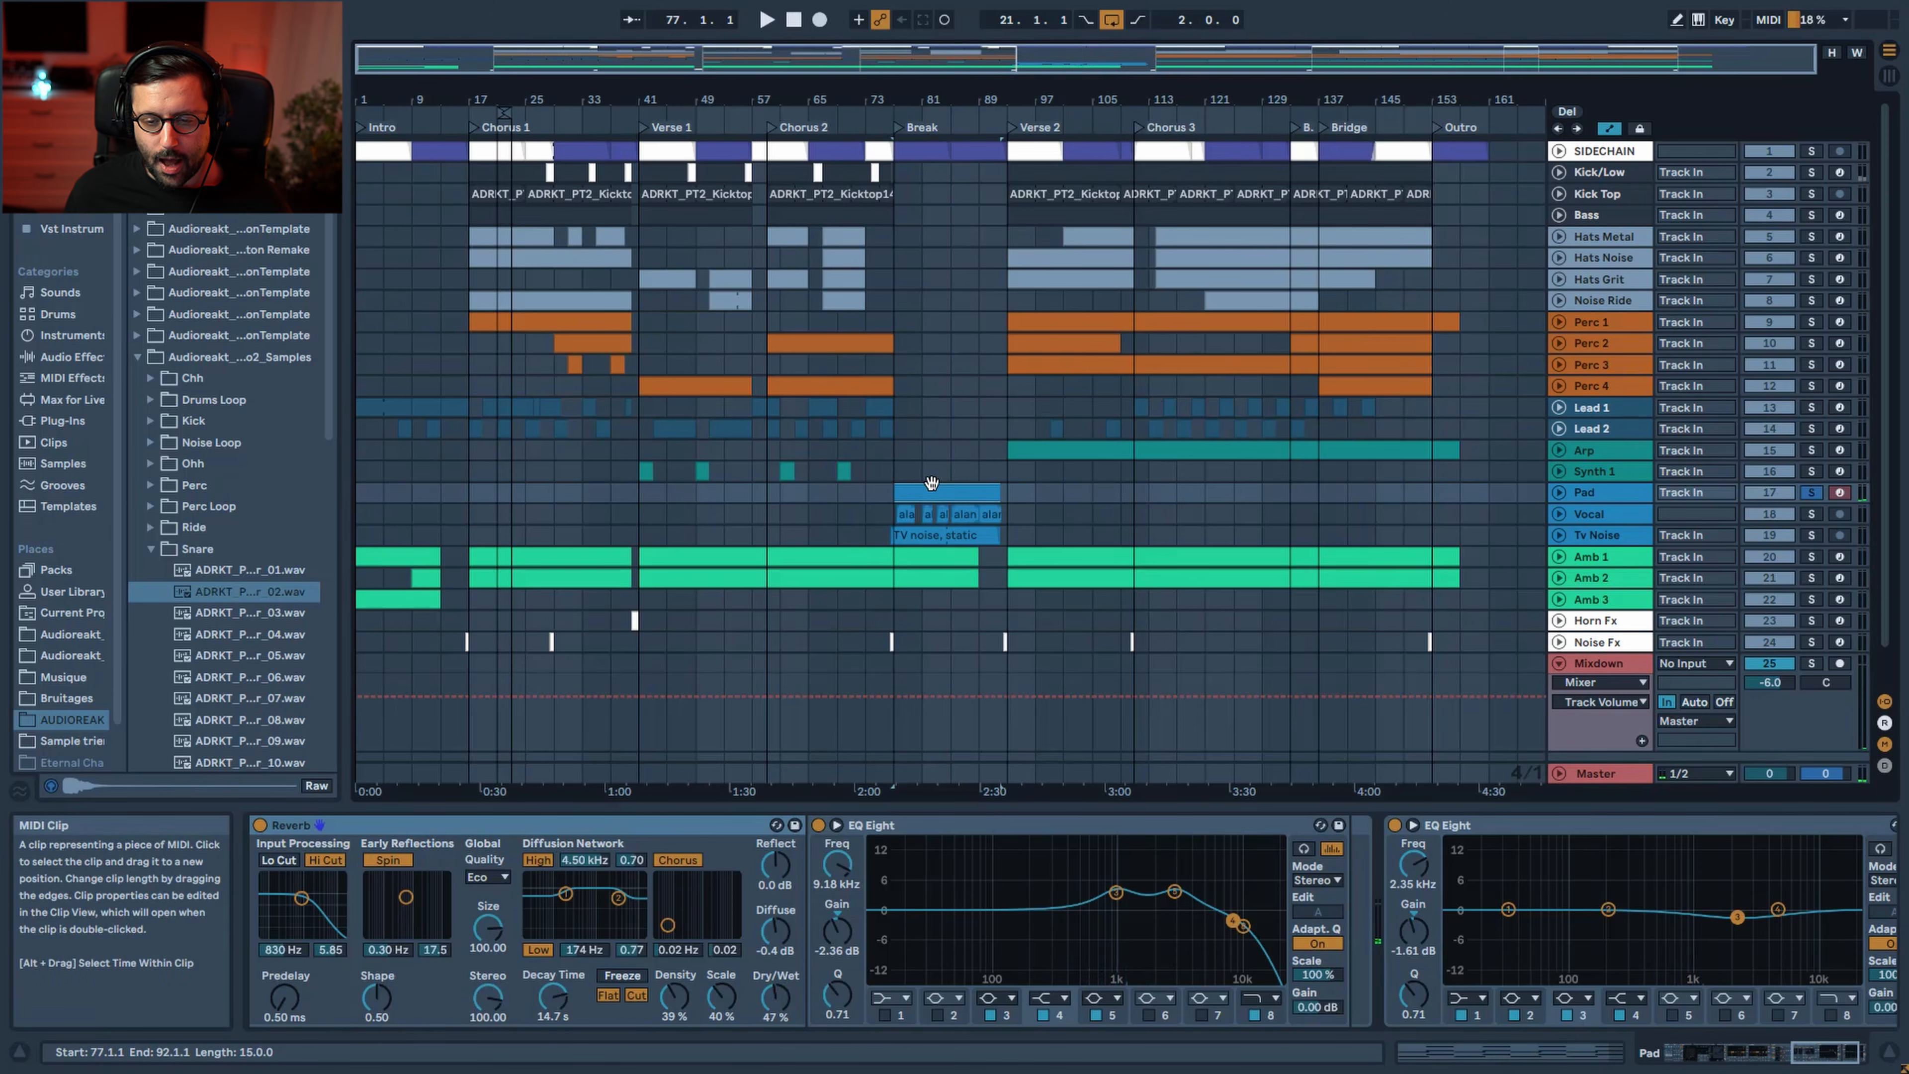
click(1559, 492)
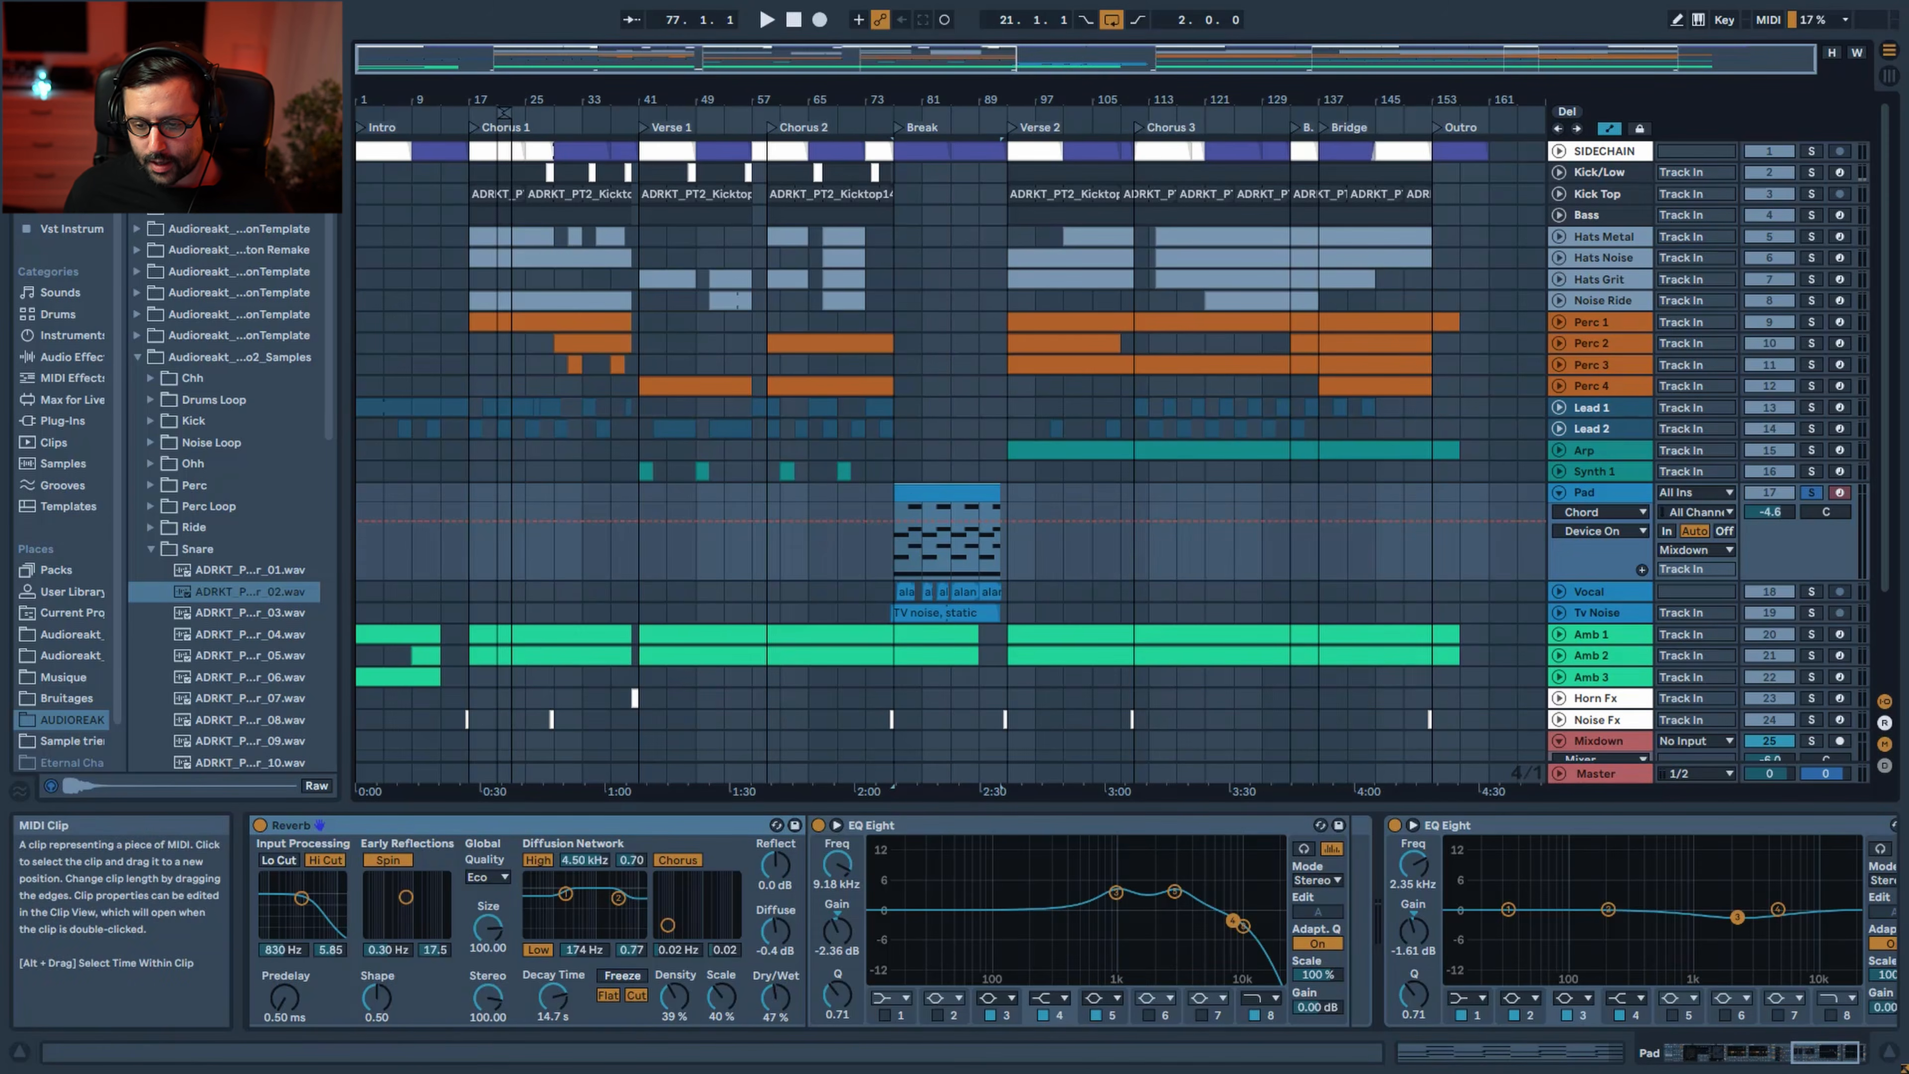
click(1725, 1053)
click(272, 940)
click(275, 863)
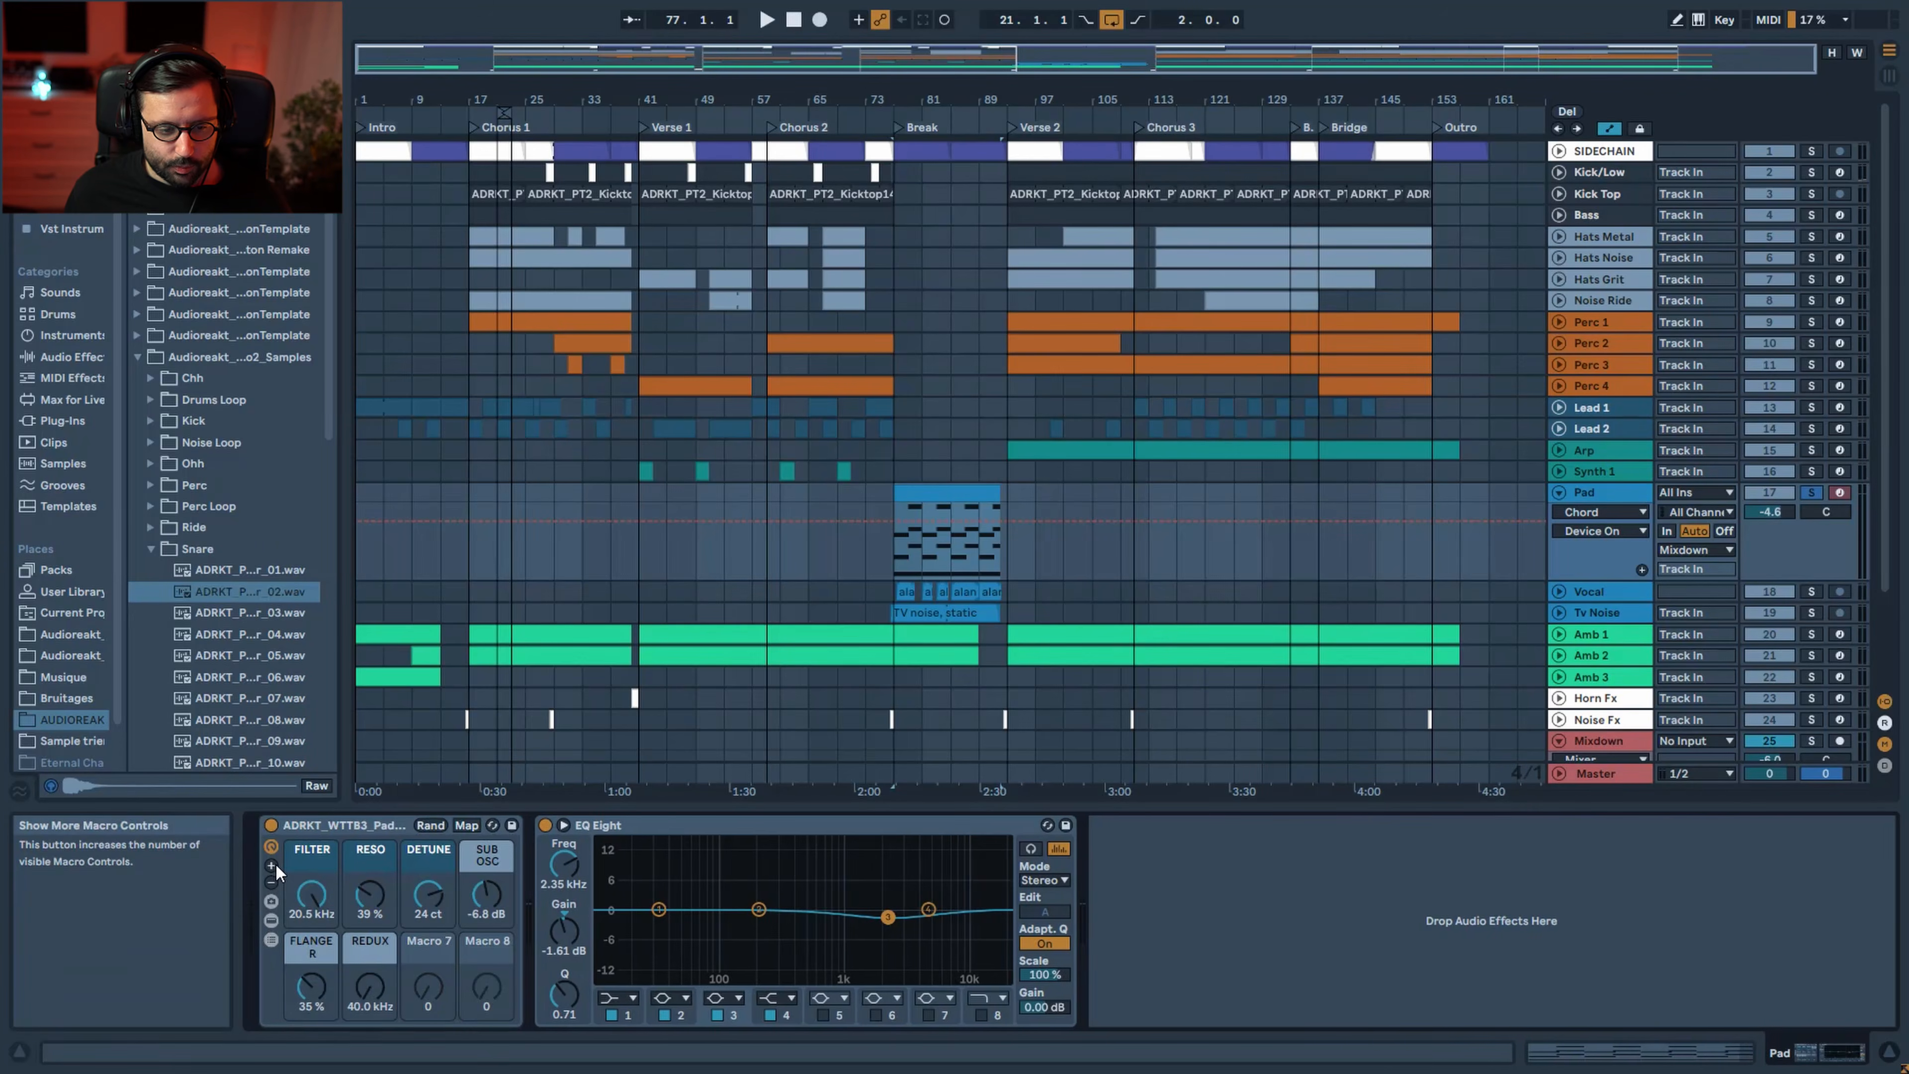
click(275, 863)
click(274, 862)
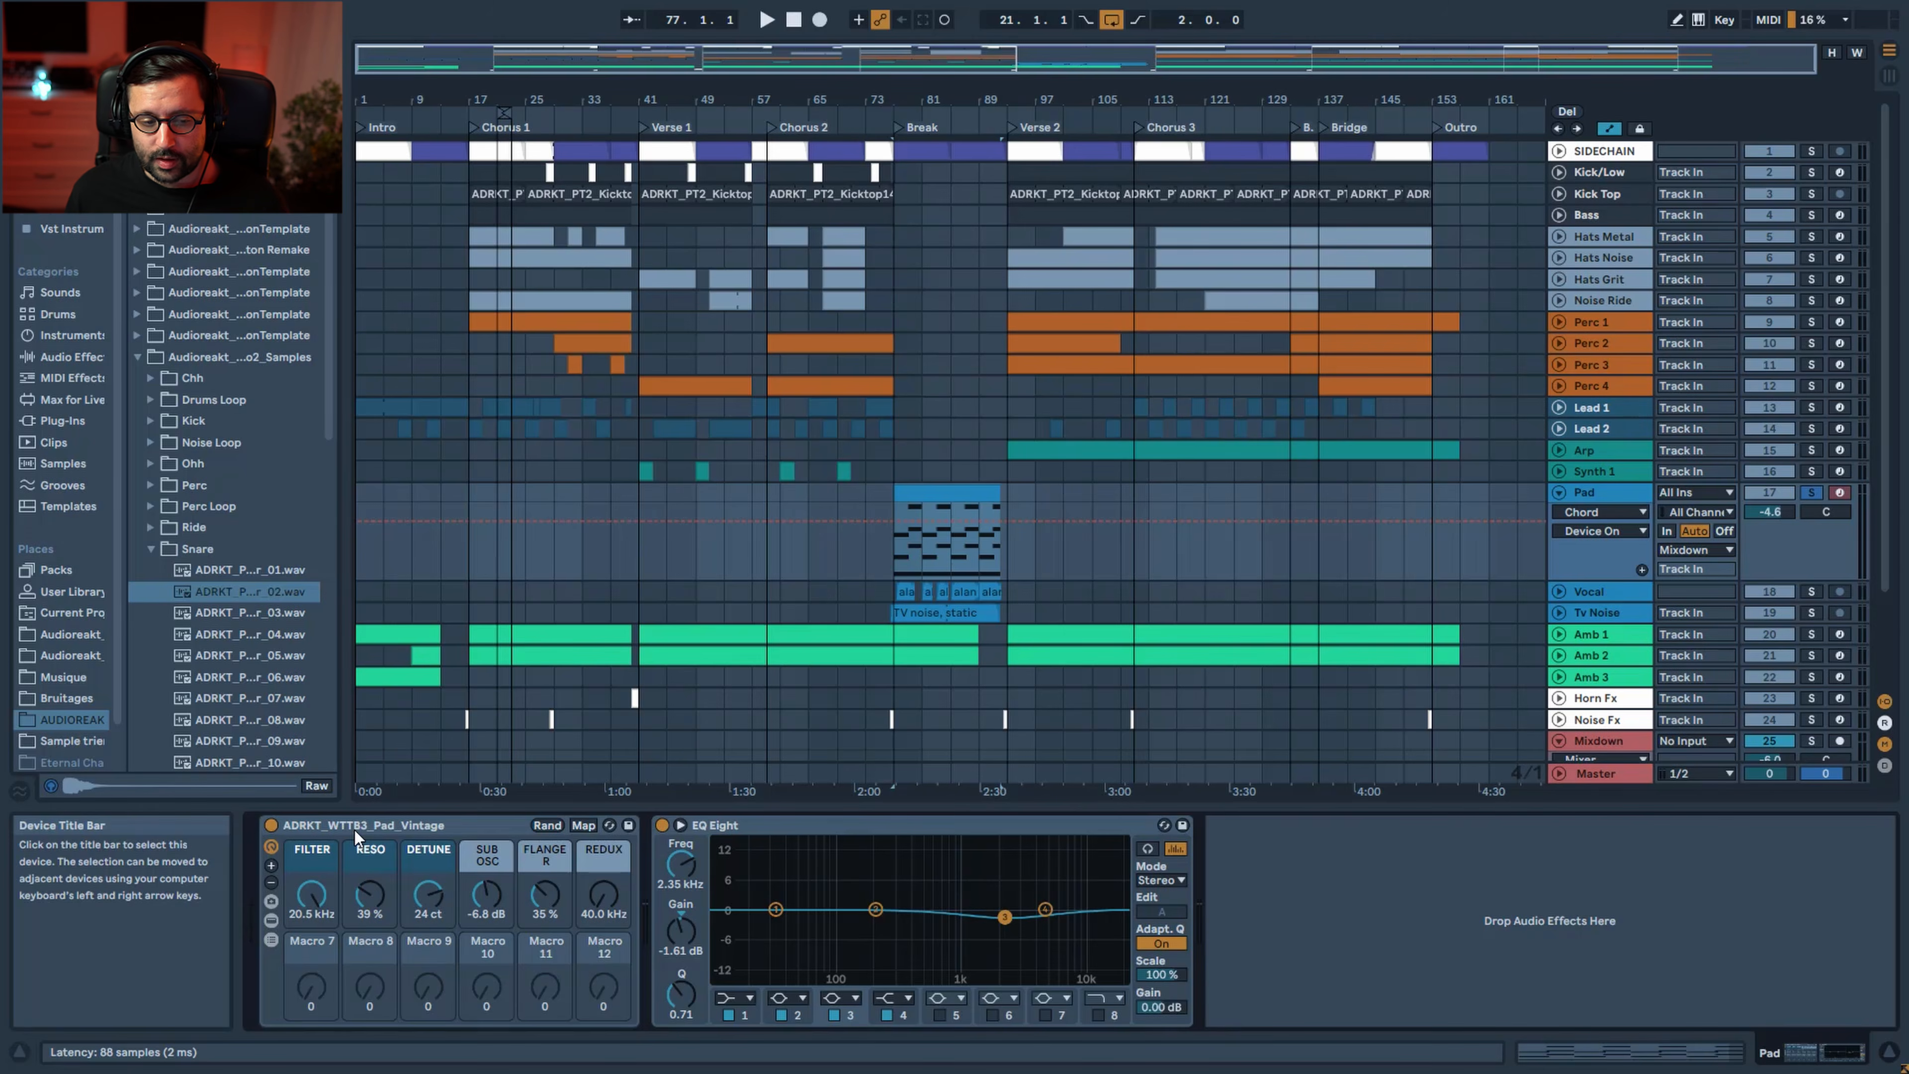
Reveal the devices inside the Pad rack and examine its Chord and Wavetable settings while playing the Break clip
click(270, 920)
click(267, 920)
click(267, 920)
click(1730, 1054)
click(1713, 1052)
key(space)
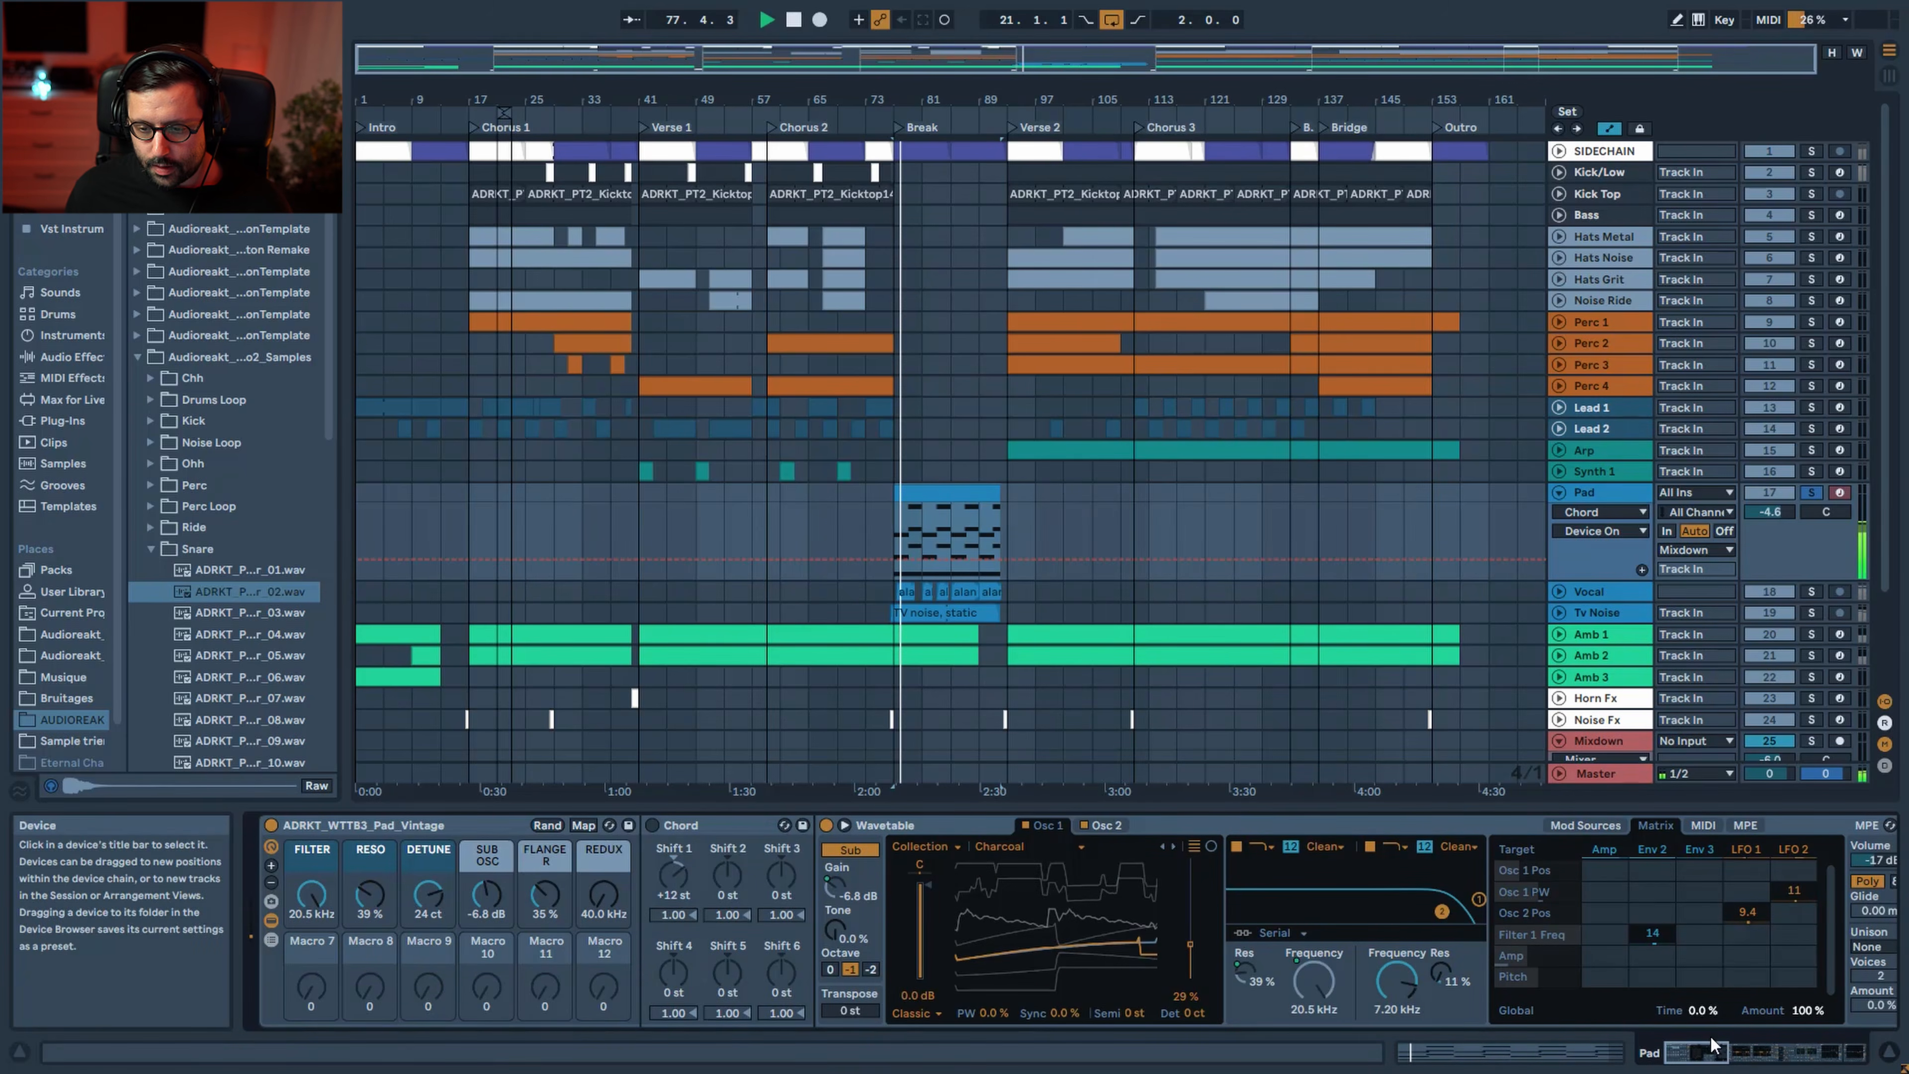
click(1700, 1053)
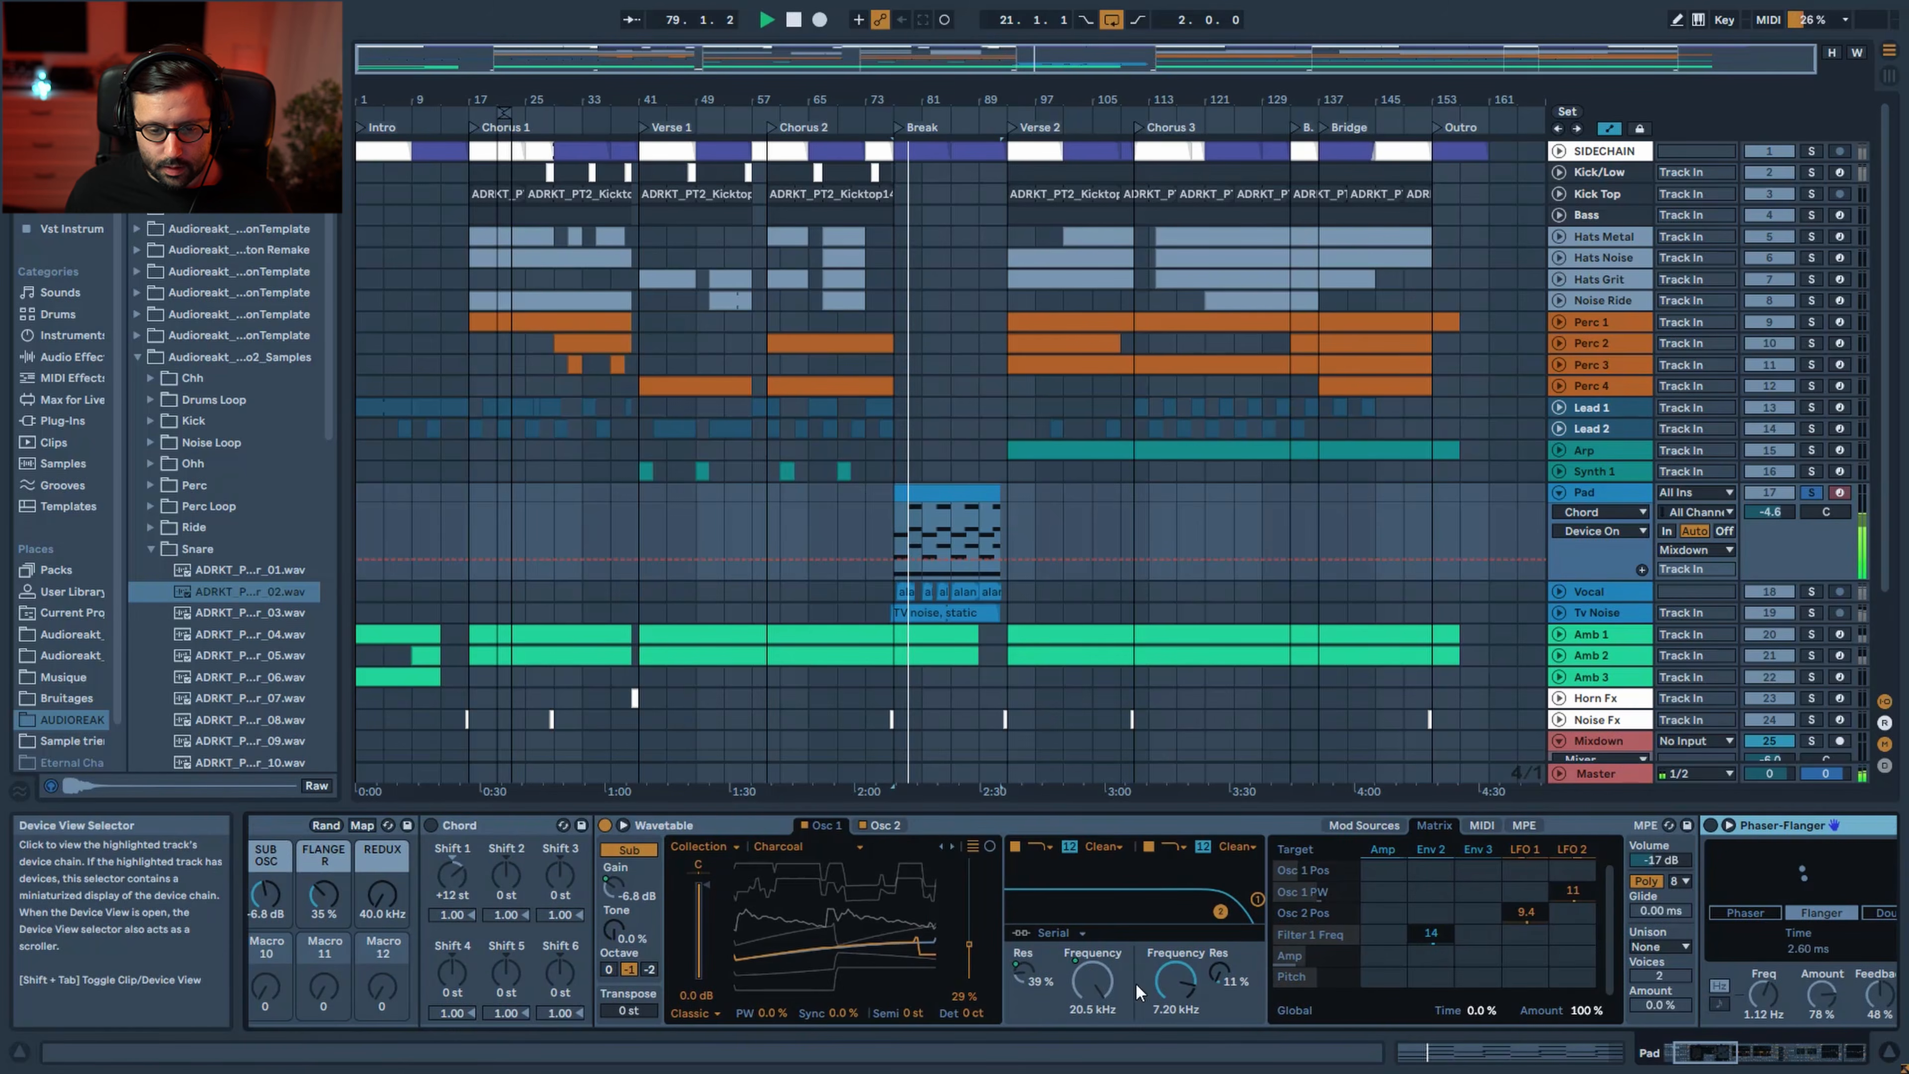
Copy the Pad's Break clip to bar 161, after the end of the arrangement, and play it looped over its 15 bars
key(space)
click(979, 493)
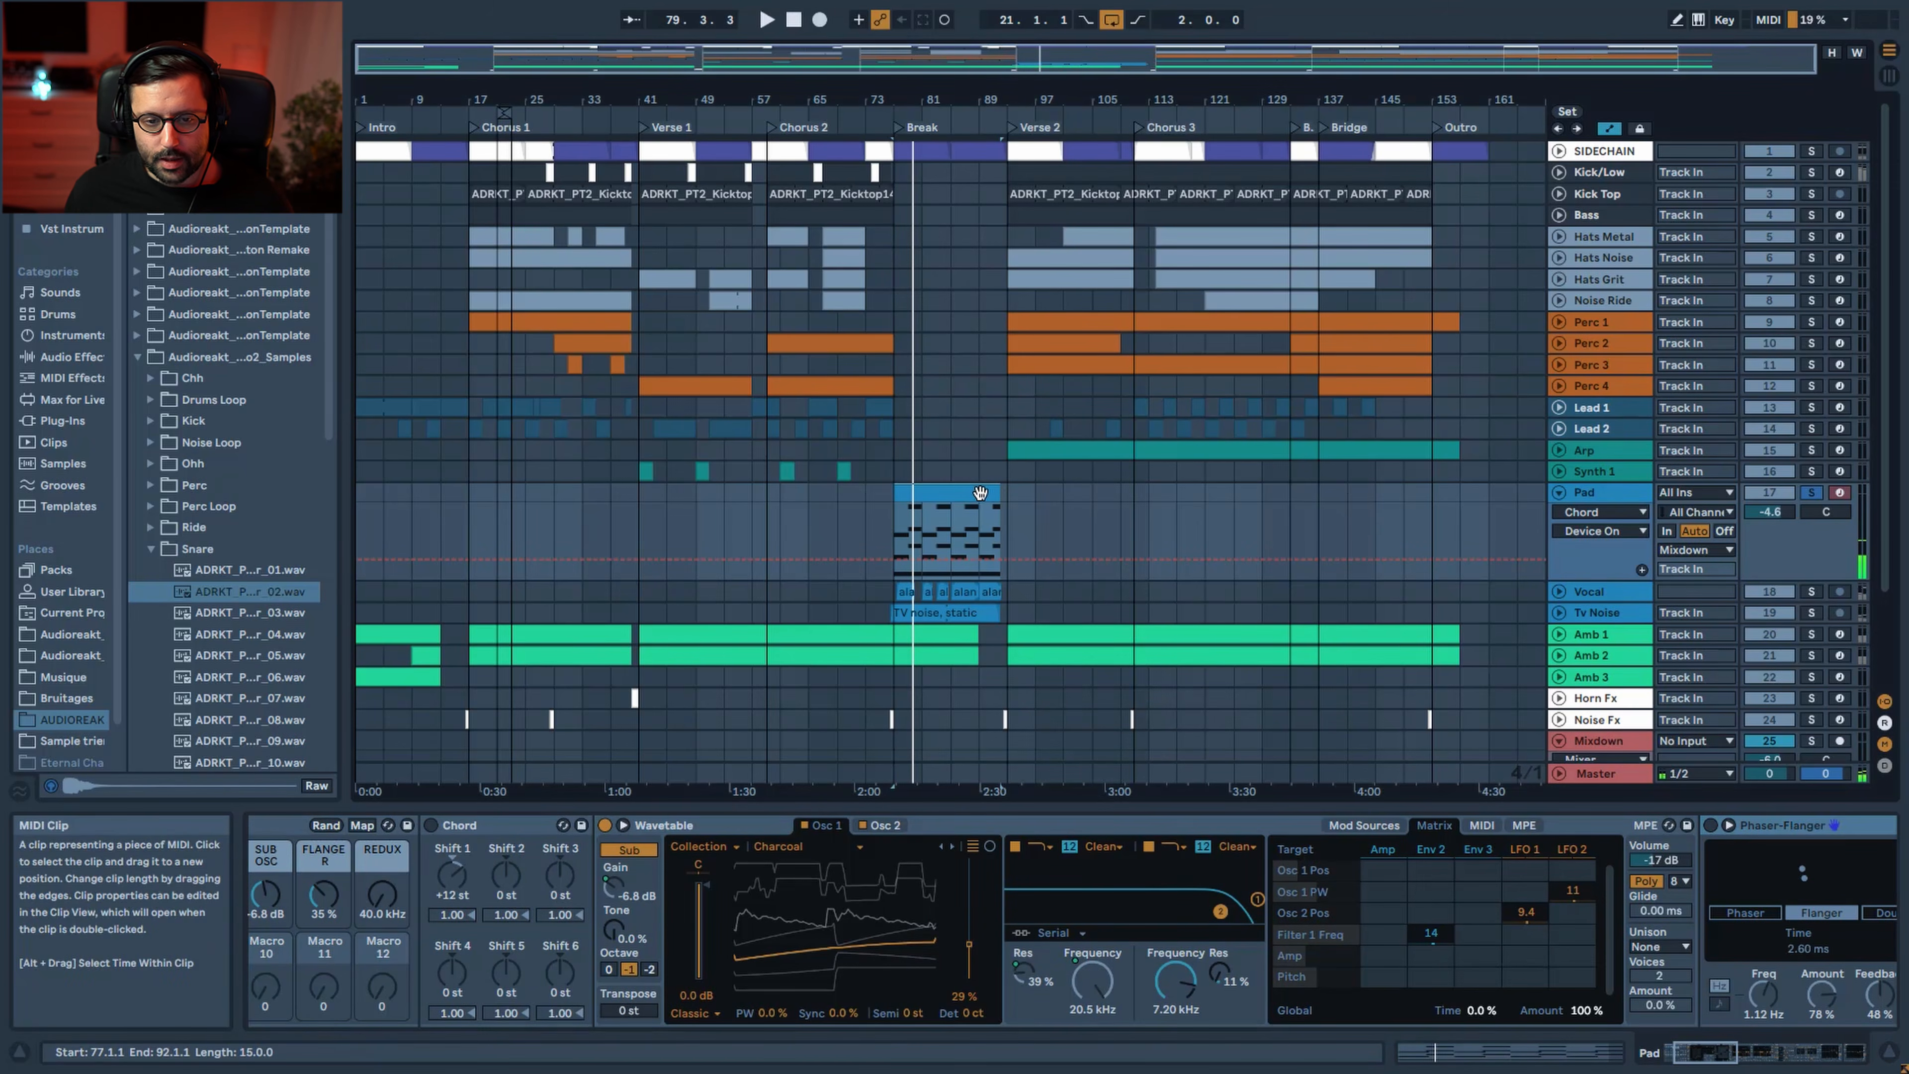
drag(1101, 503, 1477, 527)
click(803, 688)
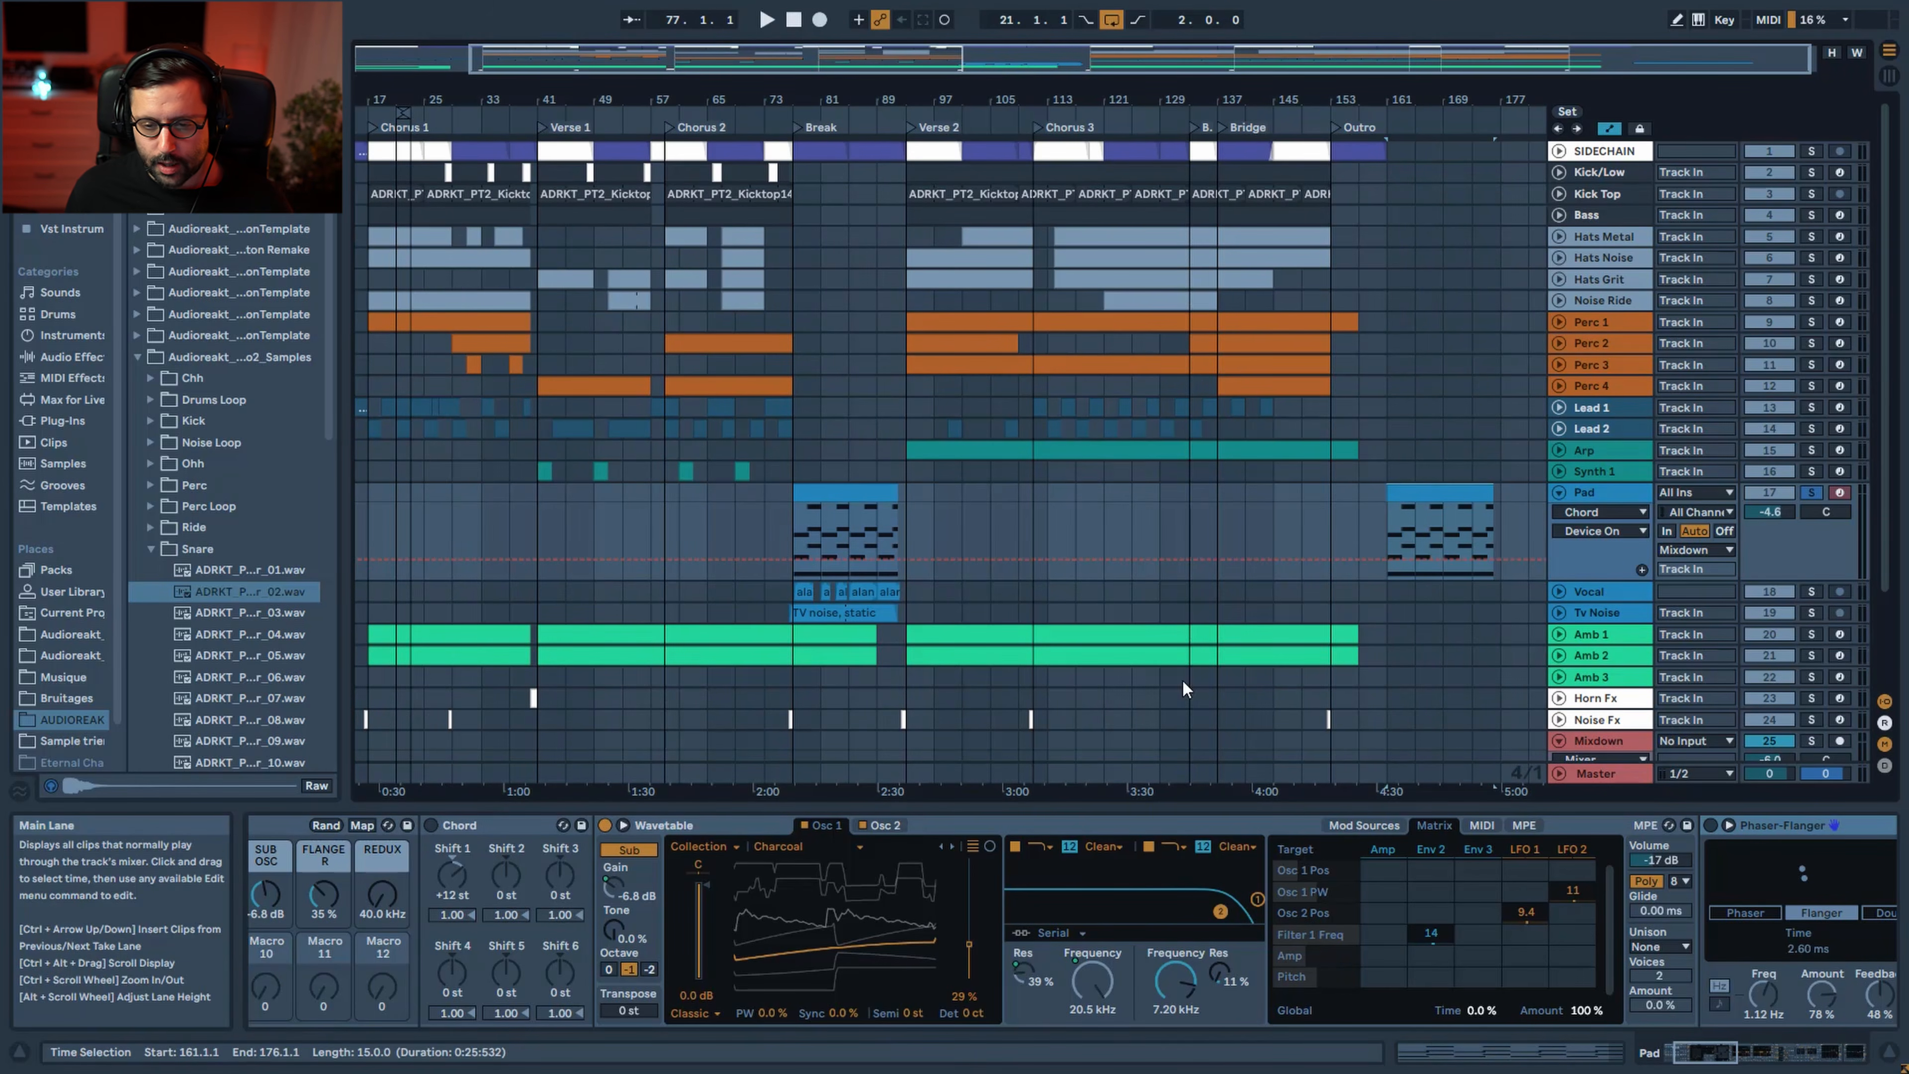
click(1460, 491)
key(space)
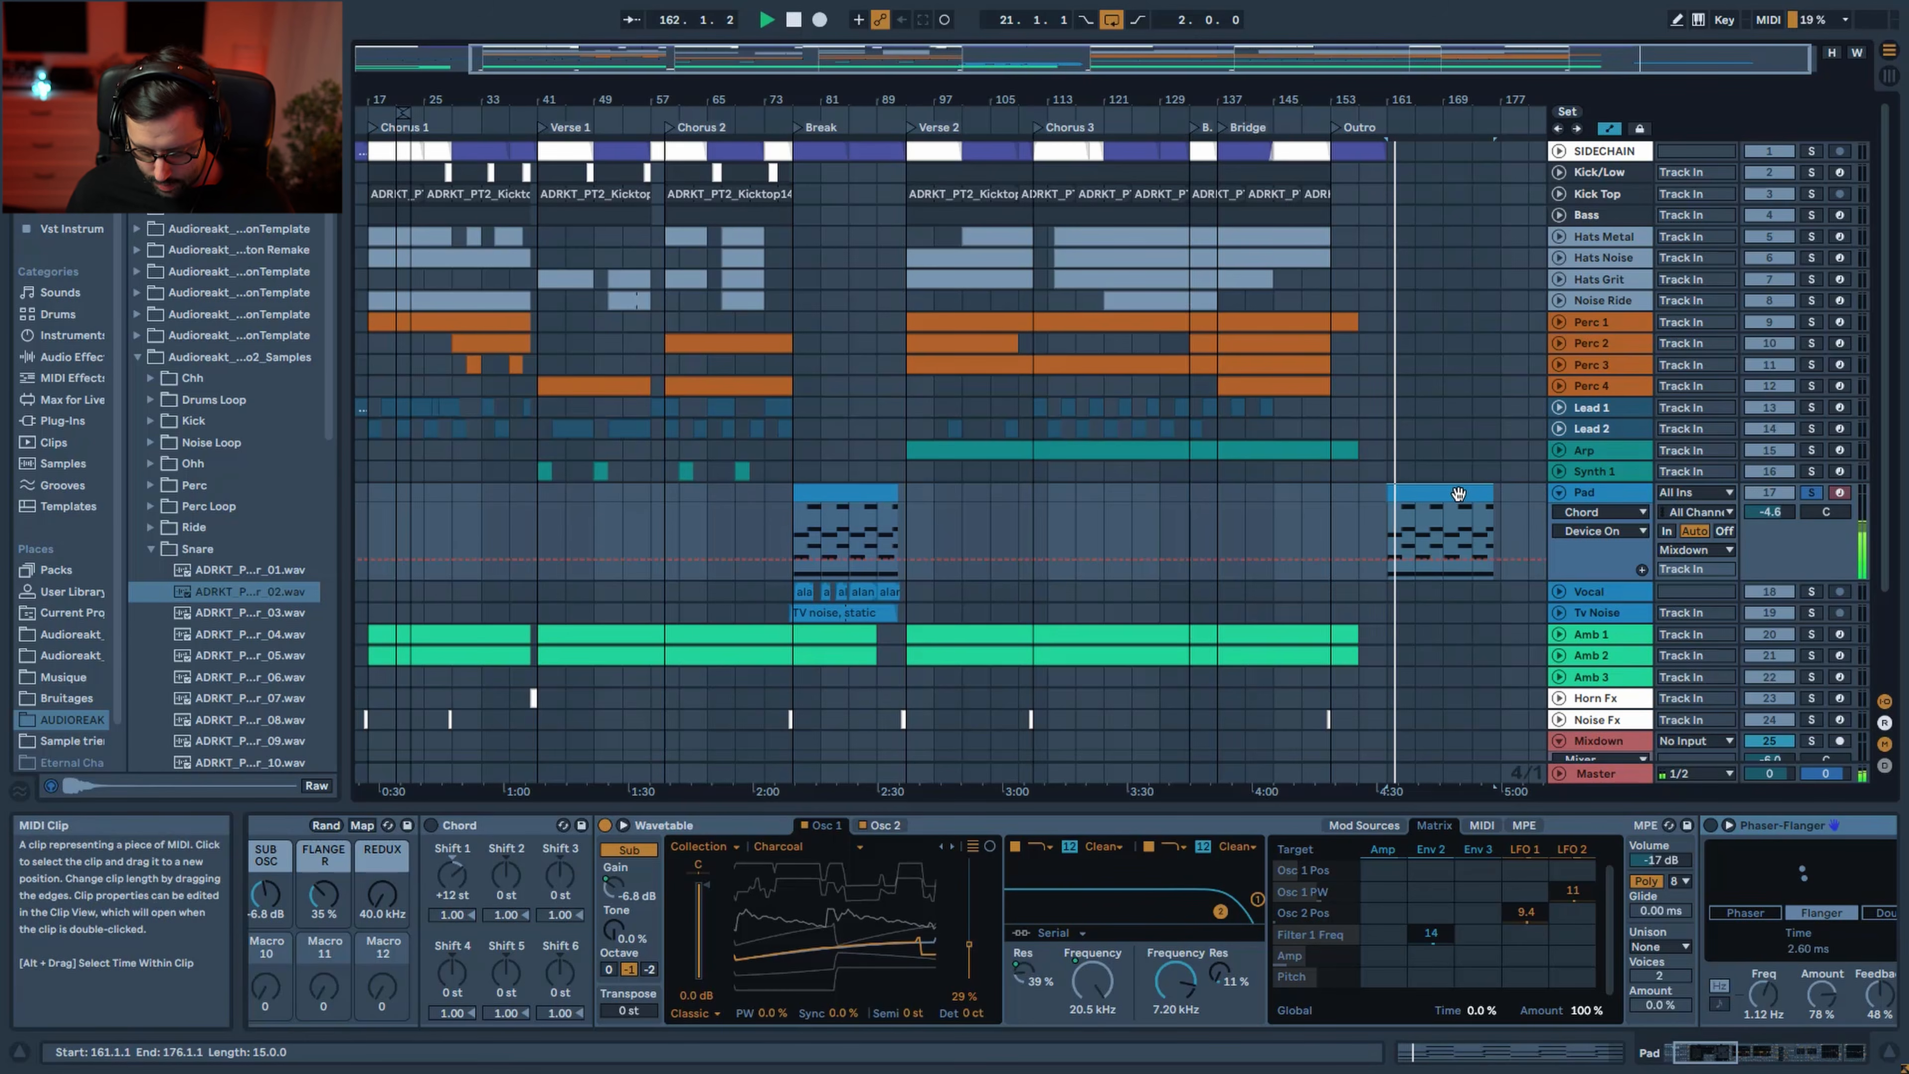
key(ctrl+l)
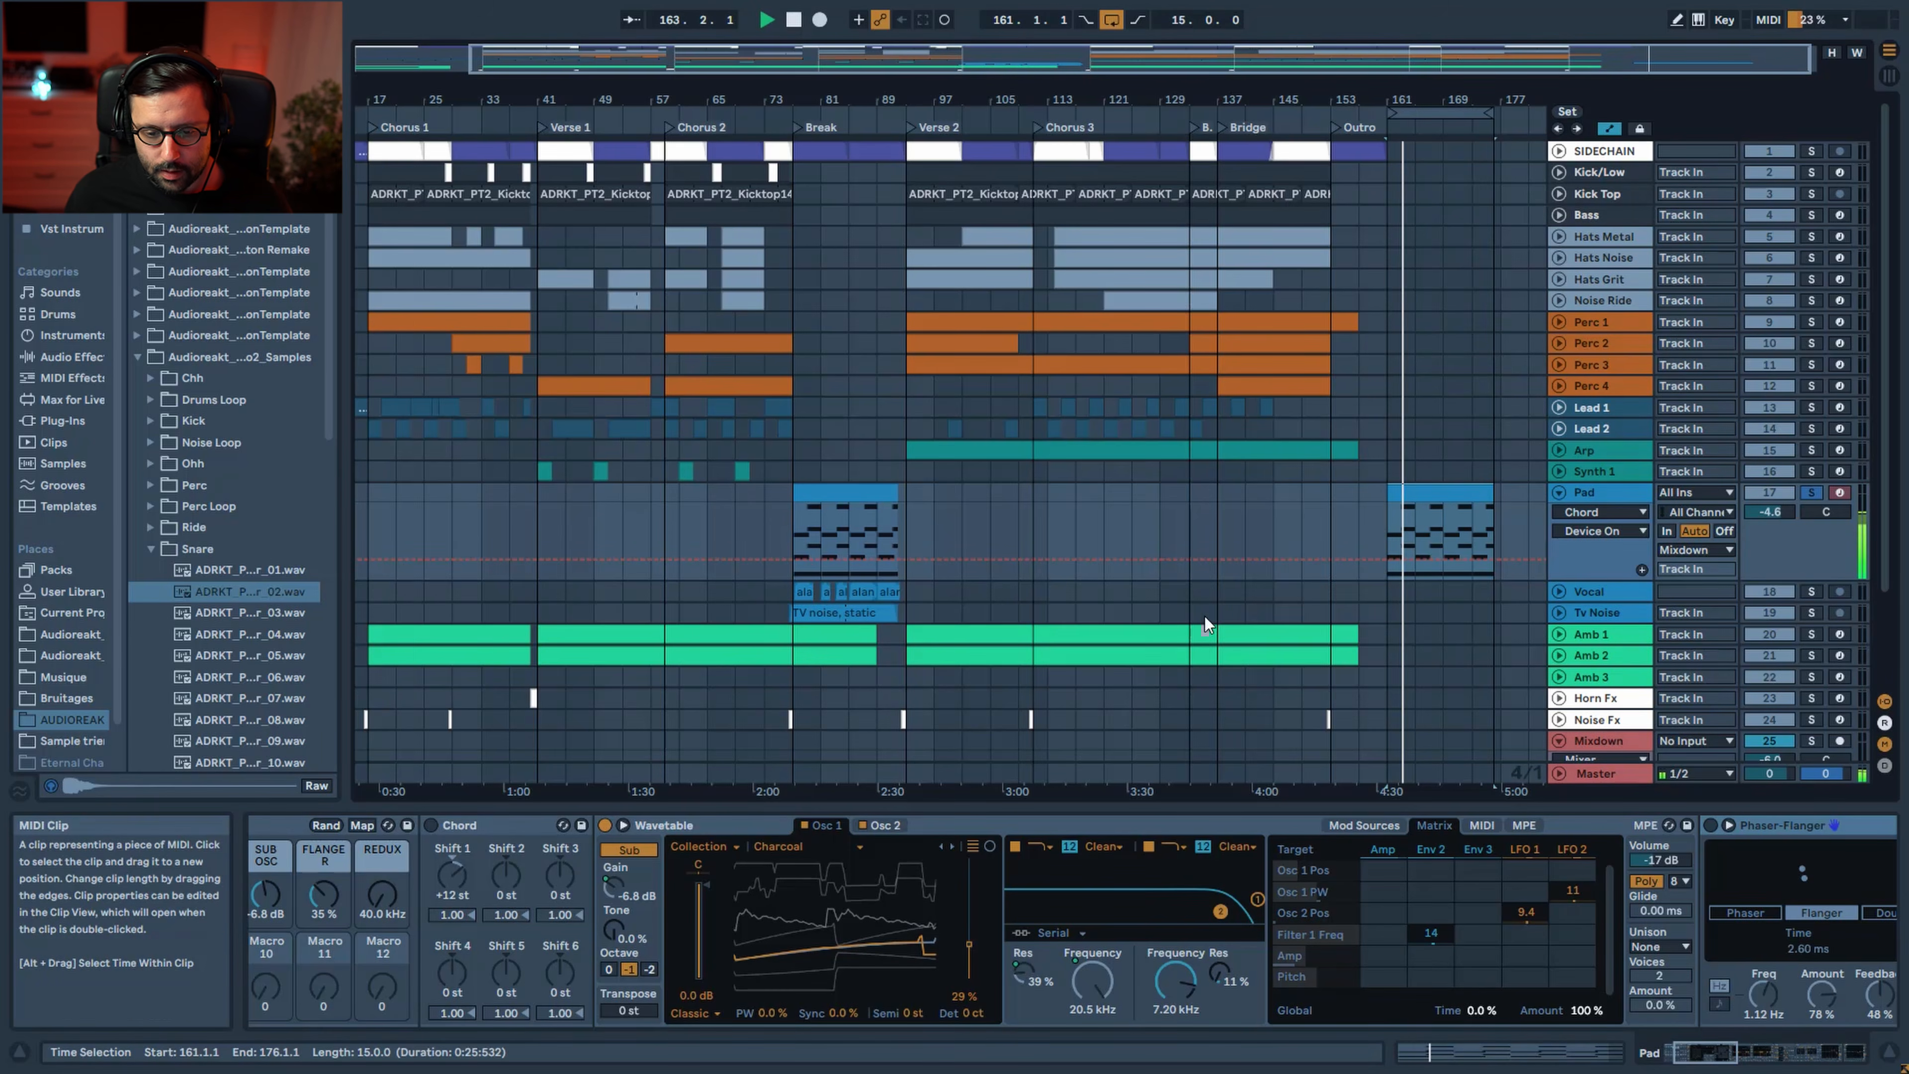
Listen to the Pad Wavetable's Osc 1, Sub and Osc 2 one at a time by switching the other sources off
click(866, 825)
click(864, 824)
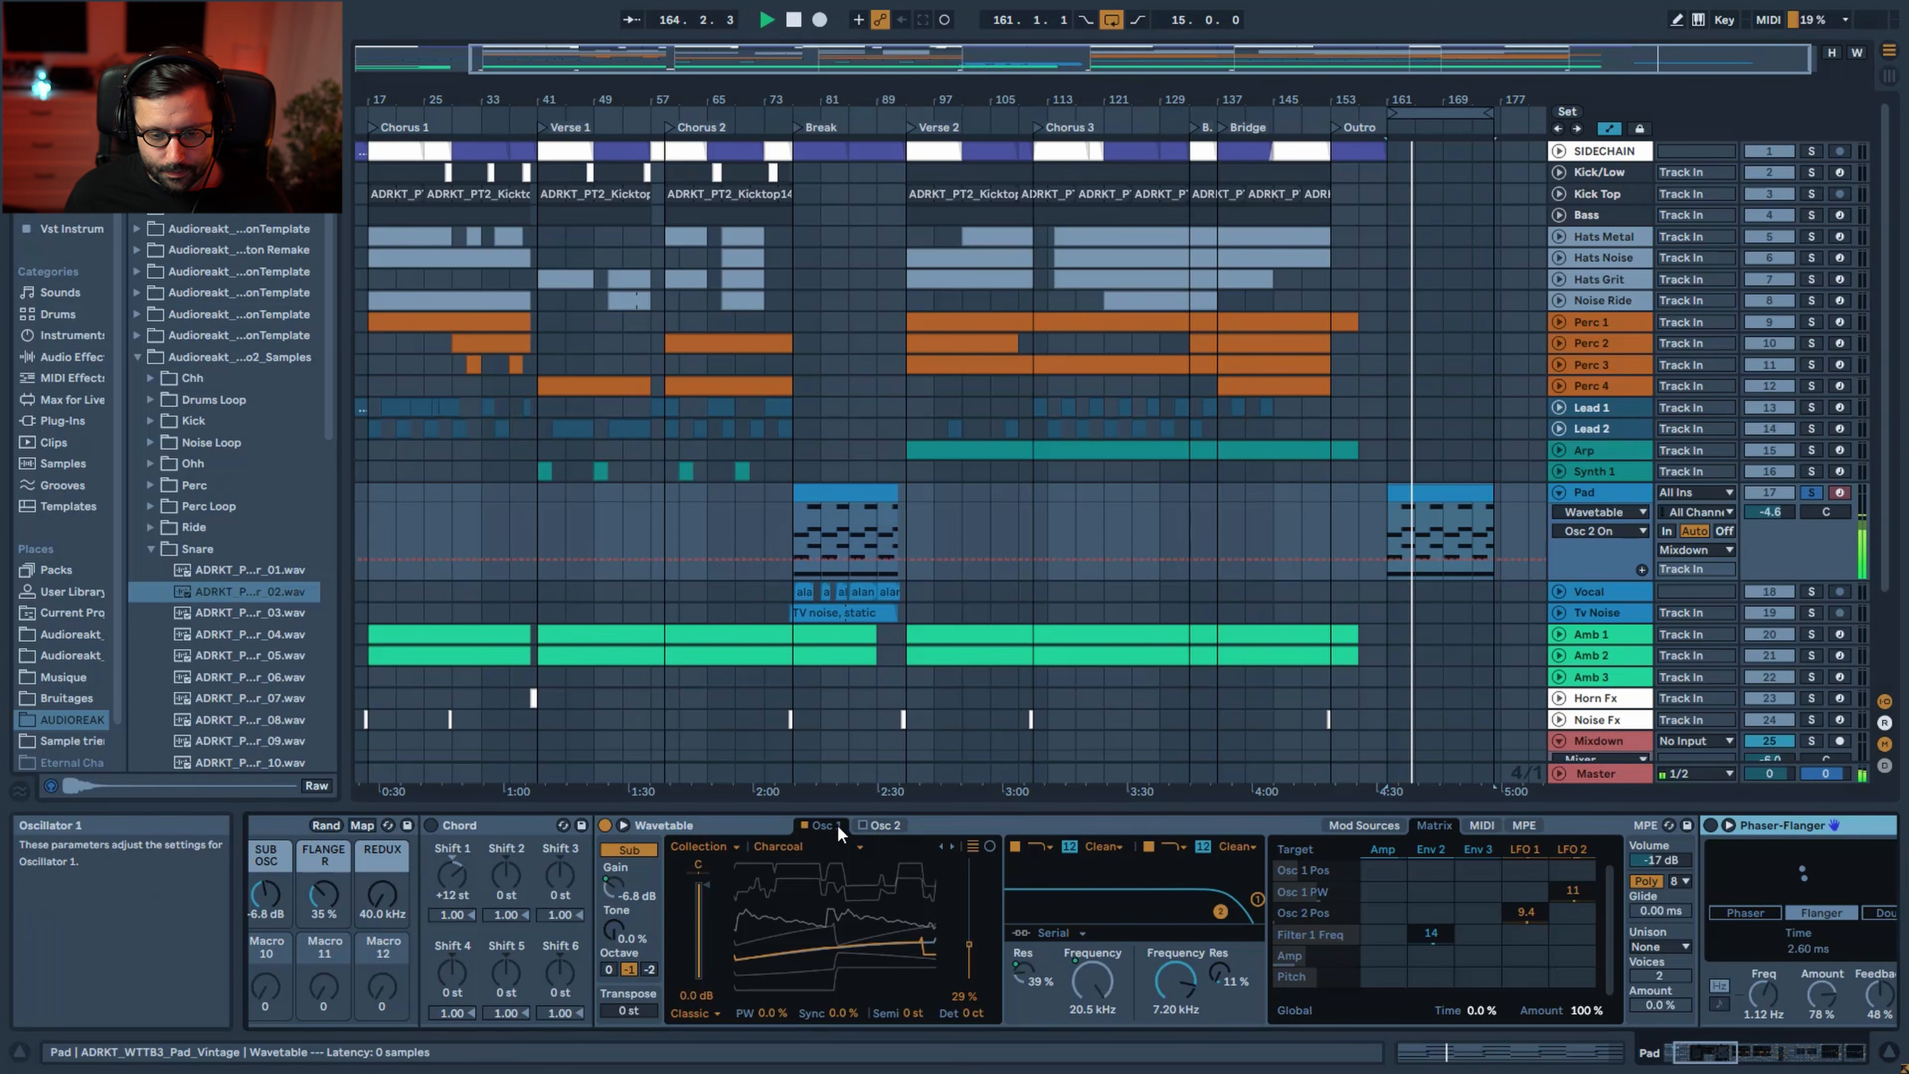
click(626, 849)
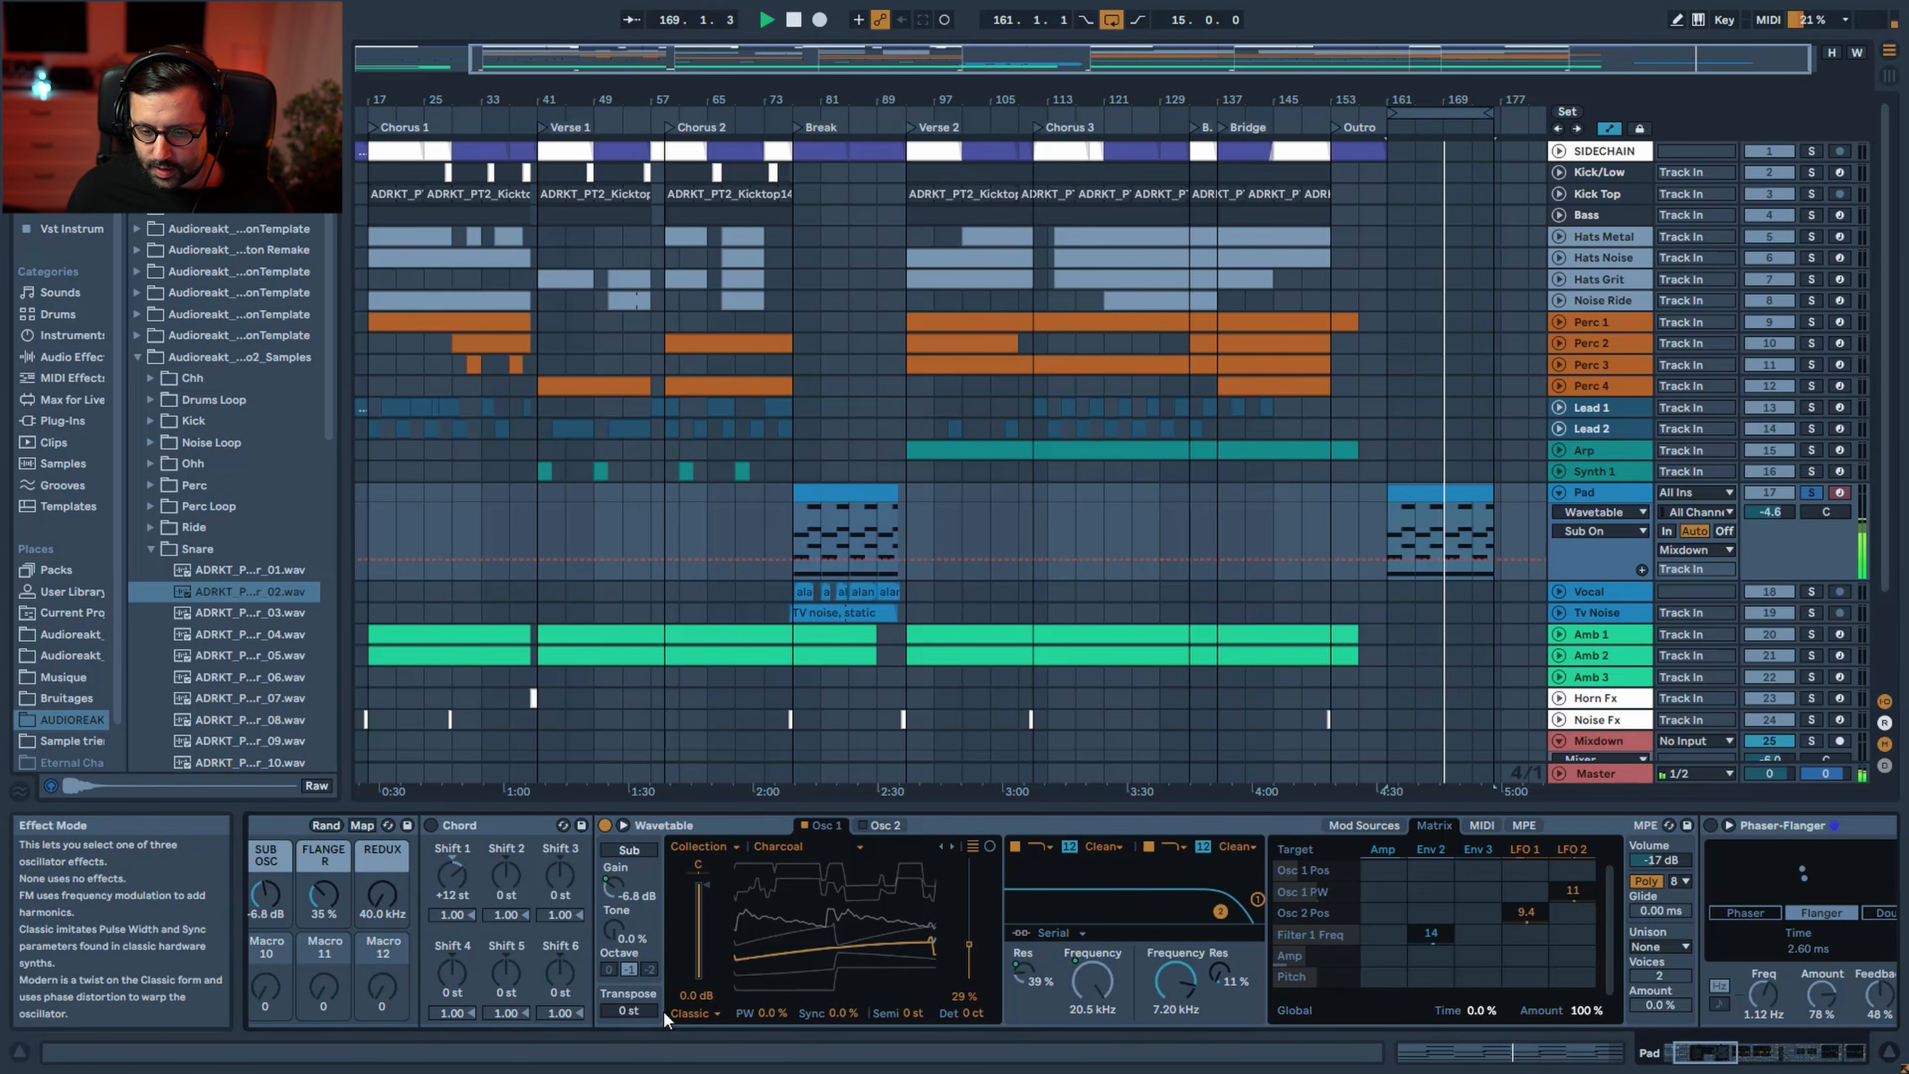
click(652, 850)
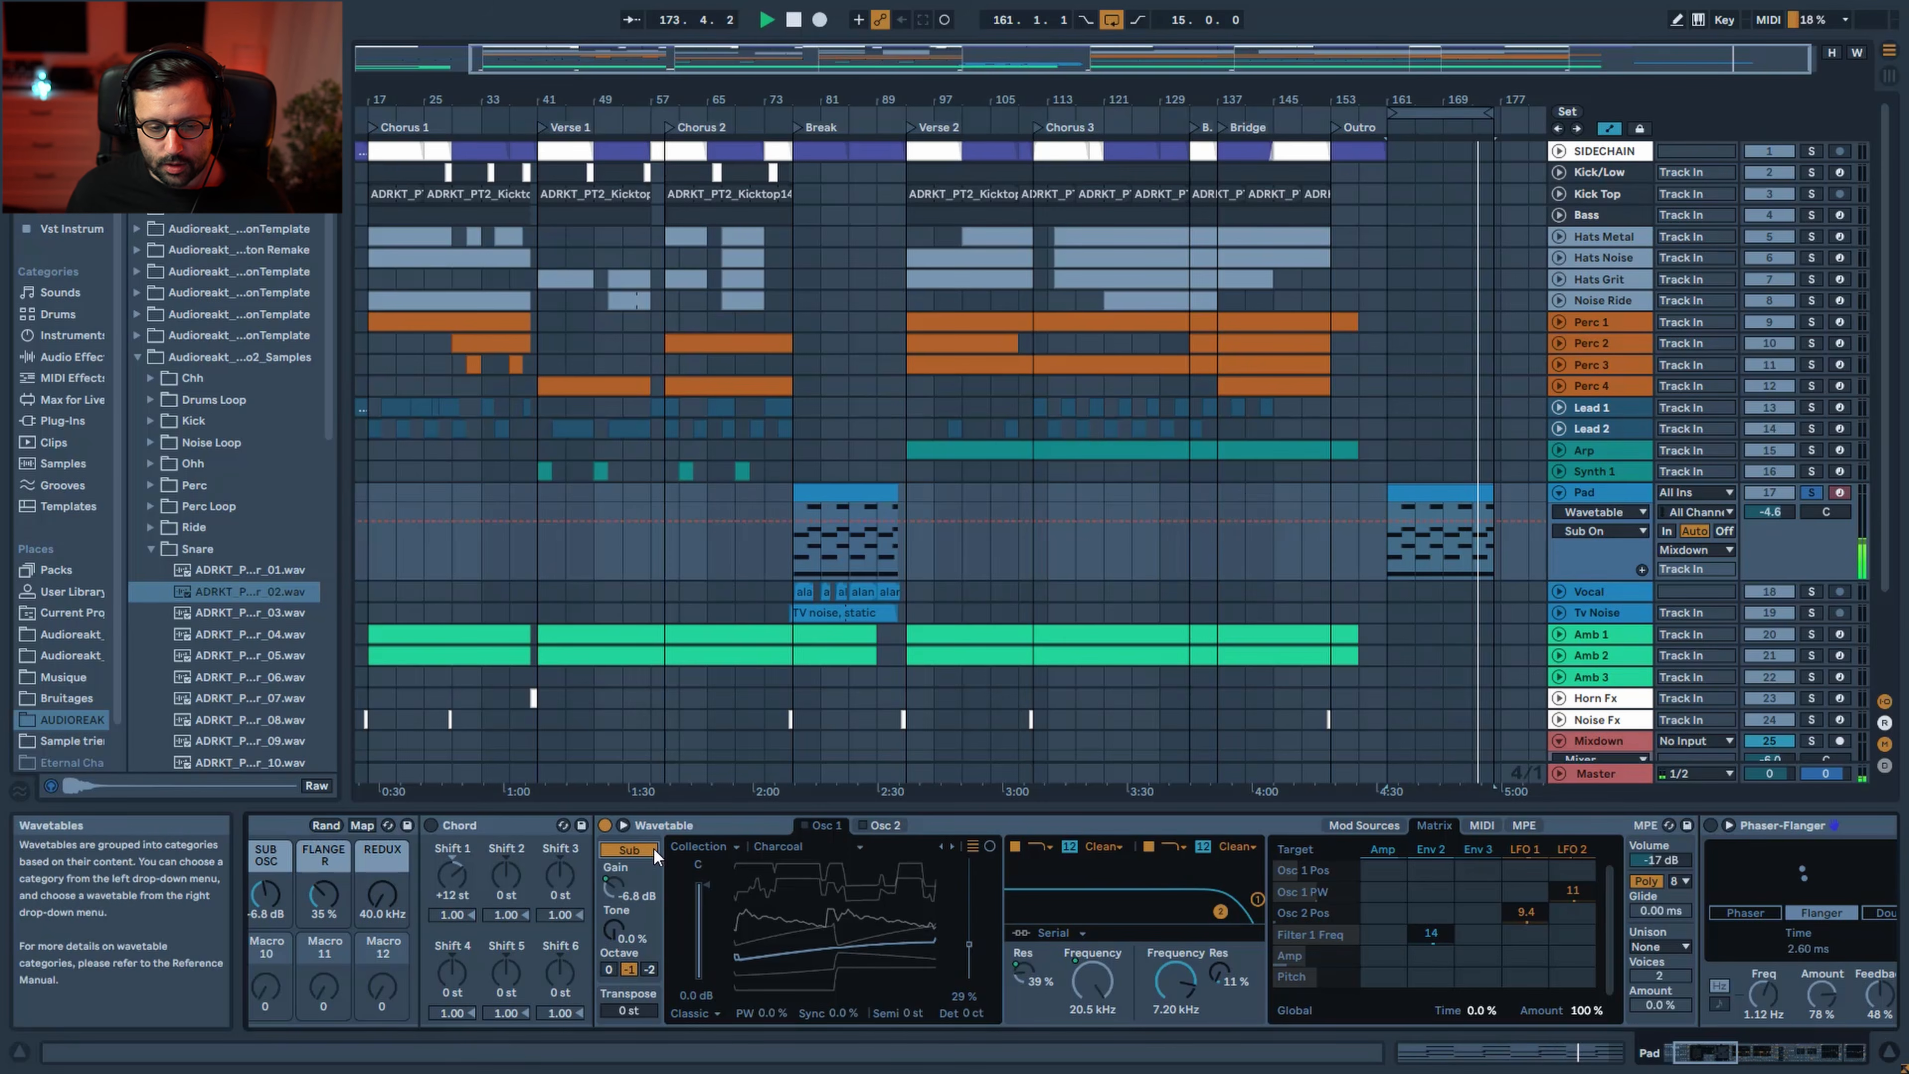
click(863, 825)
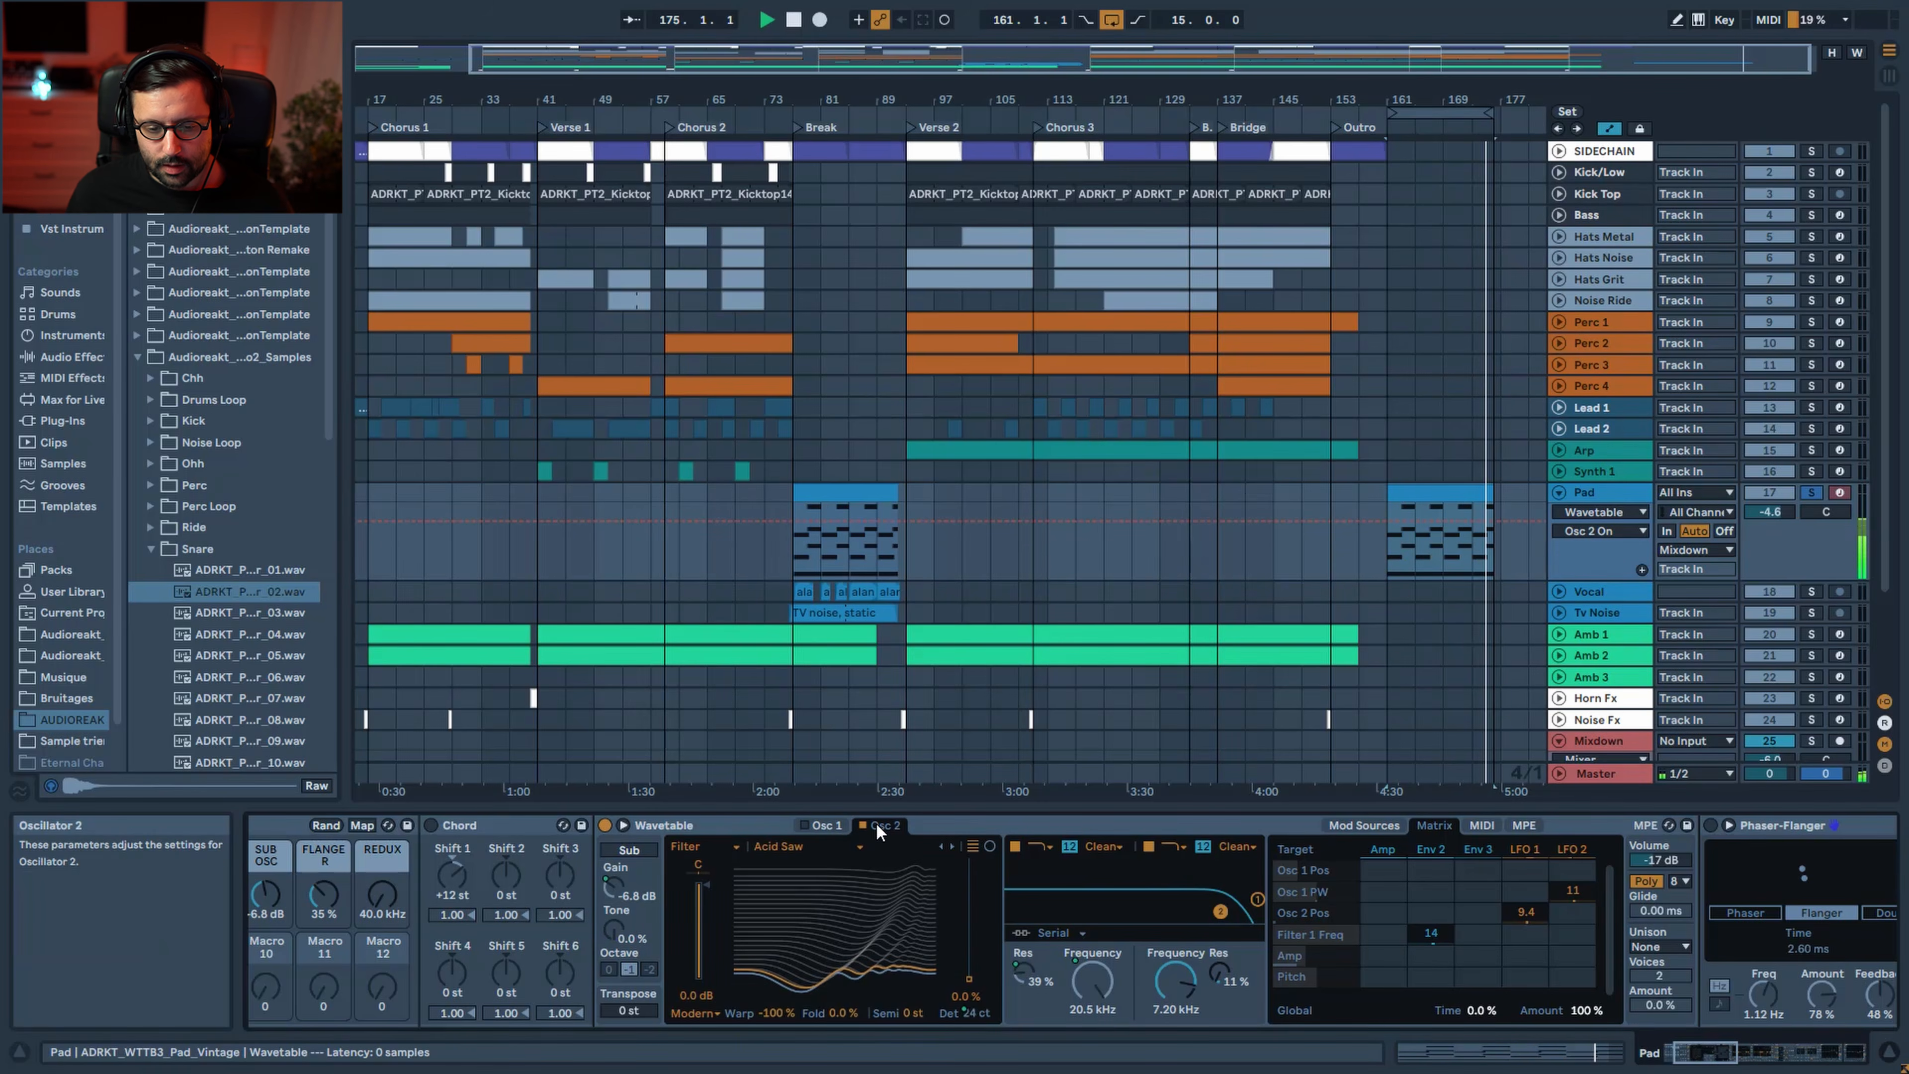
Try Osc 2's Acid Saw wavetable with Warp at 0 %, and return Warp to -100 %
click(712, 849)
click(778, 845)
click(779, 845)
click(778, 845)
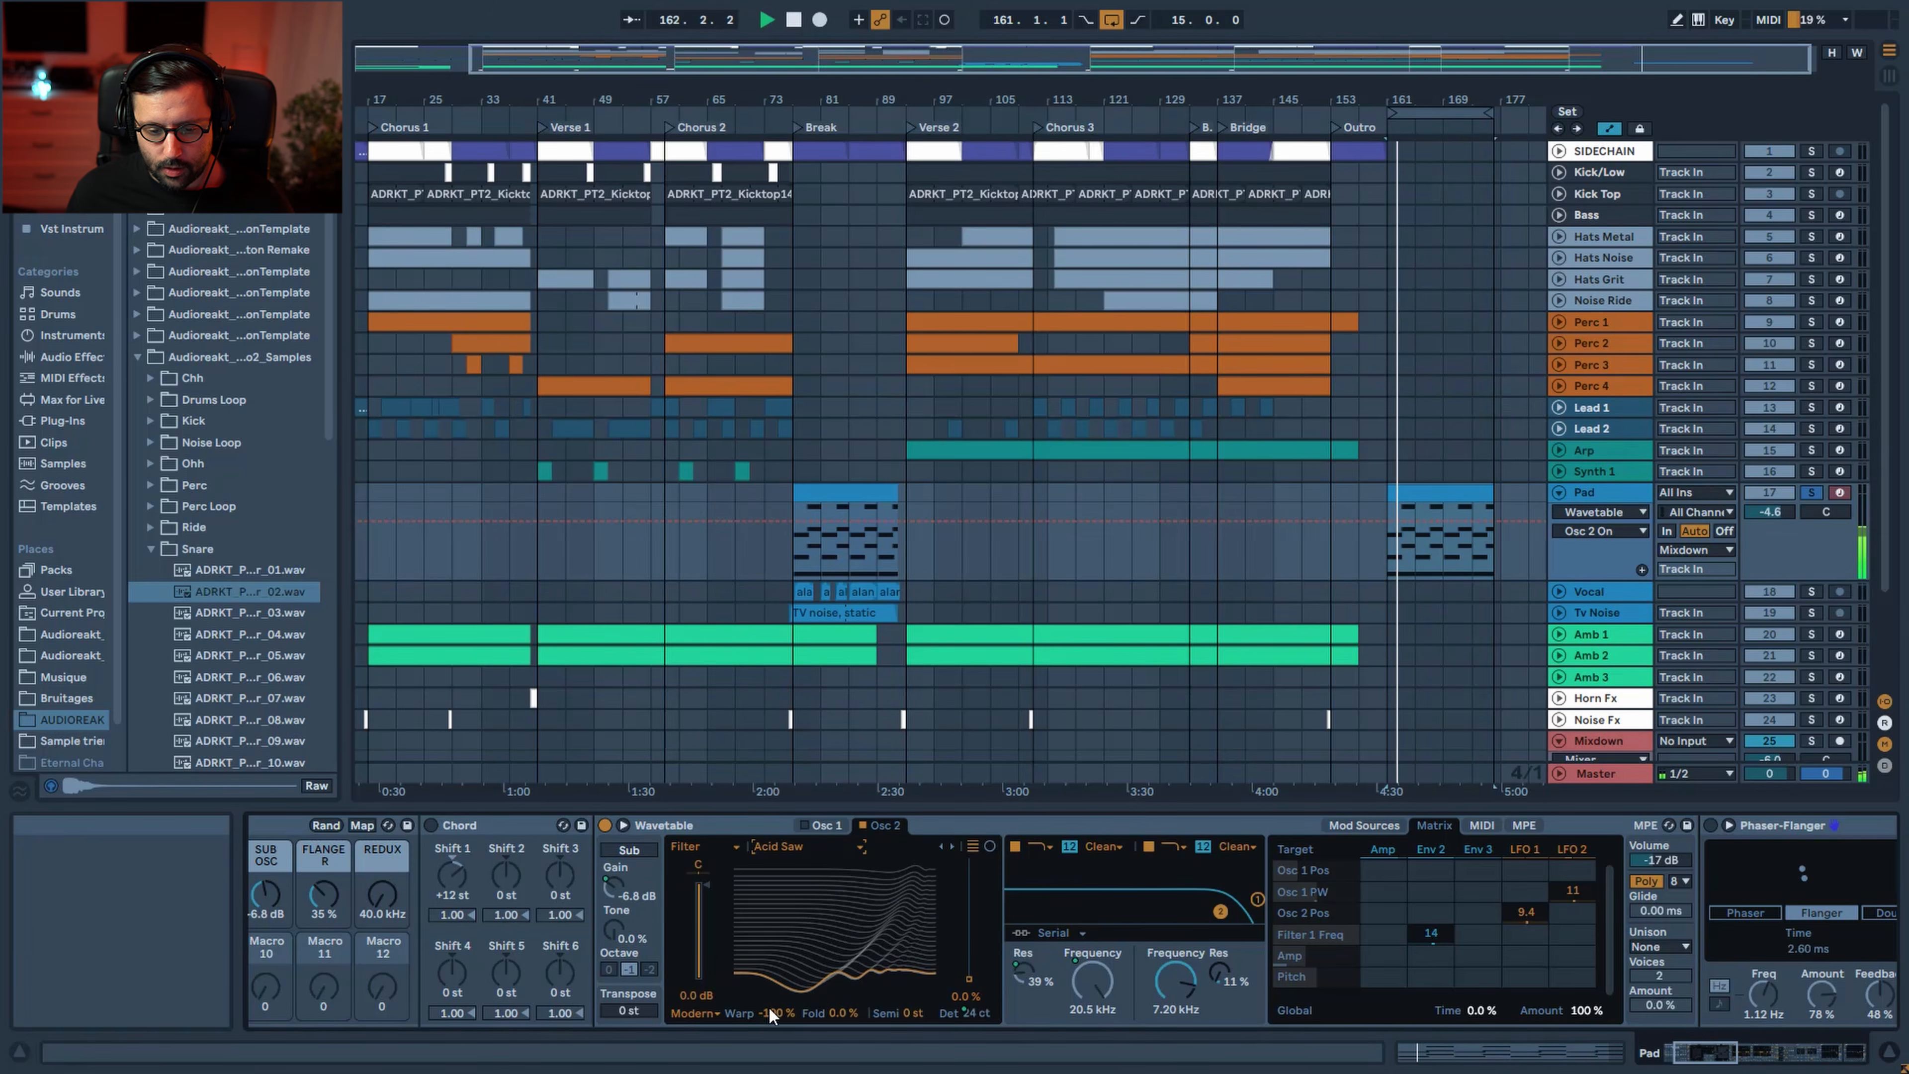
drag(778, 1015, 779, 940)
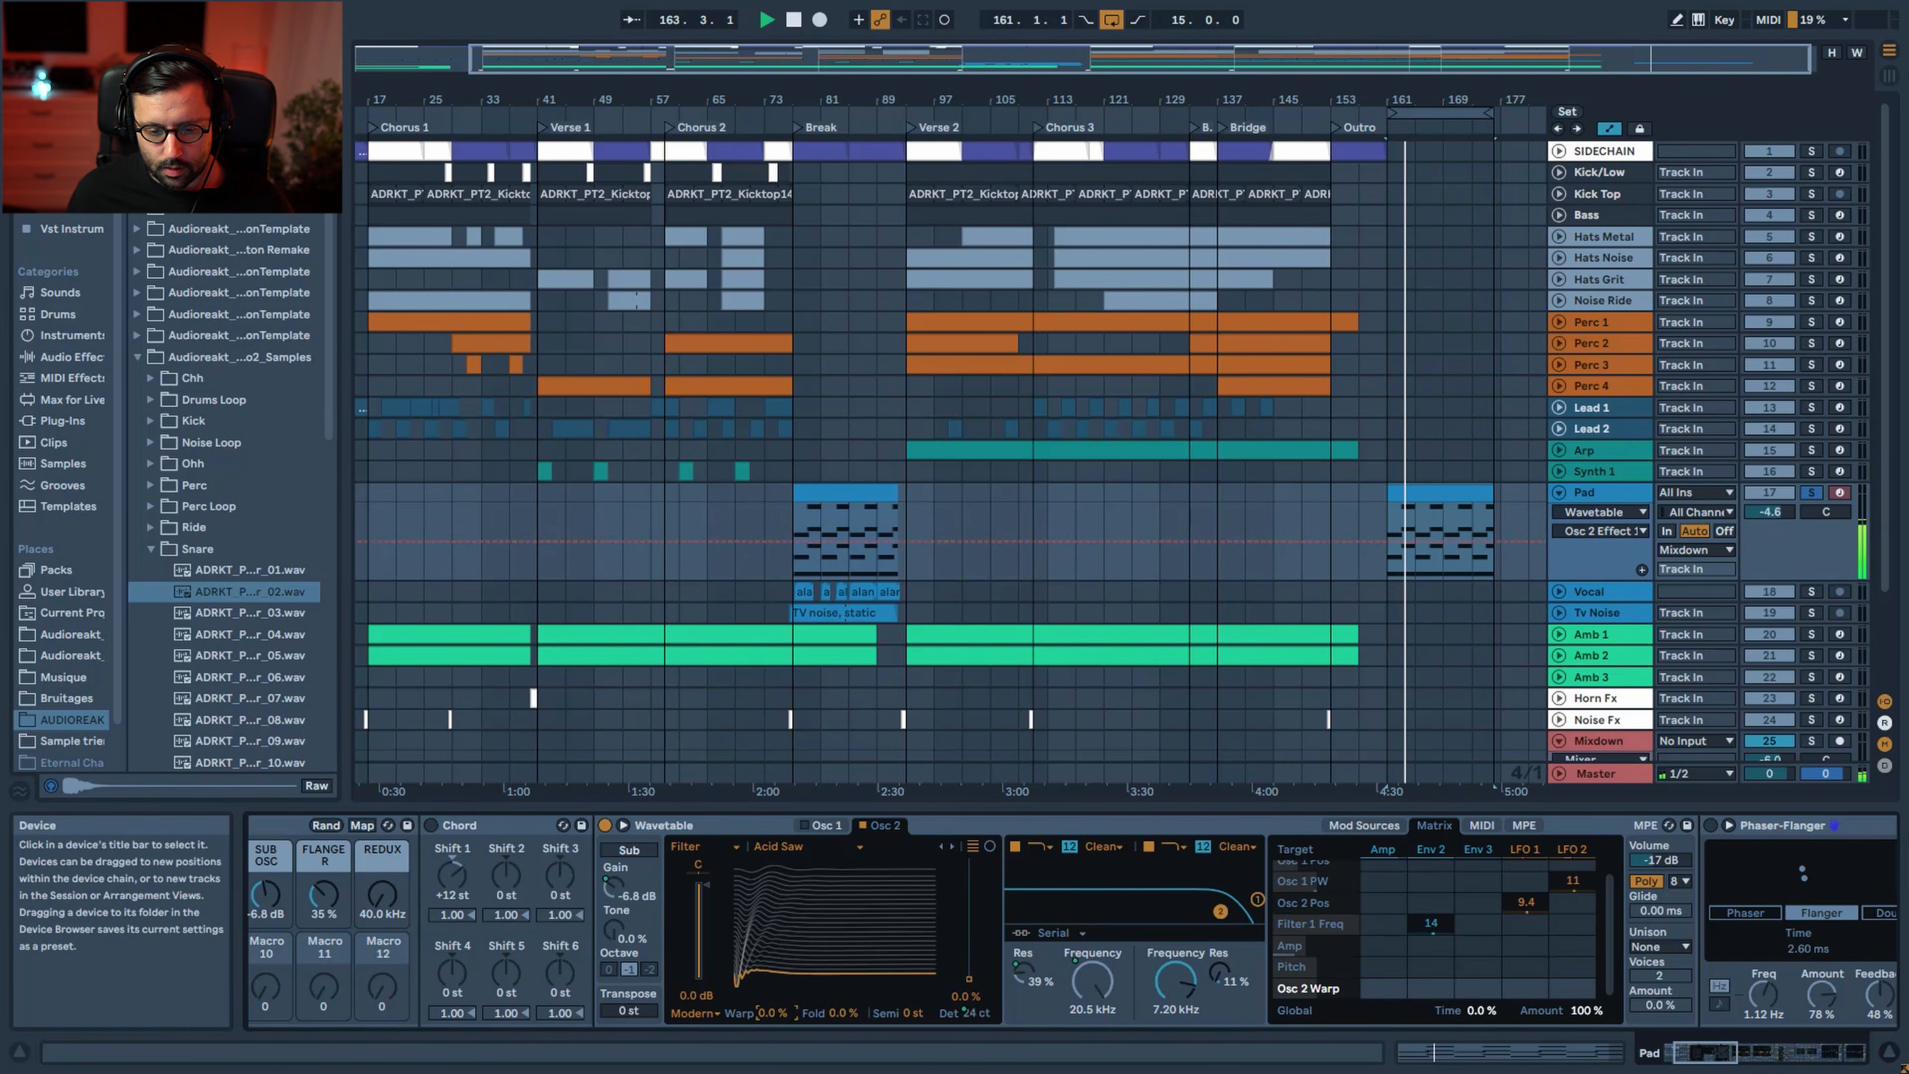
drag(778, 1014, 778, 1072)
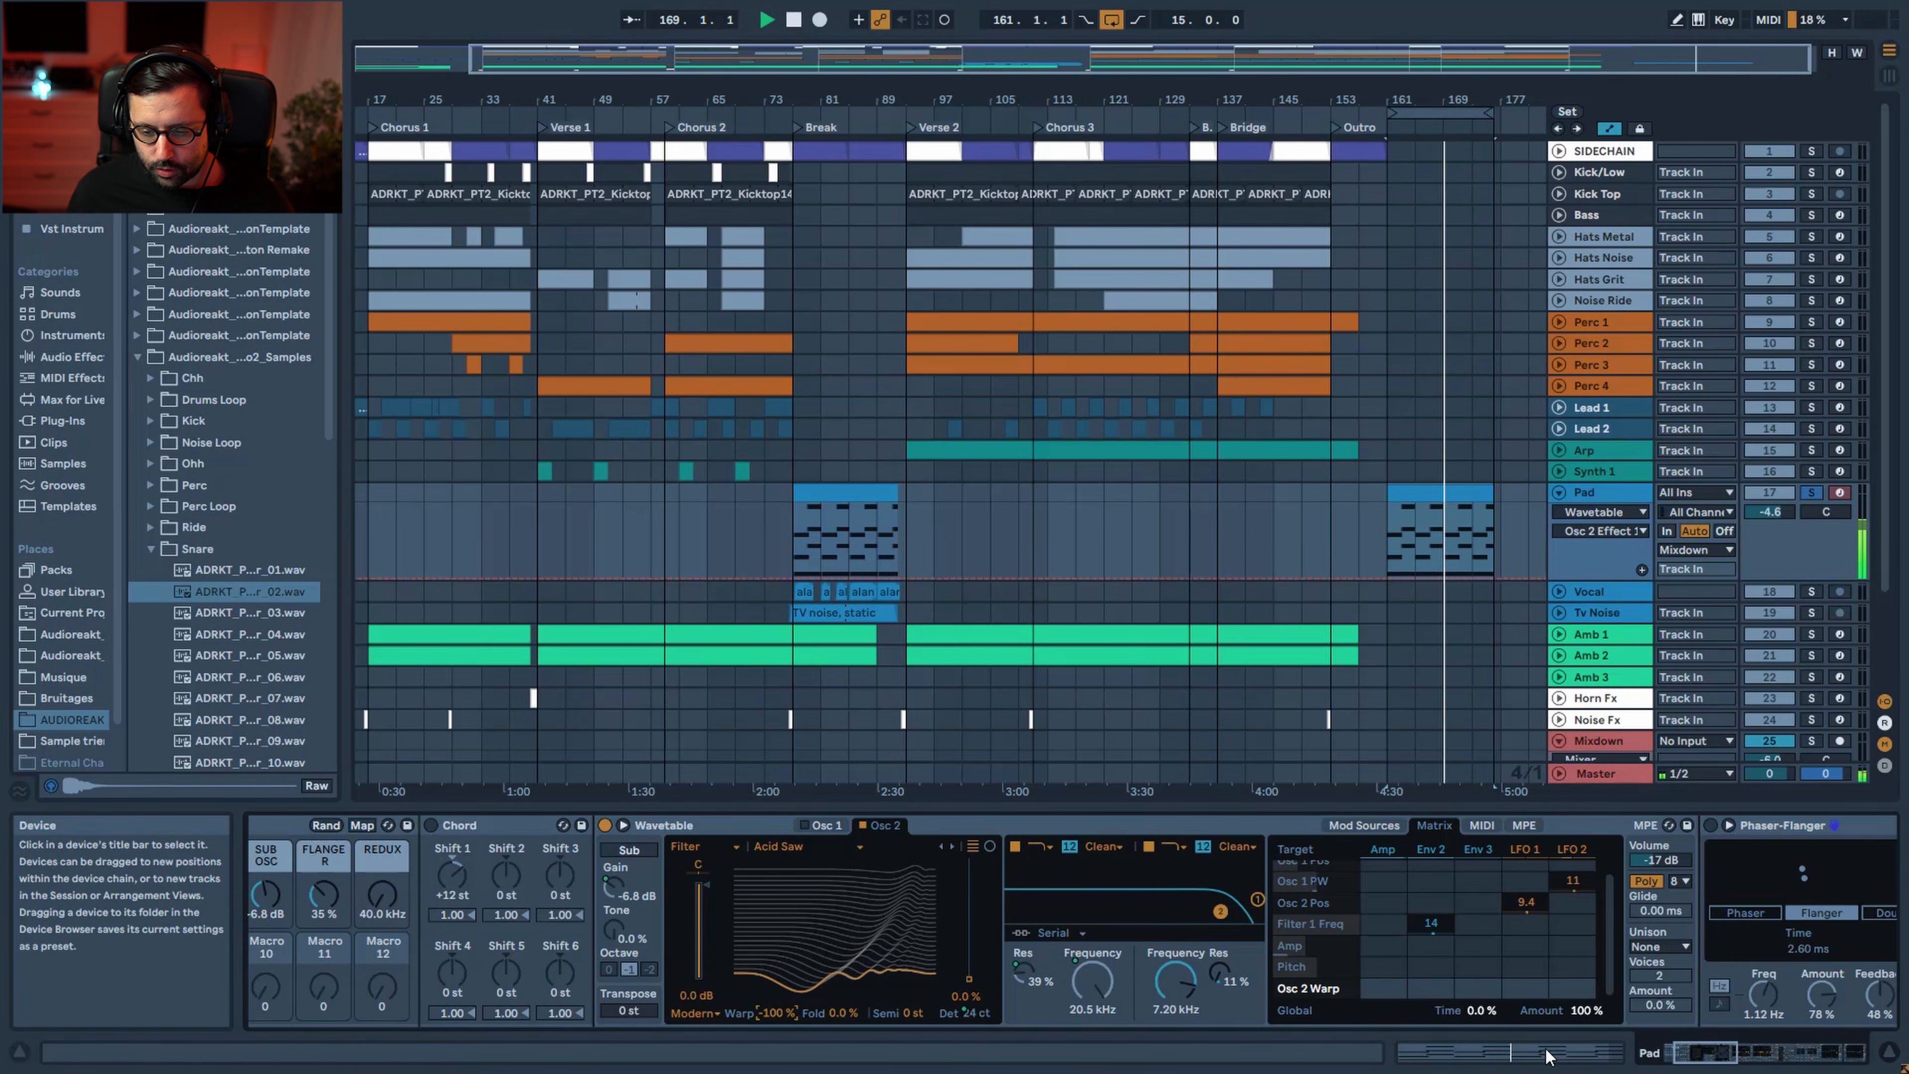
Compare the rack's DETUNE macro at 0 ct and 24 ct with Osc 1 and the Sub switched back on, ending at 24 ct
drag(1720, 1059, 1705, 1058)
click(429, 894)
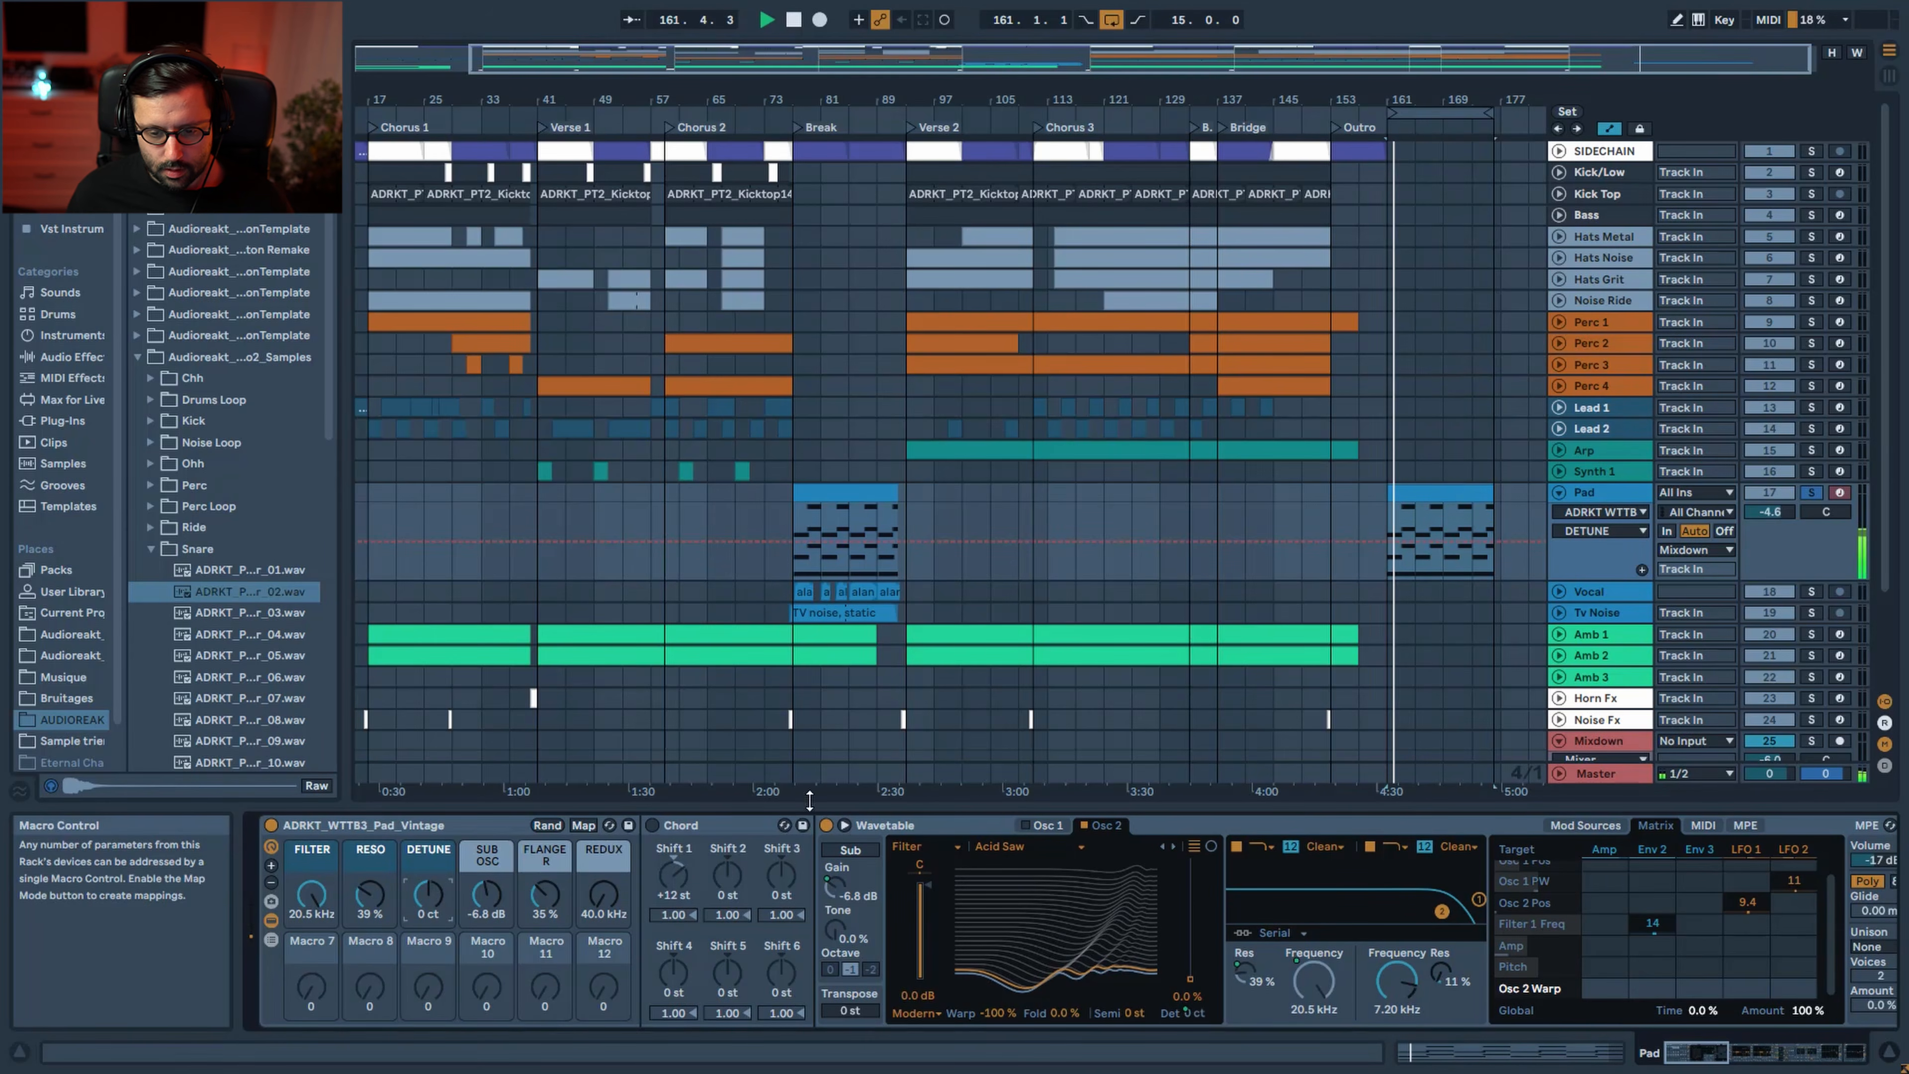
click(1025, 824)
key(space)
key(space)
click(850, 850)
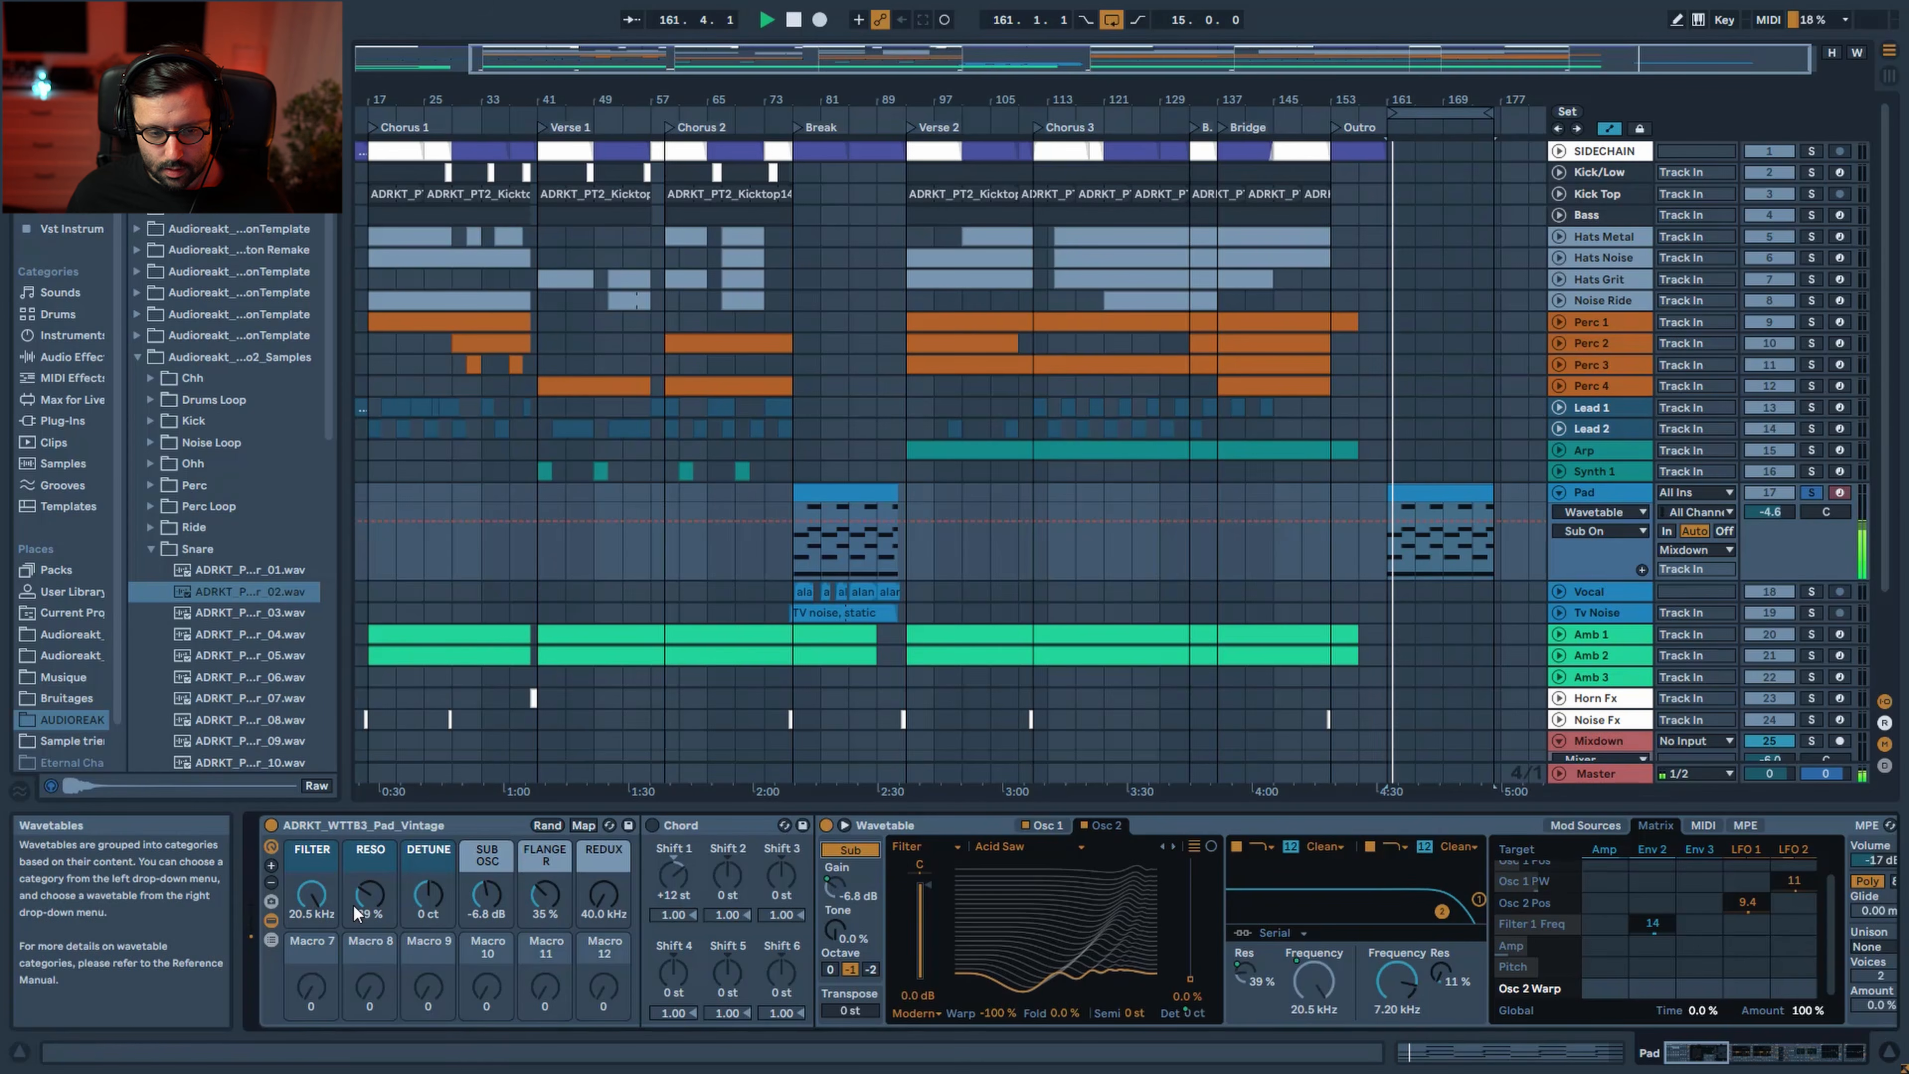
click(431, 919)
drag(431, 919, 431, 901)
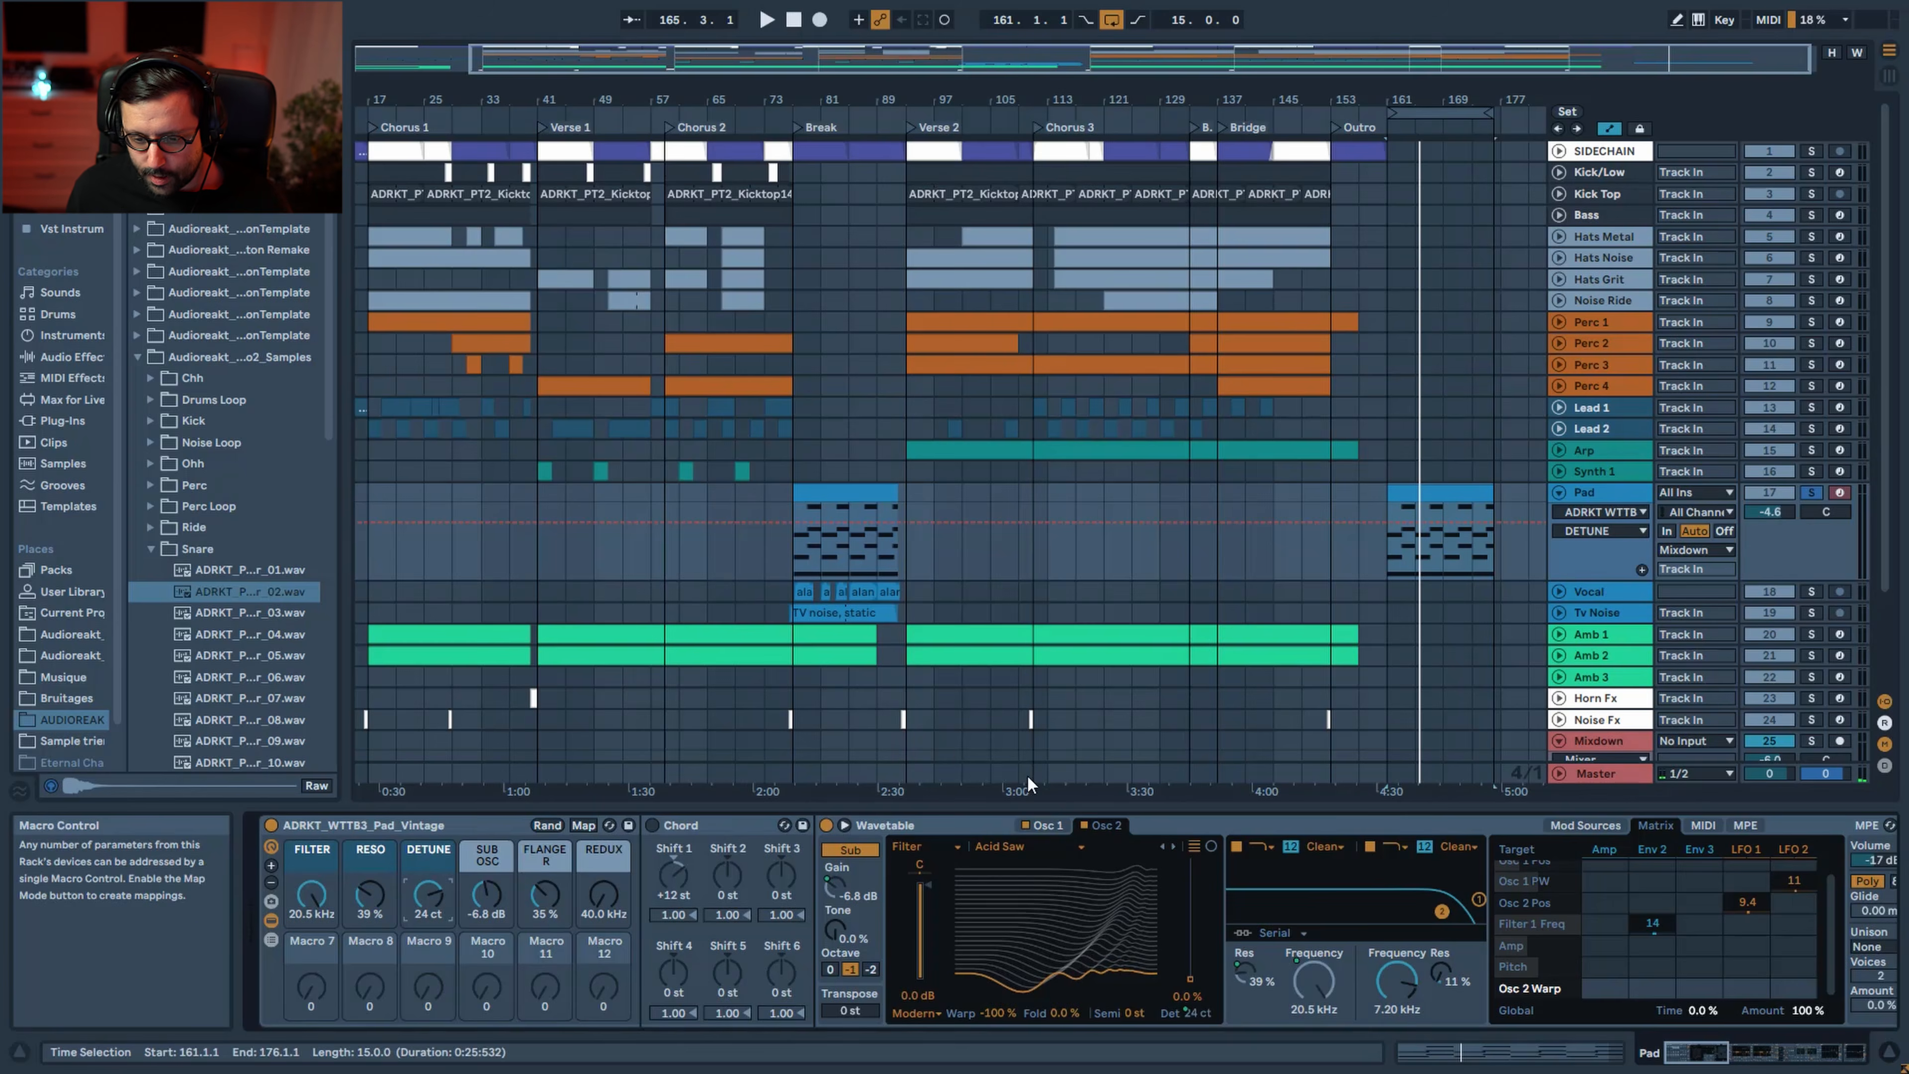
Examine Wavetable's modulation routings: LFO 1 on Osc 2 position, LFO 2 on Osc 1 pulse width, and Env 2 on Filter 1 frequency
scroll(1285, 870, right, 5)
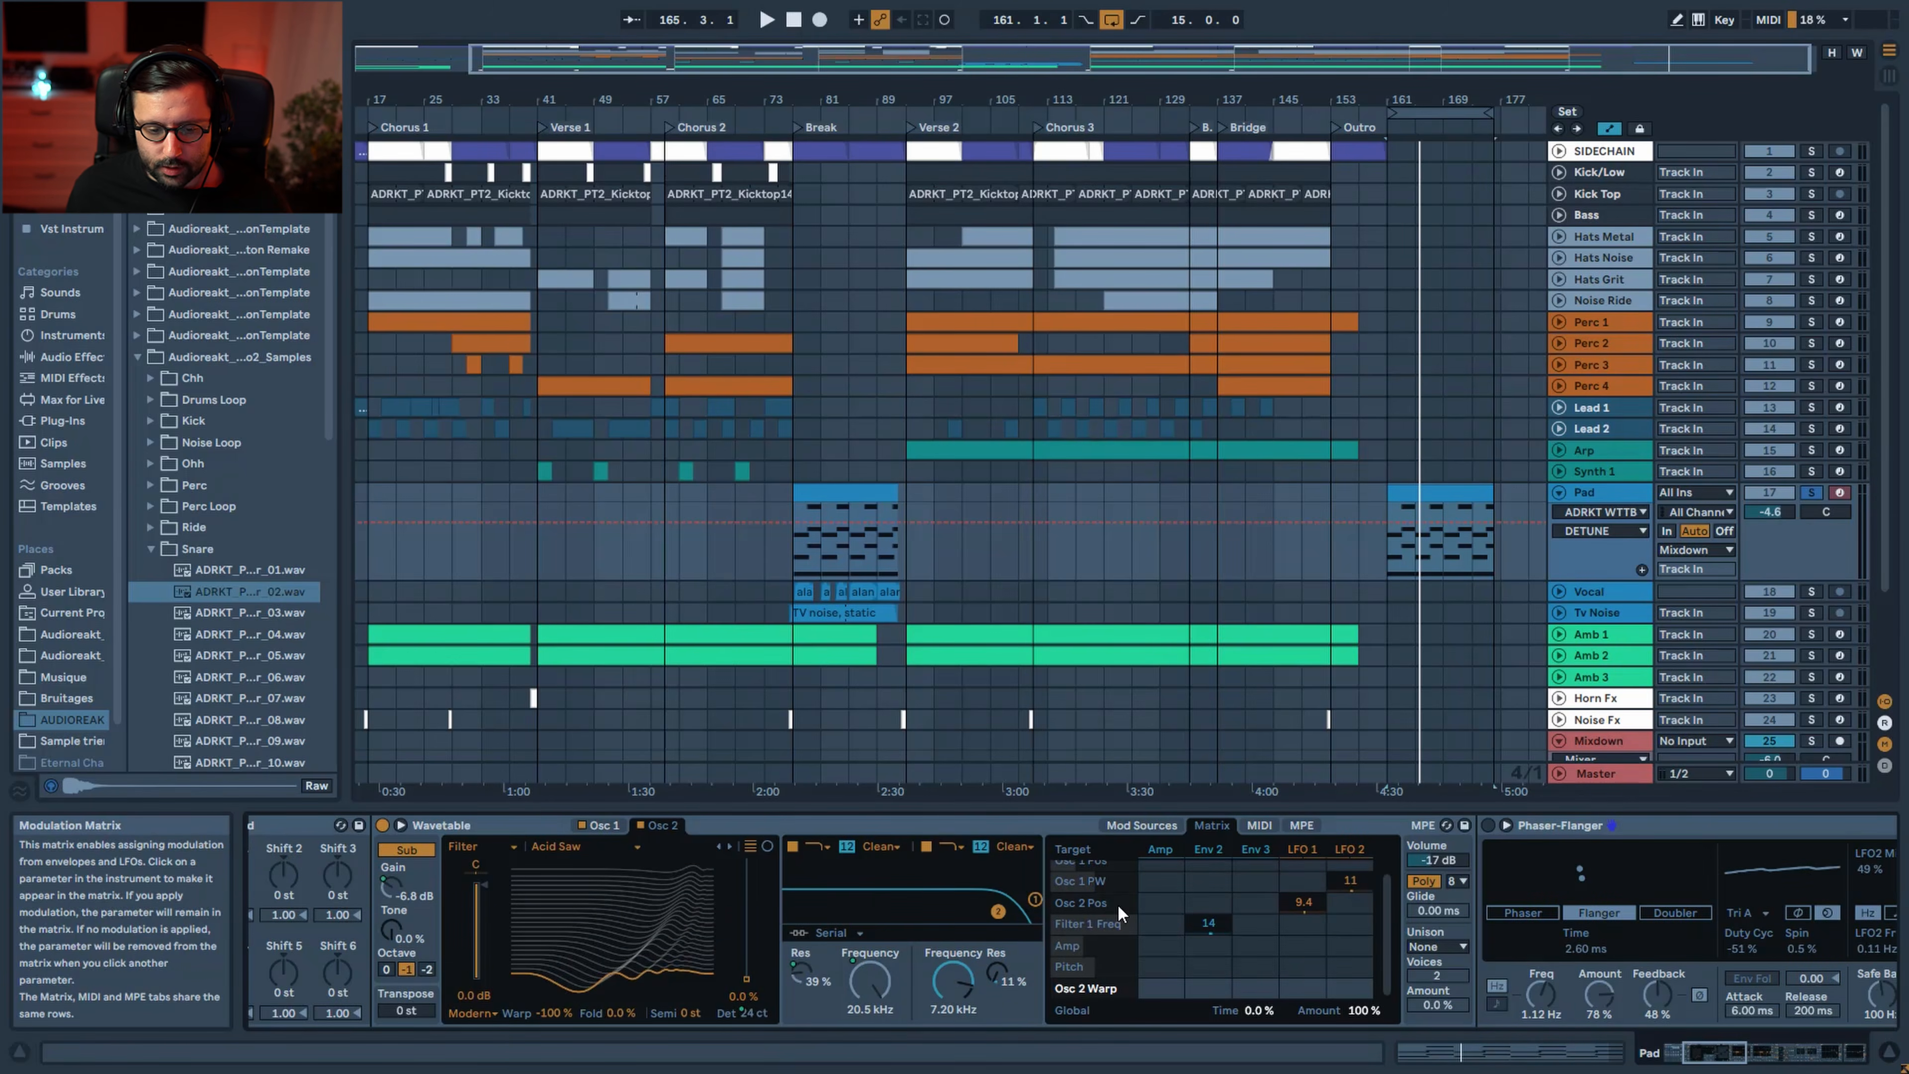
click(747, 982)
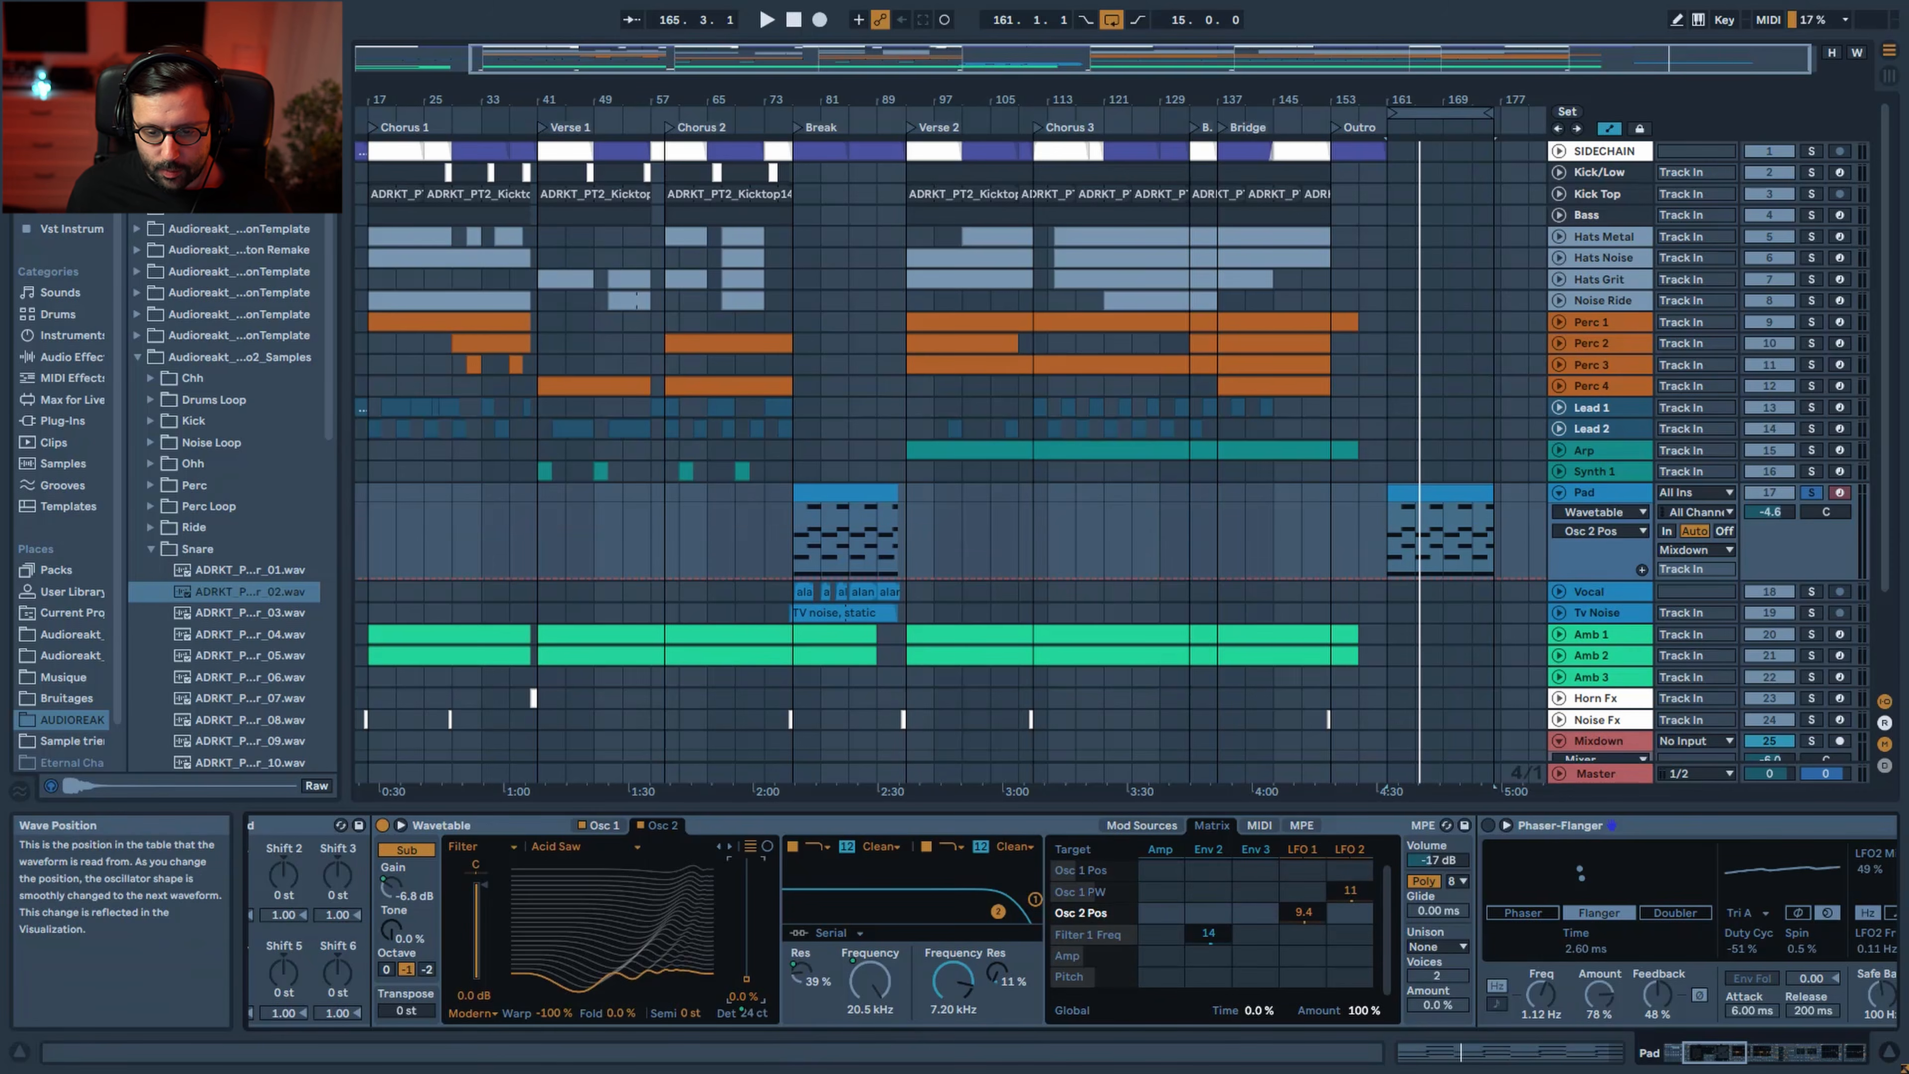
click(1315, 840)
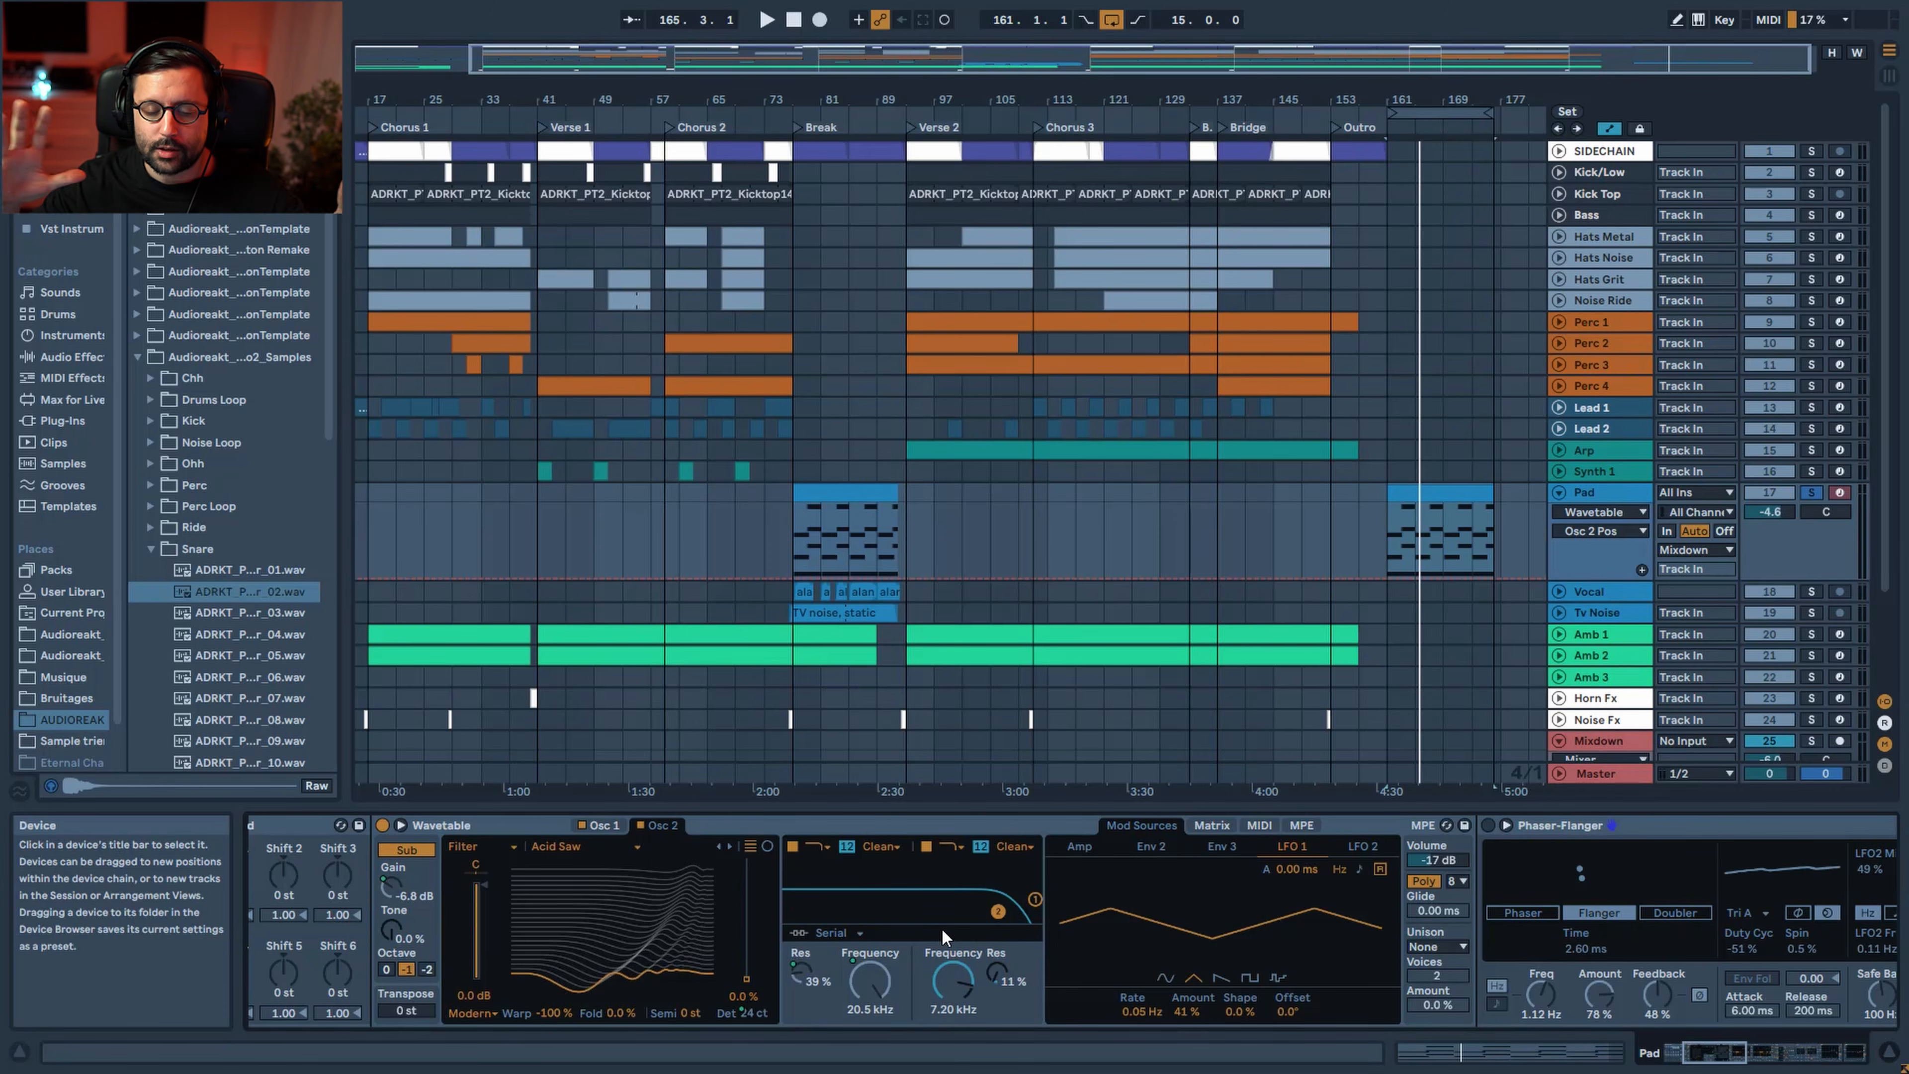
click(1210, 829)
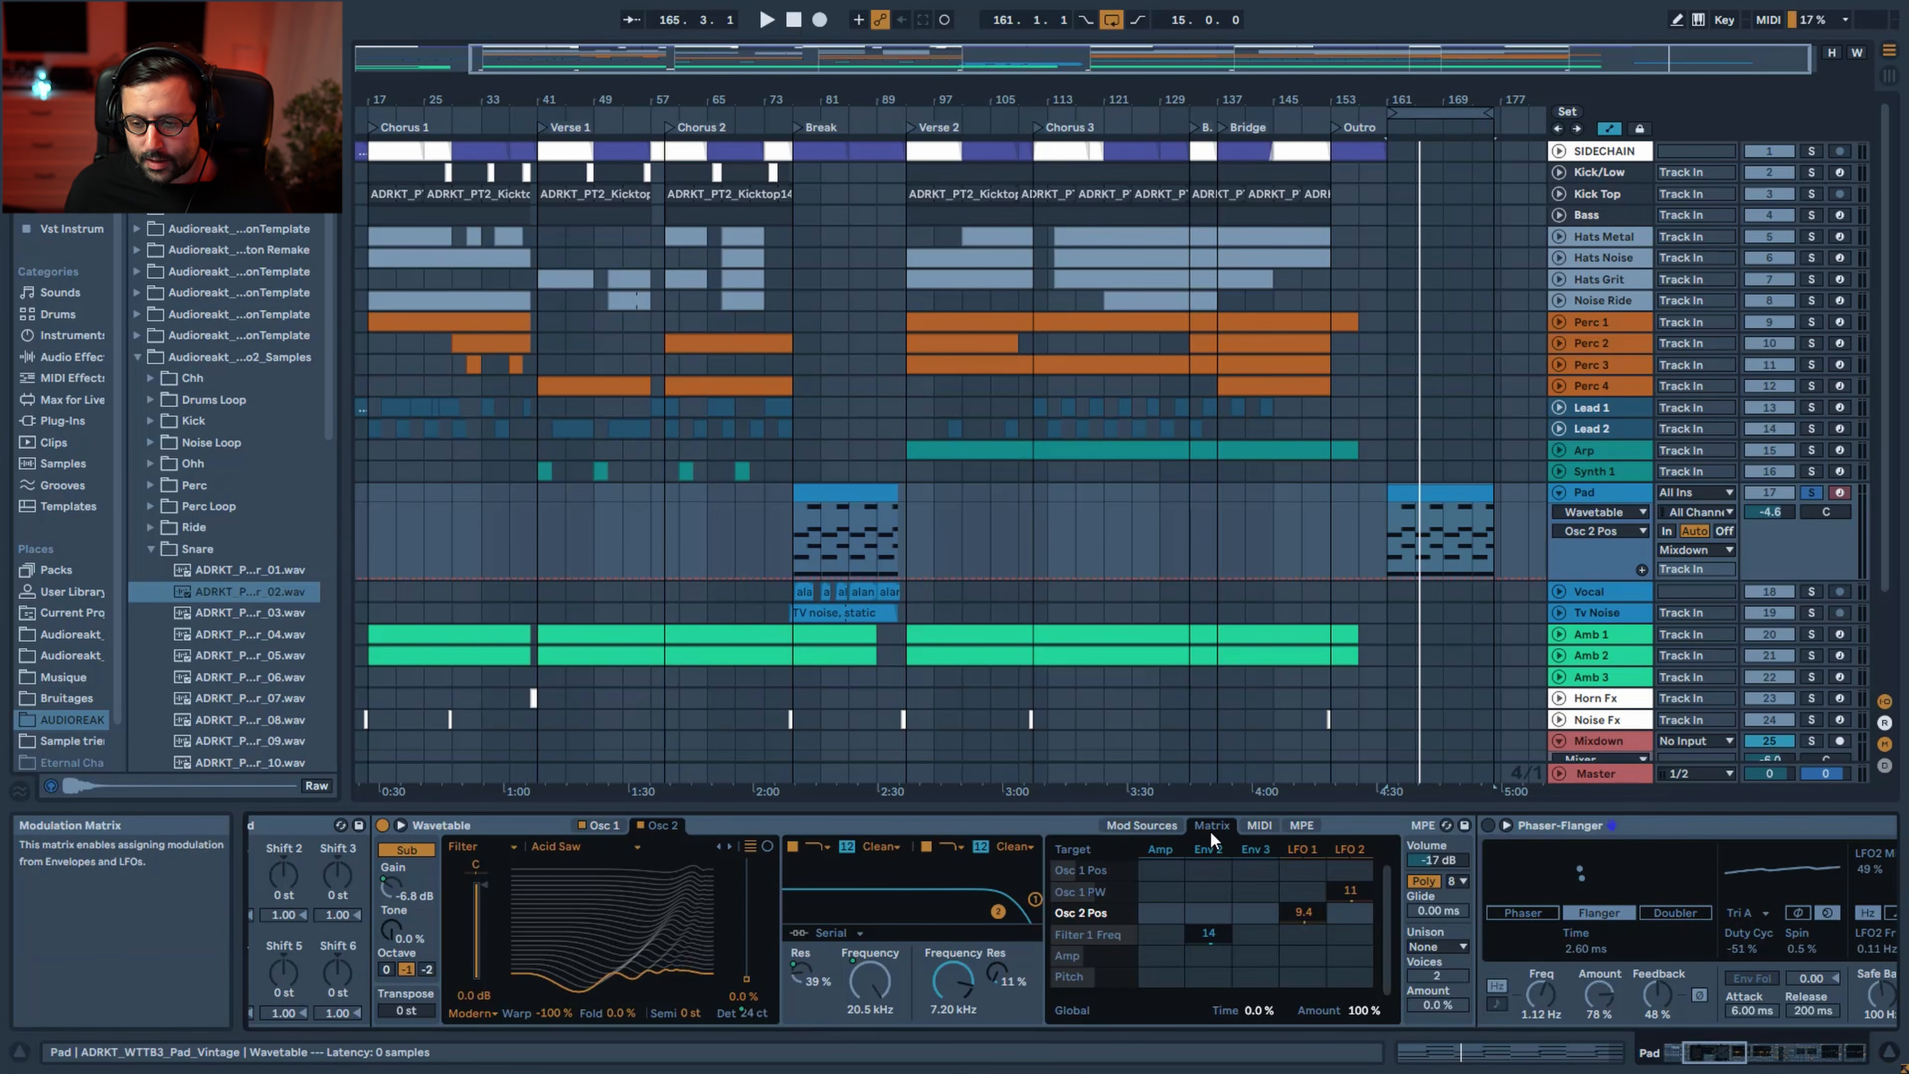
click(601, 825)
click(551, 1011)
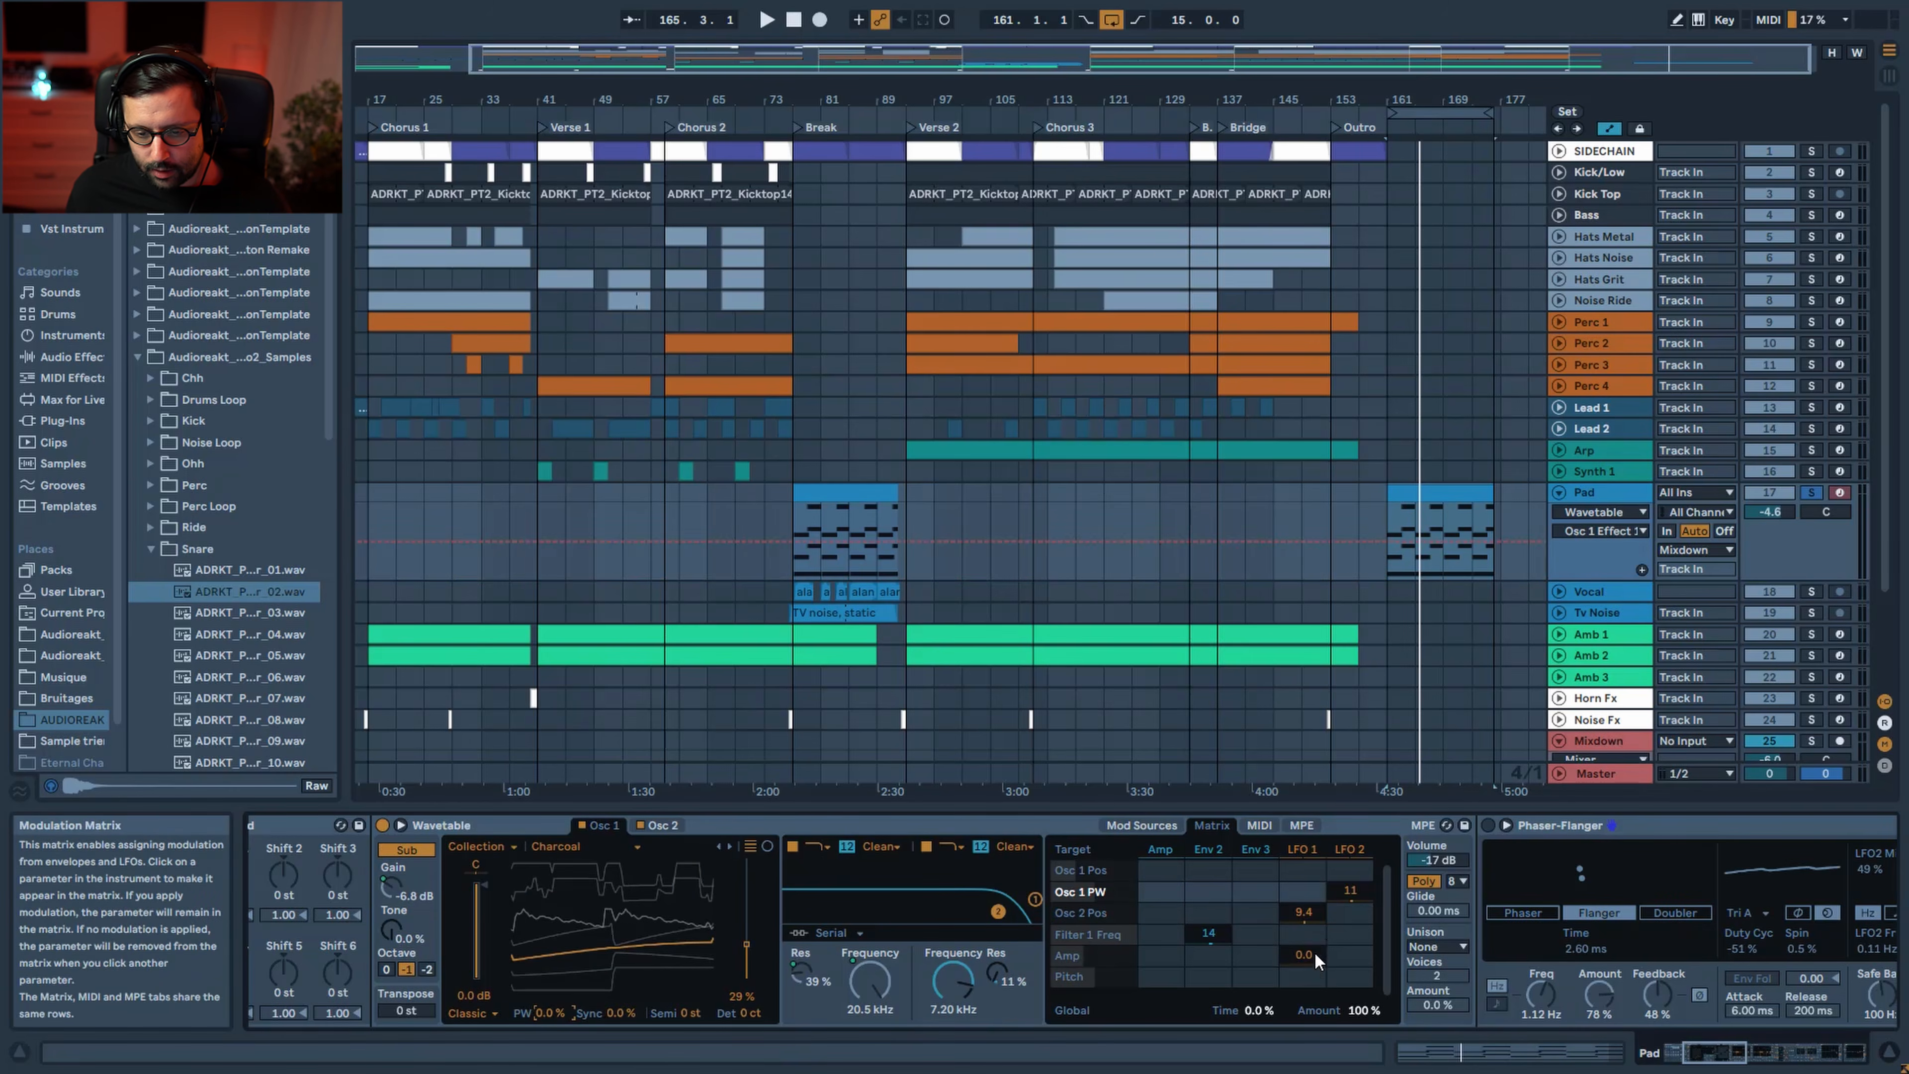
click(1353, 849)
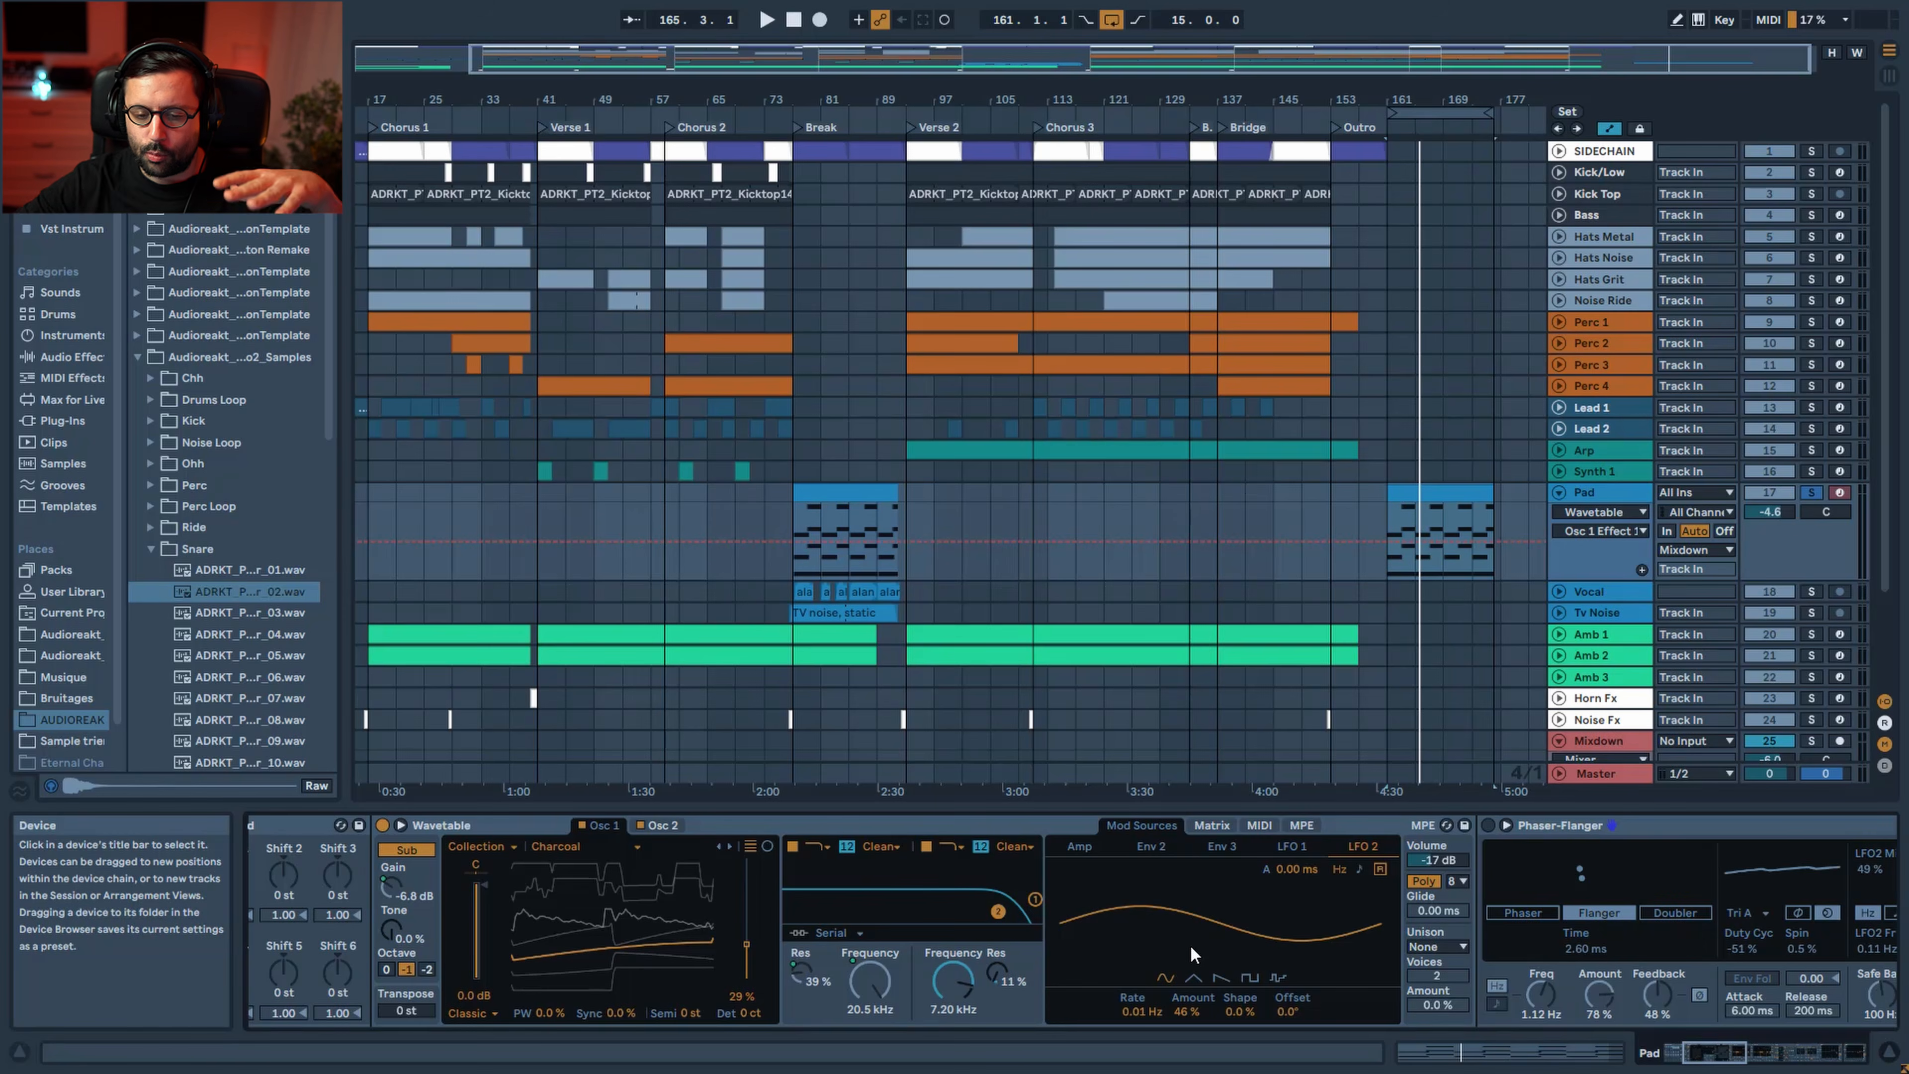
click(1211, 825)
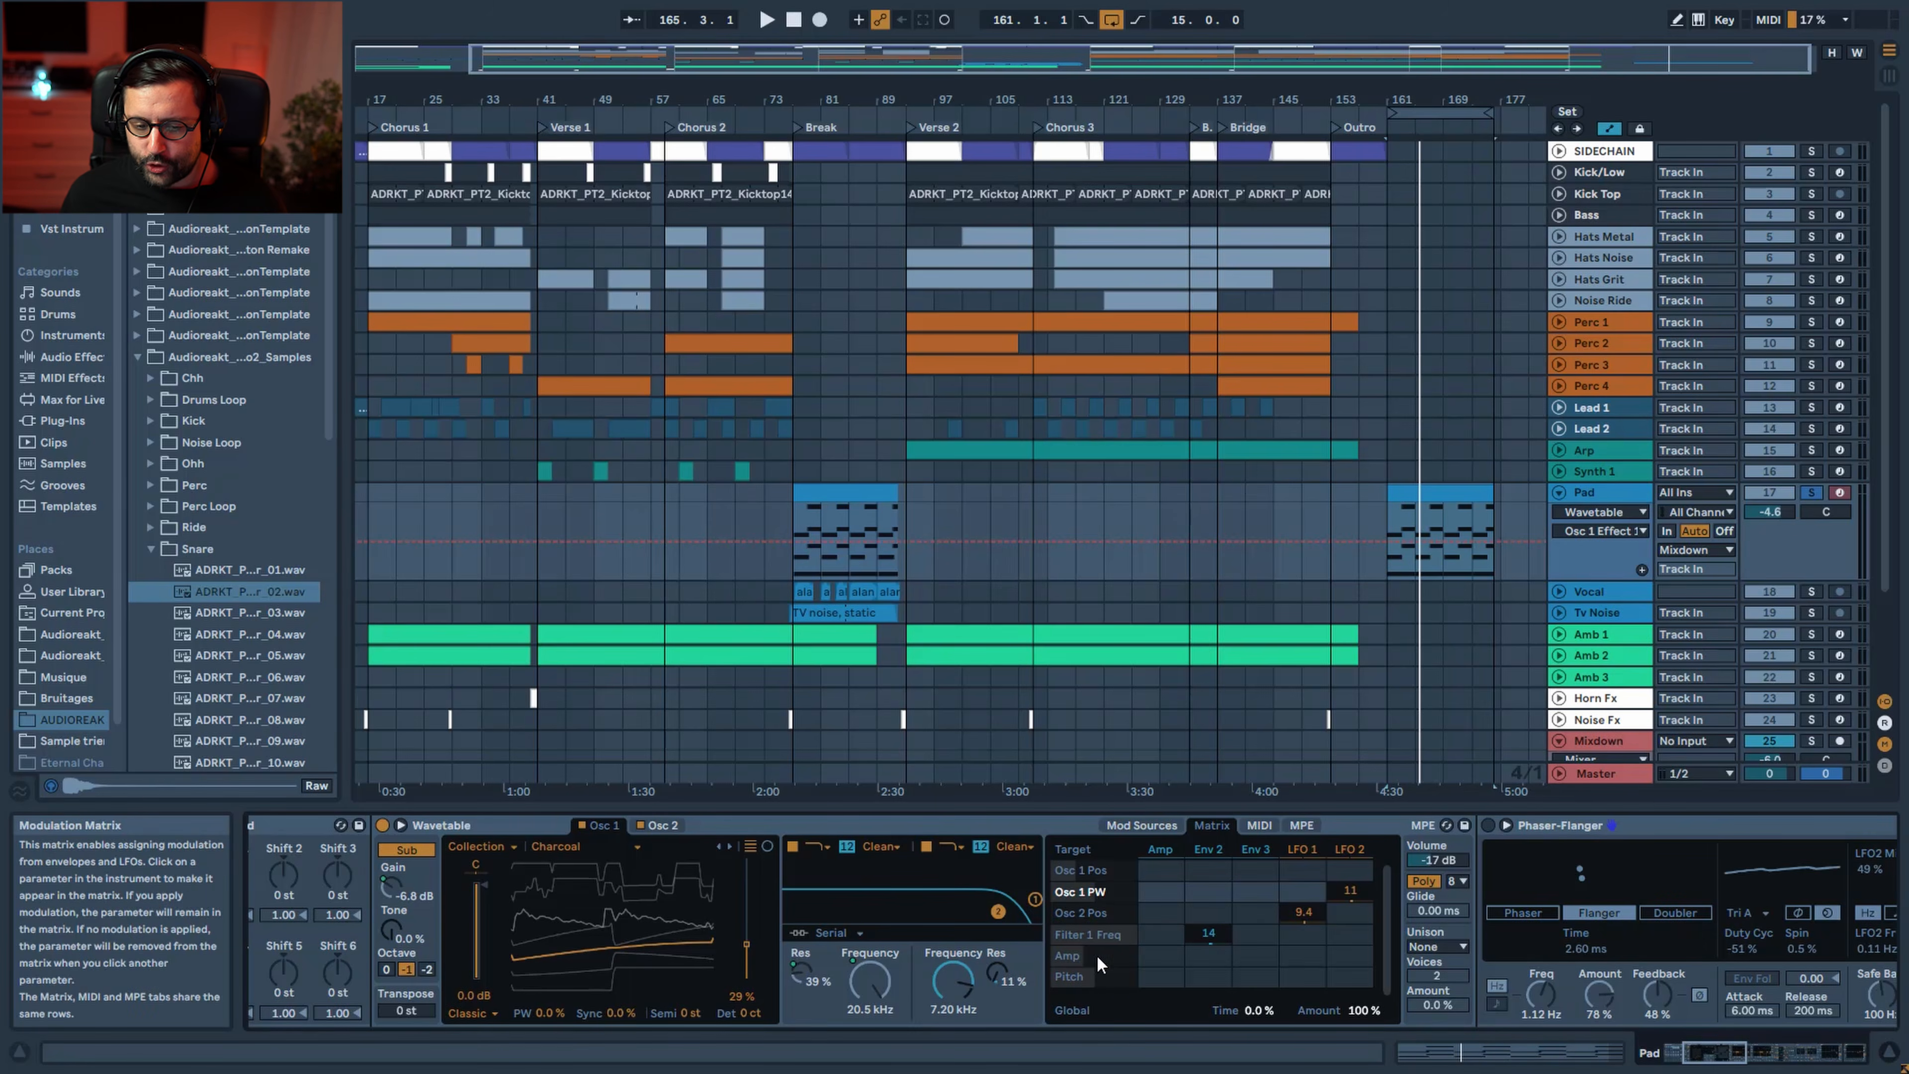
click(1209, 850)
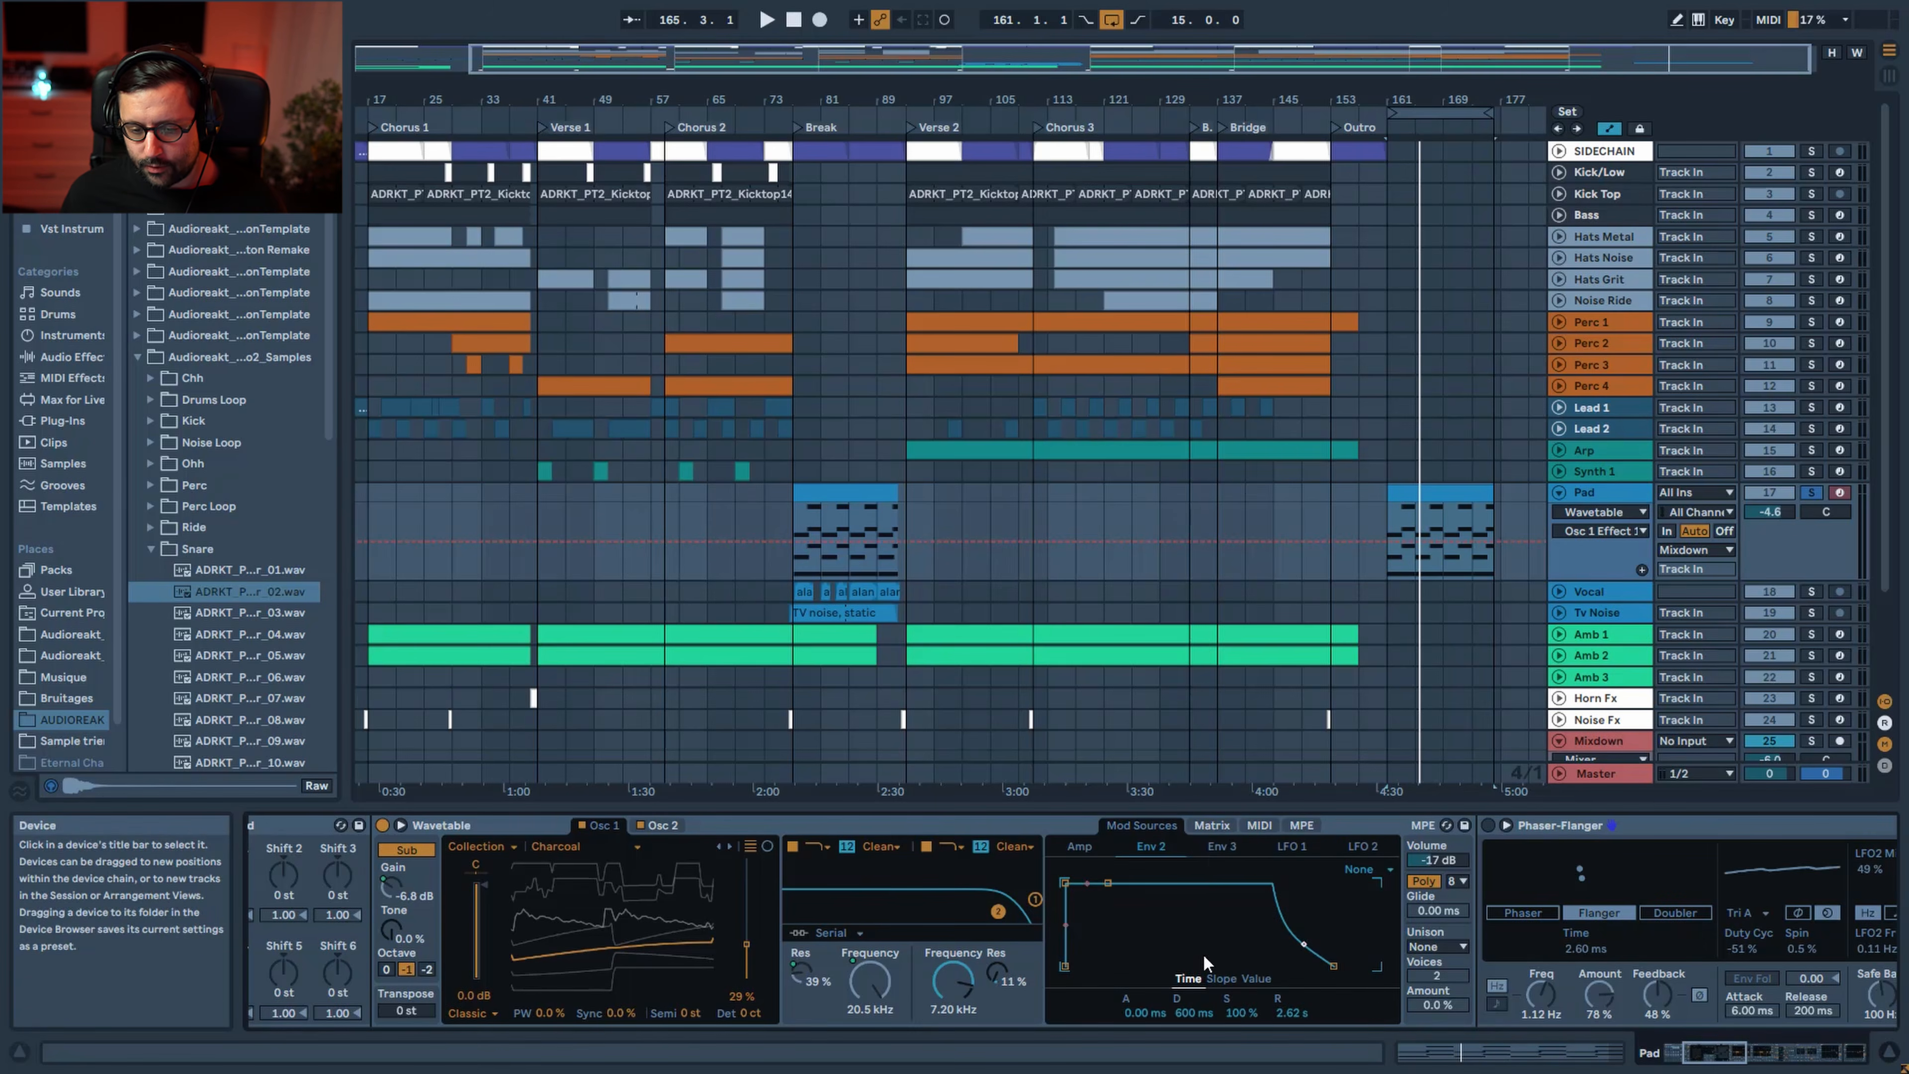
click(1213, 824)
Play the looped Pad clip and switch on the Flanger-mode and Doubler-mode Phaser-Flanger devices one after the other
key(space)
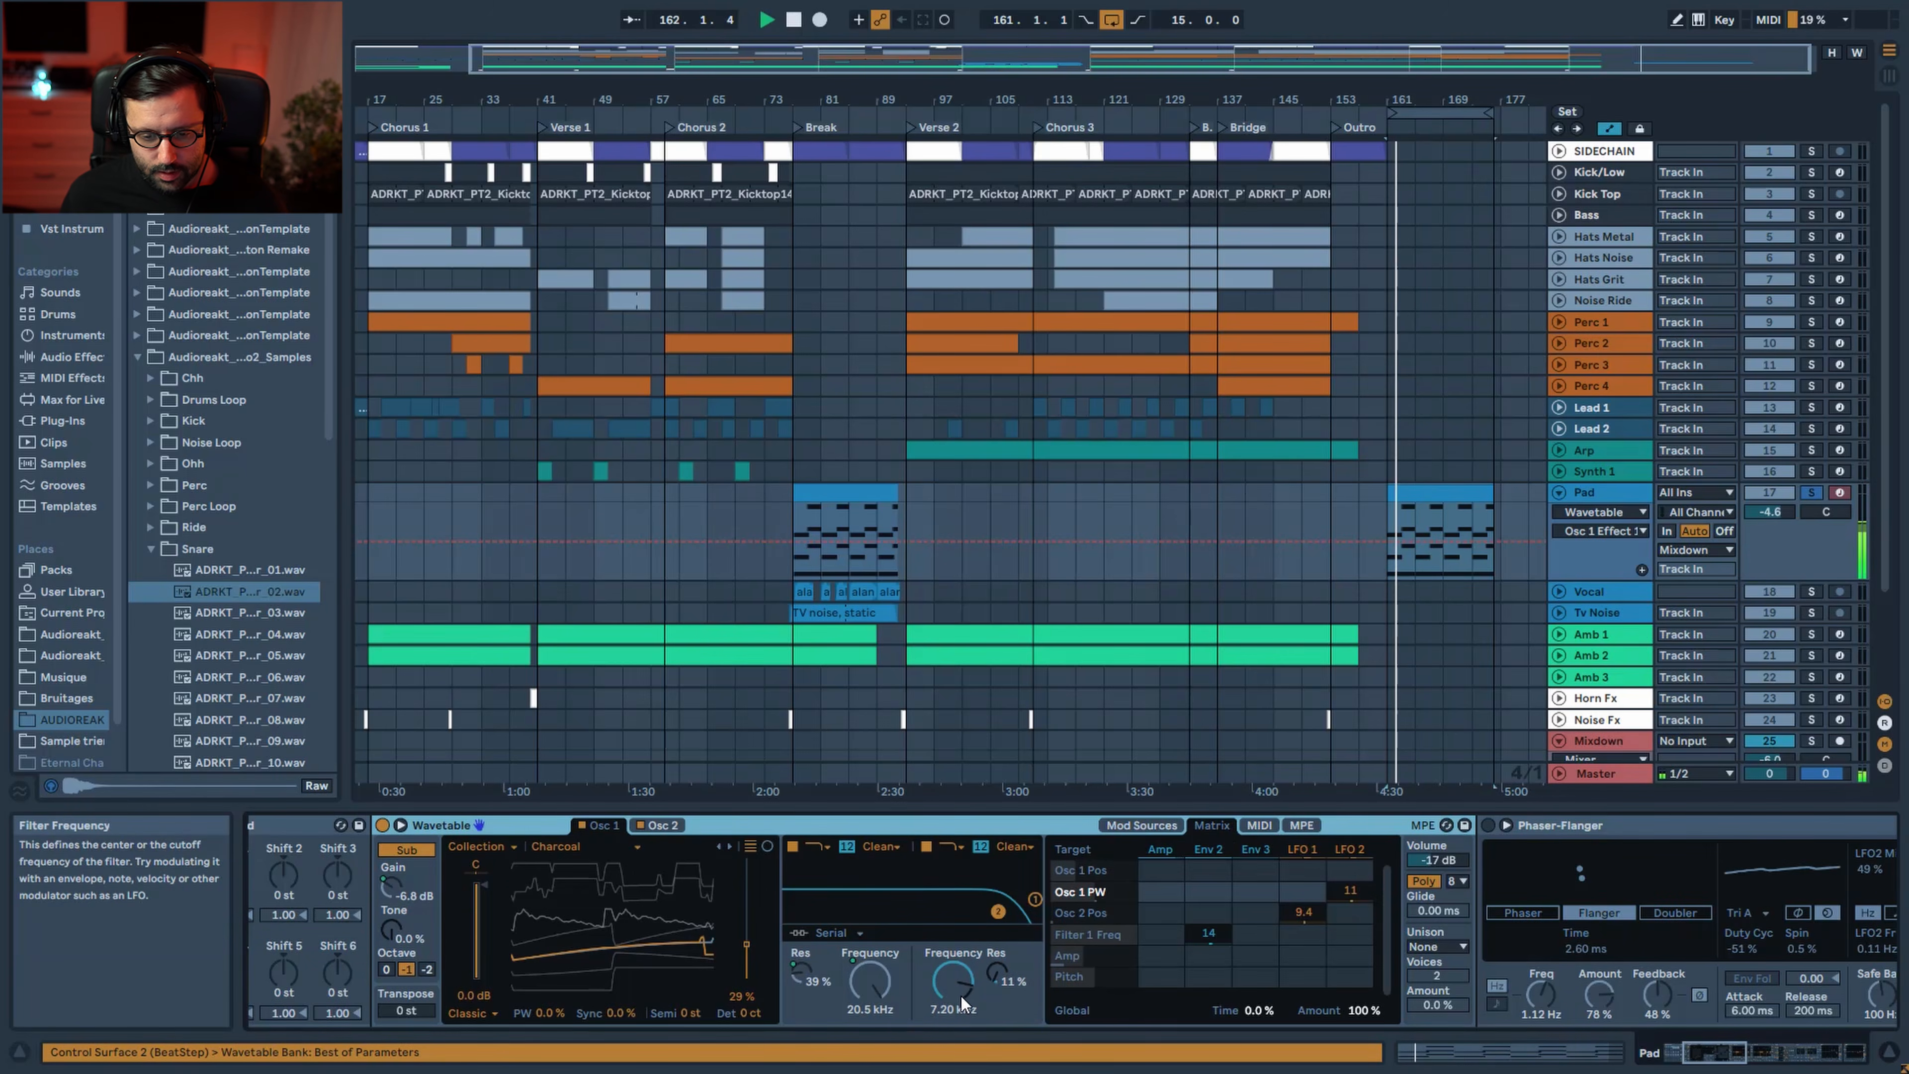
drag(1714, 1053, 1753, 1055)
click(1112, 891)
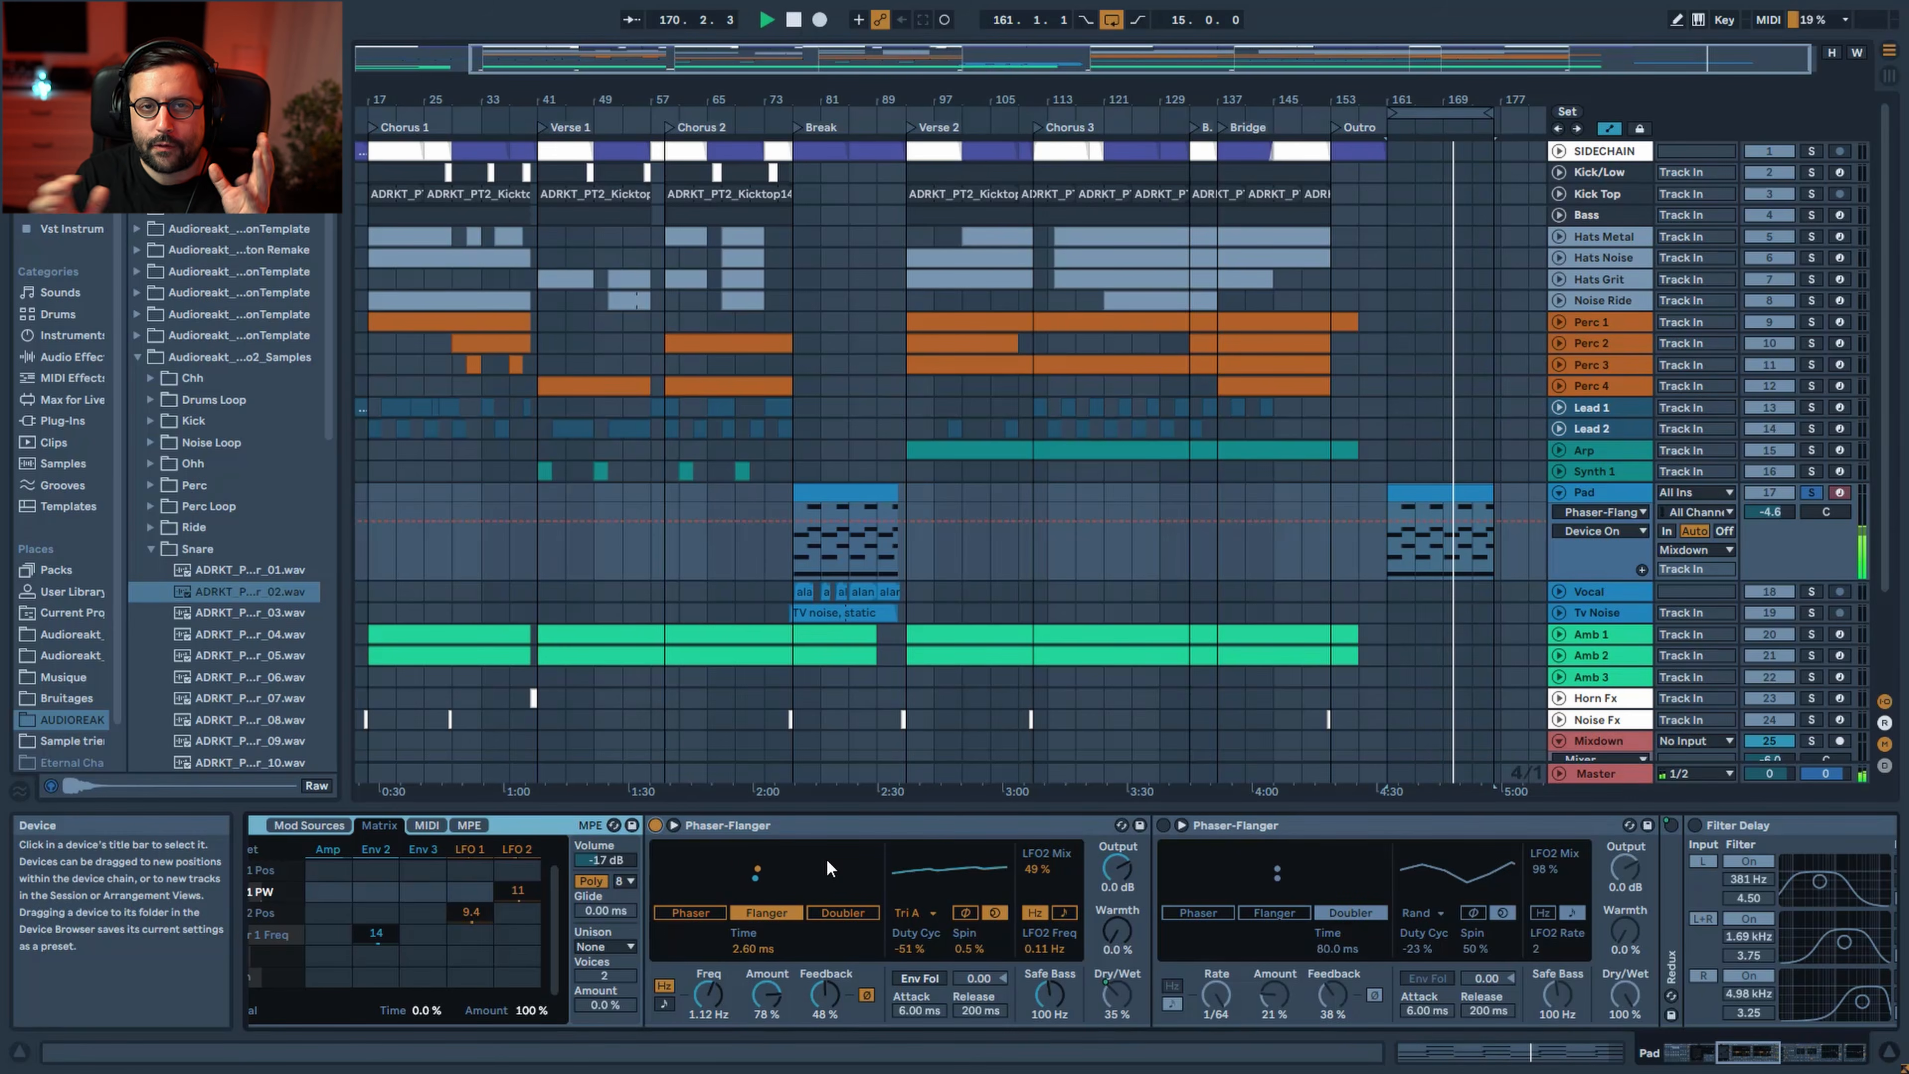
click(1162, 825)
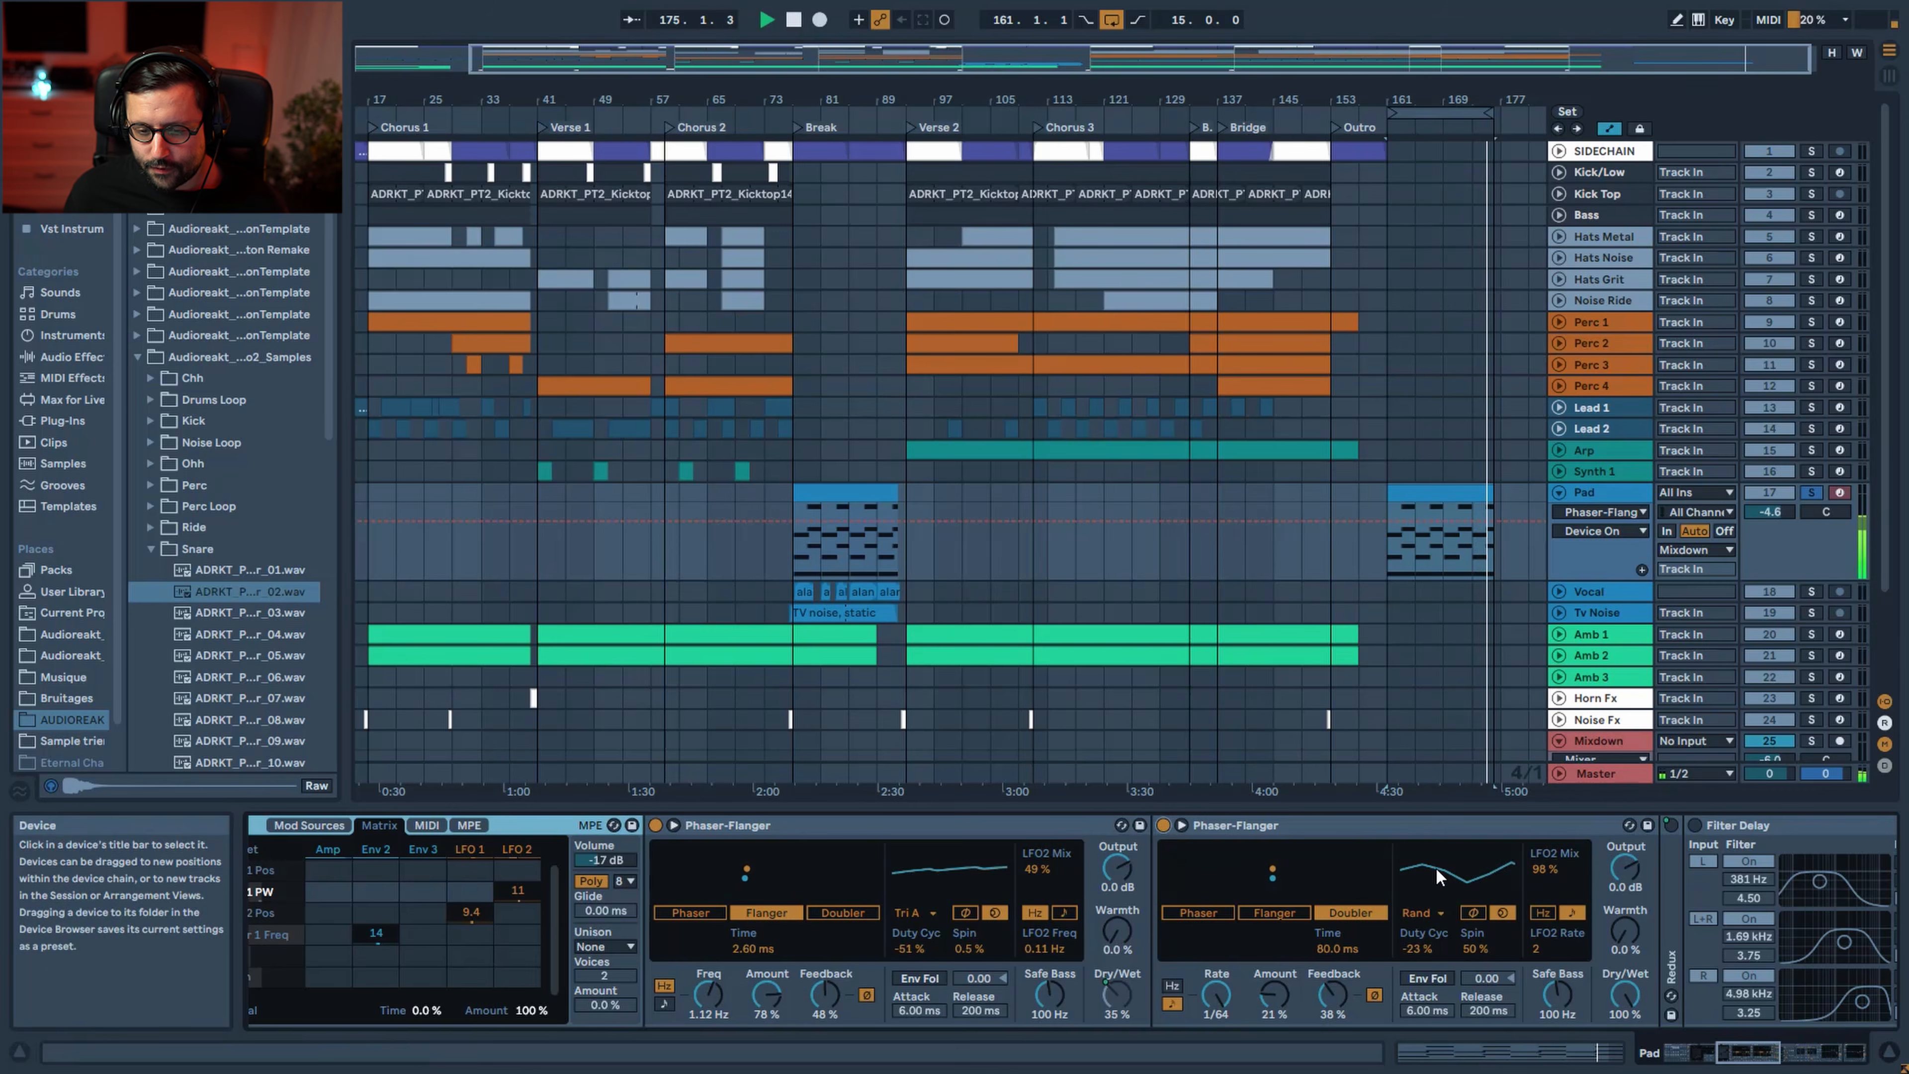
Unfold the Redux device in the Pad's chain and switch on the Filter Delay after it
click(1779, 1053)
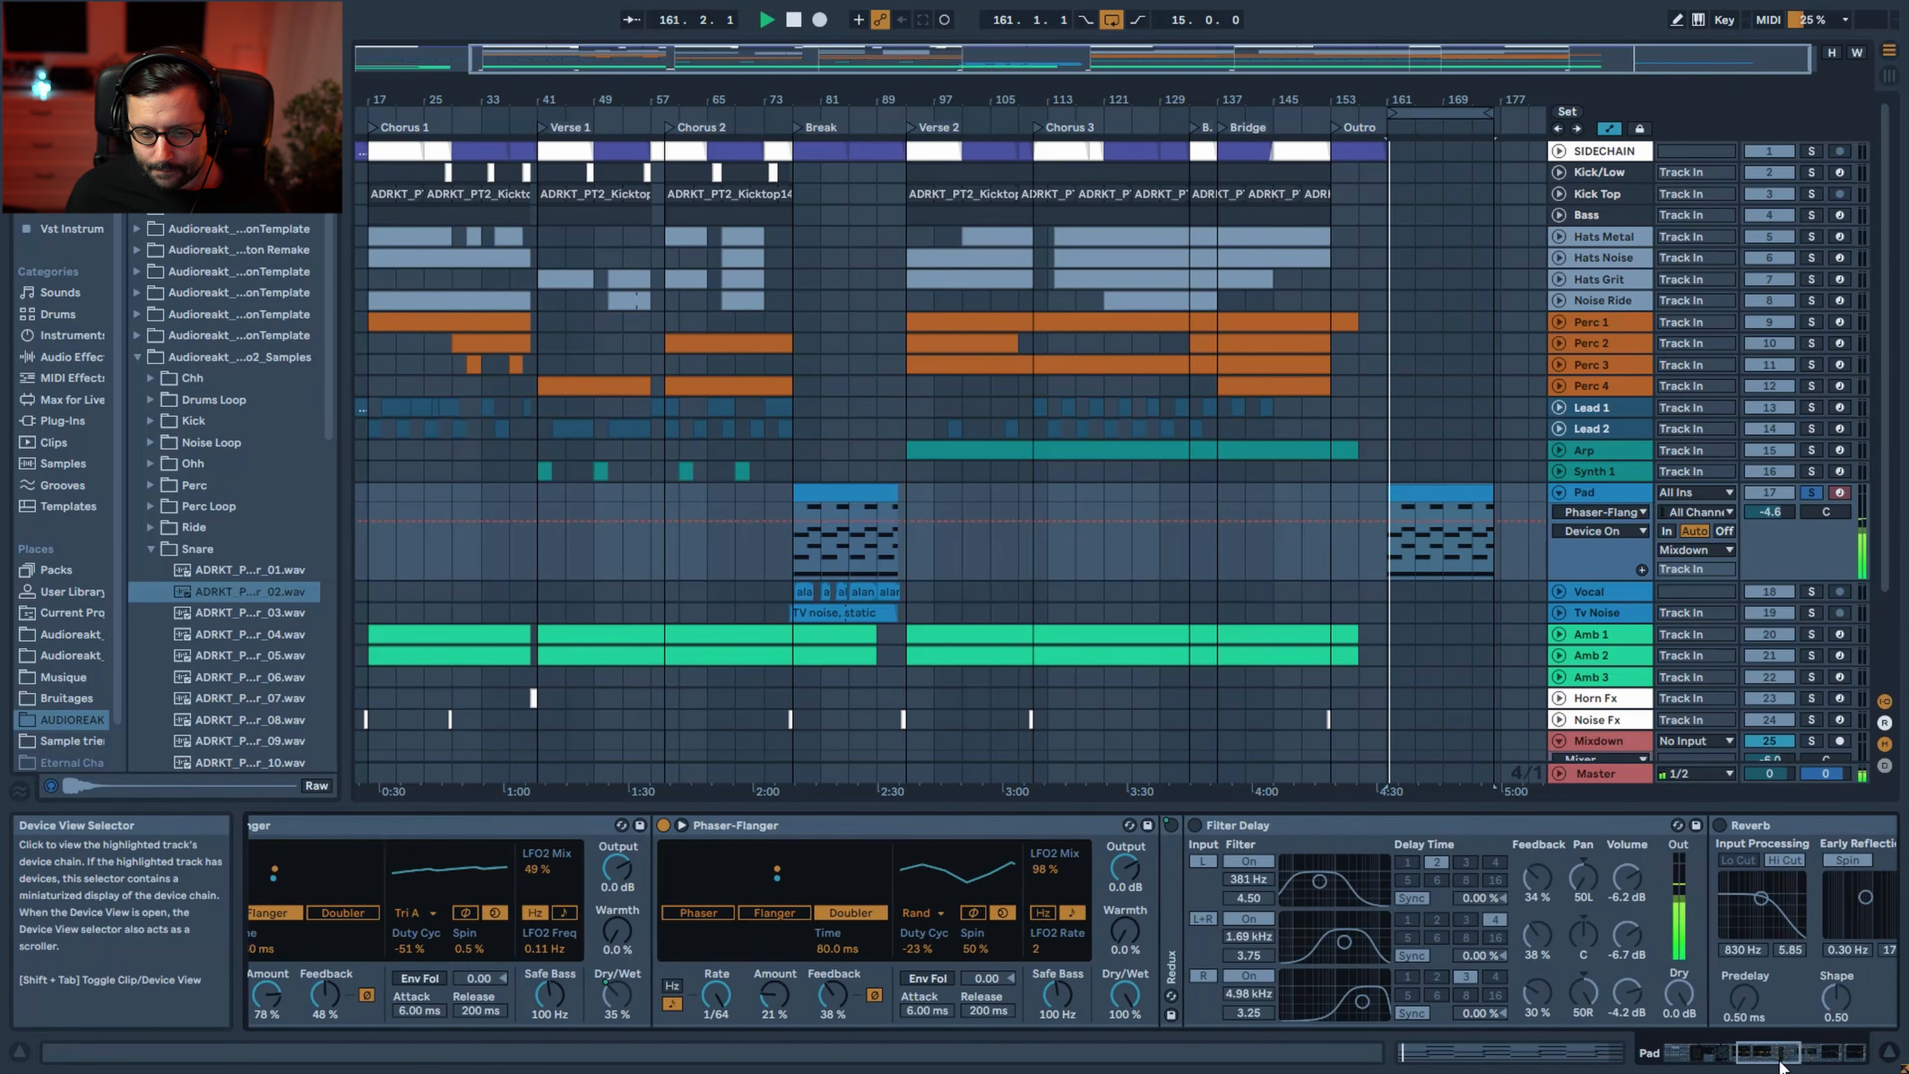
double_click(971, 881)
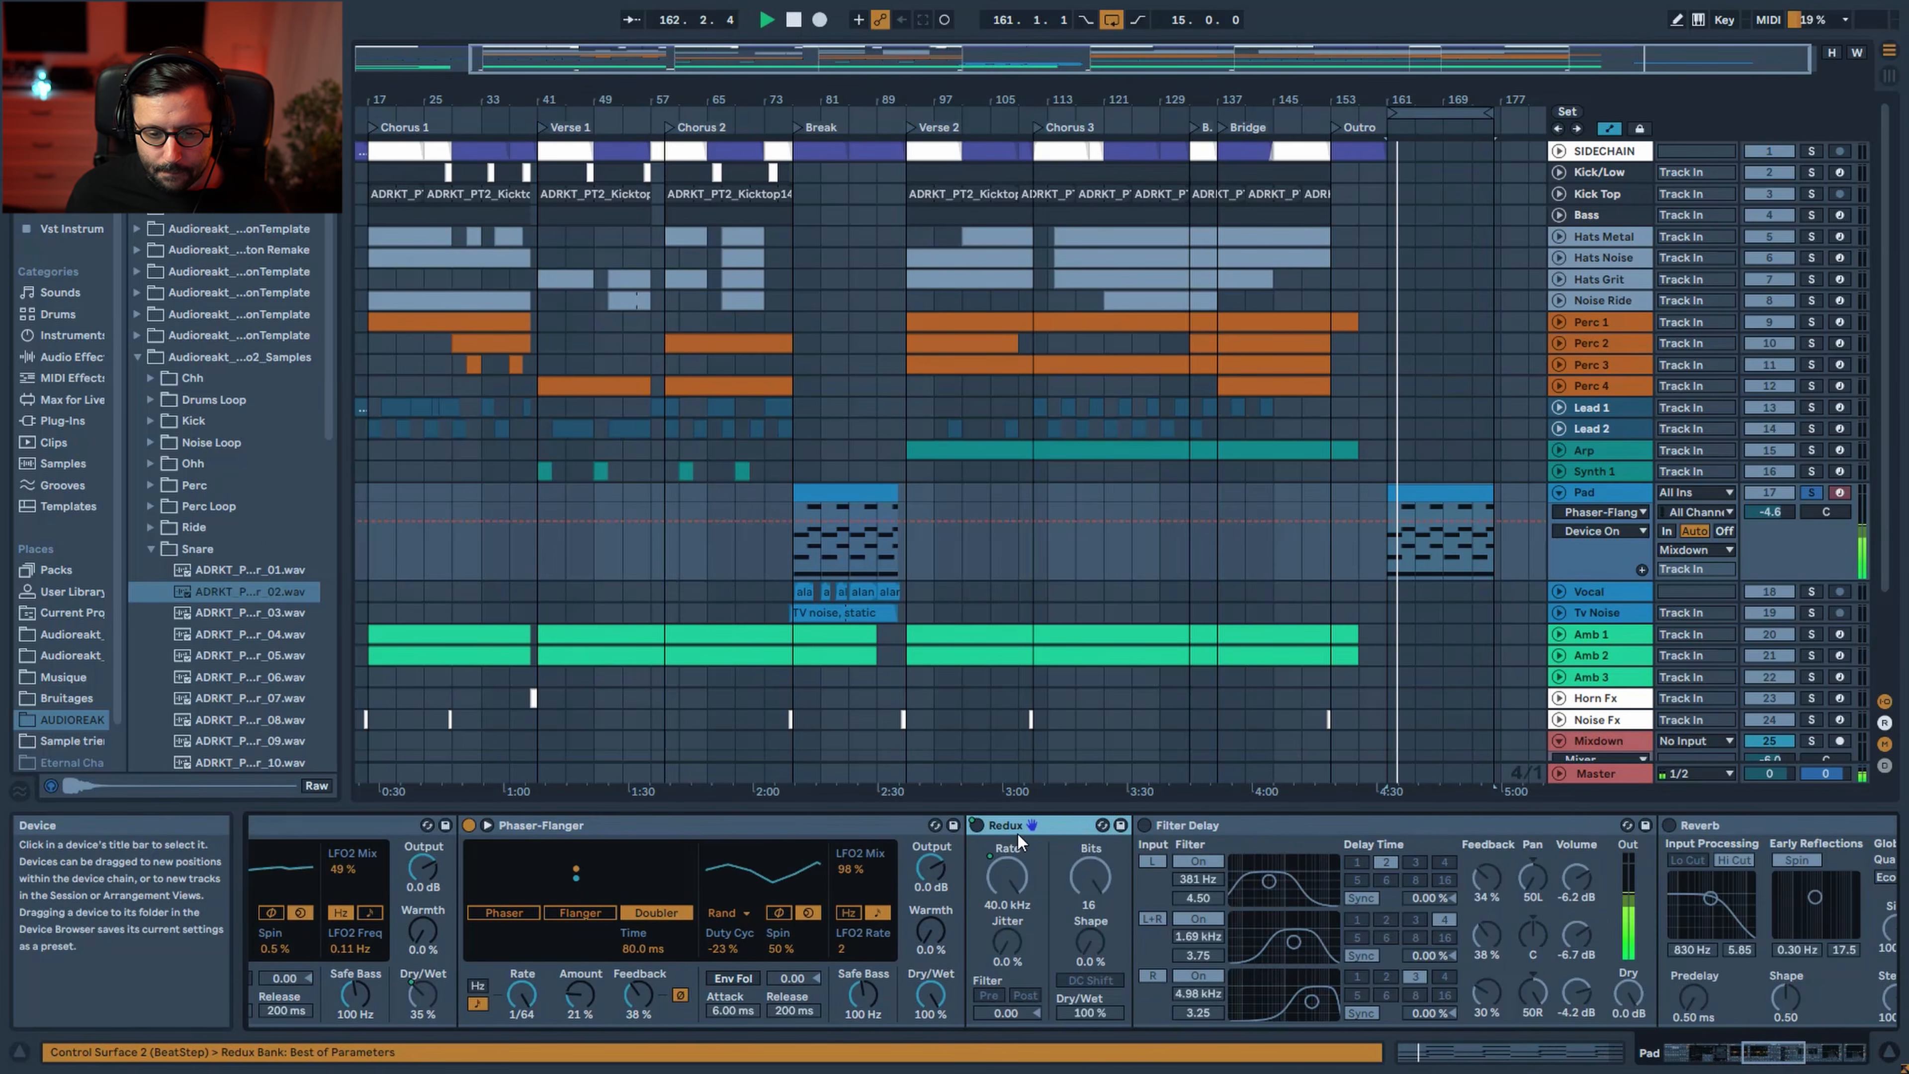
drag(1771, 1053, 1788, 1053)
click(763, 826)
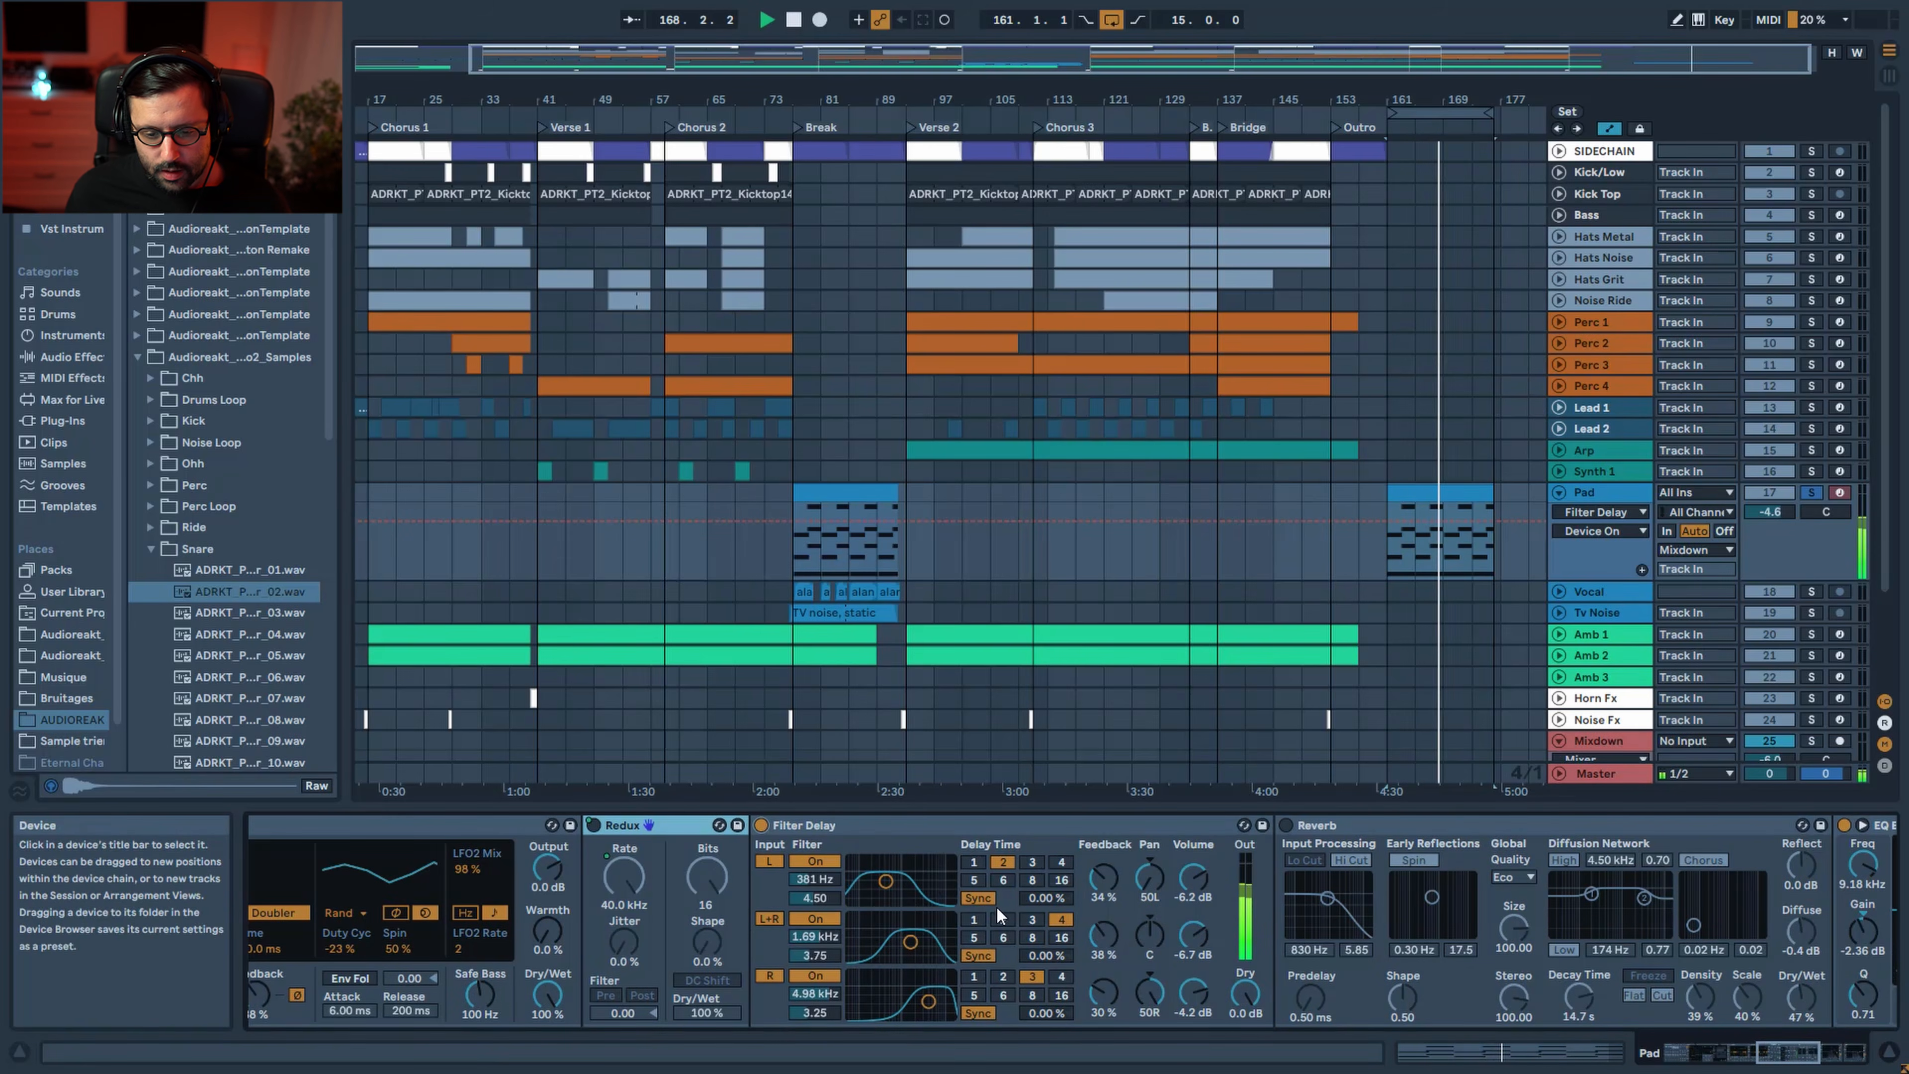
Switch on the Reverb after the Filter Delay and inspect its decay time and dry/wet settings
click(1286, 824)
drag(1786, 1052, 1805, 1052)
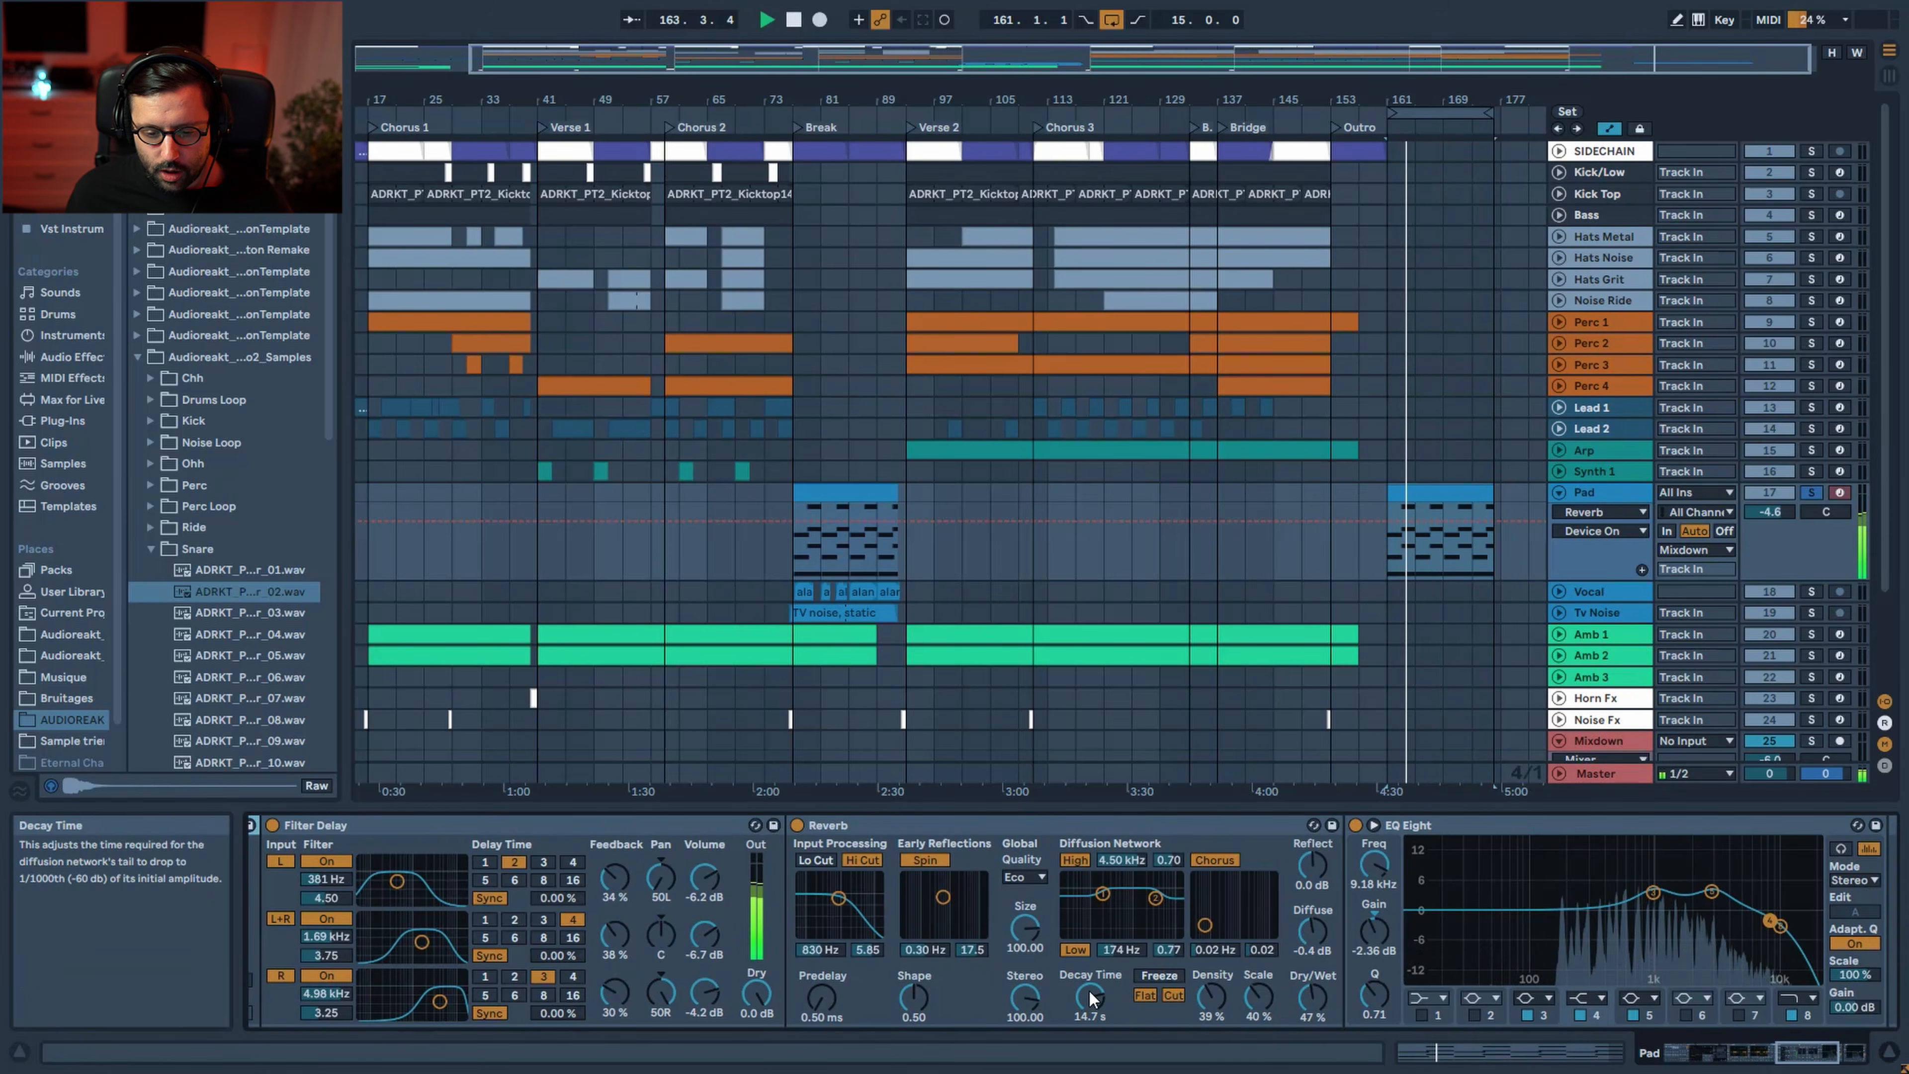
click(1315, 1000)
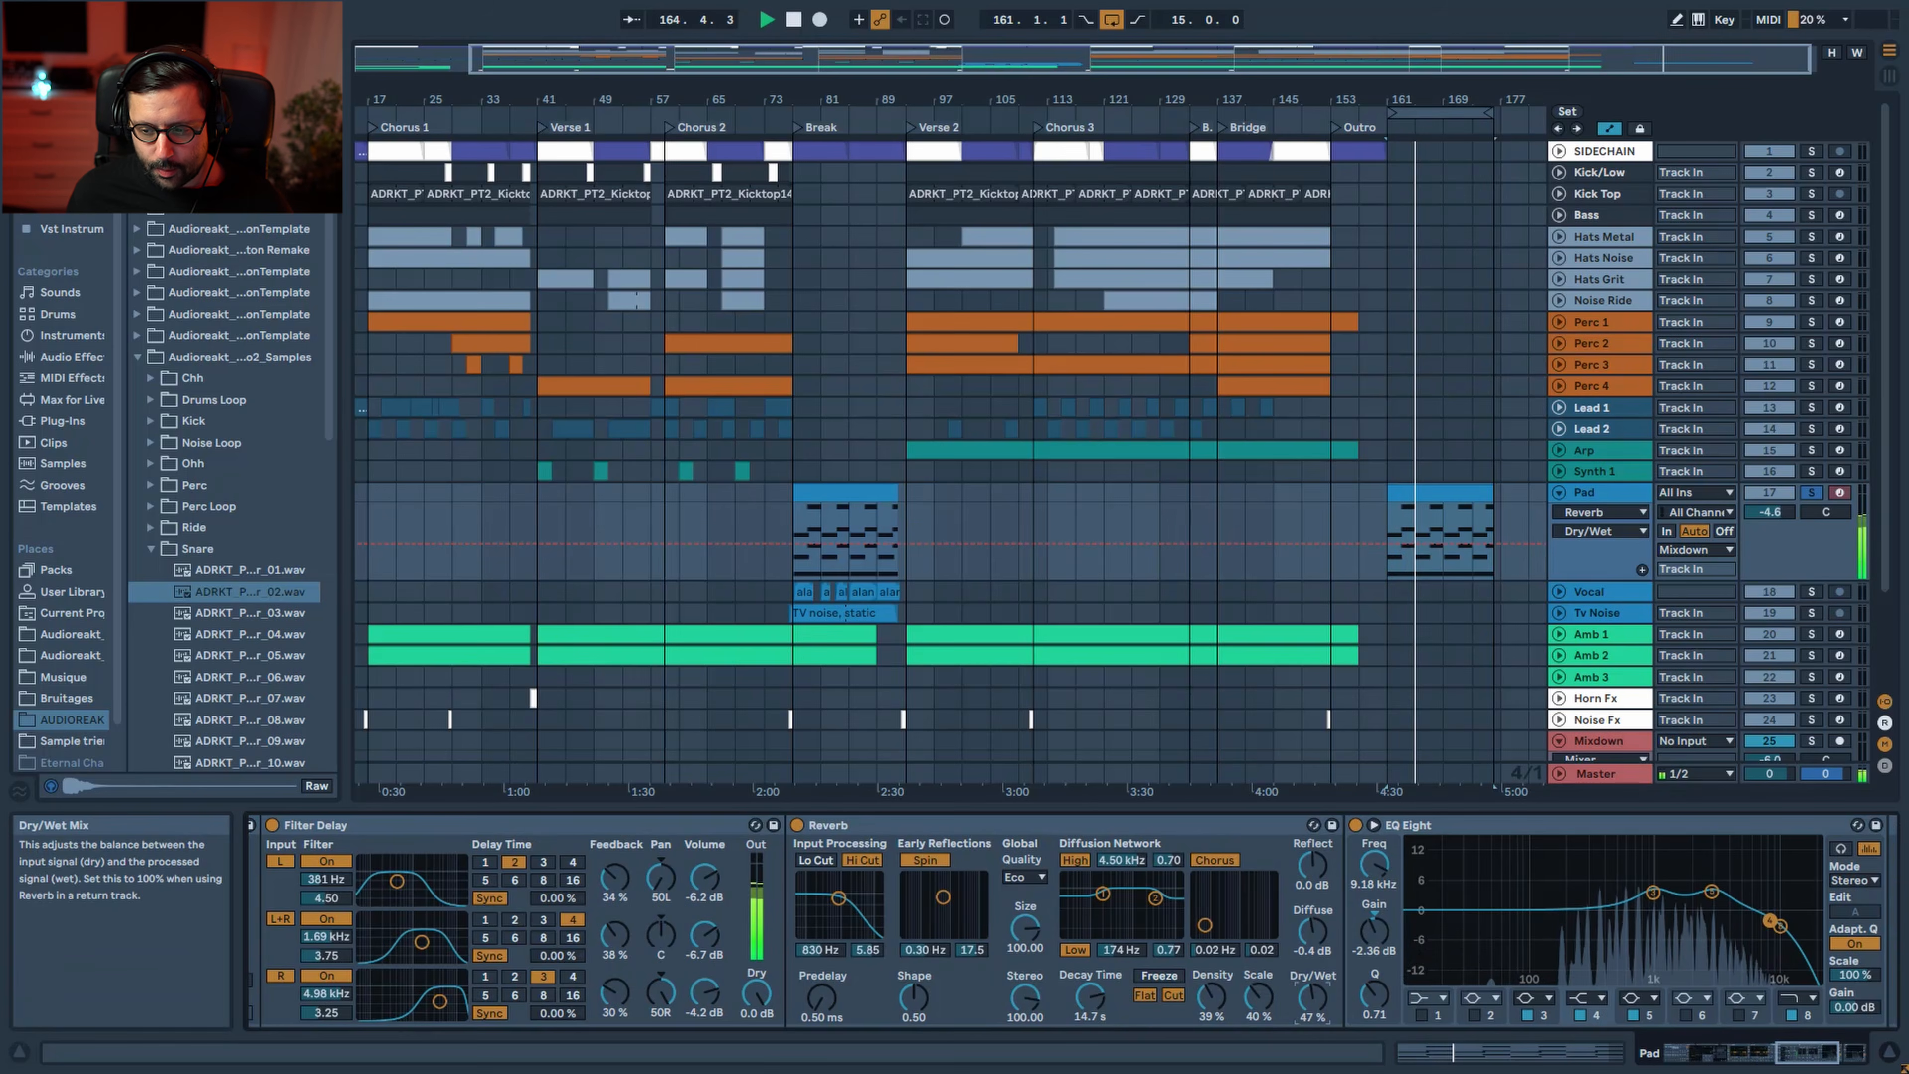
Compare the Pad with the EQ Eight after the Reverb bypassed and active, and inspect the EQ's mid-range boost
drag(1794, 1054, 1814, 1055)
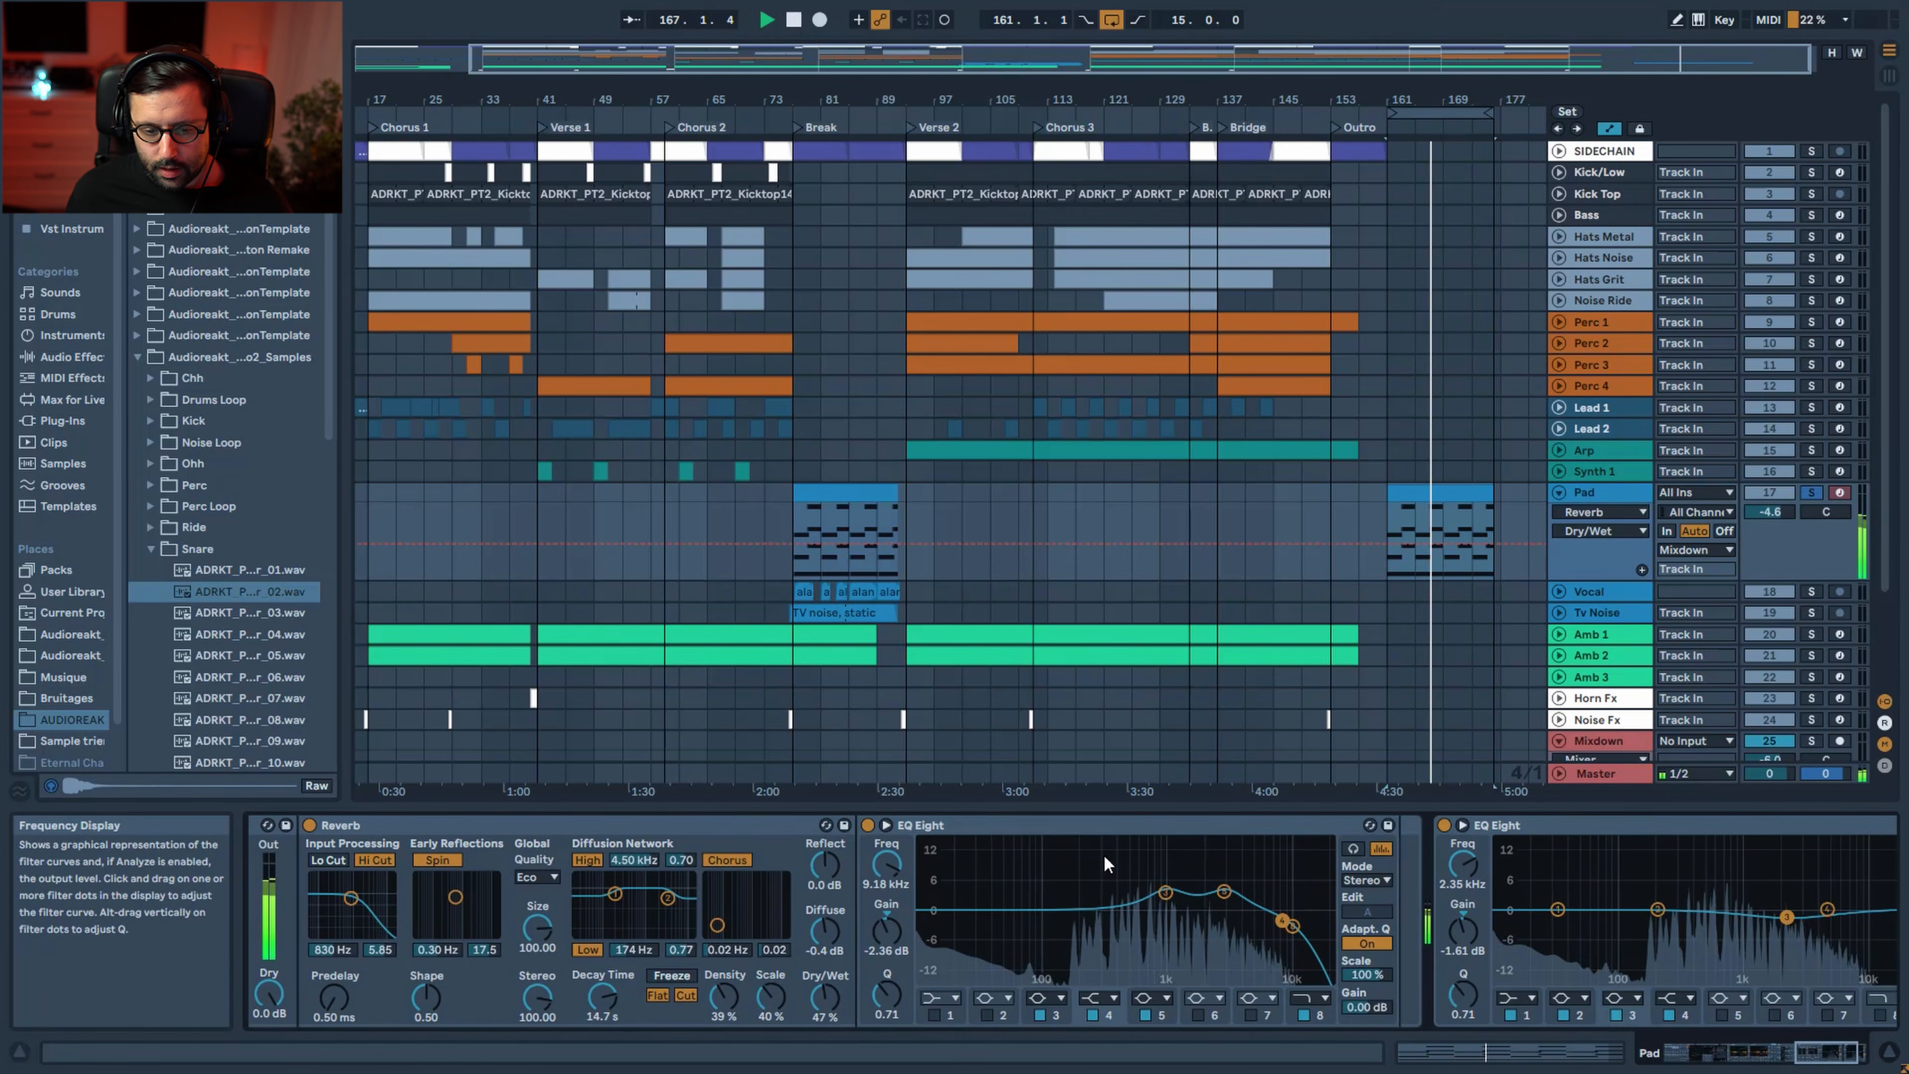
click(868, 832)
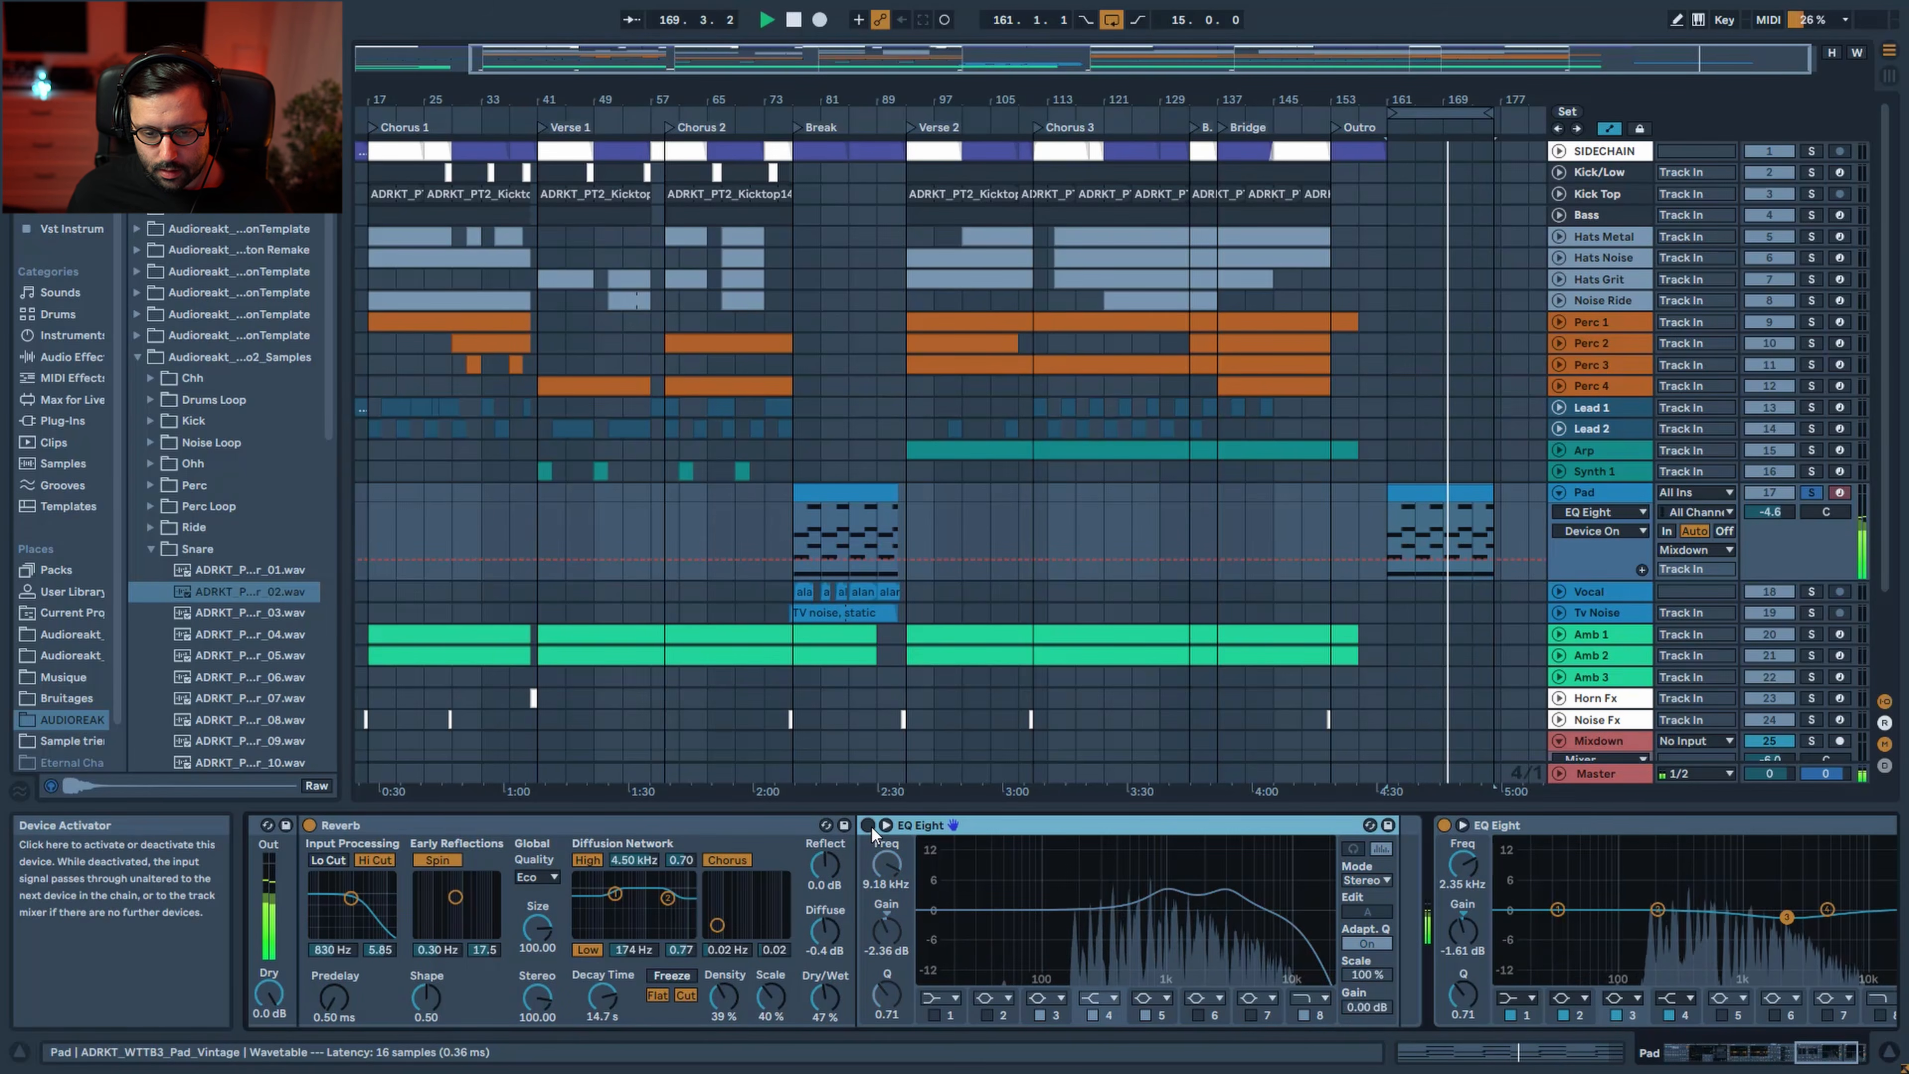
click(868, 826)
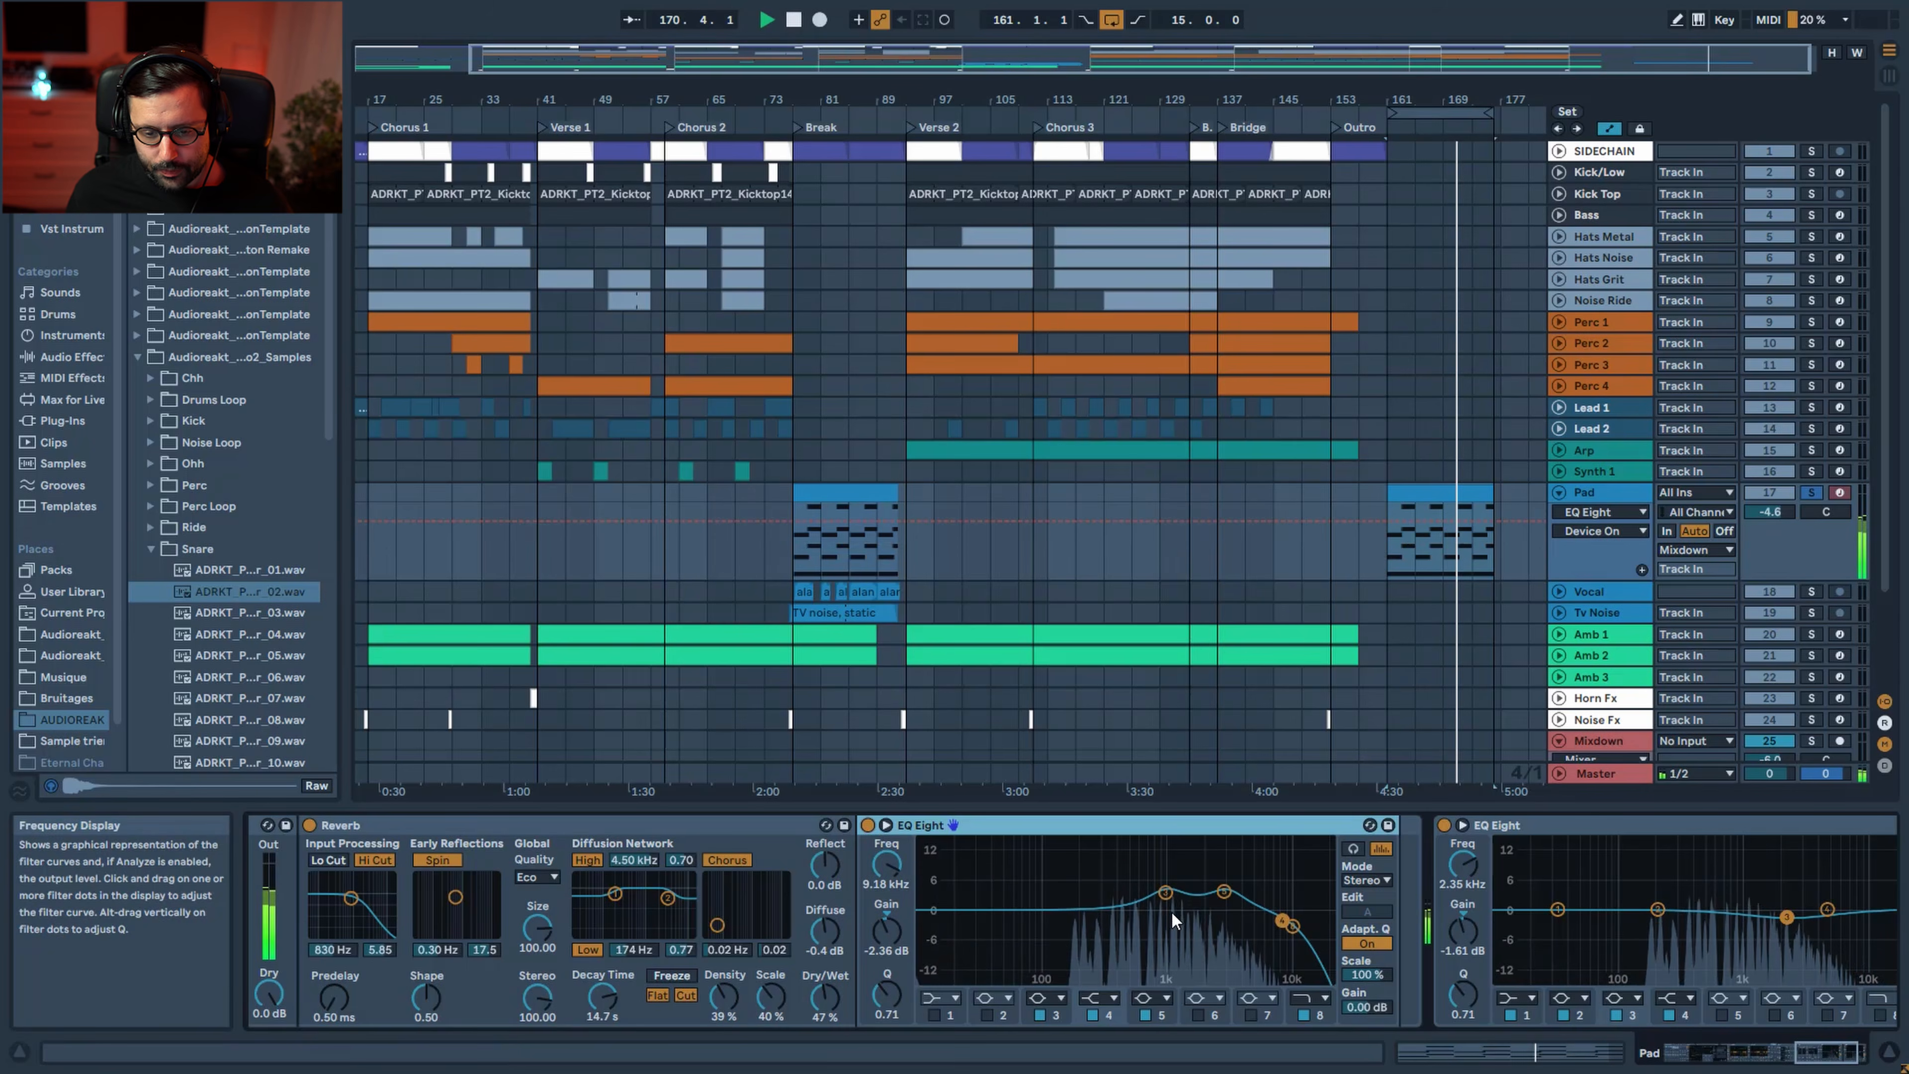
click(1164, 893)
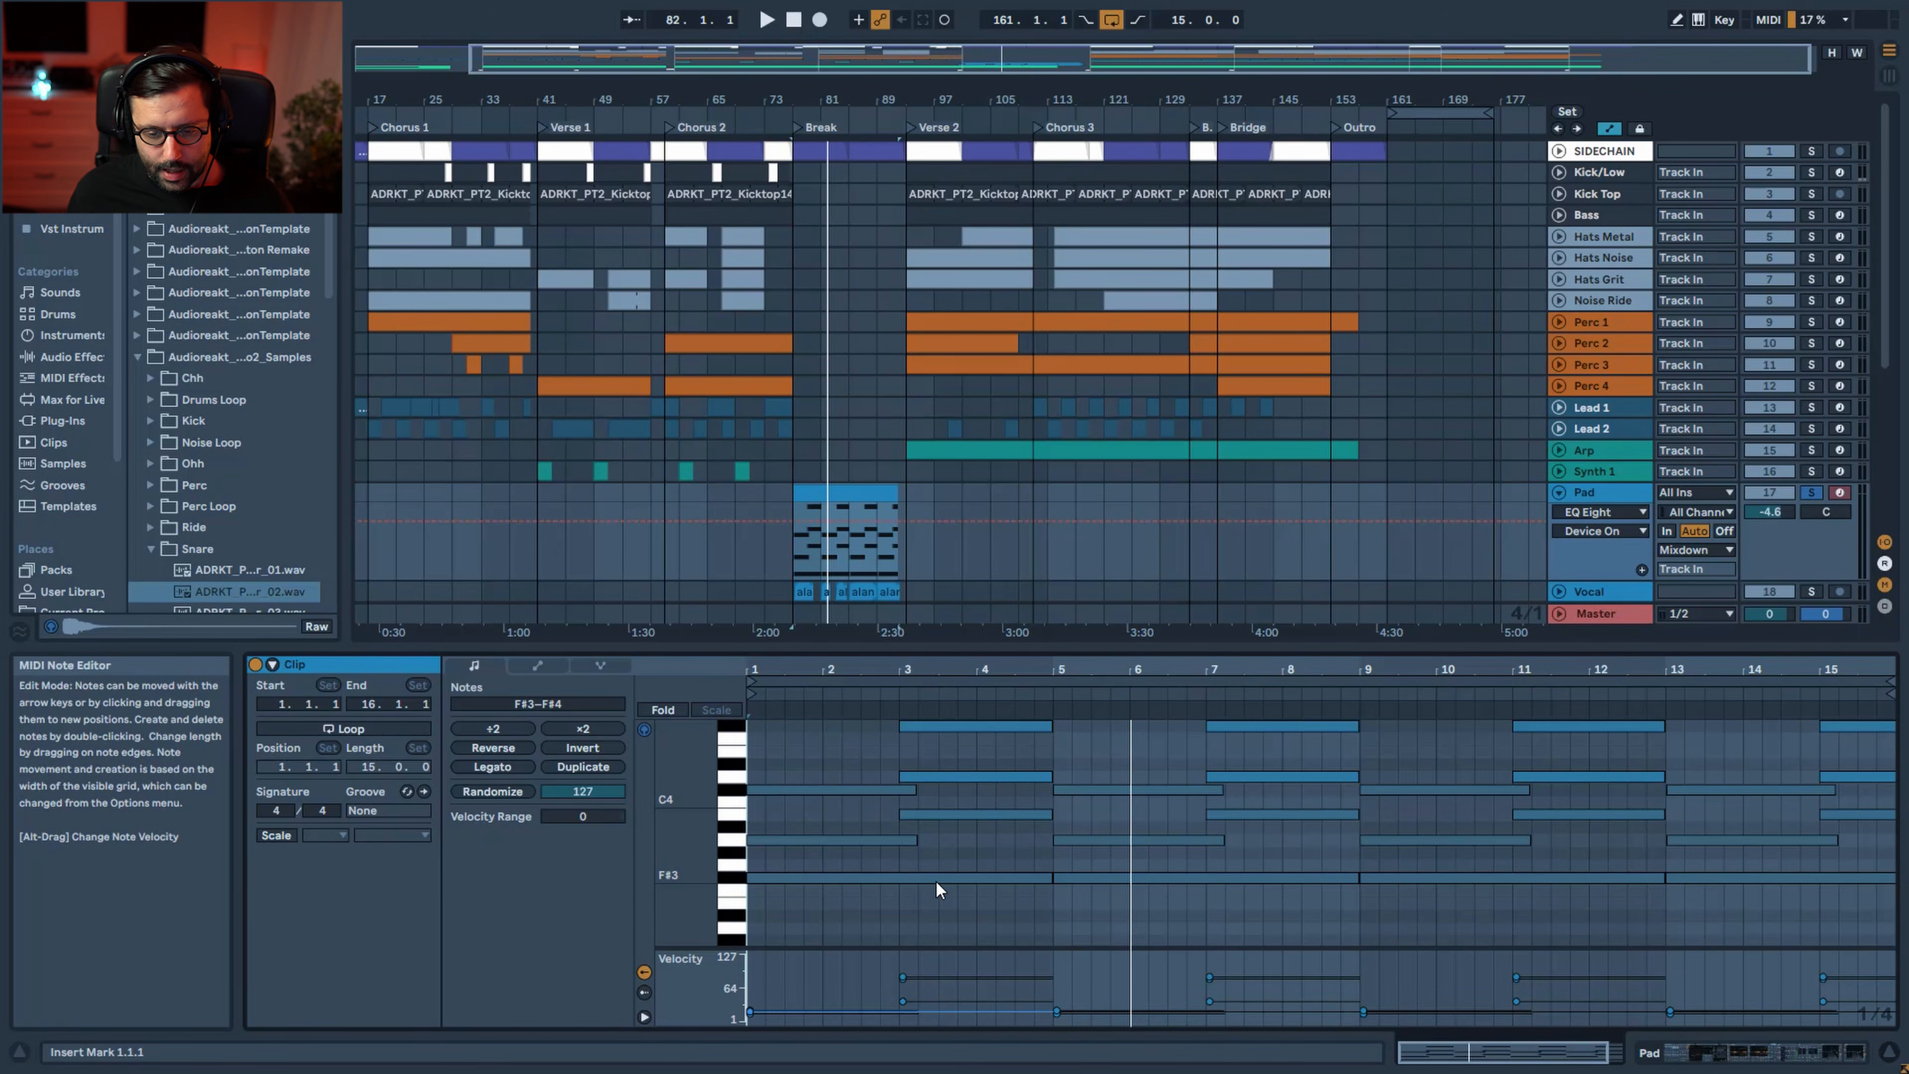
Select the F#4 note starting at bar 3 in the Pad clip and examine the layered chord notes during playback
scroll(937, 881, up, 1)
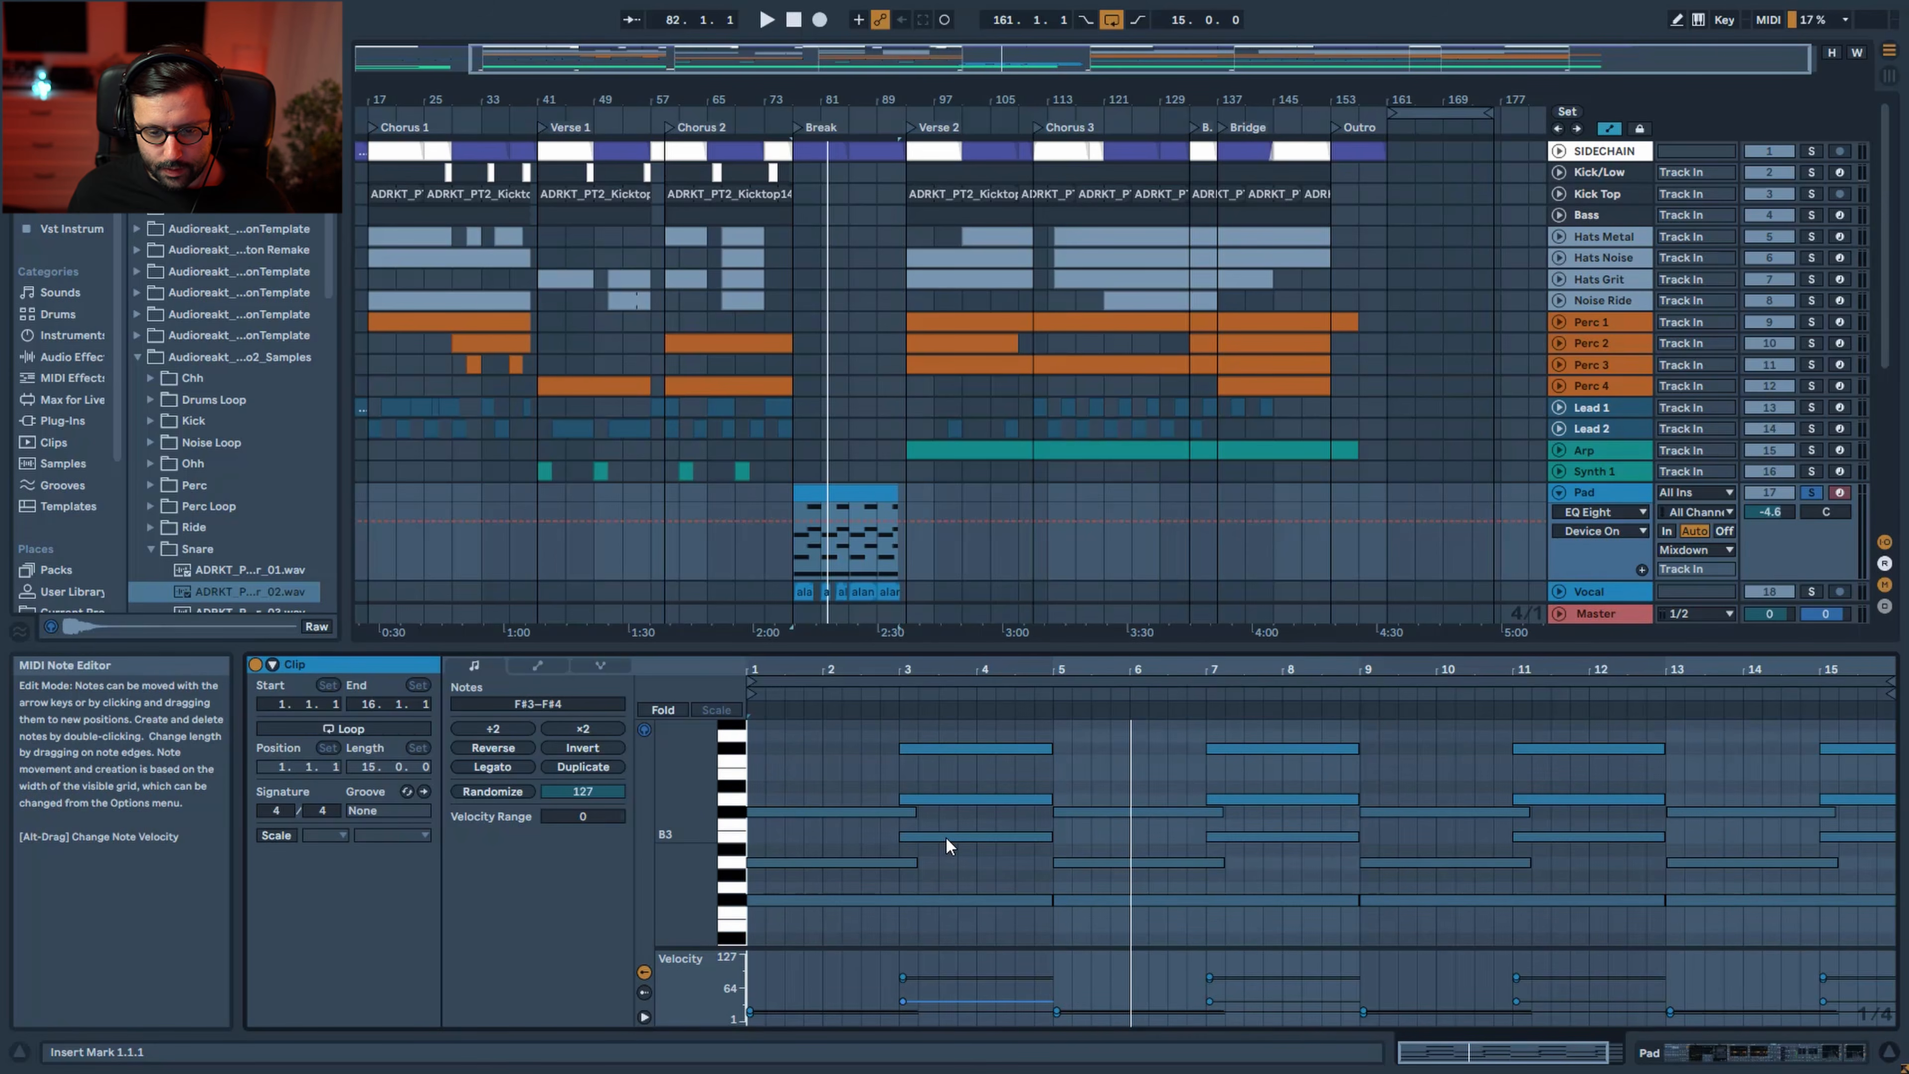
click(936, 748)
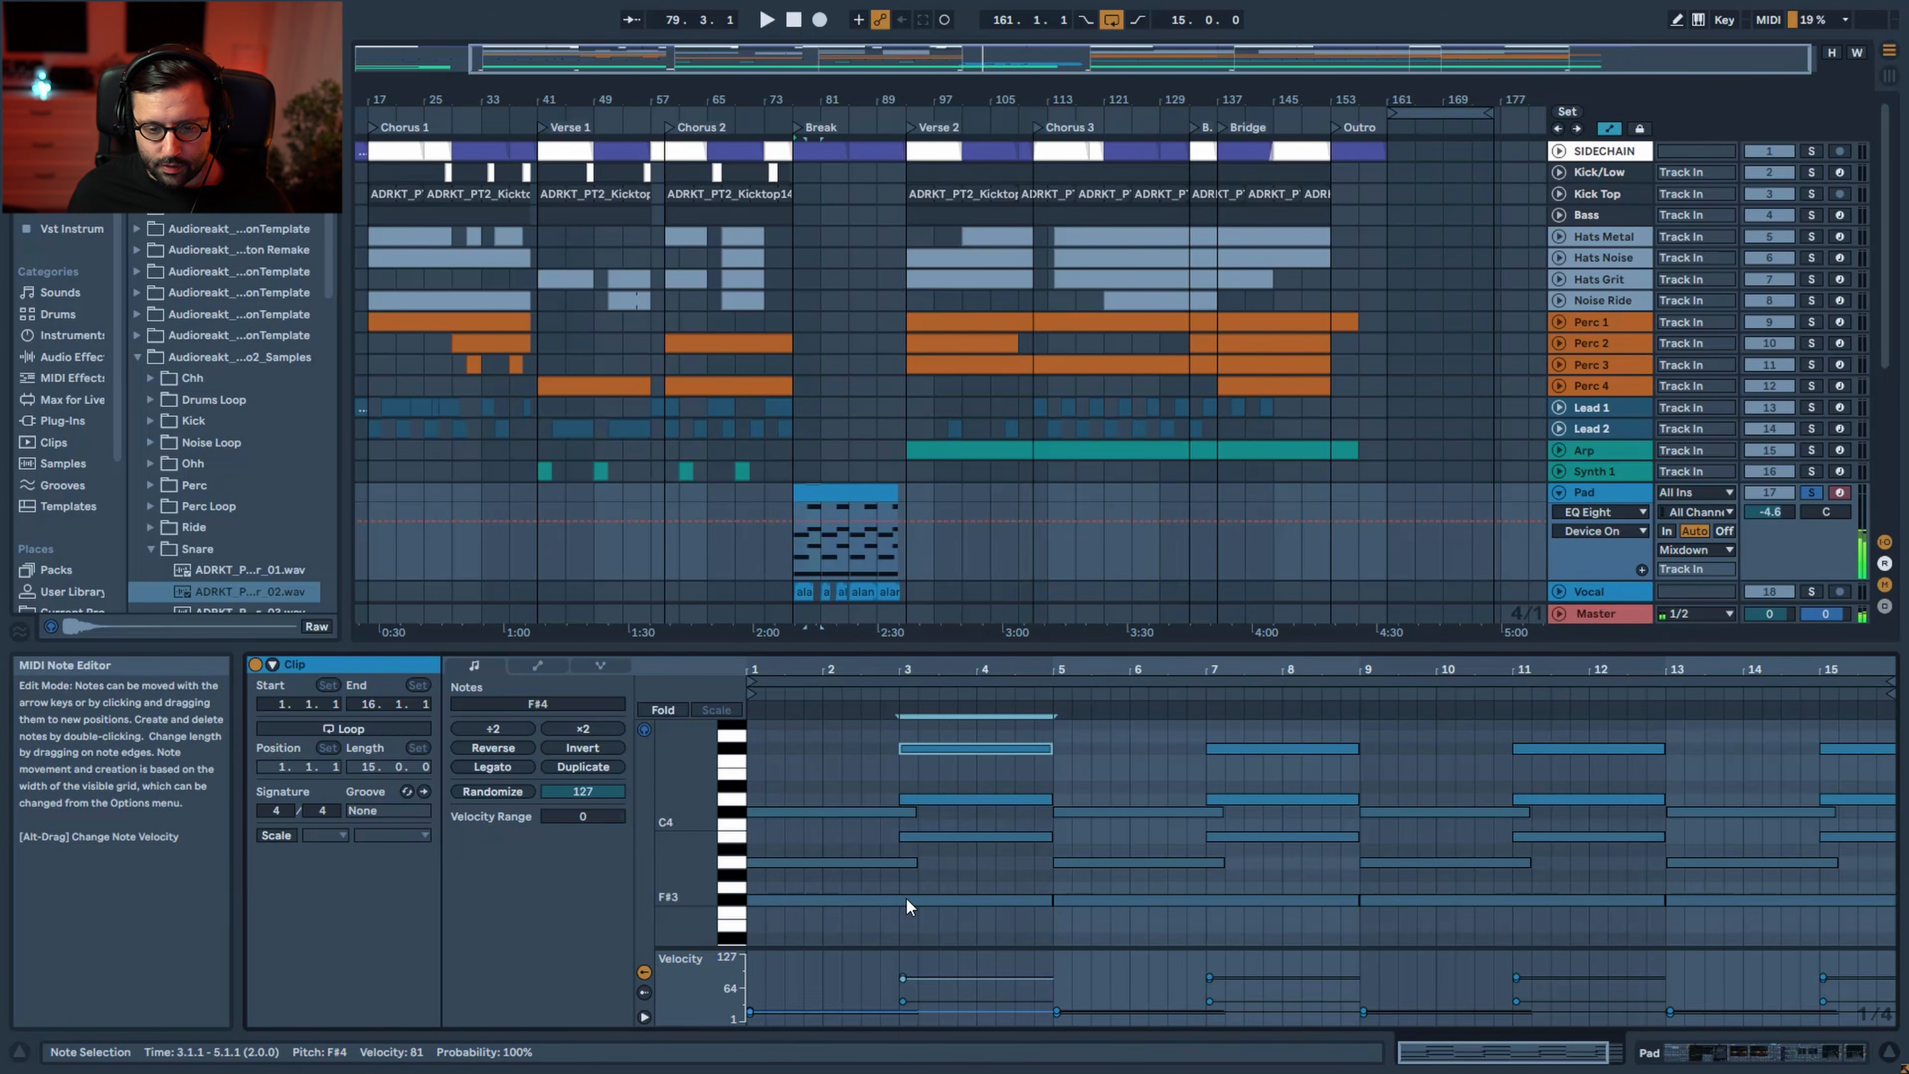
key(space)
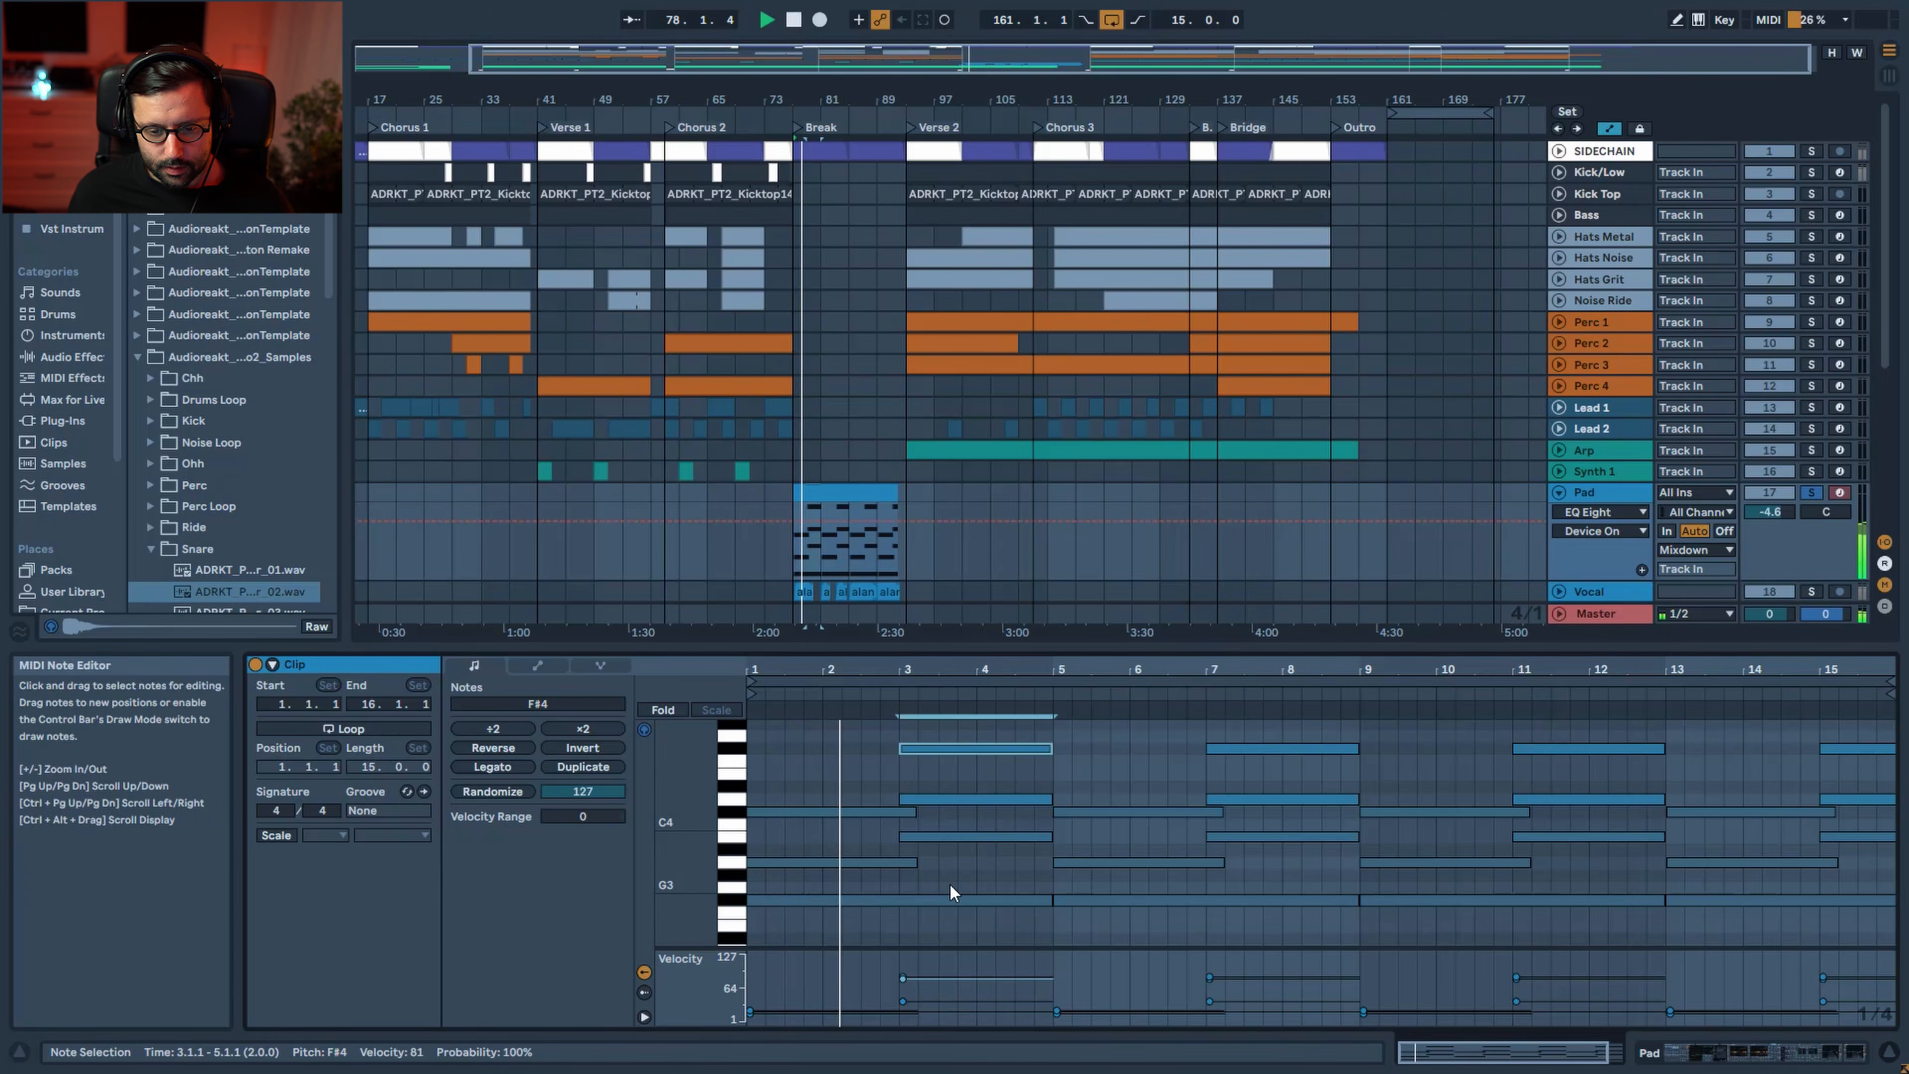
scroll(1032, 829, up, 2)
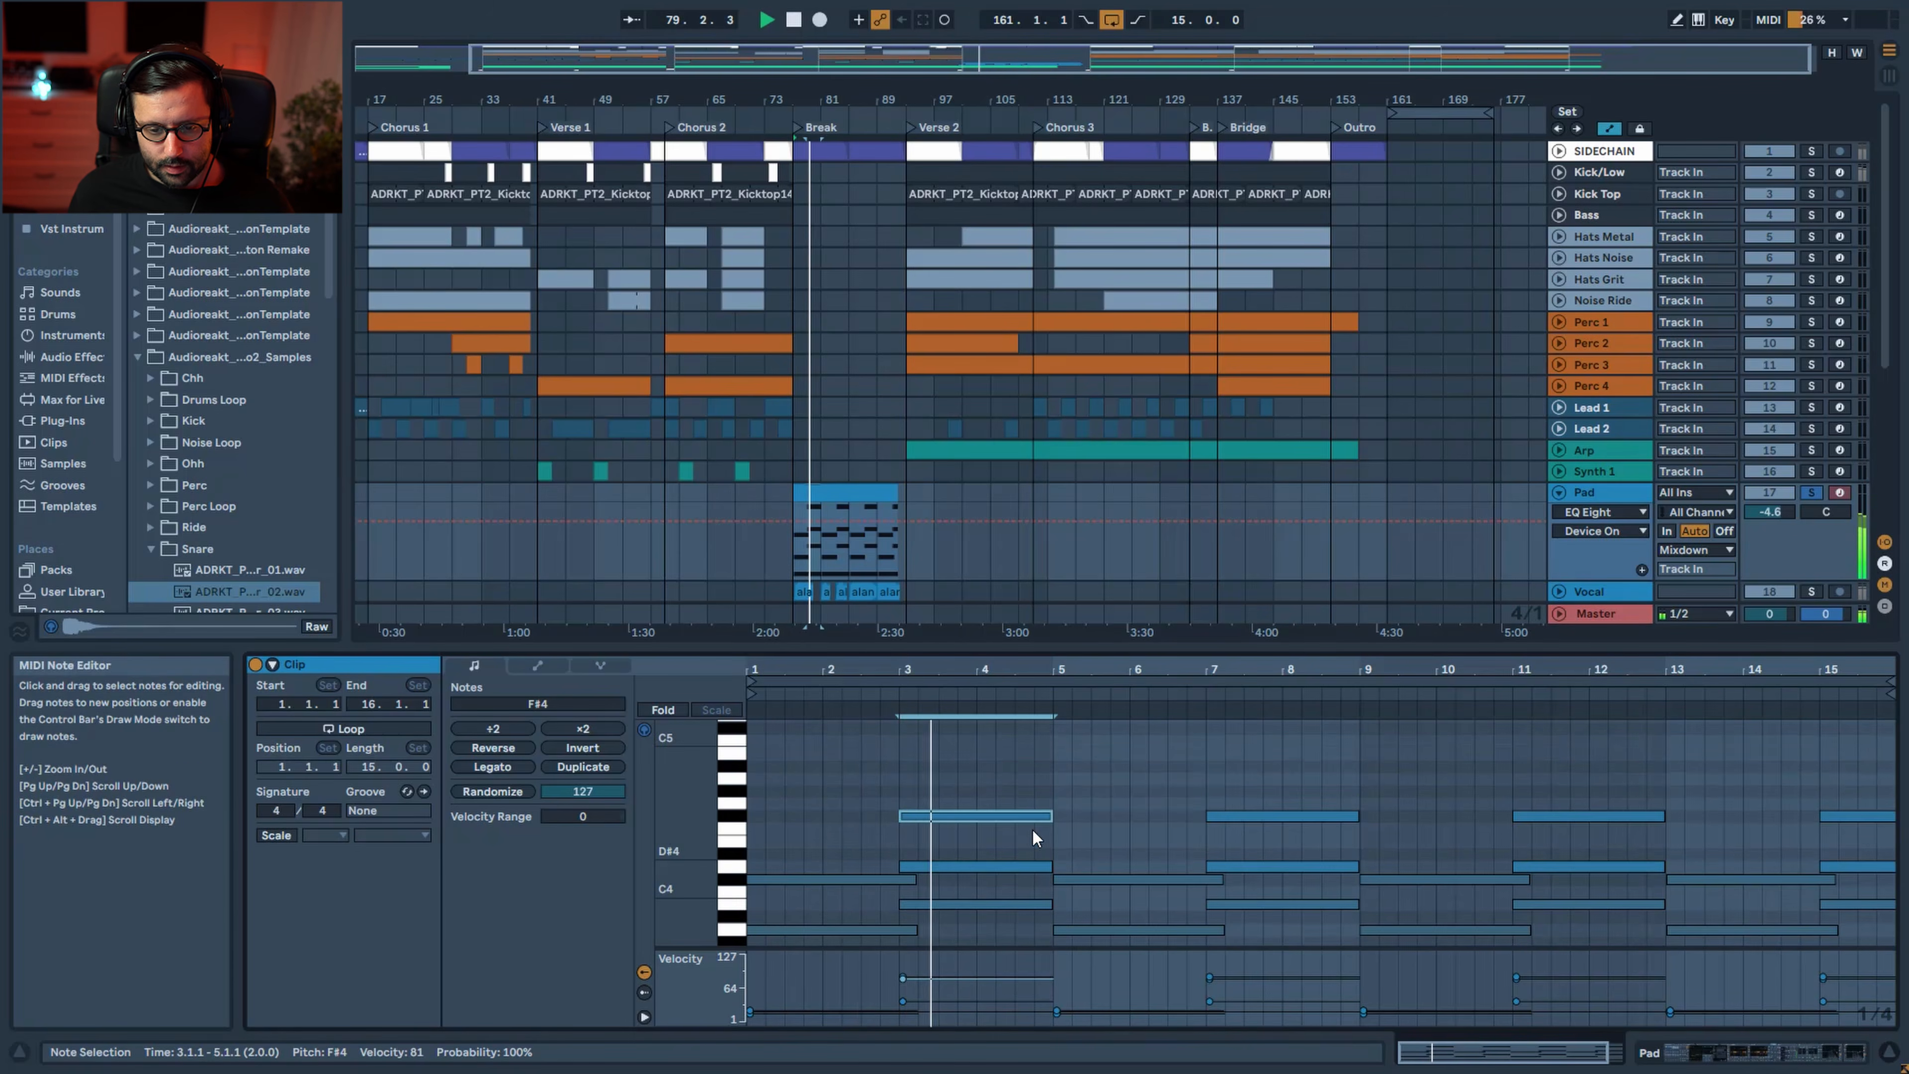
scroll(1032, 830, down, 2)
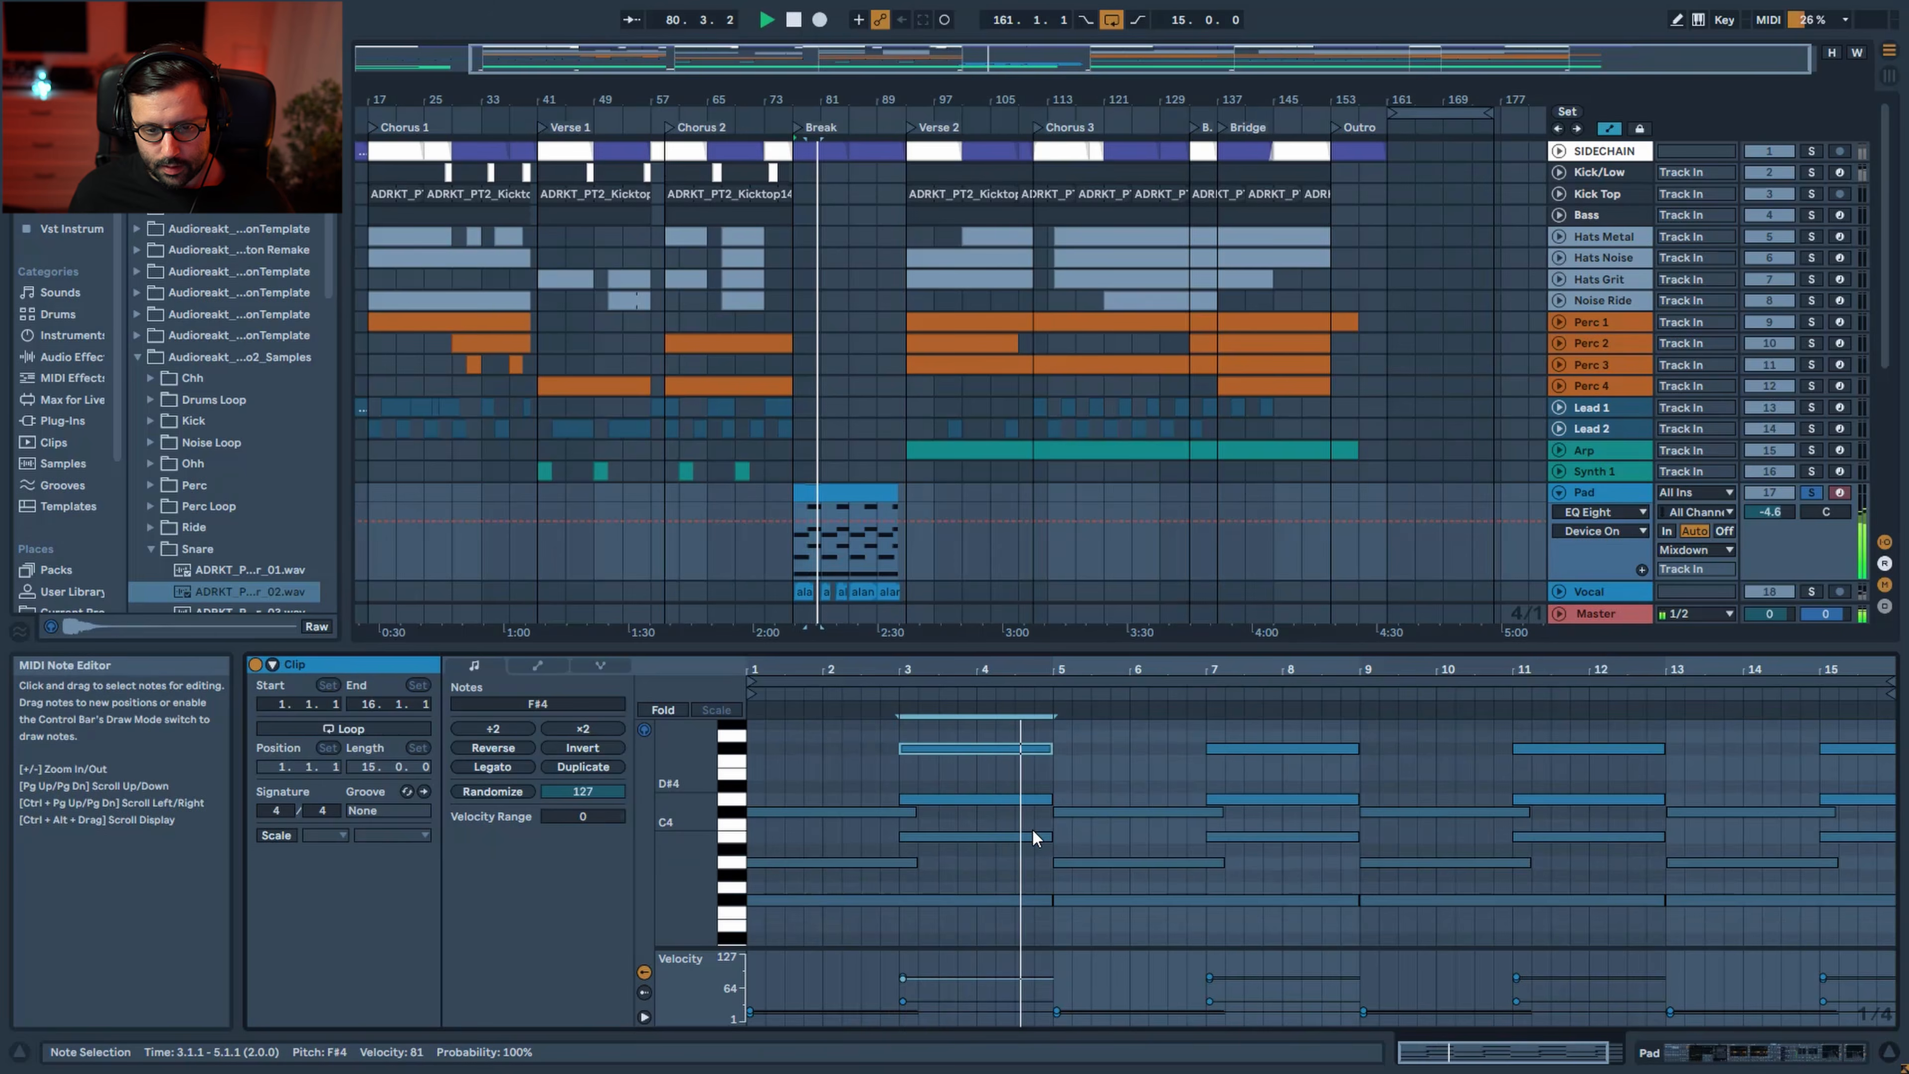
Fold the Pad track, solo and unfold the Vocal track, and zoom the arrangement in on the Break section
scroll(1423, 573, down, 3)
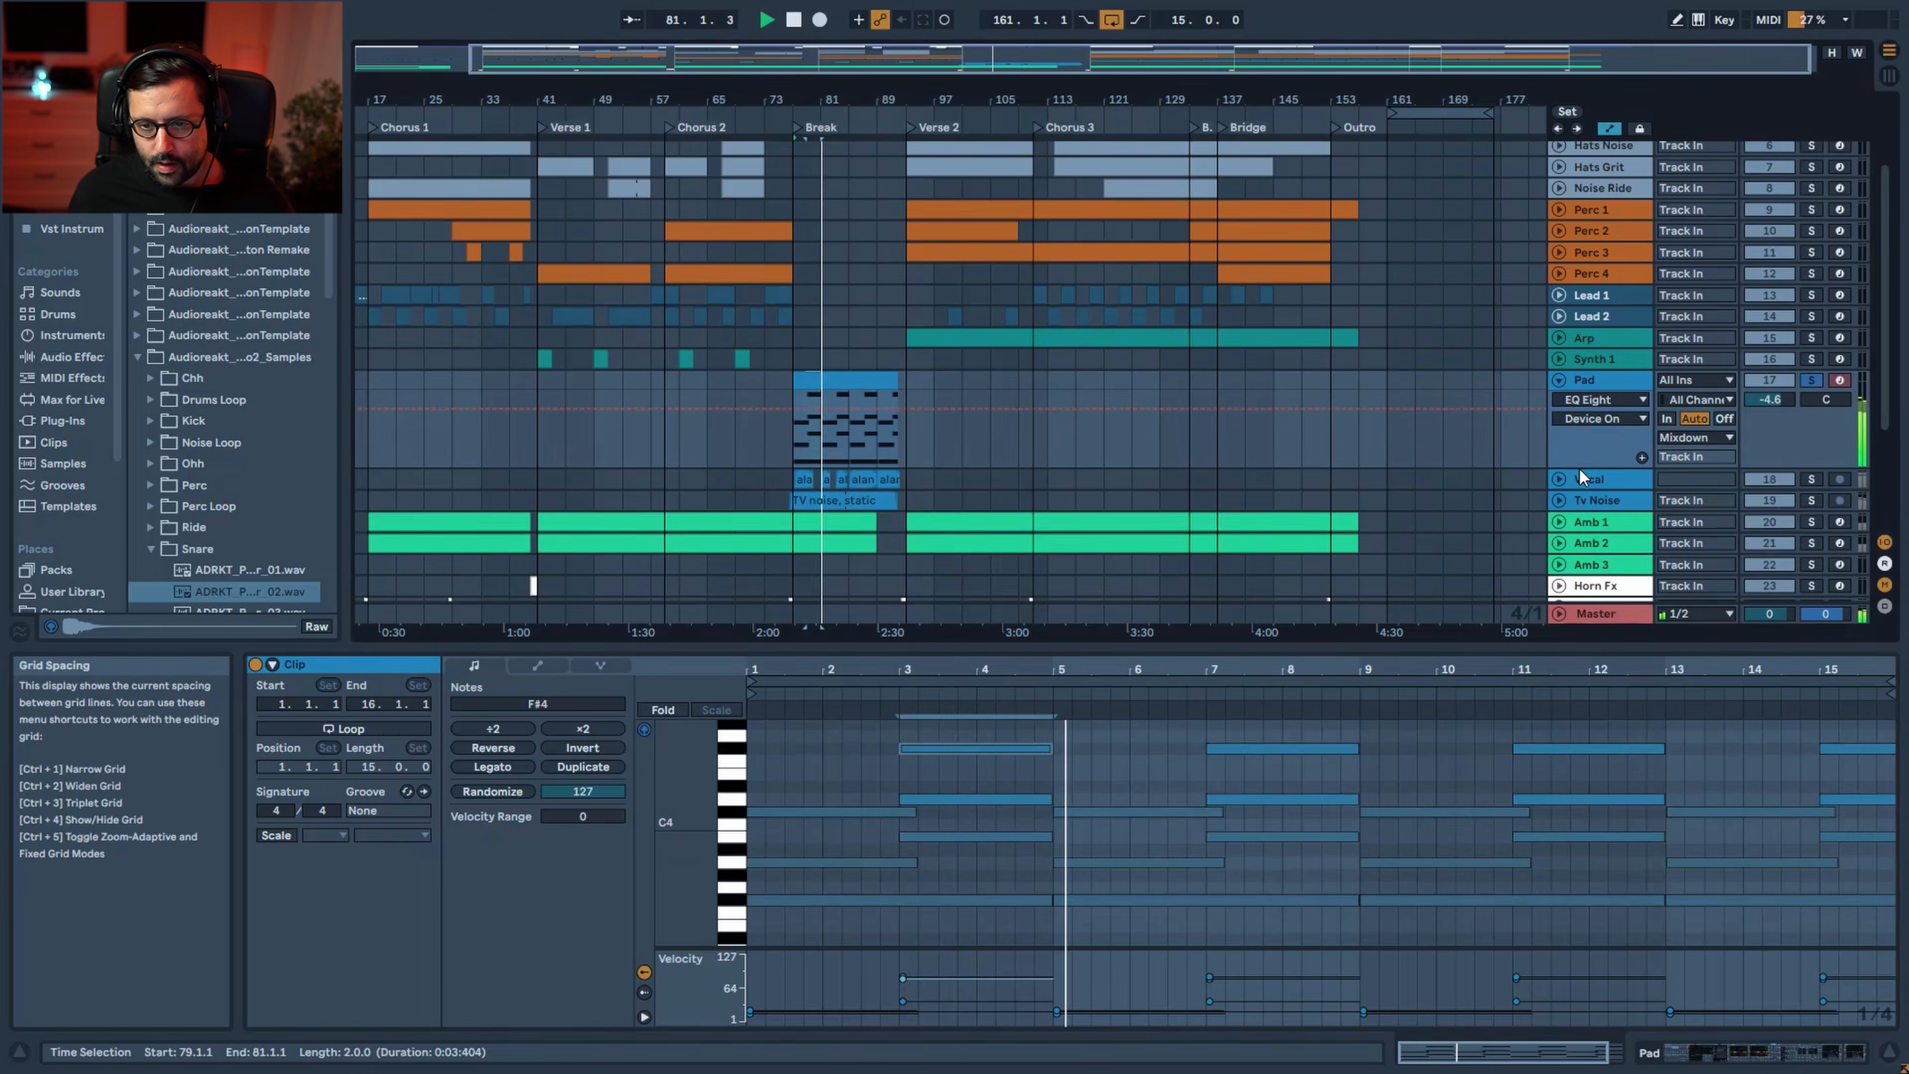
click(1564, 382)
click(1812, 402)
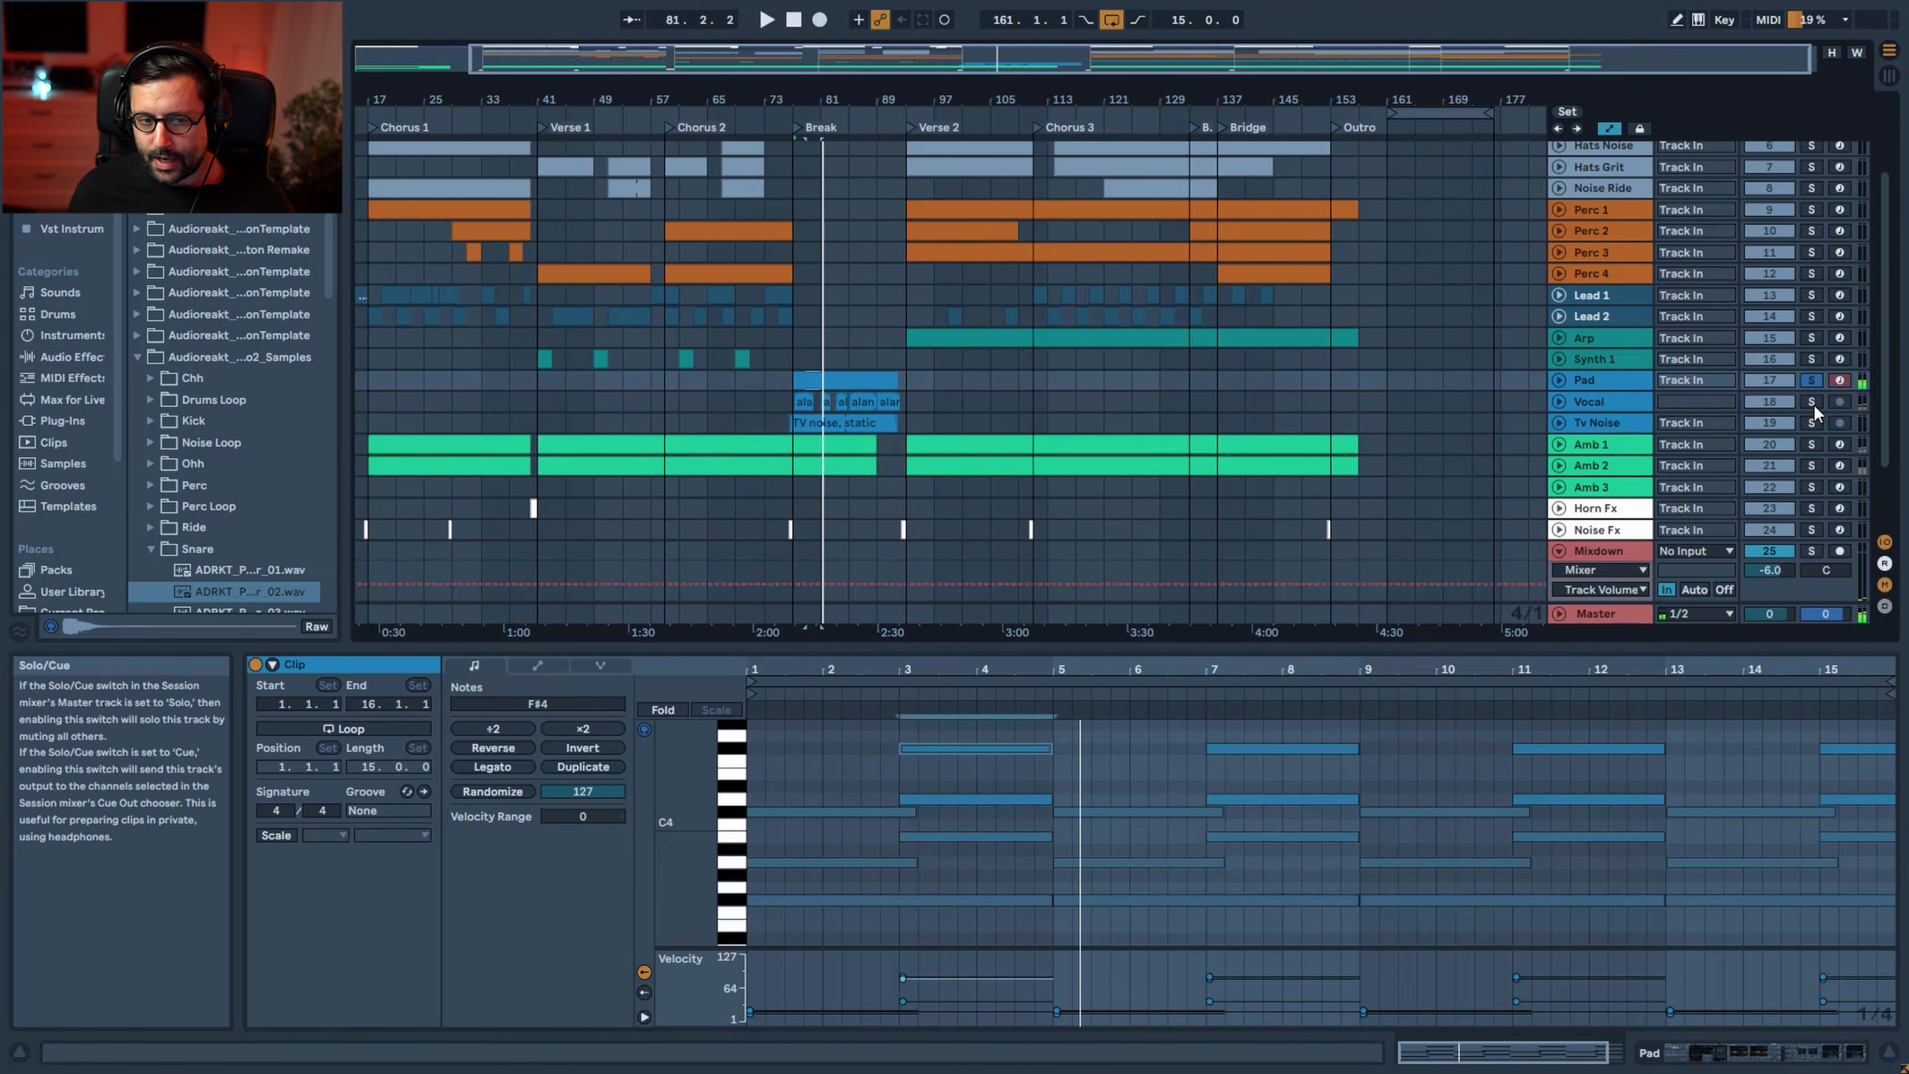
click(1608, 404)
click(1558, 402)
drag(1004, 59, 1004, 151)
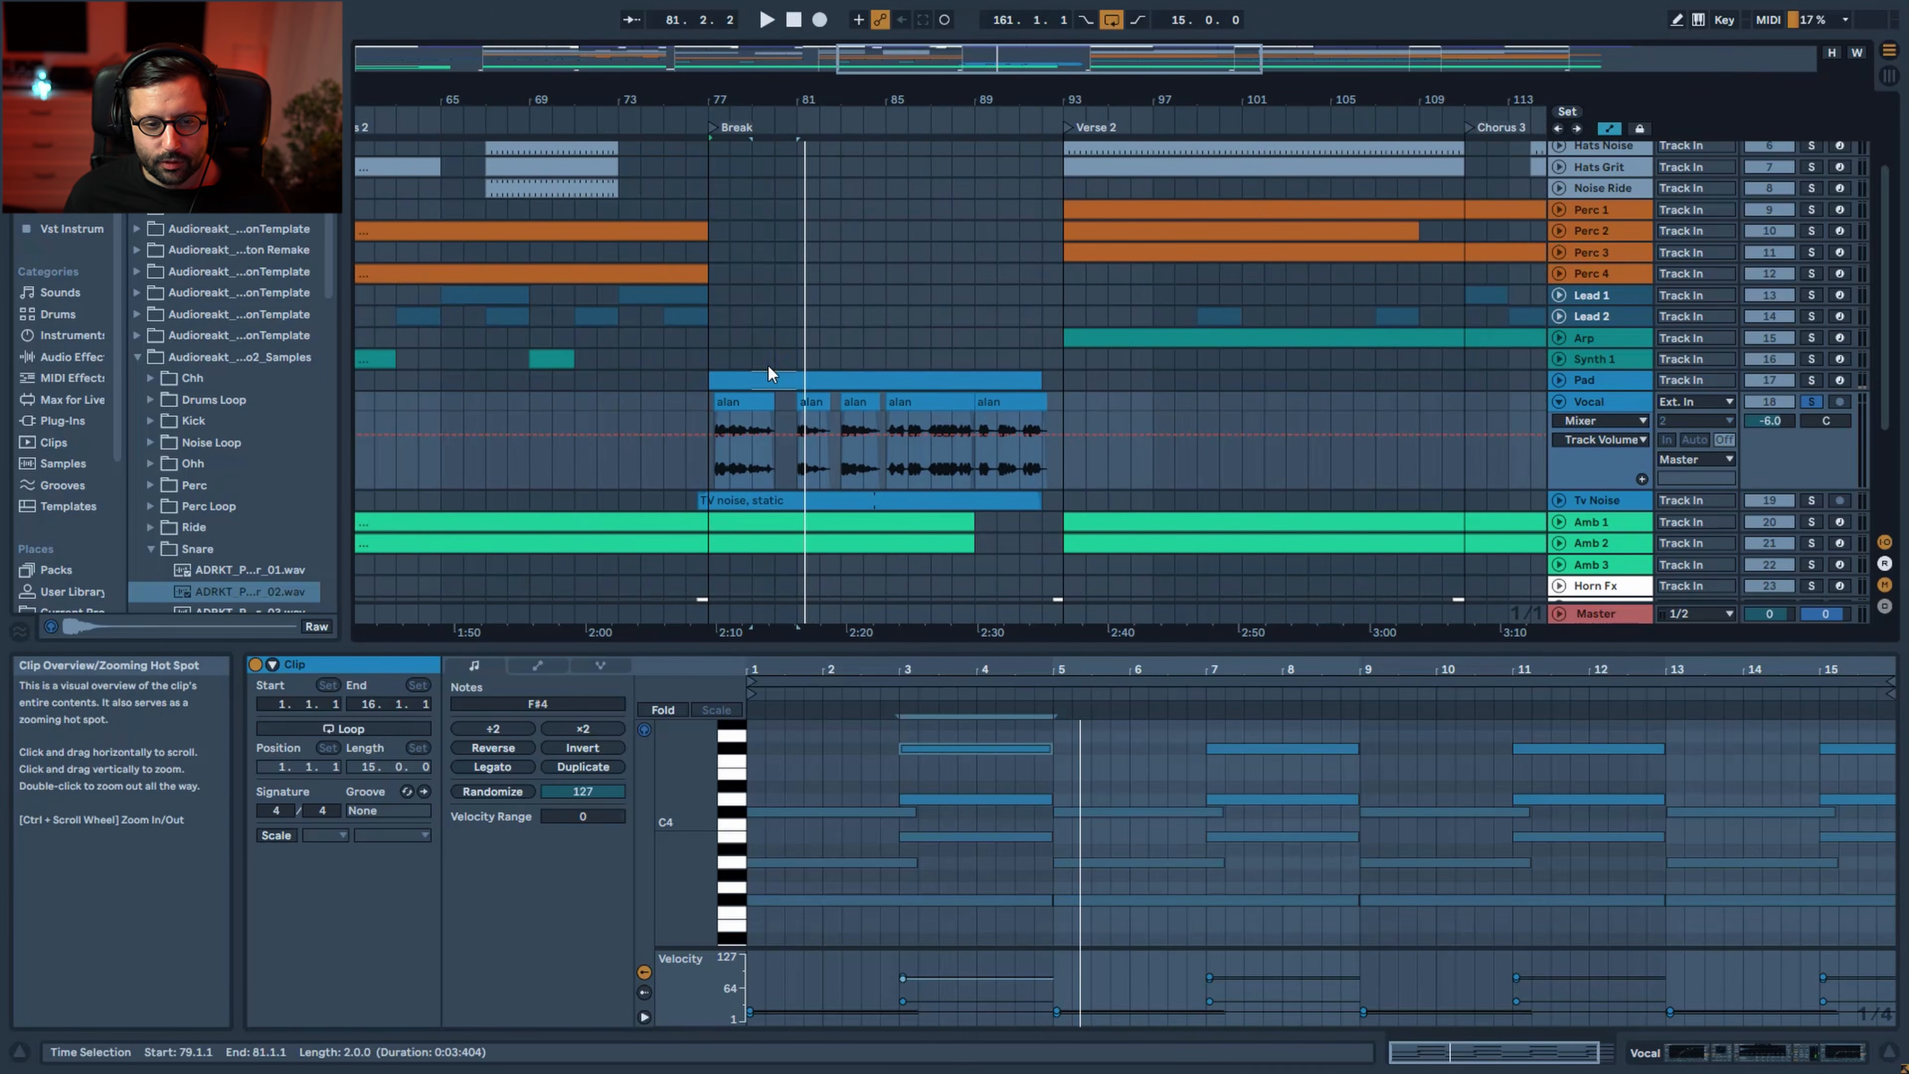
Play the first clip on the Vocal track and show the track's device chain
click(743, 403)
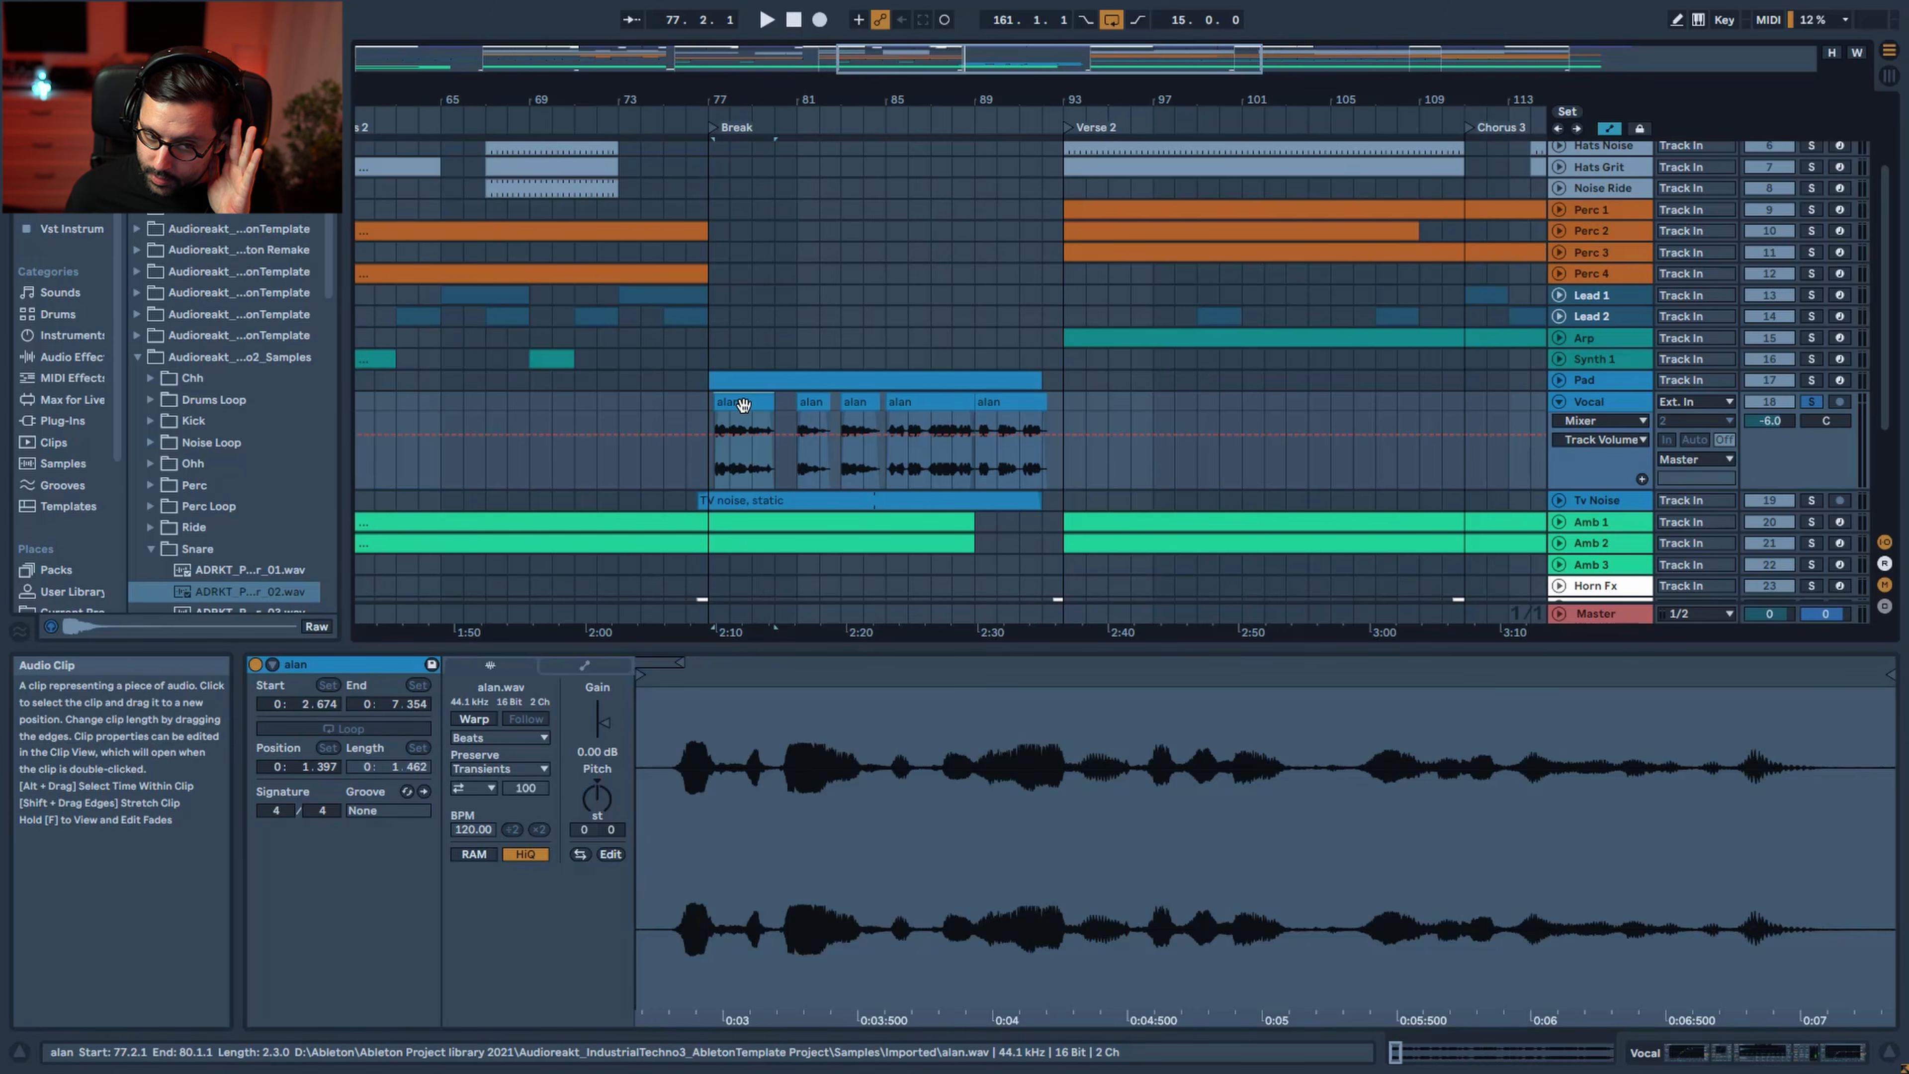
key(space)
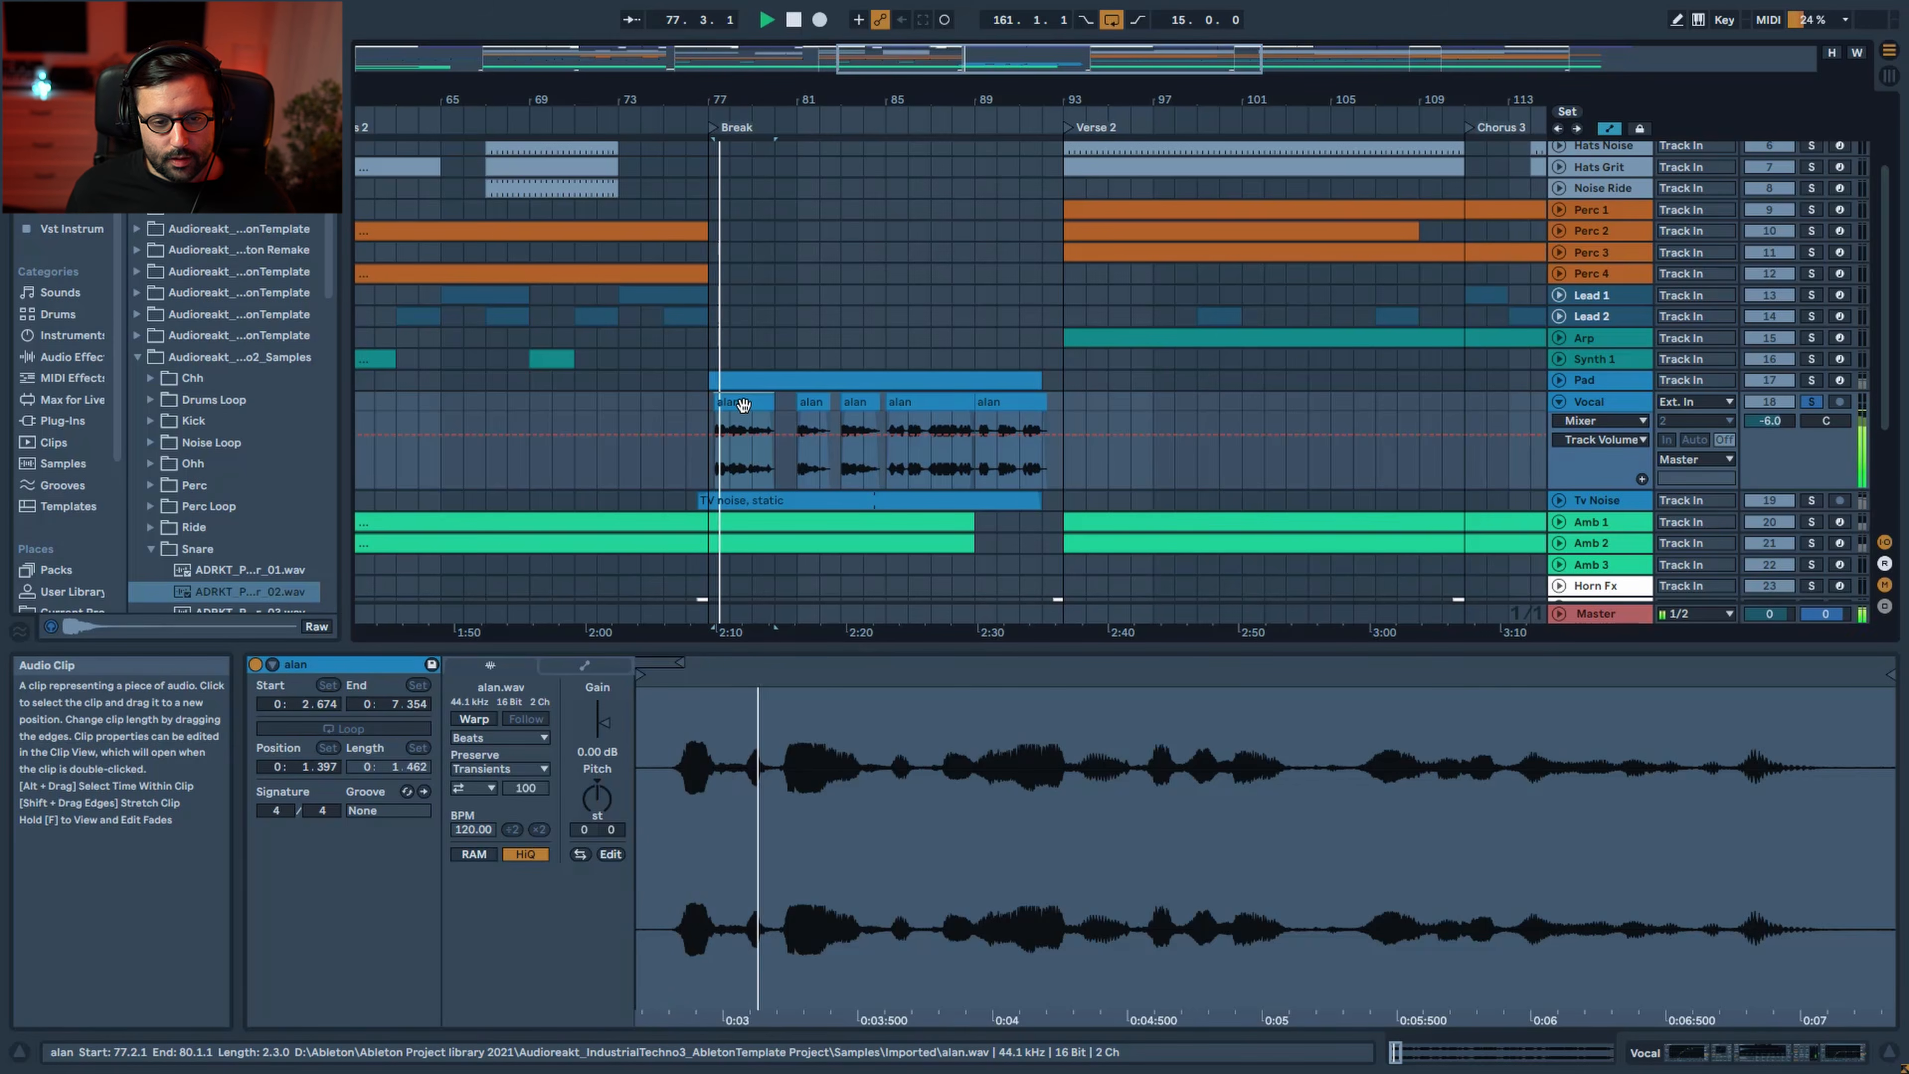
click(1599, 407)
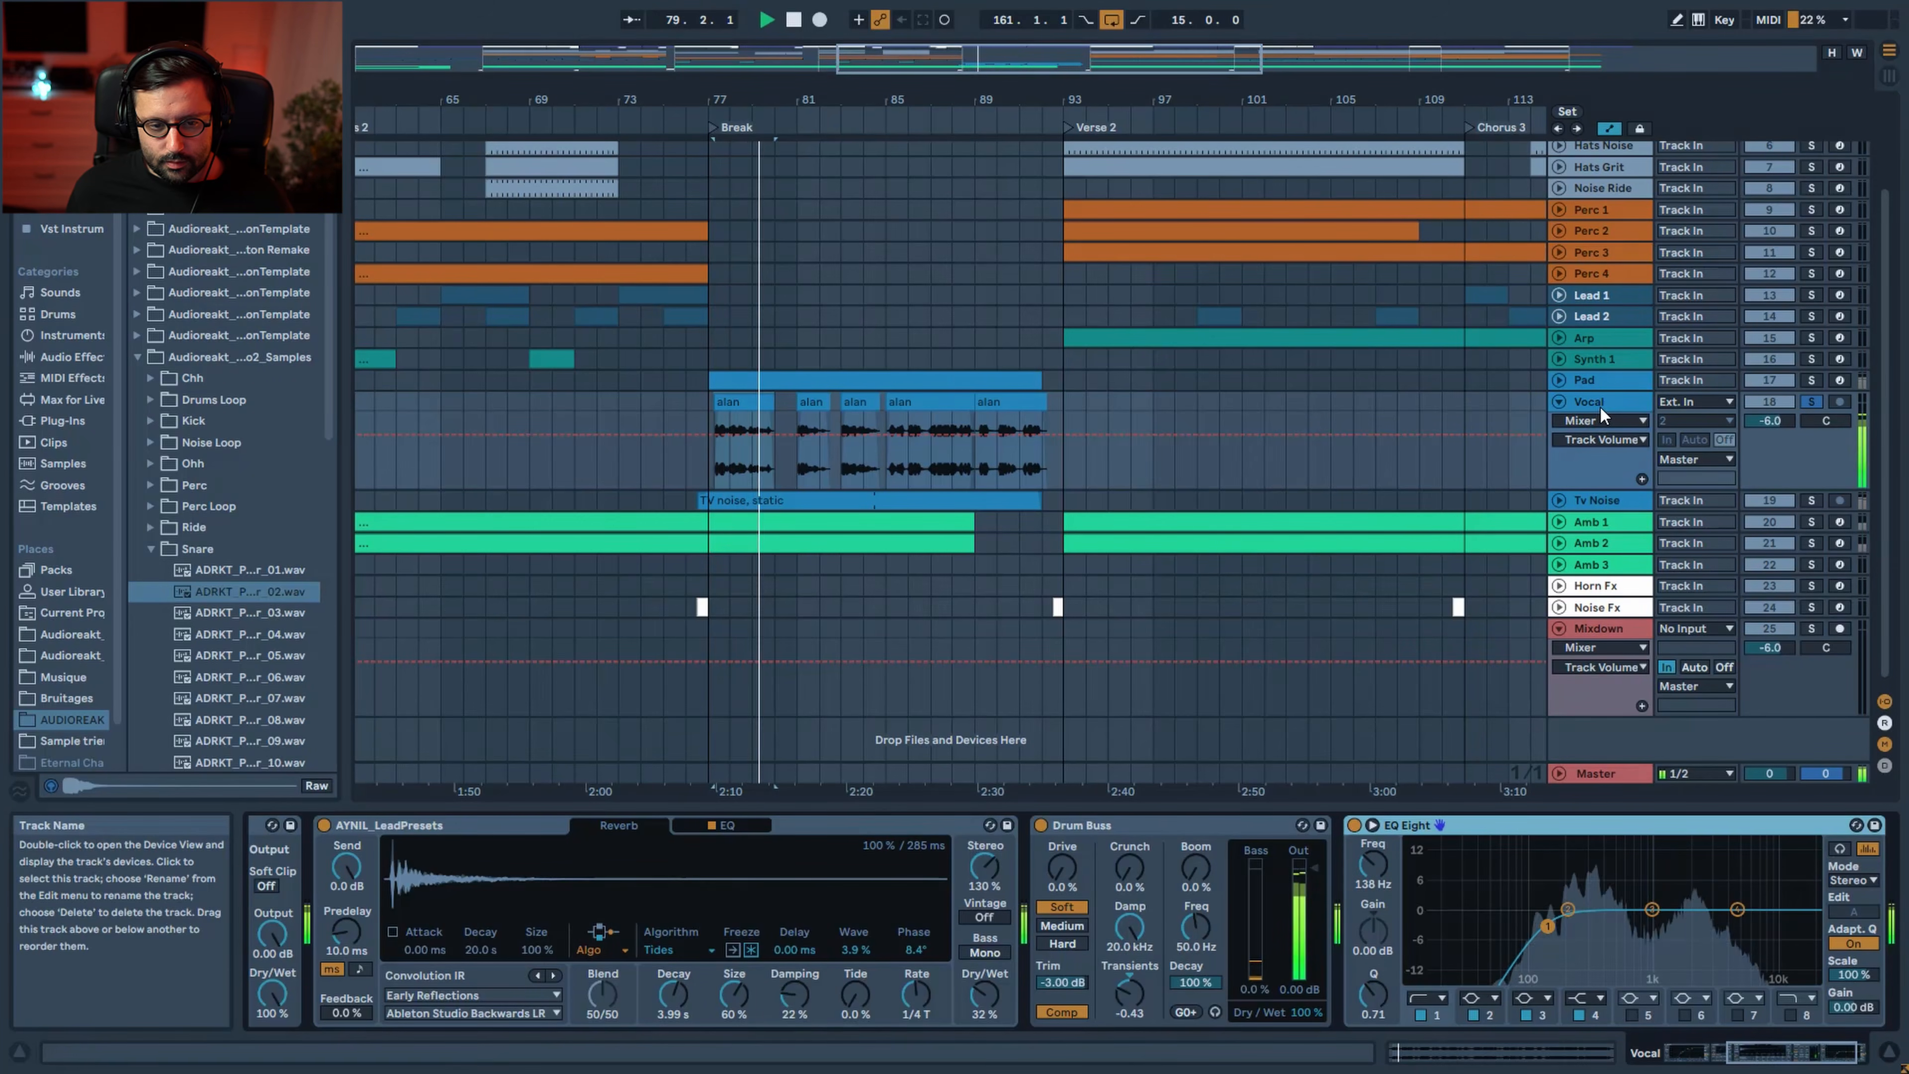
key(space)
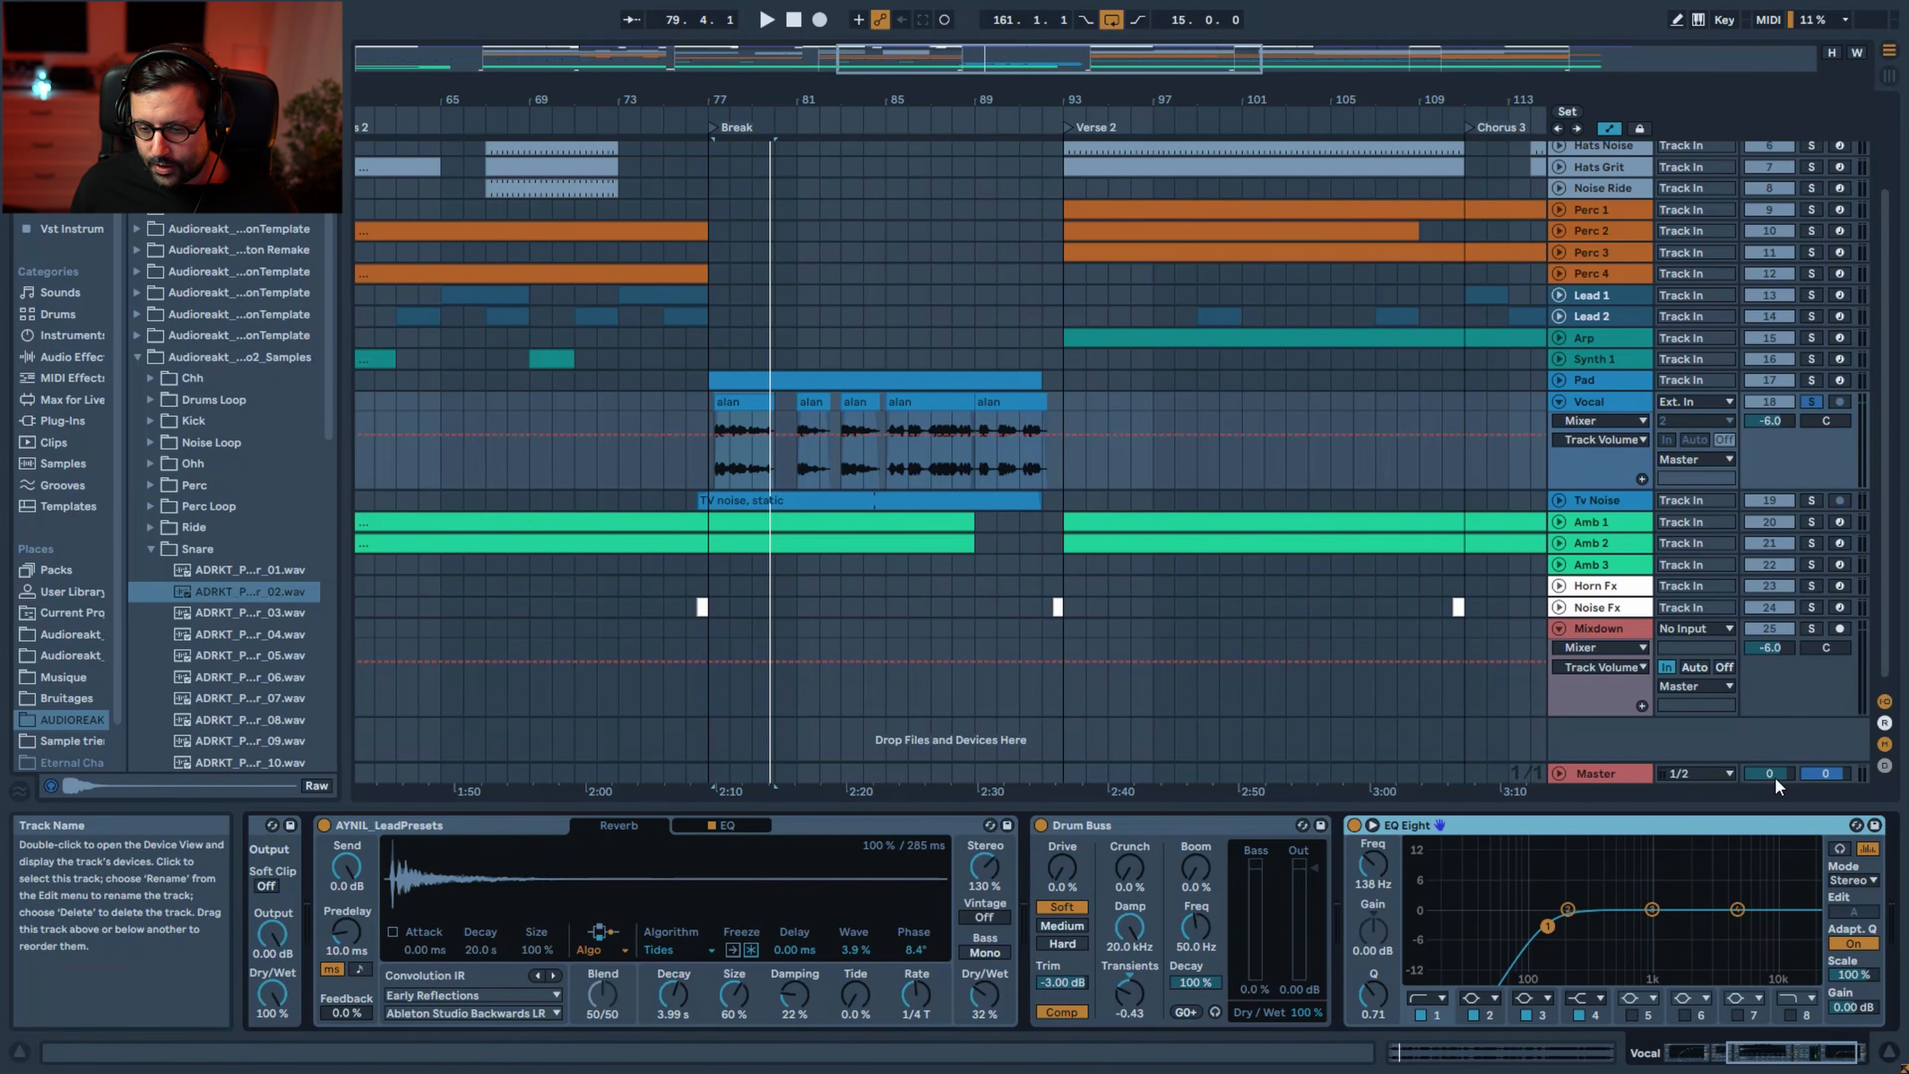
Bypass all devices in the Vocal's effect chain at once and play the dry vocal
drag(1771, 1051, 1798, 1053)
click(1687, 1052)
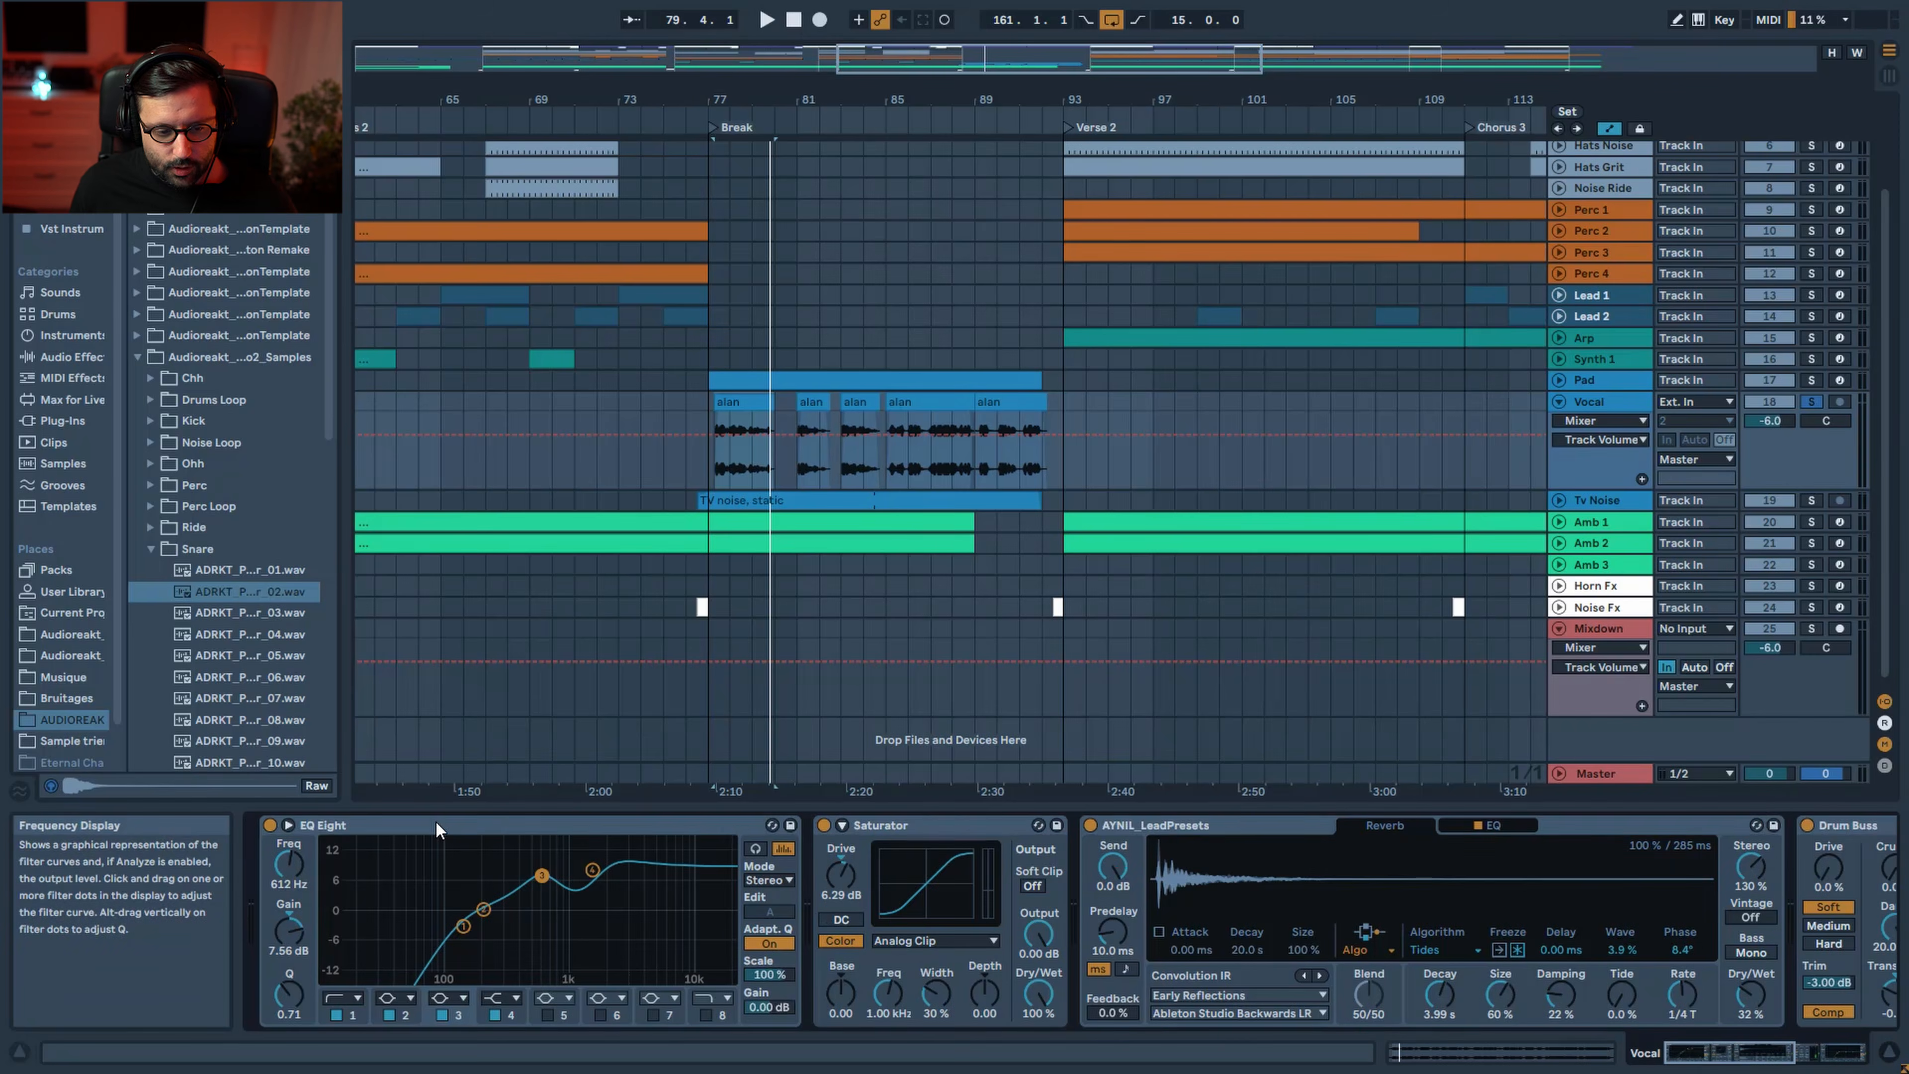
shift+click(395, 824)
click(272, 825)
key(space)
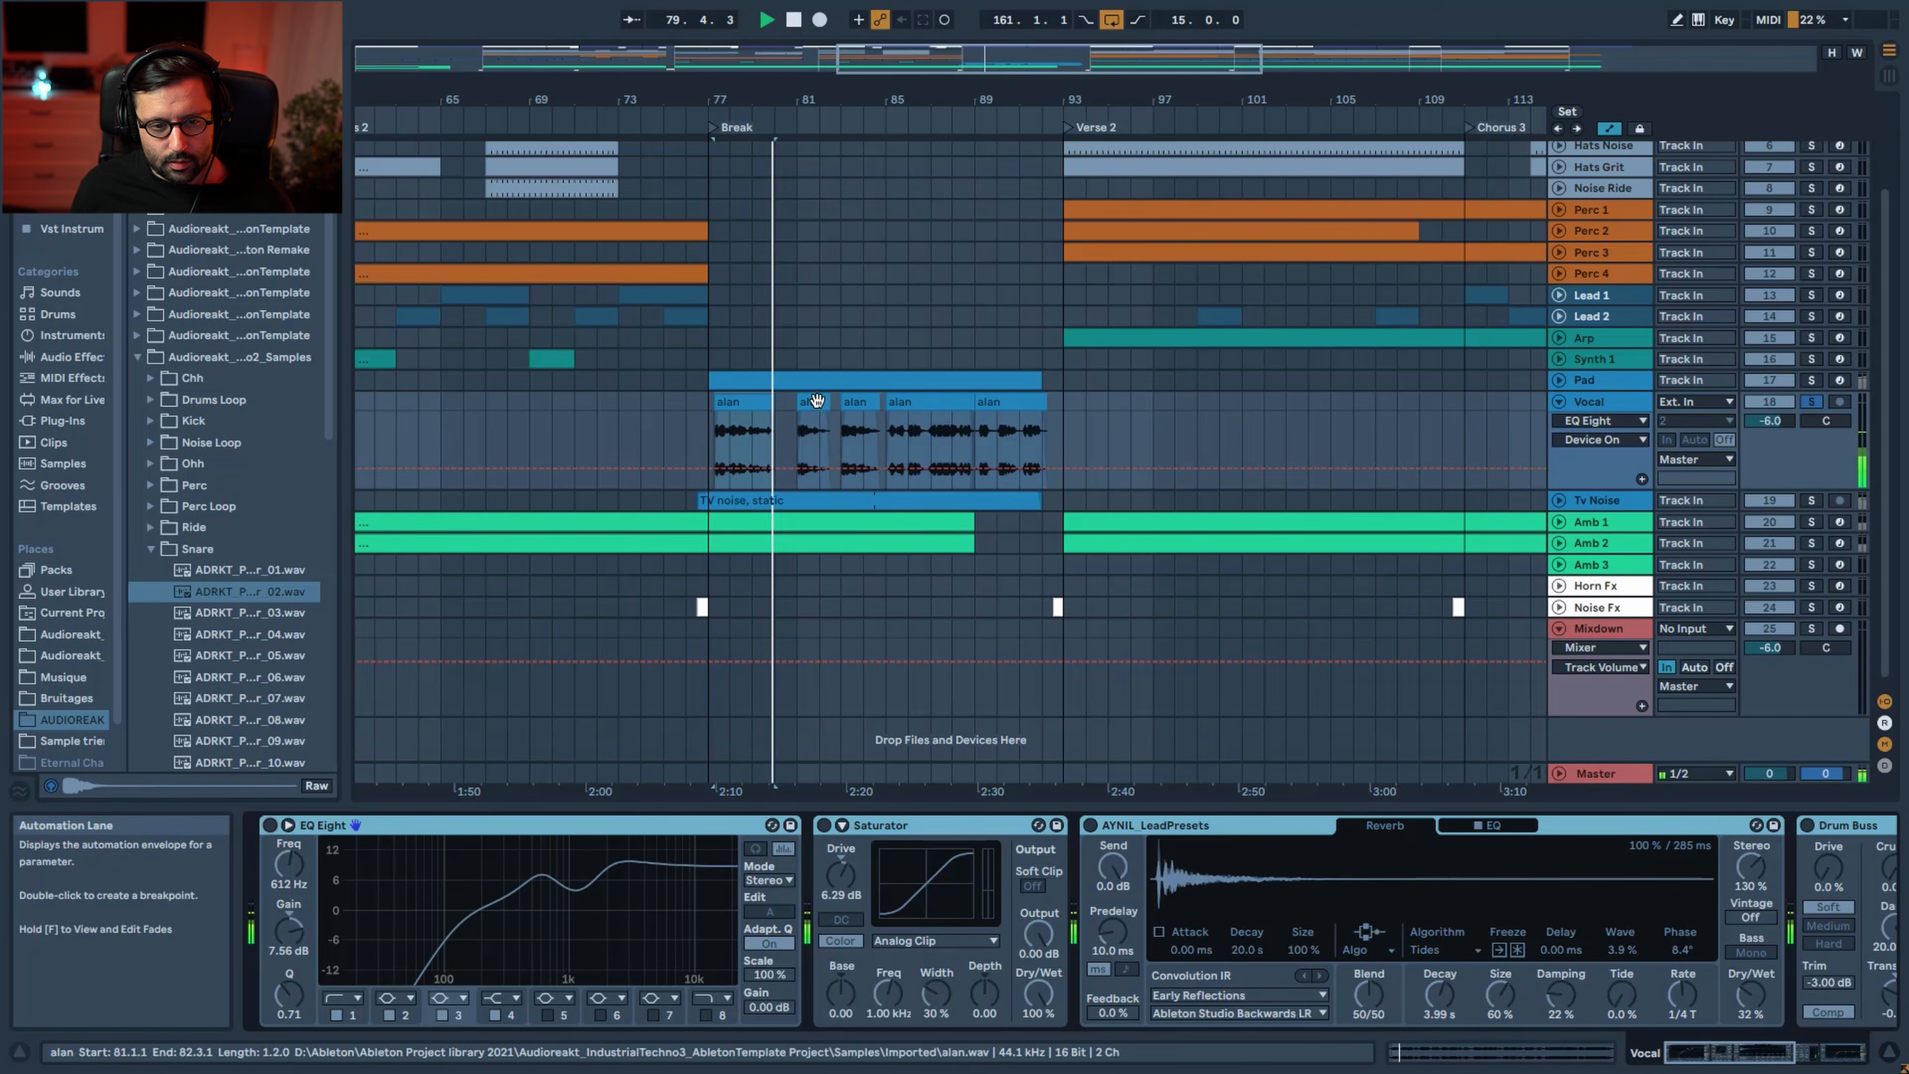
Switch on the first EQ Eight and the Saturator in the Vocal's chain one after the other while listening
click(271, 825)
key(space)
key(space)
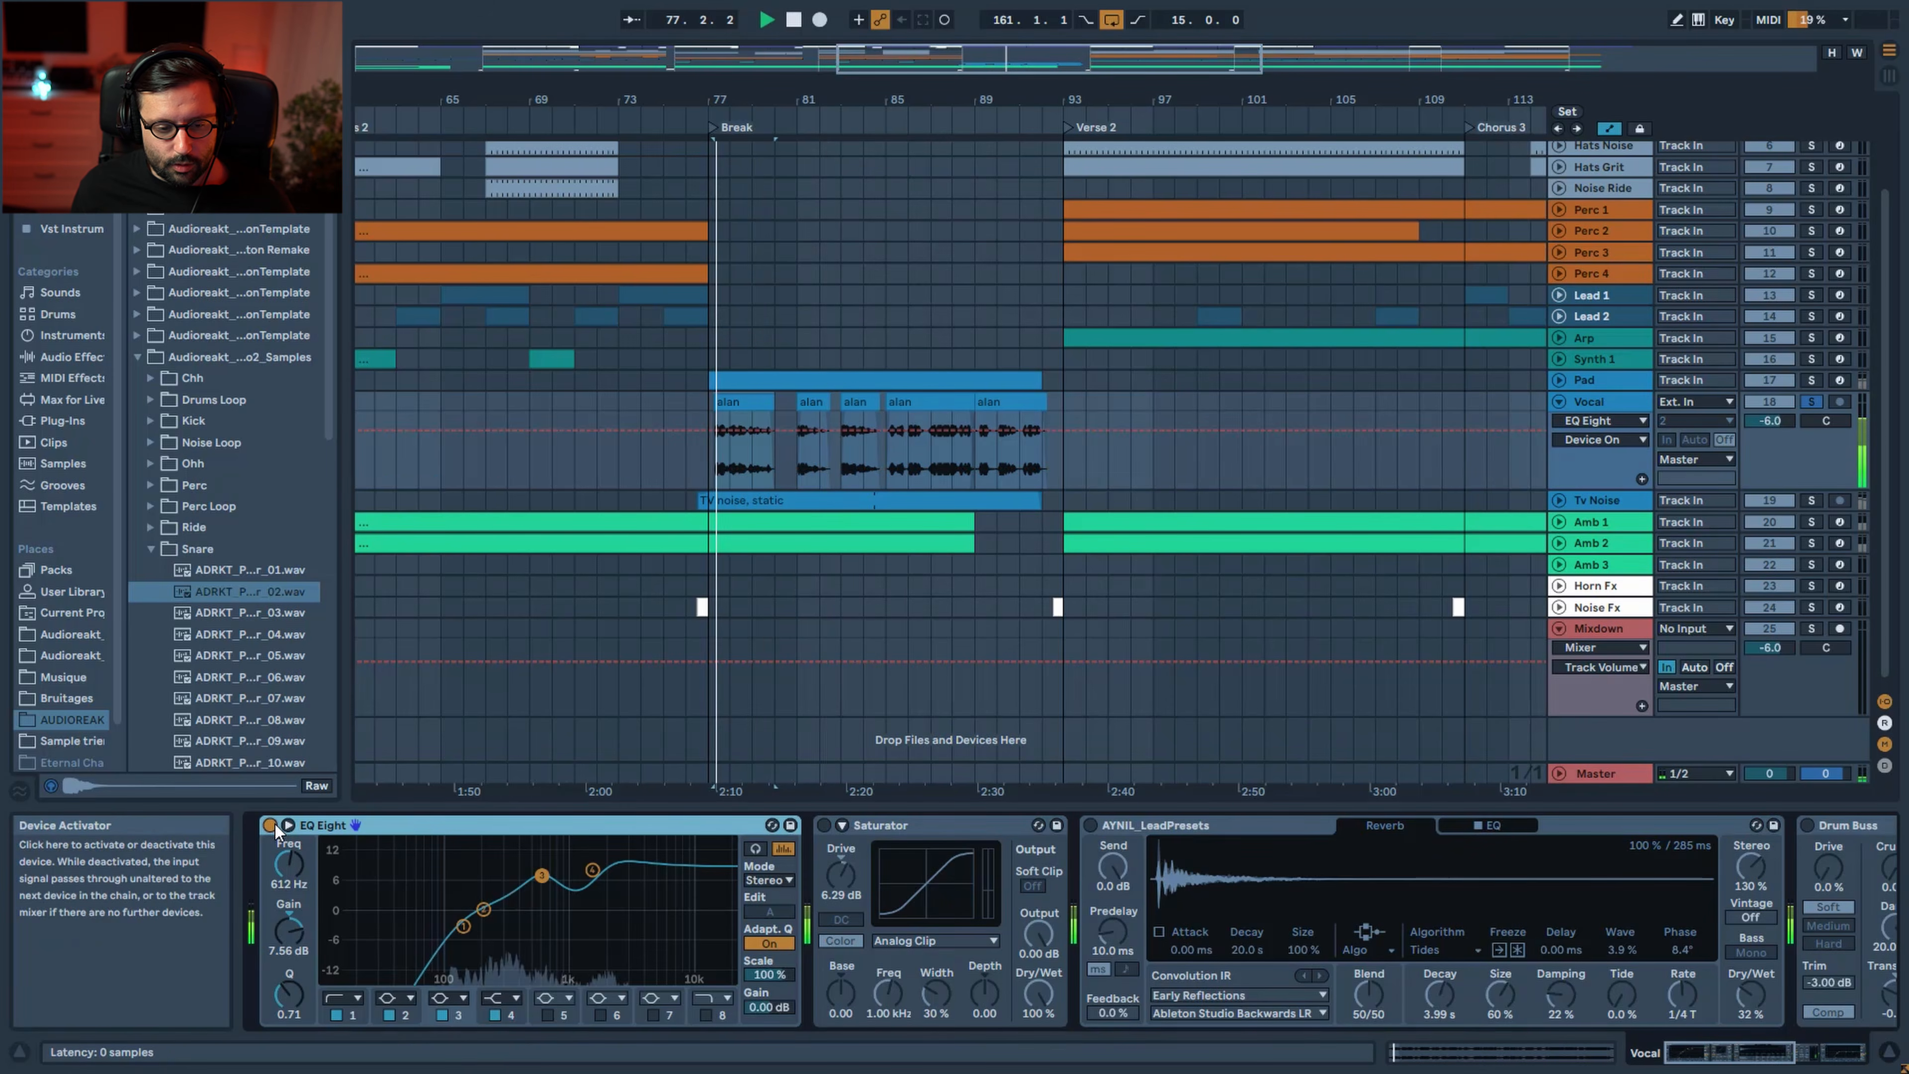
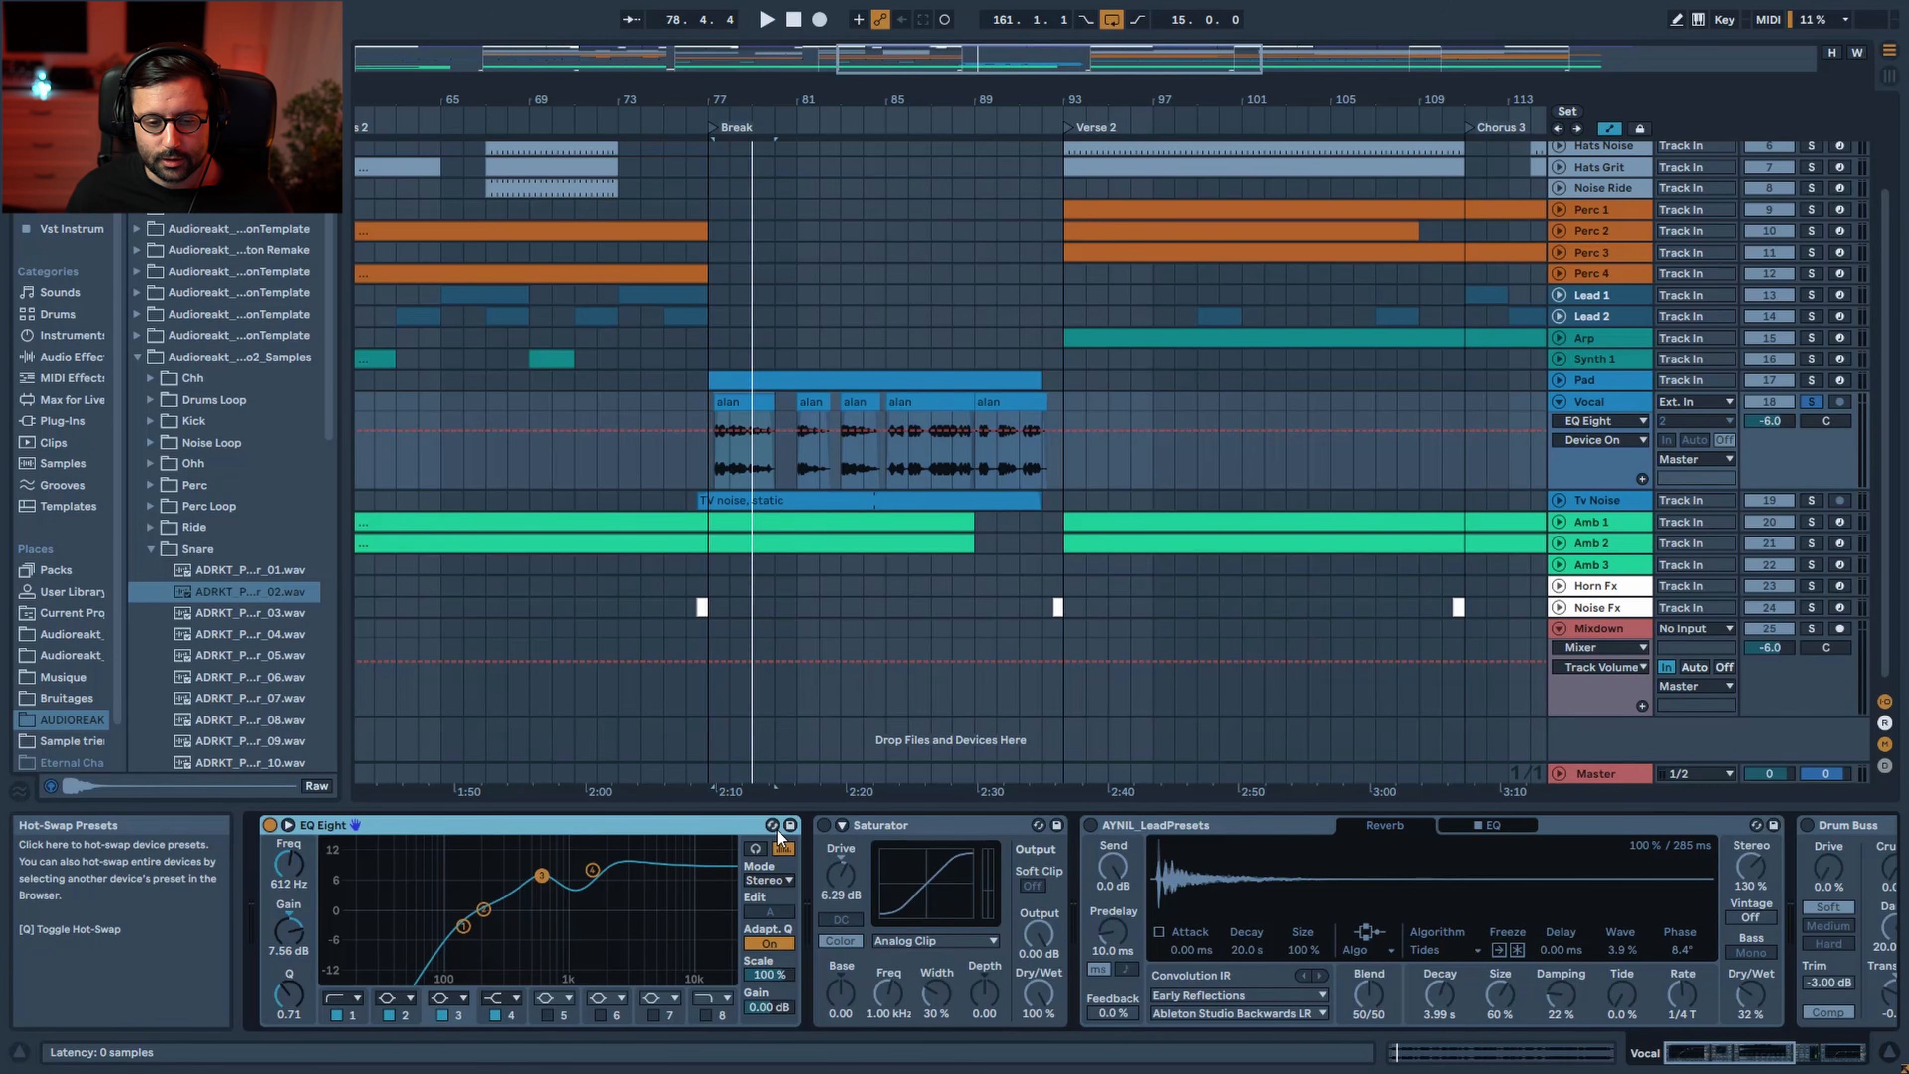
click(824, 824)
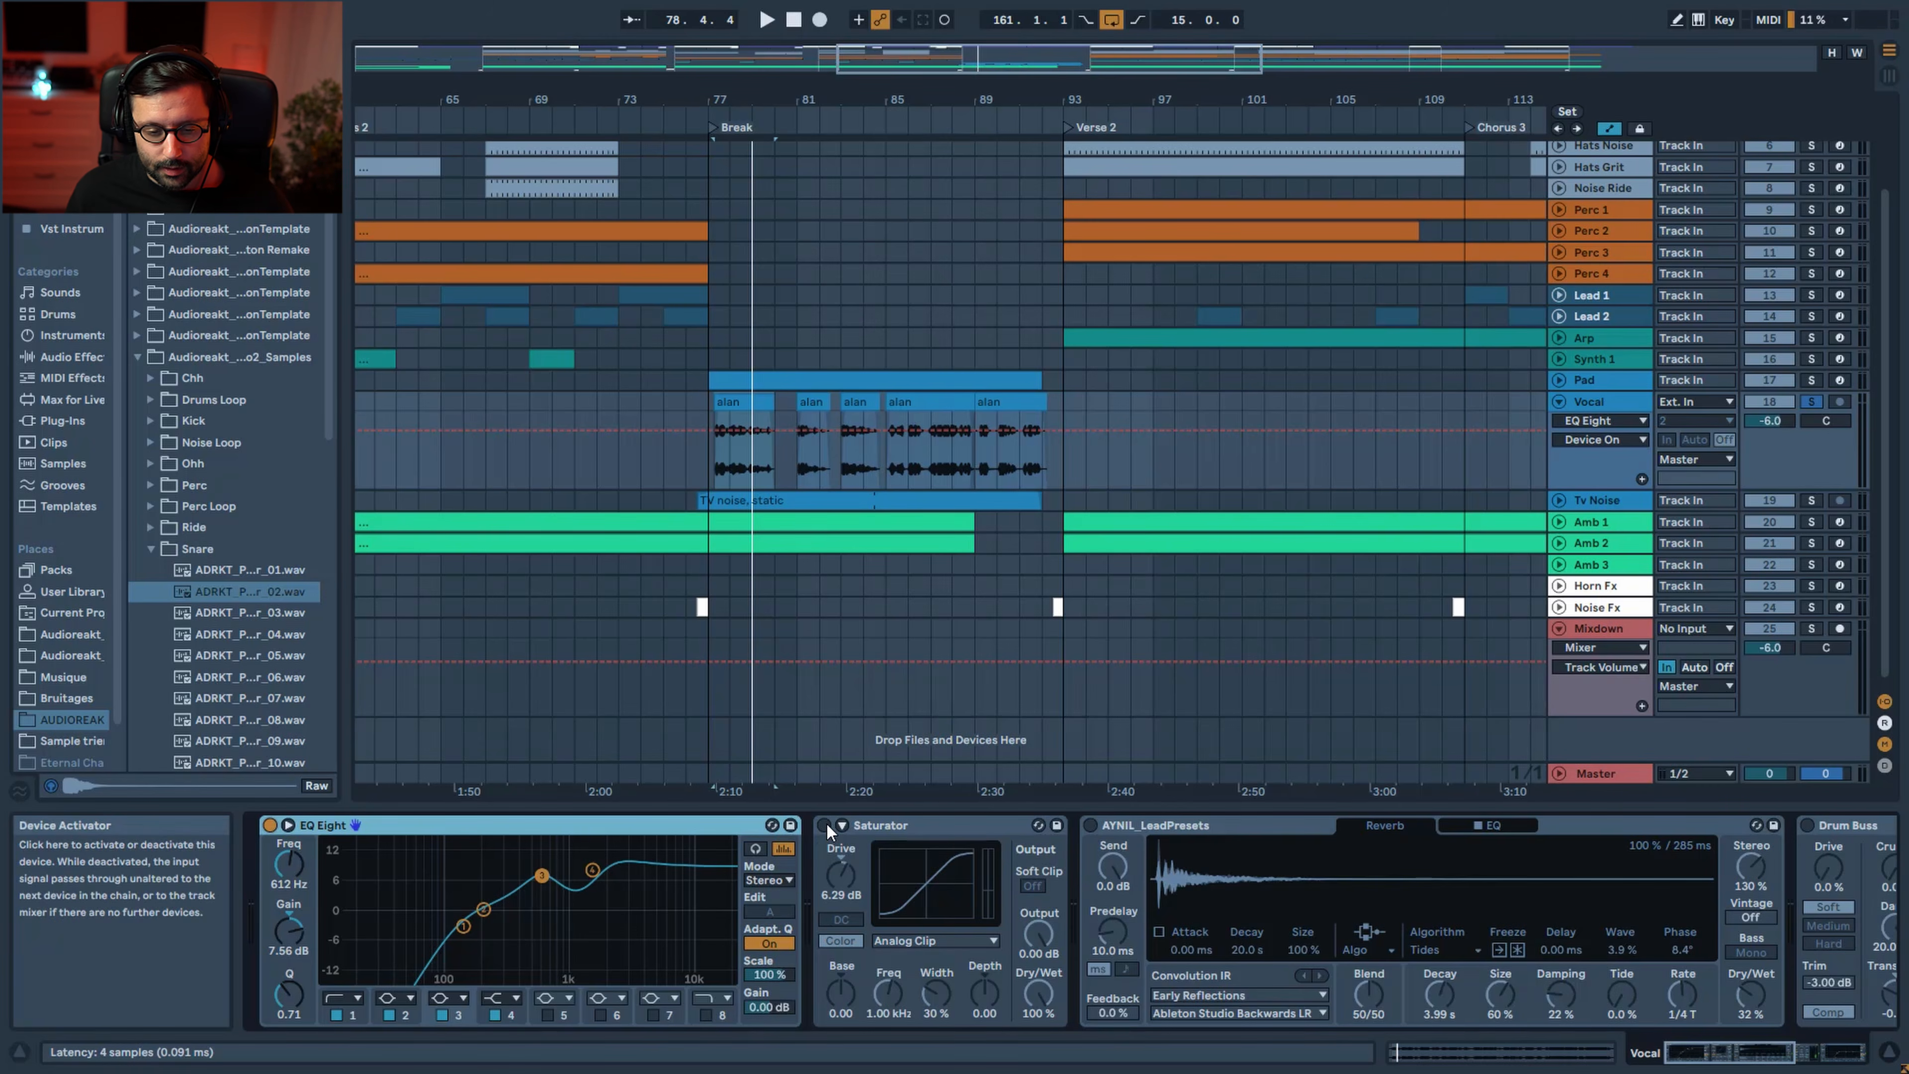
key(space)
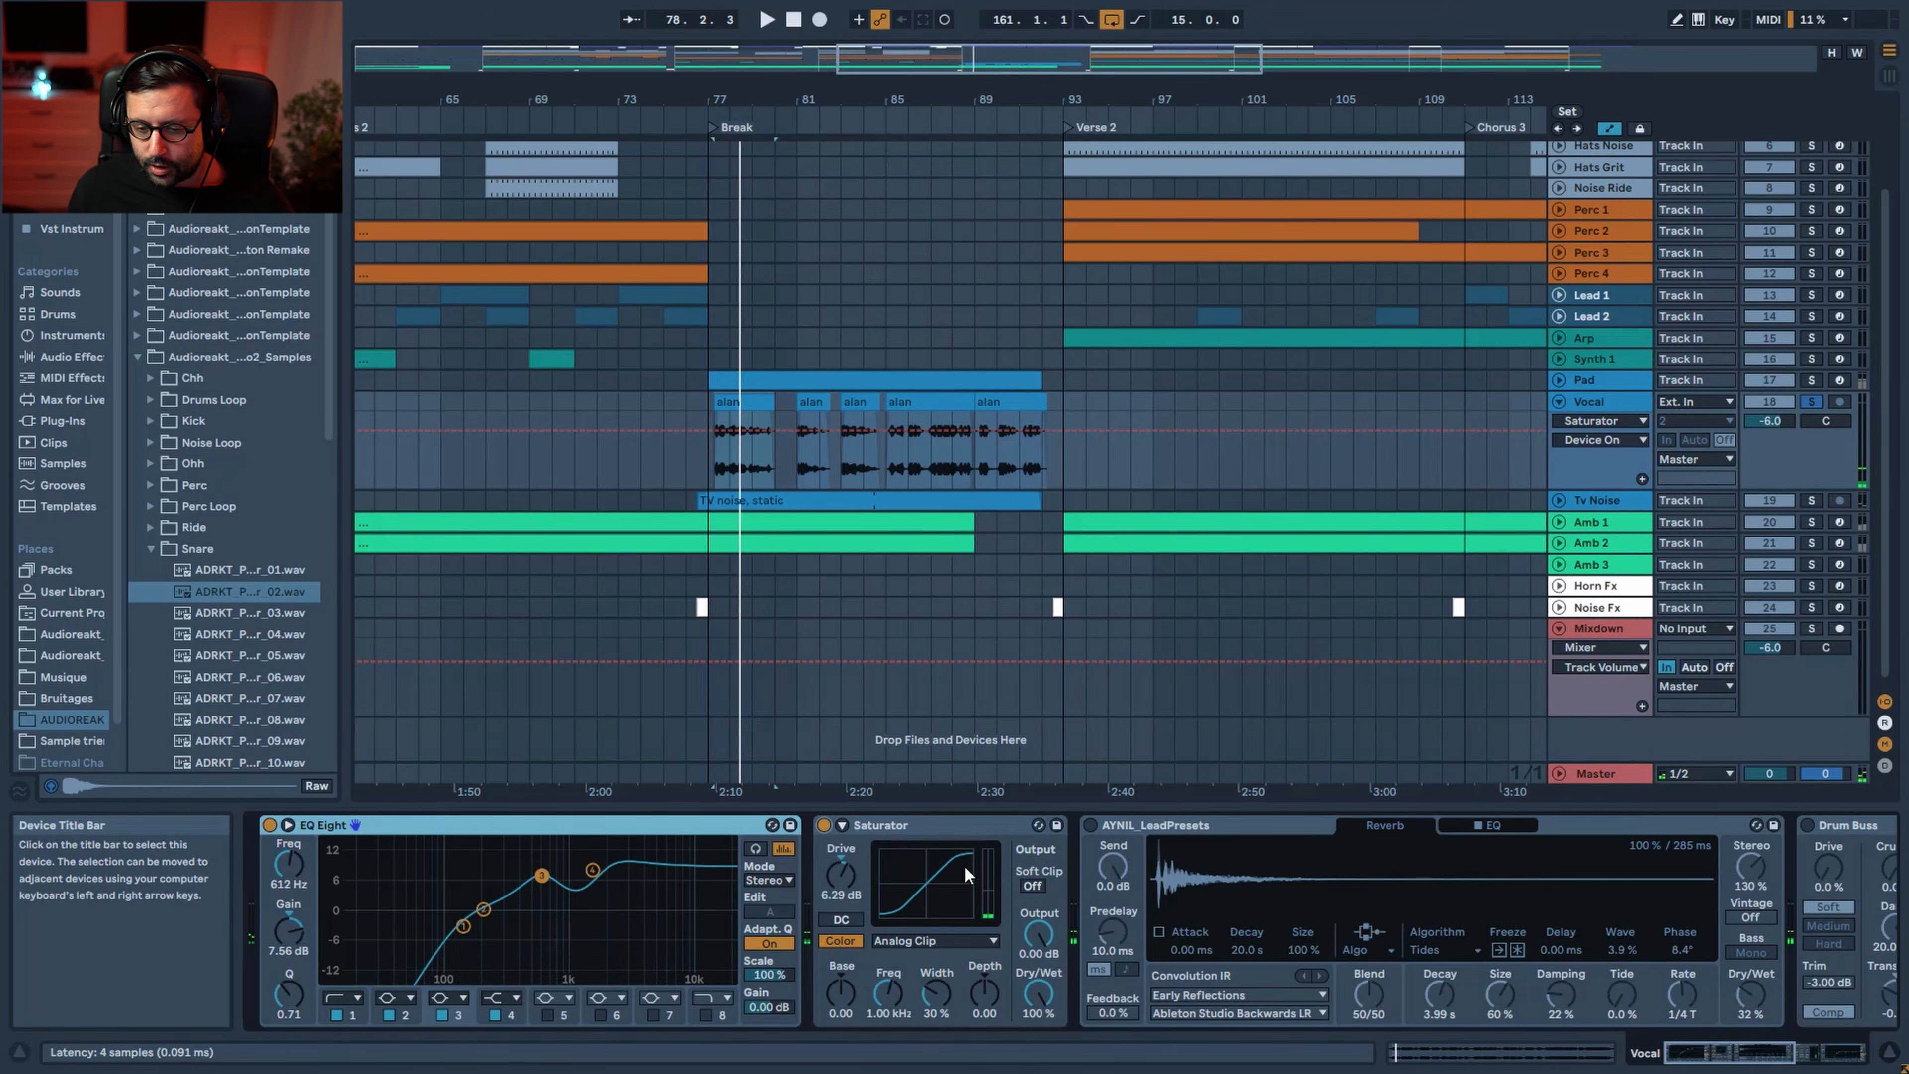
Switch on the AYNIL_LeadPresets reverb after the Saturator in the Vocal's chain and play the clip
key(Right)
click(828, 824)
key(space)
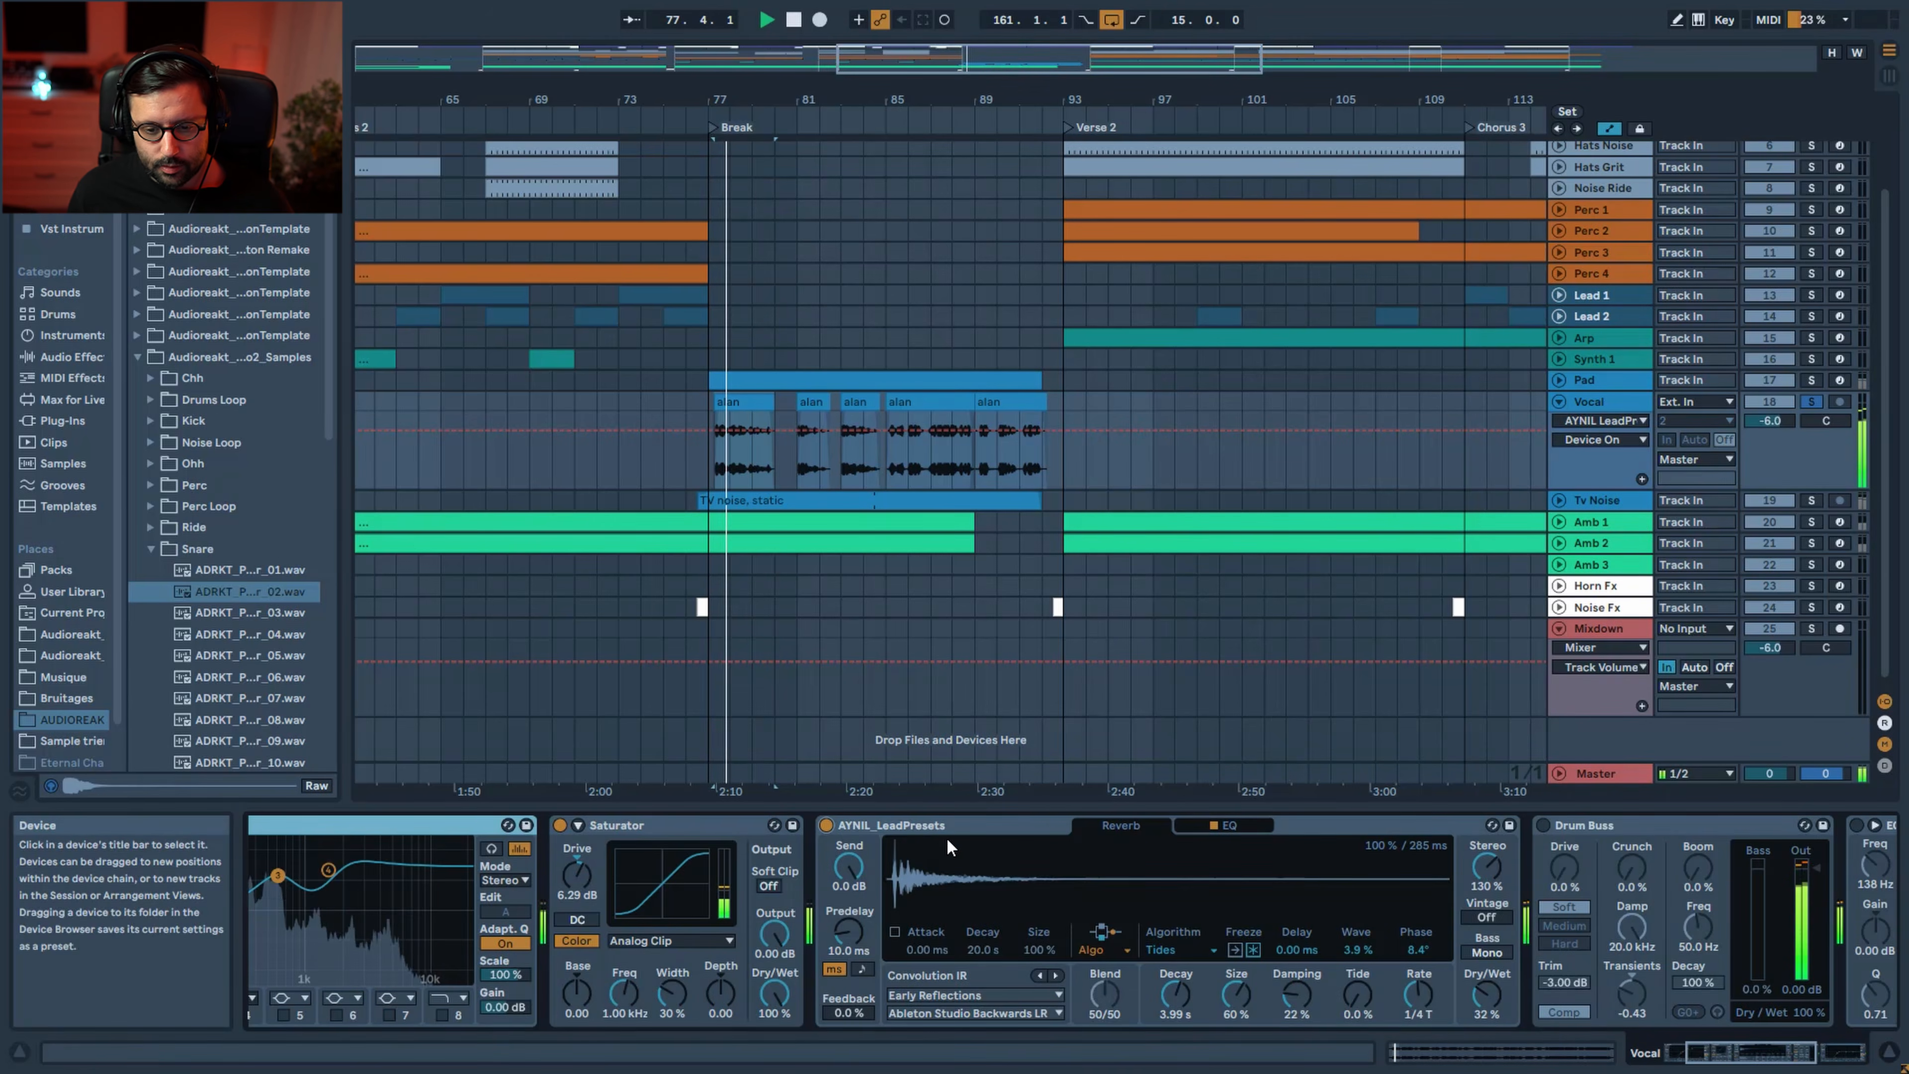
Switch on the Drum Buss after the reverb and compare the Vocal with it bypassed and active
drag(1721, 1045, 1736, 1046)
click(1349, 823)
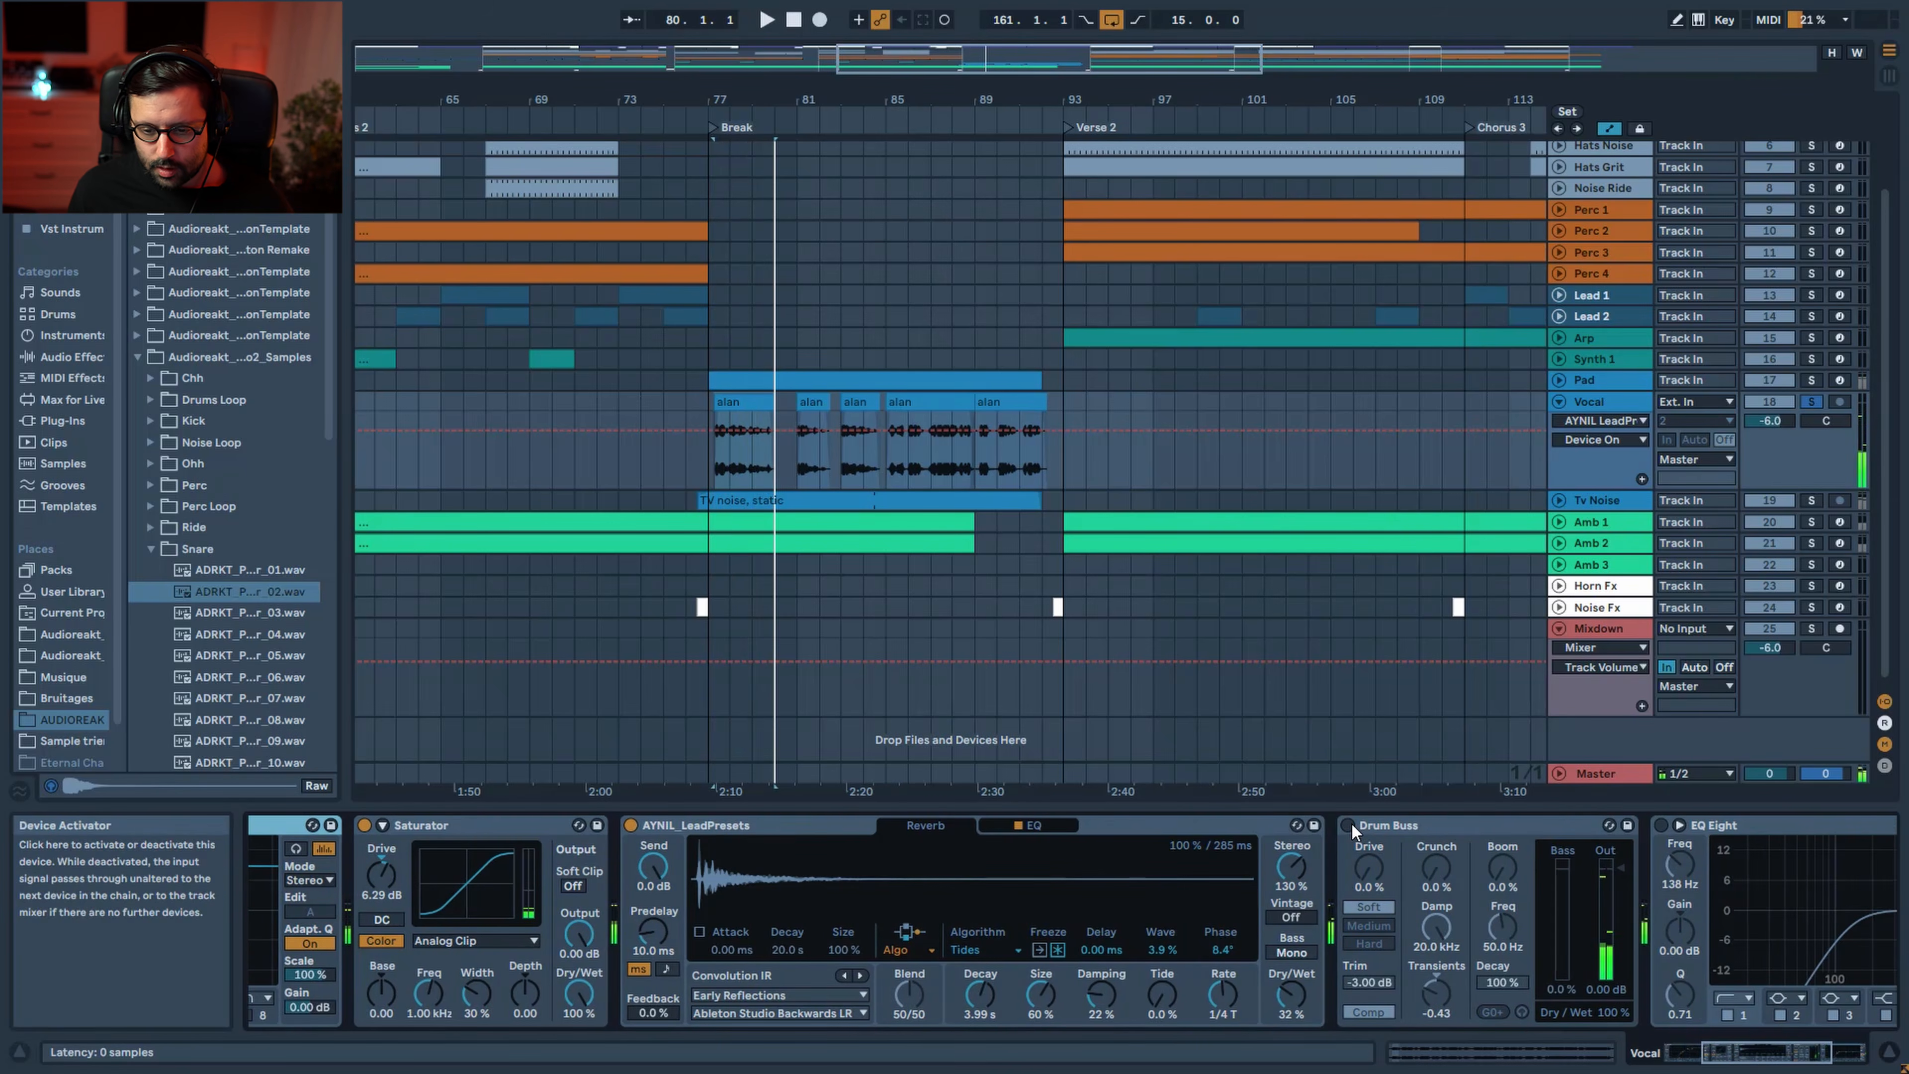
key(space)
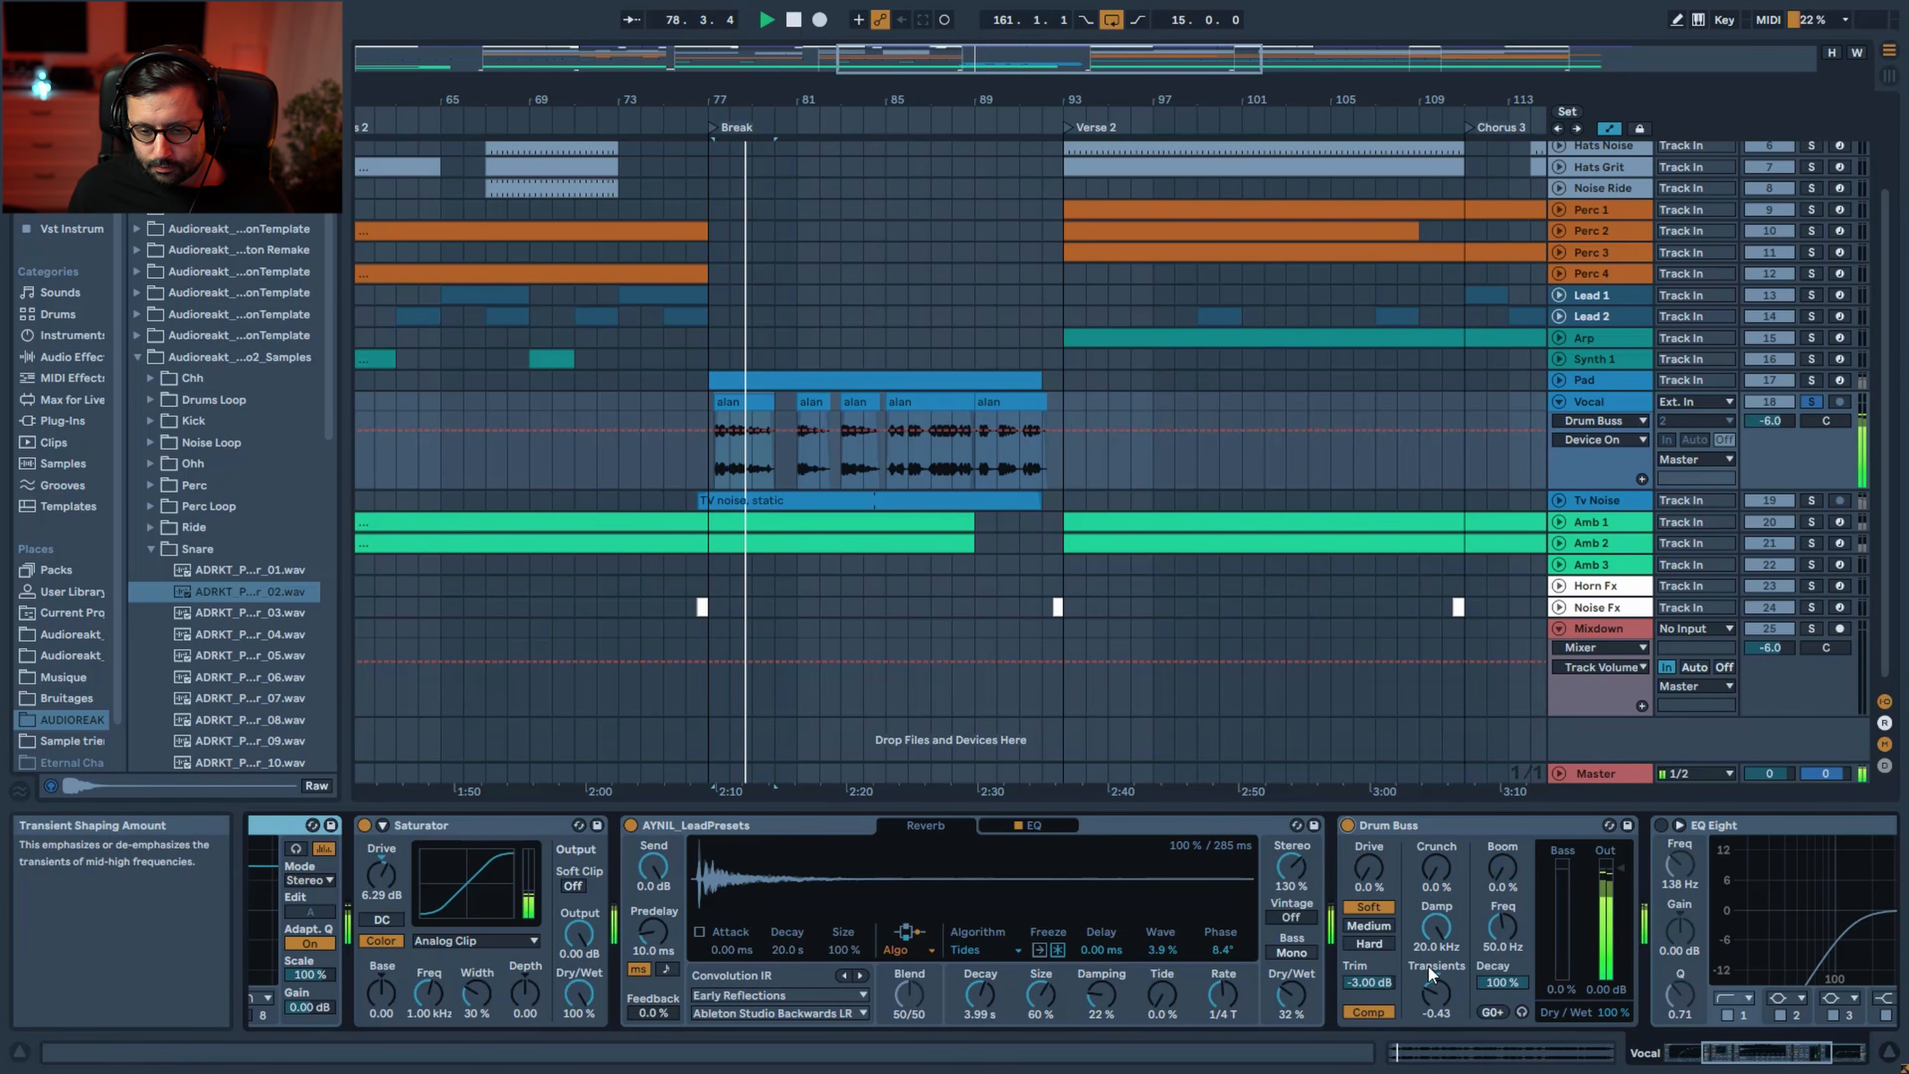
click(1348, 824)
click(1346, 823)
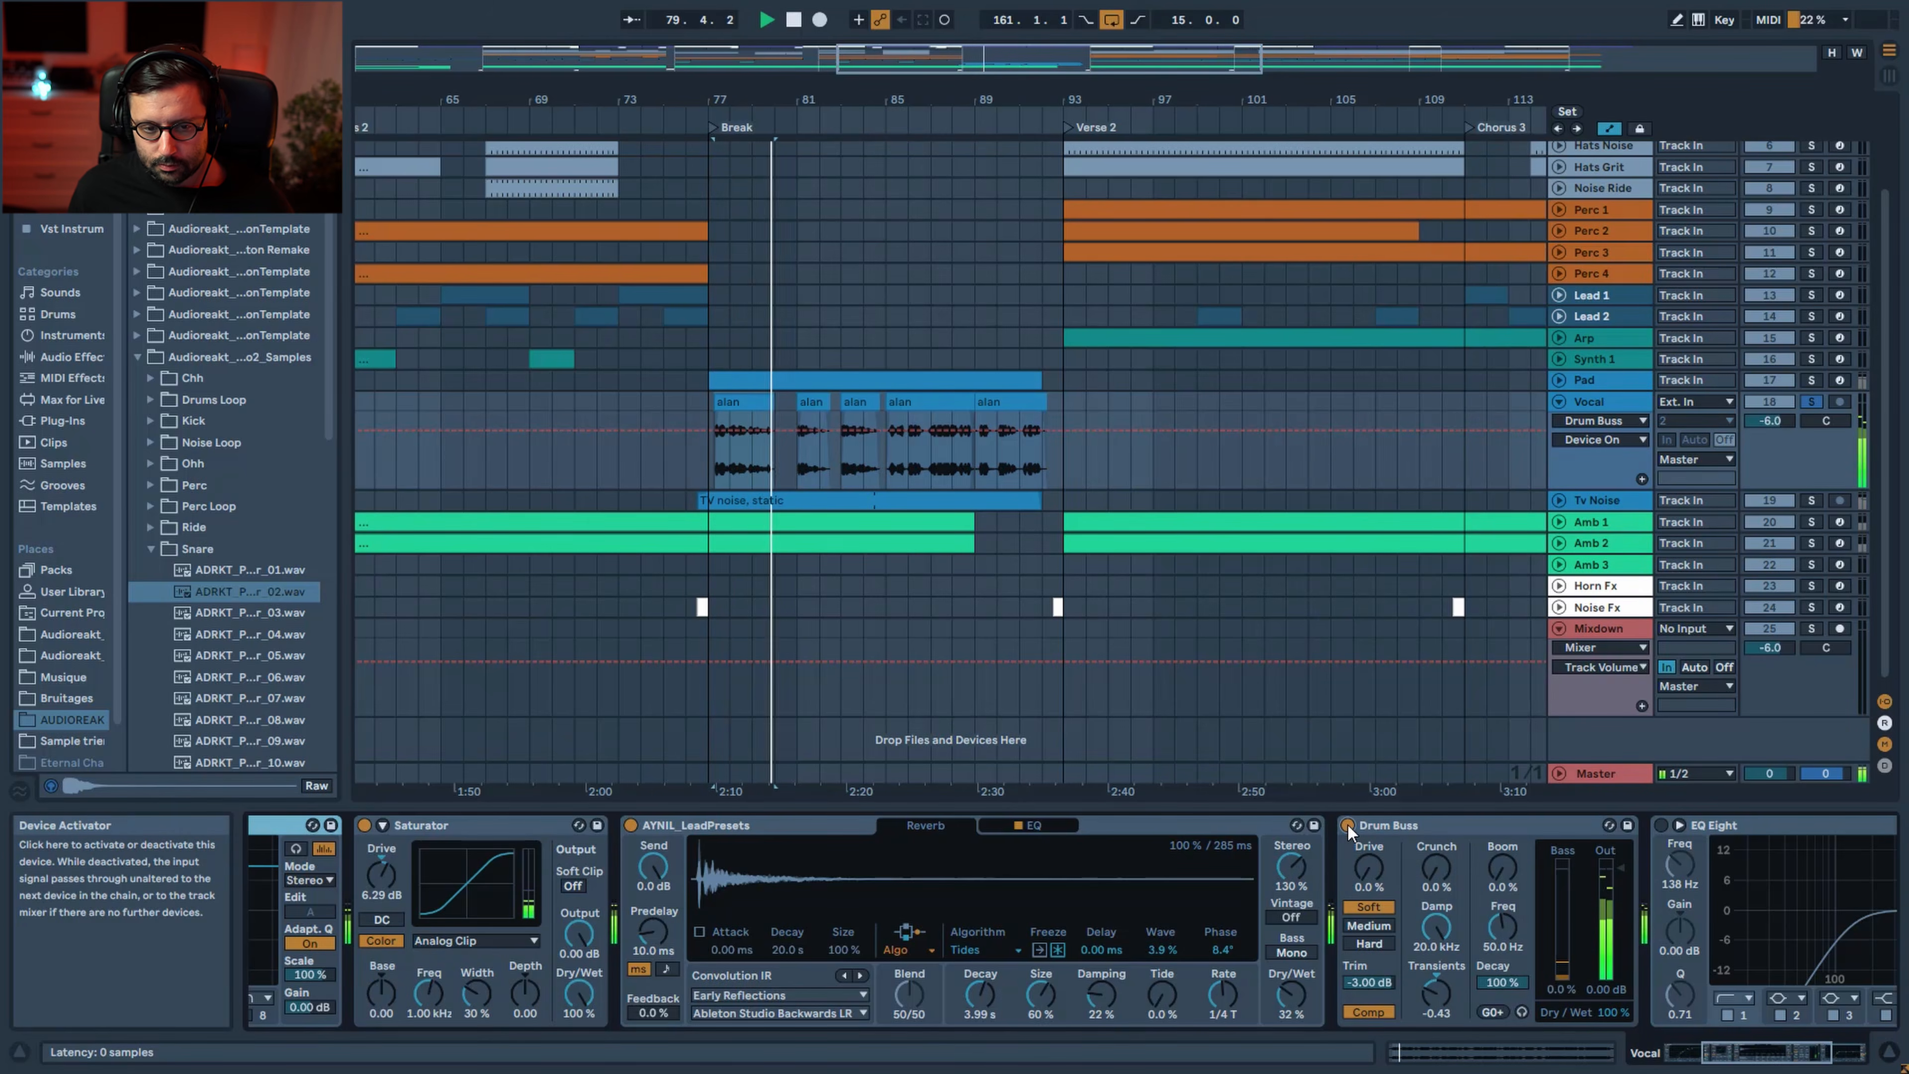
key(space)
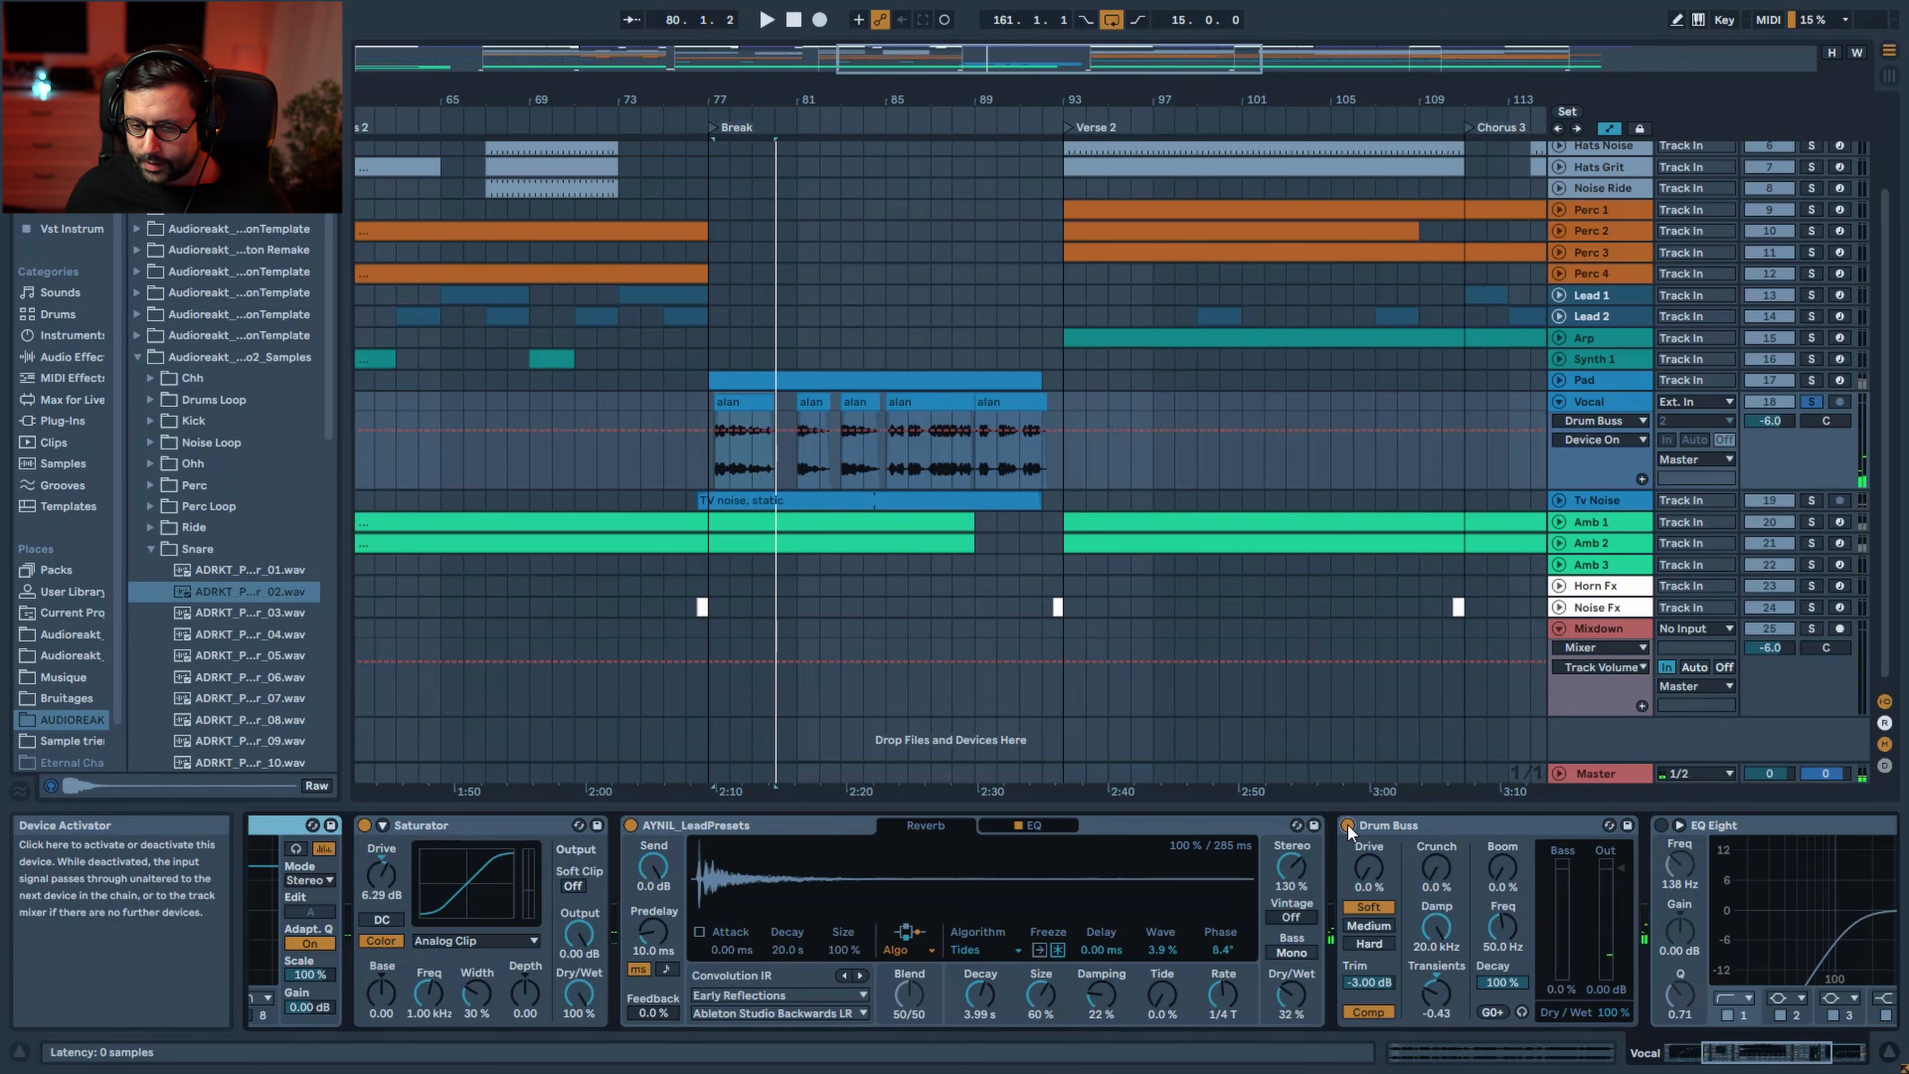
Switch on the Vocal's final EQ Eight, compare it bypassed and active, and play the Vocal soloed together with the Pad
scroll(1331, 880, down, 3)
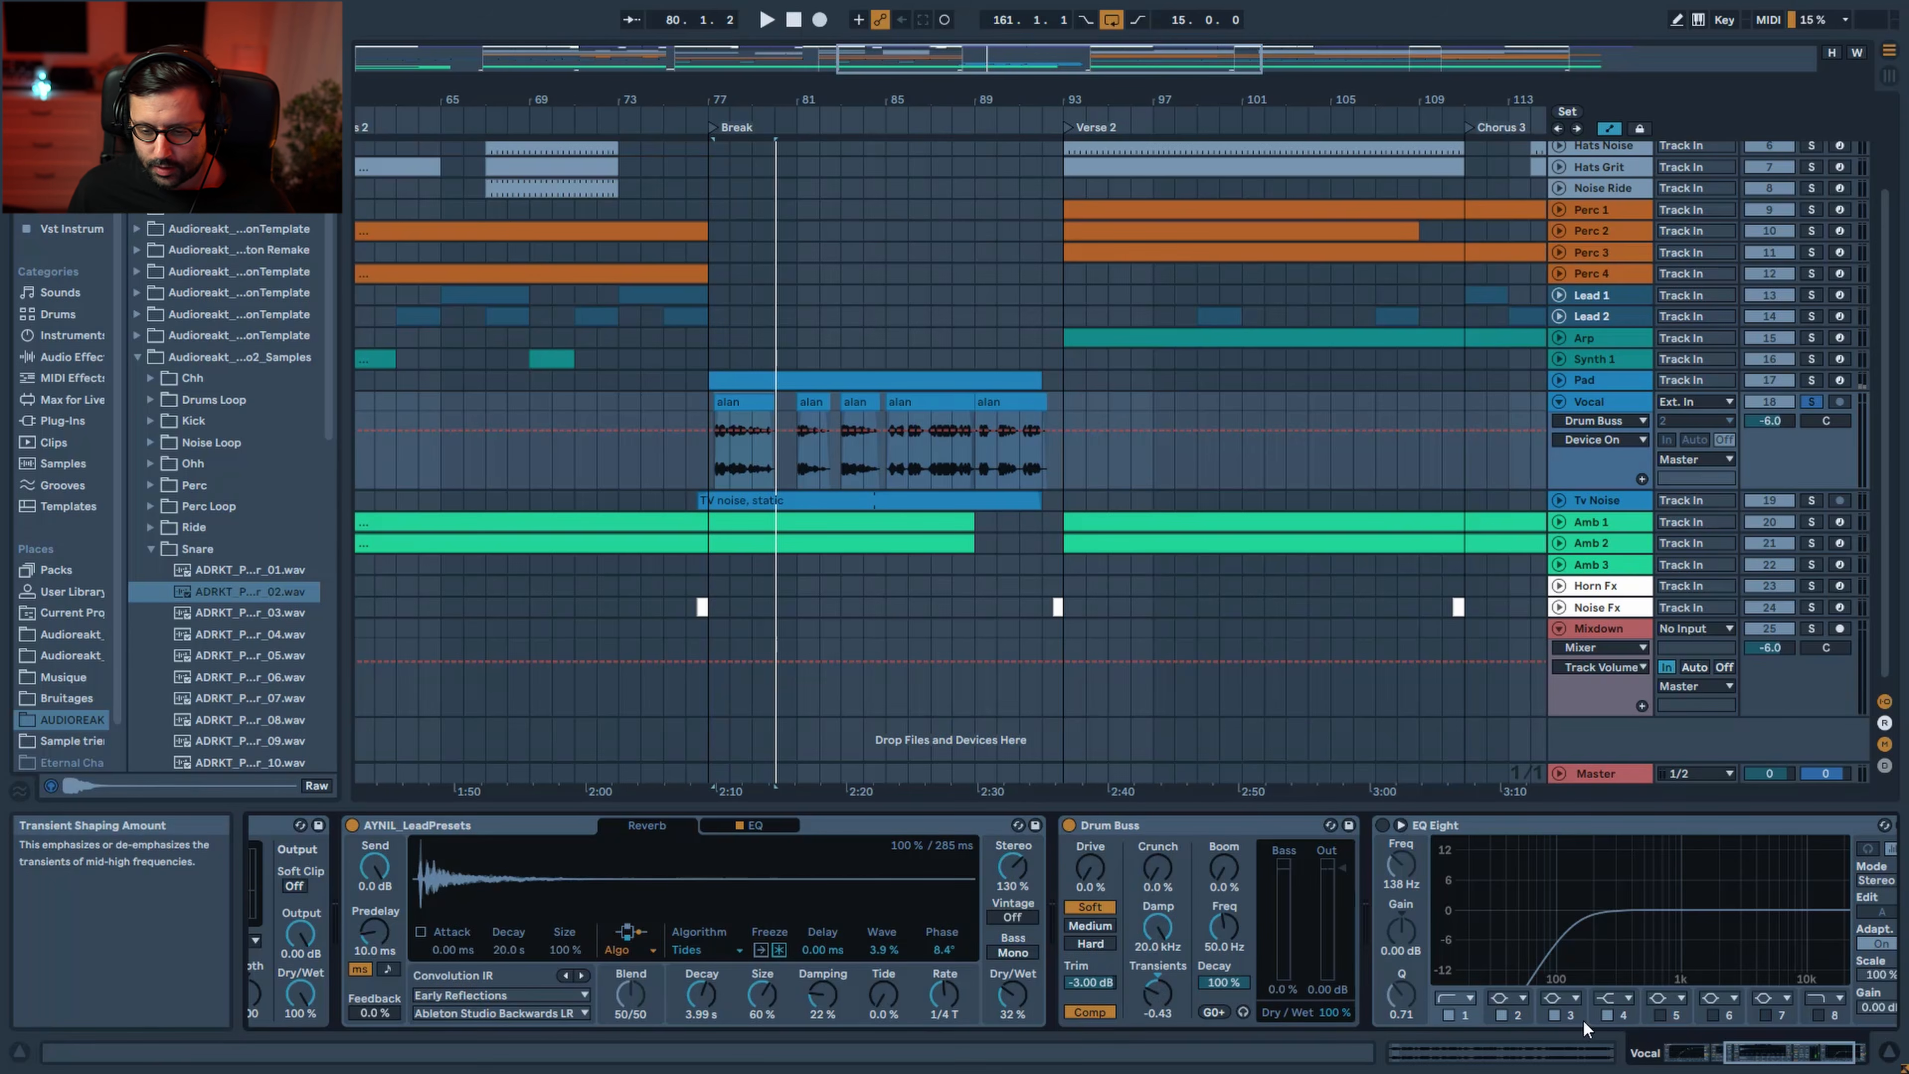
scroll(1504, 940, down, 2)
click(1242, 825)
key(space)
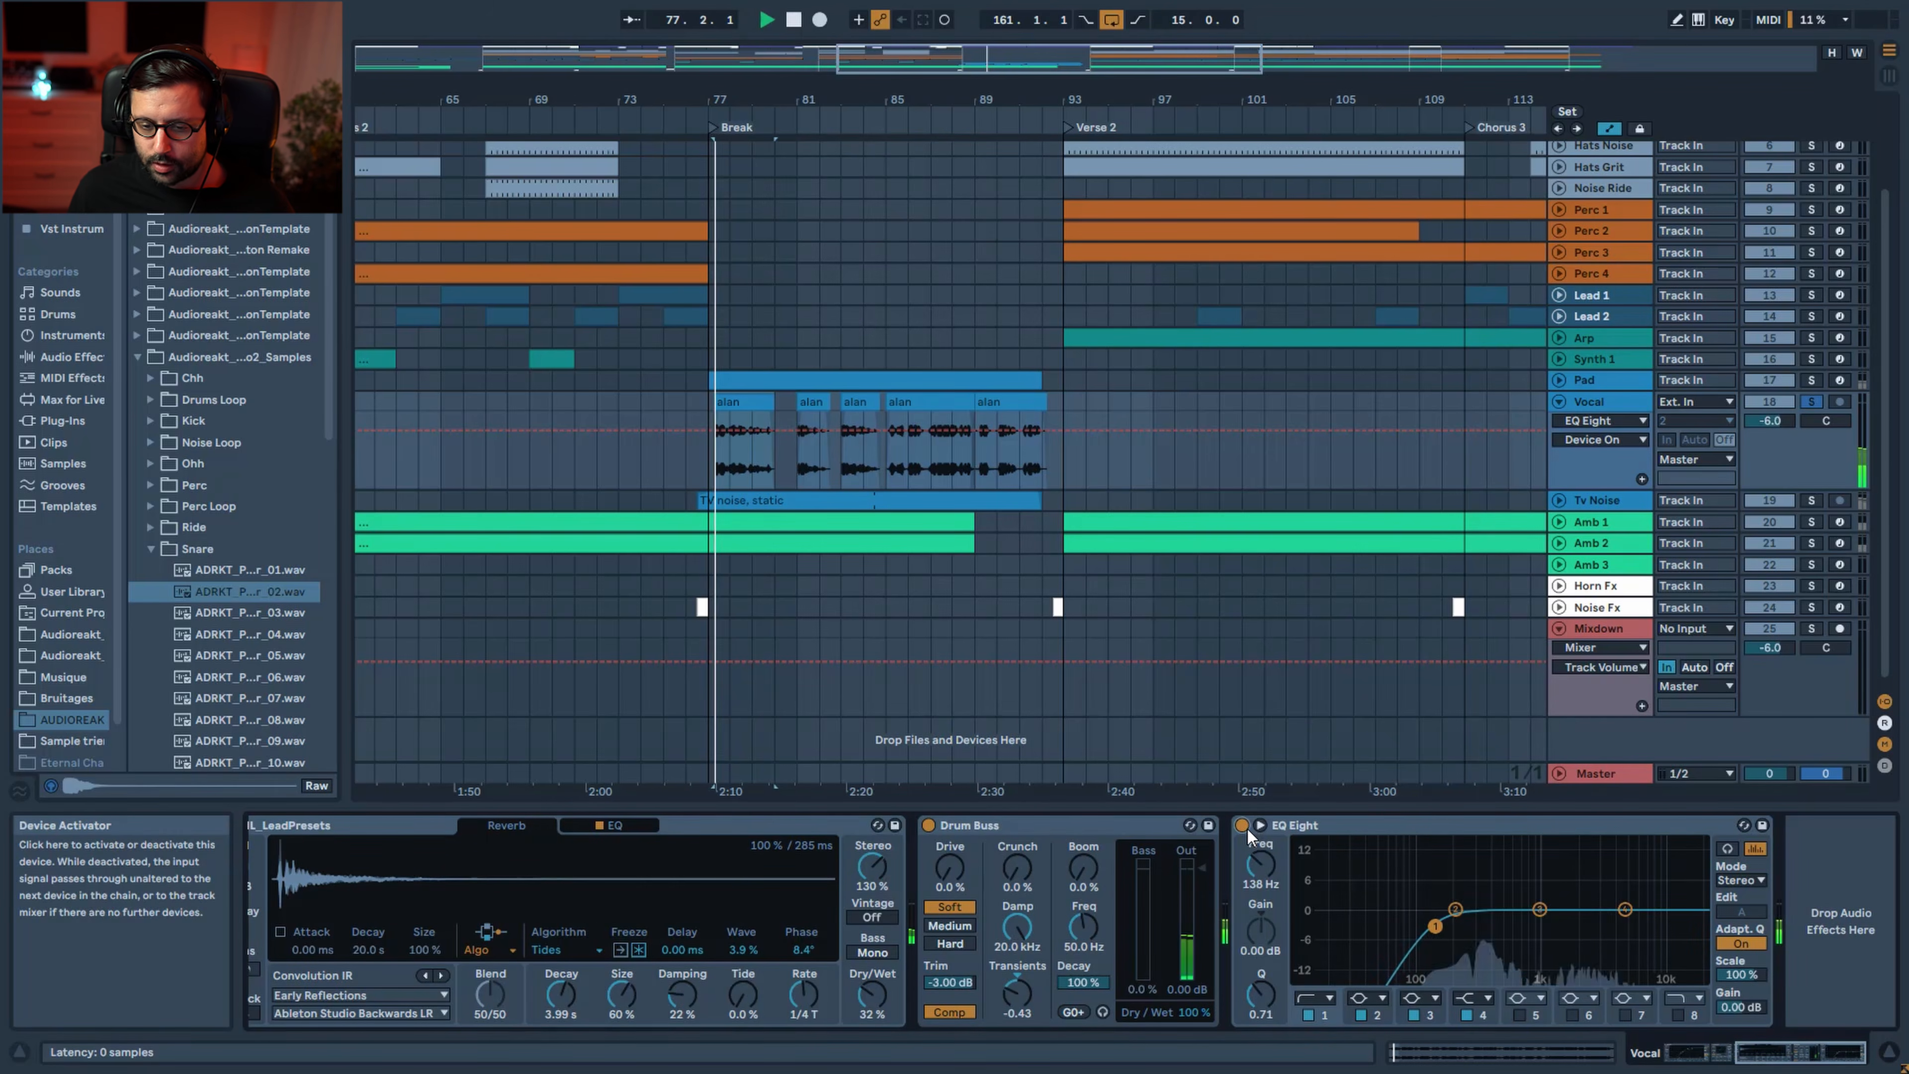
click(1247, 829)
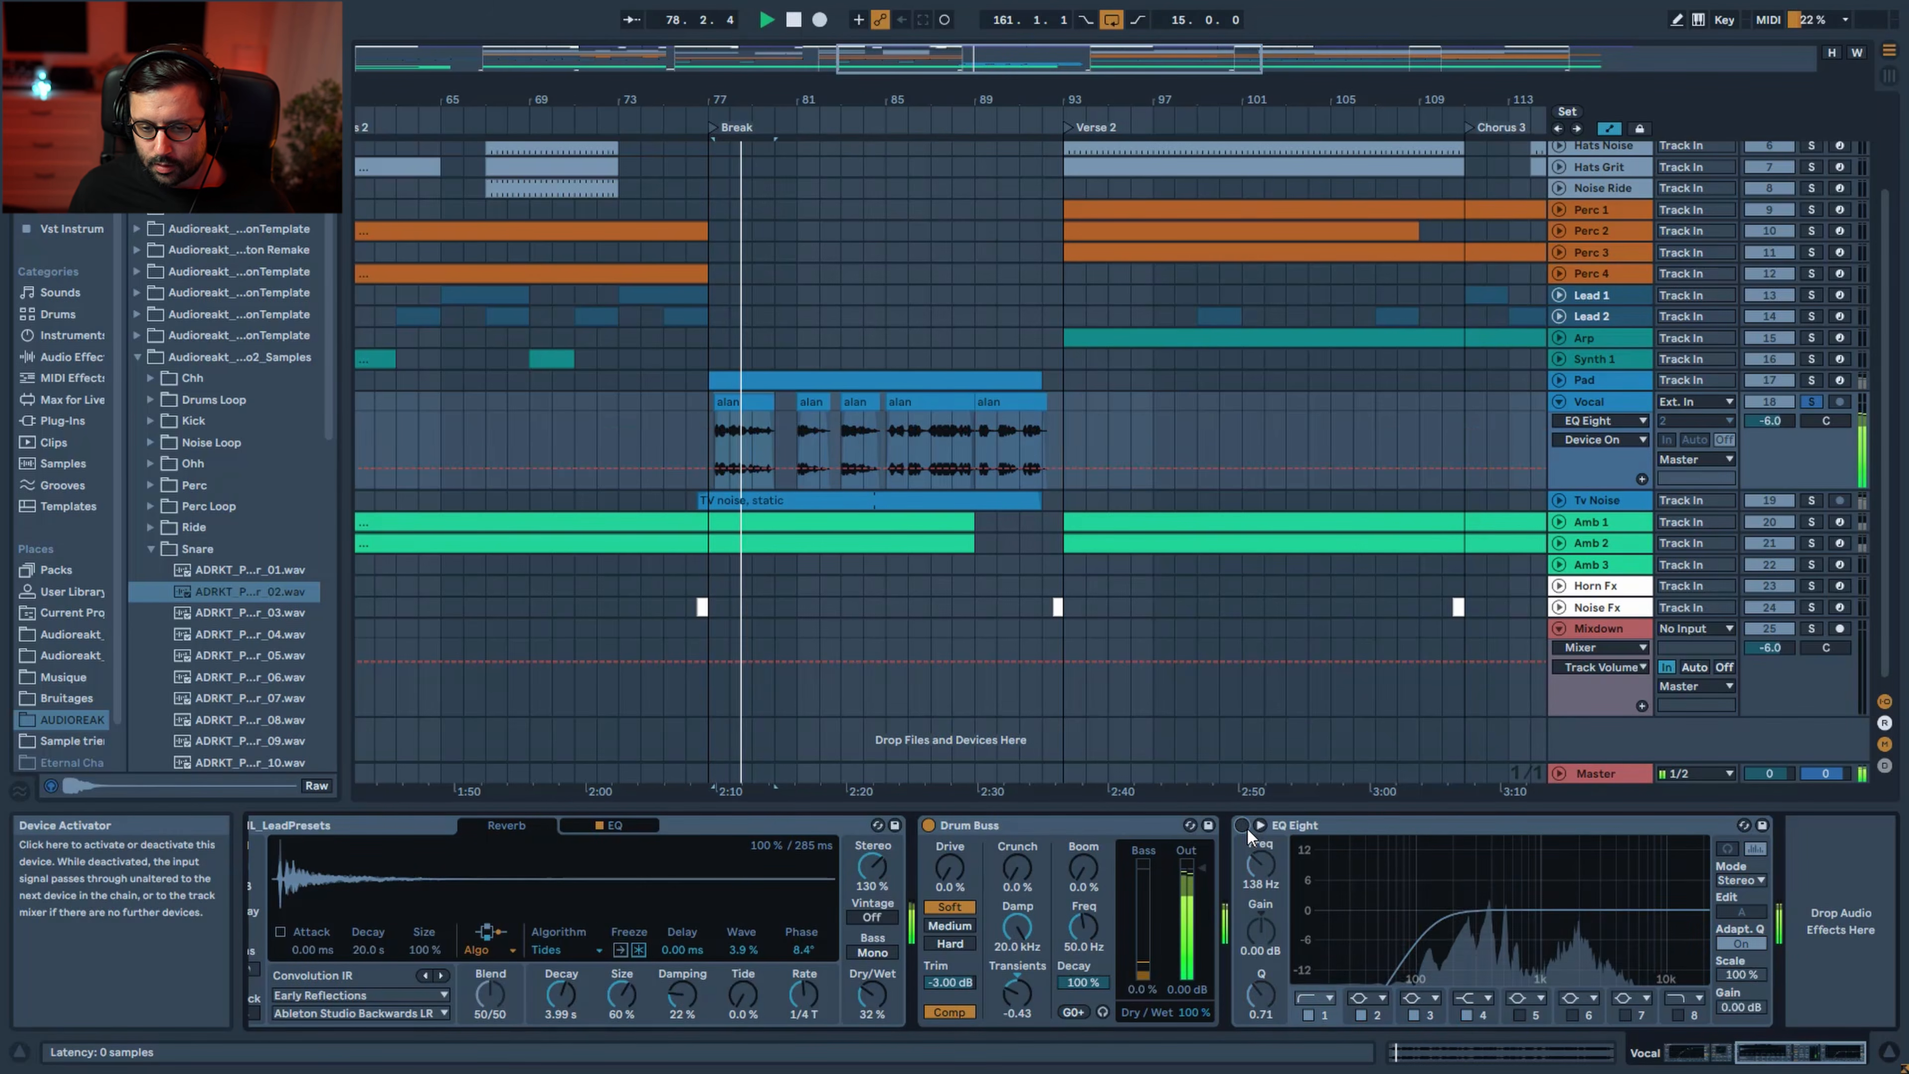
click(1242, 825)
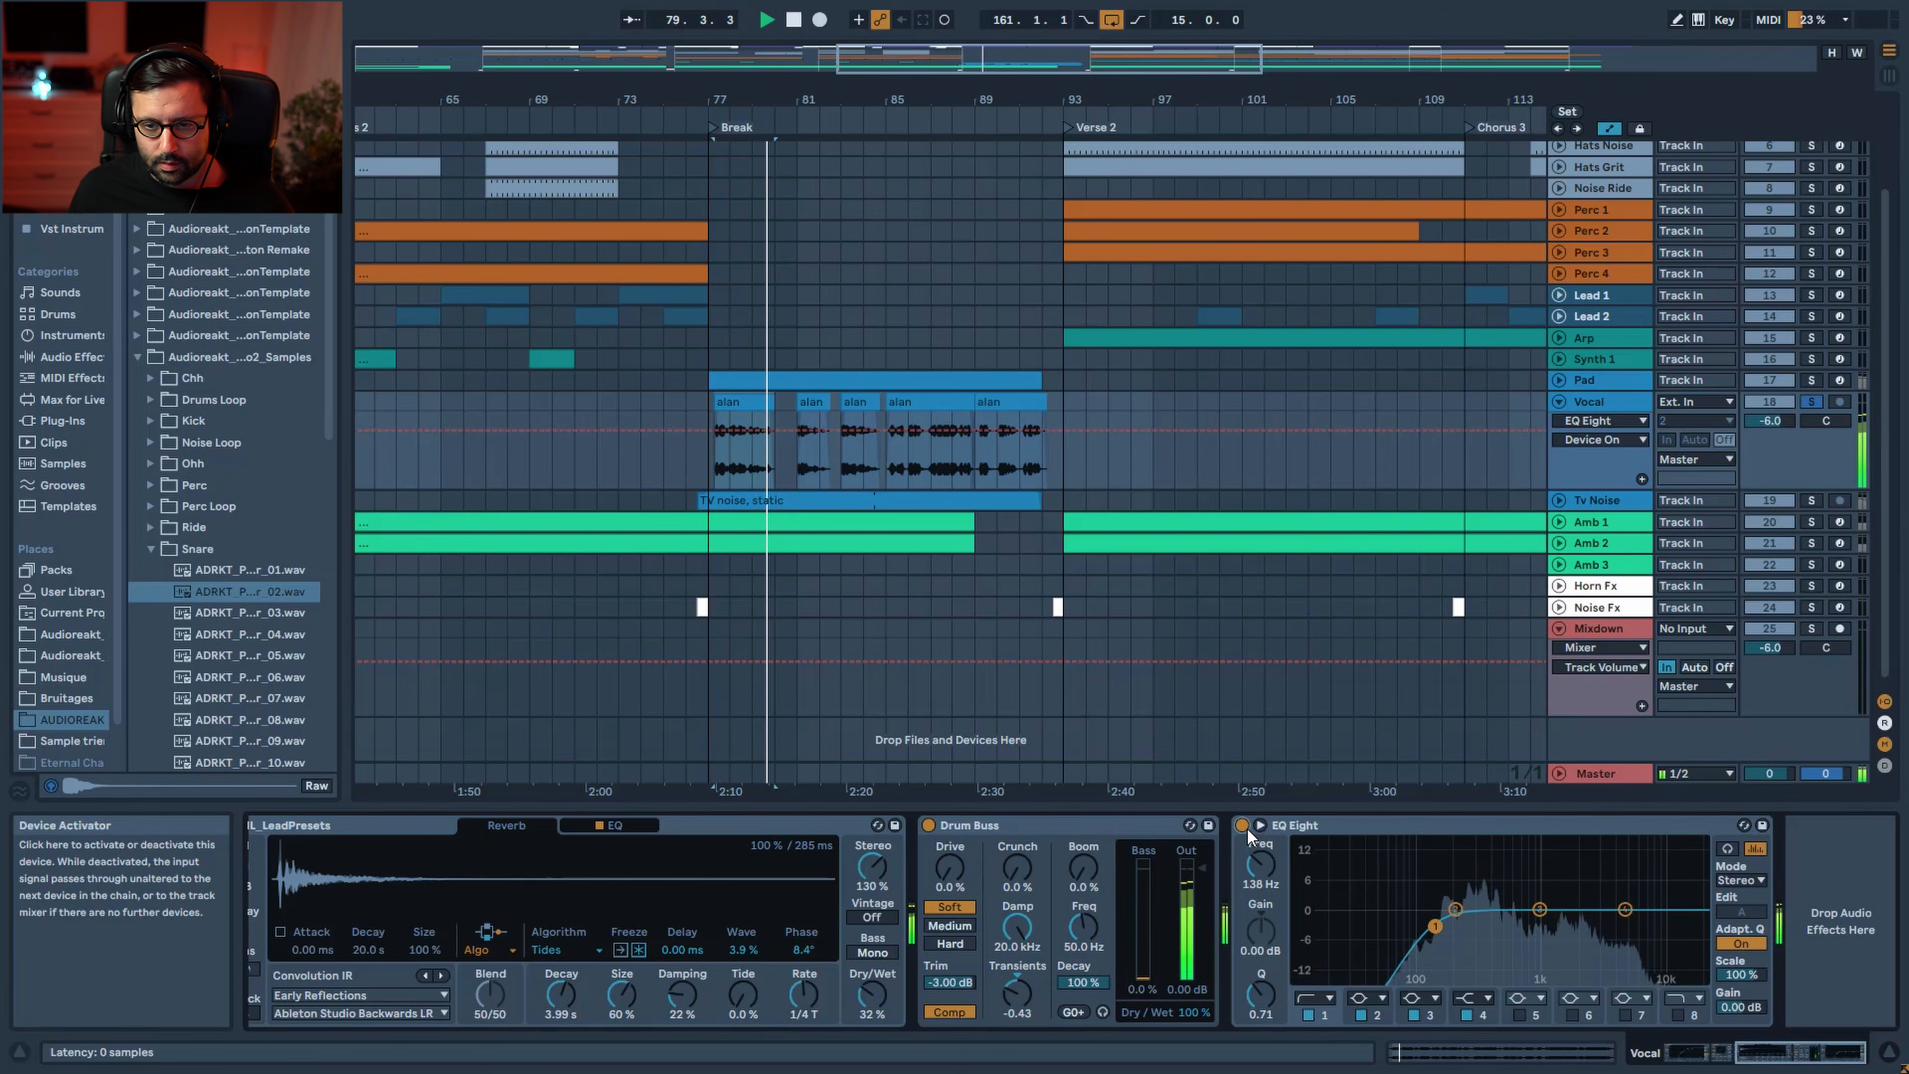
click(1810, 380)
key(space)
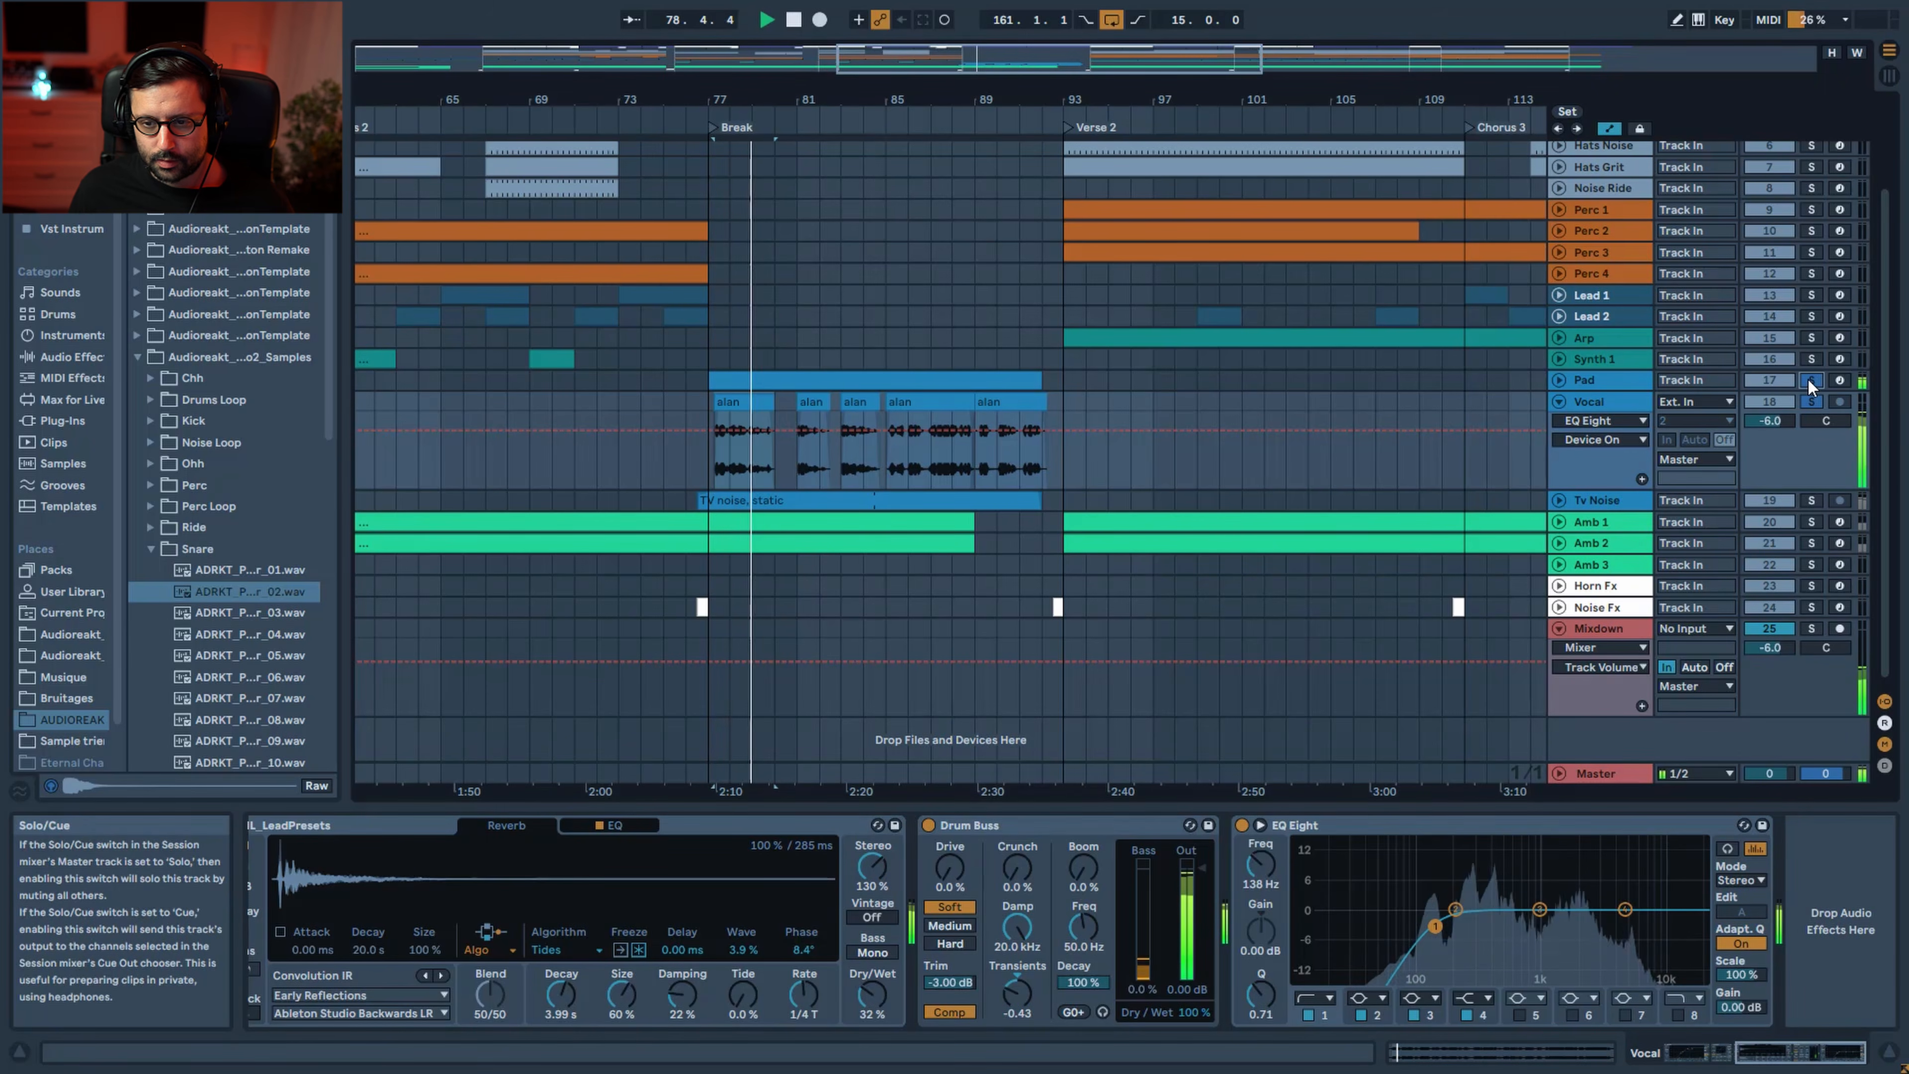
Zoom the arrangement back out, solo and unfold the Tv Noise track, and play its sound in the Break
drag(999, 100, 903, 31)
click(1600, 504)
click(1810, 501)
key(space)
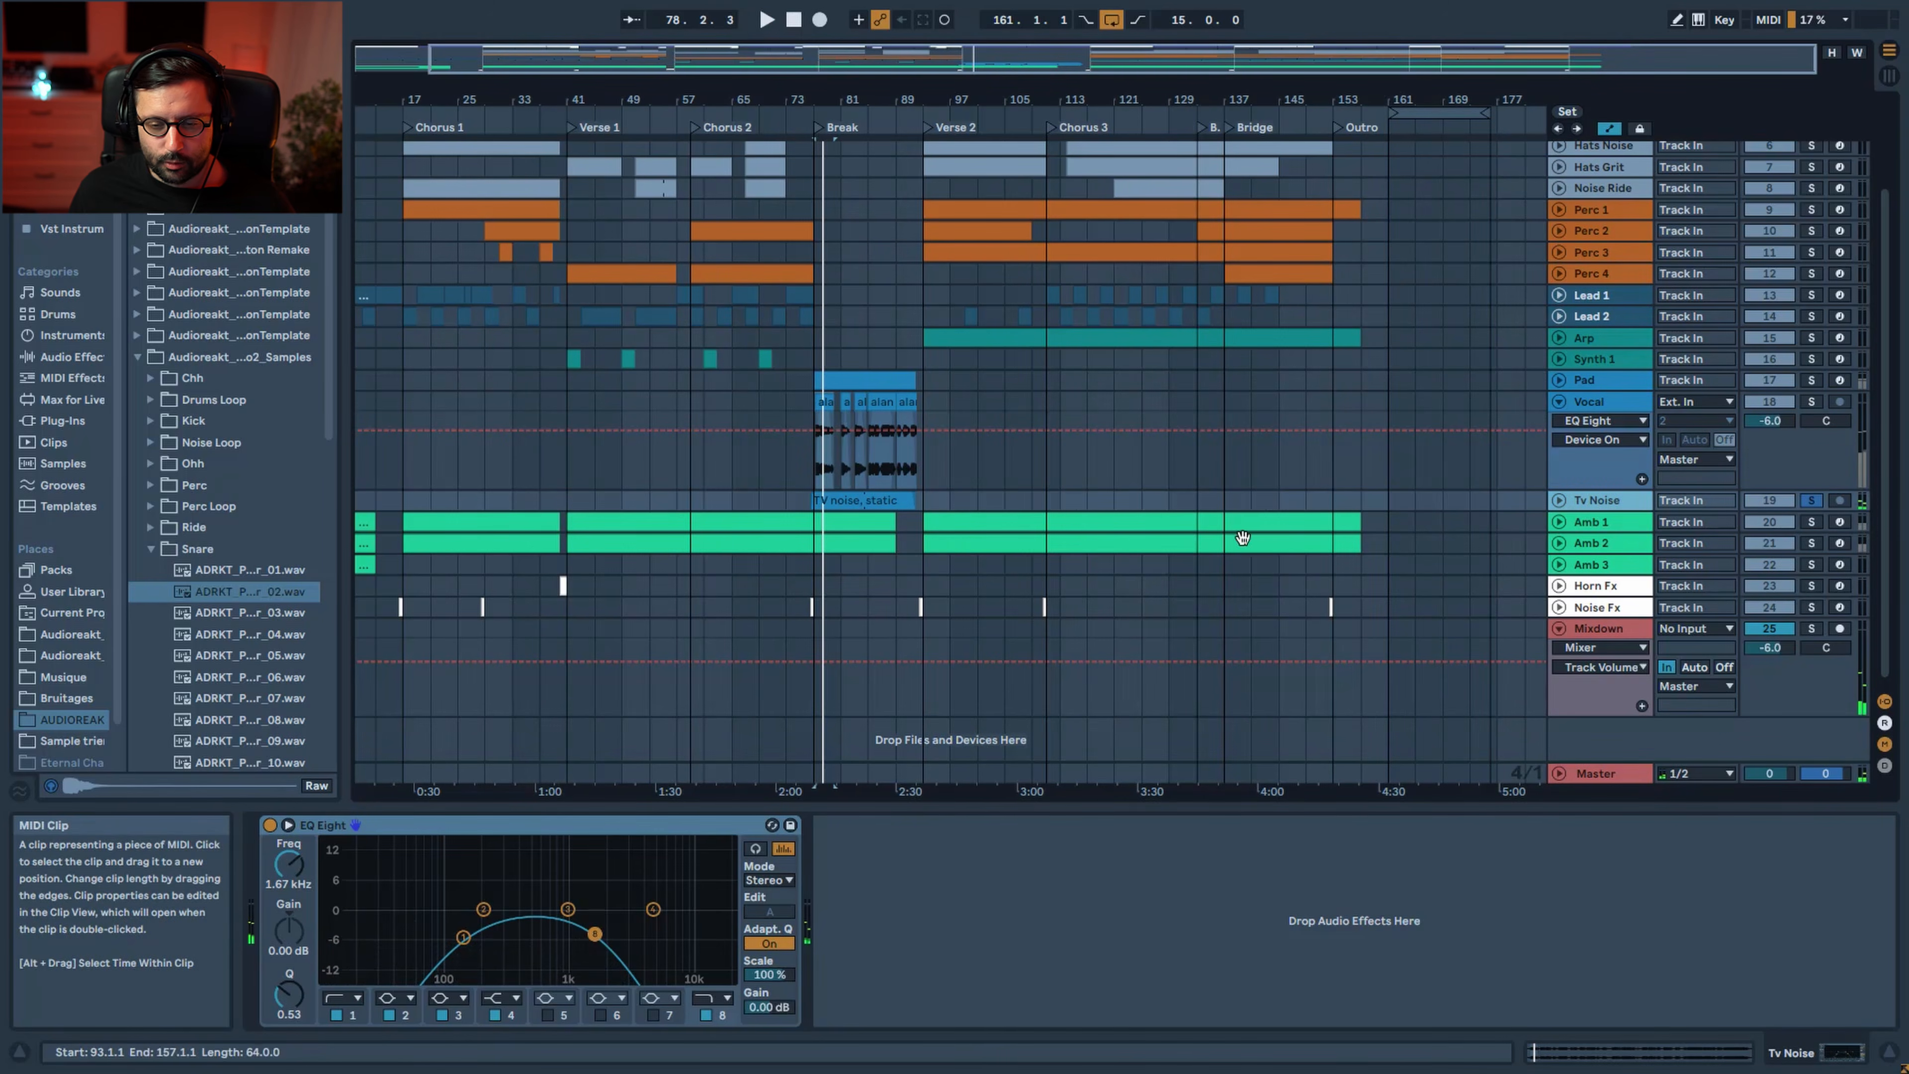
click(1559, 500)
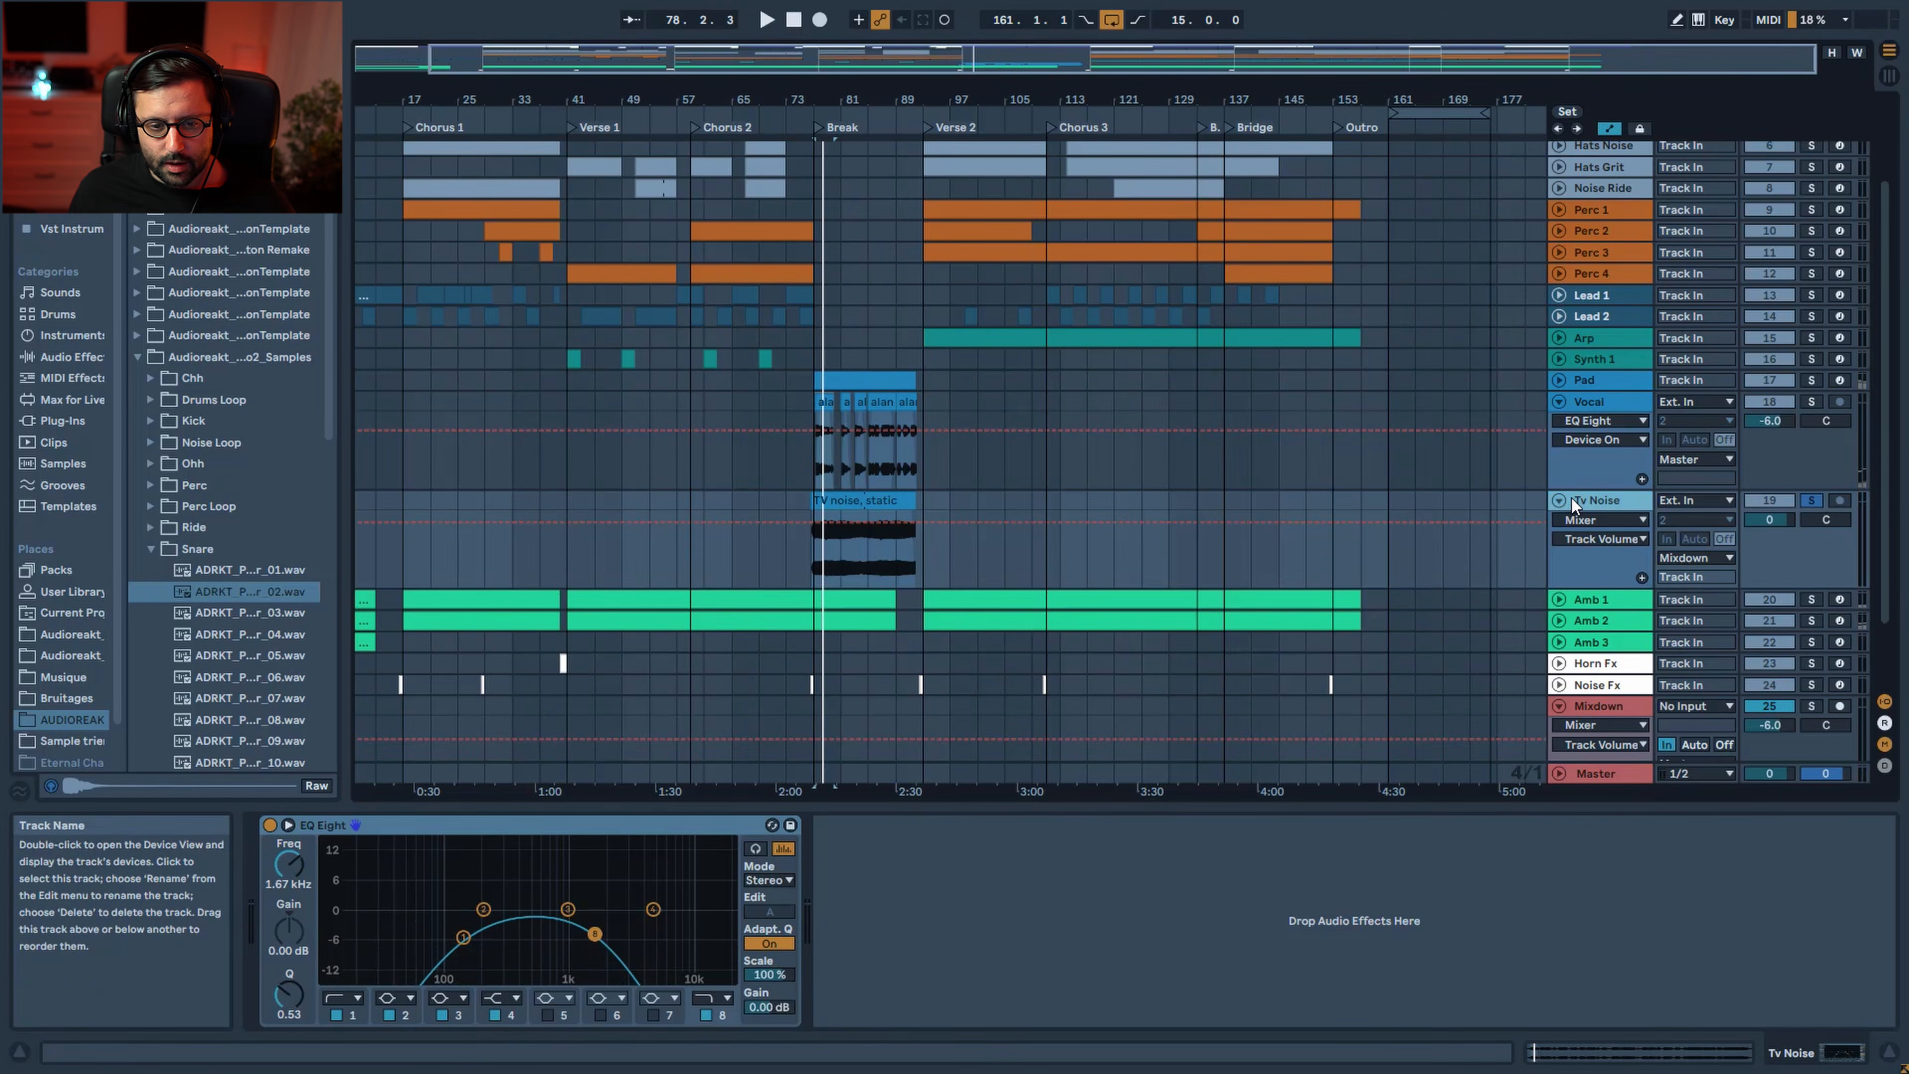
scroll(1395, 515, up, 4)
key(space)
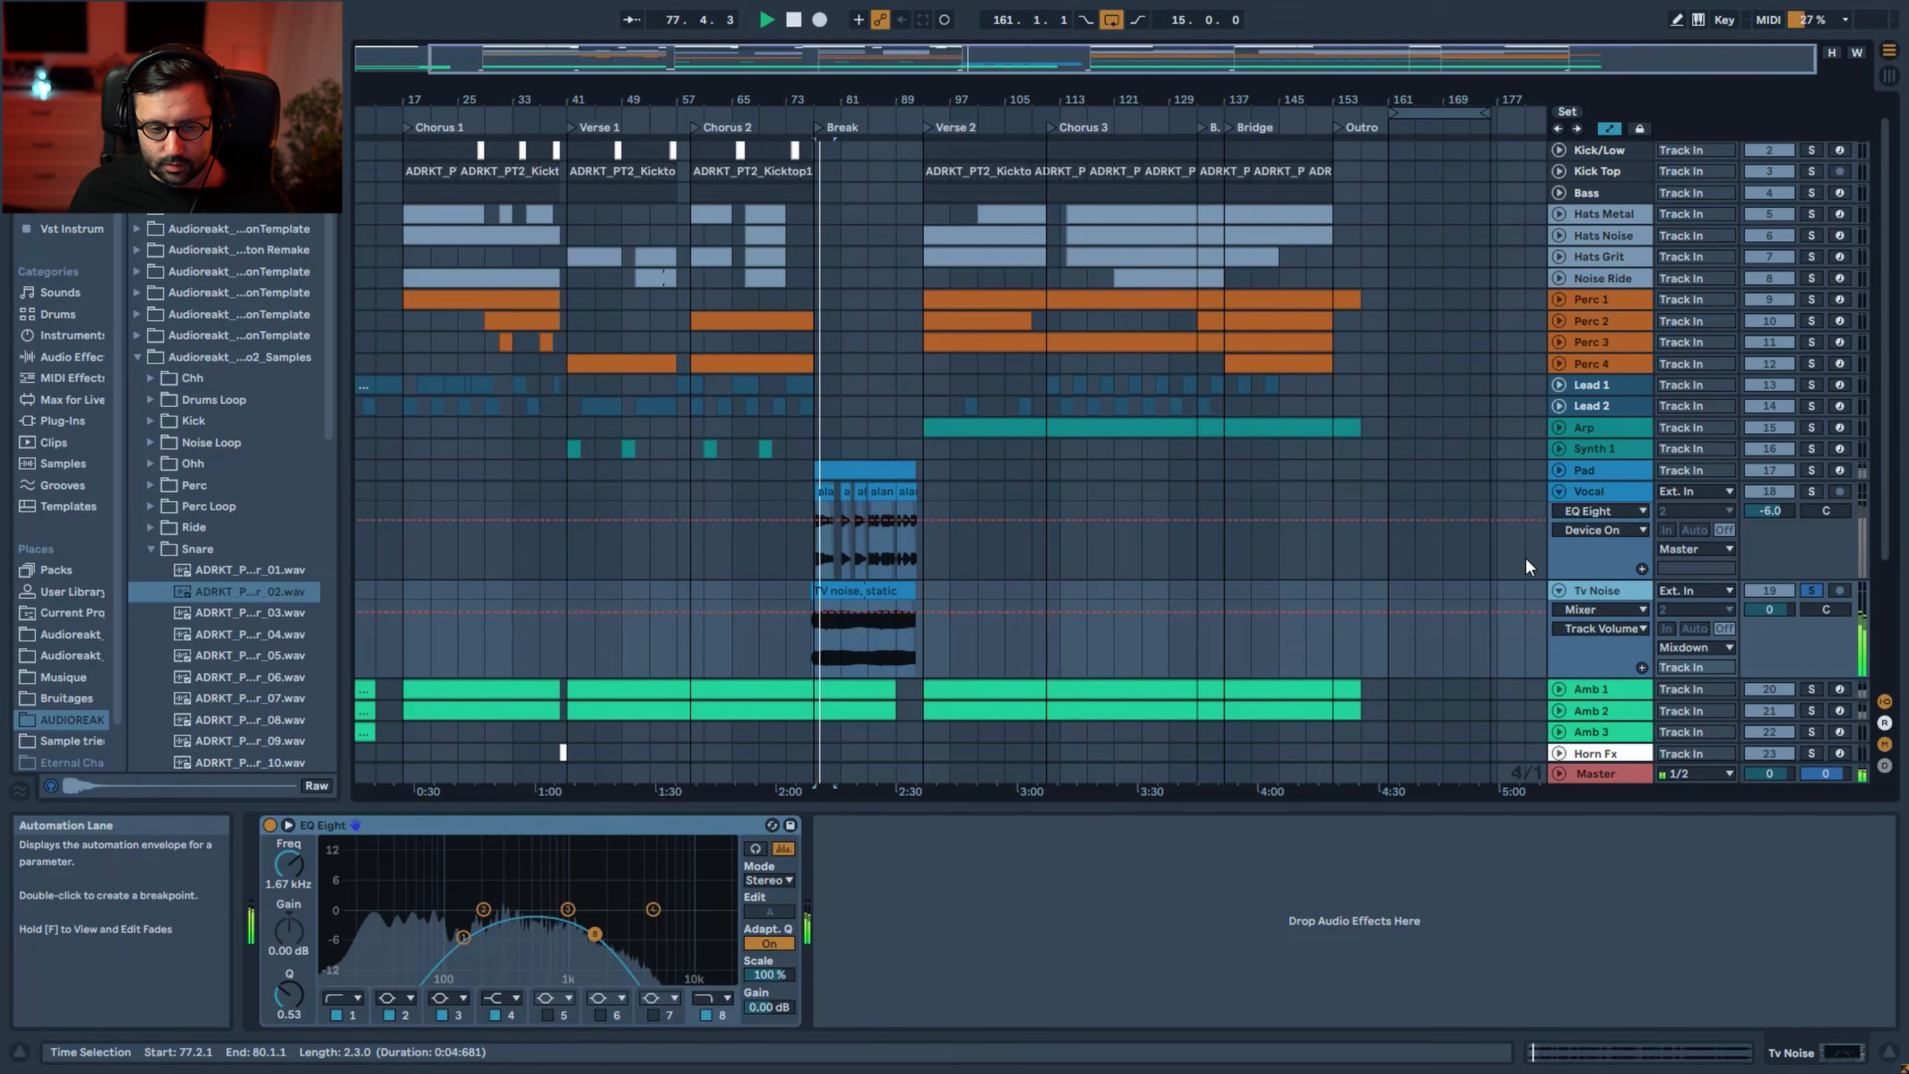
Compare the Tv Noise with its EQ Eight bypassed and active, and select its clip in the Break
click(268, 823)
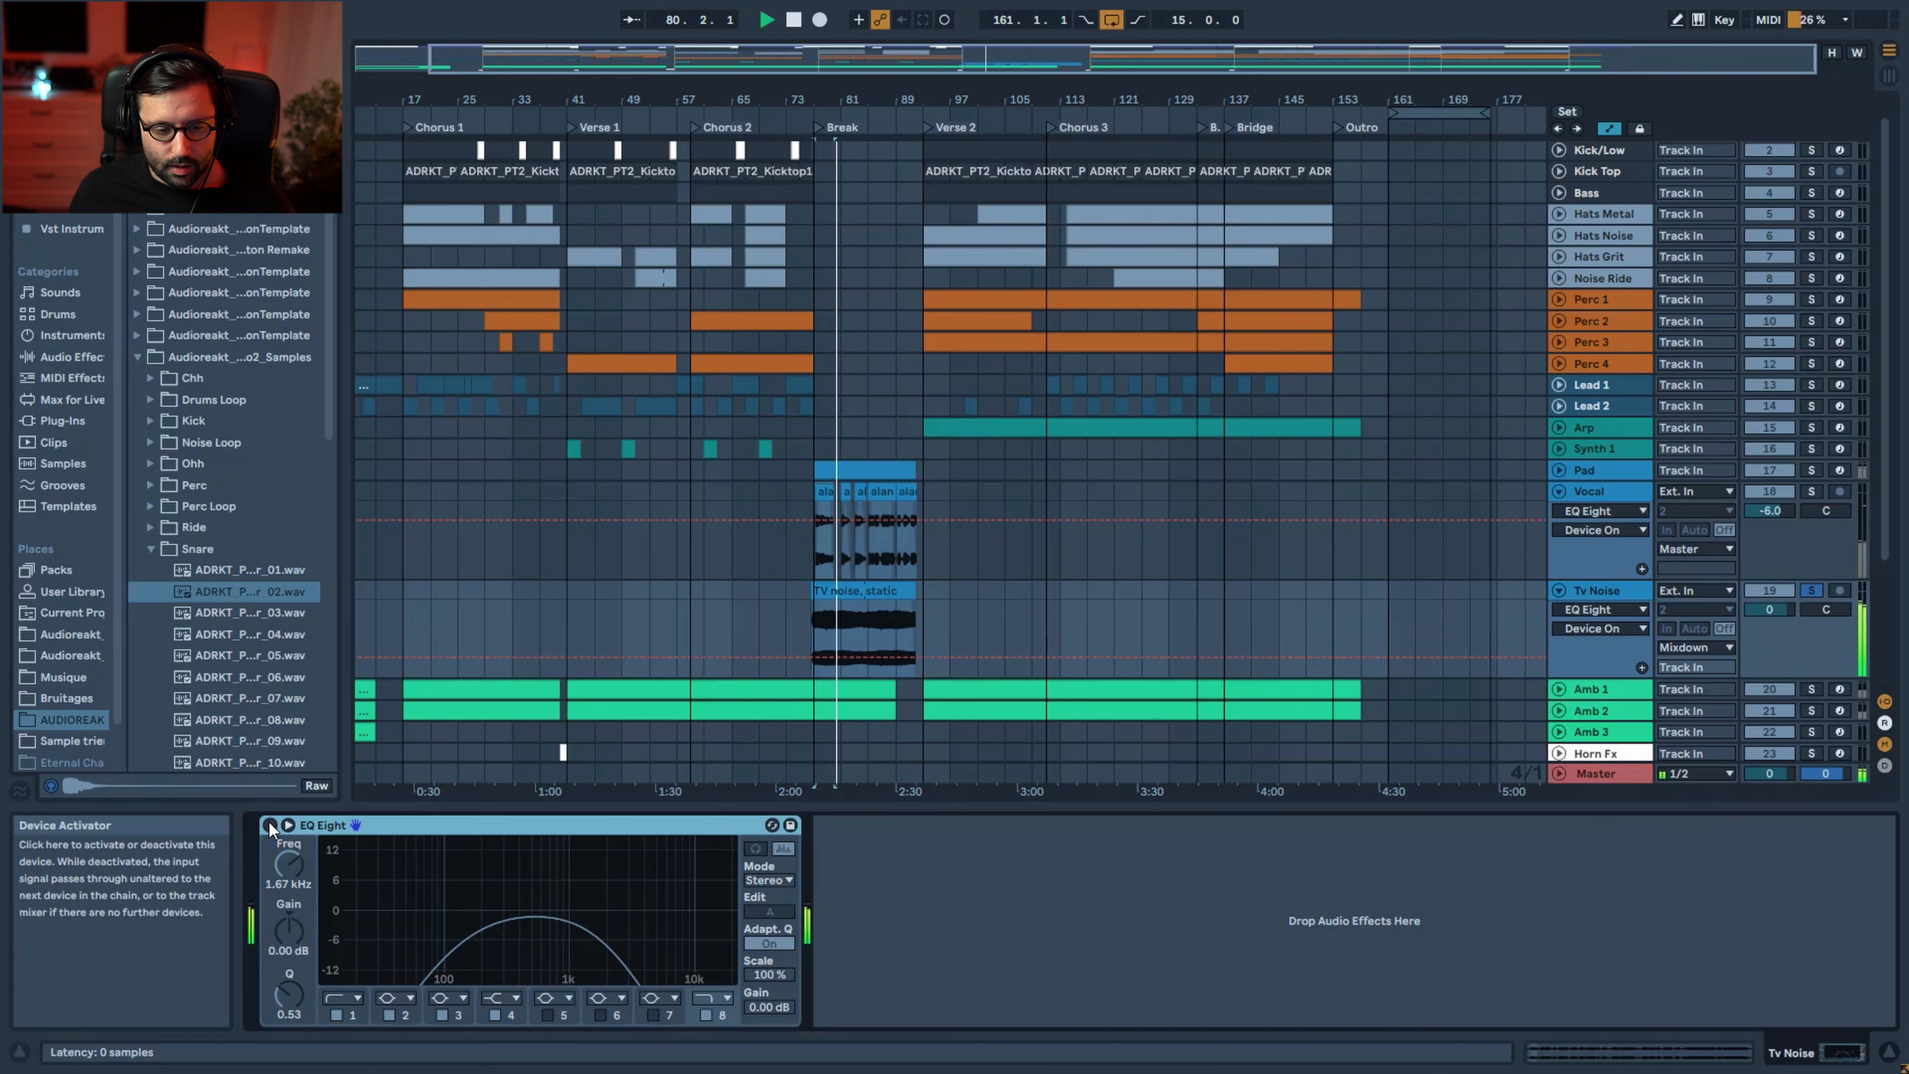
click(268, 823)
key(space)
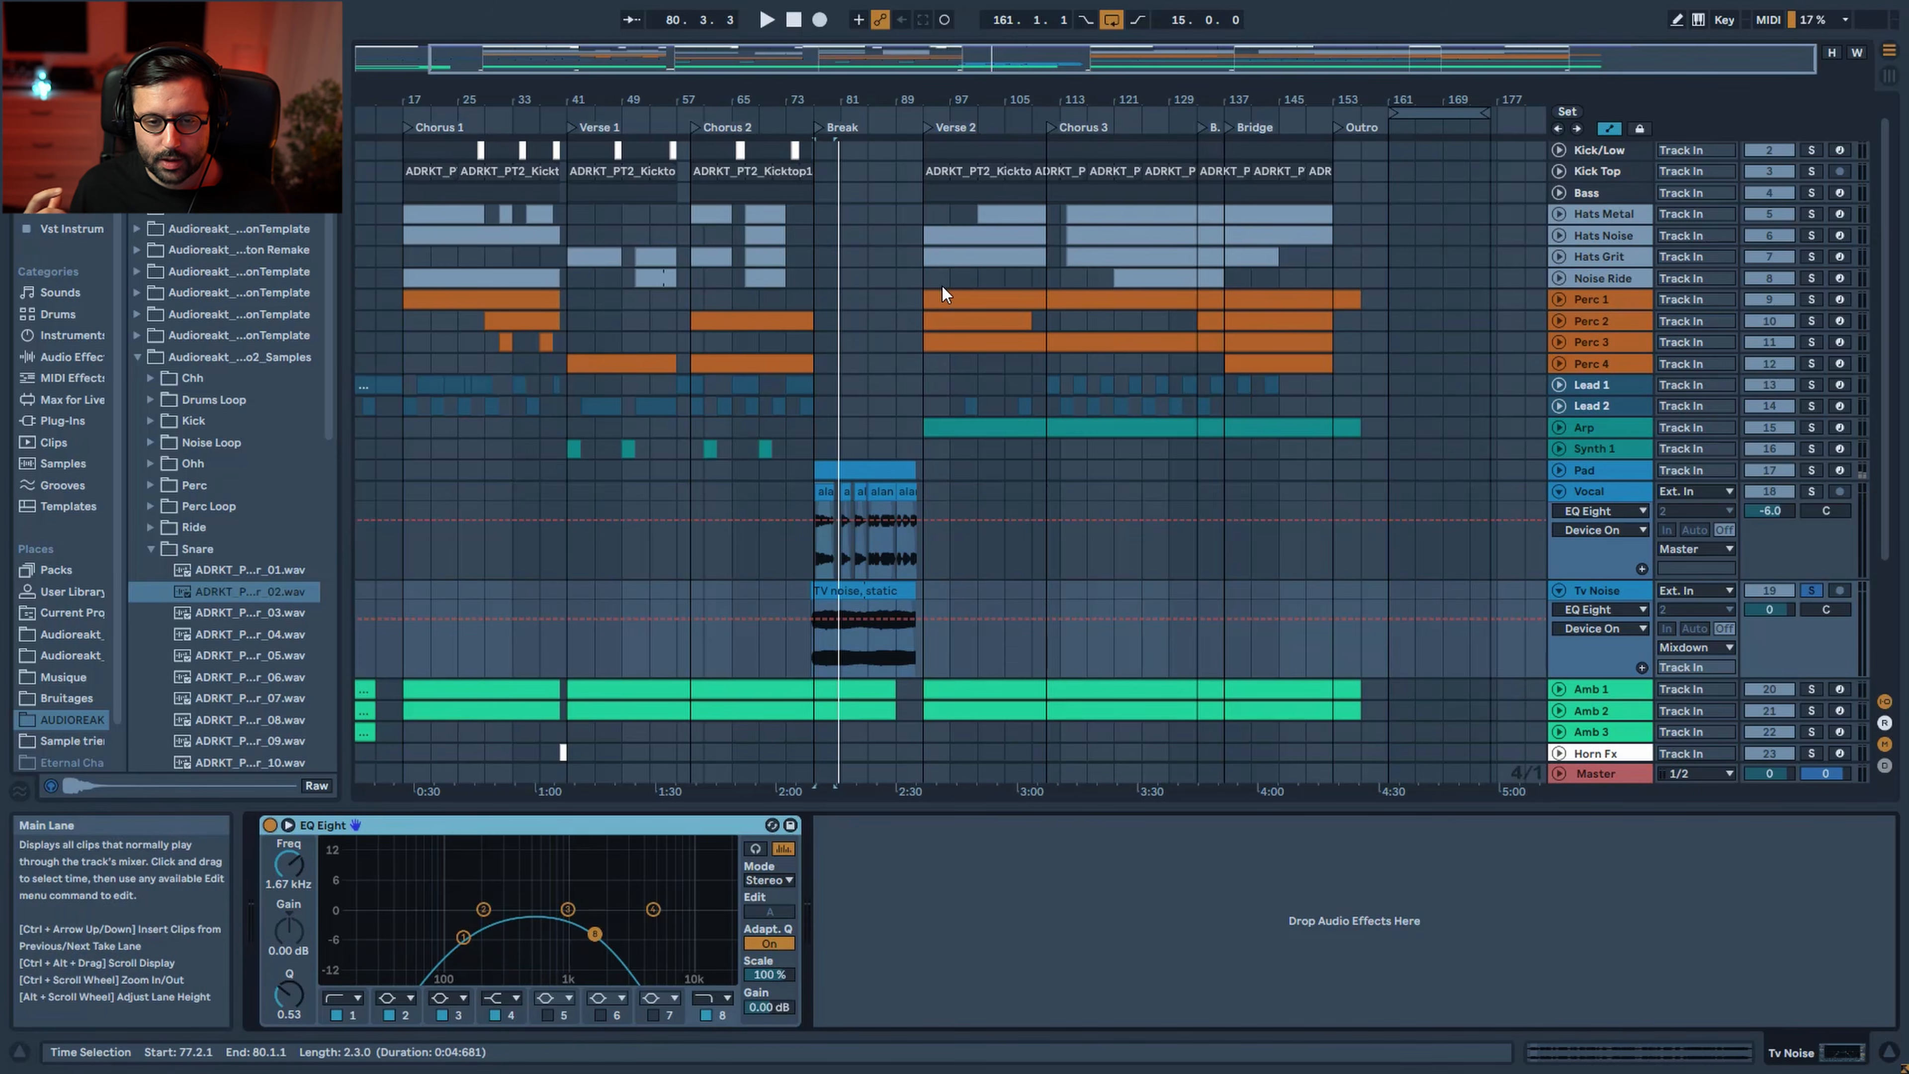
click(898, 590)
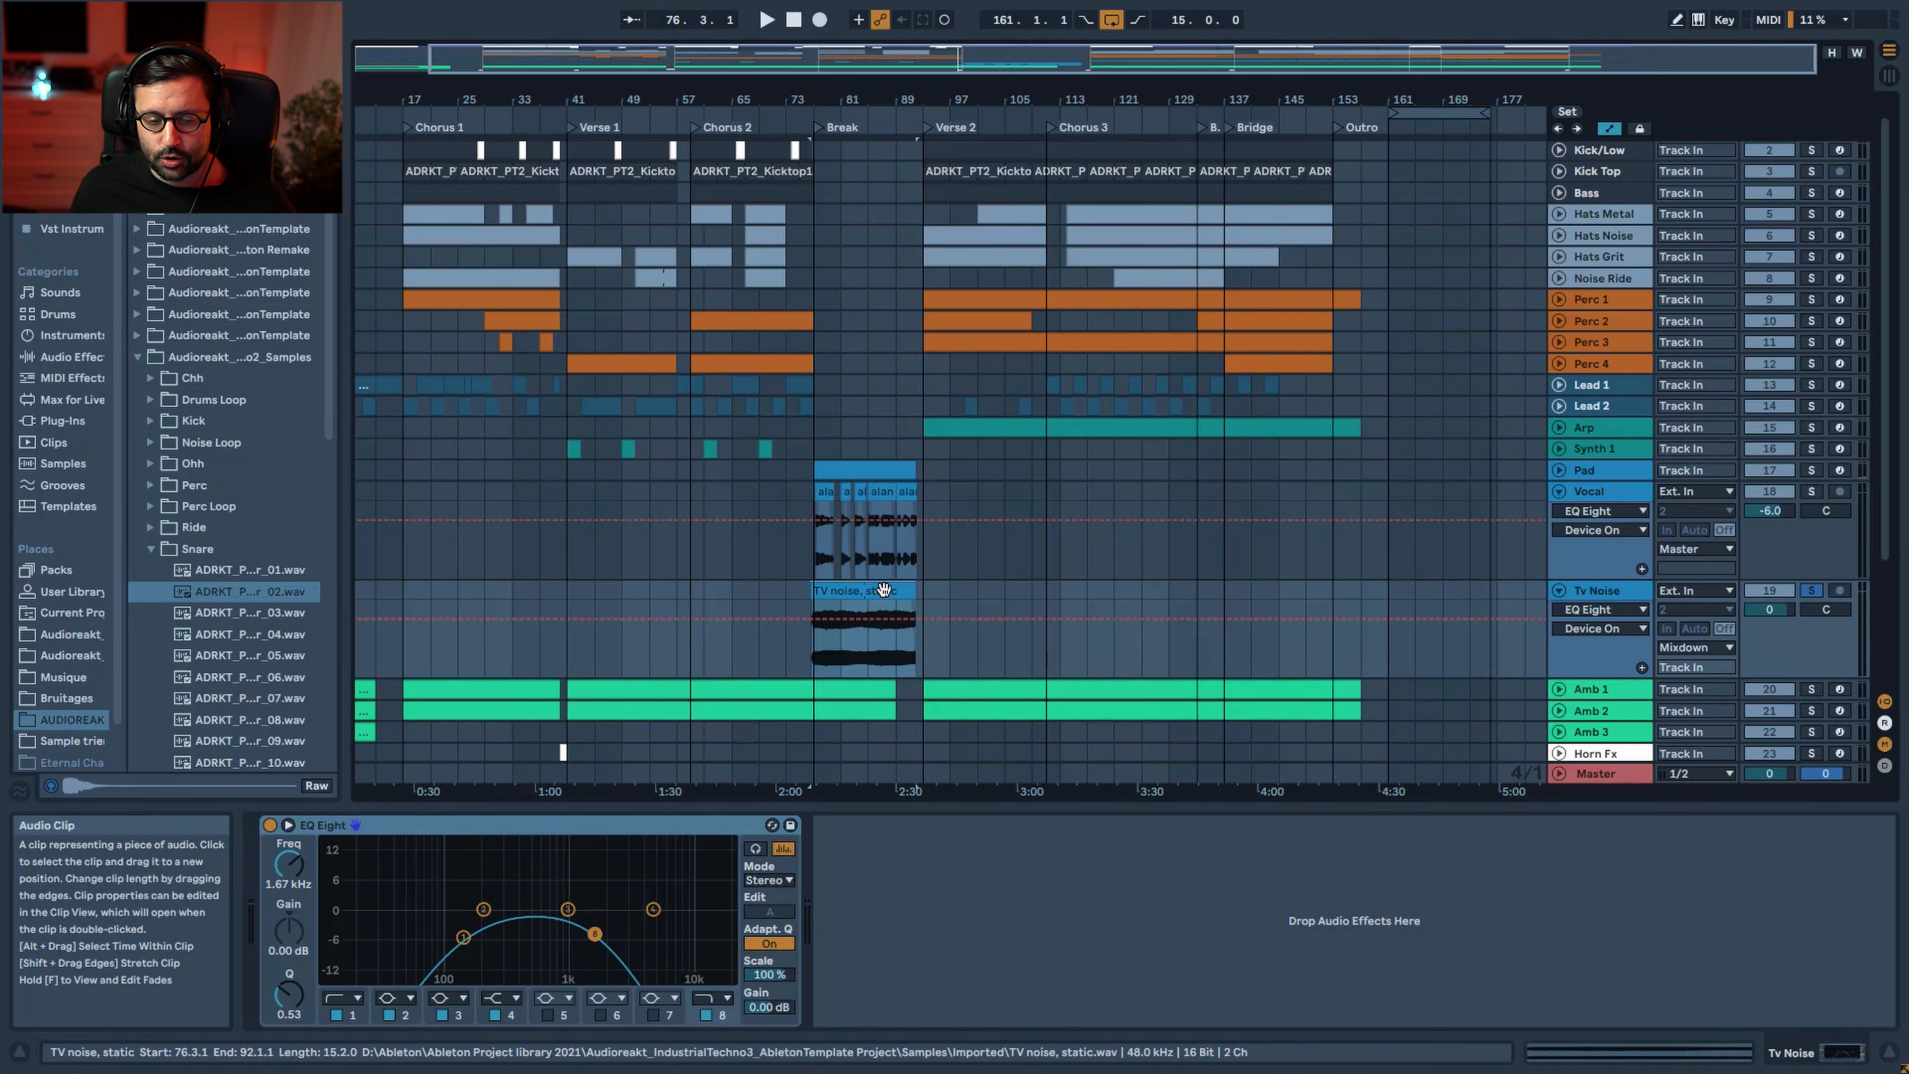
scroll(899, 552, down, 4)
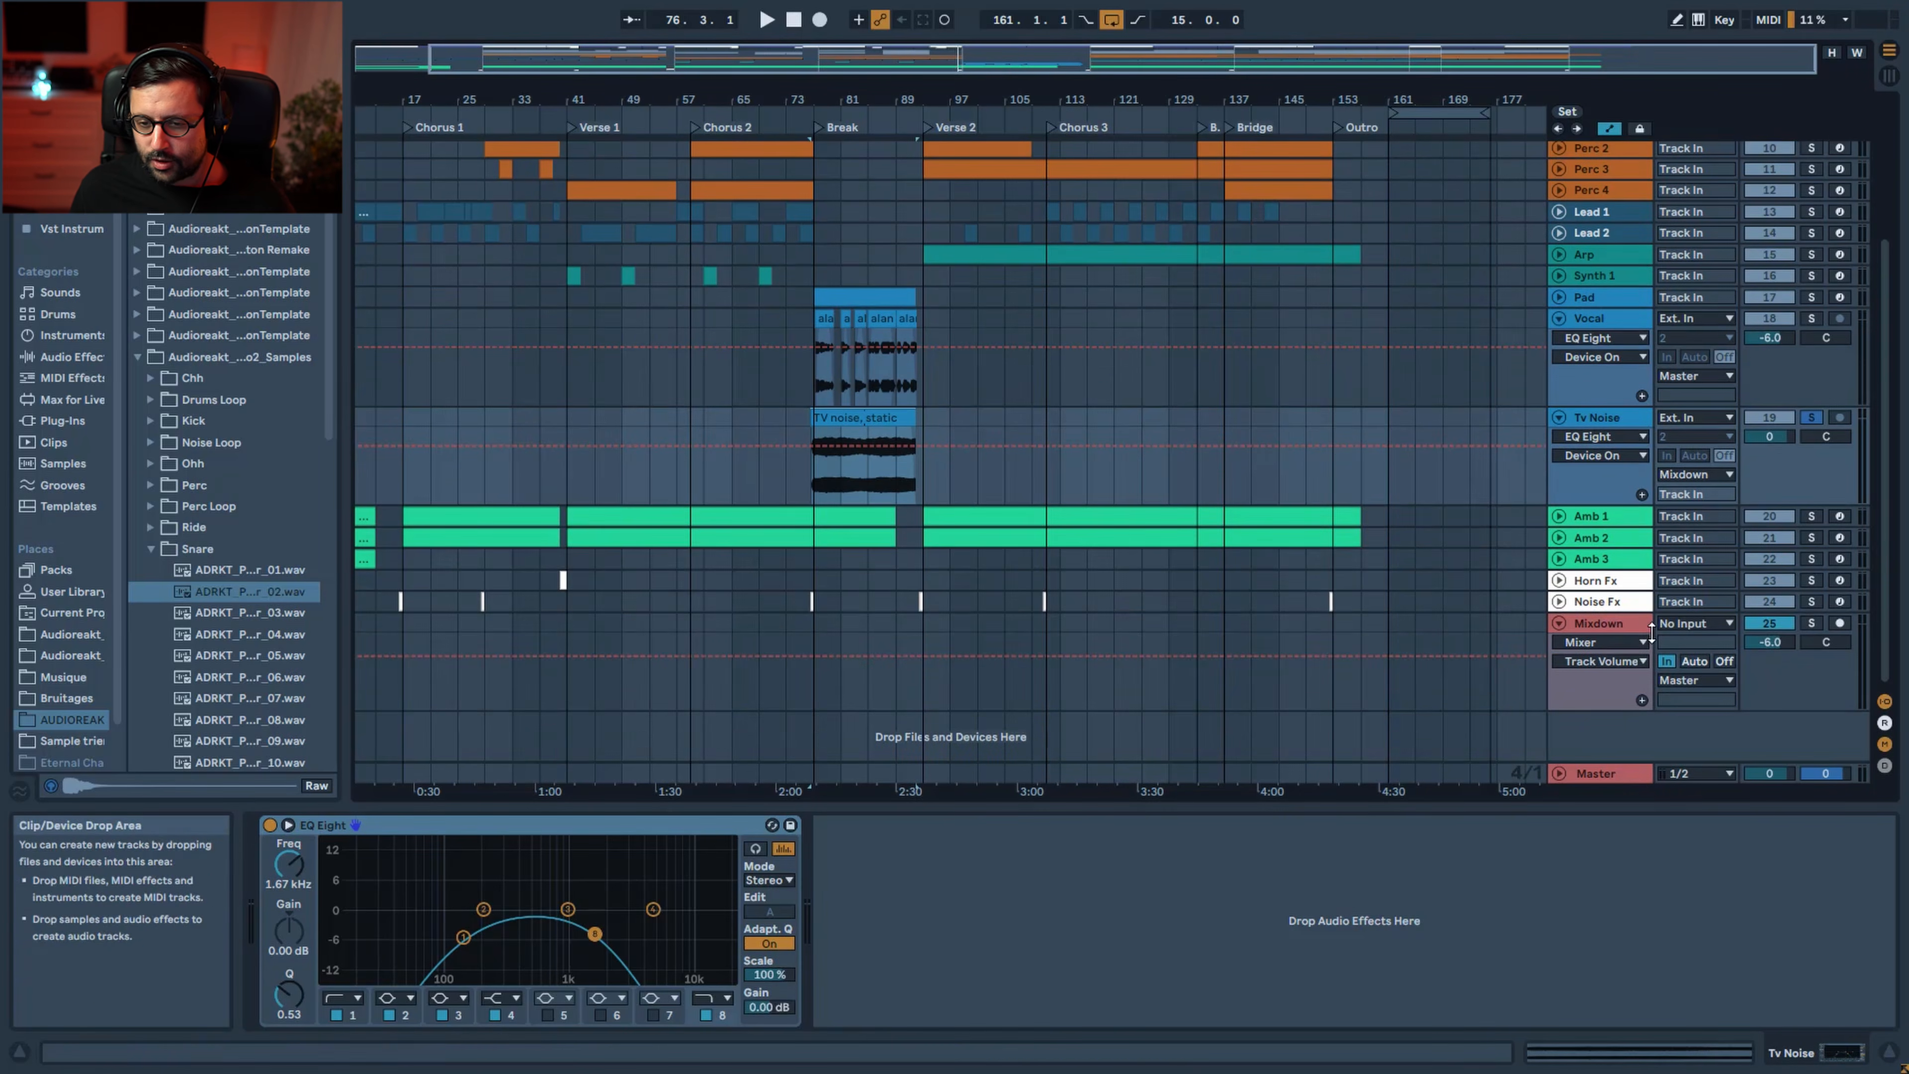
Fold the Vocal and Tv Noise tracks in the arrangement
scroll(925, 441, up, 2)
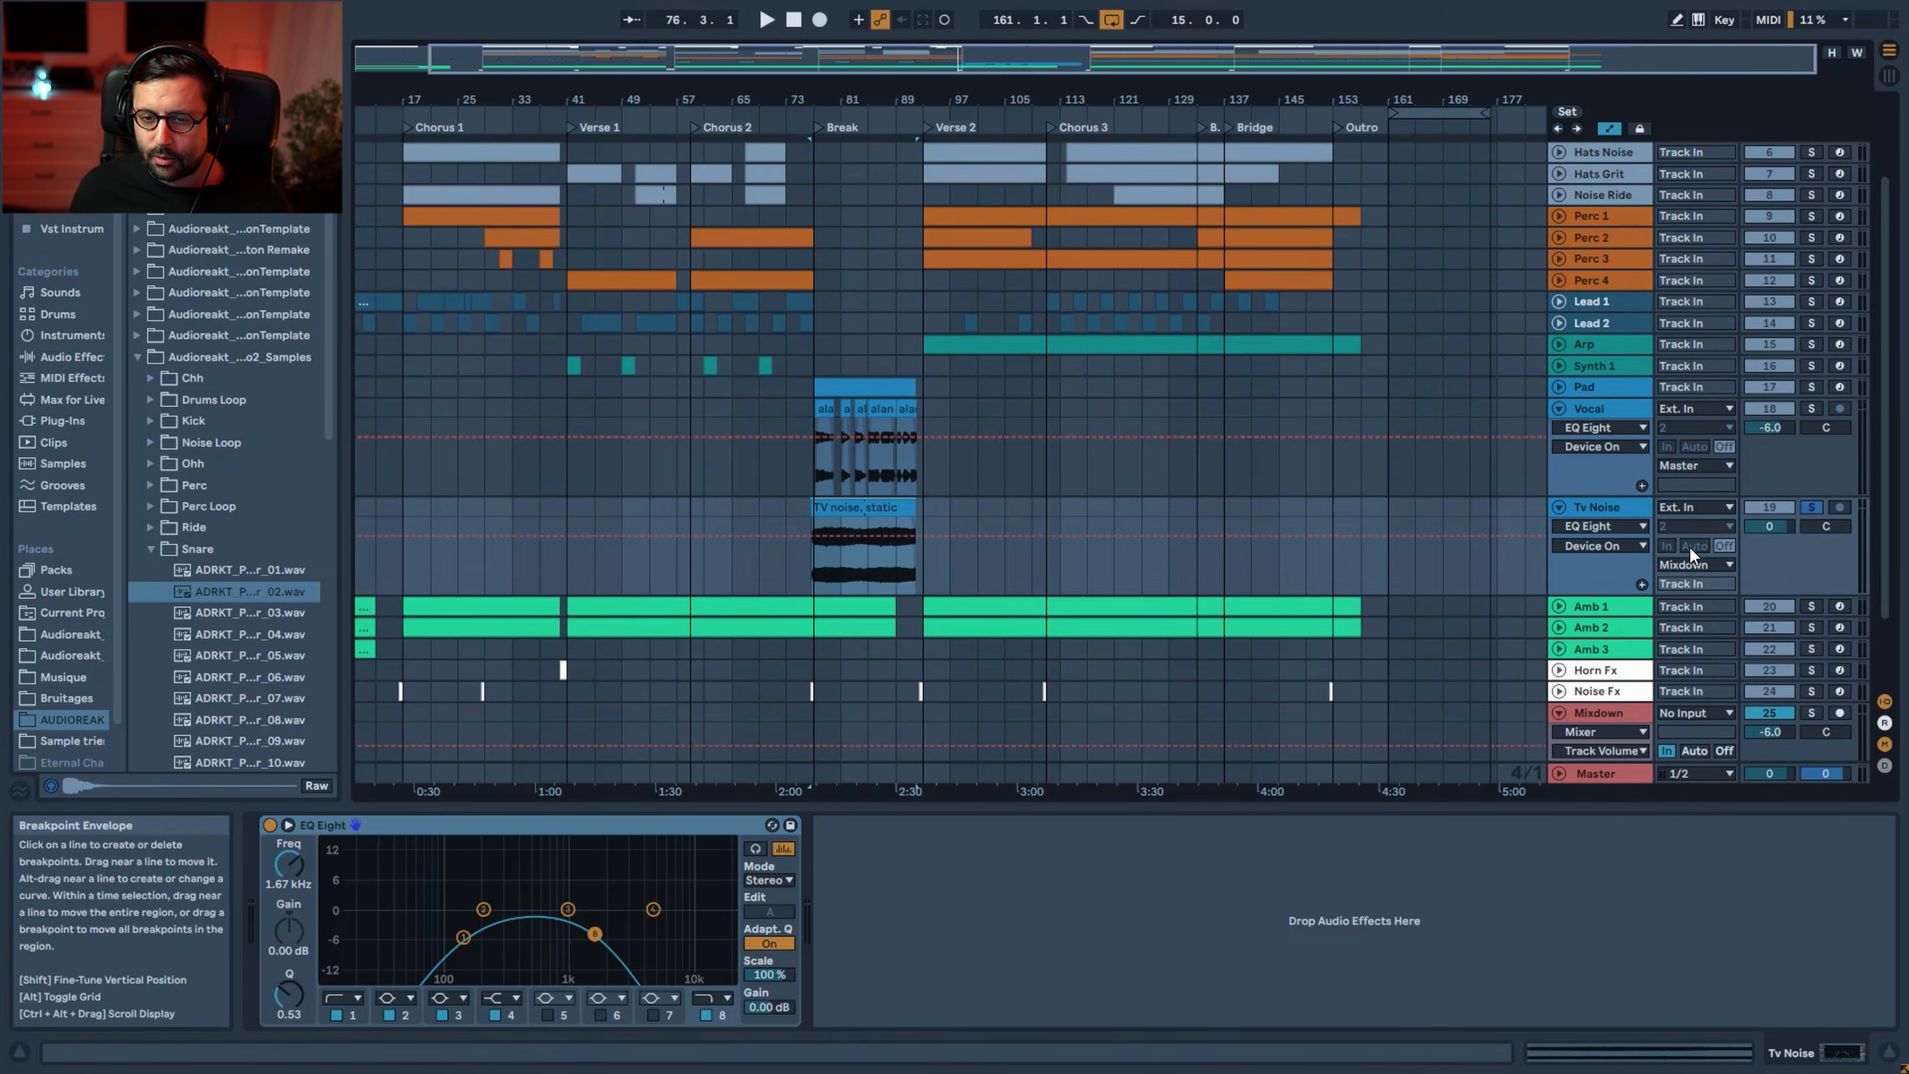
click(1560, 410)
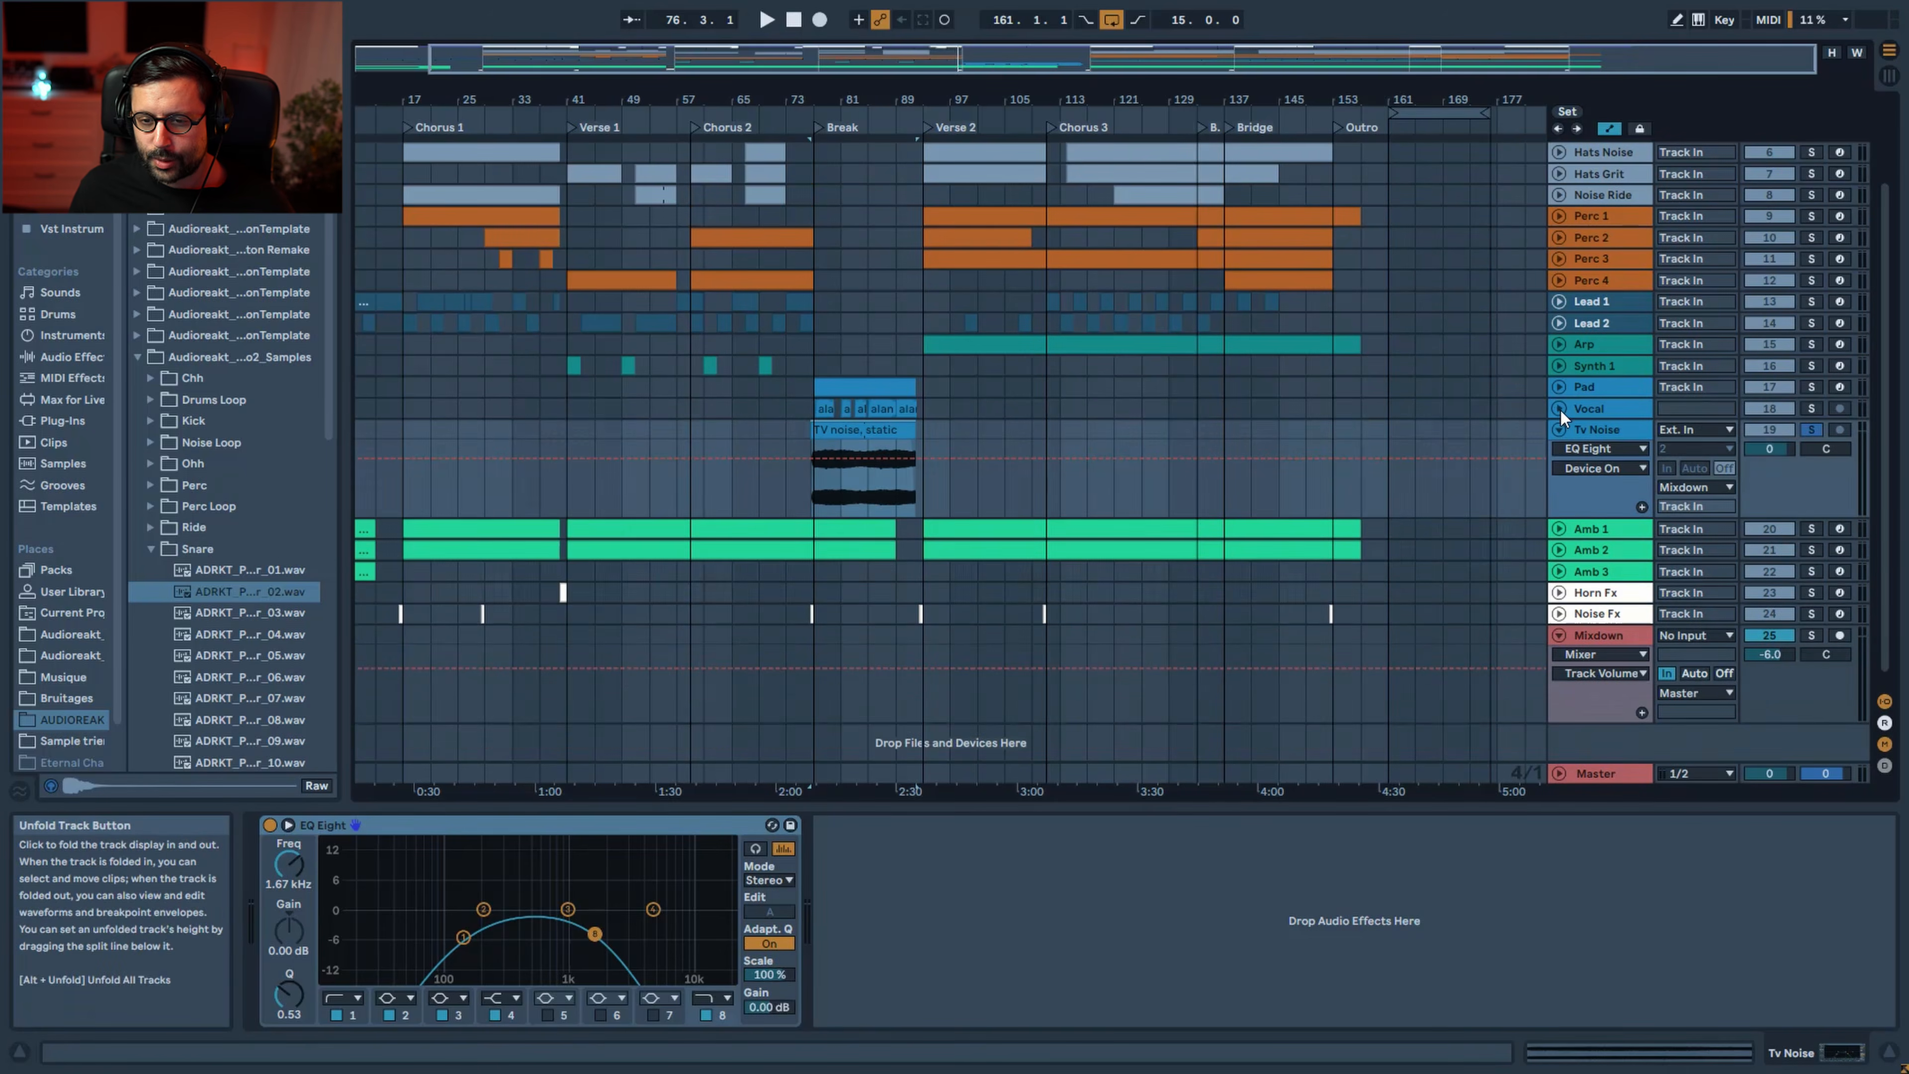
click(1559, 428)
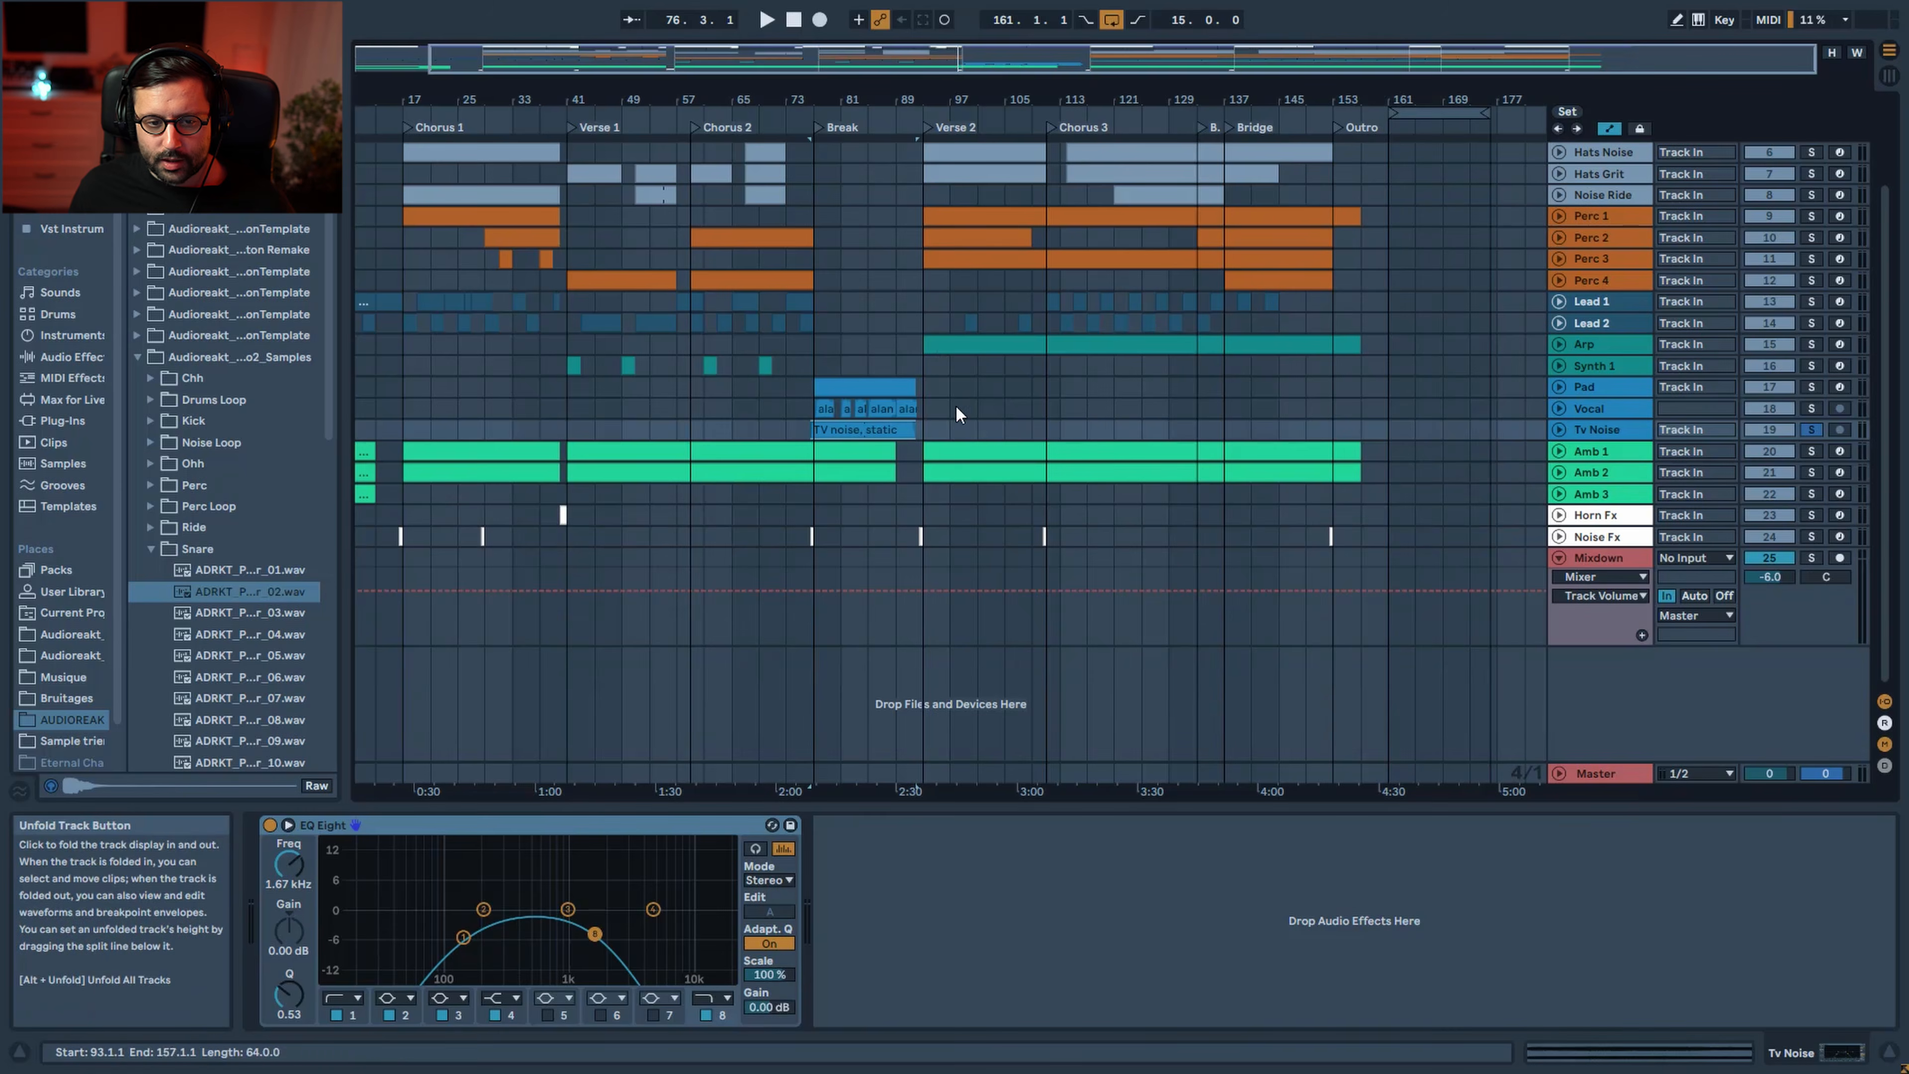
Solo the Amb 1 track, show its device chain and play it from the start of Verse 2
click(1811, 451)
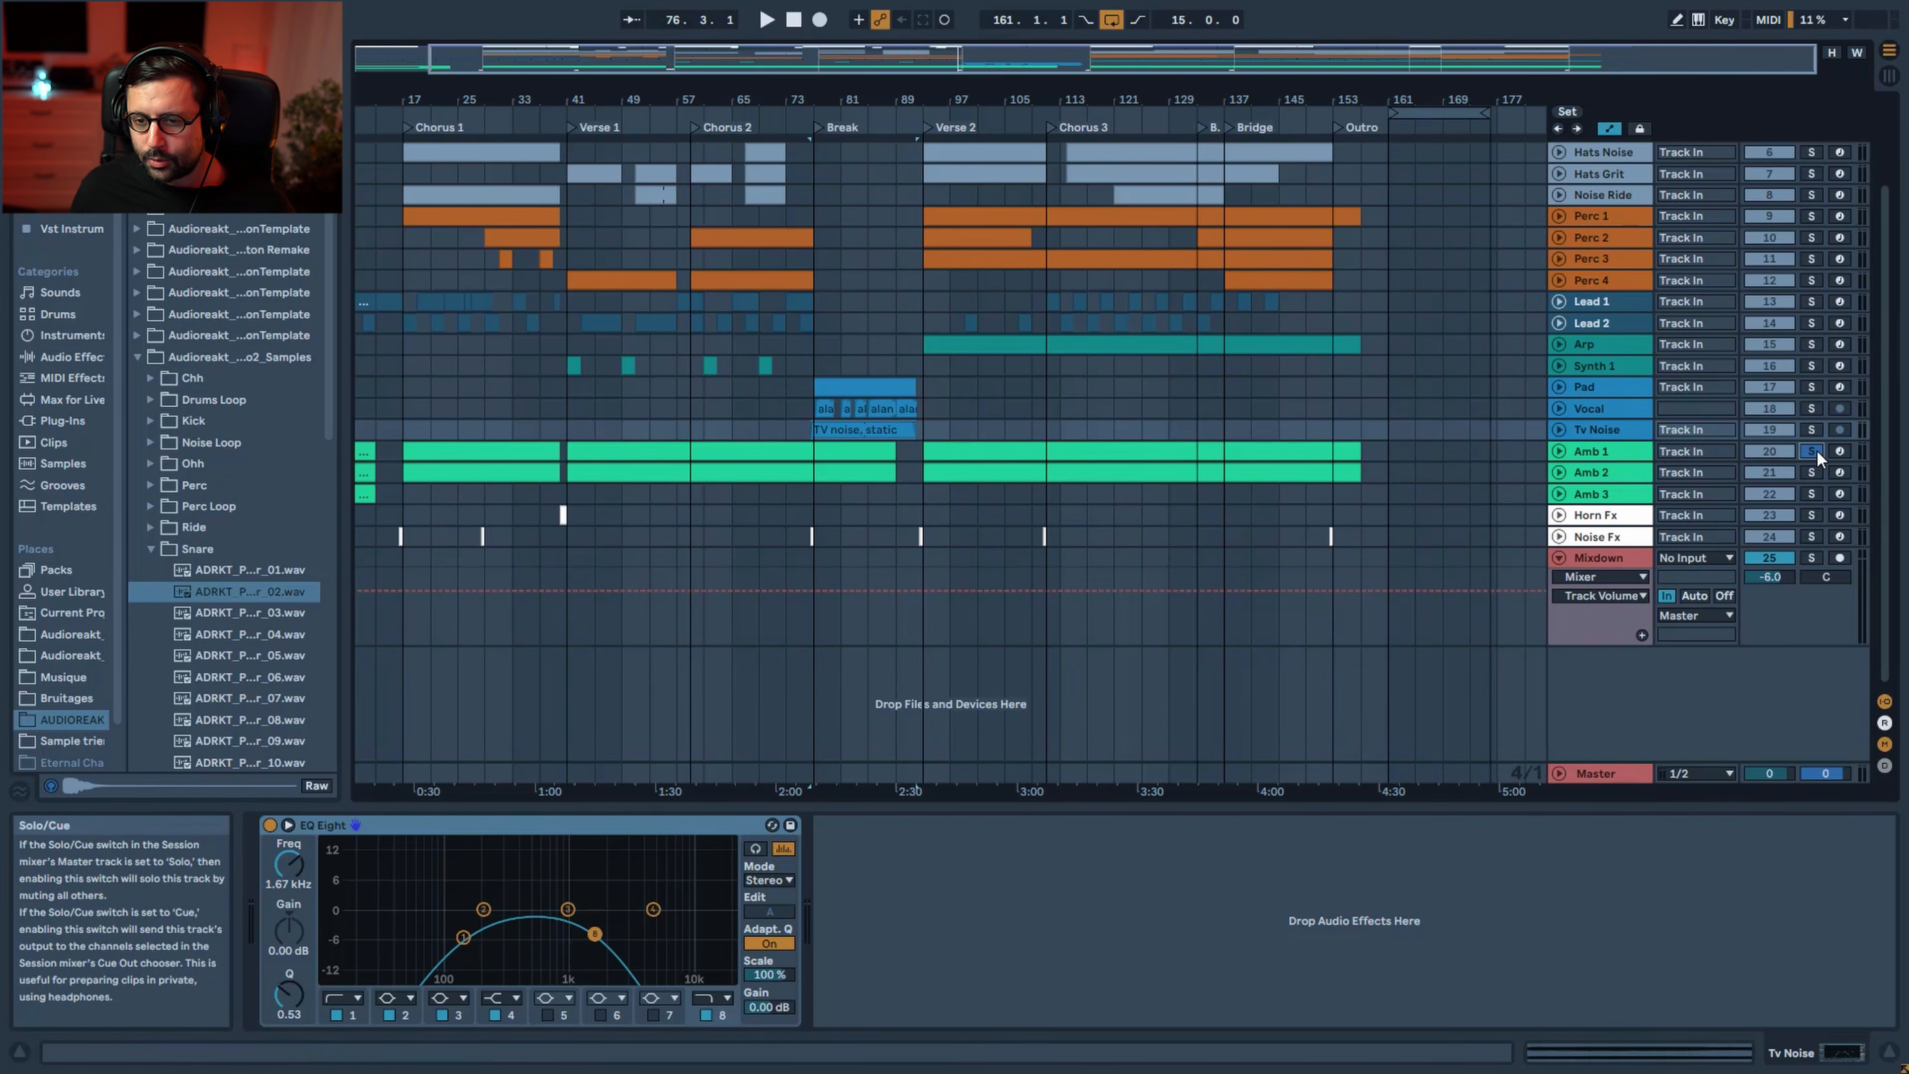
key(space)
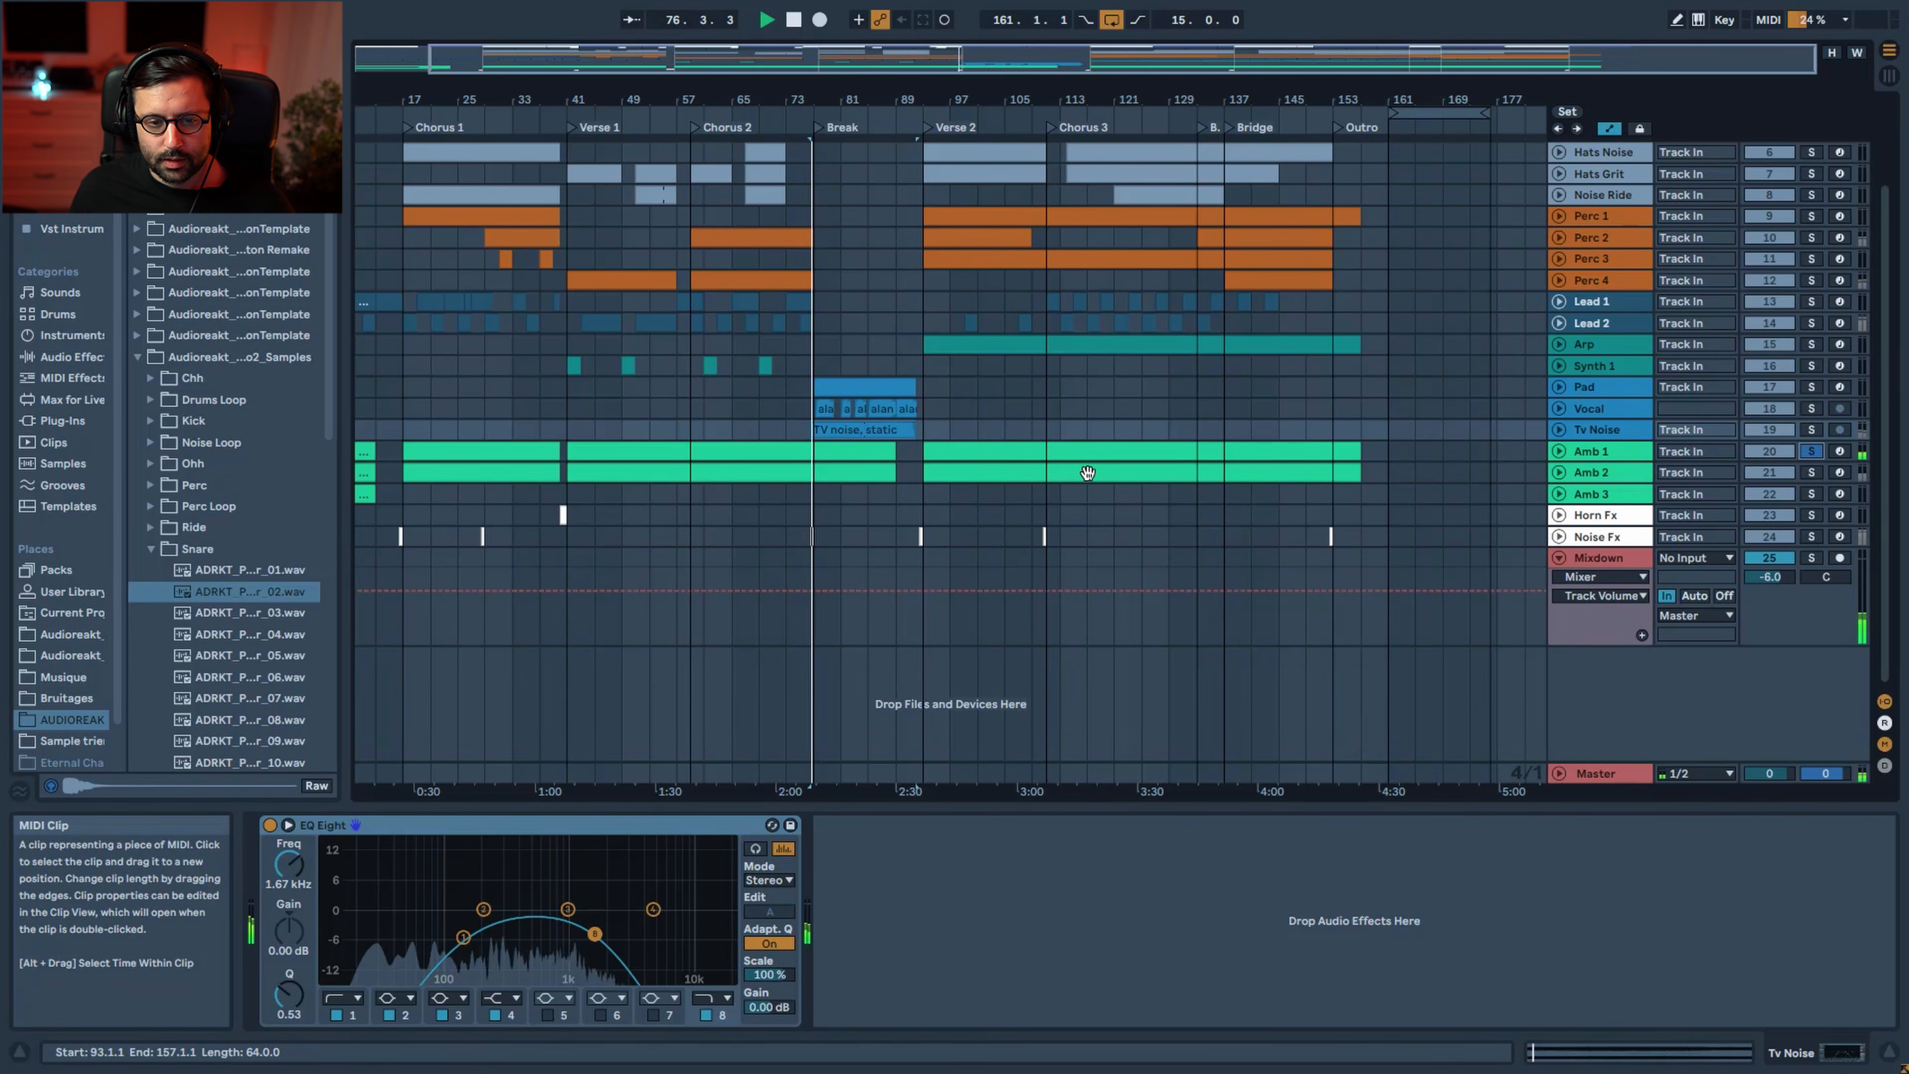
click(1597, 451)
key(space)
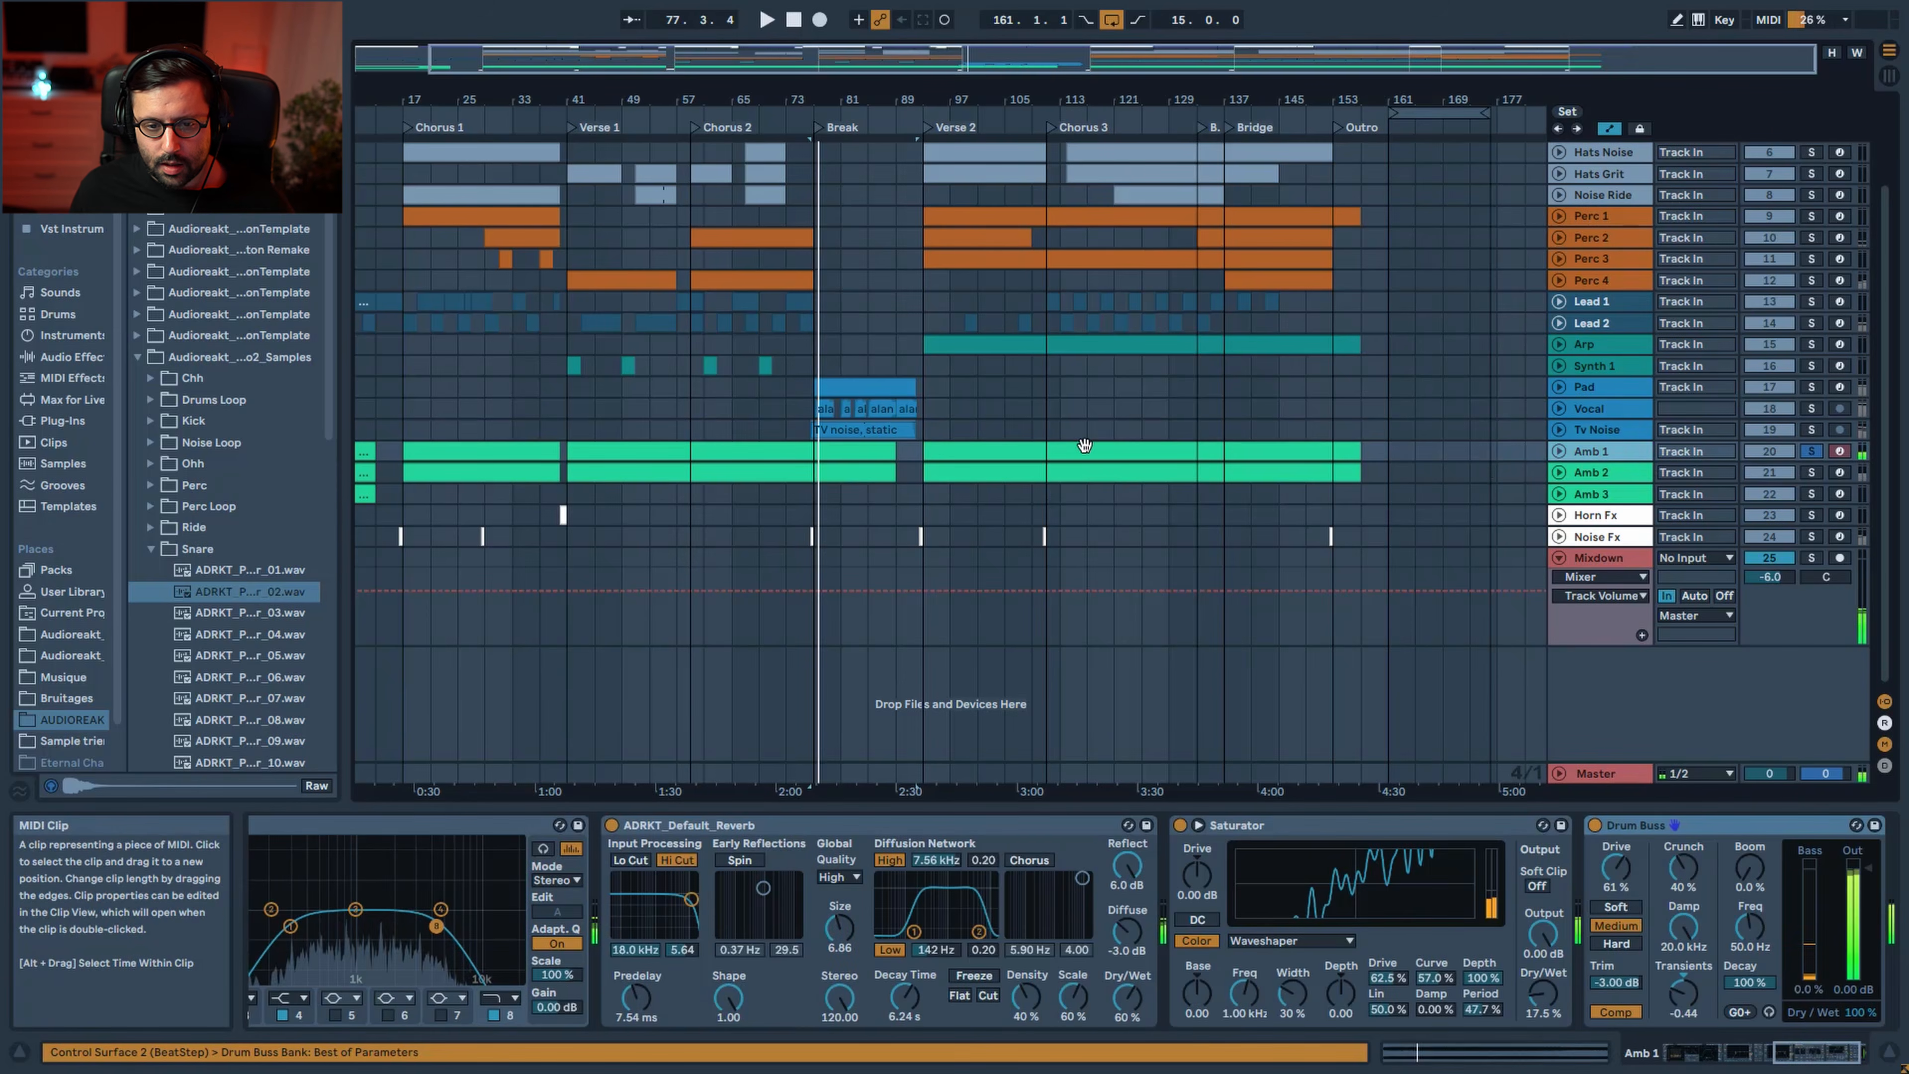
click(1085, 446)
key(space)
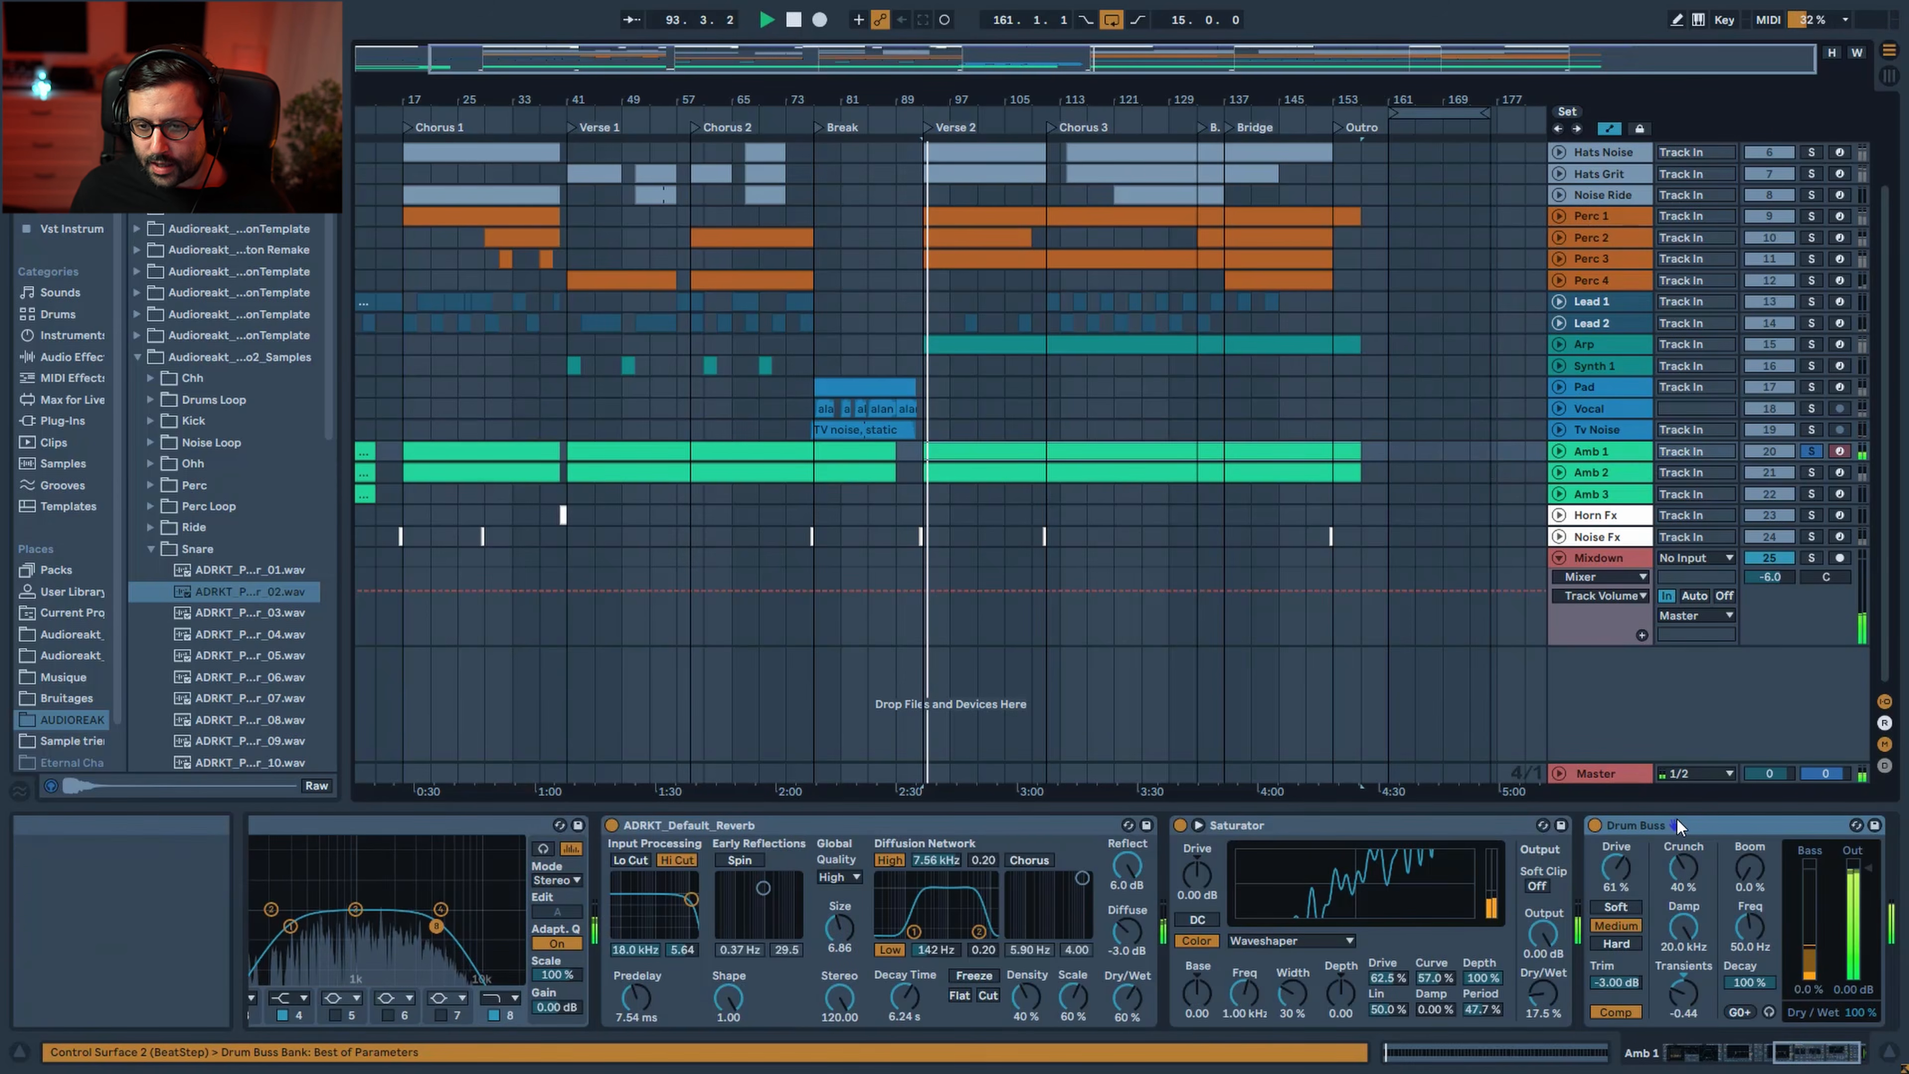
Unfold the Amb 1 track and open its Verse 2 clip to examine the MIDI notes
drag(1819, 1061, 1834, 1060)
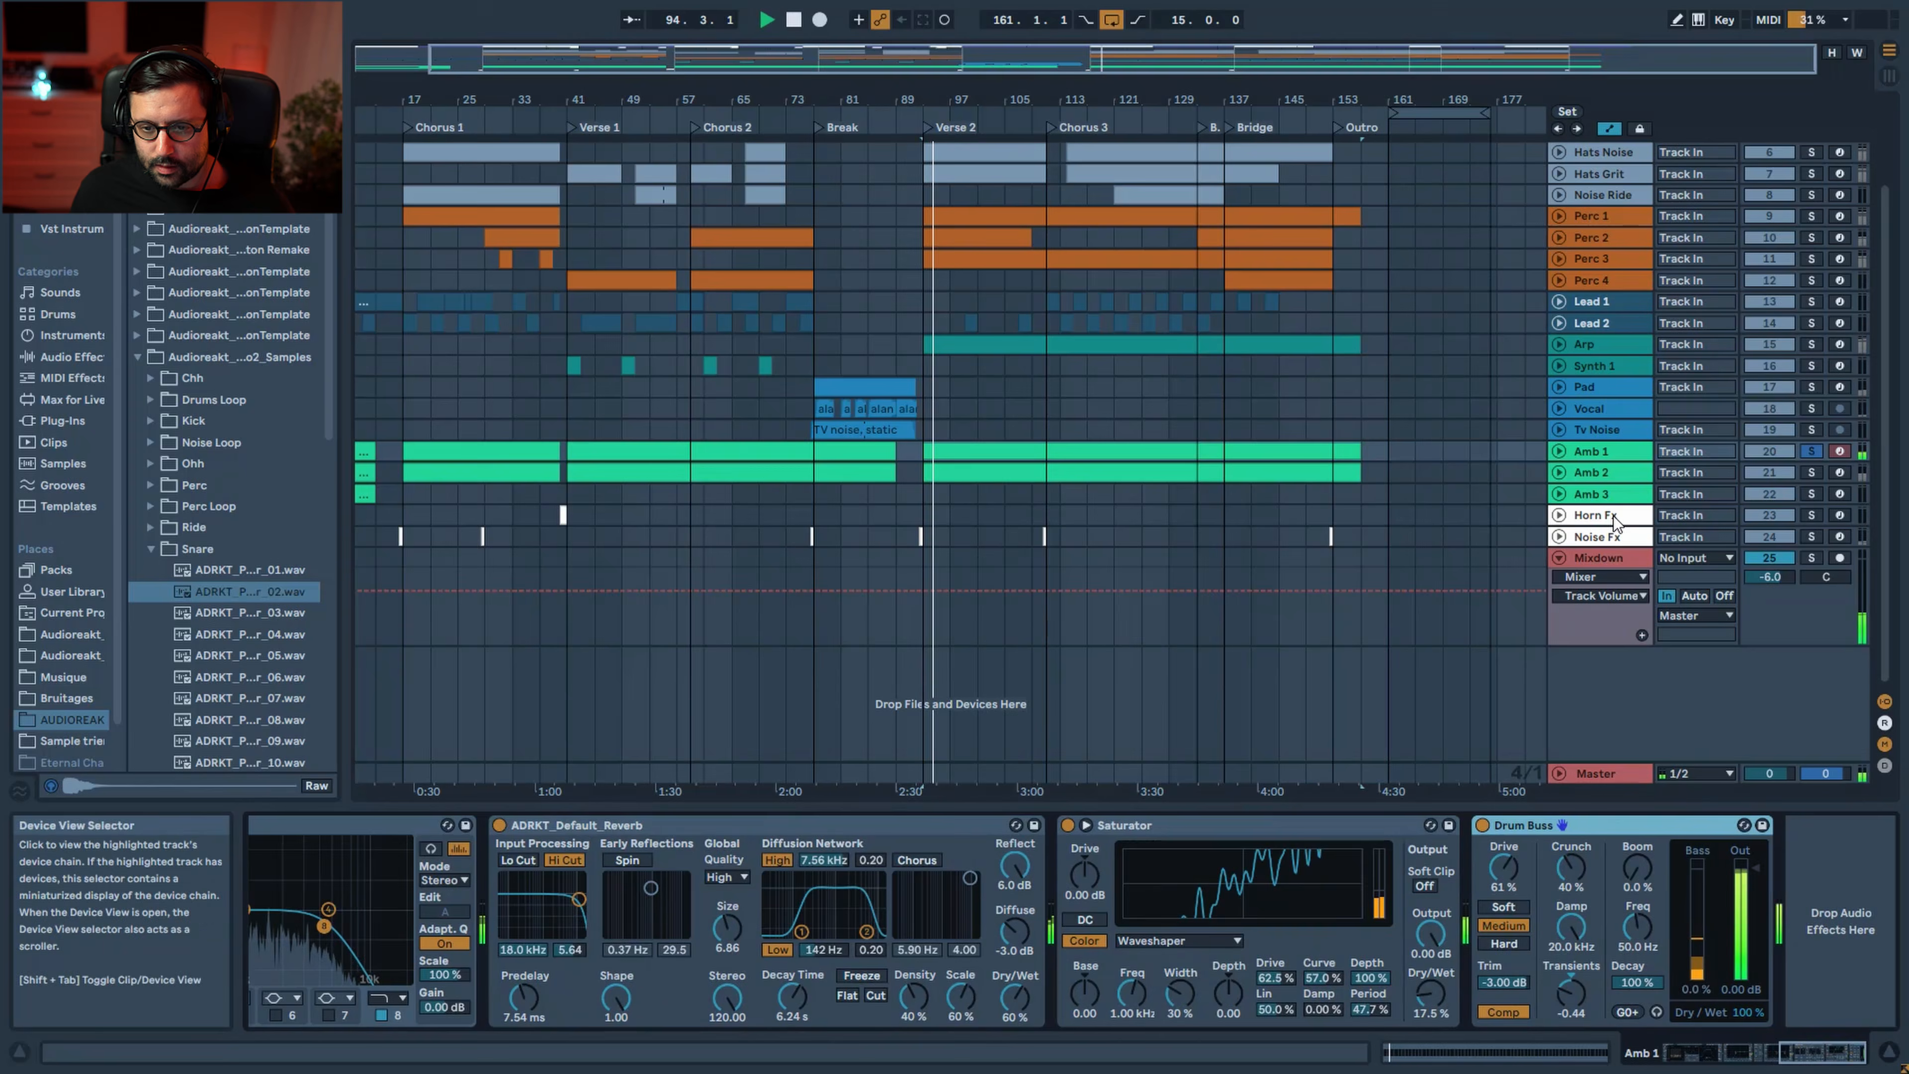
click(1559, 452)
double_click(965, 445)
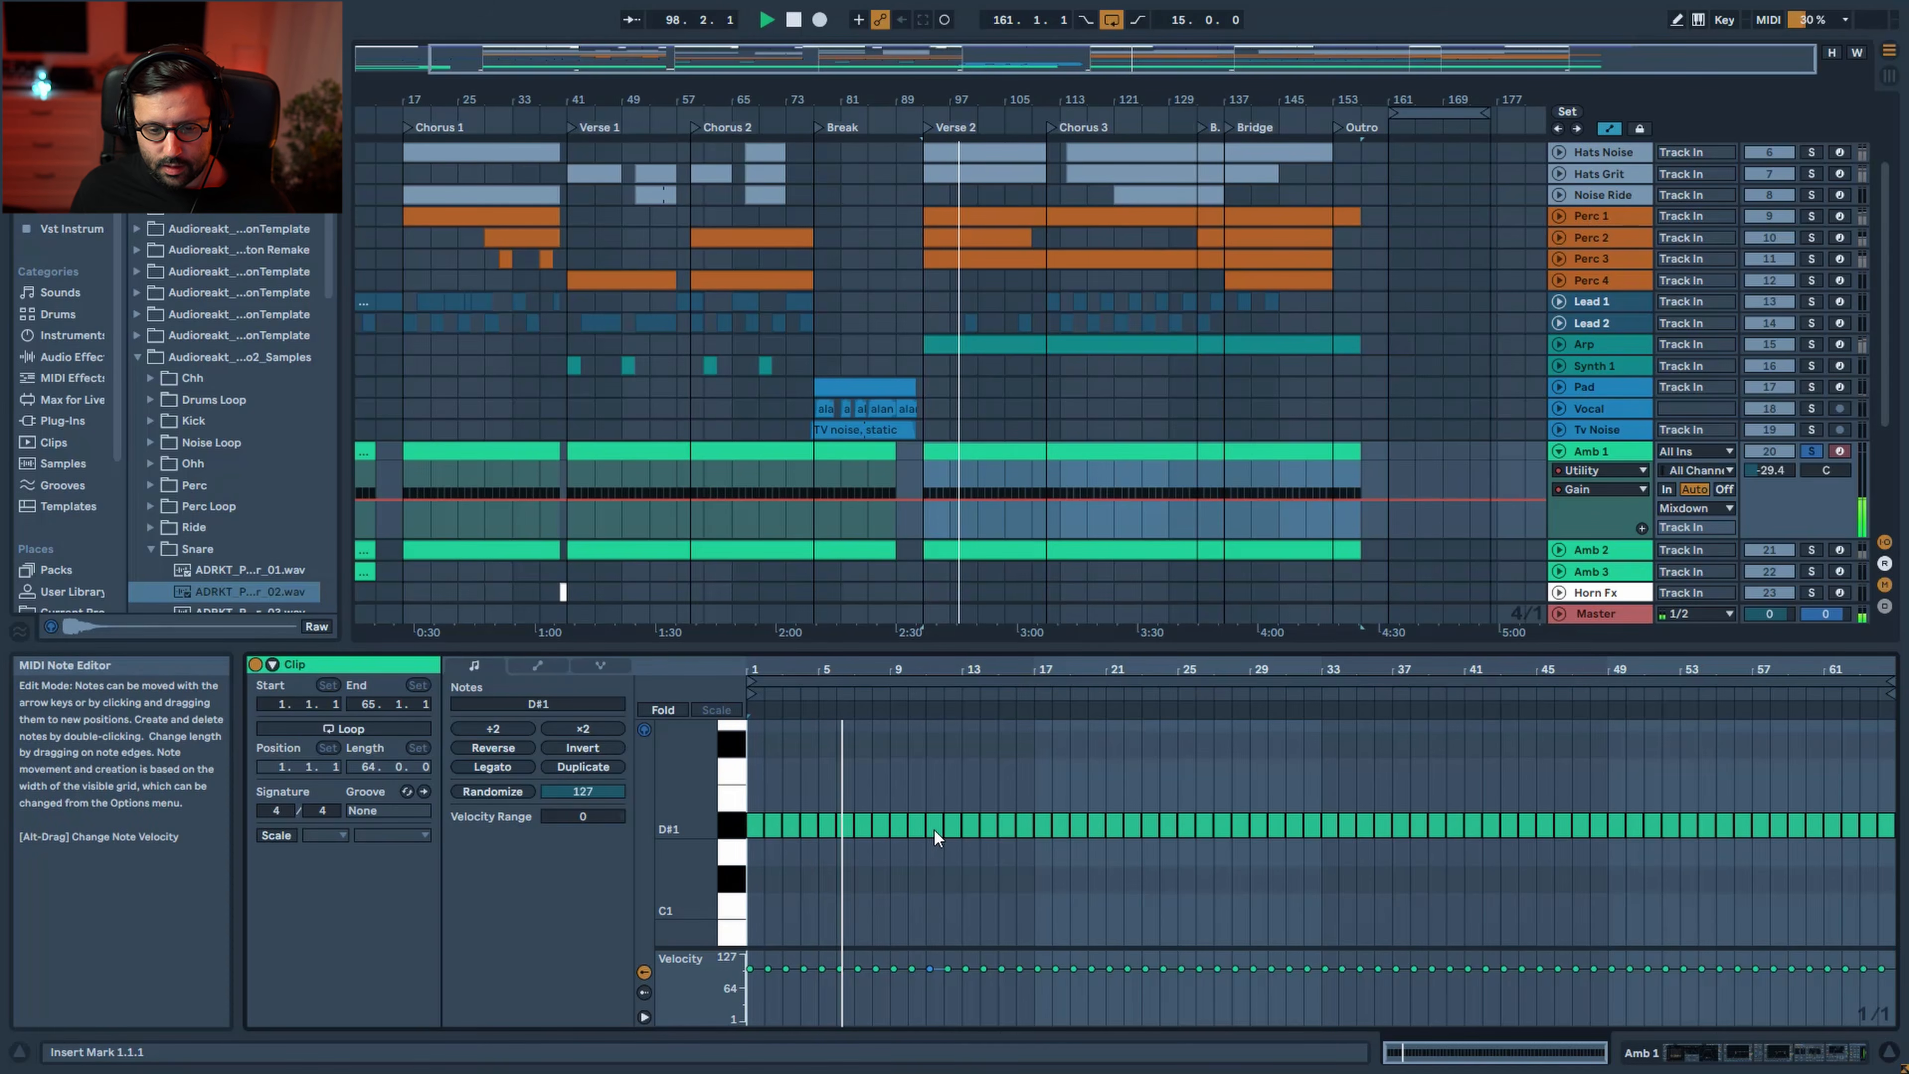
Return to Amb 1's device chain, bypass the effects after the Wavetable and play the raw synth sound
click(1796, 1050)
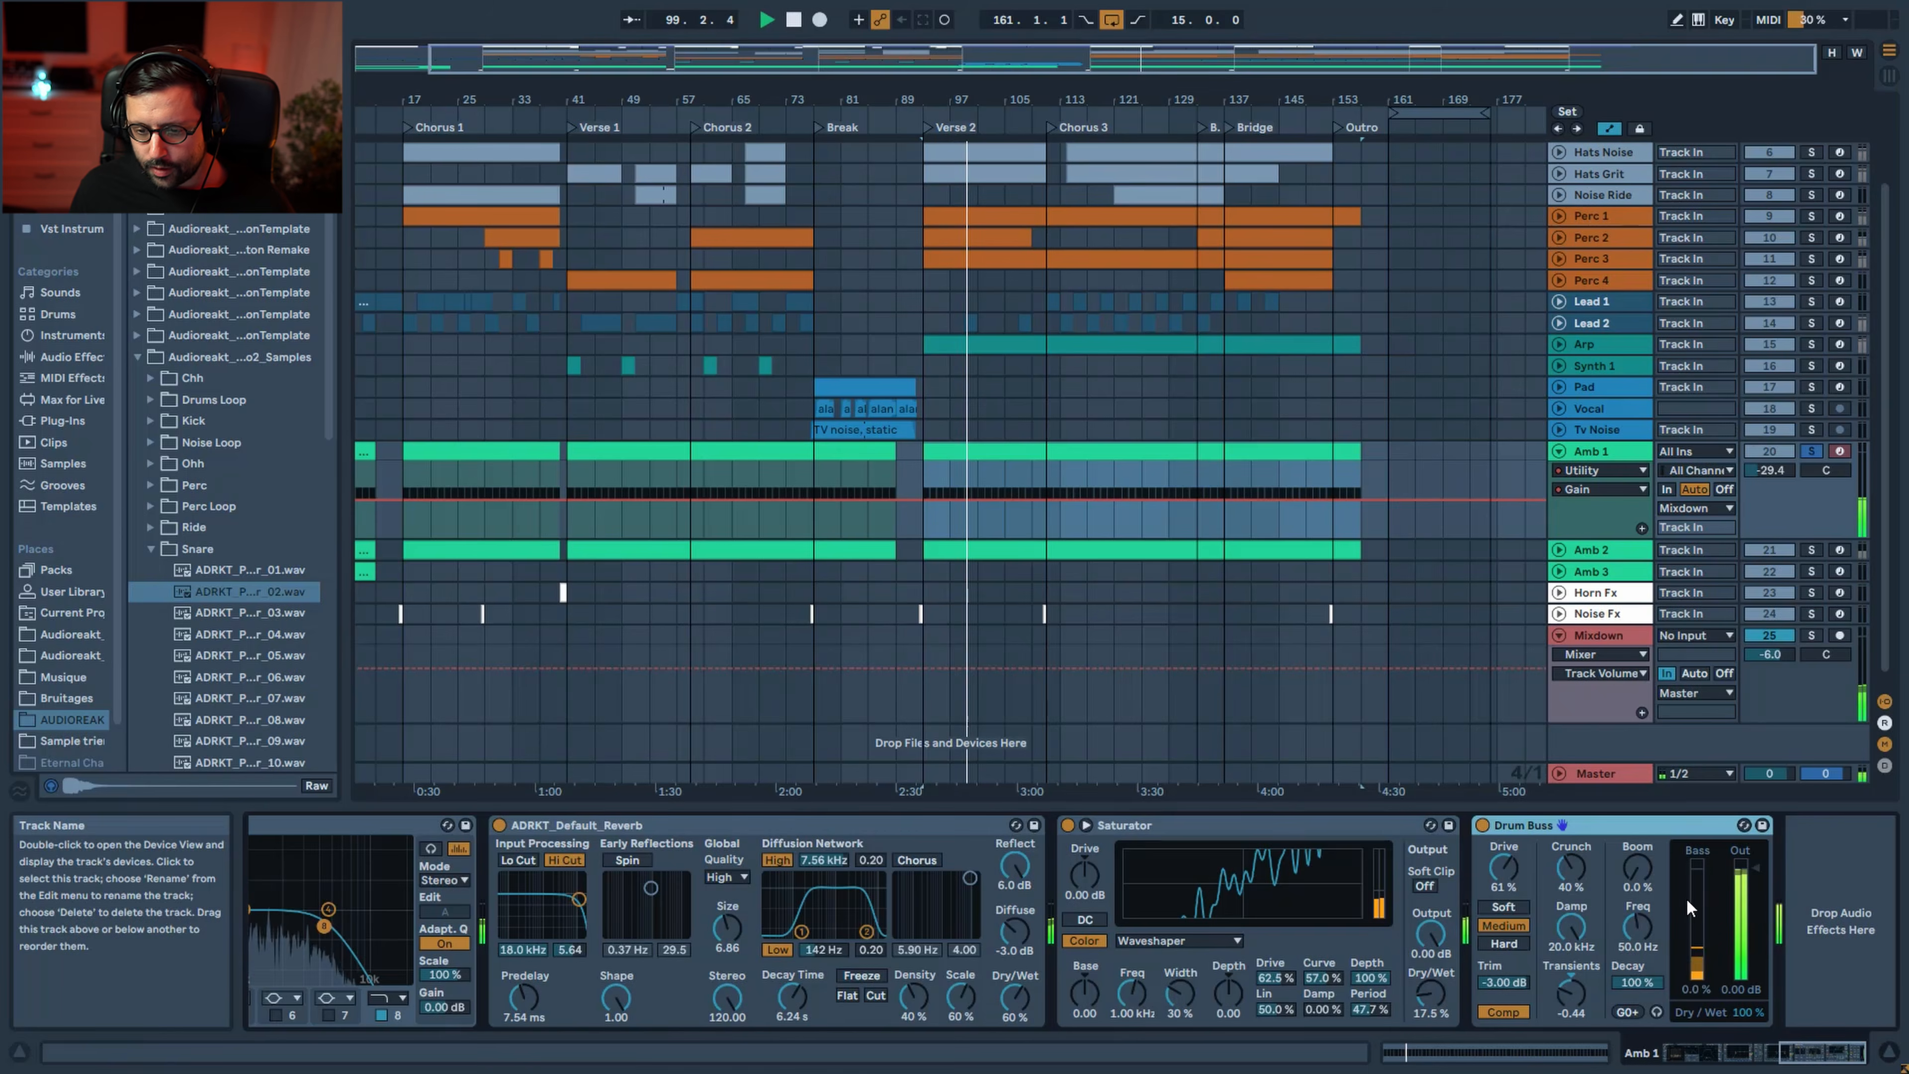
drag(1775, 1062, 1682, 1057)
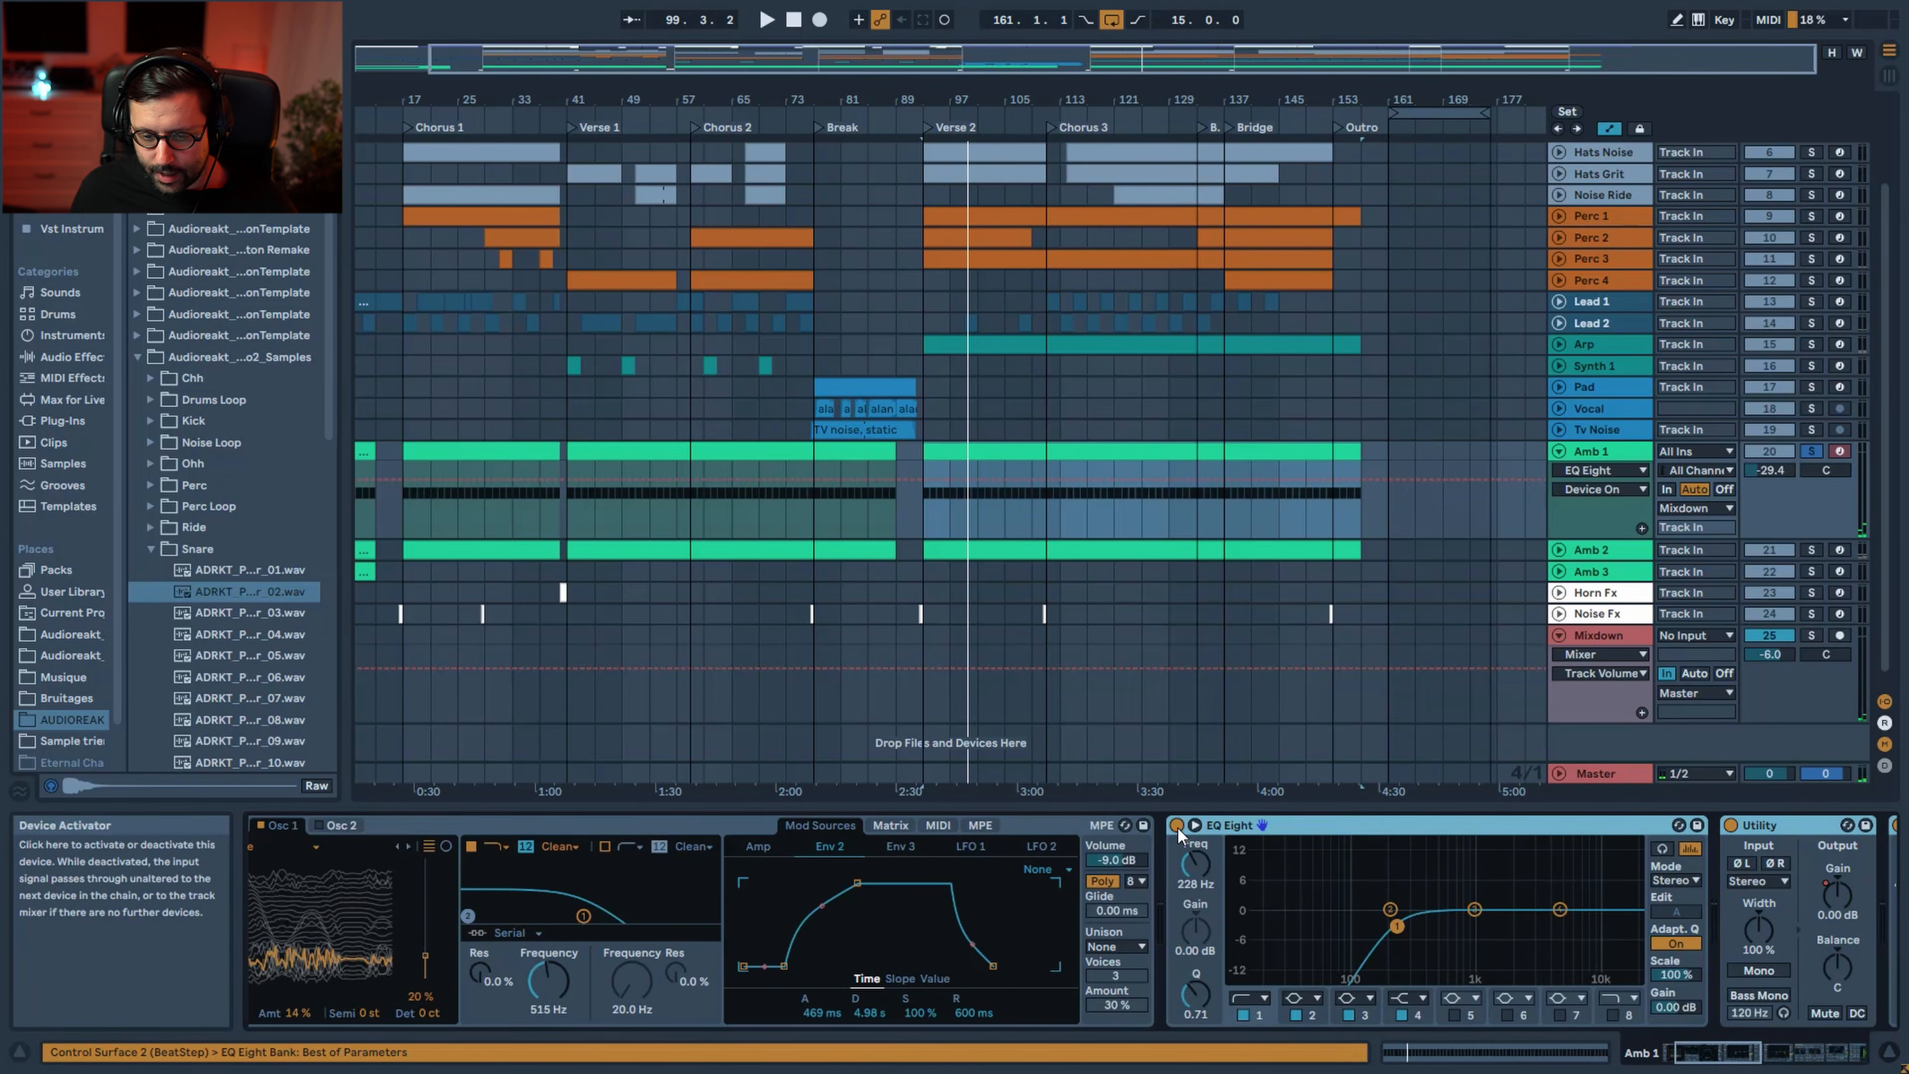
click(1176, 825)
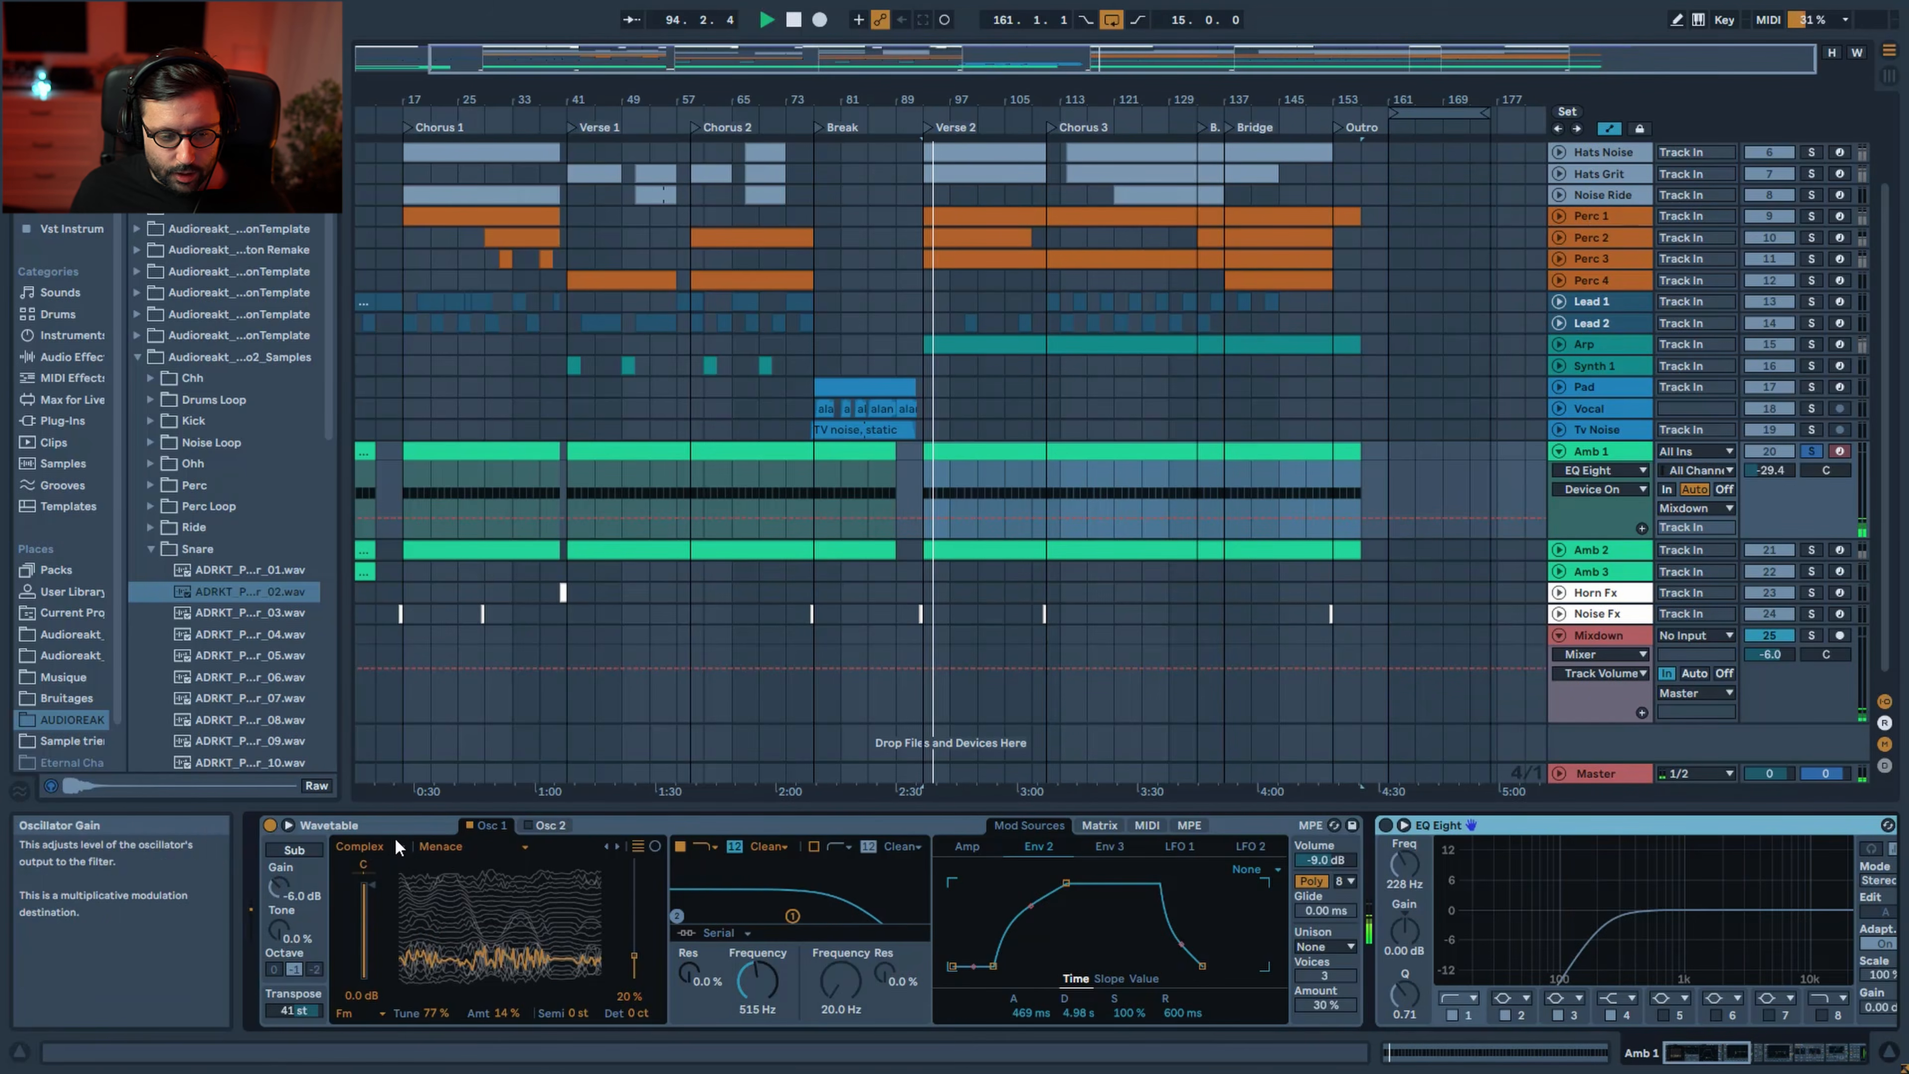
key(space)
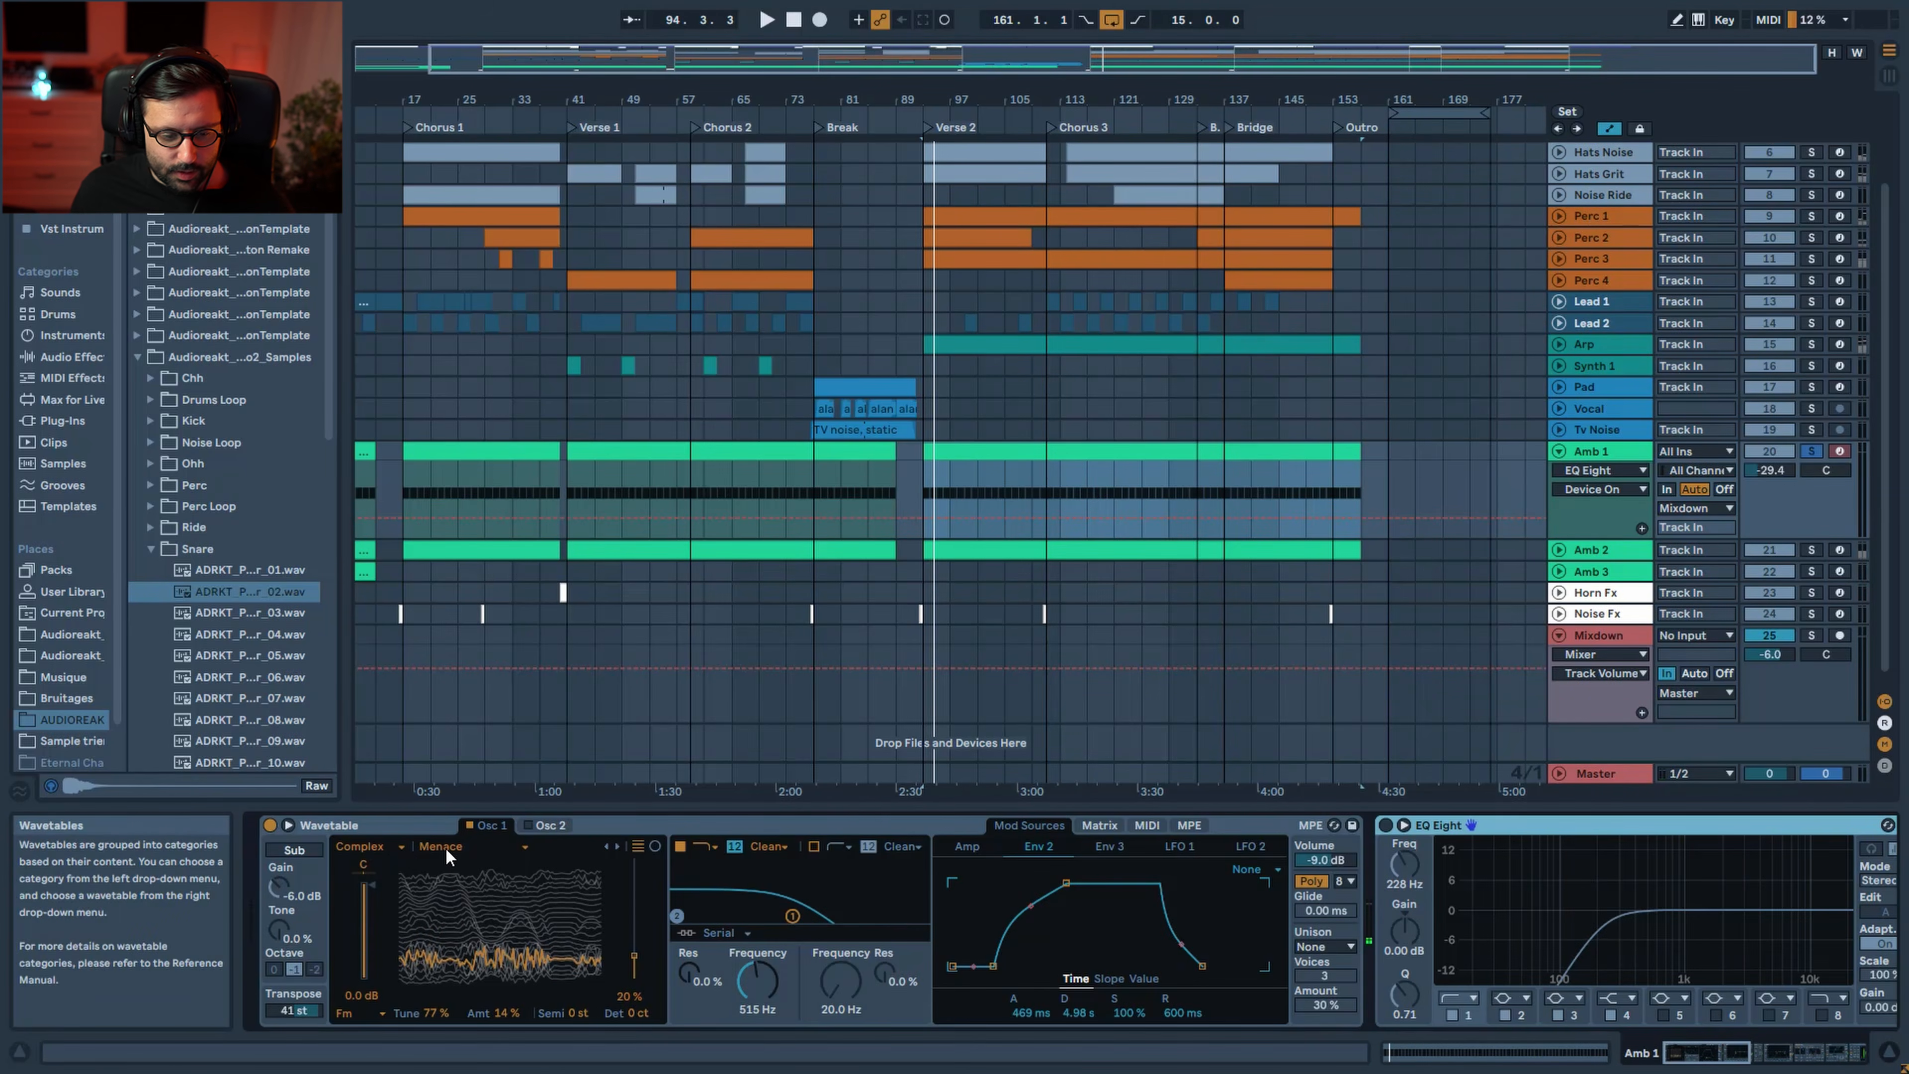
Compare Amb 1's Wavetable with the Osc 1 effect set to None and Fm, and view its modulation matrix
click(340, 1013)
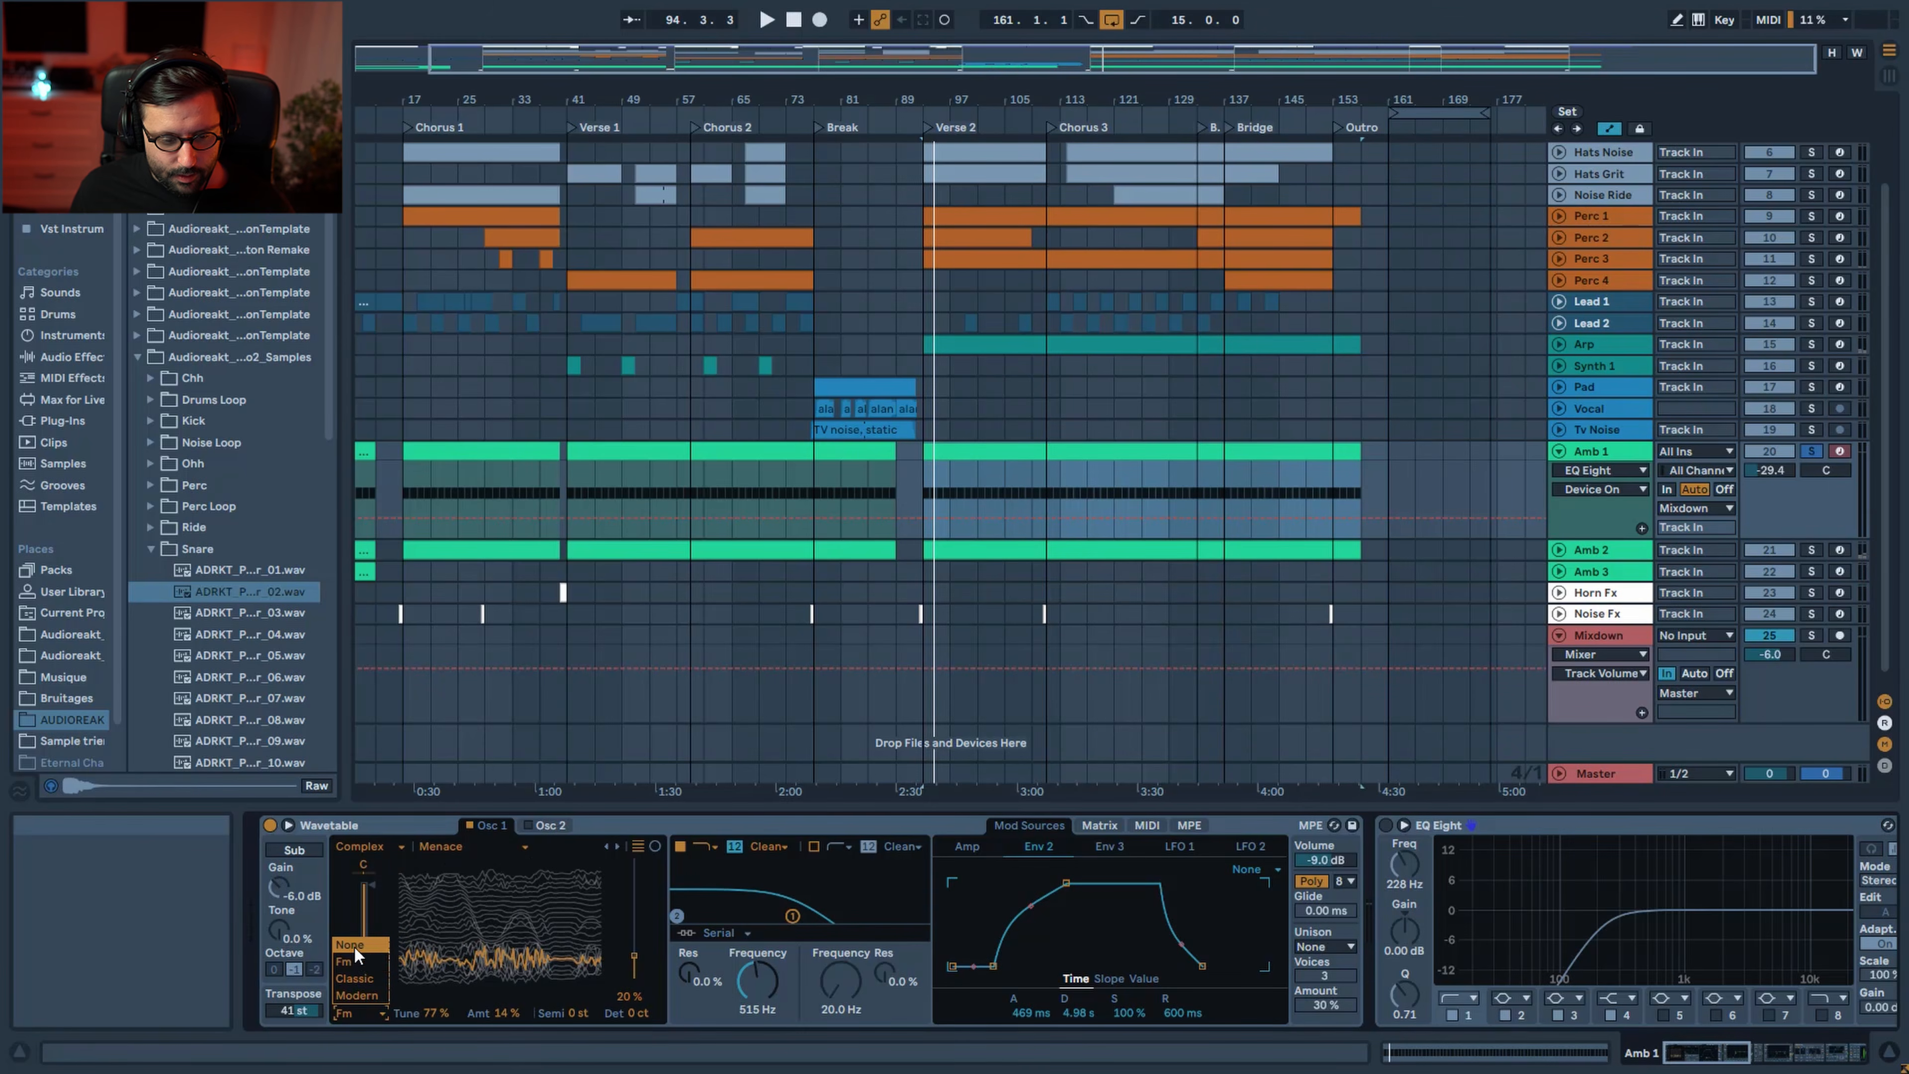
click(354, 946)
key(space)
click(368, 1013)
click(362, 964)
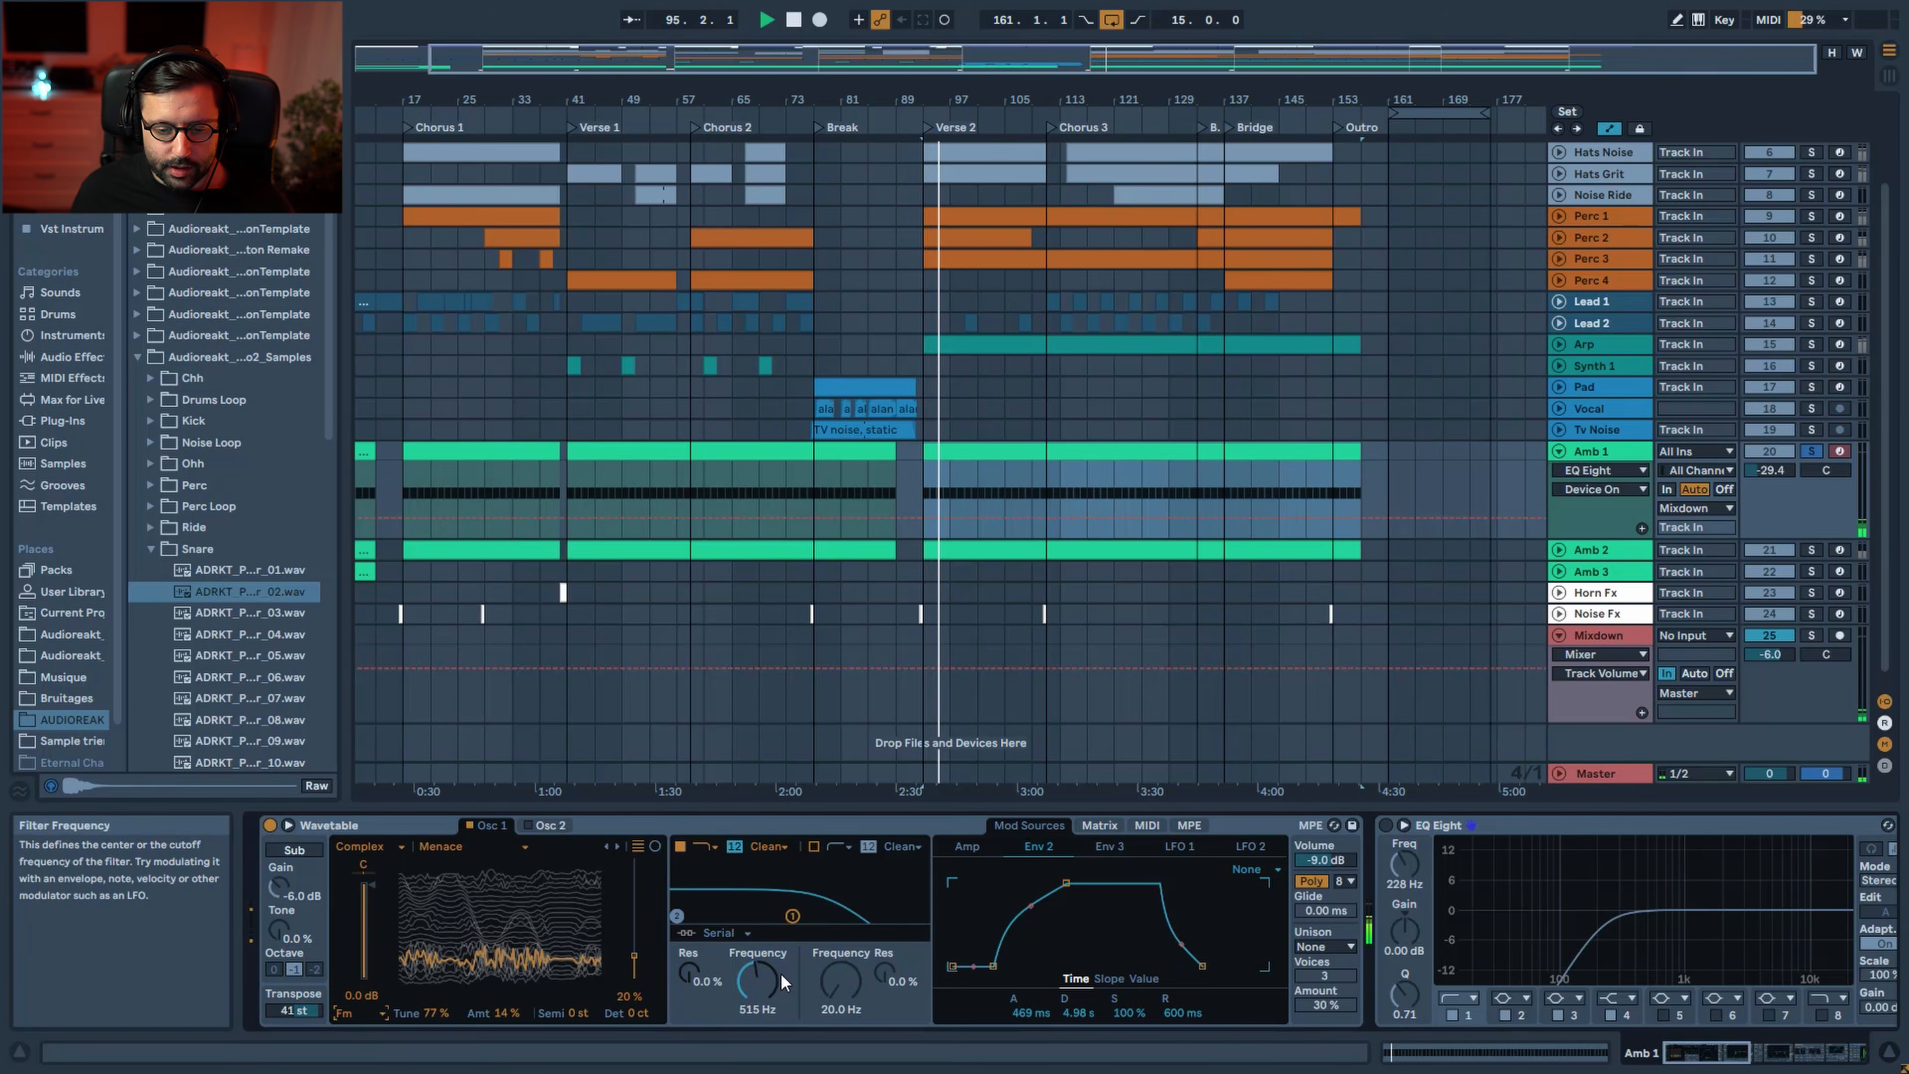
key(space)
key(space)
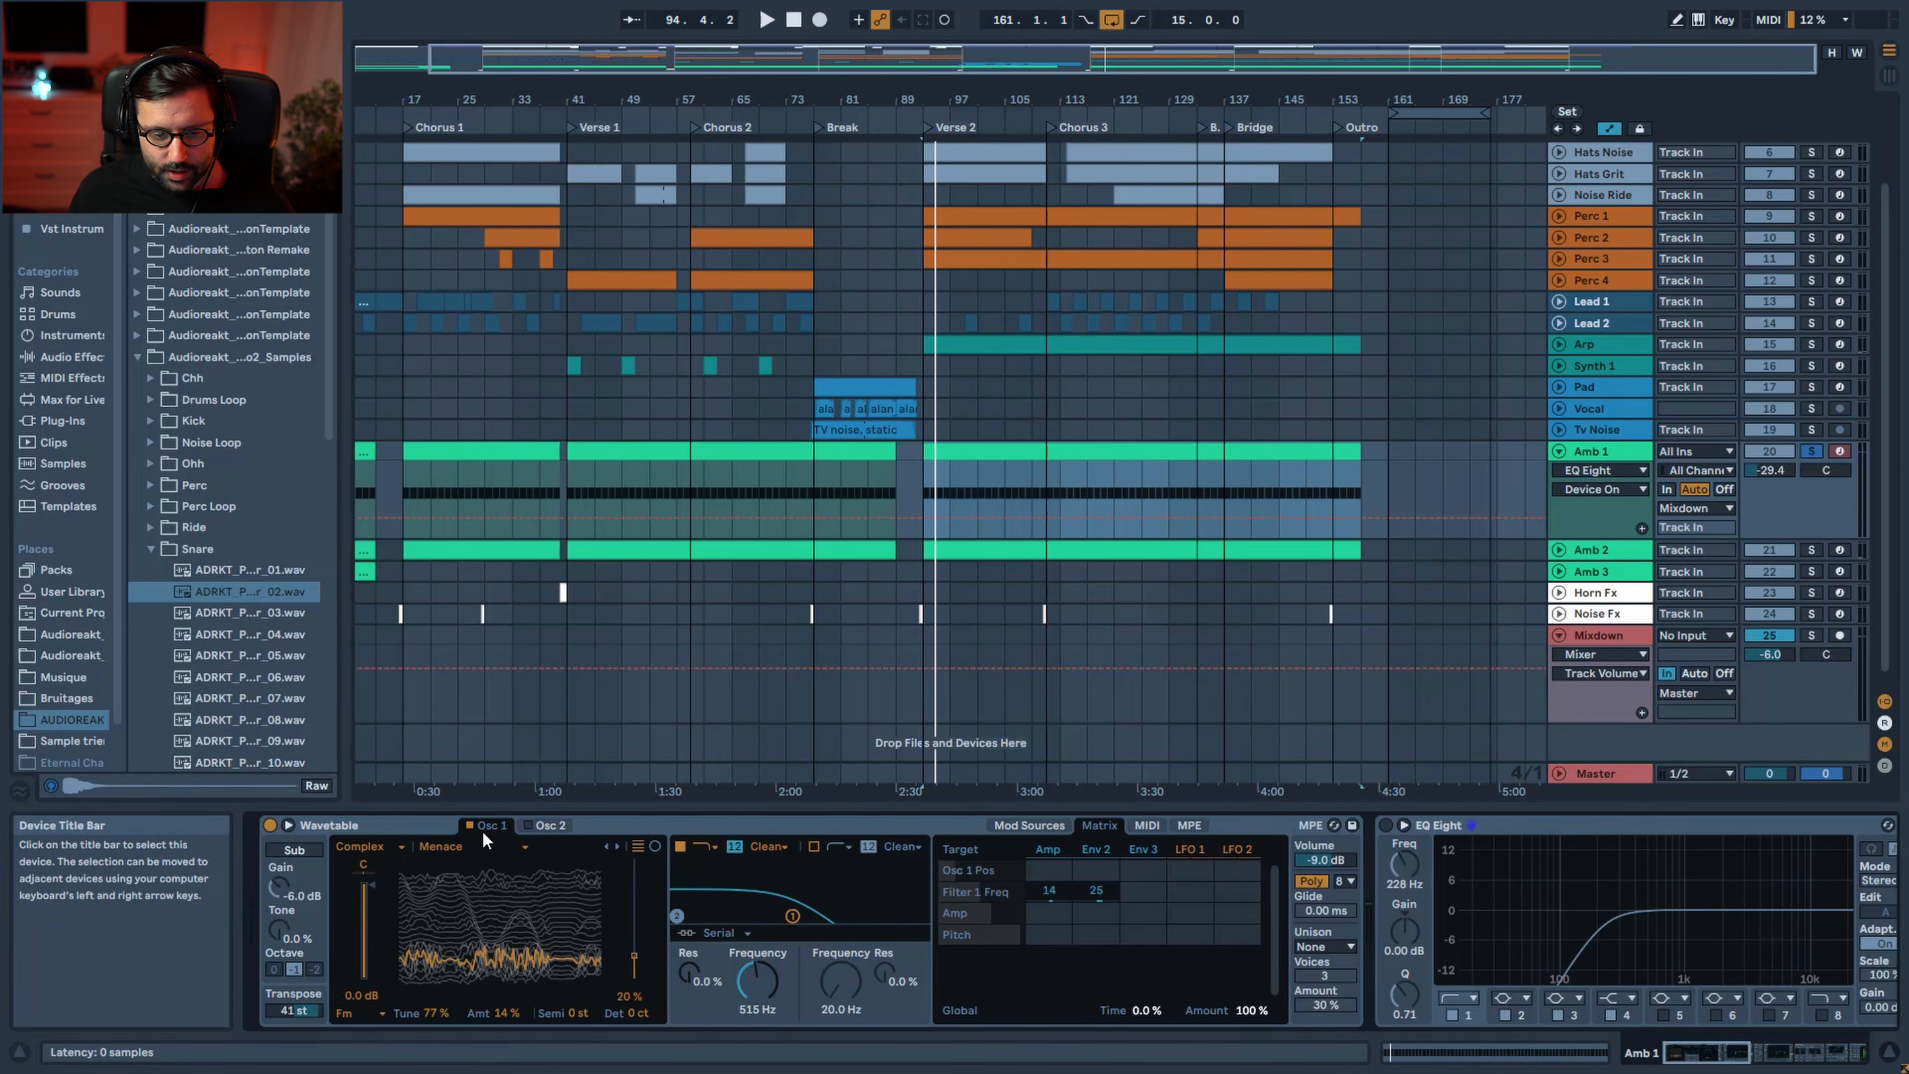
Switch on Amb 1's first EQ Eight, Utility, second EQ Eight and ADRKT_Default_Reverb one after another during playback
drag(1683, 1053, 1726, 1054)
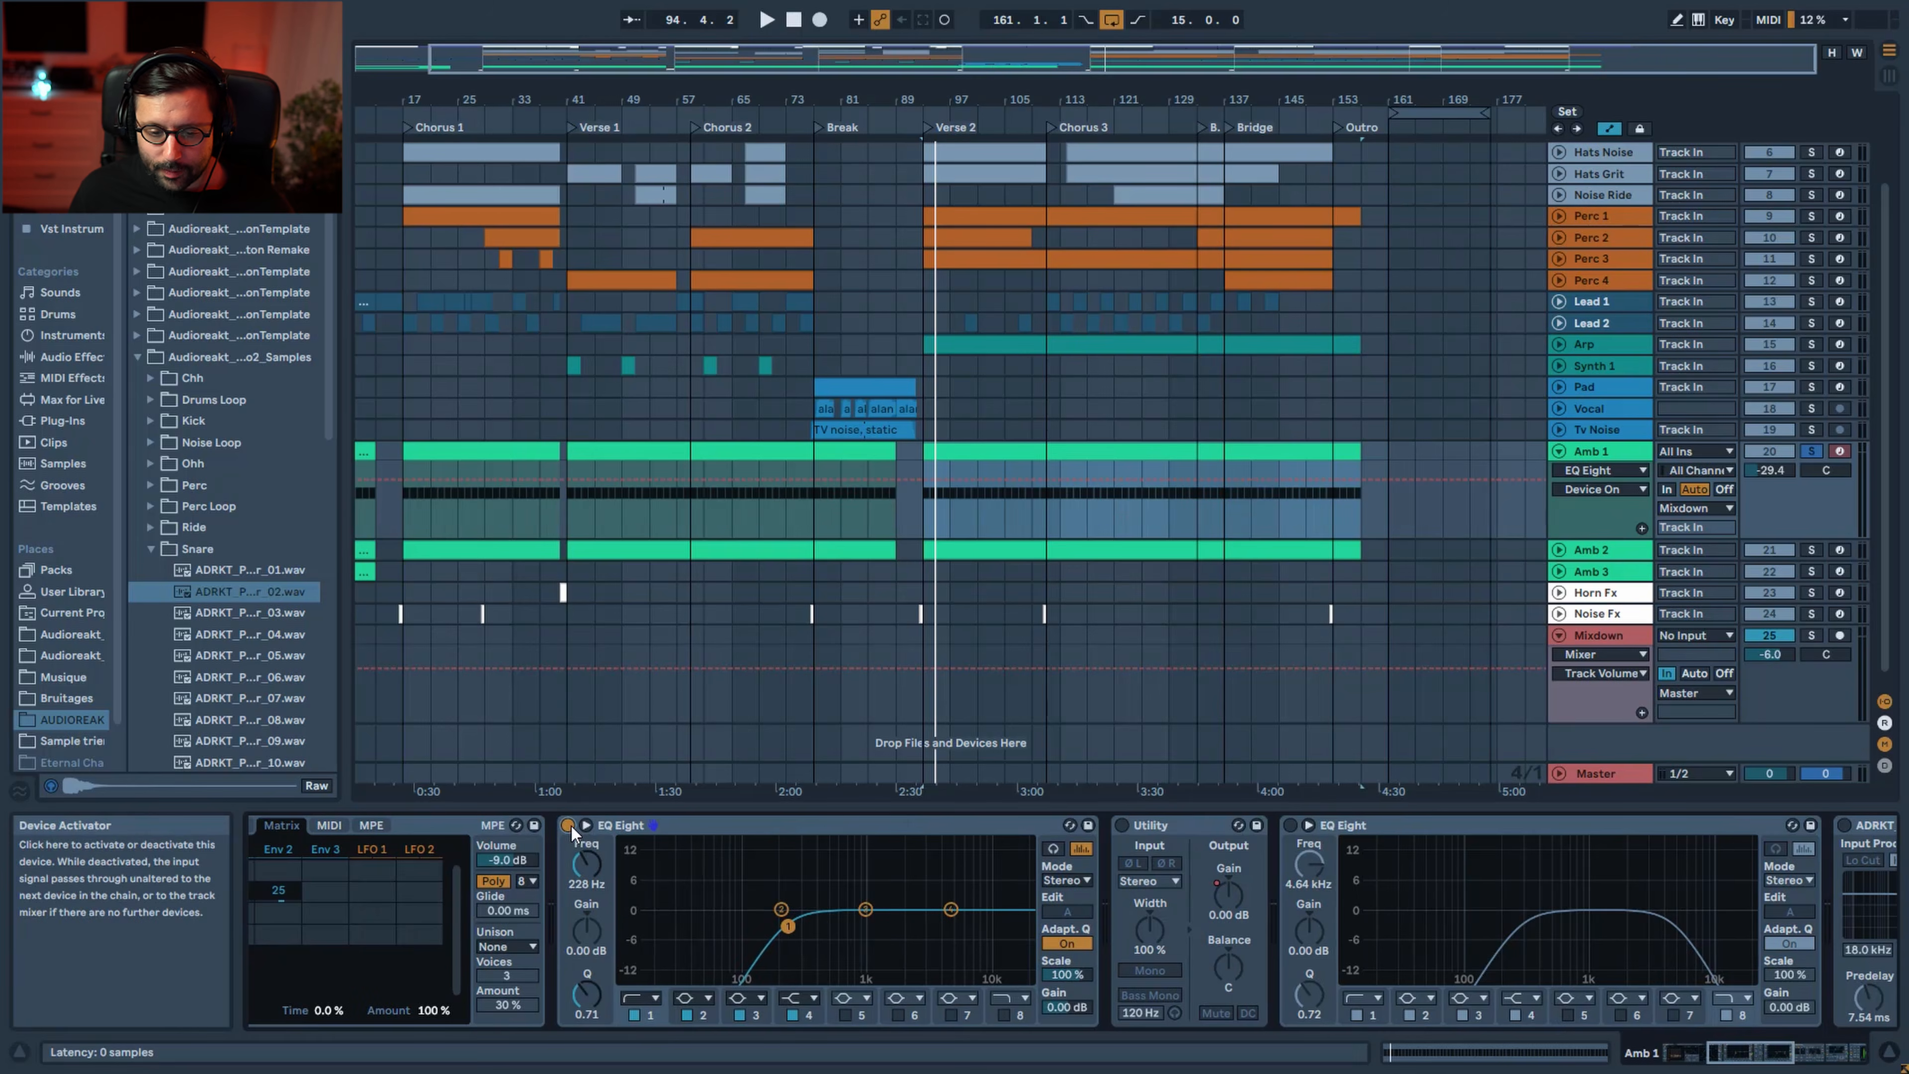
key(space)
click(1120, 827)
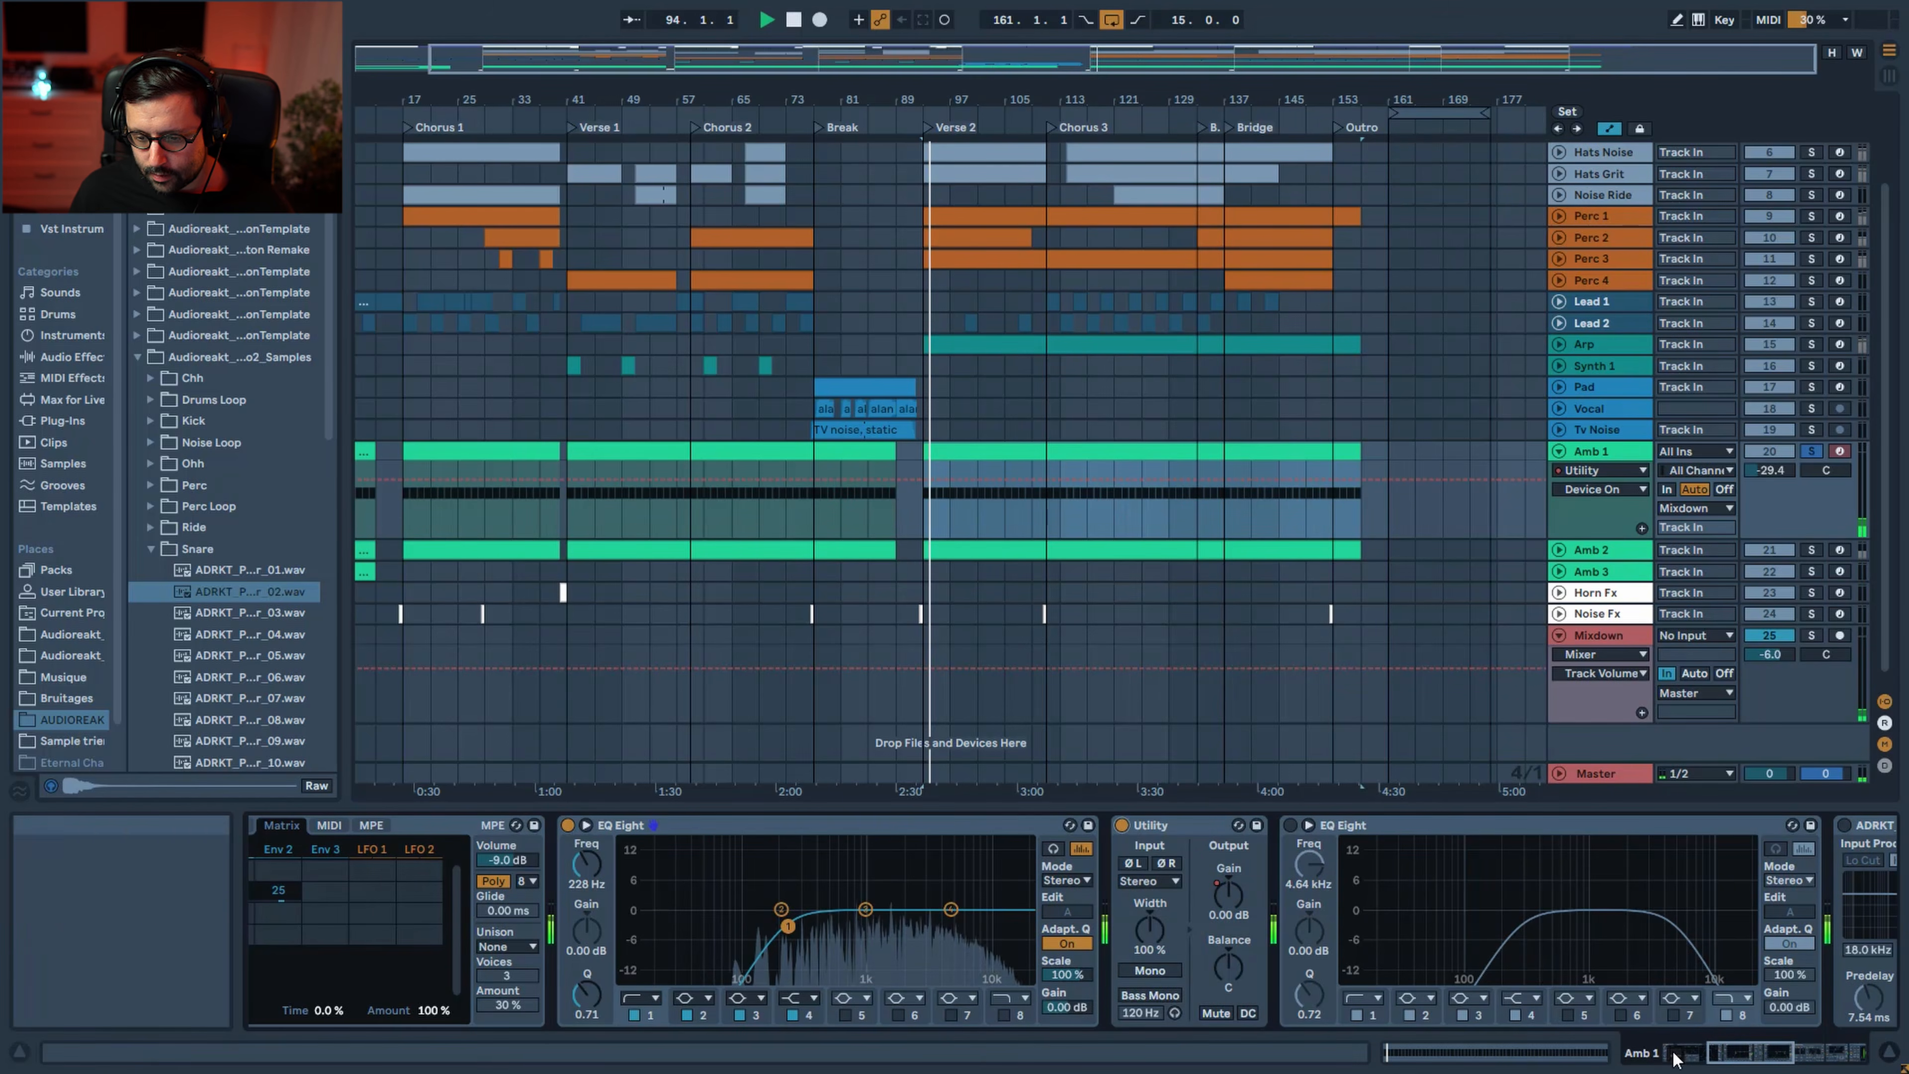
drag(1722, 1053, 1746, 1053)
click(828, 824)
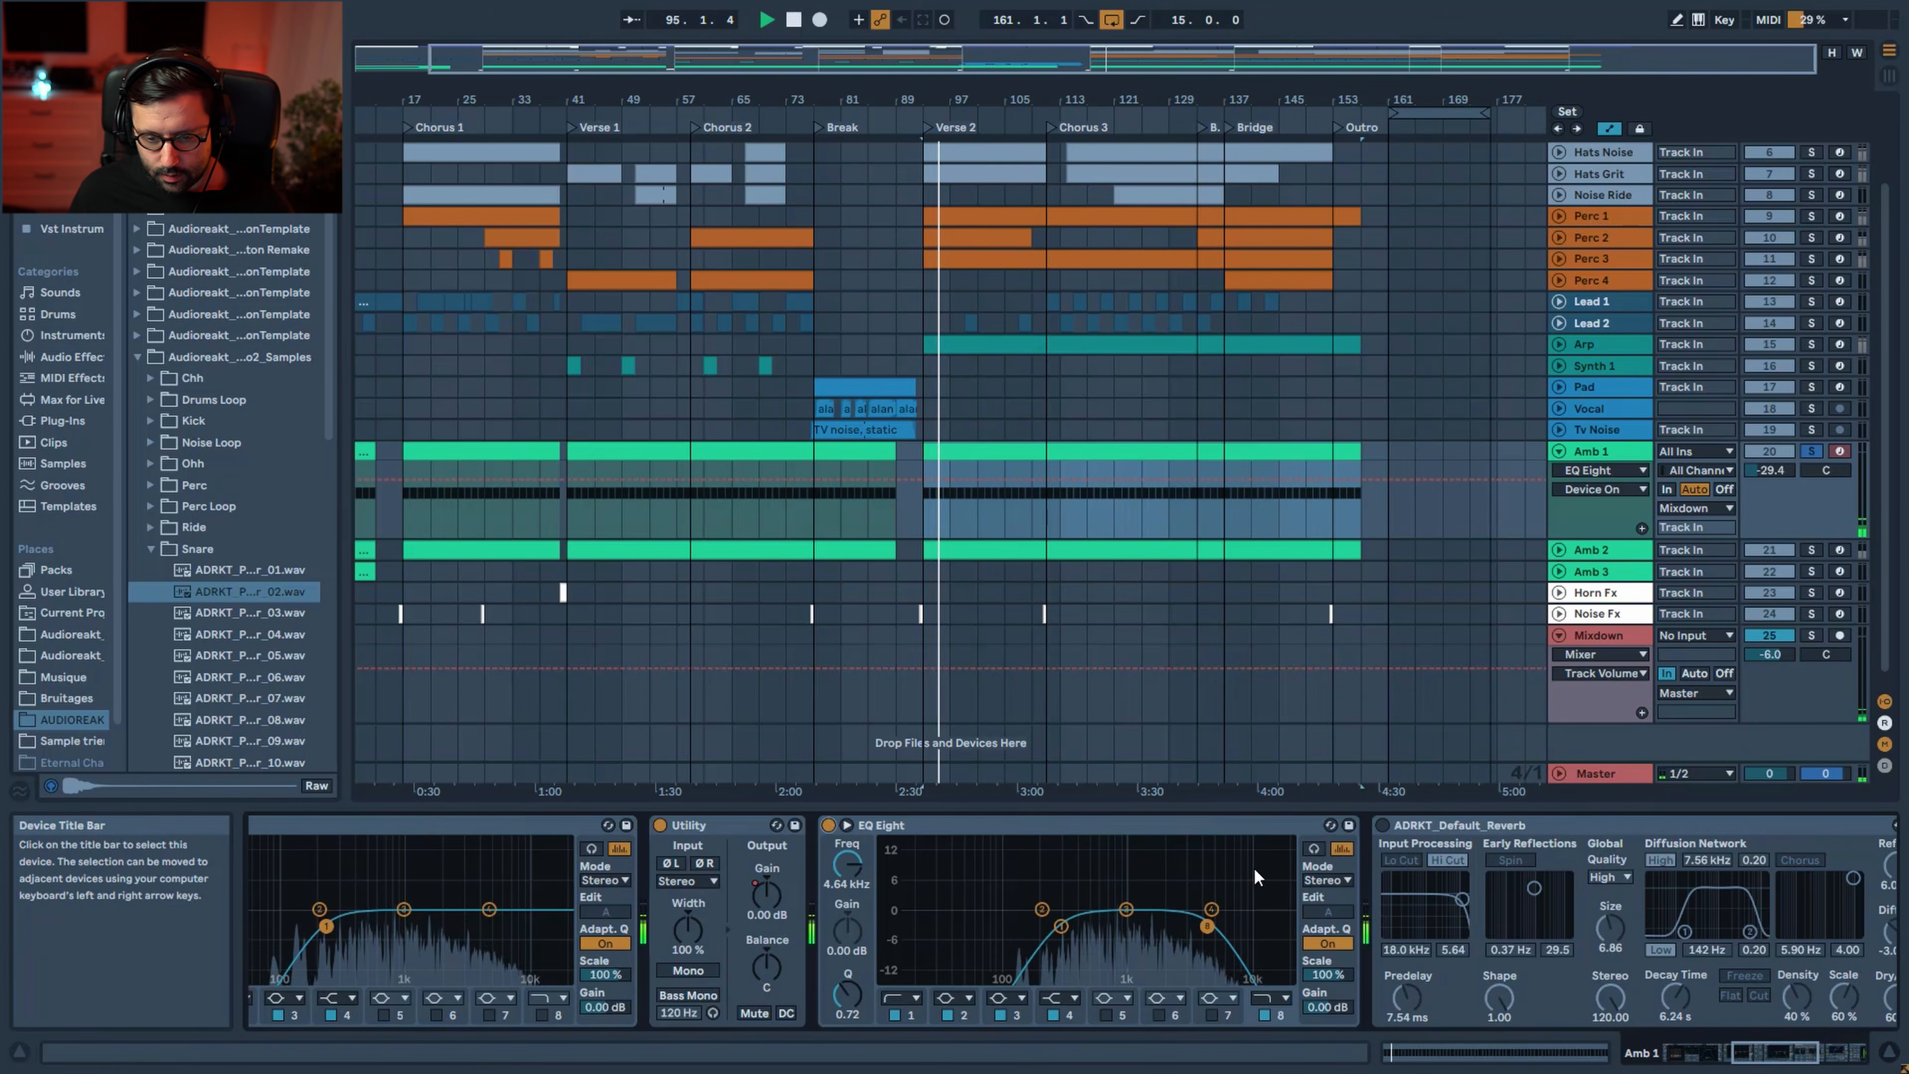
click(1382, 825)
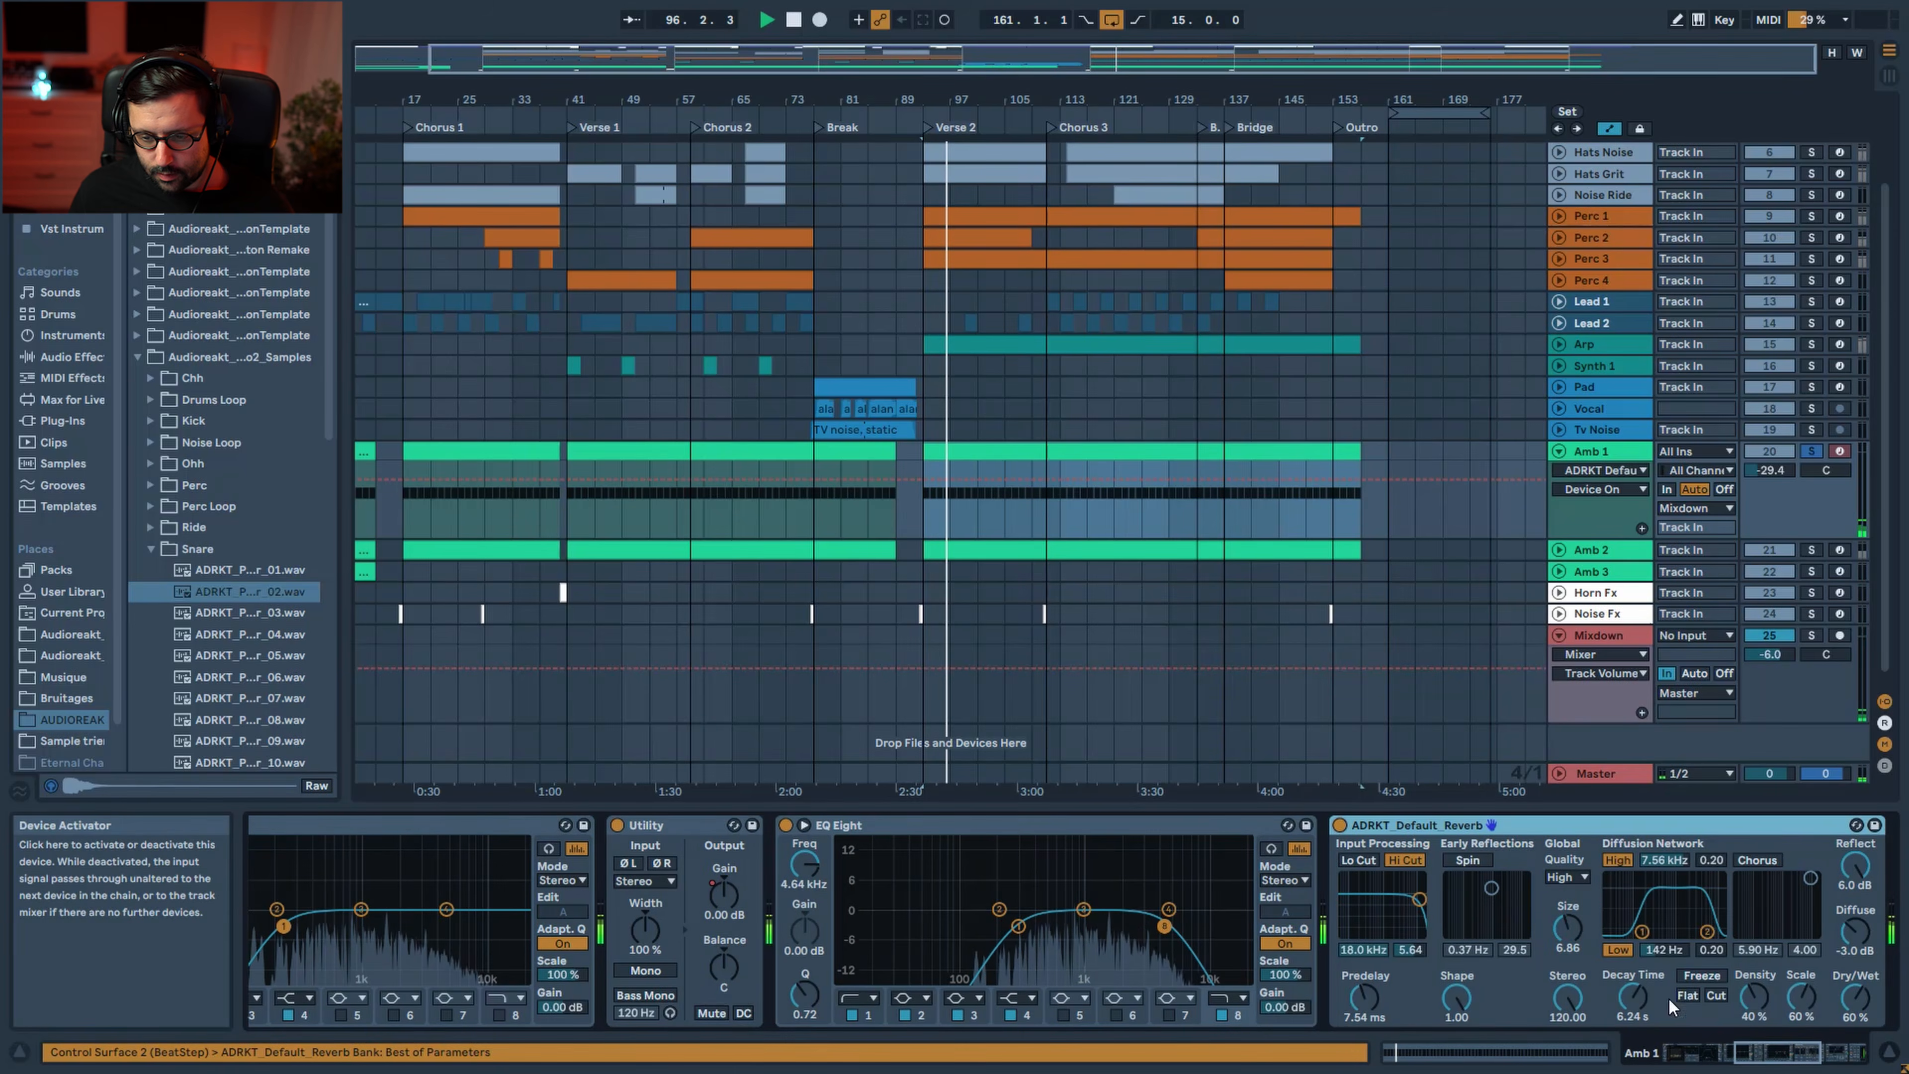
Switch on the Saturator and Drum Buss at the end of Amb 1's effect chain
drag(1778, 1054, 1811, 1055)
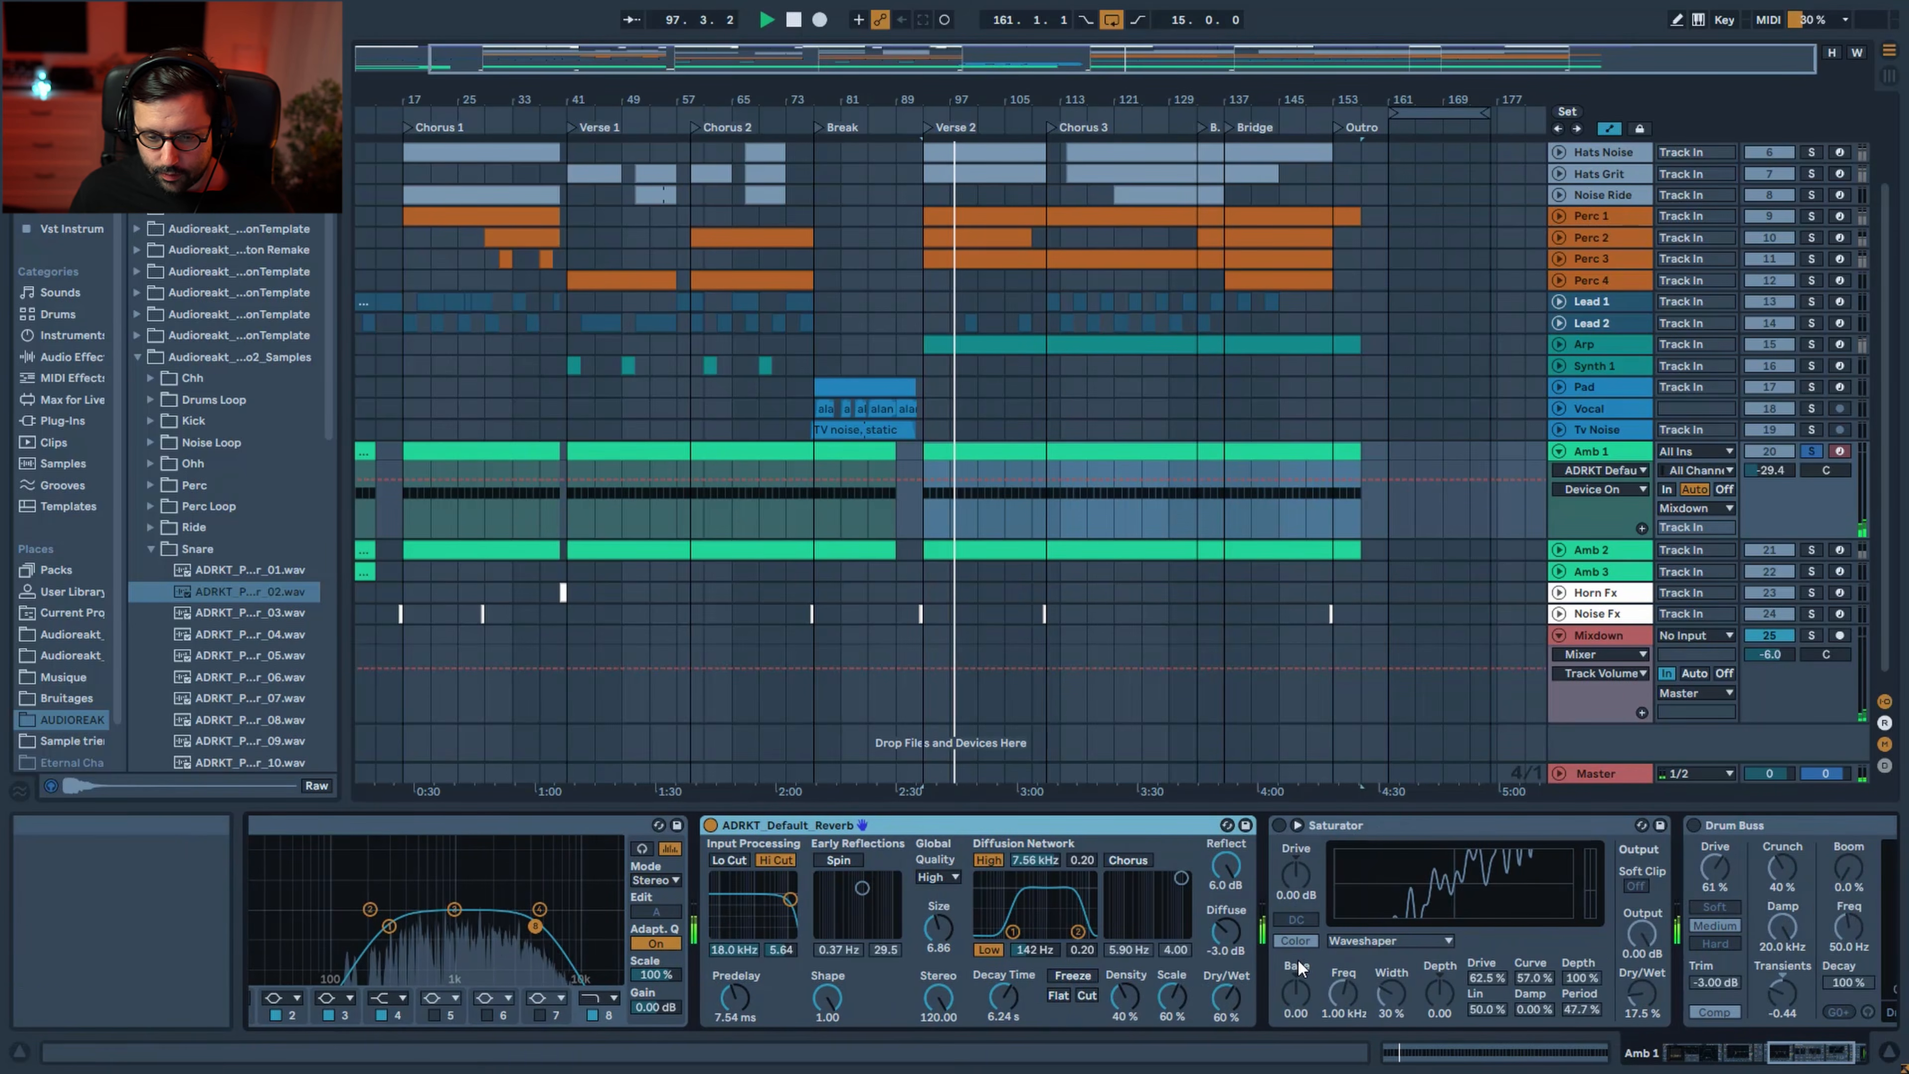
click(1279, 825)
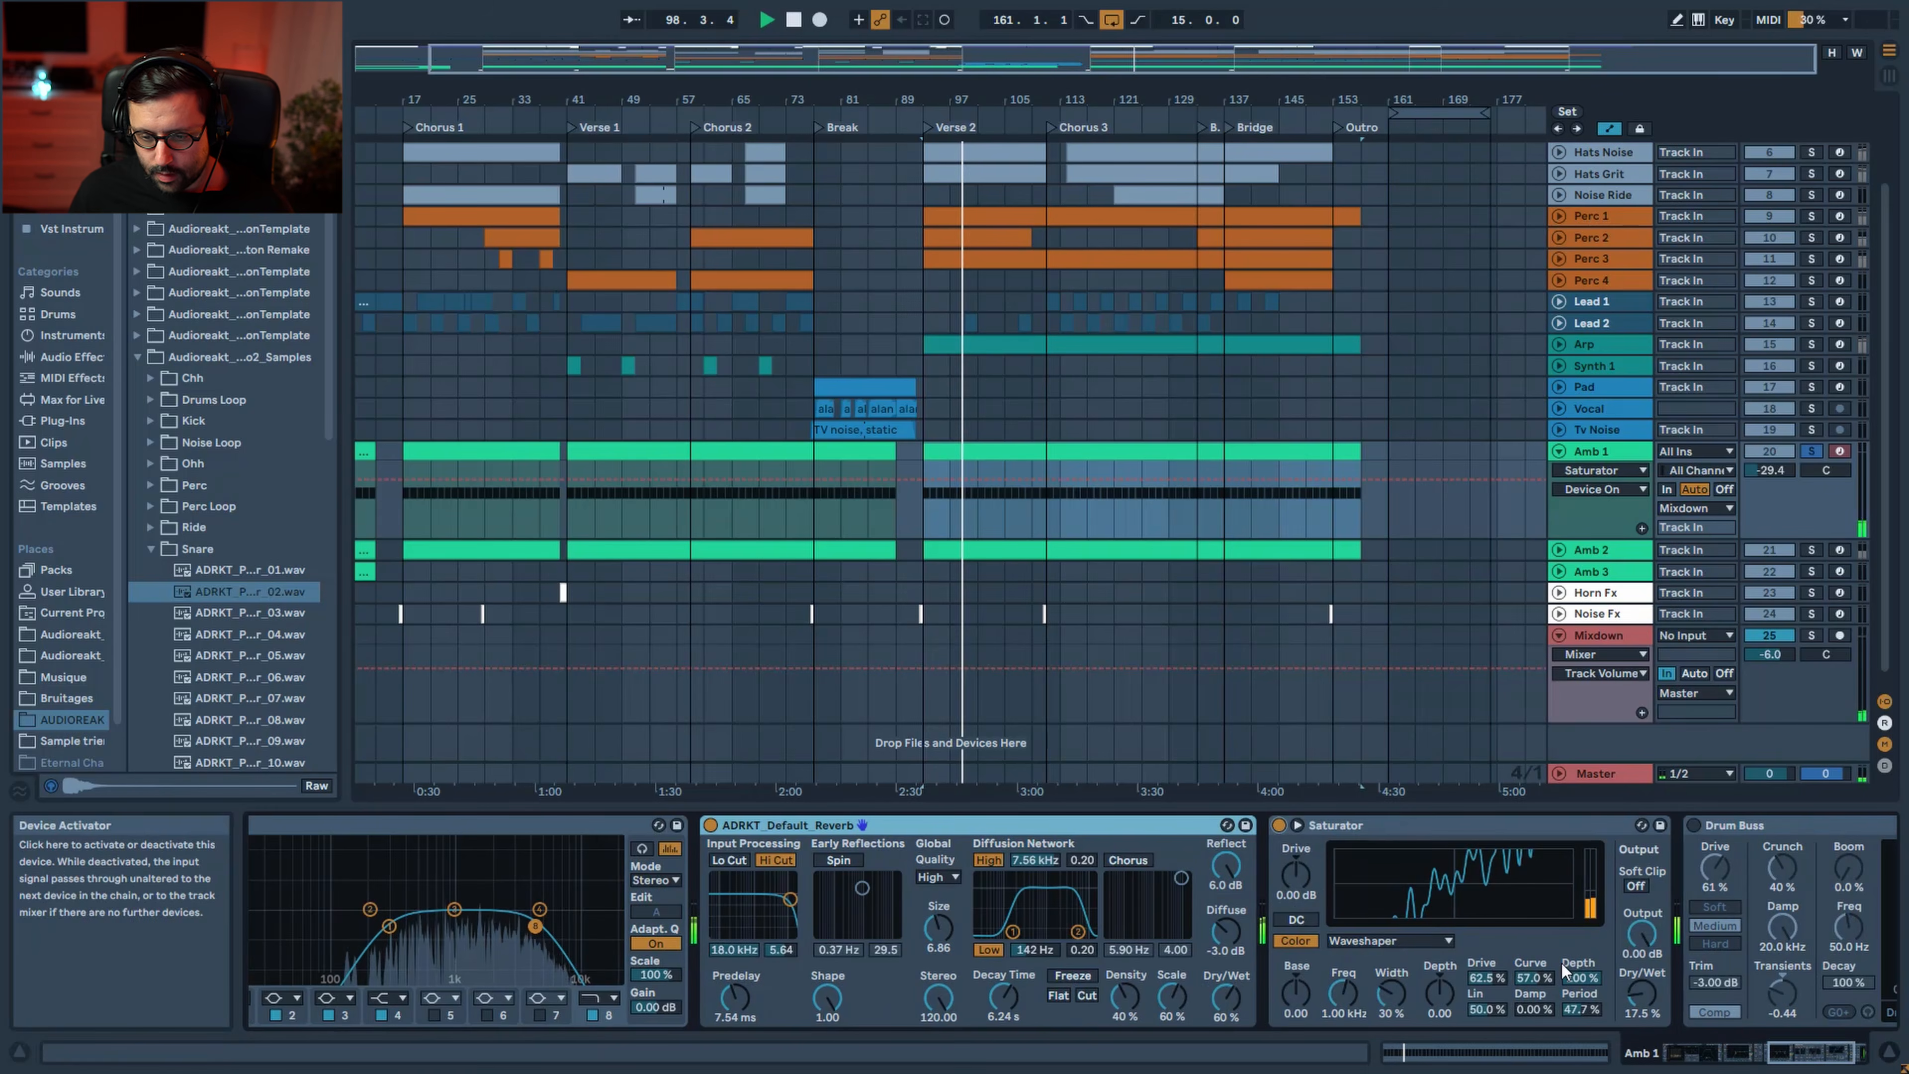
drag(1801, 1055, 1834, 1056)
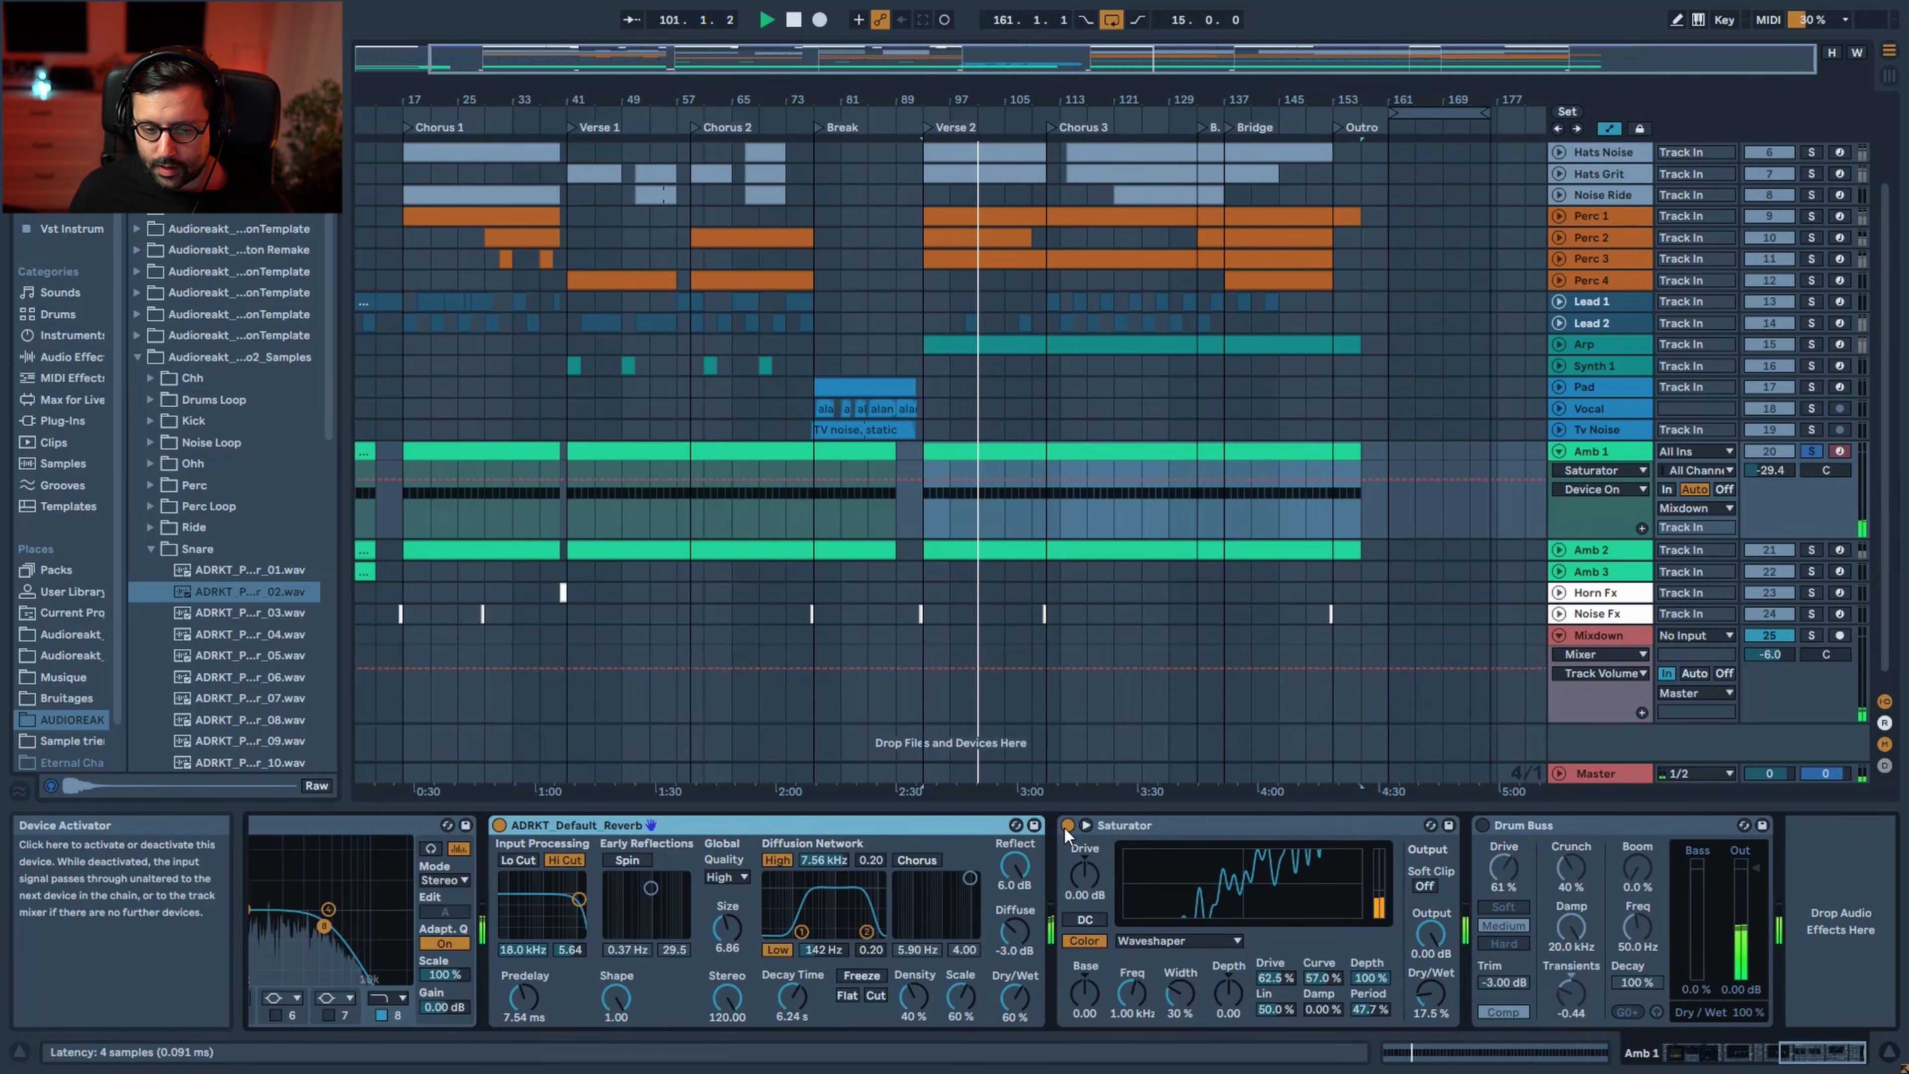
click(1482, 824)
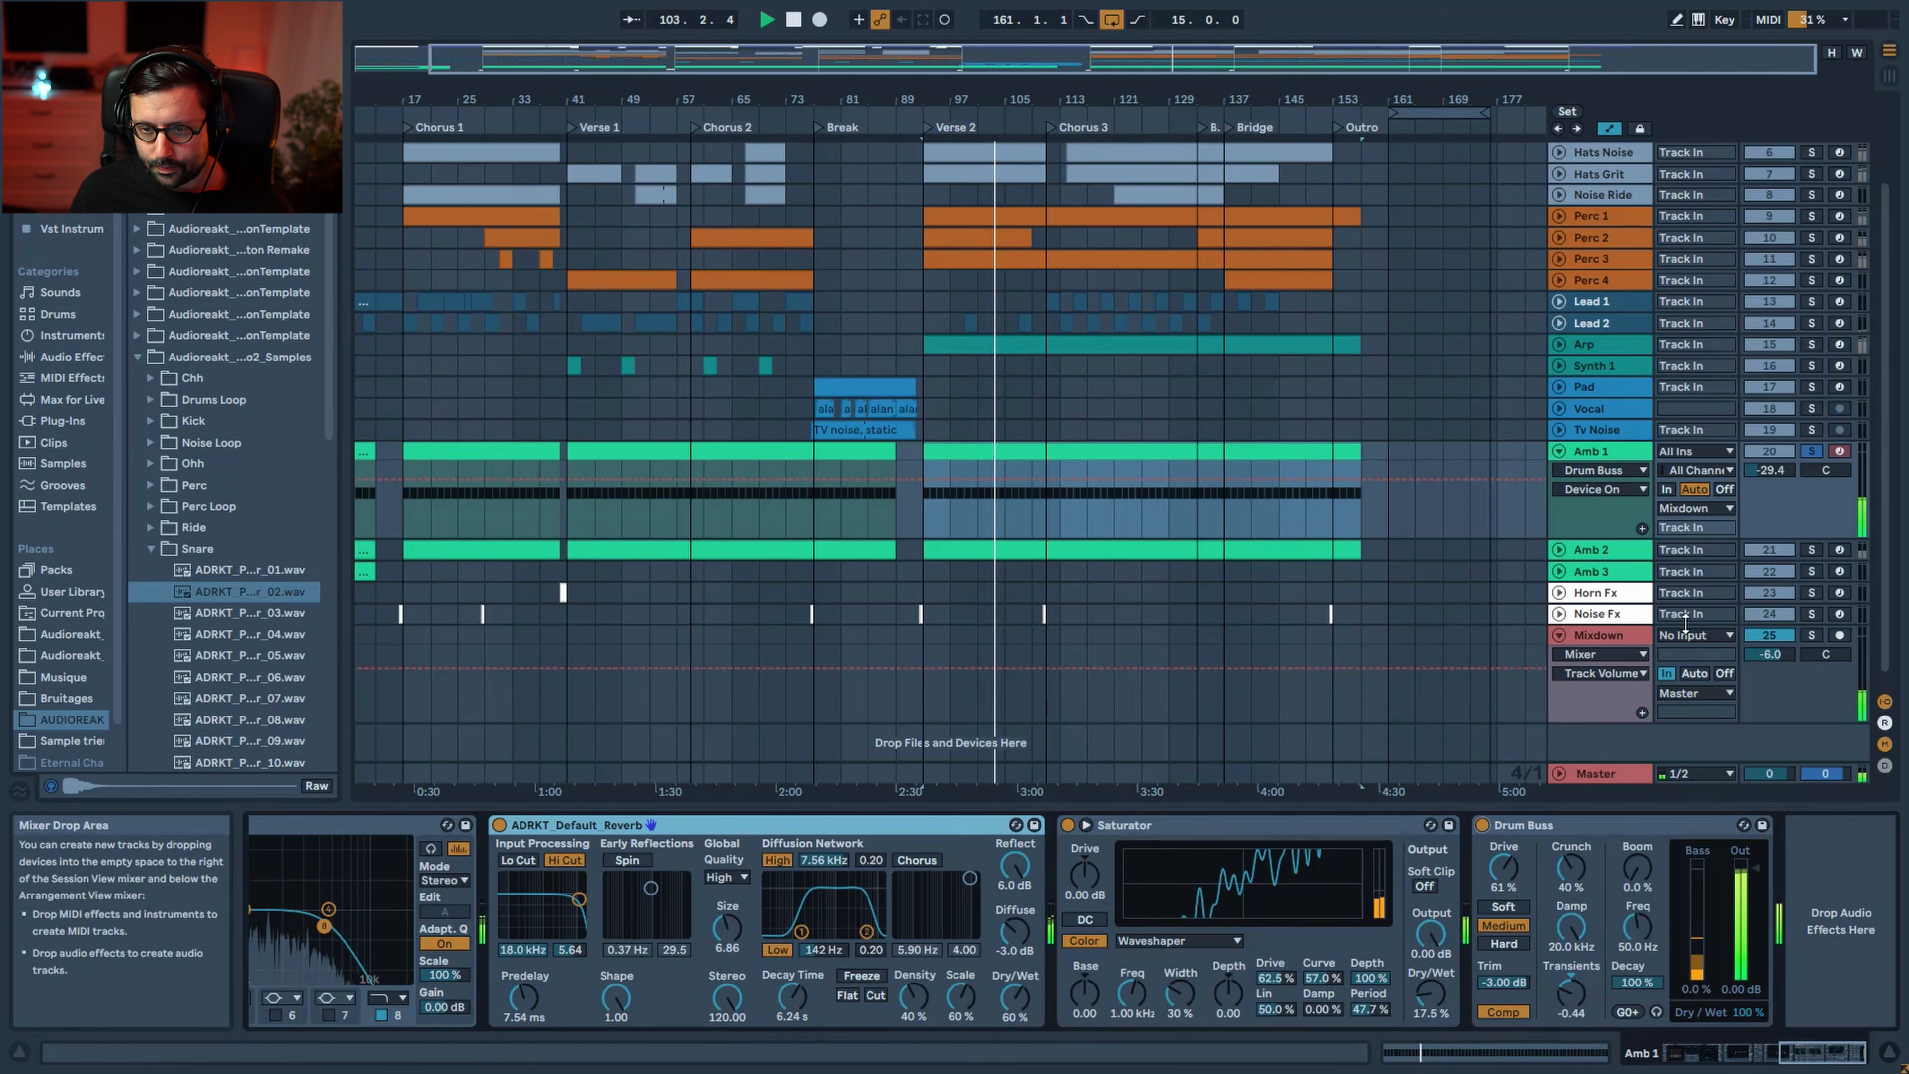
Show the whole arrangement, unsolo Amb 1 and compare the full mix with the track muted and active
double_click(1728, 59)
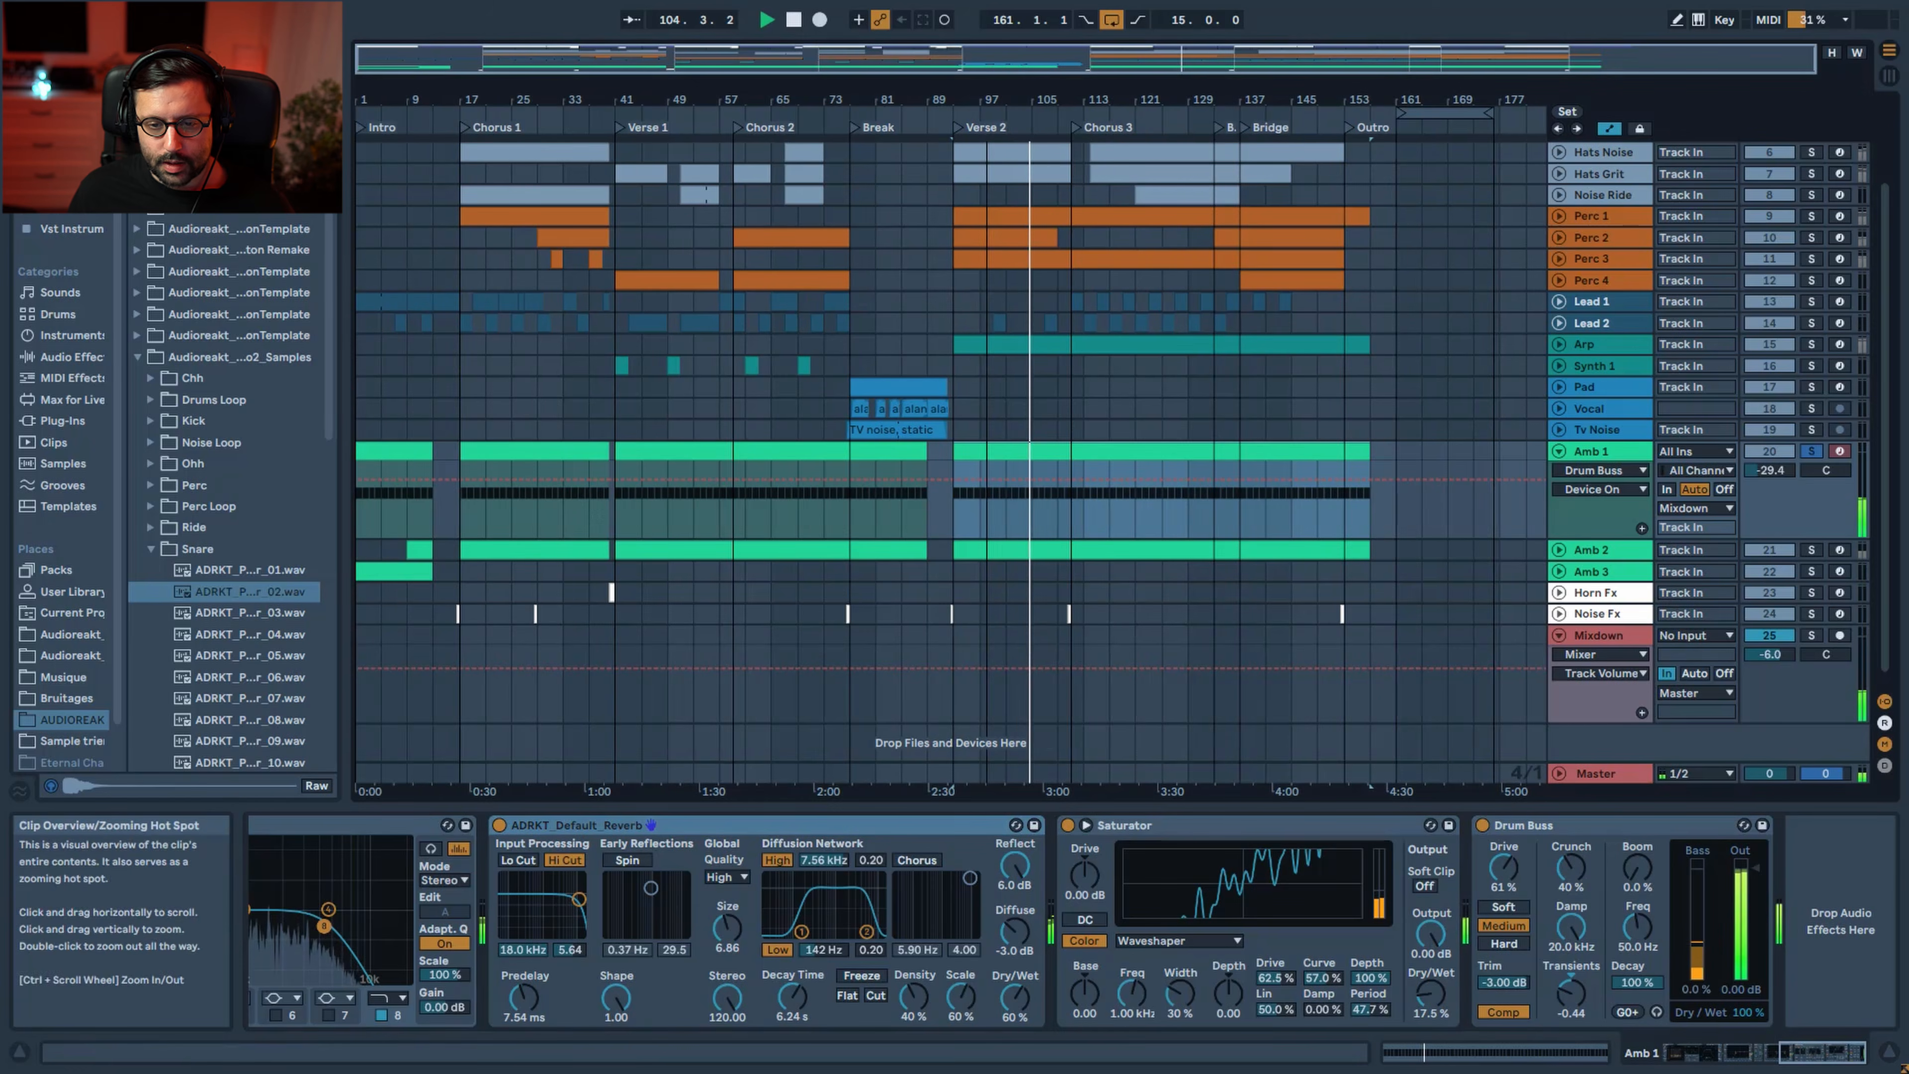
click(1803, 450)
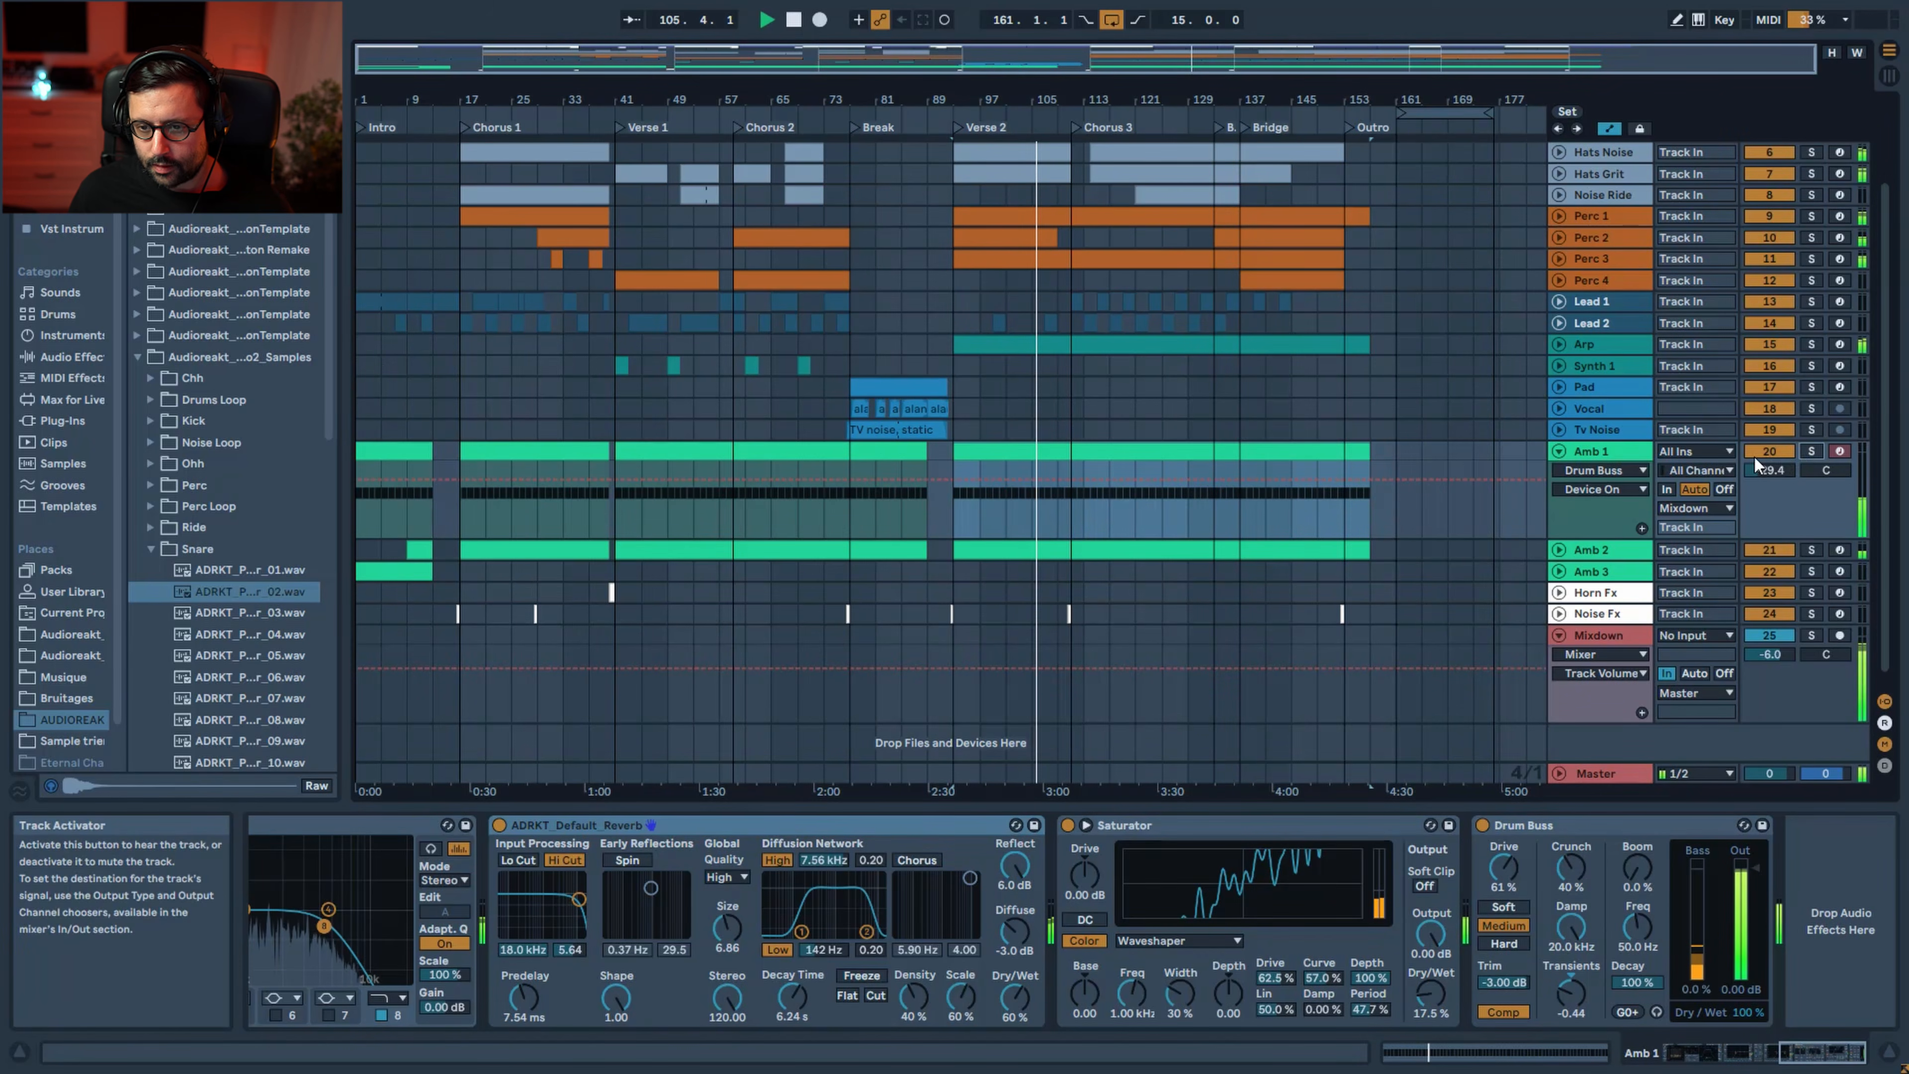
click(1784, 451)
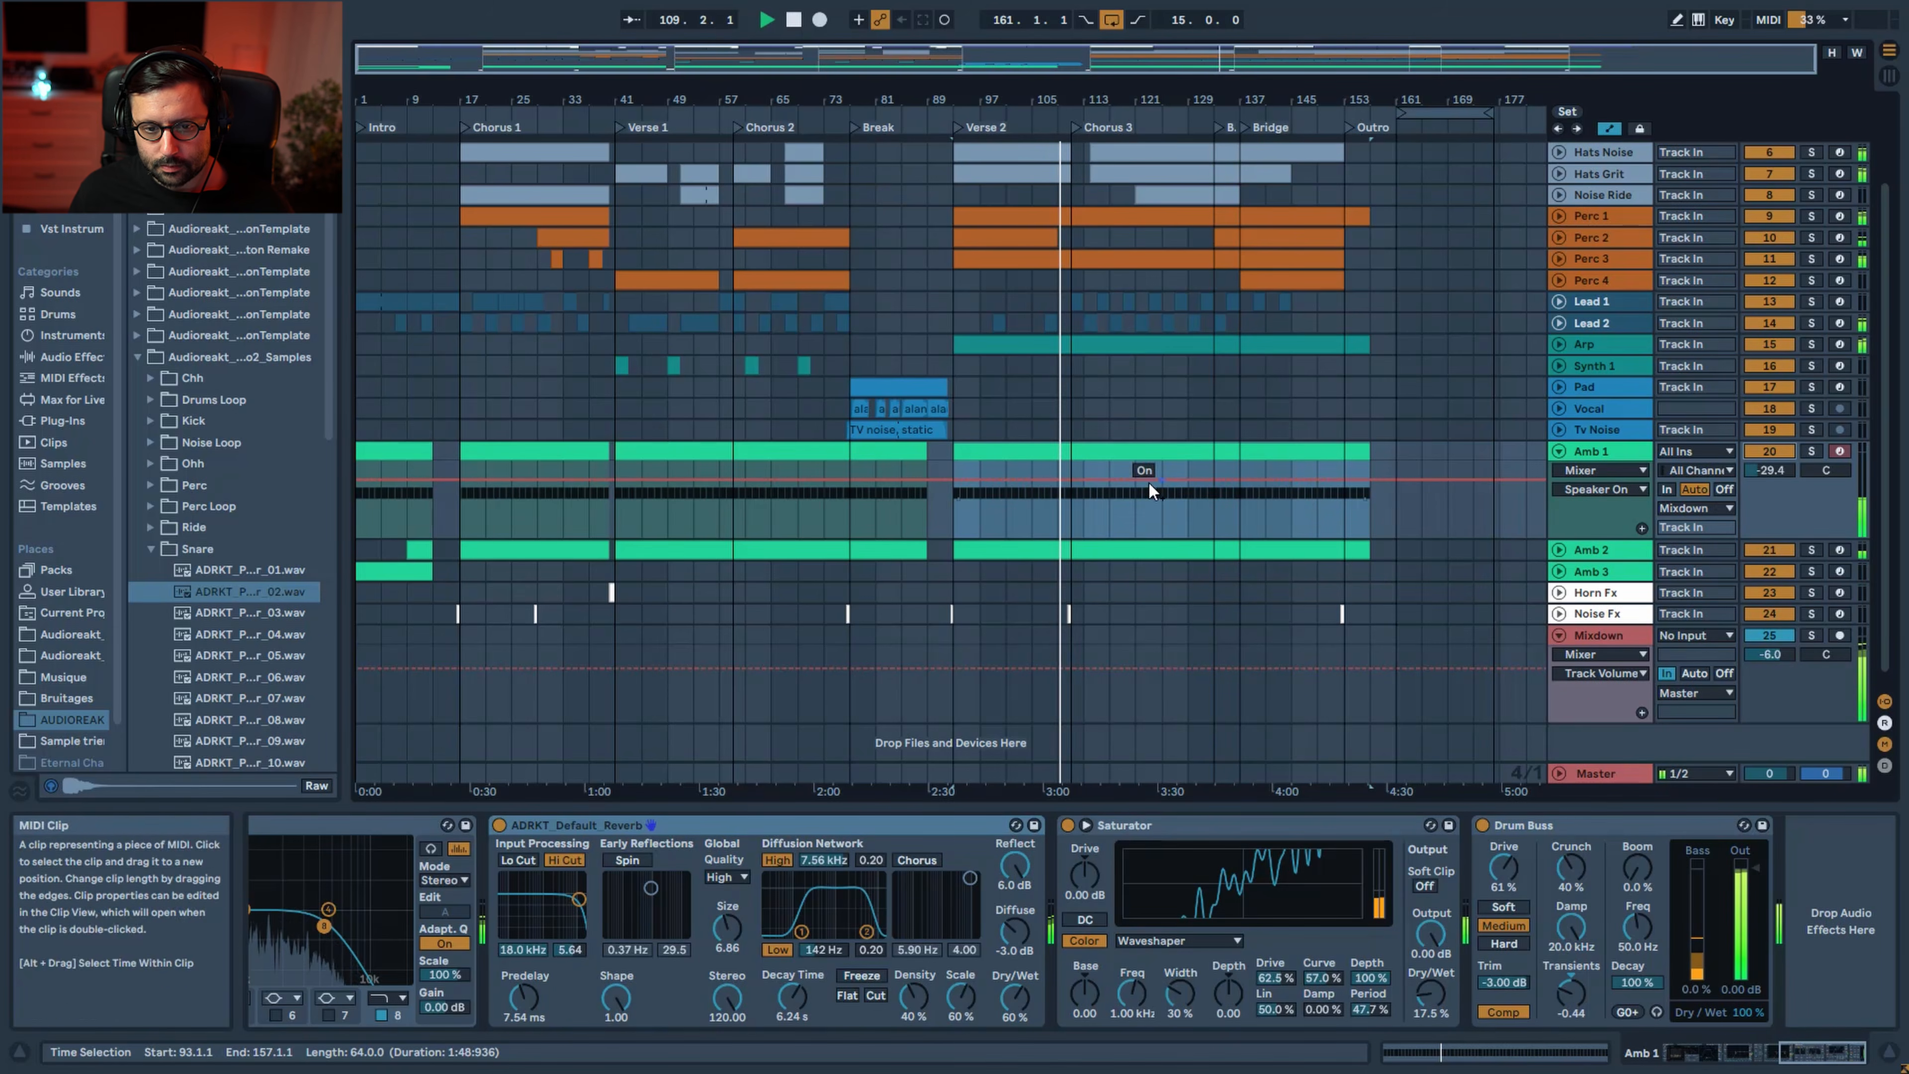
Fold Amb 1, solo the Amb 2 track and play it from the start of Verse 2
click(1558, 451)
click(1592, 472)
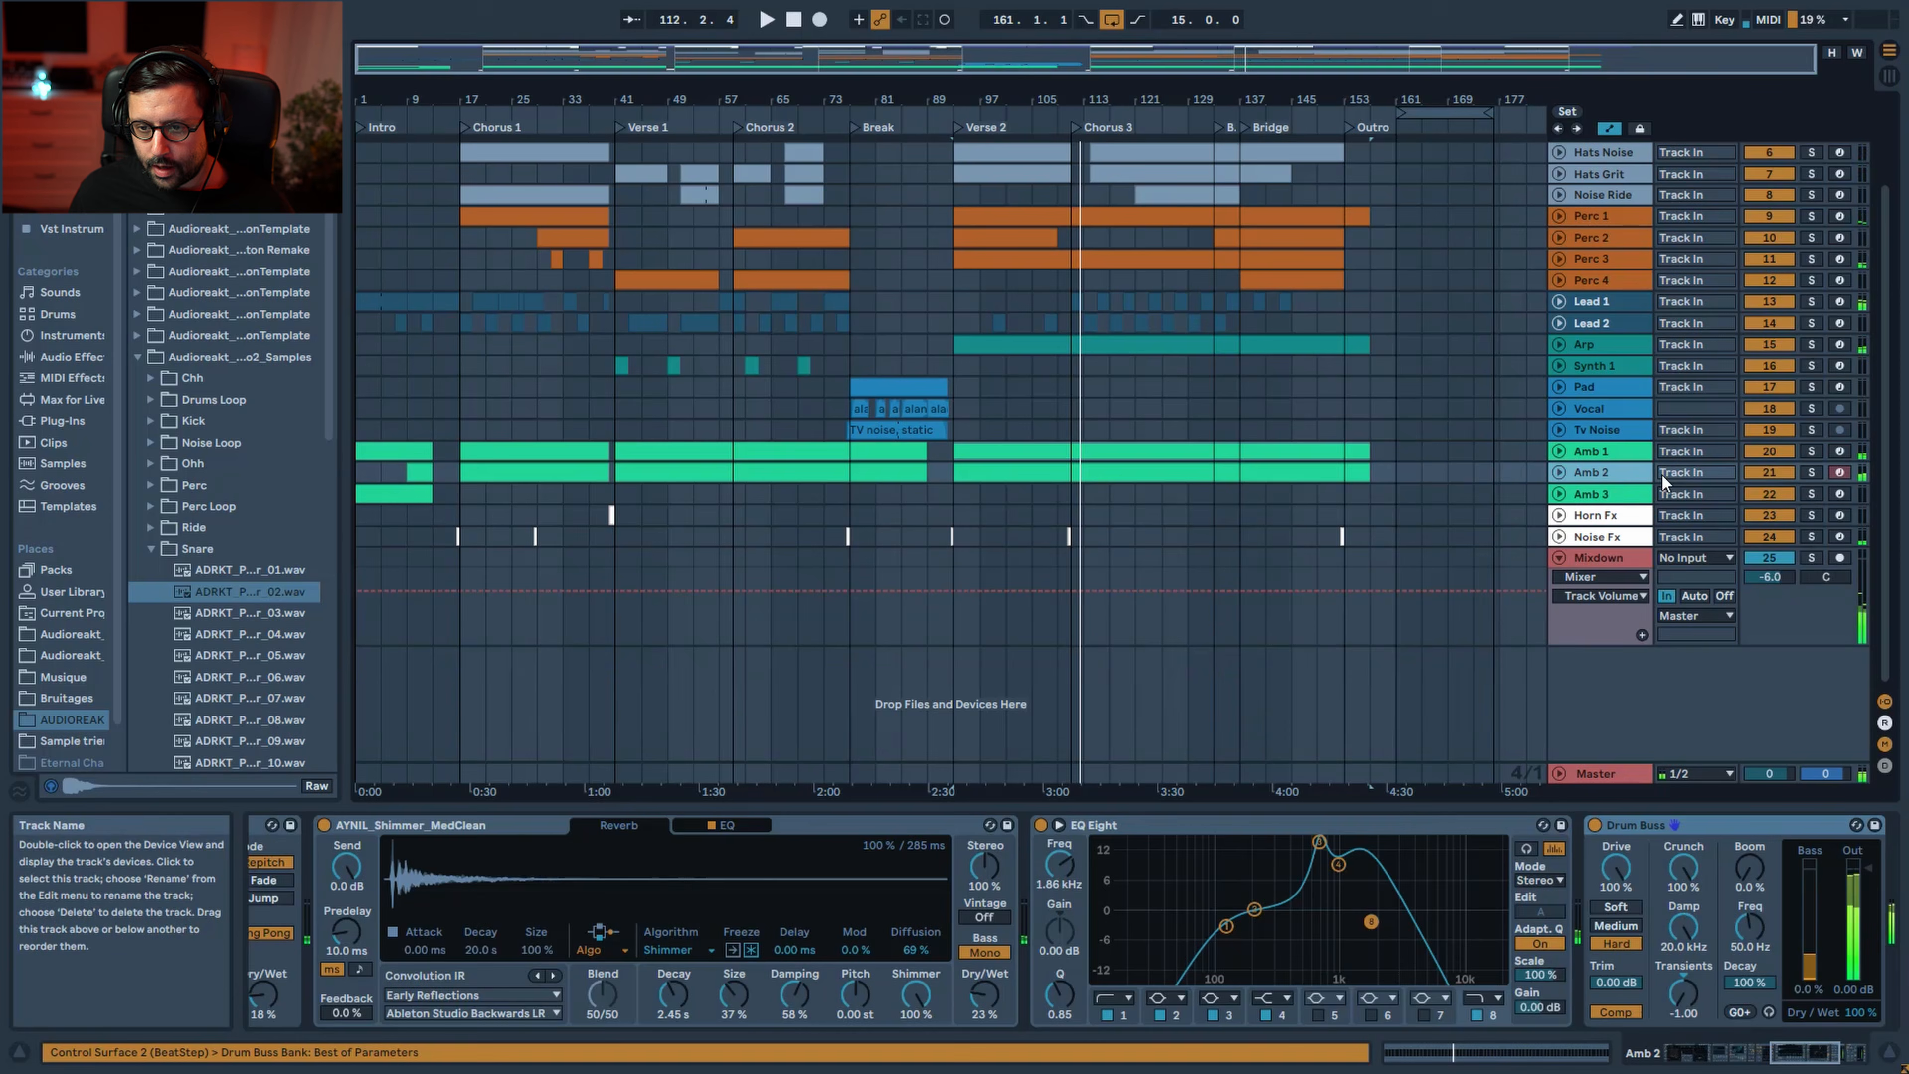
click(1810, 473)
key(space)
key(space)
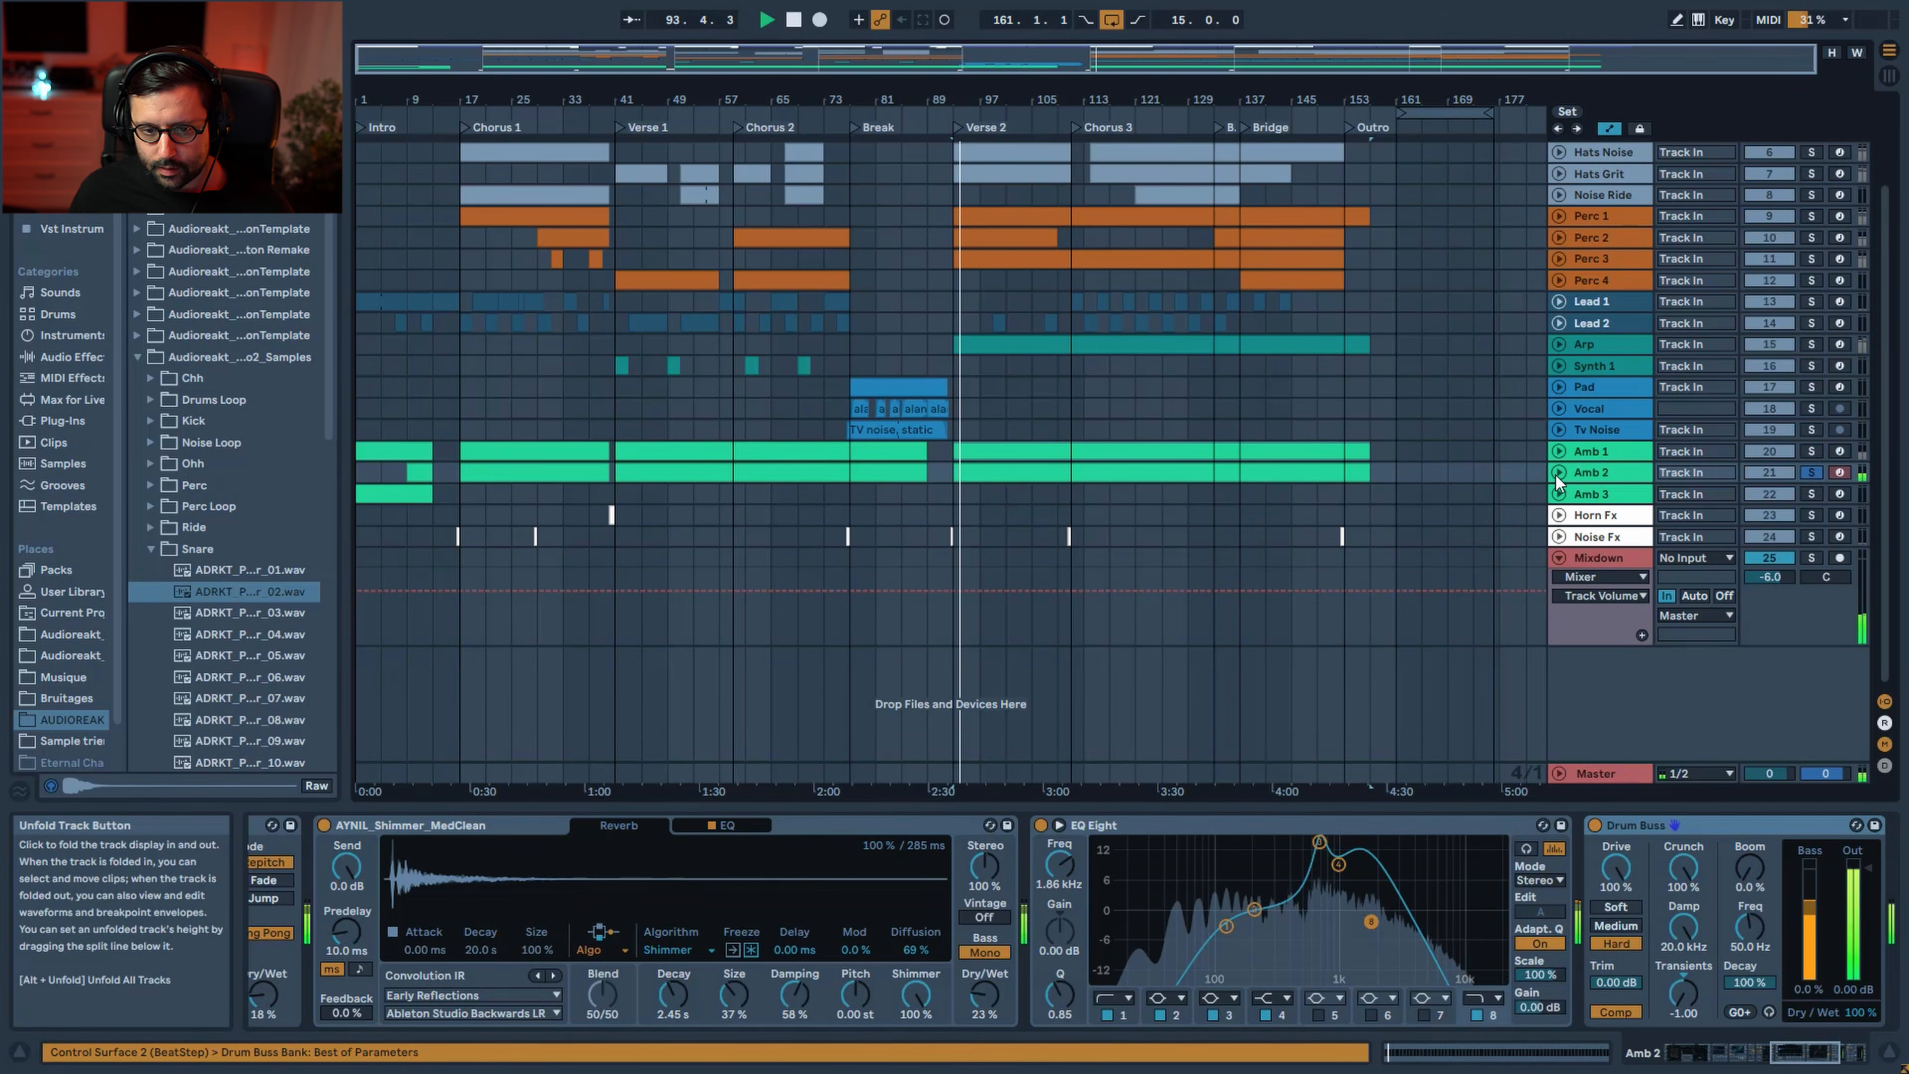
Unfold Amb 2, open its Verse 2 clip and zoom in on the MIDI notes
click(1558, 472)
click(1106, 468)
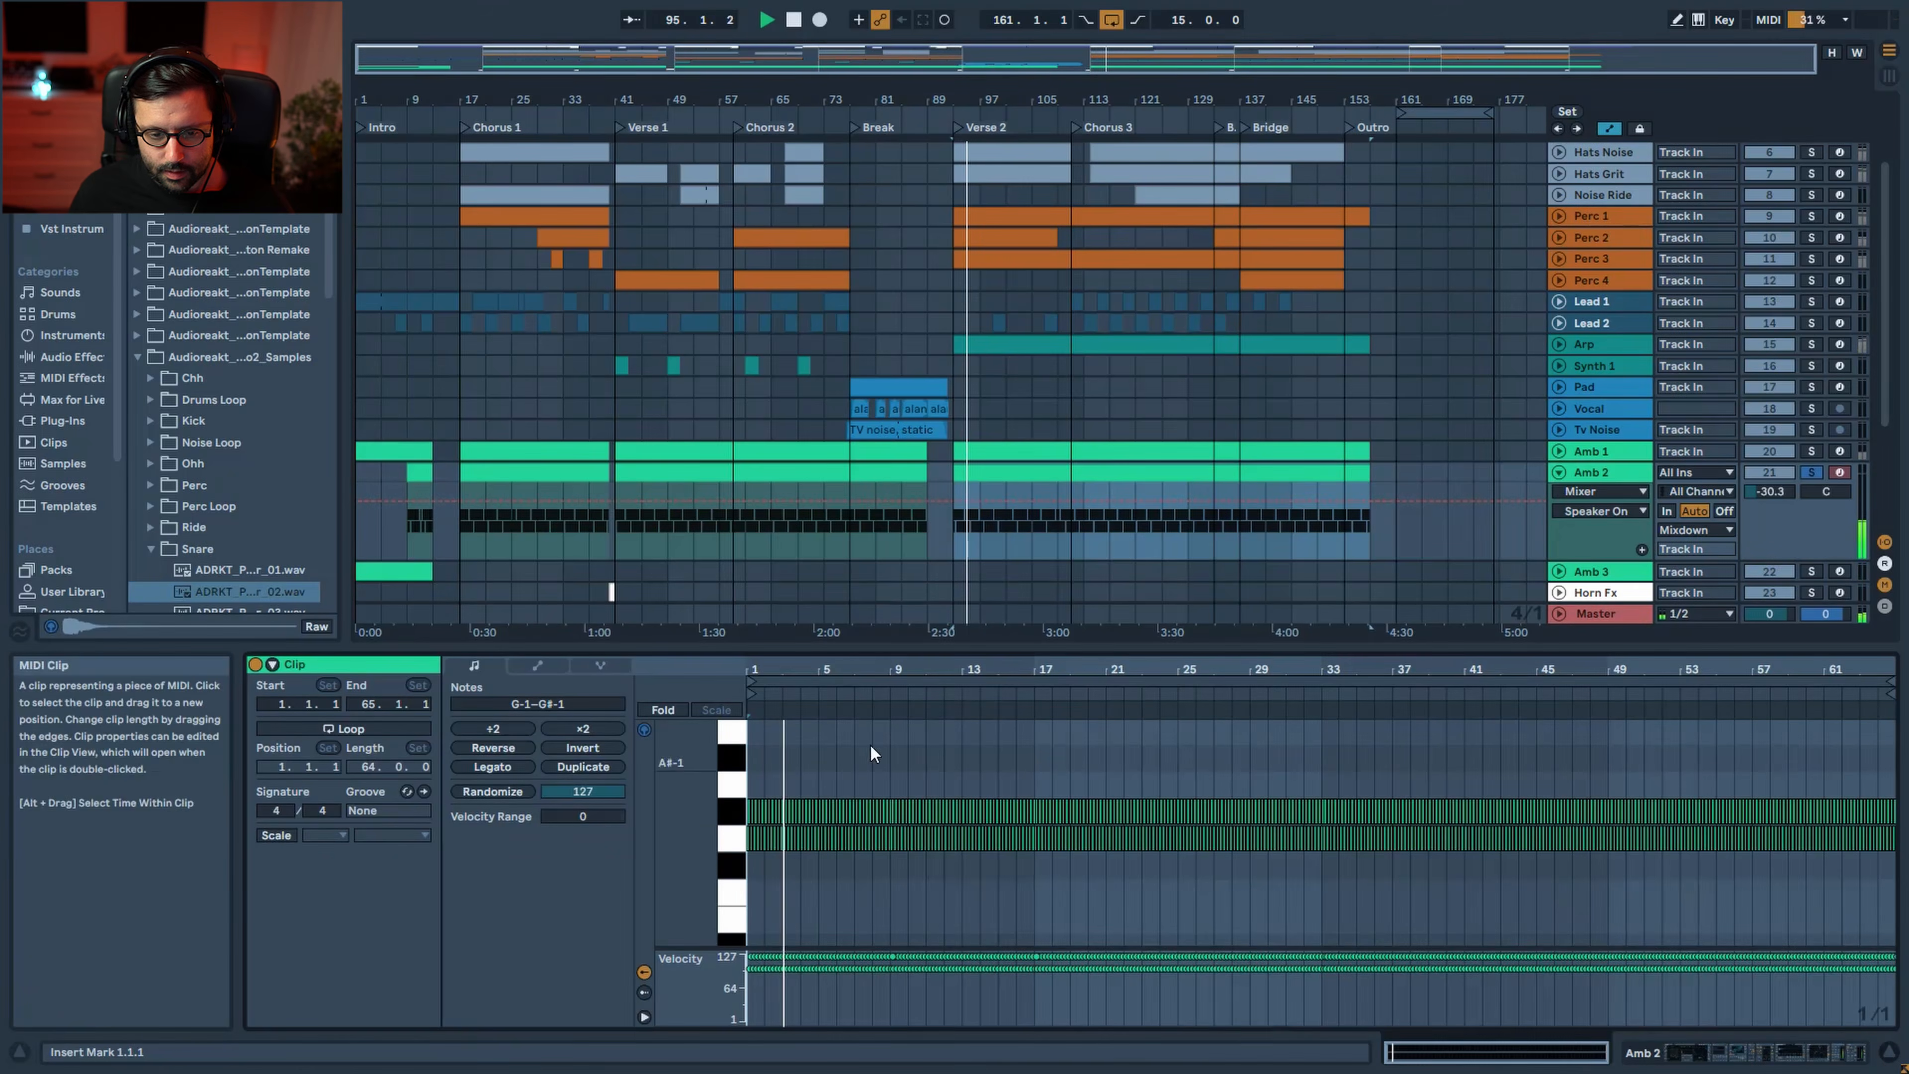
drag(780, 670, 780, 797)
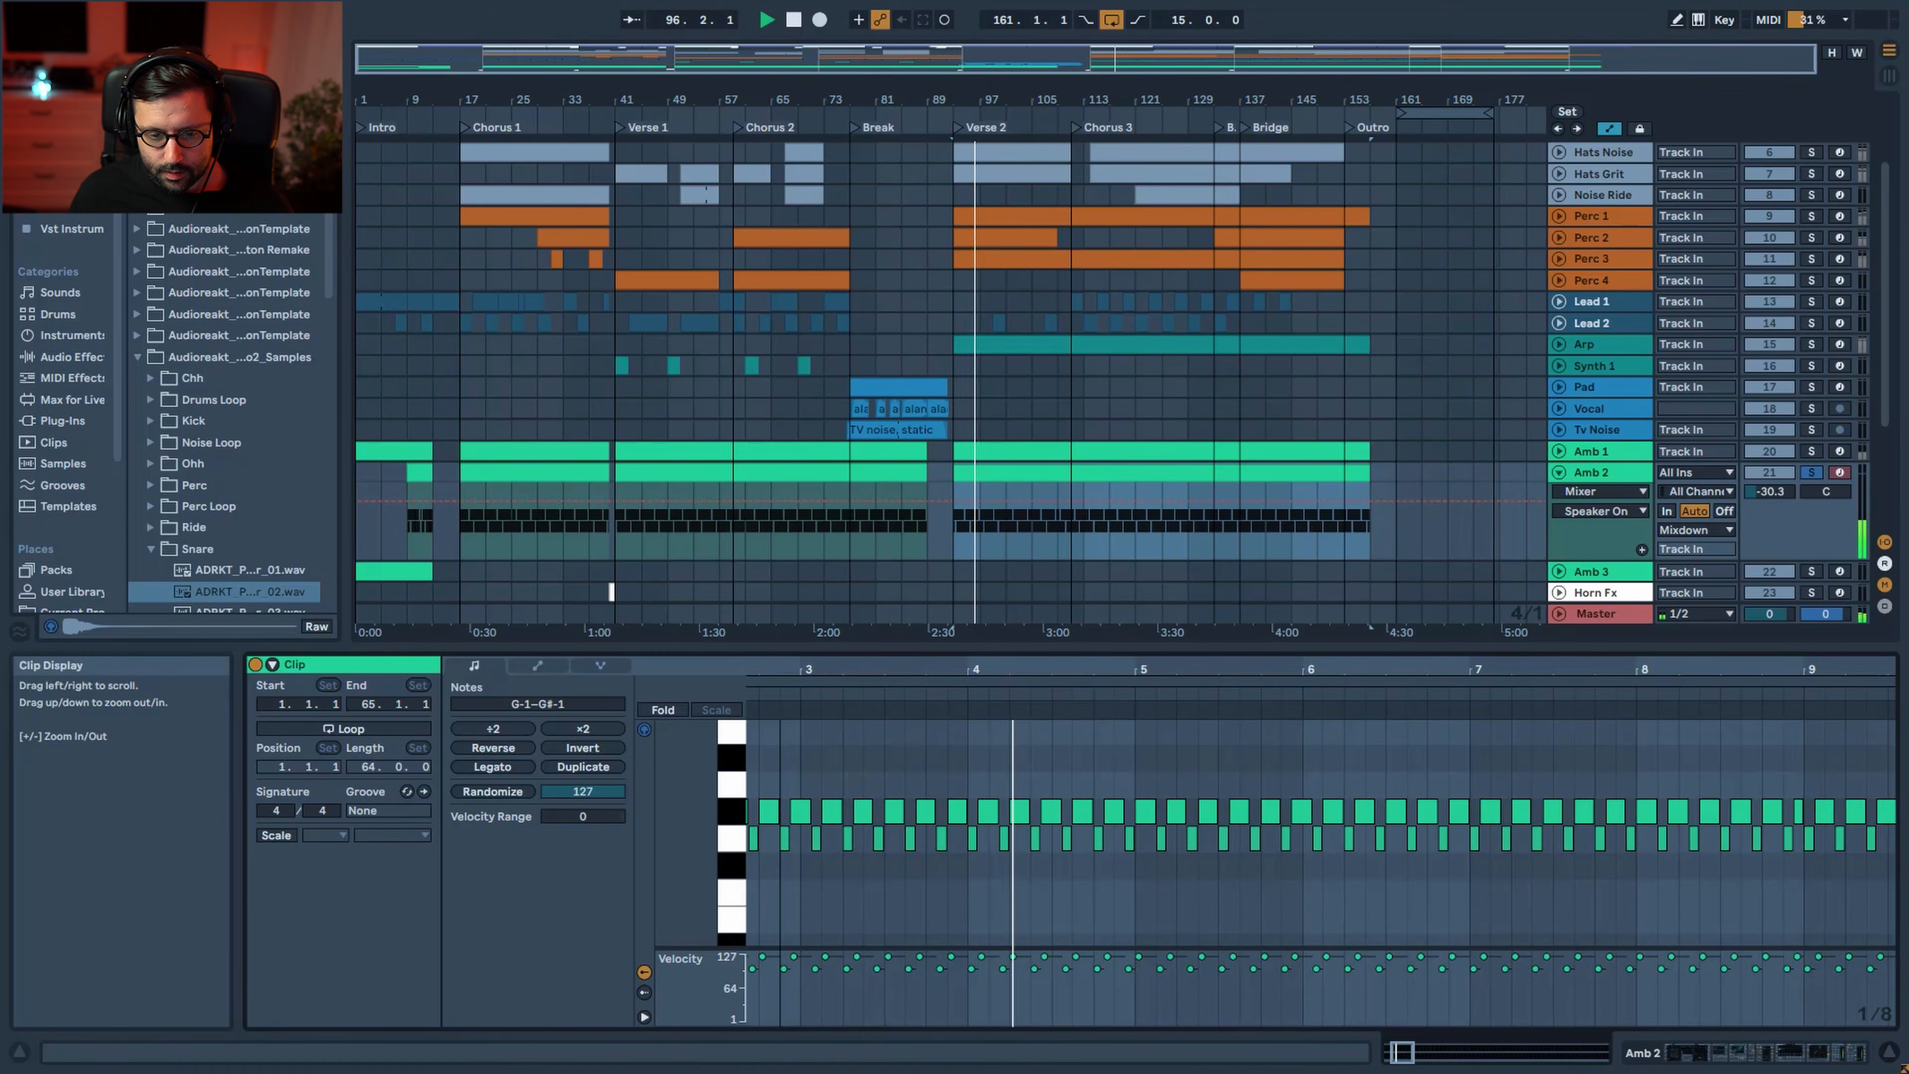
Return to Amb 2's device chain and bypass the Amp and the other effects after the Wavetable
click(1777, 1060)
drag(1777, 1060, 1665, 1045)
click(1387, 826)
Examine the modulation matrix, MIDI settings and amp envelope of Amb 2's Wavetable, and play its raw sound
click(832, 826)
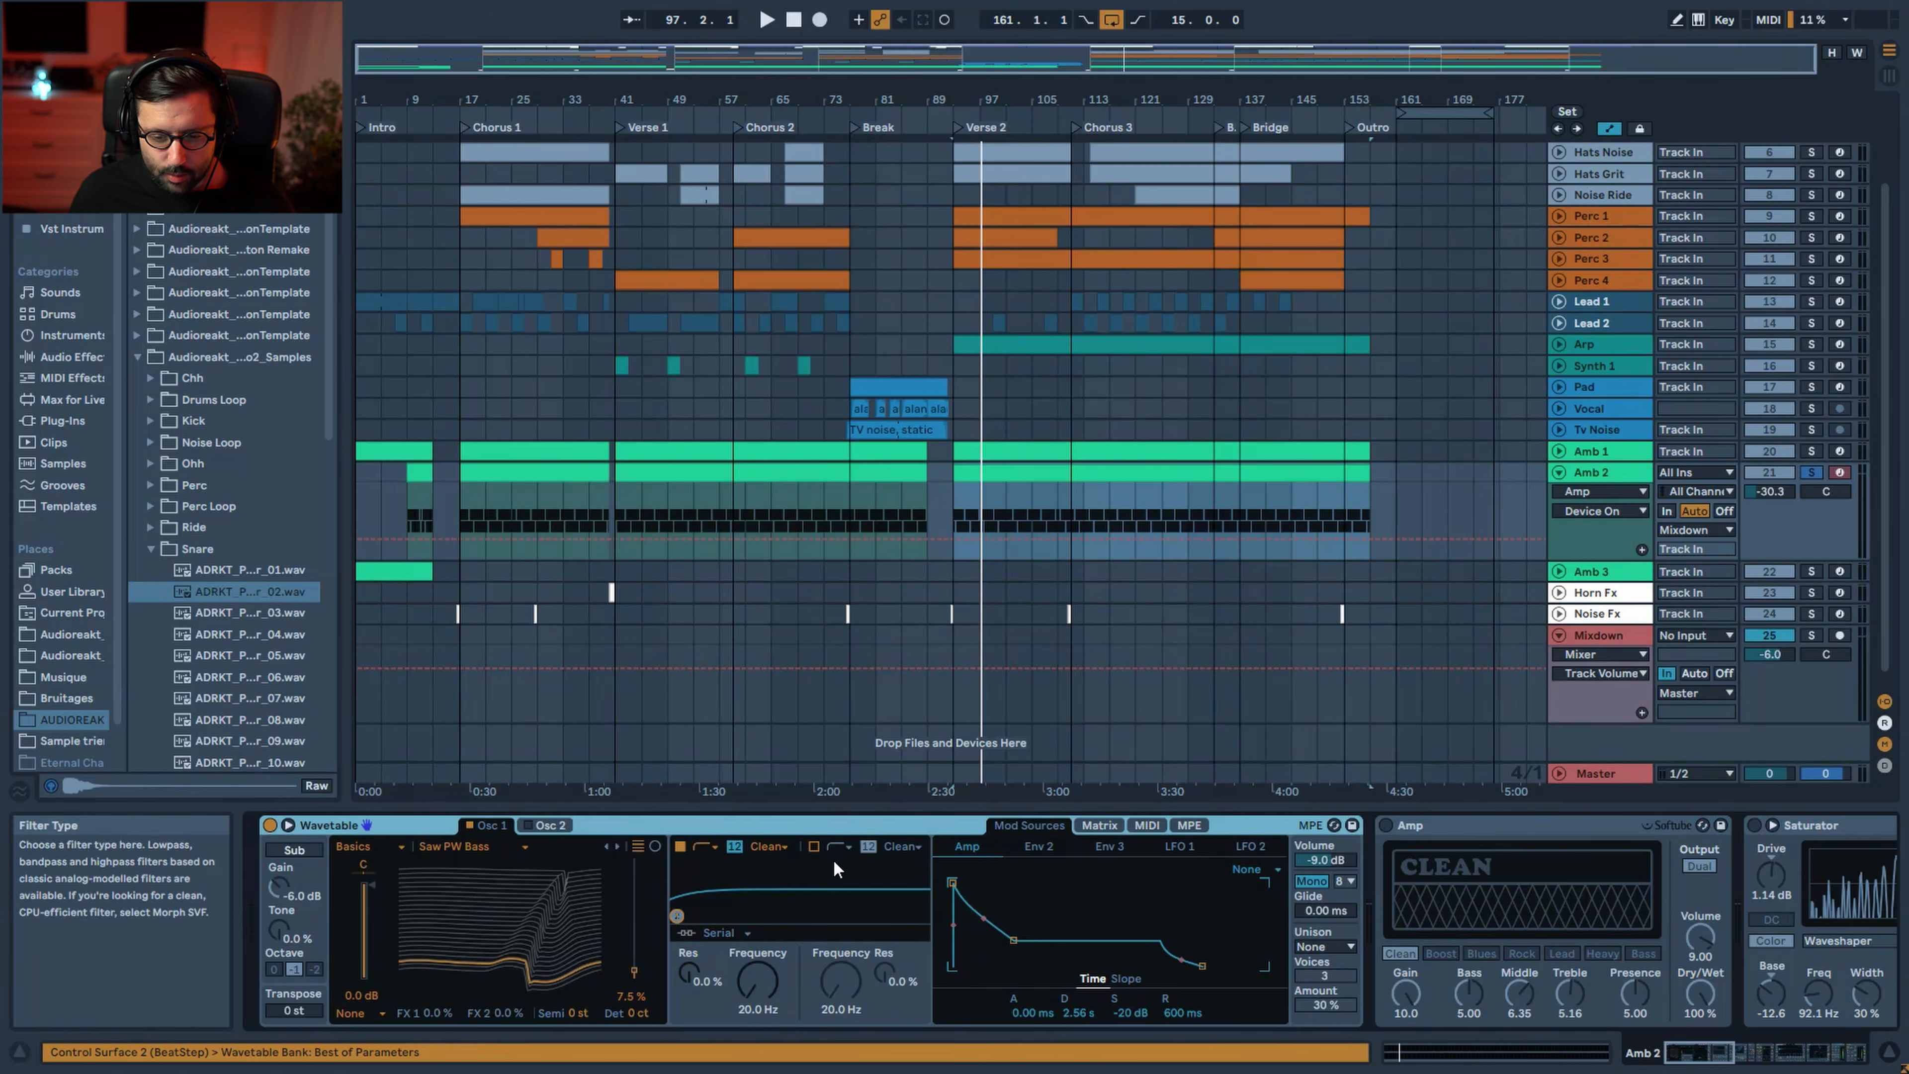
click(1097, 825)
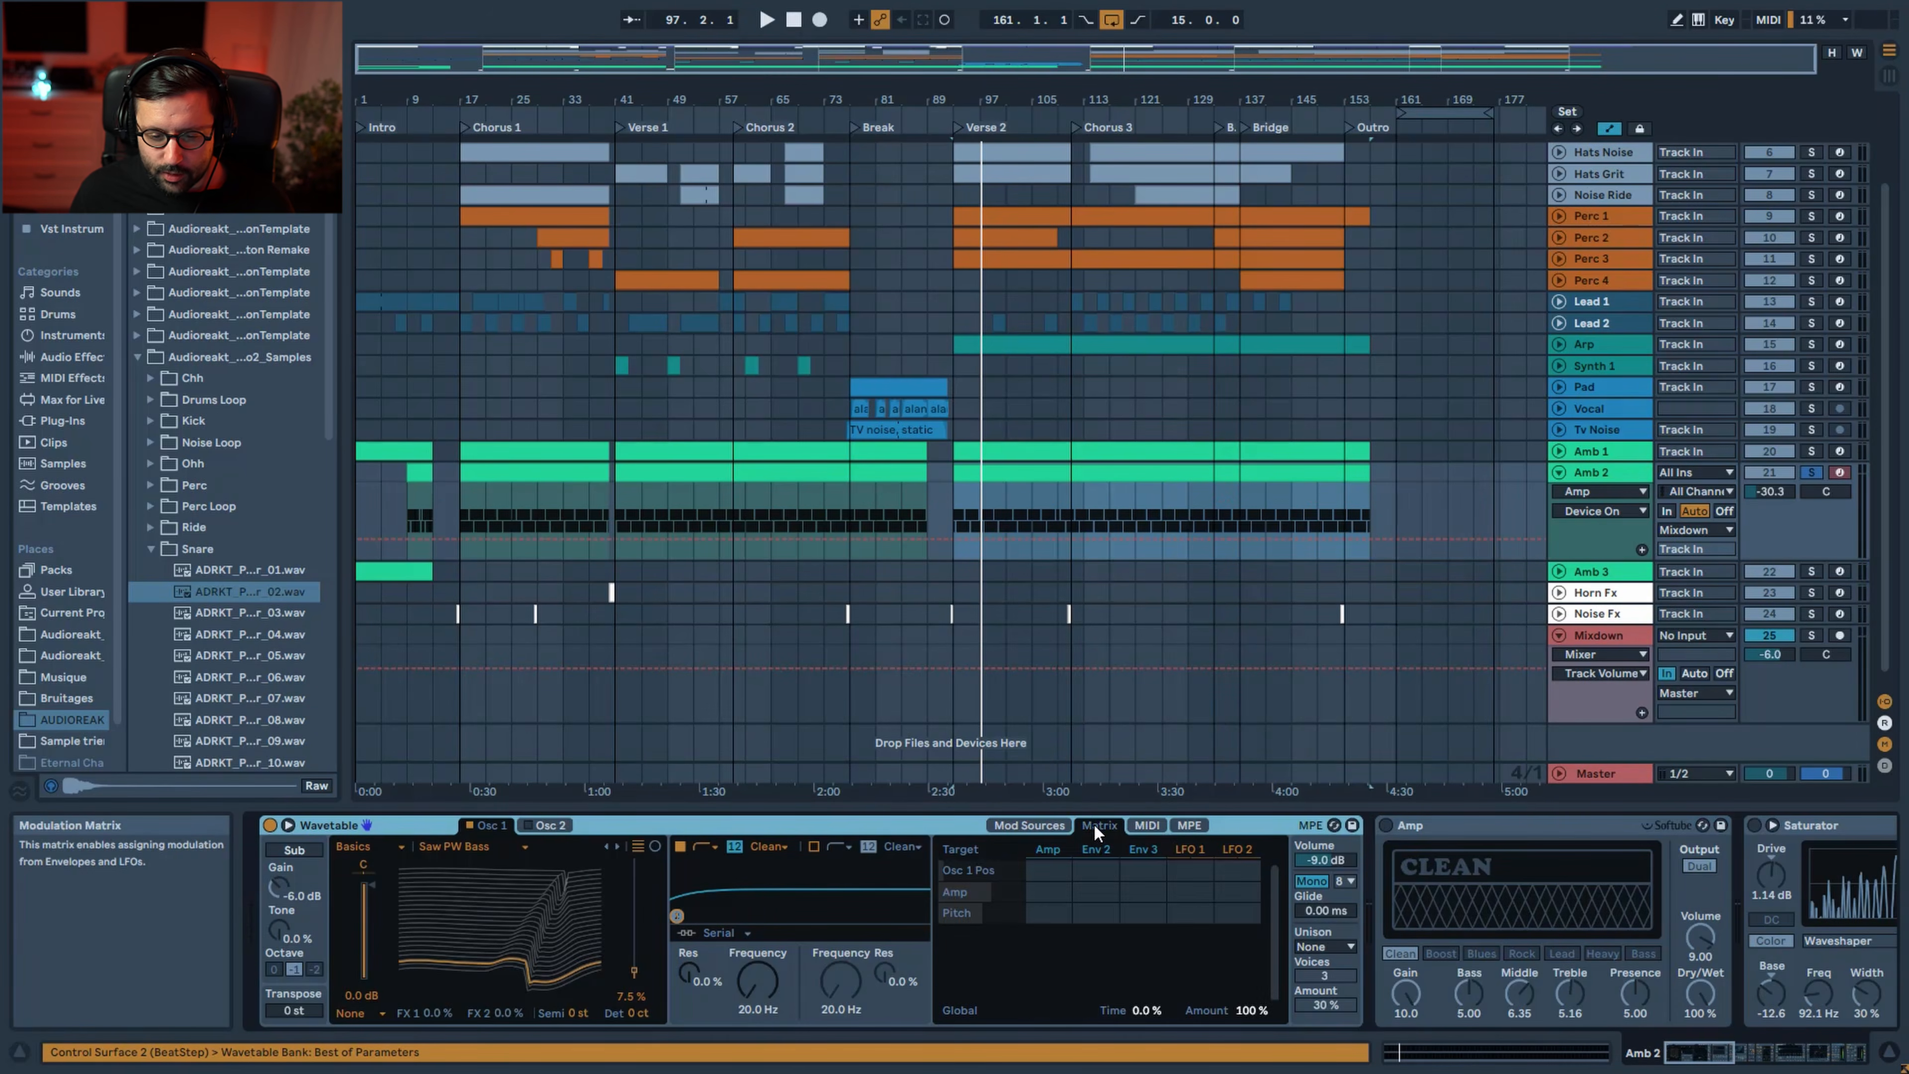
click(1144, 826)
click(1050, 824)
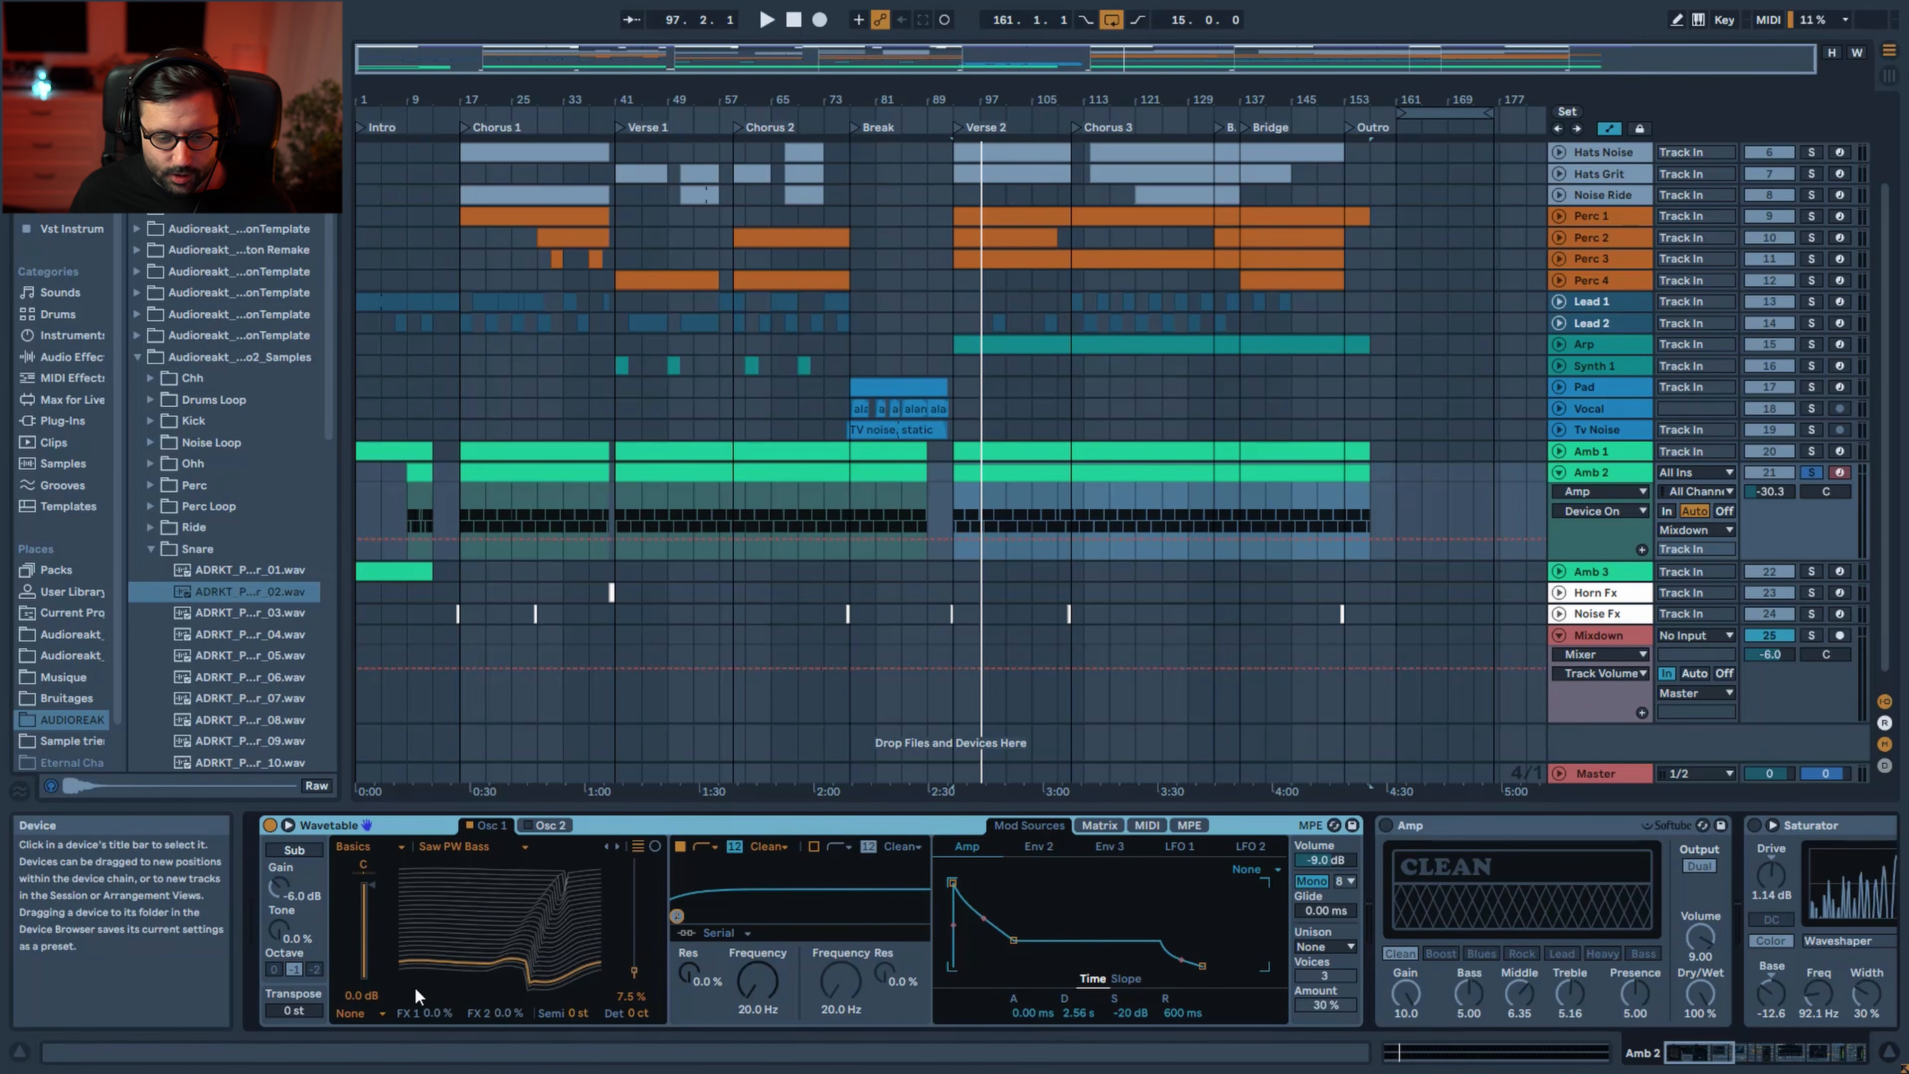
key(space)
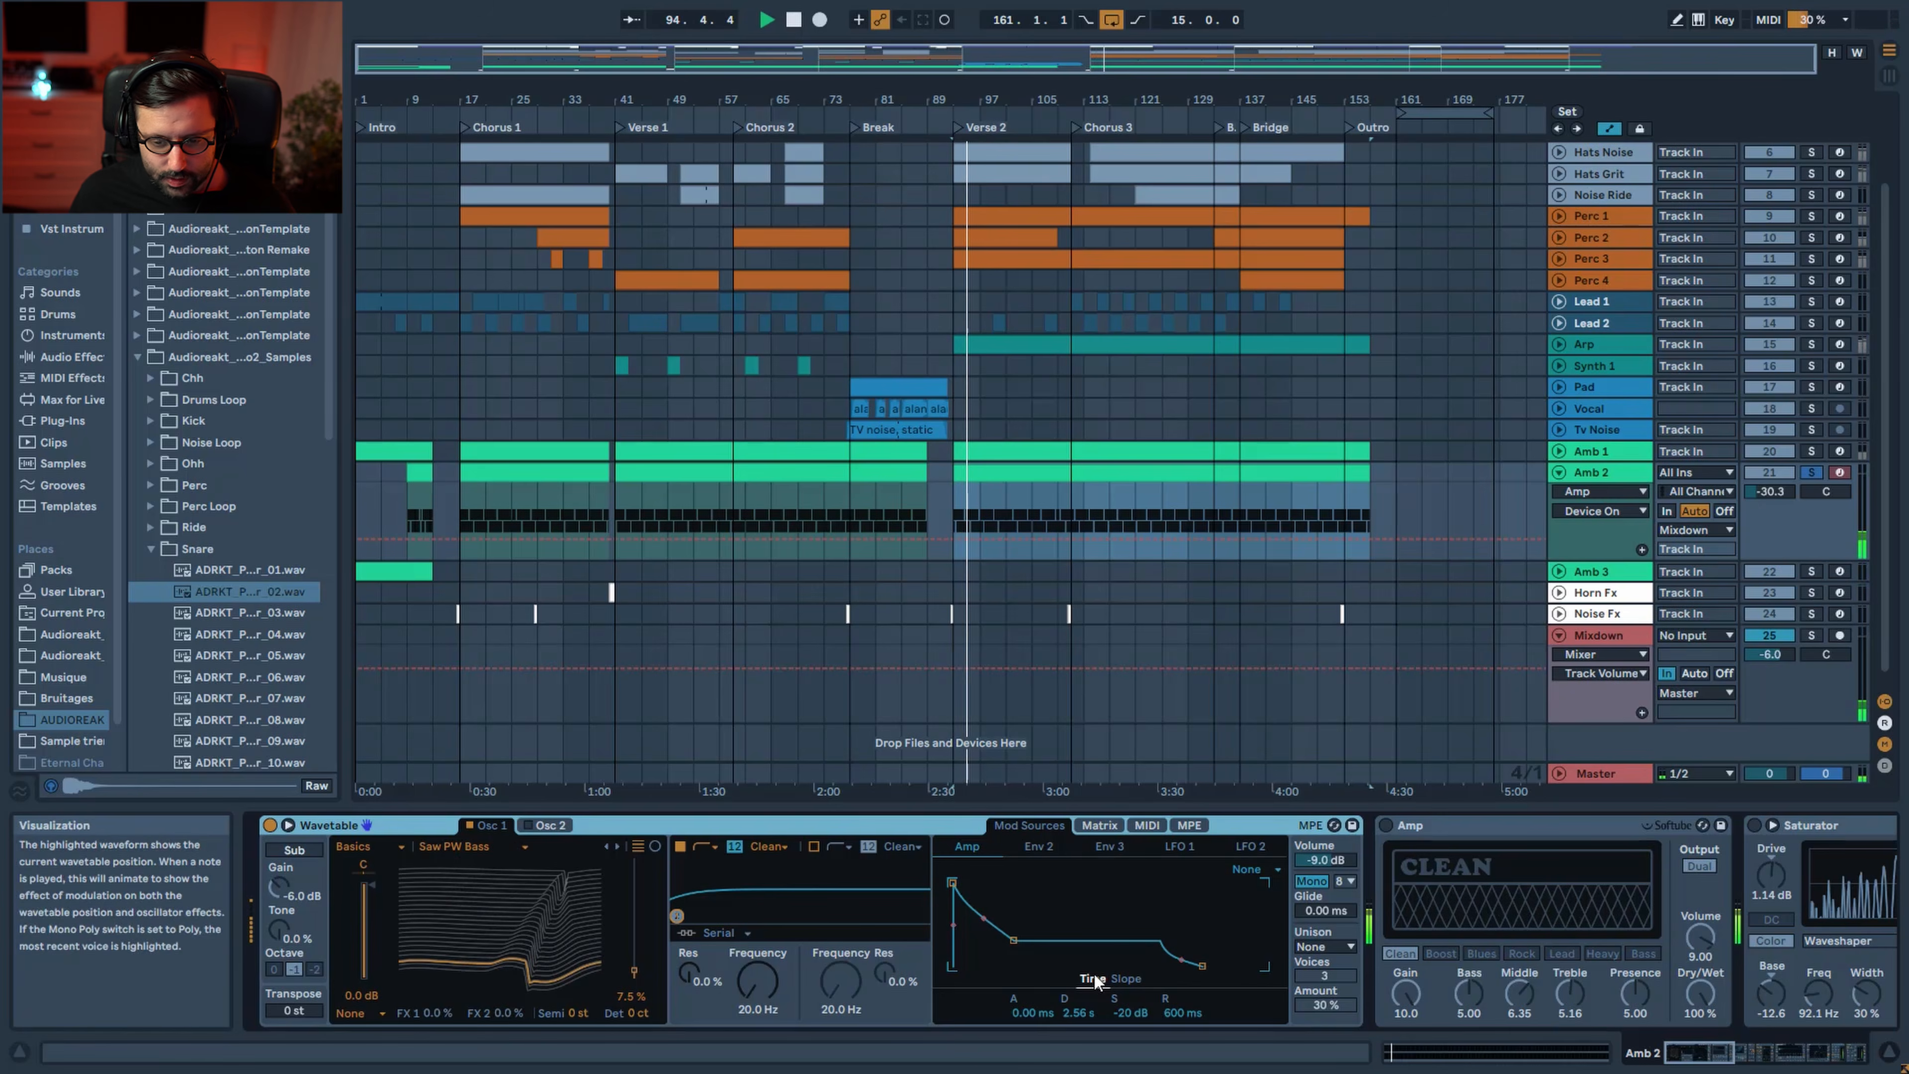
Re-enable the Saturator and the Pedal after the Amp in Amb 2's device chain, playing the track to hear each one
drag(1696, 1051, 1721, 1051)
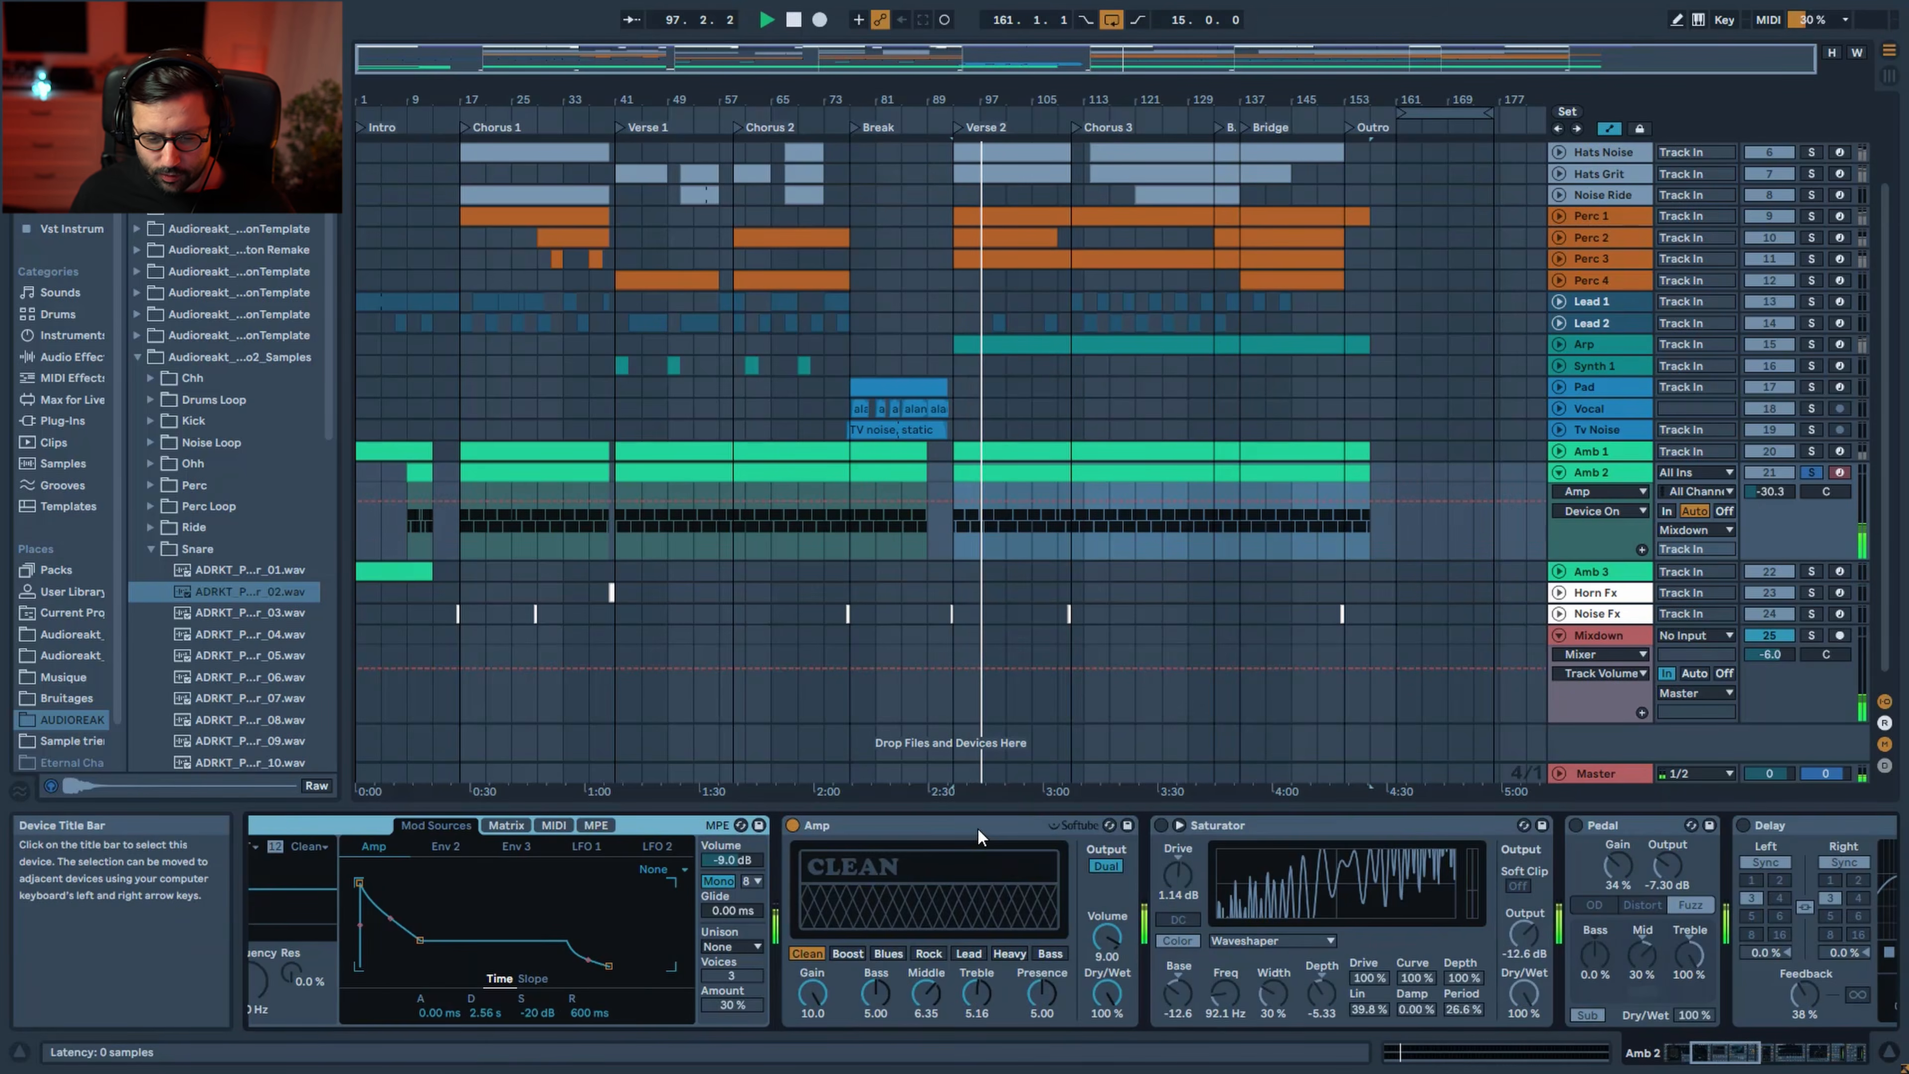
click(1161, 825)
key(space)
key(space)
click(1575, 824)
Re-enable the Delay and the AYNIL_Shimmer_MedClean reverb in Amb 2's device chain
click(1769, 1054)
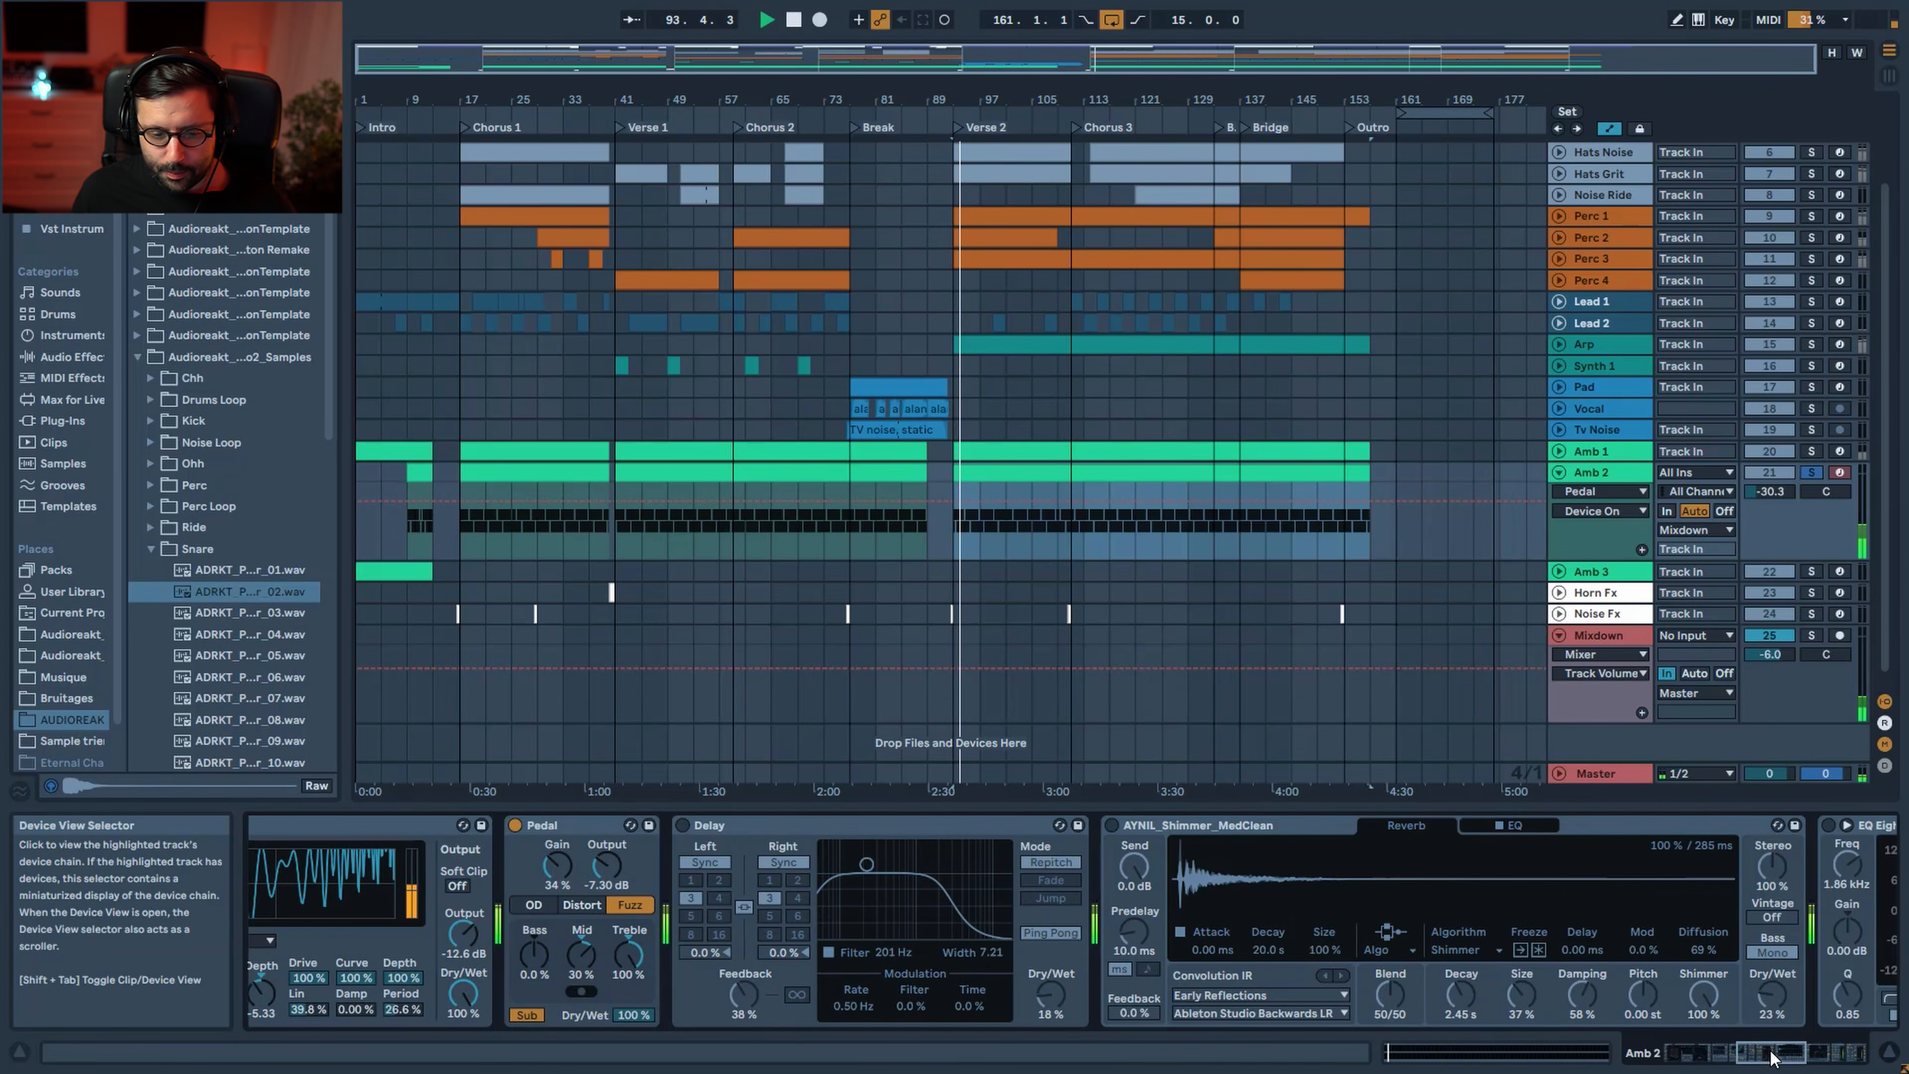
click(680, 824)
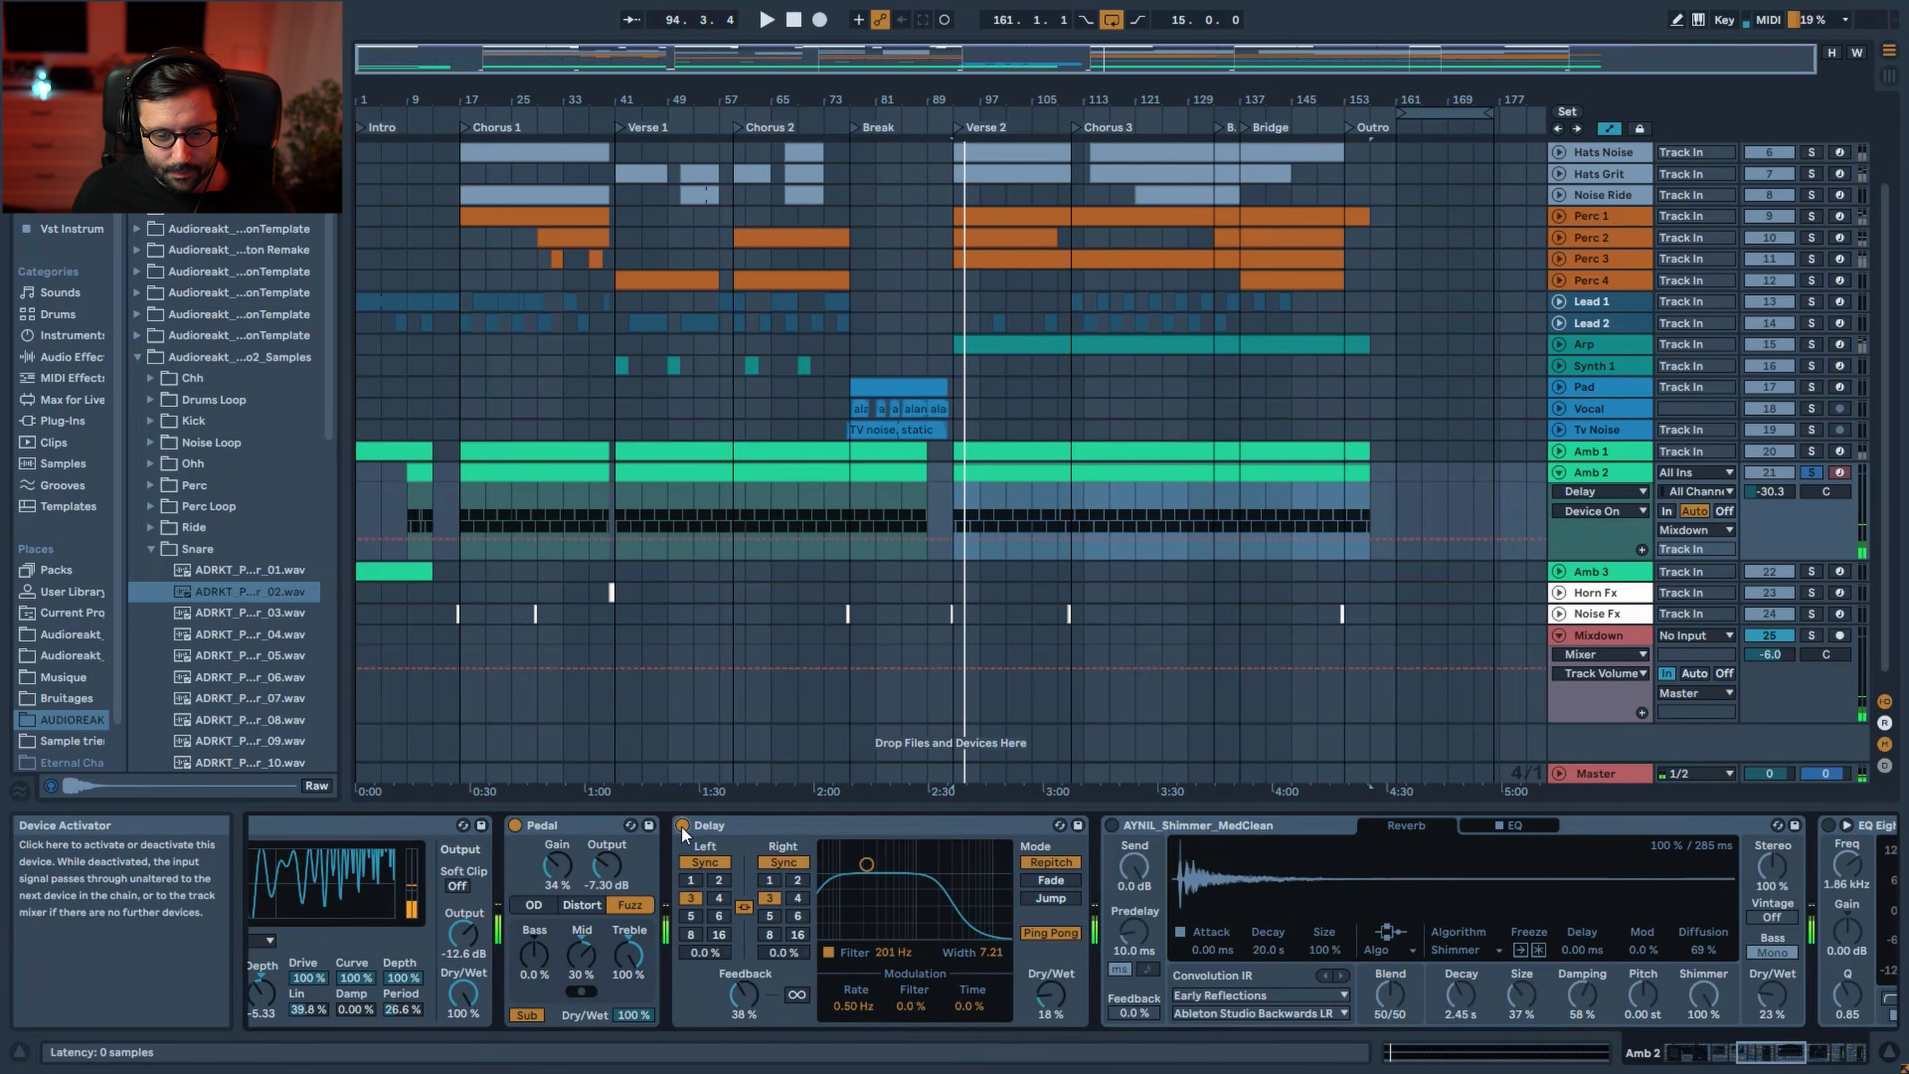
click(1112, 823)
Re-enable the EQ Eight, Drum Buss and sidechain Compressor at the end of Amb 2's device chain
click(1834, 1056)
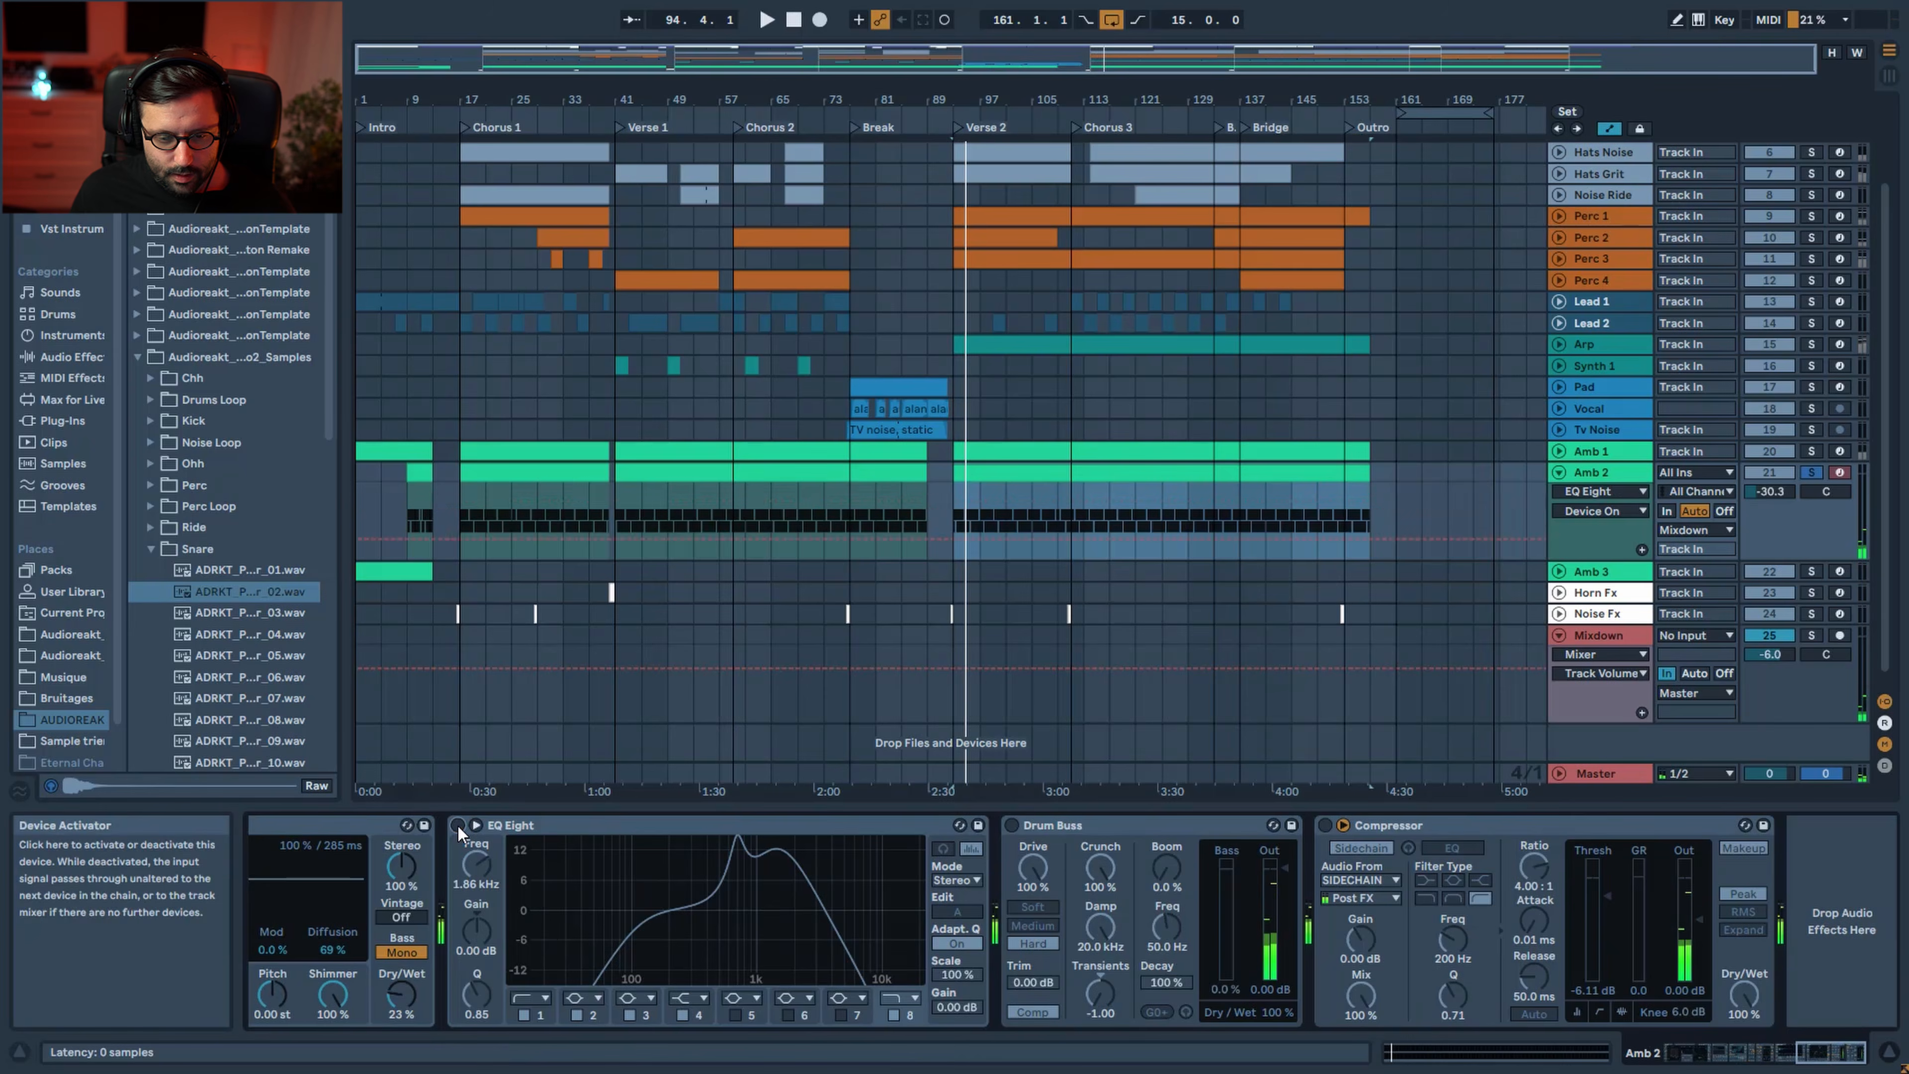
click(458, 825)
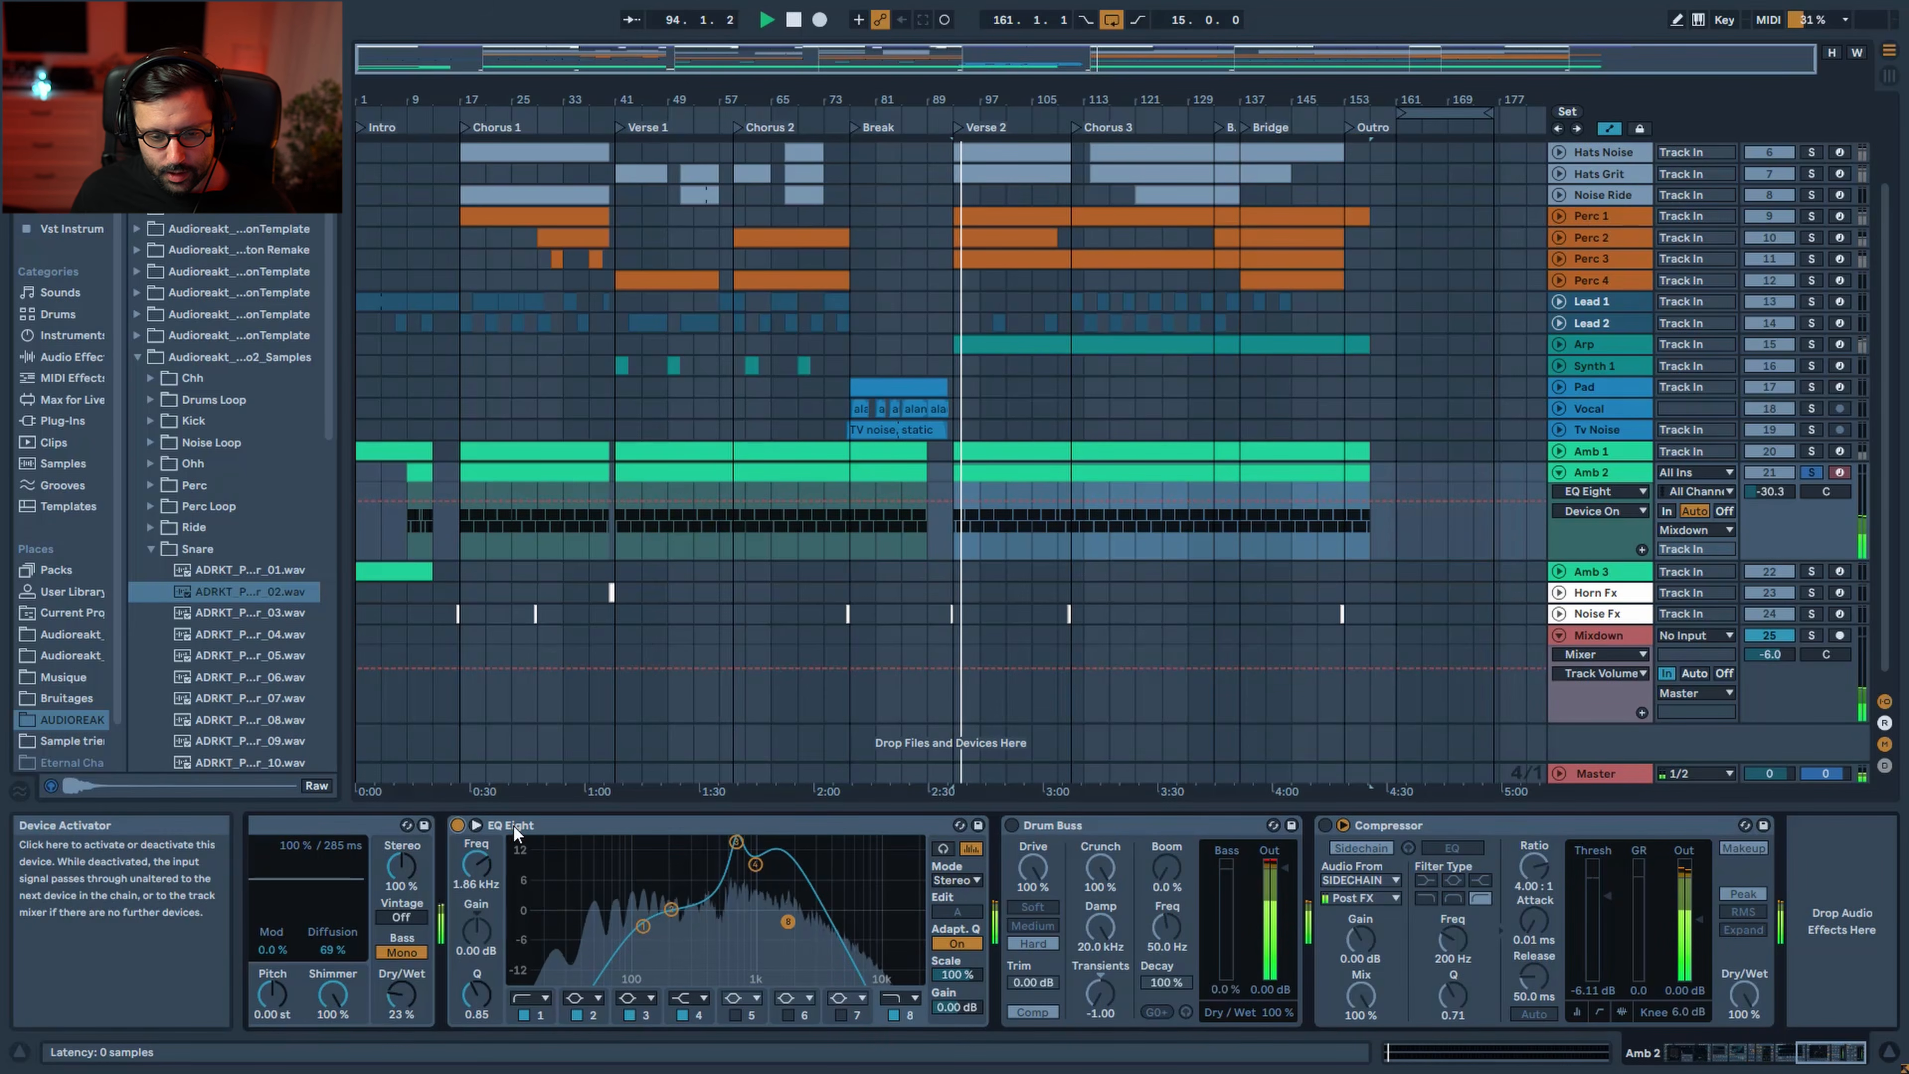
click(1012, 825)
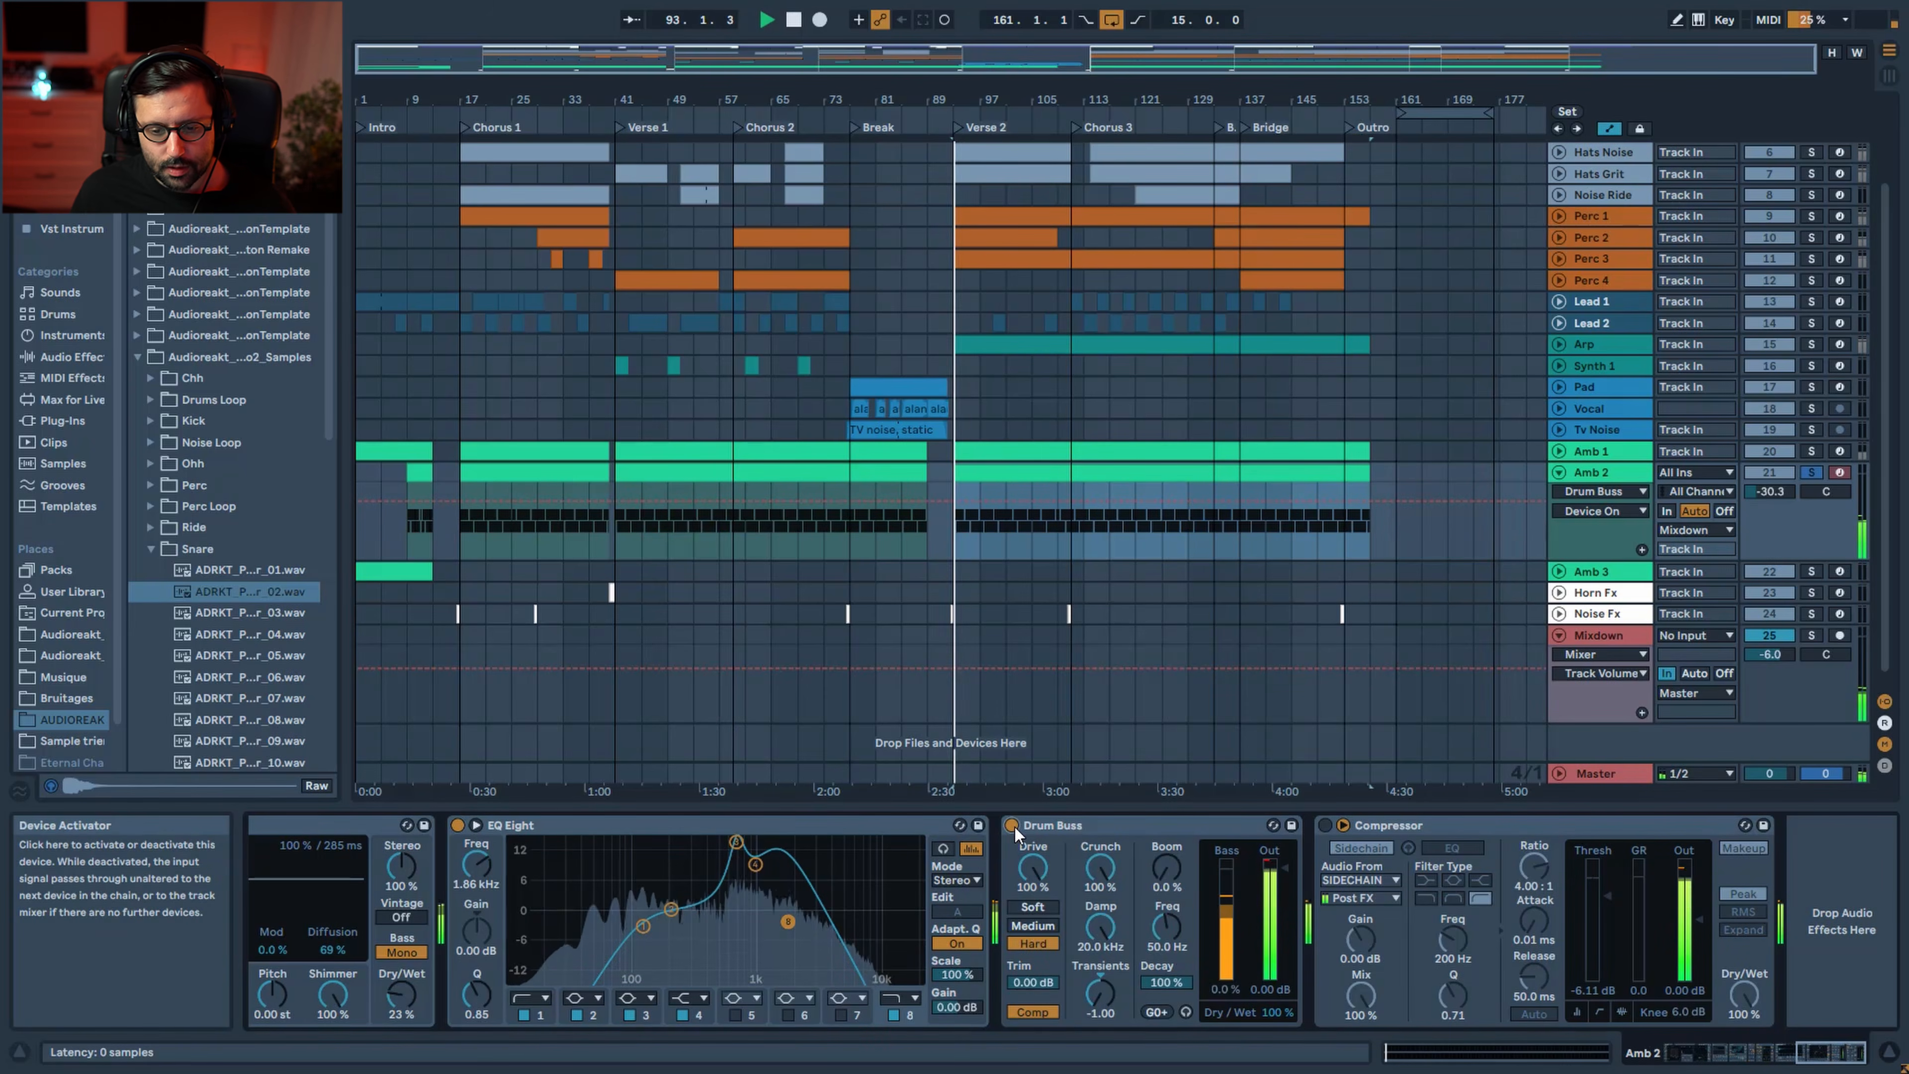
click(1324, 825)
click(1323, 825)
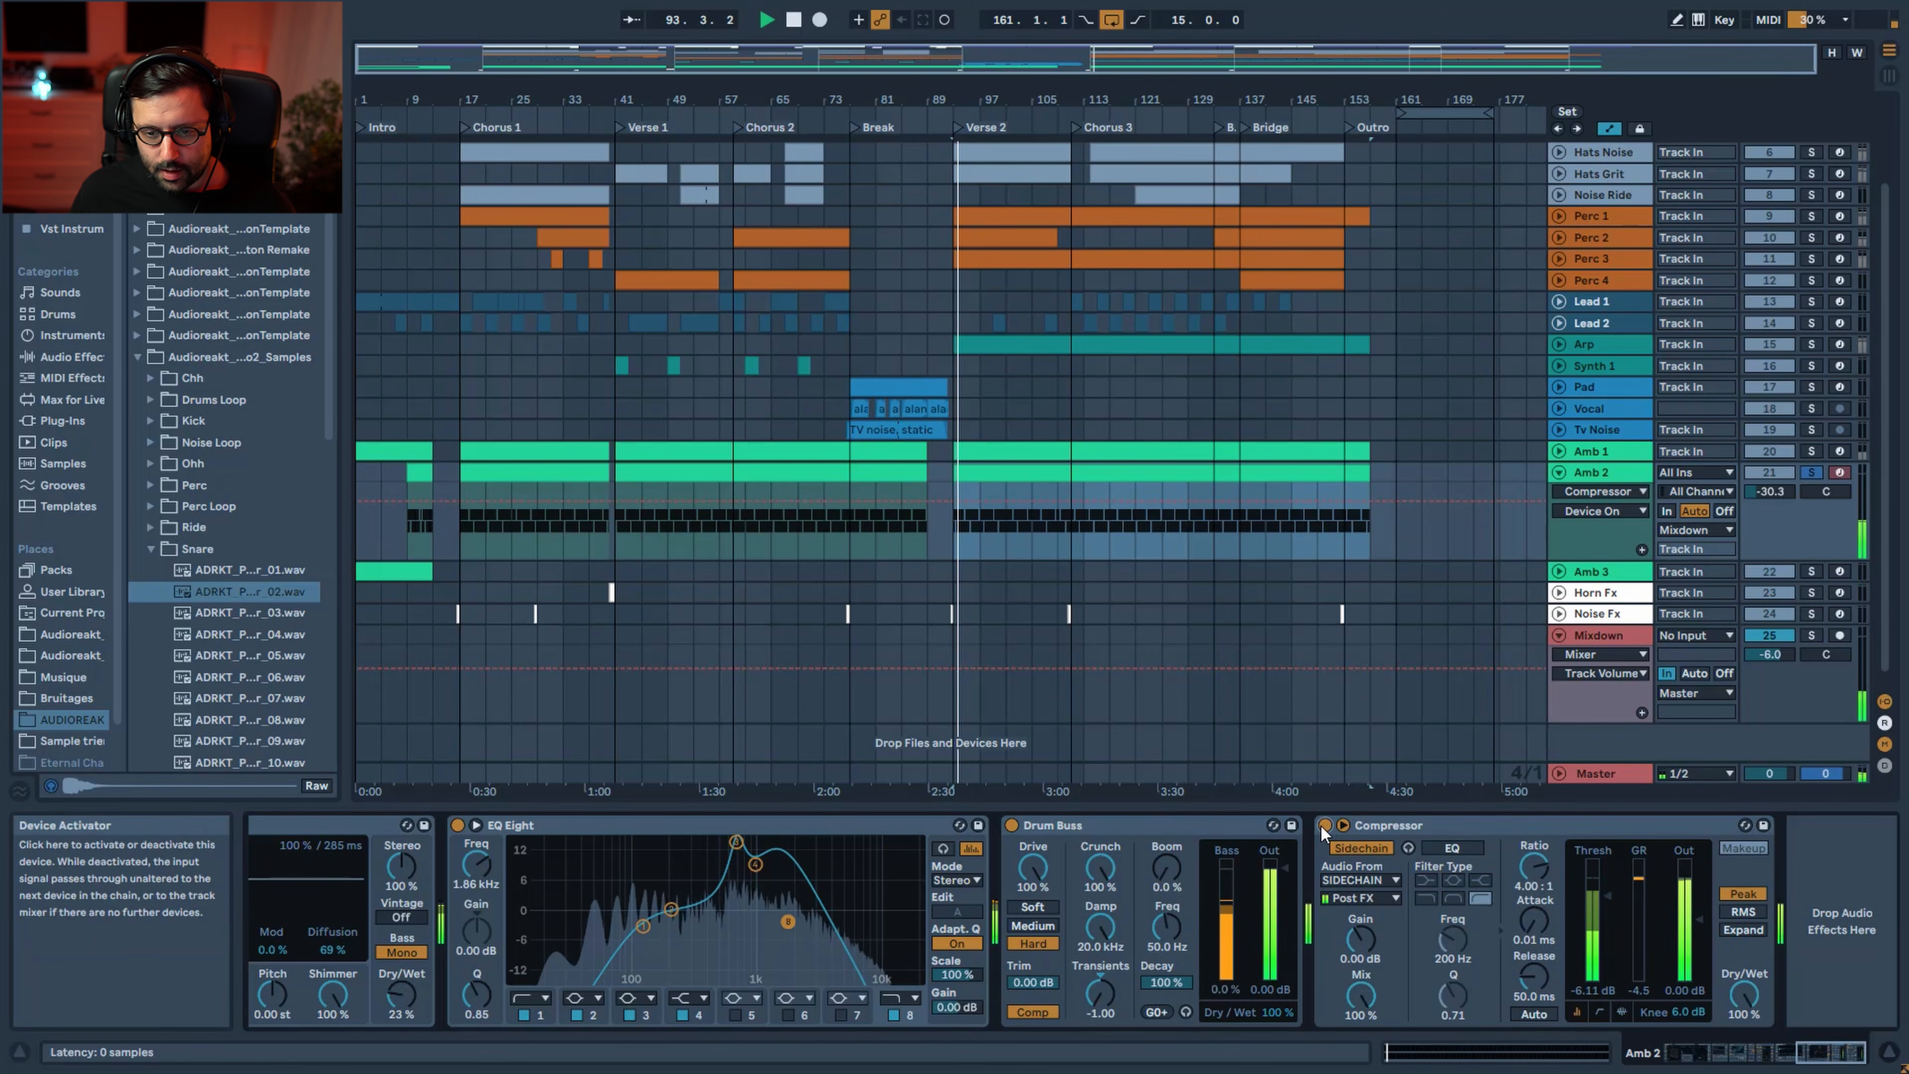
Fold the Amb 2 track and review its device chain from the Wavetable through the shimmer reverb
click(1558, 477)
click(1608, 471)
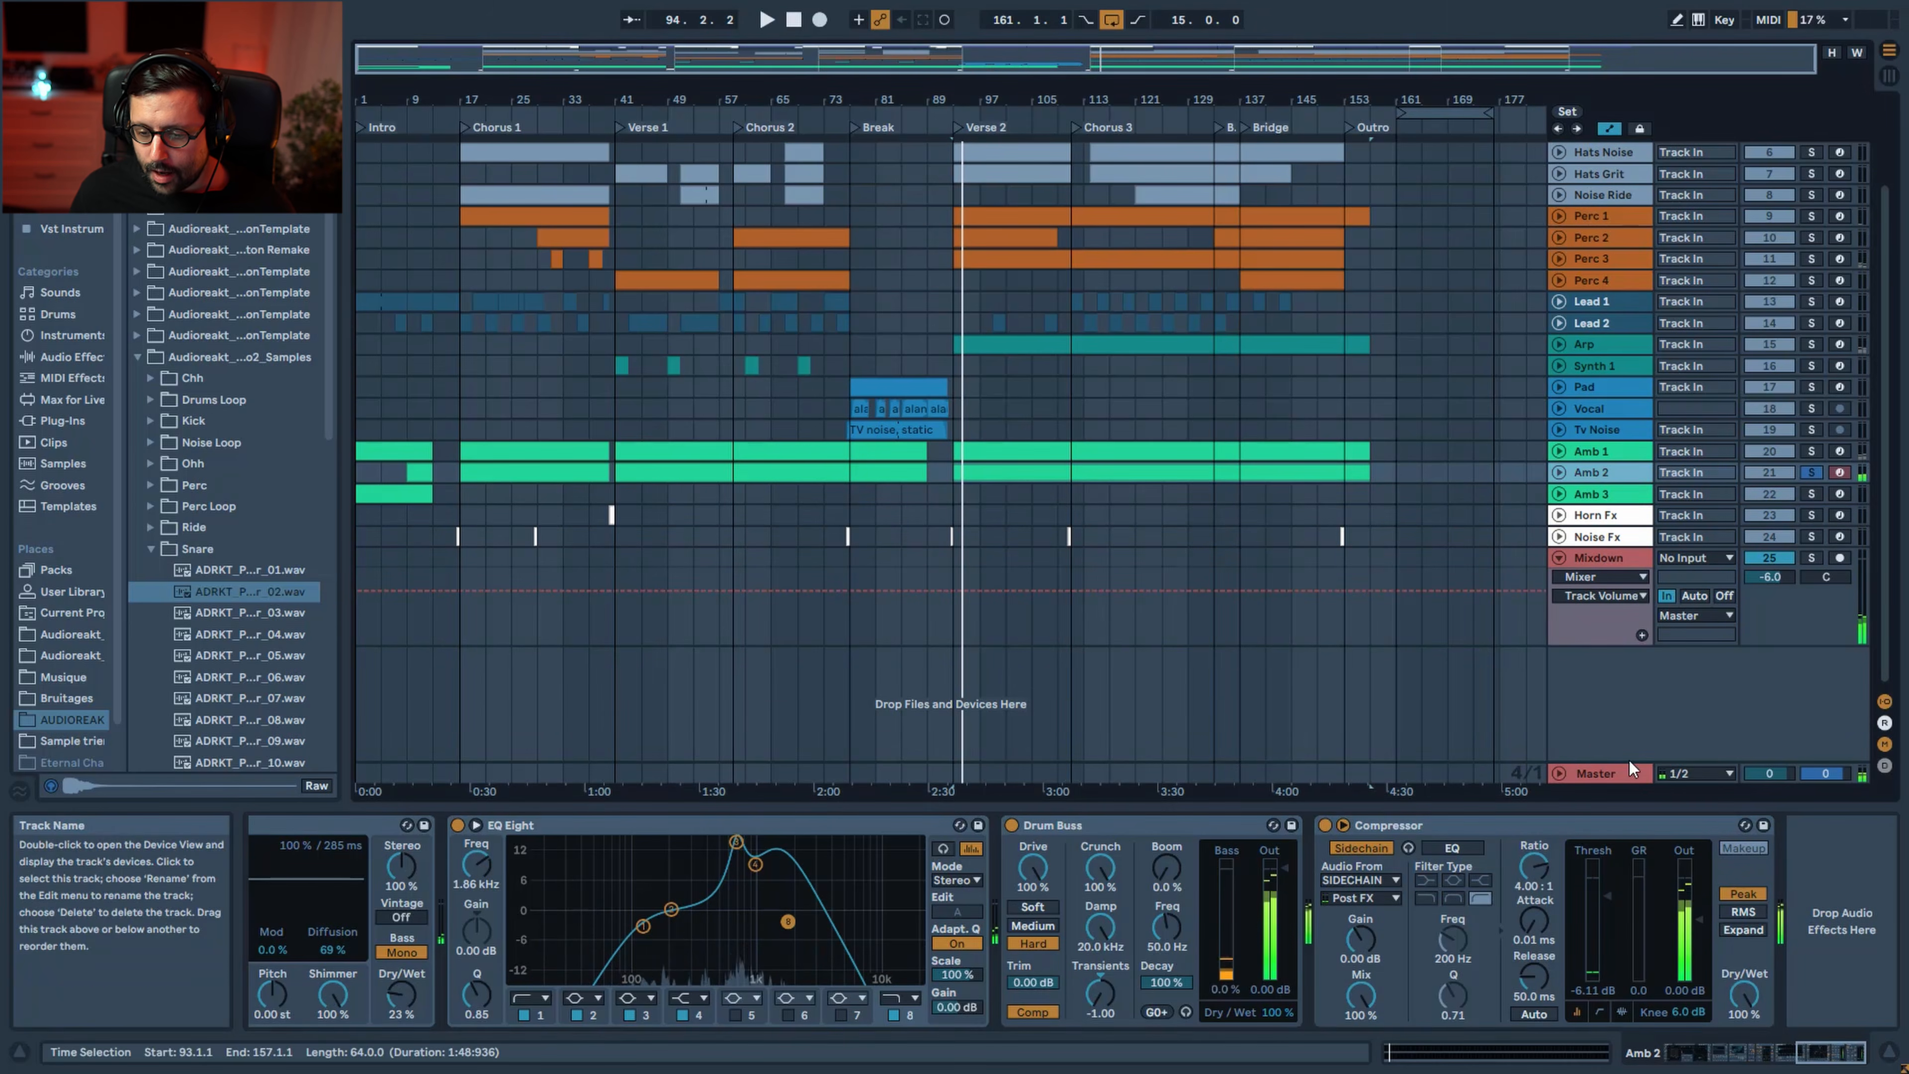
drag(1834, 1055, 1666, 1054)
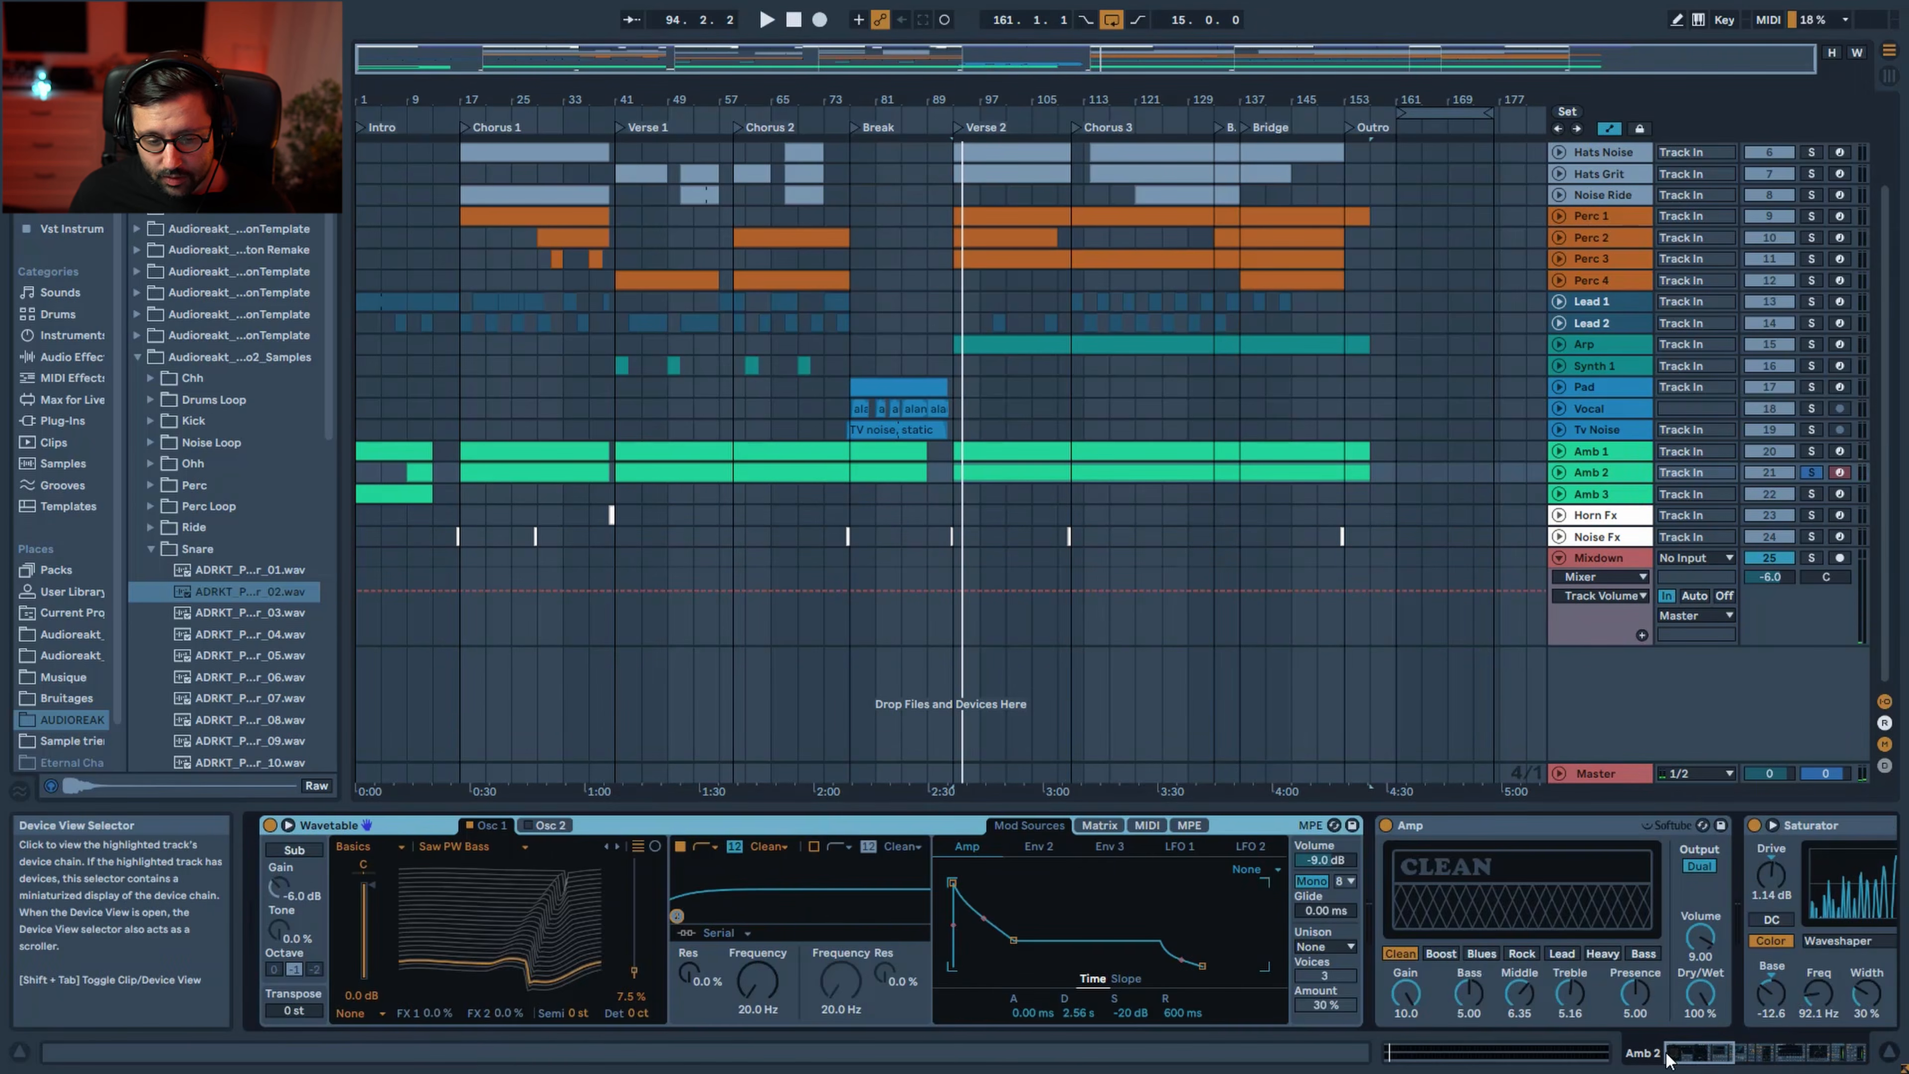
click(1594, 494)
click(1592, 471)
drag(1683, 1053, 1793, 1053)
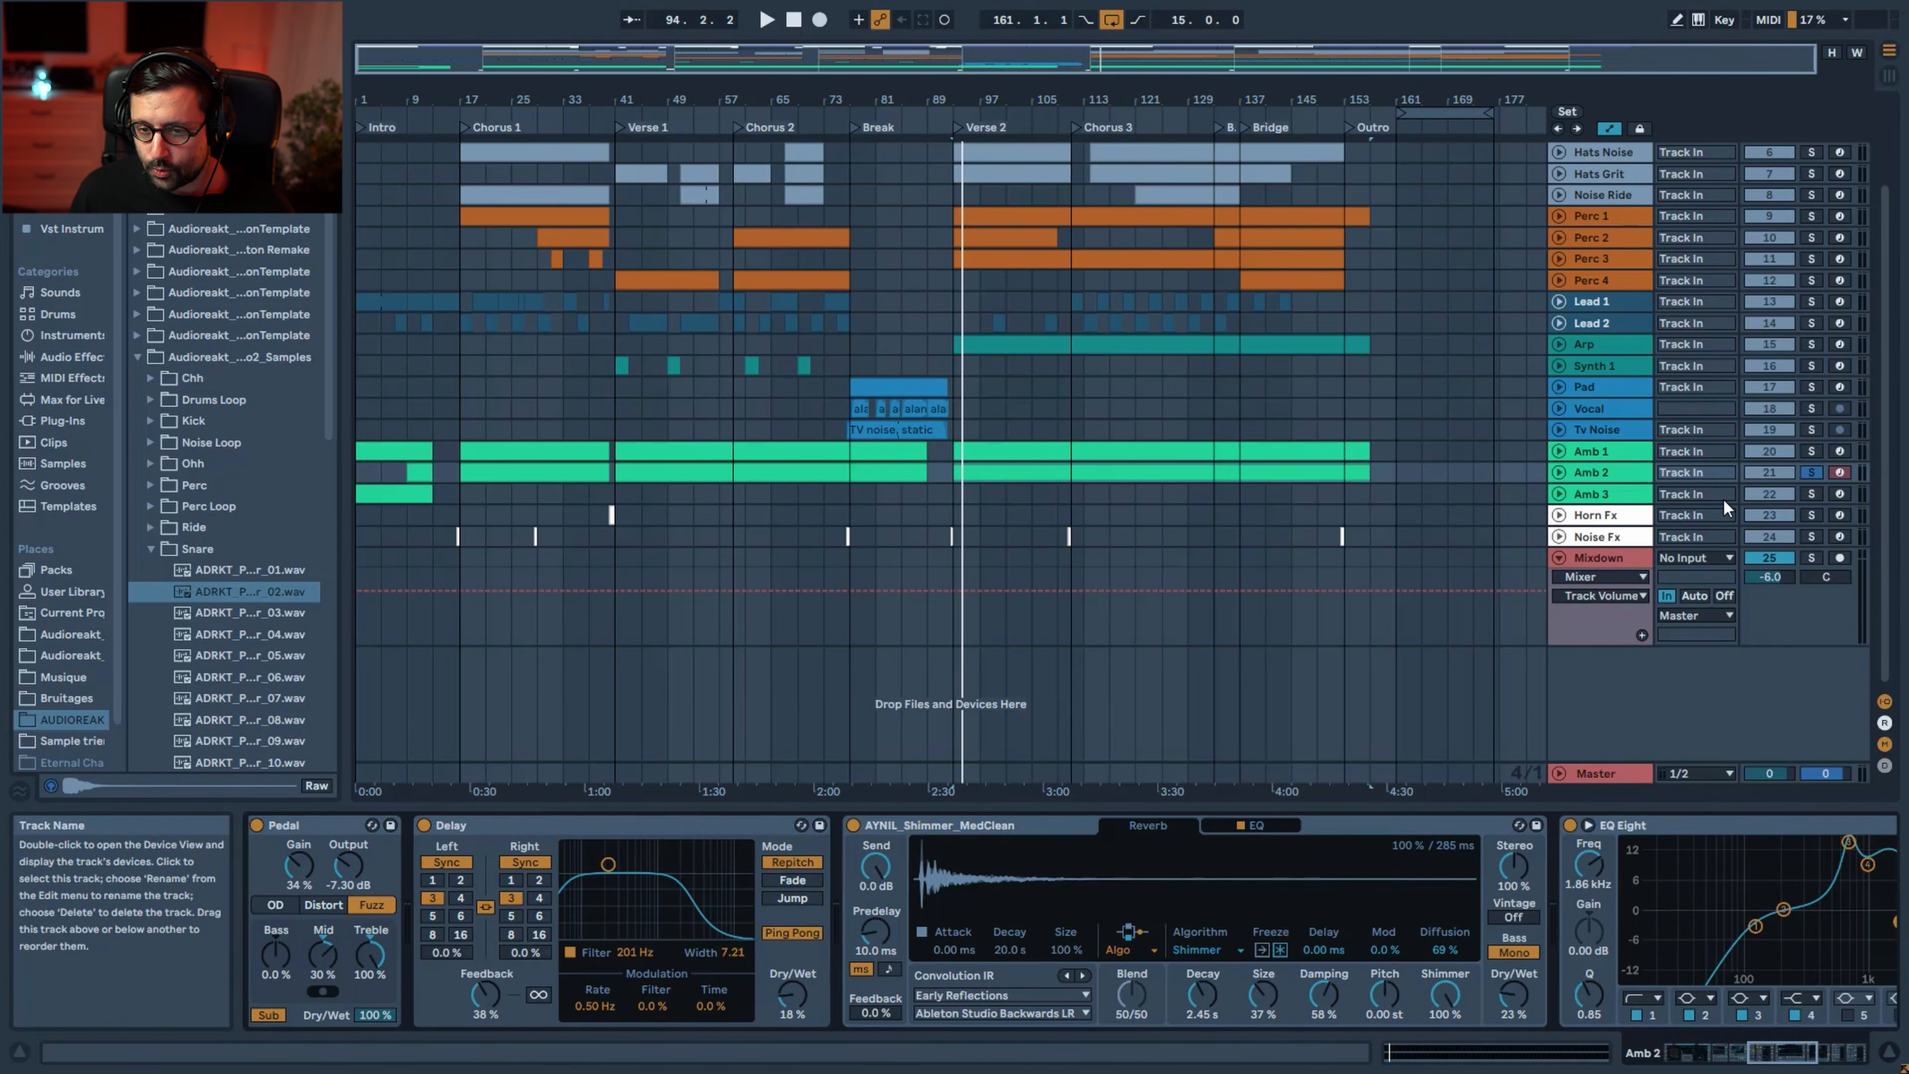
Solo the Amb 3 track and play its clip from the start of the Intro
click(1809, 493)
click(410, 493)
key(space)
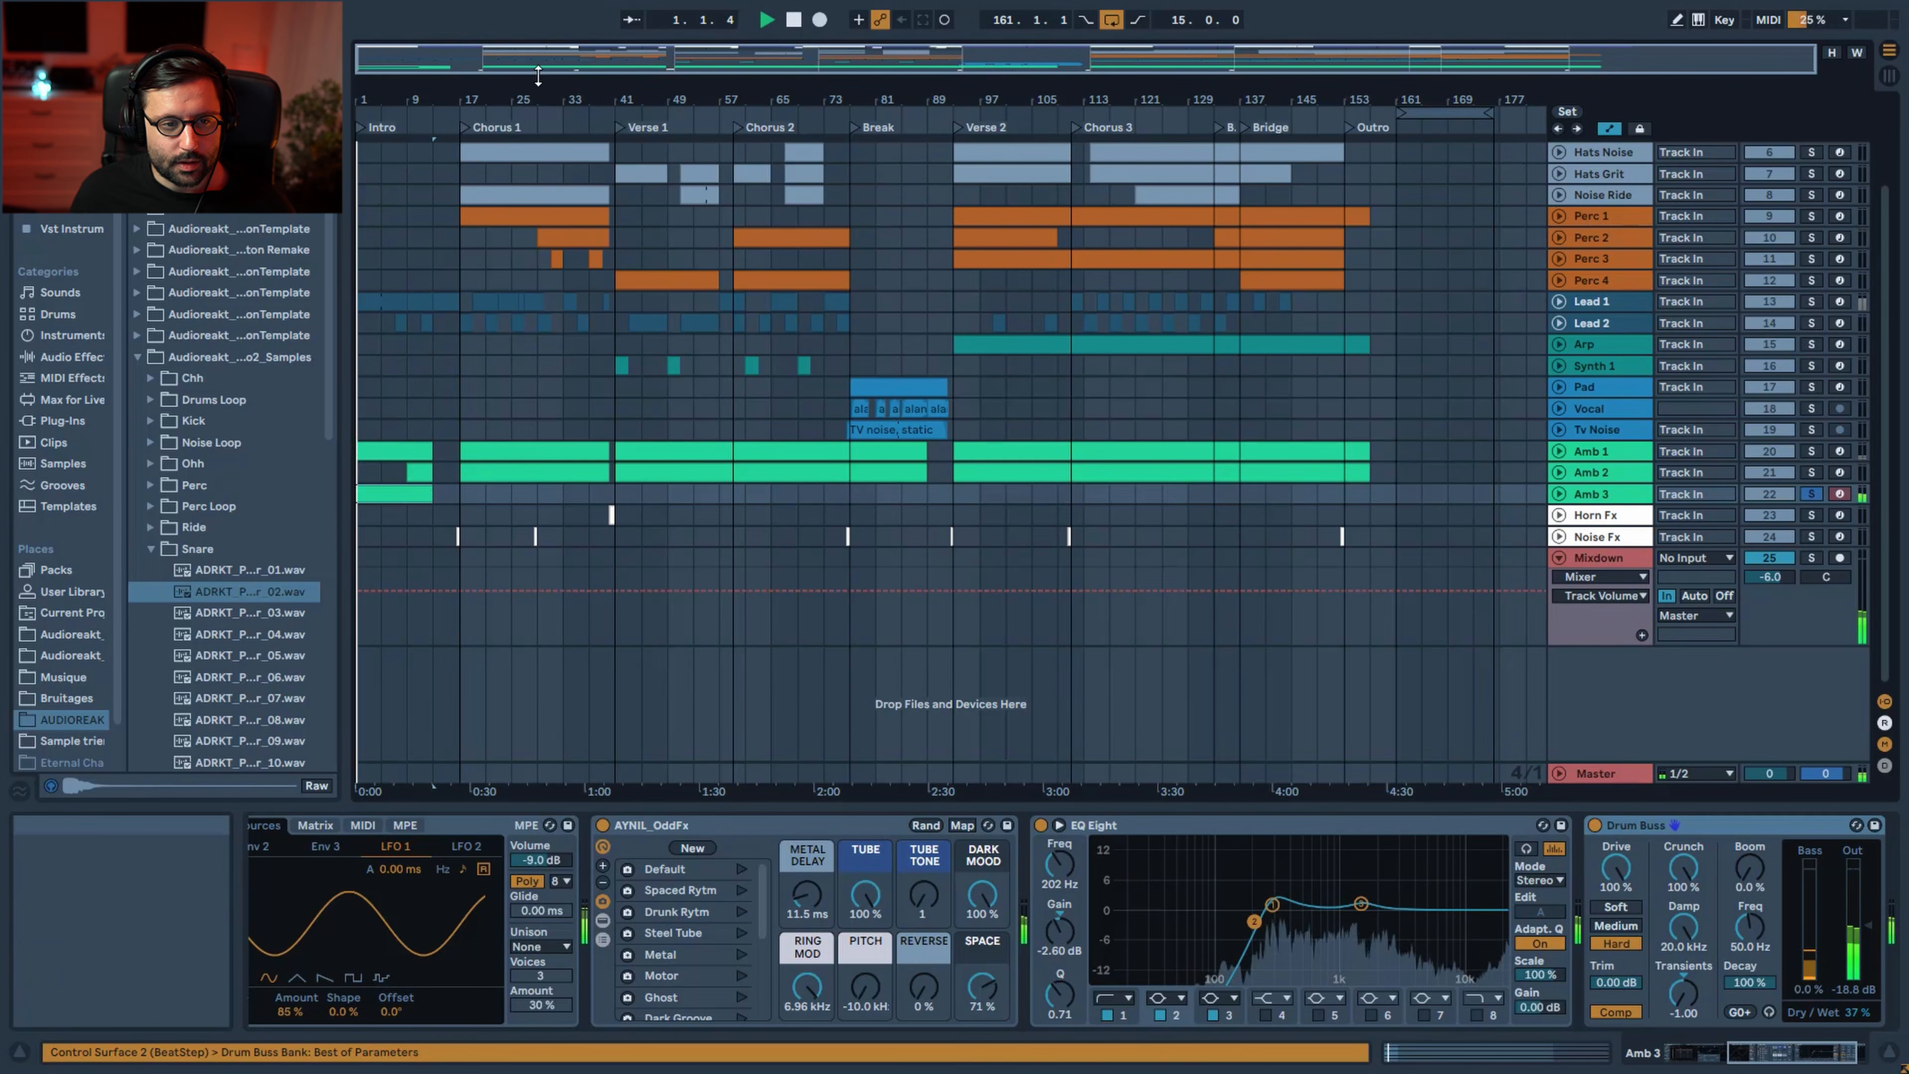
drag(538, 98, 781, 512)
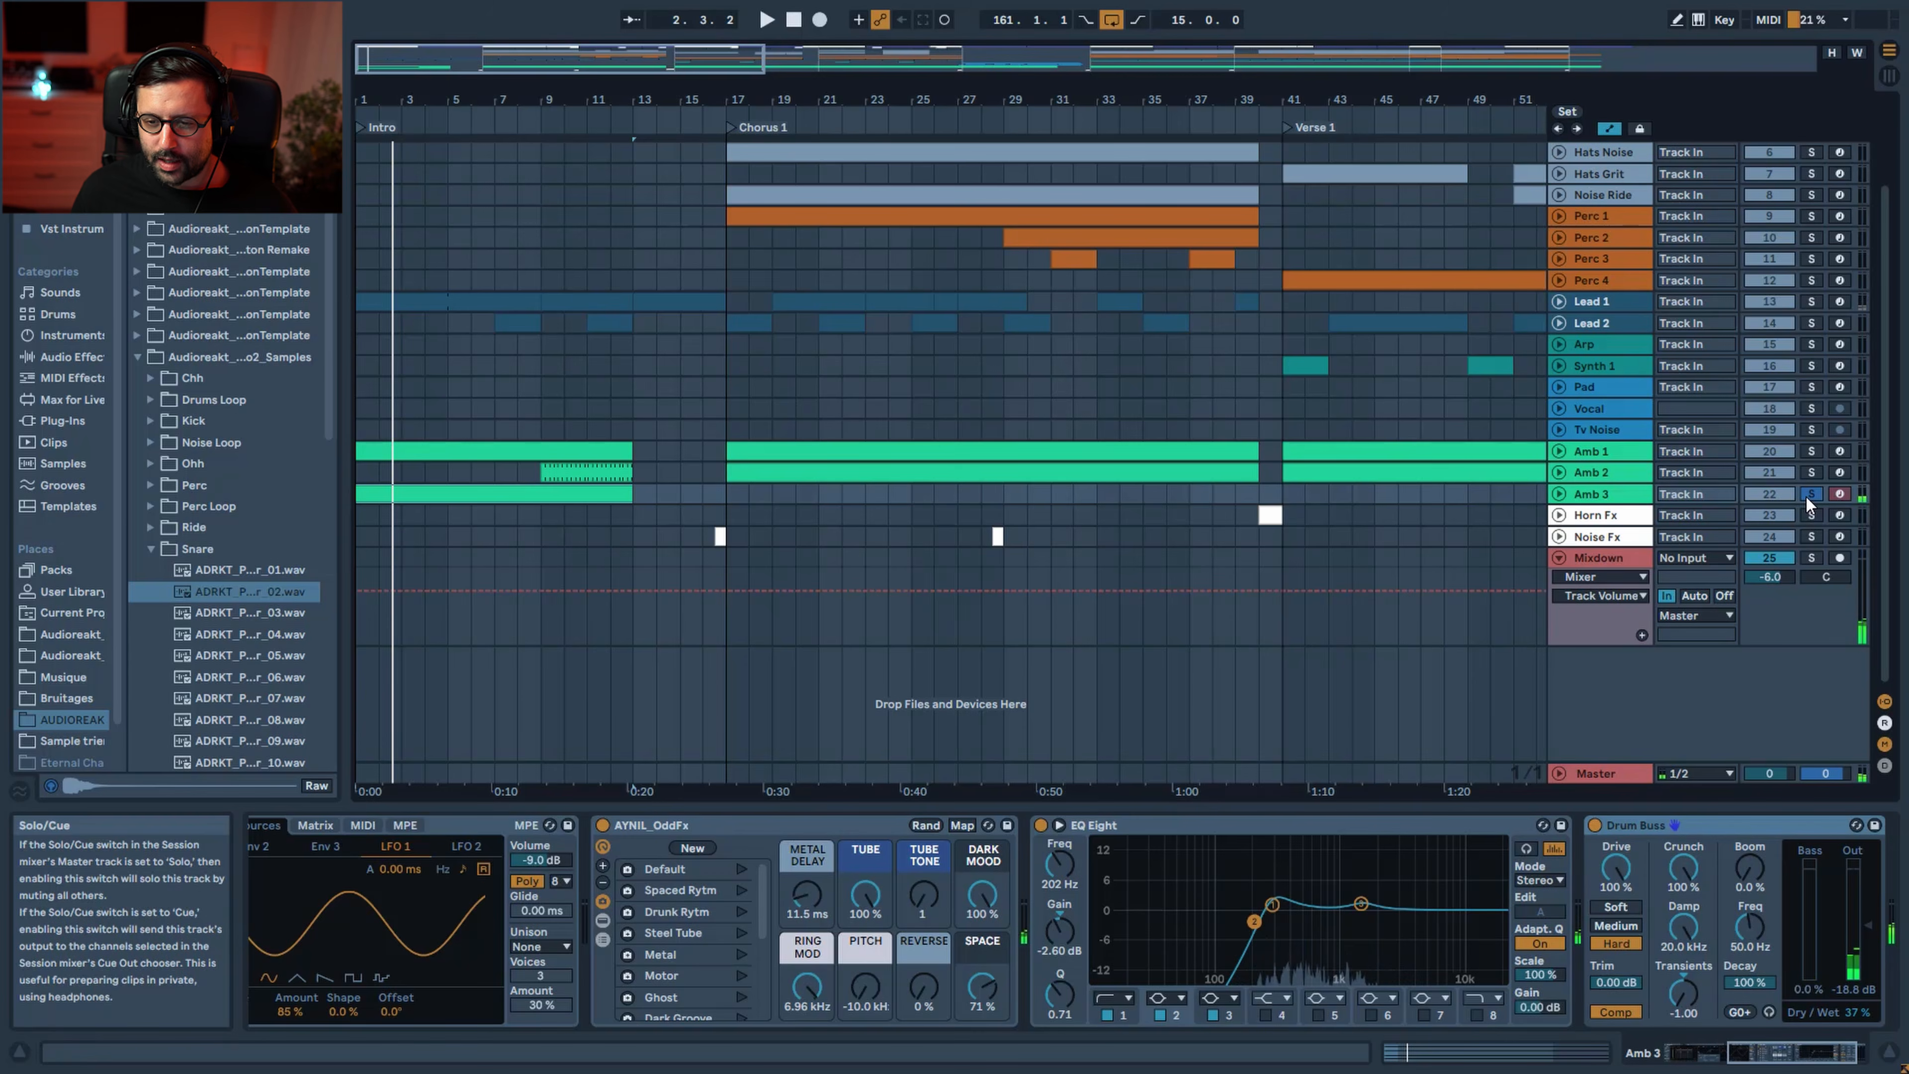
key(space)
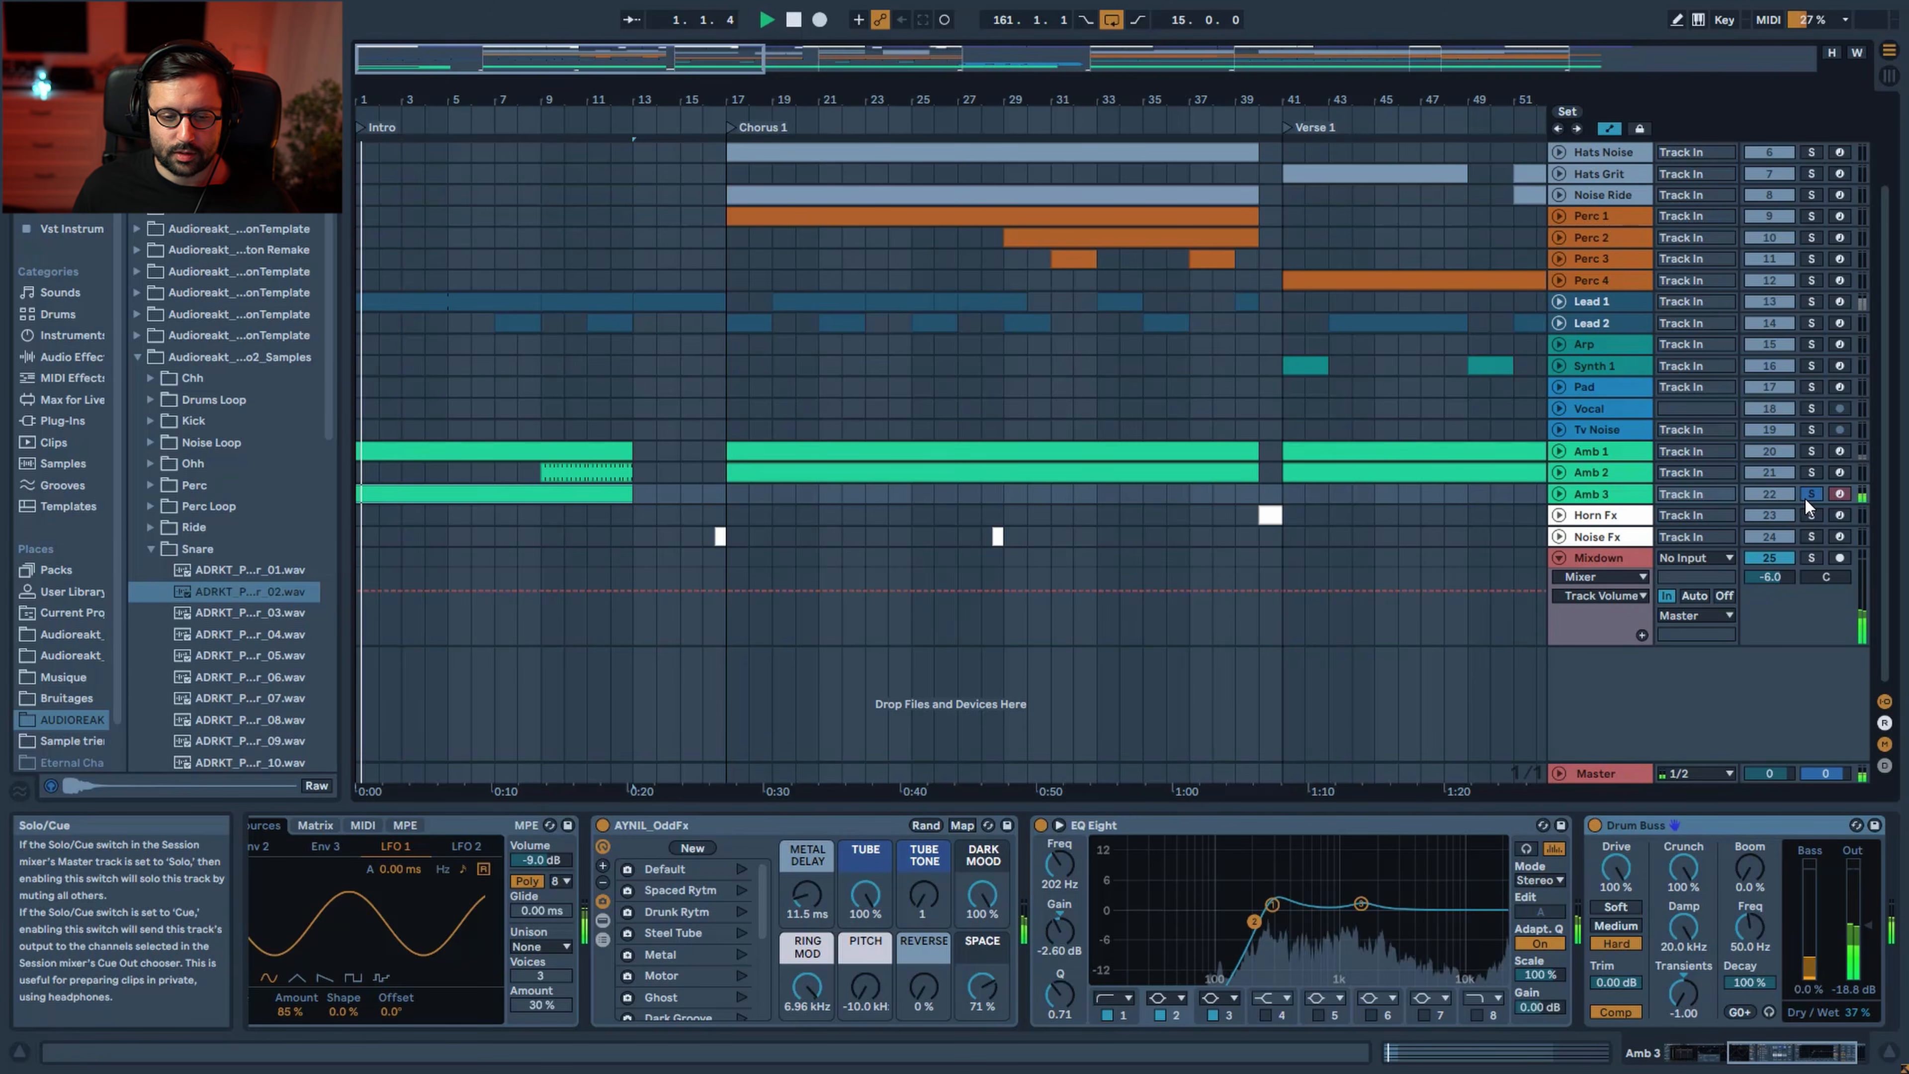
Bypass AYNIL_OddFx, EQ Eight and Drum Buss on Amb 3 to hear only the Wavetable
click(1834, 1051)
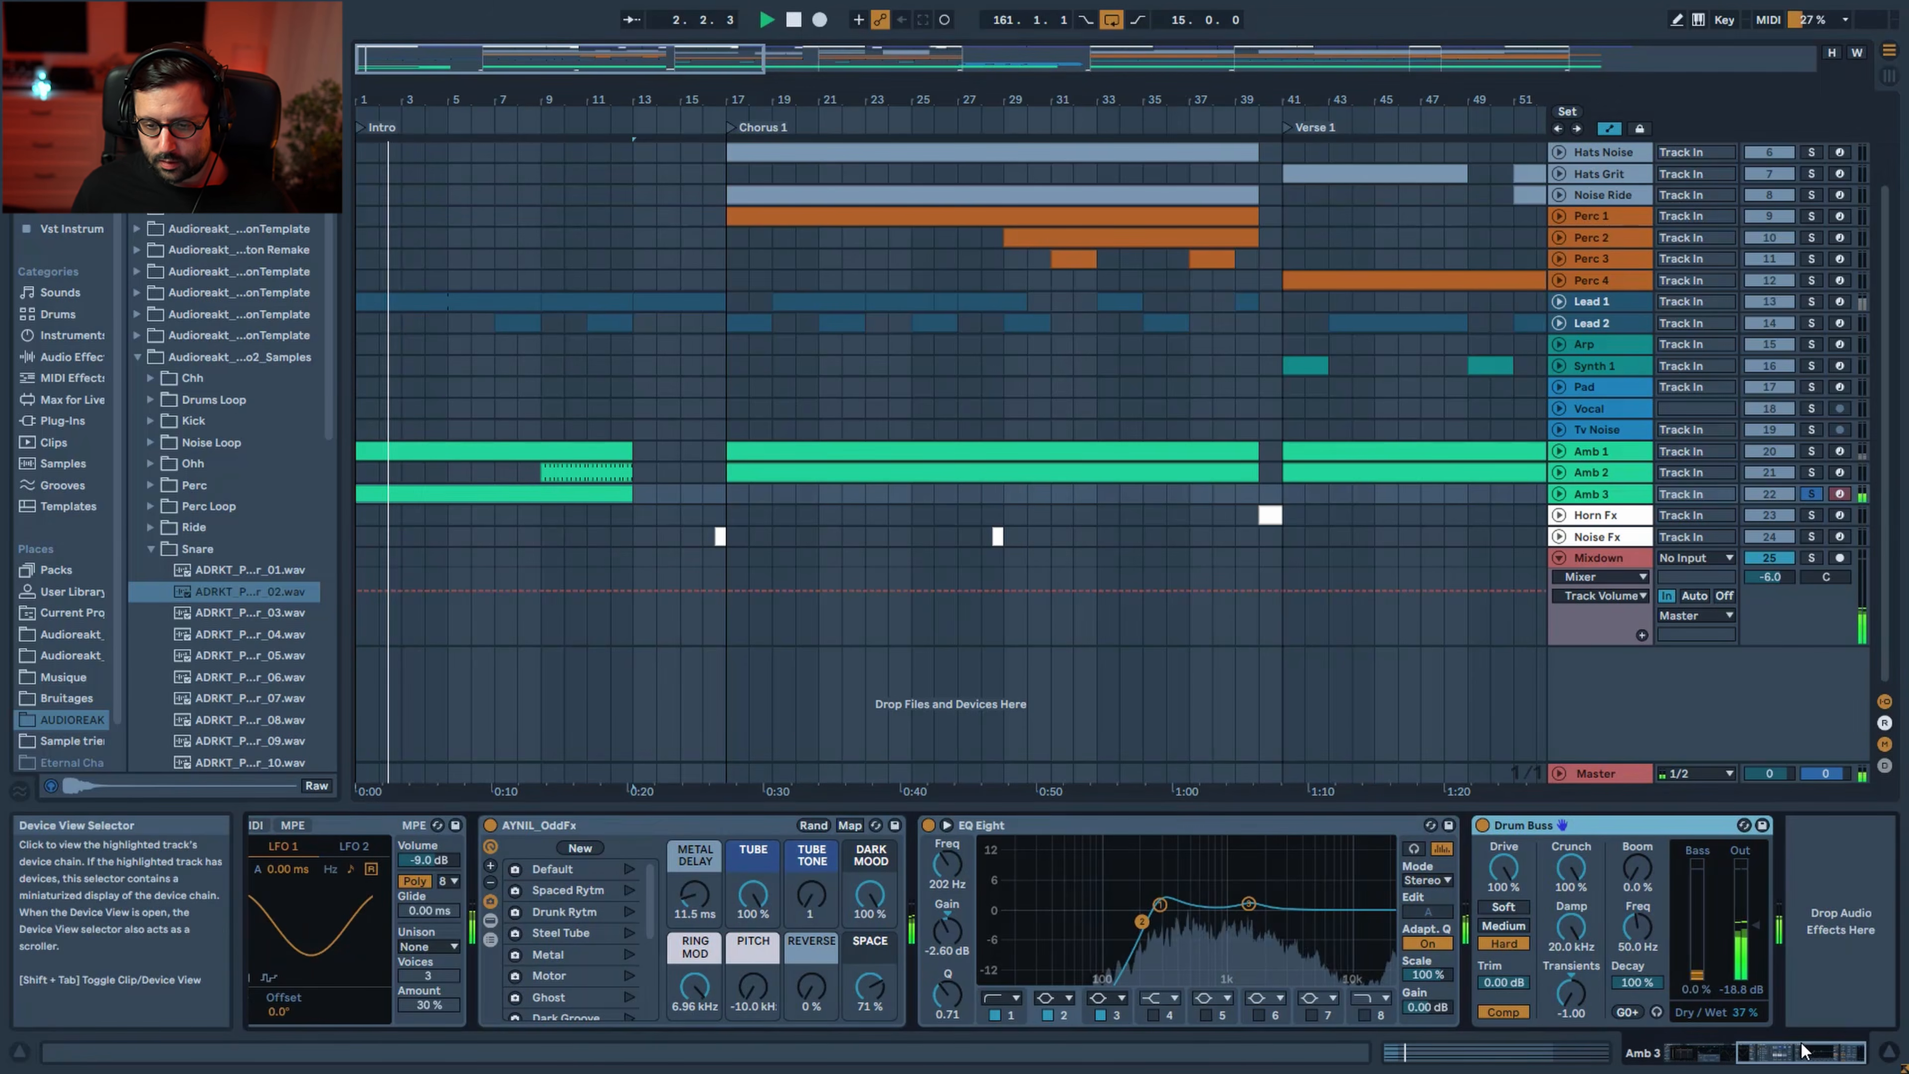
click(541, 823)
click(489, 825)
click(928, 825)
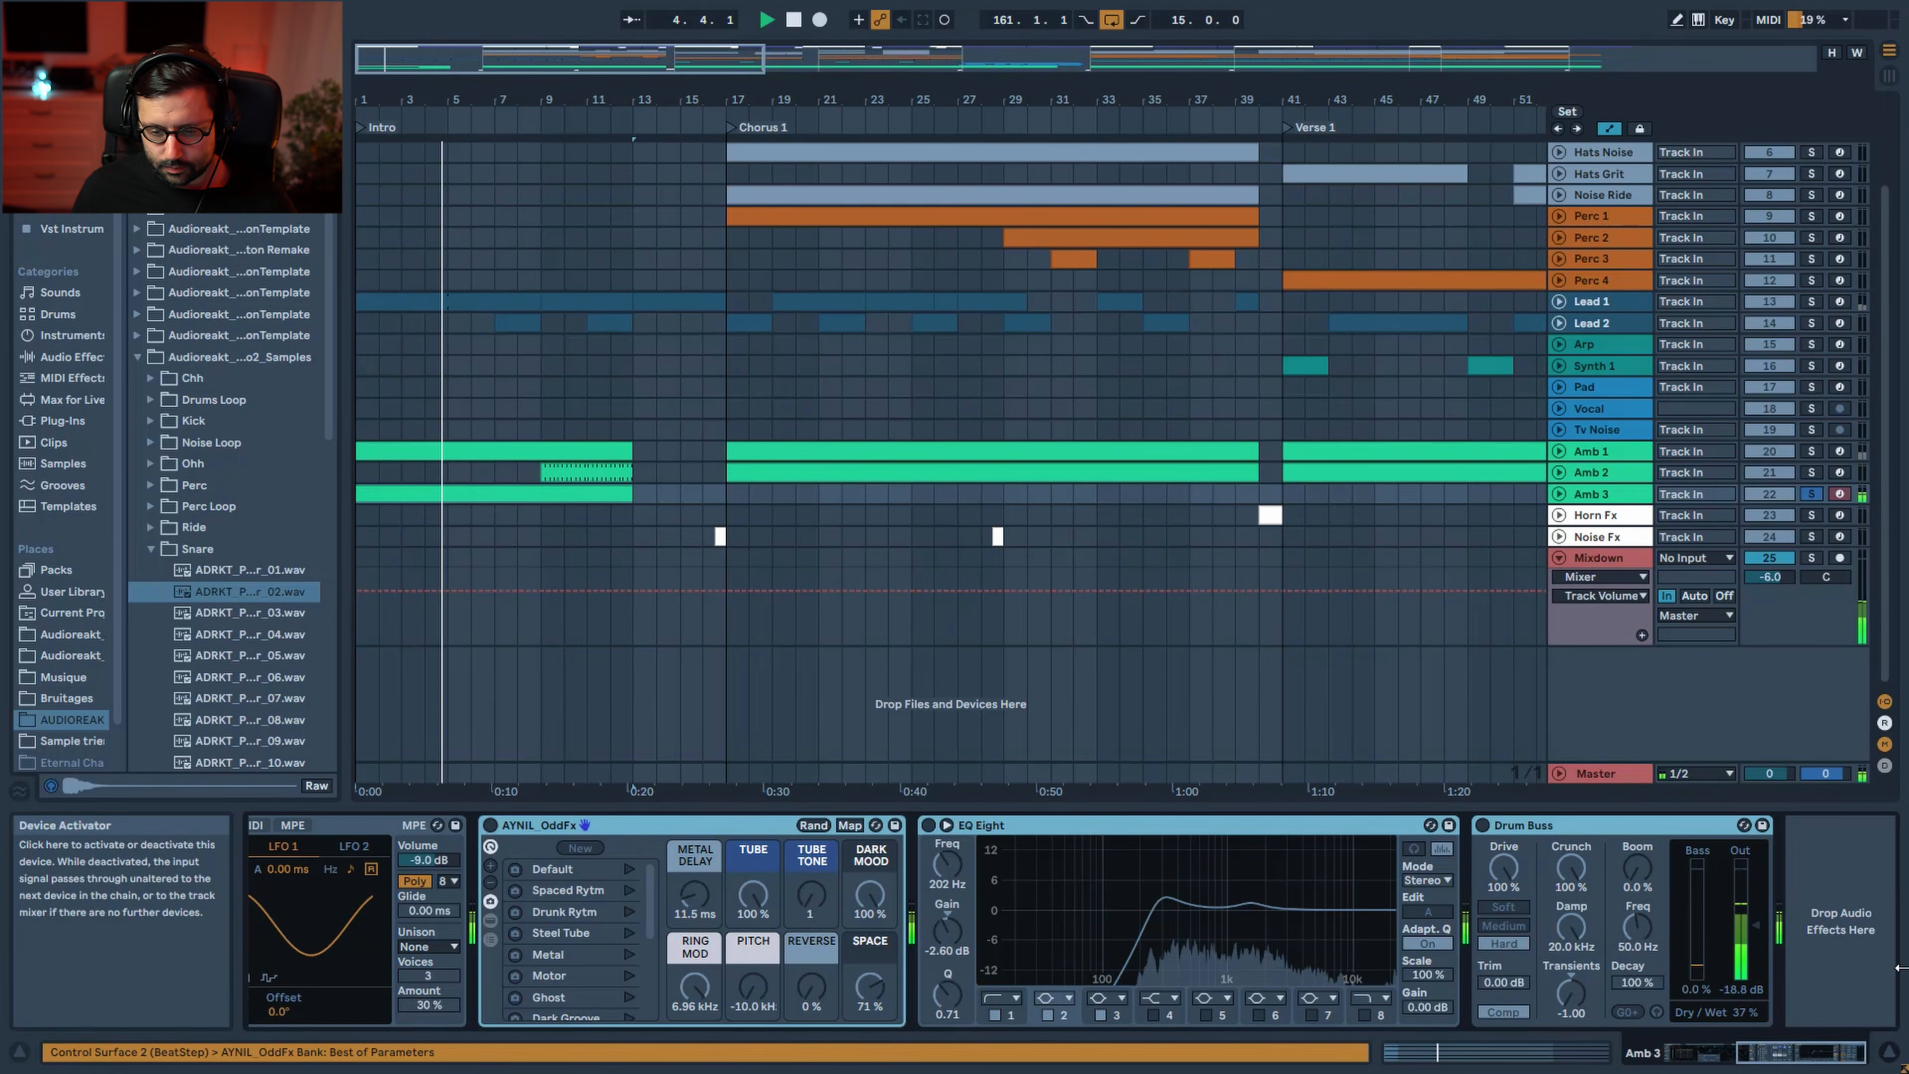
click(1482, 825)
drag(1759, 1052, 1567, 1035)
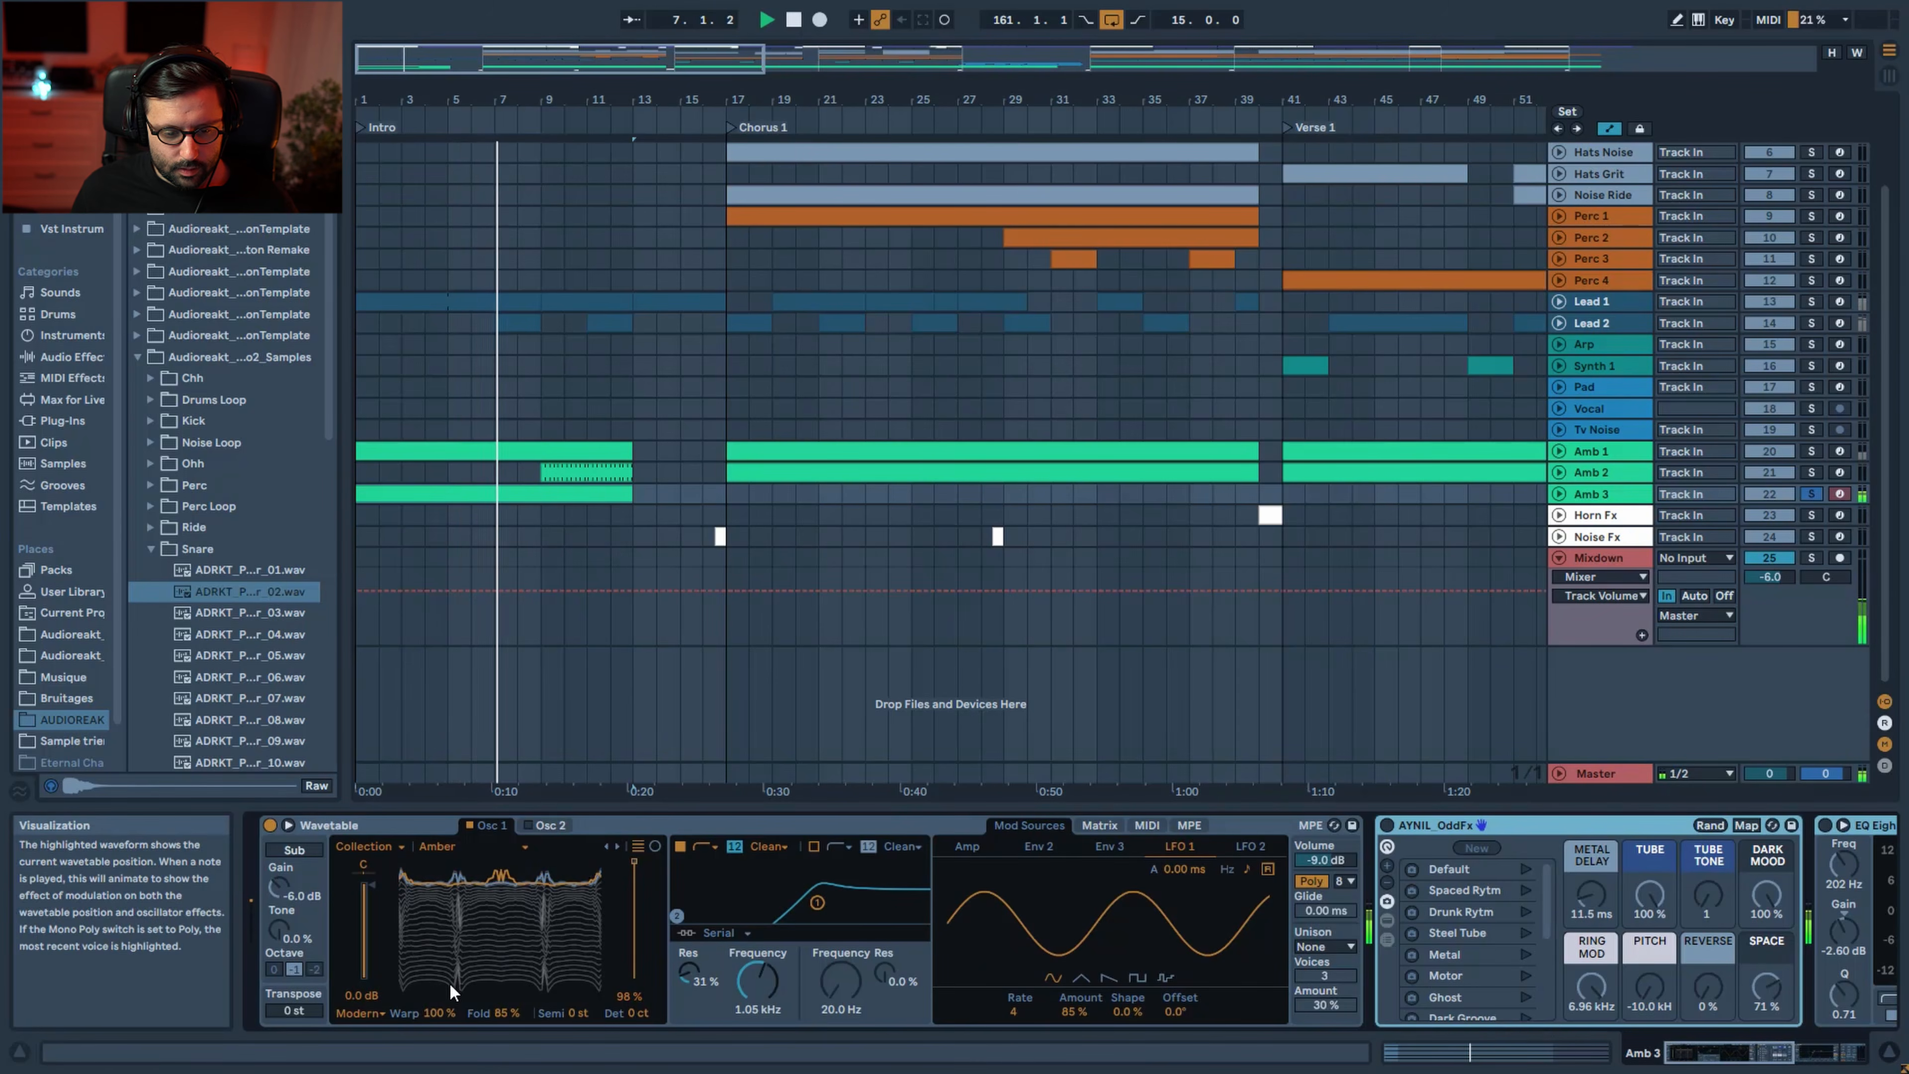
Try None as the oscillator effect mode for Osc 1 in Amb 3's Wavetable, and undo the change
click(376, 1015)
click(361, 944)
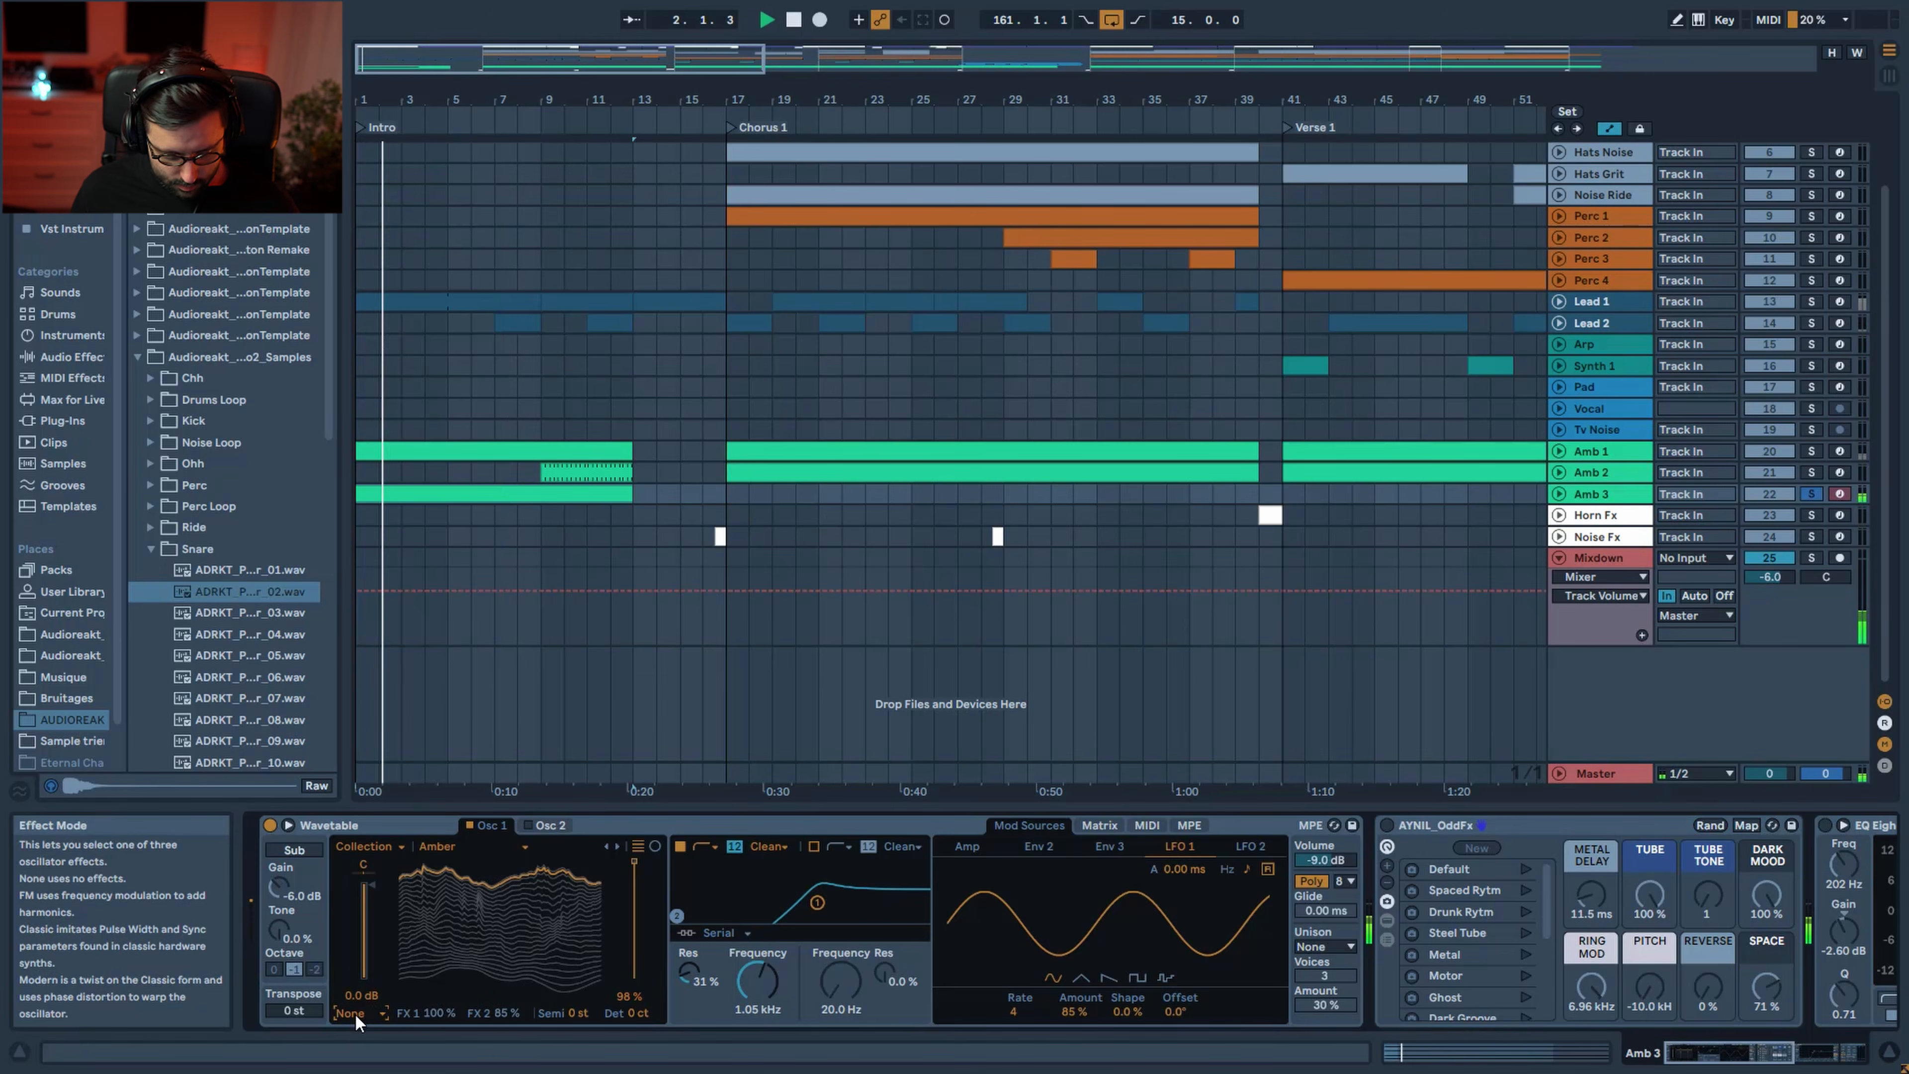
key(ctrl+z)
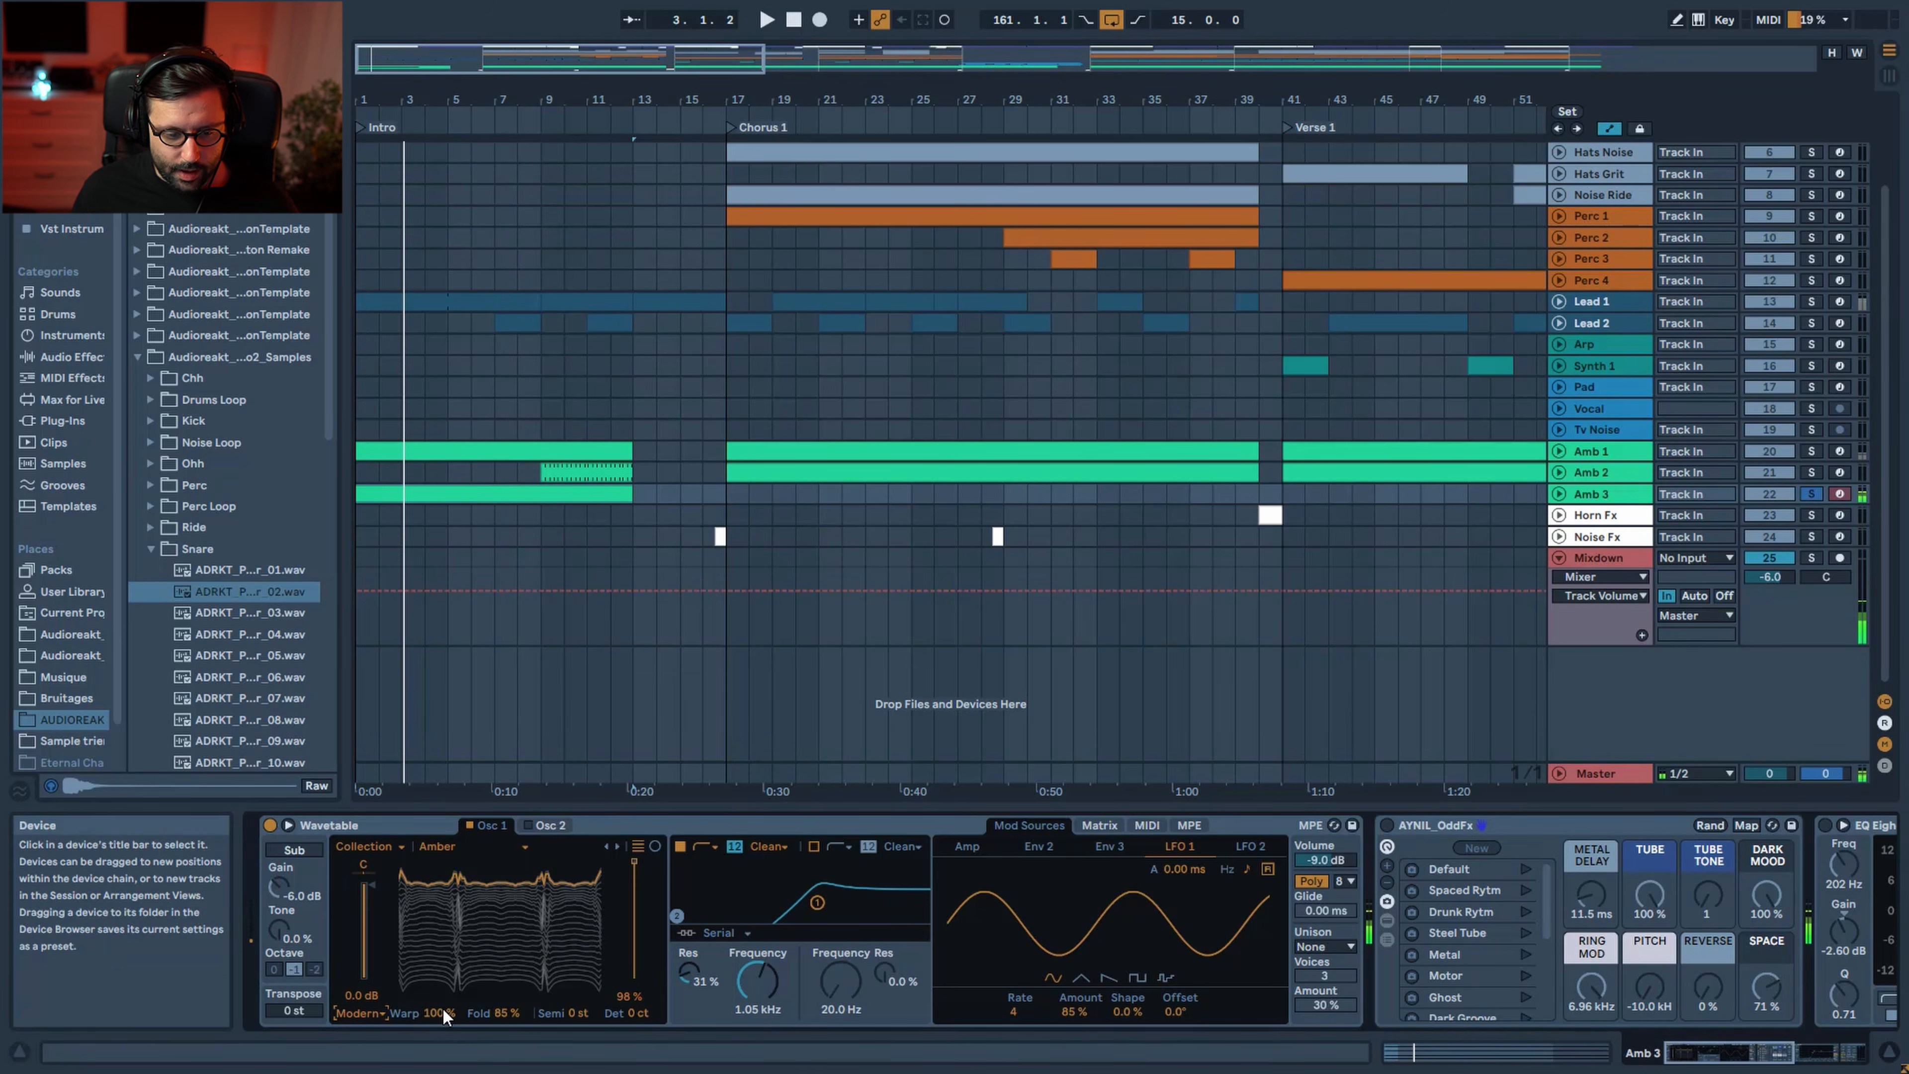
Try Osc 1's Warp and Fold at 0% during playback, and undo both changes
double_click(441, 1011)
double_click(507, 1015)
key(space)
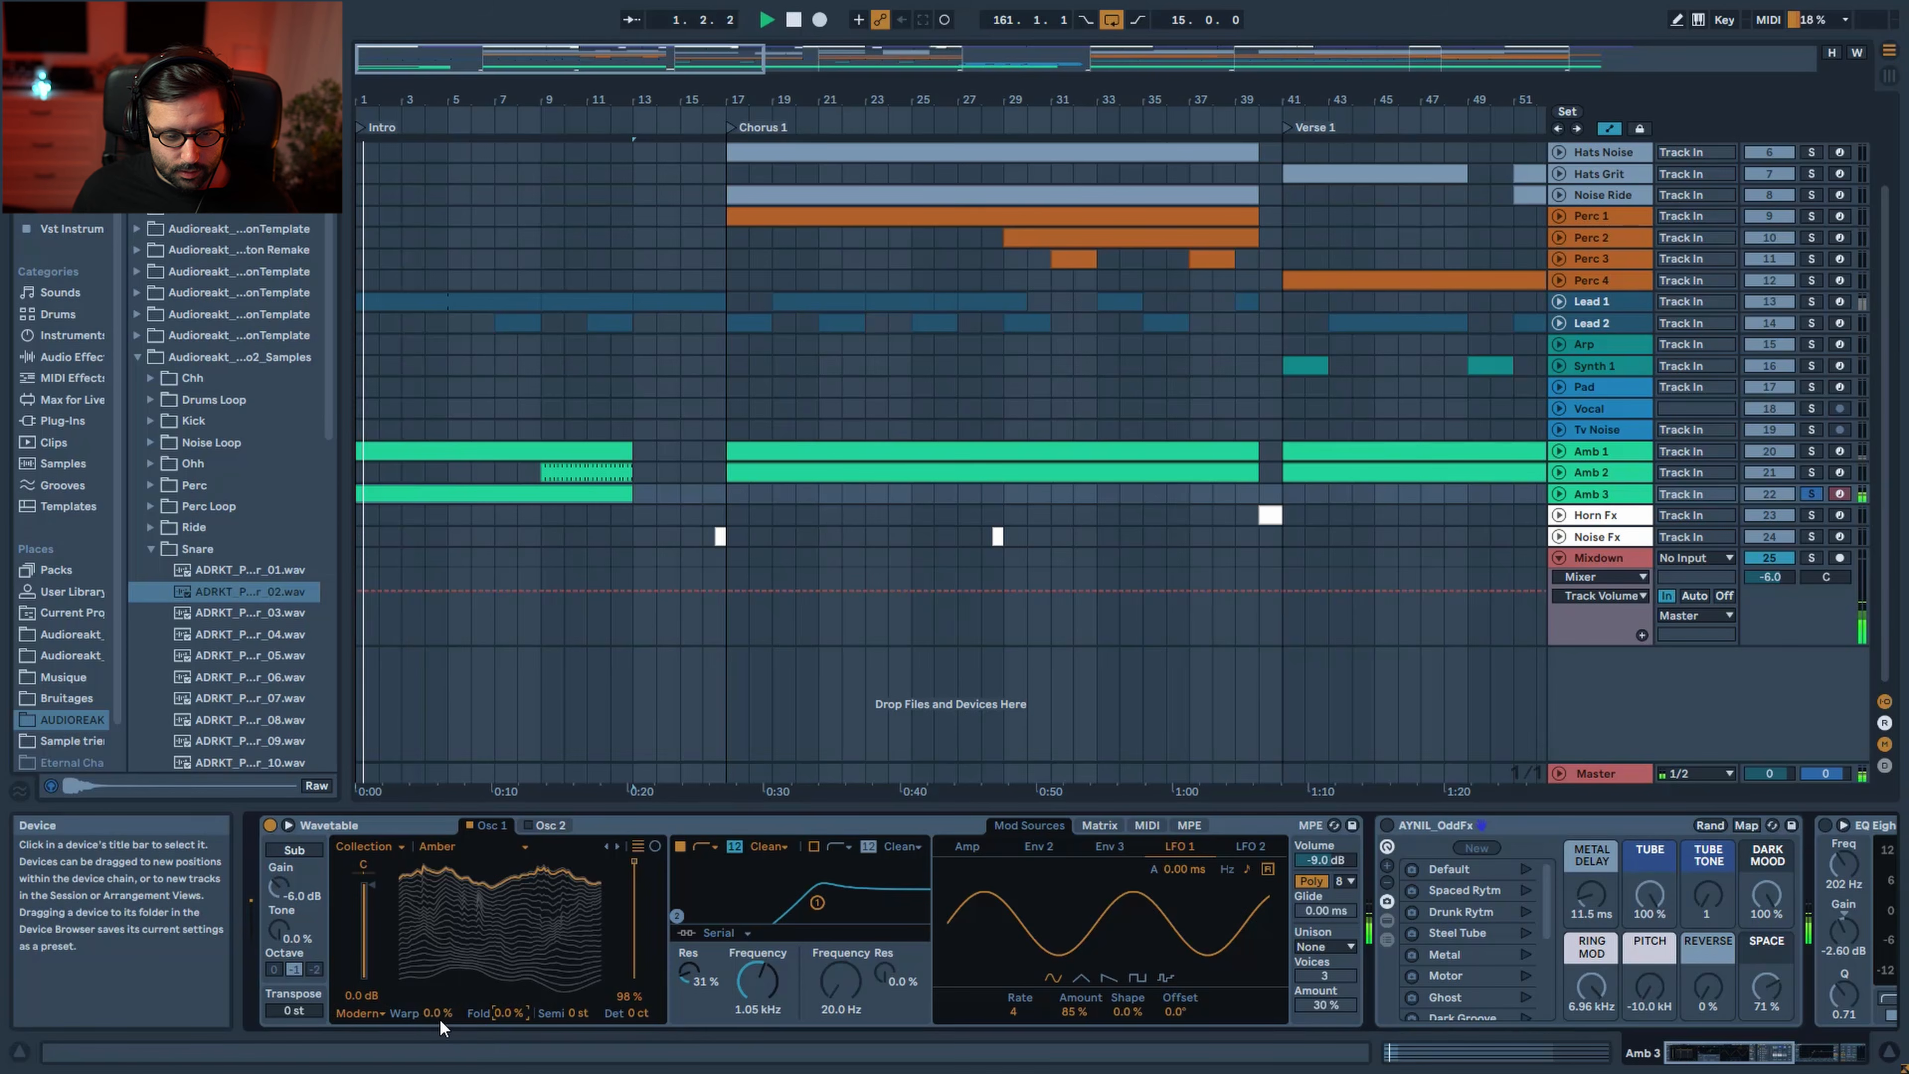
key(ctrl+z)
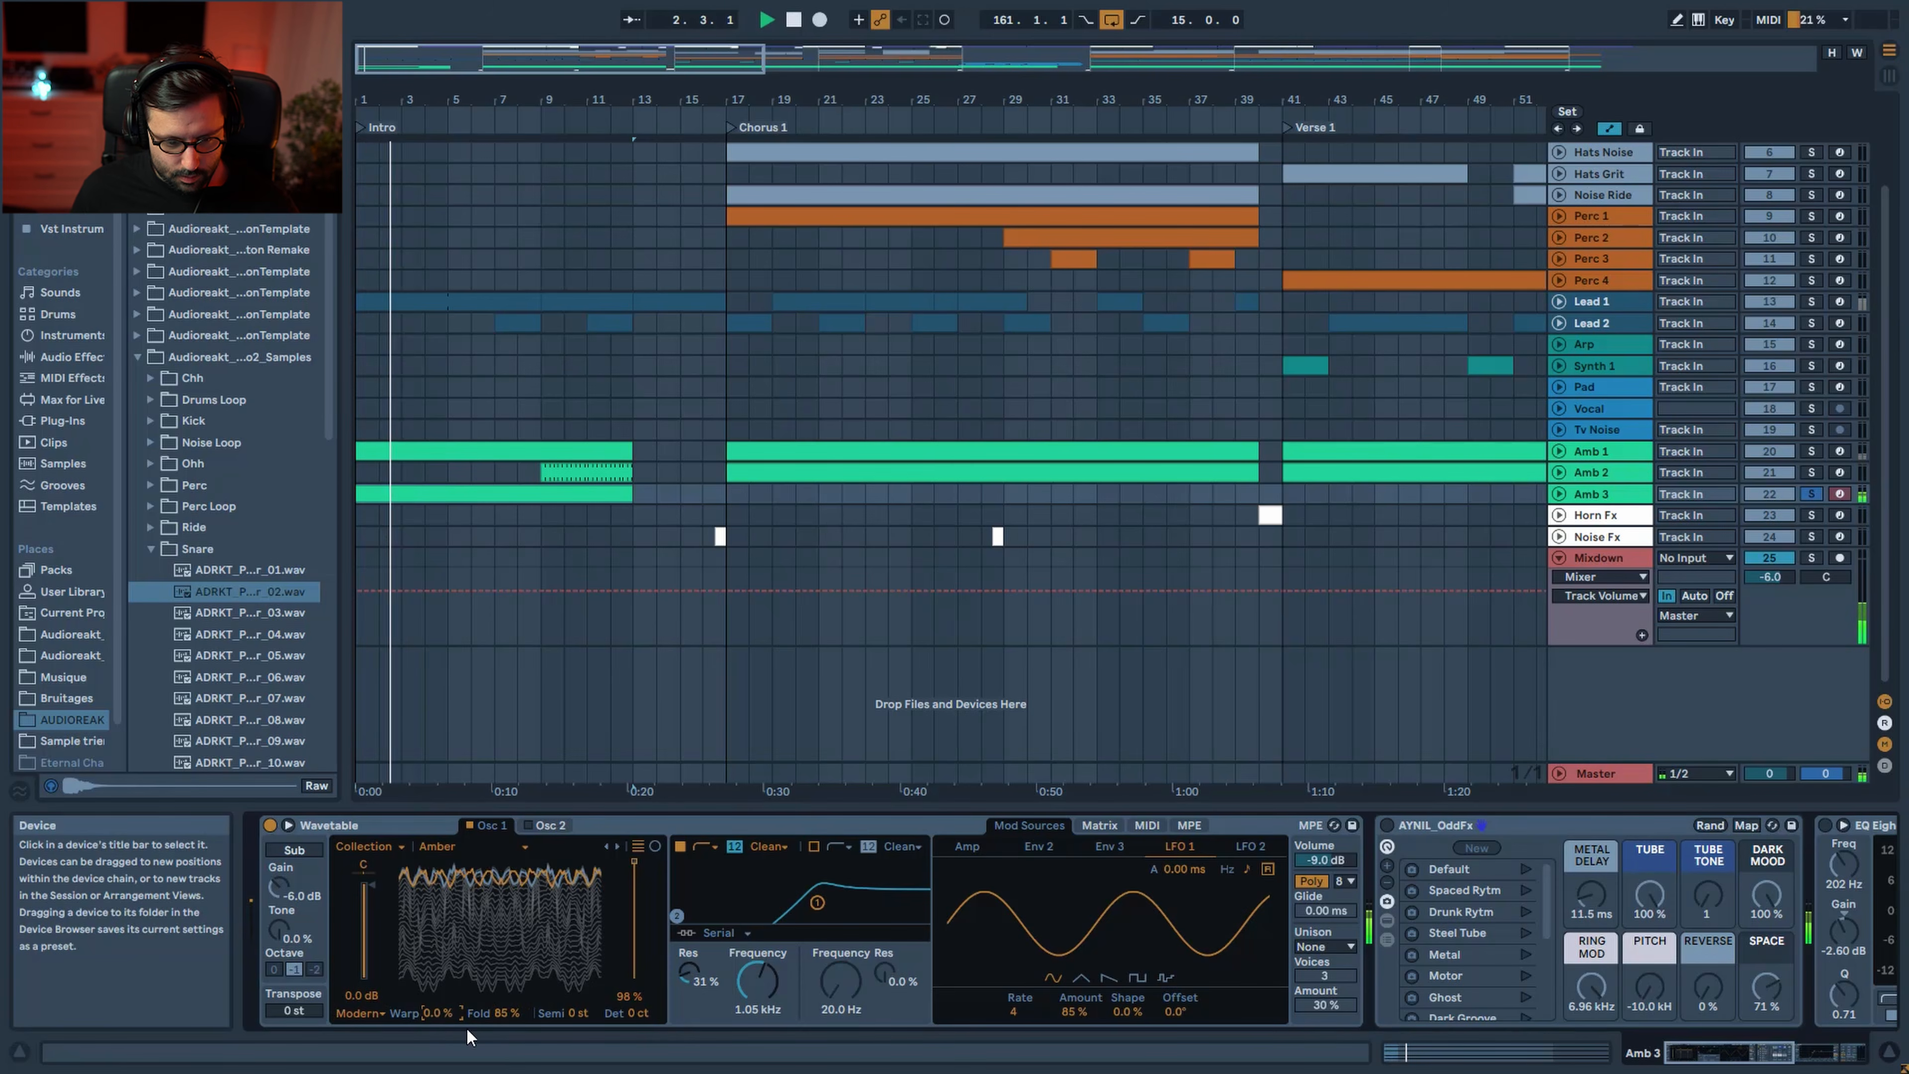
key(ctrl+z)
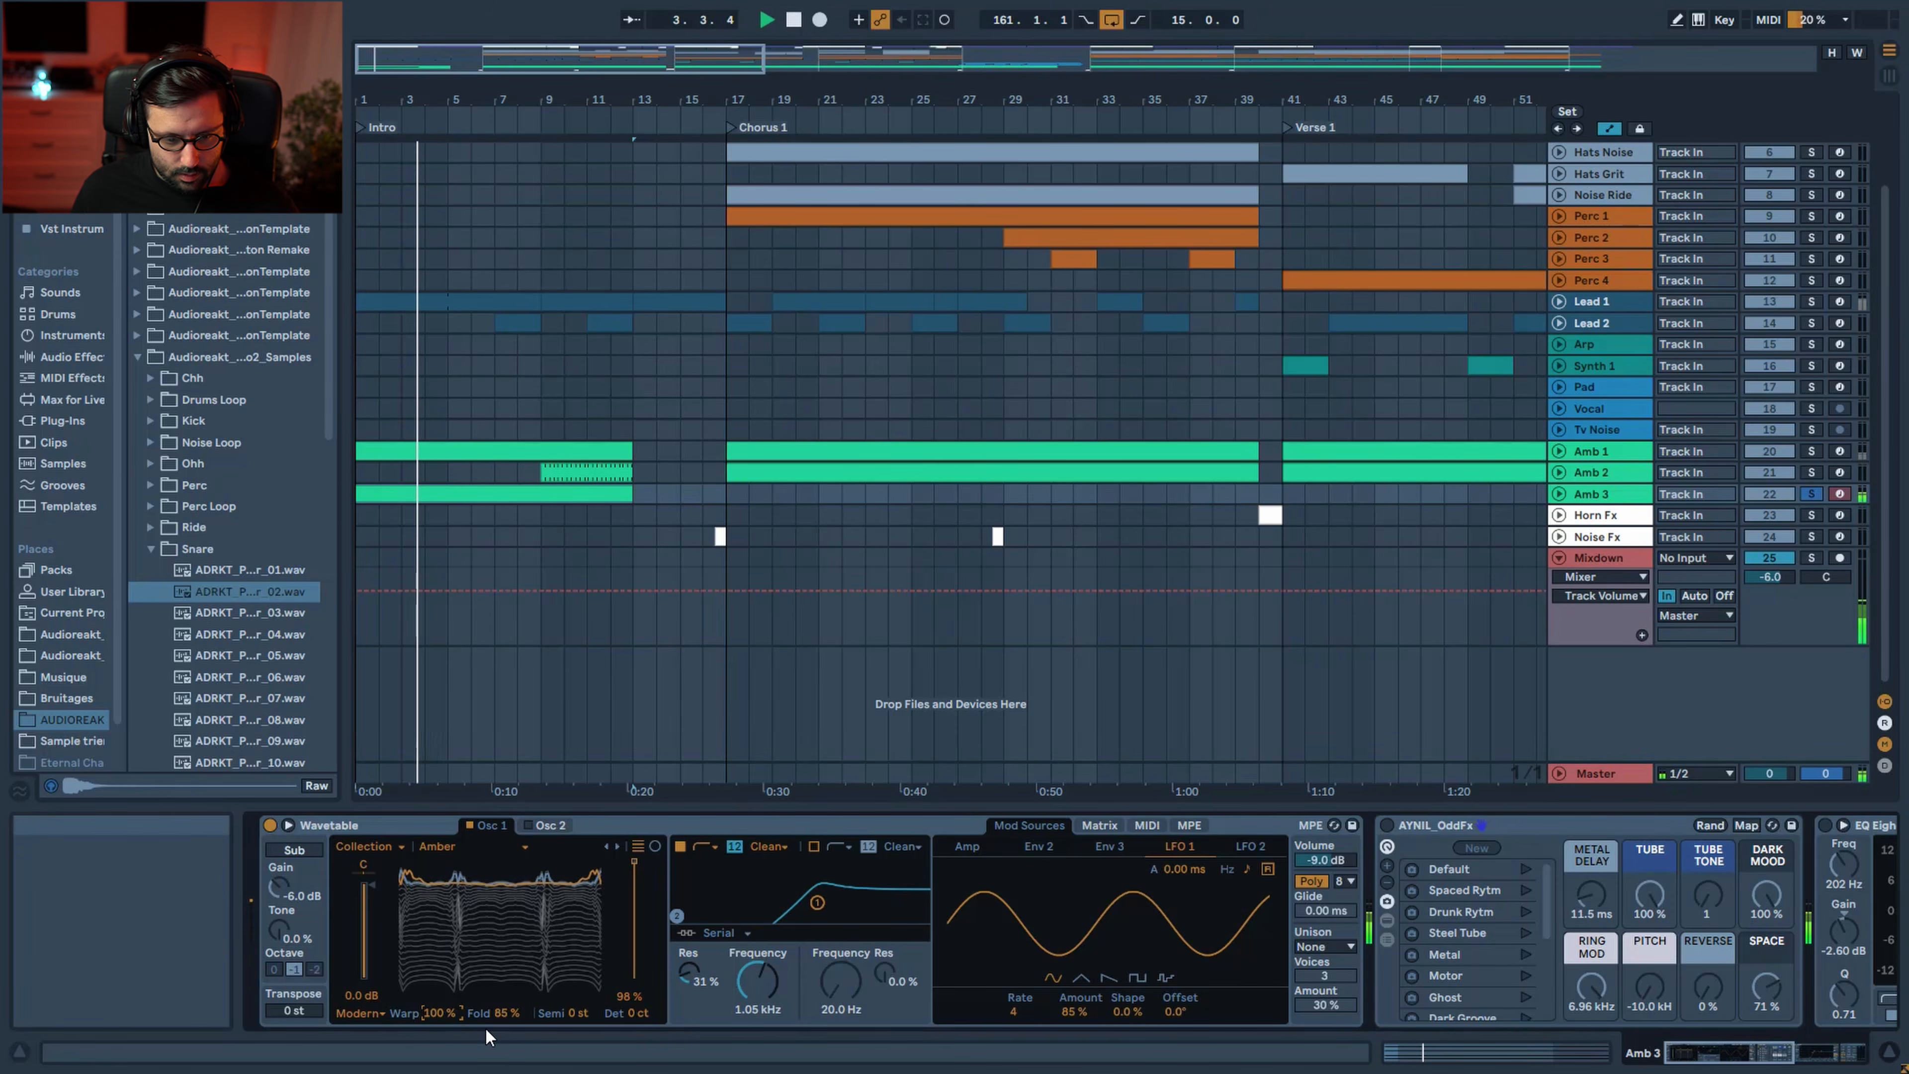
Examine the Wavetable's modulation matrix and LFO 1, and compare the sound with the first filter off and on
click(1123, 828)
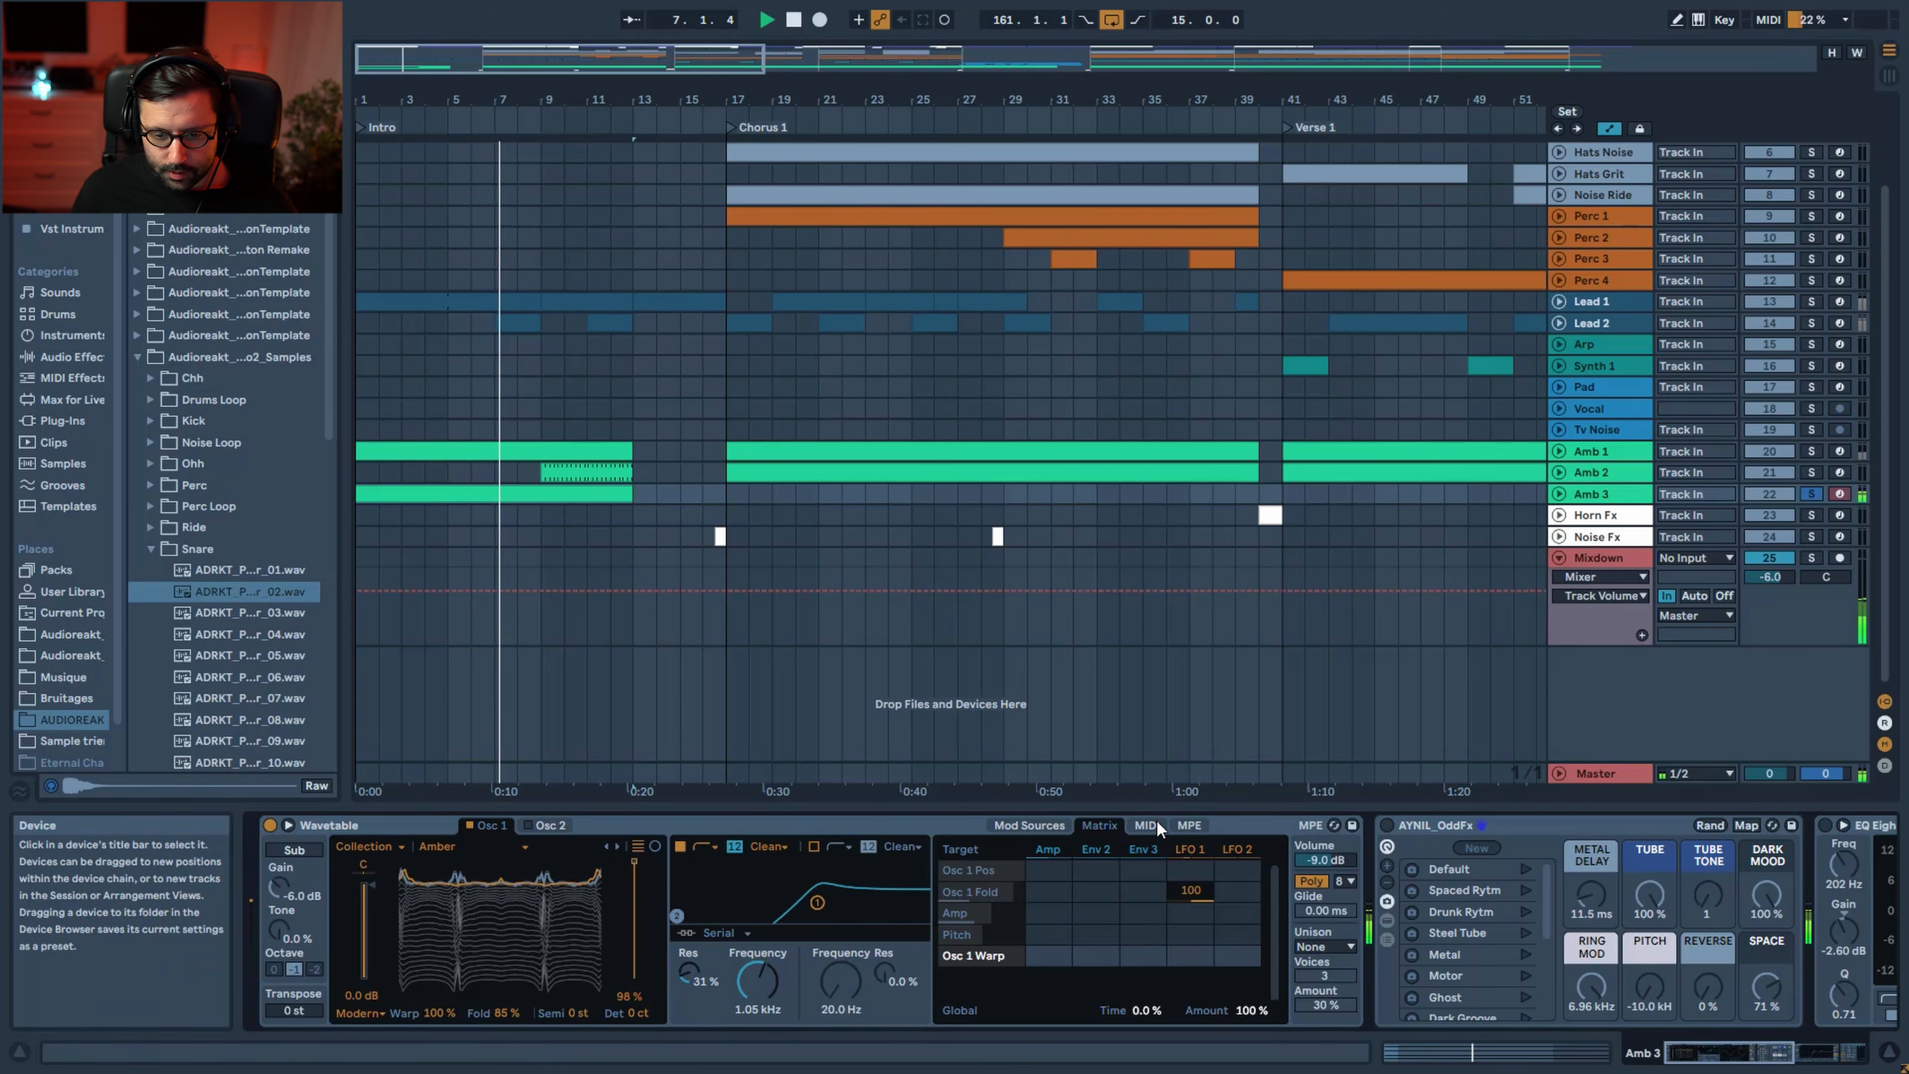
click(1191, 847)
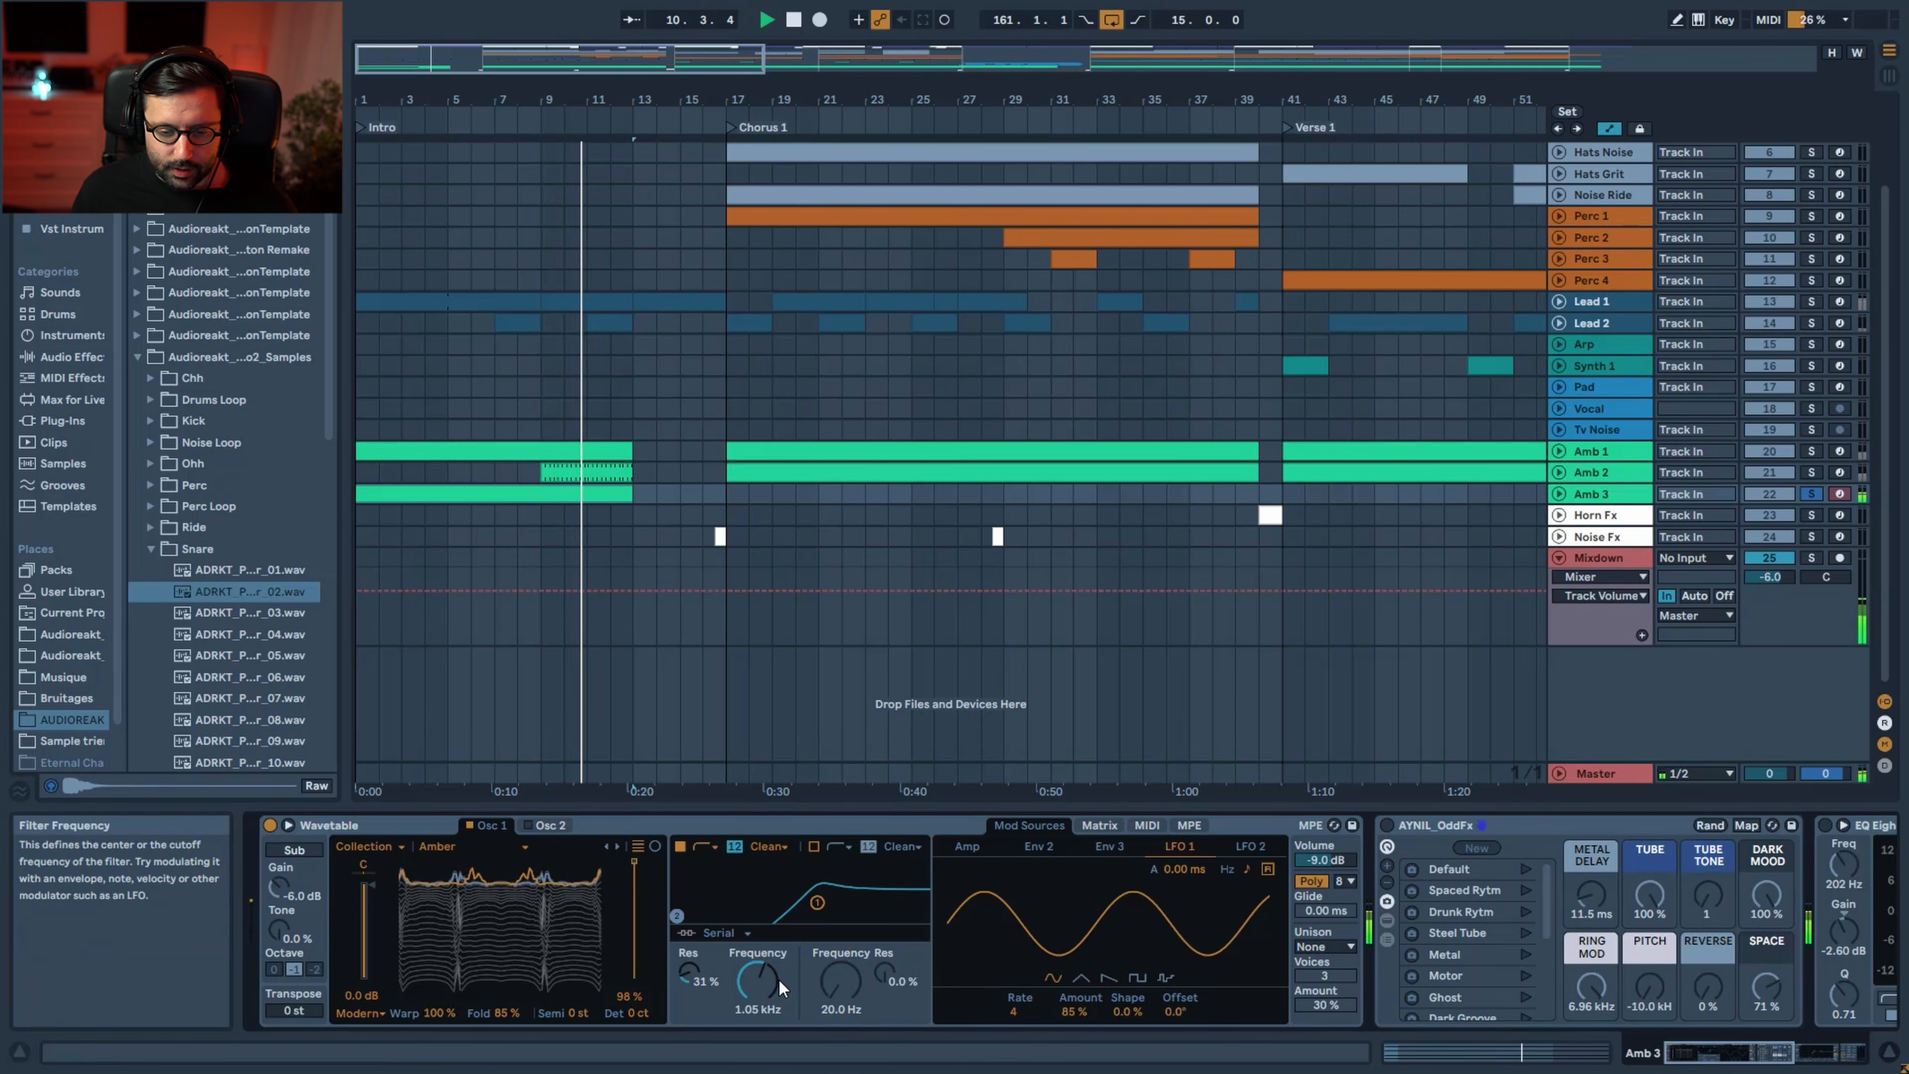
click(681, 847)
click(681, 847)
Re-enable AYNIL_OddFx on Amb 3 and examine its macro variations and the devices inside the rack
click(1387, 825)
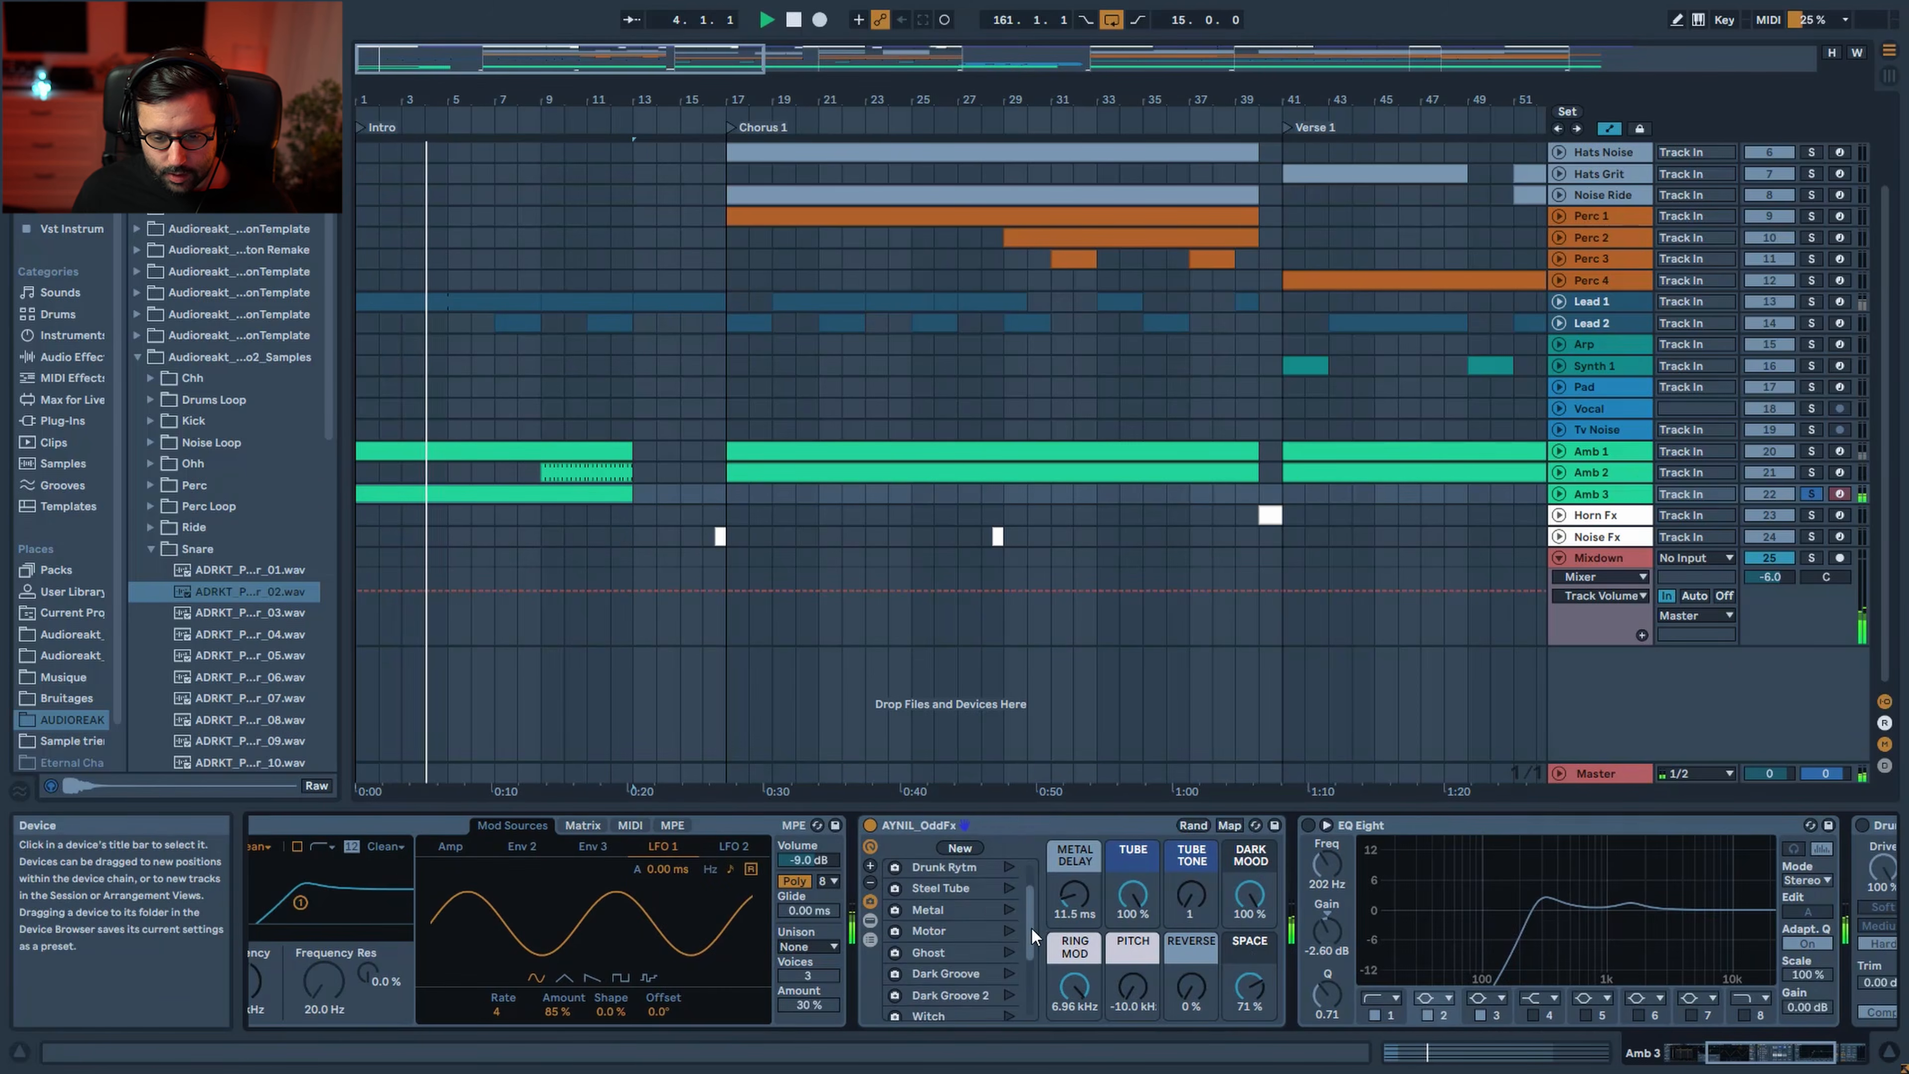
drag(1031, 927, 1047, 827)
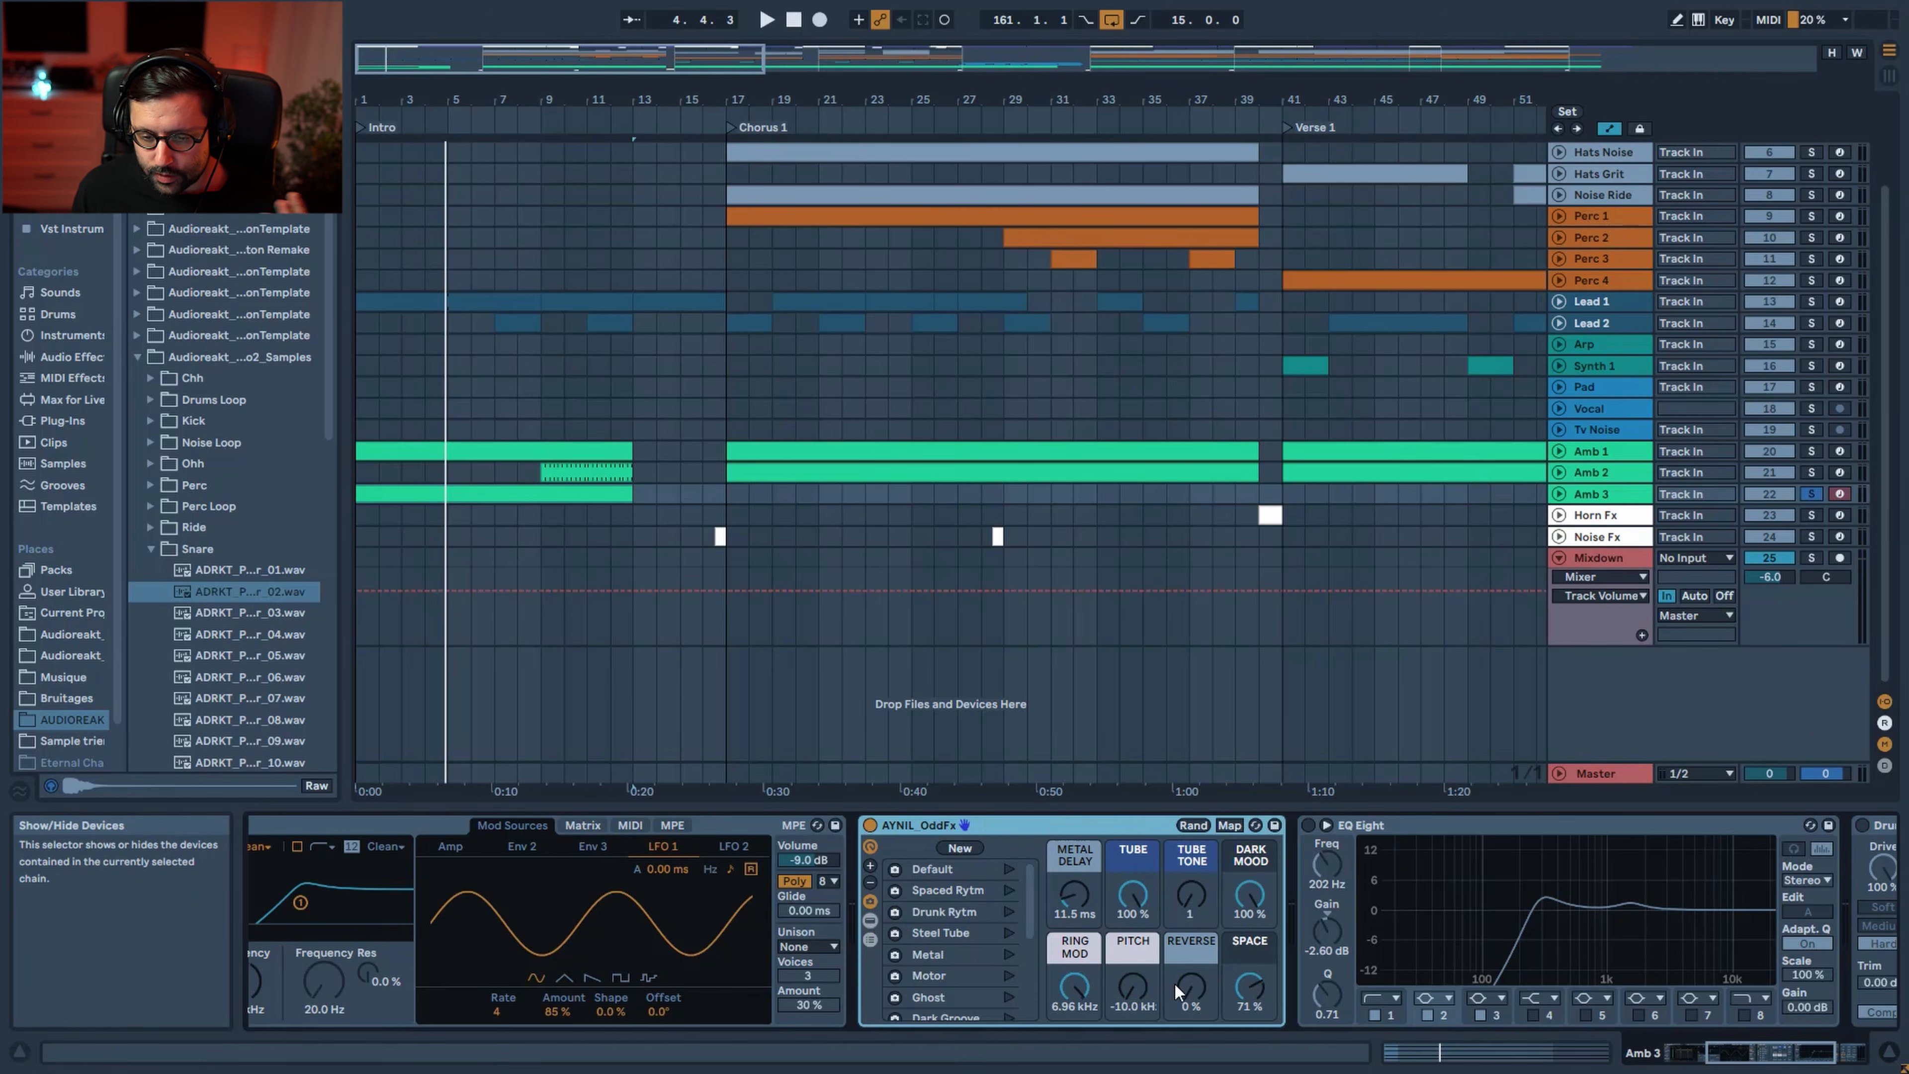
click(1390, 824)
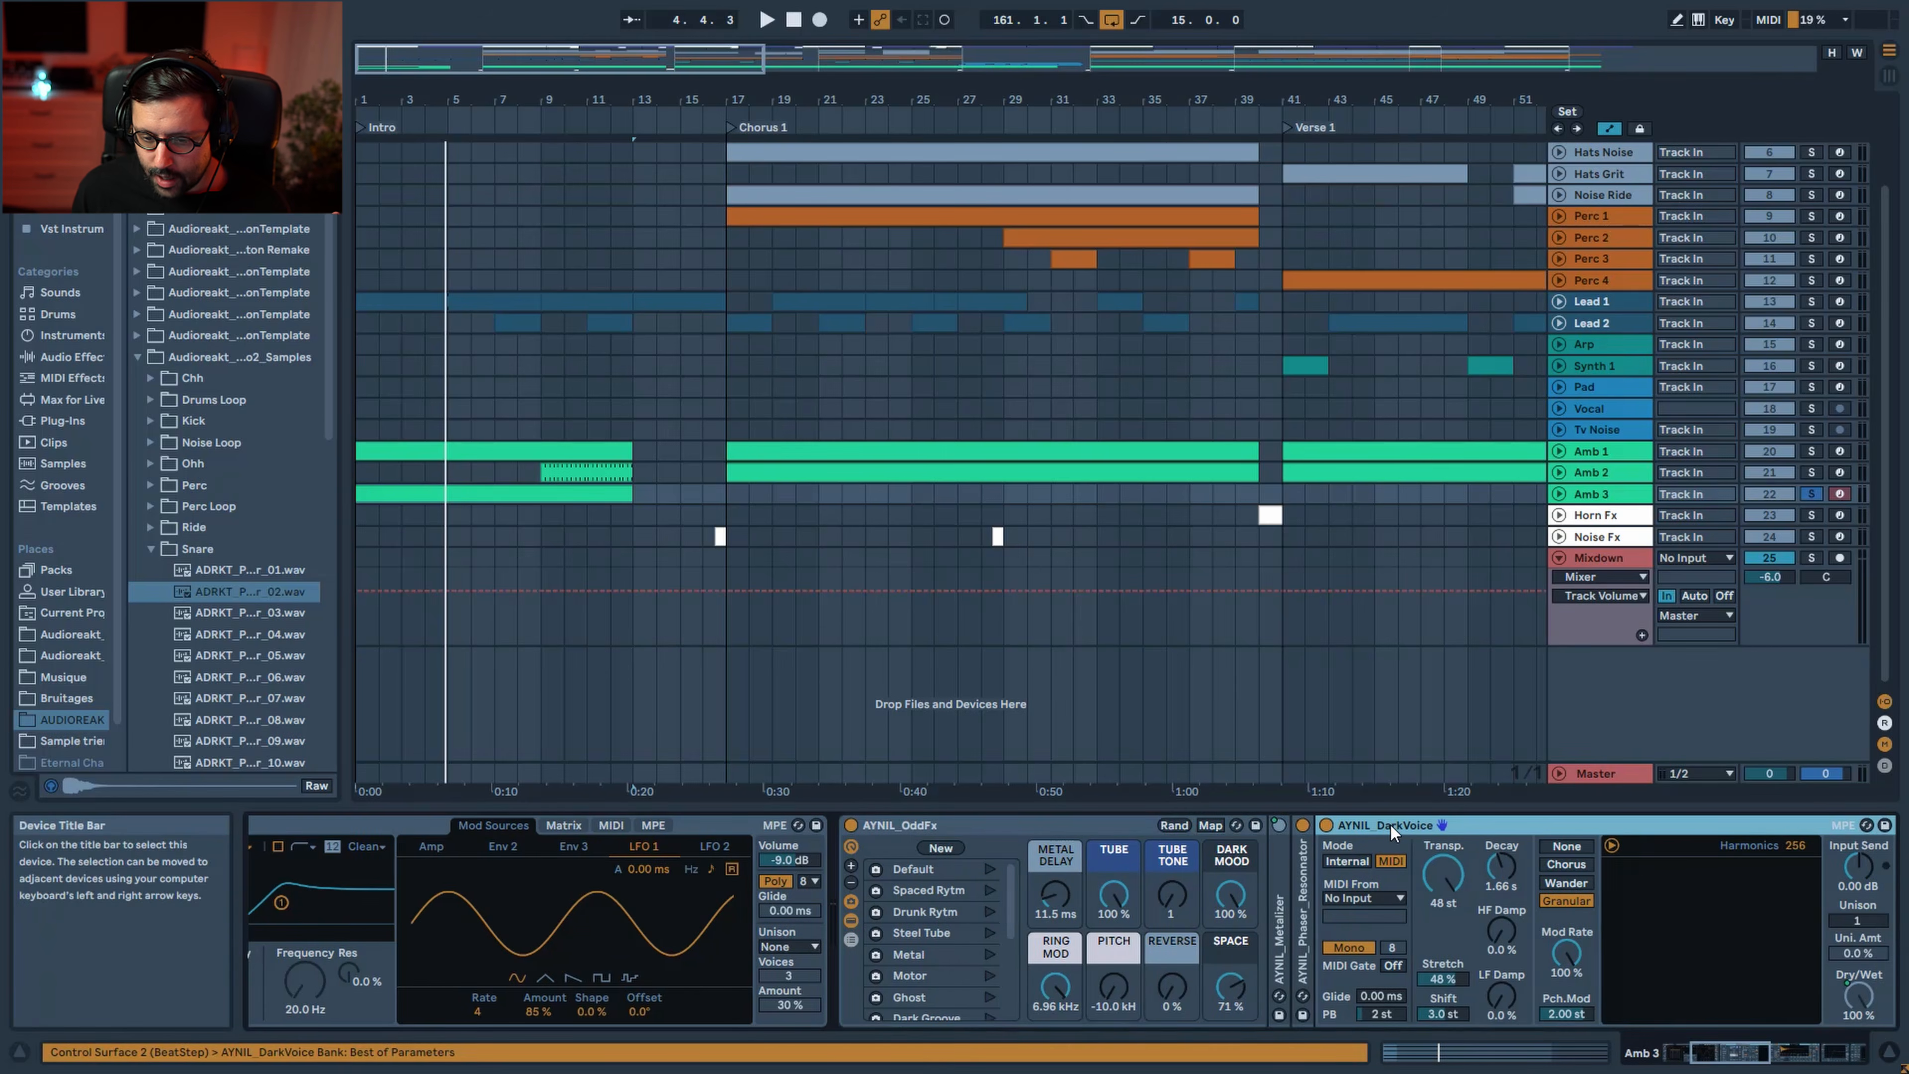
double_click(1390, 825)
double_click(1354, 910)
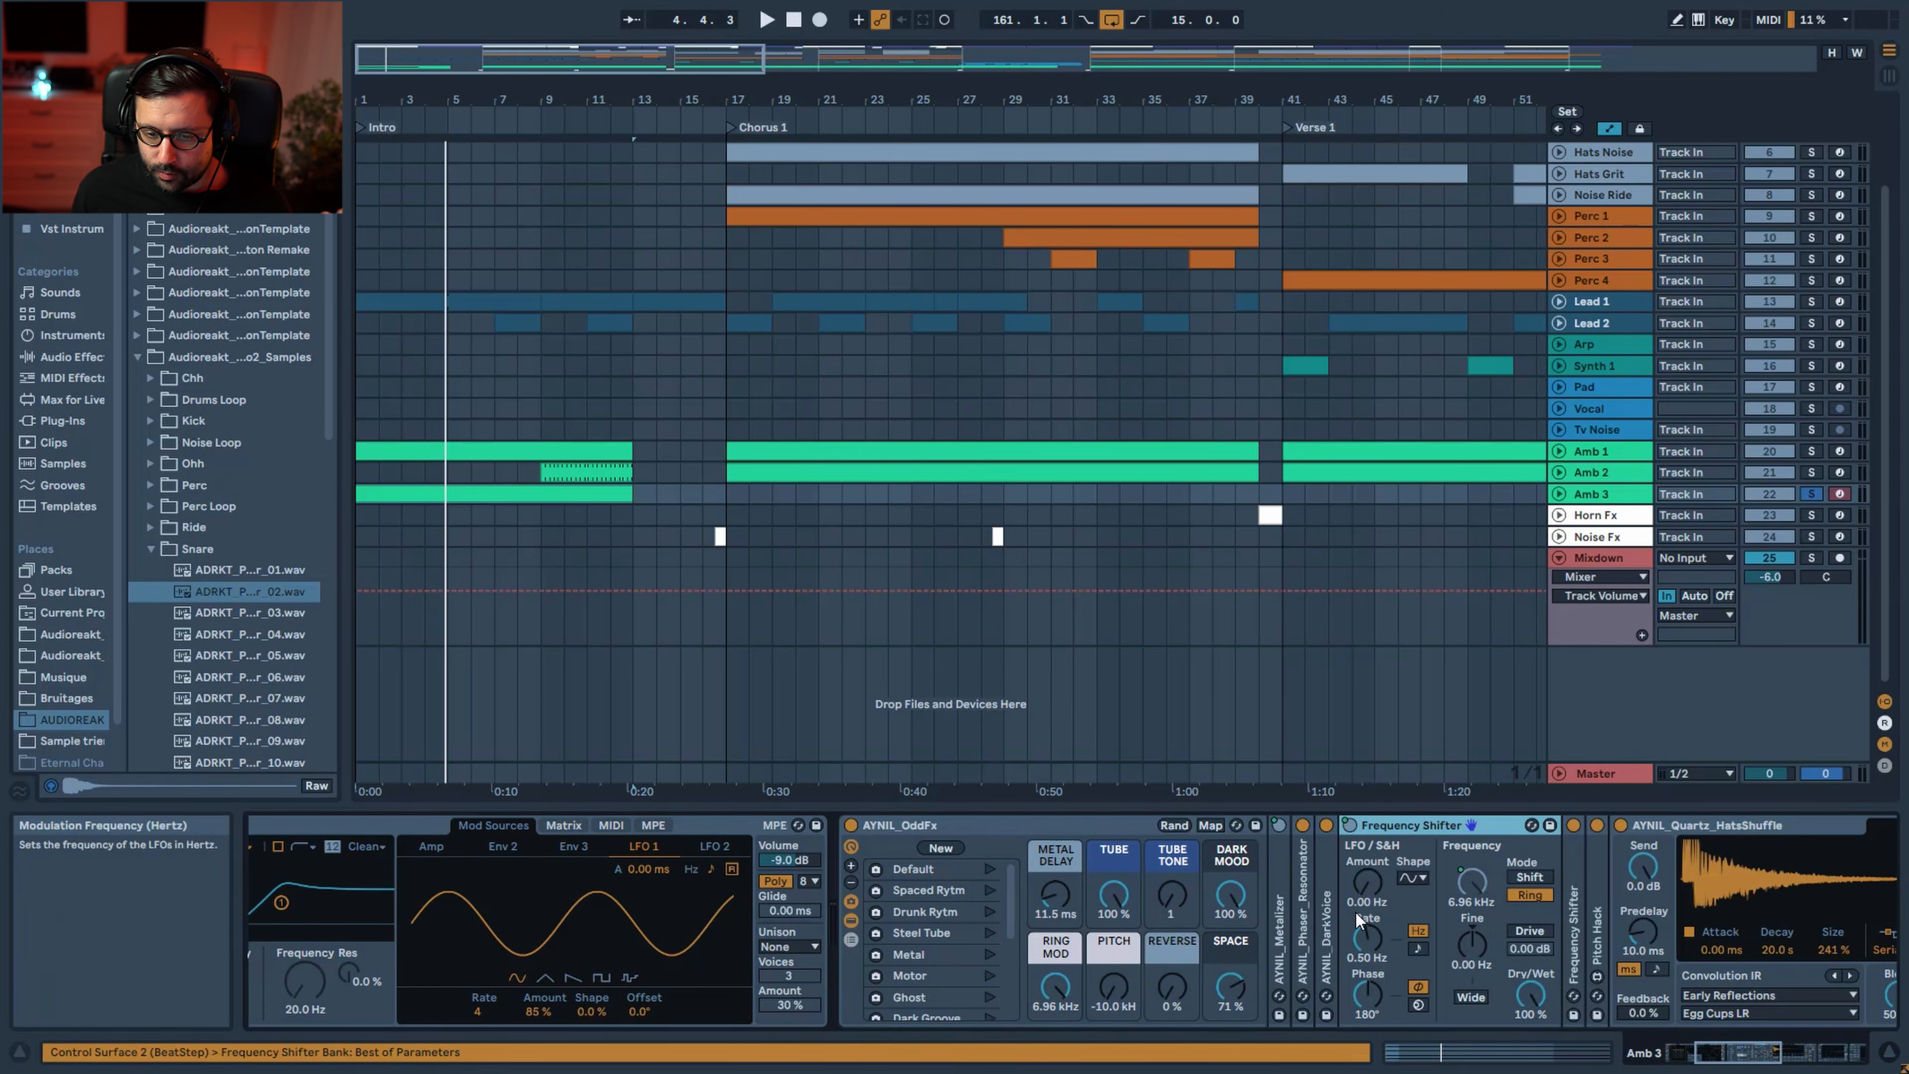
double_click(1432, 827)
double_click(1396, 933)
double_click(1441, 829)
click(847, 924)
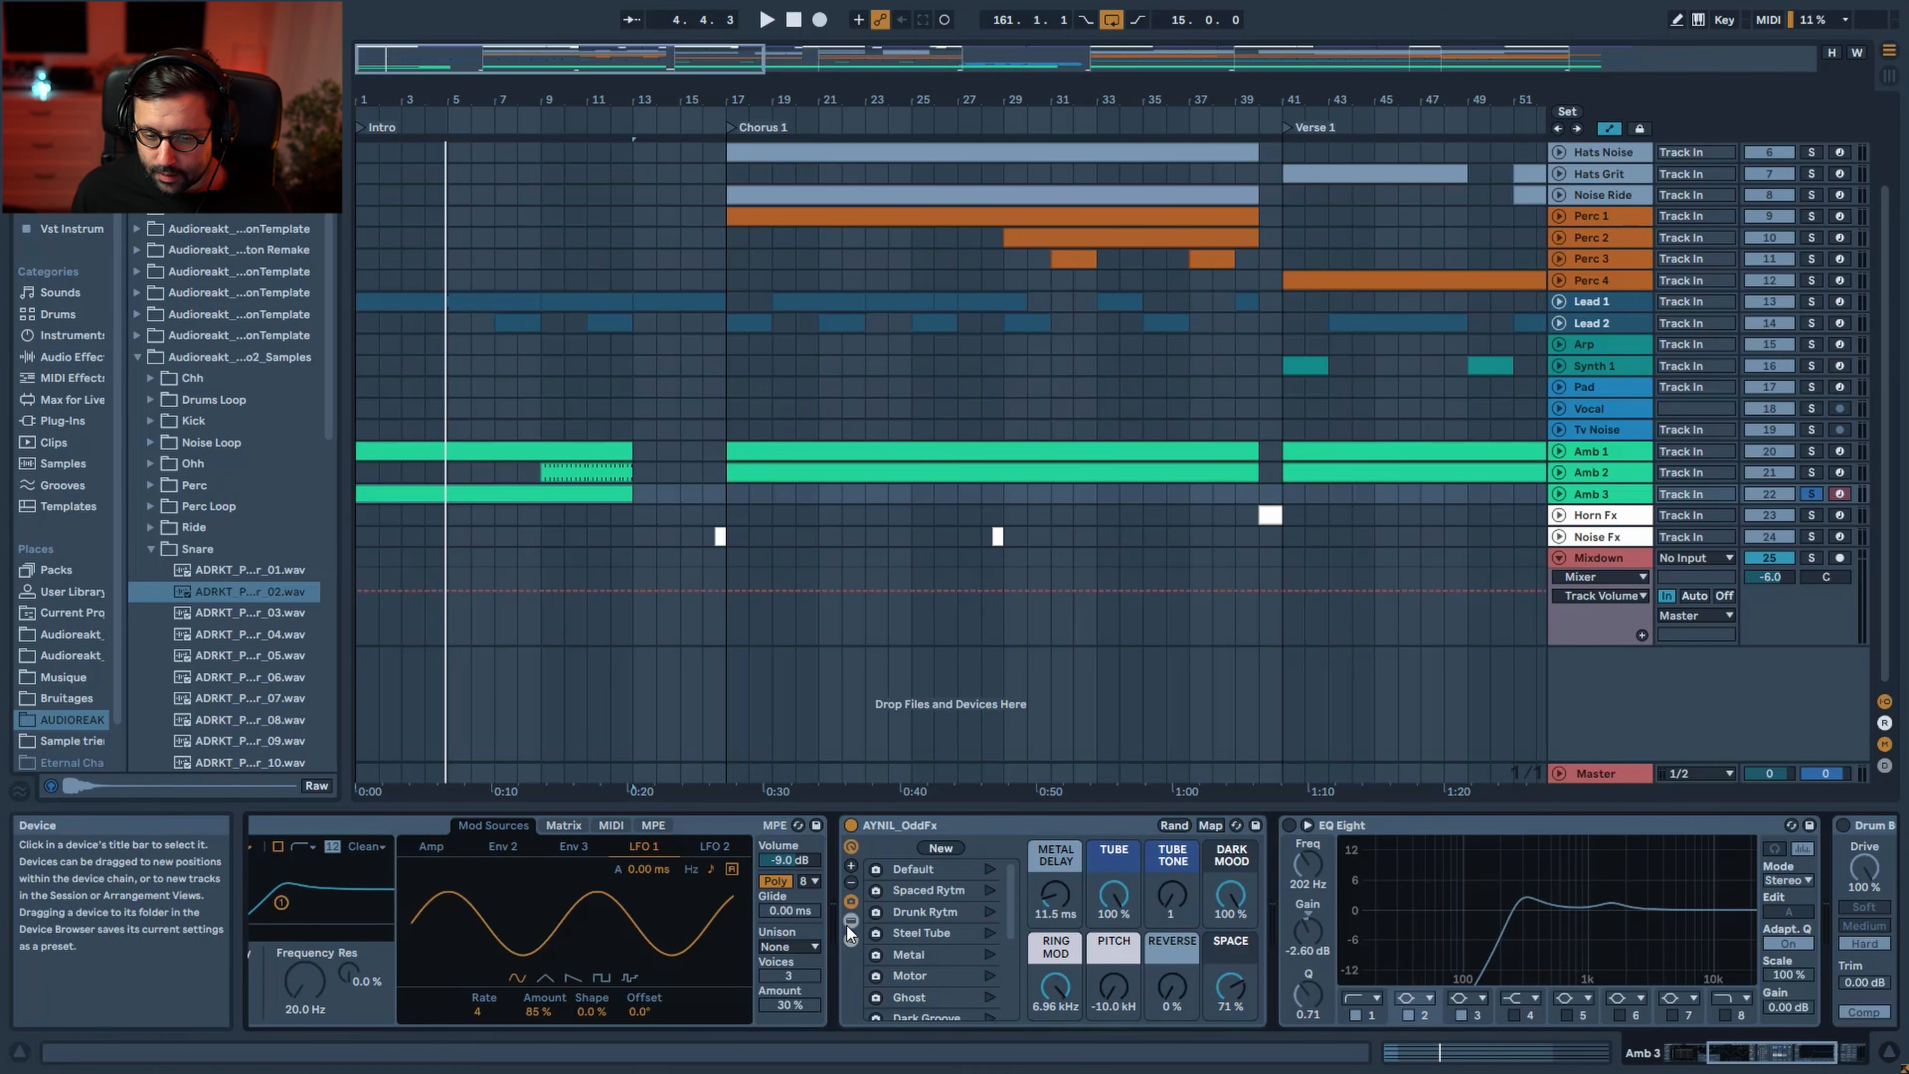
Play Amb 3 from the start and compare it with AYNIL_OddFx bypassed and enabled
click(850, 825)
key(space)
click(851, 825)
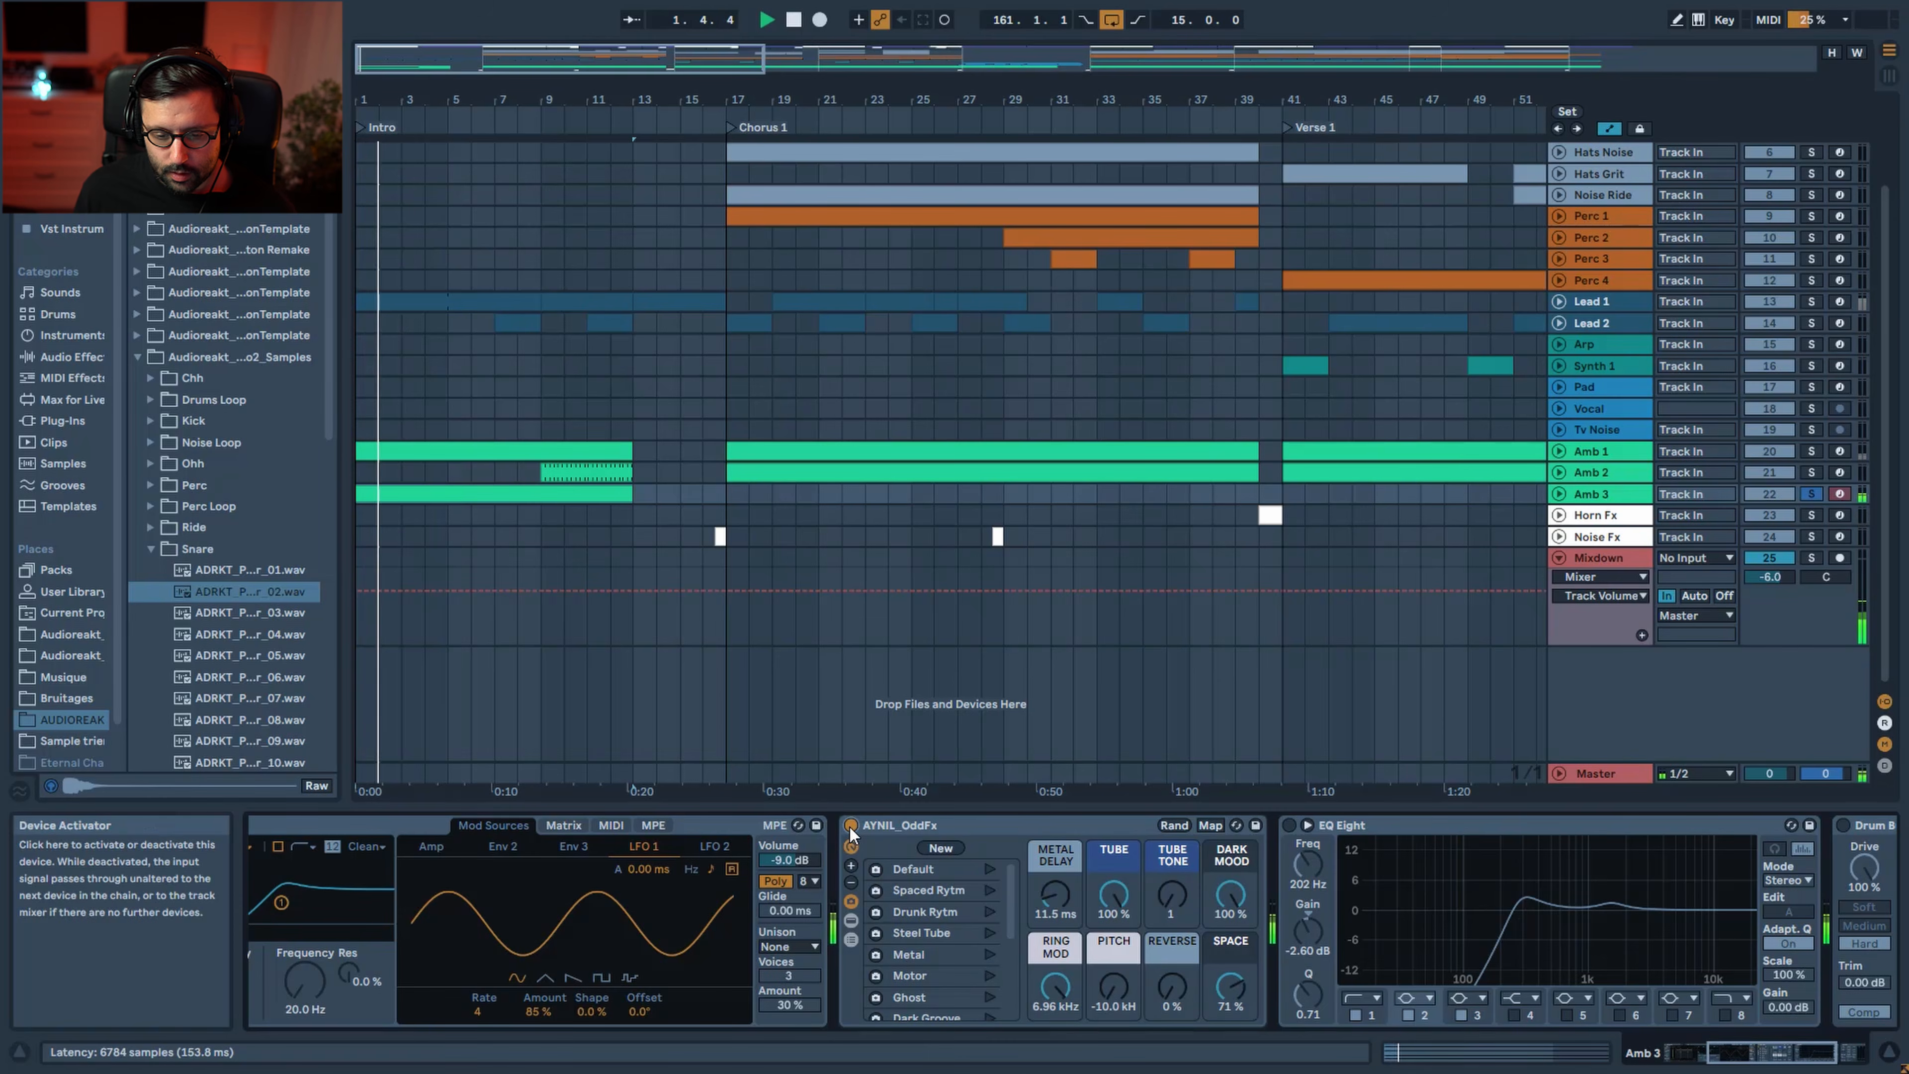
Re-enable the EQ Eight and Drum Buss on Amb 3 during playback
click(1751, 1049)
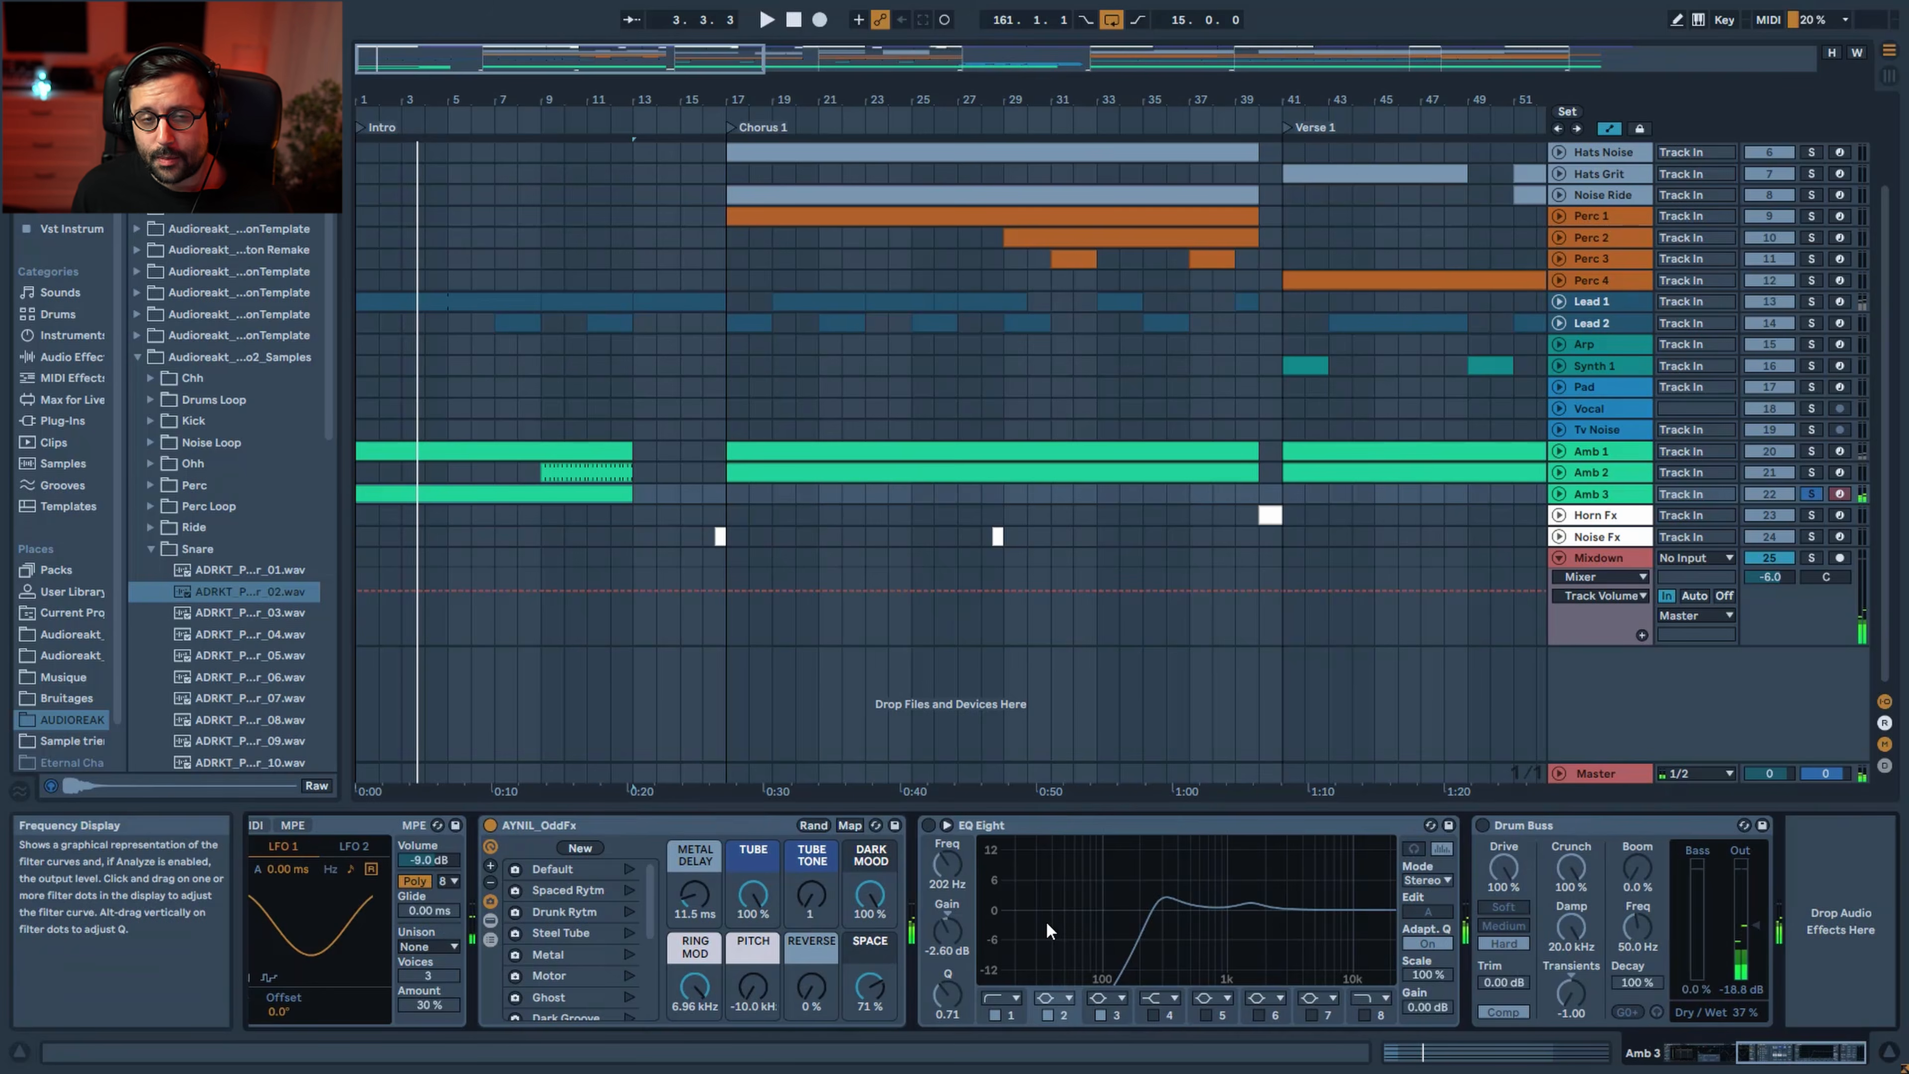
key(space)
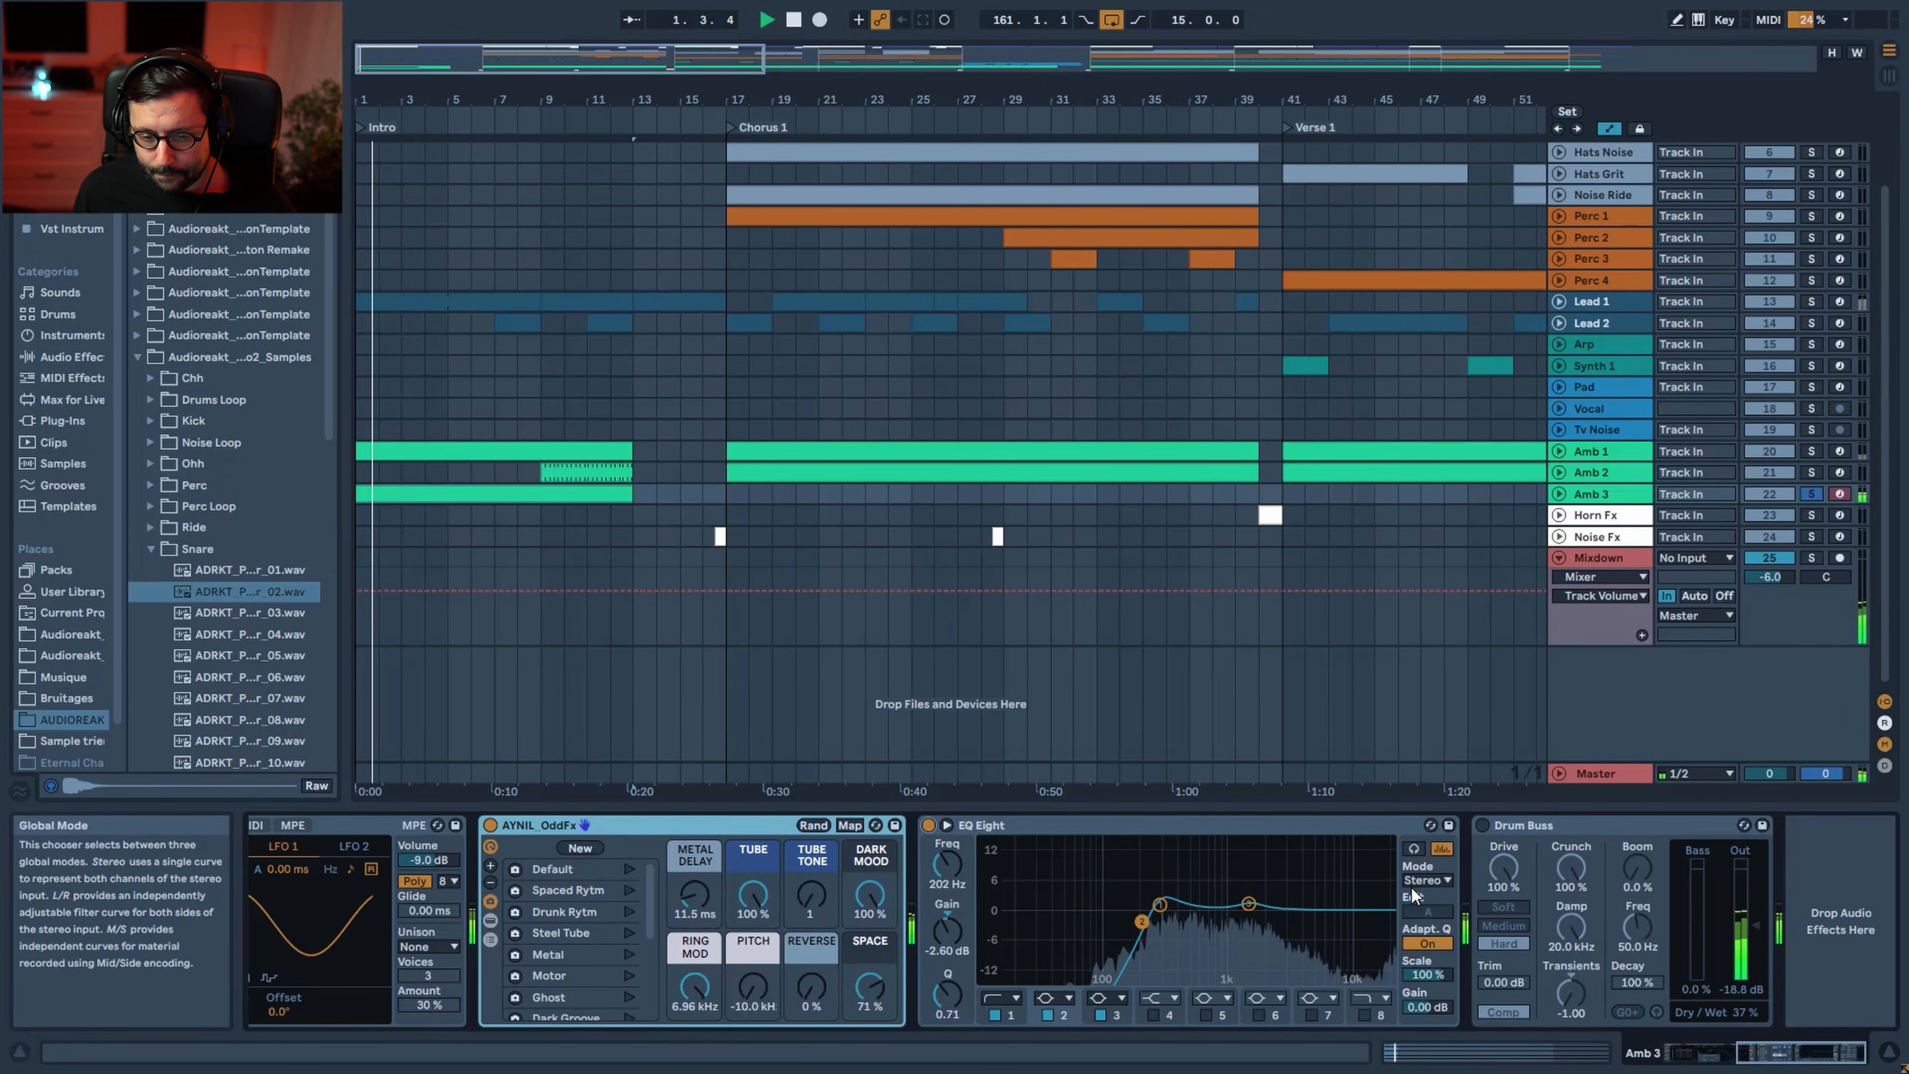
click(1483, 826)
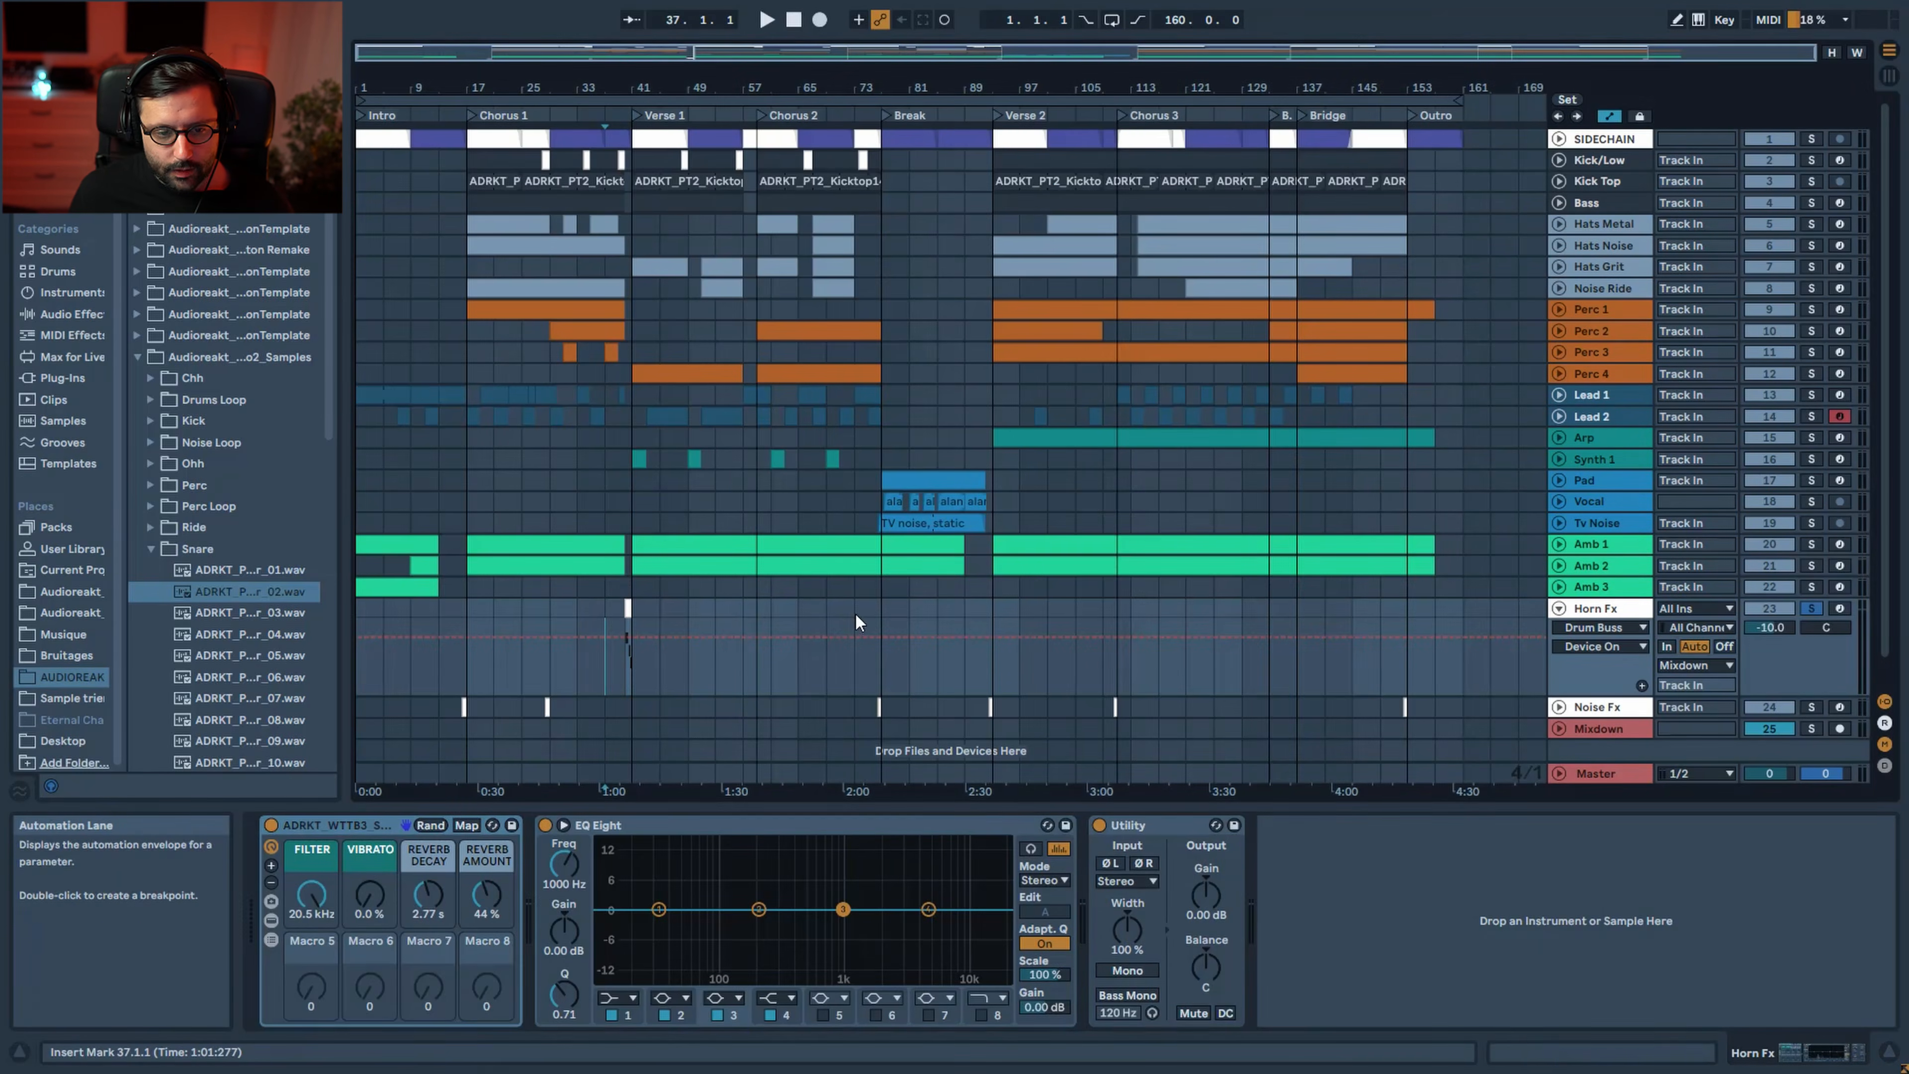
Play the soloed Horn Fx from bar 37, and unsolo it to hear it with the other tracks leading into Verse 1
click(628, 607)
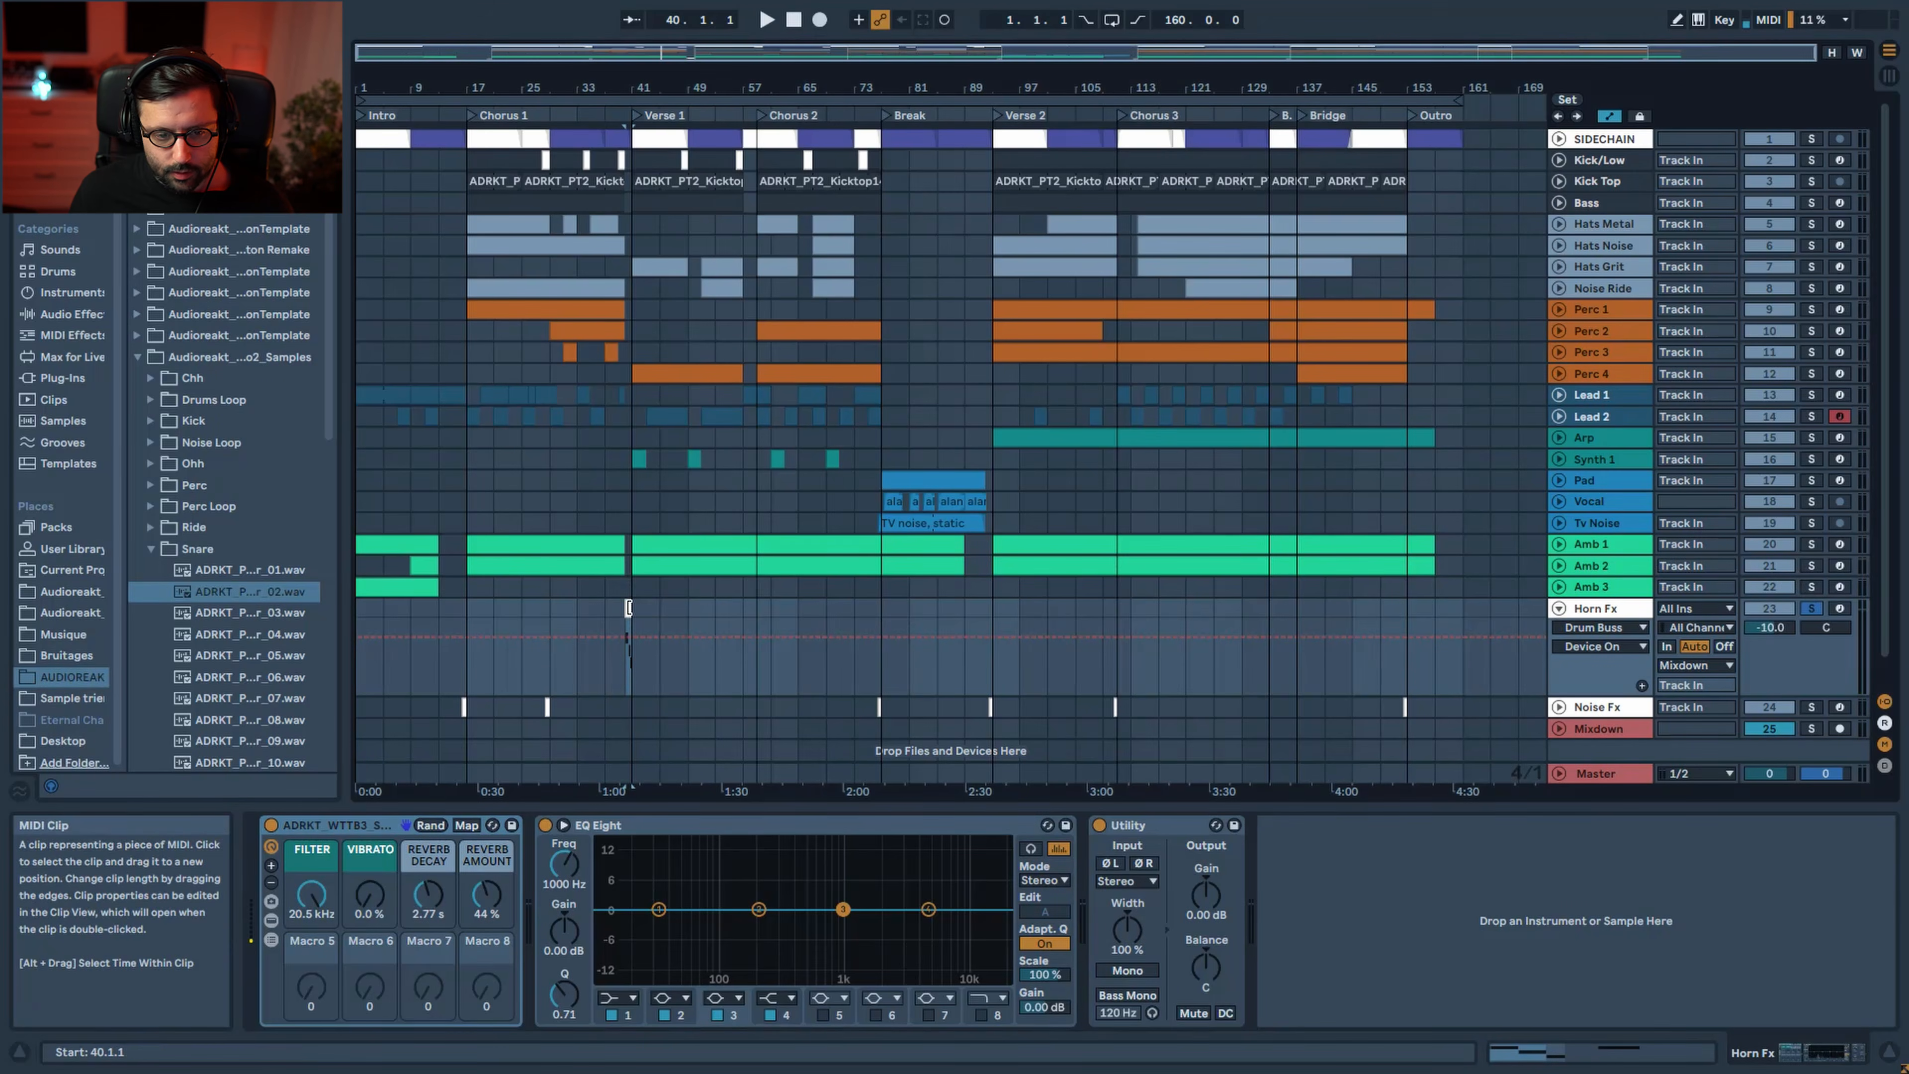
click(606, 680)
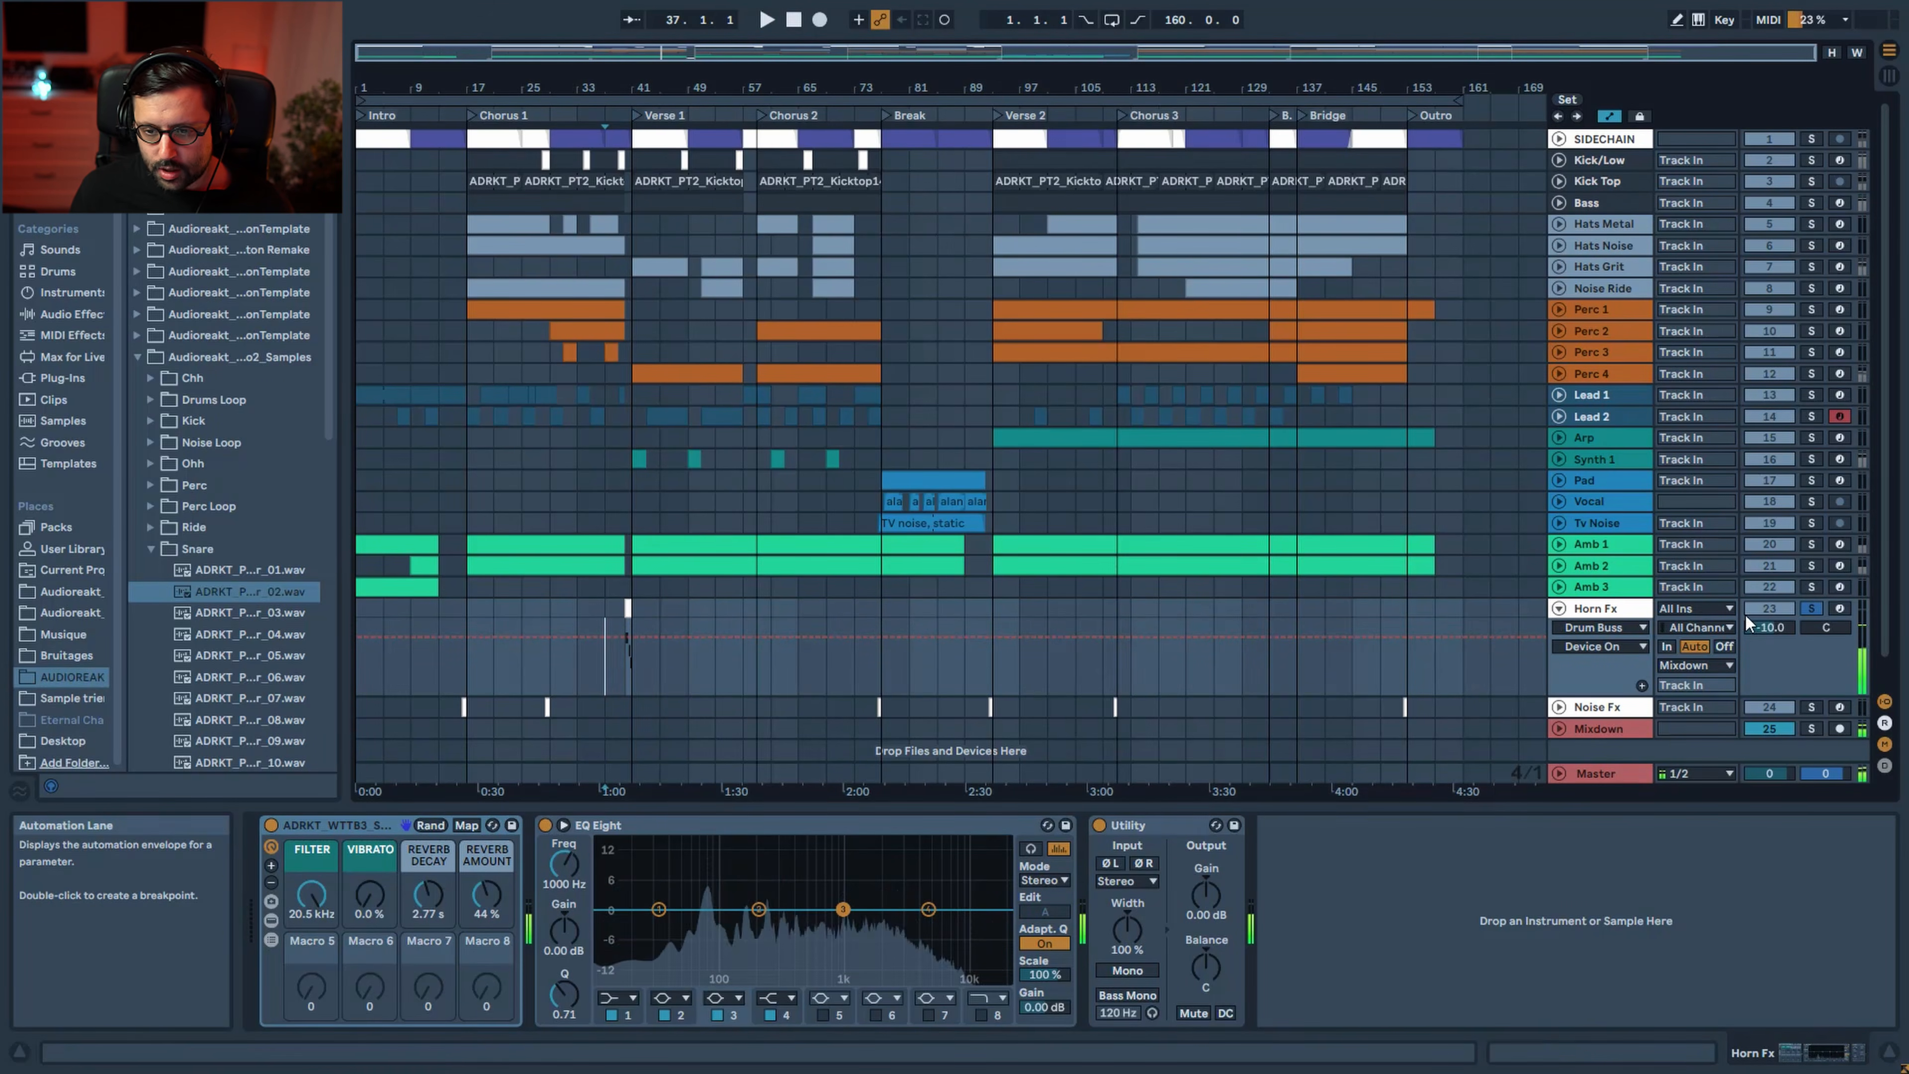
click(1811, 608)
click(504, 312)
drag(639, 53, 639, 188)
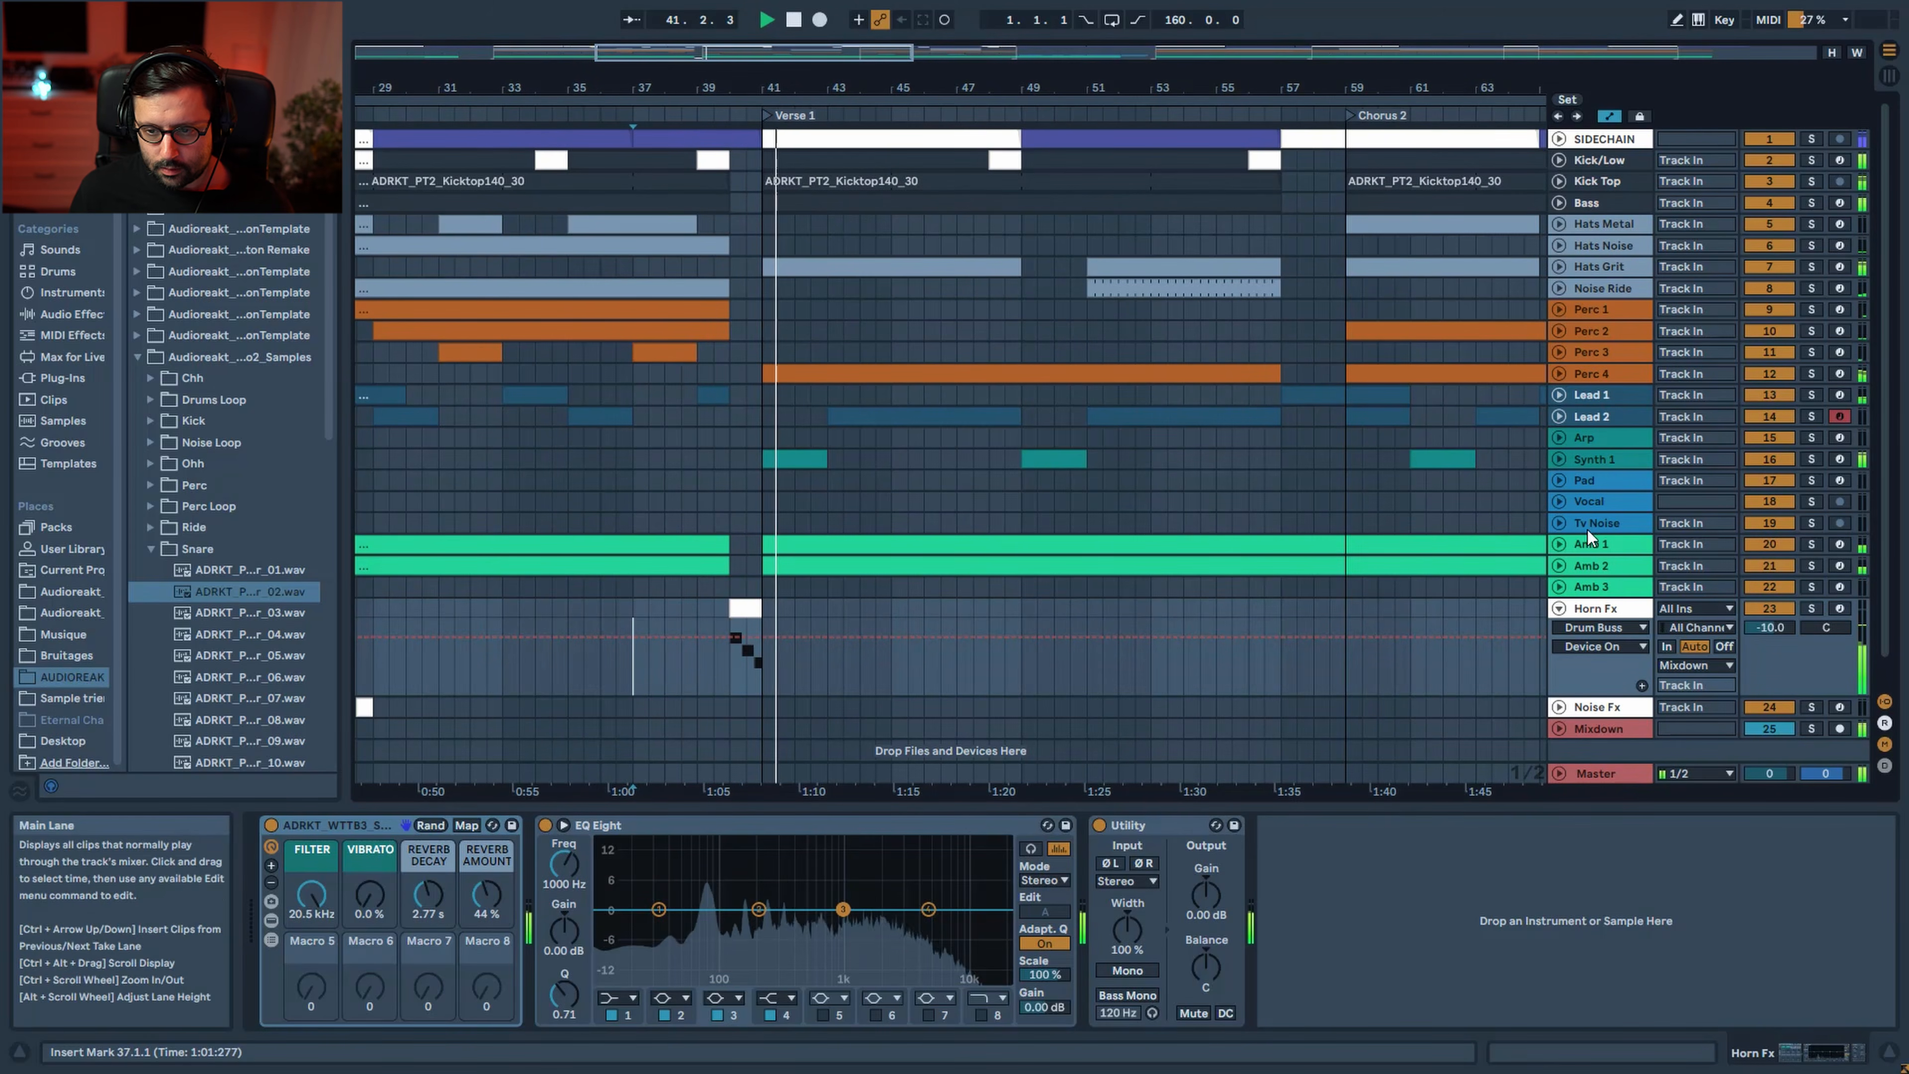
Solo Horn Fx, stop playback, and show its rack's devices to examine both Wavetable oscillators
click(1810, 609)
key(space)
click(270, 919)
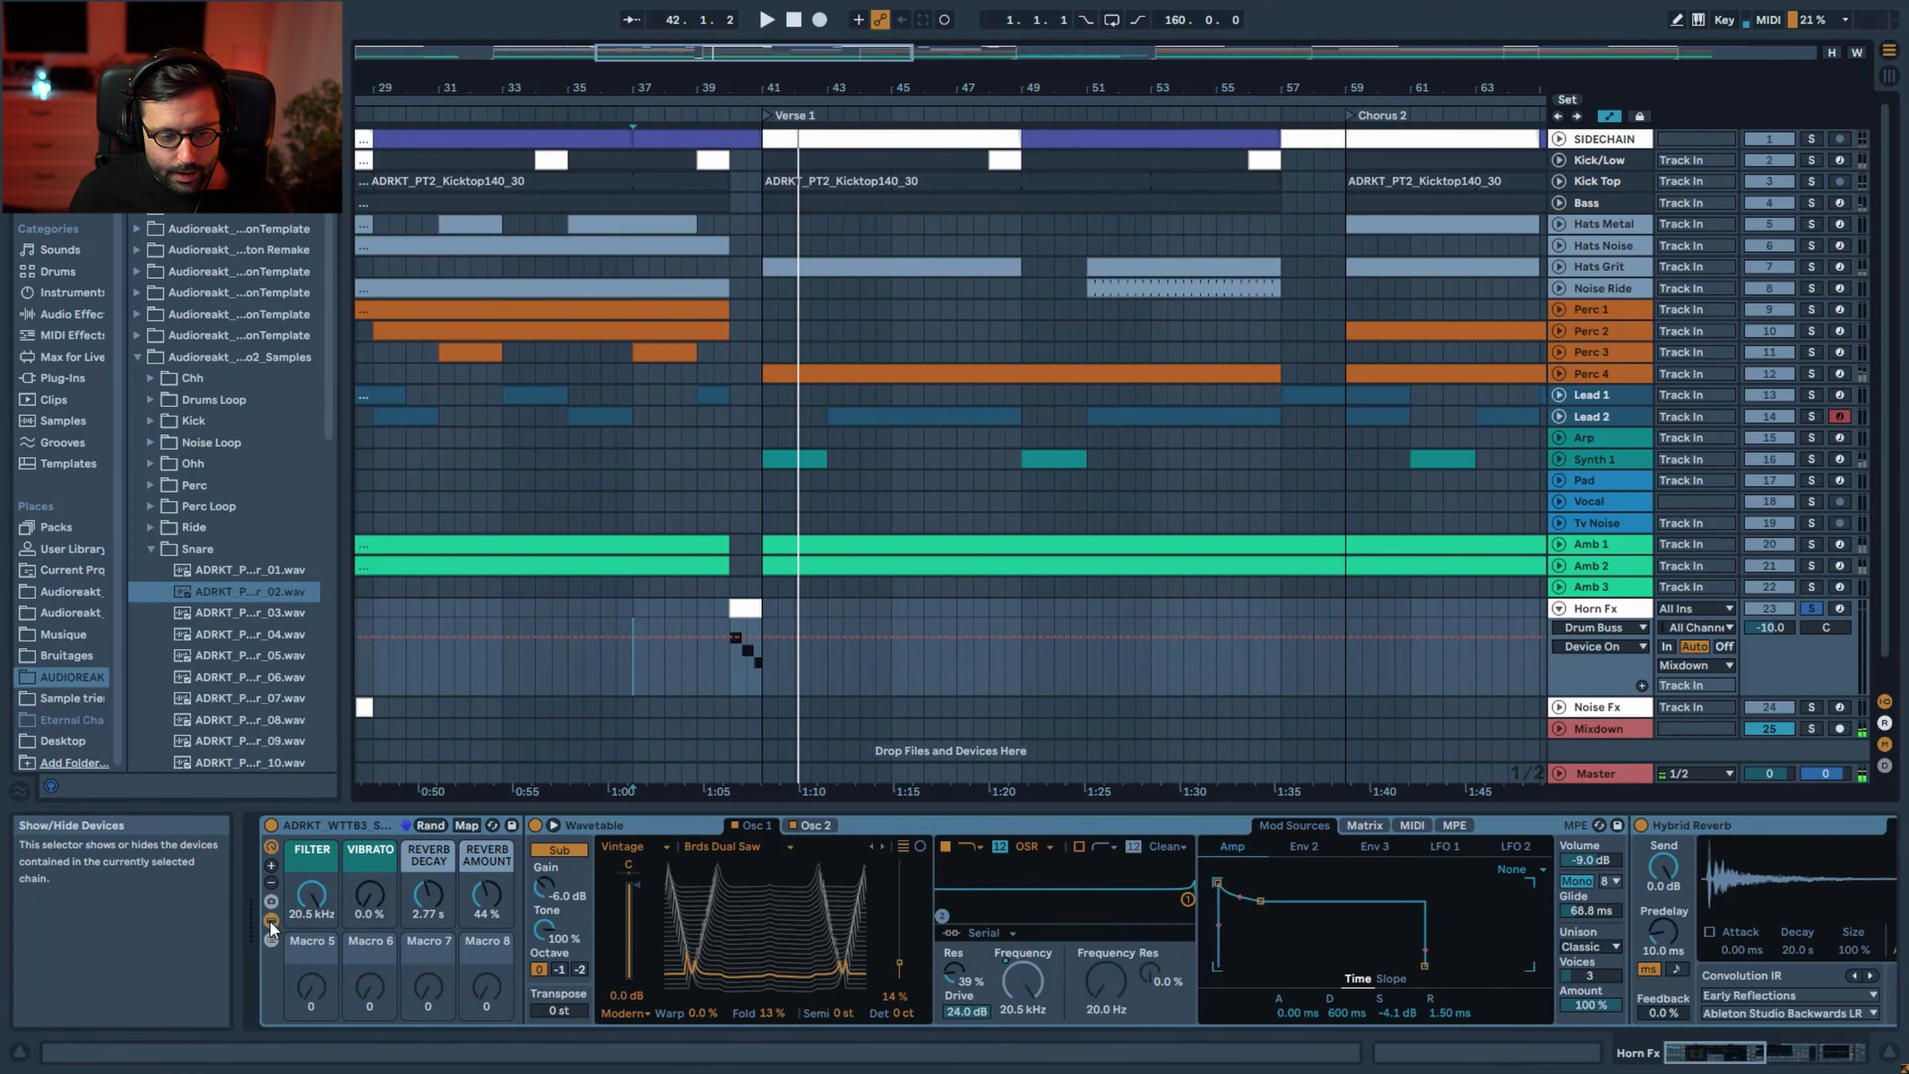
click(621, 825)
click(821, 828)
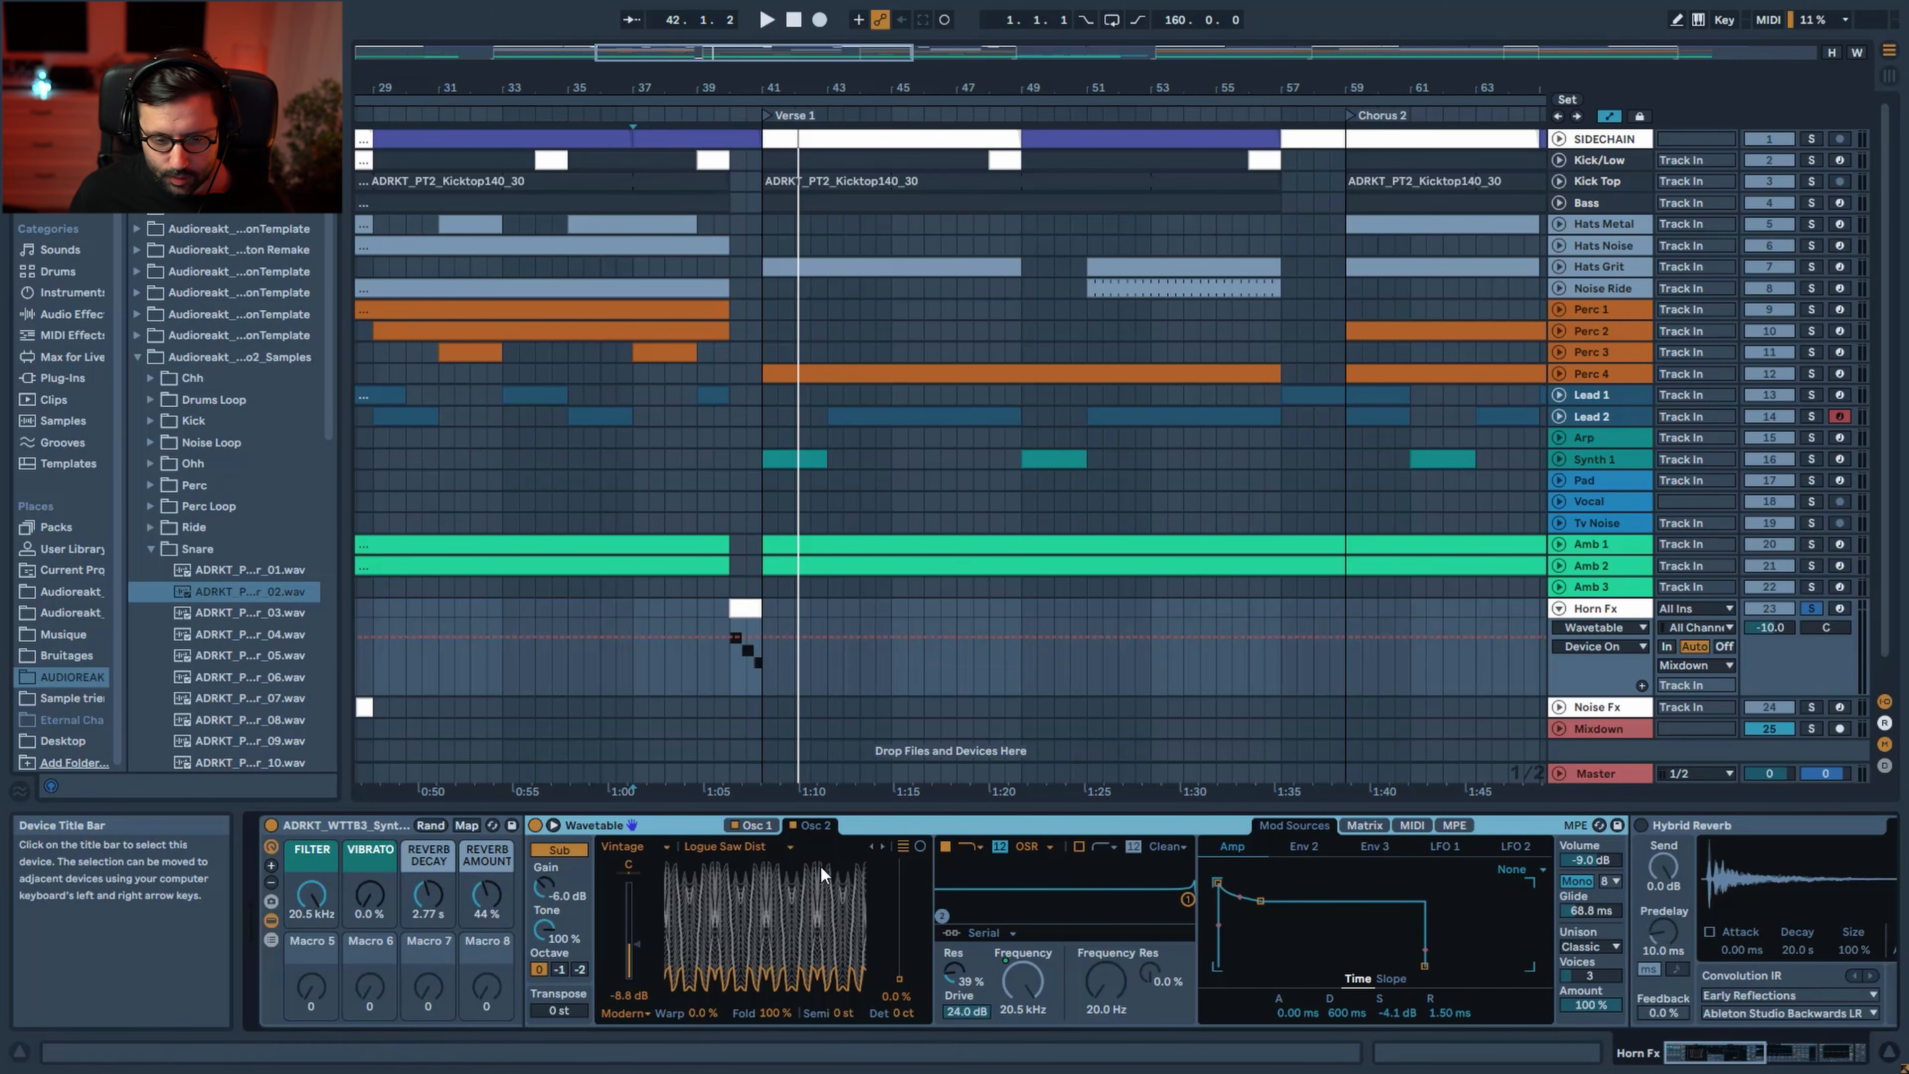
click(748, 827)
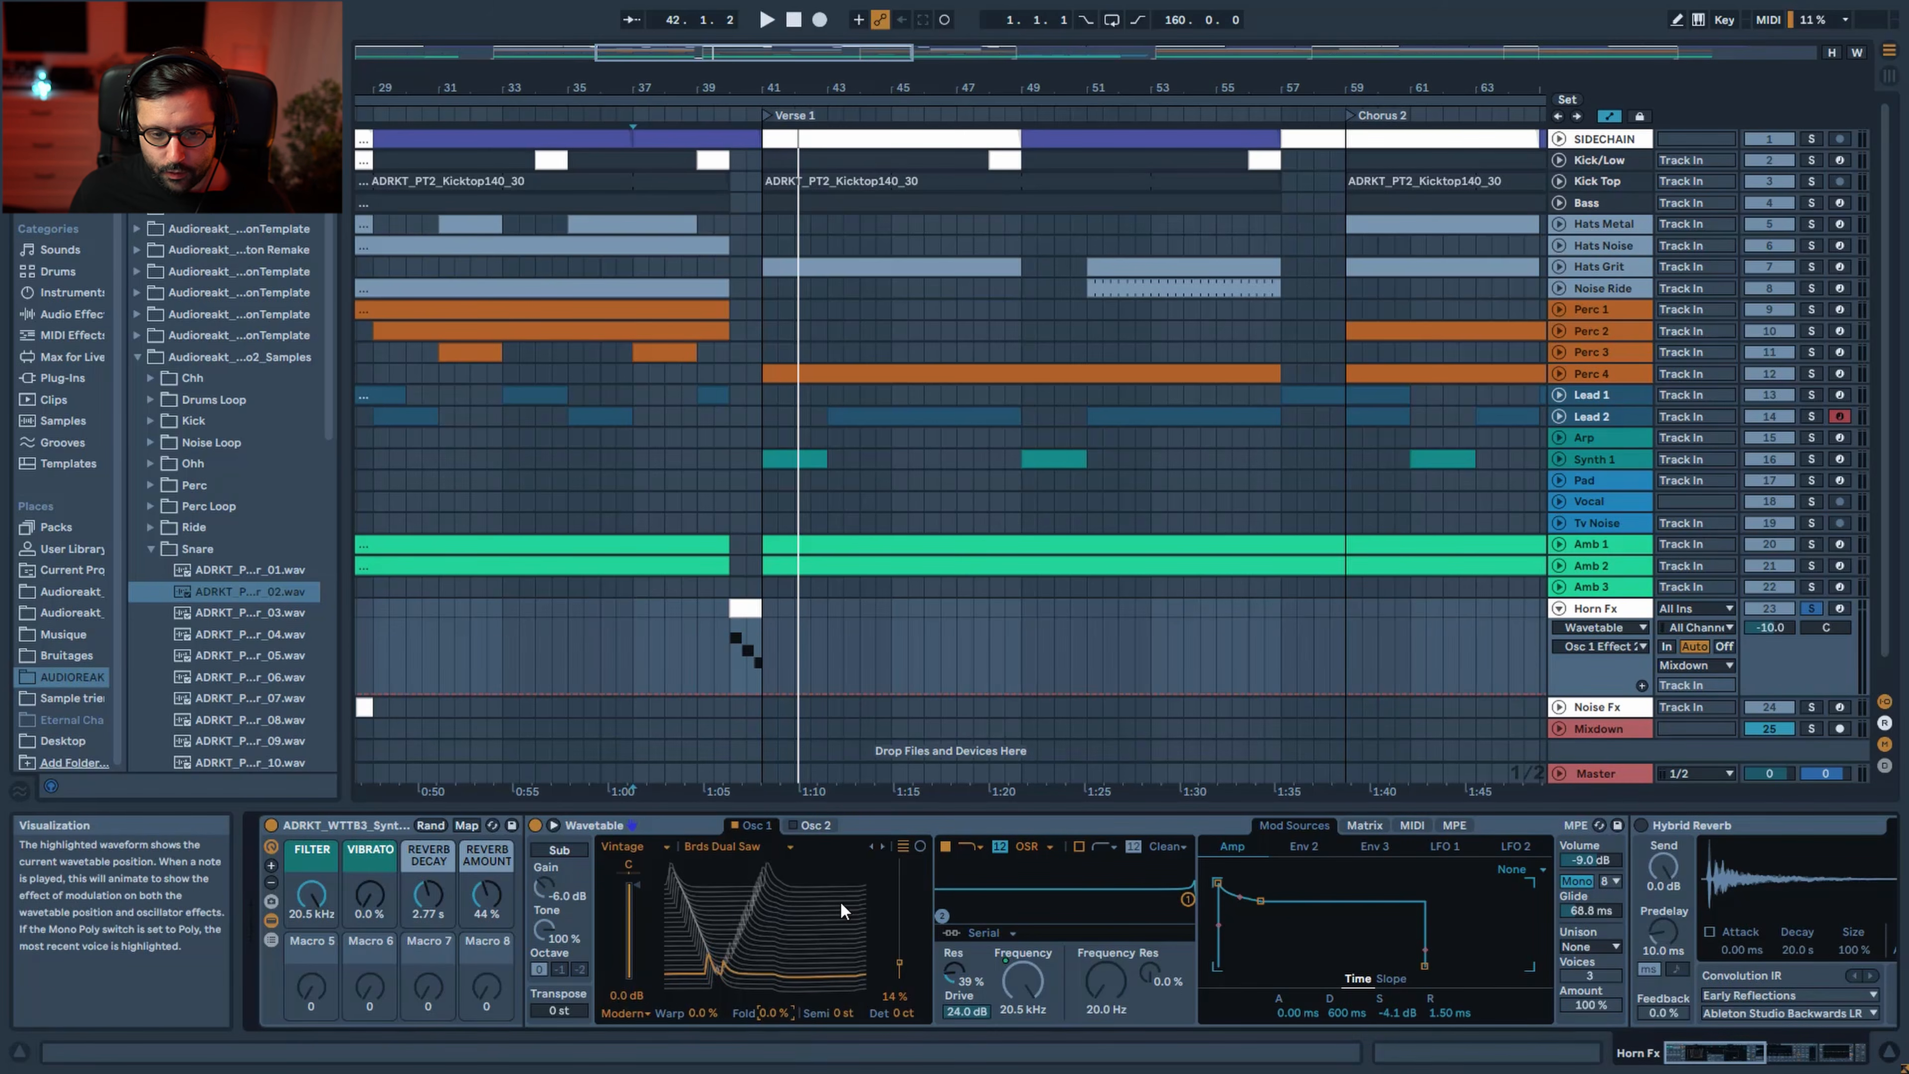
Loop and play the Horn Fx clip at bar 40, and set Wavetable Osc 1's Fold to 13%
click(740, 607)
key(space)
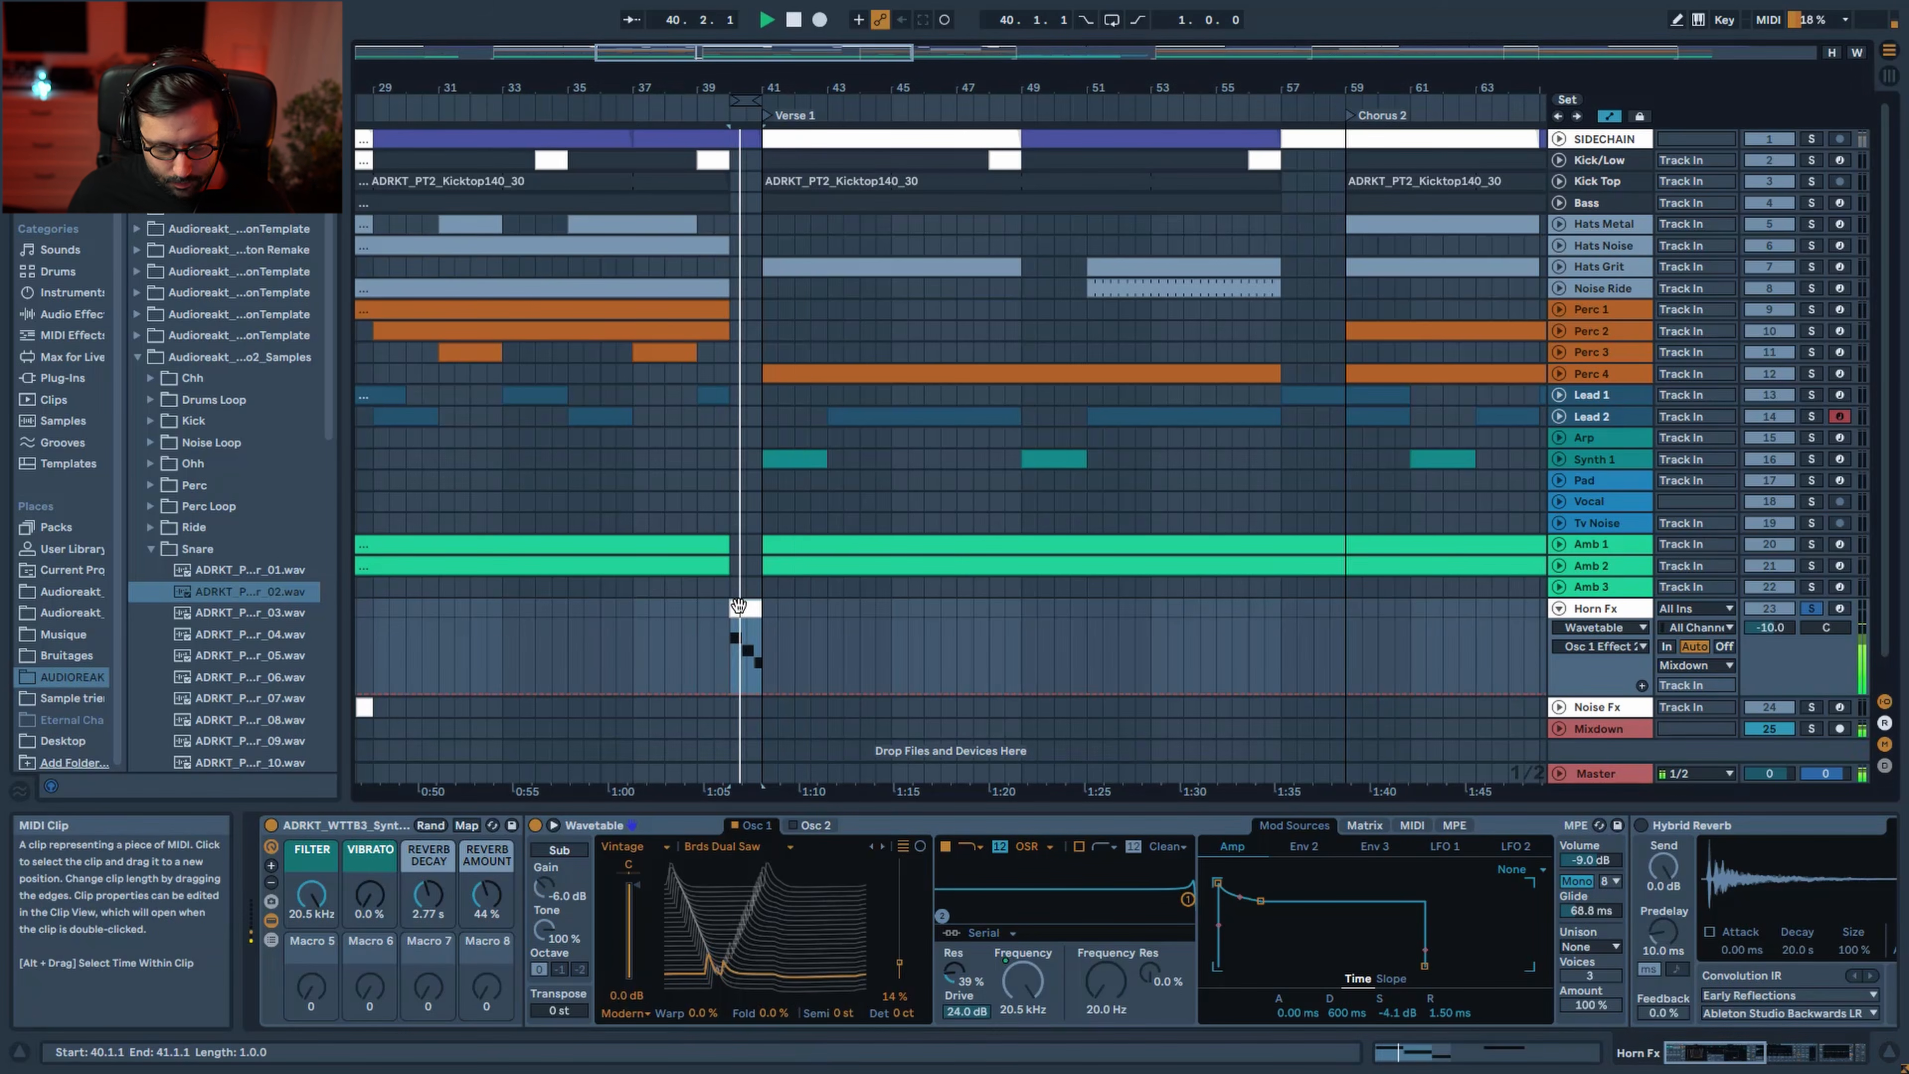
key(ctrl+l)
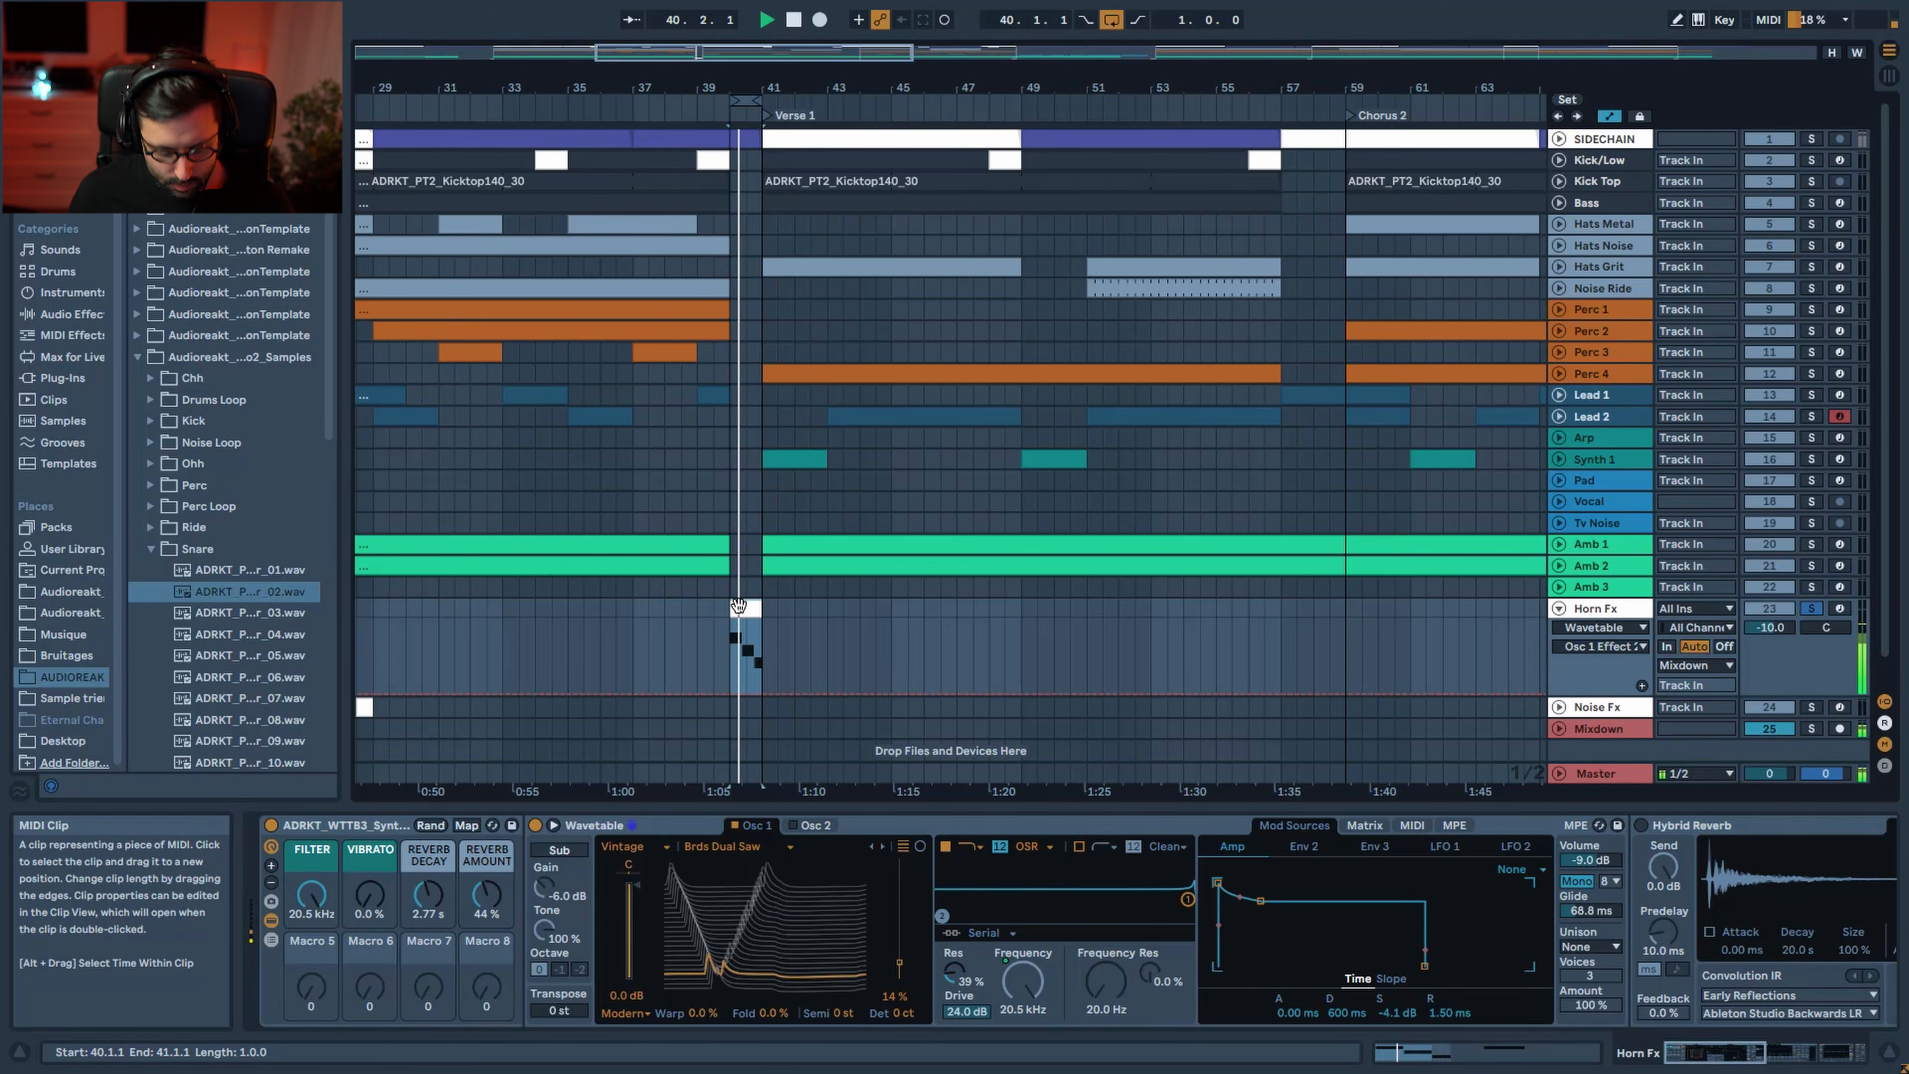
drag(766, 1012, 766, 1000)
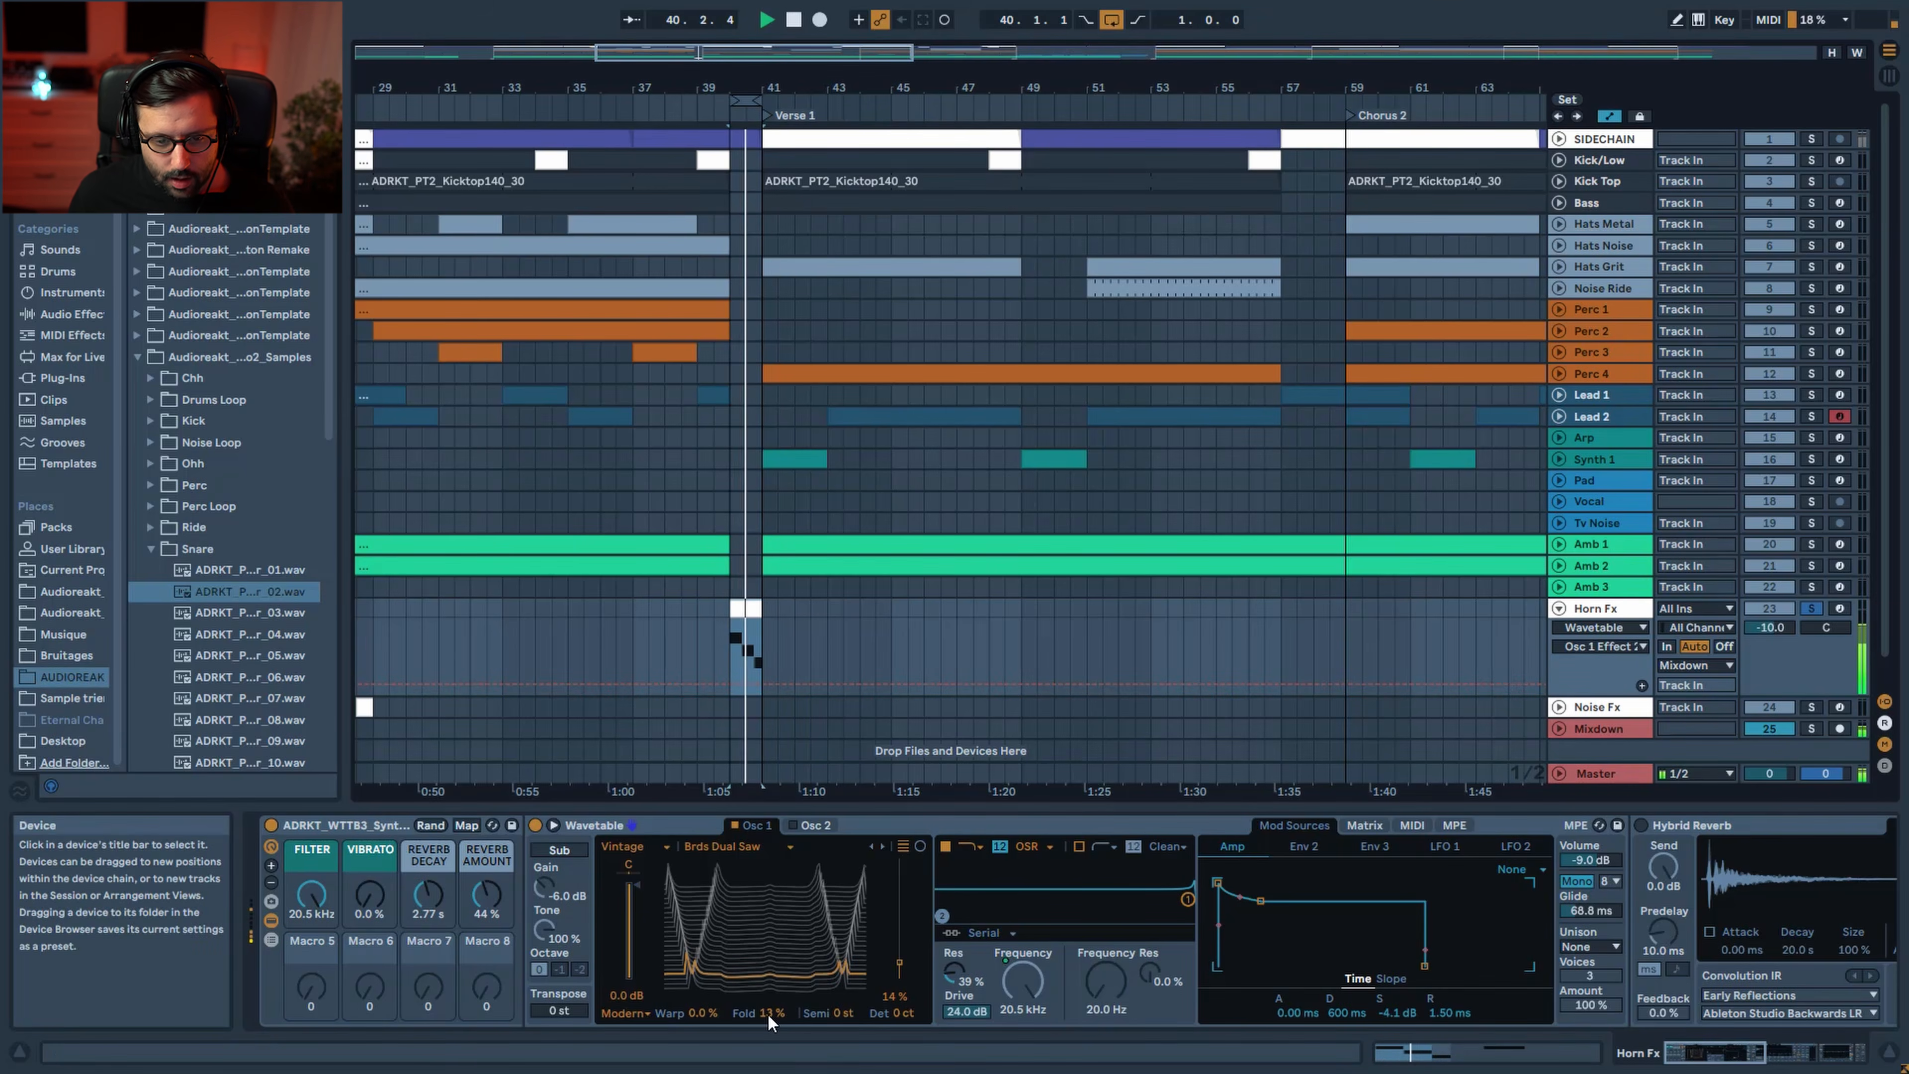
Turn on Wavetable's Osc 2 with Fold at 100%, enable the Sub oscillator, and set Unison to Classic
click(818, 825)
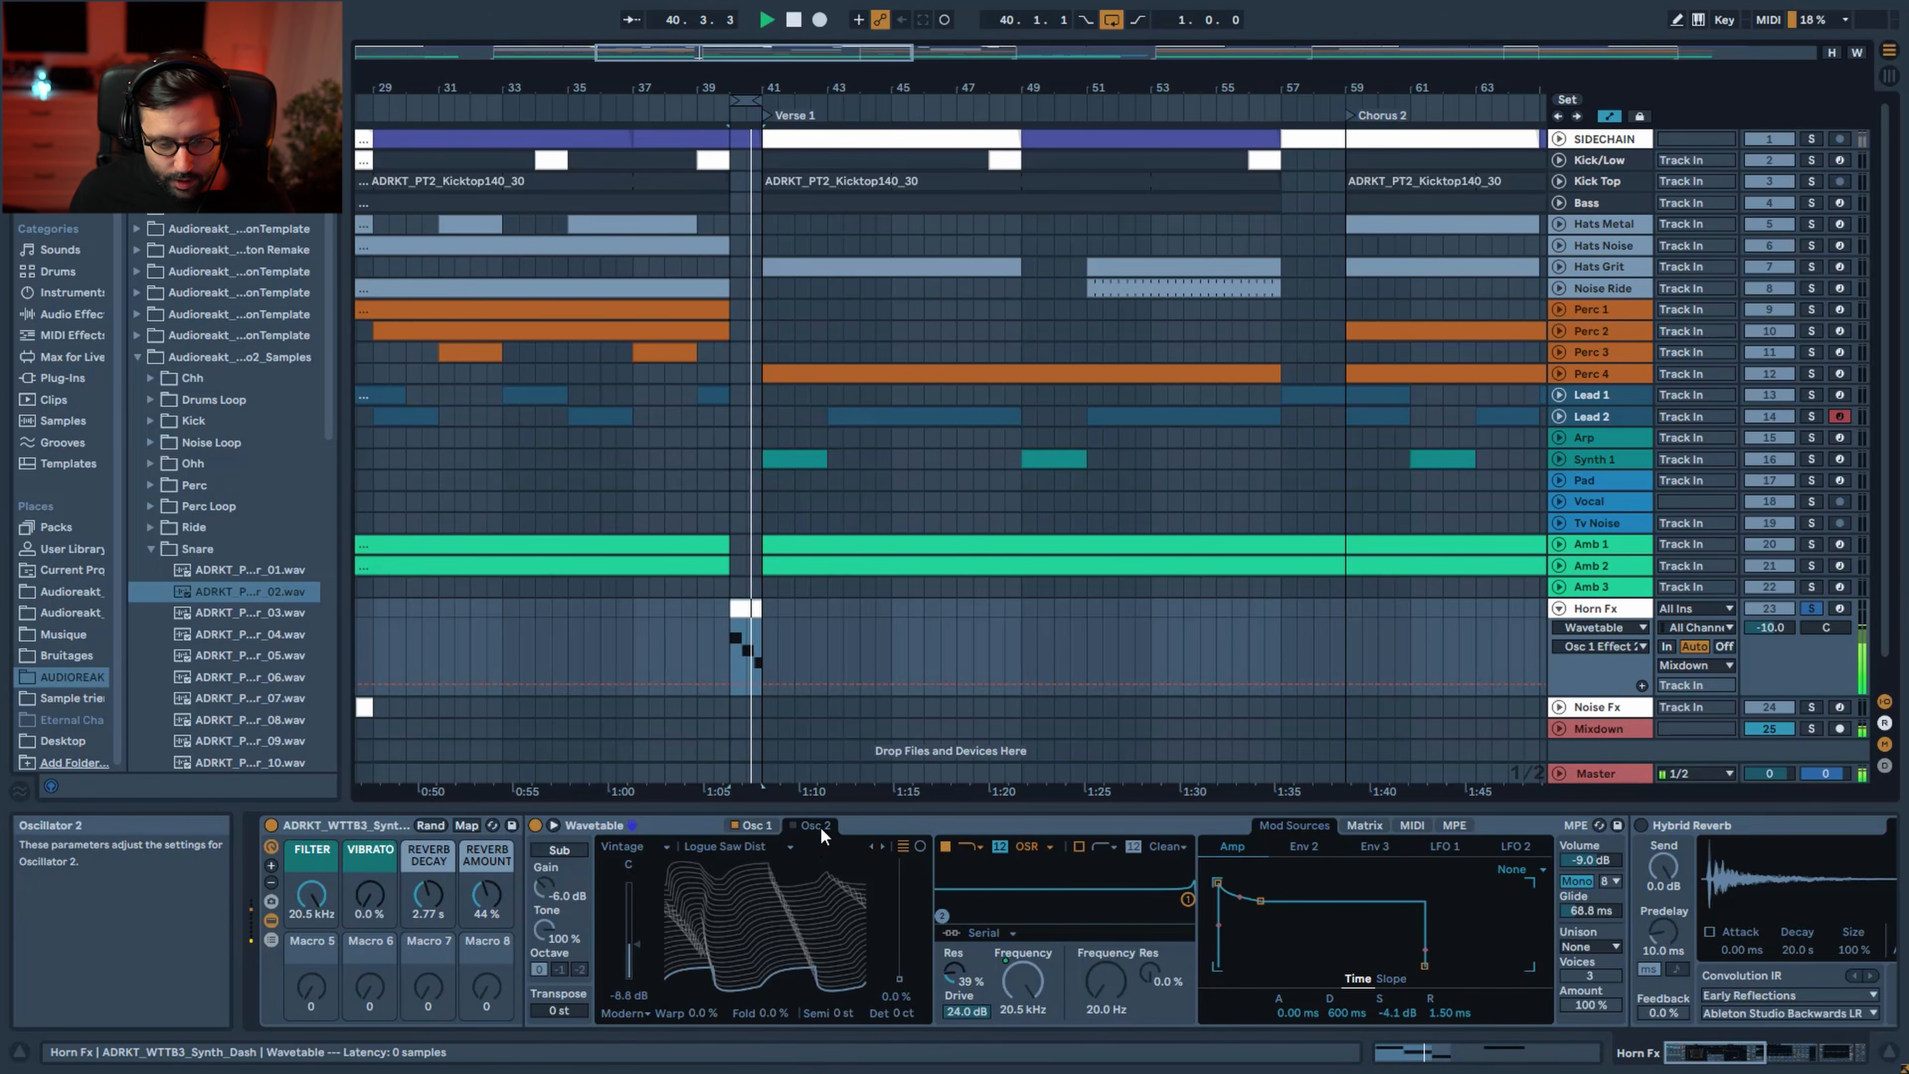
click(814, 826)
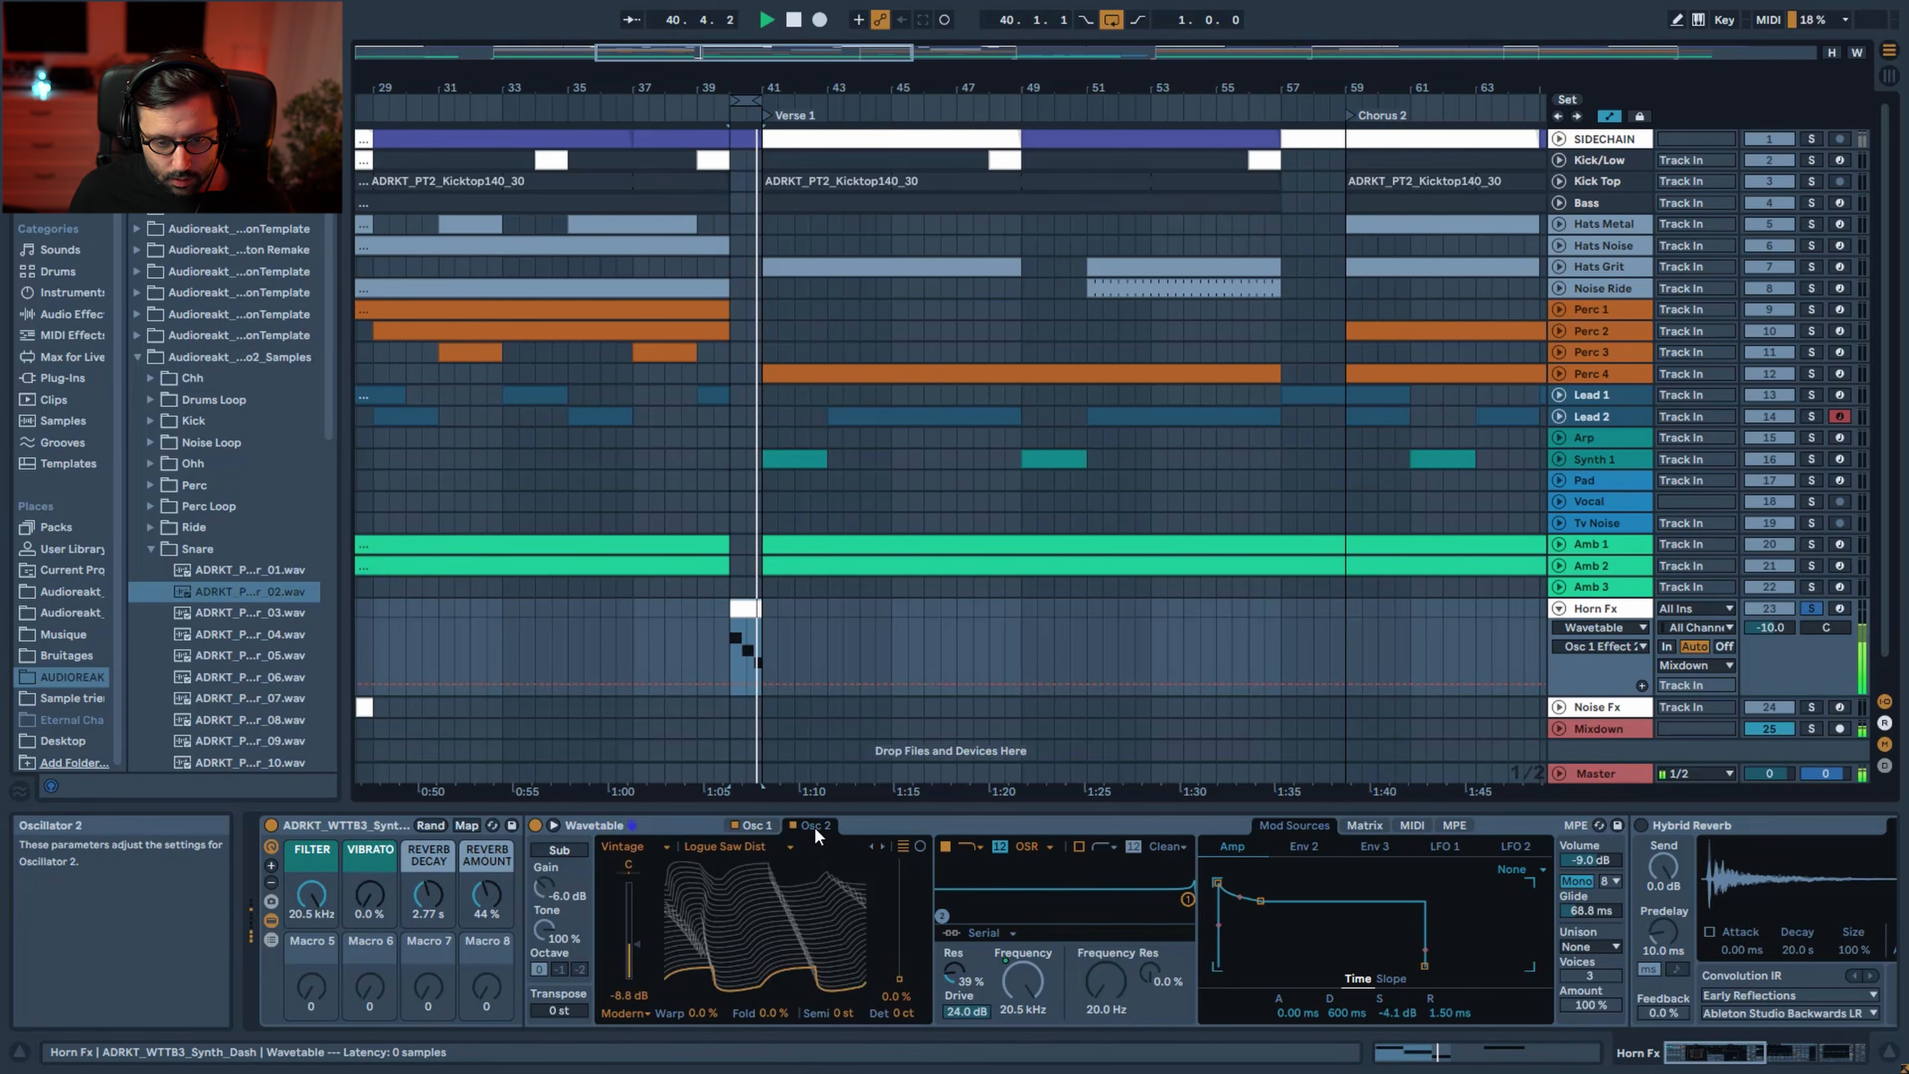
drag(771, 1011, 771, 940)
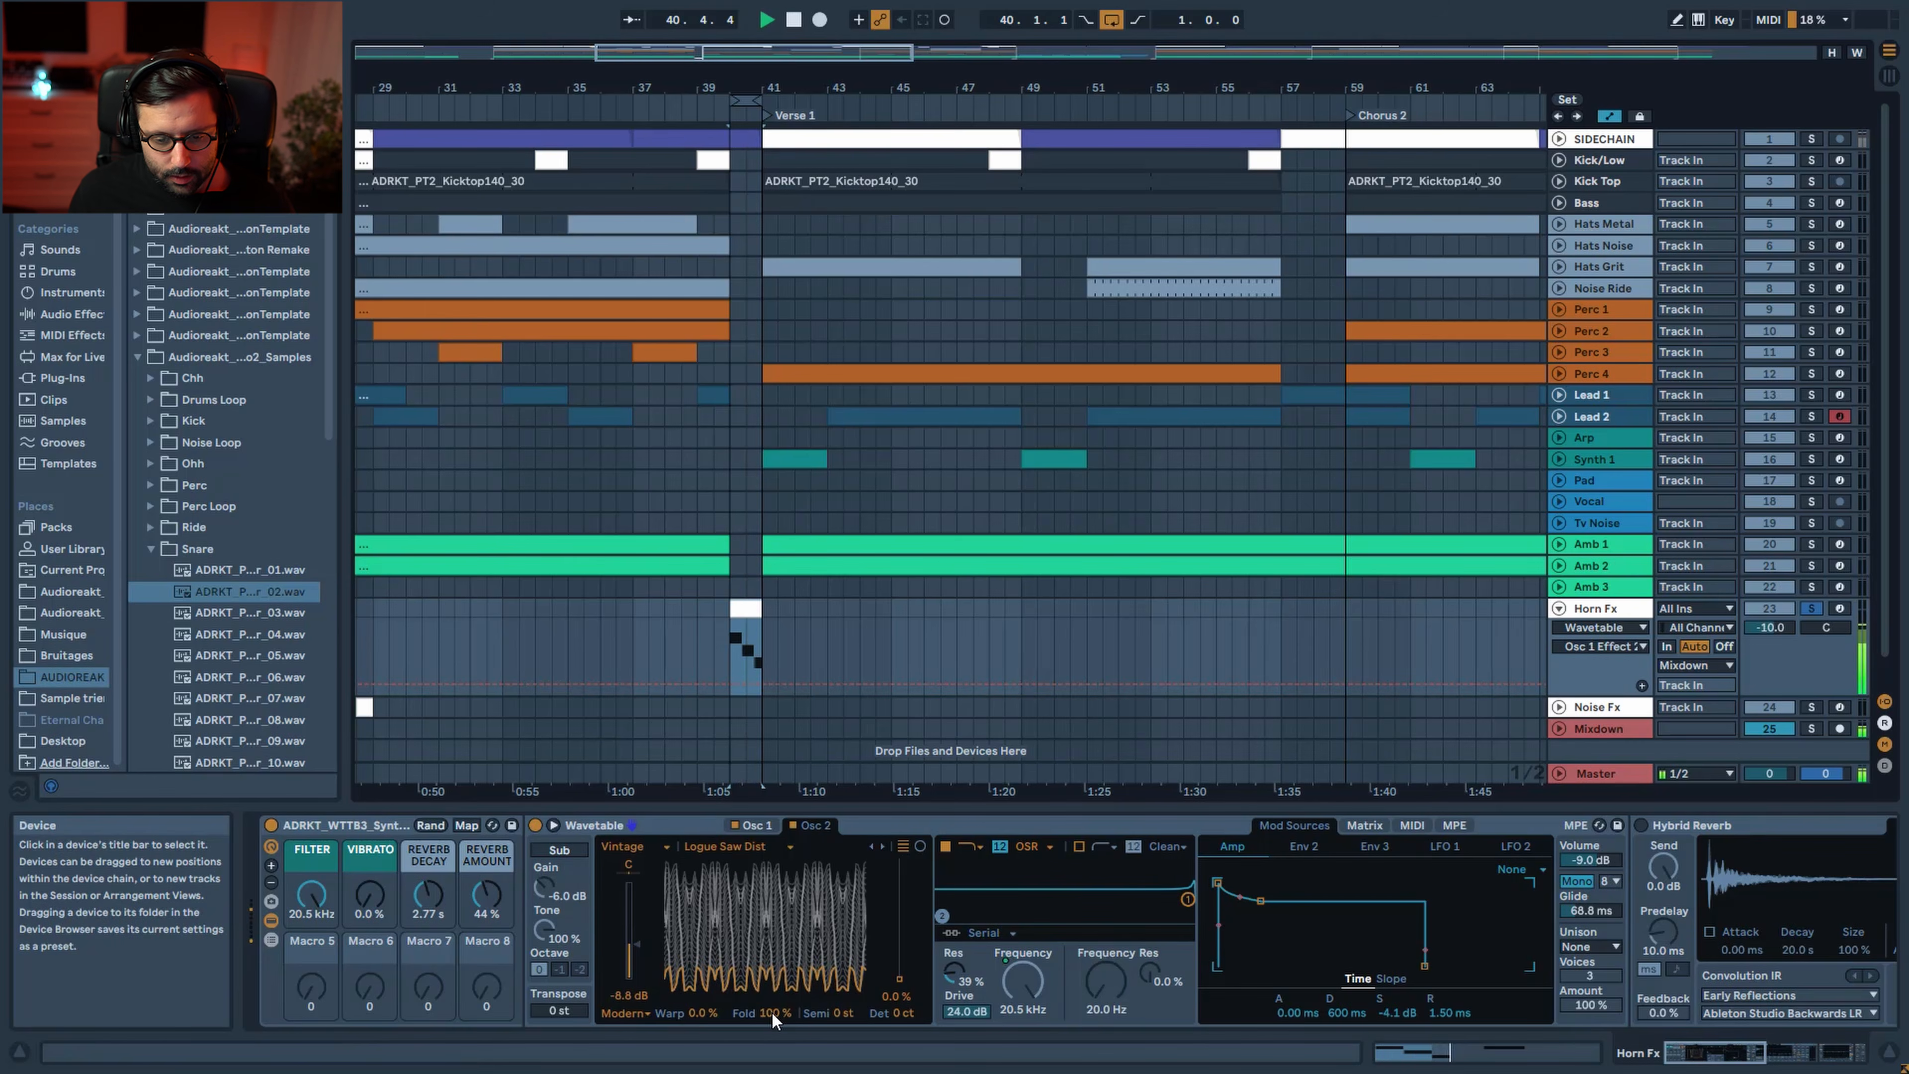
click(558, 846)
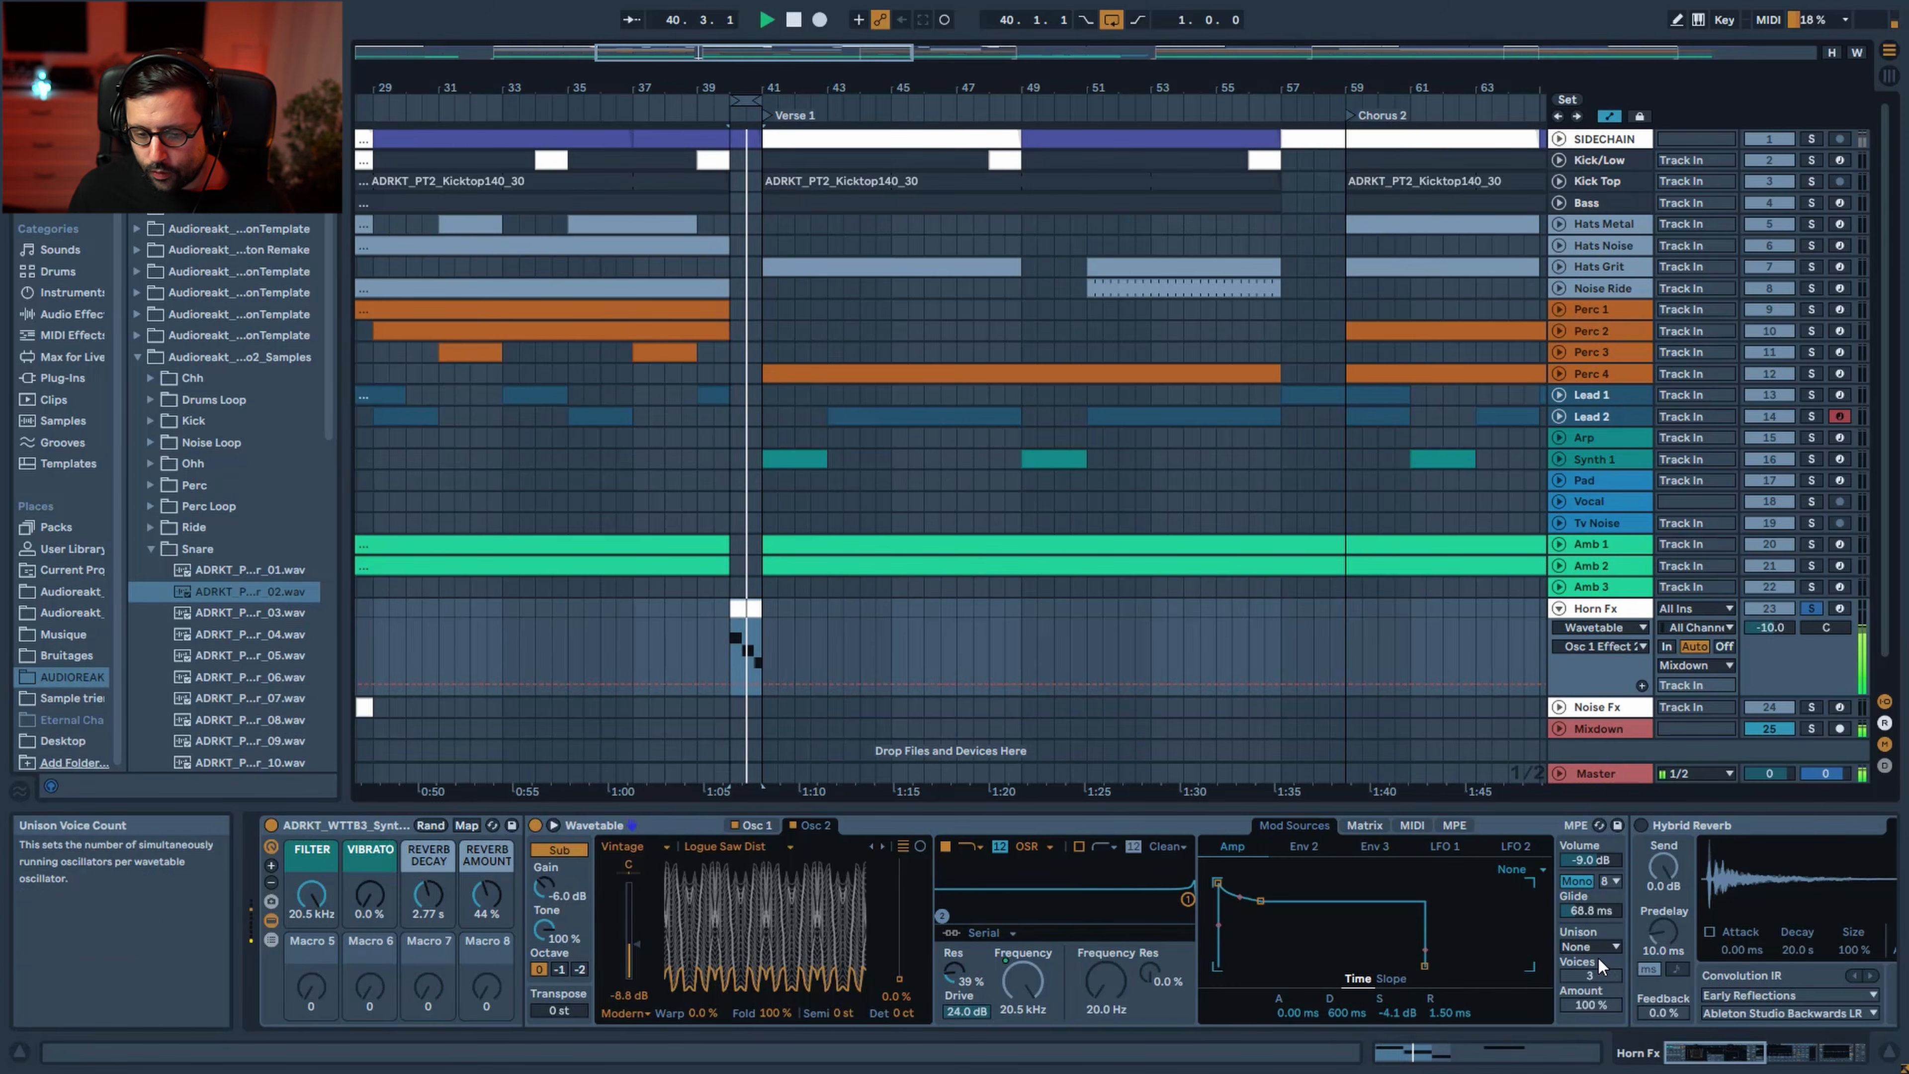
scroll(1591, 945, down, 1)
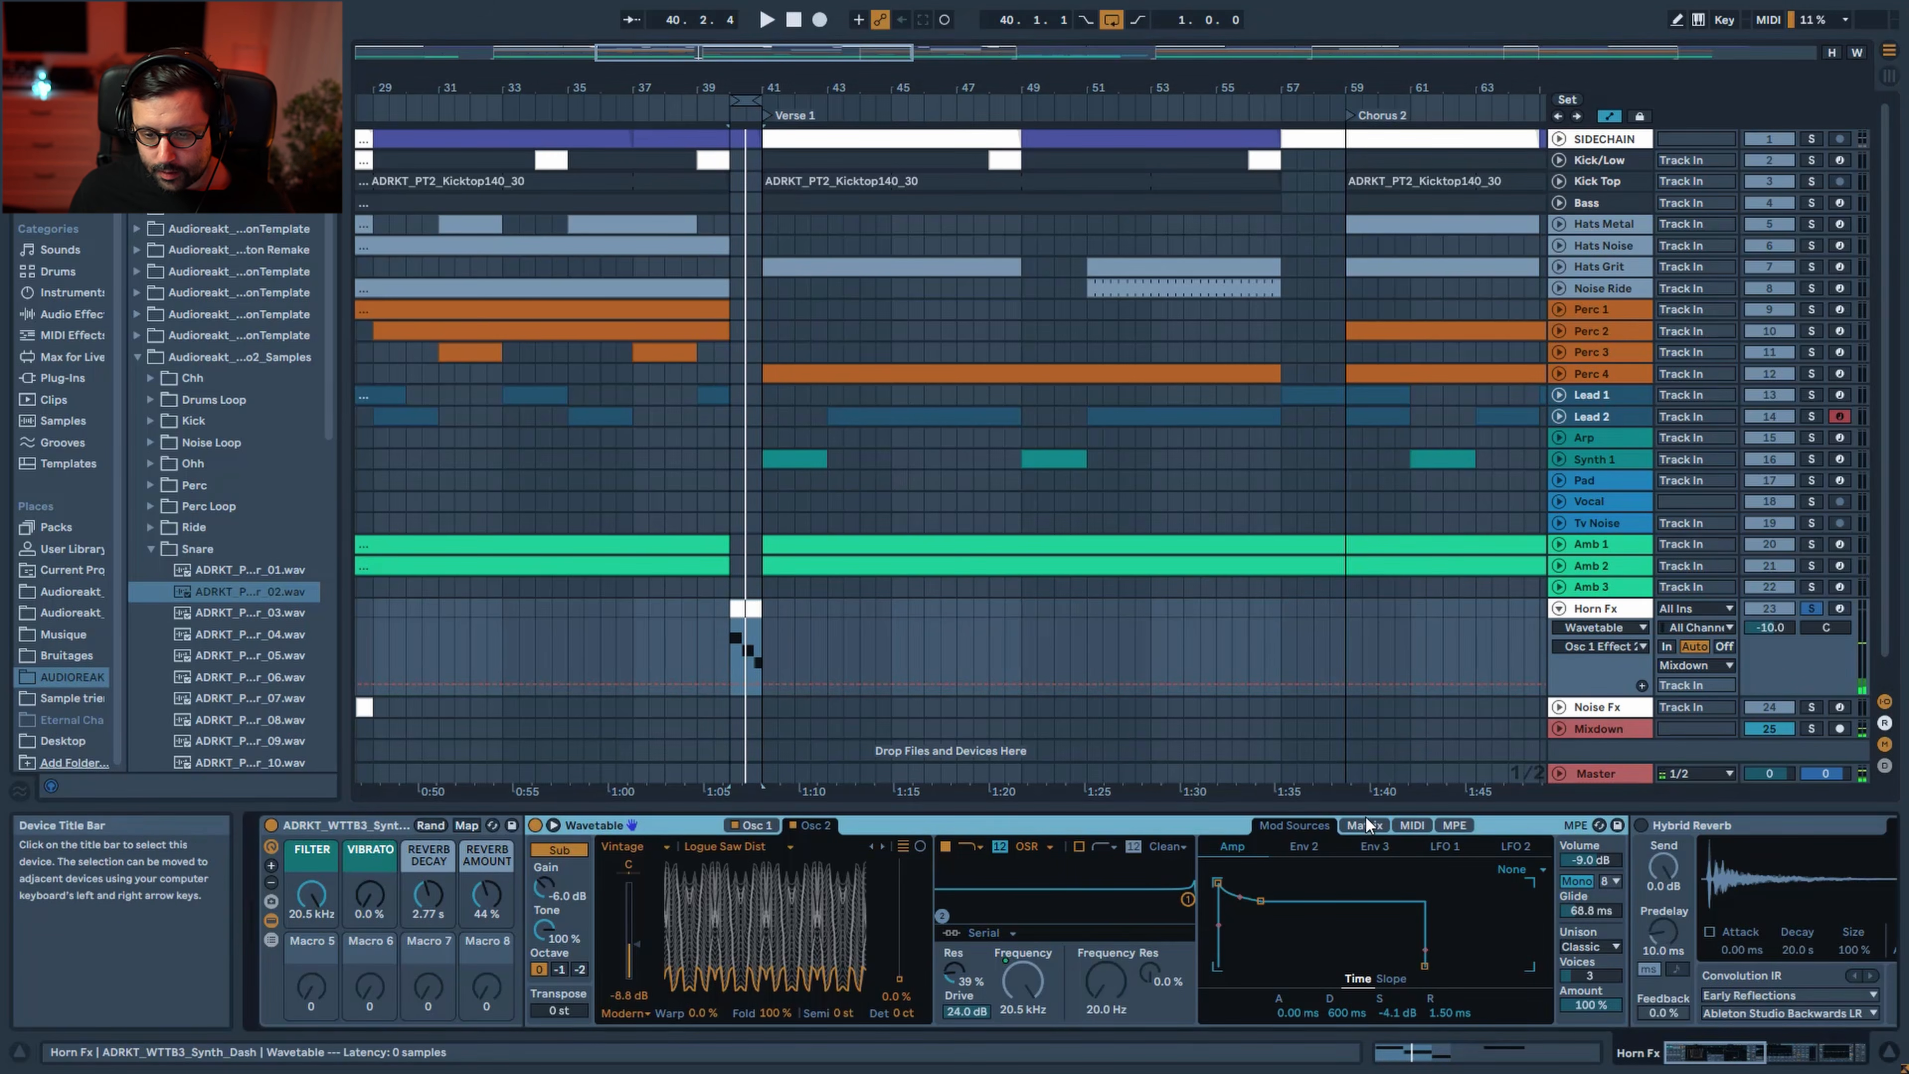
Re-enable the Hybrid Reverb and Drum Buss on Horn Fx during playback, and unsolo the track with looping turned off
click(1640, 834)
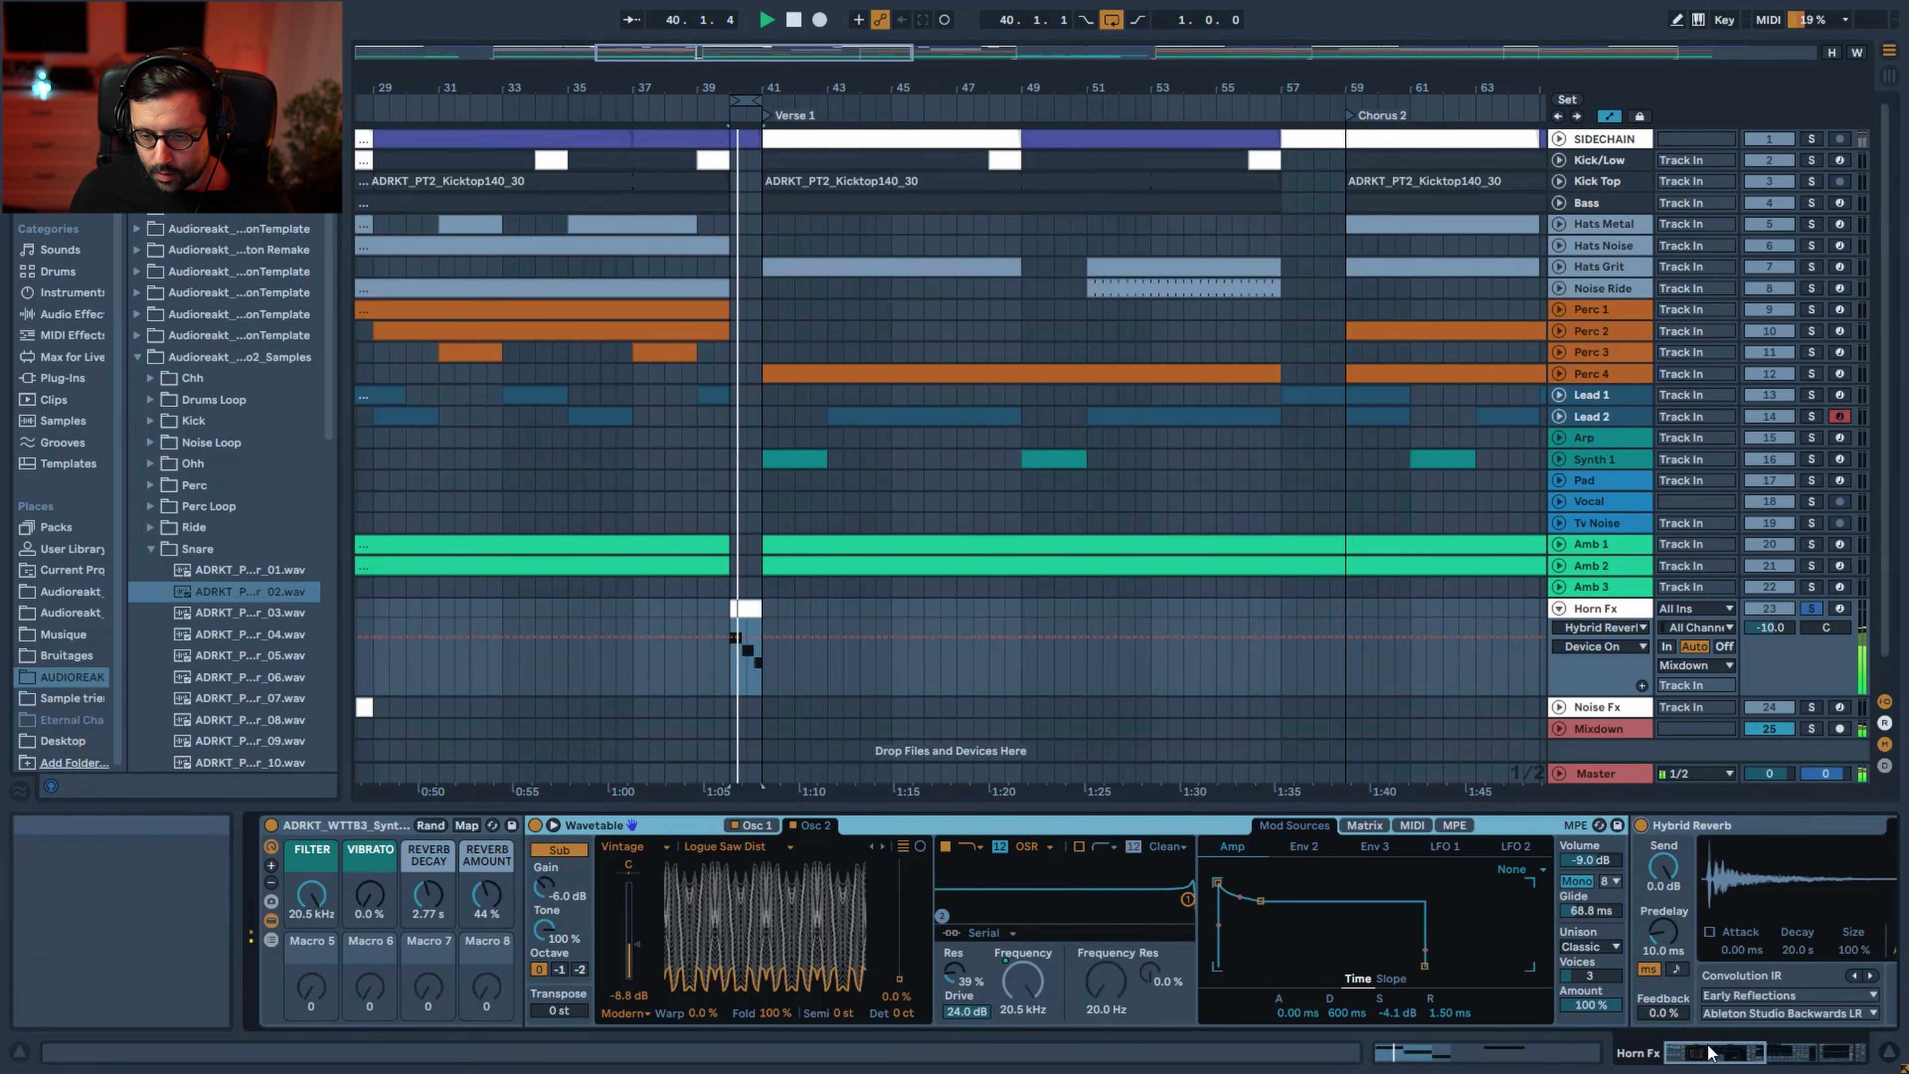
click(1770, 1053)
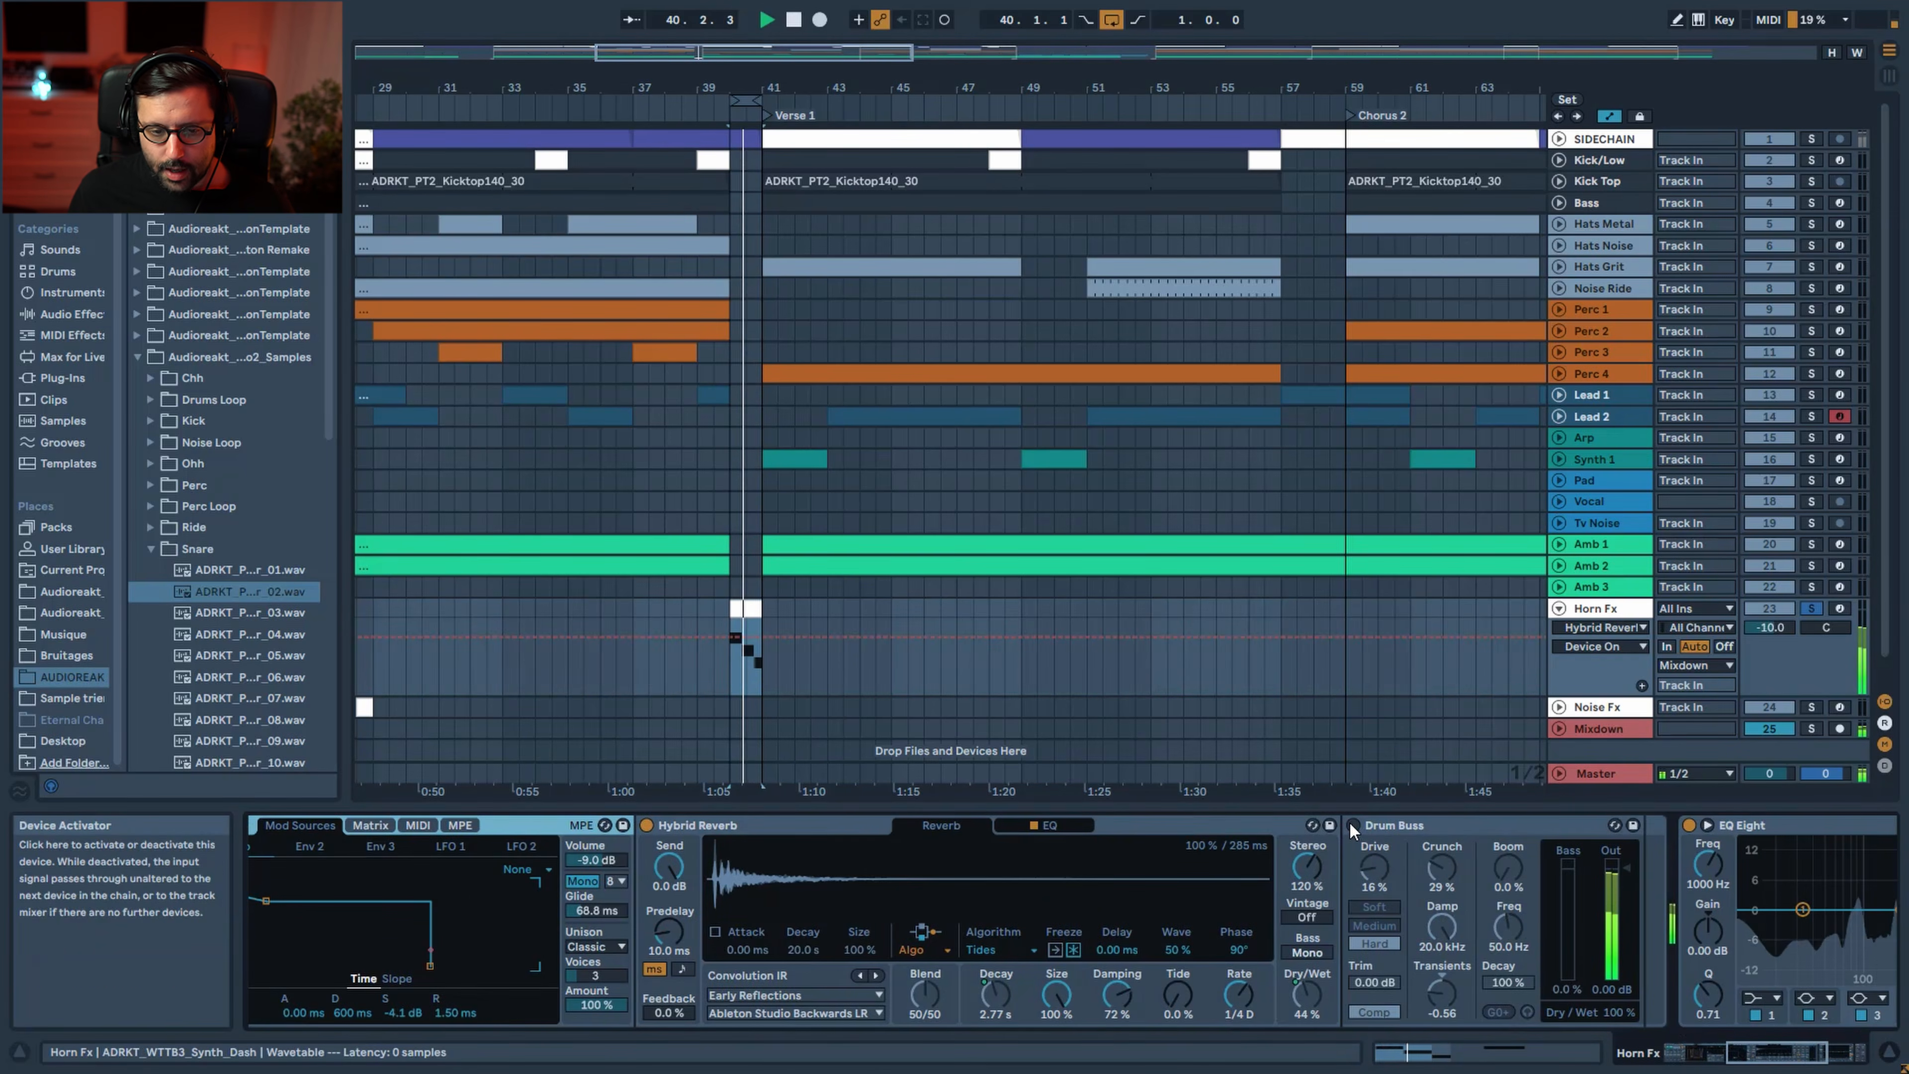
click(1352, 825)
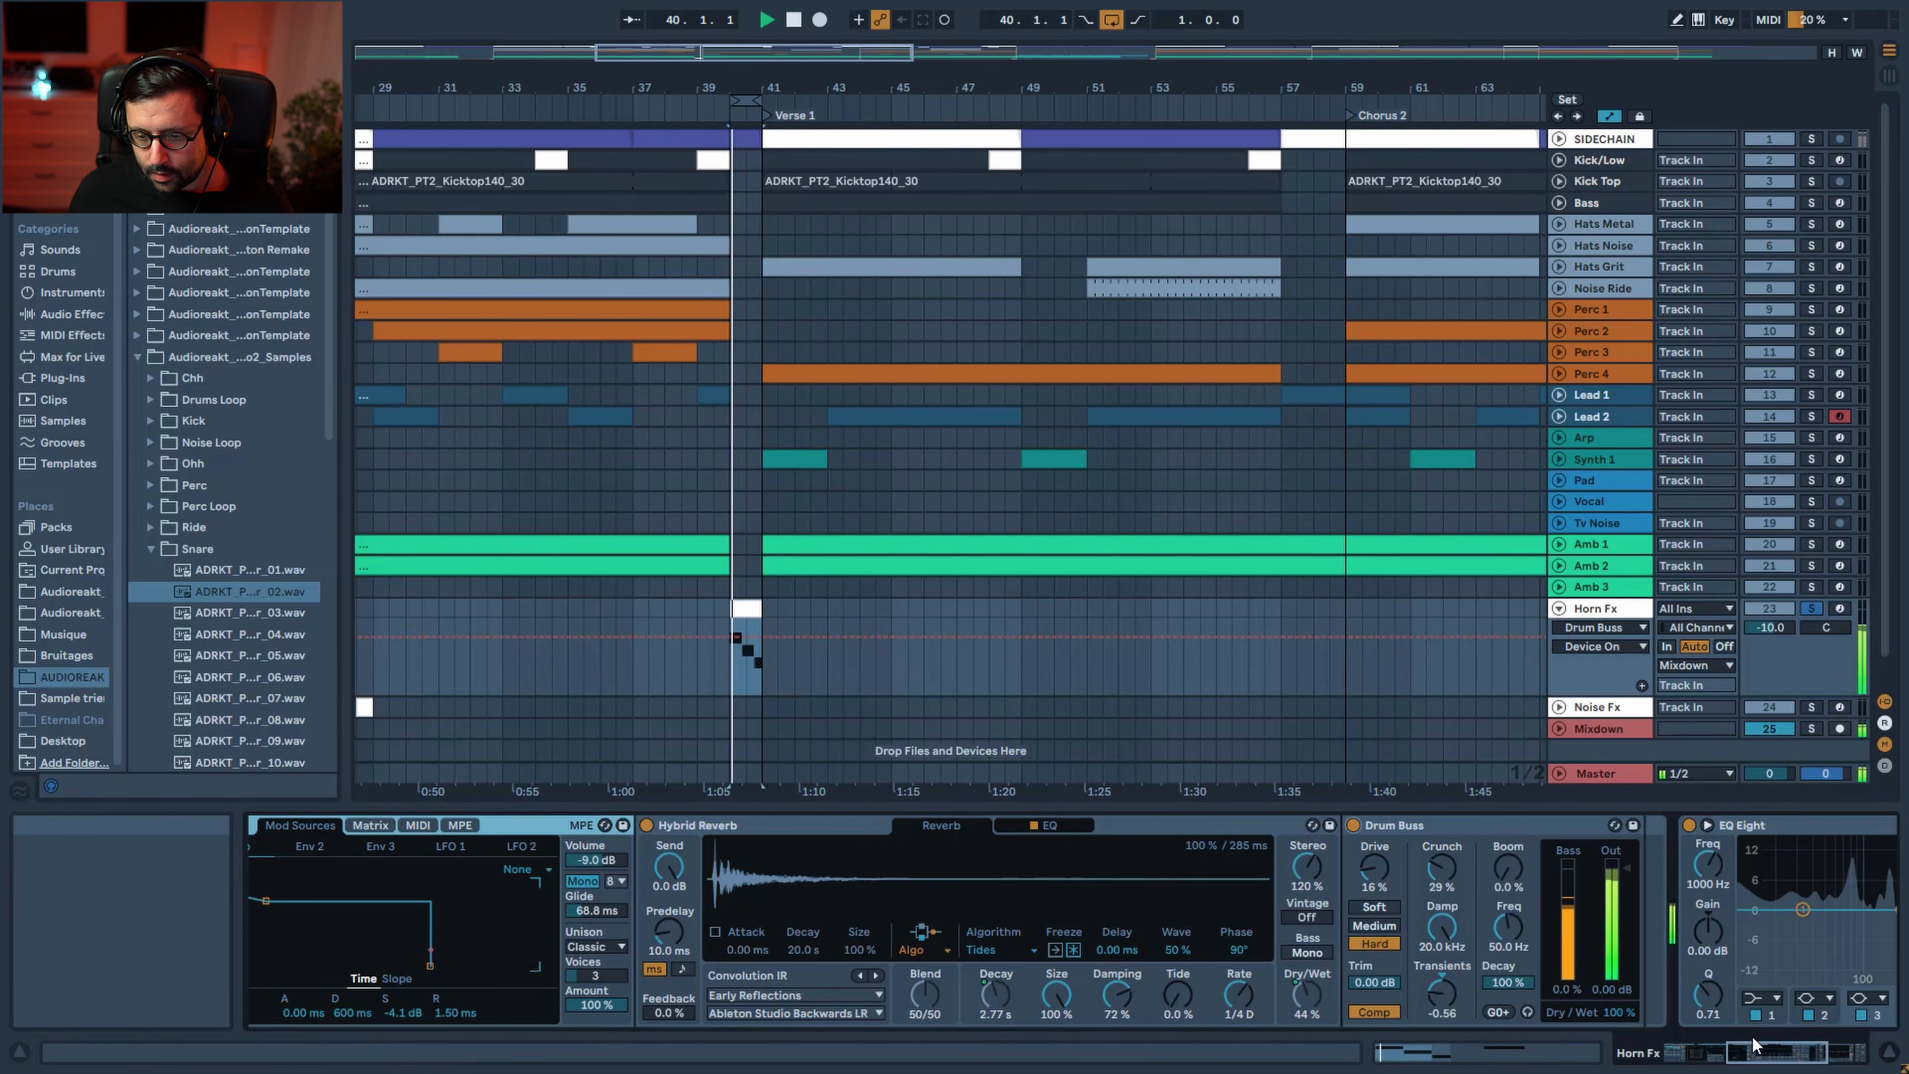
click(1812, 609)
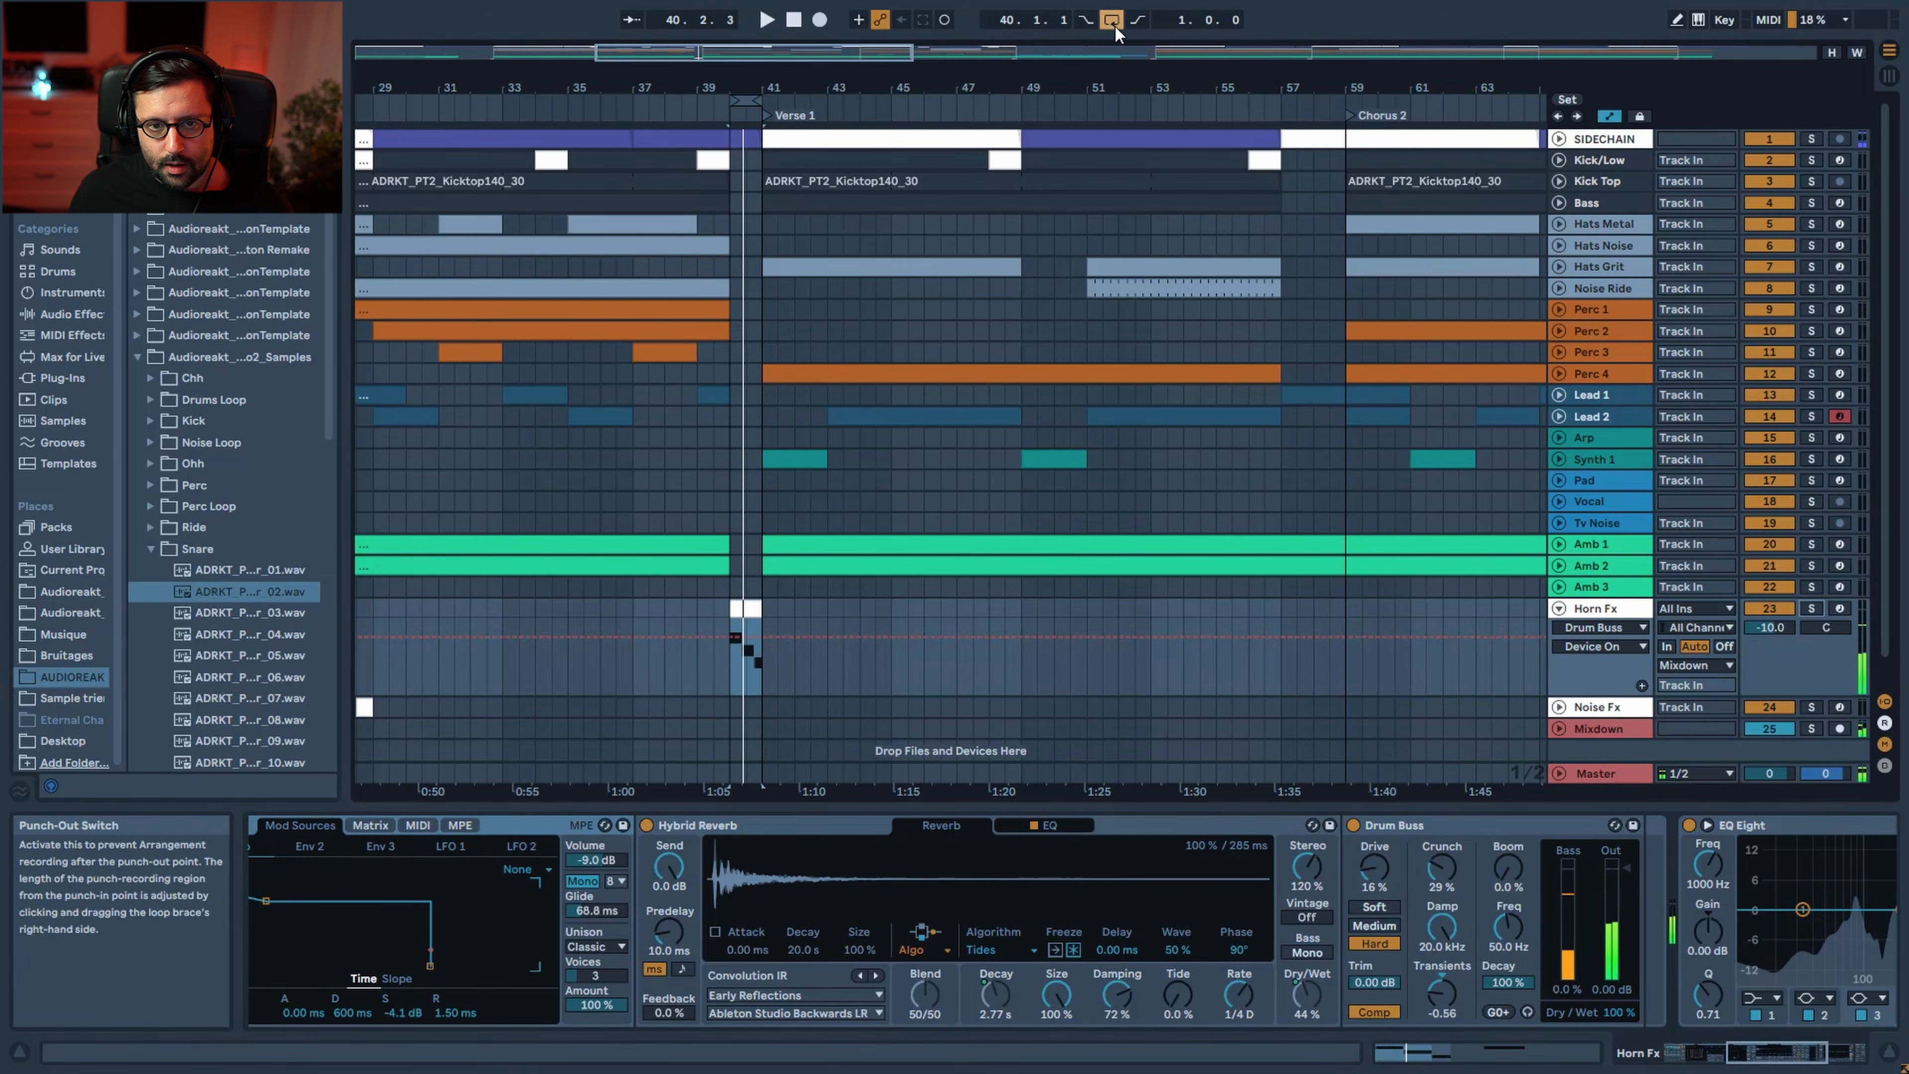
click(1115, 27)
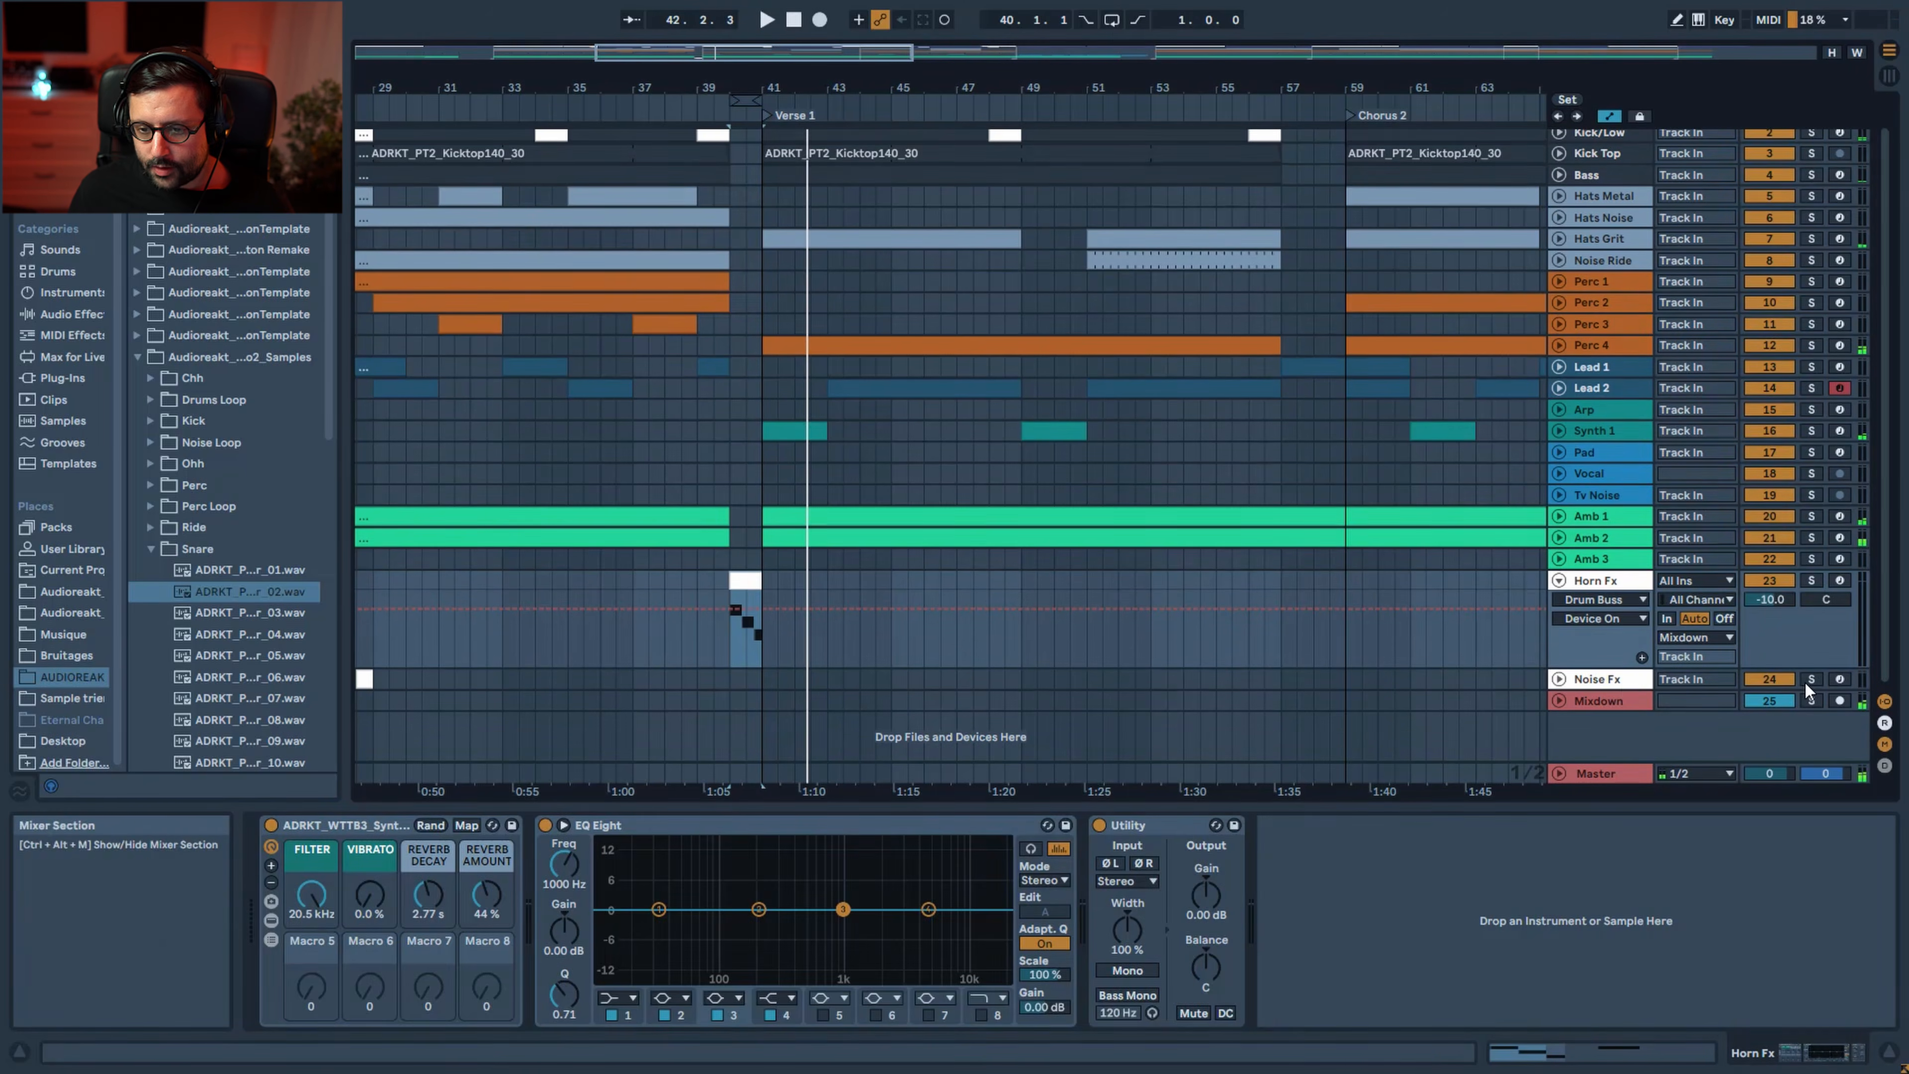
Solo Noise Fx, unfold its track, and play its clip just before the Break
click(1804, 681)
click(1605, 682)
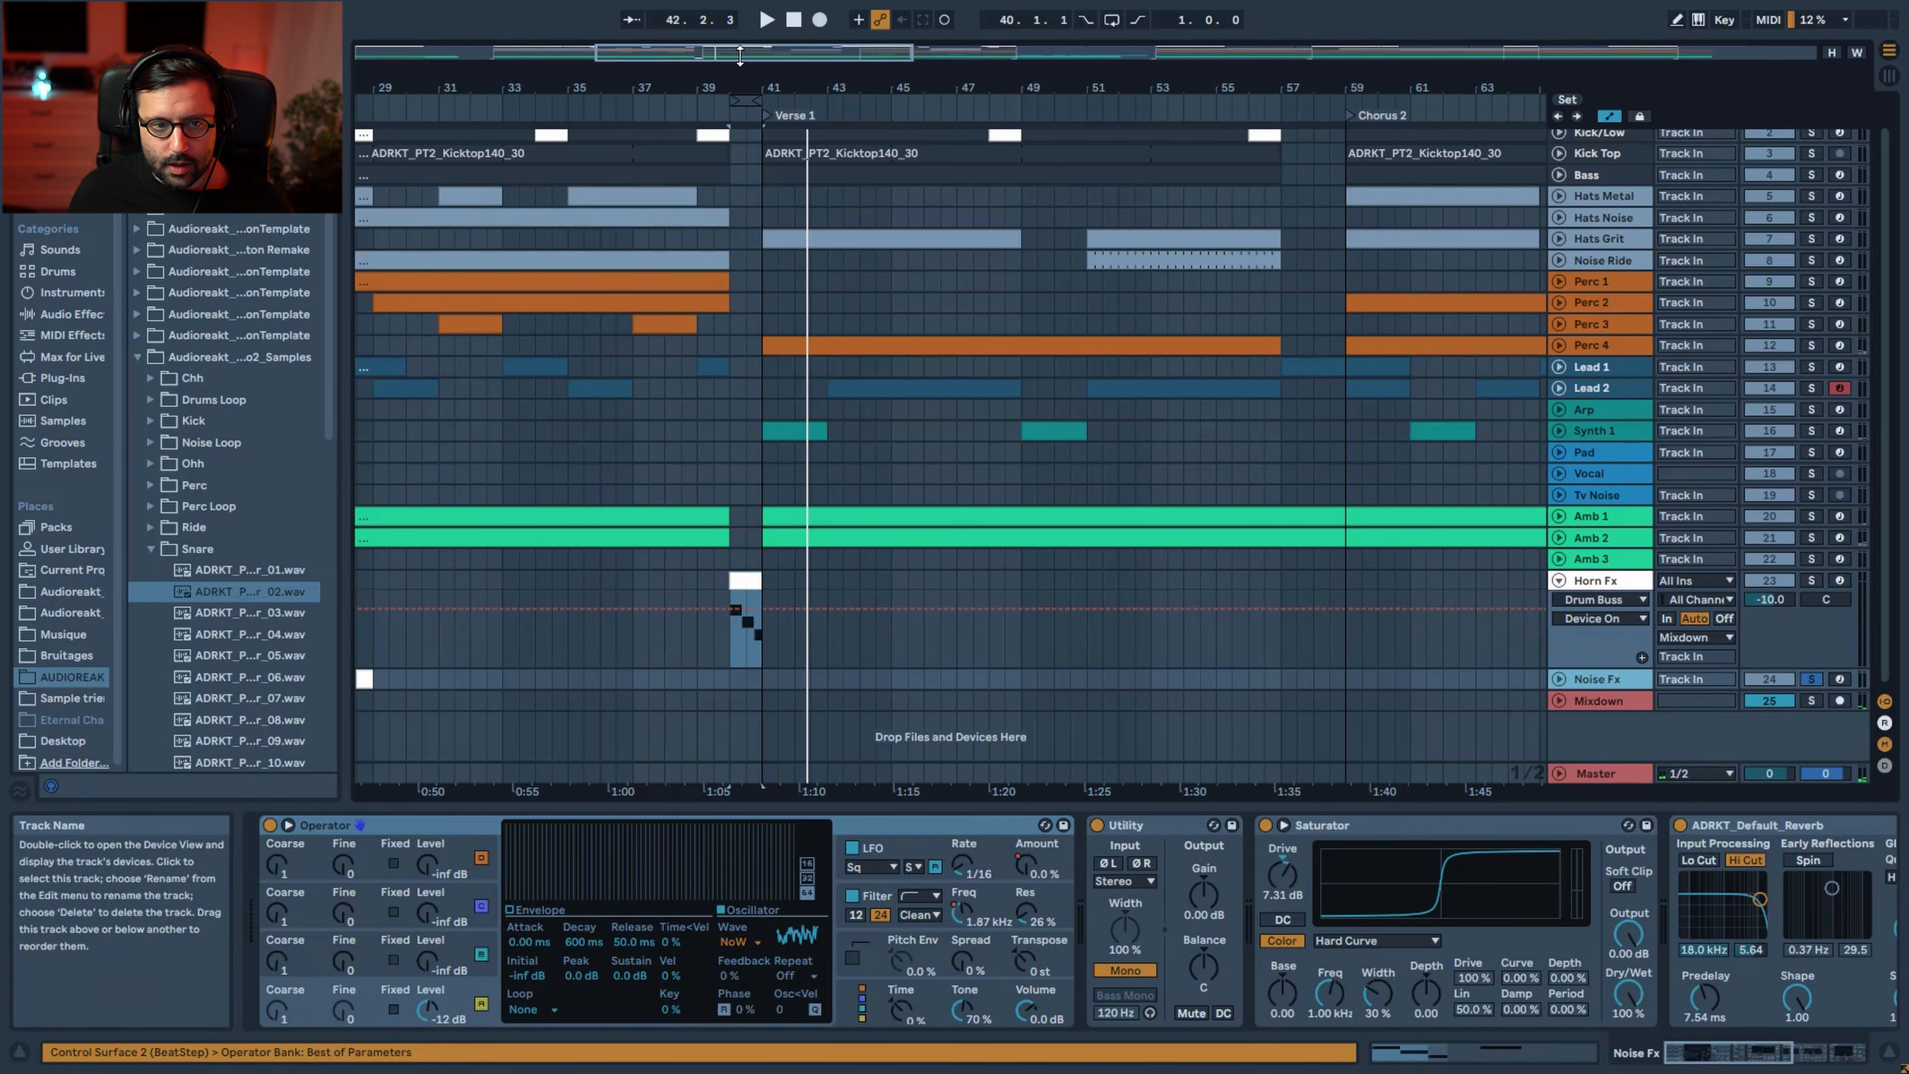
drag(719, 50, 720, 18)
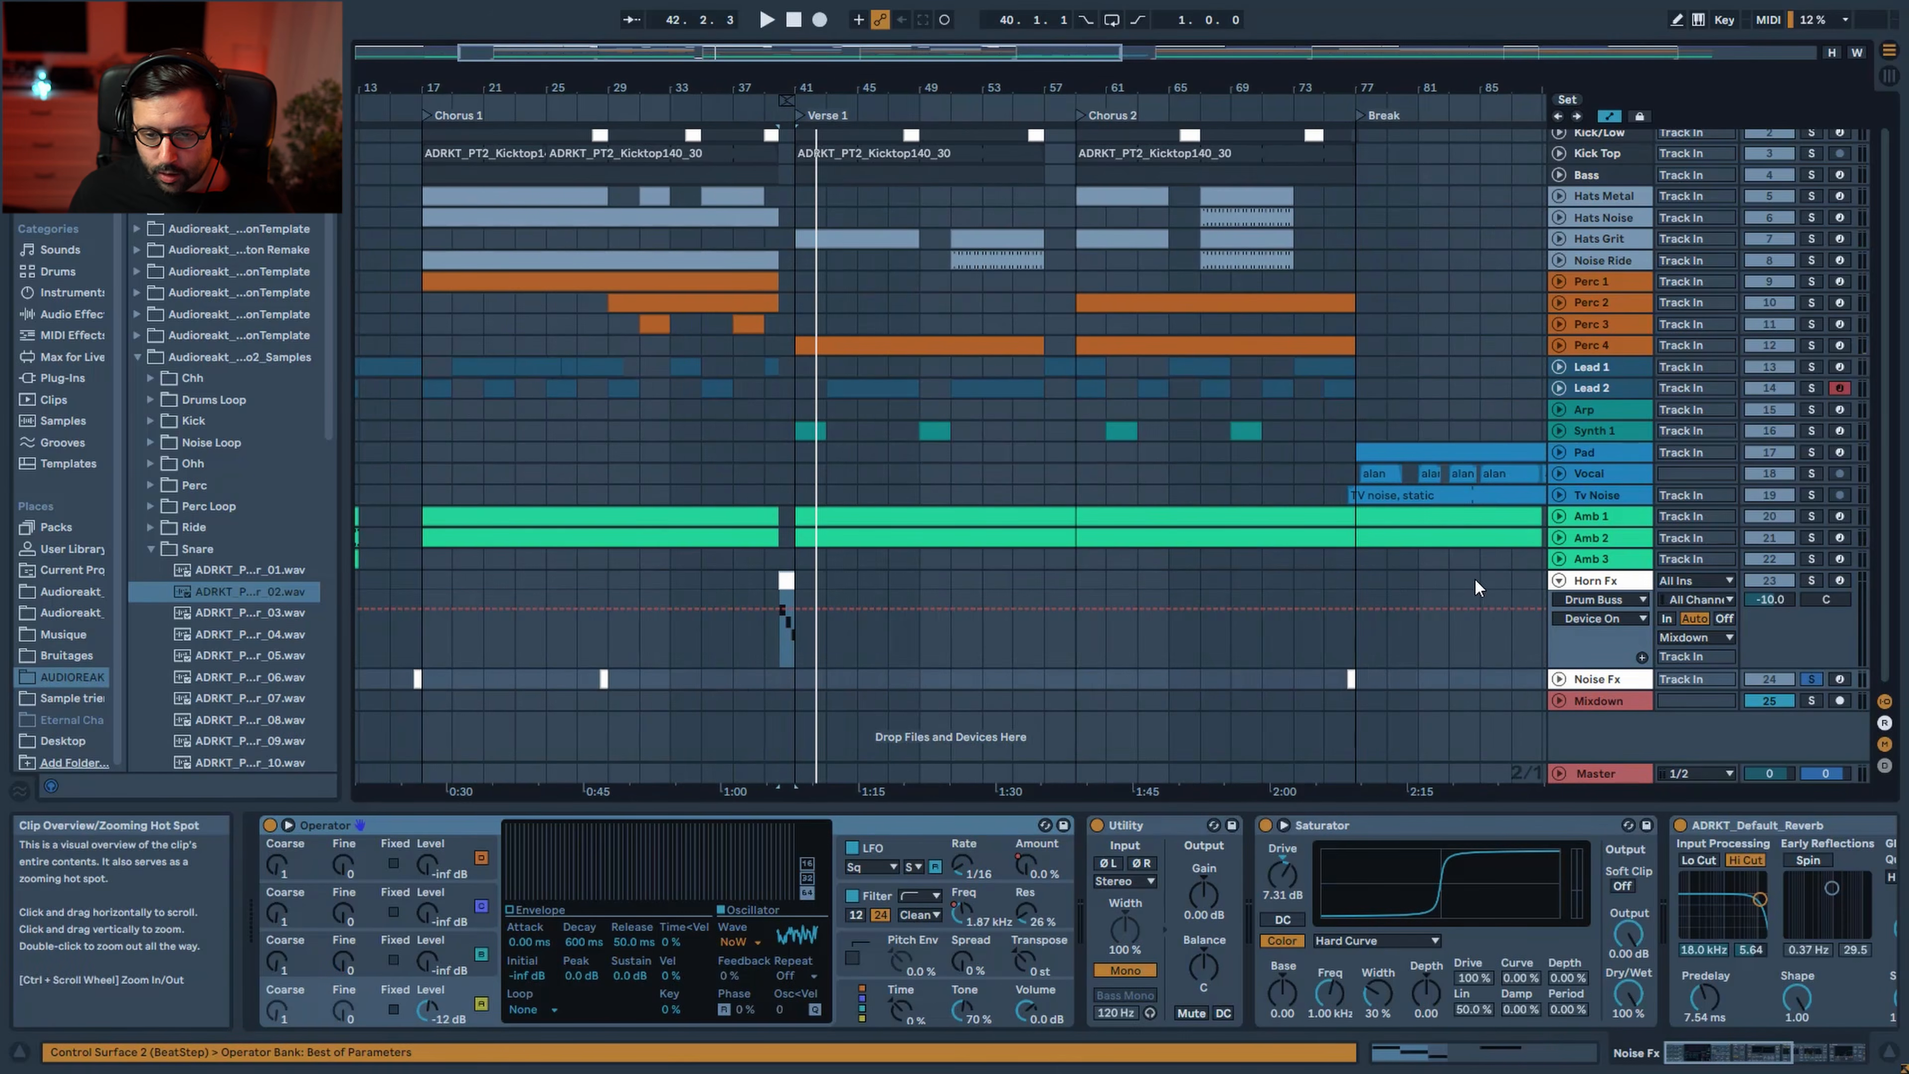
click(1351, 680)
click(1558, 679)
key(space)
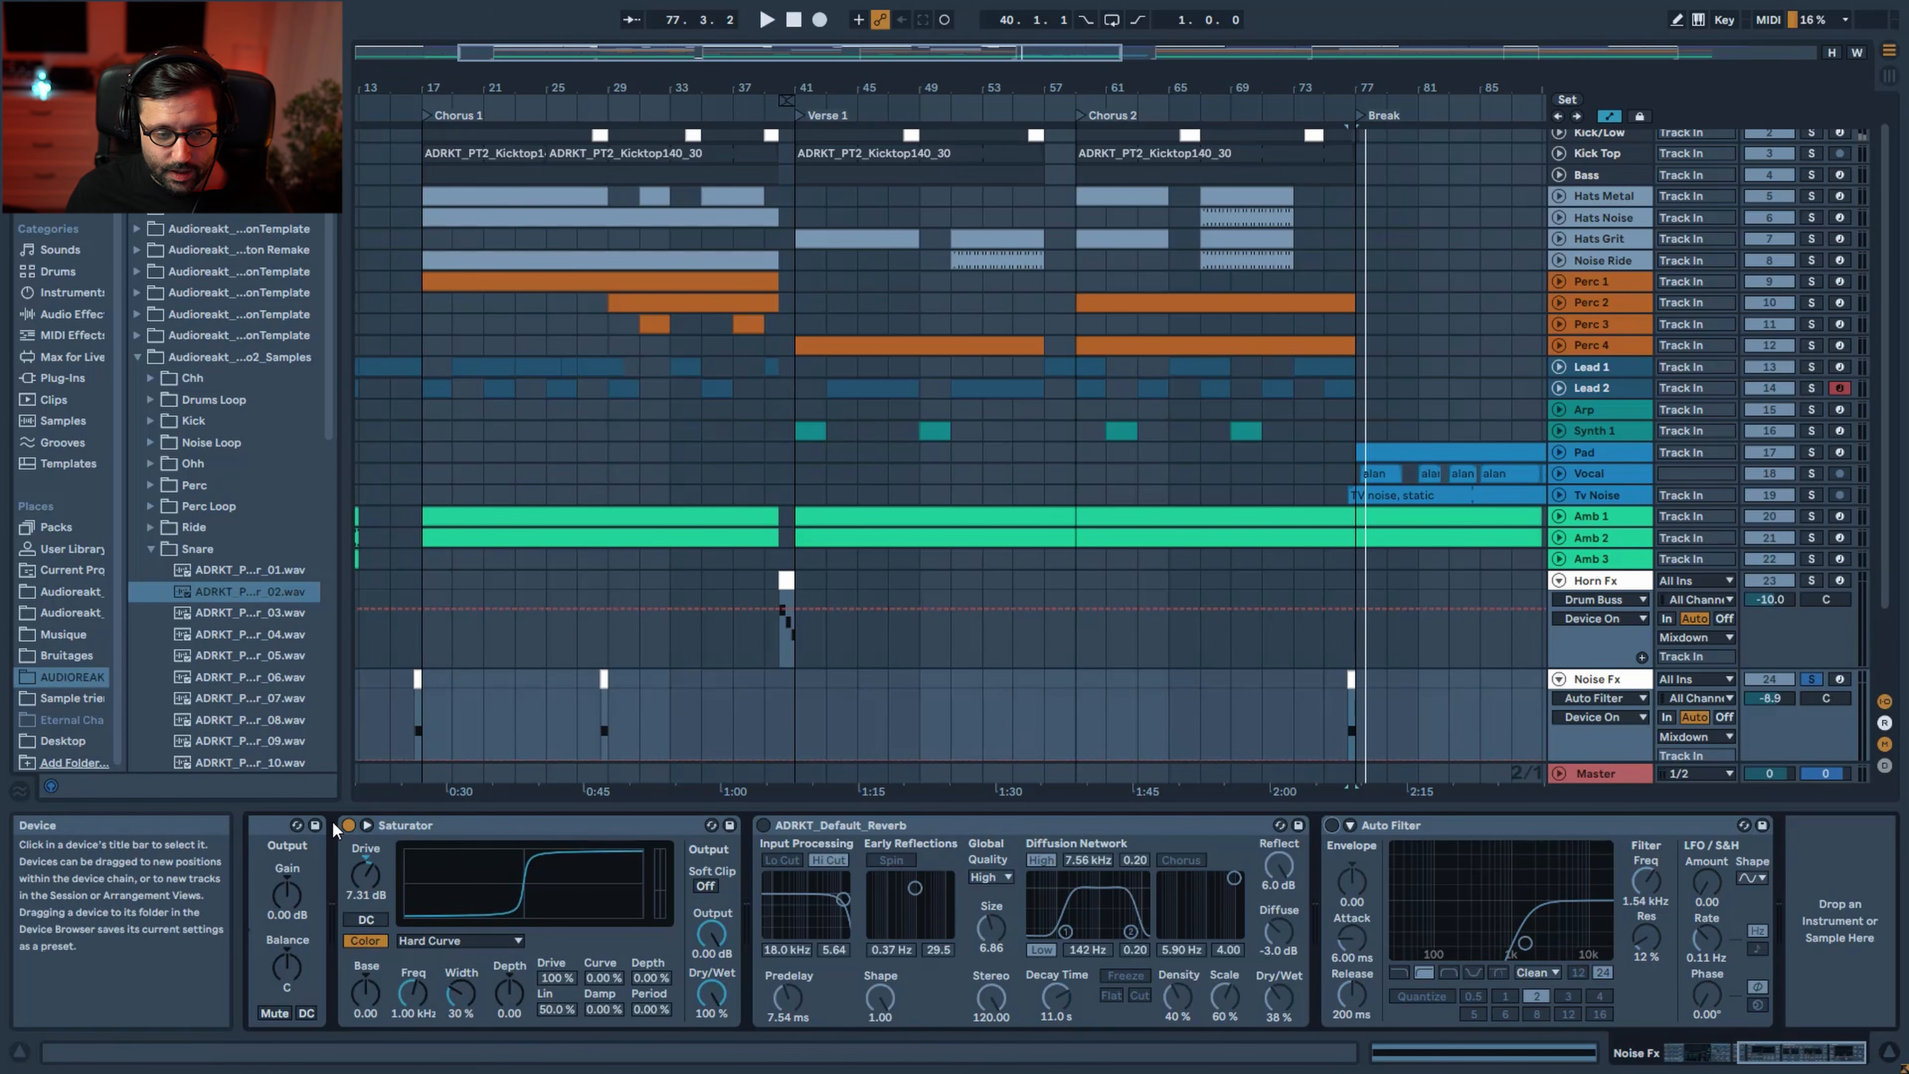
Bypass the Saturator on Noise Fx and play the clip with only the dry Operator sound
click(350, 826)
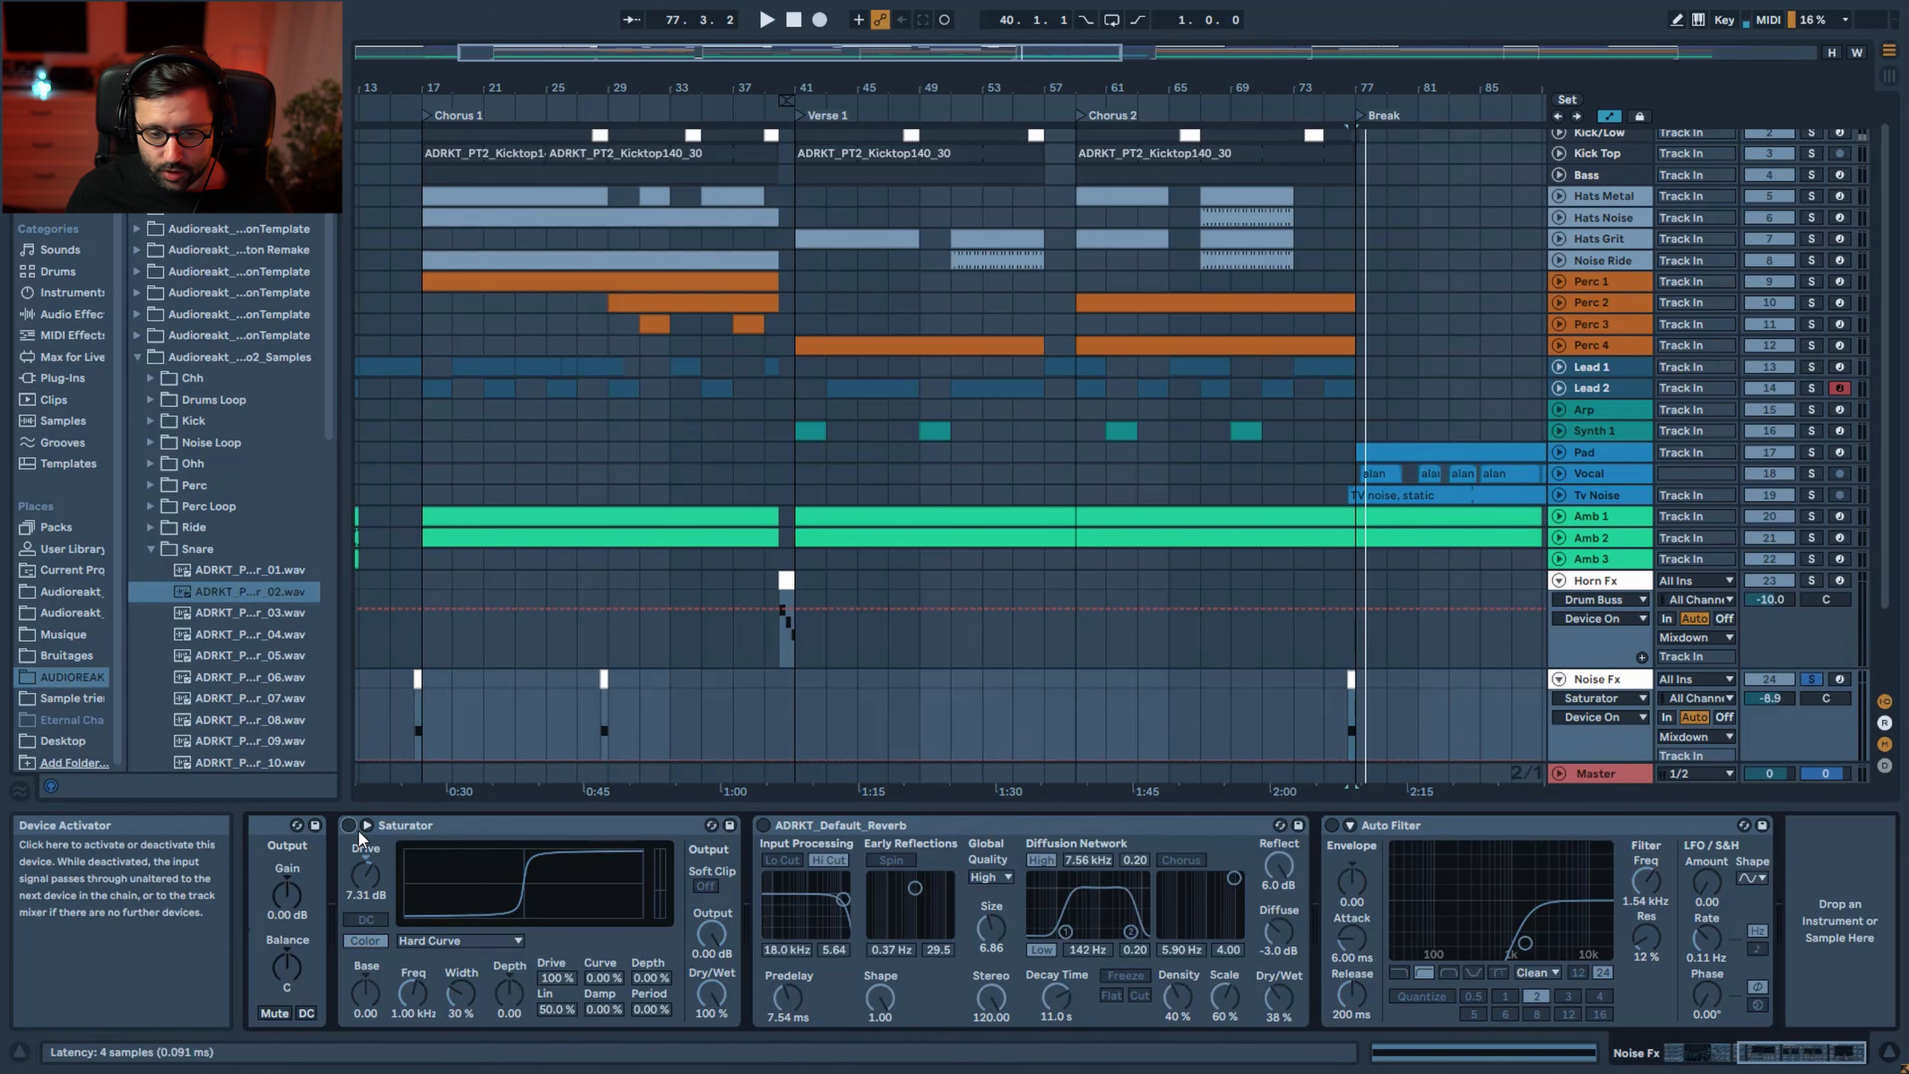
scroll(977, 902, left, 5)
key(space)
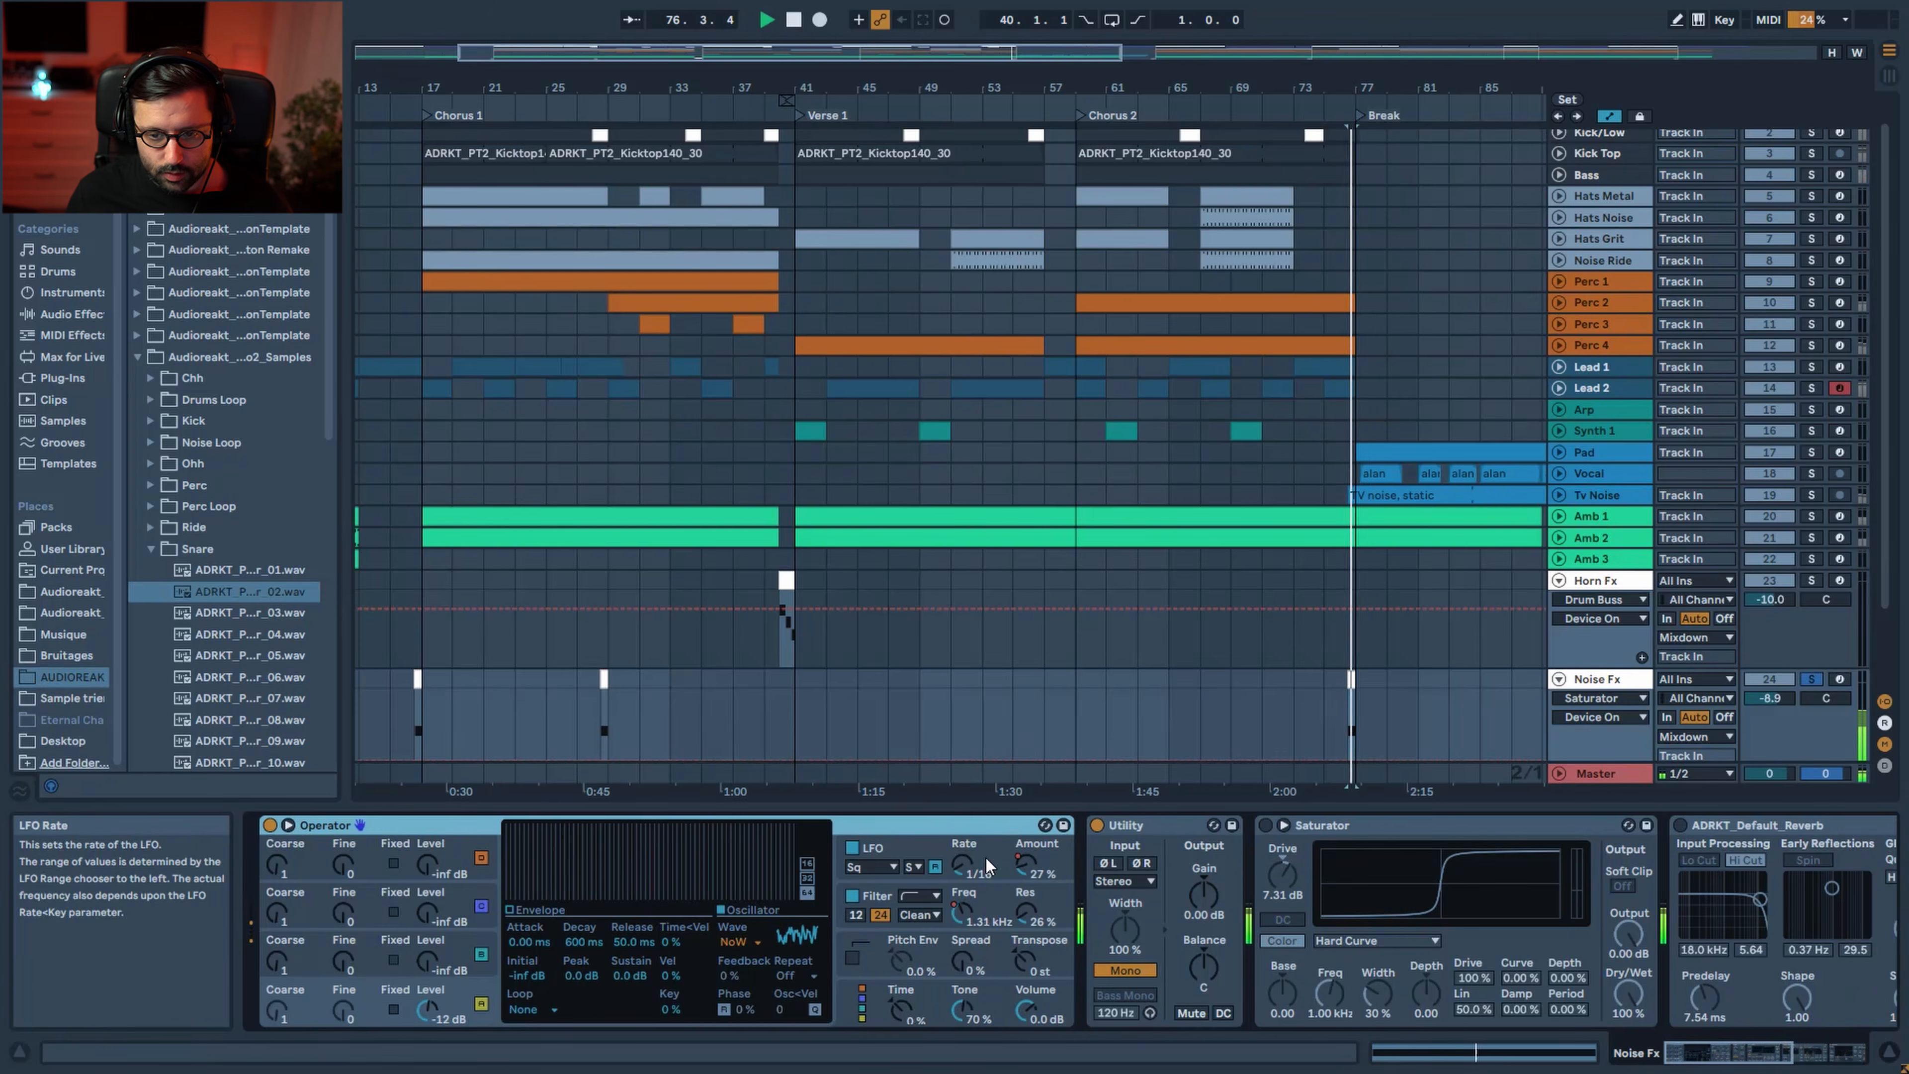
key(space)
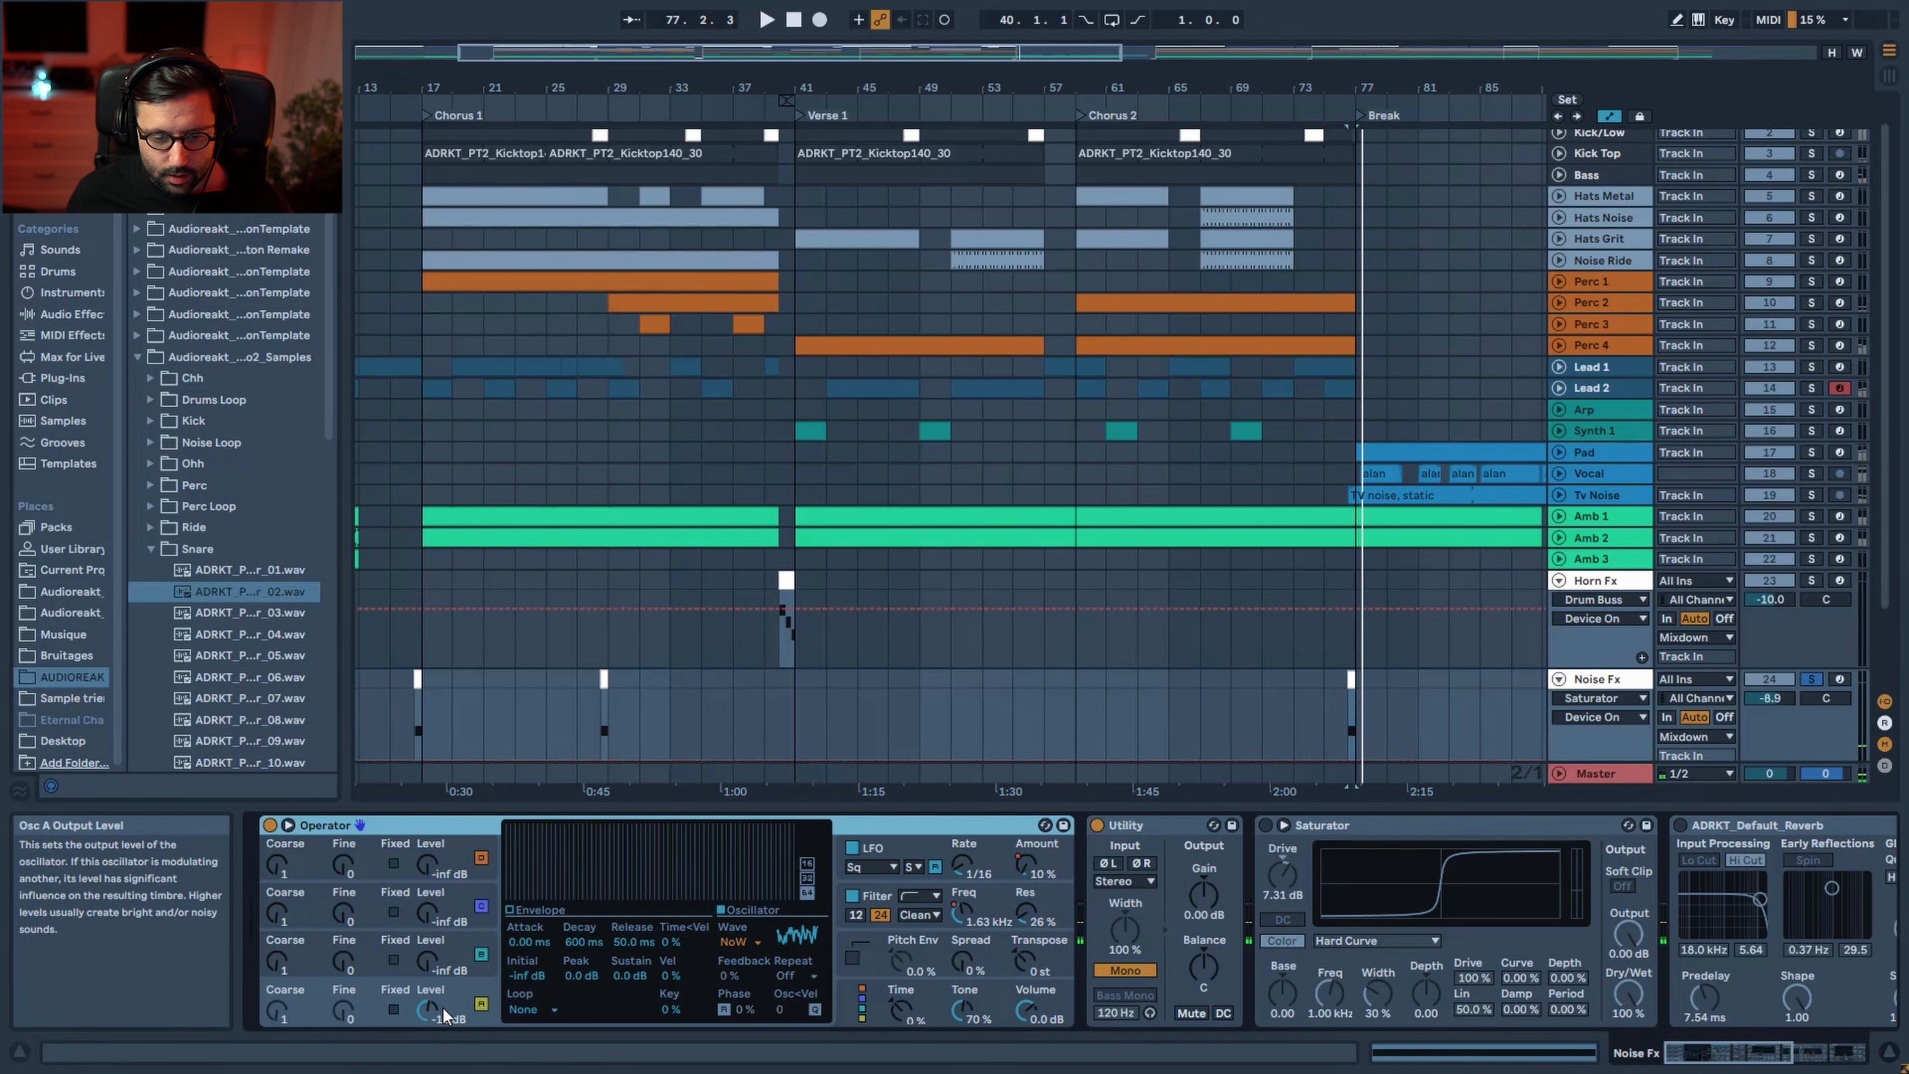
Examine Operator's Osc A level and the filter frequency automation on the Noise Fx clip before bar 77
click(444, 1010)
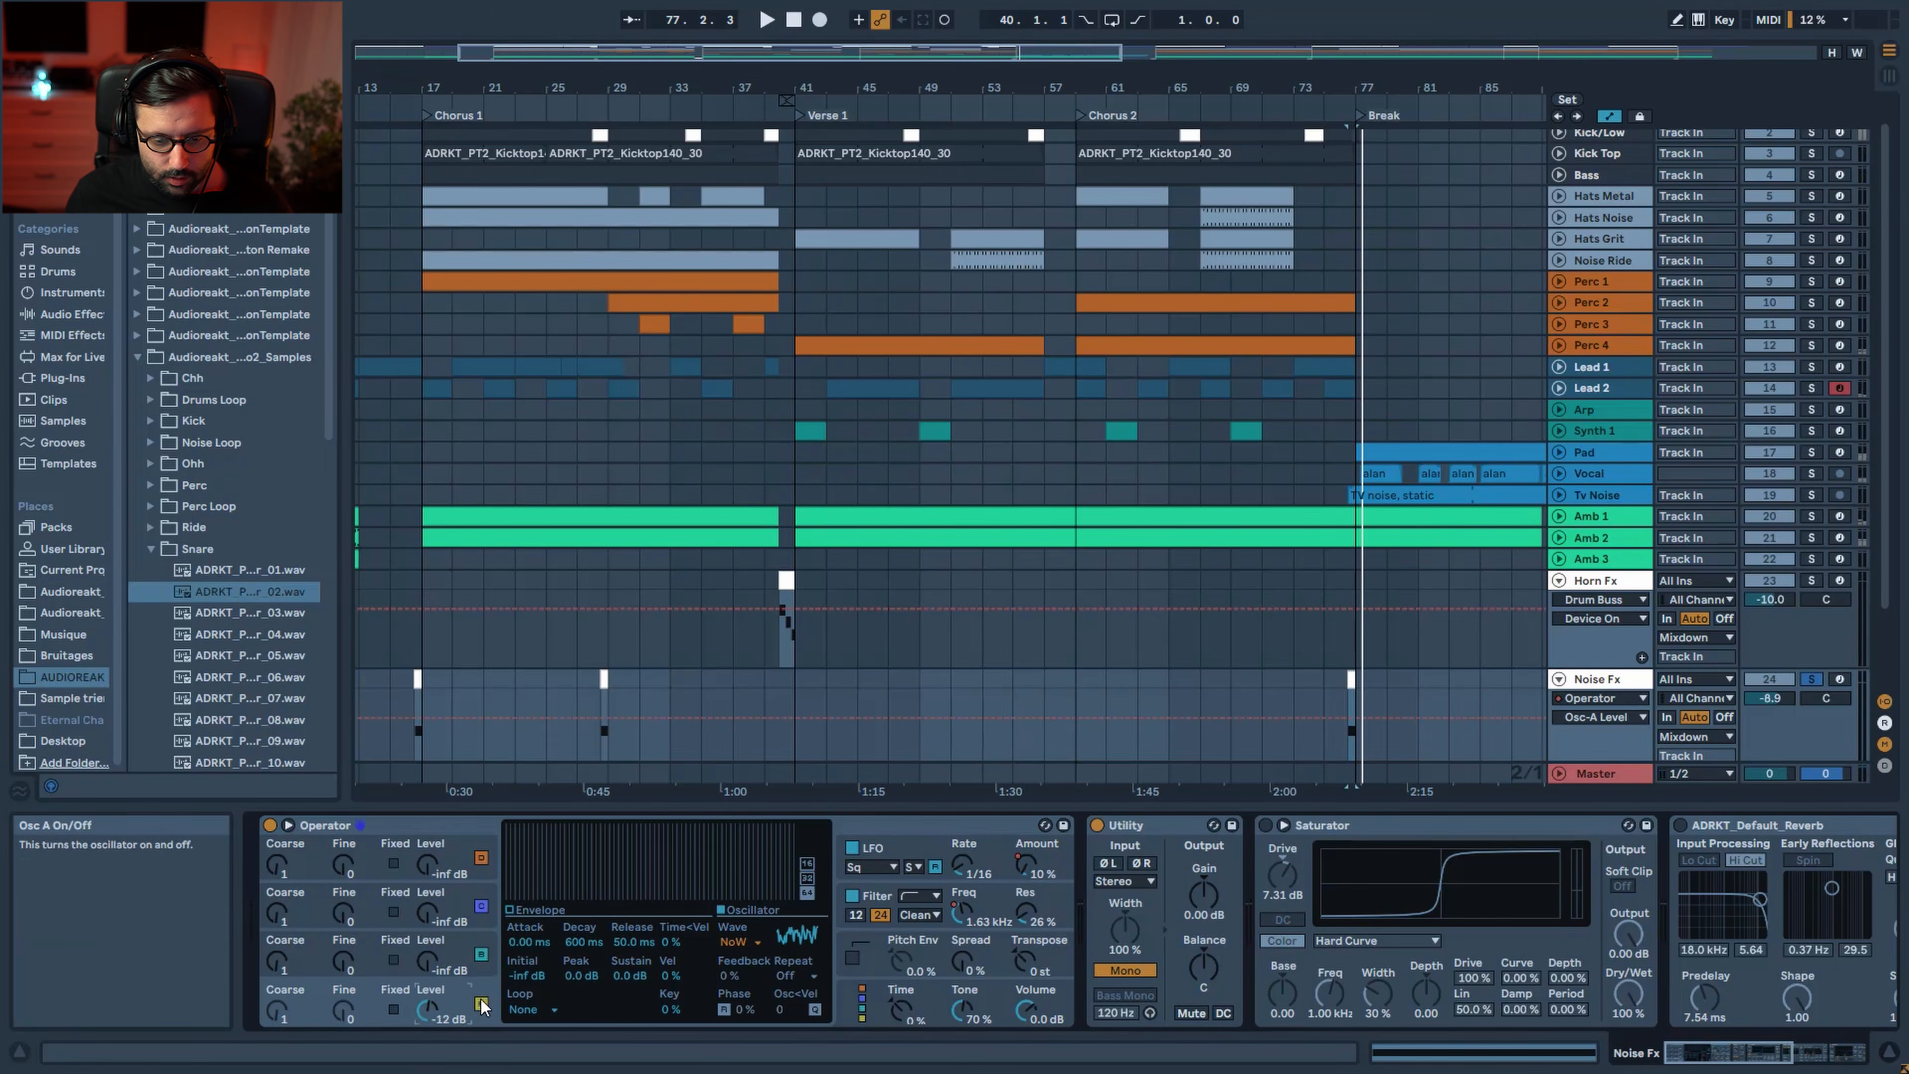
click(959, 910)
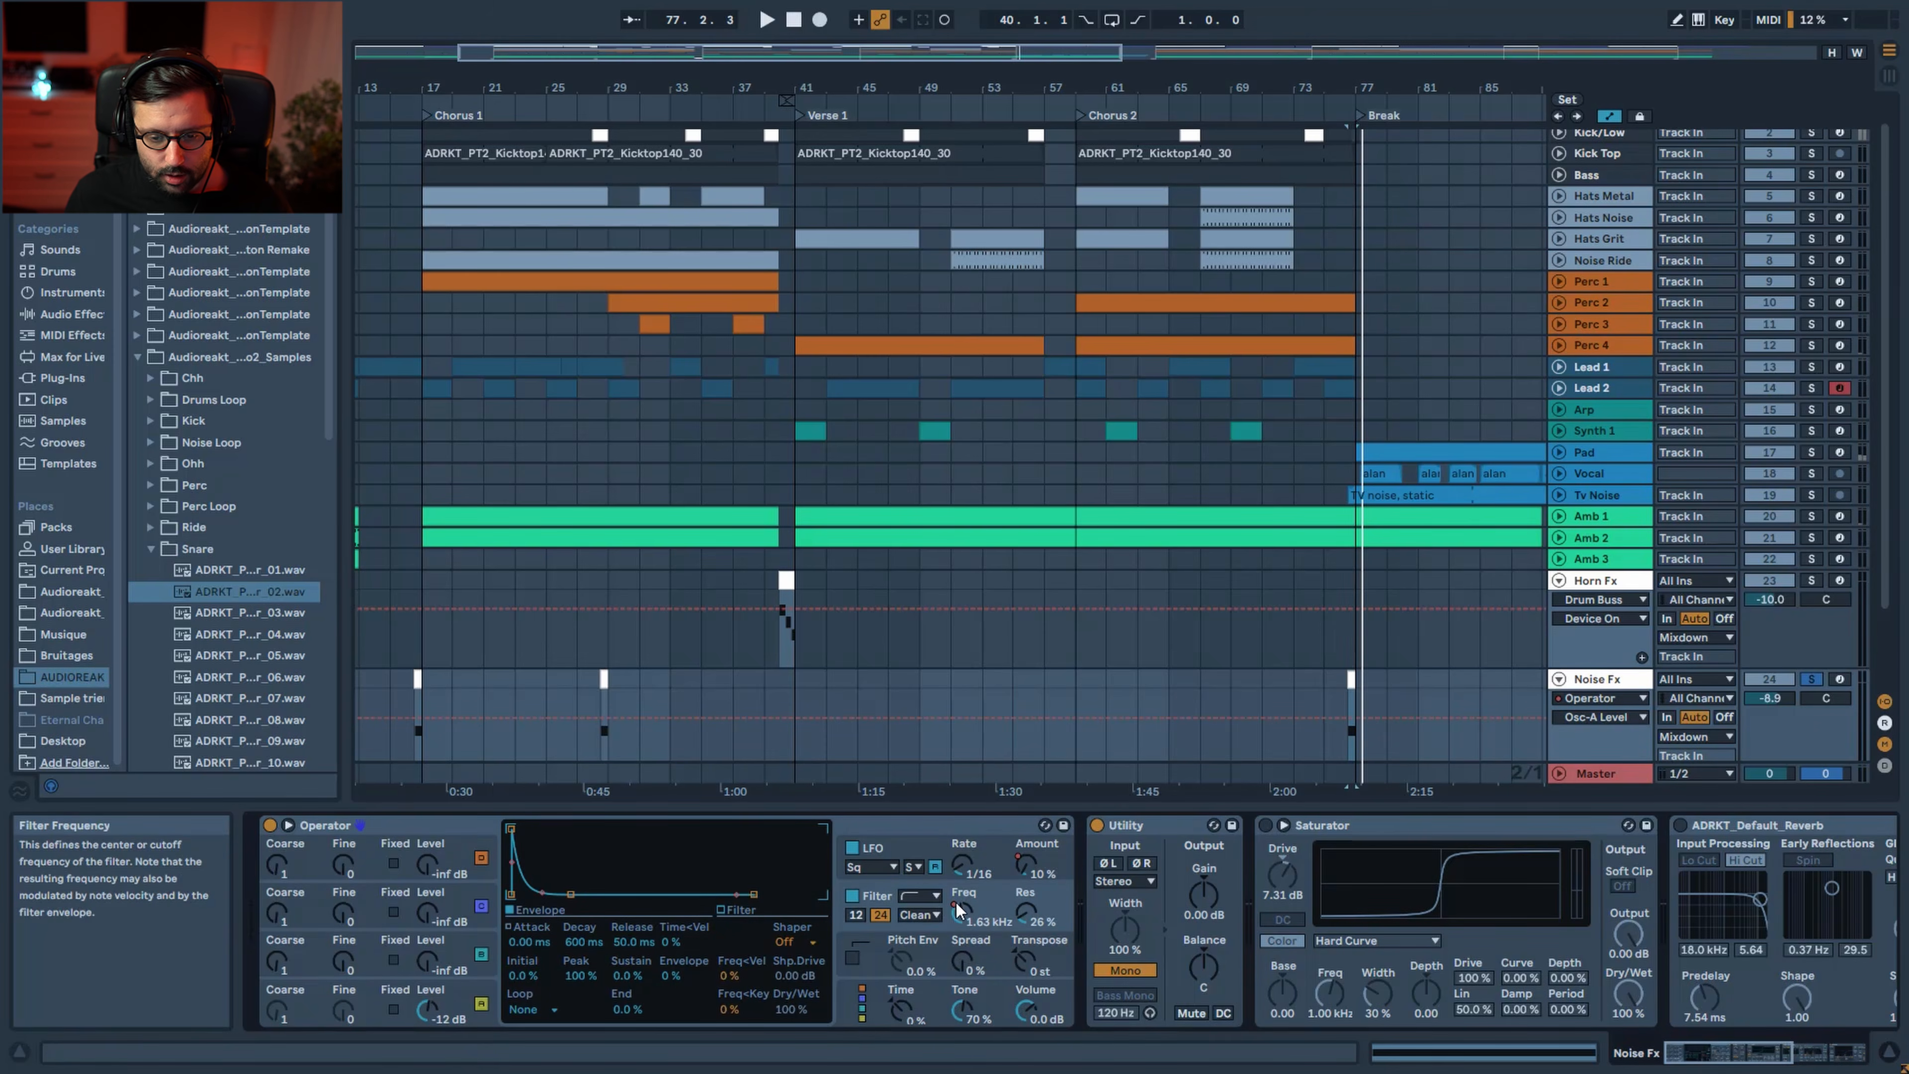
drag(1062, 51, 1041, 166)
click(962, 912)
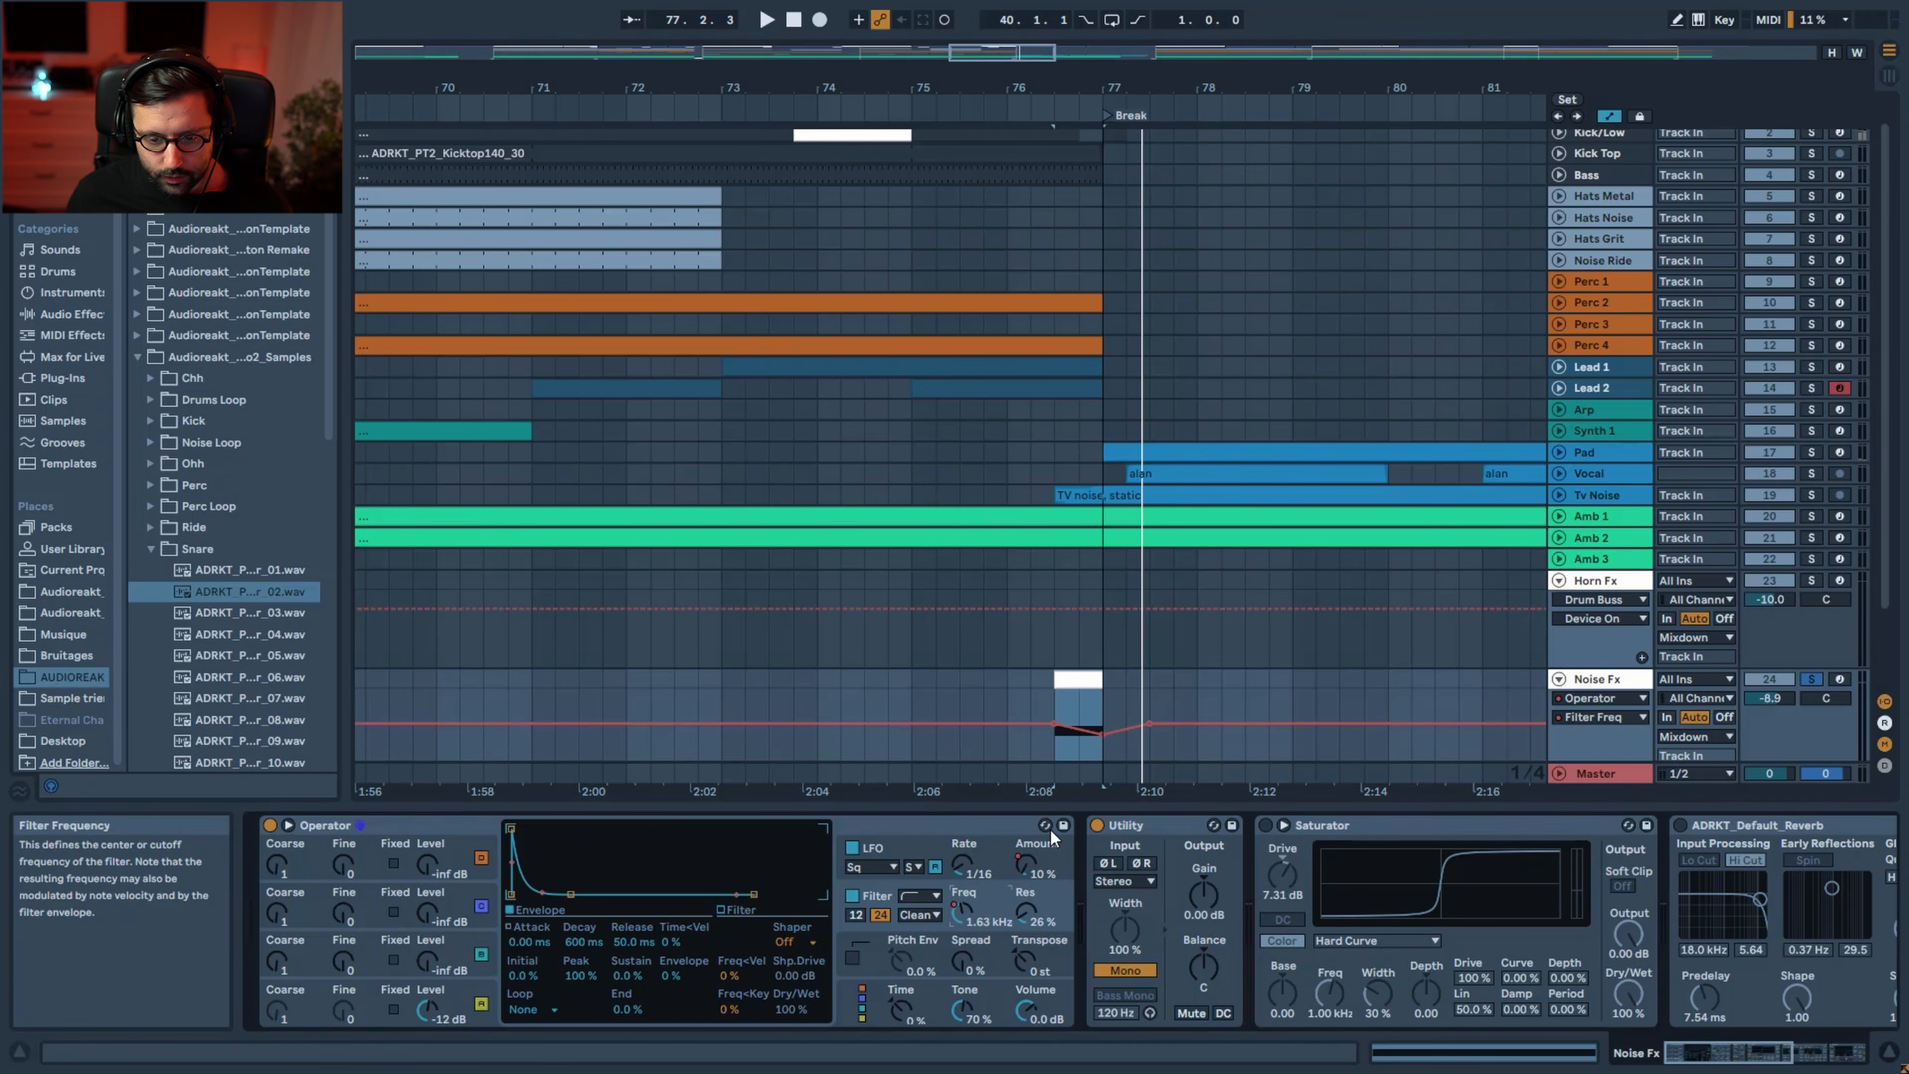
Display Operator's LFO amount automation on Noise Fx, and play the clip while examining the LFO and filter settings
click(1028, 862)
scroll(1112, 685, down, 1)
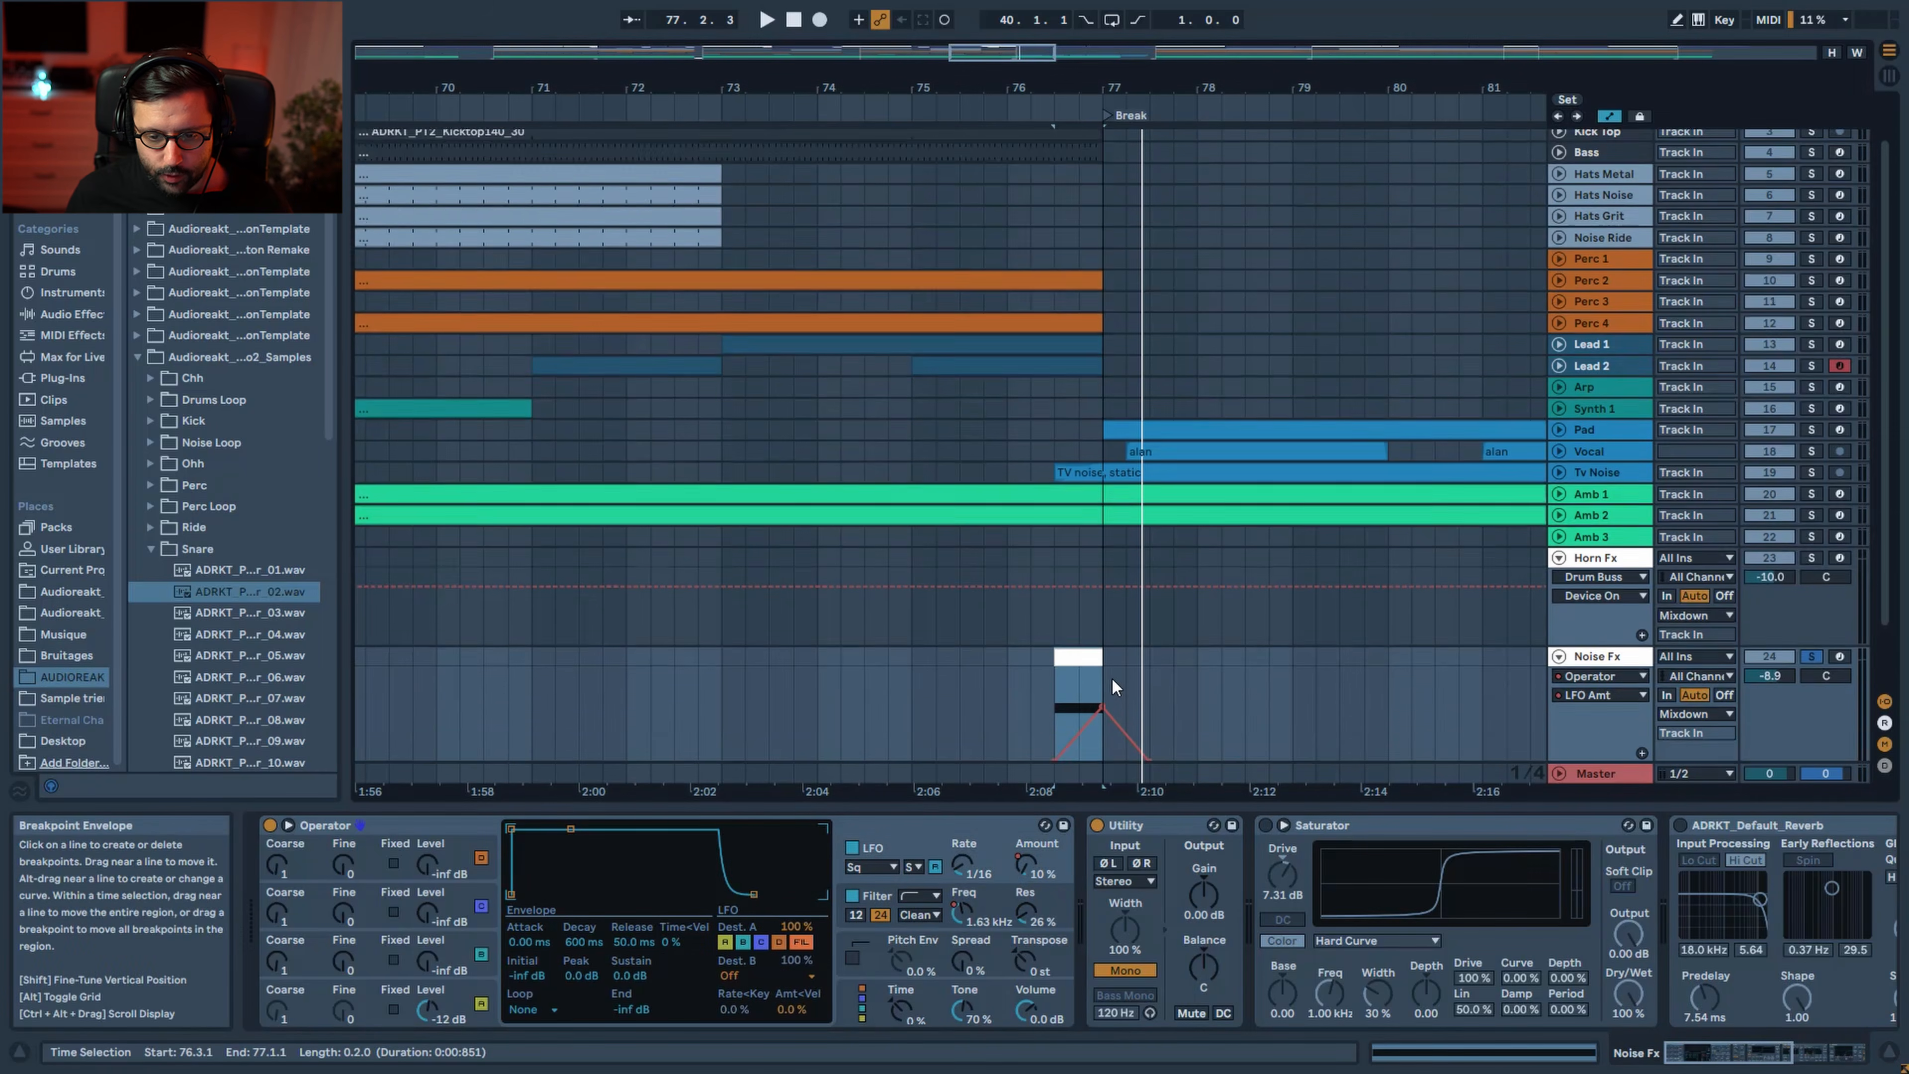
scroll(1112, 686, down, 3)
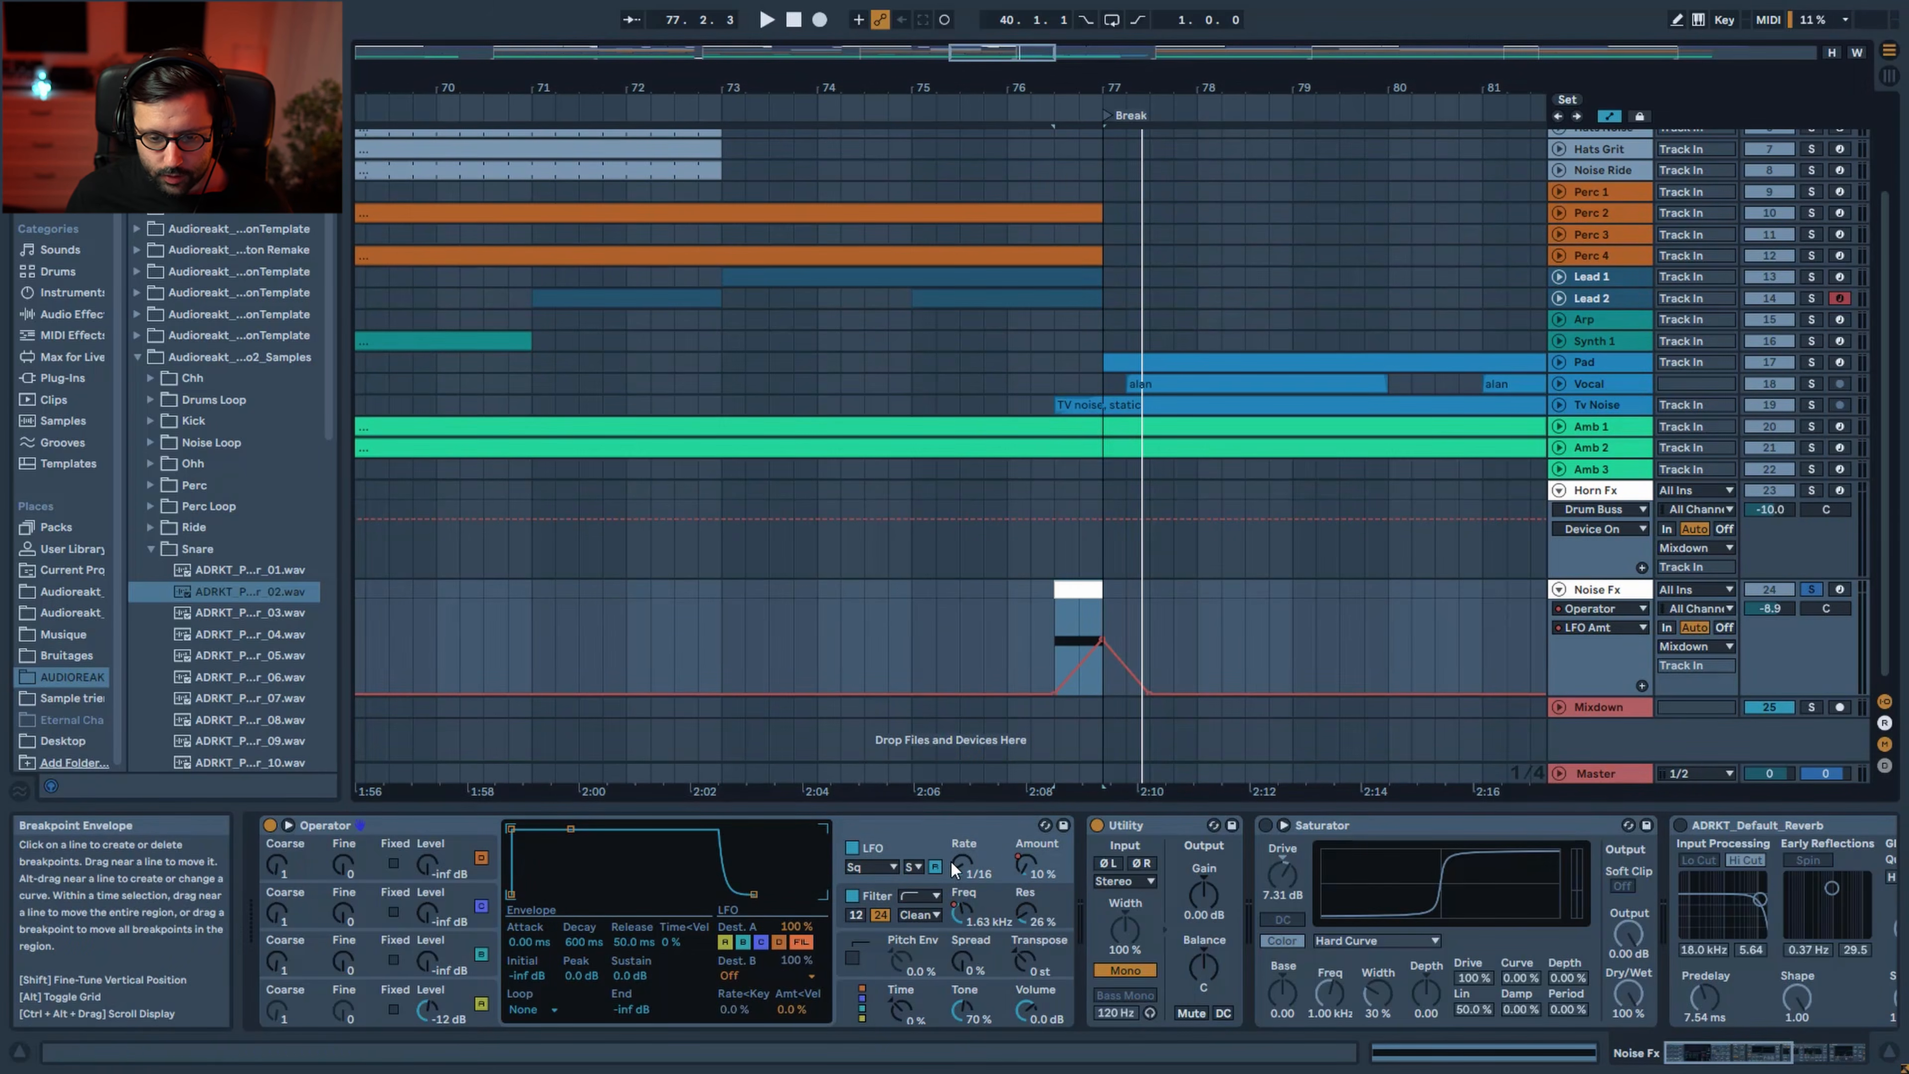
key(space)
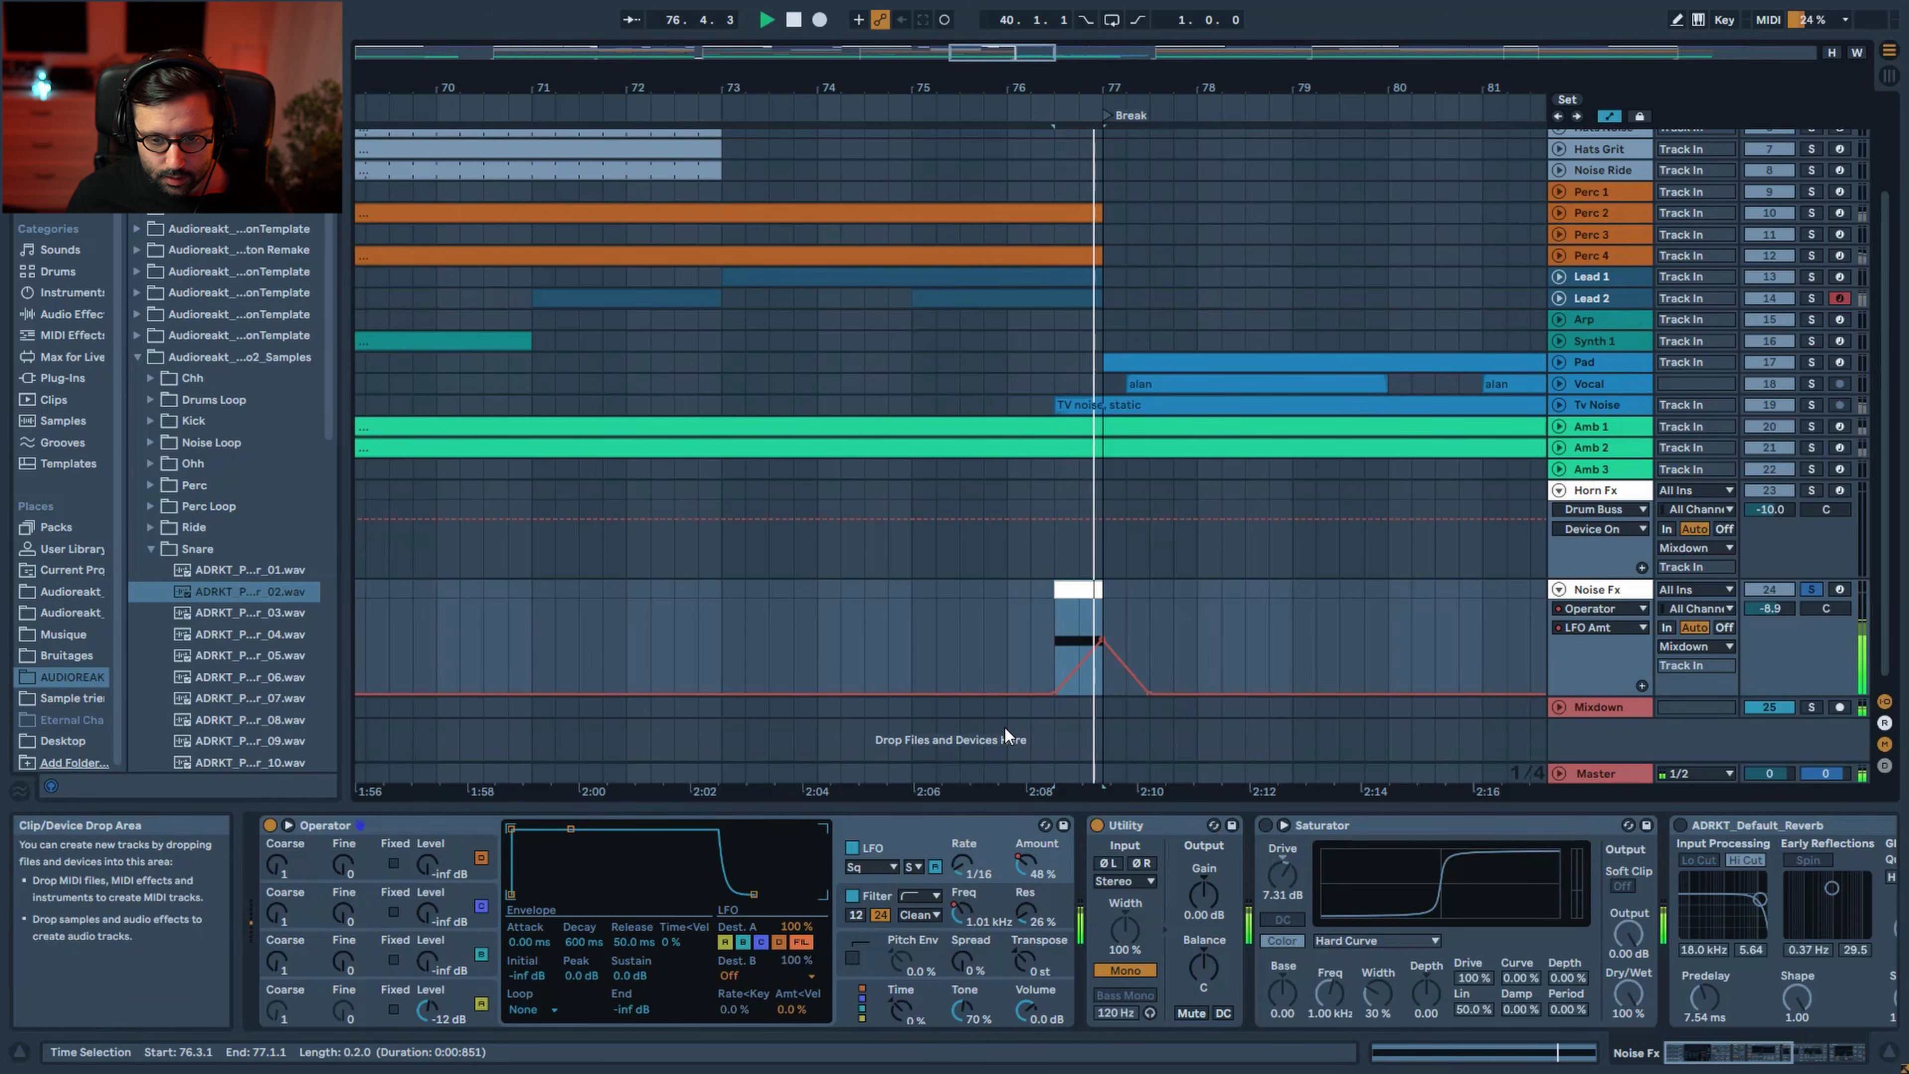
key(space)
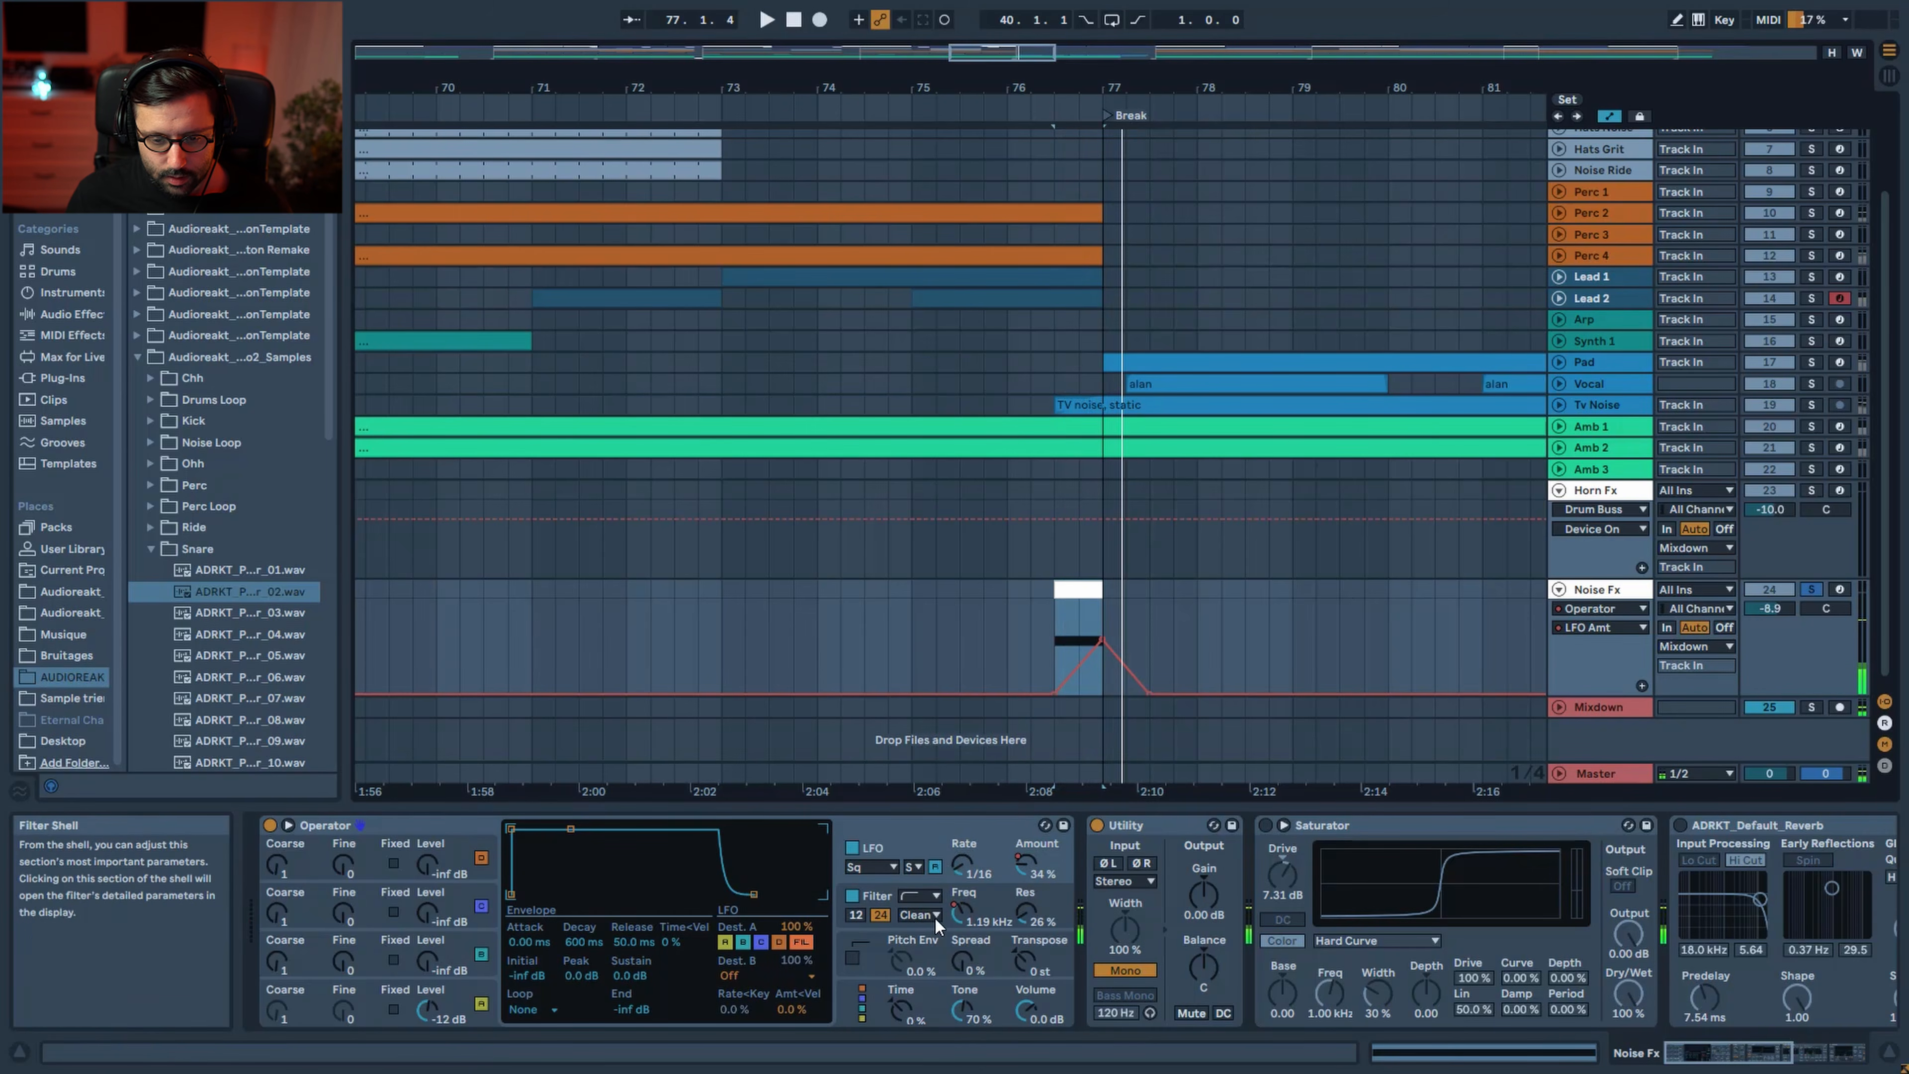
click(881, 895)
key(space)
key(space)
Re-enable the Saturator, ADRKT_Default_Reverb and Auto Filter one by one on Noise Fx while playing the clip
click(1265, 824)
key(space)
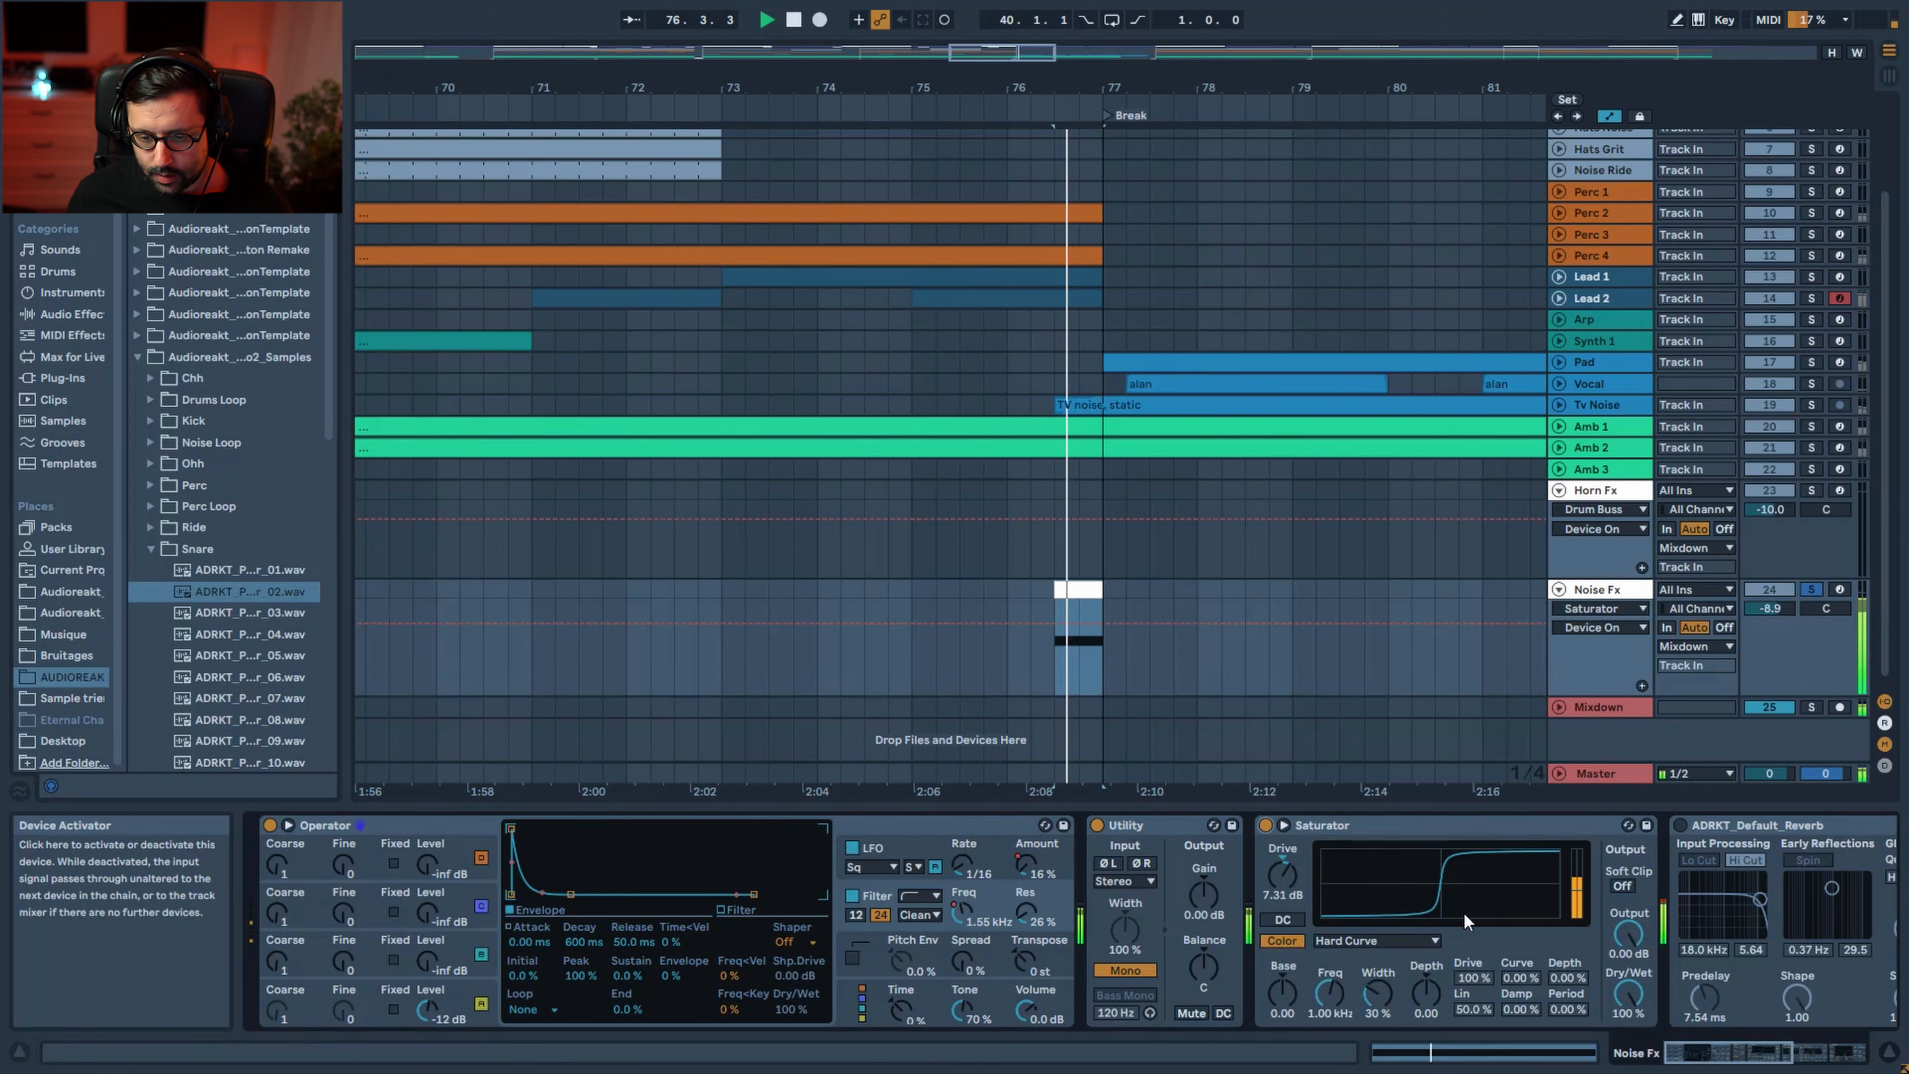
click(1749, 1053)
drag(1749, 1056, 1790, 1056)
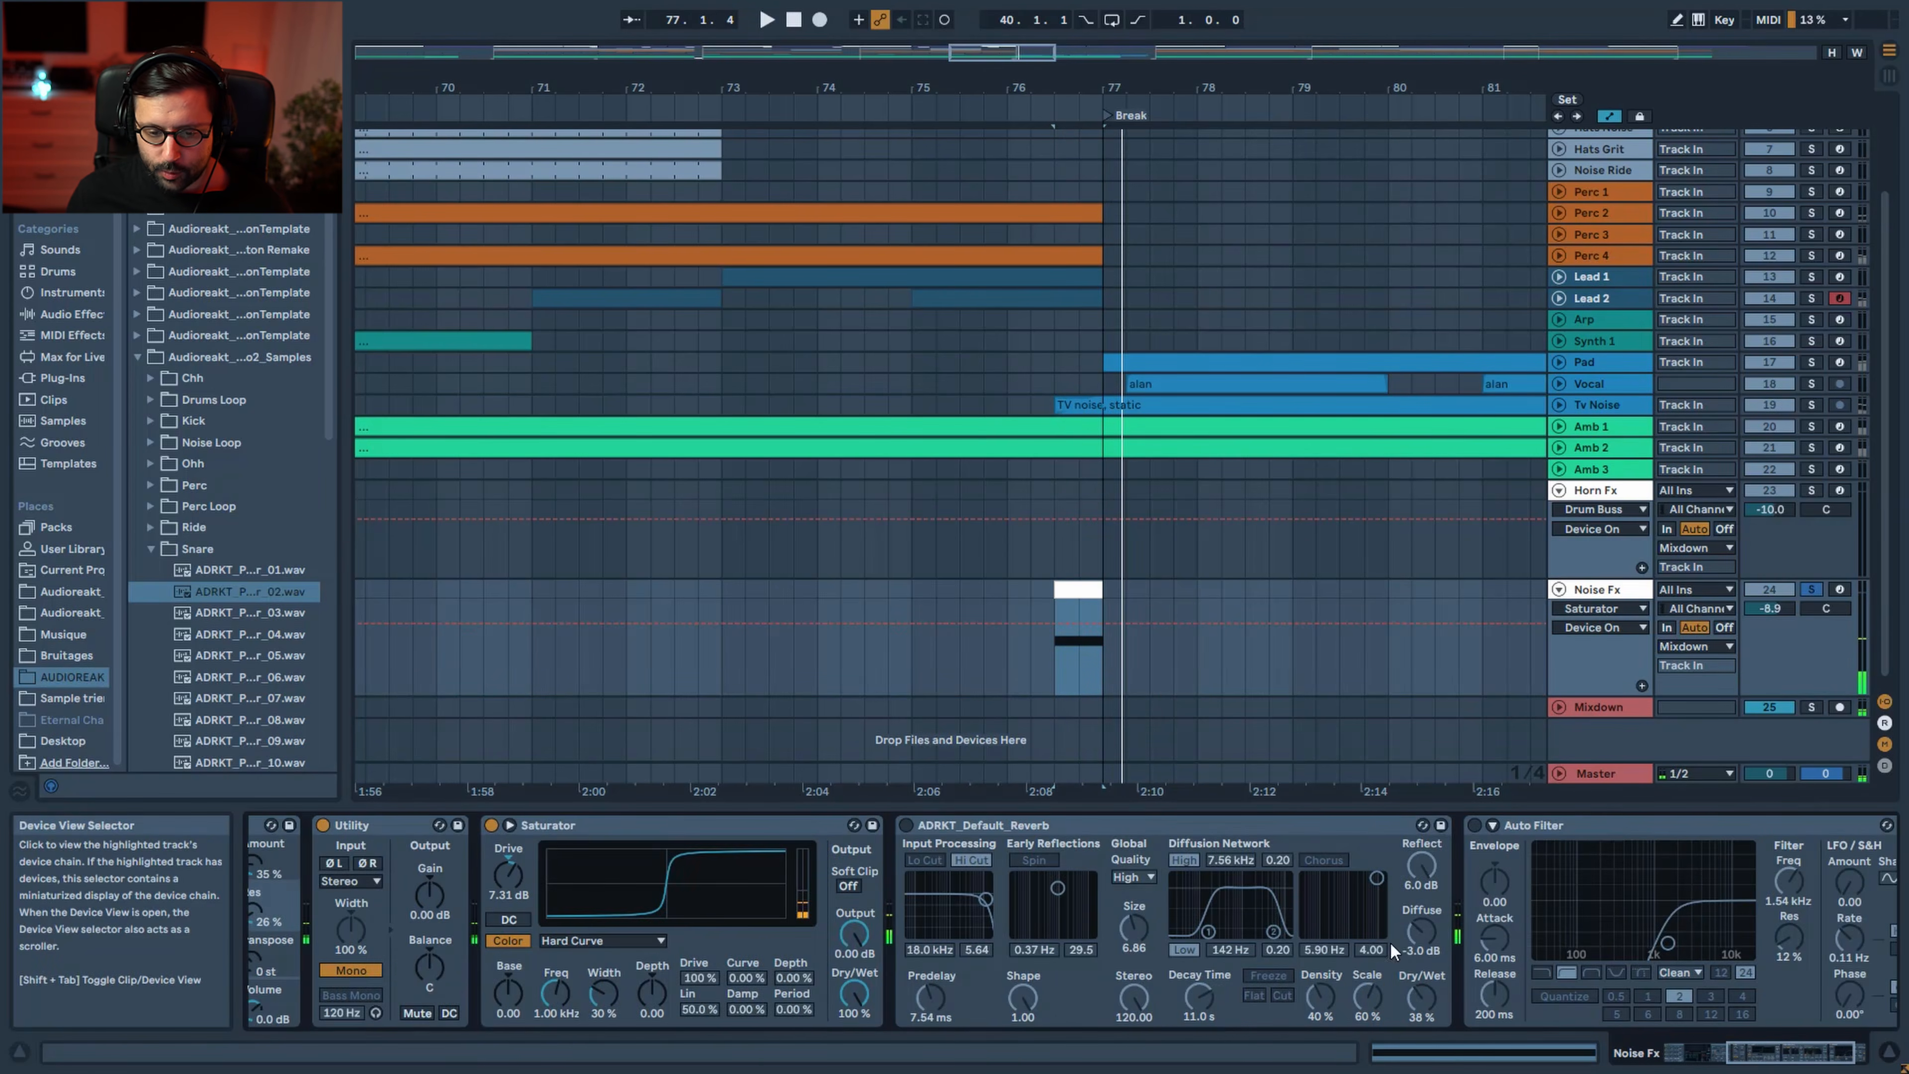
click(914, 823)
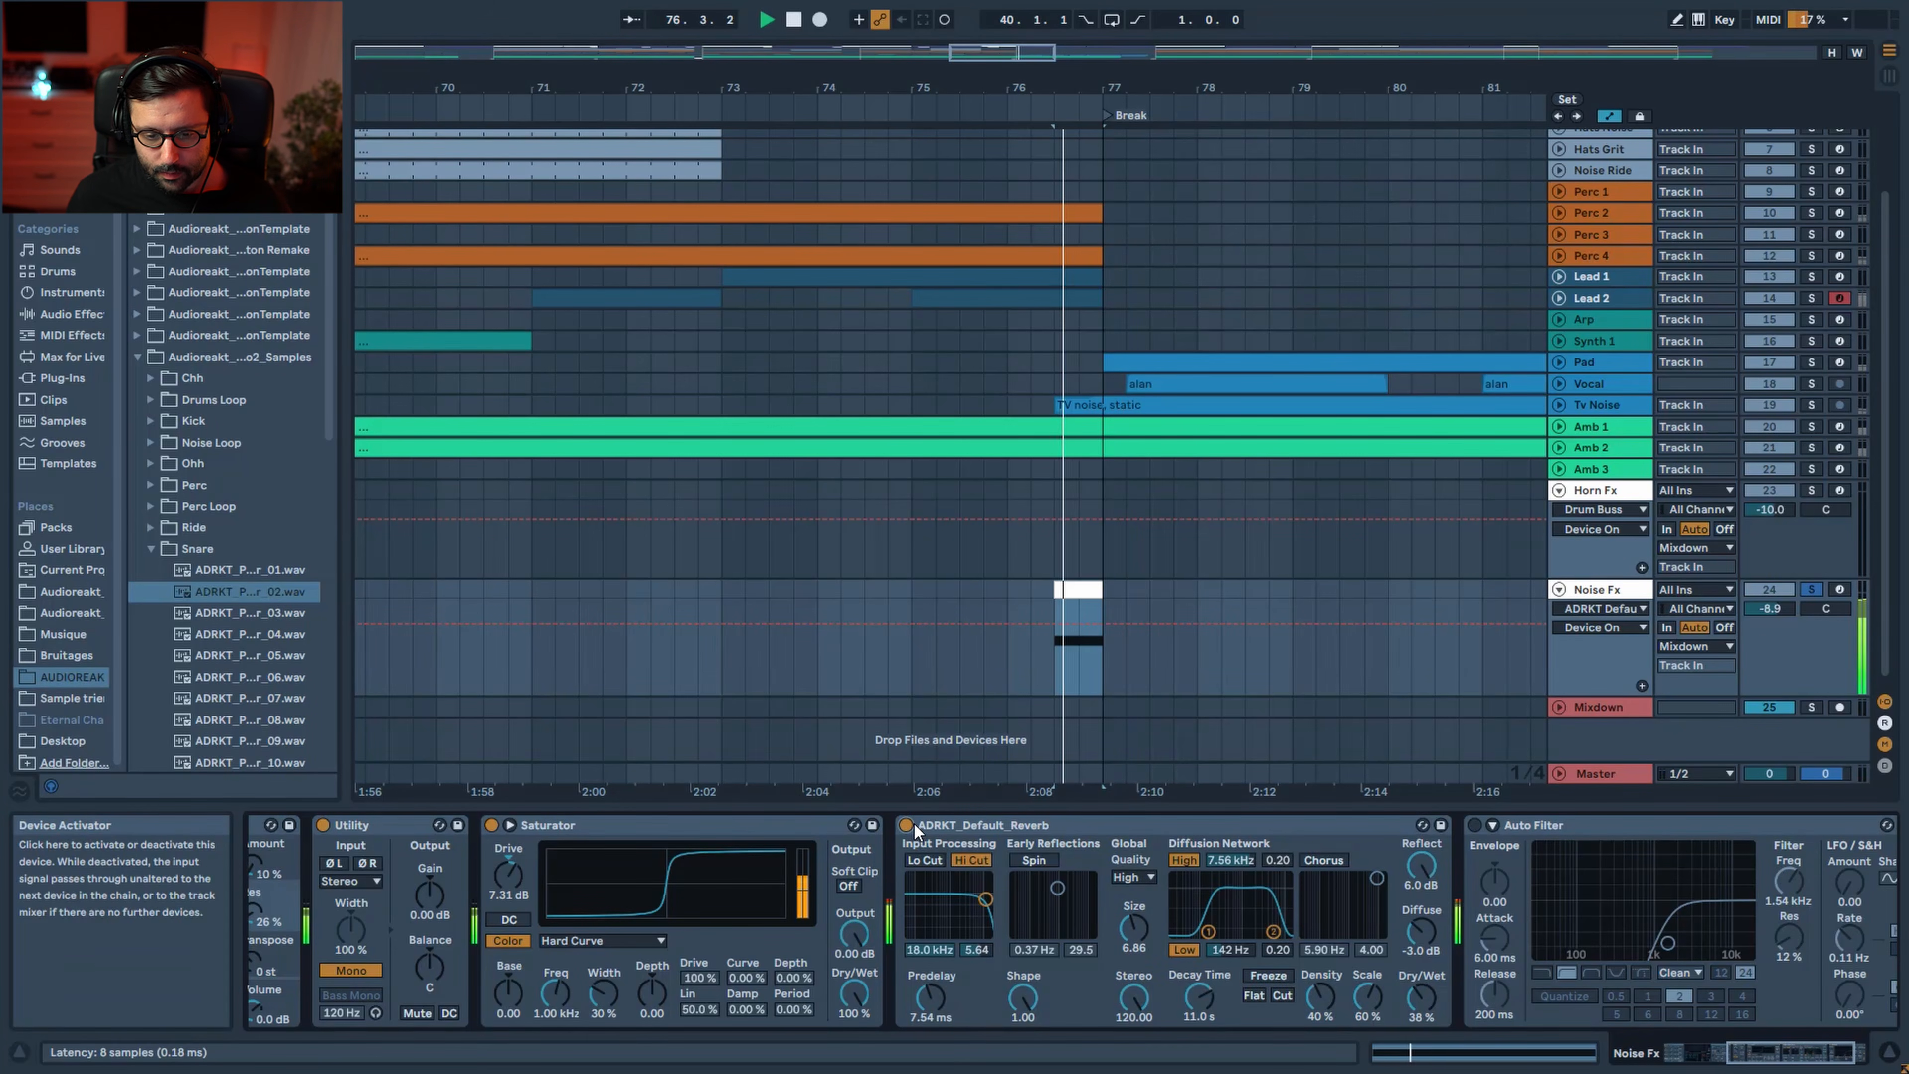
click(1474, 825)
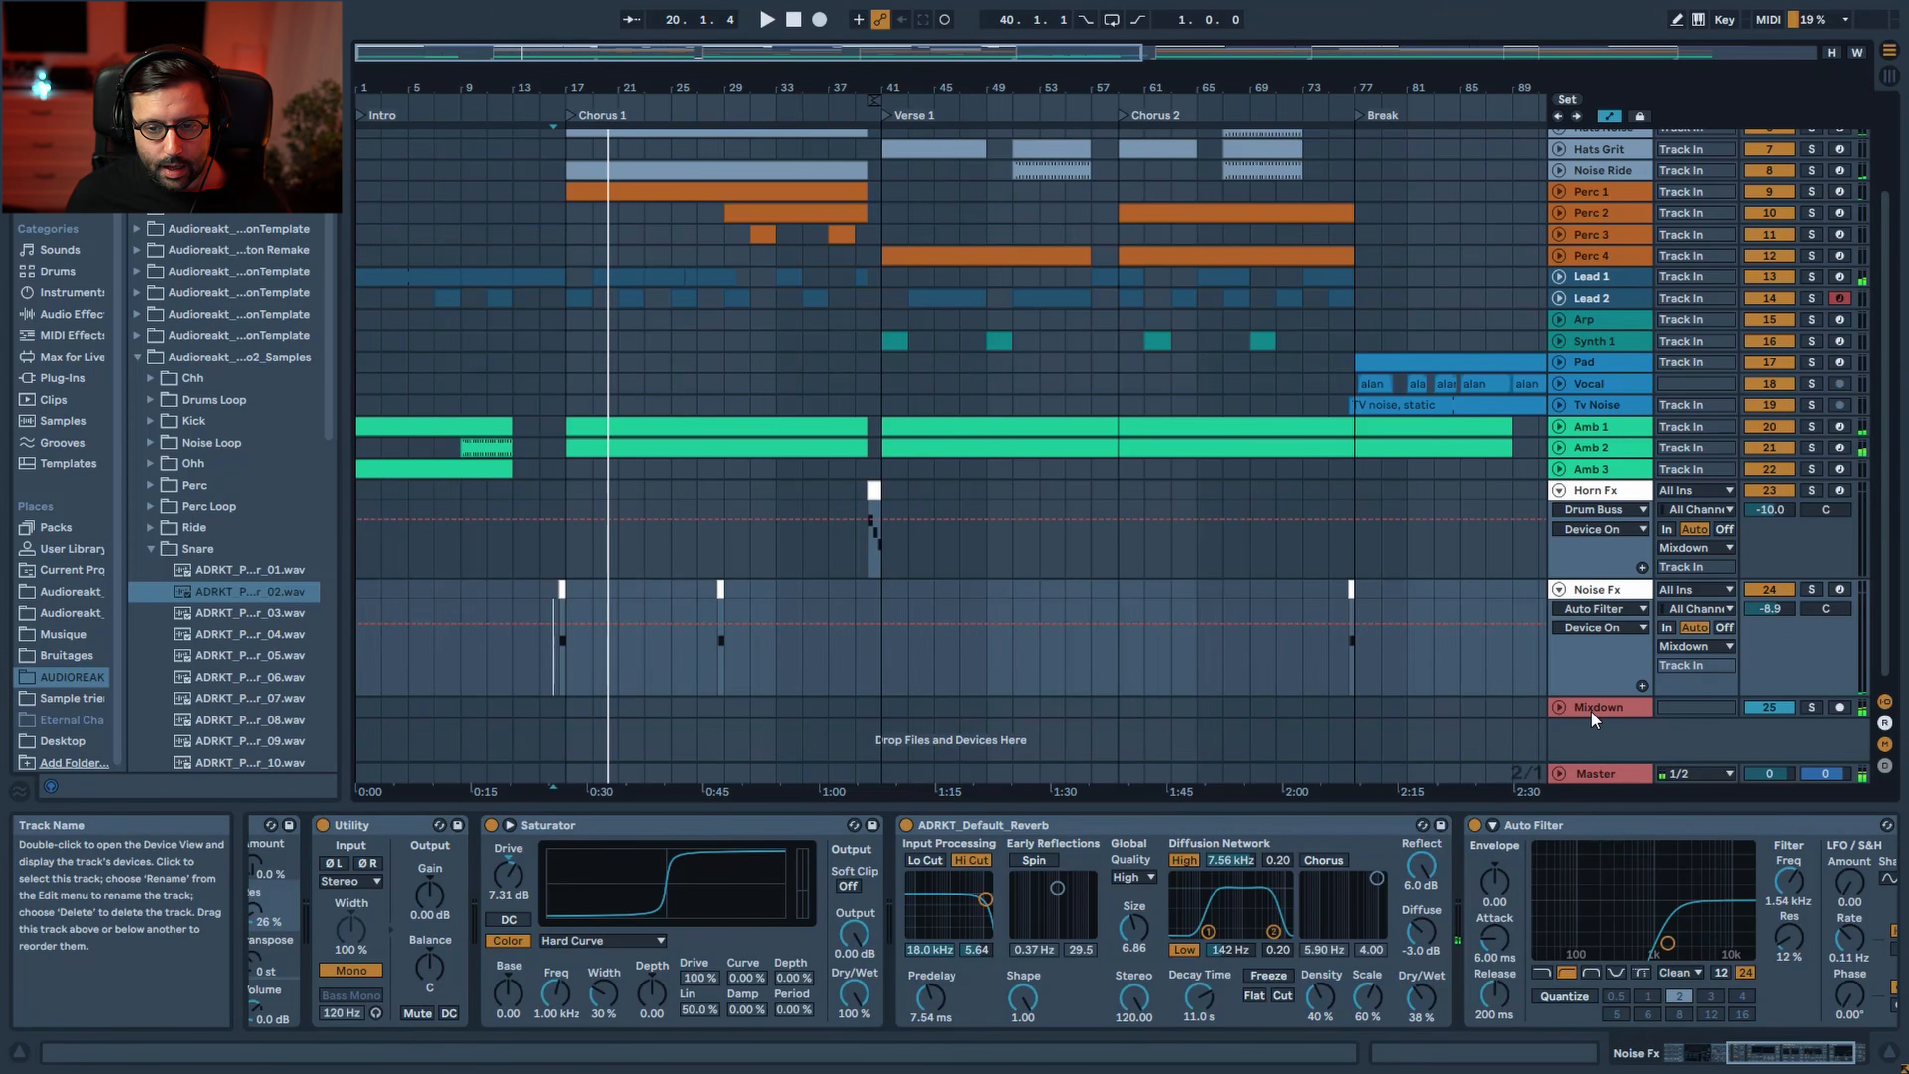
Show the Mixdown track's device chain, fold Horn Fx and Noise Fx, and unfold Mixdown
click(1593, 710)
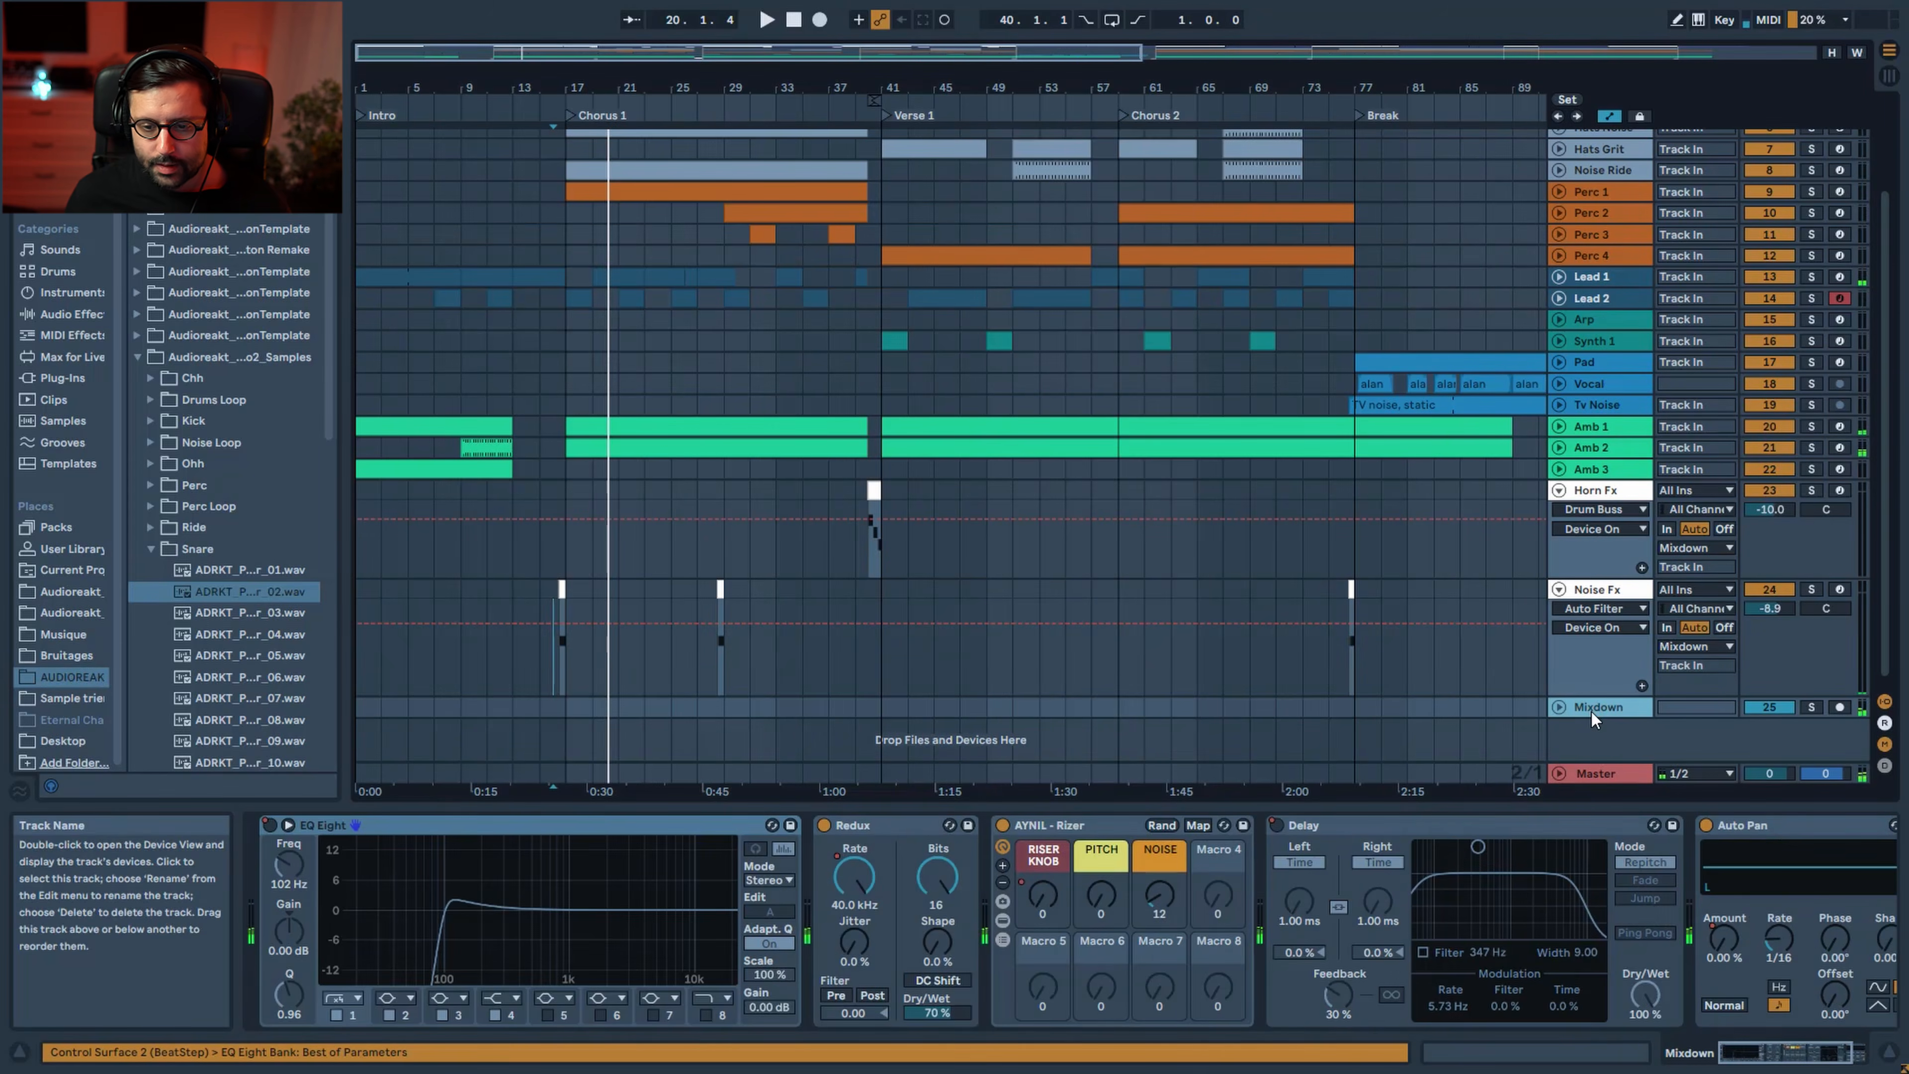
click(1560, 490)
click(1560, 512)
click(1560, 650)
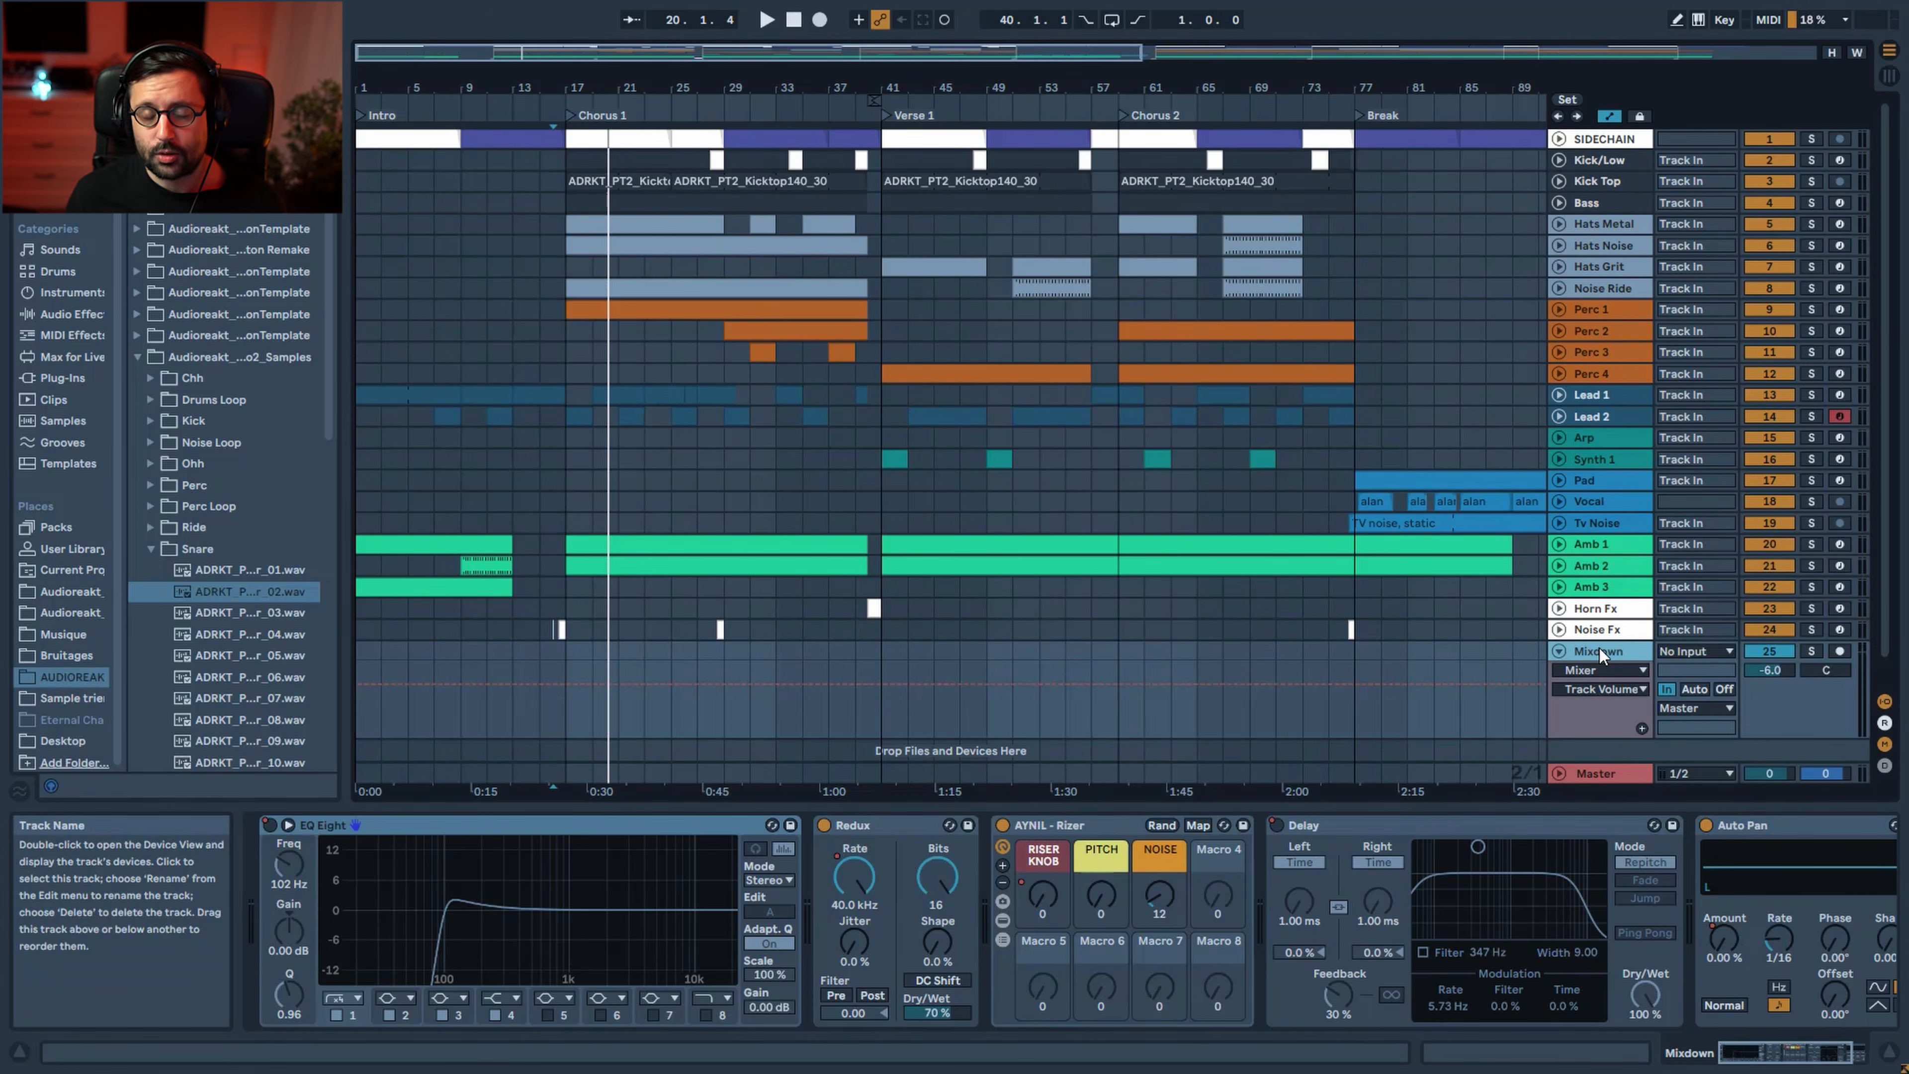
Show the Master track's device chain and fold the Mixdown track
scroll(1579, 686, down, 1)
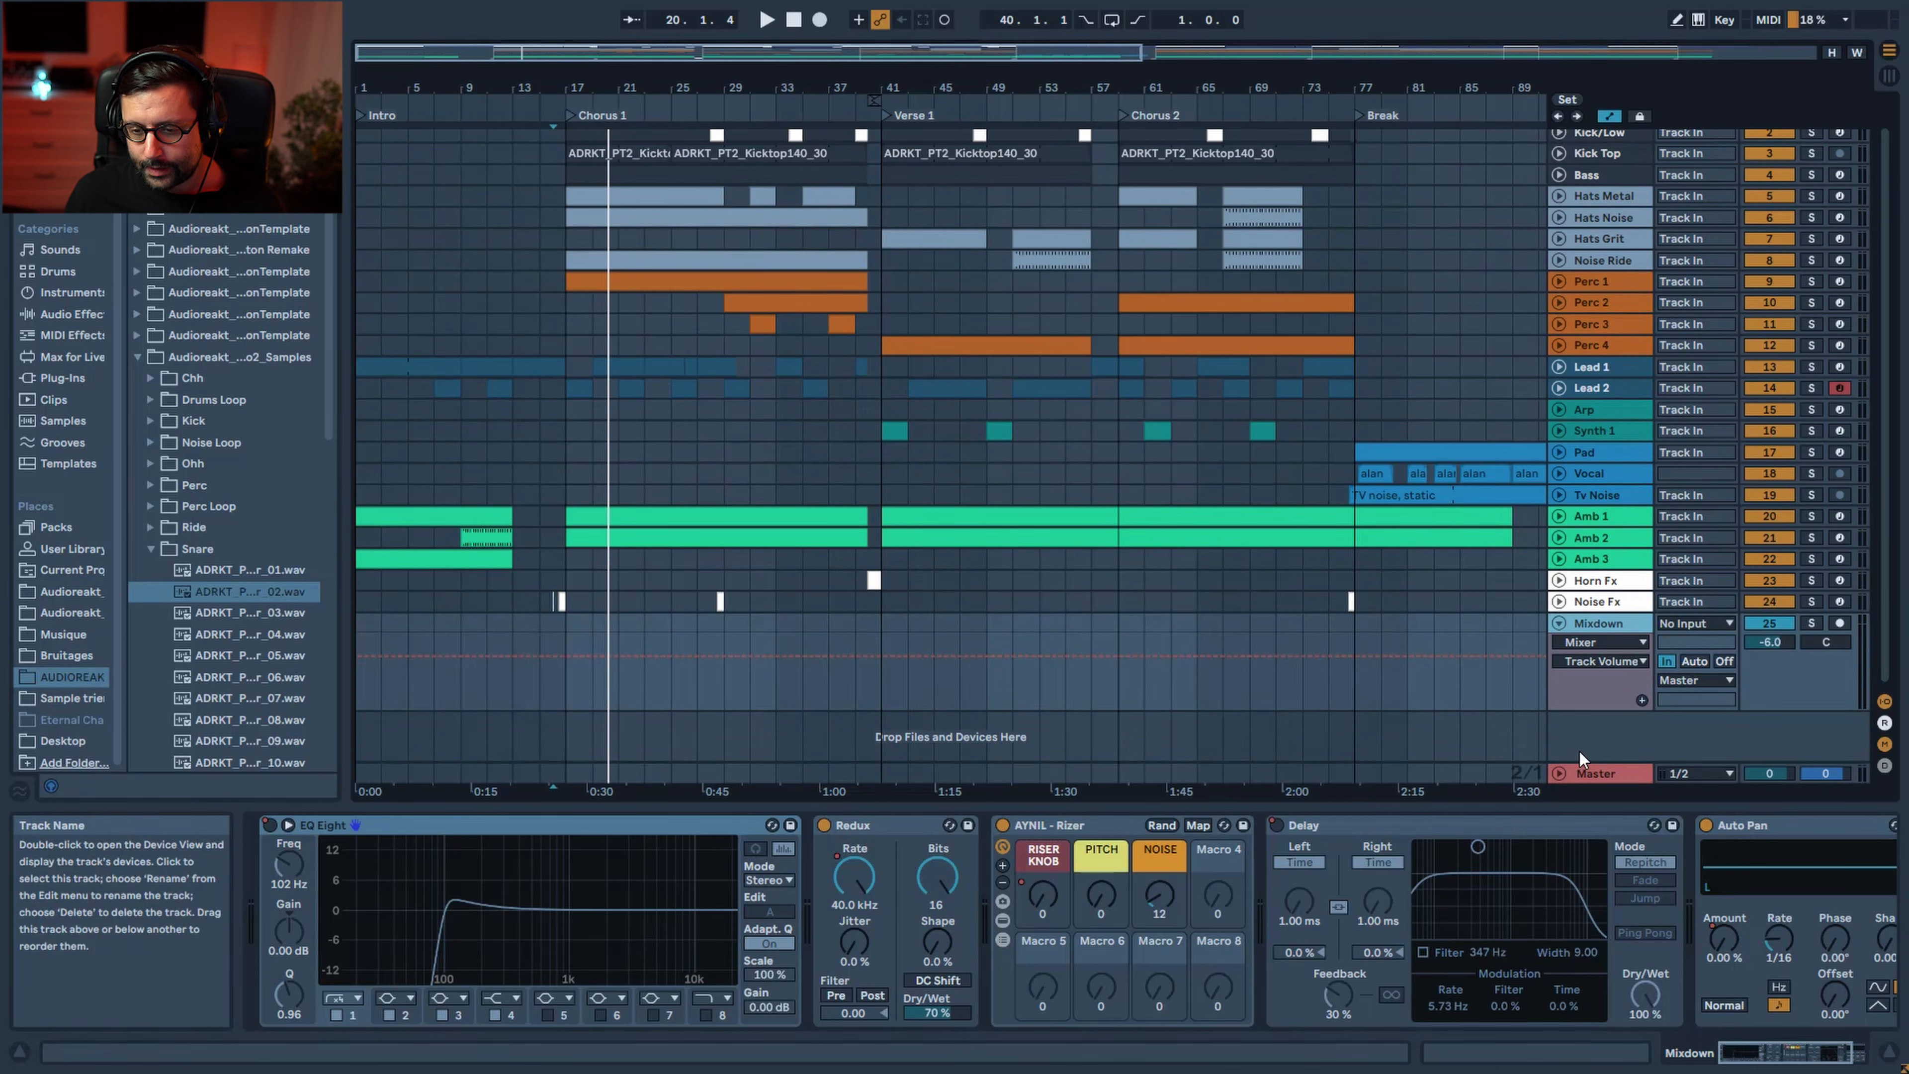
click(1577, 774)
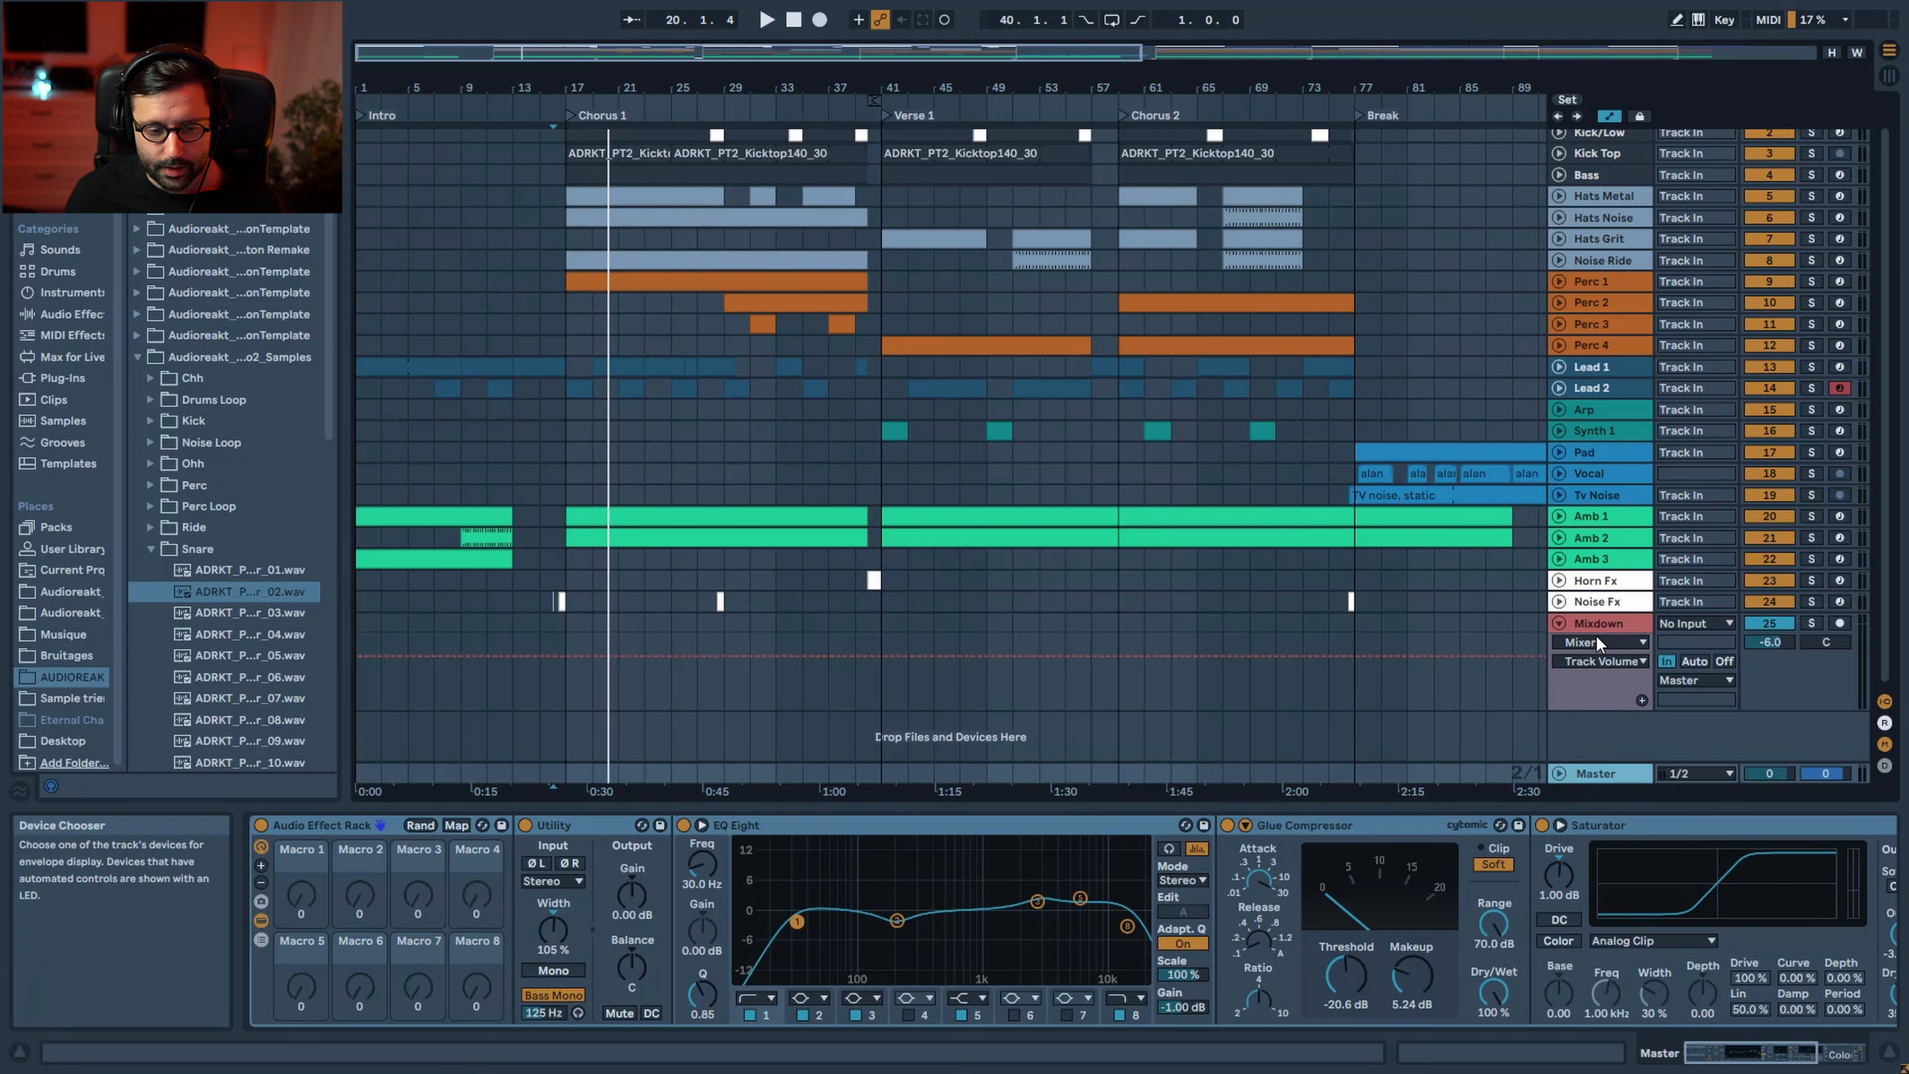
click(1559, 623)
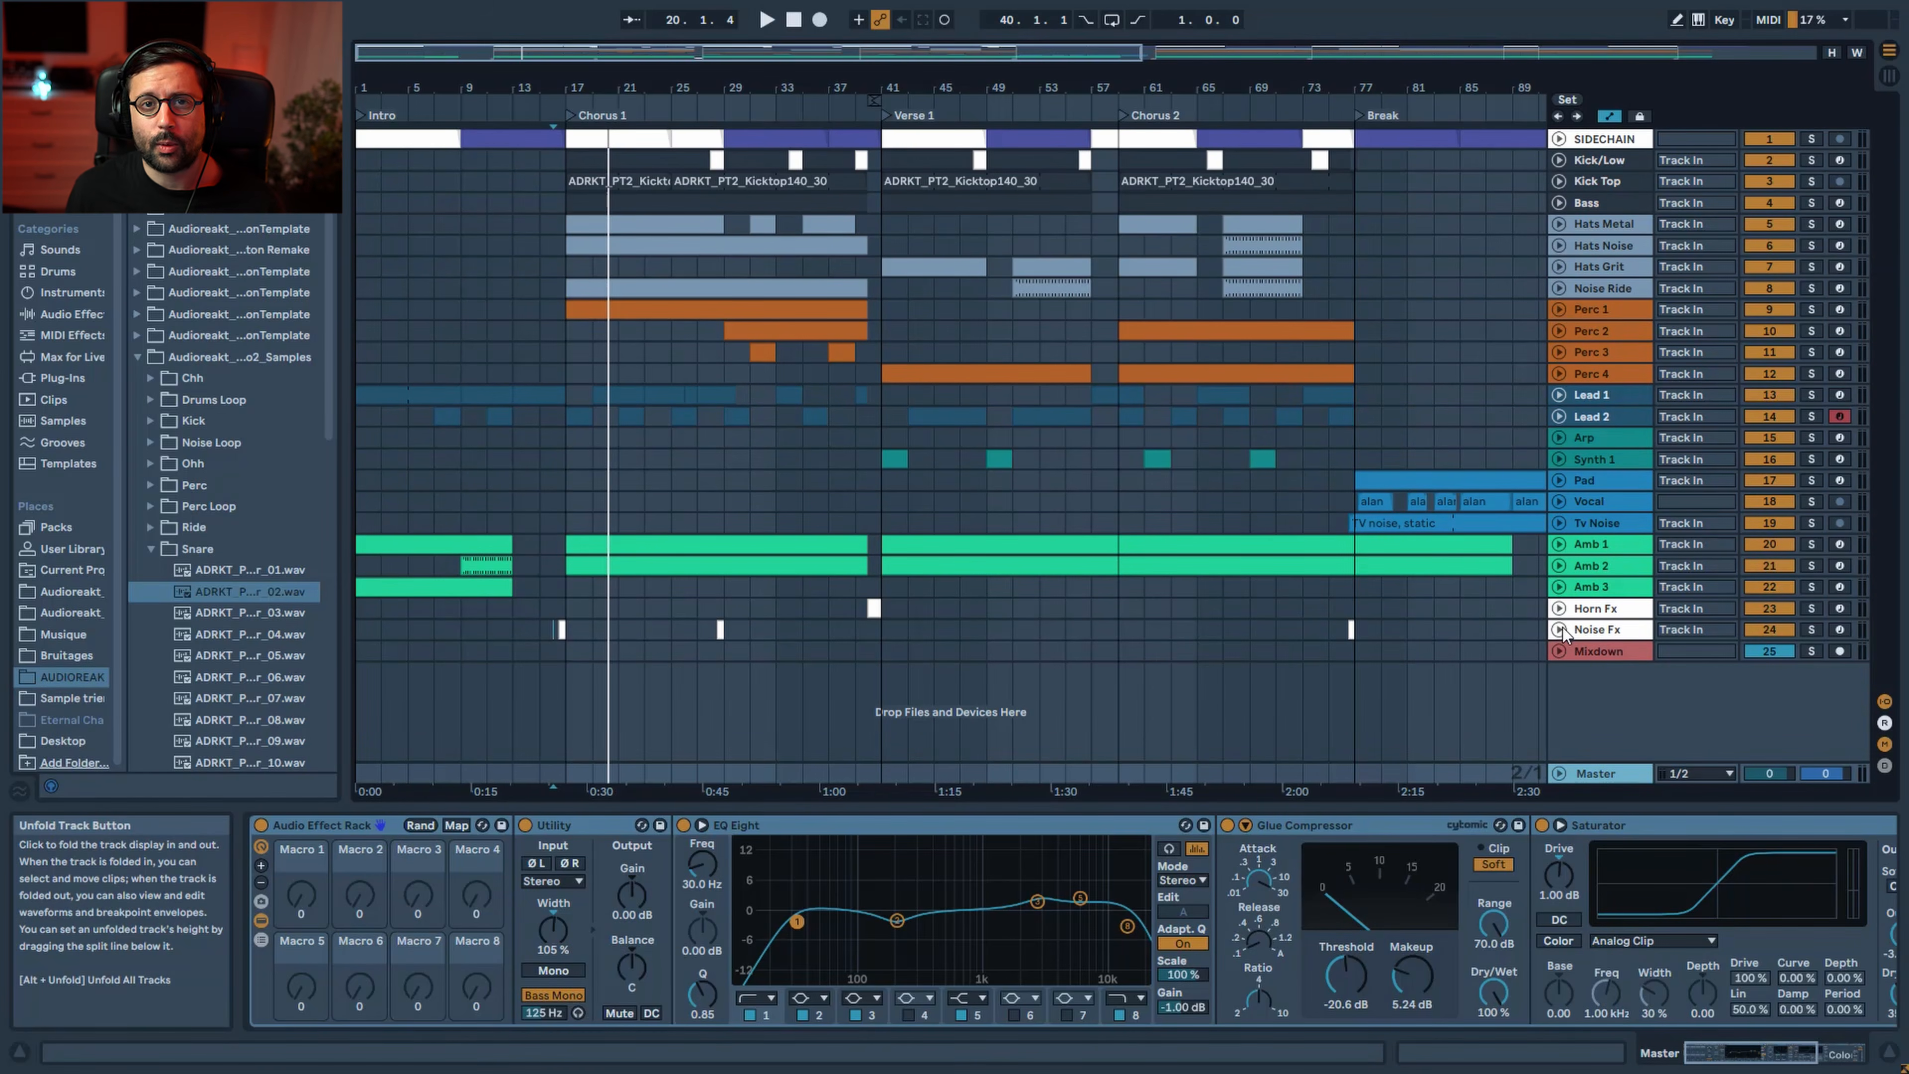